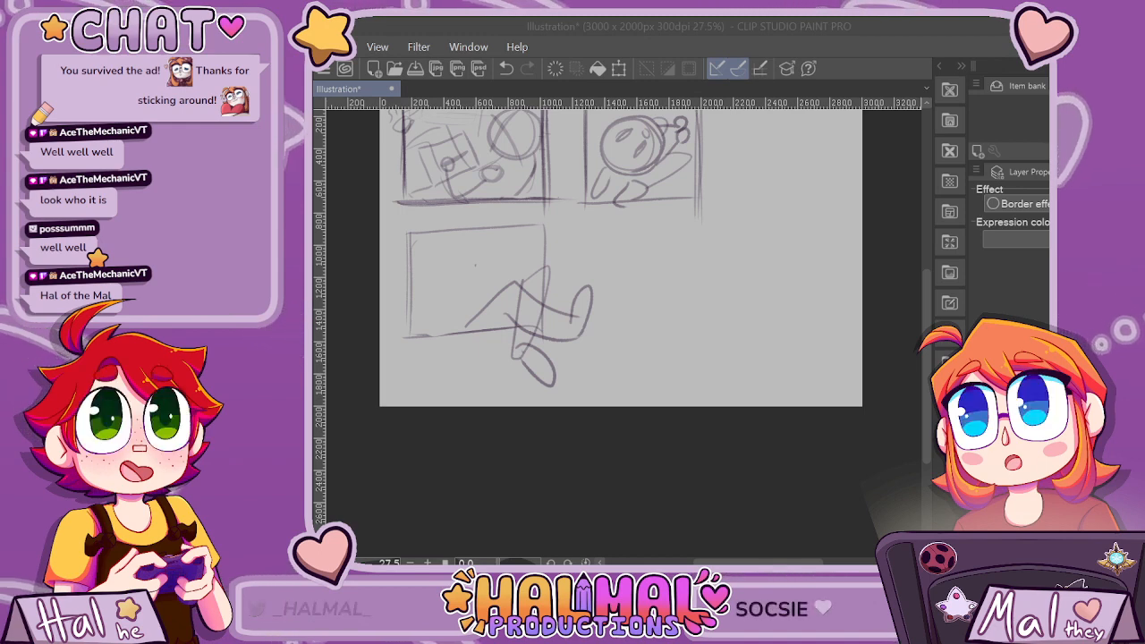
Sketch a round head with a slanted center line in the upper-left corner of the third panel.
left_click(432, 260)
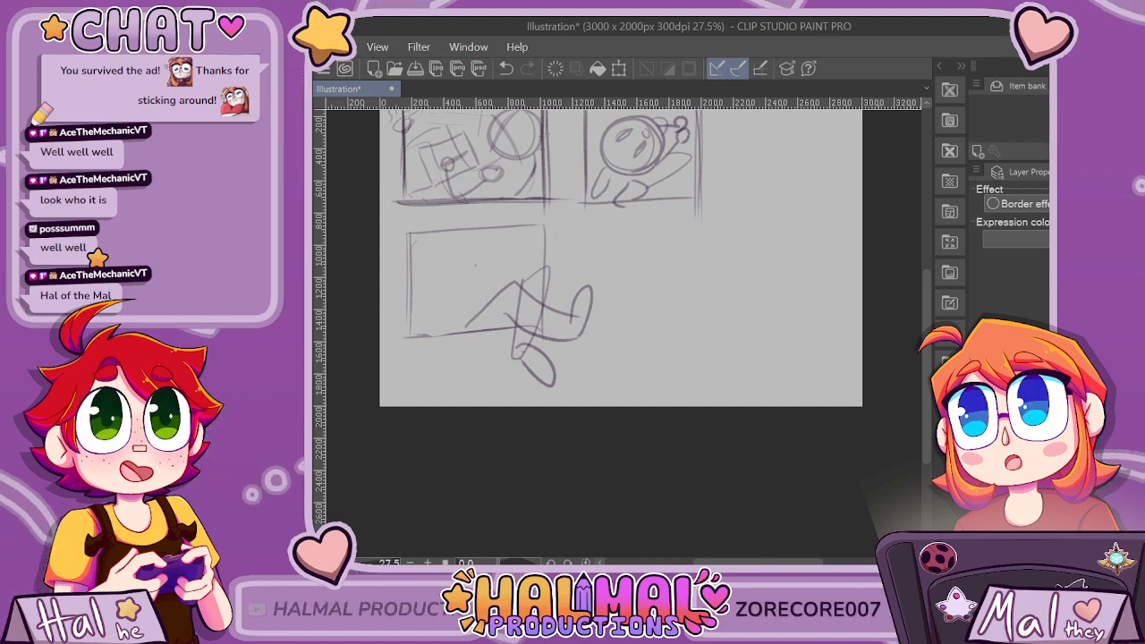
scroll(401, 262, "up", 3)
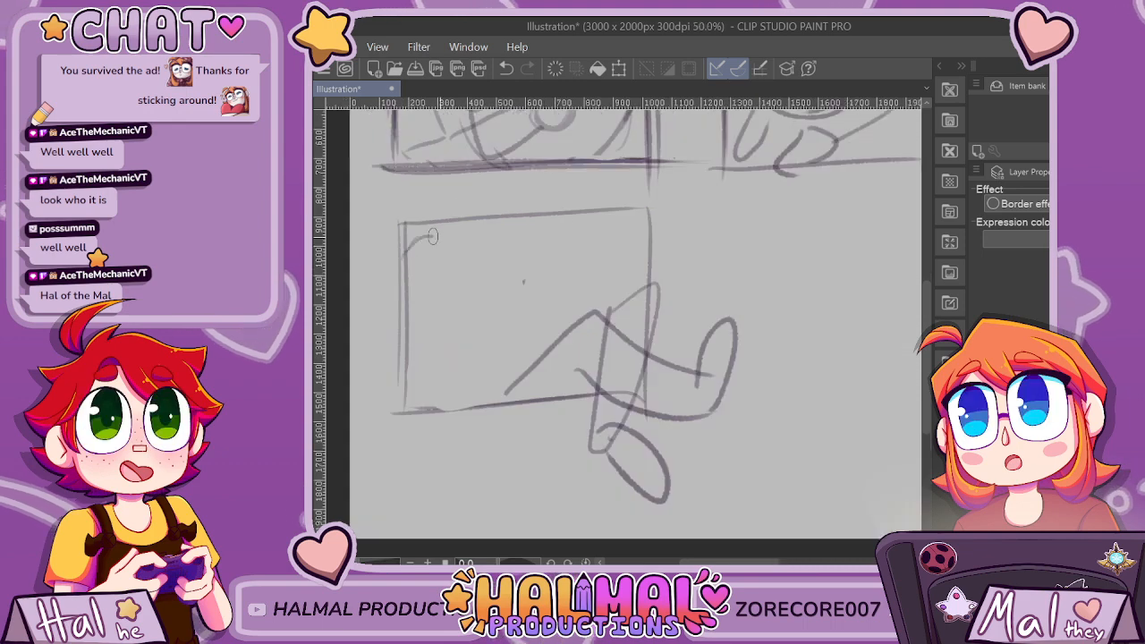
mouse_move(436, 304)
left_mouse_down()
mouse_move(415, 245)
mouse_move(486, 281)
mouse_move(435, 242)
left_mouse_up()
key("ctrl+z")
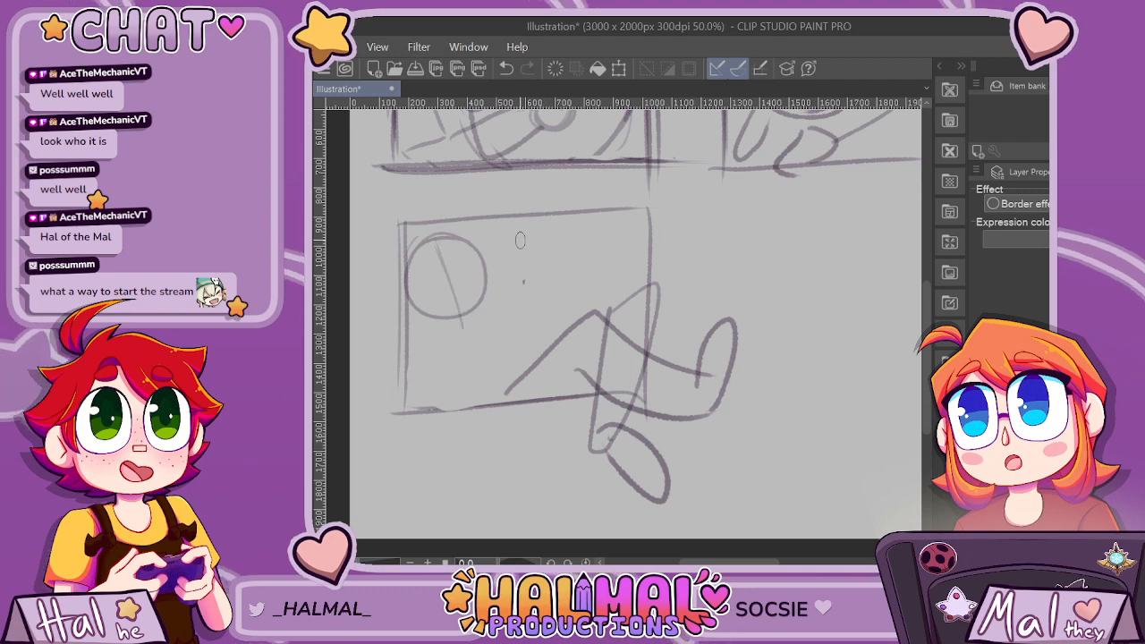
key("ctrl+z")
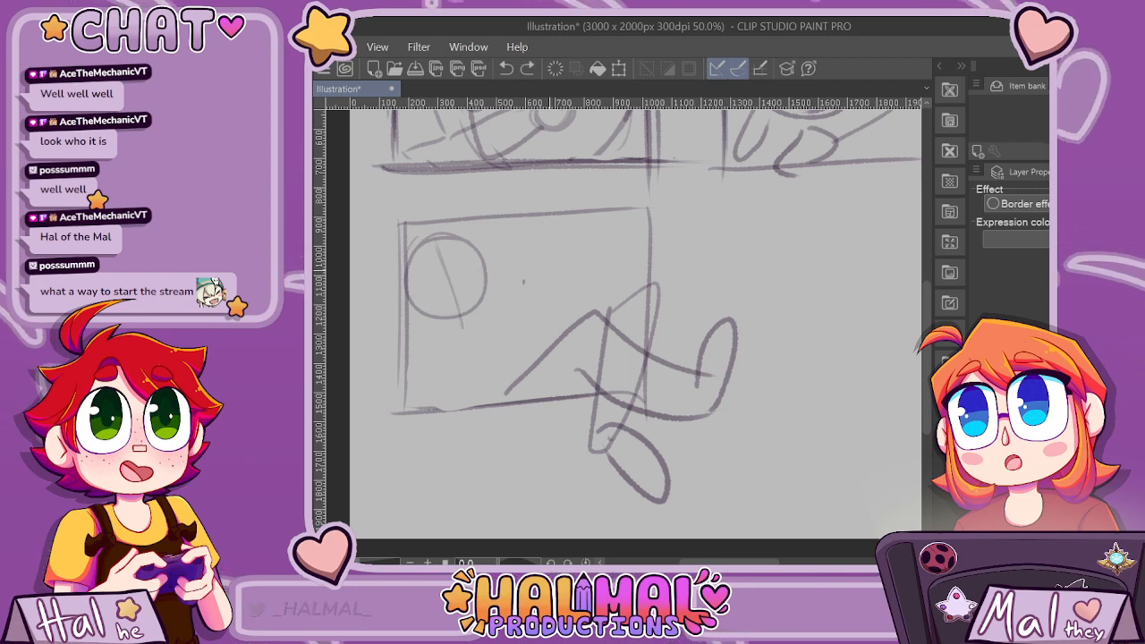
Sketch the third-panel character's open mouth, a gripping hand below the chin and a raised hand with an extended finger beside the head.
mouse_move(506, 296)
left_mouse_down()
mouse_move(532, 268)
mouse_move(543, 300)
mouse_move(518, 299)
left_mouse_up()
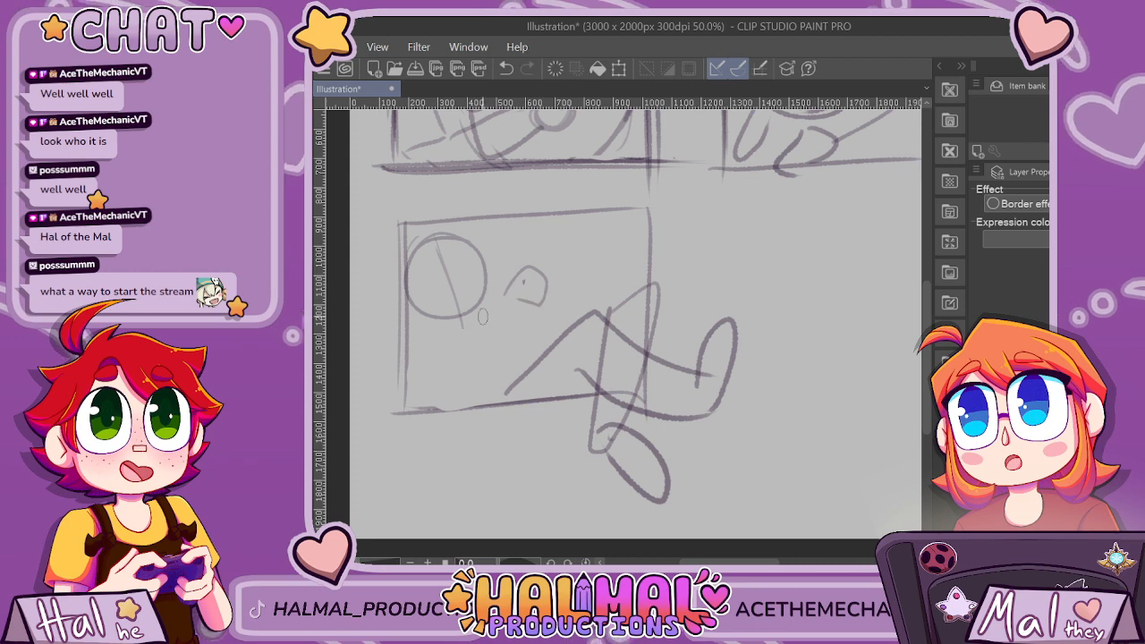
mouse_move(427, 341)
left_mouse_down()
mouse_move(457, 354)
mouse_move(444, 378)
mouse_move(411, 372)
mouse_move(430, 335)
mouse_move(458, 359)
mouse_move(442, 363)
mouse_move(425, 340)
mouse_move(453, 313)
left_mouse_up()
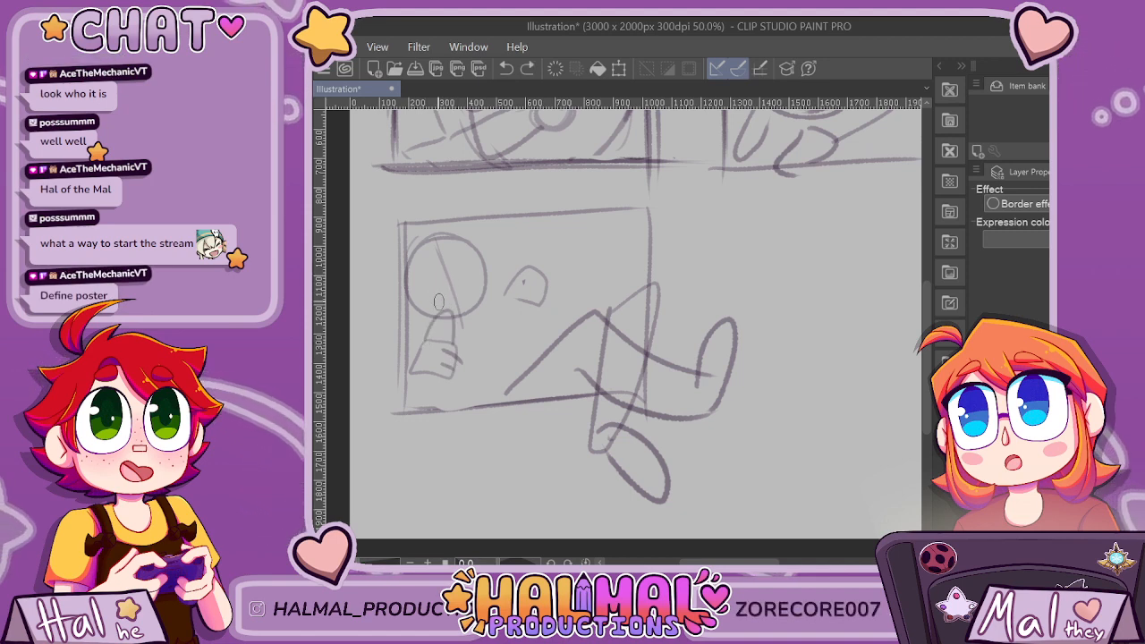
mouse_move(429, 291)
left_mouse_down()
mouse_move(453, 288)
mouse_move(451, 305)
left_mouse_up()
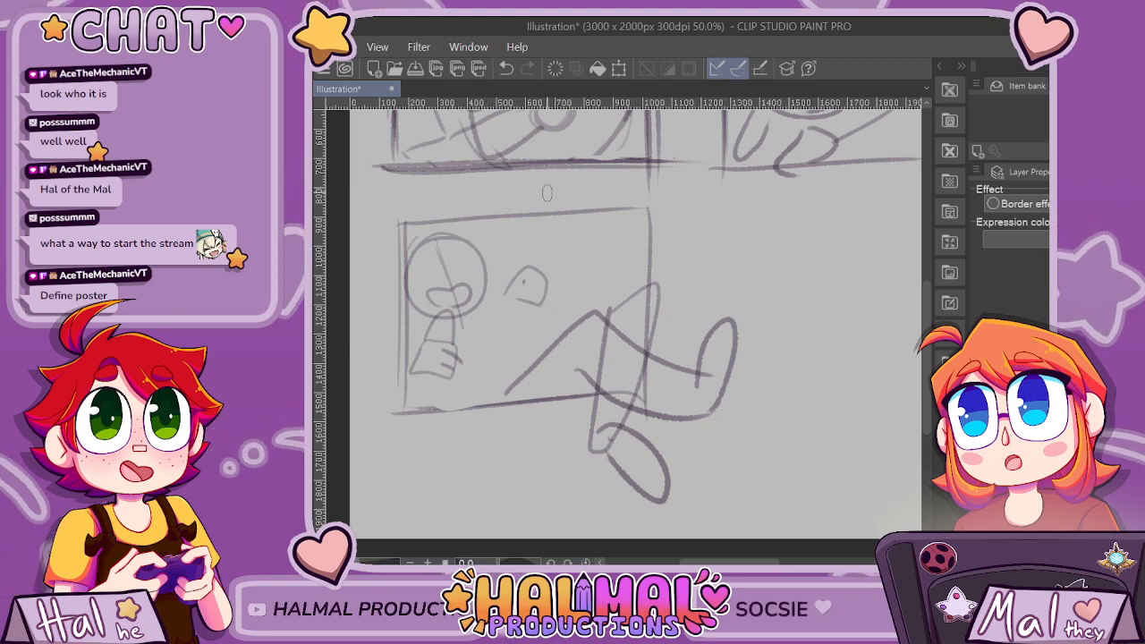
mouse_move(524, 268)
left_mouse_down()
mouse_move(549, 242)
mouse_move(546, 288)
left_mouse_up()
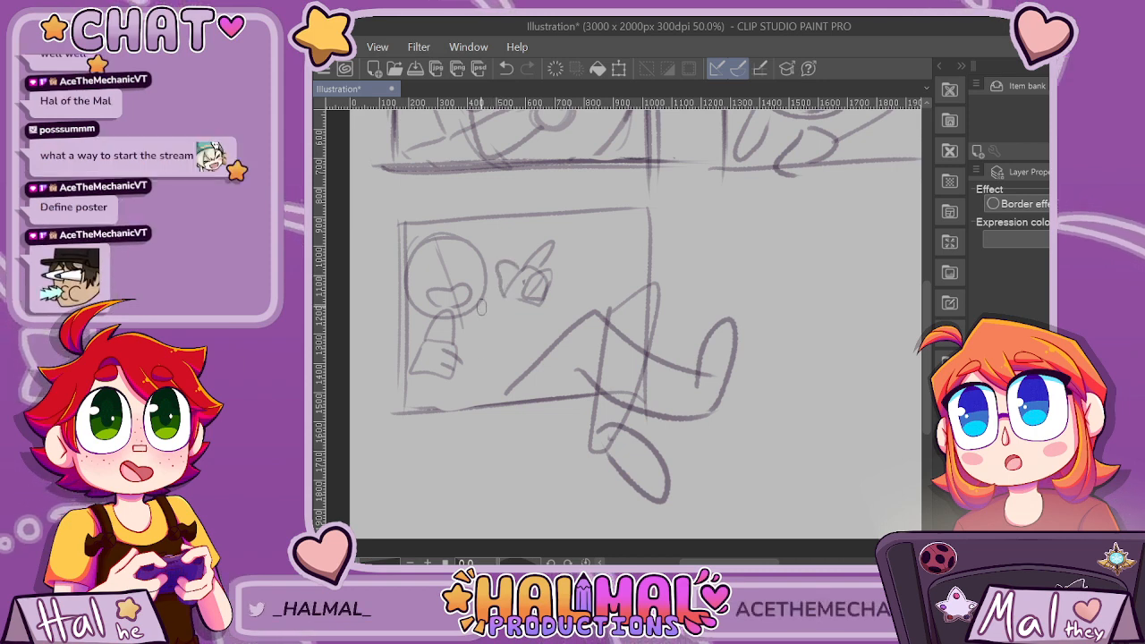
Sketch the third-panel character's arms and shoulders, connecting them to both hands, and add light background lines behind the figure.
mouse_move(507, 299)
left_mouse_down()
mouse_move(507, 334)
mouse_move(533, 341)
mouse_move(508, 360)
mouse_move(535, 365)
left_mouse_up()
key("ctrl+z")
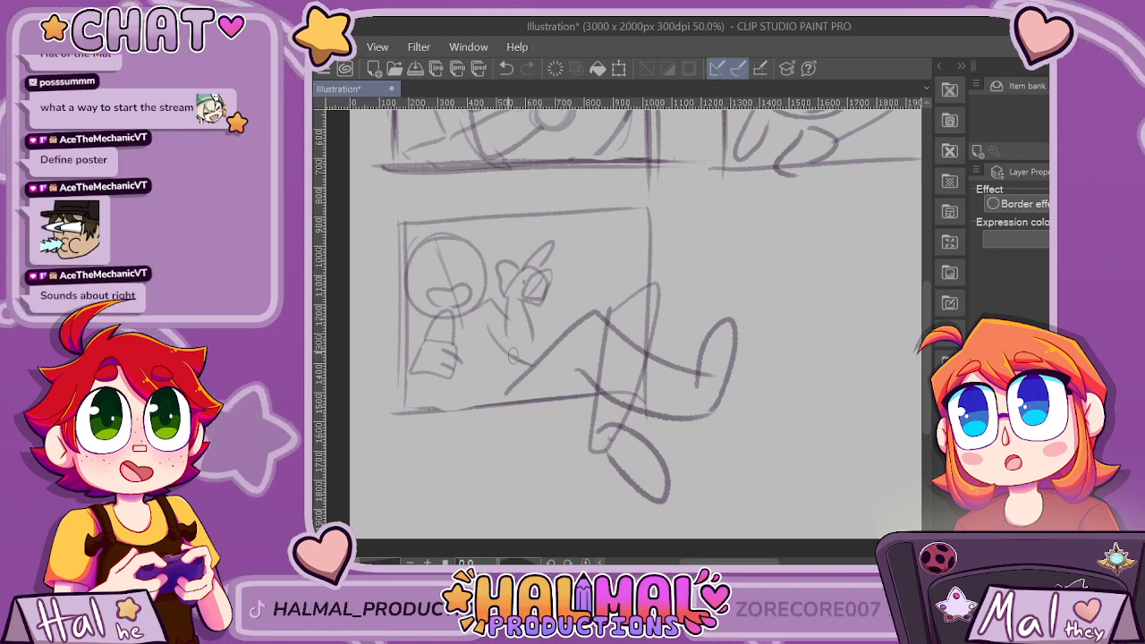
left_click_drag(416, 312, 398, 338)
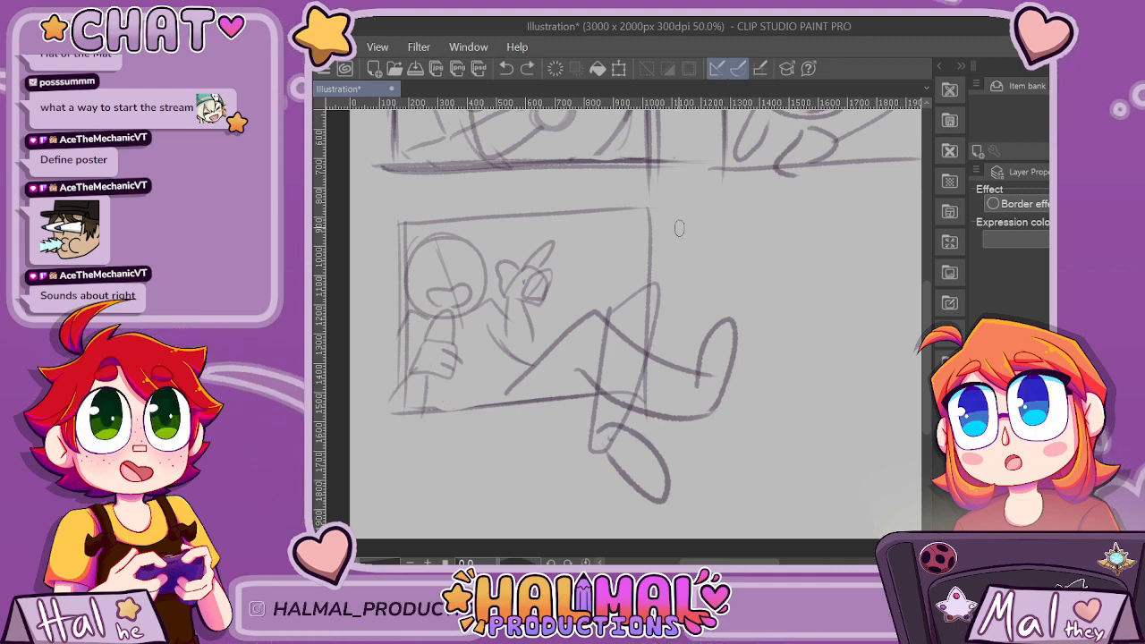
scroll(677, 224, "down", 3)
scroll(711, 270, "up", 2)
scroll(664, 235, "up", 1)
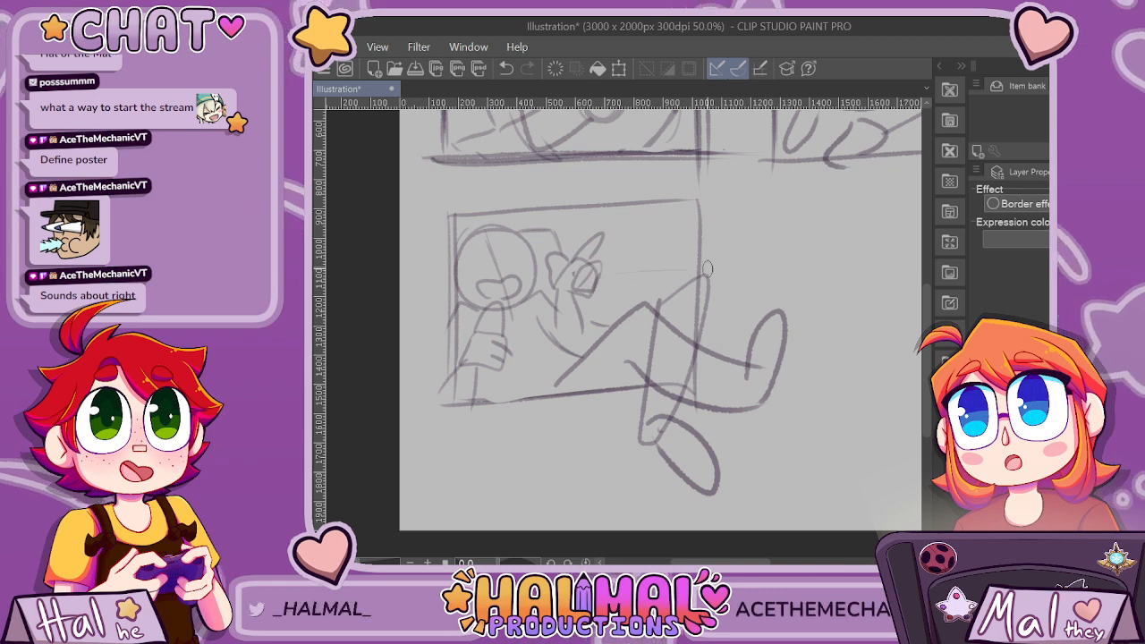
scroll(706, 269, "down", 1)
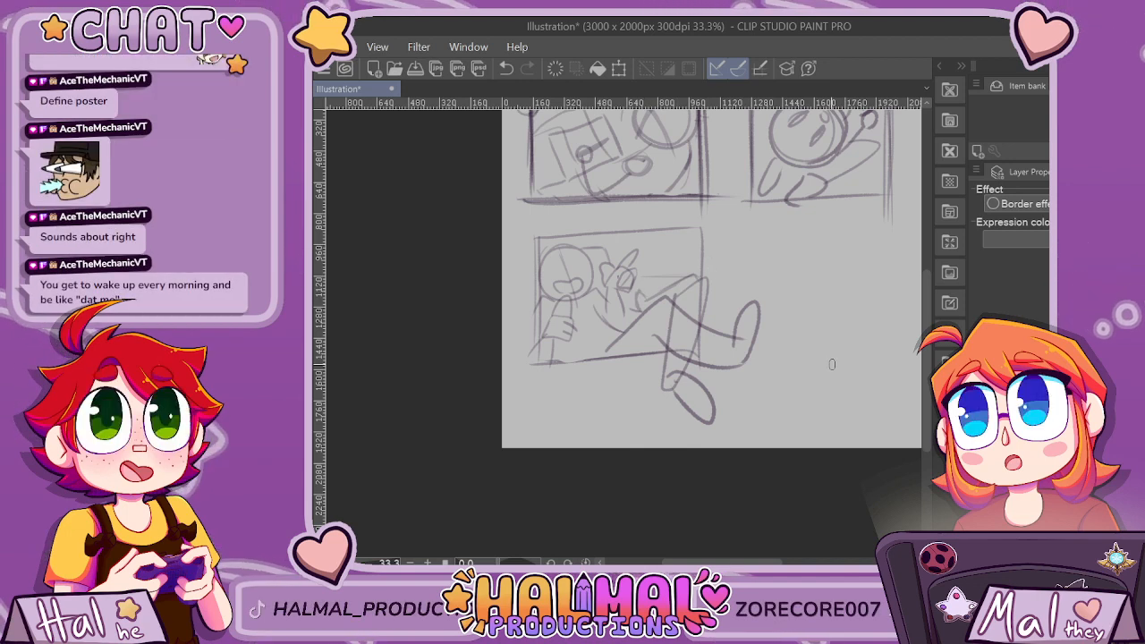
Review the three sketched panels, both across the whole page and close up.
scroll(832, 364, "down", 3)
scroll(832, 364, "up", 3)
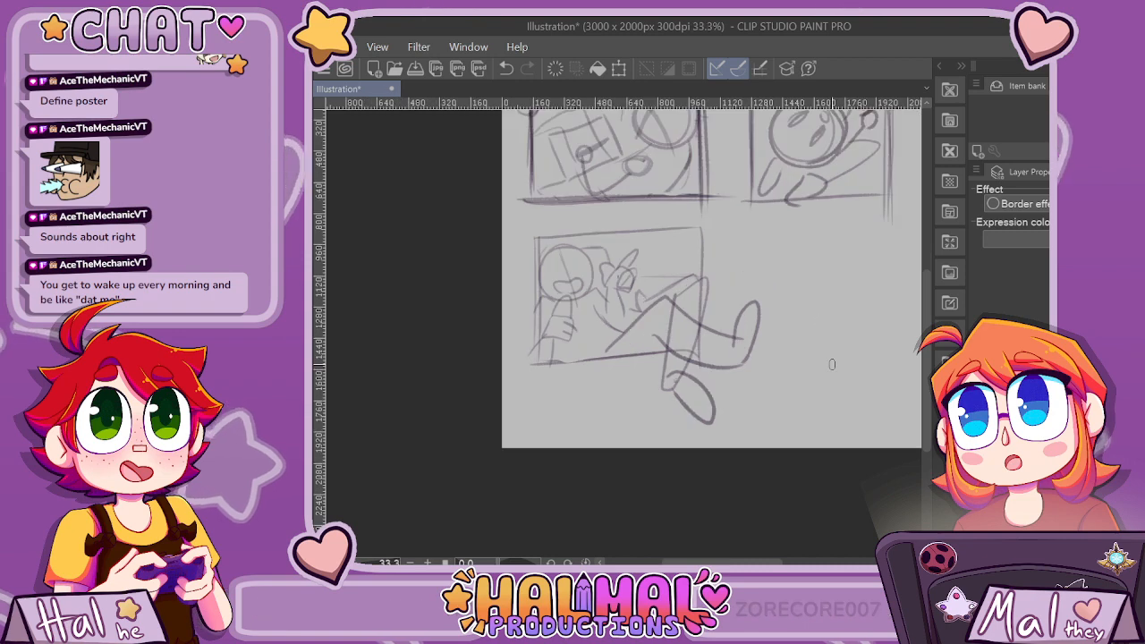
mouse_move(723, 562)
left_mouse_down()
mouse_move(765, 562)
mouse_move(736, 562)
left_mouse_up()
key("ctrl+minus")
key("ctrl+minus")
key("ctrl+minus")
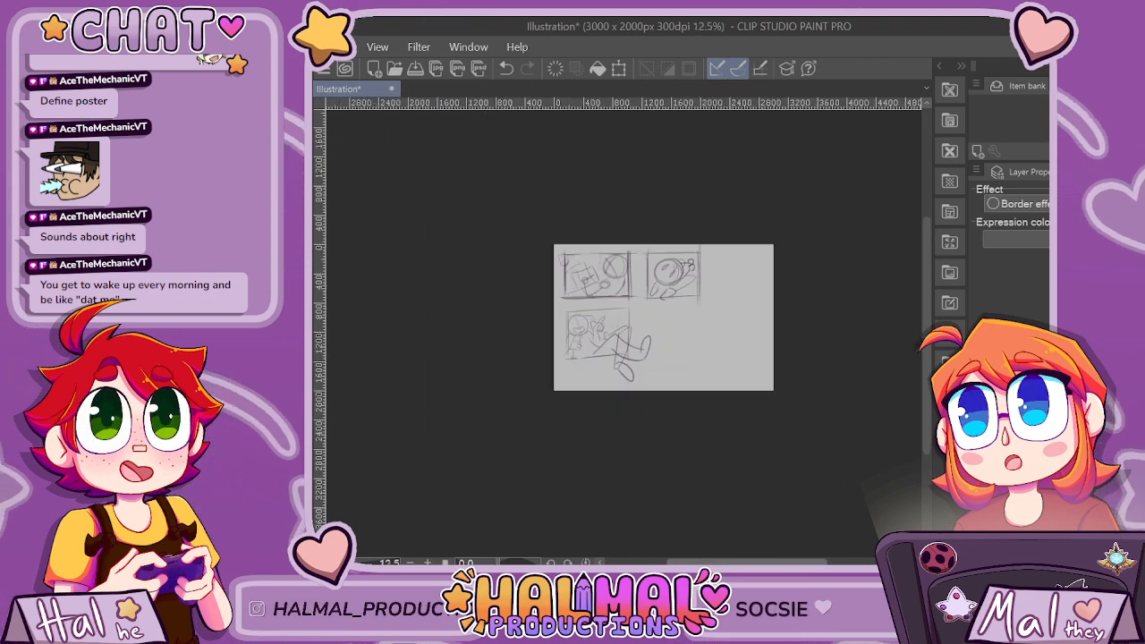
key("ctrl+plus")
key("ctrl+plus")
key("ctrl+plus")
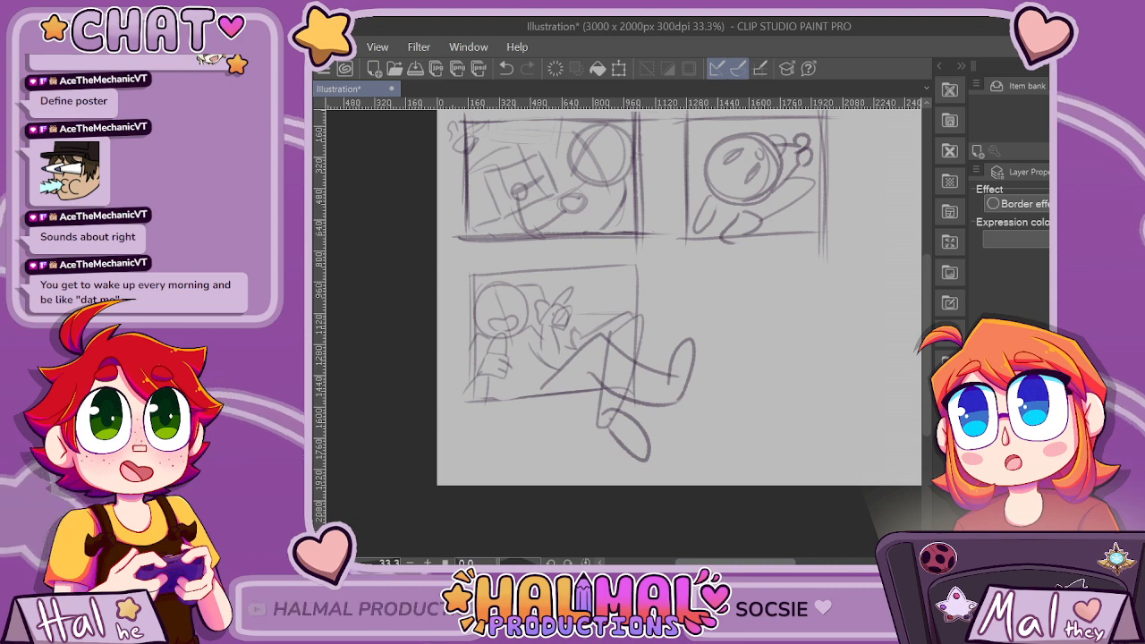
left_click_drag(736, 562, 753, 562)
key("ctrl+minus")
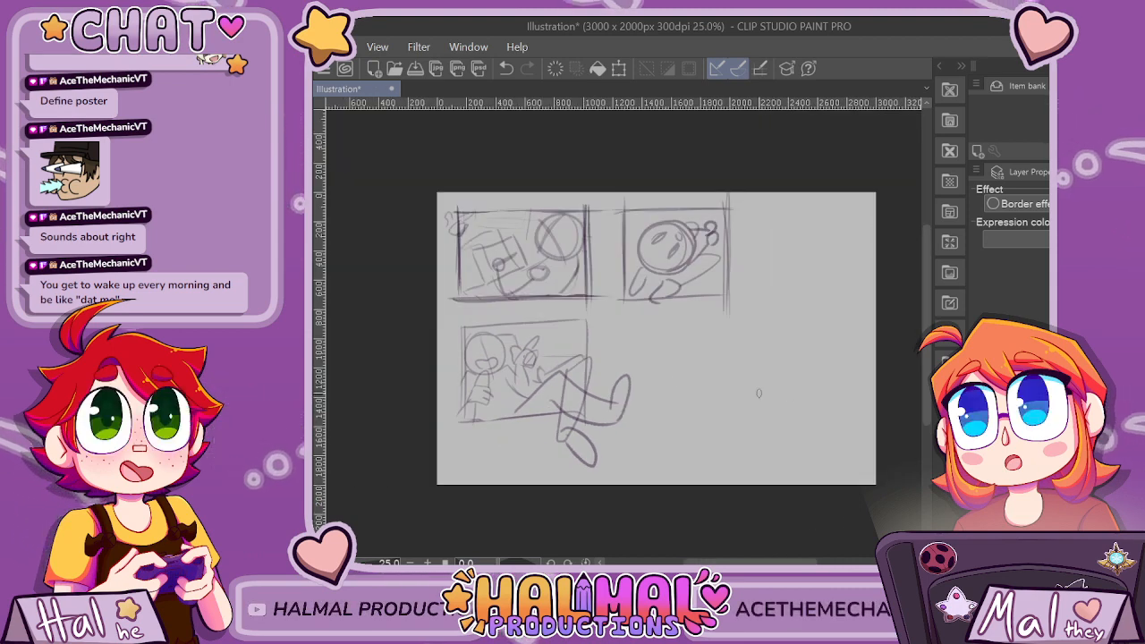
scroll(440, 218, "up", 2)
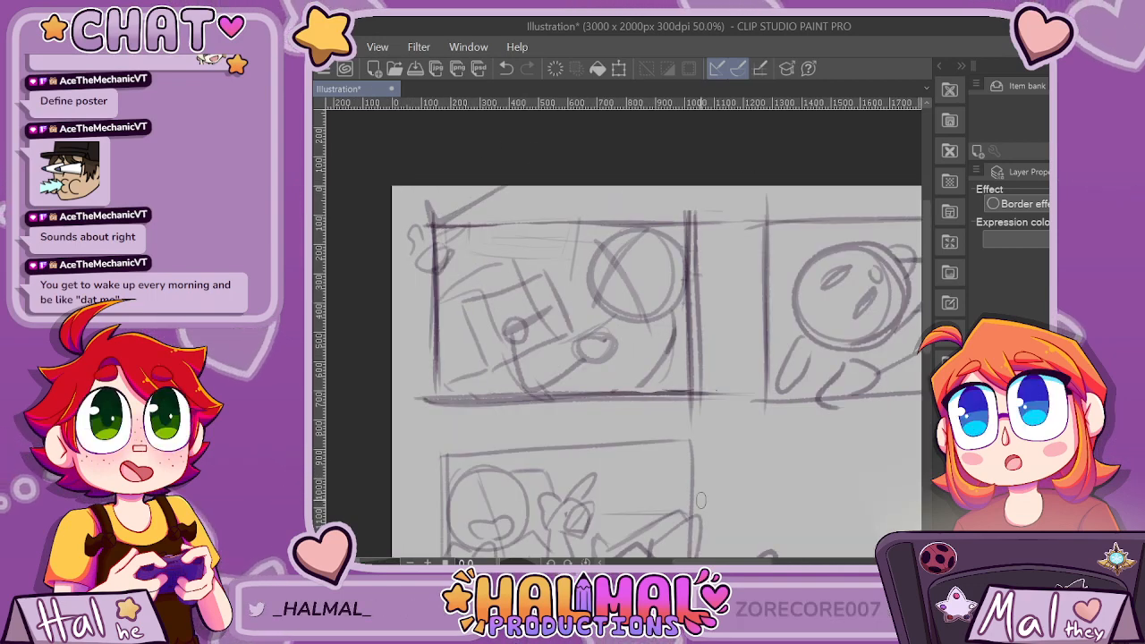
left_click_drag(761, 562, 780, 562)
scroll(782, 516, "down", 1)
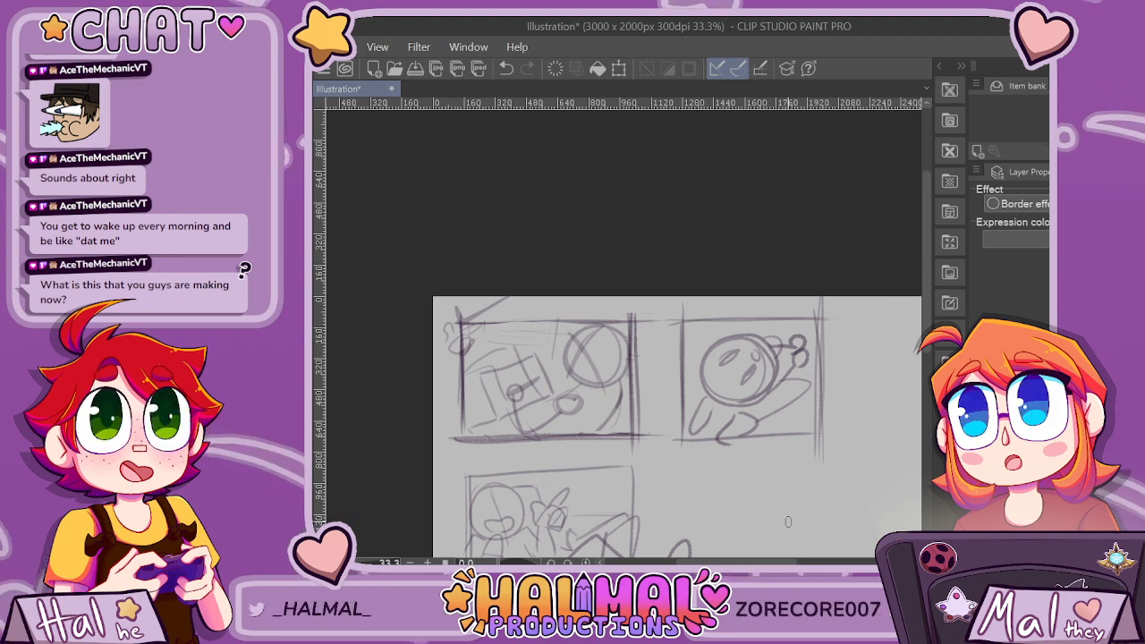
scroll(788, 521, "right", 3)
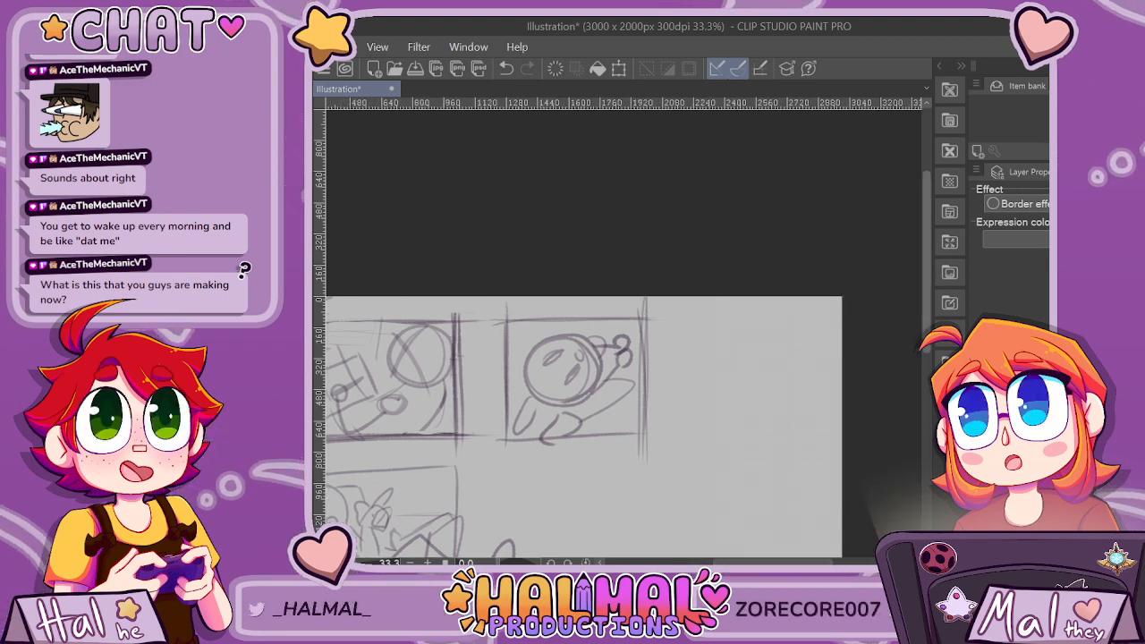
Shade the object held below the chin with hatching and add small accent marks above the raised hand in the third panel.
scroll(785, 532, "down", 3)
scroll(783, 541, "left", 2)
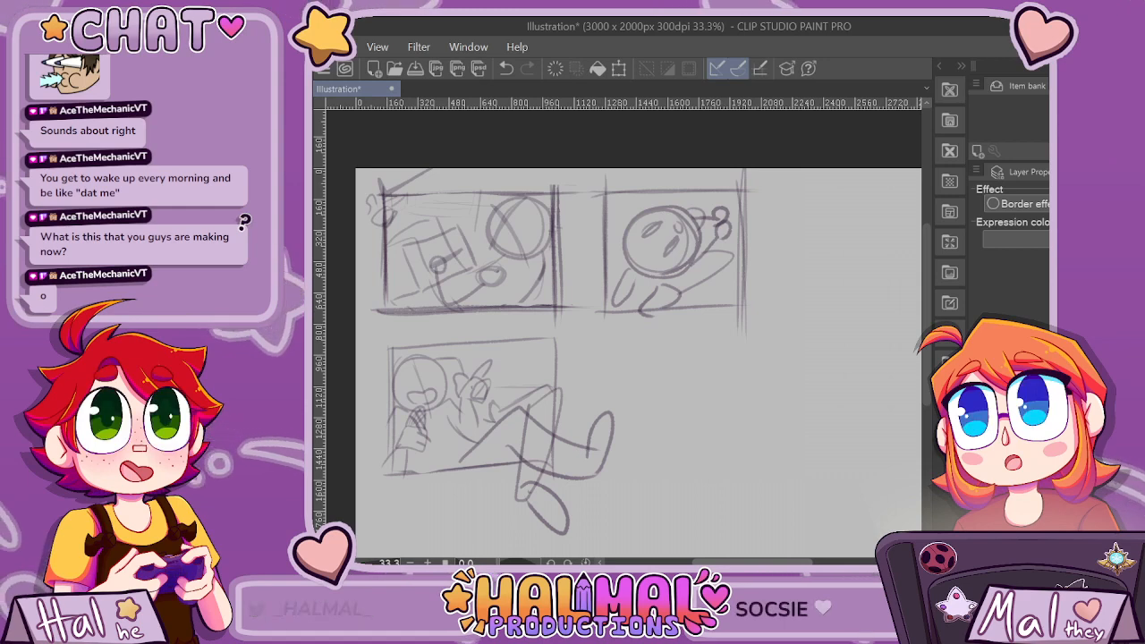
left_click_drag(458, 366, 447, 350)
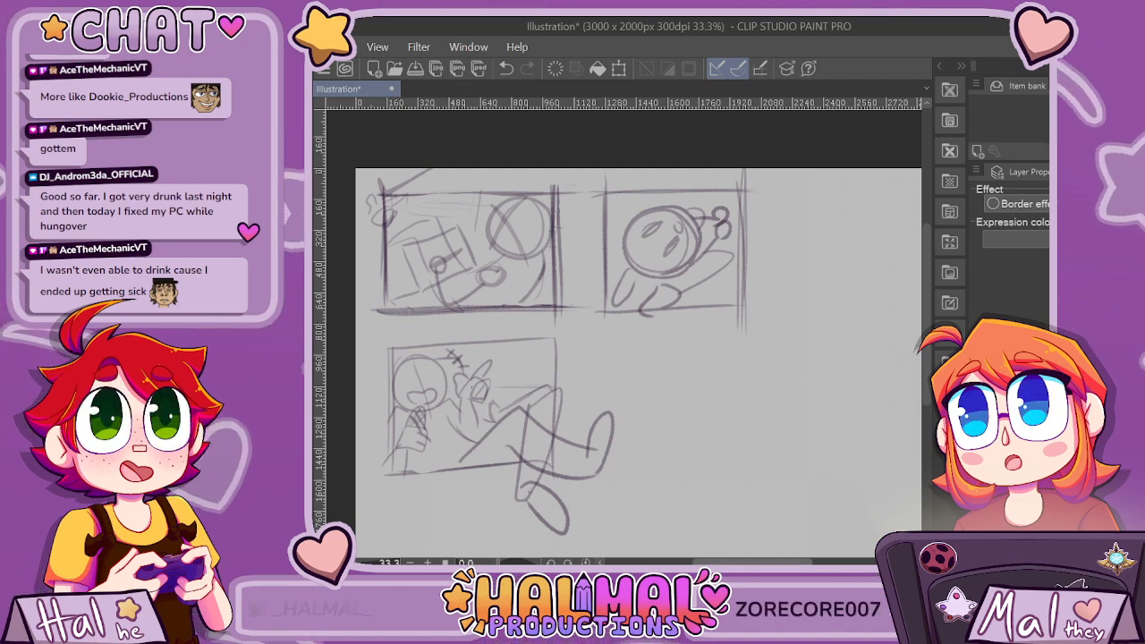
Sketch a rectangular fourth panel frame about 1300 by 800 px in the empty area below the second panel.
scroll(631, 424, "right", 2)
mouse_move(549, 356)
left_mouse_down()
mouse_move(542, 498)
mouse_move(552, 370)
mouse_move(548, 405)
left_mouse_up()
key("ctrl+z")
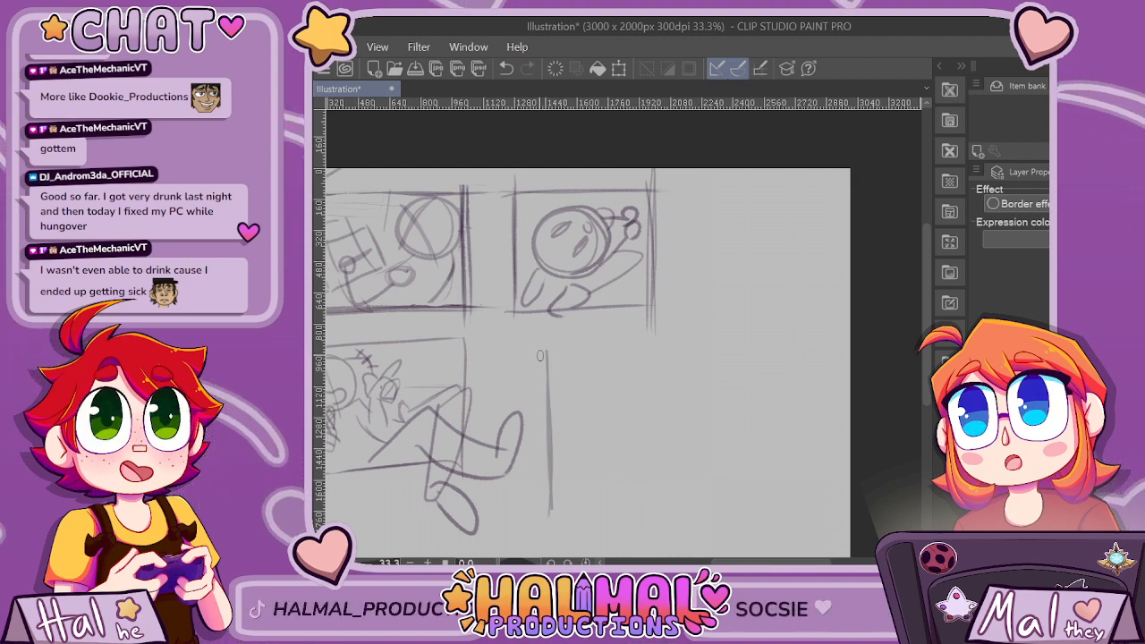
left_click_drag(782, 350, 547, 361)
mouse_move(541, 515)
left_mouse_down()
mouse_move(780, 513)
mouse_move(568, 512)
left_mouse_up()
left_click_drag(792, 309, 802, 515)
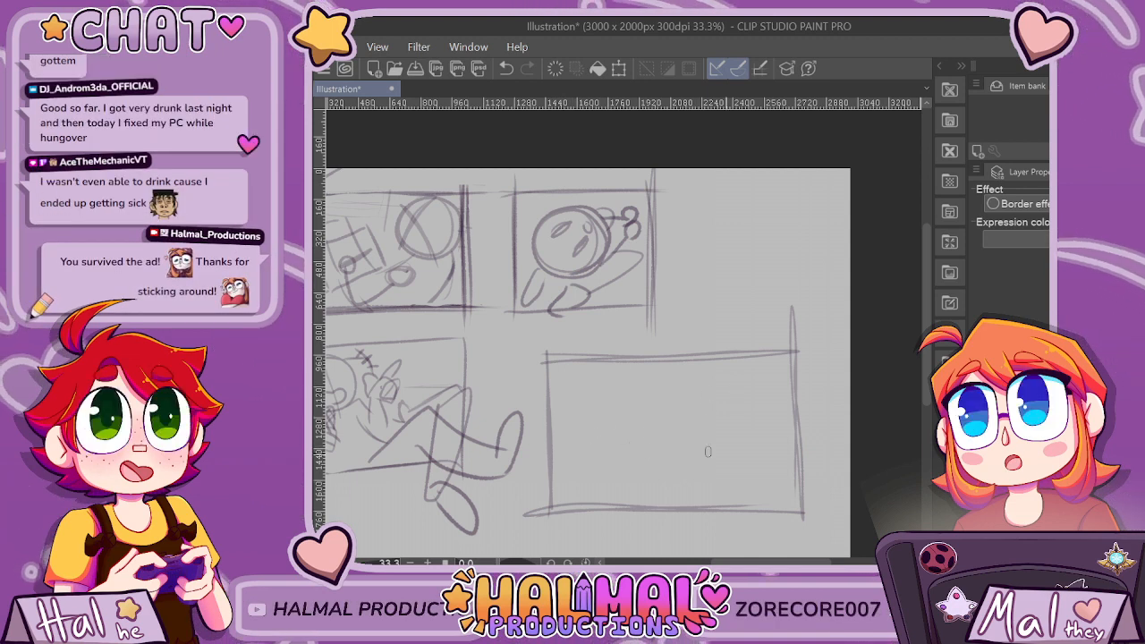
Sketch crossed guide lines, a short dark arc and a large rounded-square outline in the fourth panel.
left_click_drag(740, 459, 591, 449)
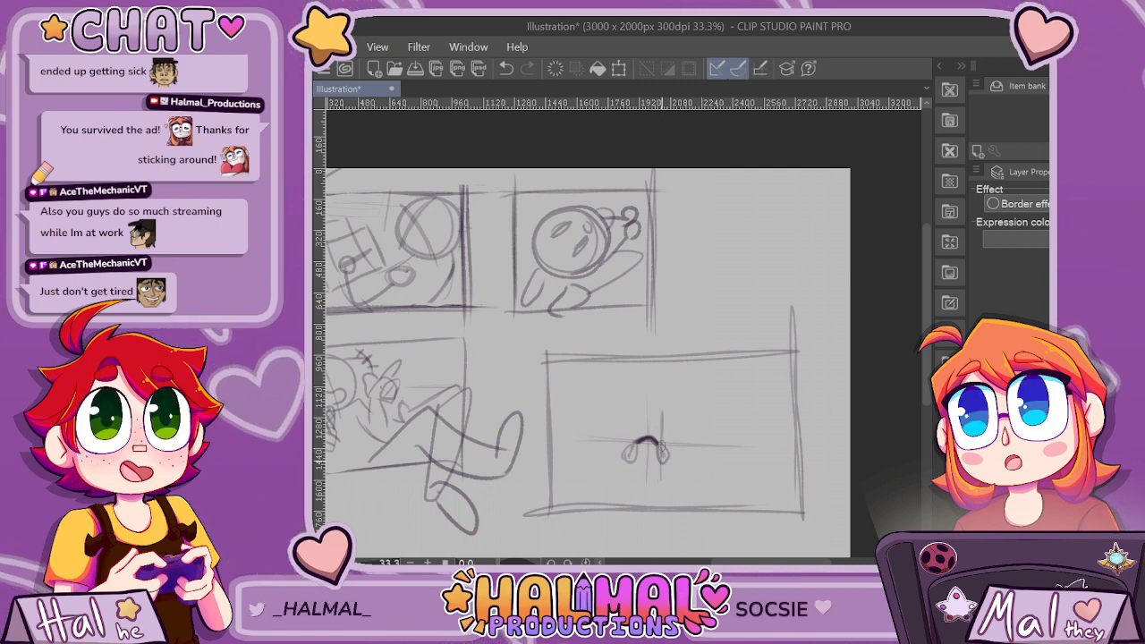
key("ctrl+z")
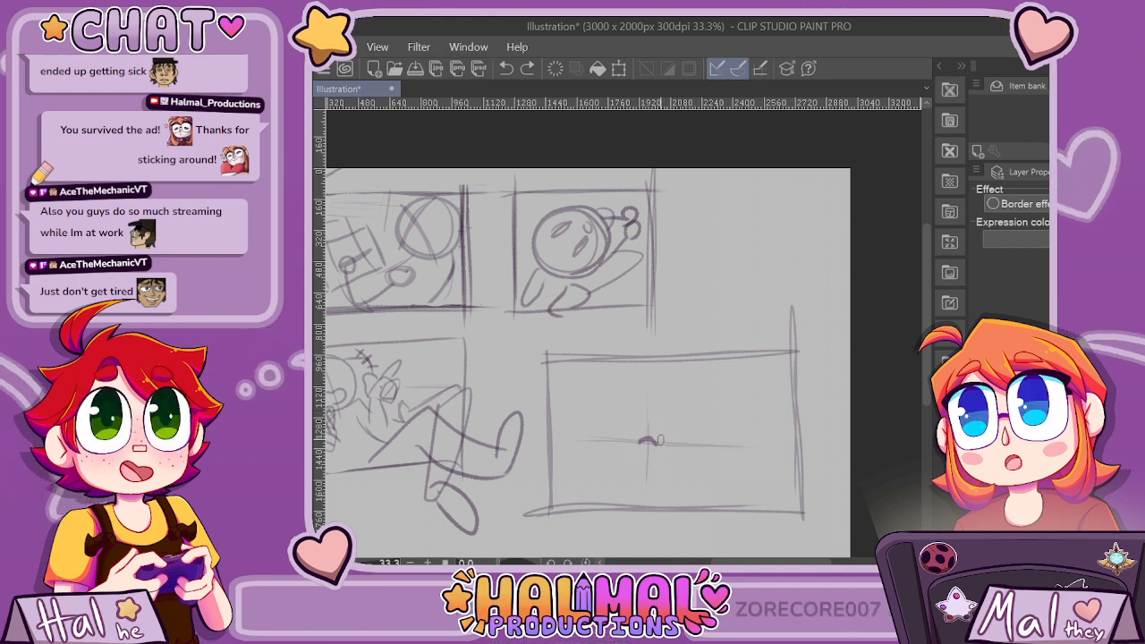
left_click_drag(656, 439, 653, 483)
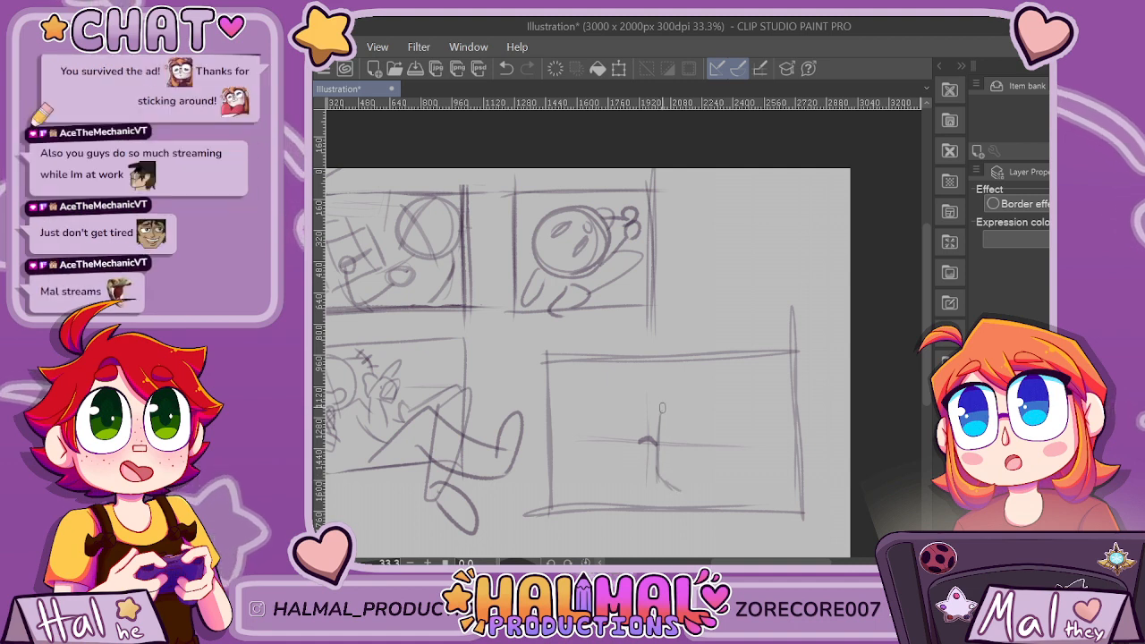
left_click_drag(659, 410, 739, 401)
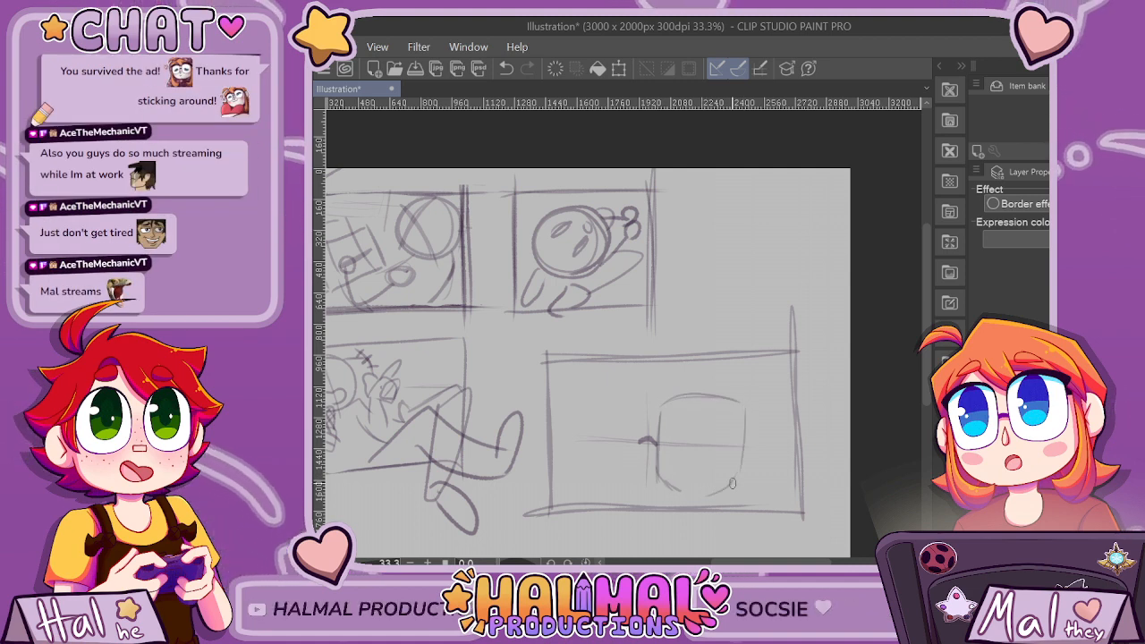
left_click_drag(721, 493, 677, 489)
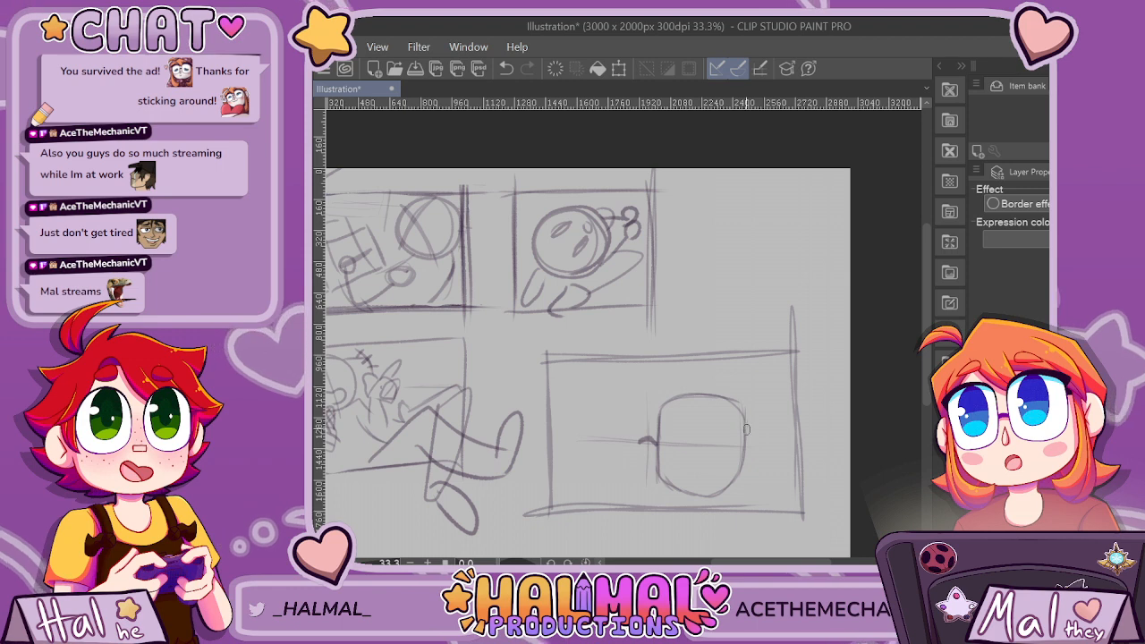
Draw a sweeping diagonal through the rounded outline to the panel's lower edge, and thicken it and the outline's top into a dark pointed corner.
mouse_move(745, 431)
left_mouse_down()
mouse_move(688, 461)
mouse_move(726, 446)
left_mouse_up()
left_click_drag(659, 474, 614, 511)
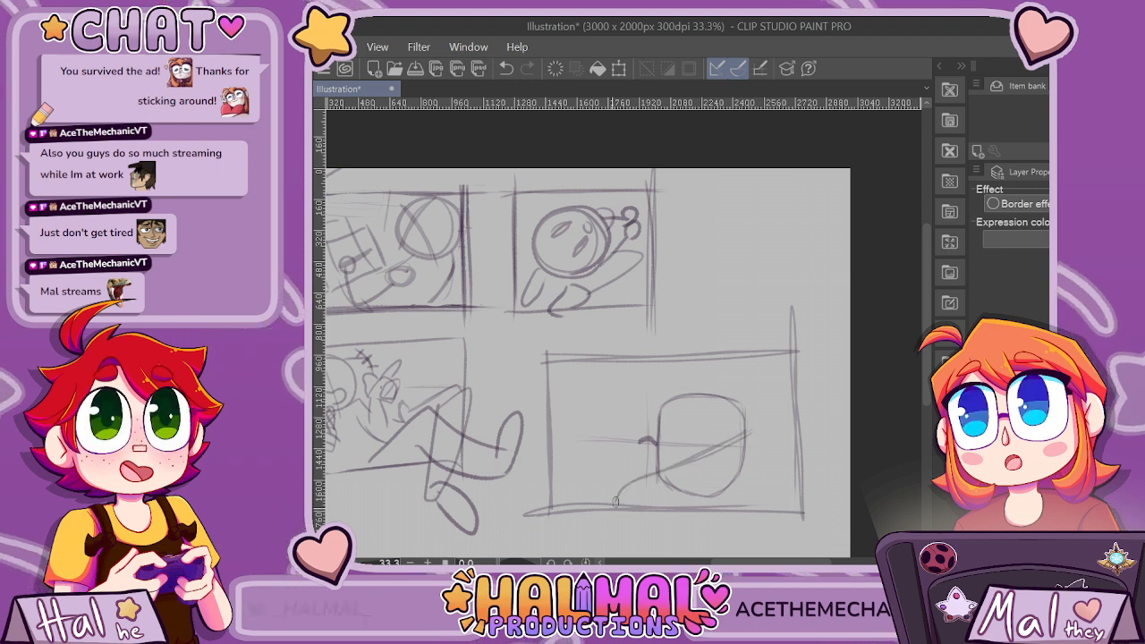
mouse_move(660, 474)
left_mouse_down()
mouse_move(752, 432)
mouse_move(631, 492)
left_mouse_up()
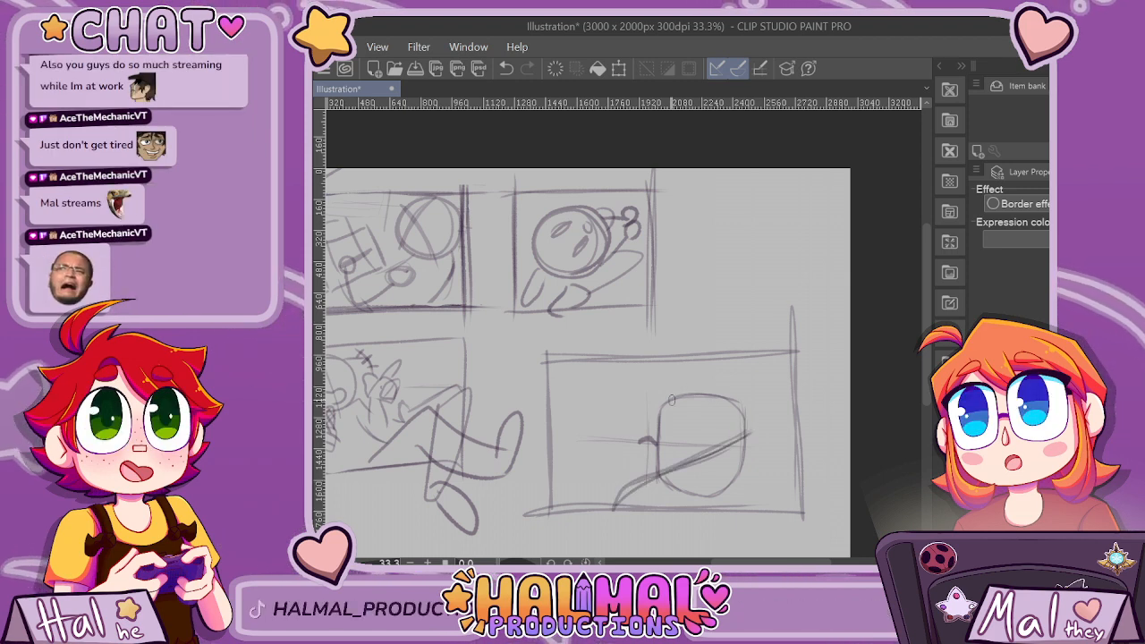
mouse_move(668, 400)
left_mouse_down()
mouse_move(743, 402)
mouse_move(747, 434)
left_mouse_up()
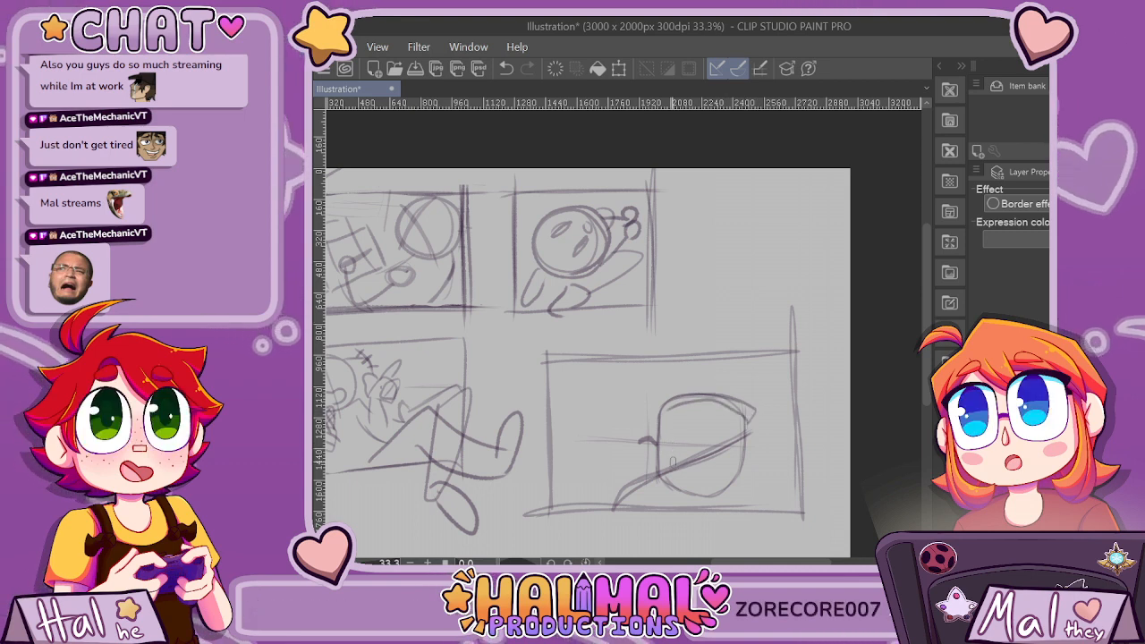
key("ctrl+z")
scroll(823, 400, "up", 1)
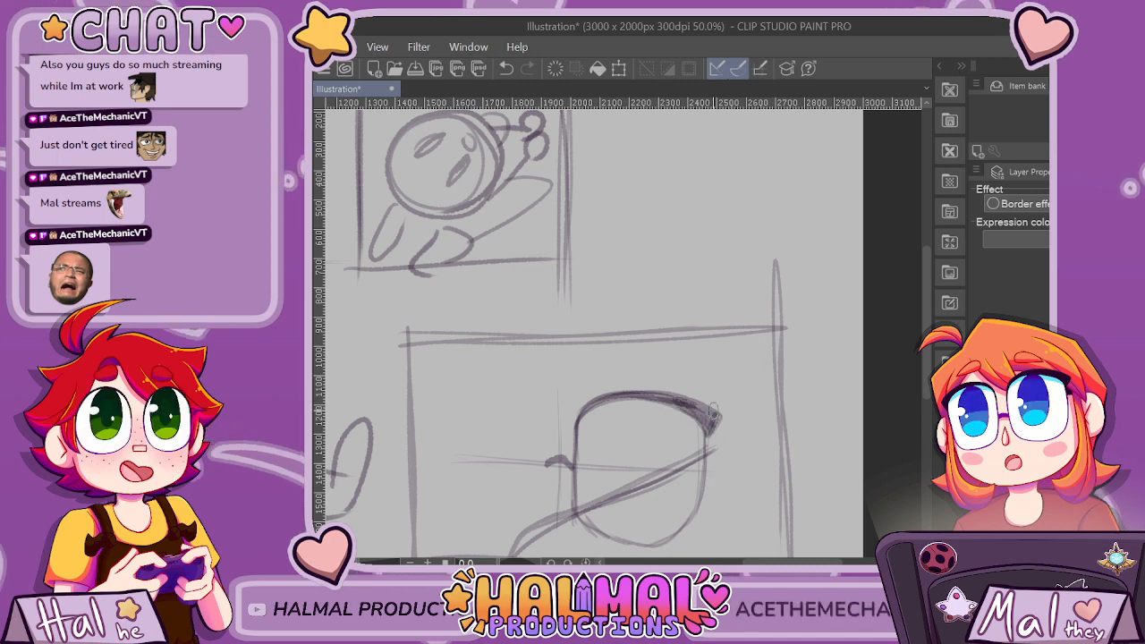
scroll(711, 431, "down", 2)
scroll(674, 476, "up", 2)
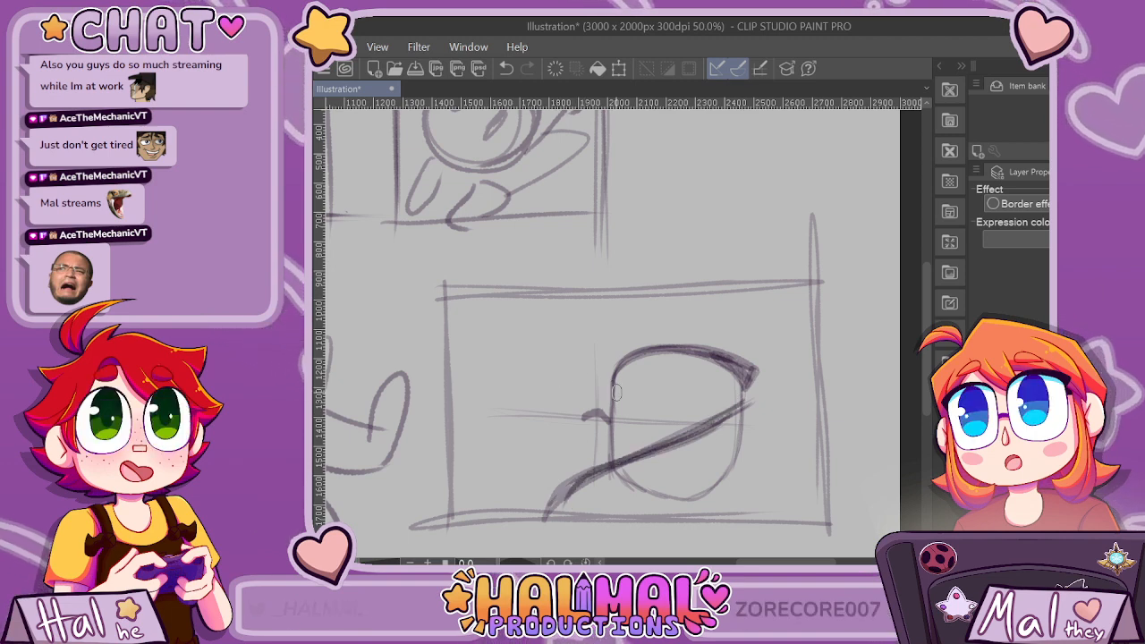
Add crossing construction lines inside the rounded outline and small curled shapes beside its left edge in the fourth panel.
left_click_drag(619, 390, 676, 487)
left_click_drag(670, 359, 732, 444)
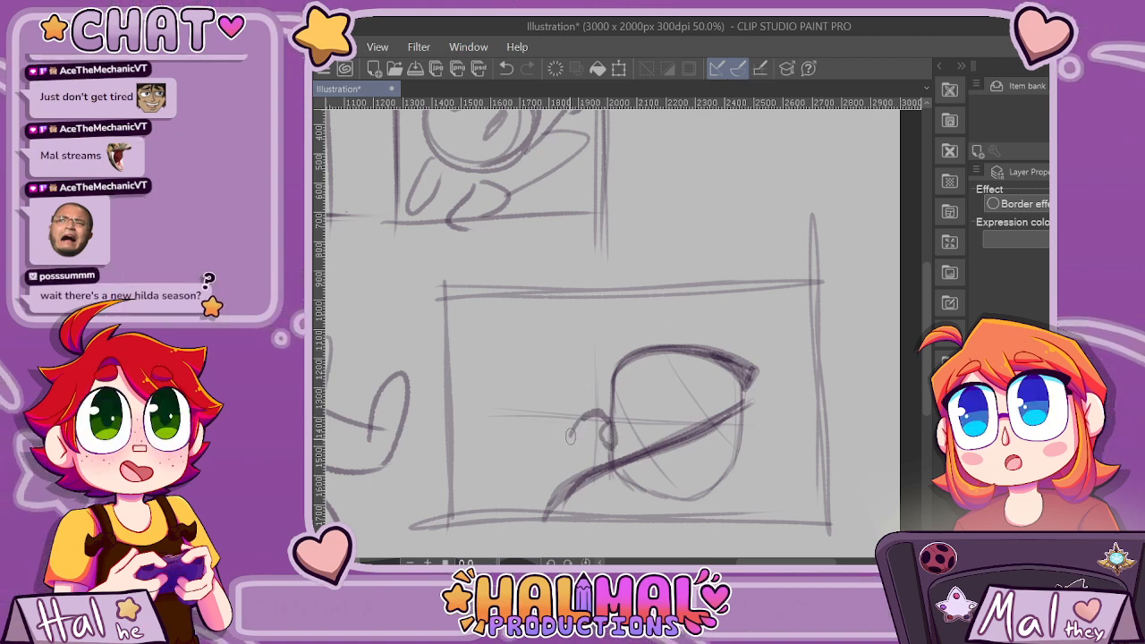
key("ctrl+z")
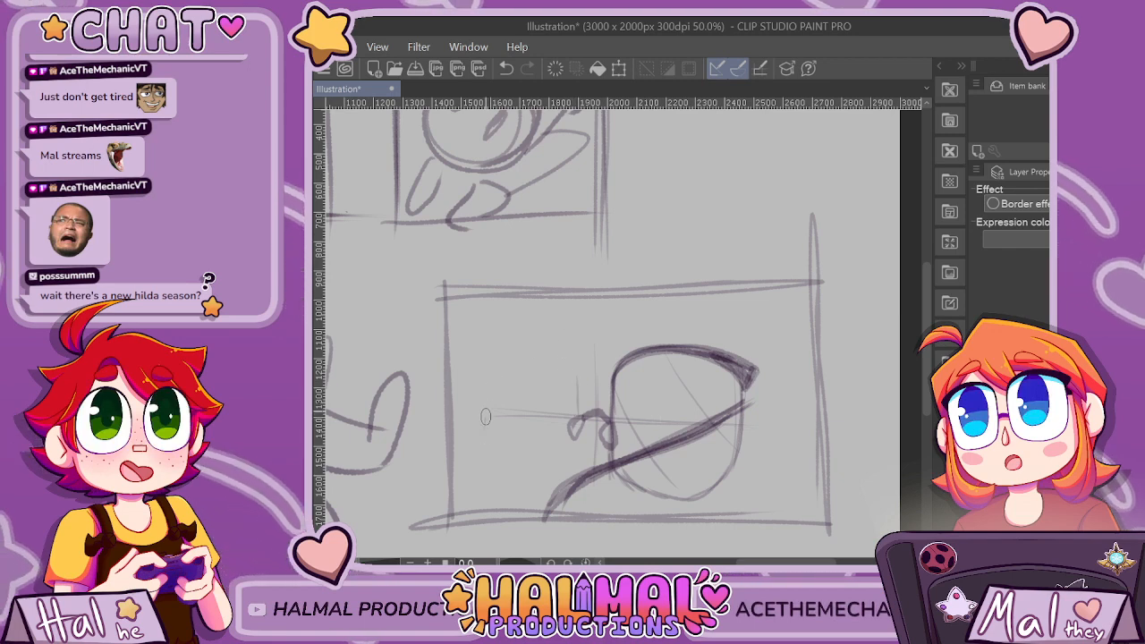
Sketch a smaller rounded-square left lens about 300 by 400 px across the curled bridge from the large lens in the fourth panel.
mouse_move(485, 429)
left_mouse_down()
mouse_move(501, 361)
mouse_move(537, 353)
left_mouse_up()
key("ctrl+z")
left_click_drag(491, 390, 501, 471)
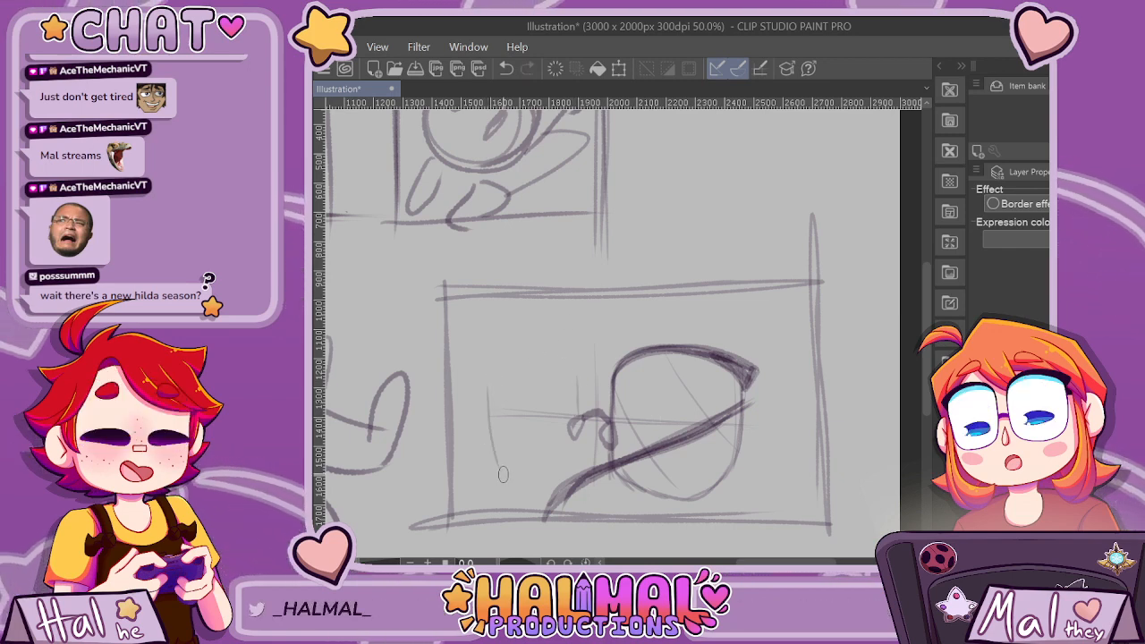
key("ctrl+z")
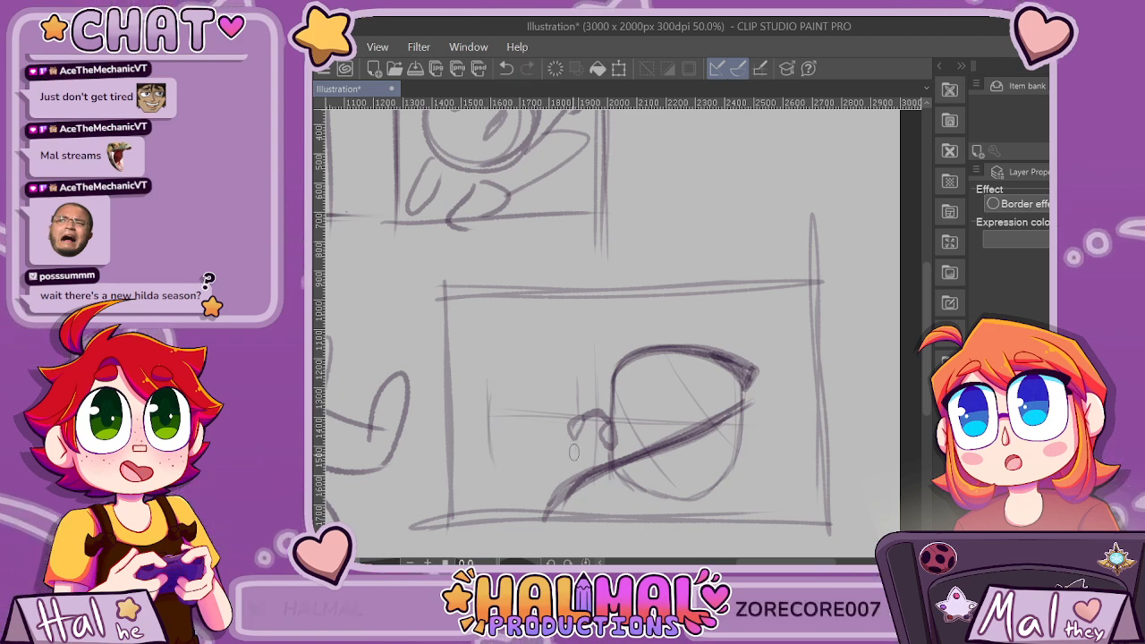
mouse_move(569, 463)
left_mouse_down()
mouse_move(489, 391)
mouse_move(573, 467)
left_mouse_up()
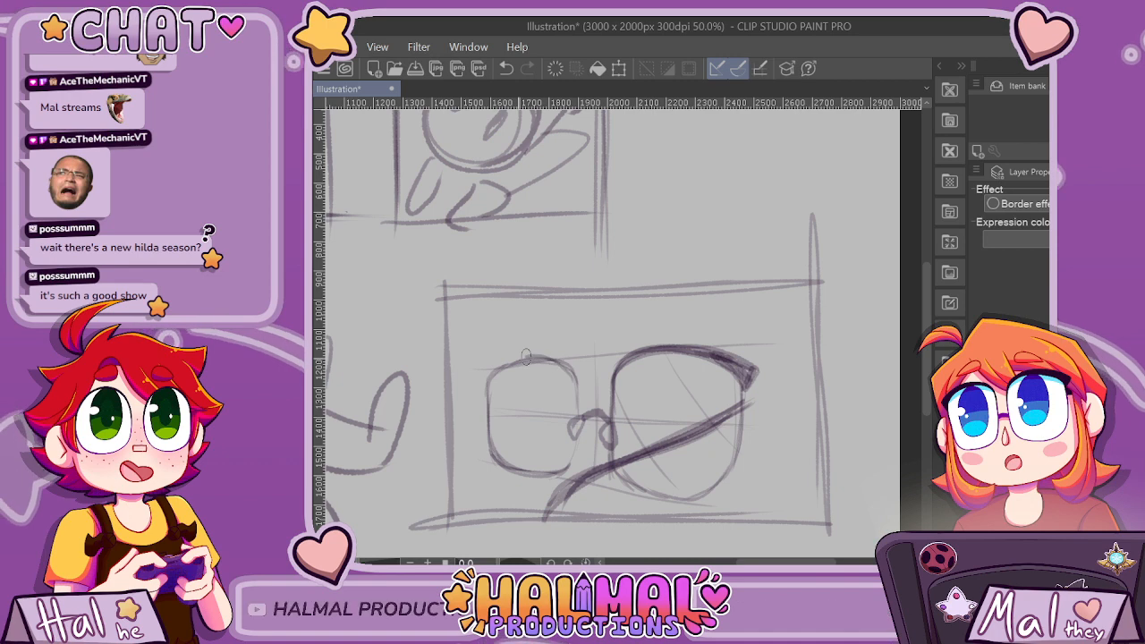
Thicken the left lens's top rim into a dark arc ending in a pointed outer corner.
scroll(498, 367, "up", 1)
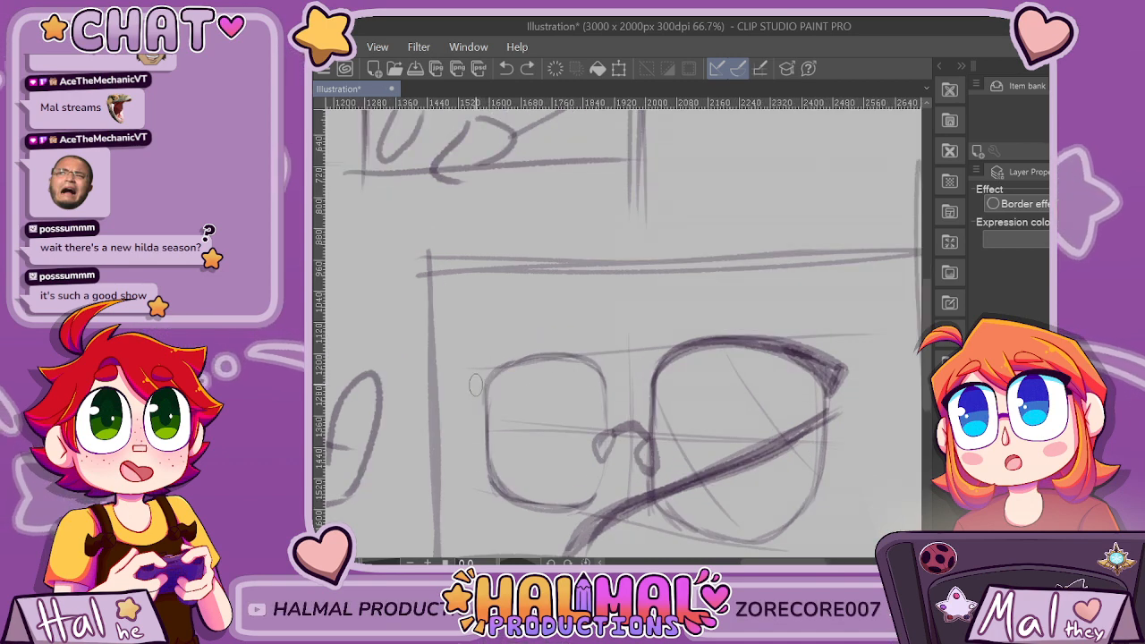
mouse_move(479, 388)
left_mouse_down()
mouse_move(545, 354)
mouse_move(583, 358)
mouse_move(603, 382)
left_mouse_up()
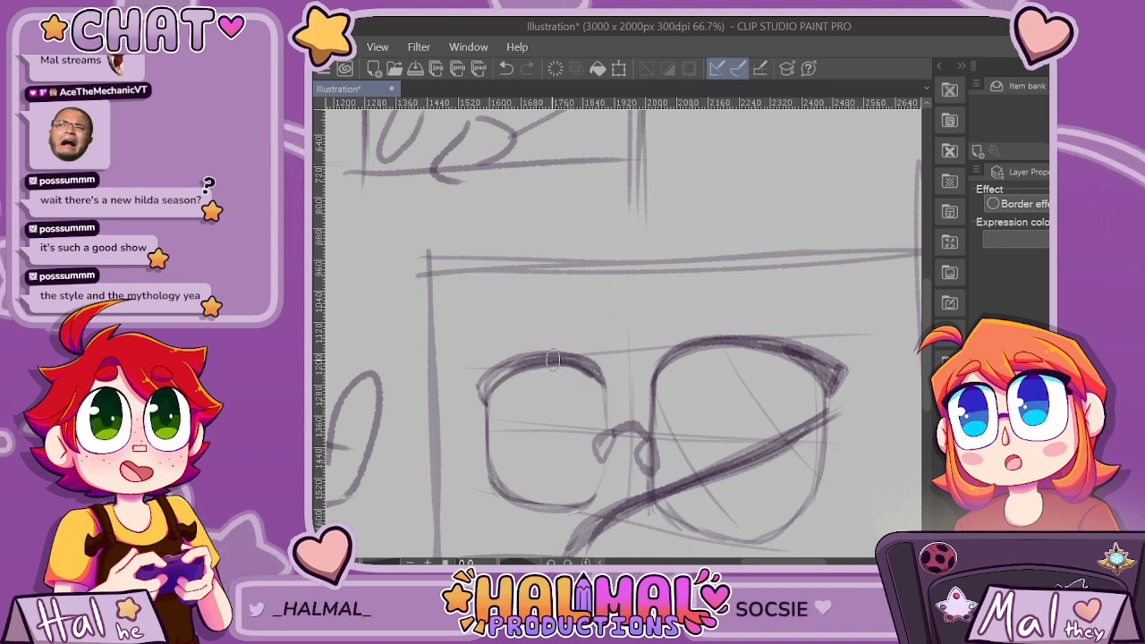
mouse_move(486, 405)
left_mouse_down()
mouse_move(474, 385)
mouse_move(526, 360)
left_mouse_up()
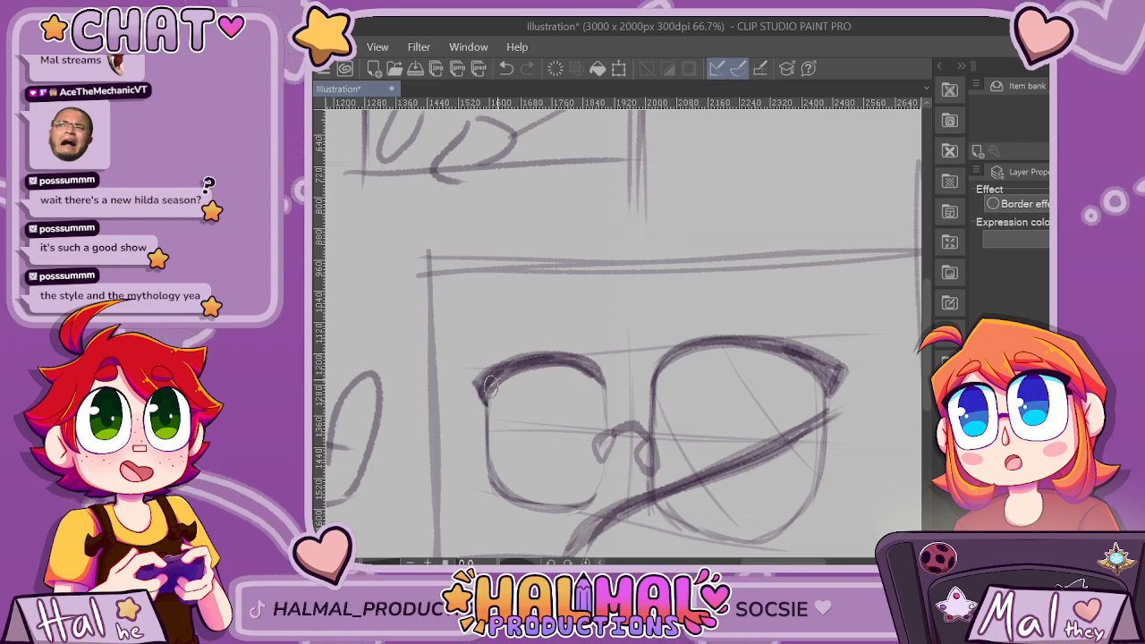
scroll(669, 365, "down", 1)
scroll(671, 220, "down", 3)
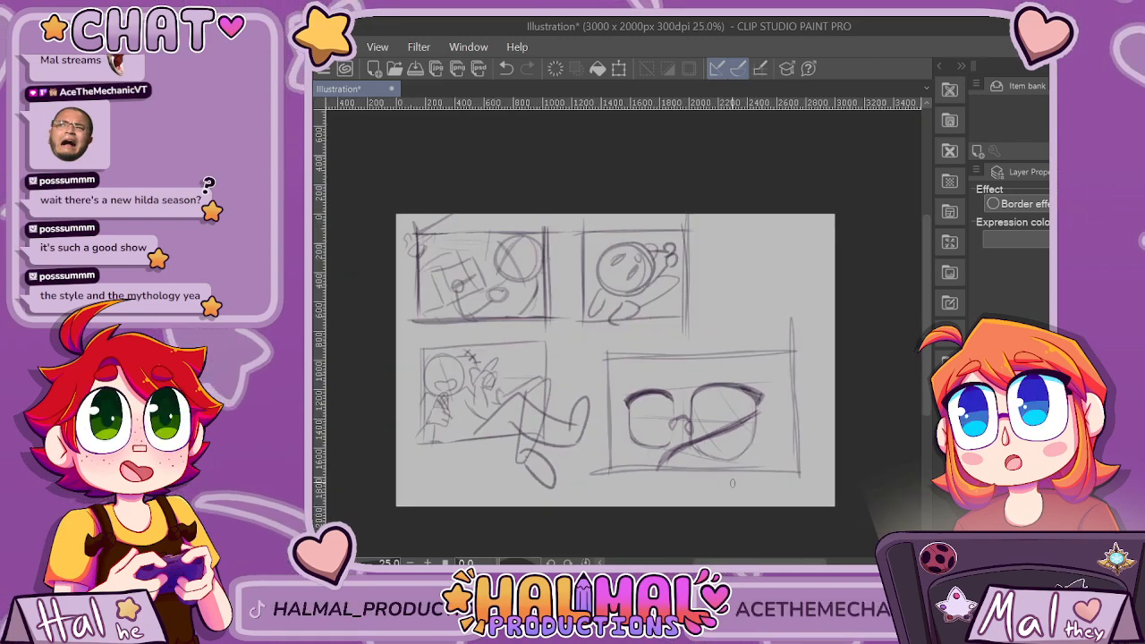
scroll(671, 220, "up", 3)
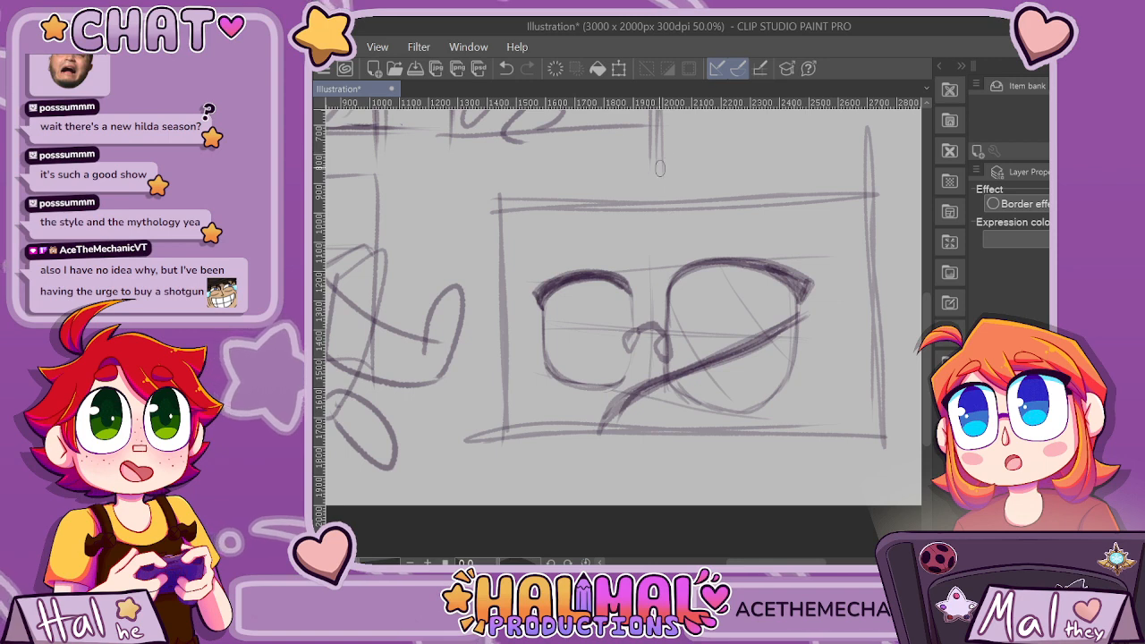
scroll(604, 223, "up", 2)
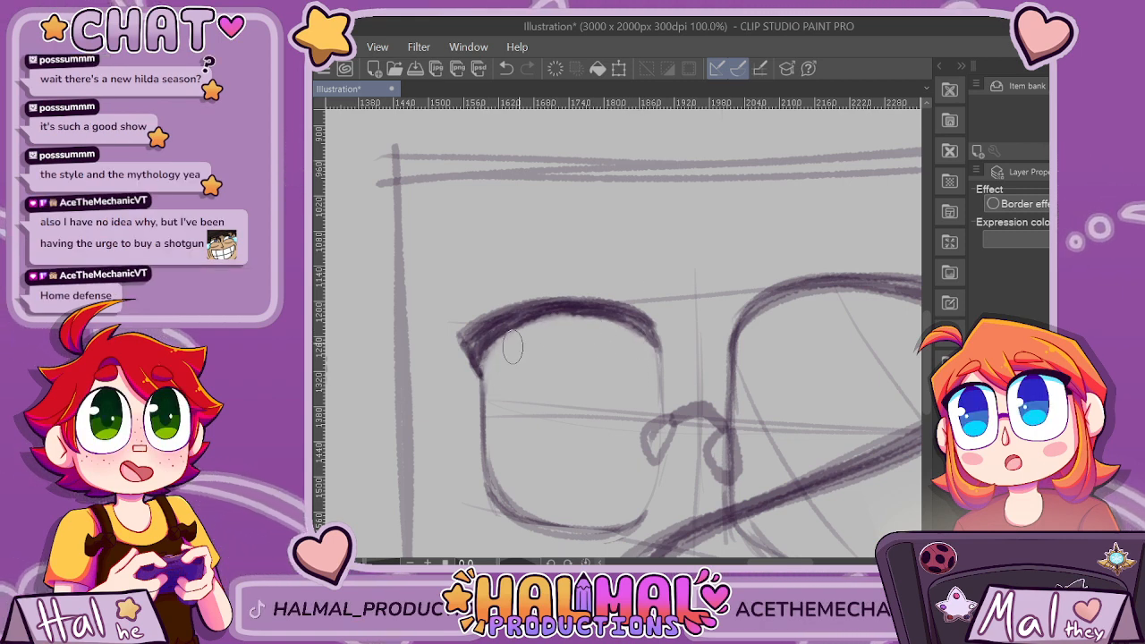
Darken the left lens's inner side from the top rim down to the bridge of the glasses.
scroll(678, 411, "down", 6)
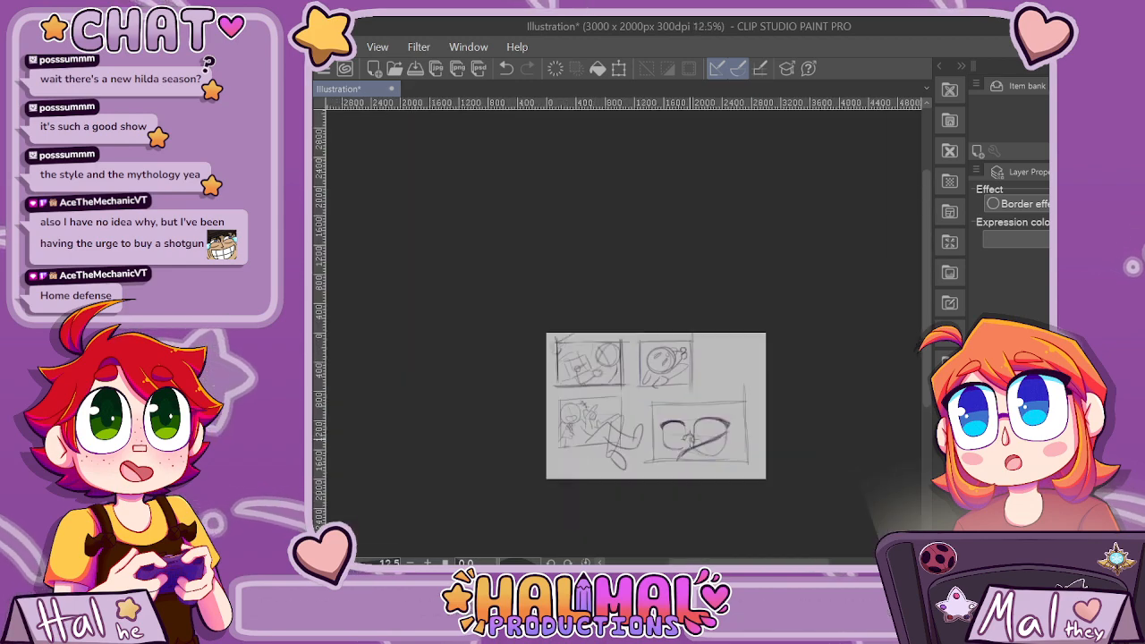
scroll(685, 429, "up", 4)
scroll(604, 312, "up", 2)
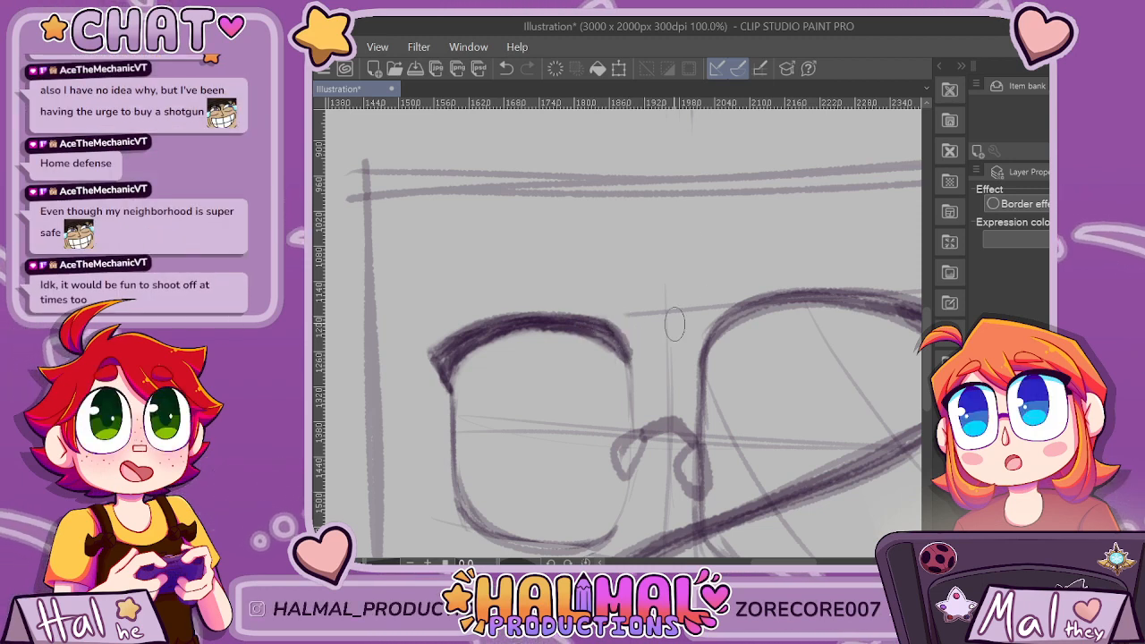
left_click_drag(626, 356, 634, 395)
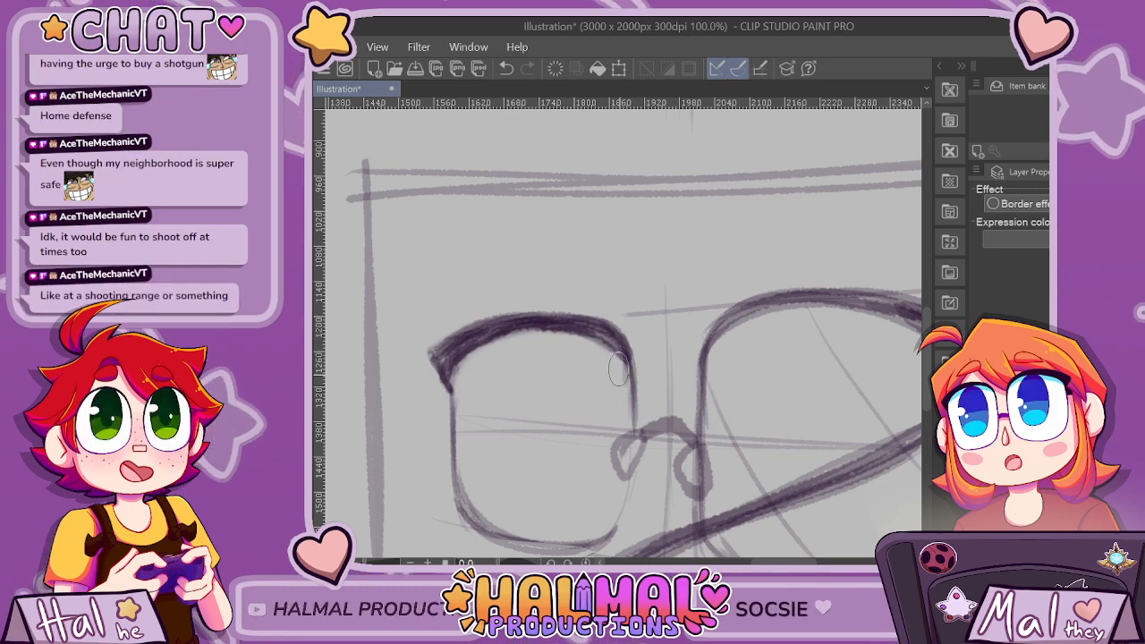
scroll(790, 391, "down", 3)
scroll(790, 391, "down", 2)
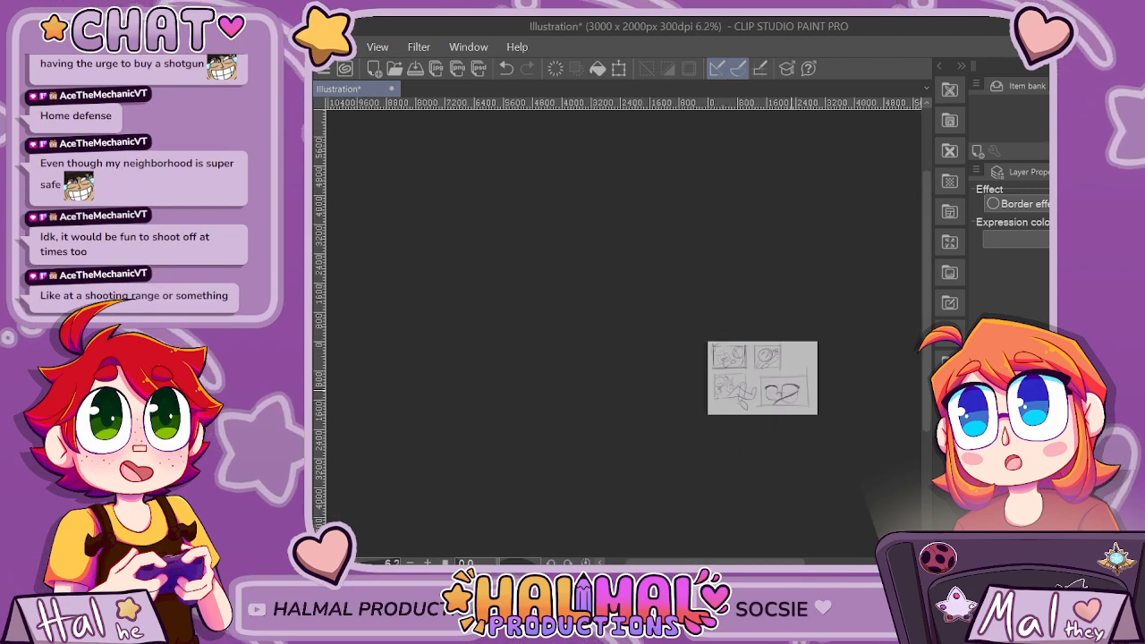
Add light diagonal reflection lines inside the left lens.
scroll(790, 391, "up", 5)
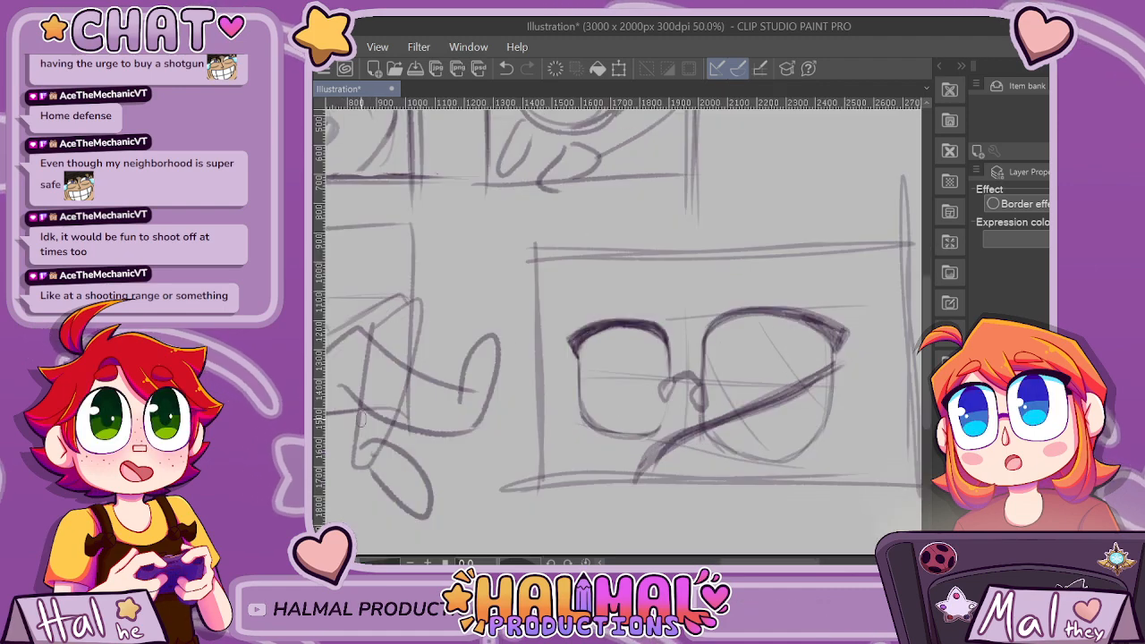
left_click_drag(583, 368, 639, 433)
left_click_drag(612, 332, 664, 378)
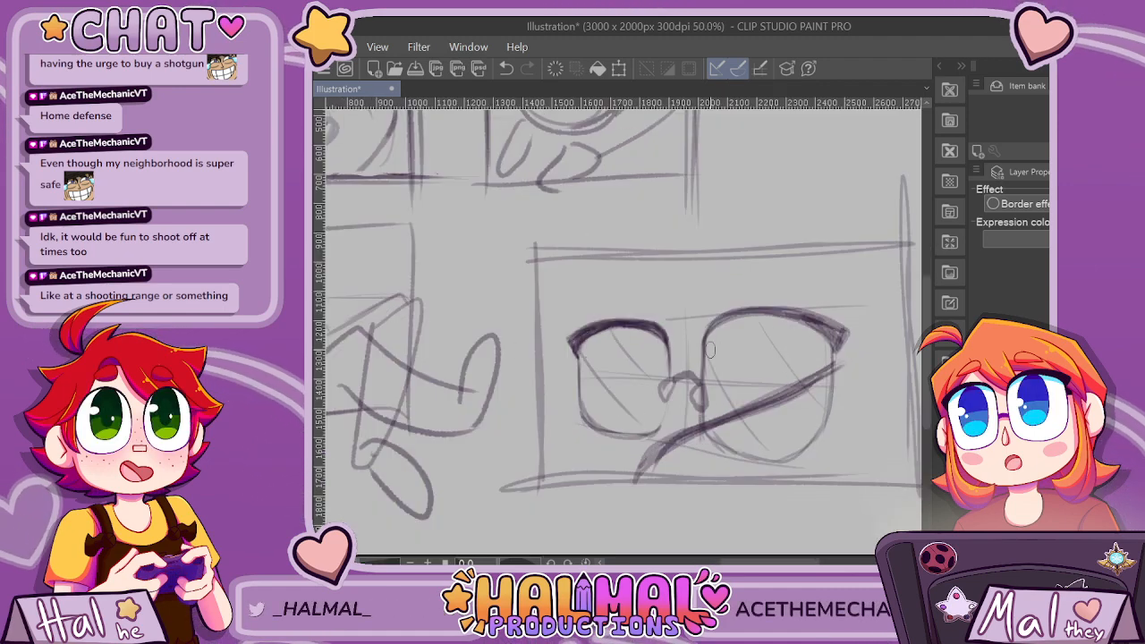
Draw a short dark arm extending from the left lens's outer corner, and darken the diagonal arm crossing the right lens.
left_click_drag(535, 378, 574, 360)
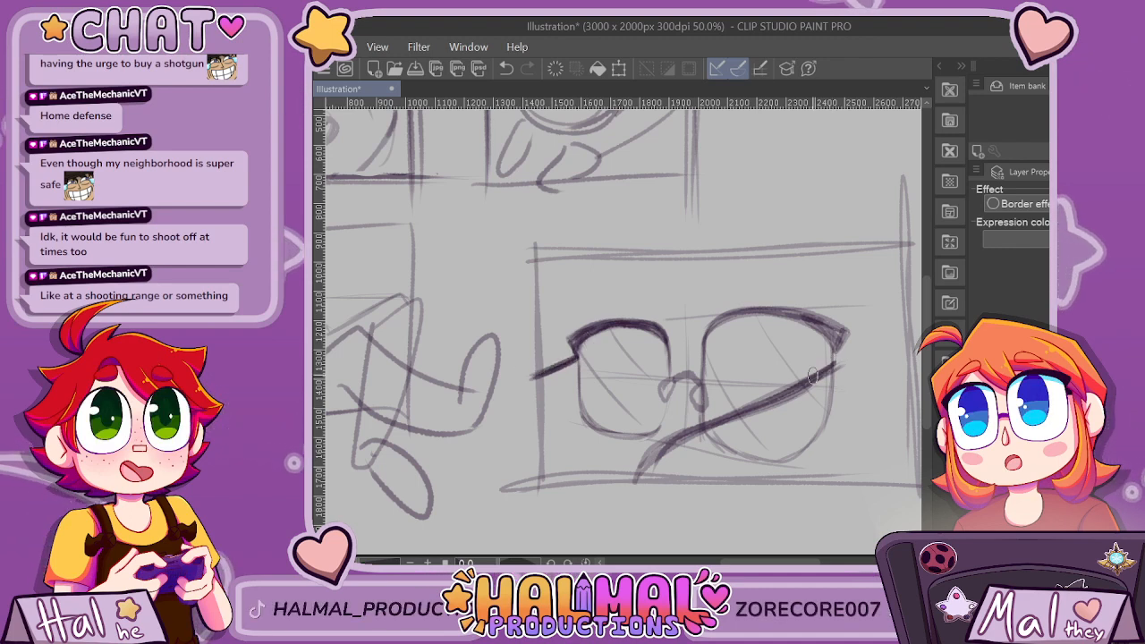
left_click_drag(678, 432, 636, 480)
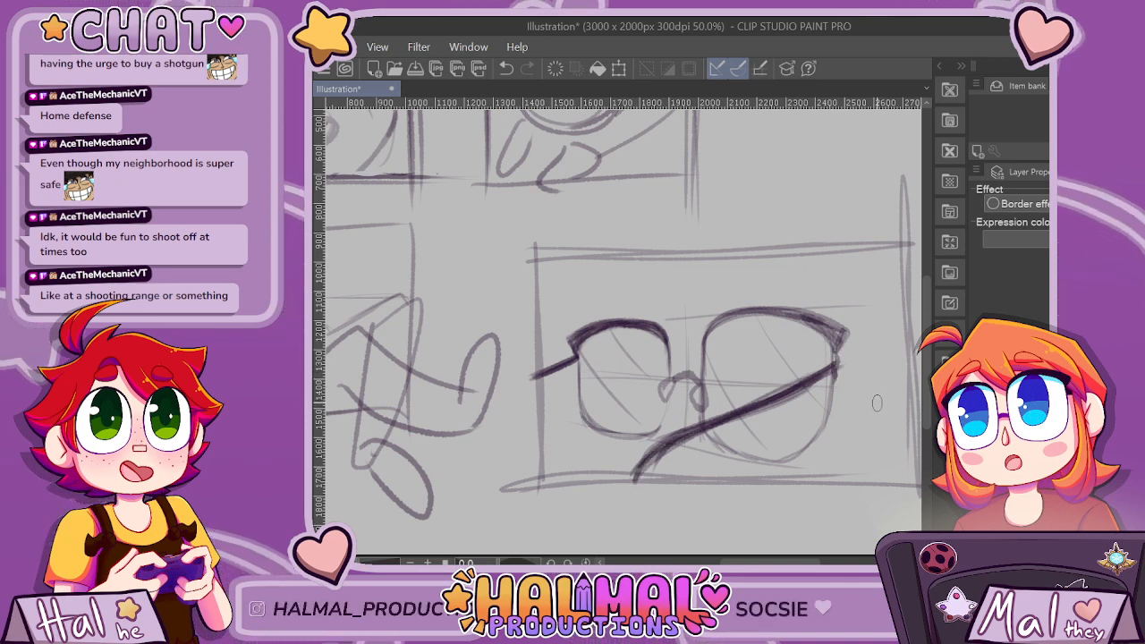
key("ctrl+z")
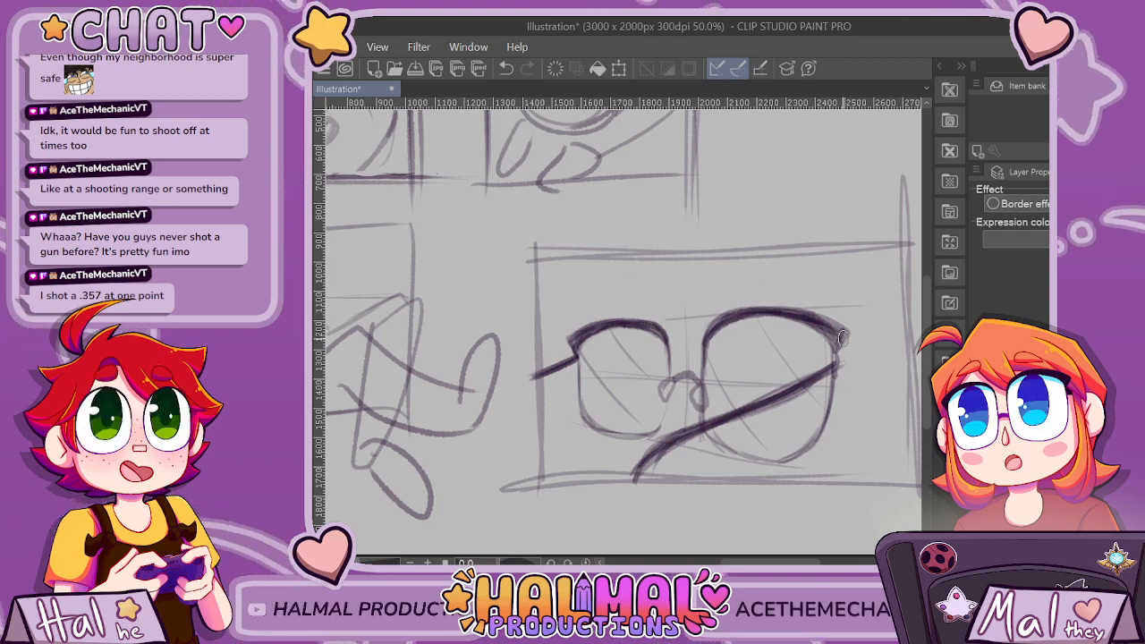
Sketch a character's head about 550 px wide behind the right lens, with loose hair outlines and darker face lines inside the lens.
mouse_move(735, 301)
left_mouse_down()
mouse_move(865, 297)
mouse_move(870, 379)
mouse_move(771, 408)
mouse_move(730, 321)
mouse_move(810, 269)
mouse_move(873, 322)
mouse_move(814, 407)
mouse_move(788, 389)
left_mouse_up()
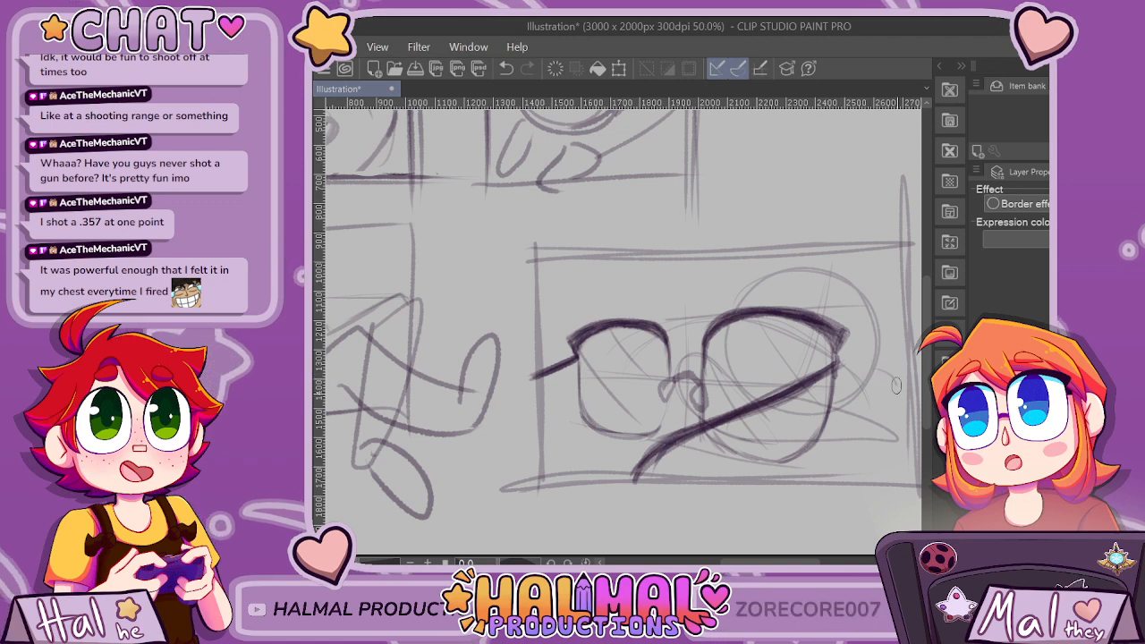
left_click_drag(880, 374, 841, 407)
left_click_drag(742, 435, 878, 375)
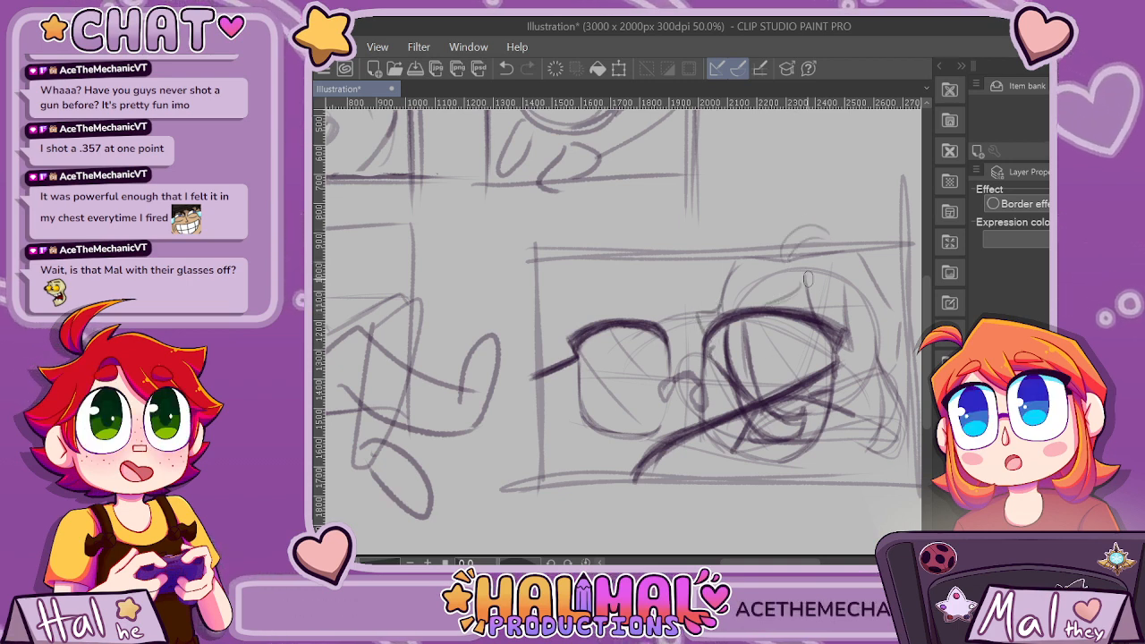
key("ctrl+minus")
key("ctrl+minus")
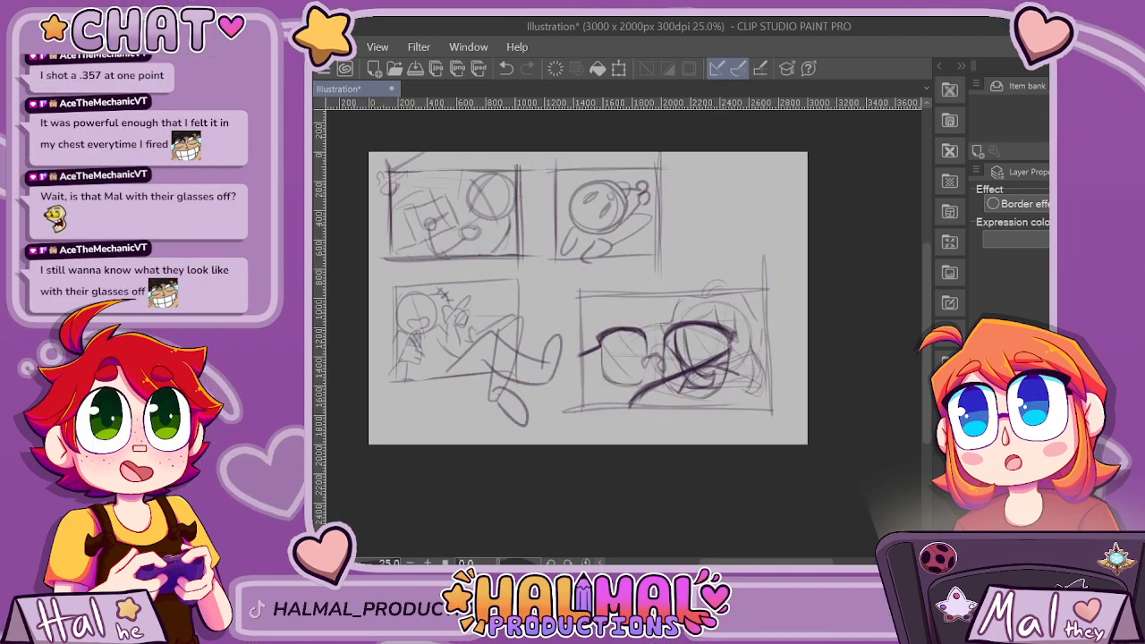
Undo the small oval under the straight eye line, and redraw the eye inside the right lens as a dark downward curve.
scroll(680, 302, "up", 3)
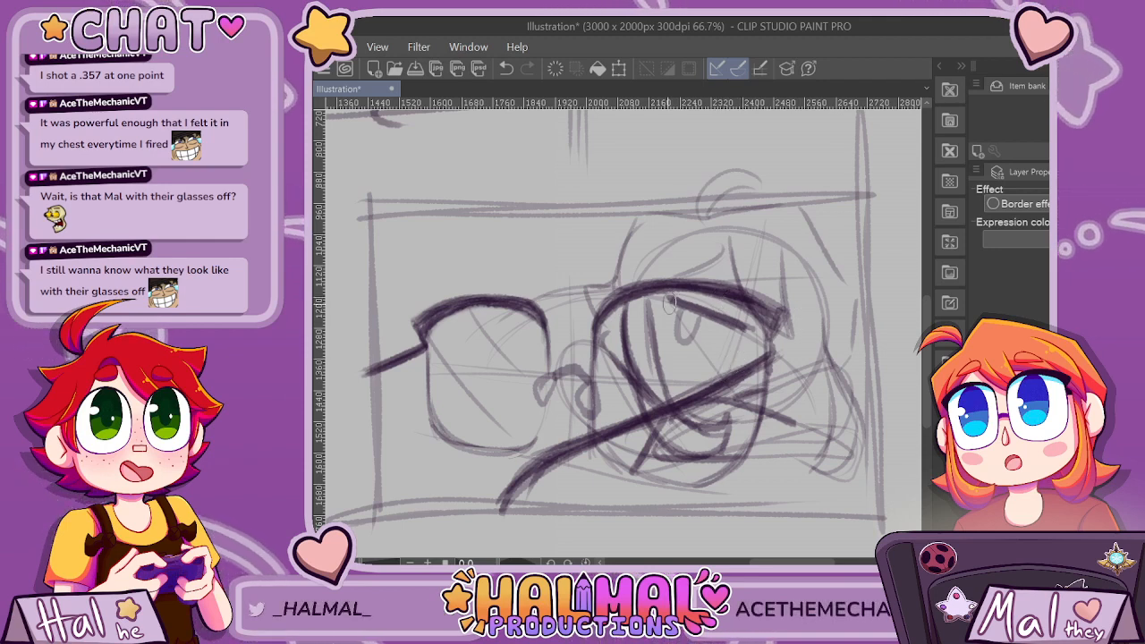
key("ctrl+z")
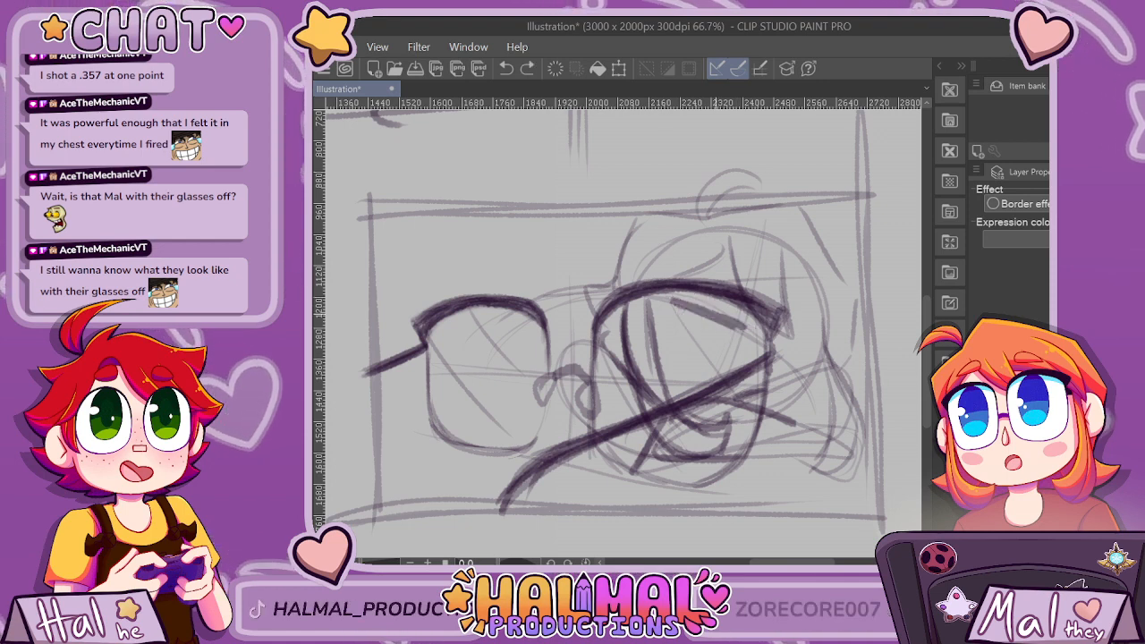
mouse_move(669, 322)
left_mouse_down()
mouse_move(709, 347)
mouse_move(739, 347)
left_mouse_up()
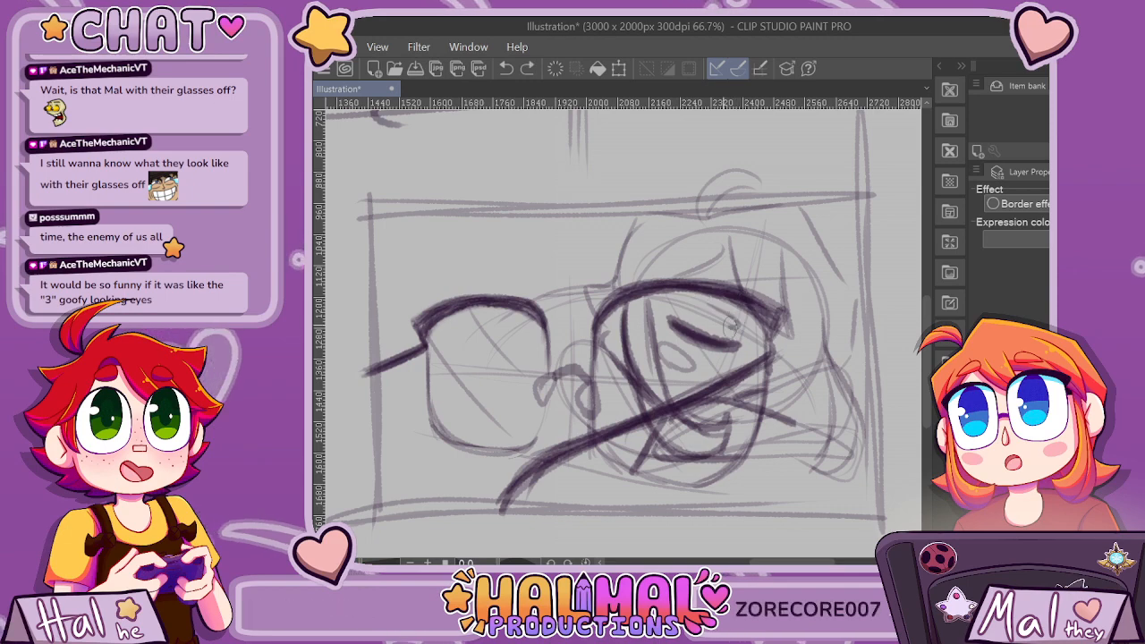
scroll(702, 285, "down", 5)
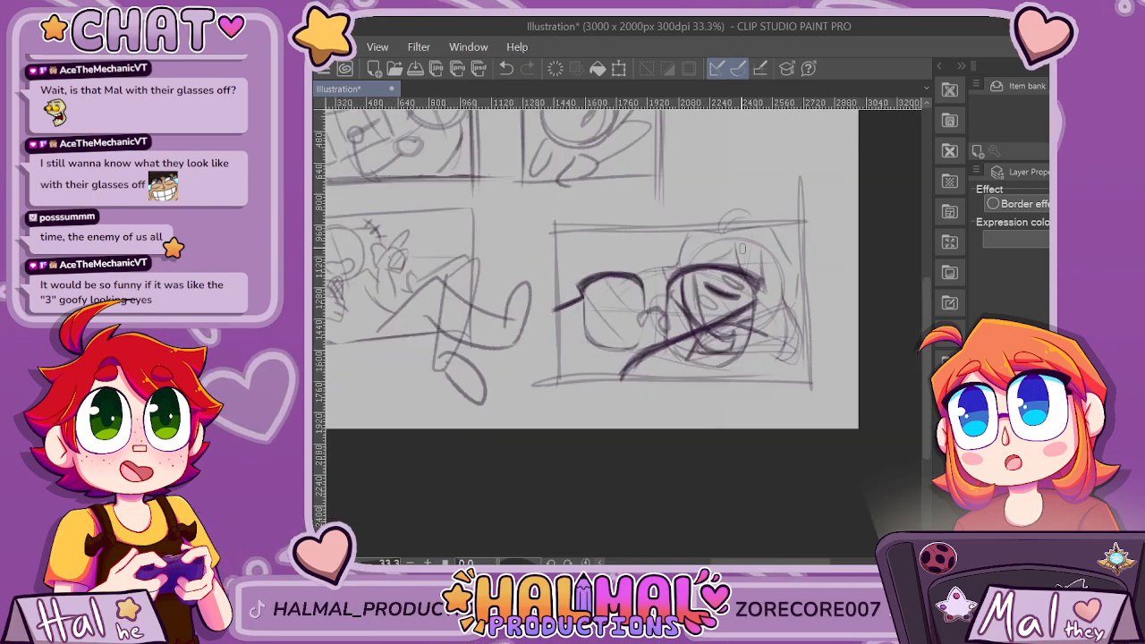
Draw a darker horizontal line across the middle of the left lens.
scroll(637, 258, "up", 4)
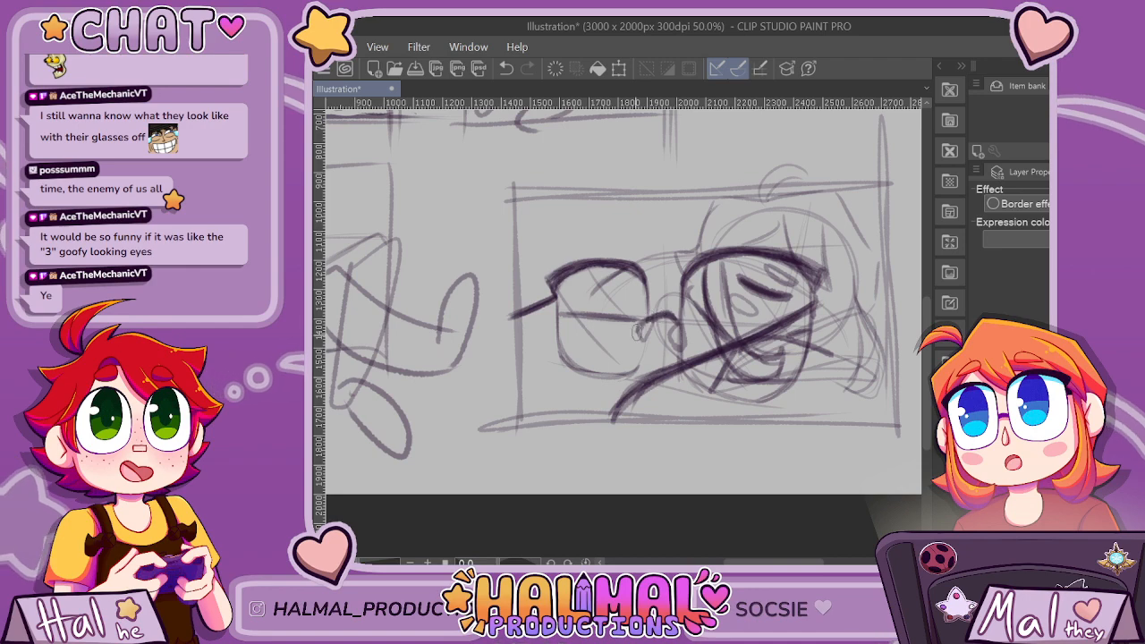
scroll(741, 273, "down", 4)
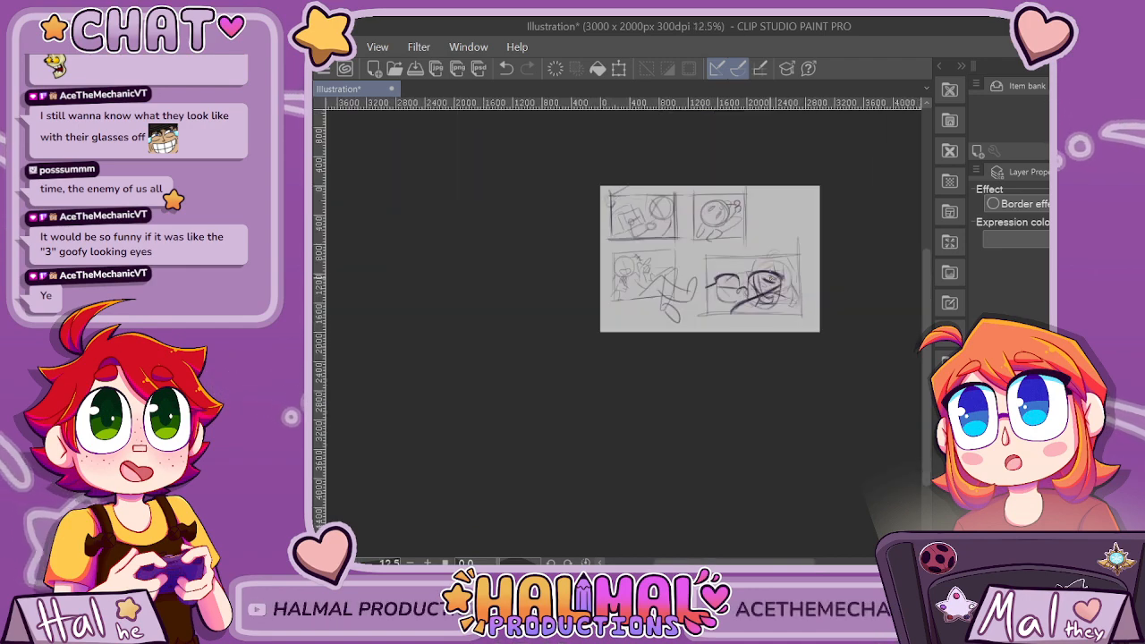
scroll(767, 280, "up", 4)
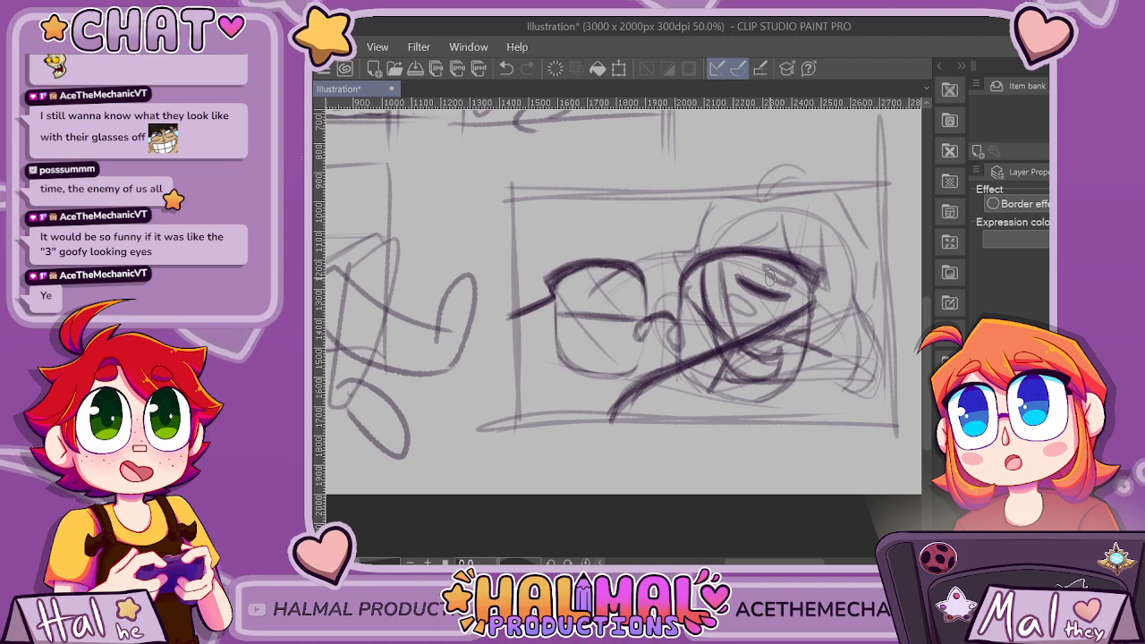
scroll(768, 280, "down", 4)
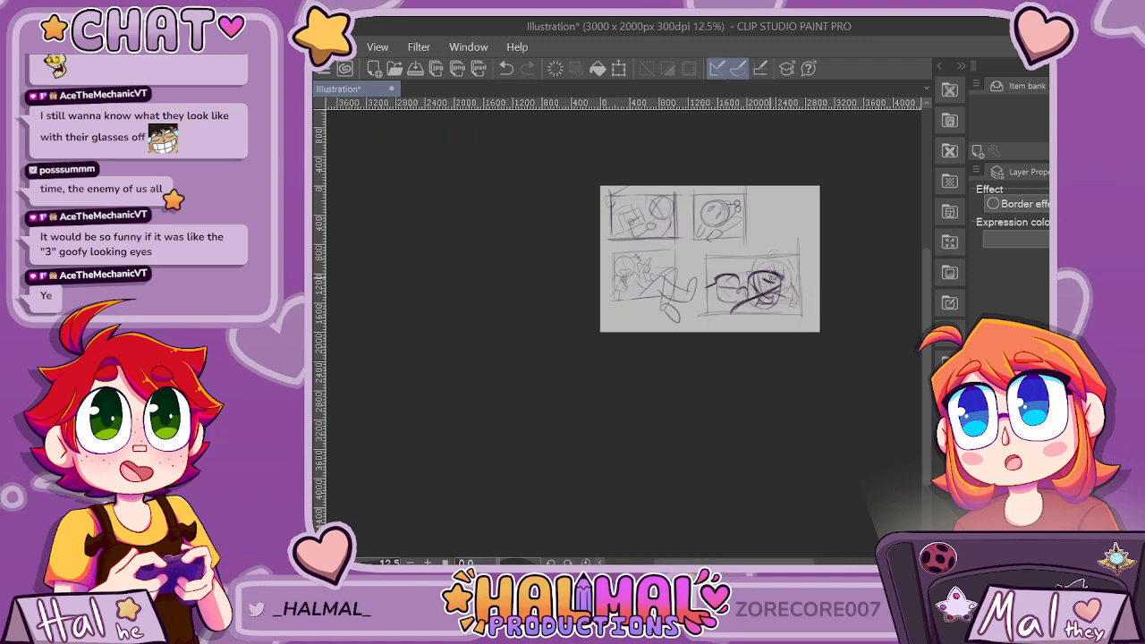
Draw small tick marks beside the upper and lower right corners of the first panel.
scroll(737, 261, "up", 3)
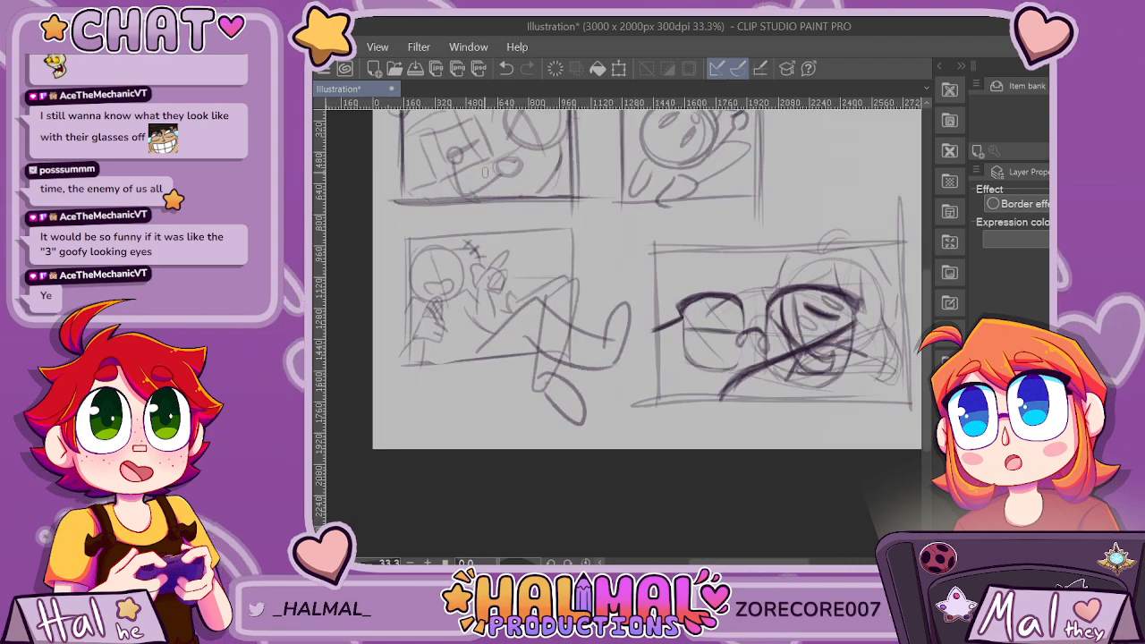
left_click_drag(927, 358, 927, 305)
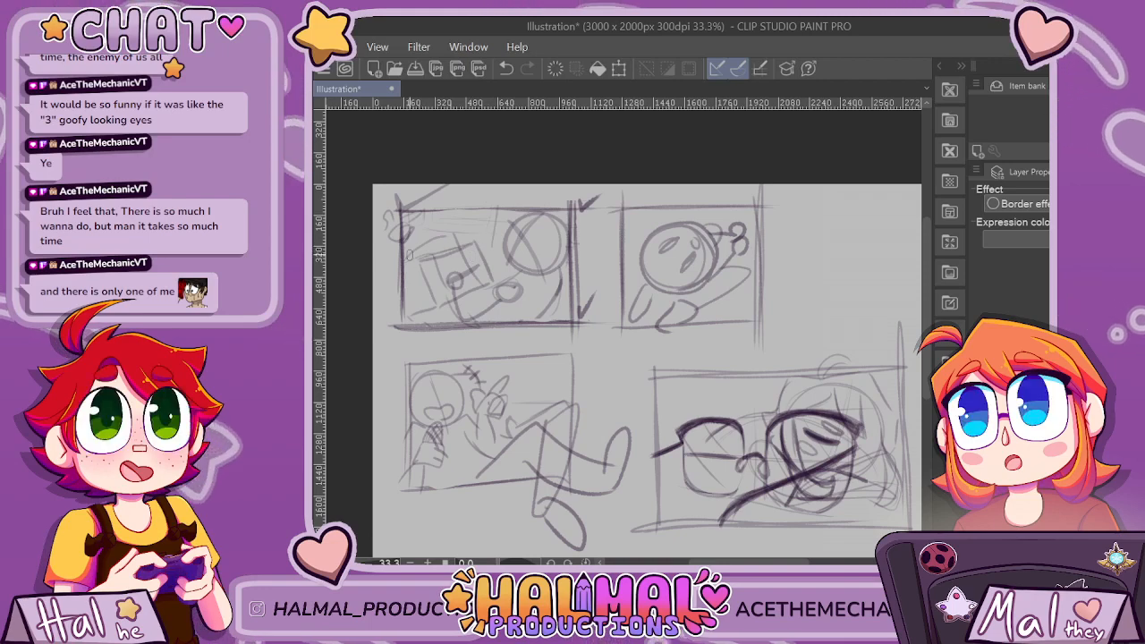
scroll(409, 255, "down", 2)
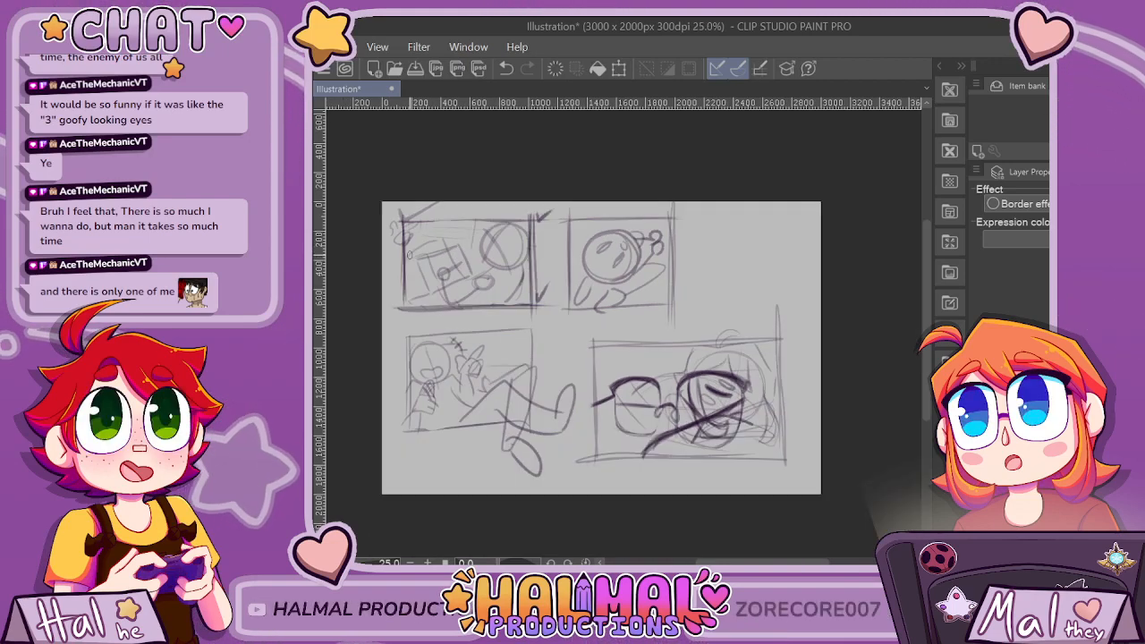
Lasso the whole first panel and paste a copy of it in place, with the full-page sketch hidden.
scroll(410, 255, "up", 1)
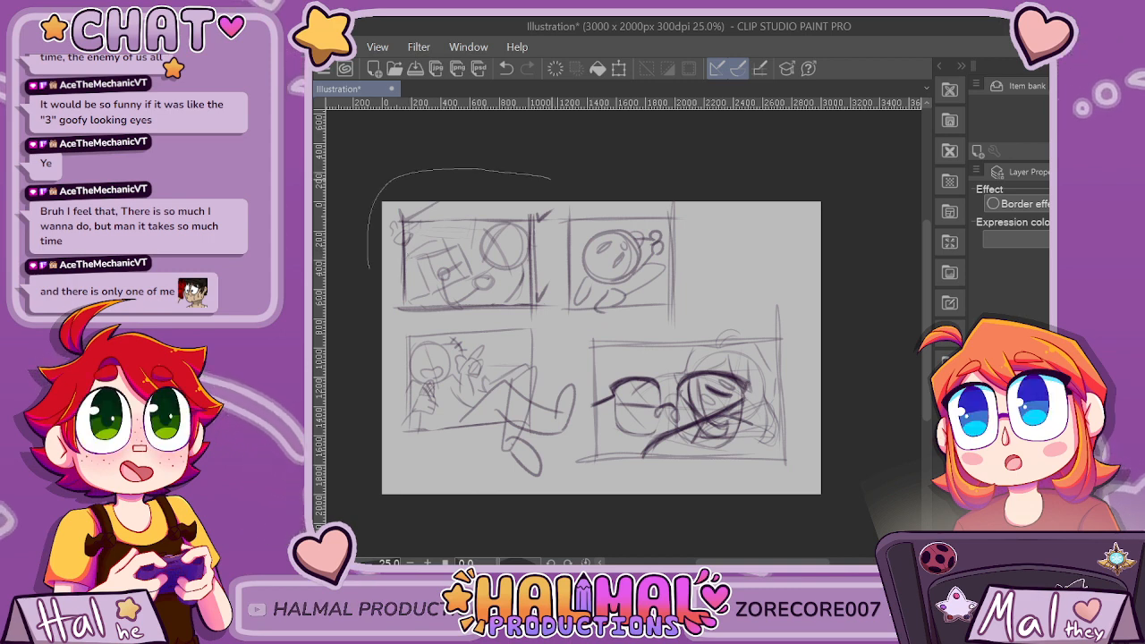
left_click_drag(550, 179, 381, 317)
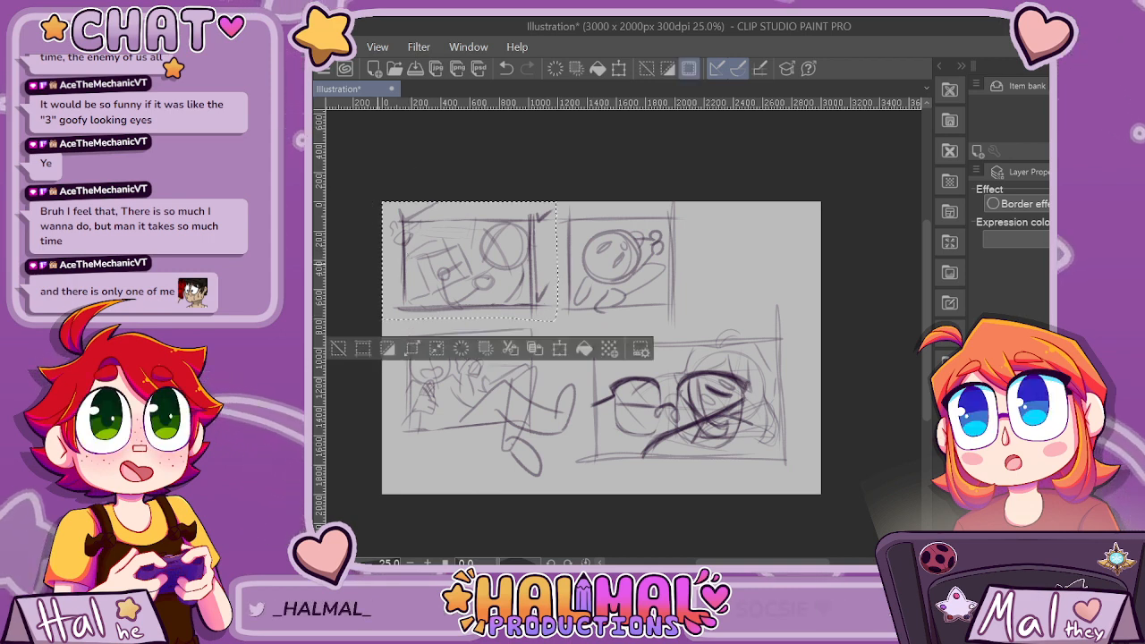
key("ctrl+v")
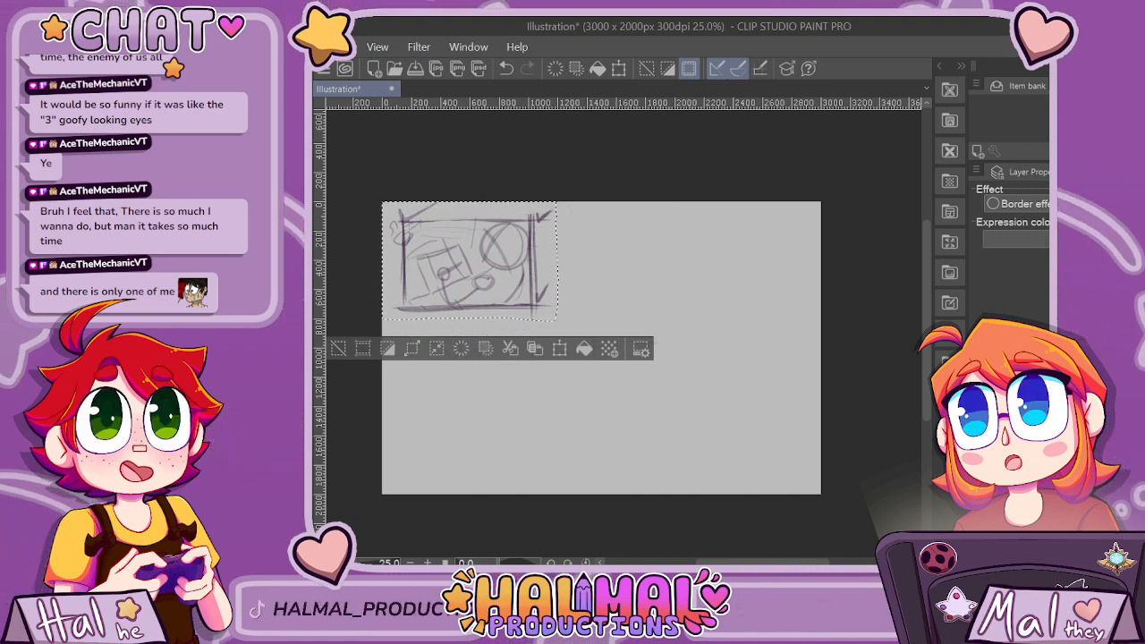
Clear the selection and try enlarging the pasted first-panel copy to a little over half the canvas width.
key("ctrl+d")
key("ctrl+t")
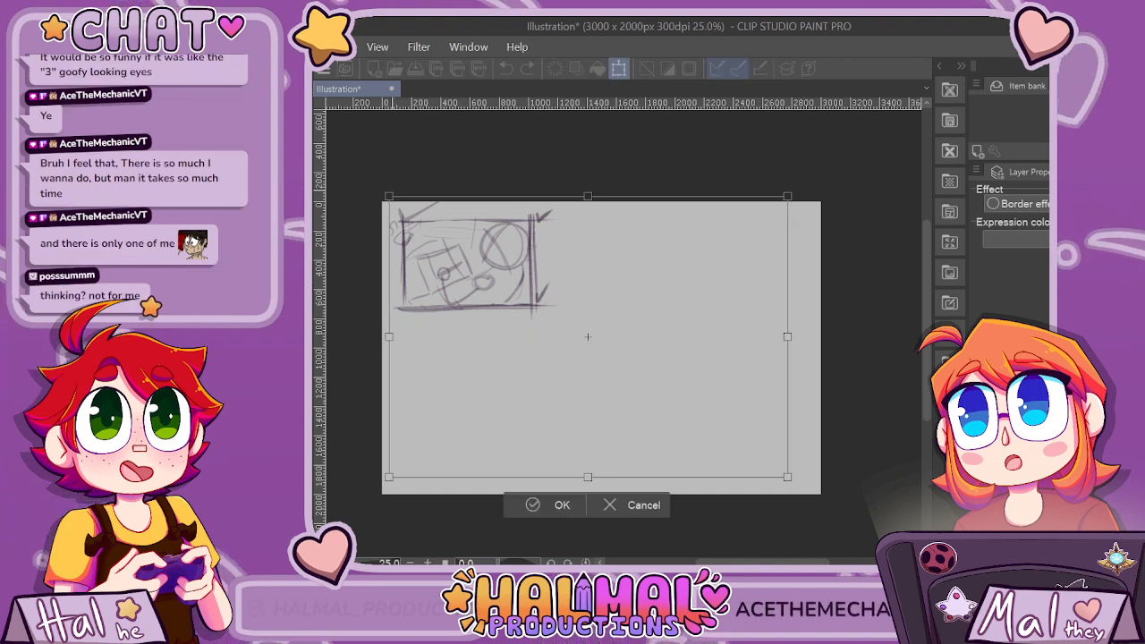
left_click_drag(389, 196, 380, 189)
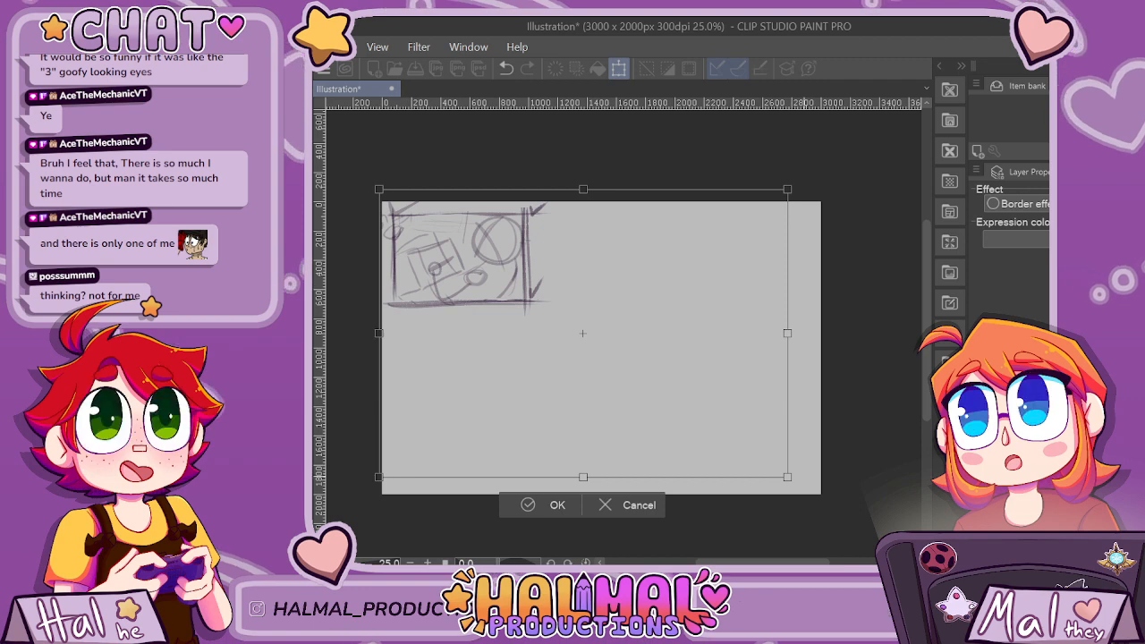
left_click_drag(787, 477, 1025, 643)
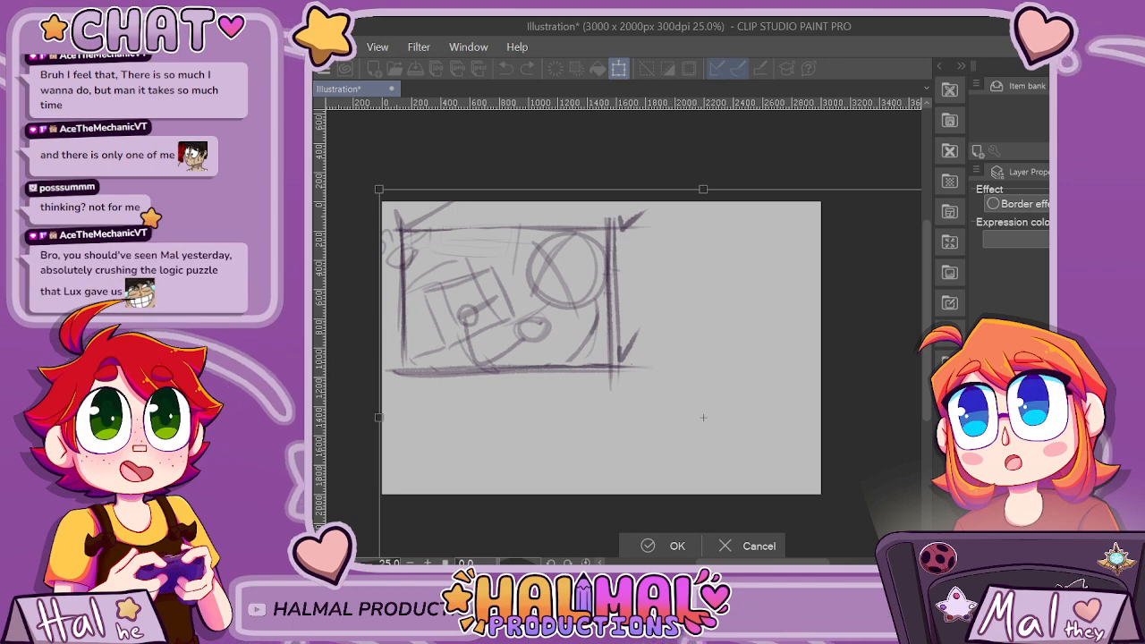
key("Return")
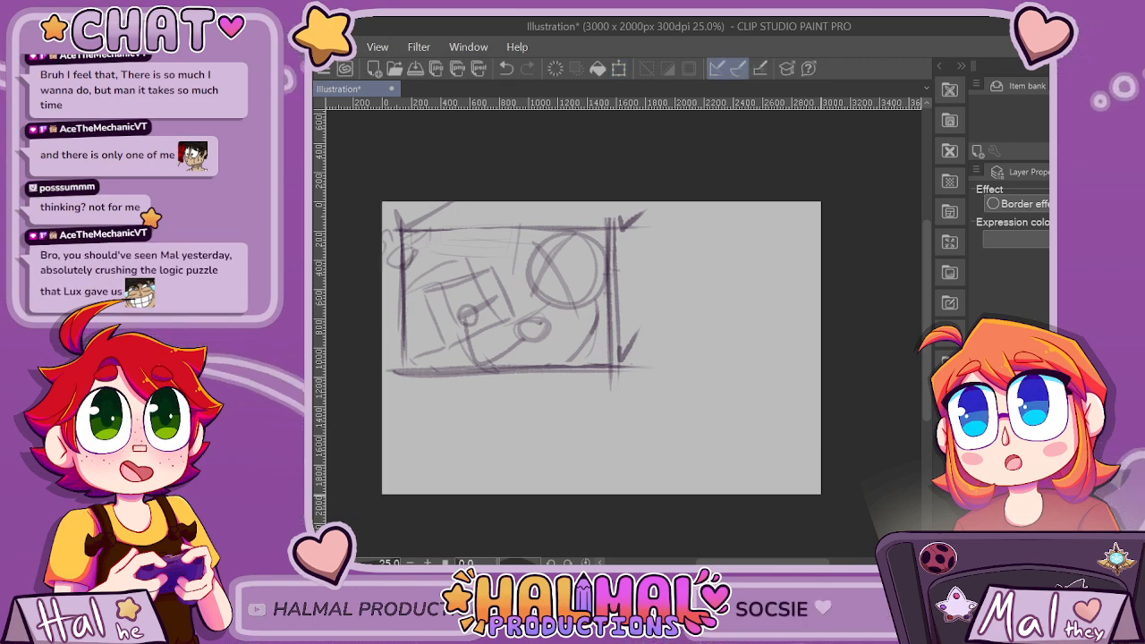
Try enlarging and shifting the panel copy further until its frame fills the whole canvas.
key("ctrl+t")
scroll(822, 493, "down", 3)
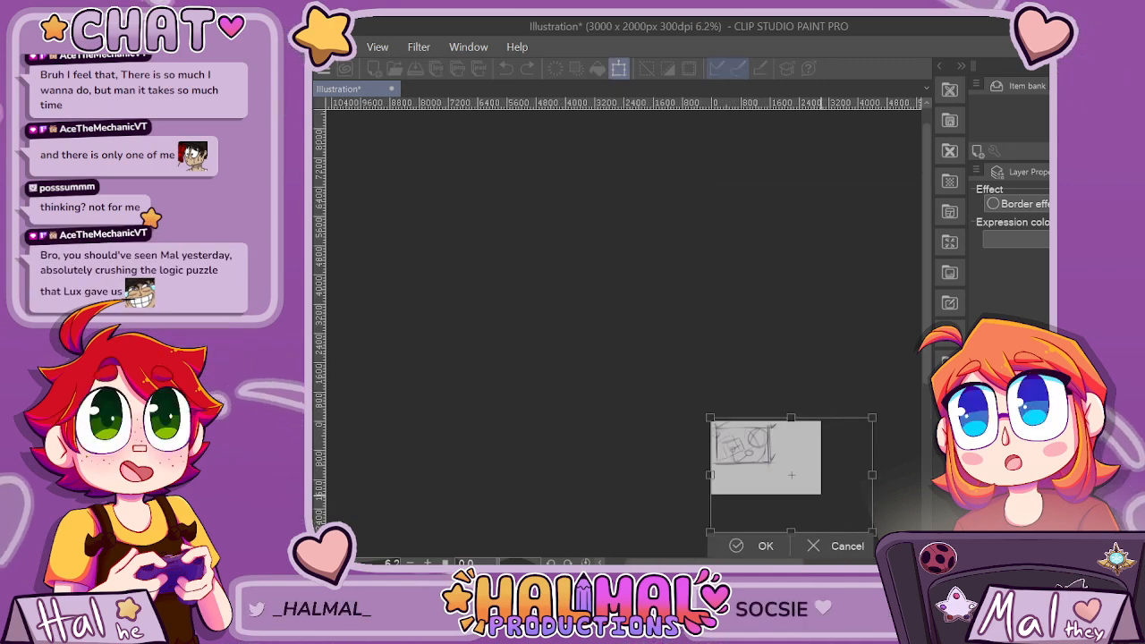
left_click_drag(927, 260, 926, 337)
left_click_drag(711, 283, 707, 280)
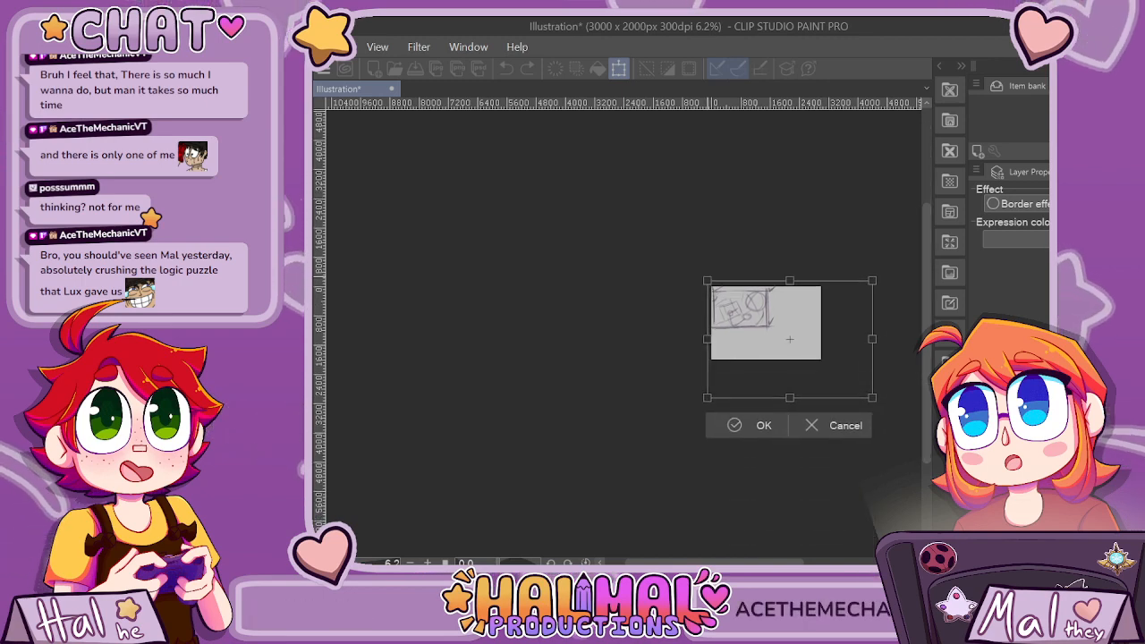
left_click_drag(872, 280, 879, 276)
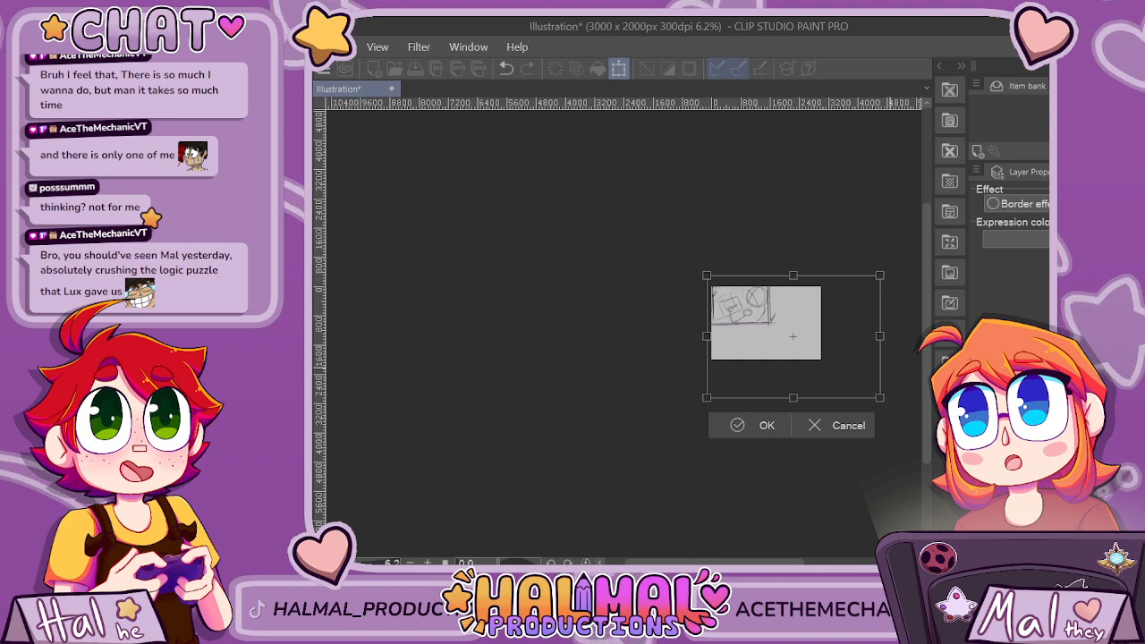
left_click_drag(879, 398, 1014, 493)
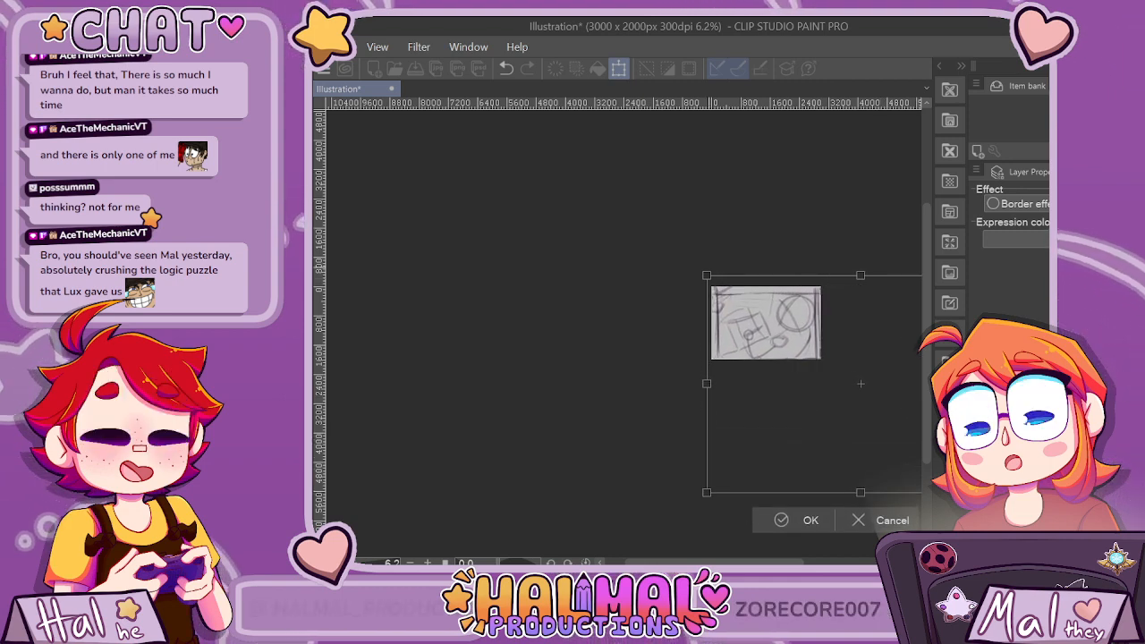
left_click_drag(707, 276, 697, 266)
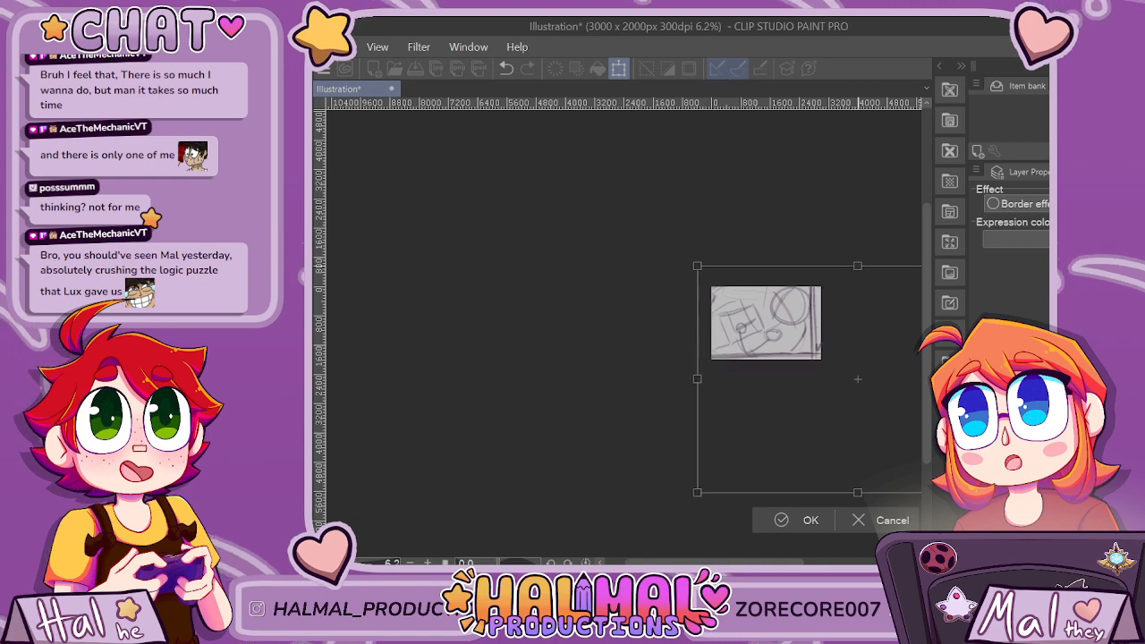
left_click_drag(698, 492, 693, 498)
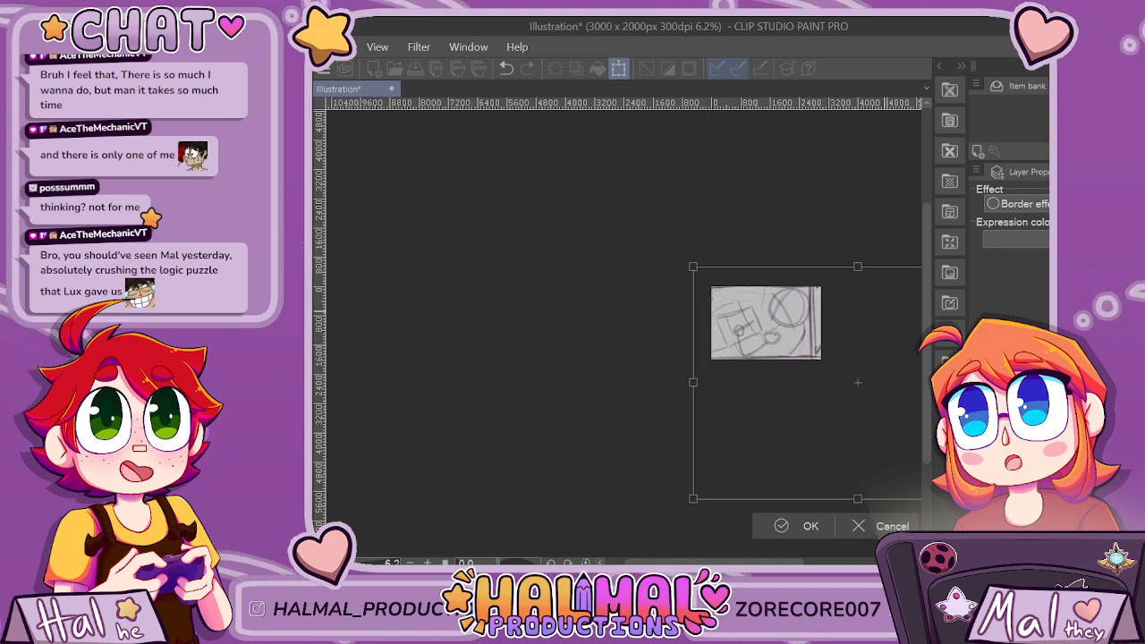
left_click_drag(887, 384, 895, 386)
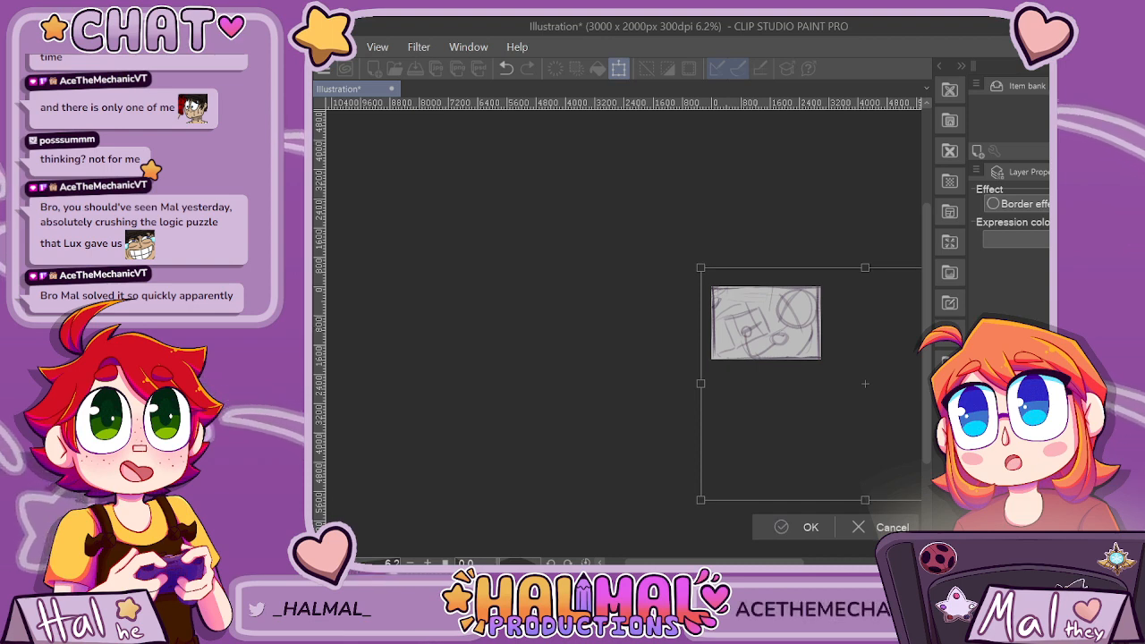
key("Return")
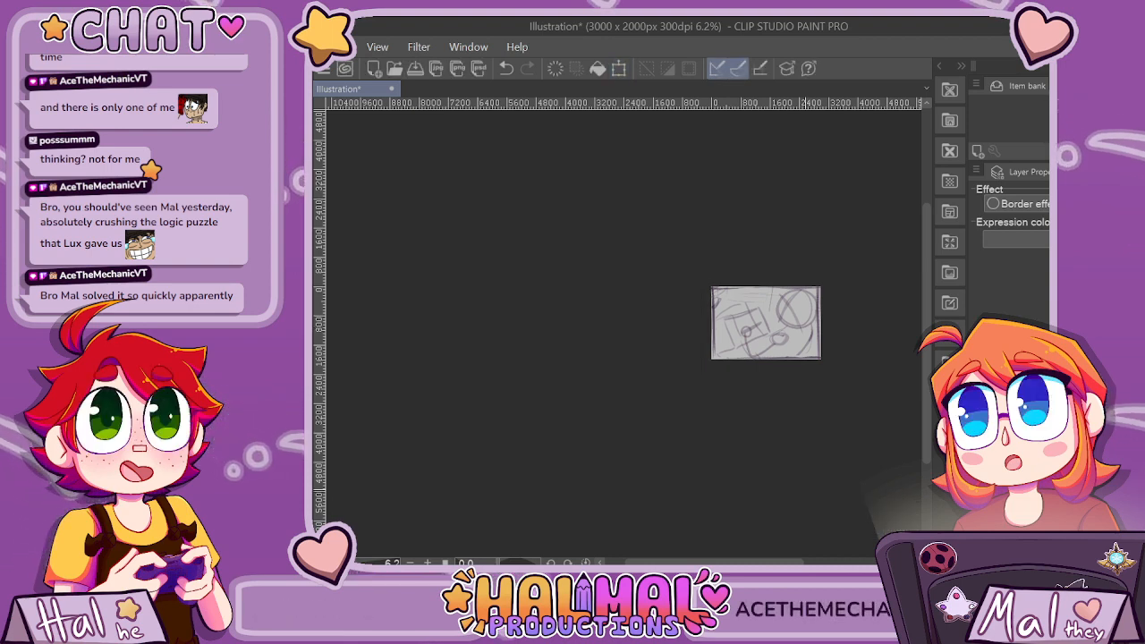
Undo both enlargements and the paste, and restore the pasted panel copy at its original size.
key("ctrl+z")
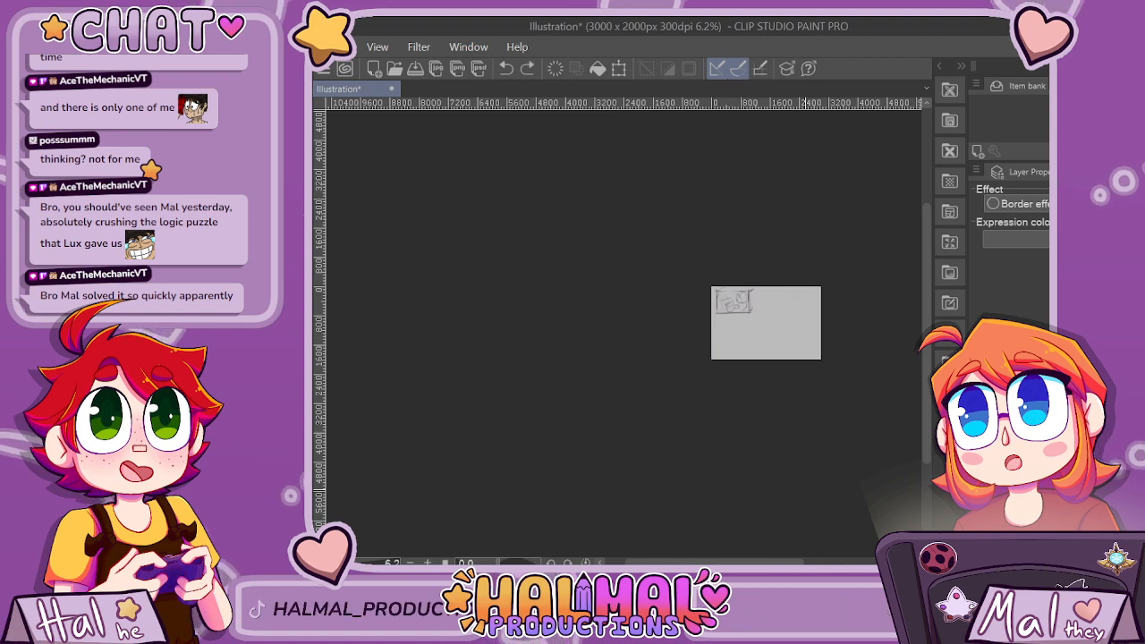
key("ctrl+z")
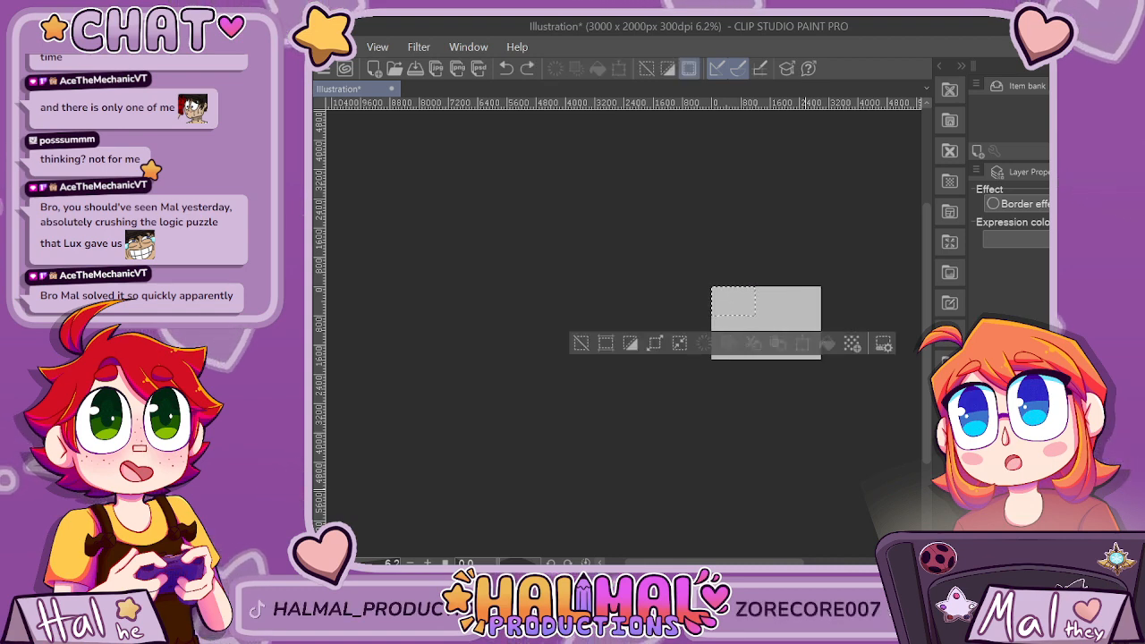
key("ctrl+y")
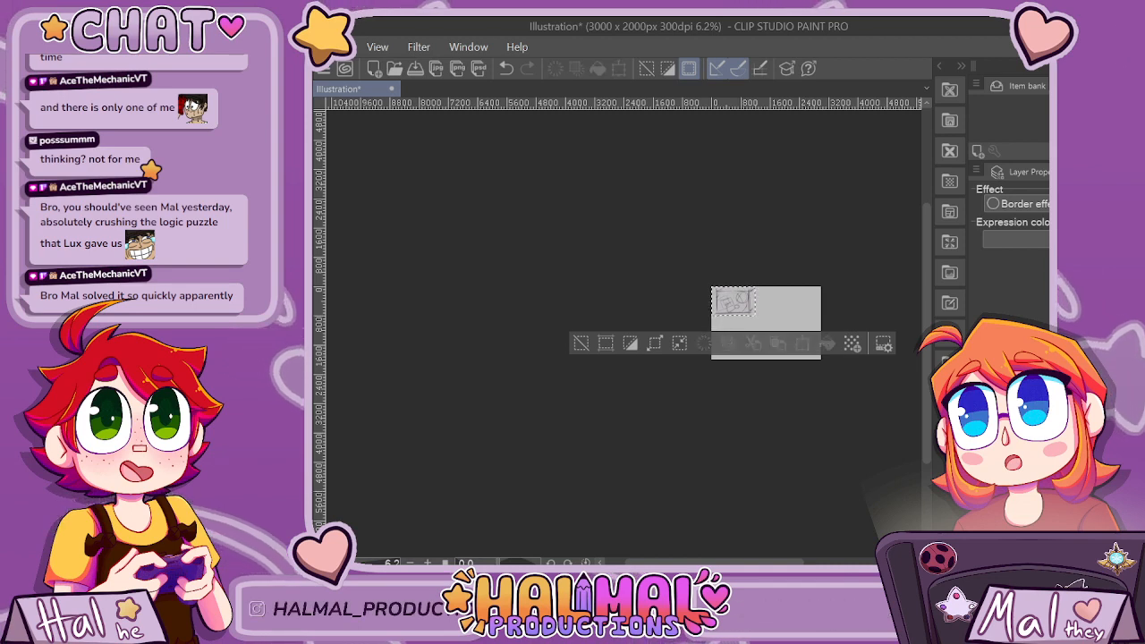
Clear the selection and scale the small panel copy up in one transform until it spans nearly the whole canvas.
key("ctrl+d")
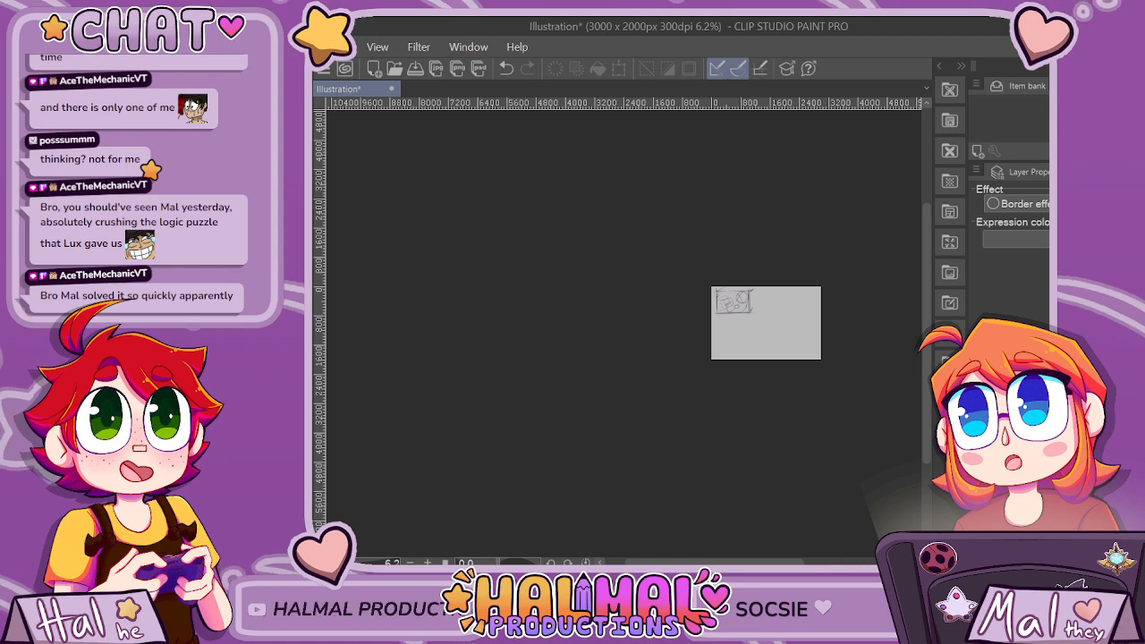
key("ctrl+t")
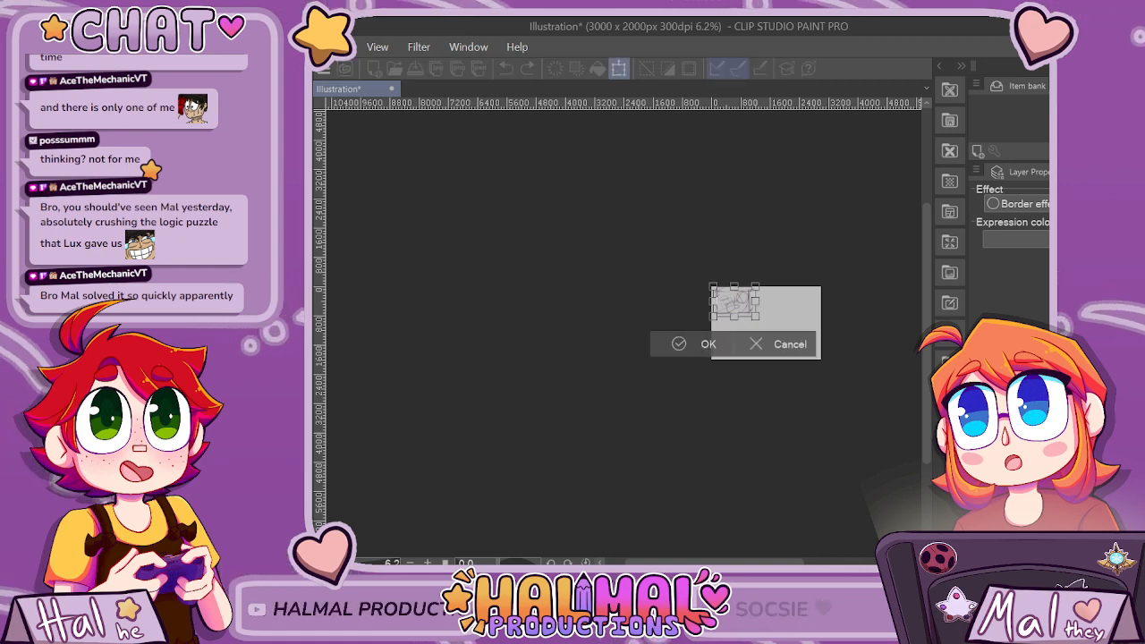
scroll(760, 336, "up", 5)
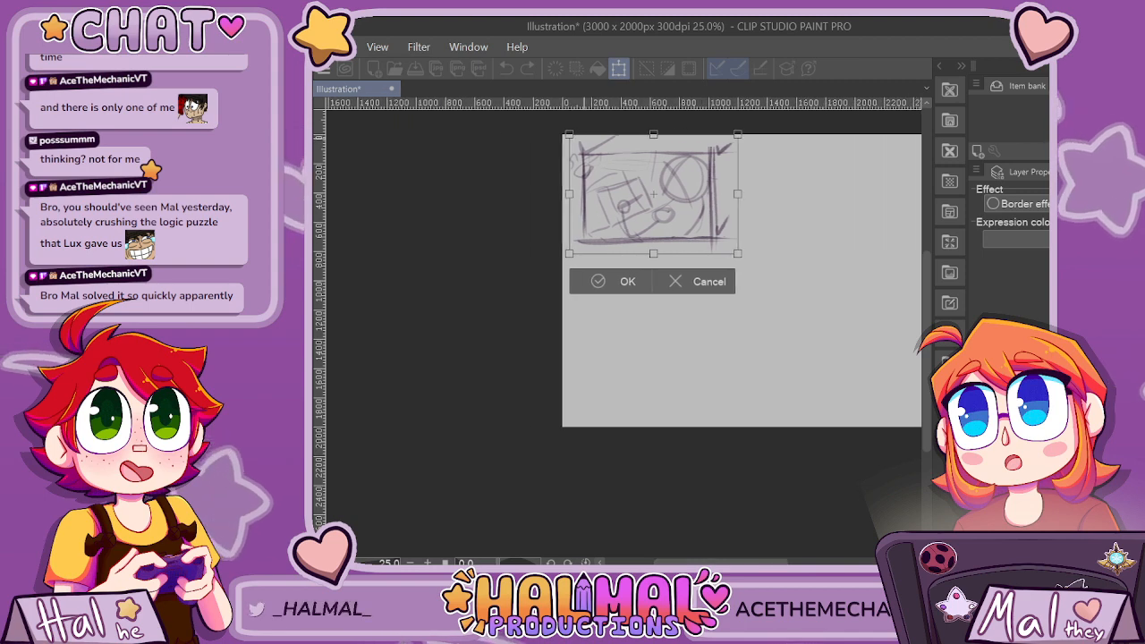
left_click_drag(569, 134, 548, 118)
left_click_drag(737, 253, 984, 427)
left_click_drag(720, 561, 762, 562)
left_click_drag(811, 428, 867, 468)
left_click_drag(622, 293, 647, 296)
left_click_drag(400, 122, 350, 87)
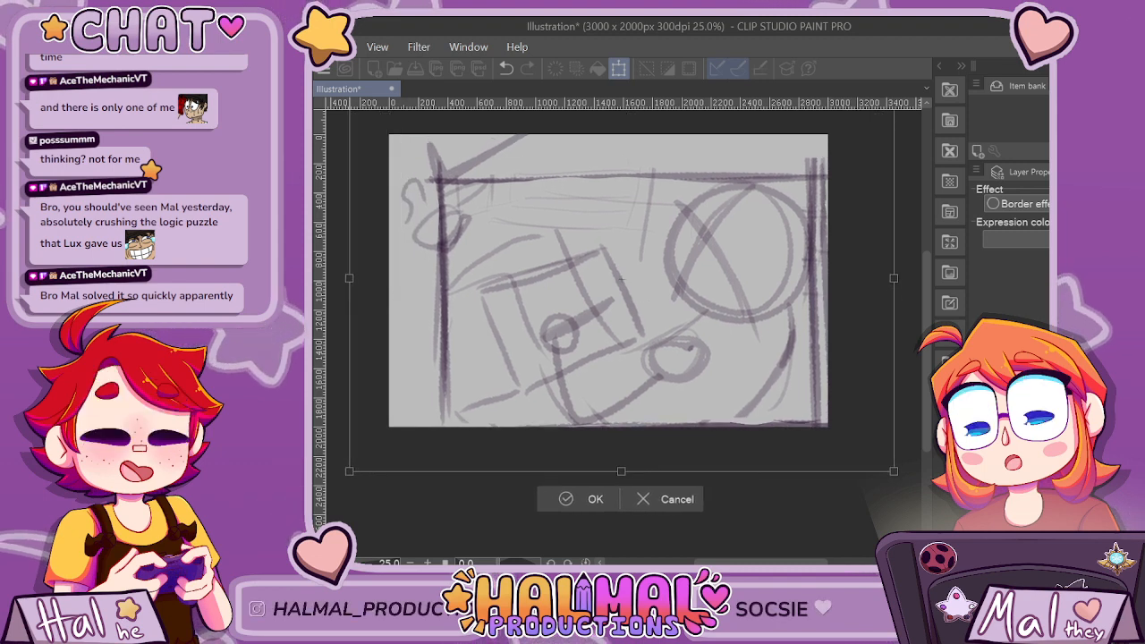
Shift the enlarged panel so its frame meets the canvas edges, scale it up slightly more, and apply the transform.
left_click_drag(622, 279, 619, 273)
left_click_drag(779, 225, 775, 224)
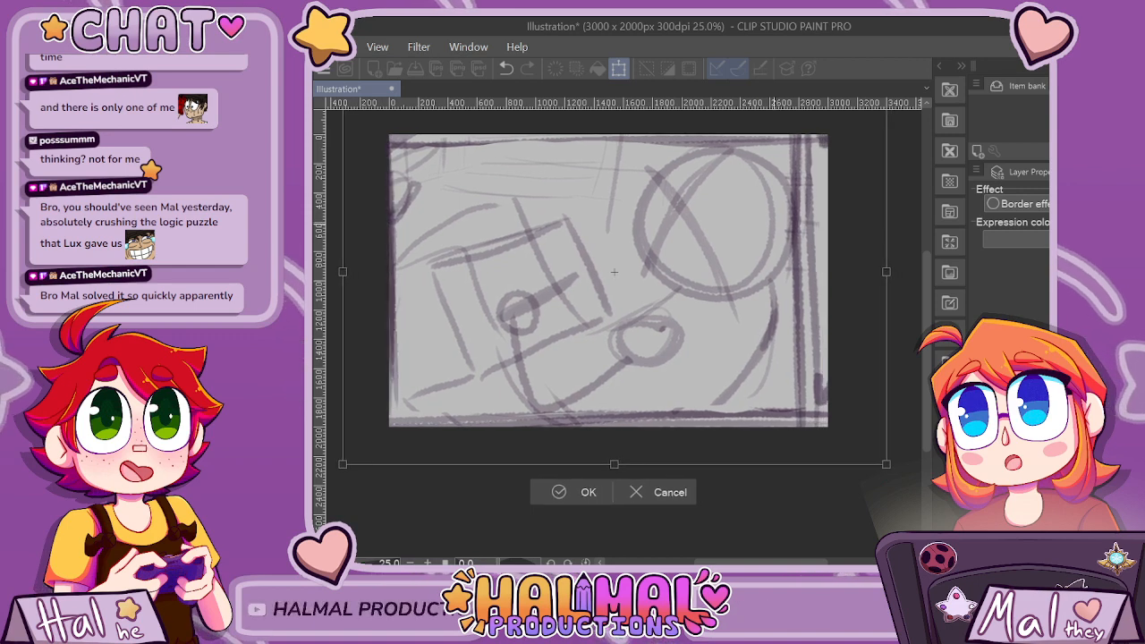
left_click_drag(887, 464, 906, 478)
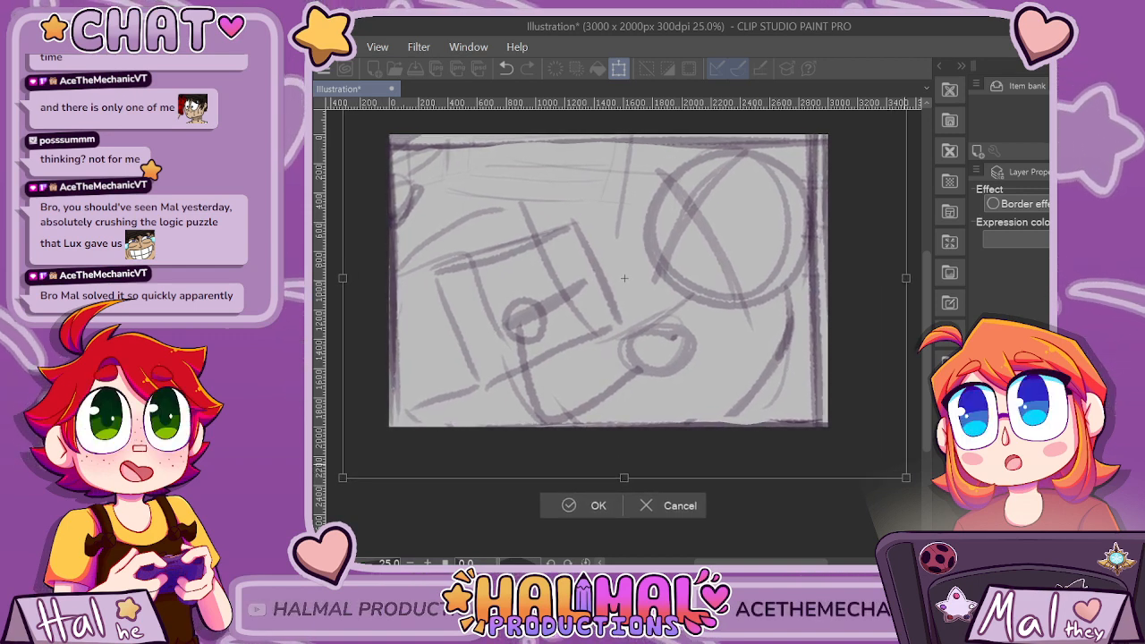
key("Return")
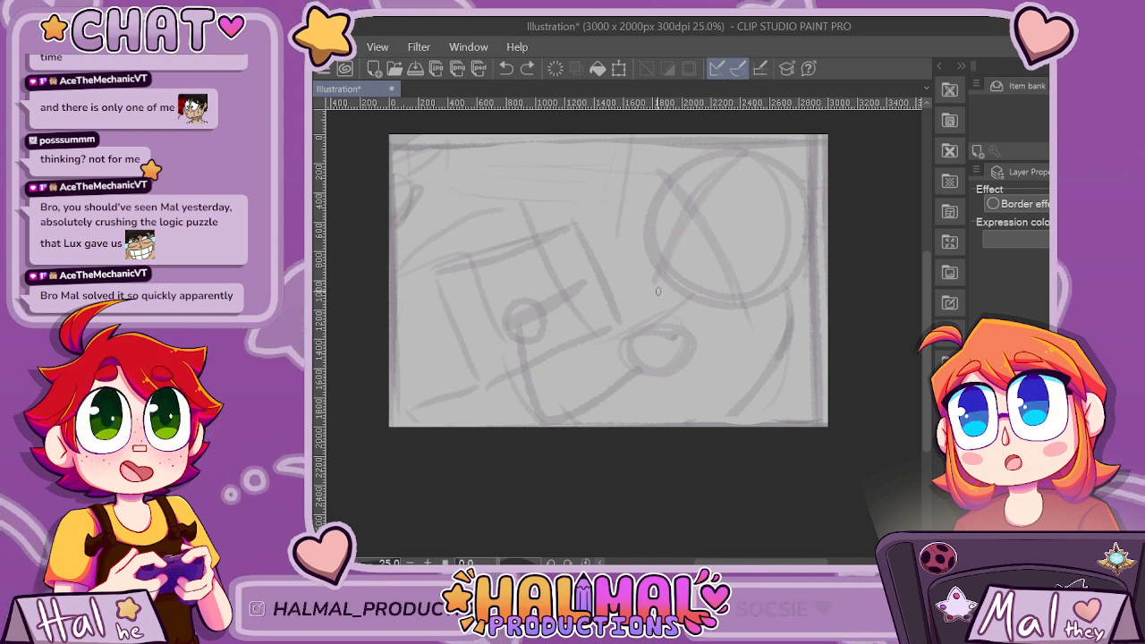
Draw two crossing curved guidelines for the face over the faded head circle at the upper right of the canvas.
mouse_move(657, 290)
left_mouse_down()
mouse_move(689, 224)
mouse_move(757, 155)
left_mouse_up()
mouse_move(674, 256)
left_mouse_down()
mouse_move(765, 149)
mouse_move(678, 256)
left_mouse_up()
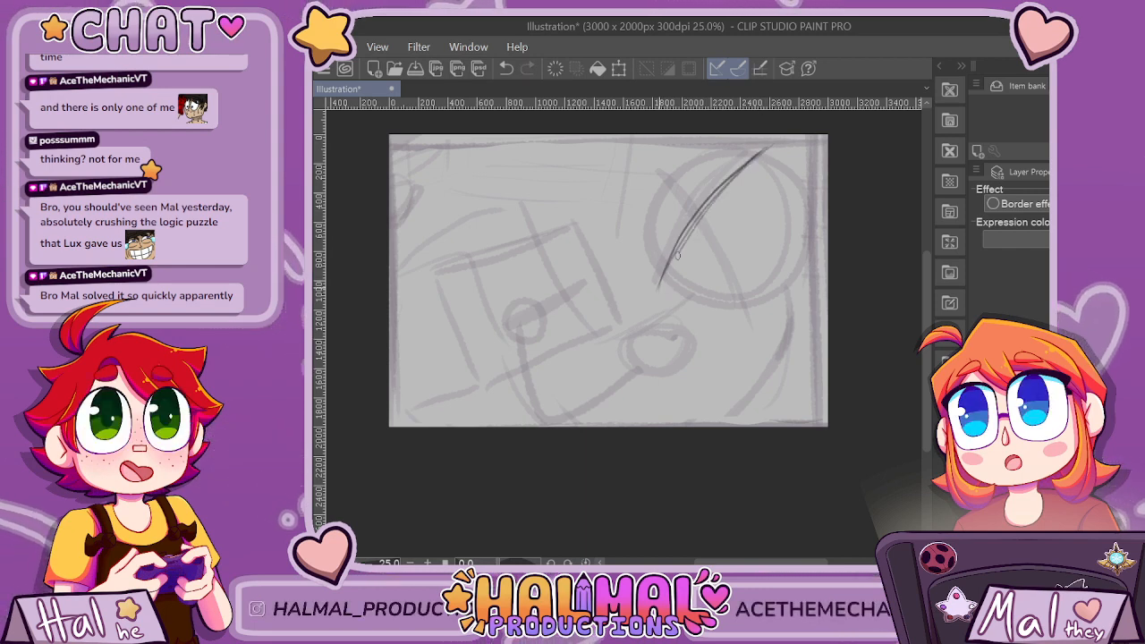
left_click_drag(677, 177, 719, 254)
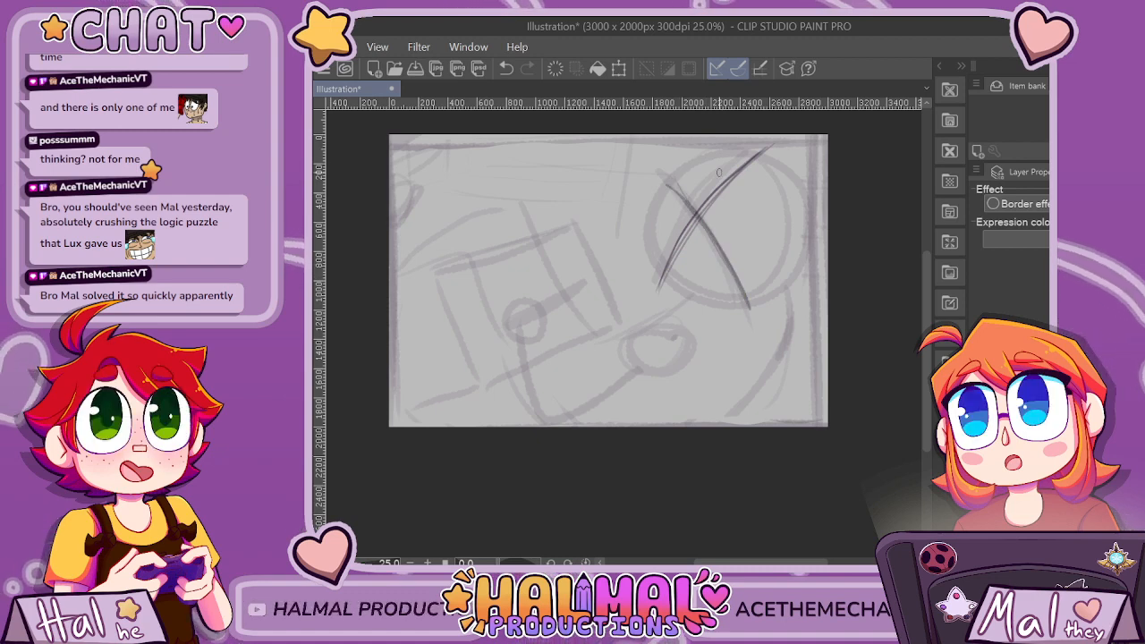
Draw the left contour of the face beside the crossed guidelines, and redraw the jaw as a tighter curve beneath them.
scroll(718, 172, "up", 1)
left_click_drag(621, 237, 625, 285)
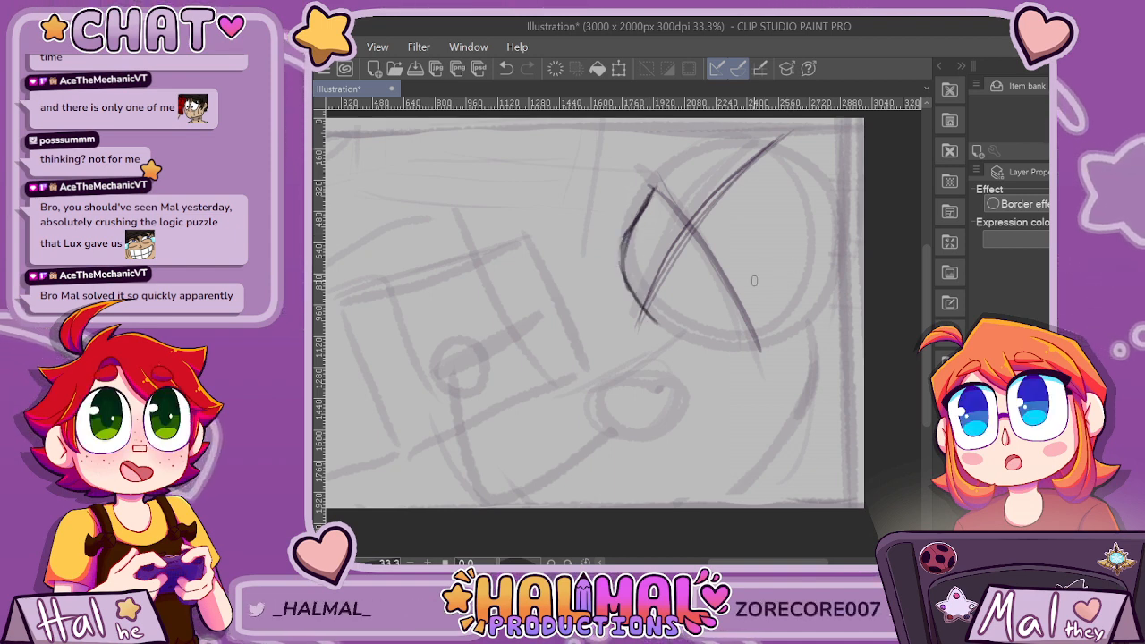
mouse_move(745, 250)
left_mouse_down()
mouse_move(701, 321)
mouse_move(646, 345)
left_mouse_up()
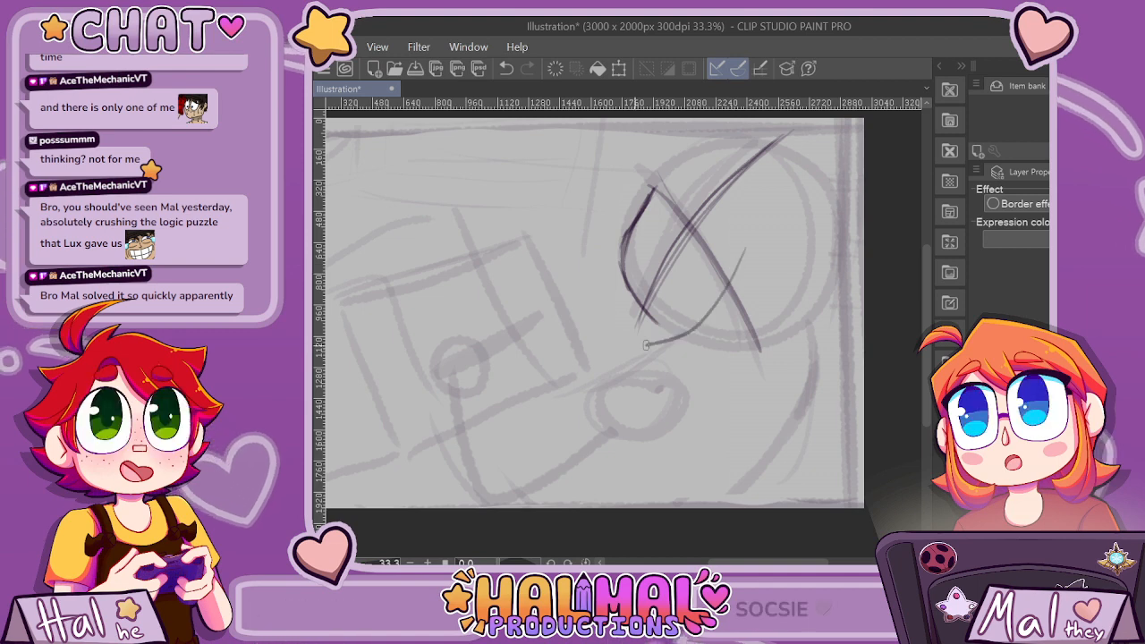
key("ctrl+z")
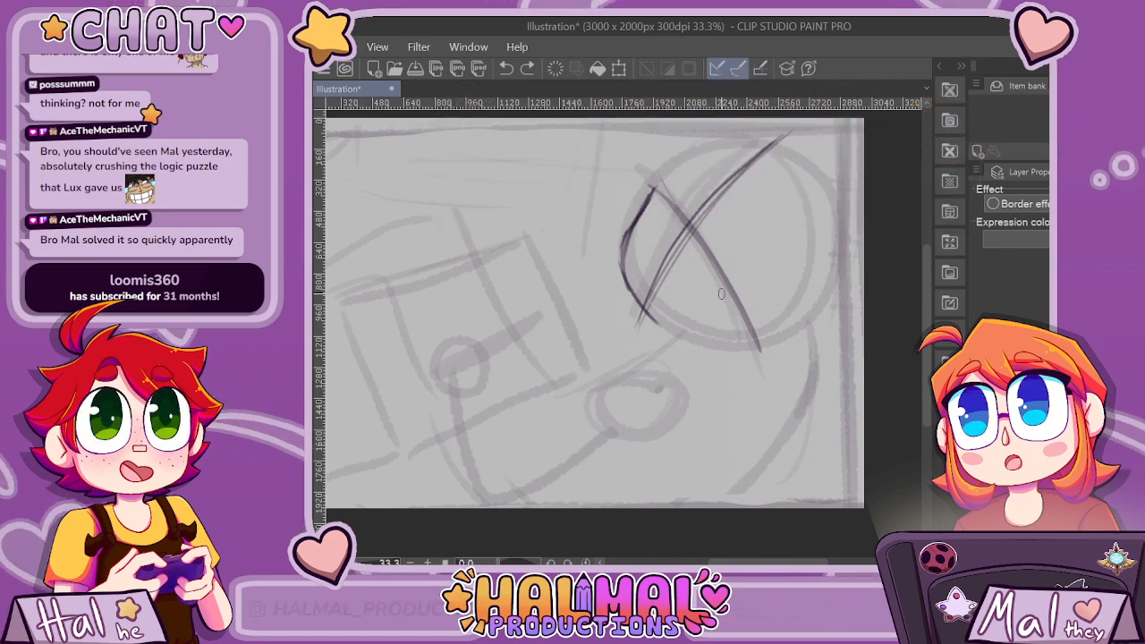
mouse_move(745, 258)
left_mouse_down()
mouse_move(679, 328)
mouse_move(646, 312)
left_mouse_up()
left_click_drag(622, 255, 739, 275)
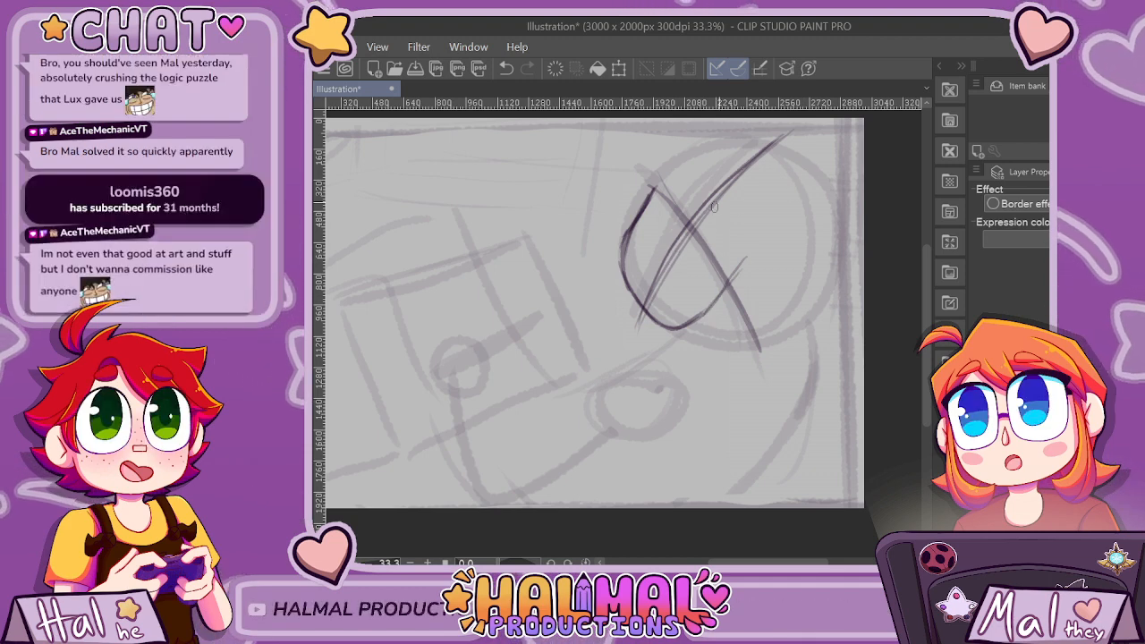
Undo the oval drawn inside the head circle, and sketch a small rounded ear at the circle's lower right instead.
mouse_move(714, 208)
left_mouse_down()
mouse_move(744, 201)
mouse_move(757, 215)
mouse_move(742, 218)
mouse_move(740, 263)
mouse_move(709, 305)
mouse_move(675, 274)
mouse_move(683, 231)
mouse_move(719, 202)
left_mouse_up()
key("ctrl+z")
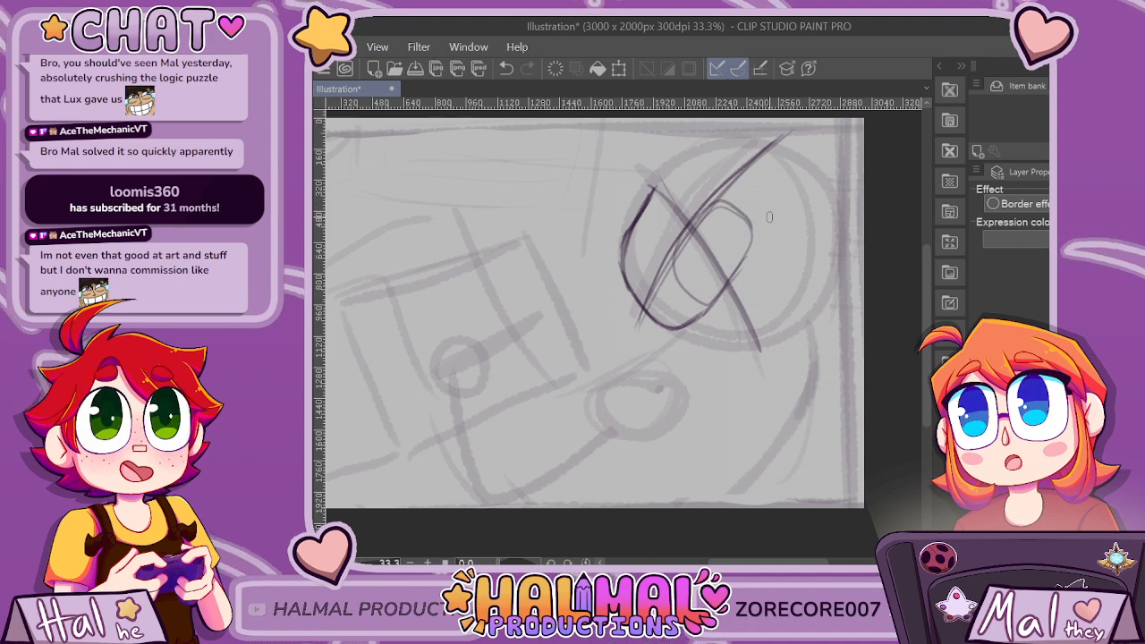
scroll(752, 225, "down", 1)
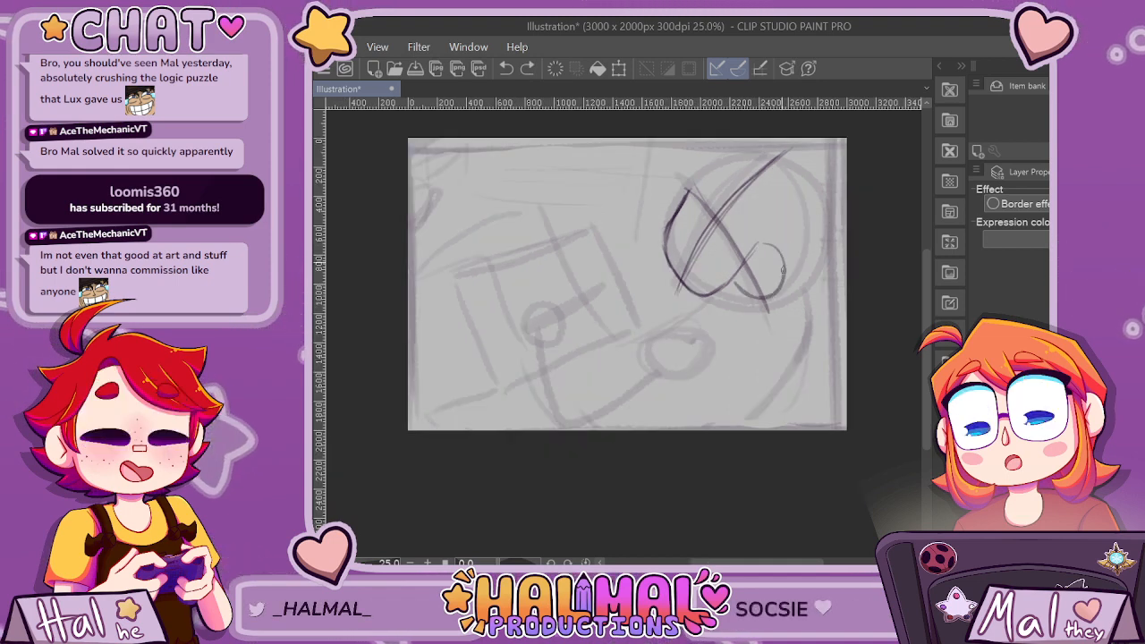
mouse_move(744, 236)
left_mouse_down()
mouse_move(726, 284)
mouse_move(674, 315)
mouse_move(707, 332)
mouse_move(738, 287)
left_mouse_up()
Redraw the curve running below the jaw, and add a second, wider curve beneath it extending up toward the ear.
left_click_drag(735, 283, 756, 249)
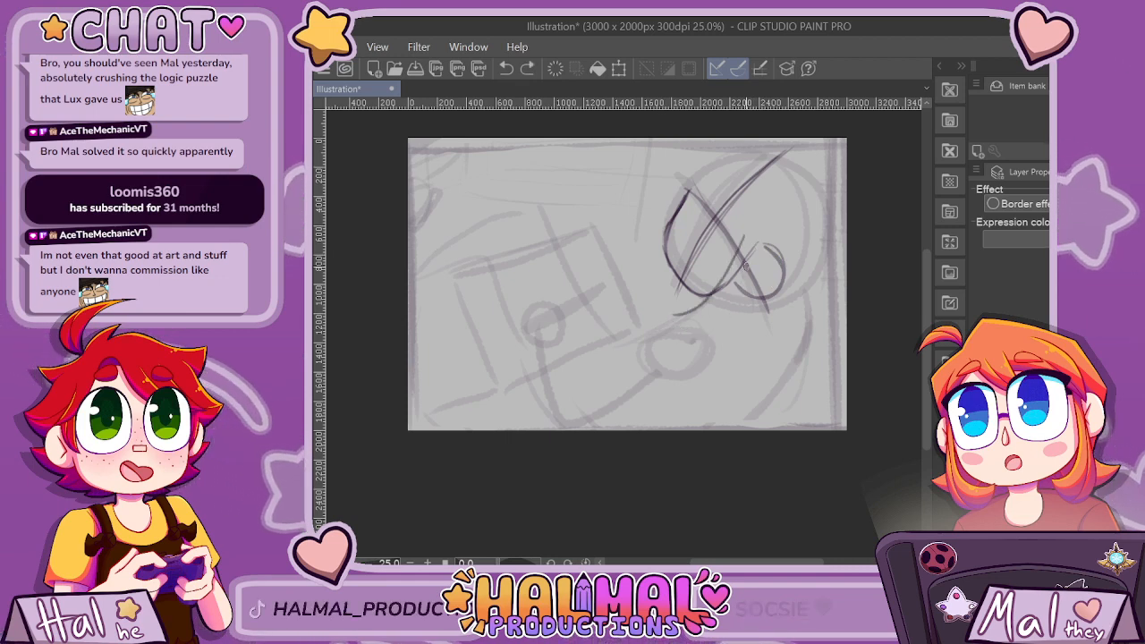
key("ctrl+z")
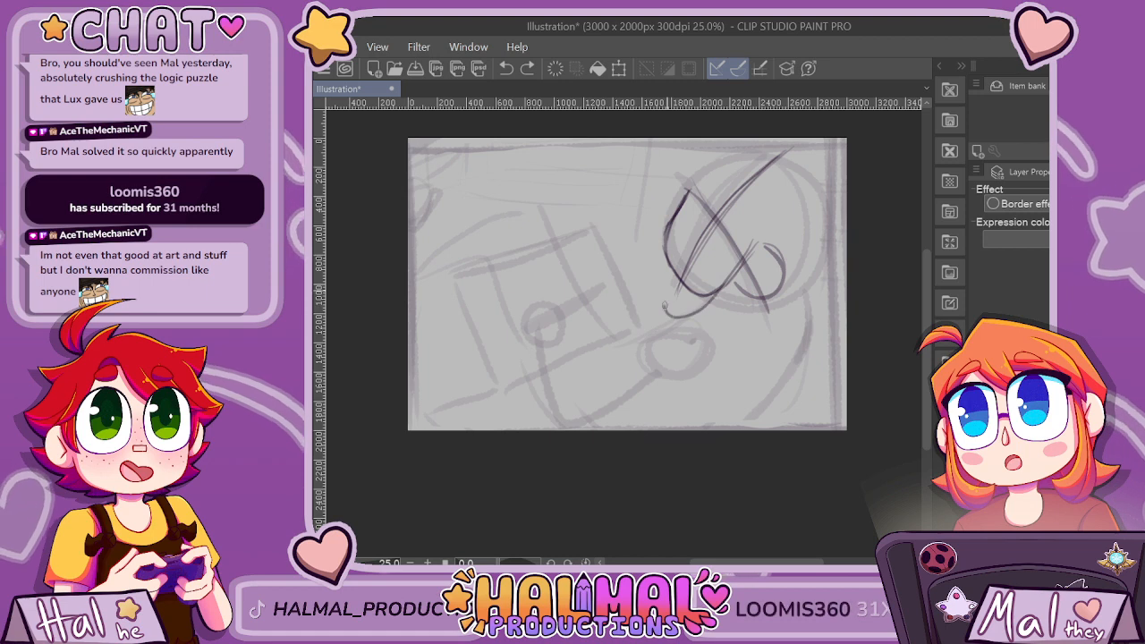
mouse_move(678, 293)
left_mouse_down()
mouse_move(676, 340)
mouse_move(725, 318)
left_mouse_up()
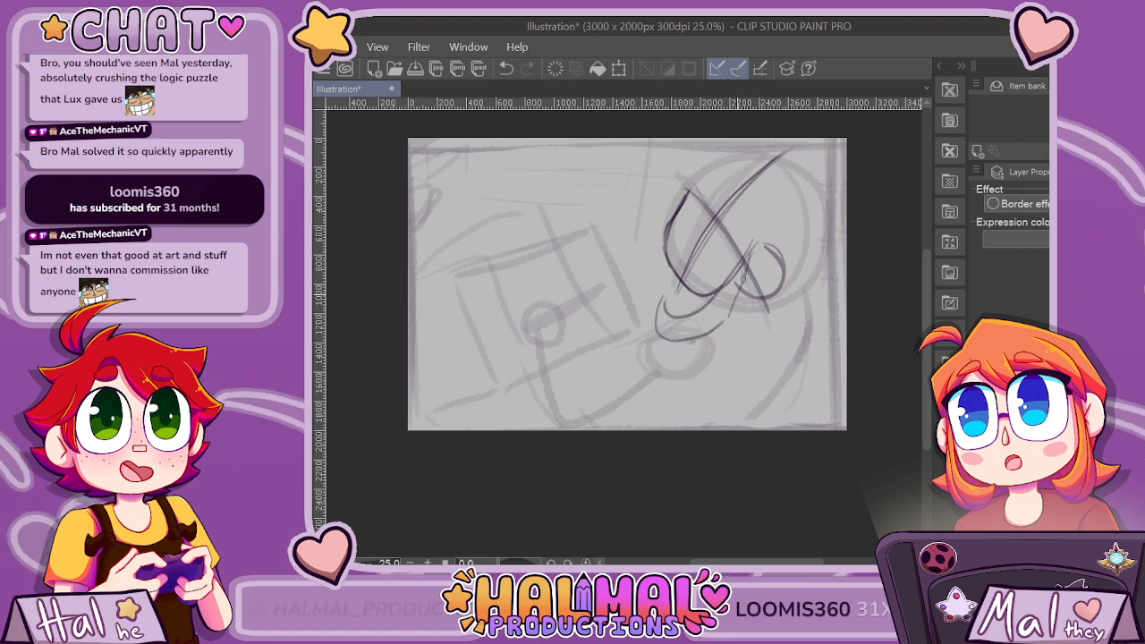
left_click_drag(742, 279, 714, 330)
Sketch looping strands down the outer left side of the face and a curve from the head's top toward the right canvas edge.
mouse_move(683, 195)
left_mouse_down()
mouse_move(642, 289)
mouse_move(671, 240)
mouse_move(636, 282)
mouse_move(655, 288)
left_mouse_up()
left_click_drag(665, 230, 642, 297)
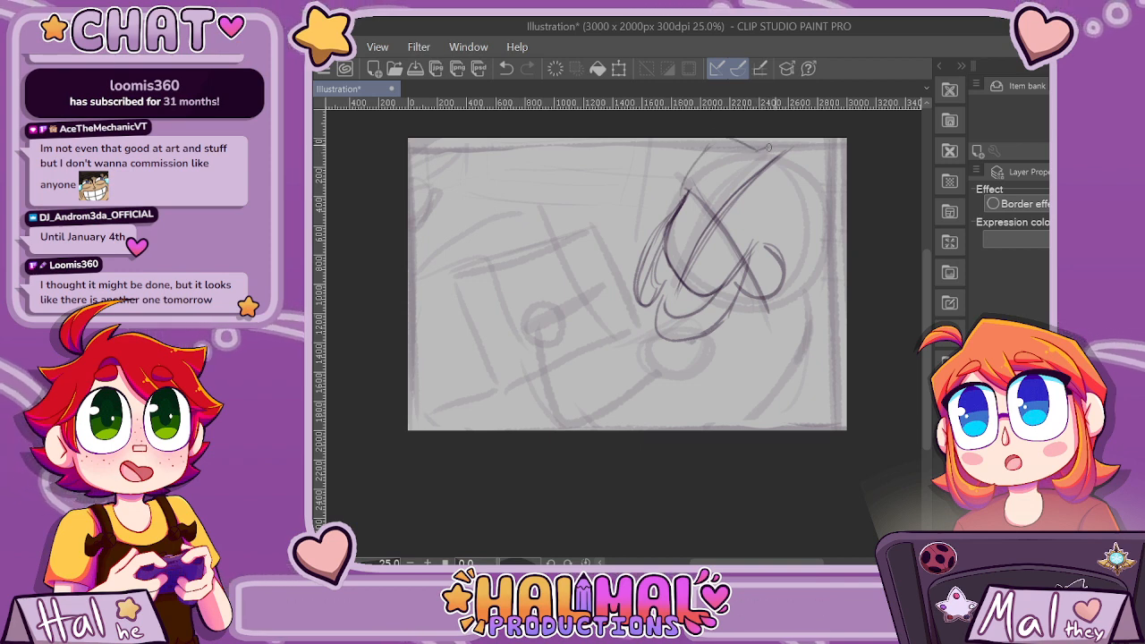
mouse_move(816, 150)
left_mouse_down()
mouse_move(841, 239)
mouse_move(832, 260)
left_mouse_up()
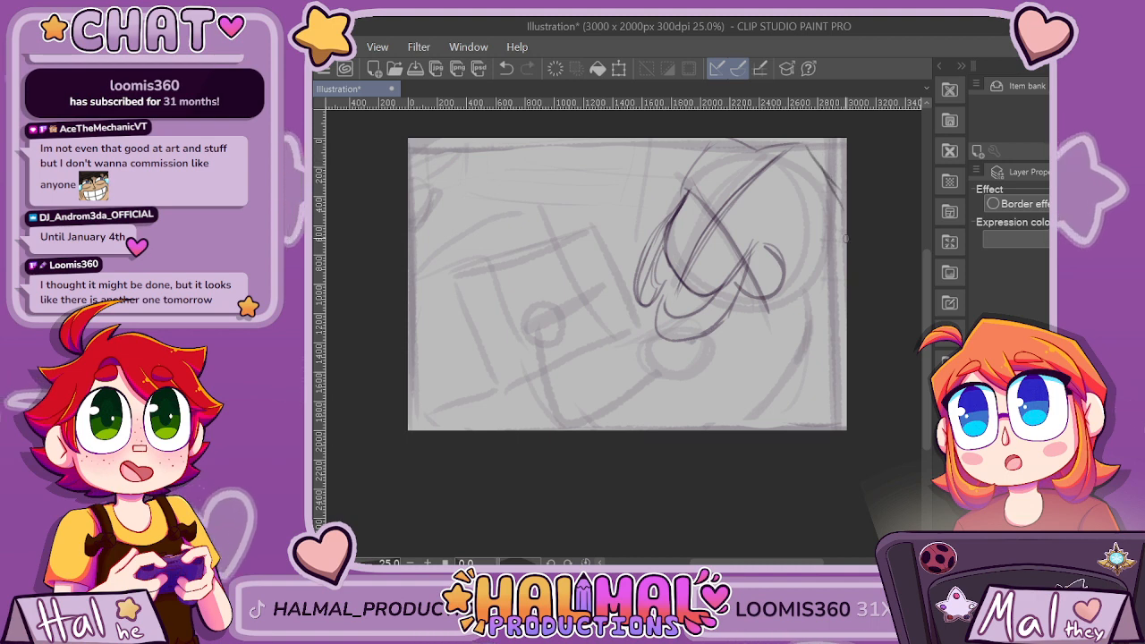
Extend the hair outline down the right canvas edge, and sketch pointed hair tips below the ear curving out toward that edge.
left_click_drag(807, 146, 844, 211)
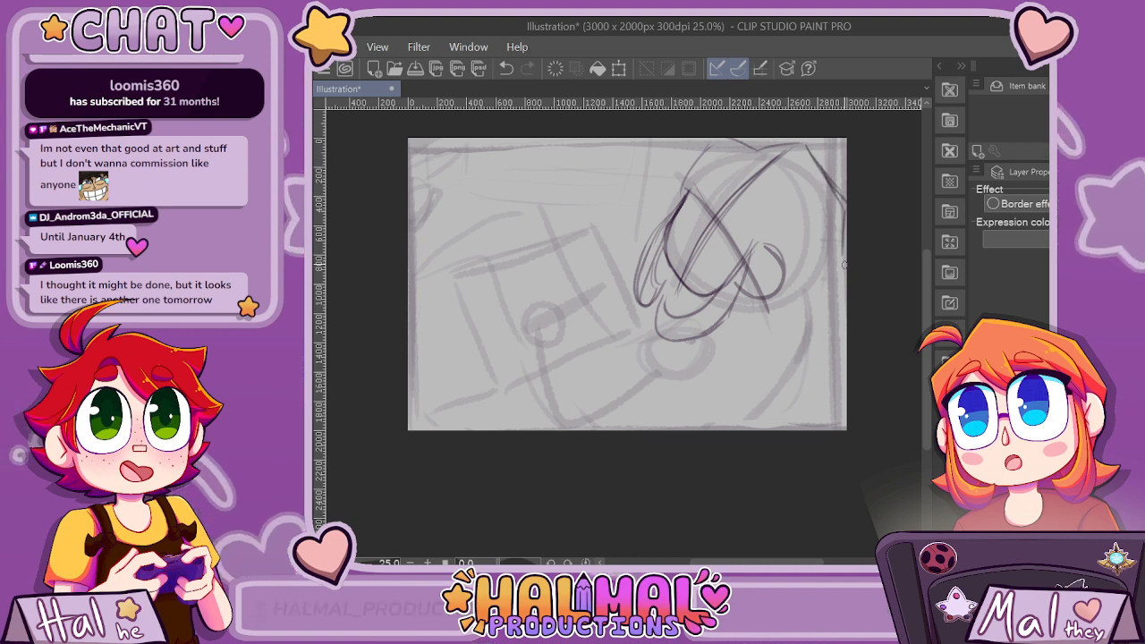
mouse_move(843, 265)
left_mouse_down()
mouse_move(816, 295)
mouse_move(840, 320)
mouse_move(773, 319)
left_mouse_up()
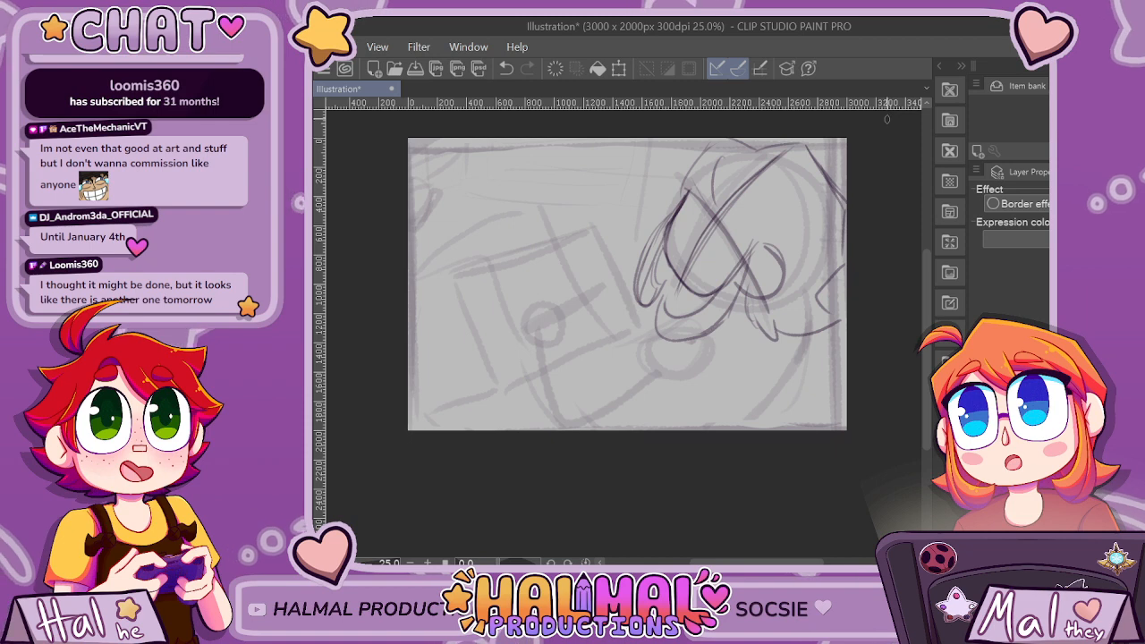
scroll(866, 170, "down", 2)
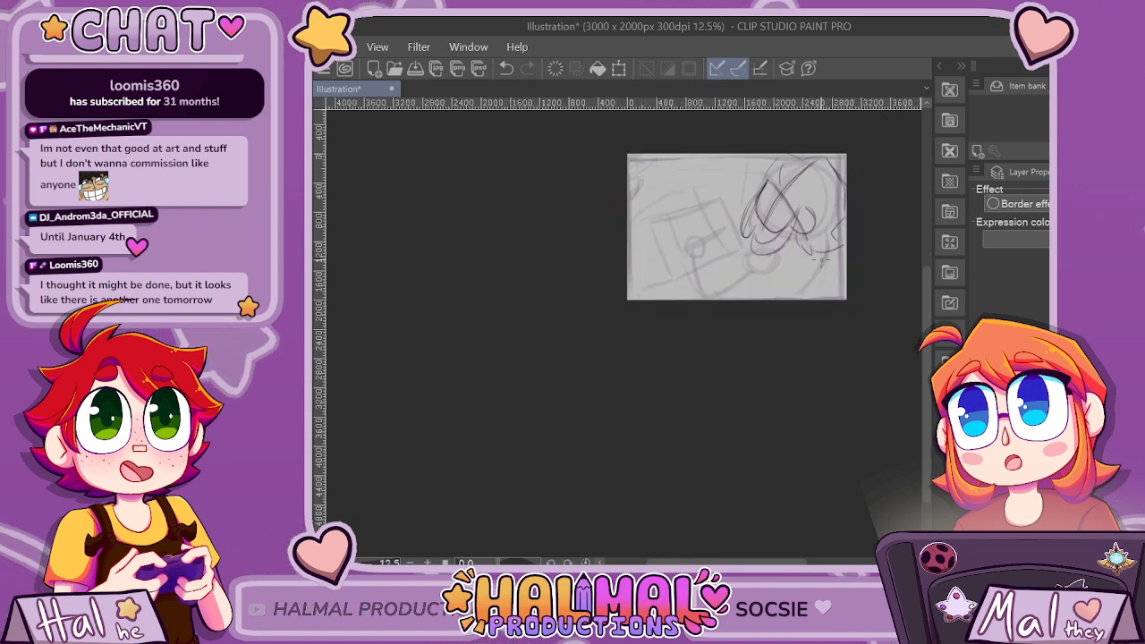
Sketch pointed bangs falling over the forehead and curved strands sweeping toward the ear.
scroll(821, 259, "up", 2)
left_click_drag(771, 167, 767, 293)
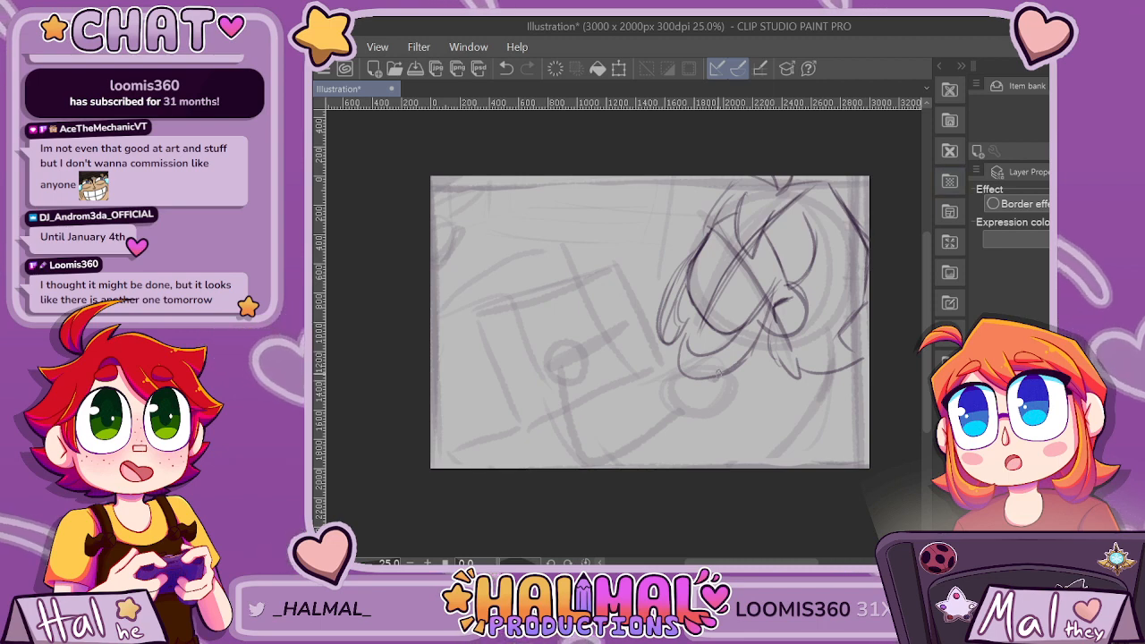
scroll(715, 374, "up", 1)
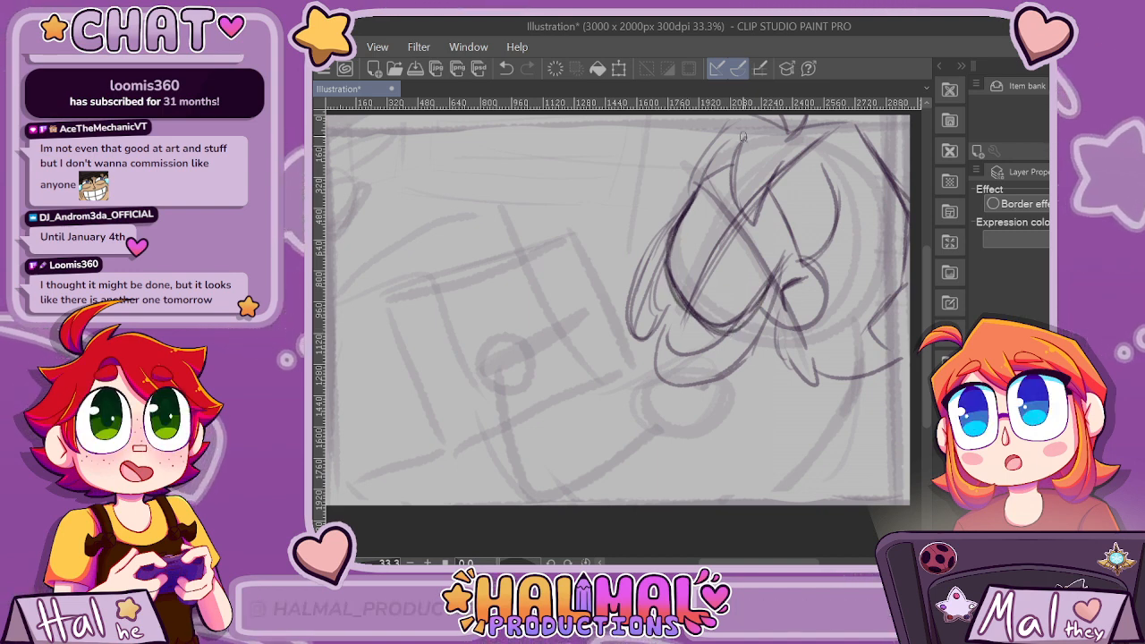
left_click_drag(762, 228, 775, 164)
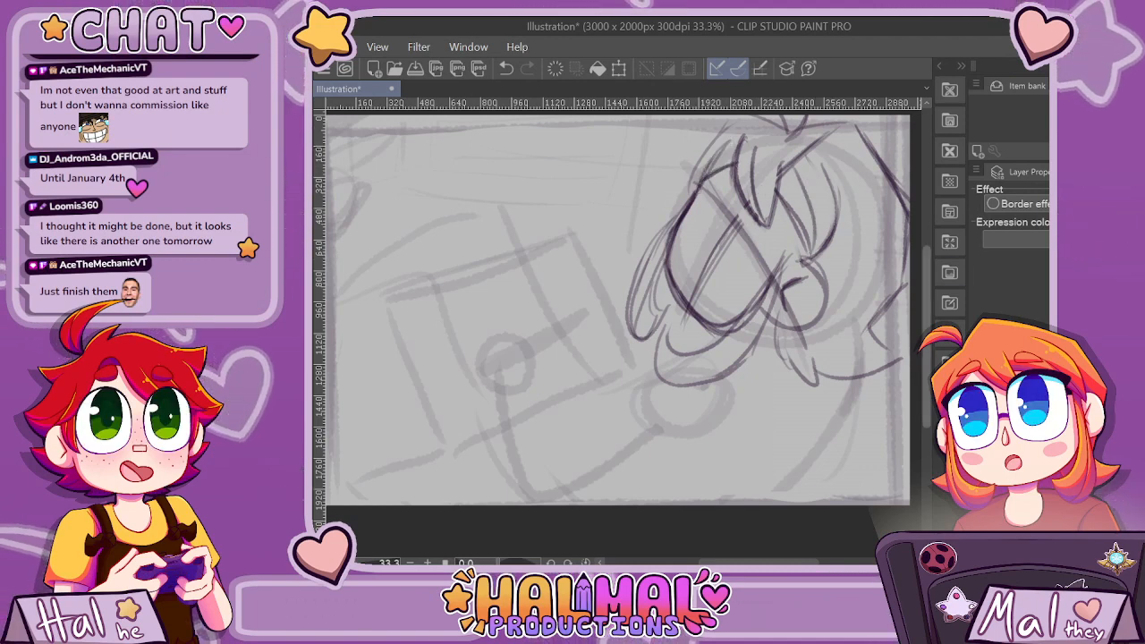
Sketch a large oval eye with a rounded iris and hatched shading, plus a small looped eyebrow above it.
scroll(703, 173, "up", 3)
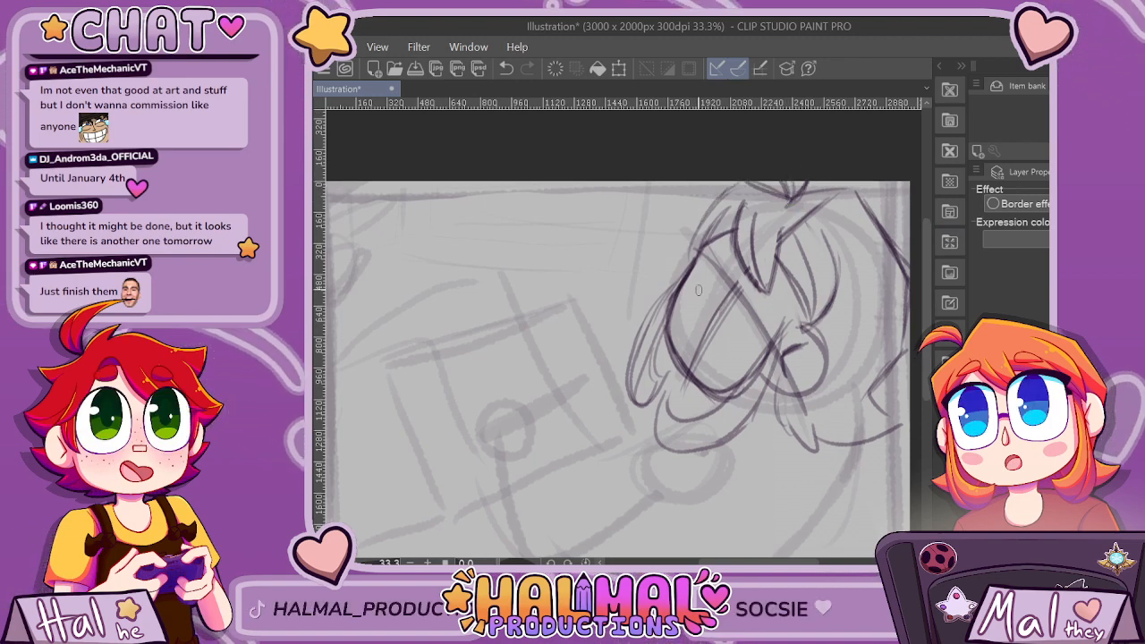
key("ctrl+z")
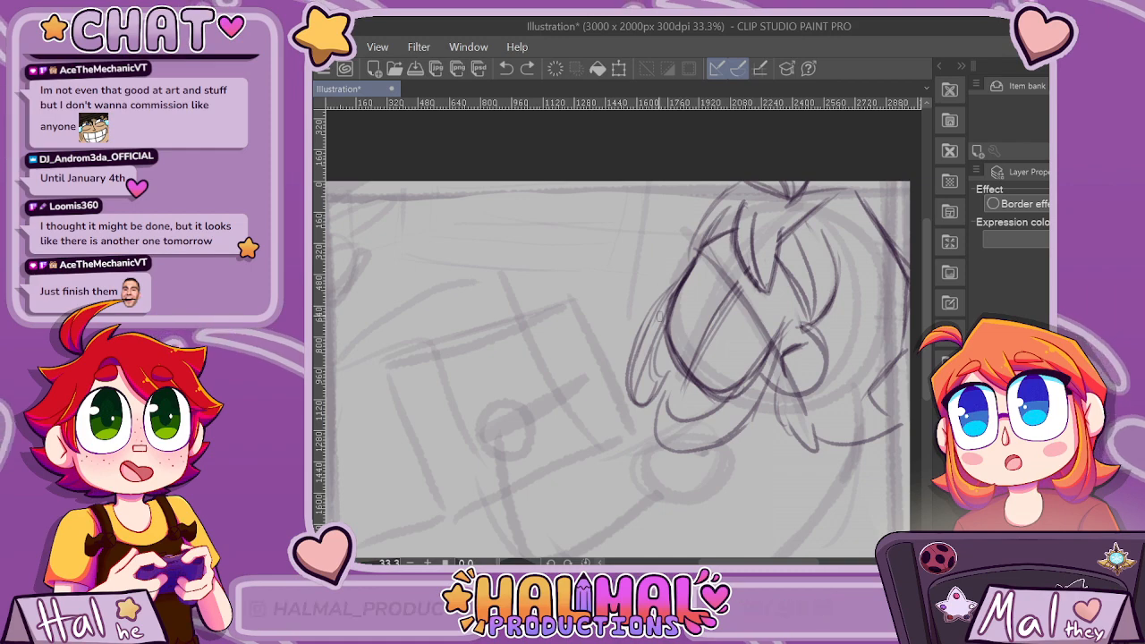
scroll(904, 240, "down", 6)
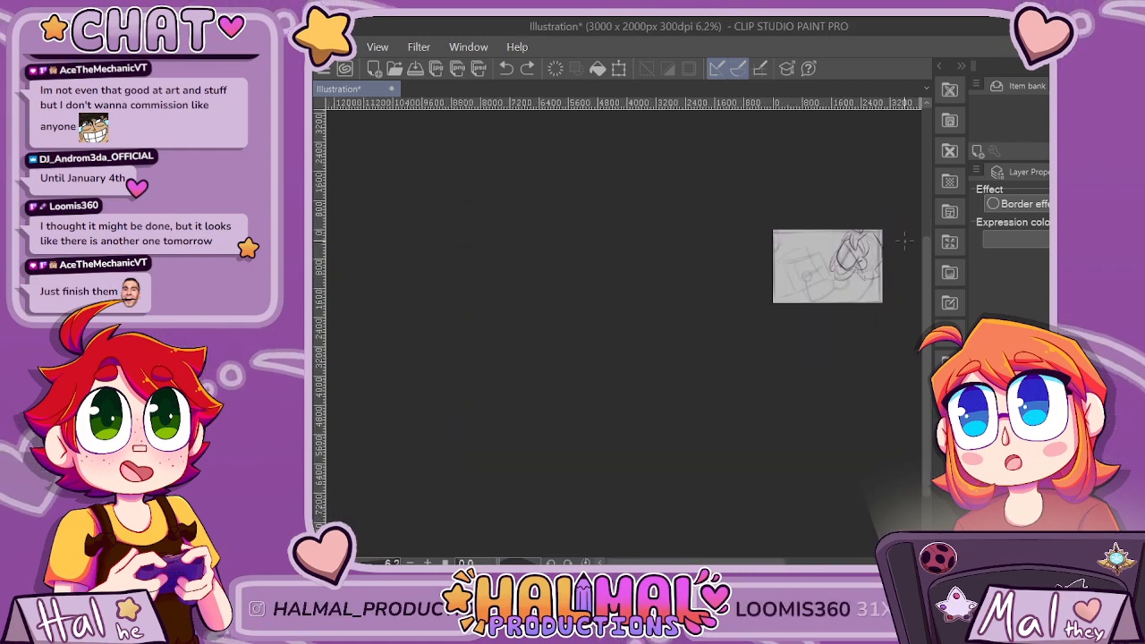
scroll(903, 239, "up", 6)
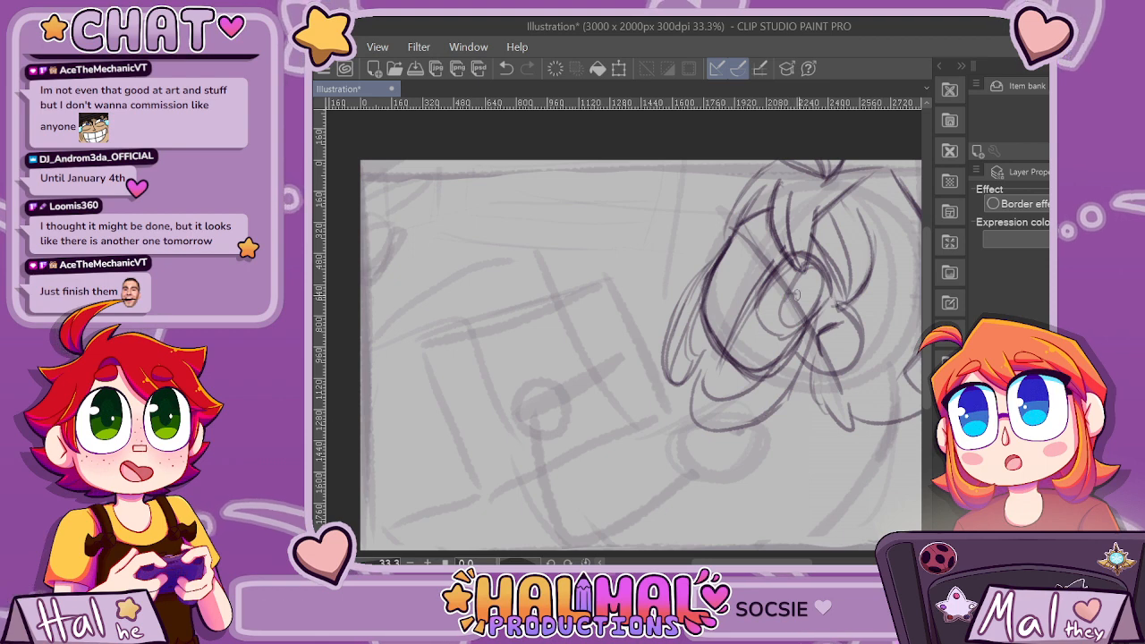
key("ctrl+z")
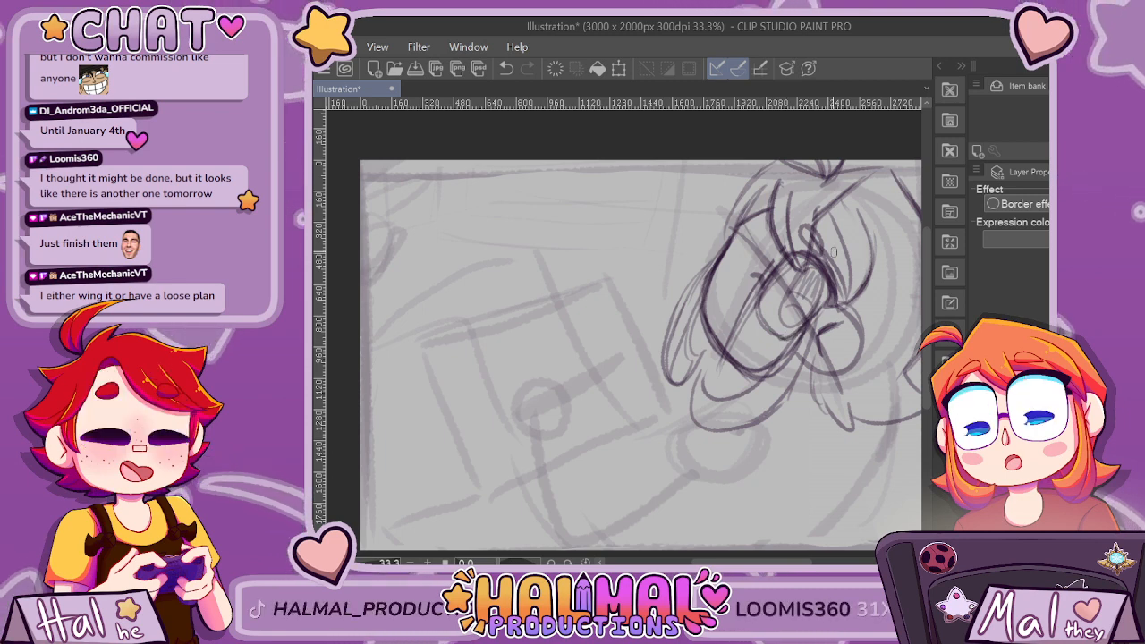
Reshape the curves under the jaw into a pointed collar, and draw a sleeve line from it down toward the canvas's lower edge.
left_click_drag(765, 562, 782, 562)
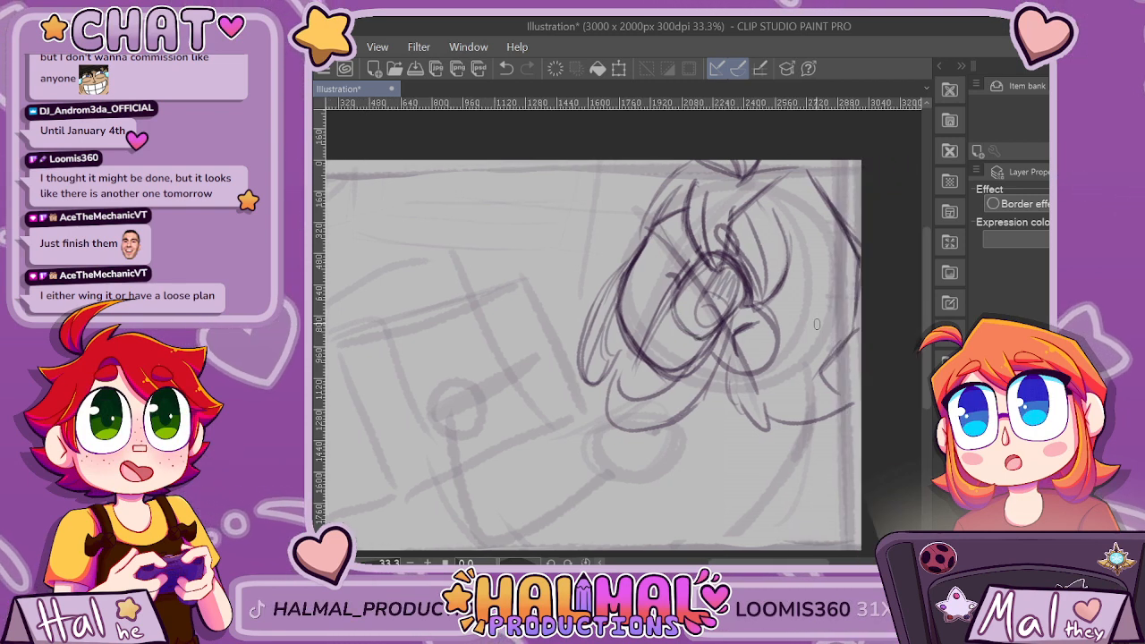
mouse_move(781, 420)
left_mouse_down()
mouse_move(815, 326)
mouse_move(835, 385)
left_mouse_up()
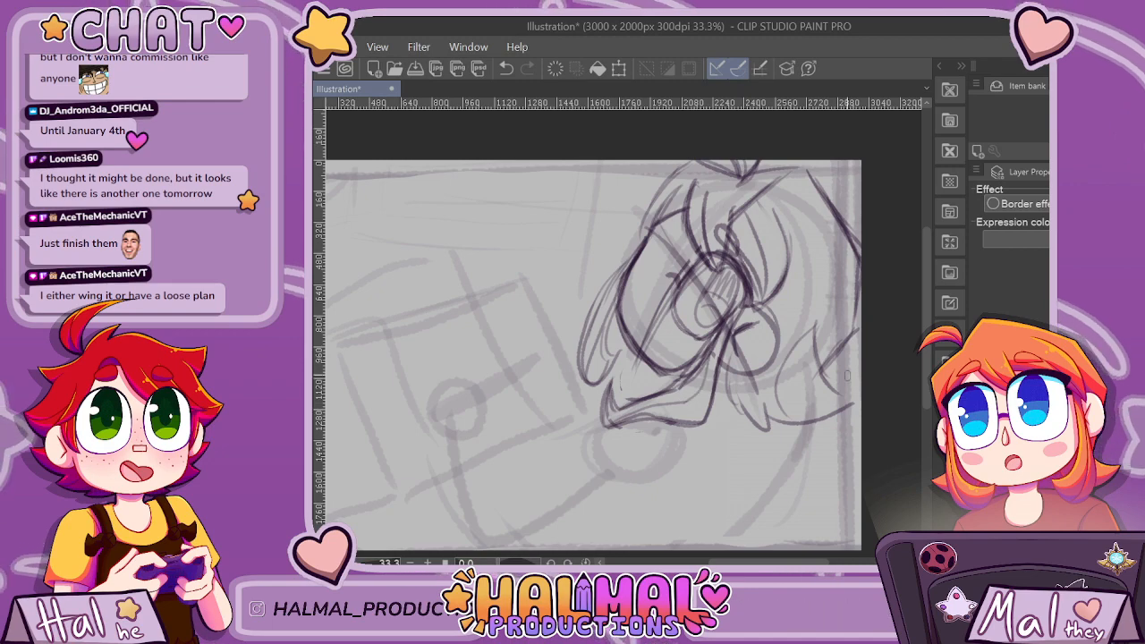
scroll(847, 376, "down", 3)
scroll(848, 375, "up", 3)
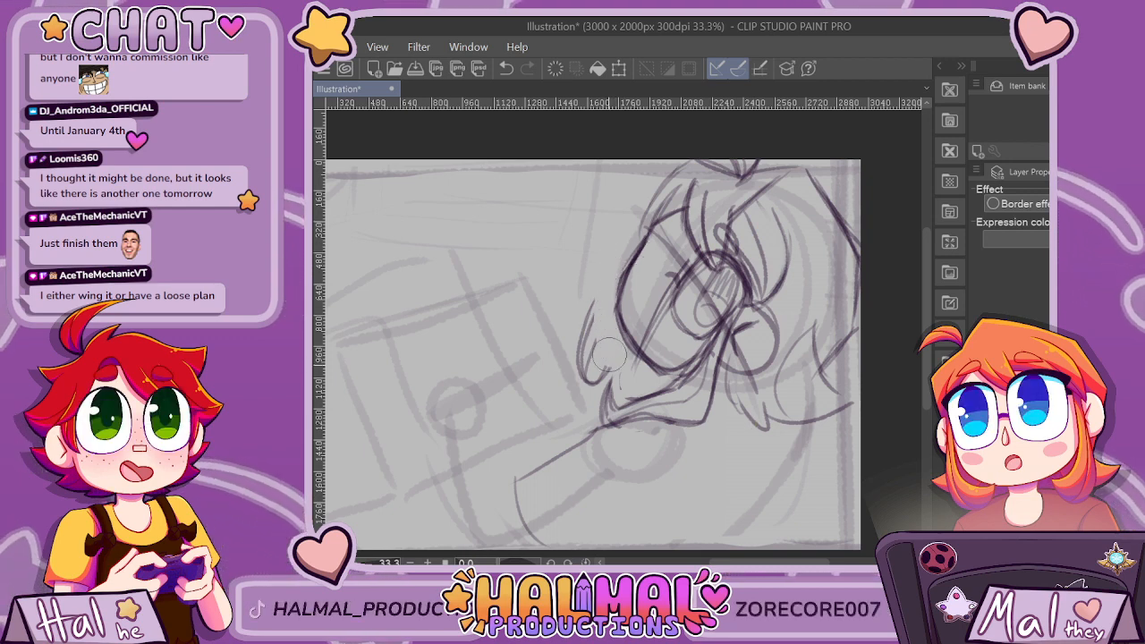
Erase the wide looping strands outside the face's left contour and redraw them as a tighter lock ending at the collar.
mouse_move(610, 347)
left_mouse_down()
mouse_move(594, 377)
mouse_move(582, 349)
left_mouse_up()
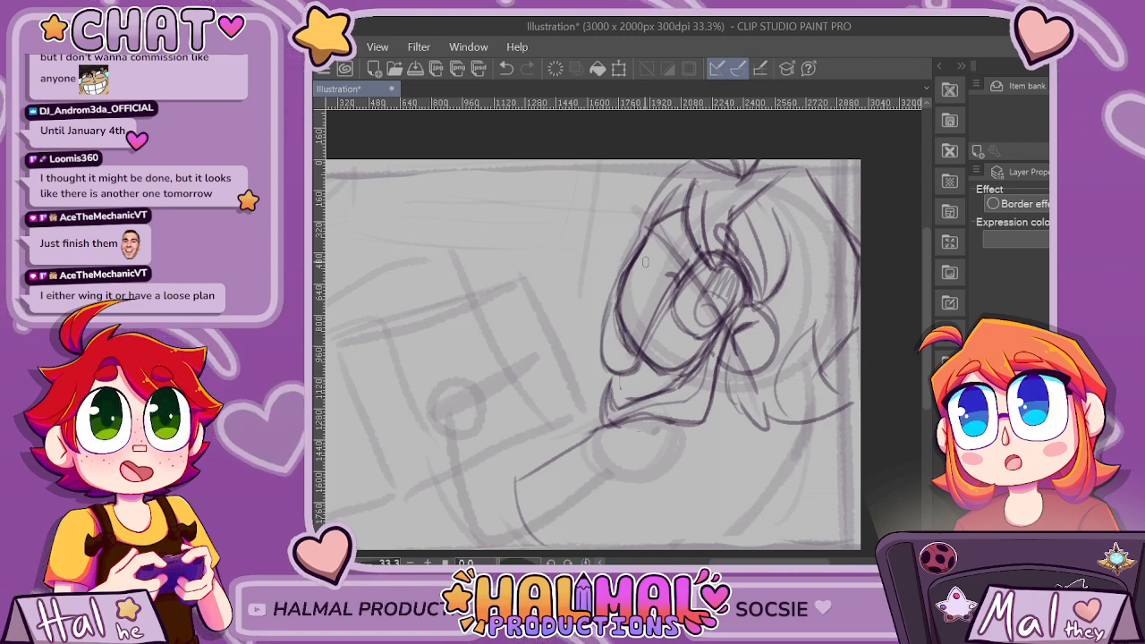
scroll(683, 330, "down", 3)
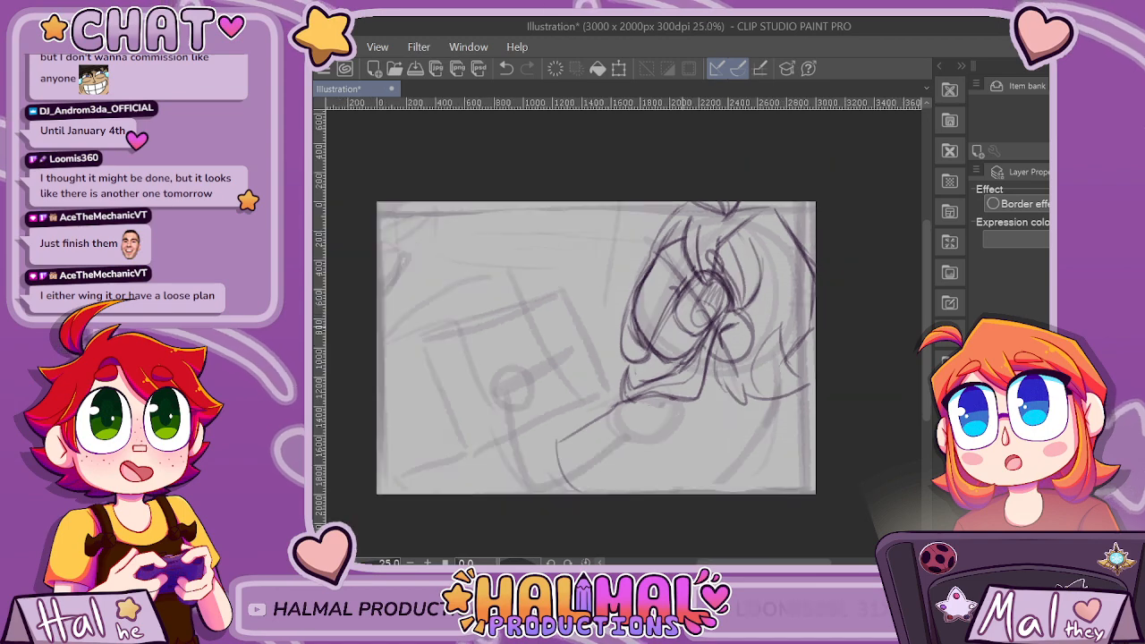
scroll(799, 271, "up", 3)
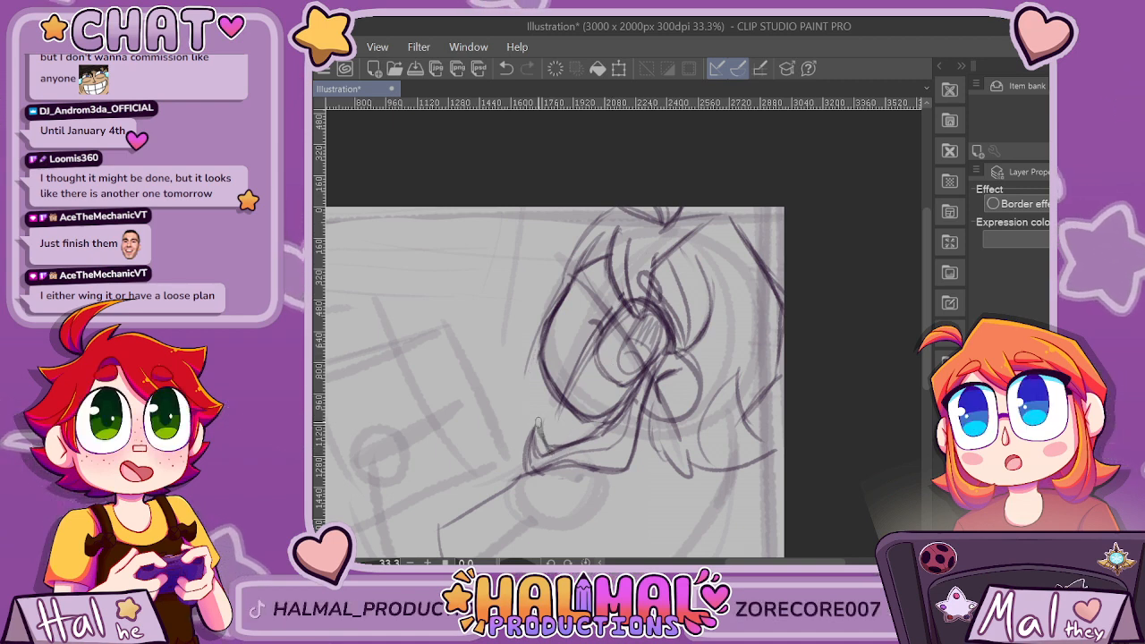
scroll(726, 336, "down", 1)
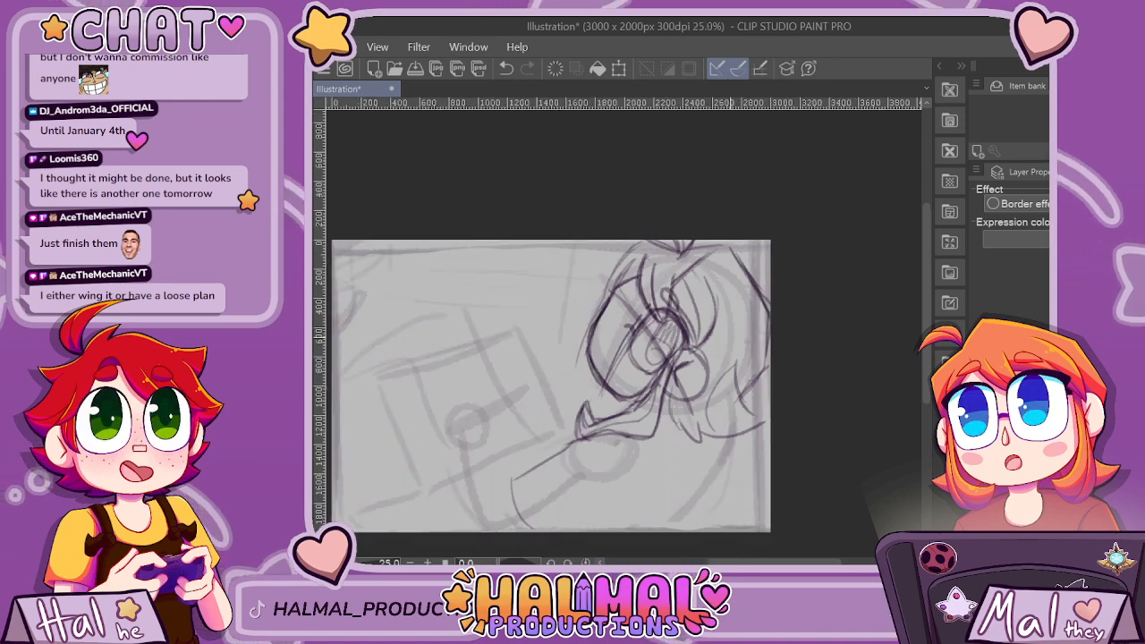
scroll(729, 337, "down", 2)
scroll(693, 466, "up", 3)
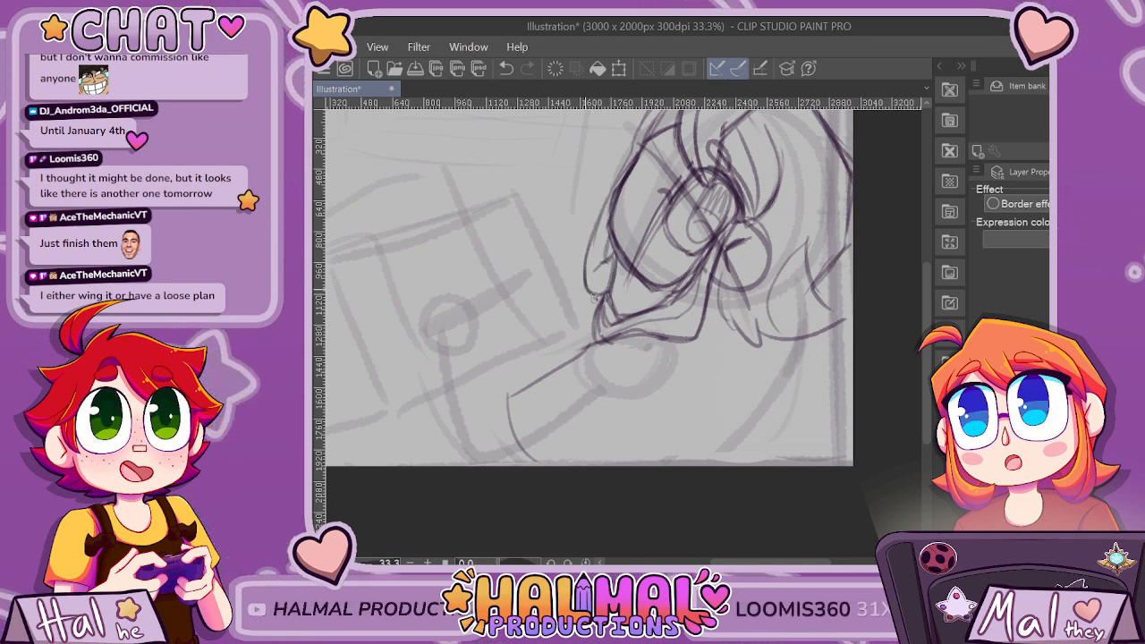
scroll(686, 181, "up", 1)
scroll(780, 201, "down", 4)
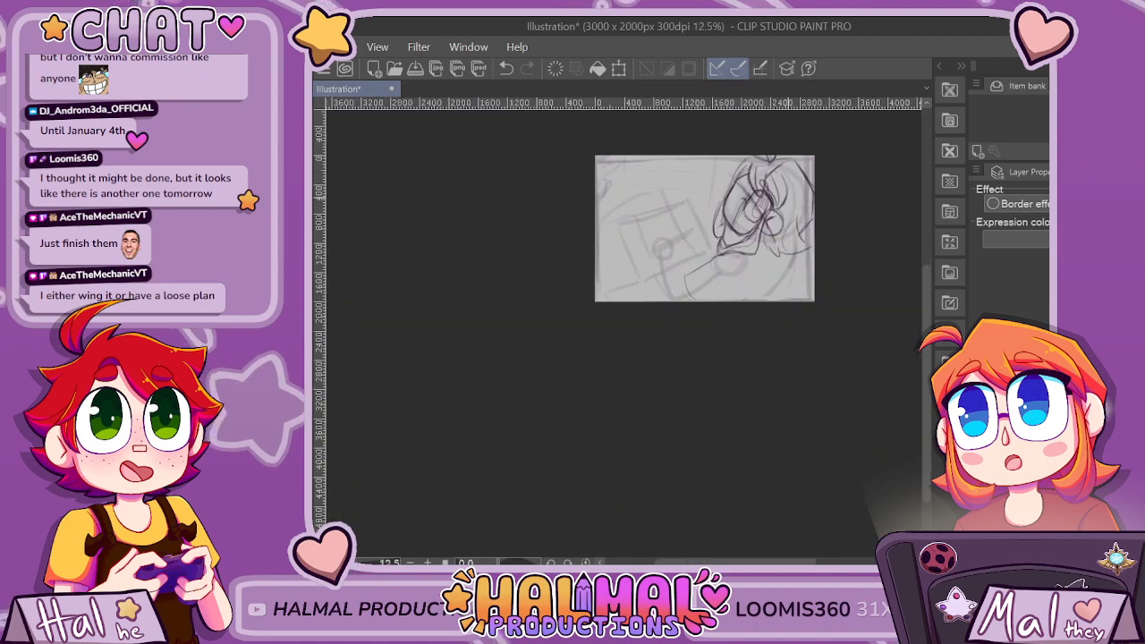
scroll(803, 158, "up", 4)
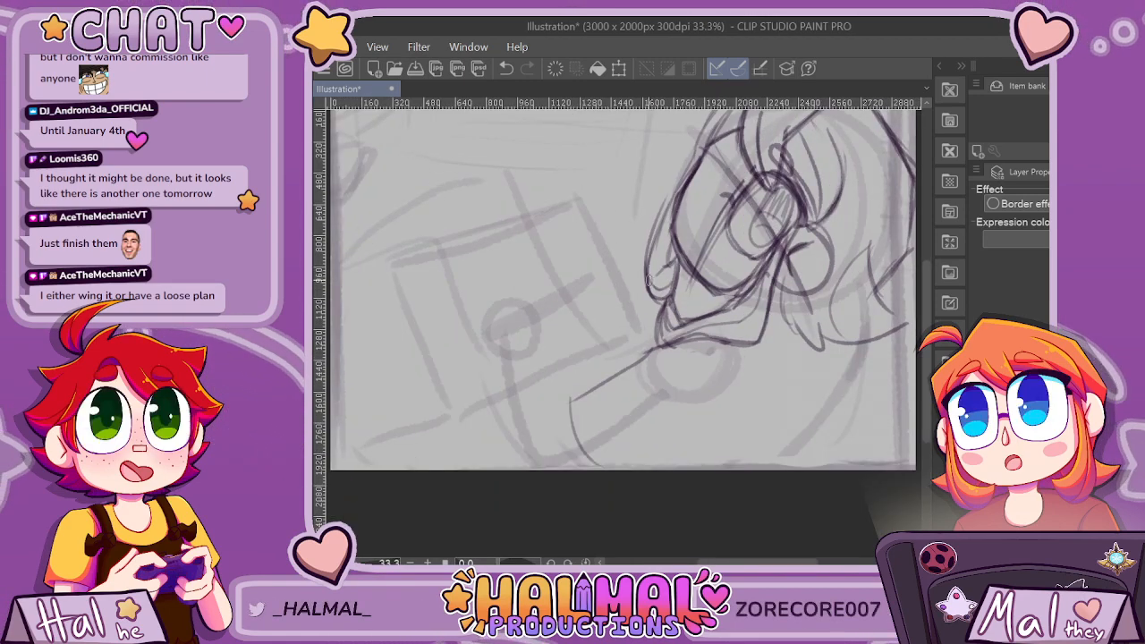
Sketch a nose, a small round open mouth and an oval cheek mark on the face, darkening the mouth's outline.
scroll(770, 195, "down", 3)
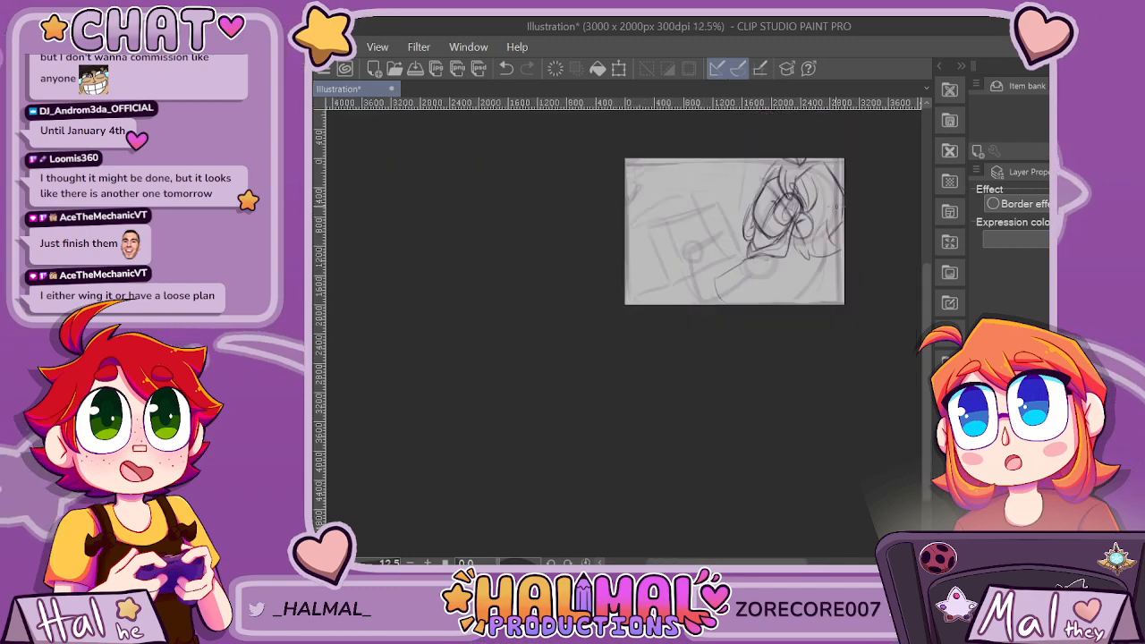
scroll(811, 185, "up", 3)
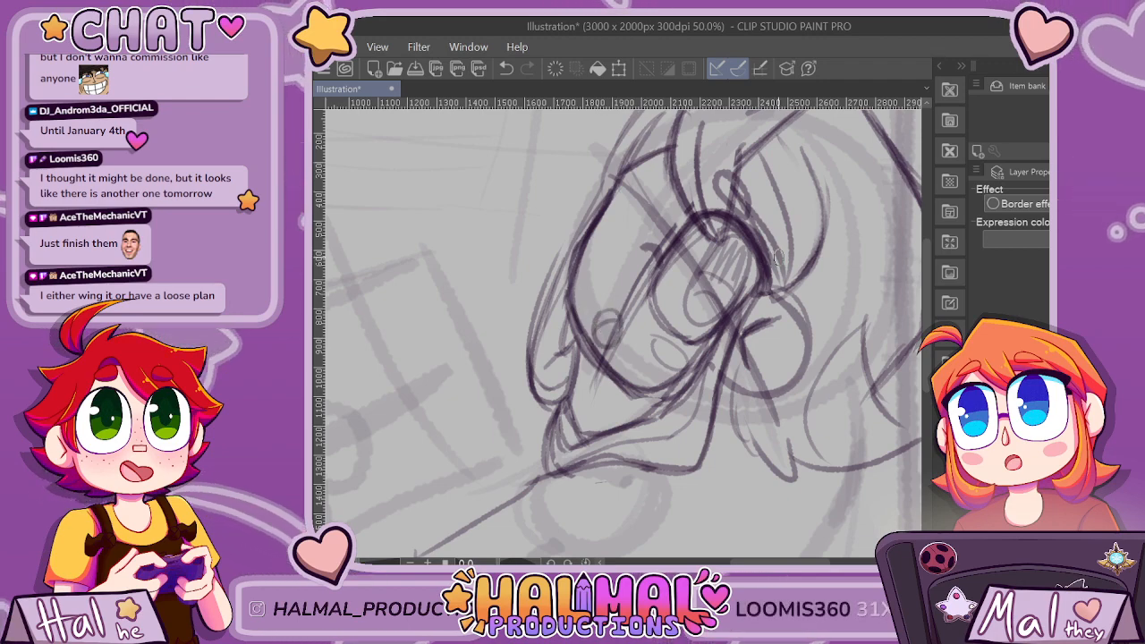
scroll(777, 256, "down", 5)
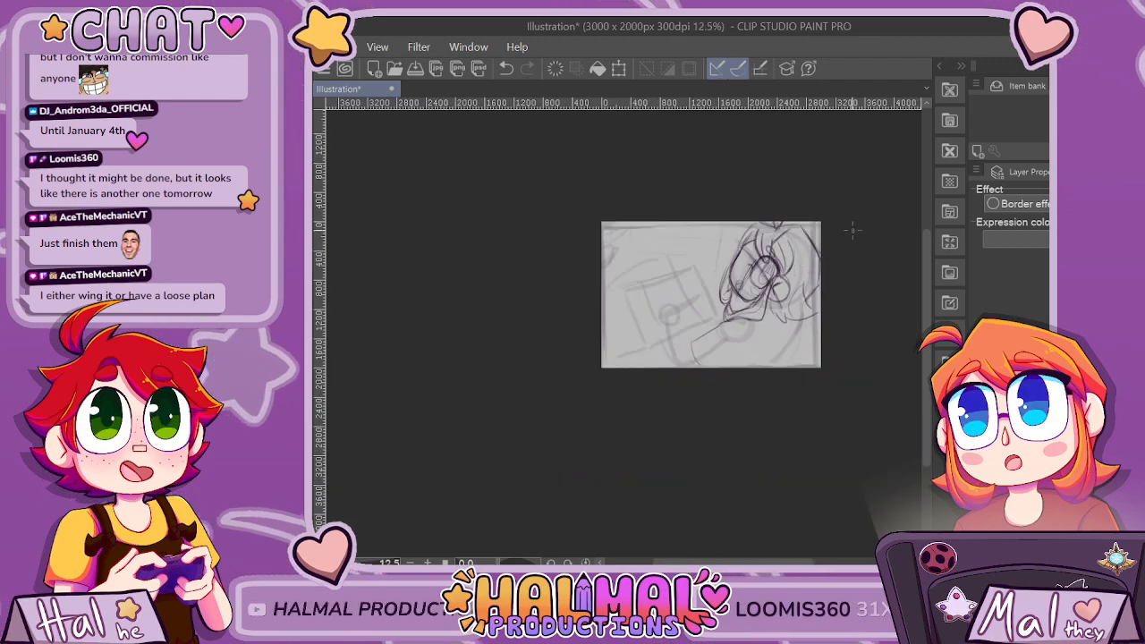
scroll(838, 251, "up", 5)
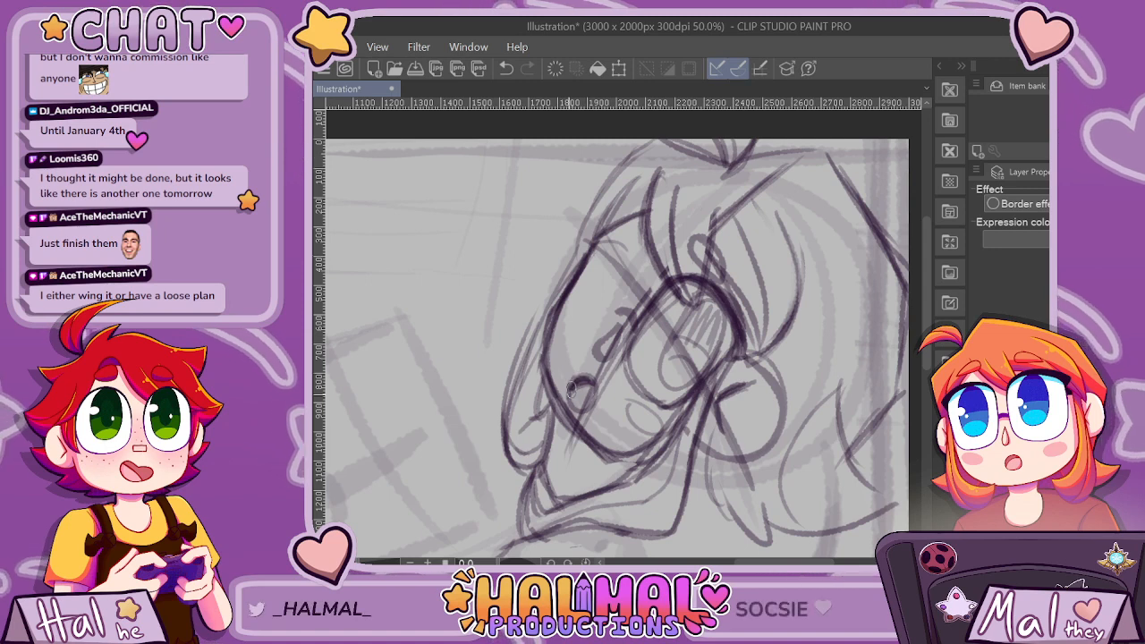
left_click_drag(591, 379, 576, 411)
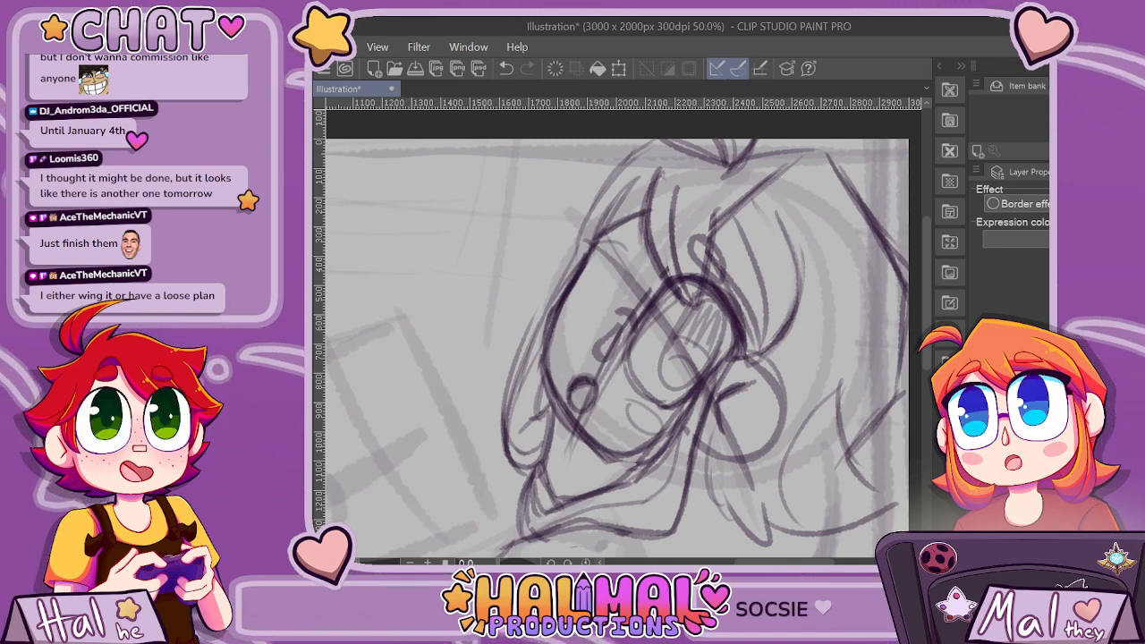
Erase the construction guidelines crossing the face around the nose, mouth and eye, and add a small curve inside the iris.
scroll(584, 398, "up", 1)
scroll(583, 395, "up", 1)
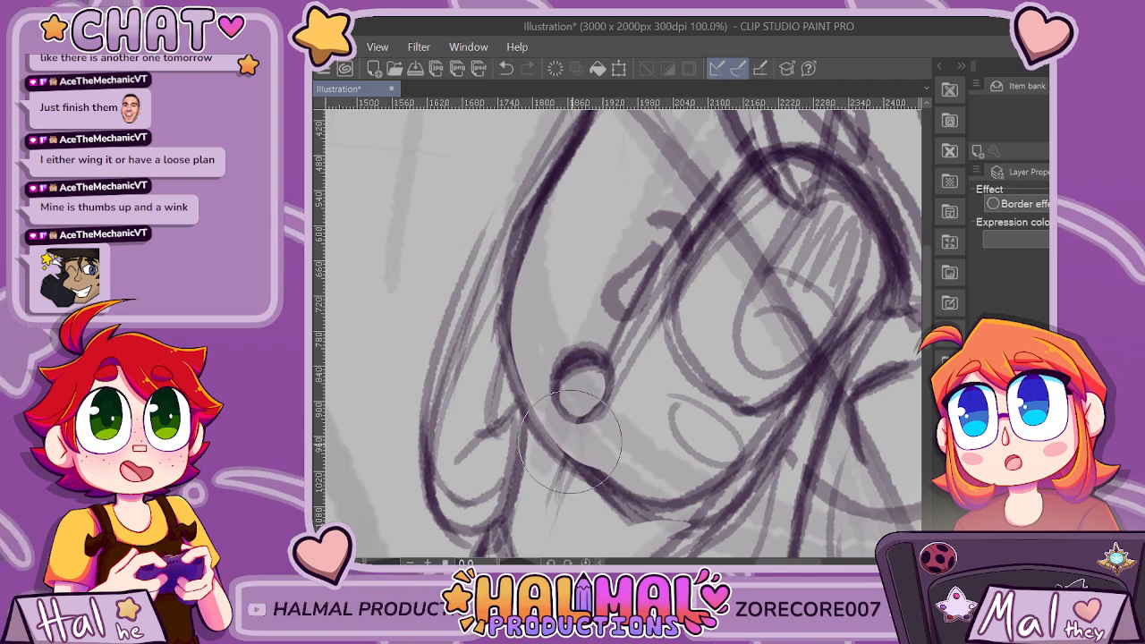
scroll(761, 170, "down", 3)
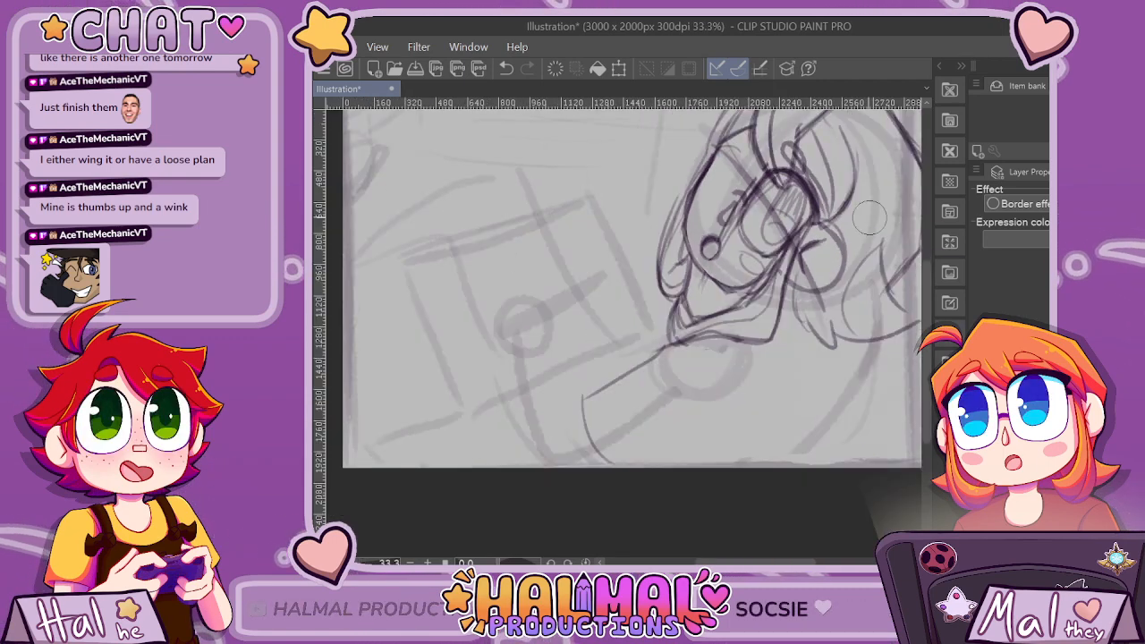
scroll(783, 205, "up", 3)
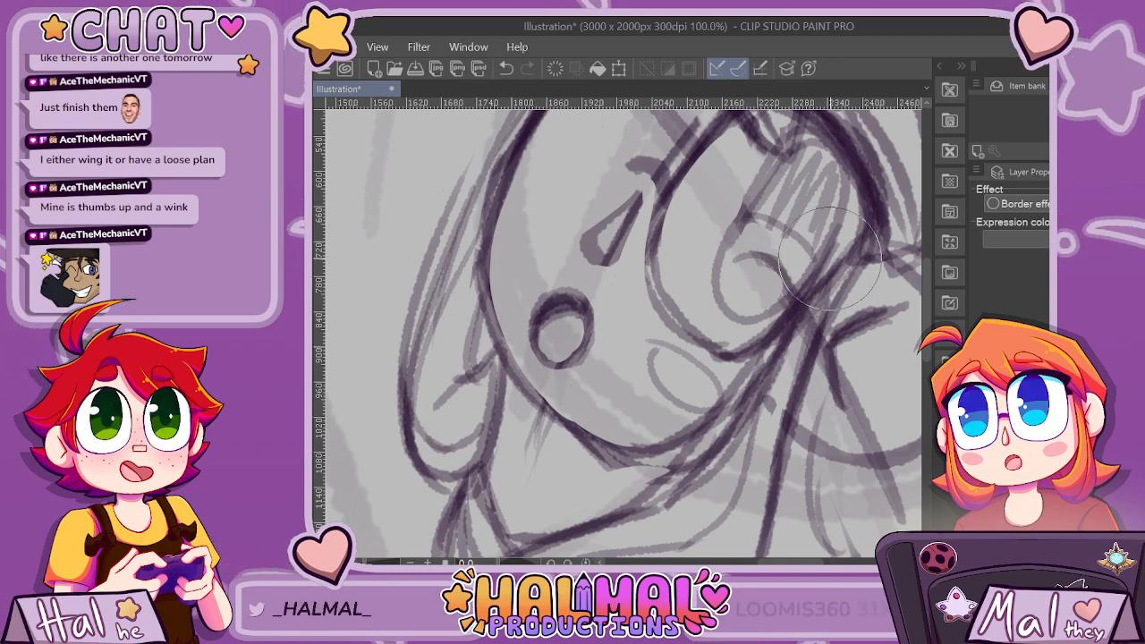
scroll(769, 276, "down", 2)
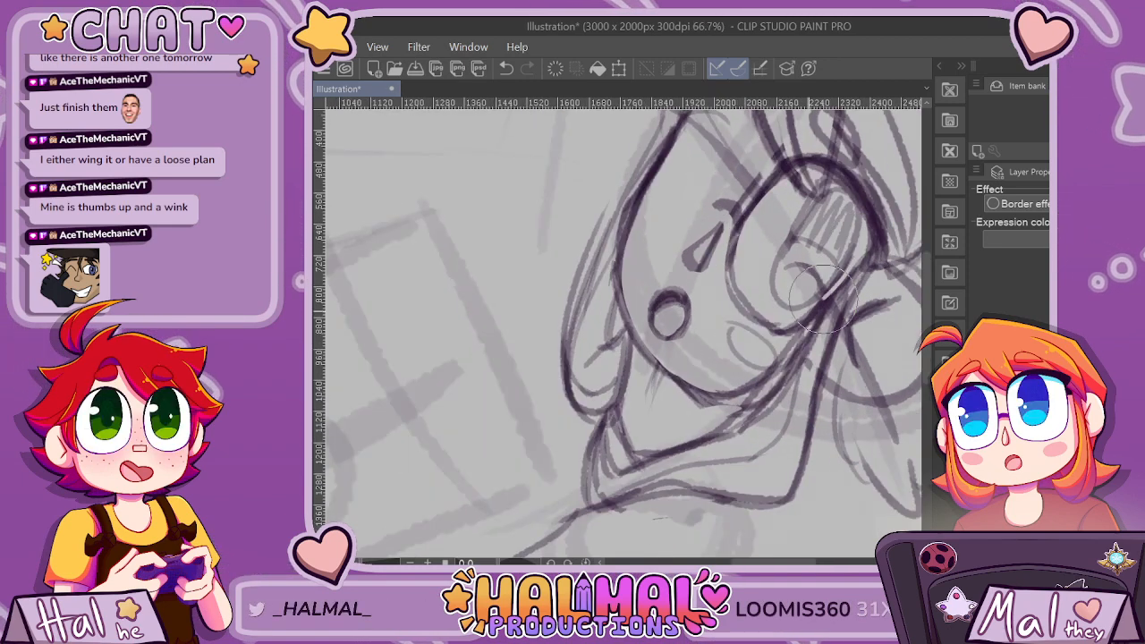
scroll(841, 246, "down", 5)
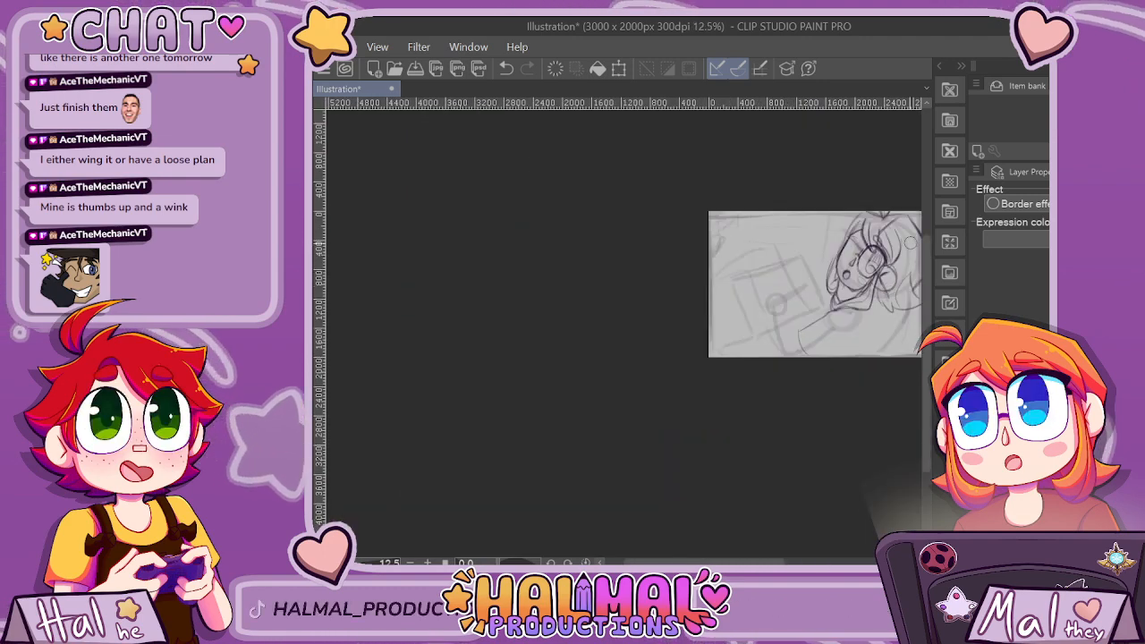
Erase the rounded ear and its inner marks beside the eye.
scroll(756, 214, "up", 4)
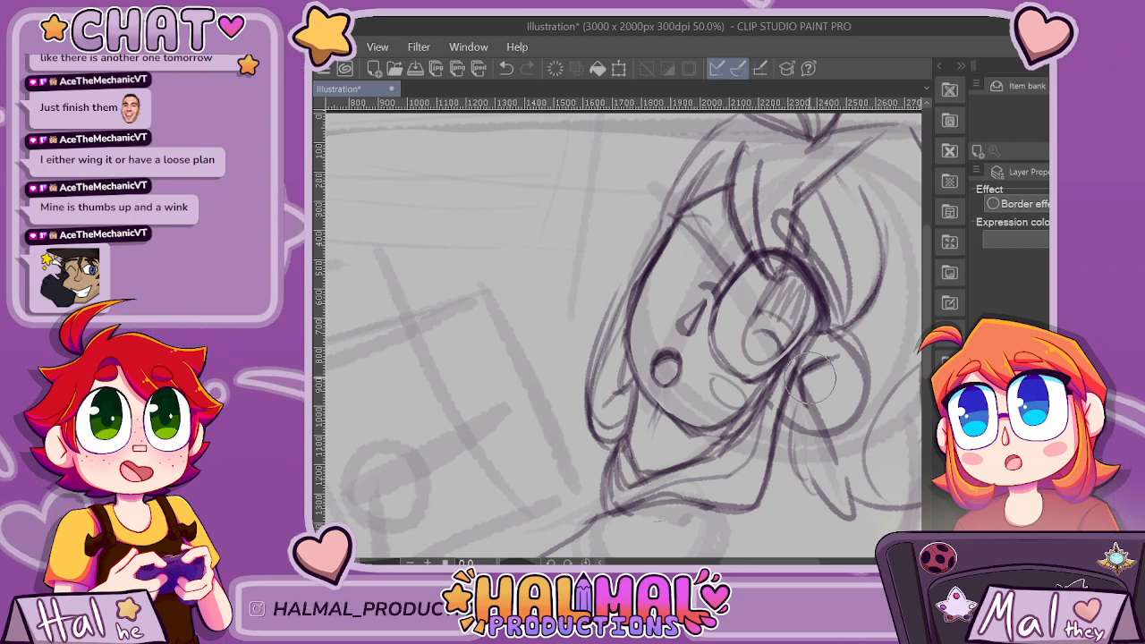
scroll(810, 420, "down", 6)
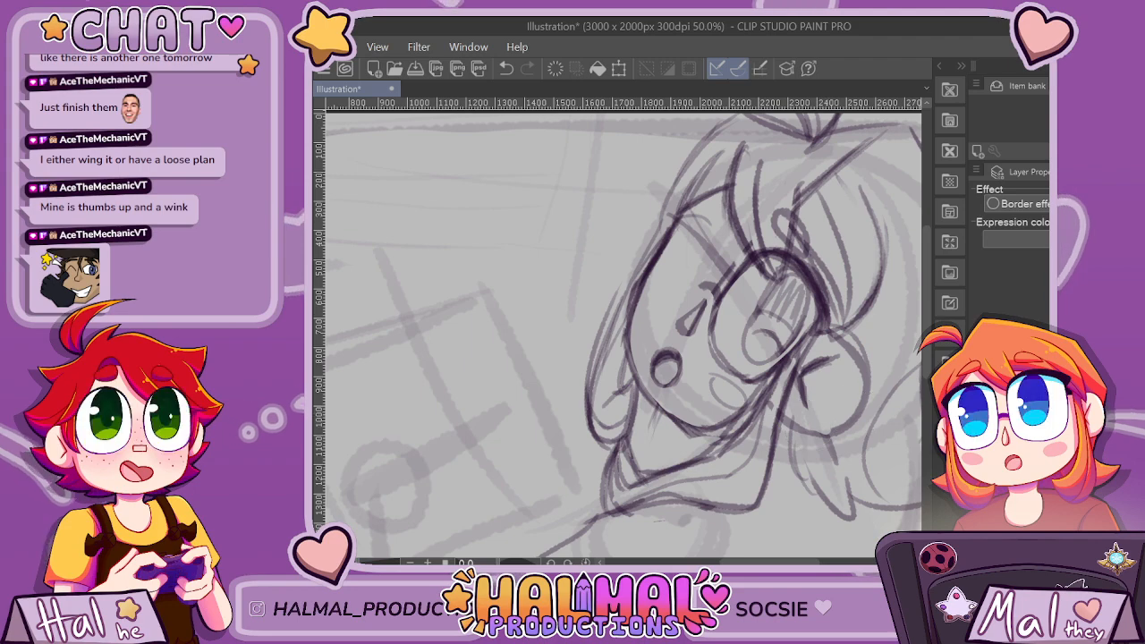
scroll(859, 399, "up", 3)
scroll(781, 388, "up", 1)
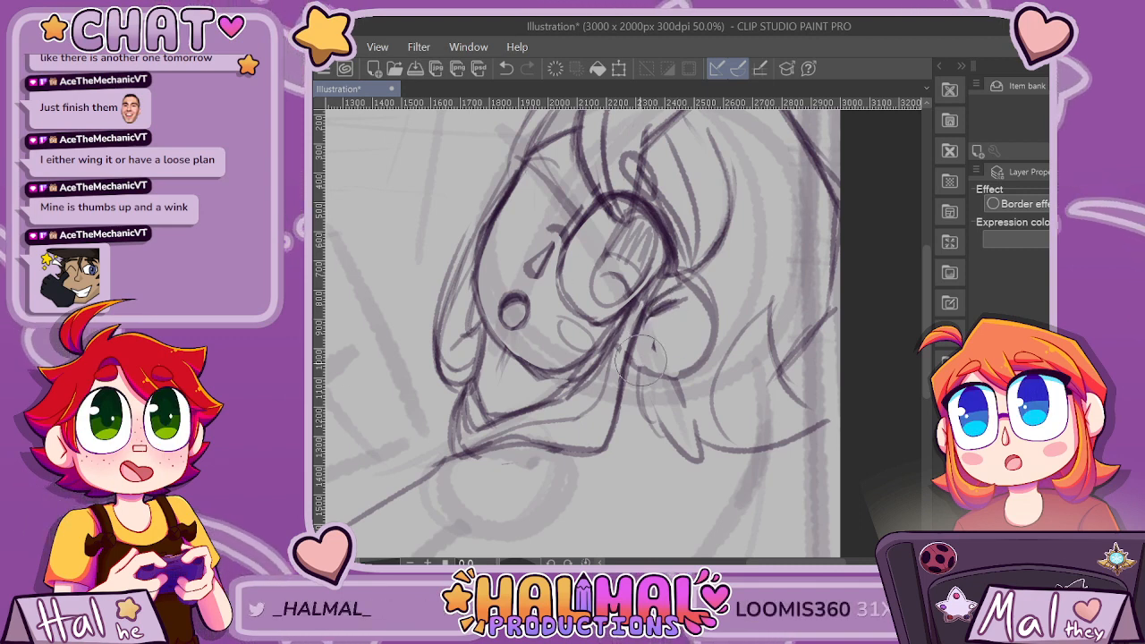
mouse_move(694, 283)
left_mouse_down()
mouse_move(648, 357)
mouse_move(666, 378)
mouse_move(709, 340)
mouse_move(707, 291)
mouse_move(696, 348)
mouse_move(676, 302)
left_mouse_up()
key("p")
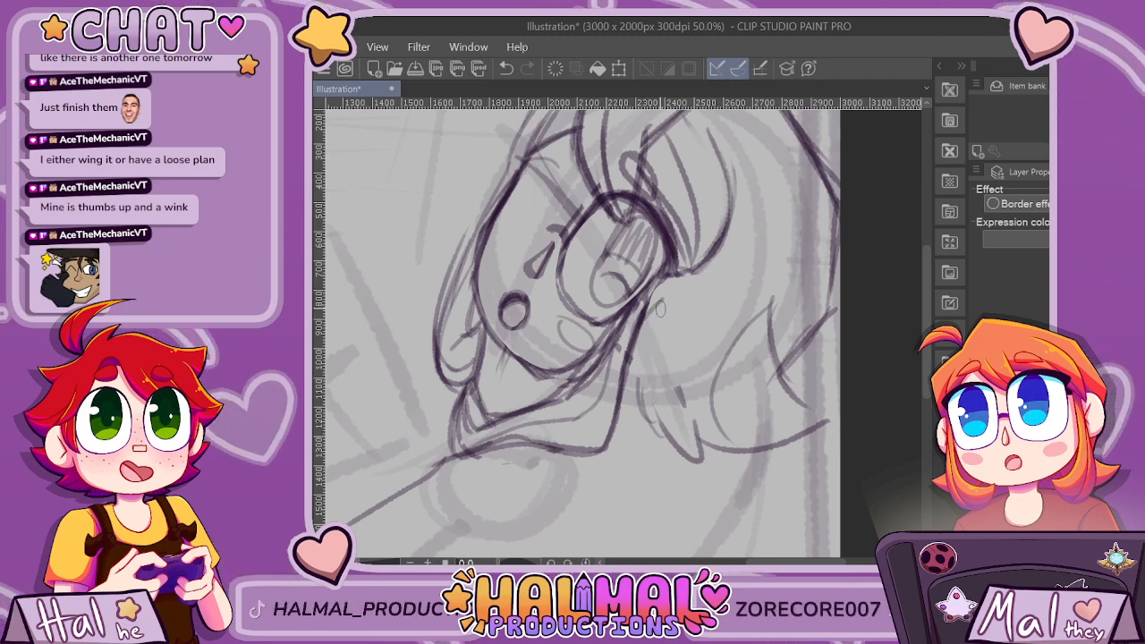
Sketch a round ear beside the eye's outer corner, redrawing its outline and adding short curved lines inside it.
mouse_move(657, 310)
left_mouse_down()
mouse_move(694, 305)
mouse_move(708, 336)
mouse_move(671, 371)
left_mouse_up()
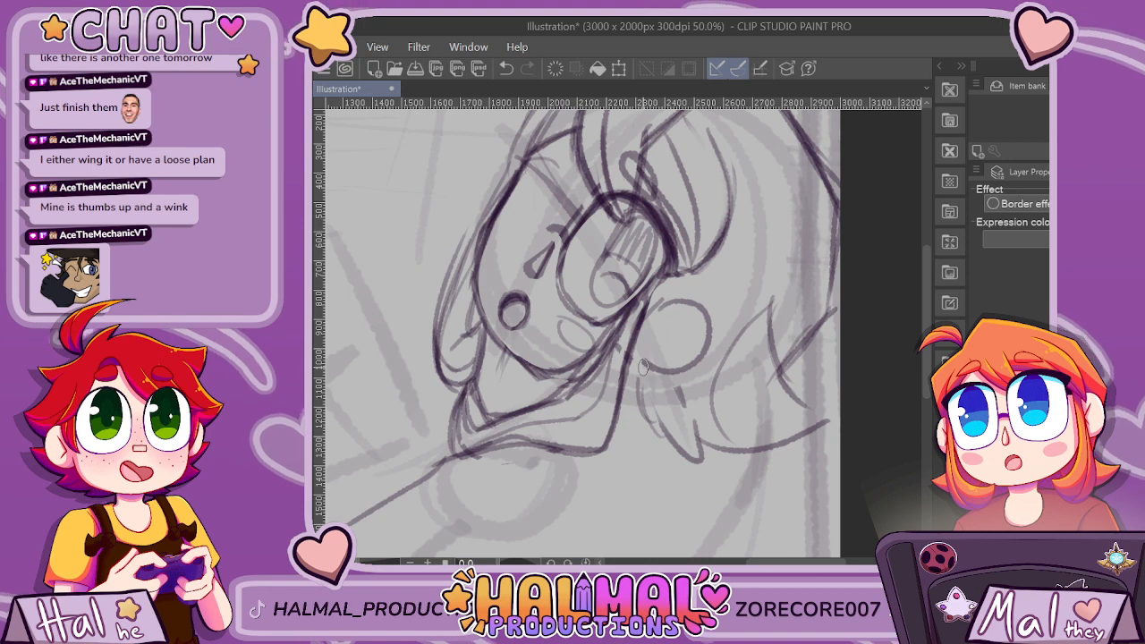
key("ctrl+z")
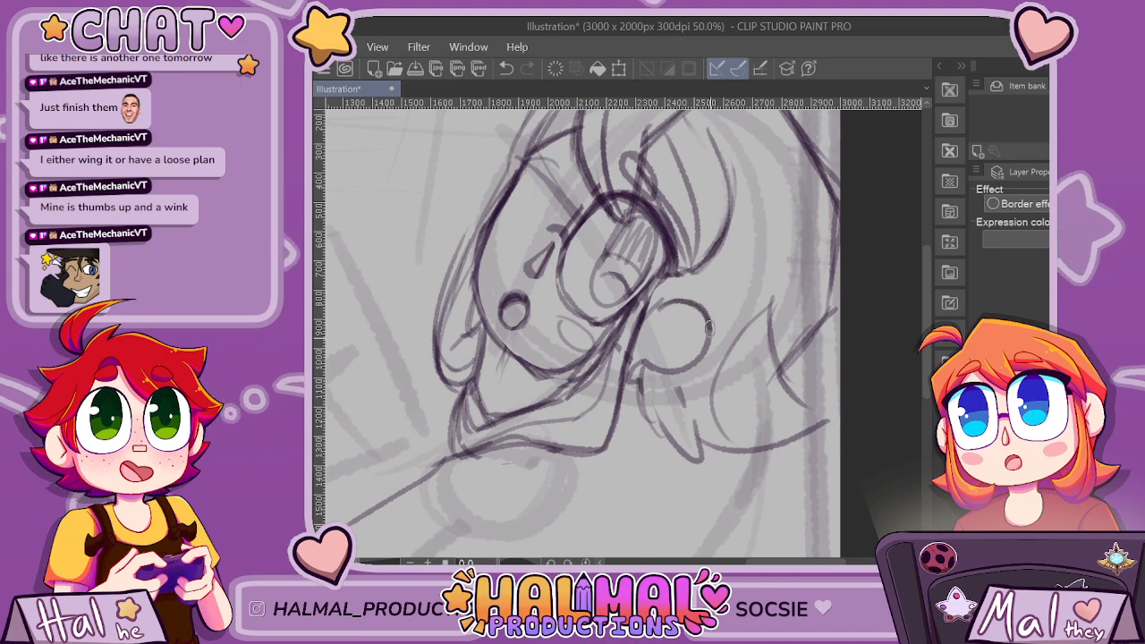
scroll(709, 328, "down", 3)
scroll(734, 315, "up", 1)
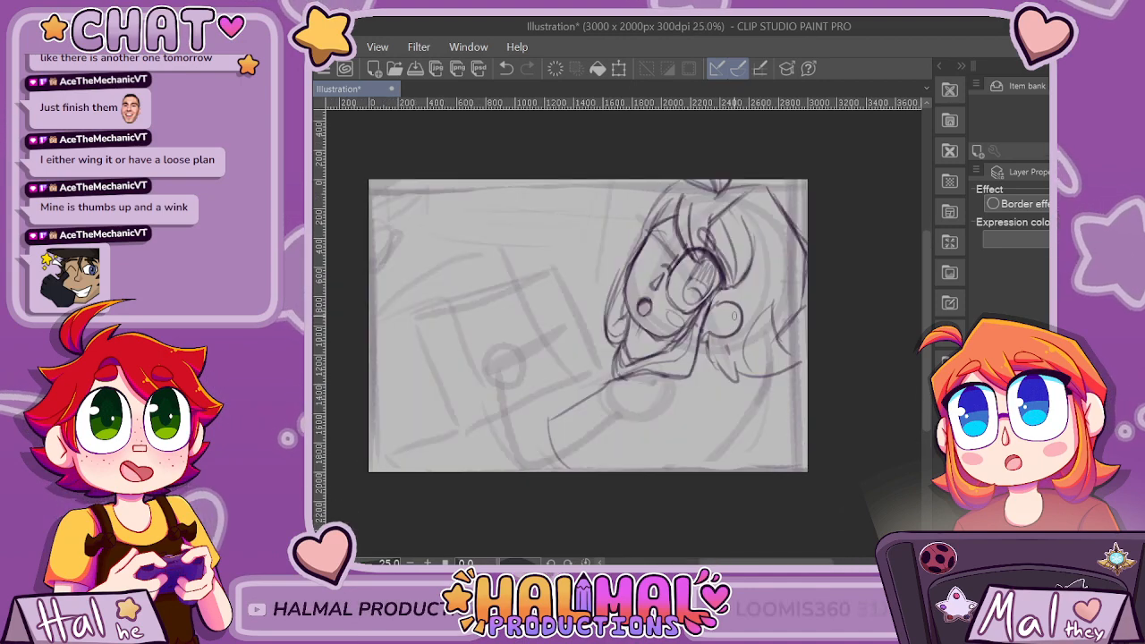
scroll(733, 315, "up", 1)
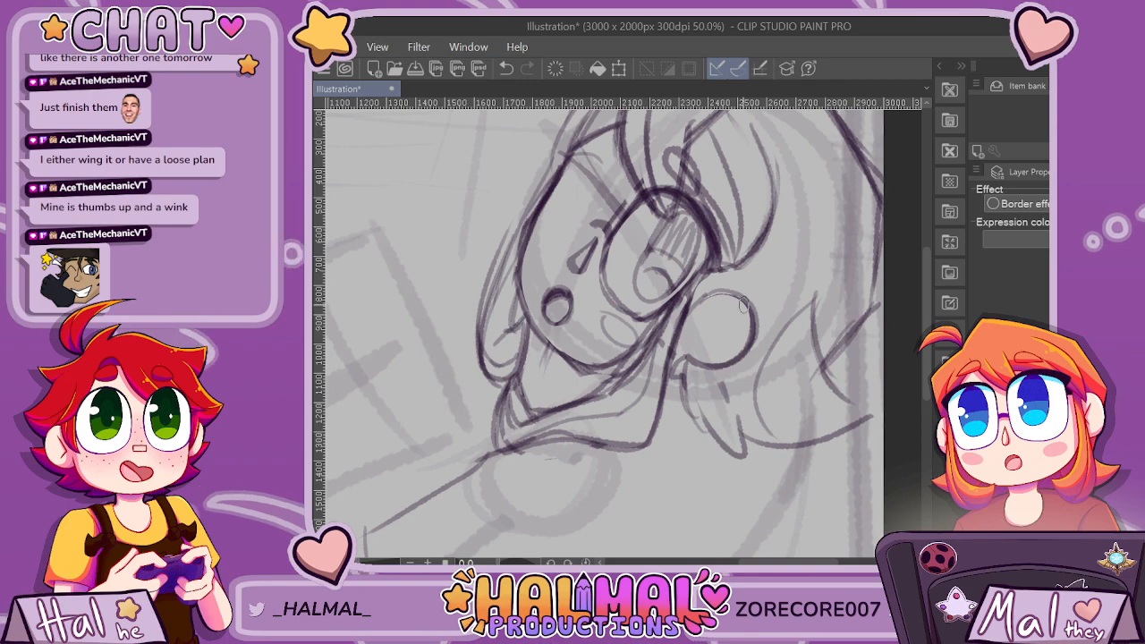
left_click_drag(710, 321, 705, 345)
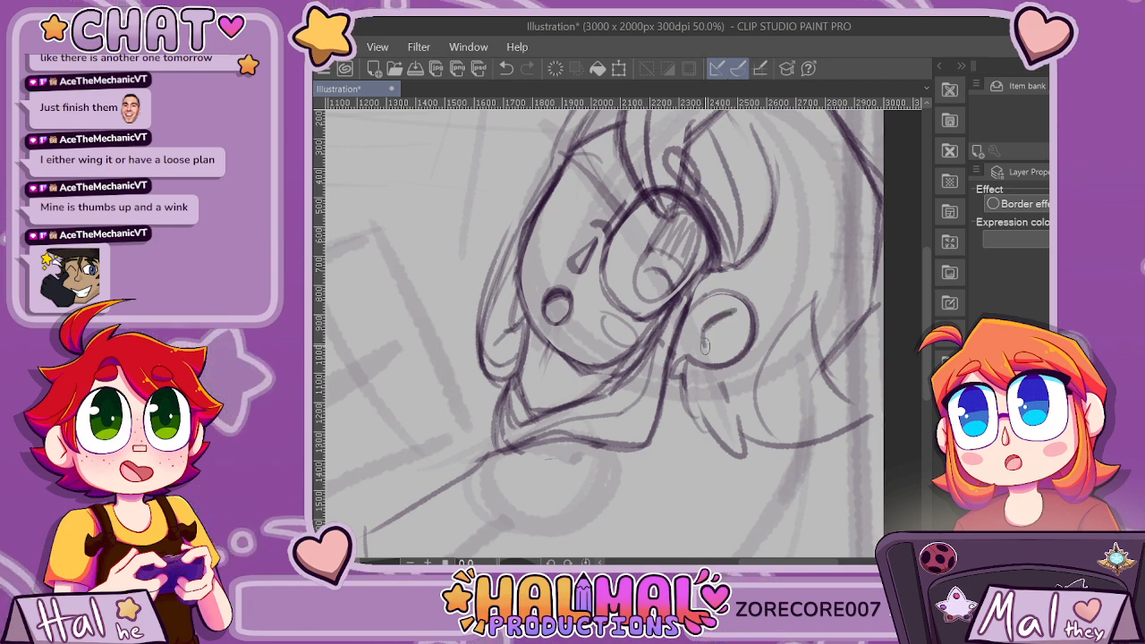
Clean up the tip of the fringe lock where it meets the eye's outer corner.
scroll(822, 302, "down", 1)
scroll(822, 303, "down", 4)
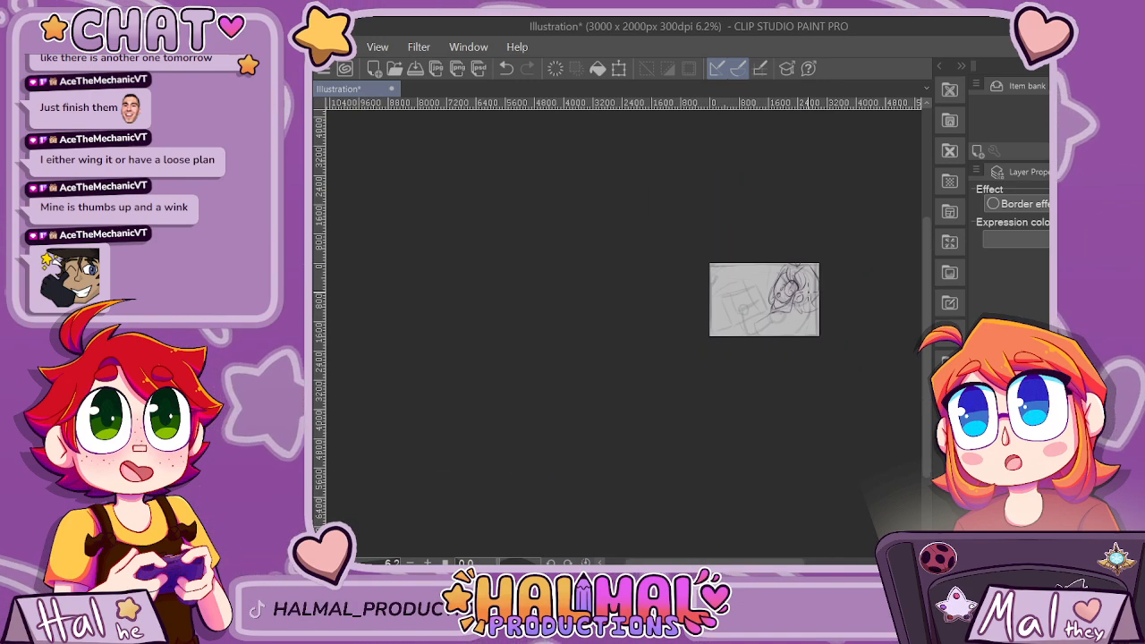
scroll(822, 303, "up", 6)
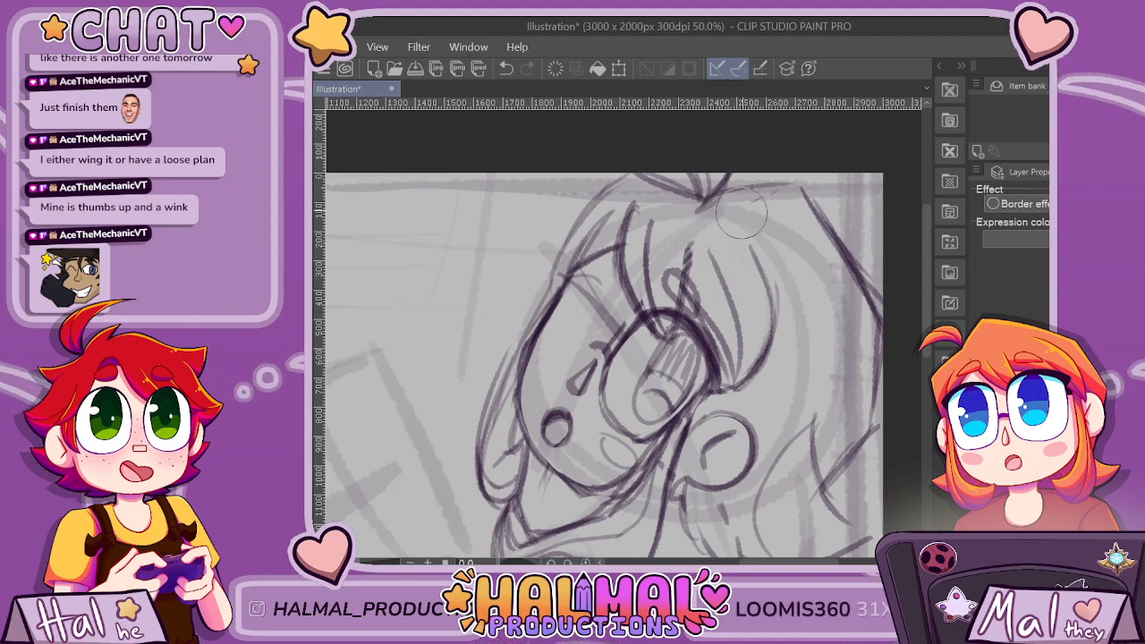
scroll(872, 197, "down", 4)
scroll(866, 217, "up", 5)
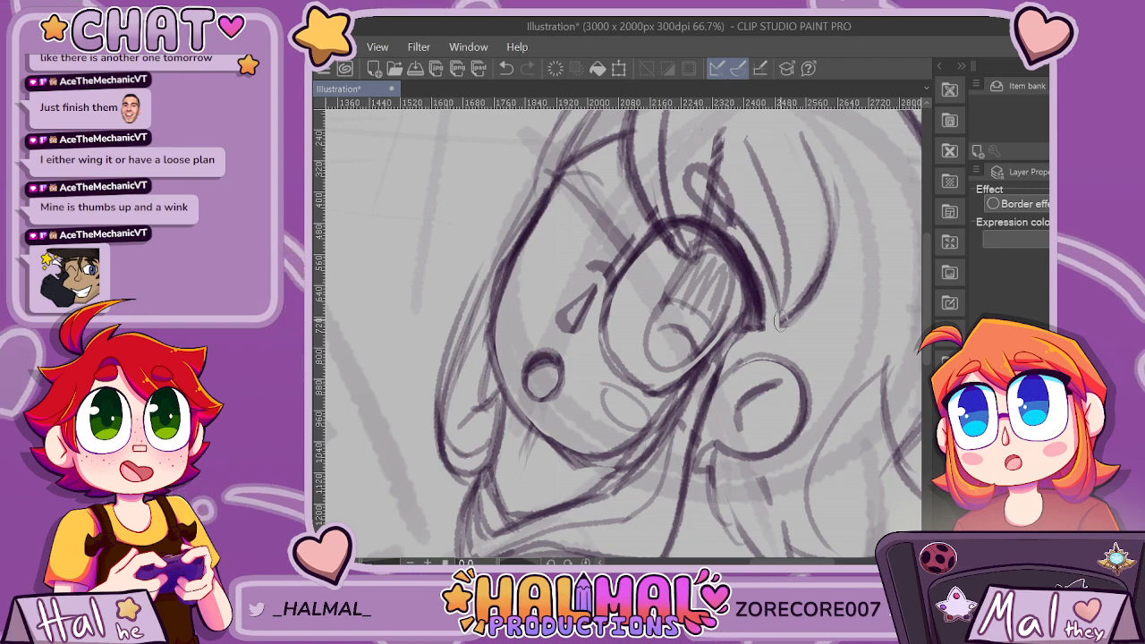
Sketch the underside of the upper arm's sleeve and a curved line across the shoulder.
scroll(732, 165, "down", 5)
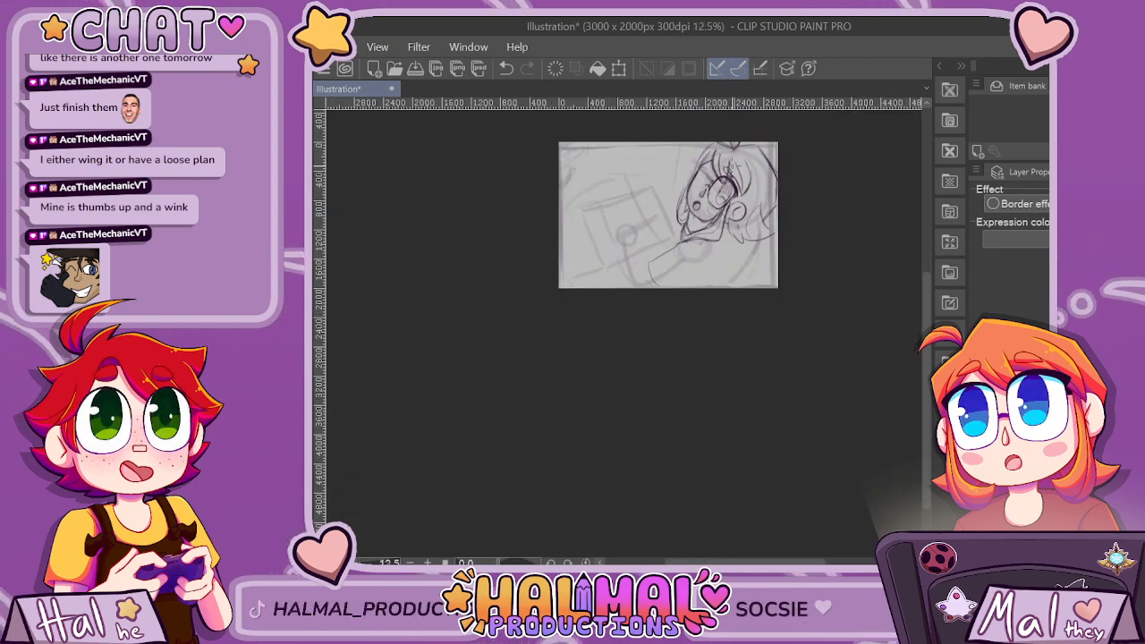
scroll(732, 180, "up", 3)
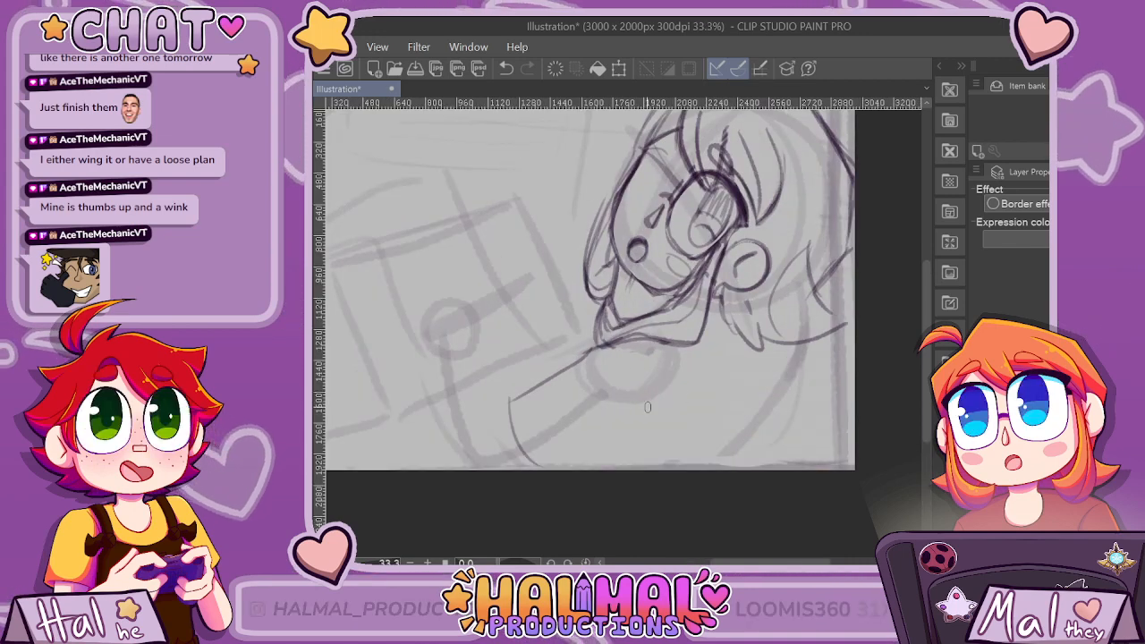
left_click_drag(654, 412, 597, 462)
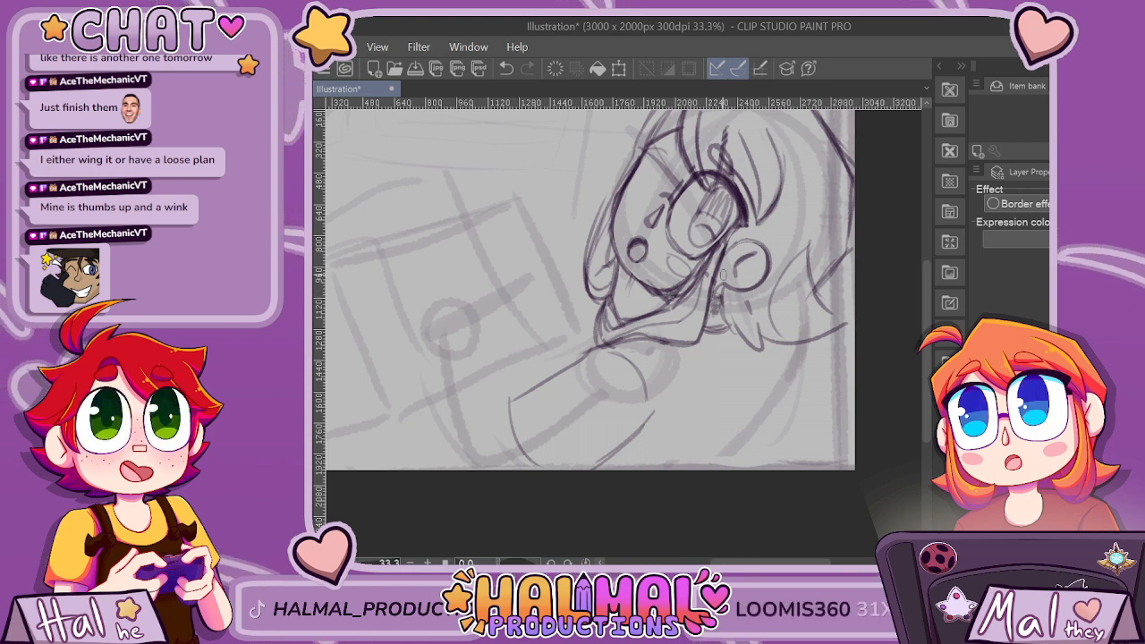
Sketch small curved strokes and shading between the collar and the hair lock below the ear, tidying the overlap.
scroll(872, 136, "down", 3)
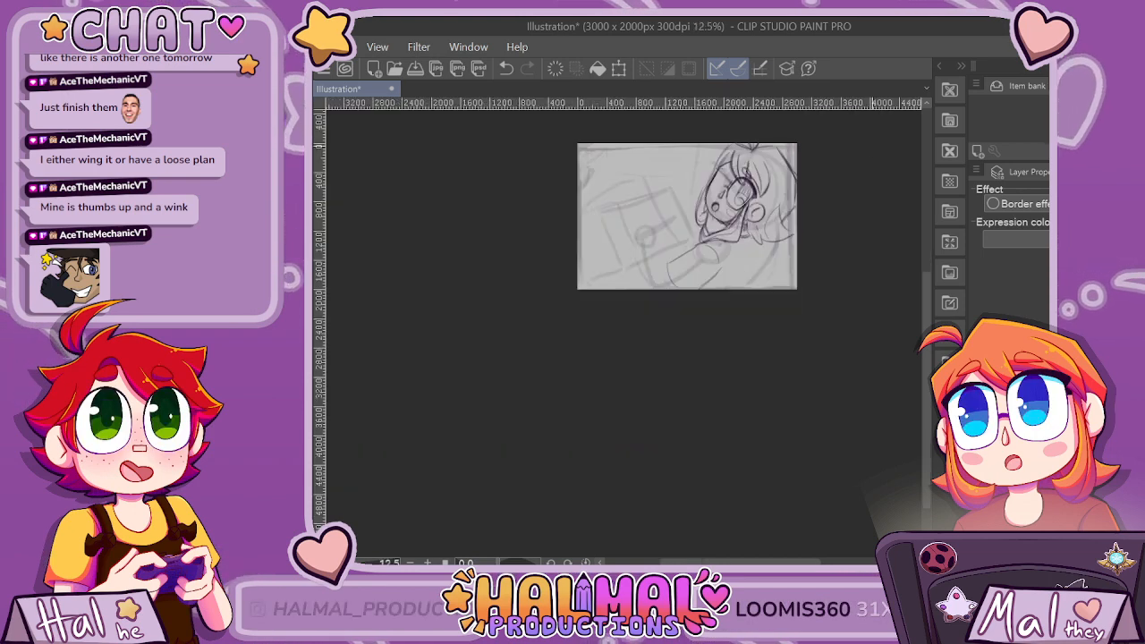
scroll(841, 231, "up", 3)
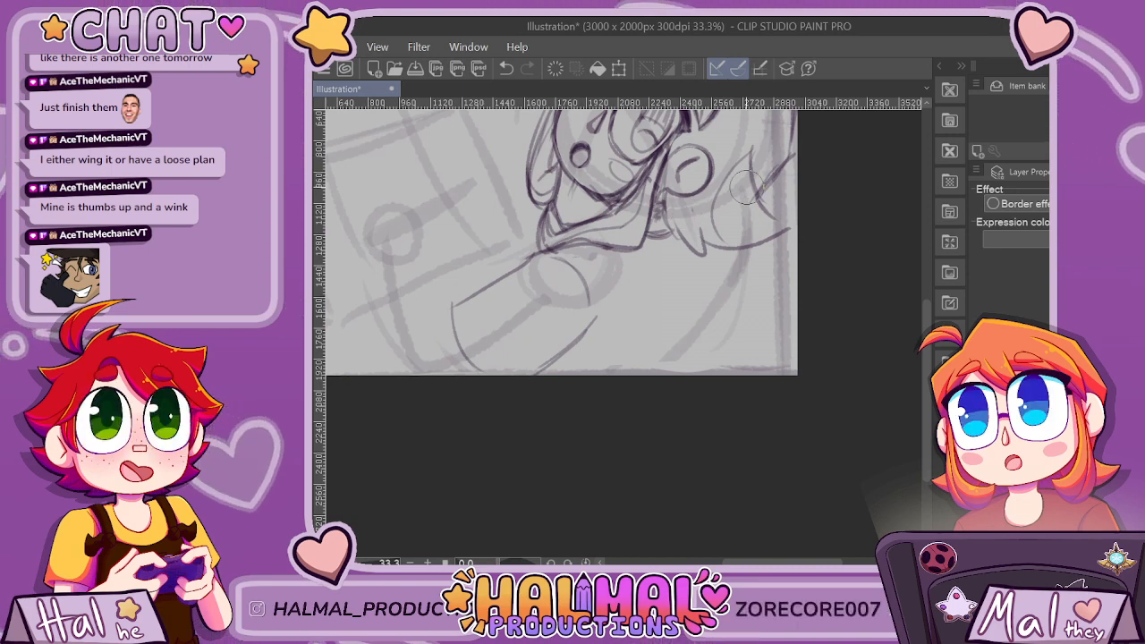
scroll(672, 188, "up", 4)
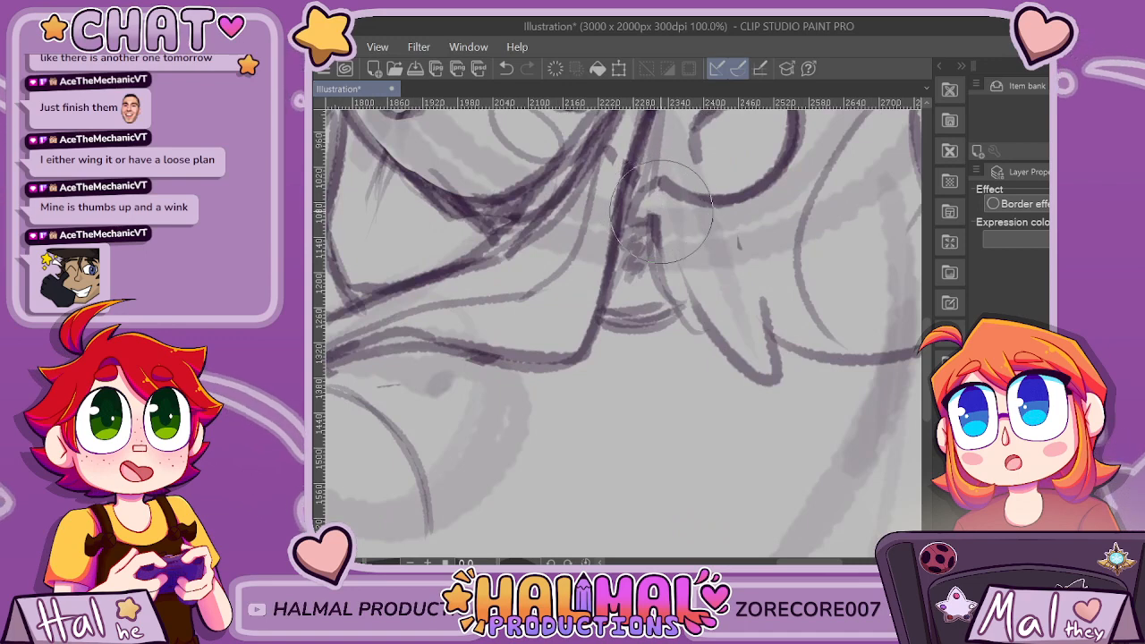
scroll(698, 188, "down", 5)
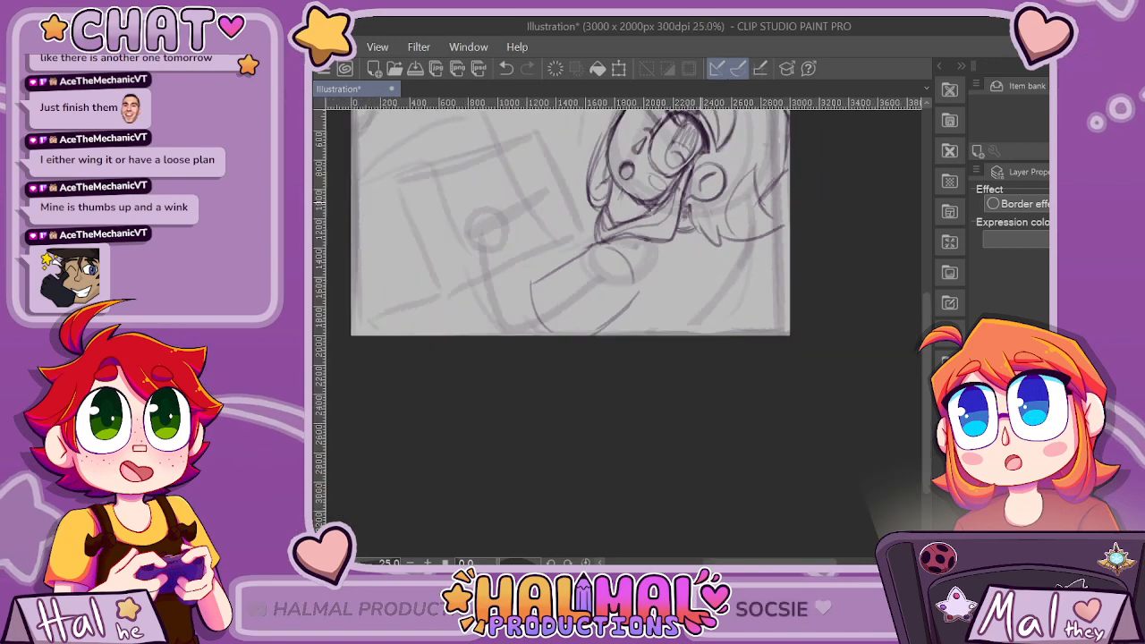
scroll(673, 228, "up", 2)
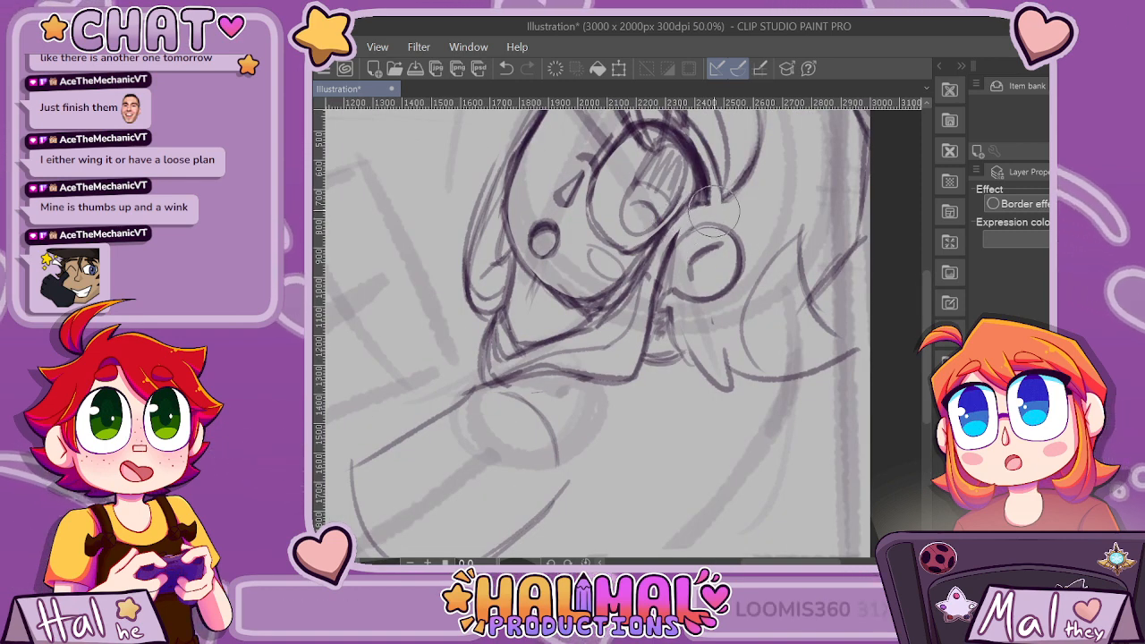
Redraw the outer hair contour along the canvas's right edge and sharpen the flicked-out tips below it.
scroll(767, 198, "down", 1)
scroll(767, 199, "down", 3)
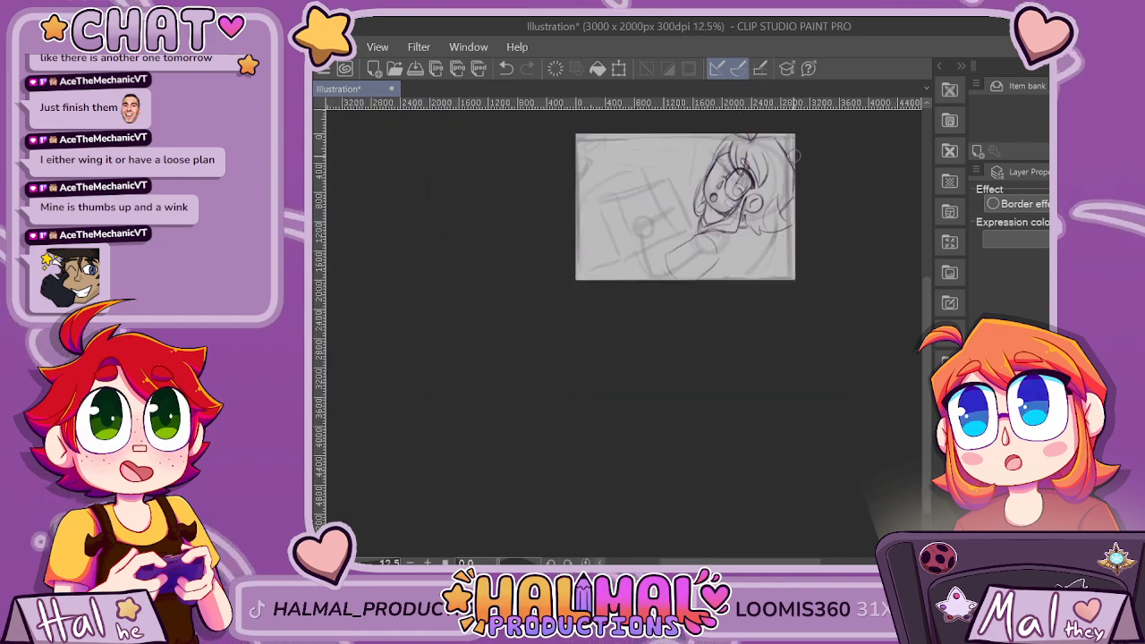
scroll(794, 155, "up", 5)
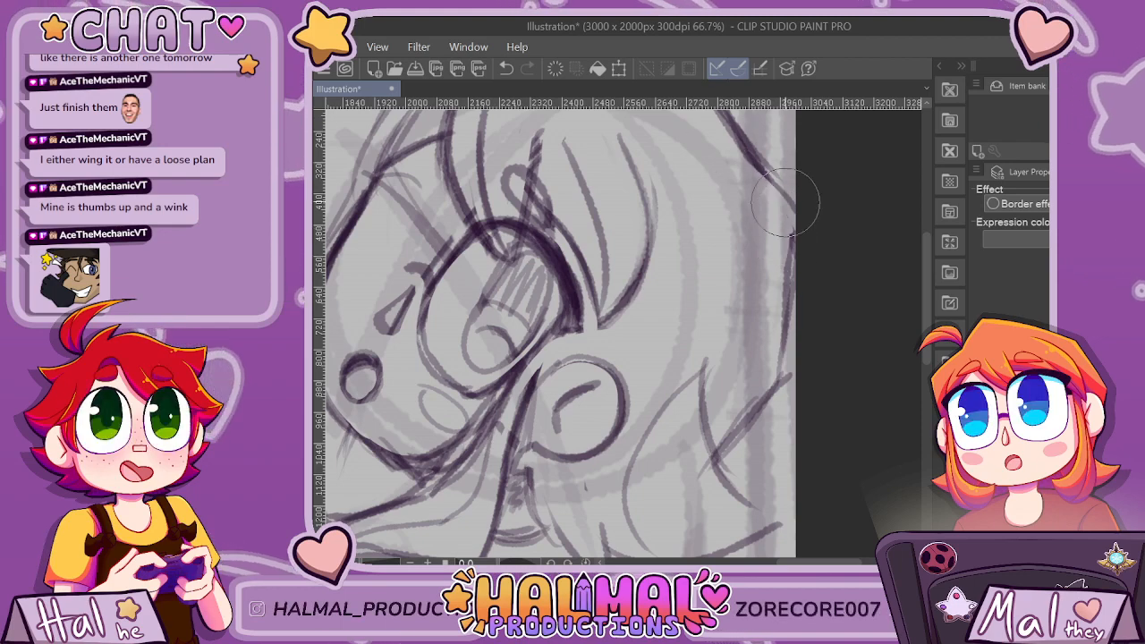
scroll(785, 203, "down", 2)
scroll(785, 203, "up", 1)
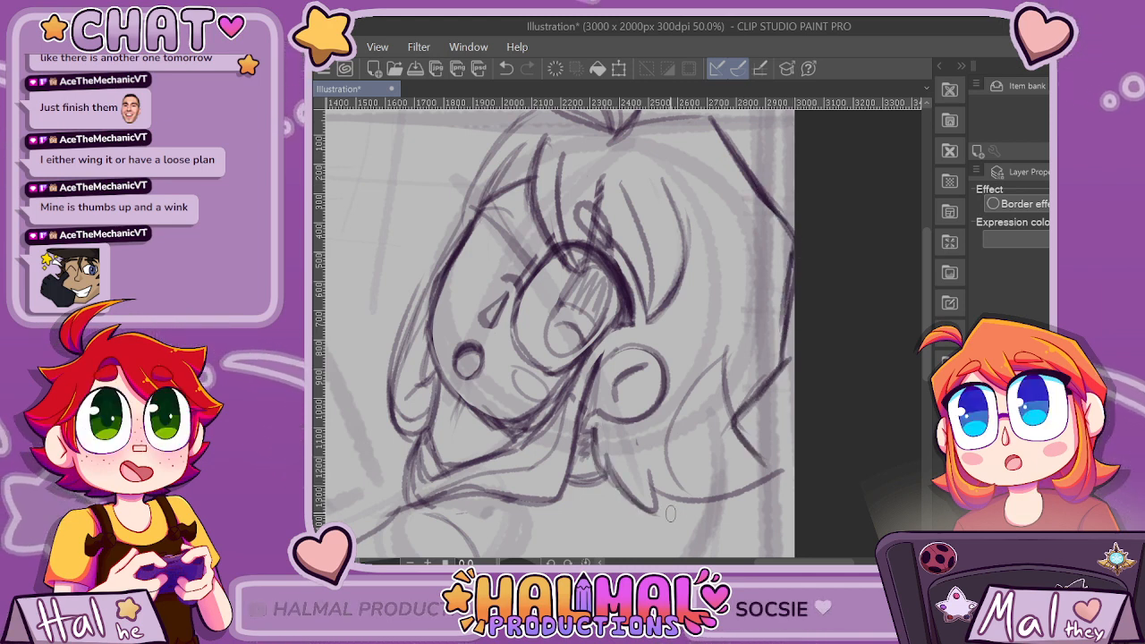
Add short hatched shading strokes to the hair between the ear and the outward flick.
scroll(684, 471, "down", 4)
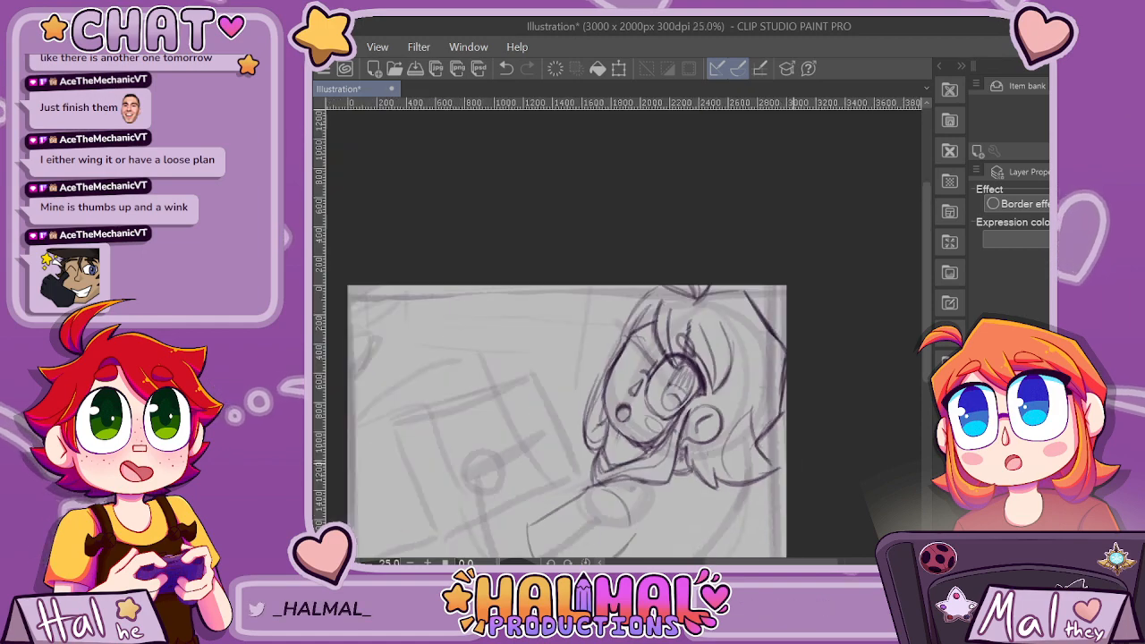
scroll(744, 351, "up", 3)
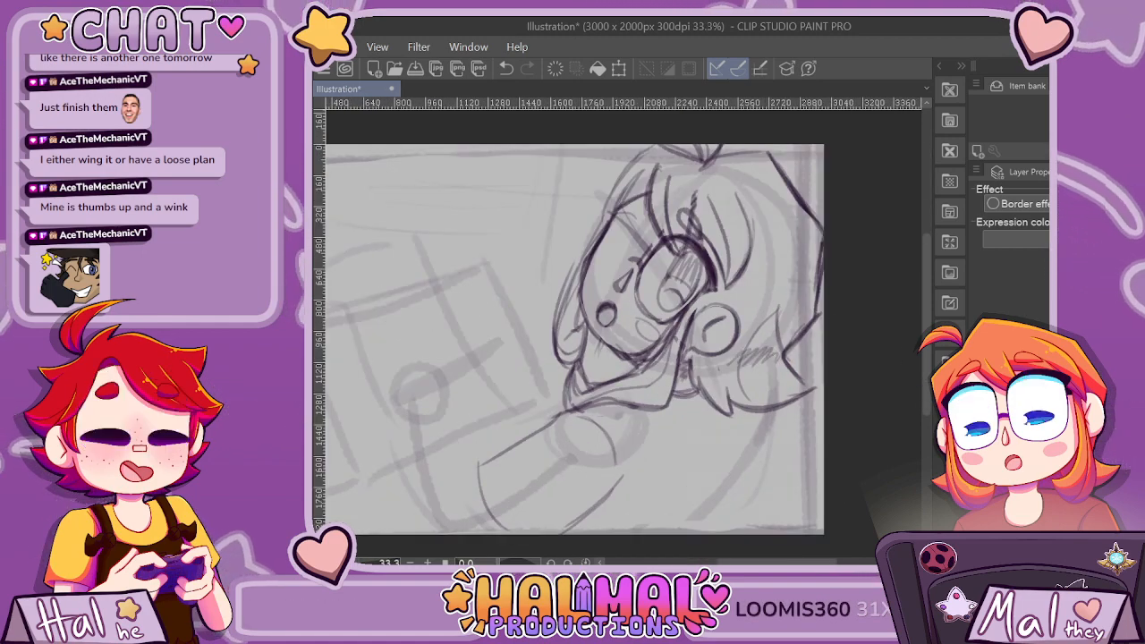
left_click_drag(743, 363, 778, 356)
key("ctrl+minus")
key("ctrl+minus")
key("ctrl+minus")
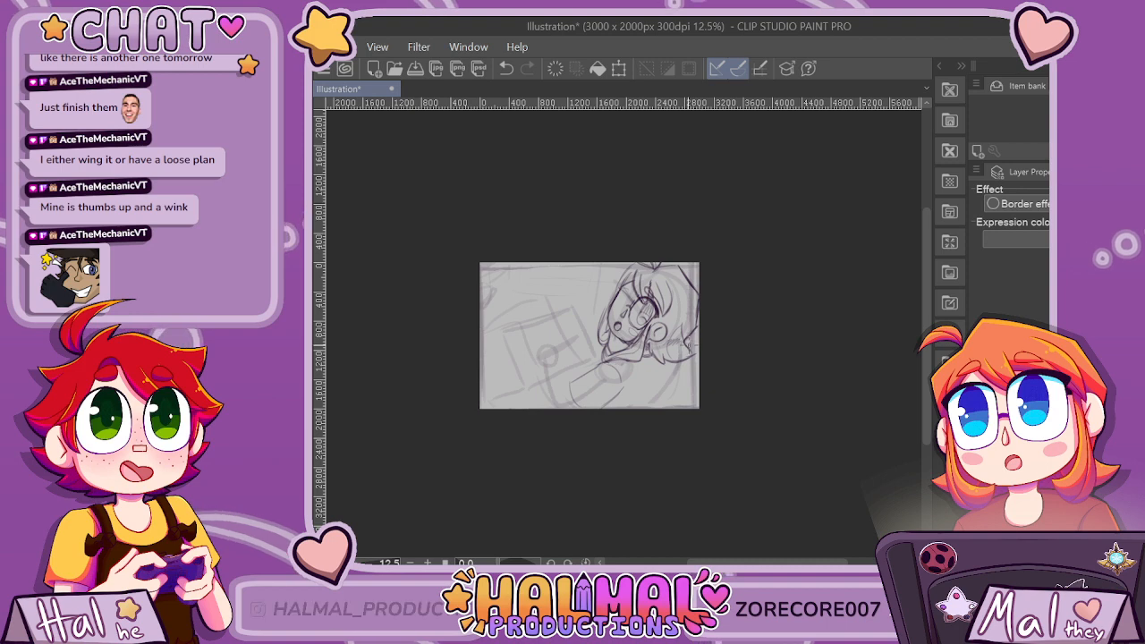
Sketch curved fold lines across the lower end of the sleeve.
scroll(689, 347, "up", 2)
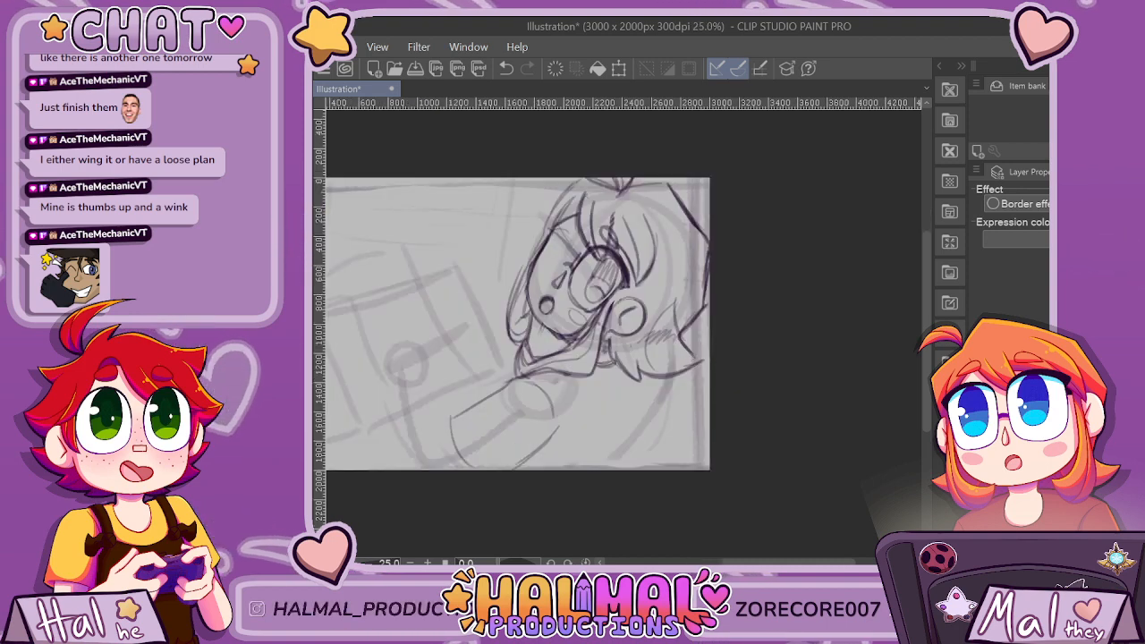
scroll(490, 394, "up", 1)
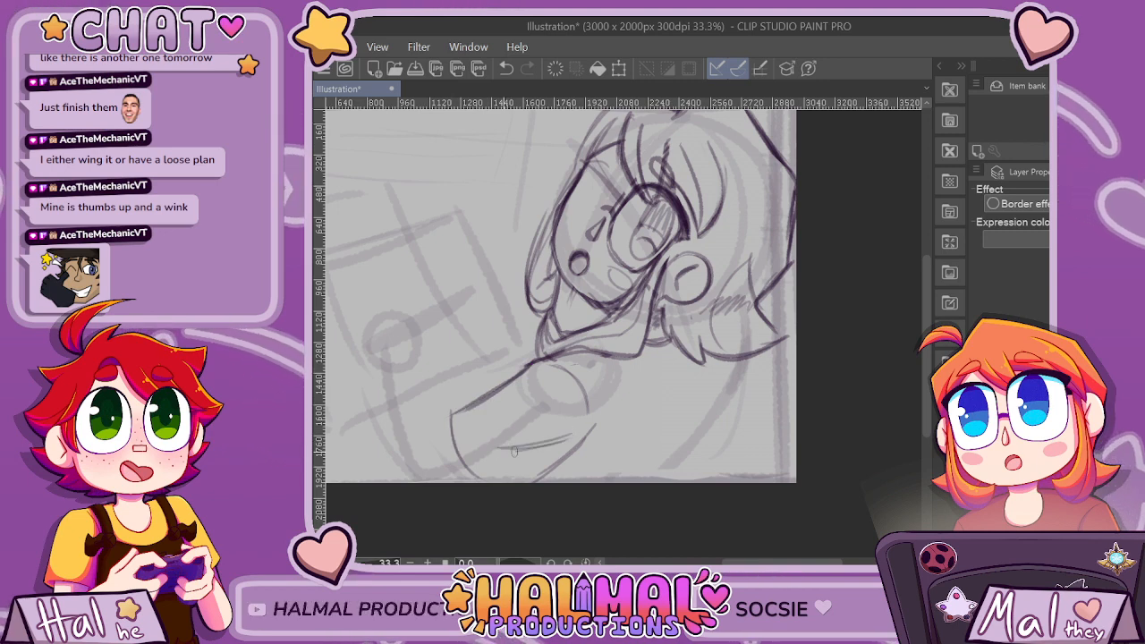
mouse_move(492, 416)
left_mouse_down()
mouse_move(507, 450)
mouse_move(535, 450)
left_mouse_up()
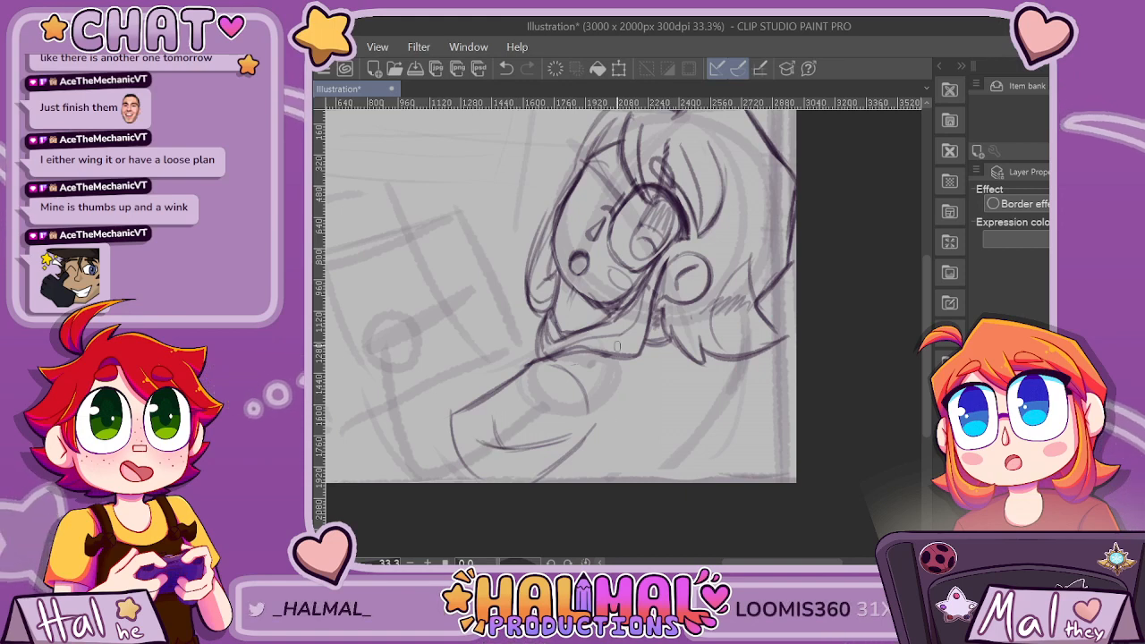
scroll(716, 367, "down", 3)
scroll(614, 339, "up", 2)
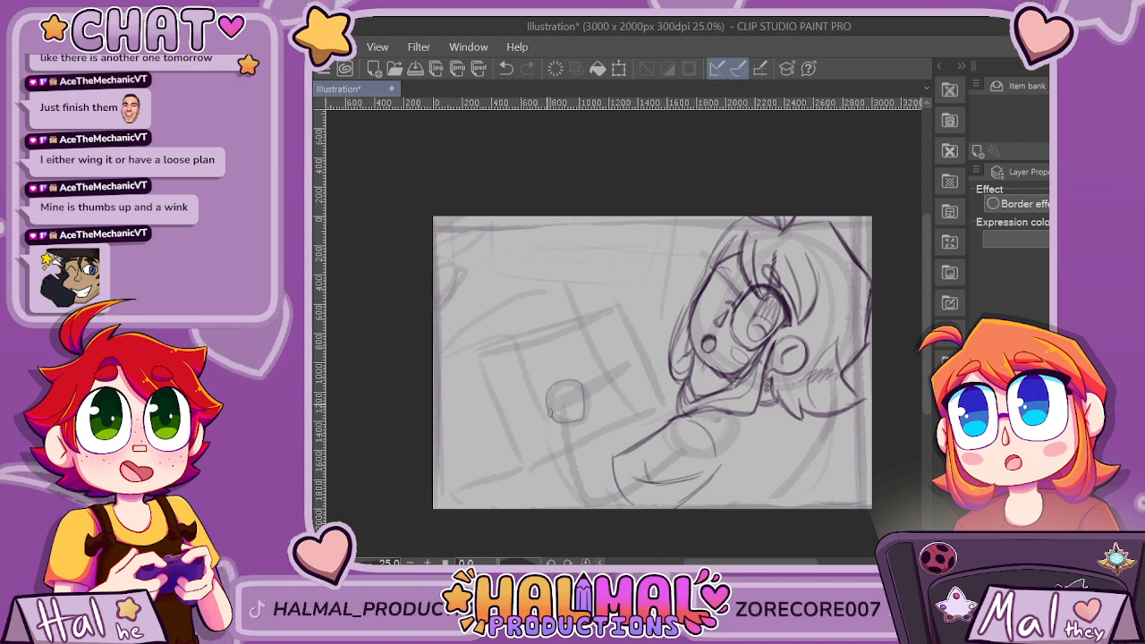
key("ctrl+z")
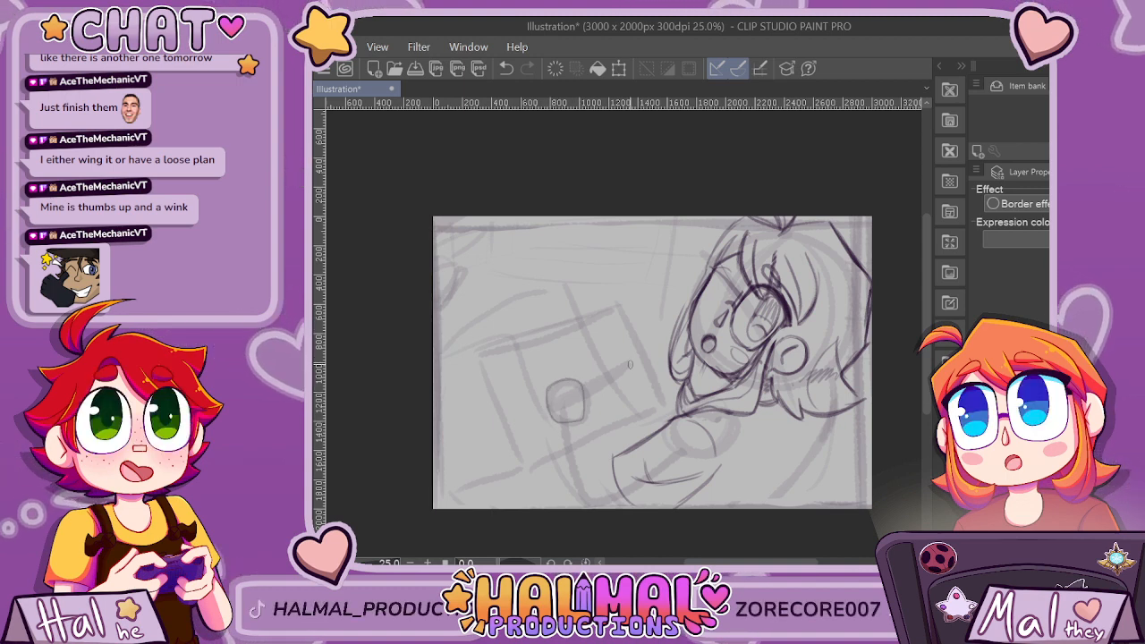
Add small curved detail marks inside the eye's iris.
scroll(726, 372, "up", 2)
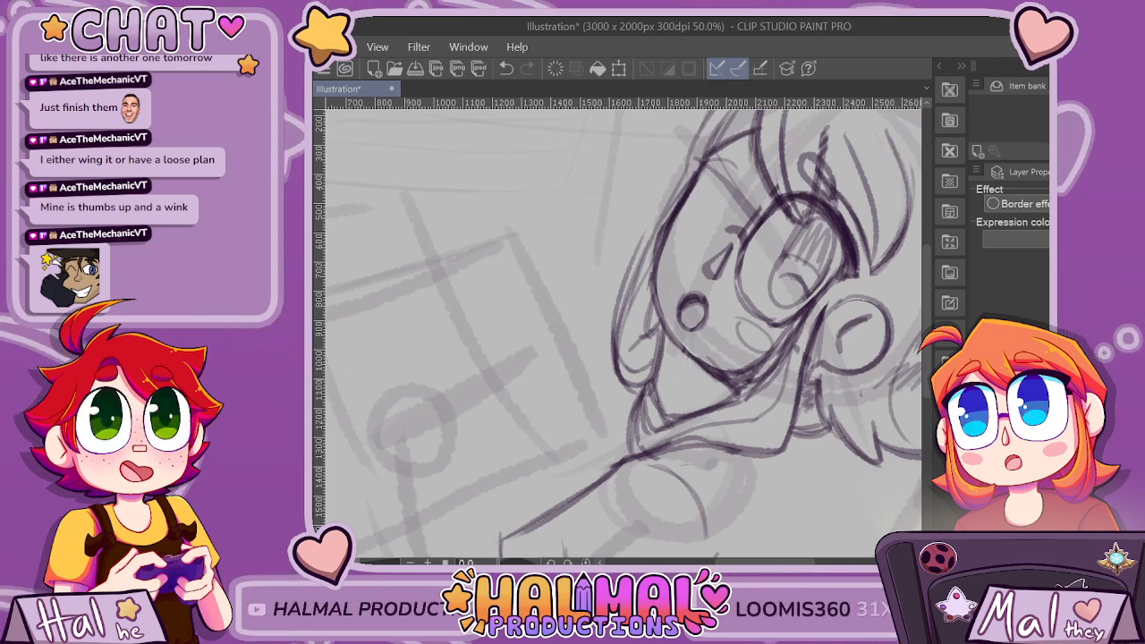
left_click_drag(770, 562, 786, 562)
key("ctrl+minus")
key("ctrl+plus")
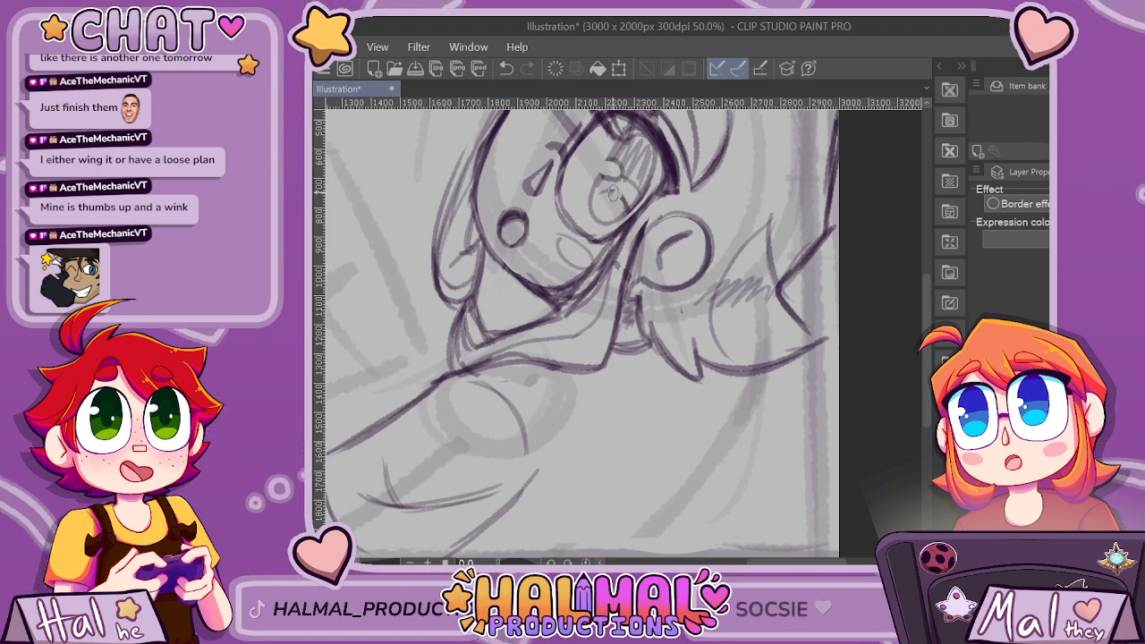
scroll(636, 156, "down", 4)
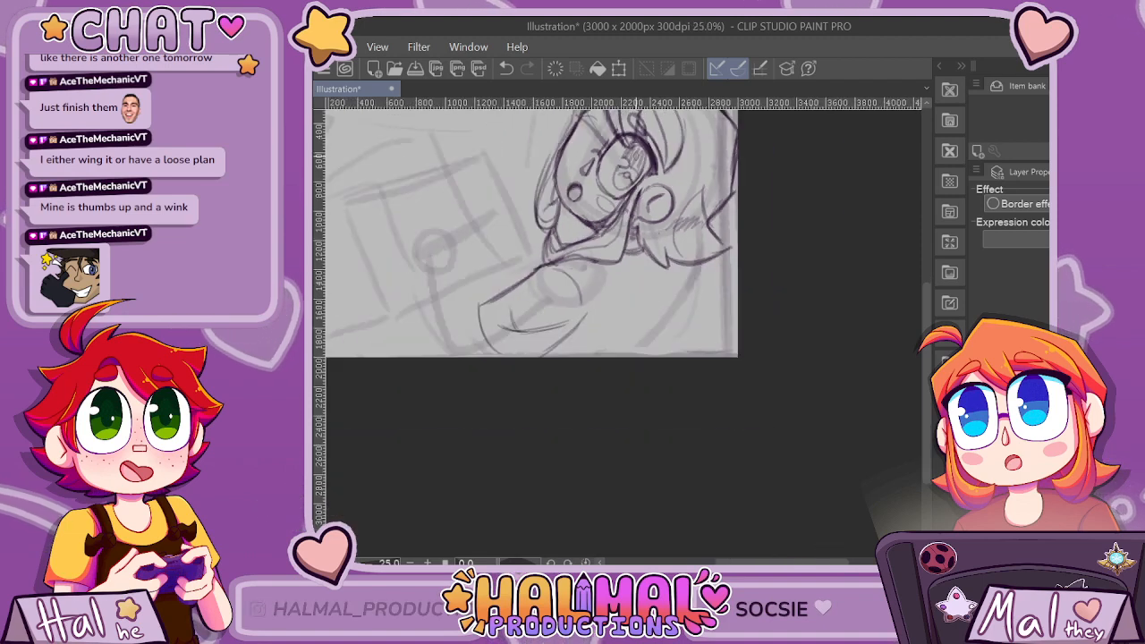
Sketch the back's curve below the hair and a diagonal torso line running down to the canvas's bottom edge.
scroll(642, 173, "up", 3)
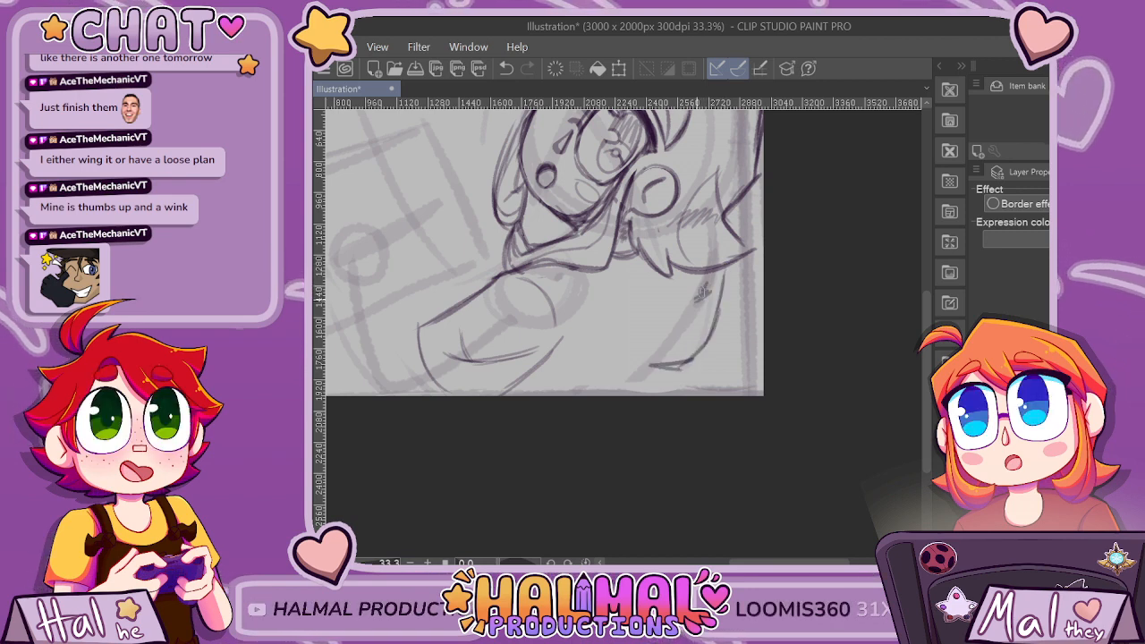
left_click_drag(666, 349, 612, 394)
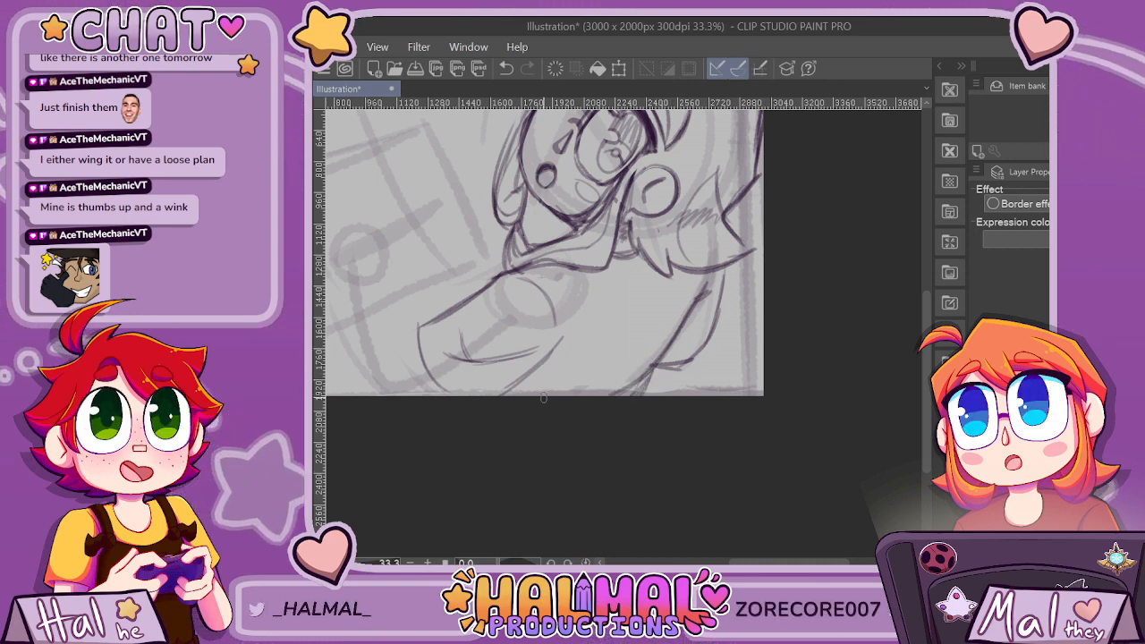
scroll(671, 386, "down", 5)
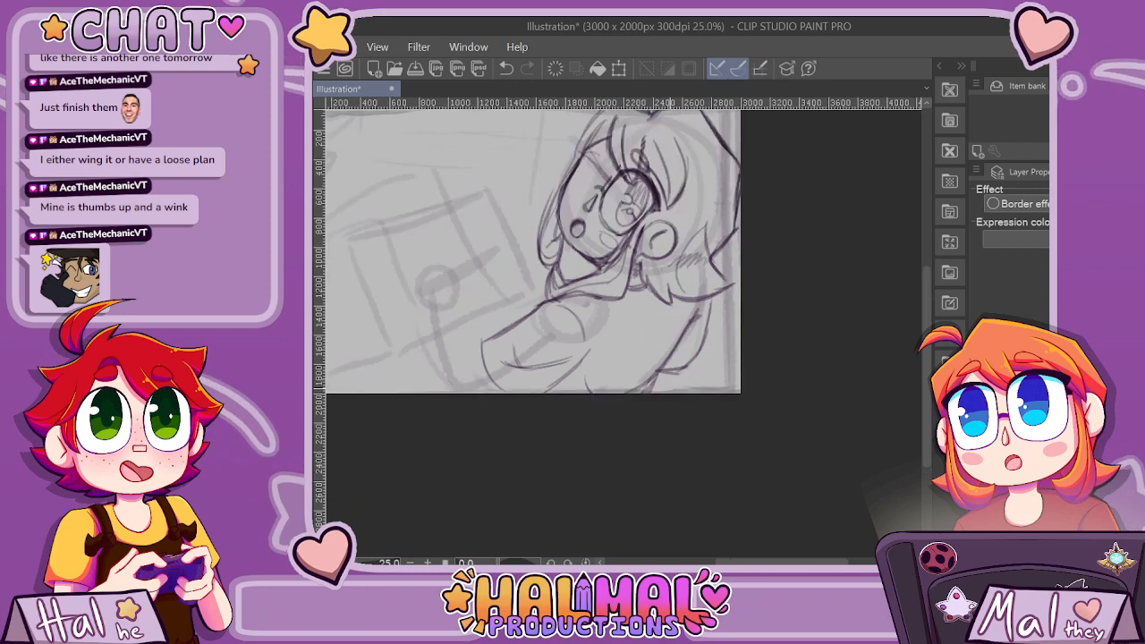
Sketch both edges of the raised forearm from the rough hand circle down toward the sleeve and the canvas's bottom edge.
scroll(648, 387, "up", 2)
scroll(653, 387, "up", 2)
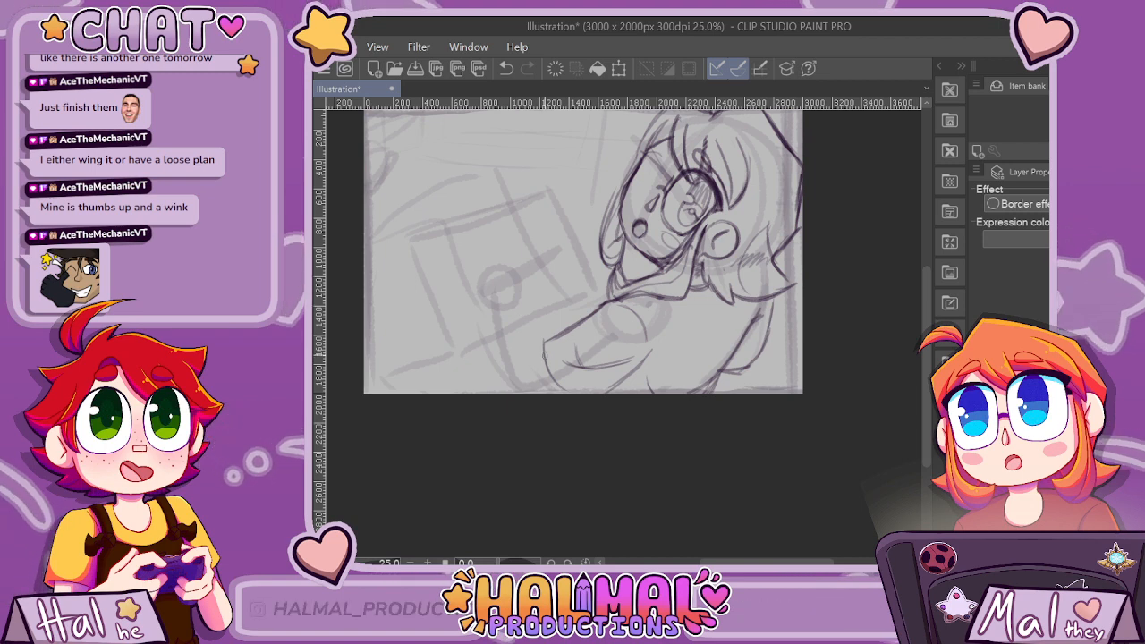
left_click_drag(487, 300, 501, 402)
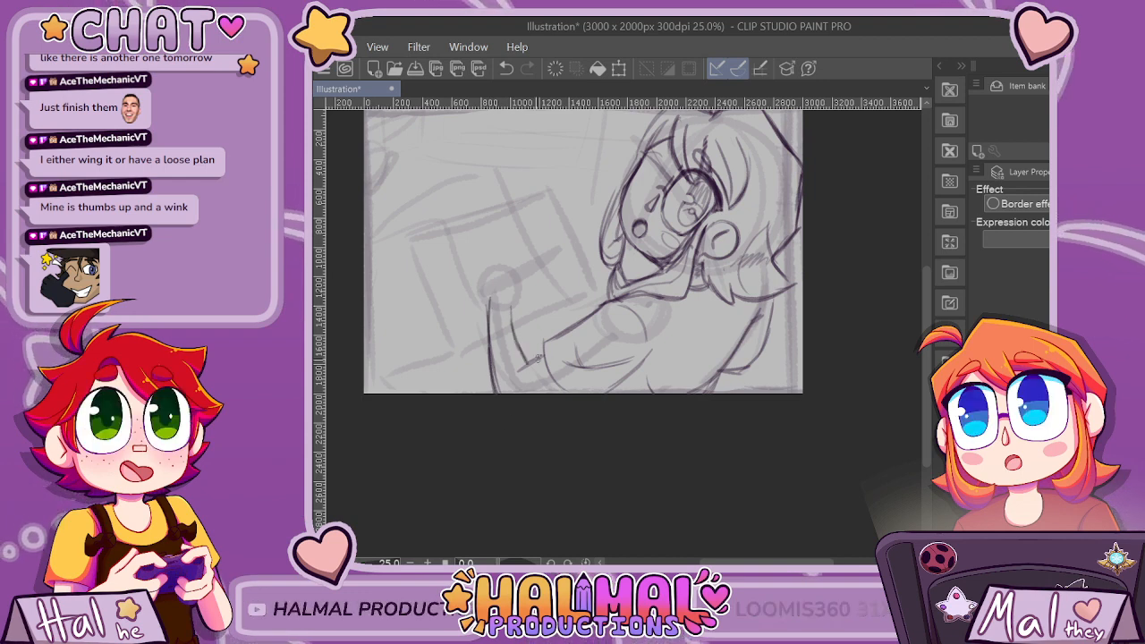
Sketch the far sleeve's contour reaching from the collar toward the forearm, with short cuff lines beside the raised arm.
scroll(616, 310, "down", 5)
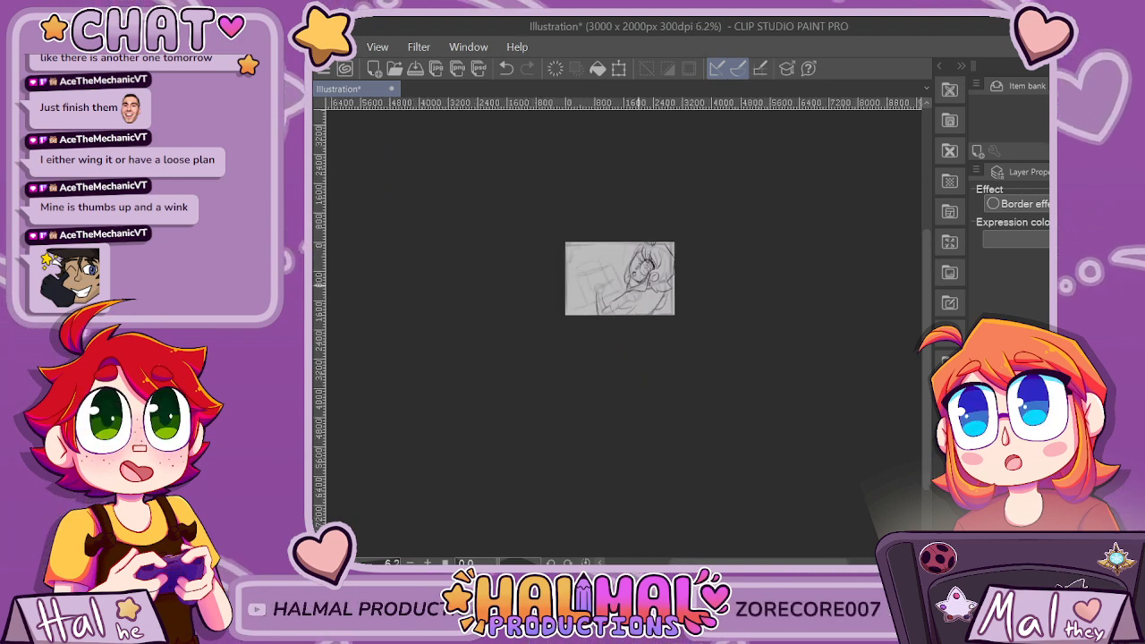
scroll(607, 319, "up", 5)
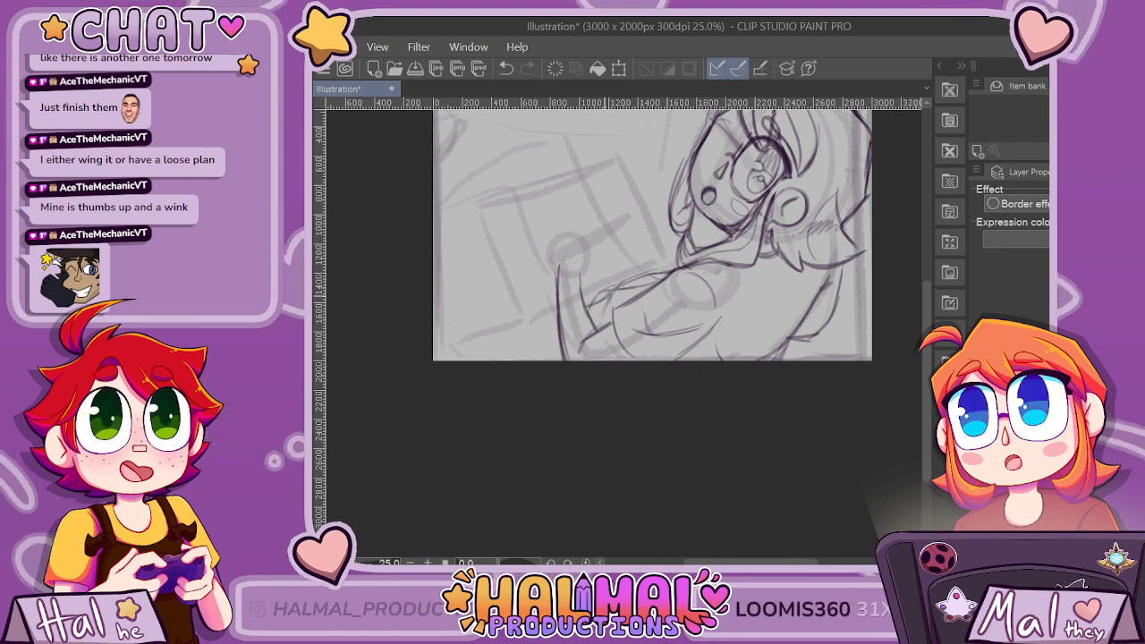
scroll(592, 292, "up", 2)
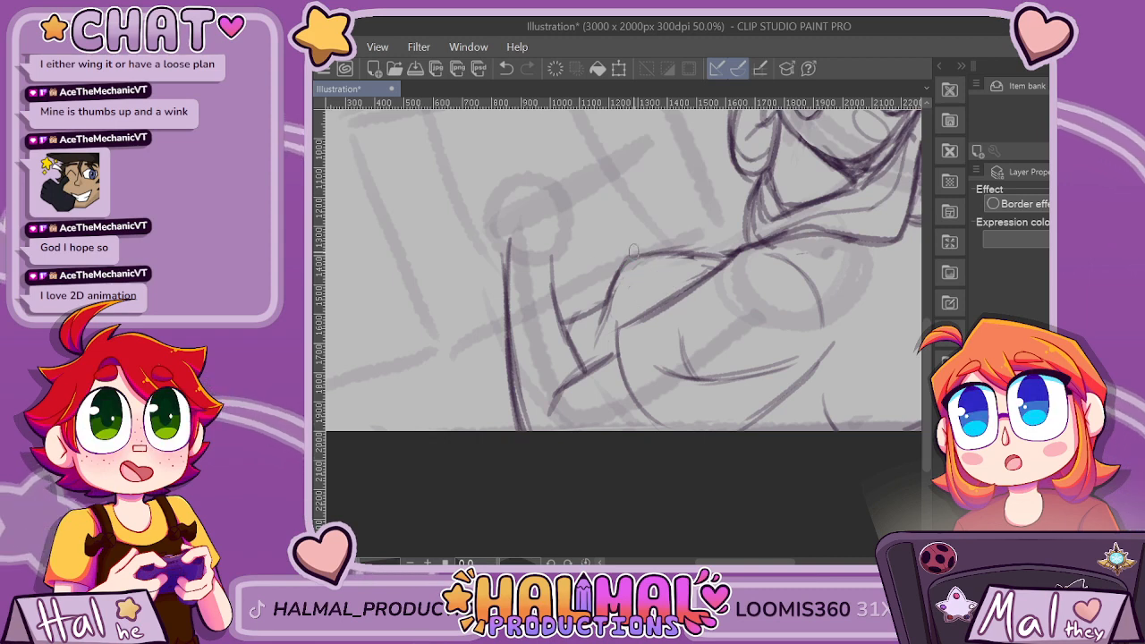
scroll(709, 502, "down", 5)
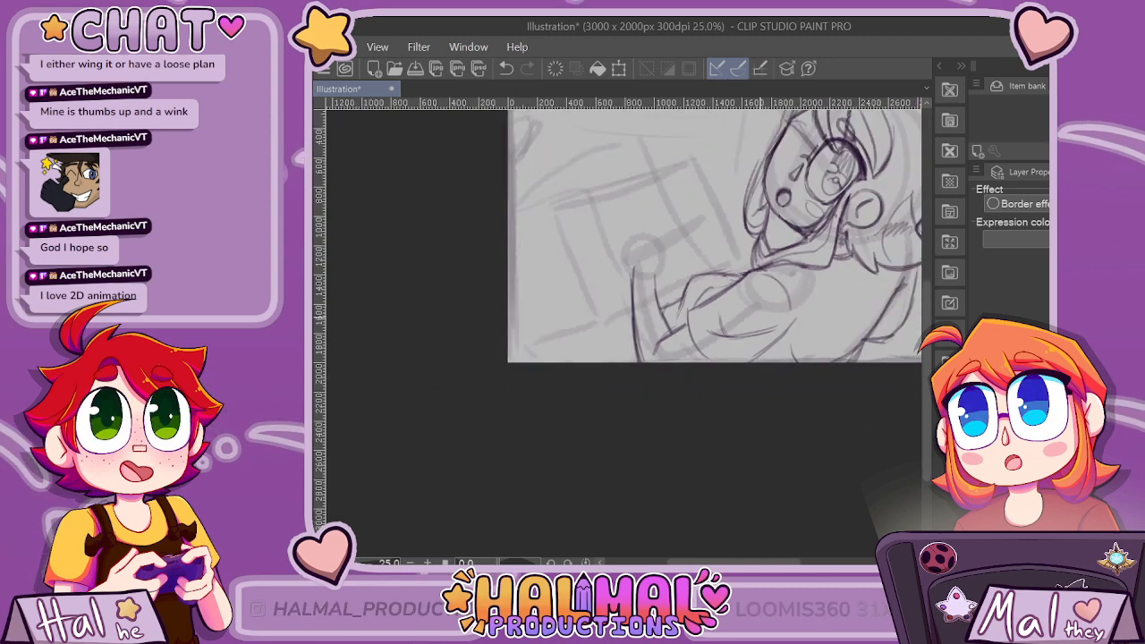
scroll(728, 478, "up", 4)
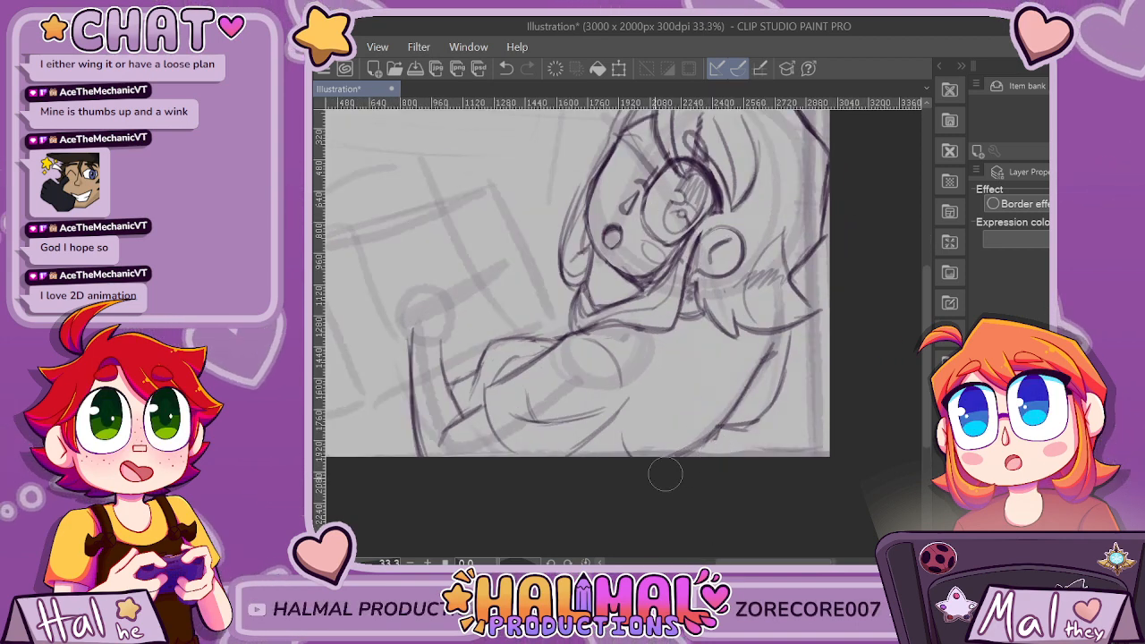
Sketch the hip curve behind the forearm and a bent leg with a rounded knee, its shin extending to the canvas's left edge.
scroll(850, 416, "down", 1)
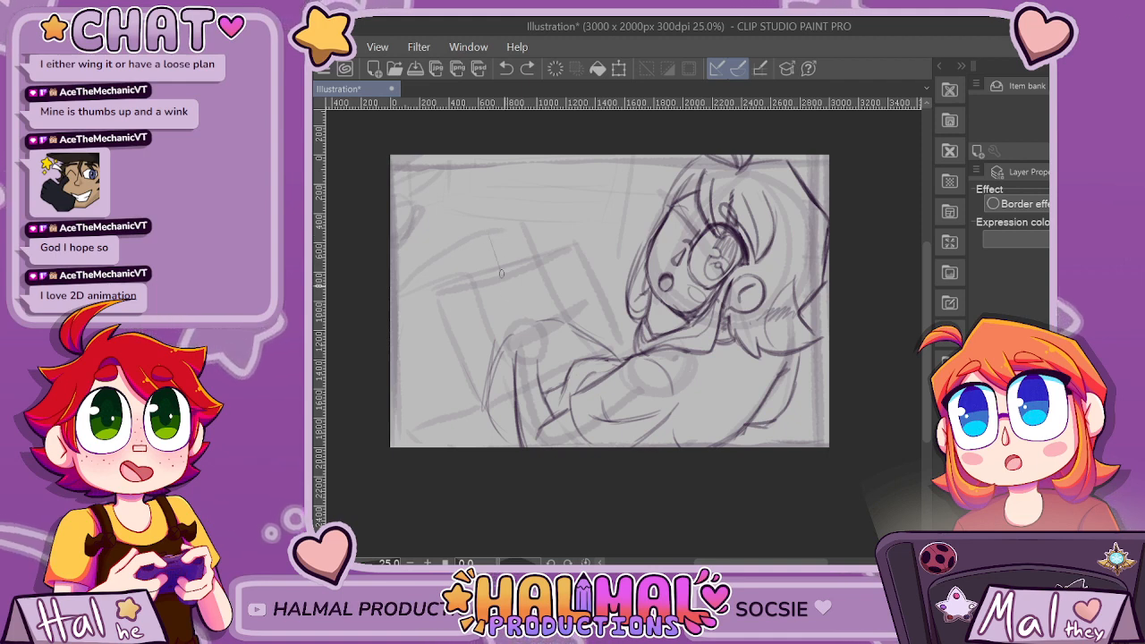
mouse_move(483, 408)
left_mouse_down()
mouse_move(468, 286)
mouse_move(485, 226)
mouse_move(514, 318)
mouse_move(465, 286)
left_mouse_up()
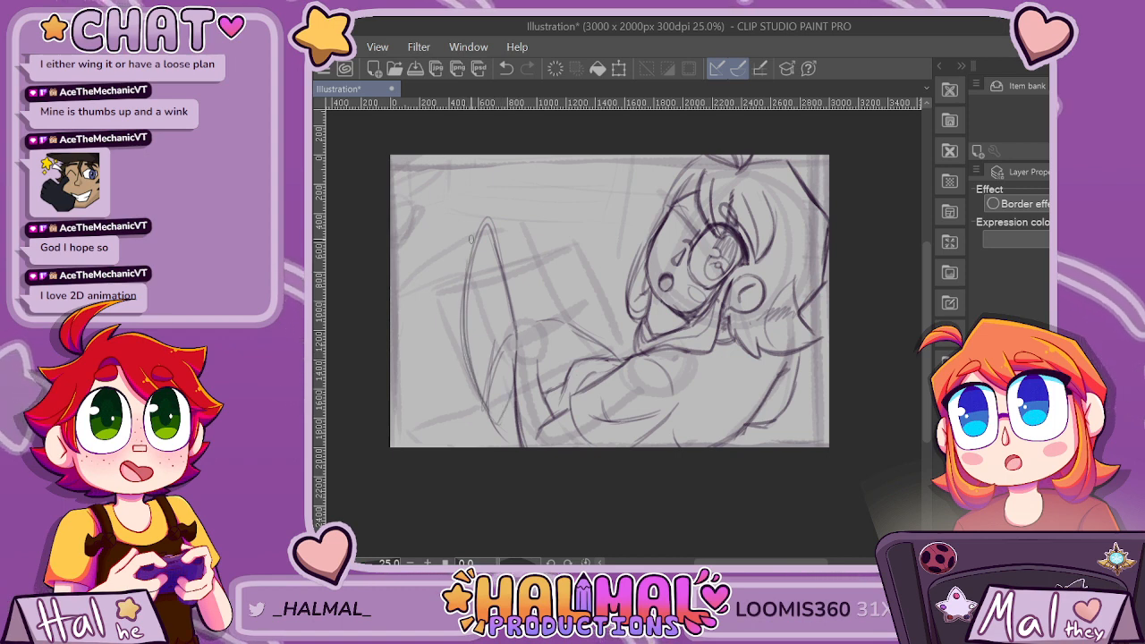
left_click_drag(484, 221, 393, 274)
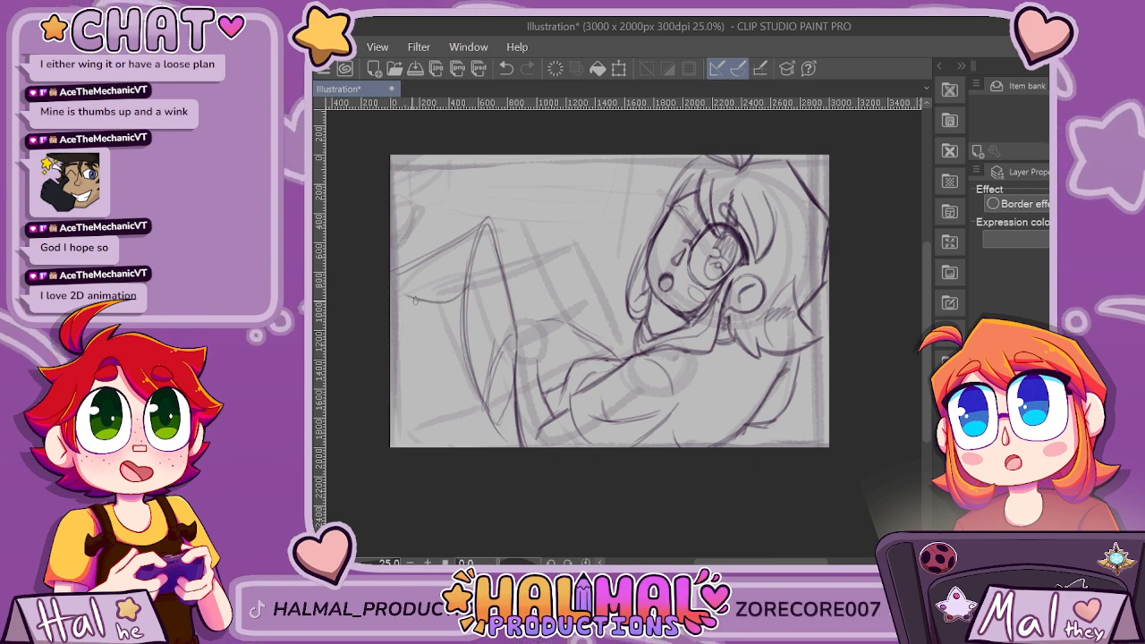
left_click_drag(468, 288, 385, 293)
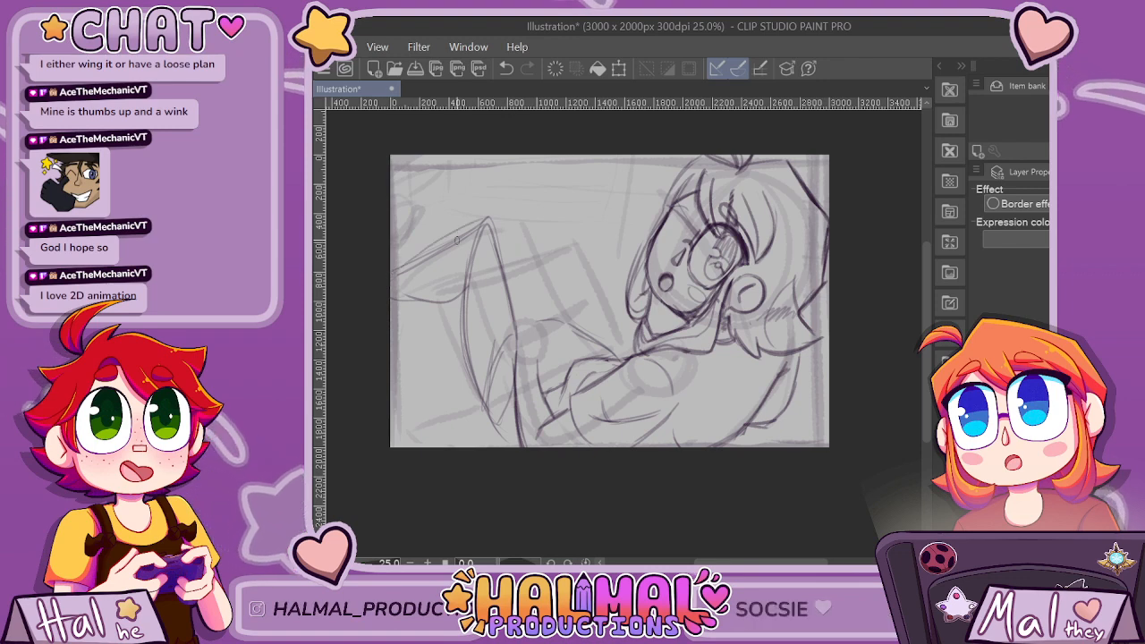
key("ctrl+z")
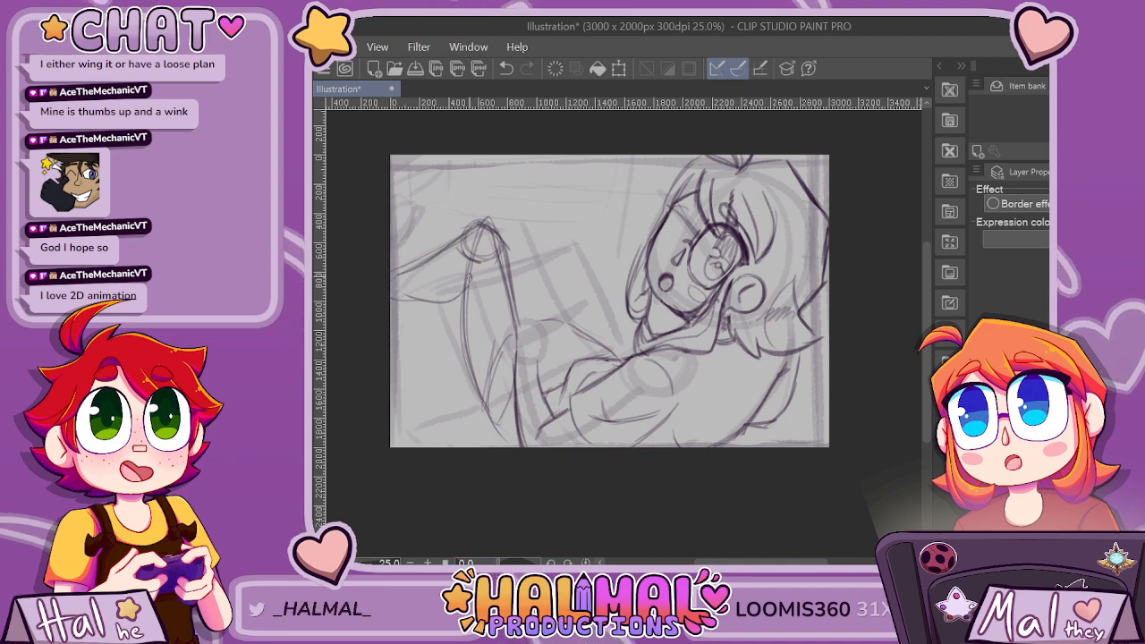
key("ctrl+z")
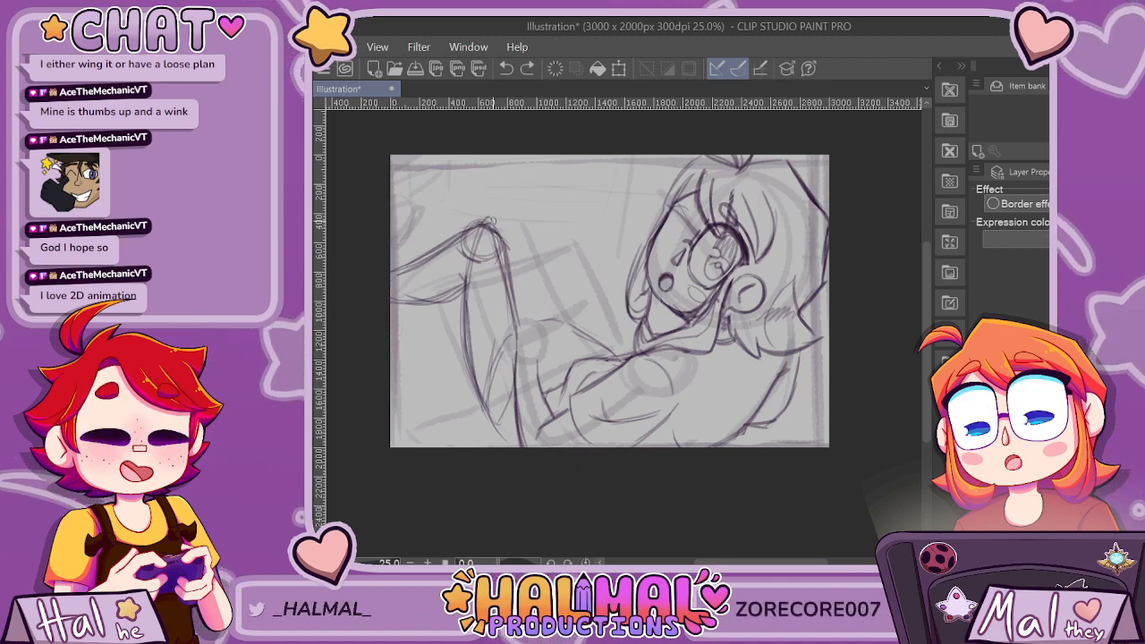
Sketch the second bent leg beside the first with a rounded knee, and add curved stripes across the first leg's shin.
mouse_move(503, 221)
left_mouse_down()
mouse_move(532, 223)
mouse_move(612, 353)
left_mouse_up()
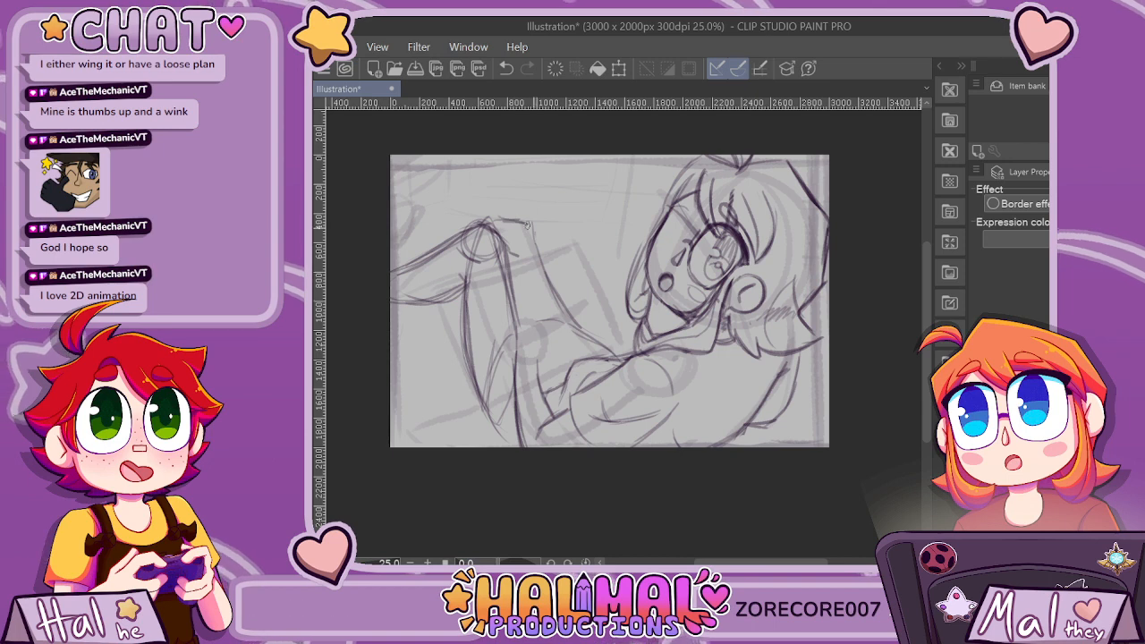
left_click_drag(528, 225, 537, 245)
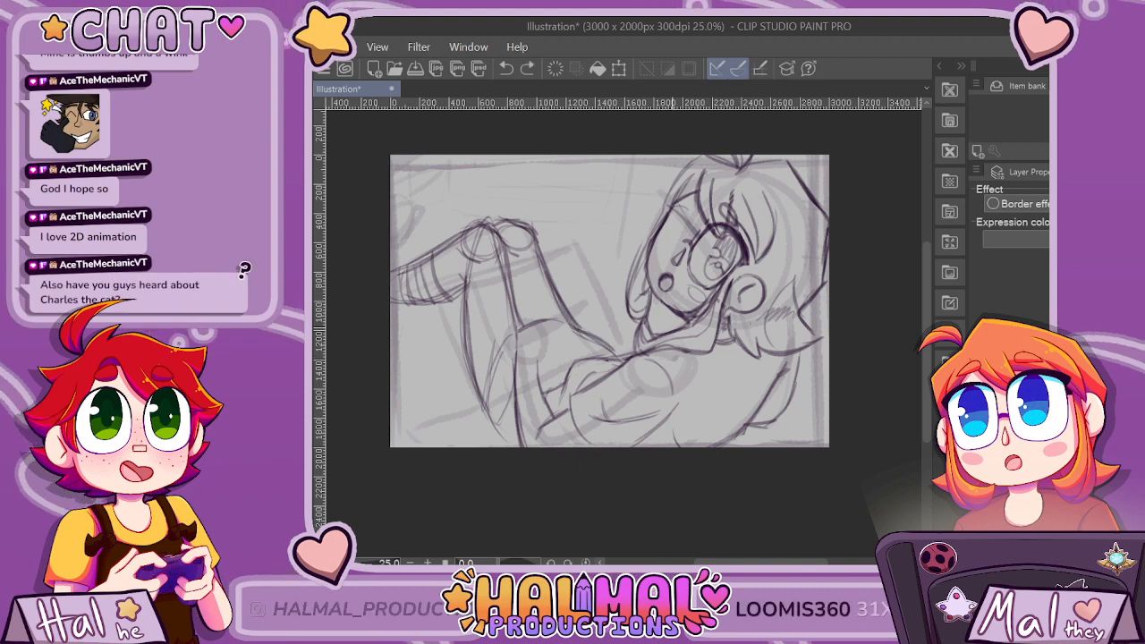
Examine the whole panel's composition, both reduced to thumbnail size and at working size.
scroll(692, 376, "down", 5)
scroll(692, 376, "up", 5)
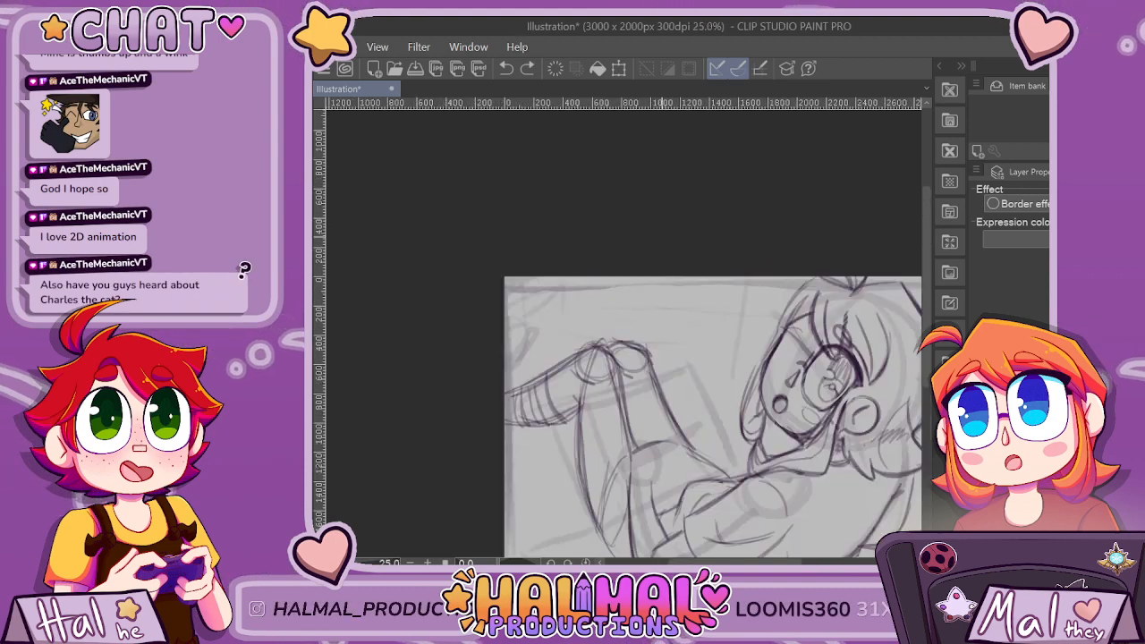
scroll(773, 501, "down", 5)
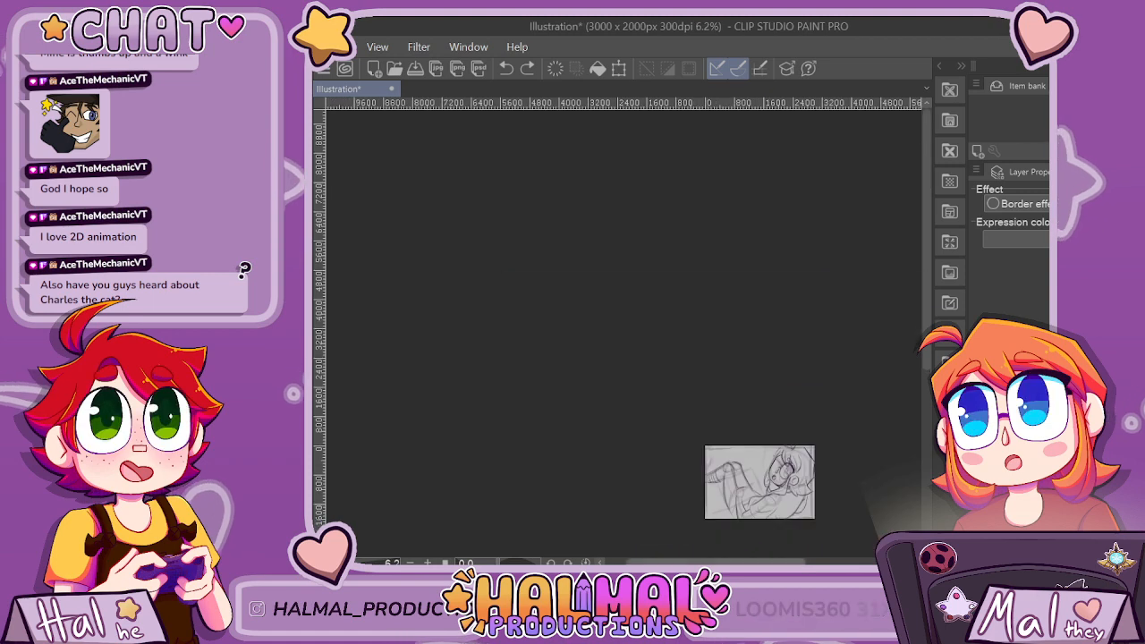
scroll(706, 447, "up", 5)
scroll(624, 333, "right", 1)
scroll(623, 333, "down", 3)
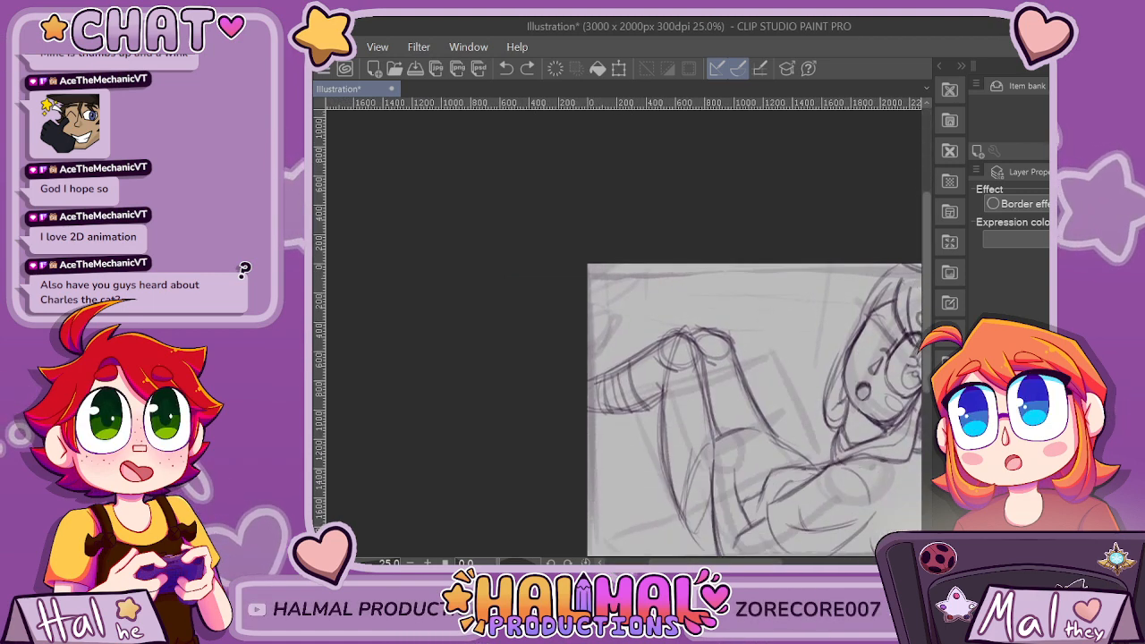
scroll(624, 333, "right", 1)
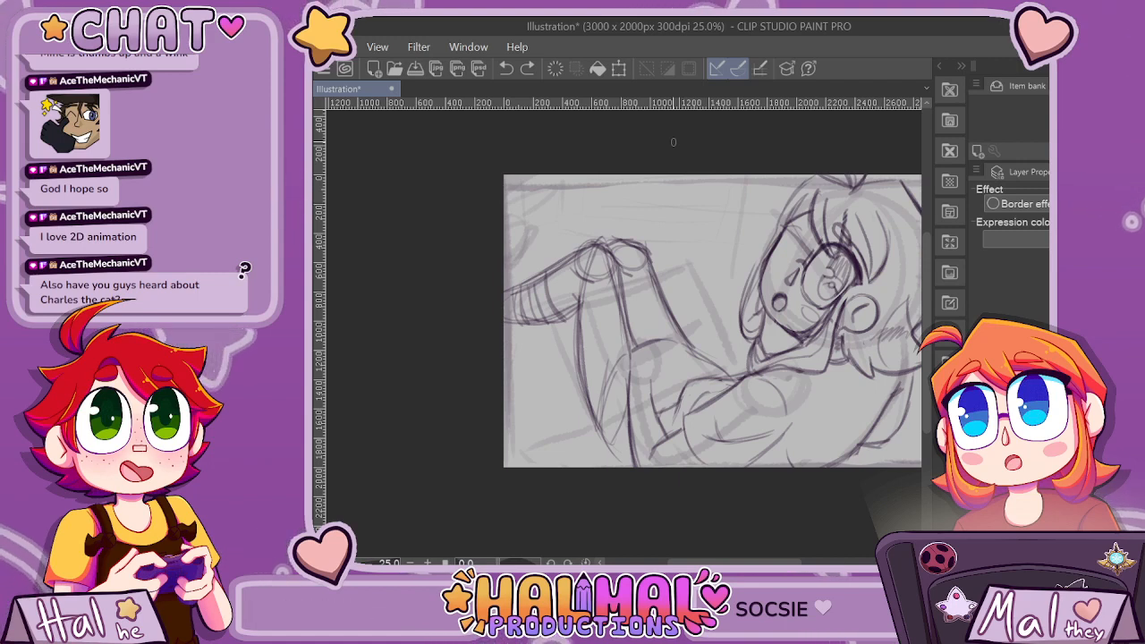
left_click_drag(736, 562, 769, 562)
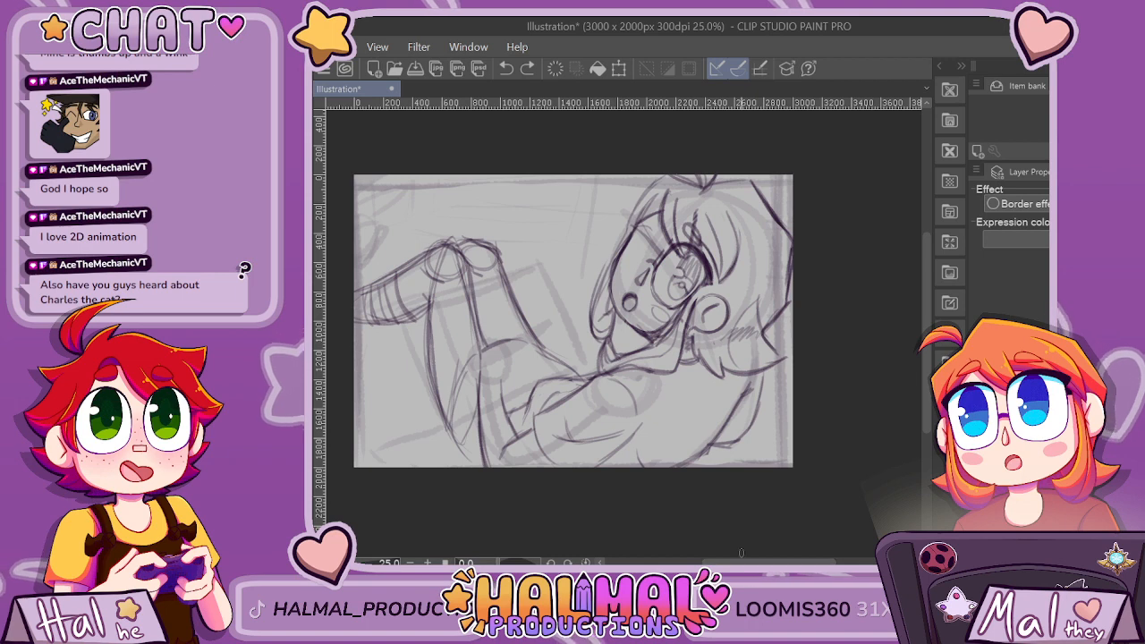
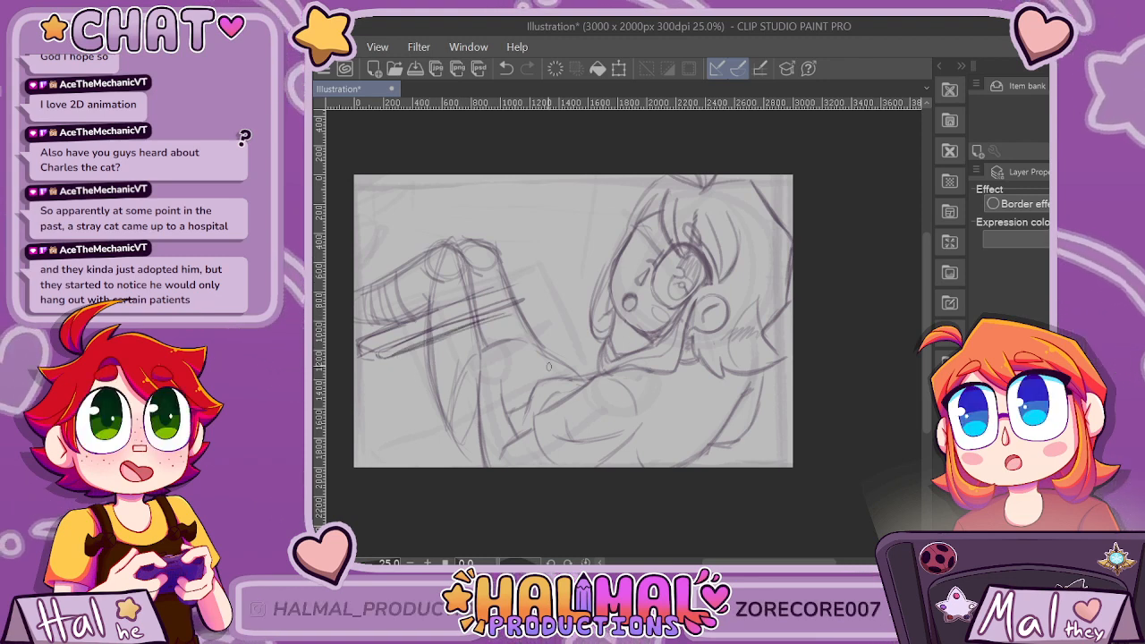
Sketch two curved support strokes beneath the long slanted bar across the legs, and darken the bar's edges.
left_click_drag(374, 365, 395, 418)
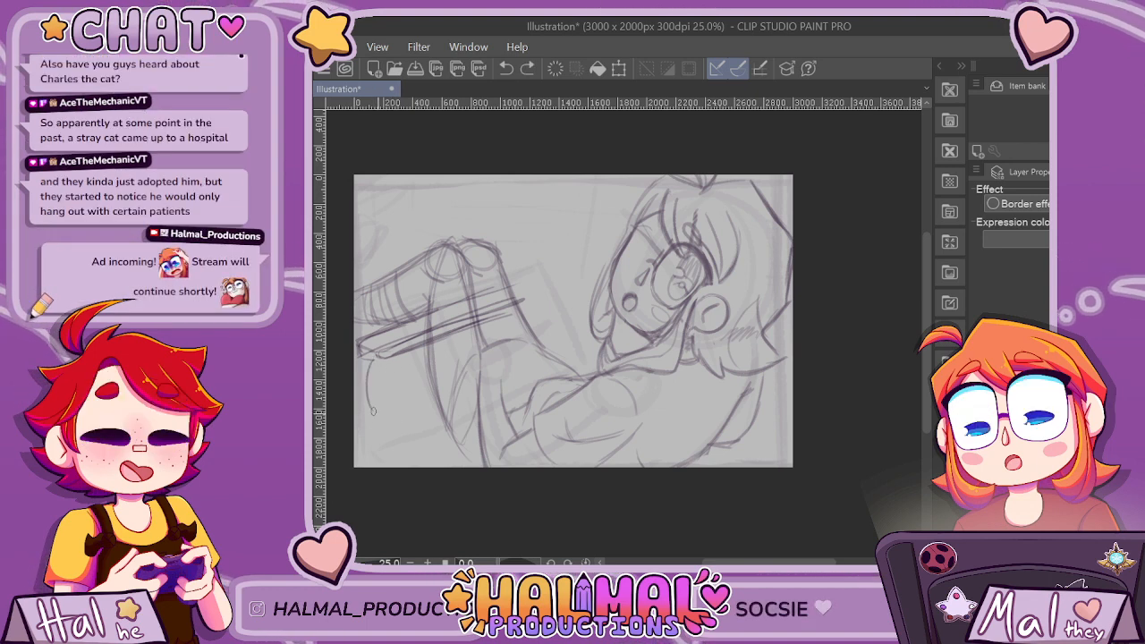
left_click_drag(374, 360, 374, 410)
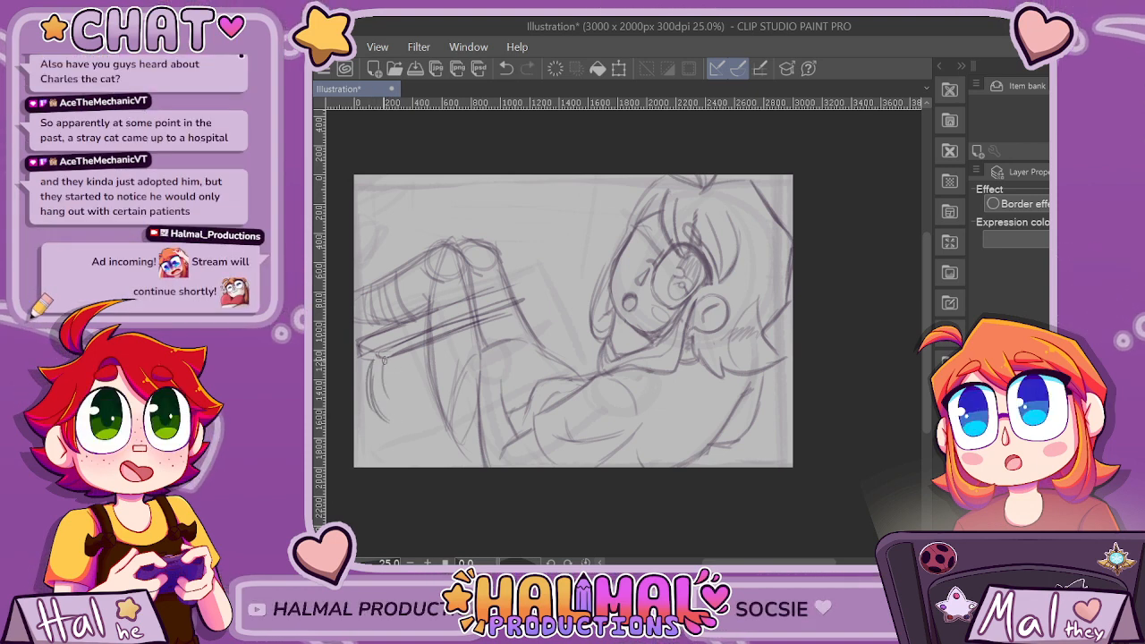
mouse_move(390, 374)
left_mouse_down()
mouse_move(414, 419)
mouse_move(401, 420)
left_mouse_up()
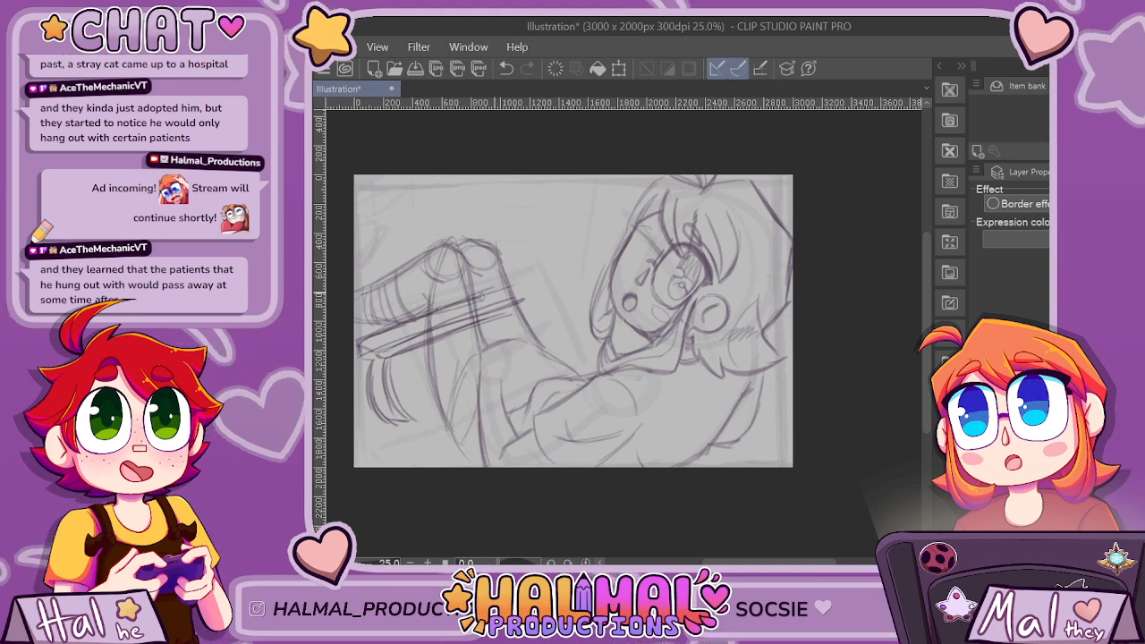
left_click_drag(361, 339, 517, 287)
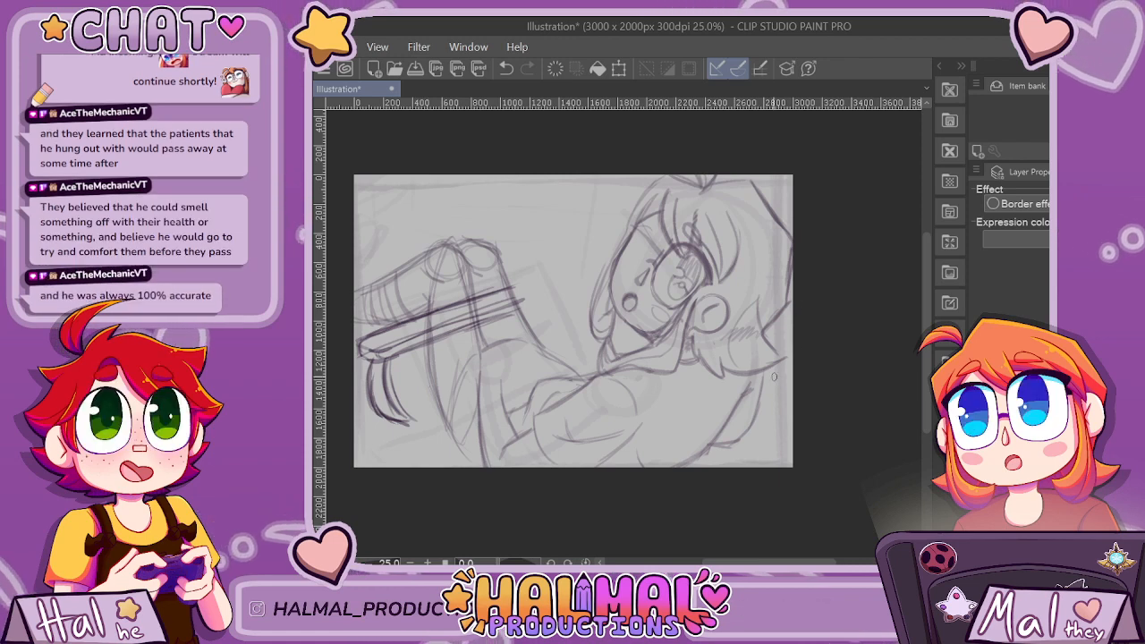
Sketch a second slanted armrest bar across the lower torso with parallel lines running from the canvas's right edge down to its bottom edge.
mouse_move(764, 382)
left_mouse_down()
mouse_move(608, 446)
mouse_move(652, 434)
left_mouse_up()
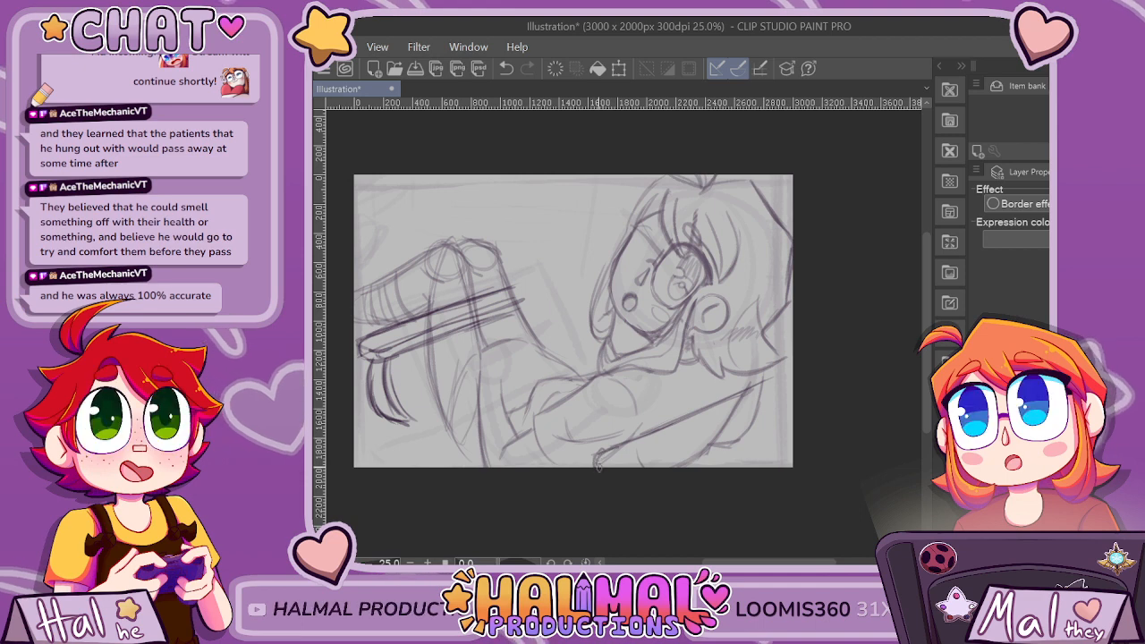
left_click_drag(760, 426, 712, 447)
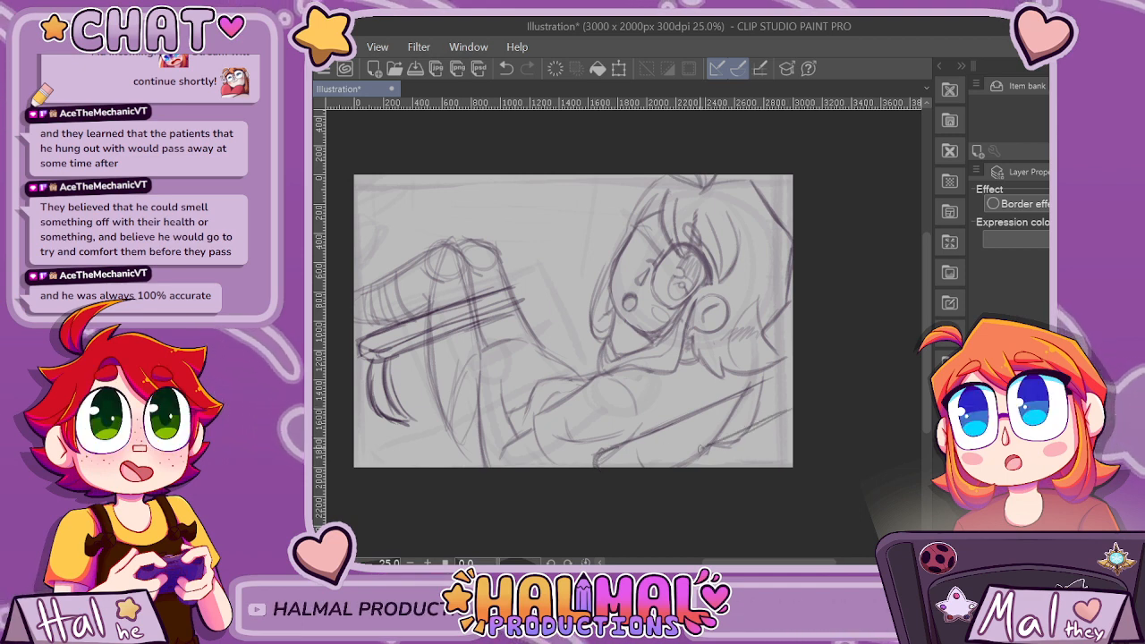
left_click_drag(792, 411, 653, 467)
left_click_drag(789, 408, 629, 469)
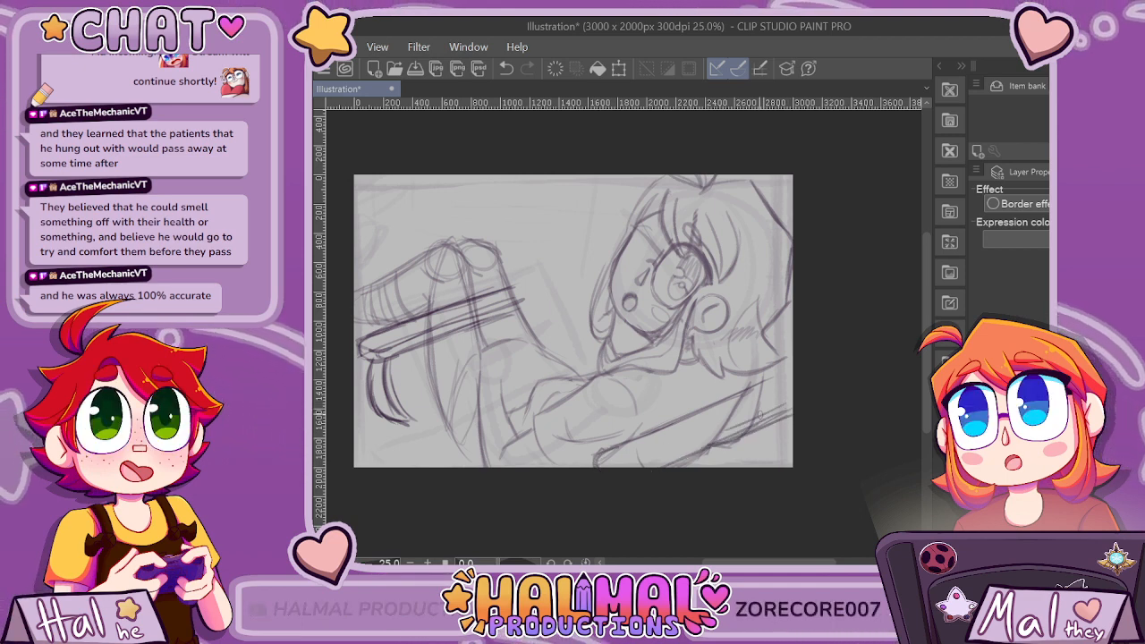
key("ctrl+z")
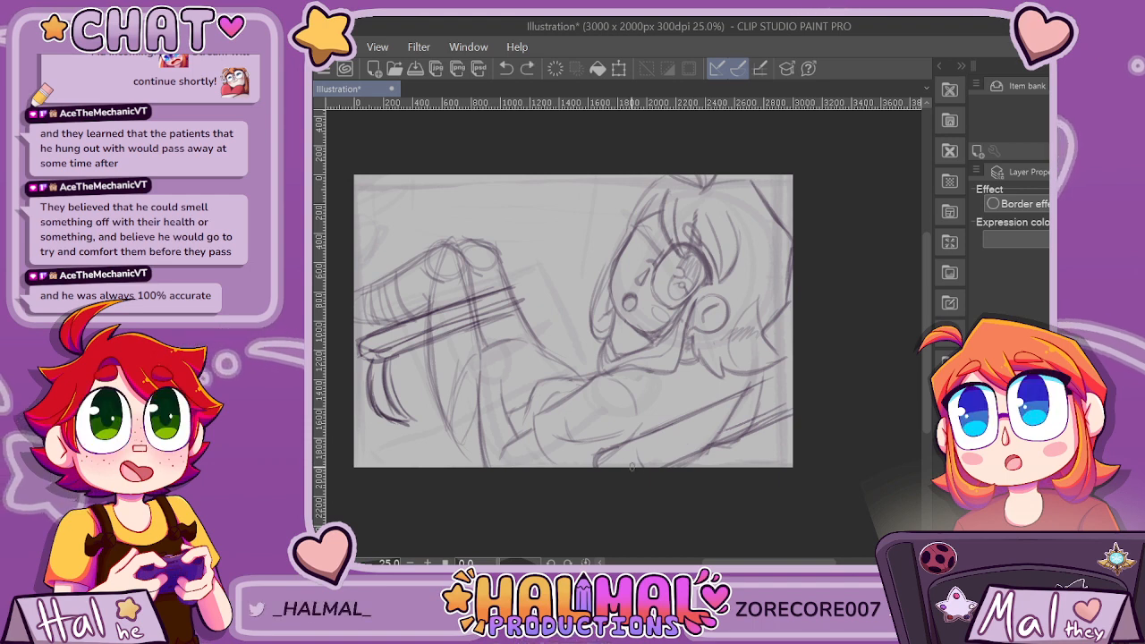
left_click_drag(631, 468, 608, 458)
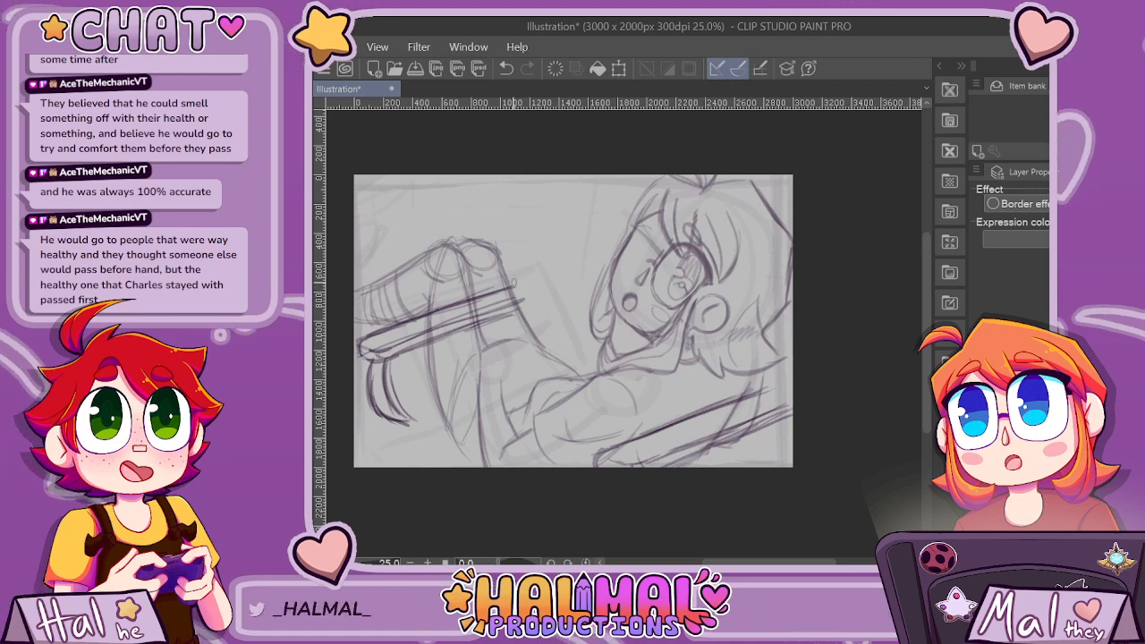
Close the upper end of the bar across the legs, and extend the torso bar's top edge to the canvas's right edge.
mouse_move(513, 284)
left_mouse_down()
mouse_move(529, 290)
mouse_move(524, 309)
left_mouse_up()
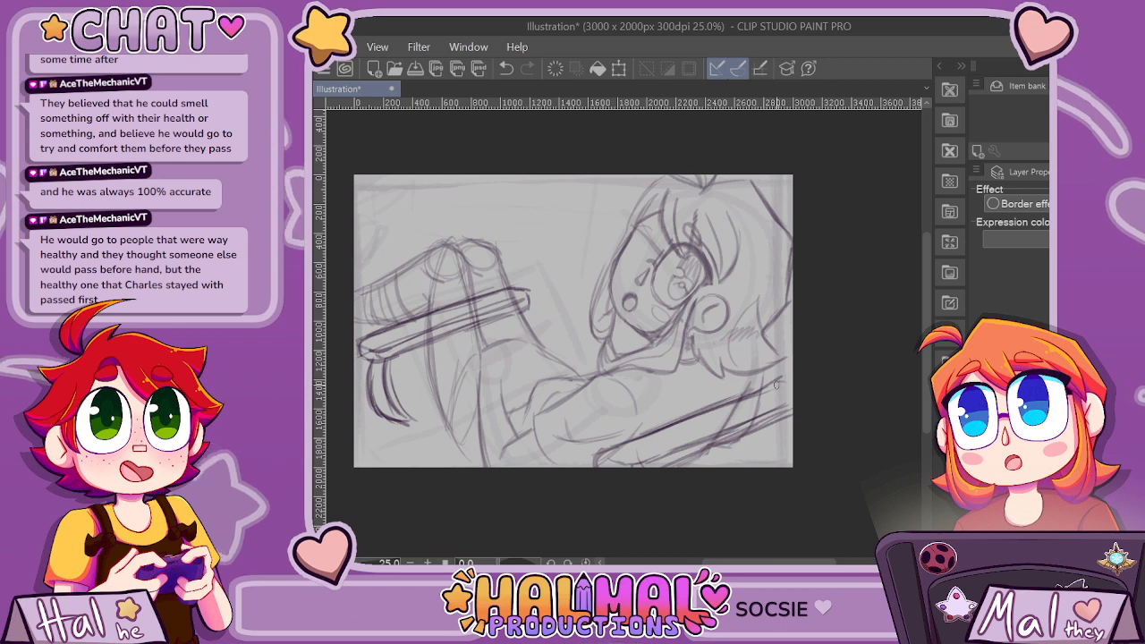
key("ctrl+z")
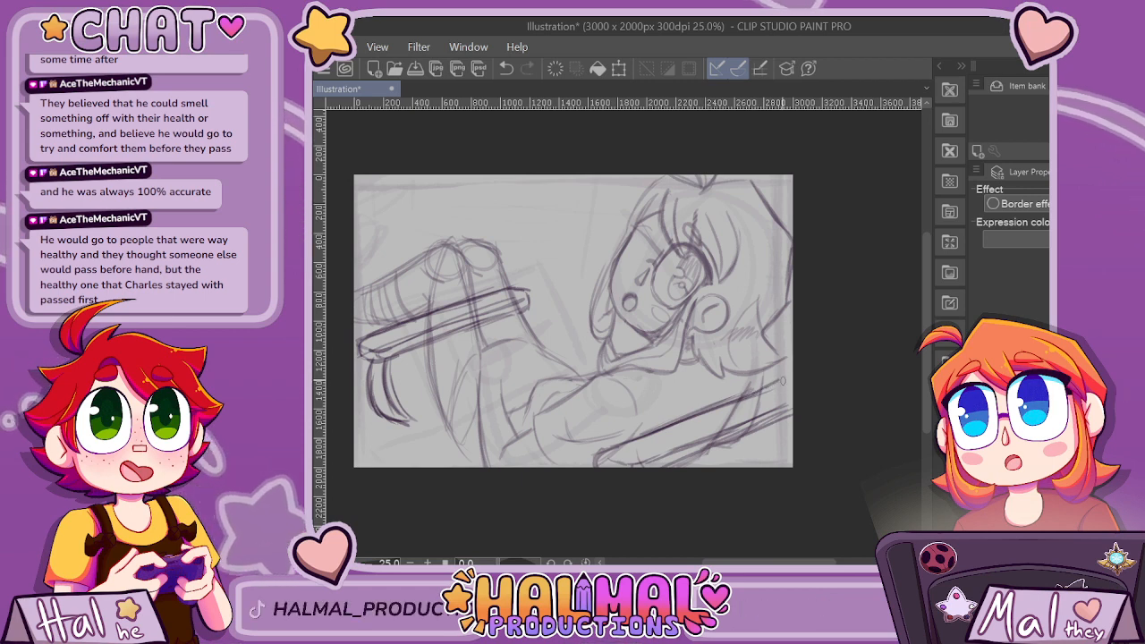
key("ctrl+y")
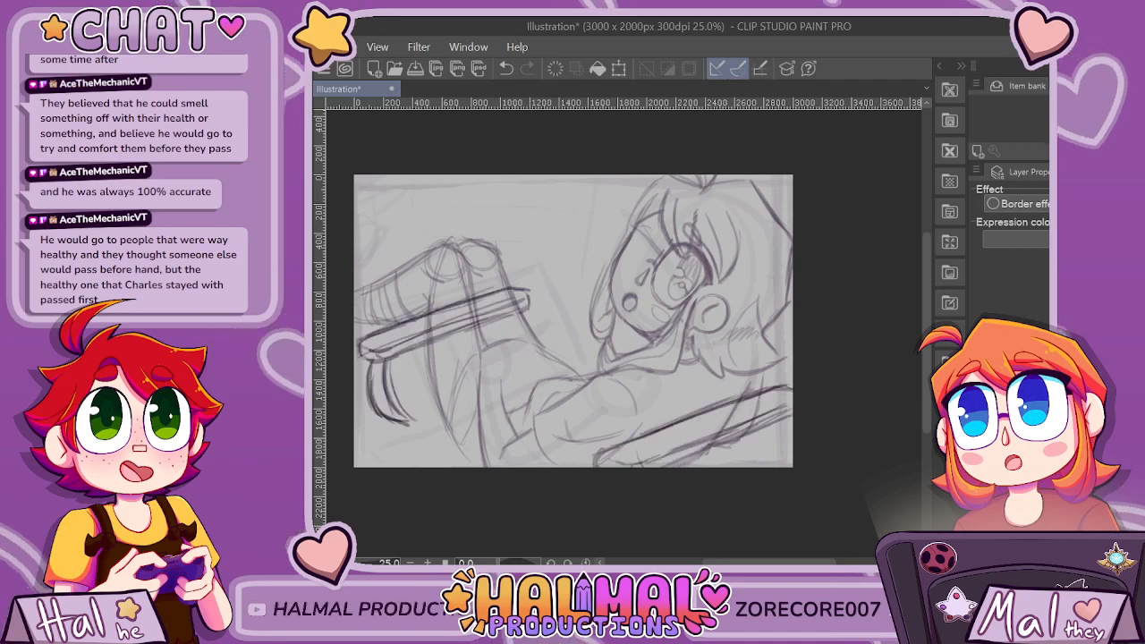
left_click_drag(488, 238, 431, 439)
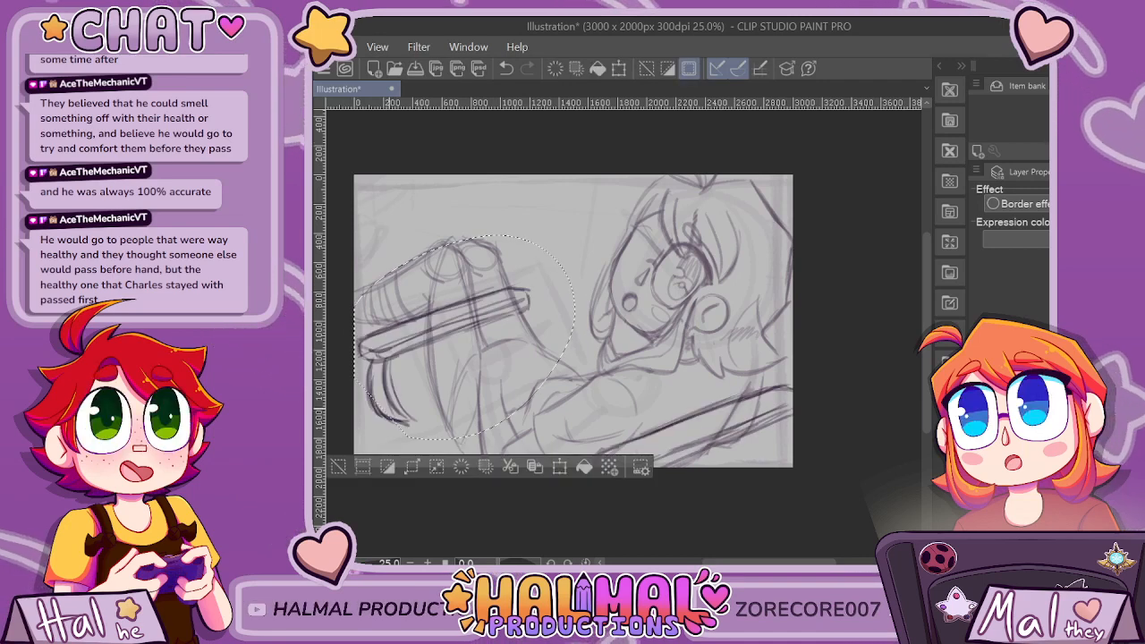
left_click_drag(356, 363, 431, 438)
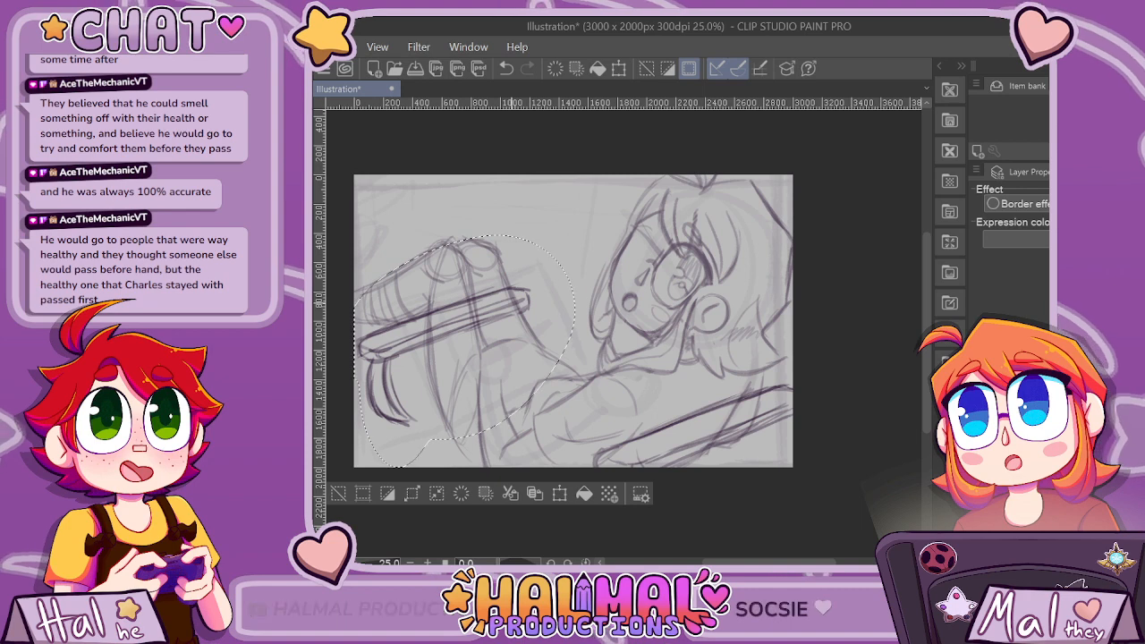
key("ctrl+t")
left_click_drag(511, 300, 525, 310)
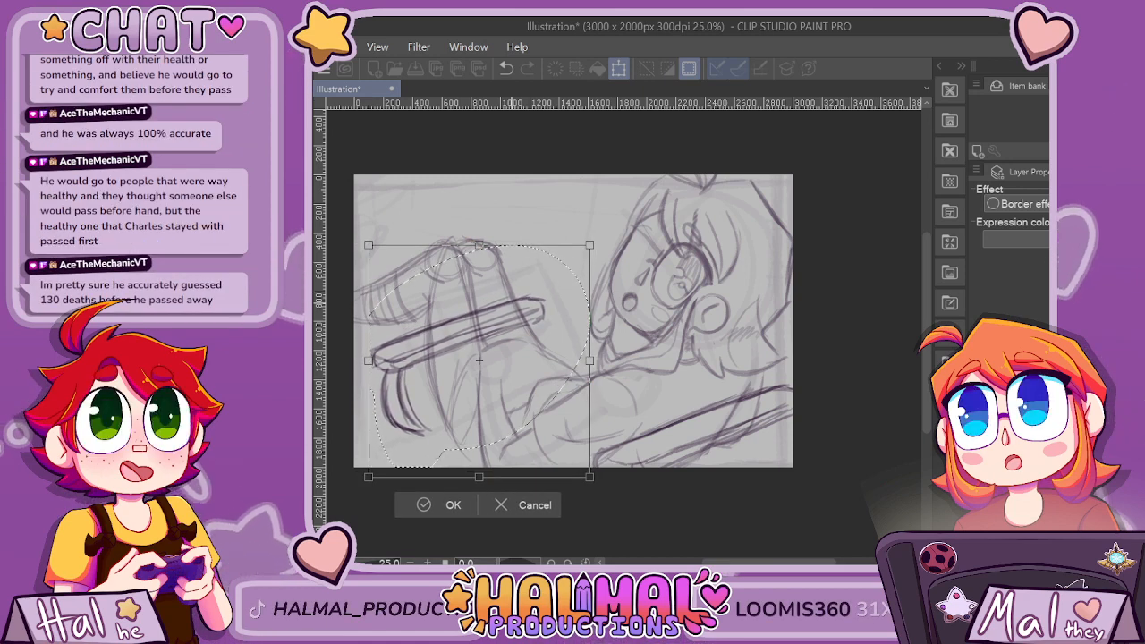
key("ctrl+z")
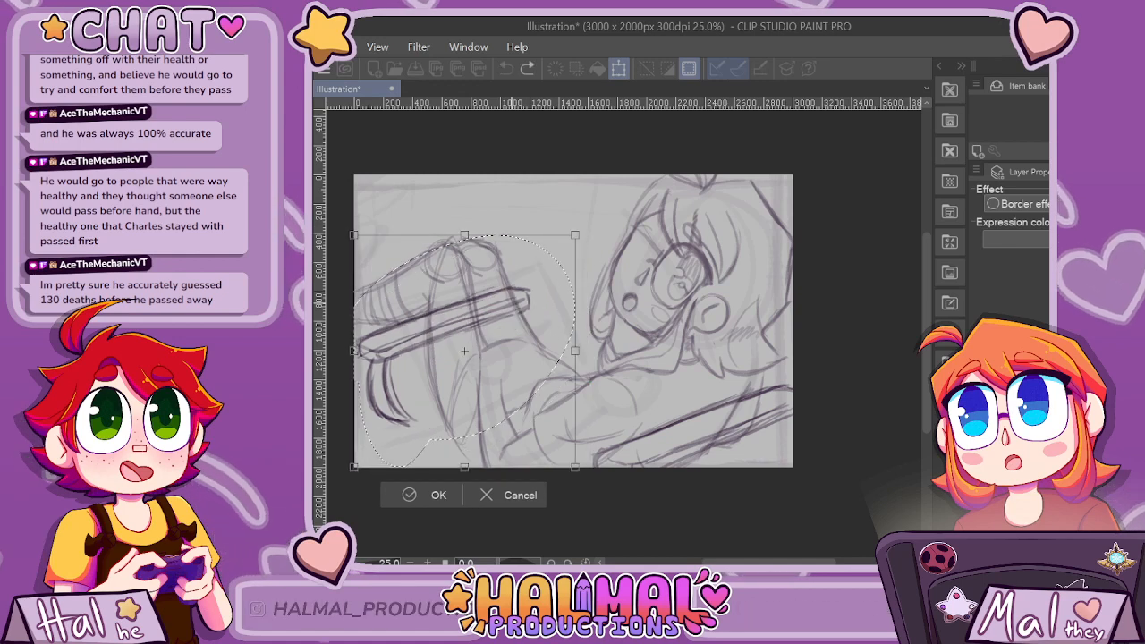
key("Return")
key("ctrl+d")
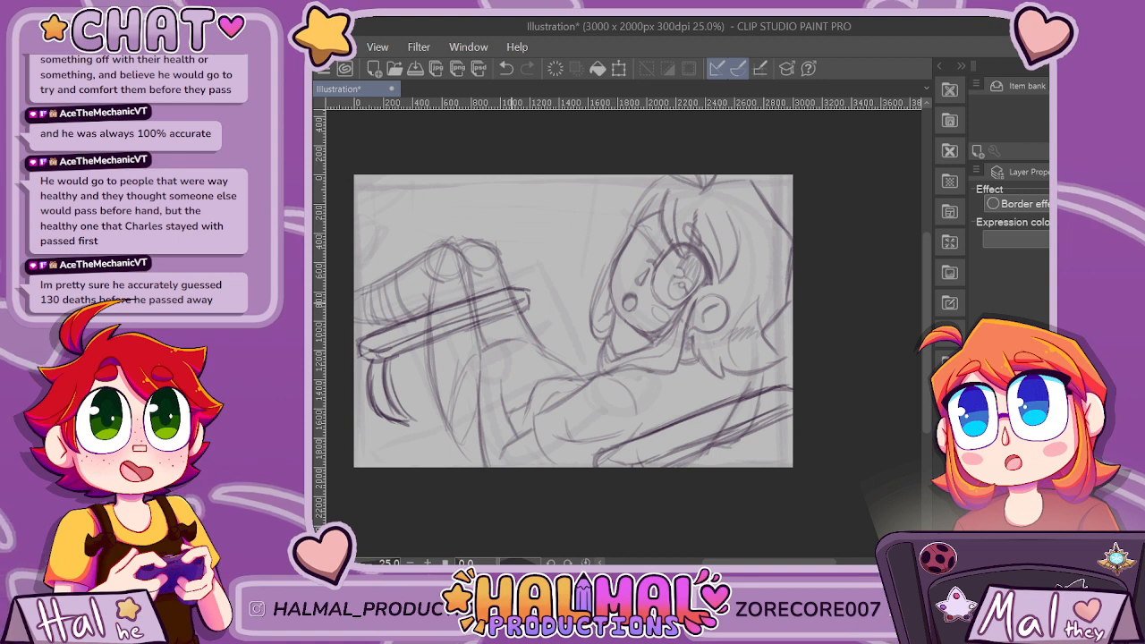
Select the bar across the lower torso, move it slightly up and left with a transform, and clear the selection.
key("ctrl+z")
key("ctrl+t")
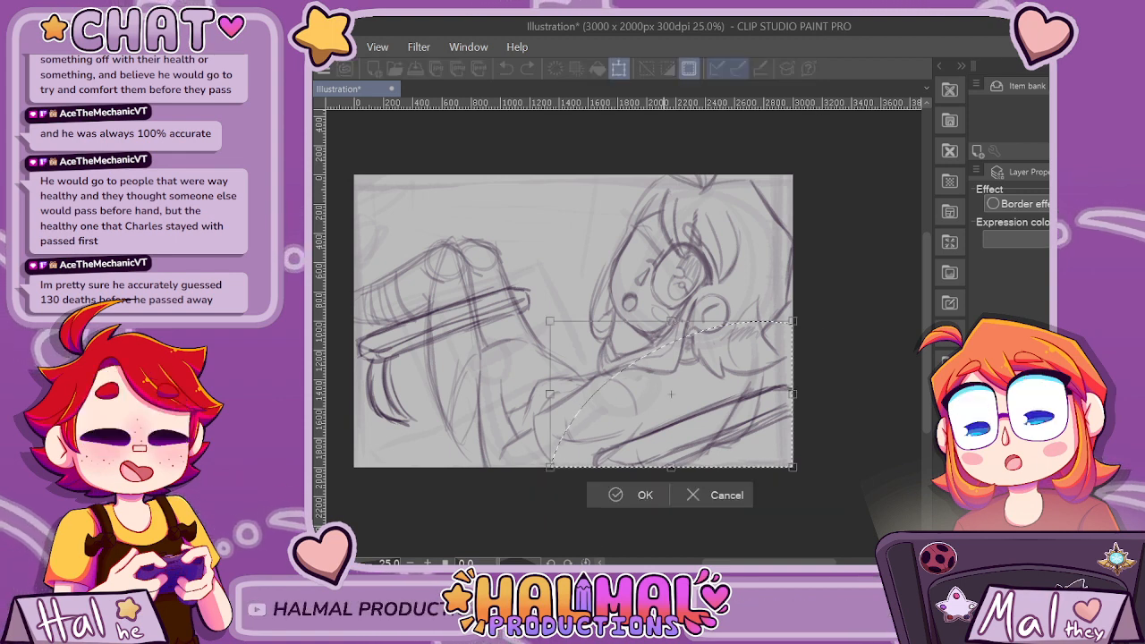
left_click_drag(671, 393, 648, 377)
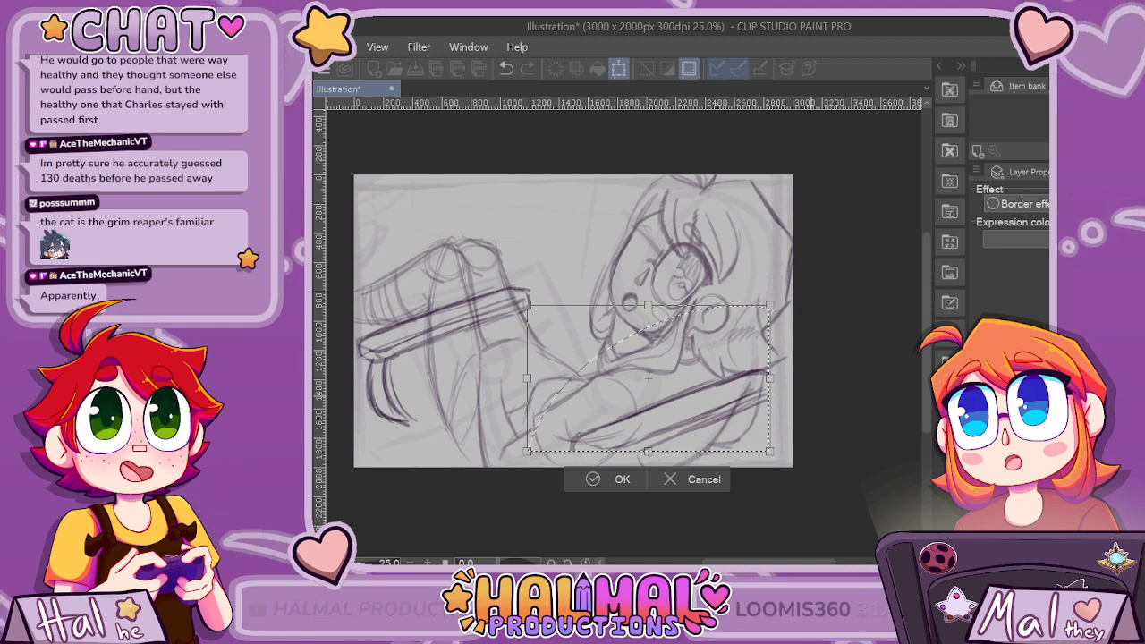
key("Return")
key("ctrl+d")
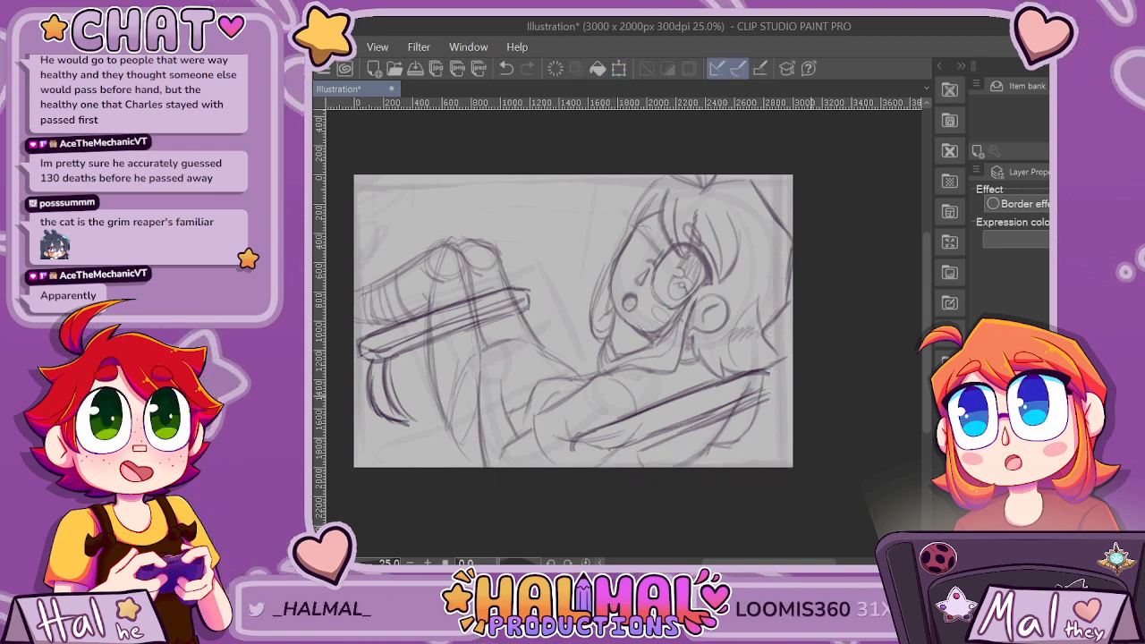
Close both ends of the torso bar, adding a rounded, thick near end with a short edge line and a squared far end.
scroll(614, 469, "up", 3)
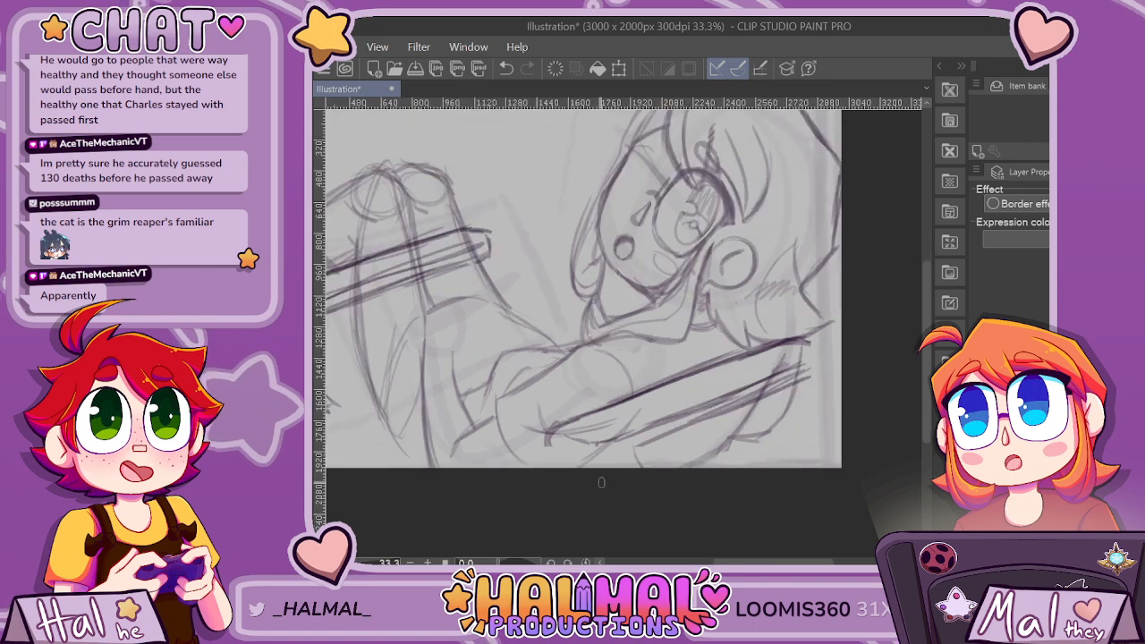
mouse_move(529, 414)
left_mouse_down()
mouse_move(537, 441)
mouse_move(604, 456)
mouse_move(592, 455)
mouse_move(679, 429)
left_mouse_up()
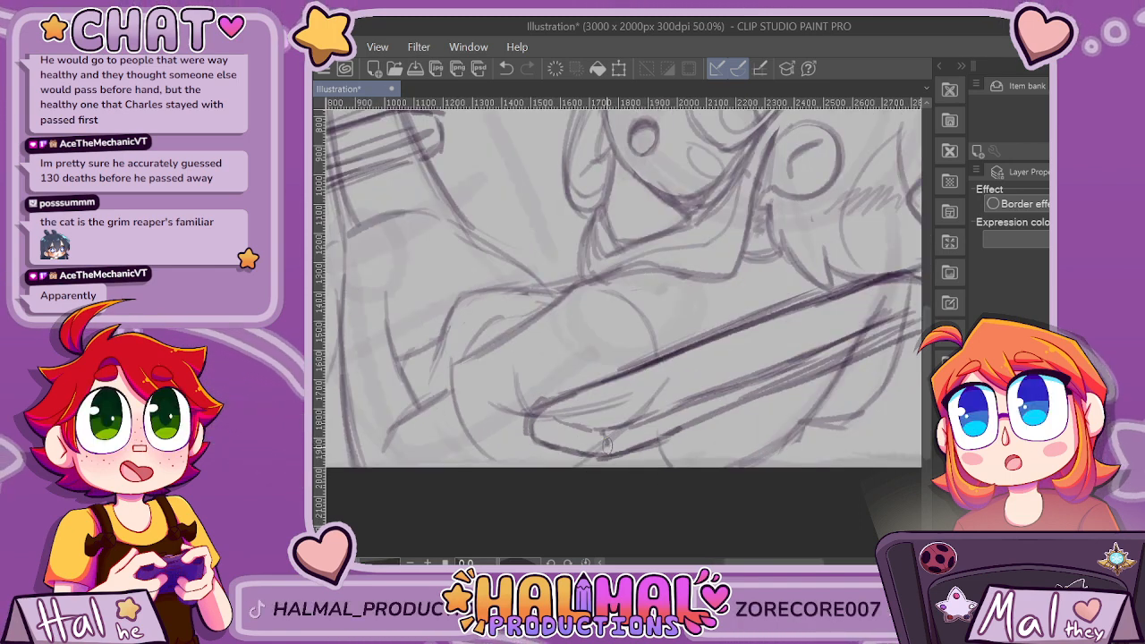
left_click_drag(611, 443, 612, 439)
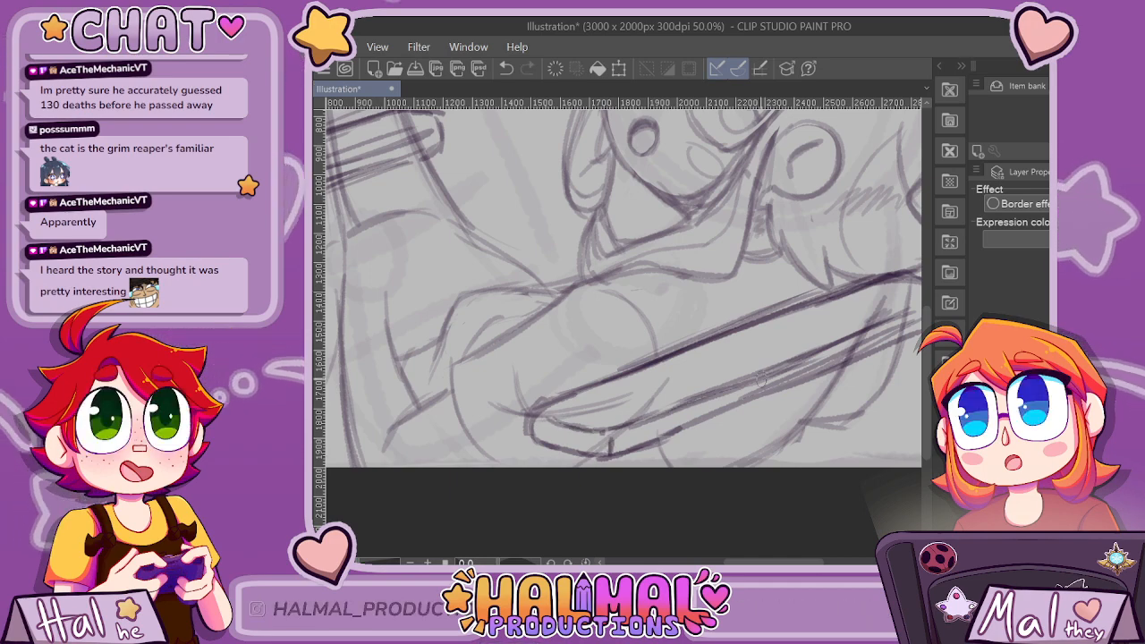
key("ctrl+minus")
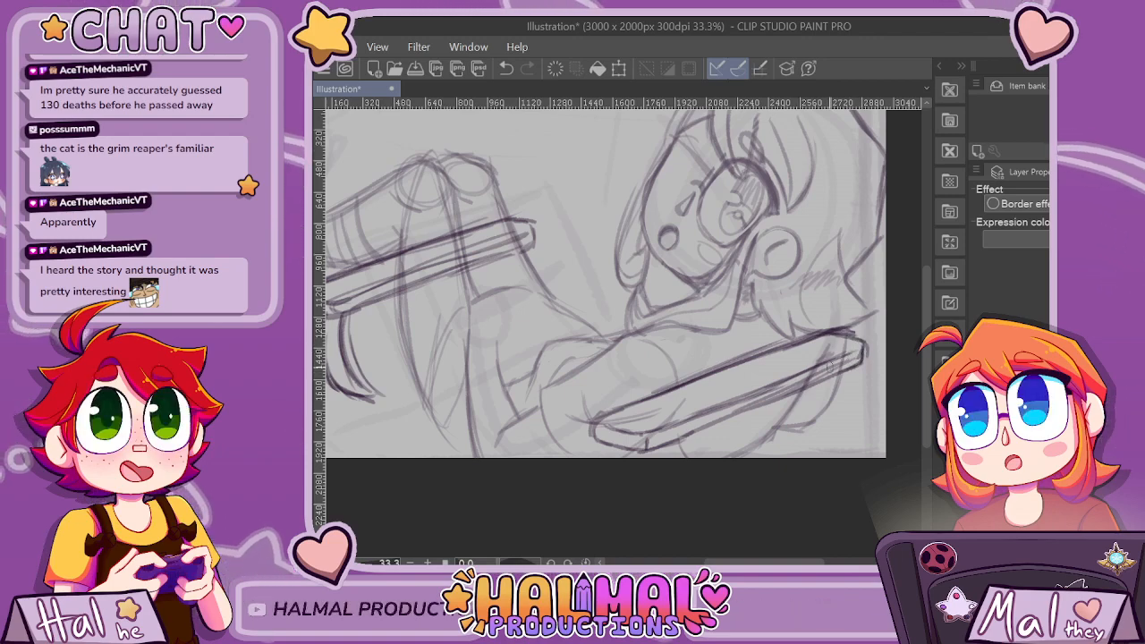
scroll(829, 365, "down", 1)
scroll(828, 355, "up", 1)
scroll(560, 292, "down", 1)
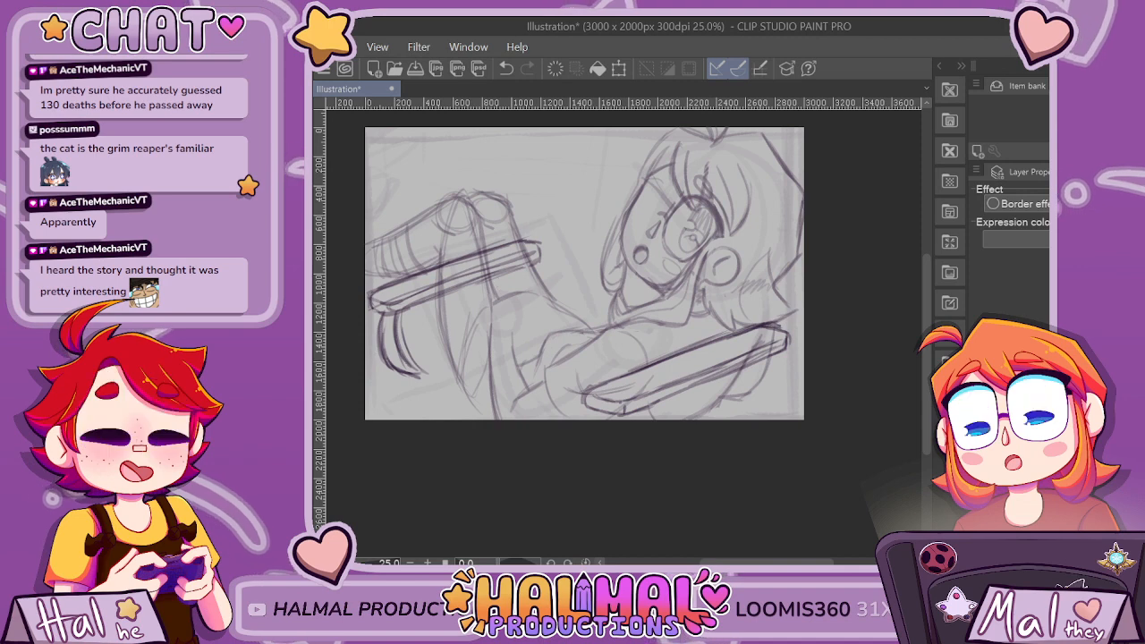
Select the bar across the legs with its curved supports, move it down and right with a transform, and clear the selection.
mouse_move(537, 230)
left_mouse_down()
mouse_move(369, 255)
mouse_move(537, 356)
mouse_move(542, 234)
left_mouse_up()
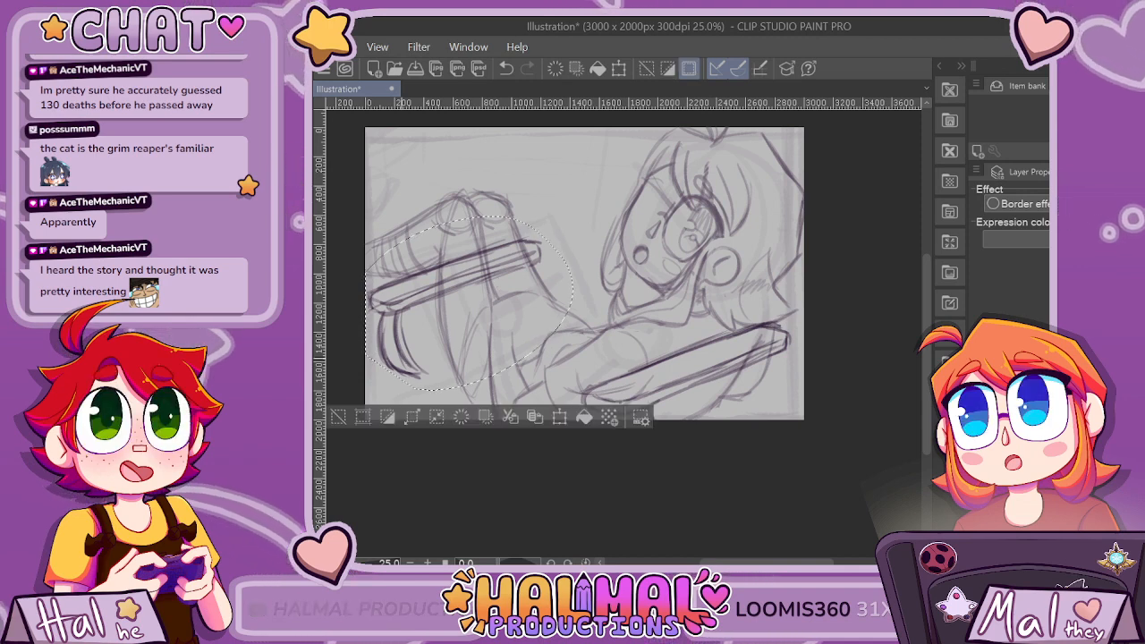
key("ctrl+t")
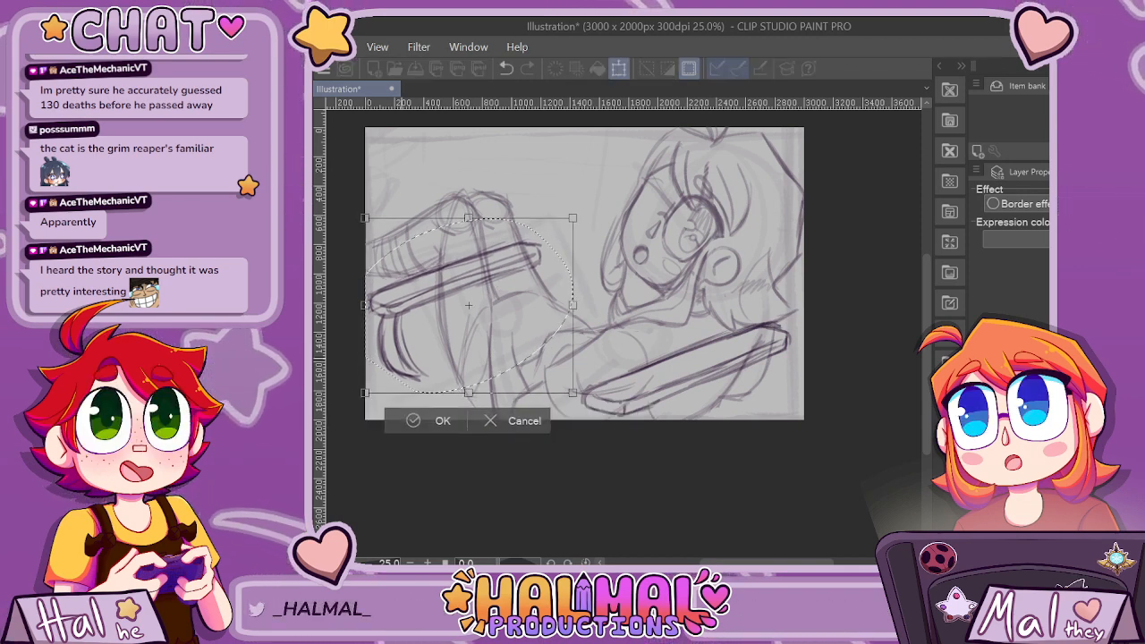
left_click_drag(469, 305, 503, 324)
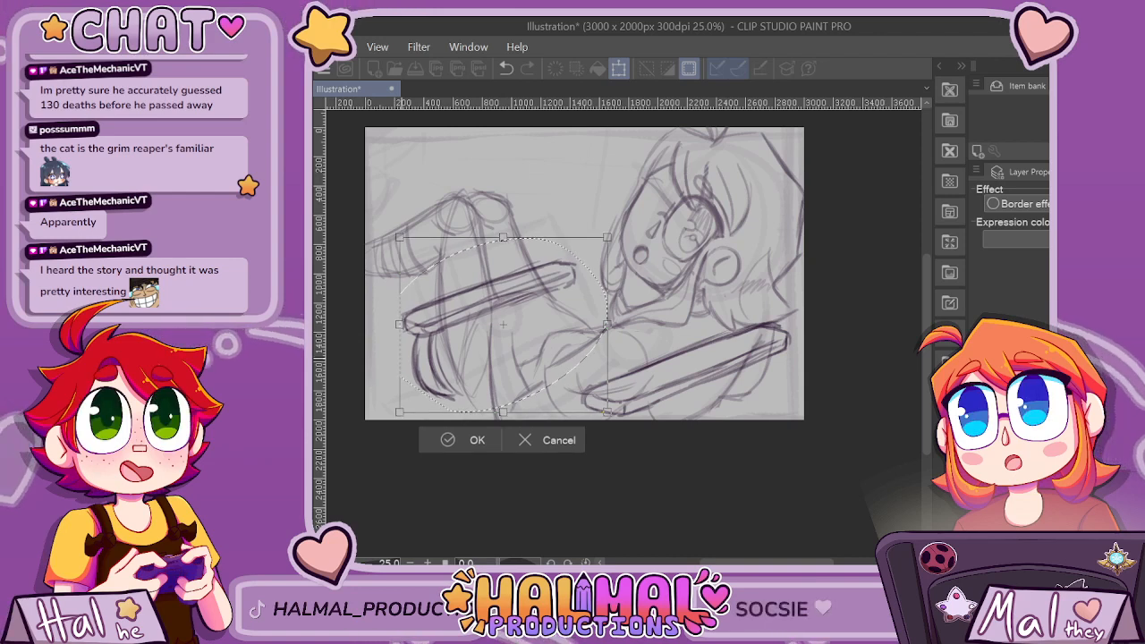
left_click_drag(503, 324, 503, 334)
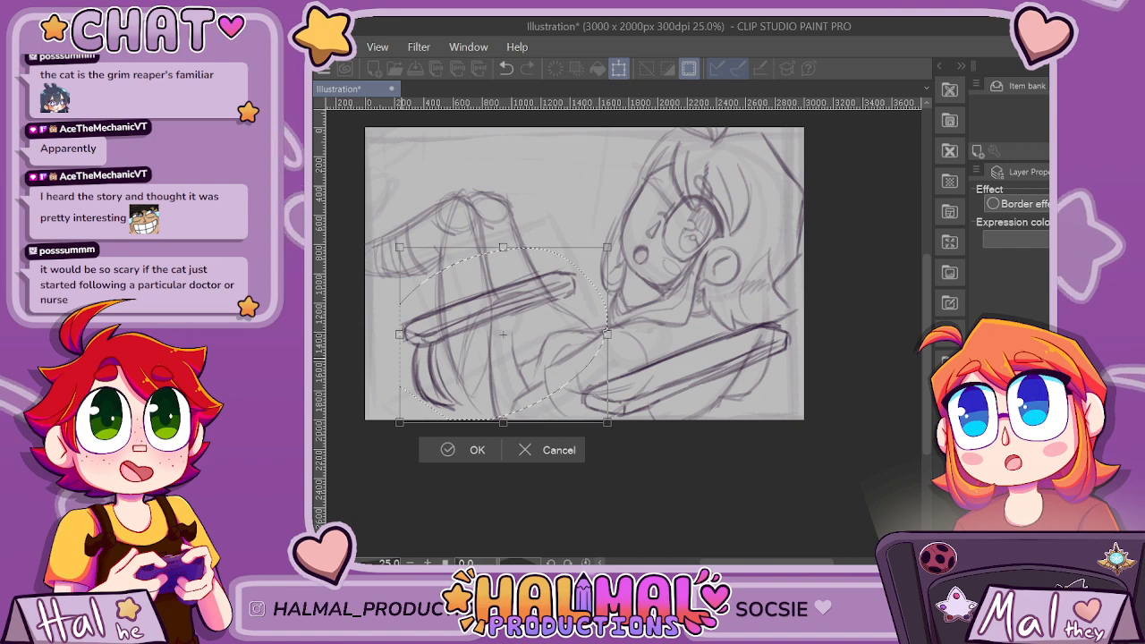
key("Return")
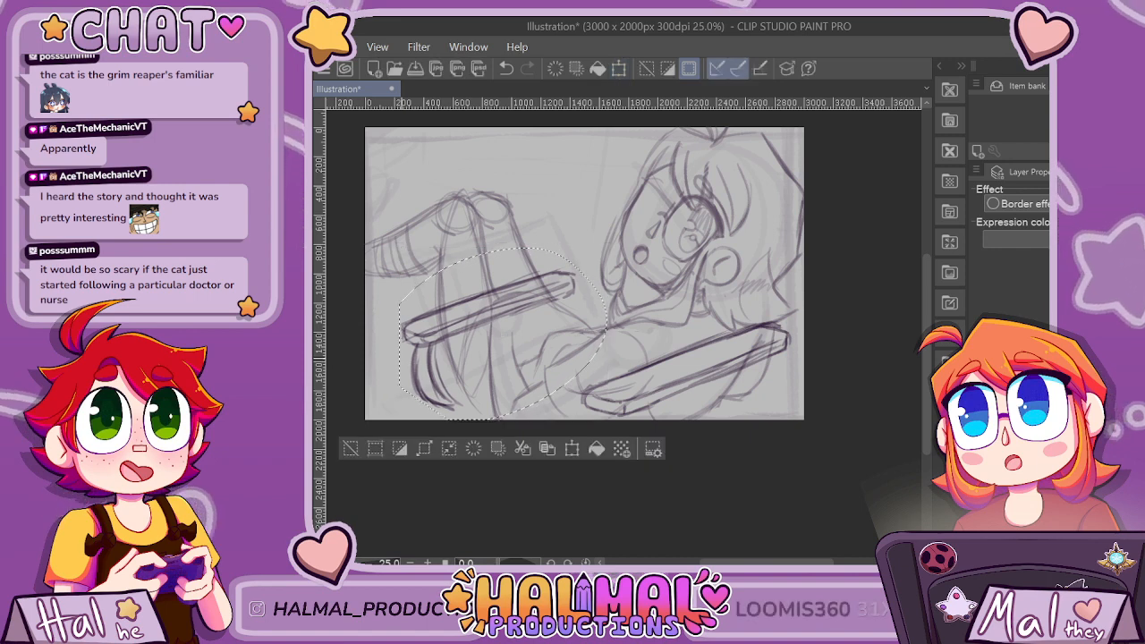
key("ctrl+d")
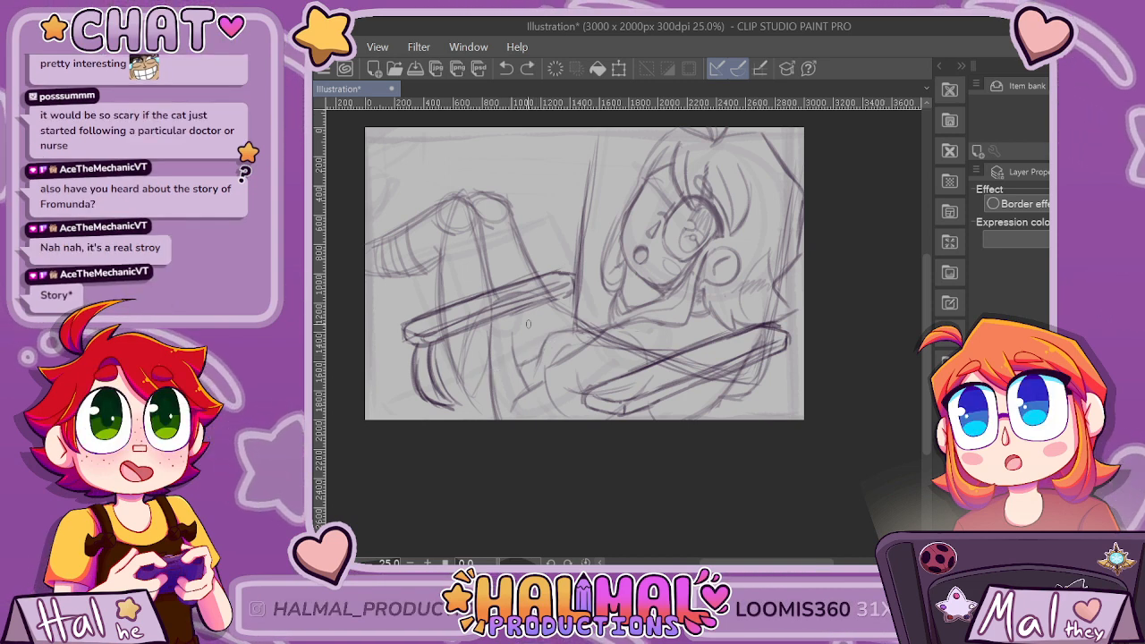
Sketch the chair seat's slanted front edge below the leg bar, and add short seat and support lines along the canvas's bottom edge.
left_click_drag(512, 324, 515, 350)
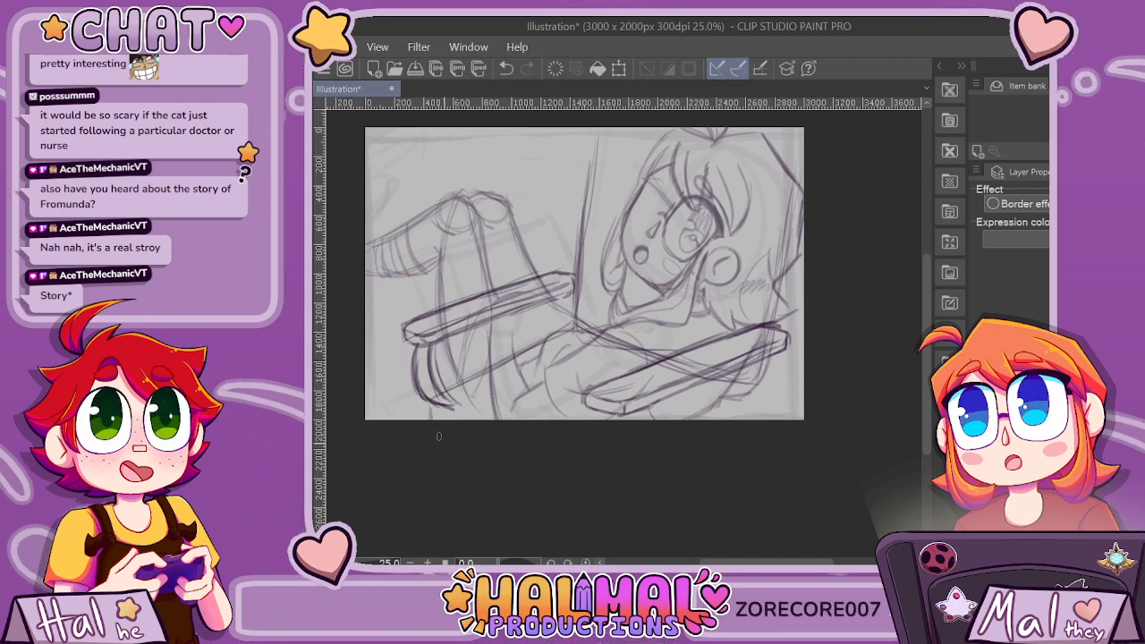
key("ctrl+z")
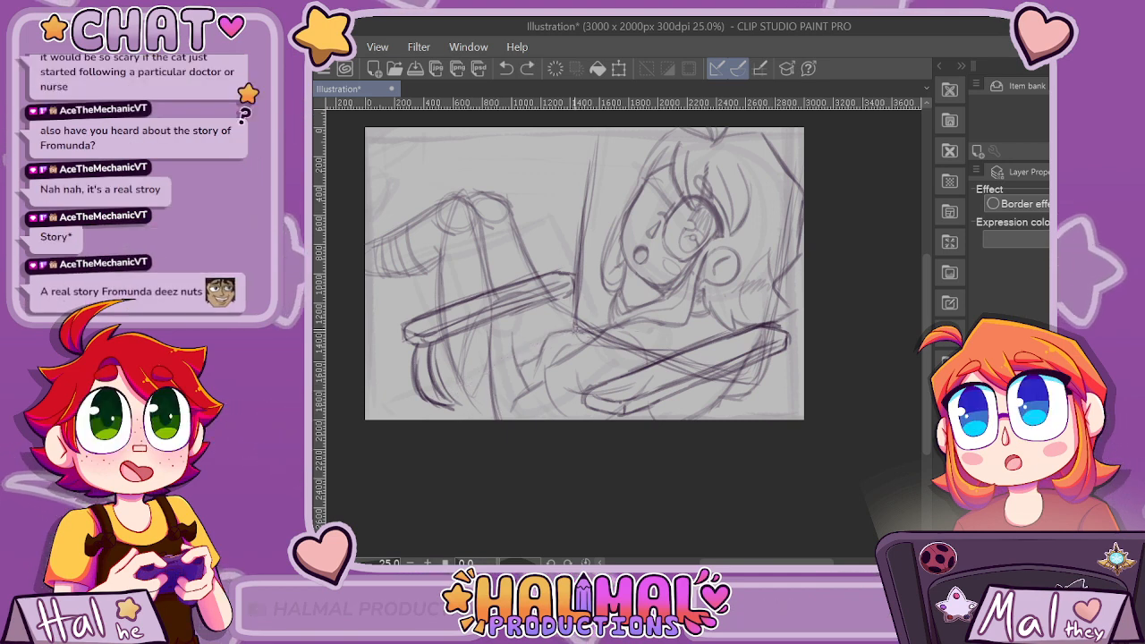
left_click_drag(440, 377, 521, 345)
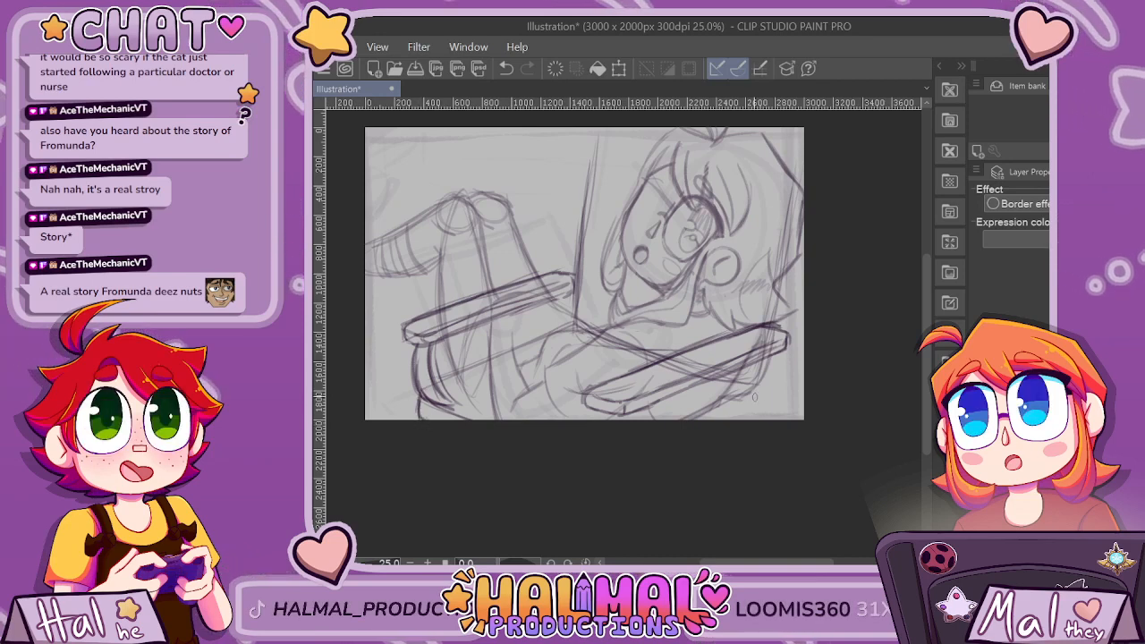
key("ctrl+z")
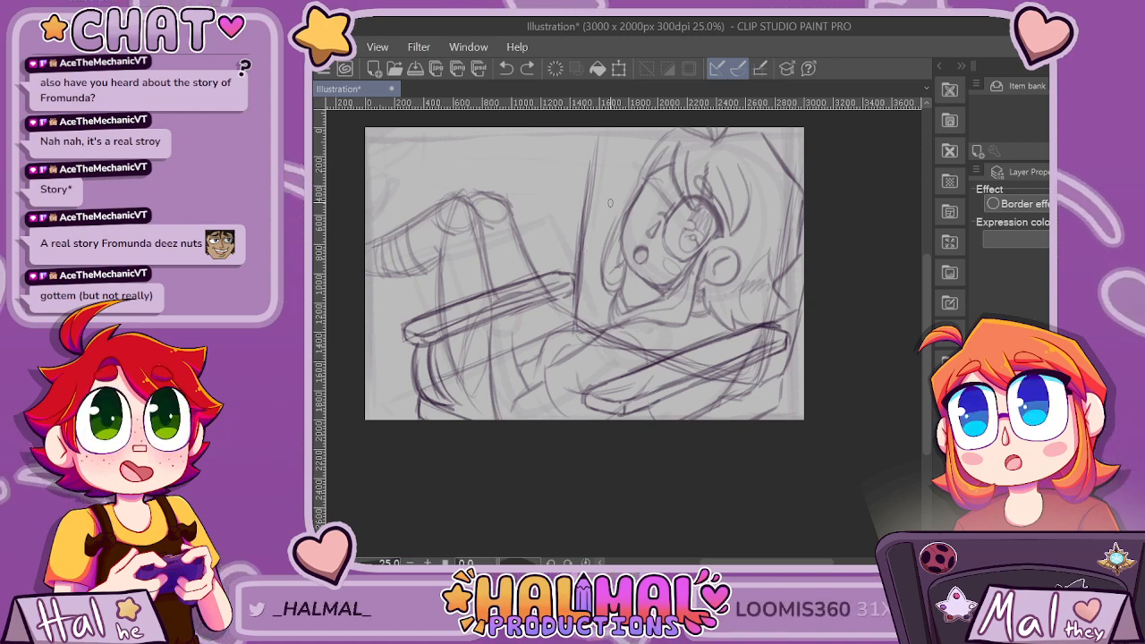
Darken the upper edge of the bar across the legs, carrying it up to the chair back's side line.
scroll(610, 203, "up", 2)
left_click_drag(499, 322, 537, 307)
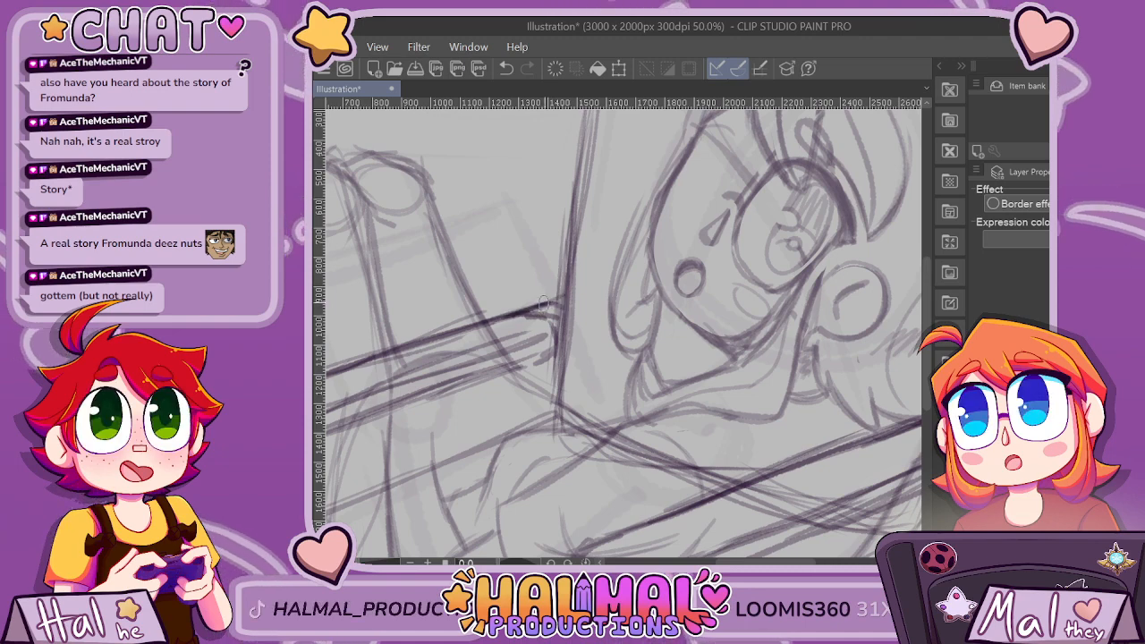
scroll(857, 426, "down", 2)
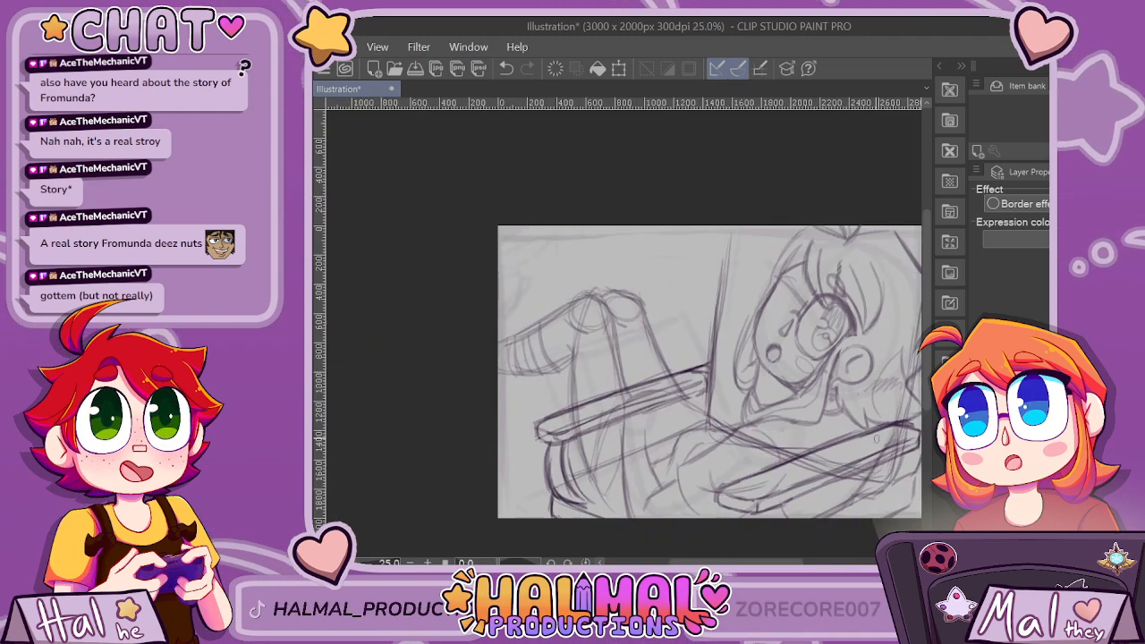
left_click_drag(731, 562, 759, 562)
scroll(781, 488, "up", 1)
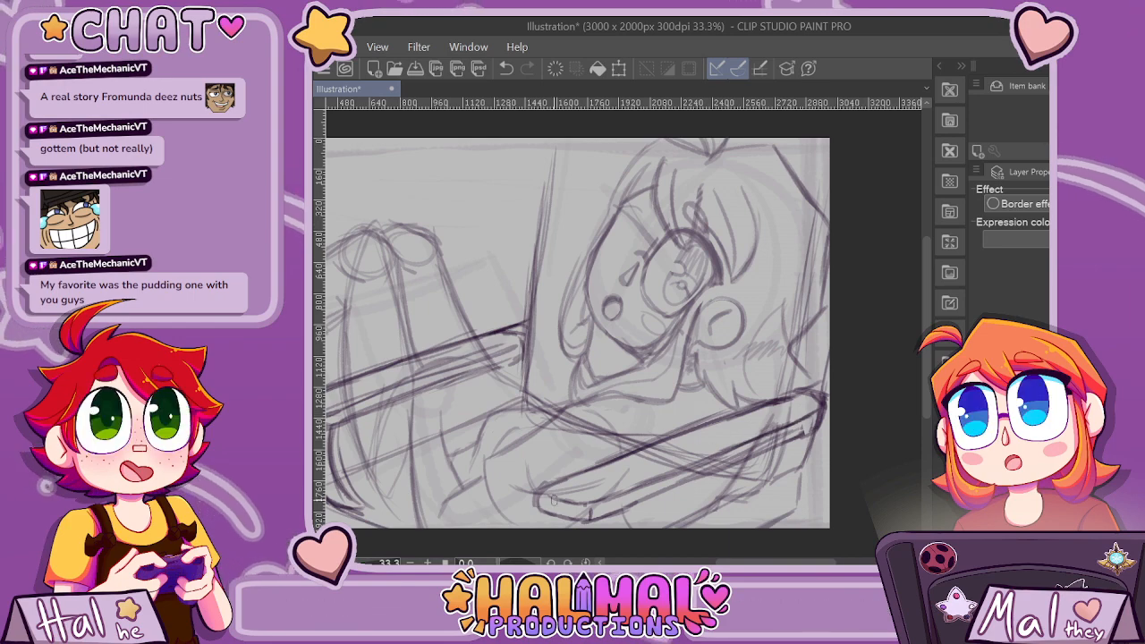
Redraw the curved support under the leg bar's near end as two parallel curves reaching down to the seat's front corner.
key("ctrl+minus")
key("ctrl+minus")
key("ctrl+minus")
scroll(577, 385, "up", 3)
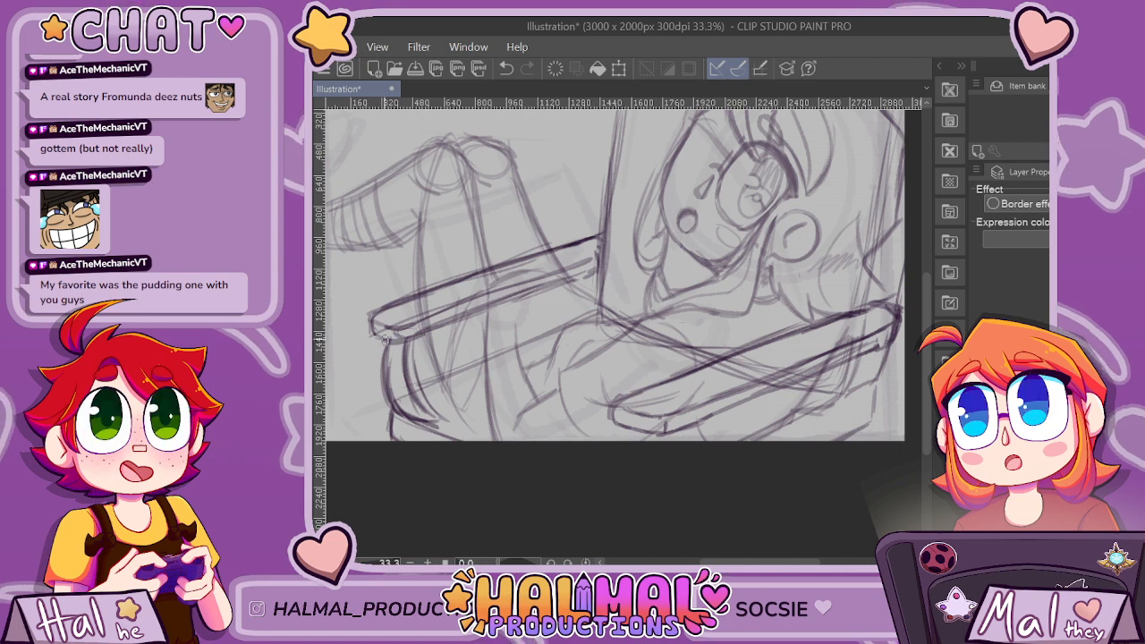
mouse_move(435, 404)
left_mouse_down()
mouse_move(418, 358)
mouse_move(405, 358)
mouse_move(414, 349)
mouse_move(384, 355)
mouse_move(394, 349)
mouse_move(394, 367)
mouse_move(370, 393)
left_mouse_up()
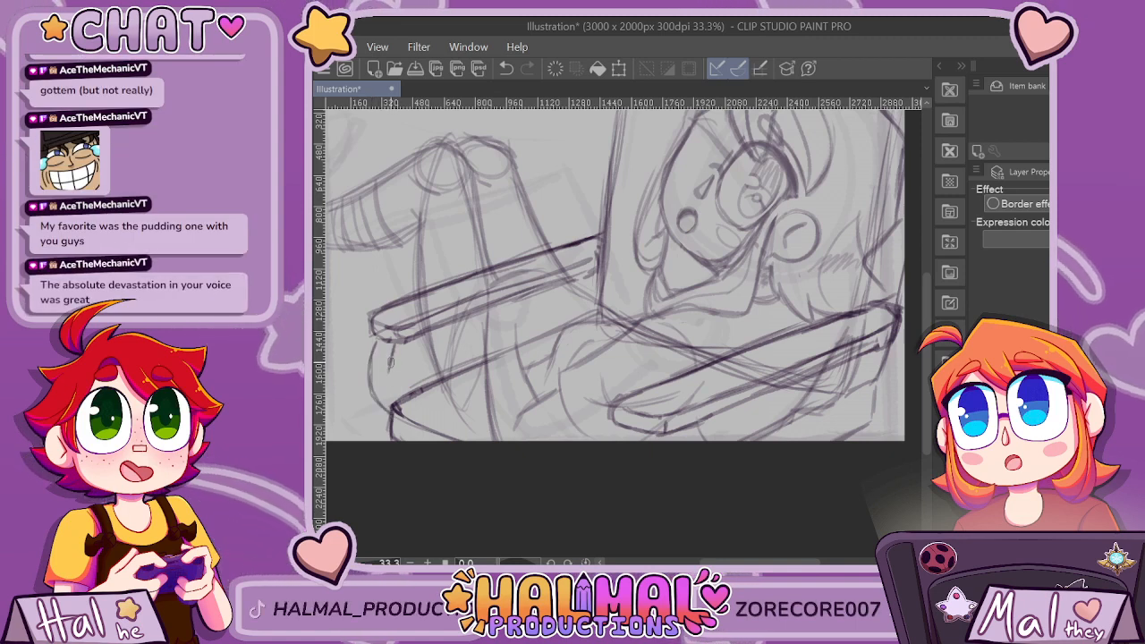
key("ctrl+z")
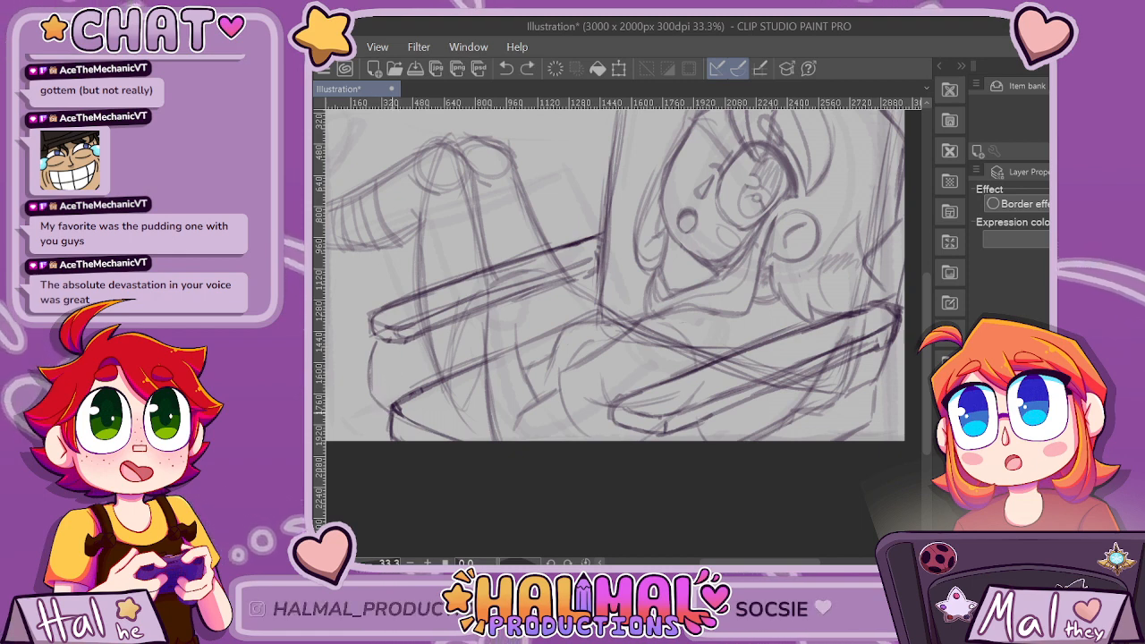
left_click_drag(391, 437, 374, 362)
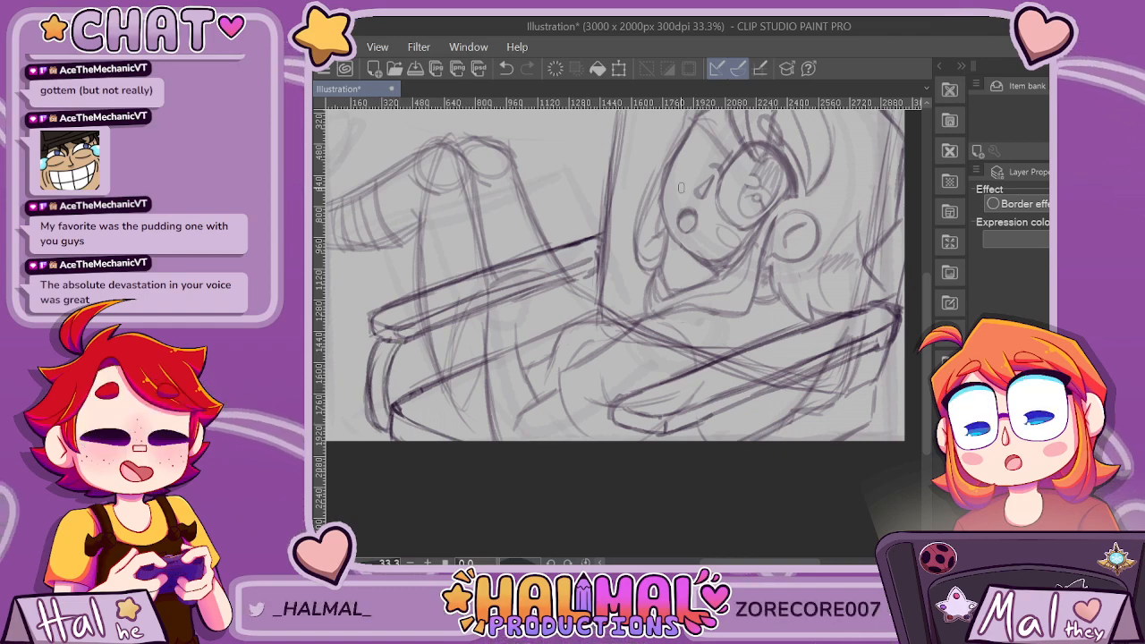
Select both armrest bars together with the curved support, move them straight up with a transform, and clear the selection.
scroll(631, 280, "down", 3)
scroll(670, 340, "up", 2)
scroll(578, 341, "up", 1)
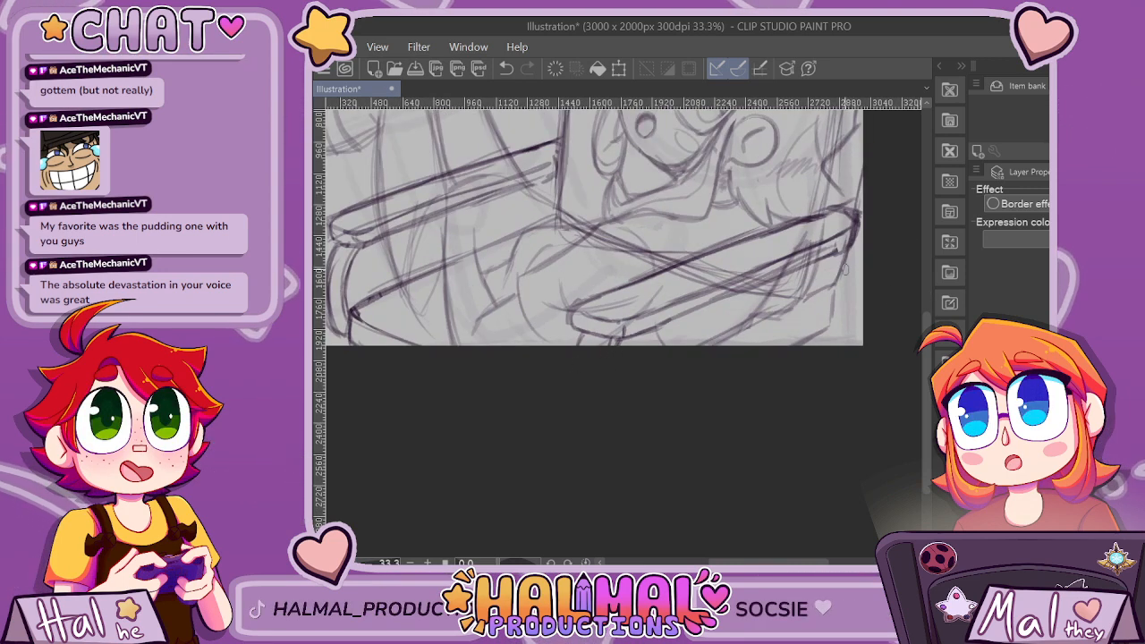
scroll(812, 330, "down", 3)
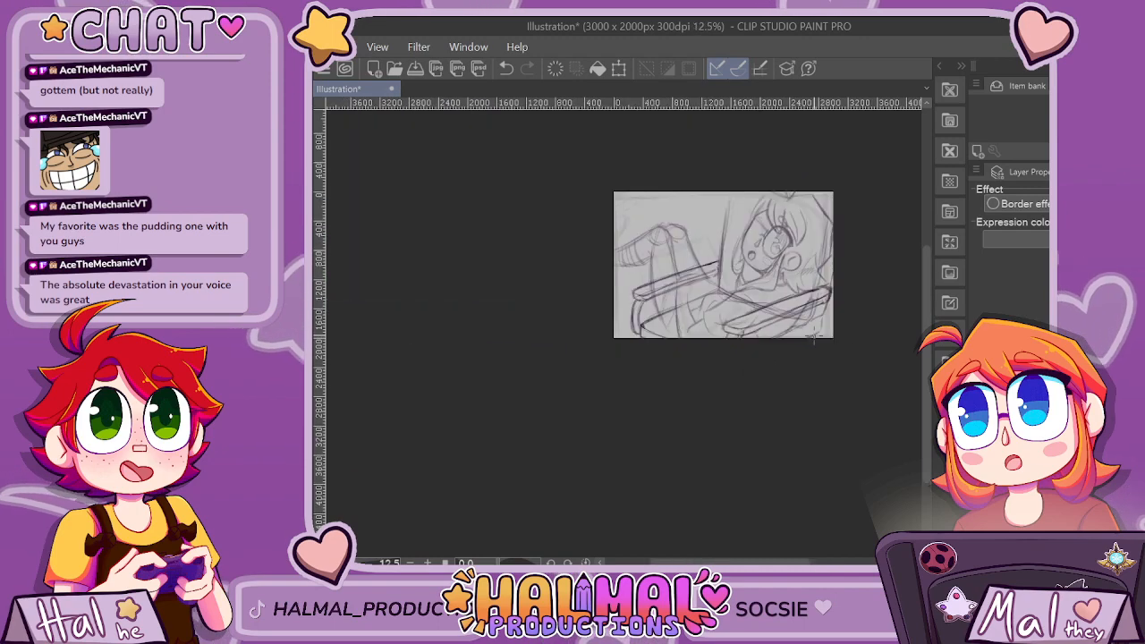
scroll(828, 315, "up", 2)
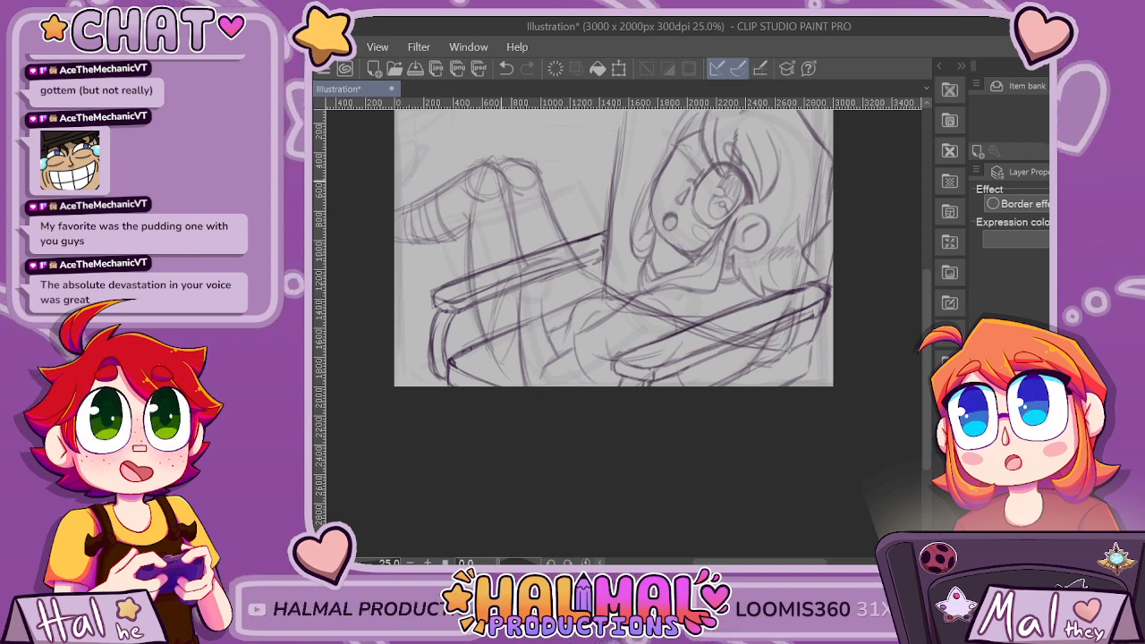
mouse_move(416, 371)
left_mouse_down()
mouse_move(418, 264)
mouse_move(528, 214)
mouse_move(601, 207)
left_mouse_up()
left_click_drag(449, 364, 447, 367)
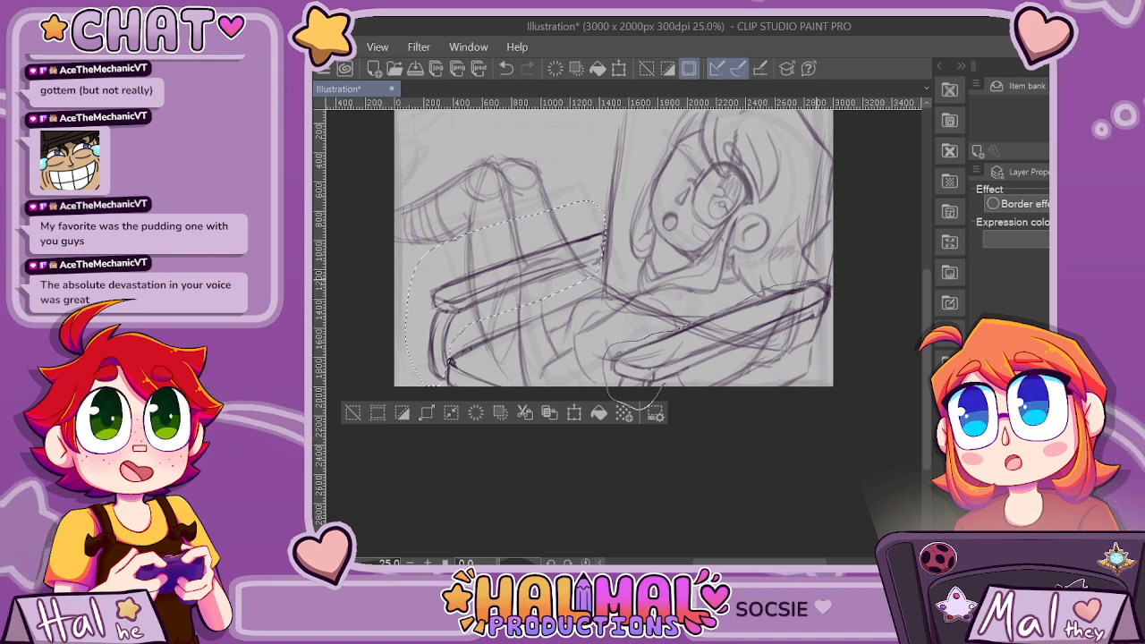
left_click_drag(824, 323, 659, 386)
key("ctrl+t")
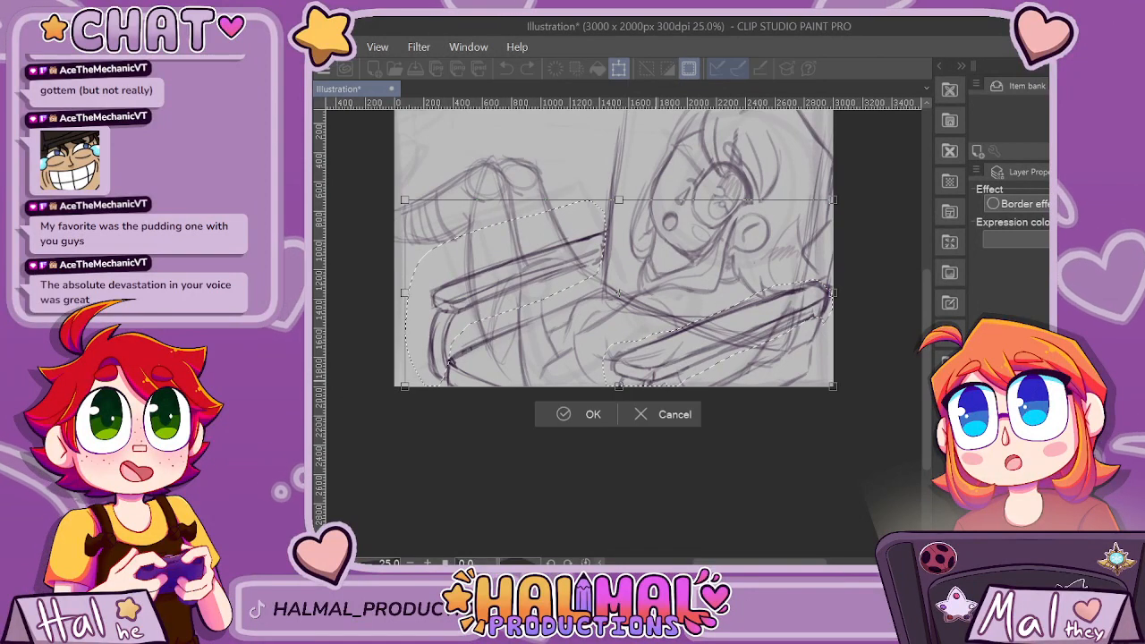
left_click_drag(778, 309, 779, 278)
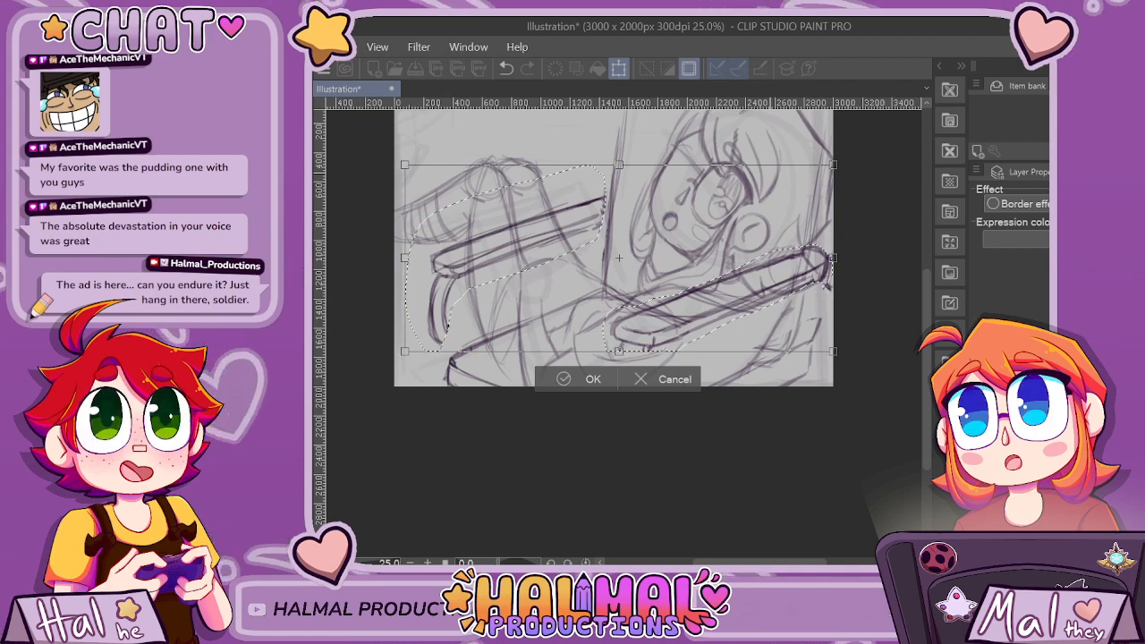
key("Return")
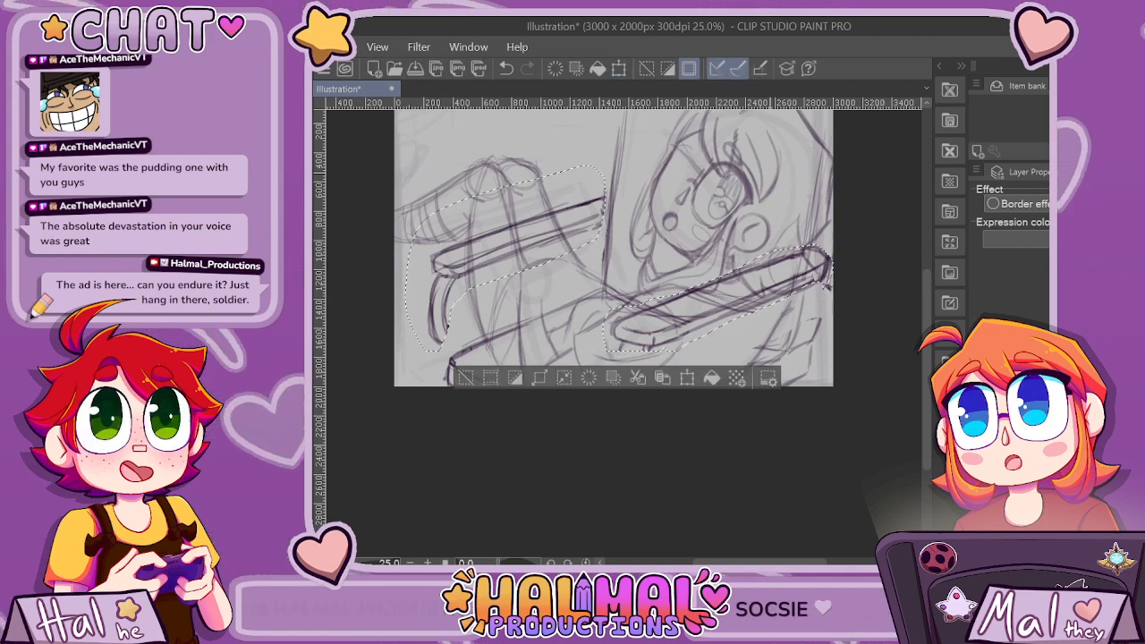
key("ctrl+d")
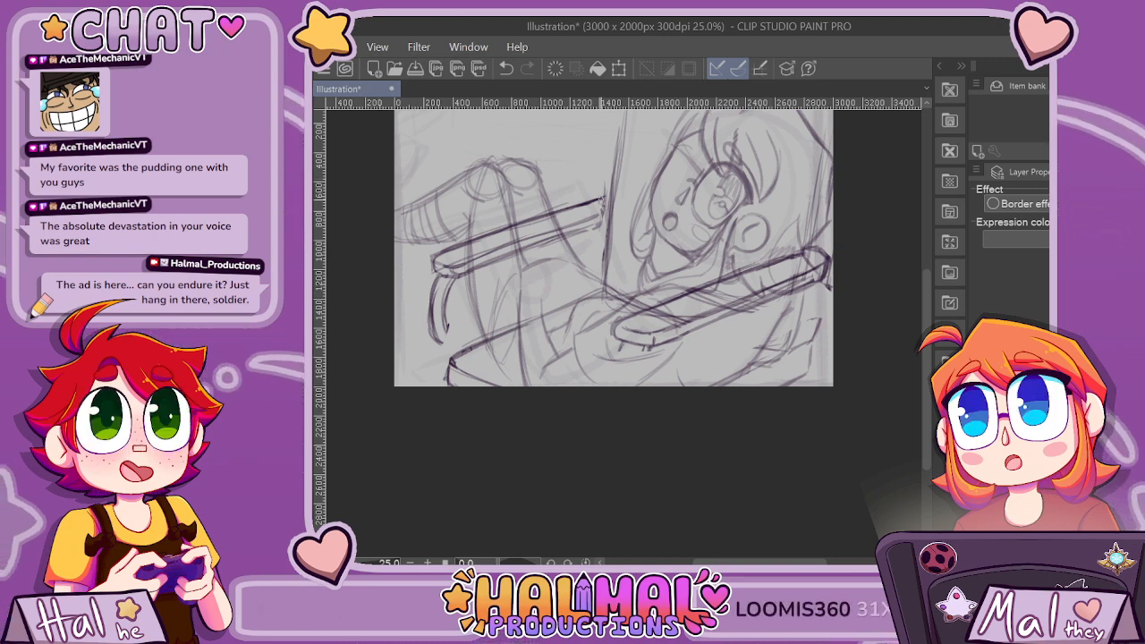
Clean up the far end of the armrest across the legs and redraw its lower edge toward the chair back.
scroll(595, 177, "up", 3)
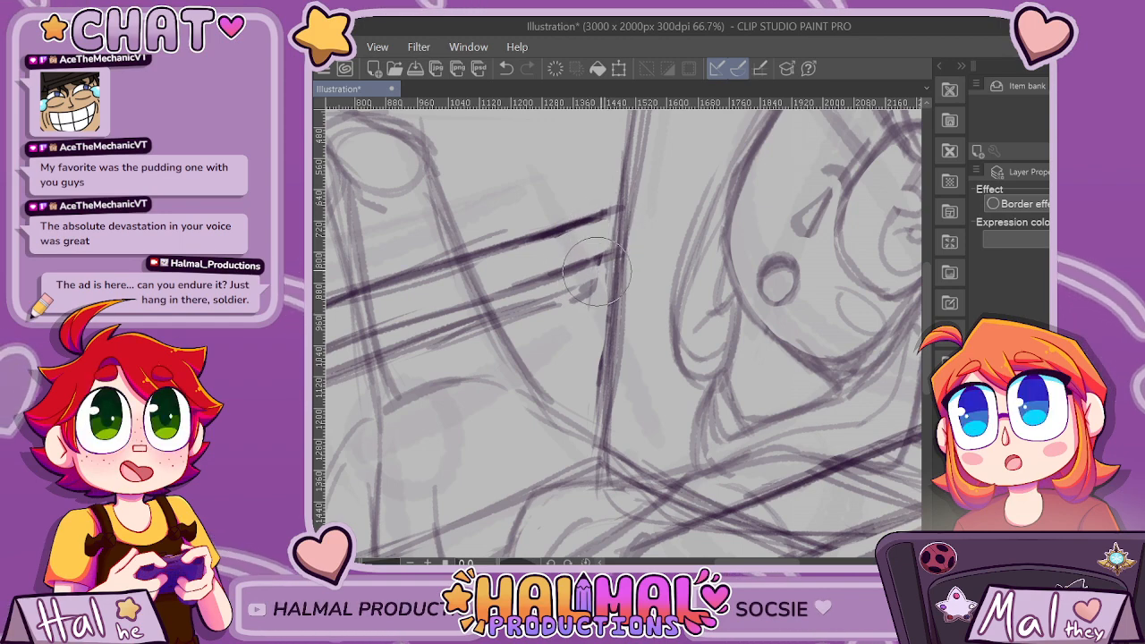
scroll(499, 293, "down", 3)
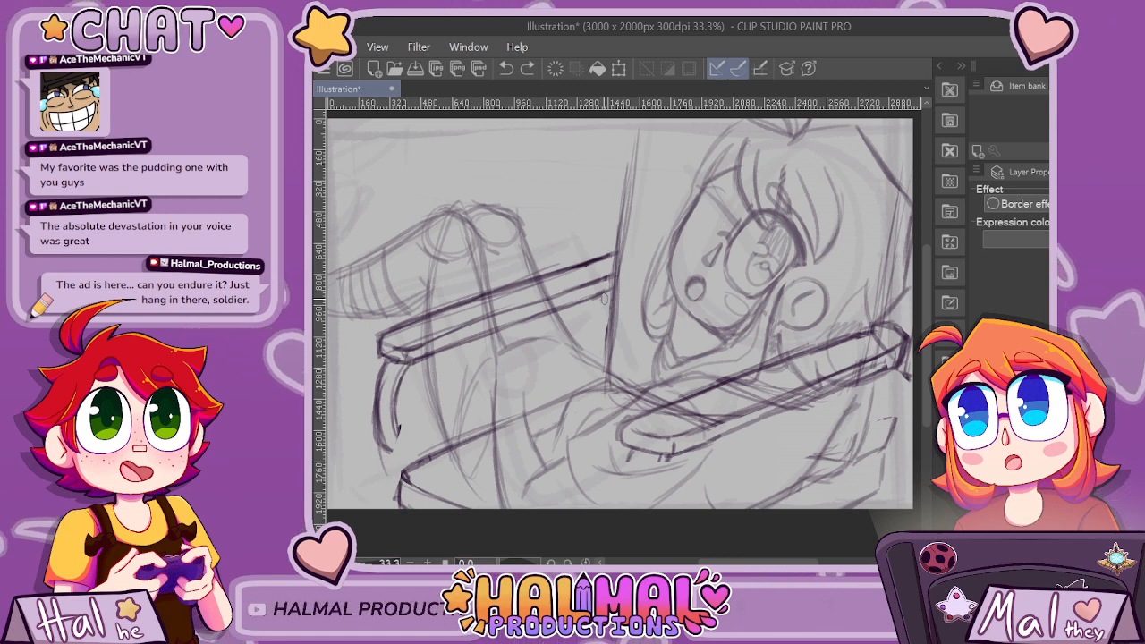
left_click_drag(514, 325, 605, 293)
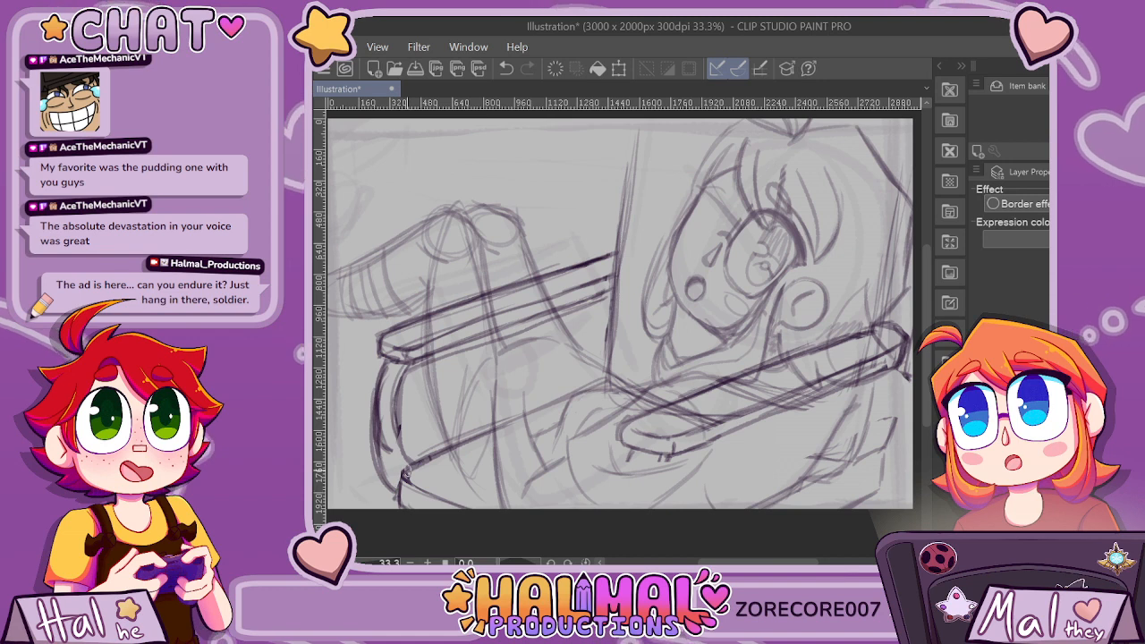
Extend the curved support from the raised armrest down to the seat's front corner and clean up the lines around it.
left_click_drag(397, 369, 403, 465)
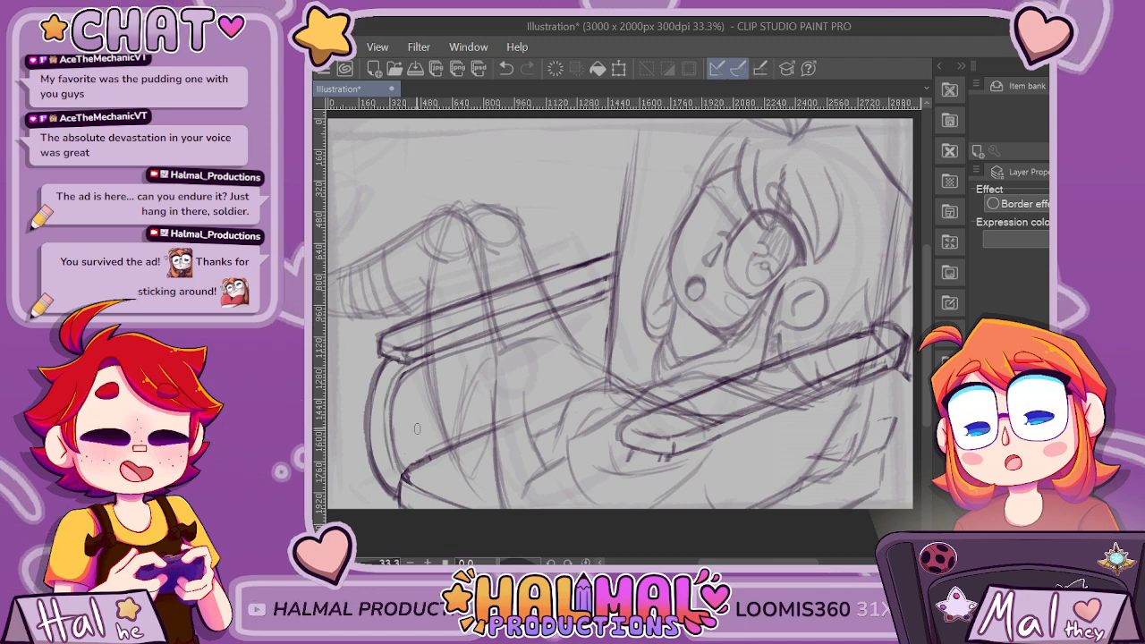
scroll(389, 457, "up", 1)
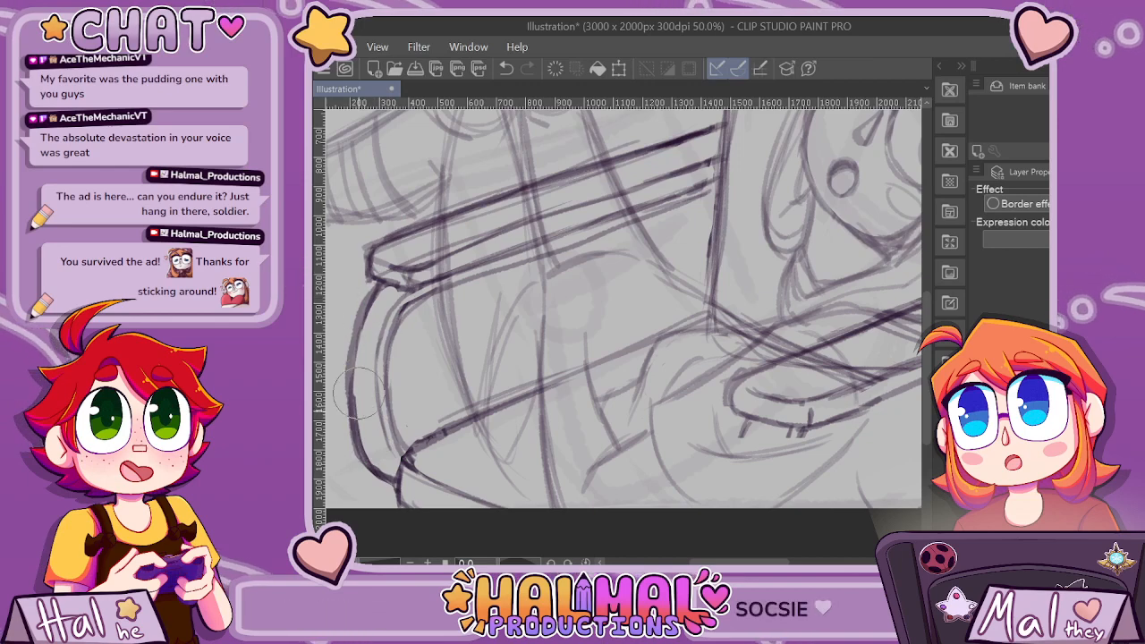
scroll(676, 186, "down", 2)
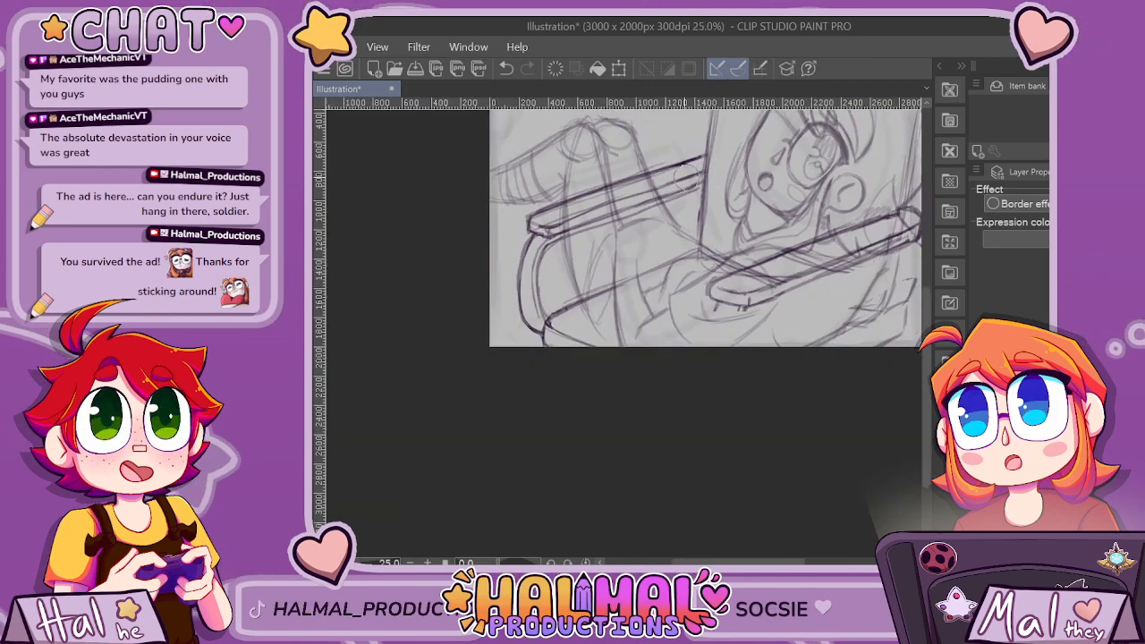
scroll(577, 183, "up", 3)
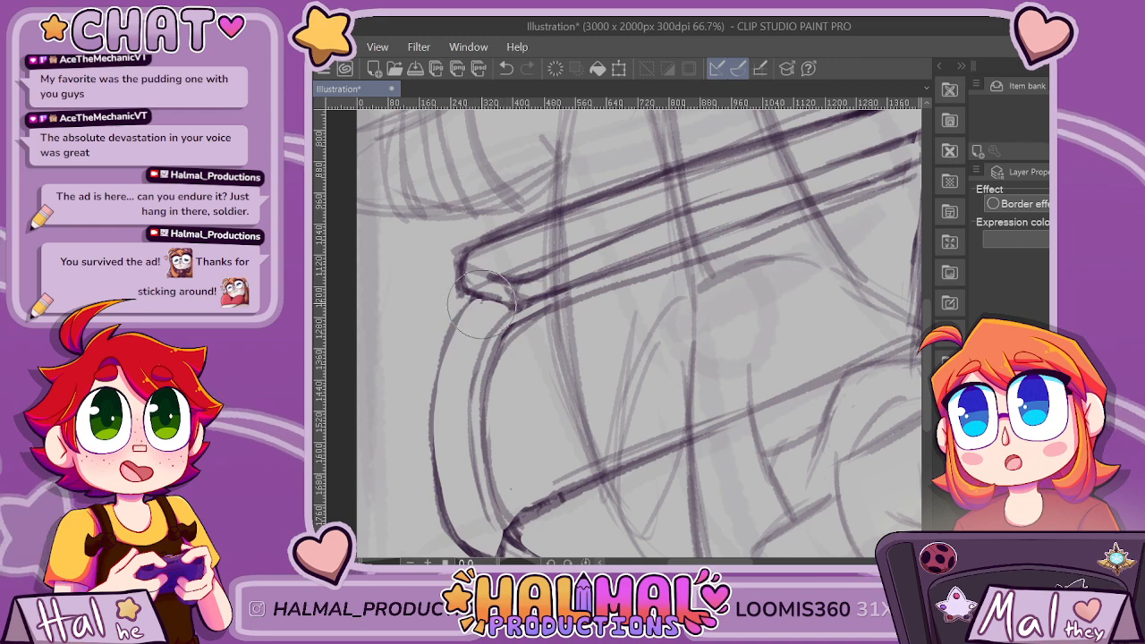
scroll(517, 362, "down", 3)
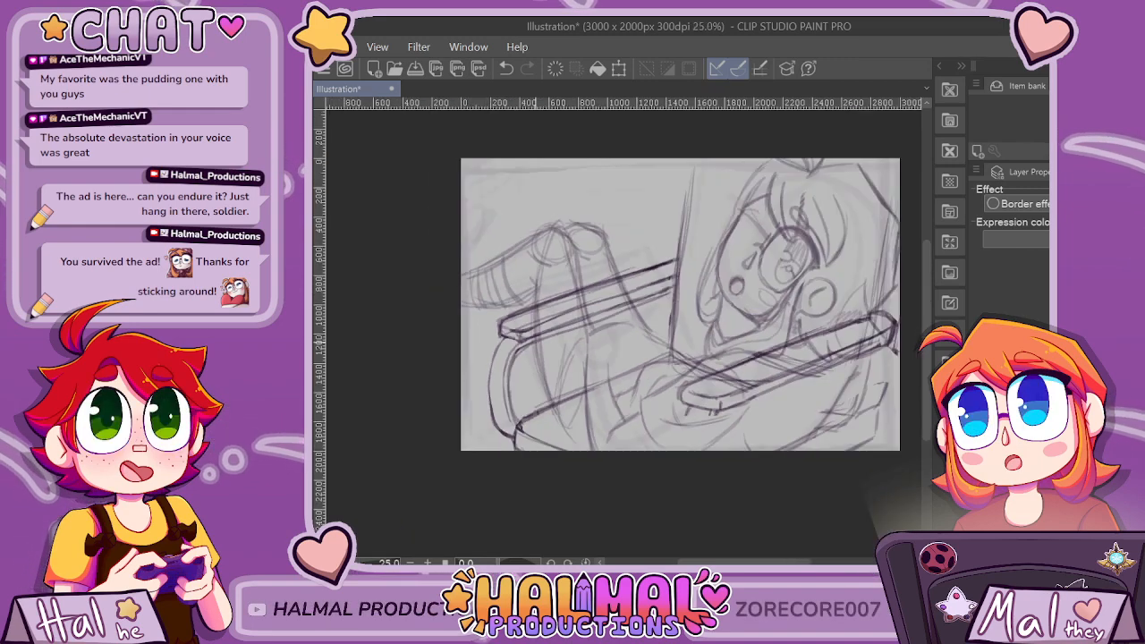
Redraw the support's inner curve with a darker line and continue it along the armrest's underside.
scroll(536, 343, "up", 2)
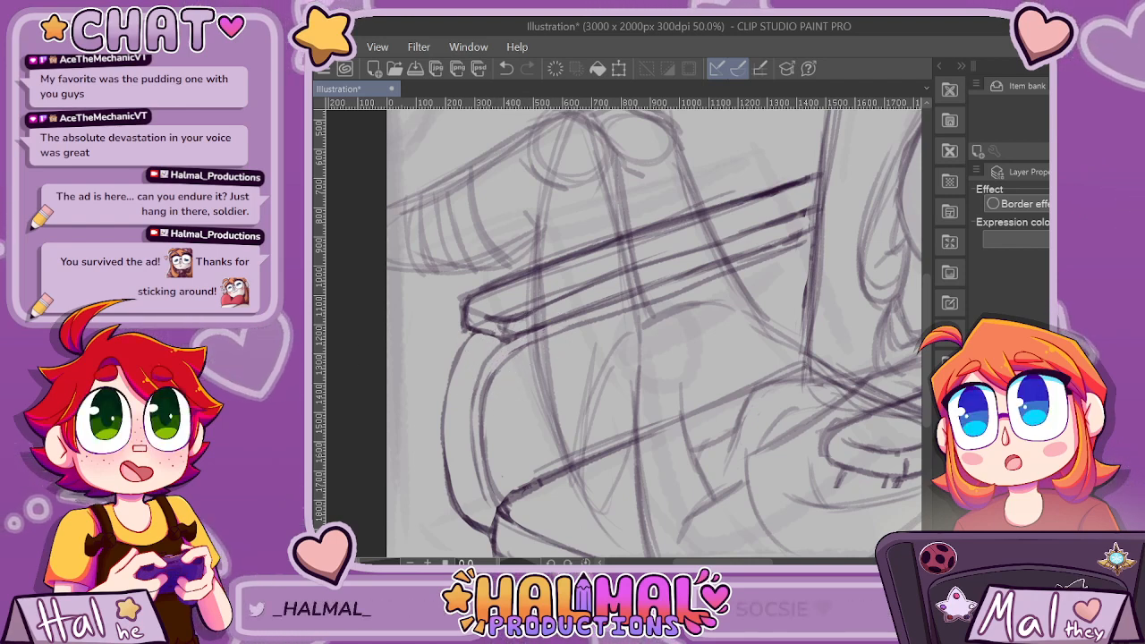
left_click_drag(512, 349, 482, 433)
key("ctrl+z")
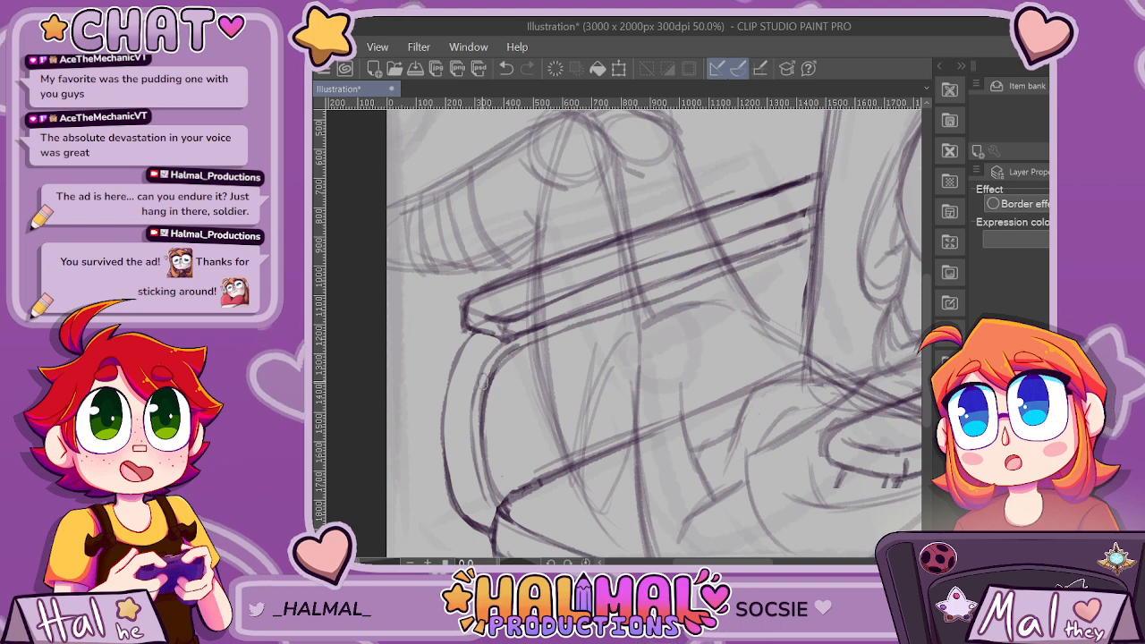
left_click_drag(512, 349, 482, 434)
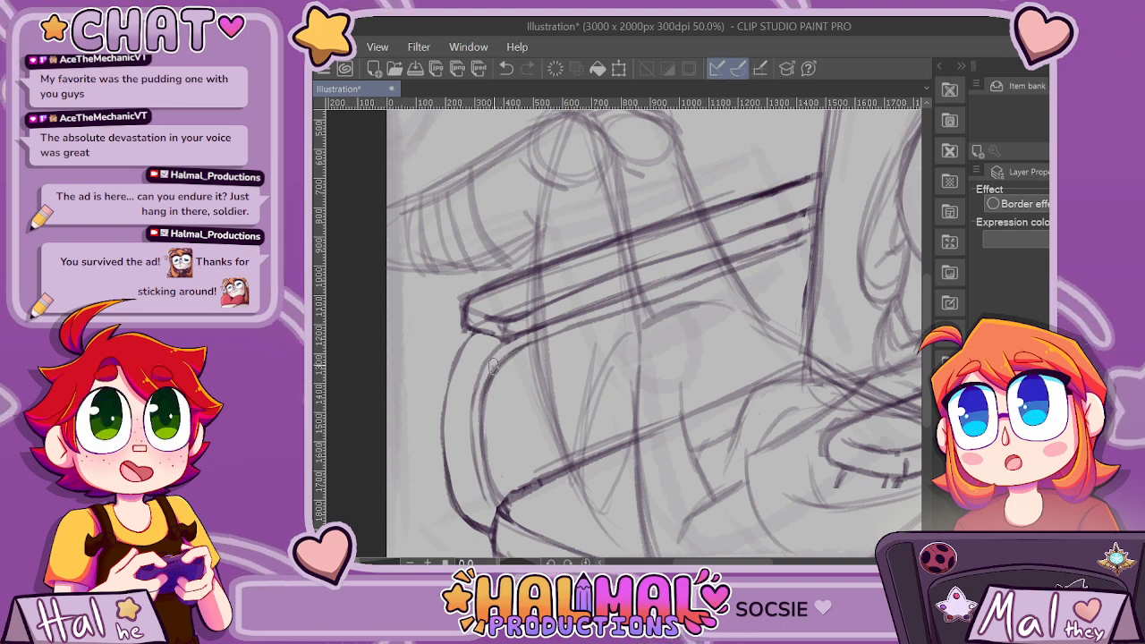
mouse_move(493, 365)
left_mouse_down()
mouse_move(542, 331)
mouse_move(619, 306)
left_mouse_up()
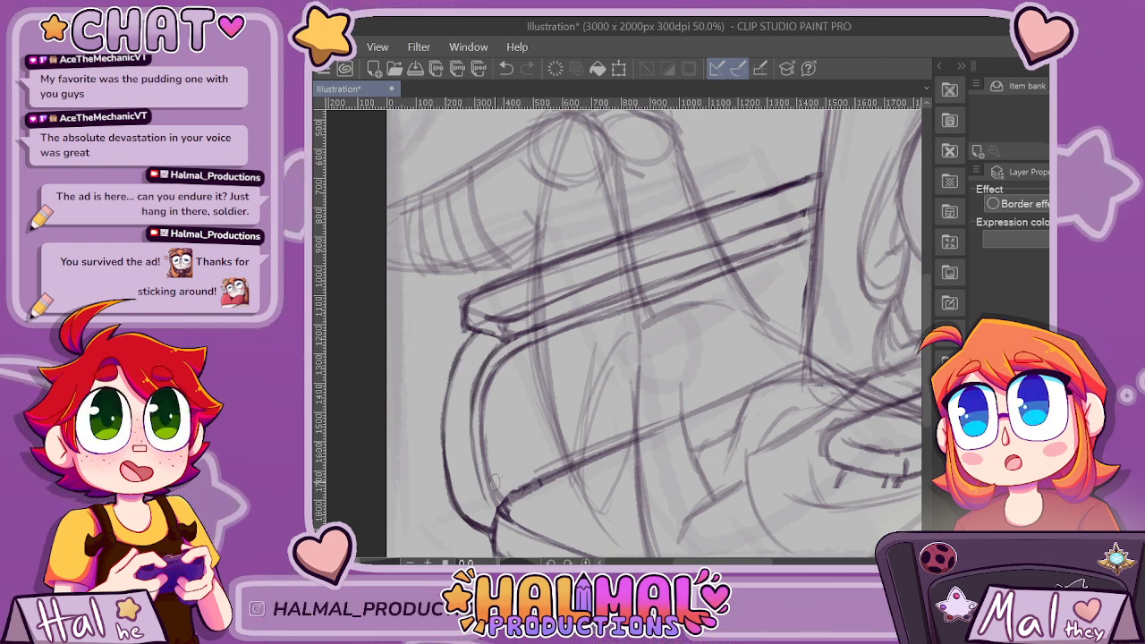
Sketch a slanted cross line behind the character's head, joining both sides of the chair back.
scroll(548, 369, "down", 4)
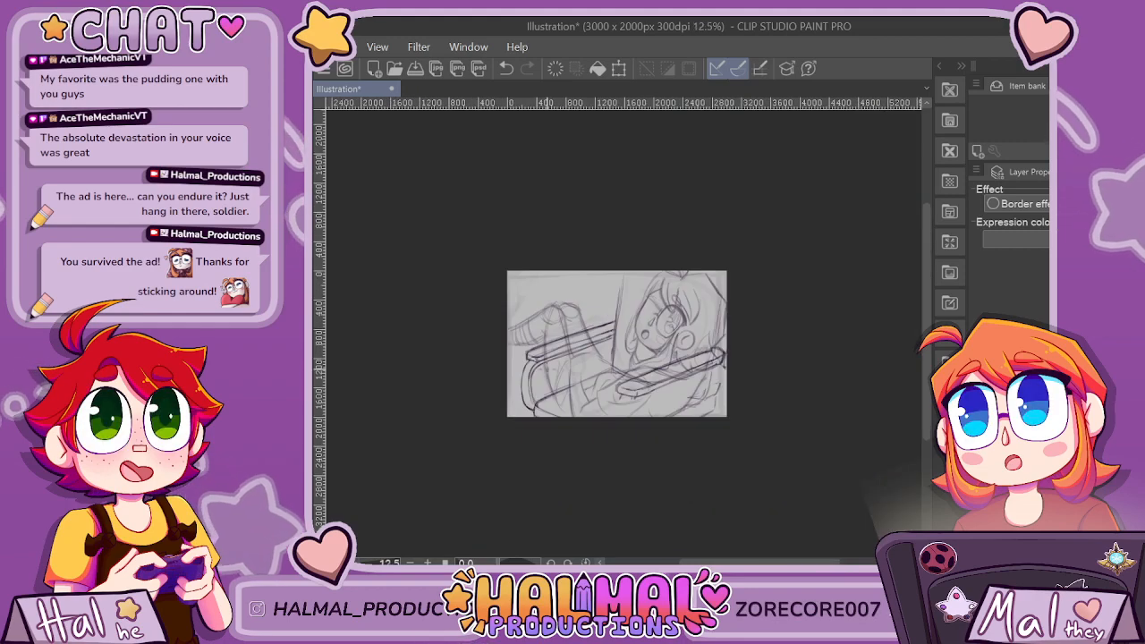
scroll(560, 498, "up", 3)
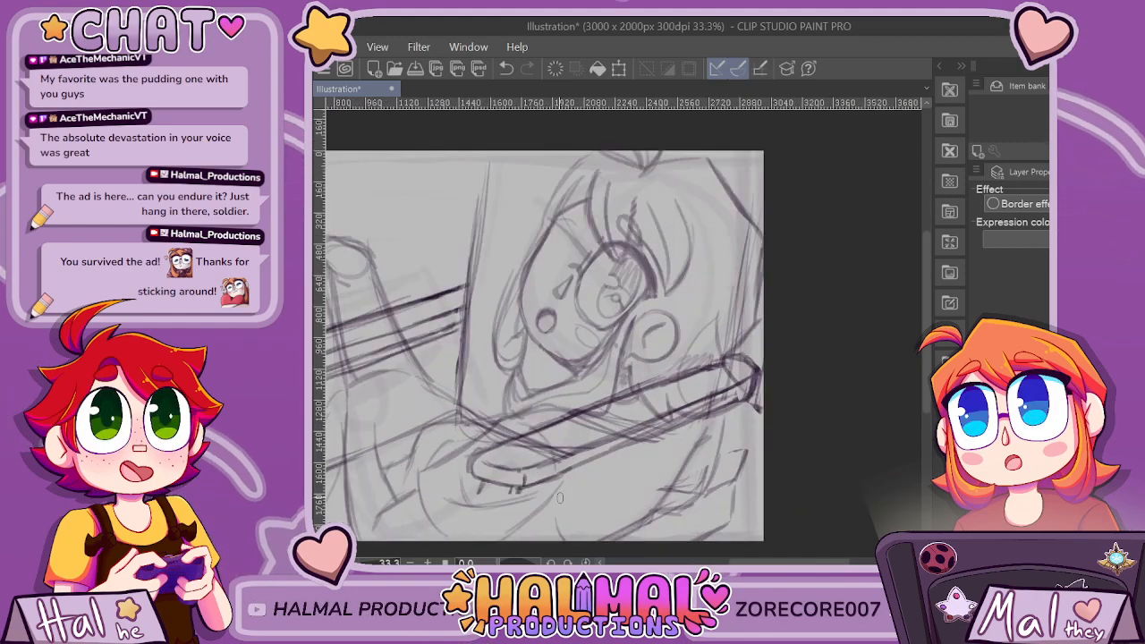
scroll(560, 498, "down", 1)
scroll(666, 452, "down", 2)
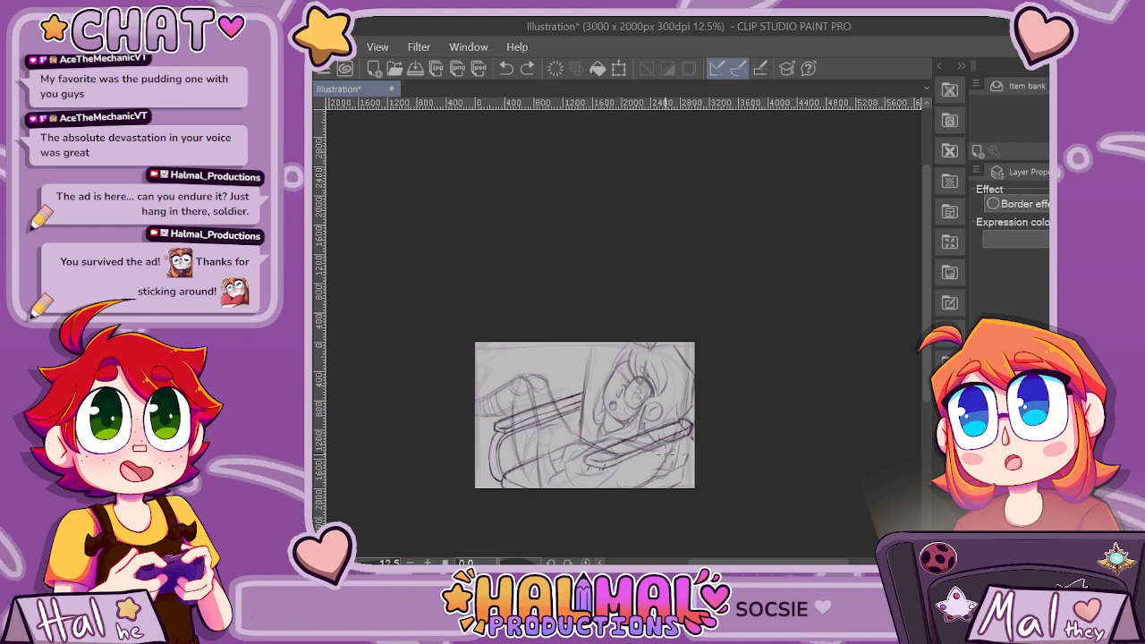
scroll(665, 453, "up", 3)
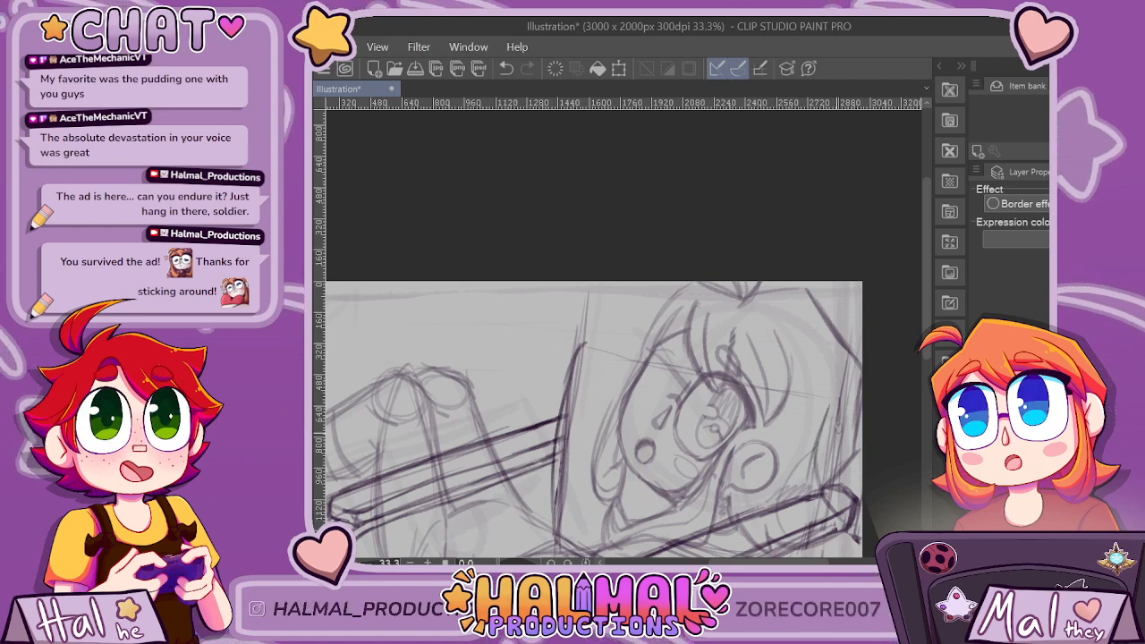
left_click_drag(582, 344, 839, 398)
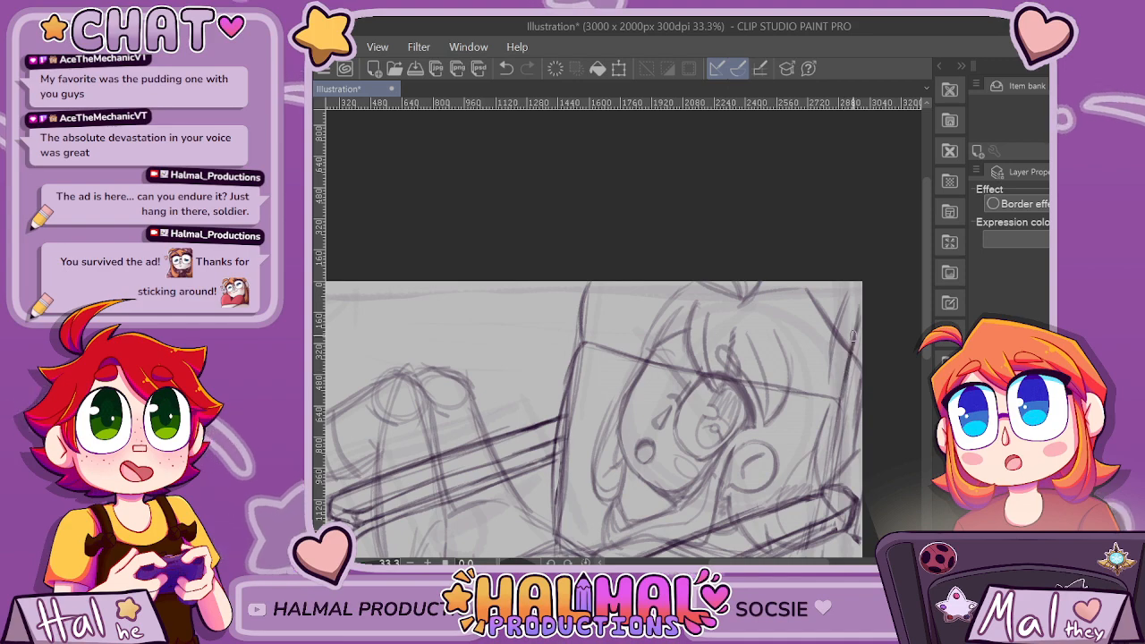
Refine the chair back's outer side below the near armrest and erase stray lines around the torso there.
scroll(856, 294, "down", 5)
scroll(860, 358, "up", 5)
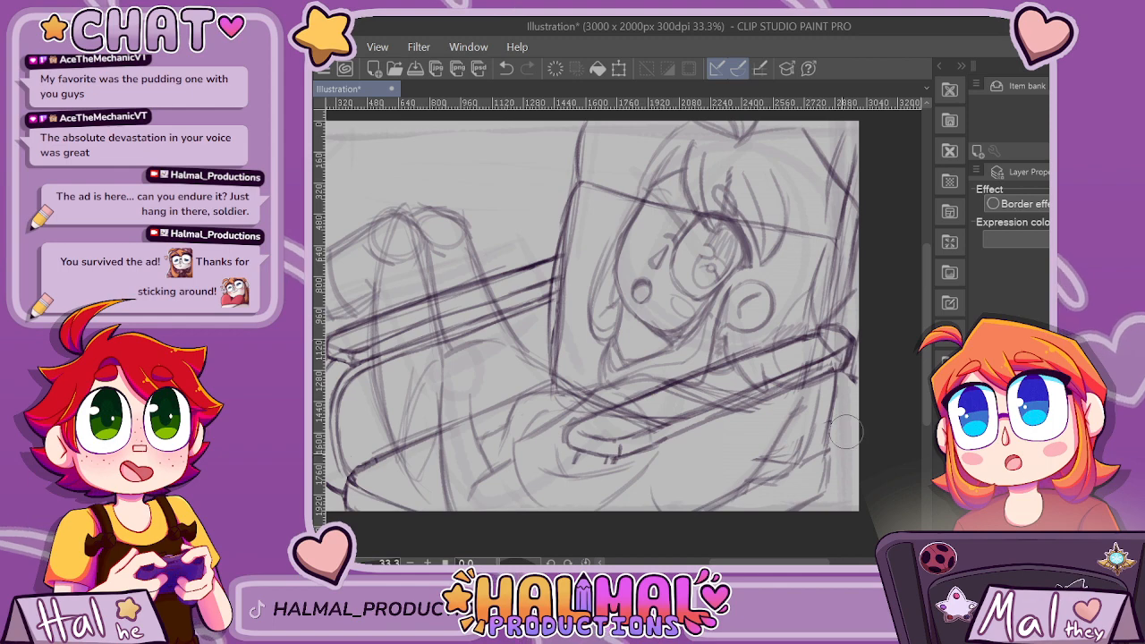
scroll(831, 428, "down", 6)
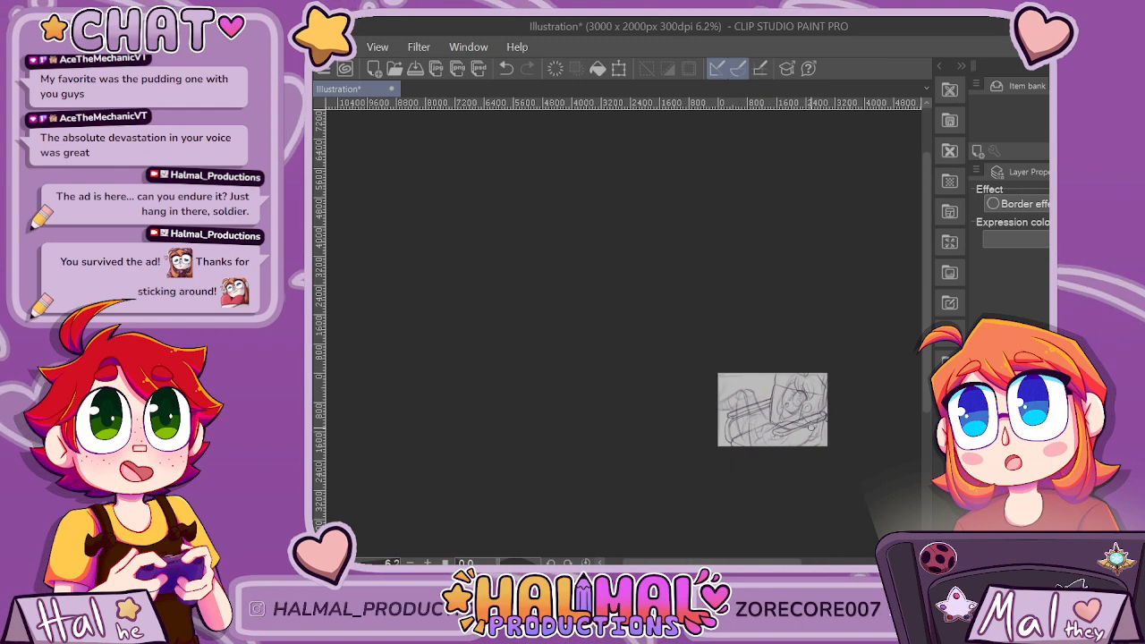
scroll(811, 426, "up", 6)
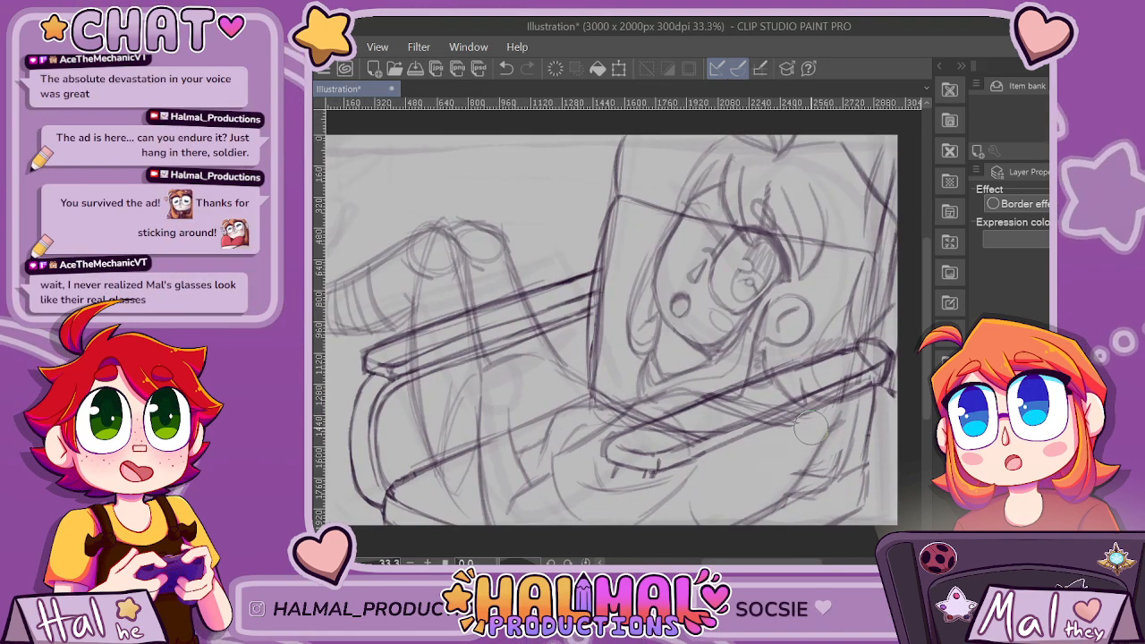
Fade the chair sketch and restore the character sketch to darker lines on the full panel.
scroll(810, 428, "down", 1)
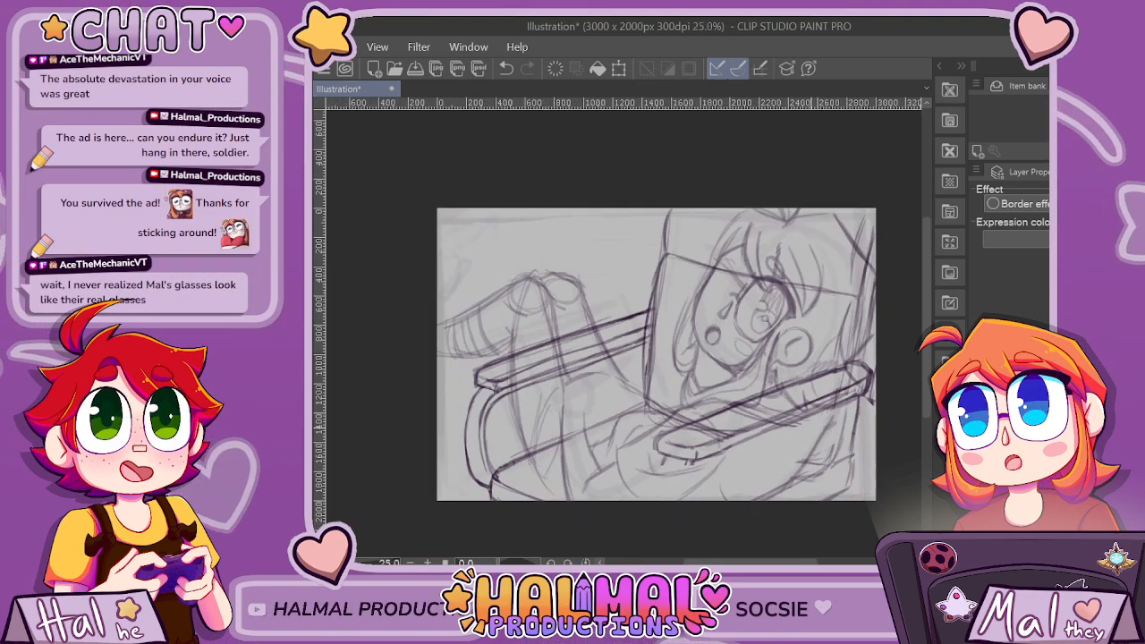
scroll(810, 428, "down", 1)
scroll(810, 428, "up", 1)
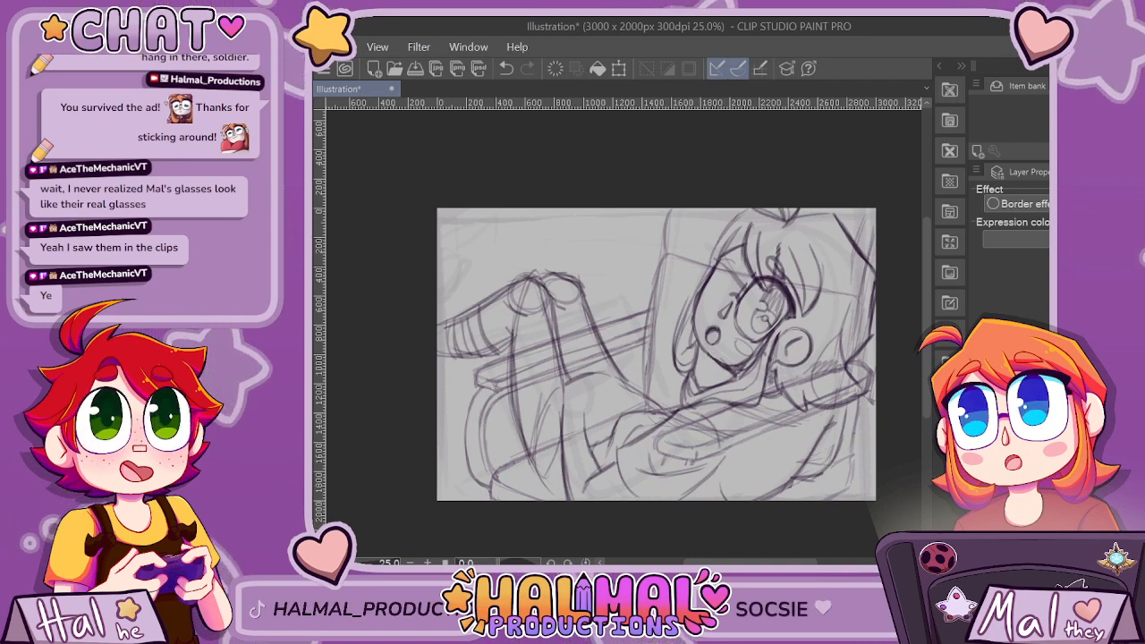
Sketch short fold lines on the character's clothing beneath the near armrest's front end, undoing one stroke and redrawing it.
key("ctrl+plus")
key("ctrl+plus")
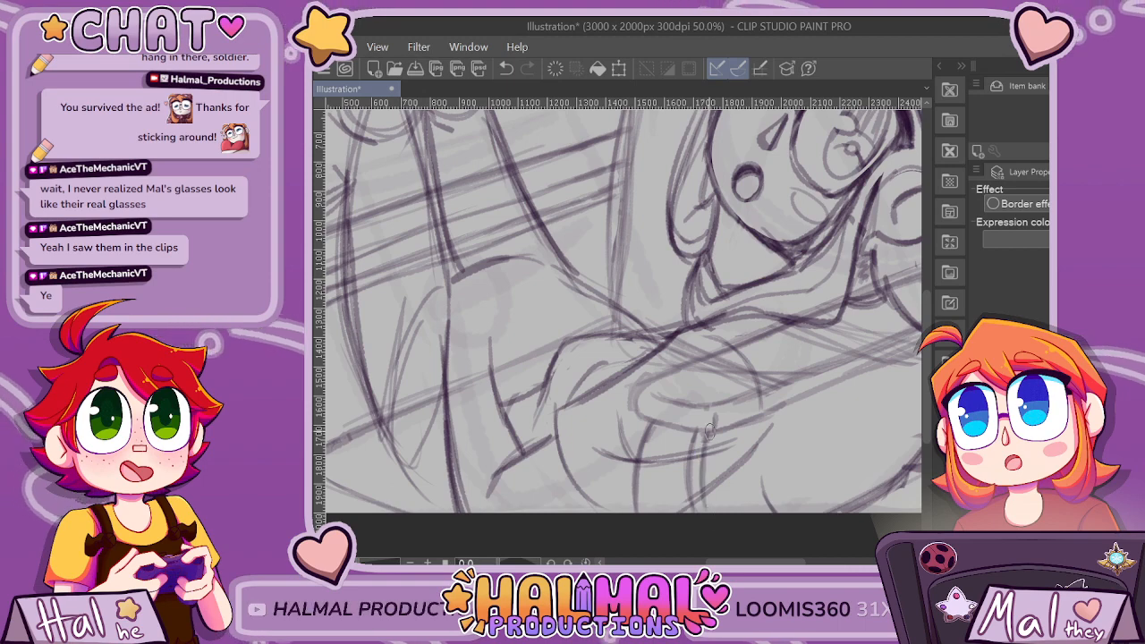
key("ctrl+minus")
key("ctrl+minus")
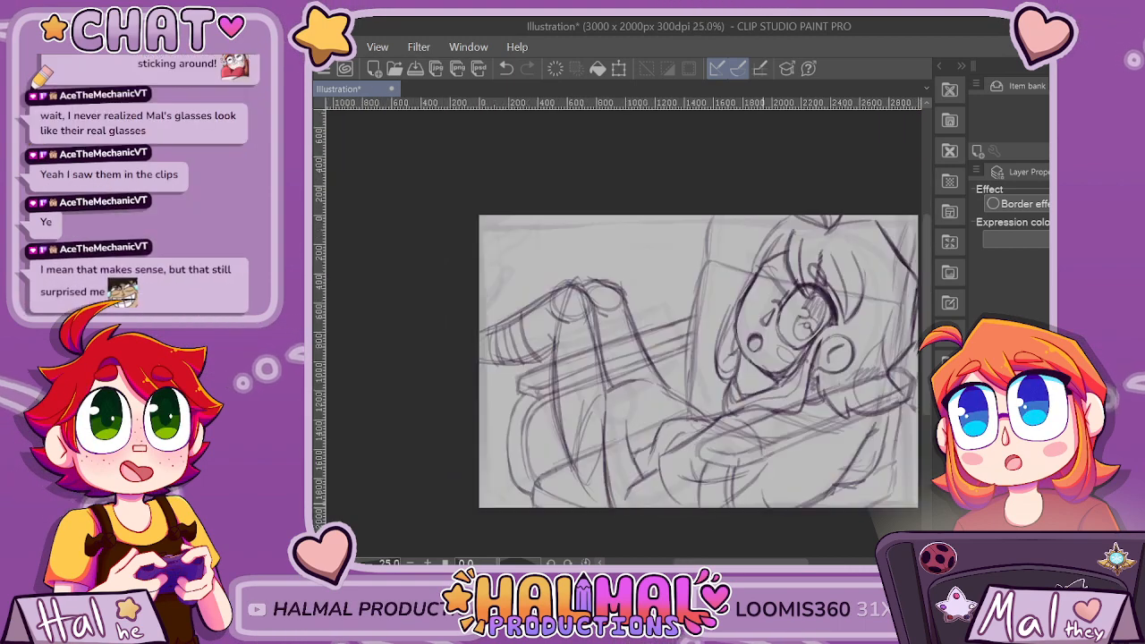
scroll(804, 482, "up", 1)
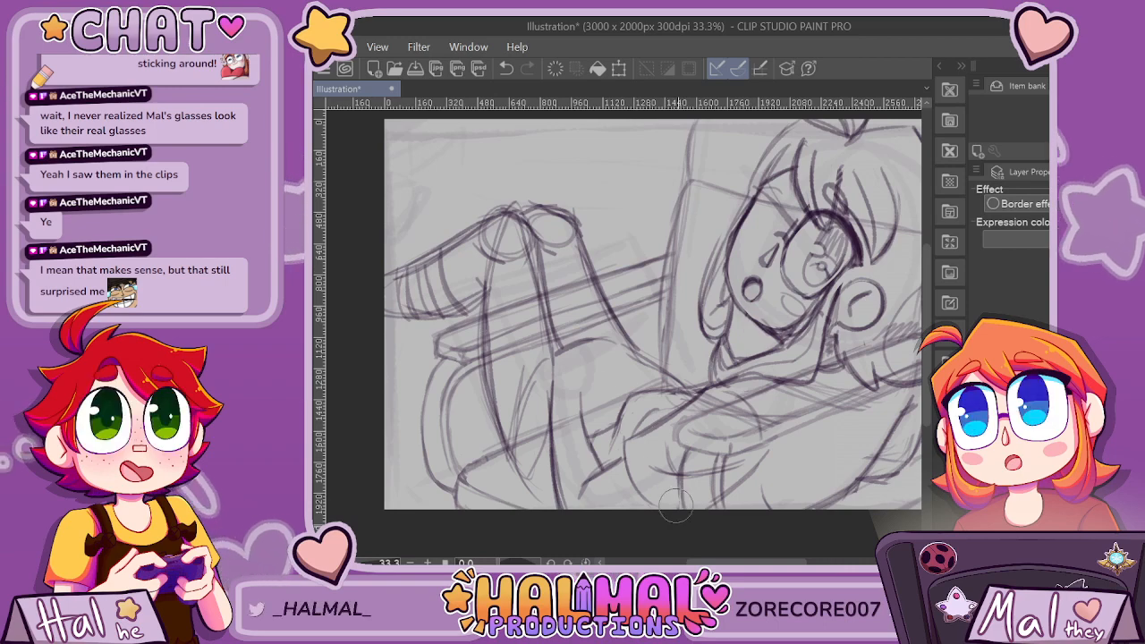
scroll(832, 432, "down", 1)
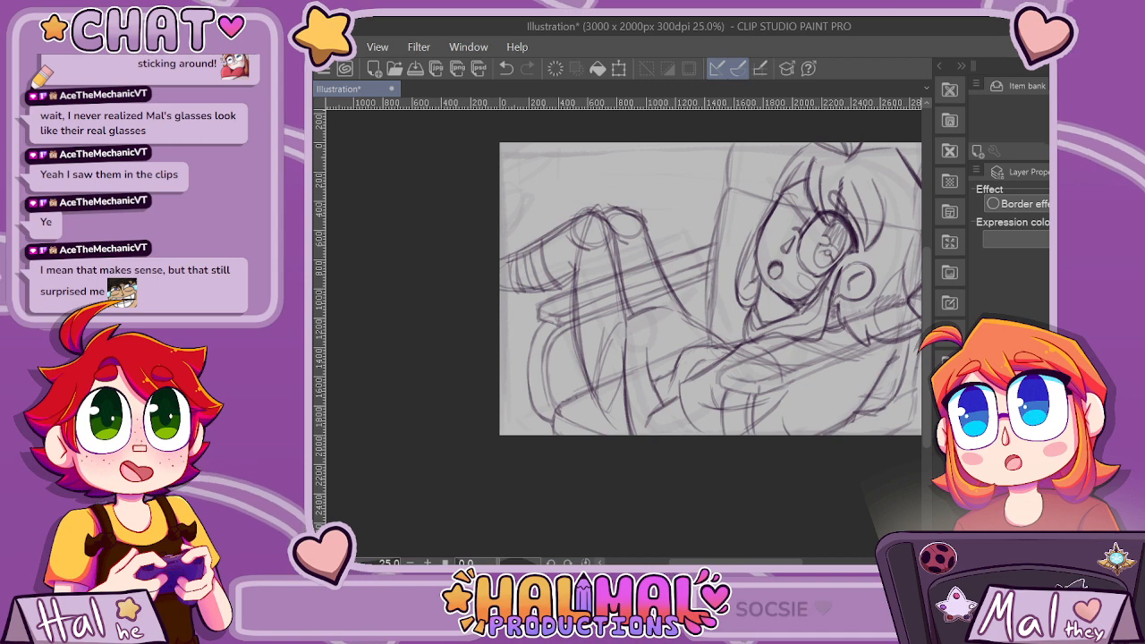
left_click_drag(675, 561, 702, 562)
scroll(705, 436, "up", 1)
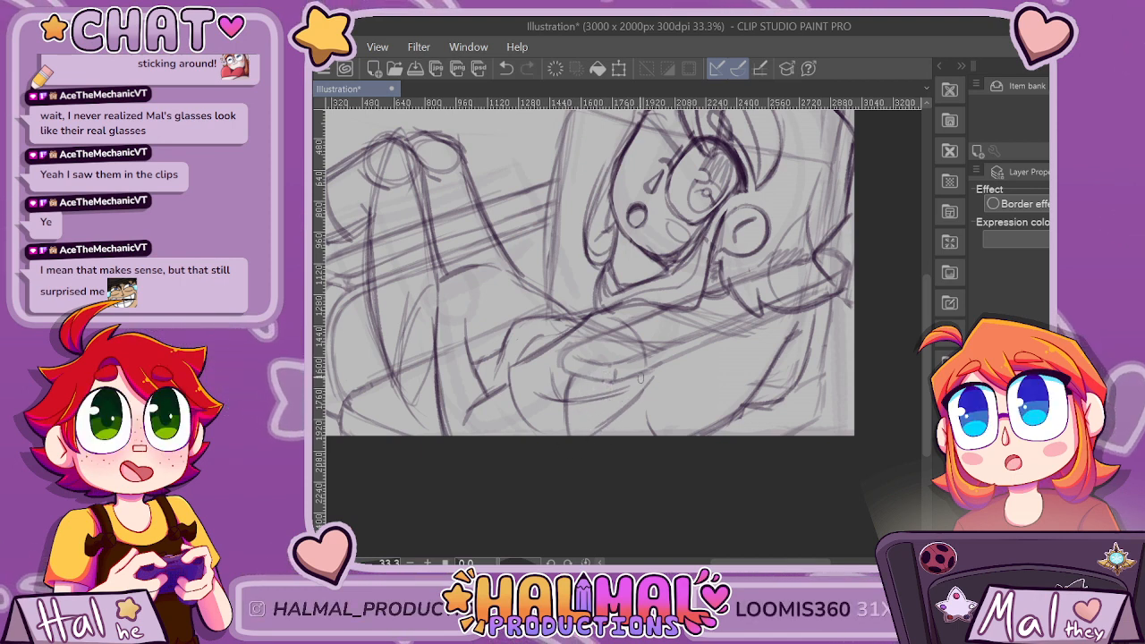
key("ctrl+z")
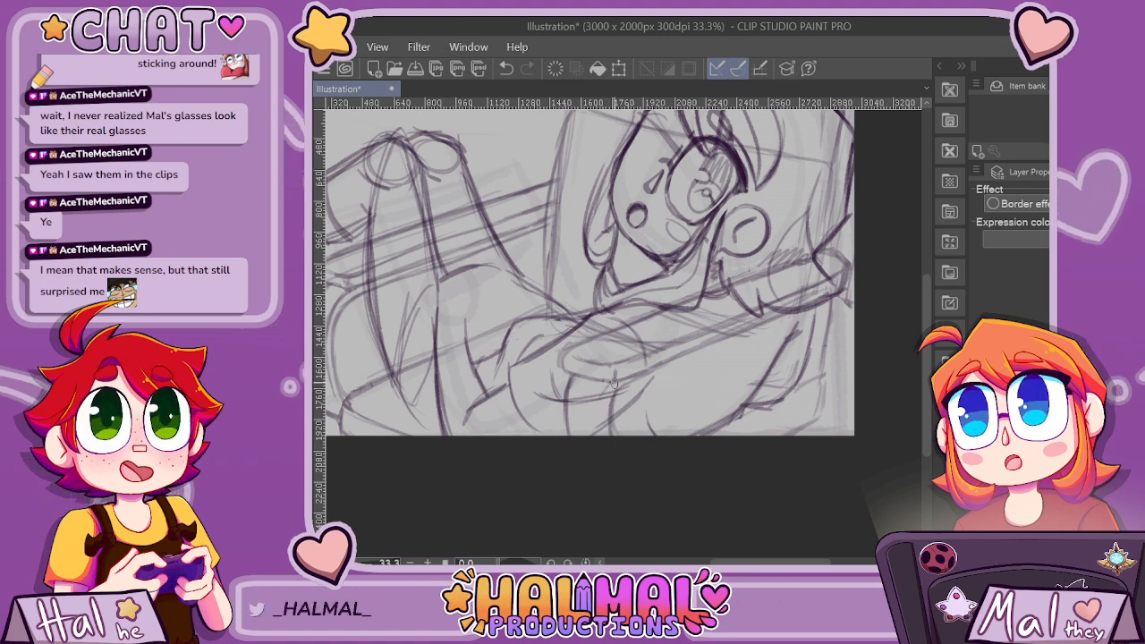
left_click_drag(614, 383, 600, 419)
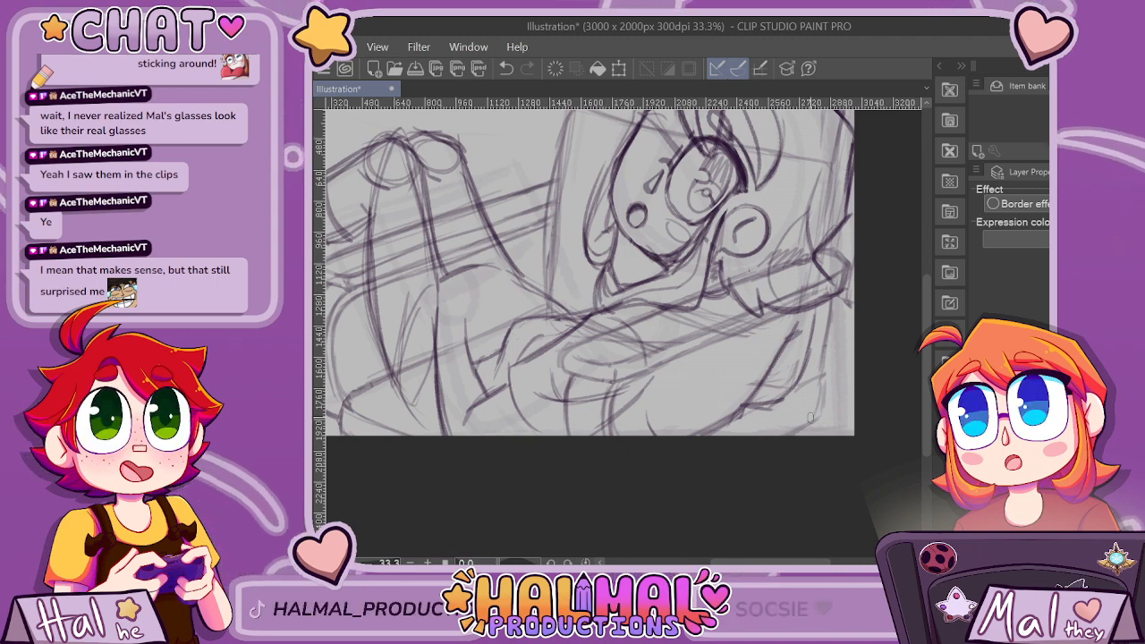
Add a short stroke to the torso's lower outline near the canvas's bottom edge, beside the chair back.
scroll(810, 417, "down", 1)
scroll(803, 419, "down", 1)
scroll(804, 419, "up", 2)
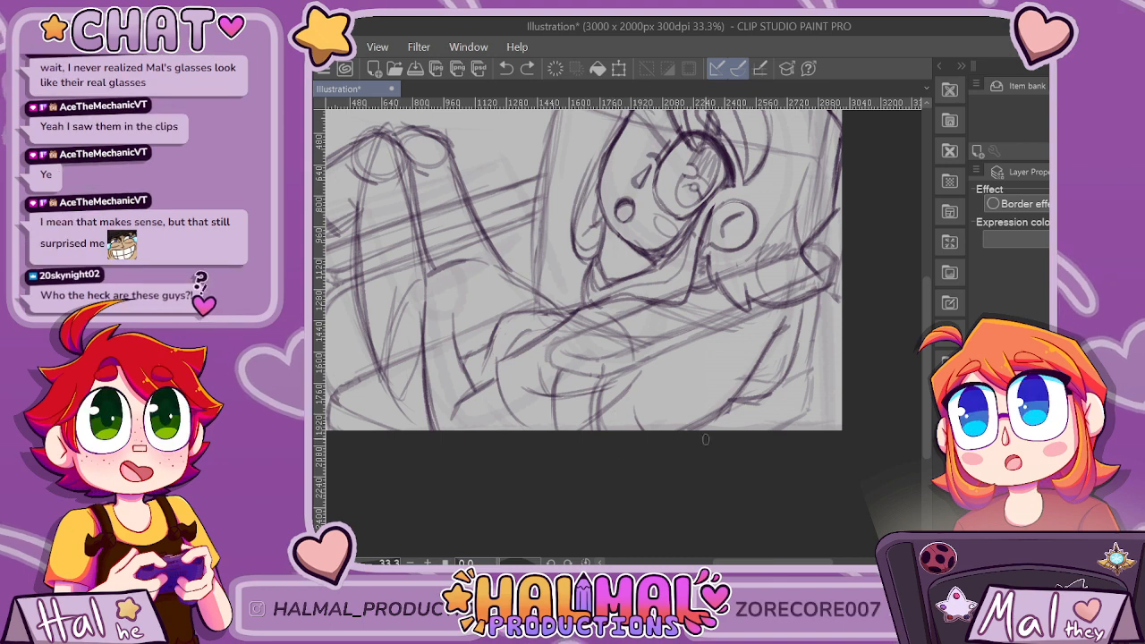
left_click_drag(721, 417, 754, 414)
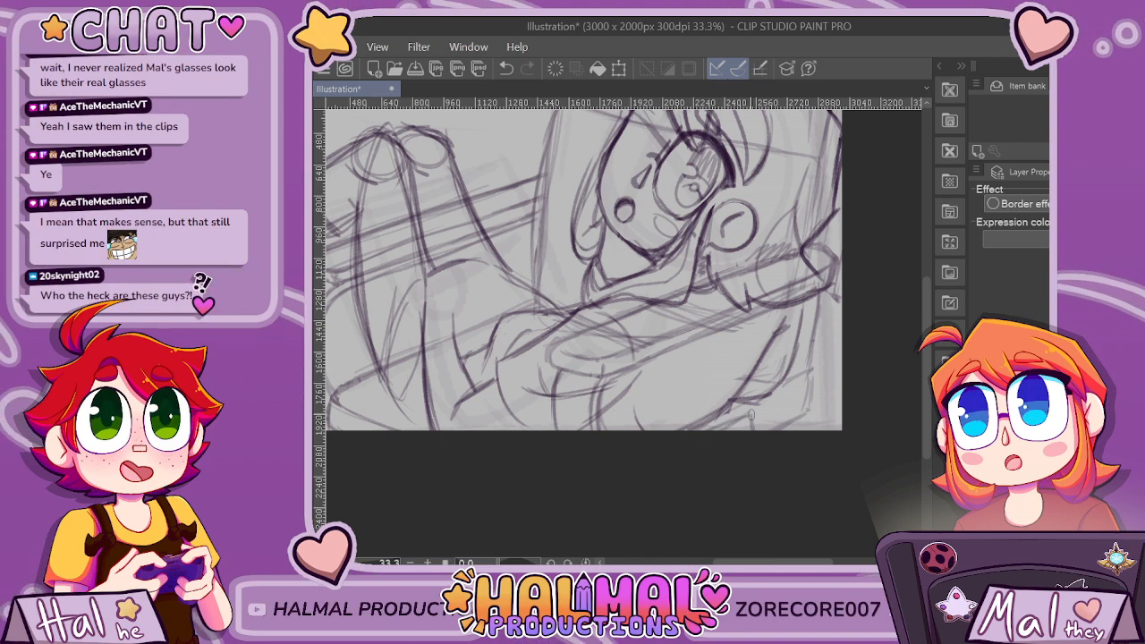
Erase the character's knees and lower legs above the far armrest.
scroll(752, 416, "down", 4)
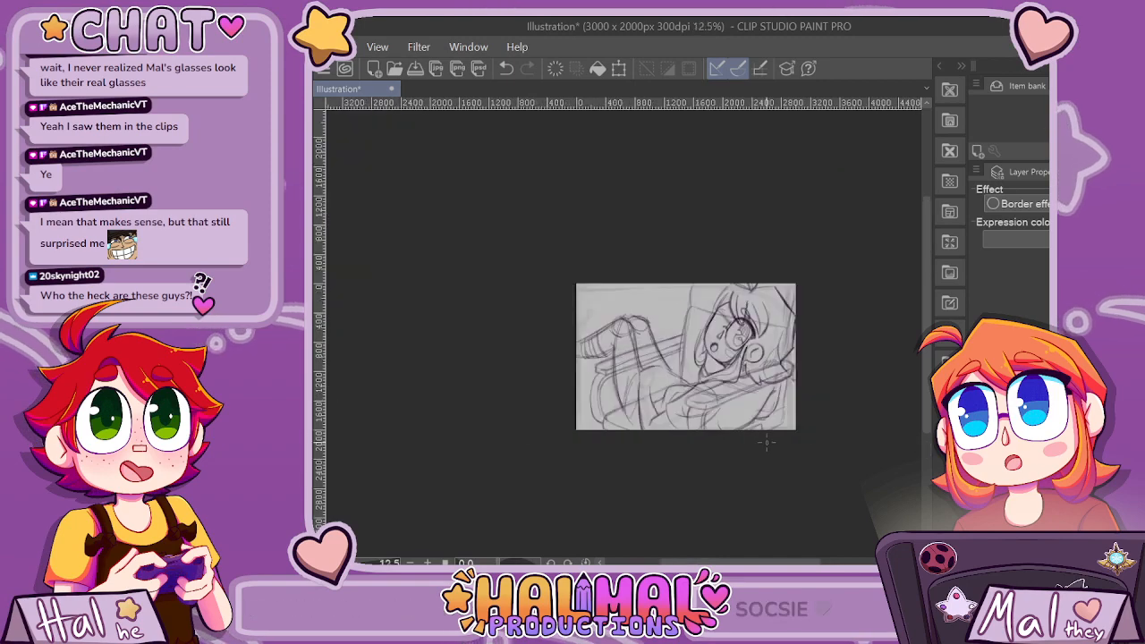
scroll(766, 442, "up", 2)
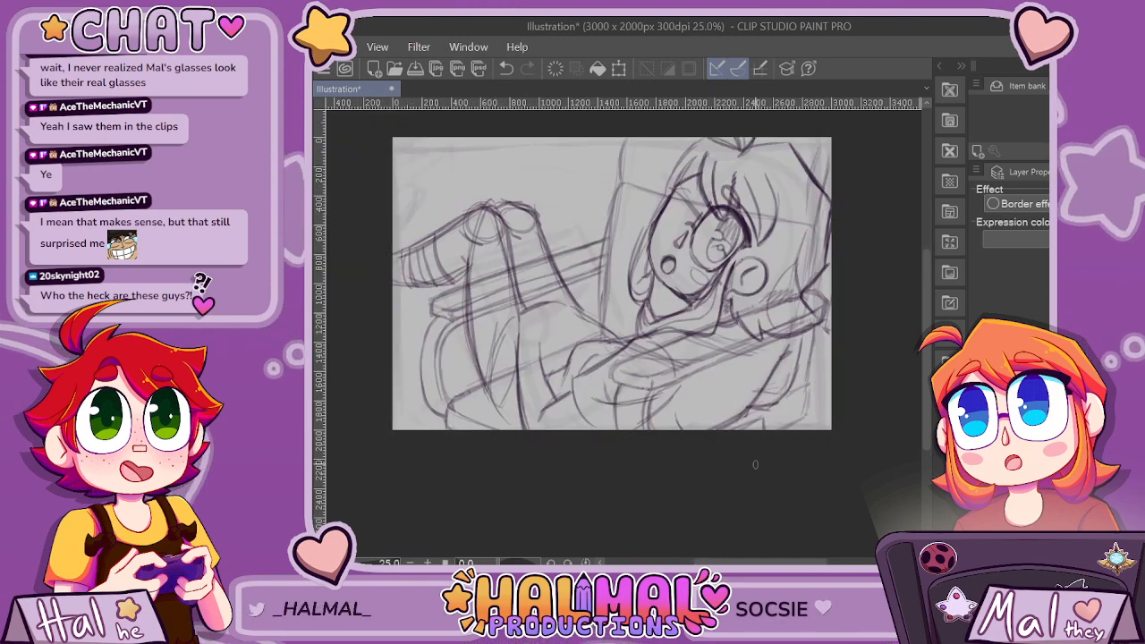
scroll(756, 465, "down", 2)
scroll(759, 487, "up", 2)
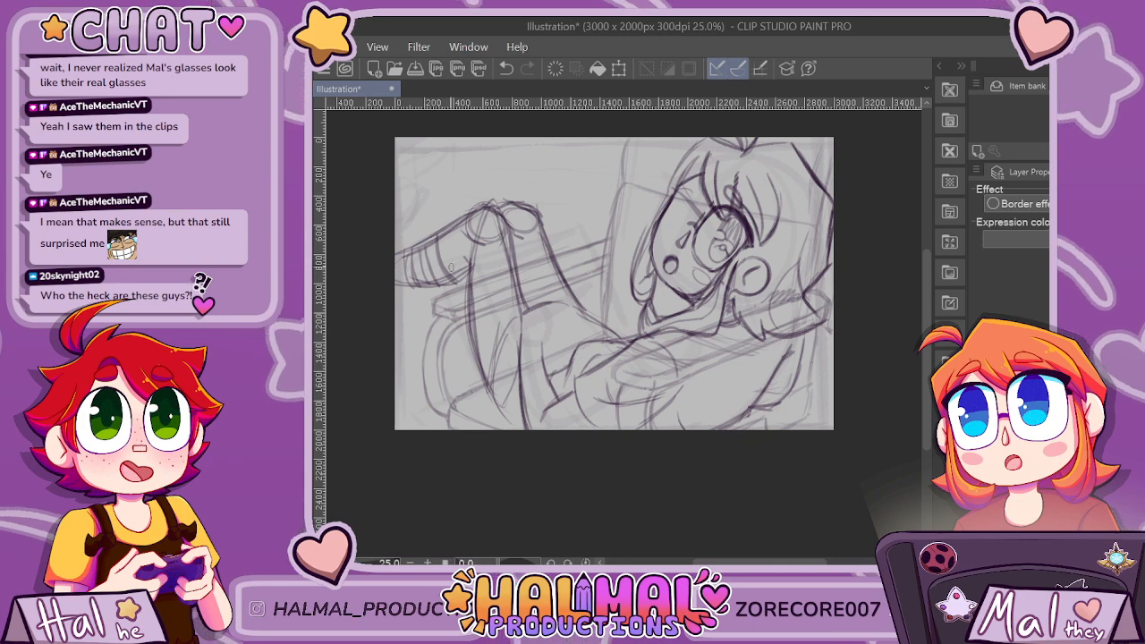
mouse_move(399, 267)
left_mouse_down()
mouse_move(461, 212)
mouse_move(386, 321)
mouse_move(489, 220)
mouse_move(433, 298)
mouse_move(484, 249)
mouse_move(484, 266)
mouse_move(573, 231)
mouse_move(488, 268)
mouse_move(550, 233)
mouse_move(475, 261)
mouse_move(555, 215)
mouse_move(491, 237)
mouse_move(531, 204)
mouse_move(472, 208)
left_mouse_up()
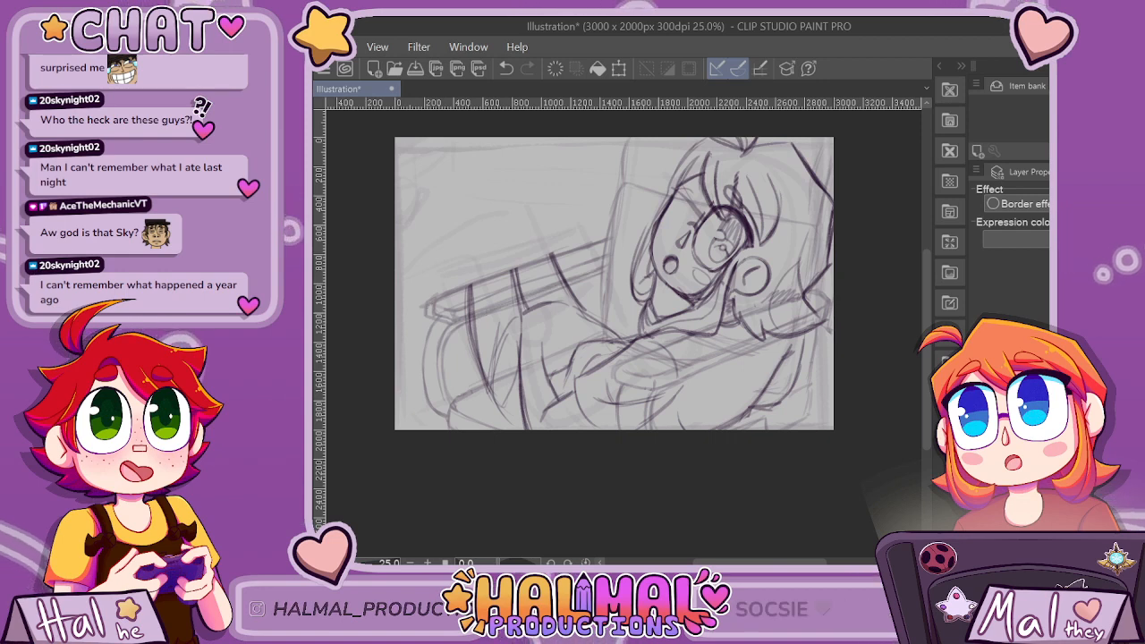
Erase the remaining leg lines across the far armrest and seat, and redraw the curve of the hip.
scroll(436, 310, "up", 2)
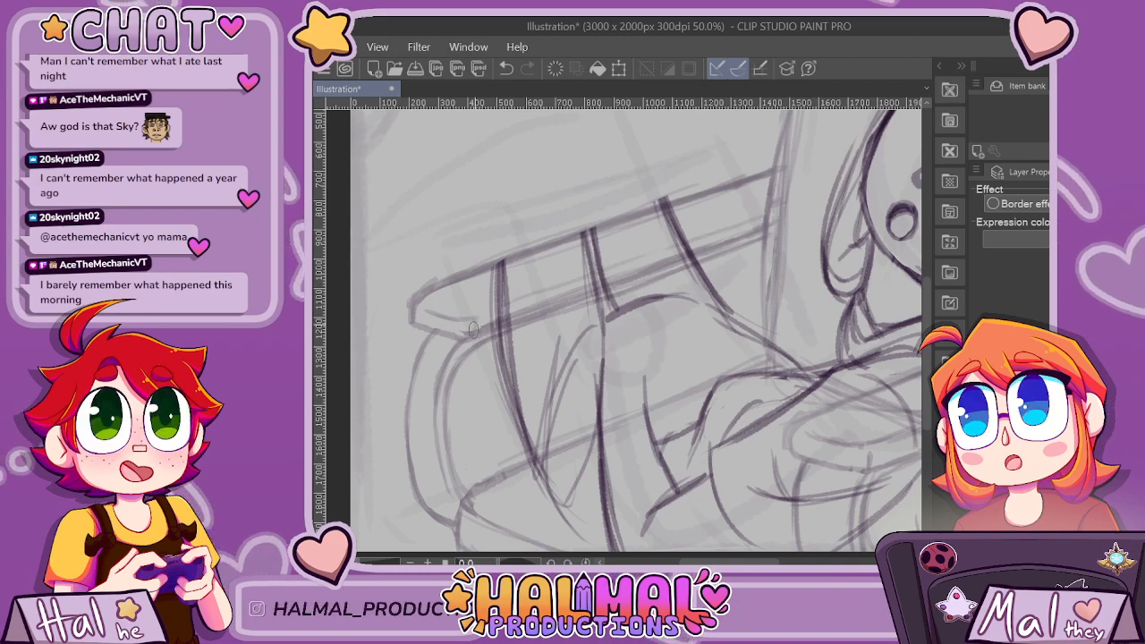
scroll(716, 296, "down", 4)
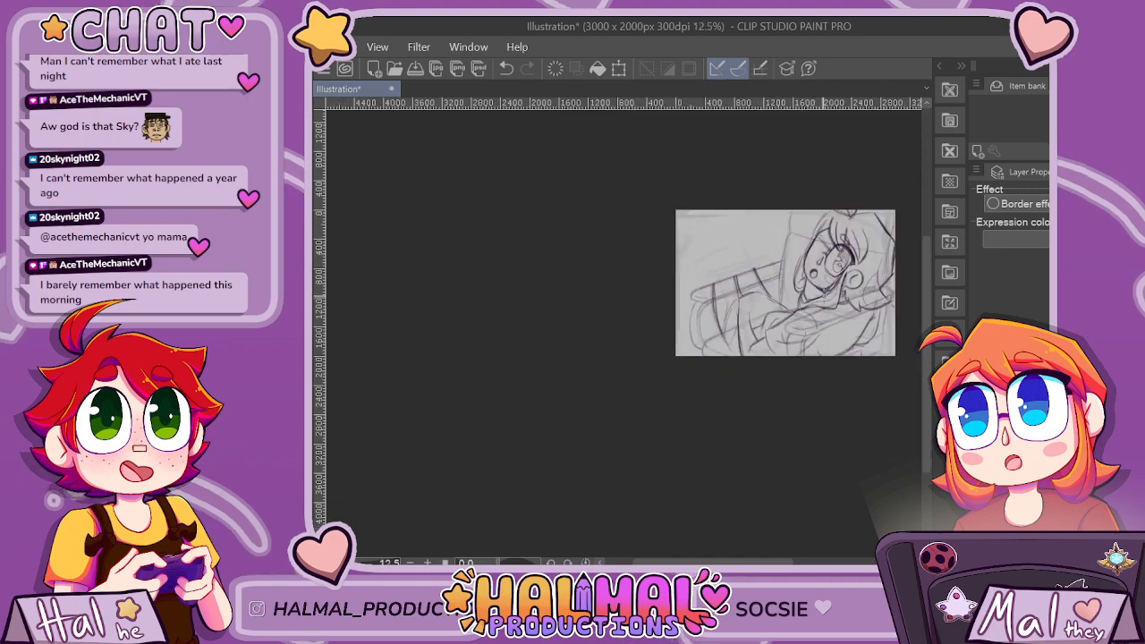
scroll(795, 387, "down", 1)
scroll(863, 304, "up", 4)
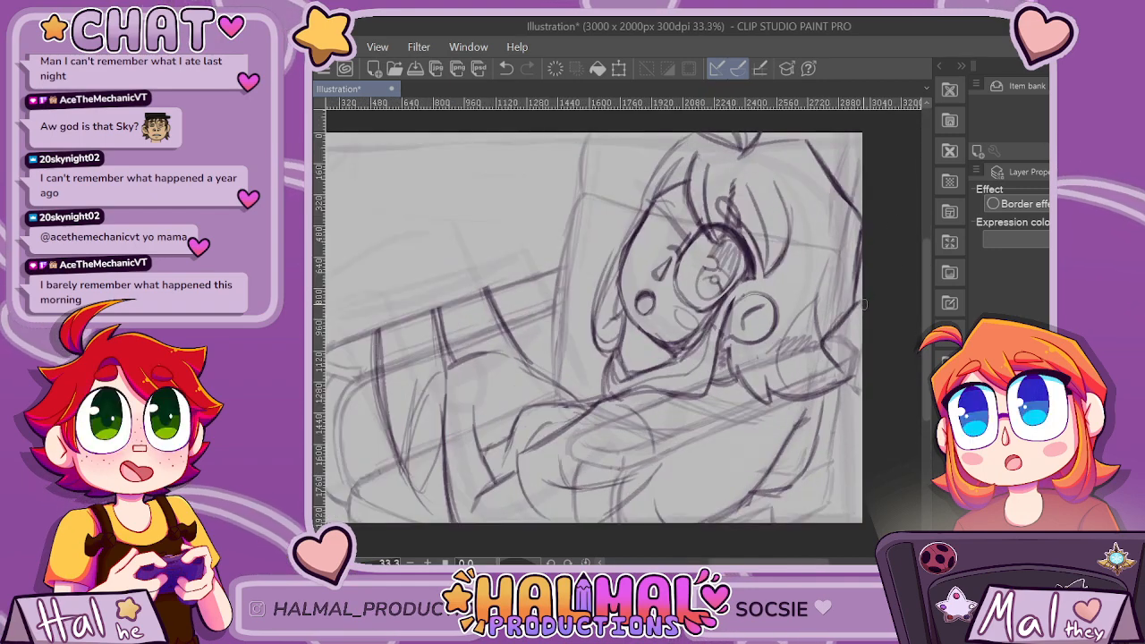
scroll(863, 305, "down", 1)
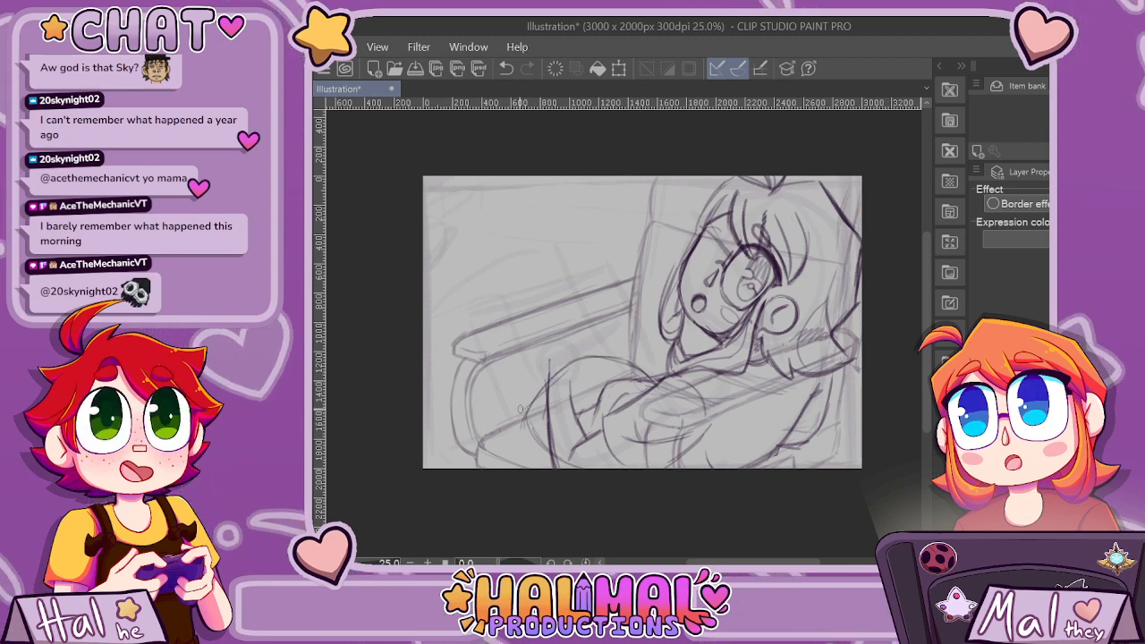
Redraw the raised legs from the hips to bent knees above the far armrest, with the lower leg sloping toward the canvas edge.
mouse_move(510, 304)
left_mouse_down()
mouse_move(523, 414)
mouse_move(578, 352)
left_mouse_up()
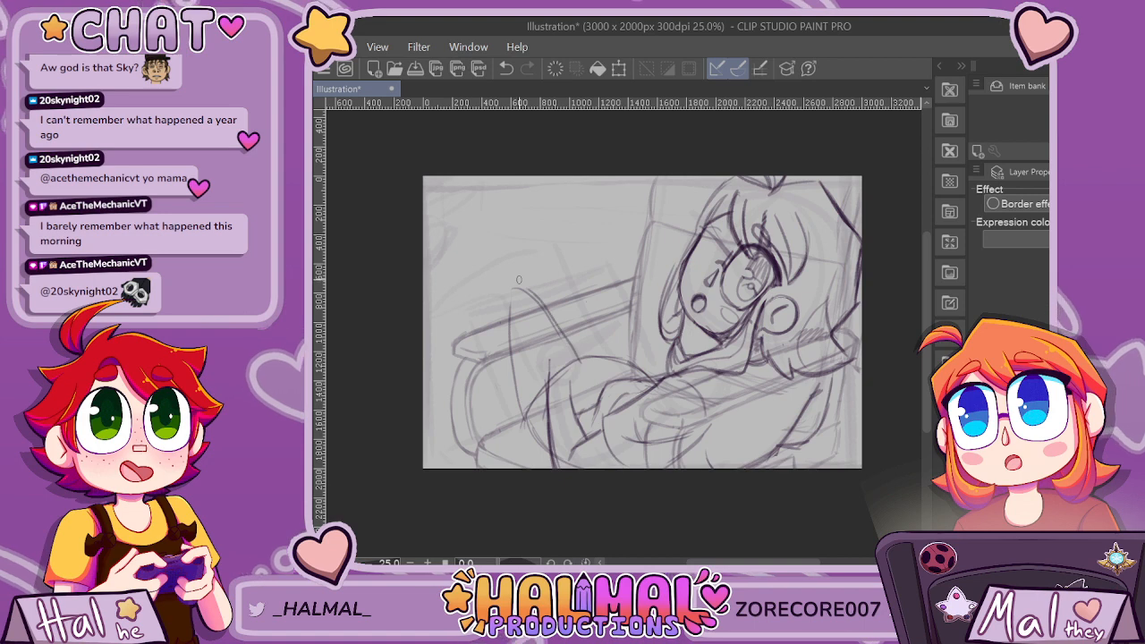
mouse_move(515, 277)
left_mouse_down()
mouse_move(508, 308)
mouse_move(525, 424)
left_mouse_up()
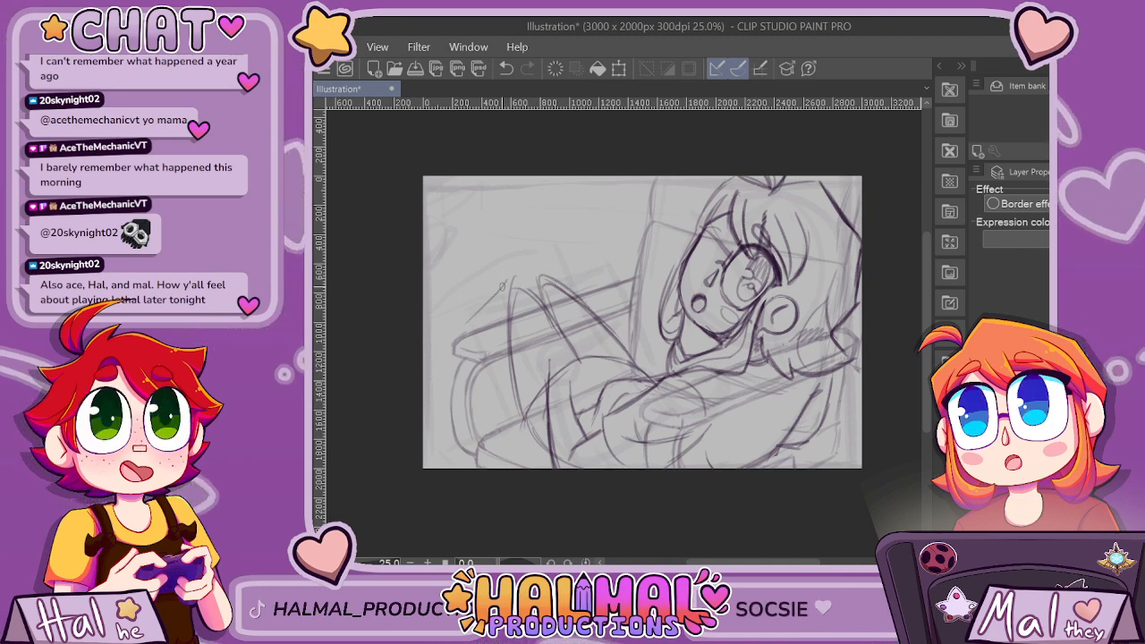
left_click_drag(508, 282, 448, 336)
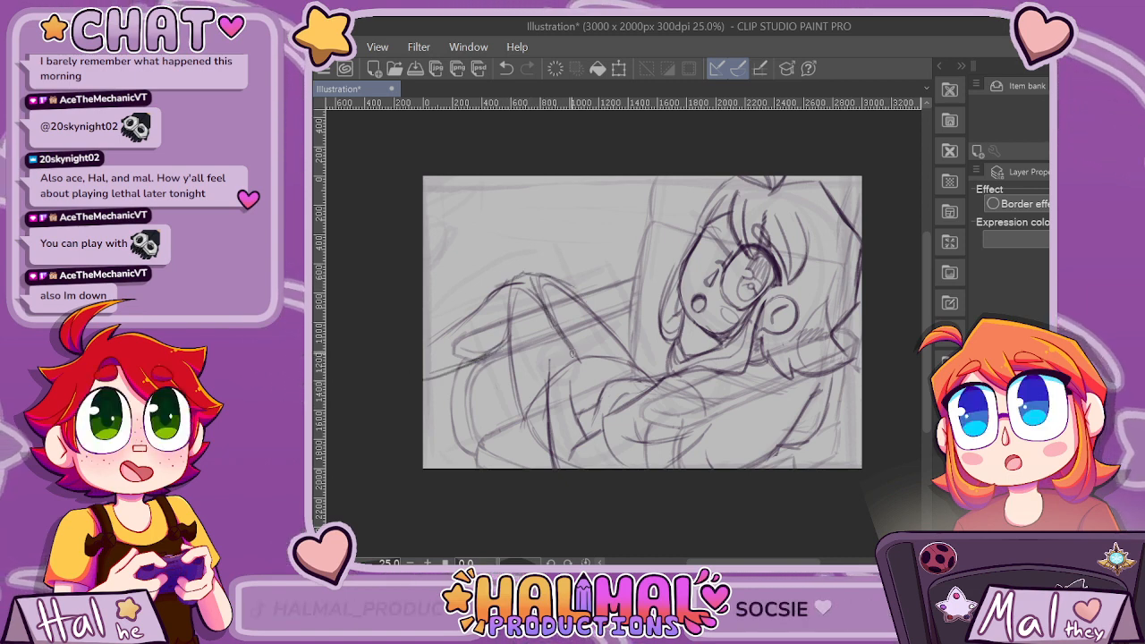
left_click_drag(540, 283, 589, 358)
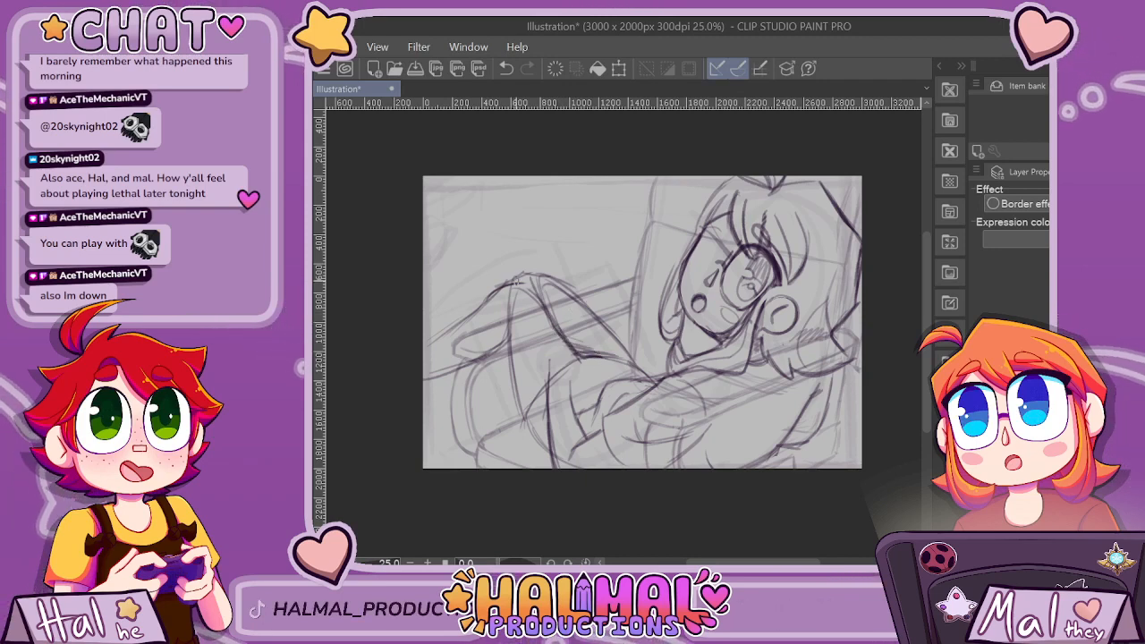
left_click_drag(518, 282, 564, 287)
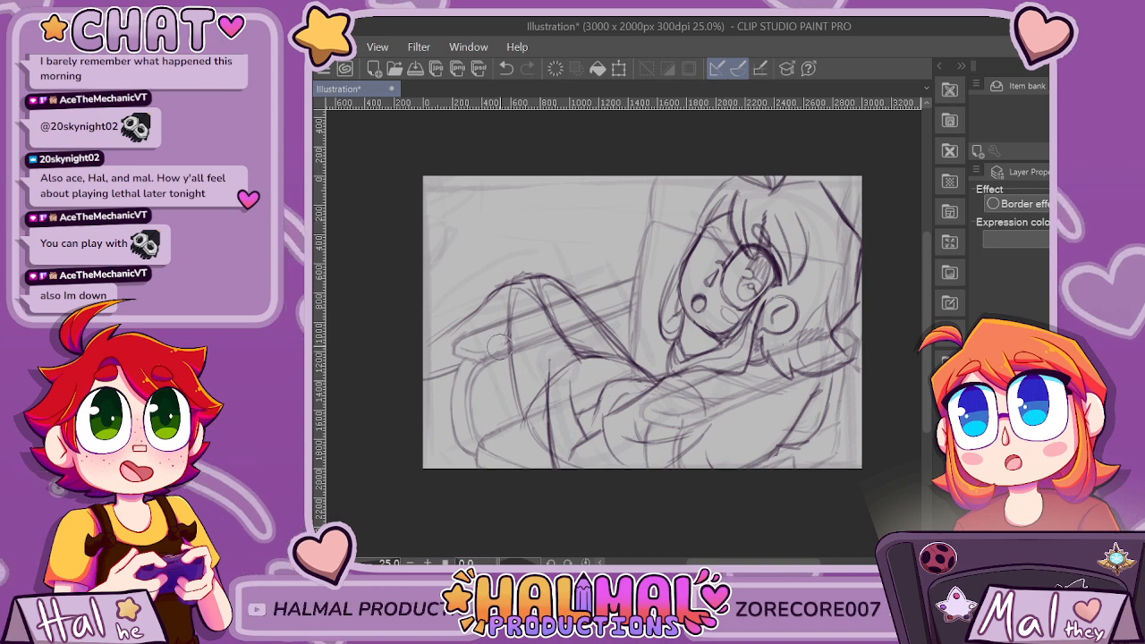
Erase the lower leg that slopes from the knee toward the canvas edge.
scroll(758, 215, "down", 3)
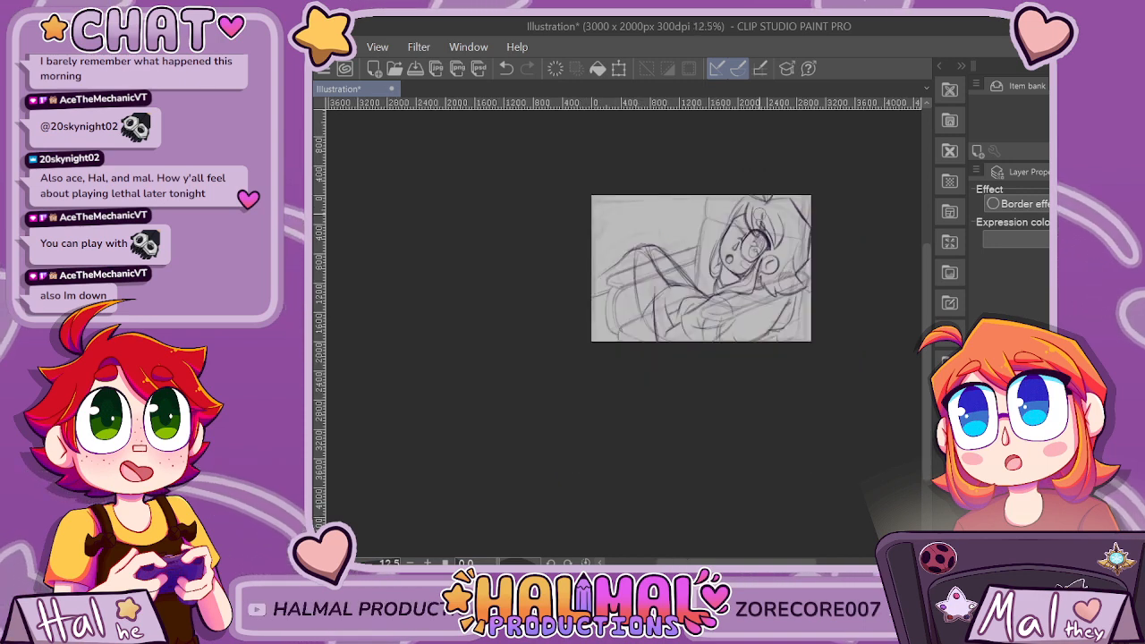
scroll(805, 213, "up", 3)
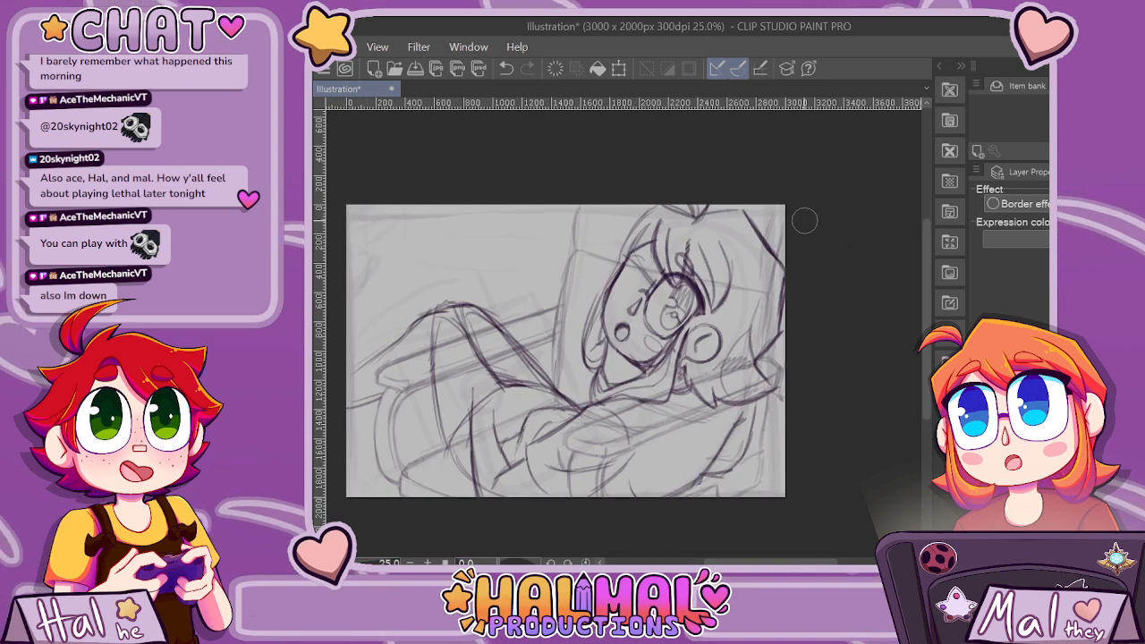
scroll(812, 216, "down", 3)
scroll(638, 302, "up", 3)
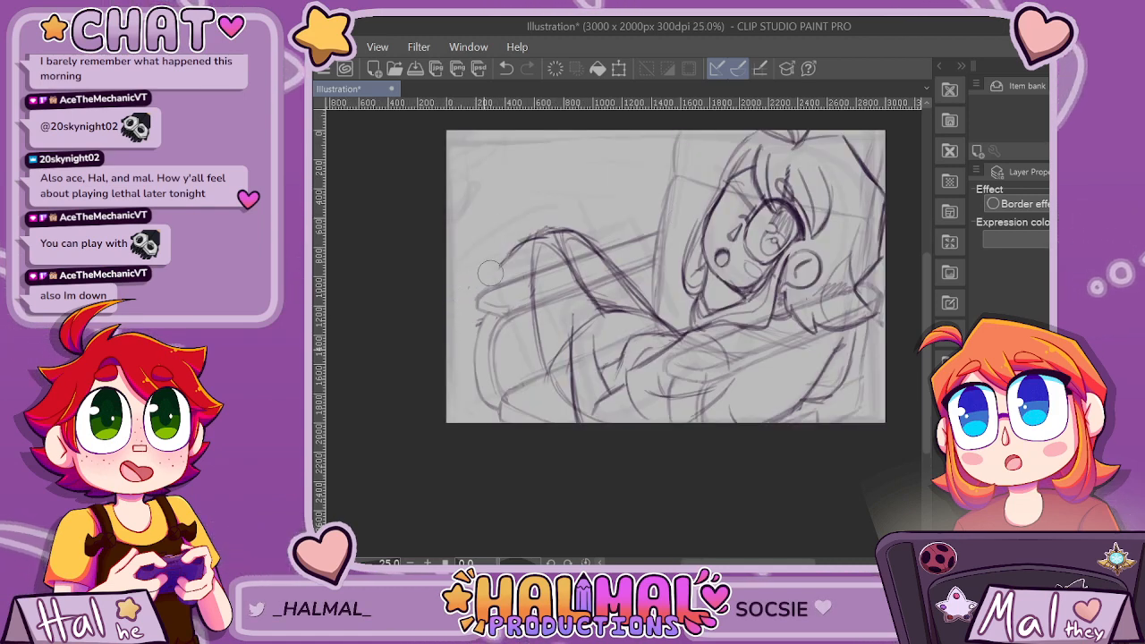
mouse_move(491, 273)
left_mouse_down()
mouse_move(526, 234)
mouse_move(495, 311)
left_mouse_up()
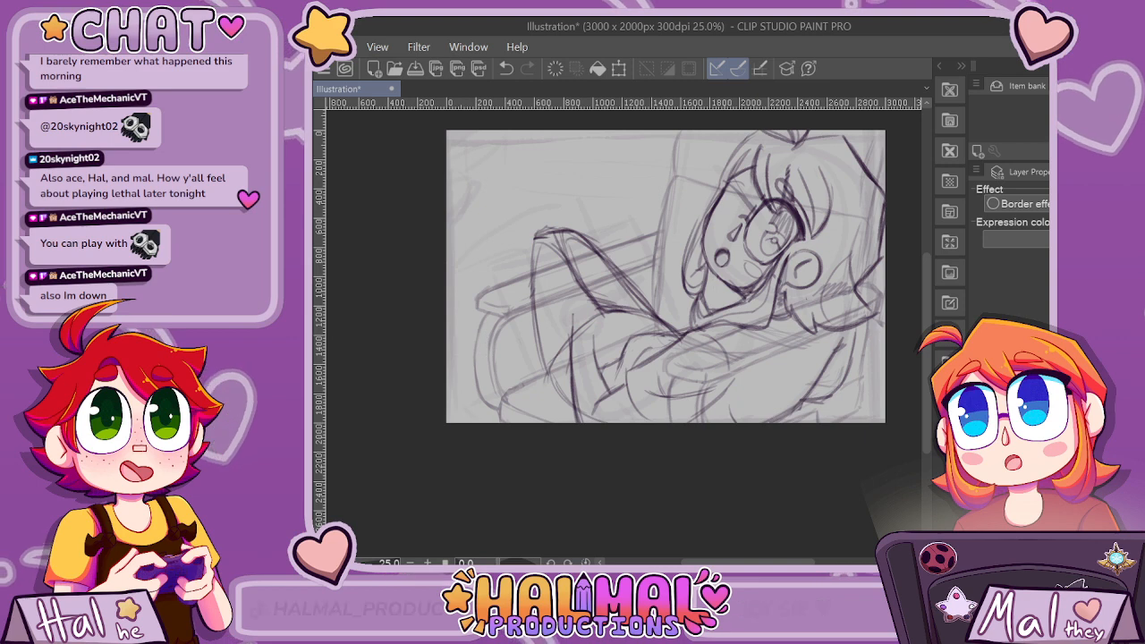
Redraw the thigh's outer line slightly wider and sketch a rounded cap on each of the two knees.
left_click_drag(523, 257, 562, 229)
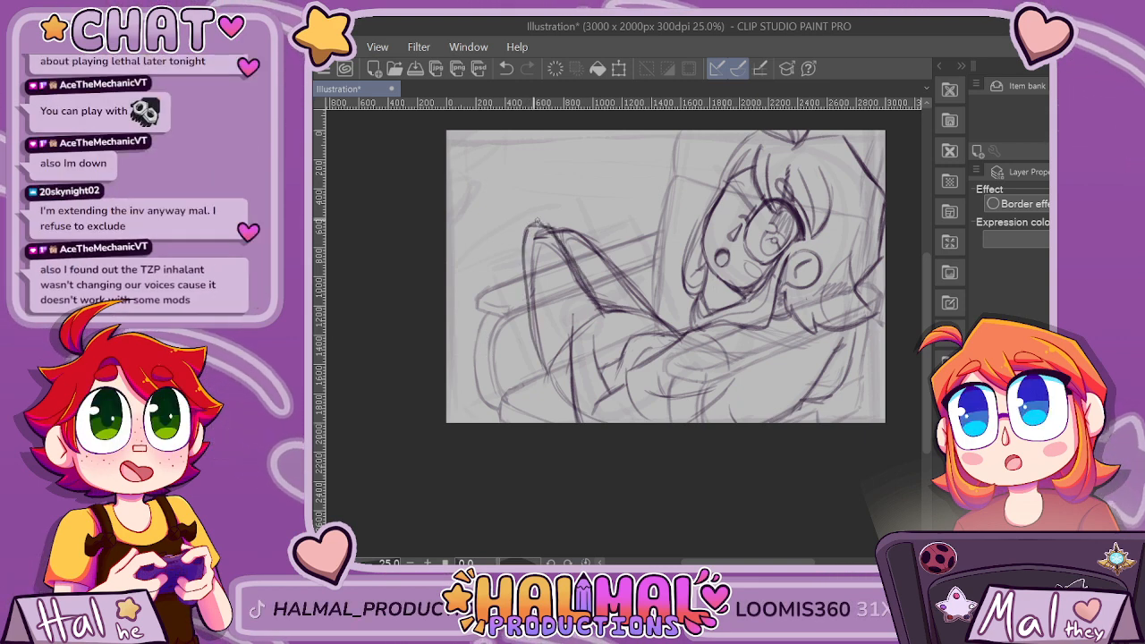
mouse_move(539, 345)
left_mouse_down()
mouse_move(531, 214)
mouse_move(540, 237)
mouse_move(568, 224)
left_mouse_up()
key("ctrl+z")
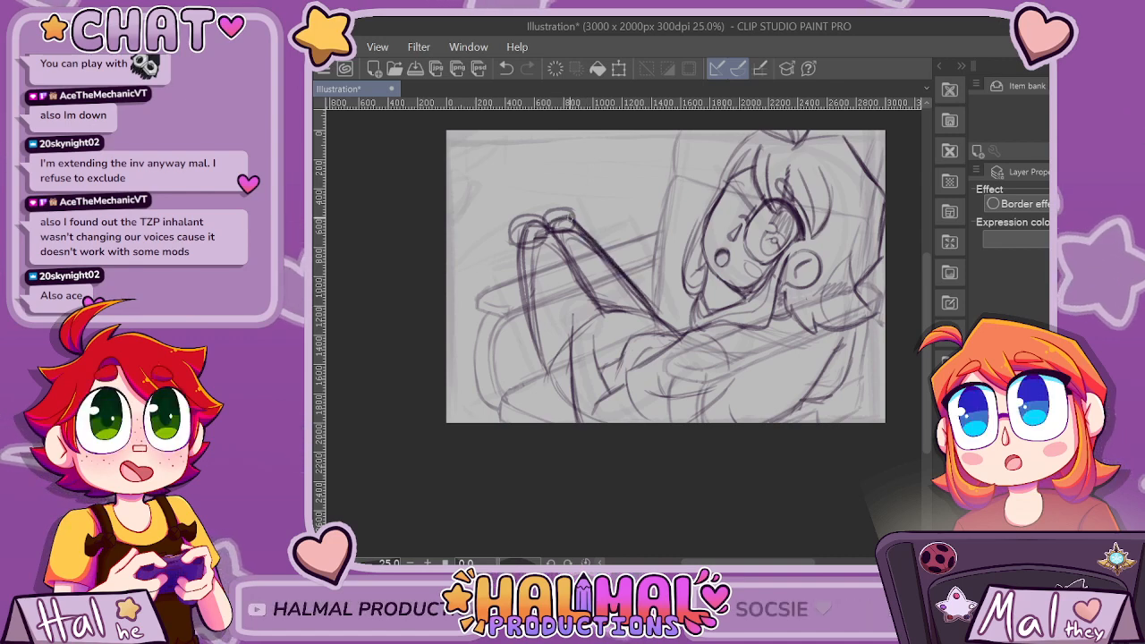
Refine both knees and thighs with darker outlines and redraw the lower leg sloping down to the canvas edge.
scroll(692, 363, "down", 5)
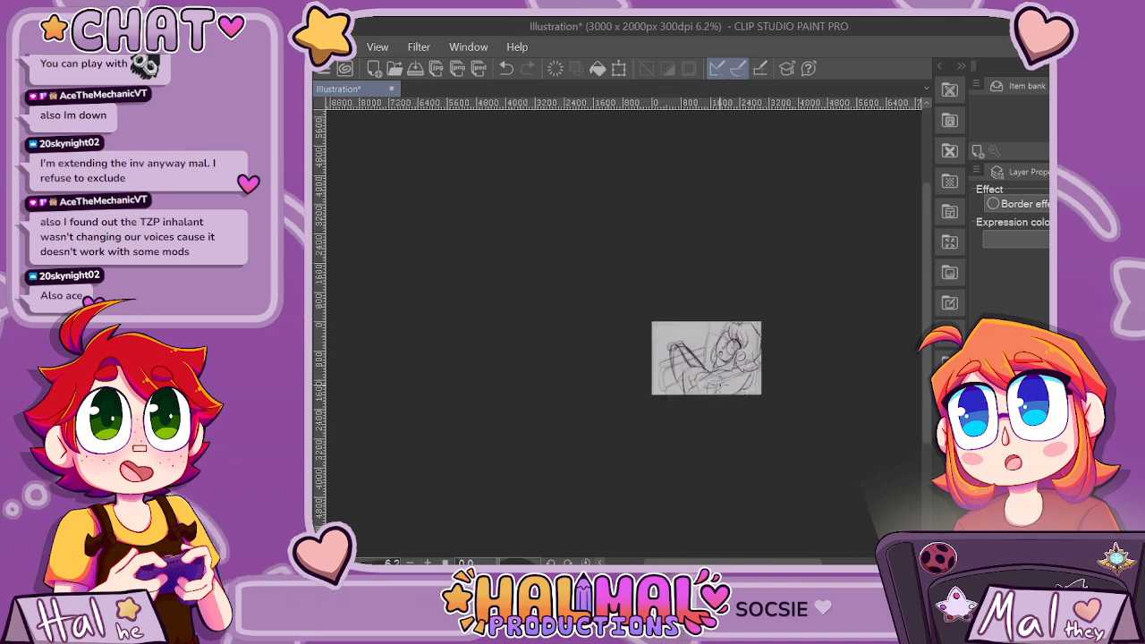
scroll(720, 385, "up", 5)
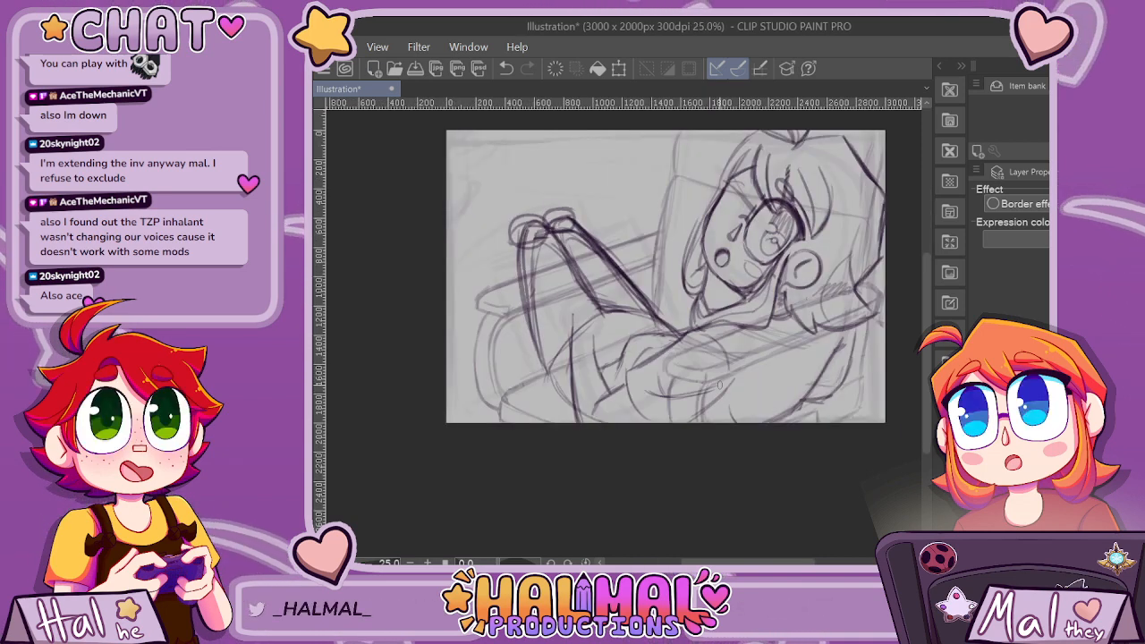
mouse_move(538, 255)
left_mouse_down()
mouse_move(522, 232)
mouse_move(560, 222)
left_mouse_up()
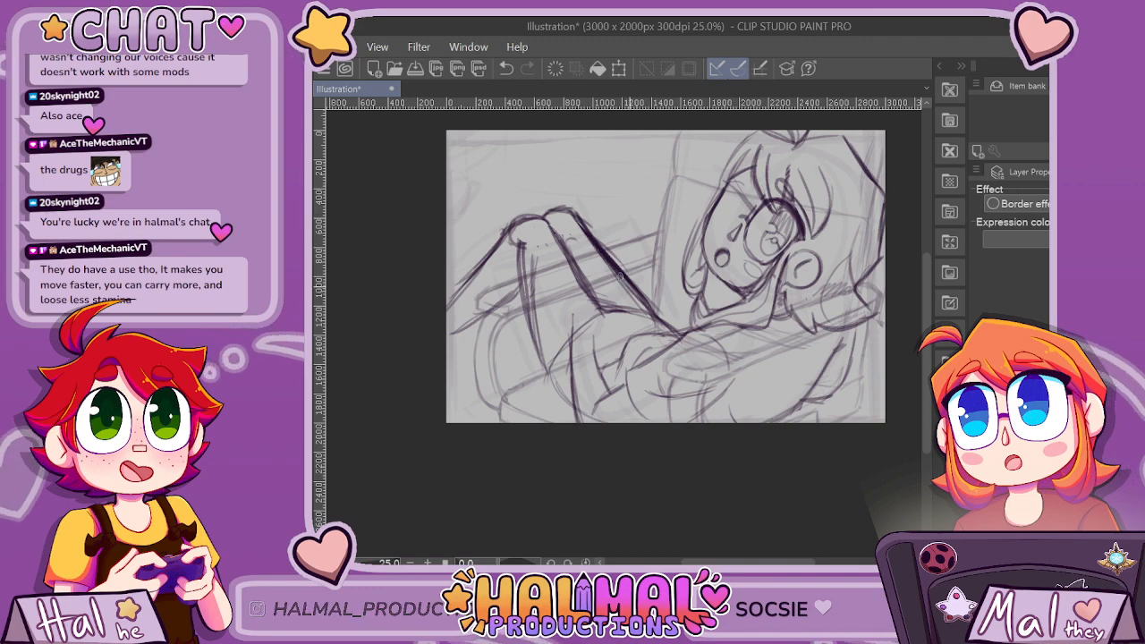
Sketch crease lines on the lower leg below the knee and darken its underside toward the canvas edge.
scroll(659, 326, "down", 2)
scroll(659, 327, "up", 2)
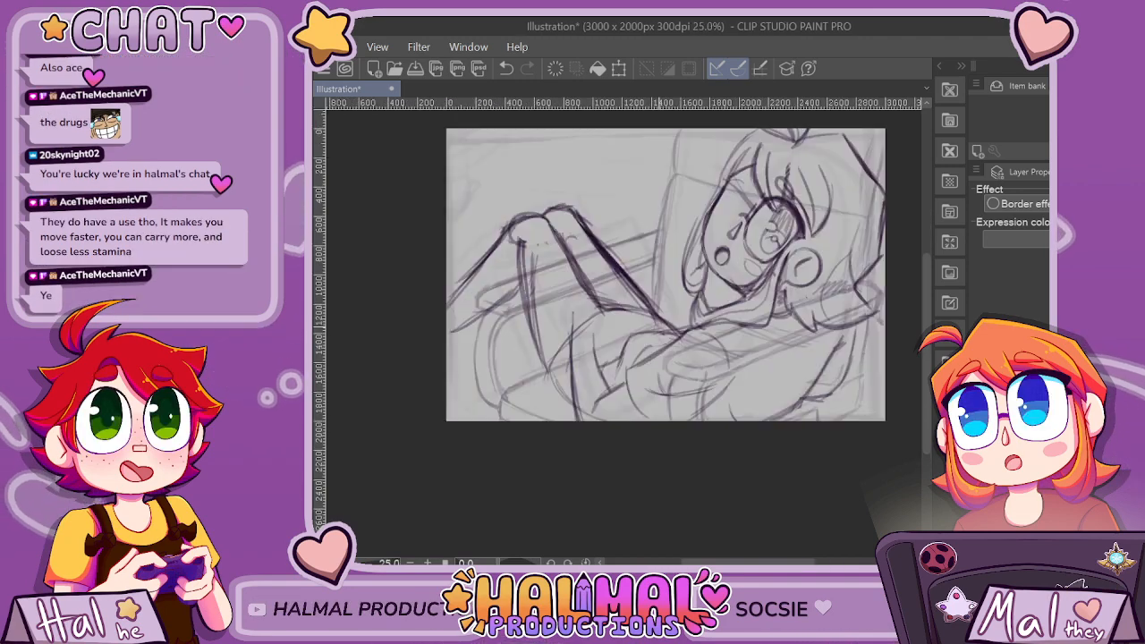
scroll(659, 326, "up", 1)
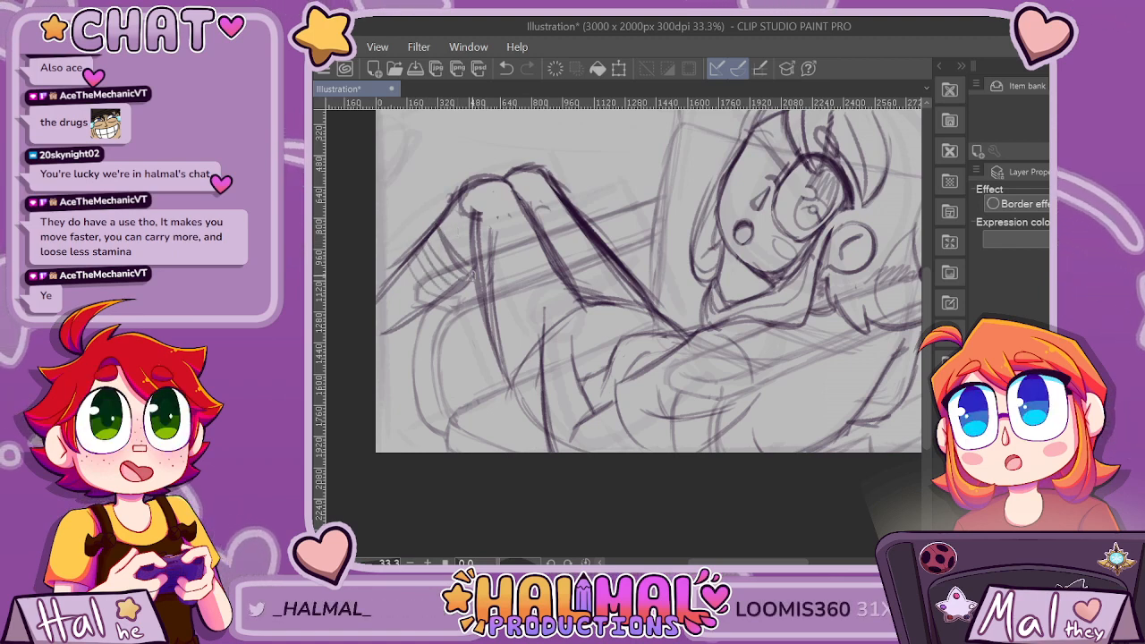
scroll(426, 309, "down", 6)
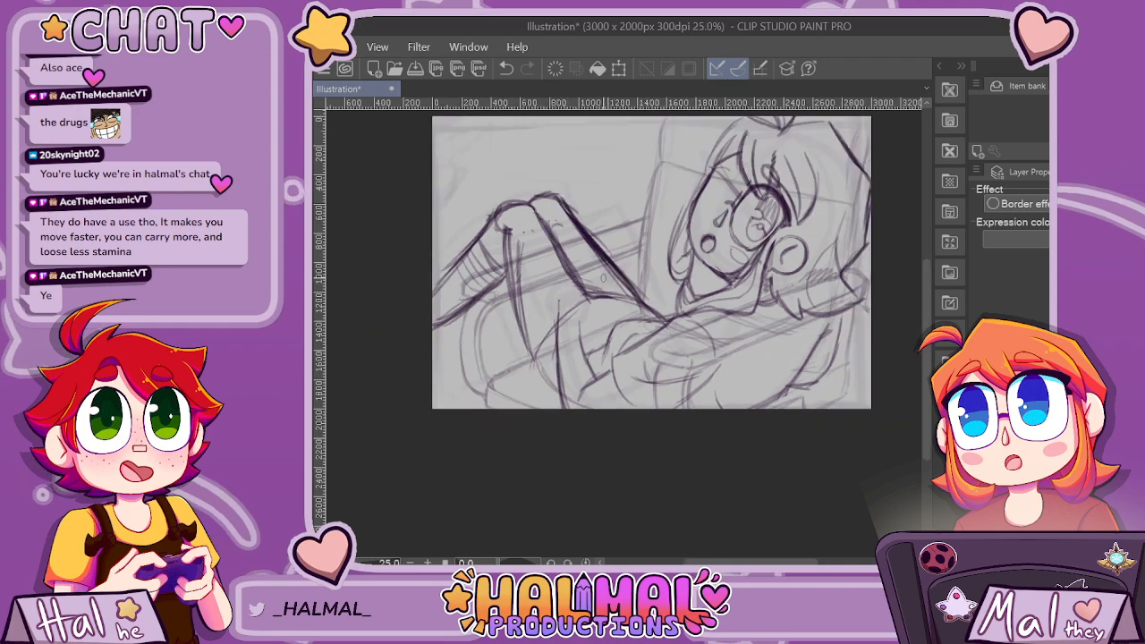
scroll(603, 276, "up", 6)
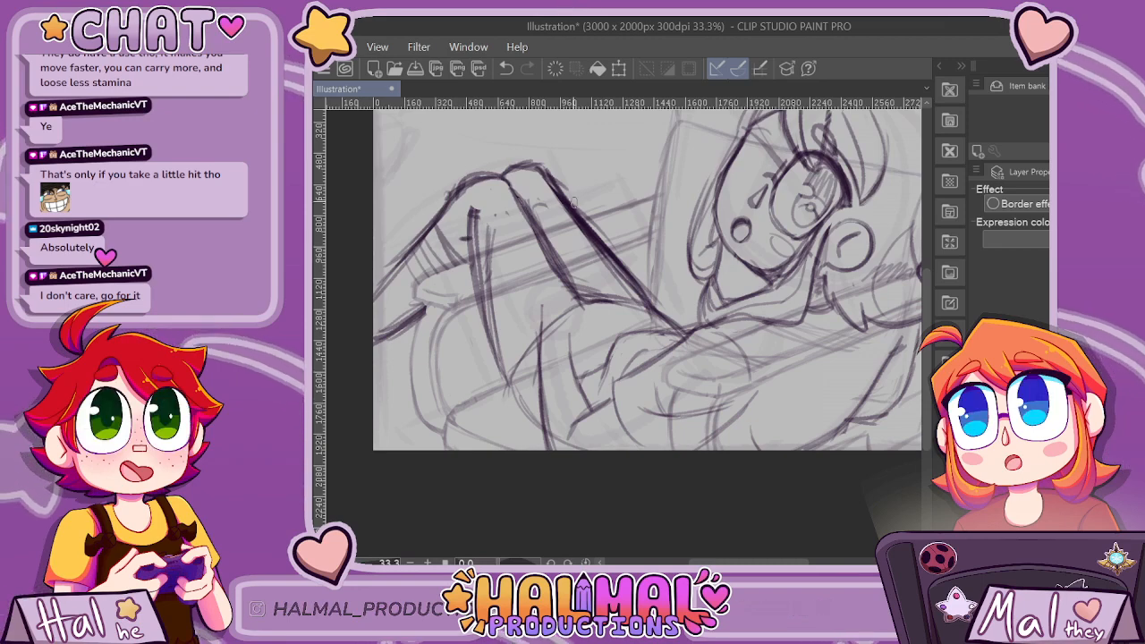
Redraw the thighs as a fuller rounded shape curving from below the knees down to the hips.
scroll(596, 208, "down", 1)
scroll(624, 333, "up", 1)
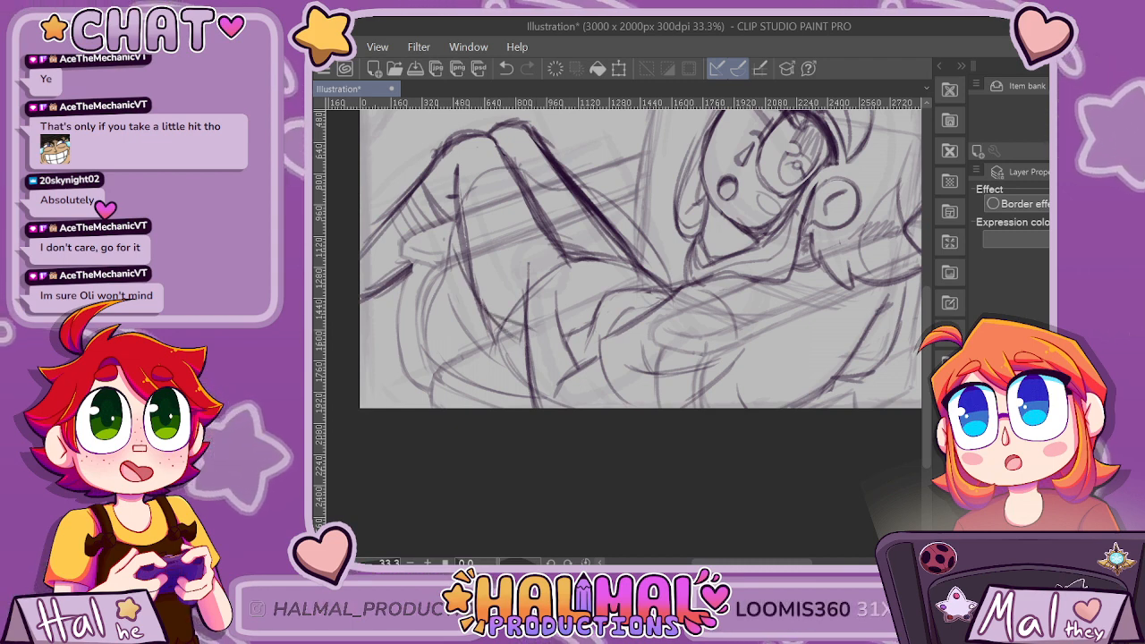
key("ctrl+z")
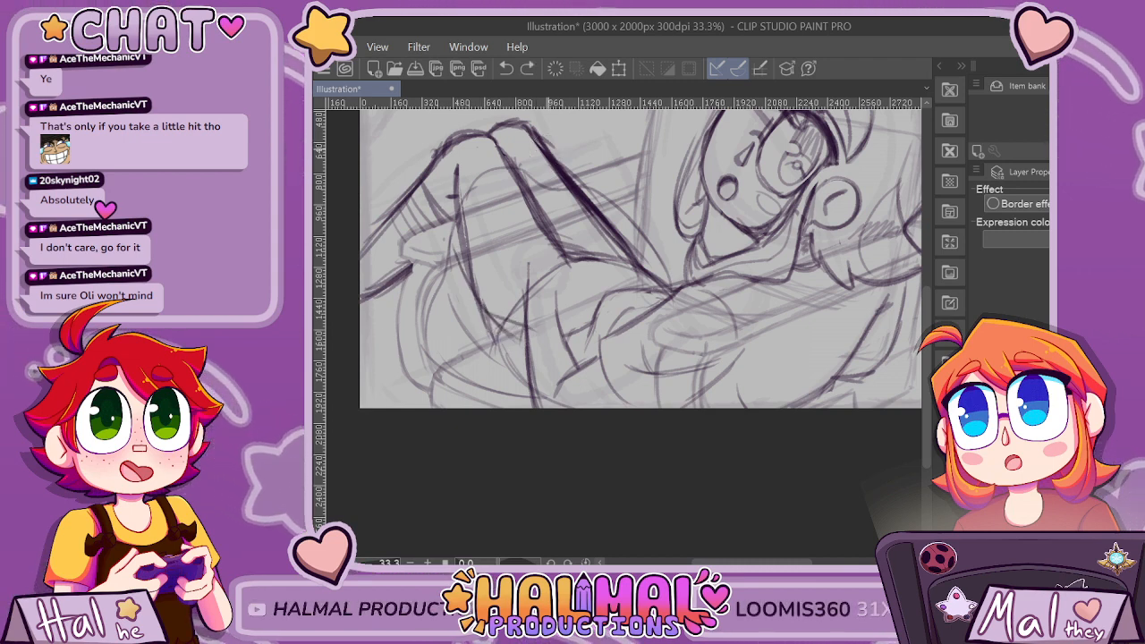
scroll(549, 147, "down", 4)
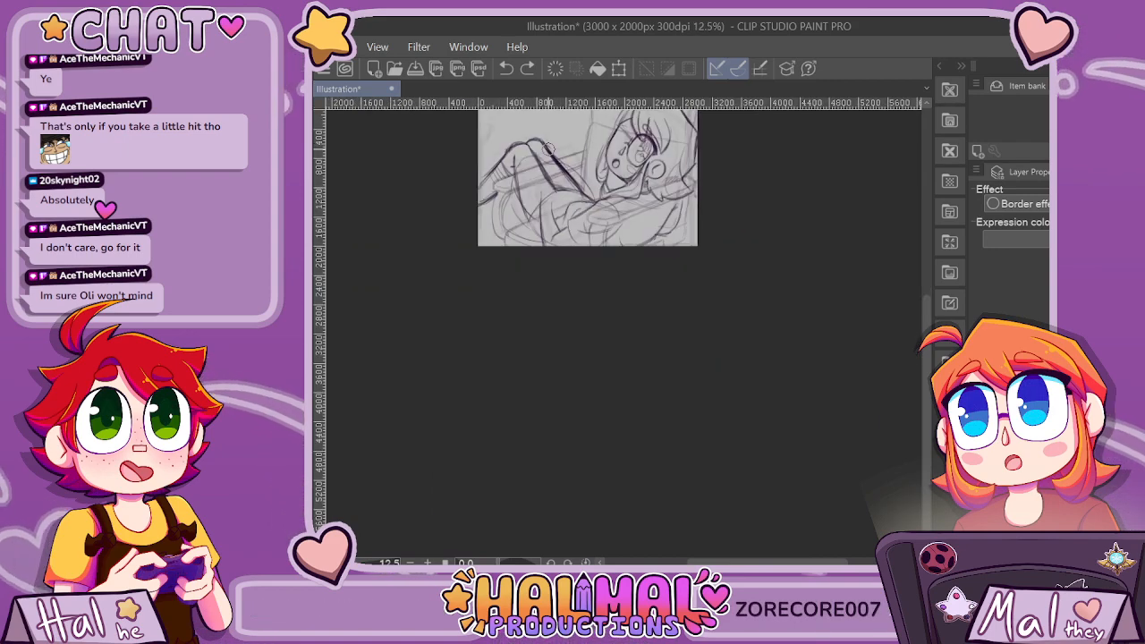
scroll(548, 147, "up", 4)
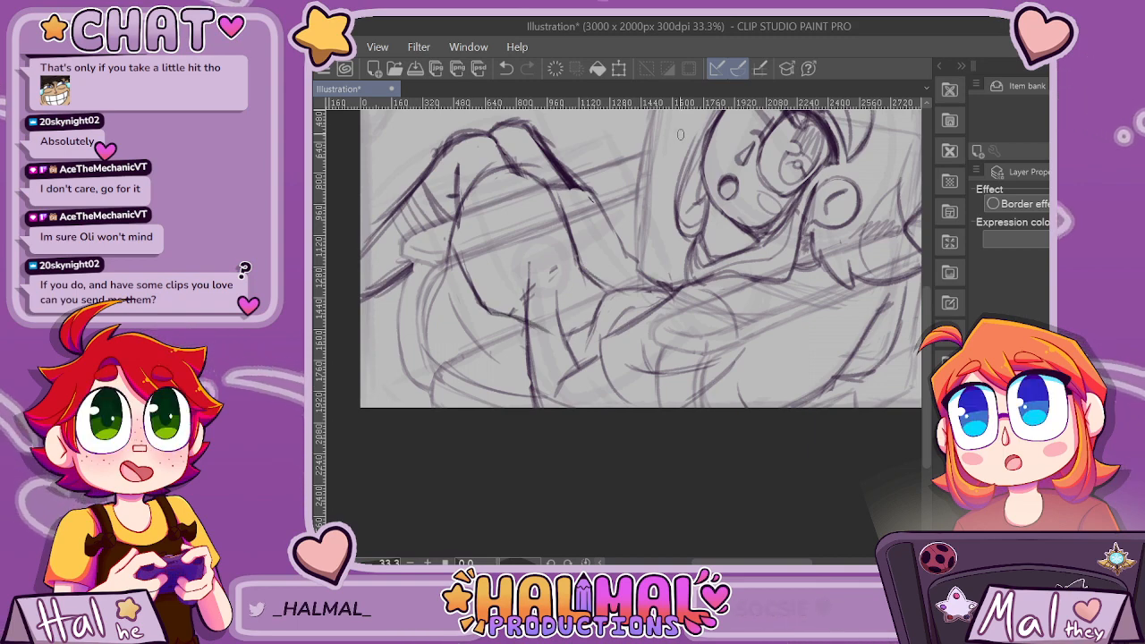
Sketch small ovals along the lower edge of the rounded thigh shape and erase the stray marks inside it.
scroll(680, 135, "down", 3)
scroll(657, 150, "up", 3)
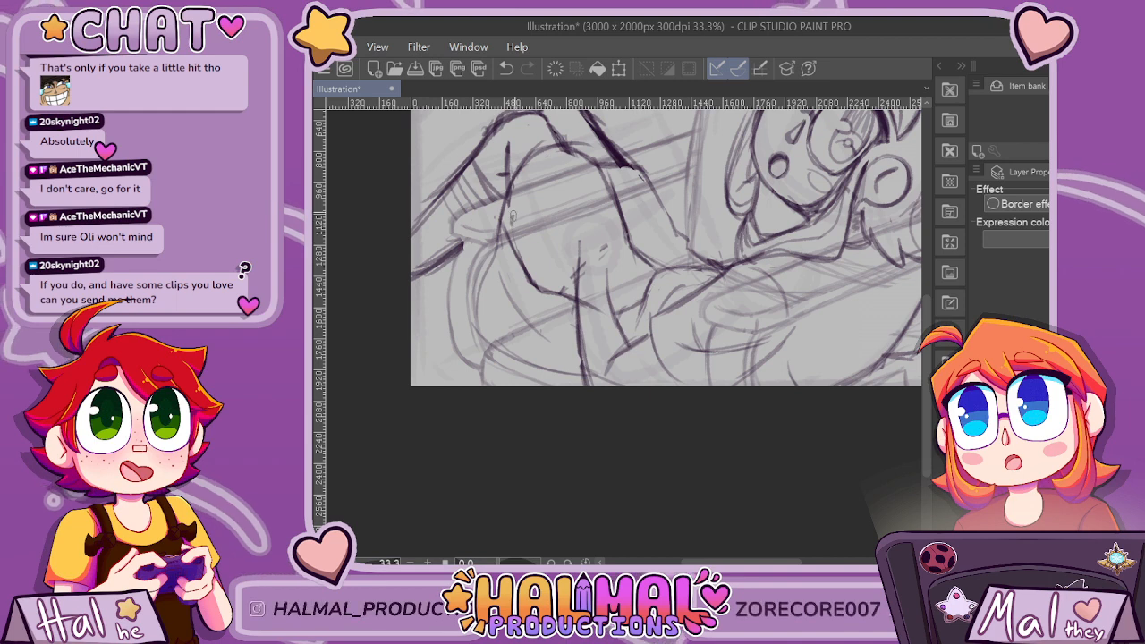
mouse_move(539, 274)
left_mouse_down()
mouse_move(579, 269)
mouse_move(610, 307)
left_mouse_up()
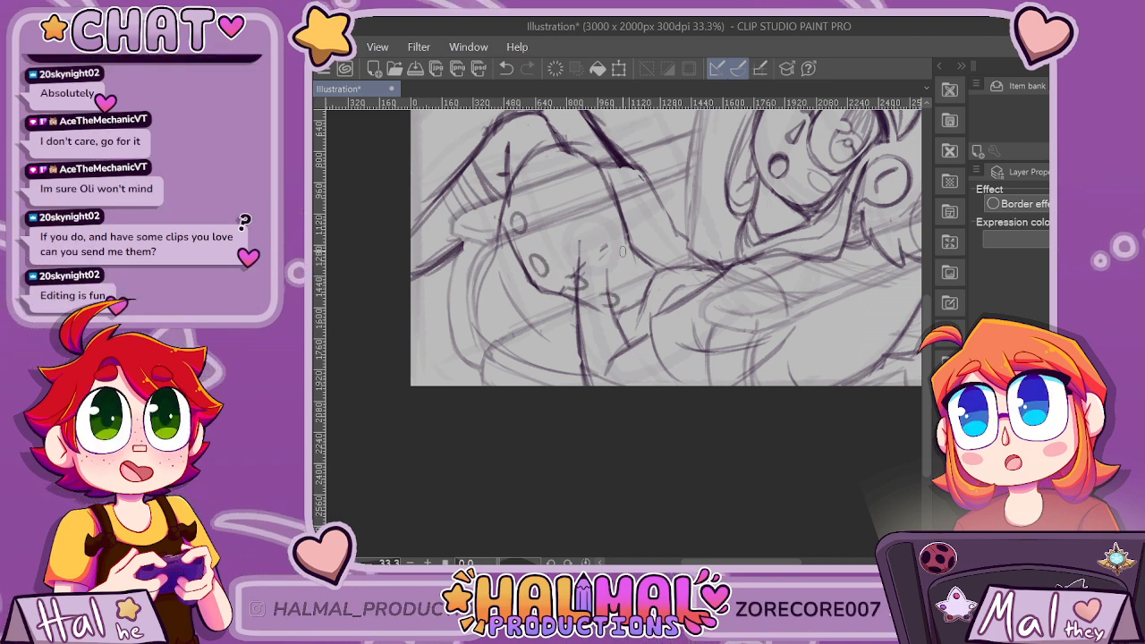
scroll(642, 170, "down", 3)
scroll(624, 165, "up", 3)
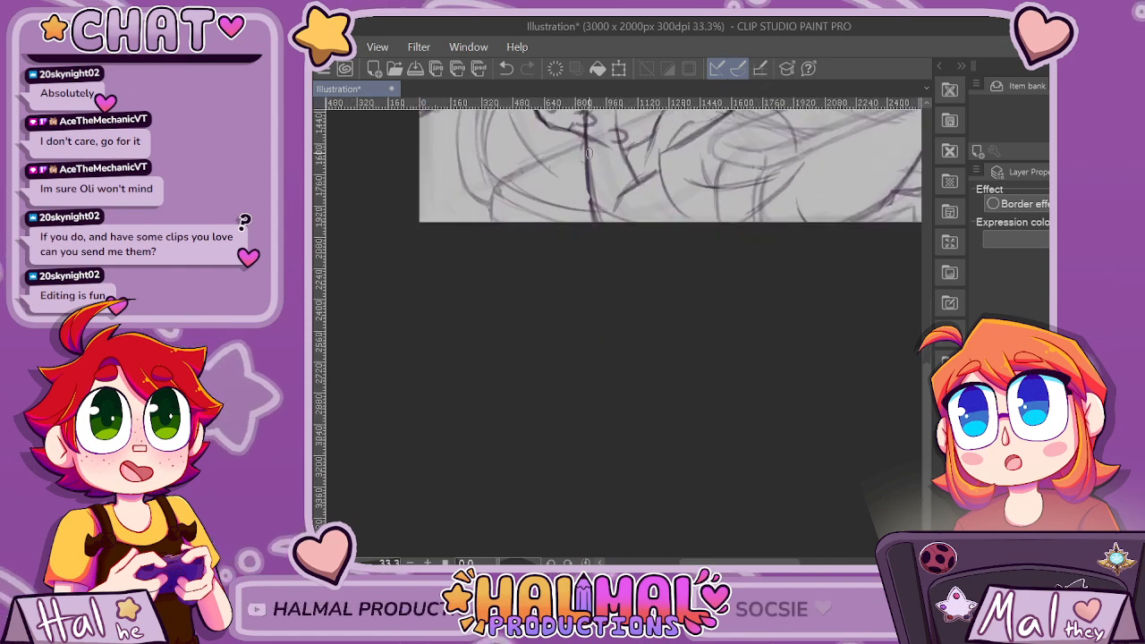
key("ctrl+z")
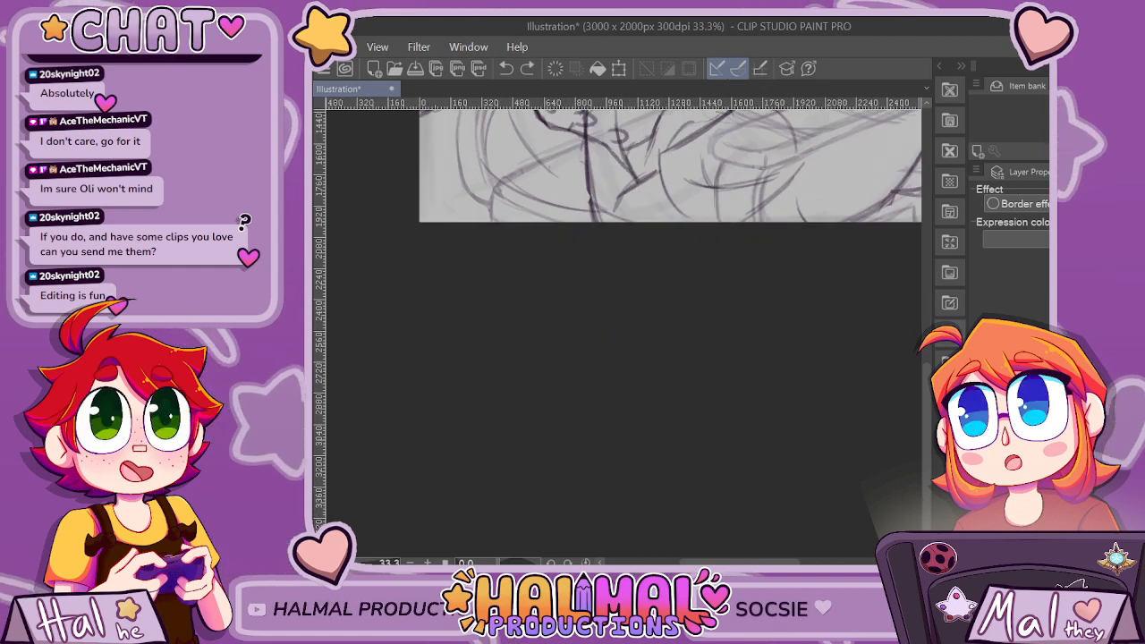
left_click_drag(927, 385, 927, 282)
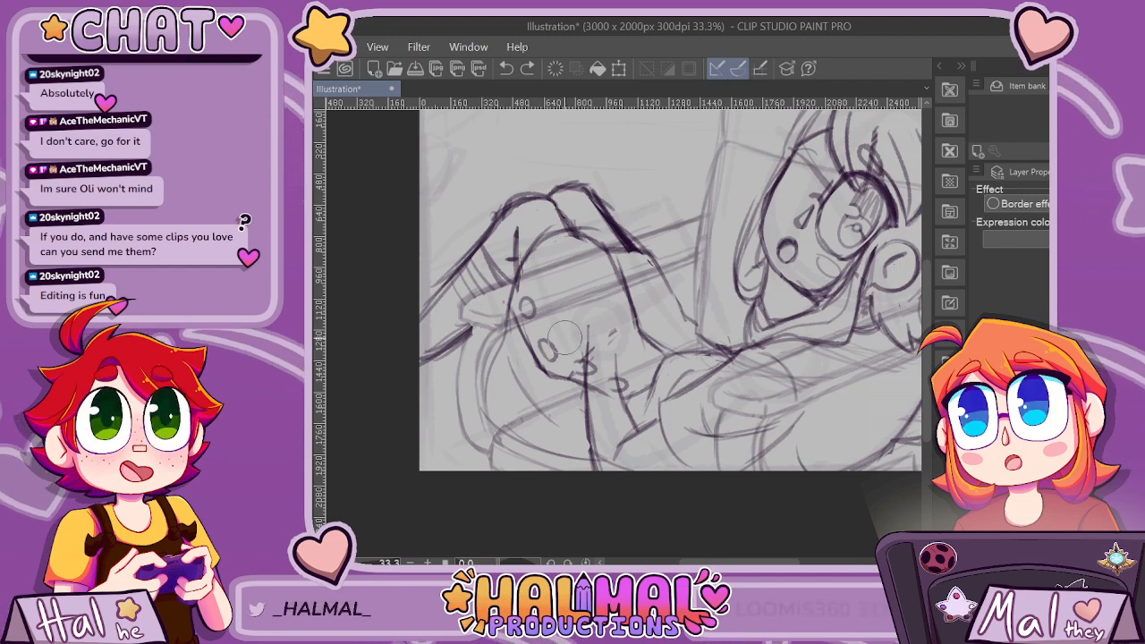
left_click_drag(573, 373, 564, 370)
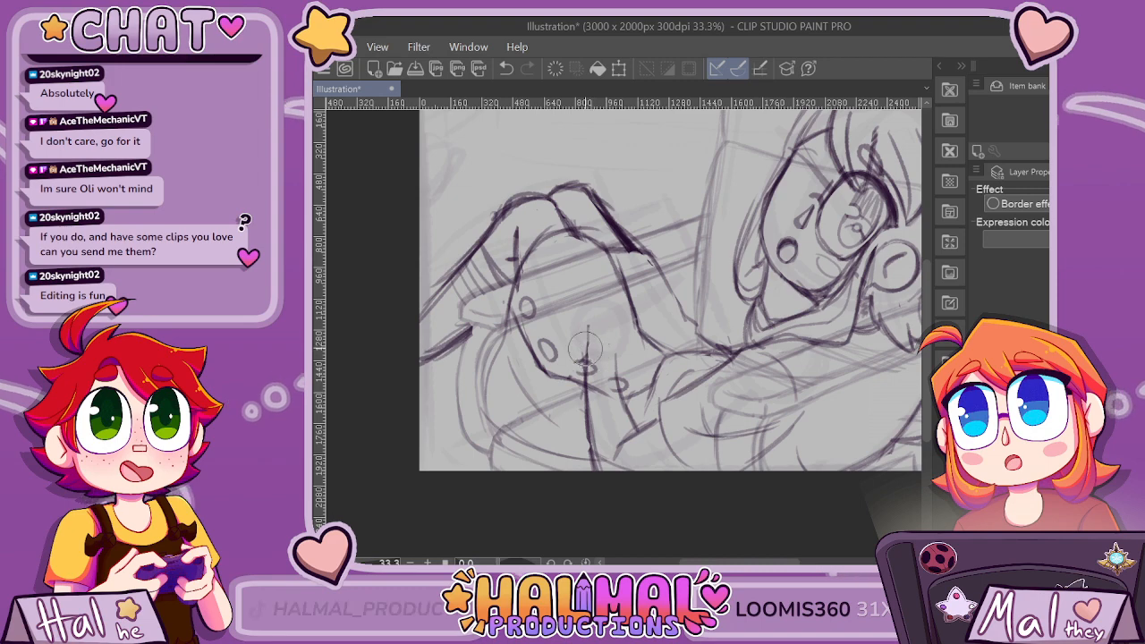
Darken the curved contour beneath the thigh shape and sketch short crease lines above its lower ovals.
scroll(714, 205, "down", 1)
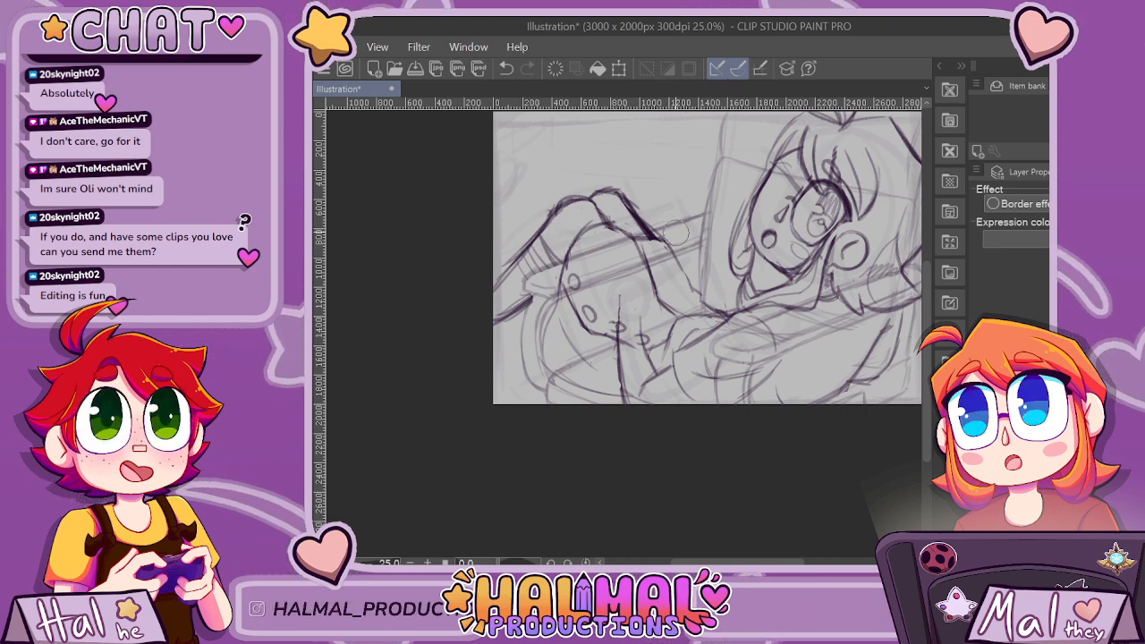
scroll(698, 221, "down", 4)
scroll(732, 198, "up", 4)
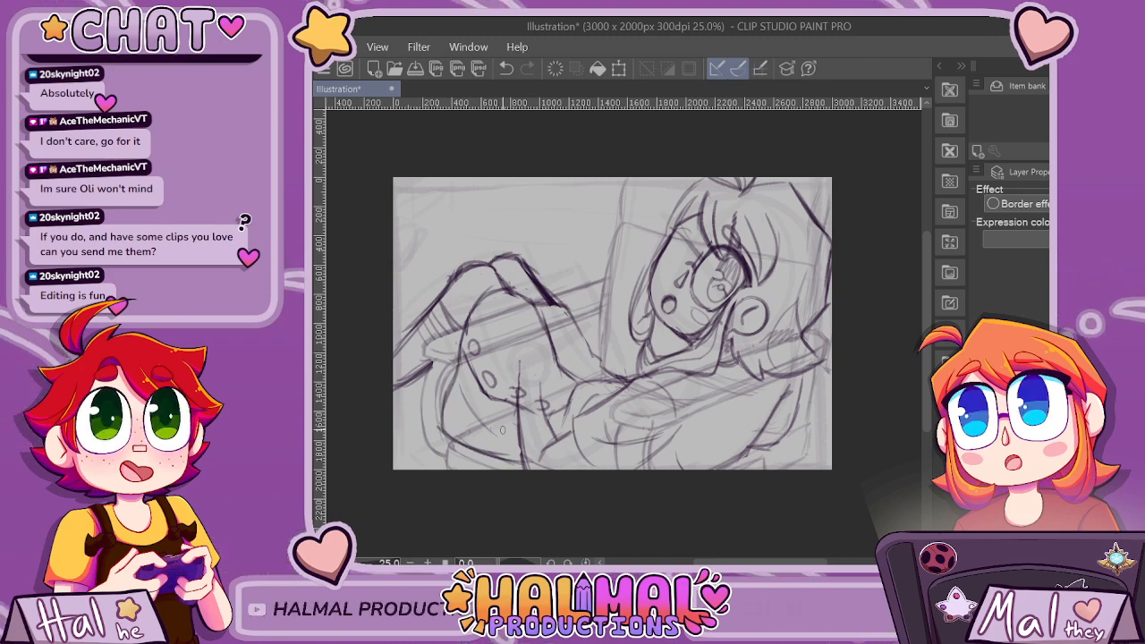
scroll(502, 431, "down", 3)
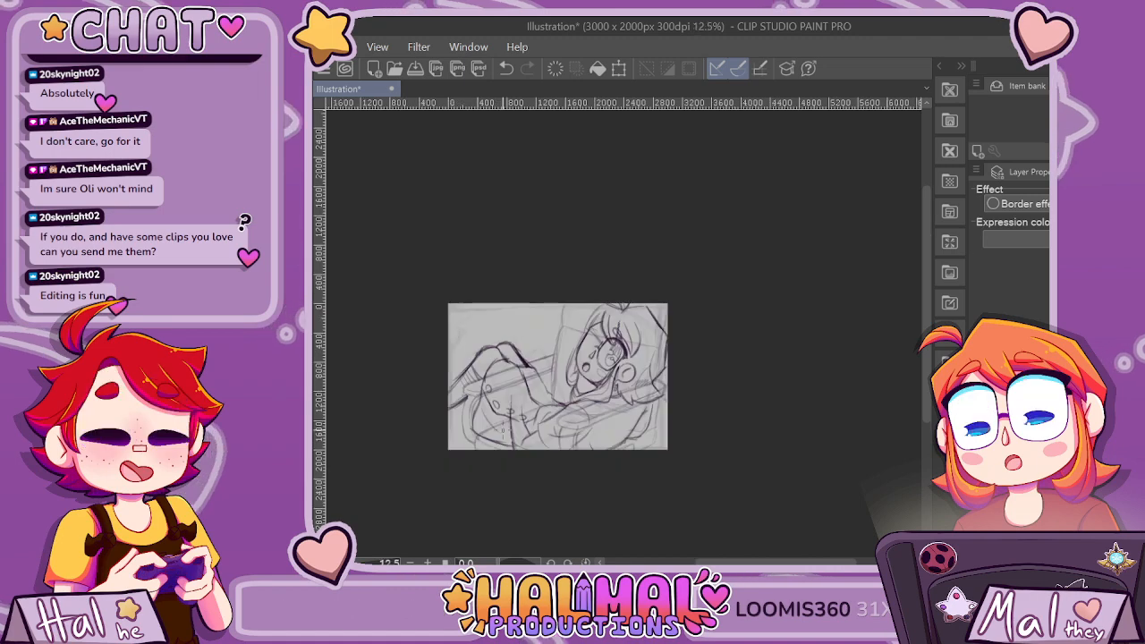
scroll(664, 468, "up", 3)
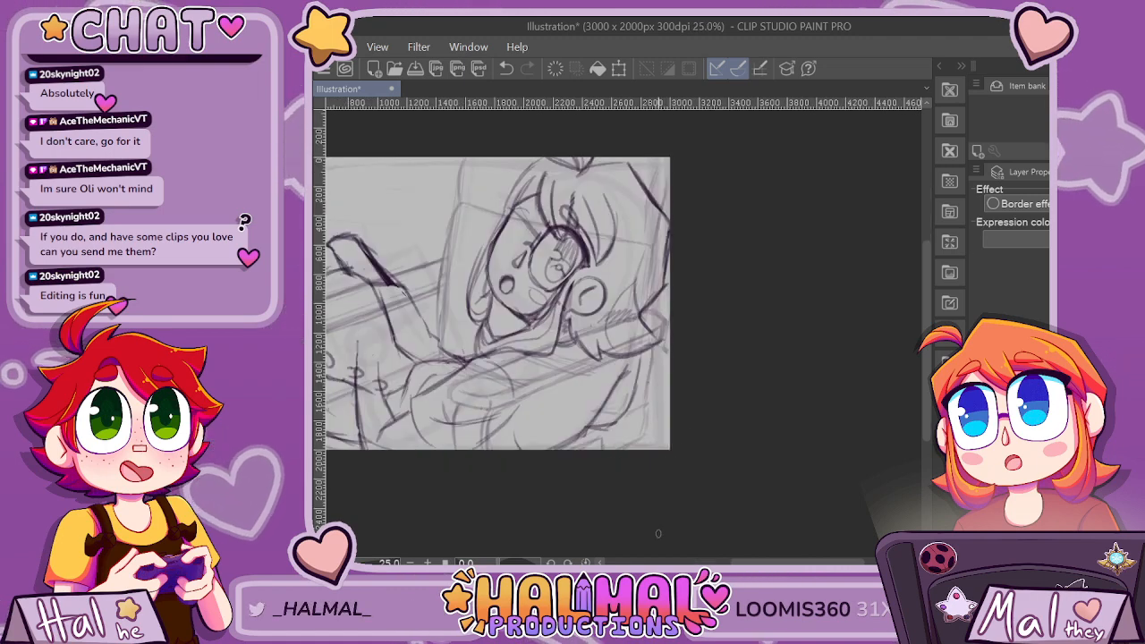
left_click_drag(816, 563, 769, 563)
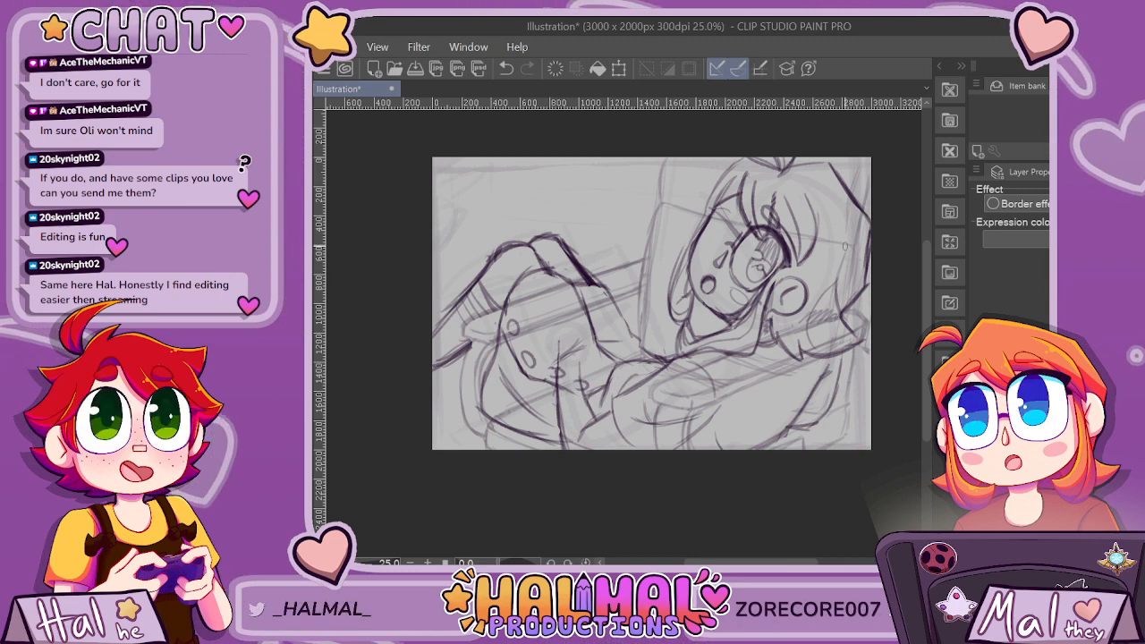
Redraw the near eye's outline with a darker, heavier line and clean up the contour of the ear.
scroll(682, 307, "up", 3)
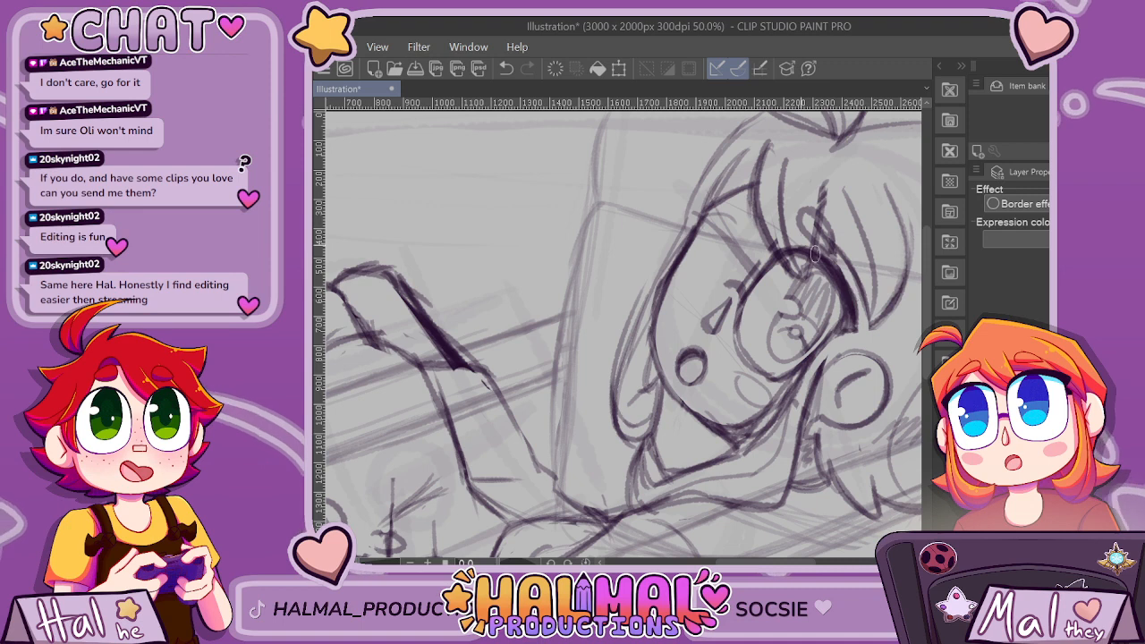
key("ctrl+z")
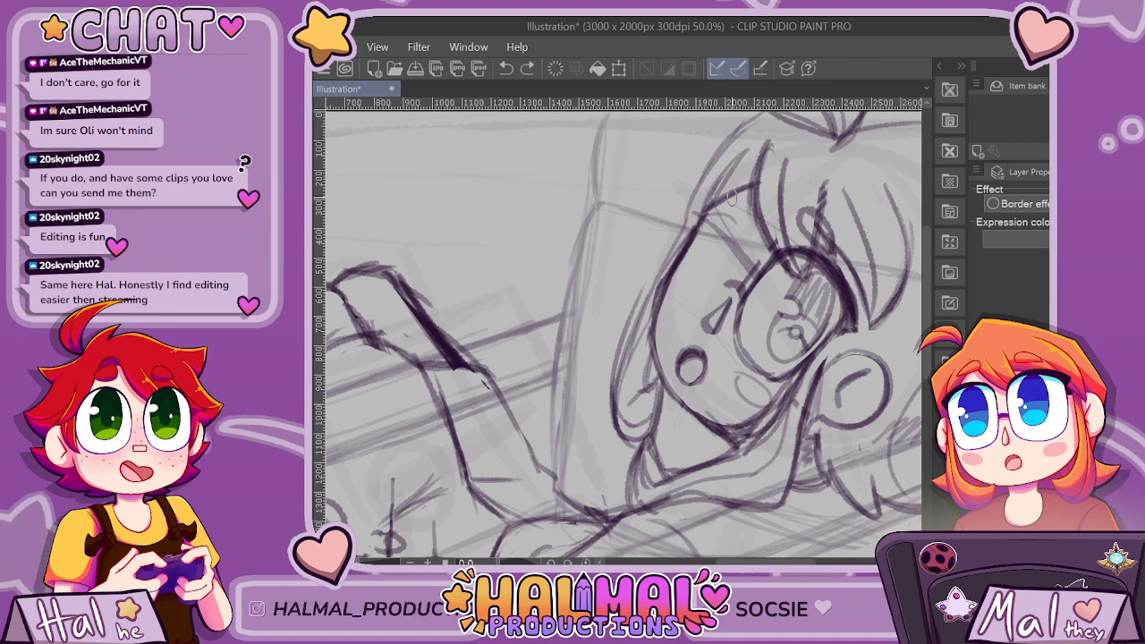
left_click_drag(726, 197, 700, 216)
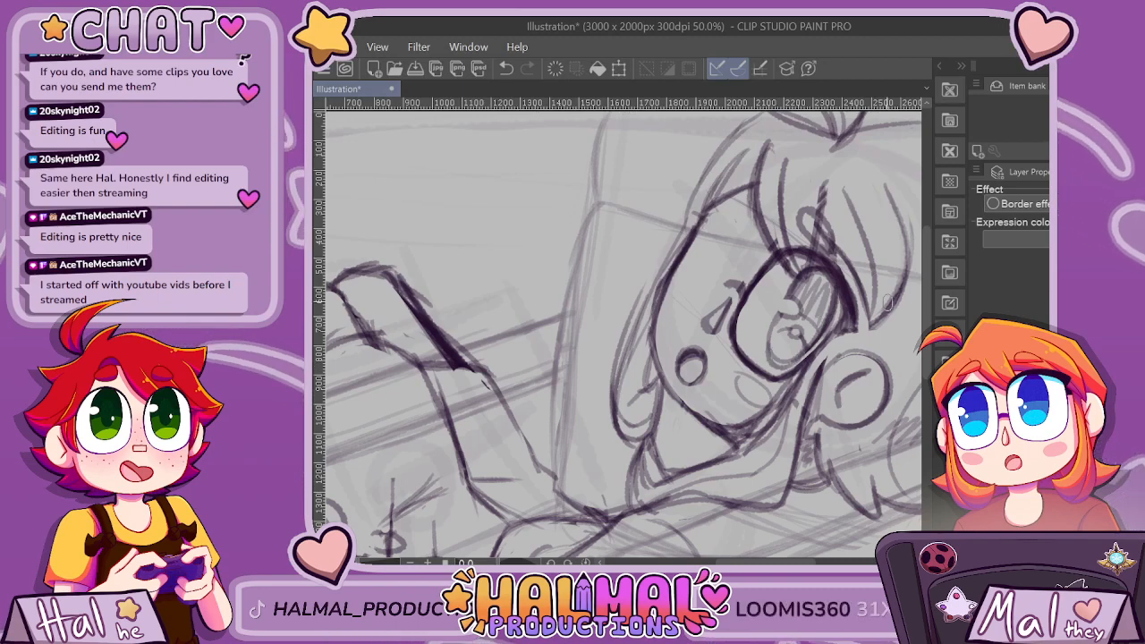
scroll(888, 303, "down", 4)
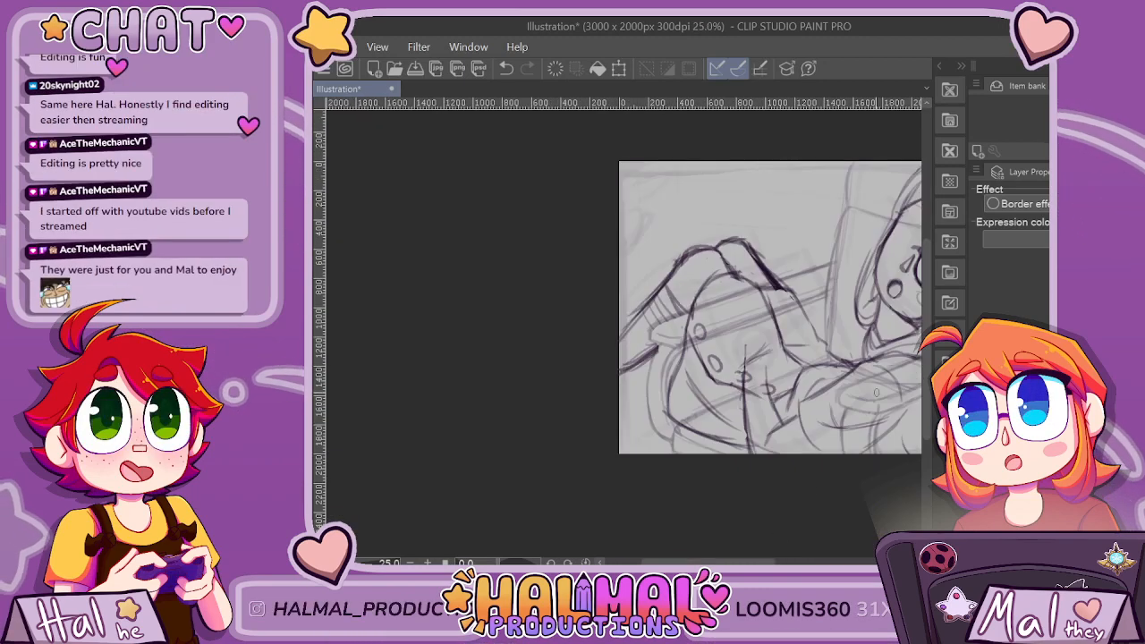
scroll(674, 288, "up", 4)
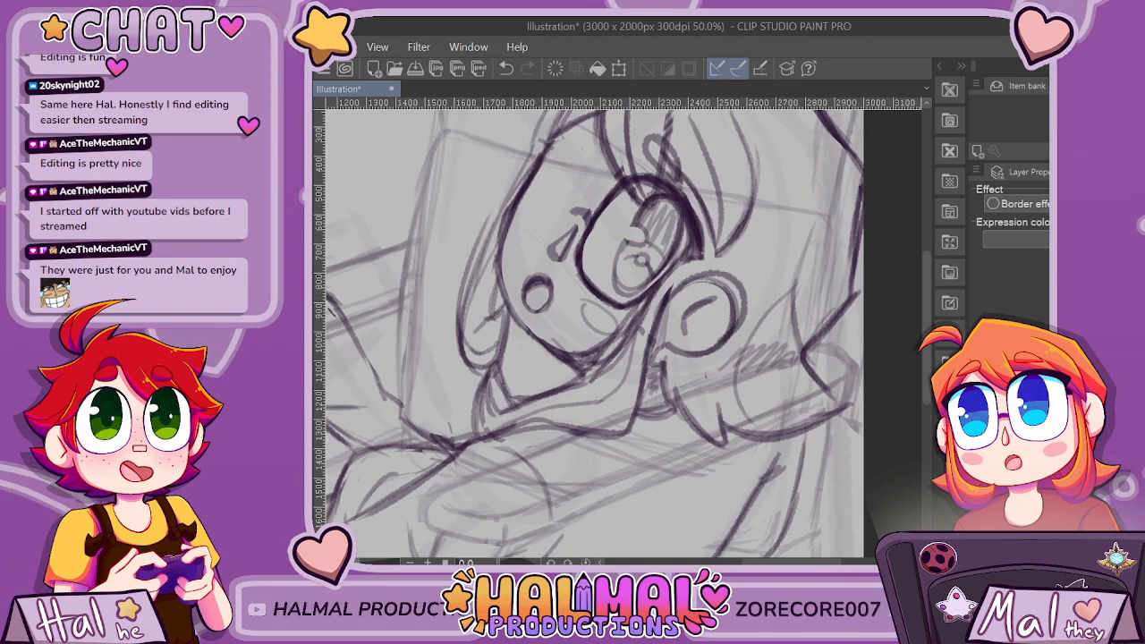
left_click_drag(725, 313, 716, 278)
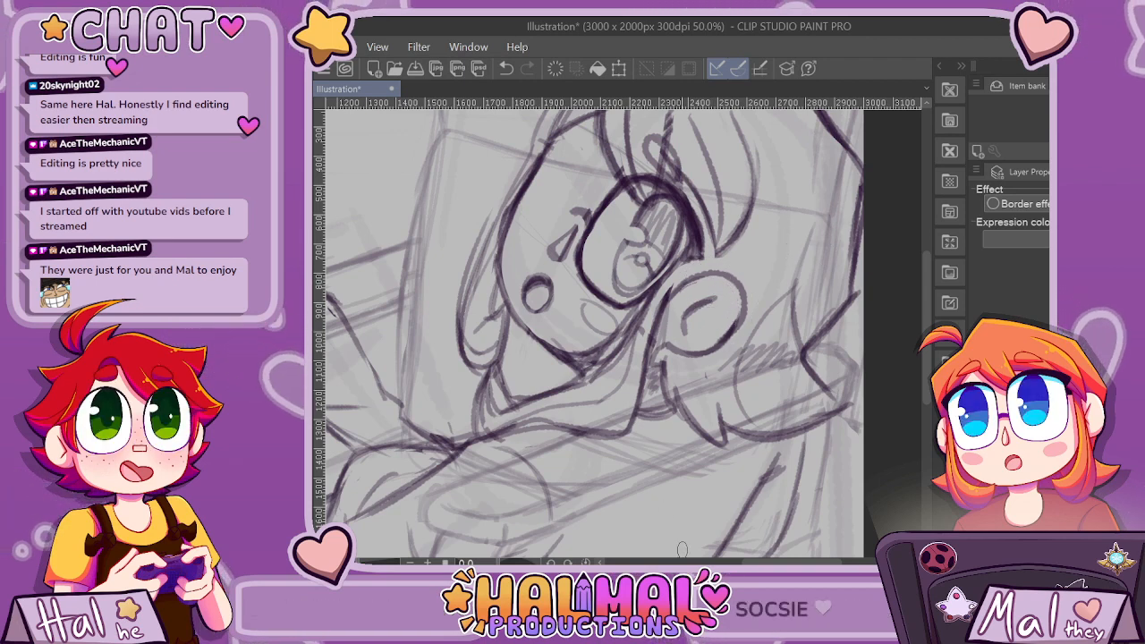
Try to outline the far eye between the face's edge and the nose.
left_click_drag(756, 562, 749, 562)
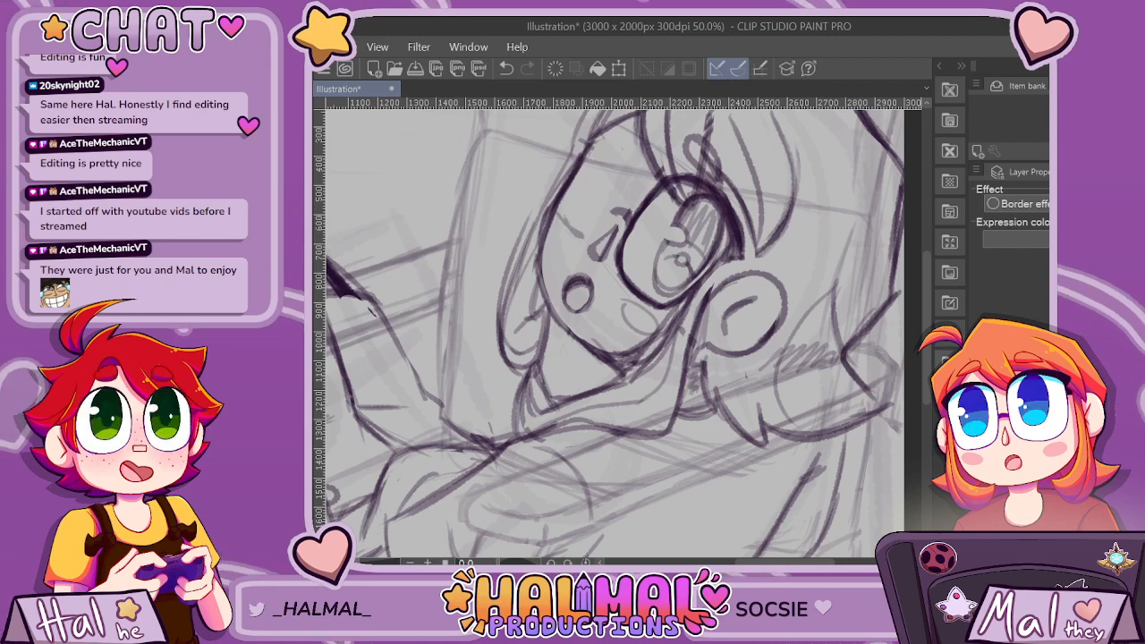
scroll(600, 183, "up", 2)
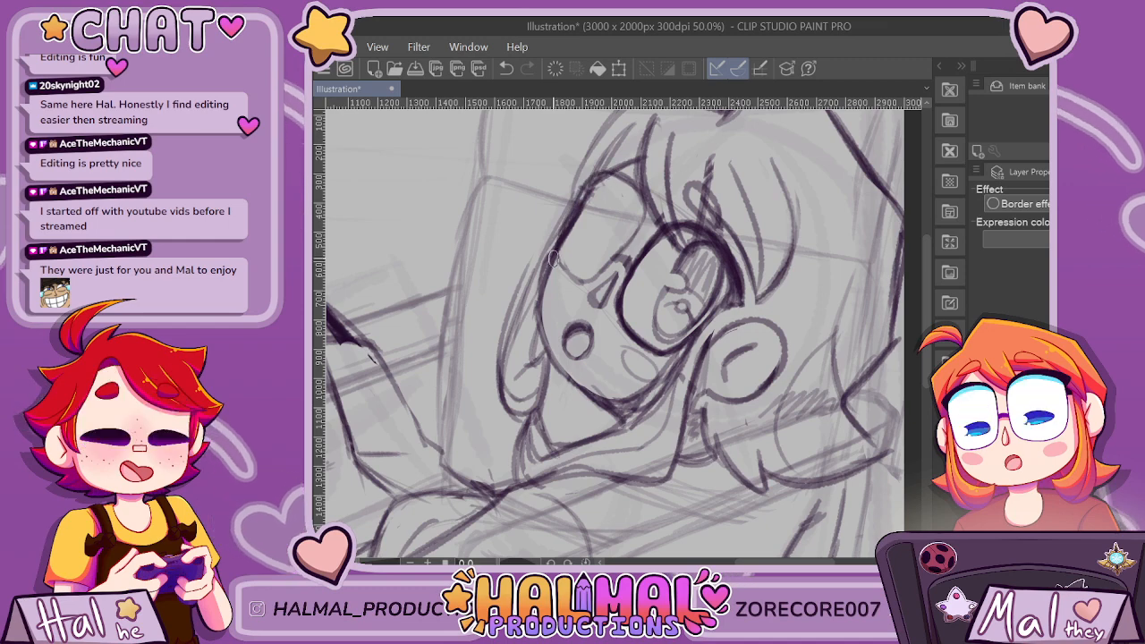
scroll(812, 234, "down", 2)
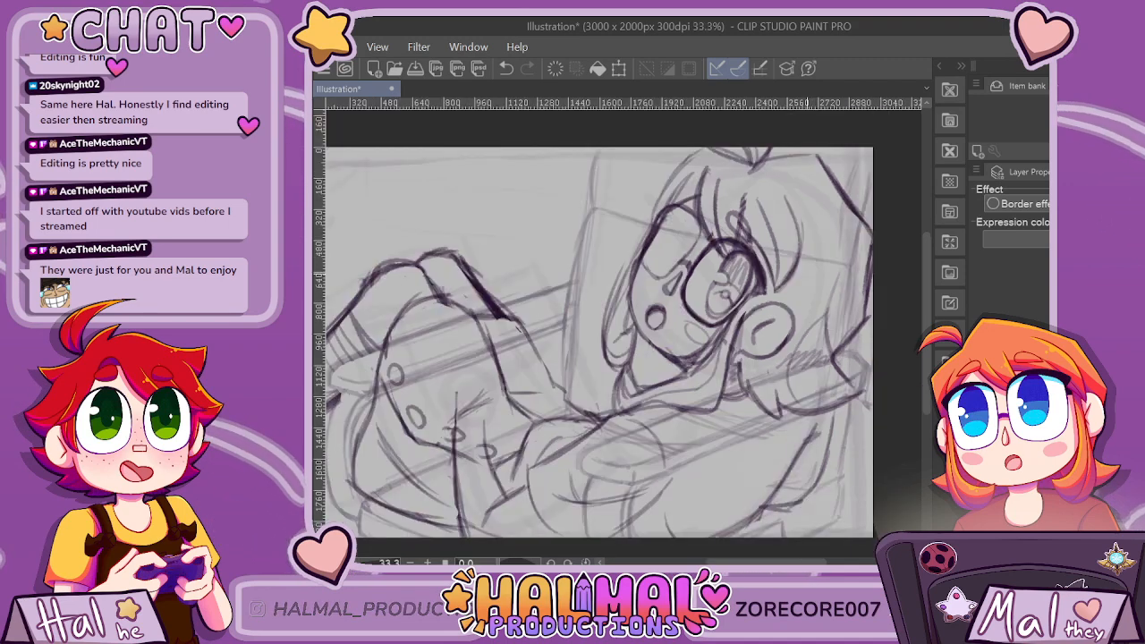
scroll(711, 236, "up", 3)
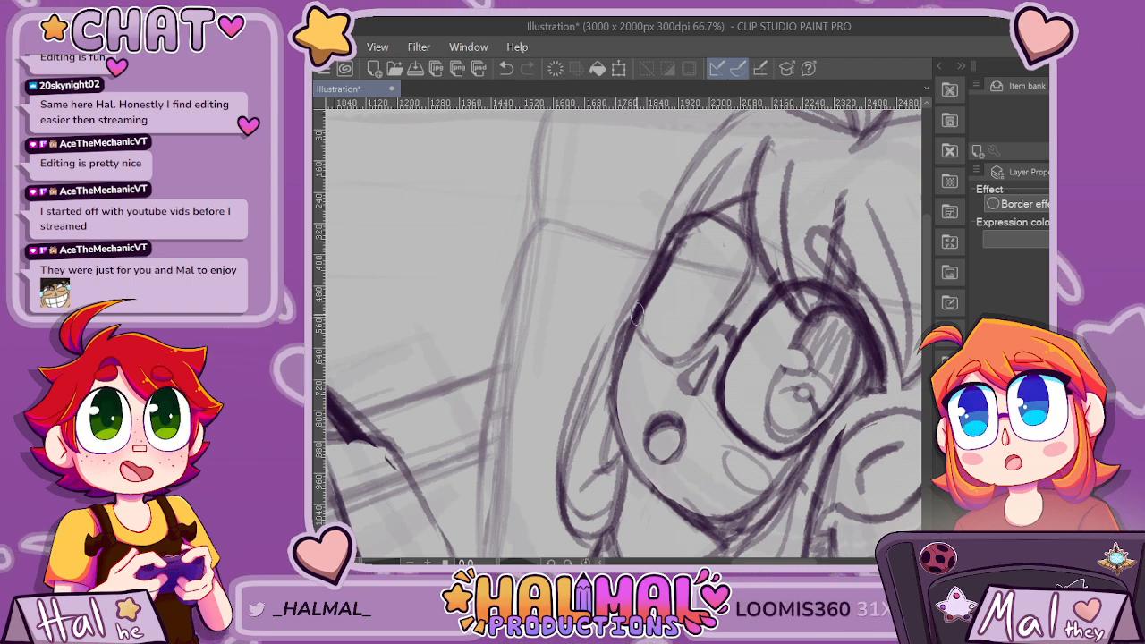
scroll(666, 332, "down", 5)
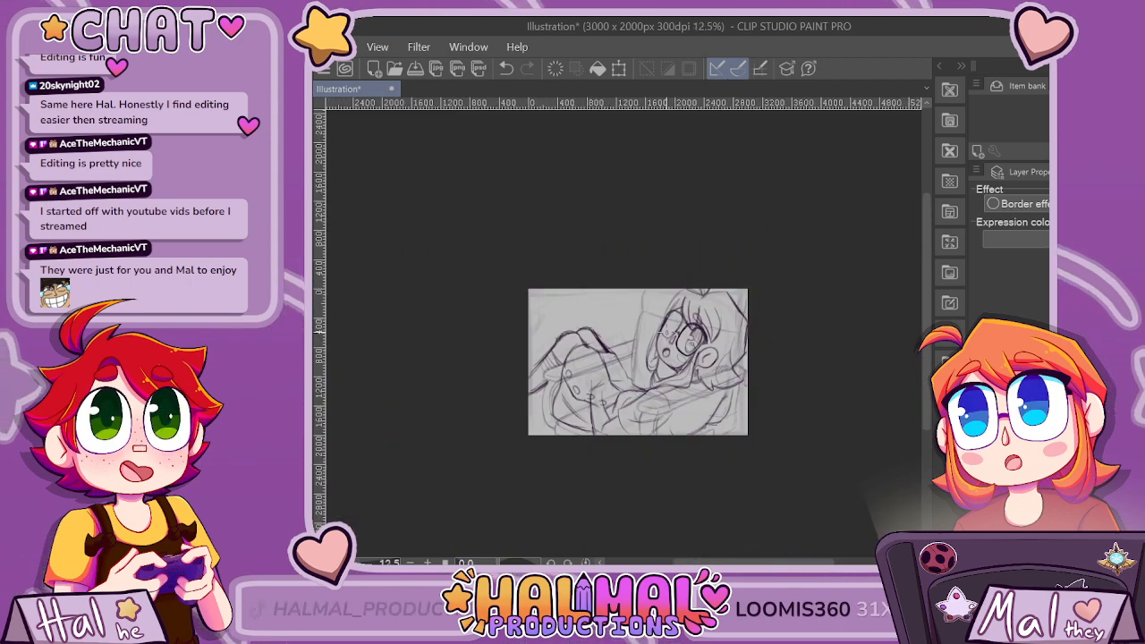
scroll(667, 331, "up", 3)
scroll(666, 332, "up", 2)
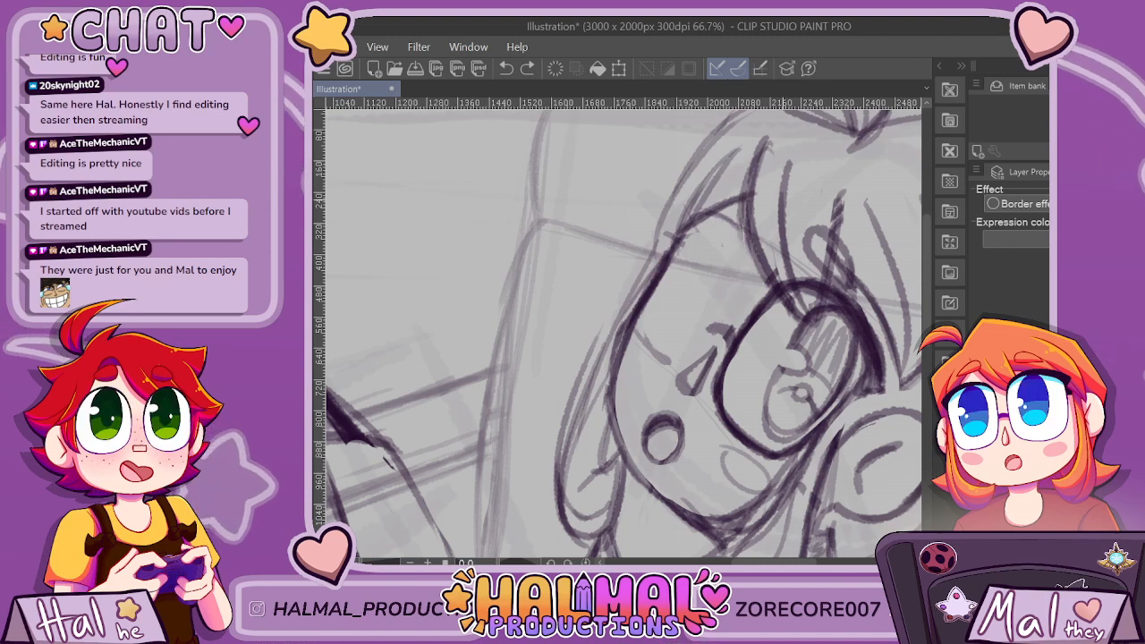
Sketch the far glasses lens with a rounded lower edge by the nose and a curved inner edge meeting its upper corner.
left_click_drag(631, 339, 664, 364)
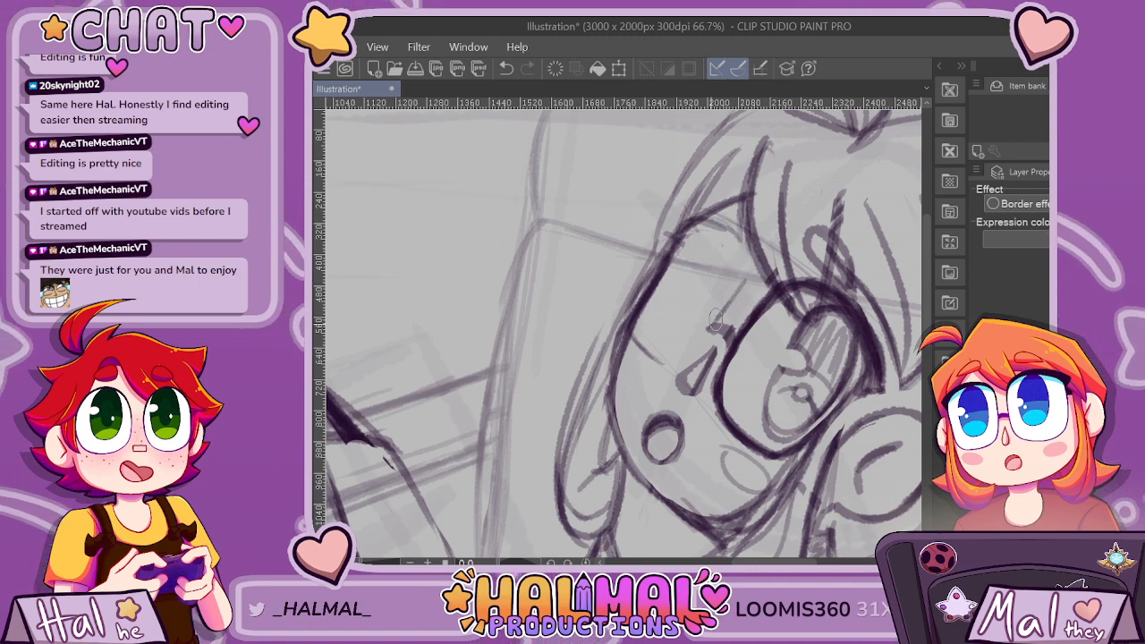
key("ctrl+z")
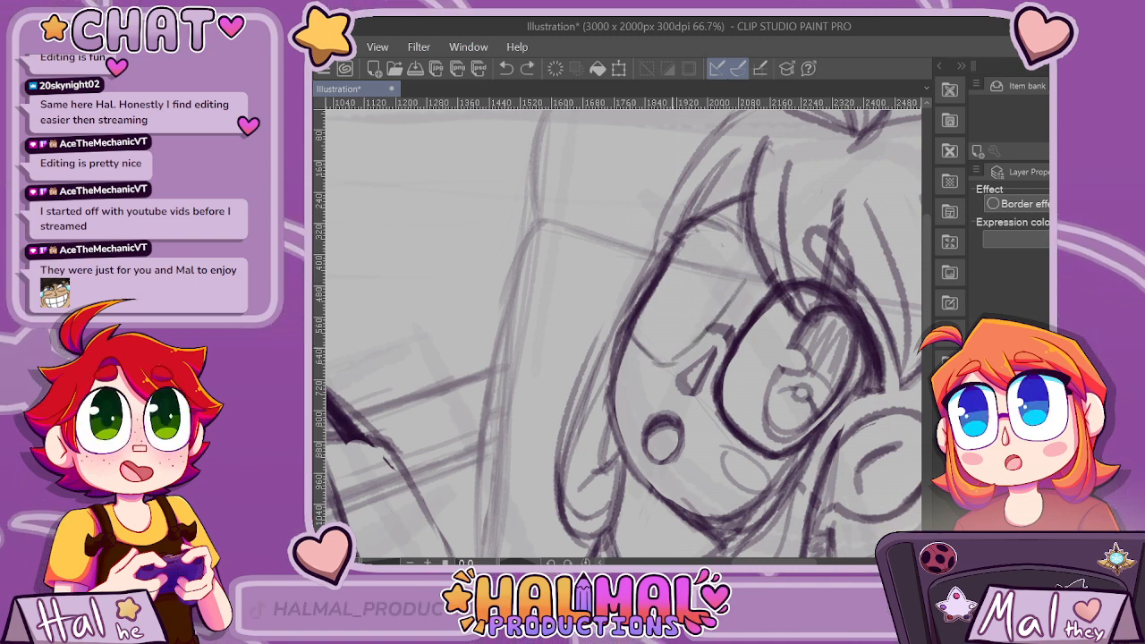
left_click_drag(654, 364, 681, 360)
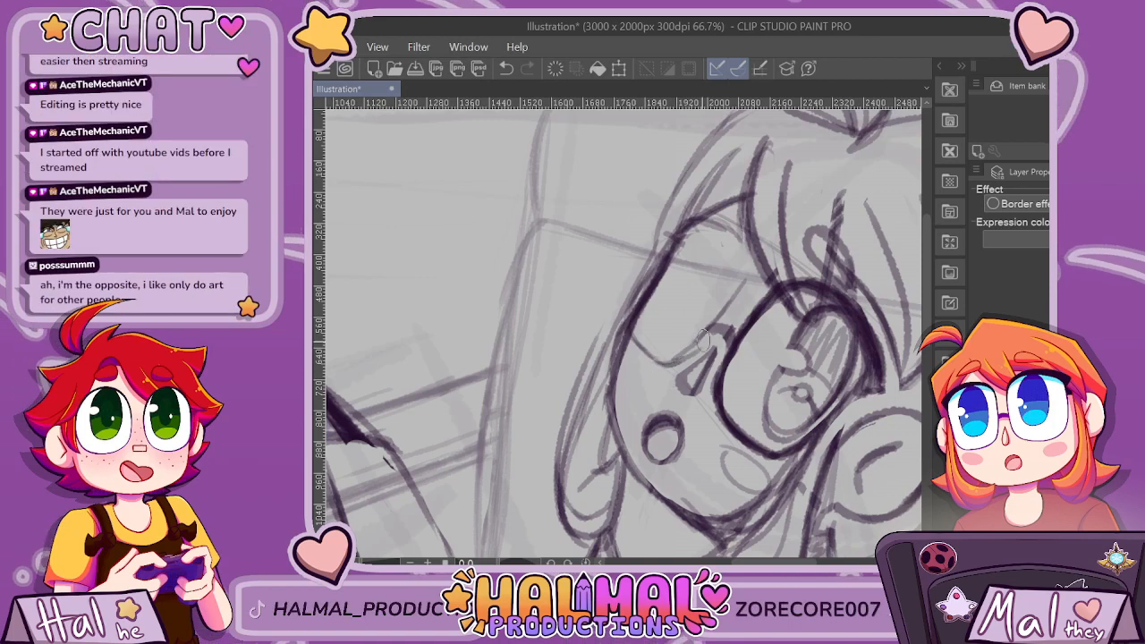
key("ctrl+z")
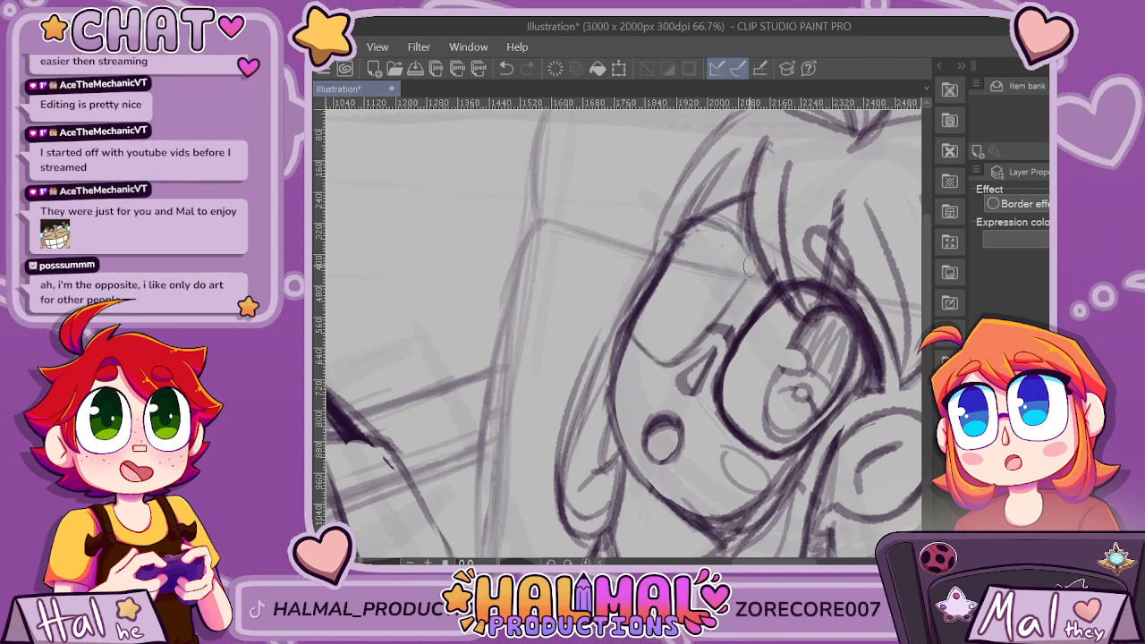
left_click_drag(747, 283, 698, 223)
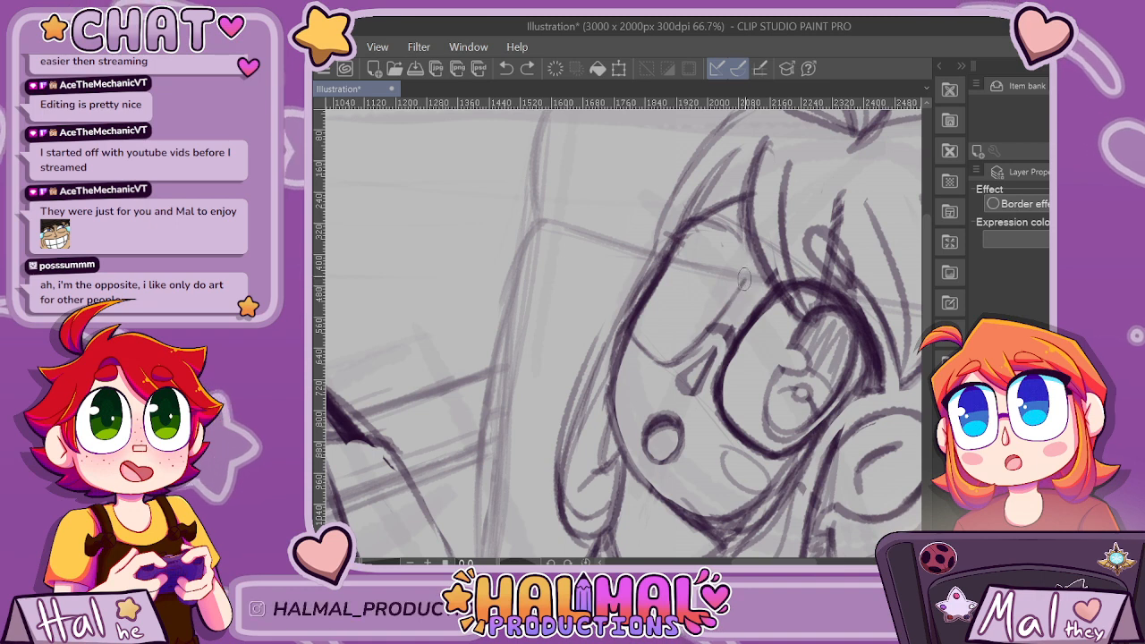
key("ctrl+z")
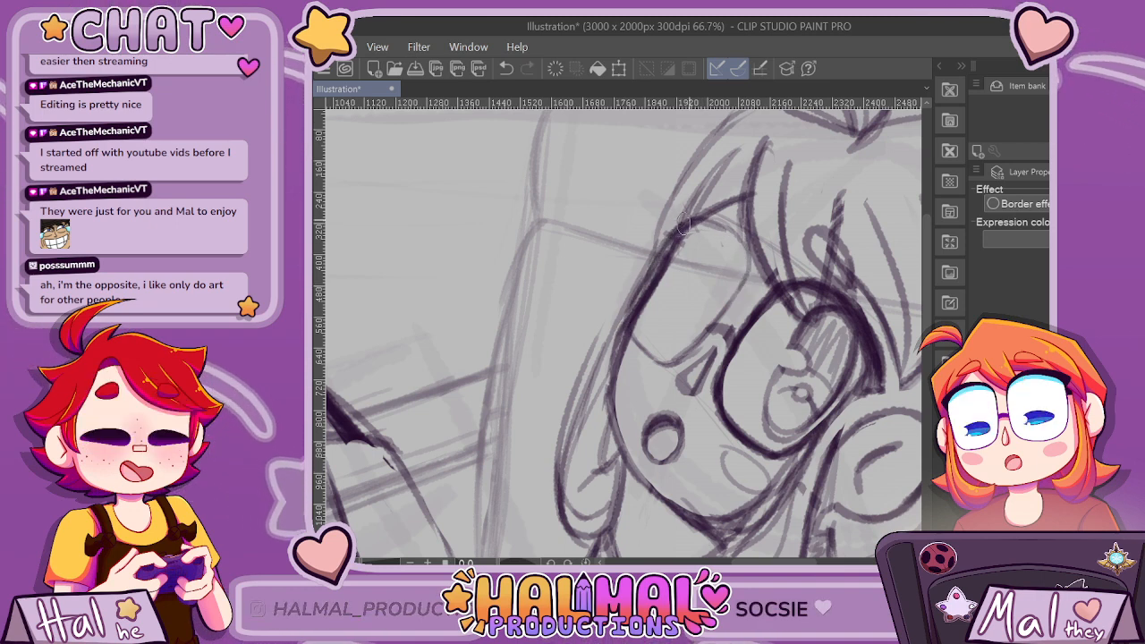
Redraw the far lens's lower curve and reshape the nose from a triangle into a small rounded drop.
scroll(772, 232, "down", 3)
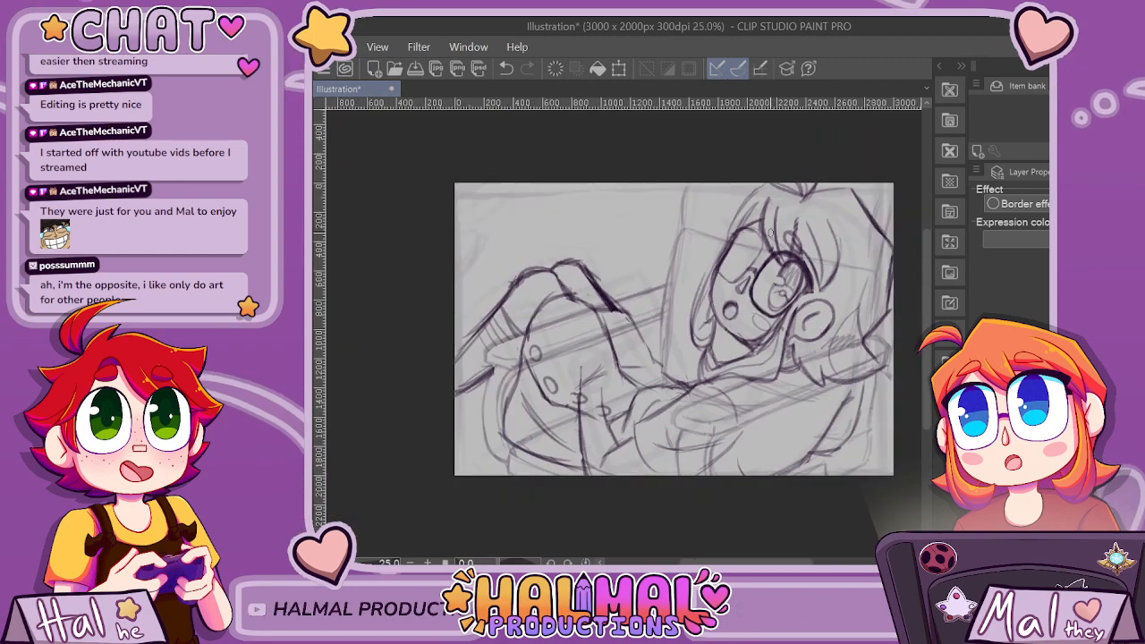
scroll(771, 233, "up", 3)
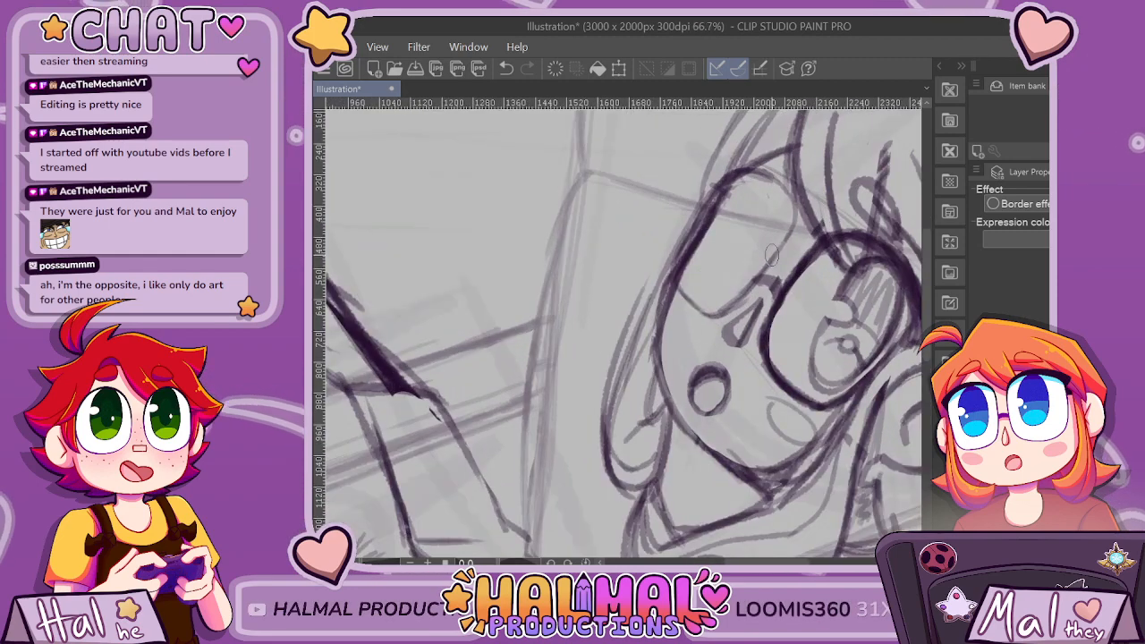
key("ctrl+plus")
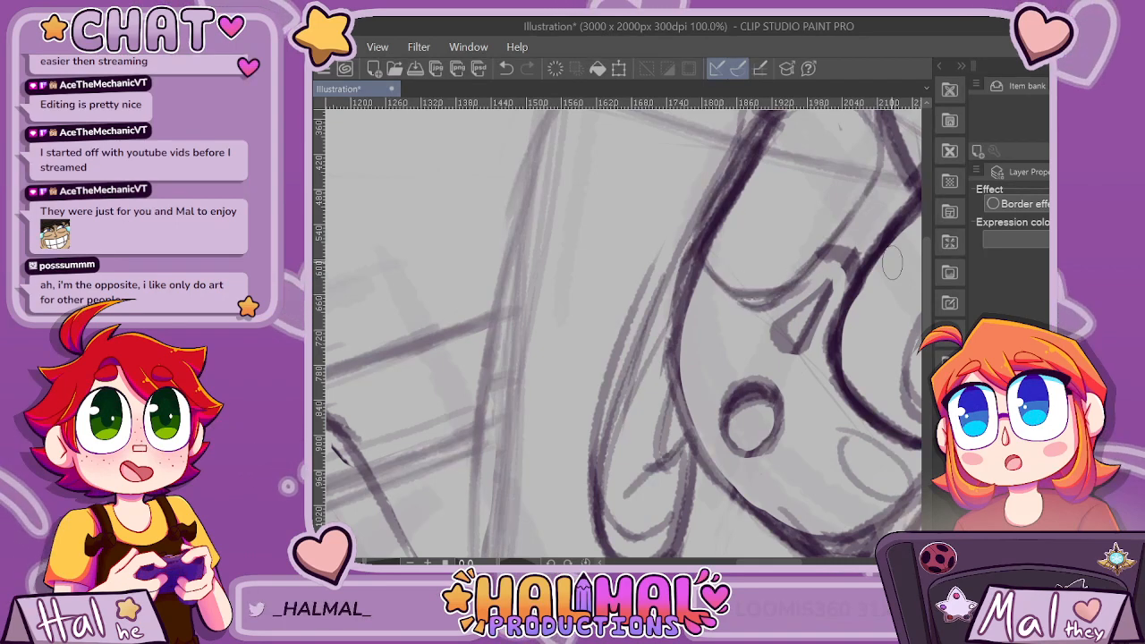
key("ctrl+z")
scroll(792, 286, "right", 2)
left_click_drag(667, 240, 621, 285)
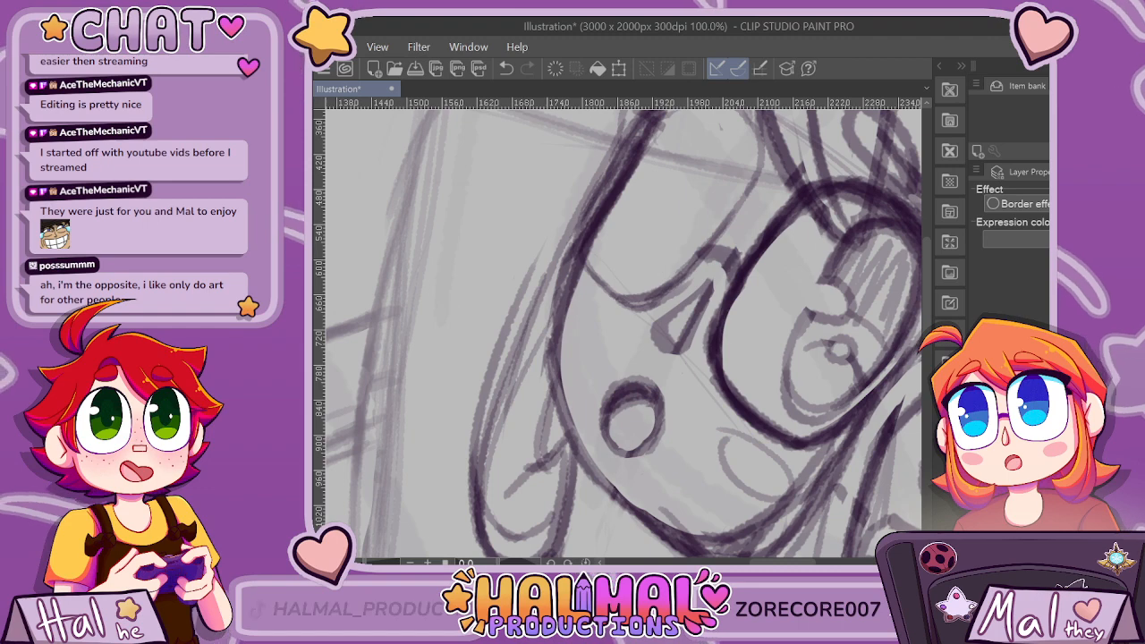
key("e")
scroll(624, 312, "down", 2)
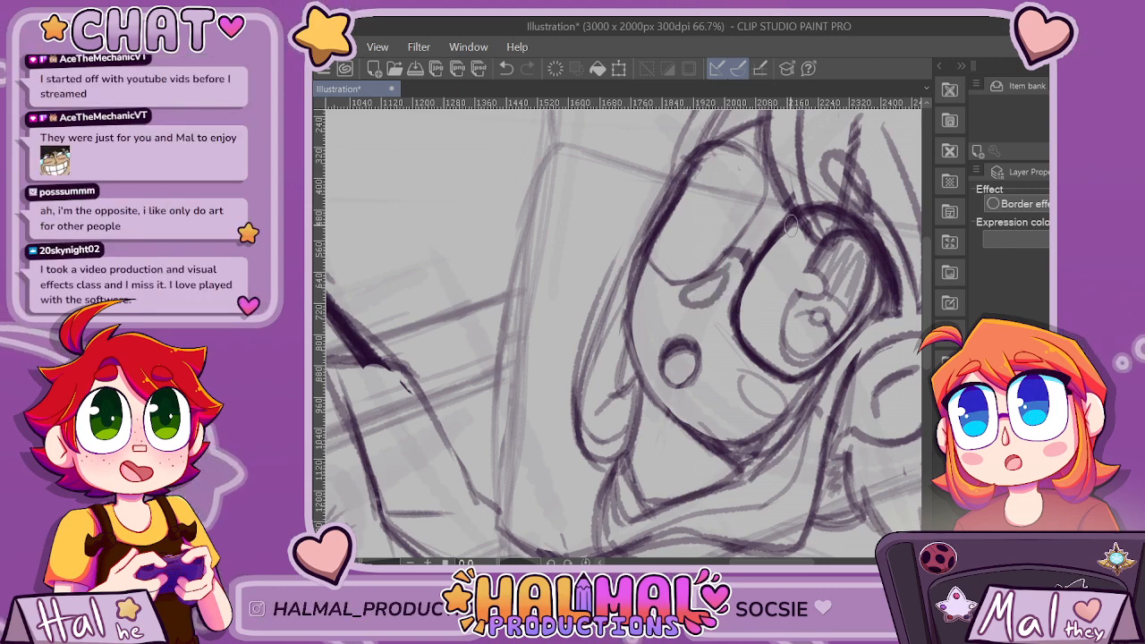
scroll(791, 224, "down", 3)
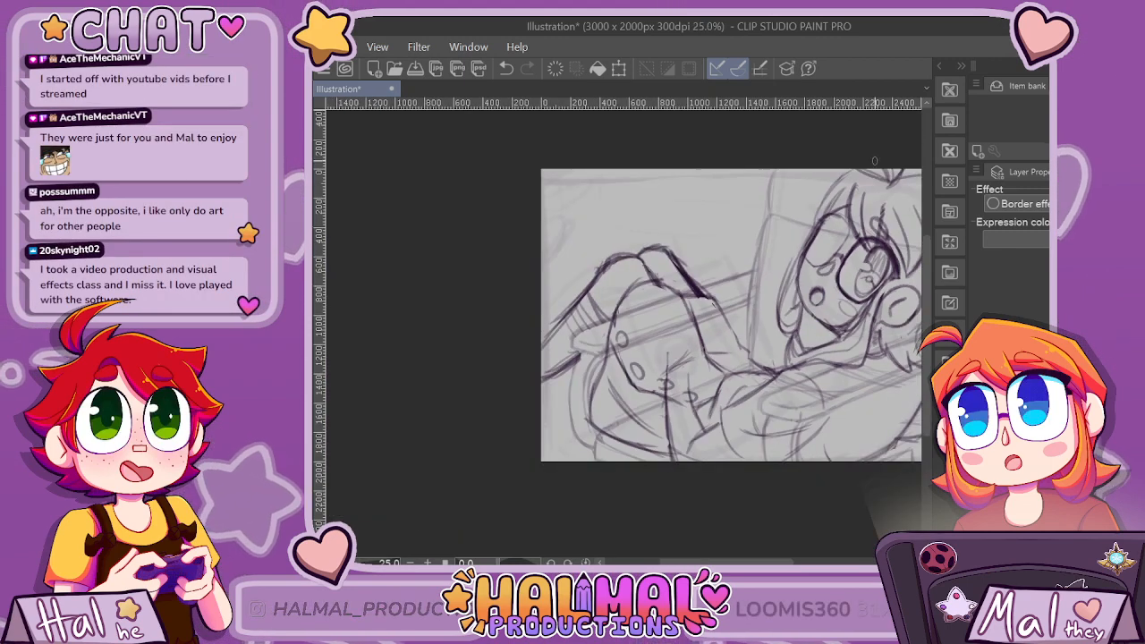
Darken the far lens's lower edge and clean up the overlapping lines around its outer and upper edges.
scroll(676, 216, "up", 2)
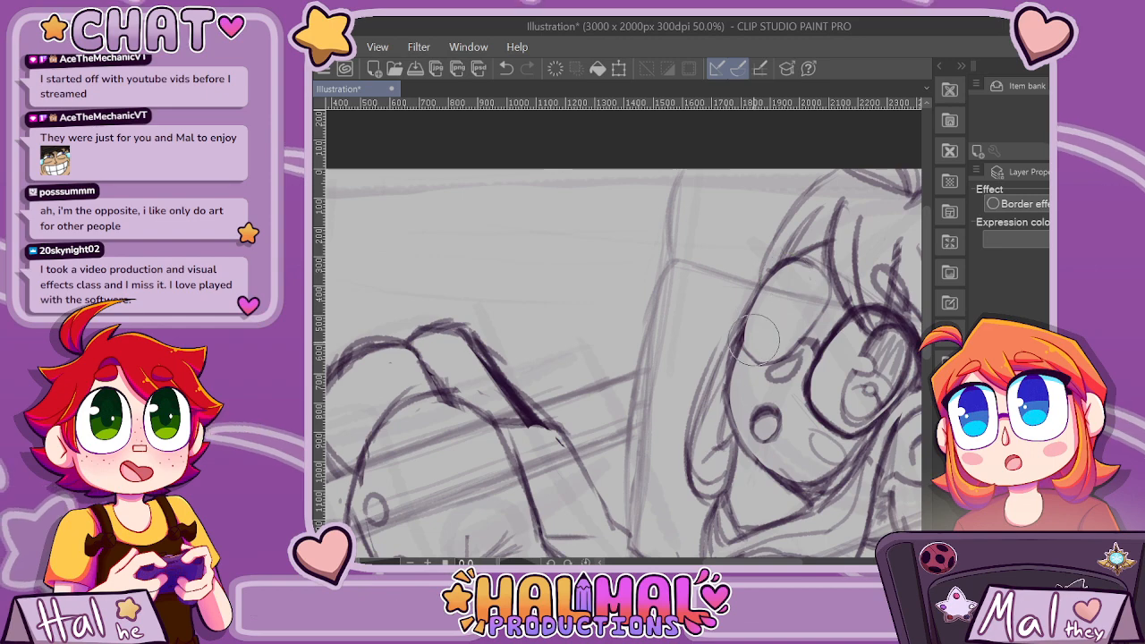
scroll(855, 345, "down", 1)
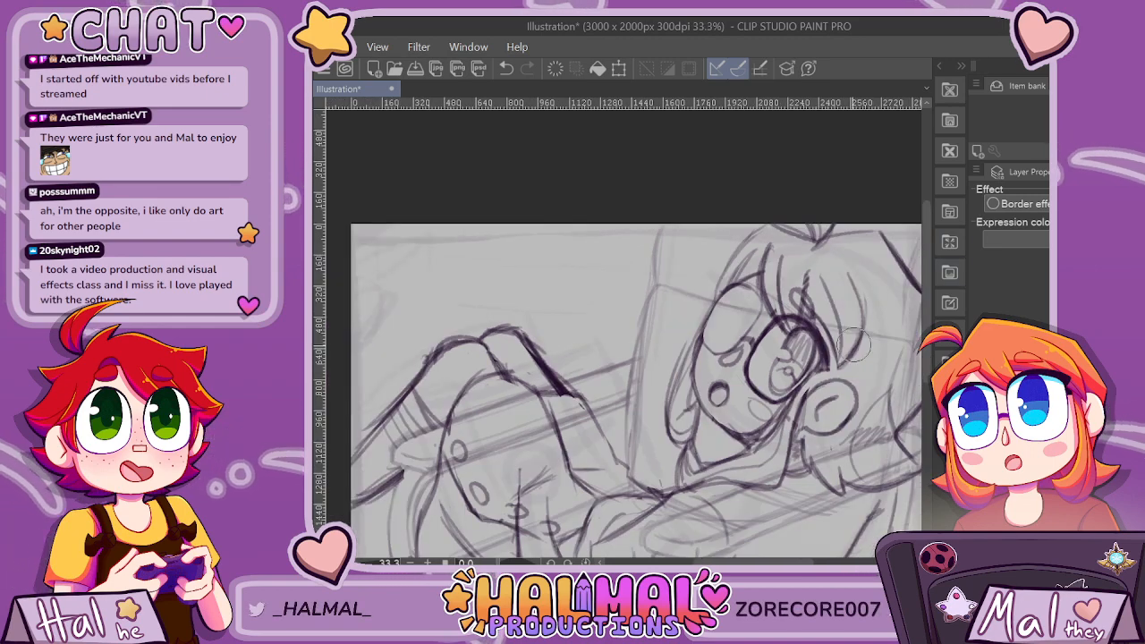
scroll(855, 345, "up", 2)
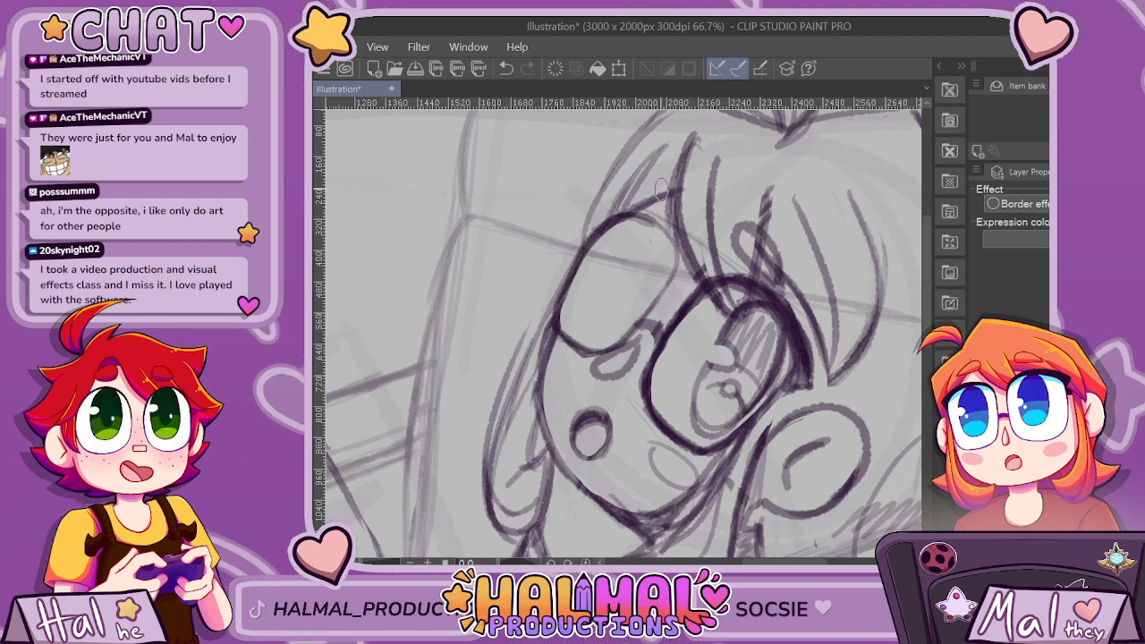
scroll(586, 345, "up", 2)
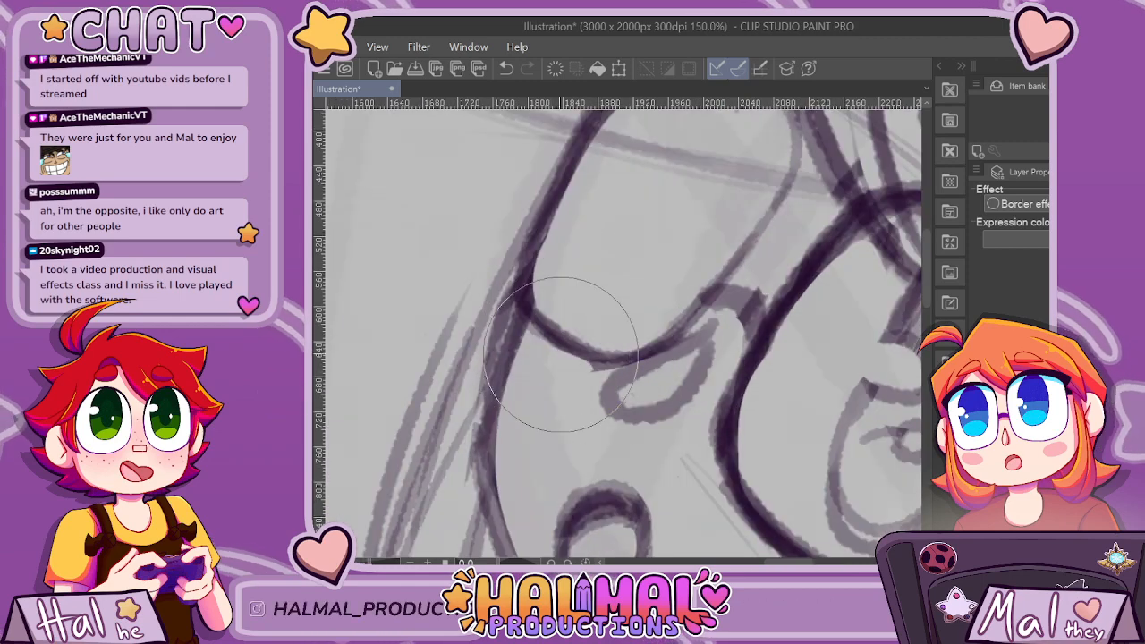
scroll(610, 354, "down", 4)
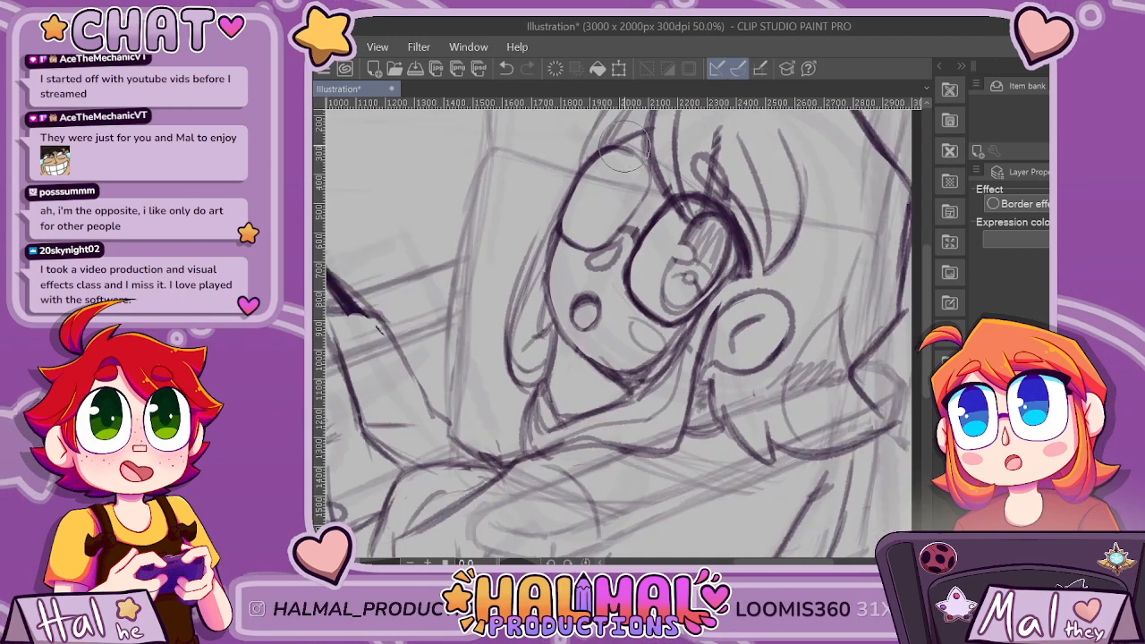
scroll(572, 358, "up", 3)
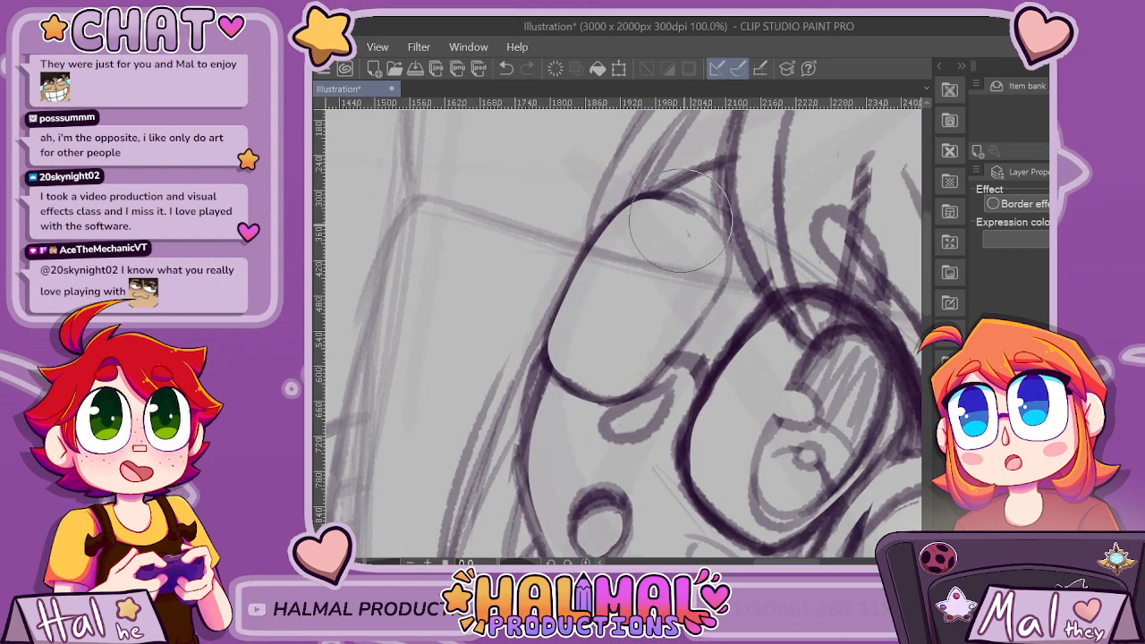
scroll(756, 165, "down", 3)
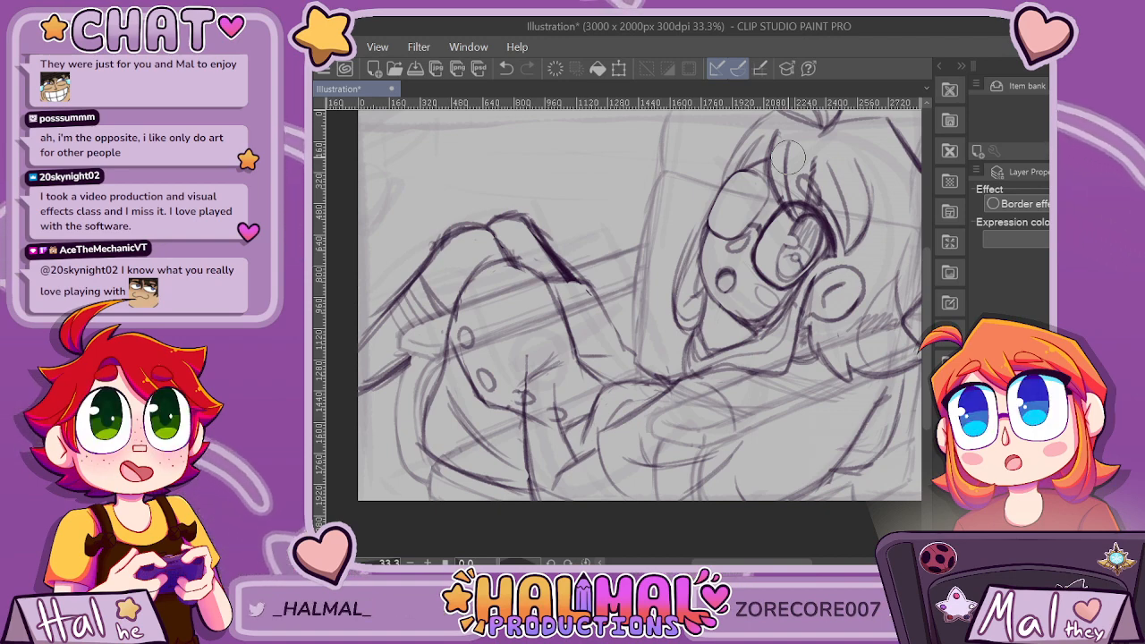
scroll(790, 189, "up", 3)
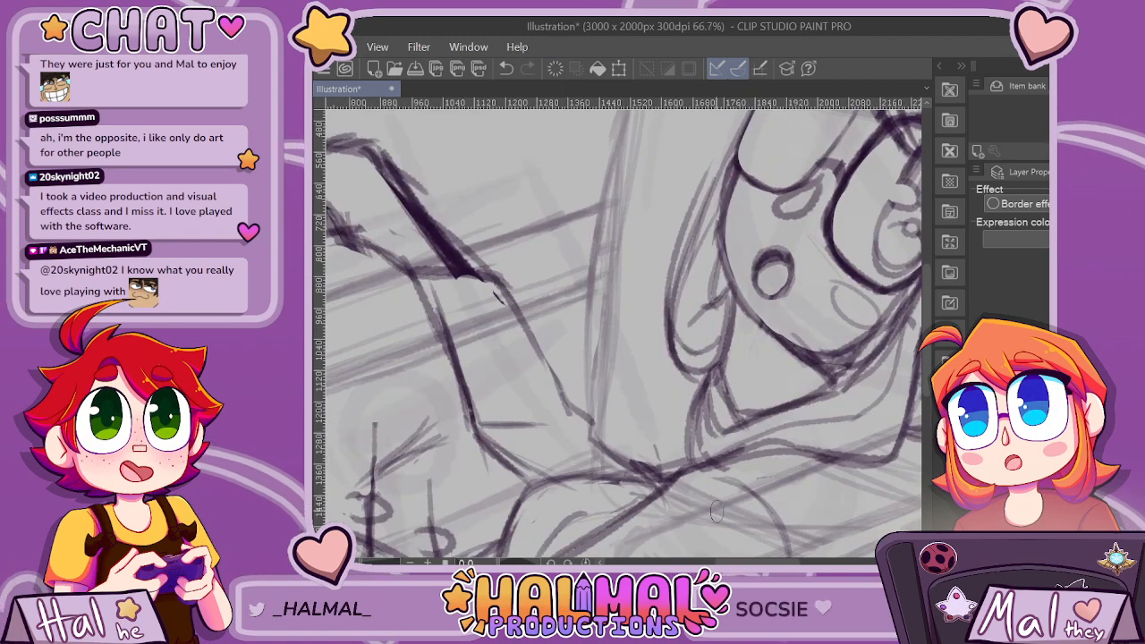
Round off the far lens's top and redraw its outer lower corner, separating it from the face contour.
left_click_drag(761, 562, 786, 557)
left_click_drag(927, 333, 927, 283)
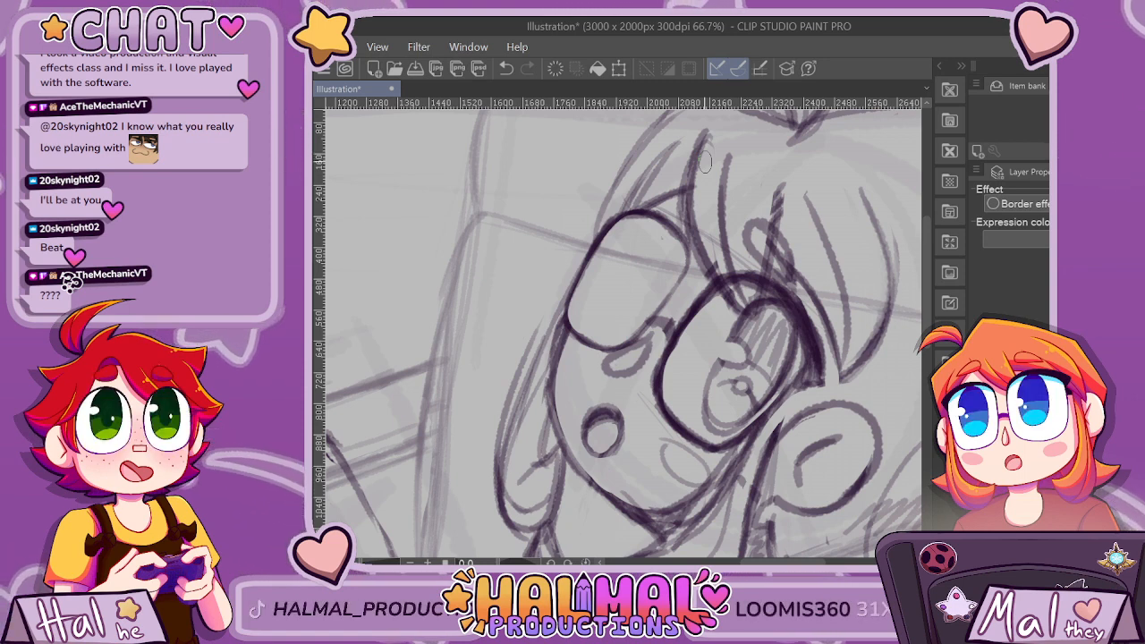
scroll(705, 162, "up", 1)
scroll(706, 162, "down", 2)
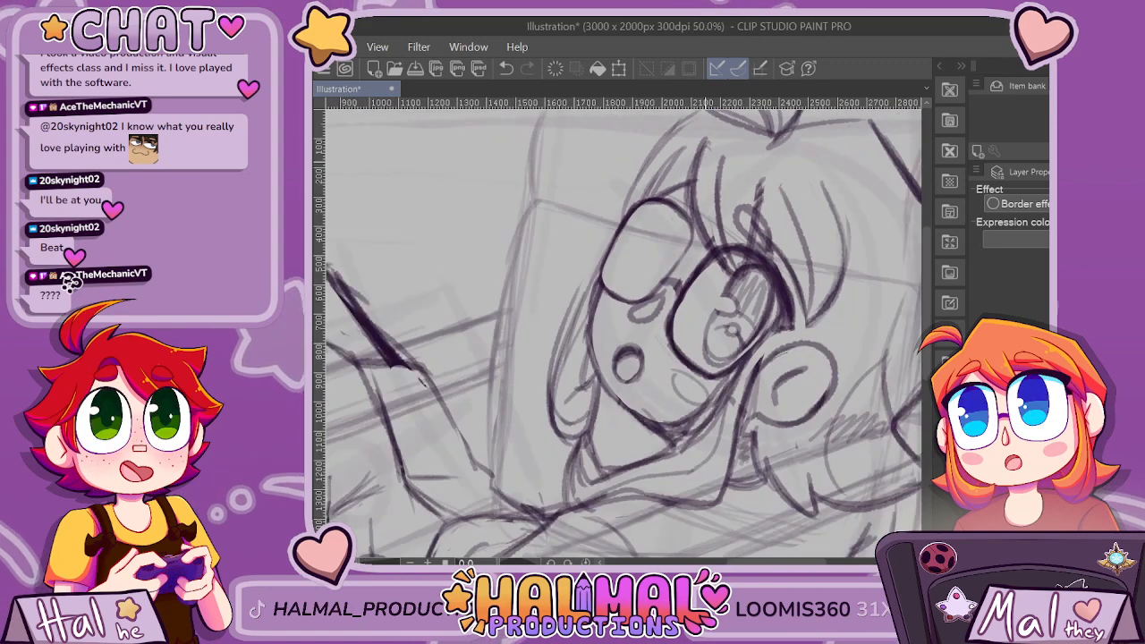
scroll(706, 162, "up", 1)
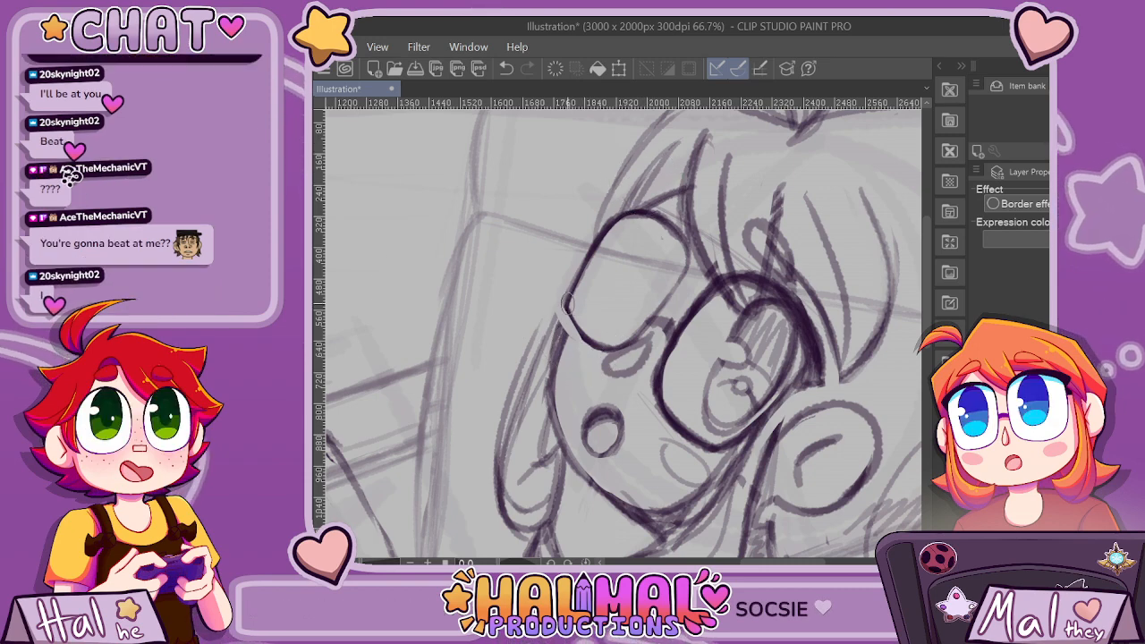
key("ctrl+plus")
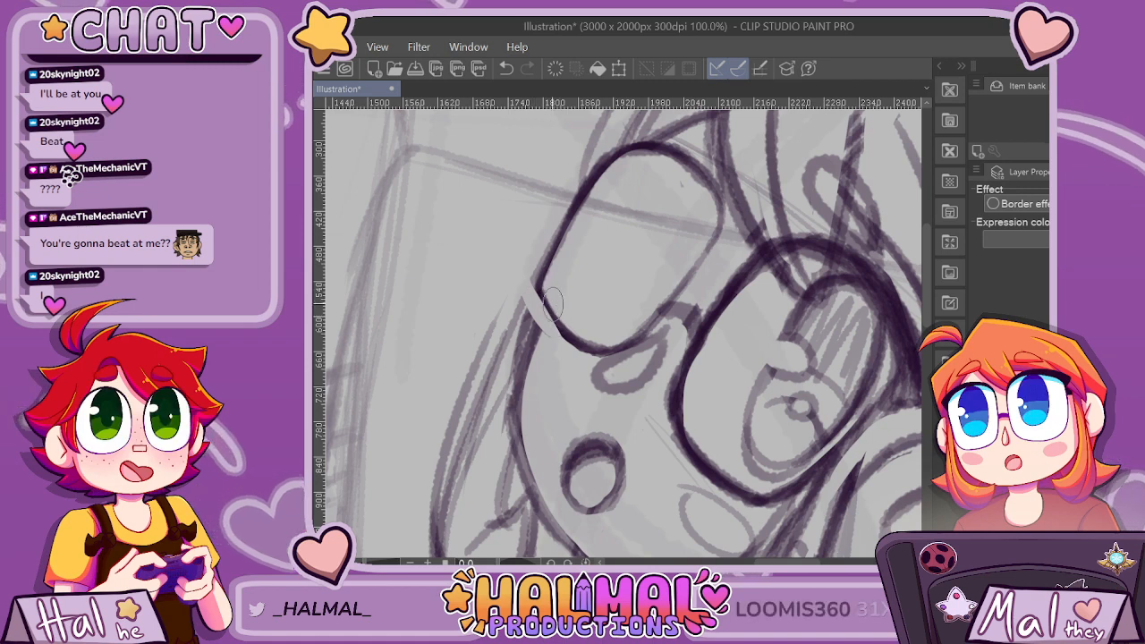
left_click_drag(536, 279, 575, 338)
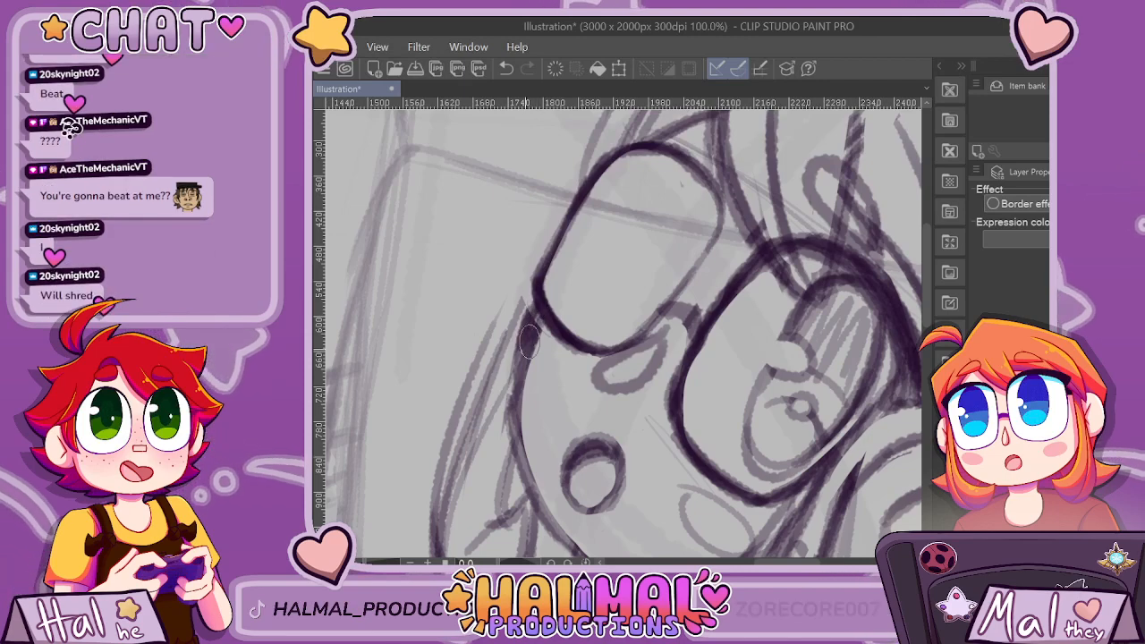
Thicken the far lens's outline along its outer side, top and upper inner curve.
scroll(765, 241, "down", 4)
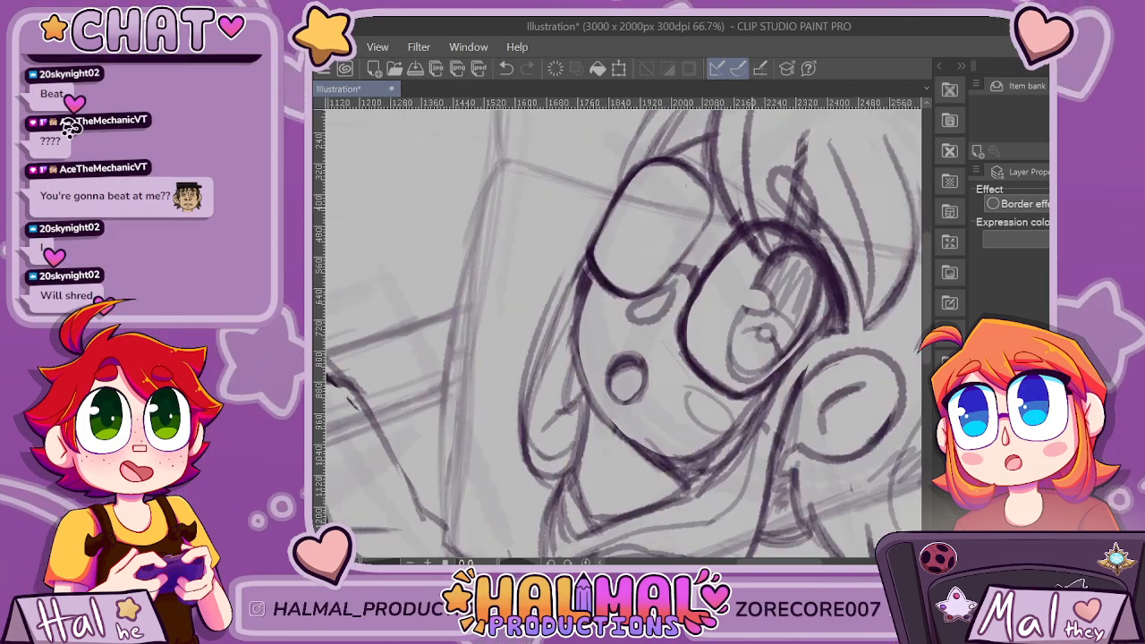
scroll(725, 231, "up", 3)
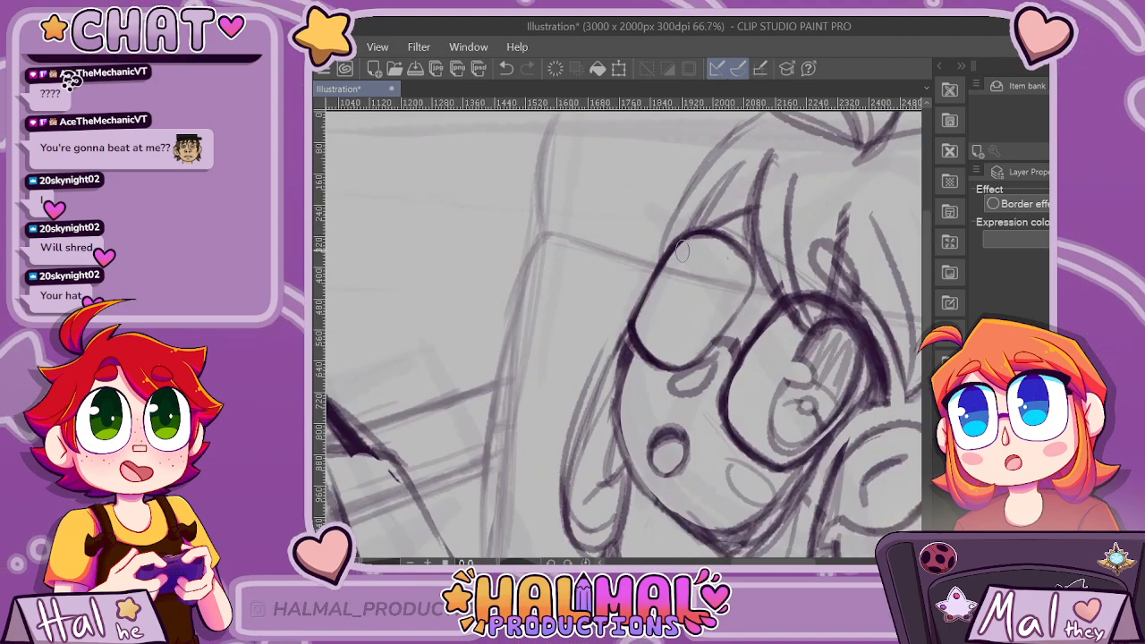
left_click_drag(654, 268, 633, 320)
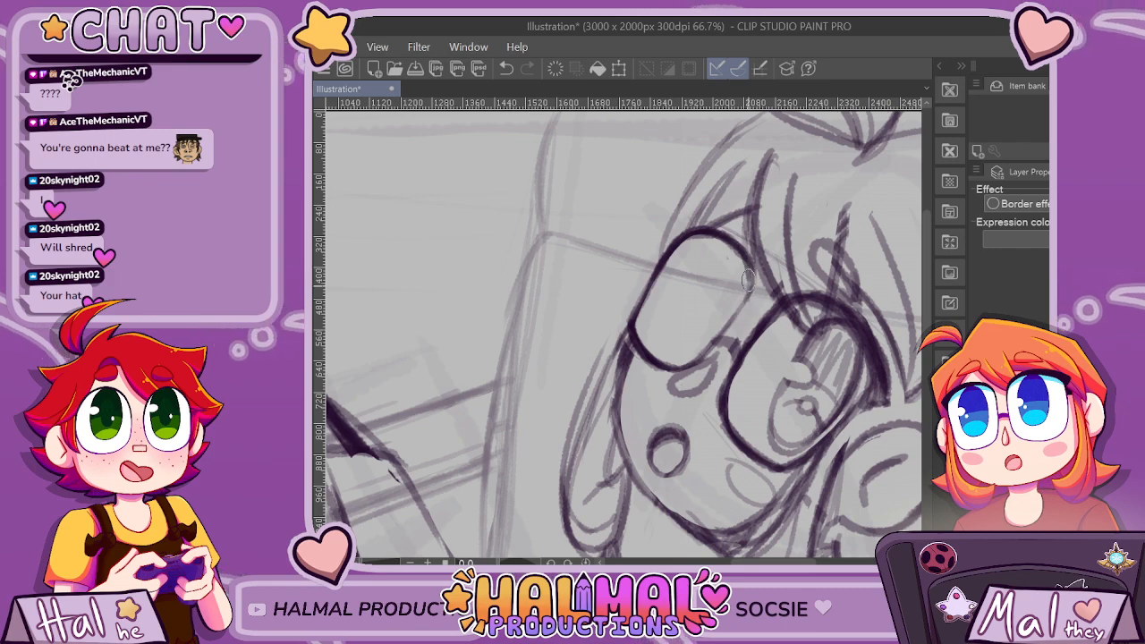
scroll(783, 192, "down", 5)
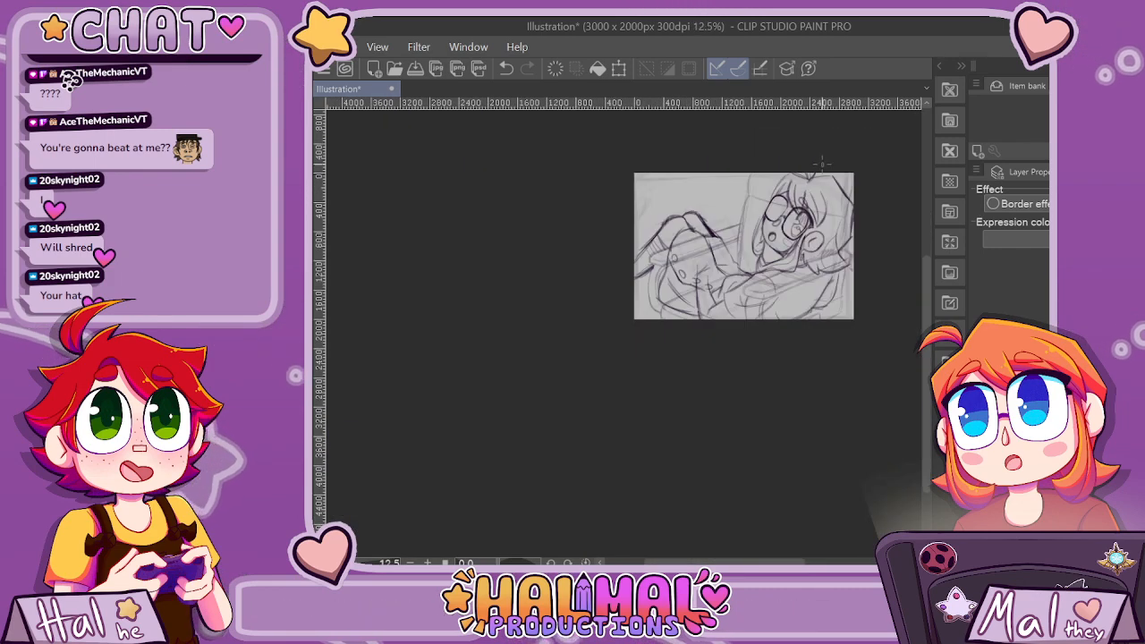
scroll(841, 148, "up", 5)
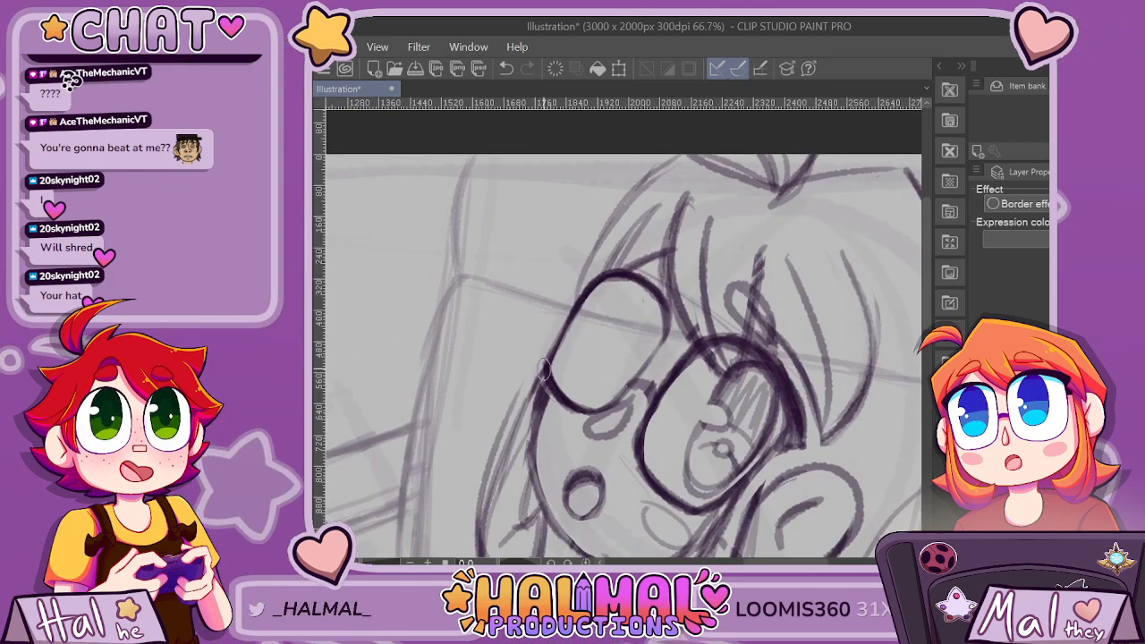
scroll(629, 260, "up", 1)
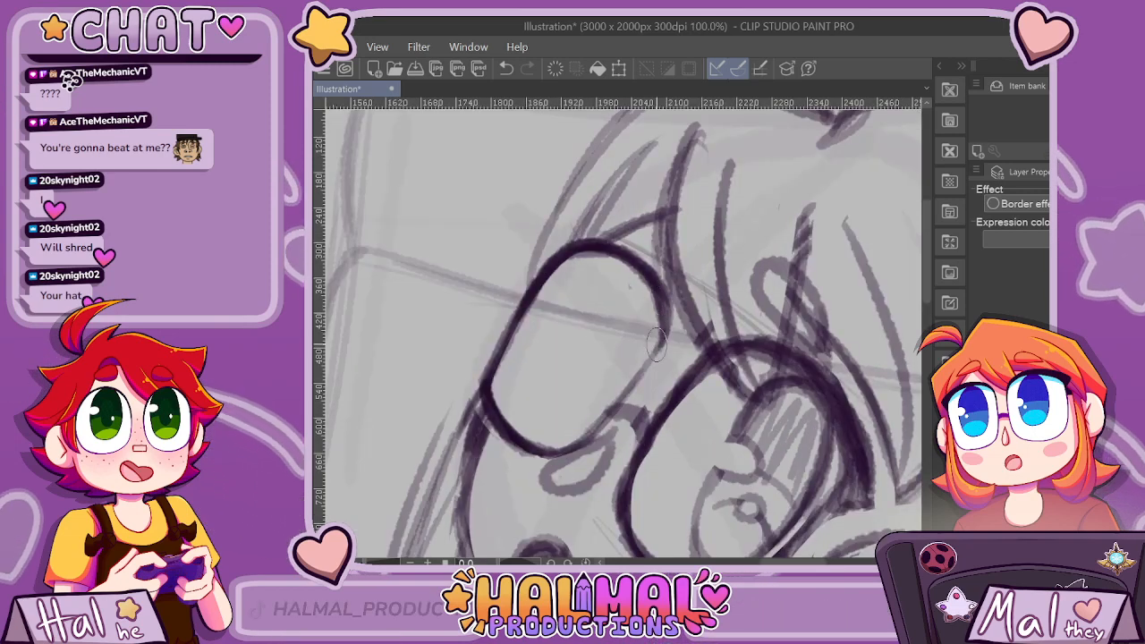
Complete the far lens's inner edge with a heavy line and darken the bridge joining the two lenses.
key("e")
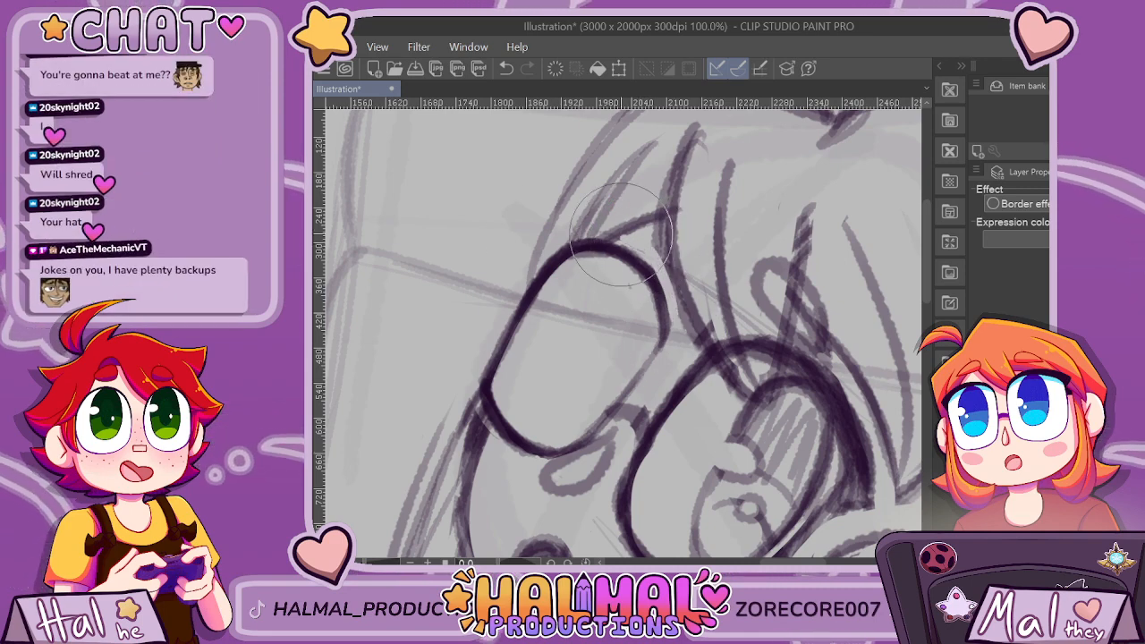
scroll(687, 191, "down", 3)
scroll(798, 262, "up", 2)
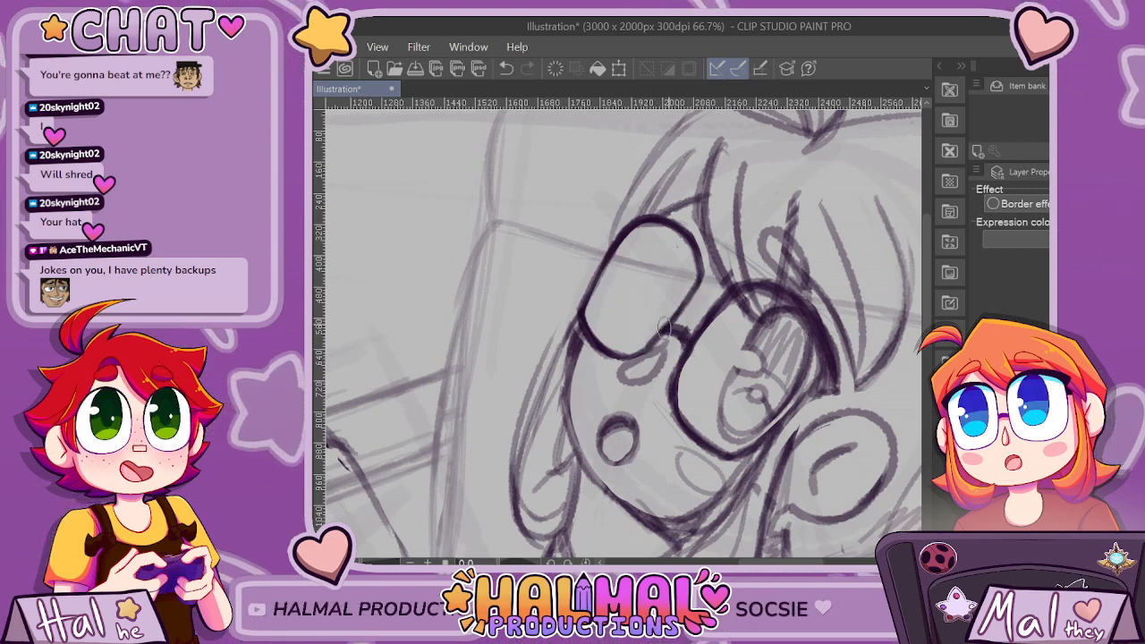
scroll(794, 259, "down", 2)
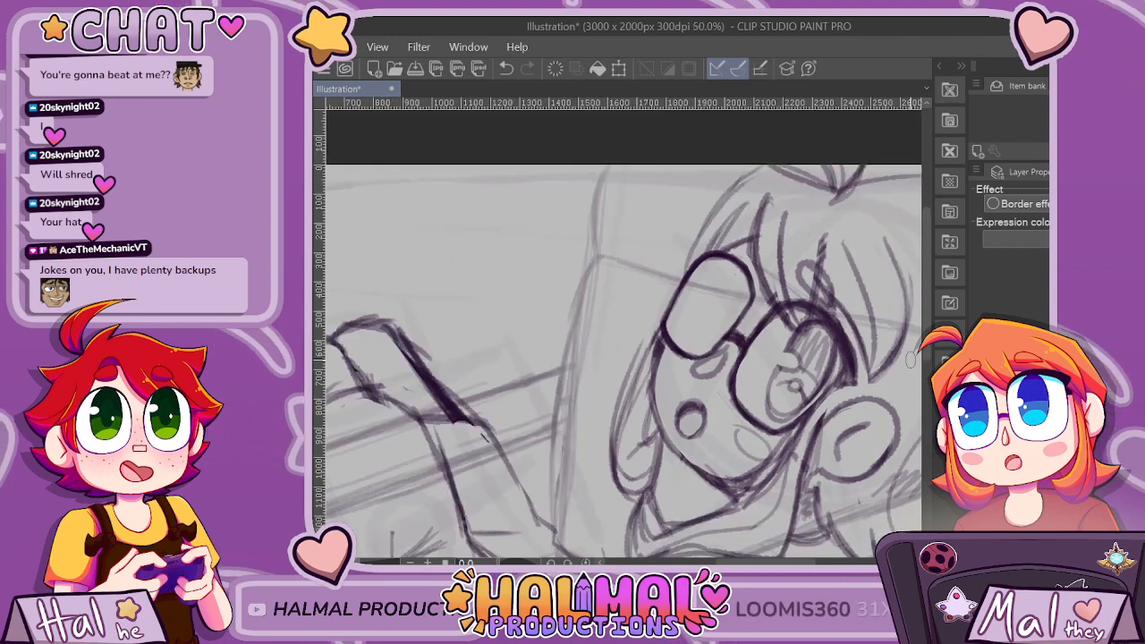
left_click_drag(846, 300, 910, 360)
scroll(910, 361, "up", 2)
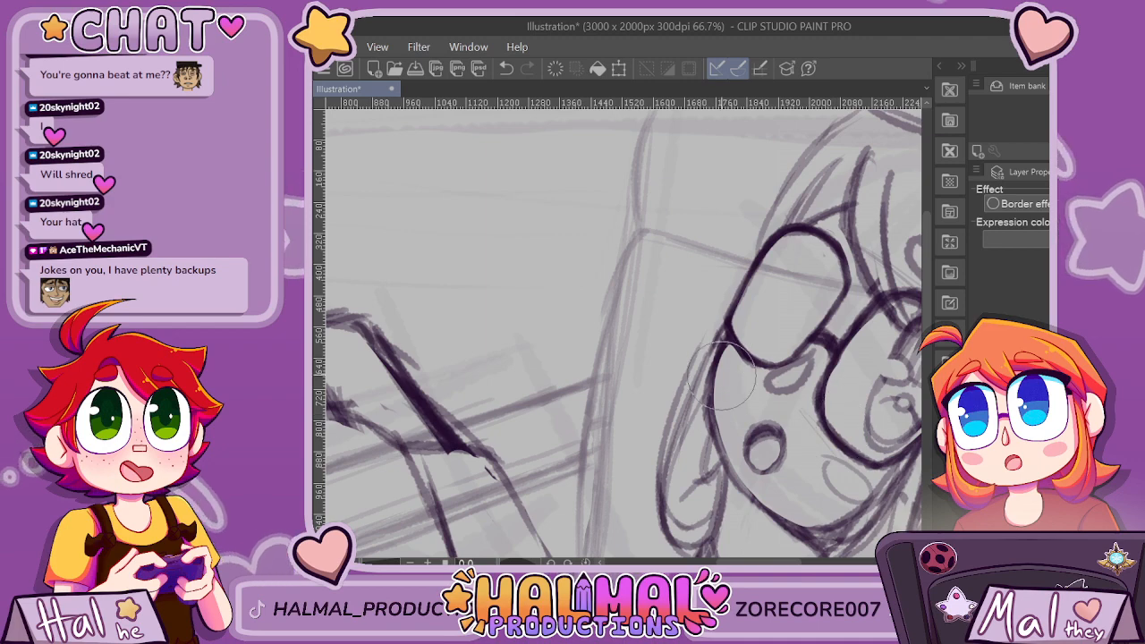
Build up the far lens's upper outer corner into a thick, dark, pointed tip.
scroll(850, 416, "down", 1)
scroll(826, 241, "down", 2)
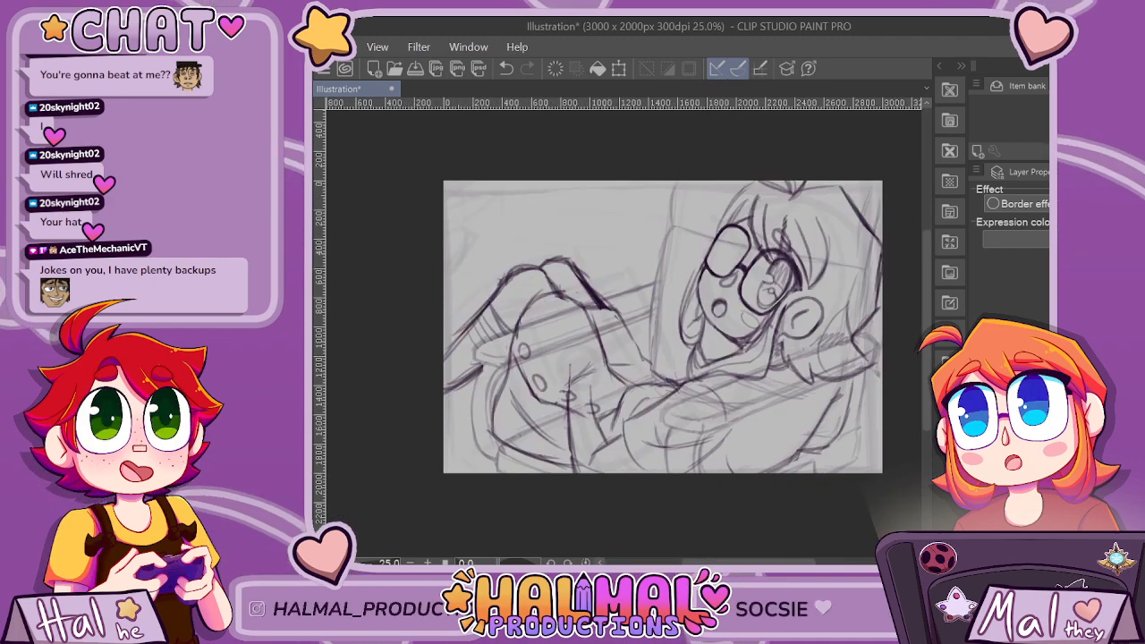
scroll(743, 210, "up", 3)
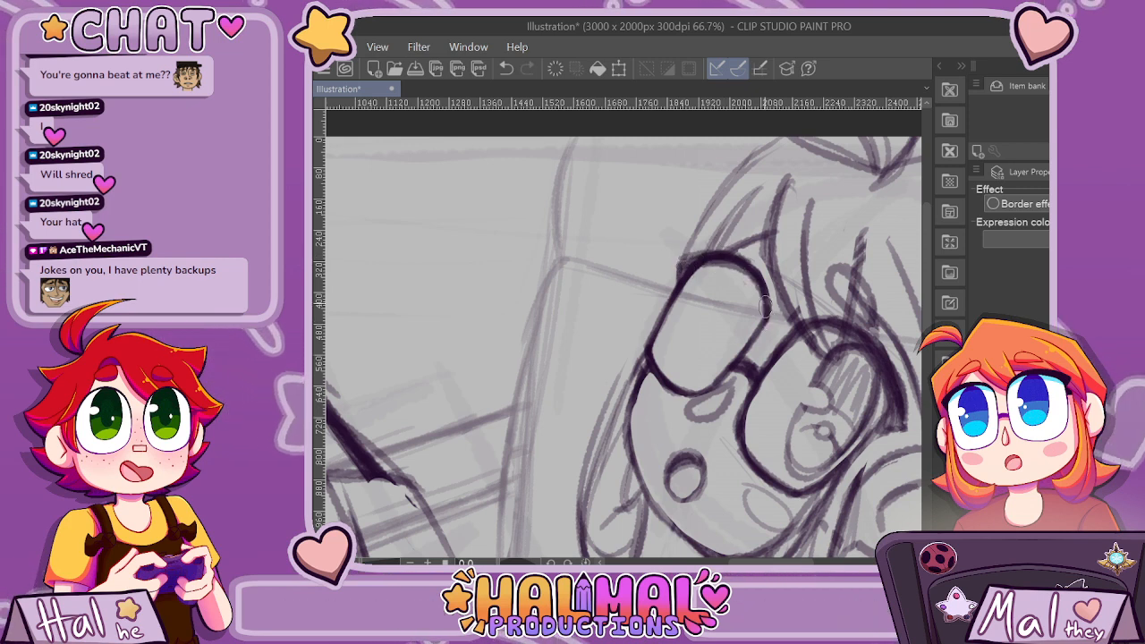
scroll(729, 260, "down", 6)
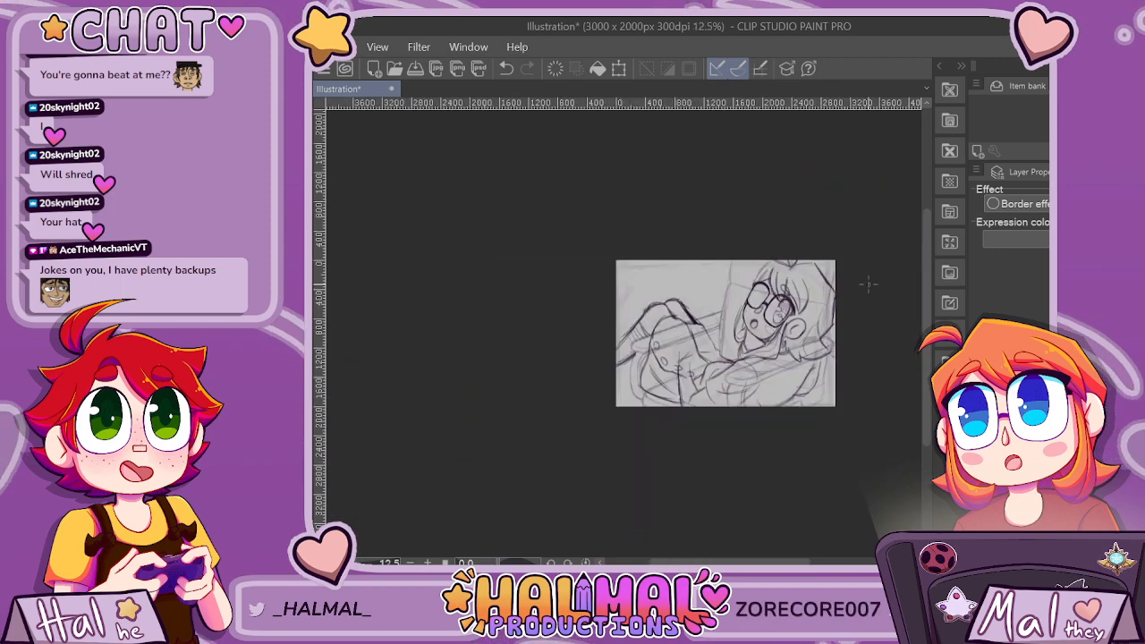
scroll(792, 306, "up", 2)
scroll(791, 306, "up", 4)
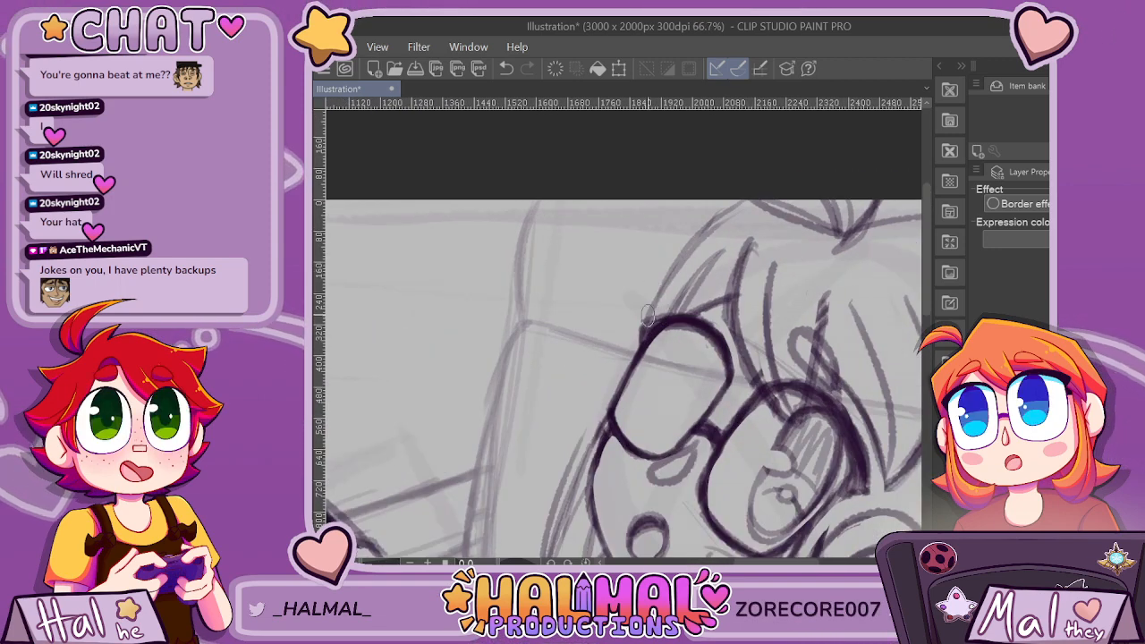
scroll(647, 315, "up", 1)
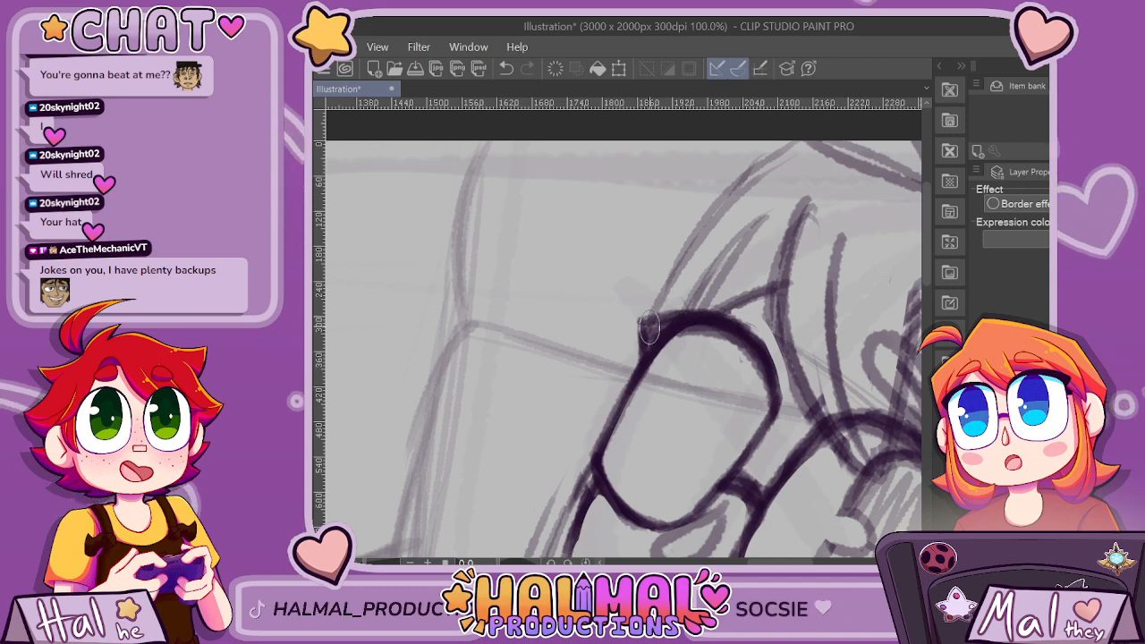
left_click_drag(650, 327, 674, 320)
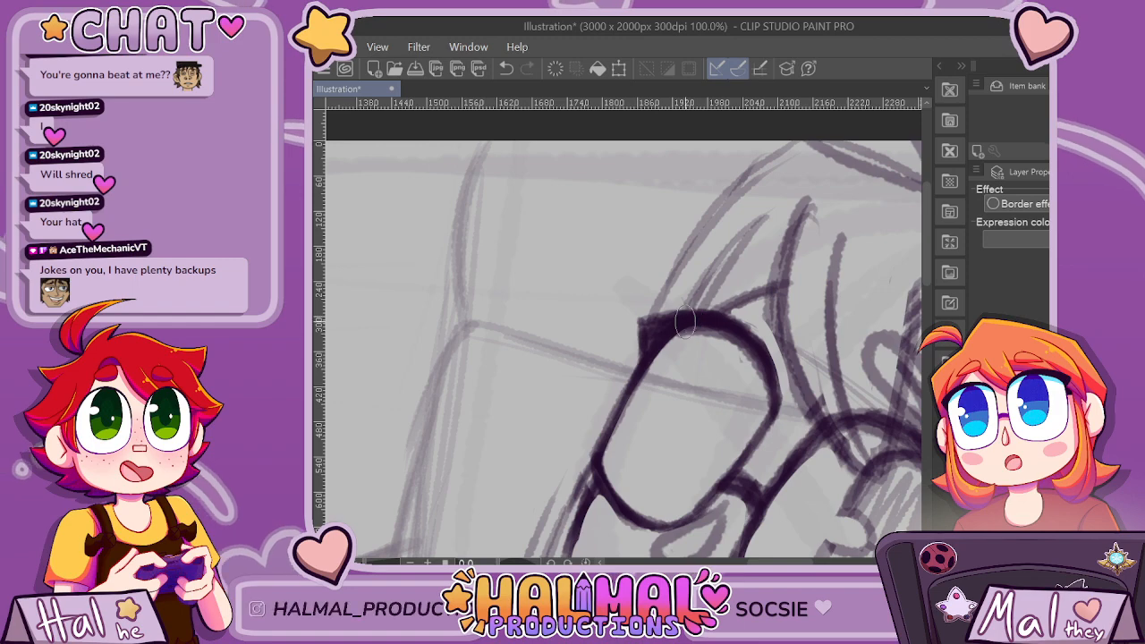
Thicken the far lens's top rim and tidy the edge of its pointed outer corner.
scroll(807, 351, "down", 3)
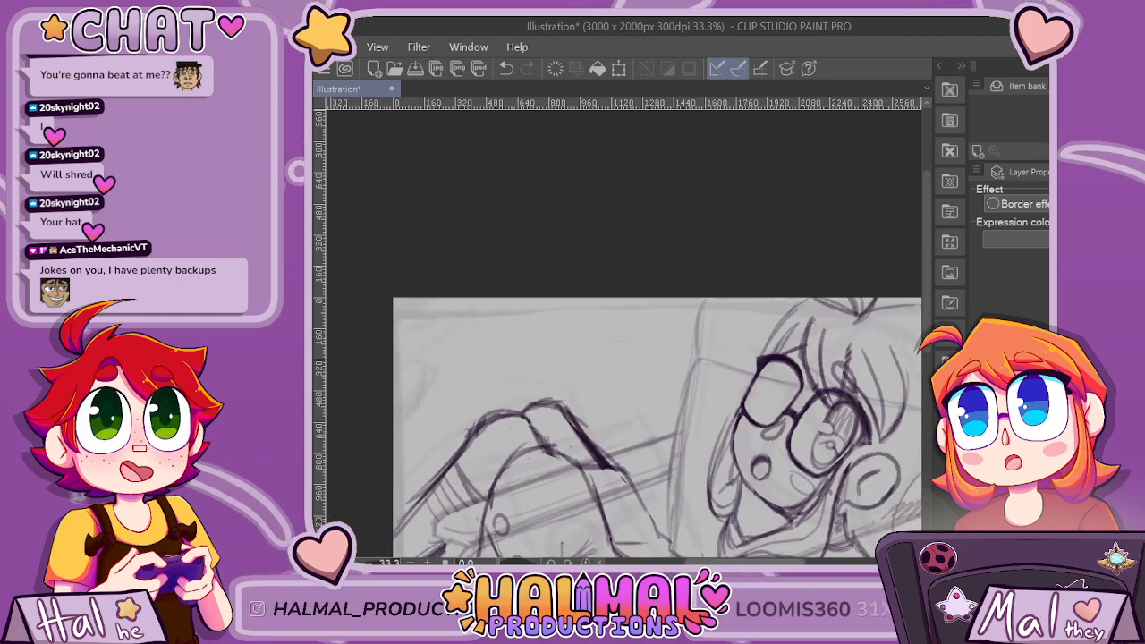
left_click_drag(753, 562, 779, 562)
scroll(690, 437, "up", 3)
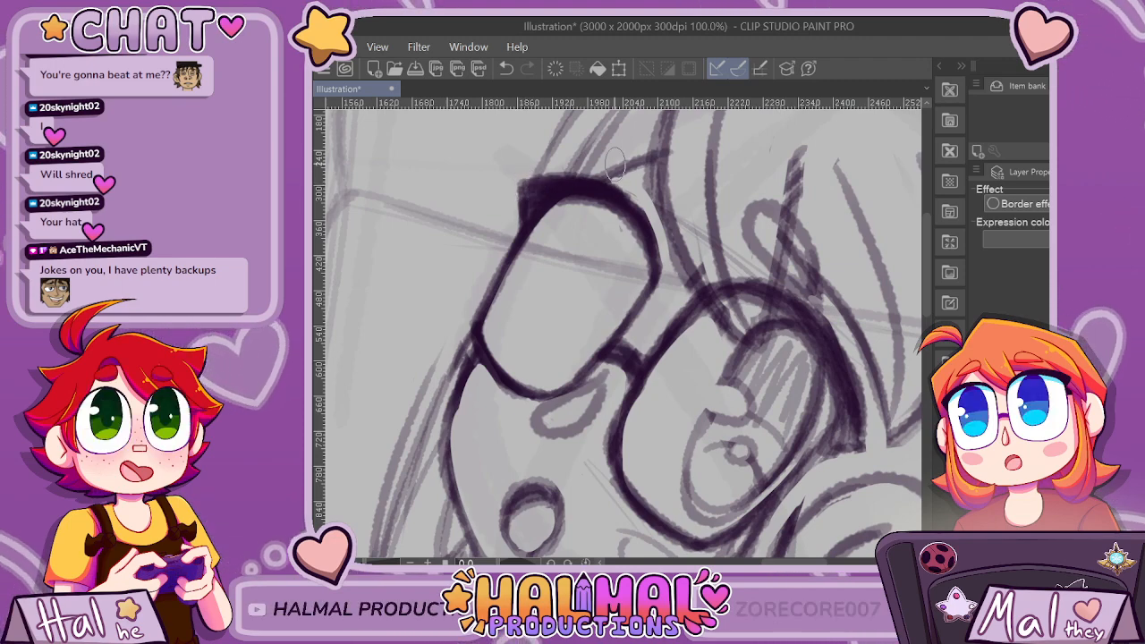
scroll(615, 164, "down", 1)
scroll(615, 164, "down", 2)
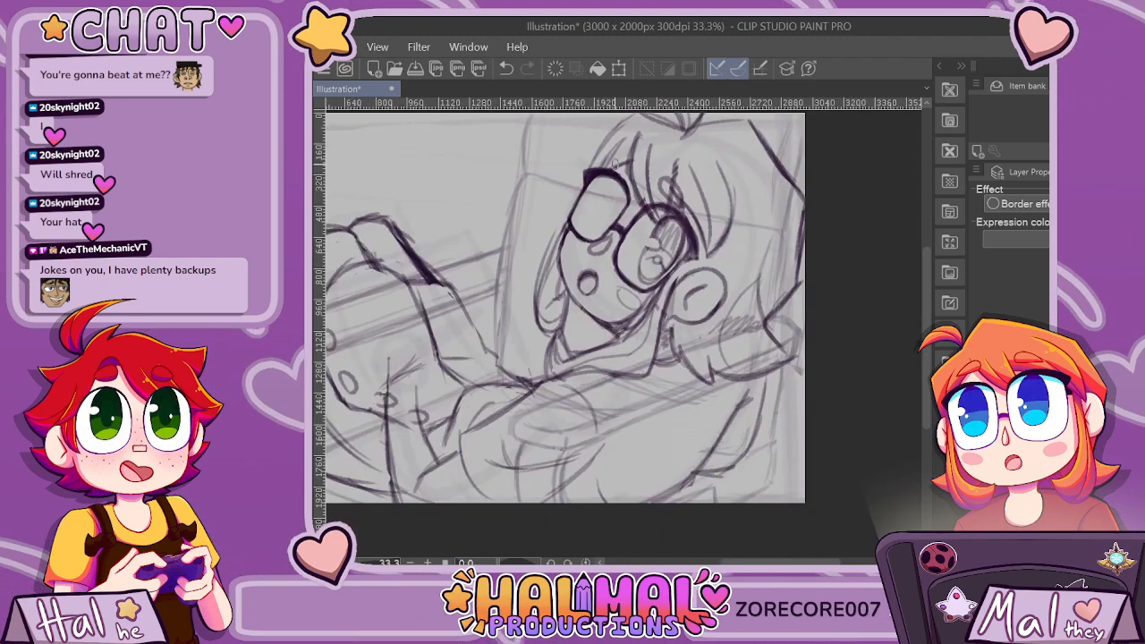
scroll(616, 164, "up", 3)
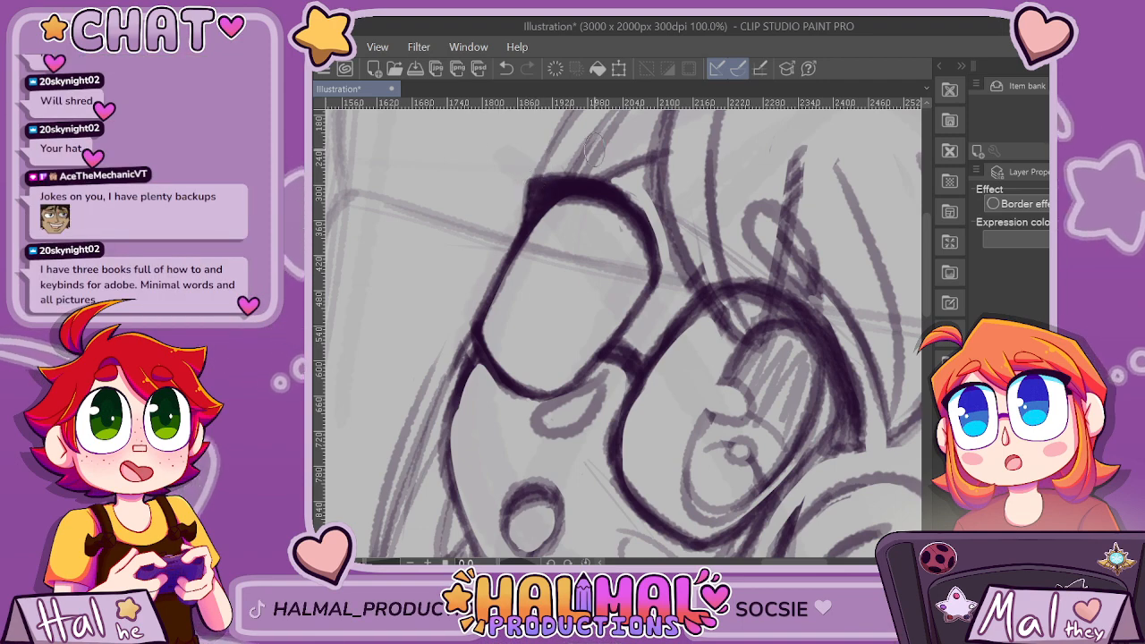
Sketch a curved eyebrow above the far lens and a slanted oval eye inside the lens.
scroll(770, 188, "down", 10)
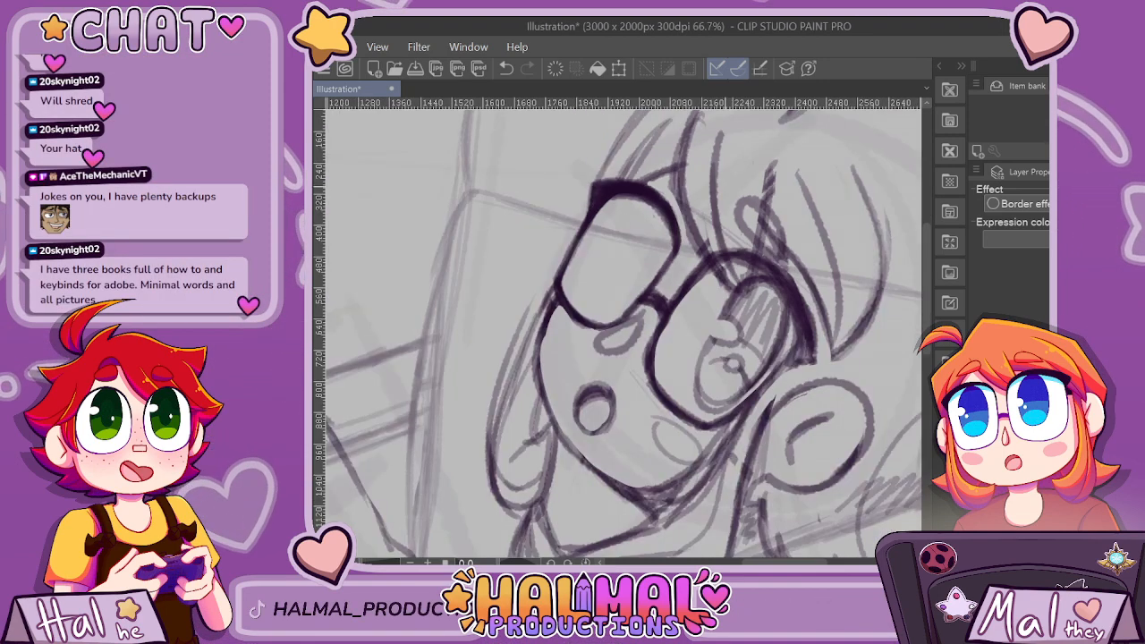
scroll(793, 183, "up", 10)
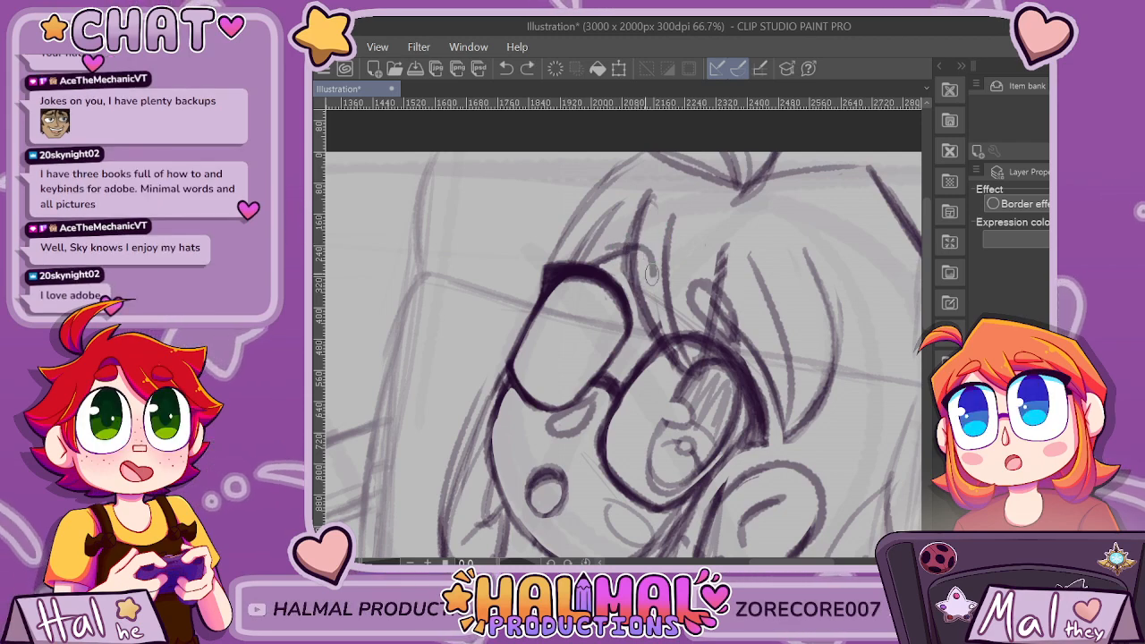
scroll(766, 193, "down", 3)
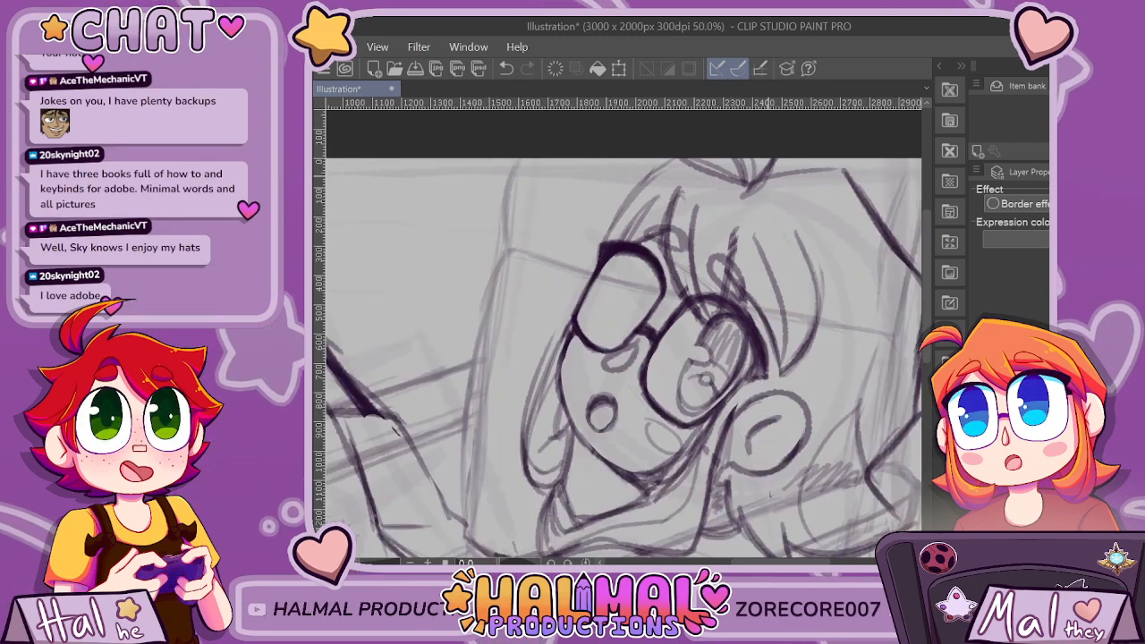
scroll(766, 192, "up", 1)
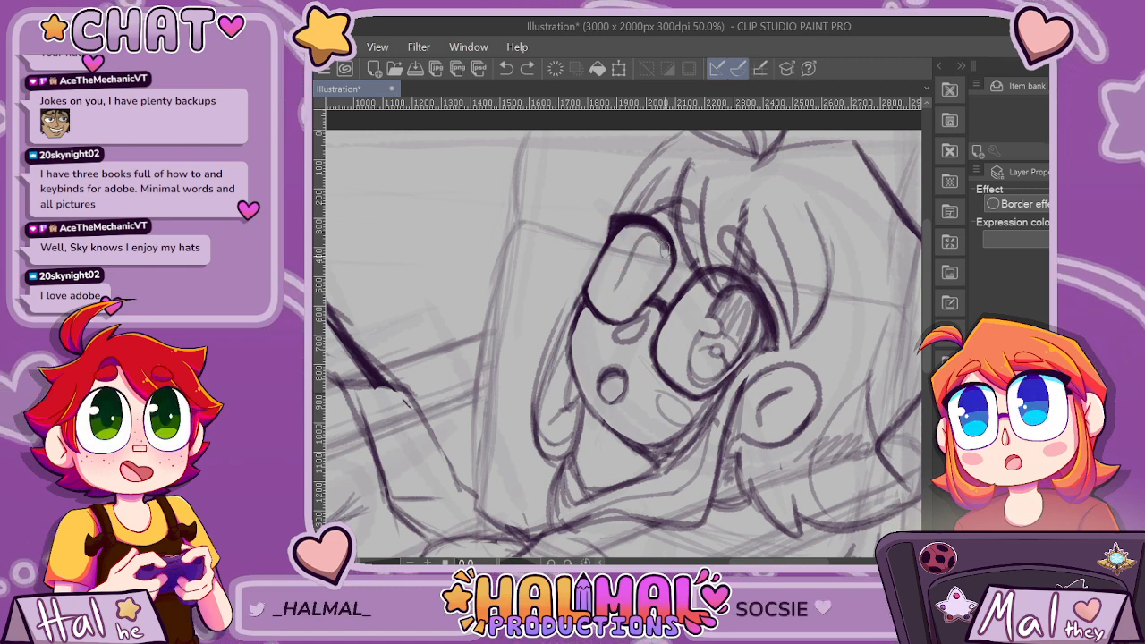
left_click_drag(610, 279, 657, 242)
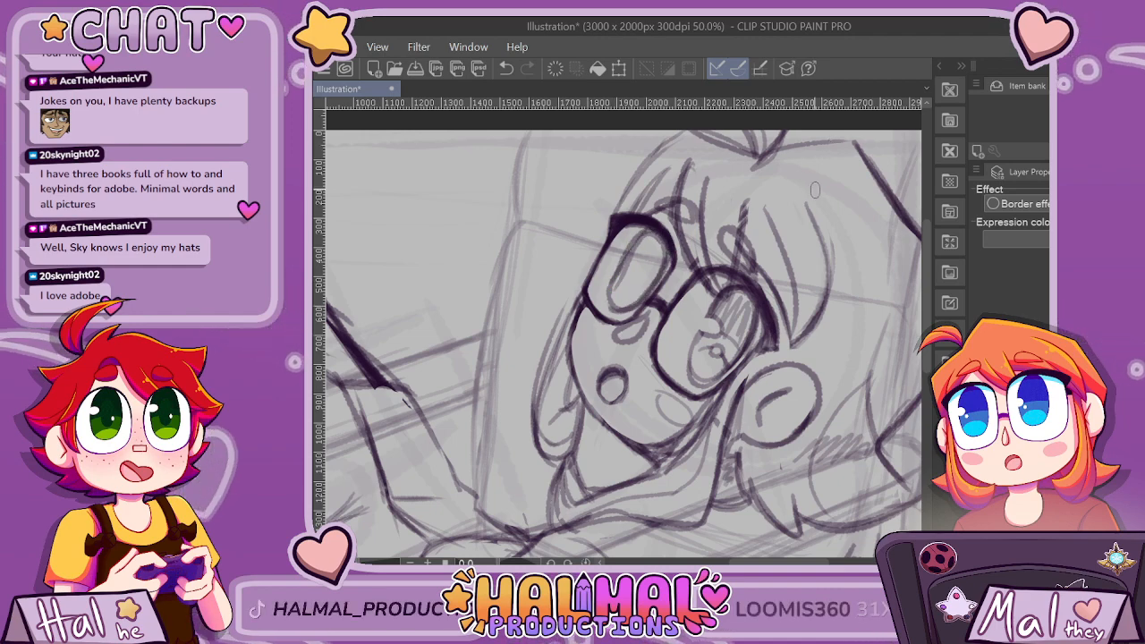
Fill in the far eye with a dividing curve, hatched upper shading, a rounded highlight and a small pupil circle.
scroll(816, 204, "down", 1)
scroll(742, 250, "up", 2)
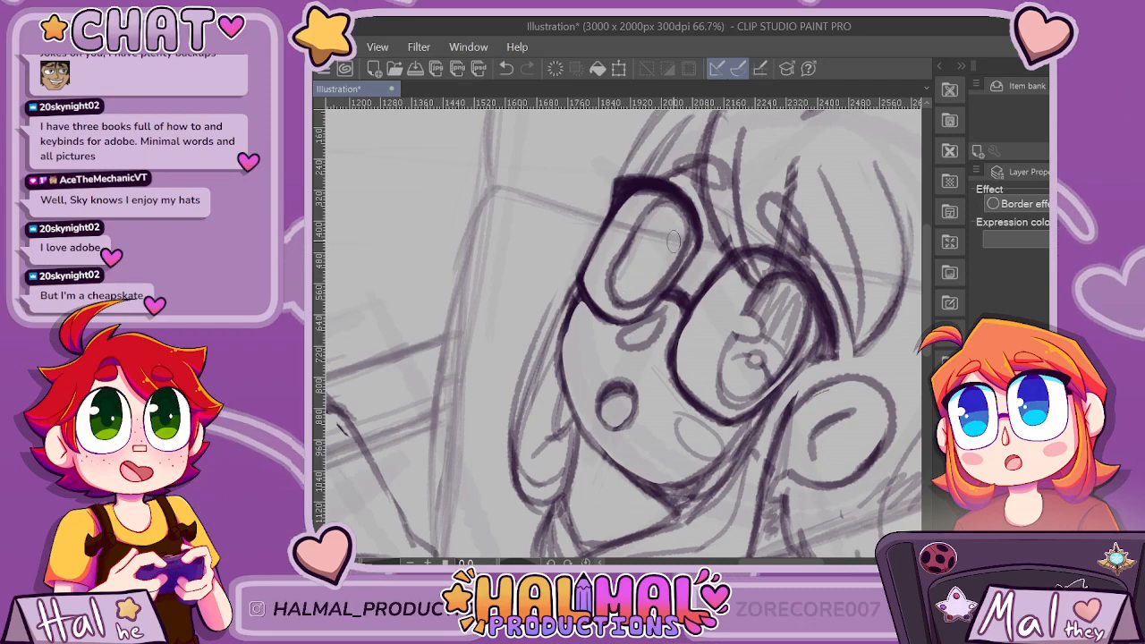
scroll(794, 162, "down", 5)
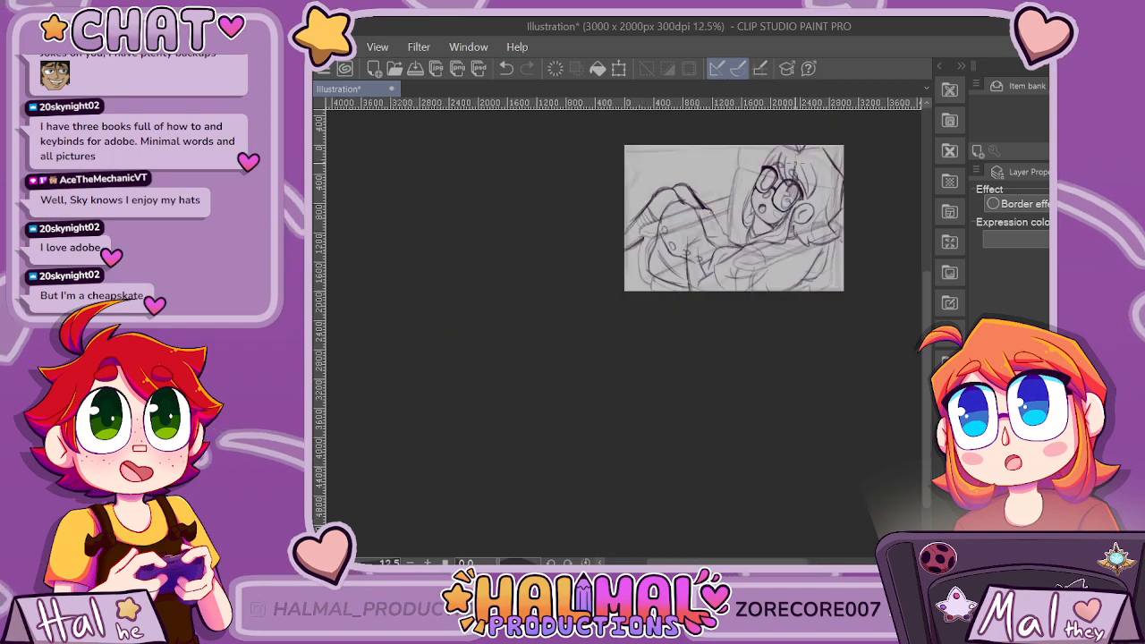
scroll(809, 168, "up", 5)
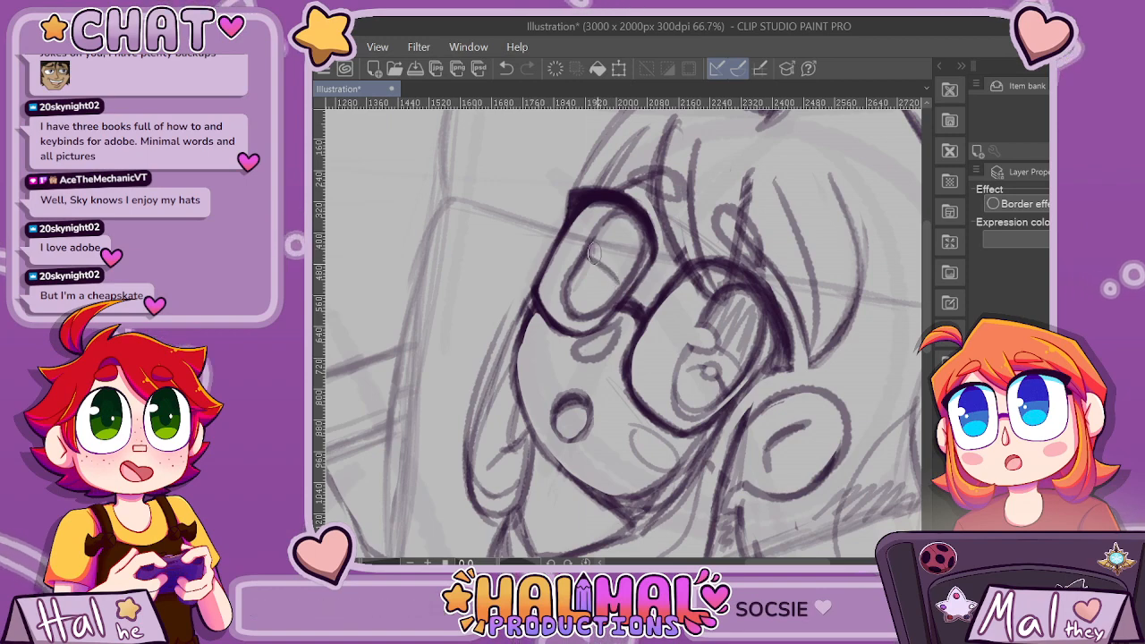
left_click_drag(614, 219, 637, 254)
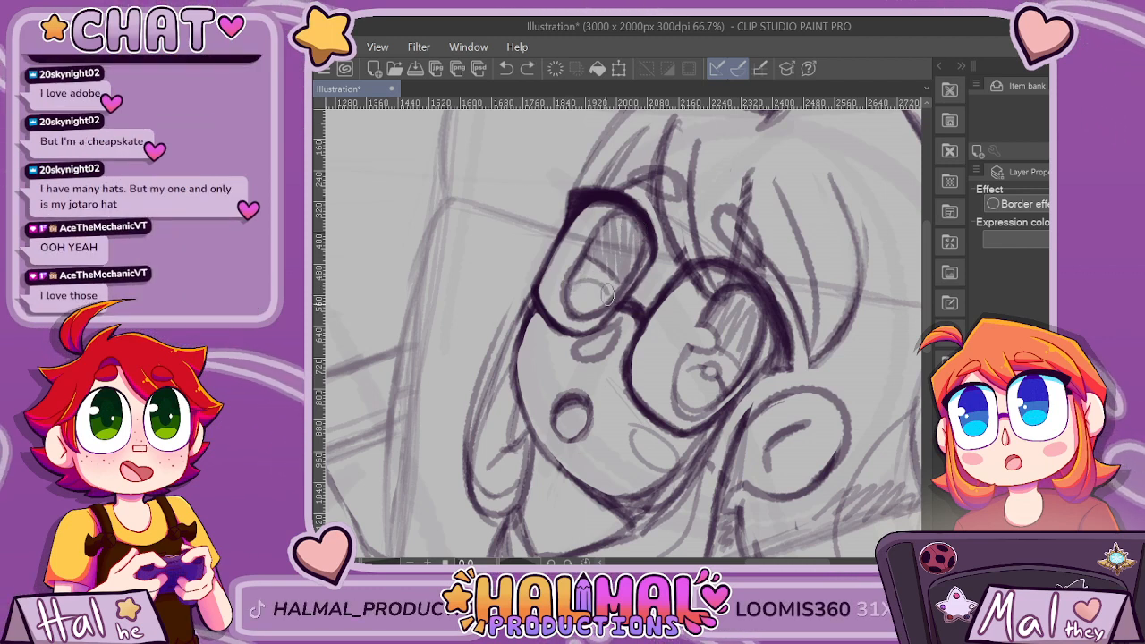
left_click_drag(608, 295, 611, 302)
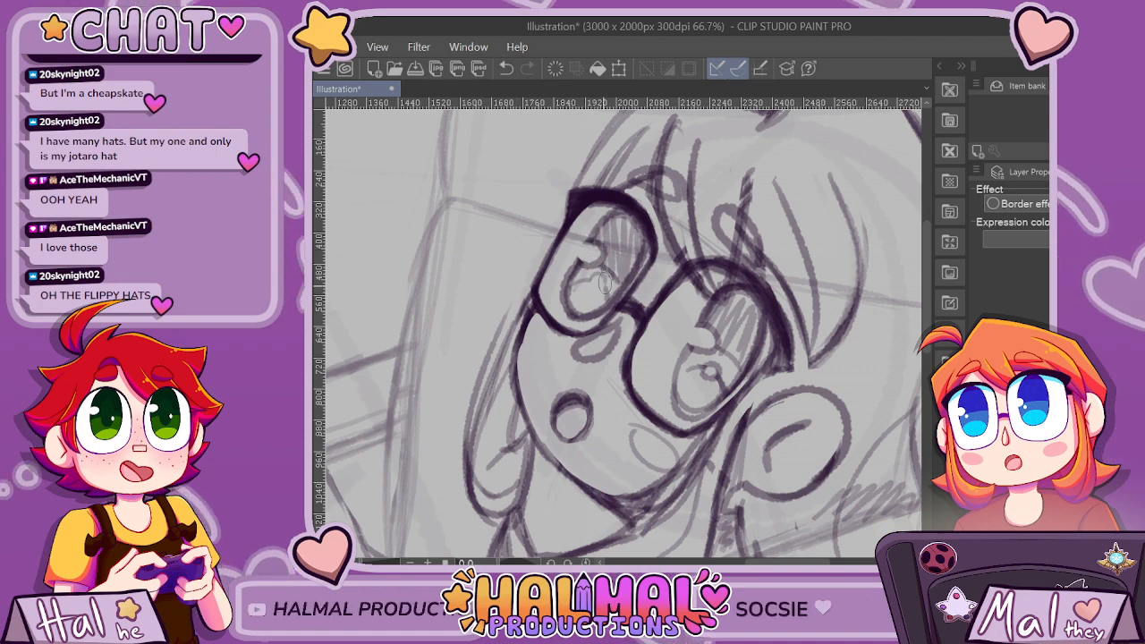
Draw a small oval blush mark on the far cheek beneath the glasses.
scroll(781, 301, "down", 1)
scroll(781, 301, "down", 6)
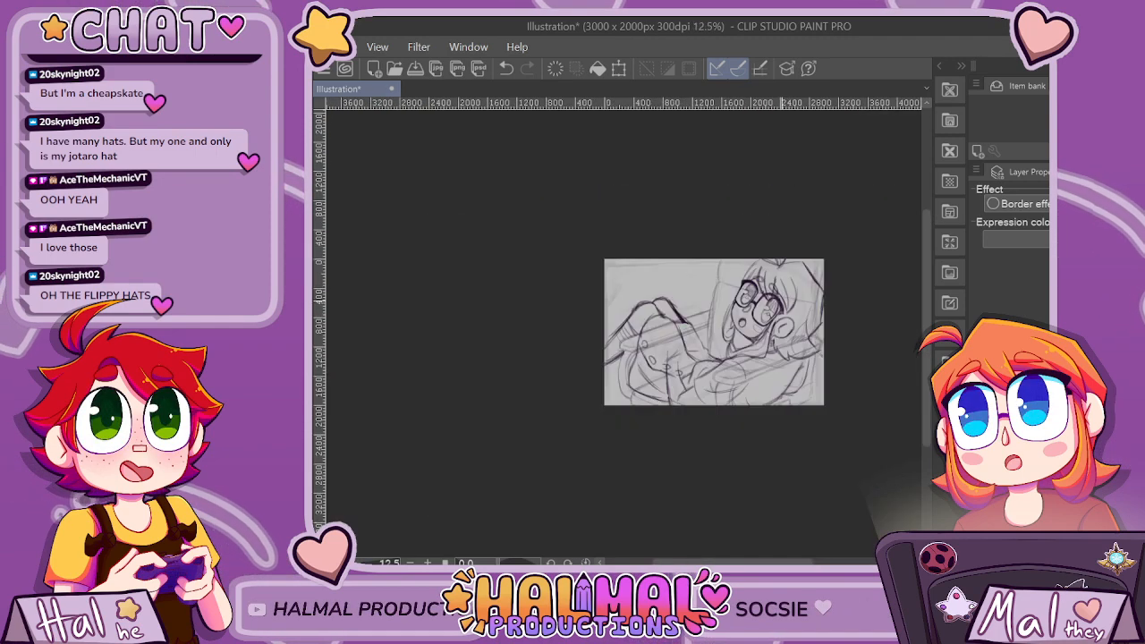
scroll(805, 310, "up", 5)
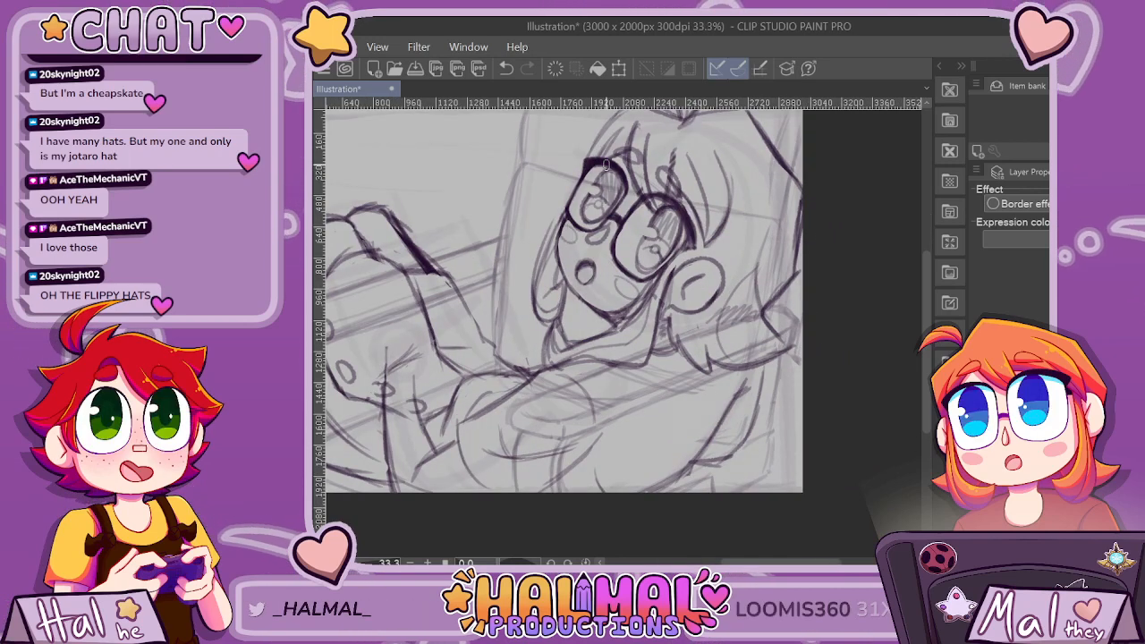
Check the whole composition and mirror the canvas horizontally.
scroll(639, 139, "down", 4)
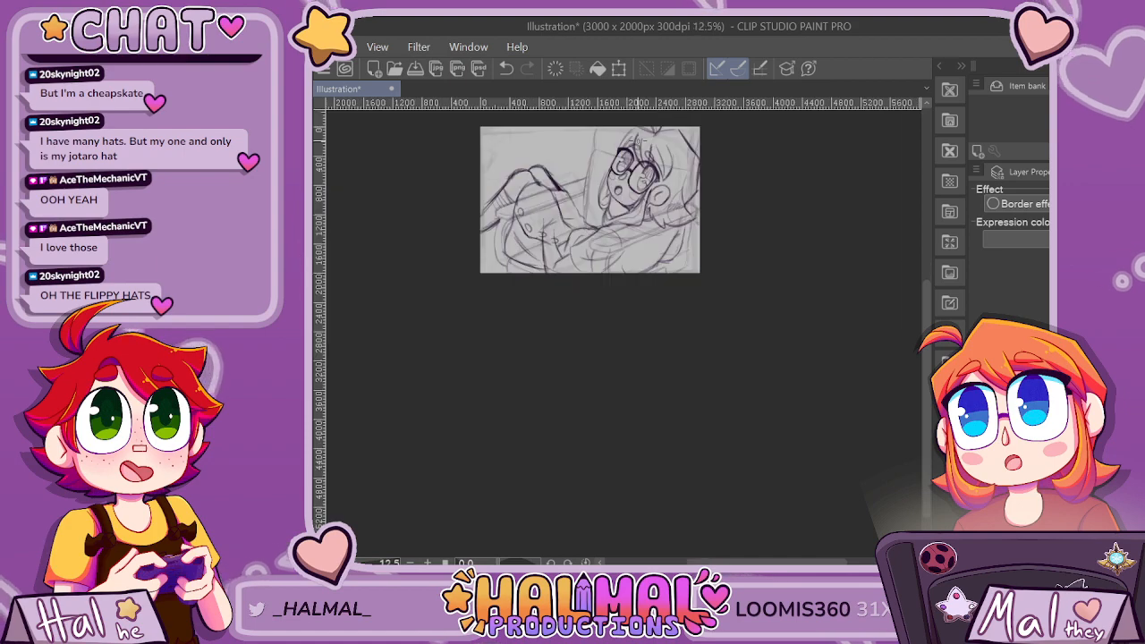
scroll(649, 179, "up", 4)
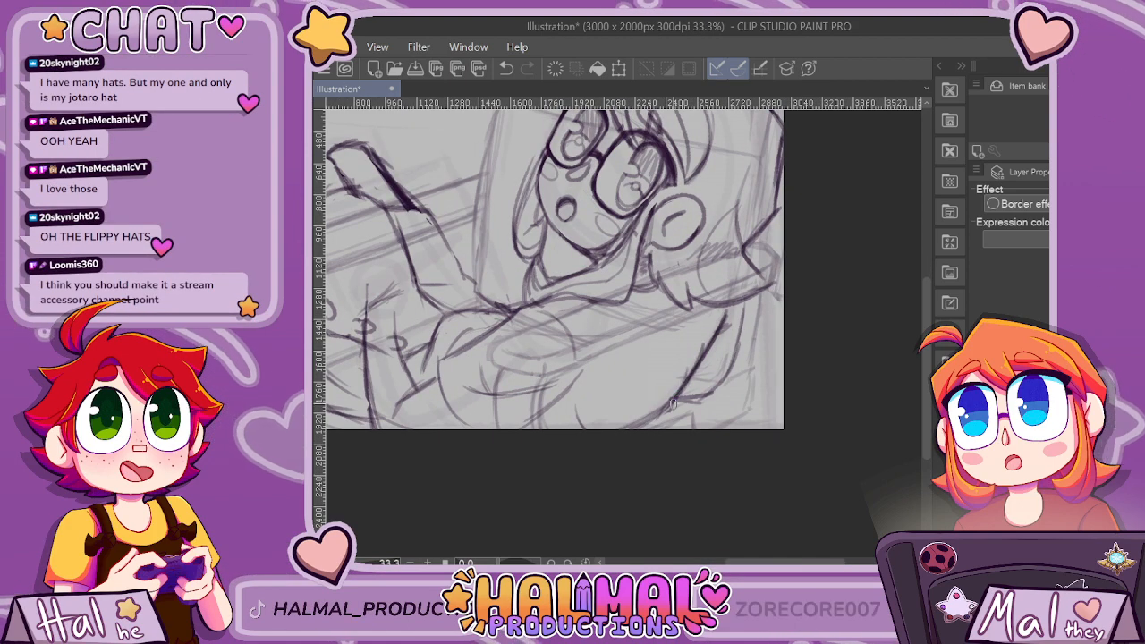
scroll(622, 426, "down", 4)
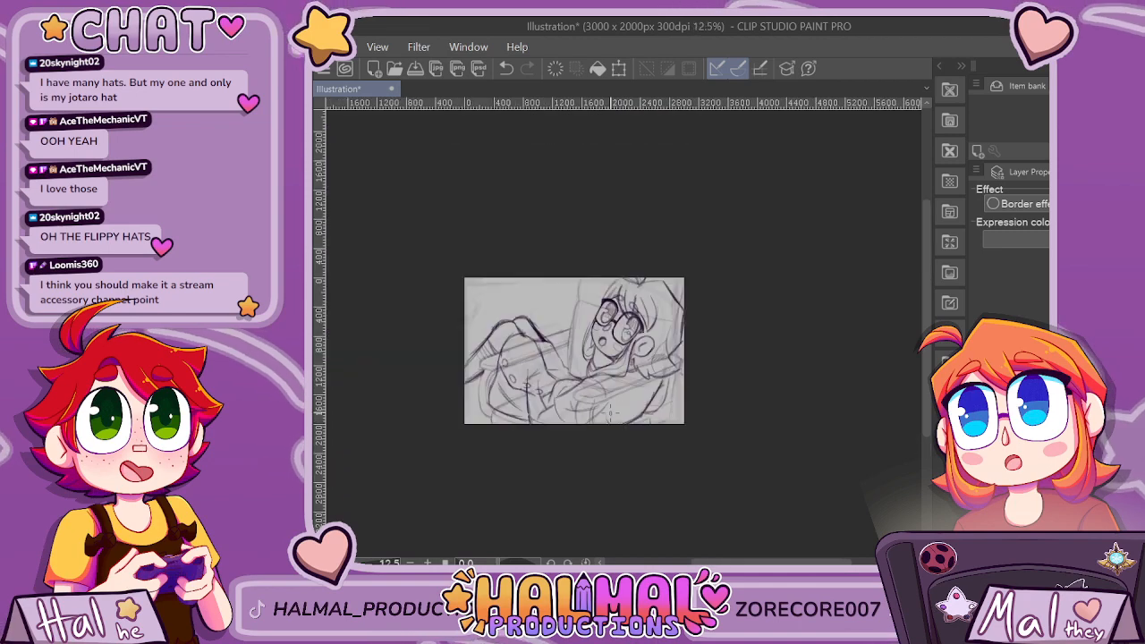
scroll(659, 310, "up", 3)
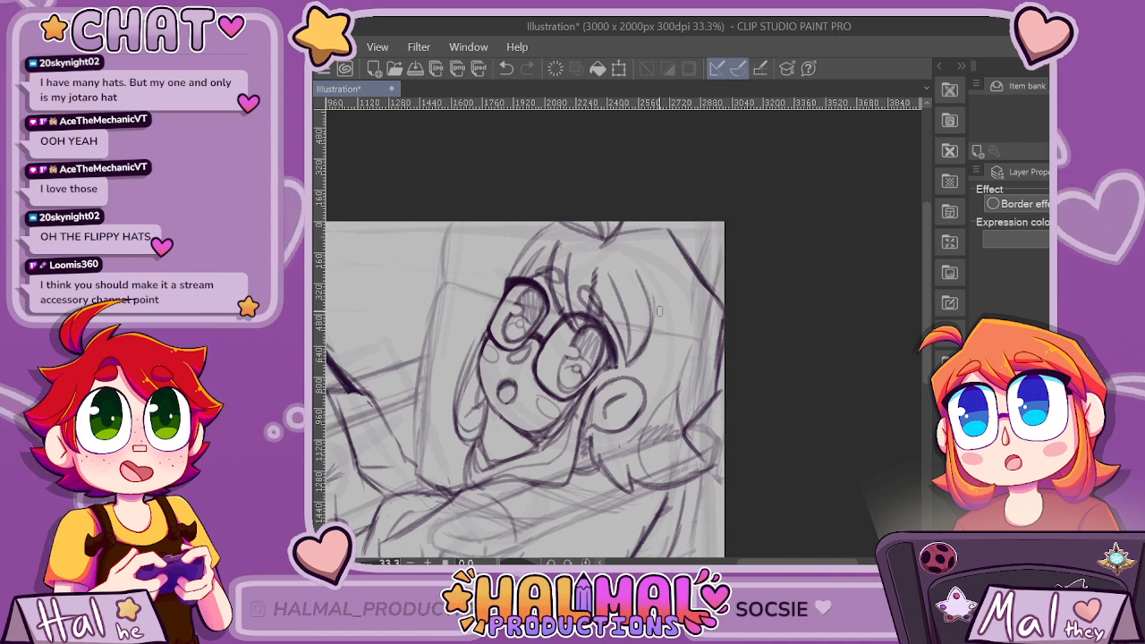
scroll(659, 310, "down", 3)
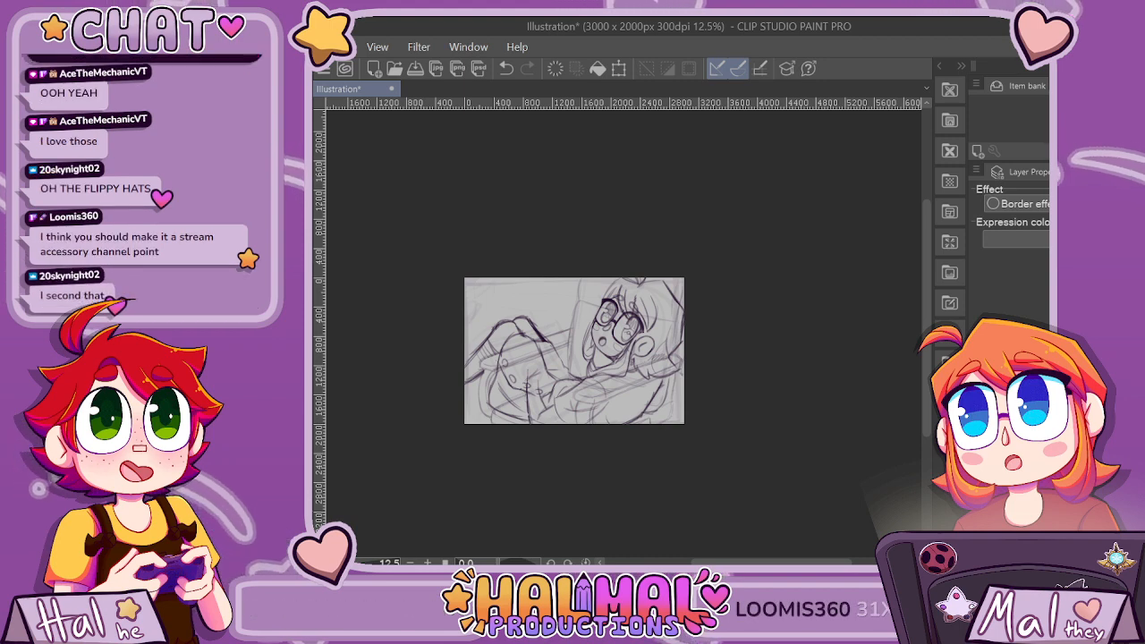
key("h")
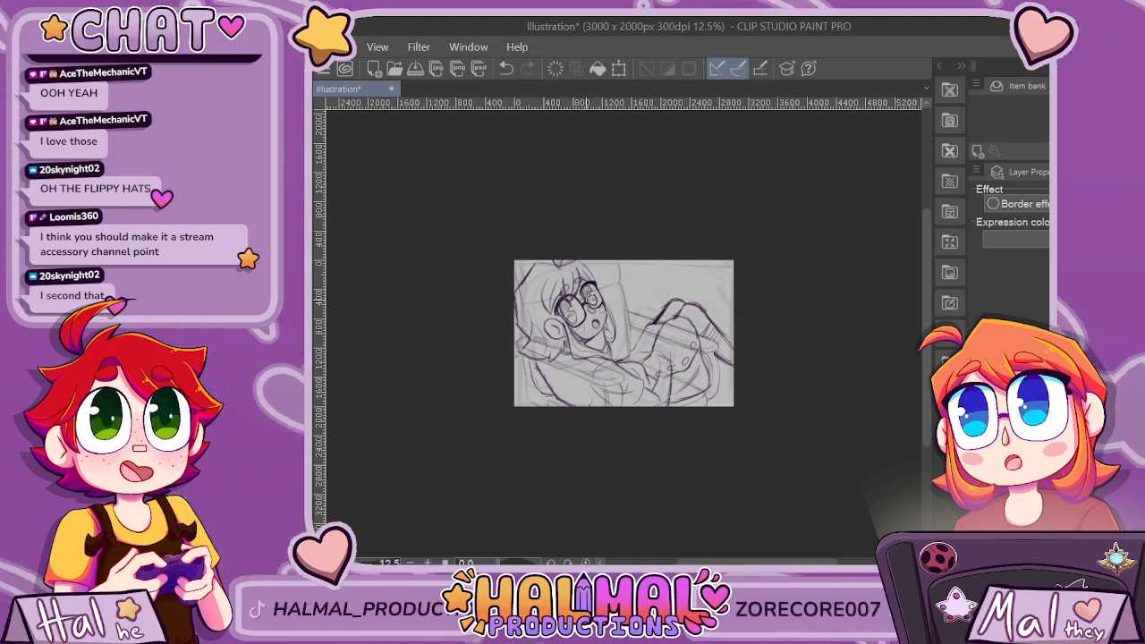
Darken the outline of the far eye inside its lens on the mirrored canvas.
scroll(590, 298, "up", 5)
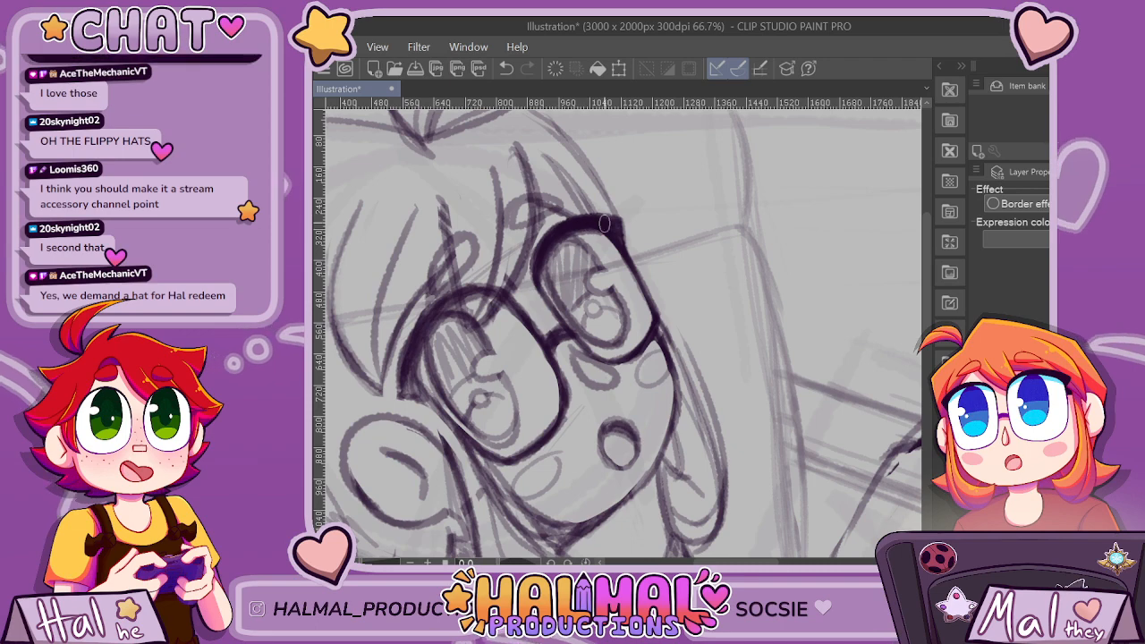
scroll(565, 239, "up", 1)
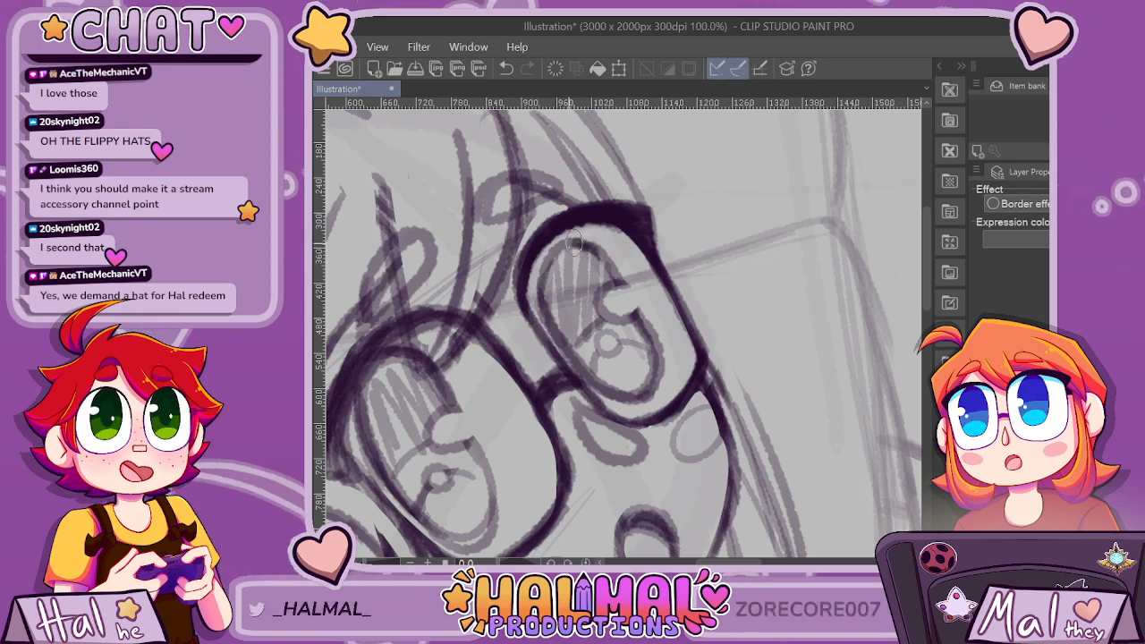
scroll(618, 242, "down", 4)
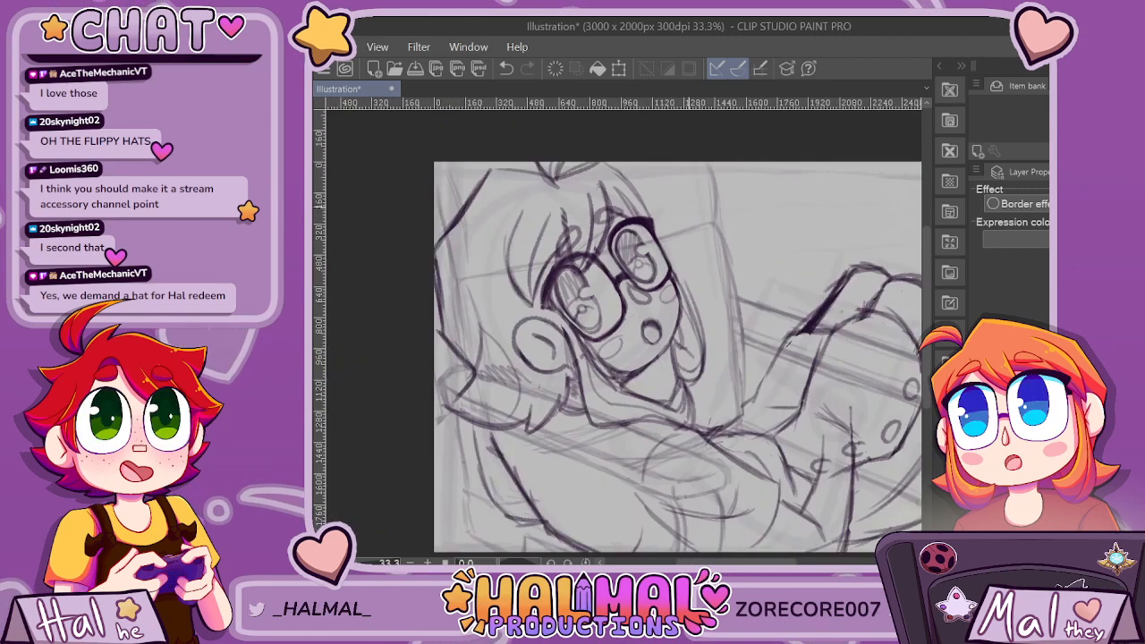
Darken the near eye's outline, strengthening its upper edge inside the lens.
scroll(625, 272, "up", 3)
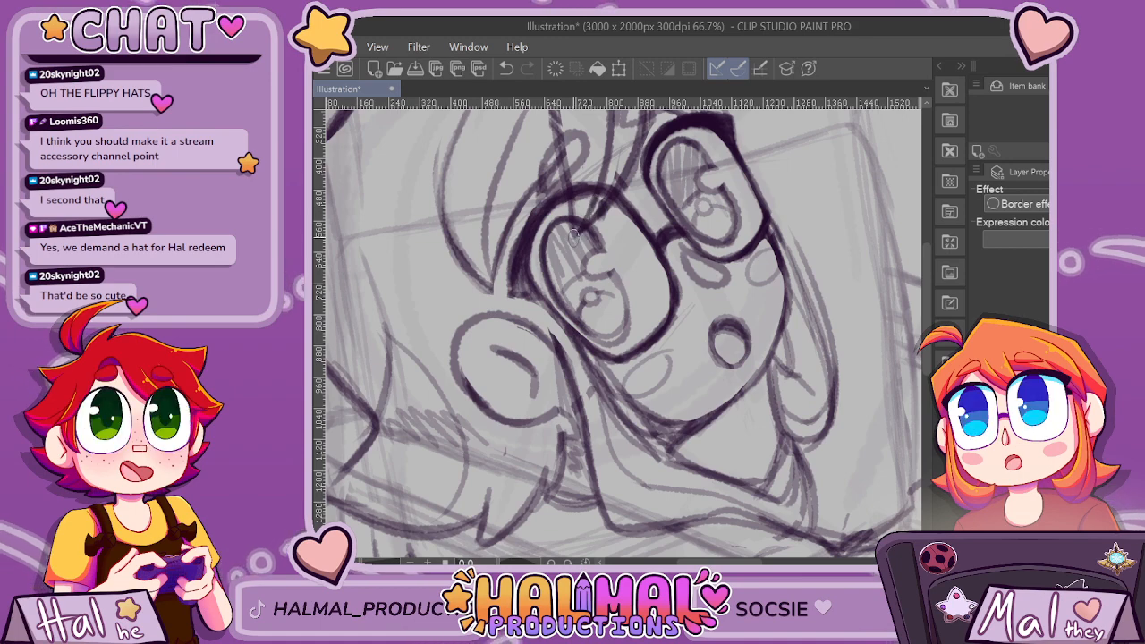
scroll(658, 149, "down", 4)
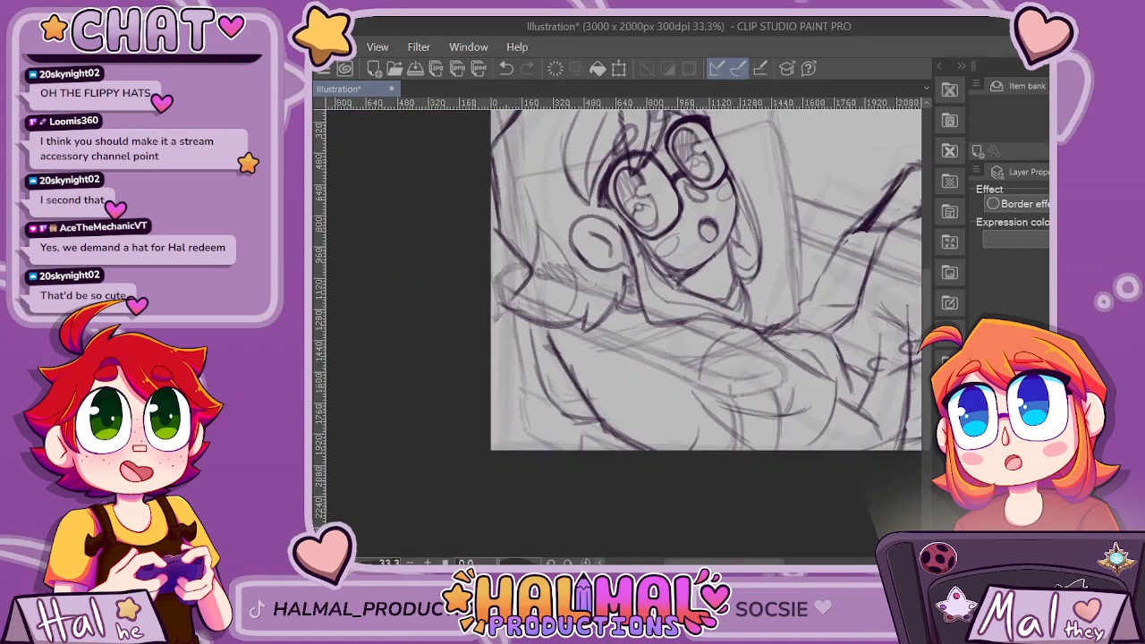
scroll(798, 174, "up", 1)
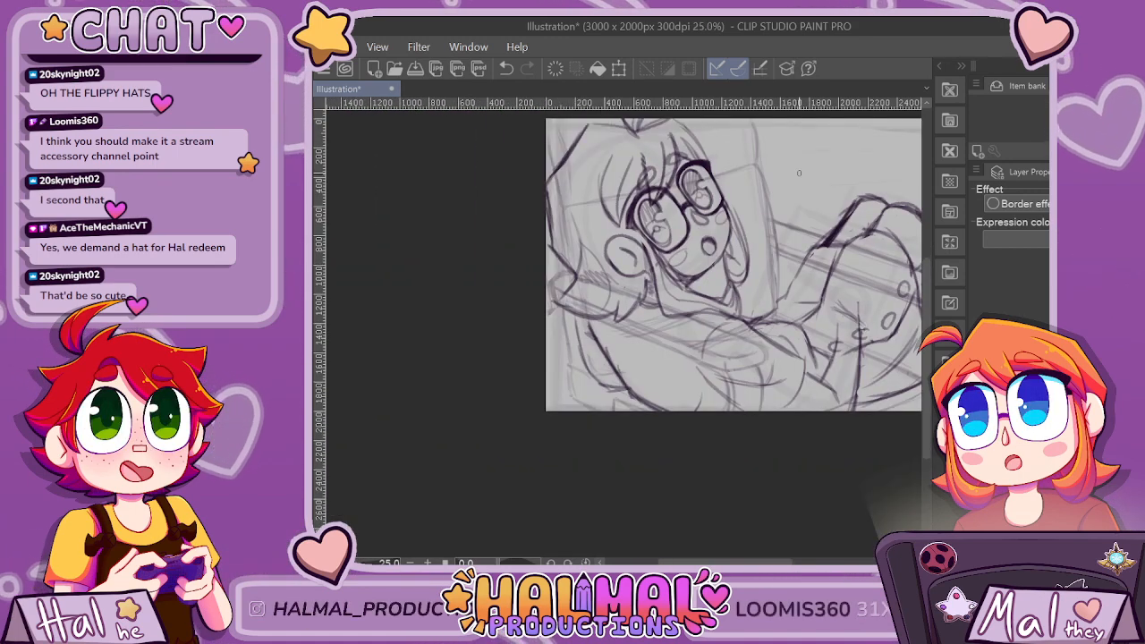
scroll(799, 173, "up", 3)
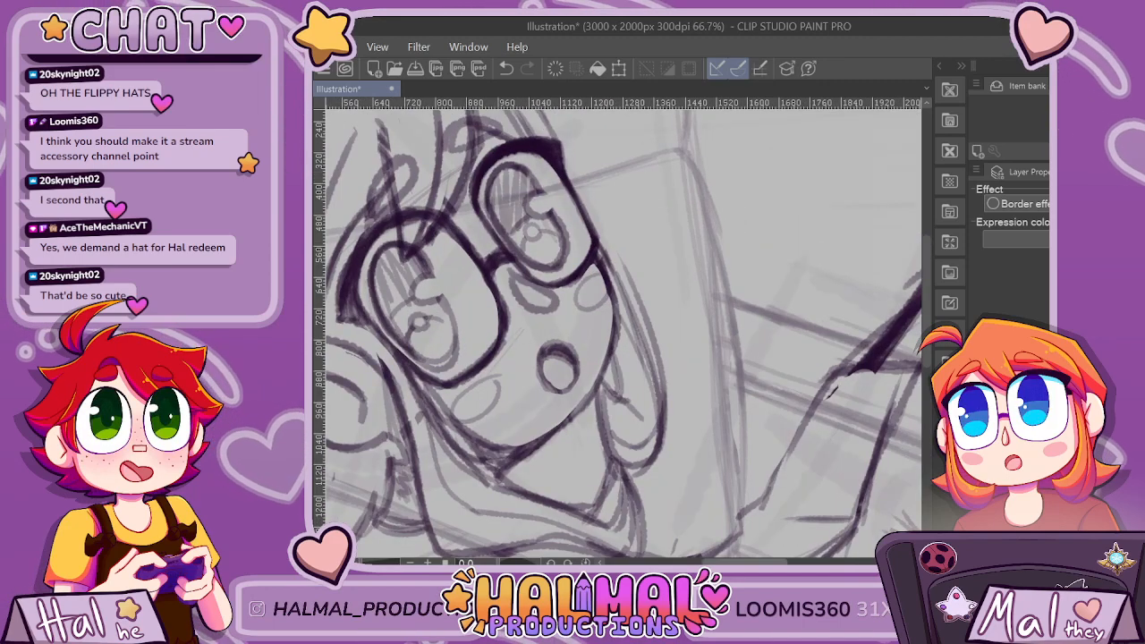
Examine the character's head up close and in the context of the whole panel composition.
left_click_drag(778, 561, 765, 562)
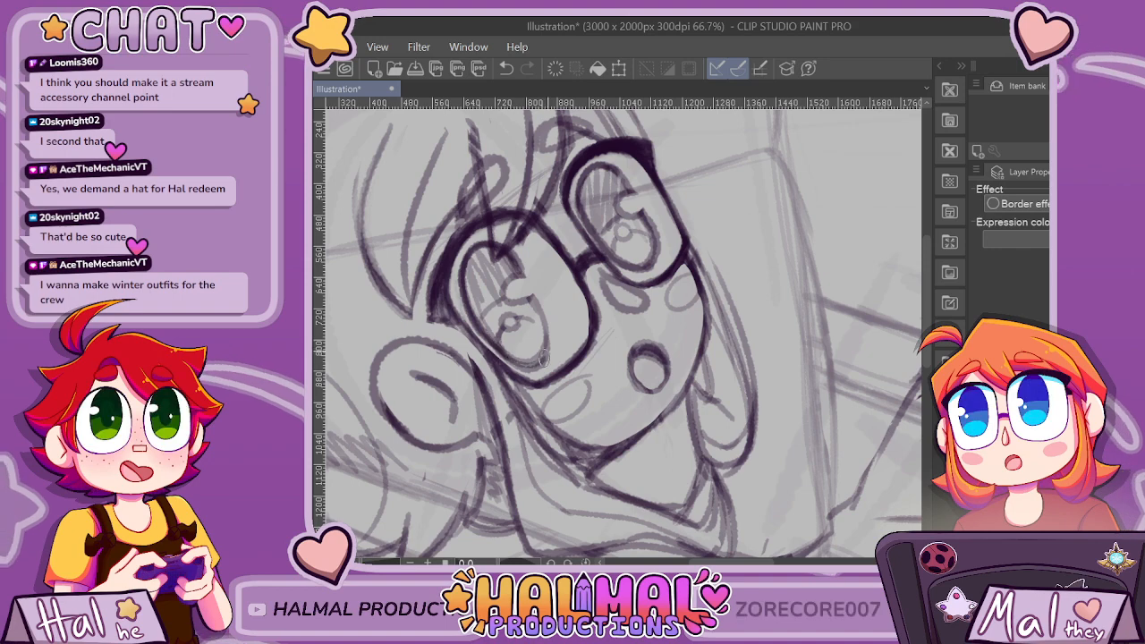
scroll(654, 227, "down", 6)
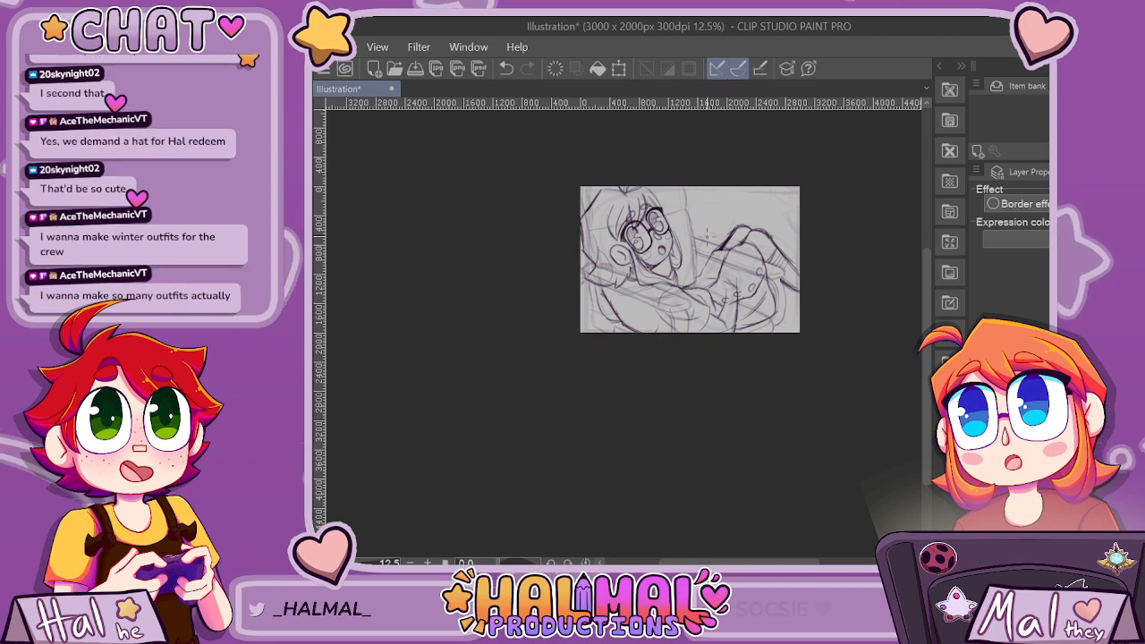
scroll(602, 199, "up", 4)
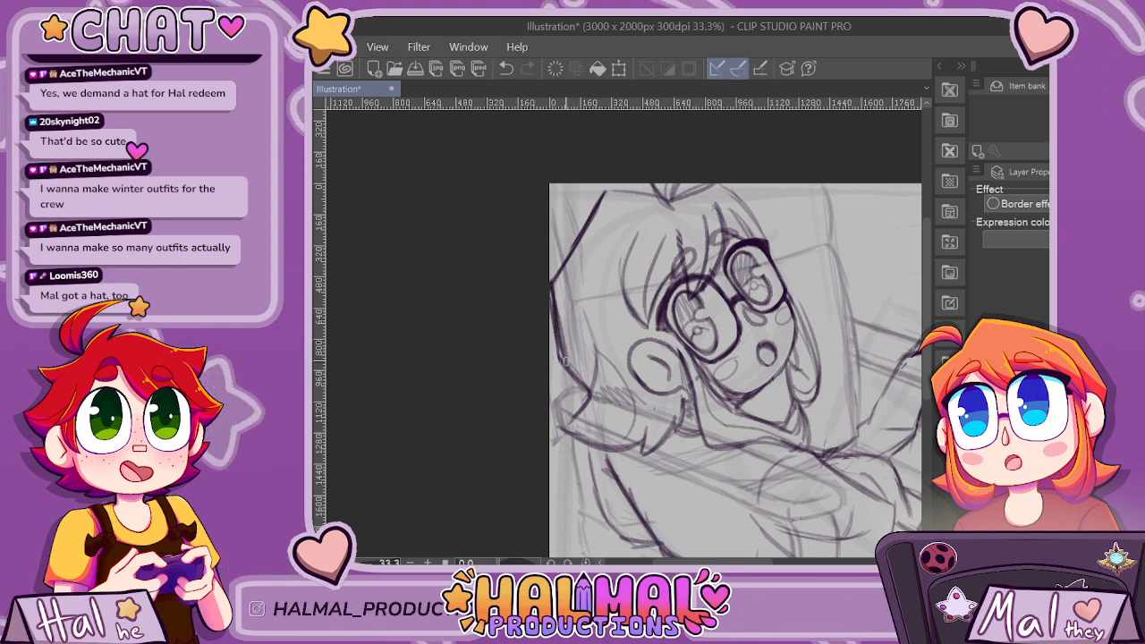
scroll(604, 363, "down", 4)
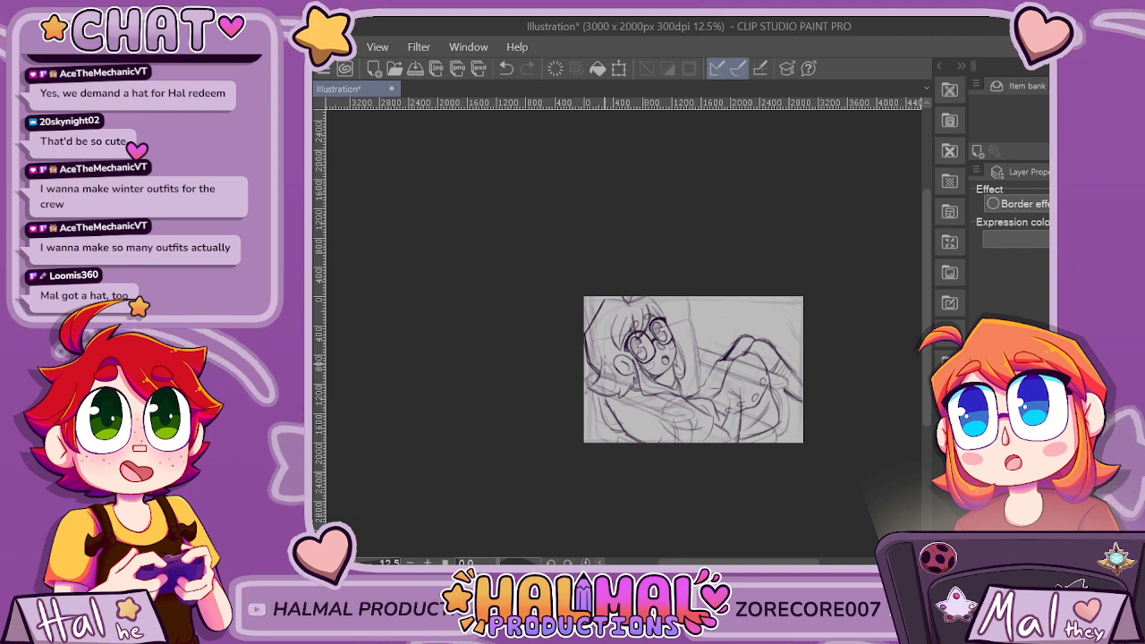
scroll(600, 360, "up", 3)
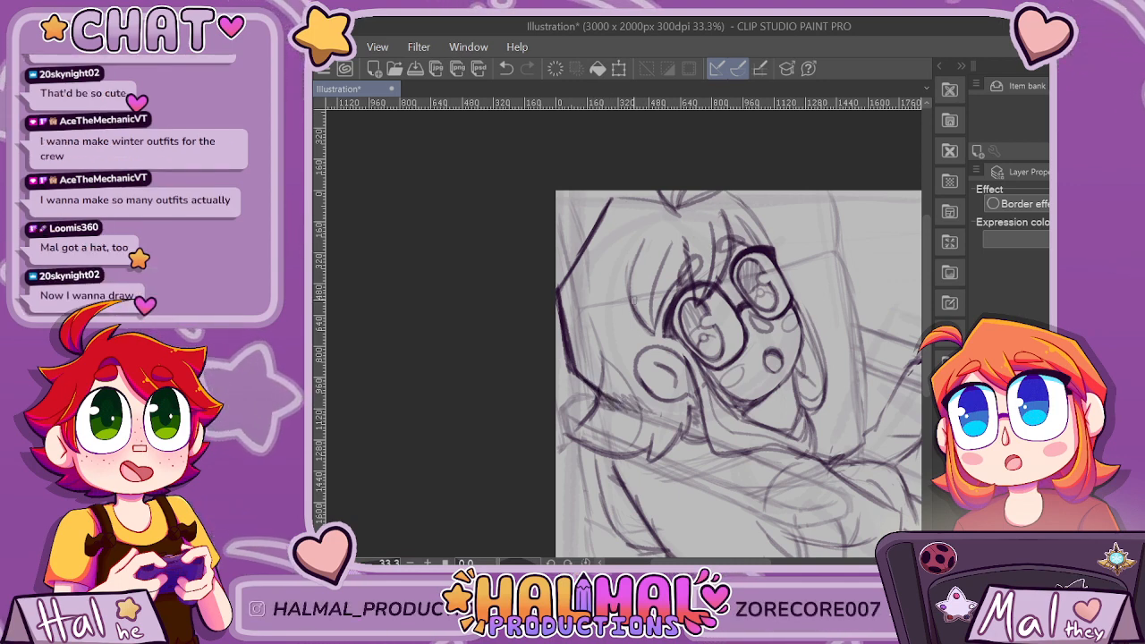
key("ctrl+minus")
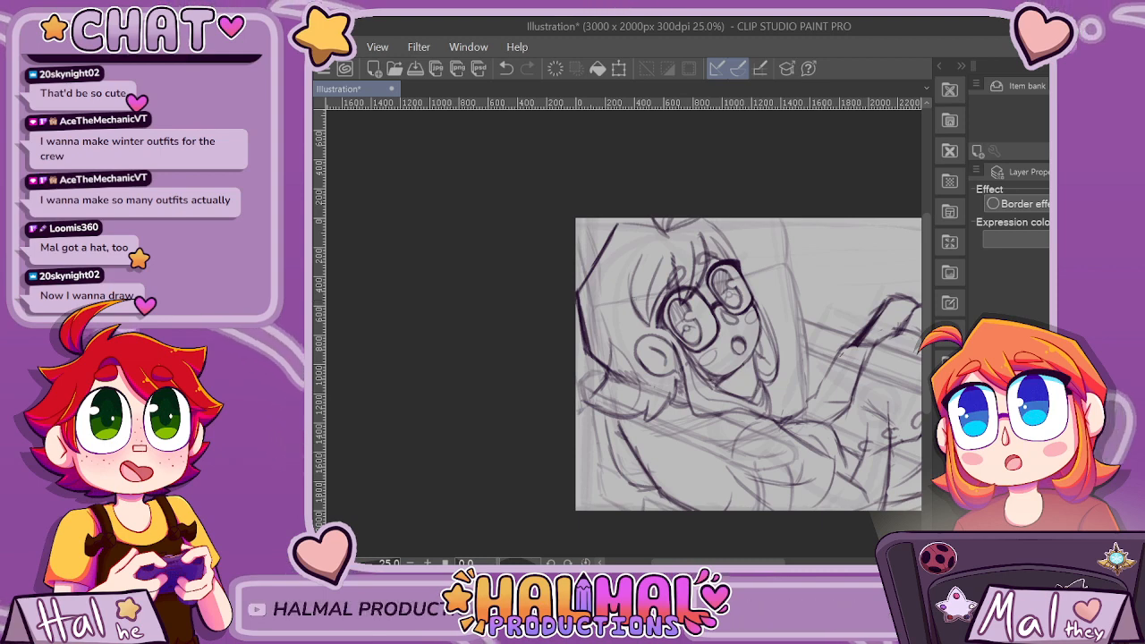
scroll(575, 320, "up", 2)
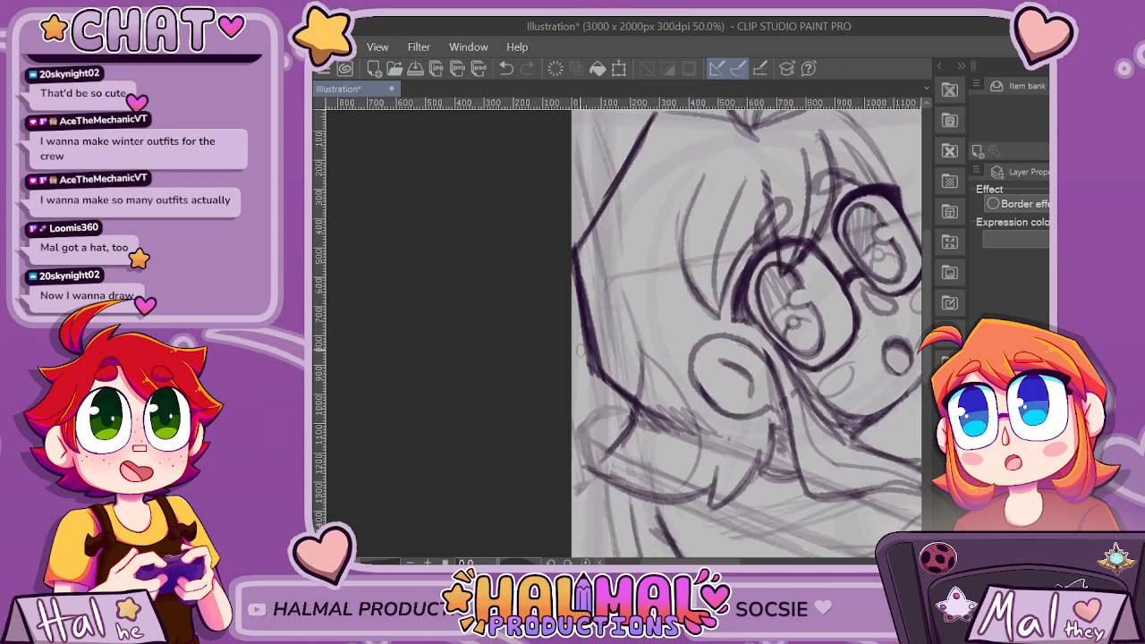
scroll(573, 291, "down", 2)
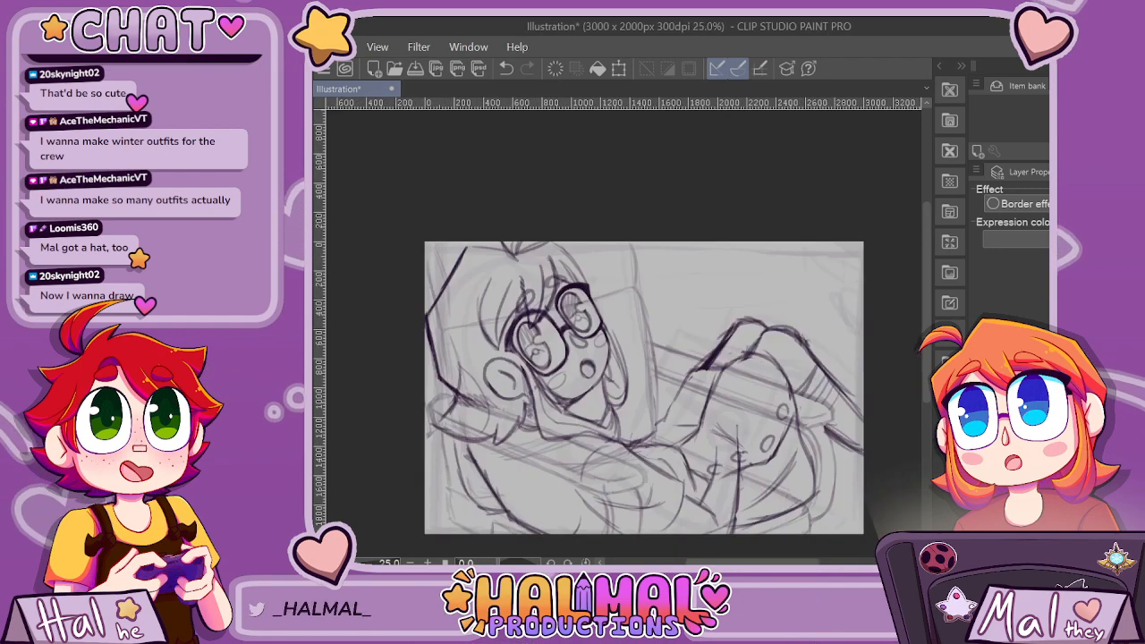
scroll(529, 387, "up", 1)
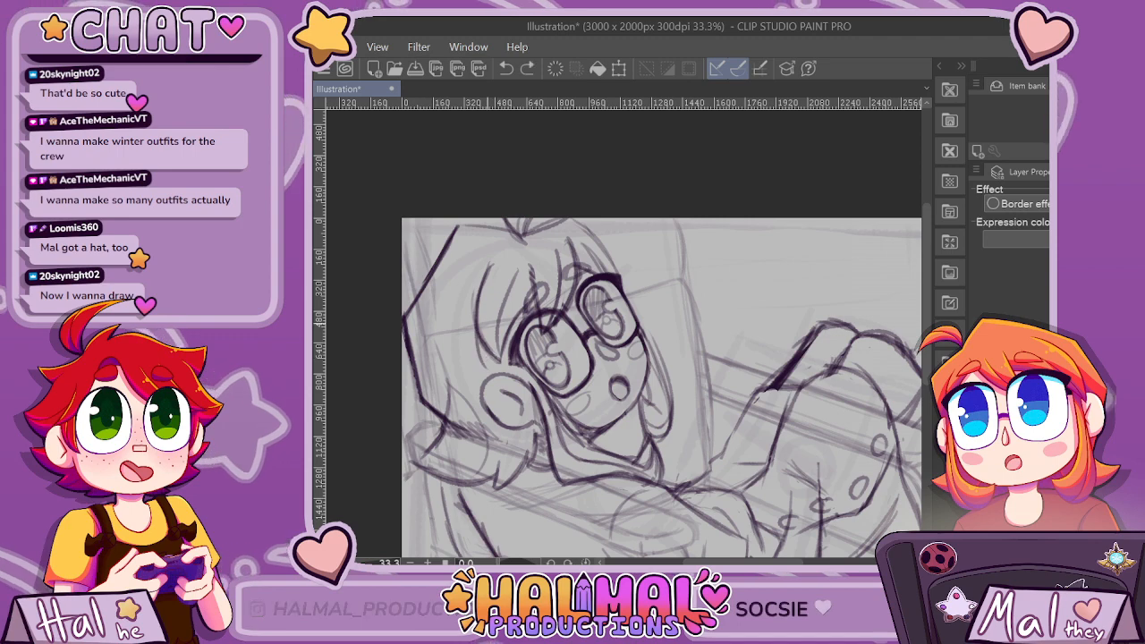
Reinforce the hair strand beside the near lens and mirror the canvas horizontally to check the whole composition.
left_click_drag(477, 346, 502, 367)
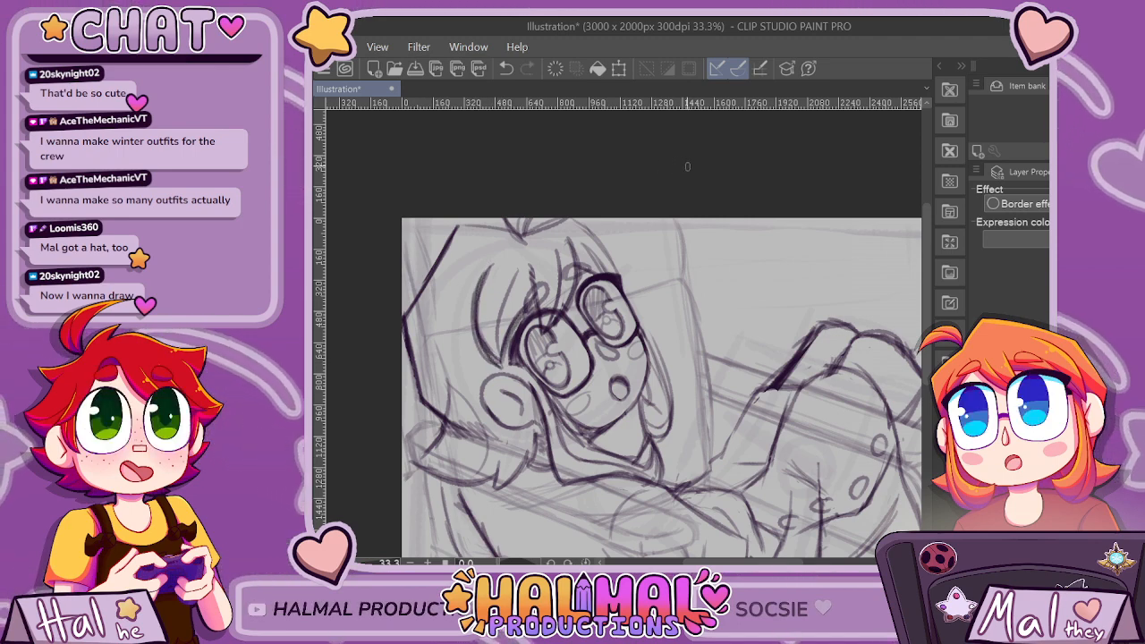
scroll(688, 166, "down", 3)
scroll(653, 198, "up", 3)
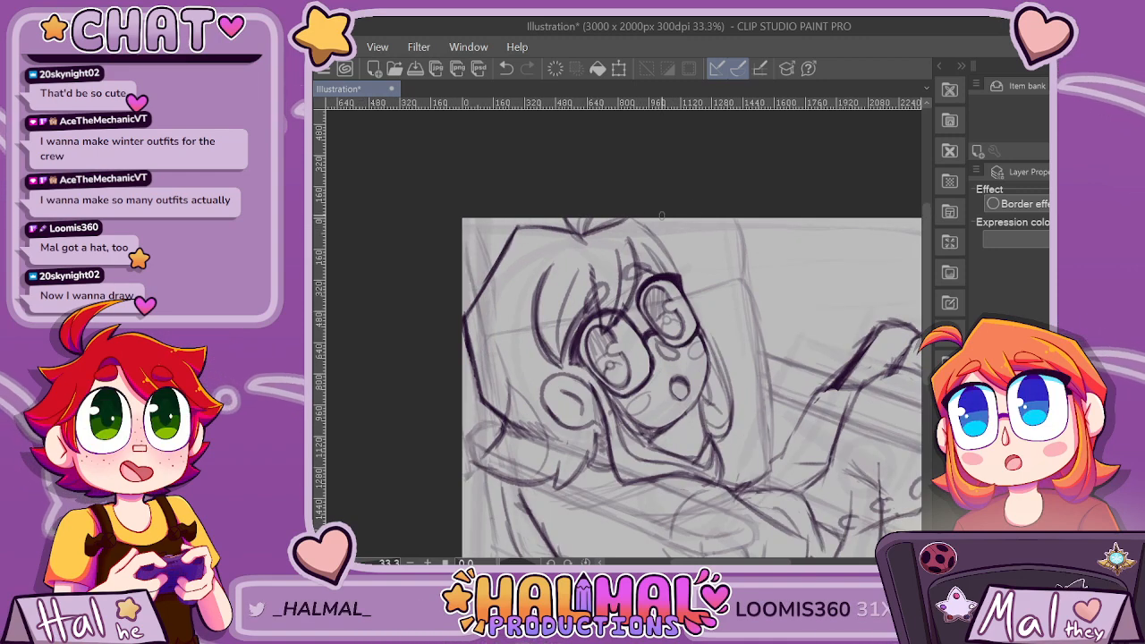
scroll(671, 269, "down", 6)
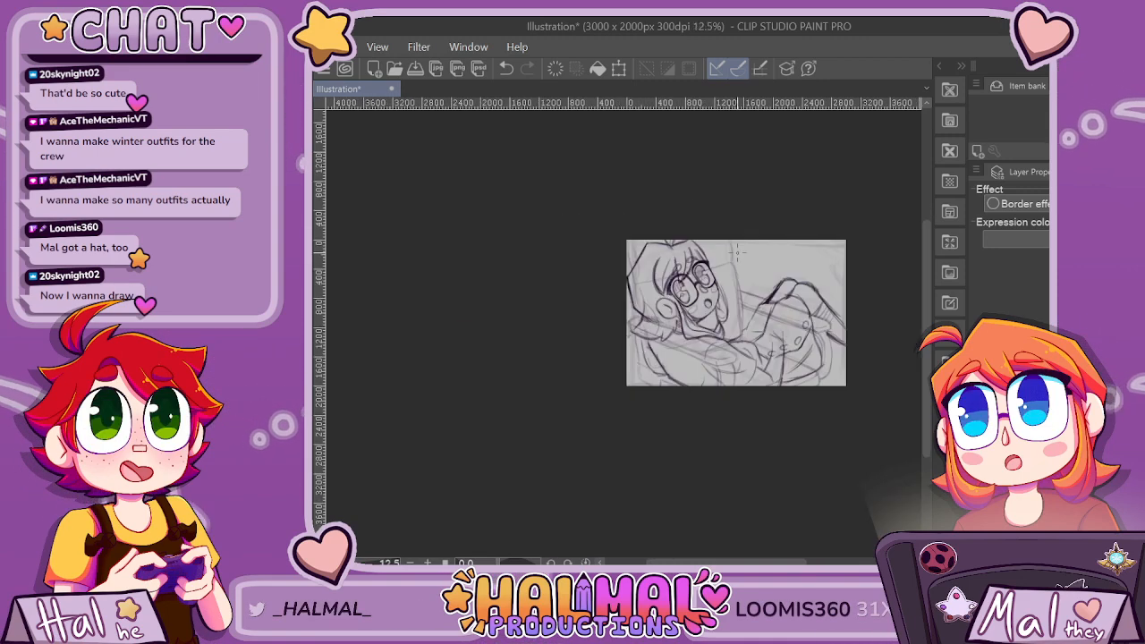
scroll(725, 259, "up", 5)
scroll(737, 252, "down", 3)
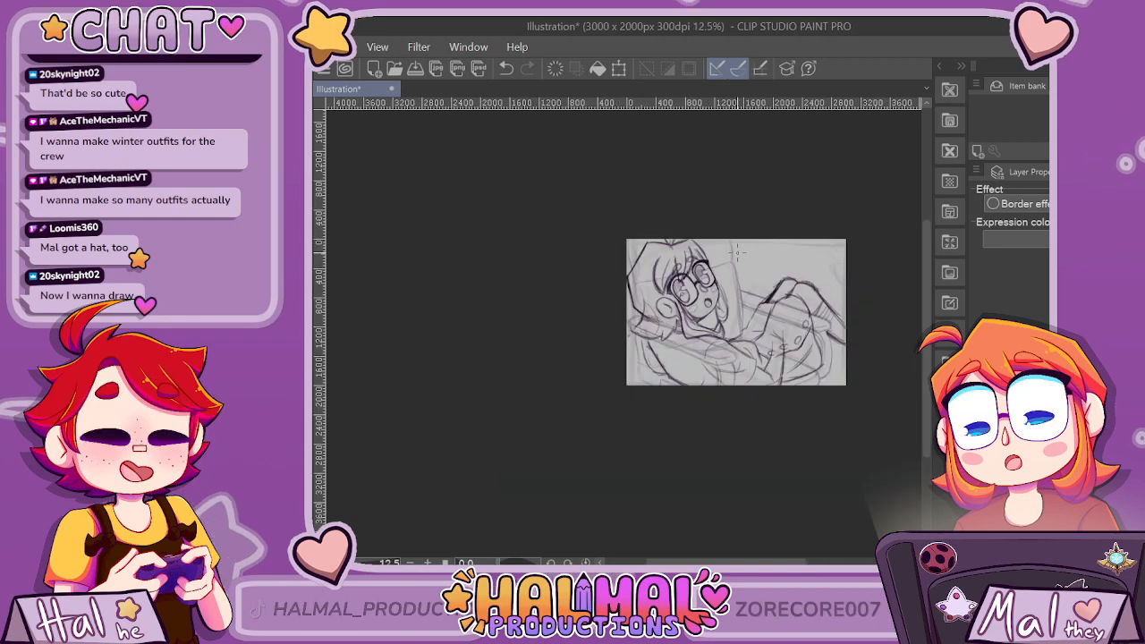
scroll(738, 252, "up", 3)
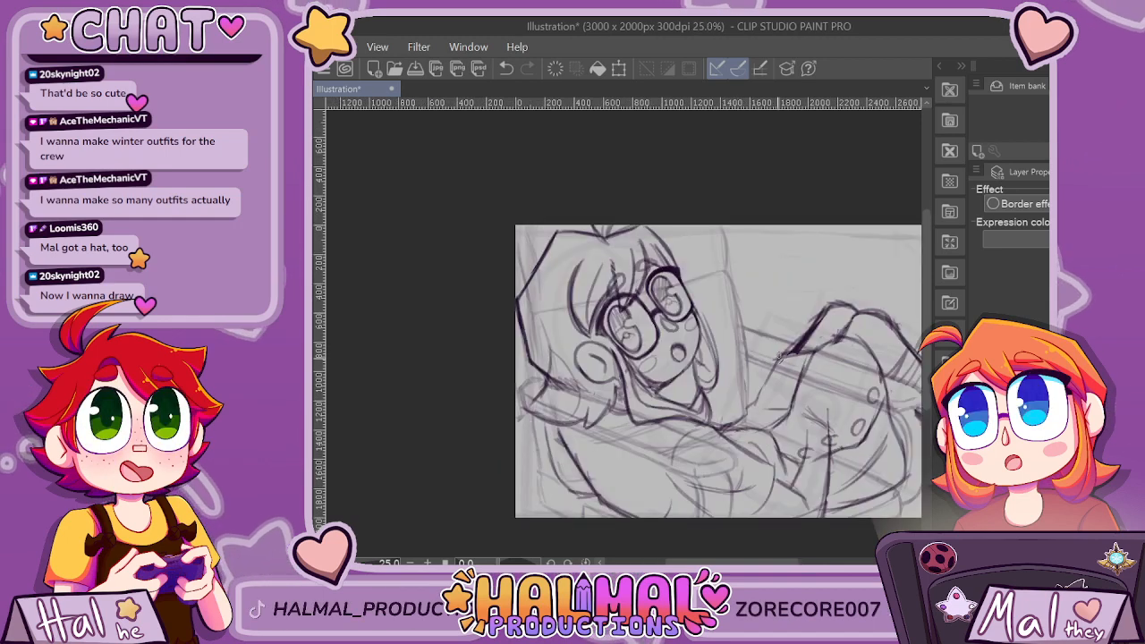
scroll(906, 474, "down", 2)
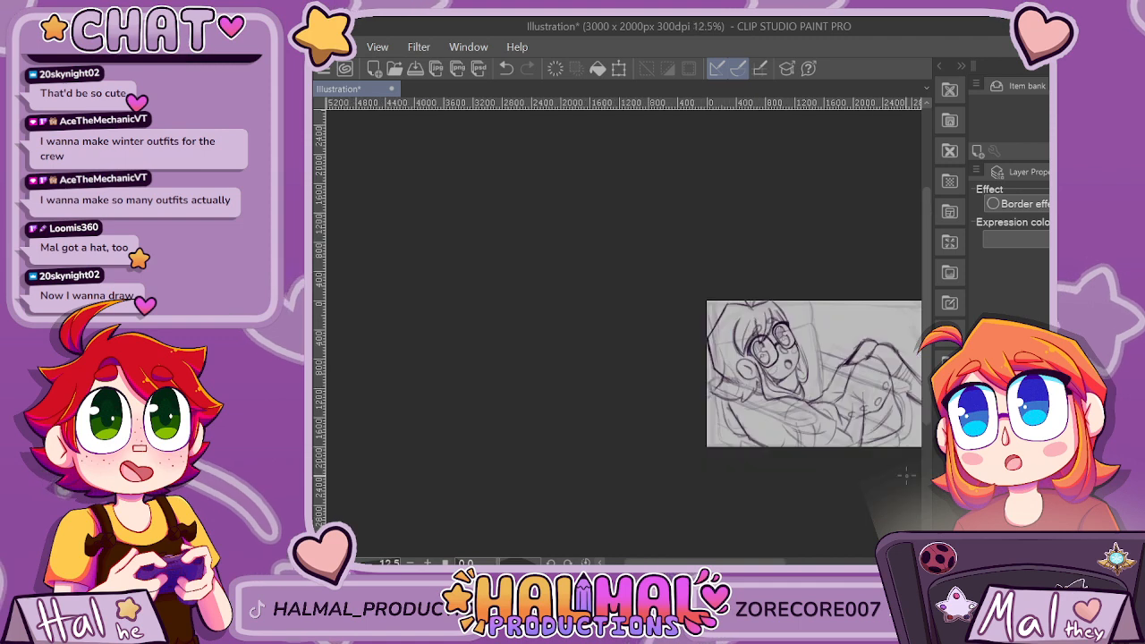
left_click_drag(729, 561, 764, 562)
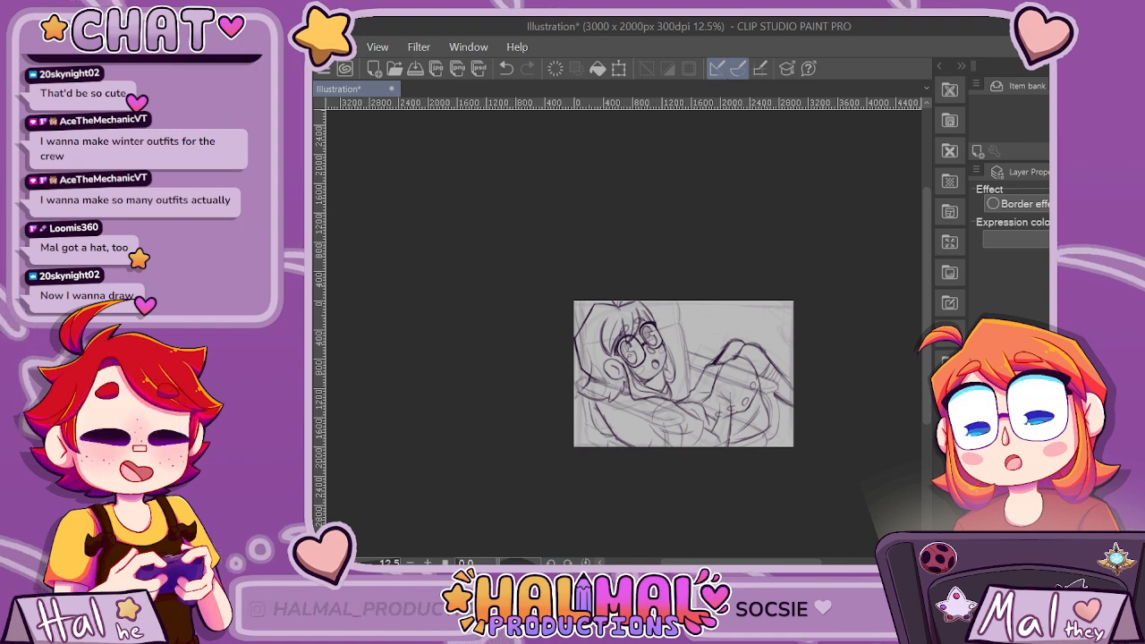
key("h")
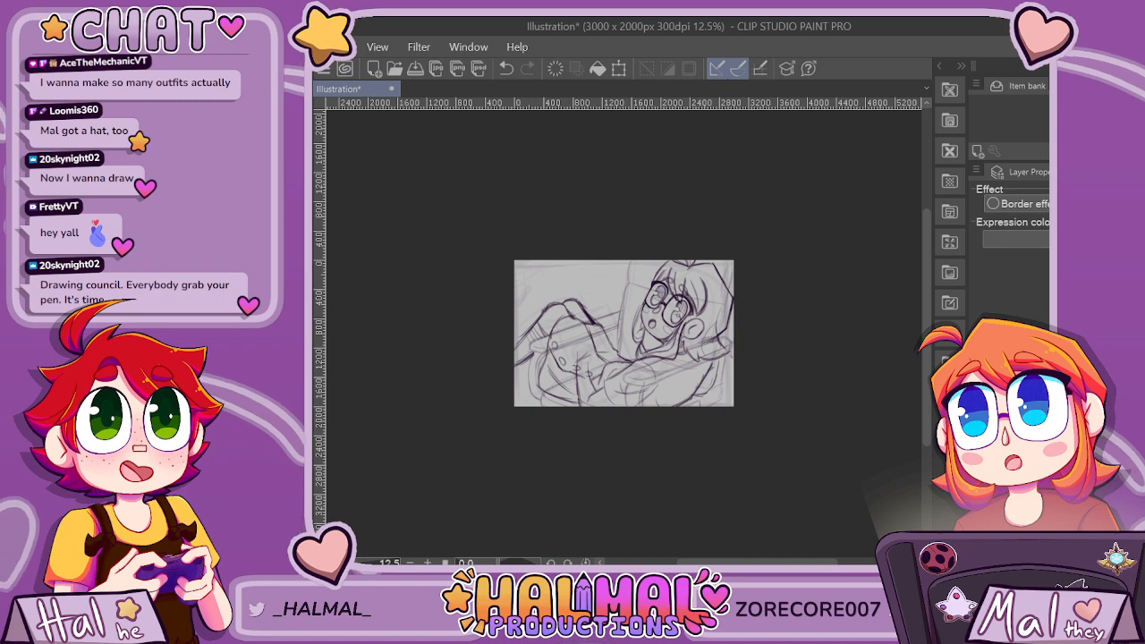
Transform the rough tilted rectangle over the character's legs, shifting it left and slightly down, away from the face.
scroll(613, 295, "up", 3)
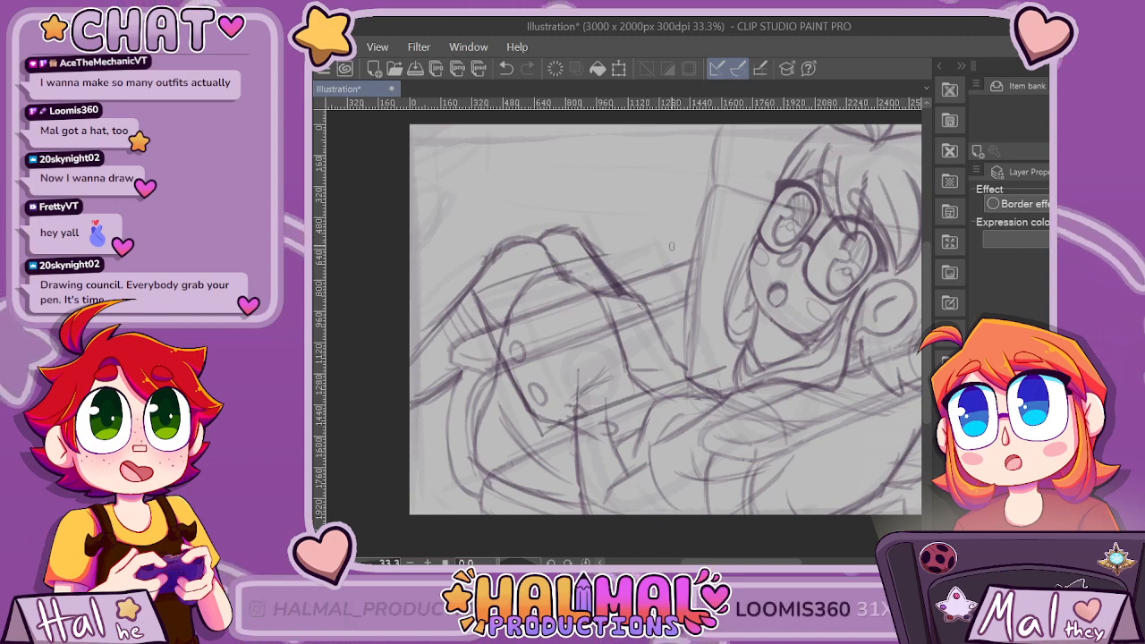
key("ctrl+t")
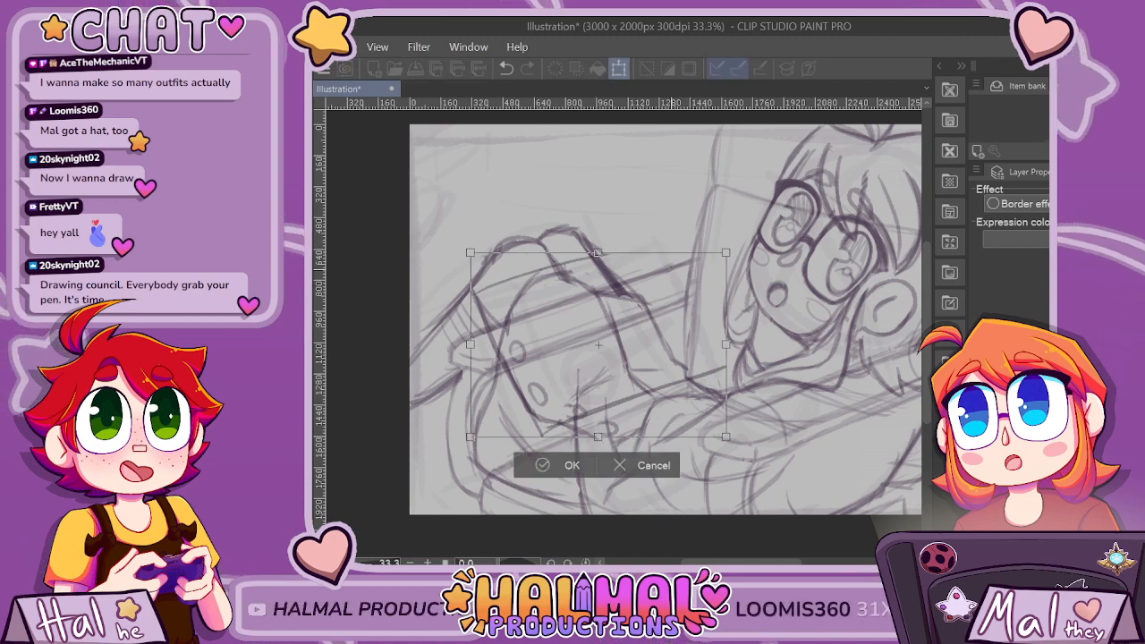
key("Left")
key("Left")
key("Left")
key("Left")
key("Left")
key("Left")
key("Left")
key("Left")
key("Left")
key("Left")
key("Left")
key("Down")
key("Down")
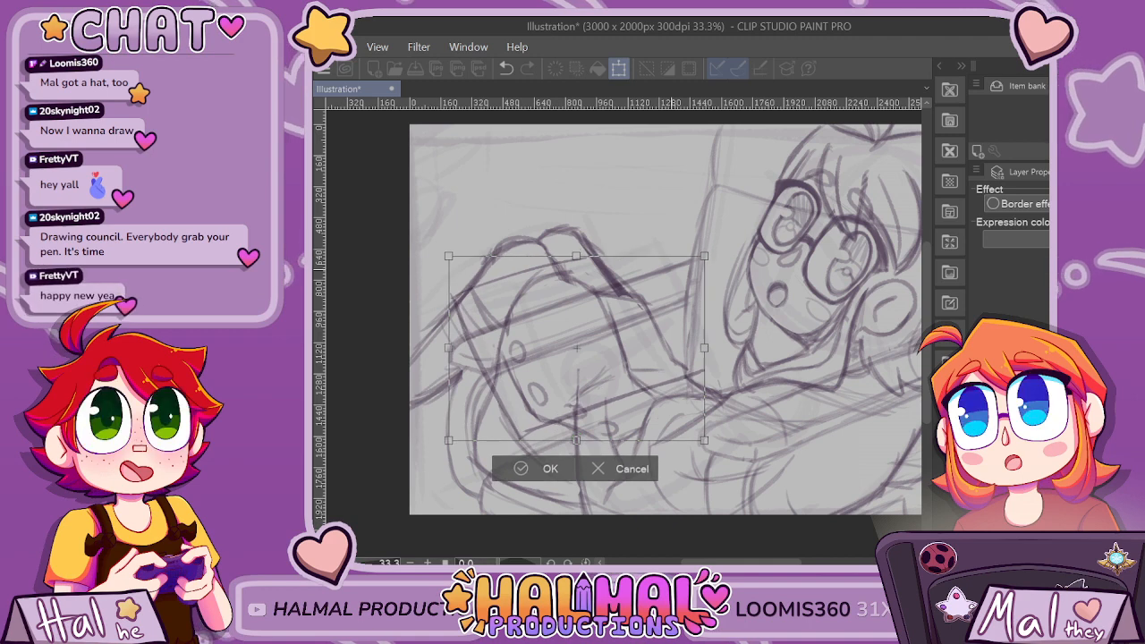
key("Left")
key("Left")
key("Left")
key("Left")
key("Down")
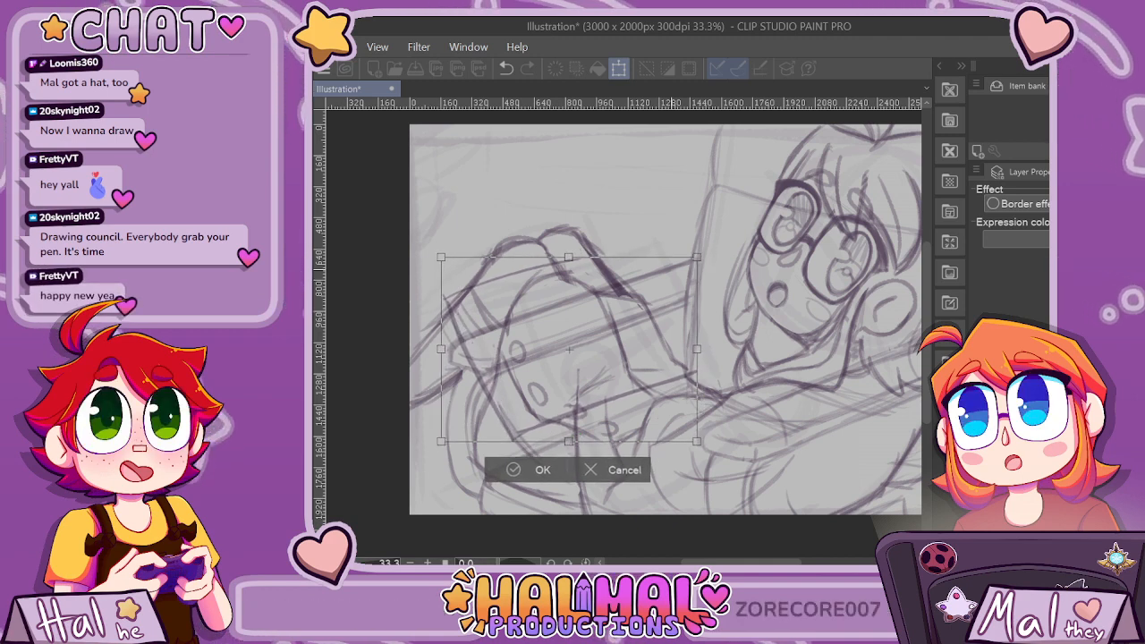
key("Return")
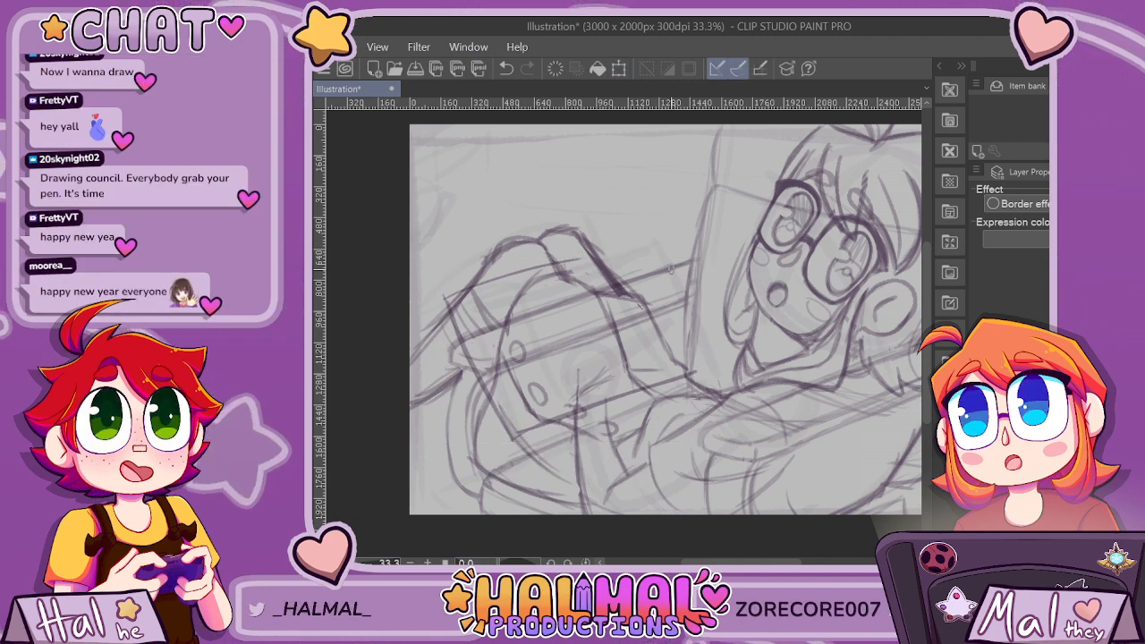
Darken all four edges of the tilted rectangle over the legs with firm straight lines.
left_click_drag(443, 297, 506, 438)
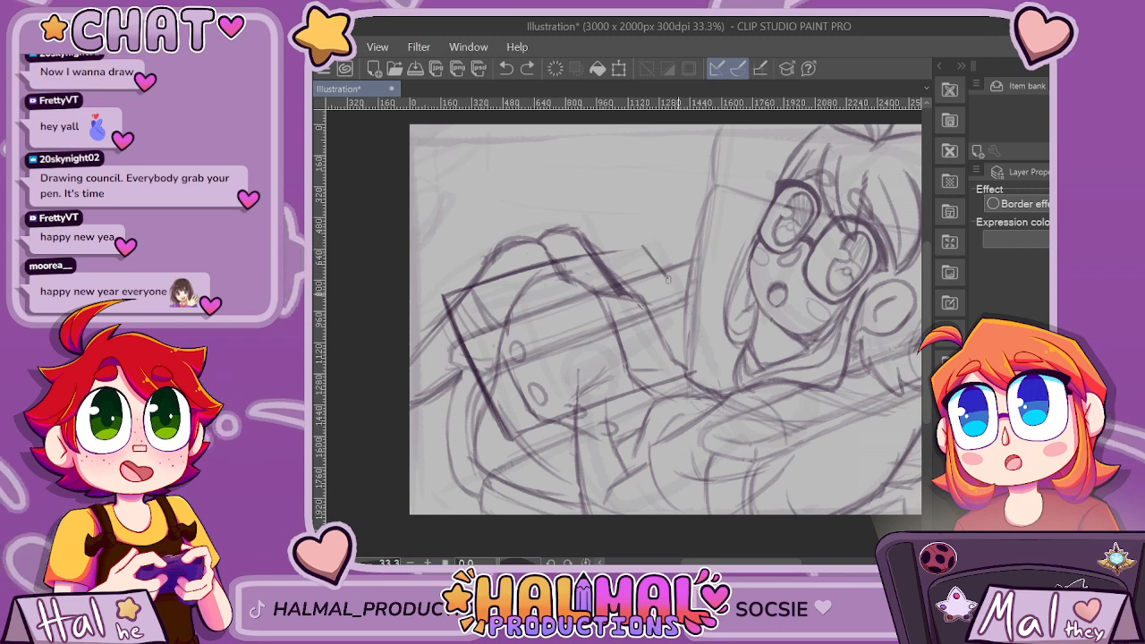
mouse_move(667, 280)
left_mouse_down()
mouse_move(700, 335)
mouse_move(591, 405)
mouse_move(520, 427)
left_mouse_up()
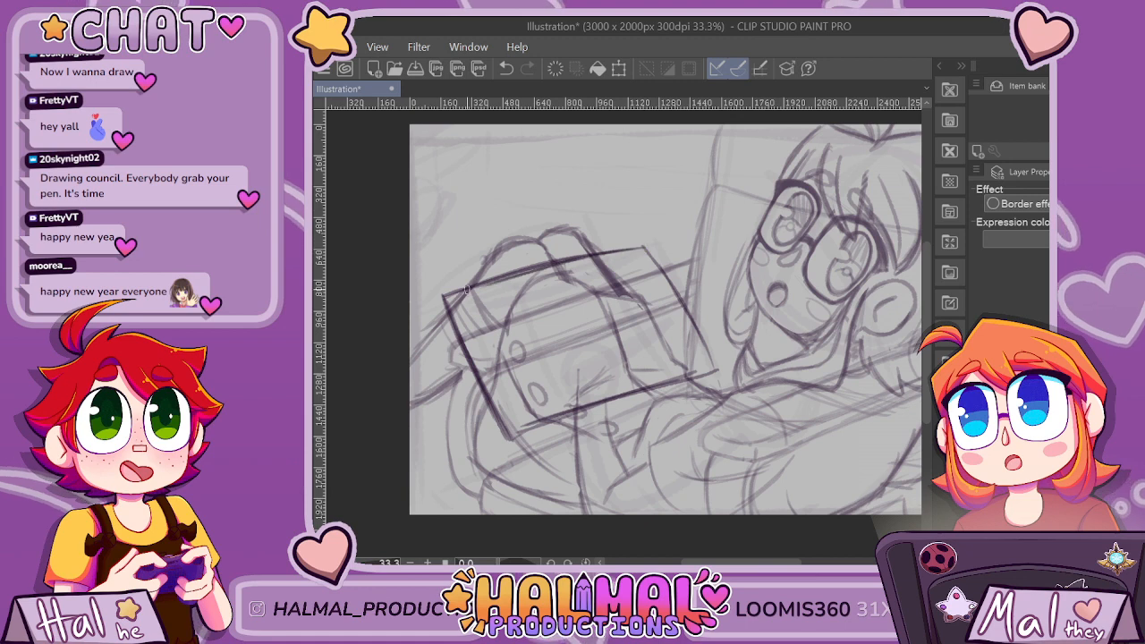
left_click_drag(718, 367, 515, 433)
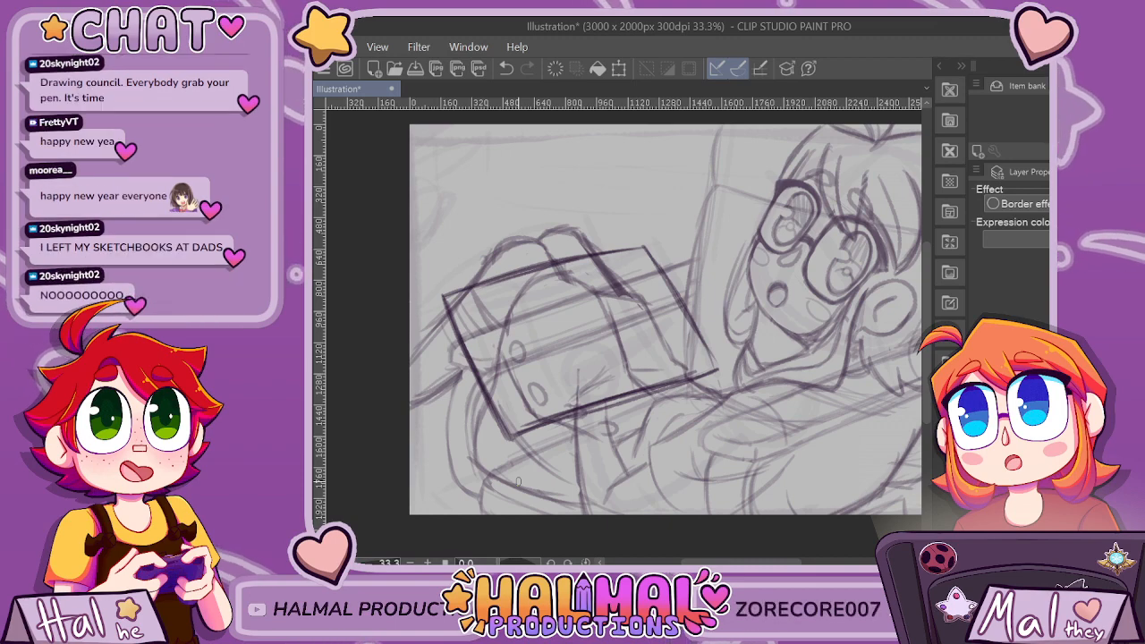
scroll(518, 481, "down", 3)
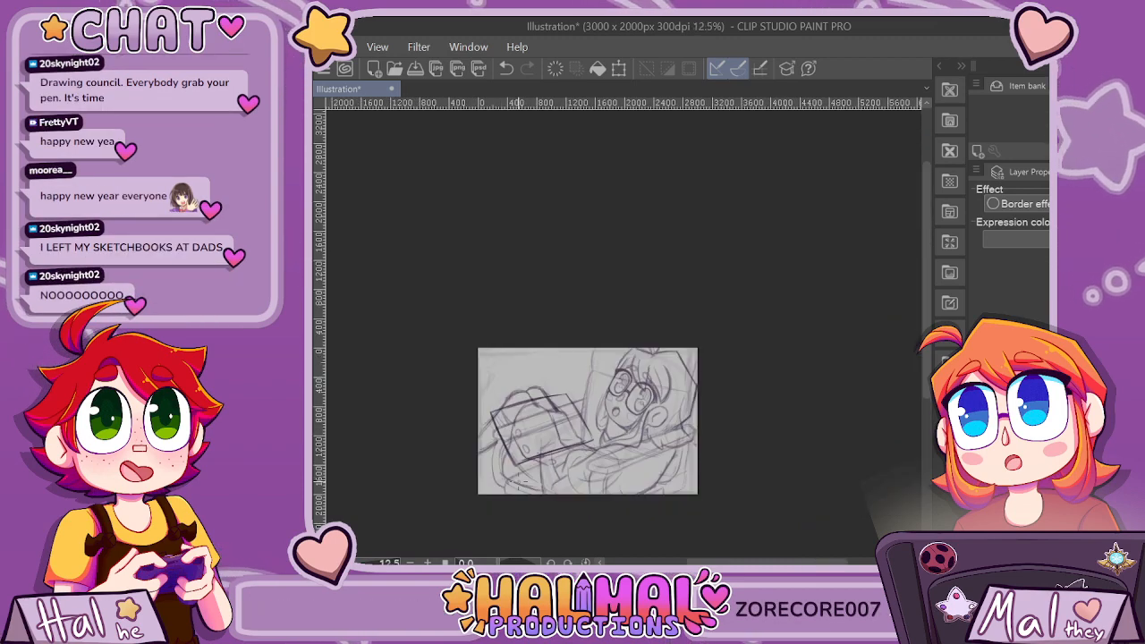
Add a parallel line outside the rectangle's left edge for thickness and clean up its lower edge with the eraser.
scroll(519, 481, "up", 4)
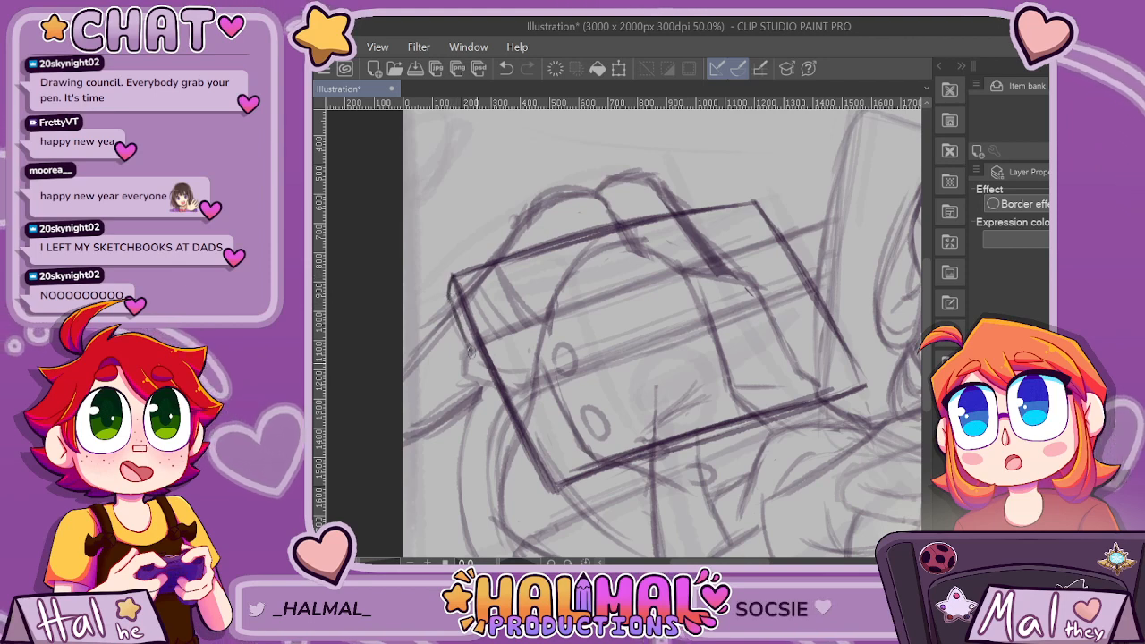
left_click_drag(469, 354, 541, 490)
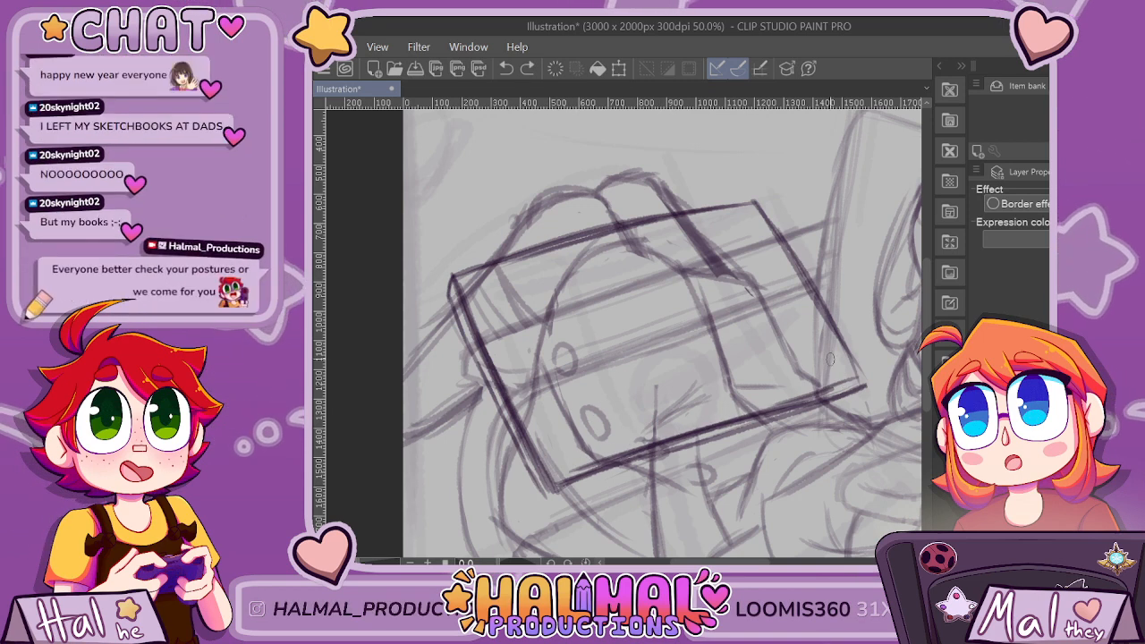
left_click_drag(856, 384, 743, 422)
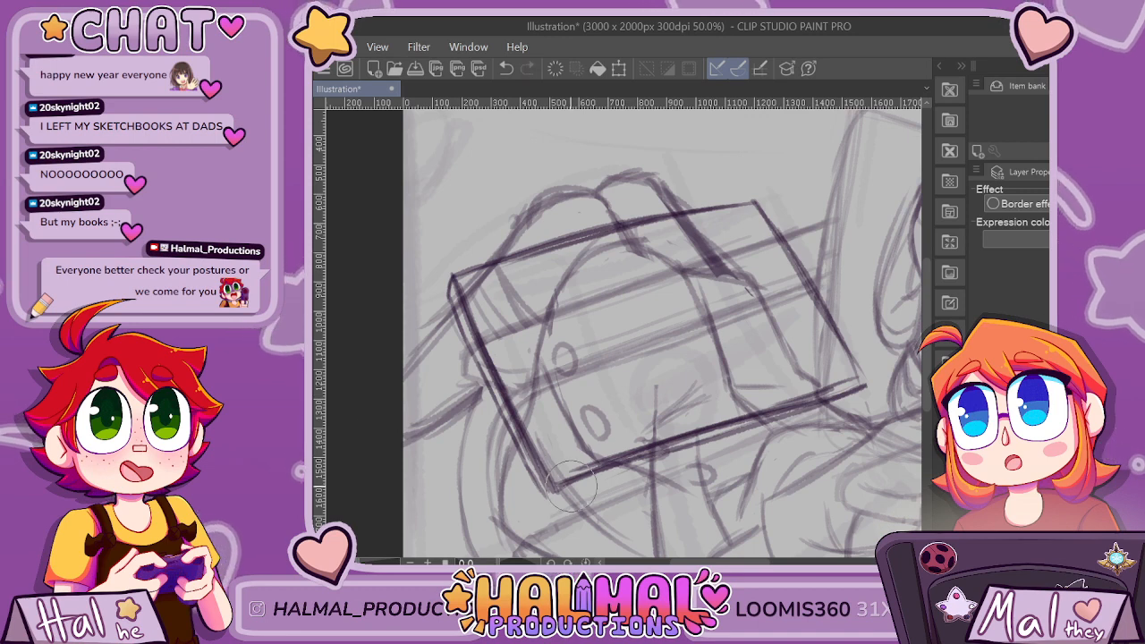
key("e")
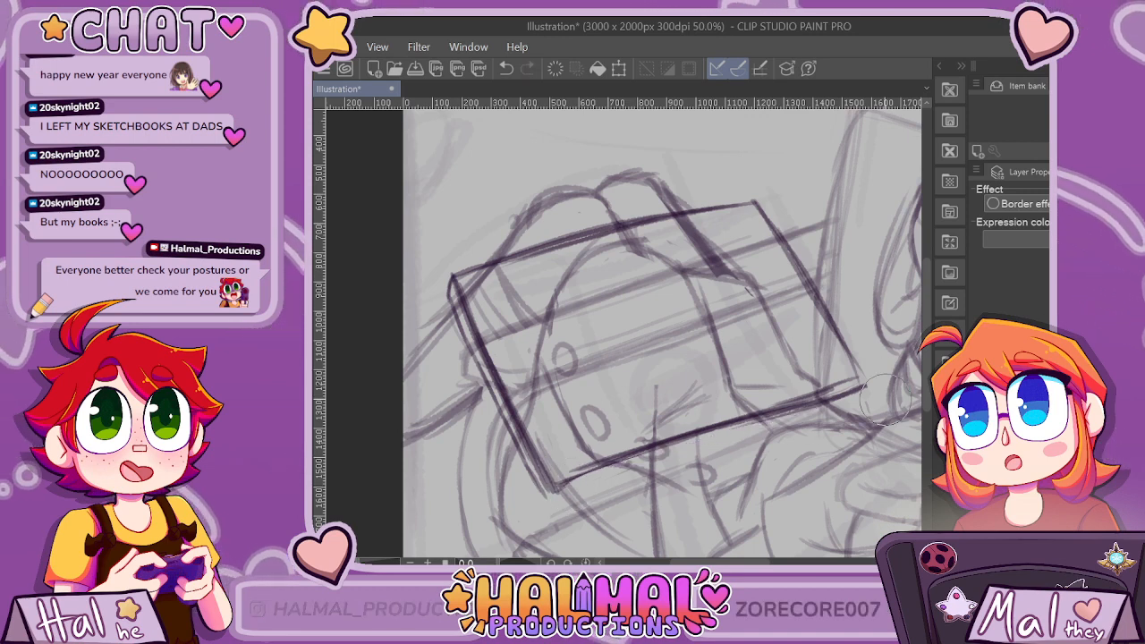
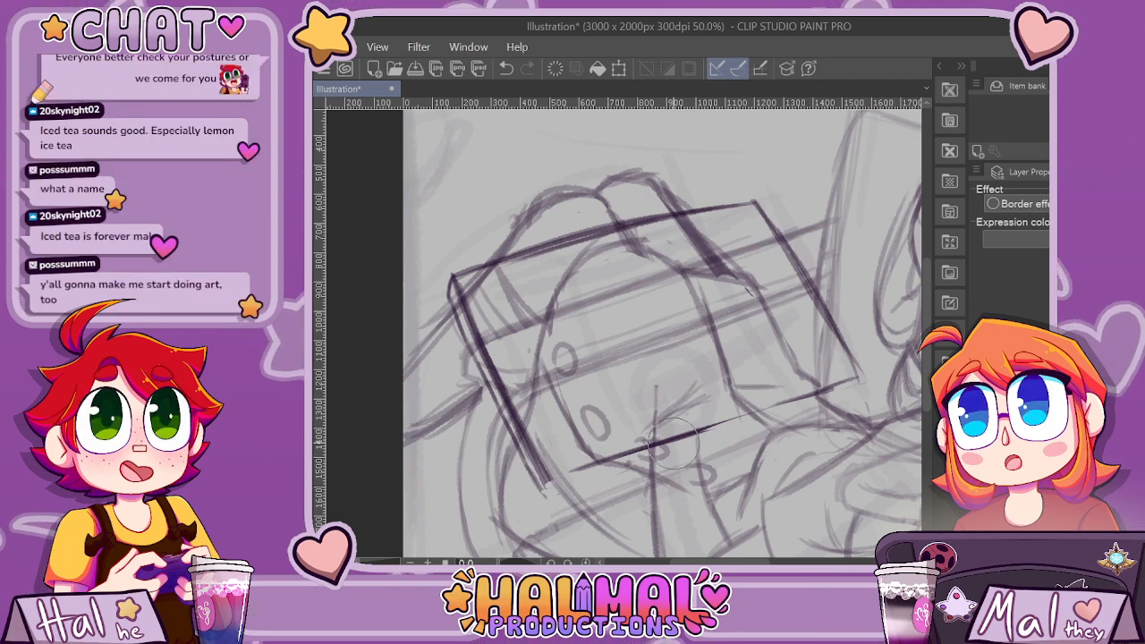
Clean up the tilted rectangle's doubled left edge and extend its lower edge to meet it at the corner.
scroll(664, 446, "down", 1)
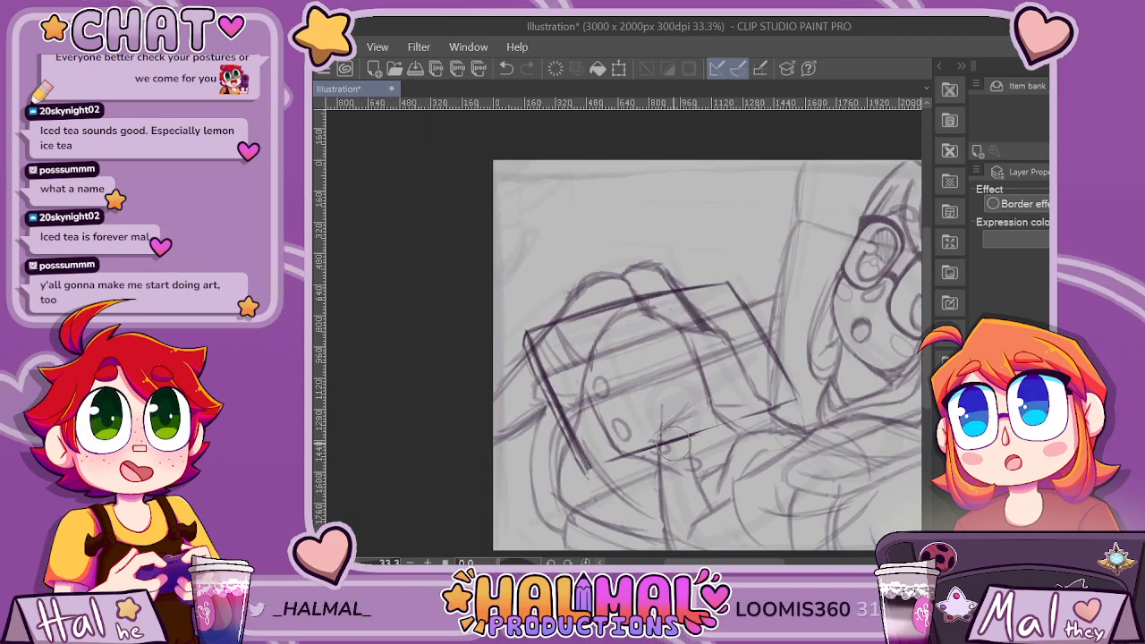
scroll(553, 427, "up", 1)
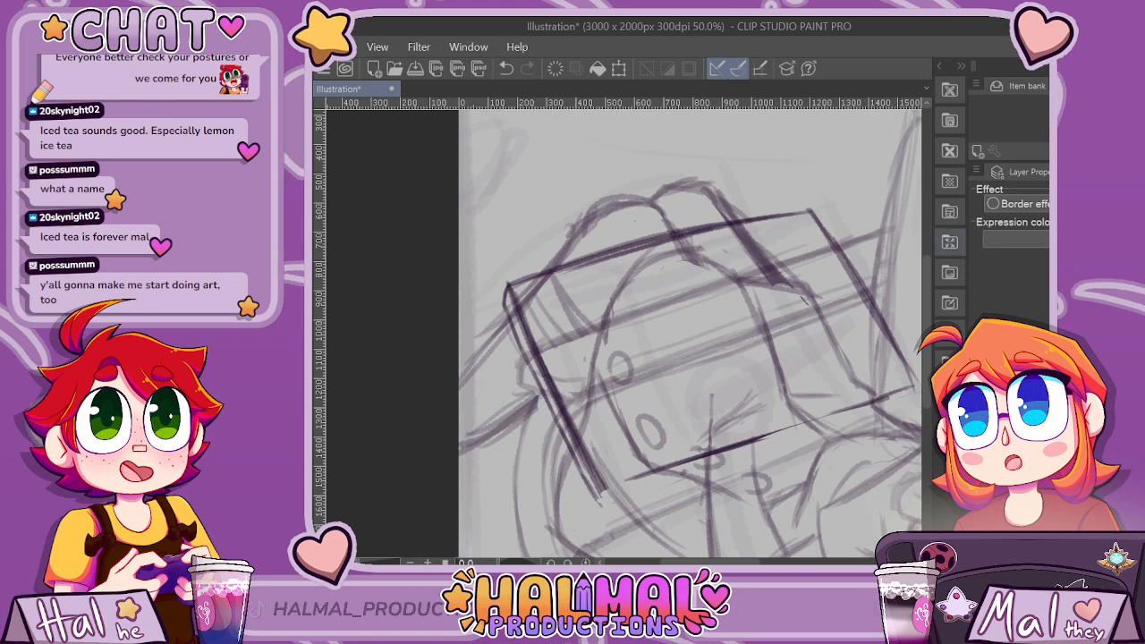
scroll(553, 427, "up", 1)
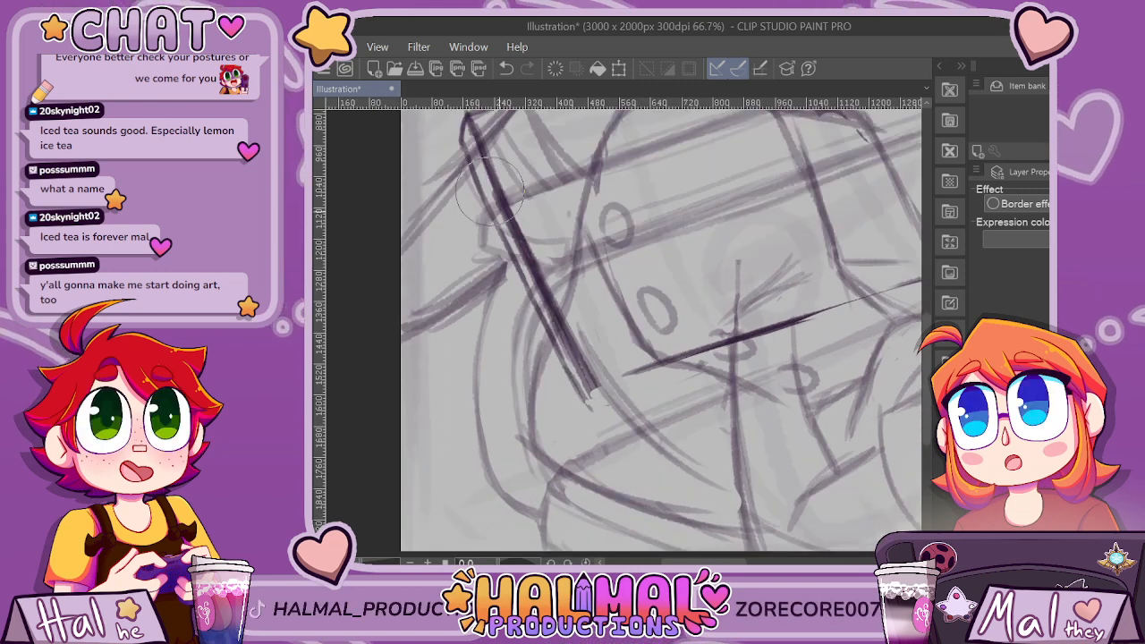
left_click_drag(473, 152, 594, 399)
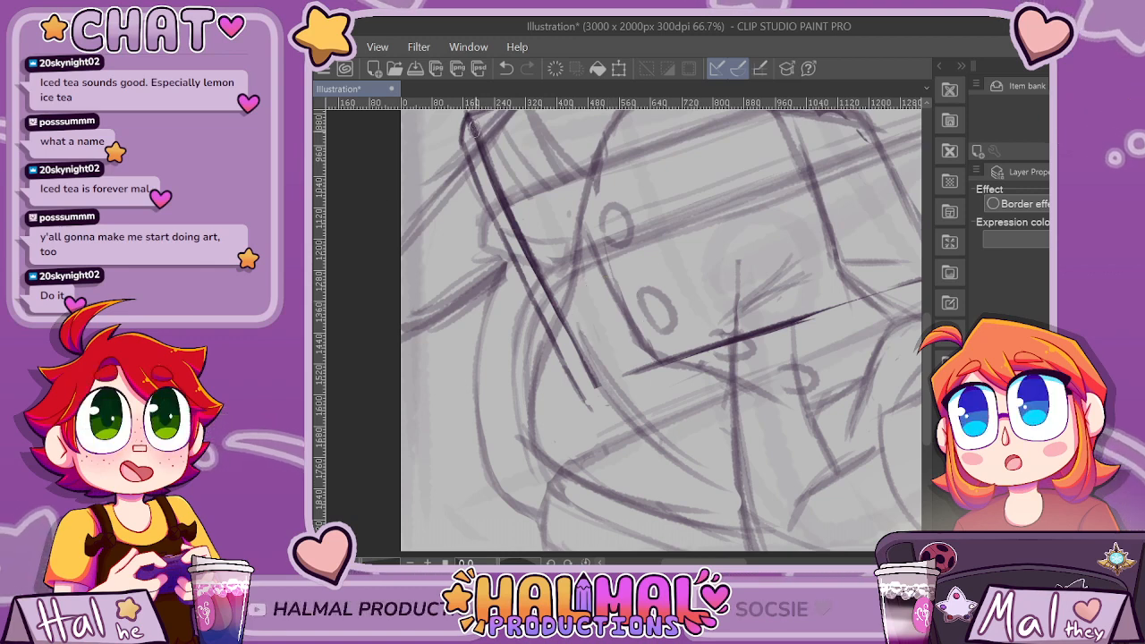
left_click_drag(707, 352, 598, 382)
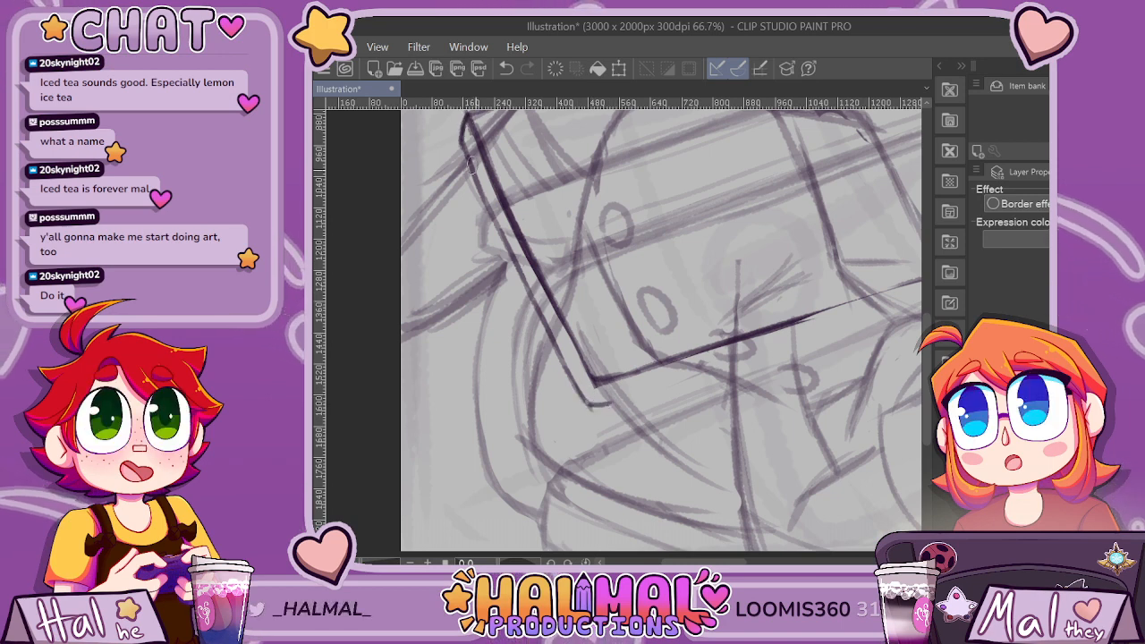
Draw a parallel line below the rectangle's lower edge for thickness, curving it up into the corner nearest the character.
scroll(650, 240, "up", 2)
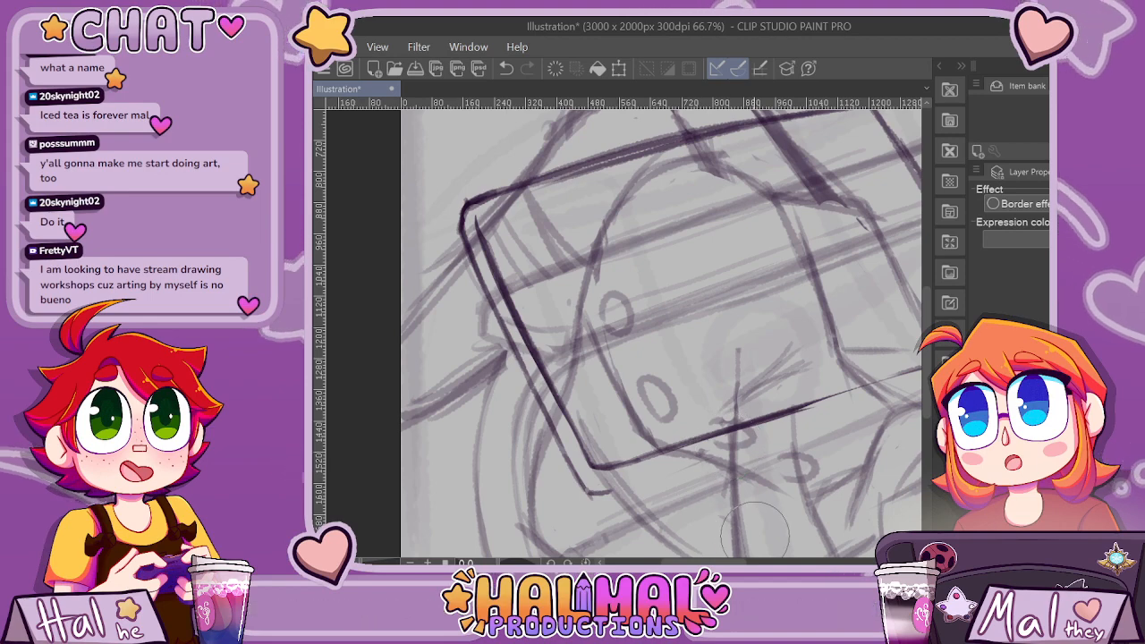
left_click_drag(705, 562, 759, 562)
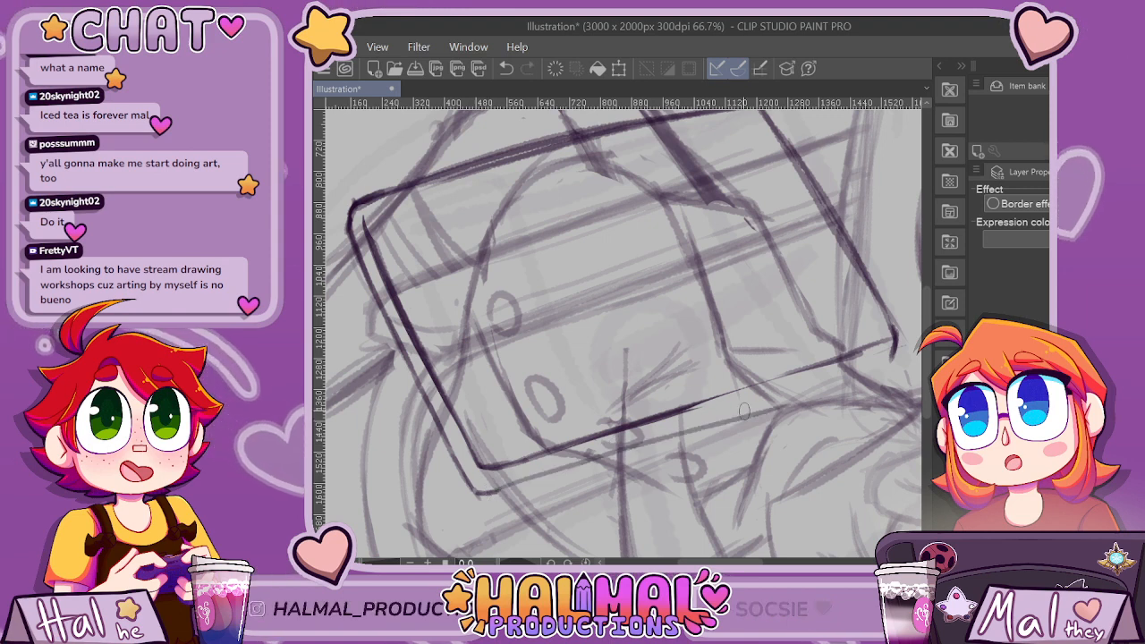
key("ctrl+z")
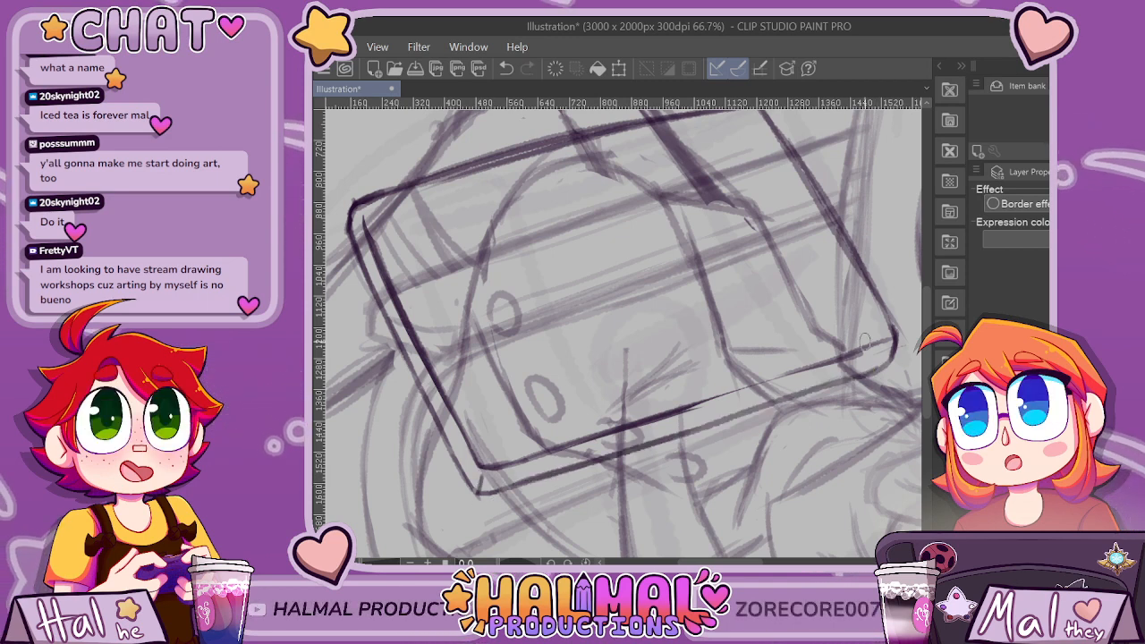
scroll(902, 418, "down", 1)
left_click_drag(909, 421, 900, 429)
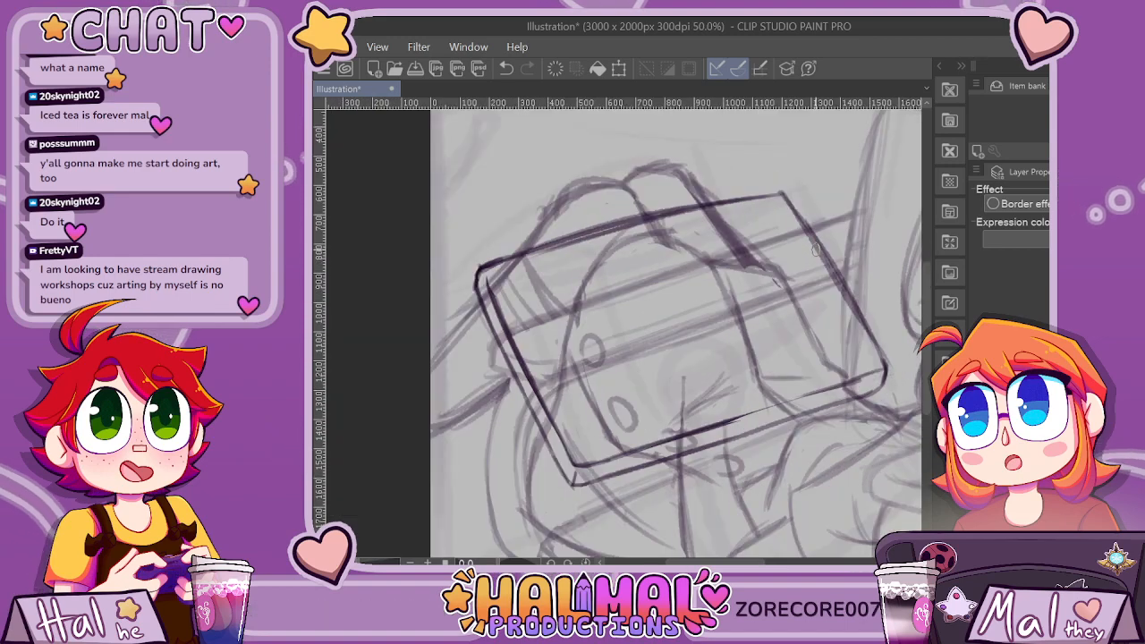
Examine the thickened rectangle's size and placement against the whole panel composition.
scroll(832, 261, "down", 4)
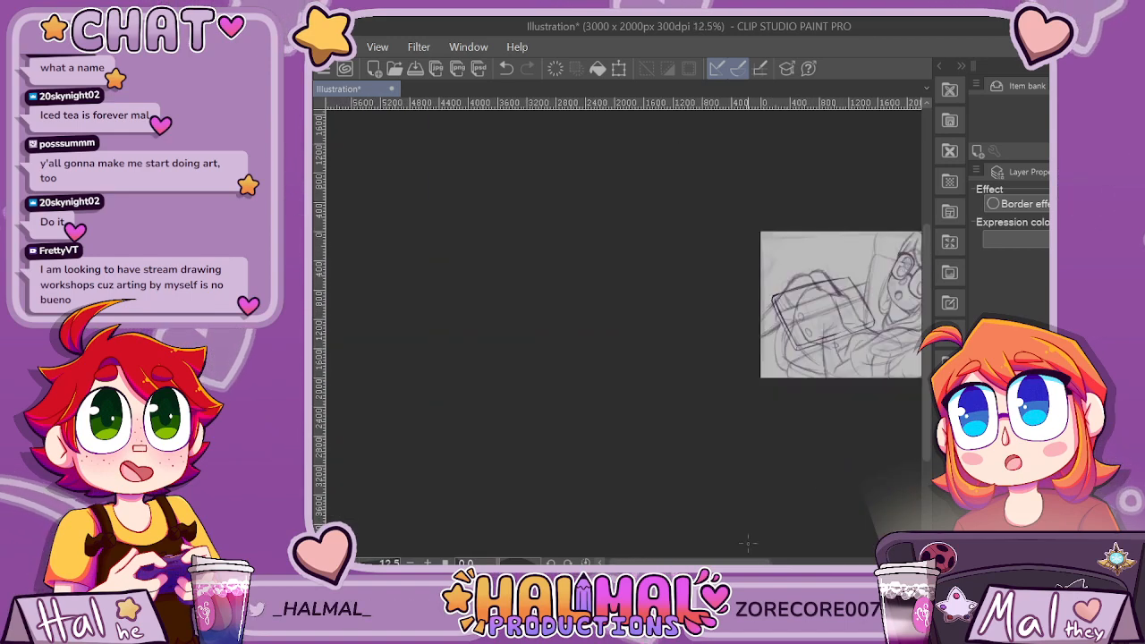
left_click_drag(689, 563, 732, 563)
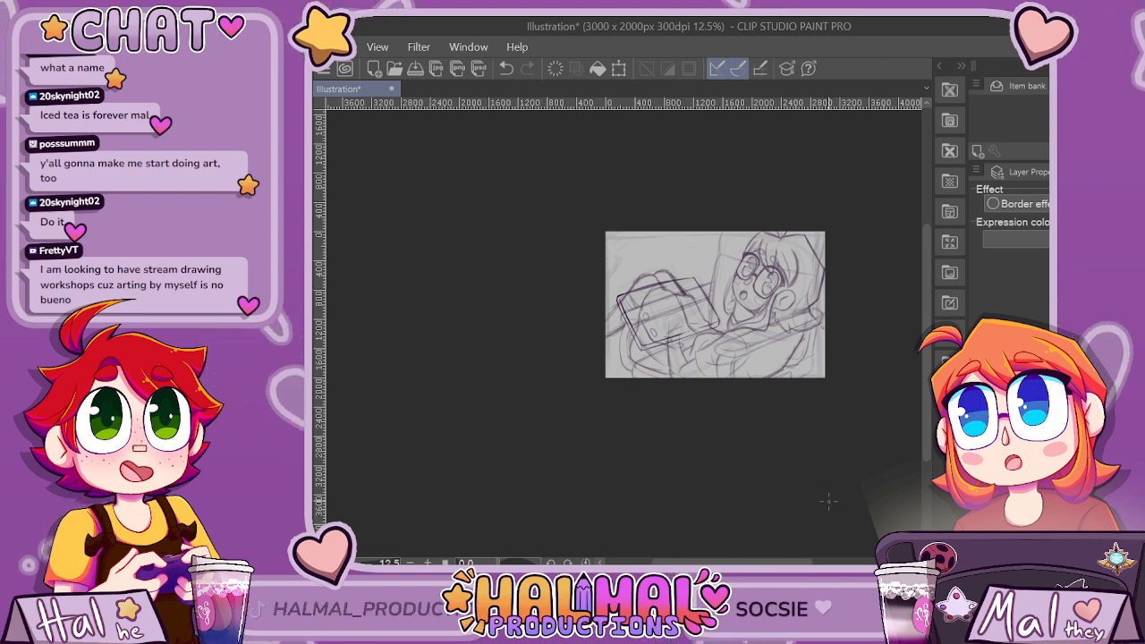
scroll(678, 257, "up", 3)
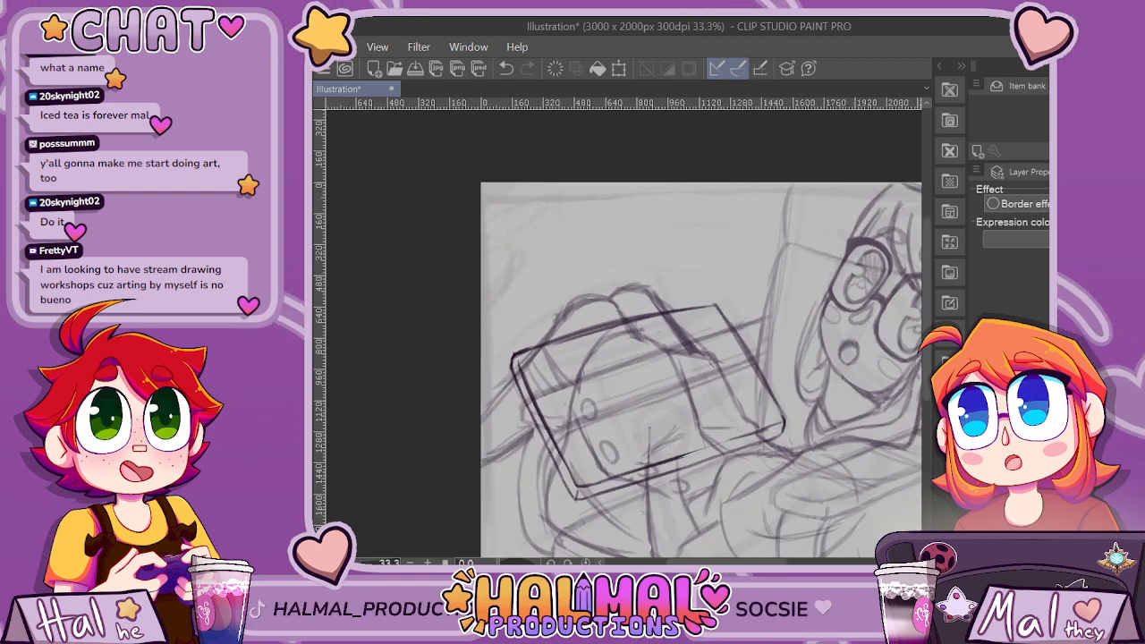
key("ctrl+minus")
key("ctrl+minus")
key("ctrl+minus")
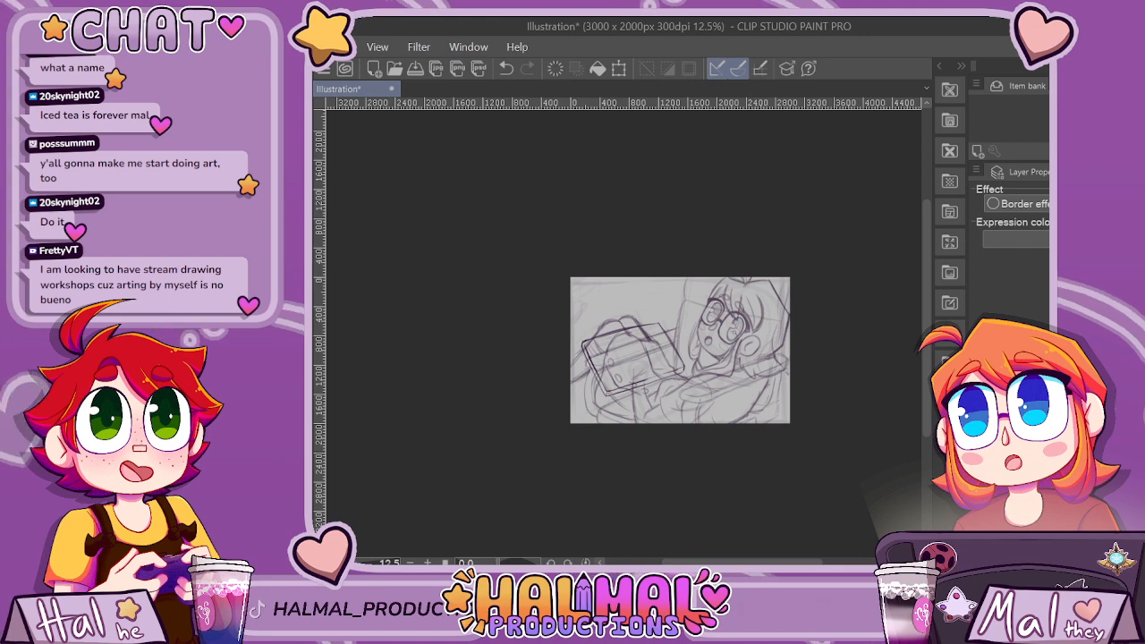
key("ctrl+plus")
key("ctrl+plus")
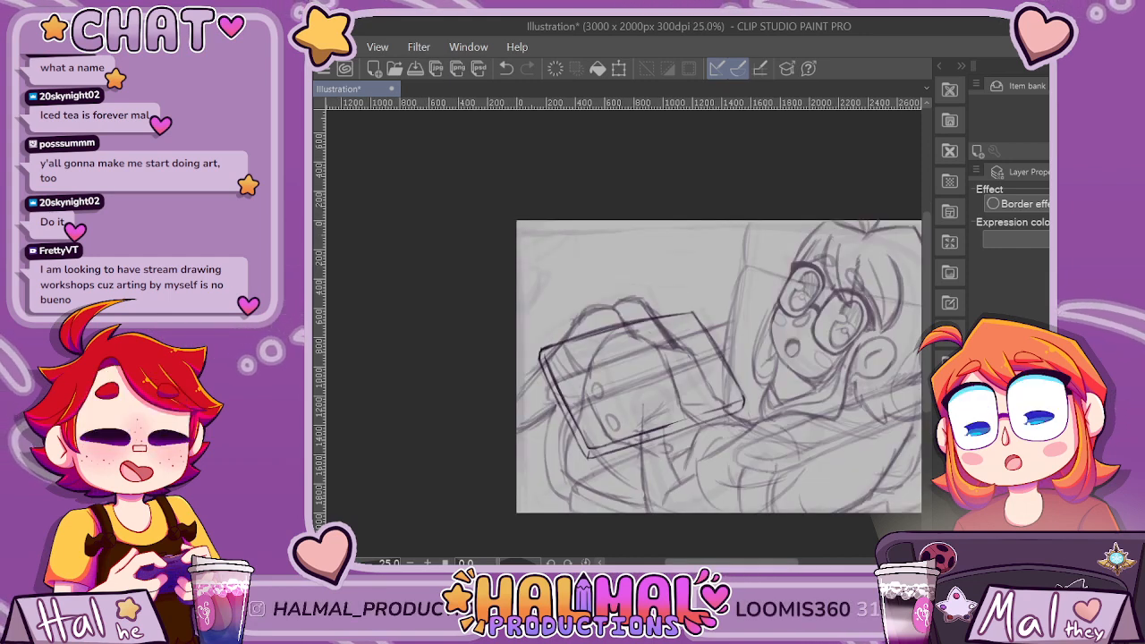
left_click_drag(732, 561, 767, 562)
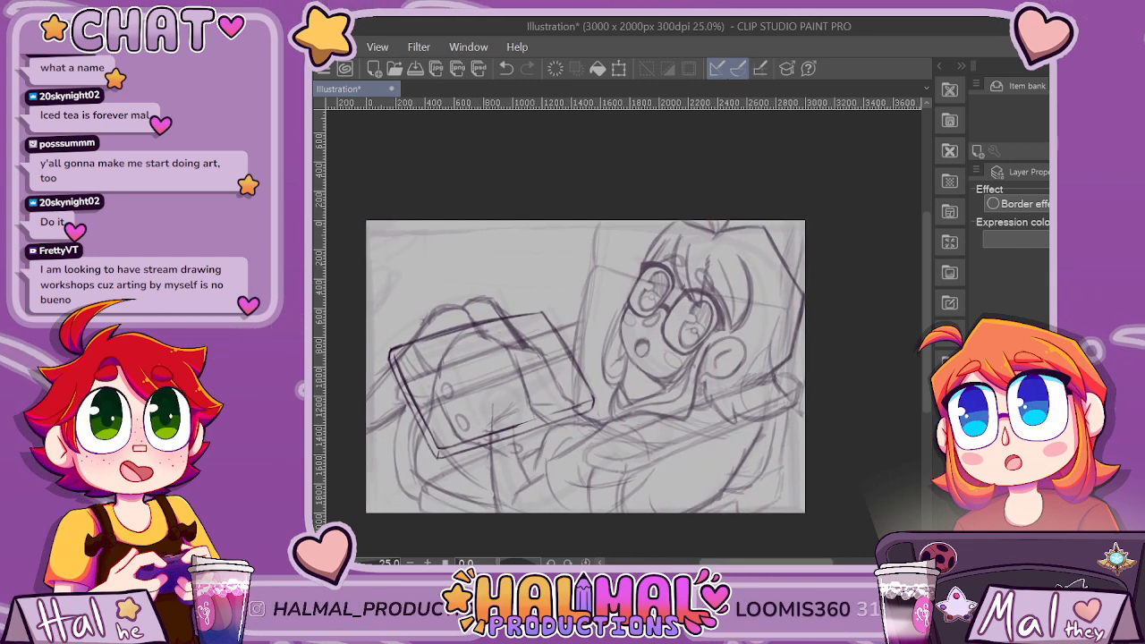
Examine the character's hair, shoulder and outstretched arm near the panel's edge, up close and from a distance.
key("ctrl+plus")
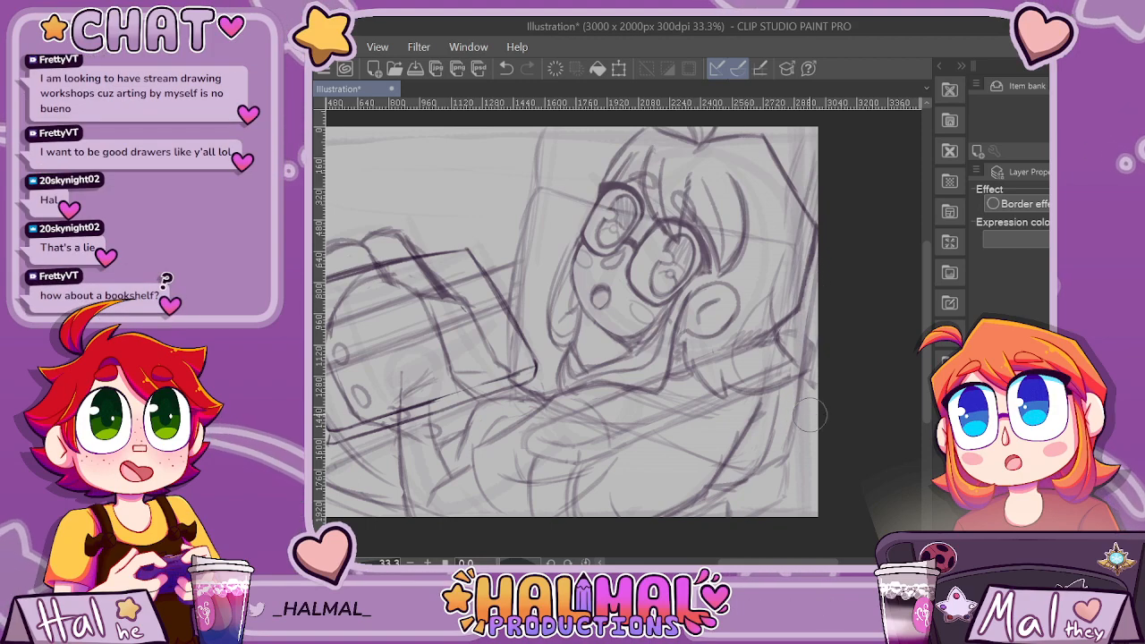
key("ctrl+minus")
key("ctrl+minus")
key("ctrl+minus")
key("ctrl+plus")
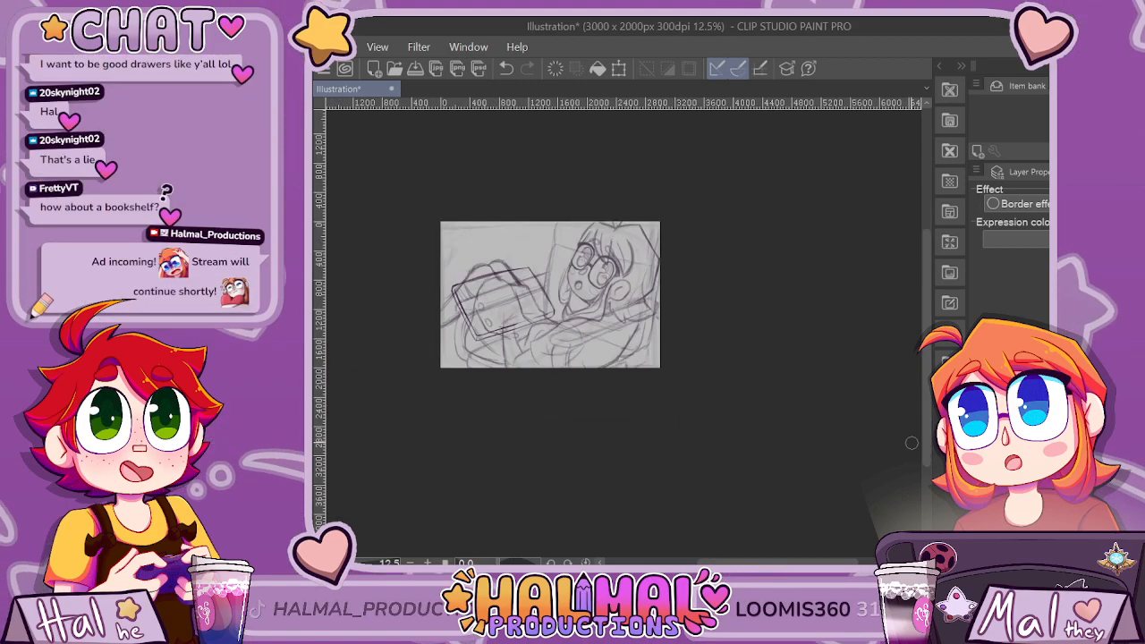
key("ctrl+plus")
key("ctrl+plus")
key("ctrl+plus")
key("ctrl+plus")
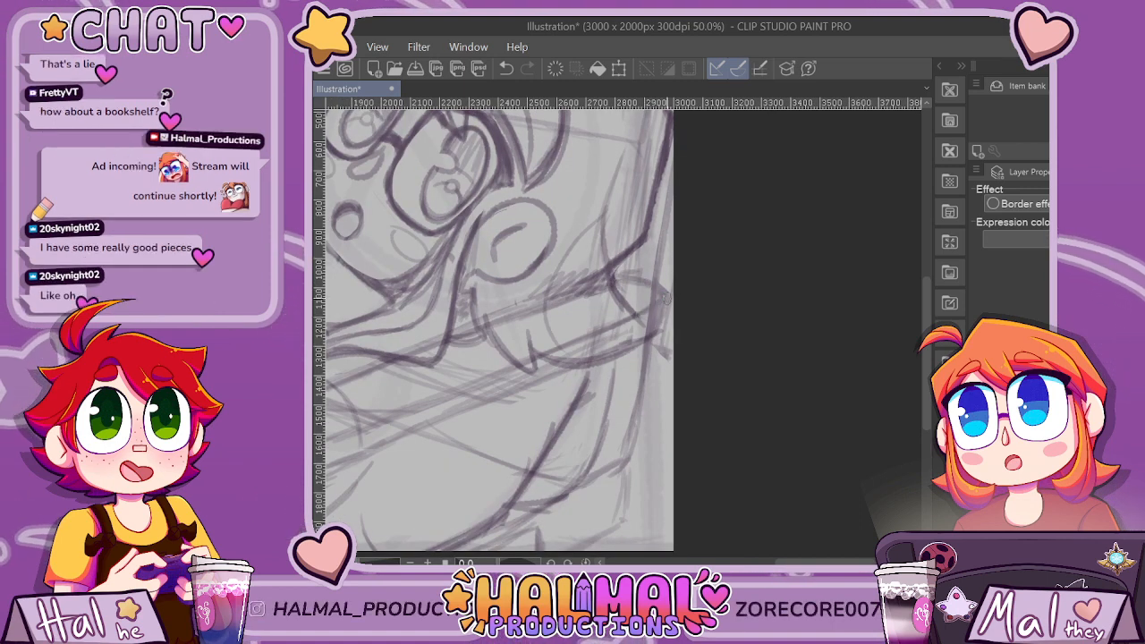
key("ctrl+minus")
key("ctrl+minus")
key("ctrl+minus")
key("ctrl+minus")
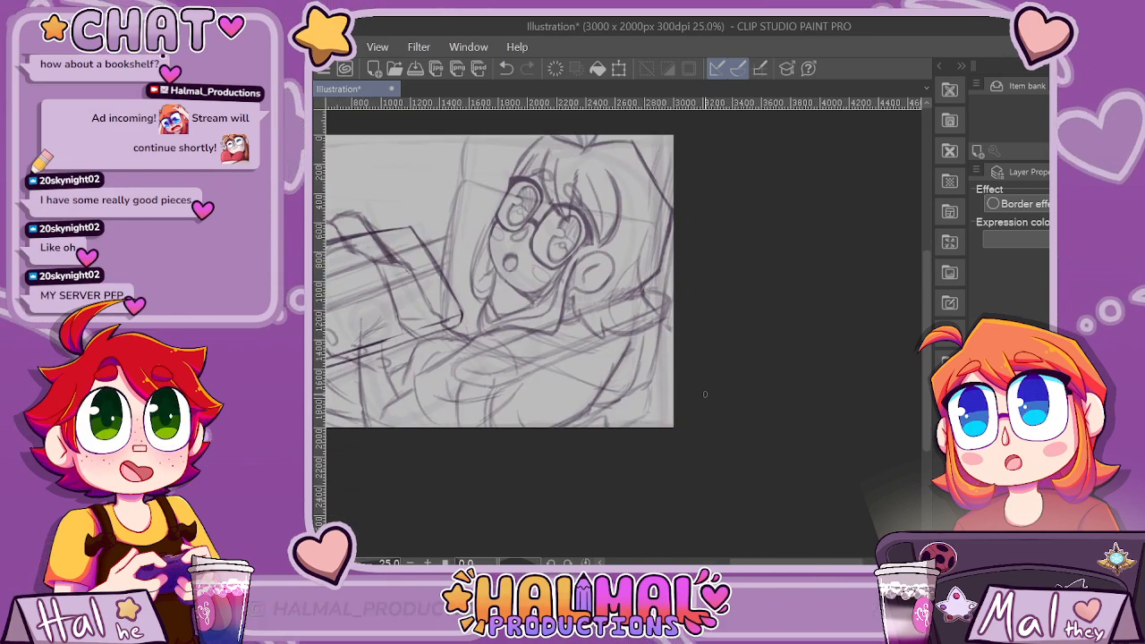
Clean up the overlapping sketch lines along the long diagonal shape across the character's torso and shoulder.
scroll(453, 369, "up", 2)
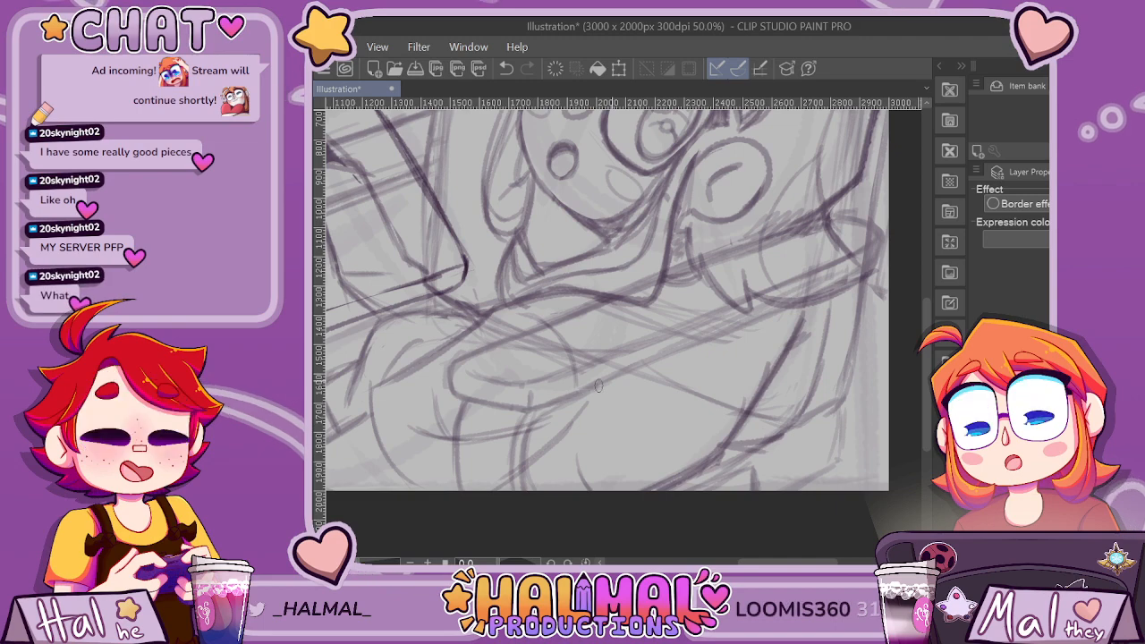
scroll(665, 349, "down", 1)
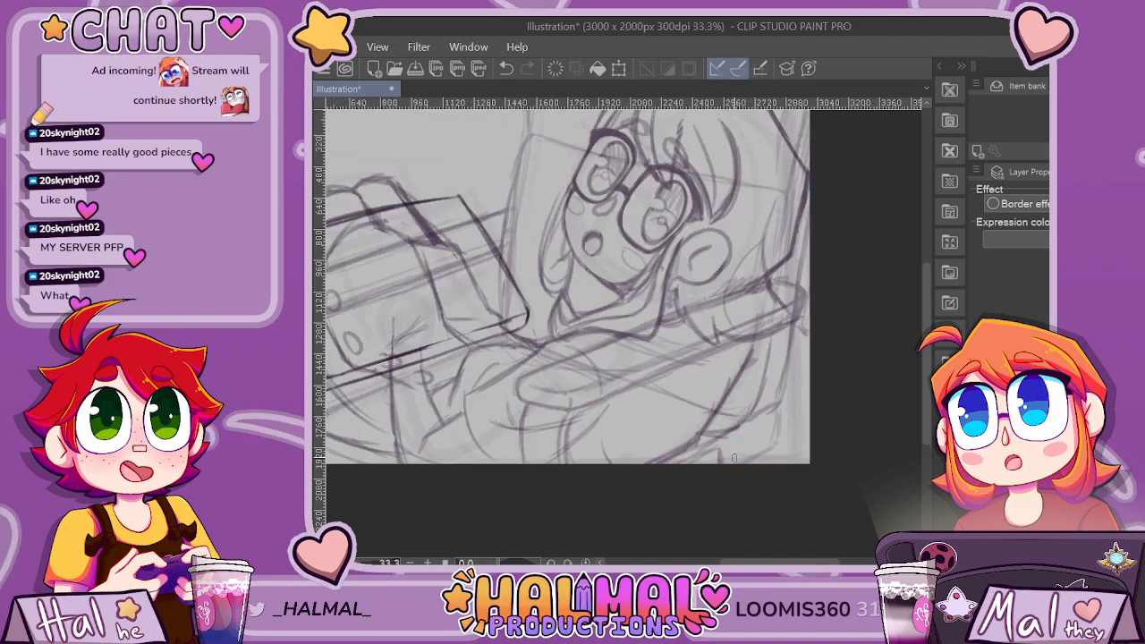
scroll(734, 458, "up", 1)
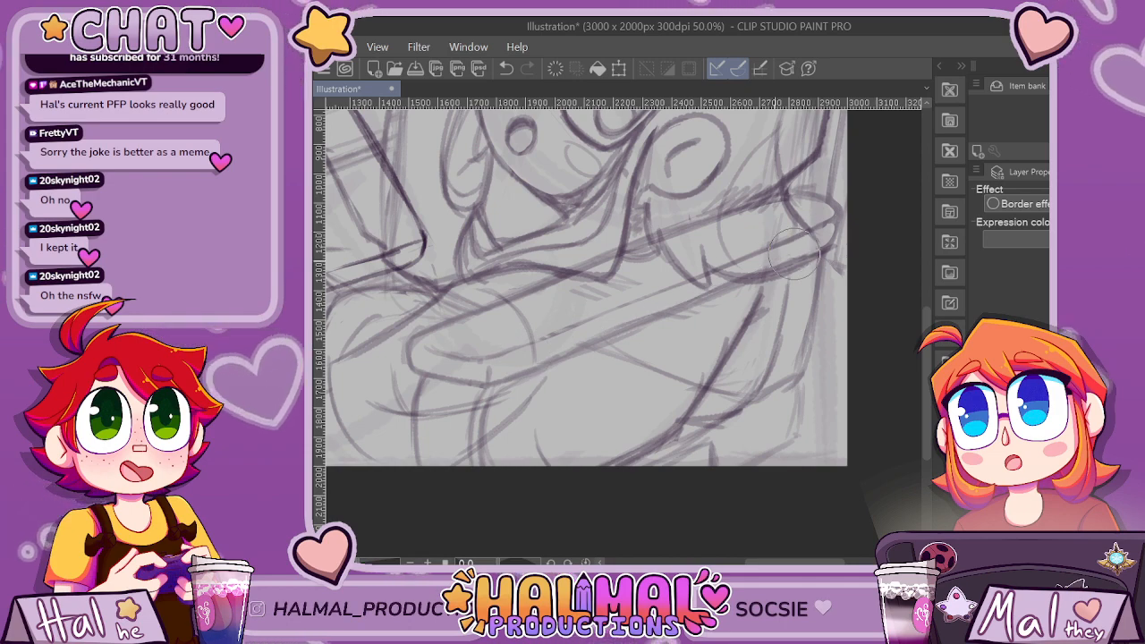
scroll(531, 417, "down", 1)
scroll(716, 293, "up", 2)
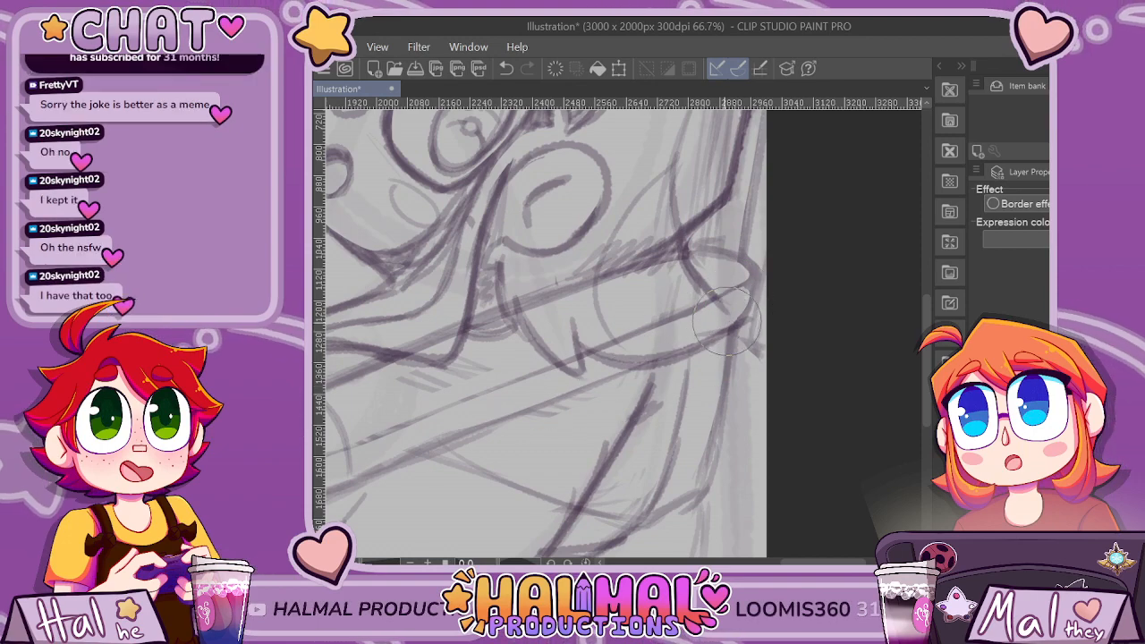
scroll(726, 320, "down", 3)
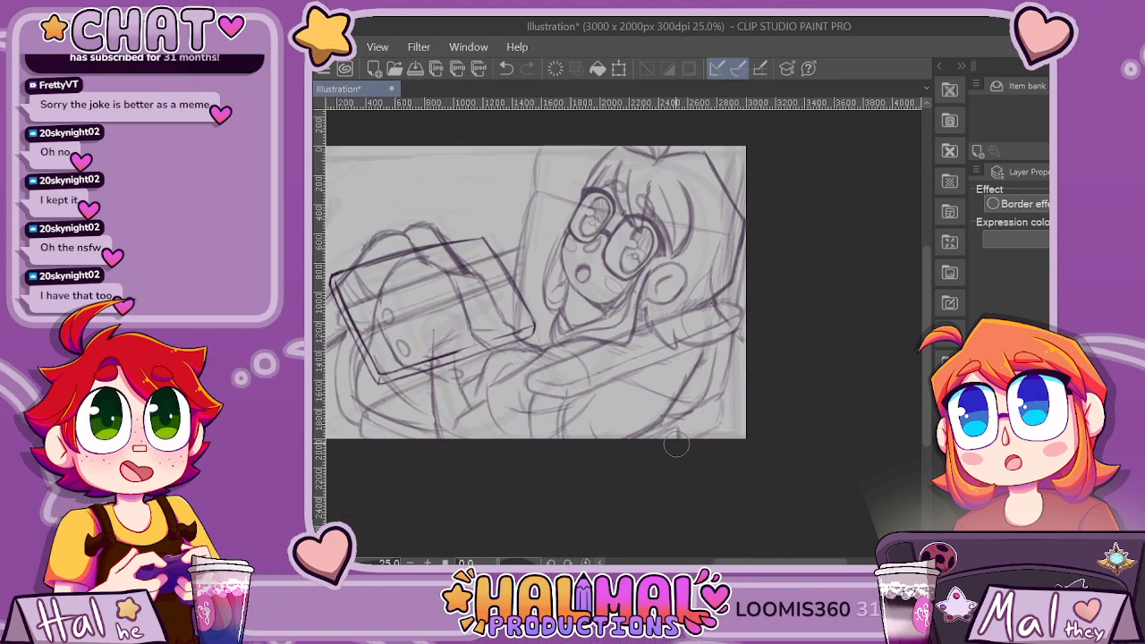
Undo the last strokes on the diagonal lines inside the tilted rectangle.
left_click_drag(390, 349, 518, 349)
scroll(519, 349, "up", 2)
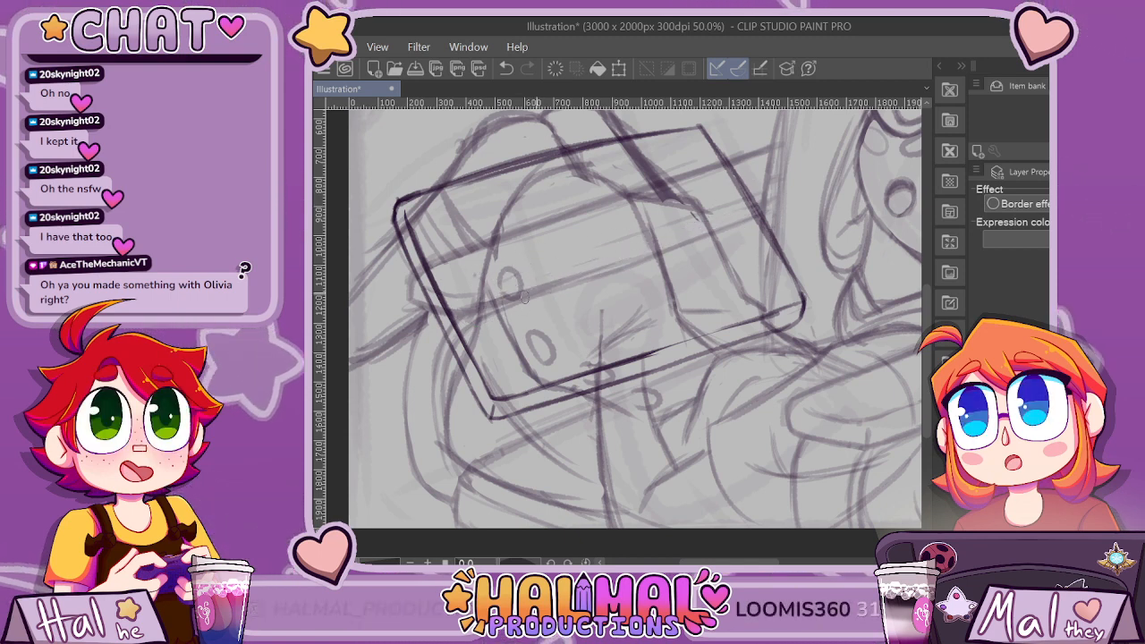
key("ctrl+z")
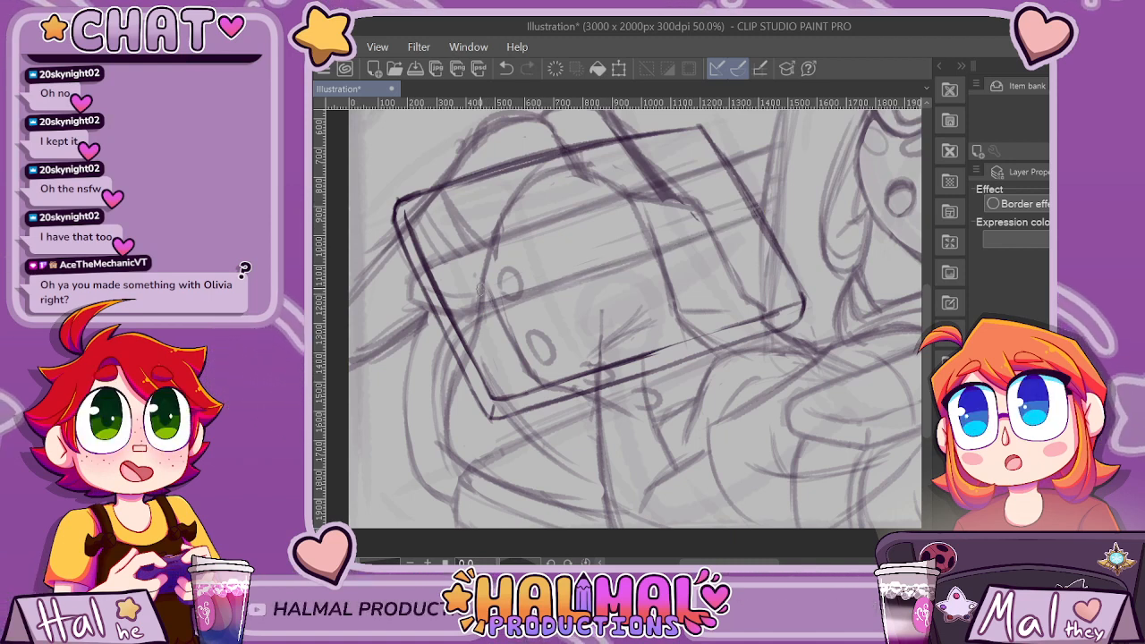
key("ctrl+z")
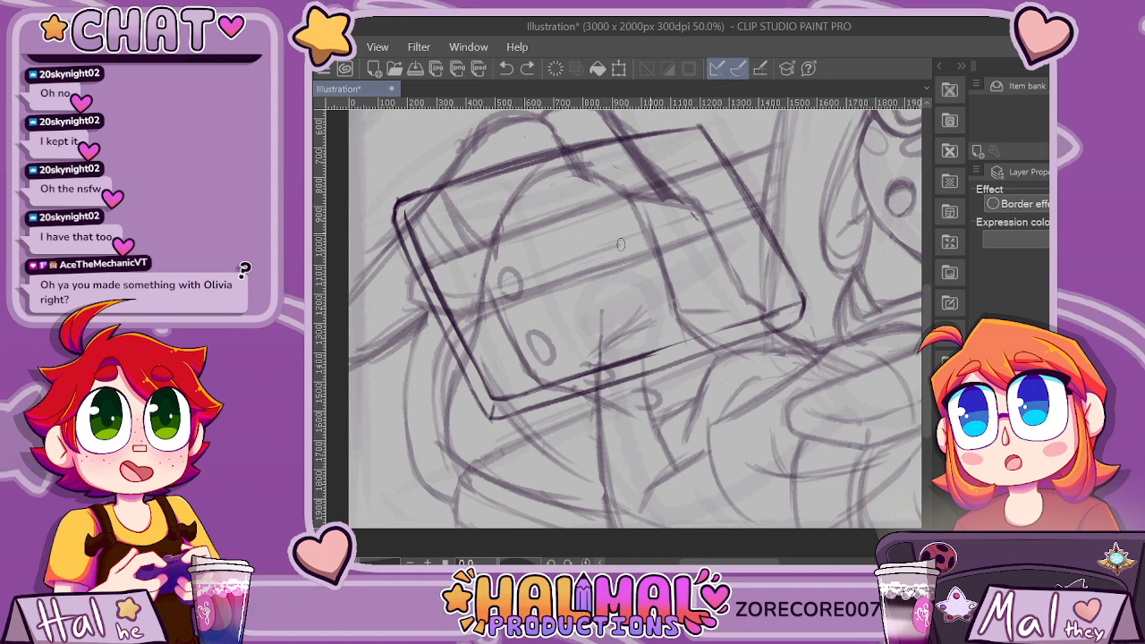
key("ctrl+z")
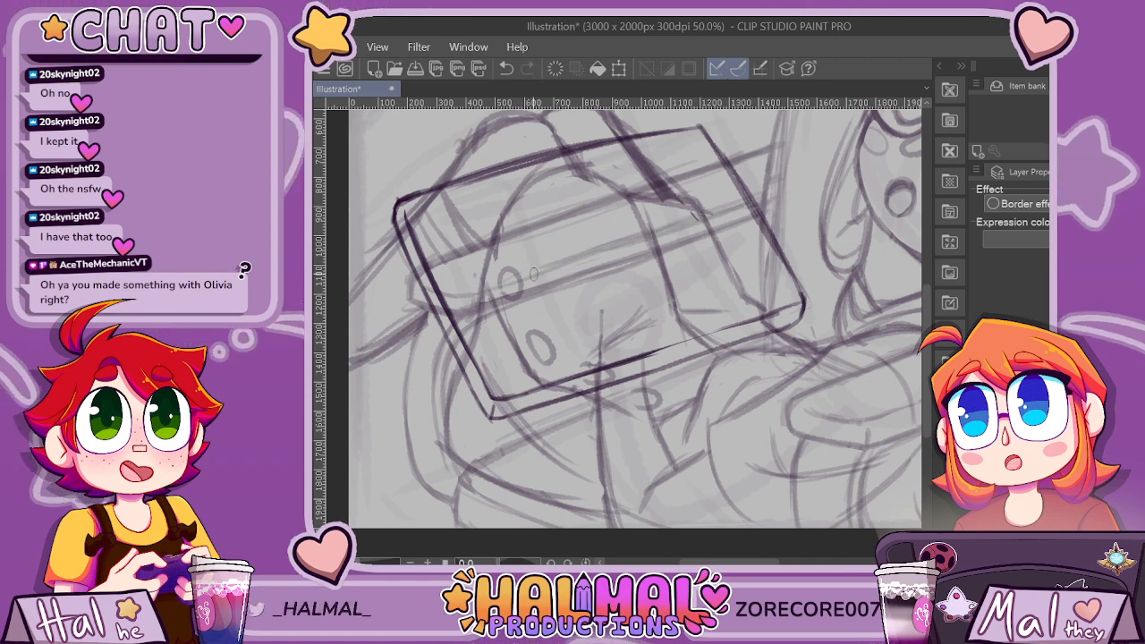
key("ctrl+plus")
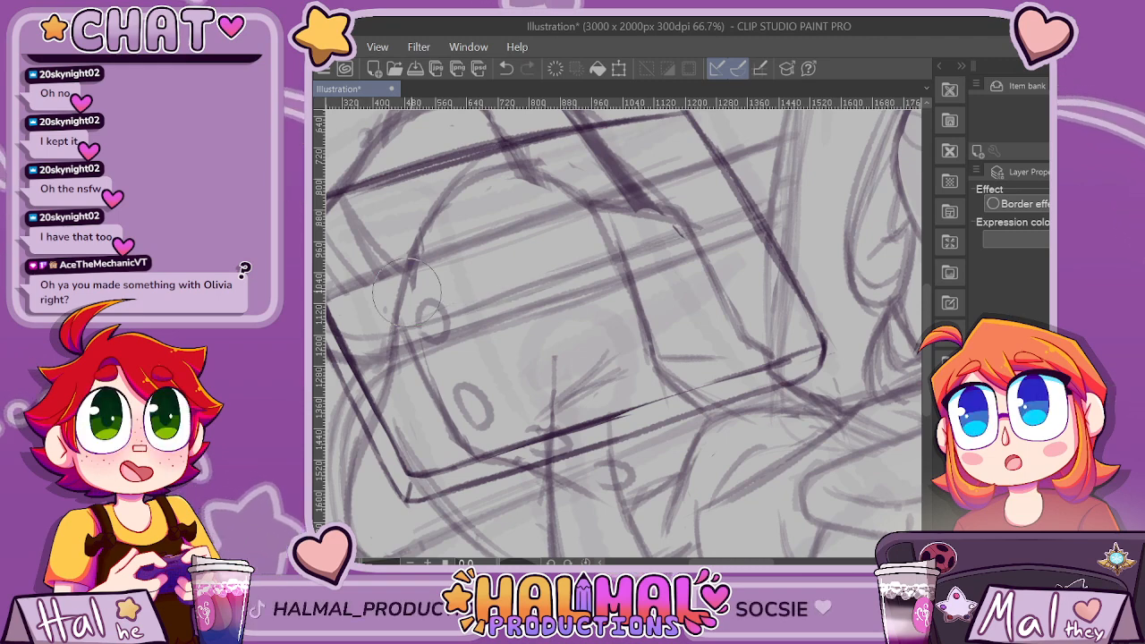
Examine the tilted rectangle, legs and face together to judge the panel's overall composition.
scroll(754, 197, "down", 5)
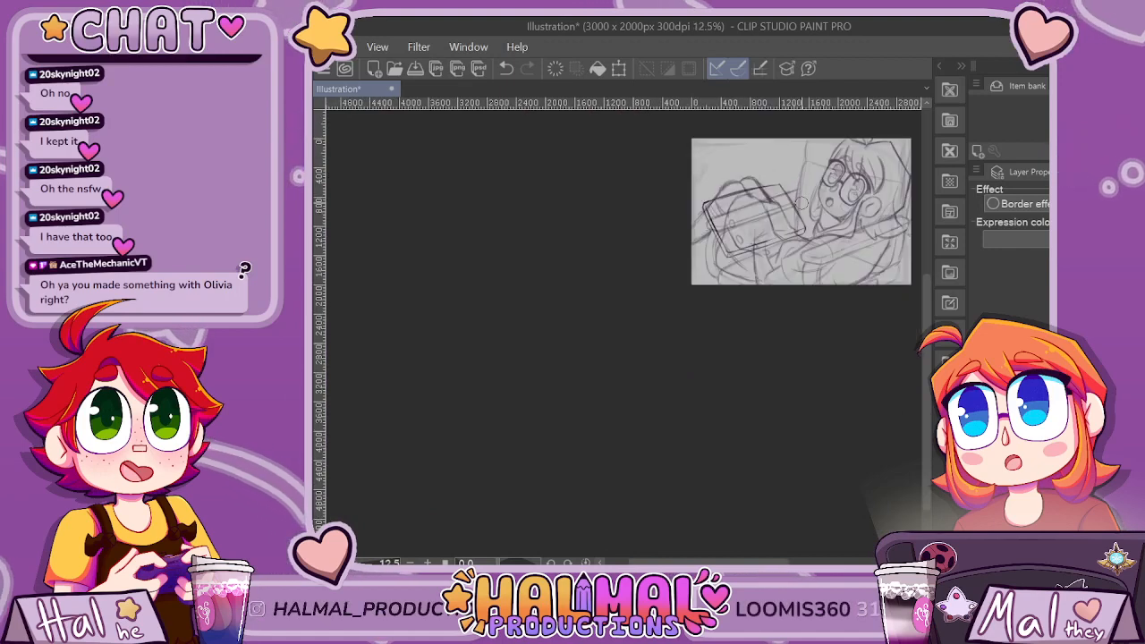
key("ctrl+plus")
key("ctrl+plus")
key("ctrl+plus")
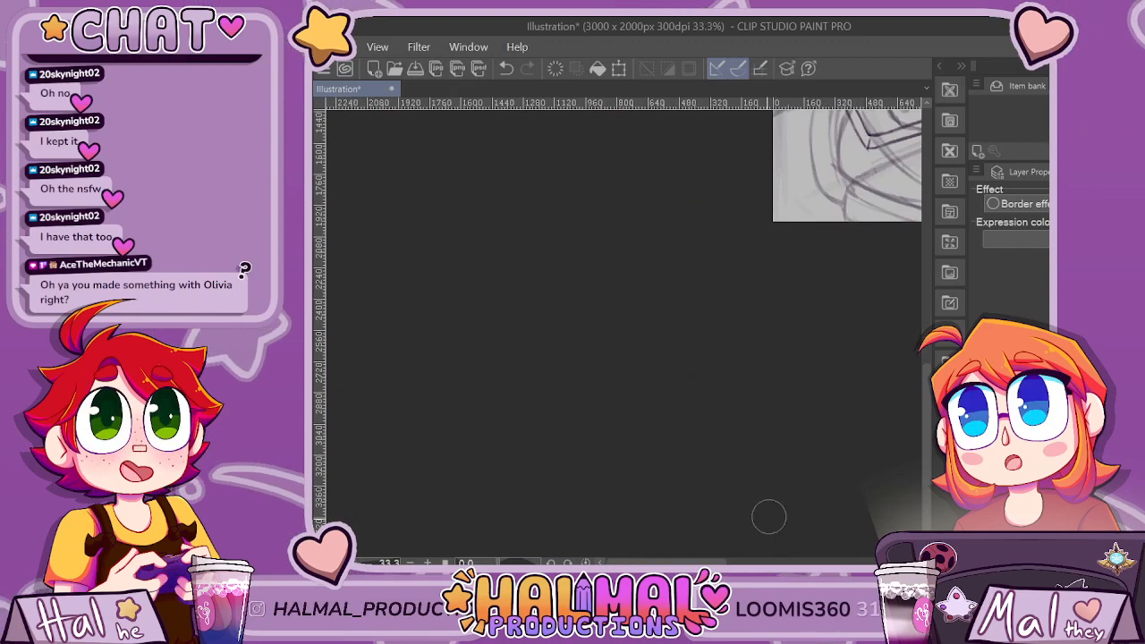
scroll(770, 517, "right", 5)
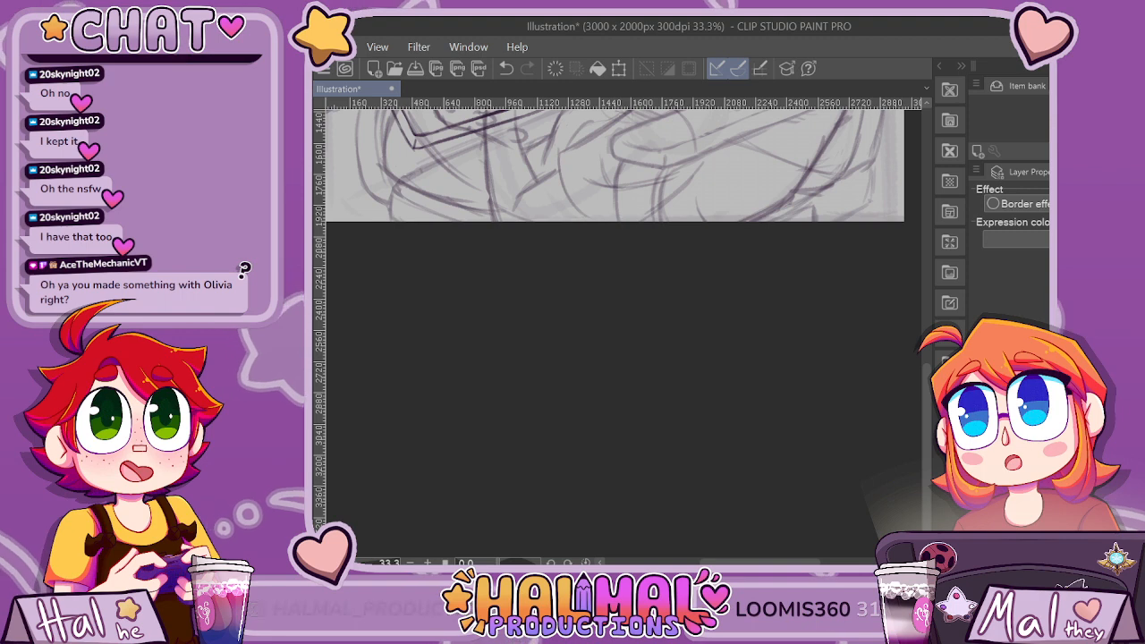
scroll(608, 251, "up", 3)
scroll(626, 259, "up", 1)
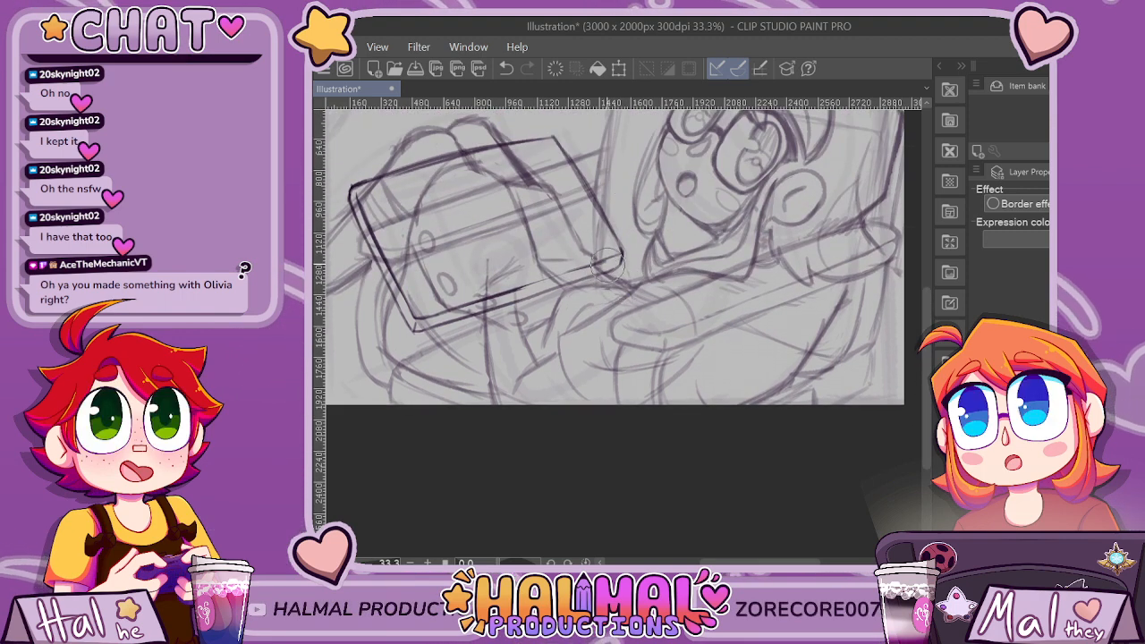
scroll(618, 134, "down", 2)
scroll(725, 156, "up", 2)
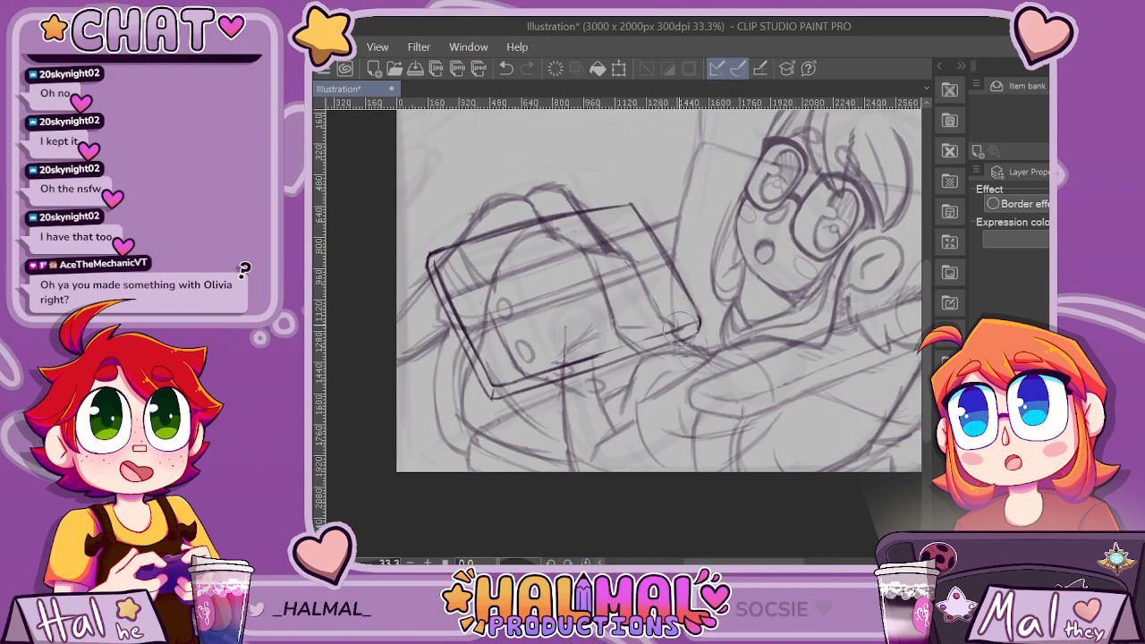
scroll(706, 157, "down", 2)
scroll(902, 140, "up", 2)
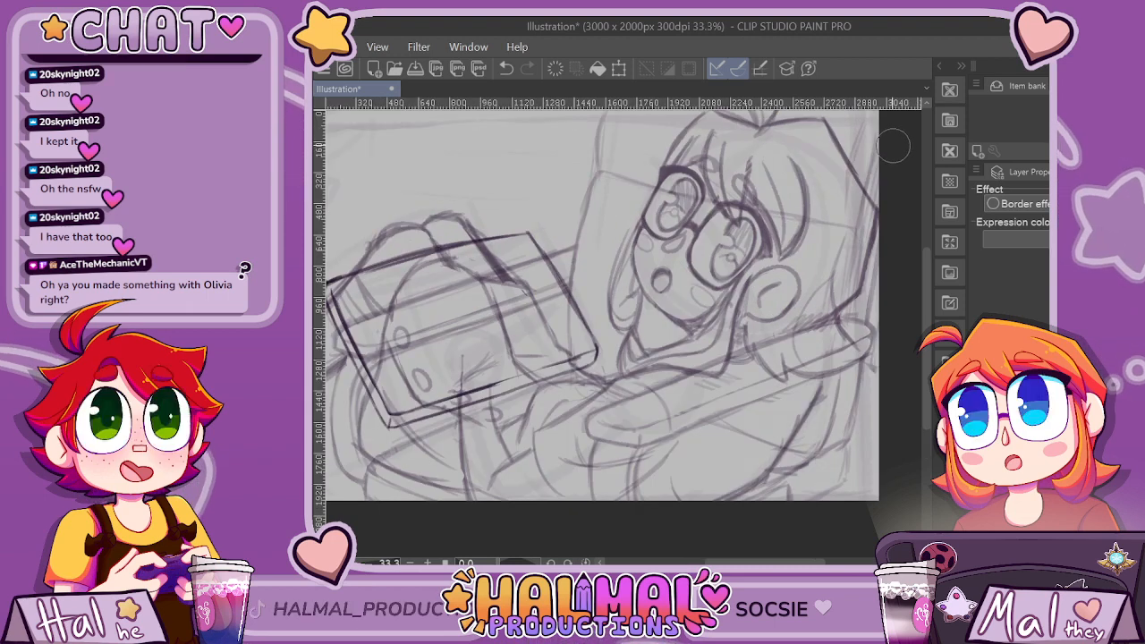
Darken the tilted rectangle's inner lower edge, extending it to the far corner and joining the two outlines at the near corner.
scroll(891, 147, "down", 1)
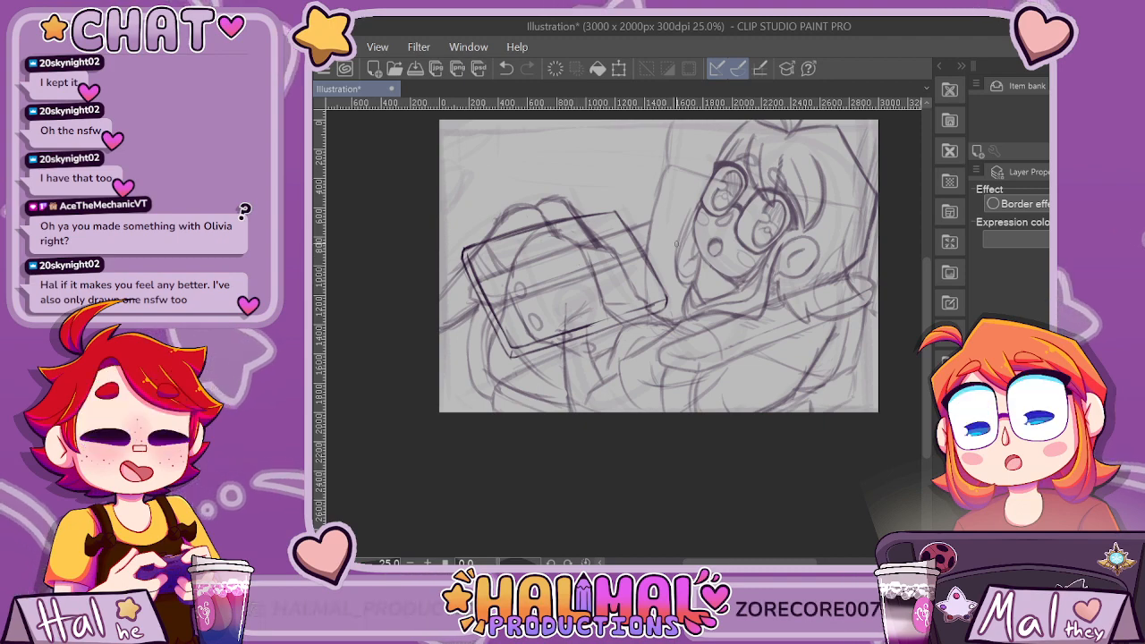
scroll(488, 358, "up", 3)
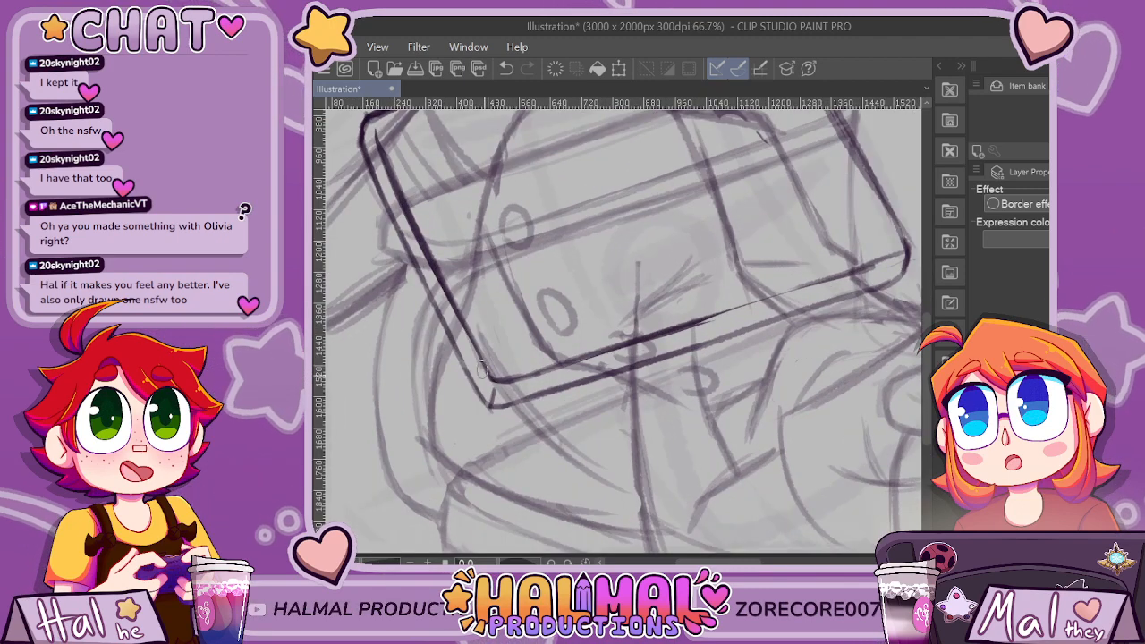
key("ctrl+z")
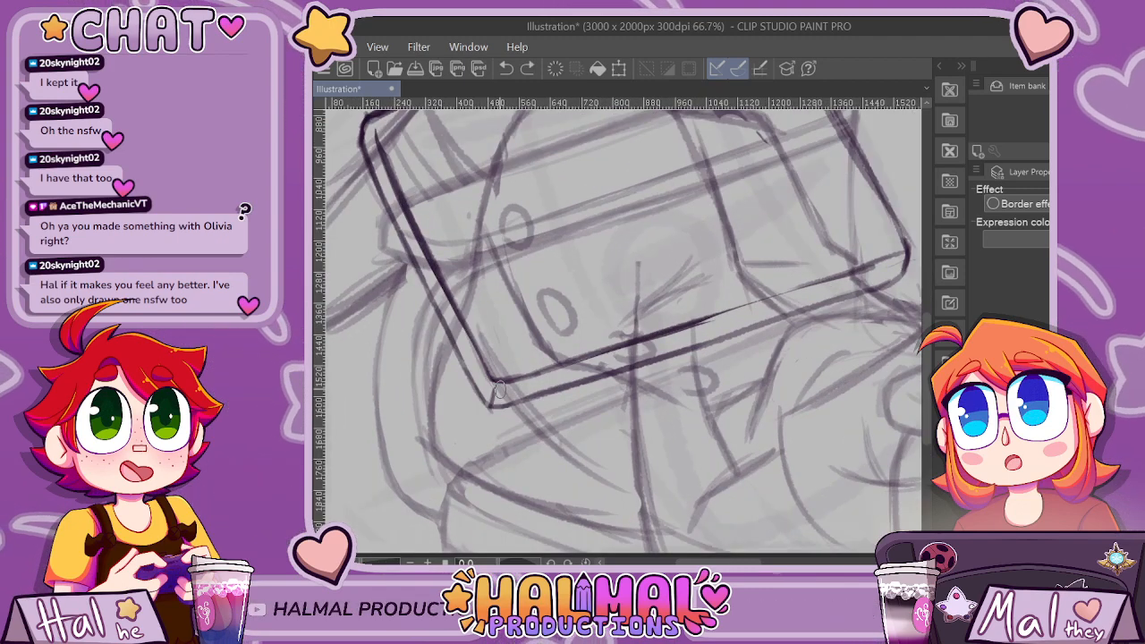
left_click_drag(498, 386, 492, 406)
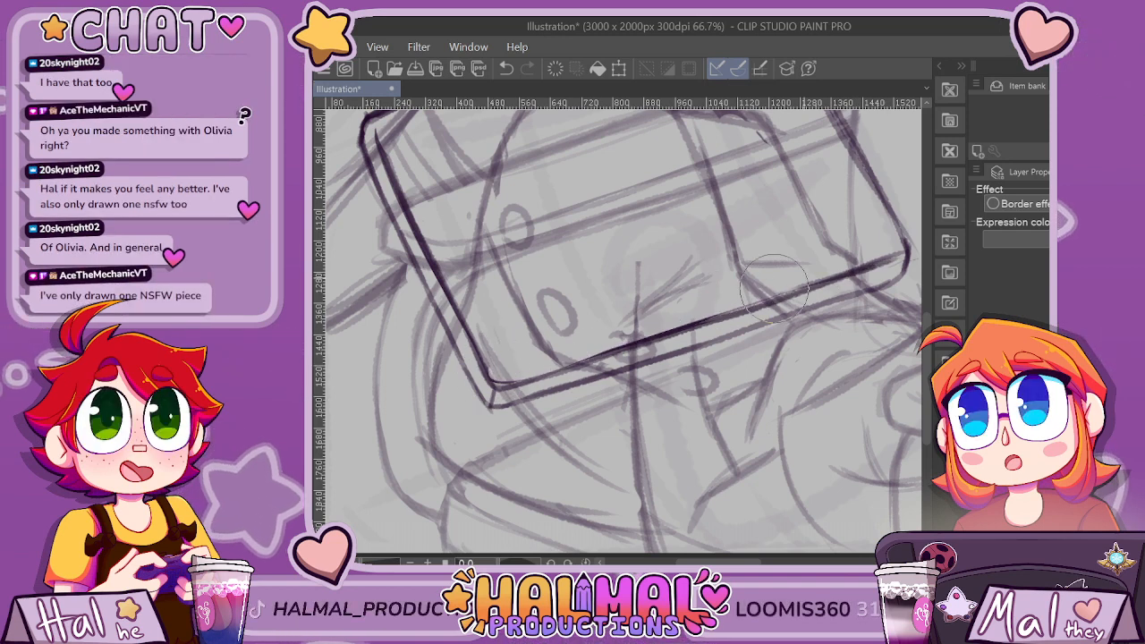
scroll(902, 258, "down", 1)
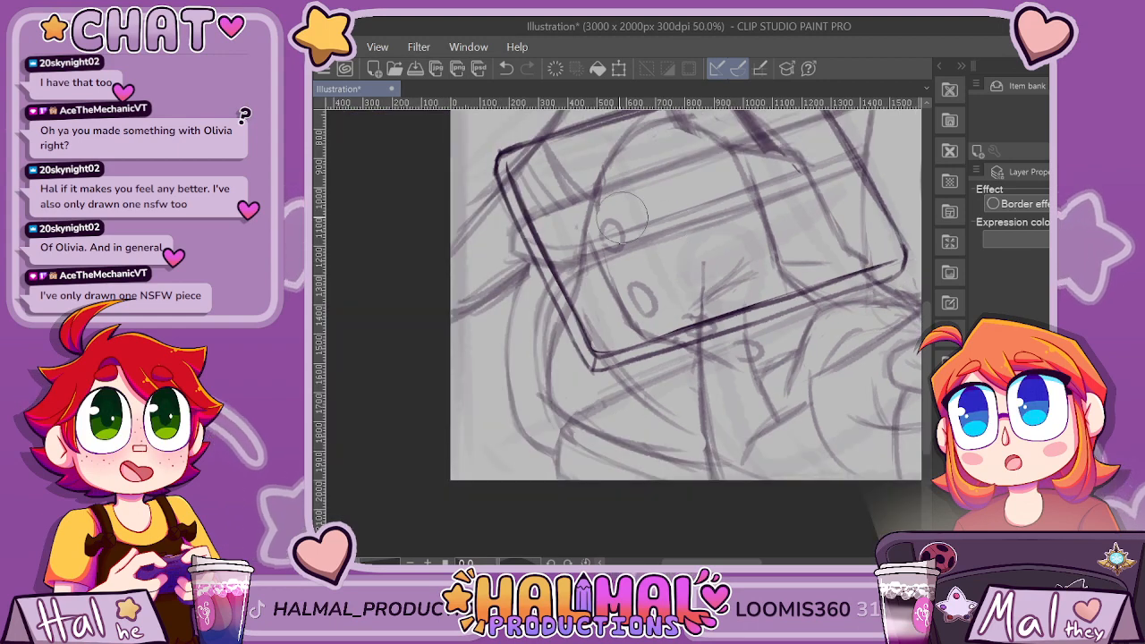
Thin and clean up the inner line along the tilted rectangle's left edge, down to its lower corner.
scroll(542, 192, "up", 1)
left_click_drag(554, 280, 609, 369)
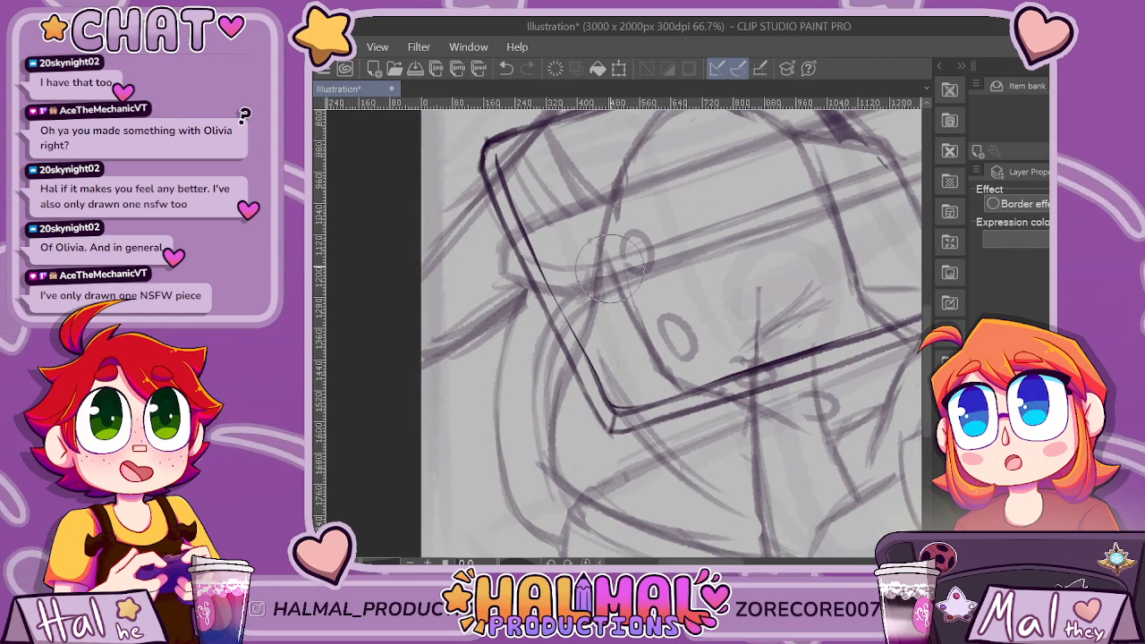
scroll(705, 228, "down", 3)
scroll(827, 250, "up", 2)
scroll(791, 308, "up", 1)
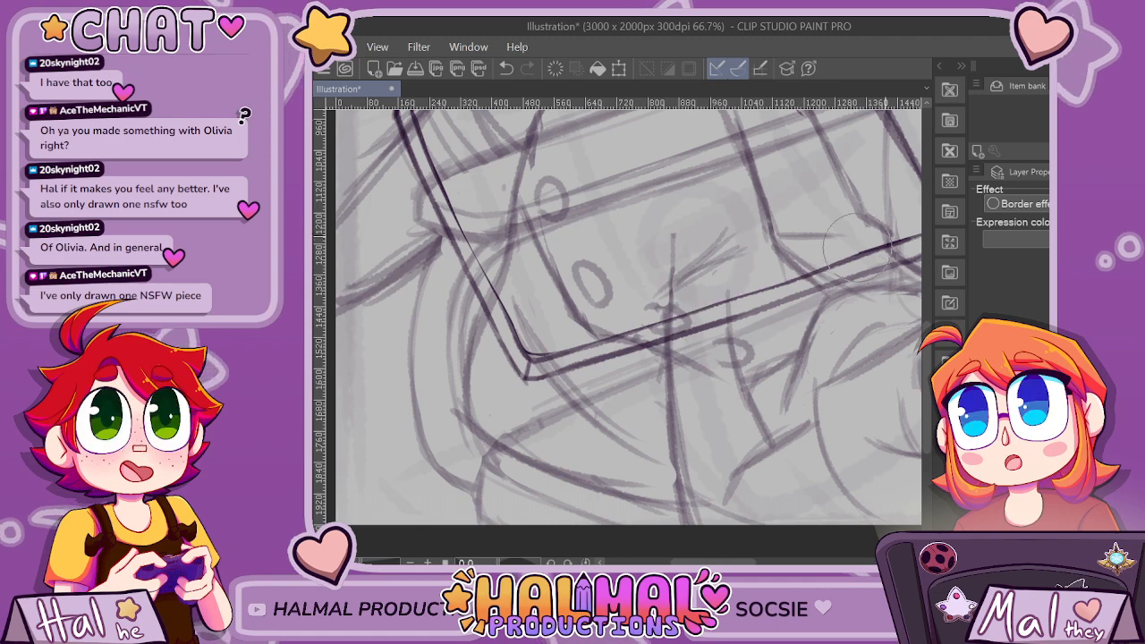
Round off the tilted rectangle's upper right corner and redraw the outline running into it.
scroll(771, 454, "down", 3)
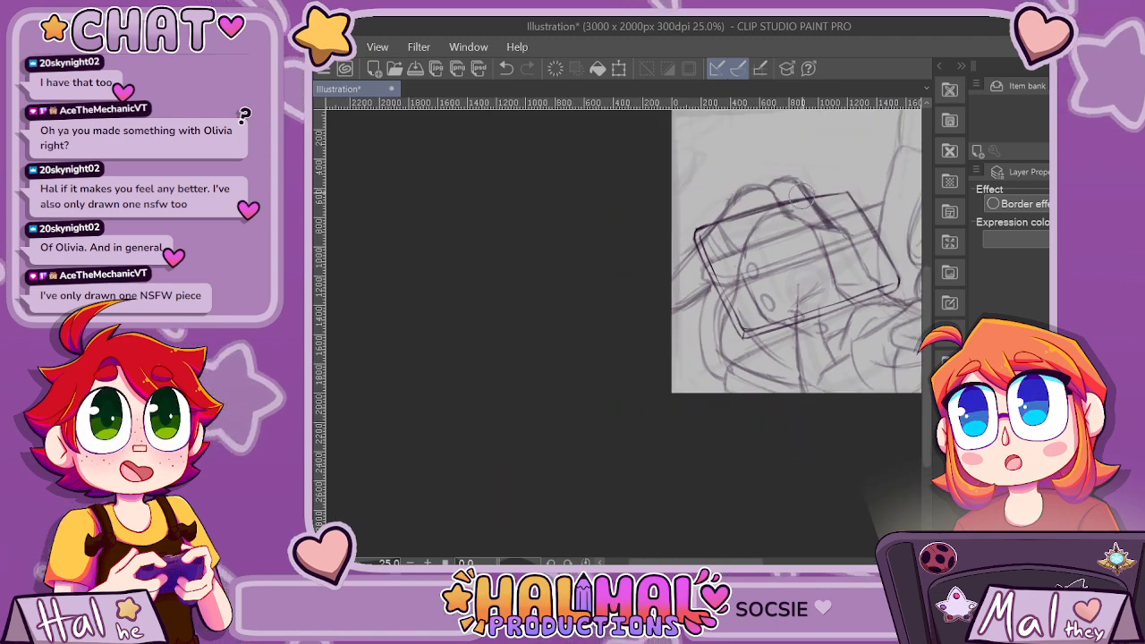
scroll(775, 204, "up", 3)
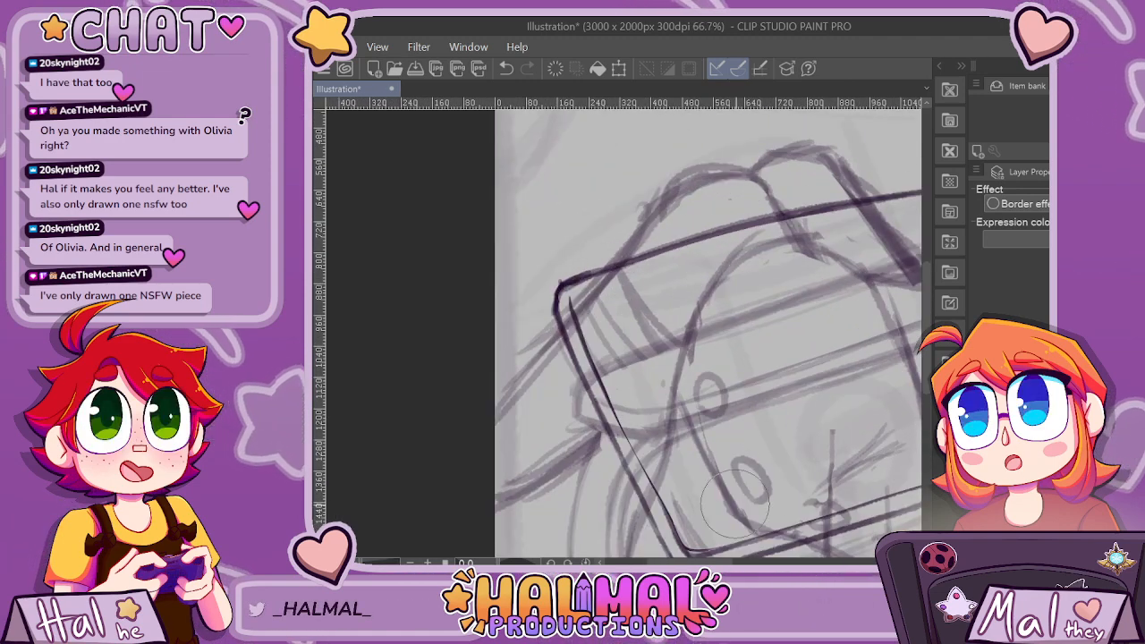
scroll(626, 292, "right", 3)
key("ctrl+z")
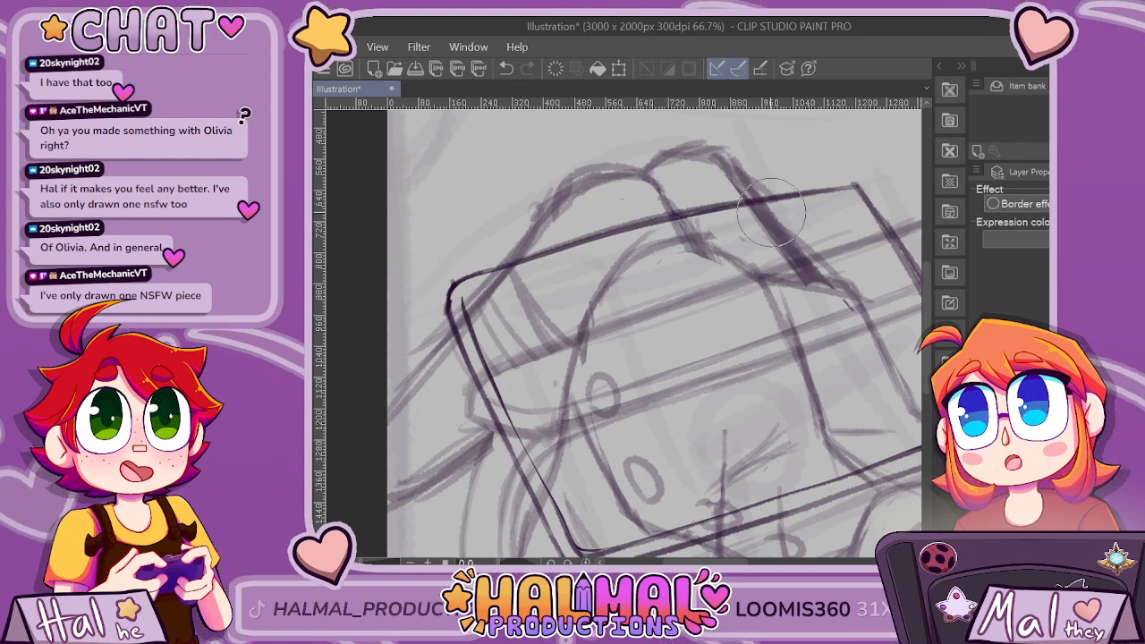
scroll(774, 215, "down", 3)
scroll(875, 240, "up", 3)
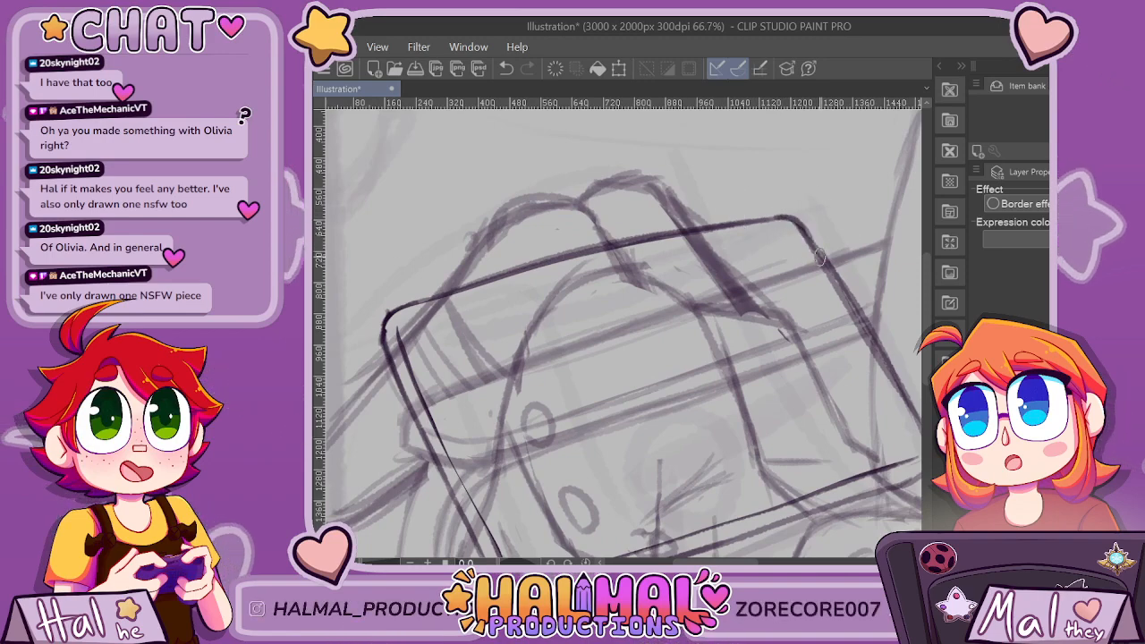
Sketch an inset border parallel to the tilted rectangle's edges to frame its inner face.
scroll(818, 256, "down", 4)
scroll(807, 245, "up", 3)
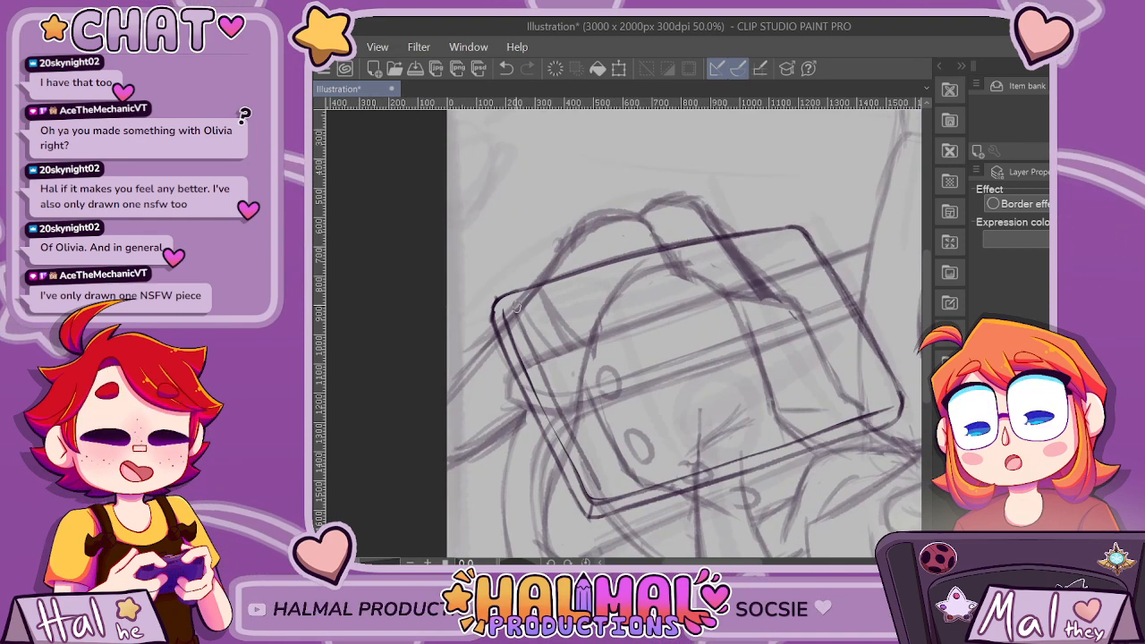
key("ctrl+z")
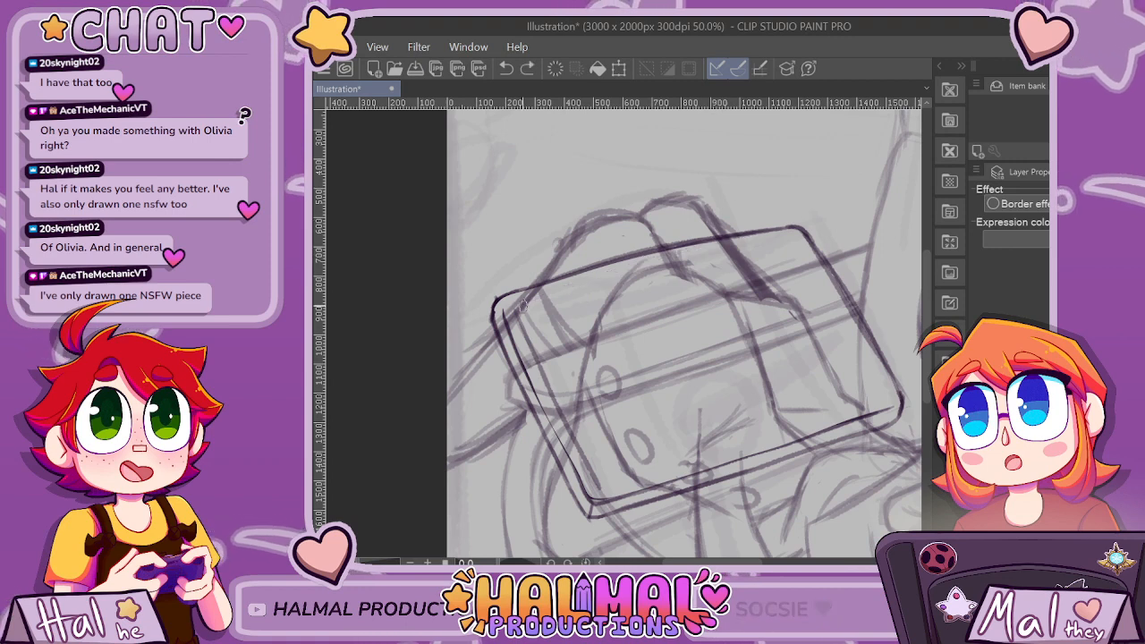
left_click_drag(749, 245, 783, 240)
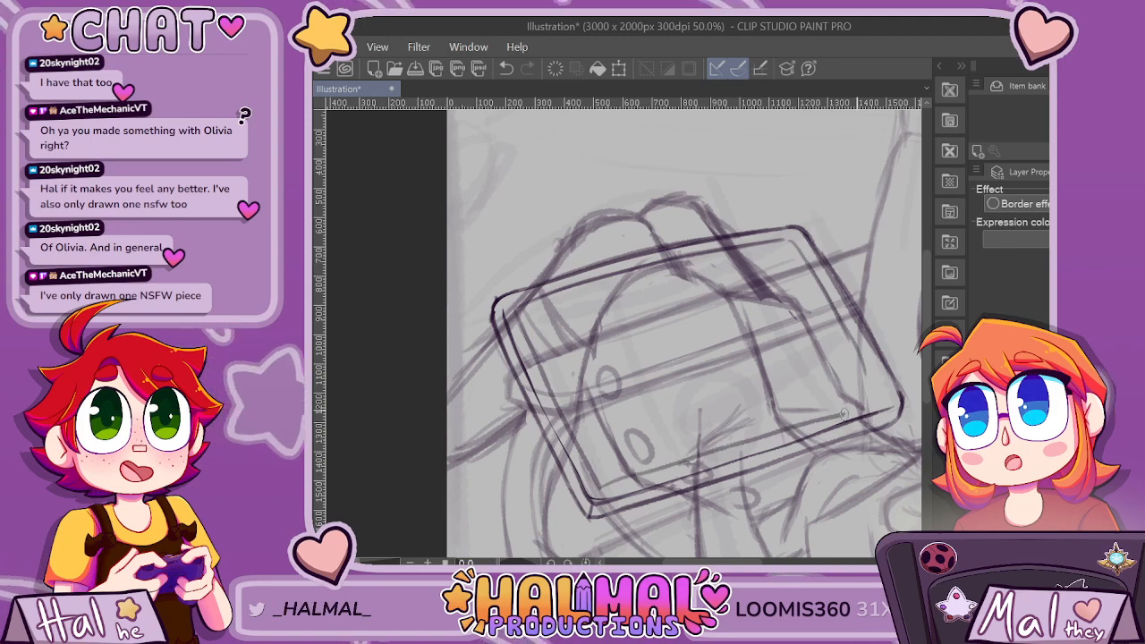
scroll(888, 353, "down", 4)
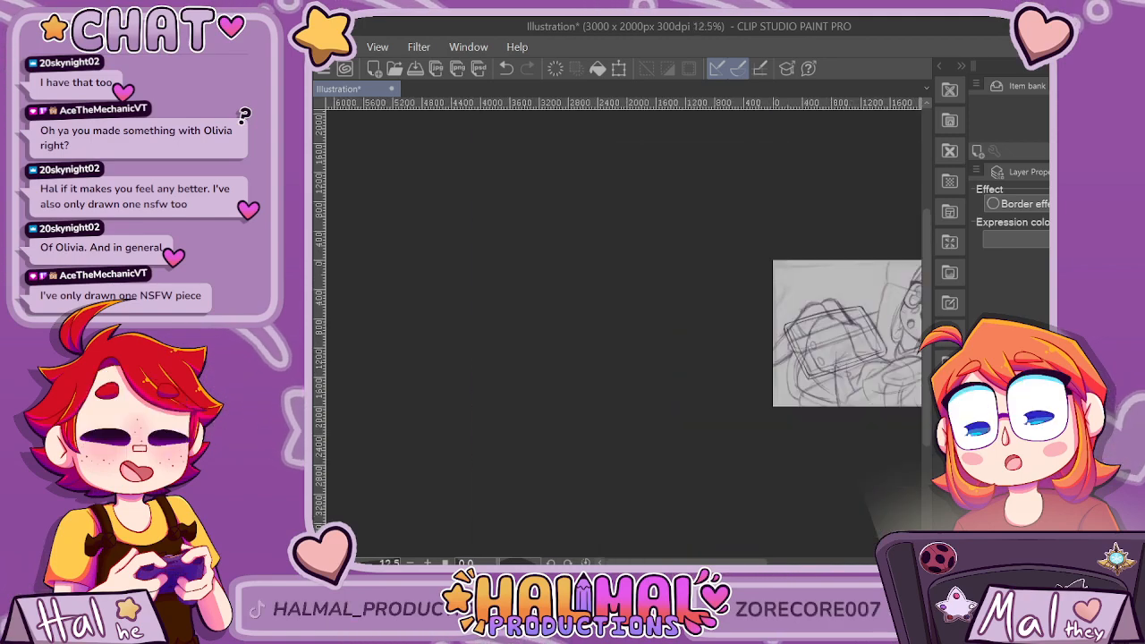
scroll(833, 400, "up", 3)
left_click_drag(710, 563, 742, 563)
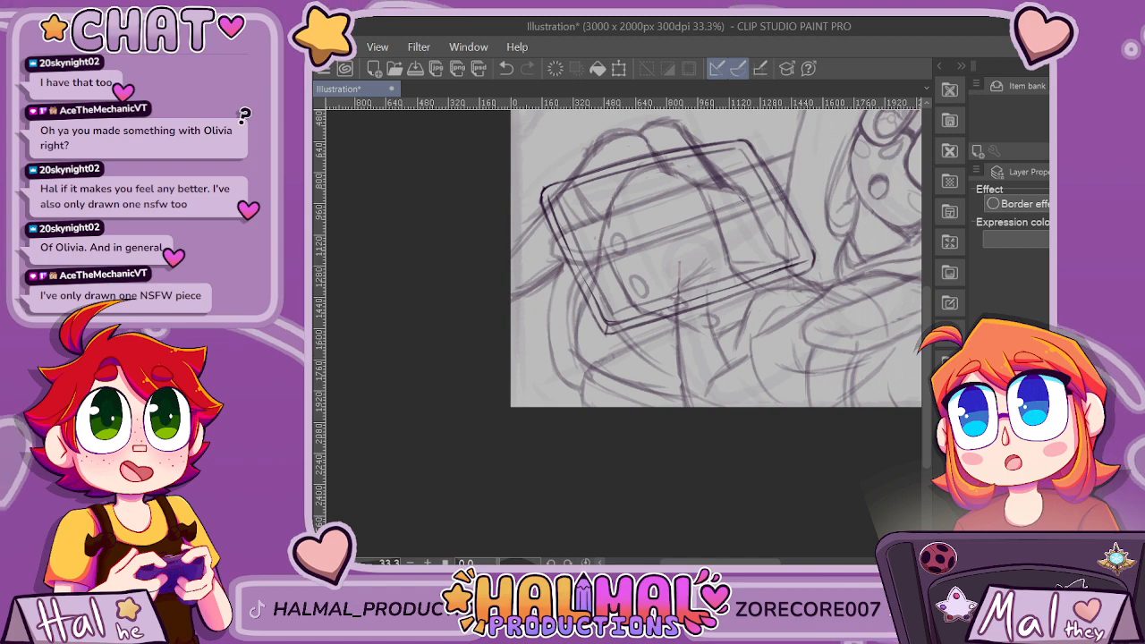
scroll(746, 146, "up", 1)
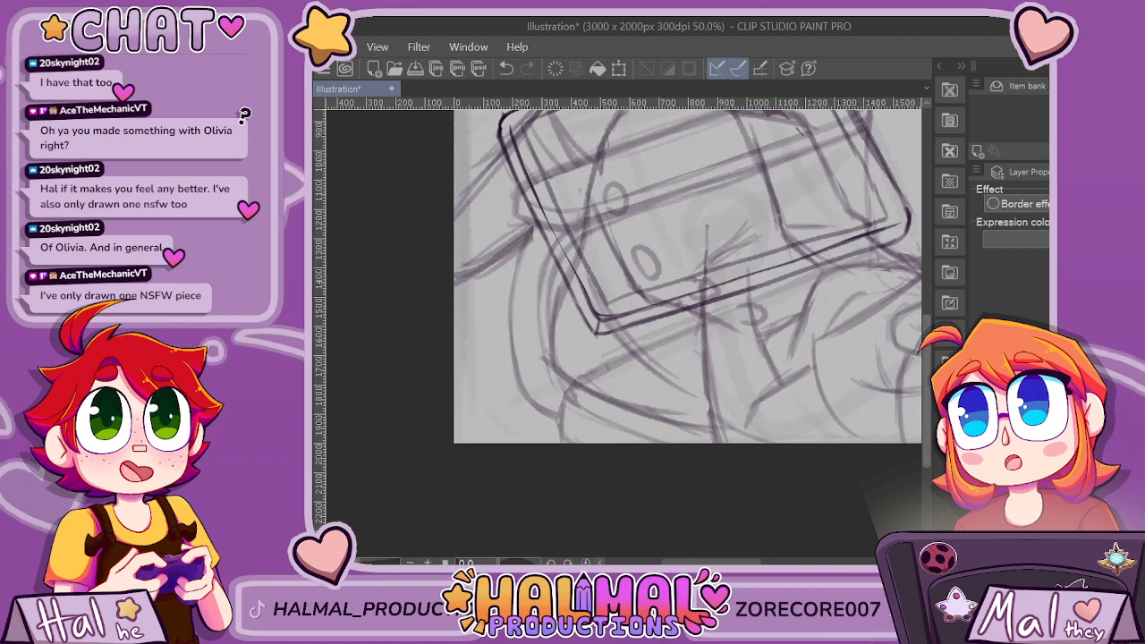
scroll(787, 260, "down", 1)
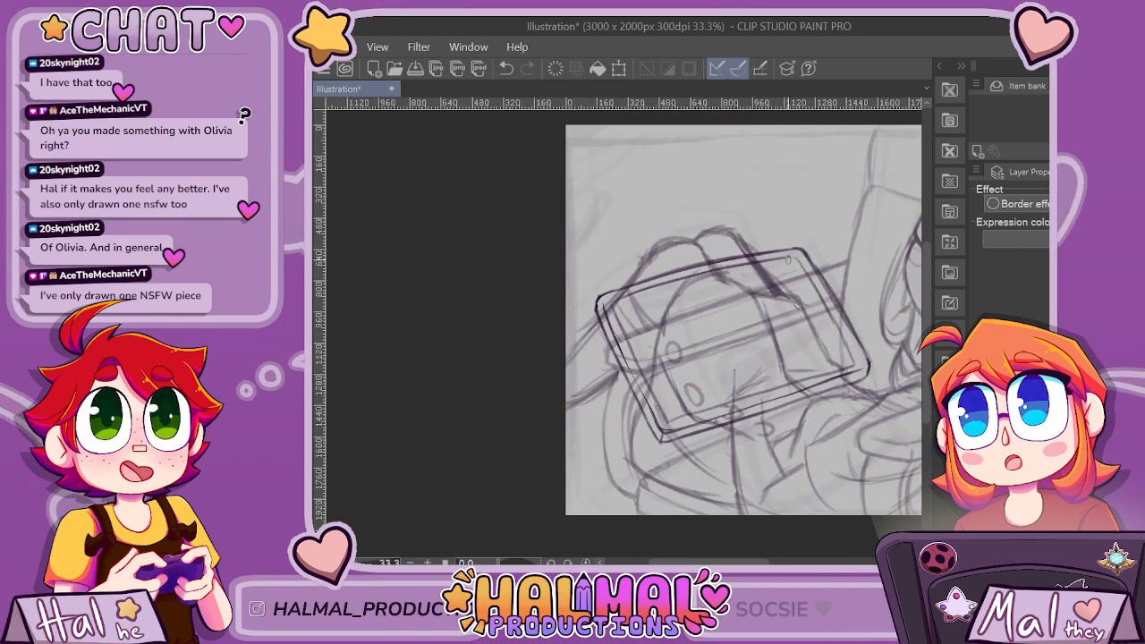
Try to sketch a small fan-shaped detail near the middle of the tilted rectangle.
scroll(788, 259, "down", 1)
scroll(795, 373, "up", 1)
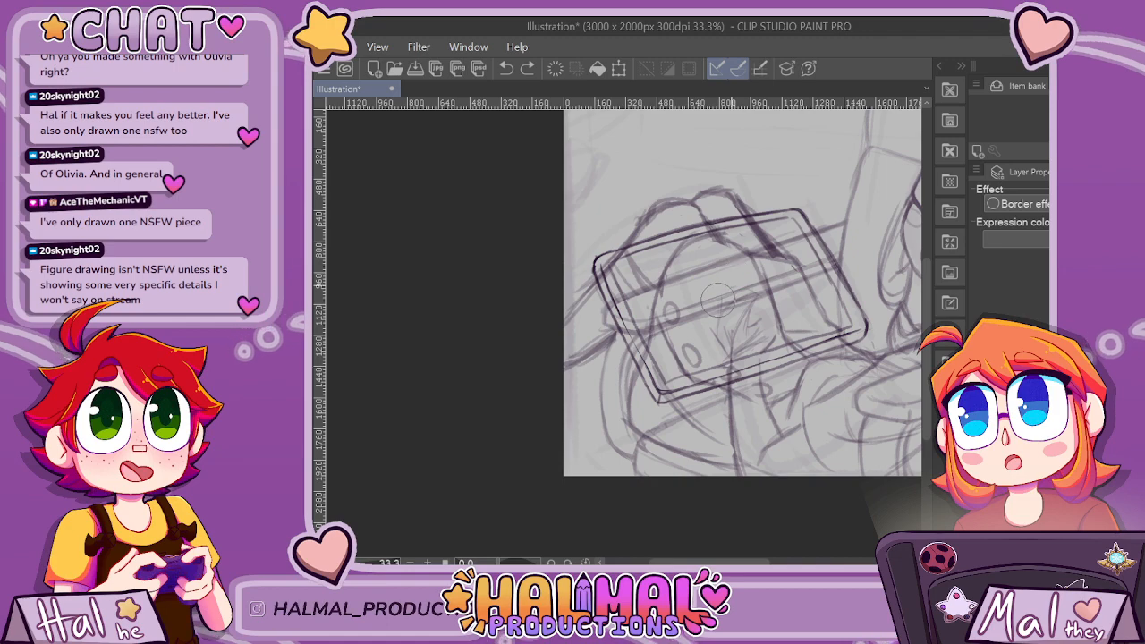
scroll(752, 291, "up", 2)
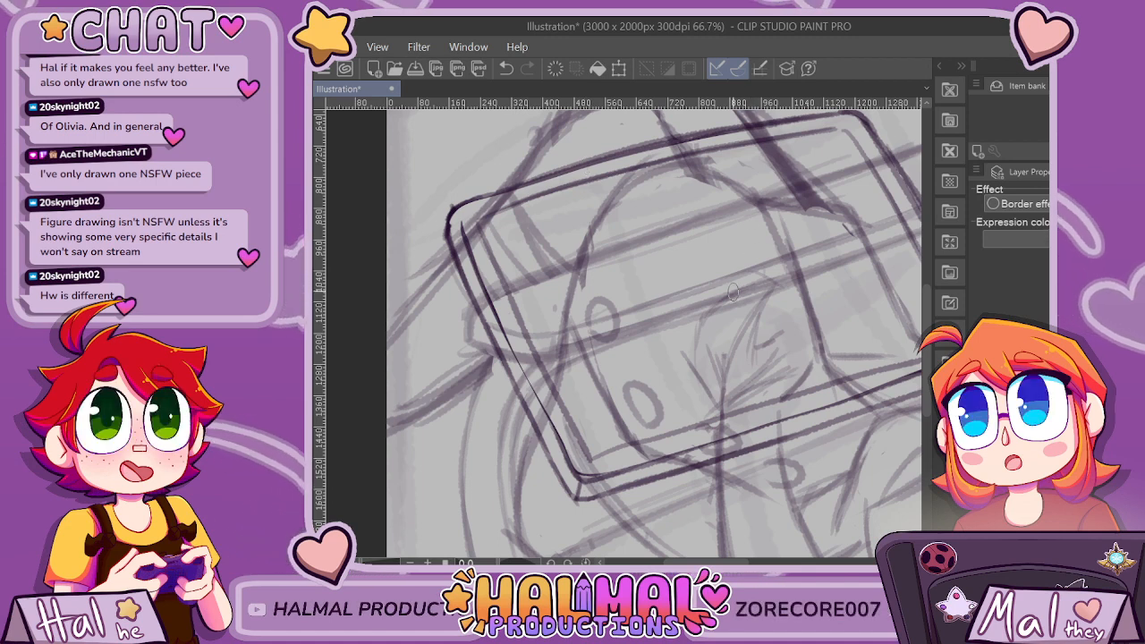
mouse_move(744, 288)
left_mouse_down()
mouse_move(768, 288)
mouse_move(719, 307)
left_mouse_up()
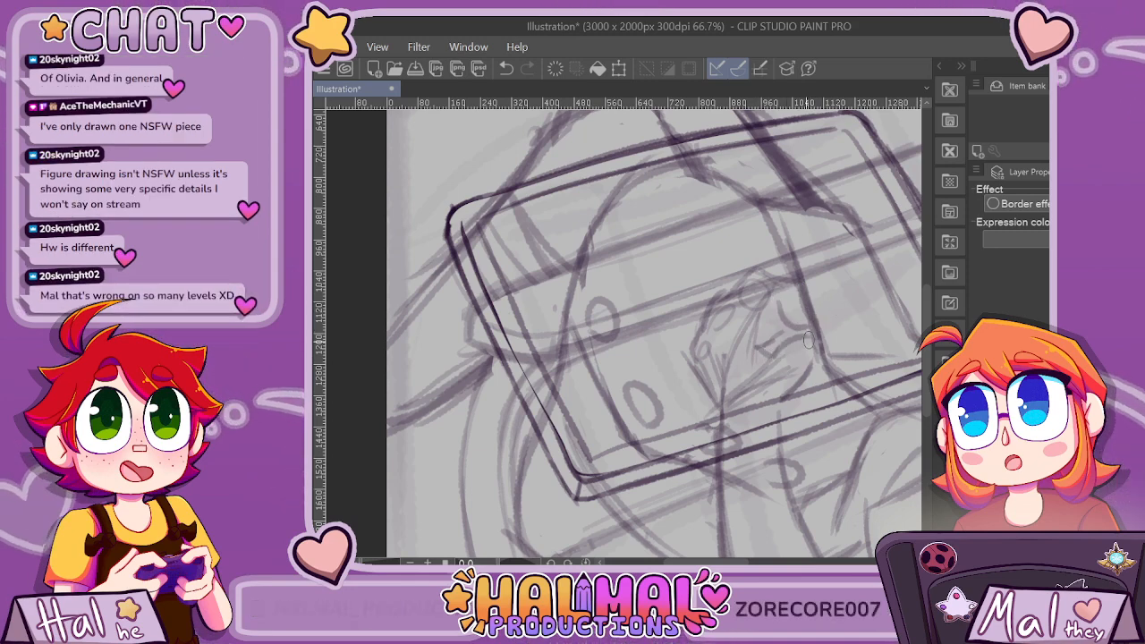
key("ctrl+z")
left_click_drag(759, 346, 776, 361)
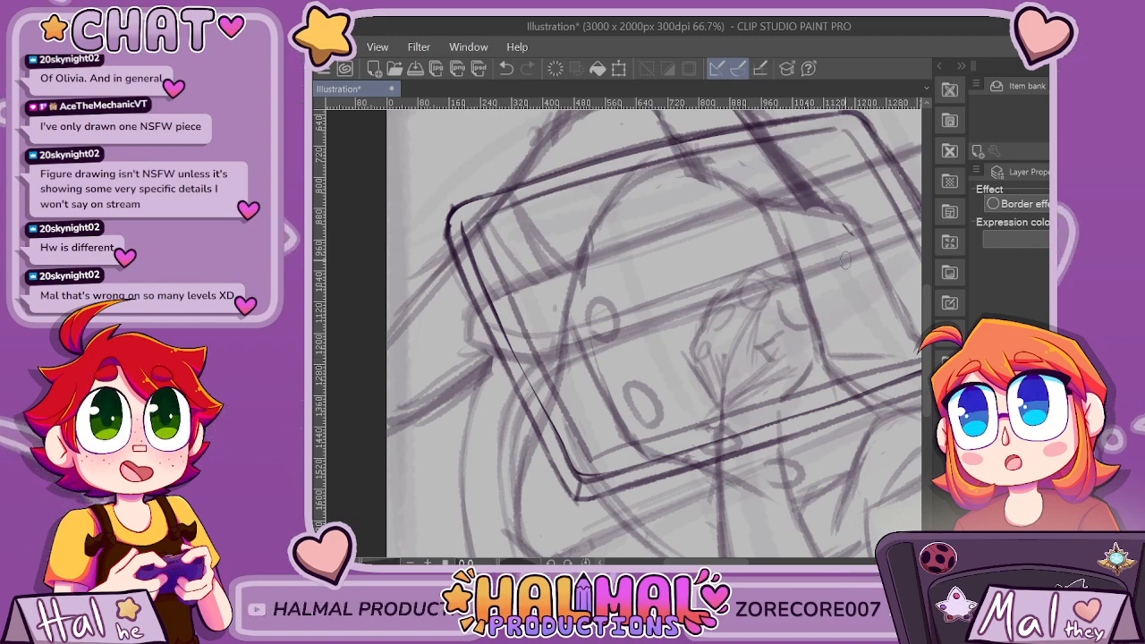
Erase the fan-shaped detail inside the rectangle and redraw the two near-vertical lines running down below it.
key("ctrl+minus")
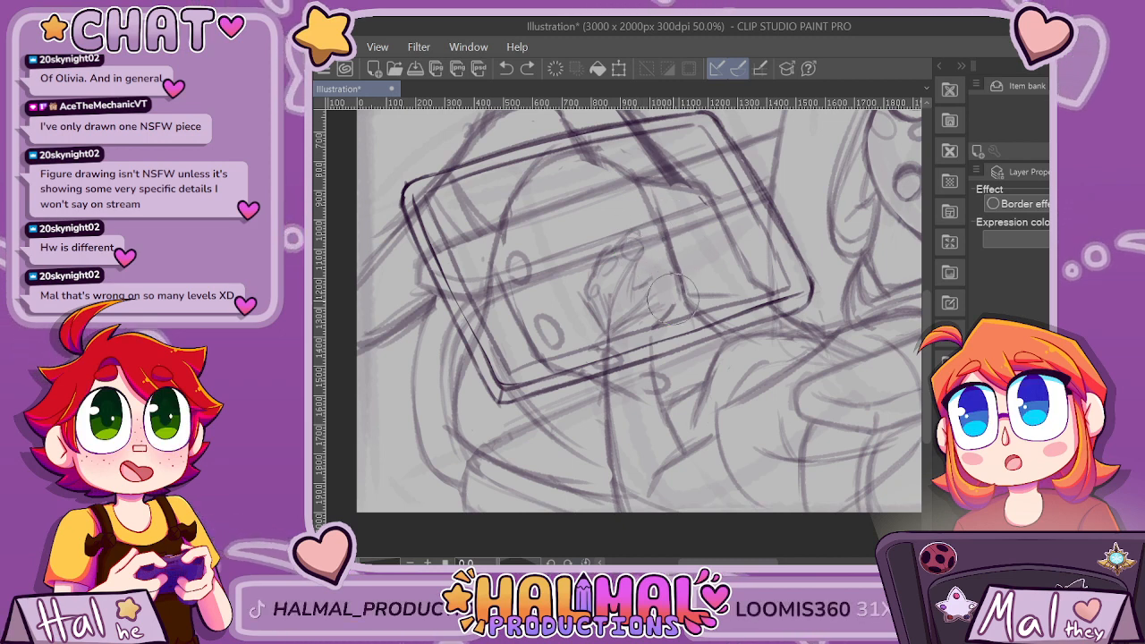
mouse_move(591, 307)
left_mouse_down()
mouse_move(618, 269)
mouse_move(637, 291)
mouse_move(618, 245)
mouse_move(608, 412)
left_mouse_up()
key("p")
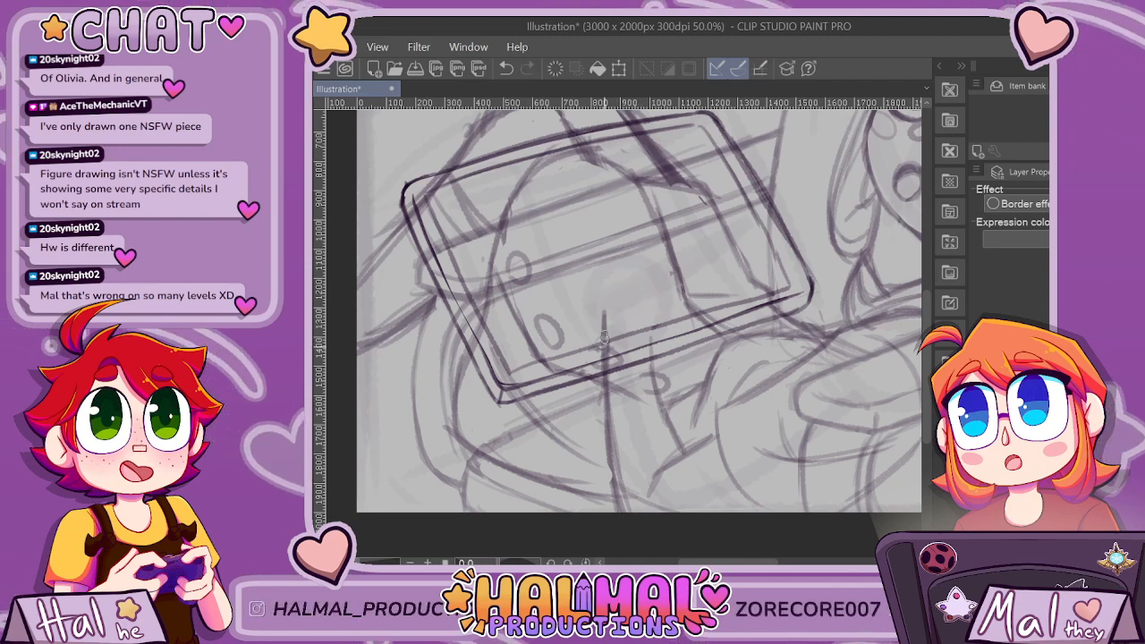
left_click_drag(647, 308, 684, 444)
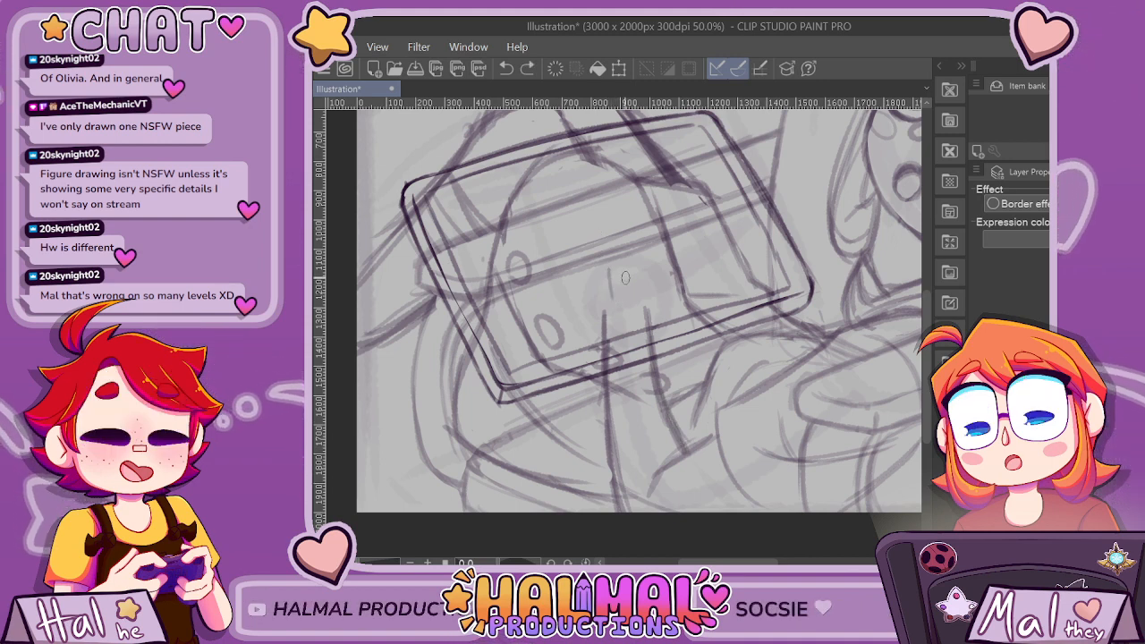
Undo the short stray stroke and sketch a small circle with a pointed band end at the rectangle's middle.
key("ctrl+z")
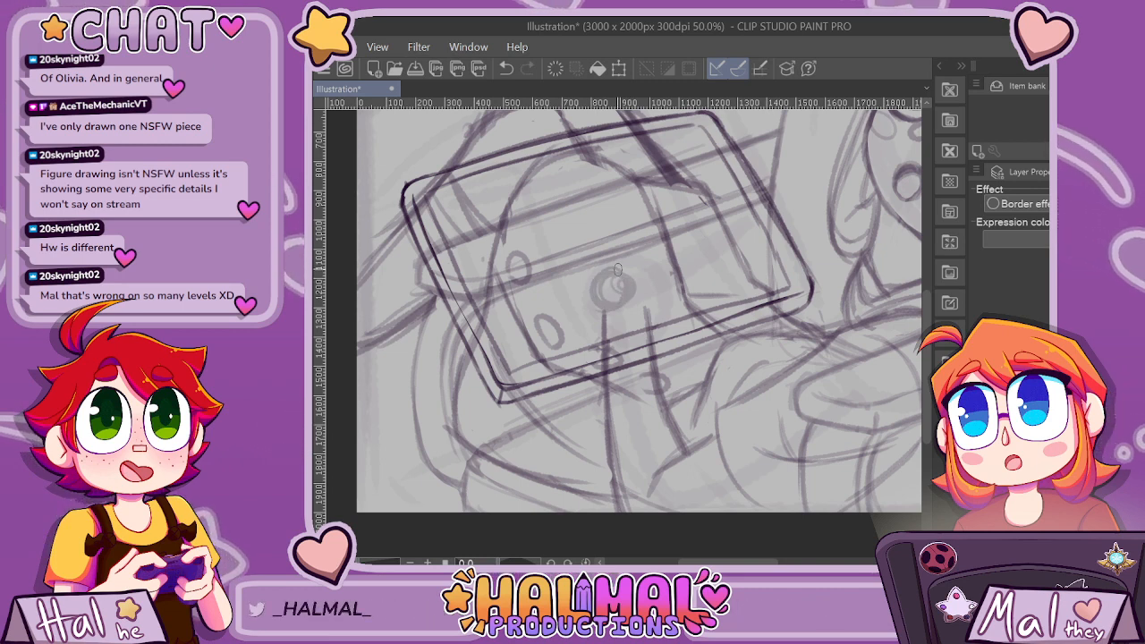
left_click_drag(611, 282, 617, 277)
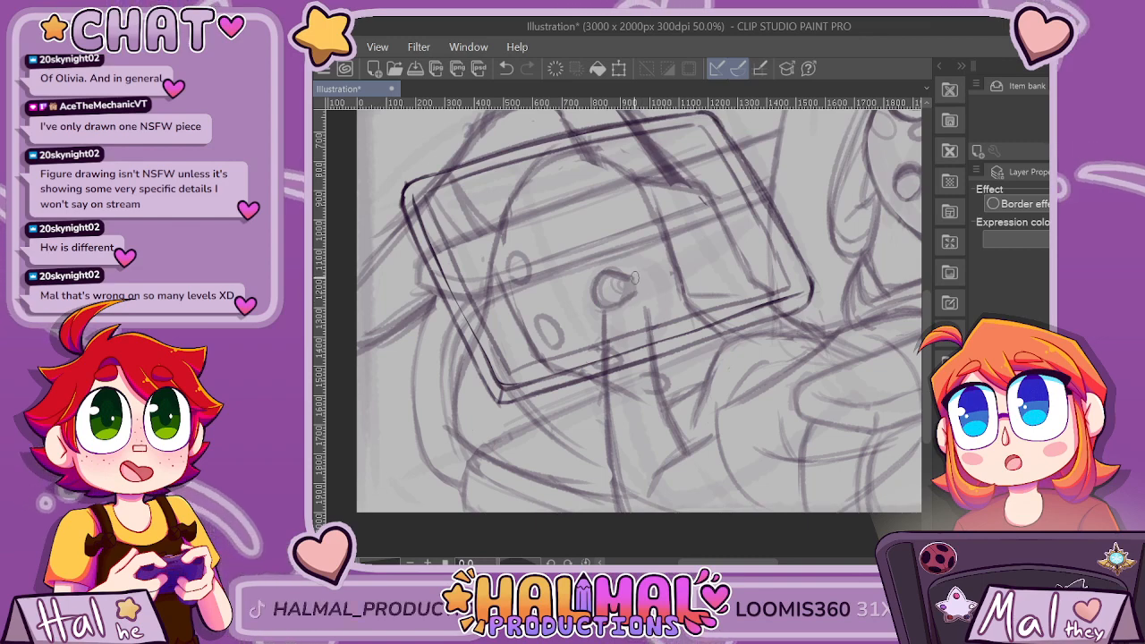
scroll(640, 286, "up", 2)
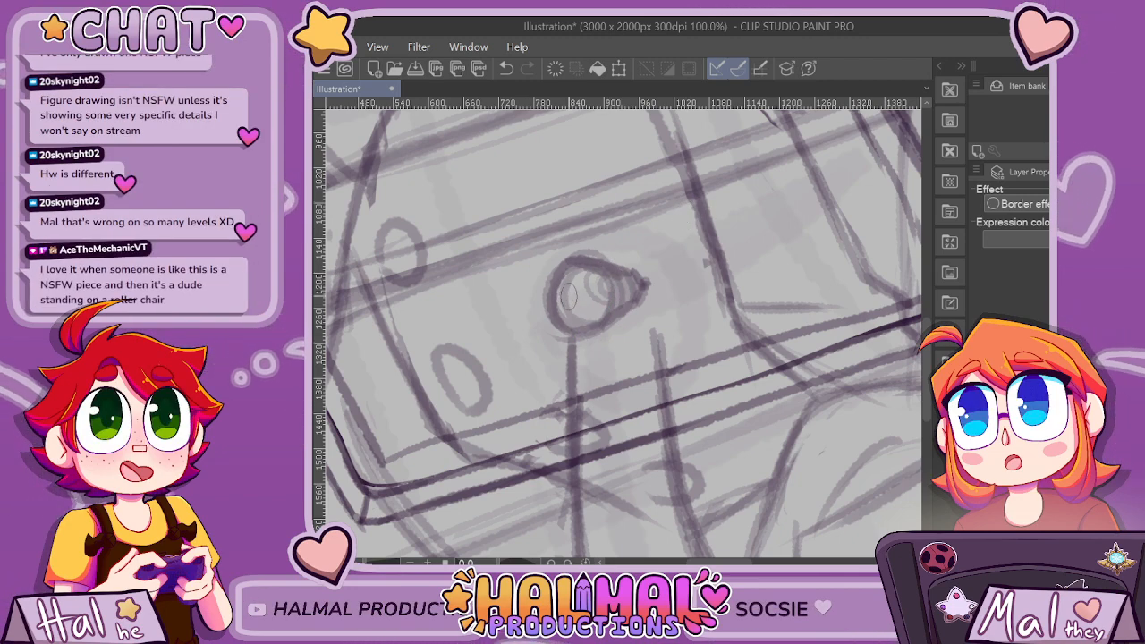
Add the opposite end of the band so the small circle reads as a ringed-planet emblem.
scroll(568, 298, "down", 5)
scroll(571, 315, "up", 3)
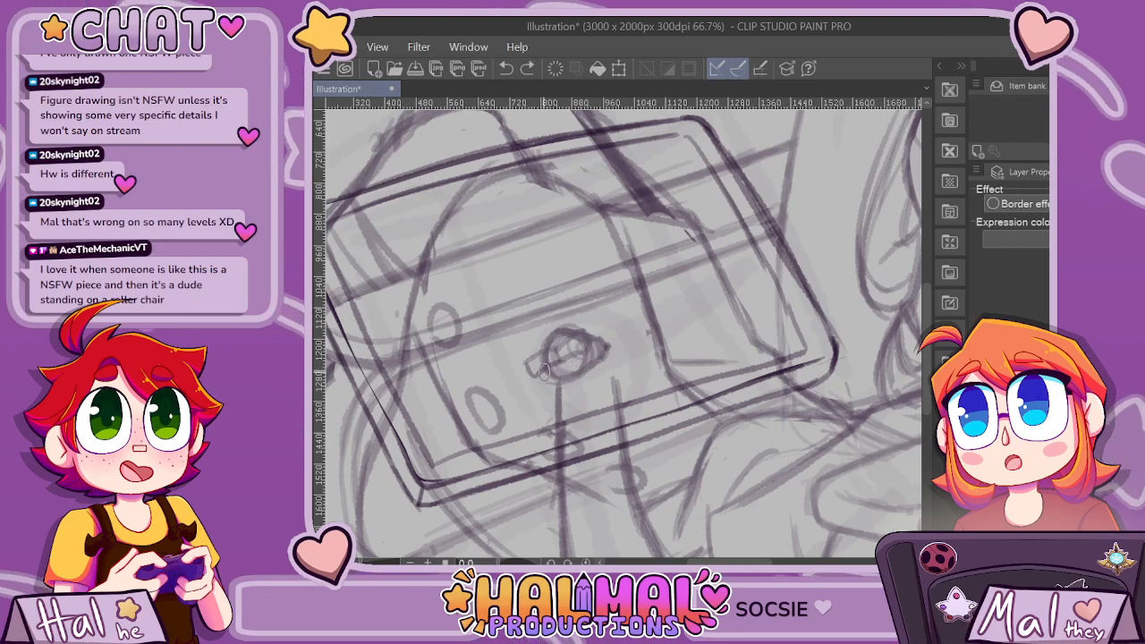
left_click_drag(535, 374, 555, 374)
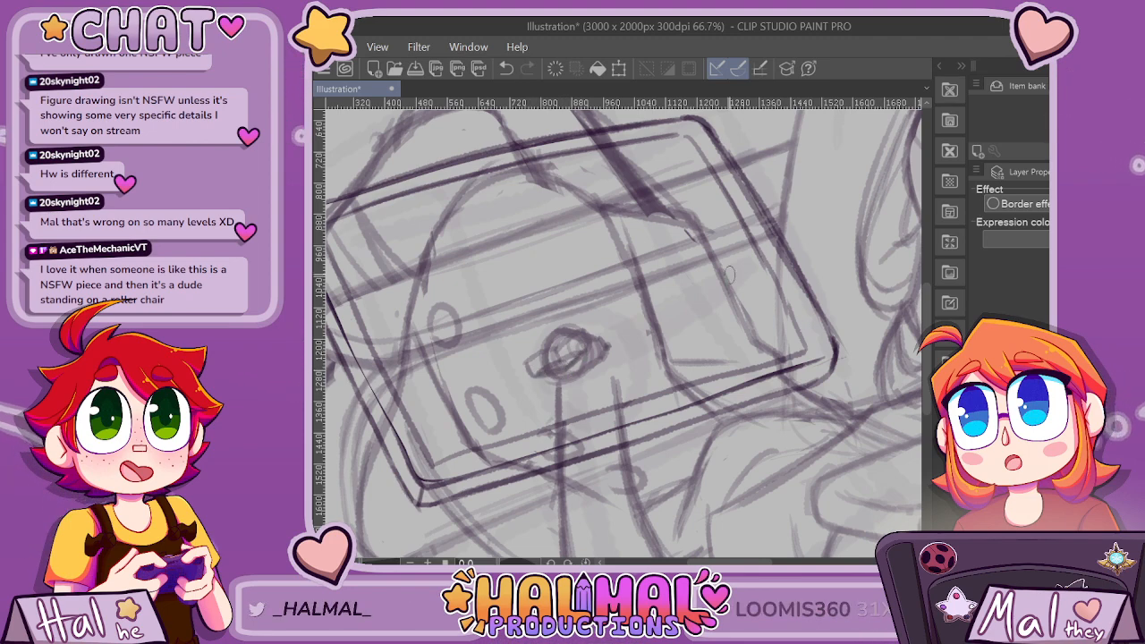
Check the emblem against the whole panel and add short detail strokes inside the small ringed planet.
scroll(792, 285, "down", 3)
scroll(767, 296, "up", 3)
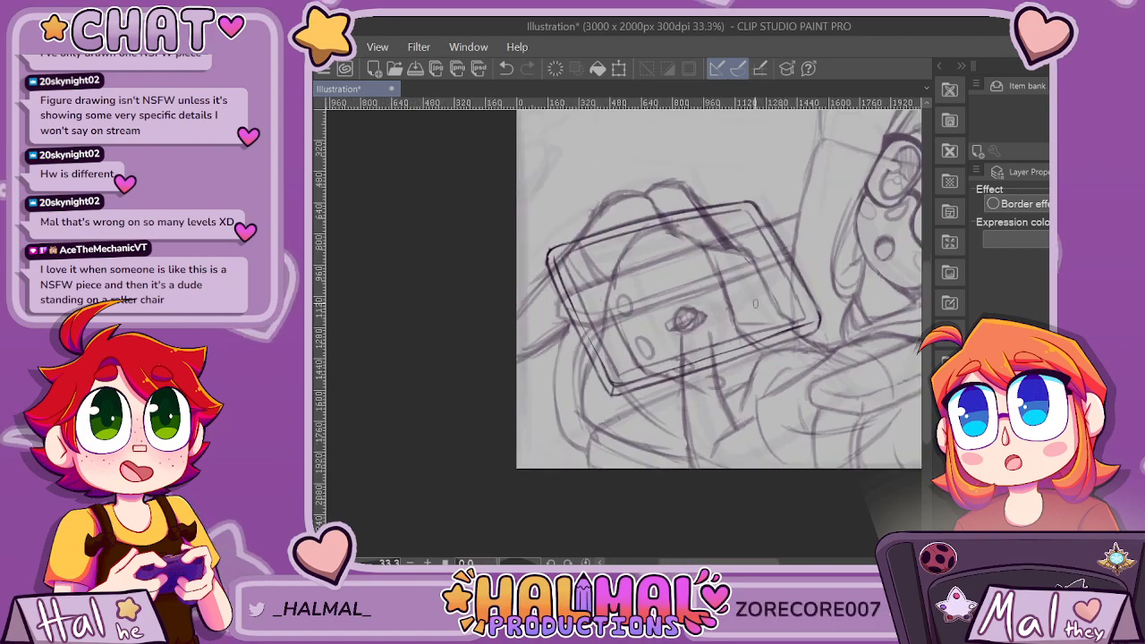
scroll(781, 312, "down", 3)
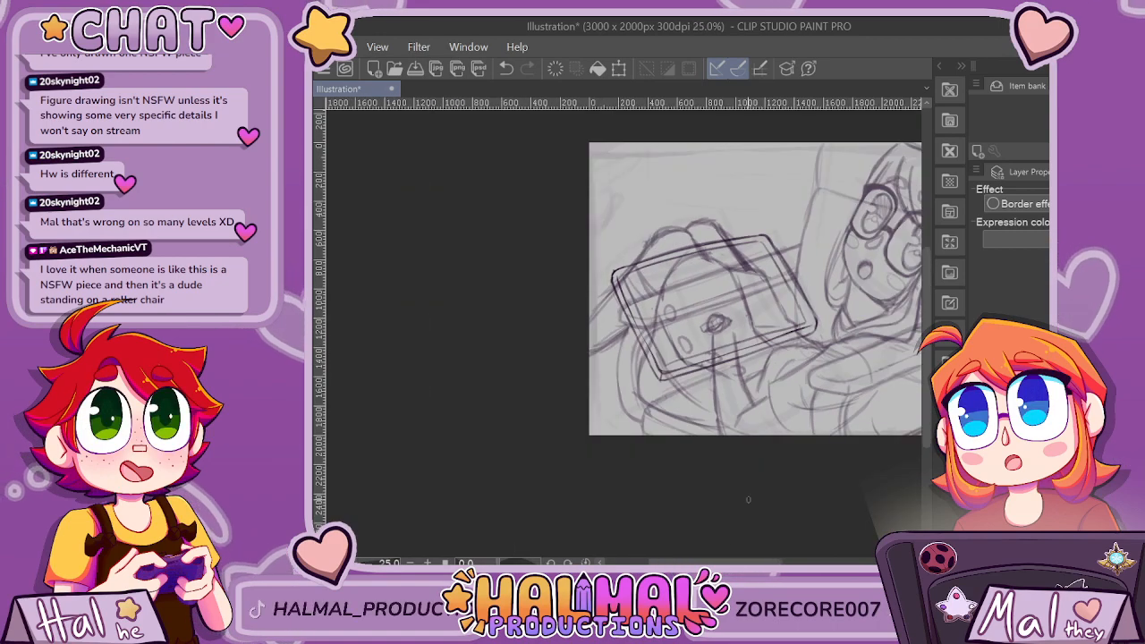
scroll(713, 323, "up", 2)
scroll(626, 363, "up", 2)
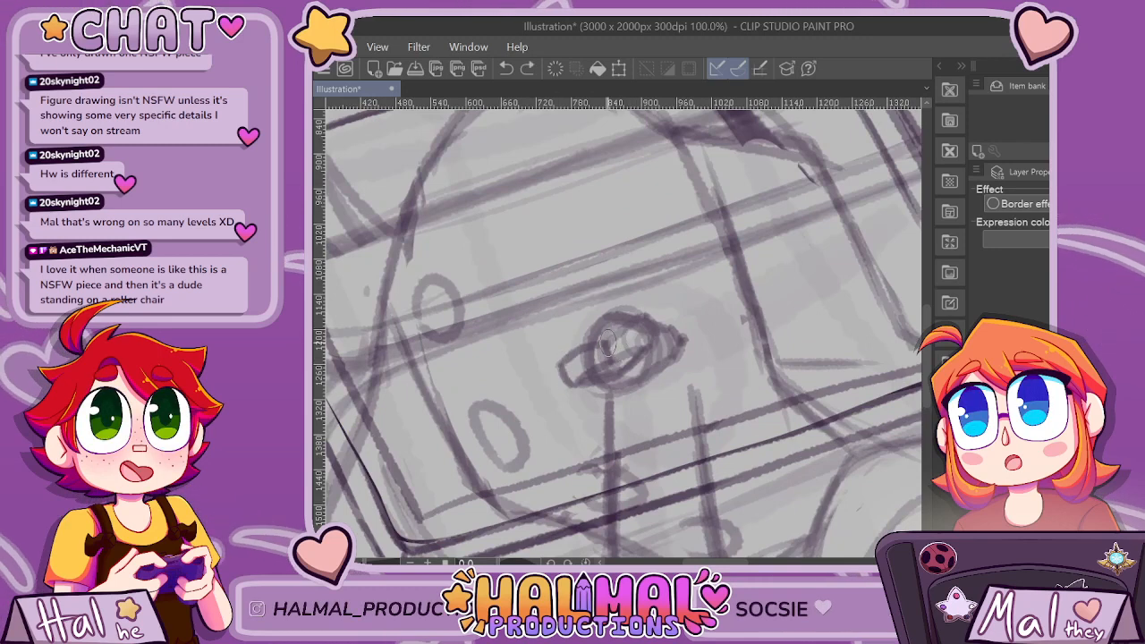
left_click_drag(607, 342, 626, 333)
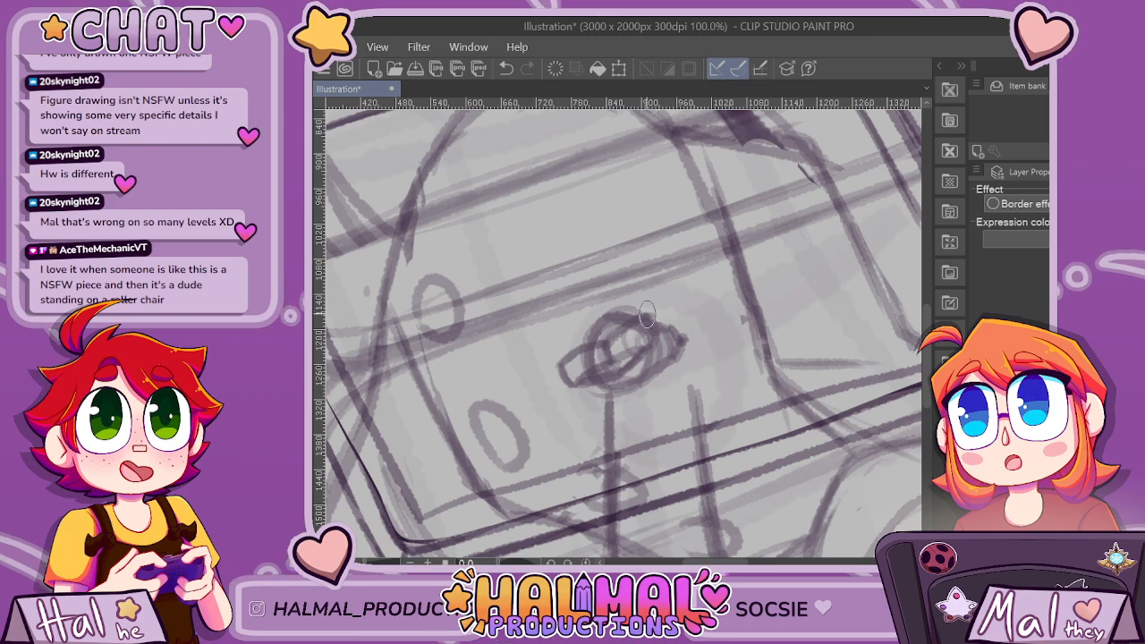
left_click_drag(613, 360, 640, 347)
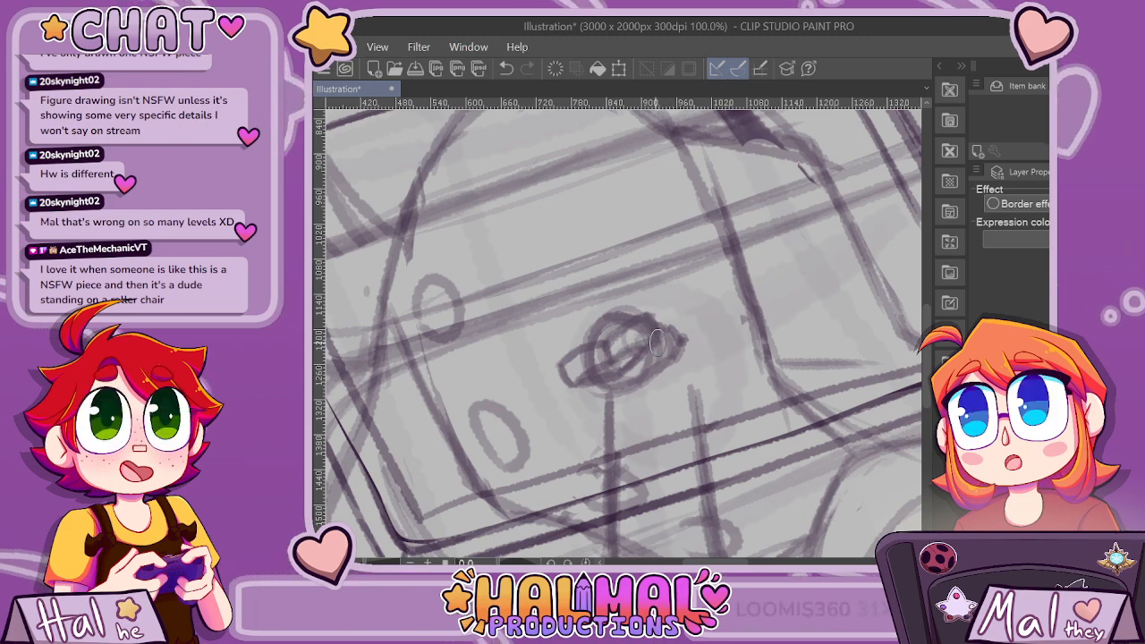
Examine the ringed-planet emblem and the tilted rectangle's edges up close and against the whole panel.
scroll(759, 305, "down", 2)
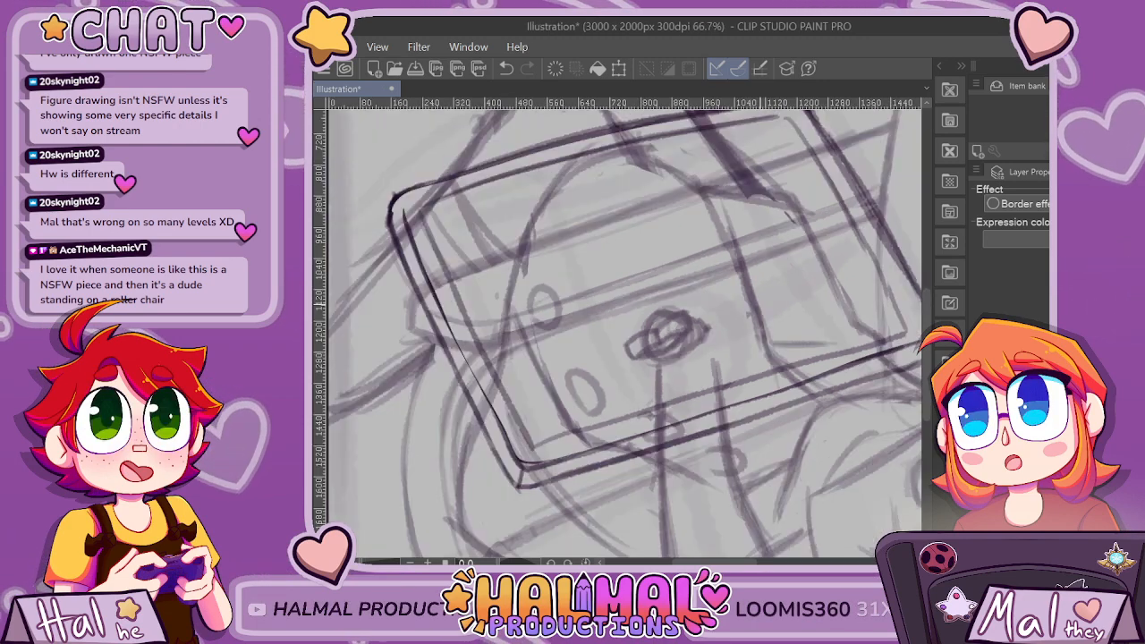
scroll(759, 304, "down", 1)
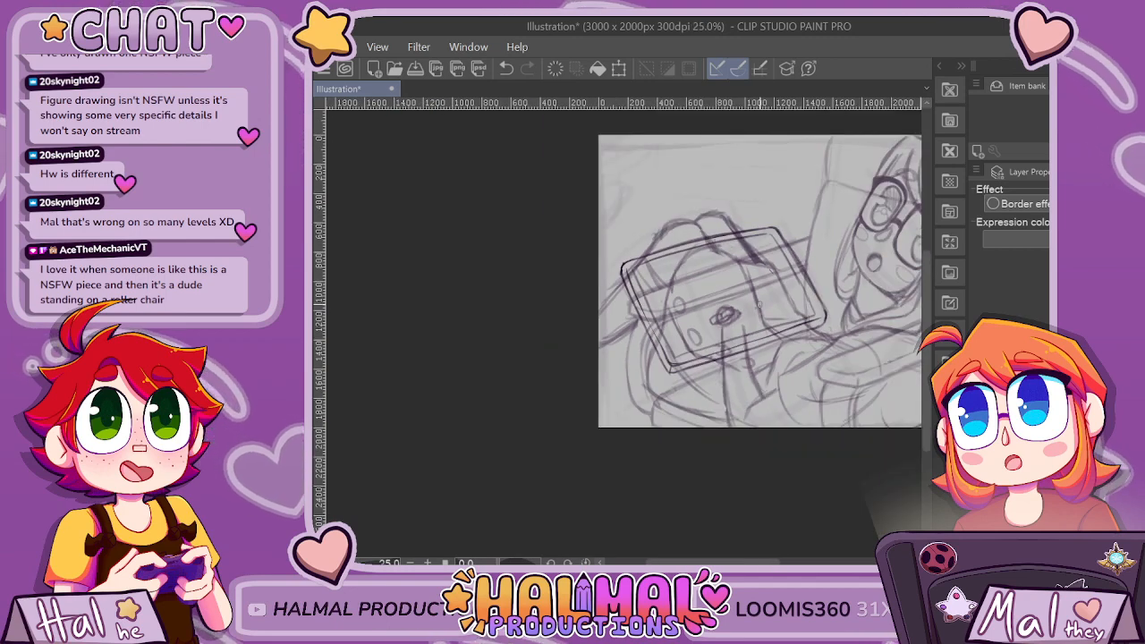
scroll(758, 304, "up", 2)
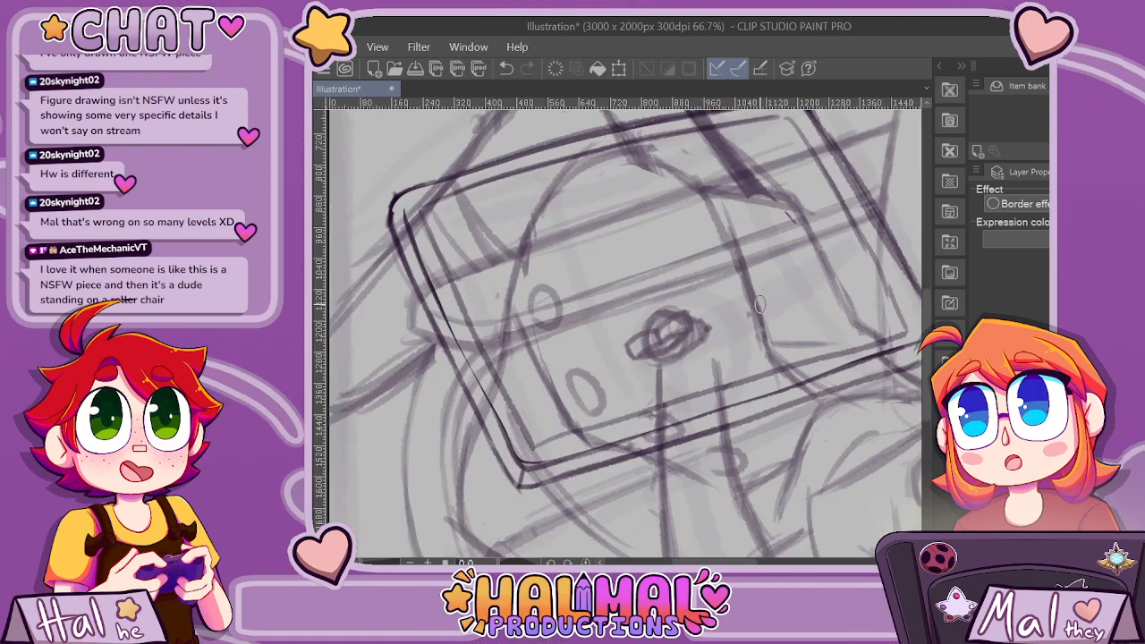
scroll(758, 304, "up", 3)
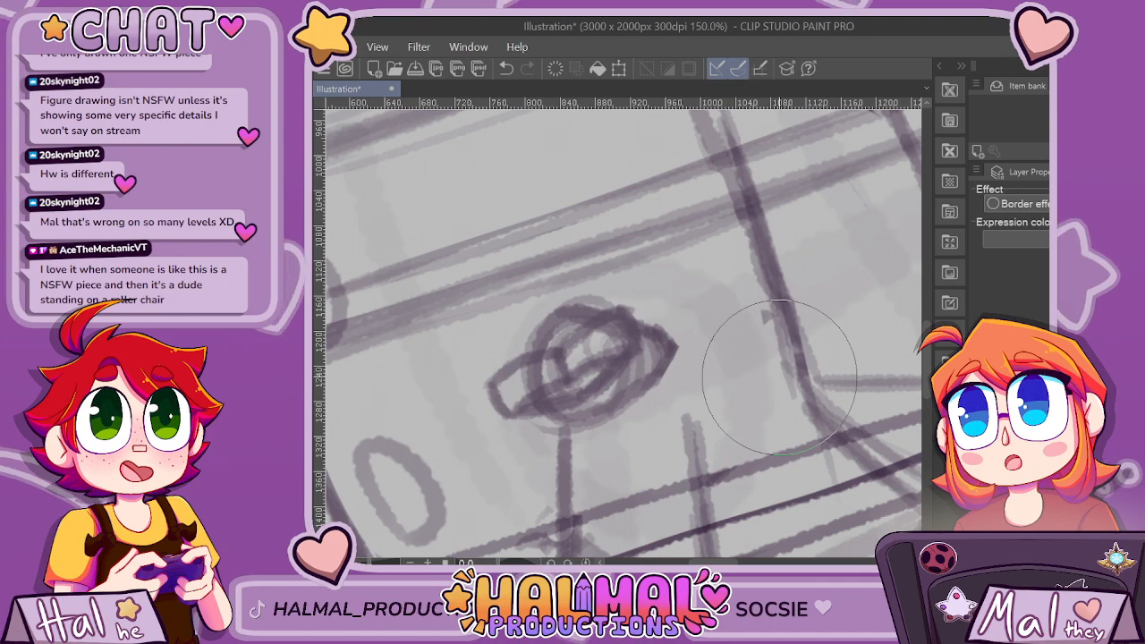
scroll(756, 430, "down", 5)
left_click_drag(754, 561, 780, 562)
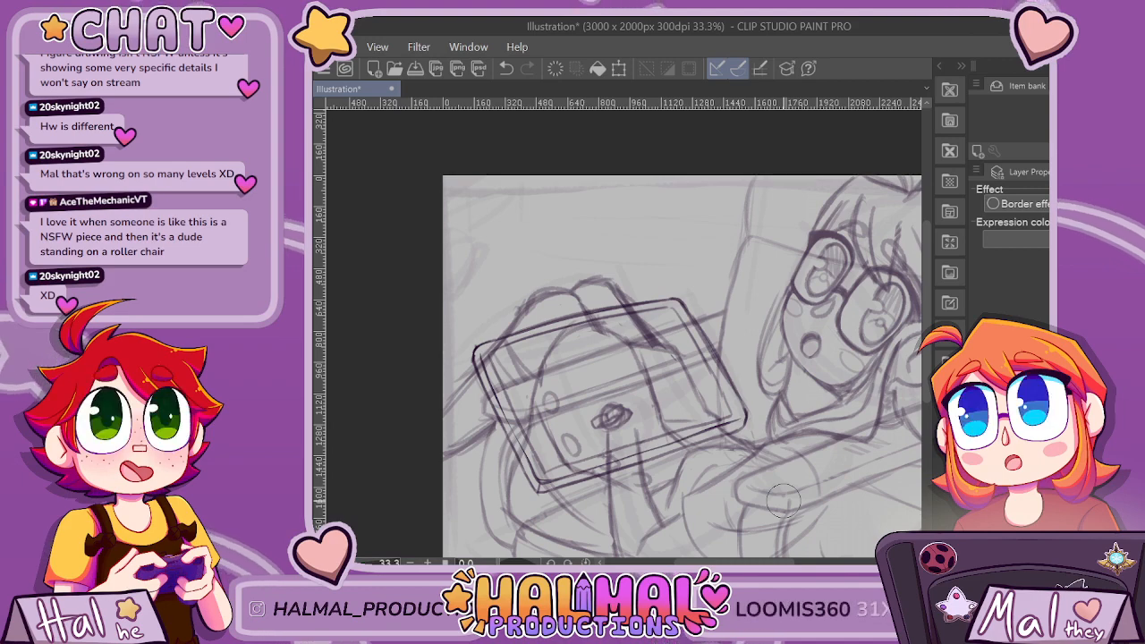
scroll(528, 497, "up", 2)
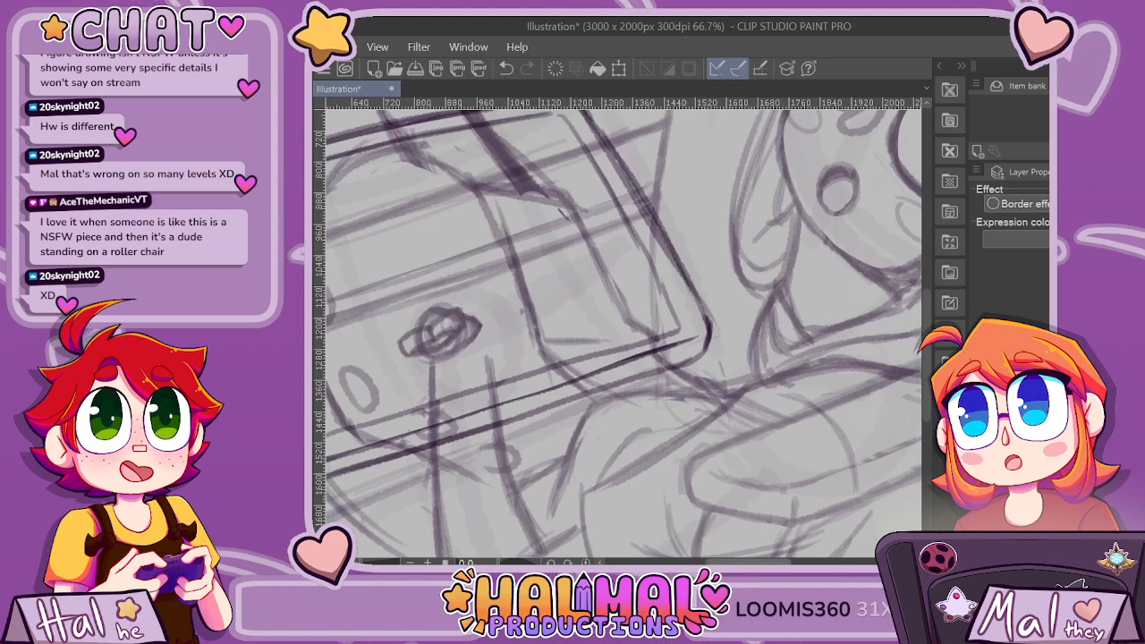
scroll(624, 333, "right", 2)
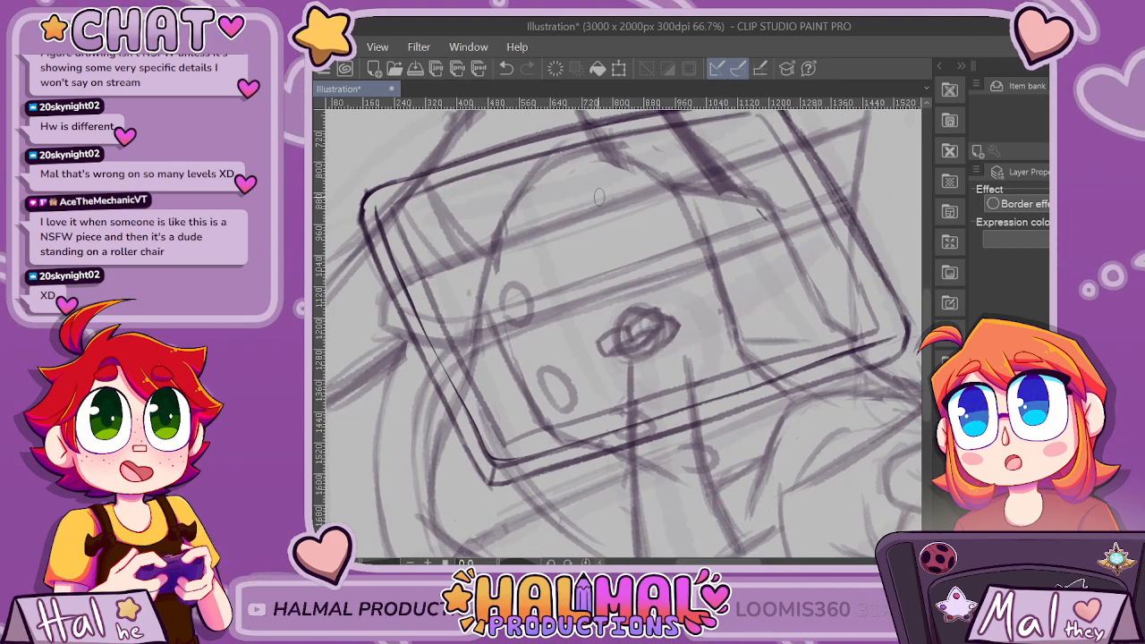
Sketch a large box-like shape with vertical and horizontal lines in the background behind the legs, checking it with the figure sketch hidden.
scroll(624, 334, "down", 3)
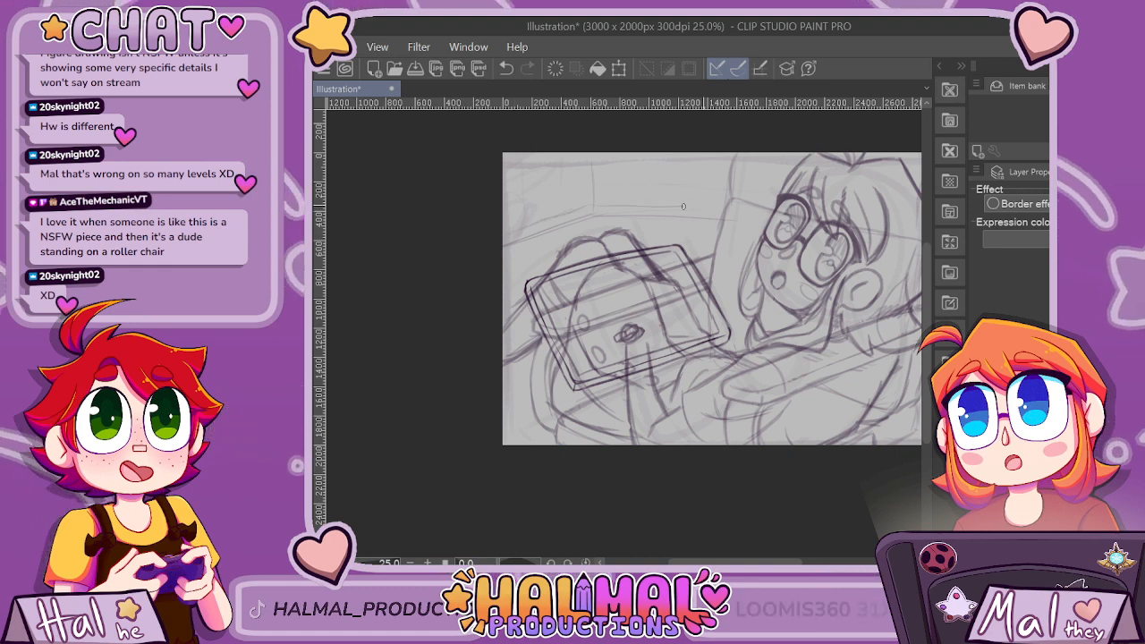
scroll(892, 199, "down", 5)
scroll(892, 200, "up", 5)
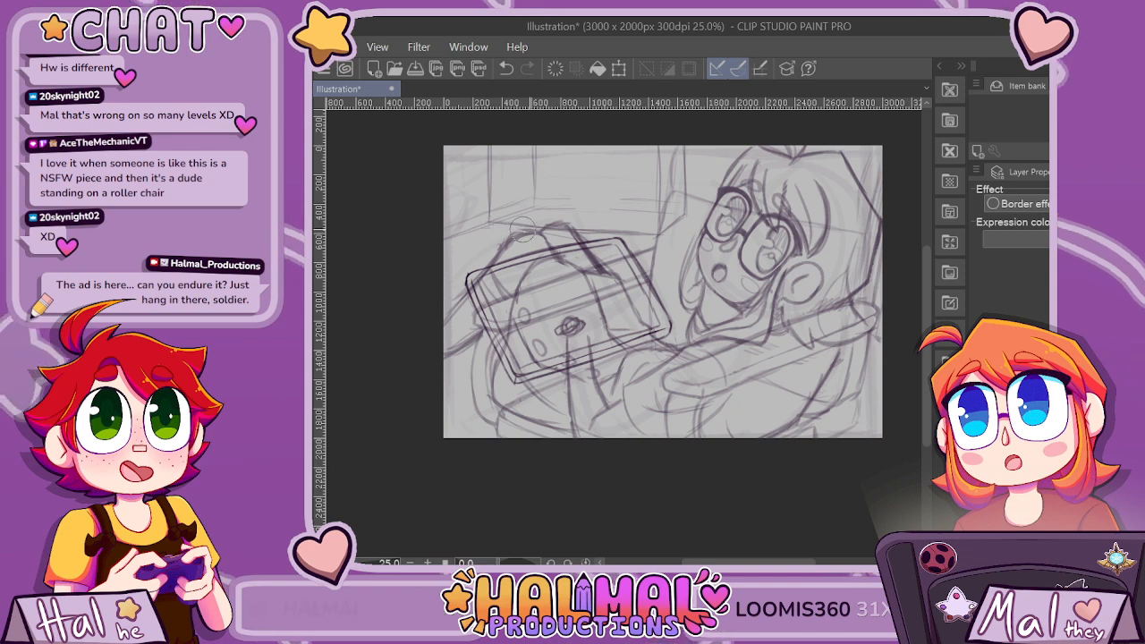
left_click(980, 402)
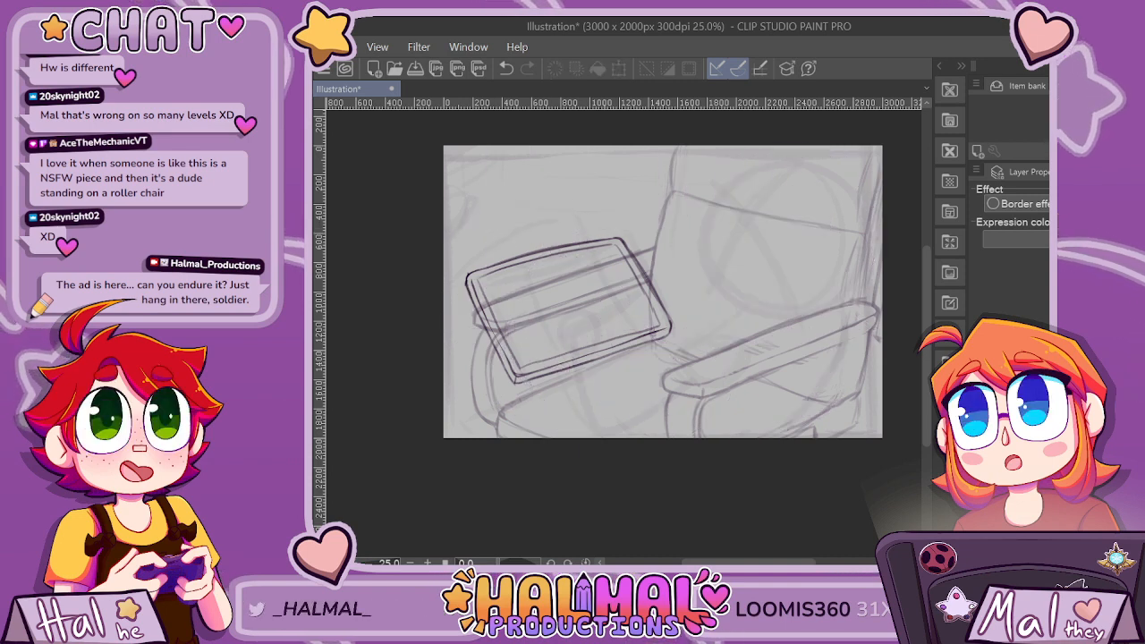
left_click(979, 402)
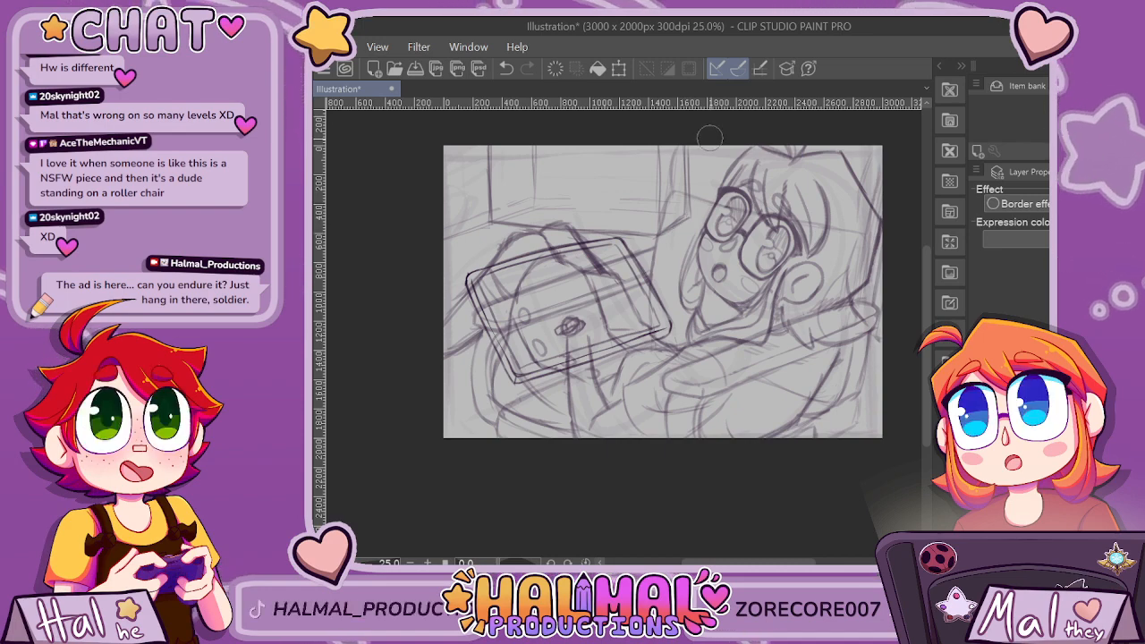
Add background diagonals running from the box's near lower corner to the panel edge, joining the lower diagonal to that corner.
scroll(686, 135, "up", 2)
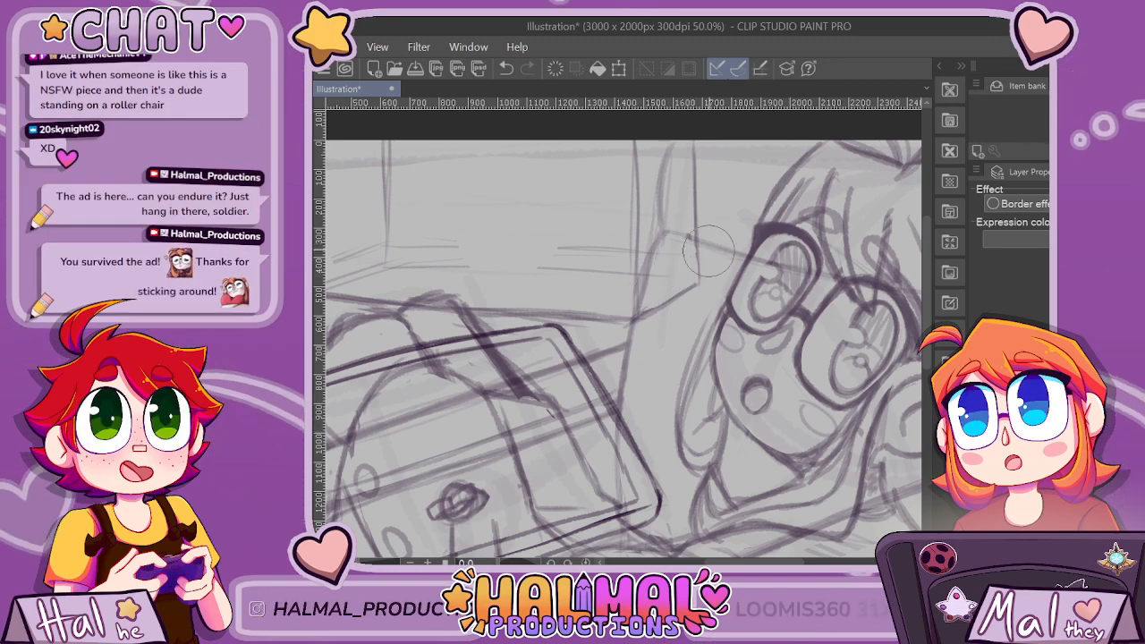
scroll(708, 251, "down", 6)
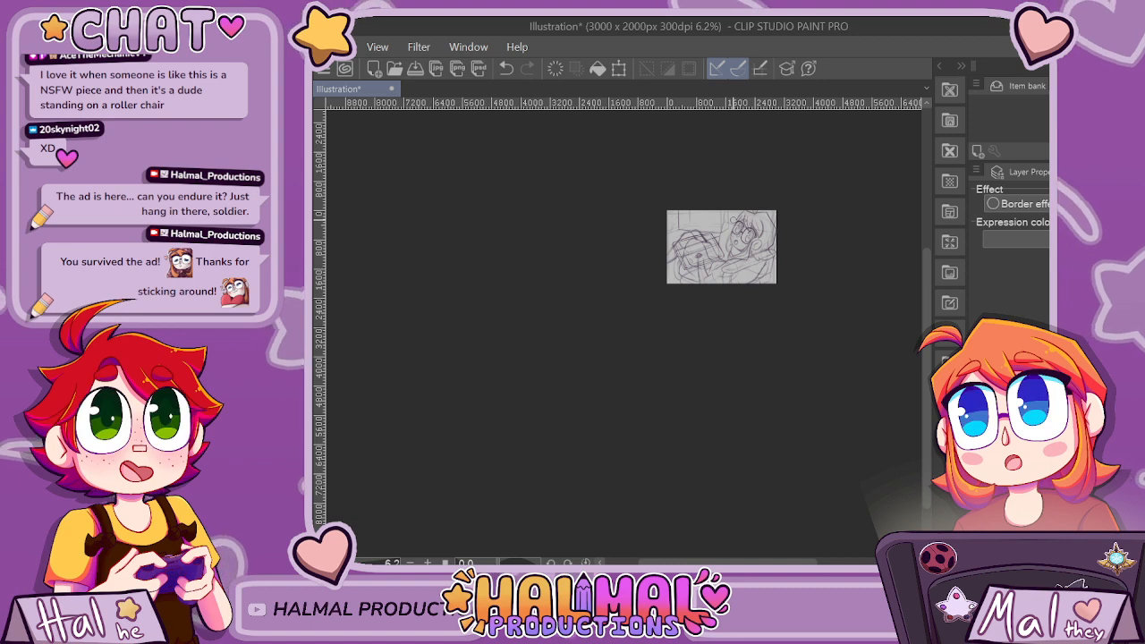
scroll(723, 231, "up", 6)
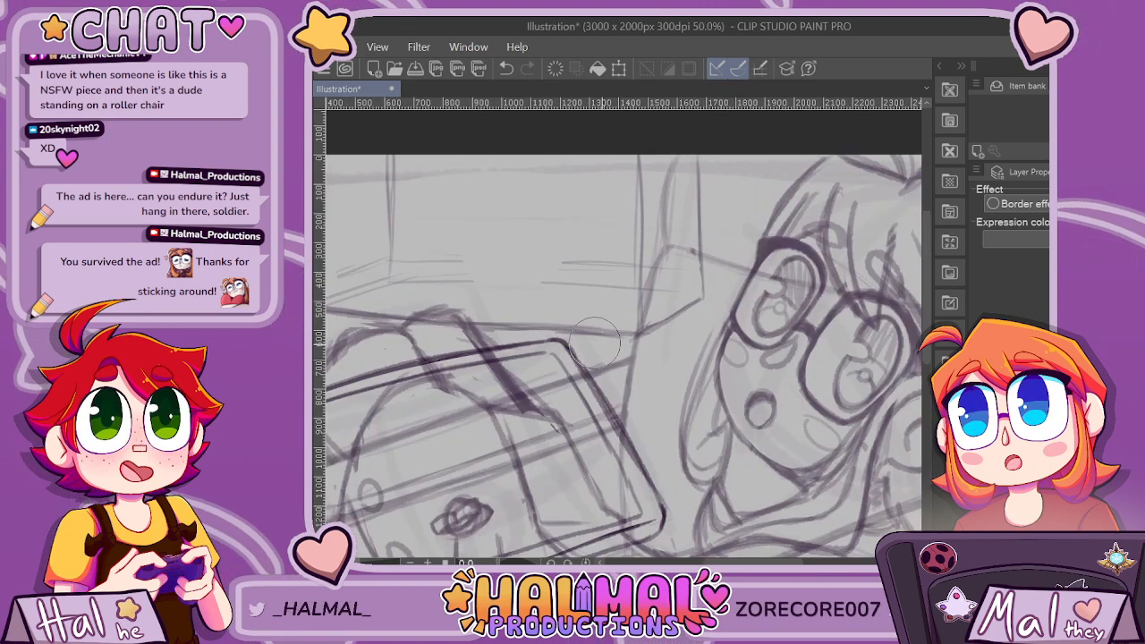
scroll(595, 343, "down", 4)
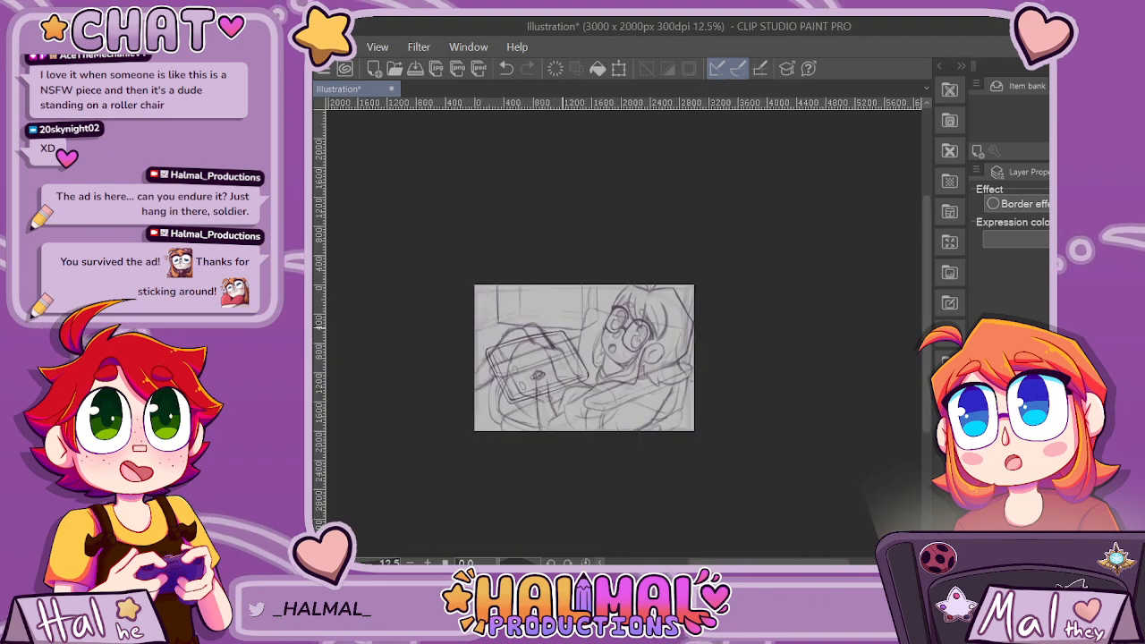
scroll(546, 327, "up", 4)
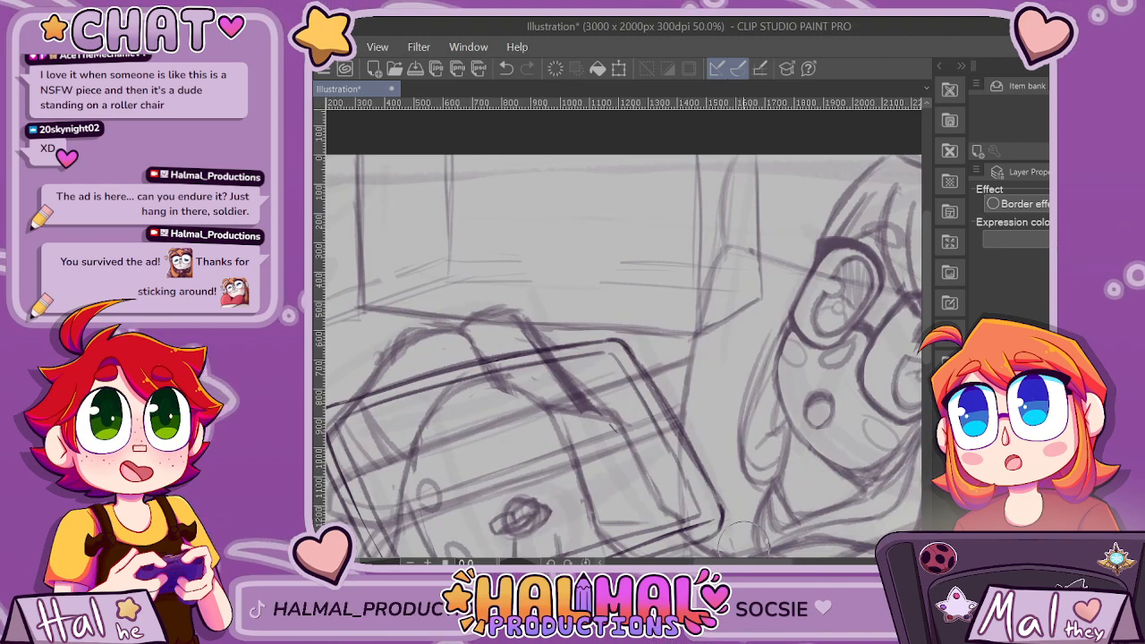
scroll(537, 340, "up", 3)
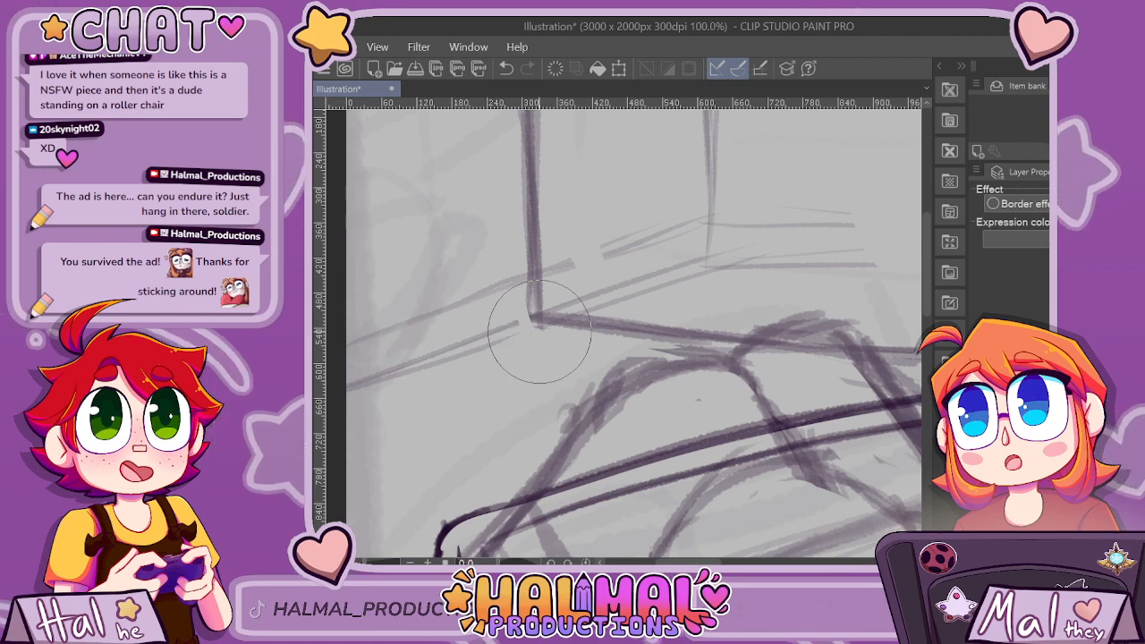
key("p")
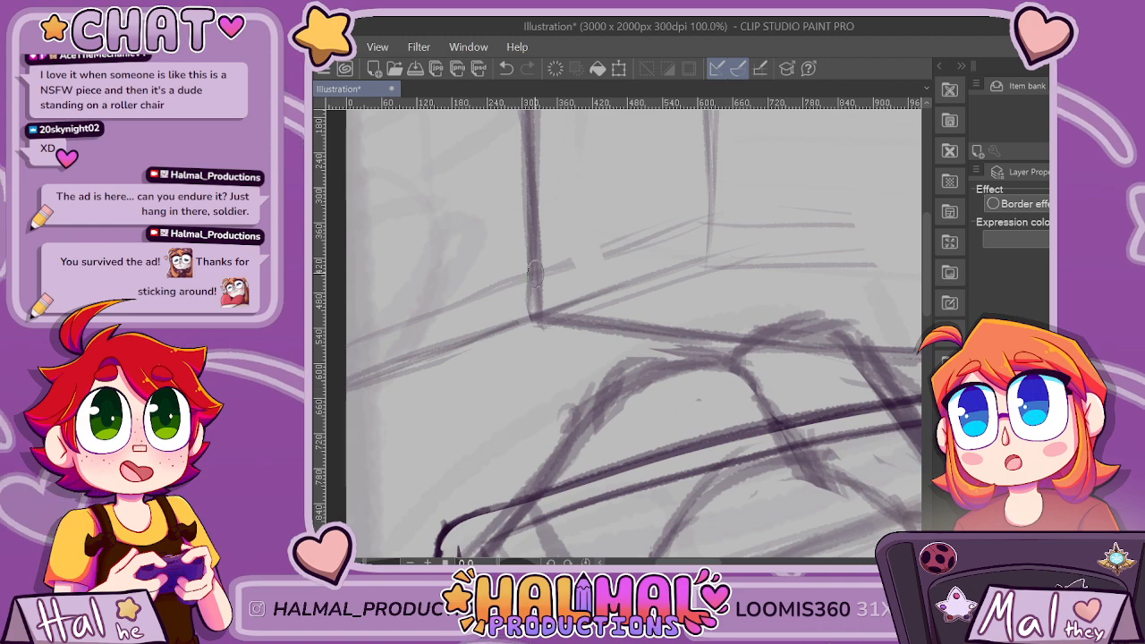
key("ctrl+minus")
key("ctrl+minus")
key("ctrl+minus")
key("ctrl+minus")
key("ctrl+minus")
key("ctrl+minus")
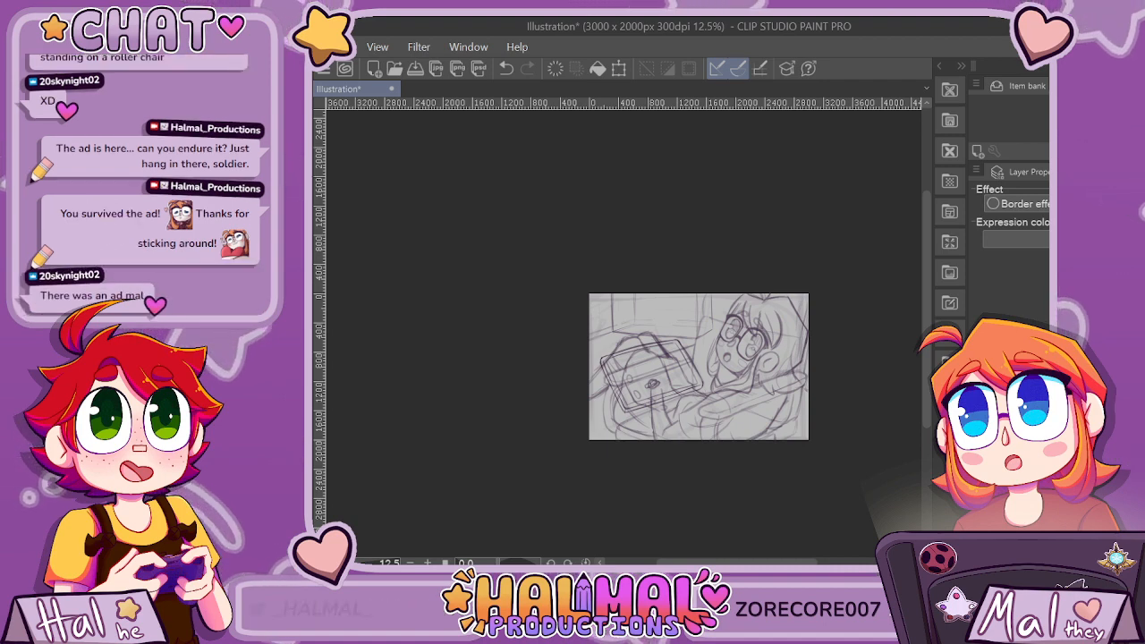
key("ctrl+plus")
key("ctrl+plus")
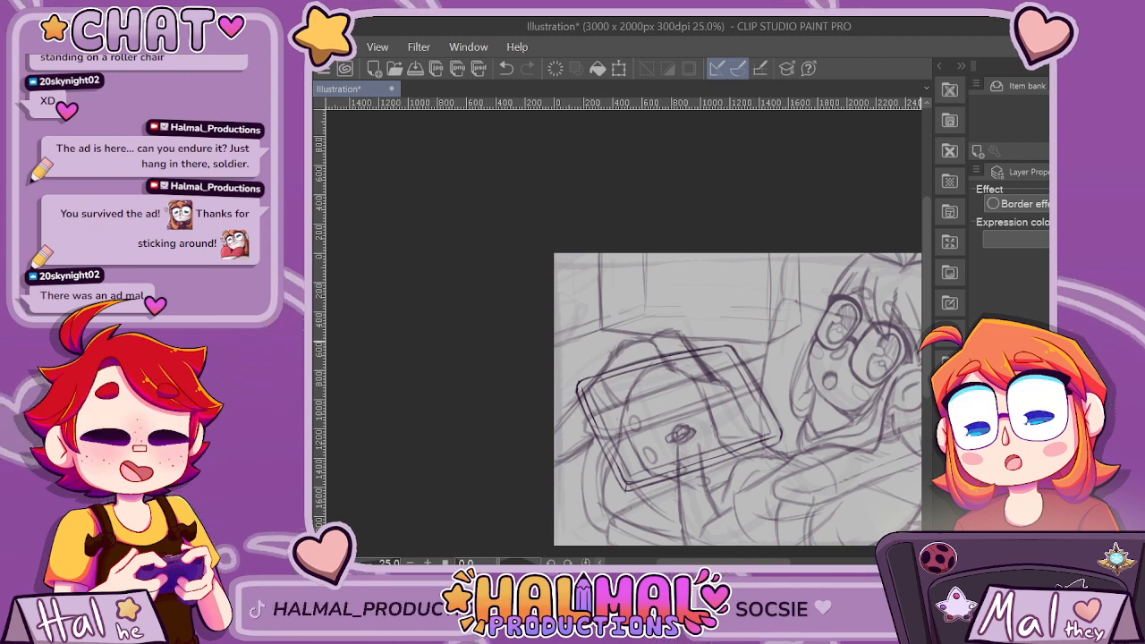
Sketch the first hand contours around the emblem above the two near-vertical lines, undoing the stray stroke beside them.
scroll(682, 353, "down", 3)
scroll(682, 353, "up", 2)
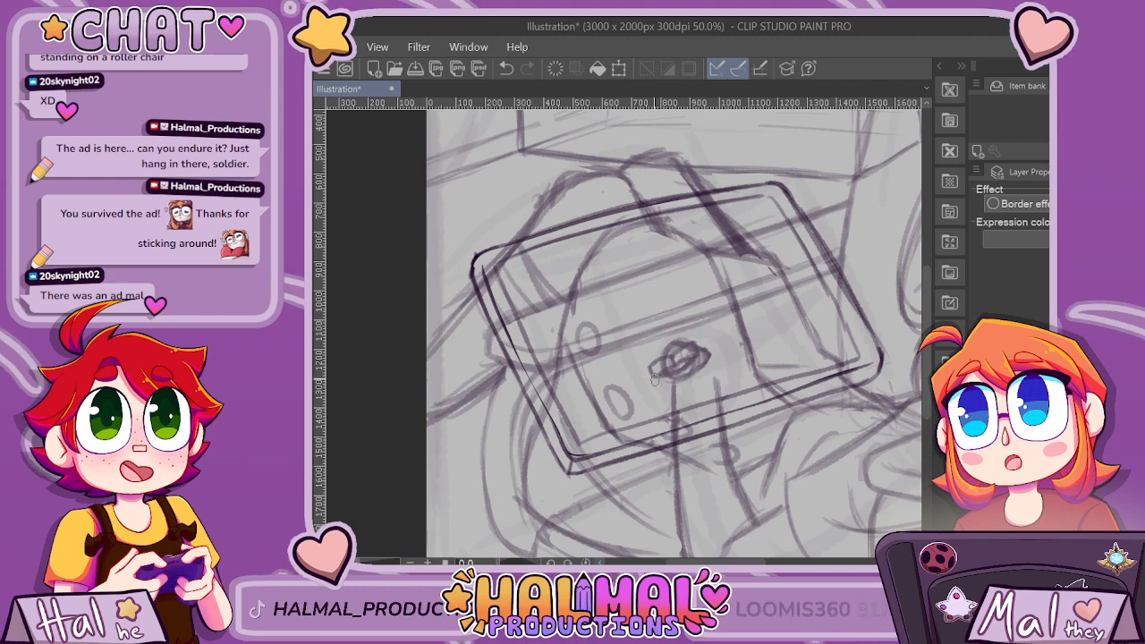
left_click(981, 419)
left_click(981, 418)
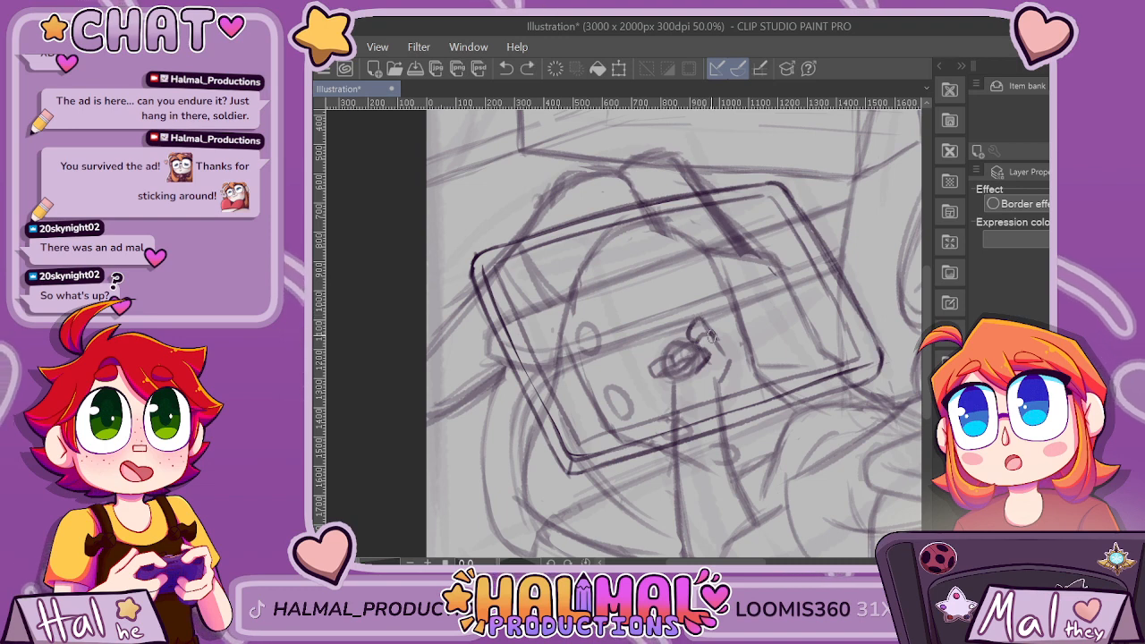
left_click_drag(688, 338, 701, 315)
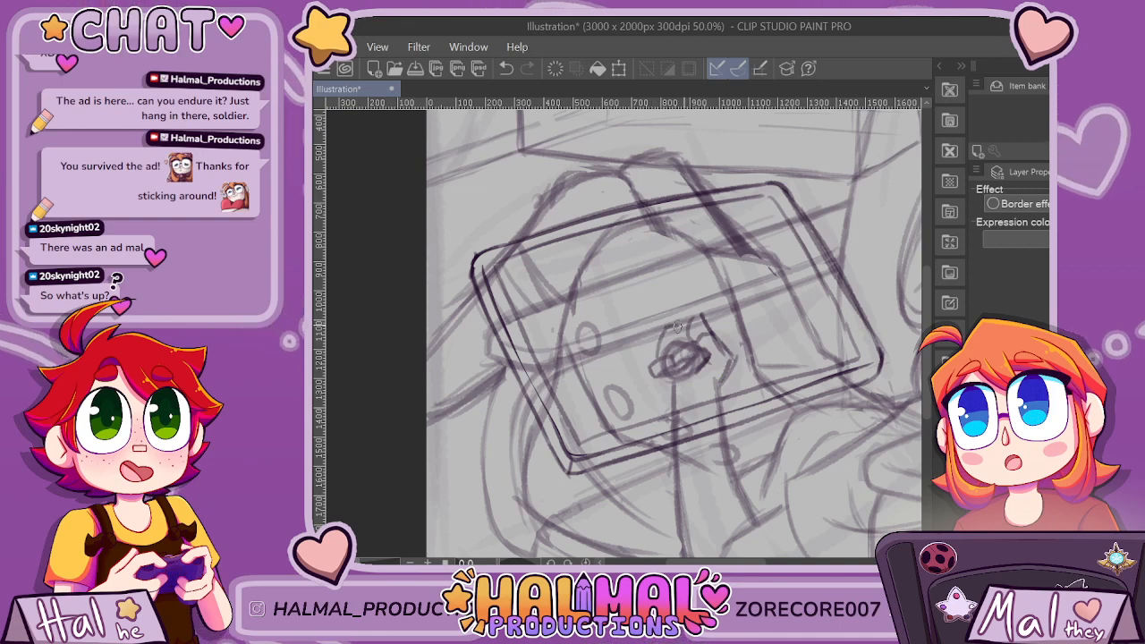
key("ctrl+z")
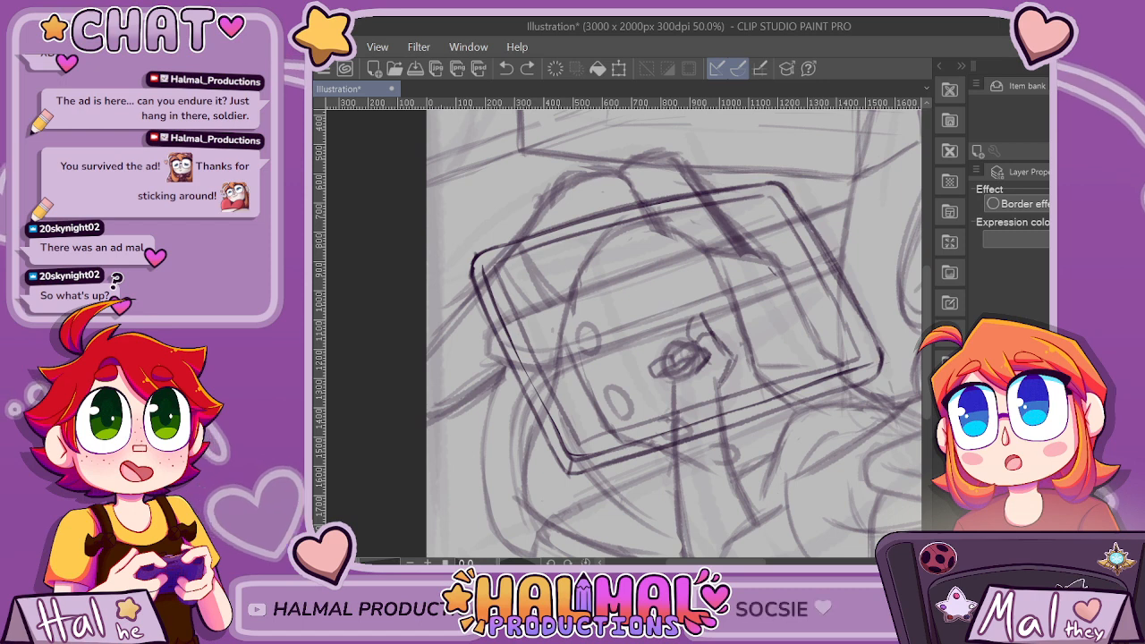
left_click_drag(708, 334, 707, 338)
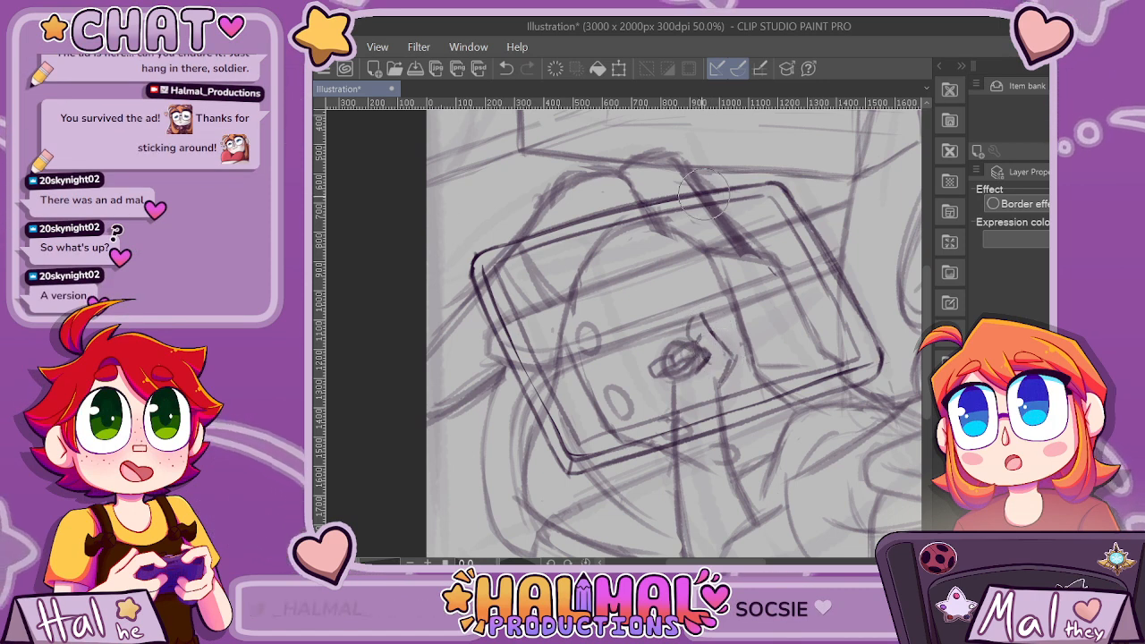
Draw curled fingers over the emblem and outline the outer edge of the hand down to the wrist.
key("p")
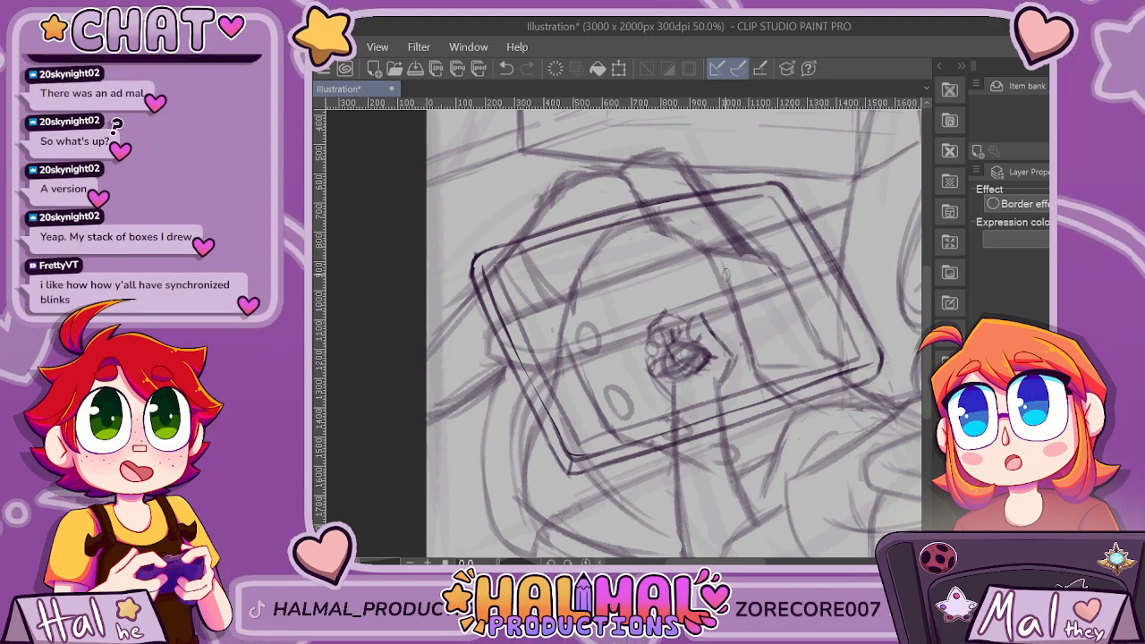
scroll(747, 340, "down", 1)
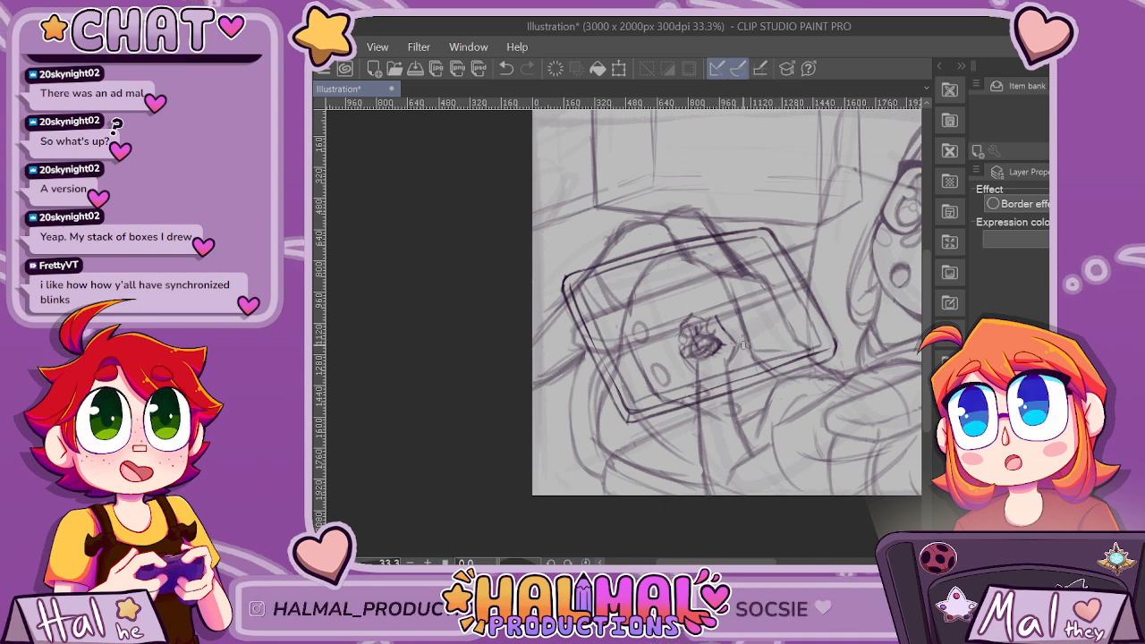
scroll(713, 372, "up", 2)
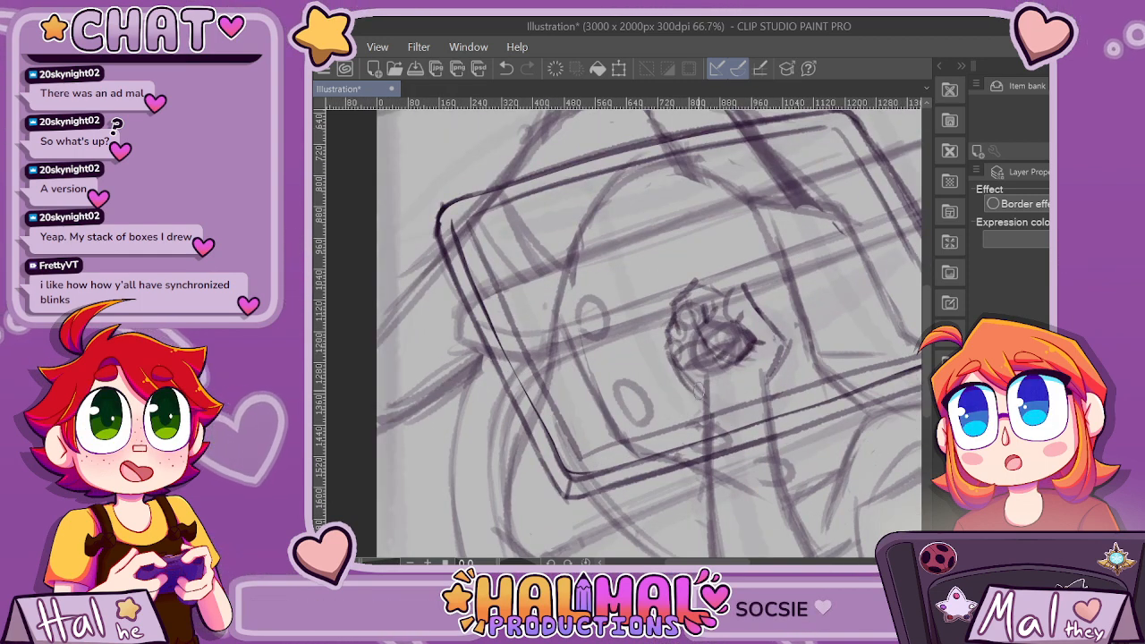
scroll(707, 375, "down", 2)
scroll(727, 338, "up", 1)
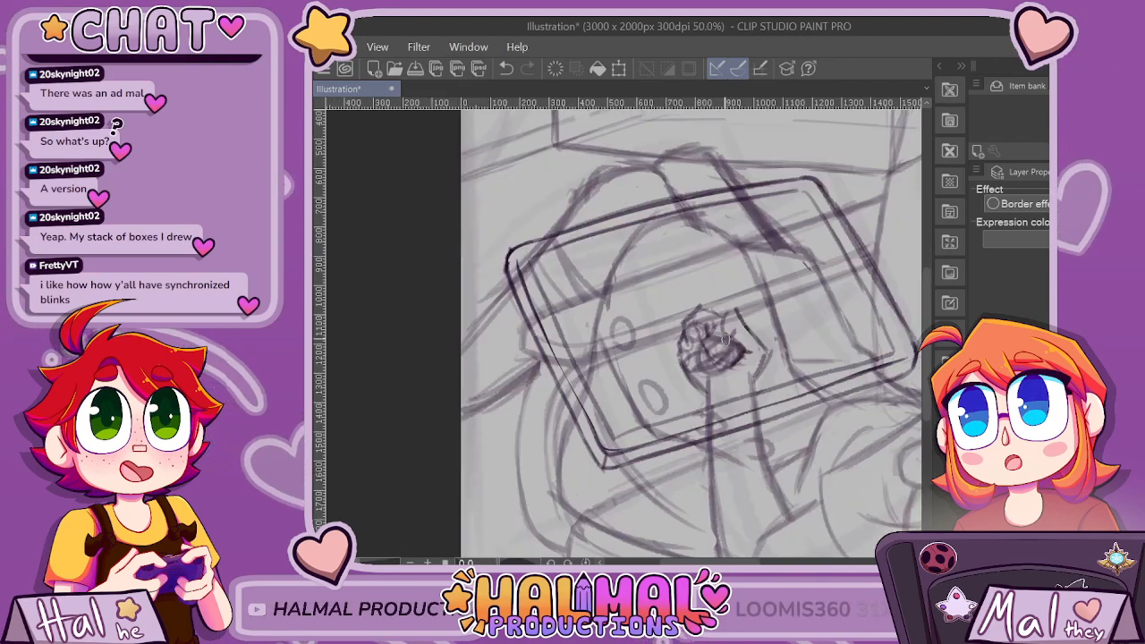
scroll(725, 339, "up", 2)
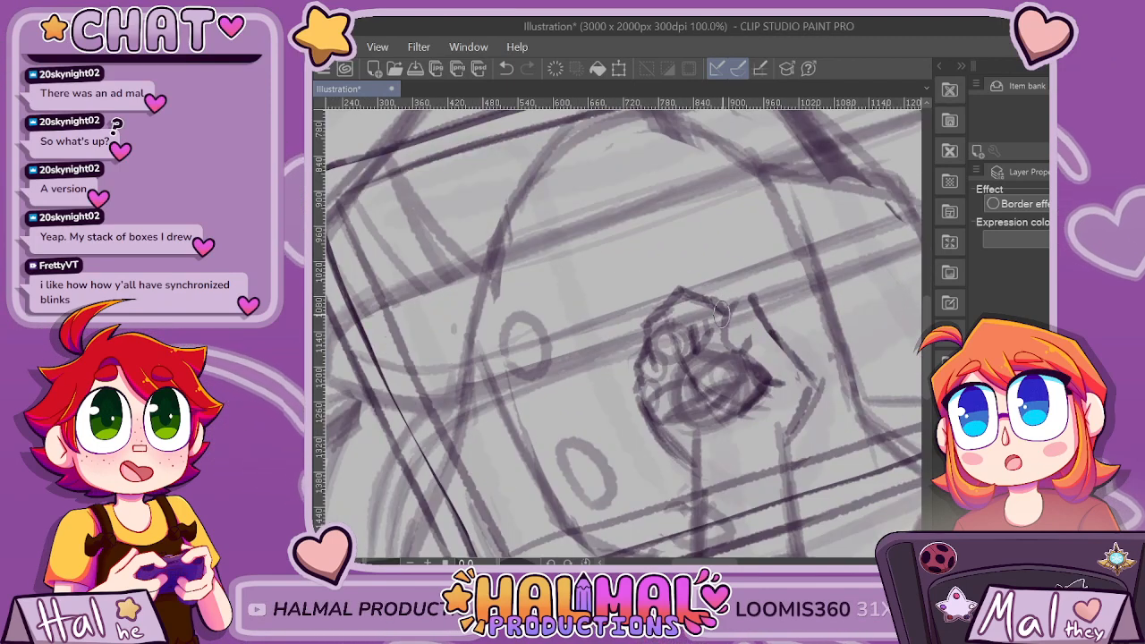
Strengthen the hand's upper contour and join it to the thumb side and wrist, checking the shape against the panel.
scroll(757, 256, "down", 2)
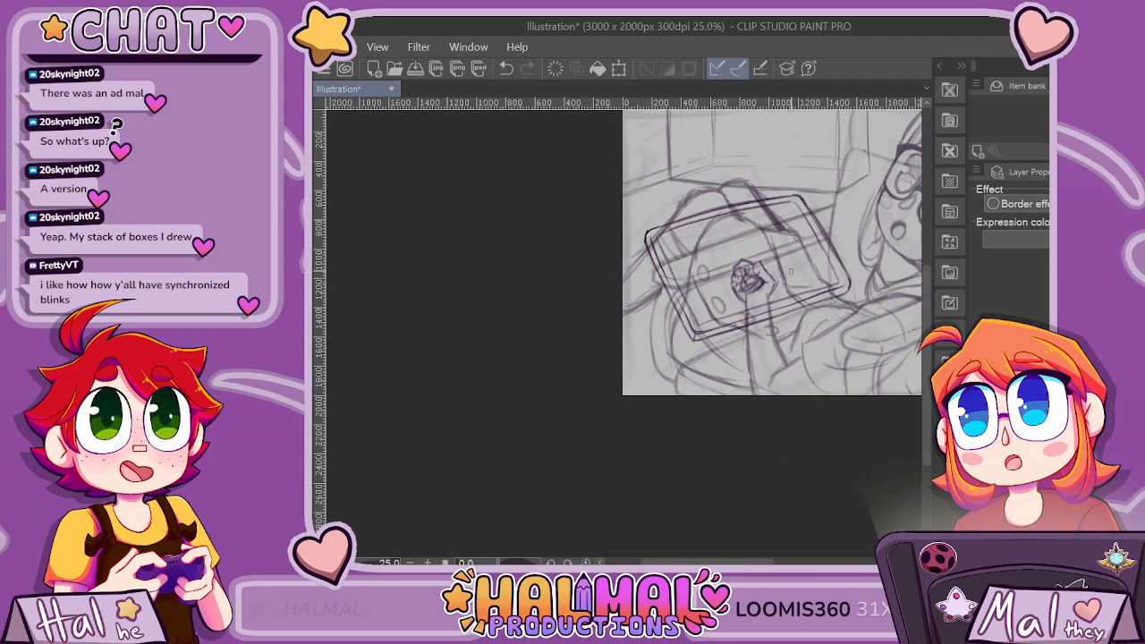
scroll(760, 257, "up", 4)
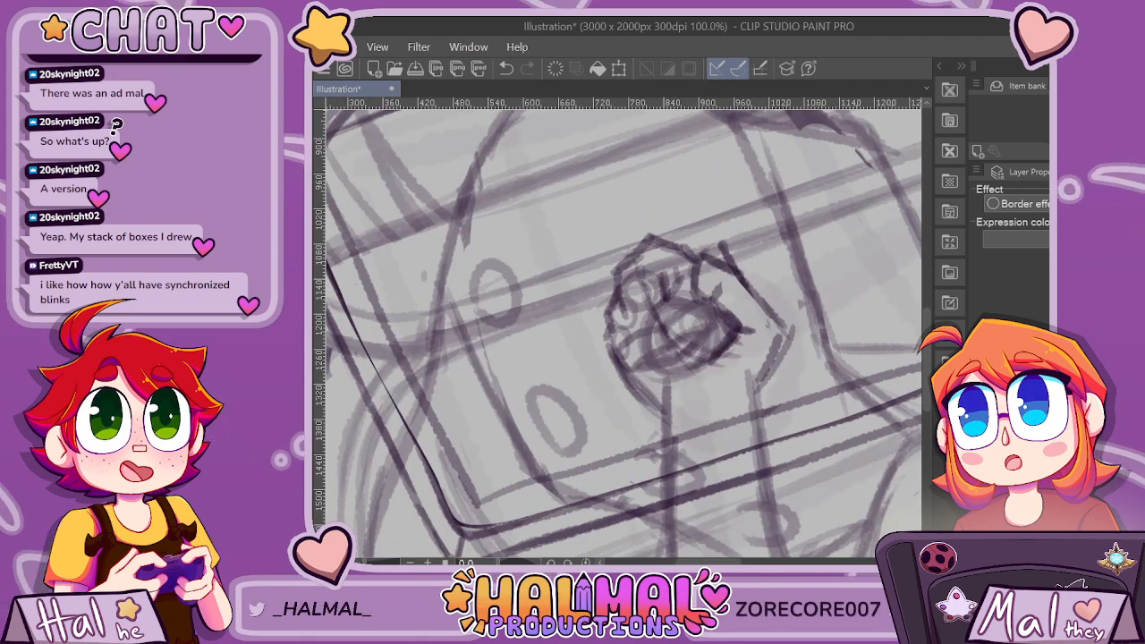
scroll(776, 255, "down", 2)
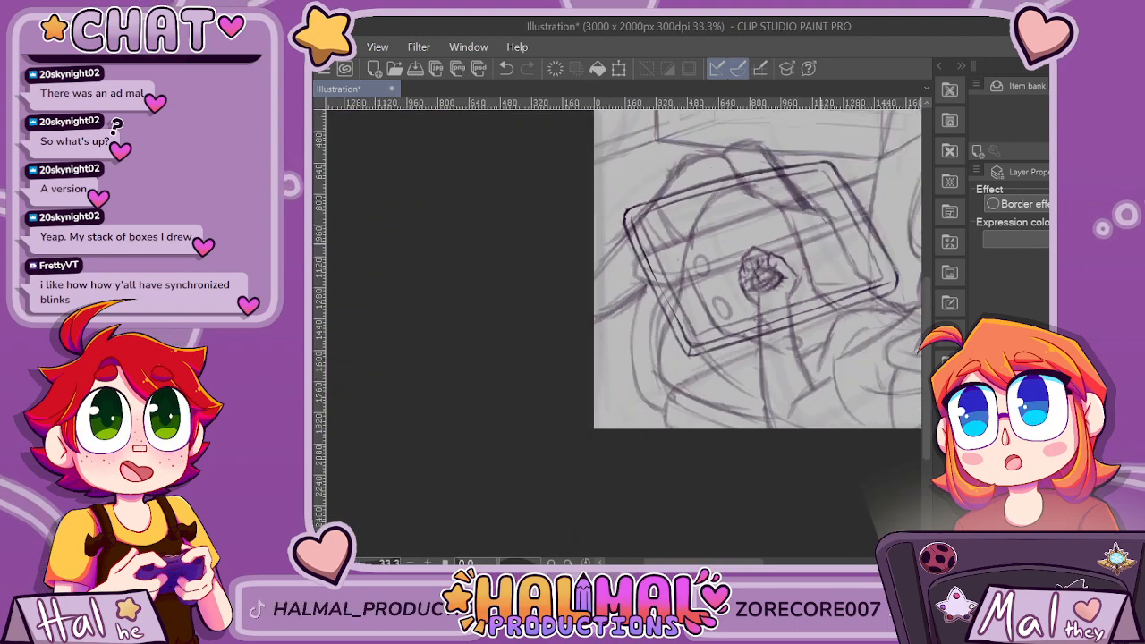
scroll(743, 269, "up", 4)
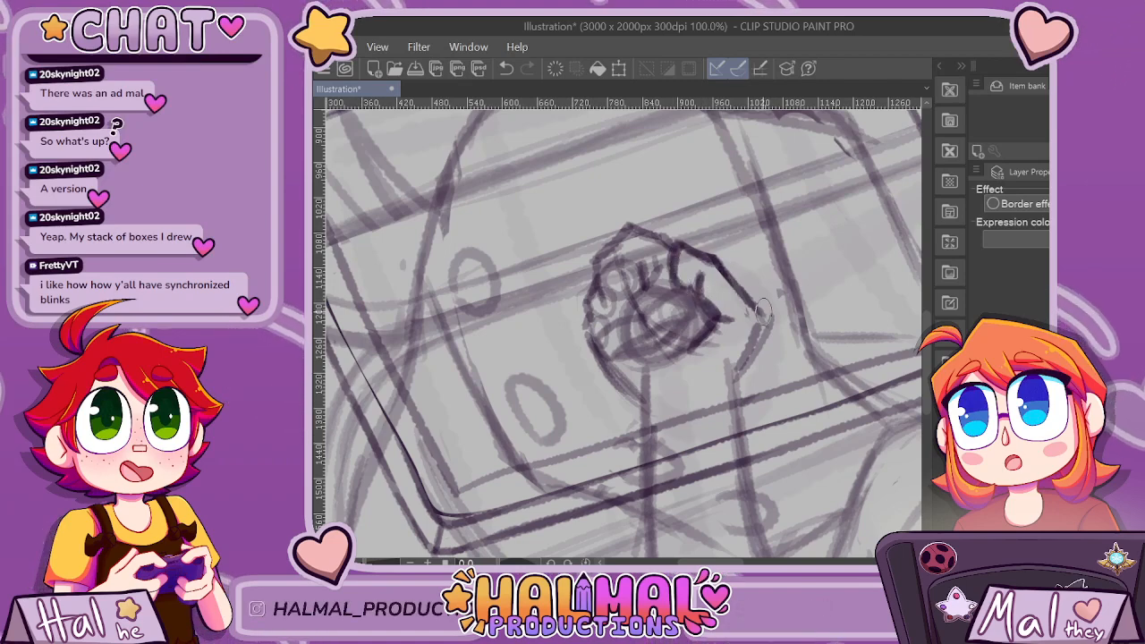
scroll(756, 310, "down", 4)
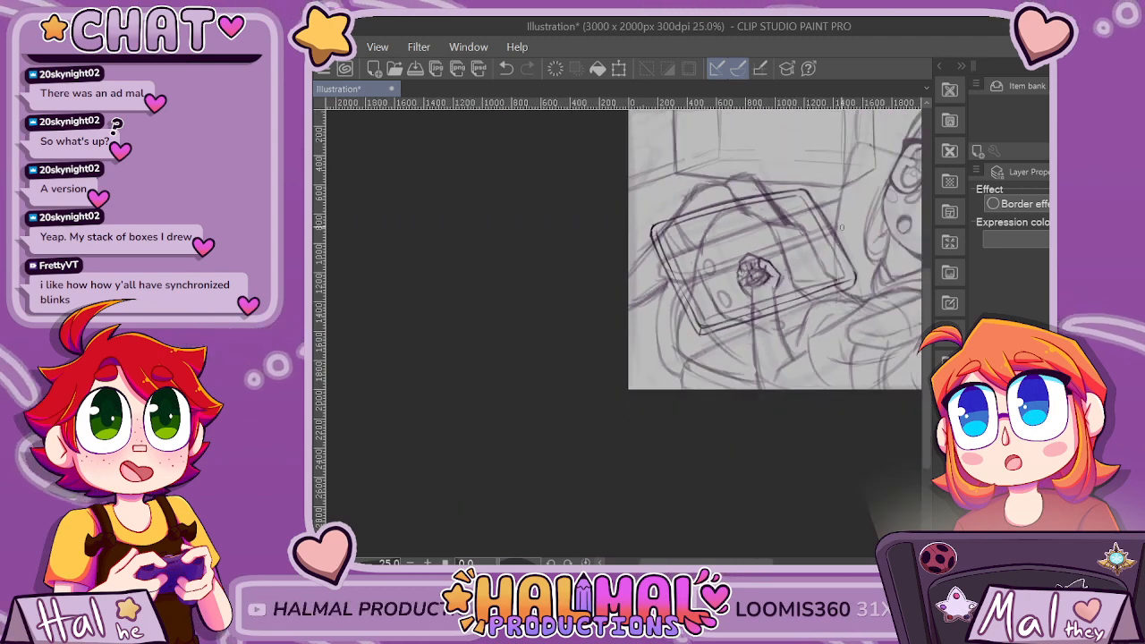
Erase the join between the fingers and thumb, enlarge the hand sketch slightly and recentre it over the emblem.
scroll(841, 227, "up", 4)
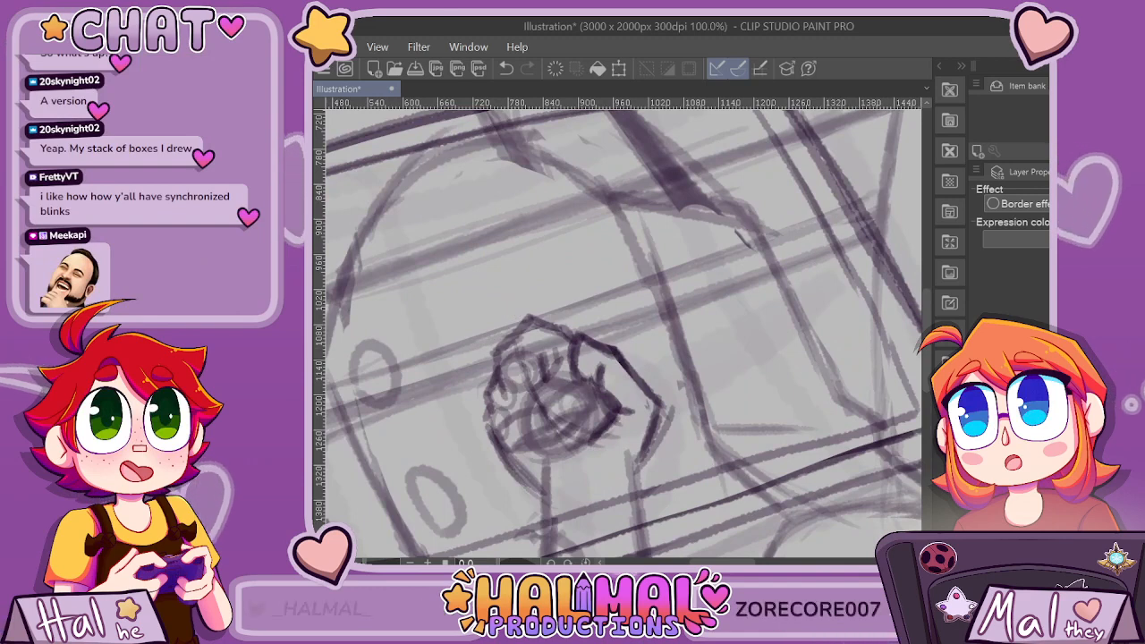
left_click_drag(582, 340, 619, 349)
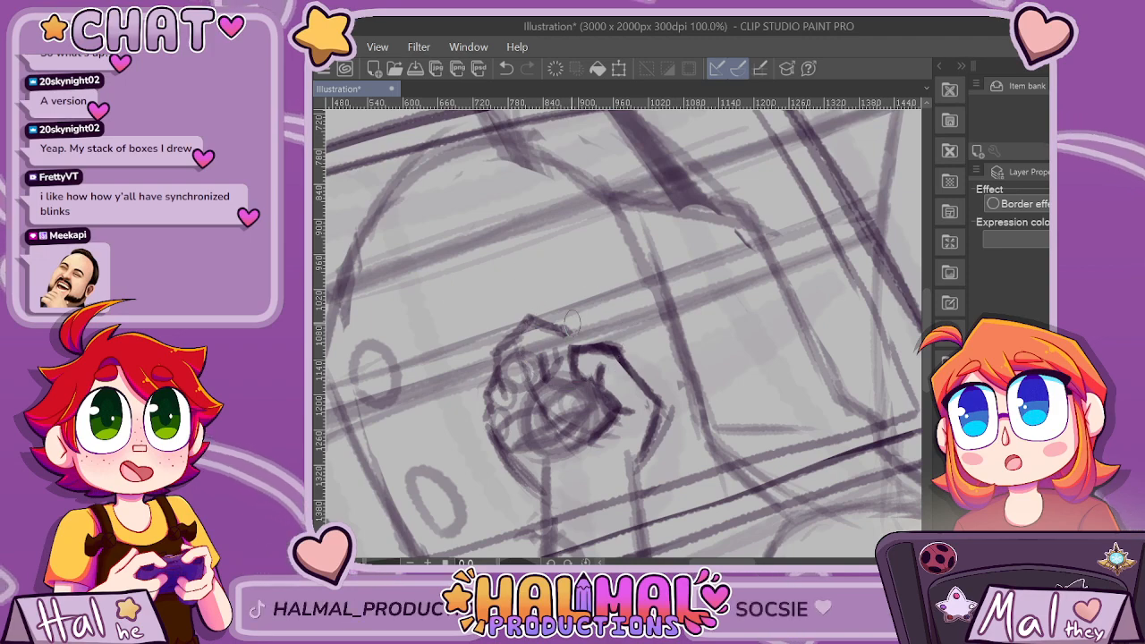
scroll(643, 252, "down", 3)
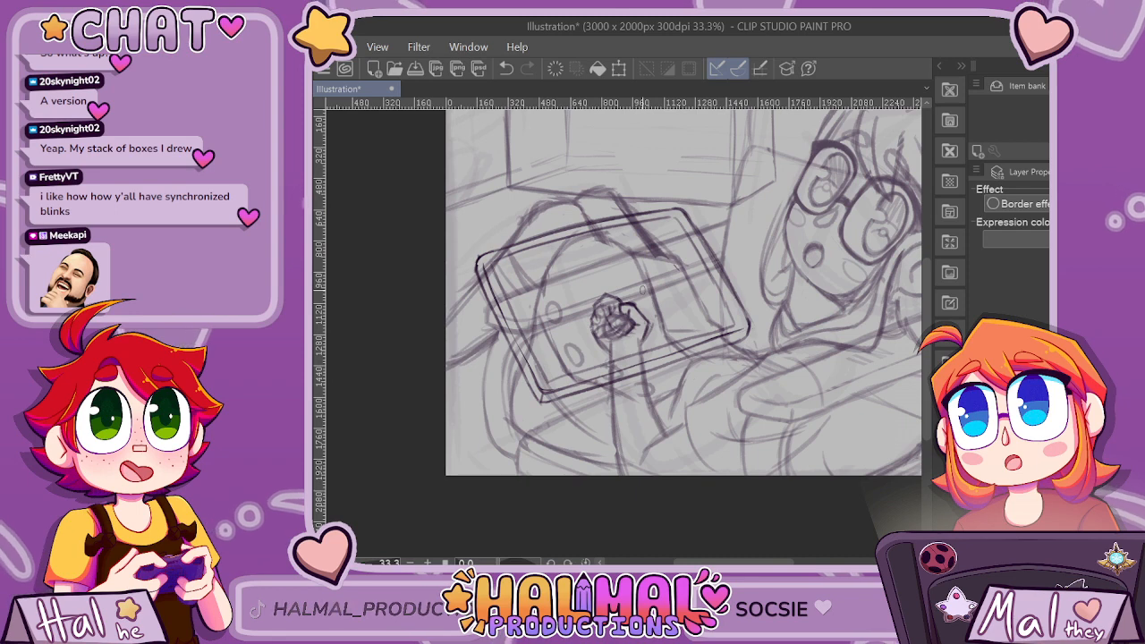
key("ctrl+t")
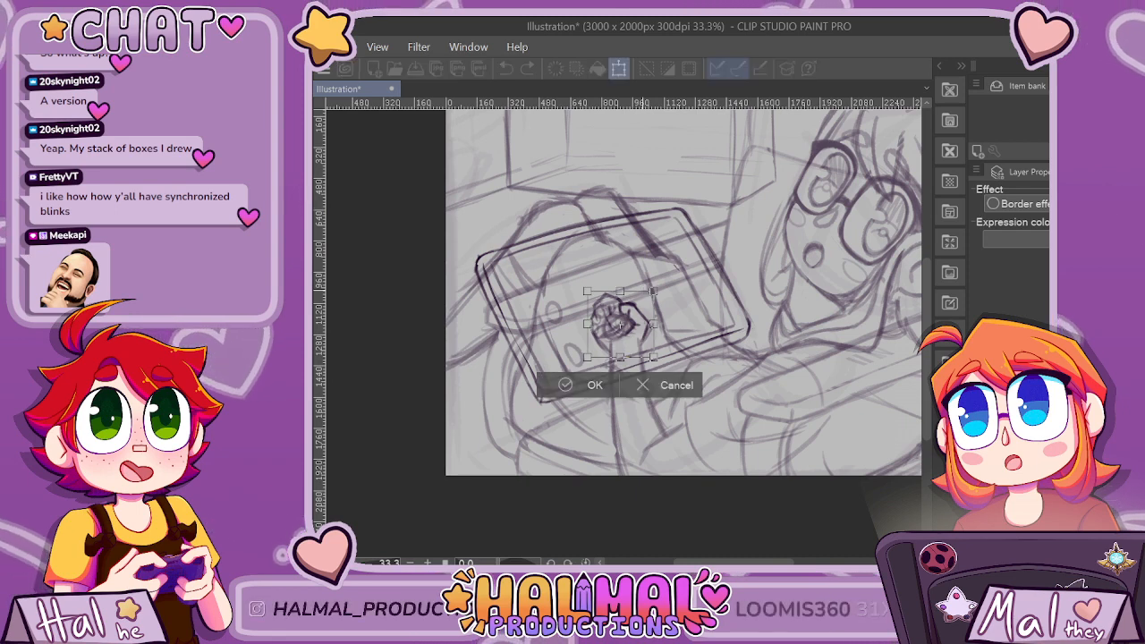
left_click_drag(654, 282, 660, 276)
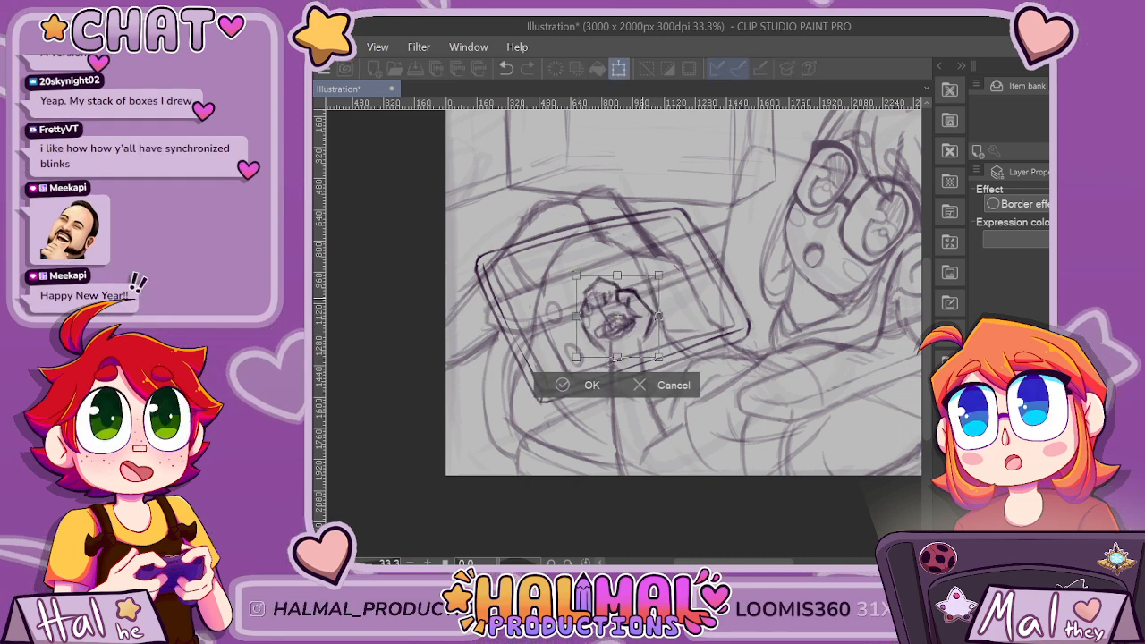
mouse_move(637, 320)
left_mouse_down()
mouse_move(641, 334)
mouse_move(619, 329)
left_mouse_up()
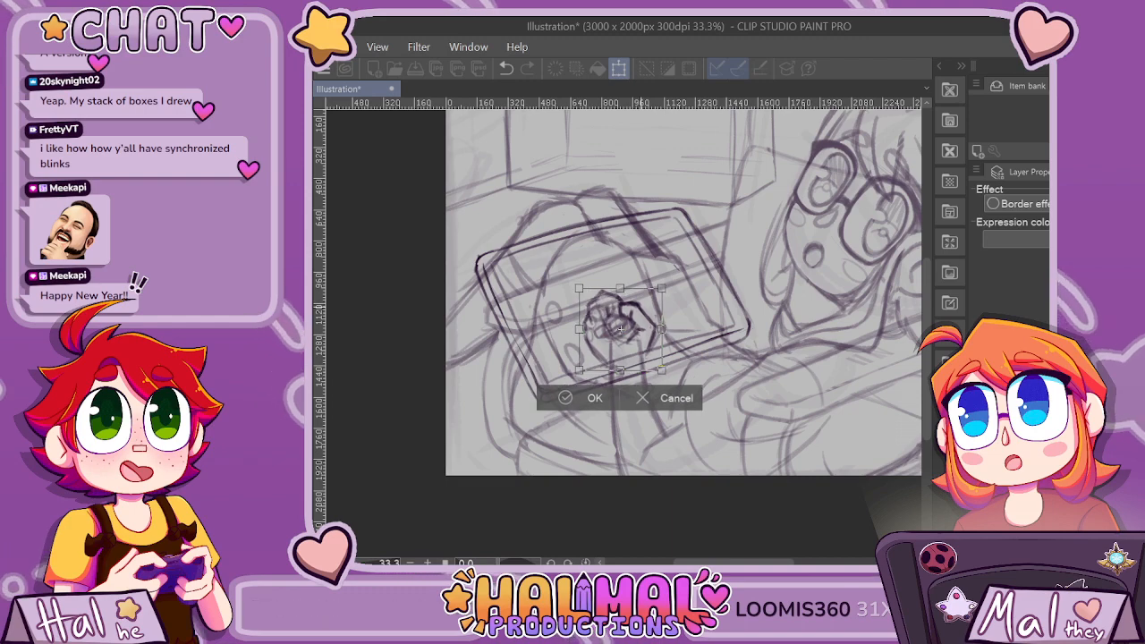
key("Return")
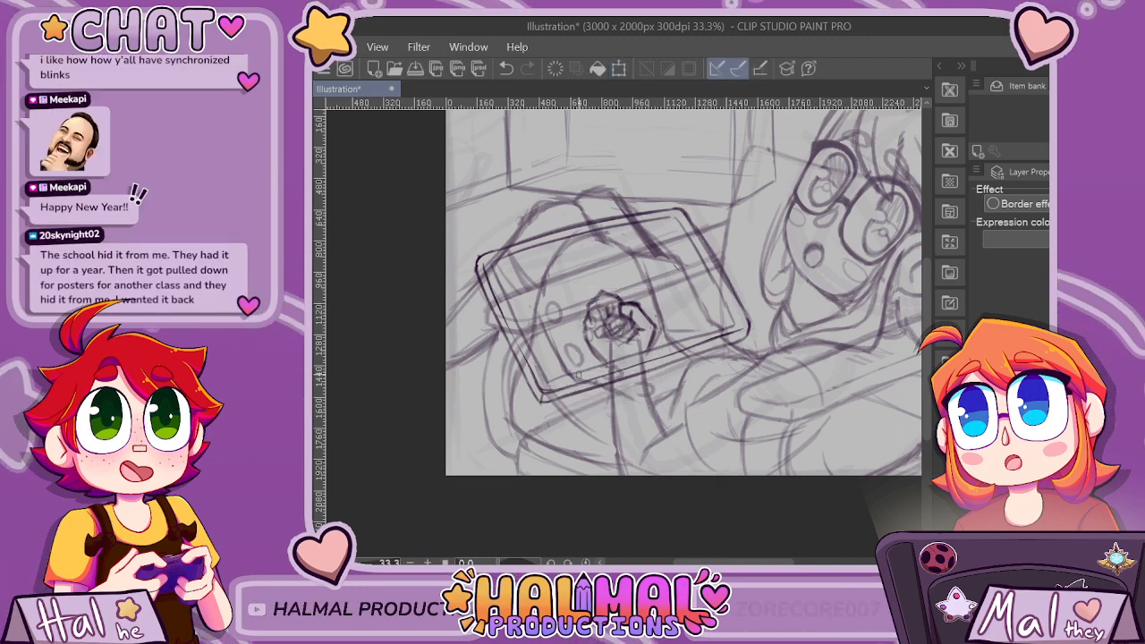
Darken the contours of the upper fingers, the thumb and the inner opening of the curled hand.
scroll(619, 329, "up", 2)
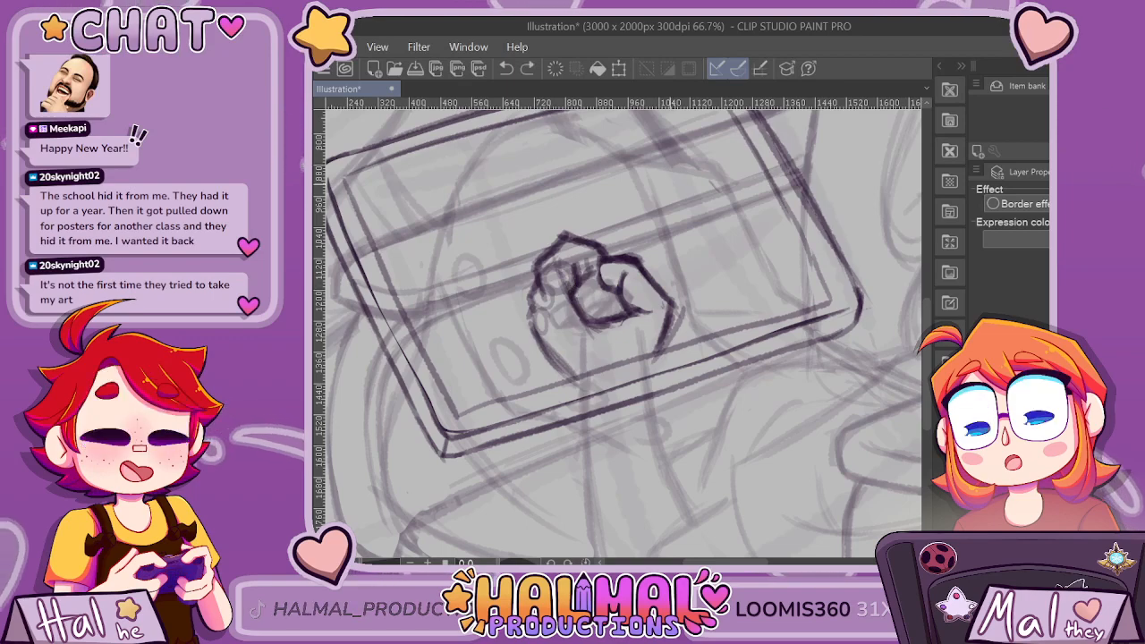
scroll(671, 176, "down", 2)
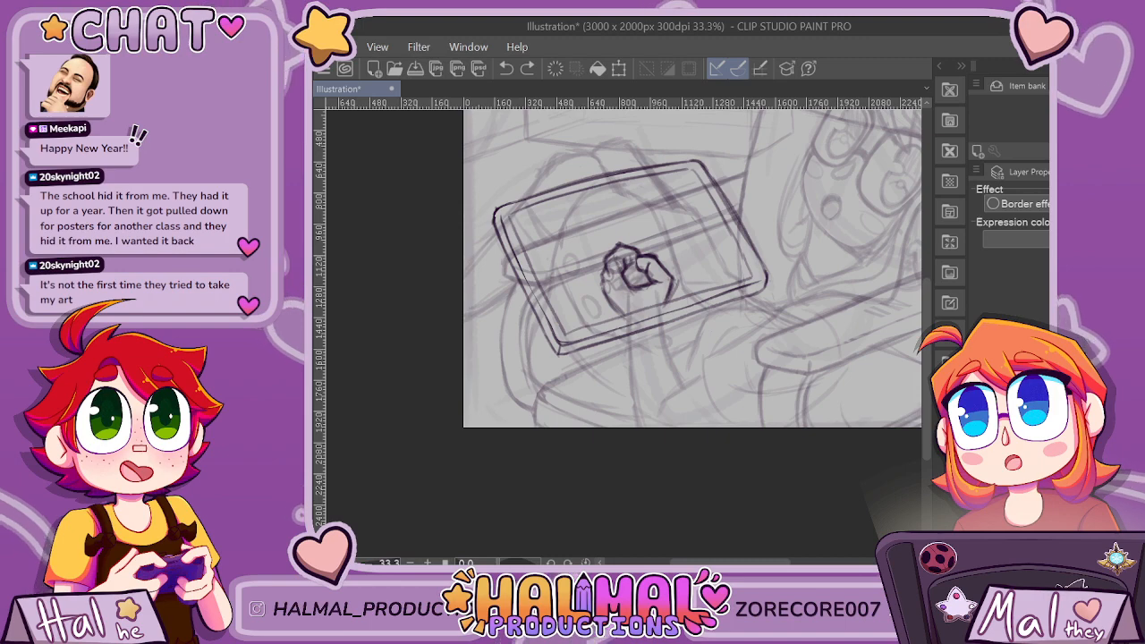
key("ctrl+y")
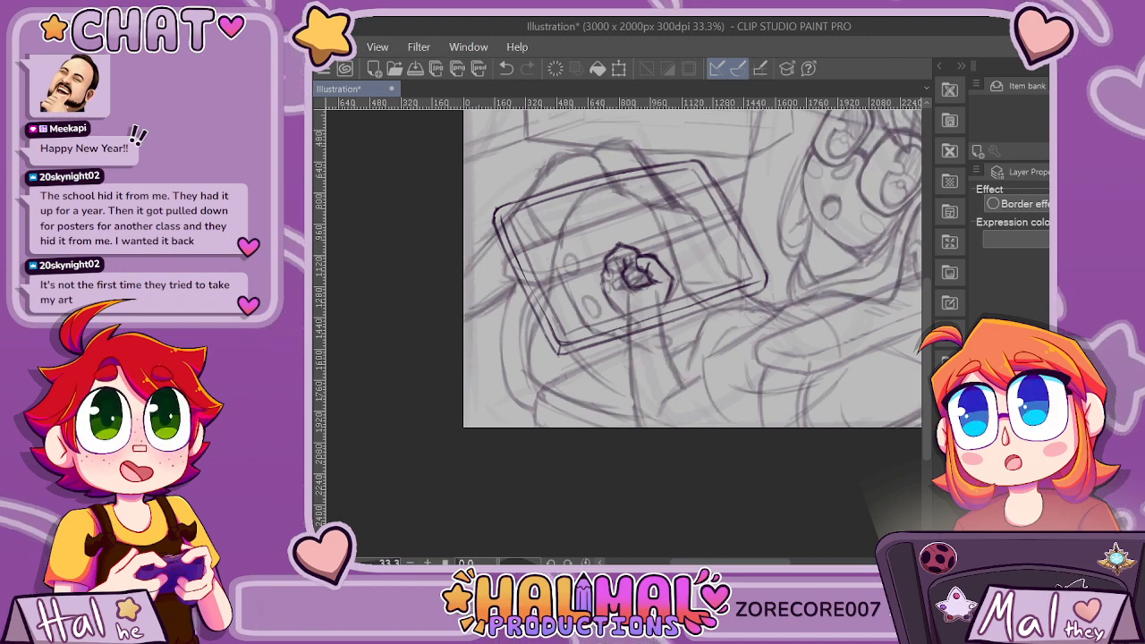
scroll(673, 268, "up", 1)
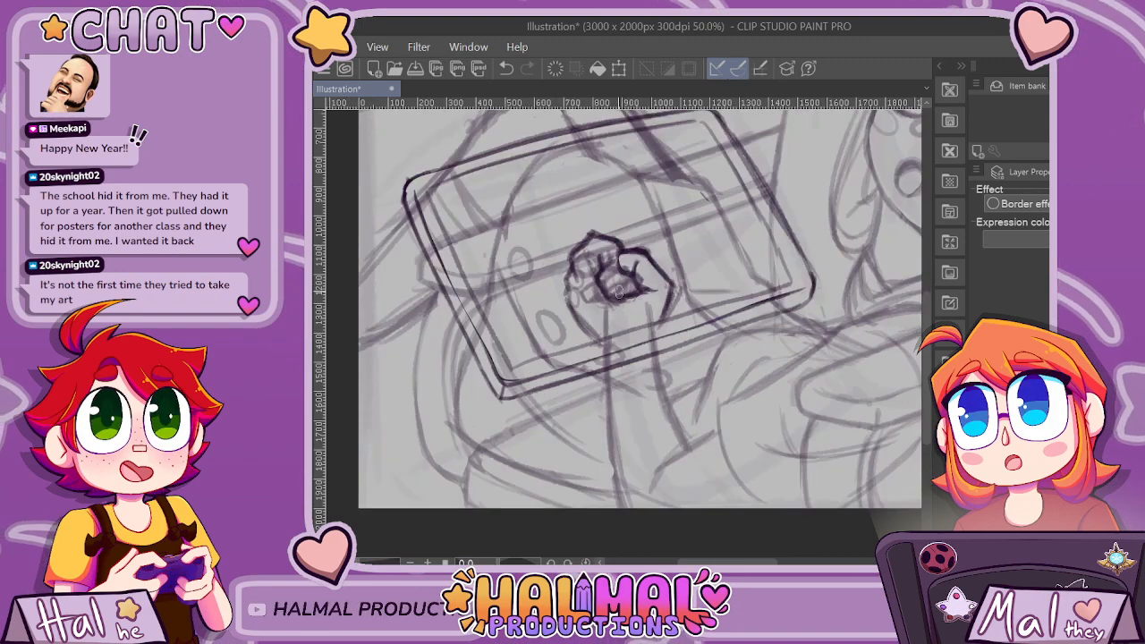
Thicken the hand's outer outline around the curled fingers down to the wrist, checking it against the whole panel.
scroll(618, 291, "up", 1)
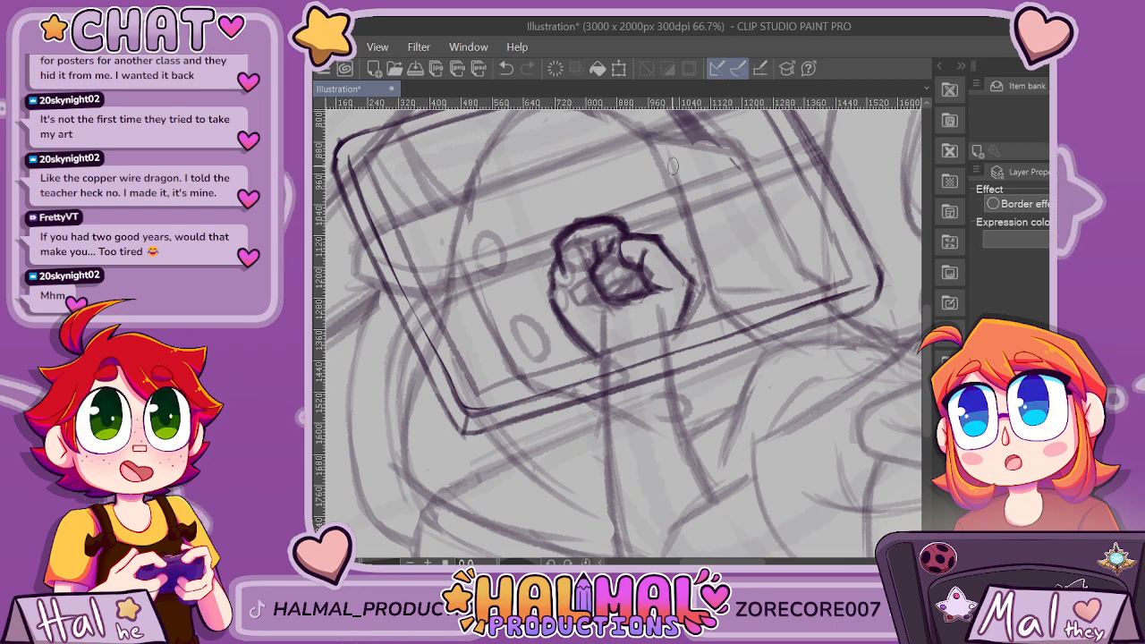
scroll(673, 167, "down", 2)
scroll(645, 196, "up", 3)
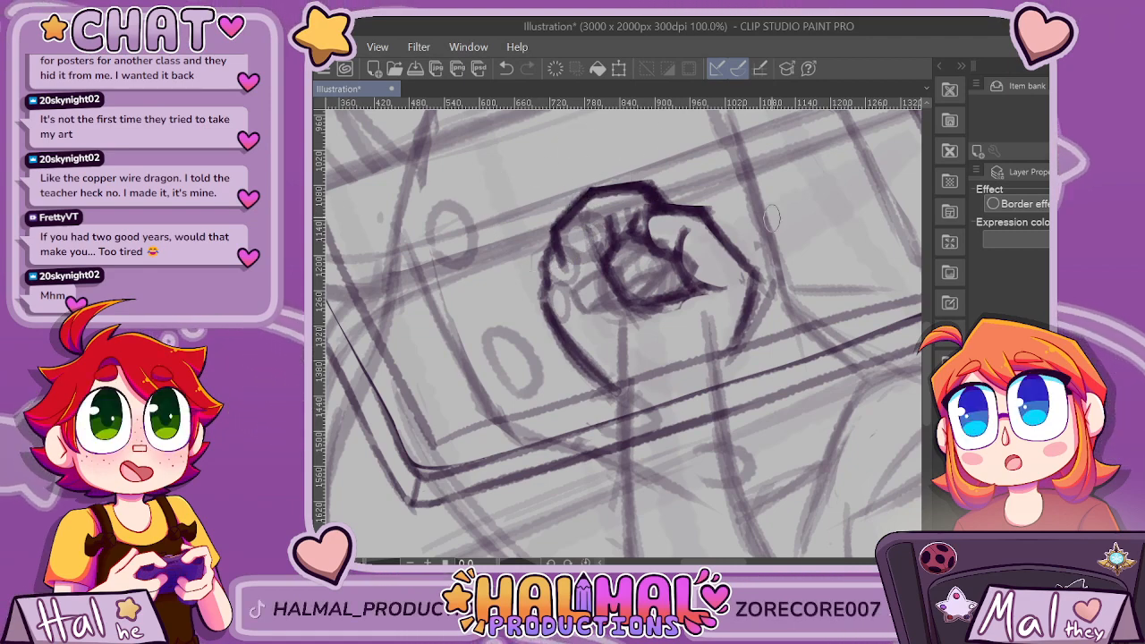
scroll(772, 218, "down", 2)
scroll(722, 186, "up", 2)
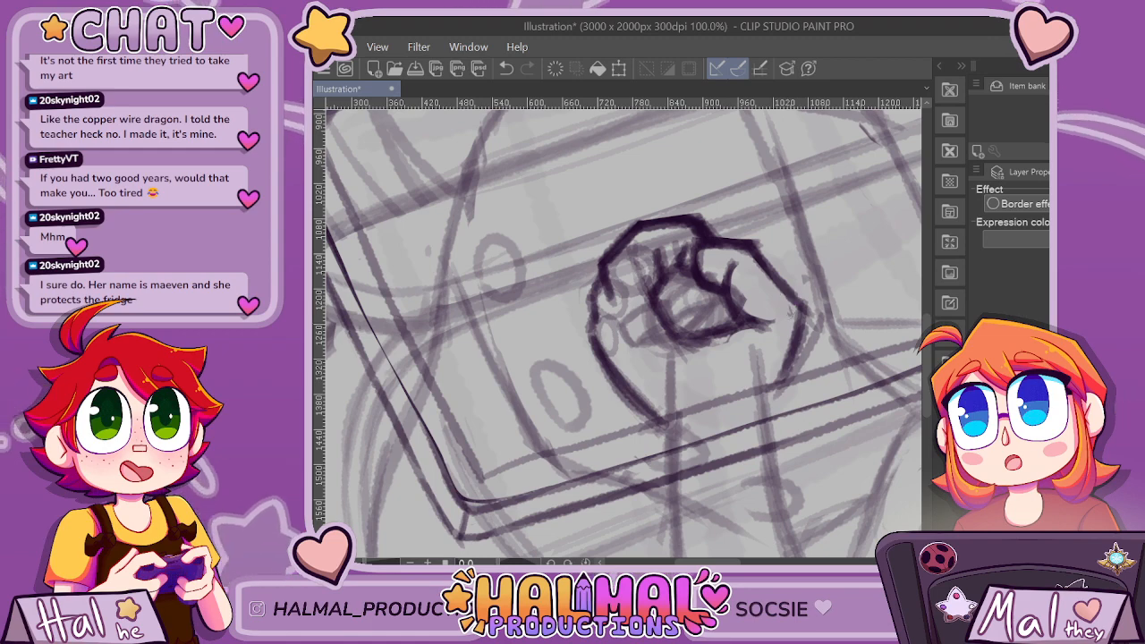
key("ctrl+minus")
key("ctrl+minus")
key("ctrl+minus")
key("ctrl+minus")
key("ctrl+minus")
key("ctrl+minus")
key("ctrl+minus")
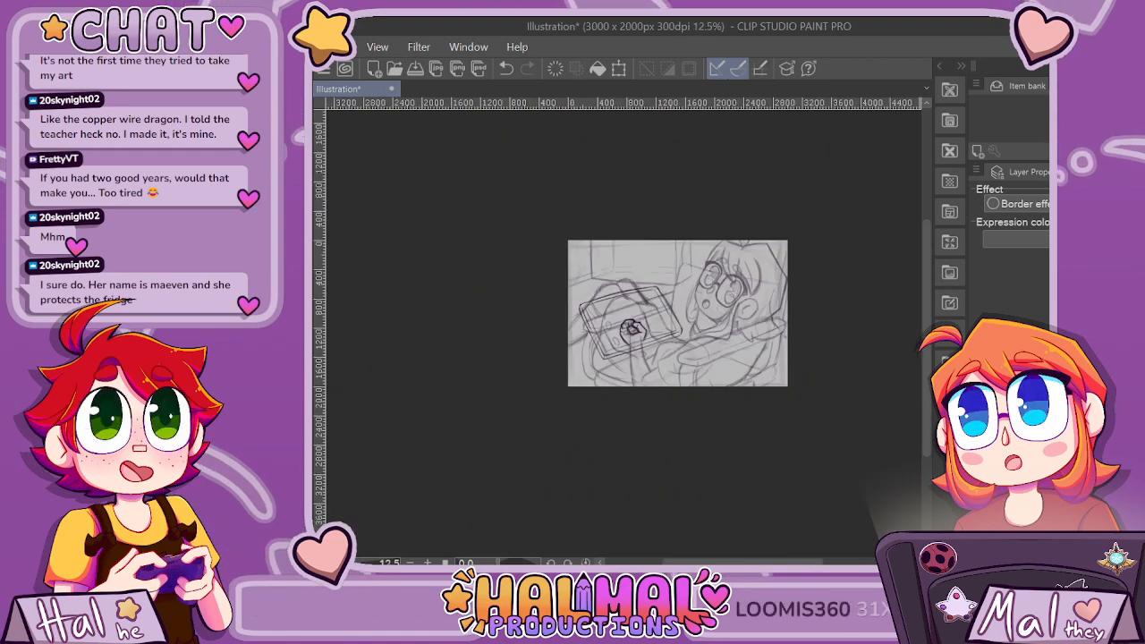
Lasso the hand, enlarge it slightly, shift it over the forearm lines, rotate it slightly clockwise and deselect it.
key("ctrl+plus")
key("ctrl+plus")
key("ctrl+plus")
key("ctrl+plus")
key("ctrl+plus")
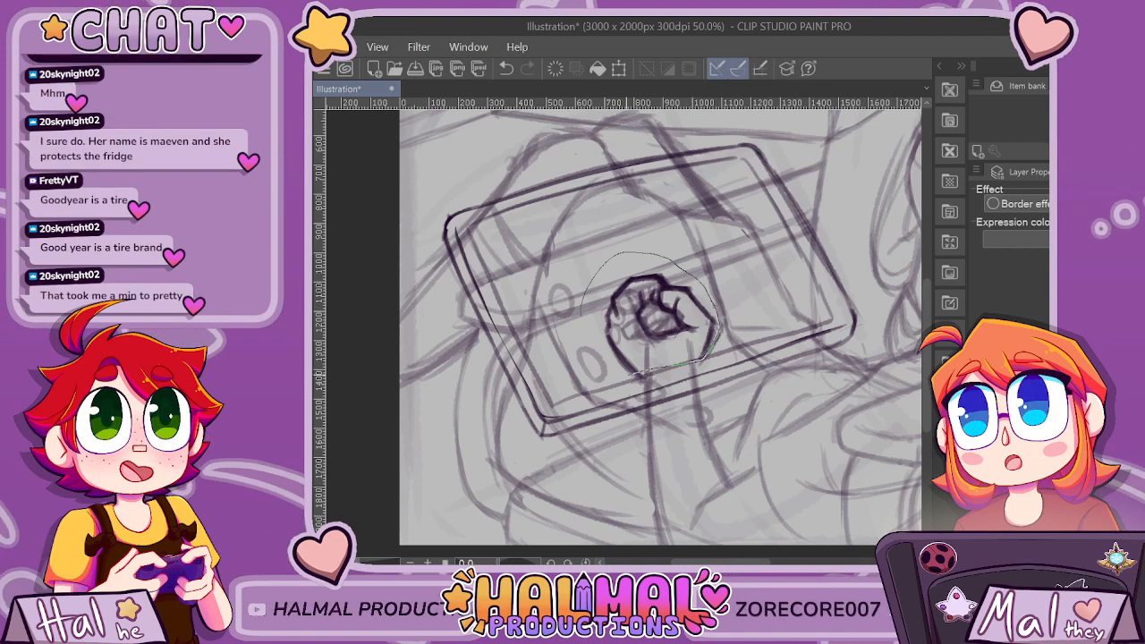
left_click_drag(707, 356, 662, 369)
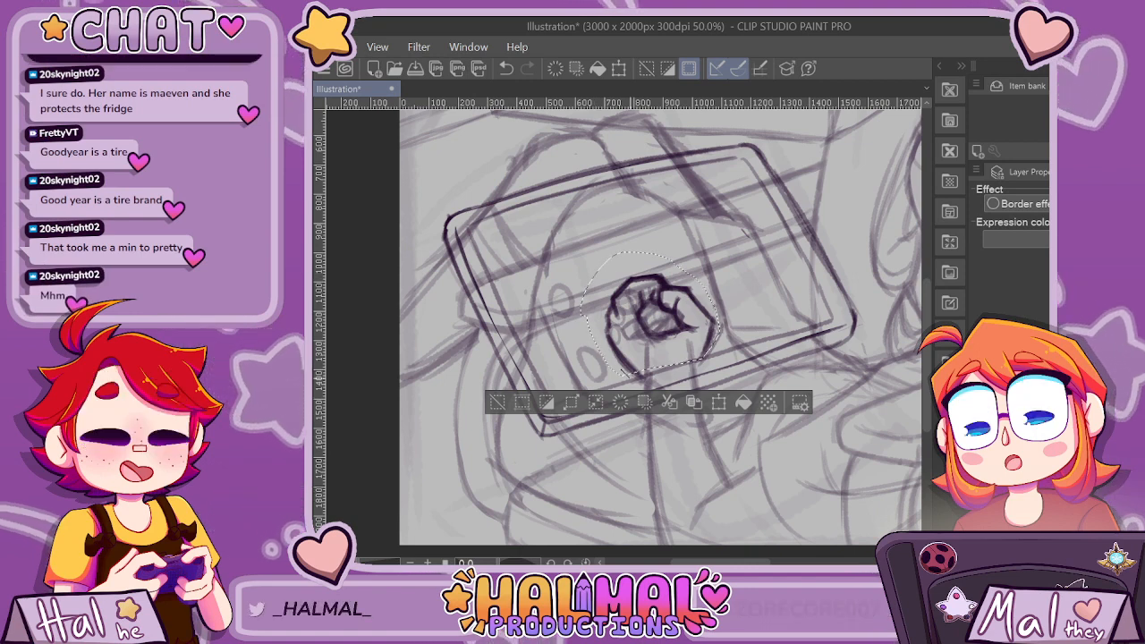
left_click_drag(628, 375, 704, 363)
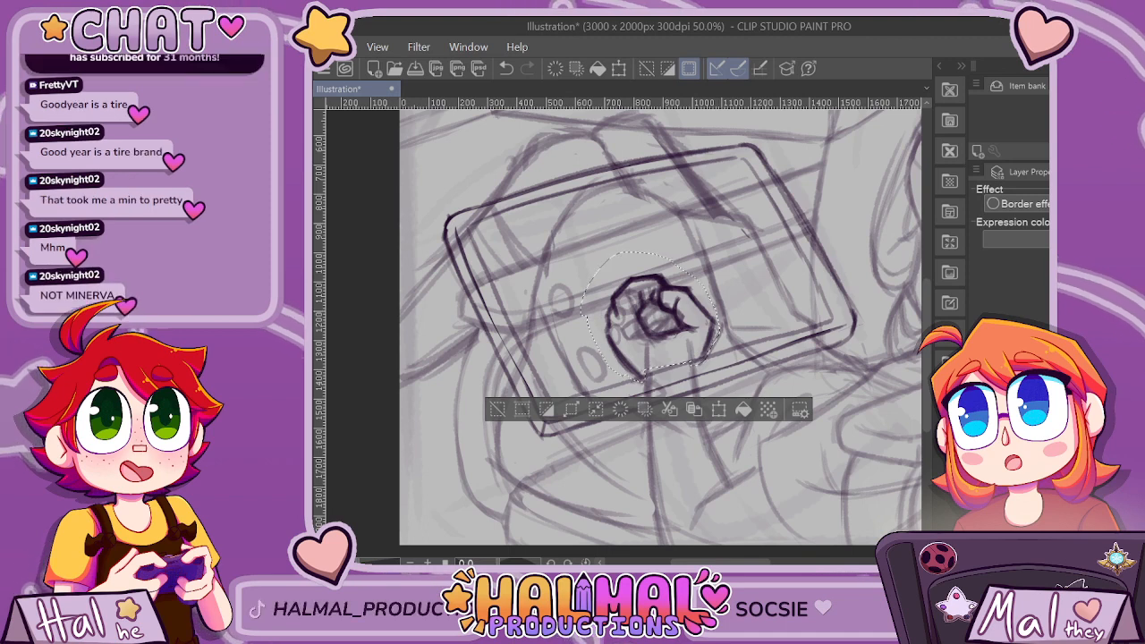
key("ctrl+t")
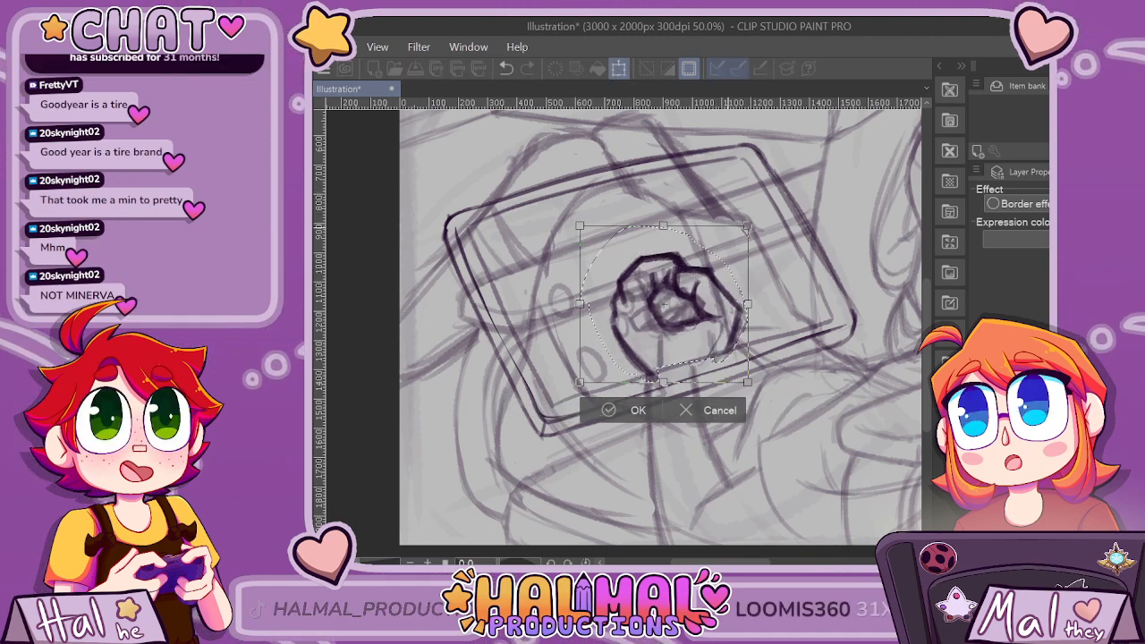
left_click_drag(728, 305, 721, 307)
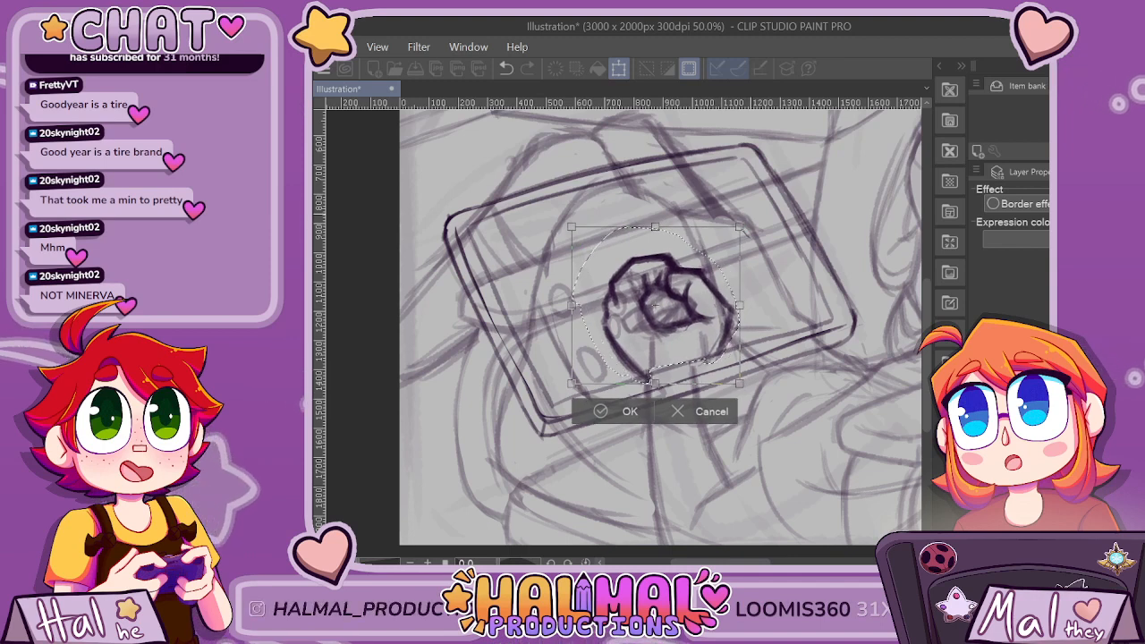
left_click_drag(752, 214, 760, 225)
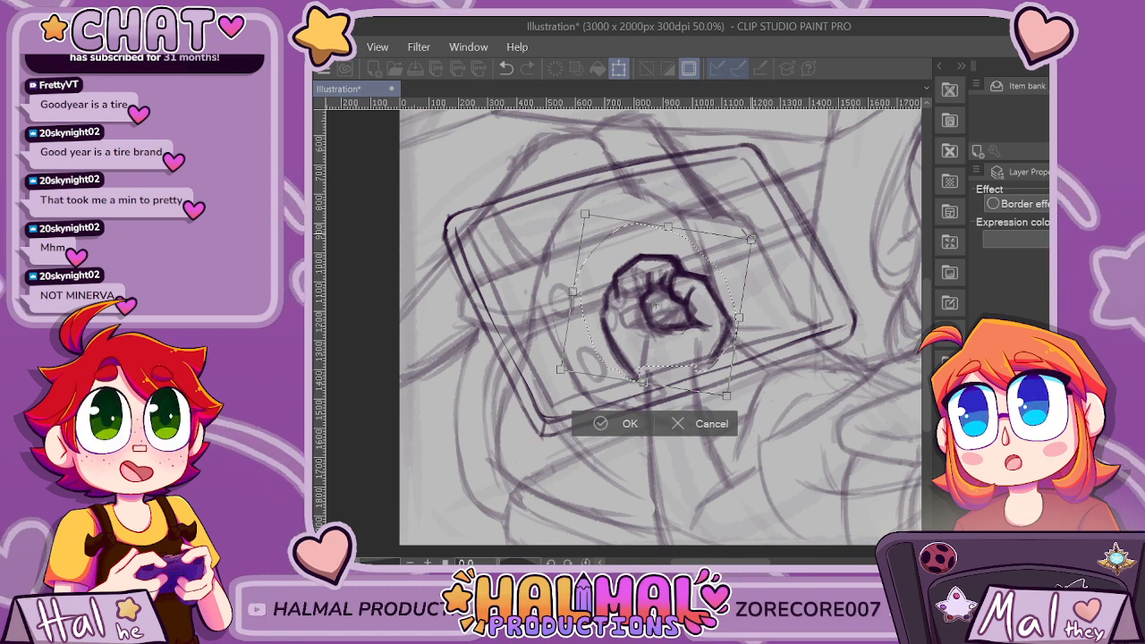
key("Return")
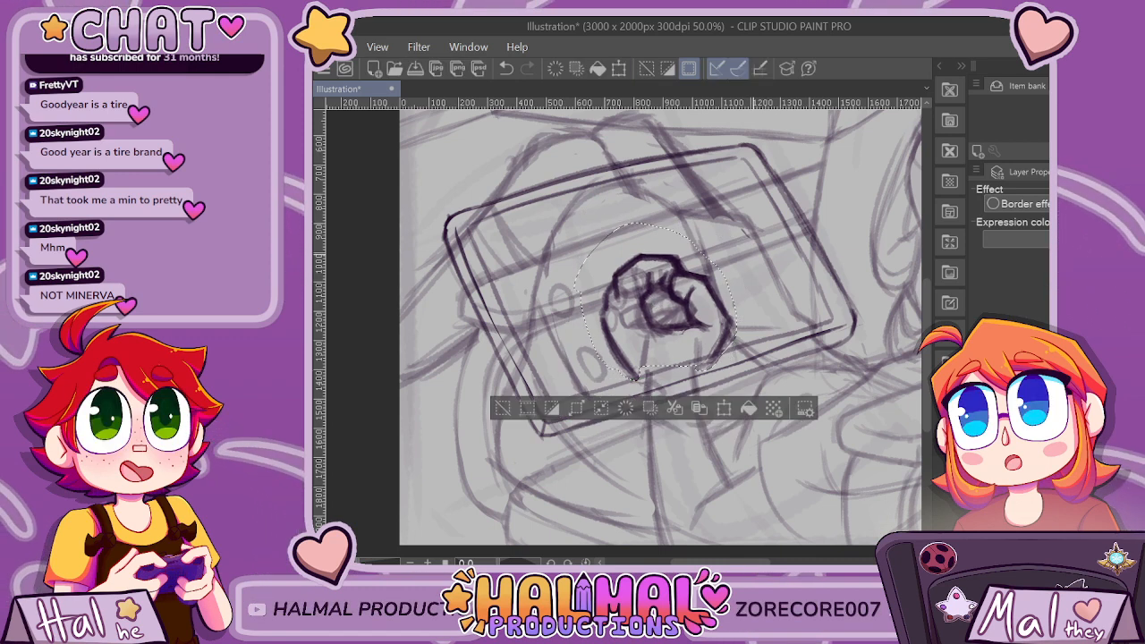
key("ctrl+d")
scroll(753, 255, "down", 4)
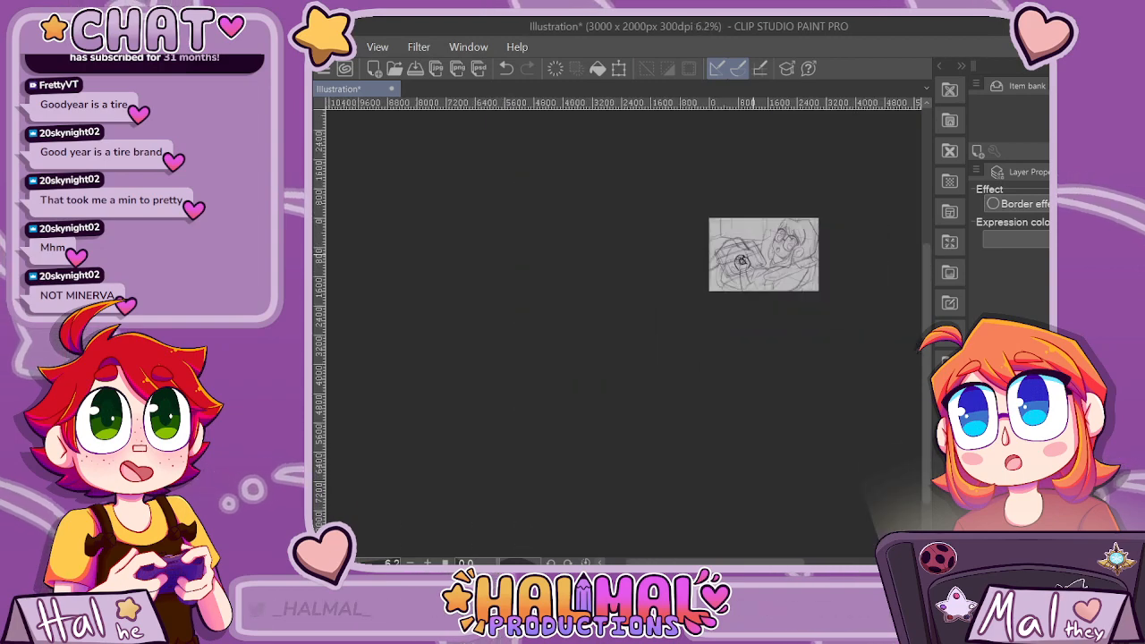
Erase the doubled little-finger side of the hand and redraw a cleaner contour from the knuckles to the wrist.
scroll(781, 272, "up", 2)
scroll(618, 235, "up", 2)
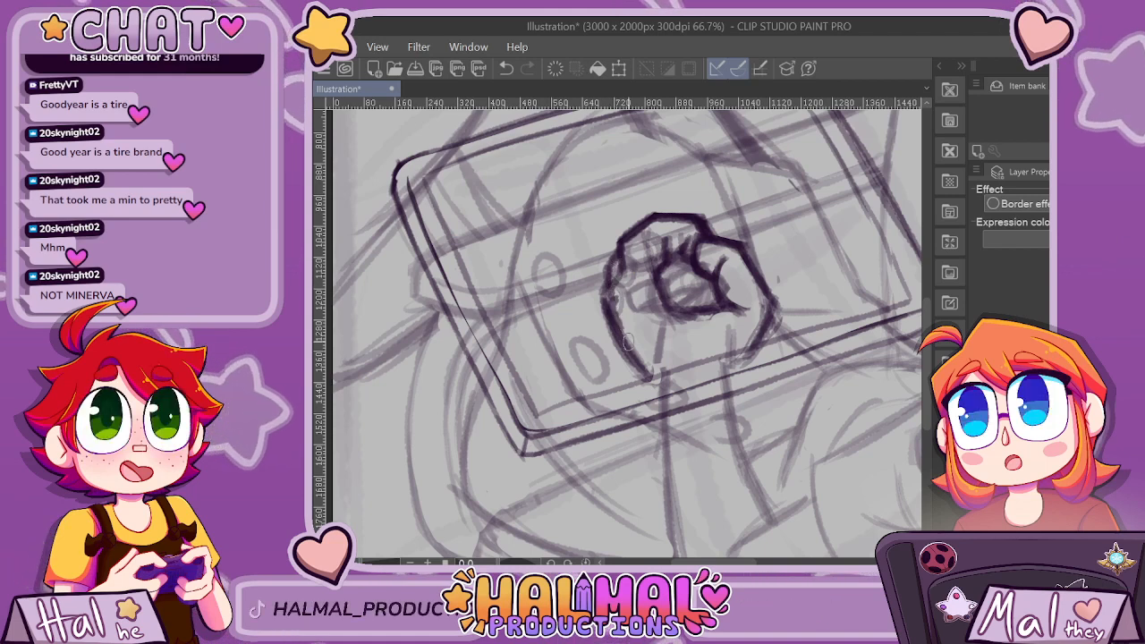
key("ctrl+z")
key("e")
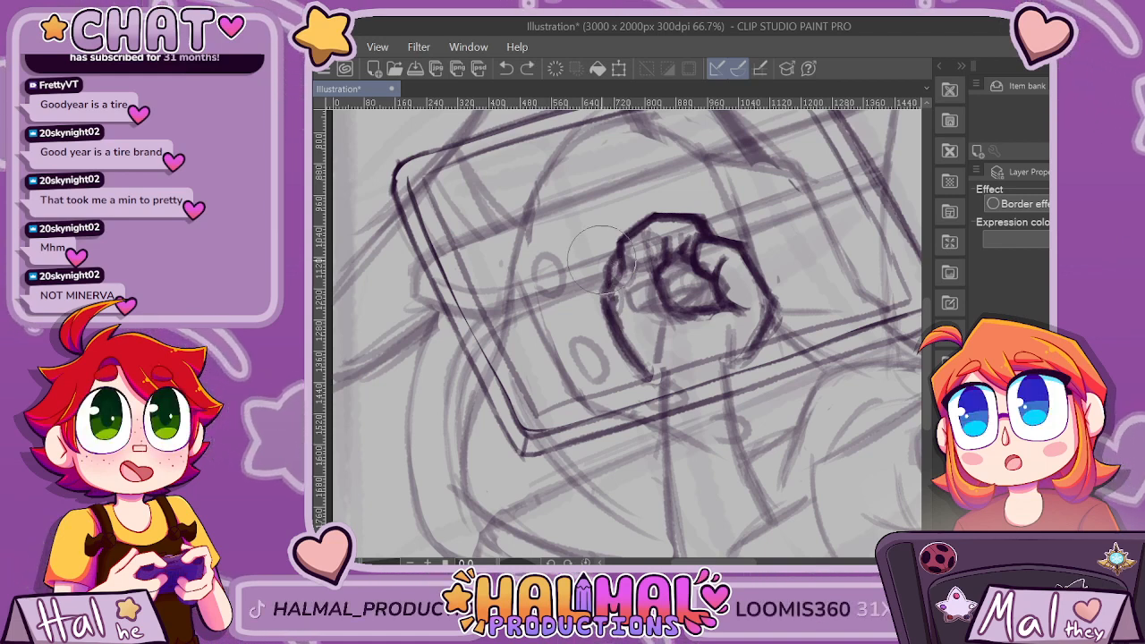
left_click_drag(588, 257, 590, 344)
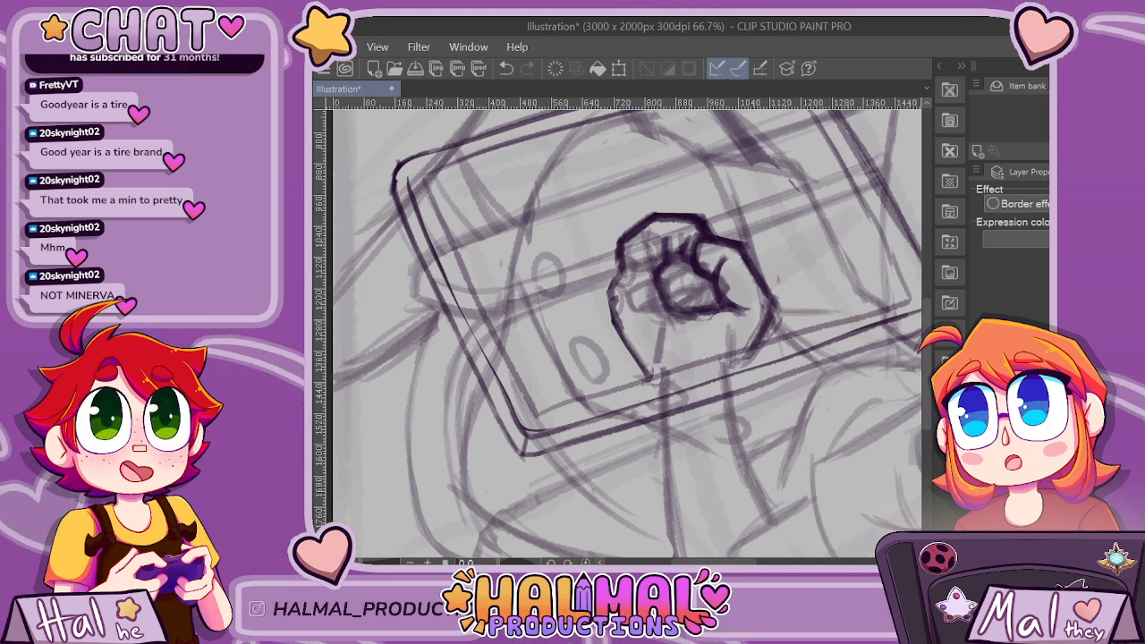
mouse_move(610, 297)
left_mouse_down()
mouse_move(610, 329)
mouse_move(650, 381)
left_mouse_up()
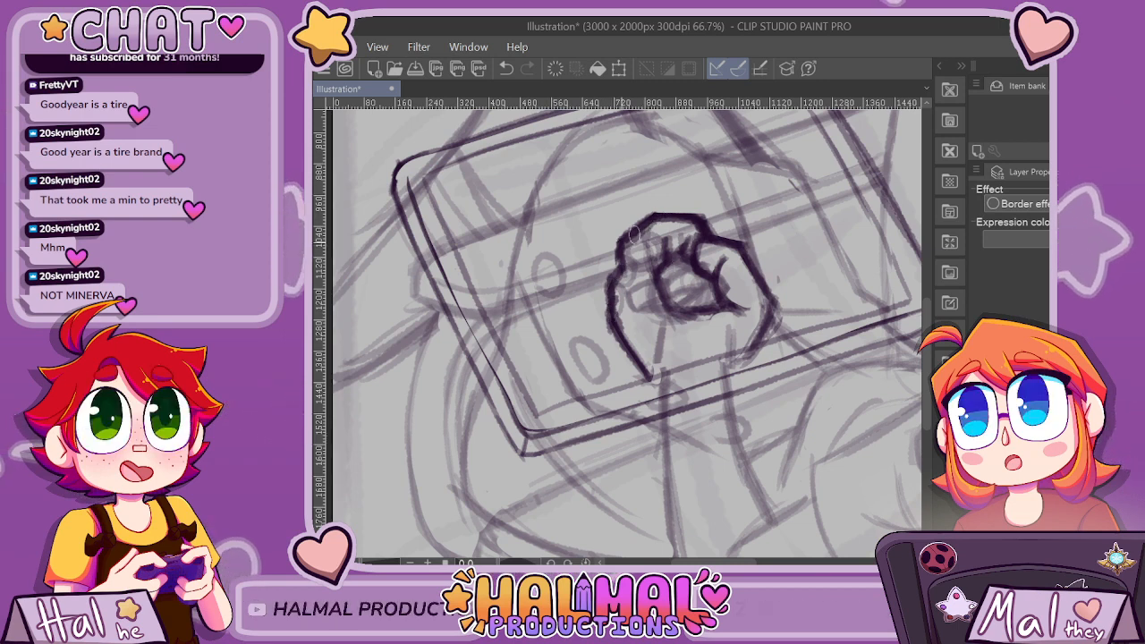
left_click_drag(620, 240, 623, 267)
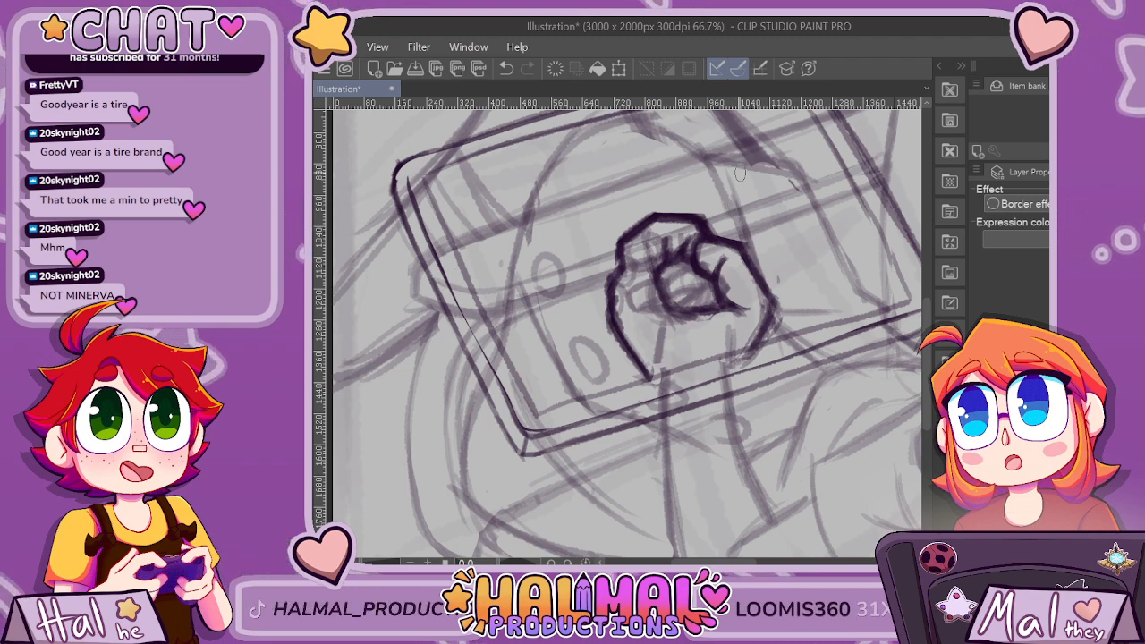
scroll(731, 202, "down", 2)
scroll(736, 186, "down", 1)
Erase the surplus finger-division strokes above the hand's inner opening and redraw simpler finger lines there.
scroll(737, 186, "up", 5)
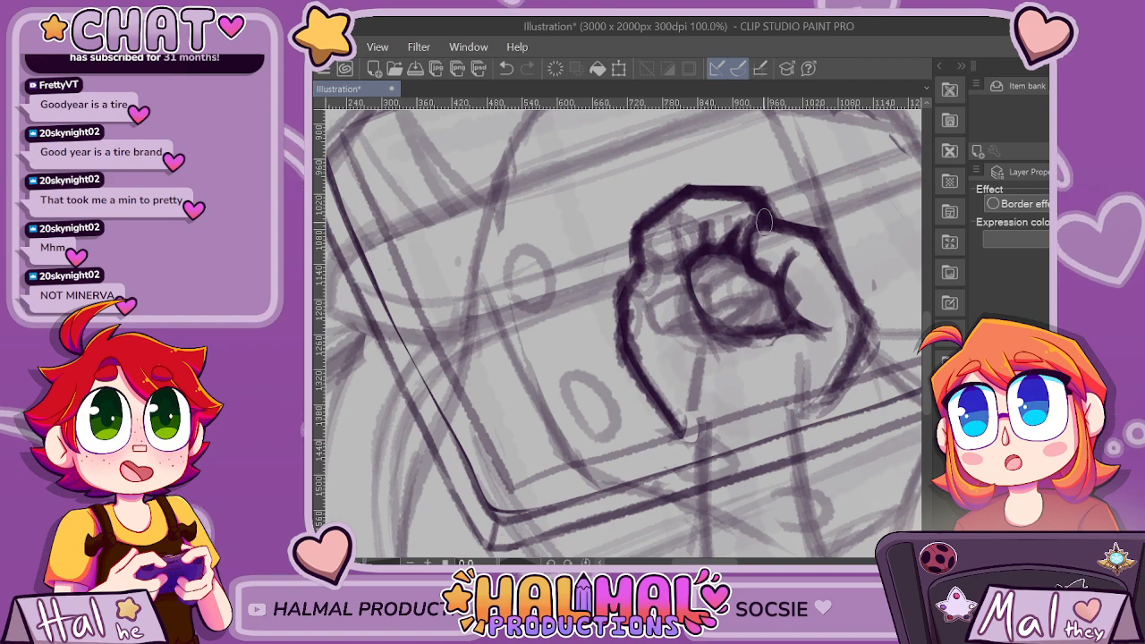
scroll(763, 221, "down", 3)
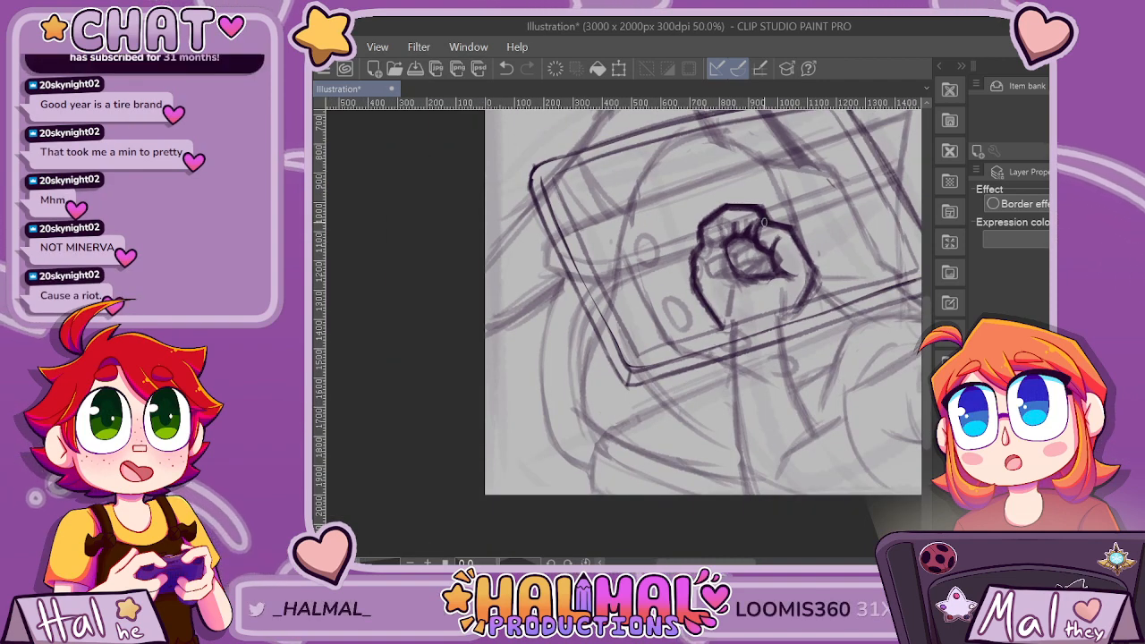
scroll(763, 221, "up", 4)
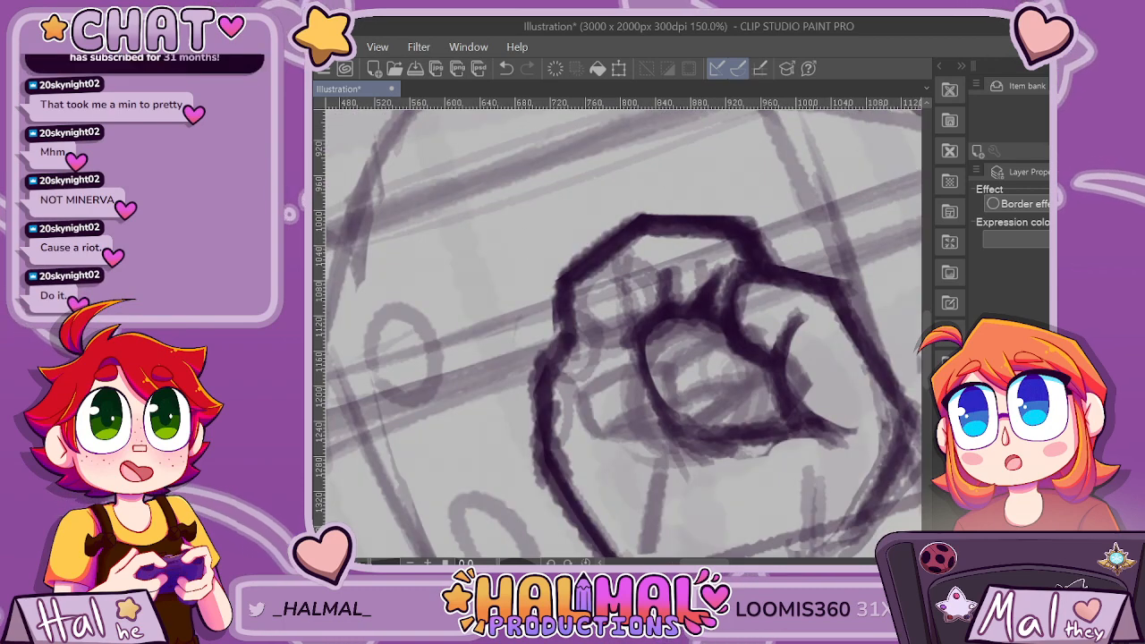
key("e")
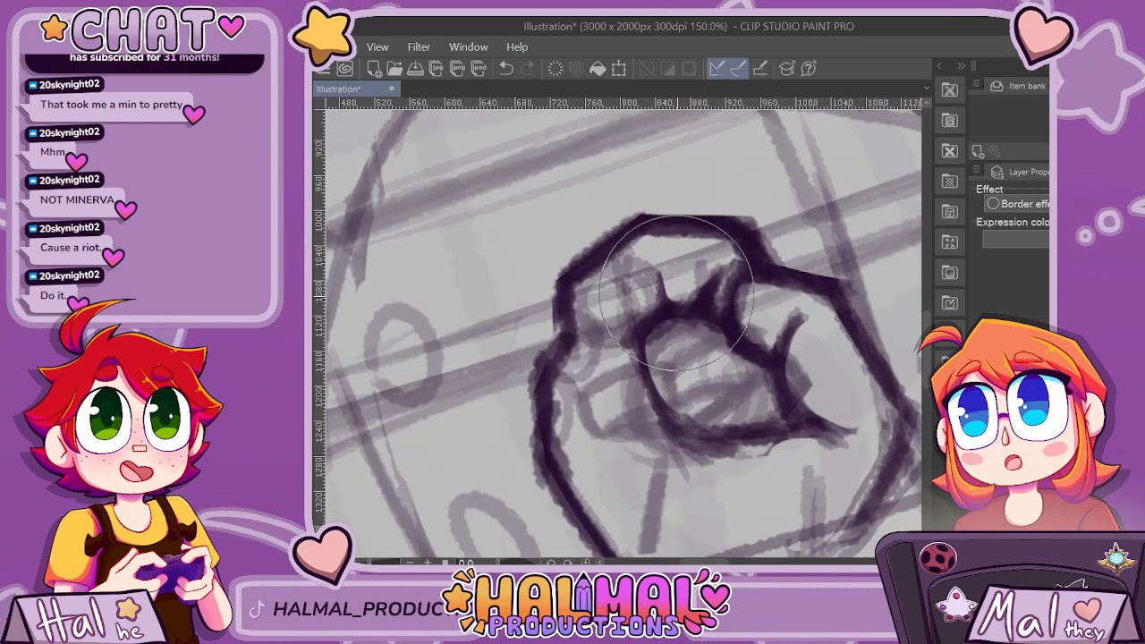
mouse_move(699, 283)
left_mouse_down()
mouse_move(665, 295)
mouse_move(654, 256)
mouse_move(678, 307)
mouse_move(703, 305)
mouse_move(729, 267)
mouse_move(719, 302)
left_mouse_up()
key("p")
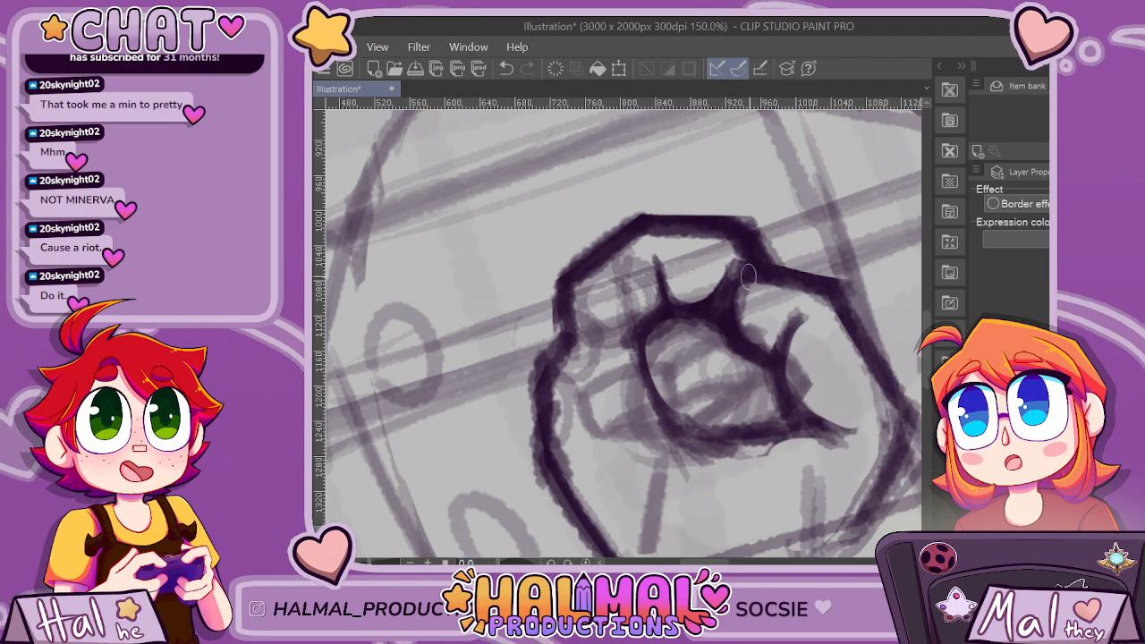
scroll(858, 367, "down", 7)
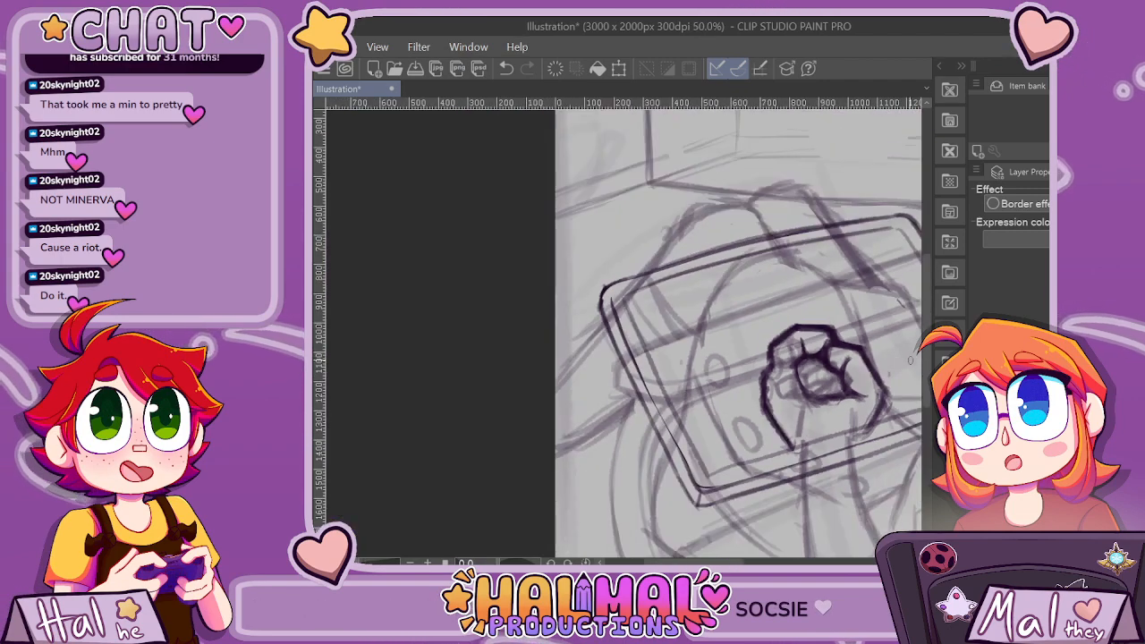
scroll(900, 414, "up", 2)
scroll(899, 415, "up", 3)
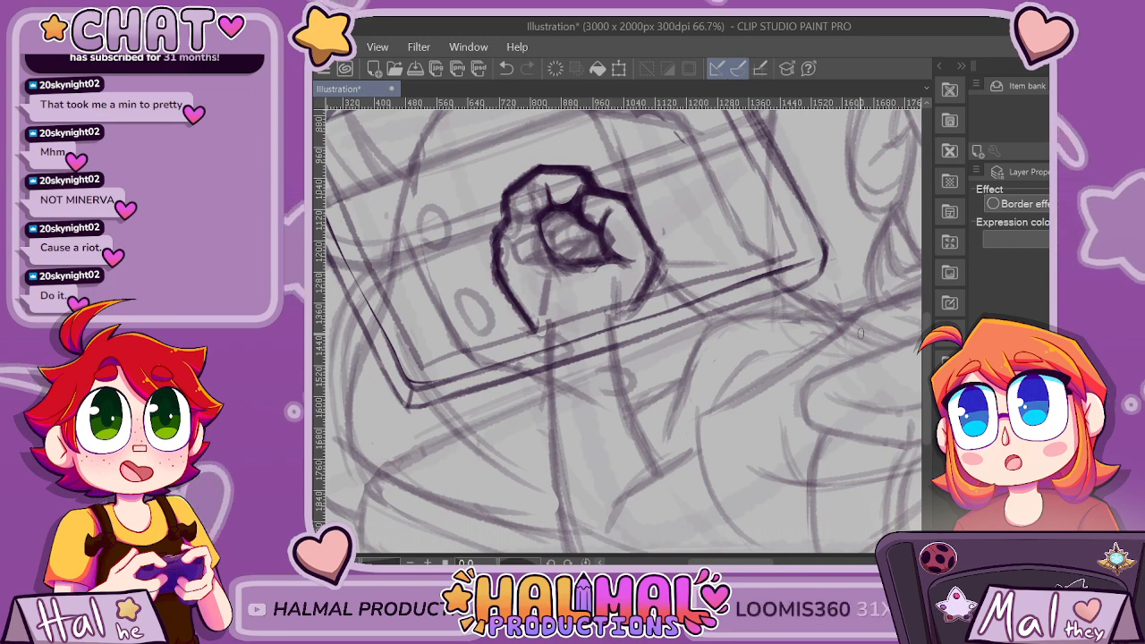
Remove the dark hand outline and draw rounded, curled fingertips with a bold contour in the hand's inner opening.
scroll(860, 333, "down", 2)
scroll(861, 332, "down", 3)
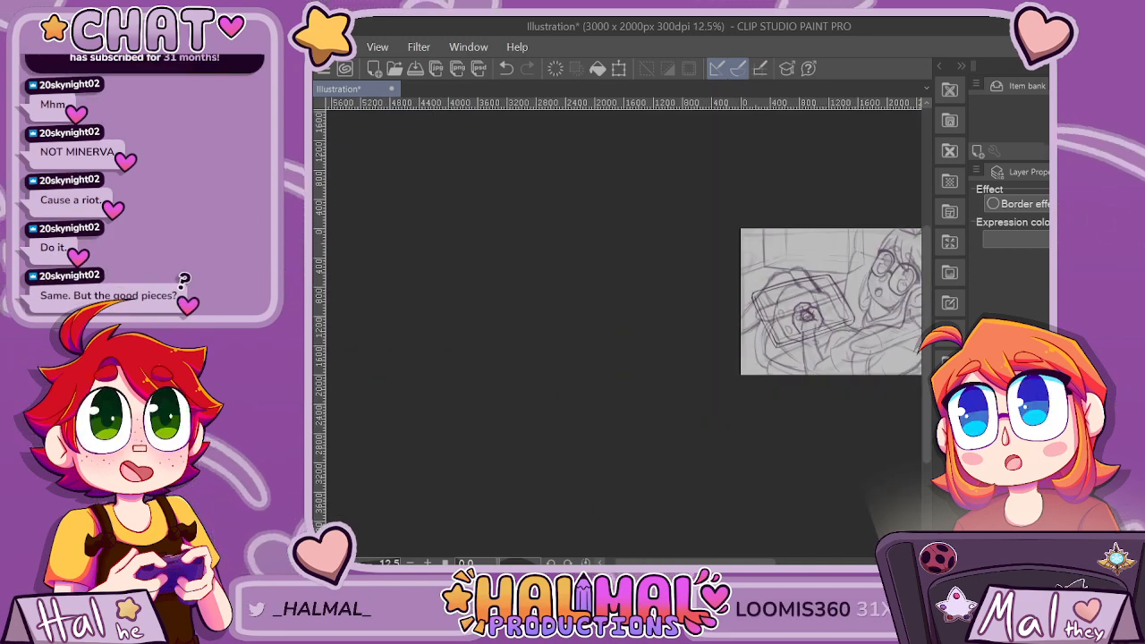
scroll(806, 309, "up", 6)
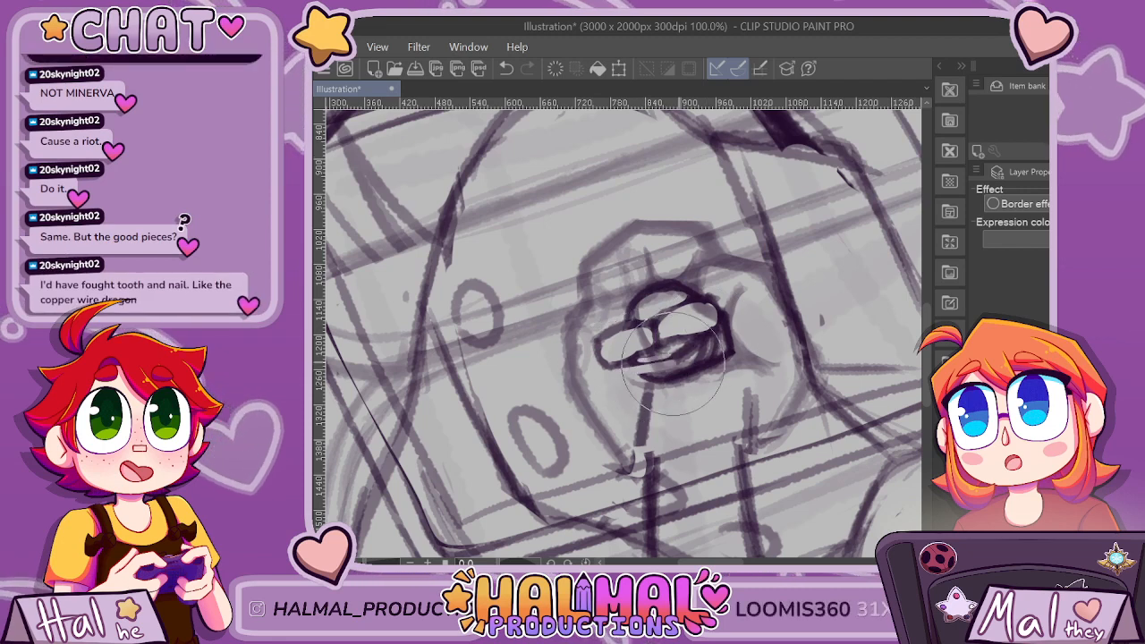
key("p")
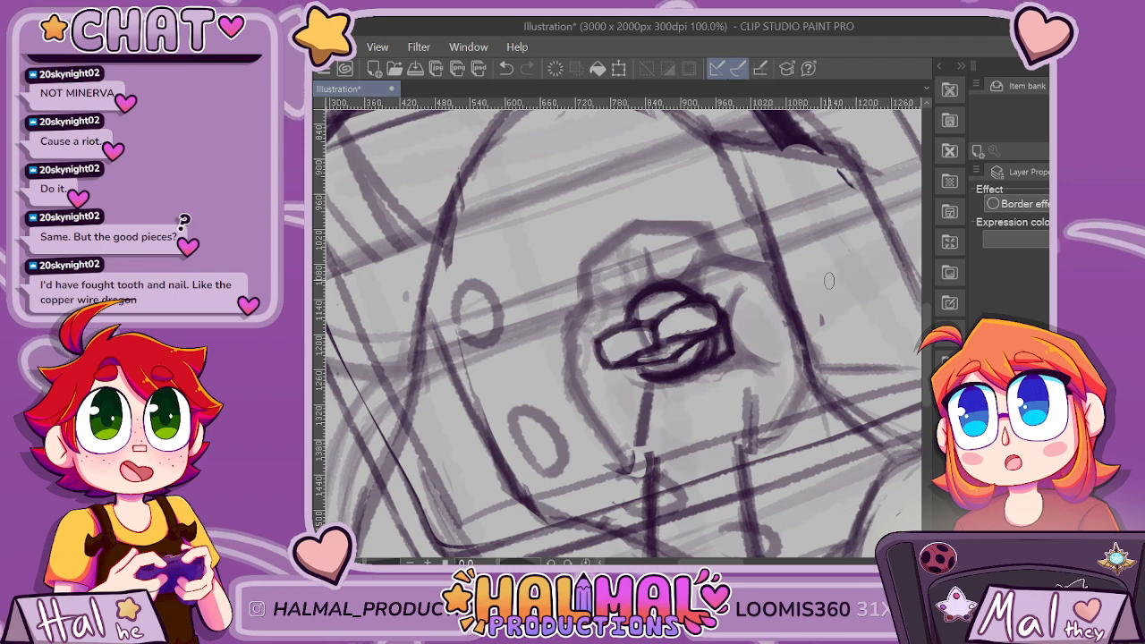
scroll(829, 281, "down", 3)
scroll(602, 389, "up", 5)
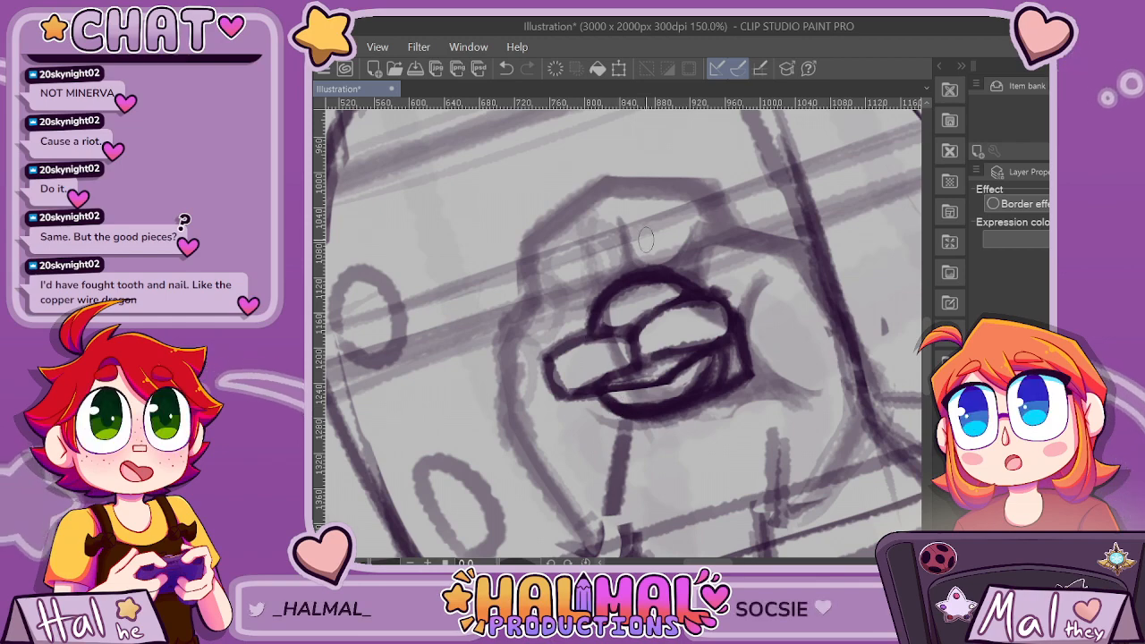
Erase the overlapping line between the upper curled fingertips and redraw a clean division there, checking it against the whole panel.
scroll(681, 270, "down", 2)
scroll(672, 268, "up", 3)
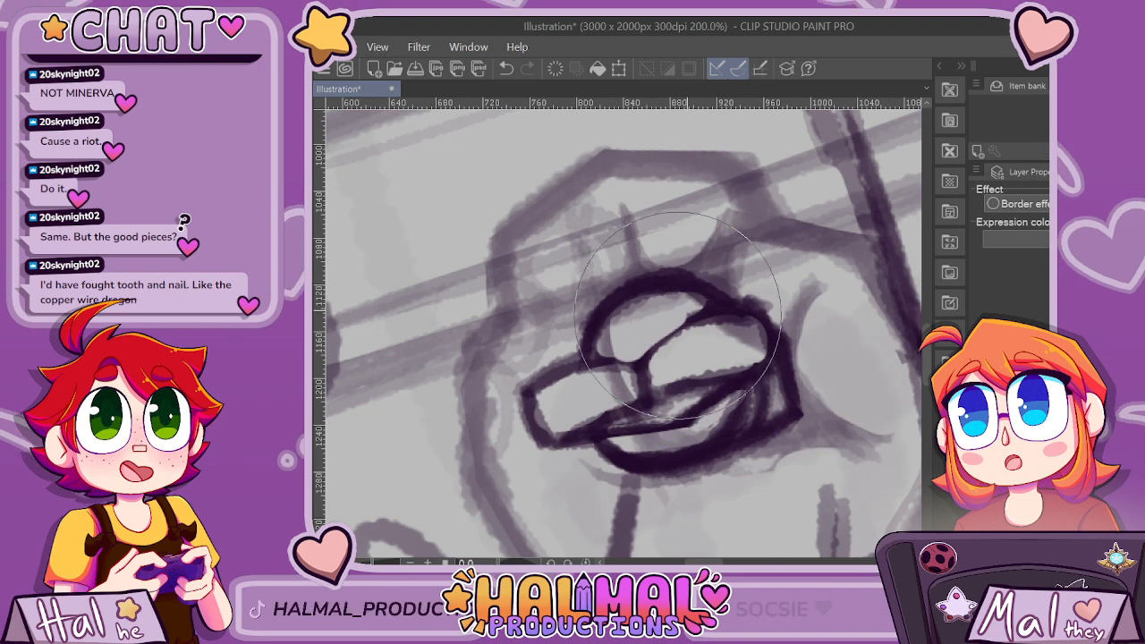
key("b")
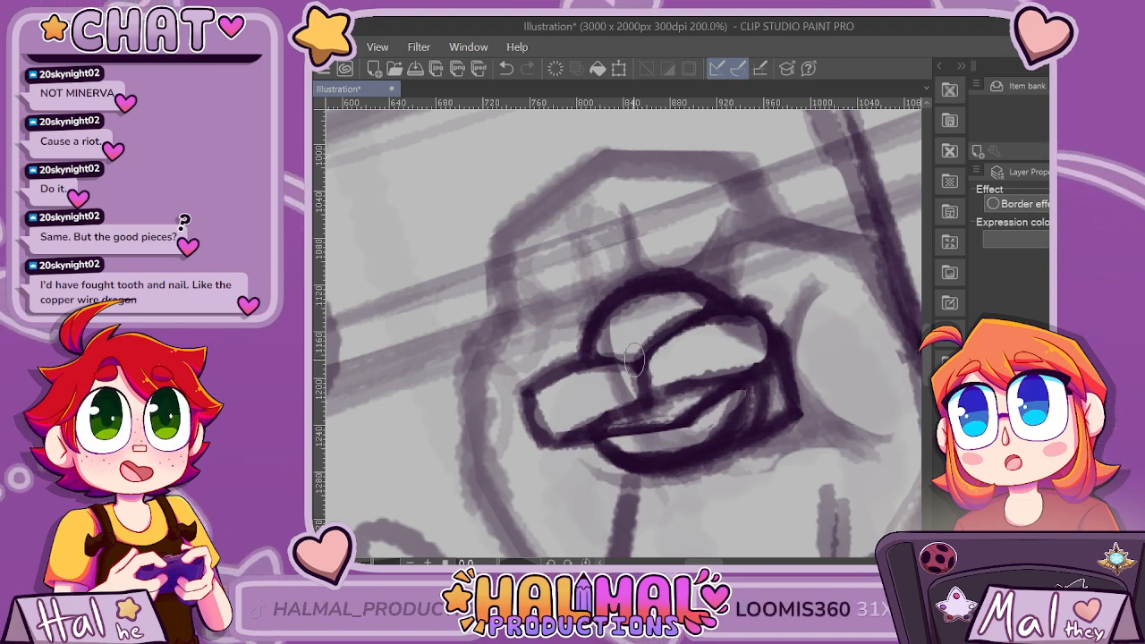
scroll(805, 354, "down", 5)
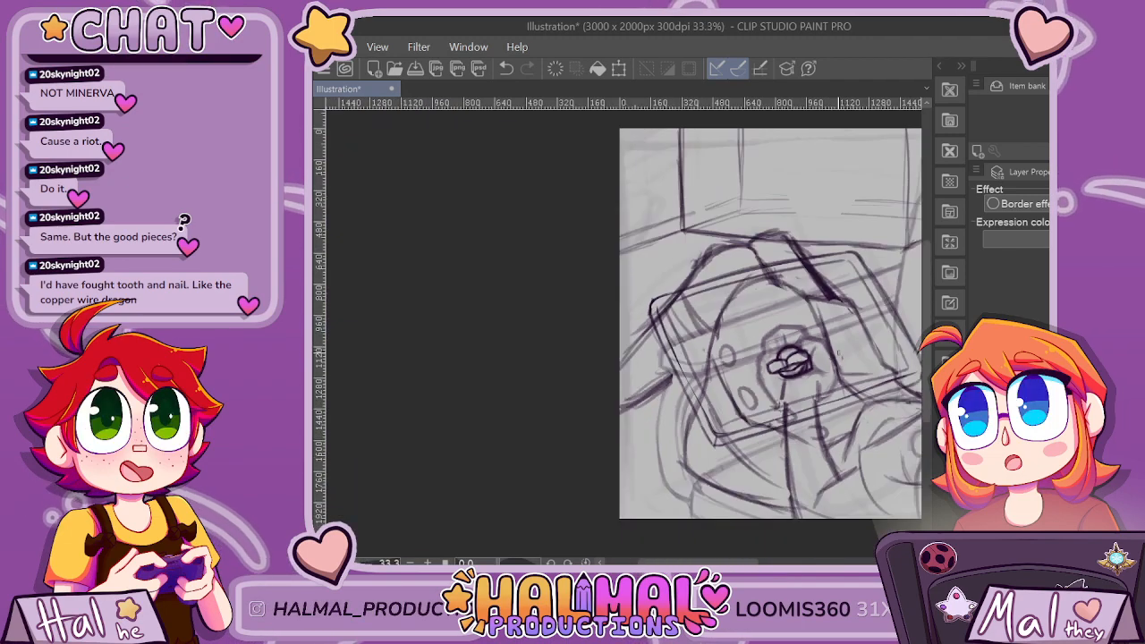
scroll(838, 354, "up", 5)
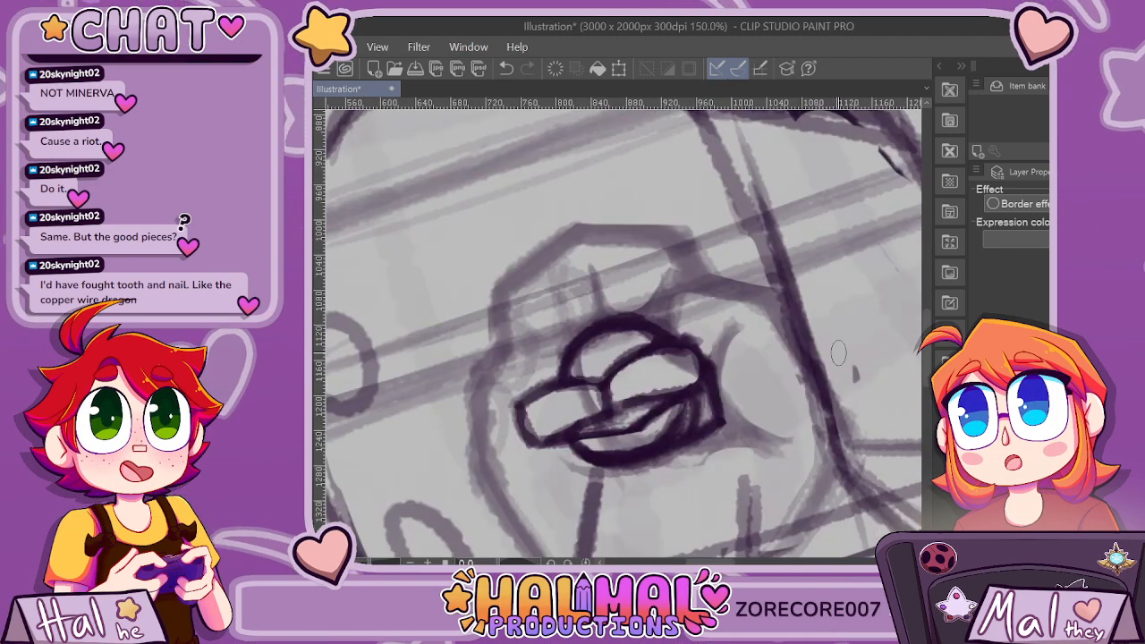
Erase the dark stroke running from beneath the curled fingertips down to the wrist.
scroll(838, 352, "down", 2)
scroll(838, 352, "down", 2)
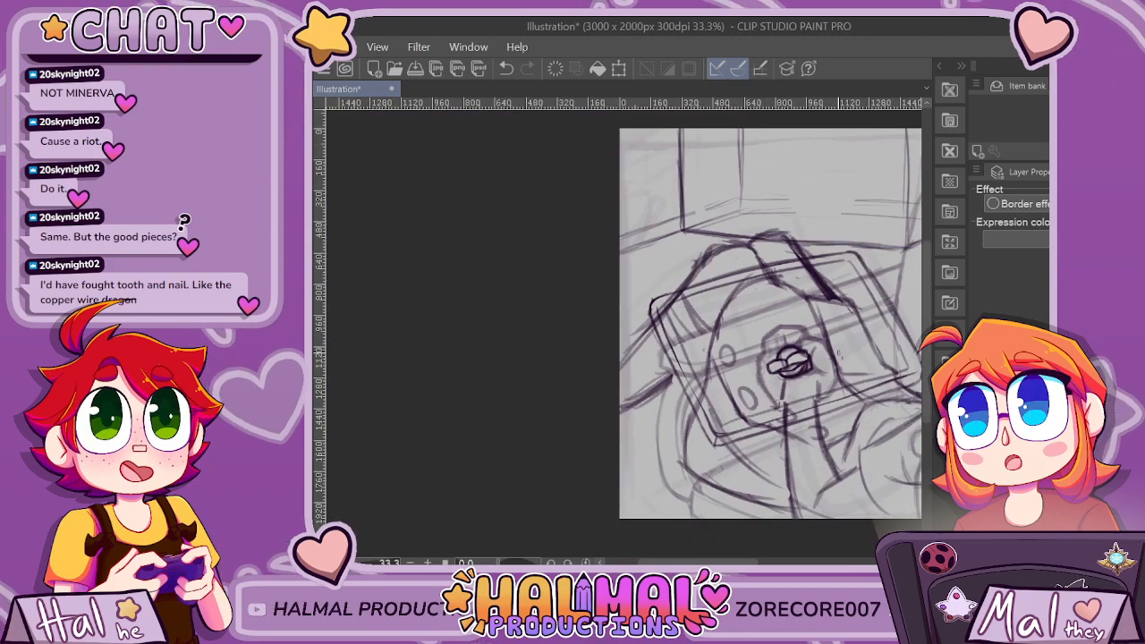
scroll(838, 353, "up", 2)
scroll(839, 355, "up", 1)
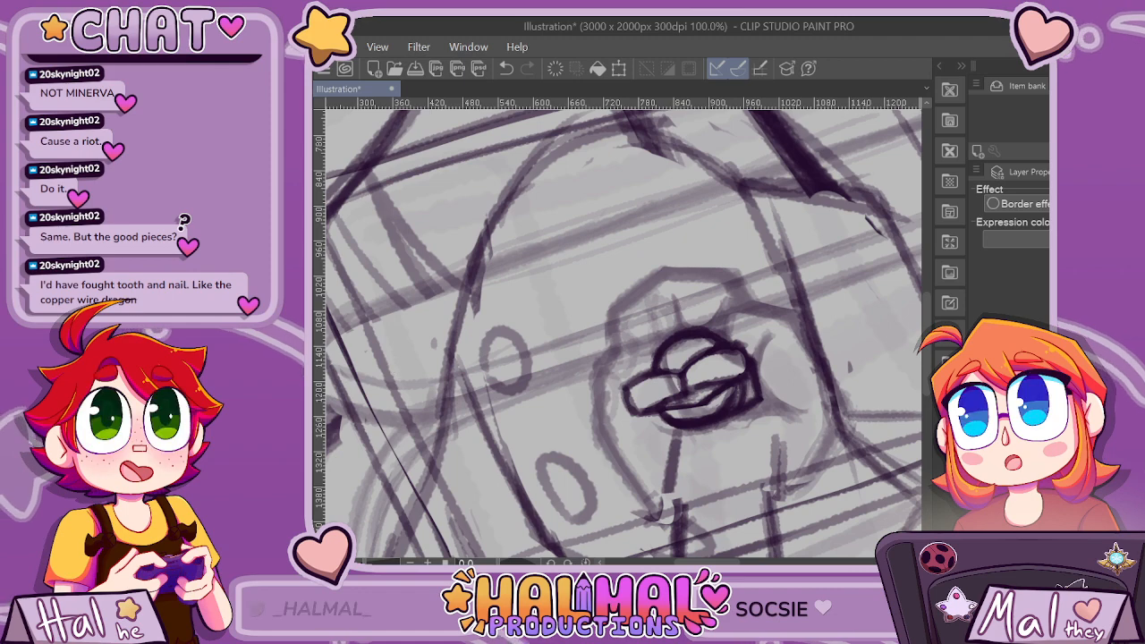
left_click_drag(659, 472, 682, 447)
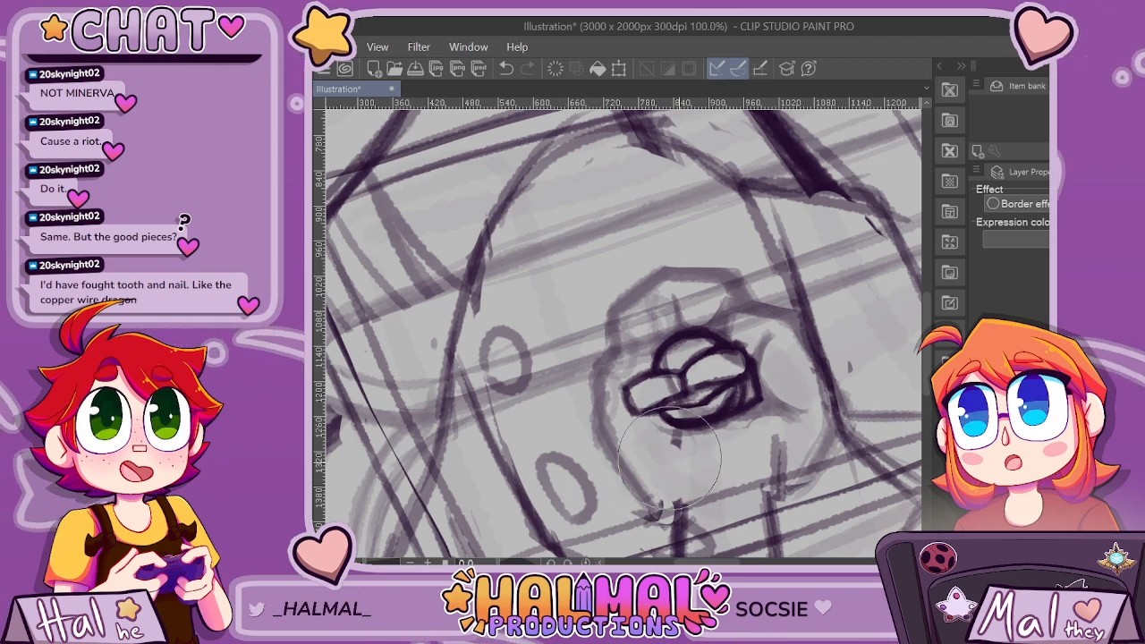
Redraw the hand's outer contour in dark lines over the faded guide, around the knuckles, little-finger side and thumb side.
scroll(682, 448, "down", 3)
scroll(662, 385, "down", 1)
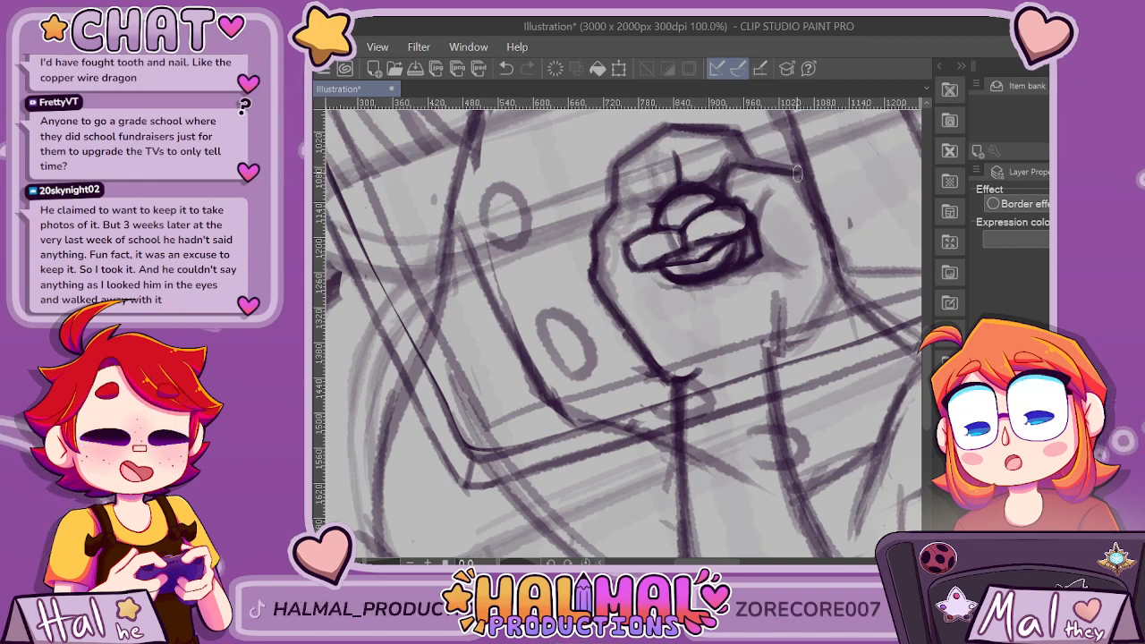
left_click_drag(793, 168, 839, 262)
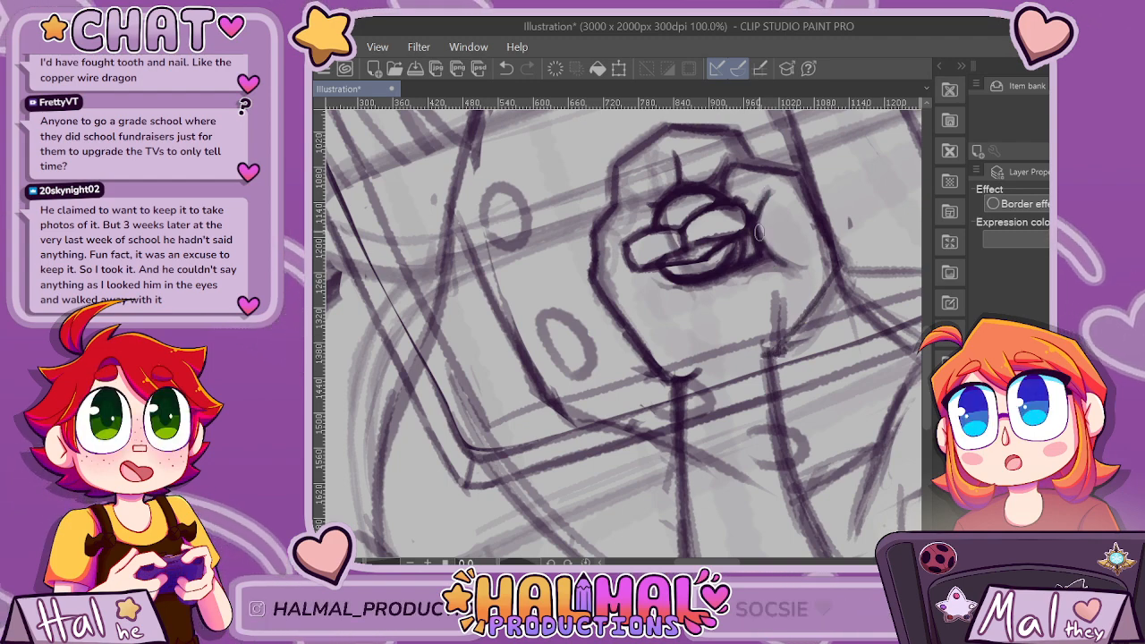
Refine the finger divisions above the curled fingertips and the thumb crease, and firm up the thumb-side contour to the wrist.
scroll(828, 195, "down", 7)
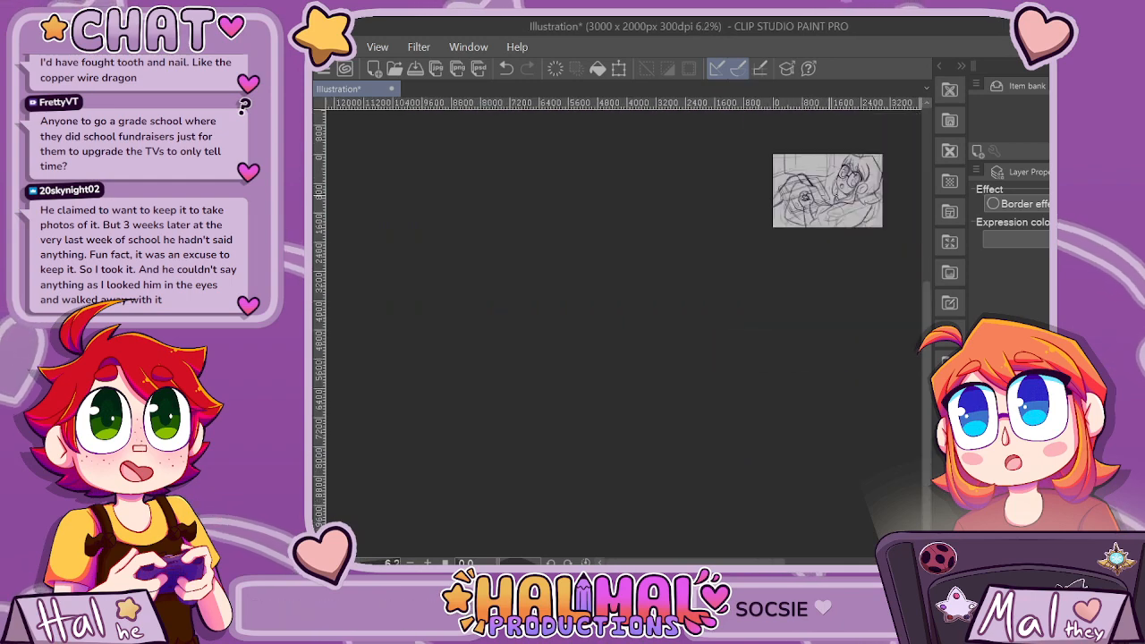
scroll(829, 195, "up", 3)
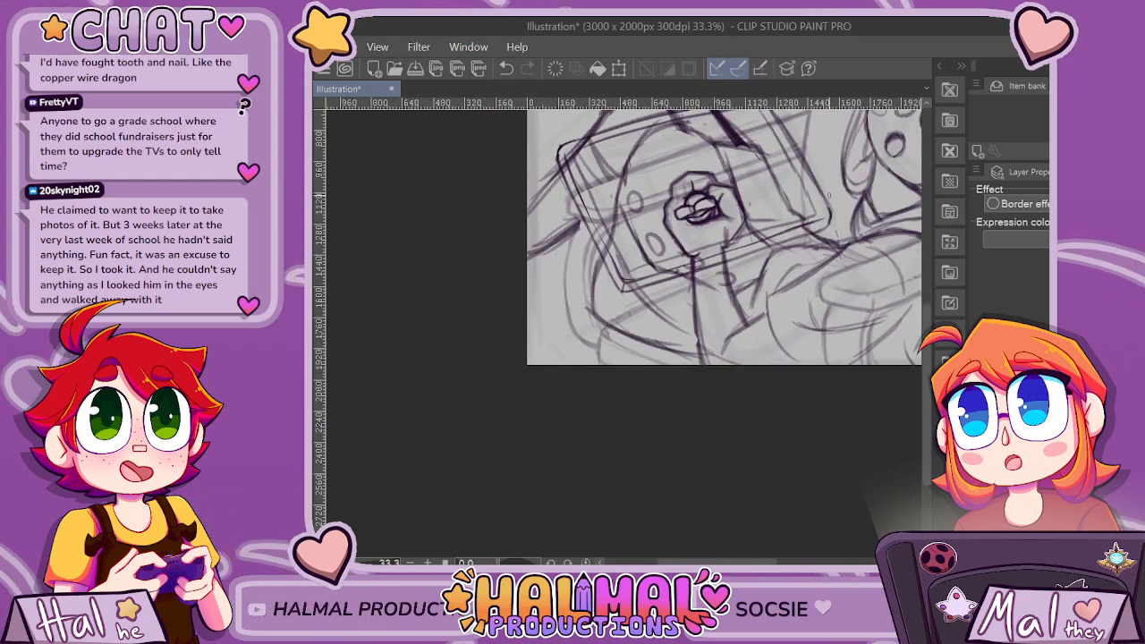
scroll(709, 190, "up", 4)
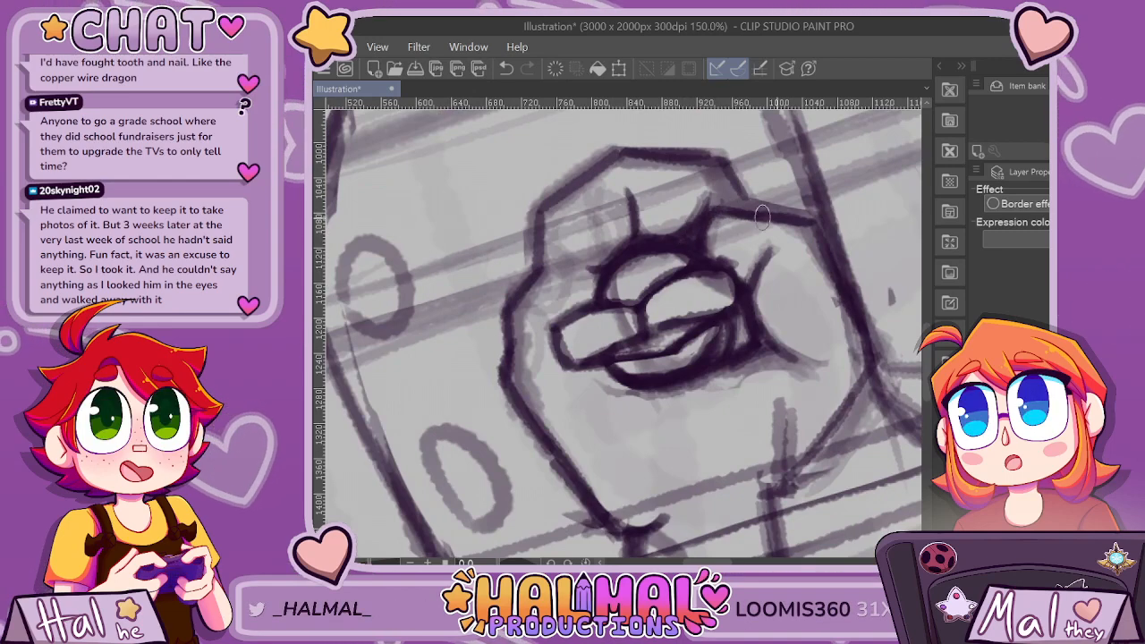
key("ctrl+minus")
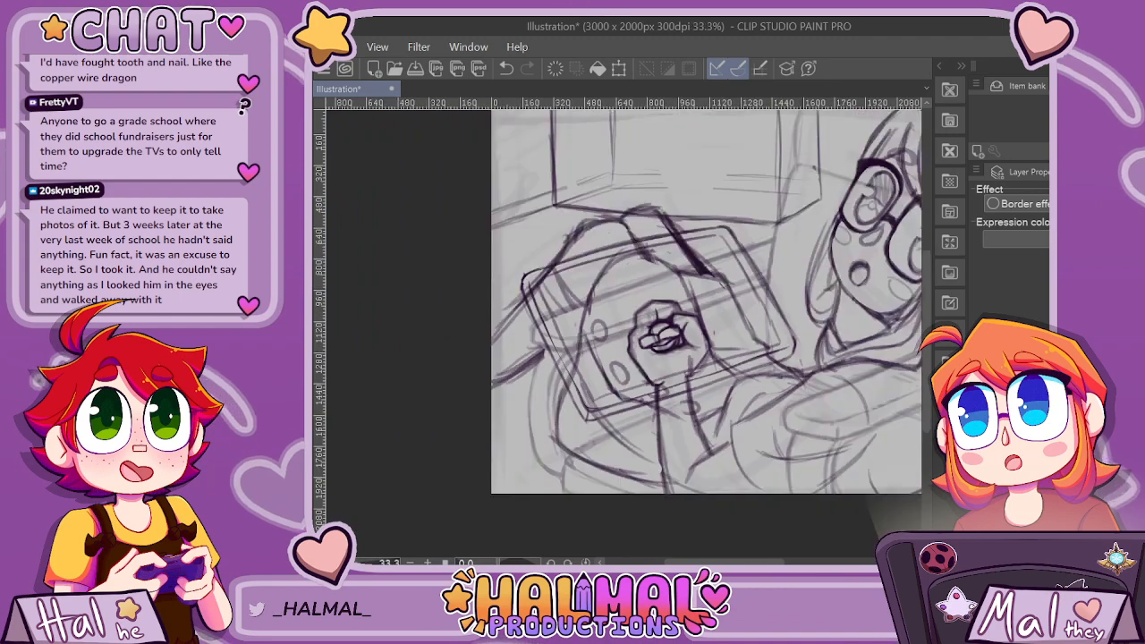
key("ctrl+z")
scroll(667, 333, "up", 4)
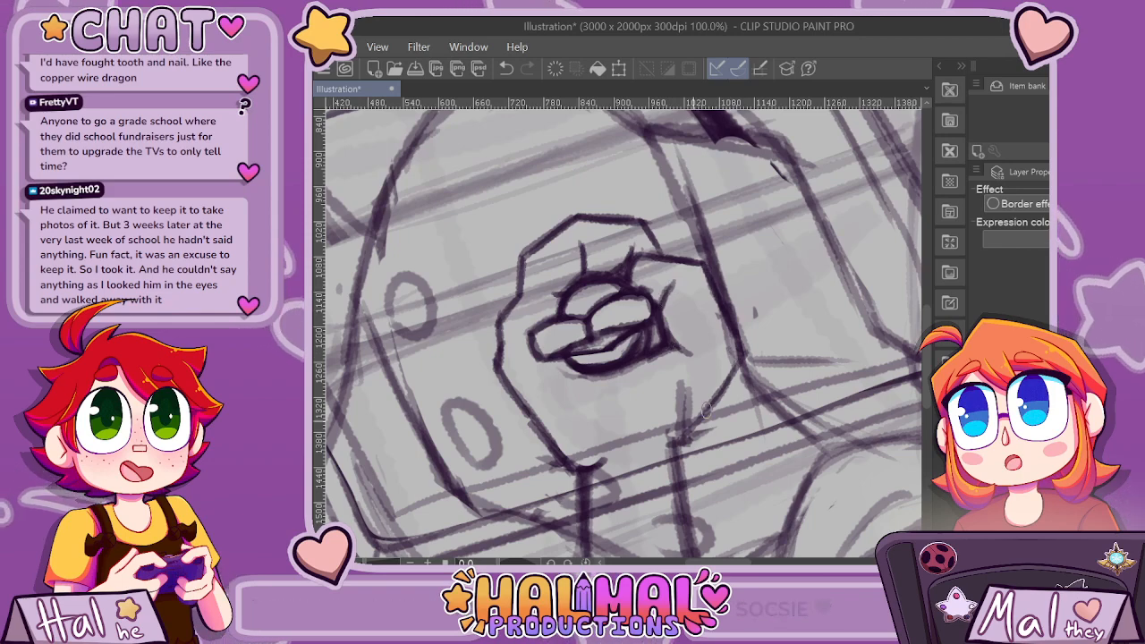
Erase the surplus strokes at the wrist and the box lines crossing the forearm, joining the hand's contour to the arm.
scroll(702, 384, "down", 3)
scroll(705, 385, "up", 3)
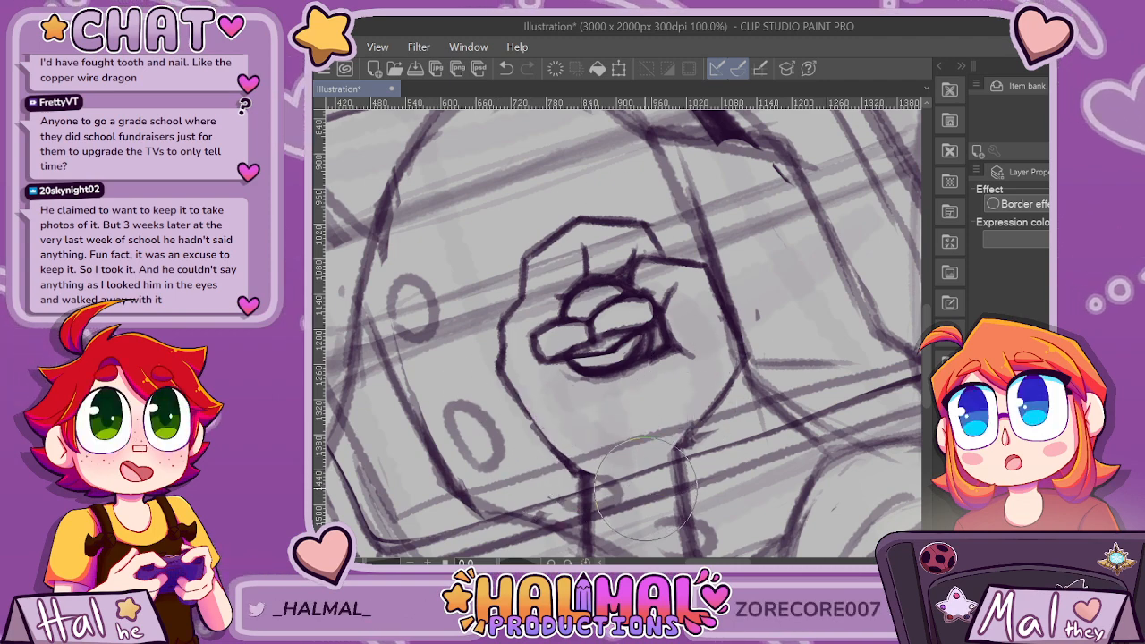
scroll(678, 391, "down", 3)
scroll(671, 516, "down", 5)
scroll(672, 516, "up", 6)
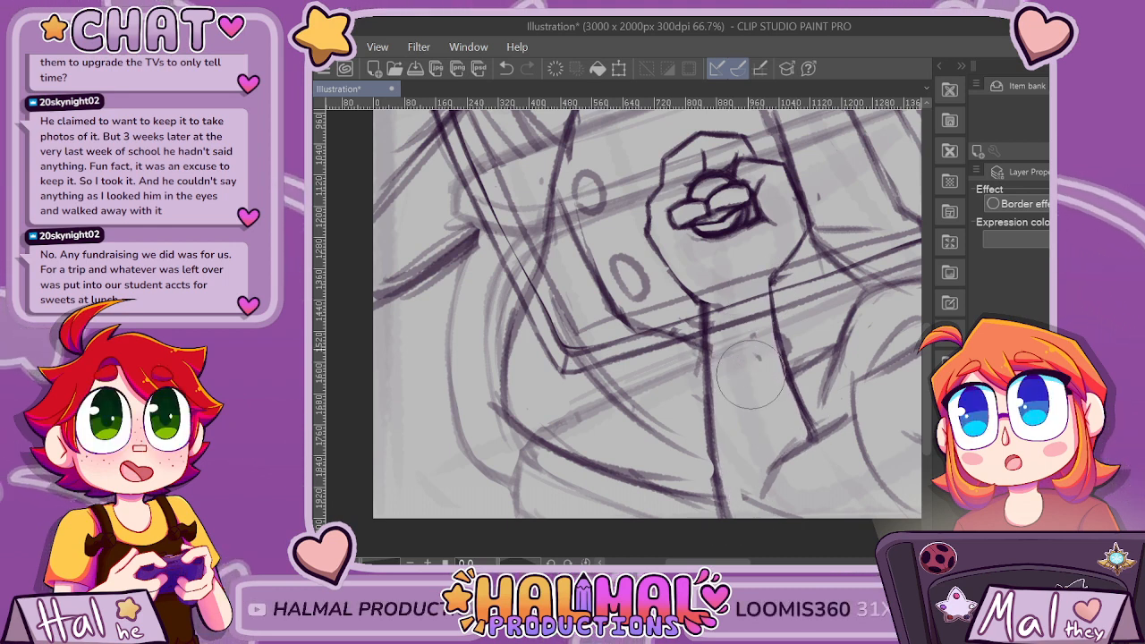
Add short crease strokes on both sides of the wrist and tidy the forearm lines near the panel's bottom edge.
scroll(744, 188, "down", 4)
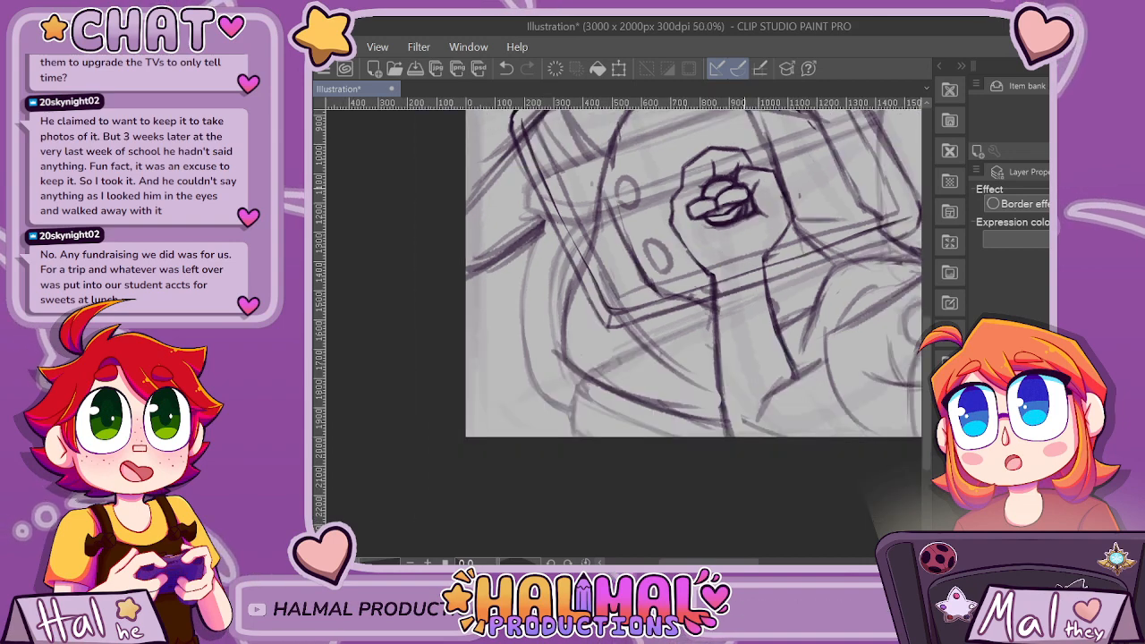
scroll(685, 213, "up", 4)
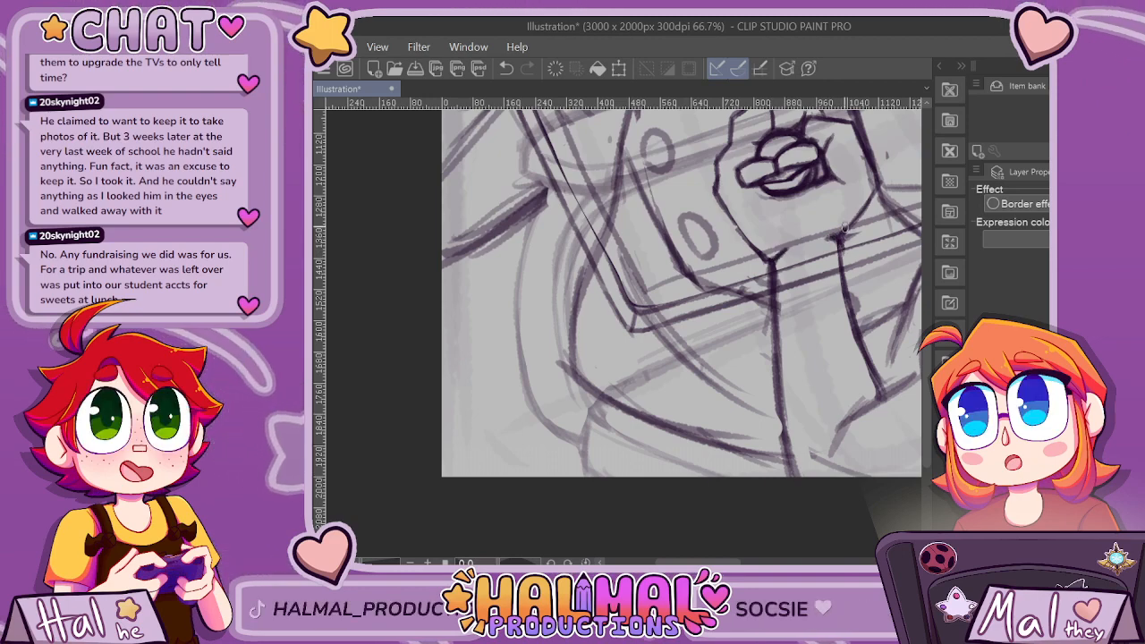
scroll(845, 227, "down", 5)
scroll(776, 286, "up", 4)
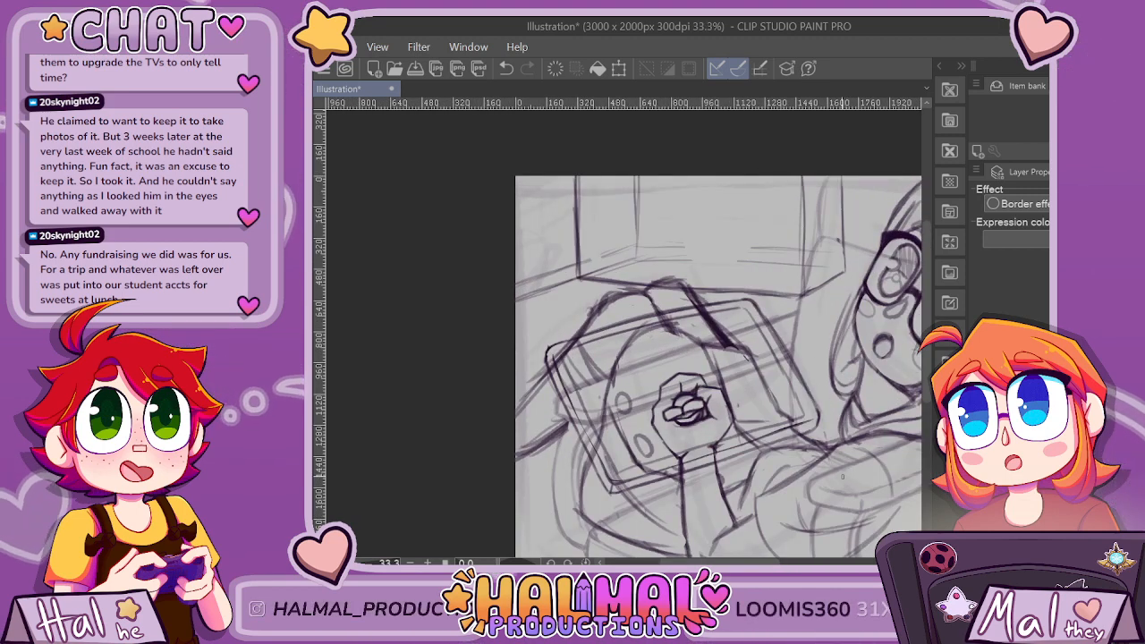
Redraw the thumb-side contour slightly further inward, leaving a gap between the hand and the adjacent long curved line.
scroll(842, 476, "down", 4)
scroll(897, 466, "right", 3)
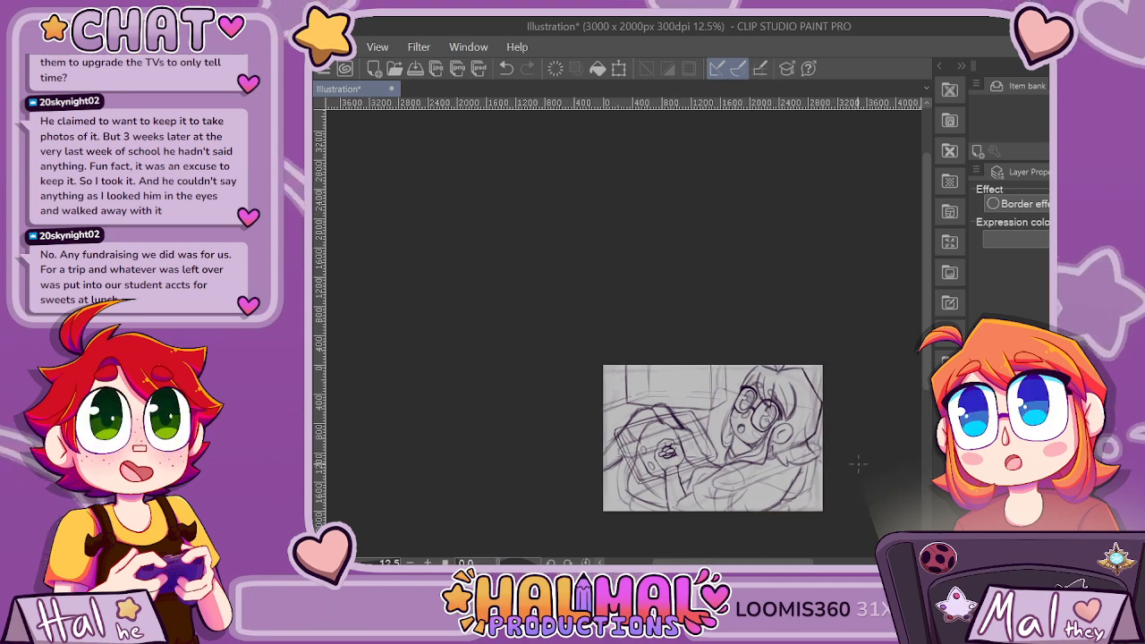
scroll(912, 460, "up", 3)
scroll(703, 411, "up", 4)
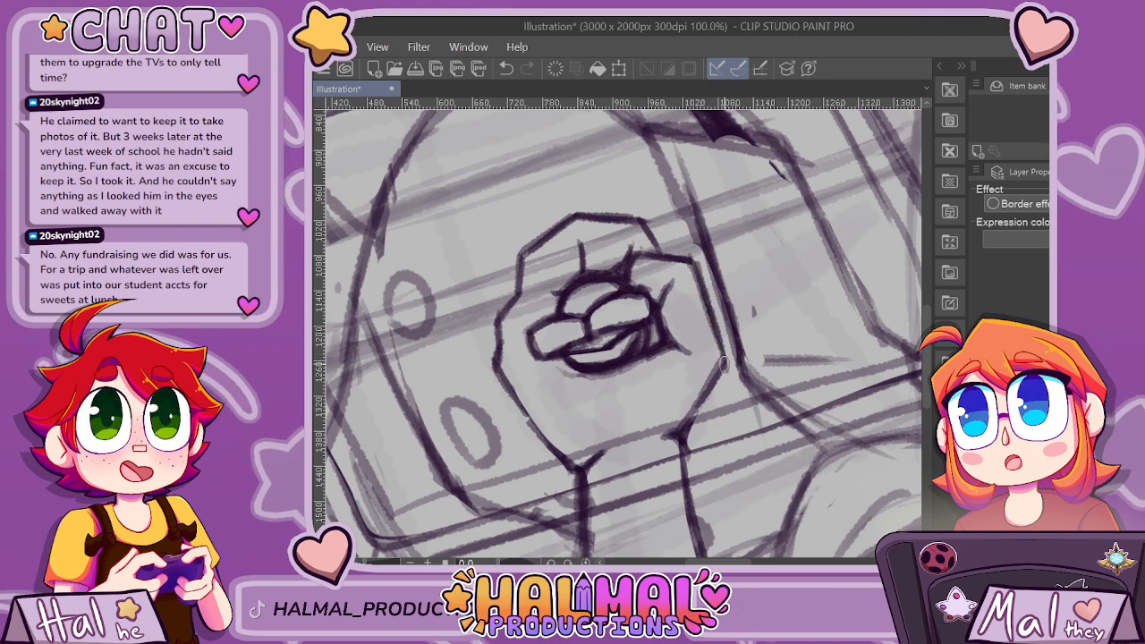
Redraw the hand's top knuckle contour slightly lower and erase the previous line above it.
scroll(739, 345, "down", 3)
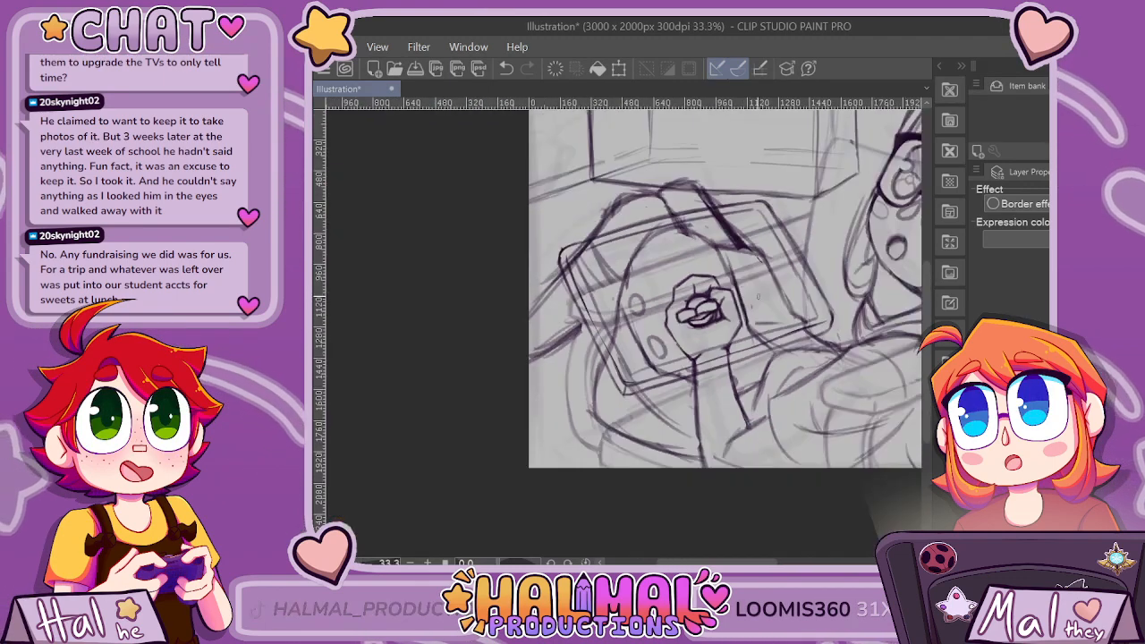
scroll(707, 255, "up", 4)
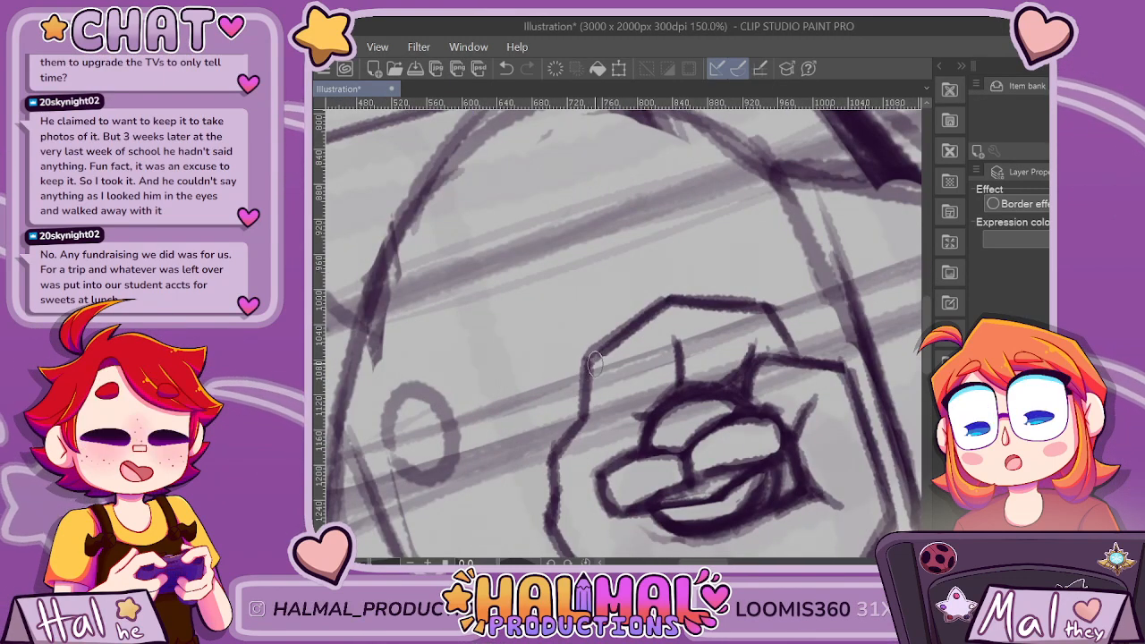
left_click_drag(590, 364, 677, 309)
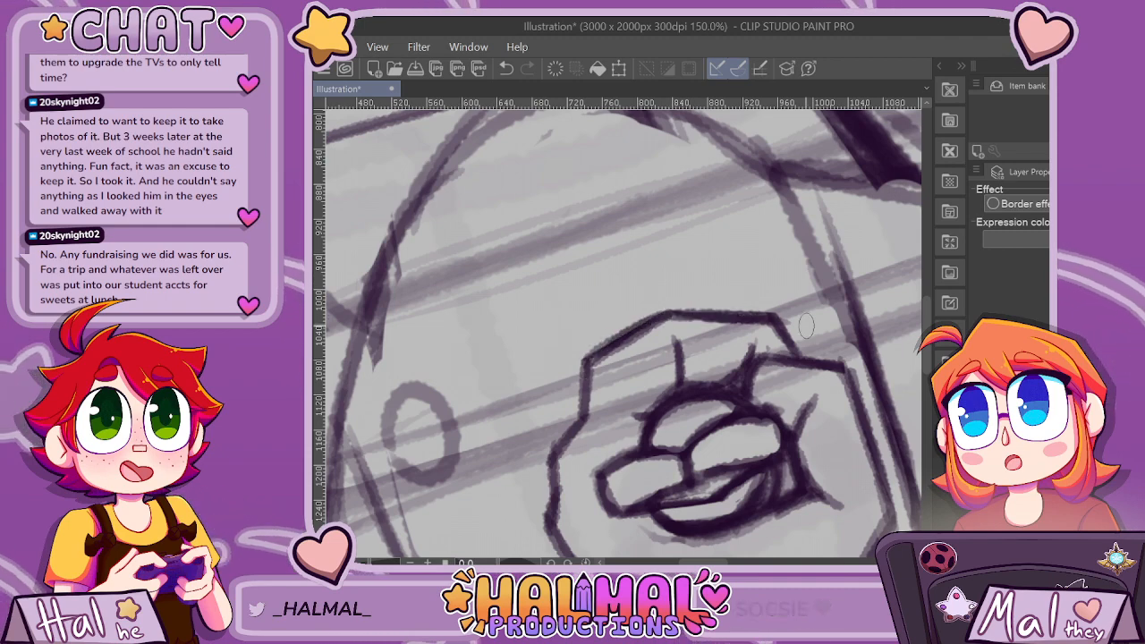
Clean up around the forearm and darken its side contours and the elbow fold down to the panel's bottom edge.
scroll(806, 362, "down", 7)
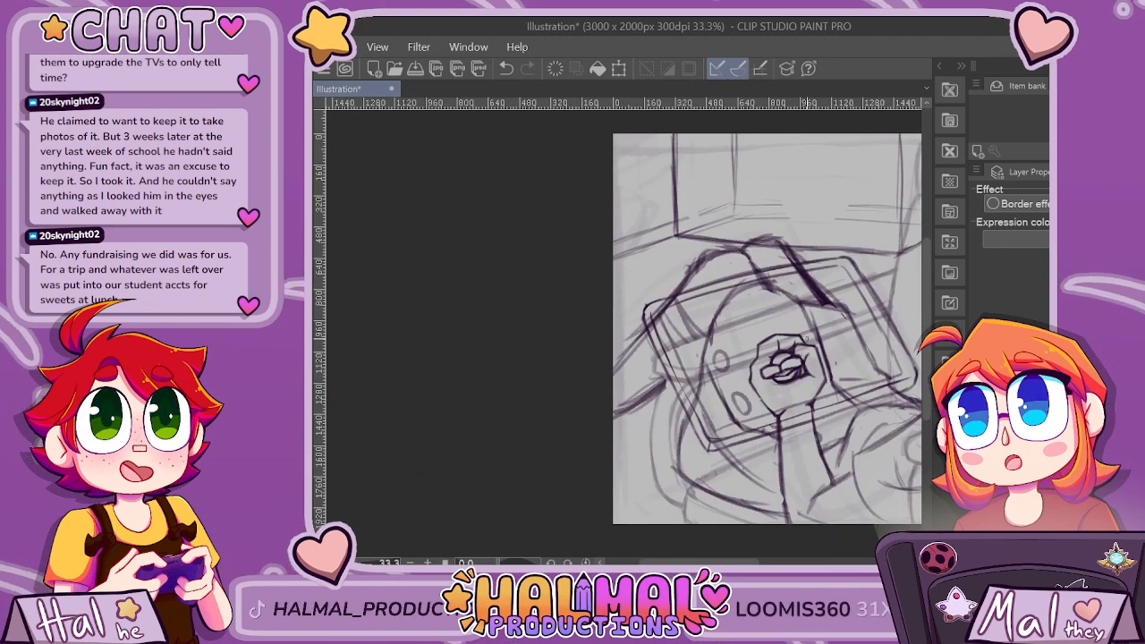
scroll(808, 337, "up", 3)
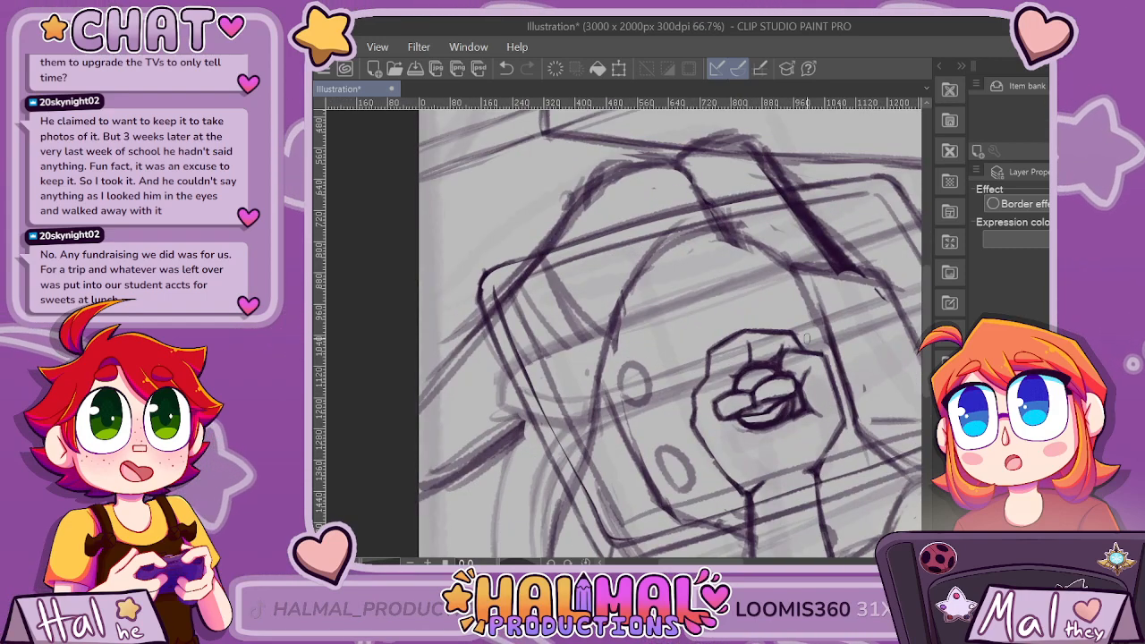
scroll(644, 426, "down", 3)
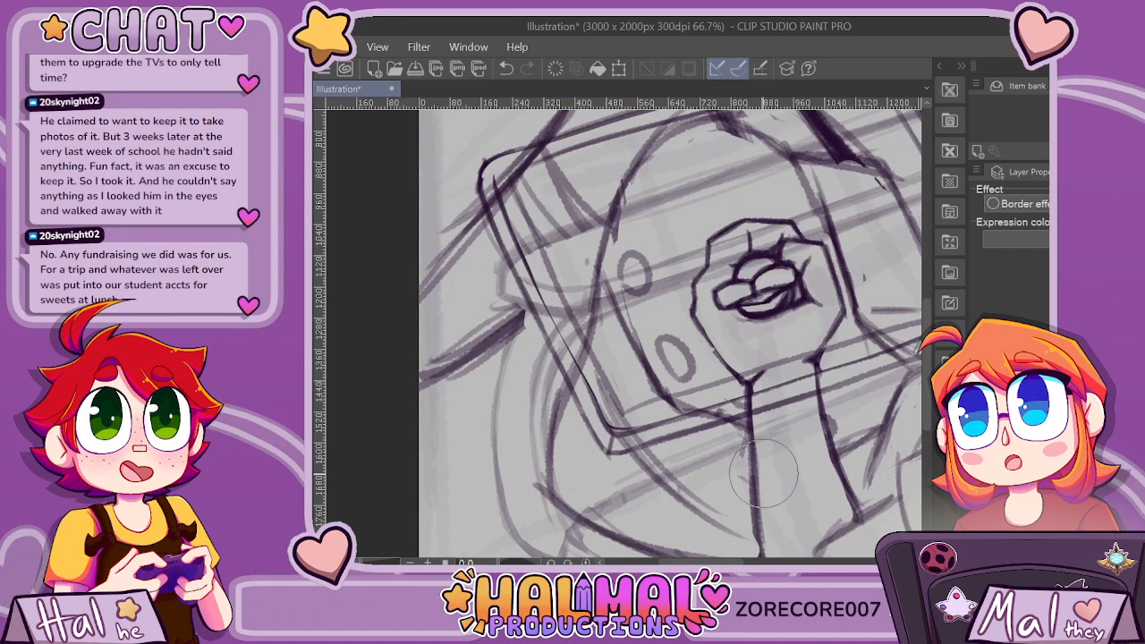
scroll(763, 419, "down", 3)
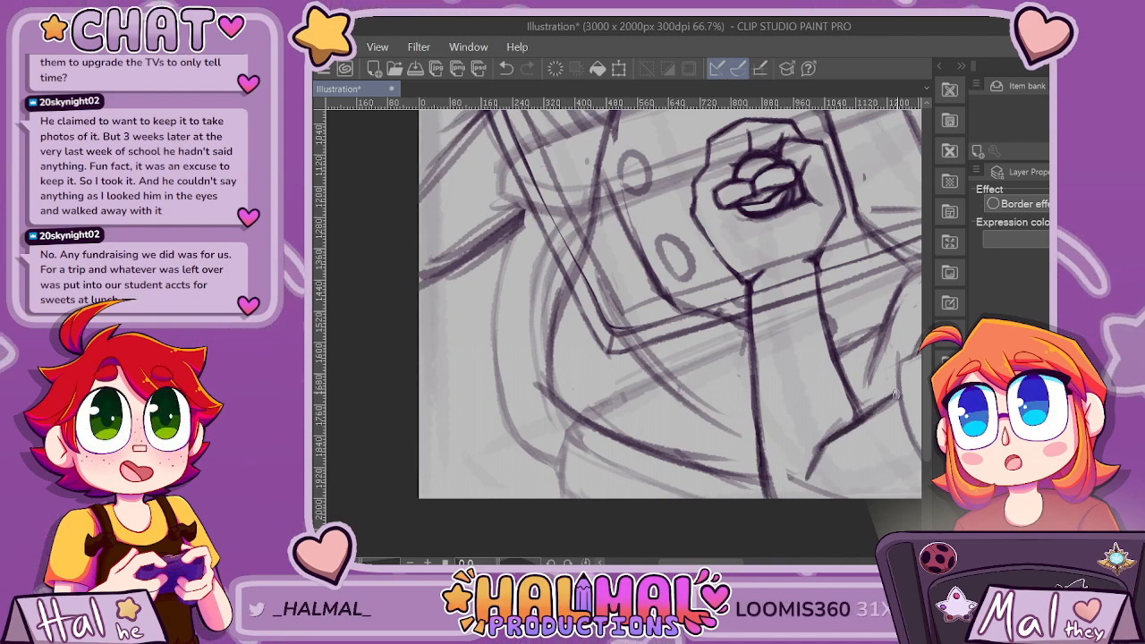
Draw a curved crease line across the sleeve beside the elbow, redoing the stroke once for a cleaner fold.
scroll(804, 480, "down", 5)
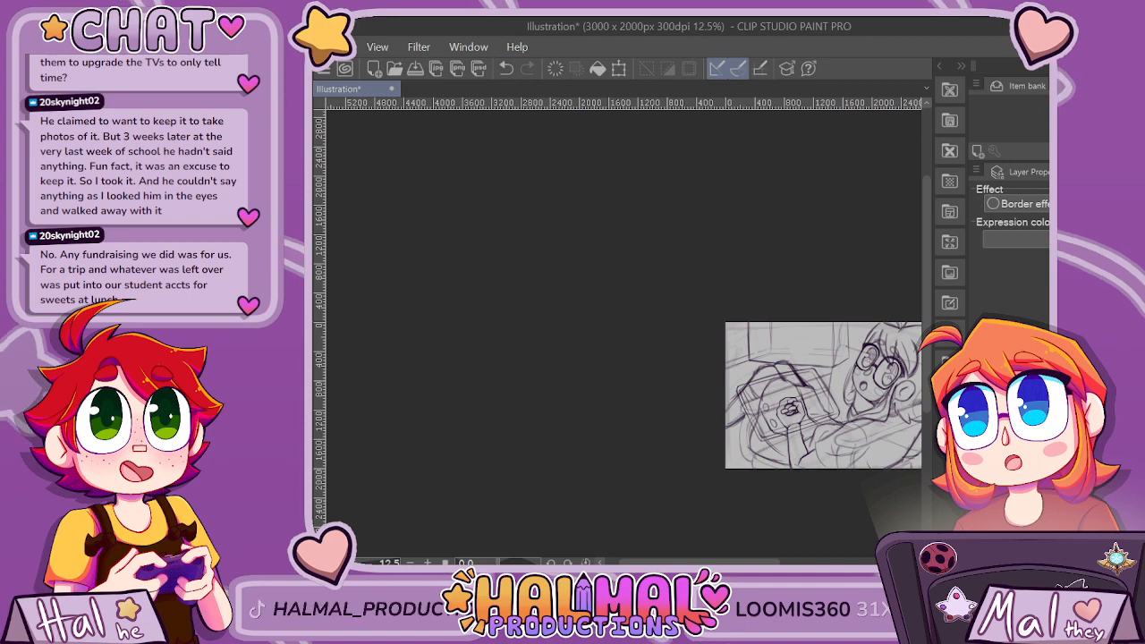
left_click_drag(748, 562, 778, 562)
scroll(780, 469, "up", 2)
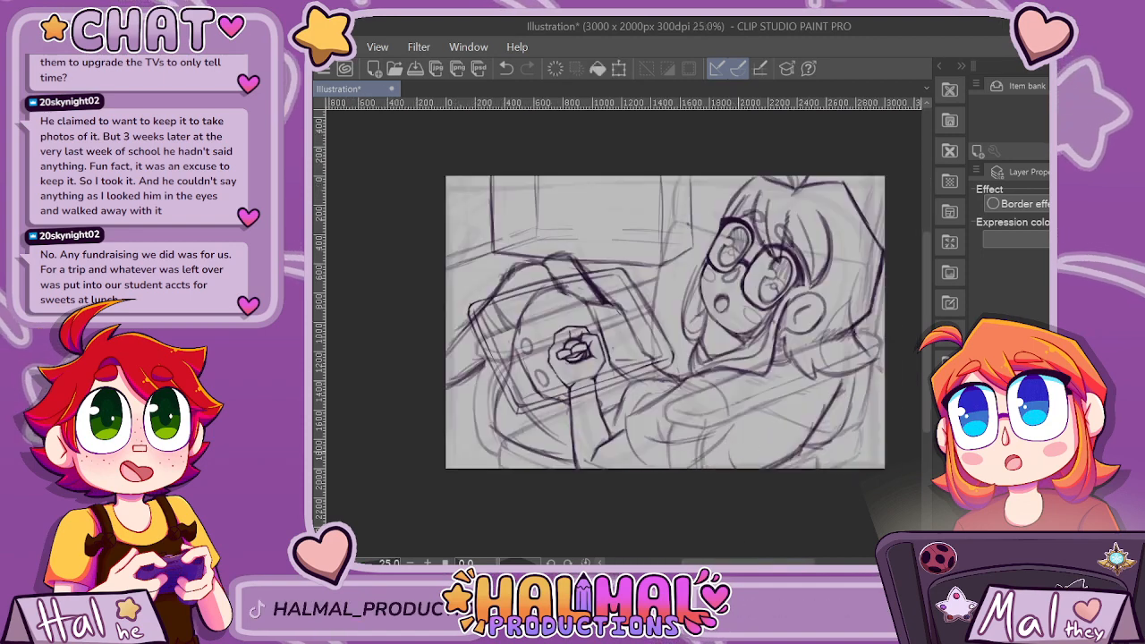
scroll(593, 470, "up", 2)
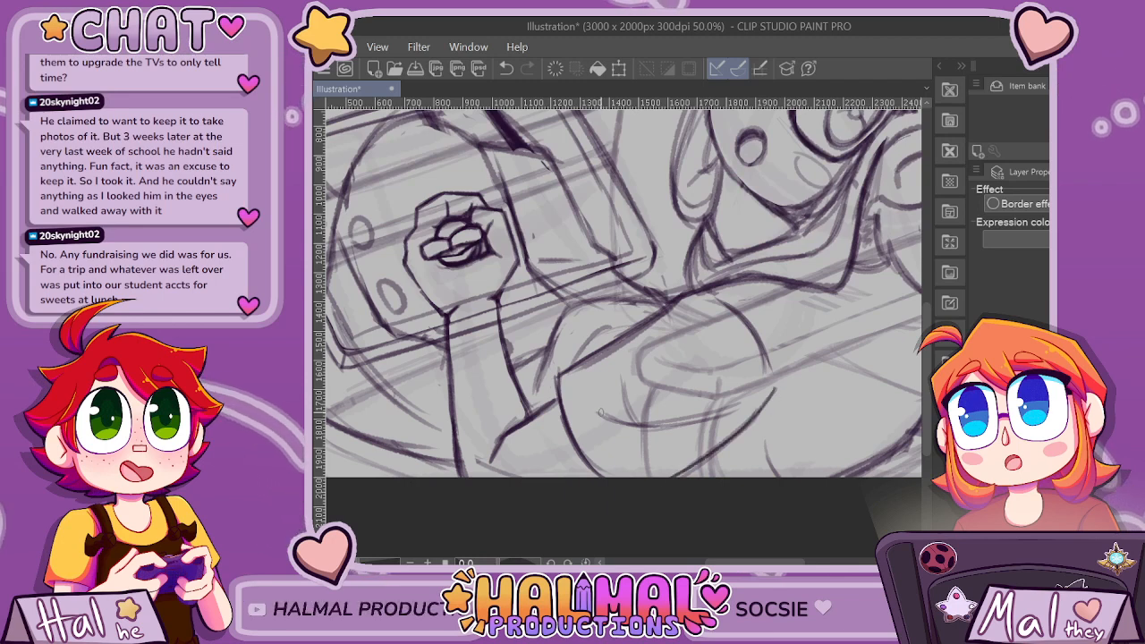
key("ctrl+z")
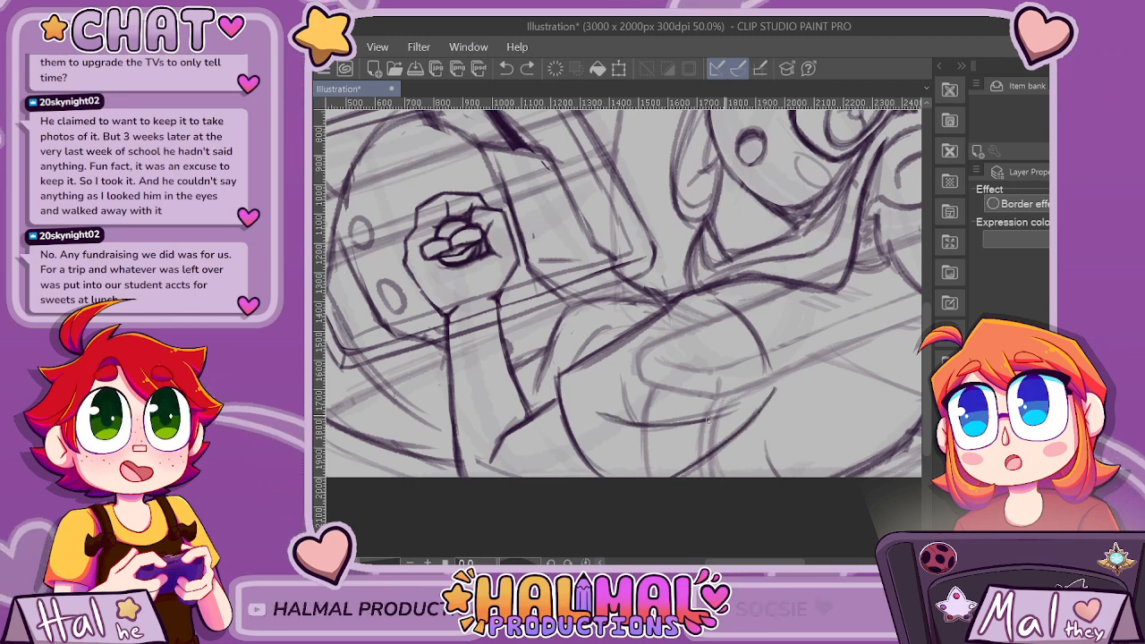
scroll(834, 362, "down", 2)
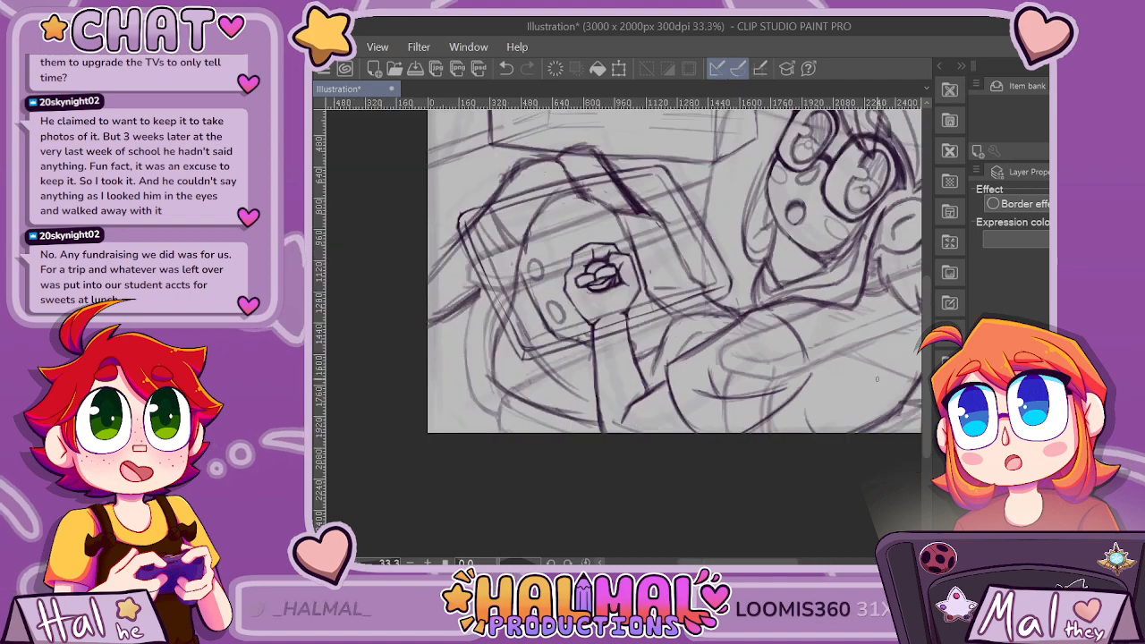
Draw a dark vertical line just inside the left edge of the background cabinet's front face.
left_click_drag(763, 562, 799, 563)
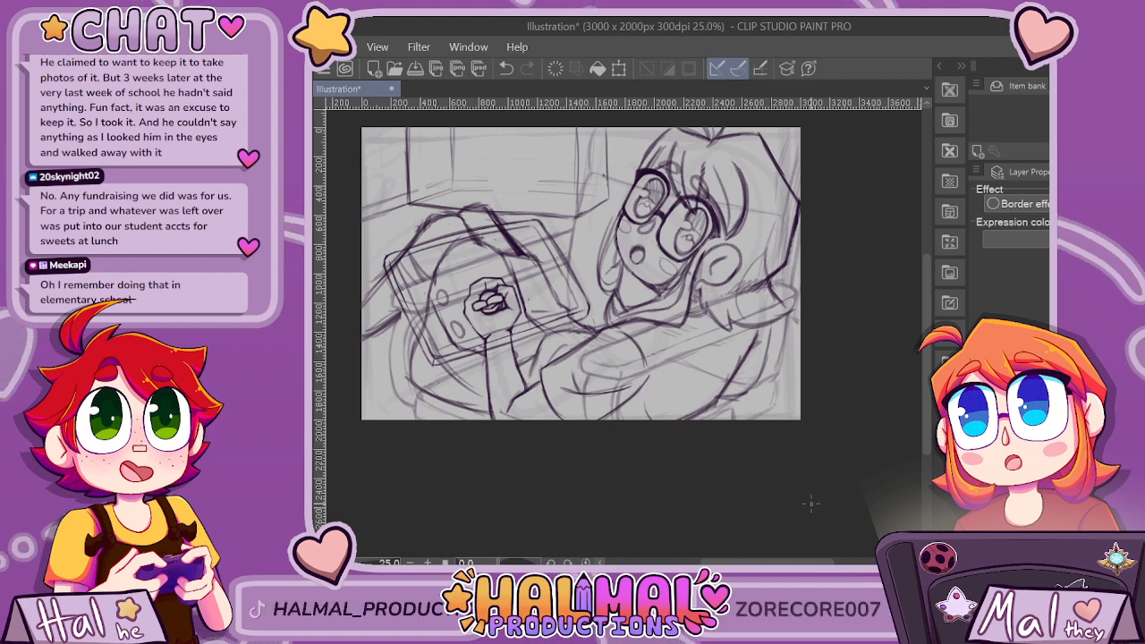
left_click_drag(761, 563, 737, 563)
scroll(532, 149, "up", 3)
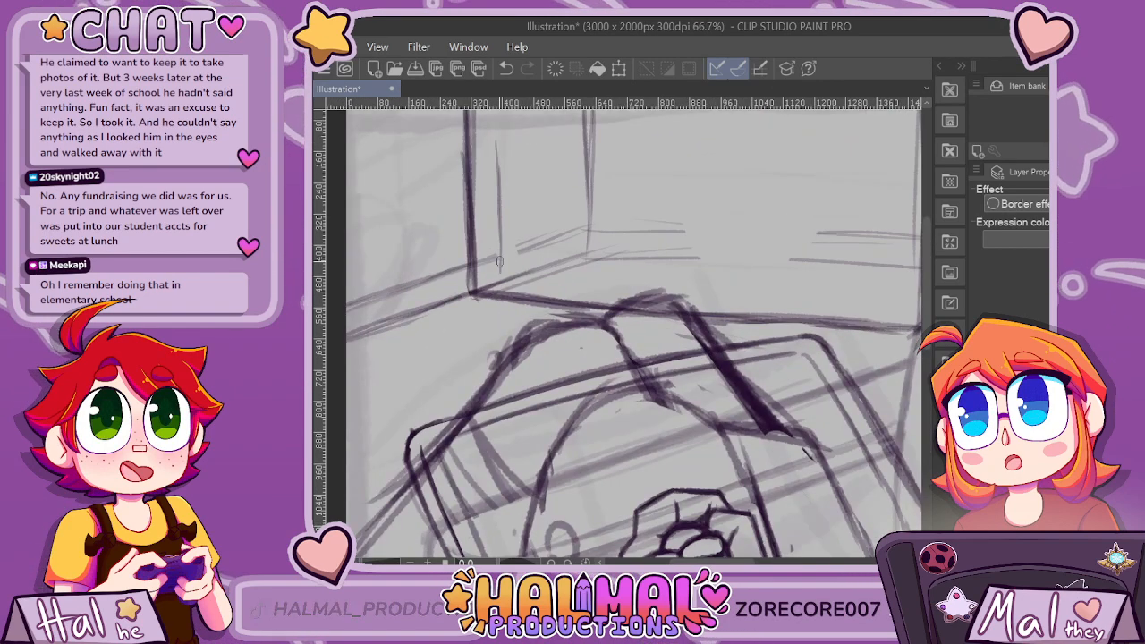
left_click_drag(496, 135, 496, 258)
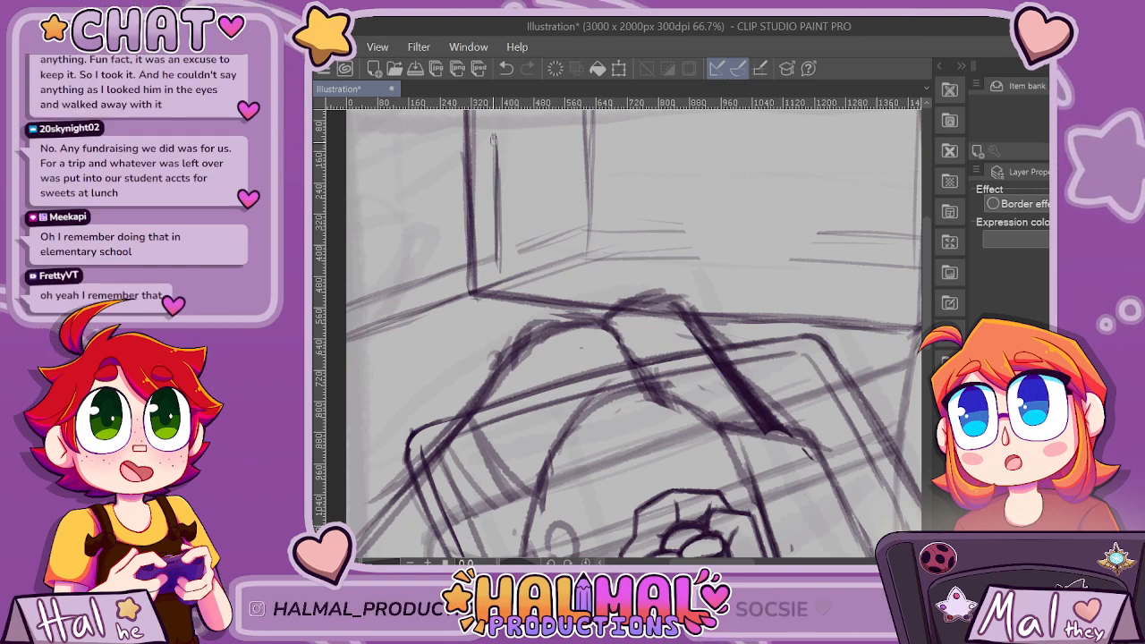
left_click_drag(716, 563, 737, 562)
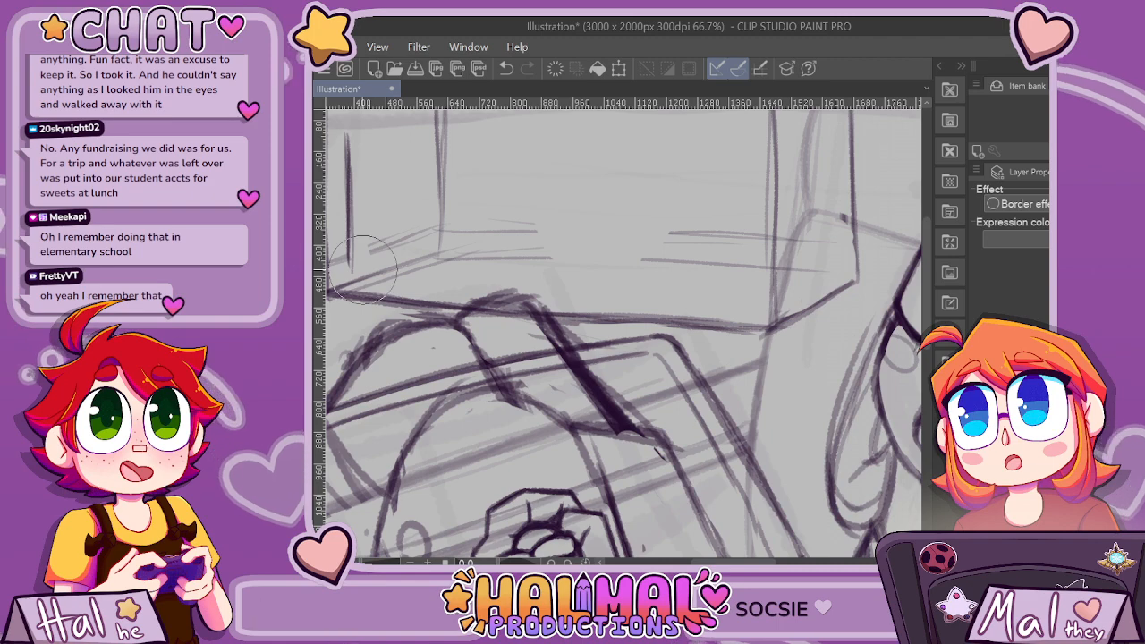
Erase the faint perspective lines and the rear vertical edge inside the background cabinet's front face.
left_click_drag(430, 245, 441, 121)
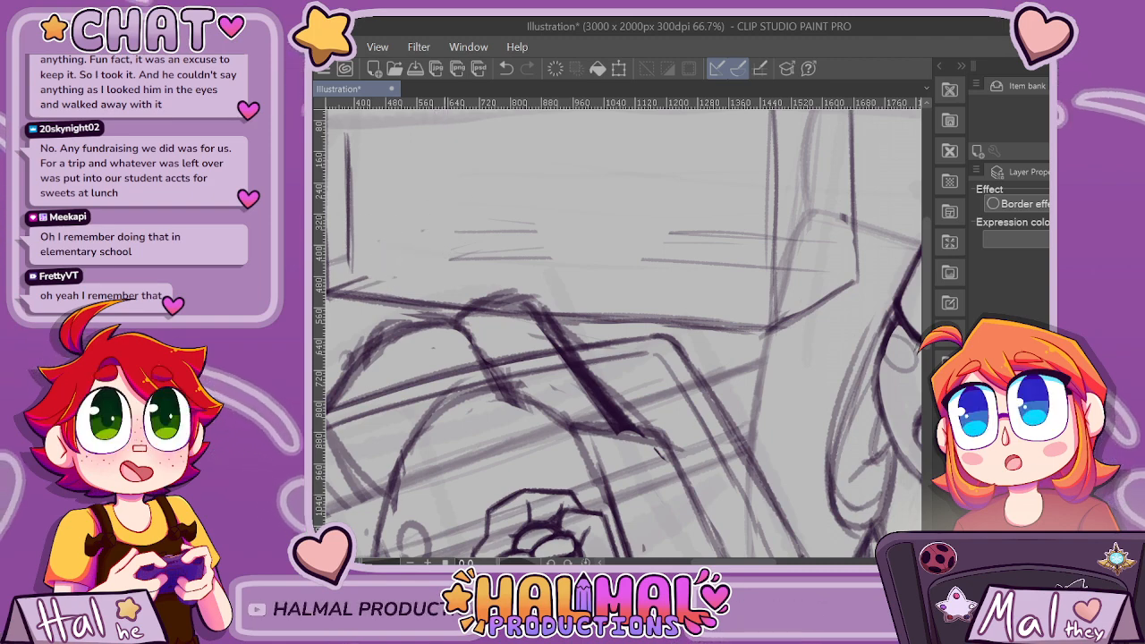
key("ctrl+z")
scroll(463, 231, "down", 1)
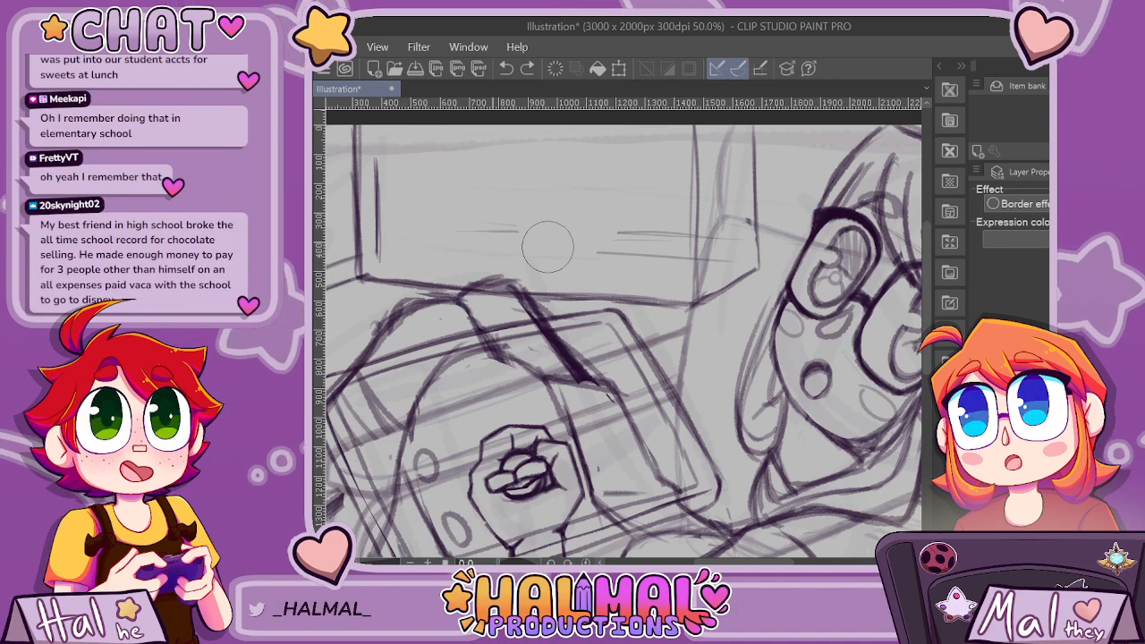
mouse_move(586, 240)
left_mouse_down()
mouse_move(658, 225)
mouse_move(652, 204)
mouse_move(637, 260)
mouse_move(678, 246)
left_mouse_up()
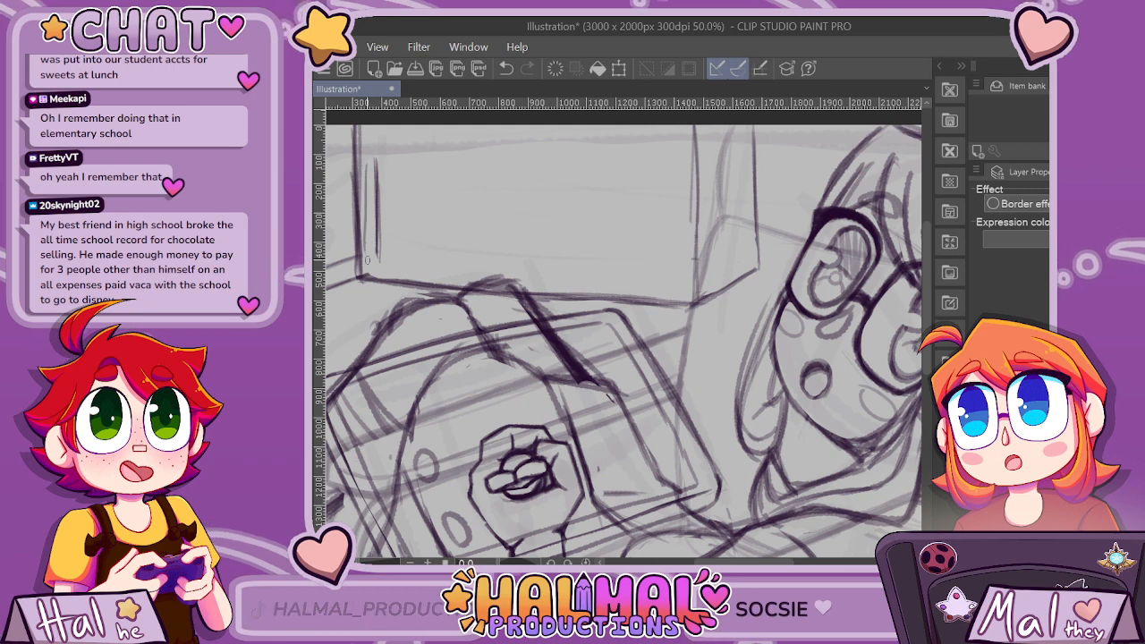
key("ctrl+z")
Redraw the inner vertical line closer to the cabinet's left edge and complete it into a wide rectangular shelf opening.
left_click_drag(371, 262, 370, 227)
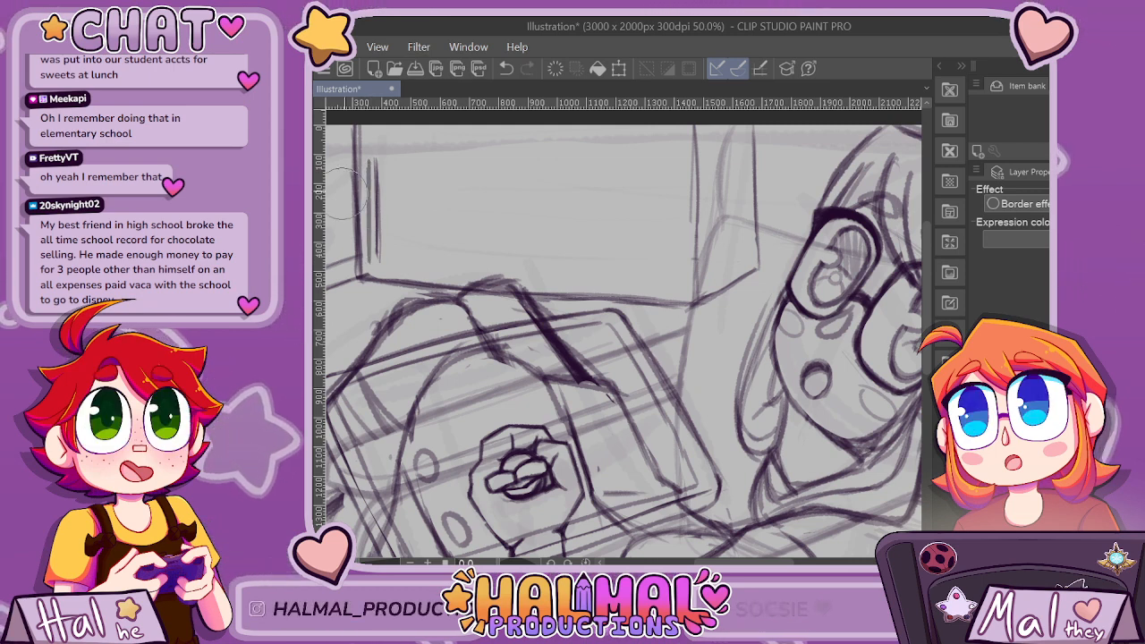
key("ctrl+z")
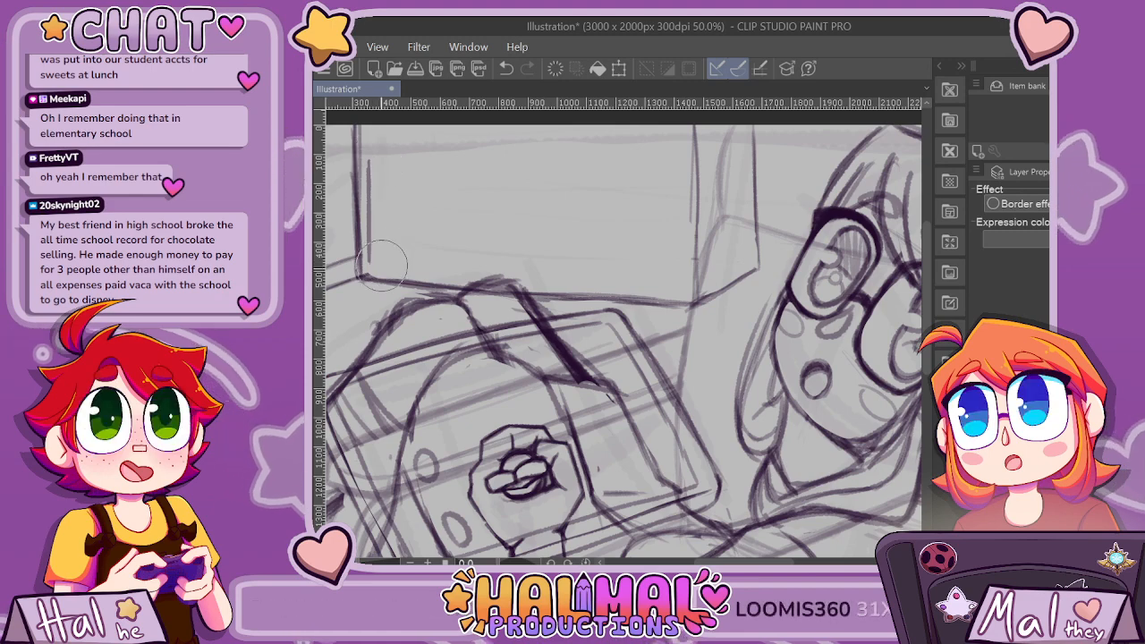
left_click_drag(370, 161, 652, 170)
key("ctrl+z")
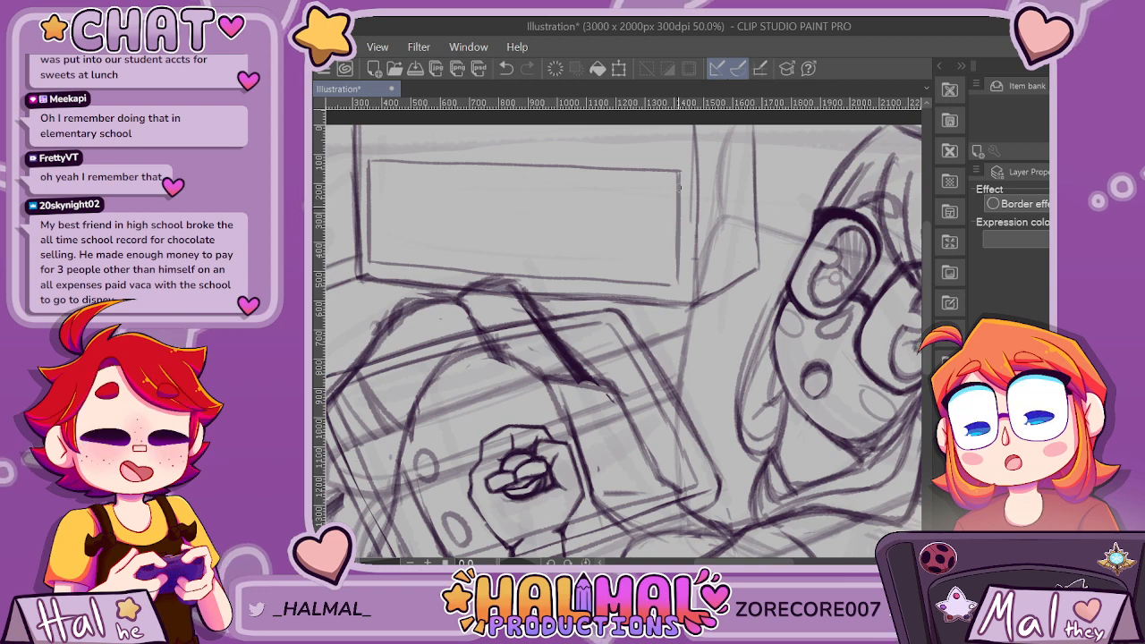
Sketch depth inside the shelf opening with a receding lower-left diagonal, a back floor edge and a vertical back corner.
left_click_drag(370, 262, 422, 241)
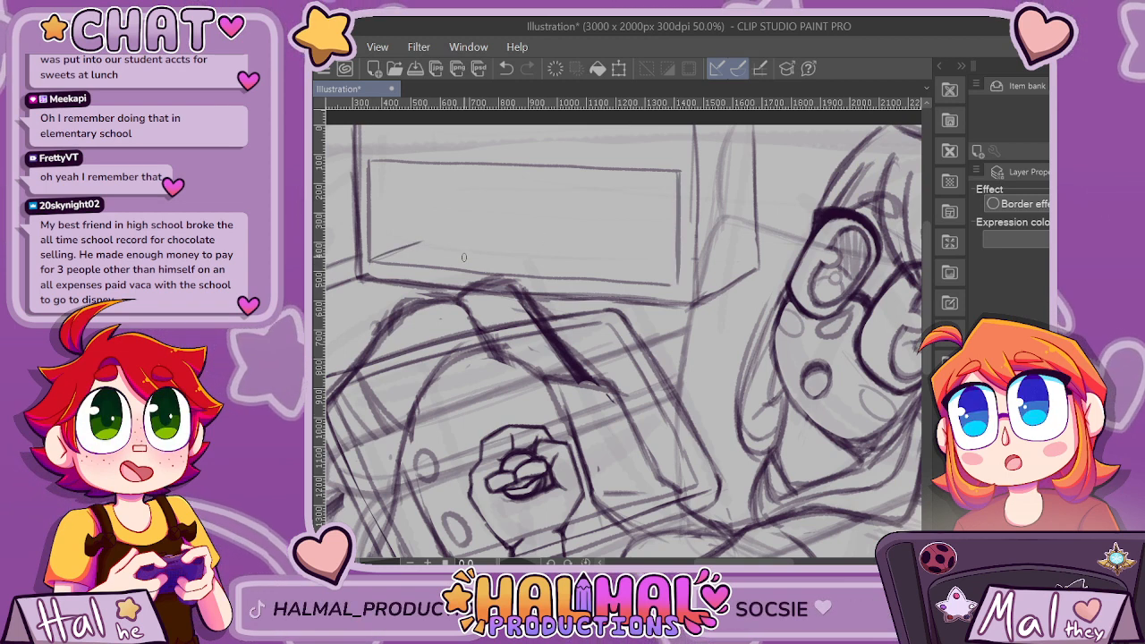
mouse_move(433, 239)
left_mouse_down()
mouse_move(382, 259)
mouse_move(631, 257)
left_mouse_up()
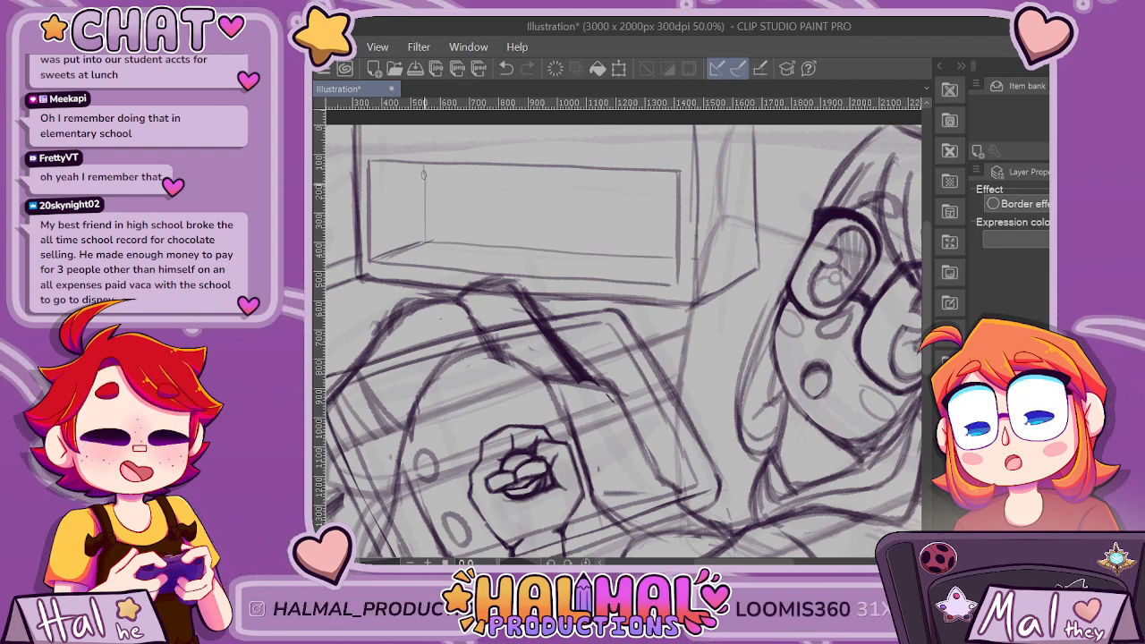
key("ctrl+minus")
key("ctrl+minus")
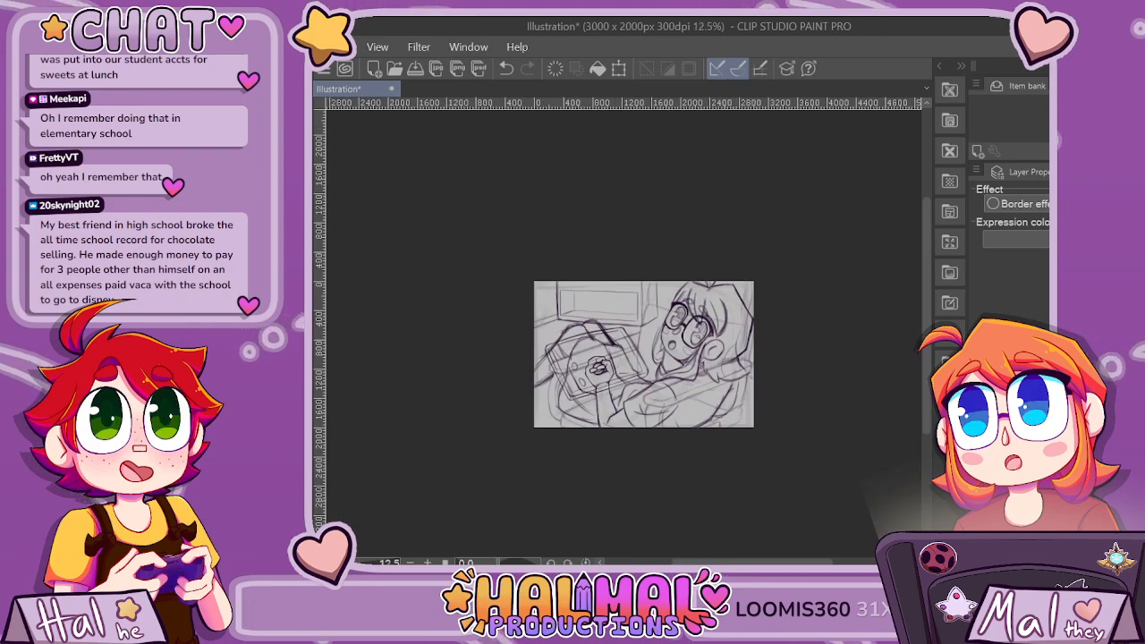
Extend the shelf's receding diagonal, draw a higher back floor edge, and erase the previous back edge and corner line.
key("ctrl+plus")
key("ctrl+plus")
key("ctrl+plus")
key("ctrl+plus")
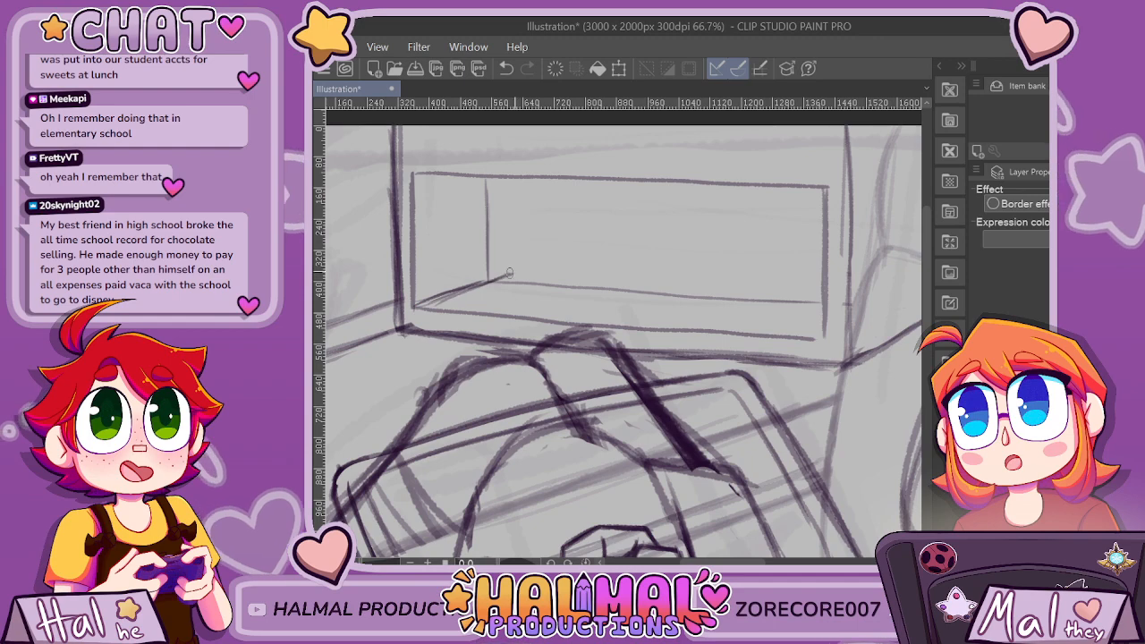
left_click_drag(513, 273, 823, 289)
key("ctrl+z")
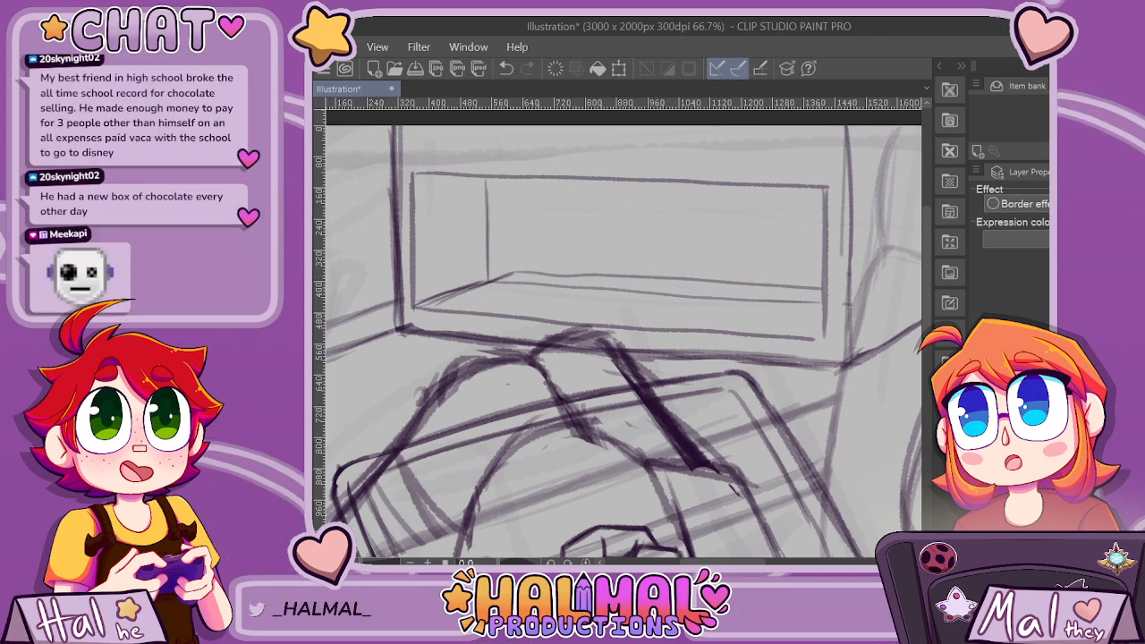
key("e")
left_click_drag(487, 188, 487, 250)
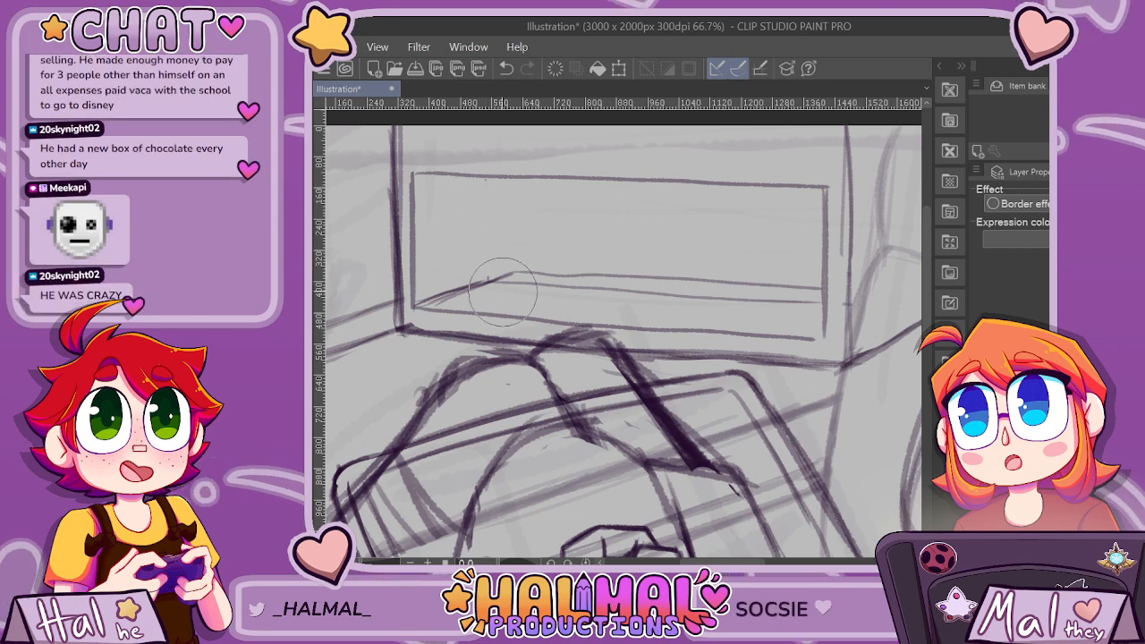
left_click_drag(537, 284, 714, 298)
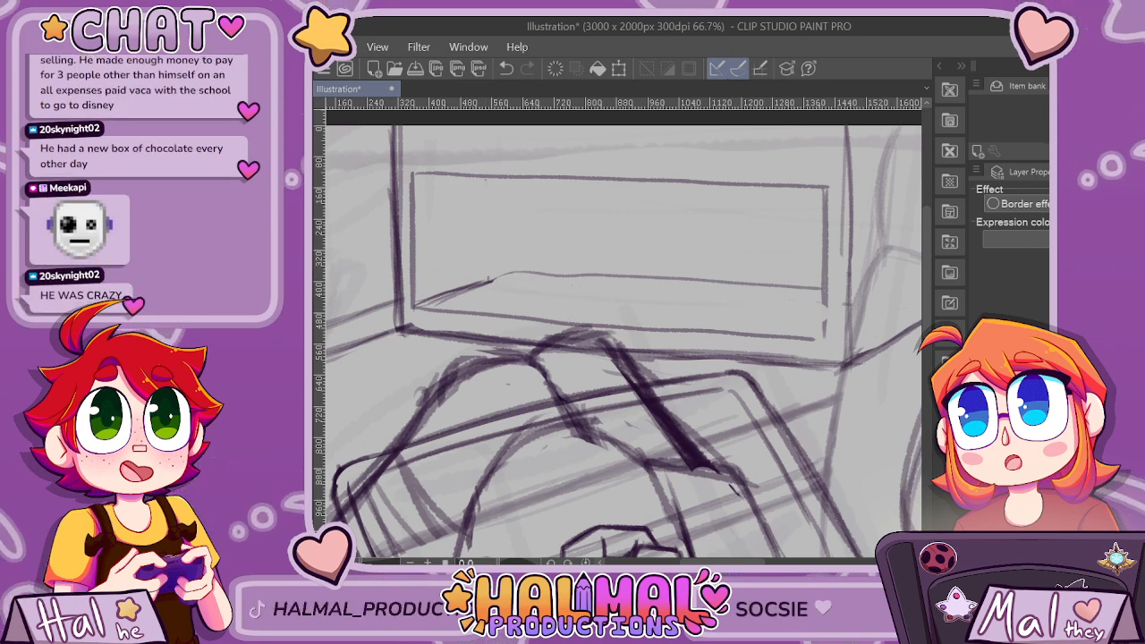
Draw the shelf's vertical back corner at the end of the extended diagonal and darken the back floor edge.
left_click_drag(510, 179, 512, 266)
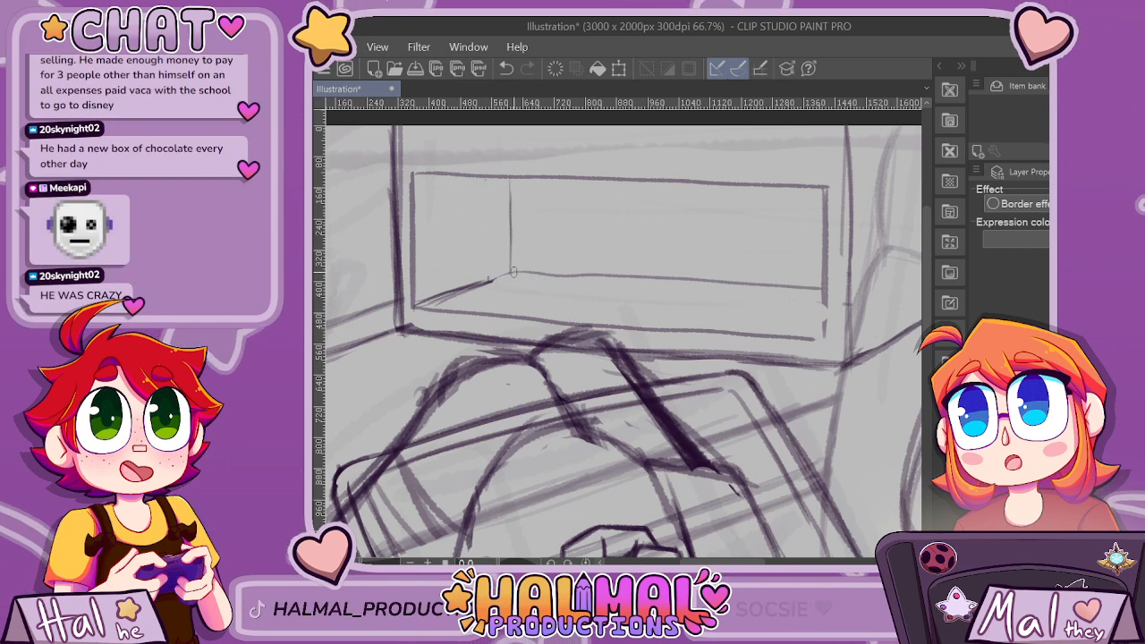
key("ctrl+z")
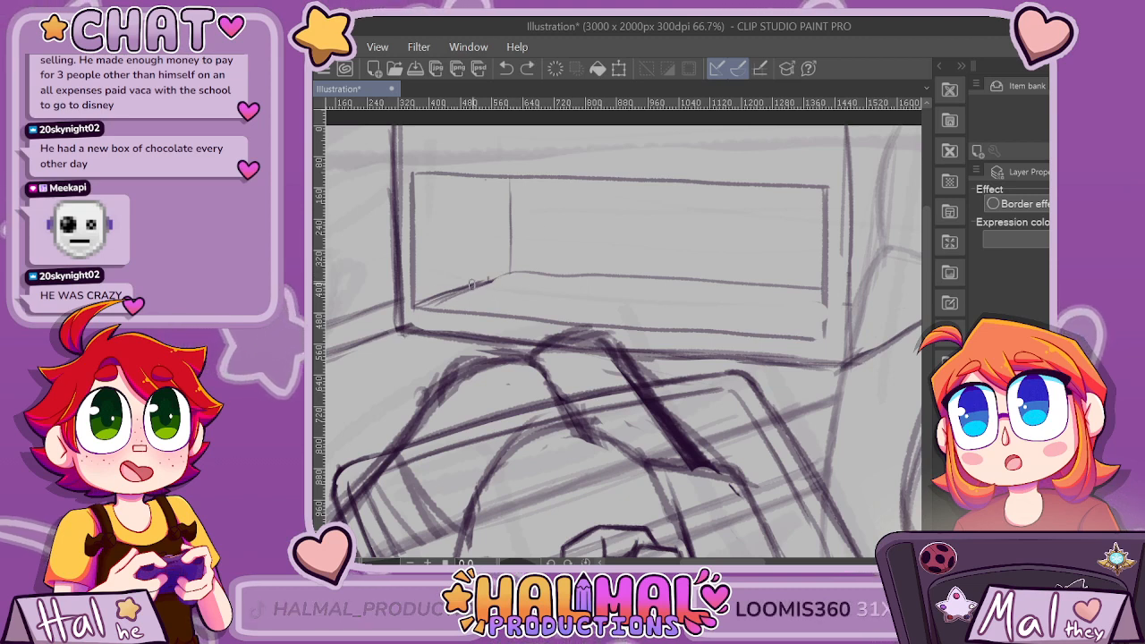
left_click_drag(515, 271, 676, 282)
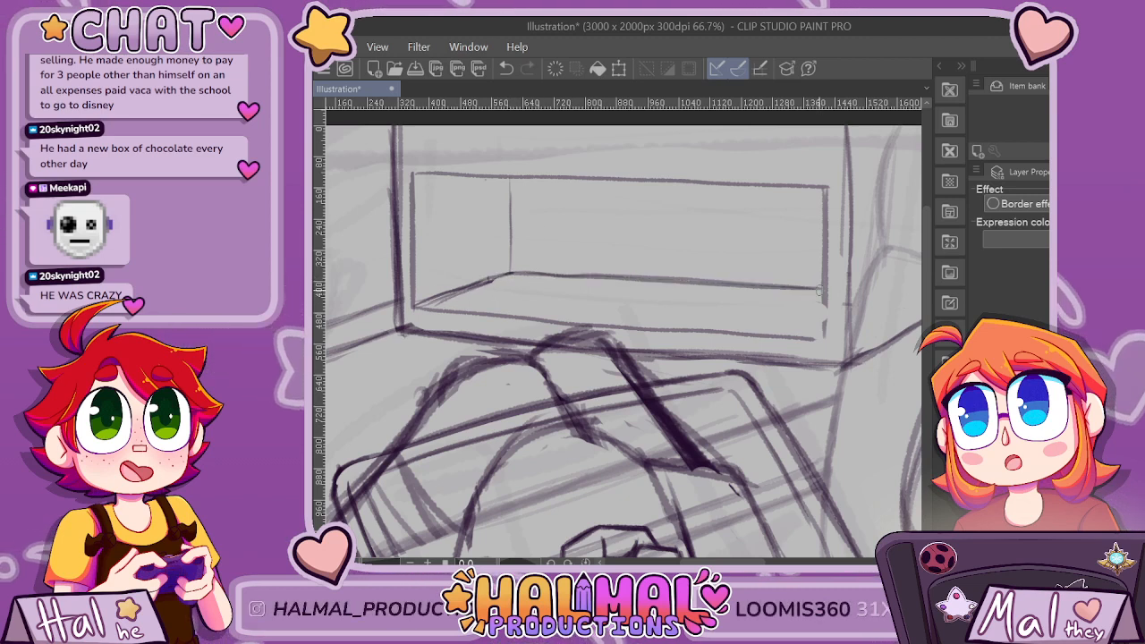
left_click_drag(510, 187, 510, 180)
scroll(700, 154, "down", 2)
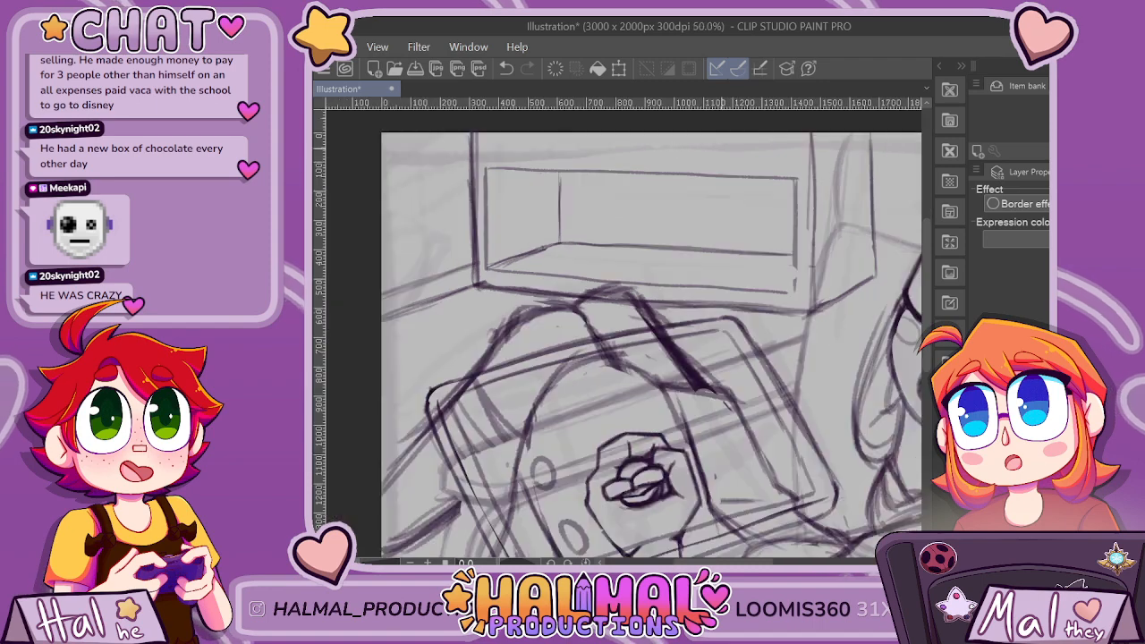
Sketch a second shelf opening above the first, cut off by the panel's top edge, with a short receding depth line.
scroll(793, 231, "up", 1)
scroll(789, 227, "down", 8)
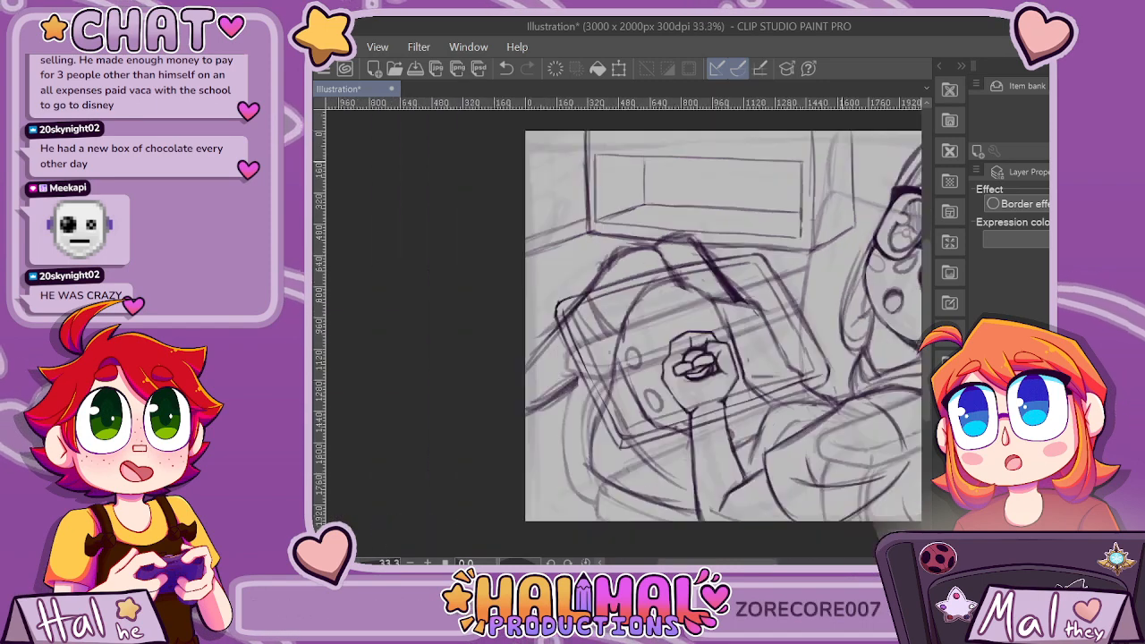
scroll(709, 150, "up", 7)
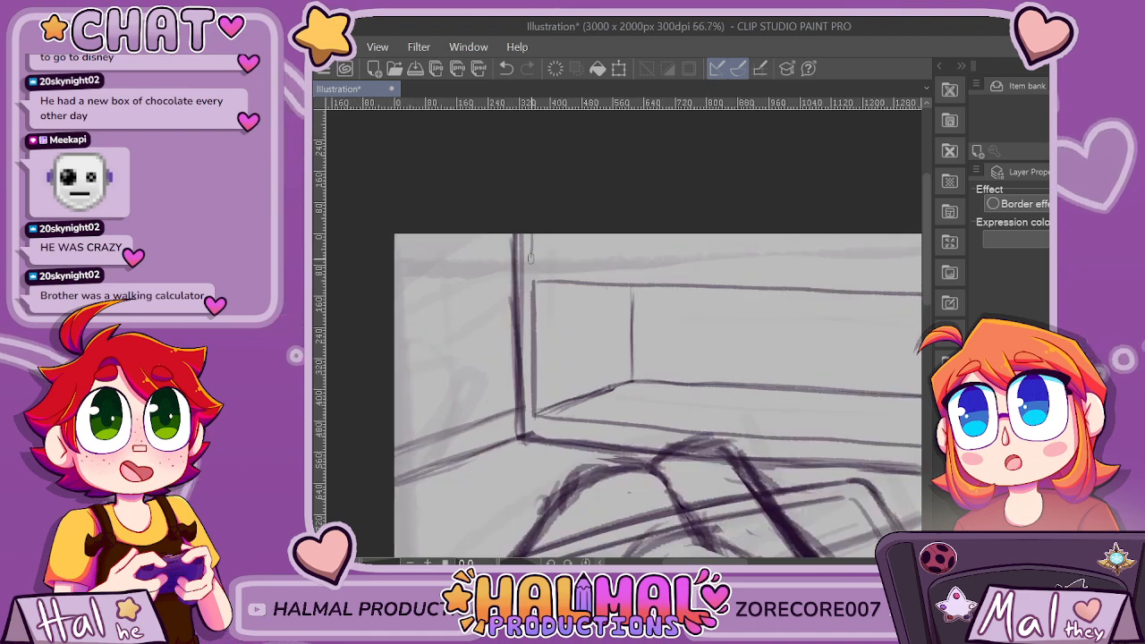
scroll(530, 257, "right", 4)
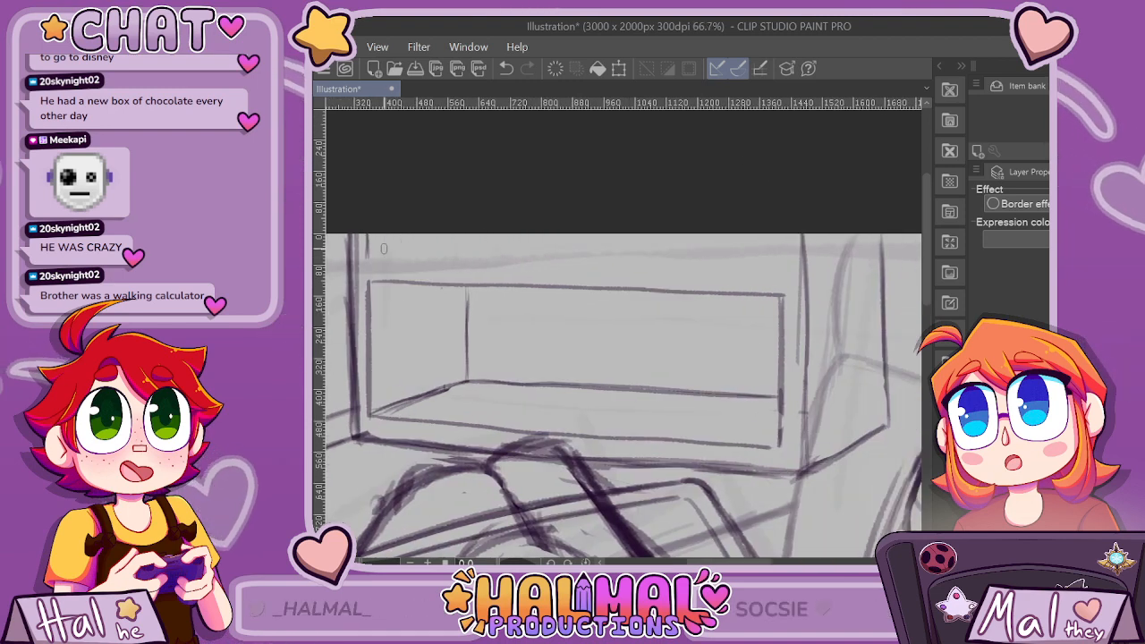
key("ctrl+z")
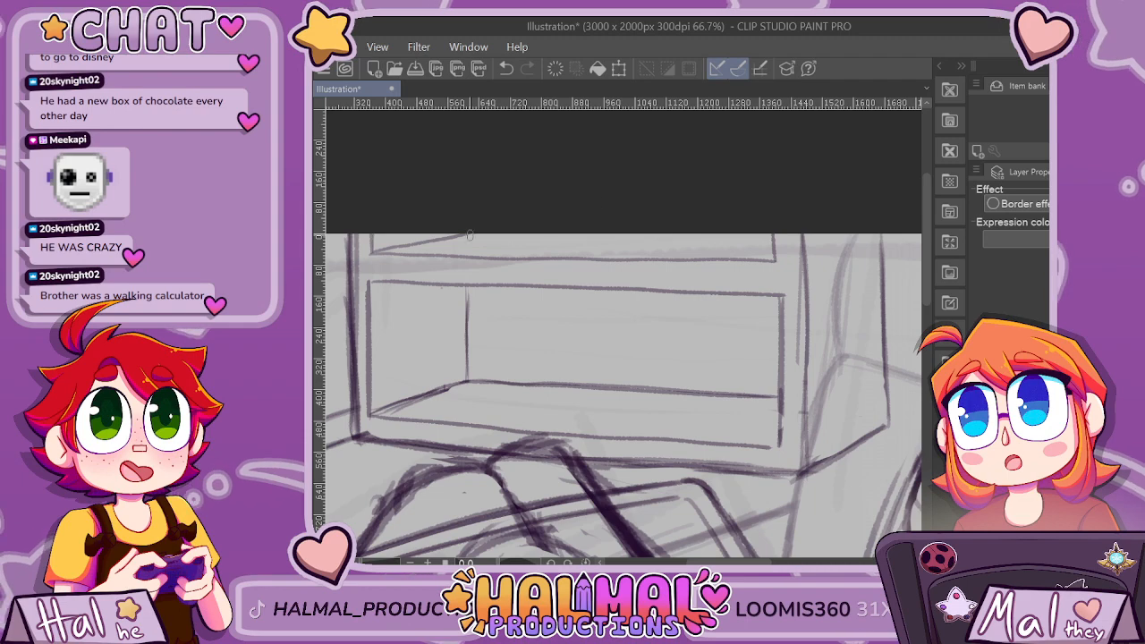
scroll(763, 225, "down", 1)
scroll(763, 225, "down", 1)
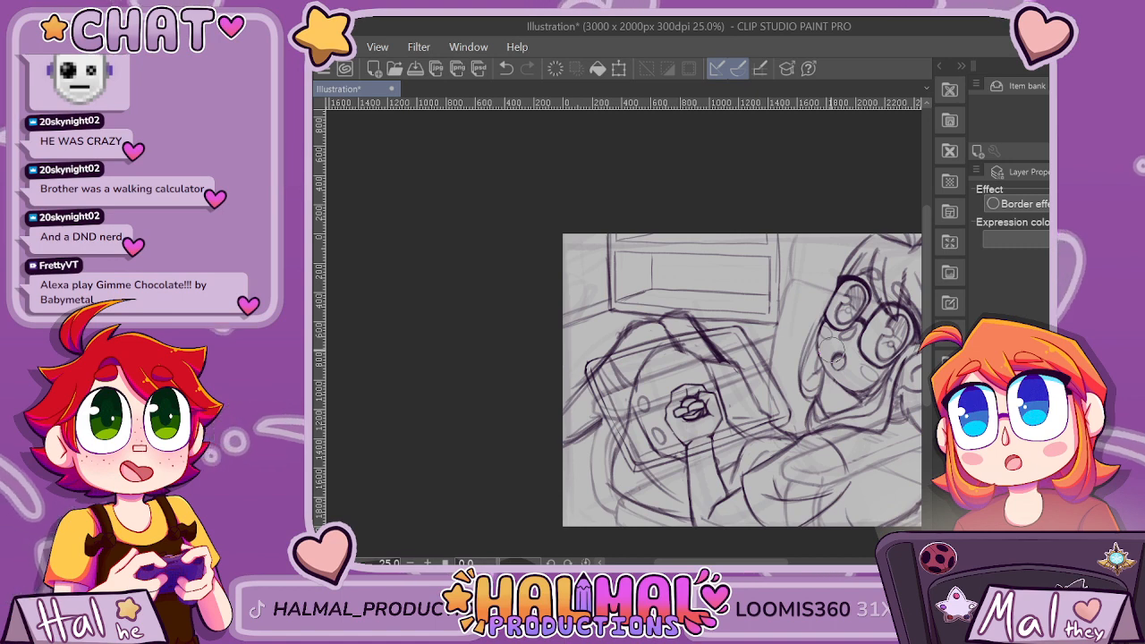
scroll(832, 353, "down", 2)
scroll(834, 350, "up", 2)
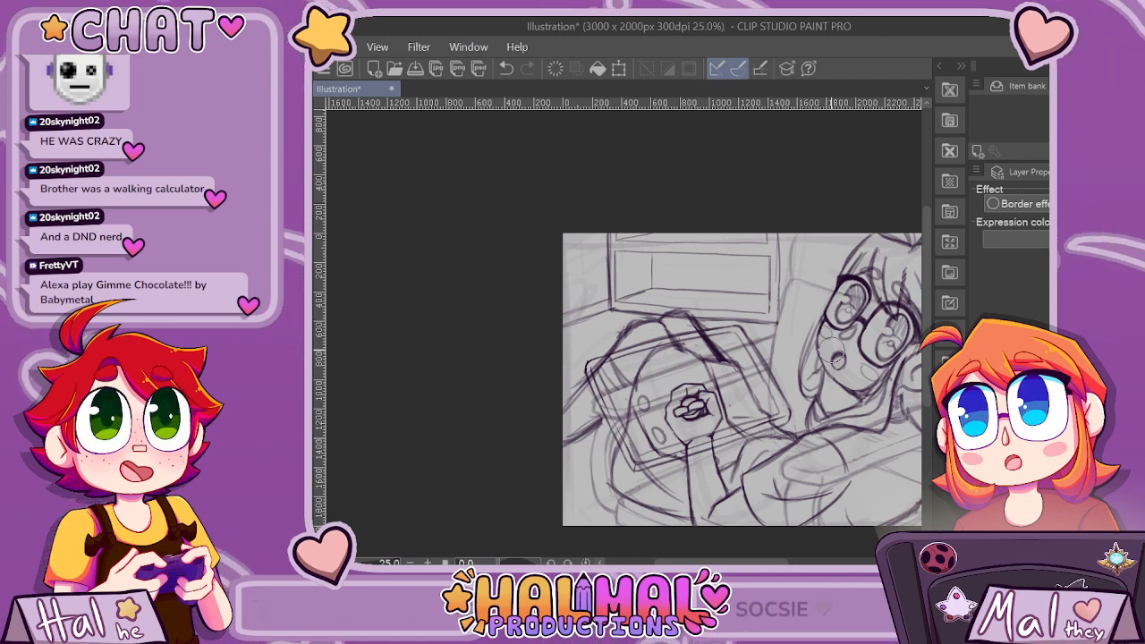
scroll(832, 352, "down", 2)
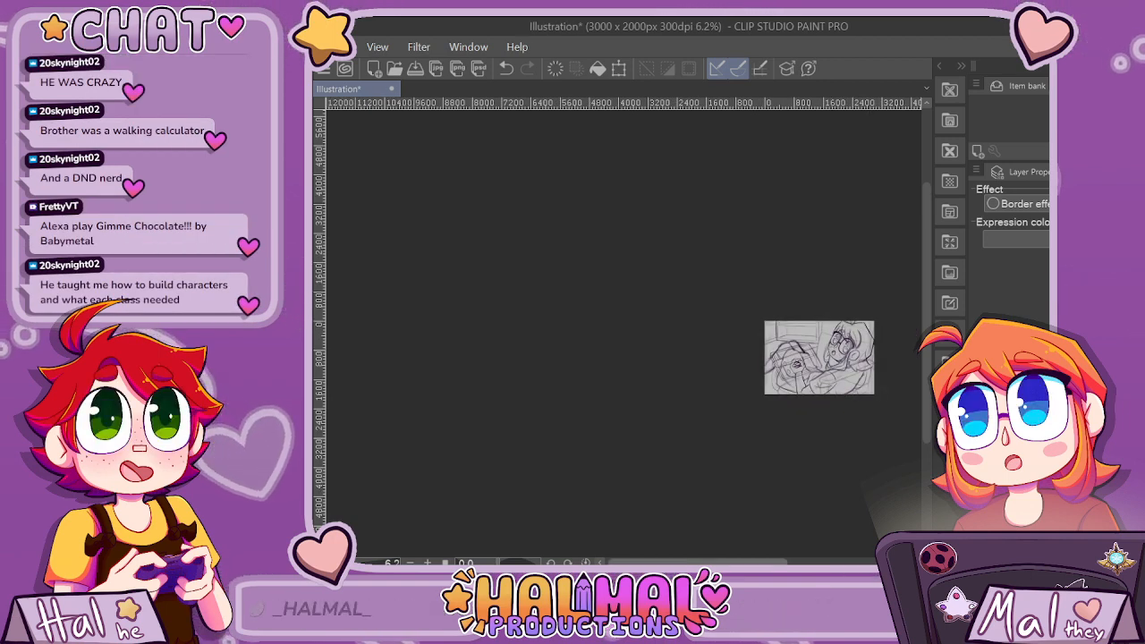
scroll(796, 362, "right", 2)
scroll(790, 345, "up", 3)
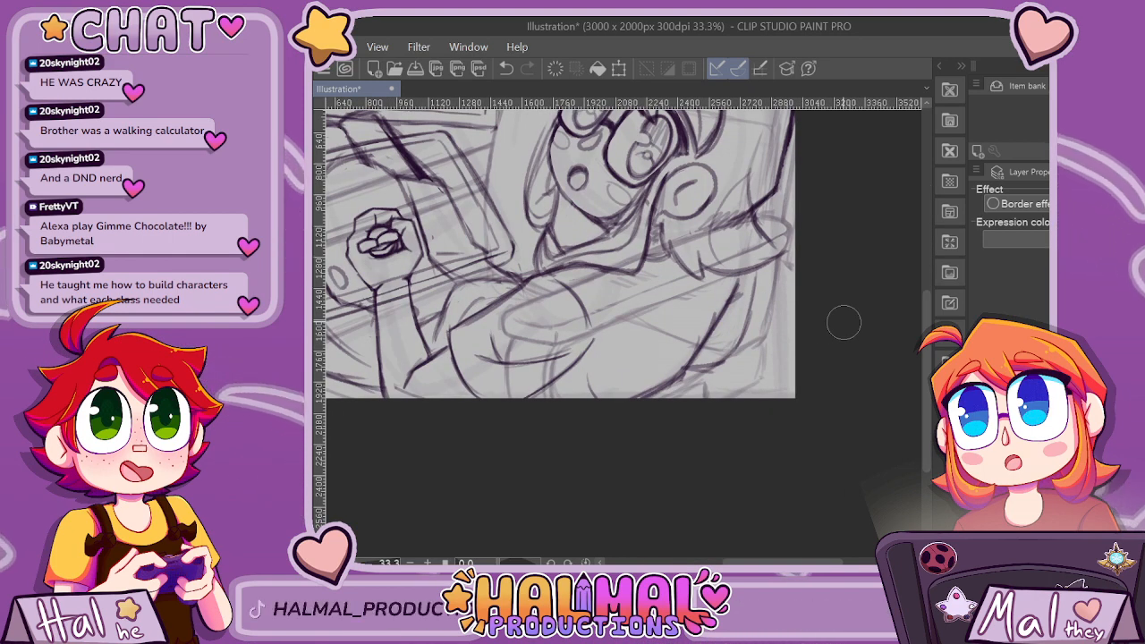
scroll(843, 322, "down", 3)
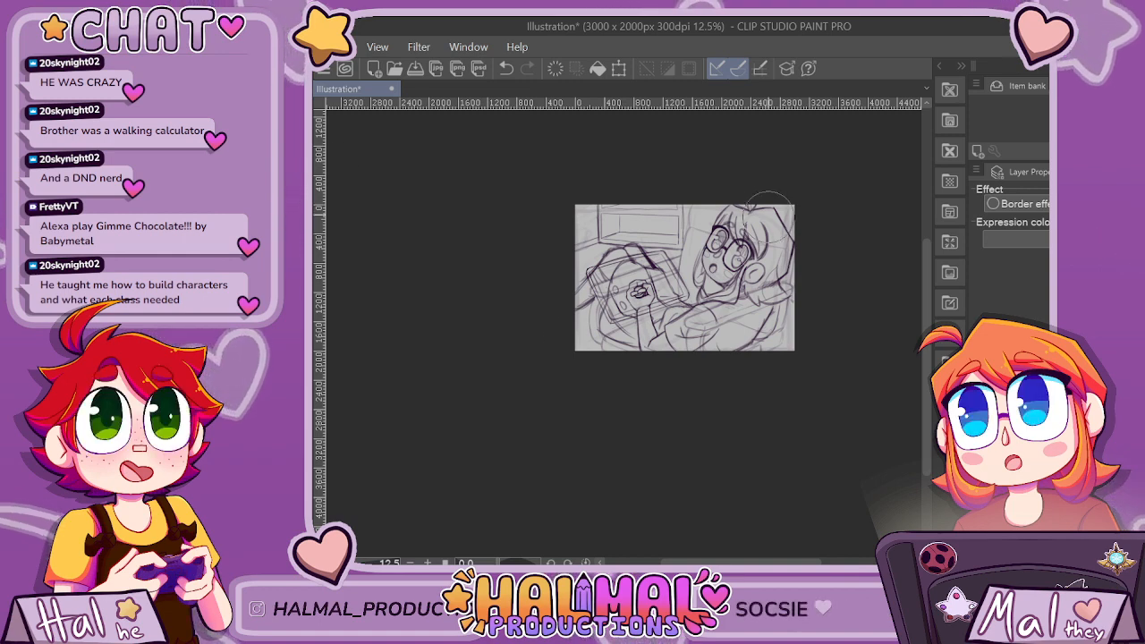
Fade the rough panel sketch and the separate box sketch into a pale underdrawing for line work.
left_click(982, 403)
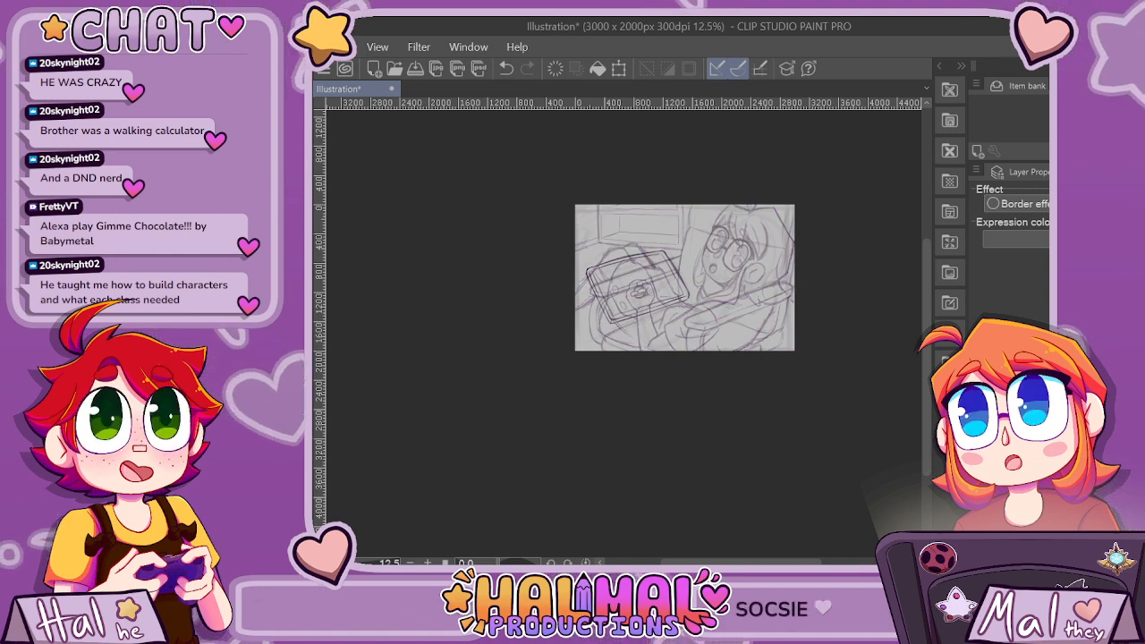
left_click(982, 416)
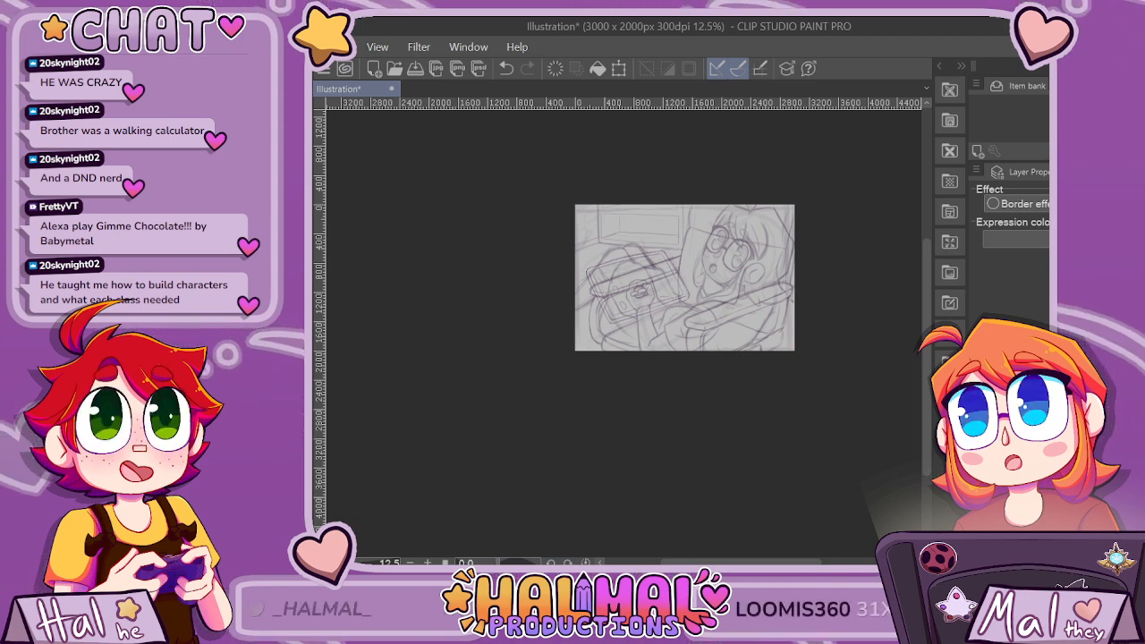
scroll(624, 333, "up", 3)
key("ctrl+plus")
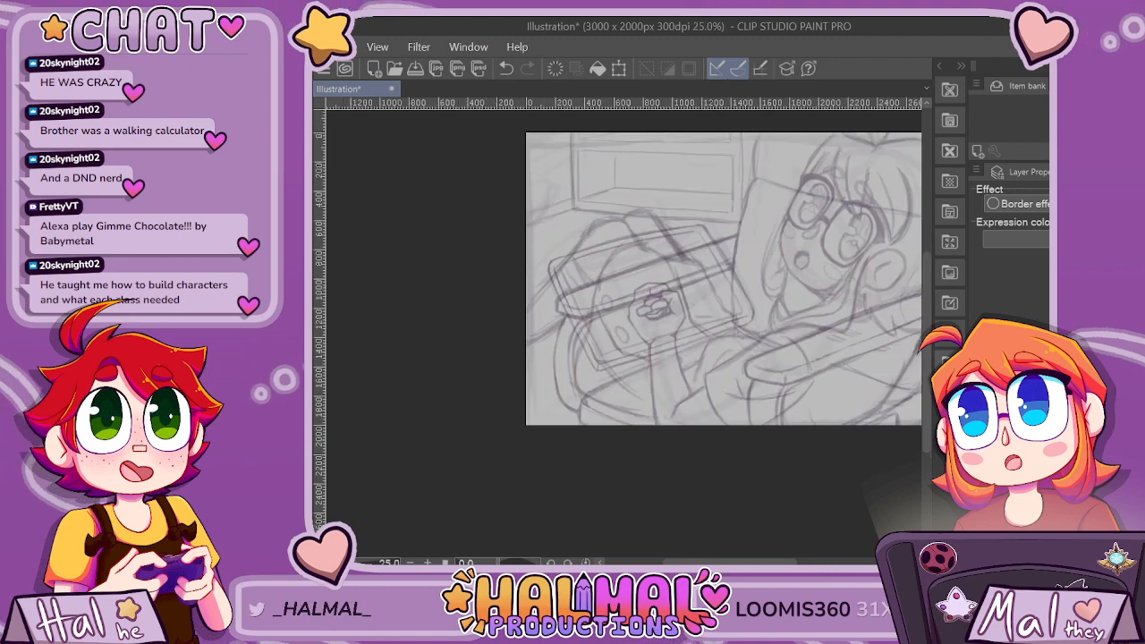
left_click_drag(773, 562, 793, 560)
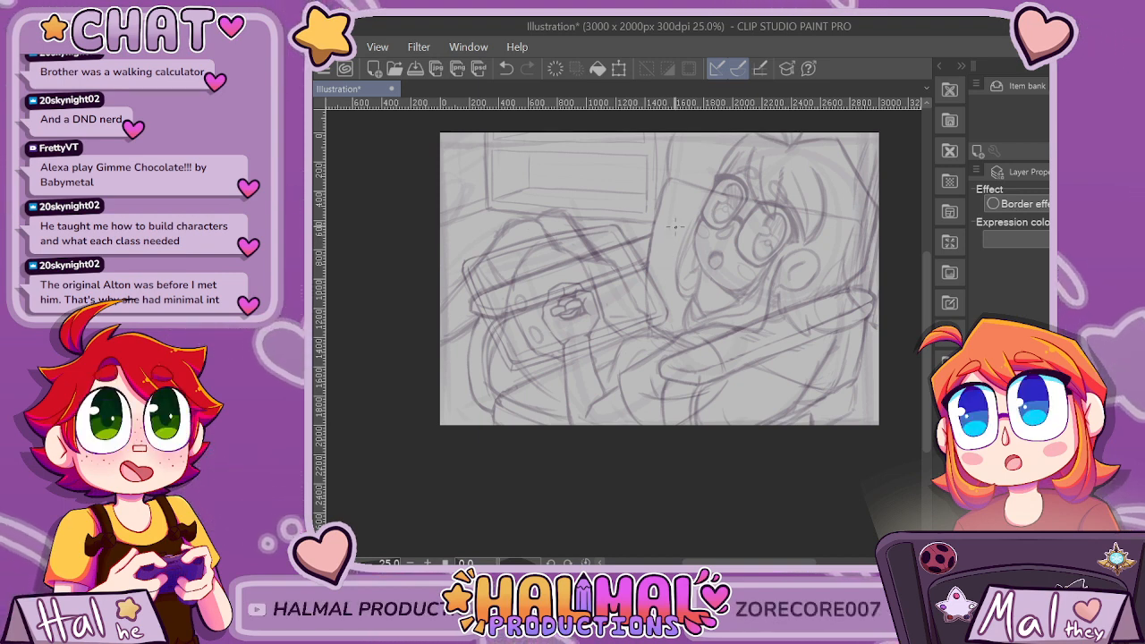
scroll(675, 228, "up", 2)
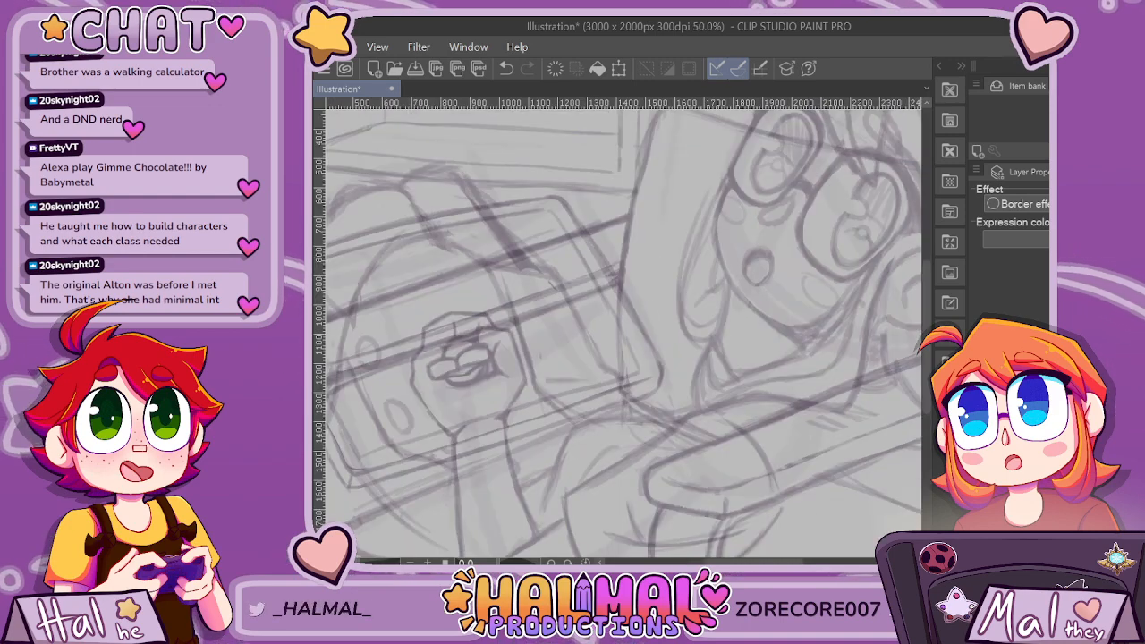
scroll(617, 331, "down", 2)
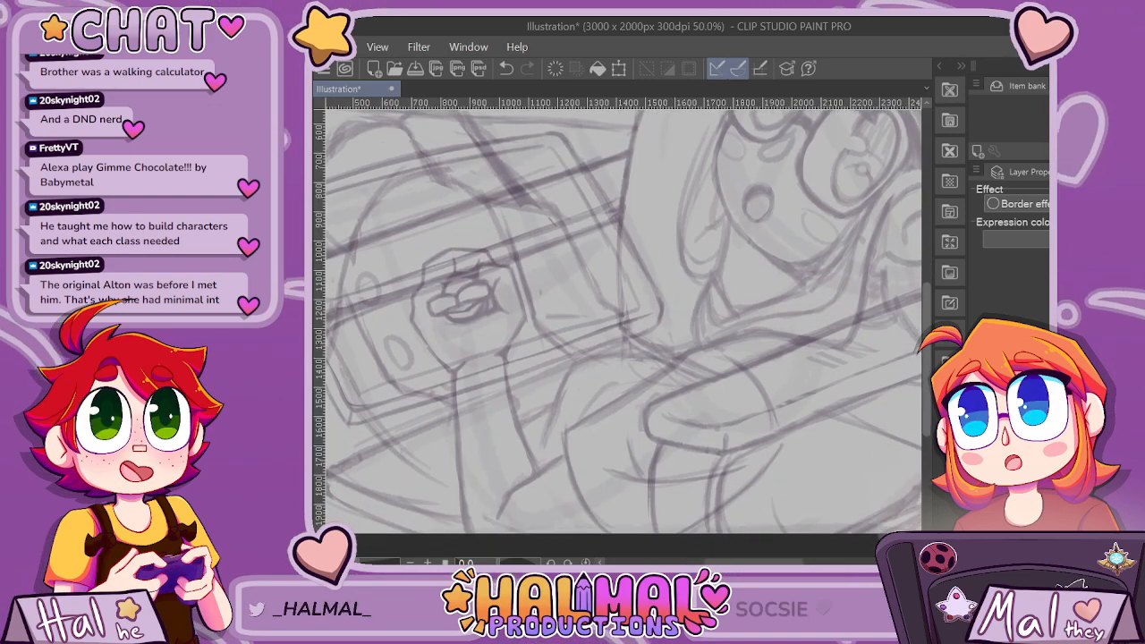
scroll(550, 342, "right", 4)
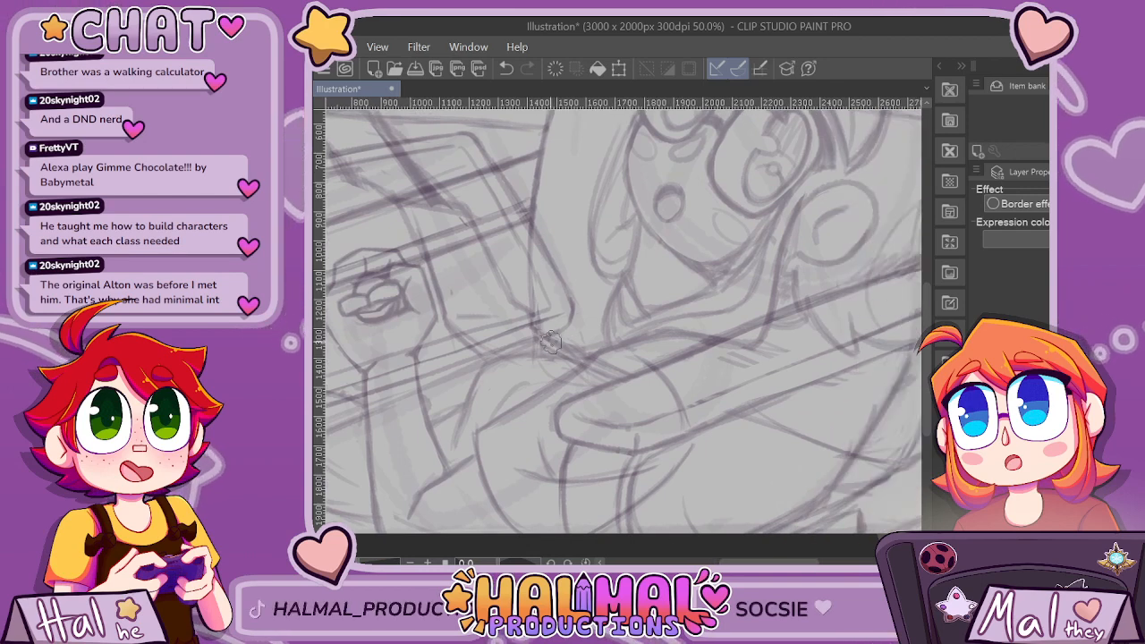
left_click_drag(531, 336, 644, 385)
key("ctrl+z")
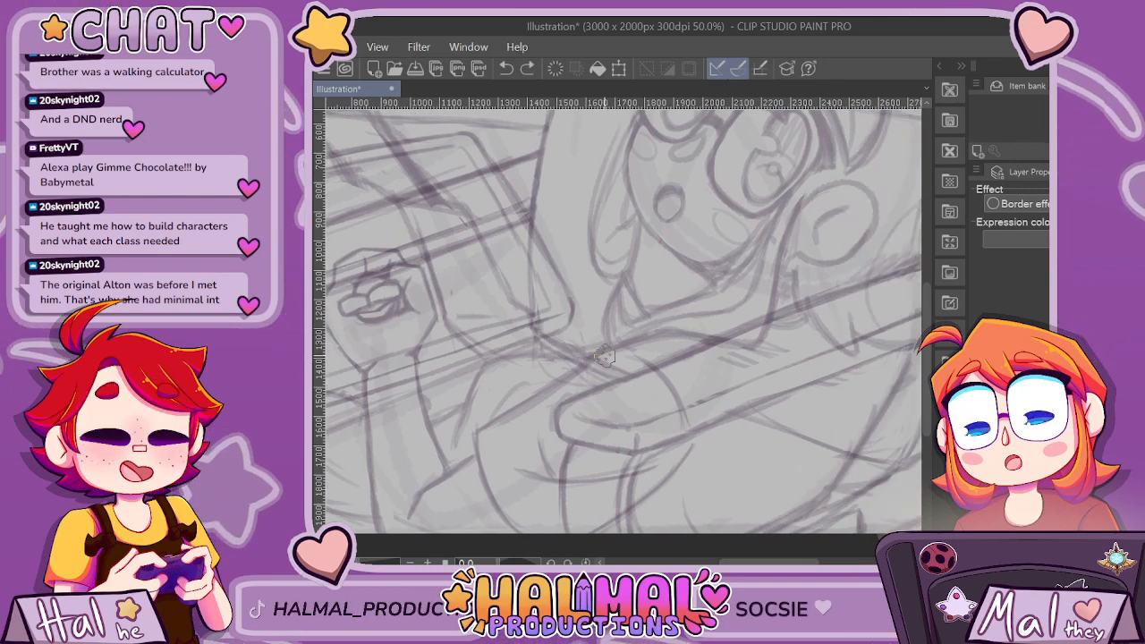
left_click_drag(530, 333, 783, 438)
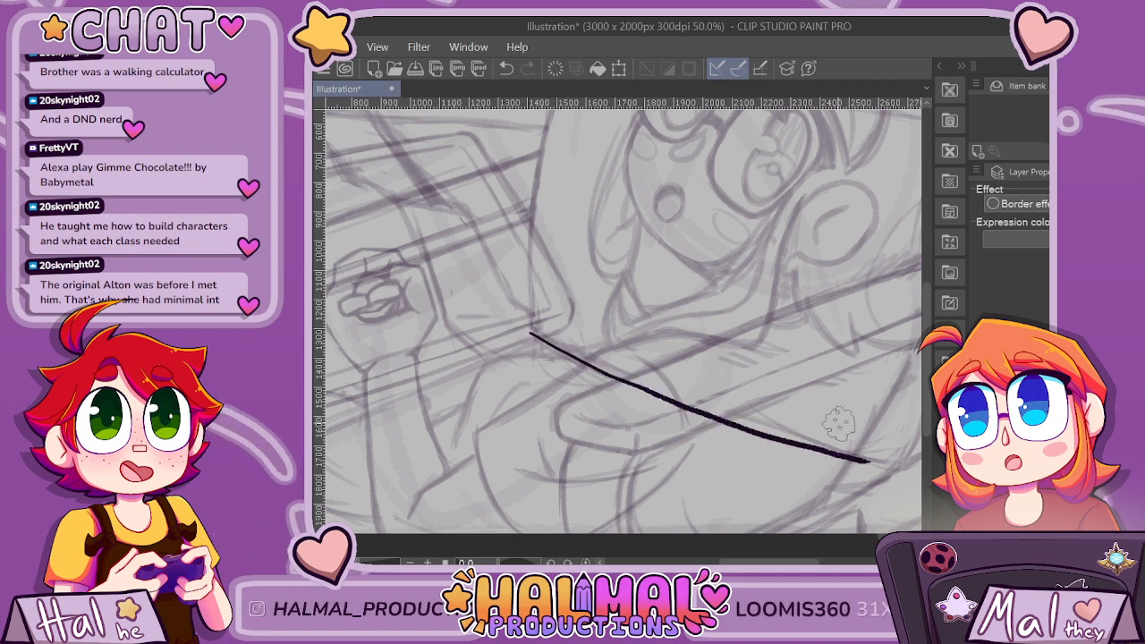
key("ctrl+z")
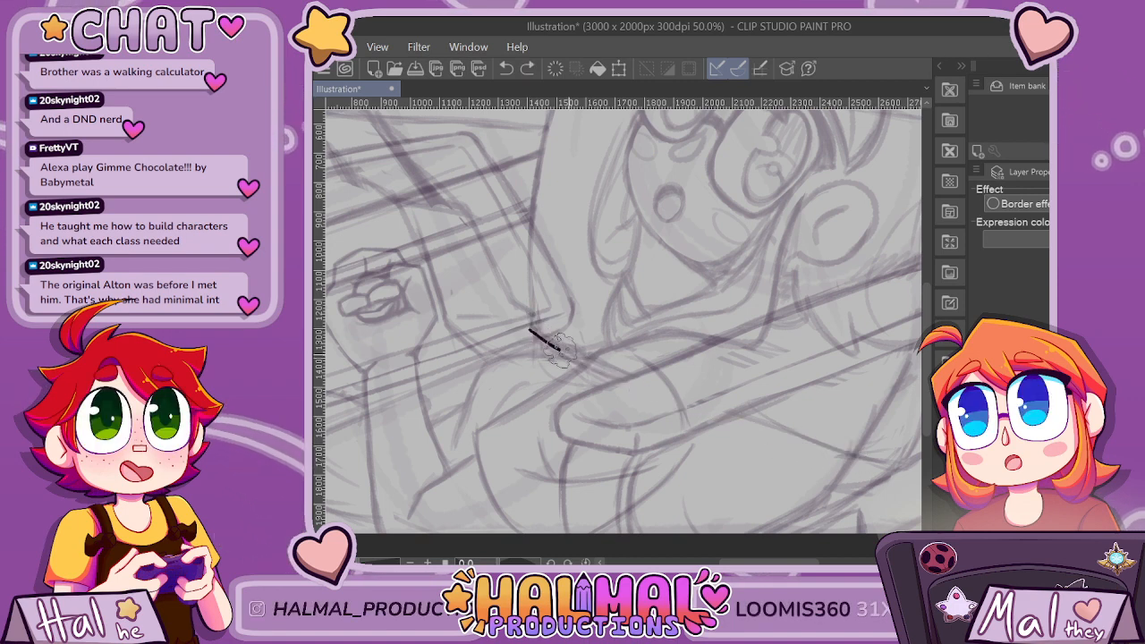
key("ctrl+minus")
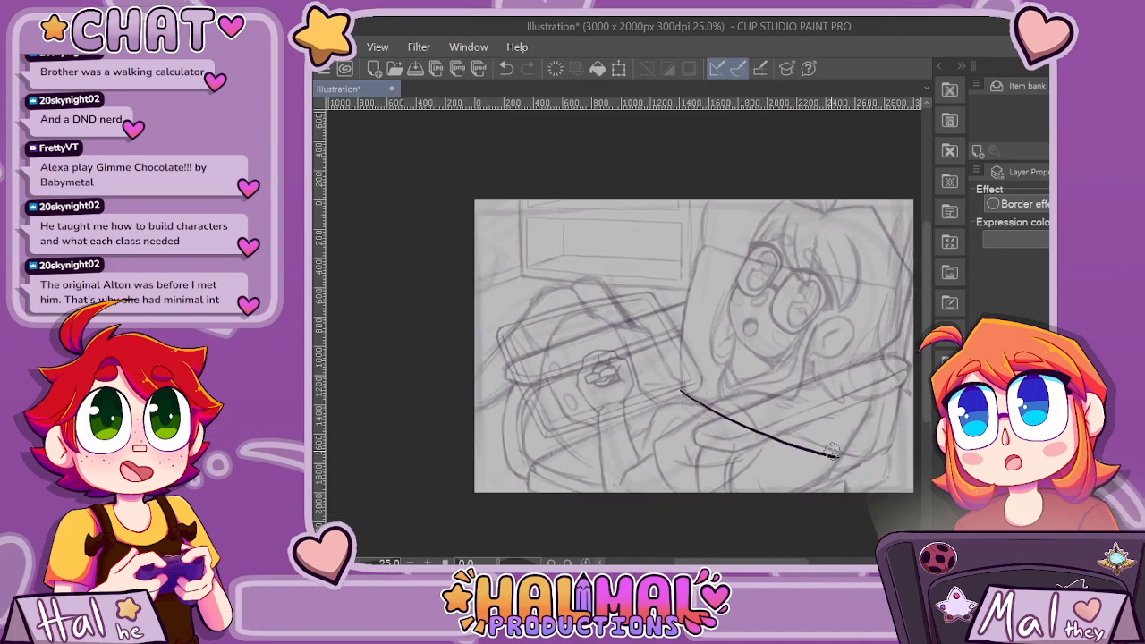
key("ctrl+plus")
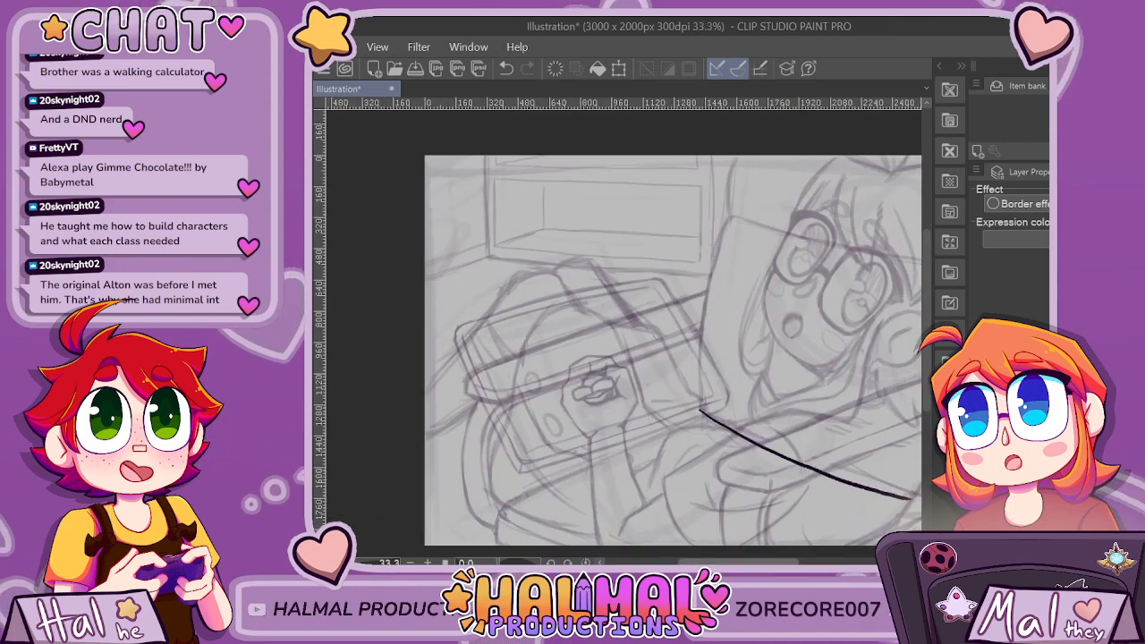
left_click_drag(739, 562, 761, 562)
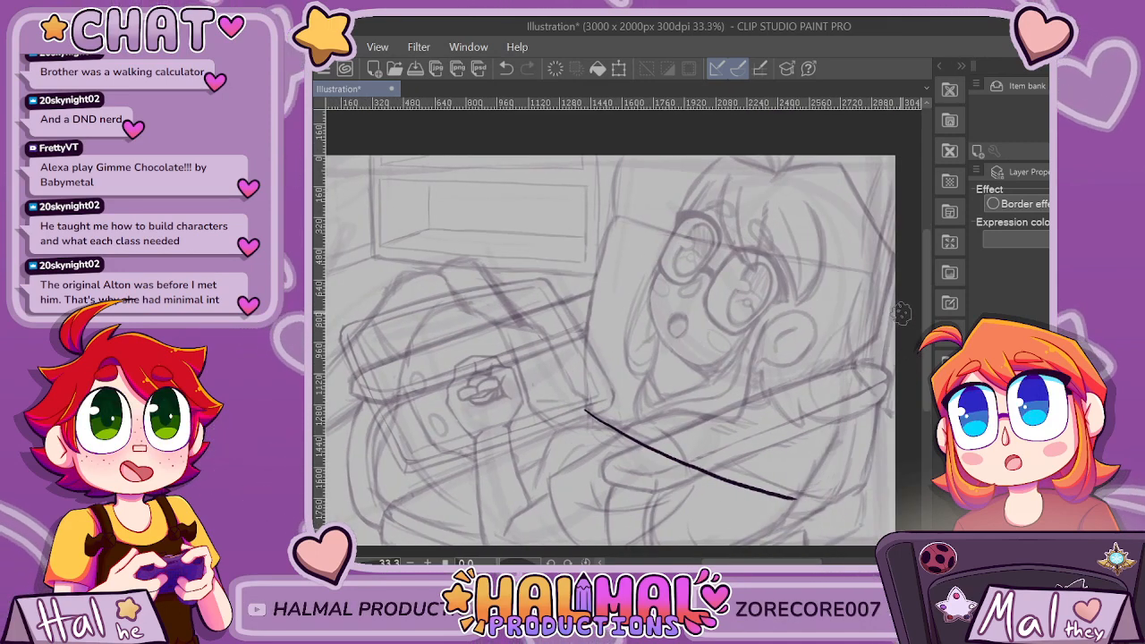
scroll(901, 312, "down", 1)
key("ctrl+z")
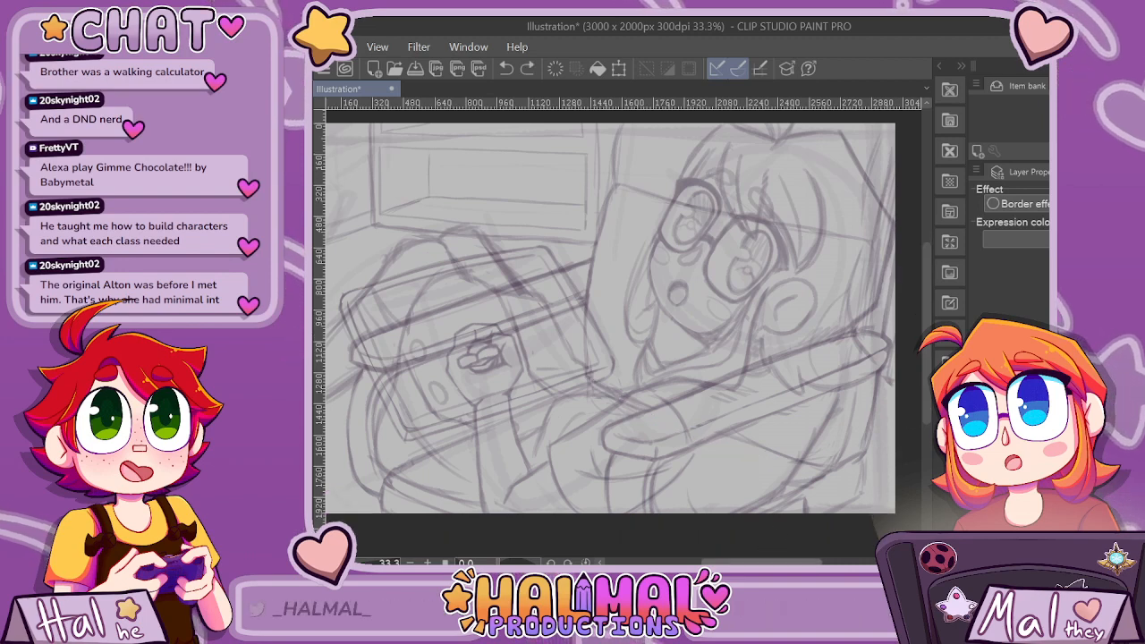
scroll(610, 318, "right", 1)
mouse_move(547, 379)
left_mouse_down()
mouse_move(684, 443)
mouse_move(799, 464)
left_mouse_up()
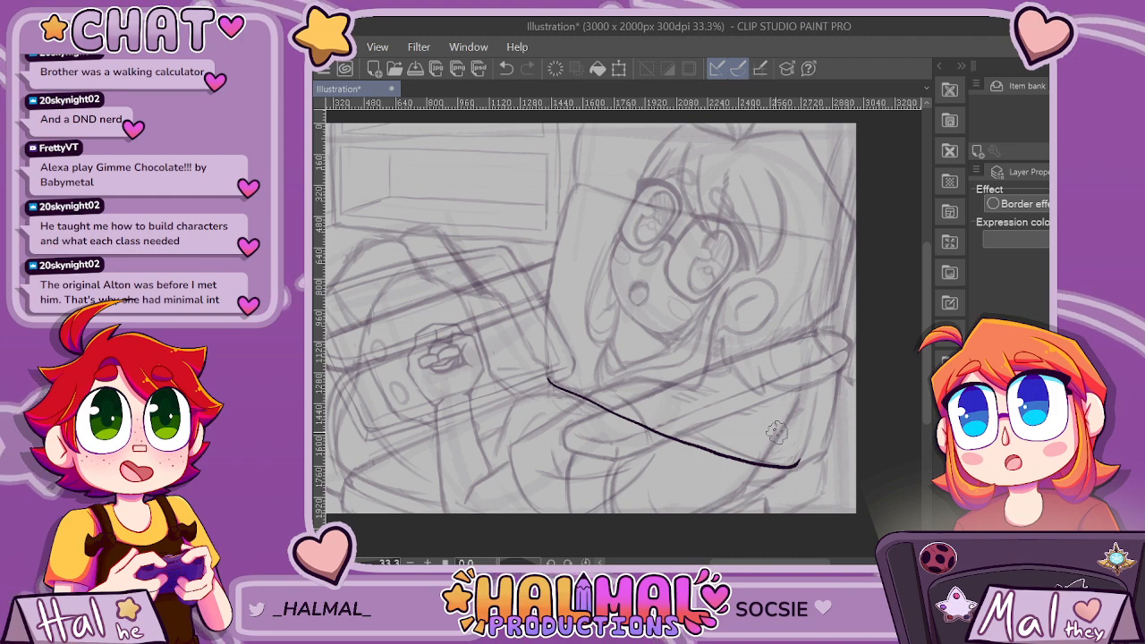
key("ctrl+z")
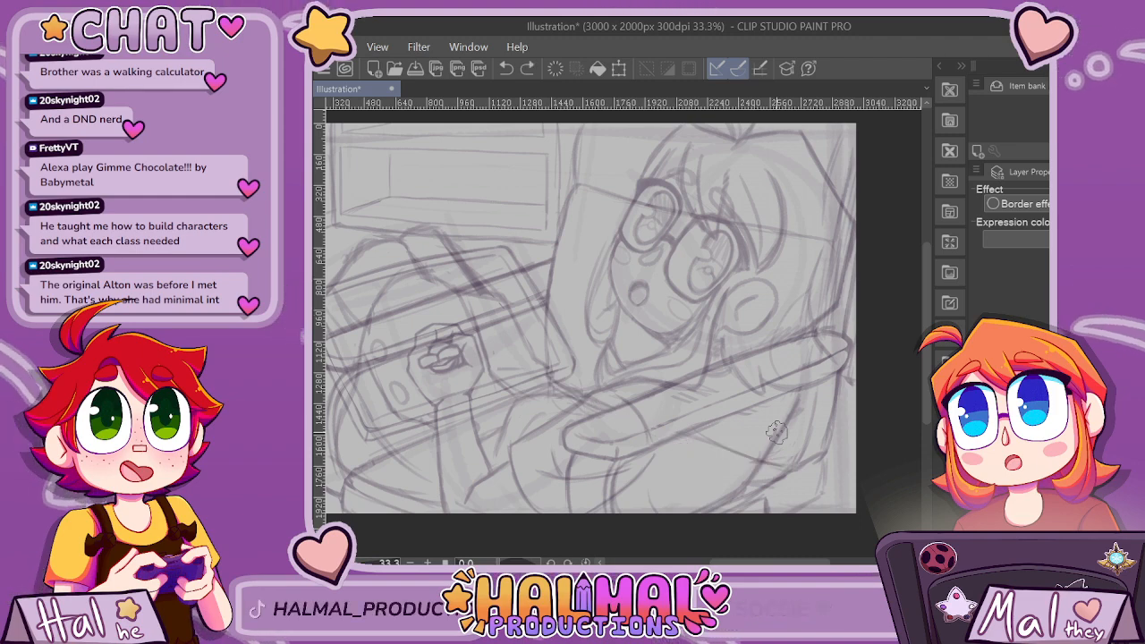
Draw a bold seat edge from the box's lower-right corner diagonally down to the right, curving upward at both ends.
scroll(623, 322, "down", 2)
scroll(766, 368, "up", 1)
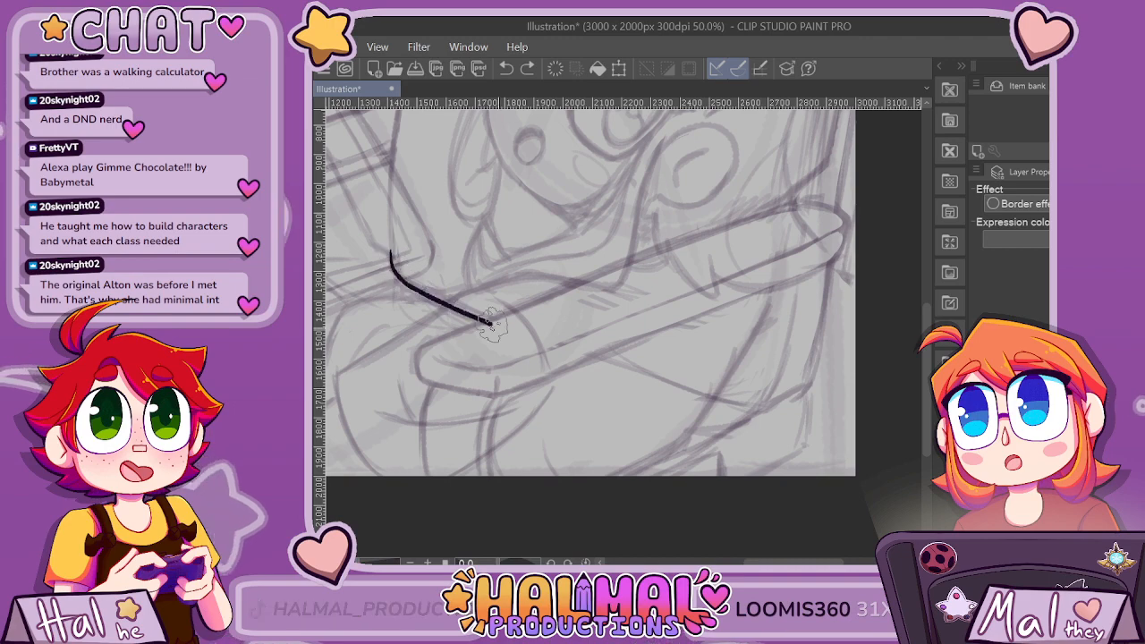
mouse_move(605, 368)
left_mouse_down()
mouse_move(715, 394)
mouse_move(774, 393)
mouse_move(781, 376)
left_mouse_up()
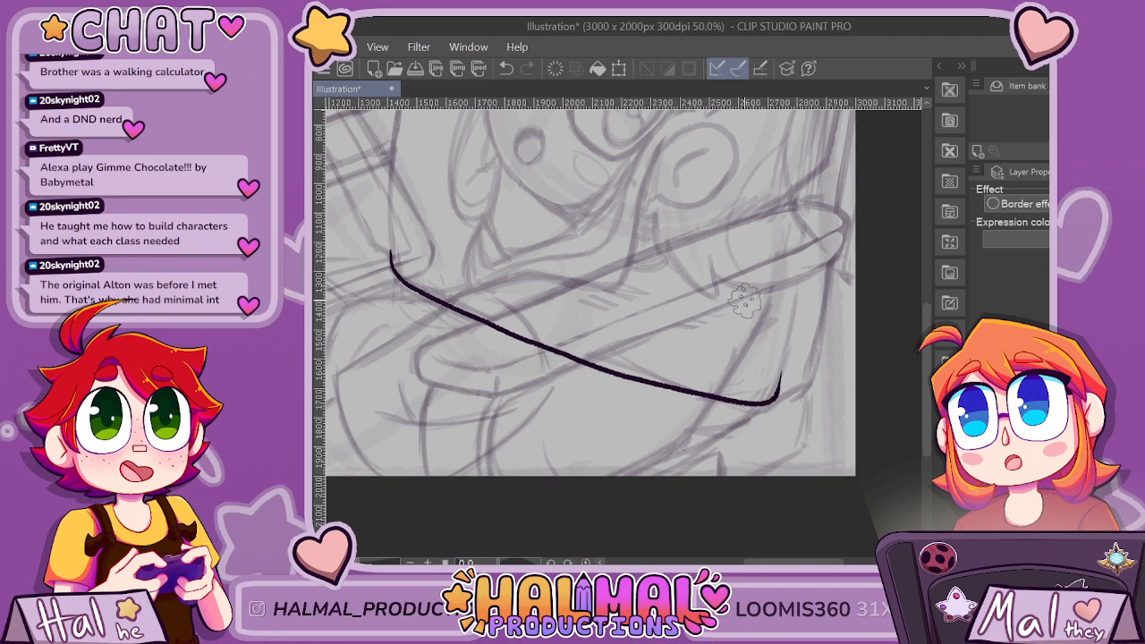
Draw the seat's left edge from the back corner diagonally down beneath the box, curving downward at its far end.
scroll(745, 301, "down", 5)
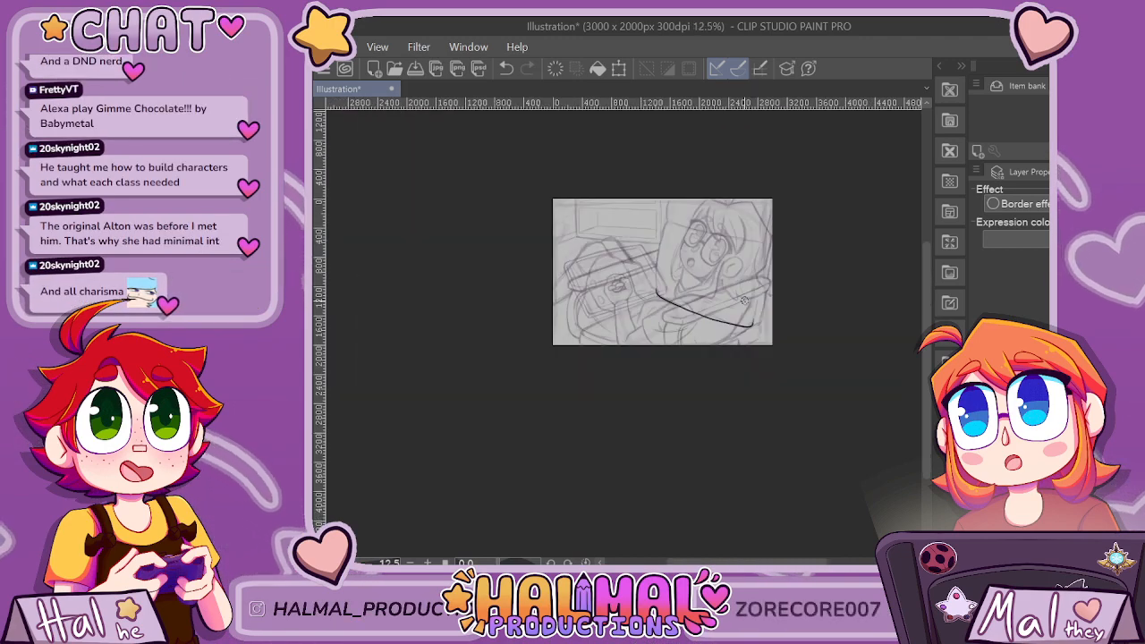
scroll(745, 301, "up", 4)
scroll(744, 302, "left", 5)
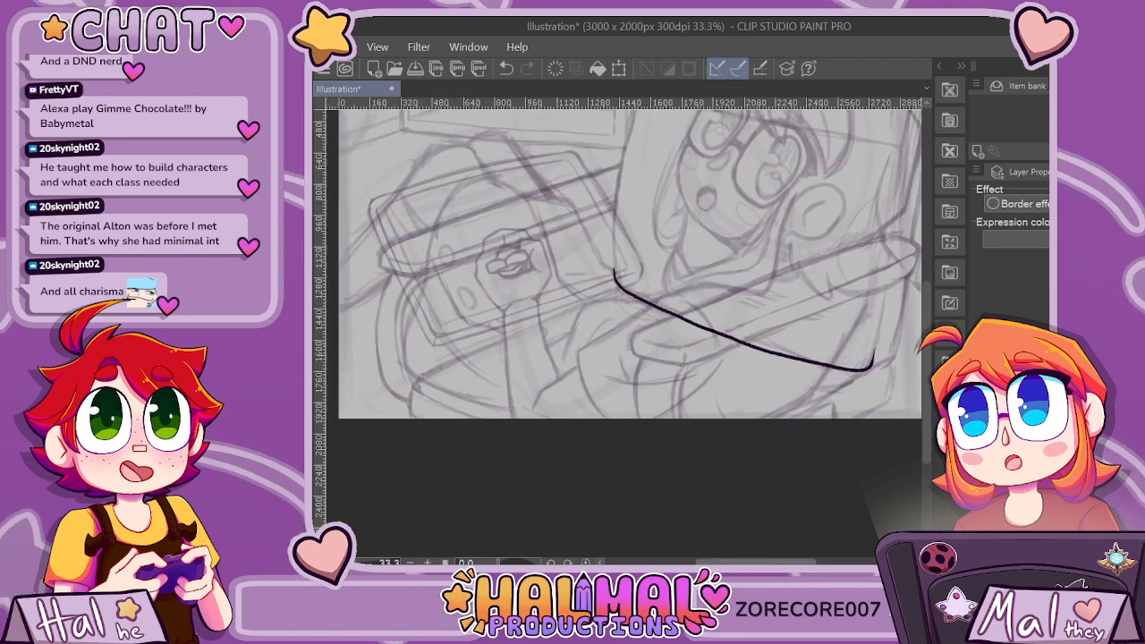
scroll(568, 380, "up", 1)
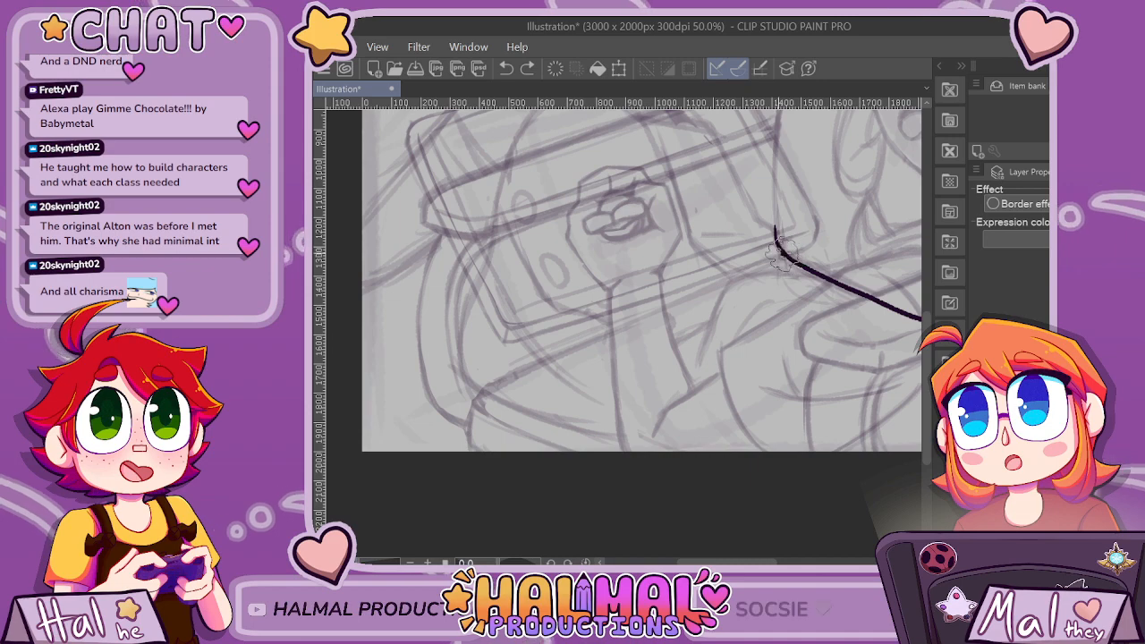
mouse_move(785, 254)
left_mouse_down()
mouse_move(542, 345)
mouse_move(474, 408)
left_mouse_up()
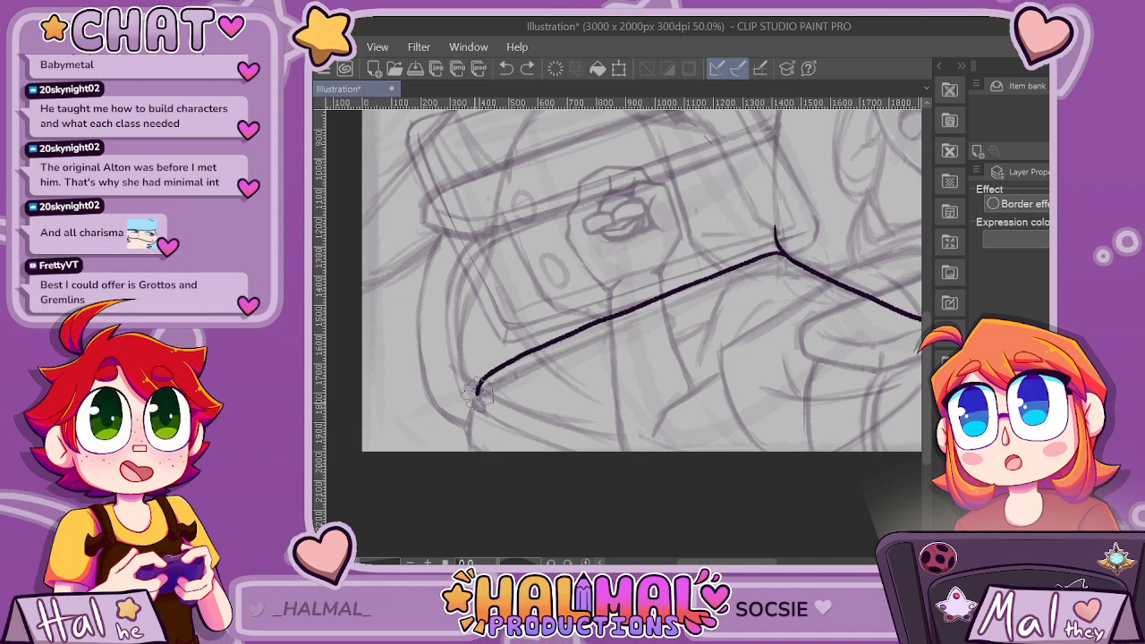
scroll(830, 390, "down", 4)
left_click_drag(820, 421, 744, 419)
scroll(744, 419, "up", 2)
scroll(810, 407, "up", 2)
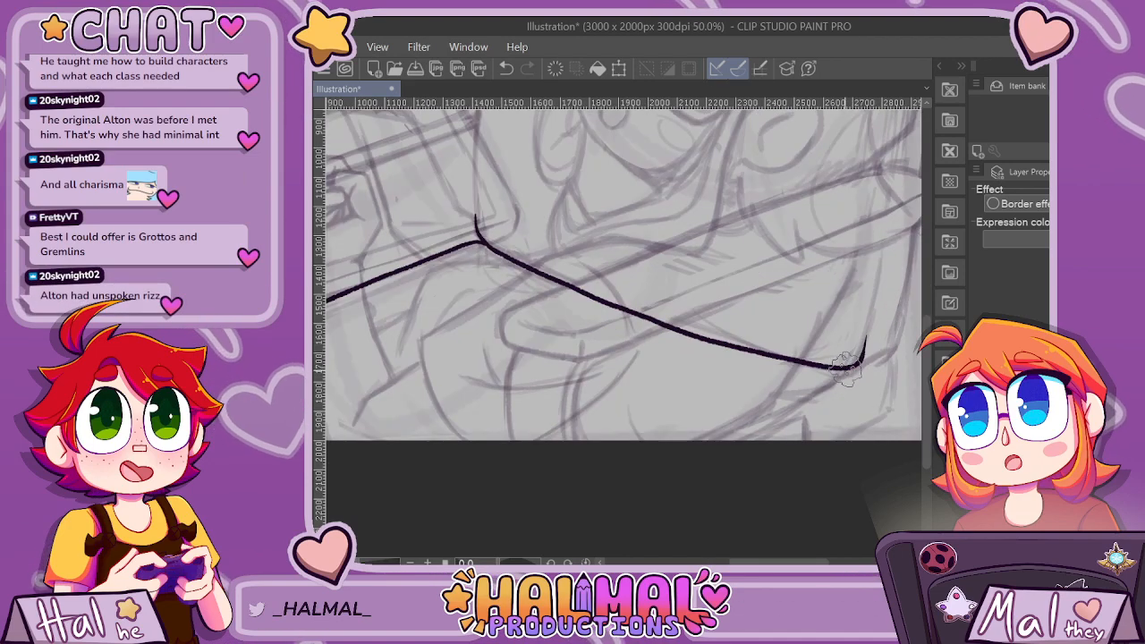
left_click_drag(832, 383, 720, 438)
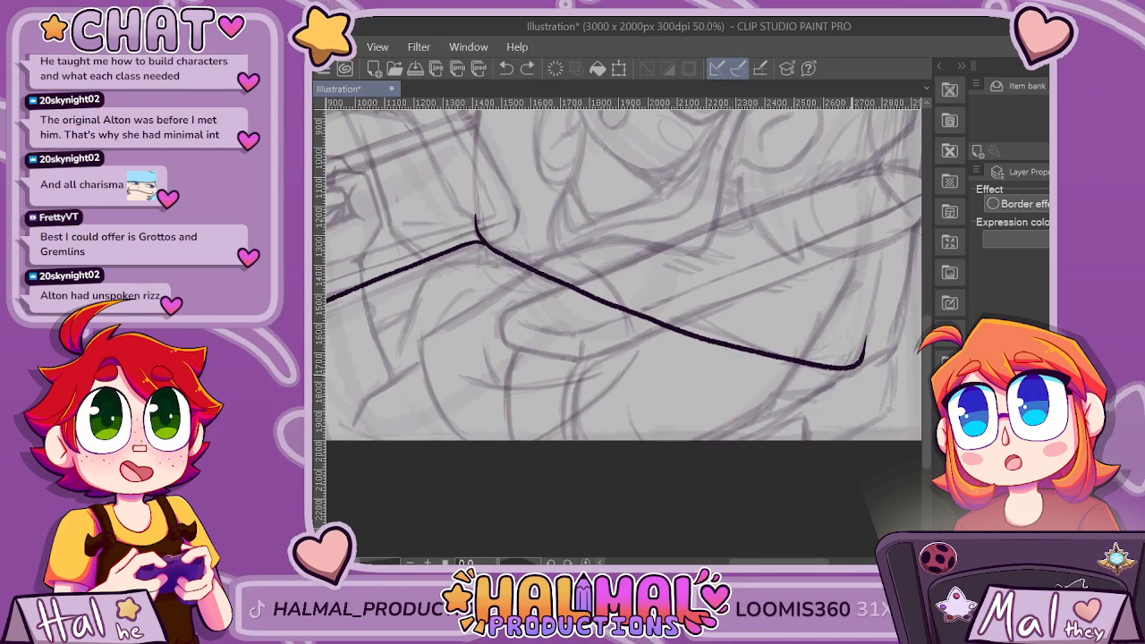
left_click_drag(850, 376, 715, 440)
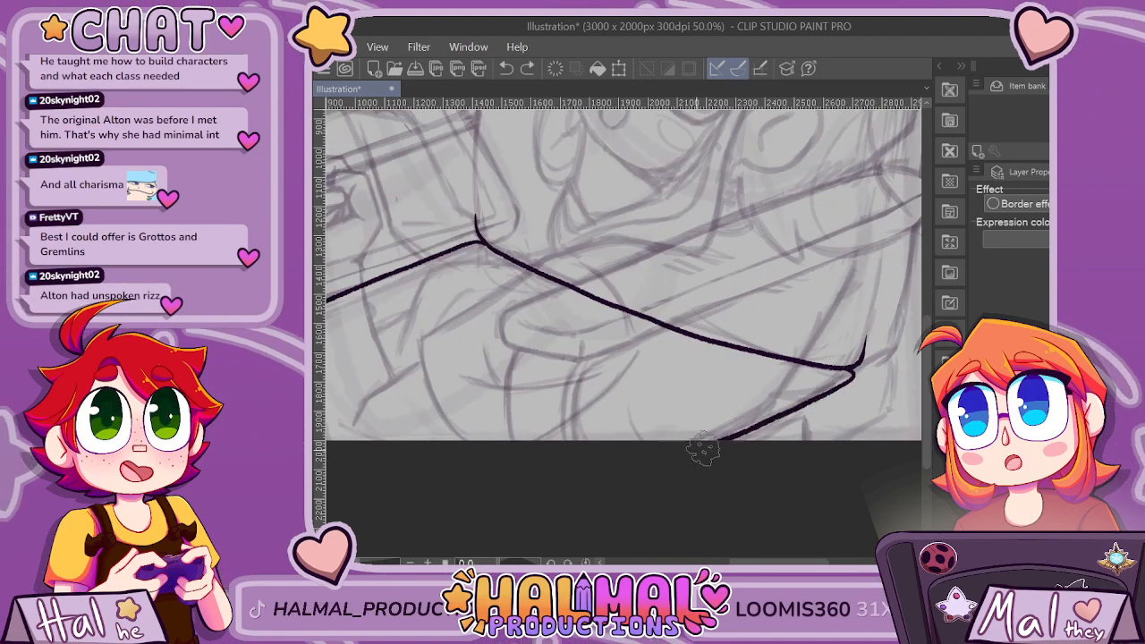
scroll(787, 460, "down", 2)
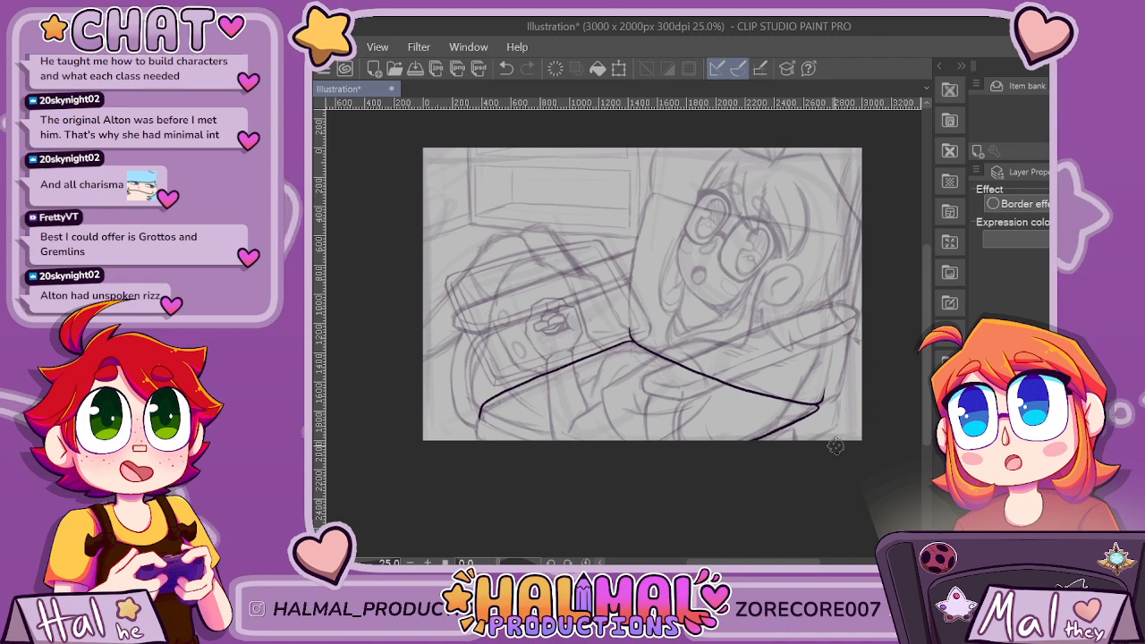
scroll(492, 421, "up", 3)
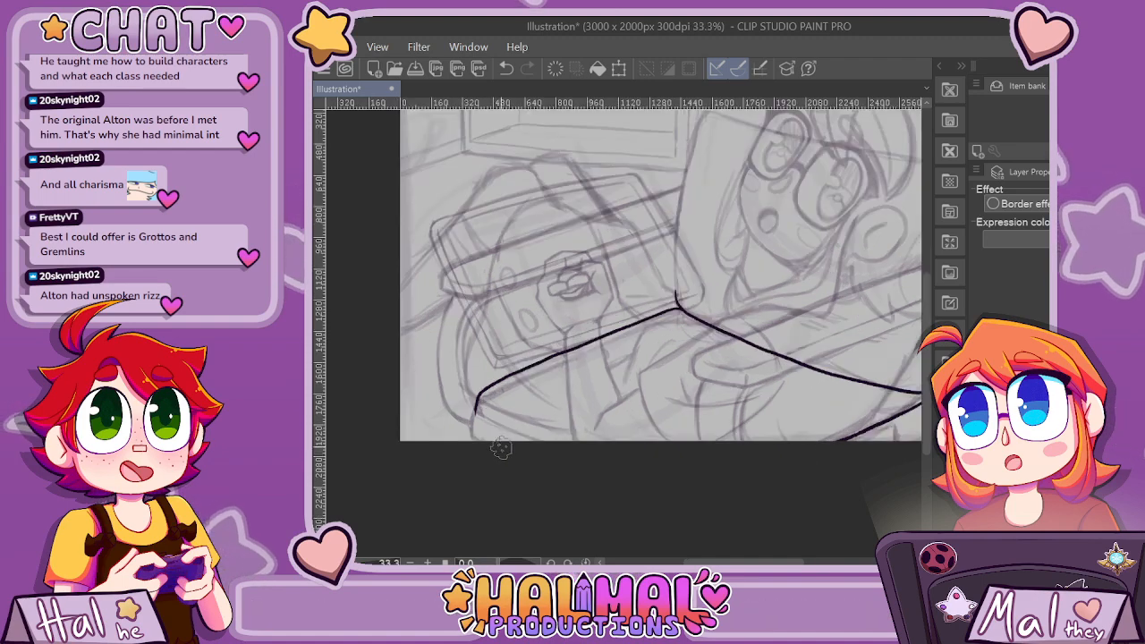
left_click_drag(459, 374, 537, 460)
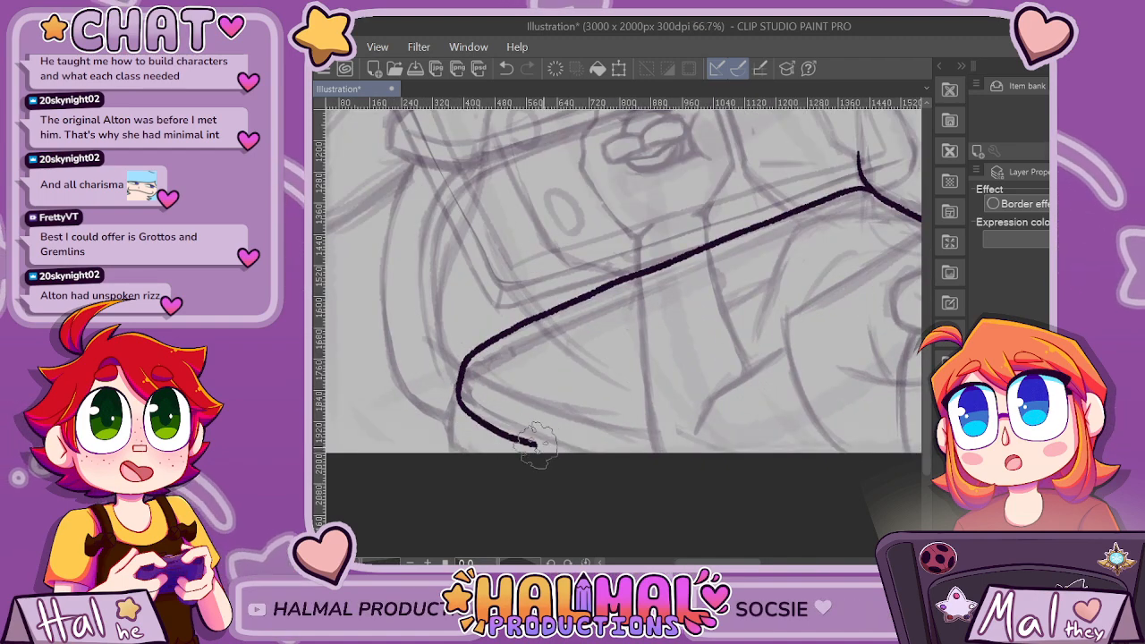
scroll(735, 512, "down", 3)
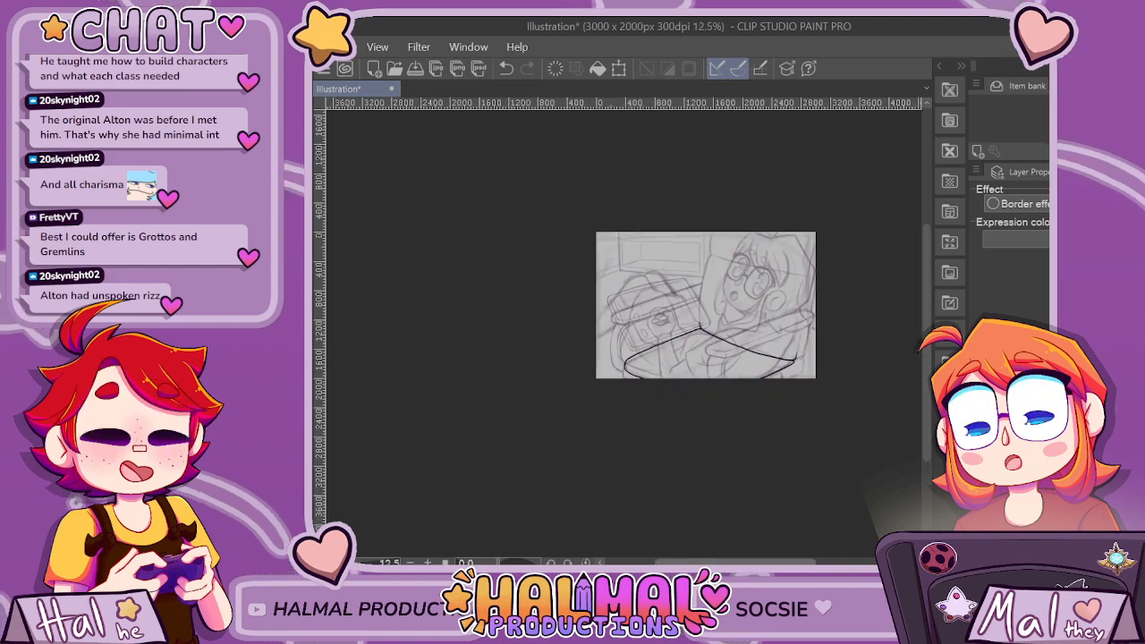
scroll(860, 377, "up", 1)
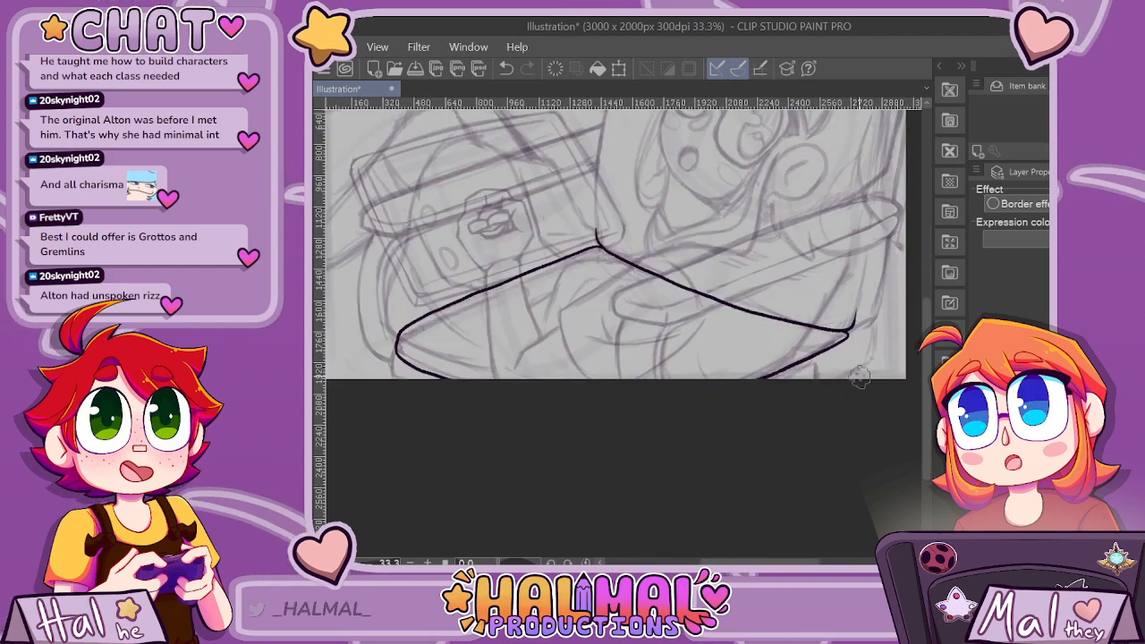
key("ctrl+z")
key("ctrl+z")
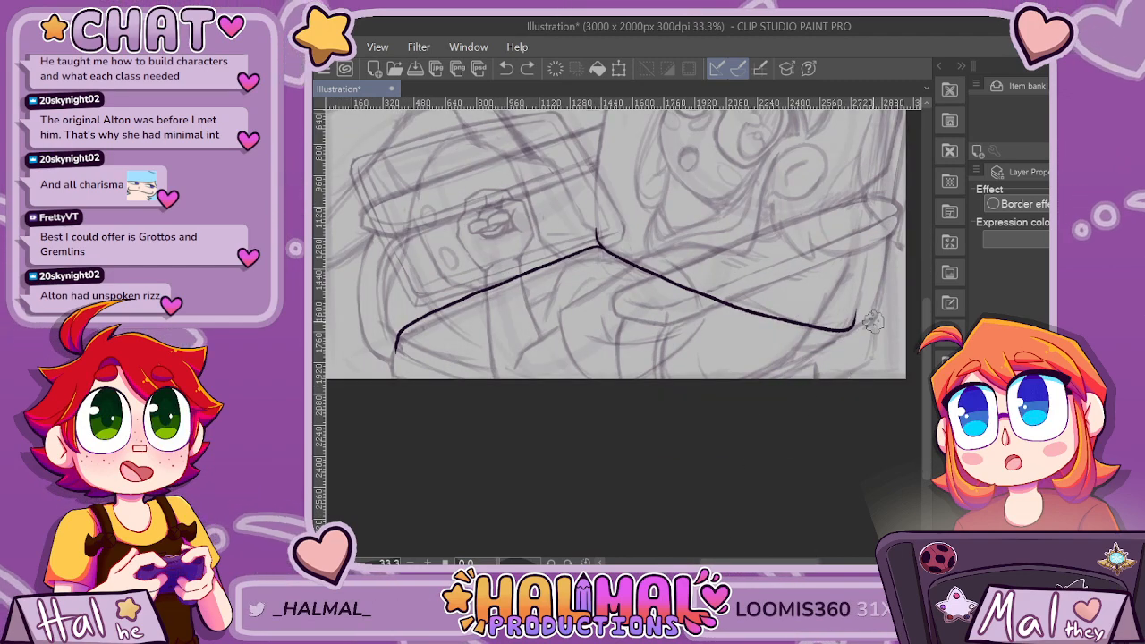
Extend the seat's right edge line with a short stroke slanting up toward the panel's right border.
scroll(863, 324, "up", 1)
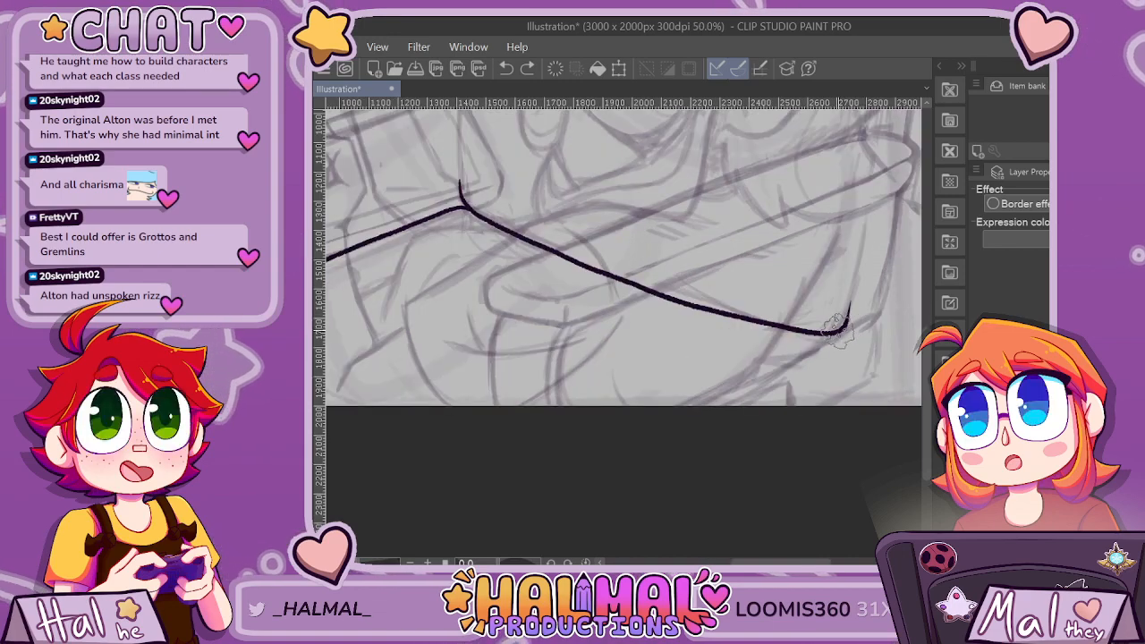
left_click_drag(841, 331, 888, 312)
Draw the backrest's bold left edge from its upper corner, left of the girl's face, curving down into the corner where the seat edges meet.
scroll(787, 408, "down", 2)
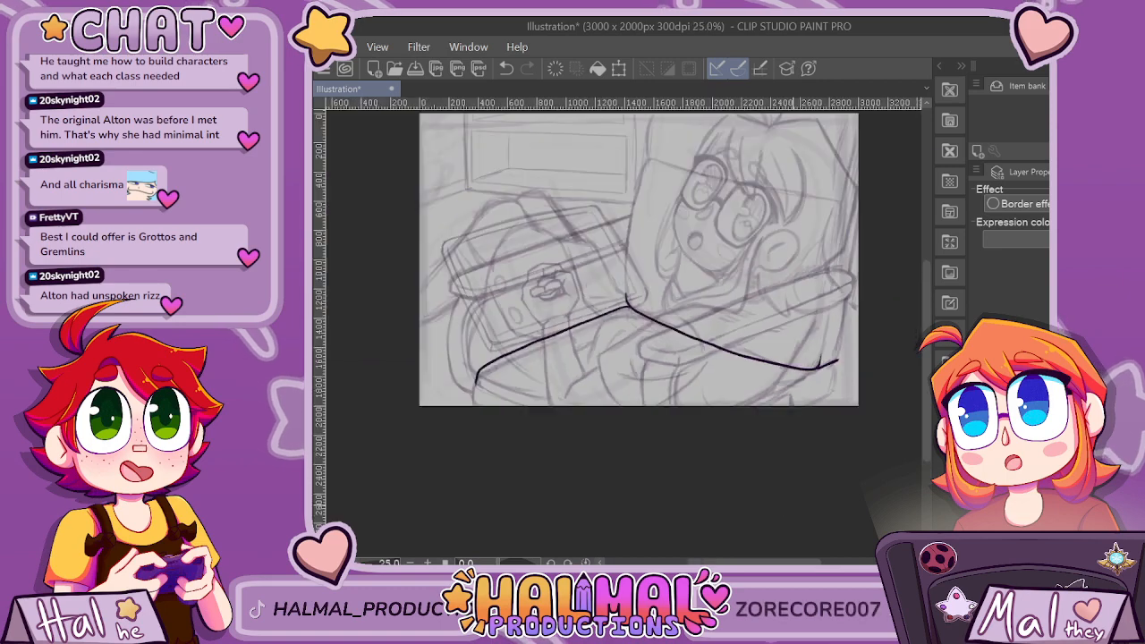
scroll(648, 165, "up", 3)
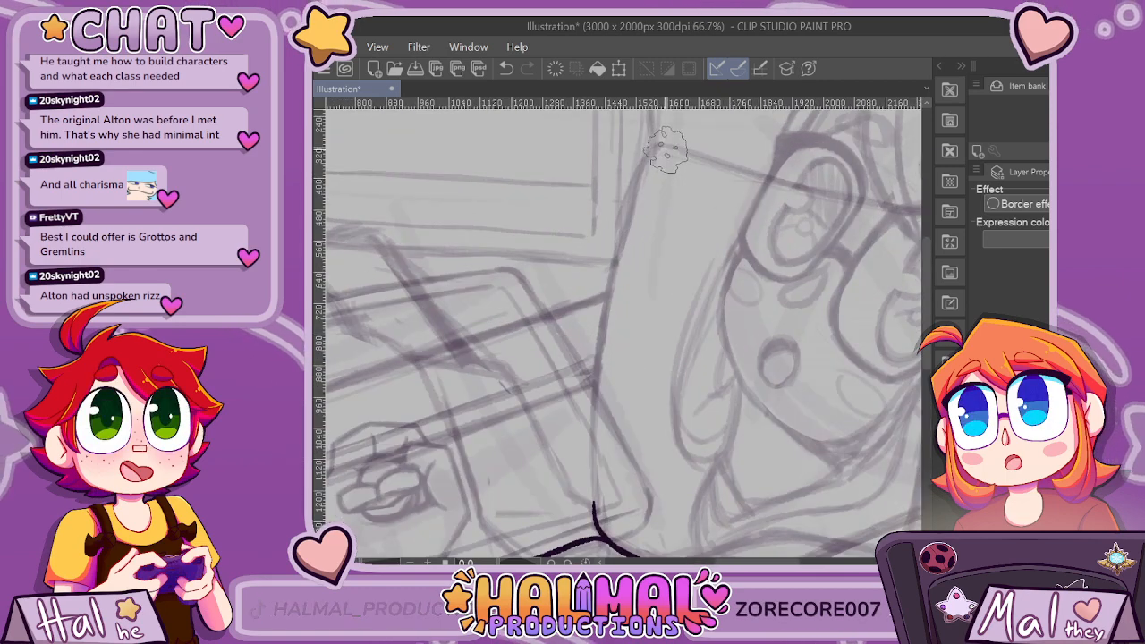
scroll(653, 156, "down", 1)
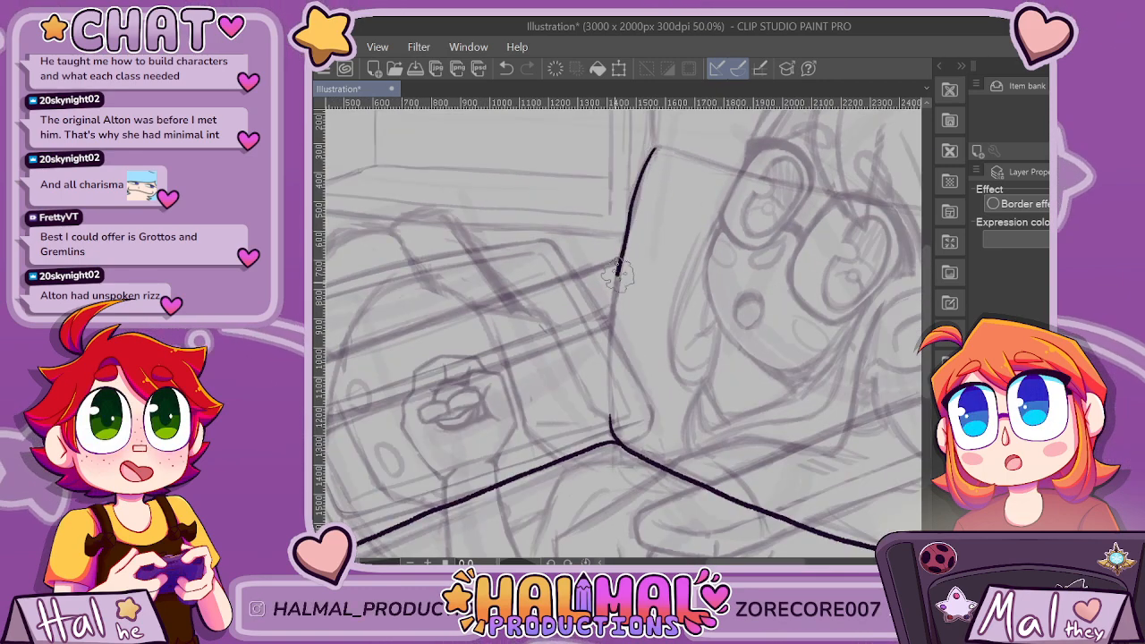
mouse_move(655, 143)
left_mouse_down()
mouse_move(641, 167)
mouse_move(611, 335)
left_mouse_up()
scroll(630, 407, "up", 3)
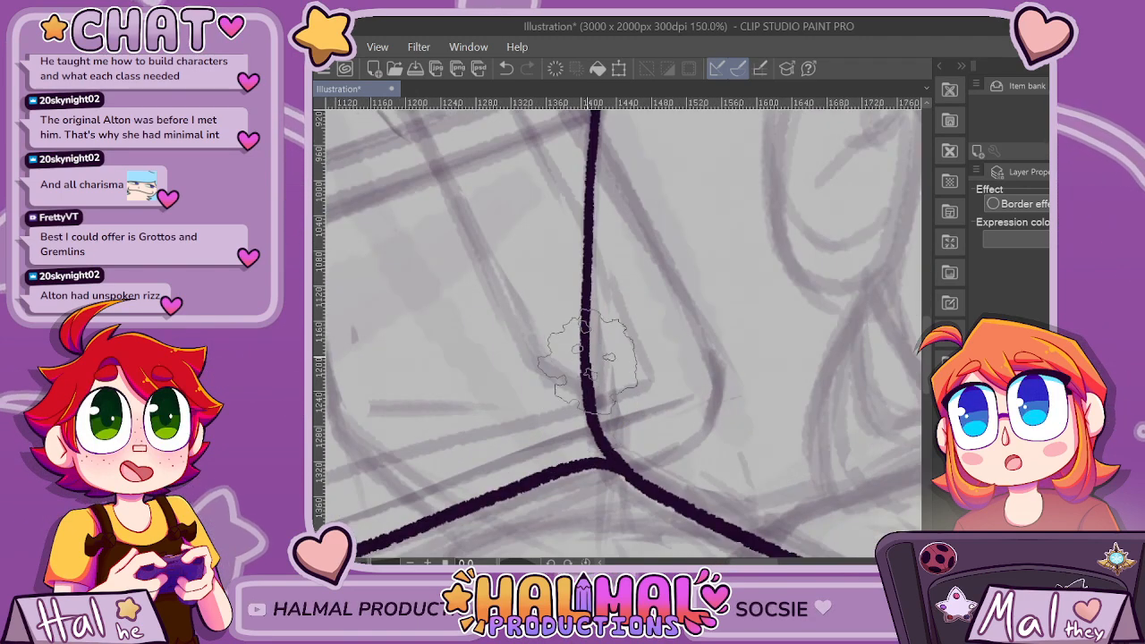
scroll(588, 362, "down", 9)
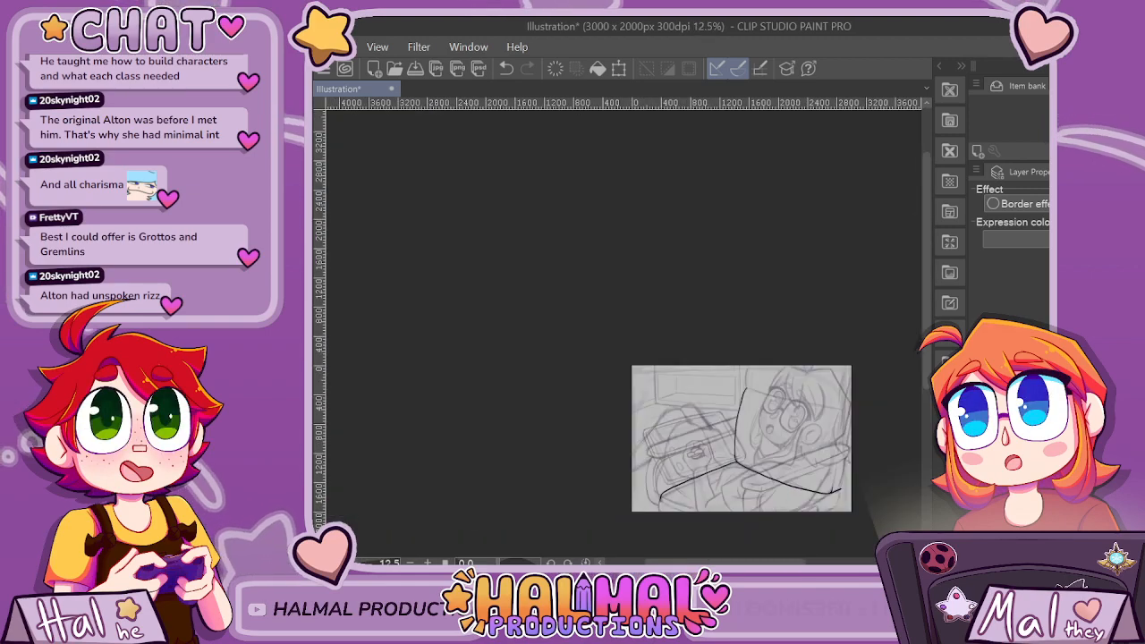
Draw the backrest's top edge from a rounded left corner across the girl's glasses and hair, rounding downward at the right corner.
scroll(624, 333, "up", 3)
left_click_drag(694, 562, 763, 563)
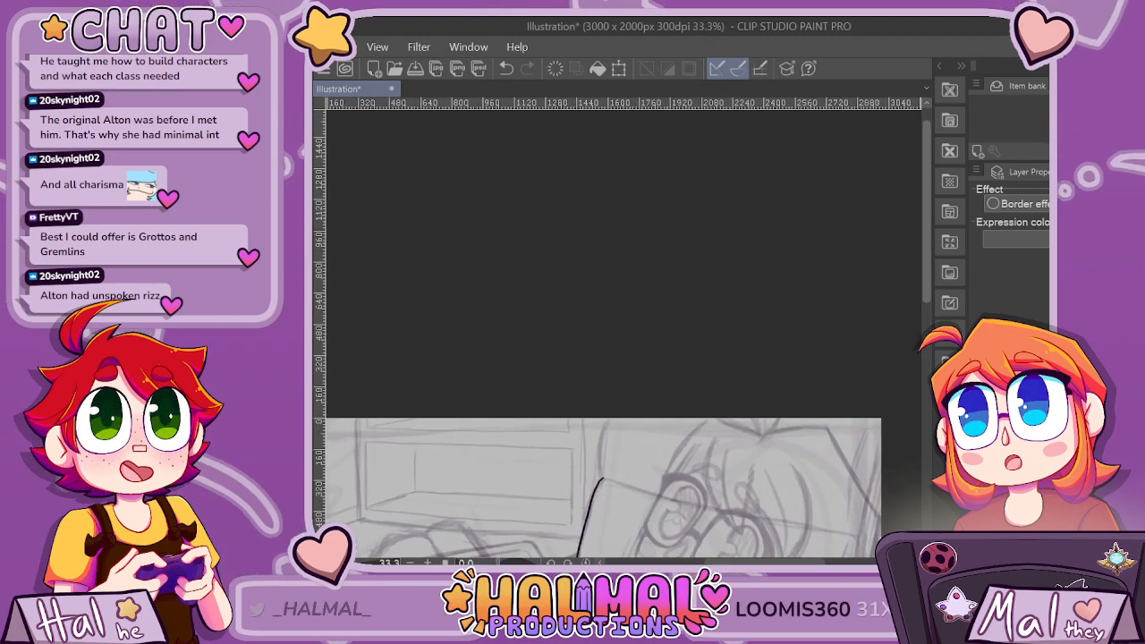
left_click_drag(926, 215, 926, 275)
scroll(738, 423, "up", 3)
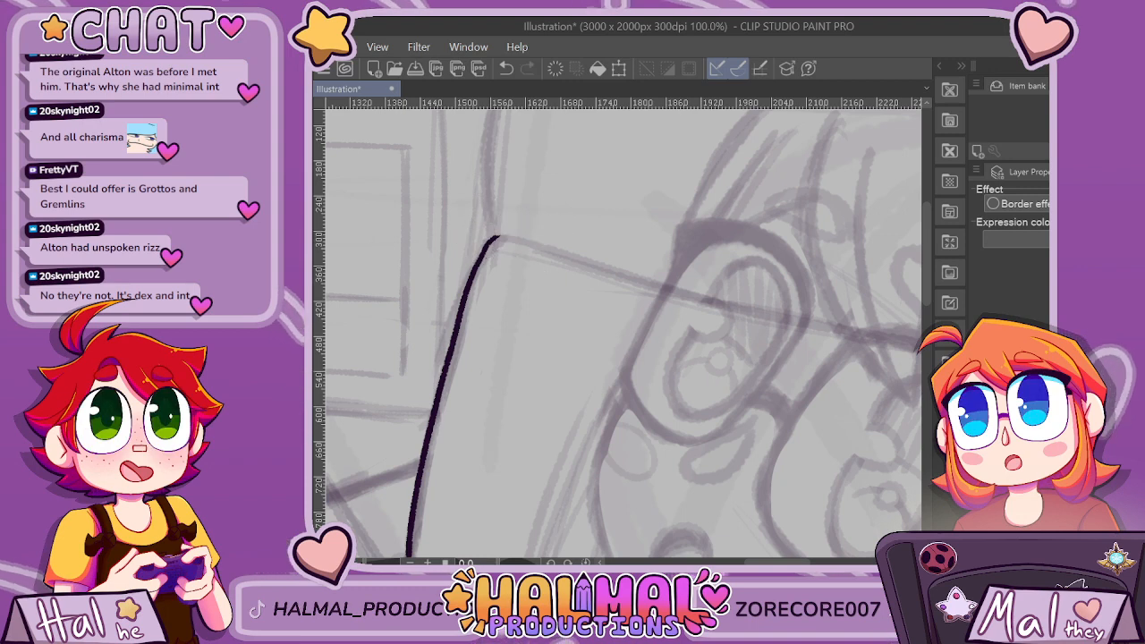
scroll(417, 312, "down", 1)
mouse_move(784, 561)
left_mouse_down()
mouse_move(812, 562)
mouse_move(796, 562)
left_mouse_up()
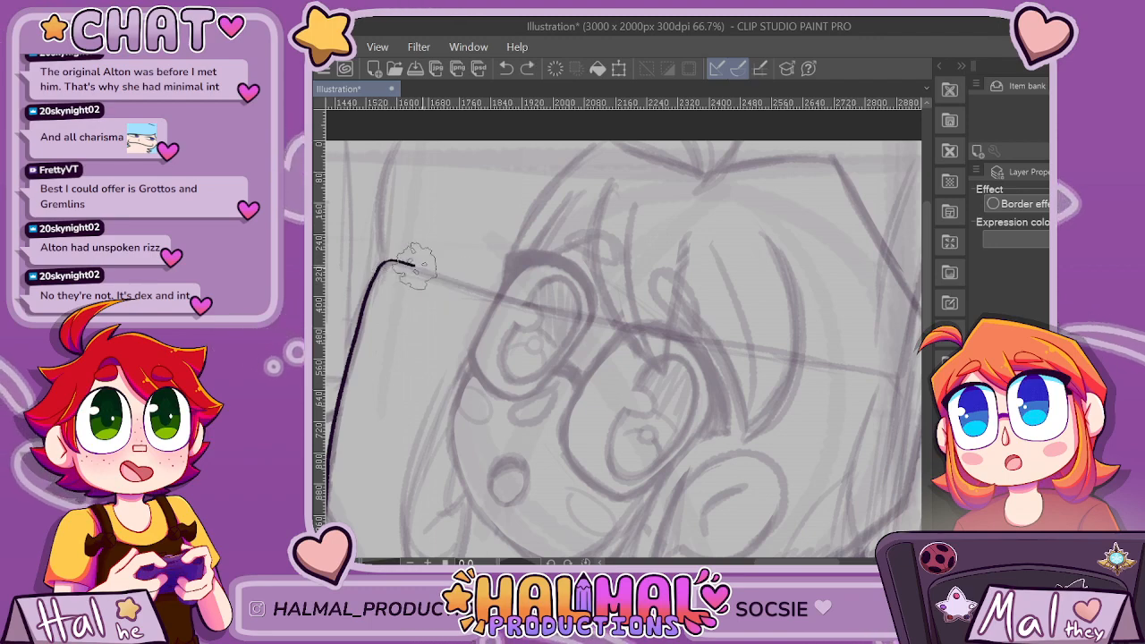
left_click_drag(653, 338, 830, 365)
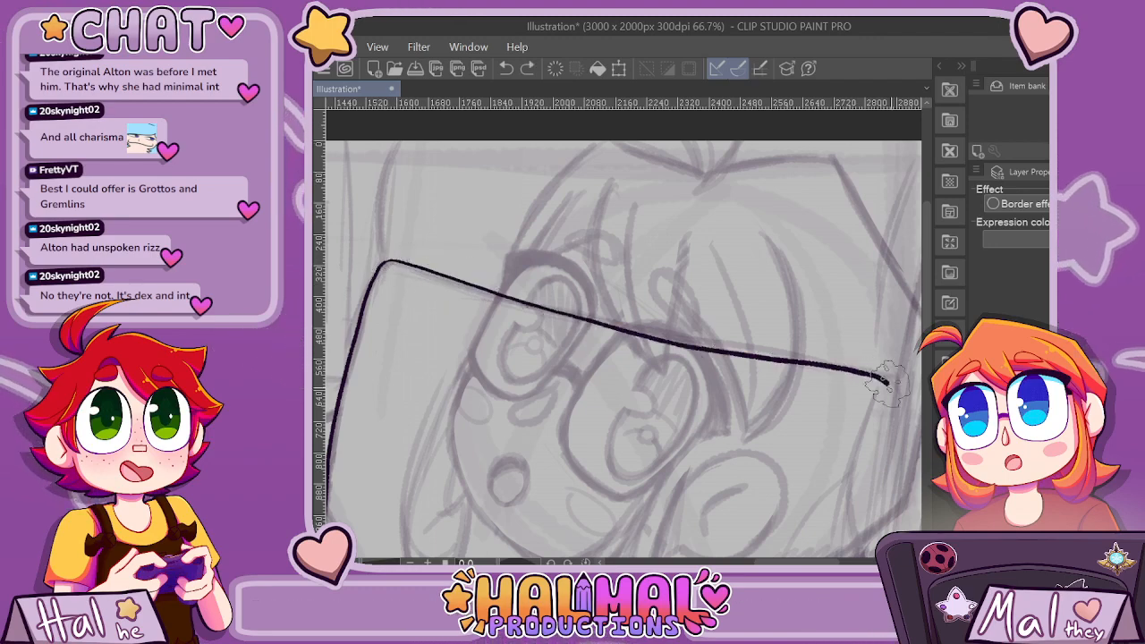
scroll(897, 438, "down", 4)
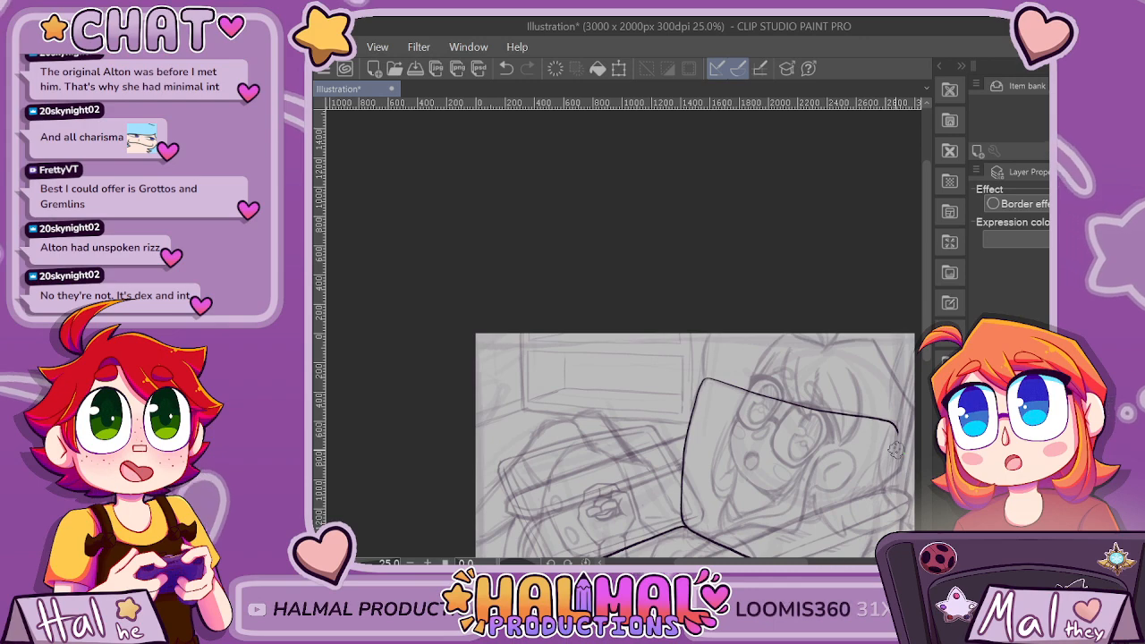
scroll(896, 450, "up", 8)
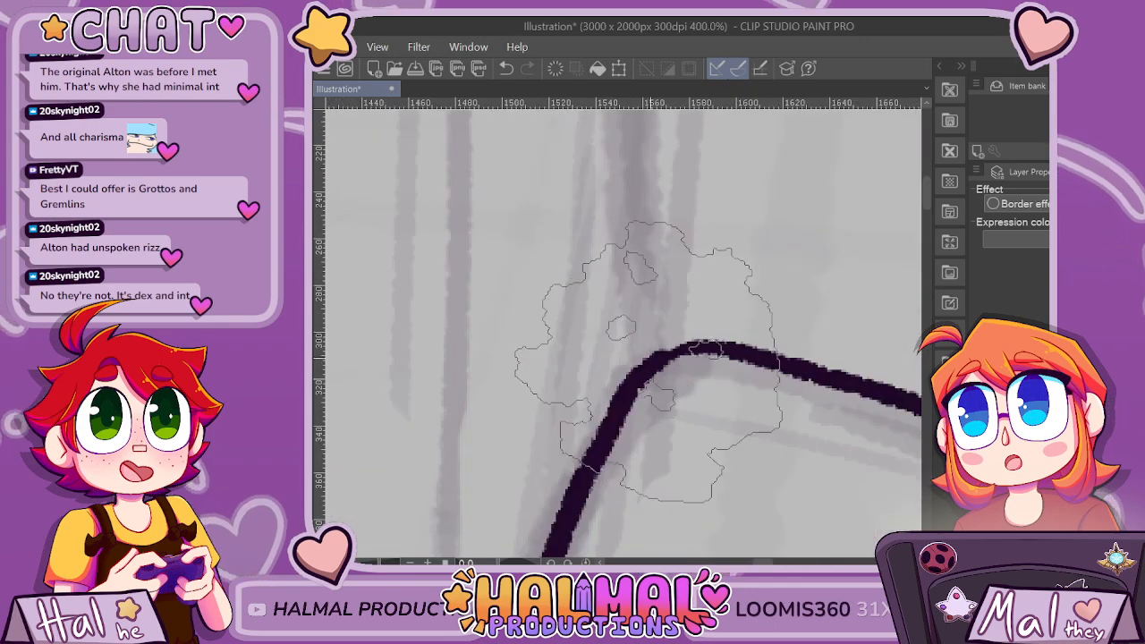
scroll(769, 286, "down", 6)
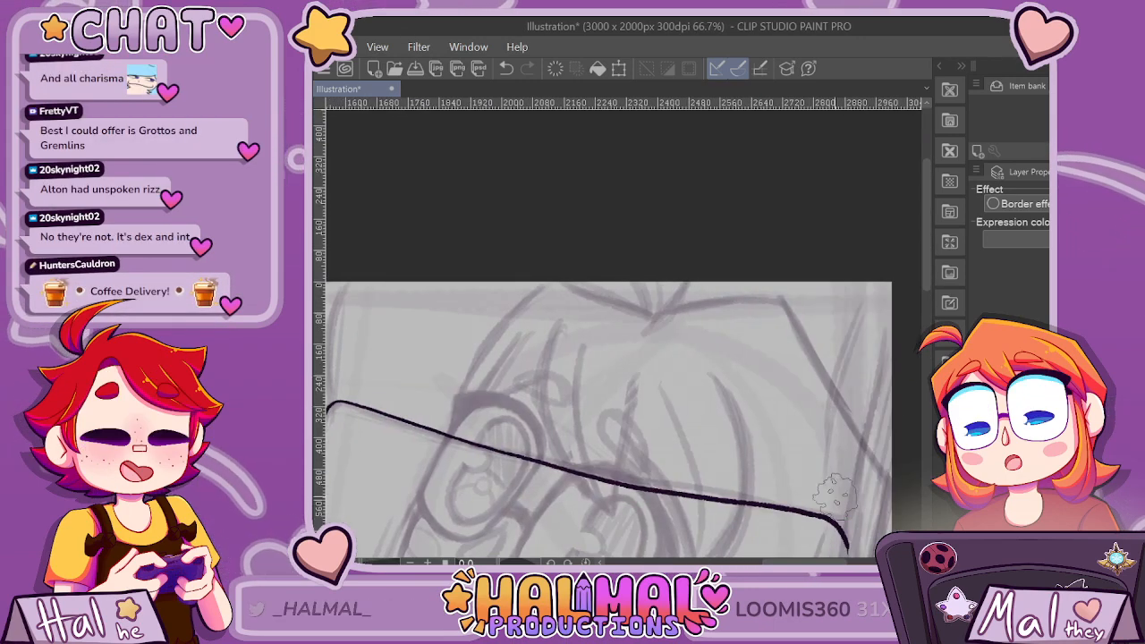
Try to draw the backrest's right edge as a nearly straight line from the upper-right corner down to the seat edge.
mouse_move(927, 246)
left_mouse_down()
mouse_move(927, 383)
mouse_move(927, 353)
mouse_move(927, 371)
left_mouse_up()
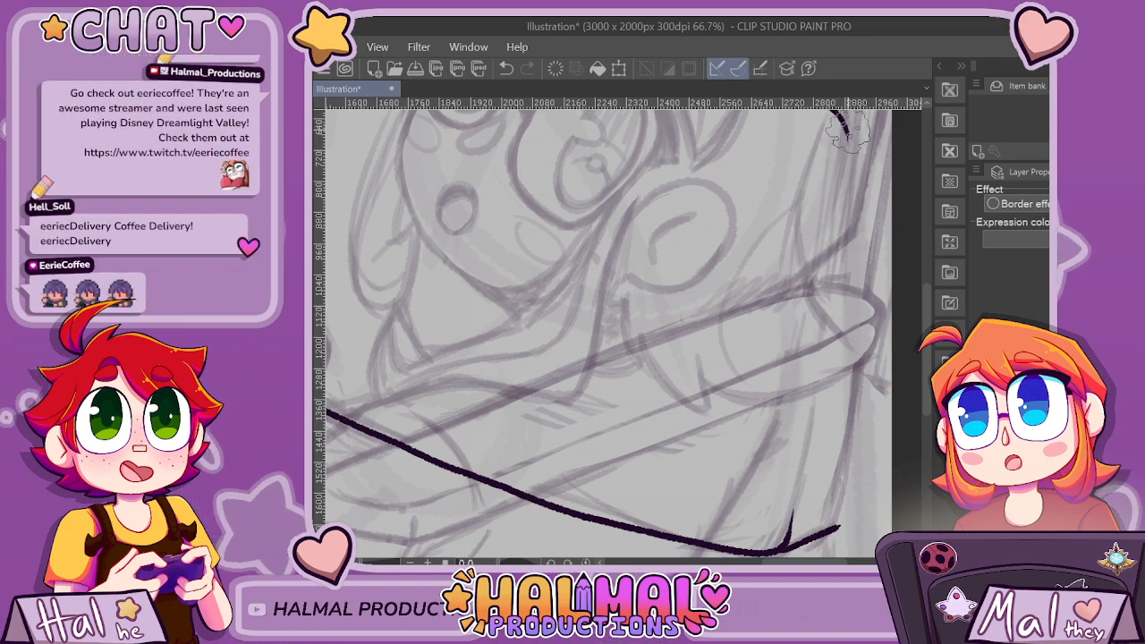
left_click_drag(848, 134, 850, 173)
key("ctrl+z")
left_click_drag(834, 112, 846, 211)
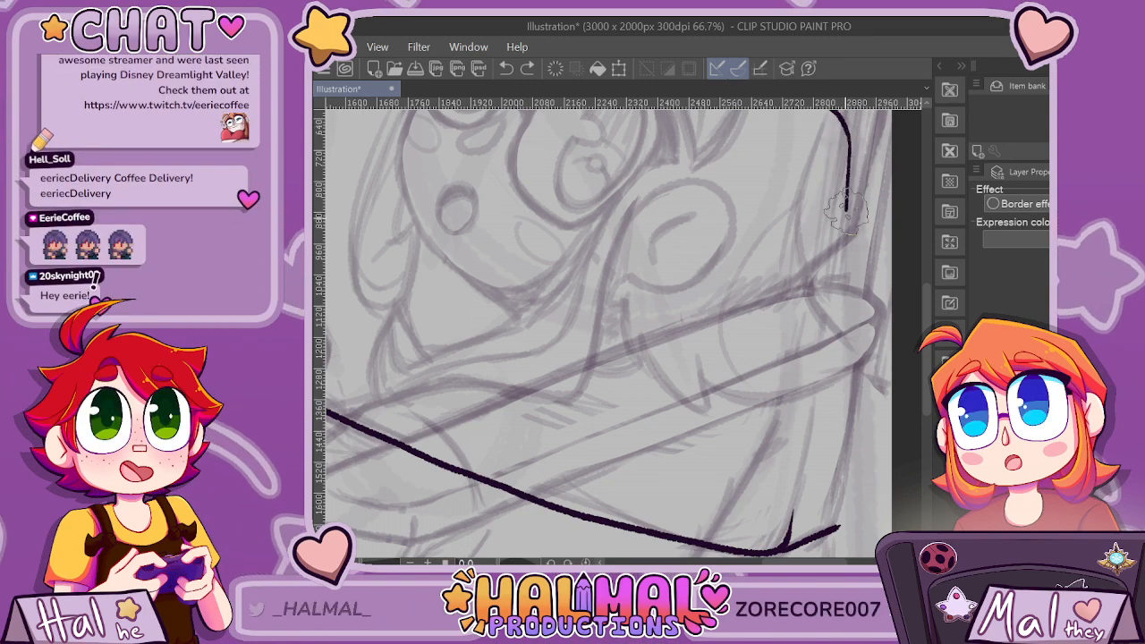
key("ctrl+z")
mouse_move(832, 112)
left_mouse_down()
mouse_move(848, 154)
mouse_move(837, 267)
mouse_move(787, 526)
mouse_move(849, 134)
mouse_move(843, 255)
mouse_move(793, 515)
left_mouse_up()
key("ctrl+z")
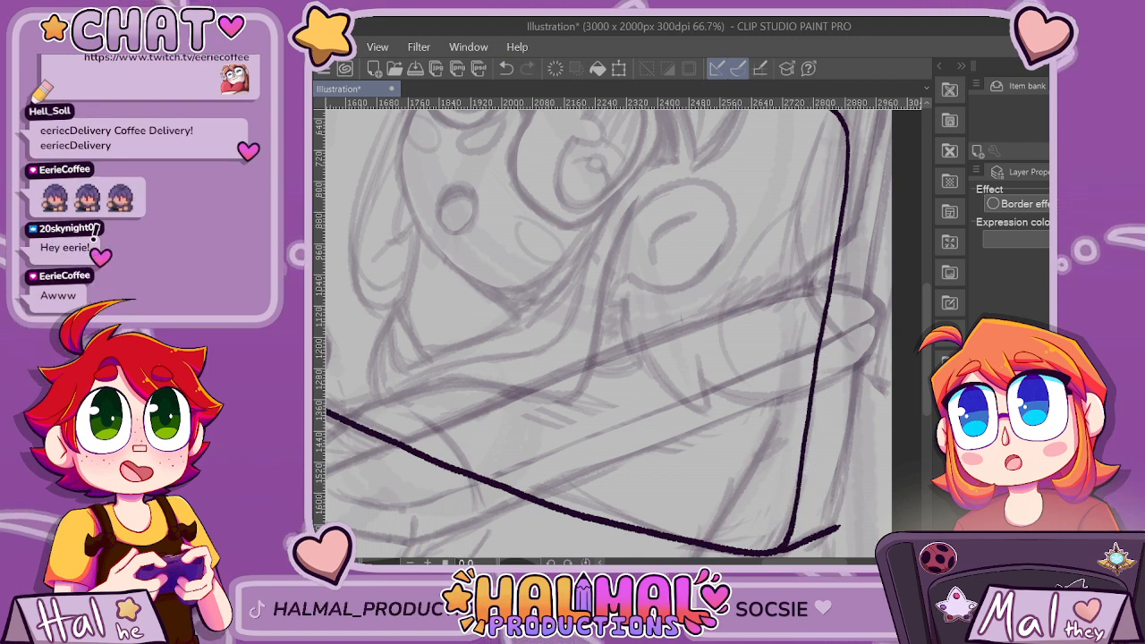
scroll(608, 336, "right", 1)
key("ctrl+z")
left_click_drag(792, 133, 749, 507)
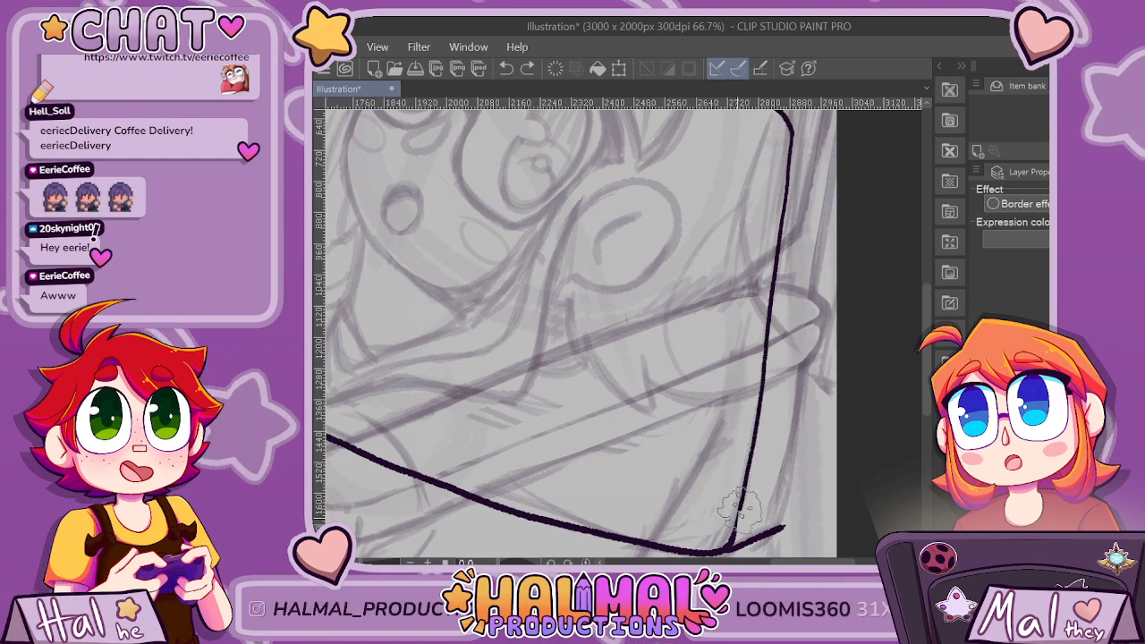
Retouch the upper part of the backrest's right edge, then undo the whole edge line.
scroll(786, 135, "up", 3)
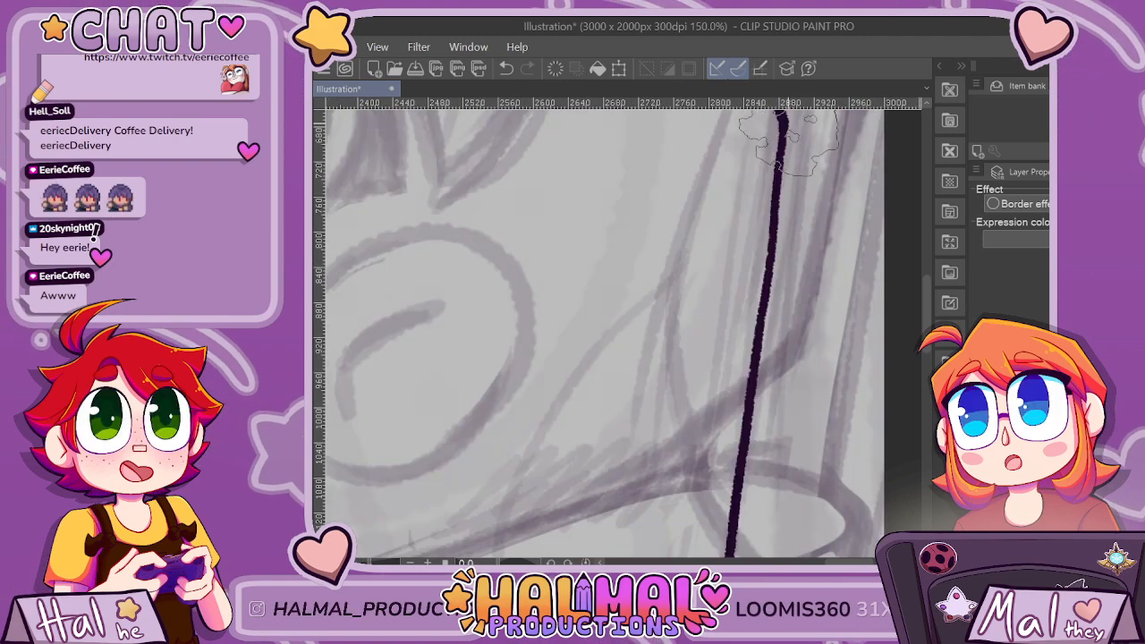
left_click_drag(785, 143, 762, 335)
key("ctrl+z")
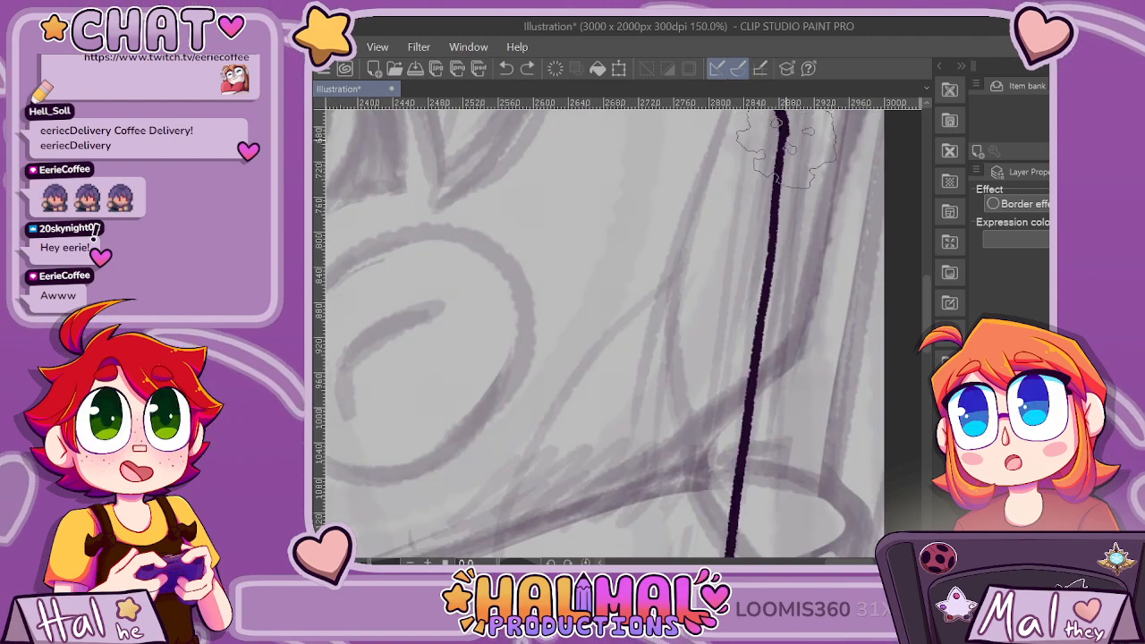
scroll(768, 447, "down", 5)
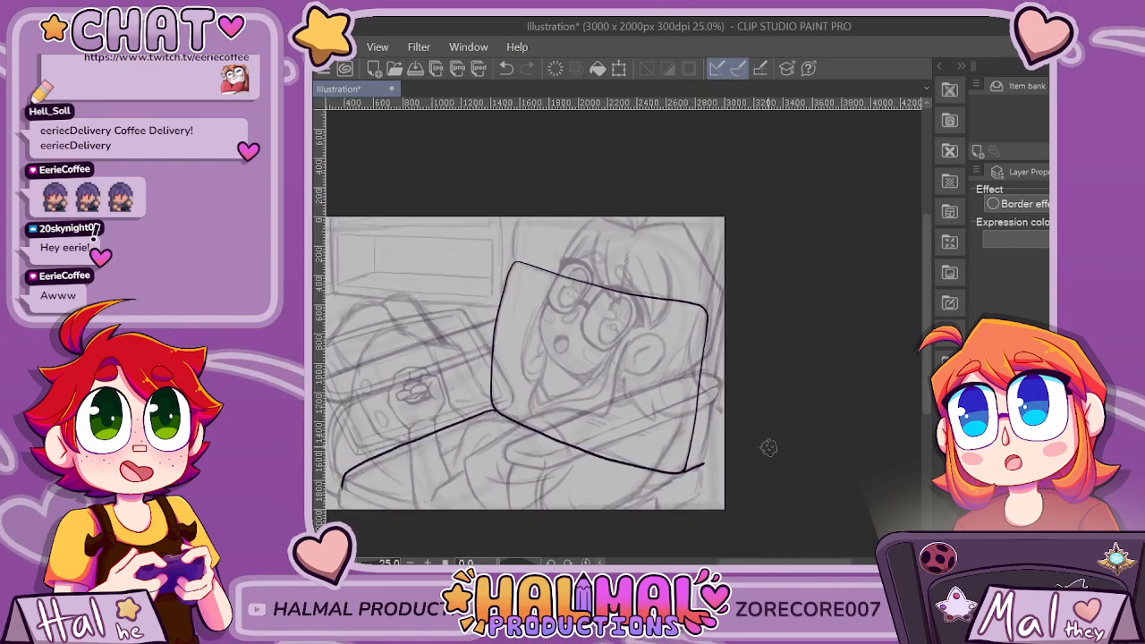
scroll(716, 394, "up", 3)
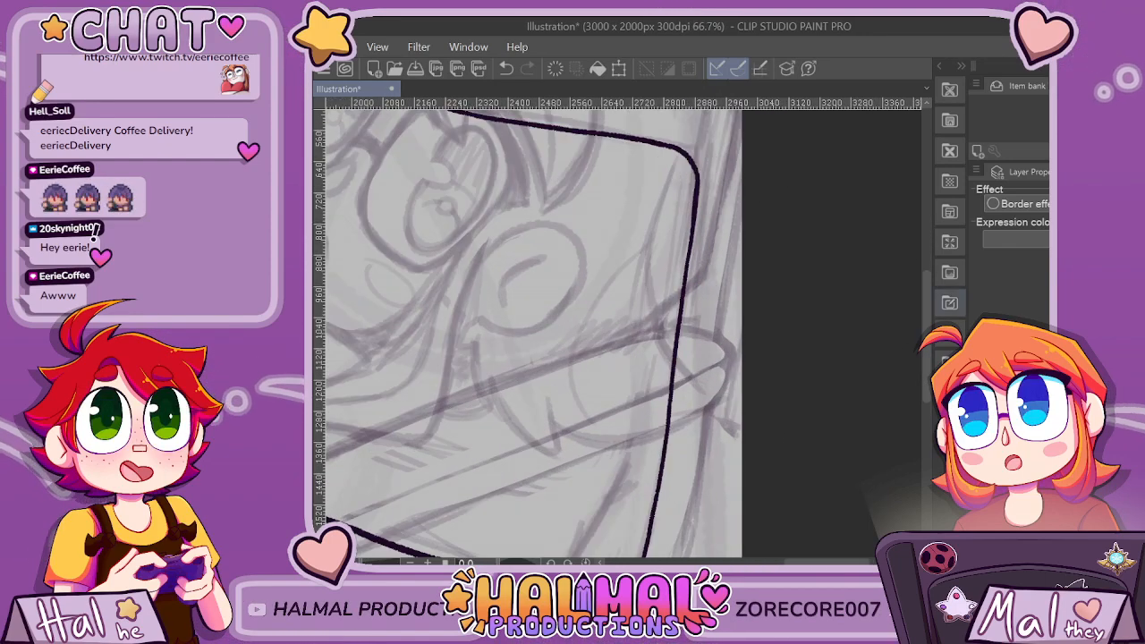
scroll(572, 357, "down", 2)
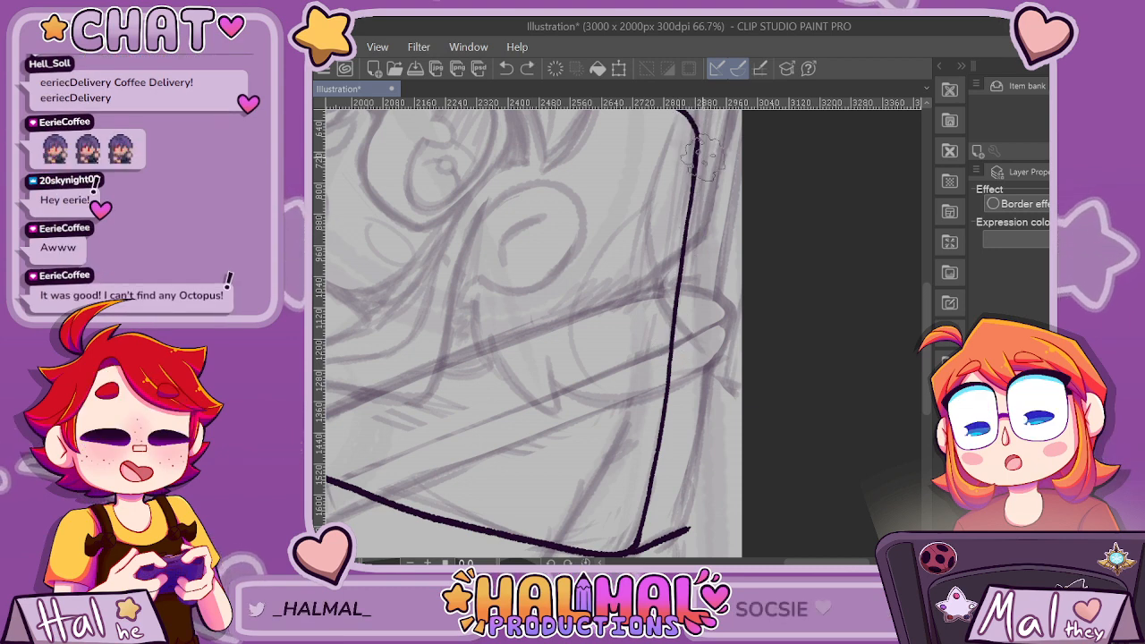
key("ctrl+z")
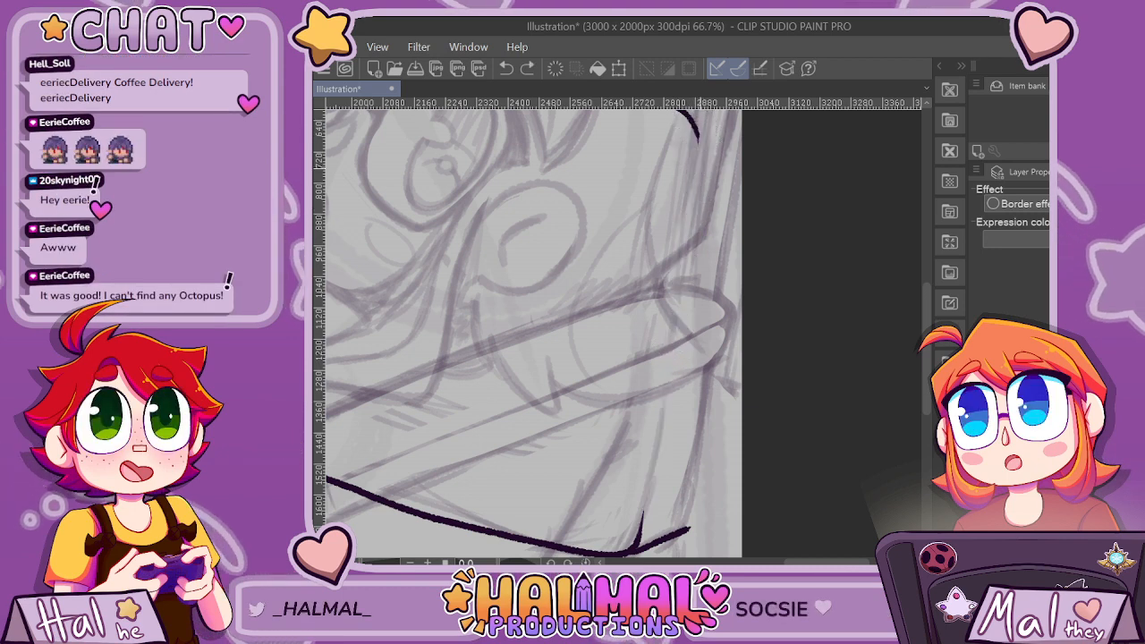
Redraw the backrest's right edge from the rounded upper corner, bulging slightly outward, down to the seat edge.
mouse_move(694, 125)
left_mouse_down()
mouse_move(696, 205)
mouse_move(658, 474)
left_mouse_up()
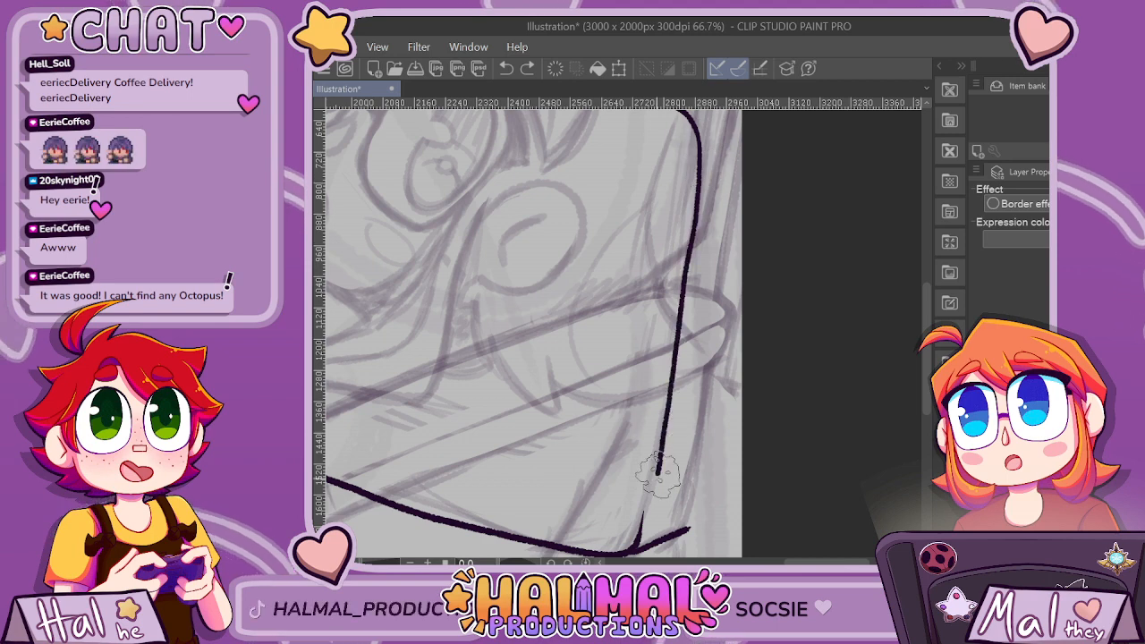
scroll(637, 539, "up", 4)
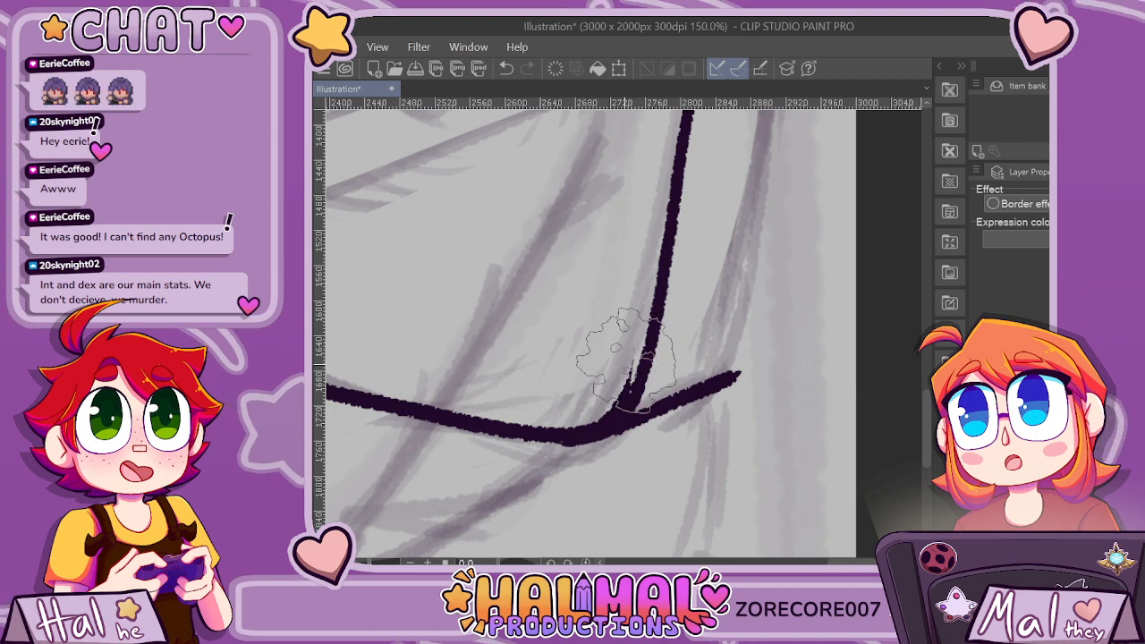
scroll(644, 358, "down", 1)
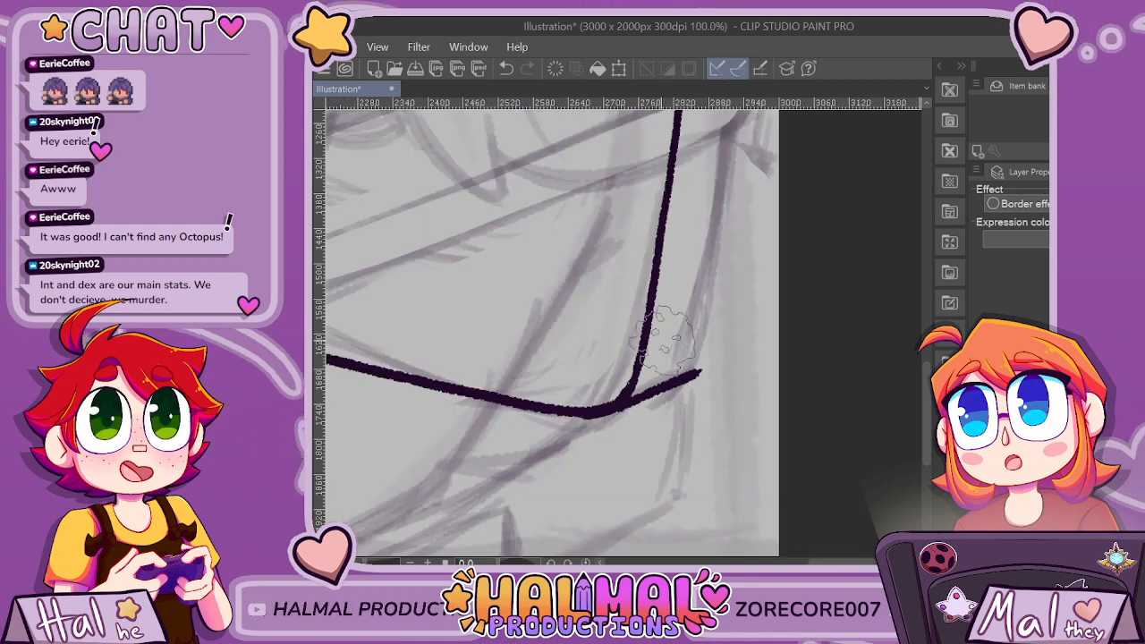
scroll(662, 335, "down", 3)
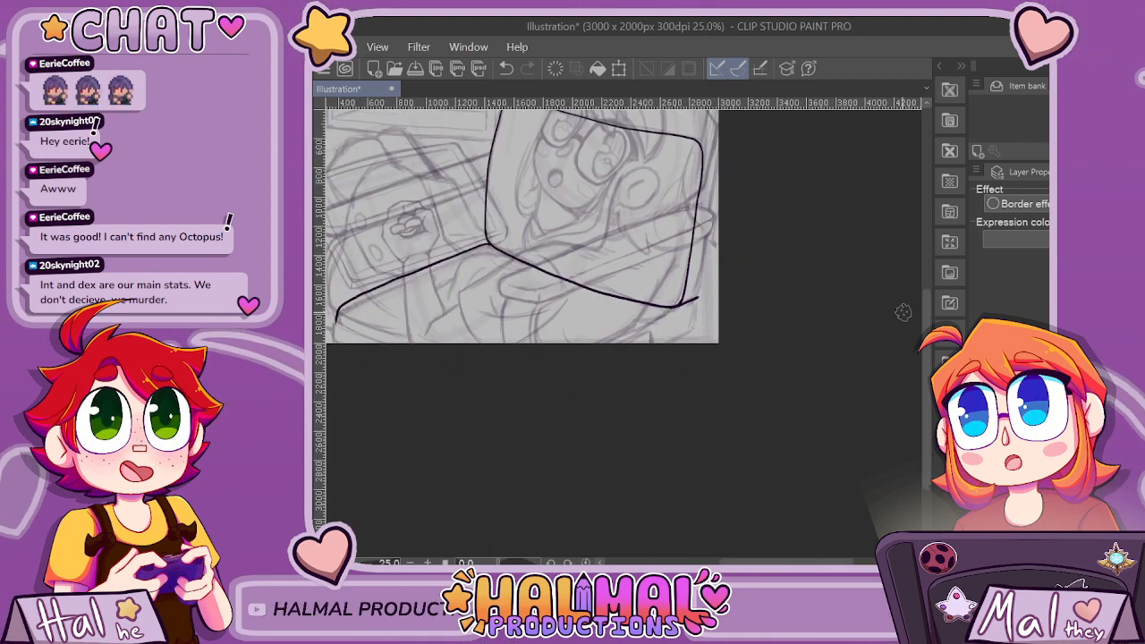
Smooth and thicken the junction where the backrest's right edge meets the seat edge into a rounded corner.
scroll(684, 299, "up", 4)
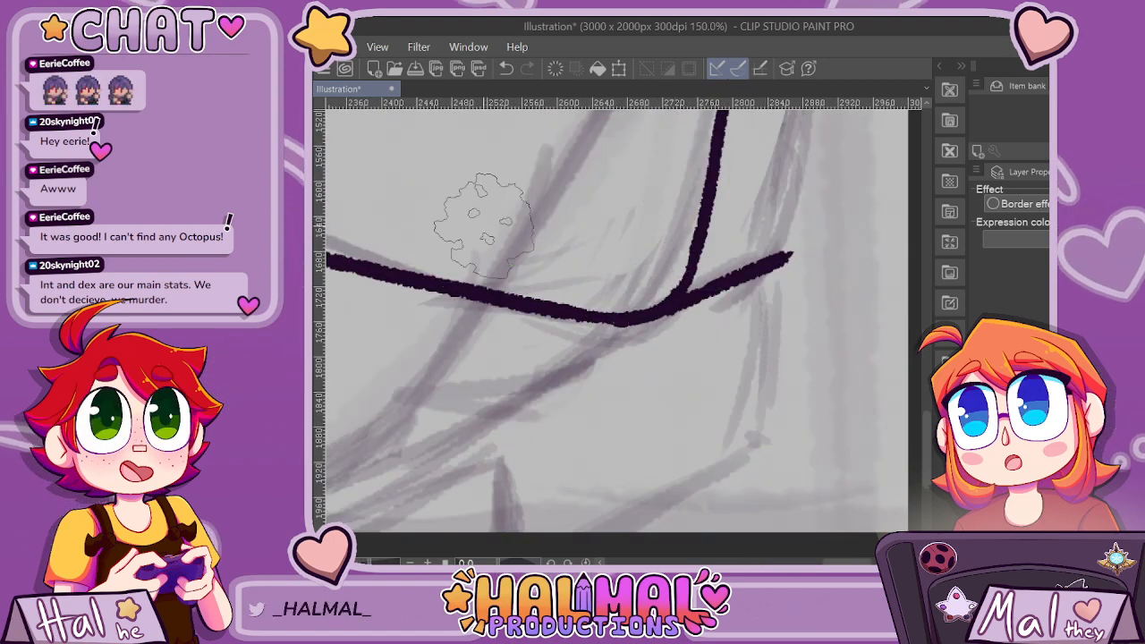
key("ctrl+z")
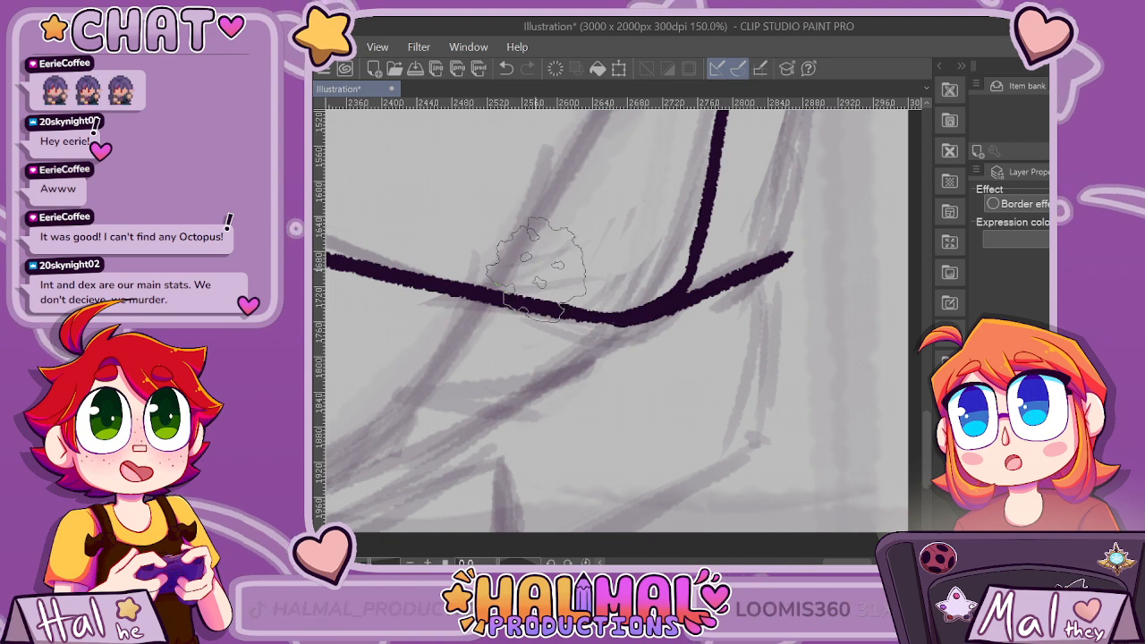
scroll(593, 277, "up", 1)
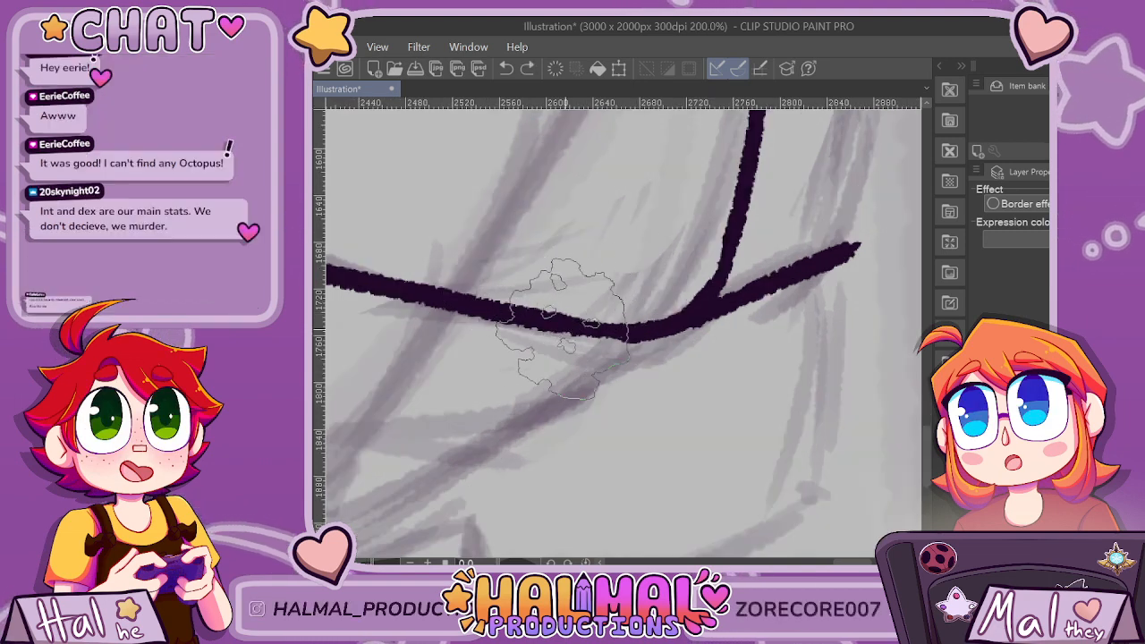
left_click_drag(660, 330, 720, 268)
scroll(717, 256, "down", 1)
scroll(712, 220, "up", 1)
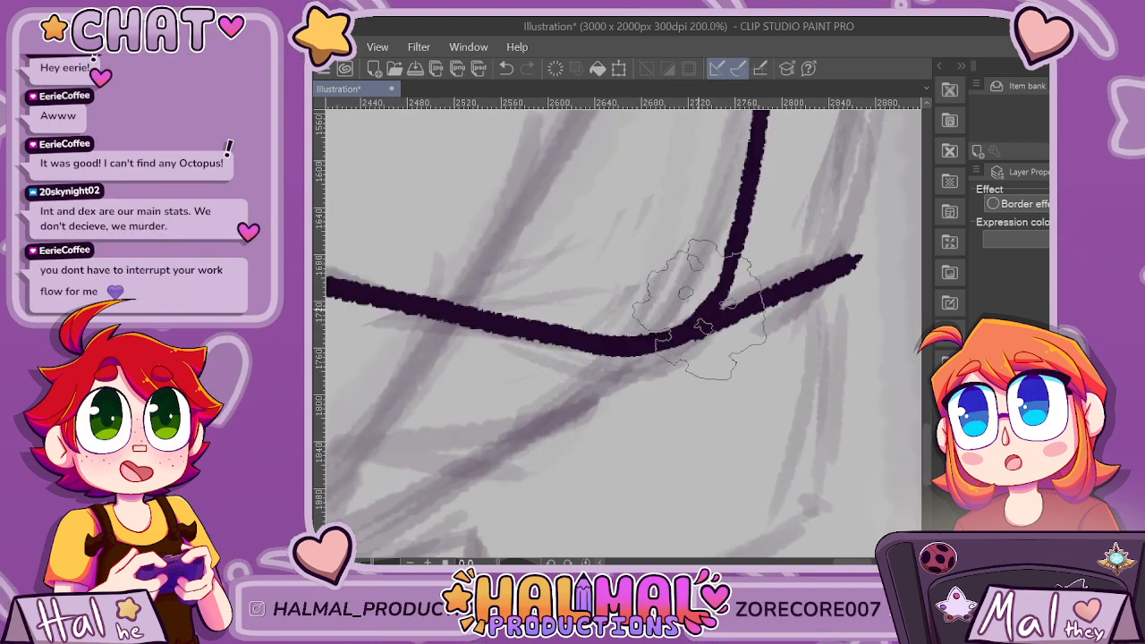
scroll(734, 241, "down", 8)
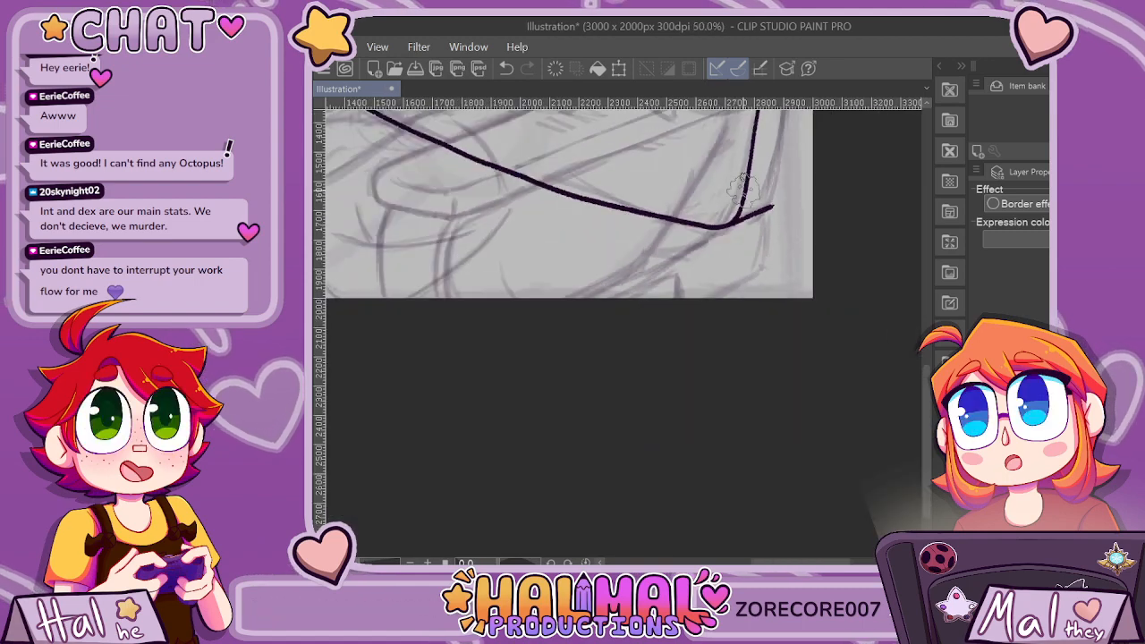
scroll(779, 188, "up", 4)
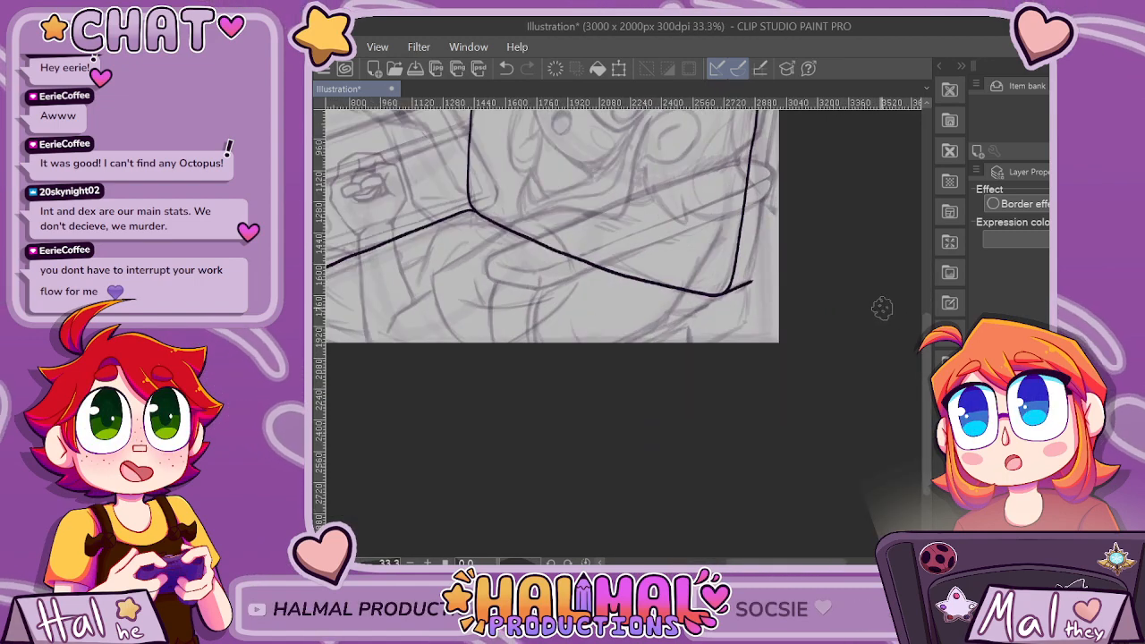
Draw a thinner inner contour line from just below the backrest's upper-right corner, curving inward and down toward the seat edge.
left_click_drag(898, 139, 898, 291)
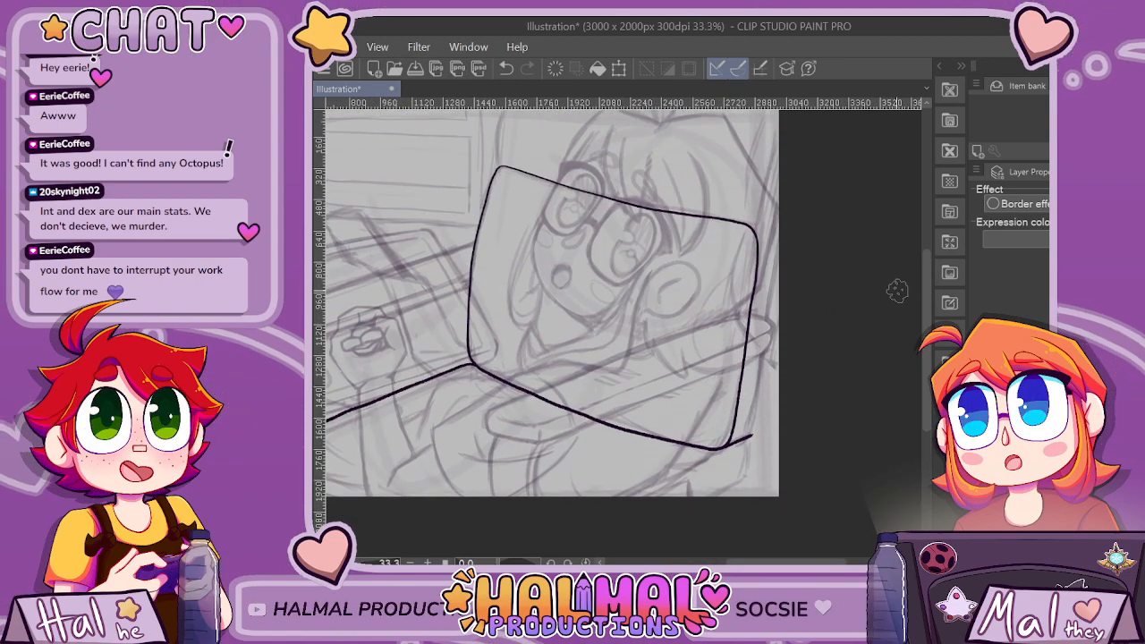
scroll(897, 291, "up", 1)
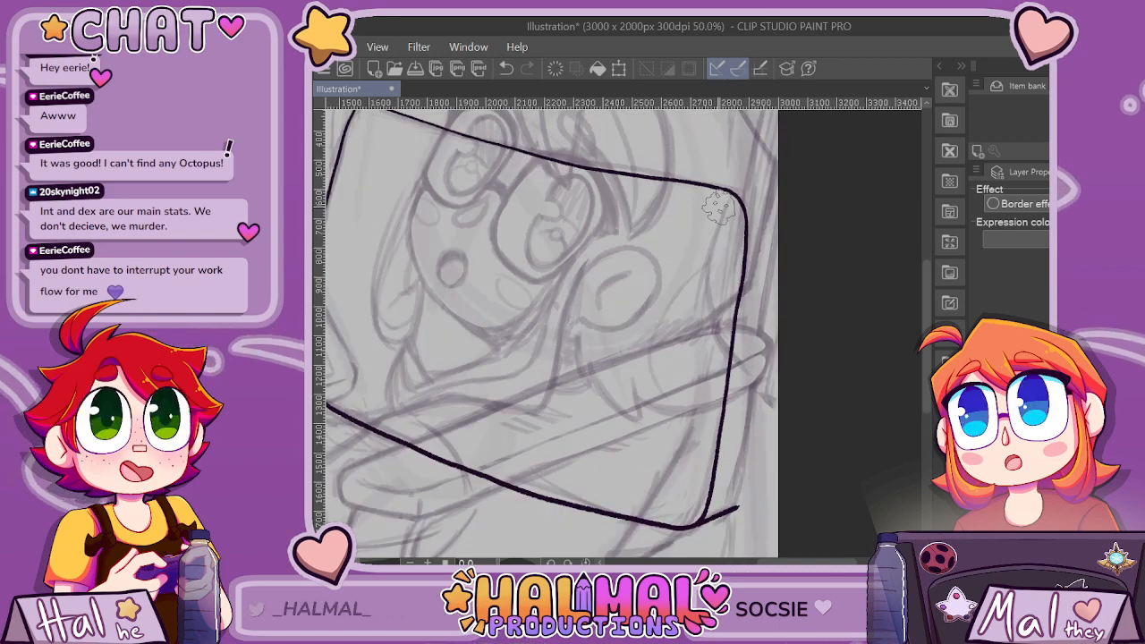
key("ctrl+z")
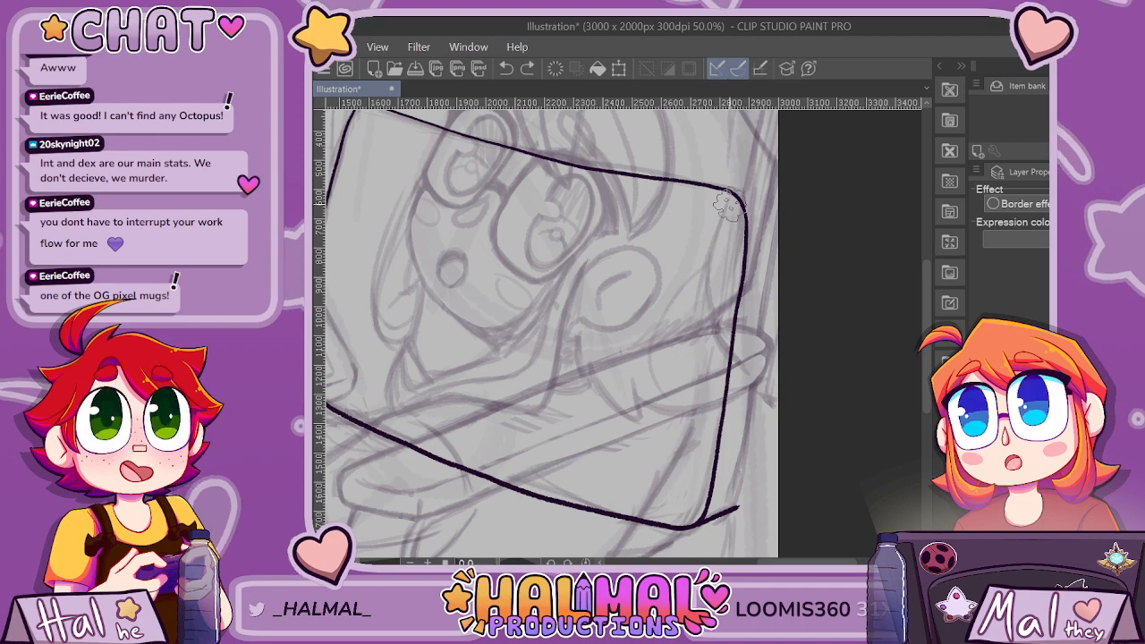
left_click_drag(726, 206, 678, 490)
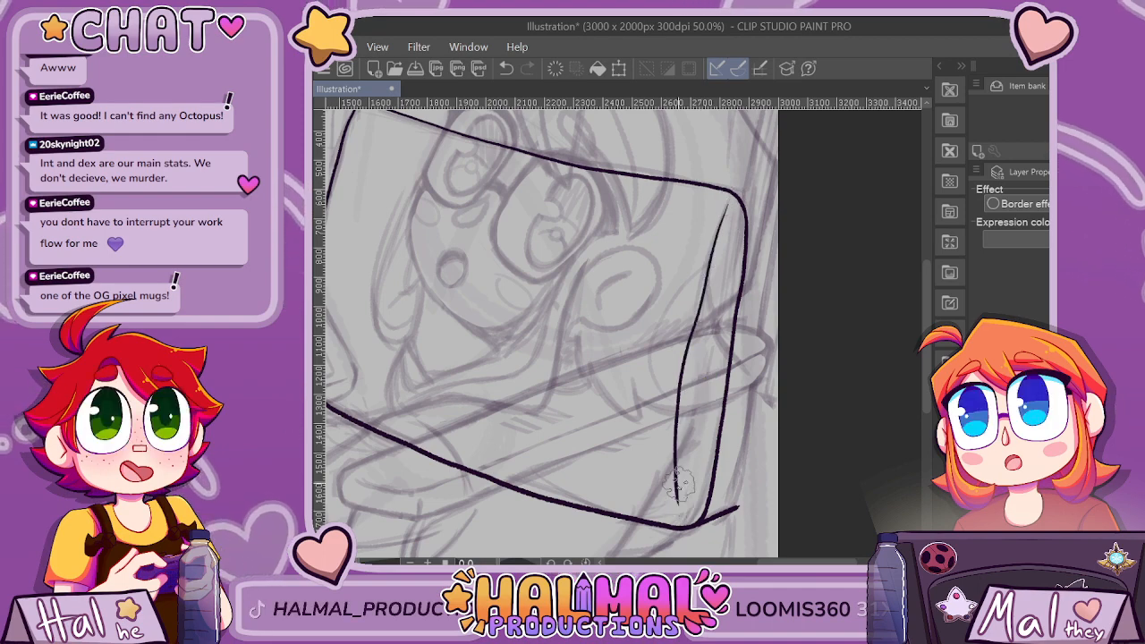
scroll(732, 389, "down", 4)
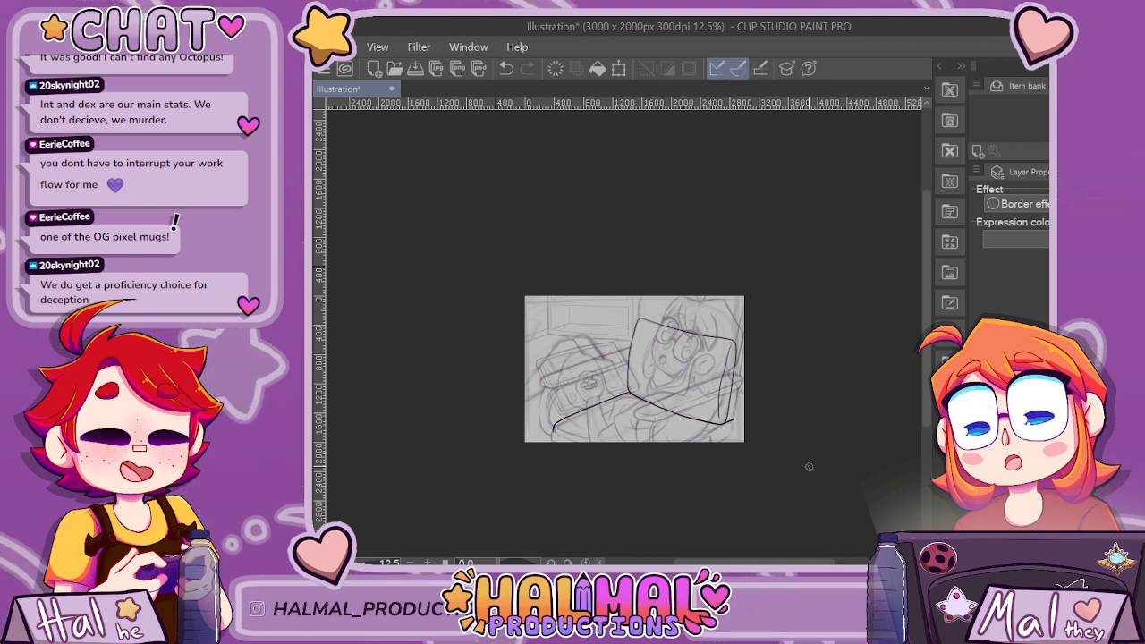
scroll(809, 466, "up", 4)
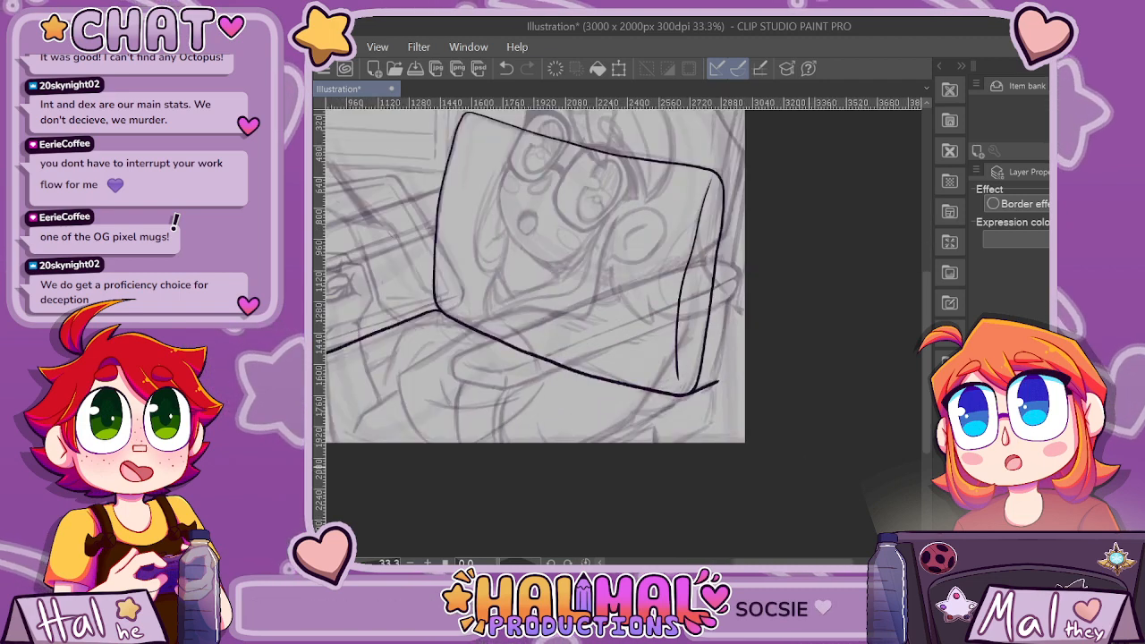
key("alt+Tab")
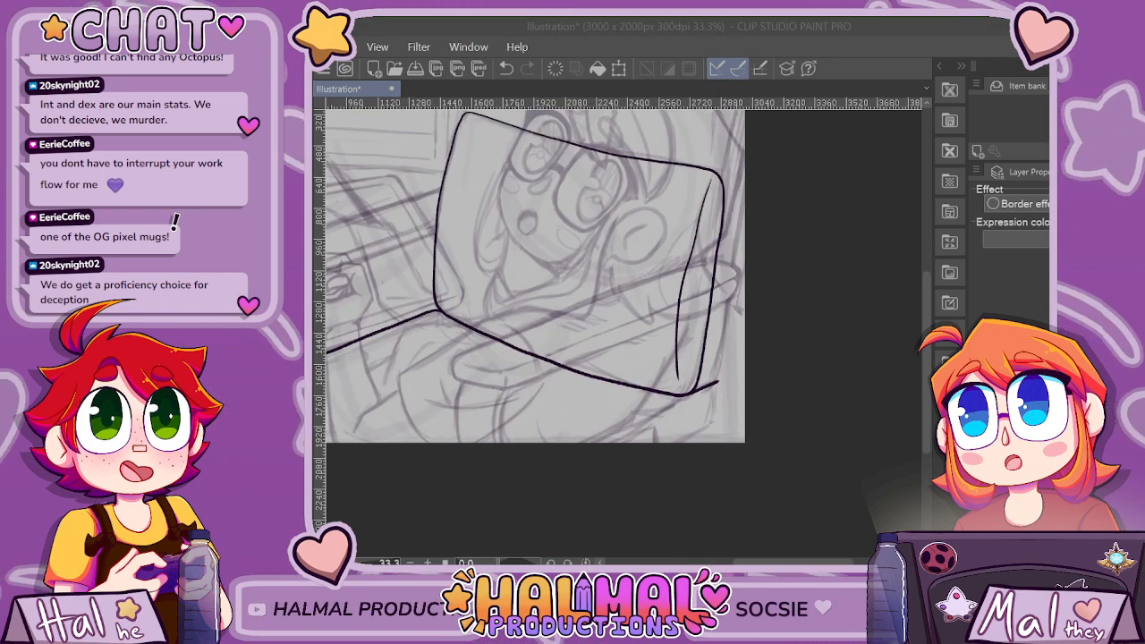
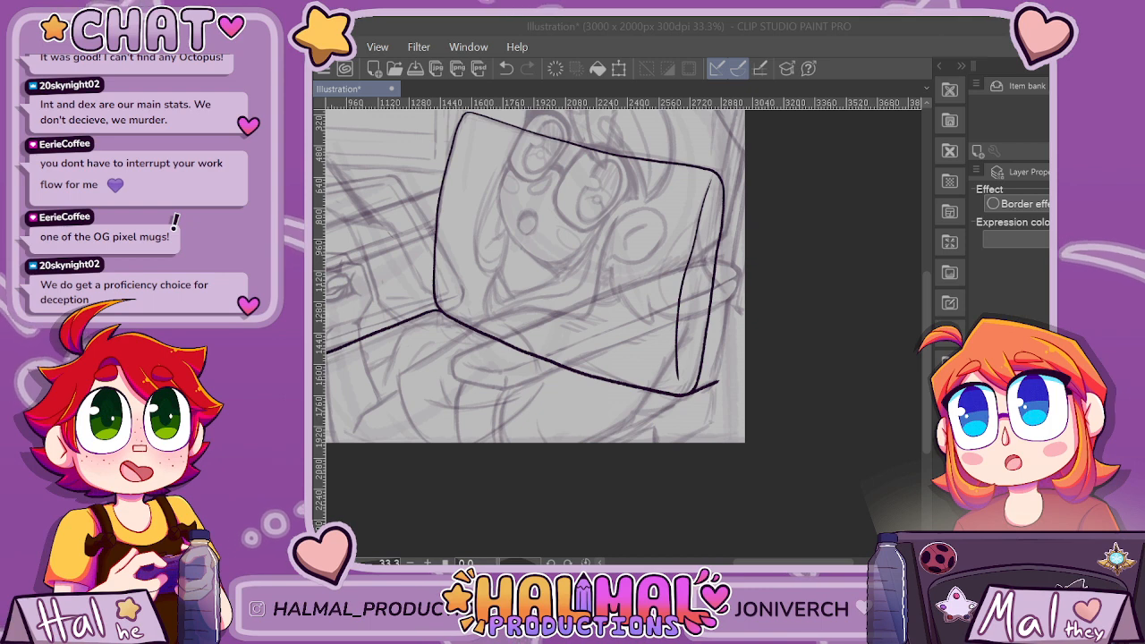
Save the storyboard illustration as mal-poster, create a new 3000 x 2000 px canvas at 300 dpi and select its drawing layer.
key("Return")
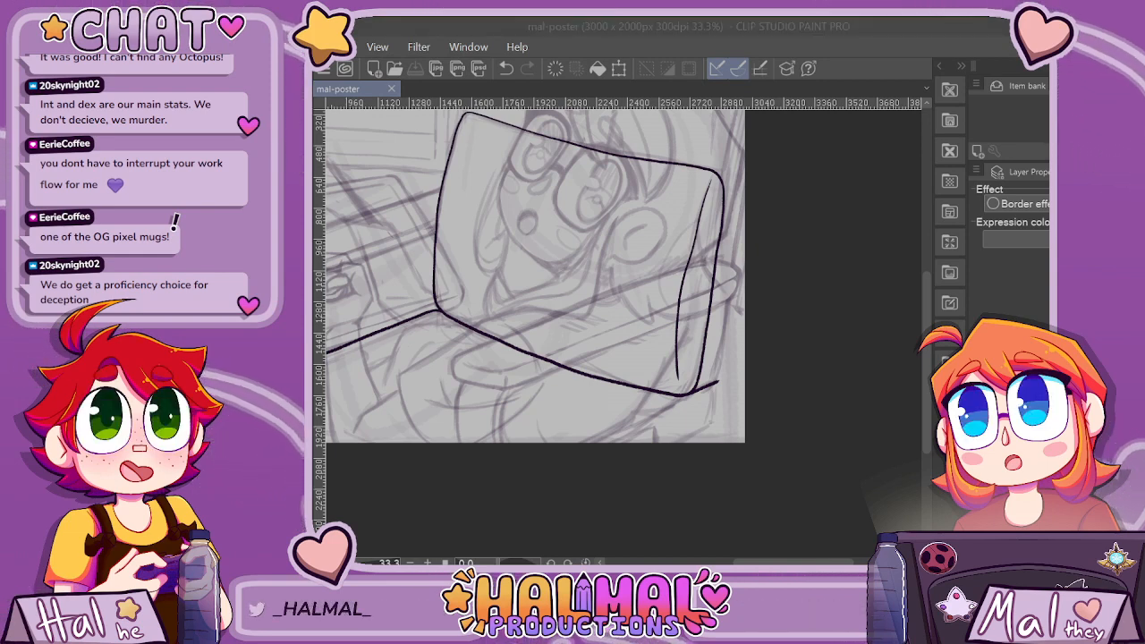
key("Return")
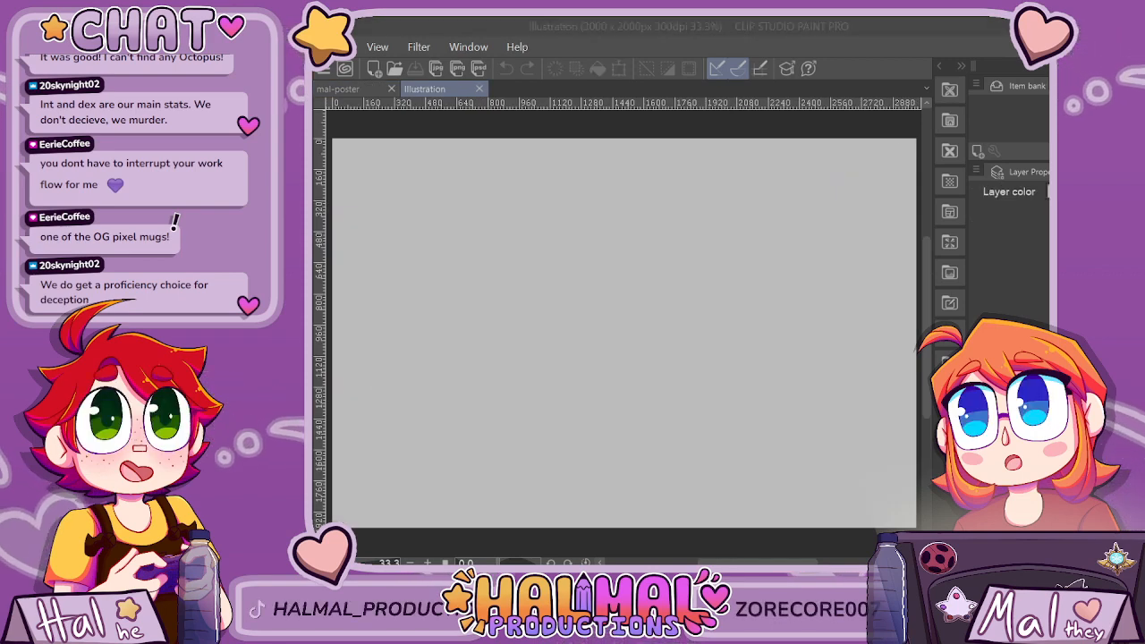
key("Return")
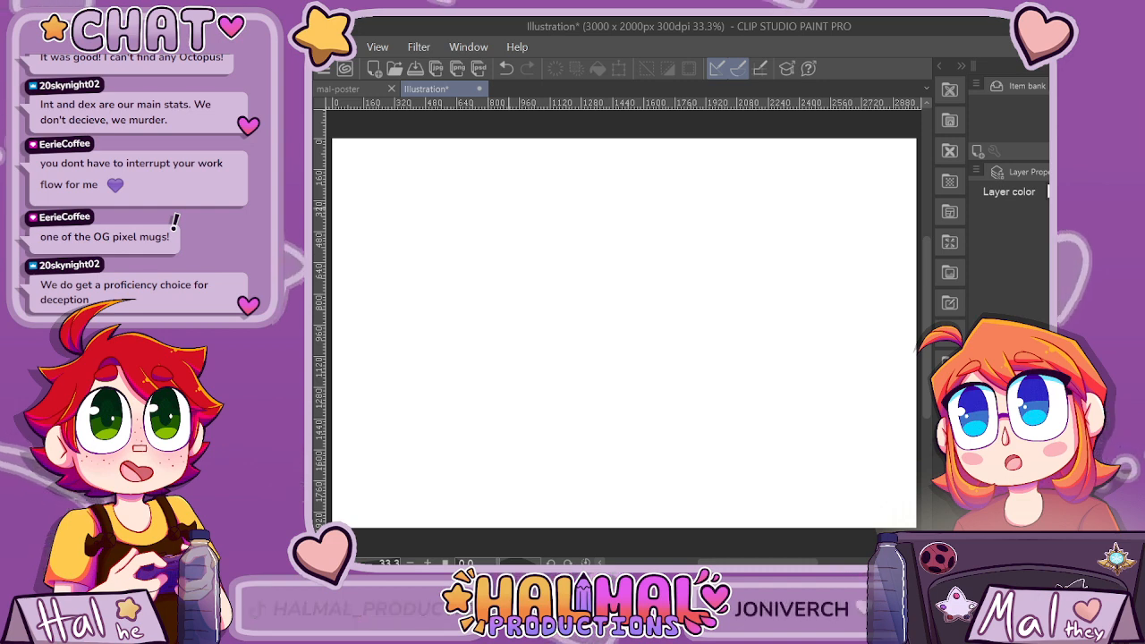
scroll(565, 254, "down", 1)
left_click(1015, 394)
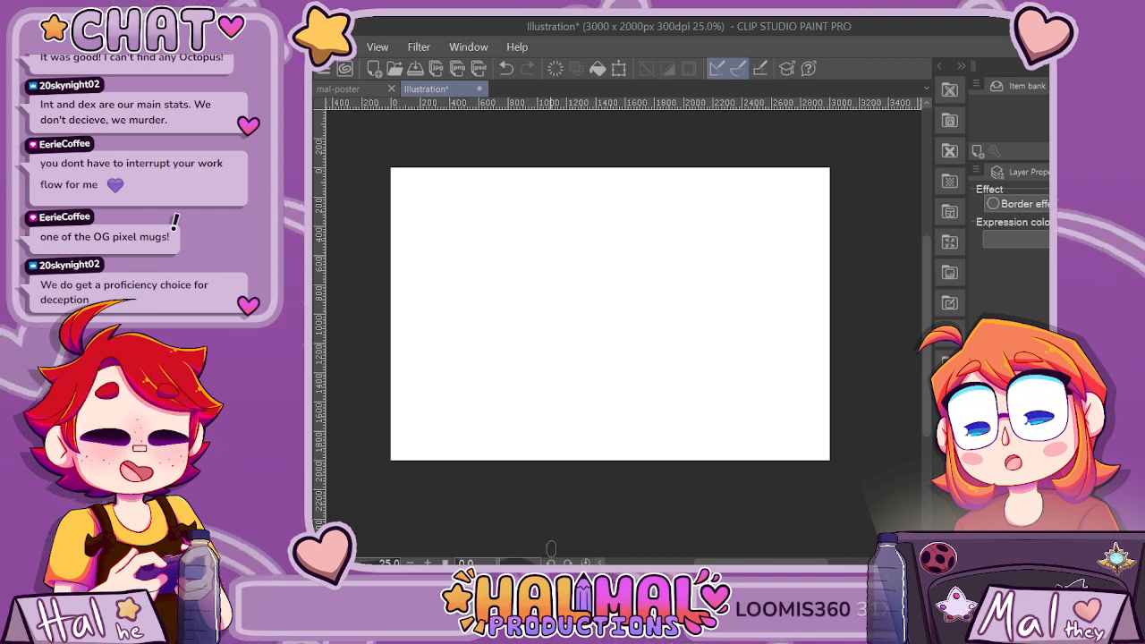
Rotate the blank canvas view to 90 degrees so the page stands in portrait orientation.
left_click(568, 562)
left_click(568, 563)
left_click(568, 562)
left_click(568, 563)
left_click(568, 563)
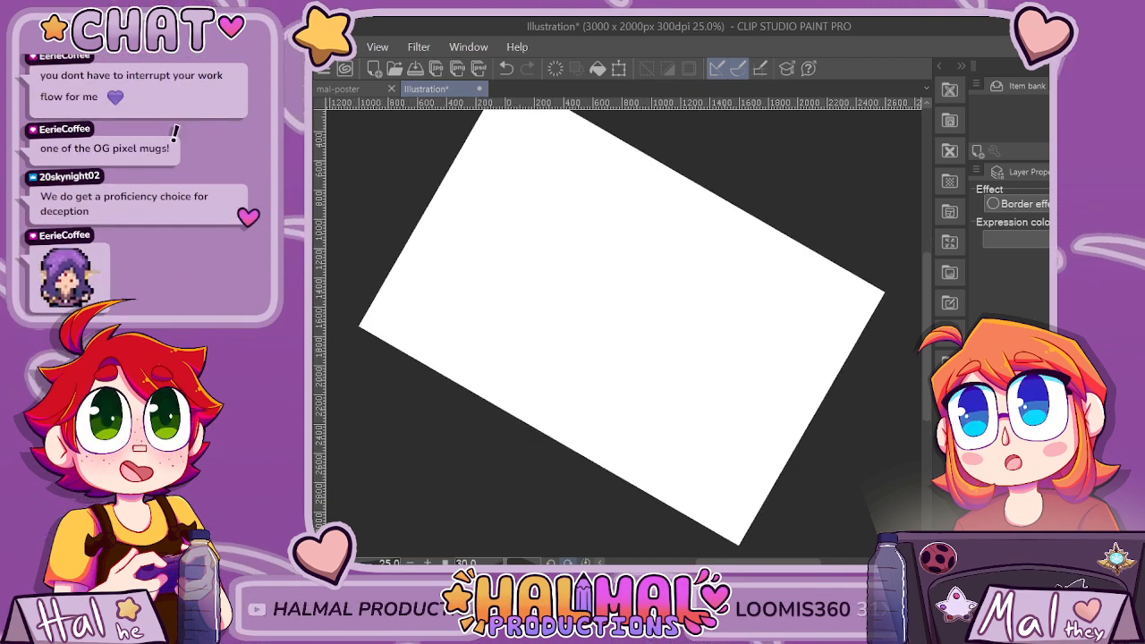
left_click(568, 563)
left_click(568, 563)
left_click(569, 563)
left_click(568, 562)
left_click(568, 563)
left_click(568, 563)
left_click(568, 563)
left_click(568, 563)
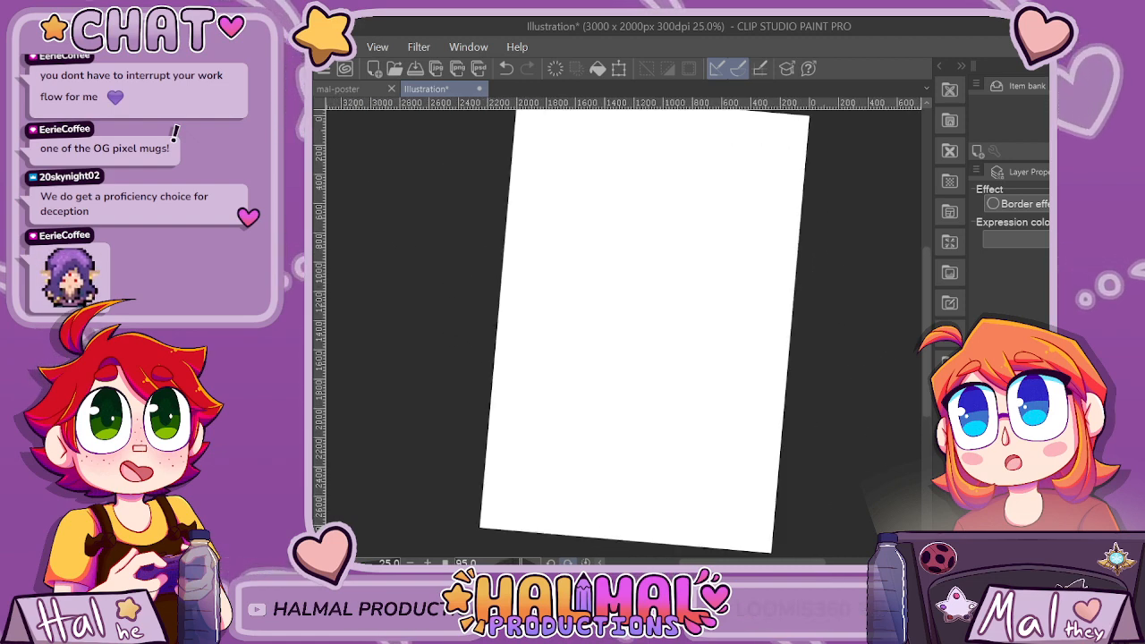
left_click(550, 563)
Sketch a rough circle for the head in the upper half of the portrait page.
left_click_drag(926, 337, 926, 328)
scroll(793, 317, "down", 2)
scroll(741, 281, "up", 2)
left_click_drag(345, 562, 343, 563)
left_click_drag(673, 561, 681, 562)
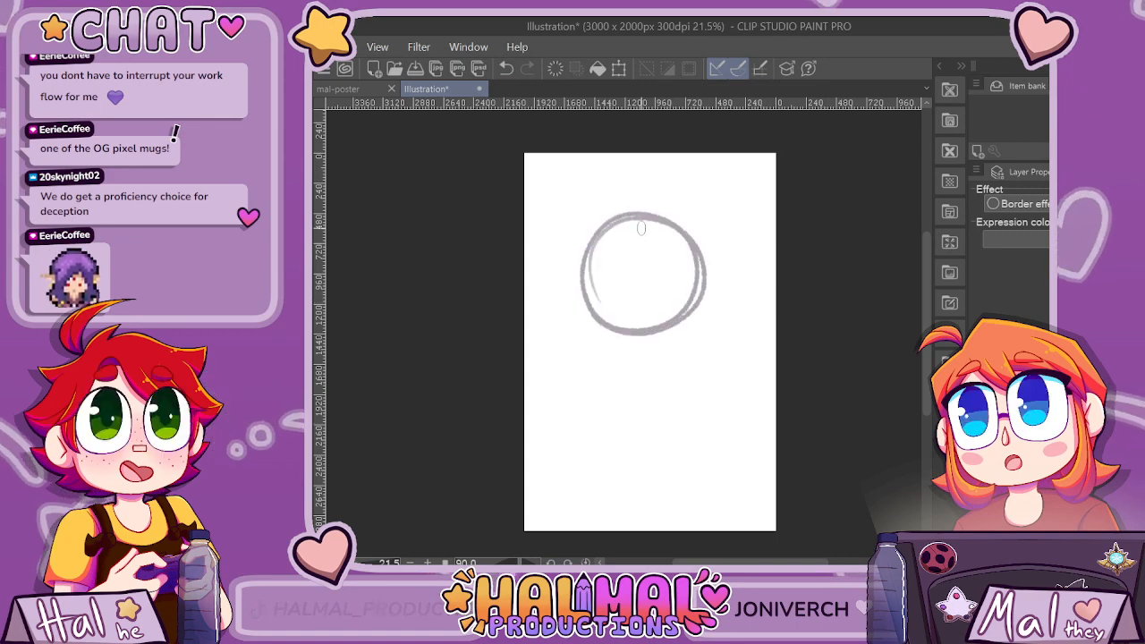
Try a first hair strand over the head circle, undo it, and sketch the fringe and outer hair curve on the left.
left_click_drag(635, 218, 621, 284)
left_click_drag(611, 240, 608, 272)
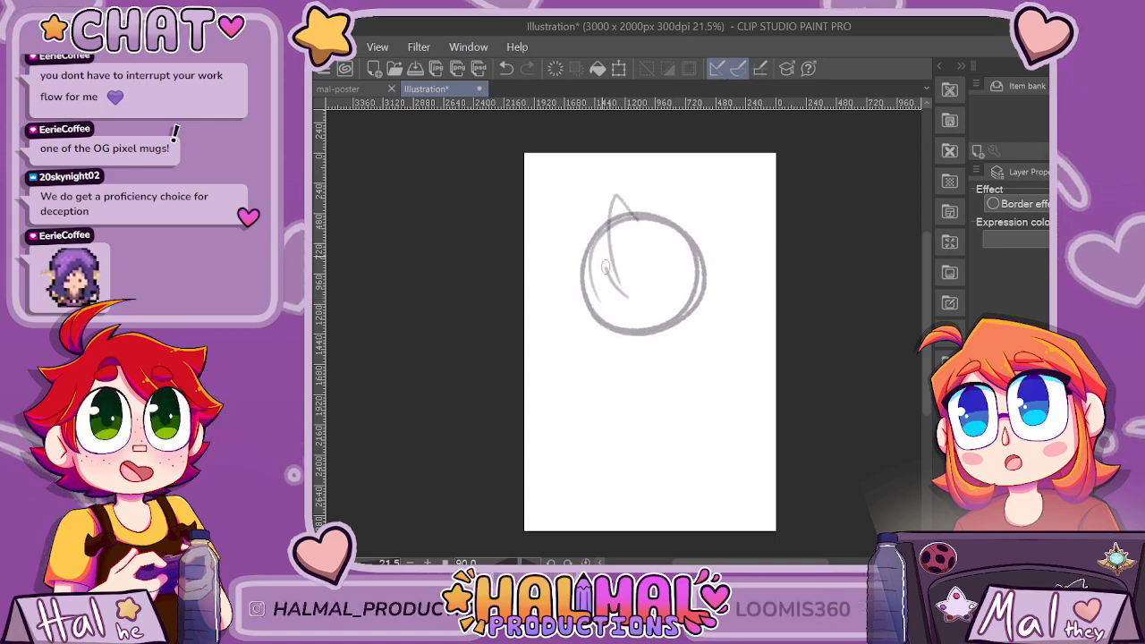
key("ctrl+z")
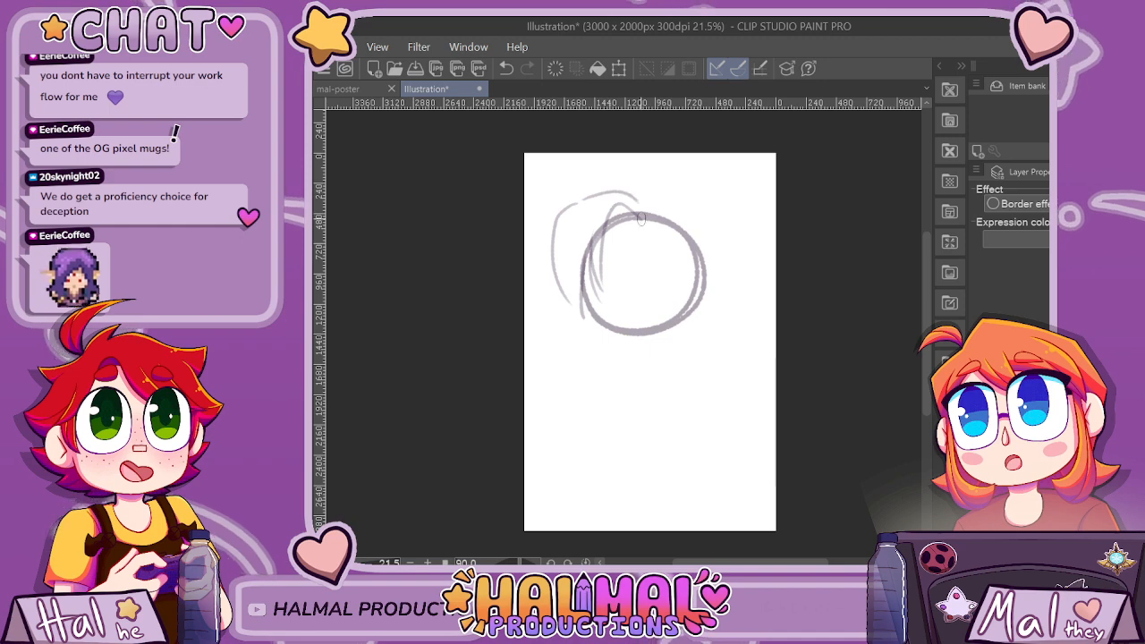
Sketch a small eye with a slit pupil and lower lashes in the middle of the forehead.
mouse_move(615, 240)
left_mouse_down()
mouse_move(646, 225)
mouse_move(651, 245)
mouse_move(628, 251)
mouse_move(654, 237)
mouse_move(628, 247)
mouse_move(614, 254)
left_mouse_up()
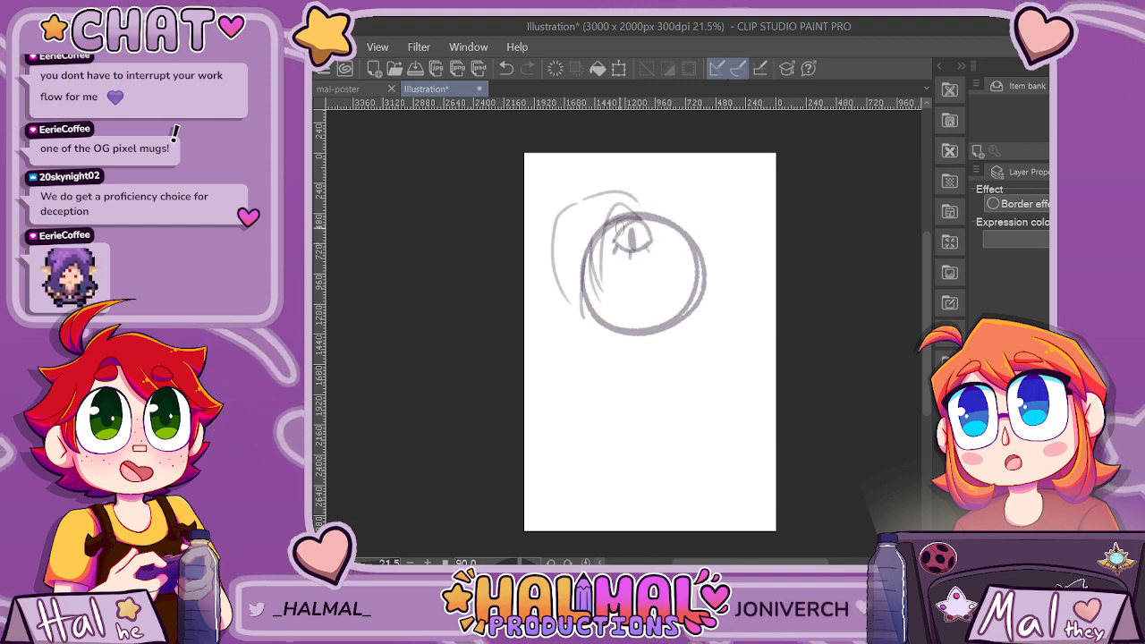
key("ctrl+z")
scroll(666, 250, "up", 1)
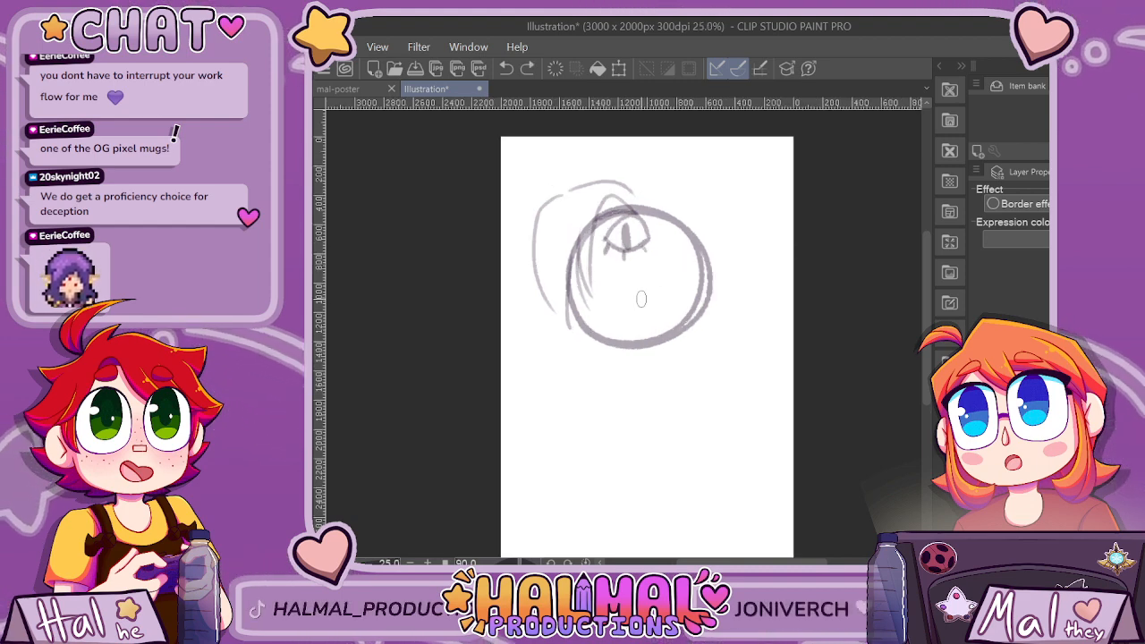
key("ctrl+z")
mouse_move(642, 304)
left_mouse_down()
mouse_move(639, 275)
mouse_move(655, 245)
mouse_move(678, 243)
mouse_move(696, 273)
mouse_move(690, 300)
mouse_move(640, 297)
left_mouse_up()
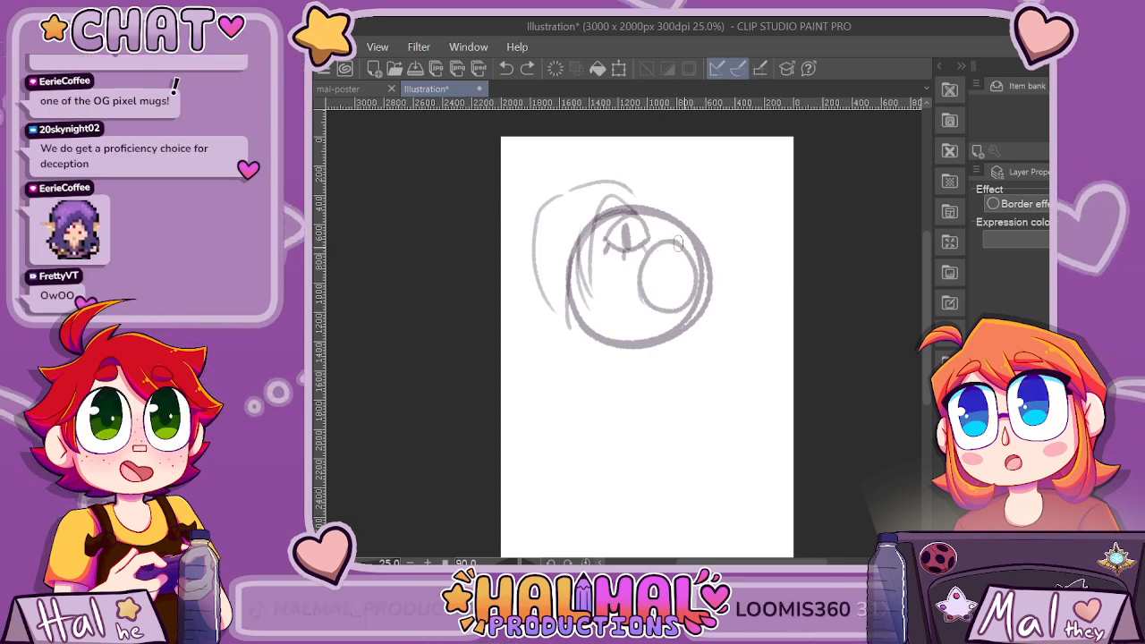
key("ctrl+z")
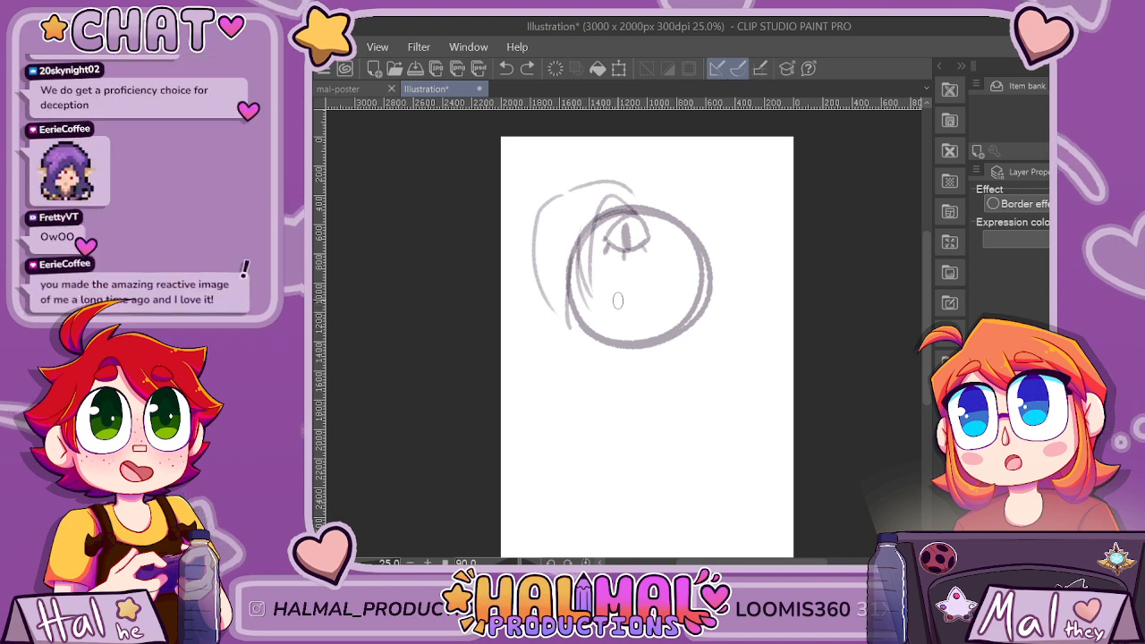
Sketch the nose, small smile, firmer jaw line and long pointed right ear, and add a hair tuft on the crown.
mouse_move(615, 302)
left_mouse_down()
mouse_move(629, 298)
mouse_move(632, 329)
left_mouse_up()
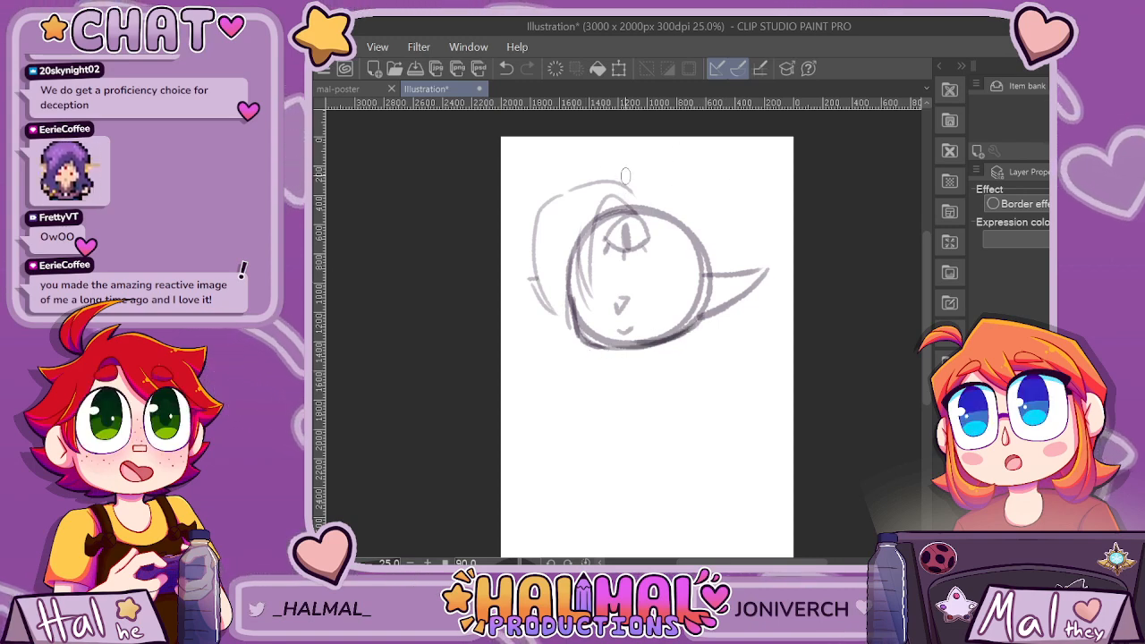
left_click_drag(588, 170, 638, 187)
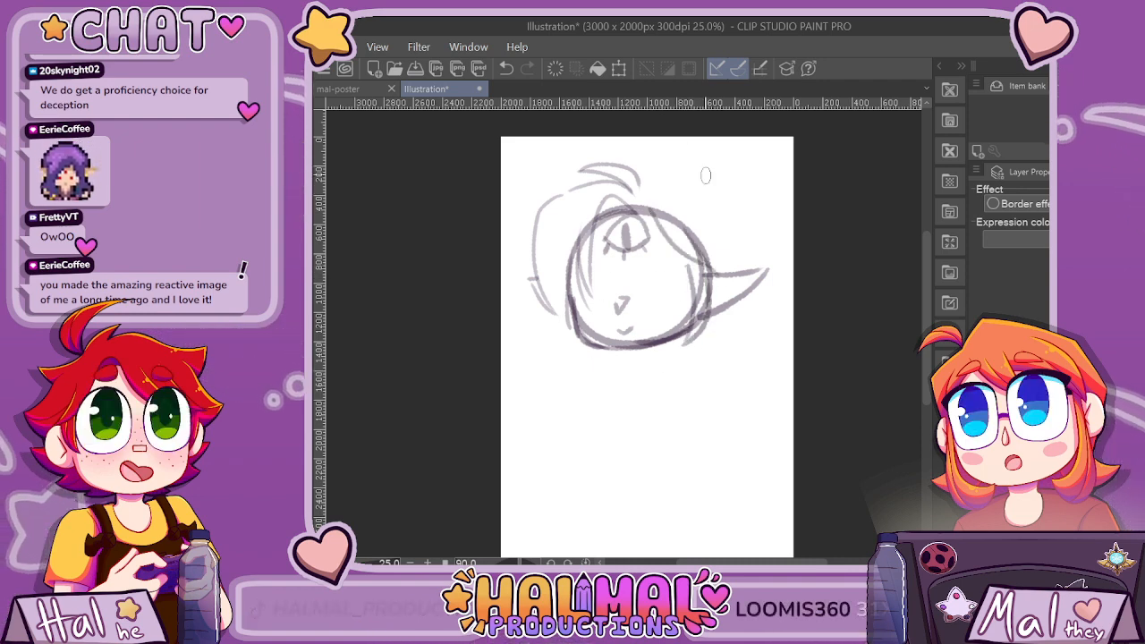
Sketch the puffy hair at the head's upper right and the long hair flowing down both sides into pointed ends.
mouse_move(659, 191)
left_mouse_down()
mouse_move(684, 158)
mouse_move(727, 173)
left_mouse_up()
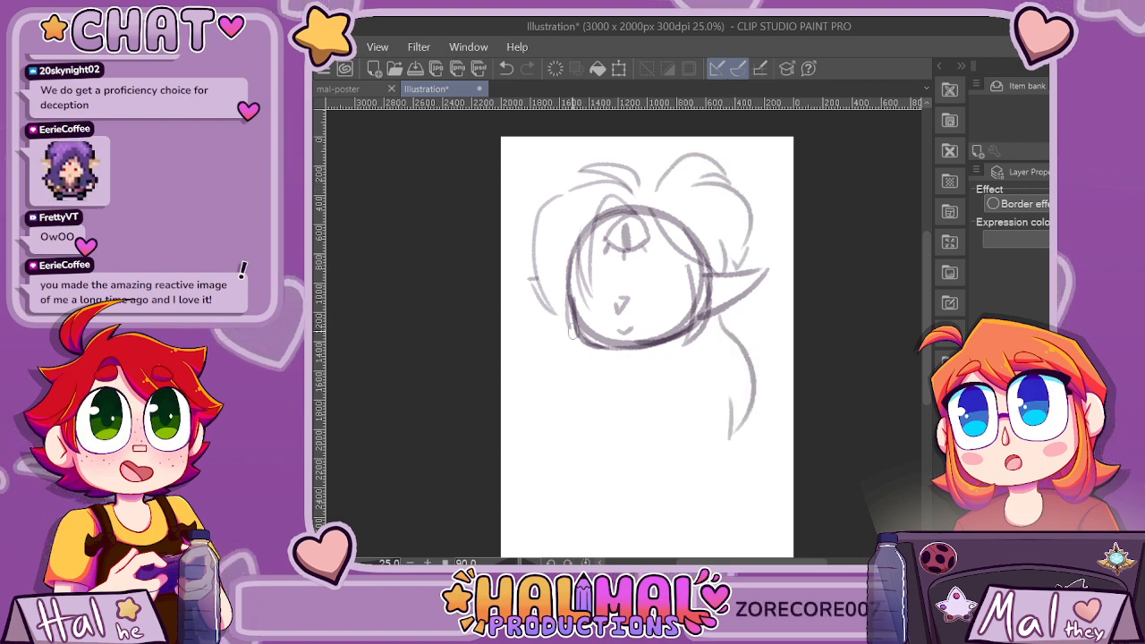
left_click_drag(574, 348, 566, 471)
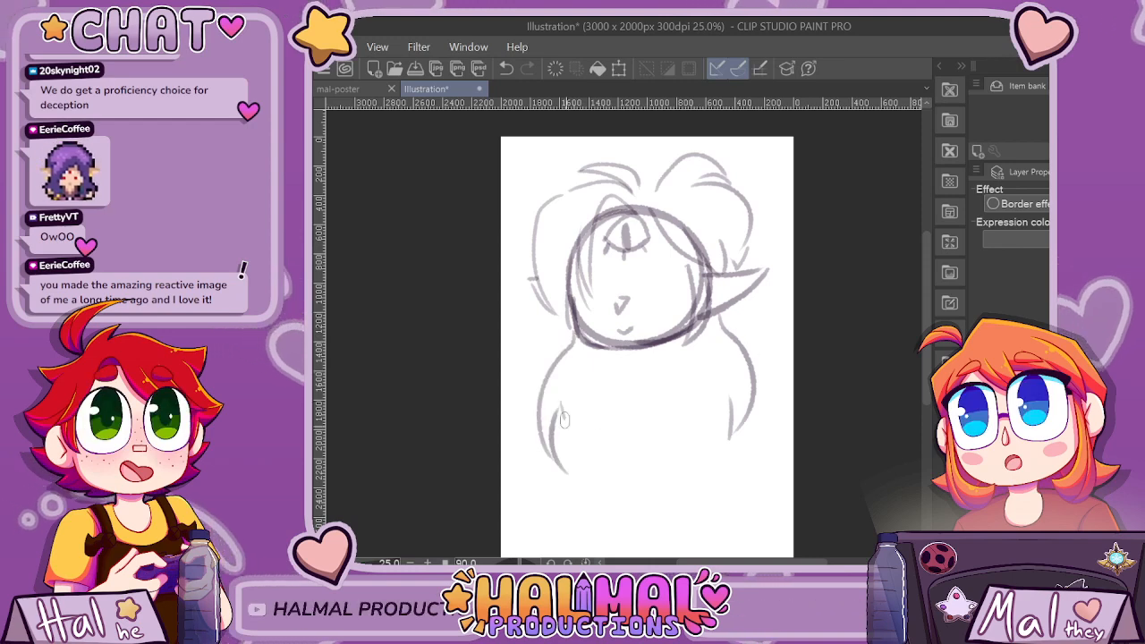
left_click_drag(564, 421, 643, 482)
mouse_move(656, 482)
left_mouse_down()
mouse_move(653, 435)
mouse_move(698, 485)
mouse_move(731, 400)
left_mouse_up()
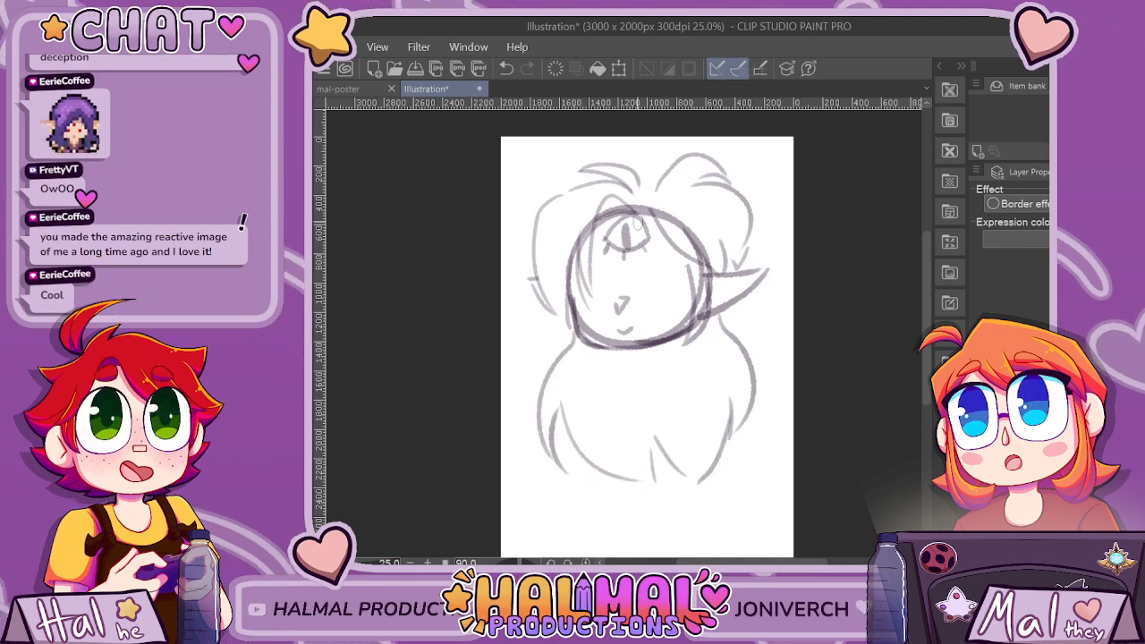
Sketch the large round right eye with a slanted rectangular pupil and short lower lashes.
scroll(654, 215, "down", 1)
scroll(654, 213, "up", 1)
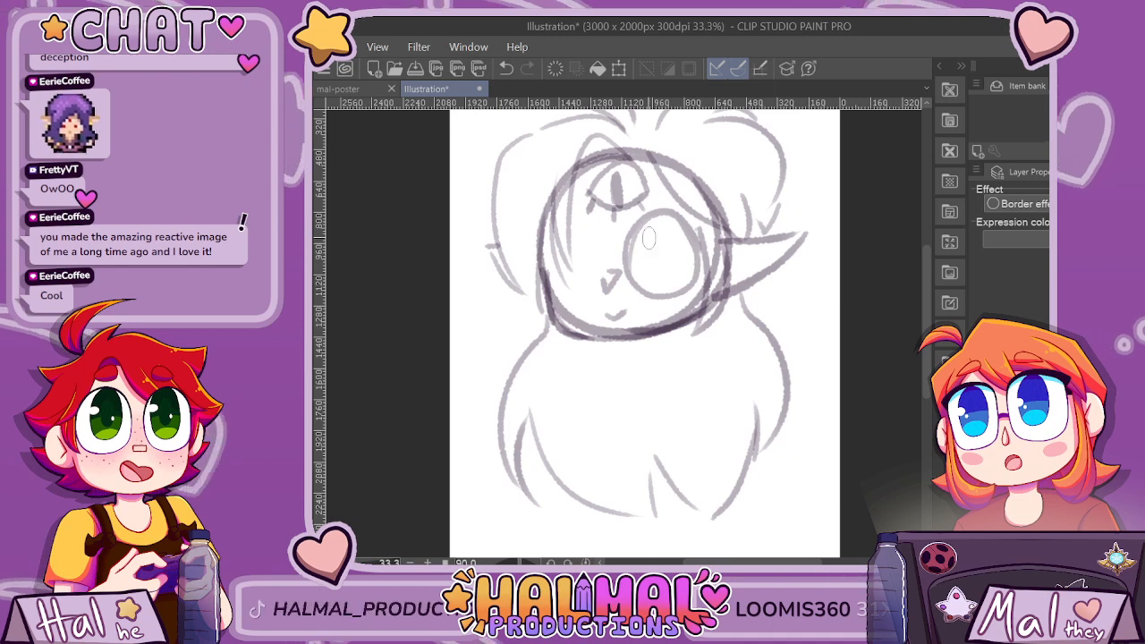
mouse_move(649, 238)
left_mouse_down()
mouse_move(659, 283)
mouse_move(648, 239)
mouse_move(675, 226)
left_mouse_up()
left_click_drag(662, 286, 692, 276)
left_click_drag(676, 226, 693, 274)
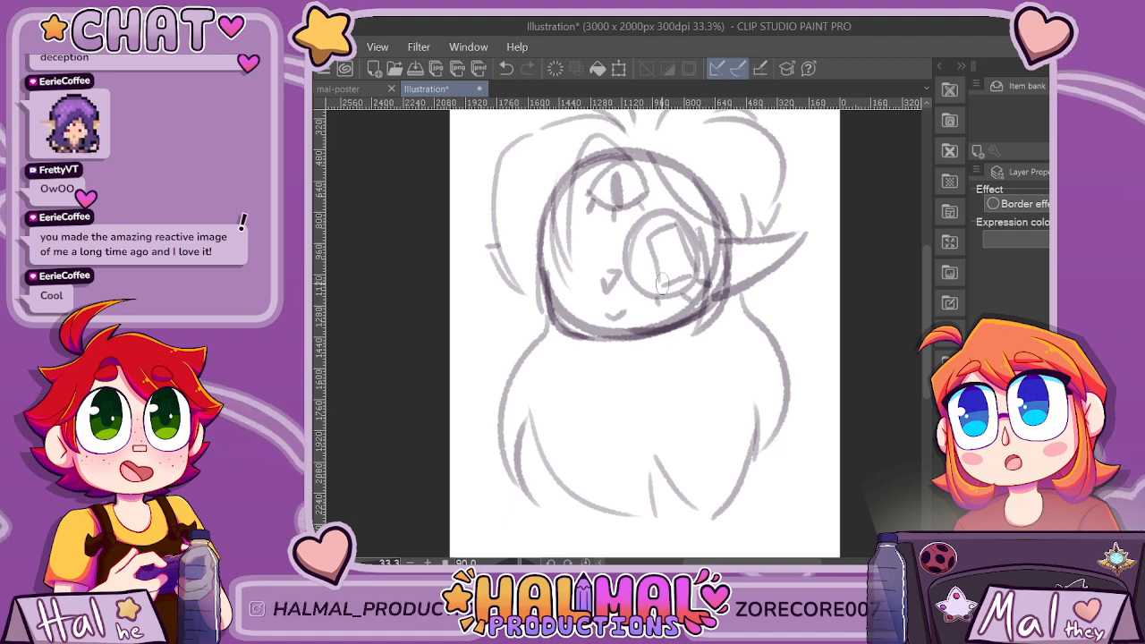
Sketch the matching left eye and mark the left, right and forehead pupils with one, two and three vertical bars.
left_click_drag(598, 237, 551, 261)
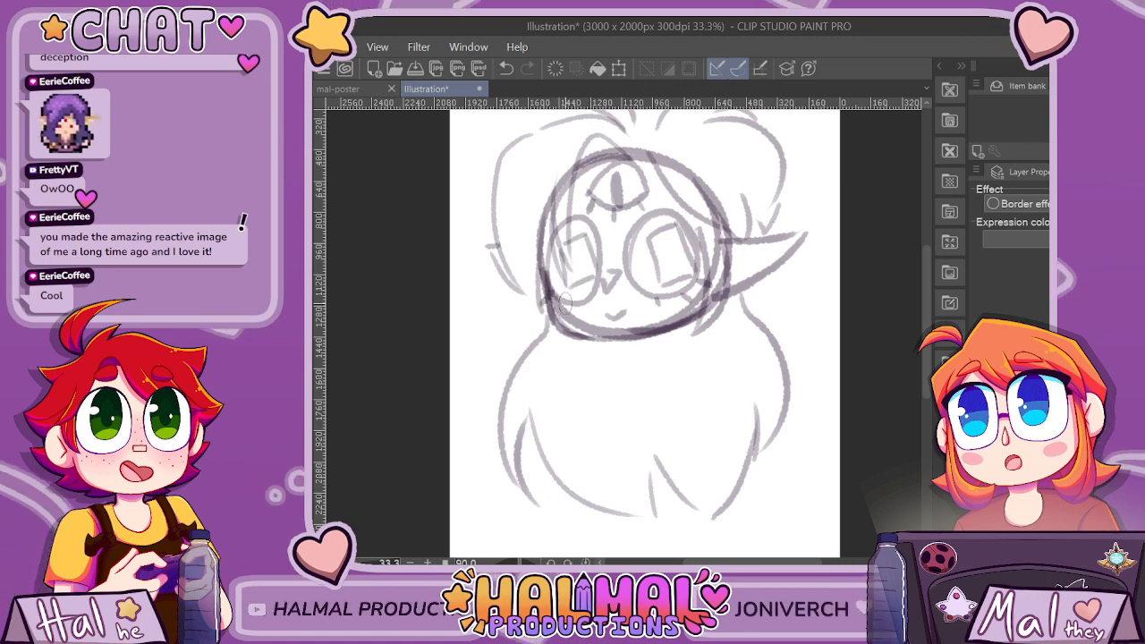
mouse_move(574, 249)
left_mouse_down()
mouse_move(580, 279)
mouse_move(586, 245)
mouse_move(591, 277)
left_mouse_up()
mouse_move(666, 240)
left_mouse_down()
mouse_move(668, 272)
mouse_move(677, 236)
left_mouse_up()
left_click_drag(658, 276, 680, 271)
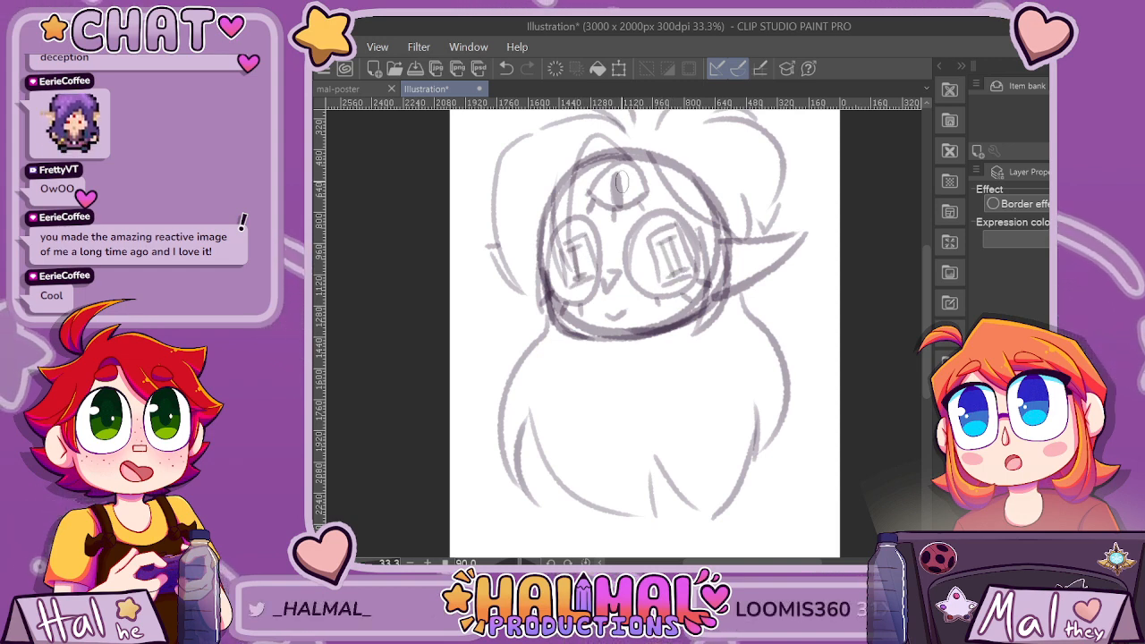
left_click_drag(618, 178, 617, 199)
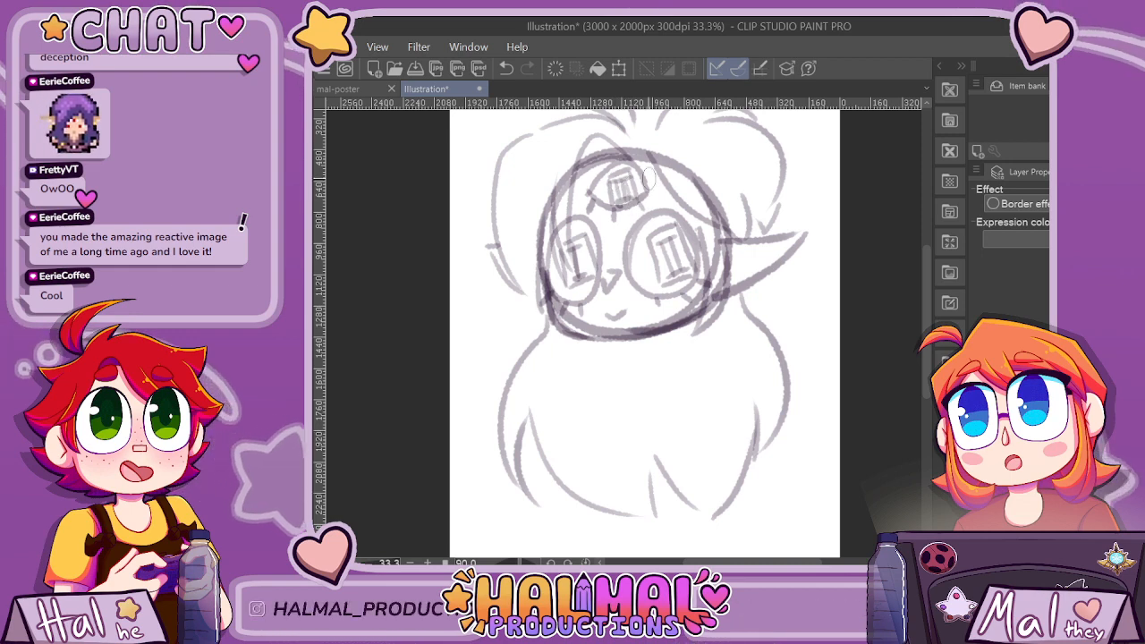
Sketch the neck, left shoulder and upper arm, and undo the trial body line drawn below the arm.
scroll(687, 234, "down", 5)
scroll(699, 310, "up", 4)
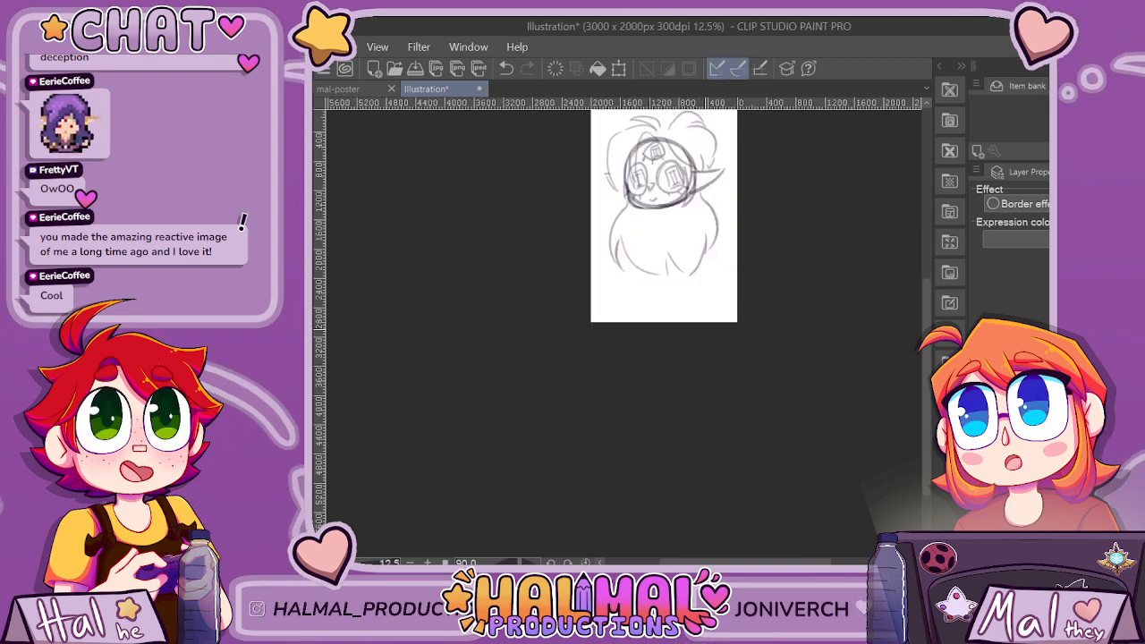
scroll(918, 296, "up", 3)
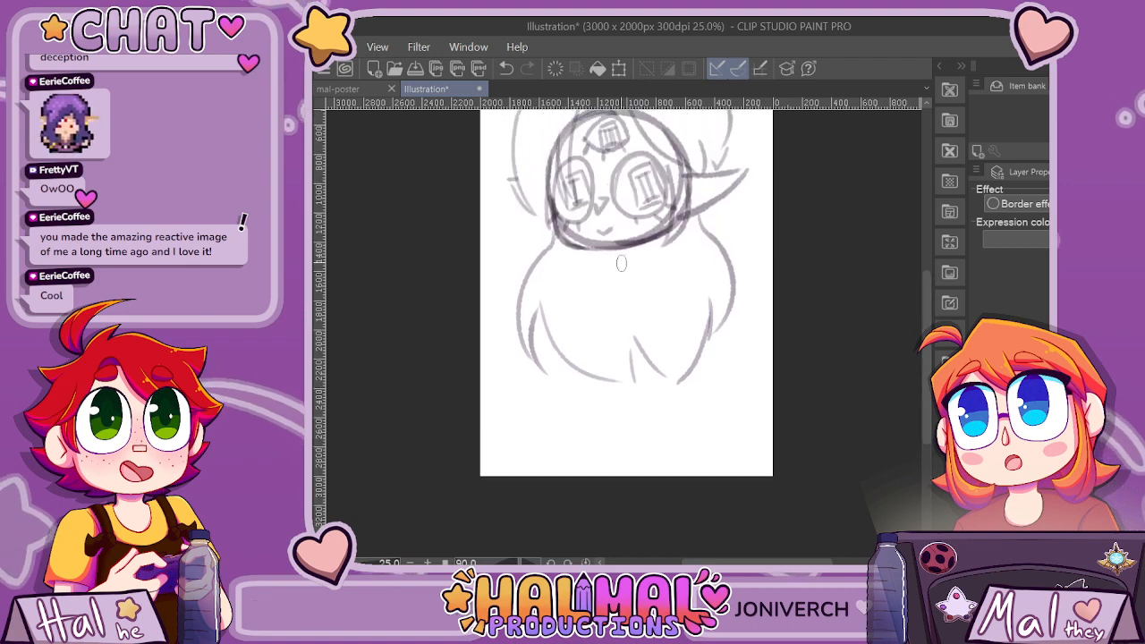
left_click_drag(653, 254, 661, 278)
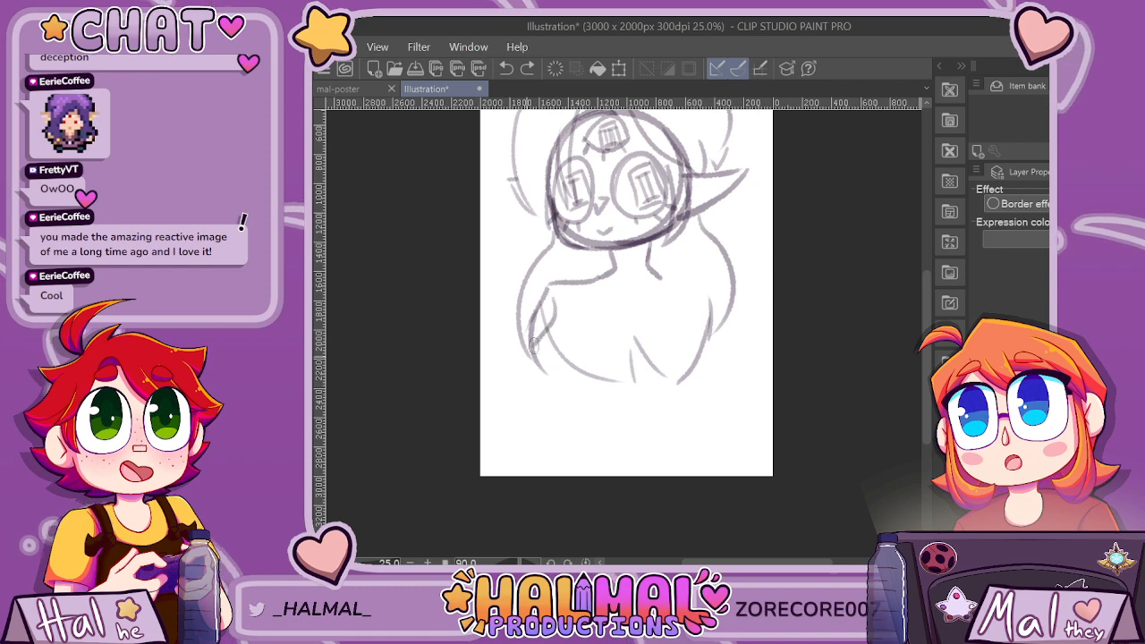
left_click_drag(545, 394, 531, 473)
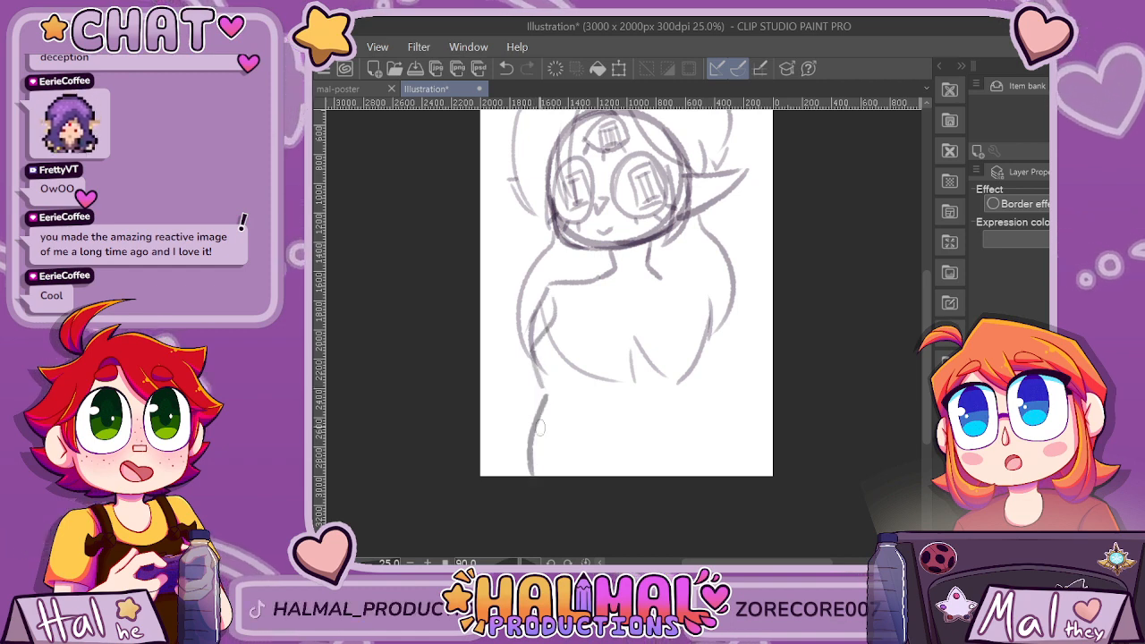
key("ctrl+z")
key("ctrl+z")
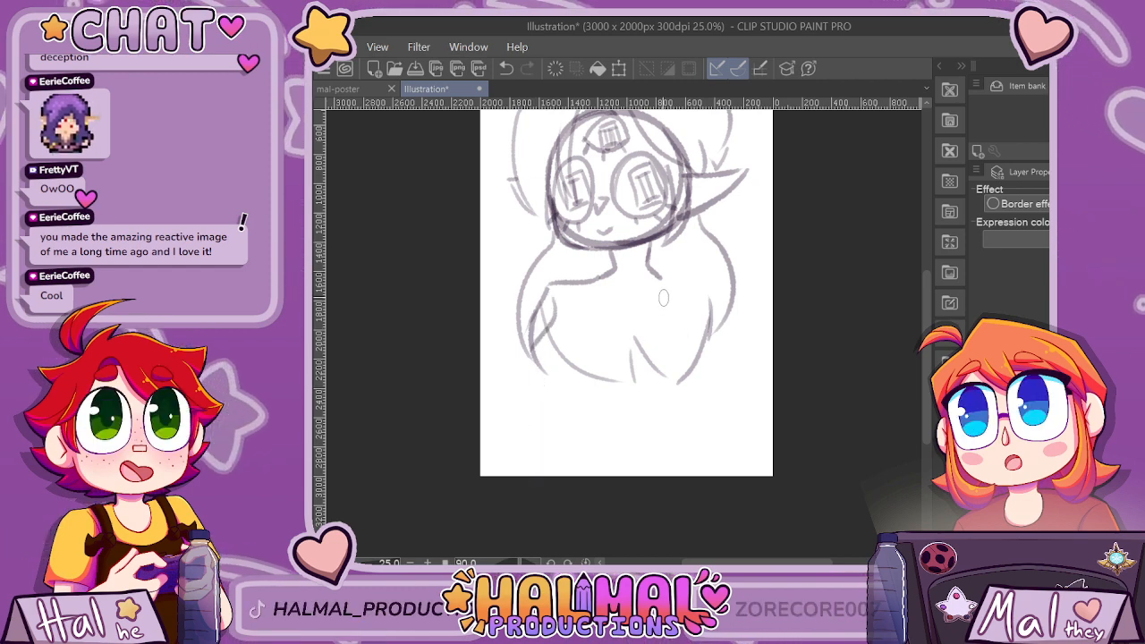
Replace the first torso stroke with a right body contour widening at the hip, and add the left side line below the arm.
left_click_drag(662, 301, 667, 367)
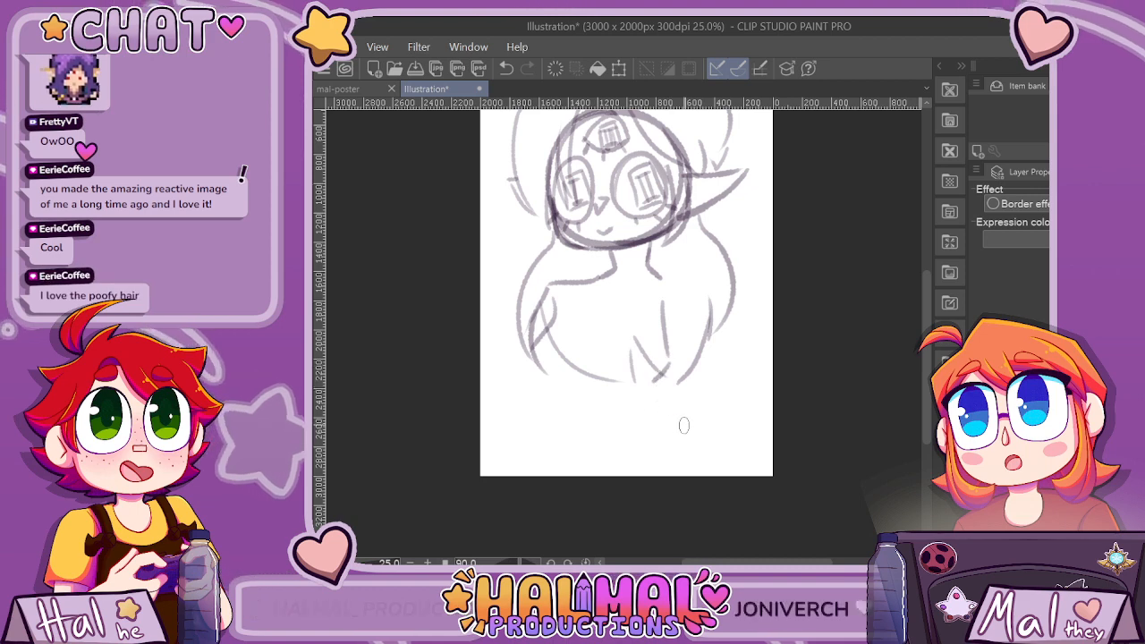
key("ctrl+z")
mouse_move(681, 306)
left_mouse_down()
mouse_move(669, 392)
mouse_move(680, 440)
left_mouse_up()
left_click_drag(548, 383, 538, 459)
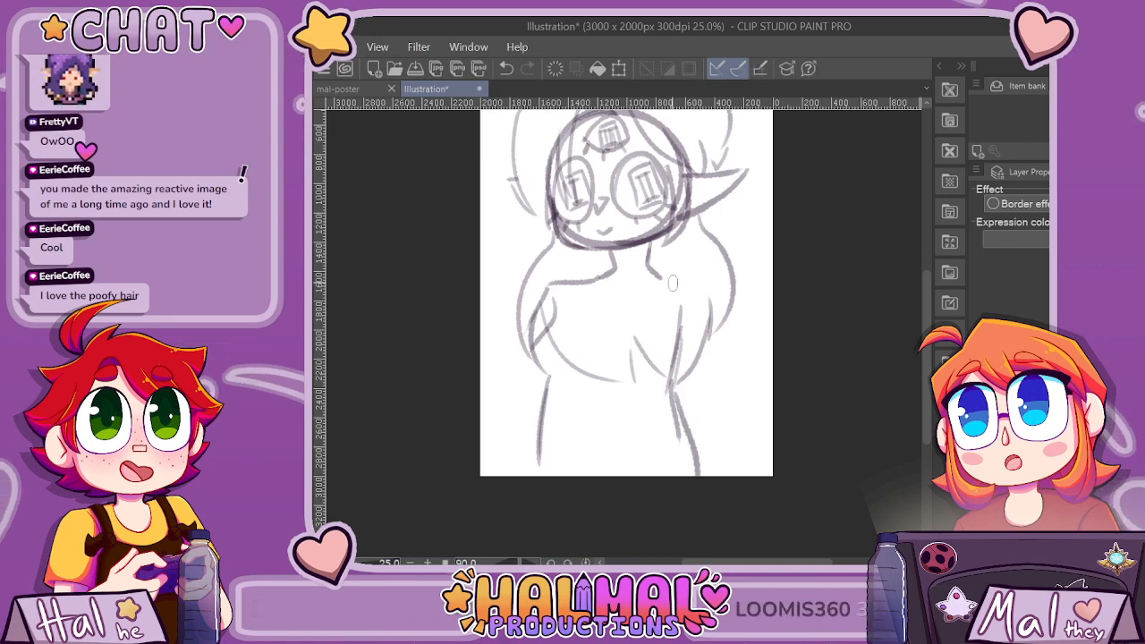
Redraw the right shoulder as a flatter line, erase the hair strands crossing the chest, and sketch a V-shaped neckline.
mouse_move(652, 272)
left_mouse_down()
mouse_move(709, 275)
mouse_move(729, 319)
left_mouse_up()
key("ctrl+z")
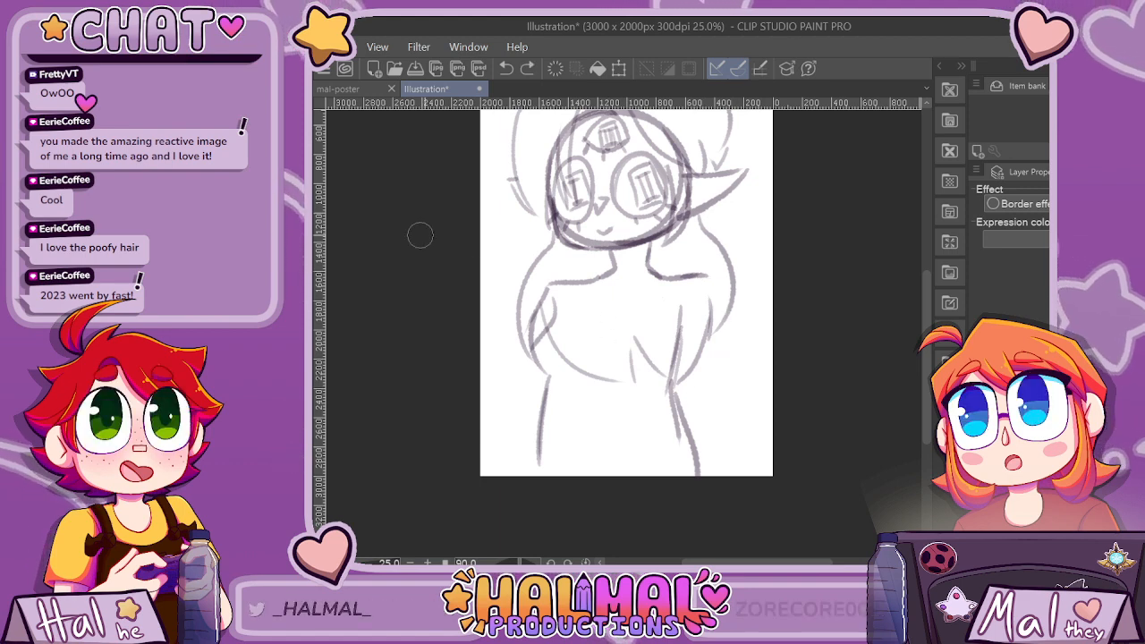
mouse_move(560, 357)
left_mouse_down()
mouse_move(625, 382)
mouse_move(630, 329)
mouse_move(660, 367)
left_mouse_up()
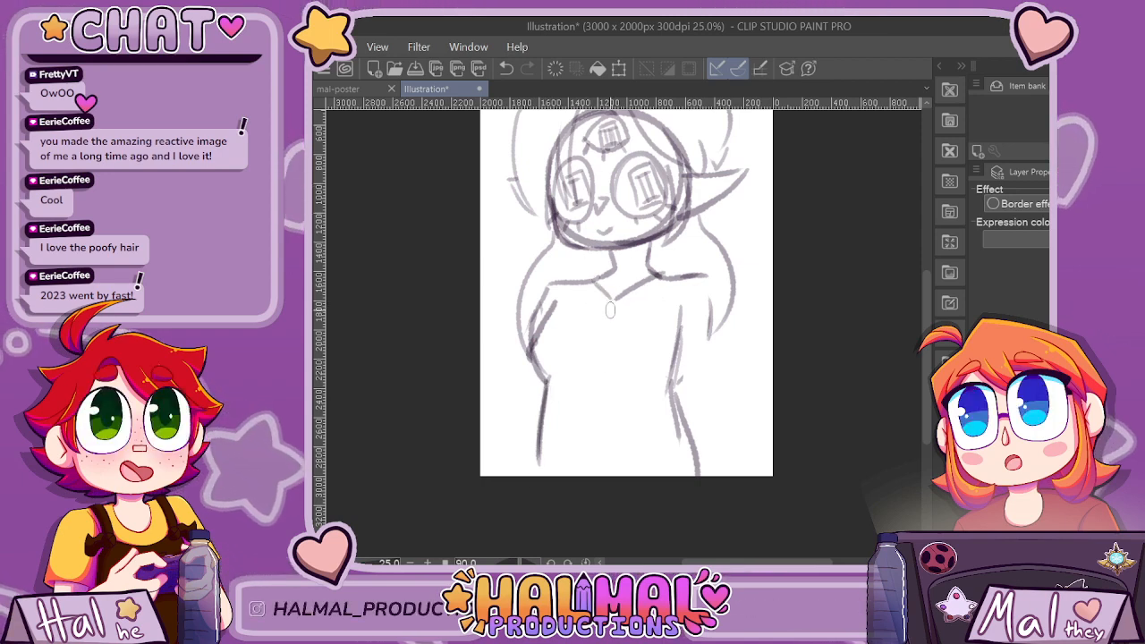
Sketch a teardrop detail and folded off-shoulder collar across the chest, and add a curved waistline across the hips.
mouse_move(612, 305)
left_mouse_down()
mouse_move(571, 334)
mouse_move(587, 277)
mouse_move(644, 334)
mouse_move(708, 302)
left_mouse_up()
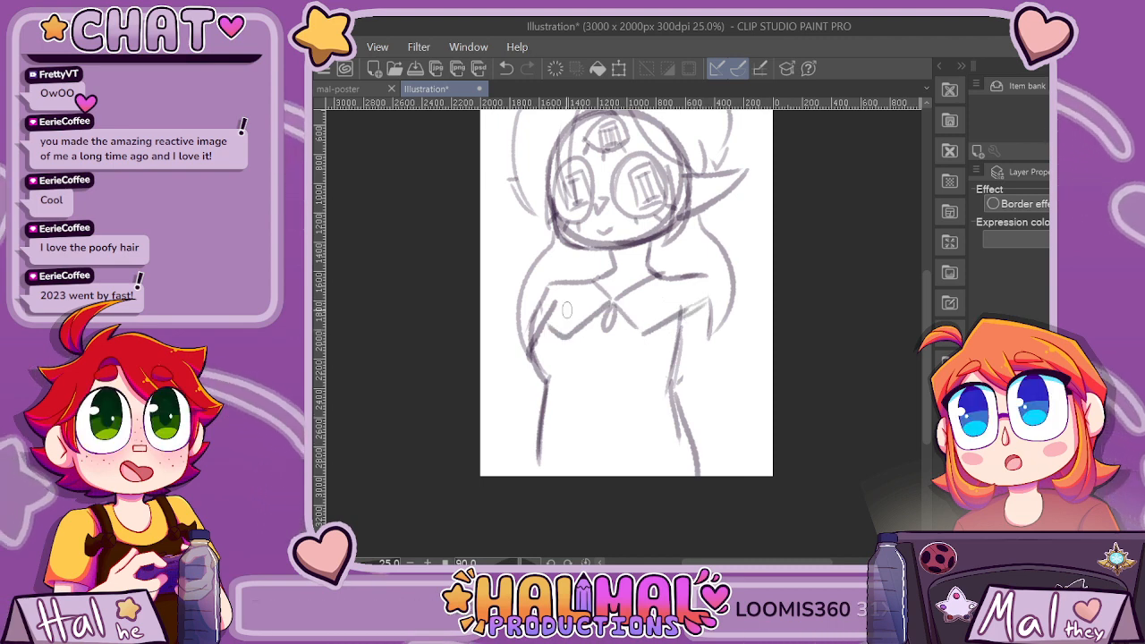
left_click_drag(572, 333, 600, 351)
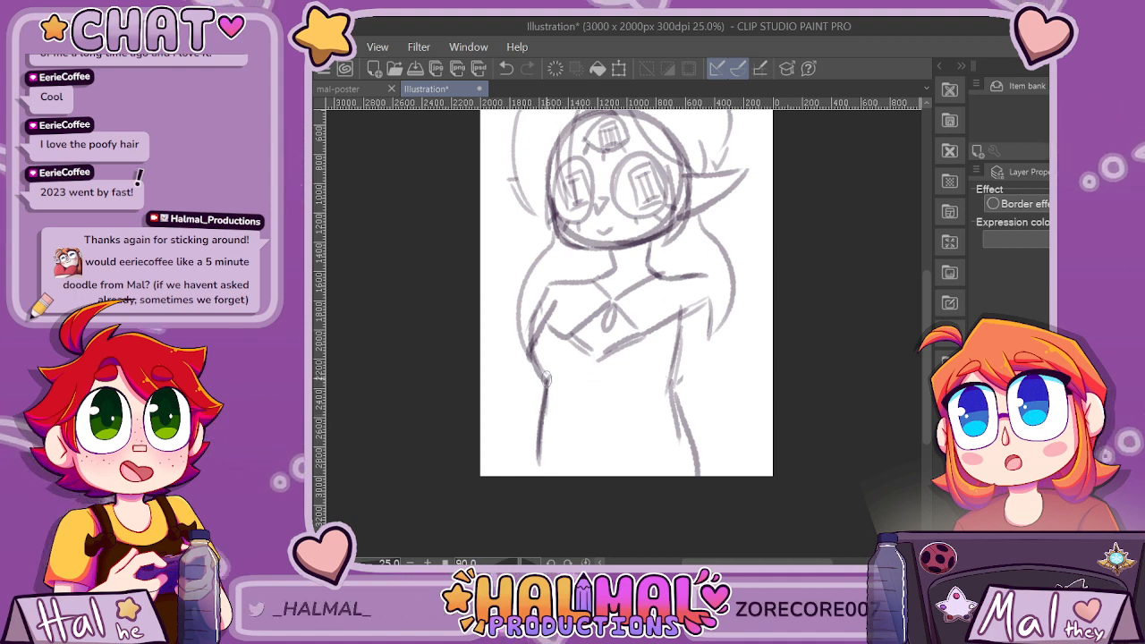
left_click_drag(551, 435, 615, 454)
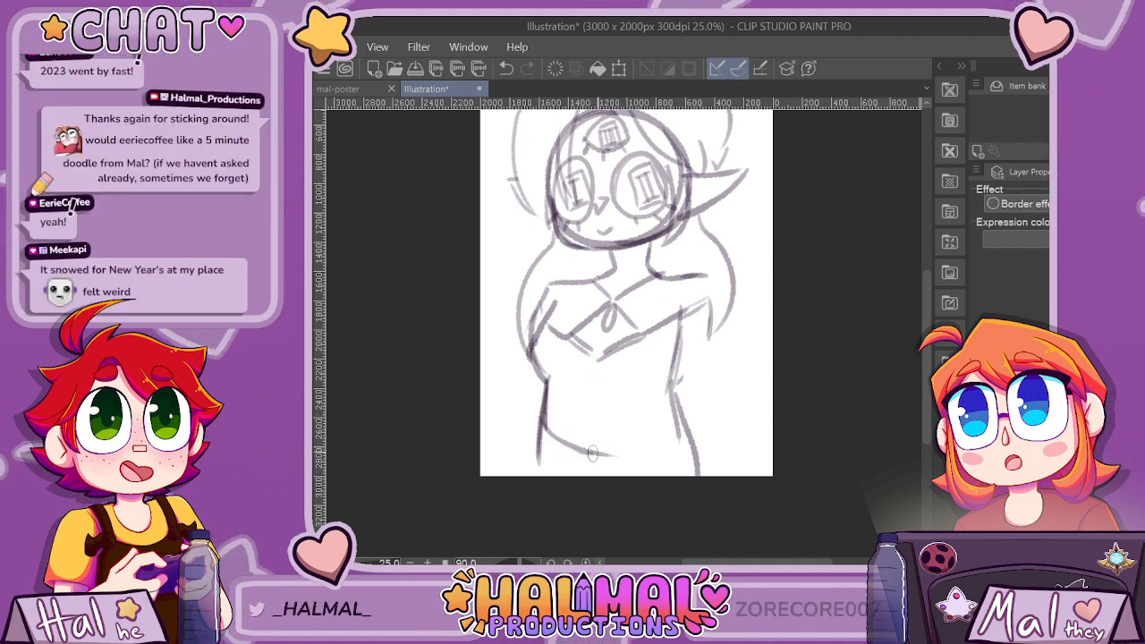
left_click_drag(680, 429, 588, 451)
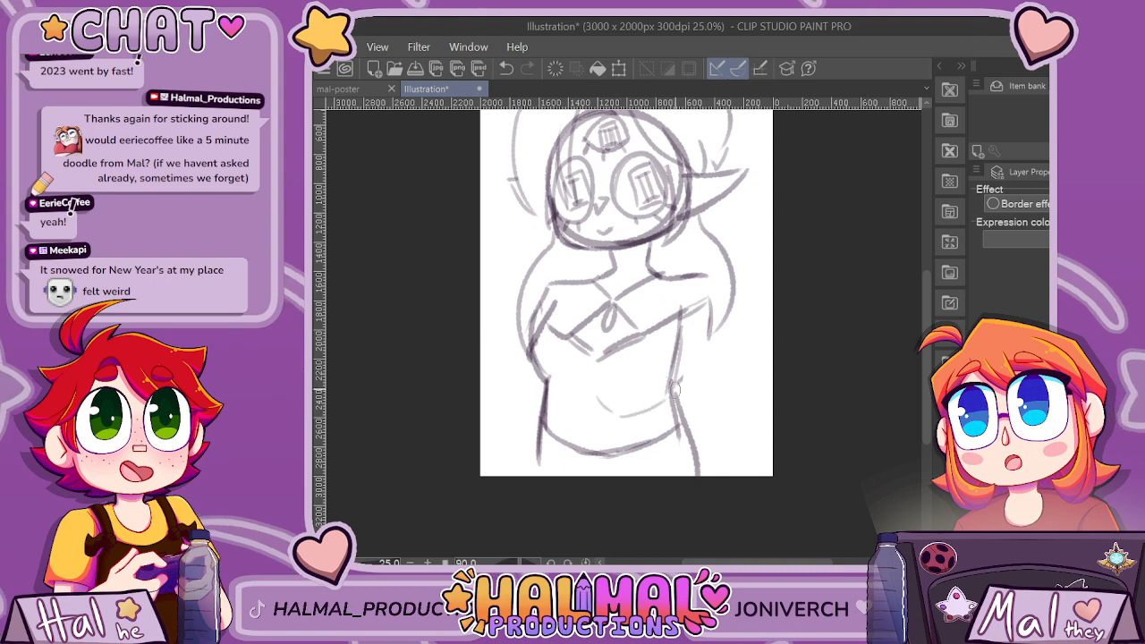
Undo the last trial stroke and sketch the crop top's hem under the bust as two curves meeting at the centre.
key("ctrl+z")
left_click_drag(641, 403, 673, 389)
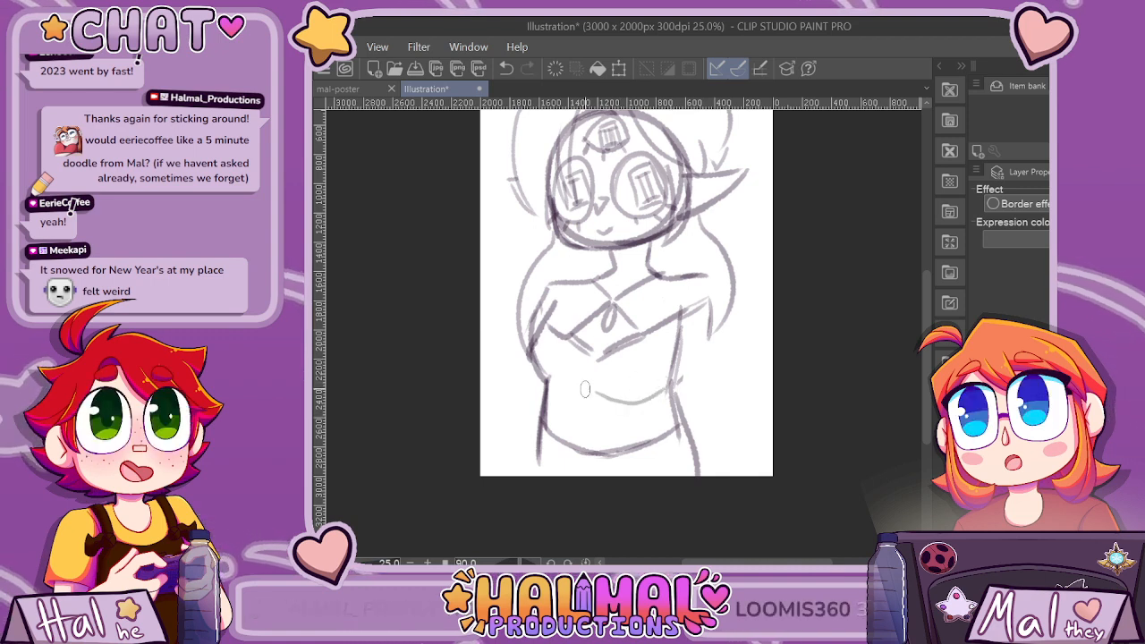
left_click_drag(575, 399, 548, 385)
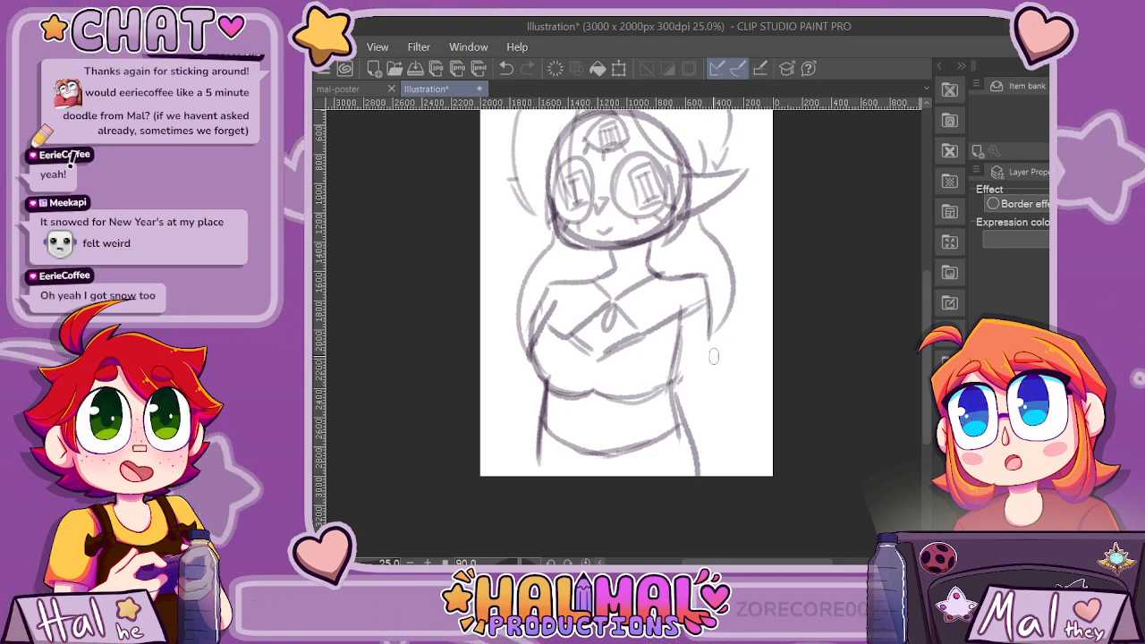
Sketch the right arm bent up with its hand at the shoulder, start the left arm line, and flare both hip lines outward.
left_click_drag(705, 331, 673, 384)
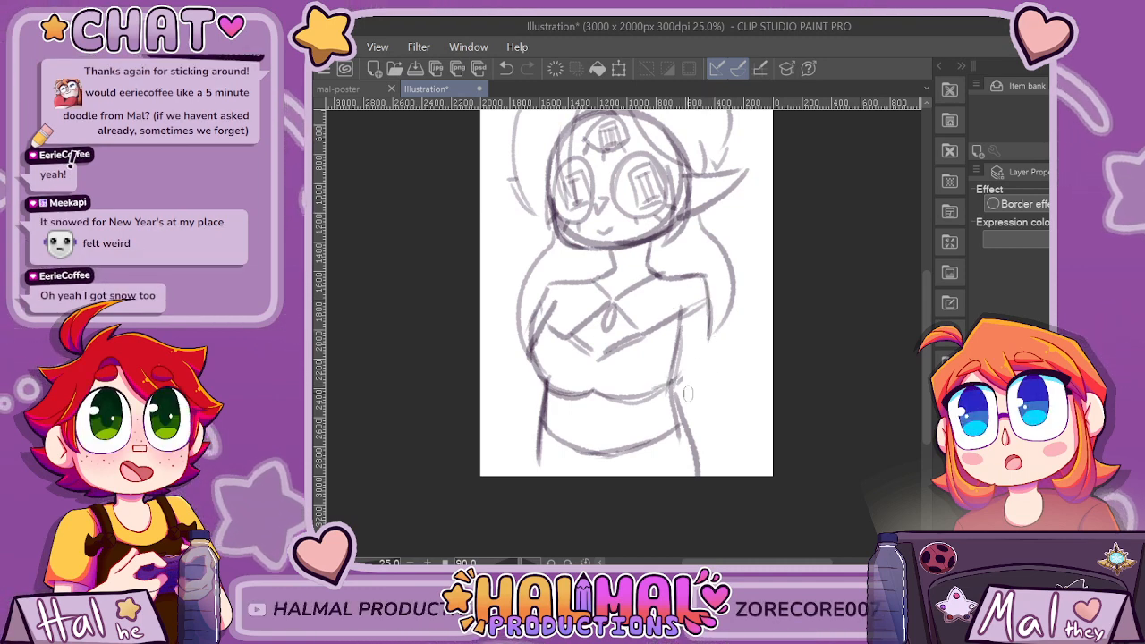
left_click_drag(711, 306, 732, 286)
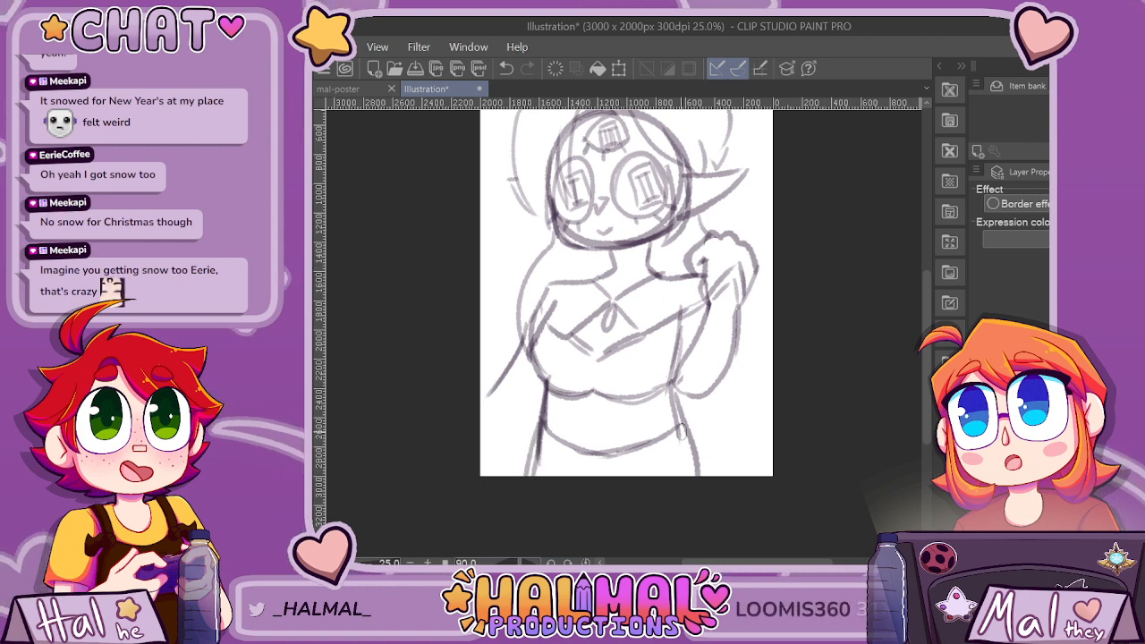
left_click_drag(682, 419, 722, 505)
left_click_drag(542, 418, 514, 476)
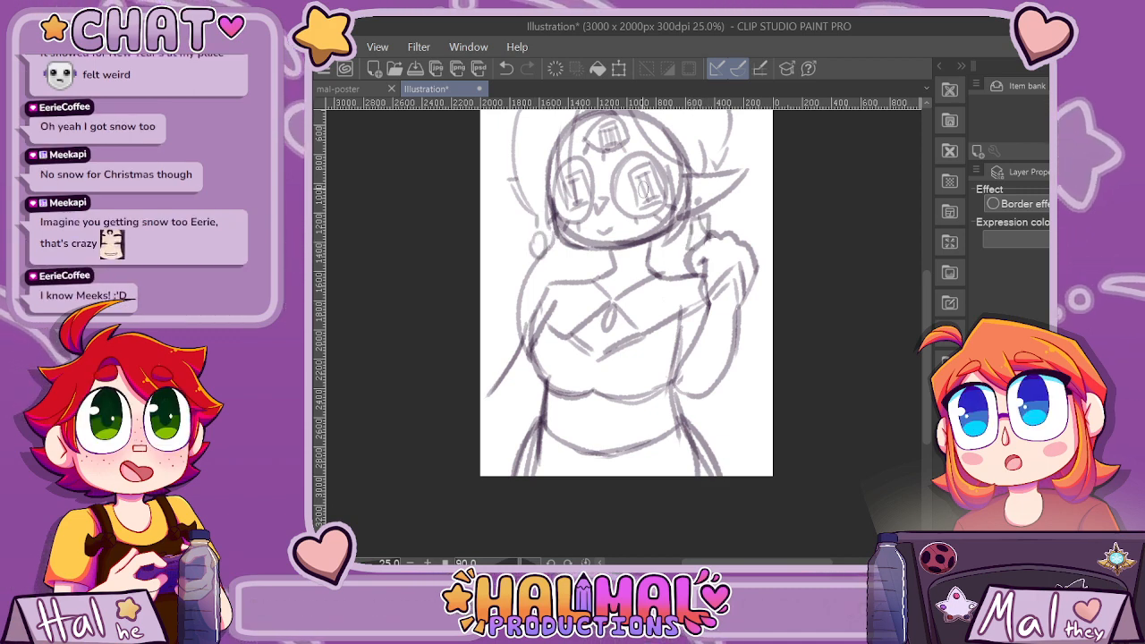
Sketch a dark curled tuft with pointed ends on top of the head and a larger rounded hair outline around it.
scroll(643, 189, "down", 3)
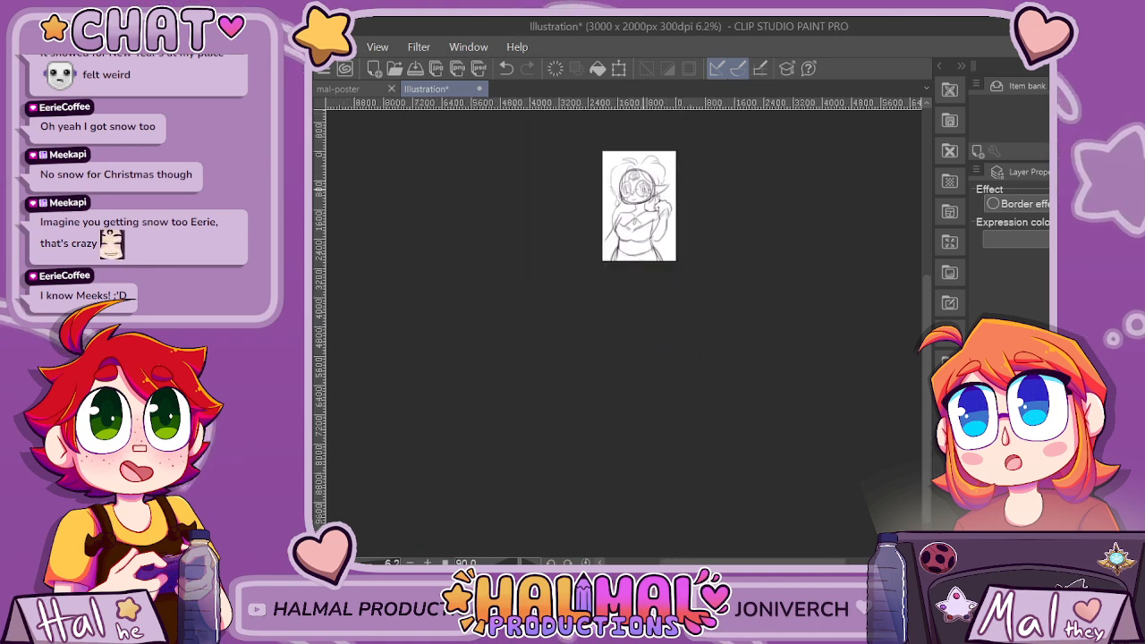
scroll(626, 190, "up", 4)
left_click_drag(617, 192, 703, 179)
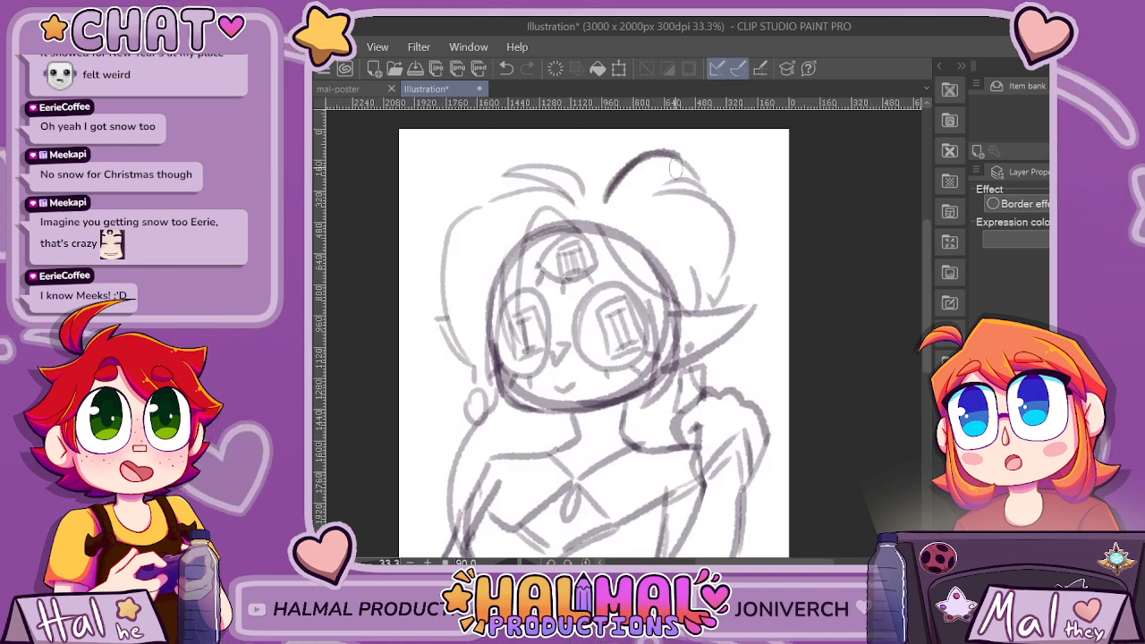
mouse_move(445, 214)
left_mouse_down()
mouse_move(523, 122)
mouse_move(751, 172)
left_mouse_up()
mouse_move(603, 201)
left_mouse_down()
mouse_move(570, 134)
mouse_move(561, 148)
left_mouse_up()
left_click_drag(627, 213, 743, 213)
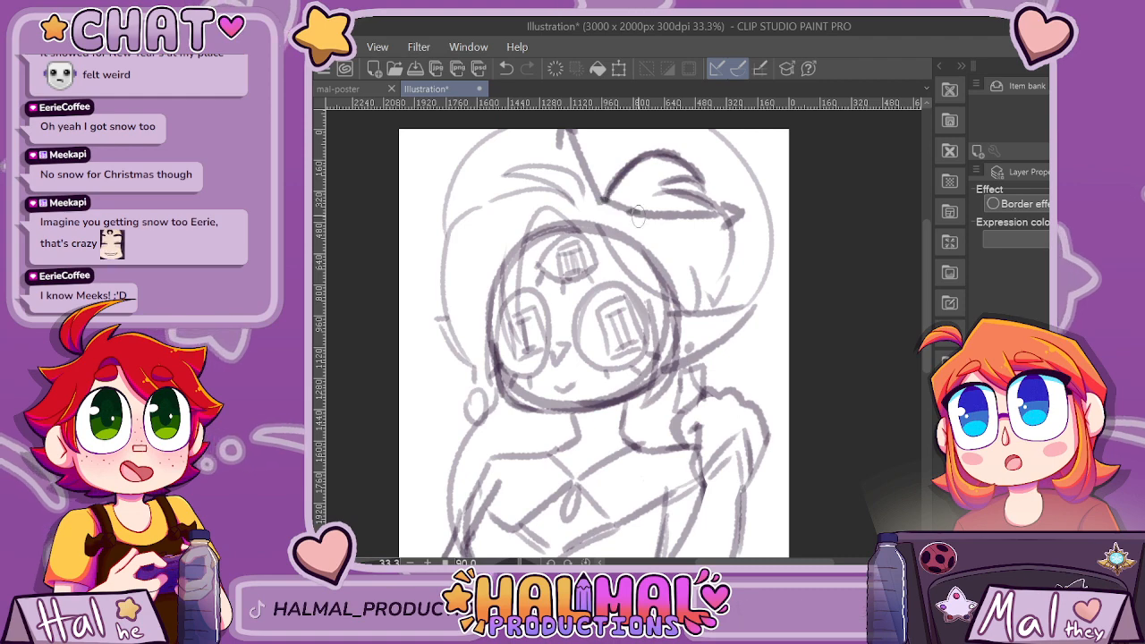
Strengthen the hair outline and strands on the left side, and hatch the hair shadow on both sides of the neck.
scroll(744, 190, "down", 3)
scroll(744, 191, "up", 2)
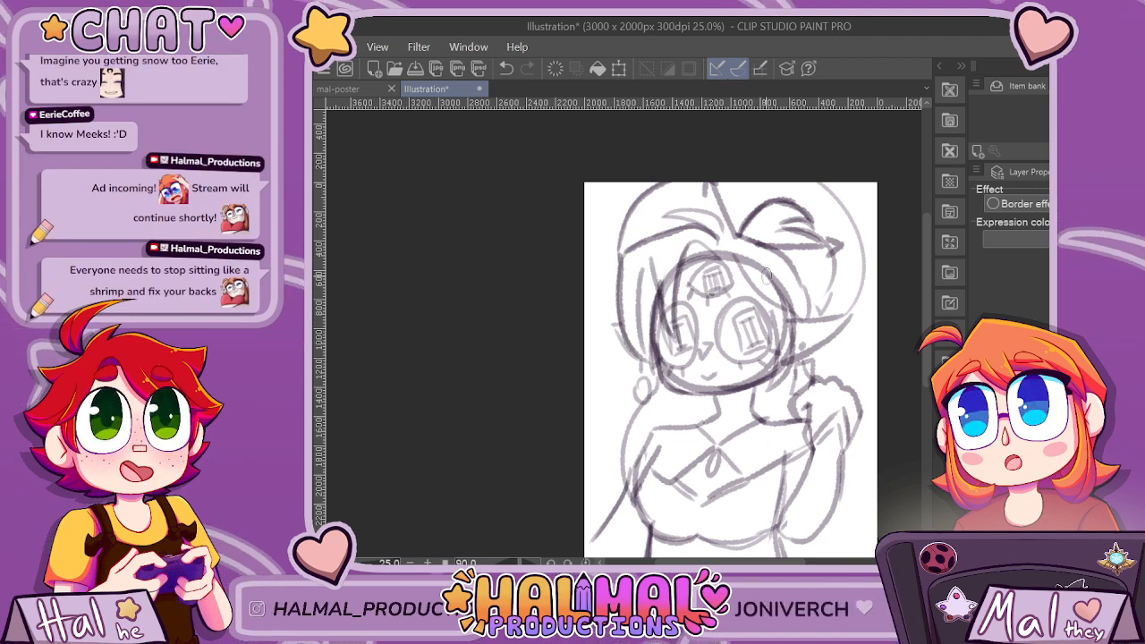
scroll(781, 260, "down", 3)
scroll(731, 317, "up", 4)
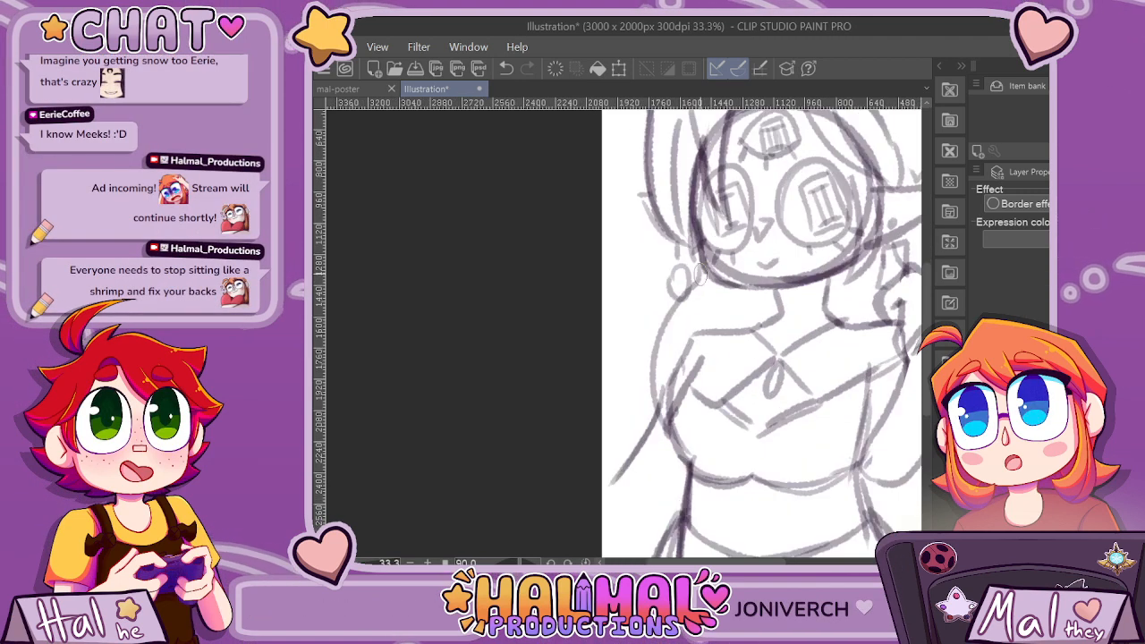
left_click_drag(703, 273, 654, 377)
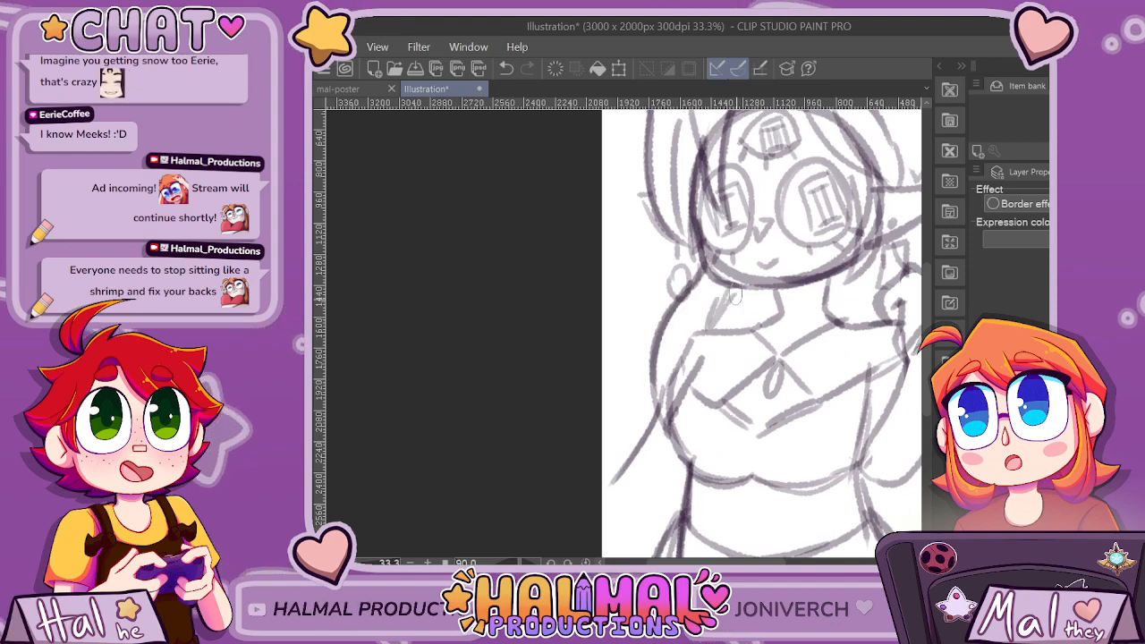
left_click_drag(751, 315, 775, 310)
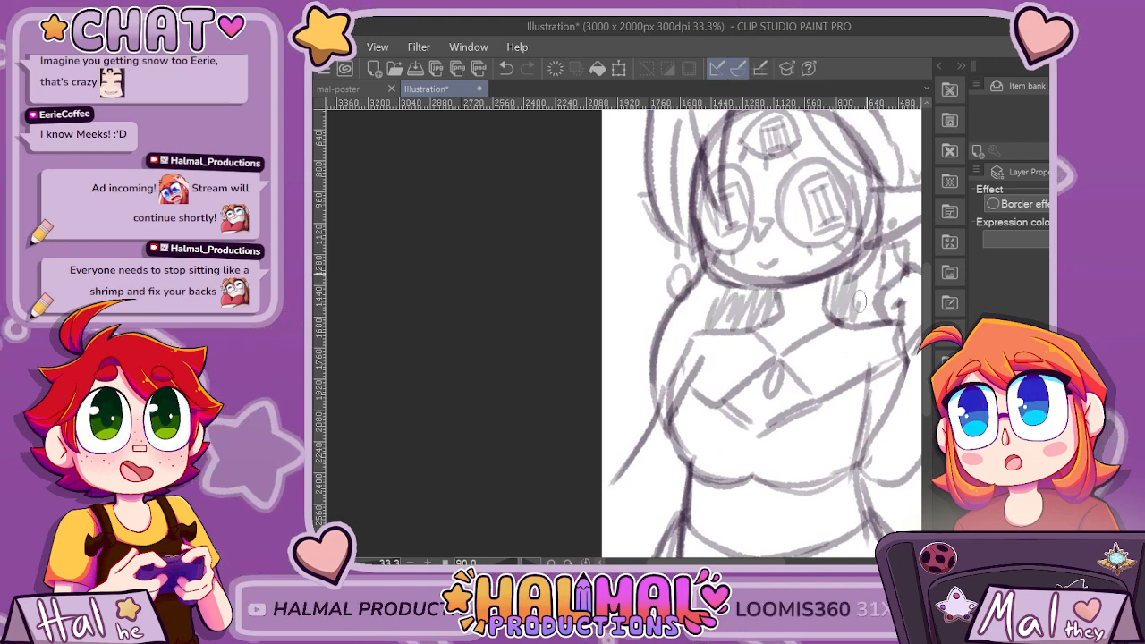
Sketch a small round ornament at the centre of the top's hem and clean up the doubled hip lines.
scroll(838, 297, "down", 3)
scroll(886, 276, "up", 2)
scroll(888, 277, "up", 1)
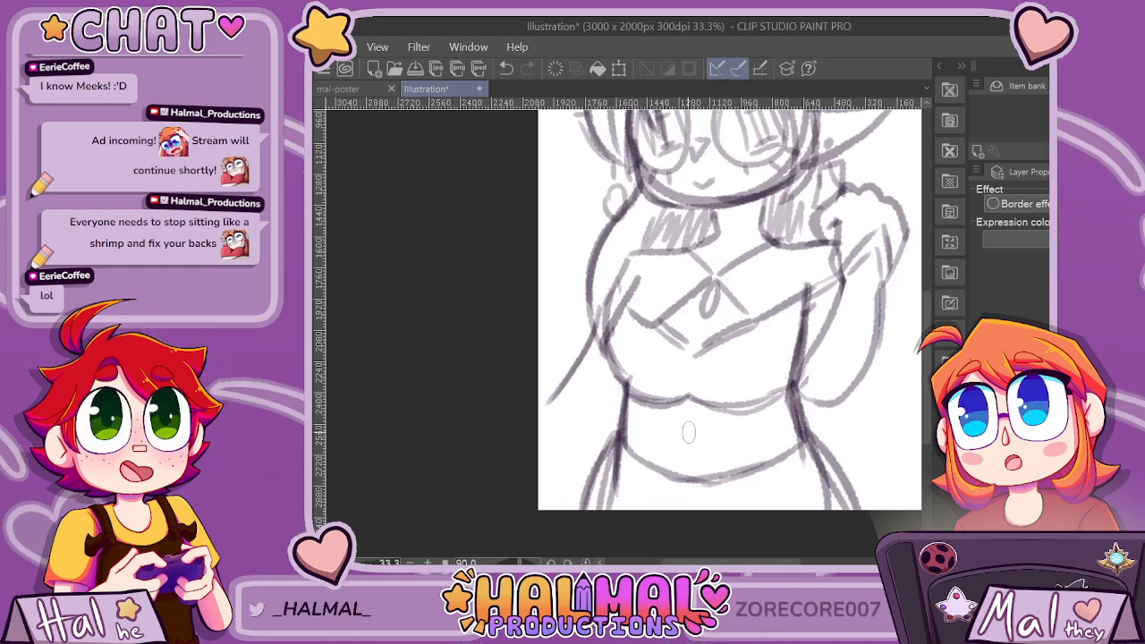
left_click_drag(686, 400, 697, 475)
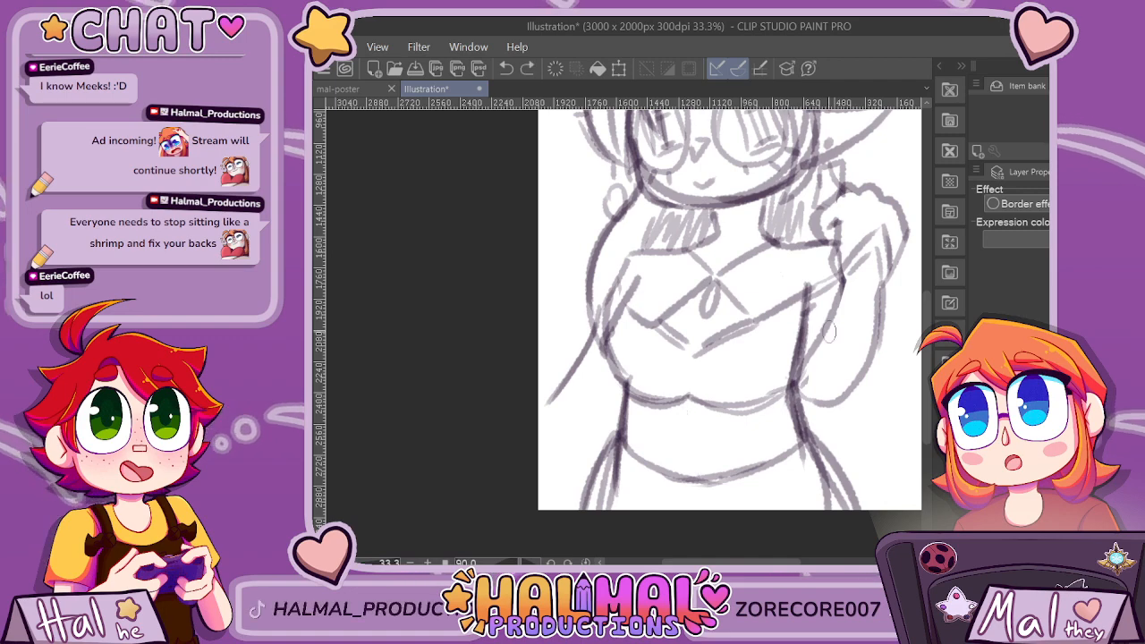
scroll(795, 414, "down", 3)
scroll(774, 452, "up", 2)
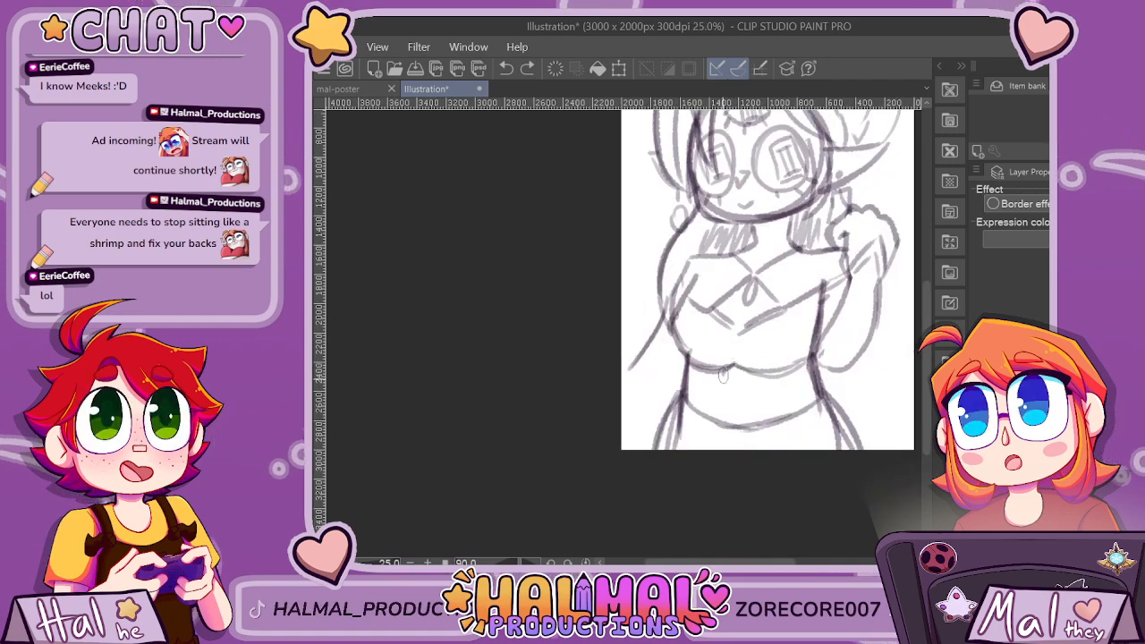
scroll(734, 357, "down", 3)
scroll(792, 439, "up", 3)
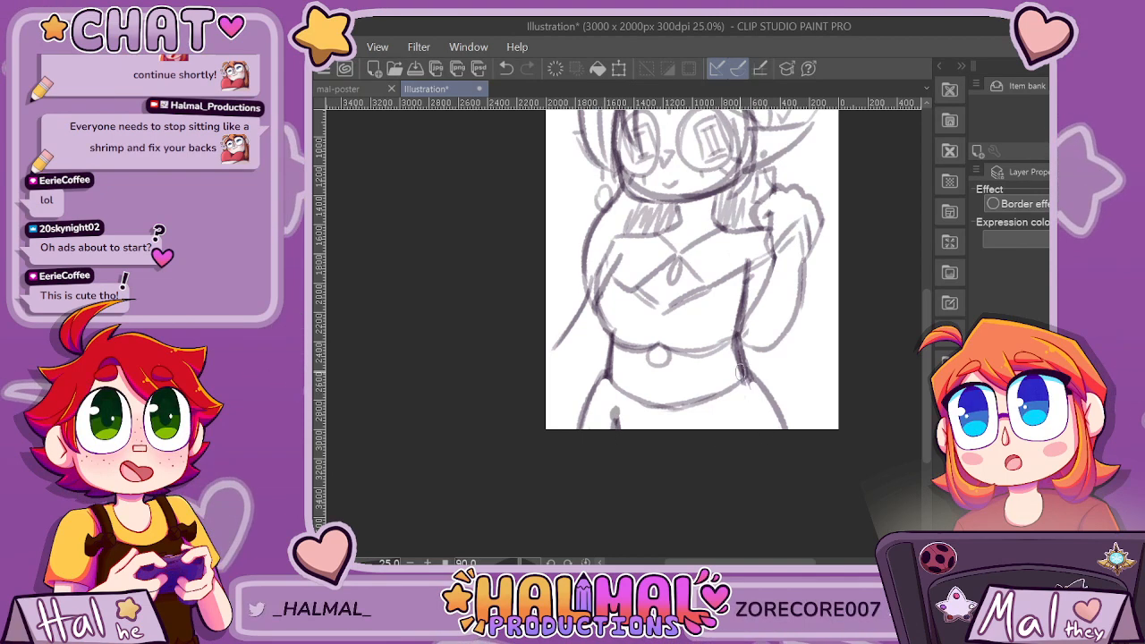
Add a second, V-shaped line along the waistband and a diagonal line from the left side of the waist to the canvas edge.
key("ctrl+minus")
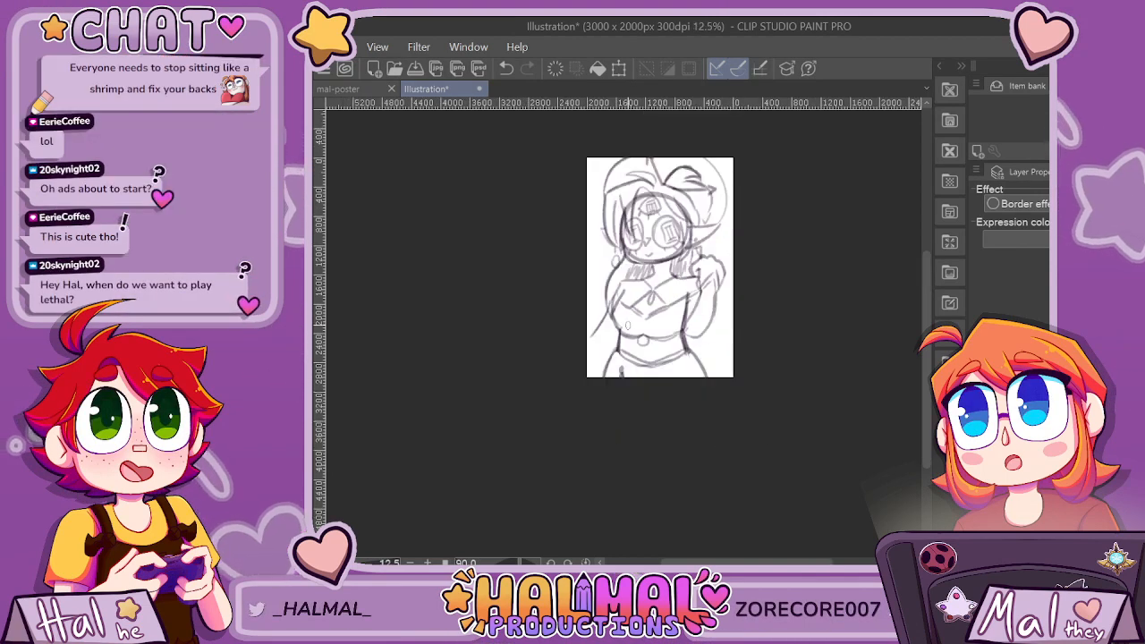
key("ctrl+plus")
key("ctrl+plus")
key("ctrl+plus")
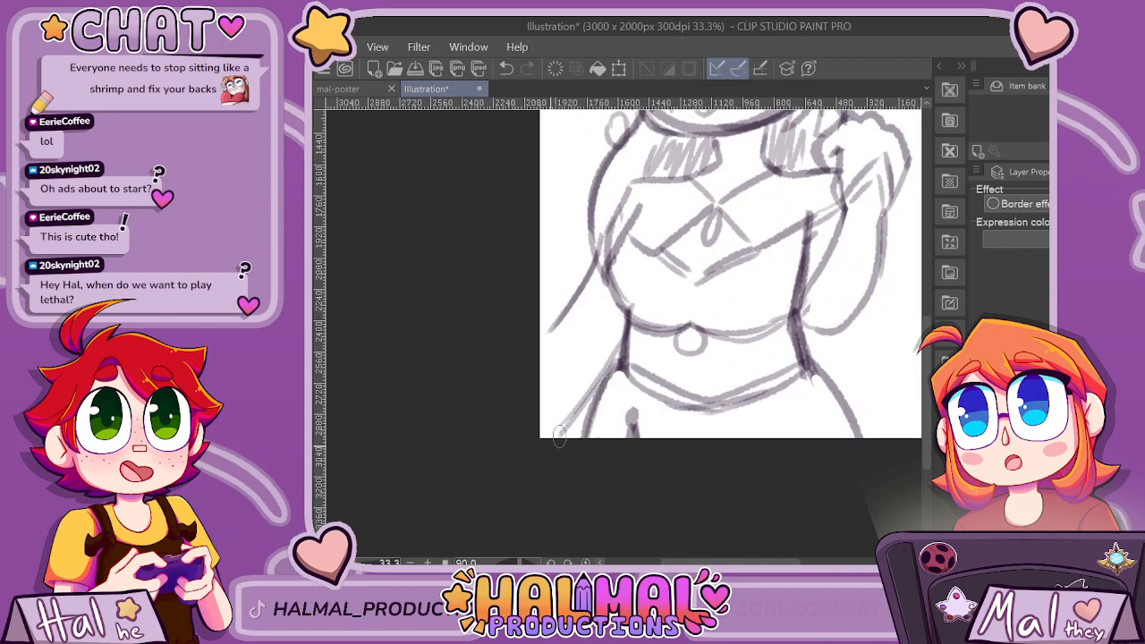
Redraw the bent right arm with thicker outlines and a lower, rounder elbow.
scroll(760, 273, "down", 2)
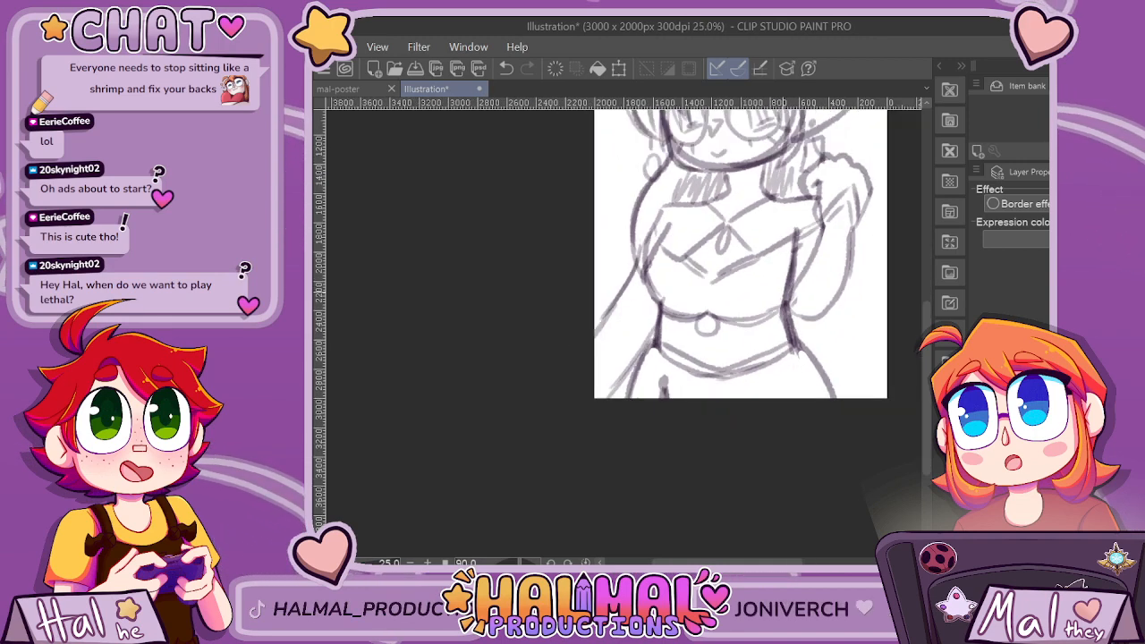
scroll(833, 241, "up", 2)
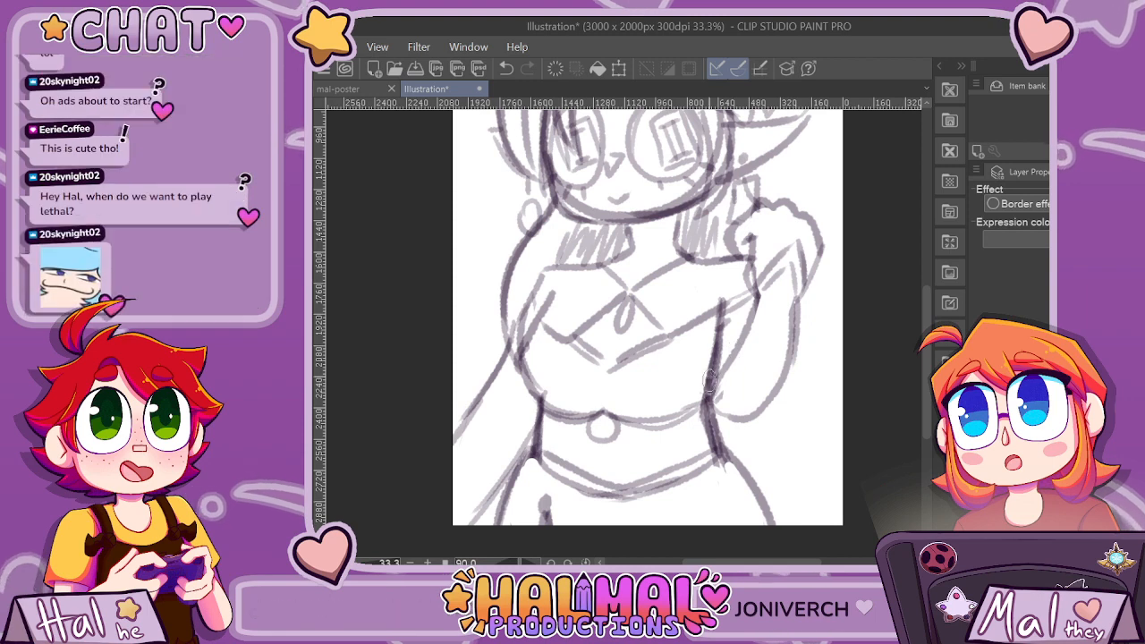
mouse_move(757, 299)
left_mouse_down()
mouse_move(710, 403)
mouse_move(762, 433)
left_mouse_up()
left_click_drag(795, 307, 784, 401)
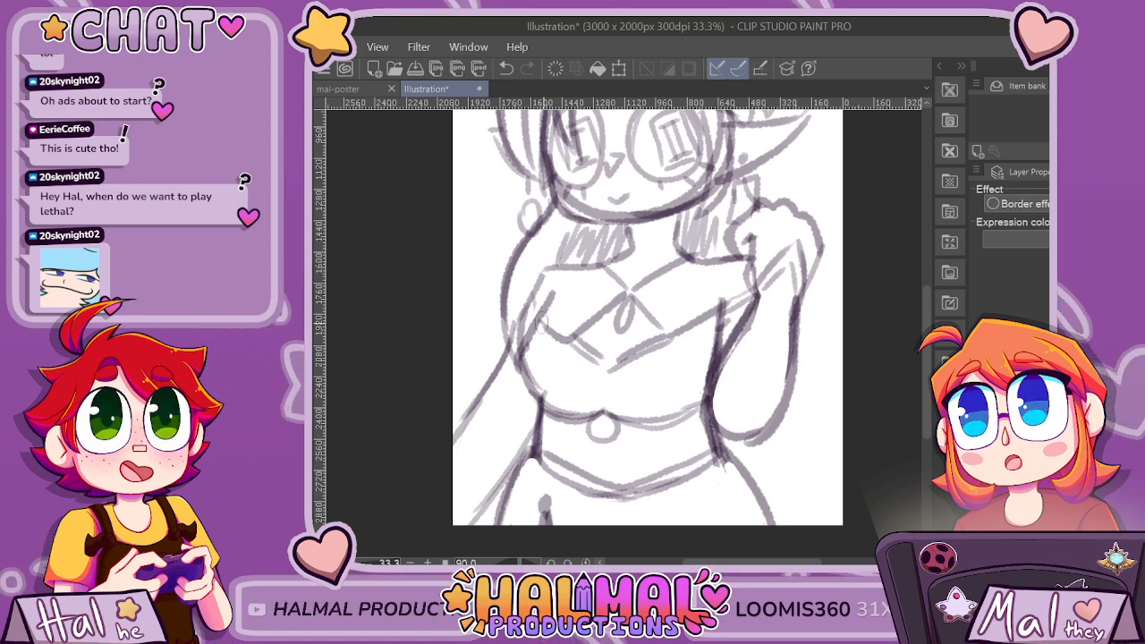
Darken the V-shaped lower collar edge and crossed neckline with its teardrop, and add small arrow and dot details to the collar.
left_click_drag(542, 324, 602, 359)
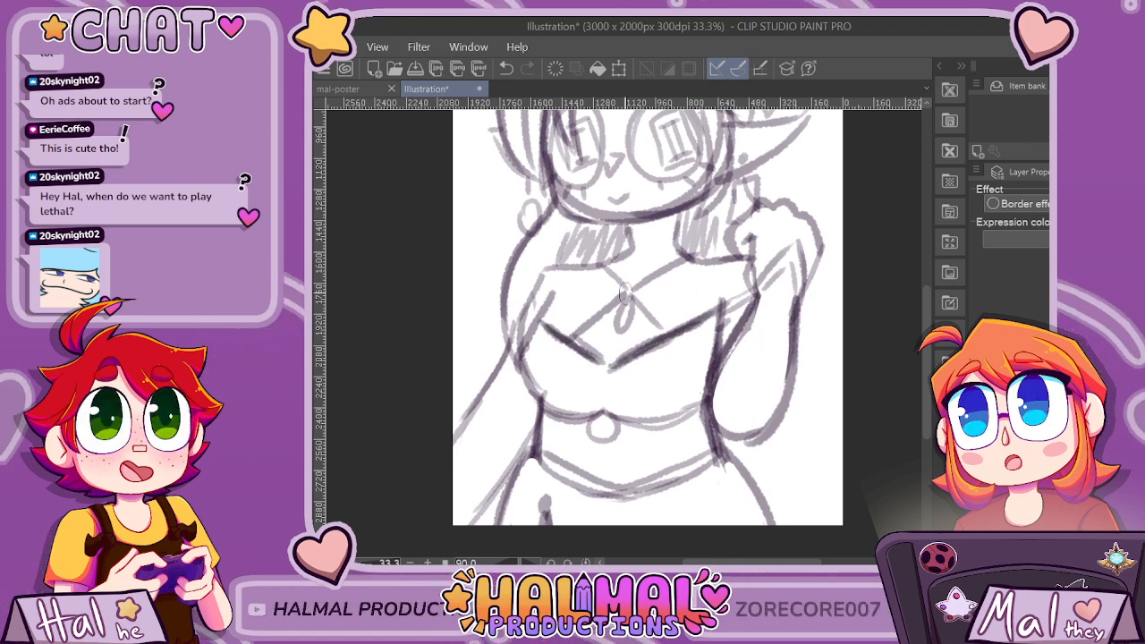
mouse_move(626, 296)
left_mouse_down()
mouse_move(616, 323)
mouse_move(623, 289)
mouse_move(652, 324)
left_mouse_up()
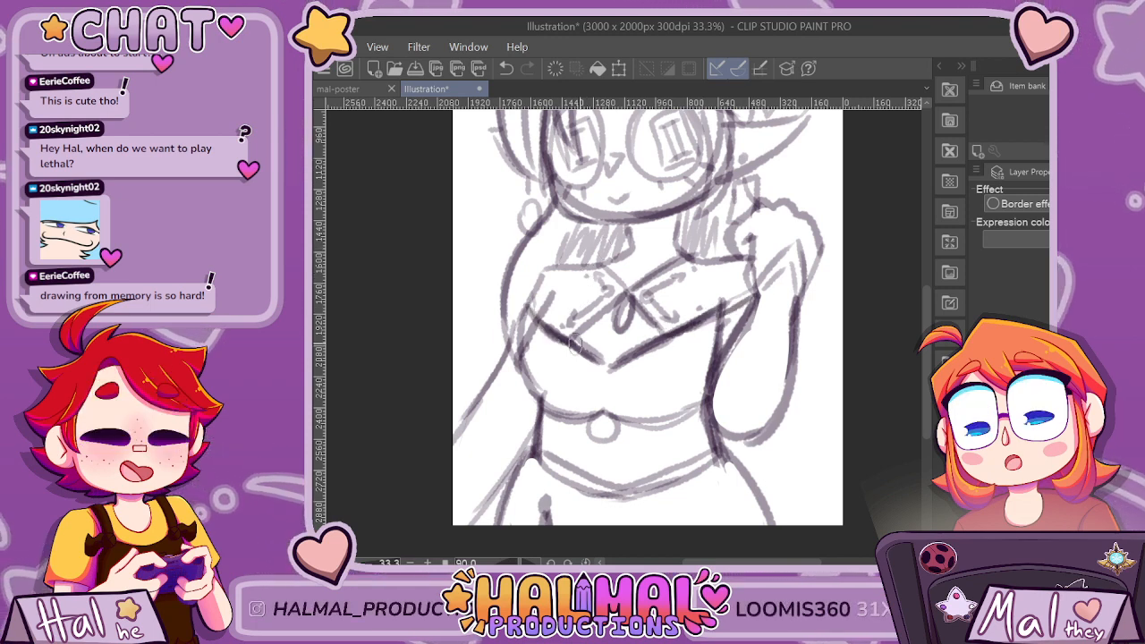
Erase the excess sketch marks inside the lower face to leave a cleaner, thinner jawline.
scroll(663, 337, "down", 1)
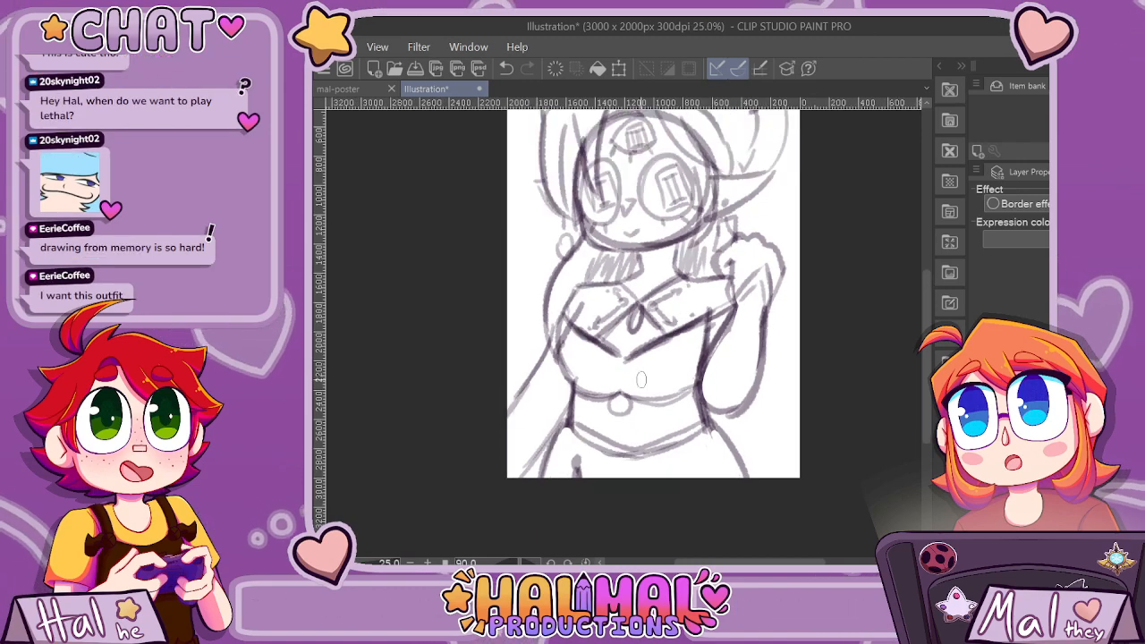
scroll(634, 390, "up", 1)
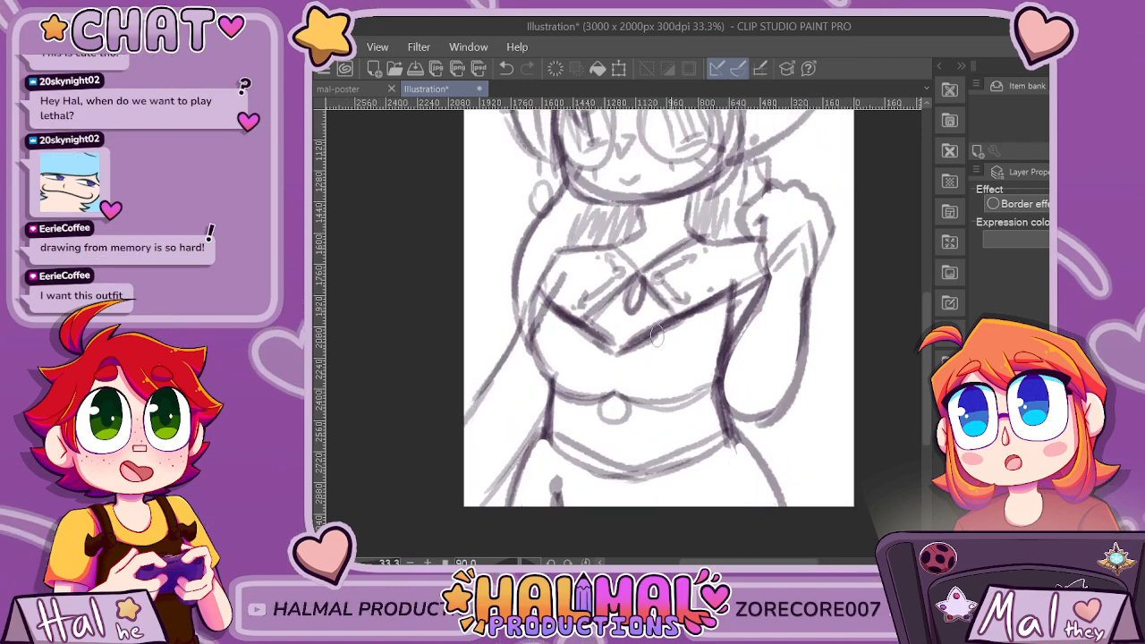
scroll(656, 334, "down", 5)
scroll(782, 311, "up", 1)
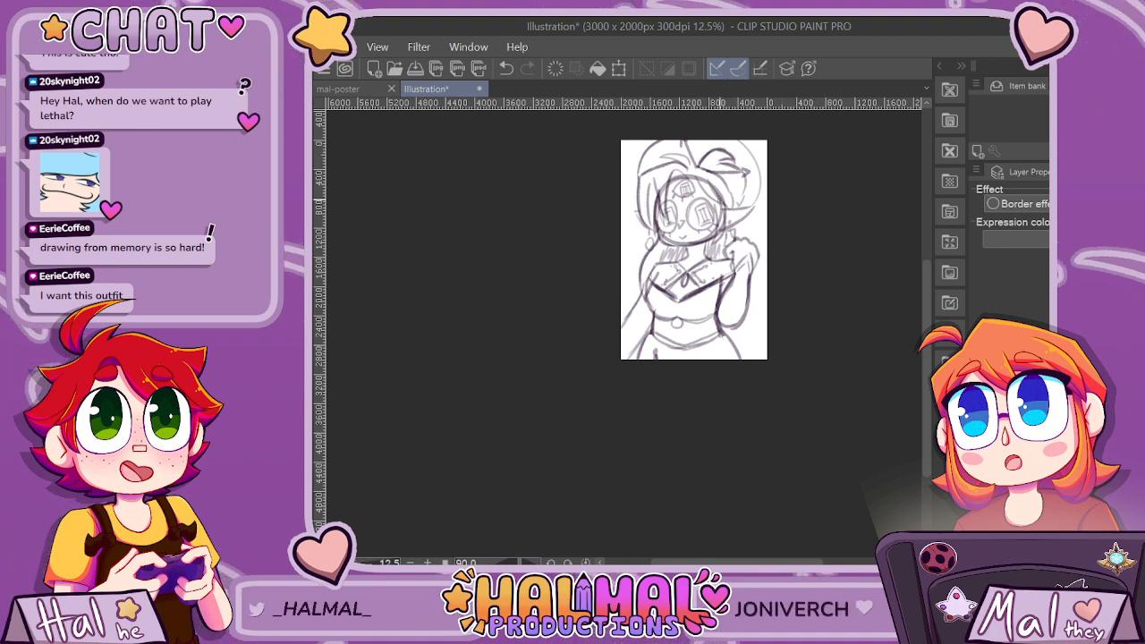
scroll(700, 226, "up", 4)
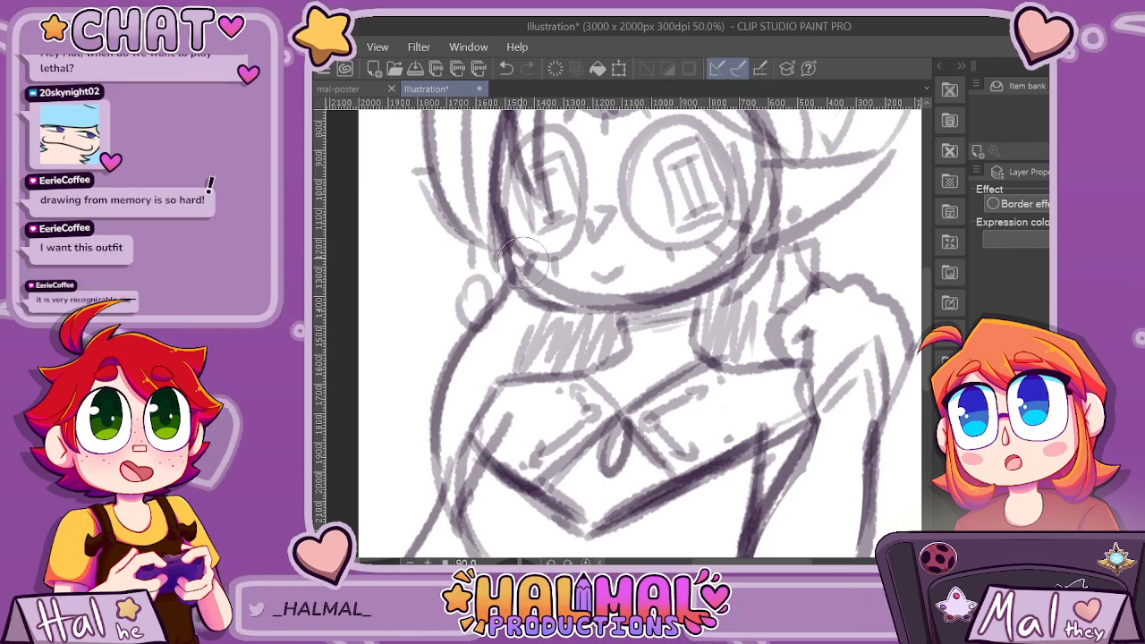
mouse_move(532, 286)
left_mouse_down()
mouse_move(581, 293)
mouse_move(544, 284)
mouse_move(673, 282)
left_mouse_up()
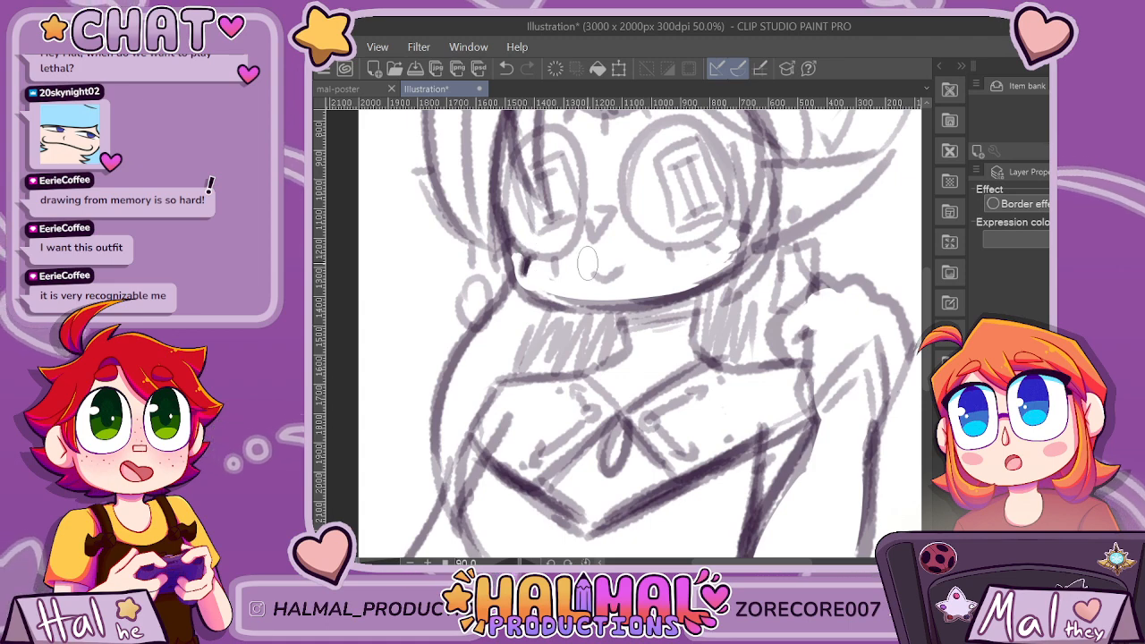
Darken the top's left side contour and its curved hem line under the bust.
scroll(586, 262, "down", 4)
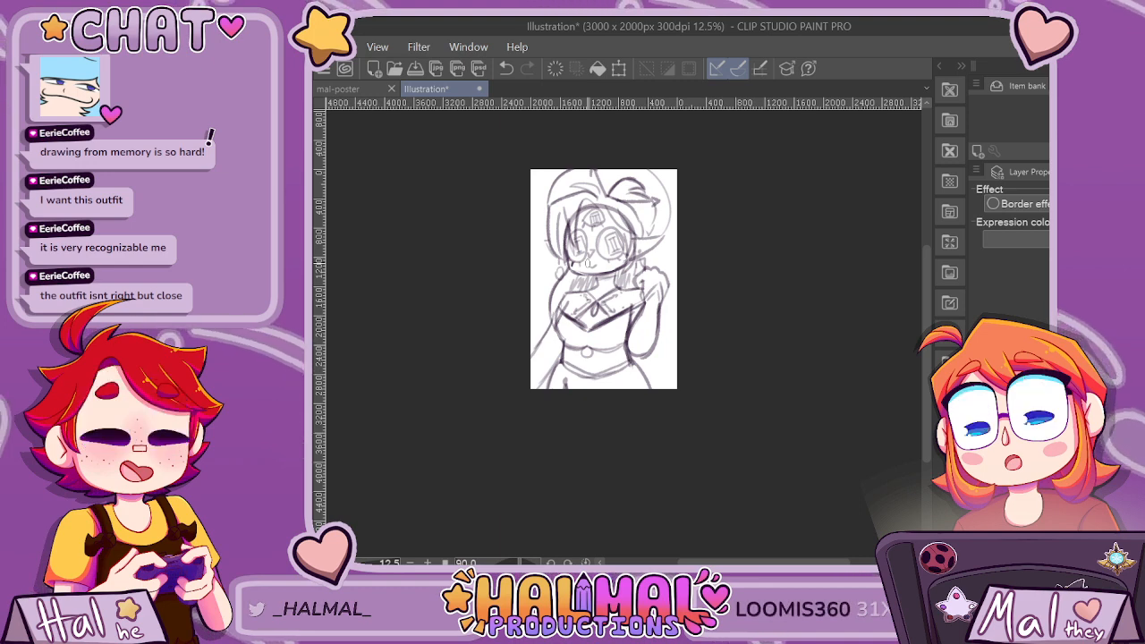
scroll(569, 358, "up", 3)
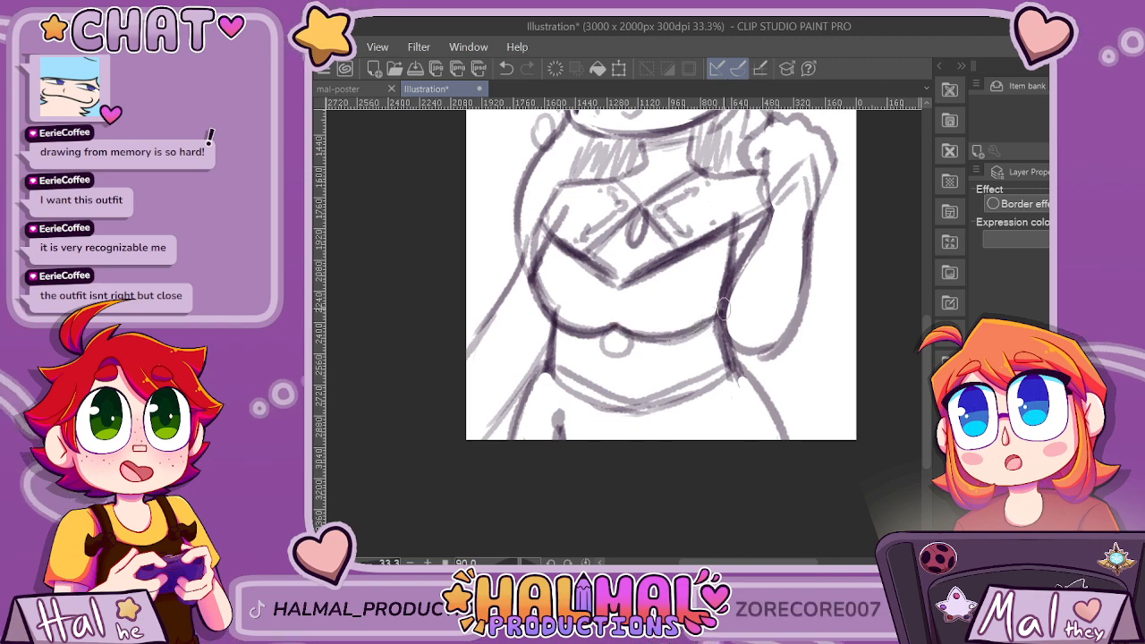
scroll(728, 179, "down", 5)
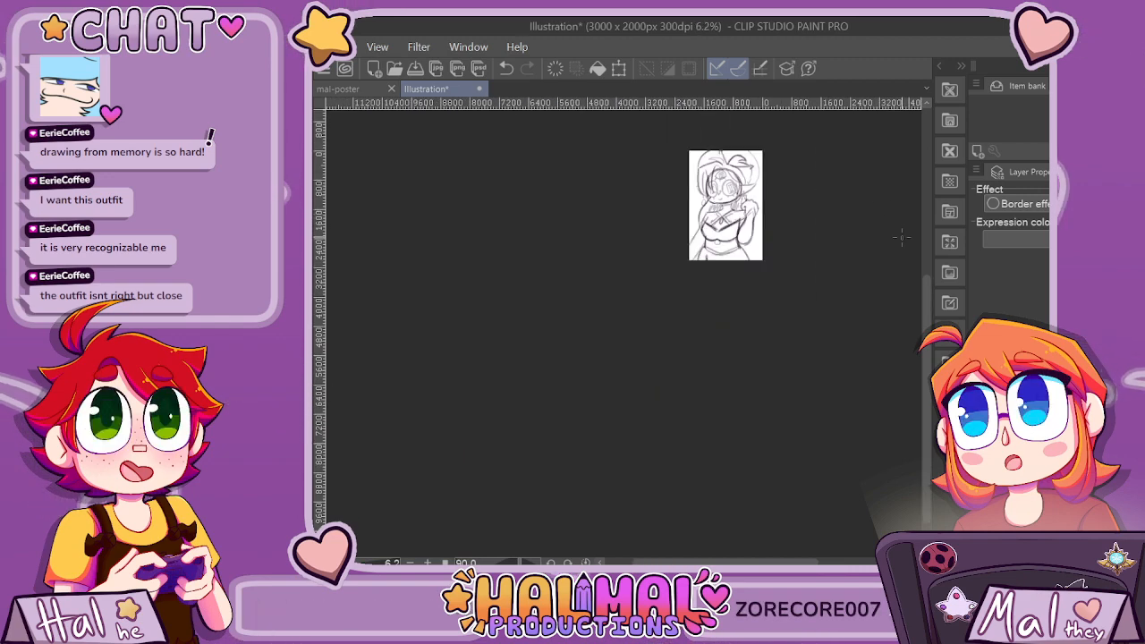
Save the finished character doodle under the name "eerie doodle 5min".
scroll(767, 145, "up", 5)
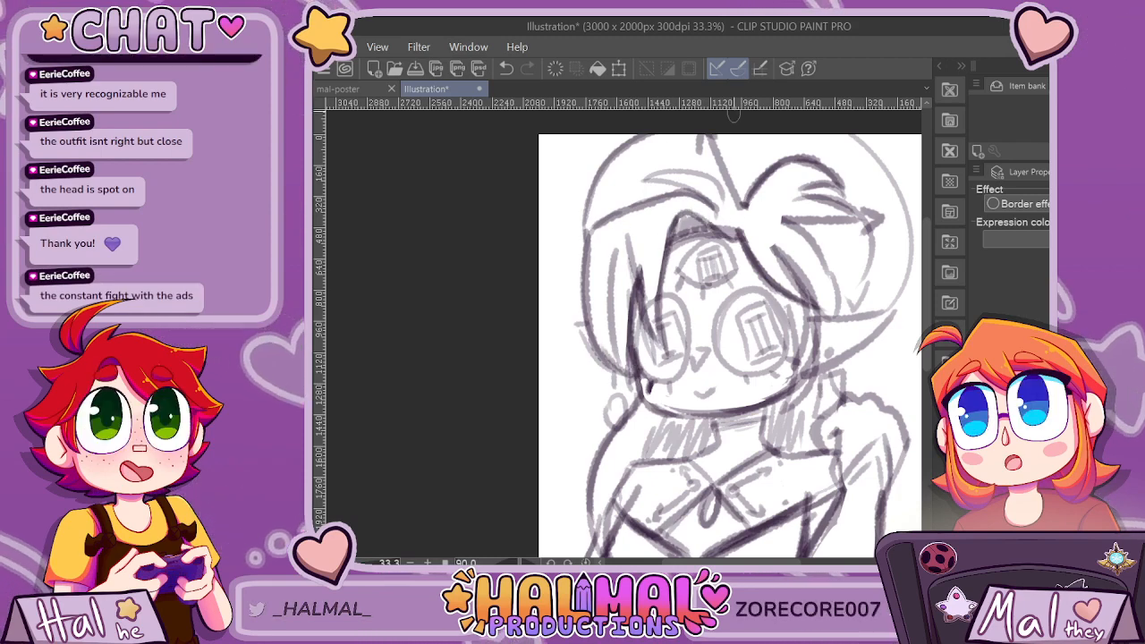
scroll(745, 124, "down", 1)
scroll(818, 272, "up", 1)
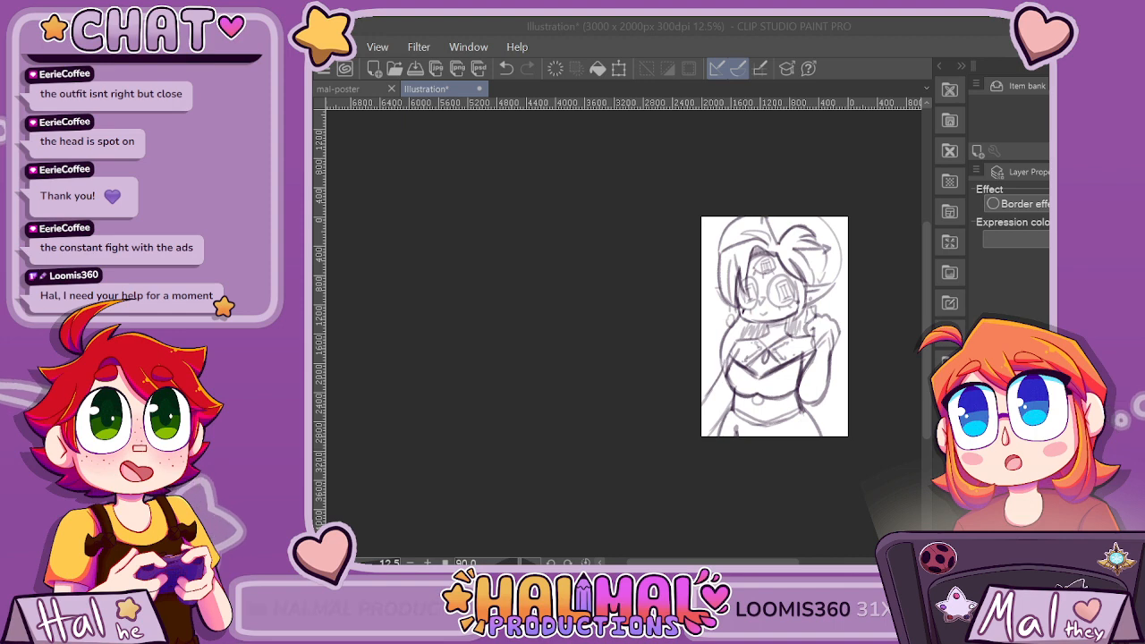
left_click(636, 466)
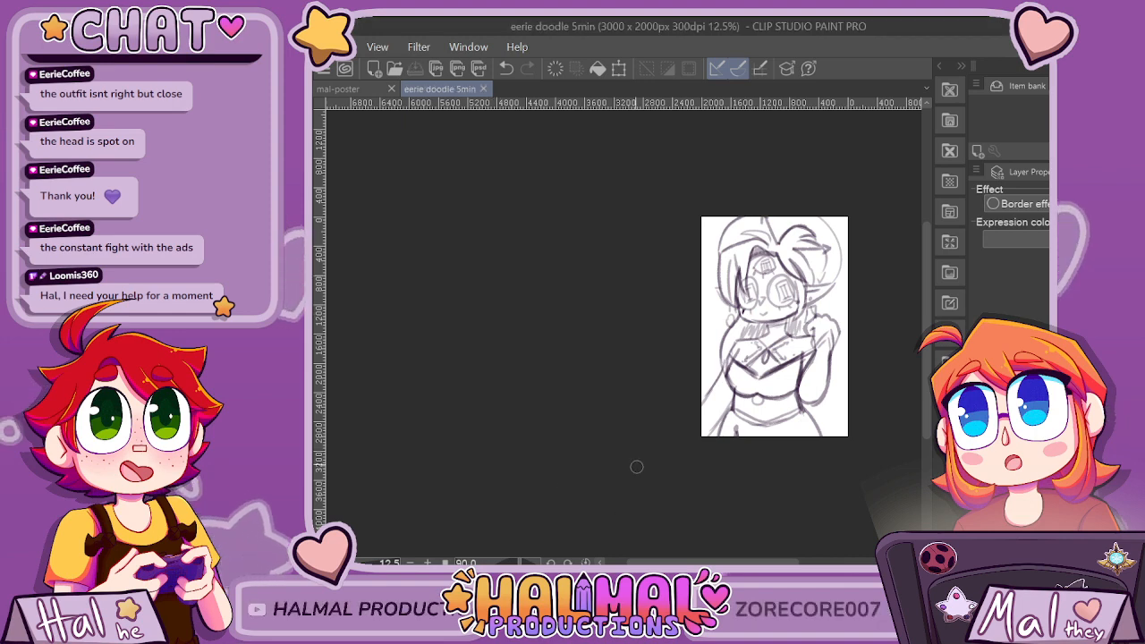
Switch to the mal-poster document and clear the existing dark ink lines, leaving only the grey sketch.
left_click(345, 88)
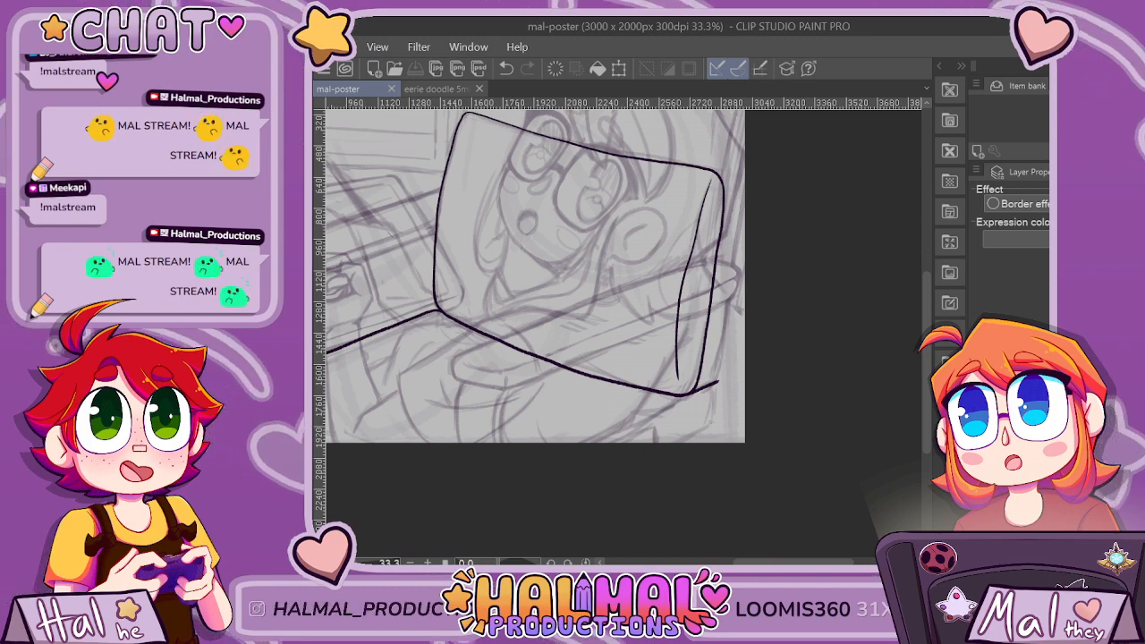
scroll(729, 174, "down", 3)
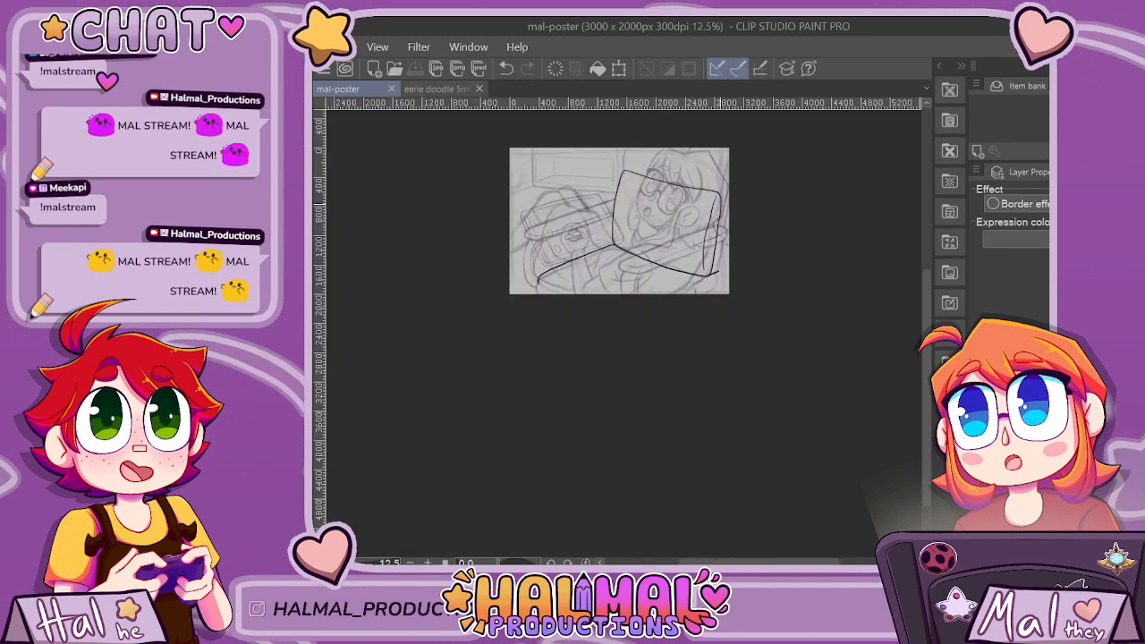
scroll(742, 177, "up", 2)
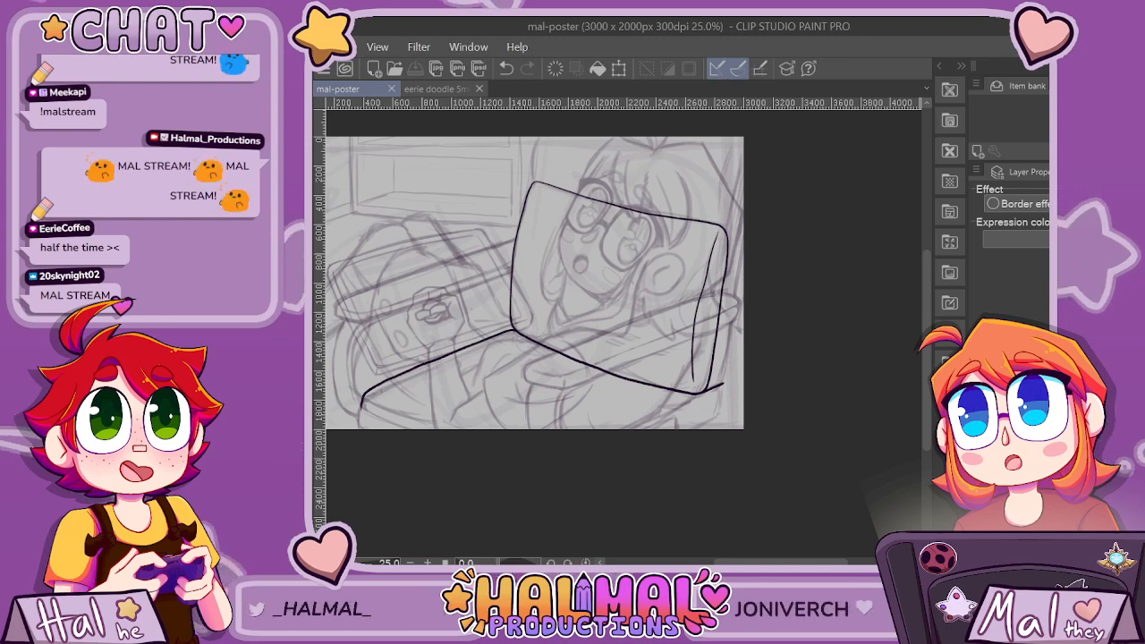
key("Delete")
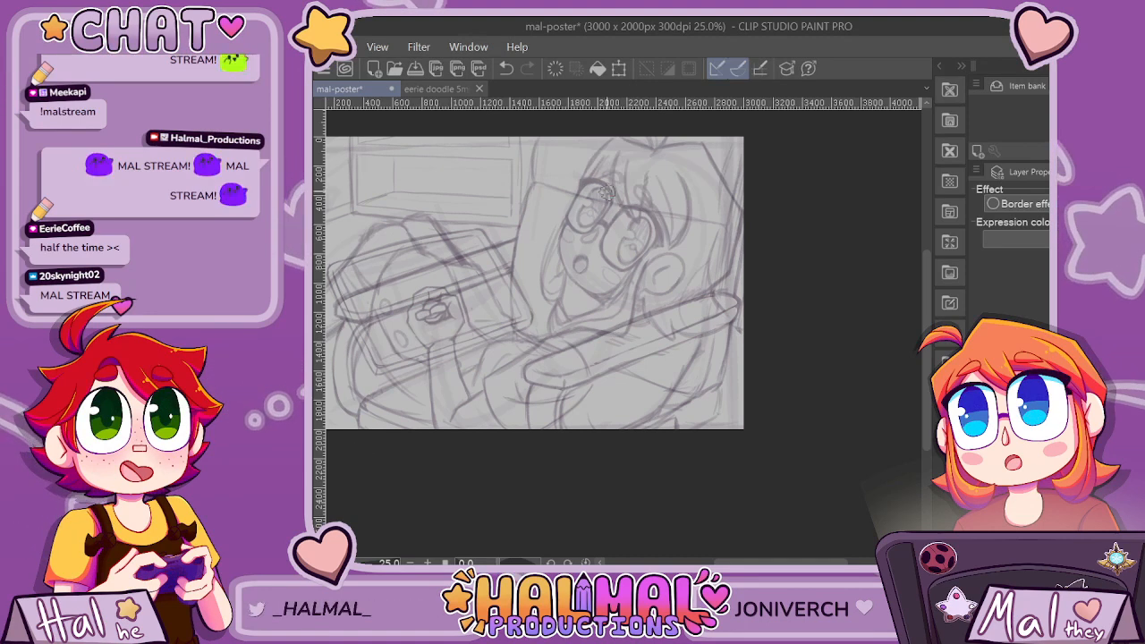
scroll(521, 150, "up", 2)
mouse_move(539, 176)
left_mouse_down()
mouse_move(519, 197)
mouse_move(502, 271)
left_mouse_up()
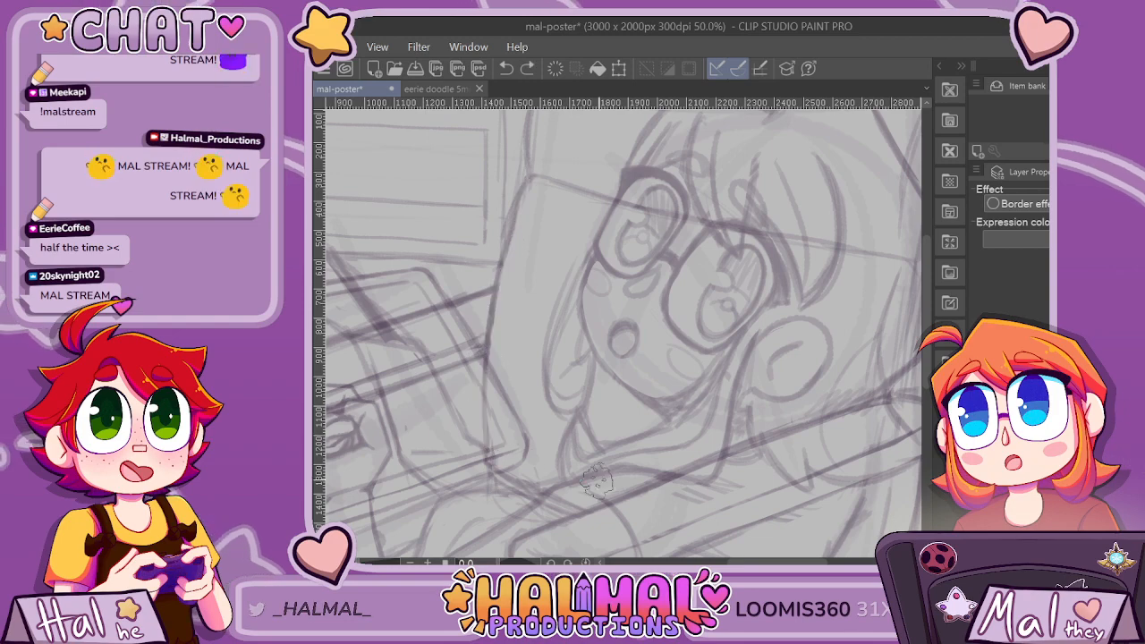
scroll(631, 443, "down", 2)
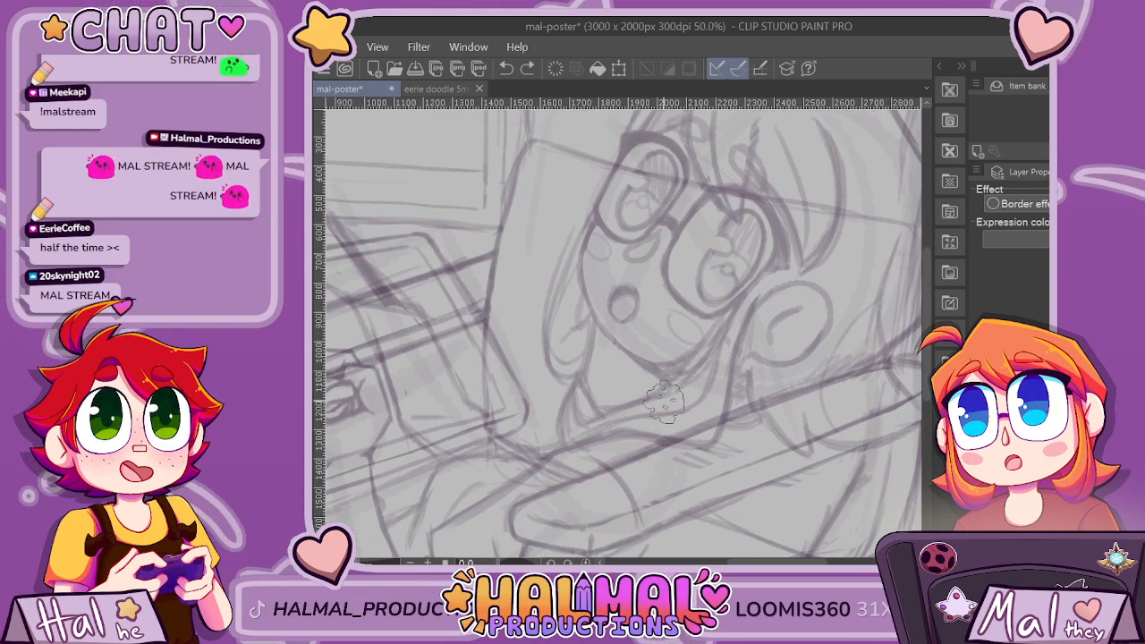
scroll(802, 529, "right", 2)
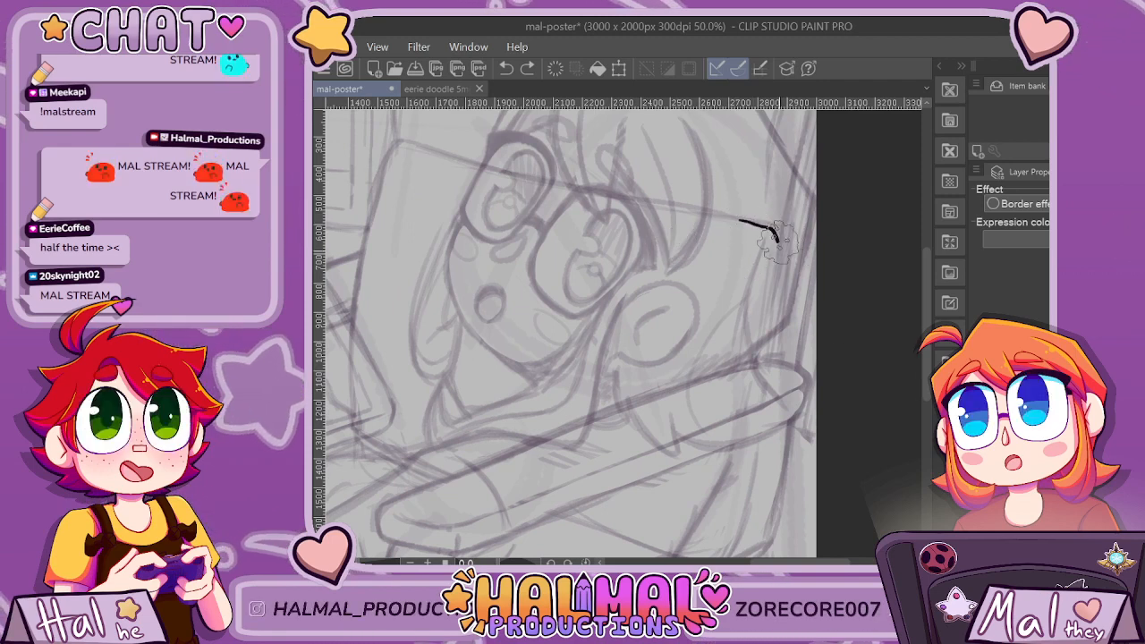
left_click_drag(777, 237, 779, 289)
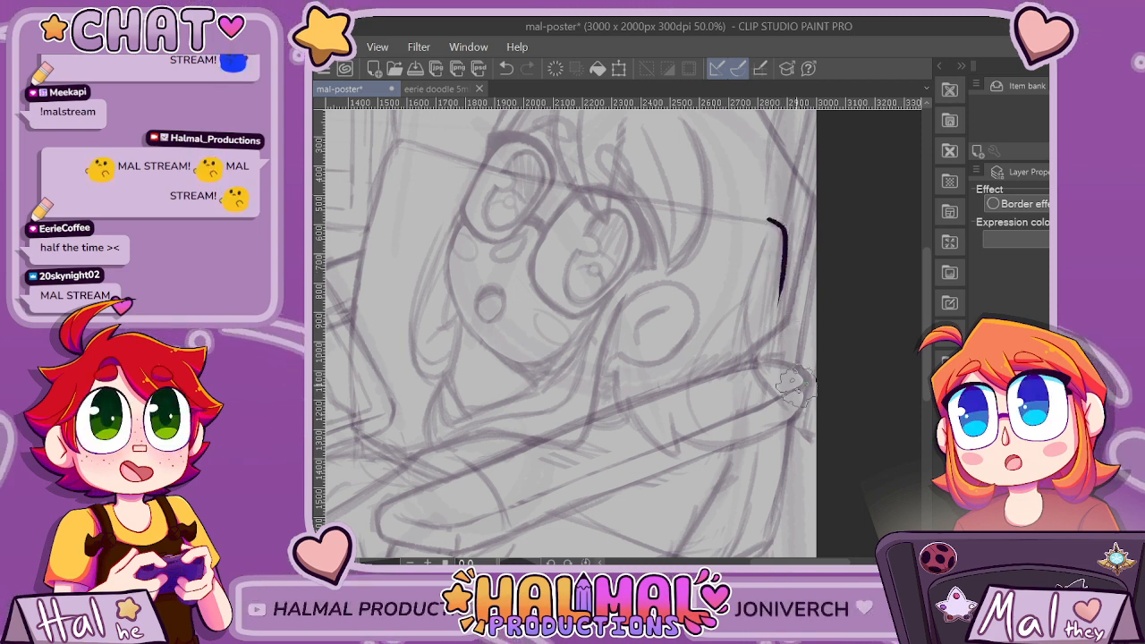
scroll(904, 286, "down", 3)
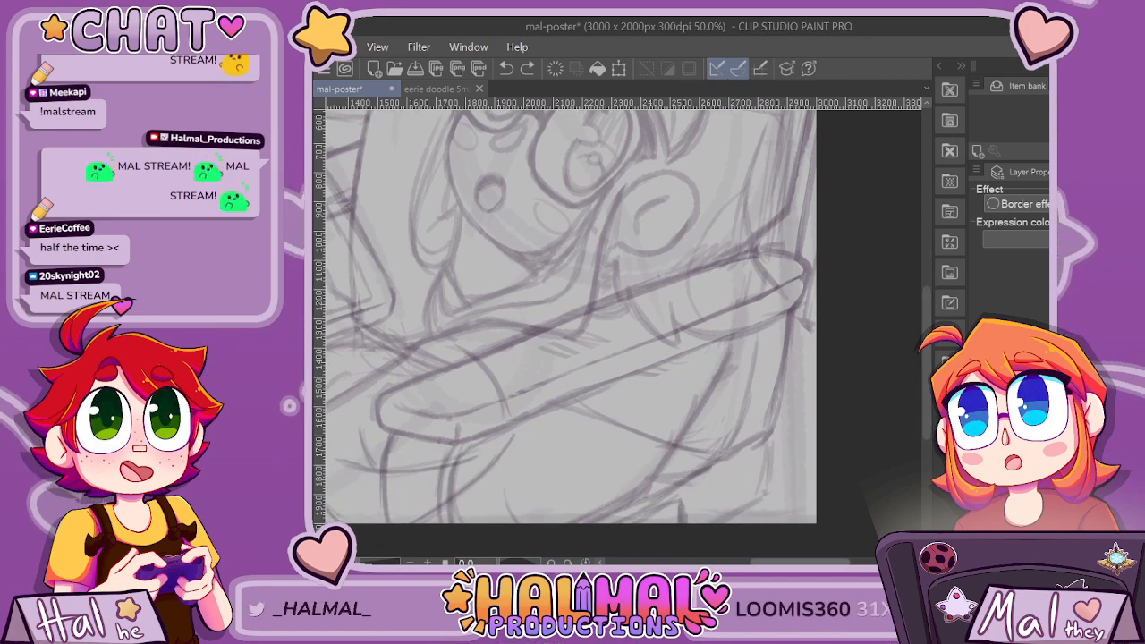
mouse_move(800, 562)
left_mouse_down()
mouse_move(782, 562)
mouse_move(795, 562)
left_mouse_up()
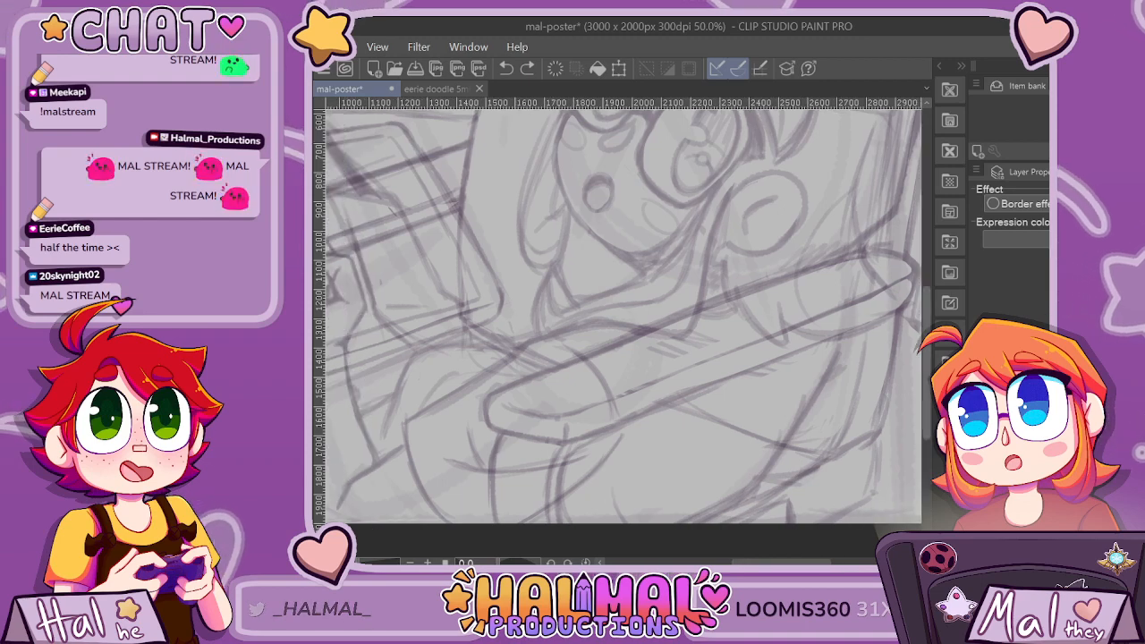
left_click_drag(927, 375, 927, 403)
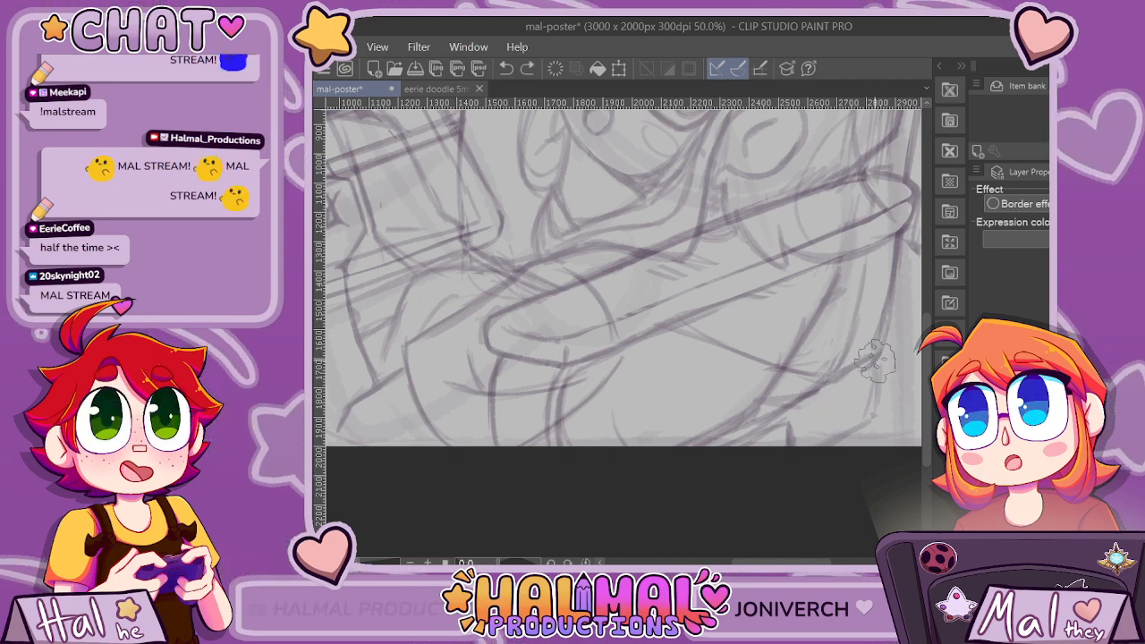
mouse_move(876, 354)
left_mouse_down()
mouse_move(868, 385)
mouse_move(783, 434)
left_mouse_up()
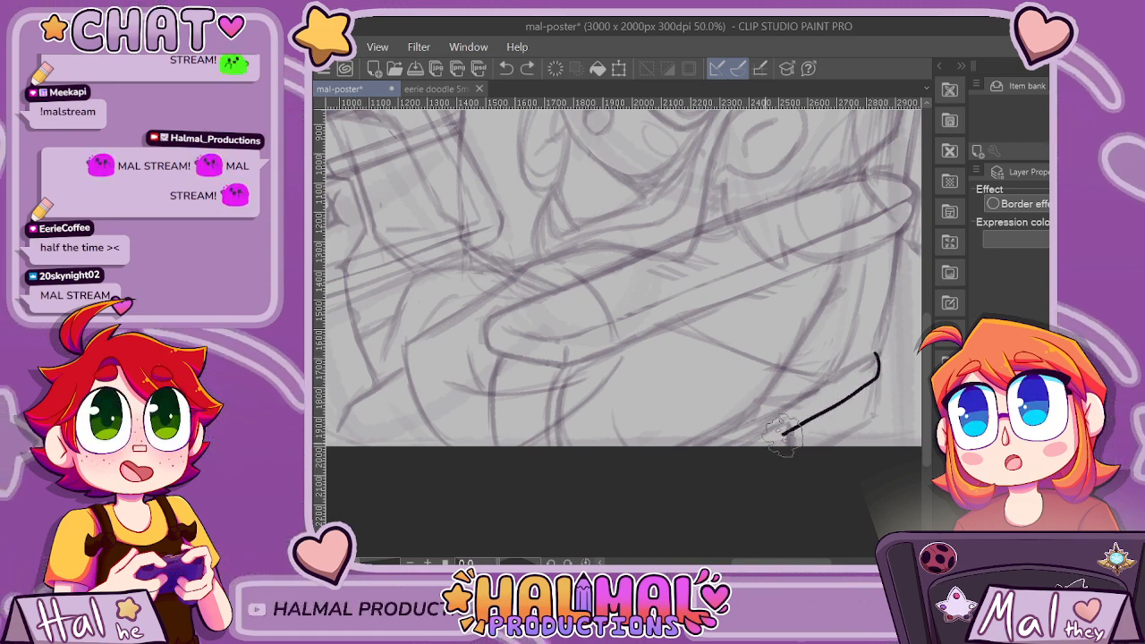
scroll(784, 465, "up", 1)
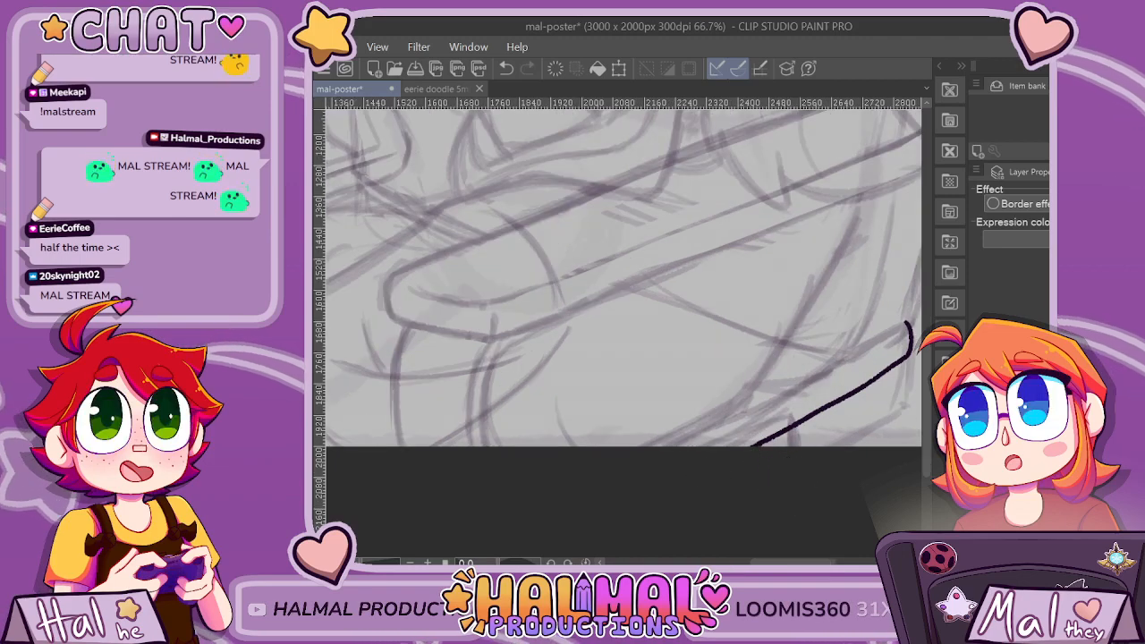
scroll(784, 465, "right", 1)
key("ctrl+z")
Try to ink the diagonal bar with a rounded end and the angular side beneath it in the poster's lower-right corner.
left_click_drag(548, 463, 606, 433)
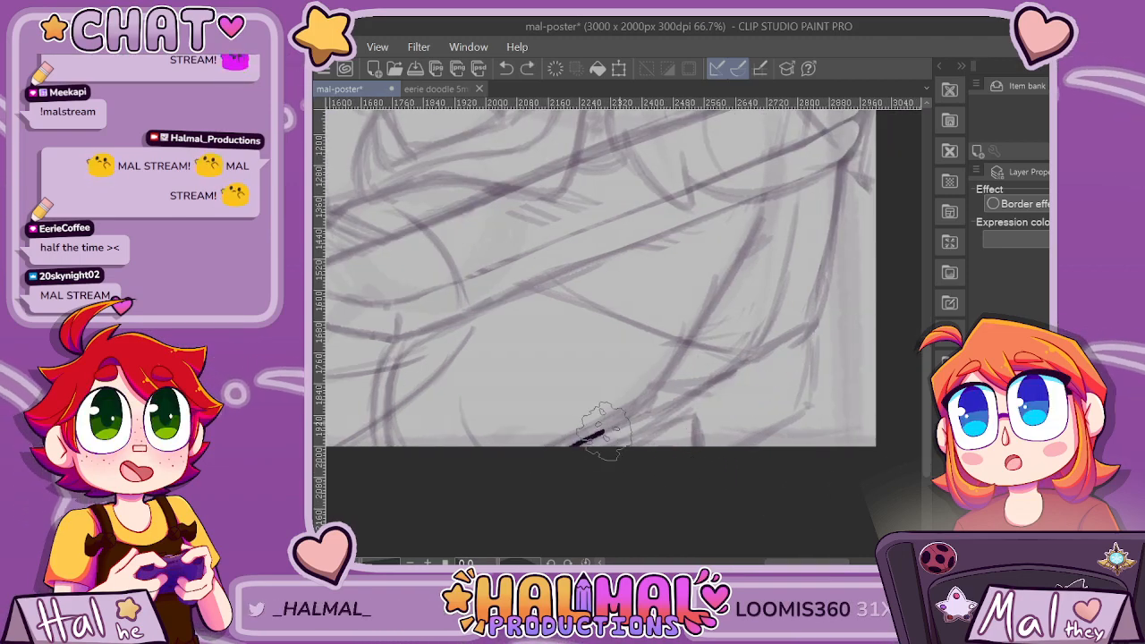
mouse_move(805, 334)
left_mouse_down()
mouse_move(814, 344)
mouse_move(795, 367)
left_mouse_up()
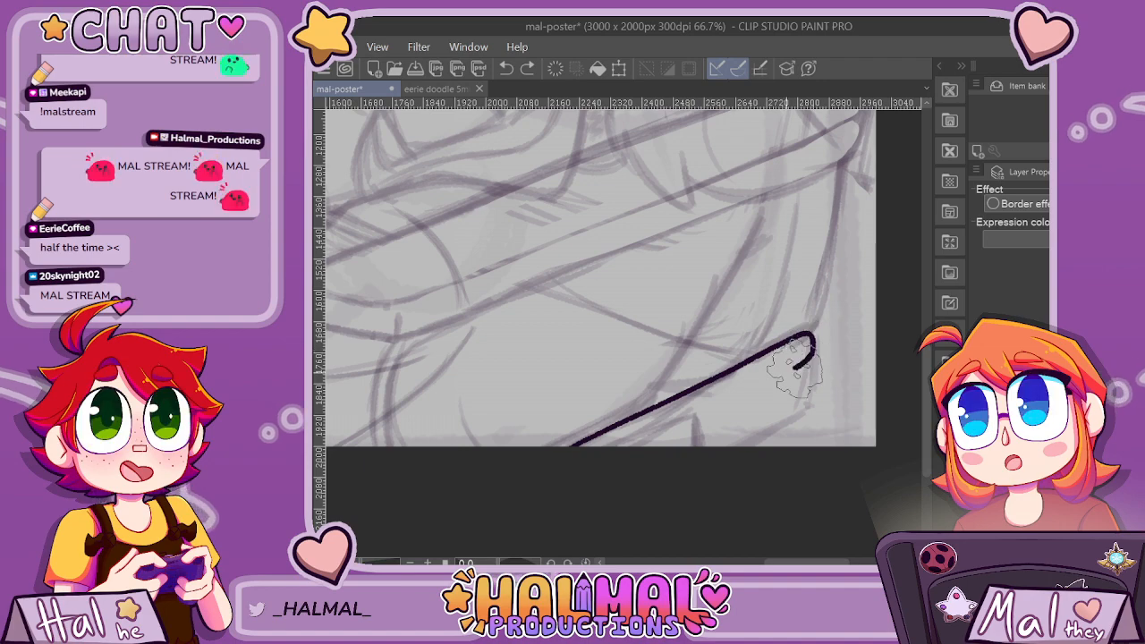
scroll(653, 477, "down", 3)
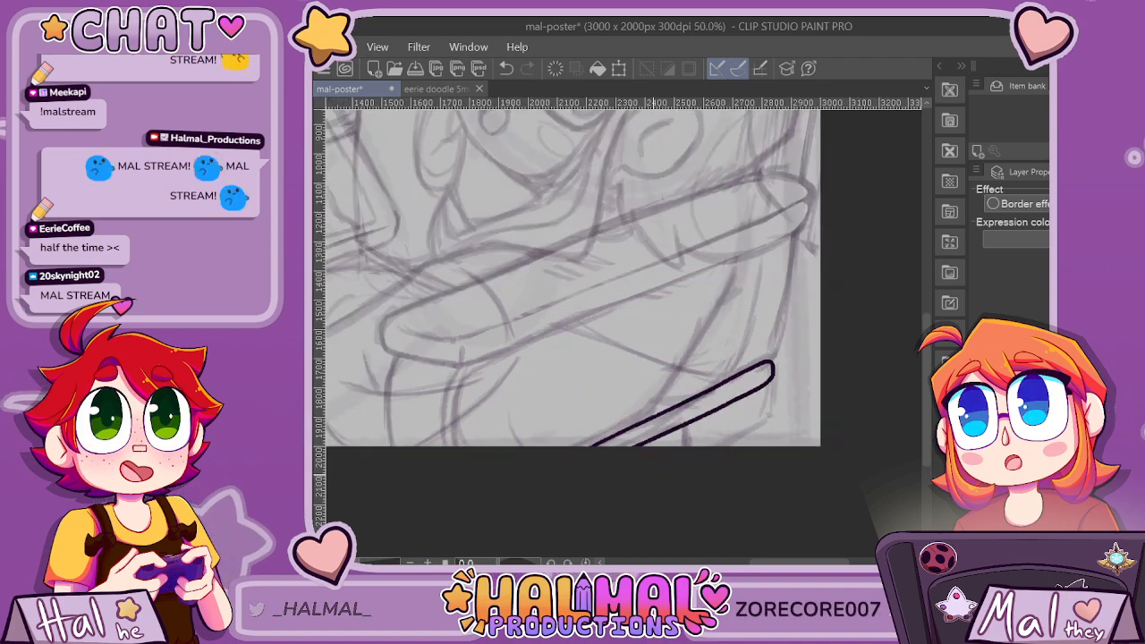
scroll(689, 439, "up", 4)
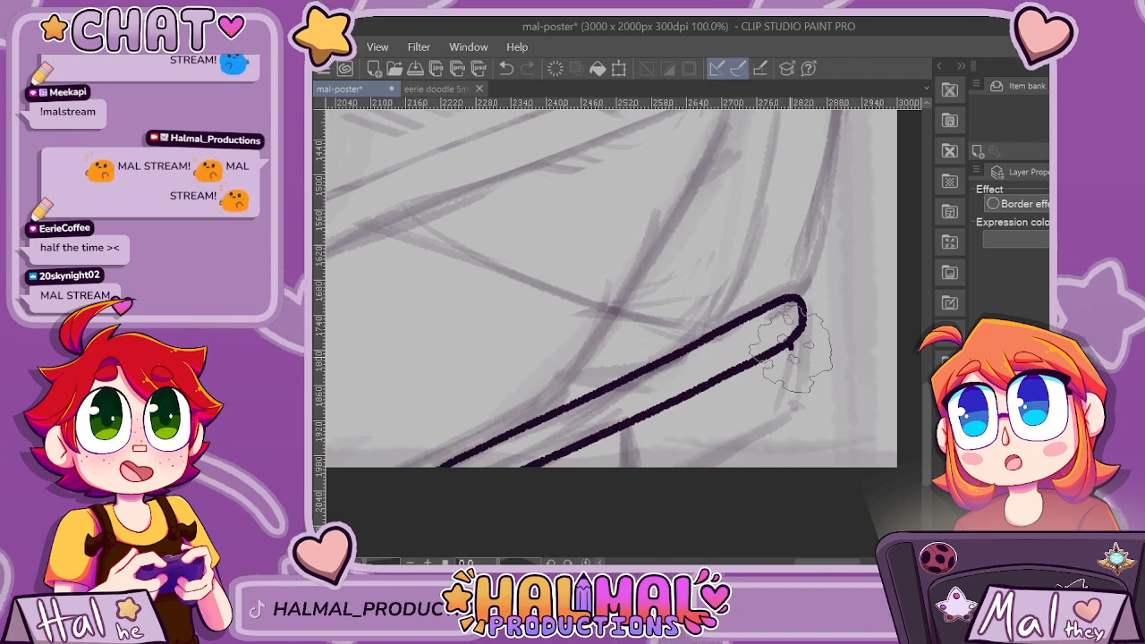
mouse_move(795, 340)
left_mouse_down()
mouse_move(790, 409)
mouse_move(740, 436)
mouse_move(790, 410)
mouse_move(682, 479)
left_mouse_up()
scroll(787, 402, "up", 2)
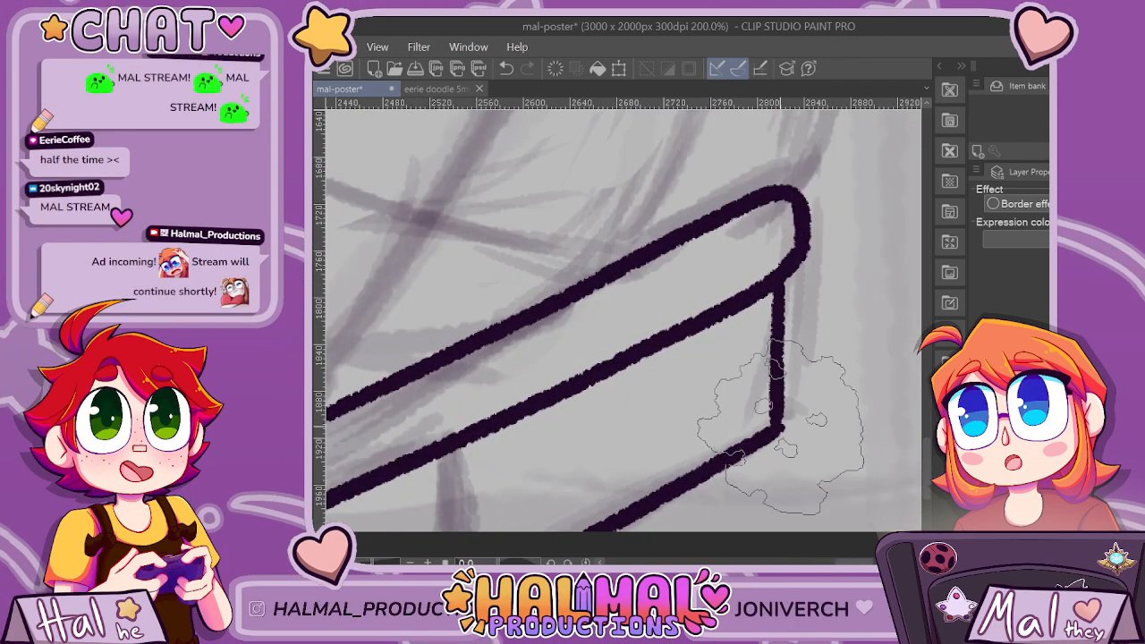
scroll(622, 315, "down", 6)
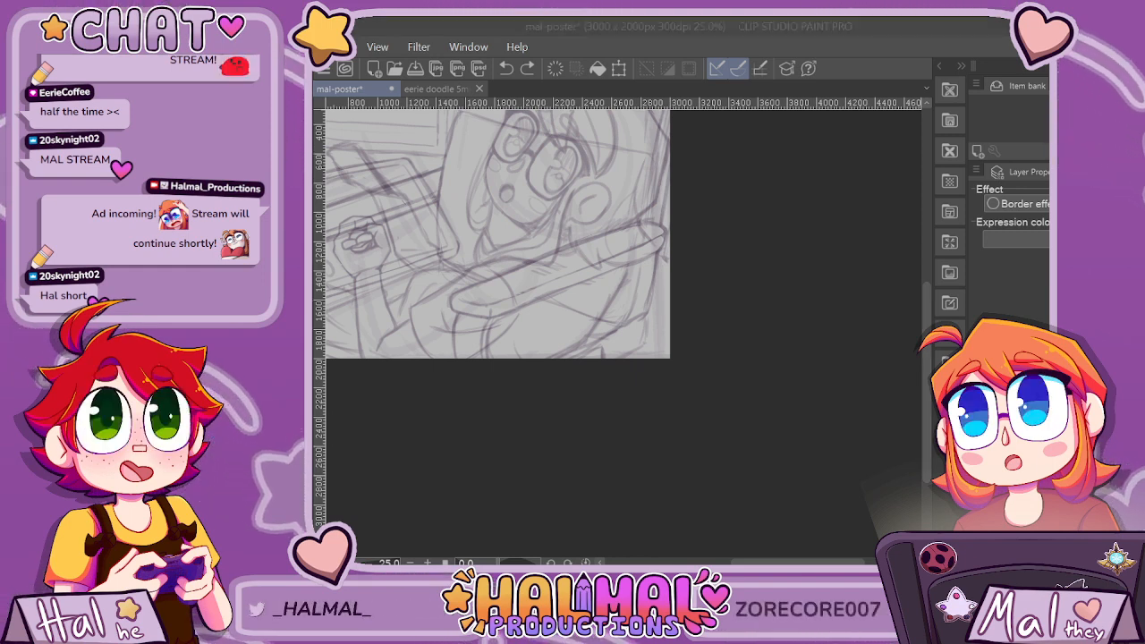
Ink the straight upper edge of the diagonal bar in the poster's lower-right corner, running off the canvas's bottom edge.
left_click(839, 262)
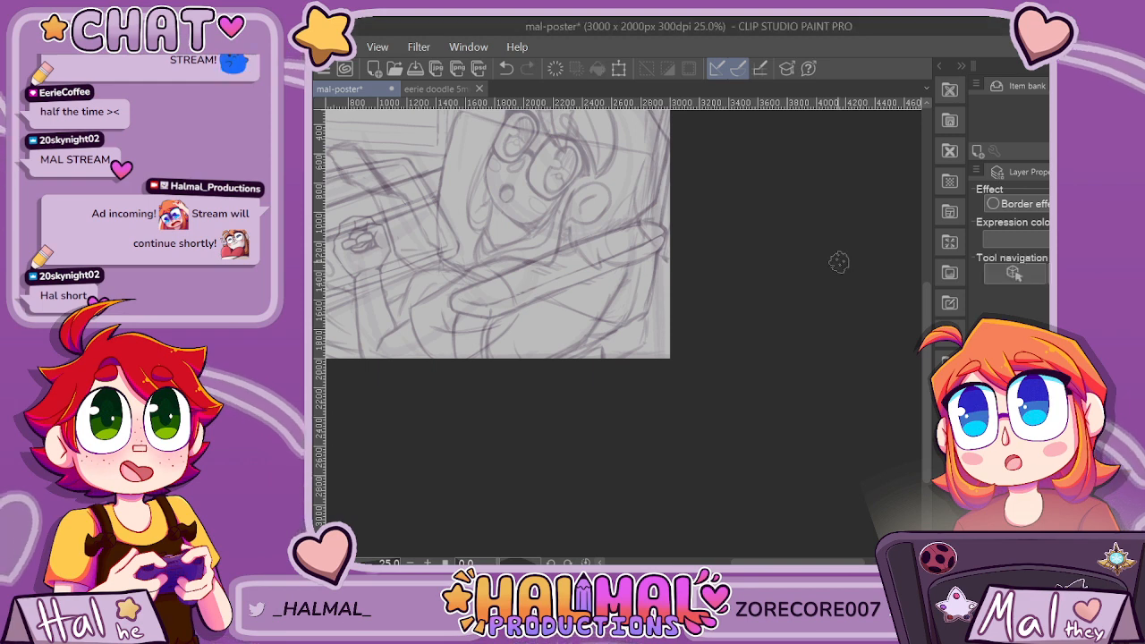
scroll(630, 343, "up", 2)
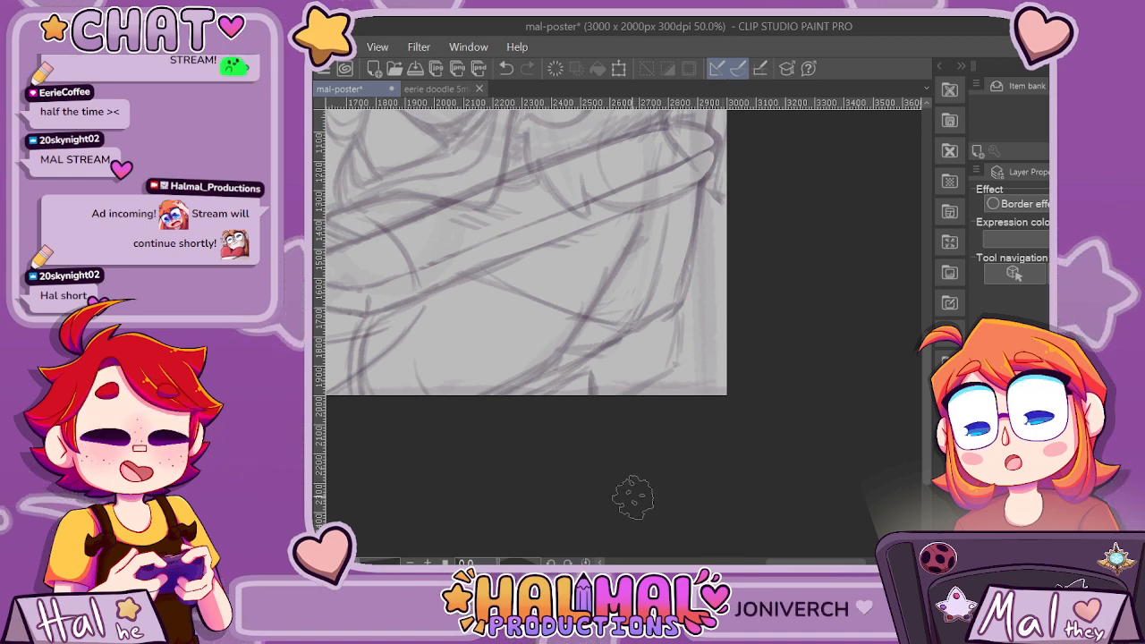
scroll(565, 391, "up", 1)
left_click_drag(731, 273, 503, 391)
key("ctrl+z")
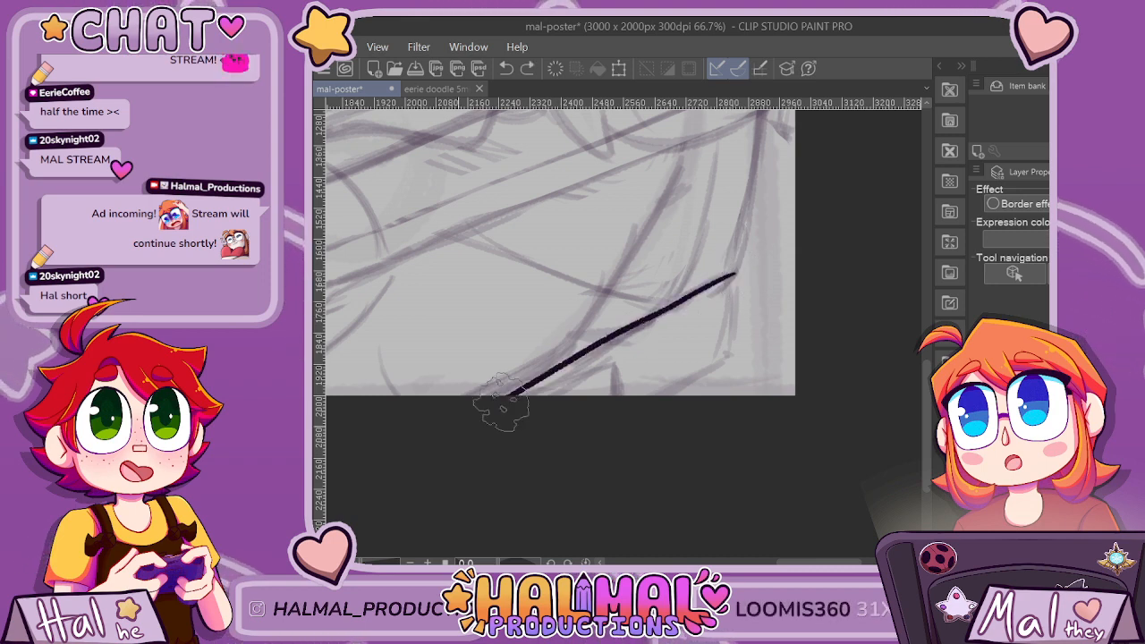
key("ctrl+z")
mouse_move(733, 274)
left_mouse_down()
mouse_move(652, 327)
mouse_move(450, 414)
left_mouse_up()
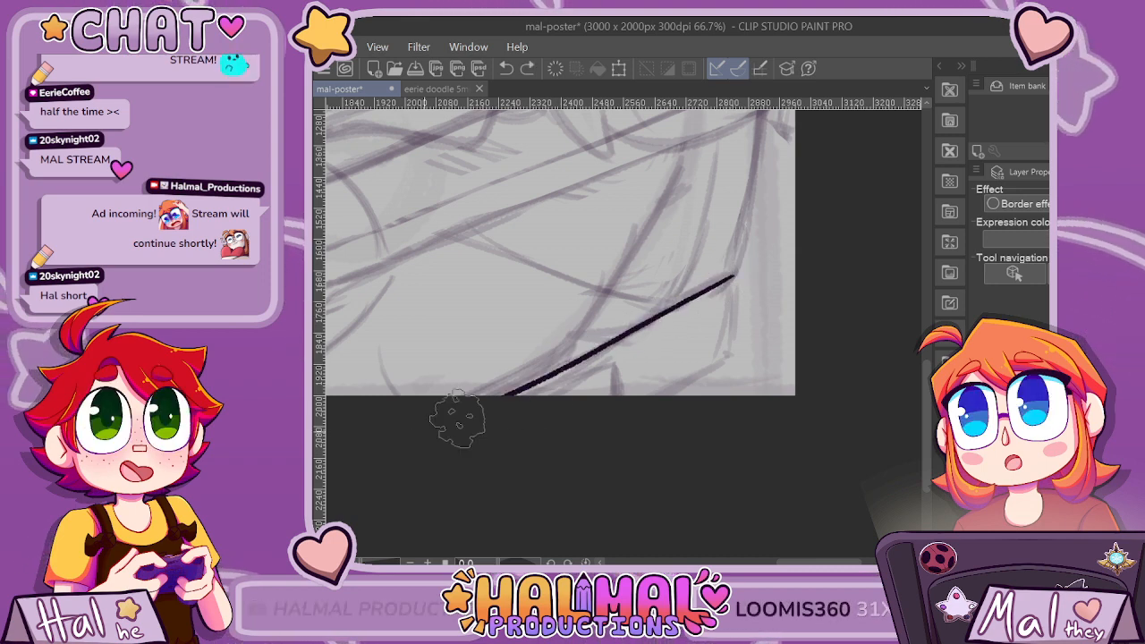
Ink the diagonal bar's rounded end and its lower edge parallel to the upper one, down past the canvas's bottom edge.
scroll(664, 343, "up", 1)
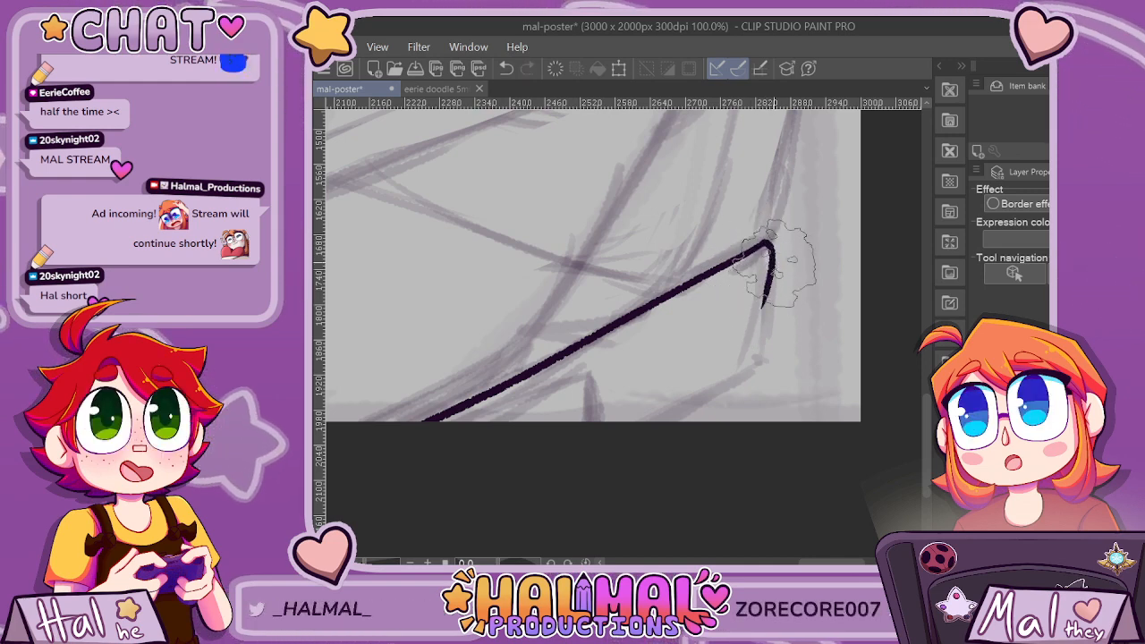
key("ctrl+z")
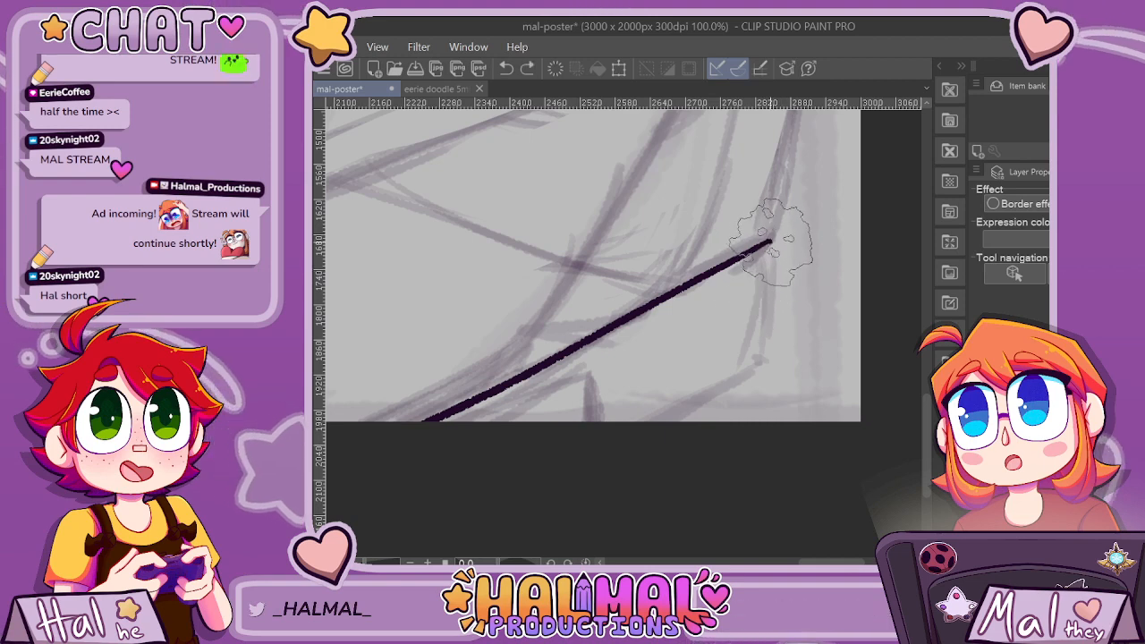
mouse_move(767, 241)
left_mouse_down()
mouse_move(774, 268)
mouse_move(760, 296)
mouse_move(684, 338)
left_mouse_up()
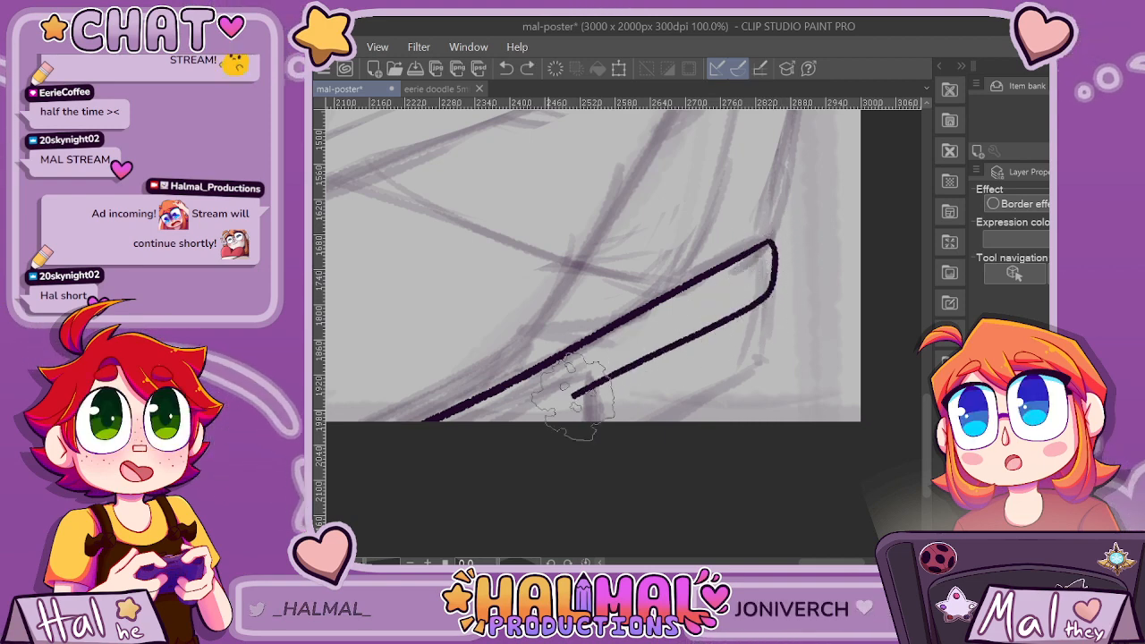
key("ctrl+z")
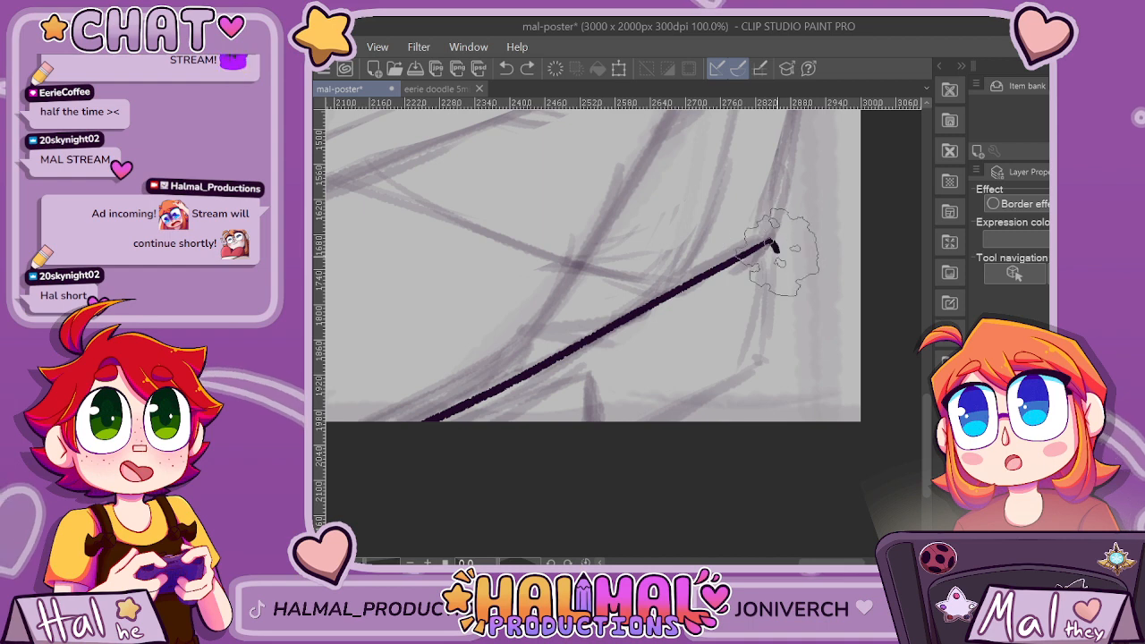
left_click_drag(598, 387, 385, 504)
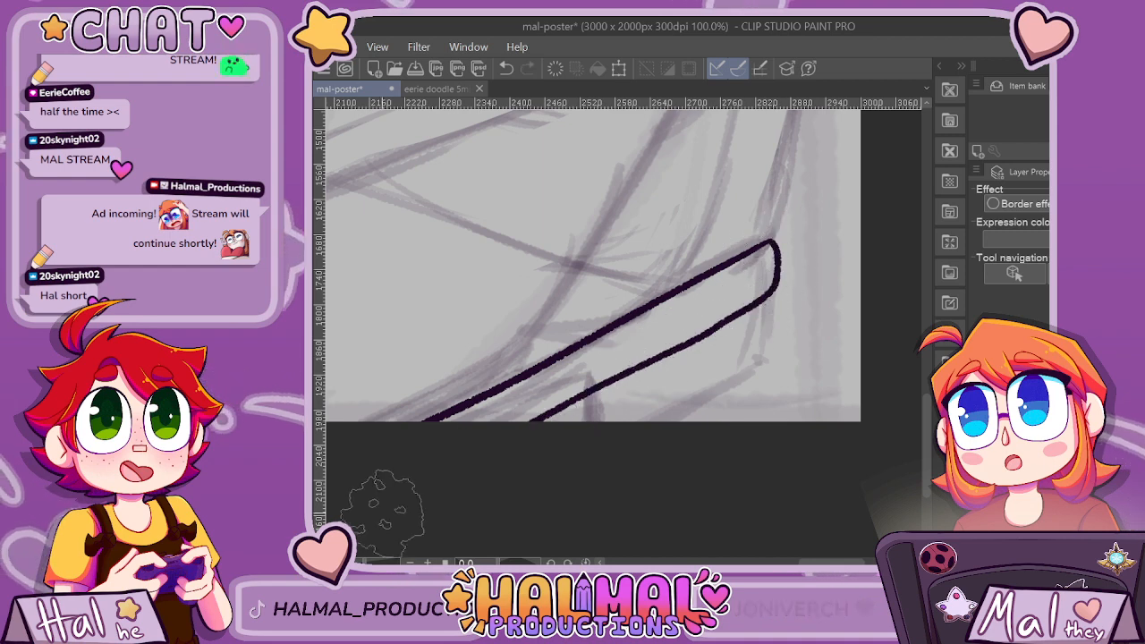
Try to ink the short diagonal edge running from the slab's left corner down past the canvas's bottom edge, with its corner above.
scroll(558, 545, "down", 6)
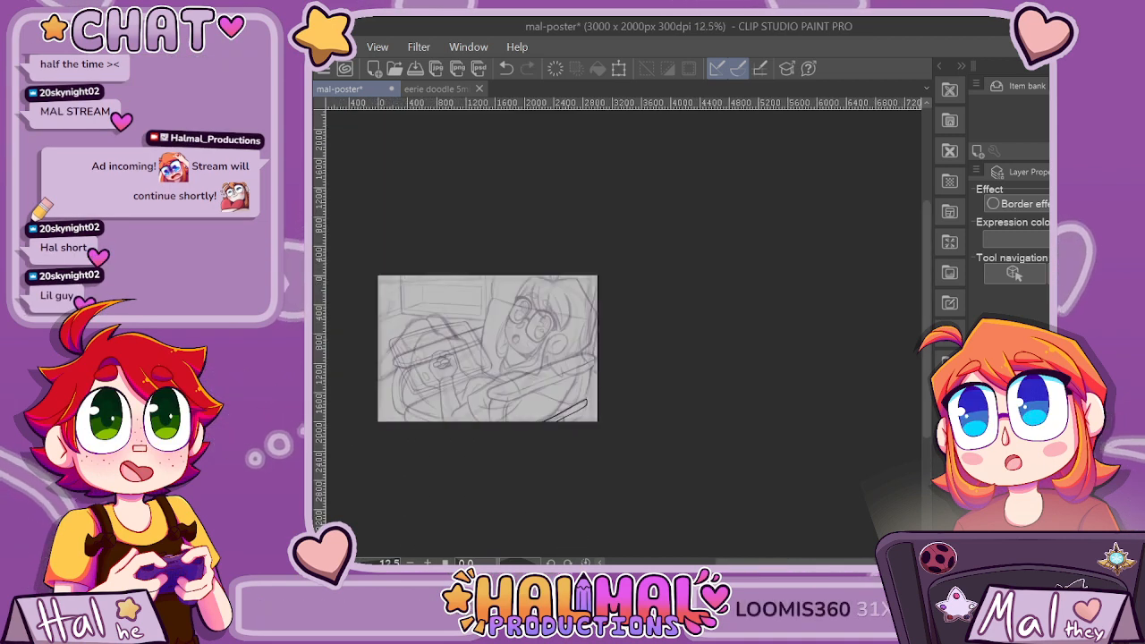
scroll(646, 493, "up", 3)
scroll(549, 410, "up", 2)
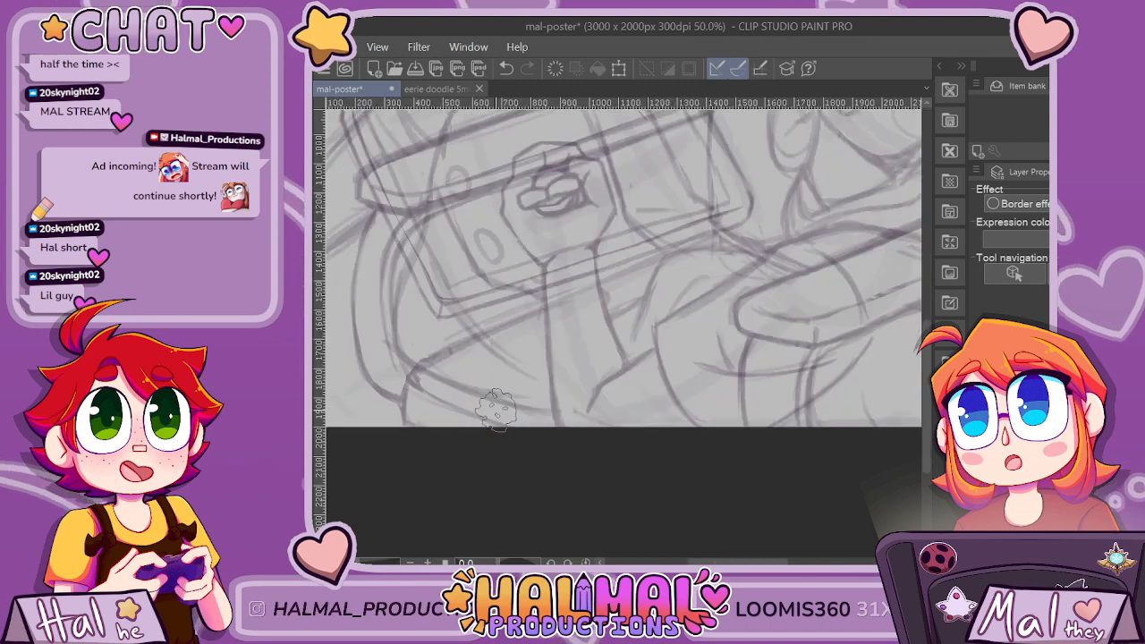
left_click_drag(380, 374, 470, 429)
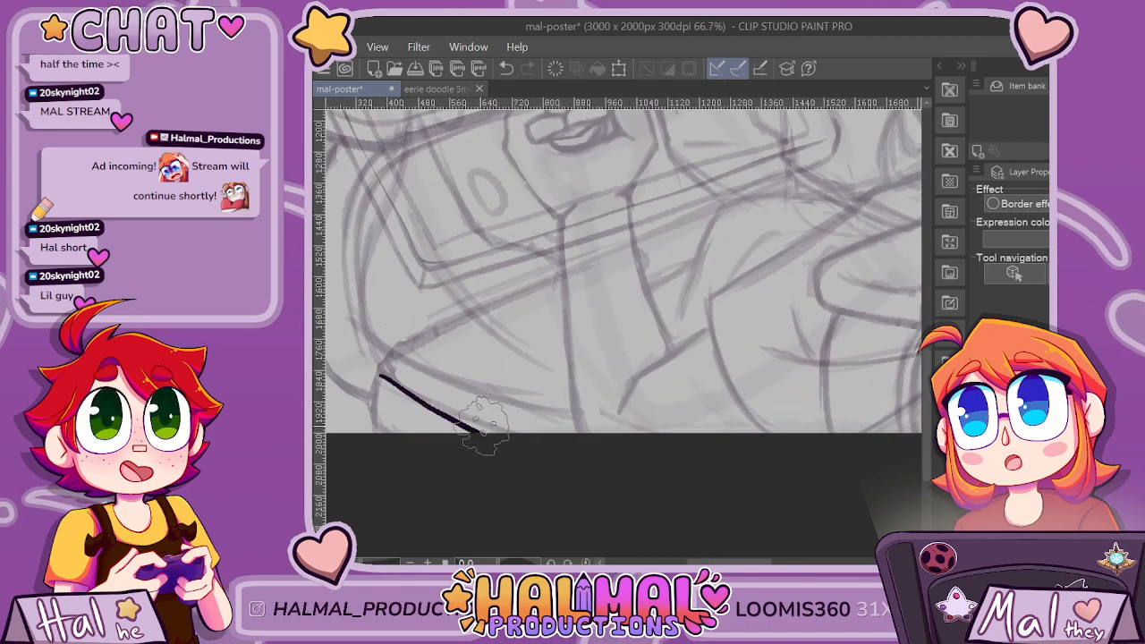
key("ctrl+z")
key("ctrl+y")
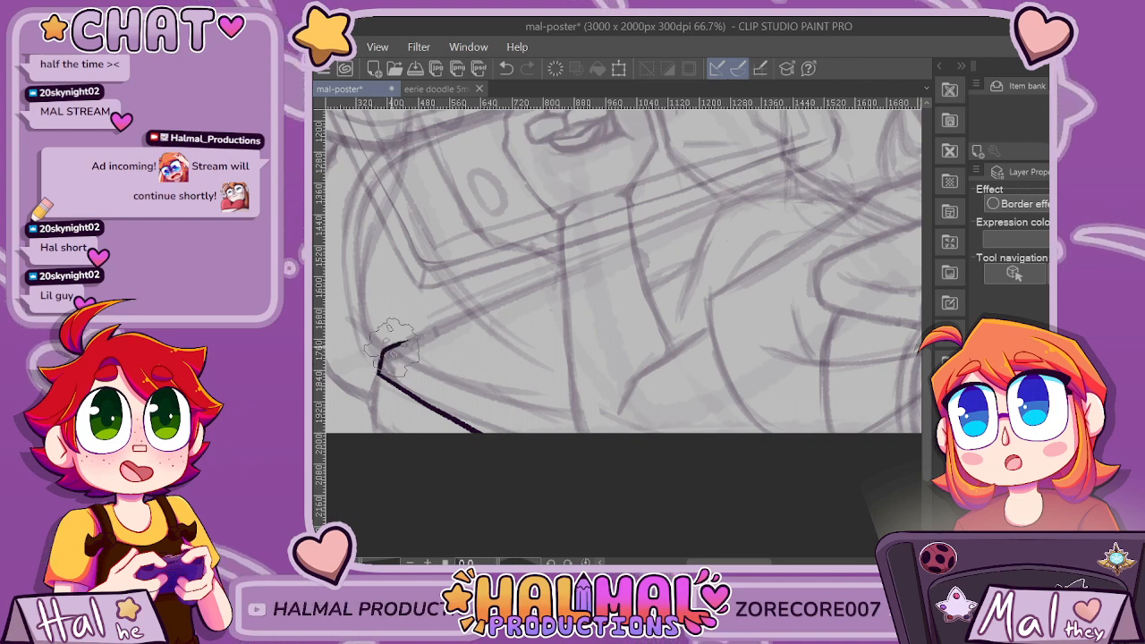
Ink the slab's long straight upper-left edge from its rounded left corner up to the sketched joint near the canvas's middle.
left_click_drag(380, 358, 677, 225)
key("ctrl+z")
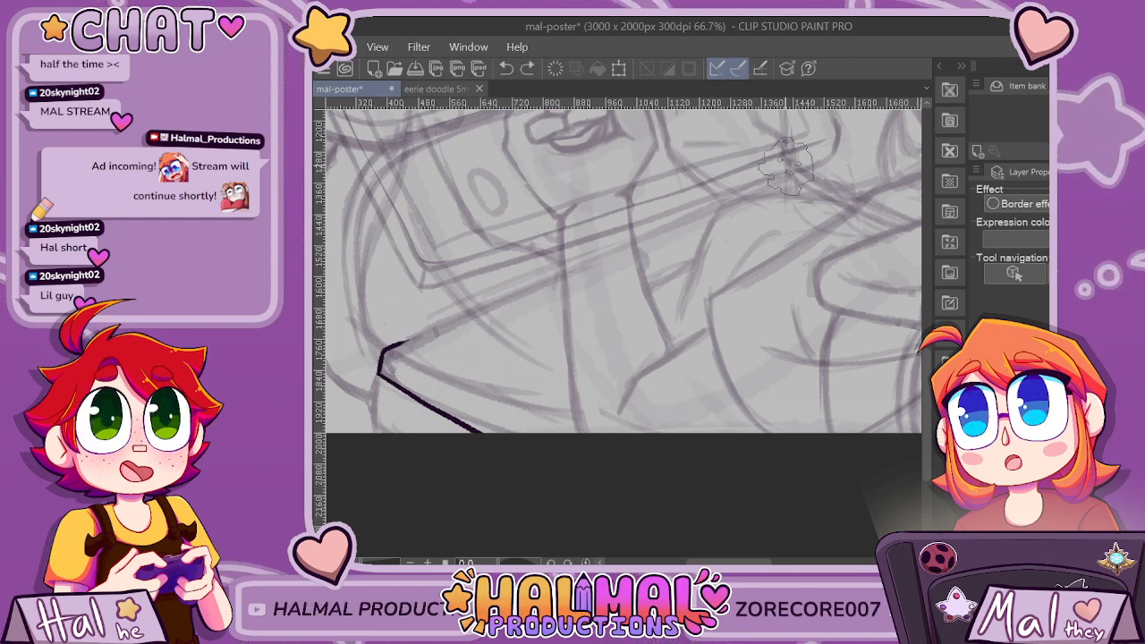
mouse_move(790, 170)
left_mouse_down()
mouse_move(434, 312)
mouse_move(381, 344)
mouse_move(380, 365)
left_mouse_up()
scroll(380, 365, "up", 1)
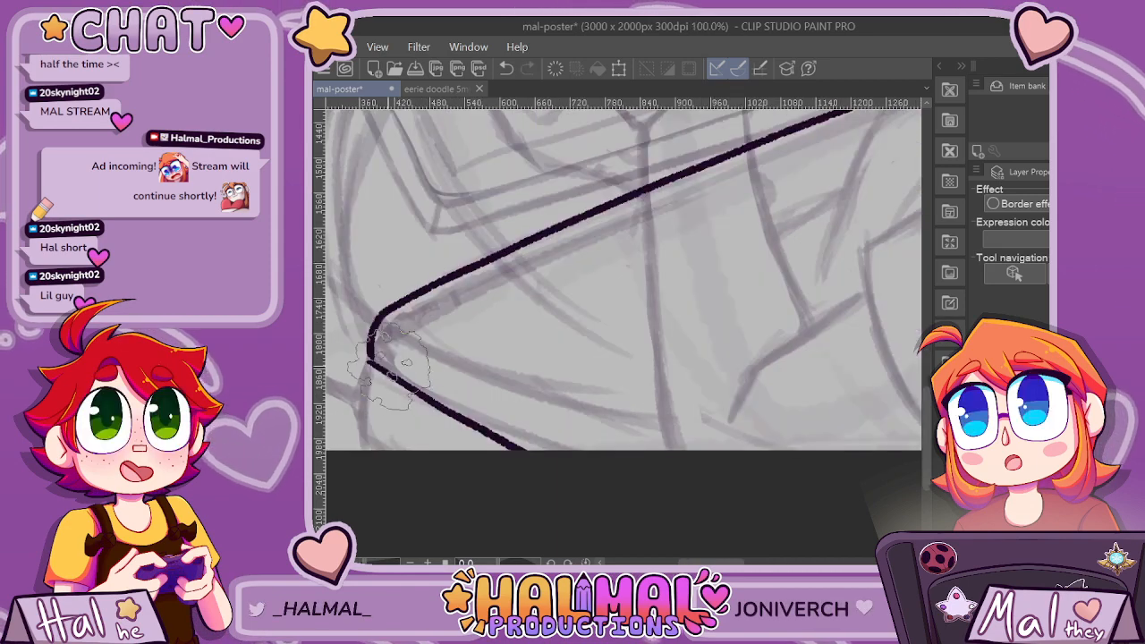
scroll(407, 363, "up", 2)
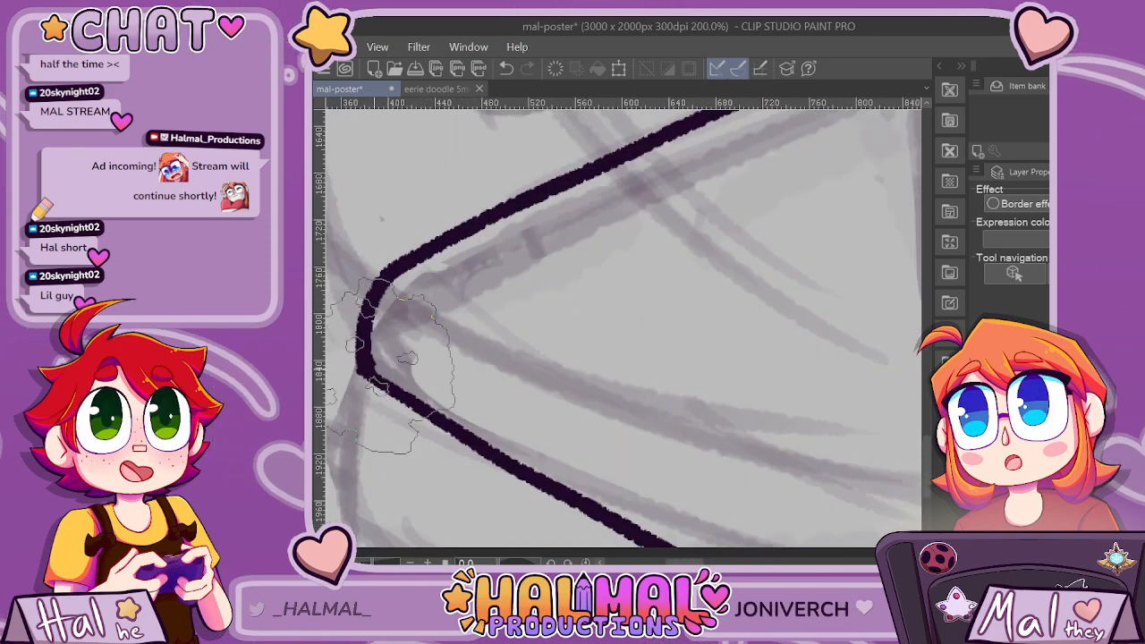
scroll(407, 362, "down", 6)
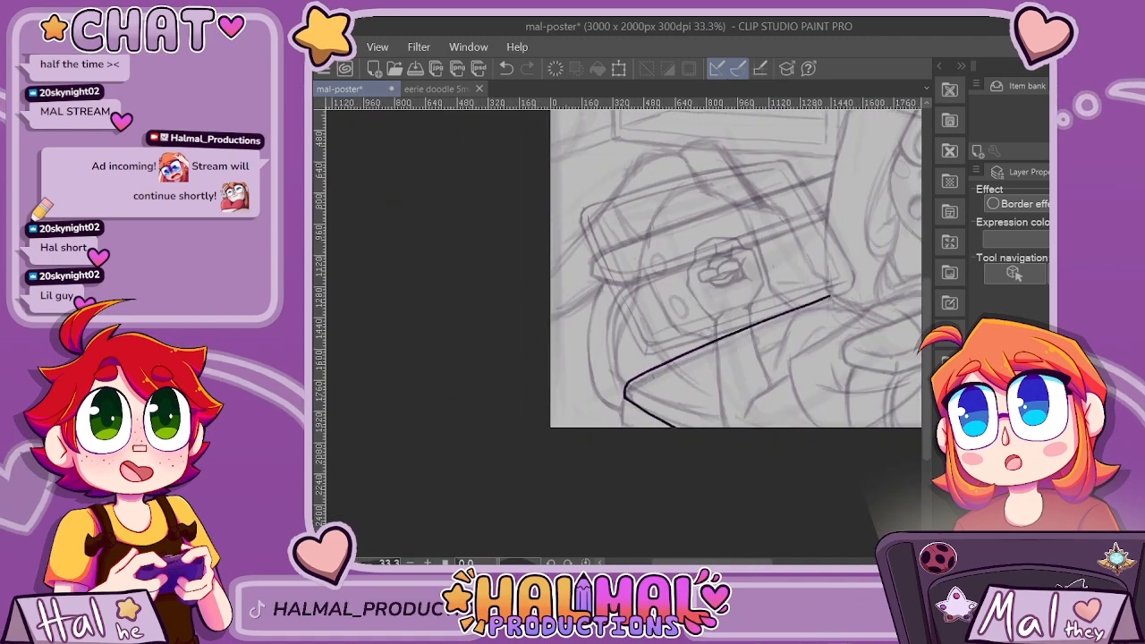
Re-ink the slab's short lower-left edge as a smooth continuation of the rounded corner, running past the canvas's bottom edge.
scroll(649, 366, "up", 2)
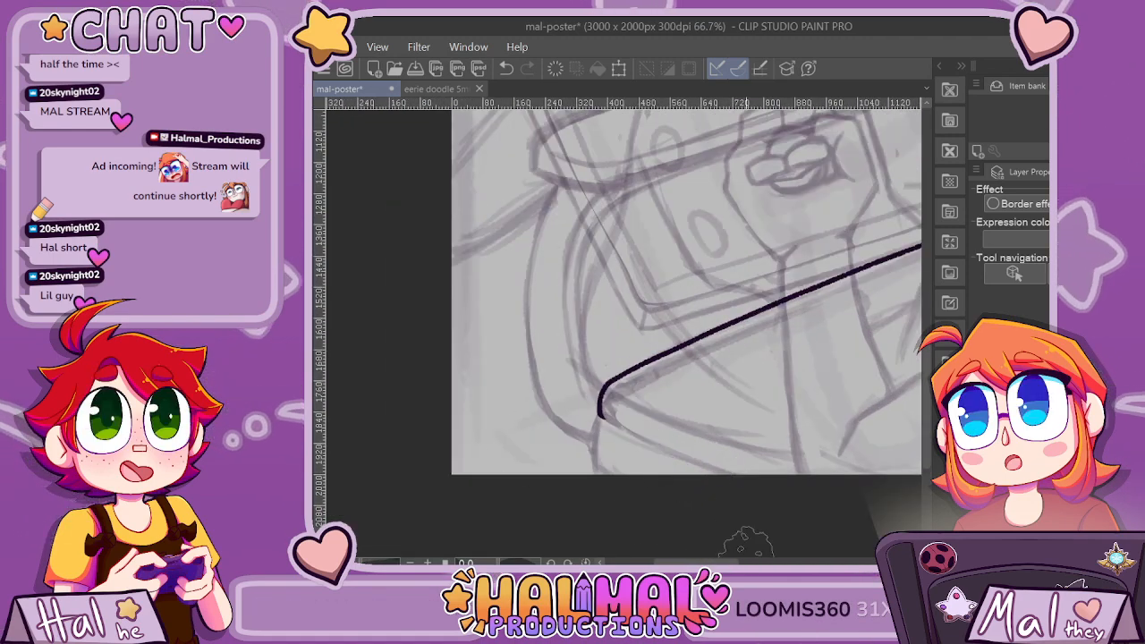
left_click_drag(729, 562, 748, 562)
left_click_drag(927, 409, 927, 445)
scroll(629, 341, "up", 2)
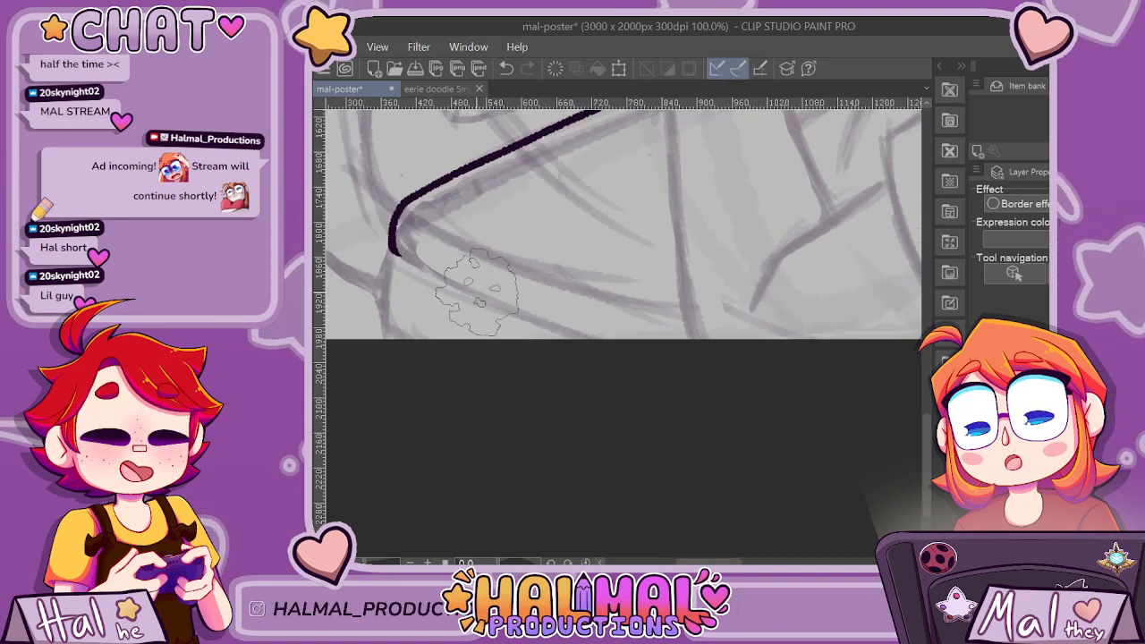
mouse_move(376, 248)
left_mouse_down()
mouse_move(412, 275)
mouse_move(574, 350)
mouse_move(671, 393)
left_mouse_up()
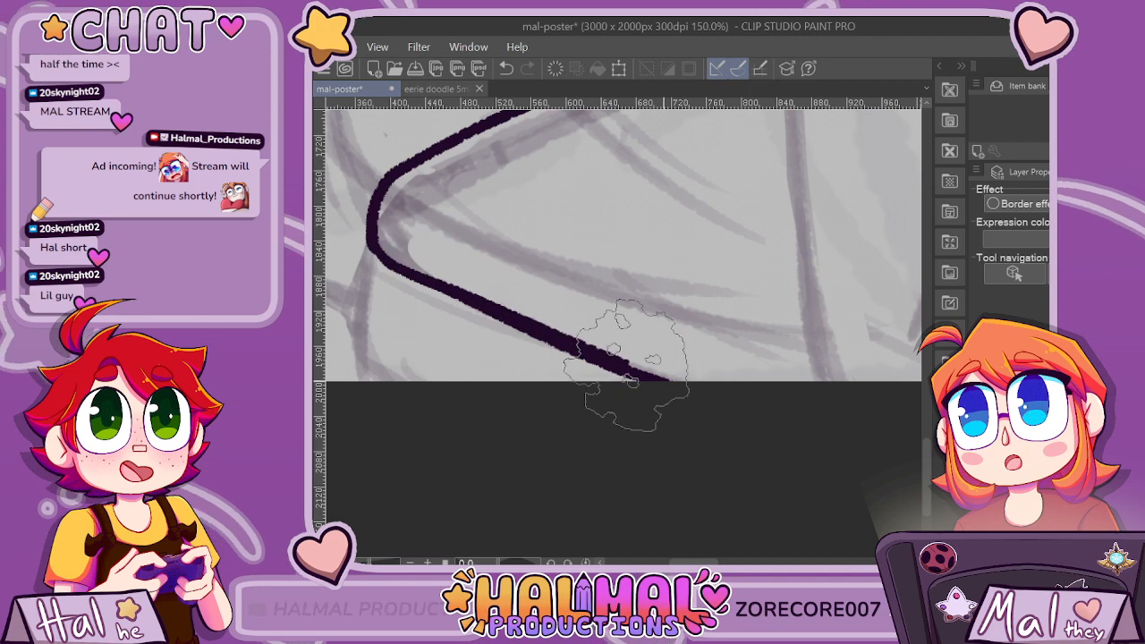
scroll(758, 416, "down", 4)
left_click_drag(736, 562, 764, 562)
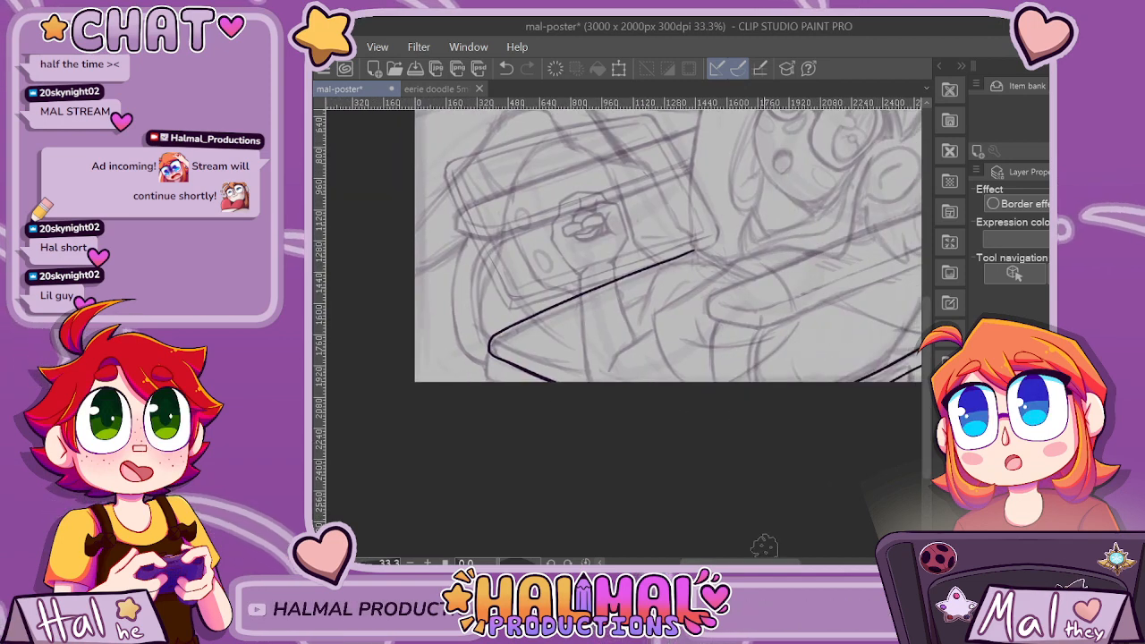
Ink a short diagonal line just inside the slab's rounded left corner, roughly parallel to its lower edge.
scroll(564, 376, "up", 2)
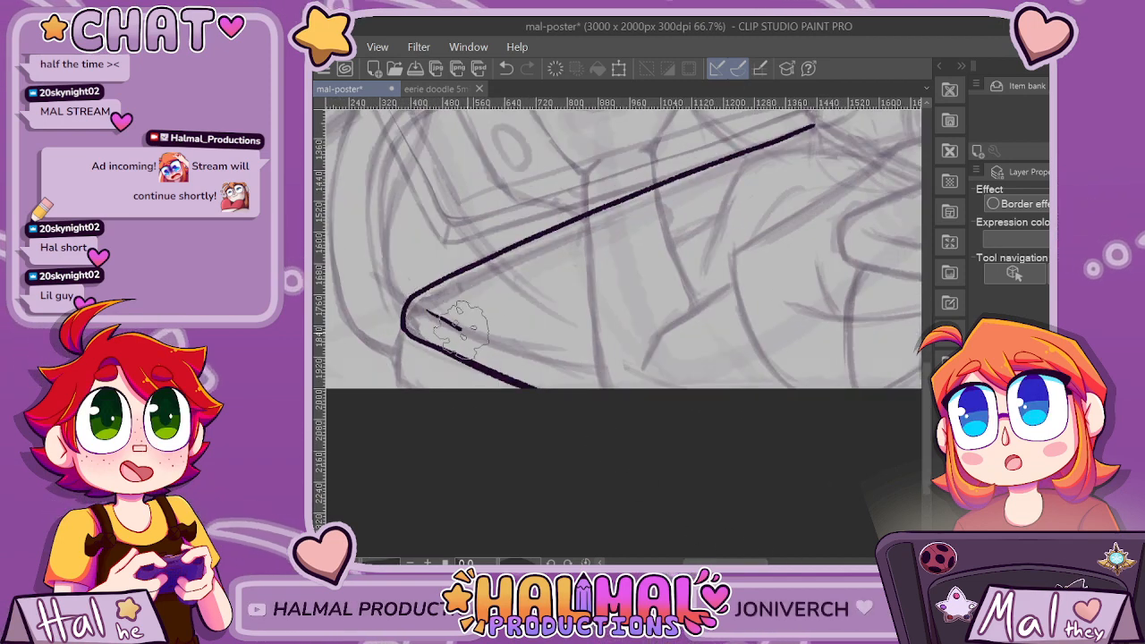
scroll(838, 398, "down", 2)
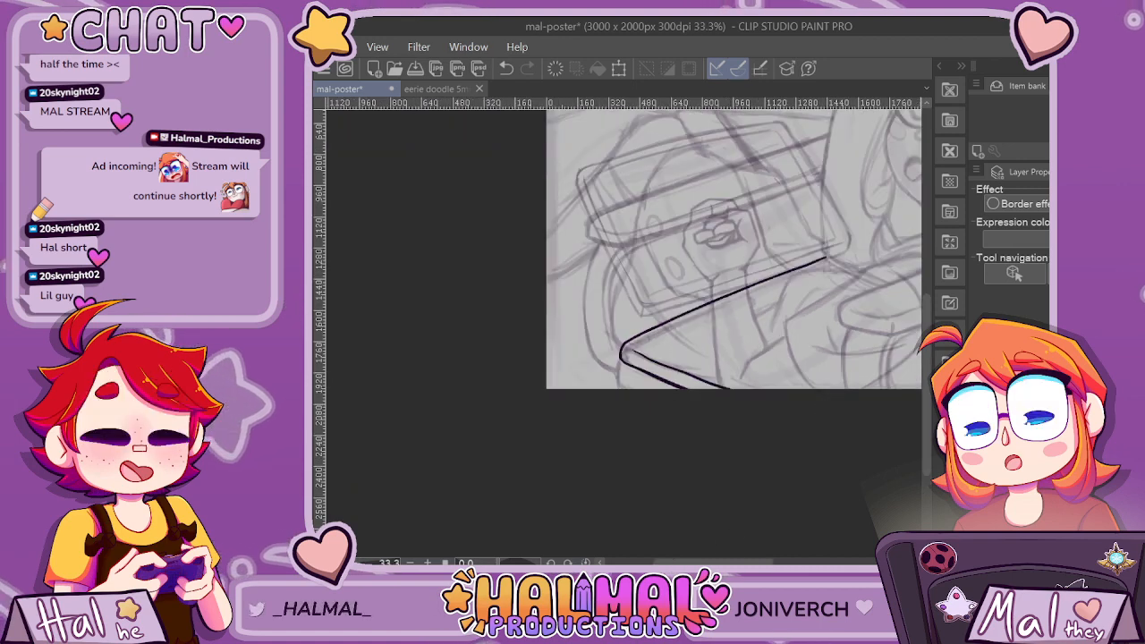
left_click_drag(714, 562, 768, 561)
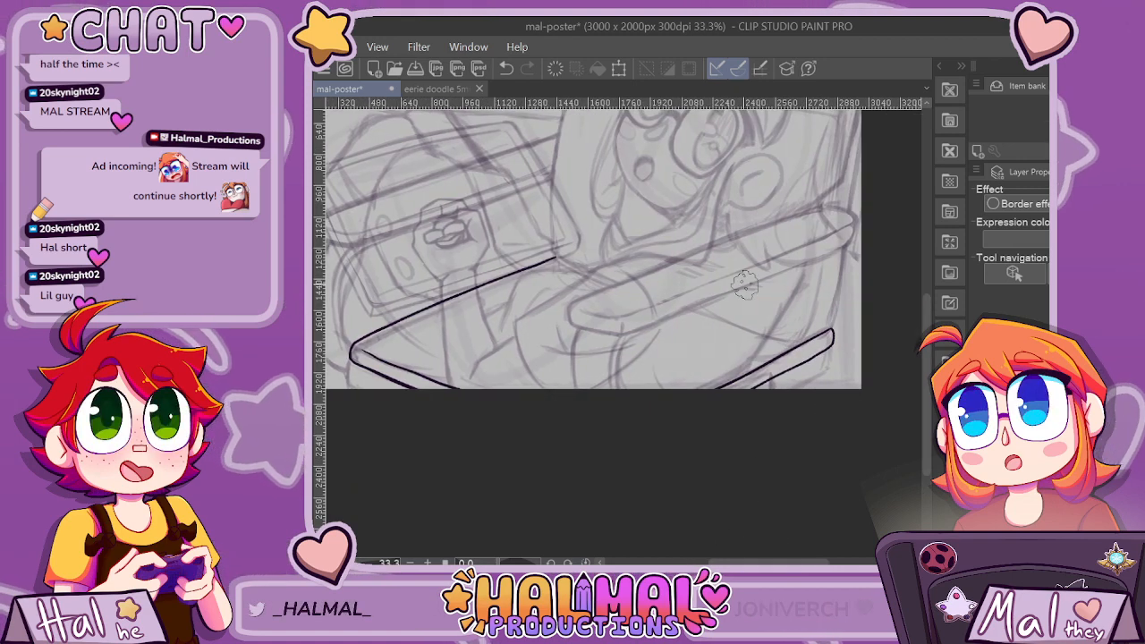
scroll(745, 284, "down", 1)
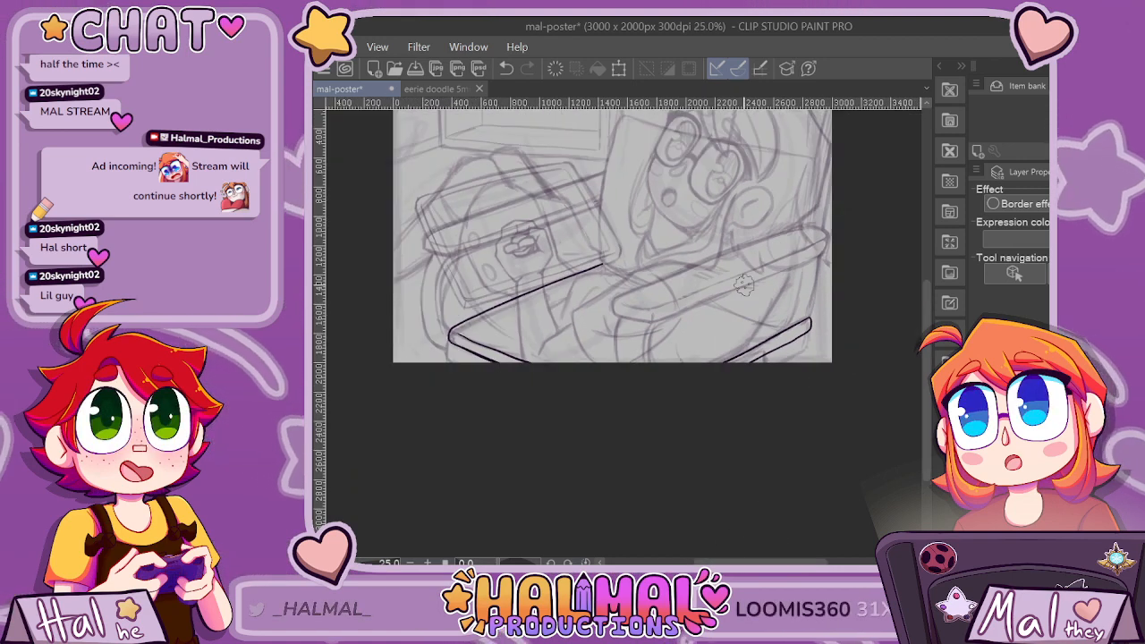
scroll(449, 272, "up", 4)
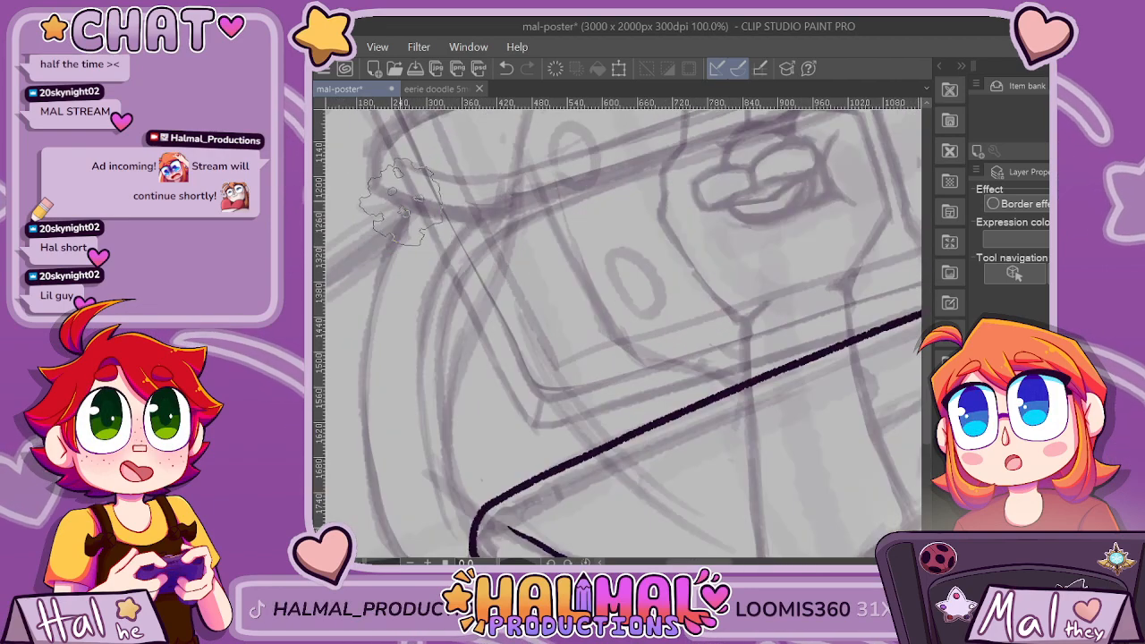
scroll(449, 236, "down", 2)
scroll(483, 228, "down", 2)
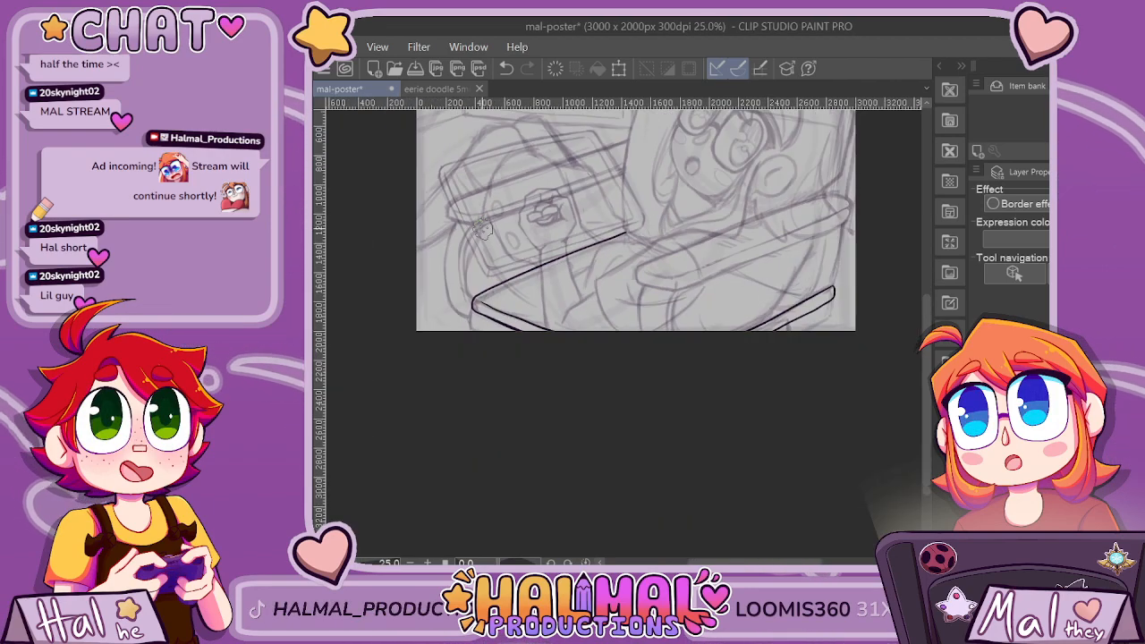
Try to ink the slab's back edge as one curve from the middle joint down to the diagonal bar in the lower-right corner.
scroll(805, 214, "up", 3)
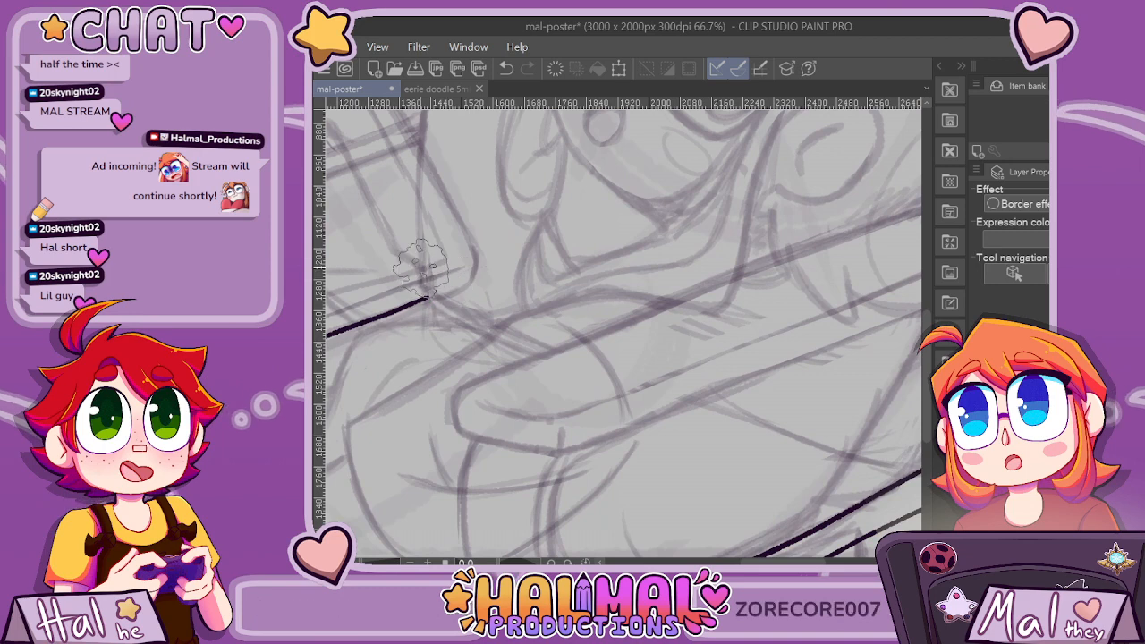
left_click_drag(421, 266, 424, 286)
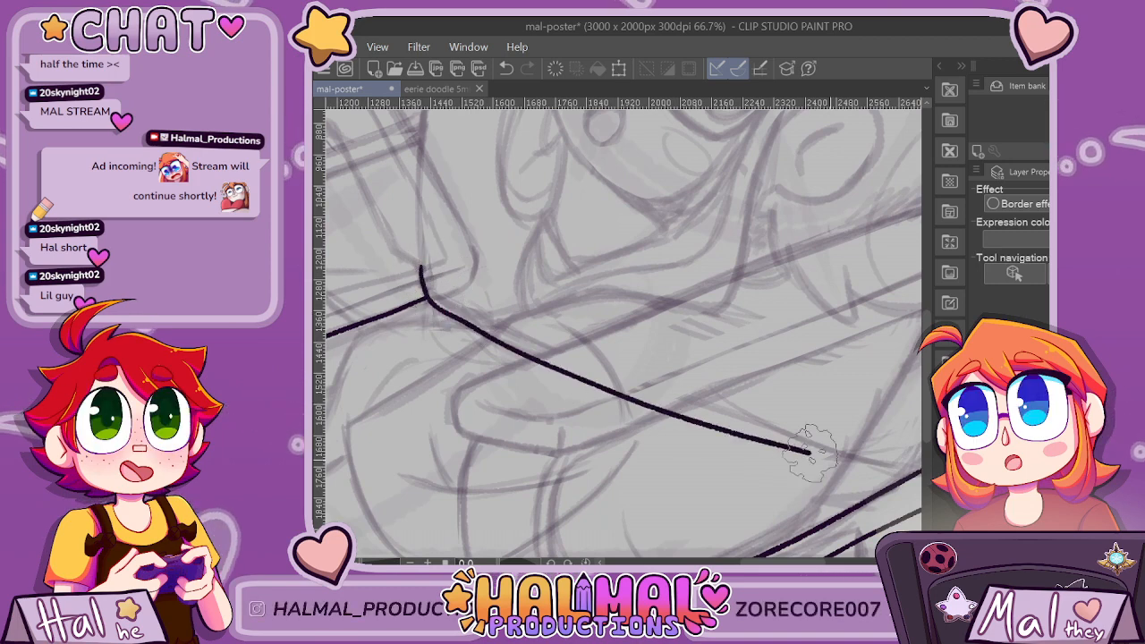
scroll(623, 331, "right", 3)
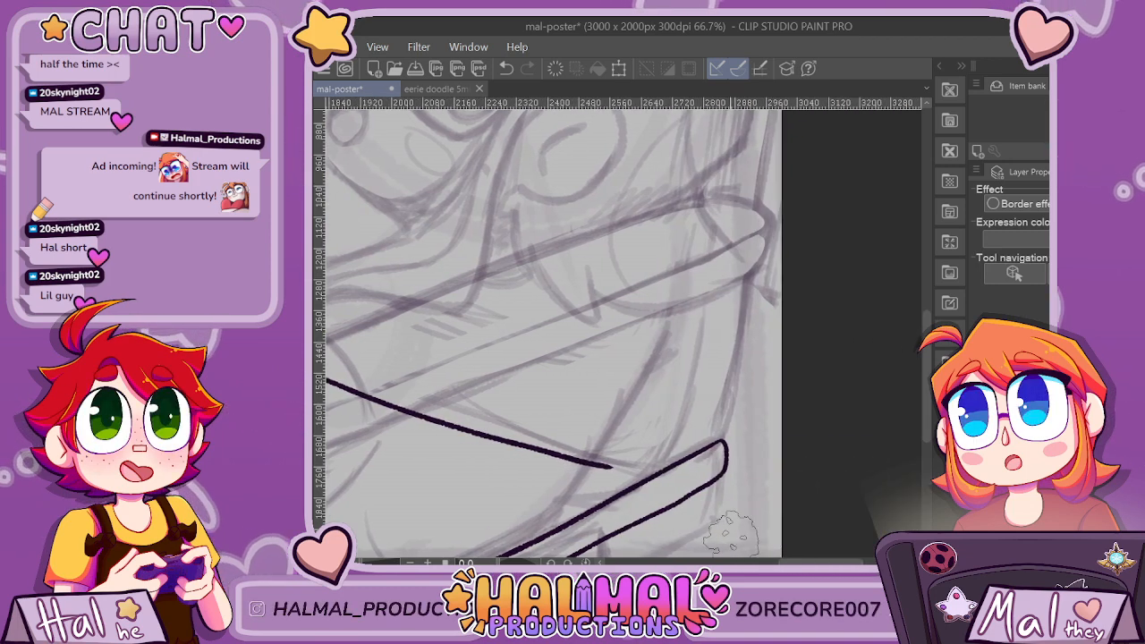
scroll(739, 528, "left", 3)
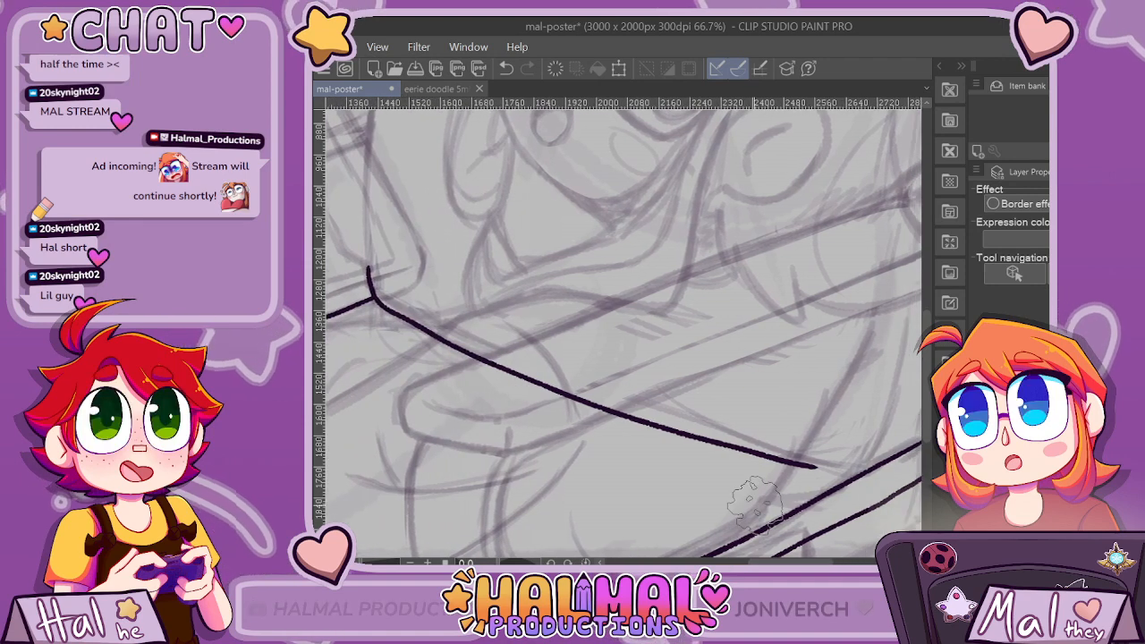
key("ctrl+z")
mouse_move(366, 254)
left_mouse_down()
mouse_move(387, 302)
mouse_move(528, 369)
mouse_move(712, 434)
mouse_move(837, 463)
left_mouse_up()
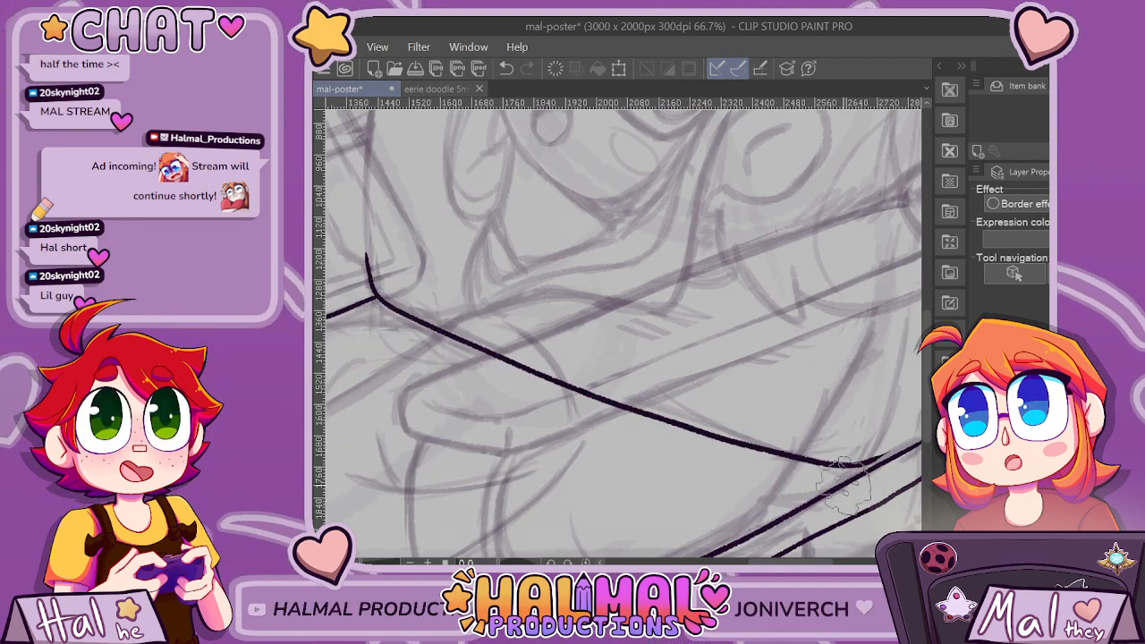
scroll(845, 483, "right", 3)
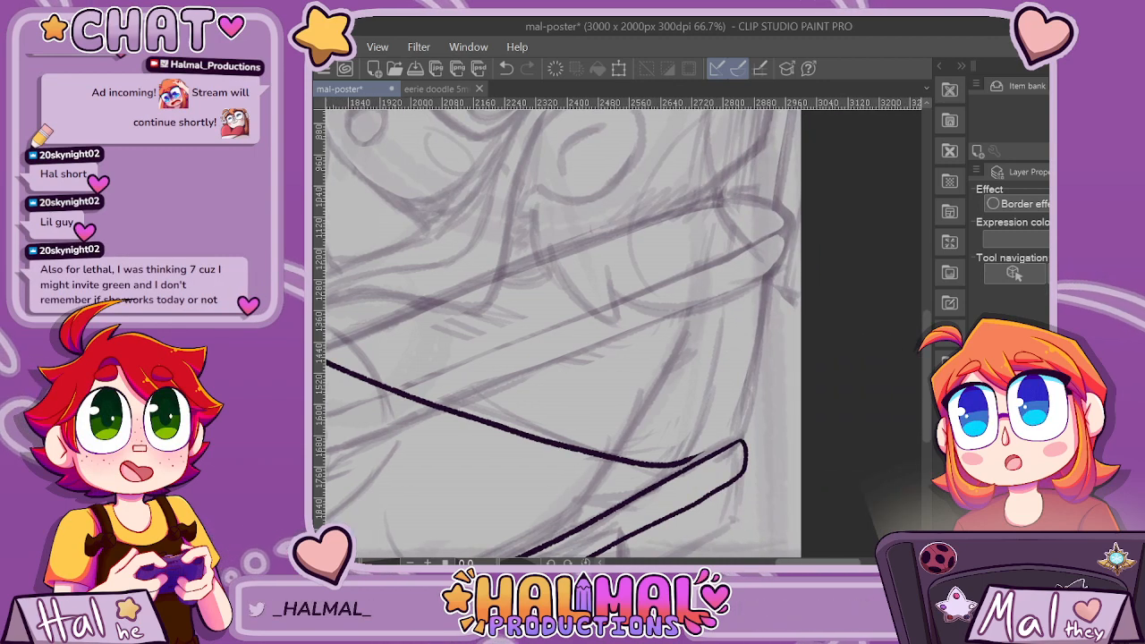
scroll(747, 528, "left", 3)
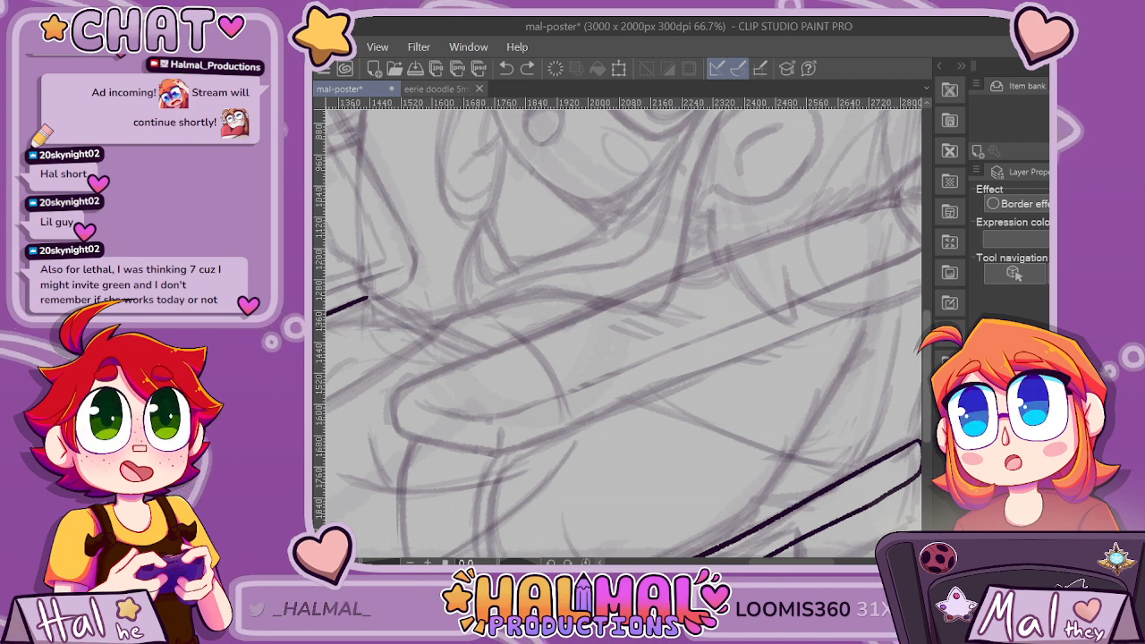
Ink the tall, slightly curved edge of the upright panel beside the character's face, from its upper corner down to the middle joint.
scroll(703, 318, "up", 5)
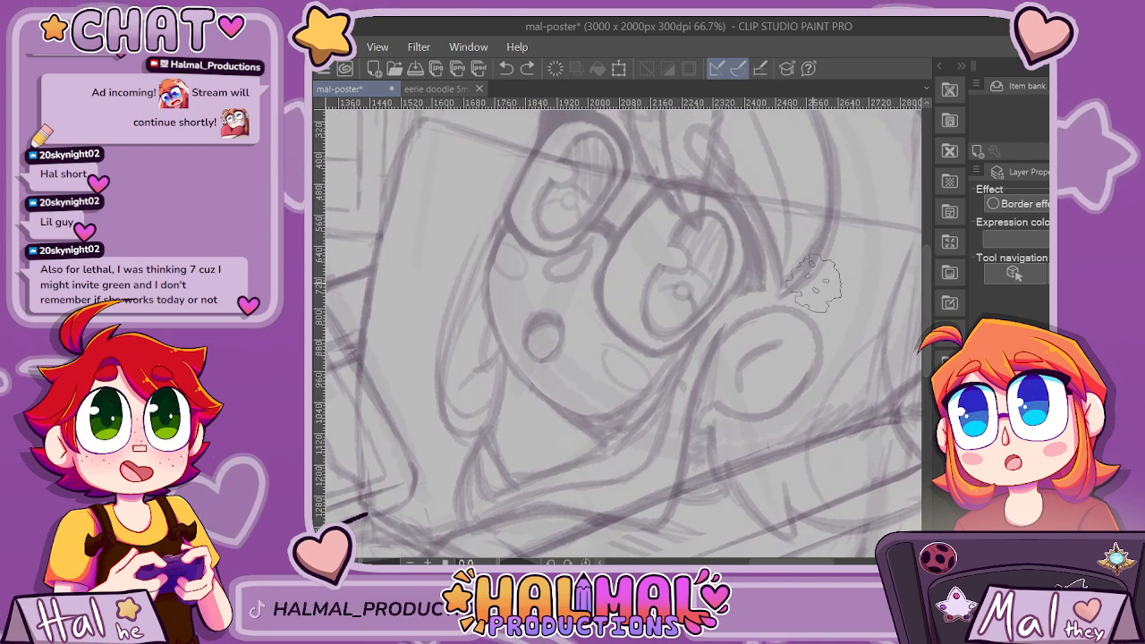
mouse_move(419, 118)
left_mouse_down()
mouse_move(370, 261)
mouse_move(363, 515)
left_mouse_up()
key("ctrl+z")
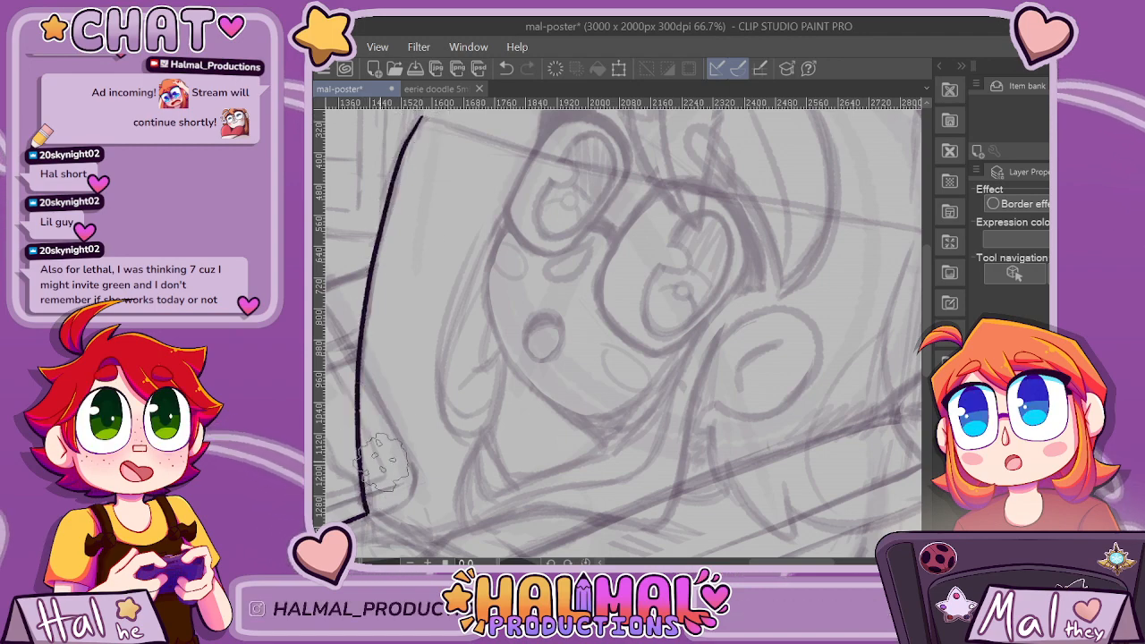
Ink the slab's back edge from the middle joint diagonally down to the rounded bar in the poster's lower-right corner.
scroll(382, 461, "down", 2)
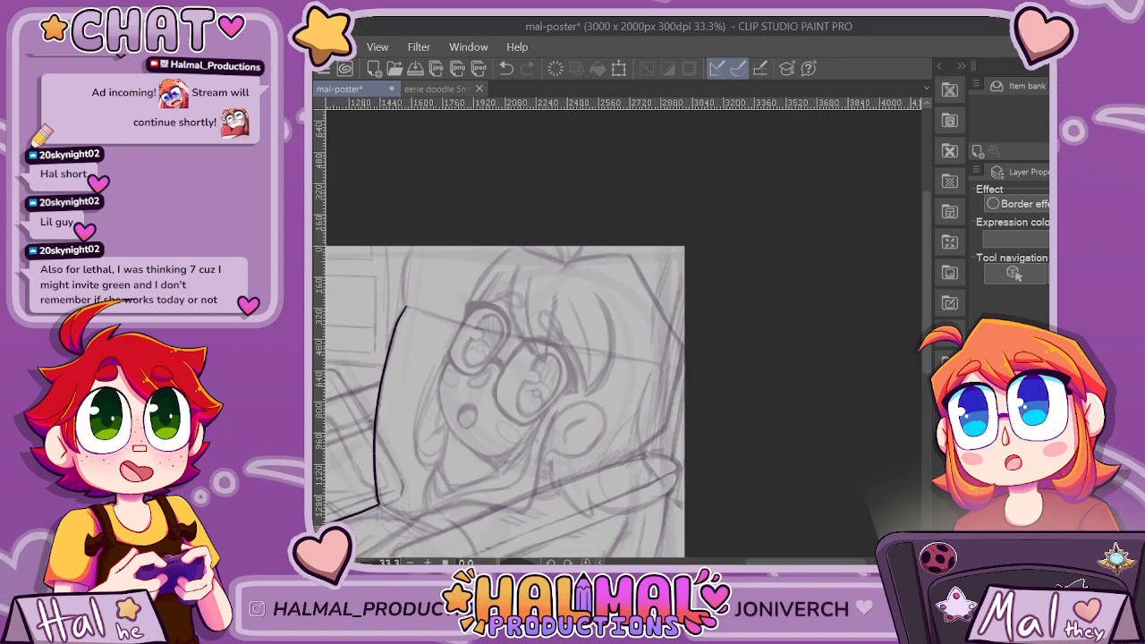
left_click_drag(806, 563, 778, 563)
left_click_drag(926, 313, 926, 376)
scroll(657, 431, "up", 2)
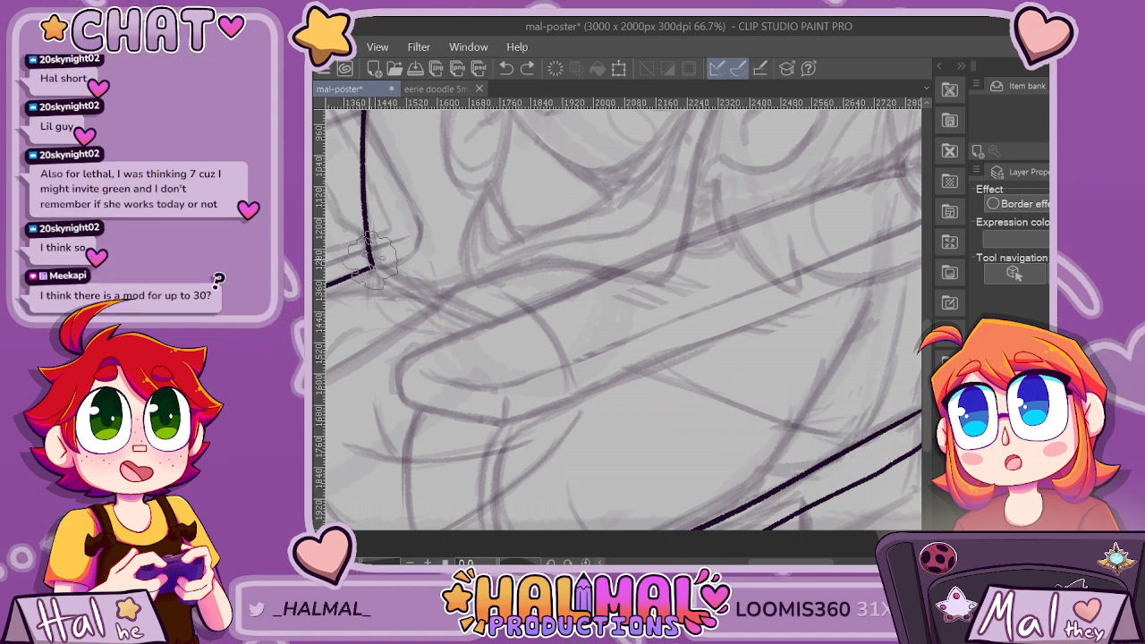
mouse_move(682, 389)
left_mouse_down()
mouse_move(824, 431)
mouse_move(884, 431)
left_mouse_up()
scroll(845, 349, "down", 4)
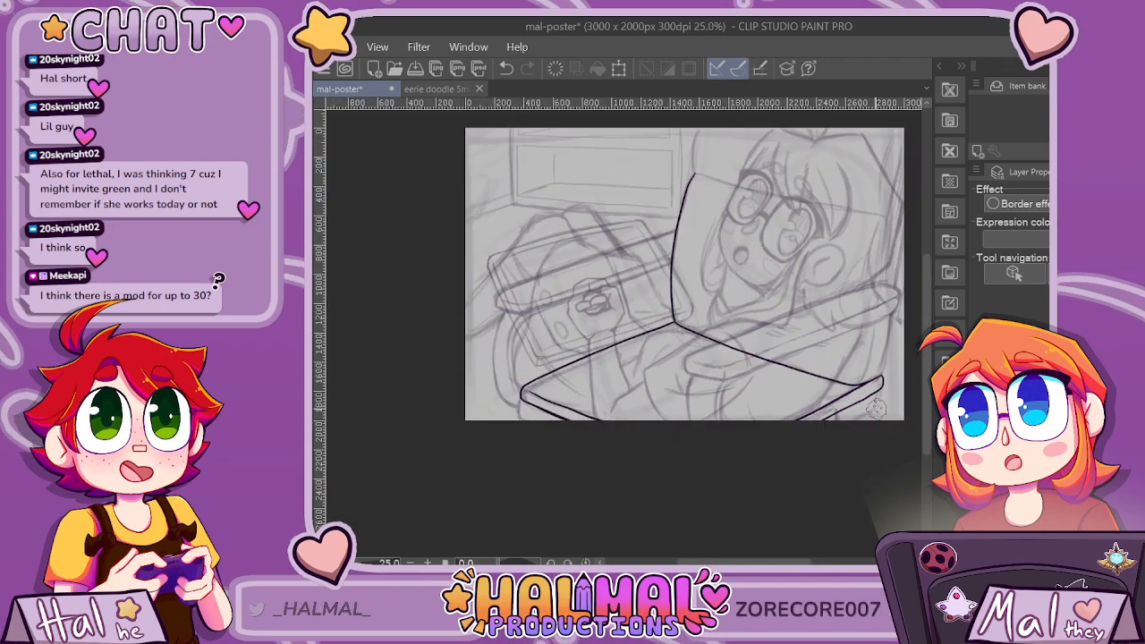
scroll(787, 172, "up", 2)
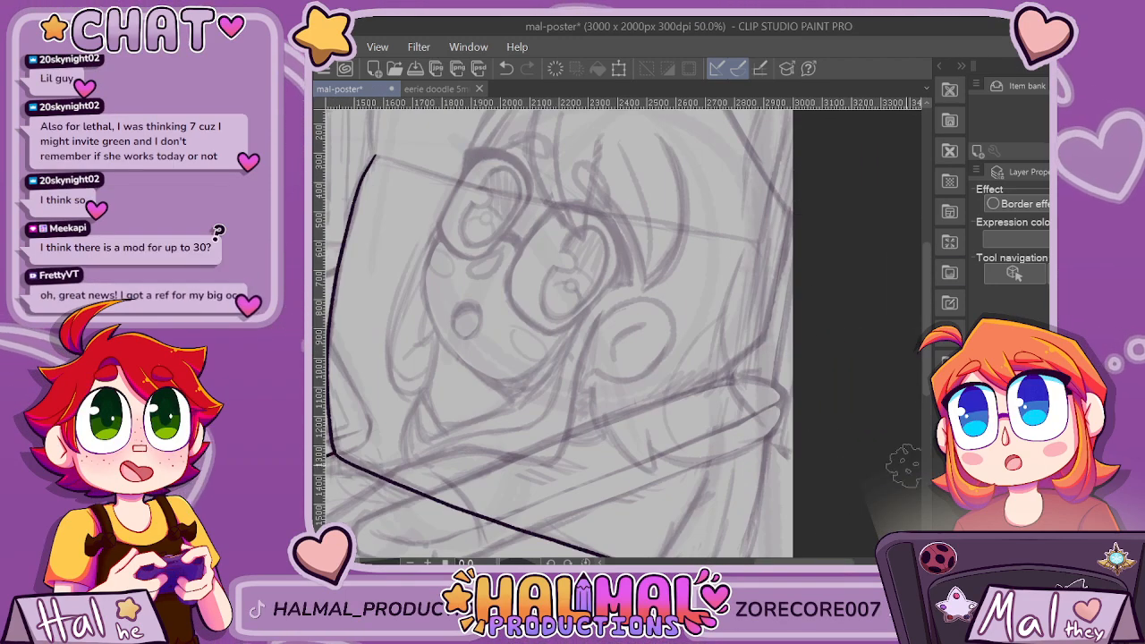
scroll(823, 299, "down", 2)
scroll(555, 331, "up", 2)
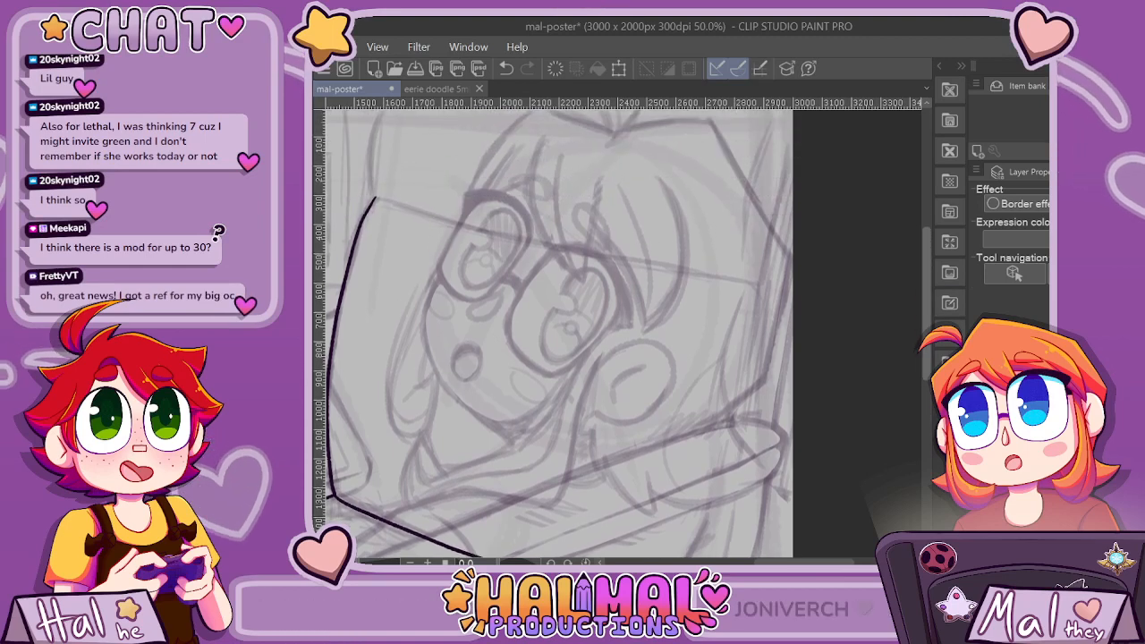
scroll(555, 331, "down", 2)
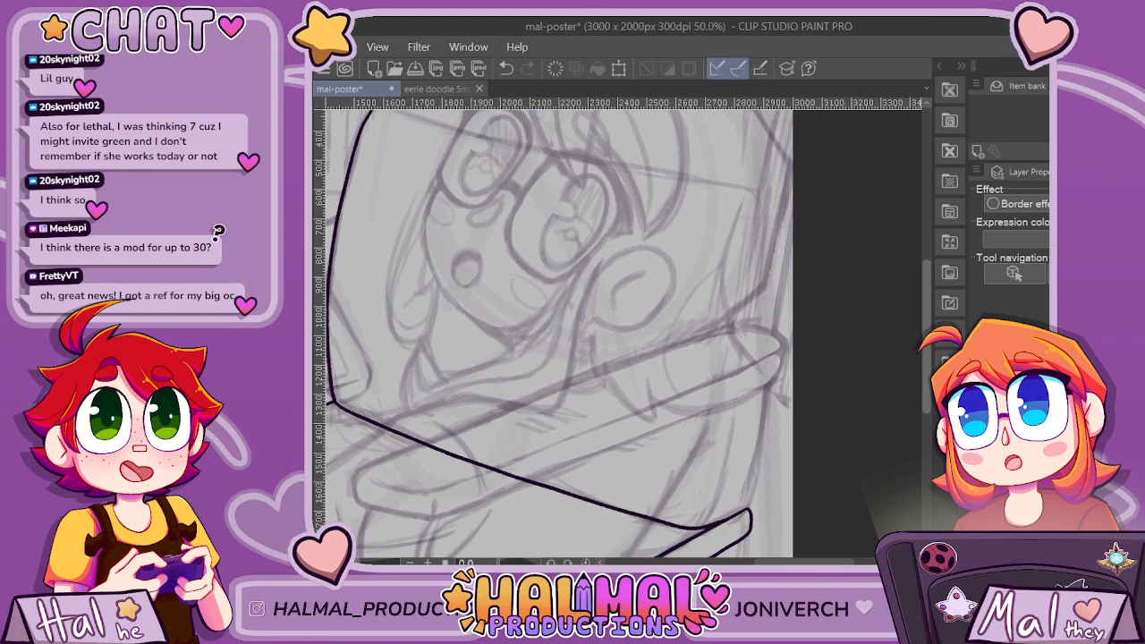
scroll(555, 331, "down", 2)
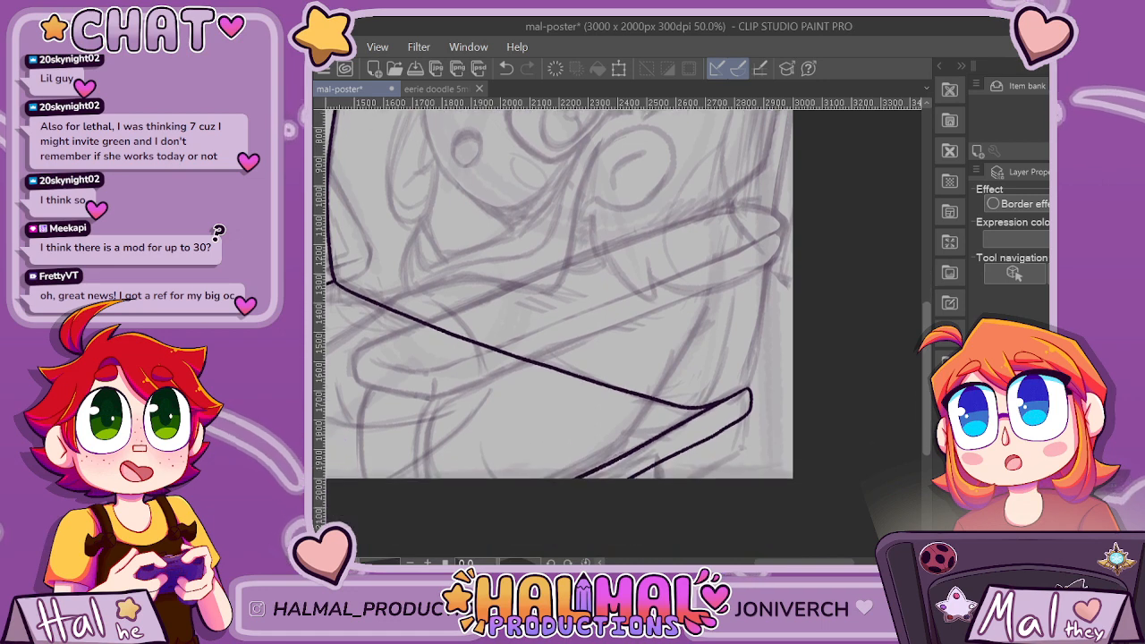
scroll(555, 331, "up", 2)
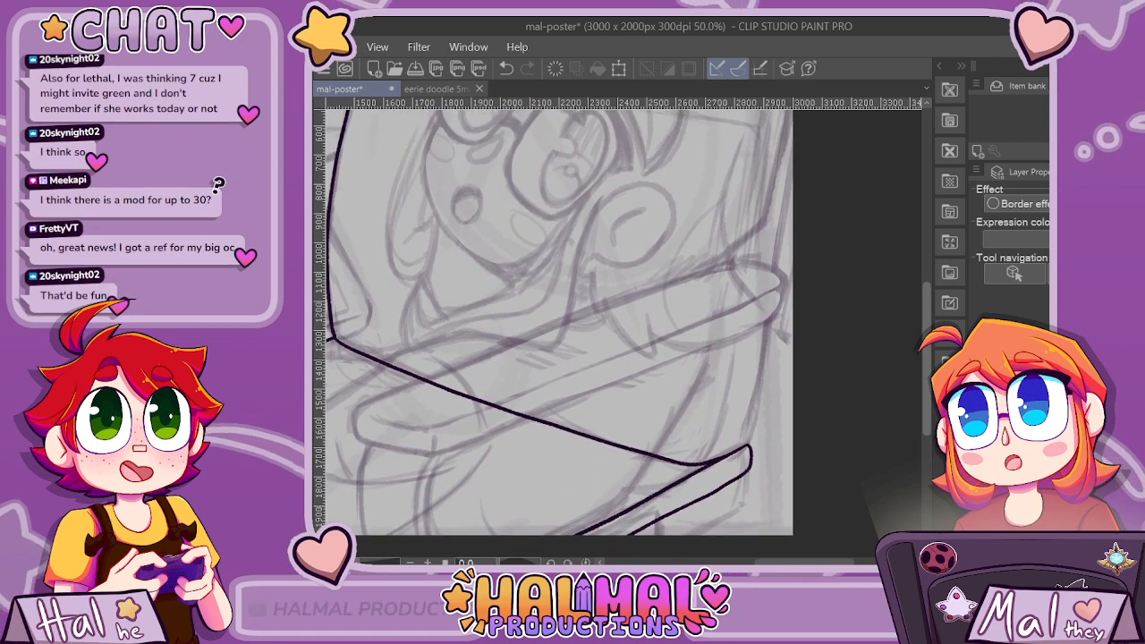
Try to ink the upright panel's far edge from the poster's side border down to the rounded bar in the lower-right corner.
scroll(554, 331, "down", 2)
scroll(555, 331, "up", 2)
scroll(554, 331, "up", 3)
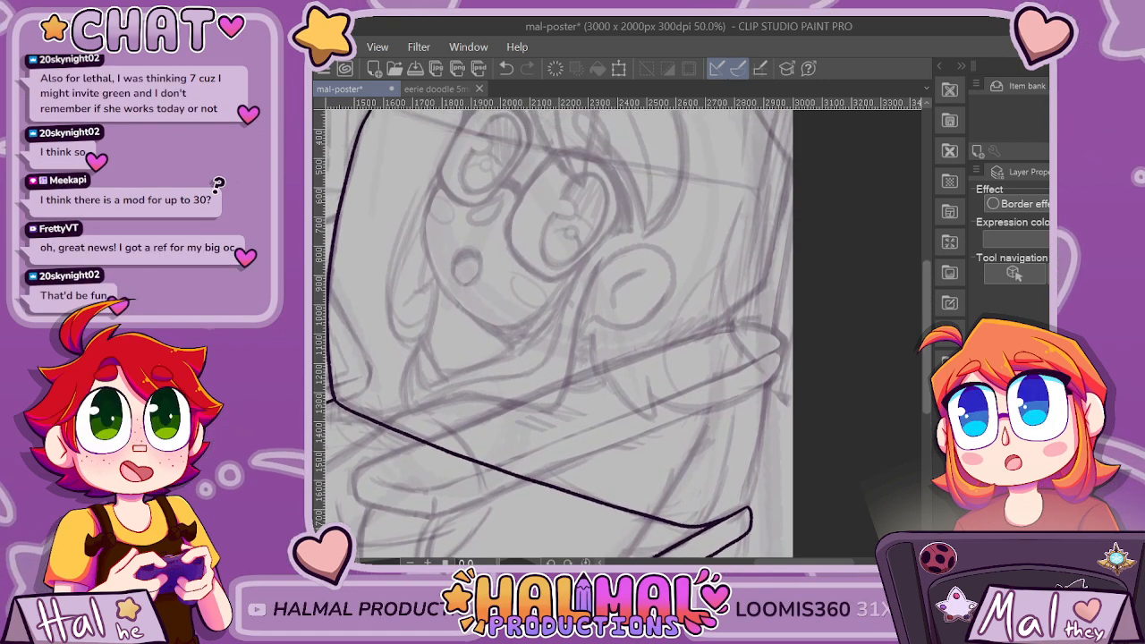
scroll(784, 253, "down", 1)
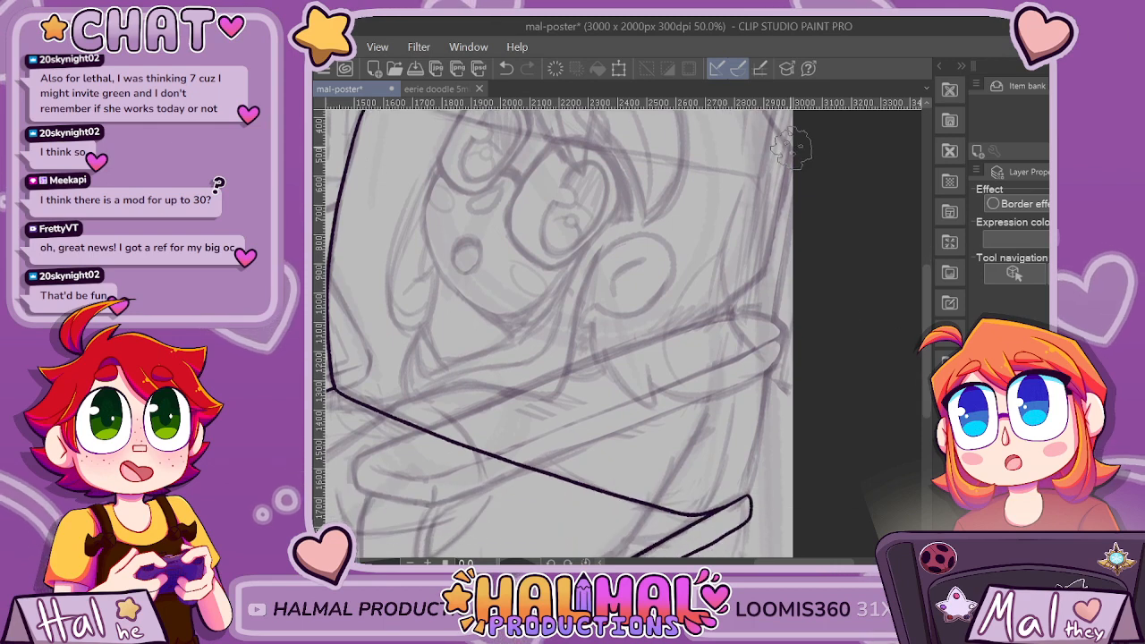
left_click_drag(783, 256, 769, 357)
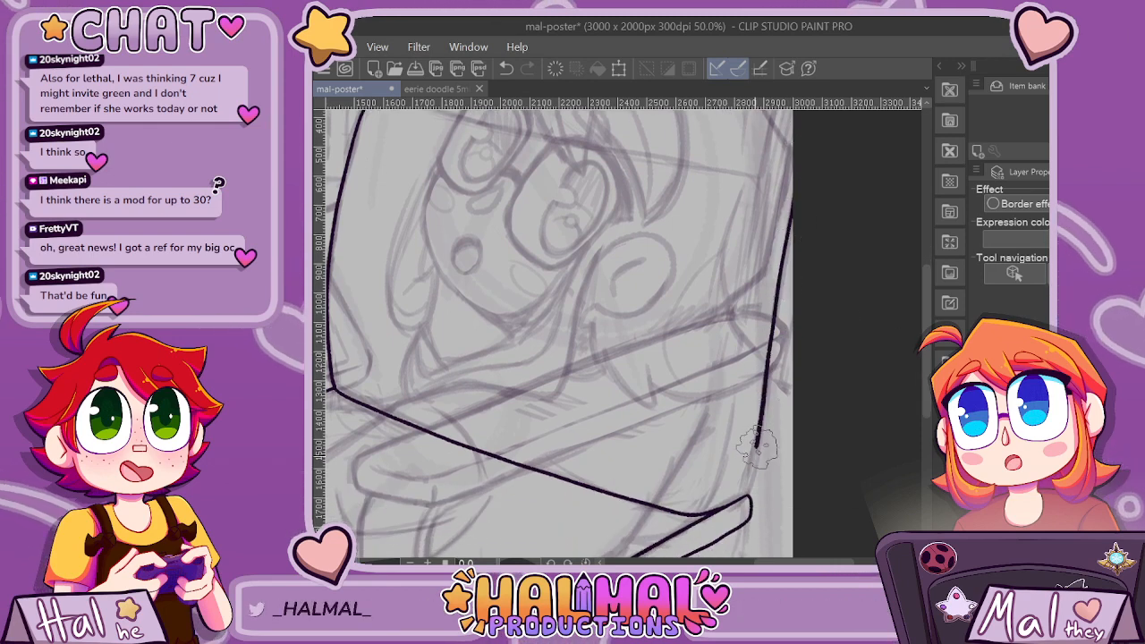
left_click_drag(756, 447, 750, 490)
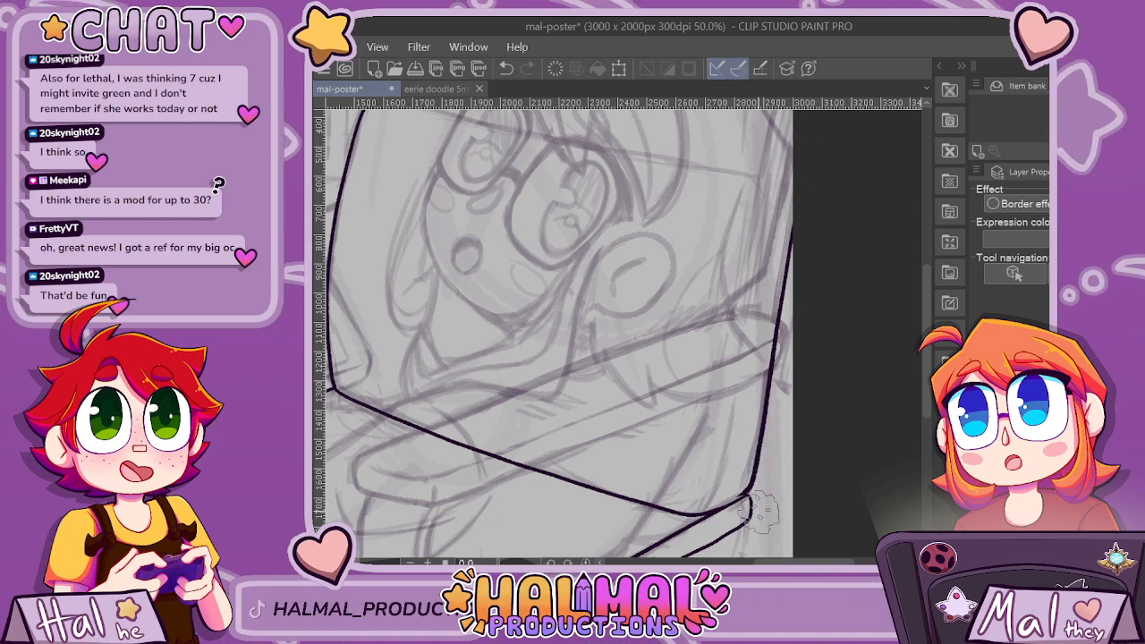
Try to re-ink the panel's far edge as one stroke curving into the rounded bar, and thicken the line where they join.
scroll(761, 438, "up", 1)
scroll(571, 332, "up", 2)
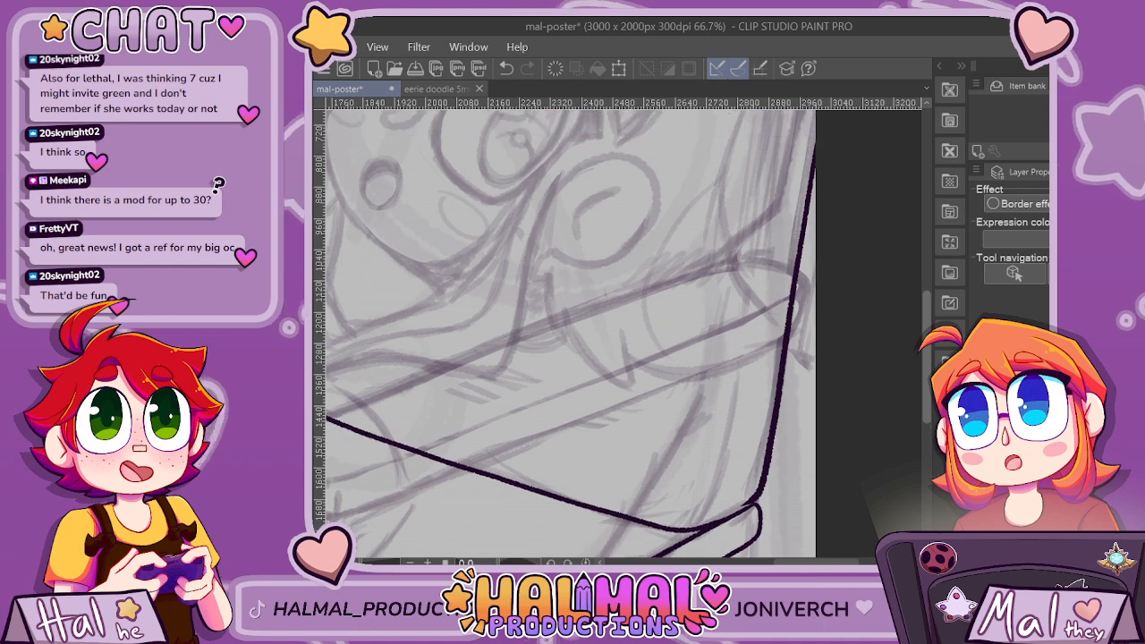
key("ctrl+z")
mouse_move(821, 125)
left_mouse_down()
mouse_move(767, 465)
mouse_move(756, 514)
mouse_move(734, 533)
left_mouse_up()
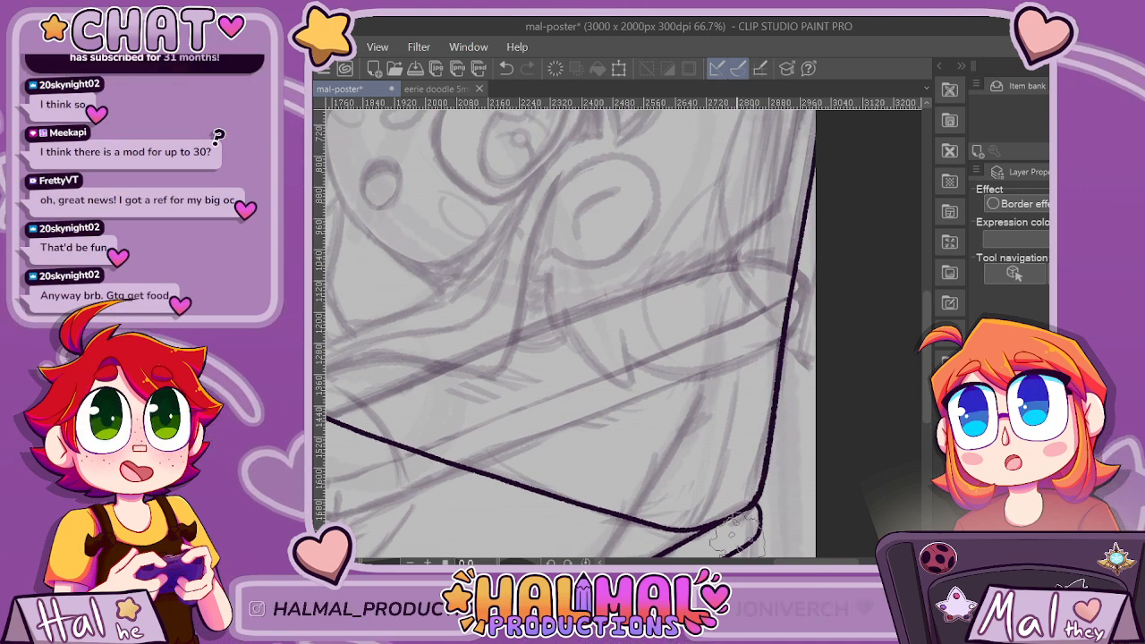
scroll(746, 397, "down", 5)
scroll(746, 398, "up", 2)
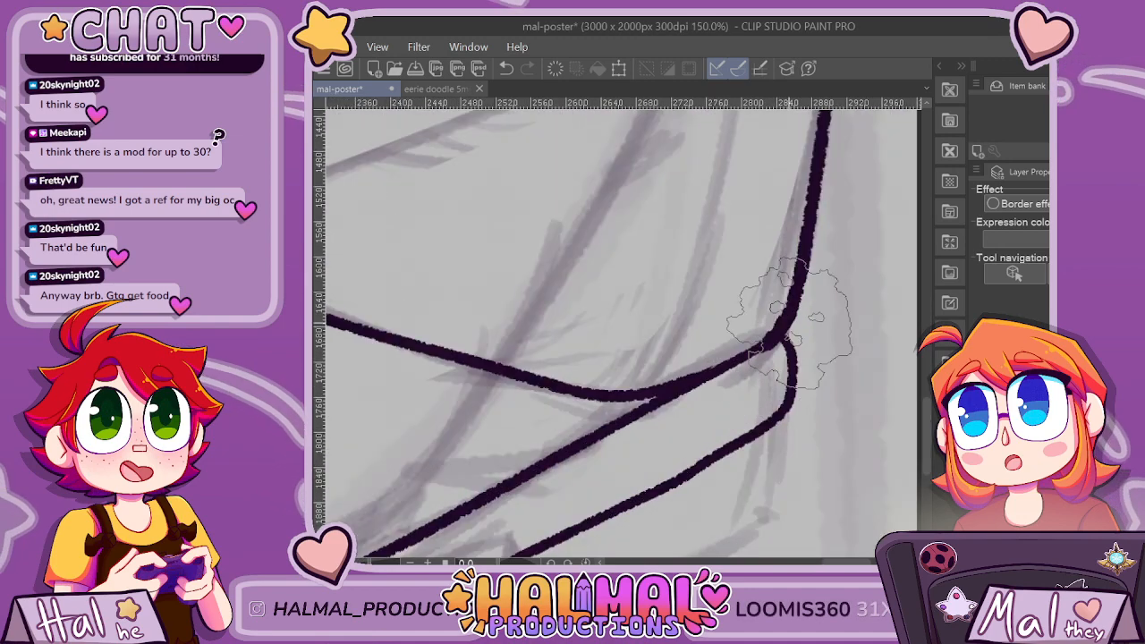
mouse_move(793, 324)
left_mouse_down()
mouse_move(705, 381)
mouse_move(649, 391)
left_mouse_up()
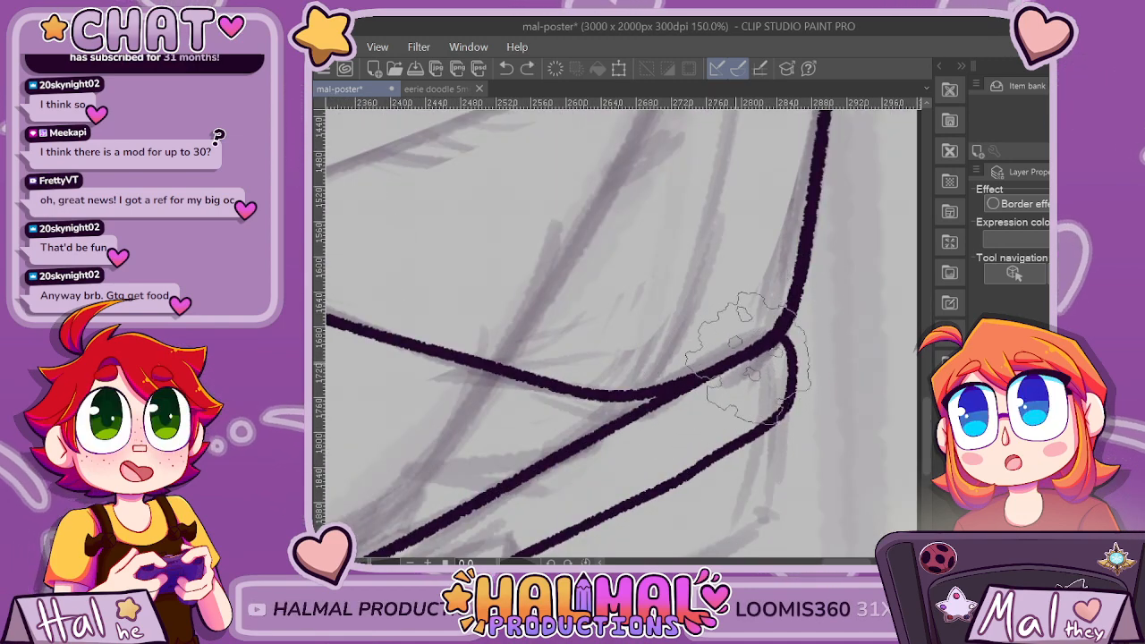
Try to ink a second line parallel to the outside of the panel's far edge, turning at the poster's lower-right corner.
scroll(769, 353, "down", 3)
scroll(789, 353, "down", 3)
scroll(792, 362, "up", 3)
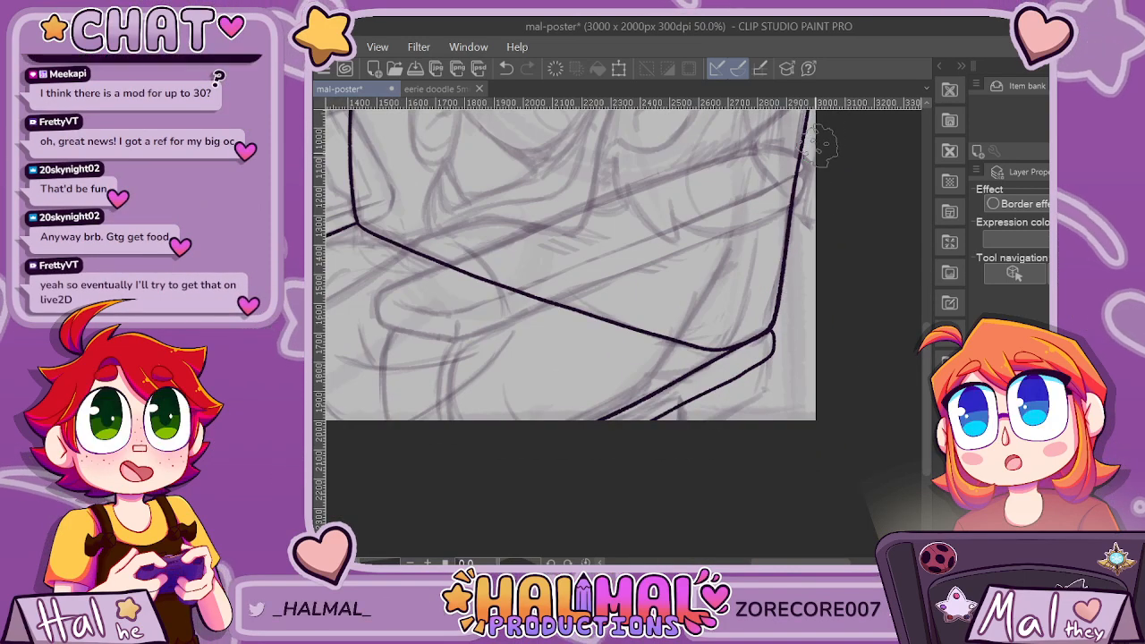
mouse_move(813, 156)
left_mouse_down()
mouse_move(777, 331)
mouse_move(784, 381)
mouse_move(767, 393)
left_mouse_up()
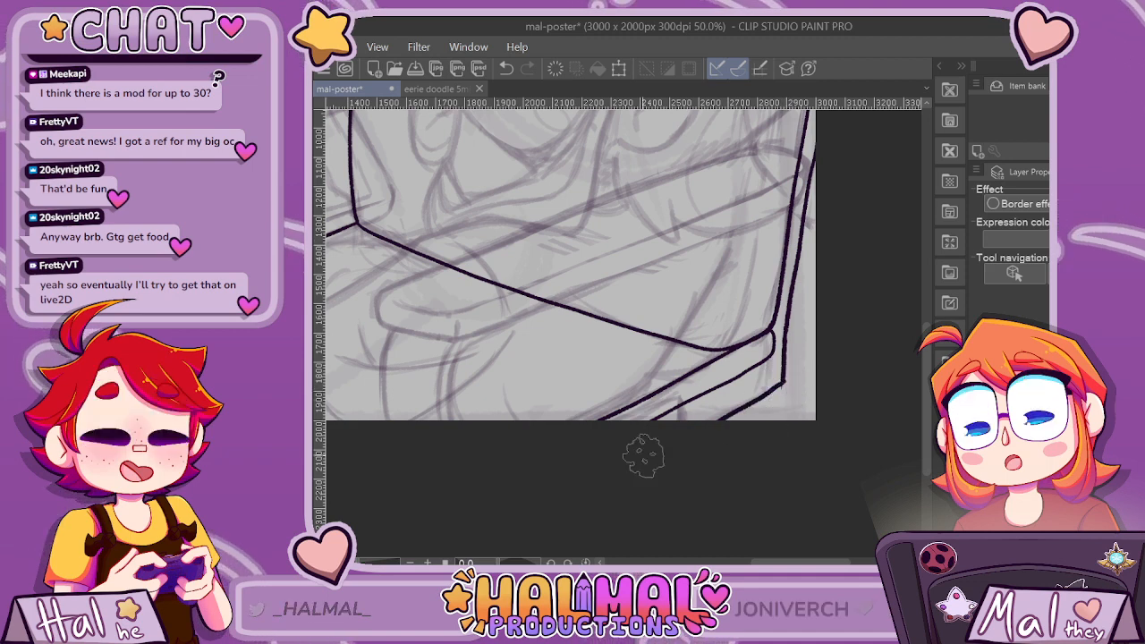
scroll(775, 405, "up", 3)
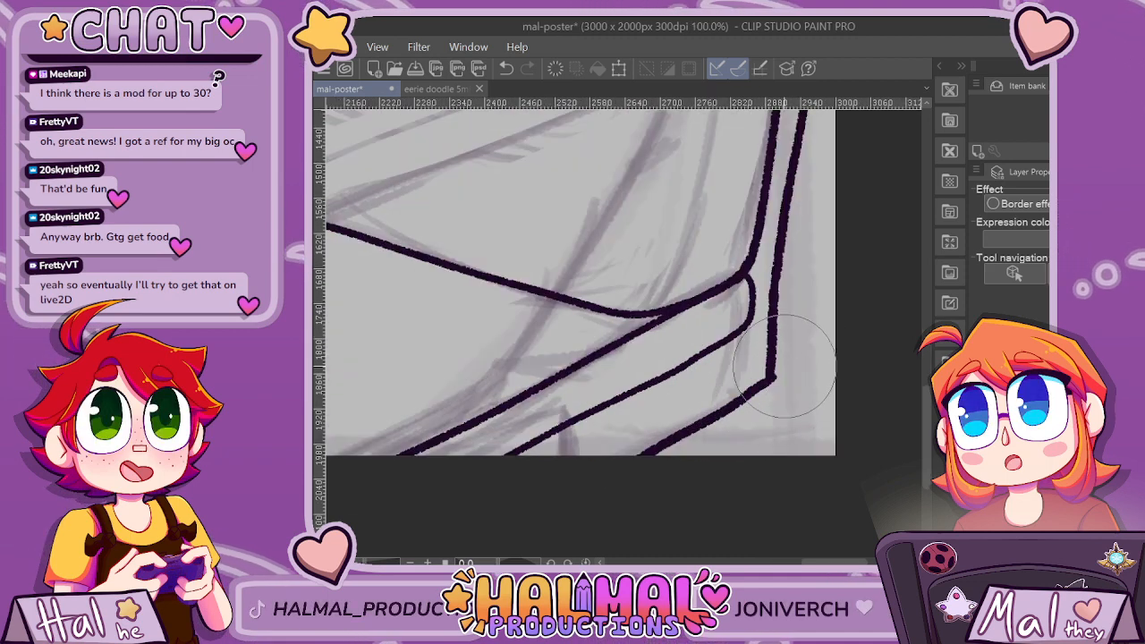
scroll(847, 359, "down", 6)
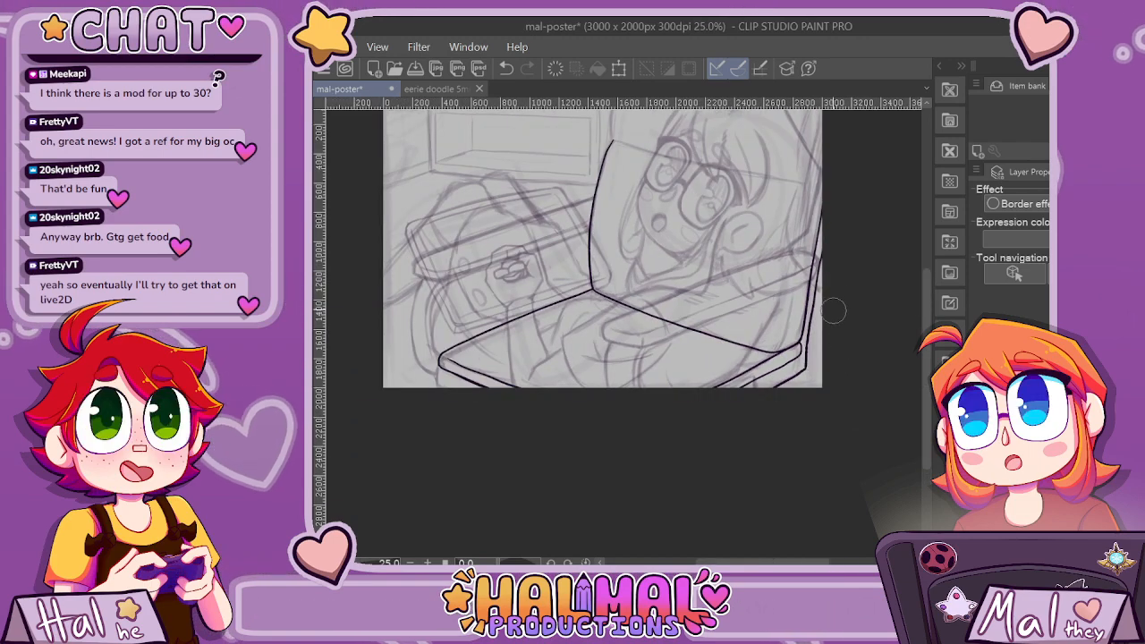
Remove the inked far-edge lines and the diagonal line from the middle joint to the rounded bar.
scroll(818, 189, "up", 1)
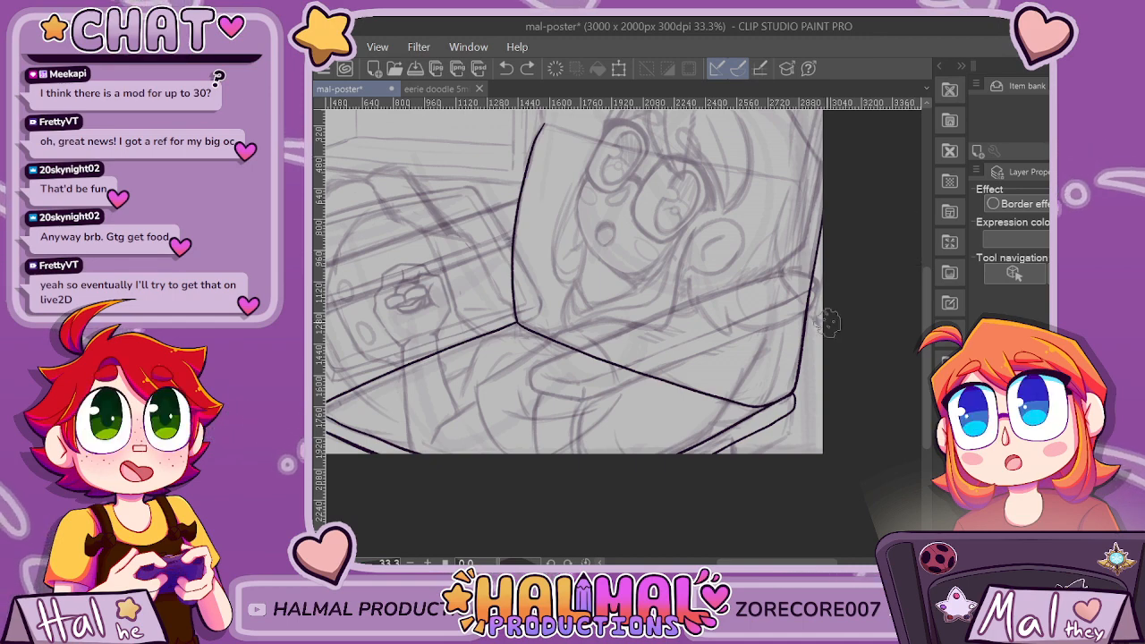
scroll(799, 397, "up", 1)
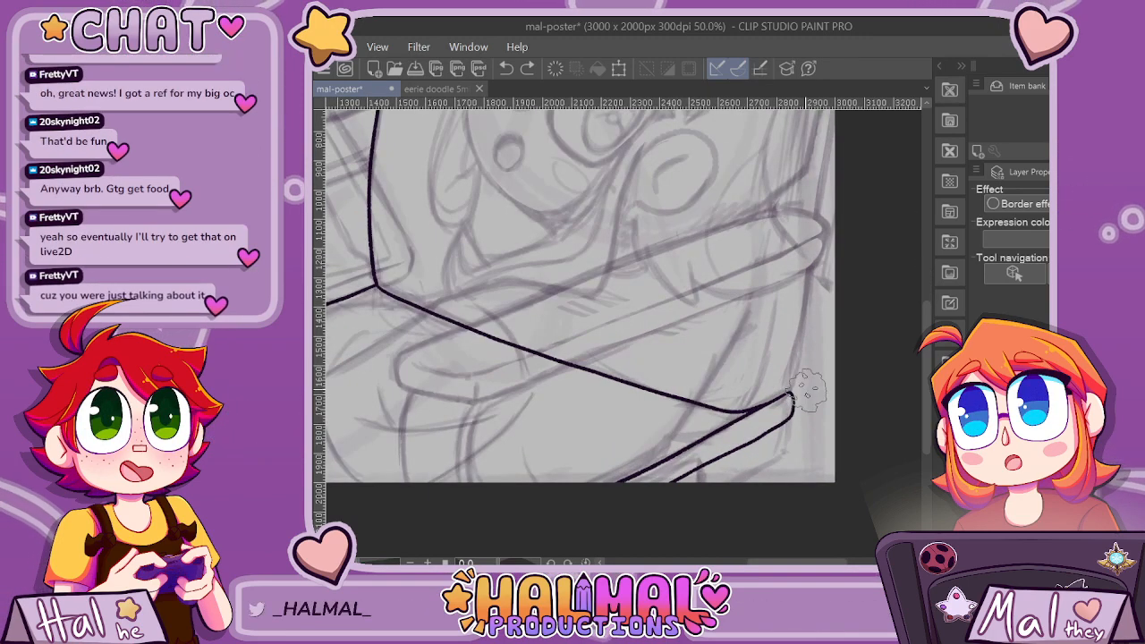
scroll(574, 331, "up", 5)
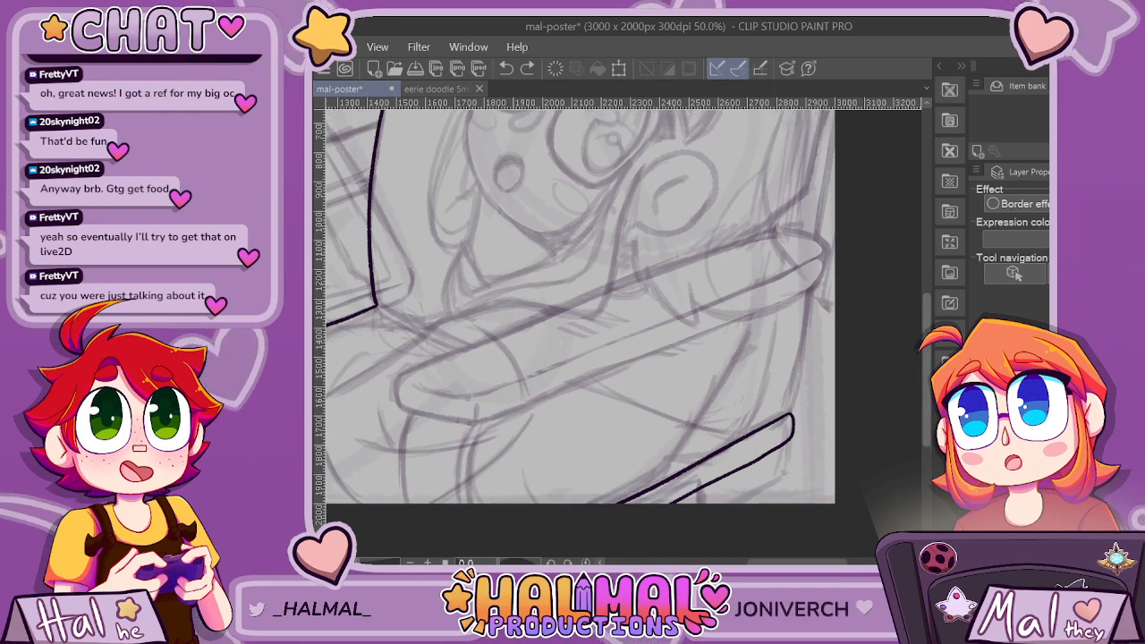
scroll(626, 362, "down", 1)
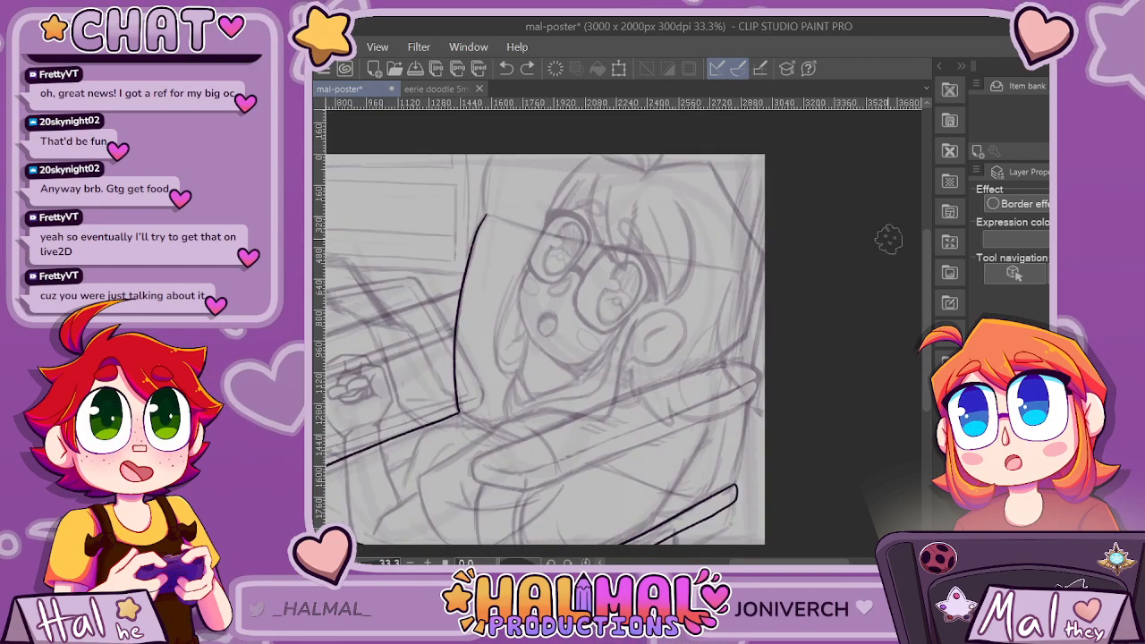
Ink the upright panel's far edge from its upper corner beside the hair down to a rounded lower corner just above the bar.
left_click_drag(740, 302, 729, 386)
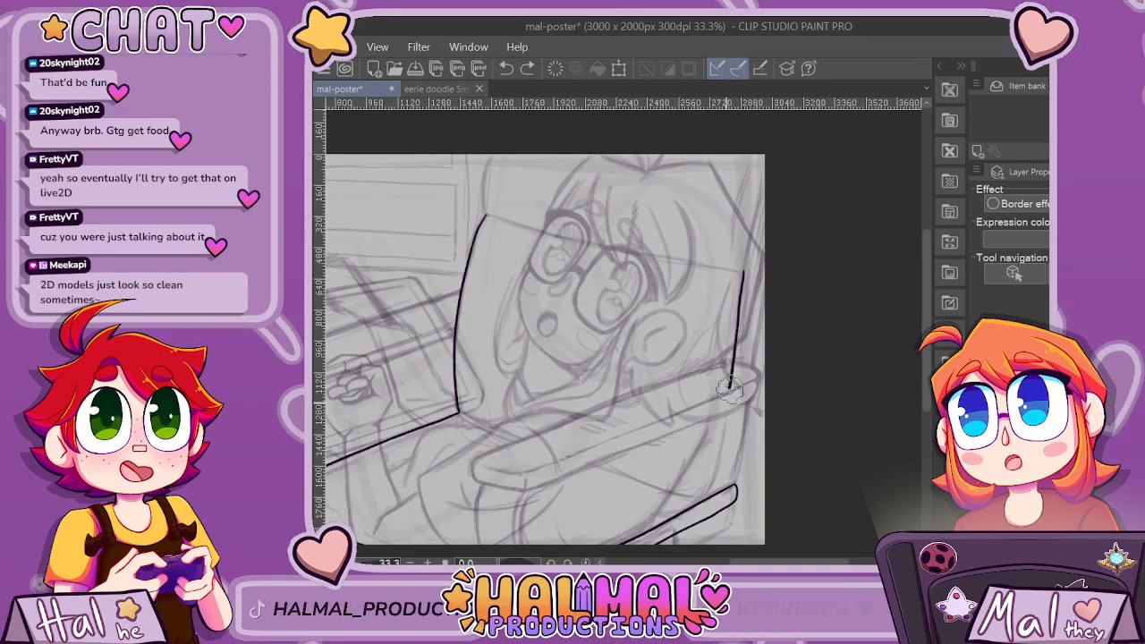
key("ctrl+z")
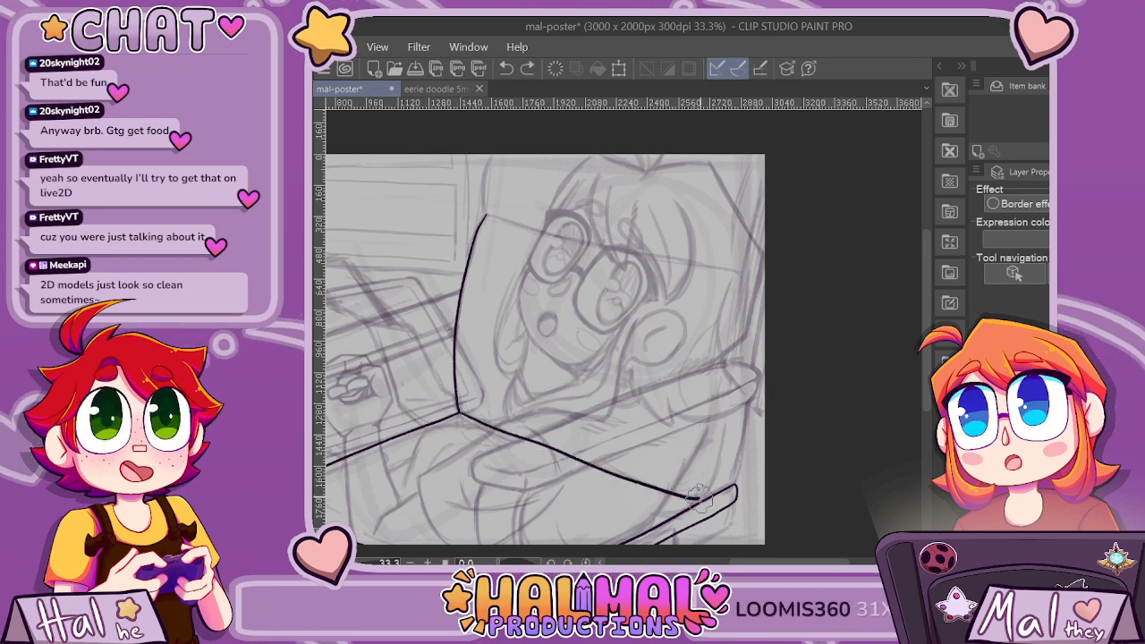
key("ctrl+z")
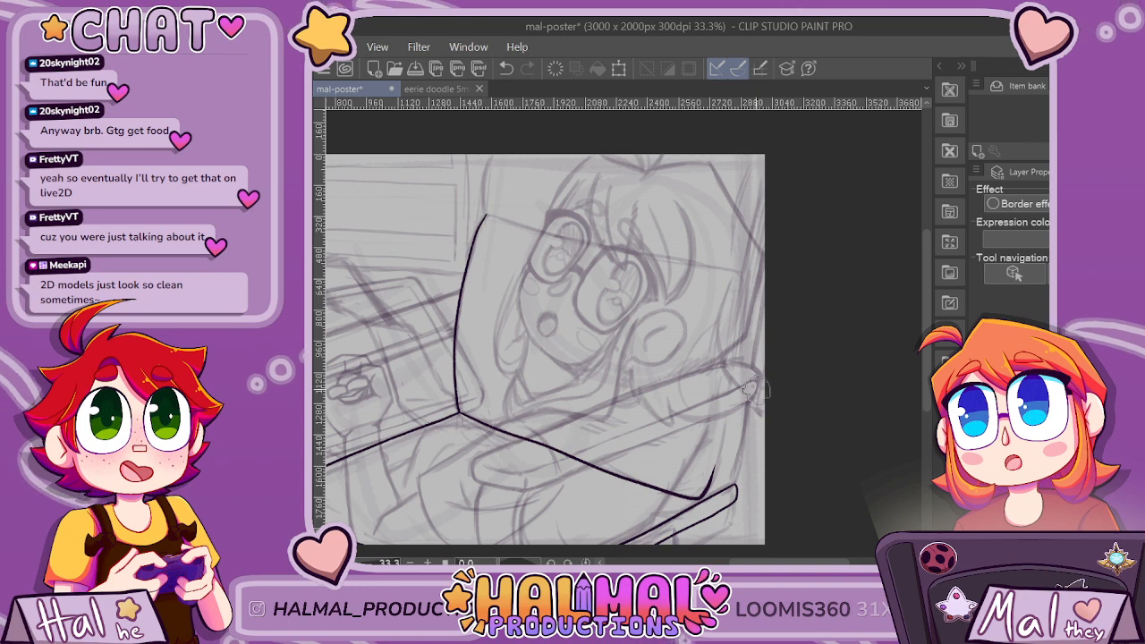
left_click_drag(744, 268, 740, 313)
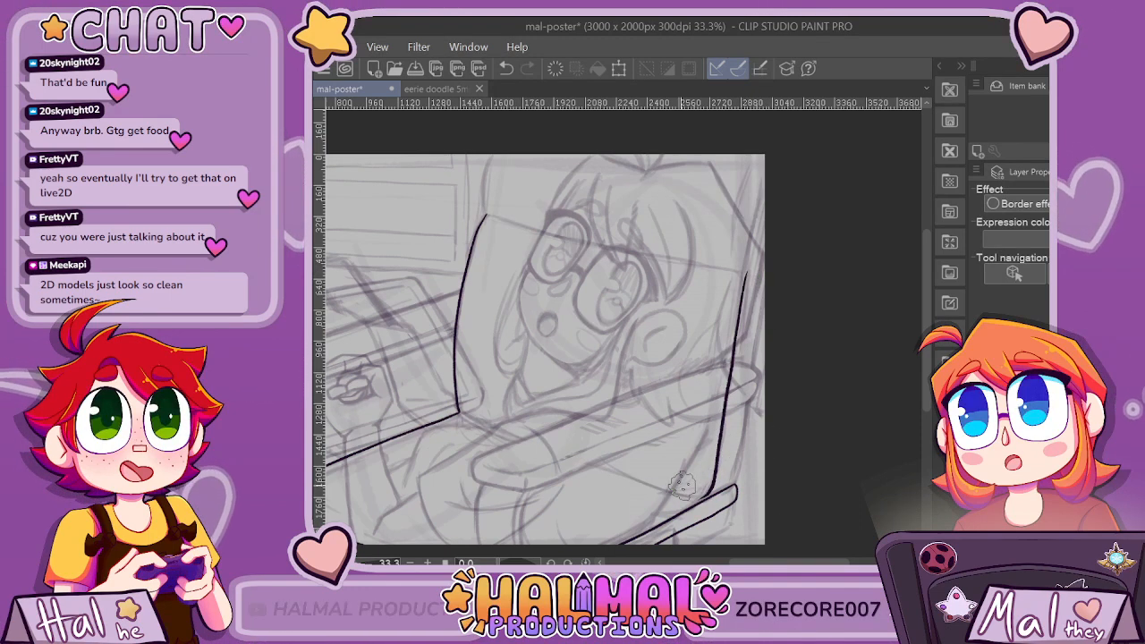
Ink the panel's lower edge diagonally from a rounded bend at the middle joint to the far edge's rounded lower corner.
left_click_drag(787, 562, 782, 562)
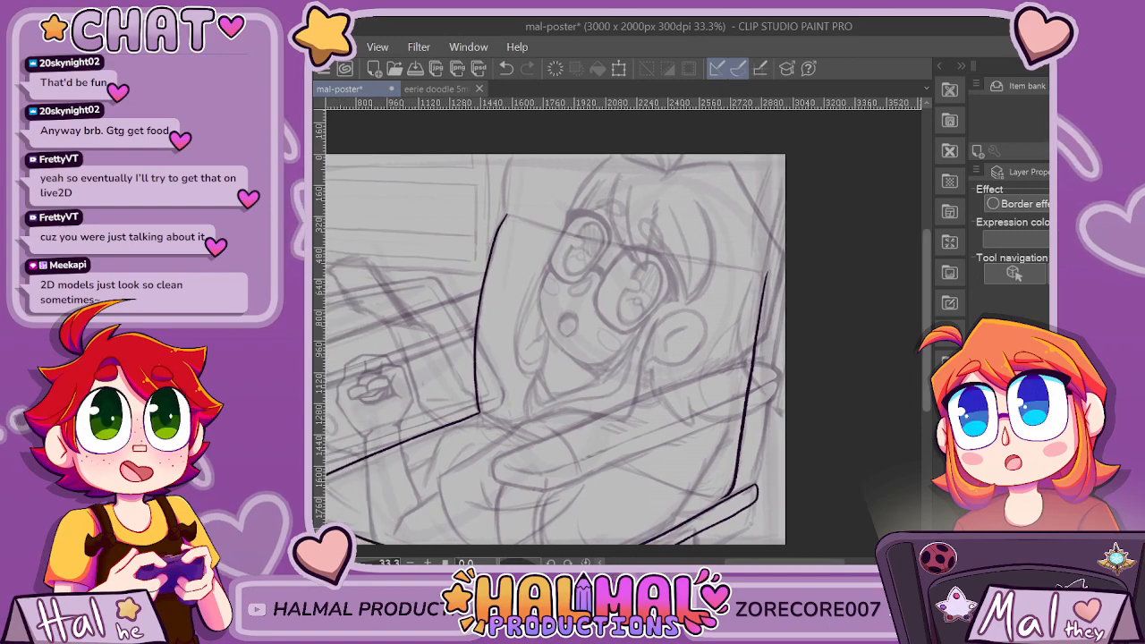
left_click_drag(926, 349, 927, 402)
scroll(580, 319, "up", 2)
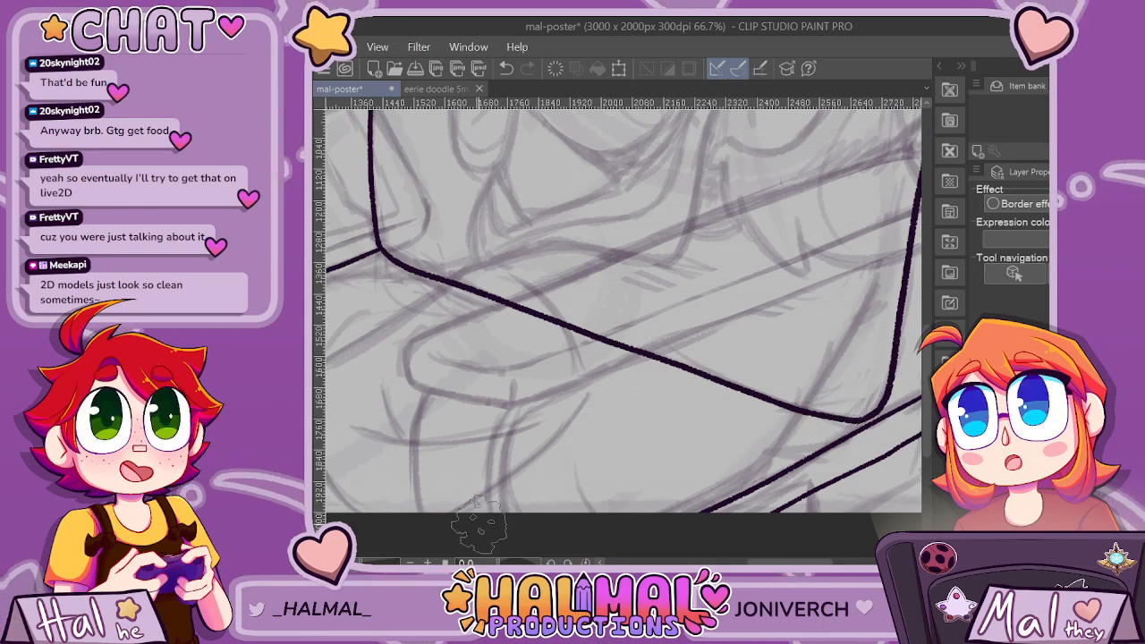
key("ctrl+z")
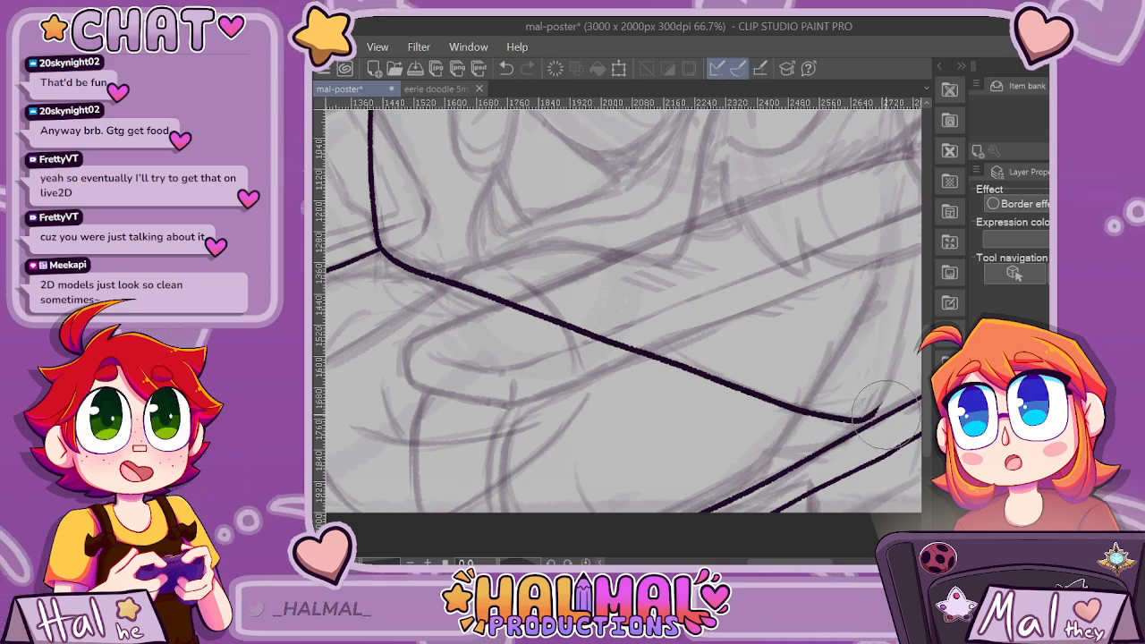
key("ctrl+y")
key("ctrl+z")
key("ctrl+y")
scroll(858, 422, "up", 4)
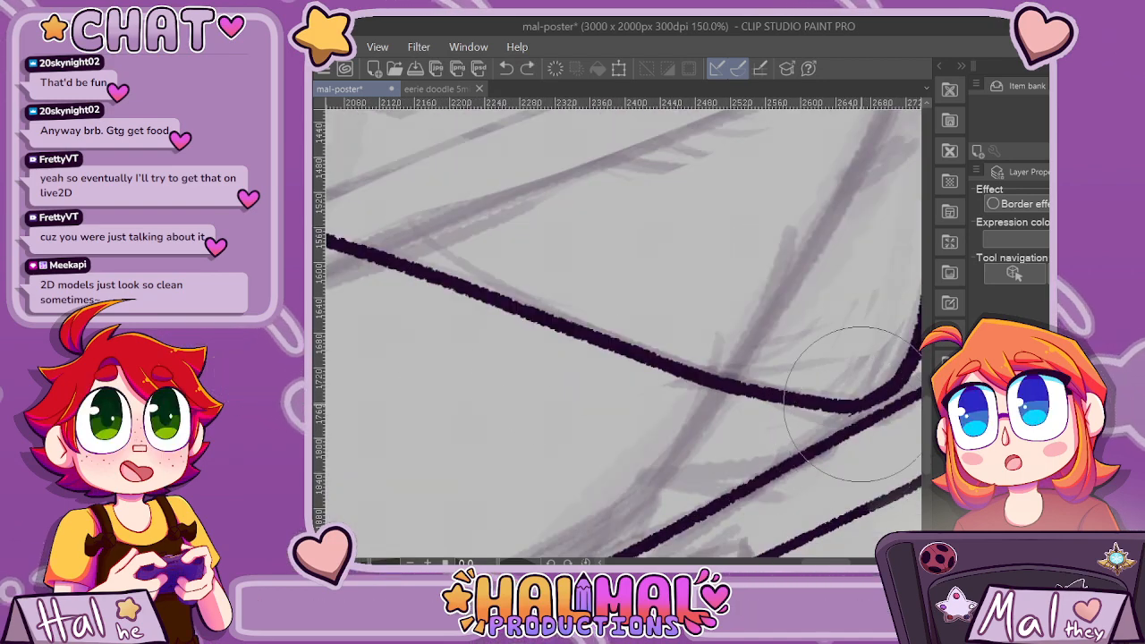
scroll(805, 430, "down", 4)
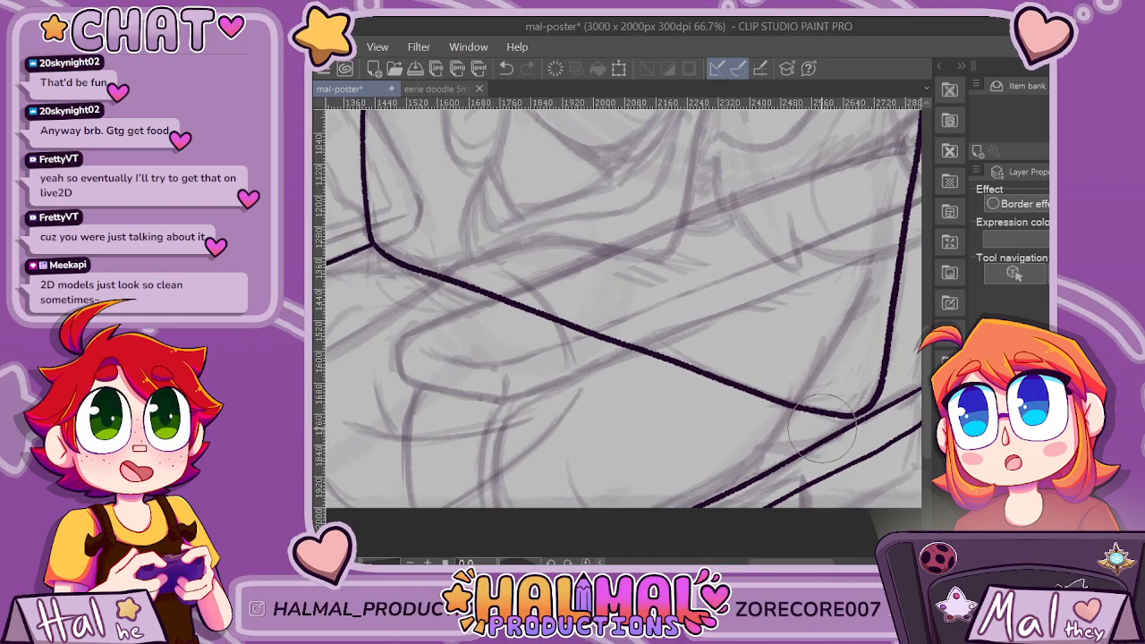
scroll(823, 429, "down", 3)
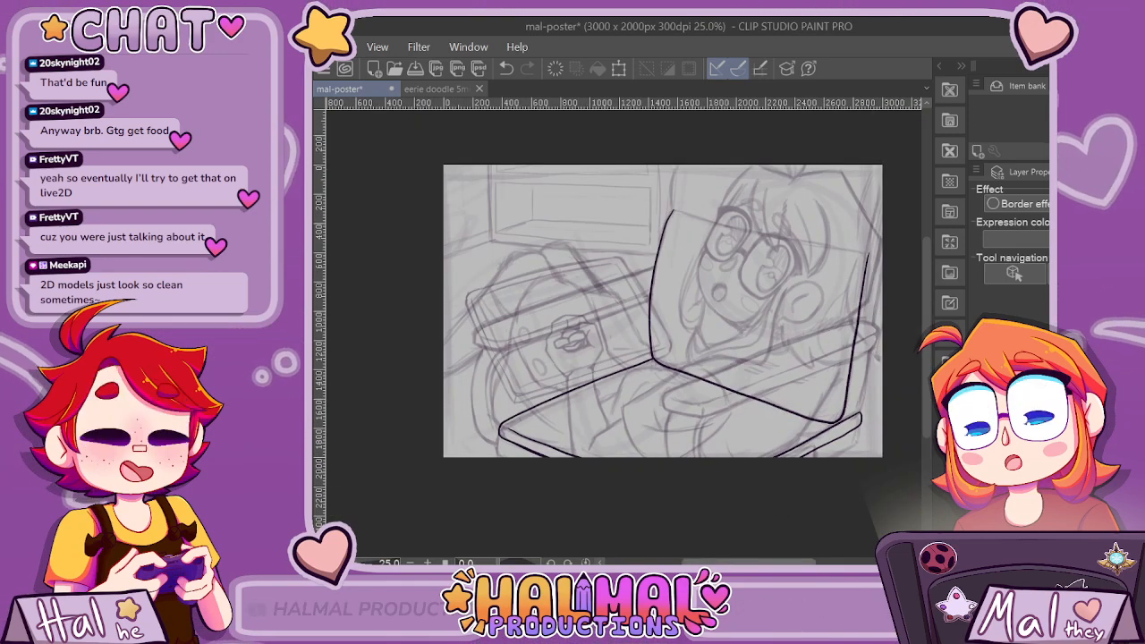
Ink the panel's top edge across the character's glasses, with rounded corners joining it to both side edges.
scroll(803, 483, "up", 2)
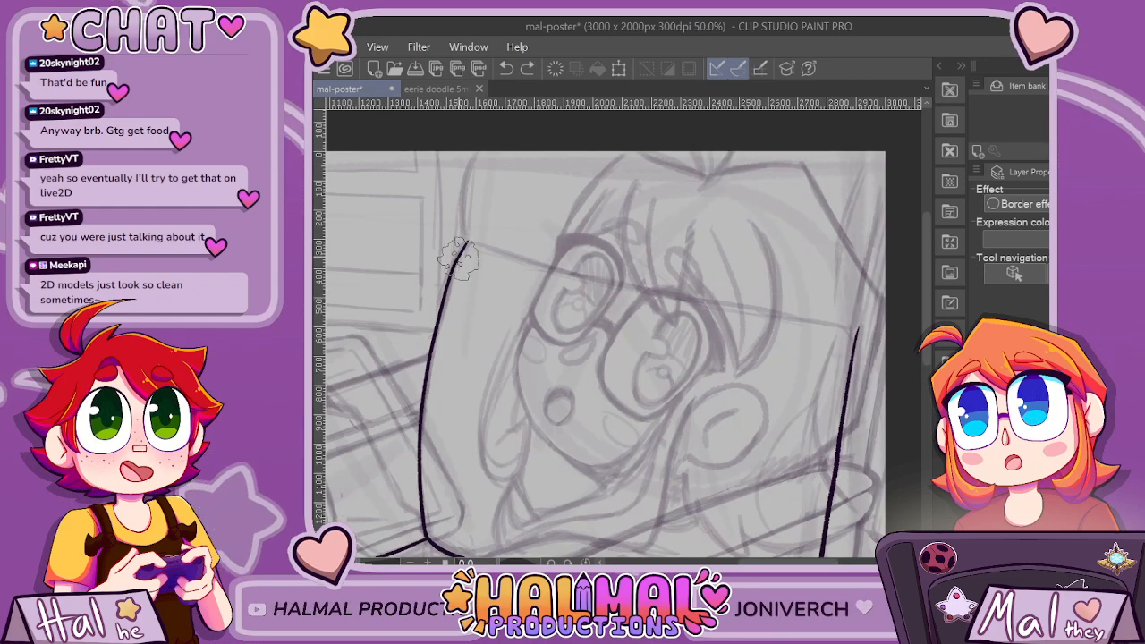
left_click_drag(479, 244, 792, 315)
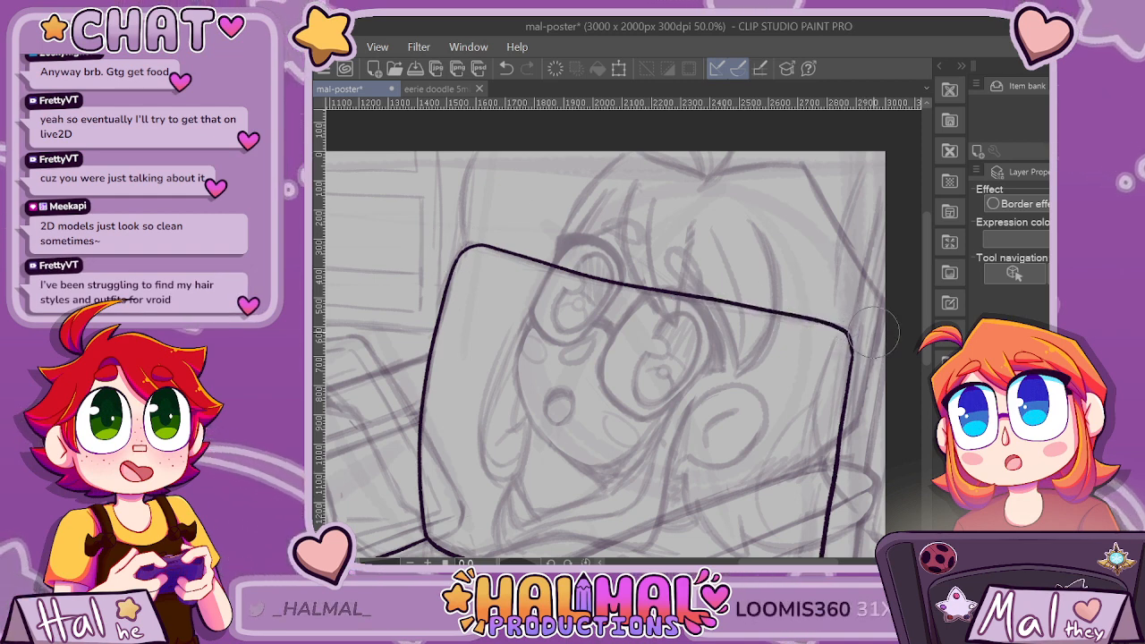
scroll(875, 332, "down", 3)
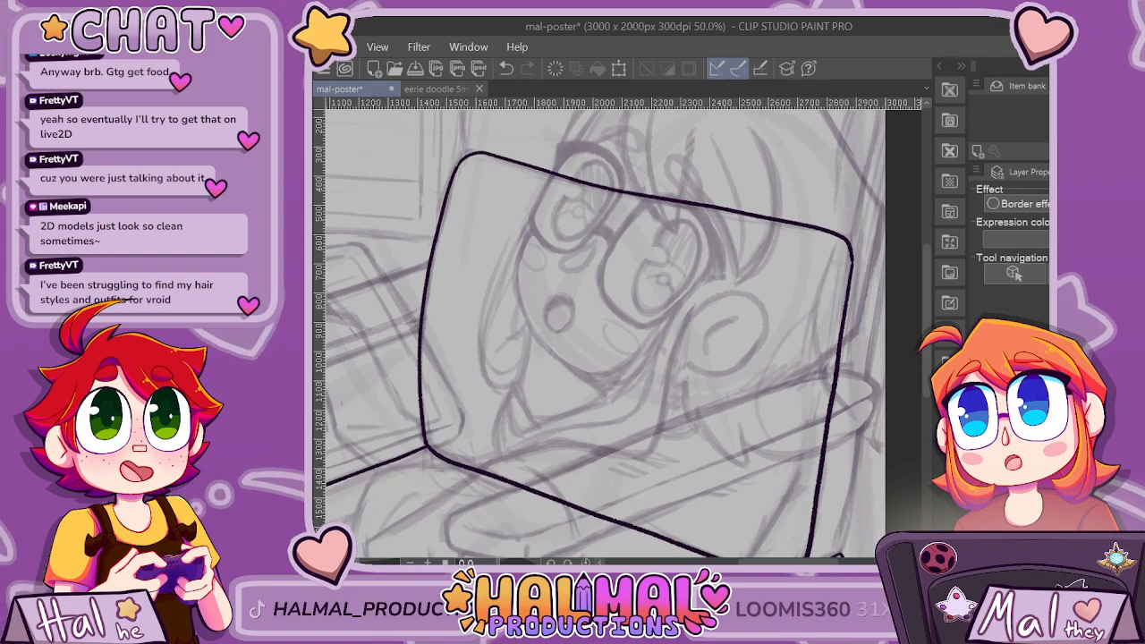
Ink a thin, slightly curved line just inside the panel's far edge, from the upper corner down toward the lower corner.
scroll(832, 201, "down", 2)
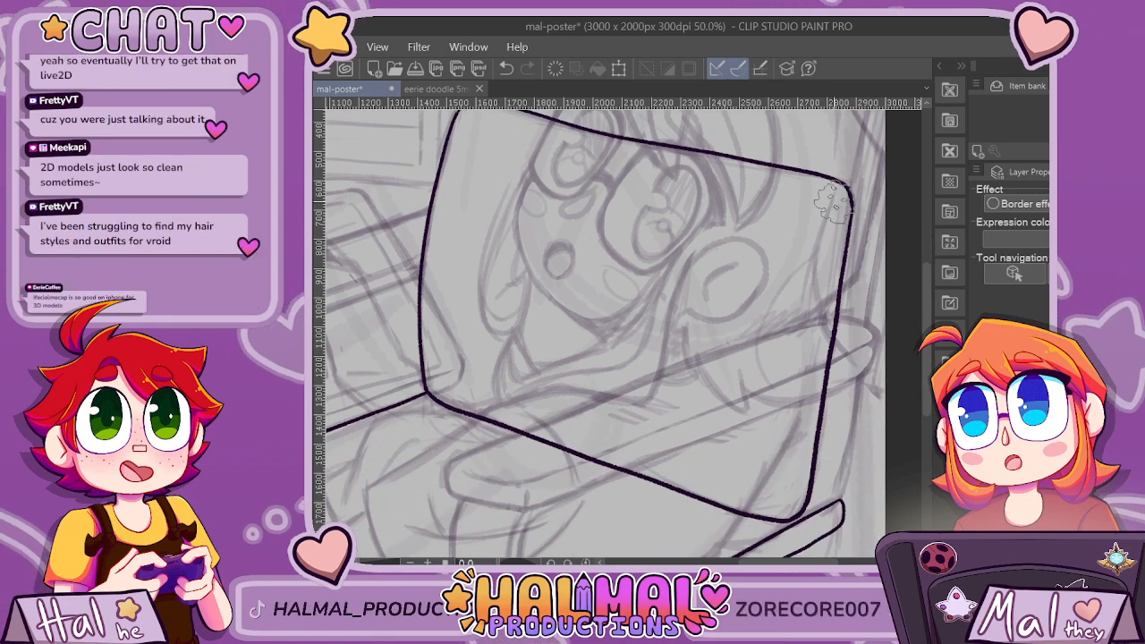
left_click_drag(836, 191, 818, 234)
left_click_drag(777, 448, 781, 486)
scroll(819, 419, "down", 2)
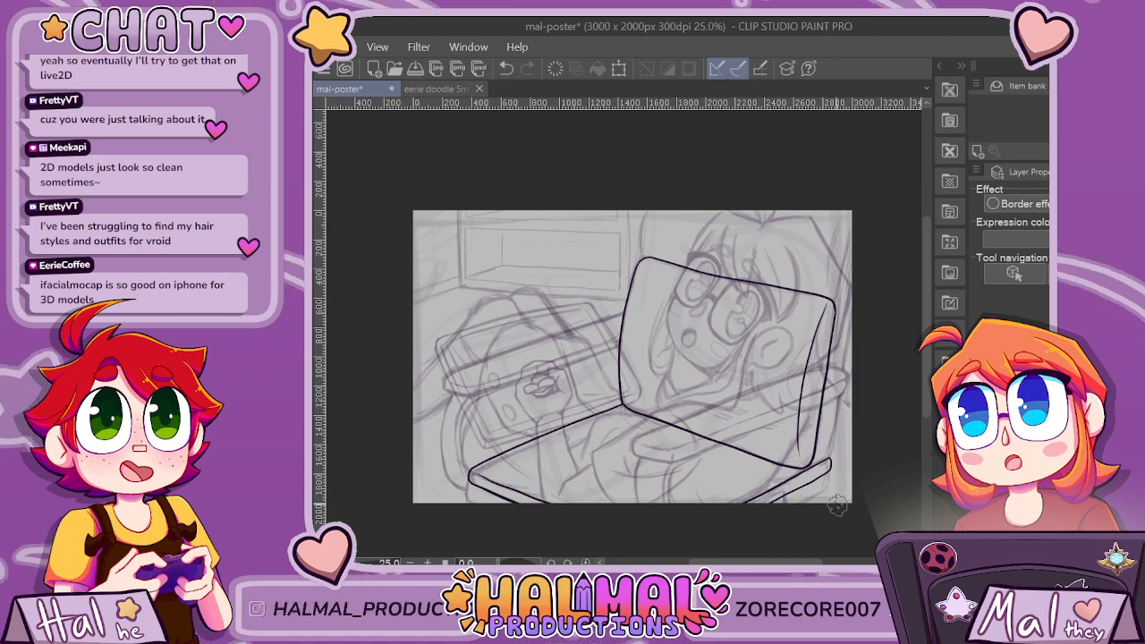
Erase the foreground slab's inked far end beneath the upright panel's rounded lower corner.
scroll(837, 506, "up", 1)
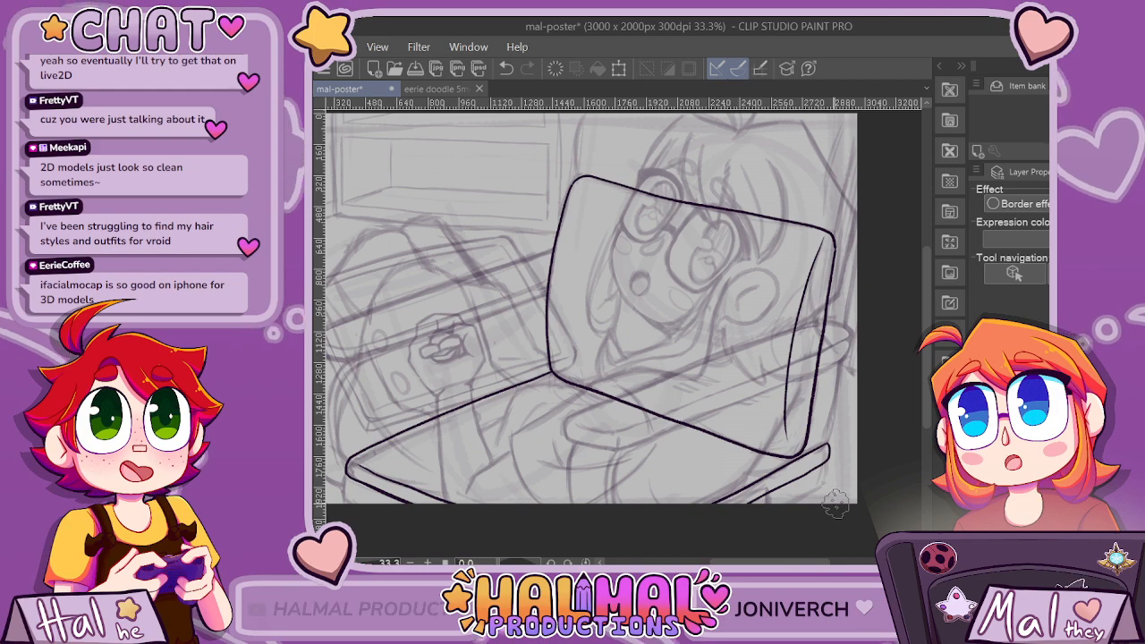
scroll(837, 506, "down", 2)
scroll(836, 506, "up", 5)
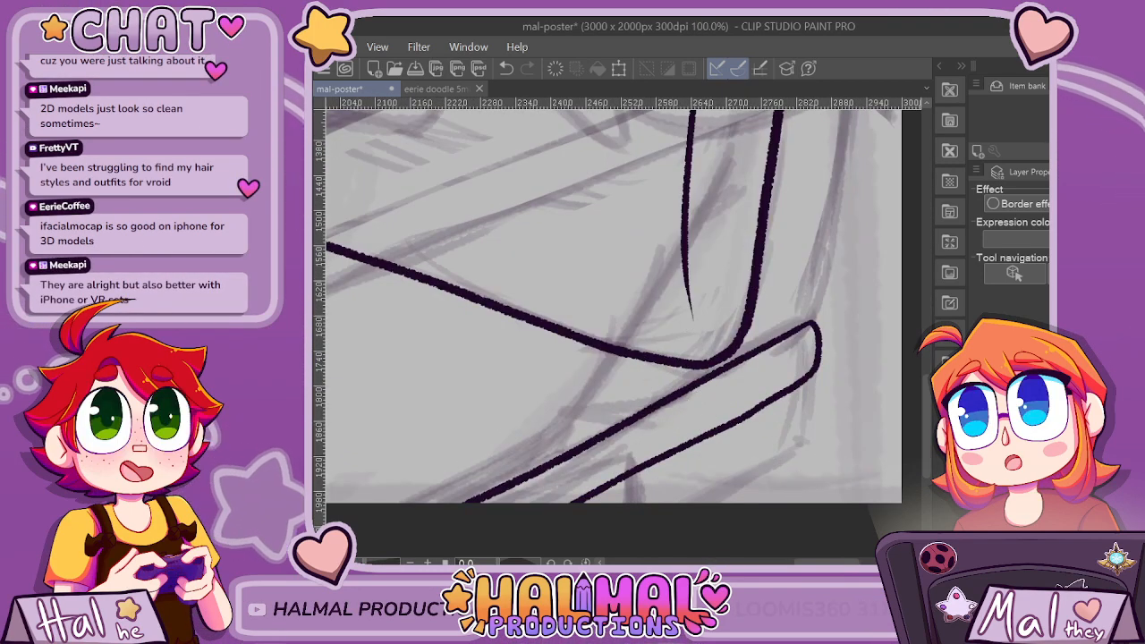
left_click_drag(514, 438, 581, 470)
mouse_move(652, 447)
left_mouse_down()
mouse_move(707, 456)
mouse_move(689, 474)
left_mouse_up()
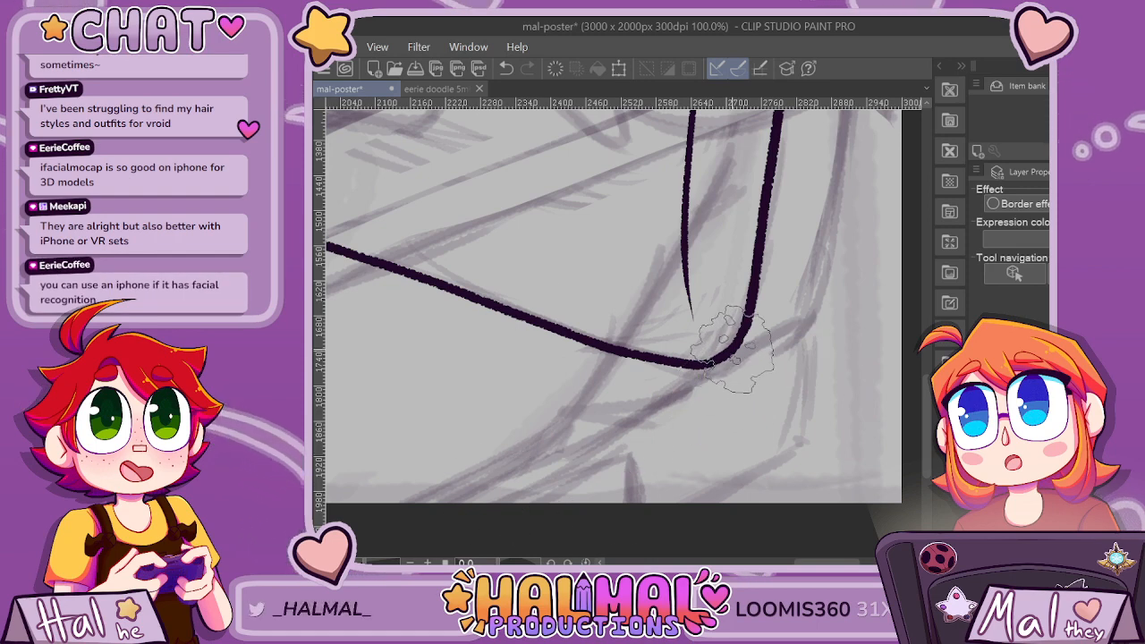
Ink the slab's new rounded far end directly below the panel's lower corner, with both long edges running diagonally to the canvas's lower edge.
left_click_drag(735, 356, 723, 460)
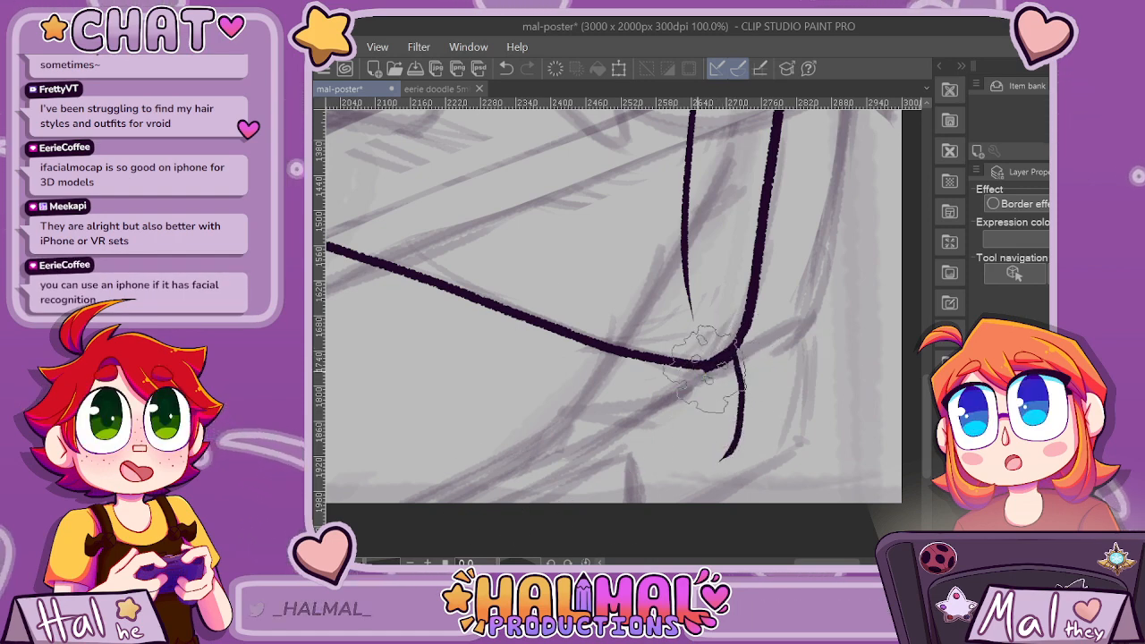
left_click_drag(706, 365, 437, 501)
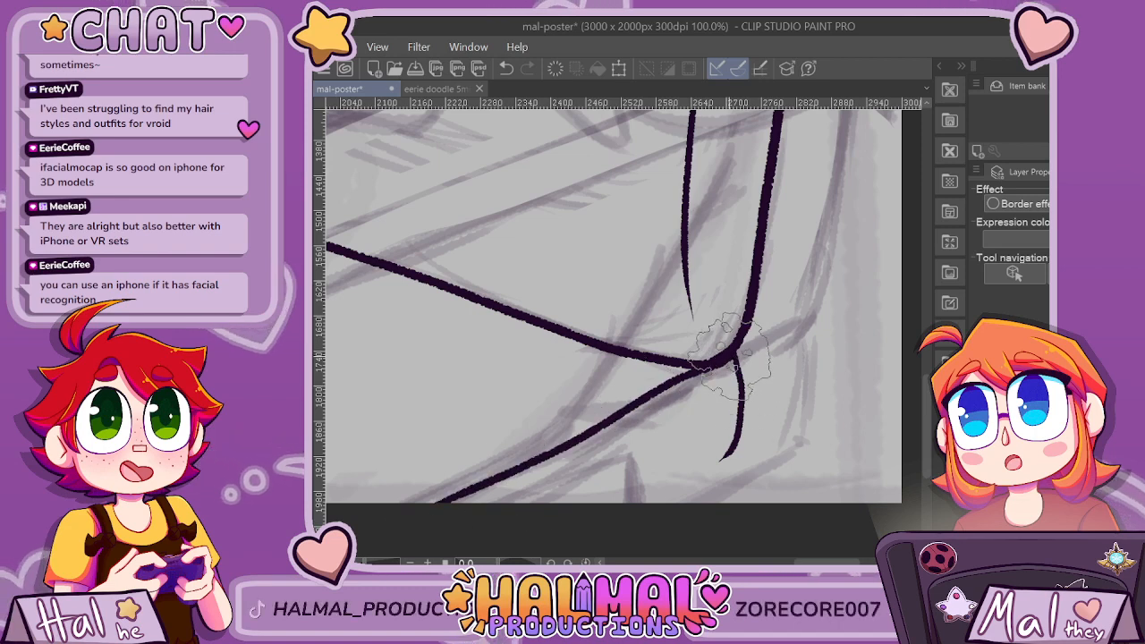
mouse_move(731, 447)
left_mouse_down()
mouse_move(705, 475)
mouse_move(617, 497)
left_mouse_up()
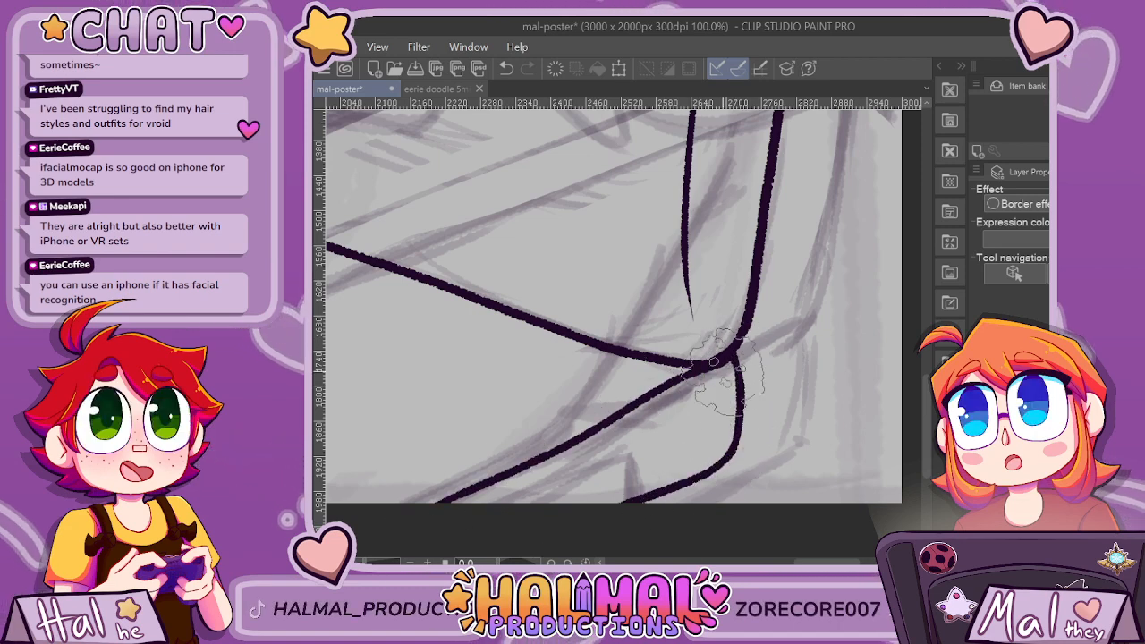
scroll(775, 378, "down", 3)
scroll(710, 418, "up", 2)
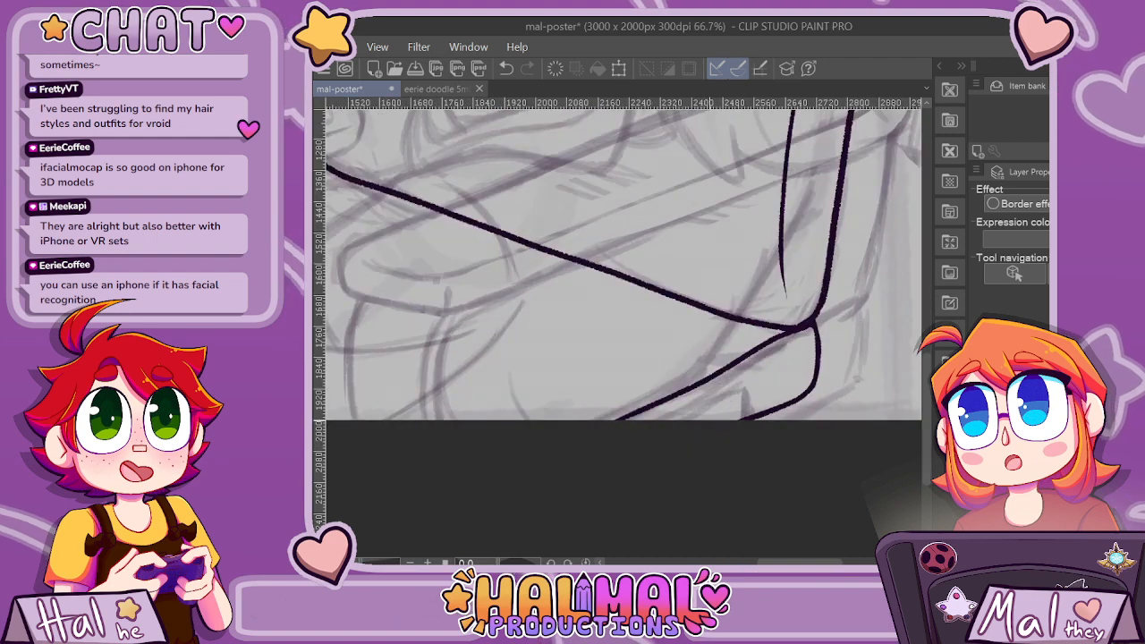
key("ctrl+z")
key("ctrl+z")
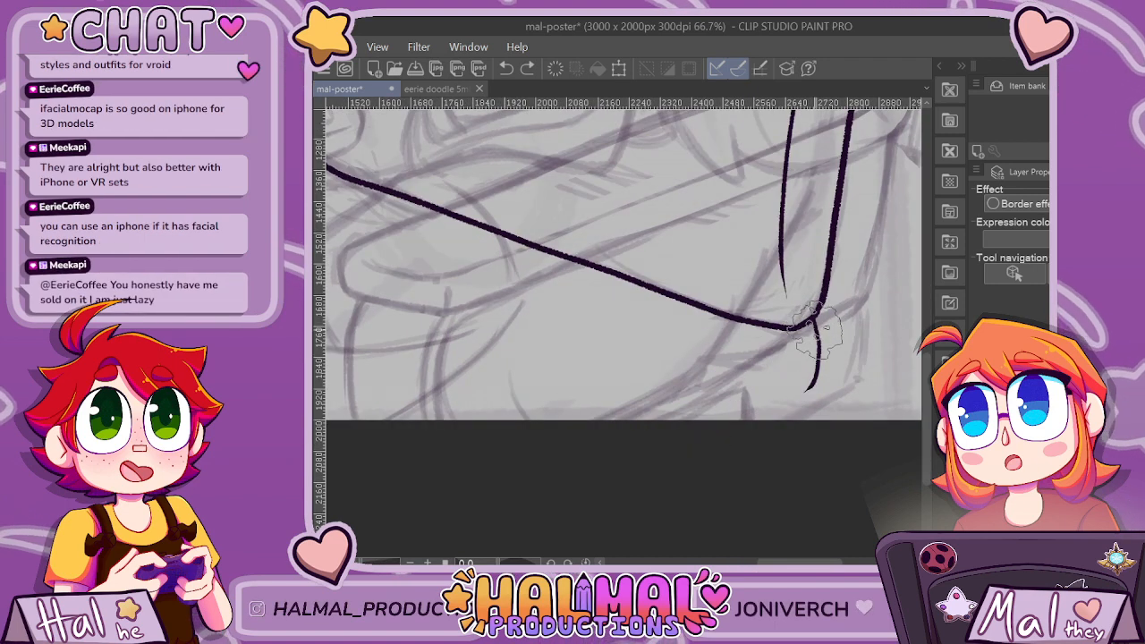
left_click_drag(796, 327, 630, 419)
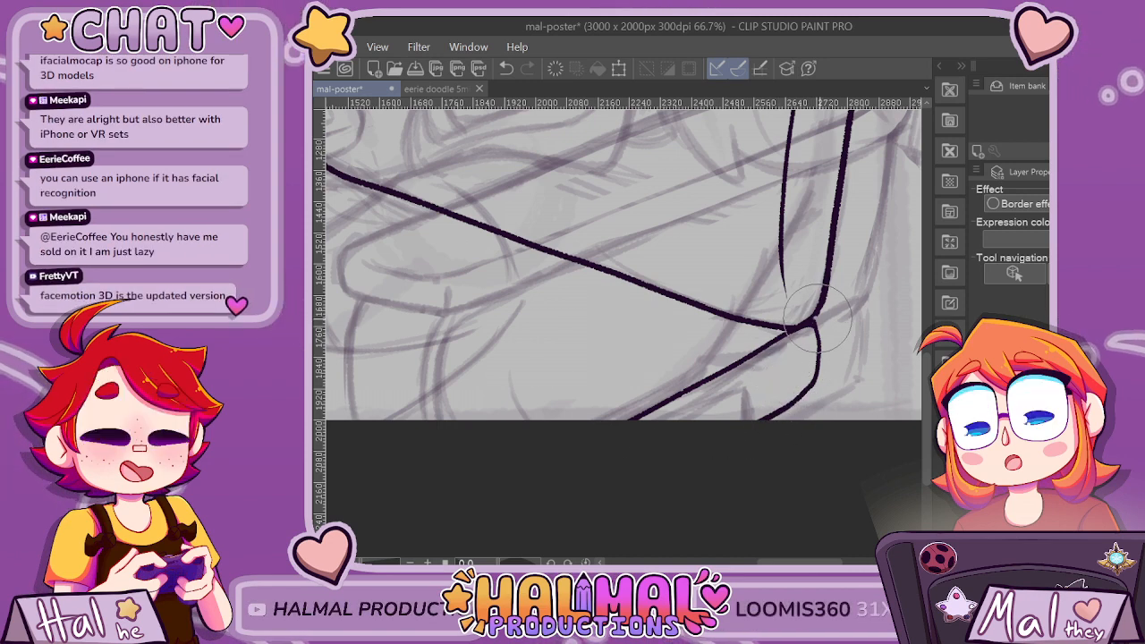
scroll(816, 318, "up", 3)
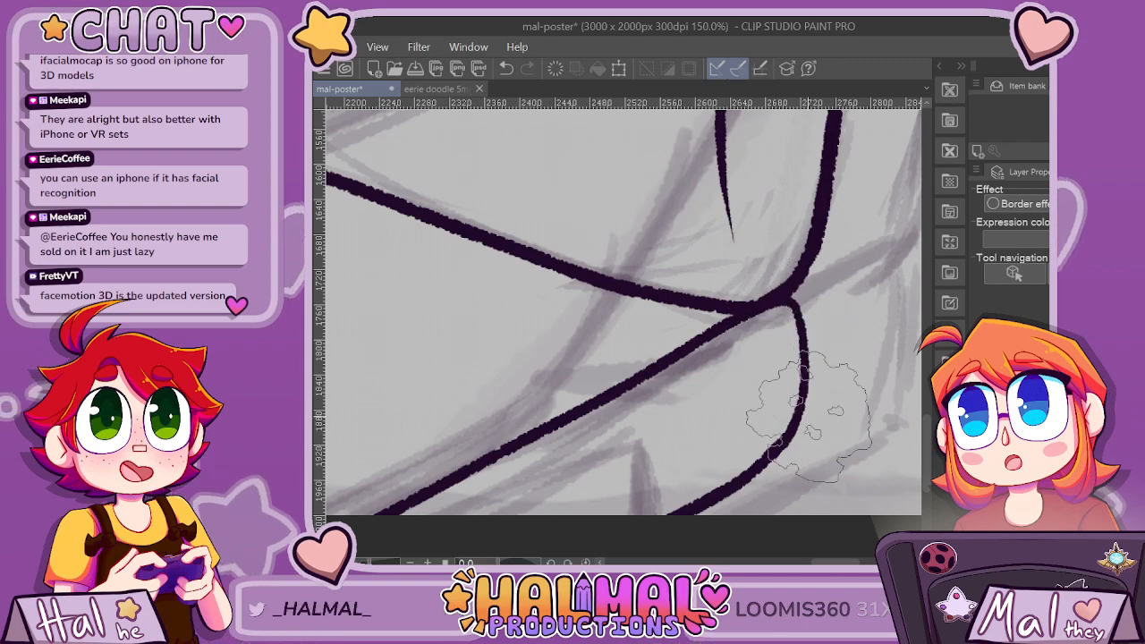
Ink the upper section's far edge from the panel's upper far corner up to the canvas's side edge beside the hair.
scroll(792, 358, "down", 9)
scroll(844, 409, "up", 3)
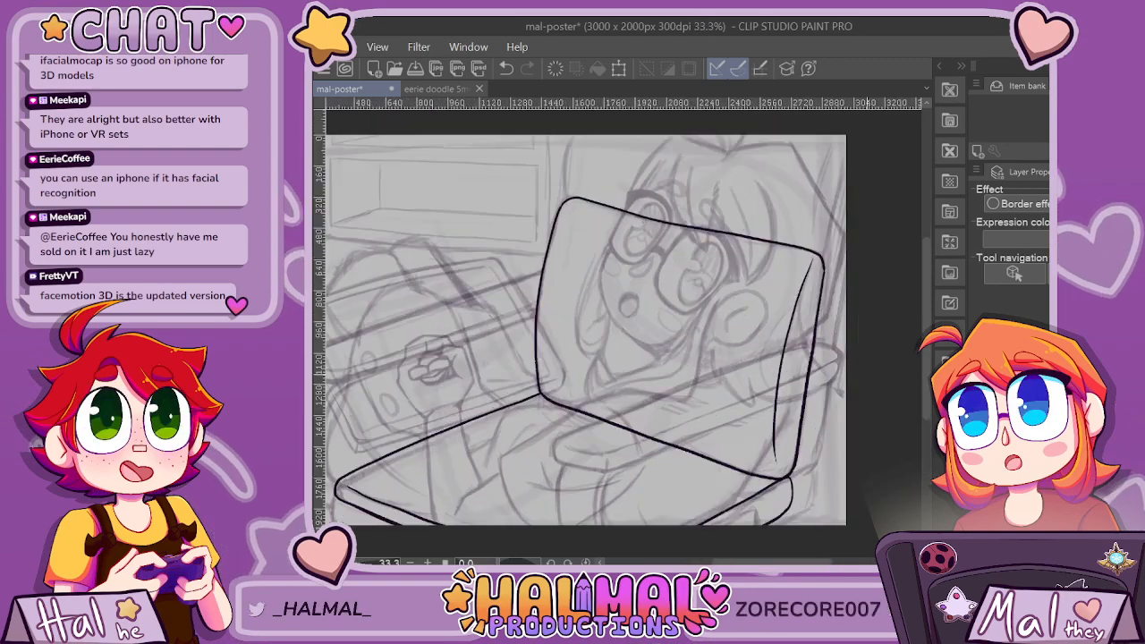
scroll(848, 223, "up", 2)
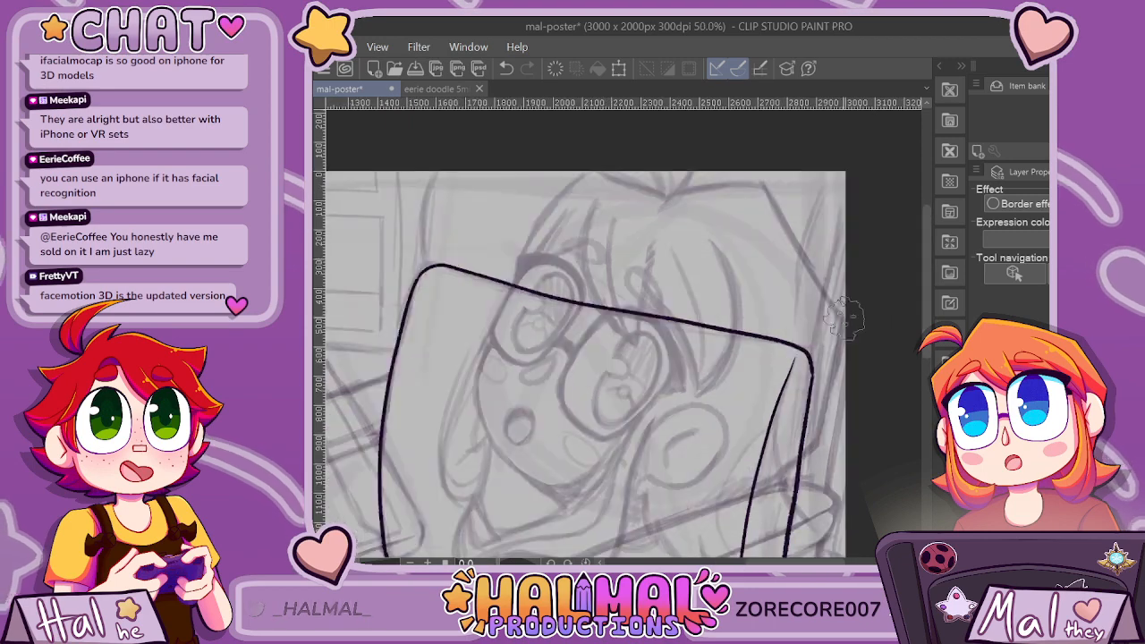
left_click_drag(861, 161, 800, 390)
key("ctrl+z")
left_click_drag(814, 344, 858, 179)
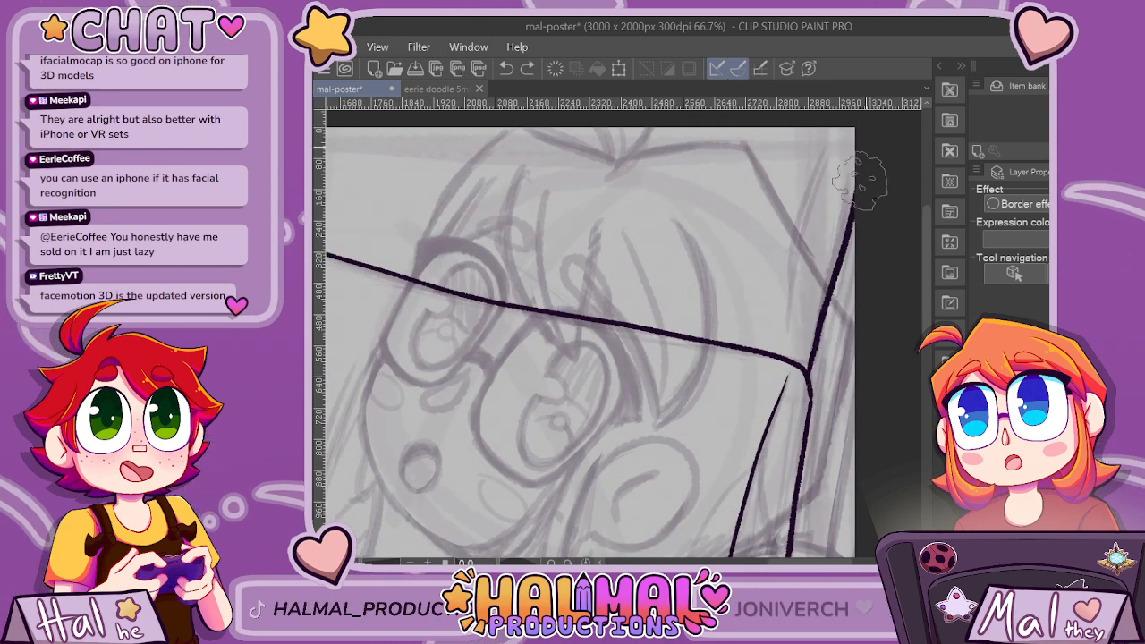
key("ctrl+z")
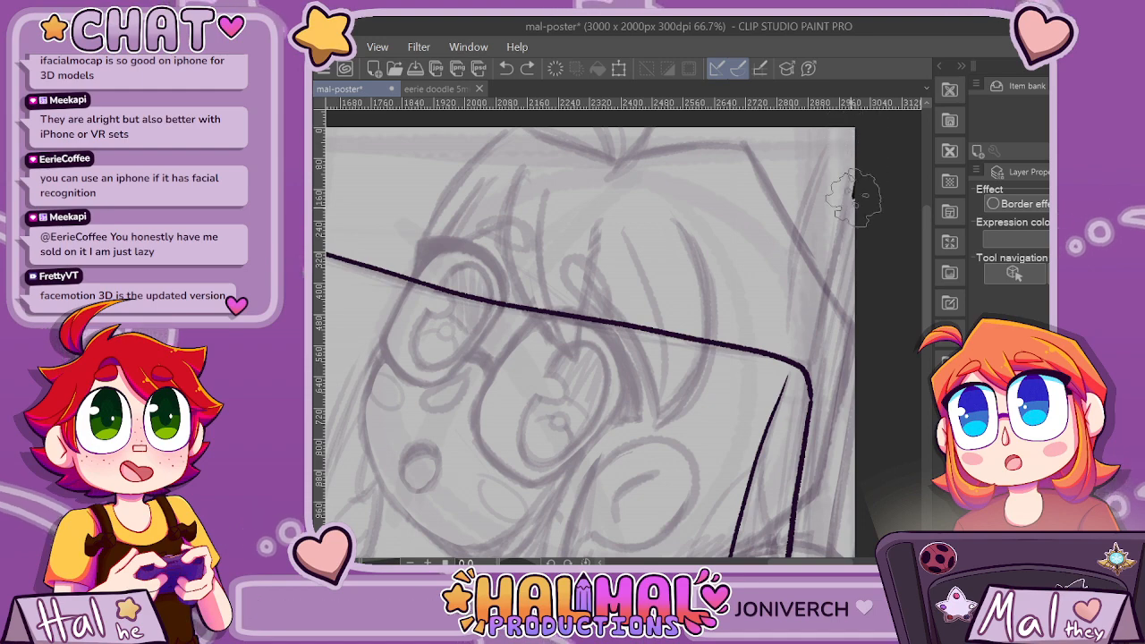
left_click_drag(834, 294, 811, 385)
scroll(864, 302, "down", 2)
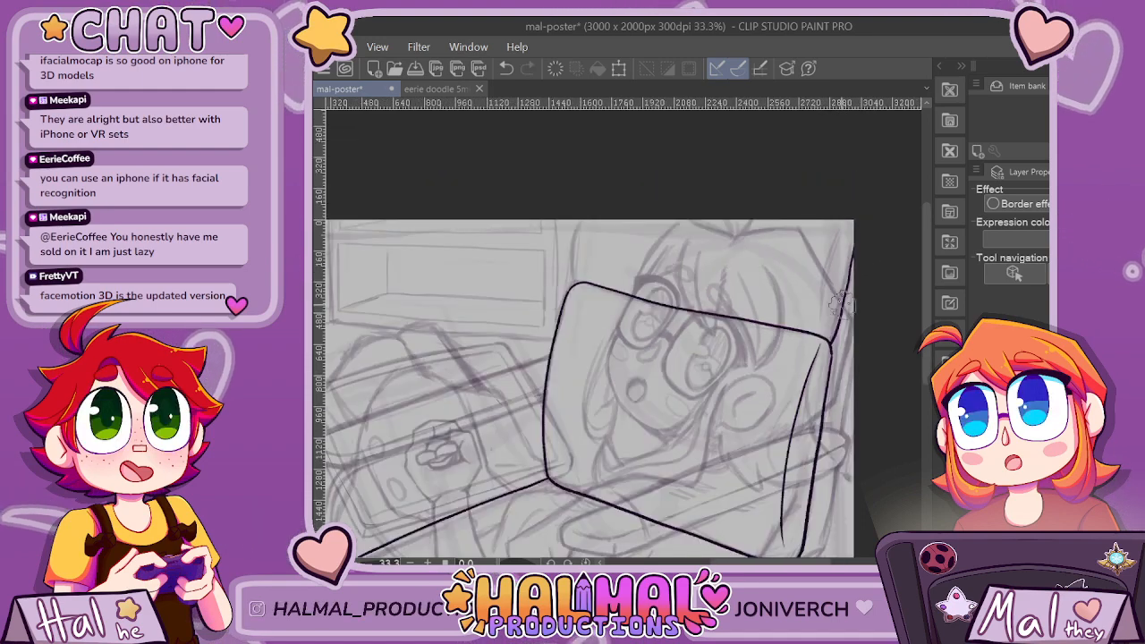
Ink the upper section's near edge, curving from the panel's upper near corner up to the canvas's top edge.
scroll(680, 234, "up", 2)
mouse_move(499, 327)
left_mouse_down()
mouse_move(497, 257)
mouse_move(528, 204)
left_mouse_up()
key("ctrl+z")
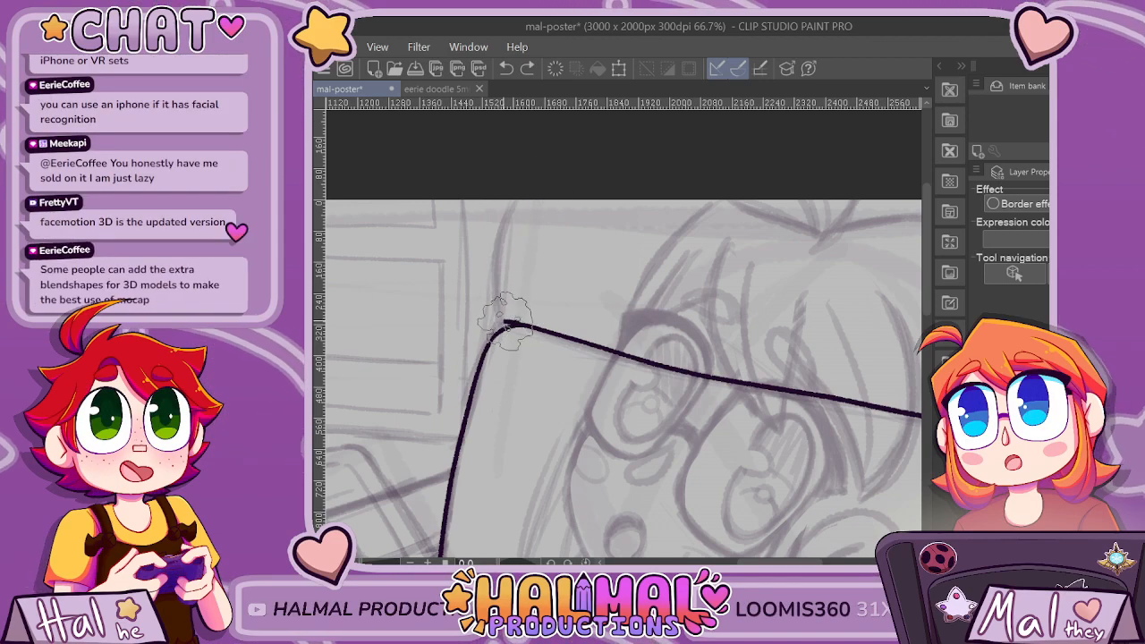
left_click_drag(499, 318, 517, 202)
Ink a thin curved line just inside the upper section's far edge, ending above the panel's corner.
scroll(643, 192, "down", 3)
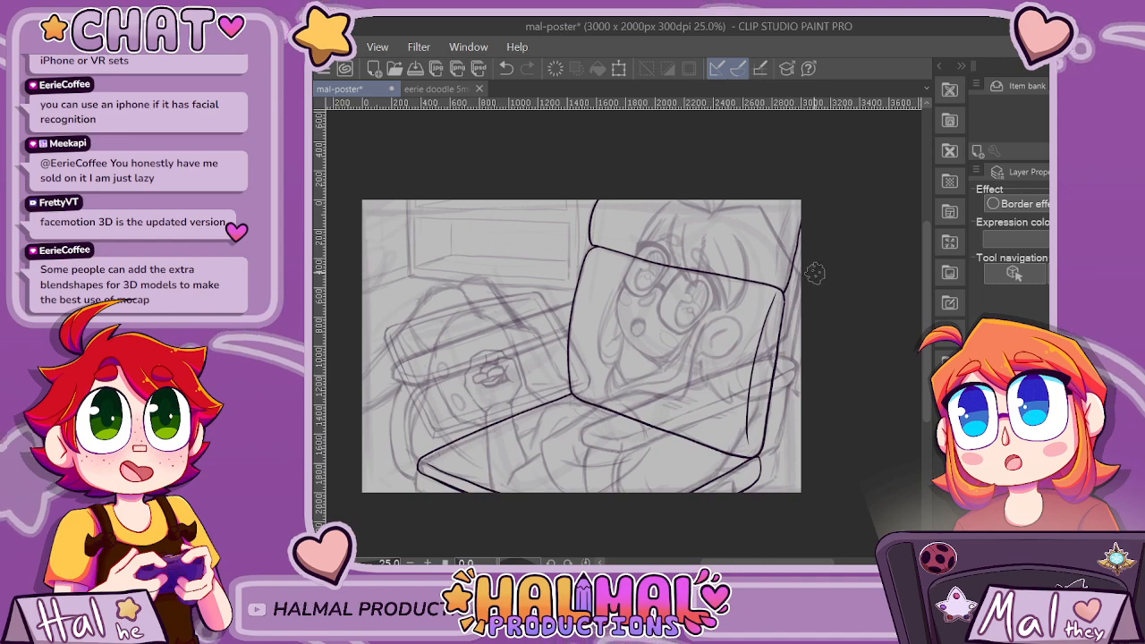
scroll(814, 273, "up", 2)
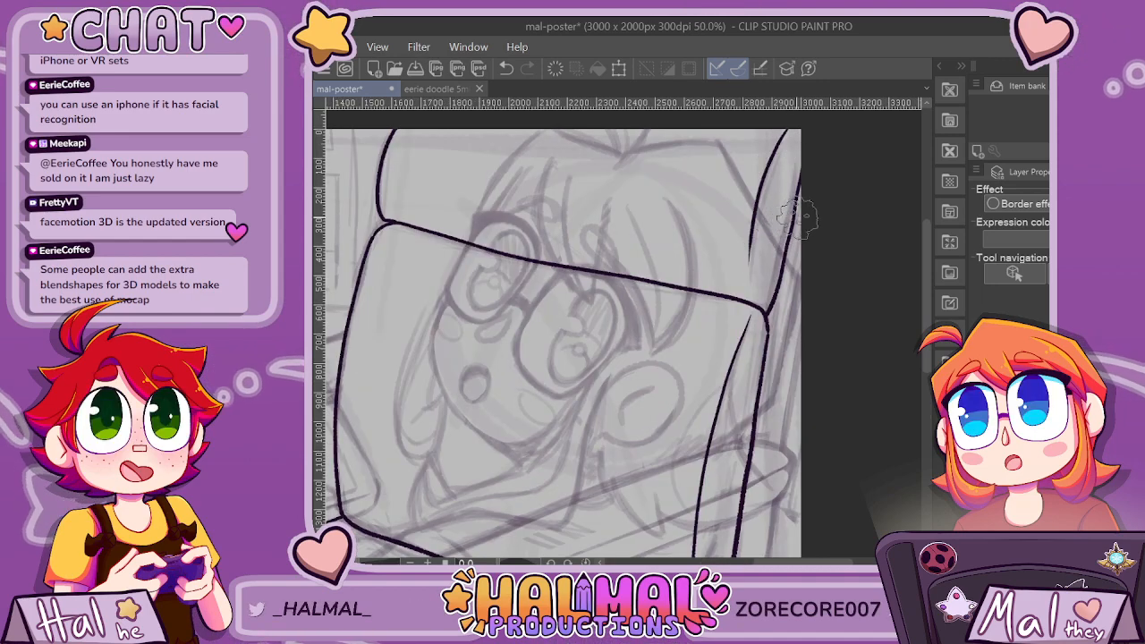
scroll(796, 215, "down", 4)
scroll(857, 278, "up", 3)
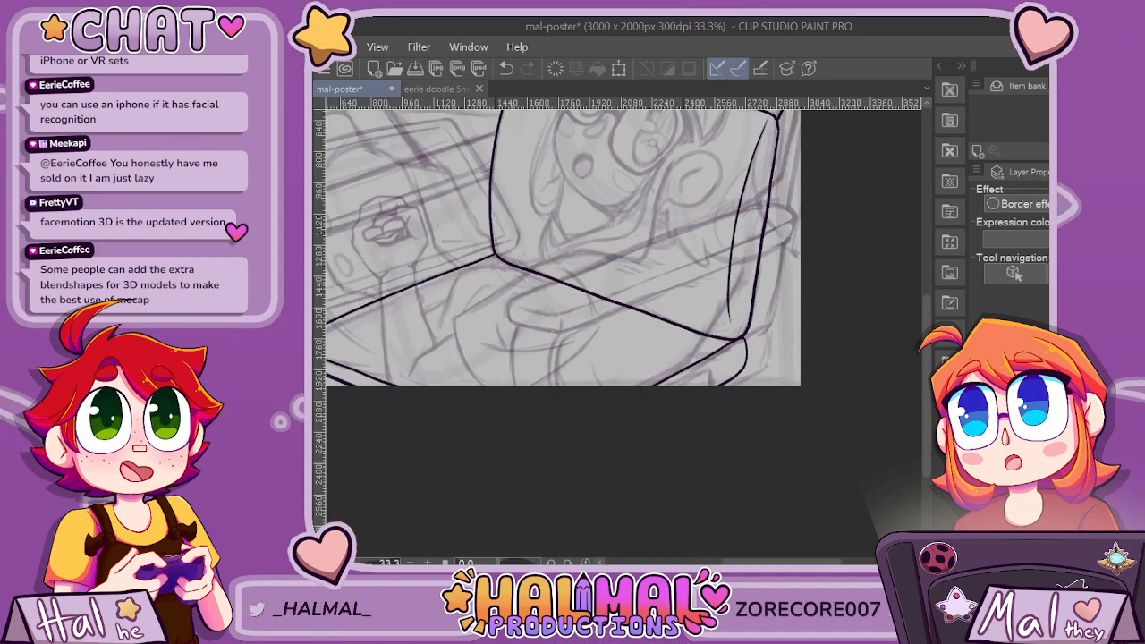
Ink a long outer line alongside the panel's far edge, from the upper section down toward the canvas's lower edge.
left_click_drag(927, 381, 927, 327)
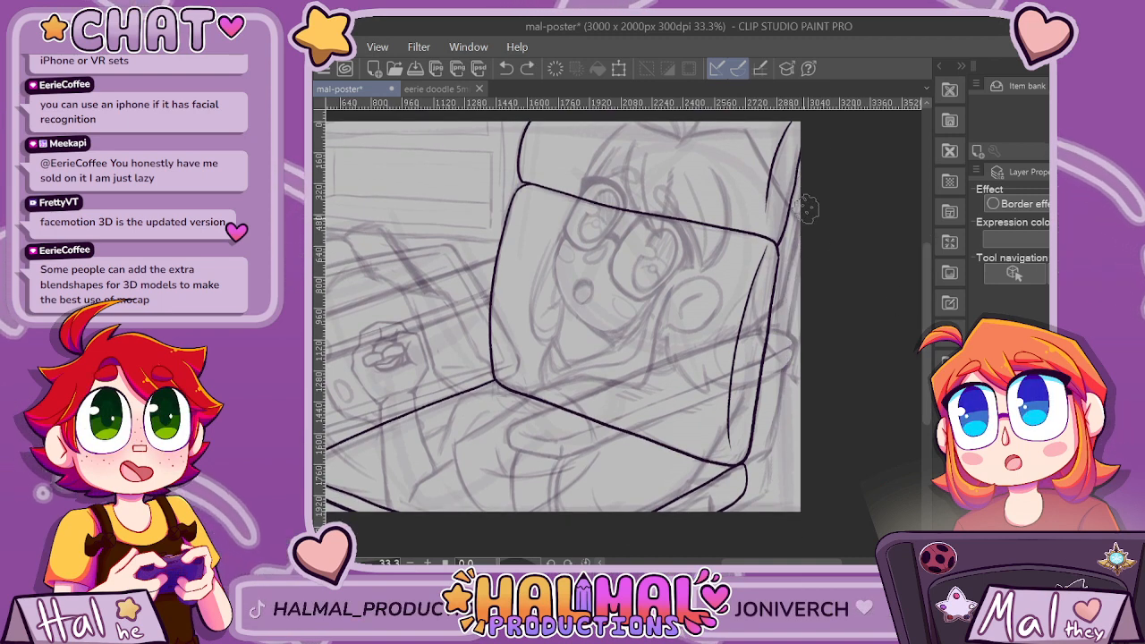
left_click_drag(795, 238, 779, 402)
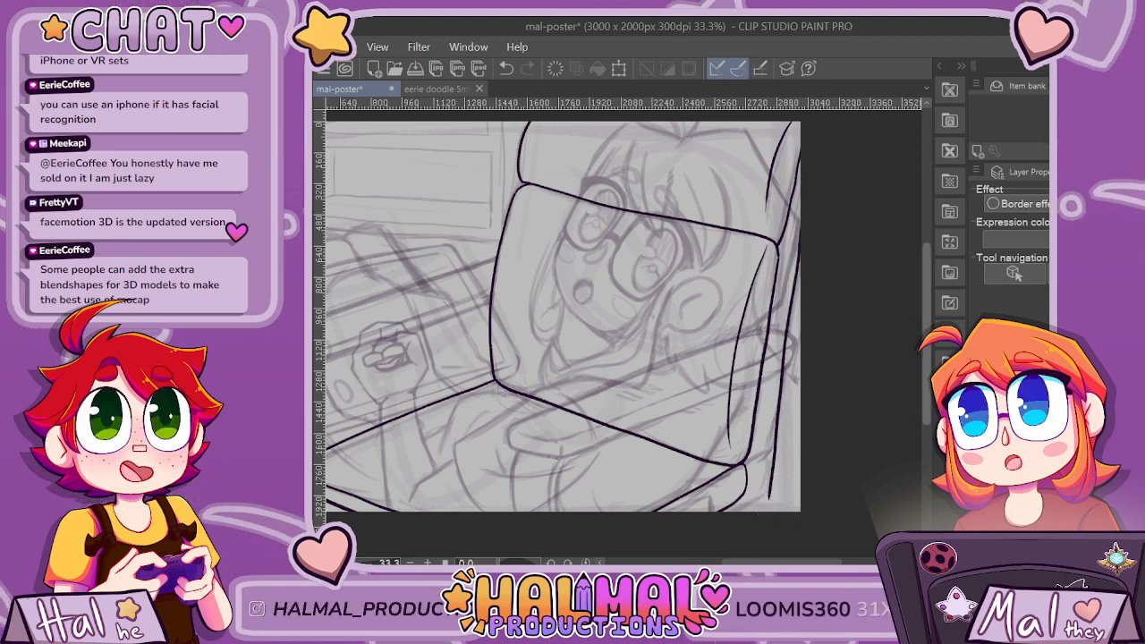
key("ctrl+z")
scroll(792, 376, "down", 1)
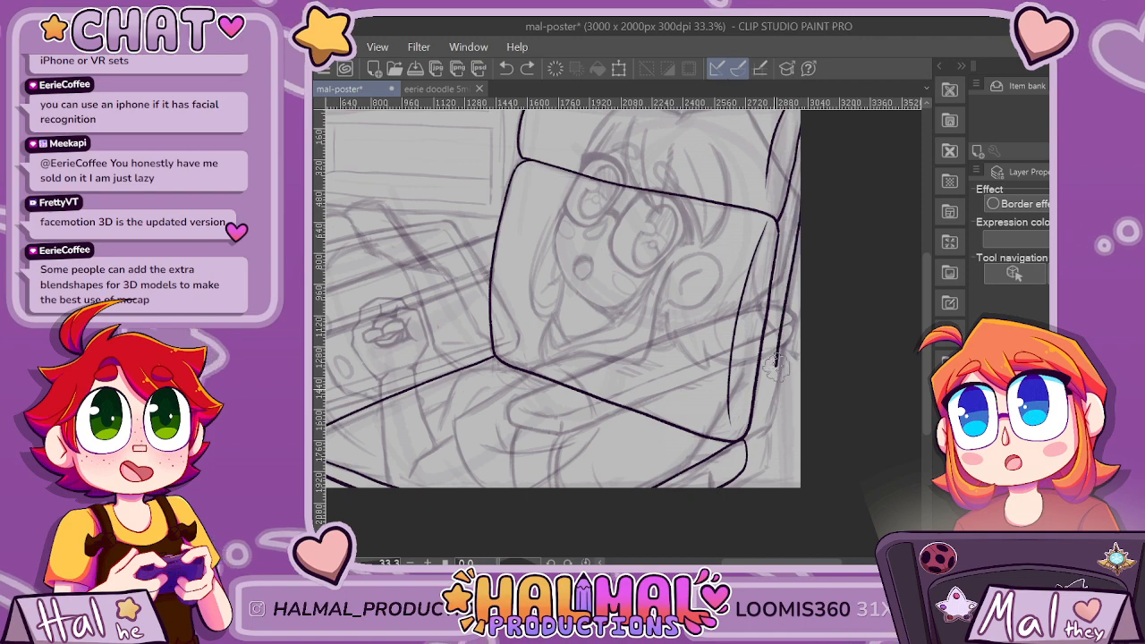
left_click_drag(766, 477, 764, 490)
scroll(800, 481, "down", 2)
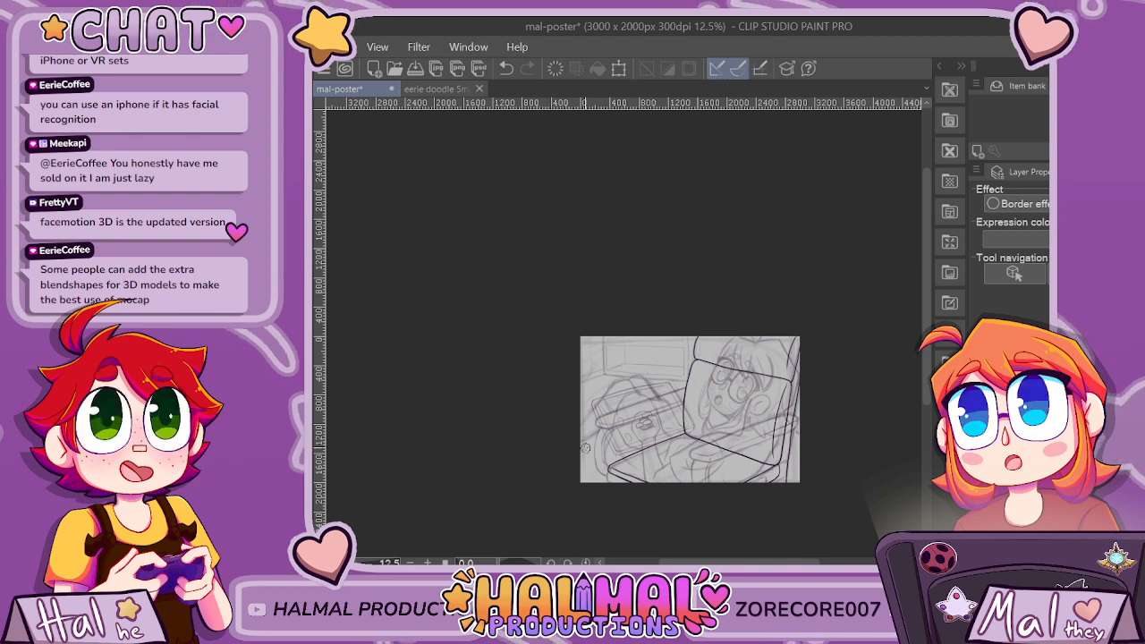
Ink the armrest's upper edge across the sketched case, from a rounded outer end to the panel's near edge.
scroll(599, 426, "up", 3)
left_click_drag(724, 562, 750, 562)
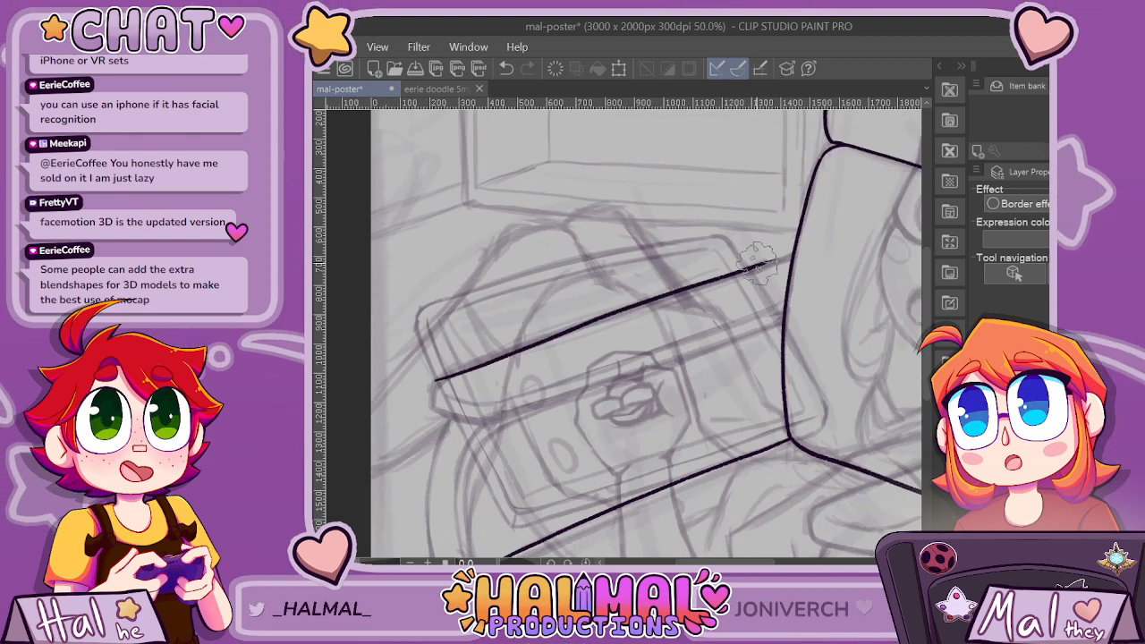
key("ctrl+z")
mouse_move(443, 377)
left_mouse_down()
mouse_move(436, 412)
mouse_move(569, 331)
left_mouse_up()
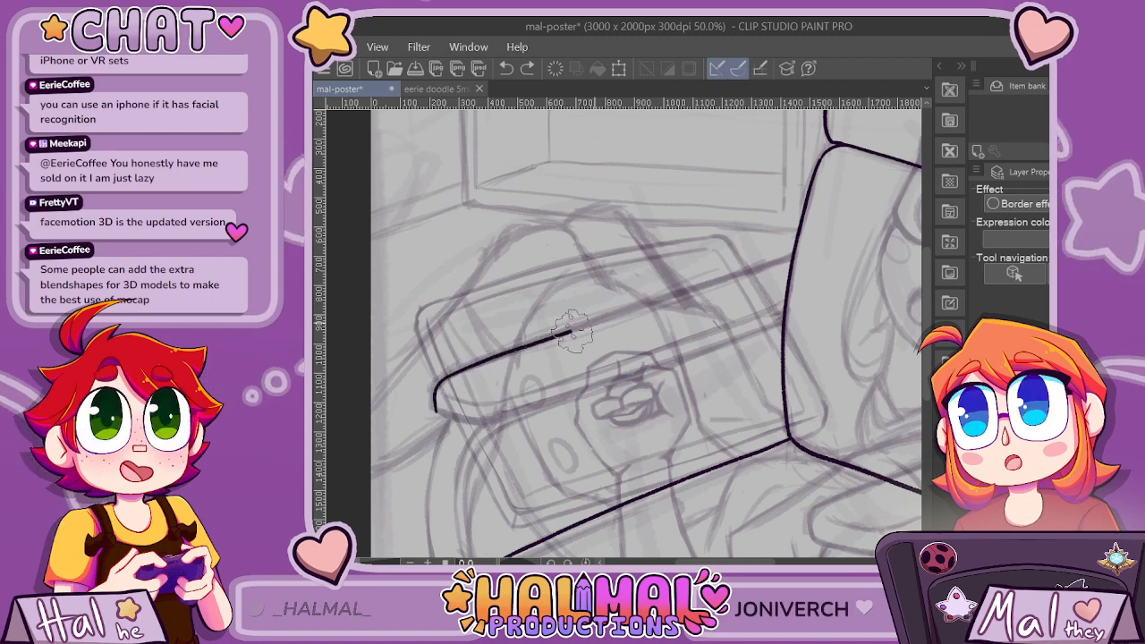
left_click_drag(794, 259, 796, 259)
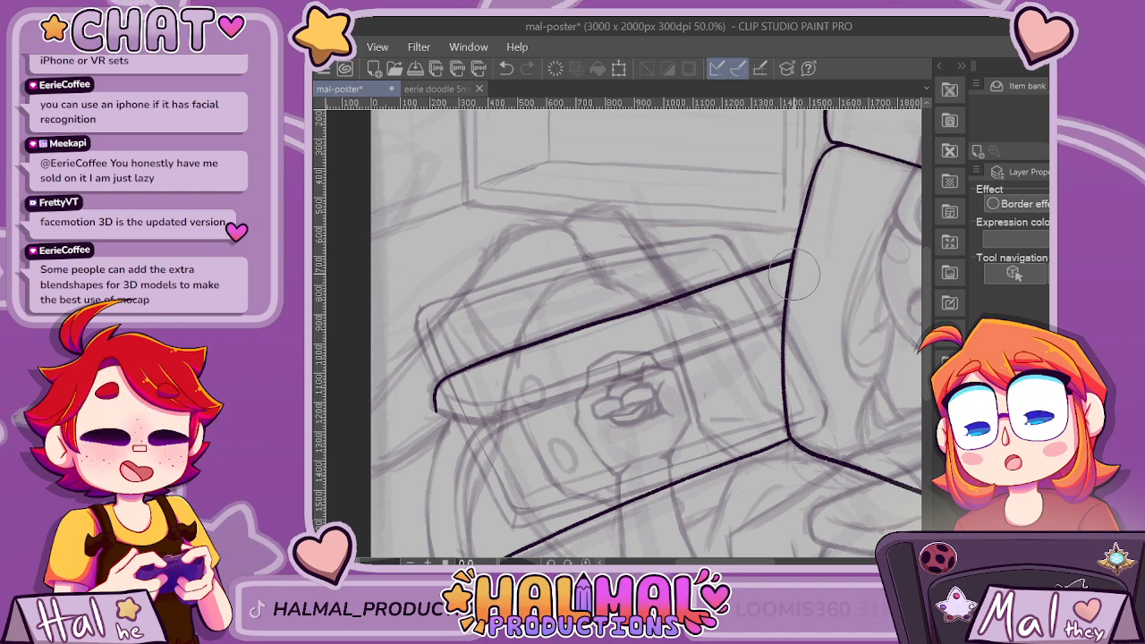
Ink the armrest's rounded end and lower edge up to the panel, and erase the line end crossing into the panel.
scroll(717, 341, "up", 1)
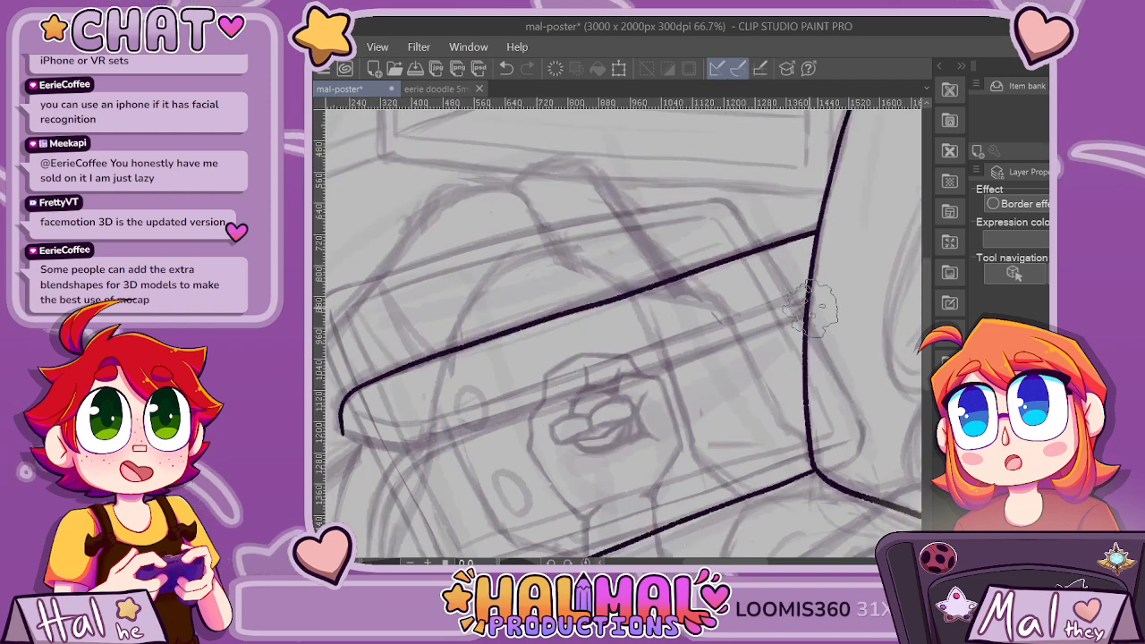
mouse_move(806, 312)
left_mouse_down()
mouse_move(632, 380)
mouse_move(419, 433)
left_mouse_up()
key("ctrl+z")
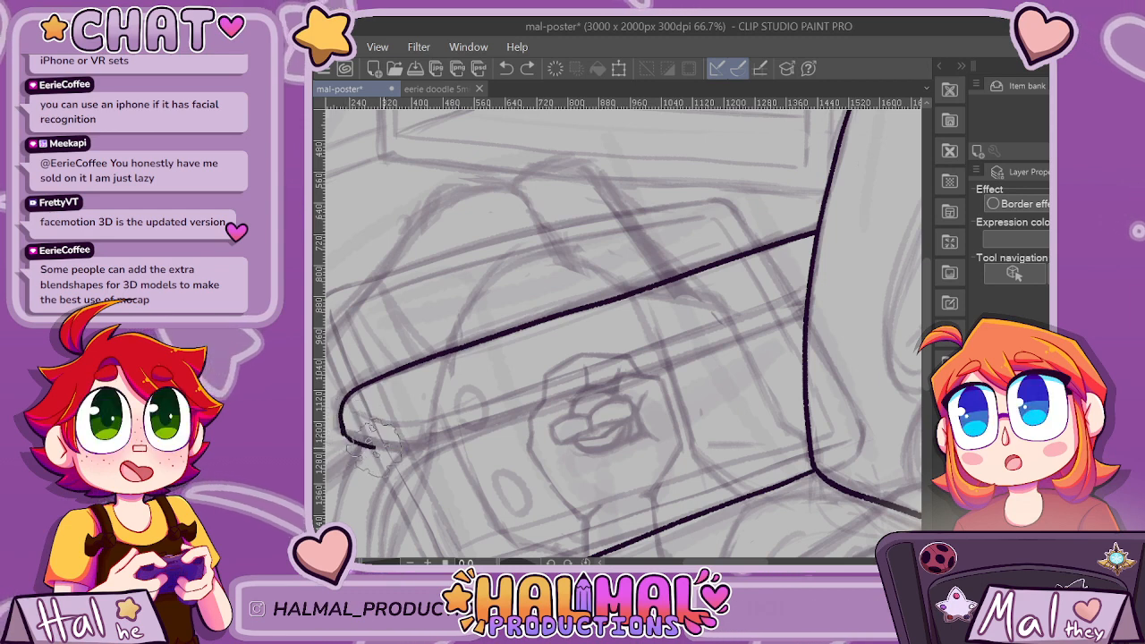
mouse_move(374, 447)
left_mouse_down()
mouse_move(352, 439)
mouse_move(432, 438)
left_mouse_up()
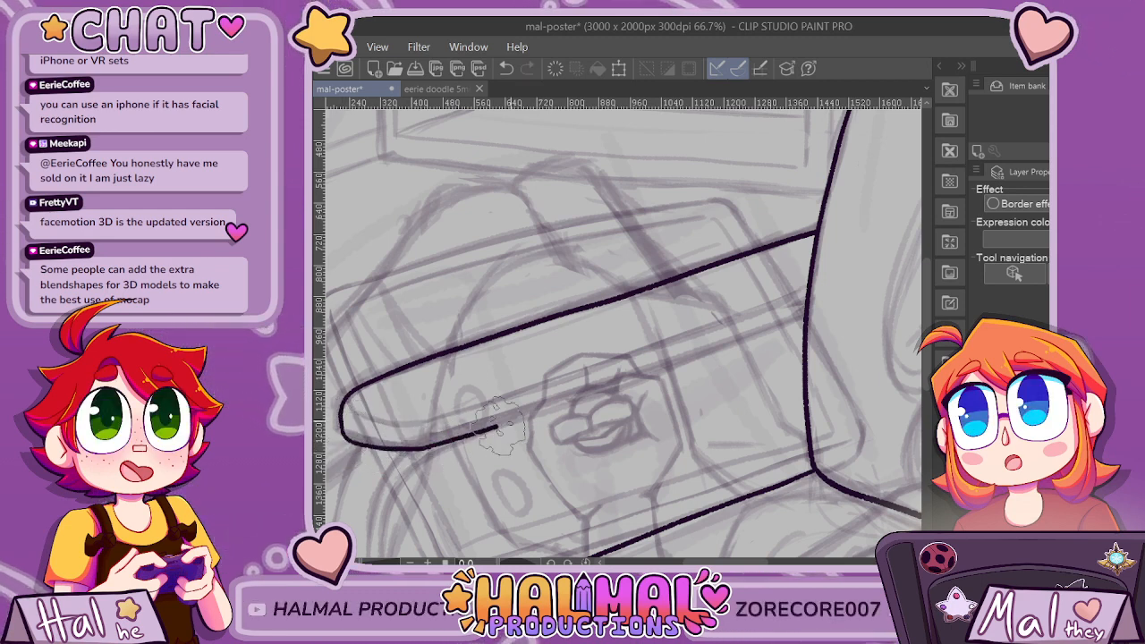
left_click_drag(499, 425, 667, 368)
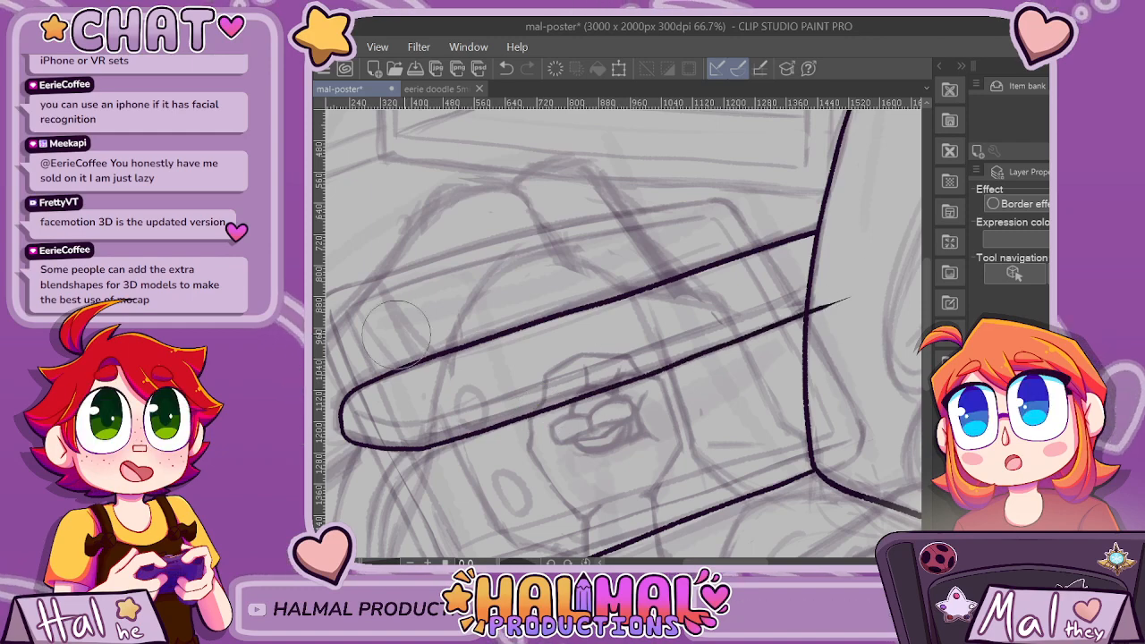
scroll(834, 335, "down", 3)
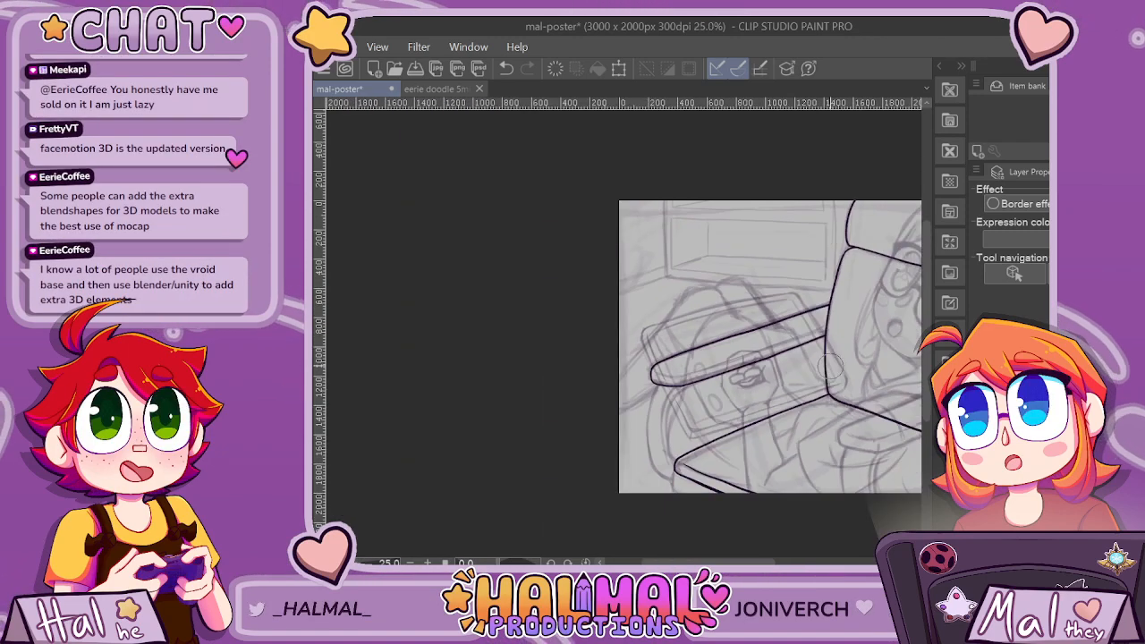
Ink a thinner inner line along the armrest, just above its lower edge, from the rounded end to the panel.
scroll(812, 359, "up", 2)
scroll(706, 349, "up", 2)
scroll(447, 340, "down", 1)
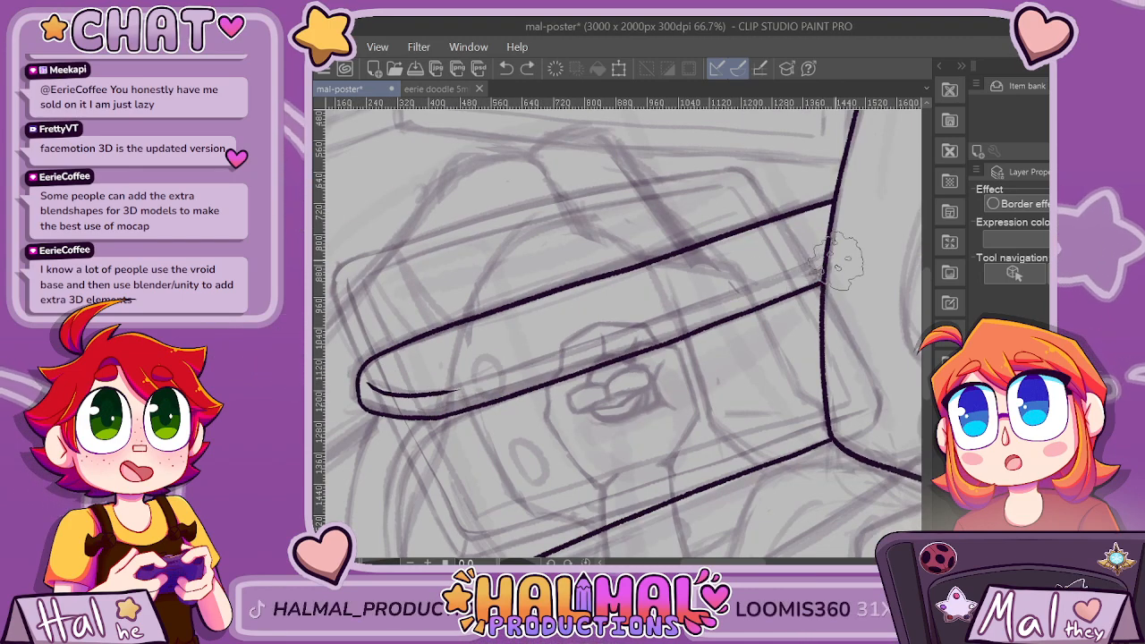
left_click_drag(839, 258, 606, 338)
key("ctrl+z")
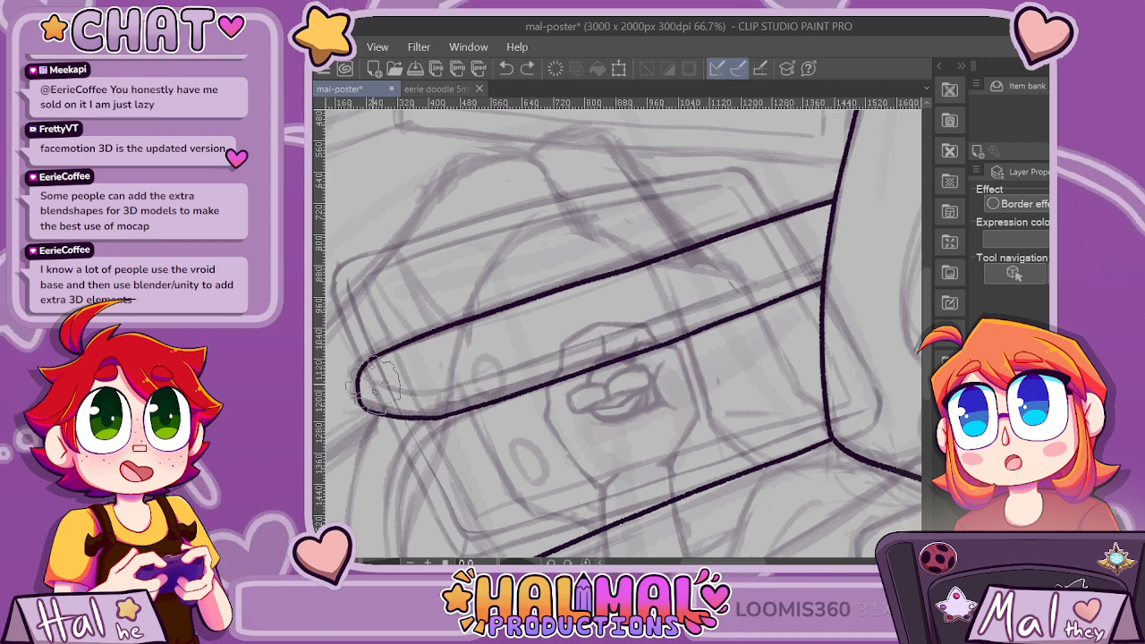
left_click_drag(372, 385, 387, 388)
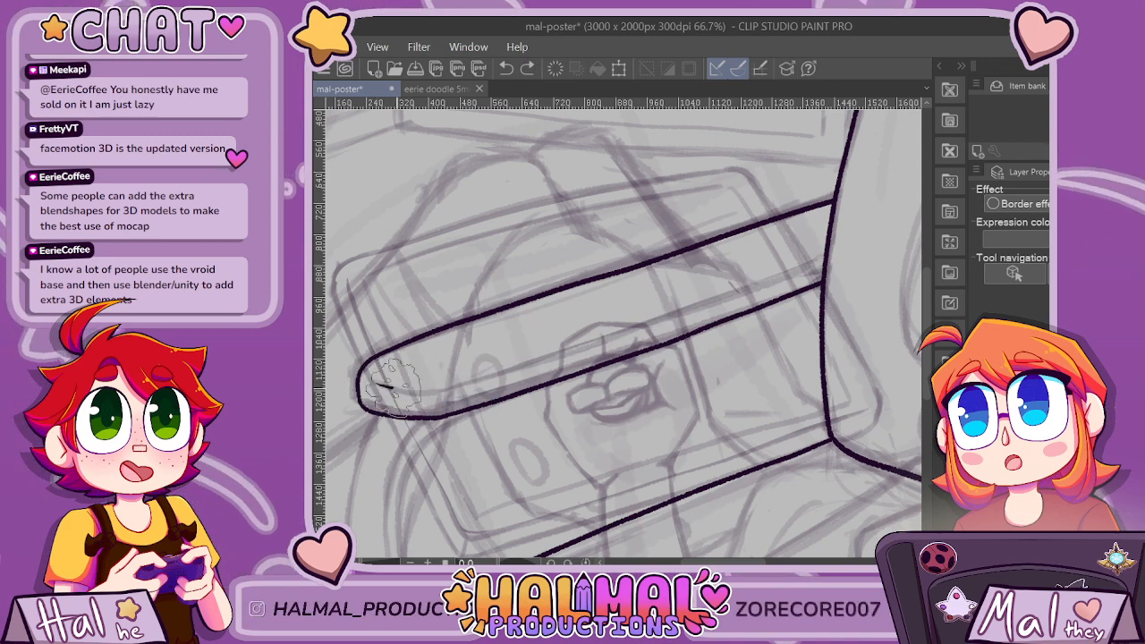
left_click_drag(486, 381, 680, 313)
scroll(823, 335, "down", 2)
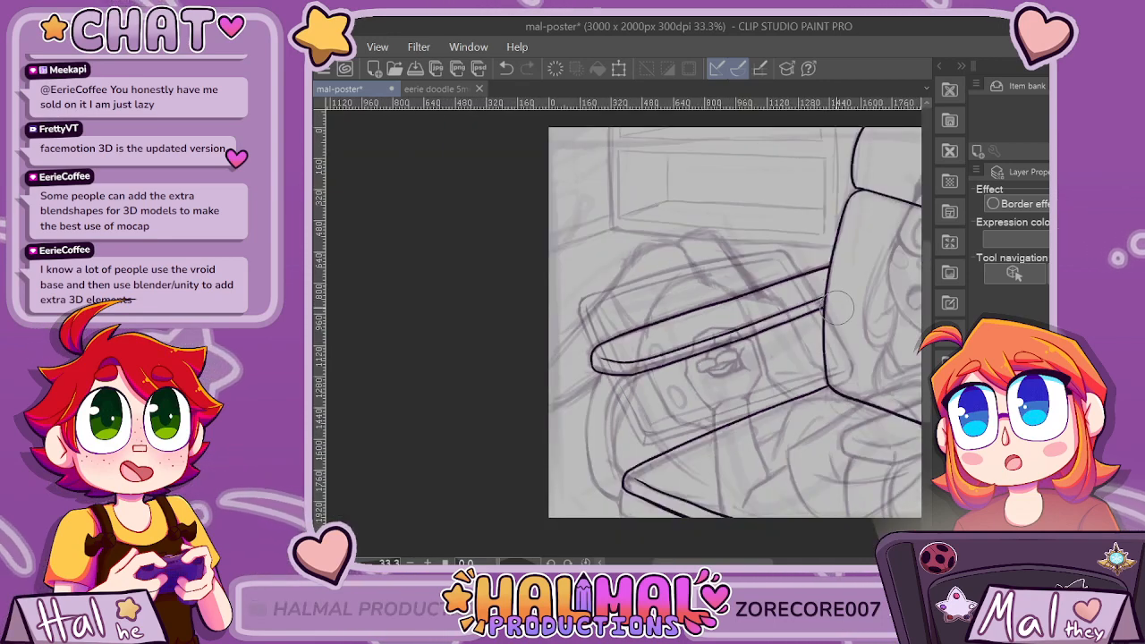
Remove the armrest's upper edge and re-ink its rounded outer end as a wider curve starting into the upper side.
scroll(839, 307, "down", 1)
scroll(642, 356, "up", 2)
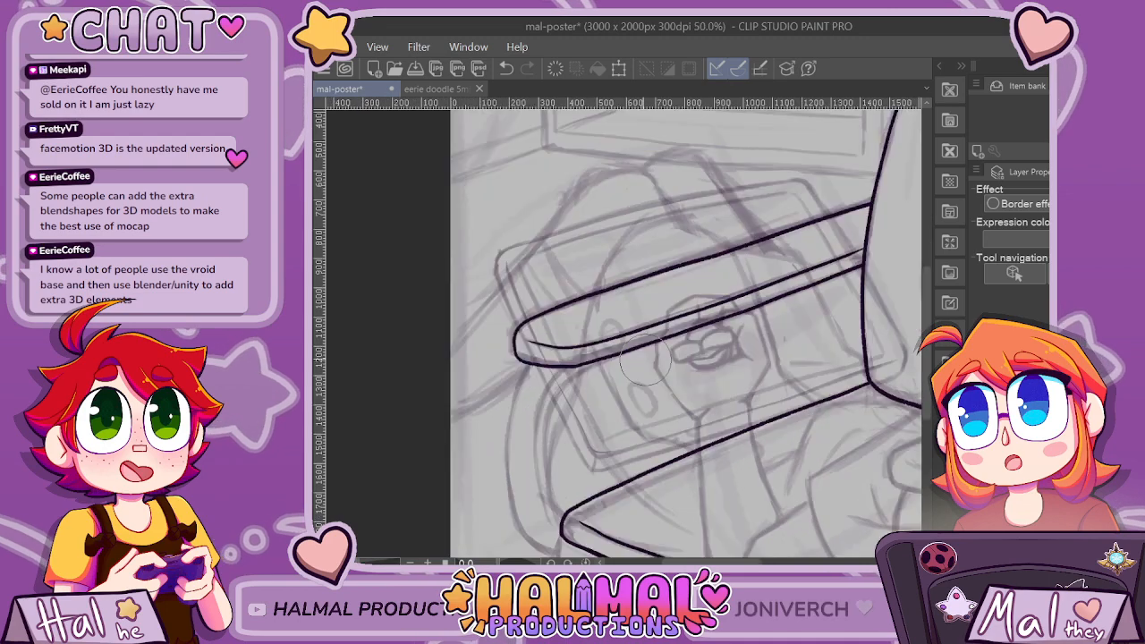
scroll(686, 224, "up", 1)
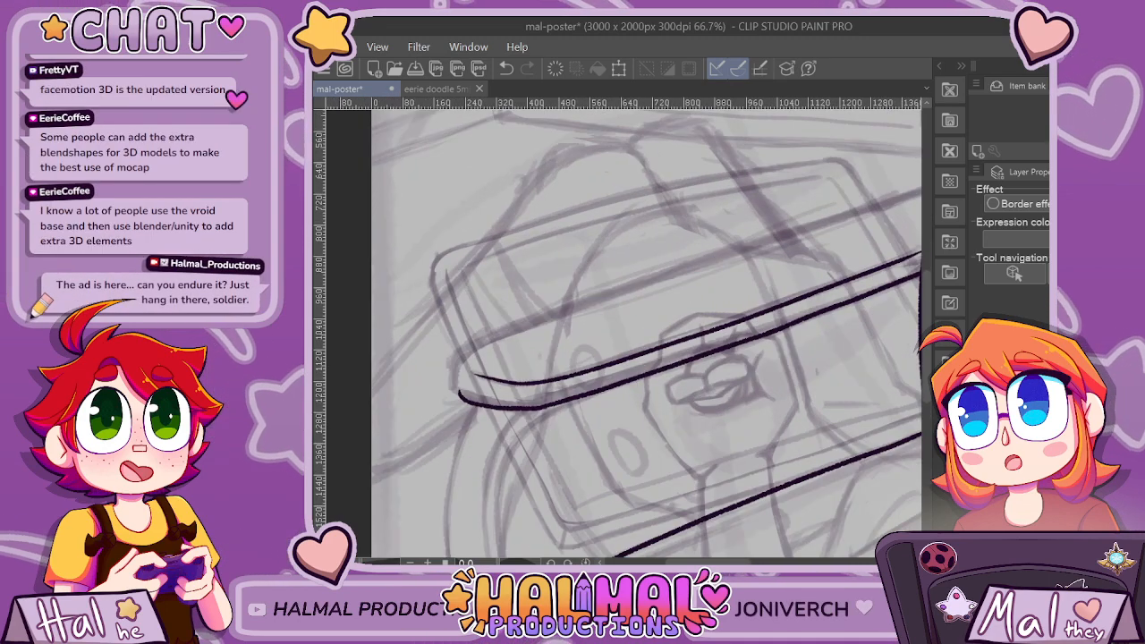
scroll(434, 399, "up", 1)
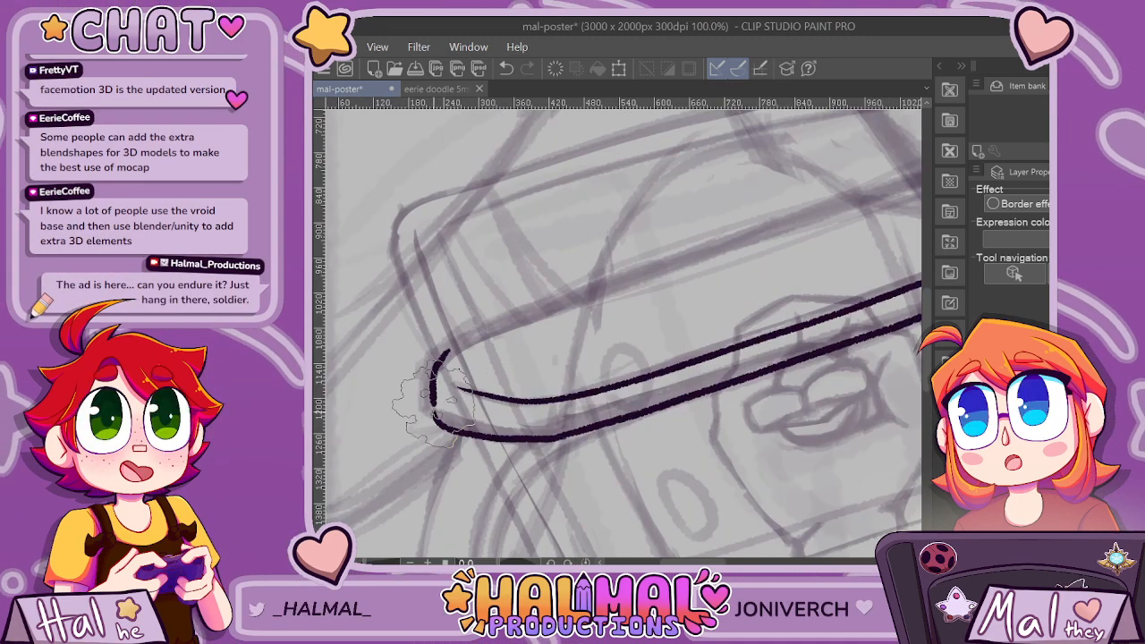
scroll(434, 398, "down", 1)
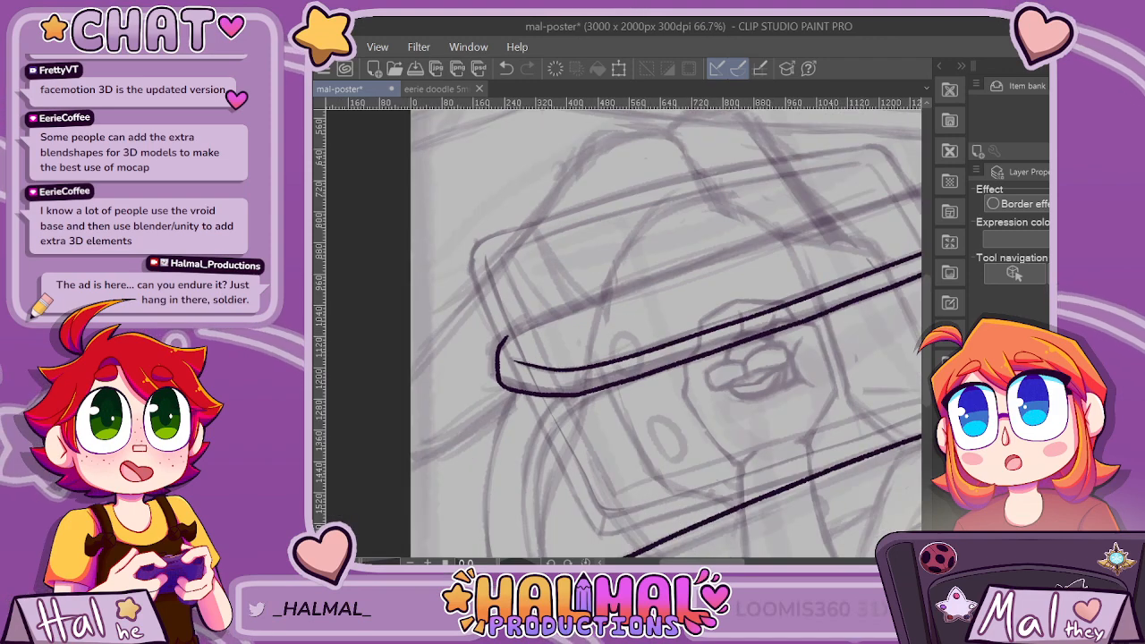
scroll(427, 351, "up", 1)
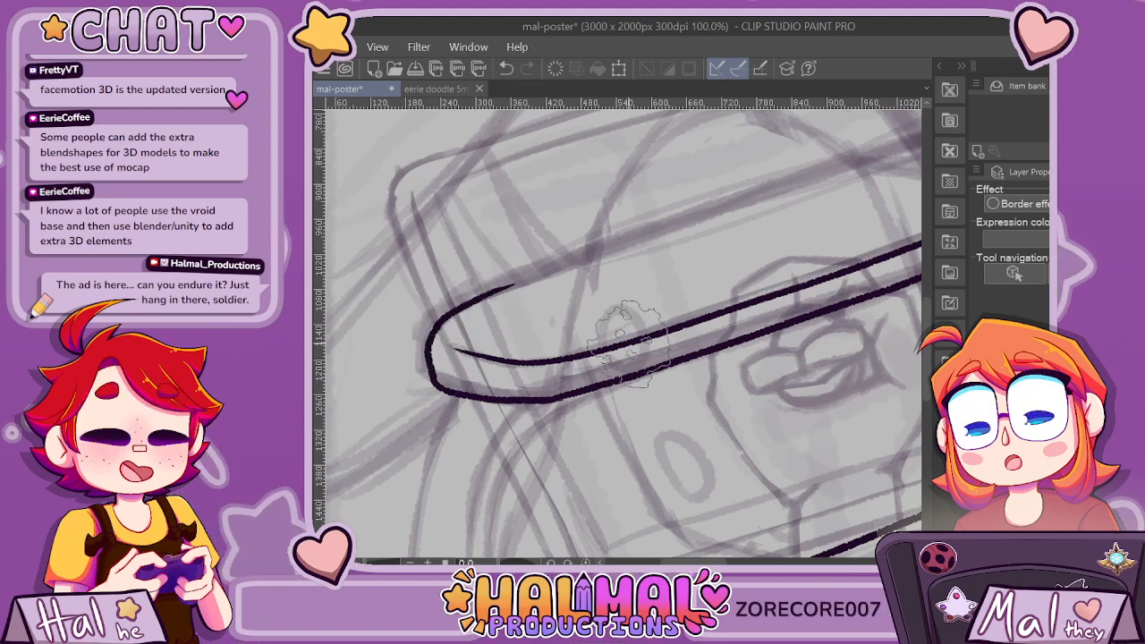
scroll(713, 544, "down", 2)
scroll(716, 545, "up", 1)
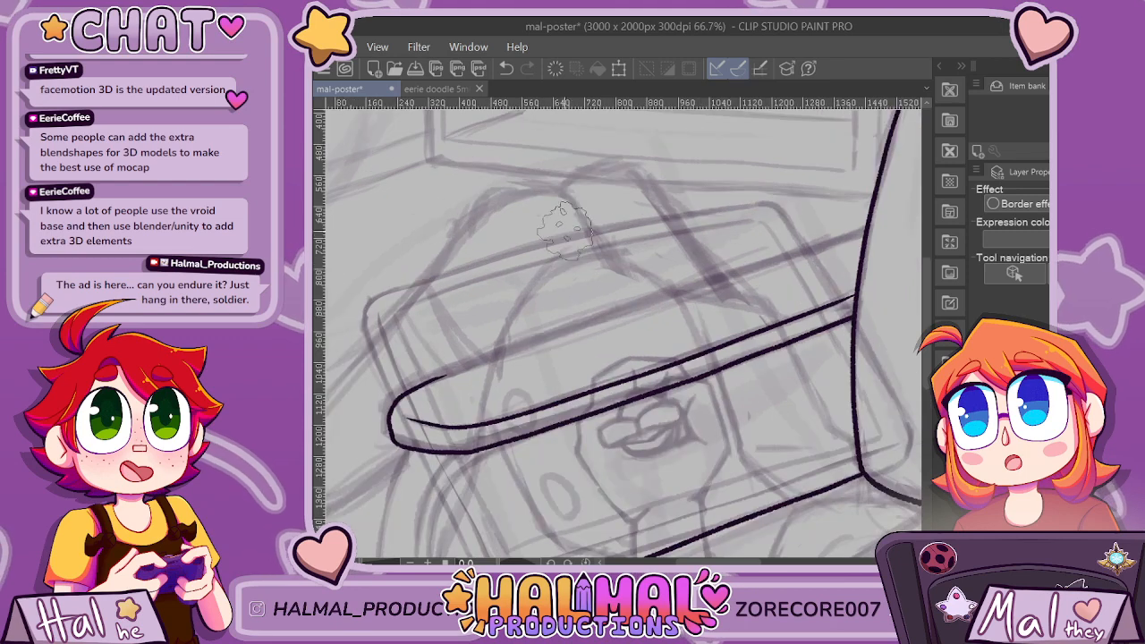
left_click_drag(450, 373, 663, 301)
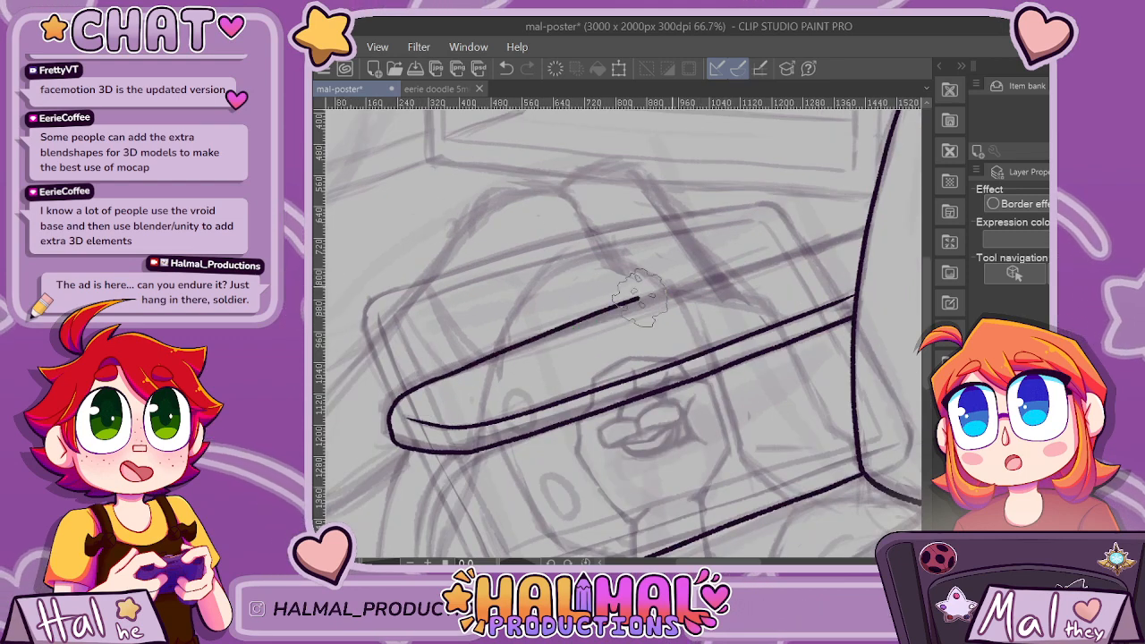
key("ctrl+z")
left_click_drag(441, 377, 766, 268)
key("ctrl+z")
Rotate the canvas, ink the armrest's upper edge from its rounded end to the back panel, and restore the upright view.
left_click_drag(771, 410, 545, 480)
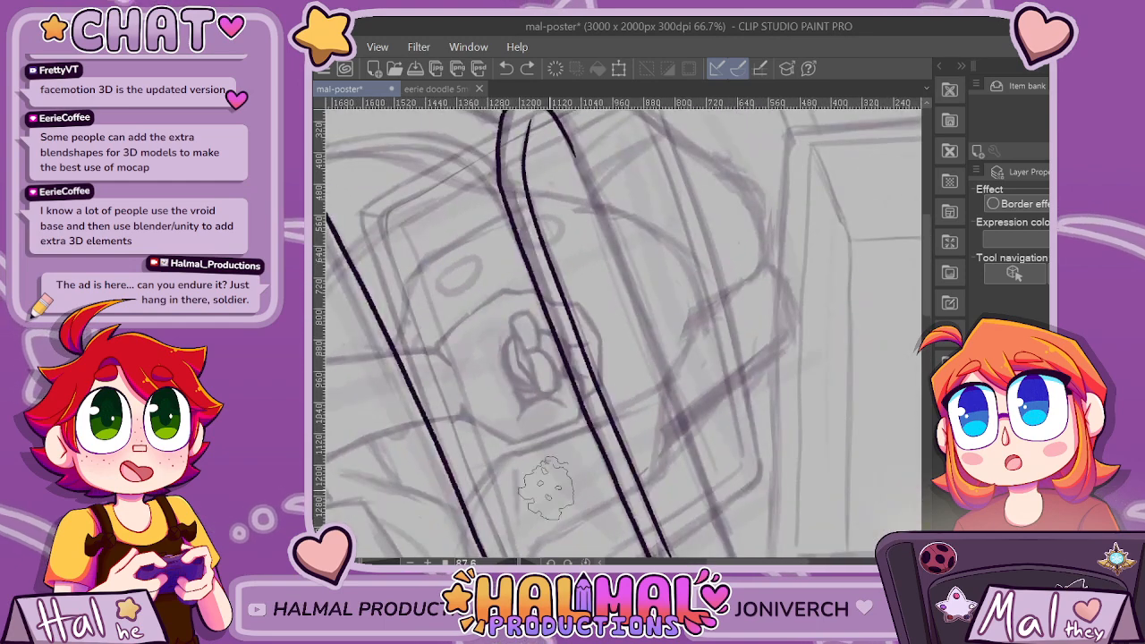
scroll(757, 307, "down", 1)
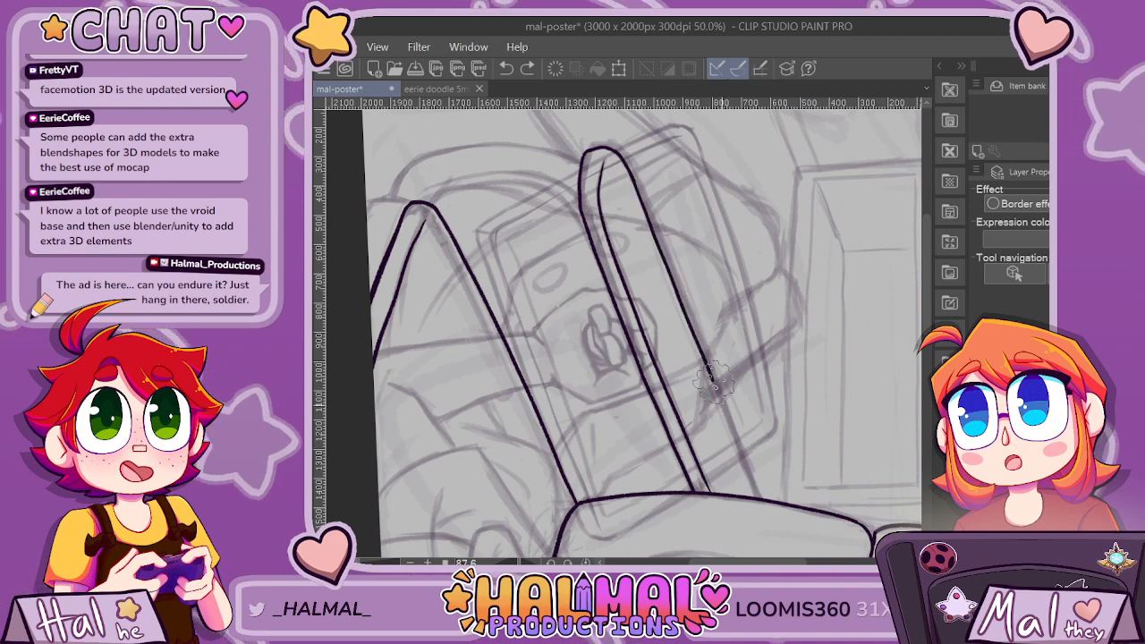
scroll(710, 539, "down", 1)
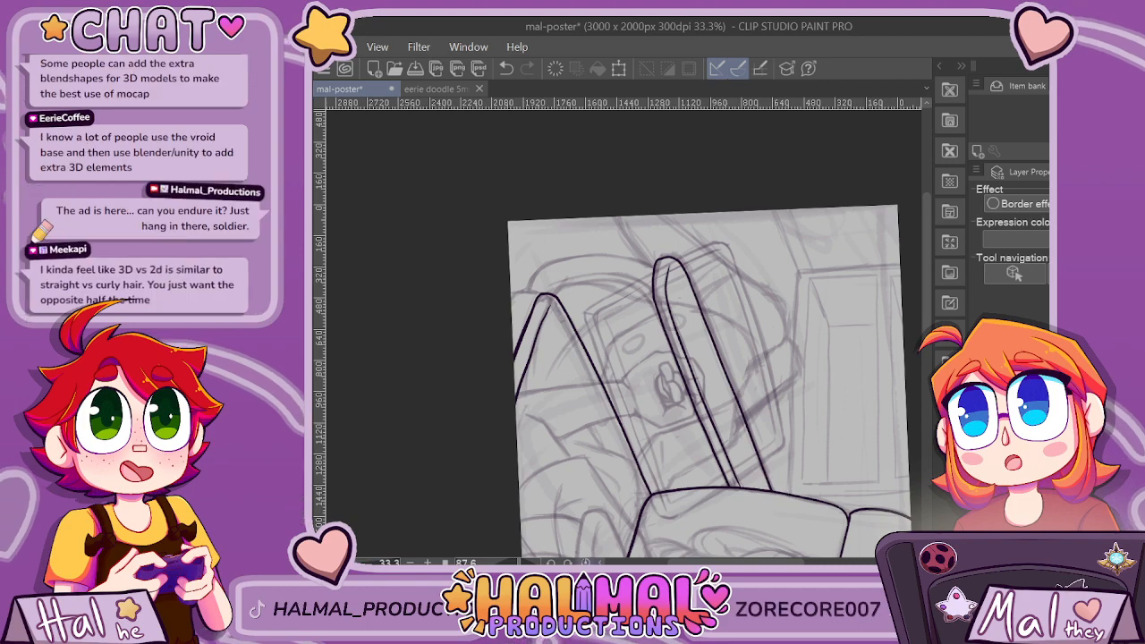
key("ctrl+@")
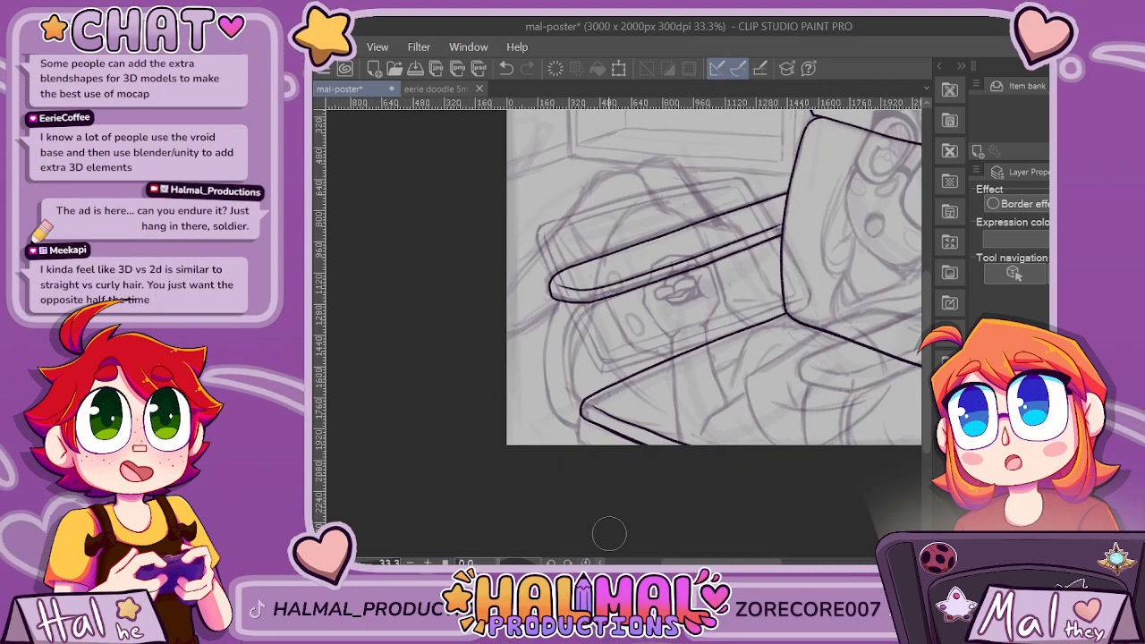
scroll(565, 419, "up", 3)
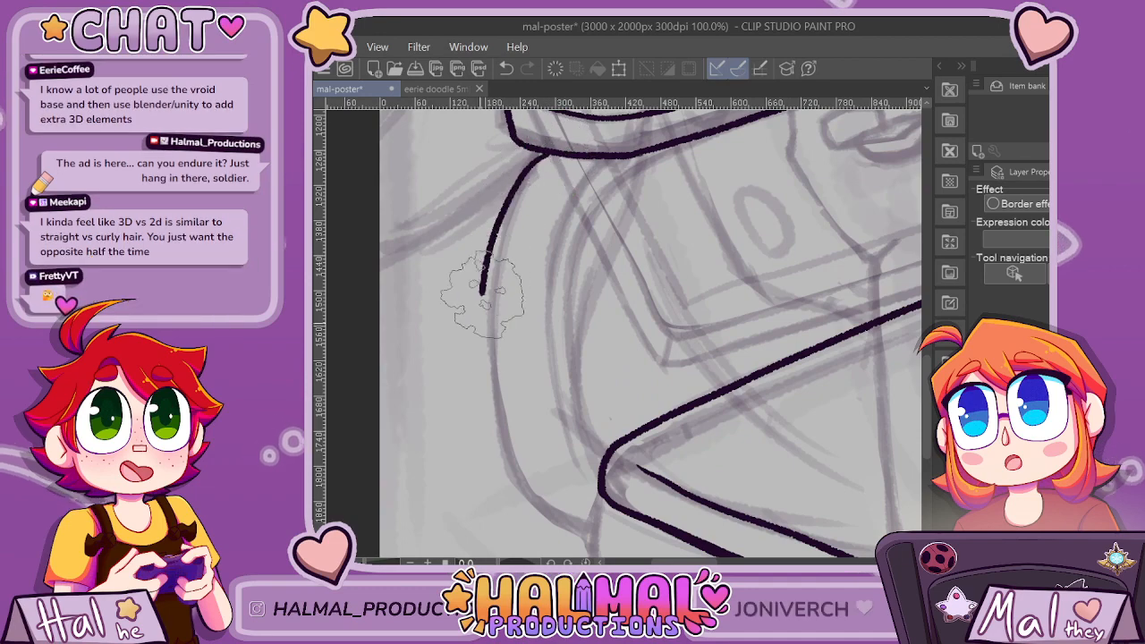
key("ctrl+z")
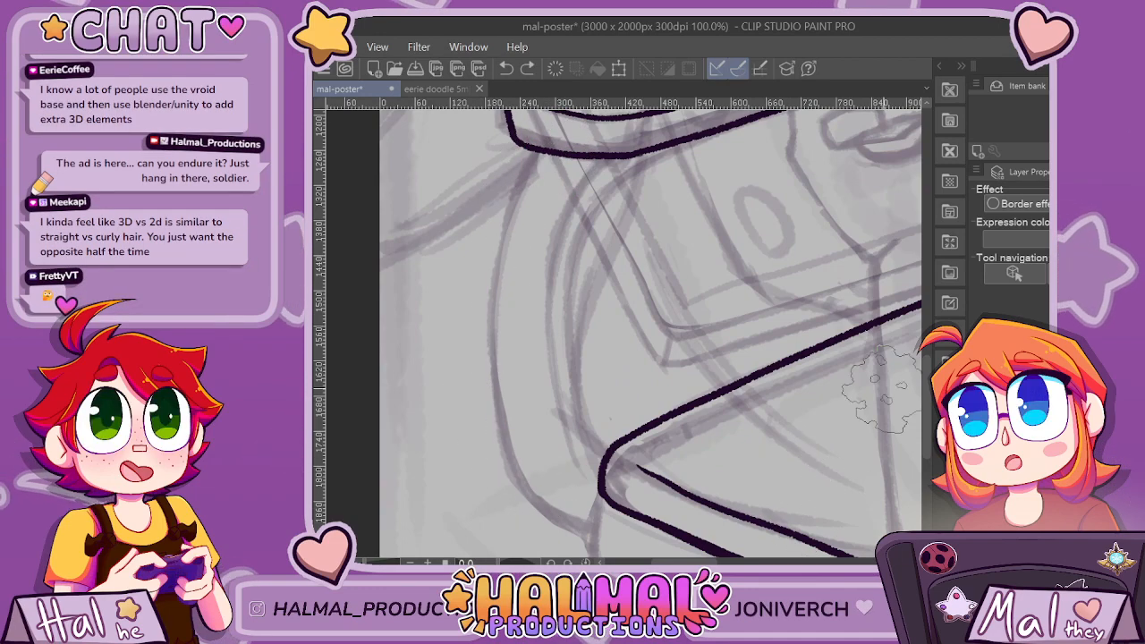
scroll(887, 442, "down", 4)
left_click_drag(841, 429, 540, 429)
scroll(474, 348, "up", 5)
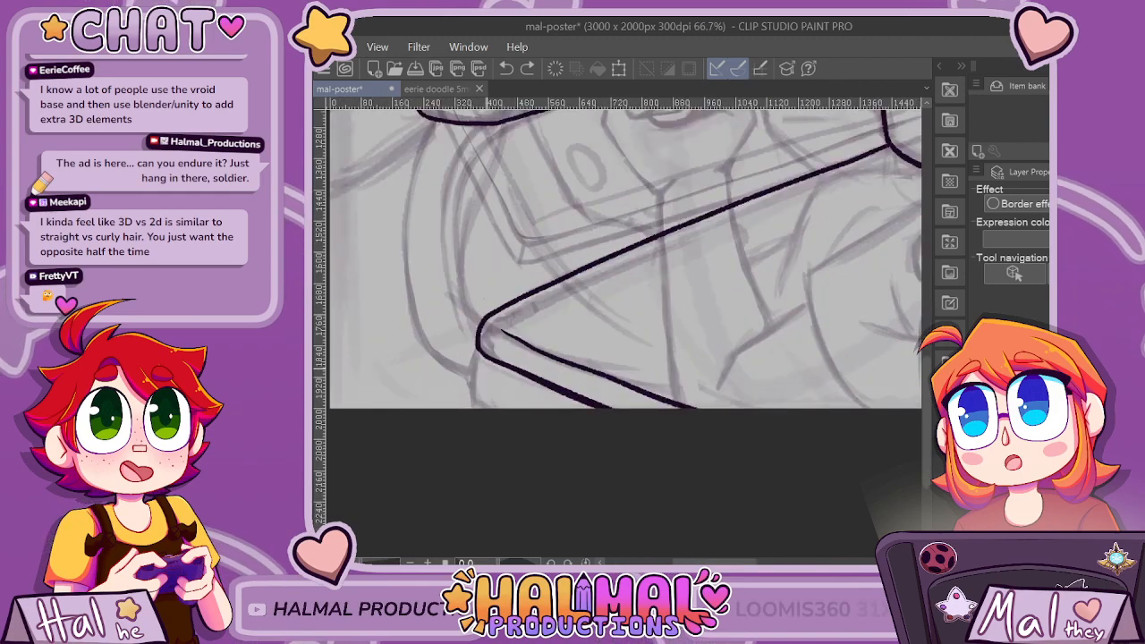
scroll(494, 380, "down", 1)
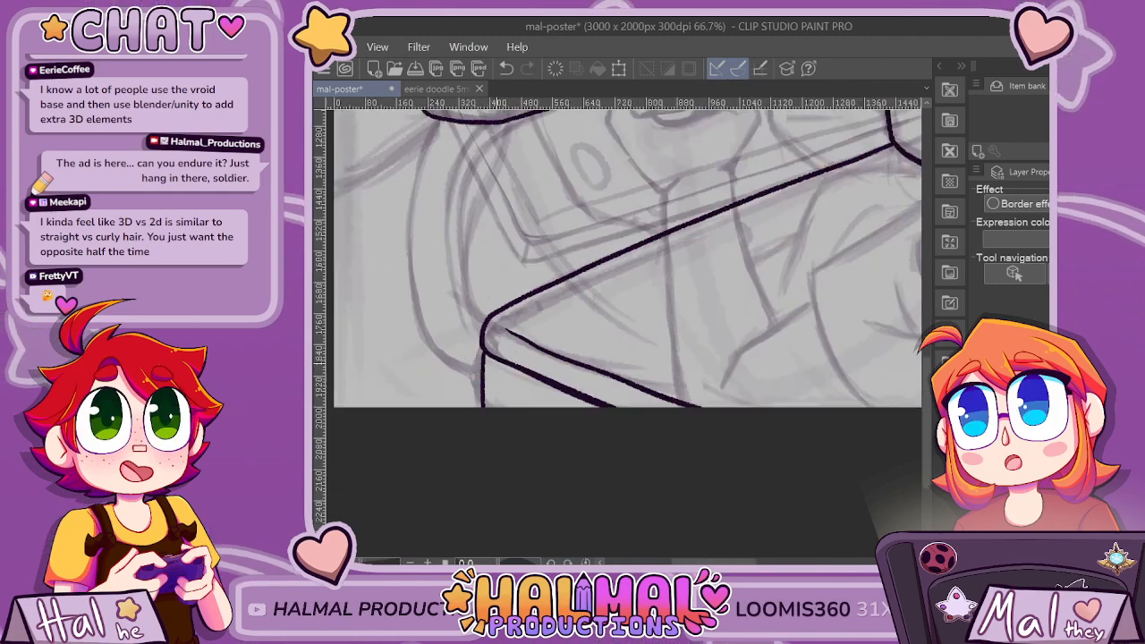
scroll(487, 372, "up", 2)
key("ctrl+z")
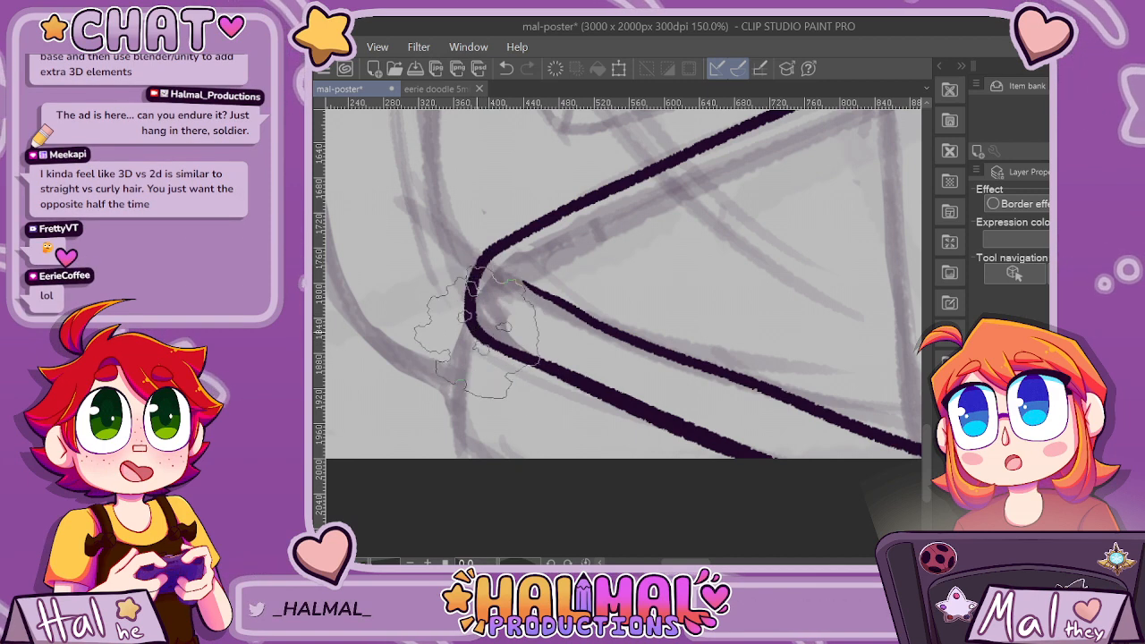
Ink a short side edge below the seat's front corner down to the canvas edge, with a thin line beneath the seat's lower edge.
left_click_drag(477, 334, 498, 351)
scroll(465, 354, "down", 5)
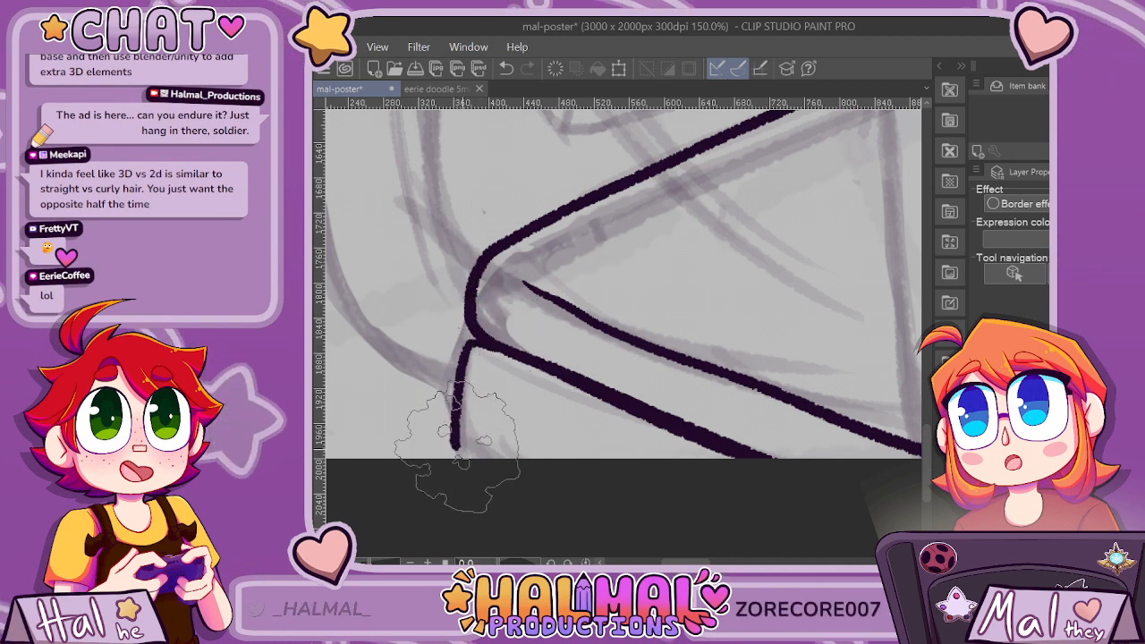
scroll(598, 389, "up", 5)
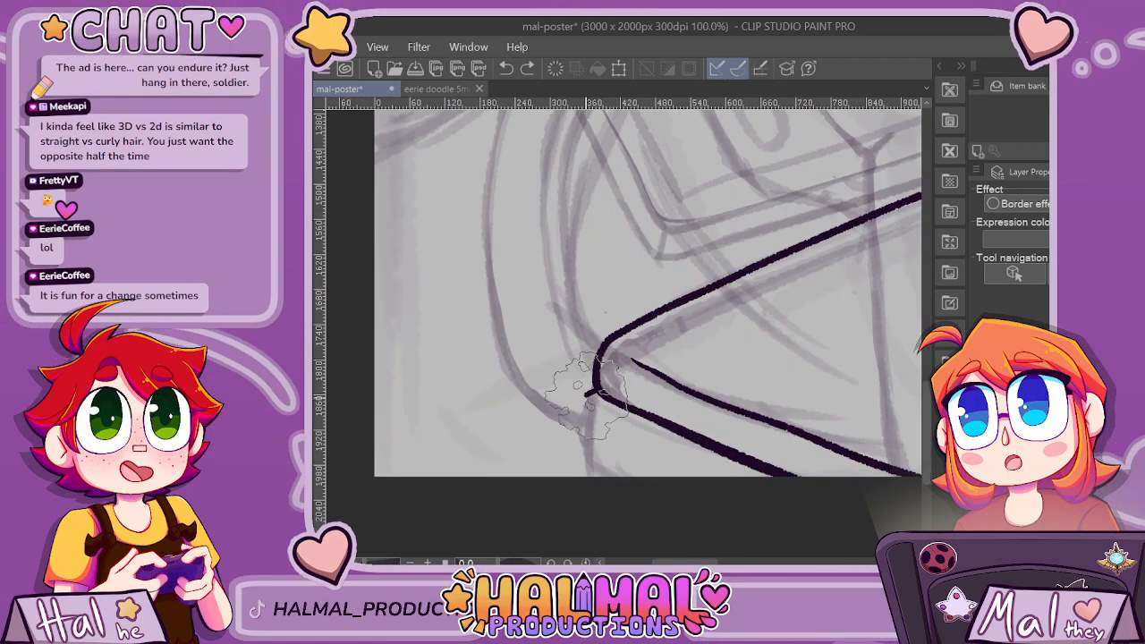
scroll(667, 501, "up", 2)
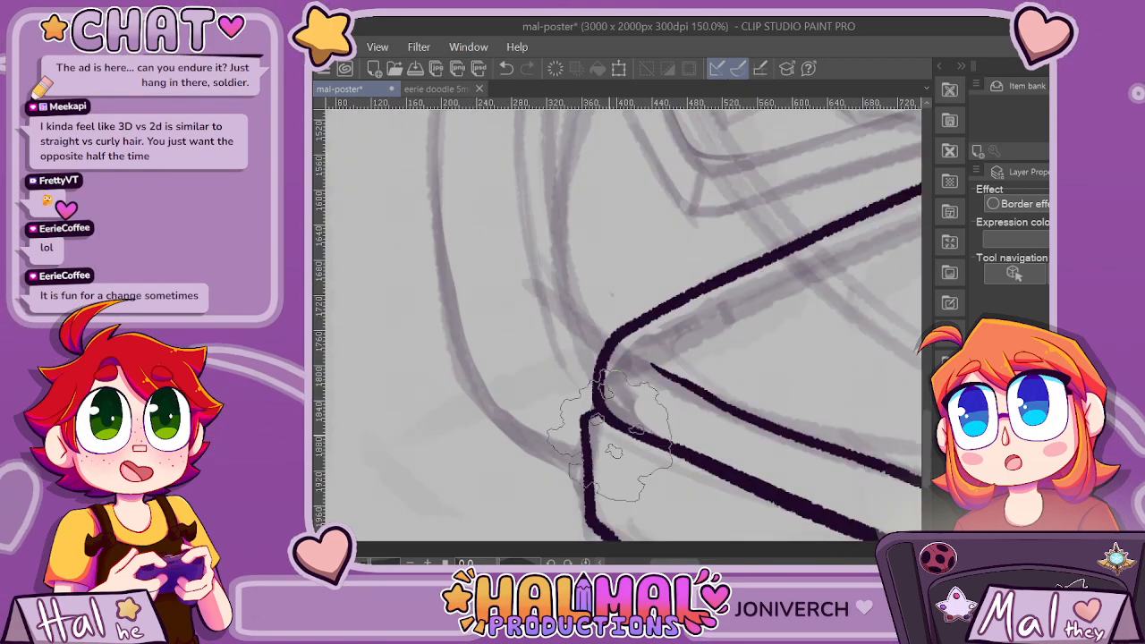
scroll(855, 510, "down", 5)
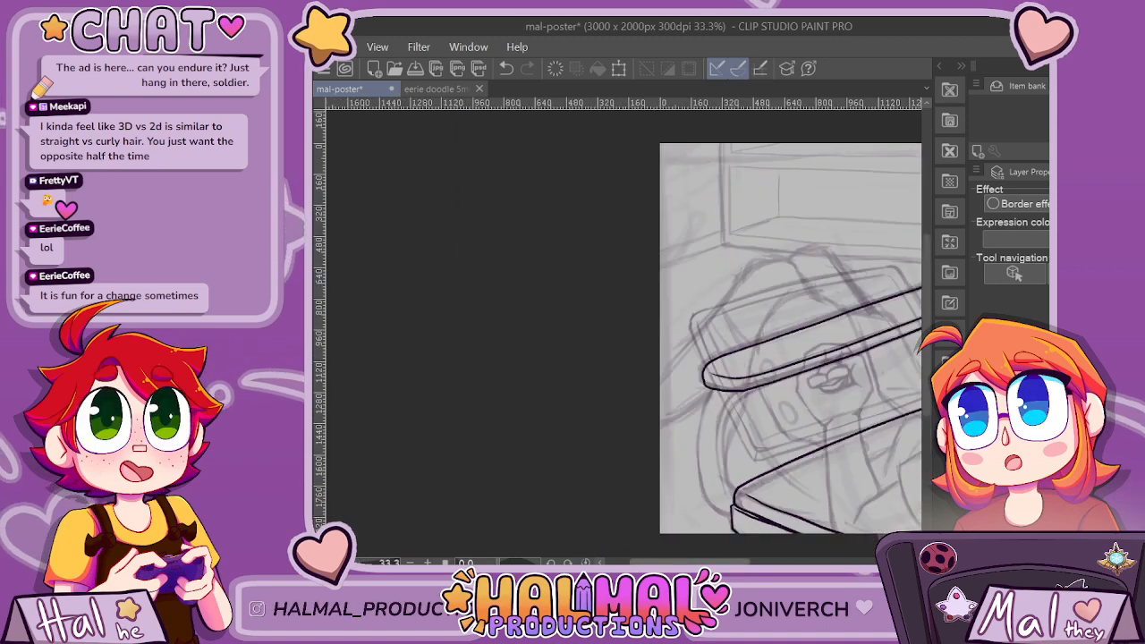
Ink short strokes below the back panel's far lower corner and beside the seat's rounded rear edge.
left_click_drag(700, 563, 769, 563)
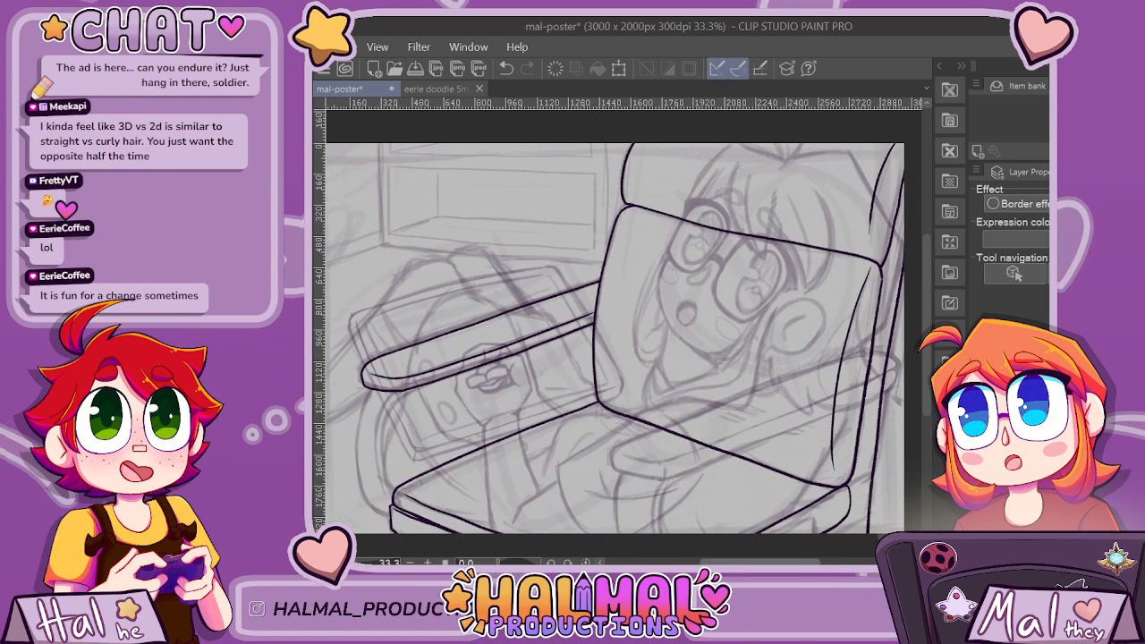
scroll(726, 530, "up", 1)
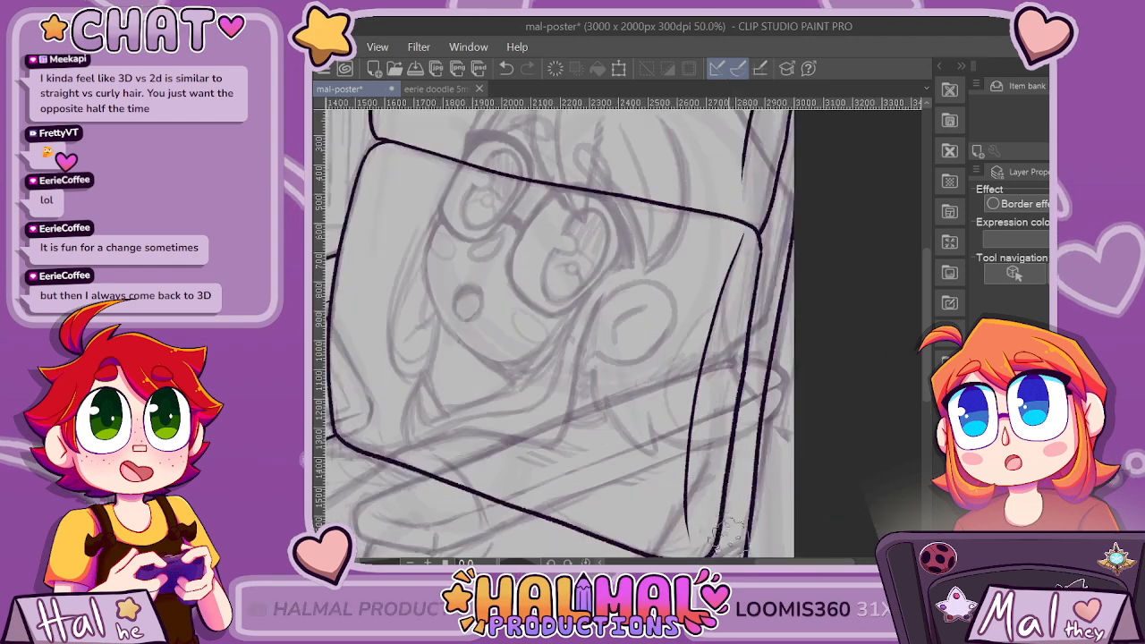
scroll(729, 533, "up", 2)
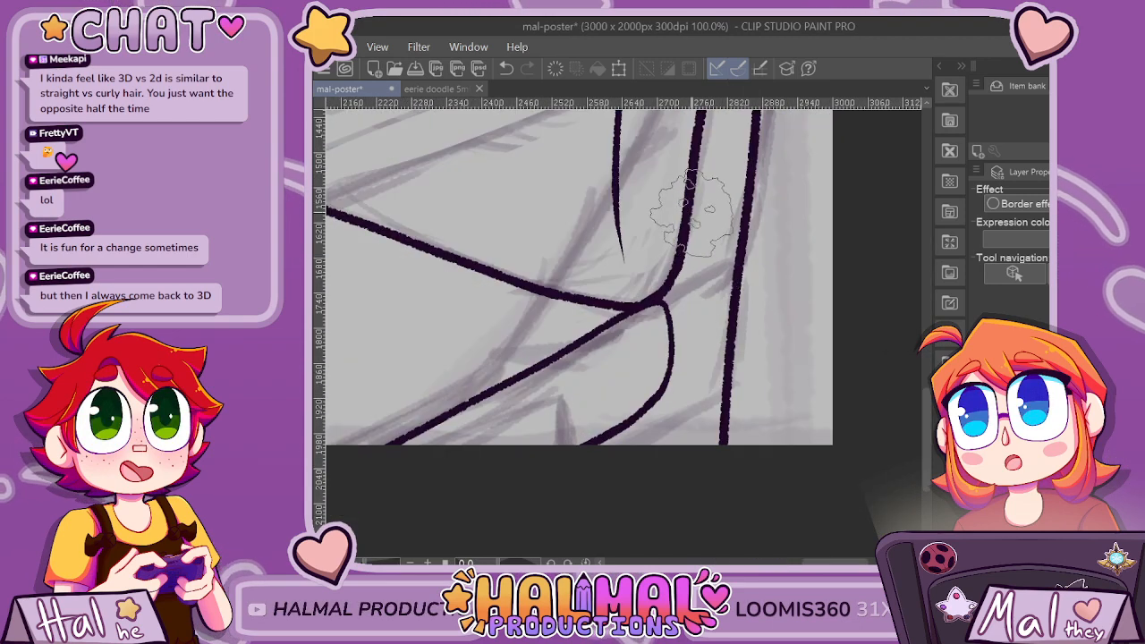
left_click_drag(678, 323, 694, 205)
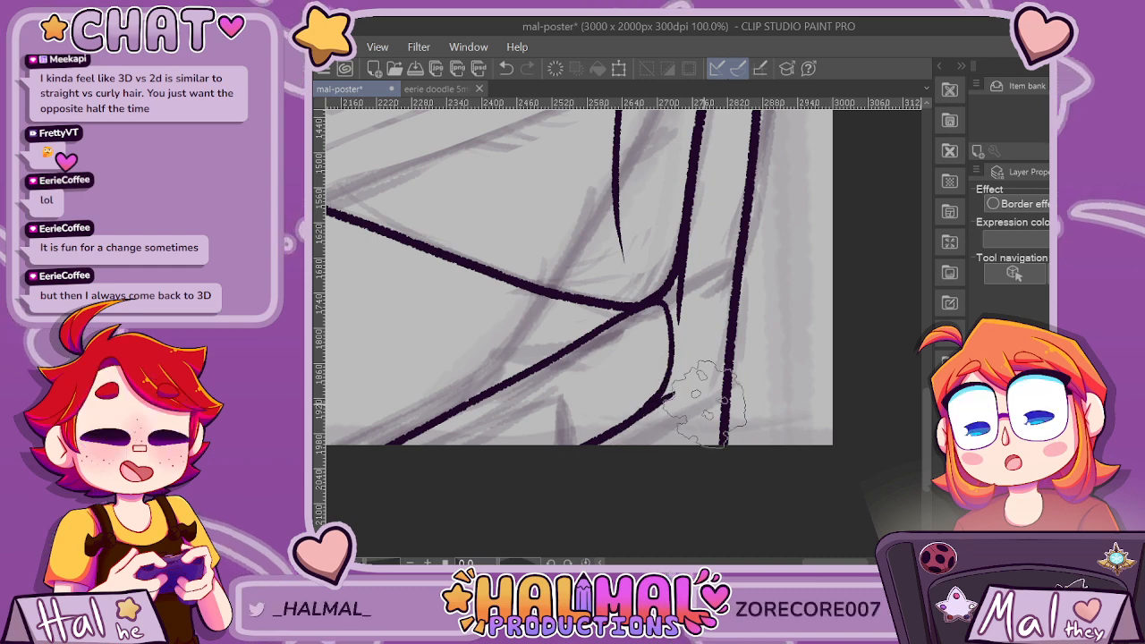
scroll(588, 483, "down", 3)
scroll(852, 370, "down", 1)
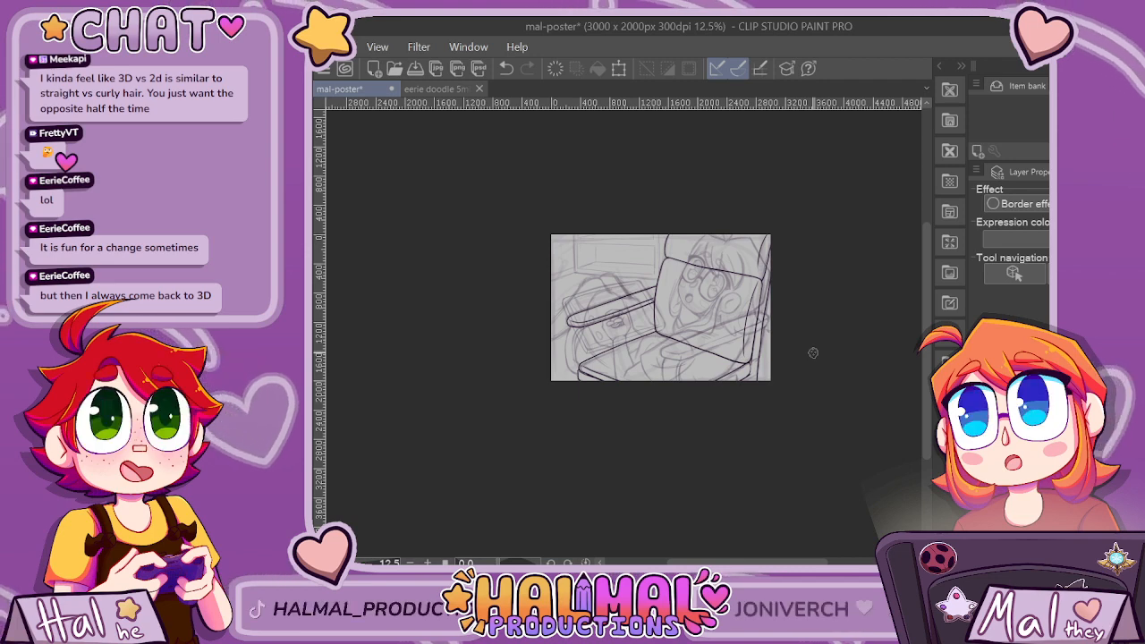
Ink the outer curve of the support beneath the armrest, from its rounded end down to the seat's front side edge.
scroll(811, 349, "up", 4)
scroll(462, 302, "up", 2)
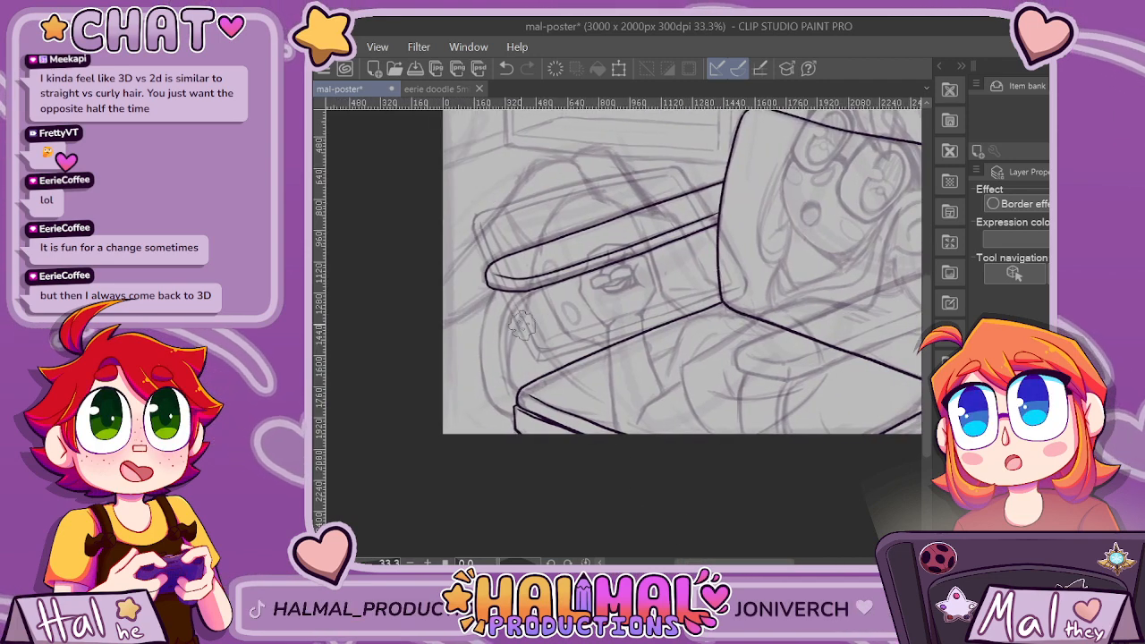
mouse_move(462, 302)
left_mouse_down()
mouse_move(444, 421)
mouse_move(458, 474)
mouse_move(488, 513)
left_mouse_up()
key("ctrl+z")
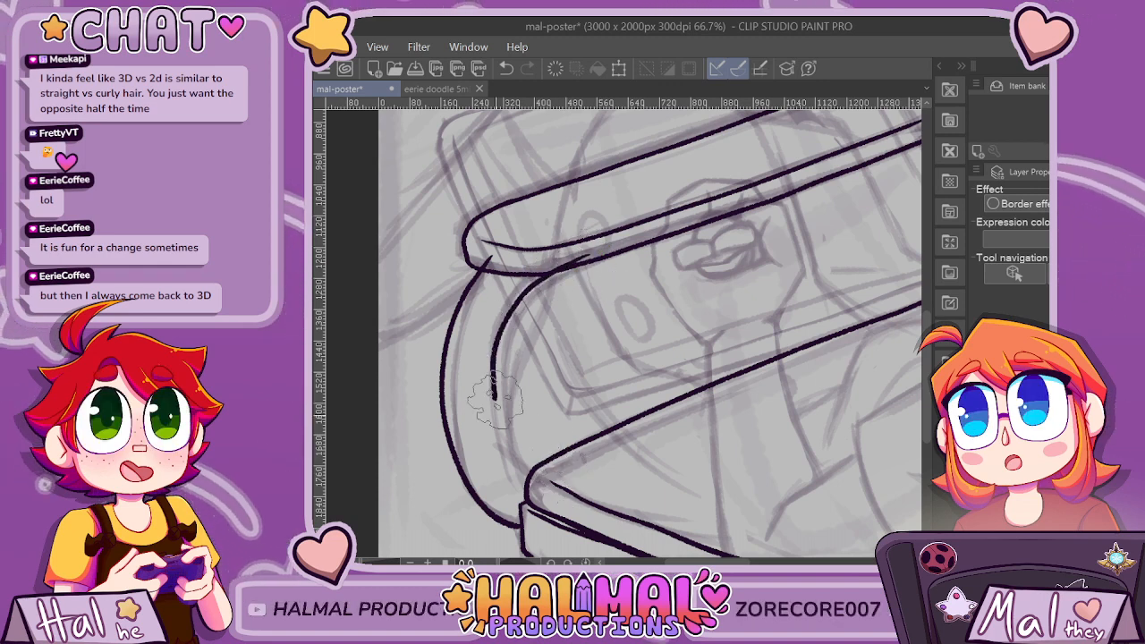
Ink the support's inner curve from the armrest's lower edge down to the seat's front corner.
left_click_drag(495, 399, 528, 486)
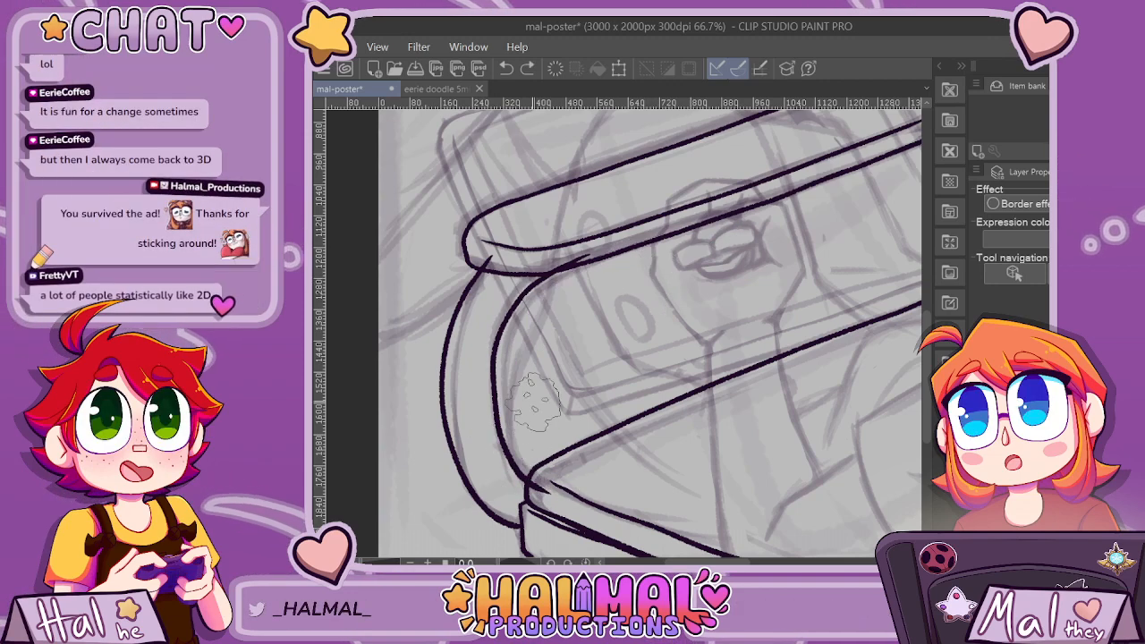
key("ctrl+z")
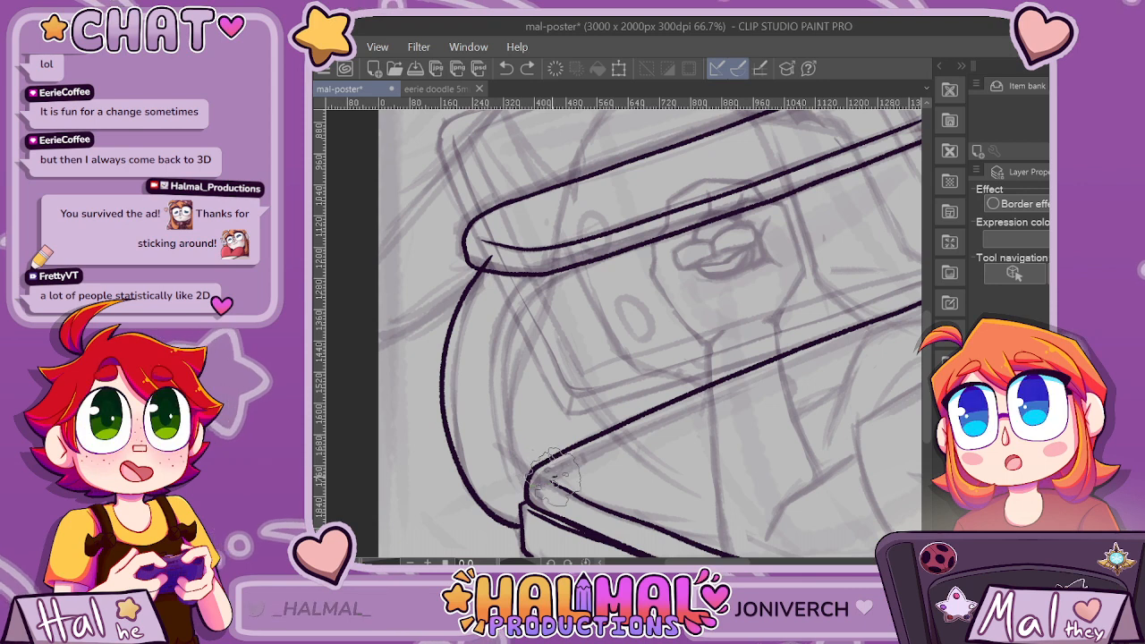
left_click_drag(528, 479, 577, 253)
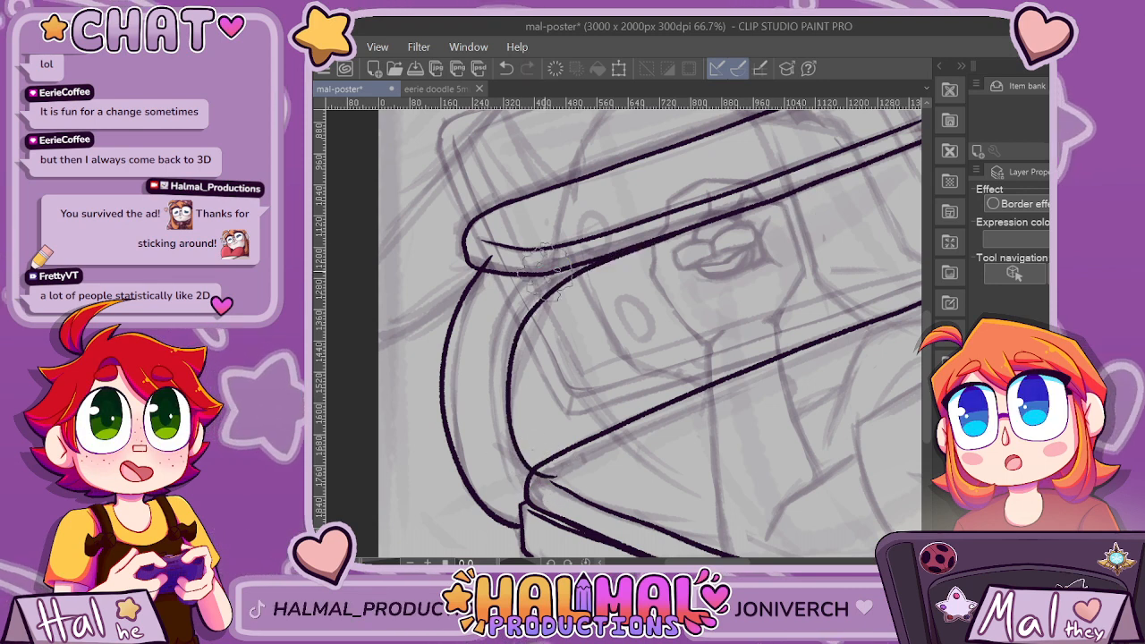
key("ctrl+z")
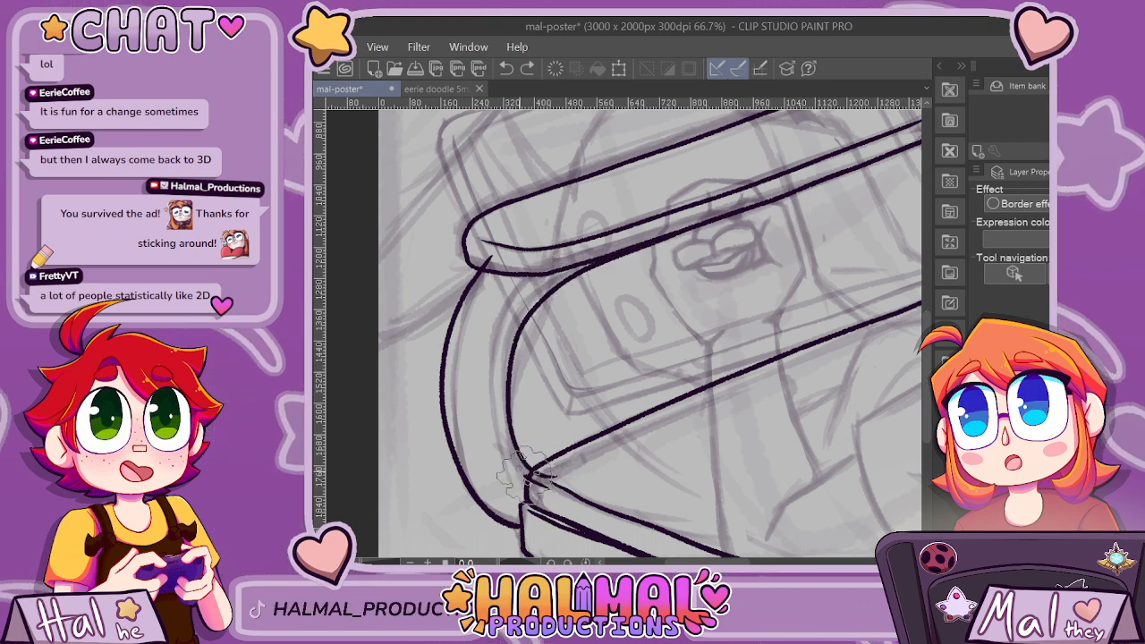
mouse_move(529, 476)
left_mouse_down()
mouse_move(495, 358)
mouse_move(581, 263)
left_mouse_up()
key("ctrl+z")
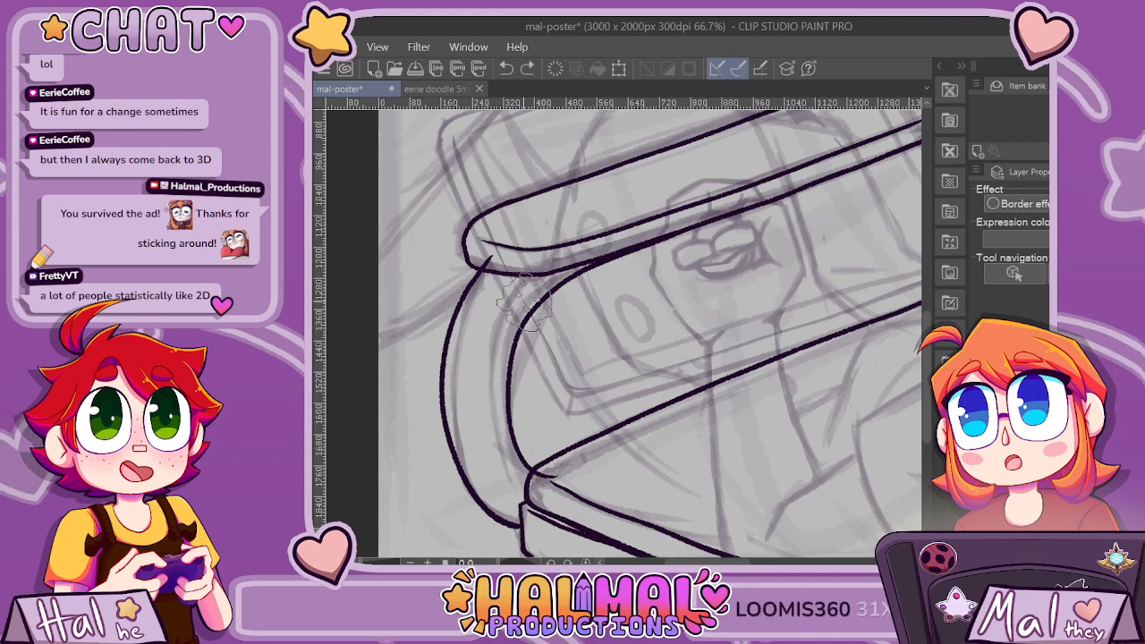
Ink a second line parallel to the support's inner curve and clean up where it meets the seat's front corner.
mouse_move(524, 303)
left_mouse_down()
mouse_move(498, 396)
mouse_move(568, 462)
left_mouse_up()
scroll(595, 430, "down", 5)
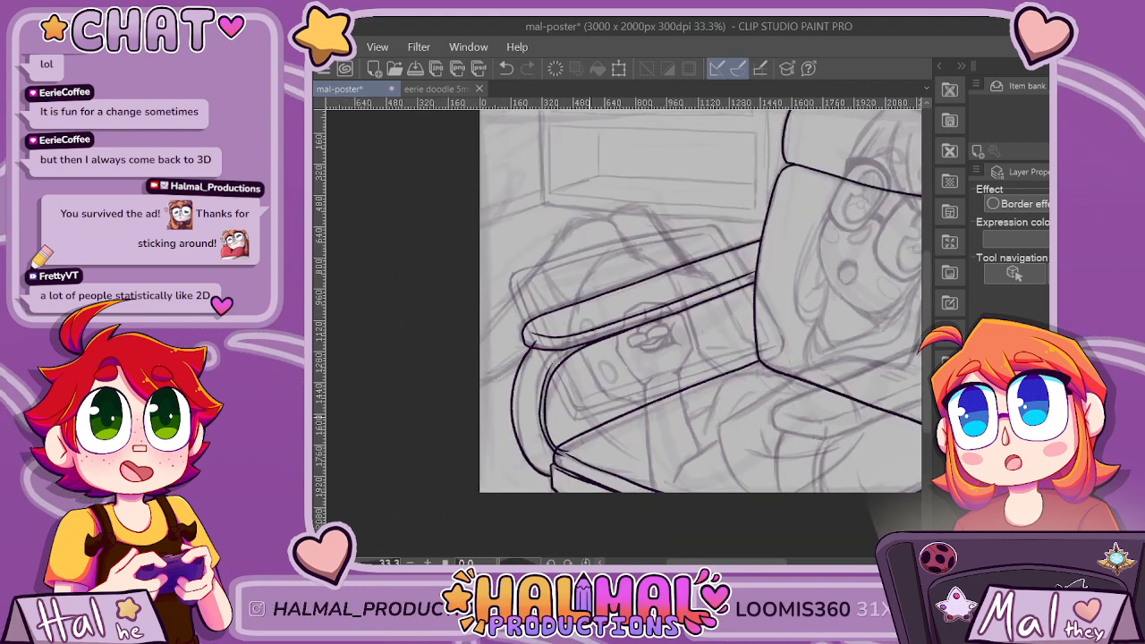
scroll(607, 435, "up", 6)
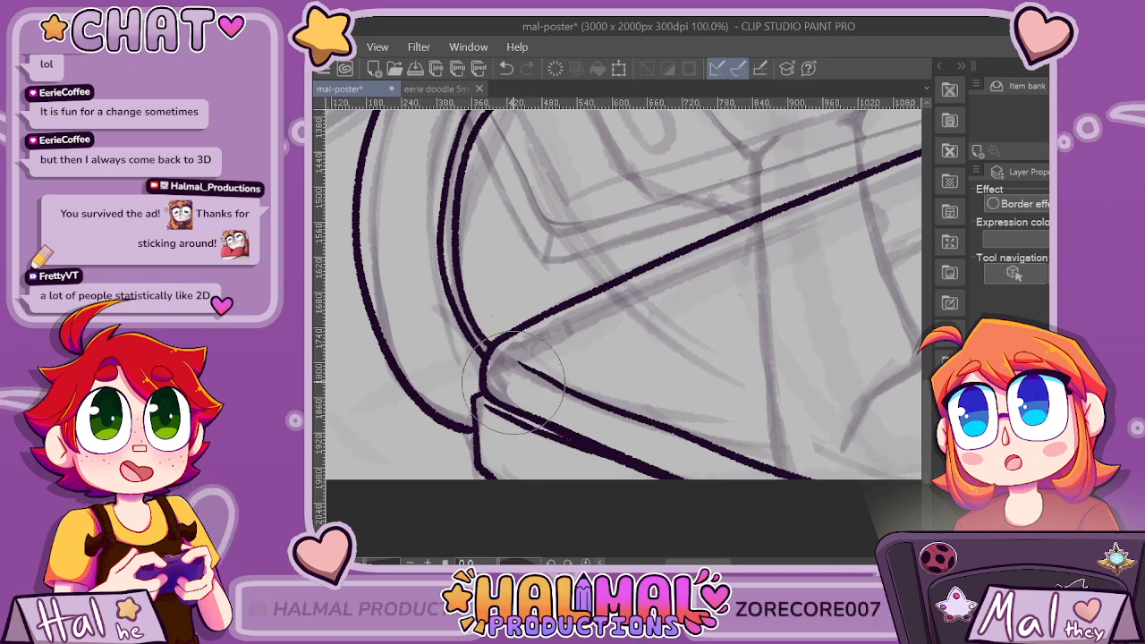
scroll(513, 381, "down", 2)
scroll(463, 193, "up", 2)
scroll(519, 184, "down", 3)
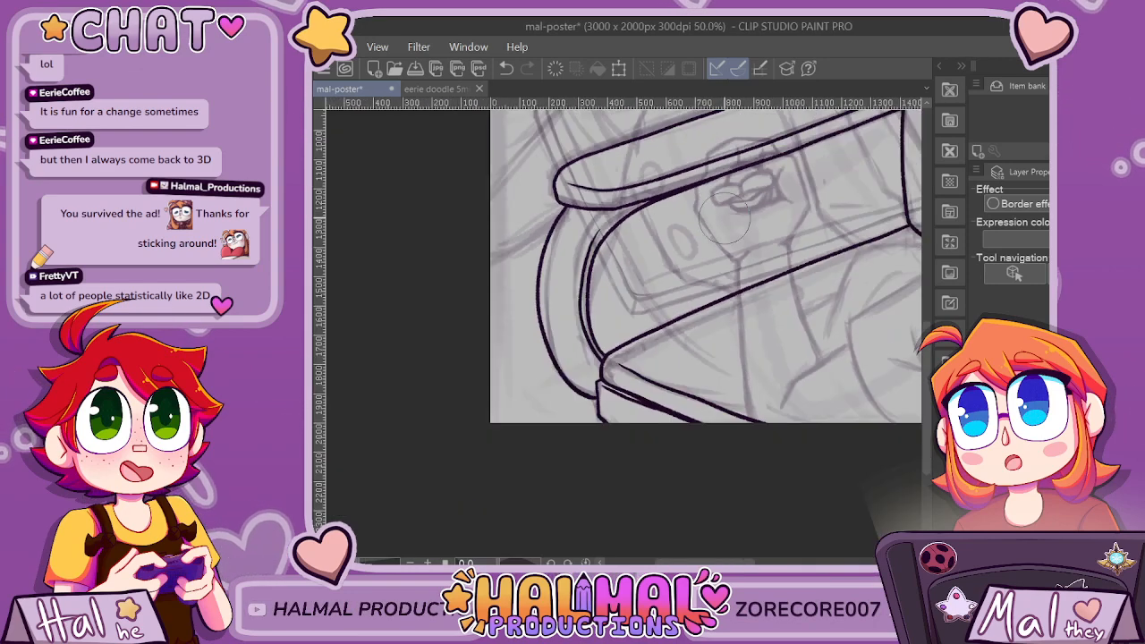
Redraw the lower part of the armrest support's outer curve with a more angular bend into the seat's front side edge and erase the old line.
scroll(685, 242, "up", 1)
scroll(659, 312, "up", 2)
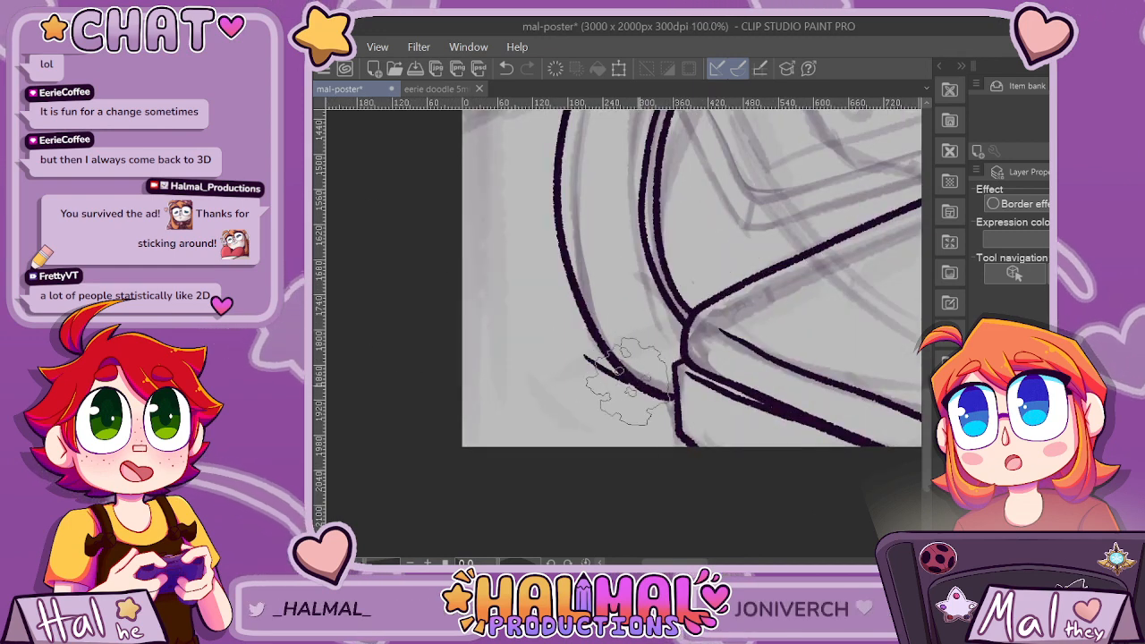
key("ctrl+z")
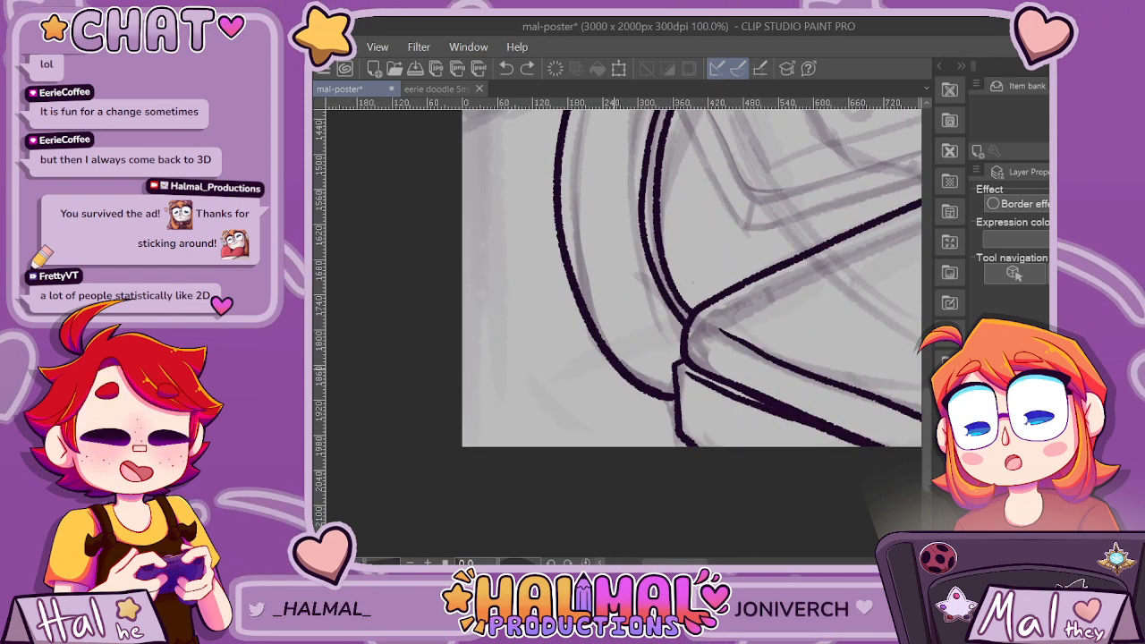
left_click_drag(595, 360, 658, 399)
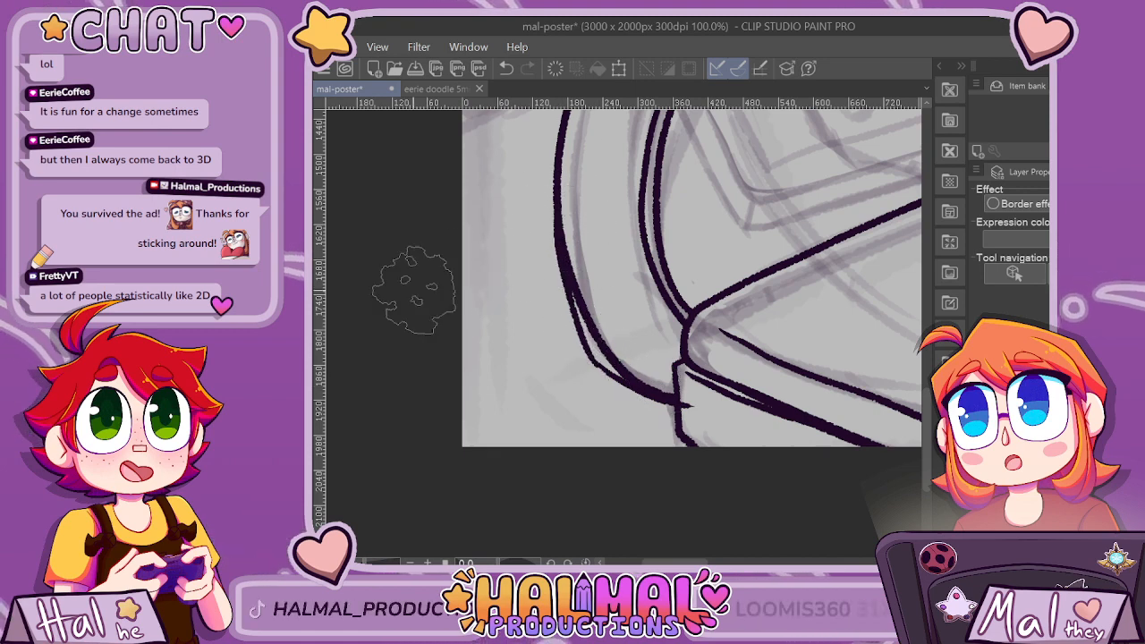
key("ctrl+z")
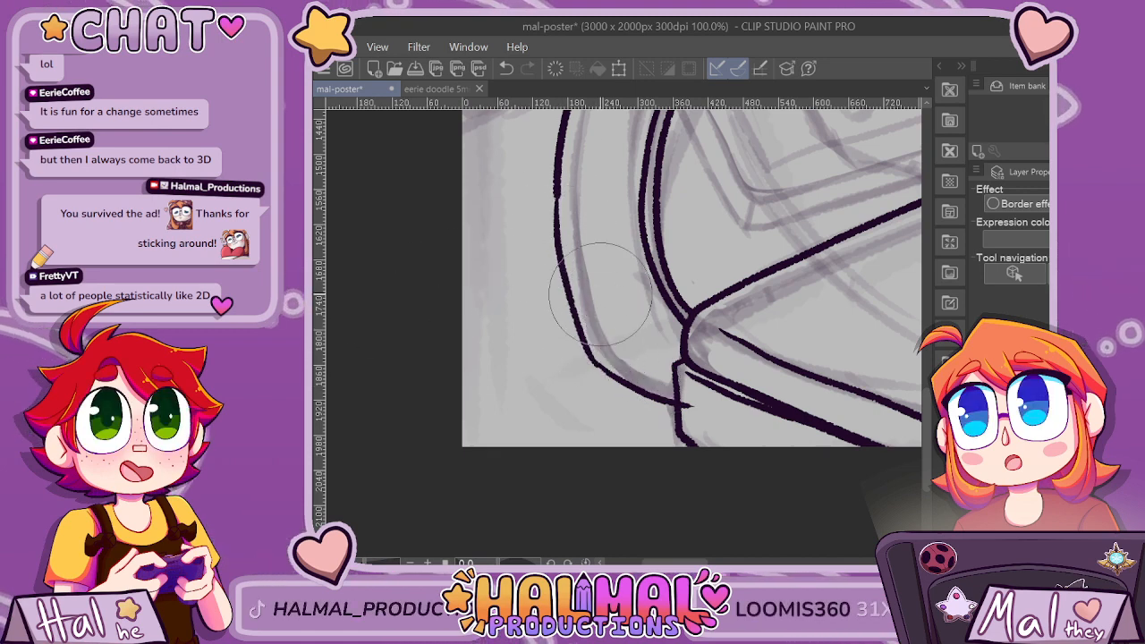
left_click_drag(688, 405, 696, 408)
key("p")
scroll(570, 174, "up", 1)
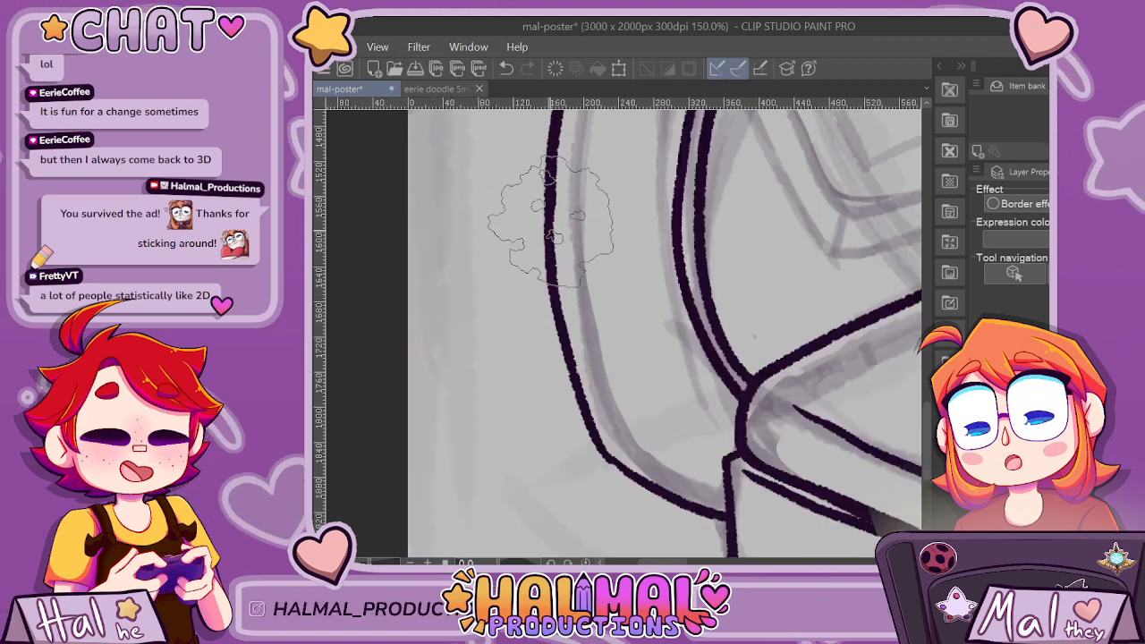
scroll(541, 191, "down", 1)
scroll(733, 463, "down", 4)
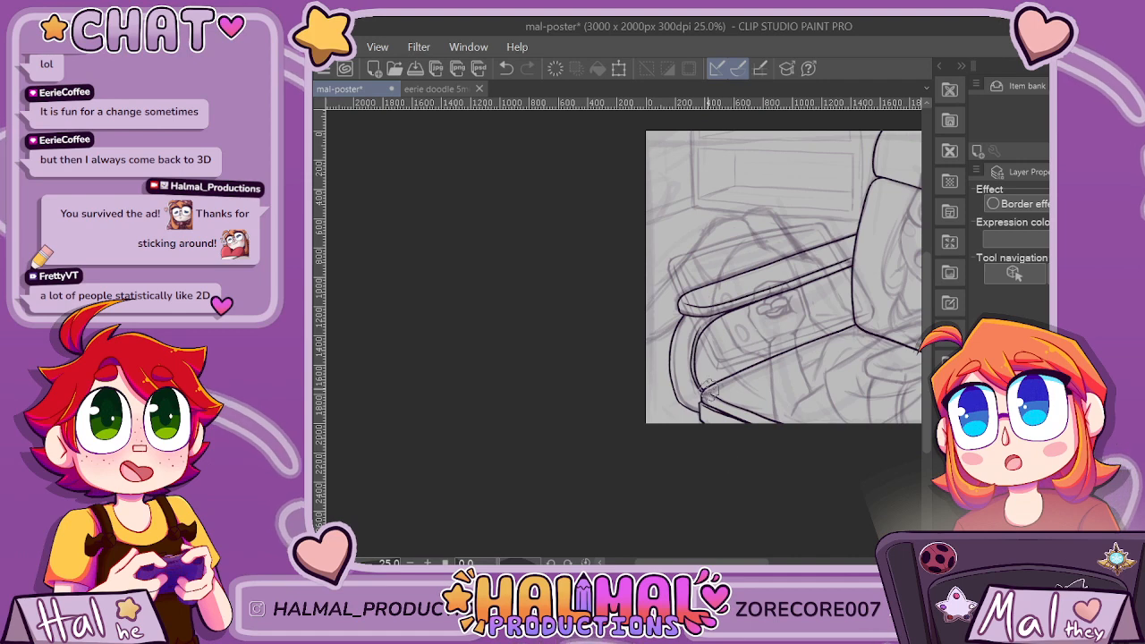
Replace the second line along the support's inner curve with a tapered stroke near the seat's front corner and a short one at the upper bend.
scroll(707, 390, "up", 5)
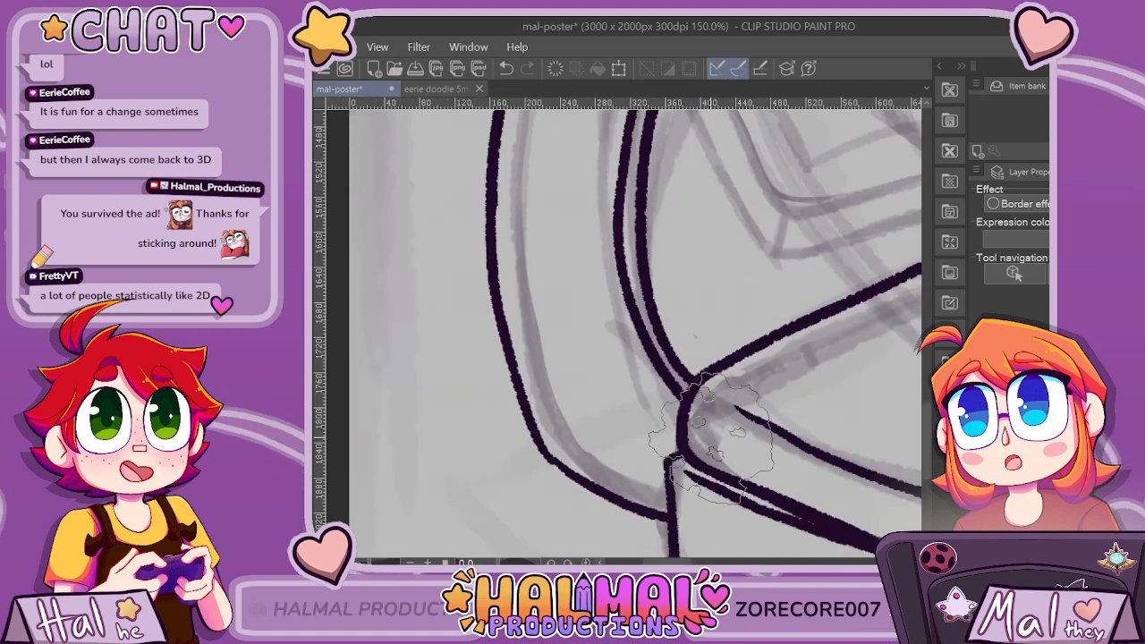
mouse_move(711, 438)
left_mouse_down()
mouse_move(676, 401)
mouse_move(638, 323)
mouse_move(642, 255)
left_mouse_up()
key("ctrl+z")
mouse_move(711, 438)
left_mouse_down()
mouse_move(624, 279)
mouse_move(626, 224)
left_mouse_up()
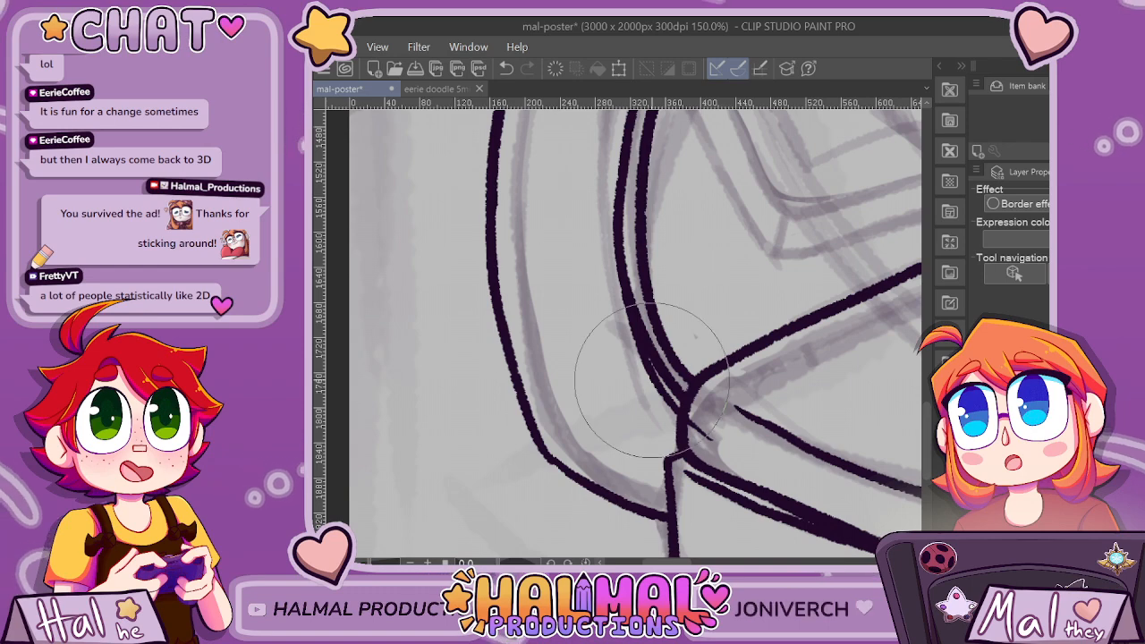
key("ctrl+z")
scroll(677, 374, "down", 3)
scroll(667, 255, "up", 2)
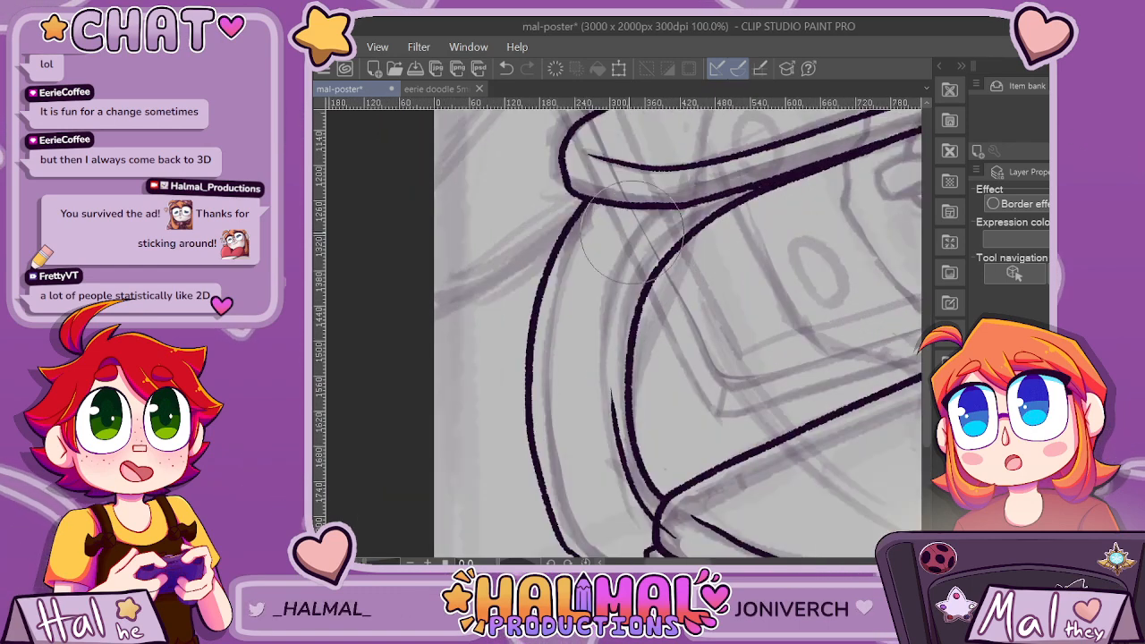
left_click_drag(619, 315, 655, 238)
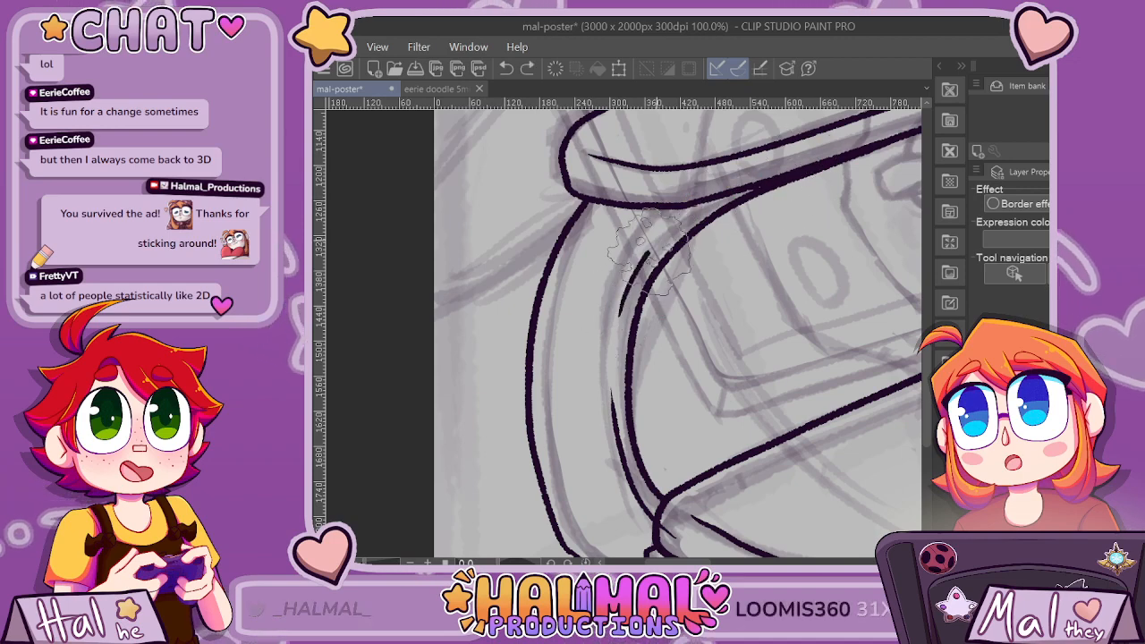
Add a new layer to the illustration.
scroll(832, 161, "down", 10)
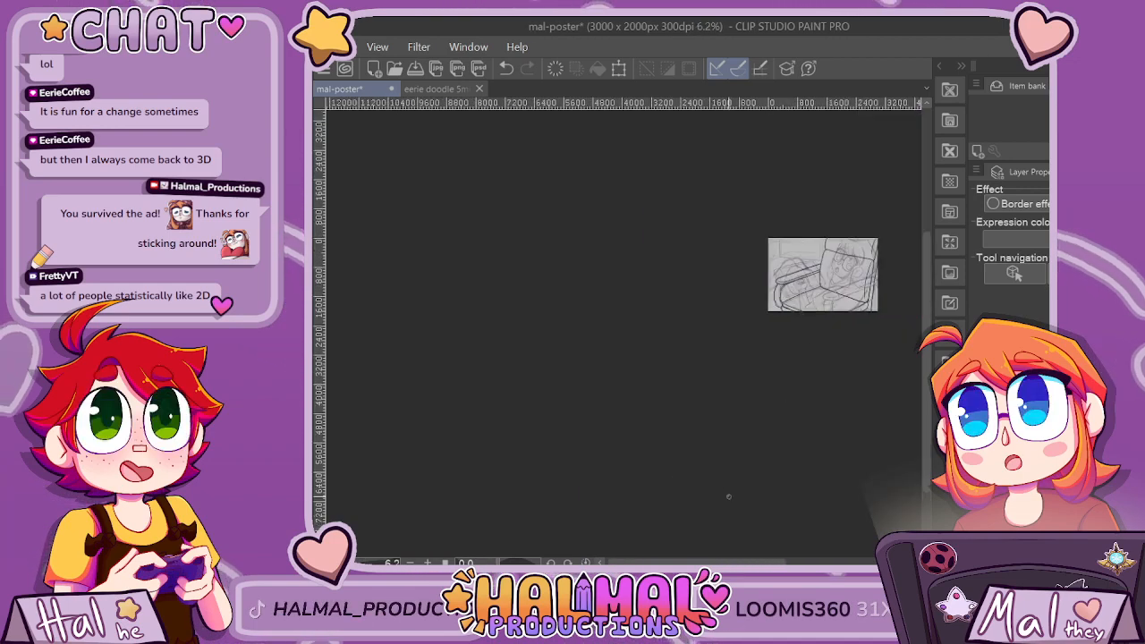
scroll(832, 161, "up", 2)
scroll(850, 242, "up", 3)
scroll(787, 369, "down", 1)
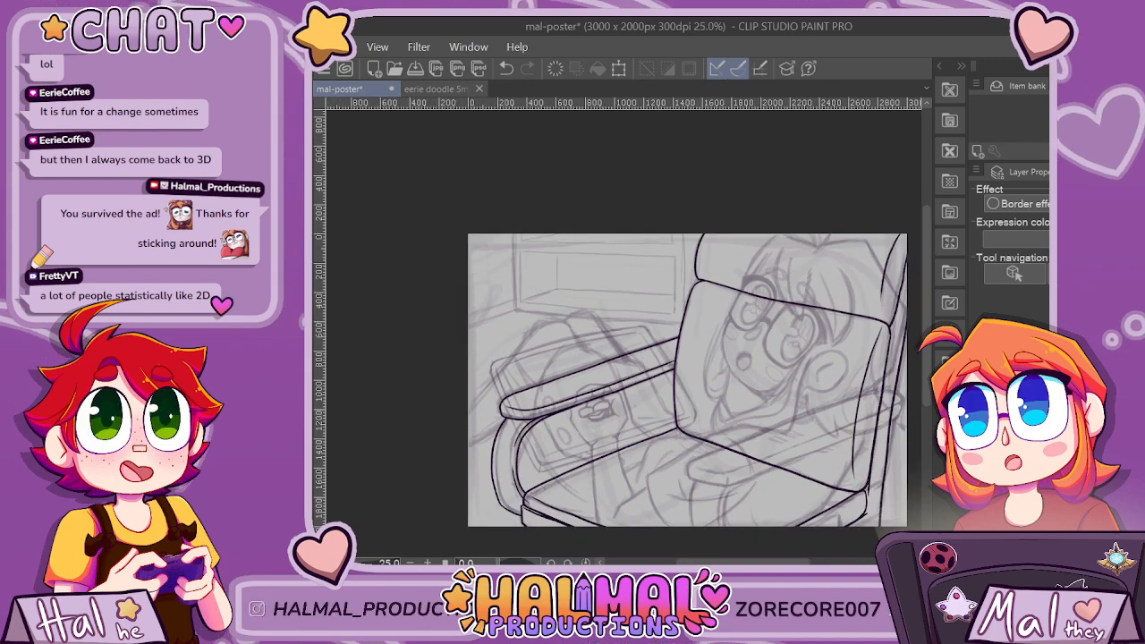
key("ctrl+shift+n")
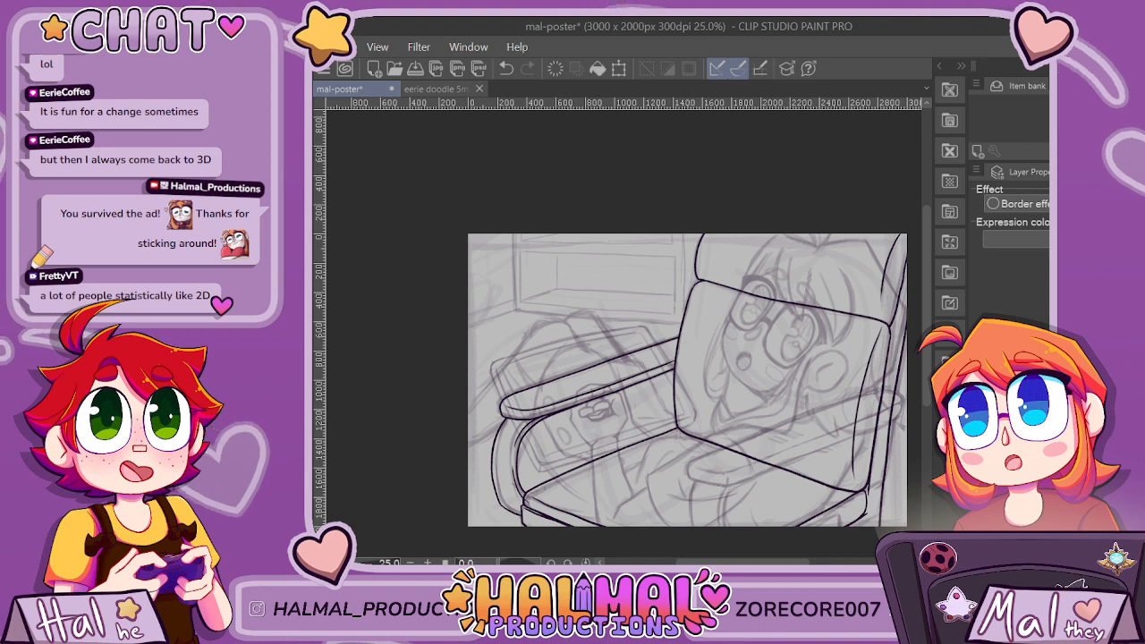
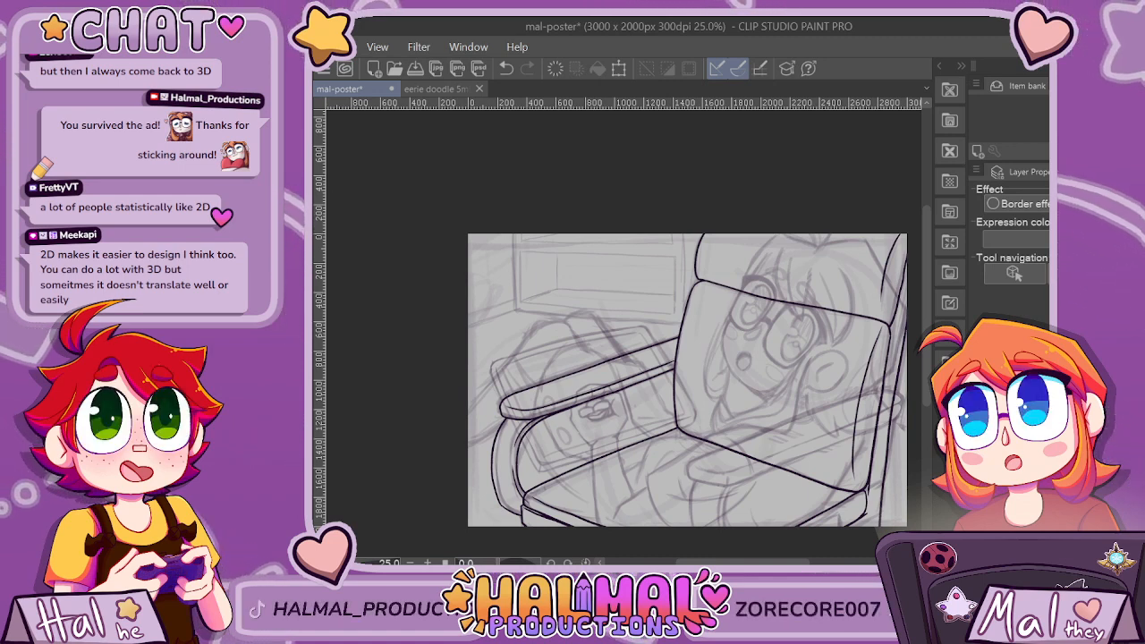
Try to ink the upper edge and front corner of the near armrest over the sketch.
left_click_drag(729, 562, 751, 562)
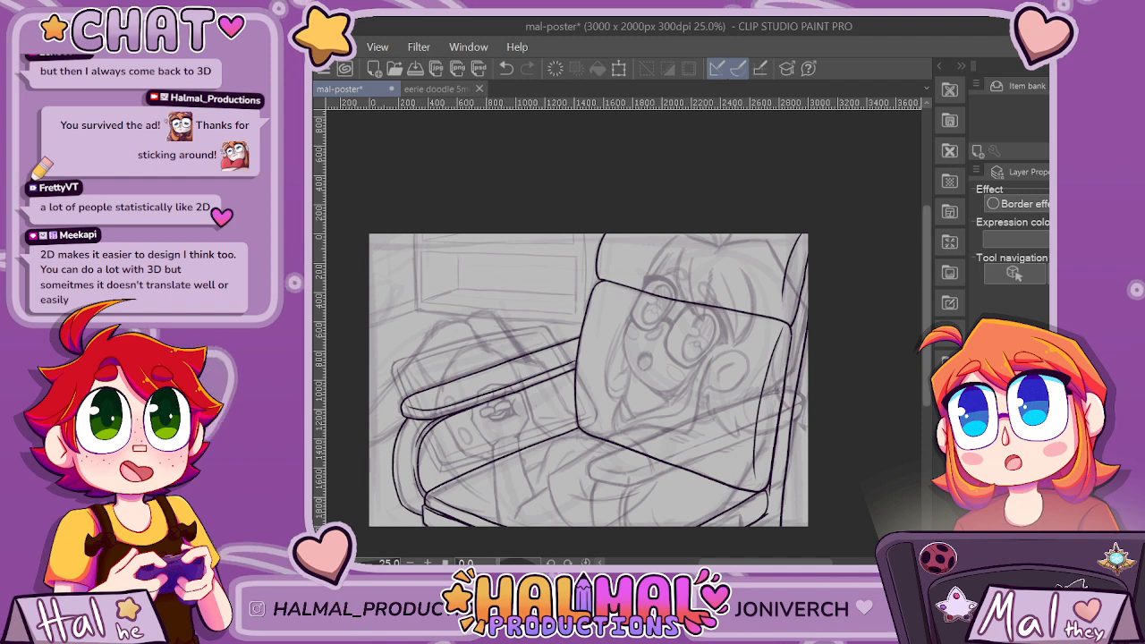
left_click_drag(927, 309, 927, 348)
scroll(682, 331, "up", 2)
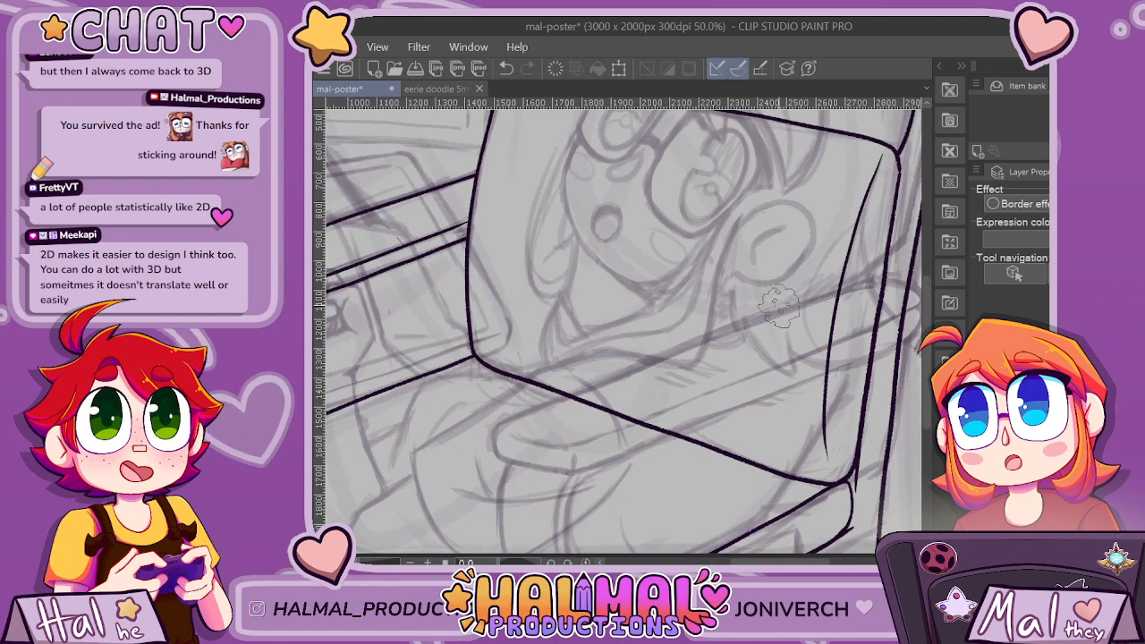
mouse_move(897, 277)
left_mouse_down()
mouse_move(610, 372)
mouse_move(500, 427)
mouse_move(496, 455)
left_mouse_up()
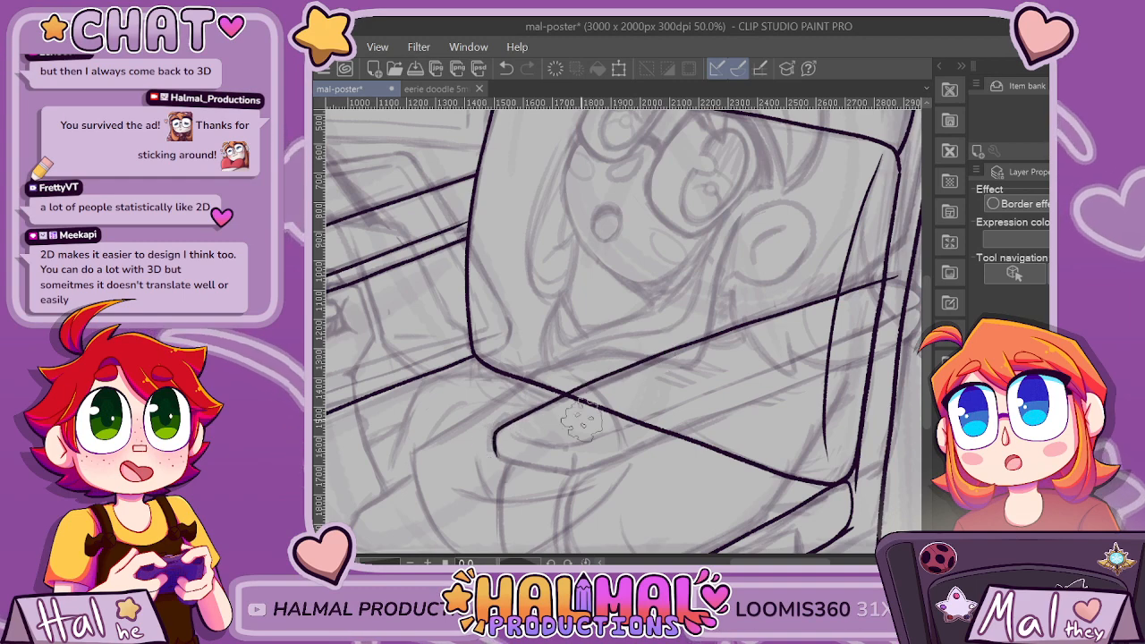
scroll(716, 541, "right", 5)
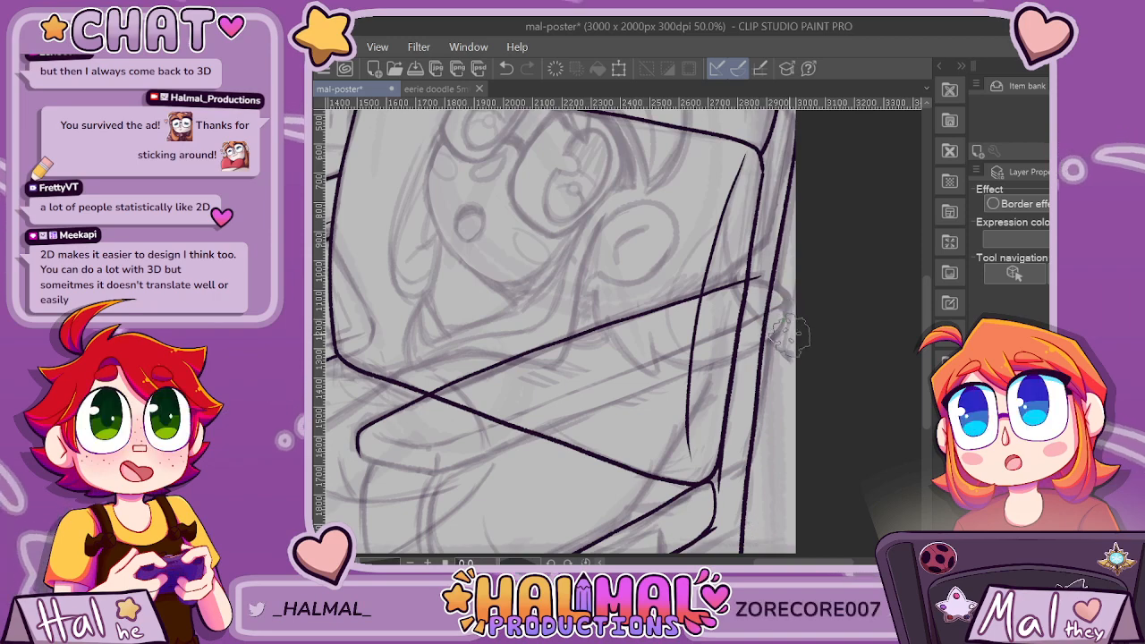
scroll(780, 349, "down", 3)
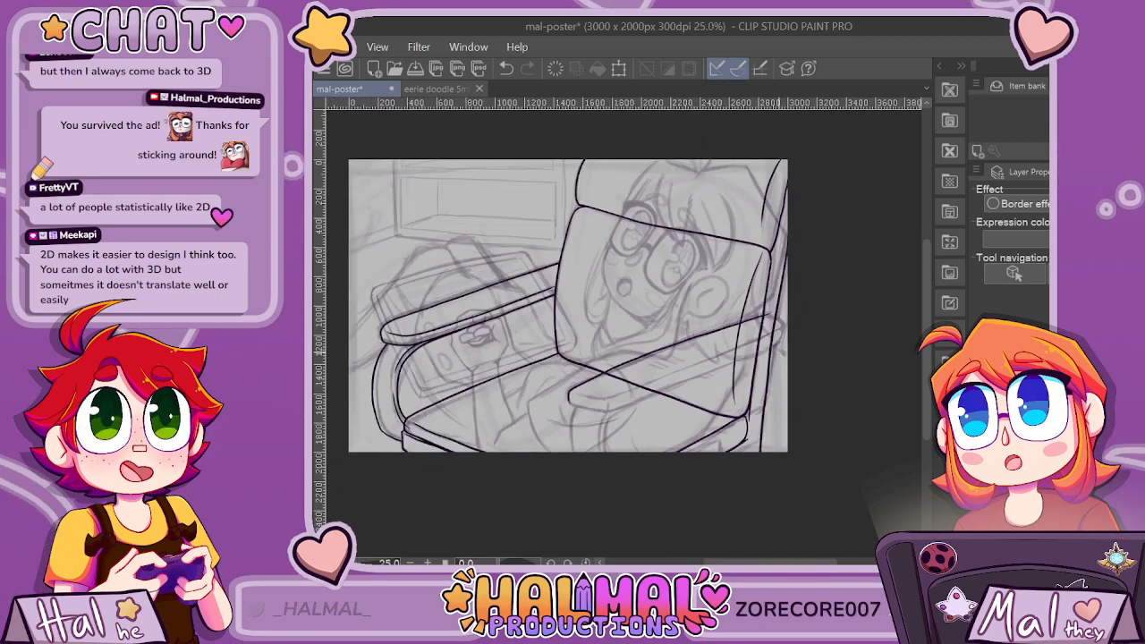
scroll(779, 355, "up", 3)
key("ctrl+z")
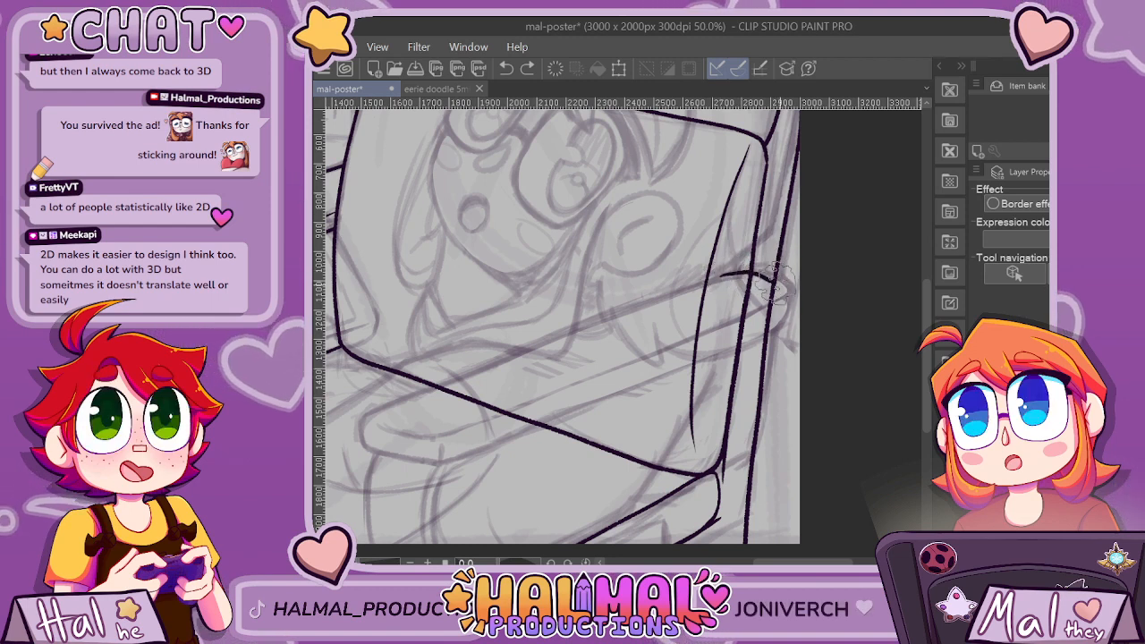
Try to ink the curved back end of the near armrest where it meets the chair's side.
mouse_move(715, 277)
left_mouse_down()
mouse_move(781, 289)
mouse_move(793, 335)
left_mouse_up()
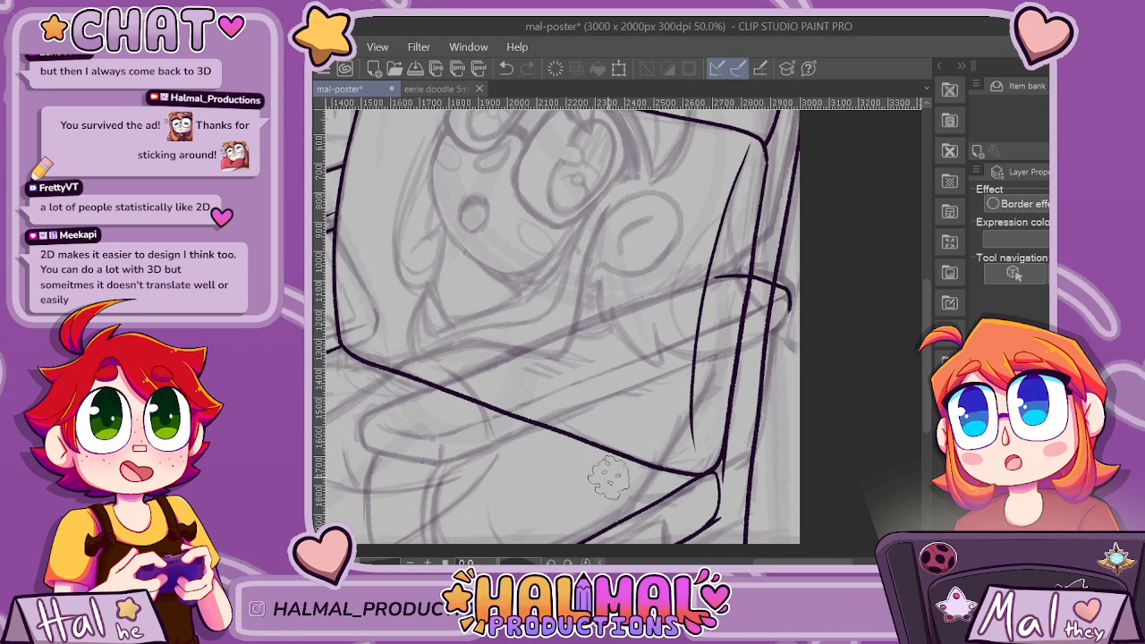
mouse_move(803, 562)
left_mouse_down()
mouse_move(700, 562)
mouse_move(806, 562)
left_mouse_up()
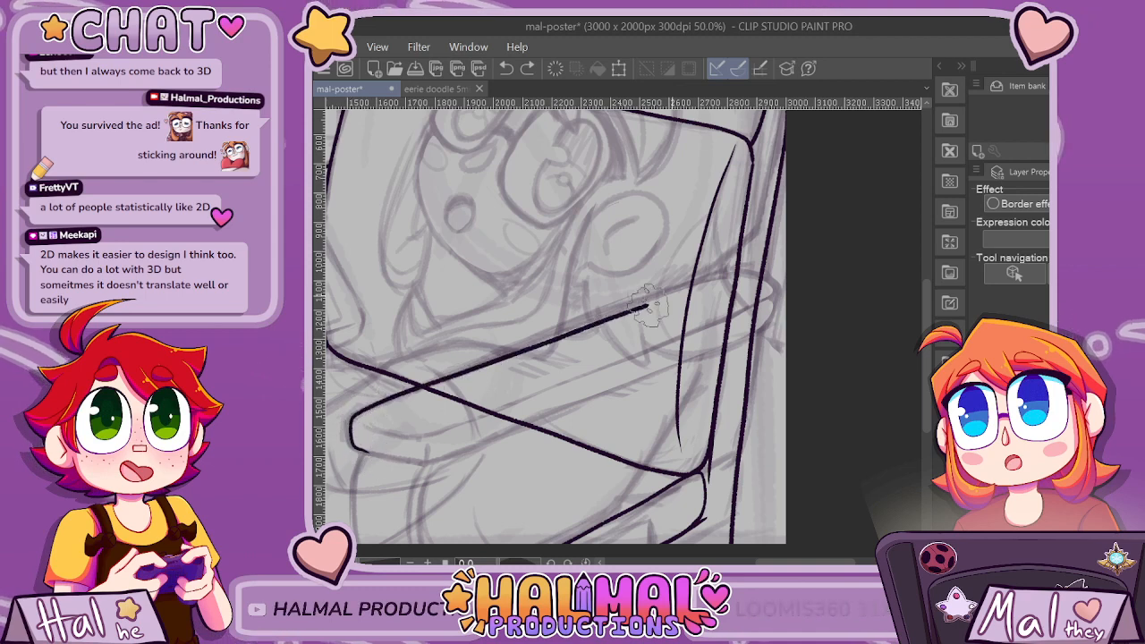
key("ctrl+z")
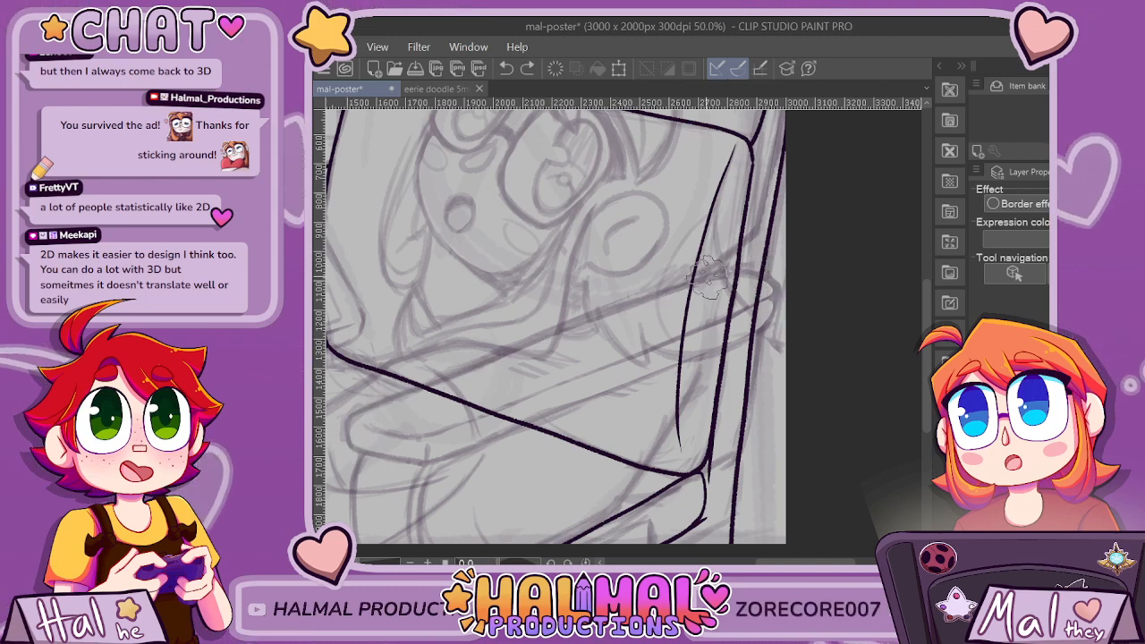
left_click_drag(756, 282, 772, 289)
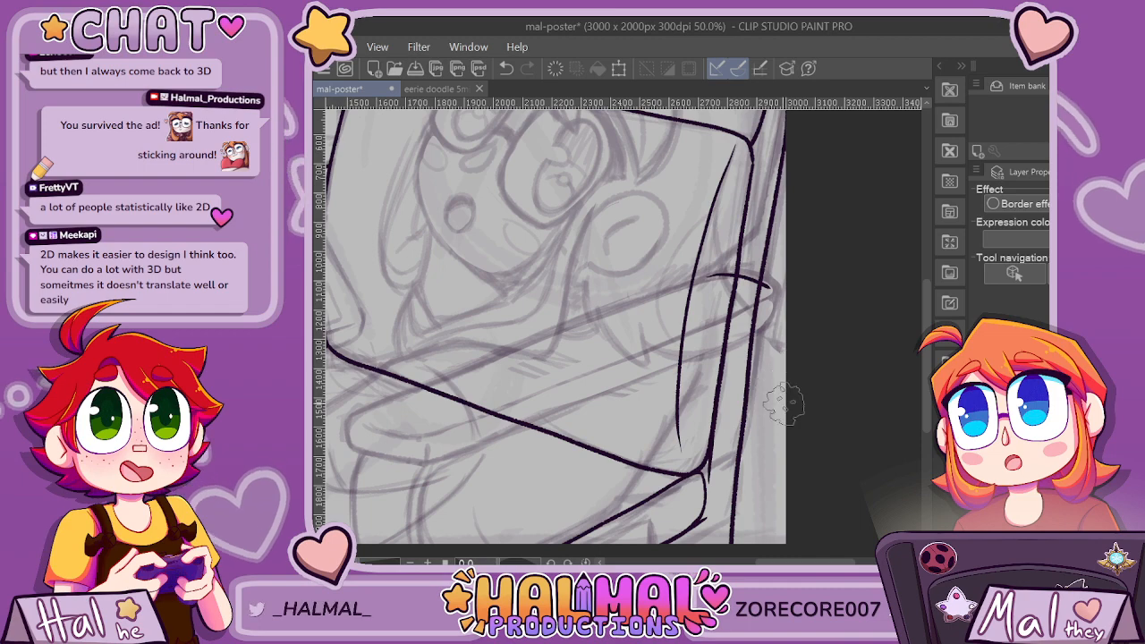
scroll(746, 273, "up", 1)
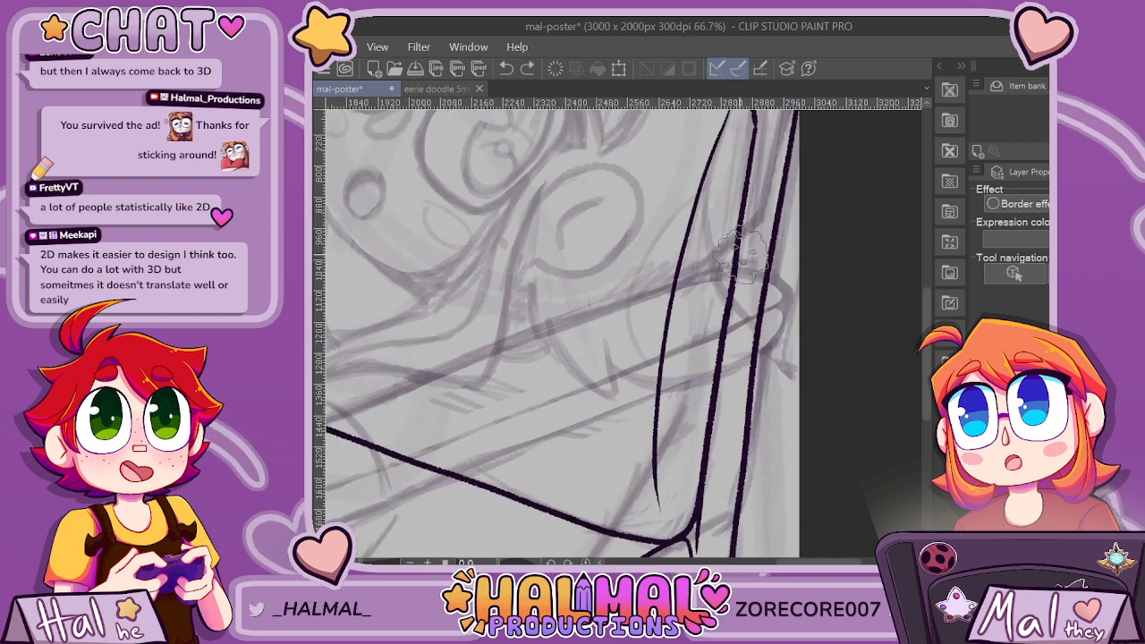
left_click_drag(774, 279, 801, 284)
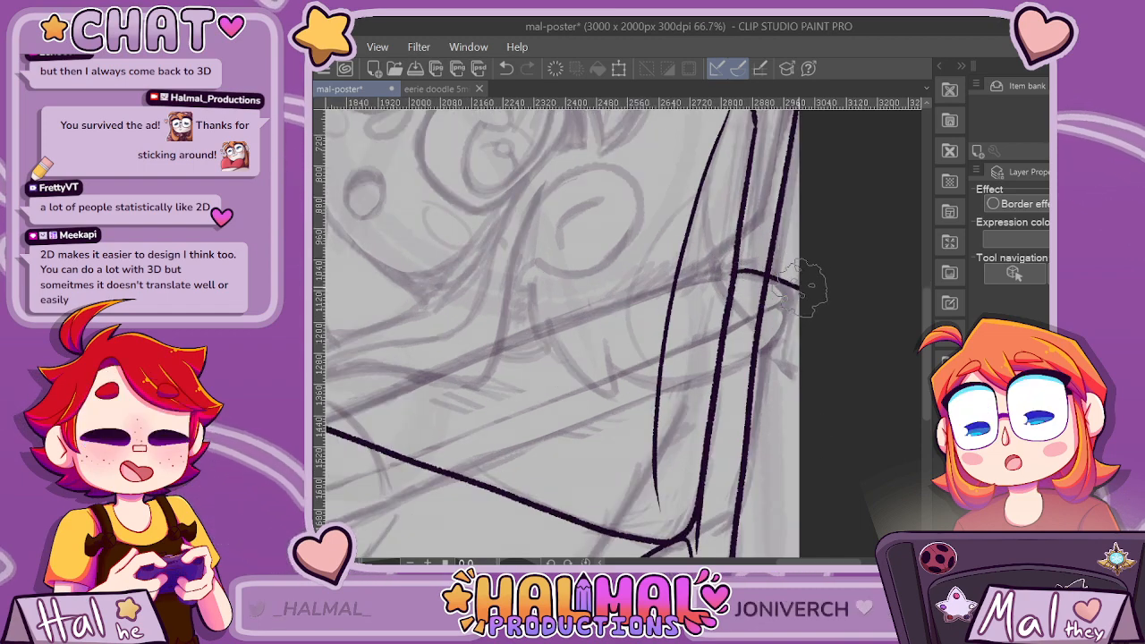
key("ctrl+z")
left_click_drag(682, 285, 716, 274)
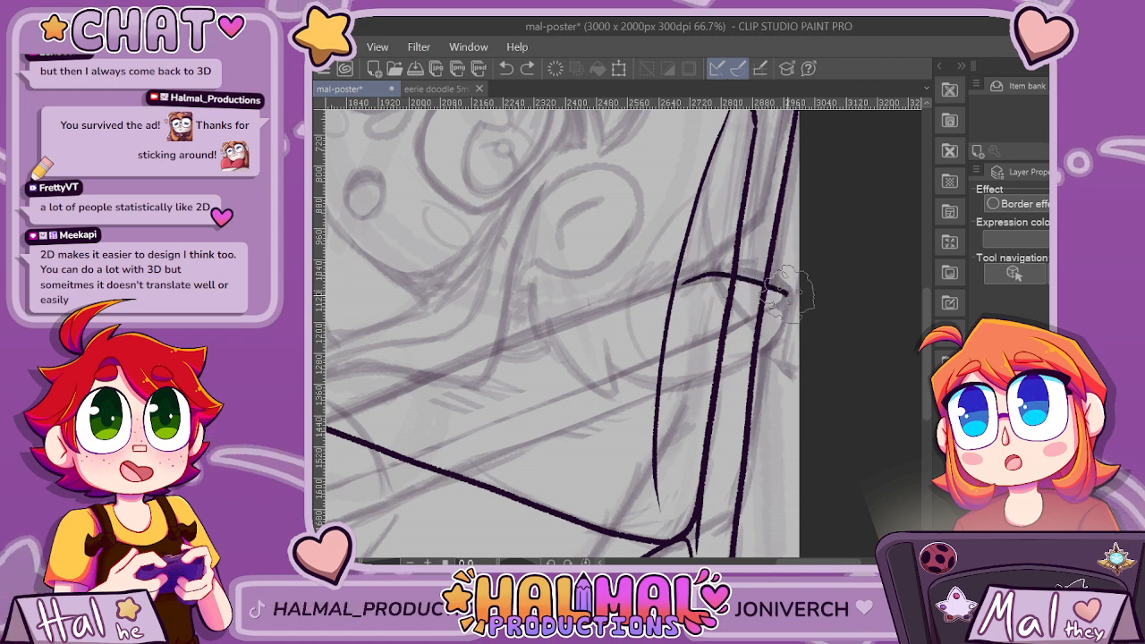
key("ctrl+z")
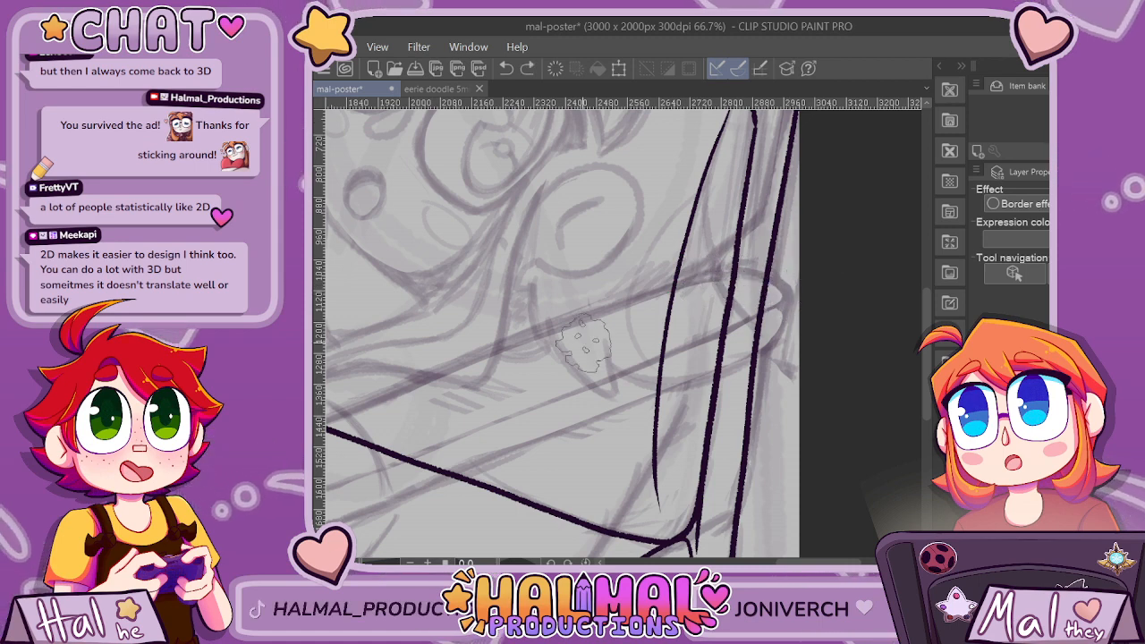
Try to ink the rear part of the near armrest's upper edge together with its back tip.
mouse_move(519, 340)
left_mouse_down()
mouse_move(699, 283)
mouse_move(785, 298)
mouse_move(700, 337)
left_mouse_up()
scroll(809, 368, "down", 2)
scroll(703, 406, "up", 2)
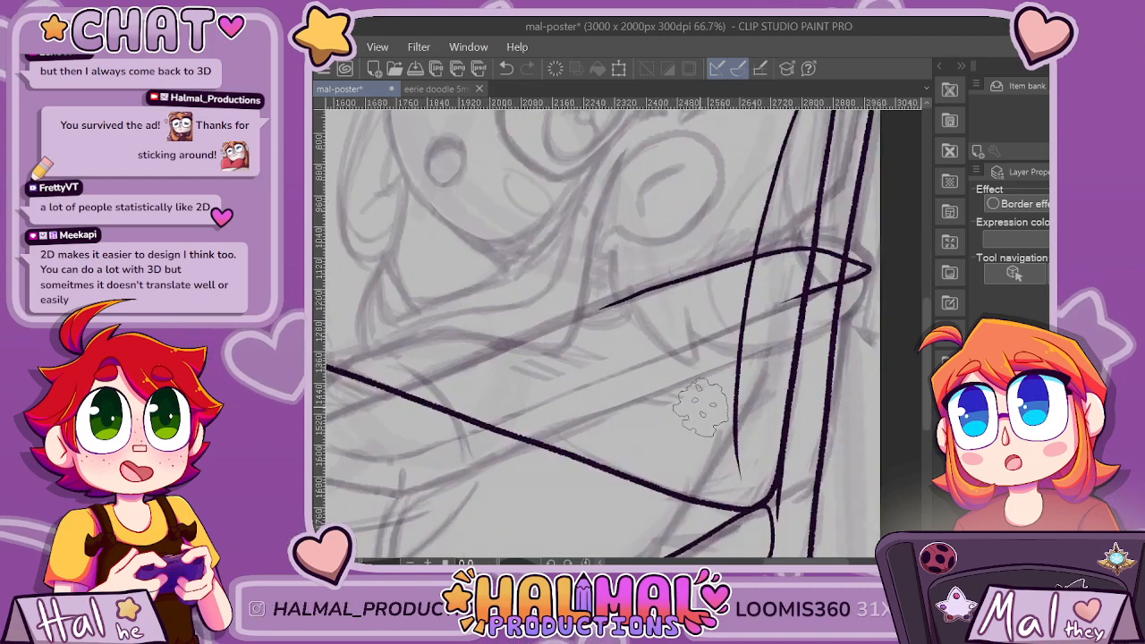
key("ctrl+z")
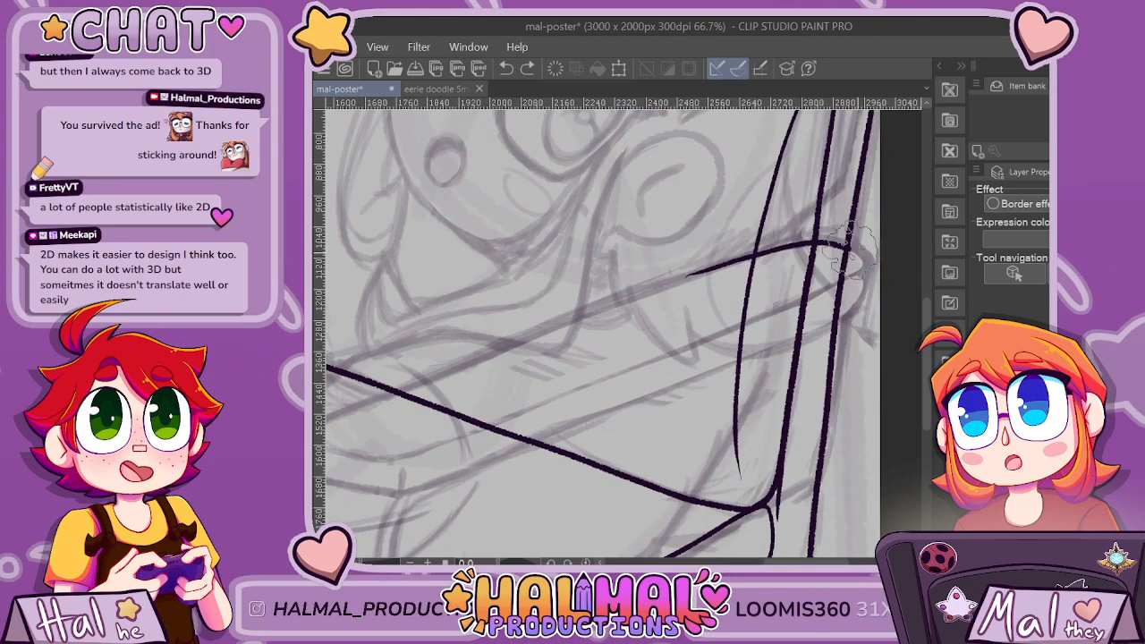
scroll(850, 251, "down", 2)
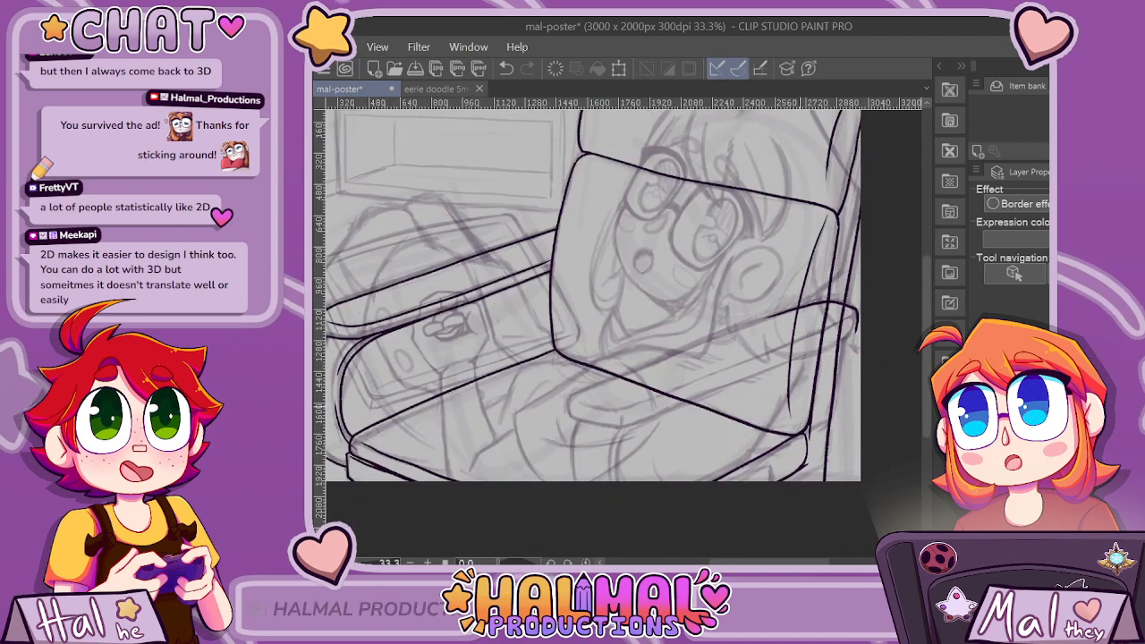
scroll(738, 378, "up", 1)
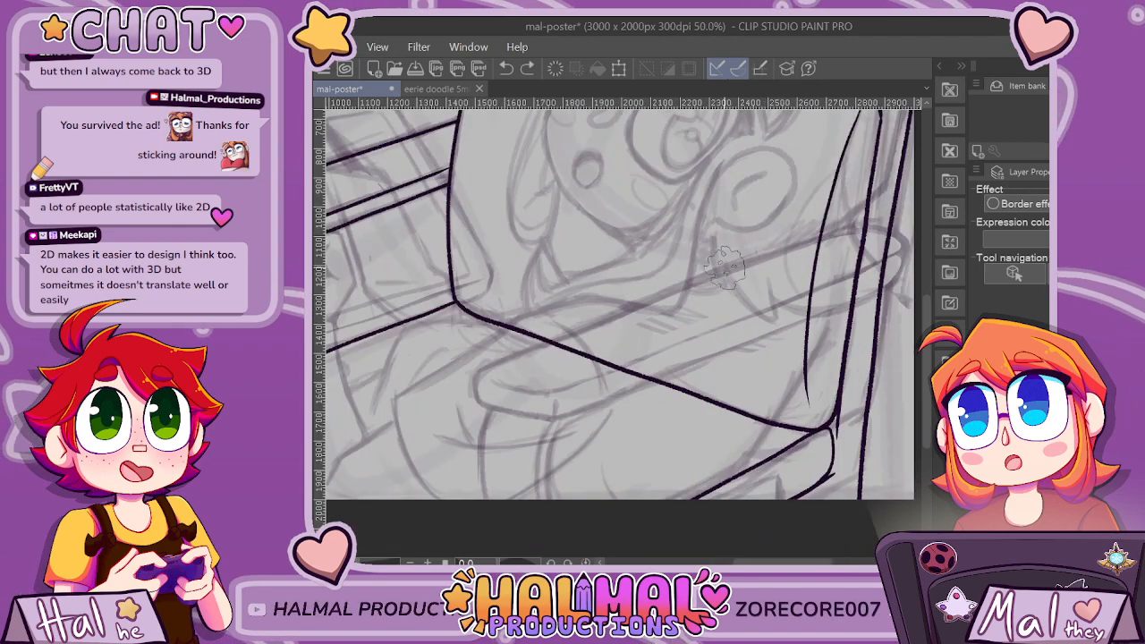
Try to ink the near armrest's long upper edge, rounded back end and lower edge as a continuous outline.
mouse_move(481, 369)
left_mouse_down()
mouse_move(829, 234)
mouse_move(899, 244)
mouse_move(896, 270)
mouse_move(866, 291)
left_mouse_up()
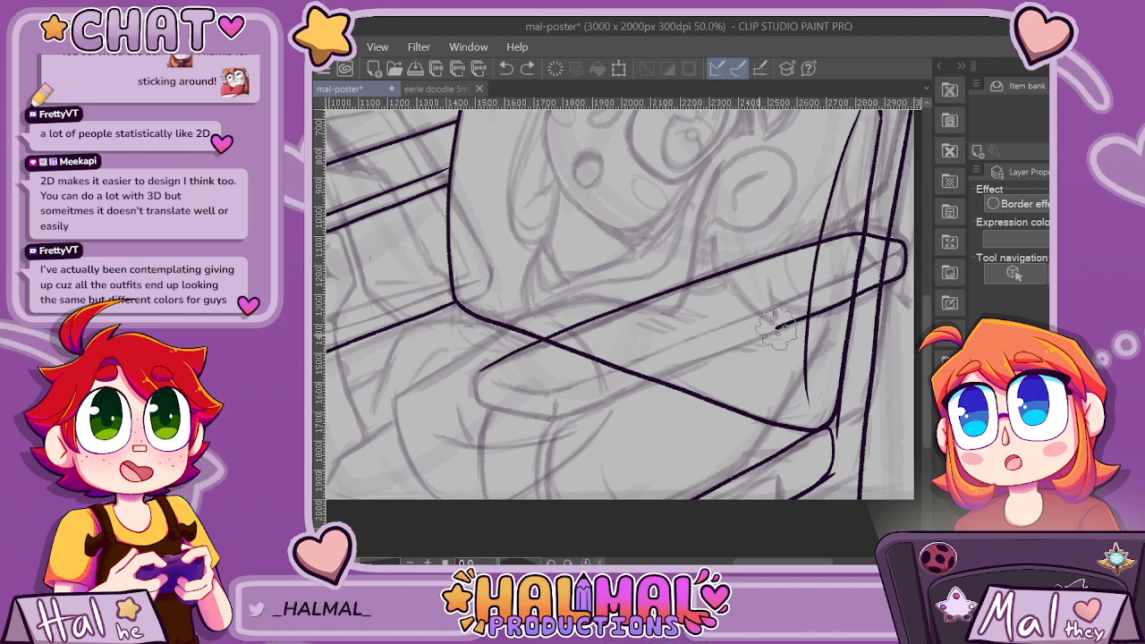
scroll(644, 380, "down", 2)
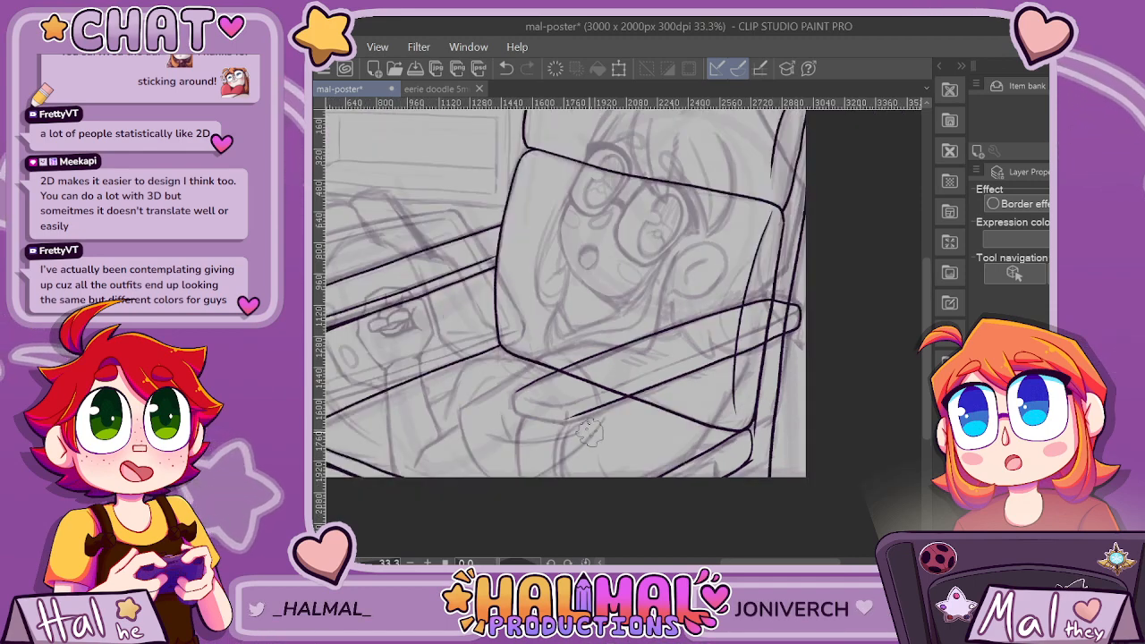
scroll(589, 432, "up", 4)
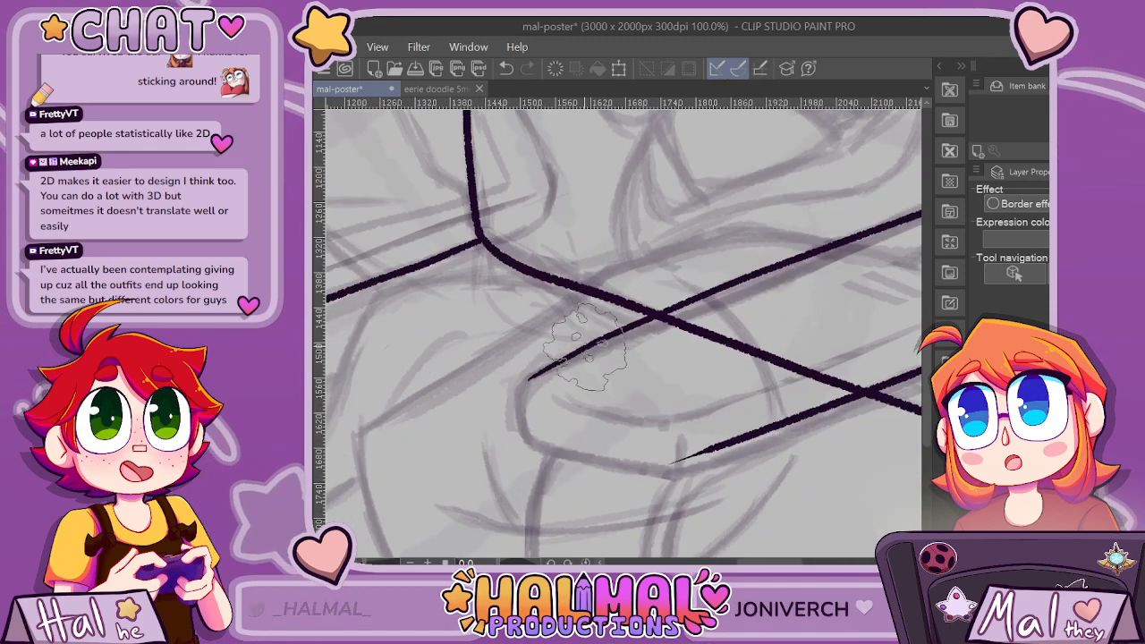
Try to close the near armrest's outline with a rounded front end, and undo the whole armrest outline.
mouse_move(554, 367)
left_mouse_down()
mouse_move(529, 415)
mouse_move(522, 407)
left_mouse_up()
key("ctrl+z")
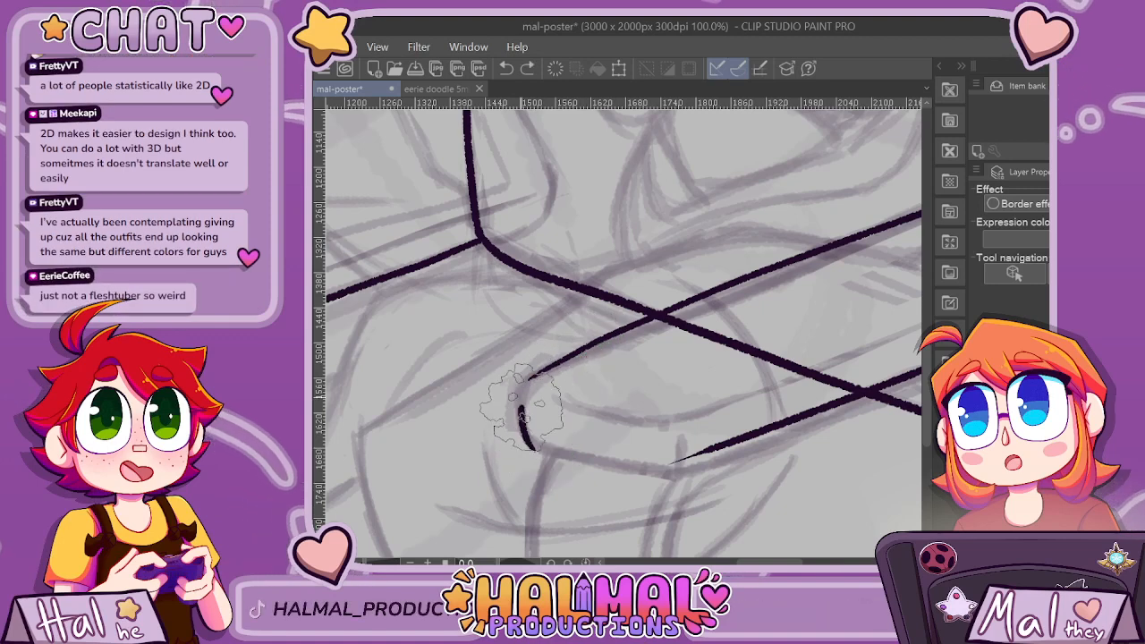
key("ctrl+z")
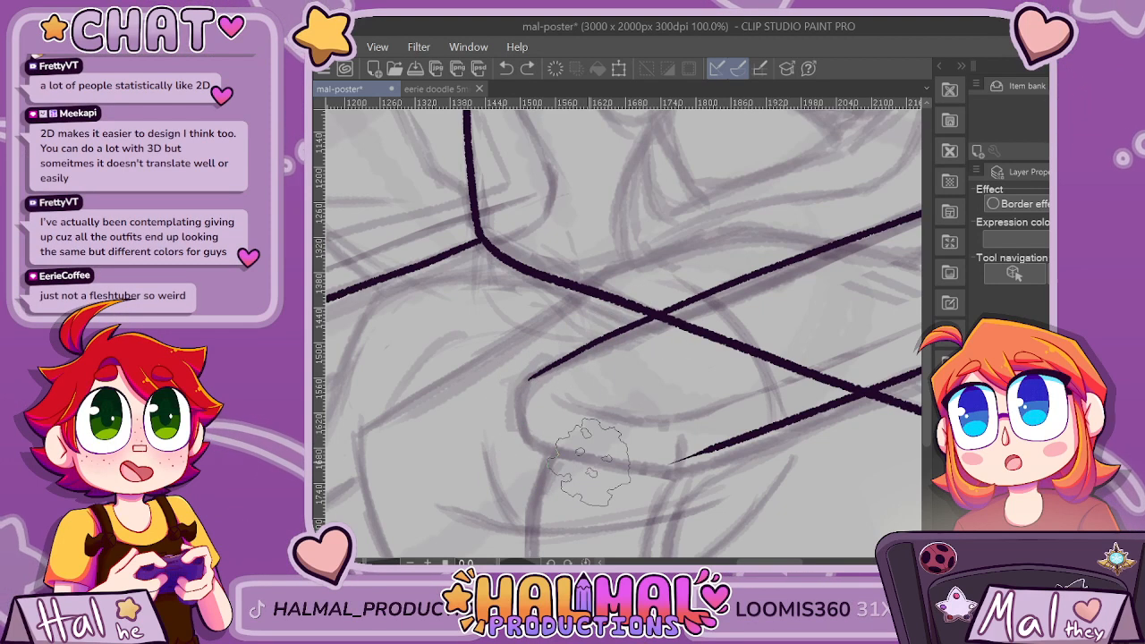
left_click_drag(535, 441, 529, 378)
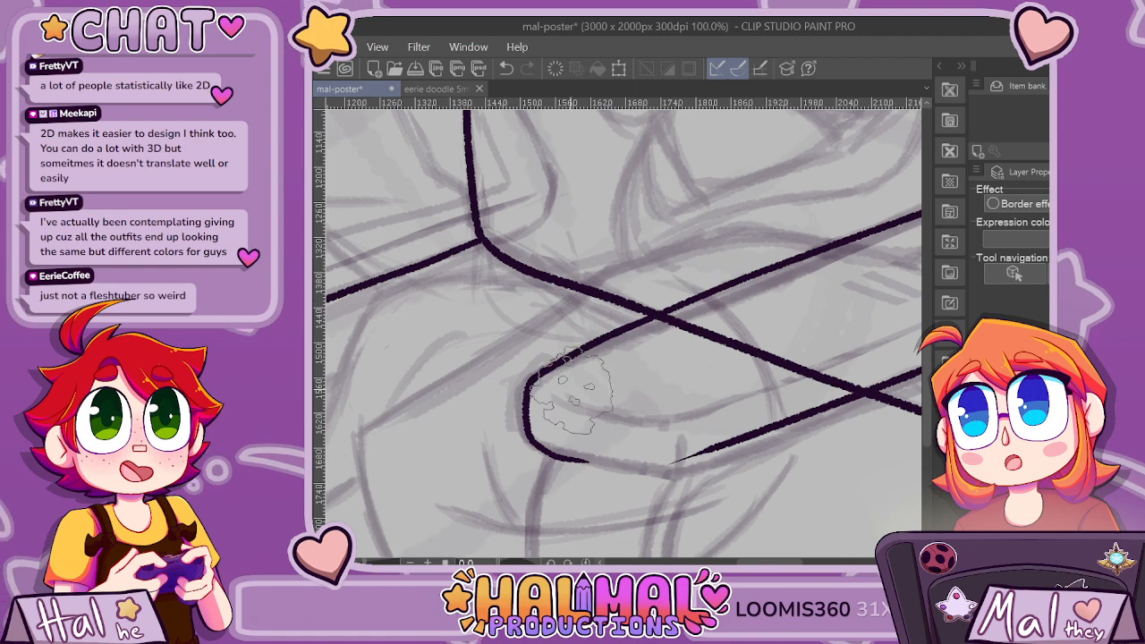
key("ctrl+z")
mouse_move(533, 447)
left_mouse_down()
mouse_move(667, 468)
mouse_move(809, 419)
left_mouse_up()
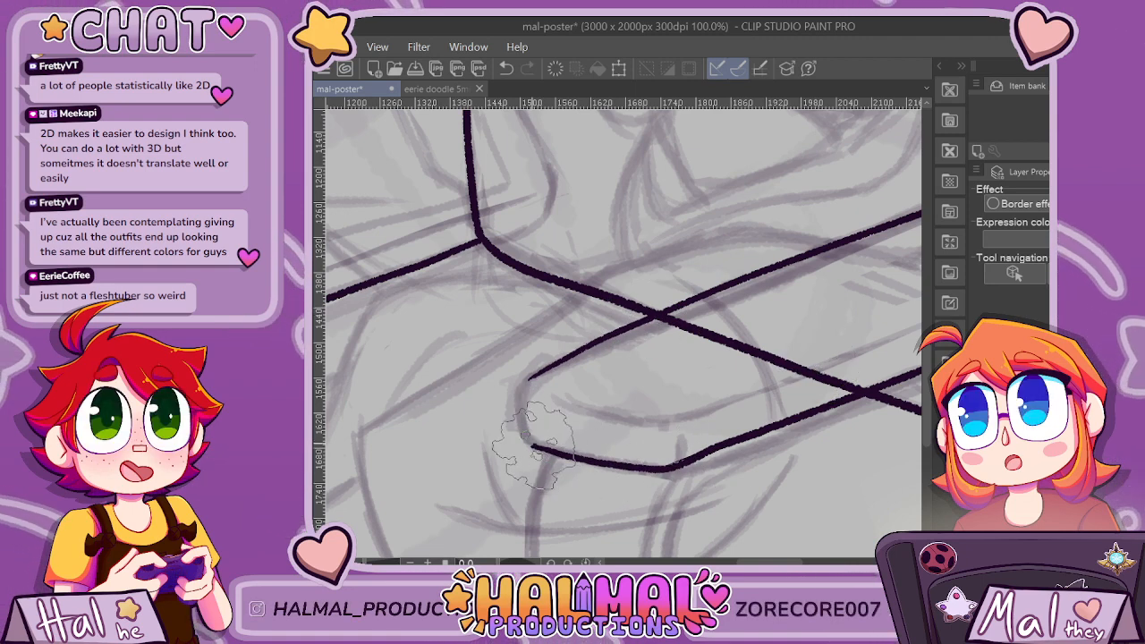
left_click_drag(535, 446, 529, 385)
scroll(770, 358, "down", 6)
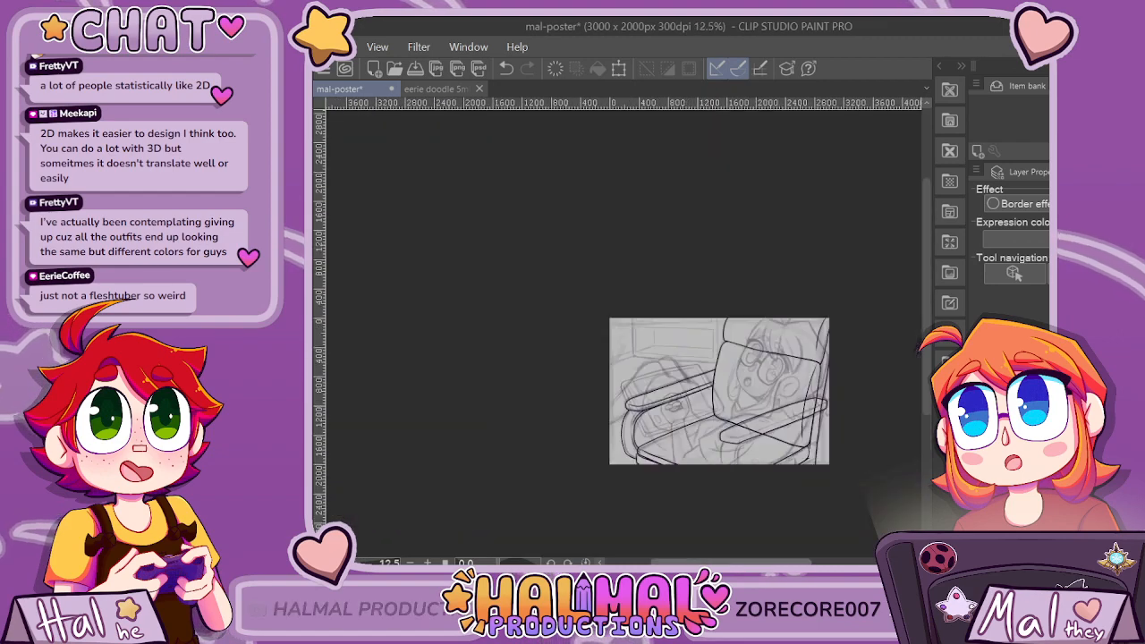
scroll(866, 435, "up", 3)
key("ctrl+z")
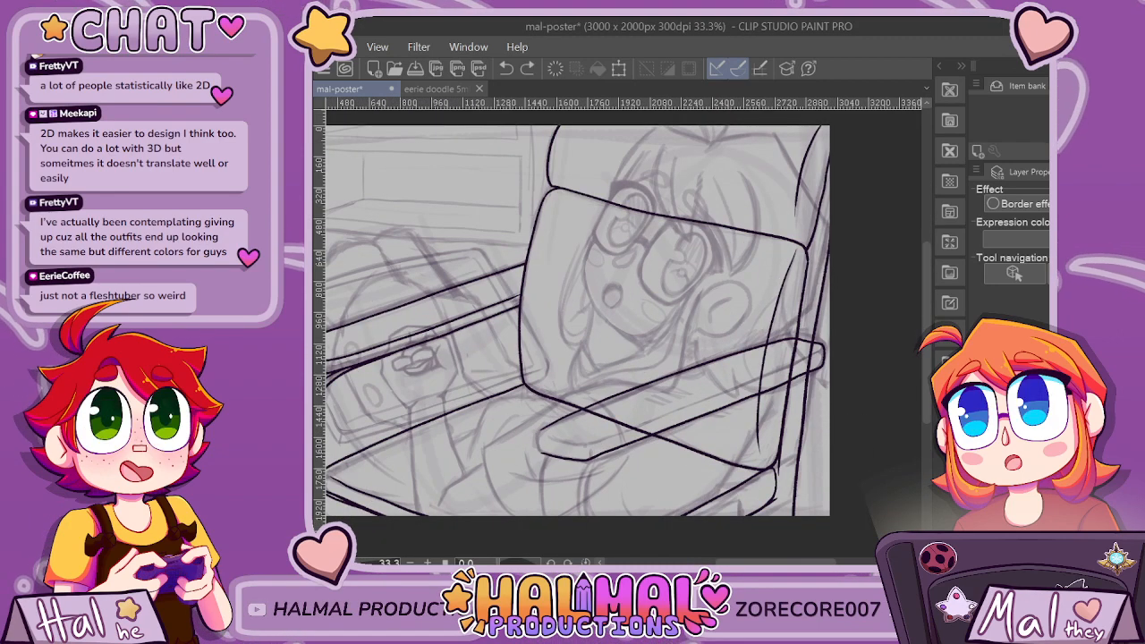
key("ctrl+z")
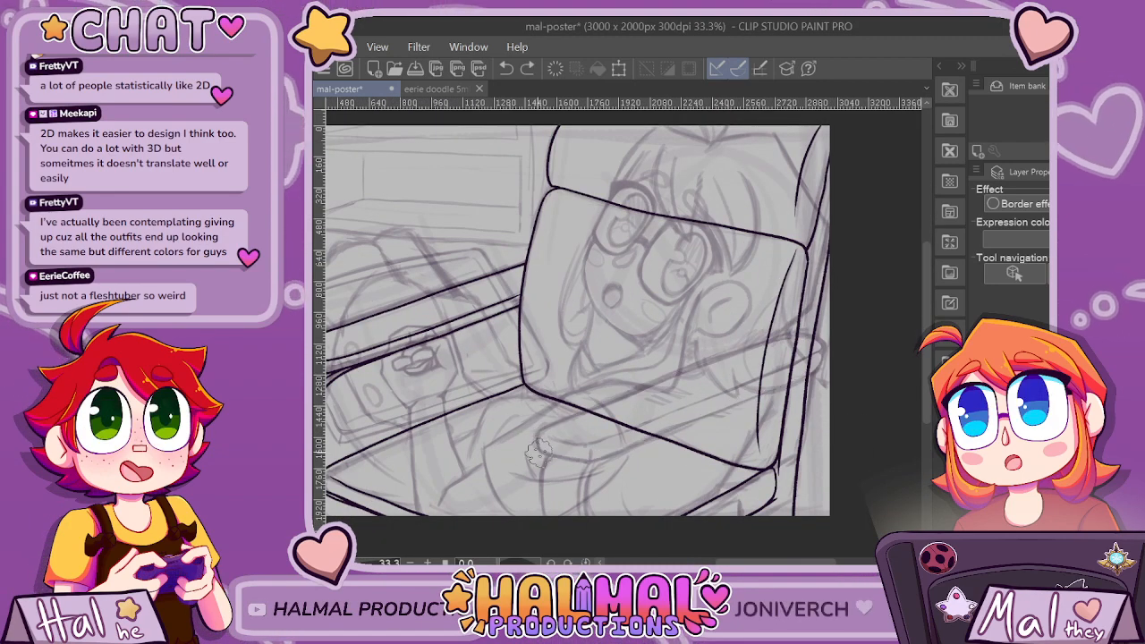
Try to ink the near armrest's front corner and upper edge in one stroke up to the chair back.
left_click_drag(542, 435, 790, 340)
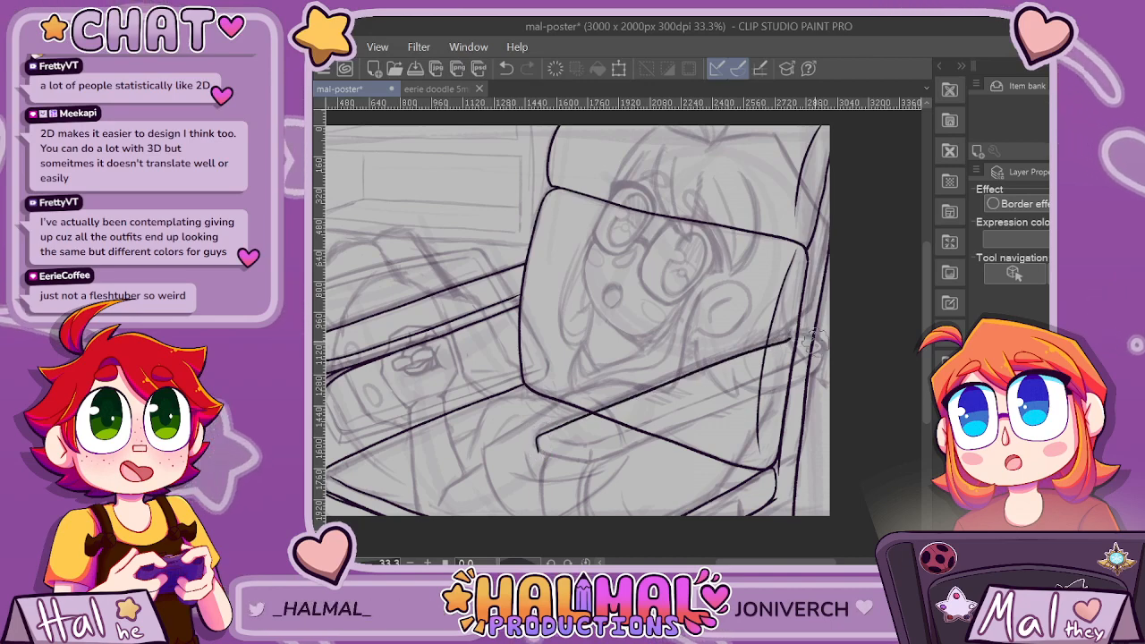
scroll(782, 396, "up", 1)
key("ctrl+z")
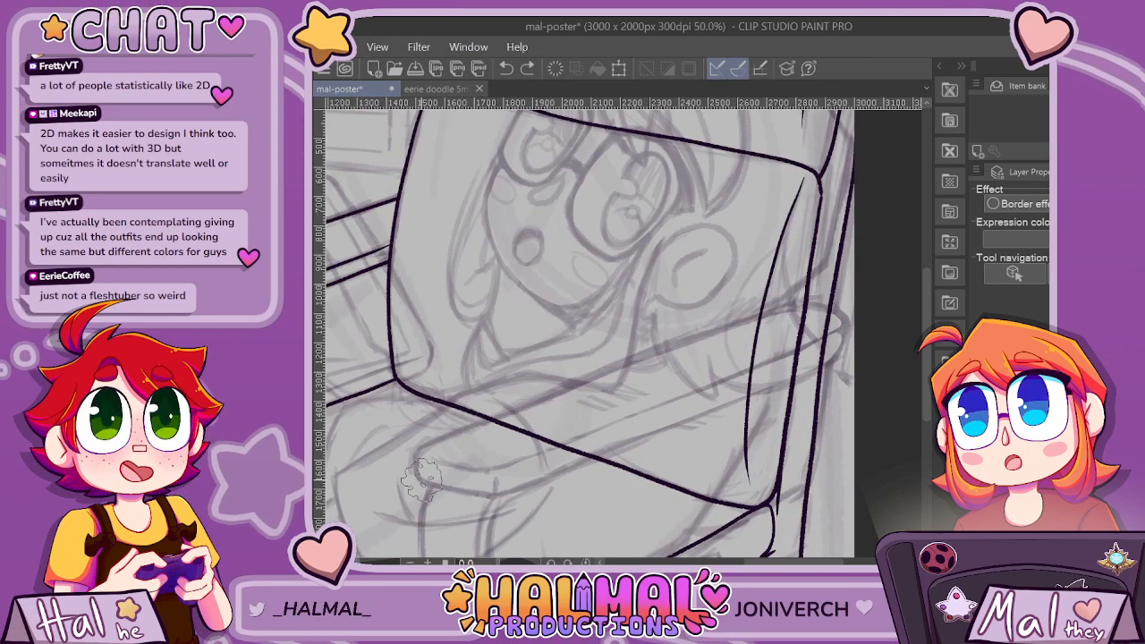
Ink the near armrest's front corner, long upper and lower edges, and rounded back end over the sketch.
left_click_drag(422, 453, 580, 383)
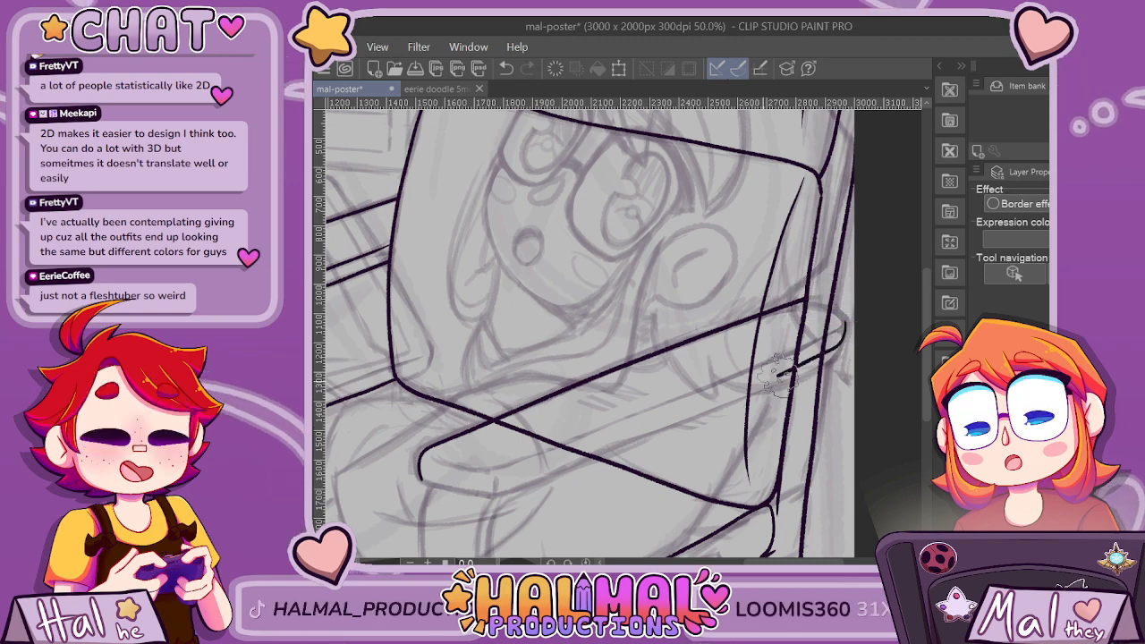
left_click_drag(839, 339, 624, 437)
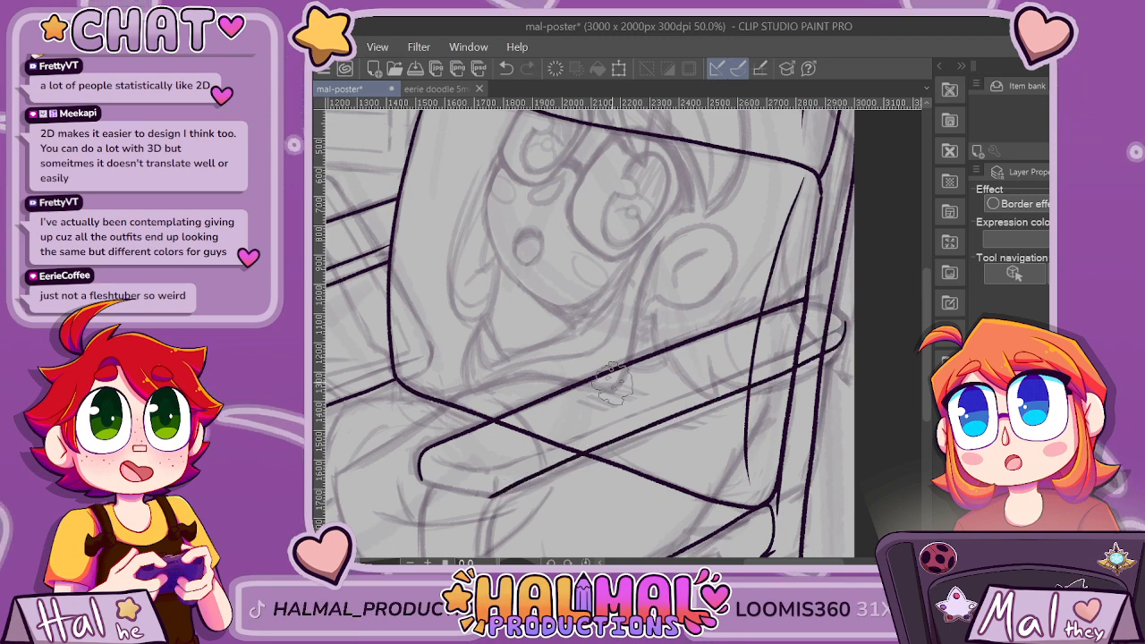
scroll(807, 307, "up", 2)
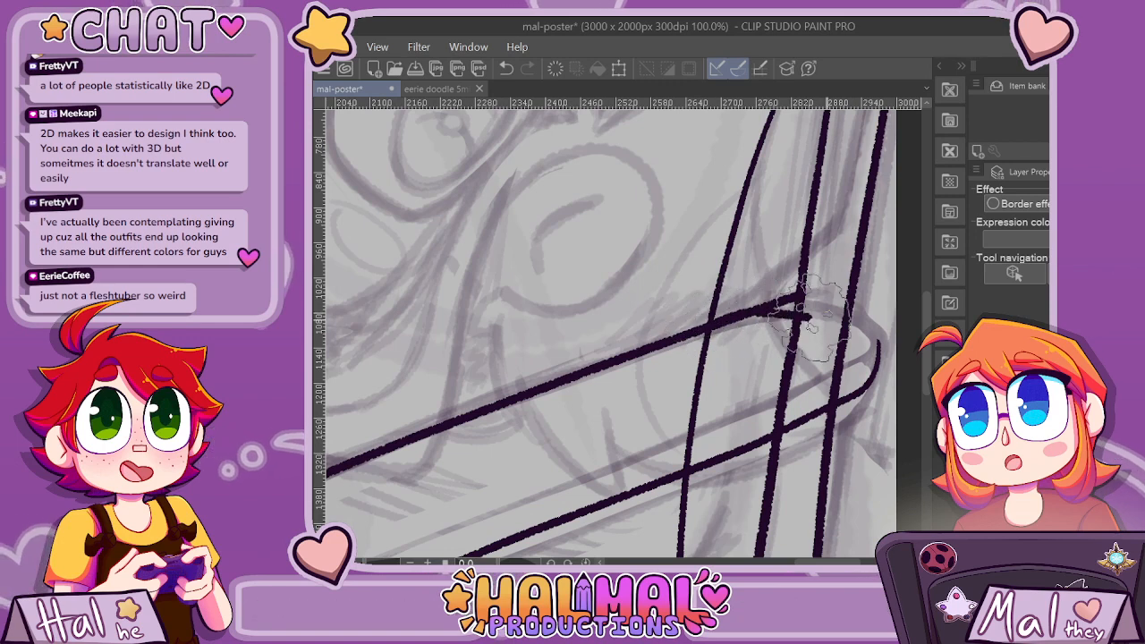
key("ctrl+z")
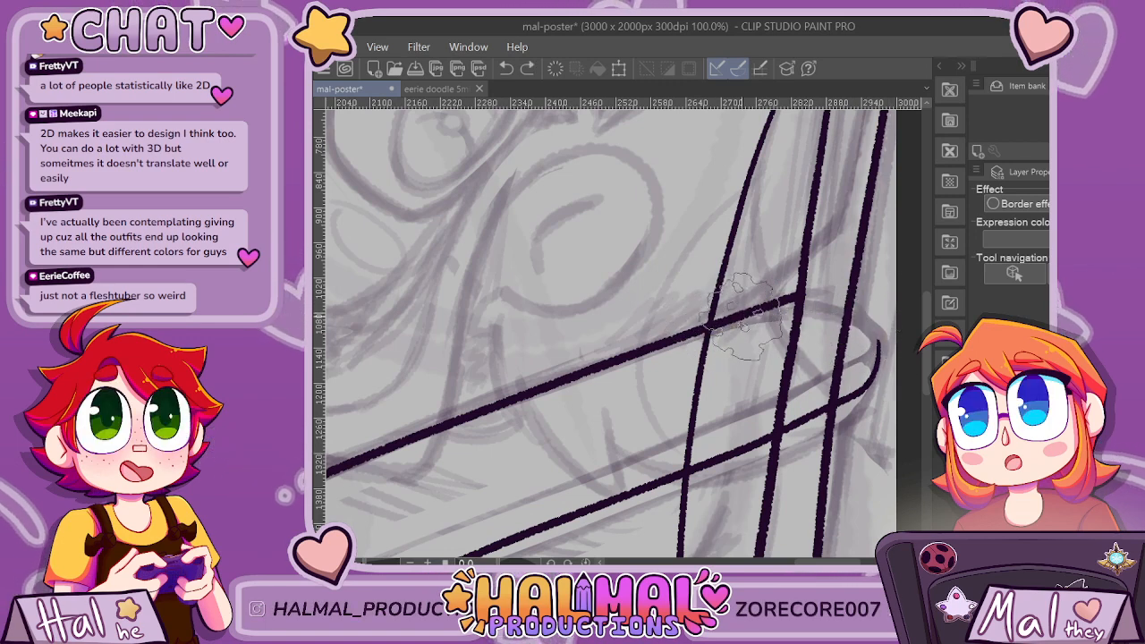
left_click_drag(744, 315, 878, 351)
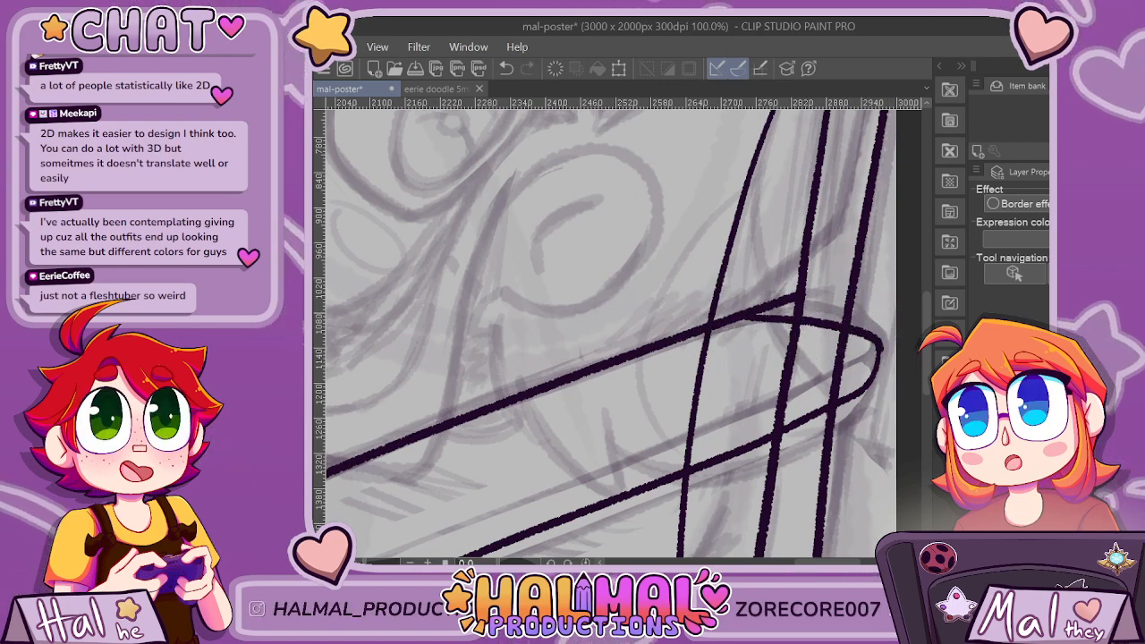
Undo the near armrest's inked outline strokes so only the sketch of the armrest remains.
left_click_drag(757, 306, 805, 301)
key("ctrl+z")
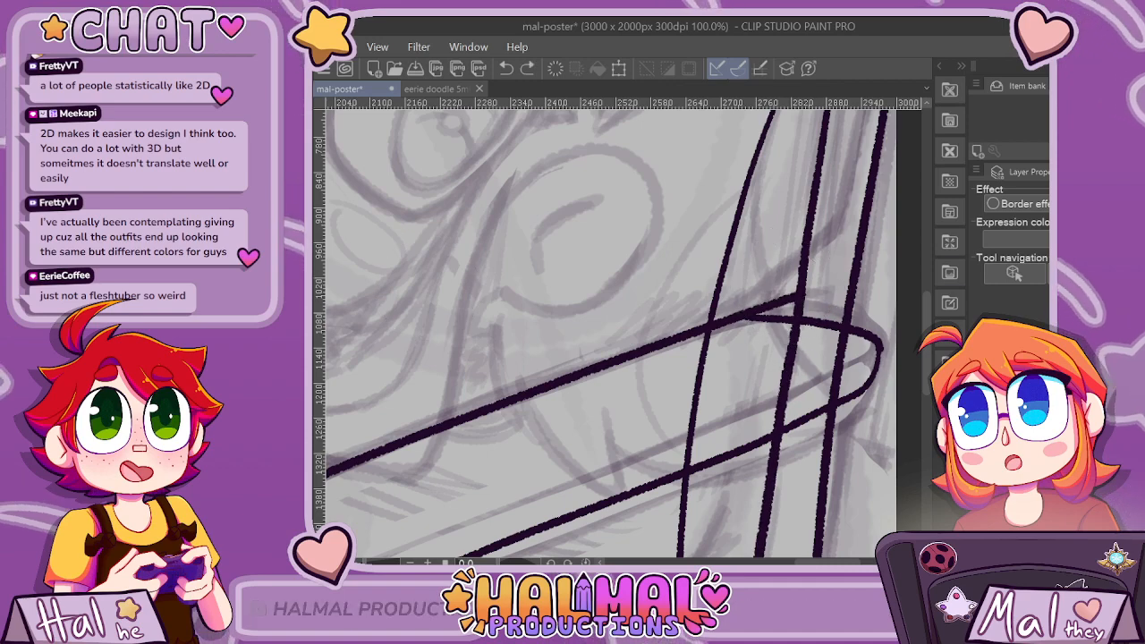
key("ctrl+z")
key("ctrl+z")
key("ctrl+z")
key("ctrl+minus")
key("ctrl+minus")
key("ctrl+minus")
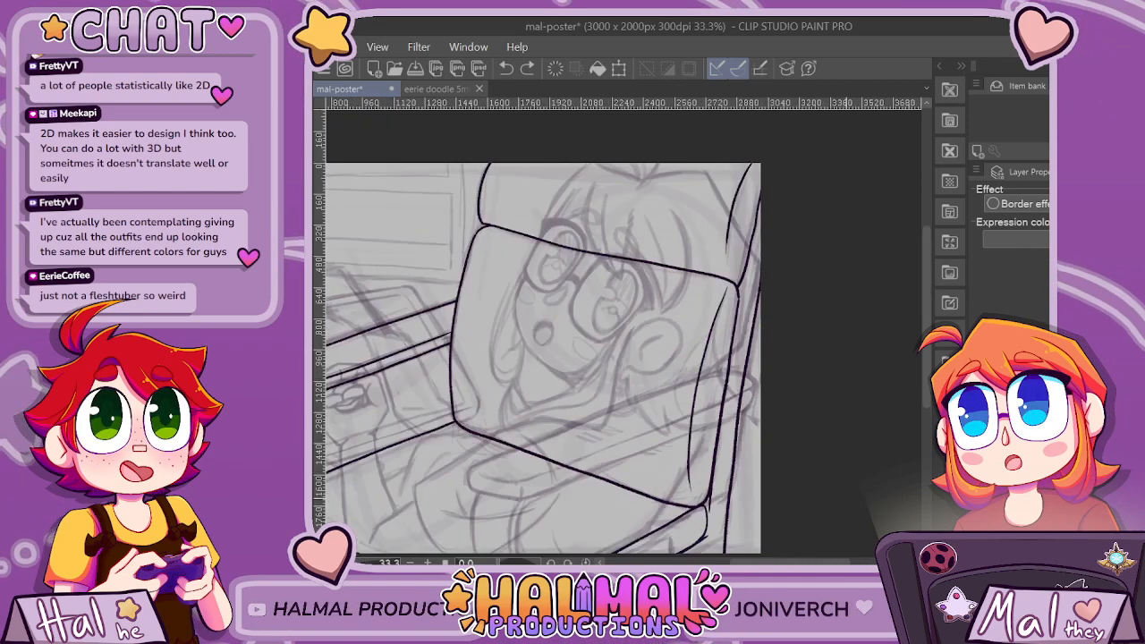
Try to ink the near armrest's outline again, with its front corner and upper edge first, followed by the long lower edge.
scroll(504, 523, "up", 1)
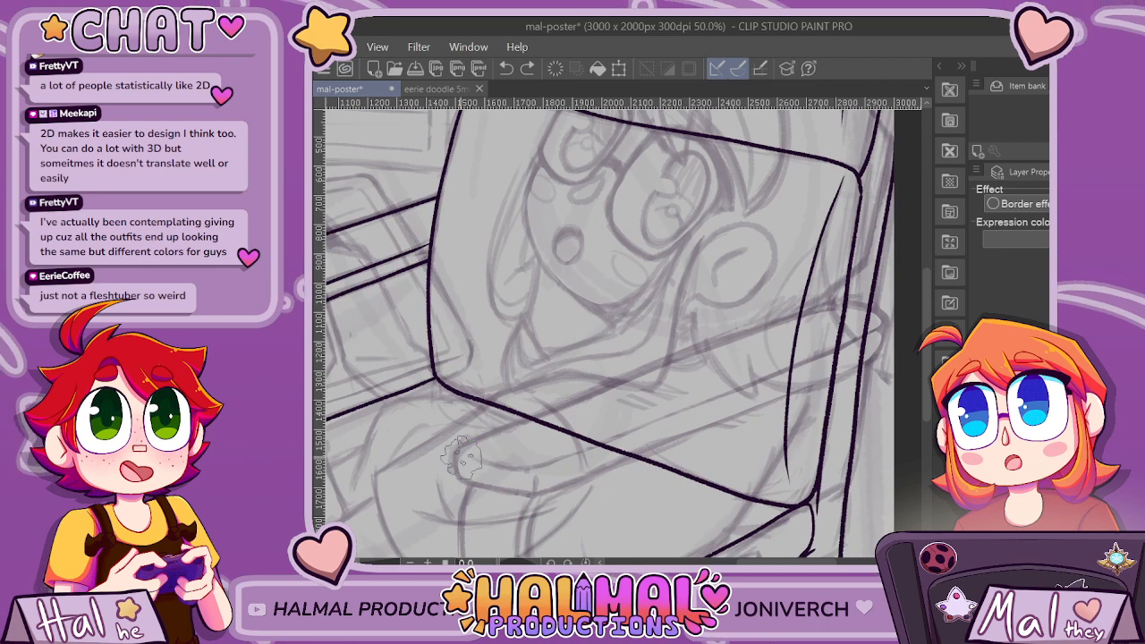
left_click_drag(473, 447, 810, 315)
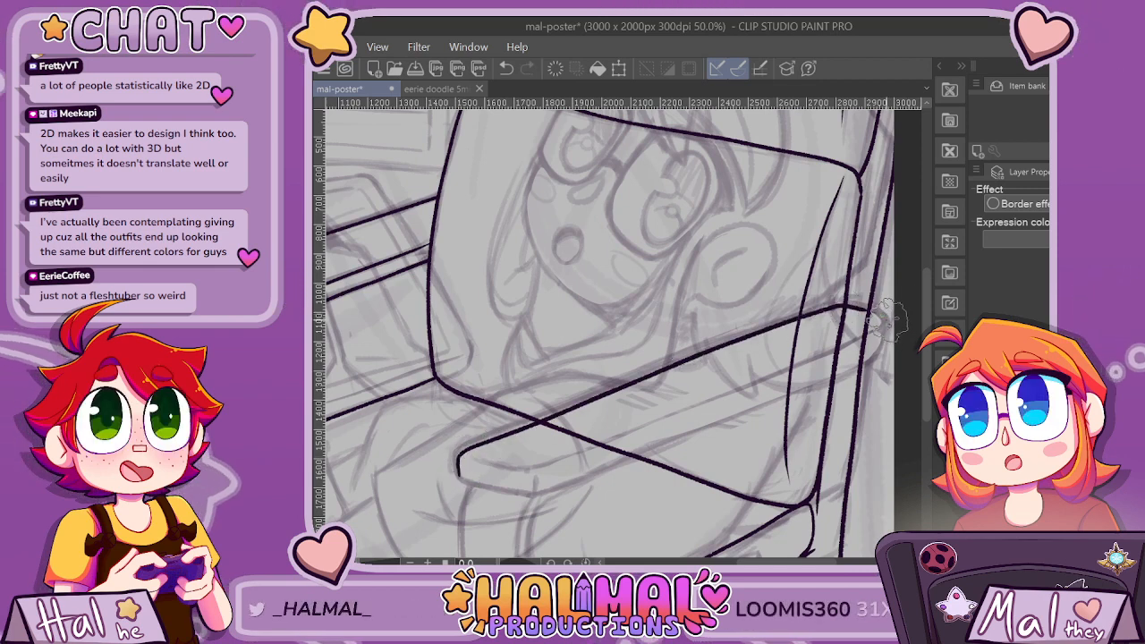
mouse_move(887, 326)
left_mouse_down()
mouse_move(823, 373)
mouse_move(528, 493)
mouse_move(458, 467)
left_mouse_up()
scroll(462, 468, "down", 2)
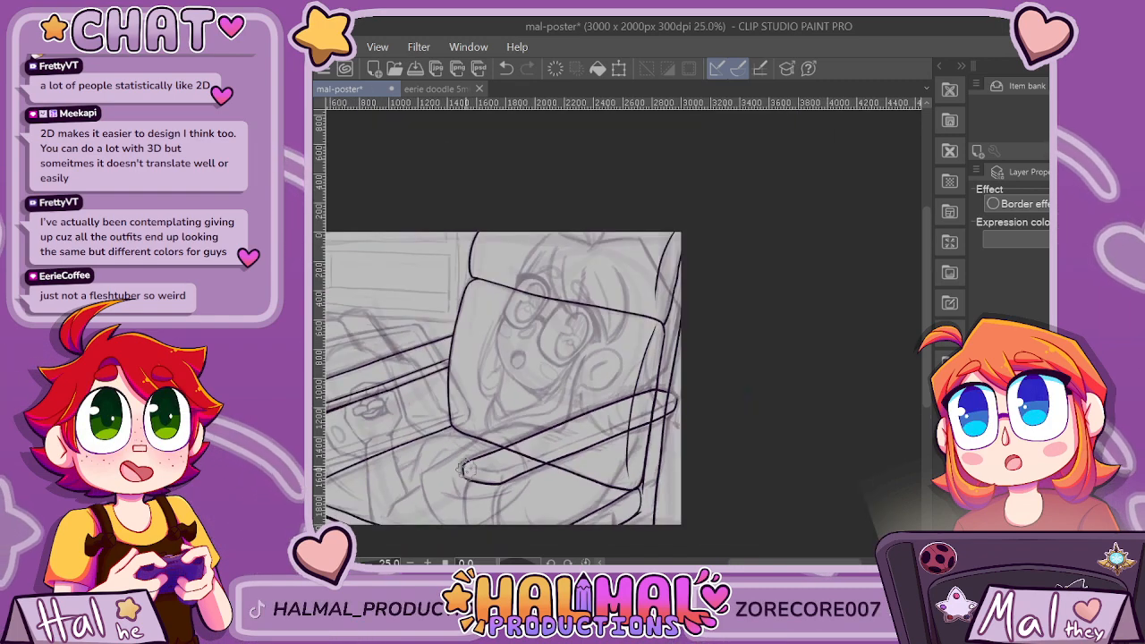
scroll(456, 460, "up", 5)
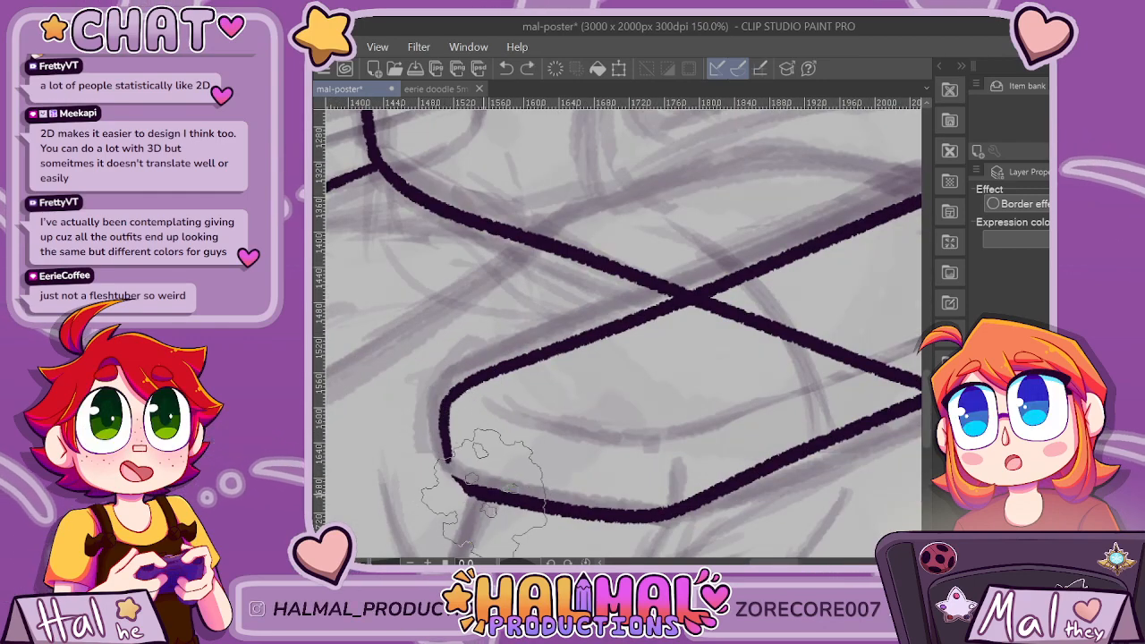
scroll(435, 465, "down", 3)
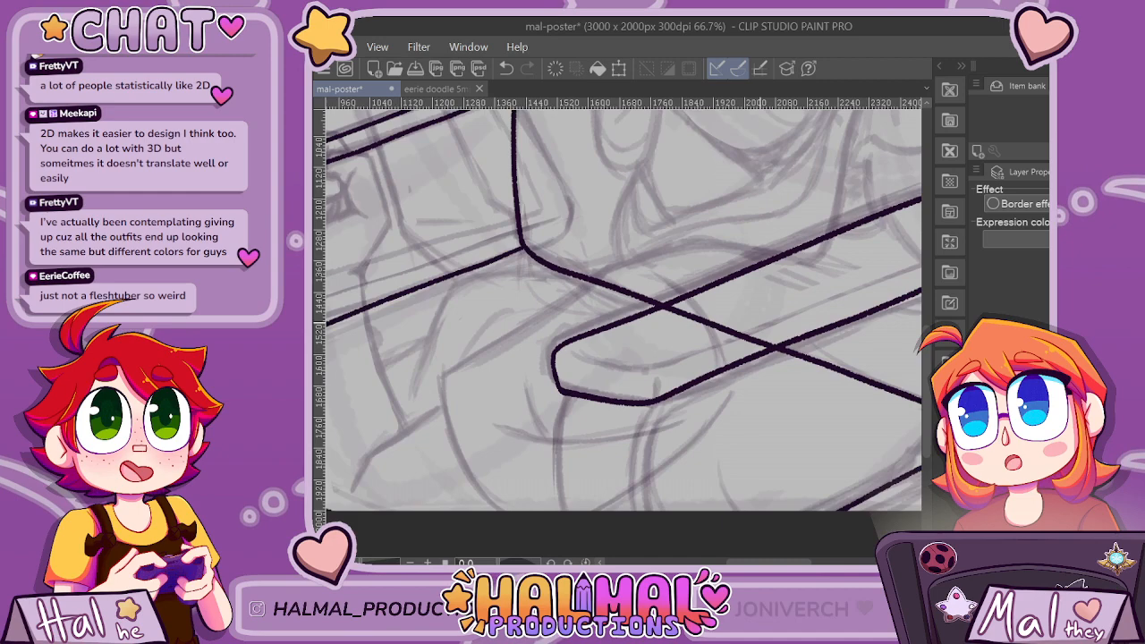
Try to close the gap in the near armrest's rounded back end by extending the upper edge into the curve.
left_click(712, 562)
left_click_drag(680, 561, 813, 562)
scroll(775, 172, "up", 3)
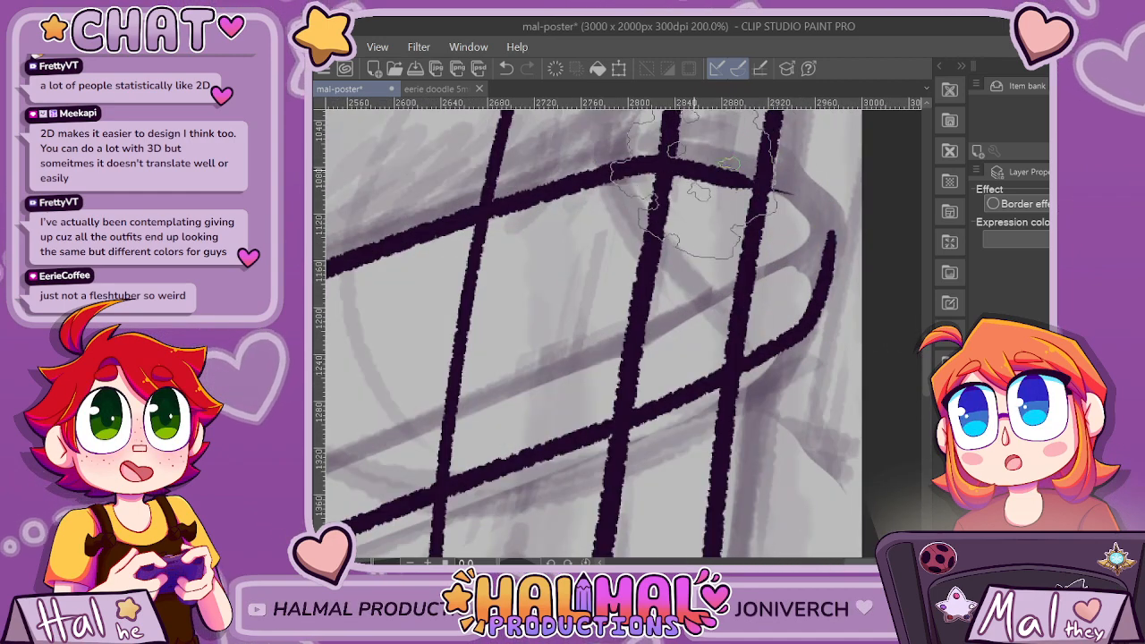
mouse_move(722, 177)
left_mouse_down()
mouse_move(823, 206)
mouse_move(838, 240)
left_mouse_up()
key("ctrl+z")
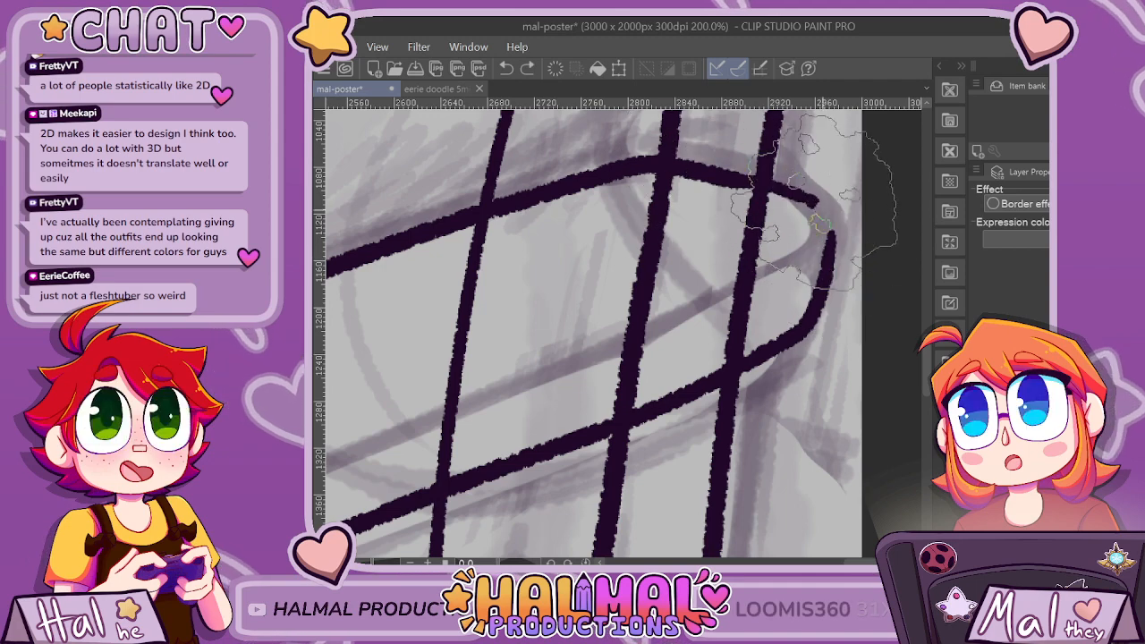
left_click_drag(743, 179, 832, 246)
scroll(832, 233, "down", 2)
scroll(832, 231, "down", 5)
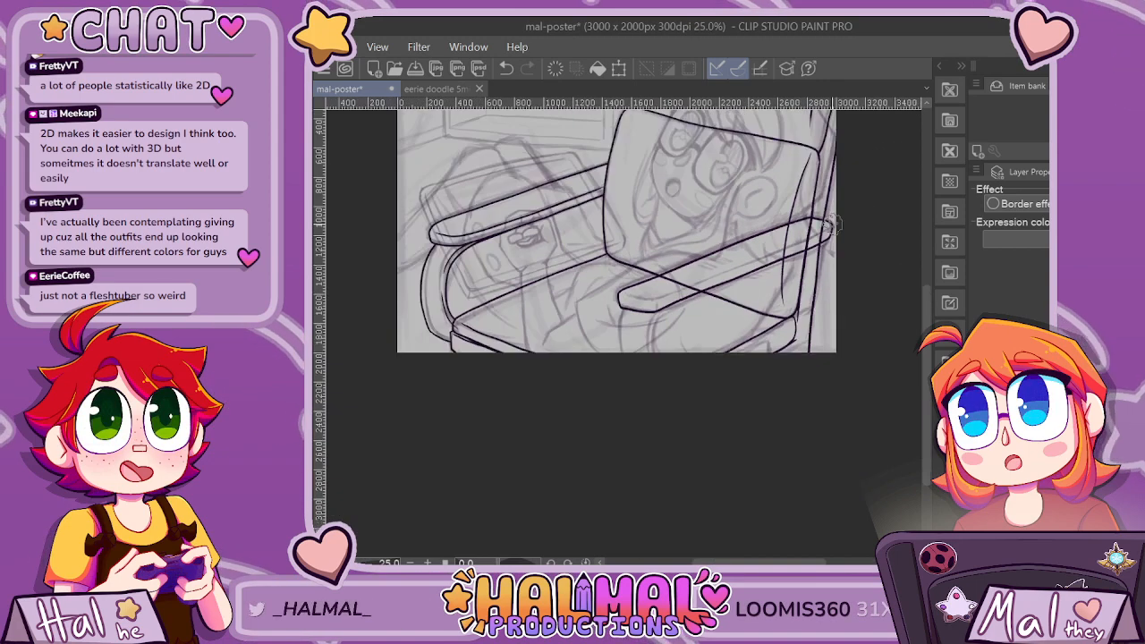
Try to ink the near armrest's inner thickness line from a short curve at the front end, and undo the attempts.
scroll(832, 231, "up", 6)
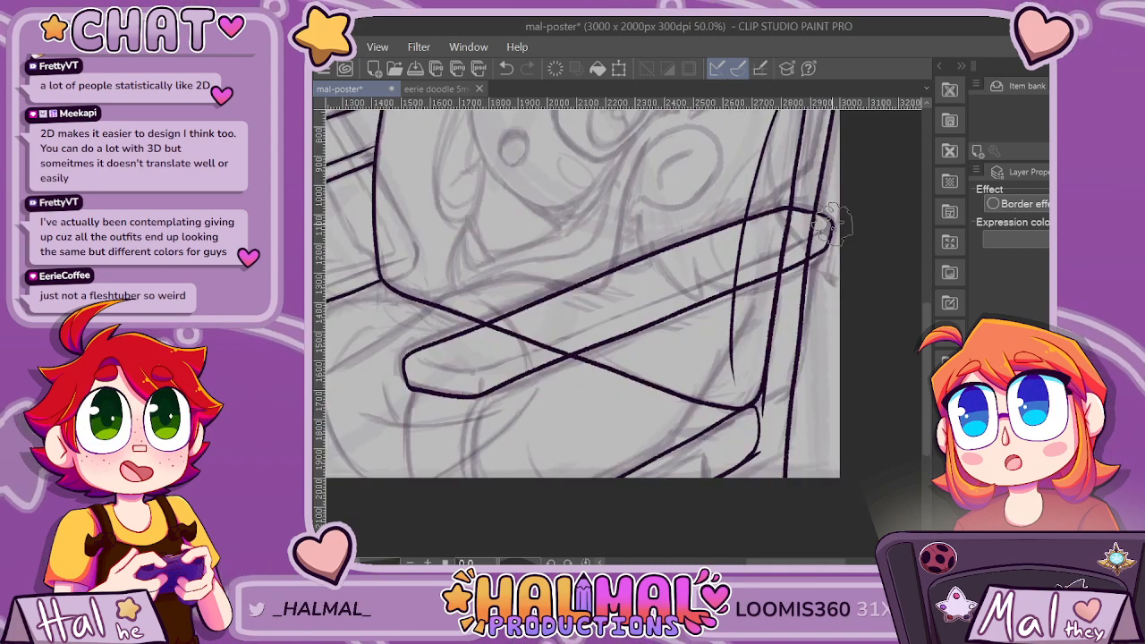
scroll(832, 224, "down", 2)
scroll(832, 224, "up", 3)
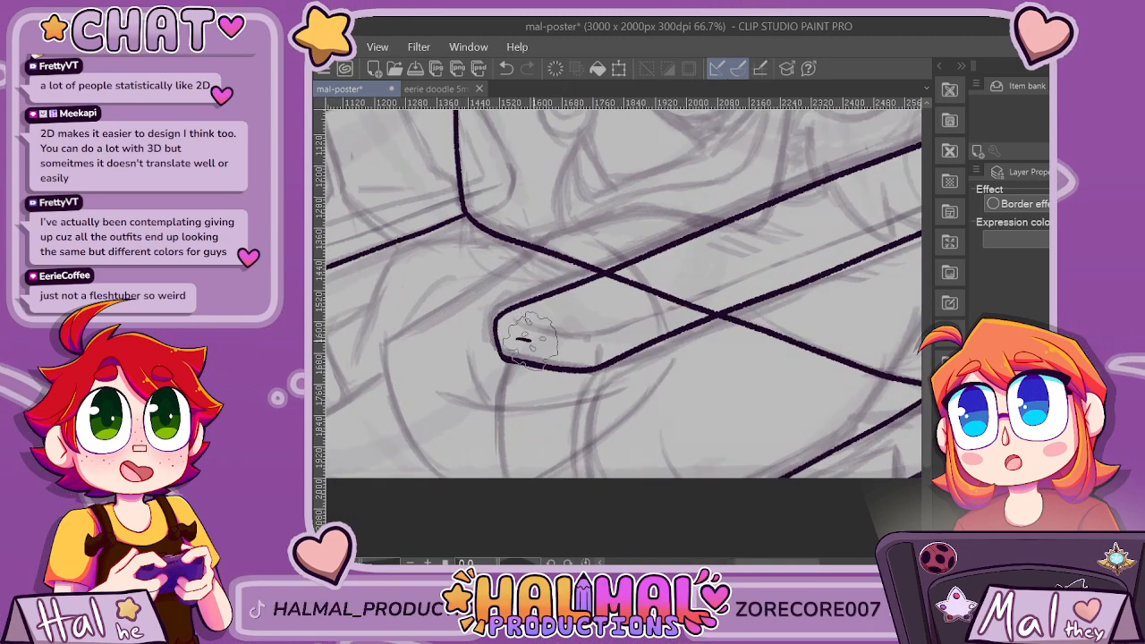
scroll(715, 432, "down", 2)
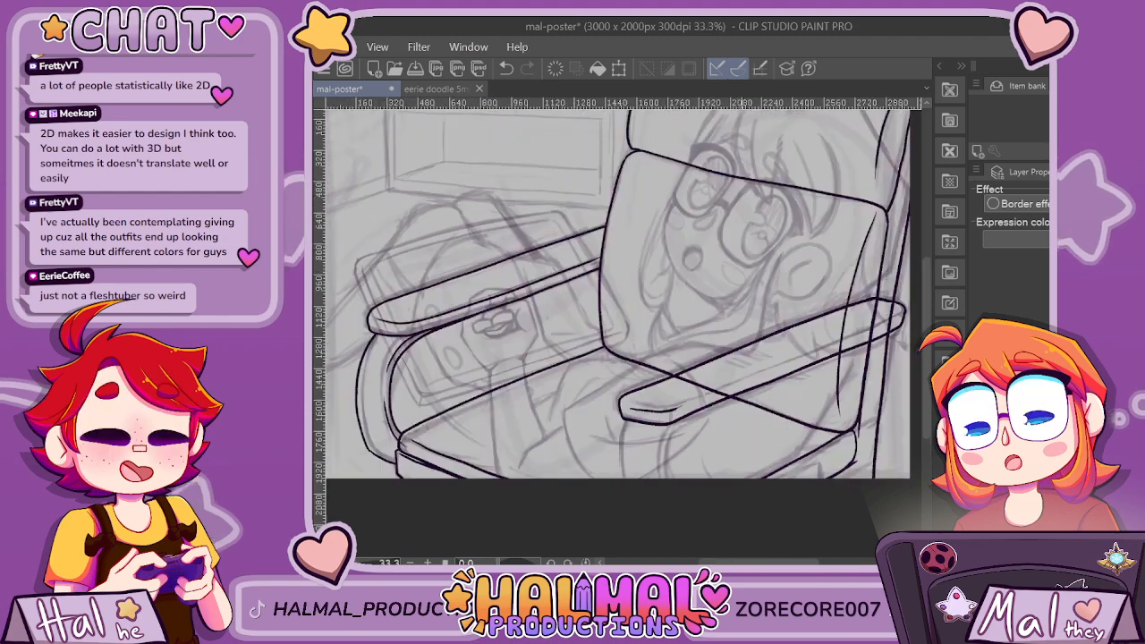
scroll(707, 501, "up", 1)
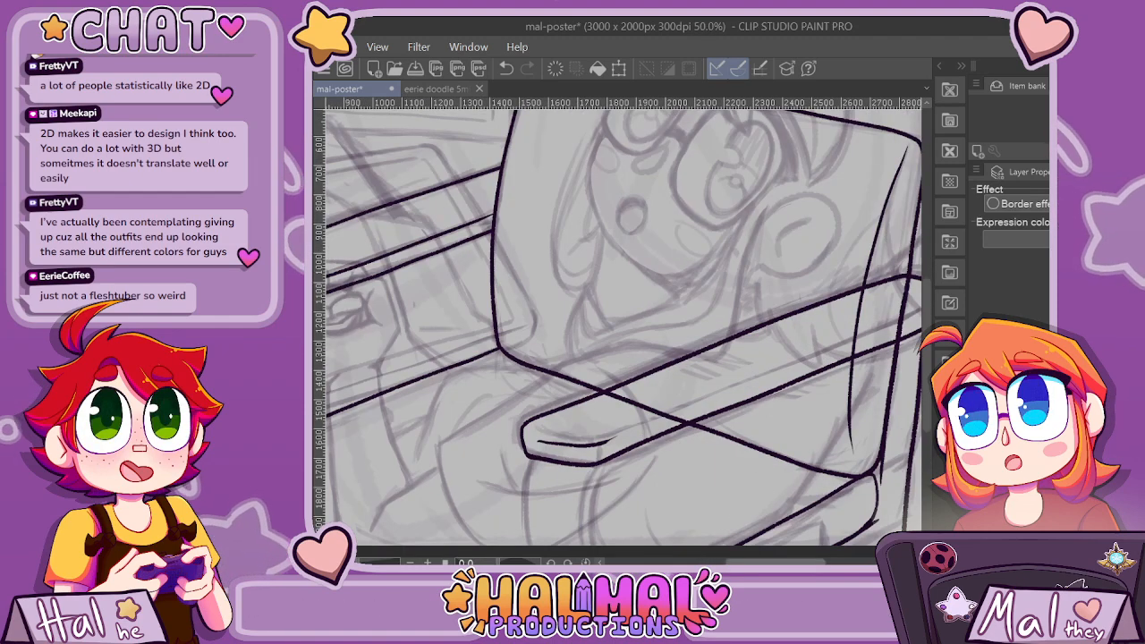
left_click_drag(734, 477, 661, 483)
scroll(660, 484, "up", 1)
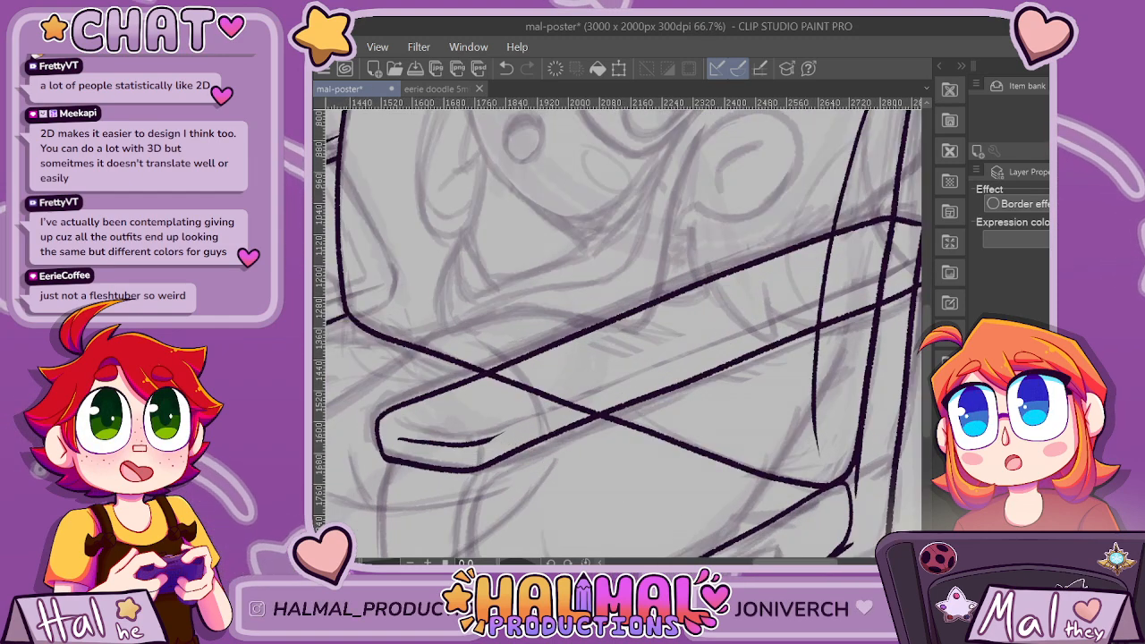
left_click_drag(504, 436, 461, 436)
key("ctrl+z")
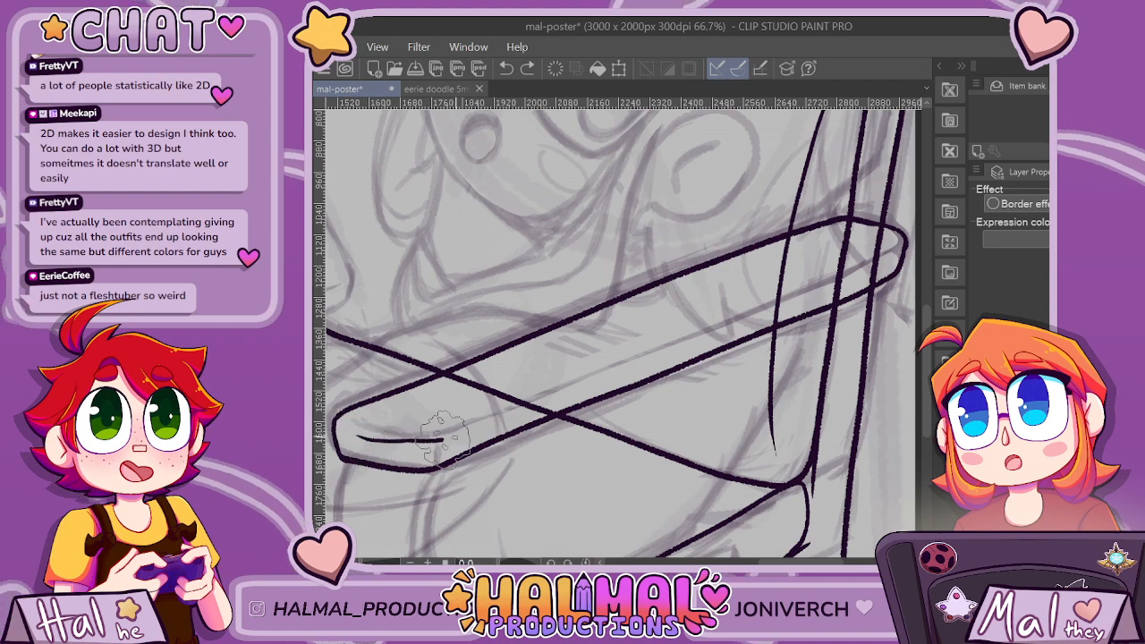
key("ctrl+z")
left_click_drag(428, 437, 845, 271)
key("ctrl+z")
Try to ink one long inner thickness line parallel to the near armrest's lower edge, from the front end to the chair back.
left_click_drag(358, 436, 420, 436)
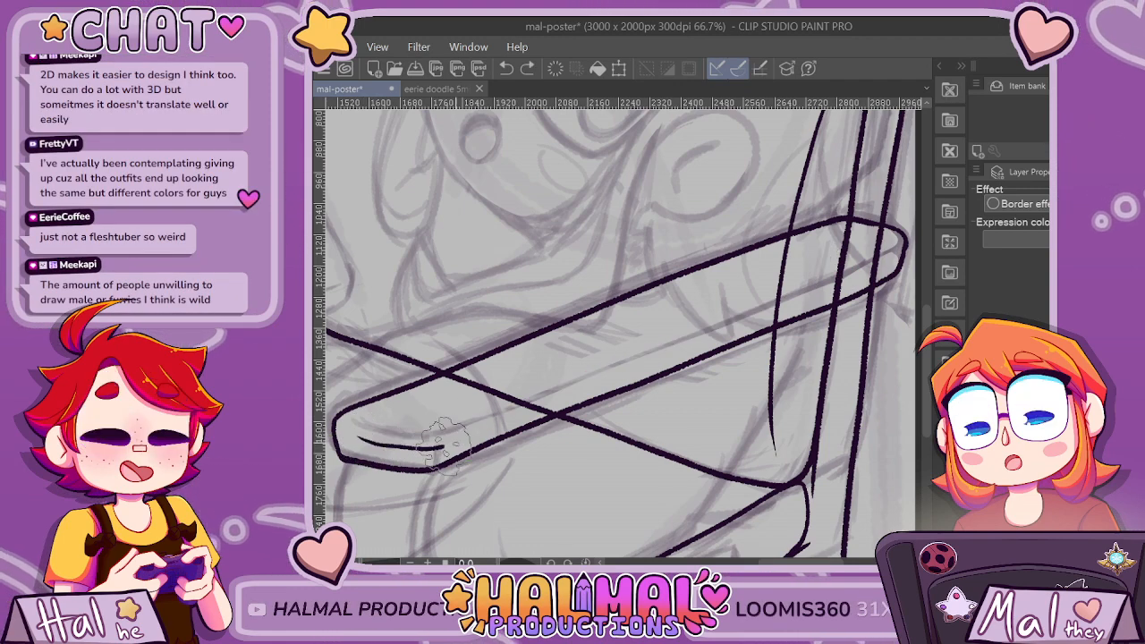
key("ctrl+z")
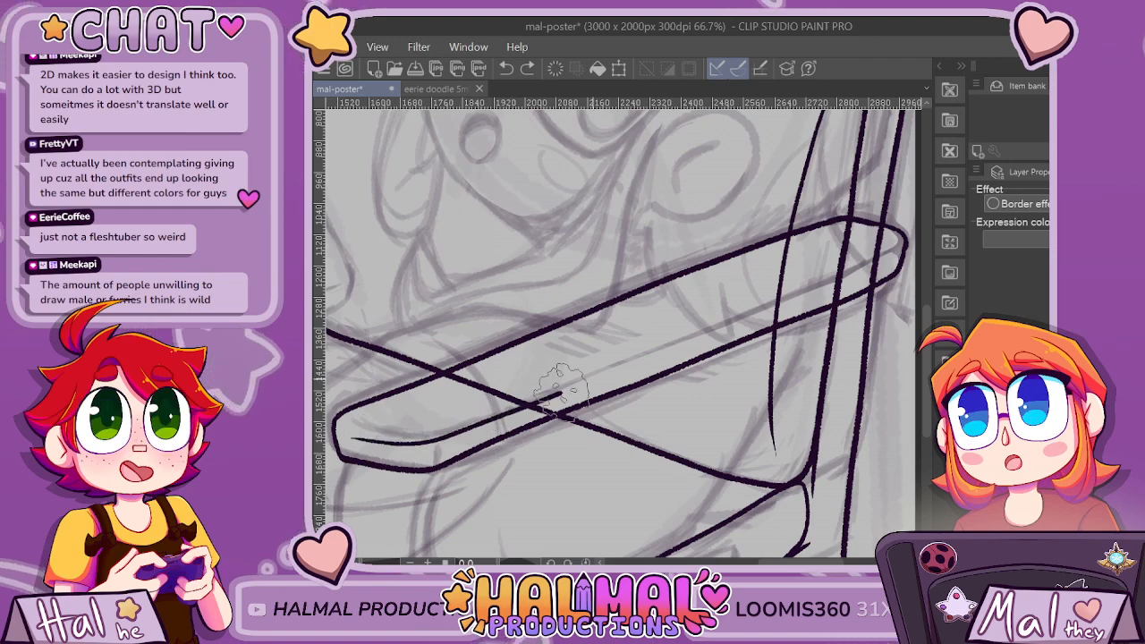
scroll(863, 277, "up", 2)
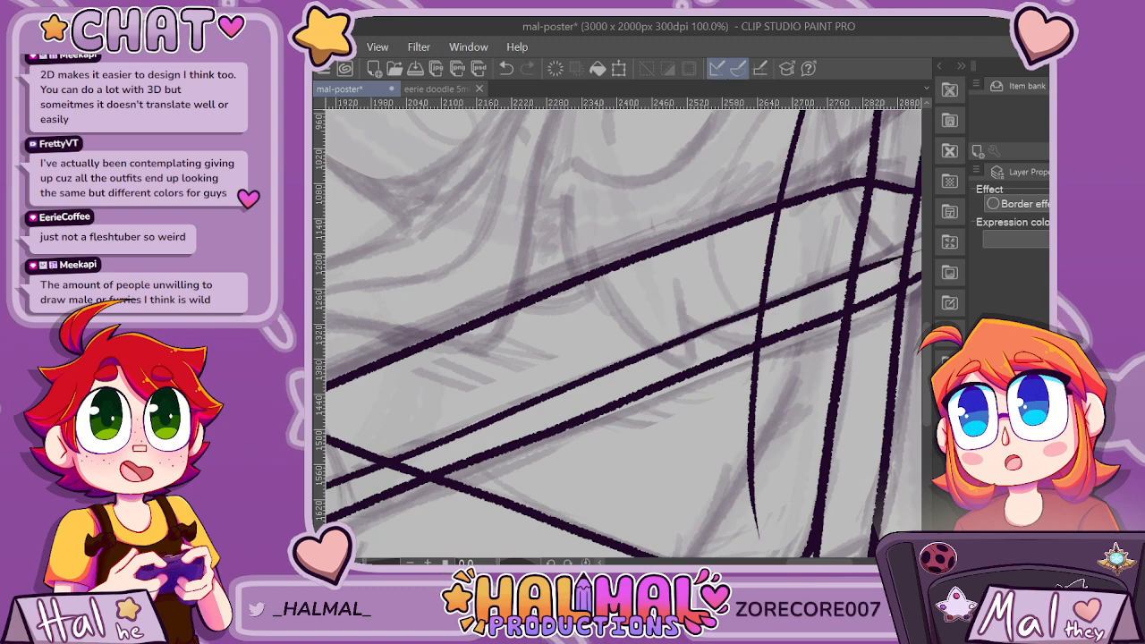
scroll(737, 544, "down", 2)
scroll(735, 542, "up", 1)
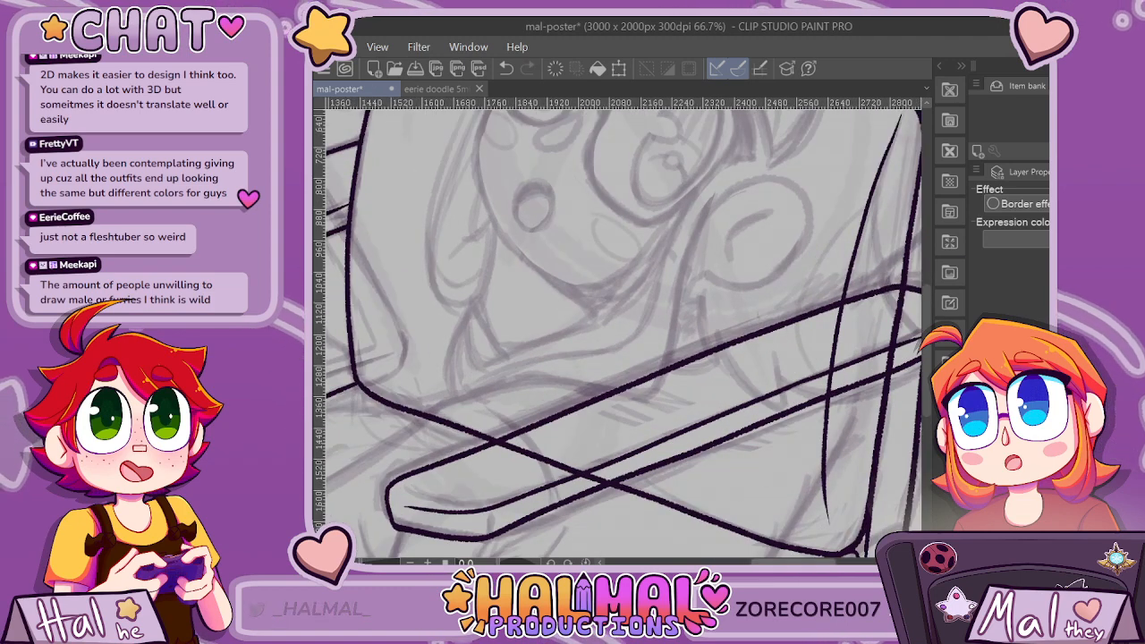
scroll(687, 440, "right", 2)
key("ctrl+z")
mouse_move(702, 365)
left_mouse_down()
mouse_move(749, 335)
mouse_move(821, 318)
left_mouse_up()
scroll(838, 309, "down", 2)
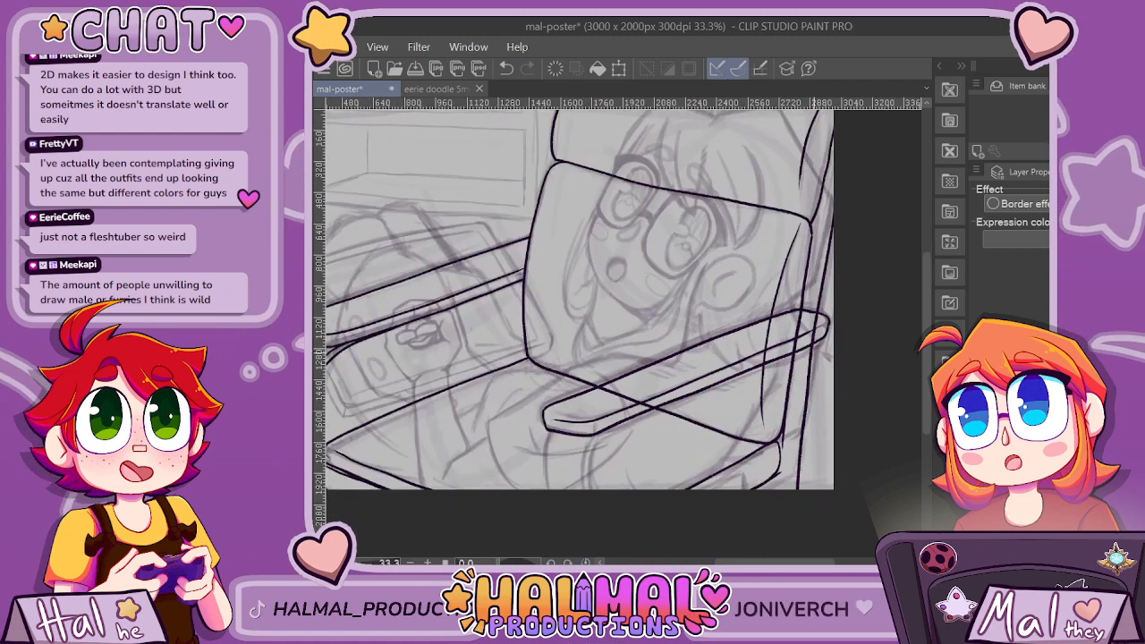
Undo the near armrest's inner thickness line together with its whole inked outline.
scroll(501, 394, "up", 3)
left_click_drag(508, 394, 620, 409)
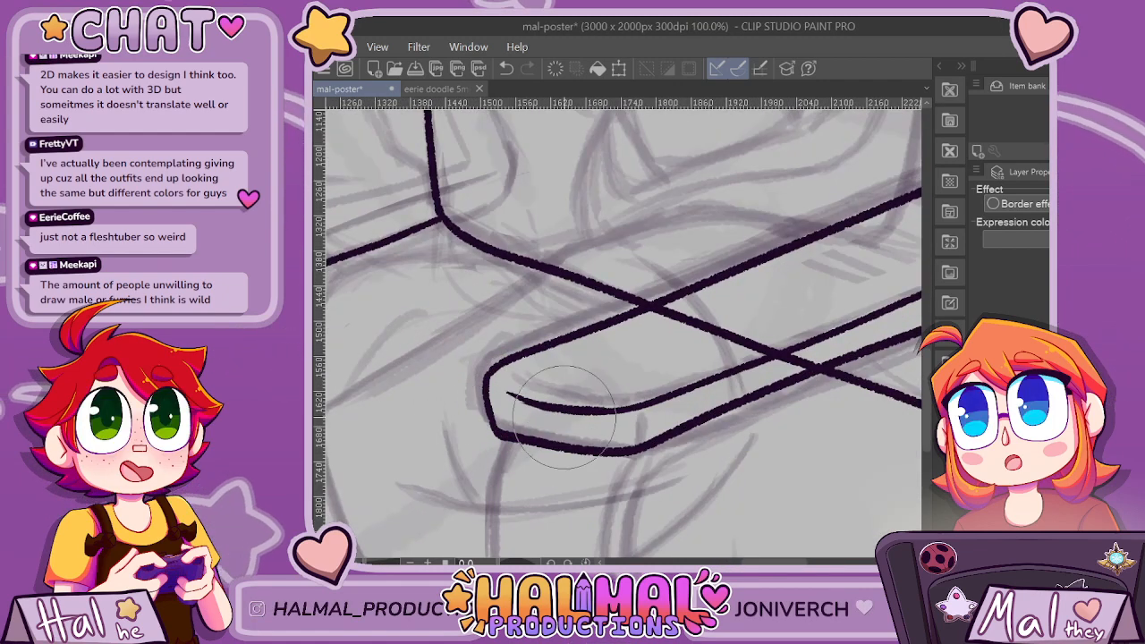
key("ctrl+z")
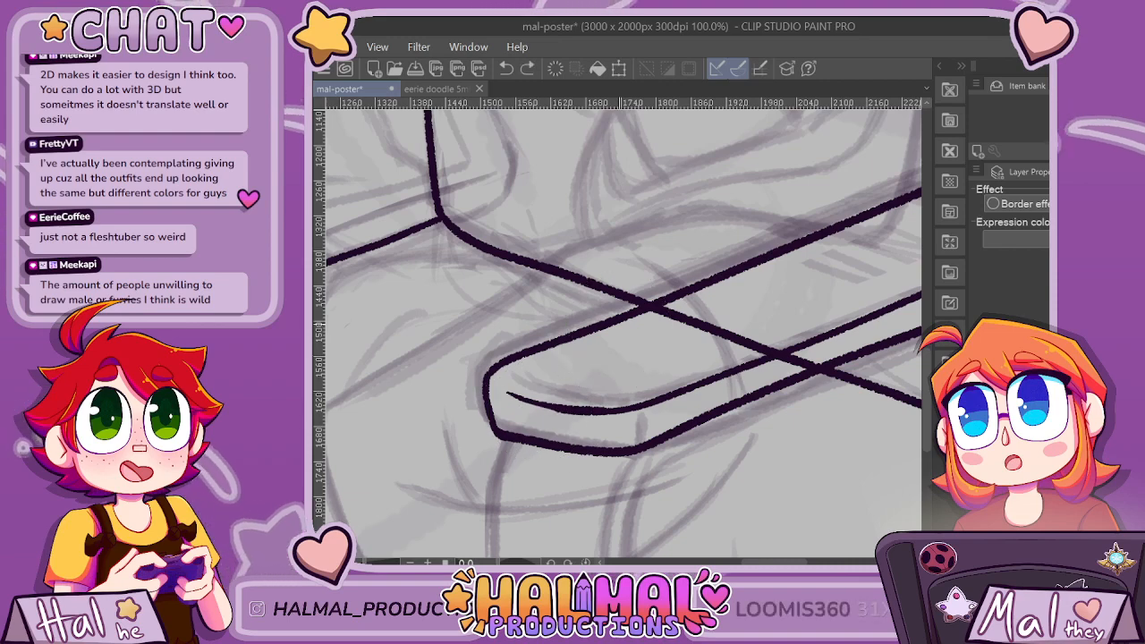
key("ctrl+z")
key("ctrl+z")
key("ctrl+z")
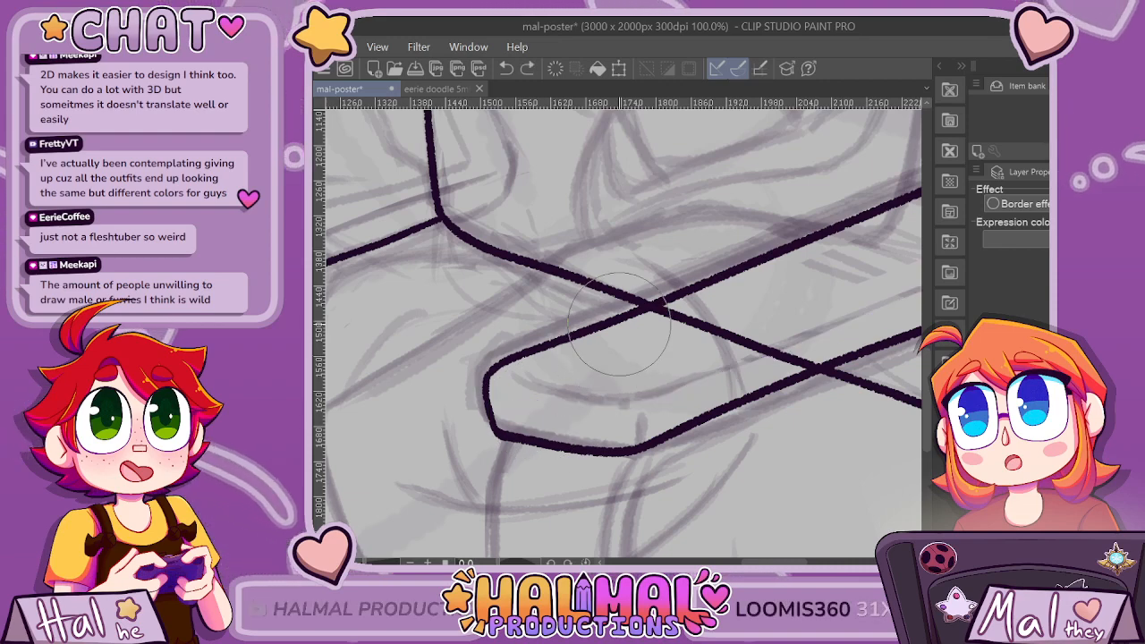
key("ctrl+minus")
key("ctrl+minus")
key("ctrl+minus")
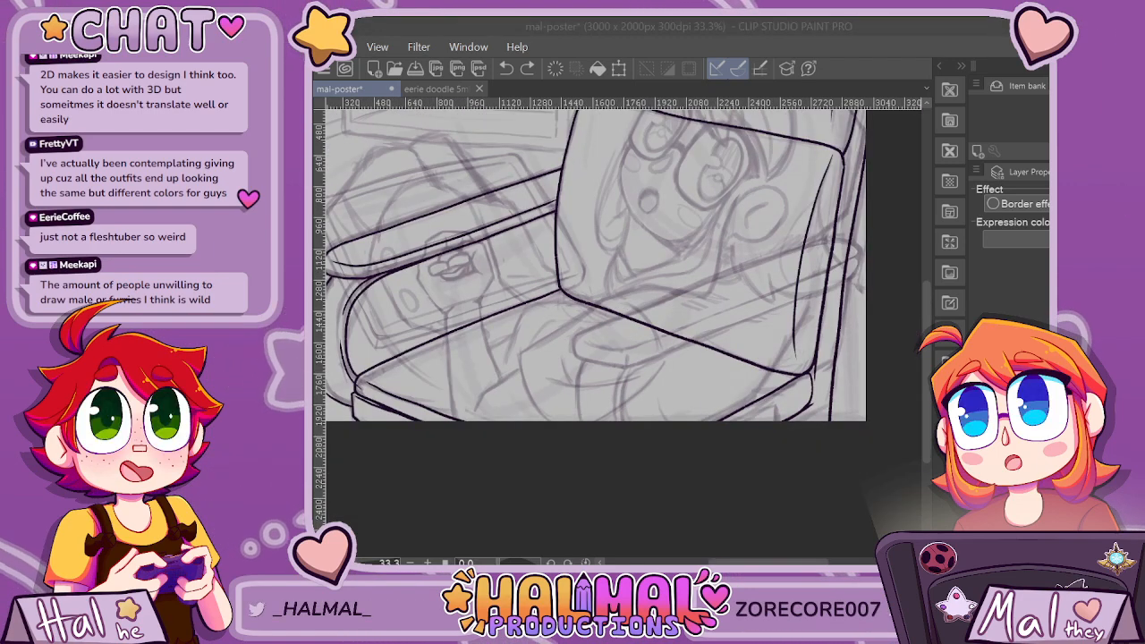
Try to ink the near armrest's rounded front end and upper edge in one stroke, and undo it.
left_click(914, 267)
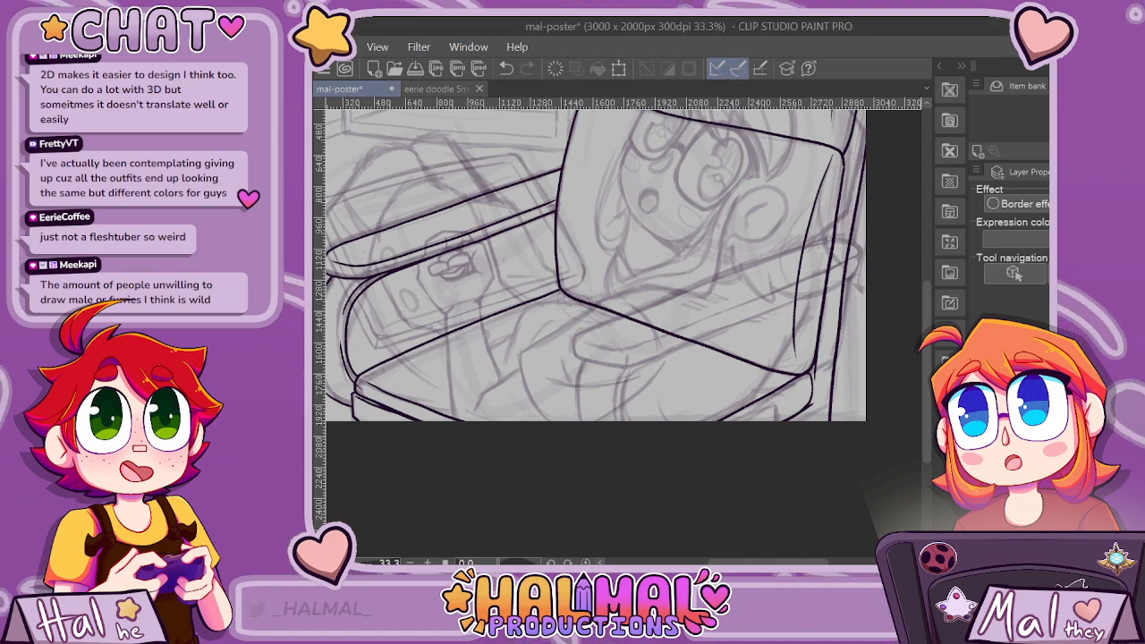
key("ctrl+plus")
left_click_drag(760, 562, 769, 562)
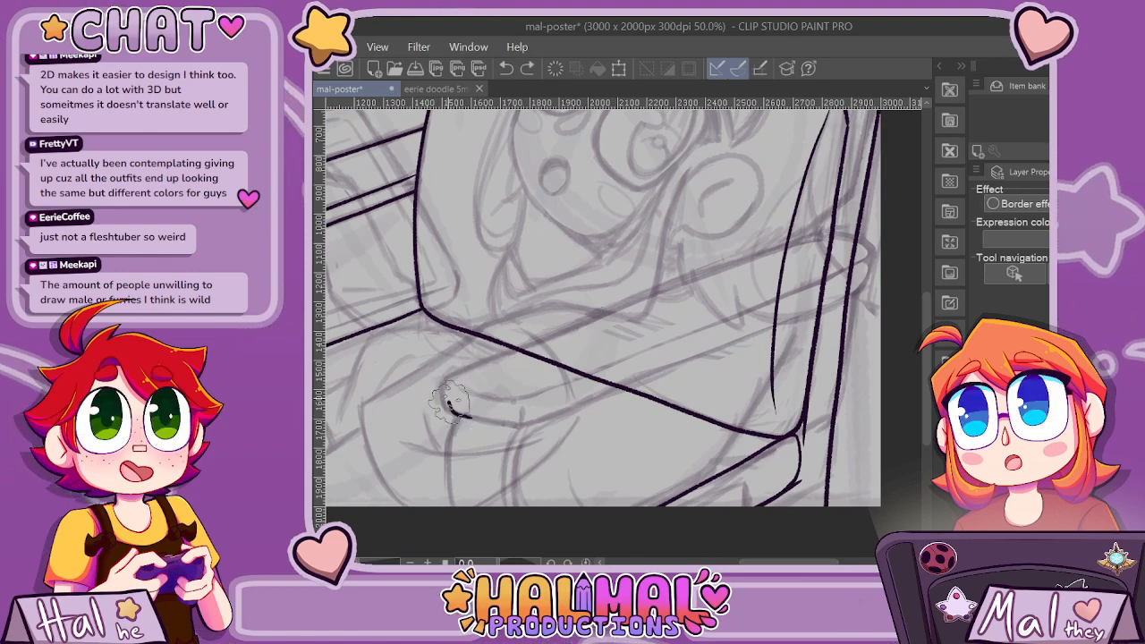
left_click_drag(471, 374, 620, 314)
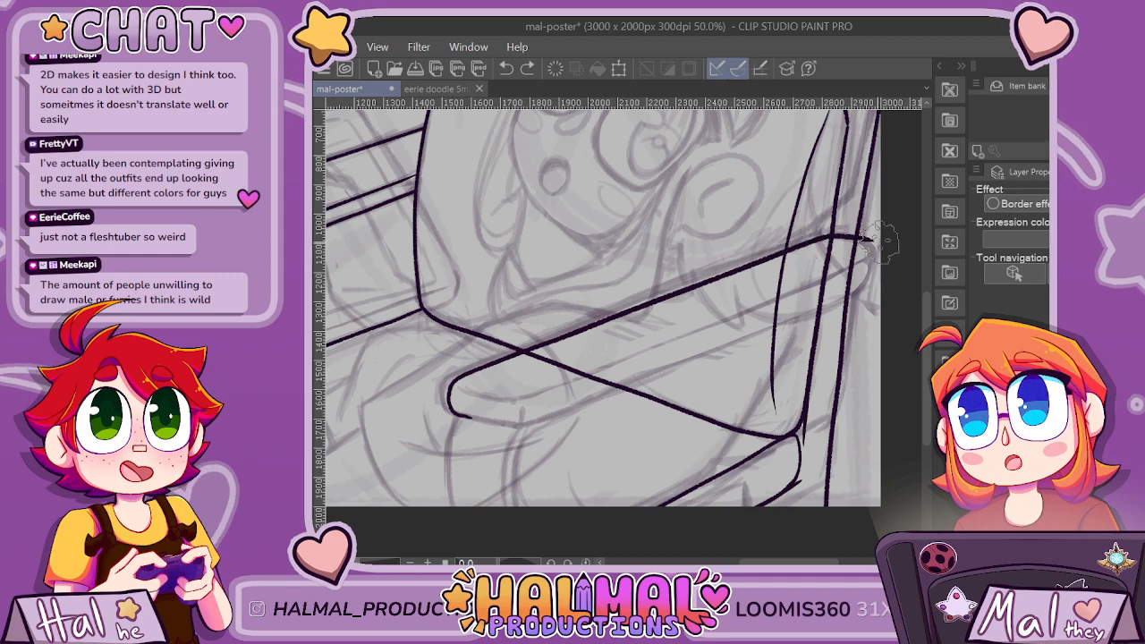
scroll(687, 248, "up", 1)
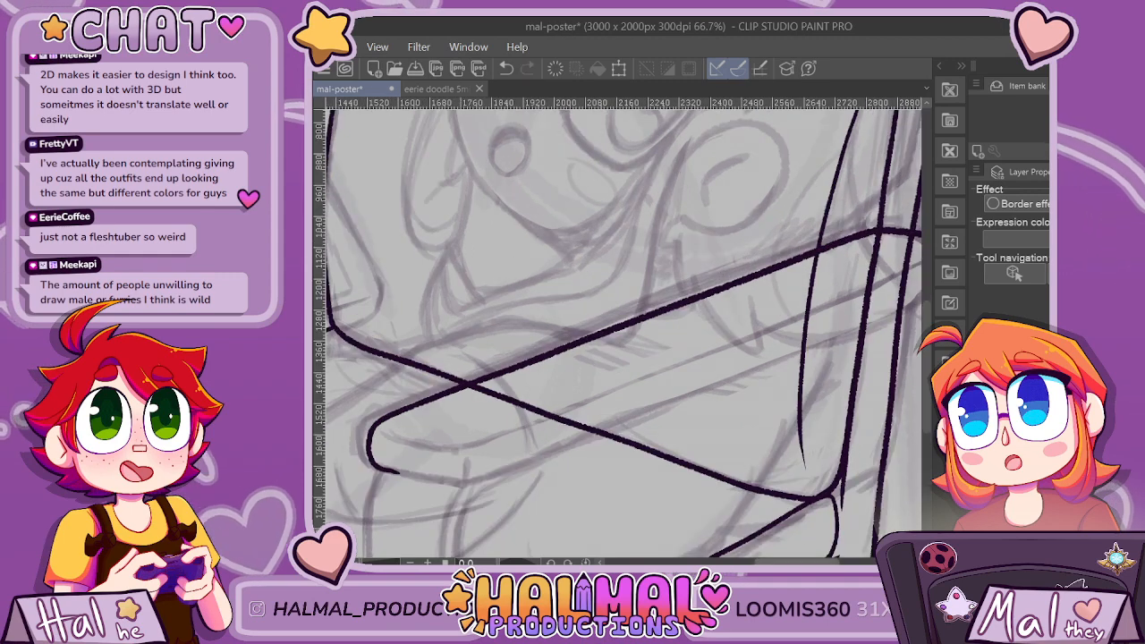
left_click_drag(662, 313, 626, 313)
key("ctrl+z")
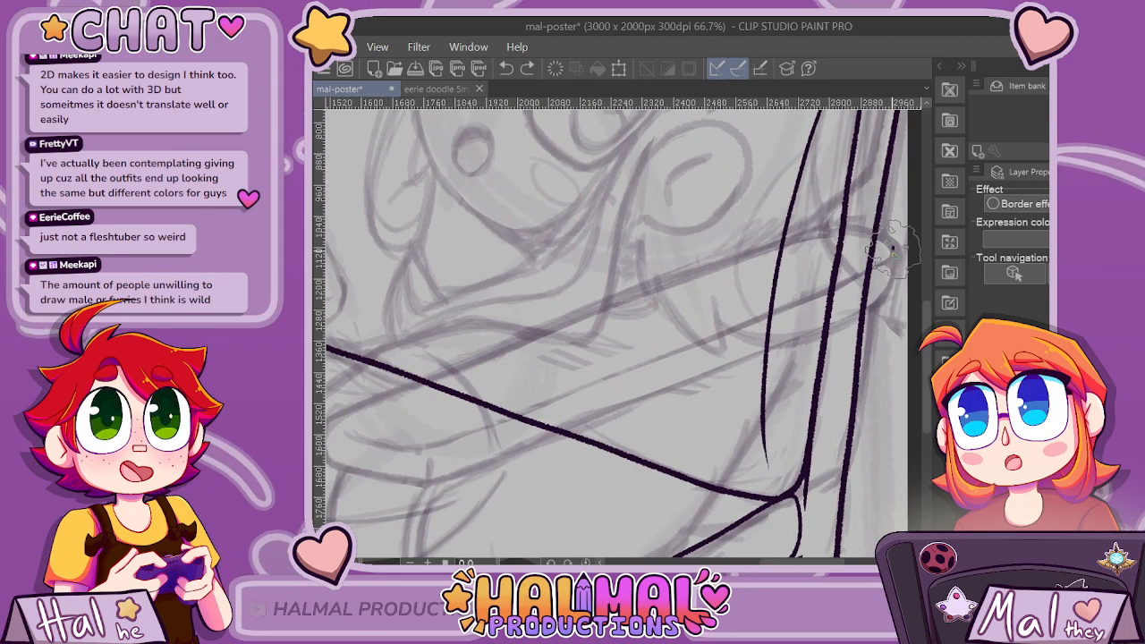
Try to ink the near armrest from its back end along the lower edge, add the front and upper edge, and undo both strokes.
mouse_move(892, 248)
left_mouse_down()
mouse_move(883, 290)
mouse_move(845, 309)
mouse_move(510, 451)
mouse_move(430, 479)
mouse_move(369, 474)
left_mouse_up()
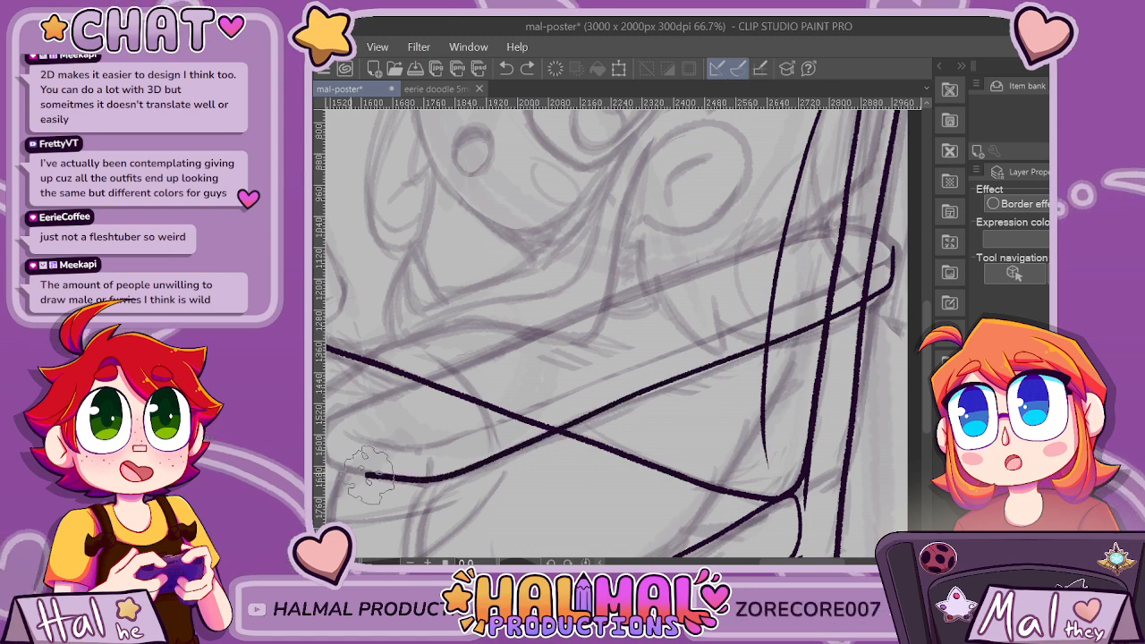
mouse_move(340, 416)
left_mouse_down()
mouse_move(812, 235)
mouse_move(848, 225)
mouse_move(894, 269)
left_mouse_up()
scroll(896, 304, "down", 1)
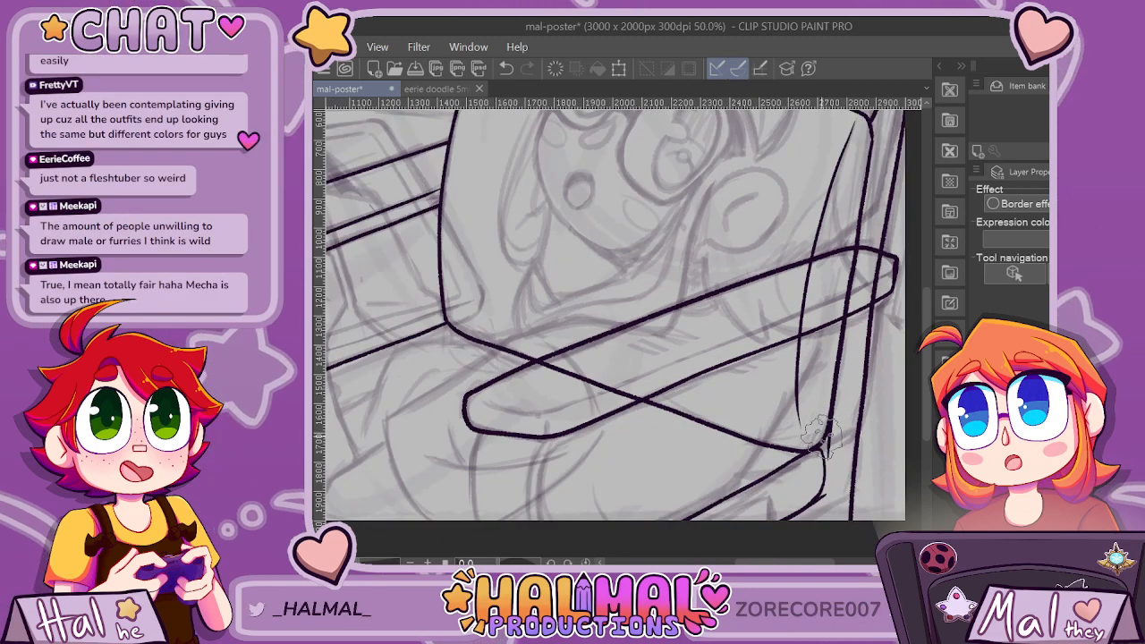
scroll(747, 496, "right", 1)
key("ctrl+z")
key("ctrl+z")
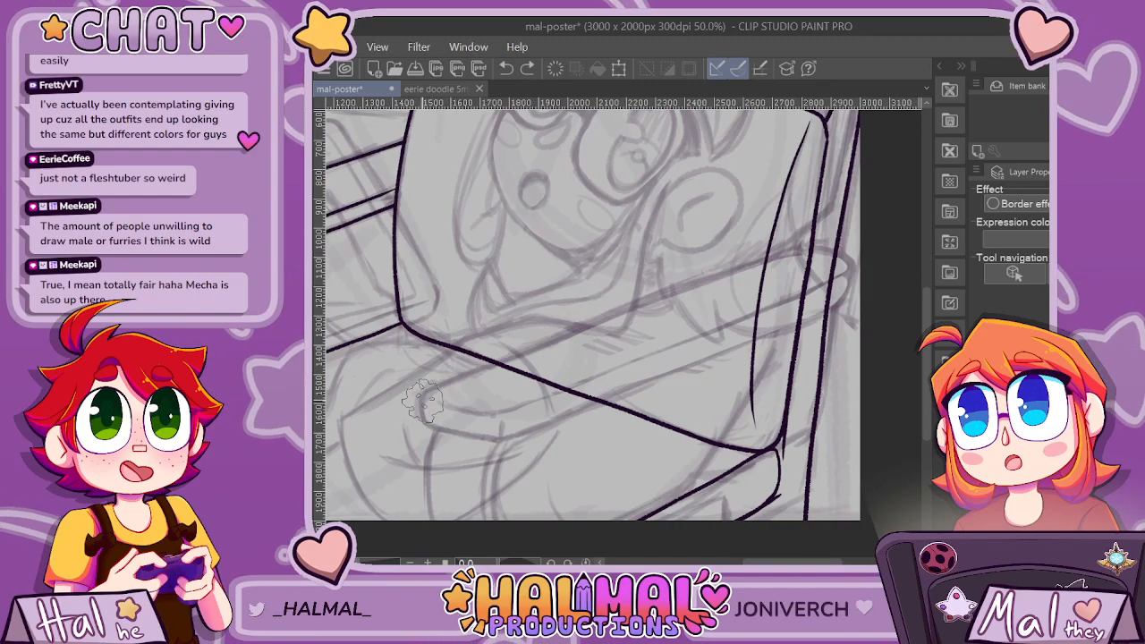
Ink the near armrest's complete outline over the sketch: rounded front end, lower edge, upper edge and blunt back end at the chair back.
mouse_move(422, 402)
left_mouse_down()
mouse_move(429, 420)
mouse_move(477, 435)
mouse_move(523, 429)
mouse_move(836, 298)
left_mouse_up()
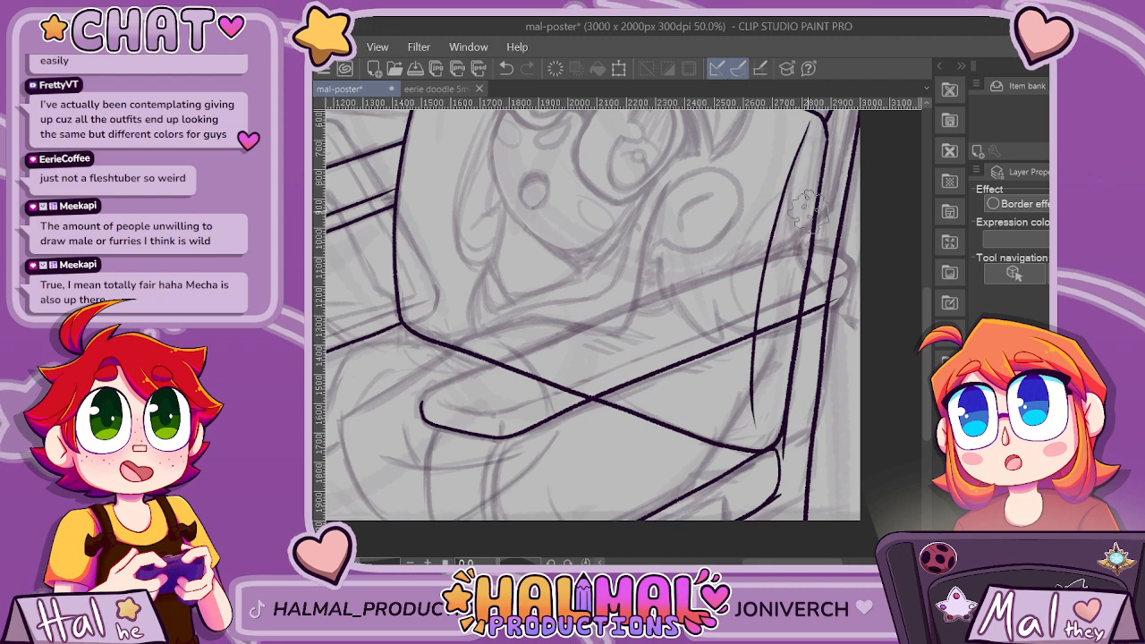
scroll(429, 398, "up", 1)
left_click_drag(441, 385, 885, 223)
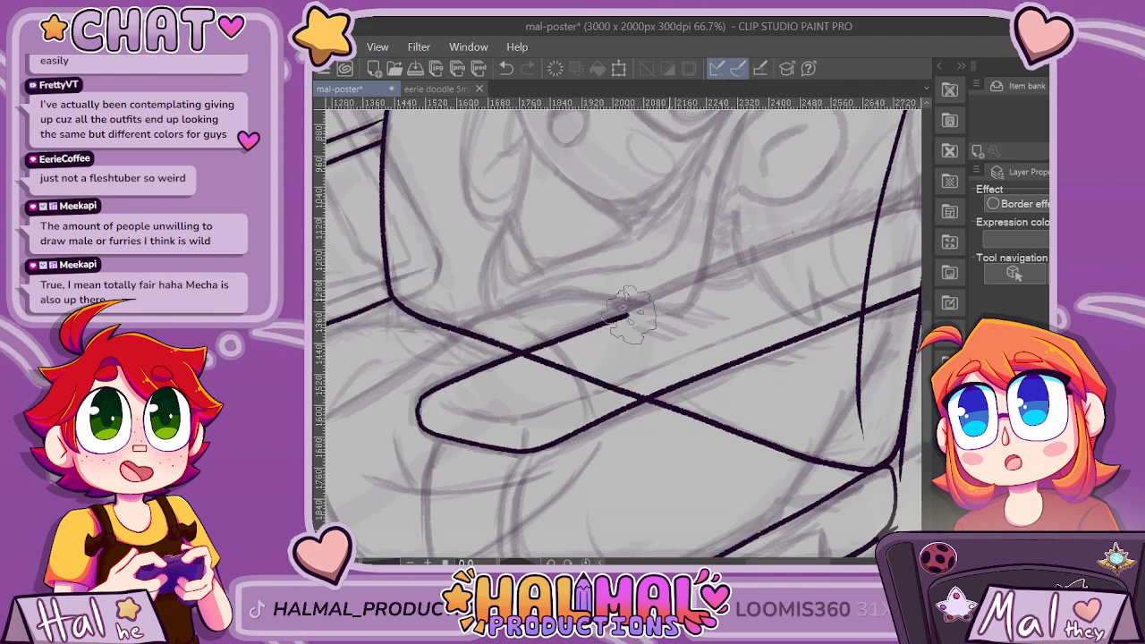
left_click_drag(912, 294, 755, 296)
scroll(772, 297, "up", 1)
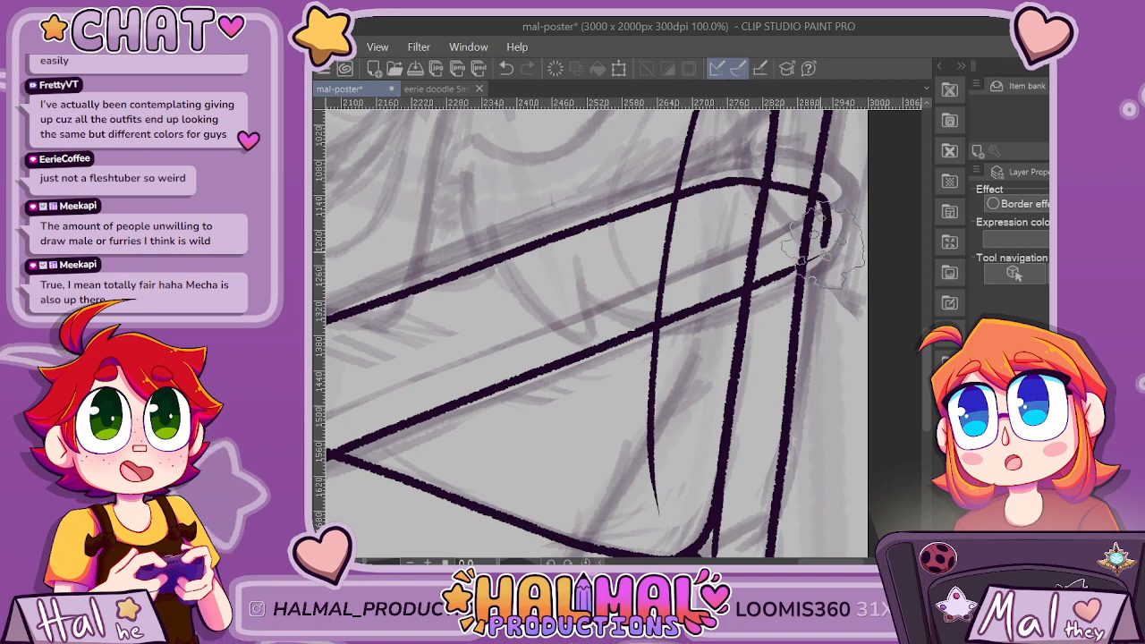
scroll(711, 259, "down", 5)
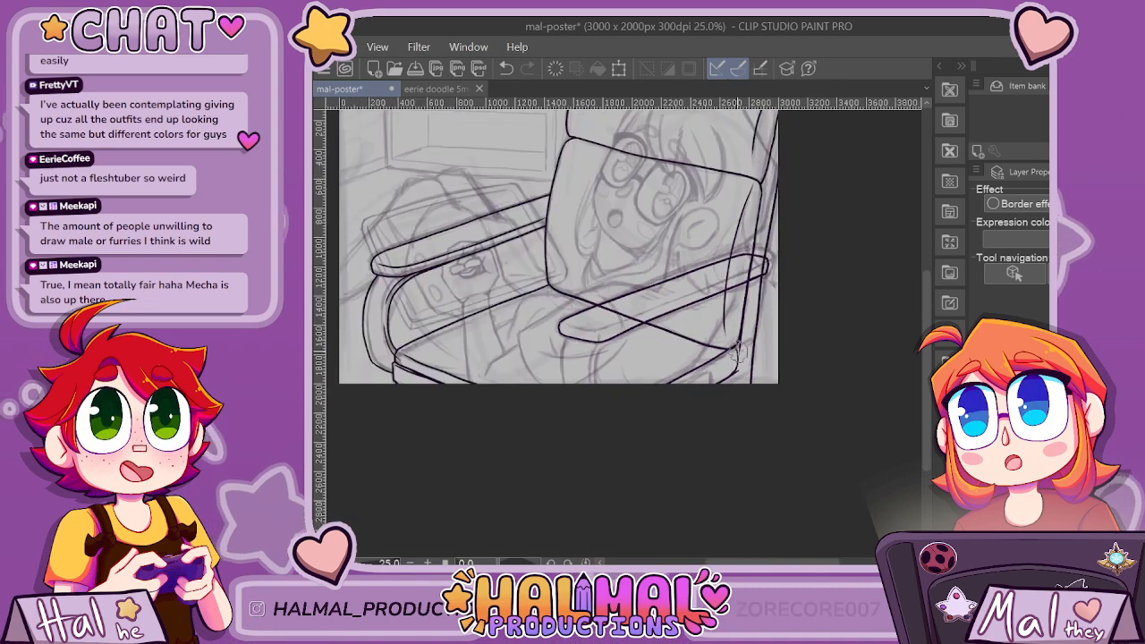
scroll(732, 324, "up", 3)
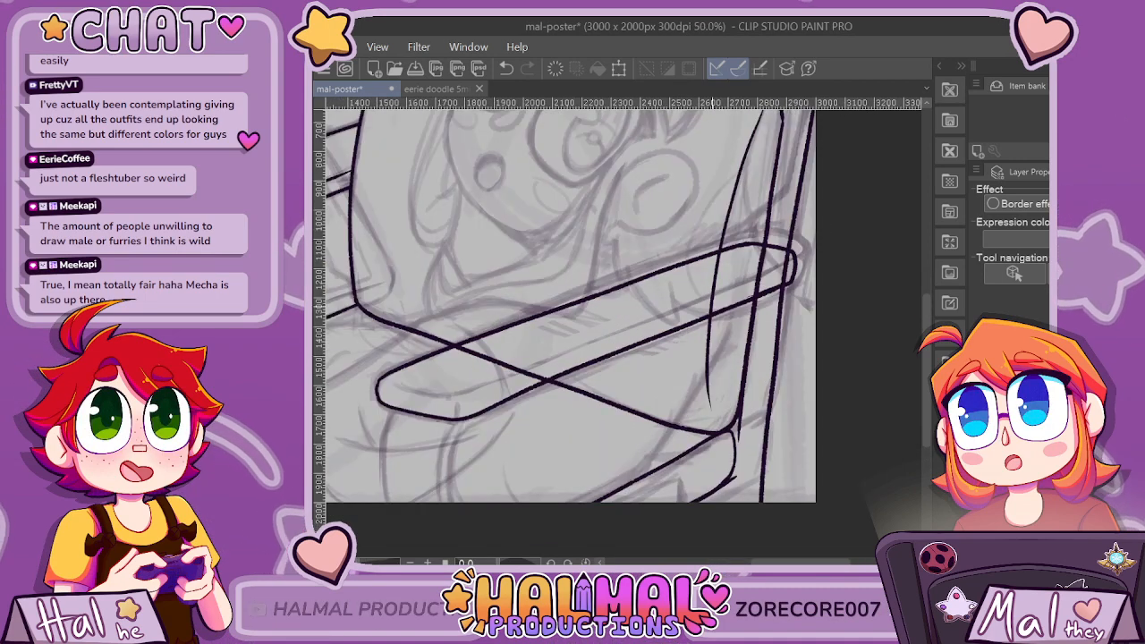
Lower the opacity of the rest of the armchair's line art, leaving the near armrest's outline at full strength.
left_click_drag(1042, 385, 1011, 385)
key("ctrl+minus")
key("ctrl+minus")
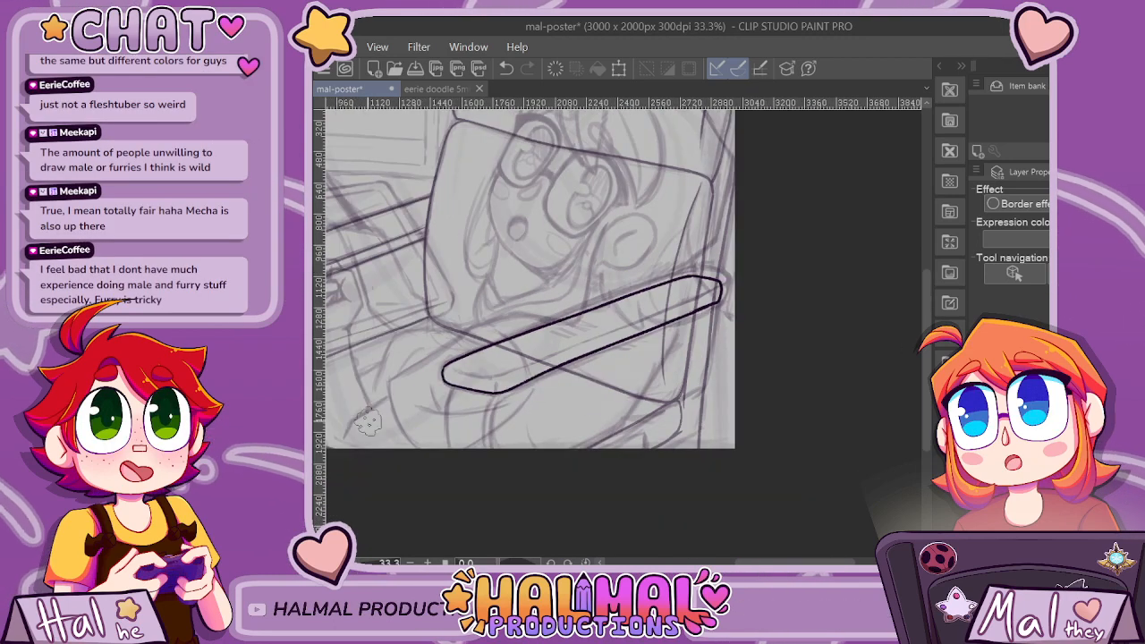
key("ctrl+plus")
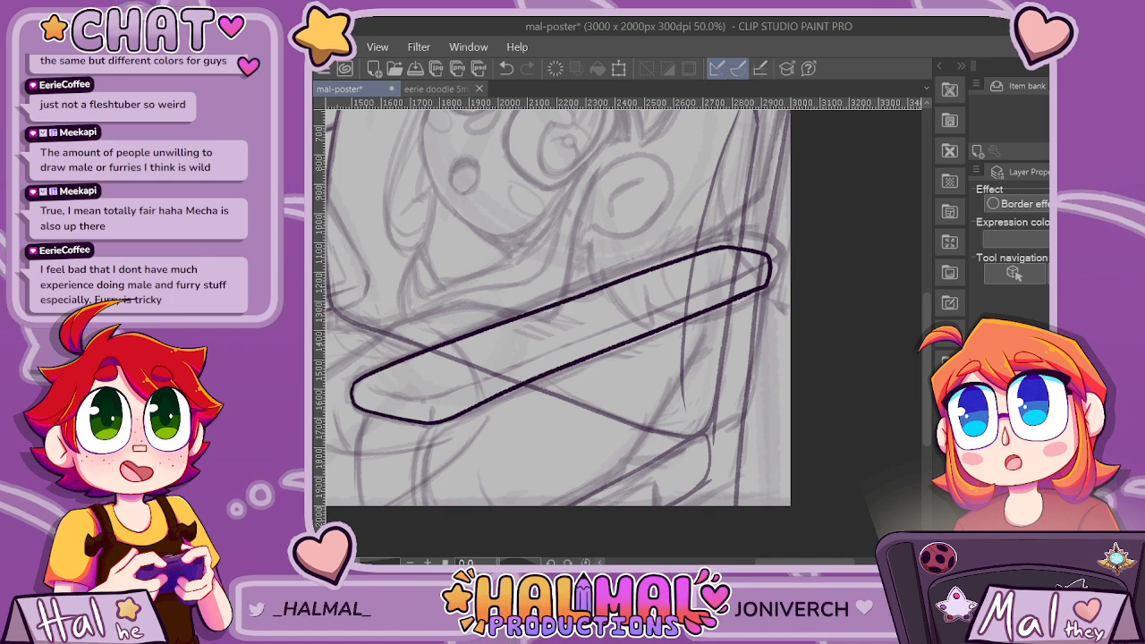
key("ctrl+plus")
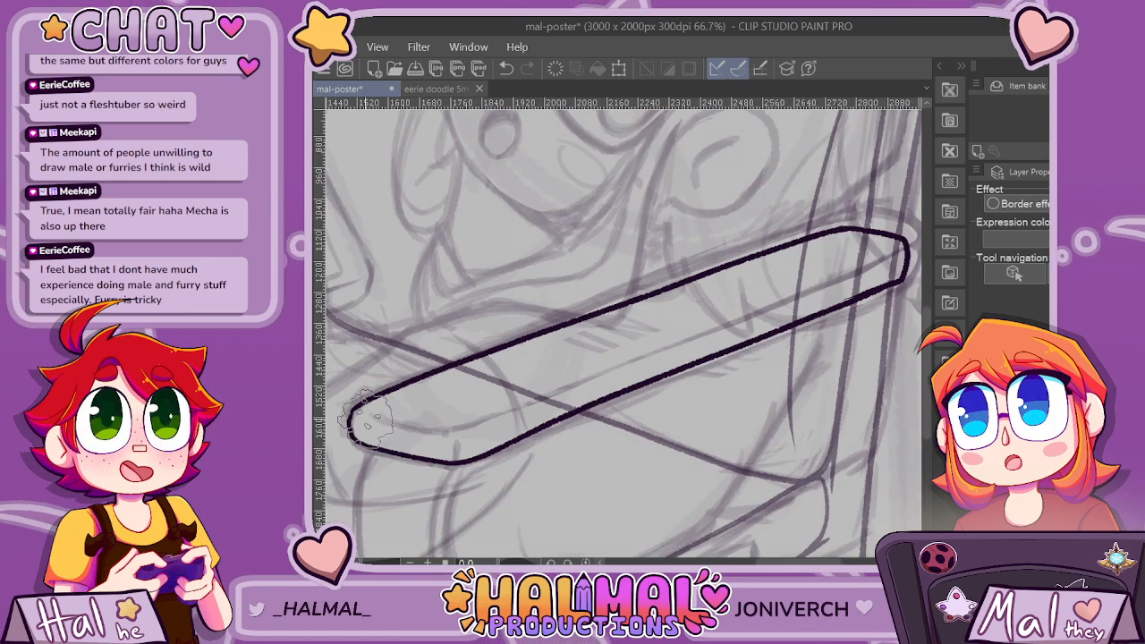
Undo the last stroke and ink the near armrest's inner thickness line parallel to its lower edge, from the back end around the front.
key("ctrl+z")
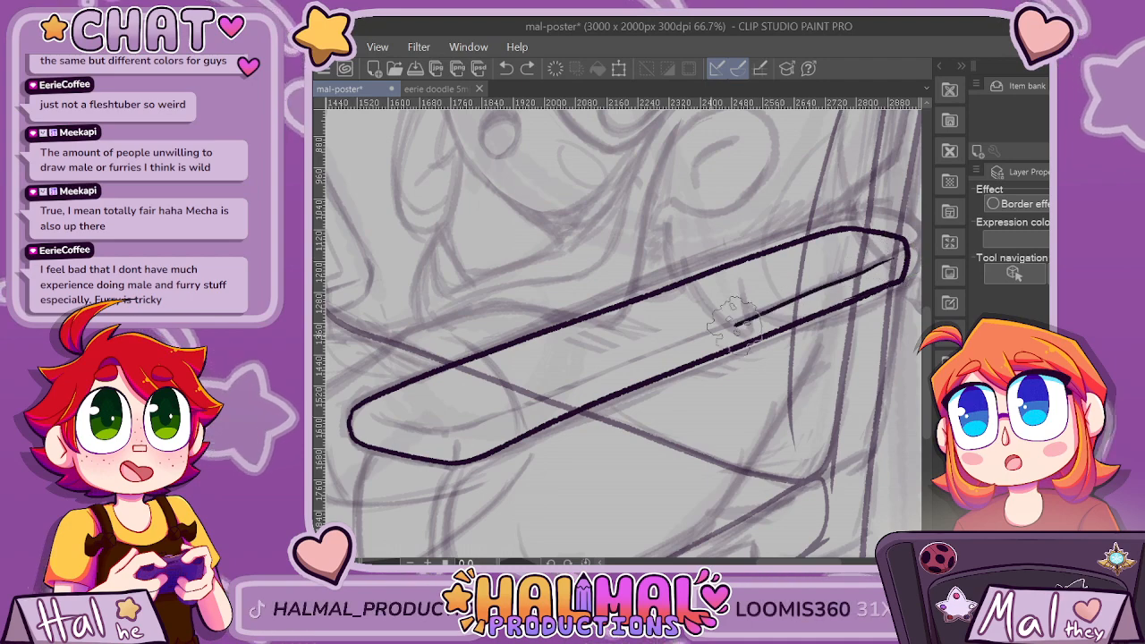
mouse_move(893, 260)
left_mouse_down()
mouse_move(588, 371)
mouse_move(470, 431)
mouse_move(374, 394)
mouse_move(497, 438)
left_mouse_up()
scroll(372, 408, "up", 2)
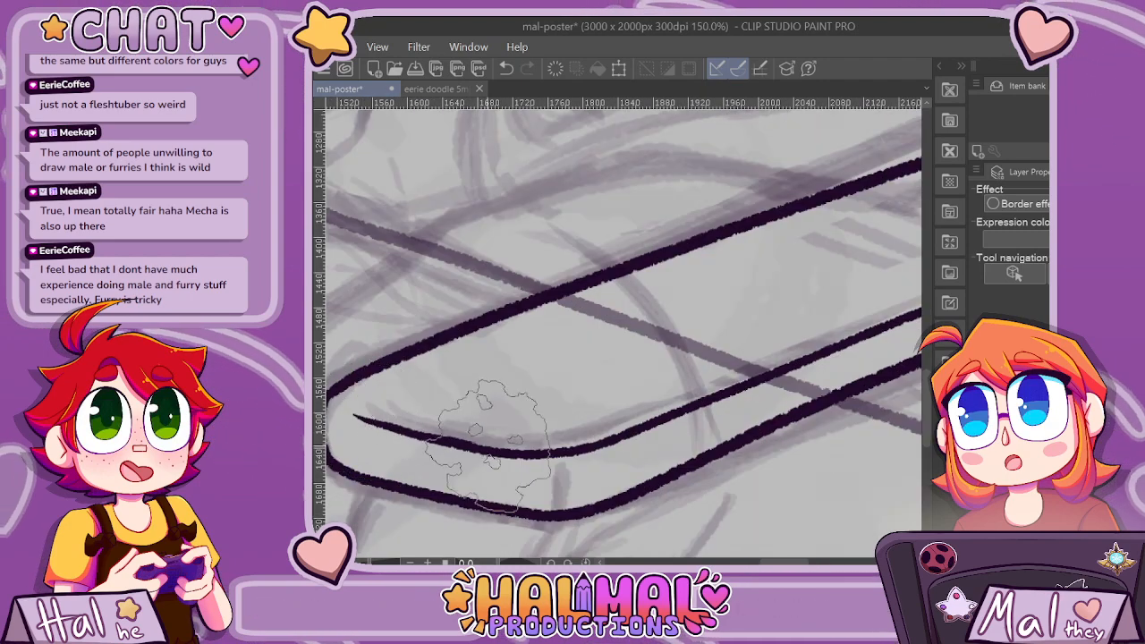
scroll(447, 396, "down", 1)
scroll(451, 394, "up", 2)
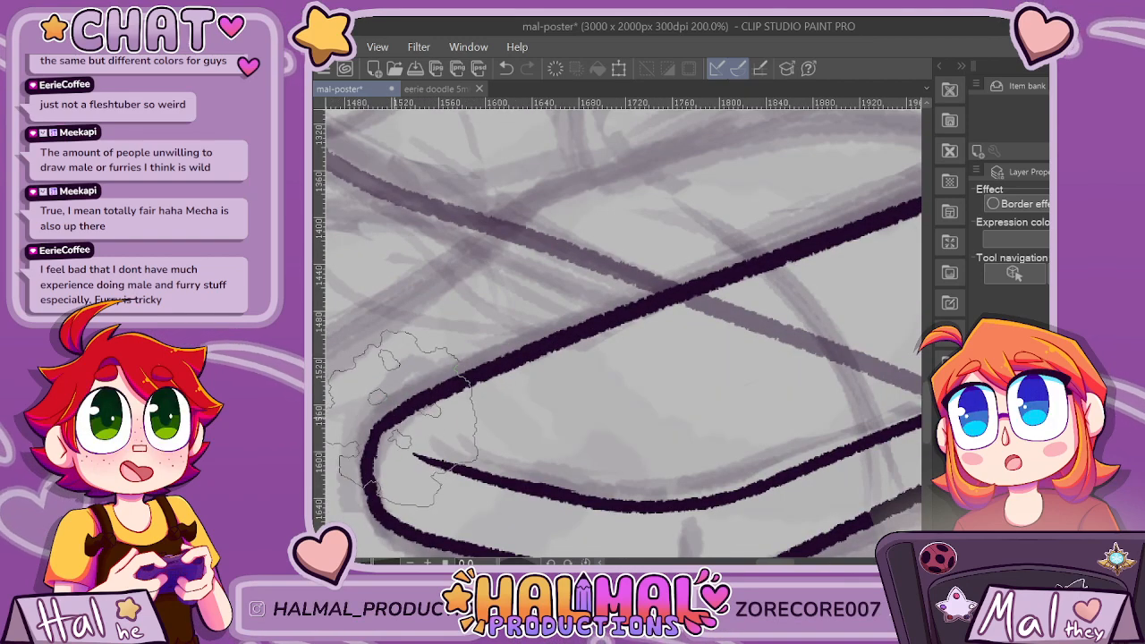
scroll(410, 487, "down", 6)
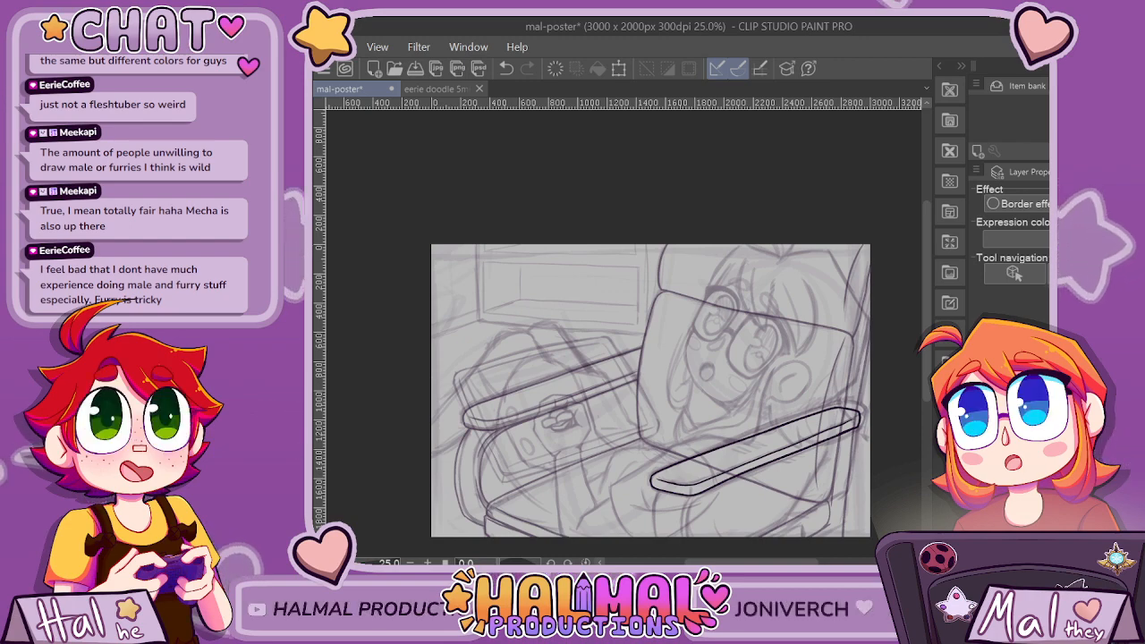
Ink the near armrest support's front and rear edges, curving from the armrest's underside down to the canvas's lower border.
key("ctrl+plus")
key("ctrl+plus")
scroll(623, 332, "right", 3)
scroll(624, 333, "down", 3)
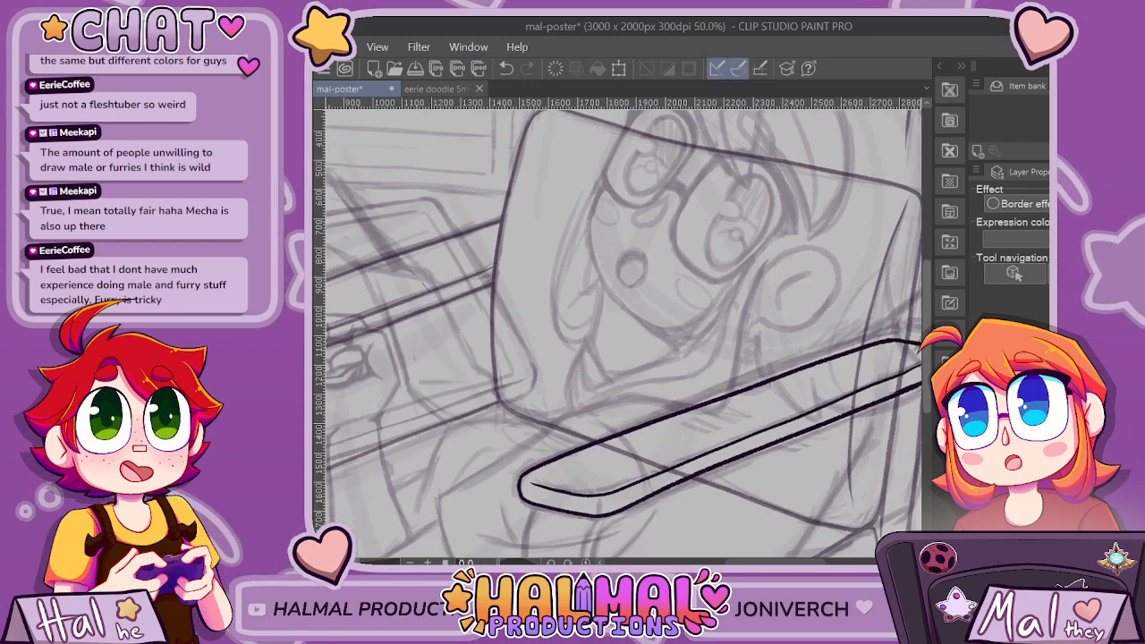
scroll(759, 419, "down", 5)
scroll(580, 359, "up", 2)
mouse_move(497, 244)
left_mouse_down()
mouse_move(464, 325)
mouse_move(467, 445)
left_mouse_up()
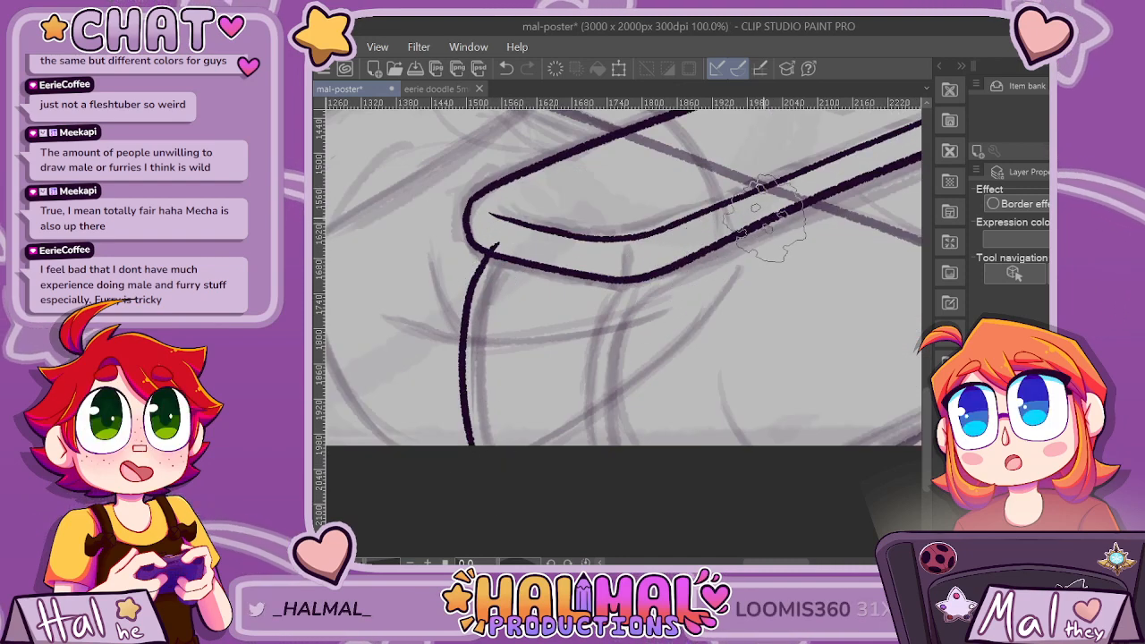
mouse_move(687, 266)
left_mouse_down()
mouse_move(622, 316)
mouse_move(605, 407)
mouse_move(637, 463)
mouse_move(653, 292)
mouse_move(615, 380)
mouse_move(660, 467)
mouse_move(615, 389)
mouse_move(651, 291)
mouse_move(596, 458)
left_mouse_up()
key("ctrl+z")
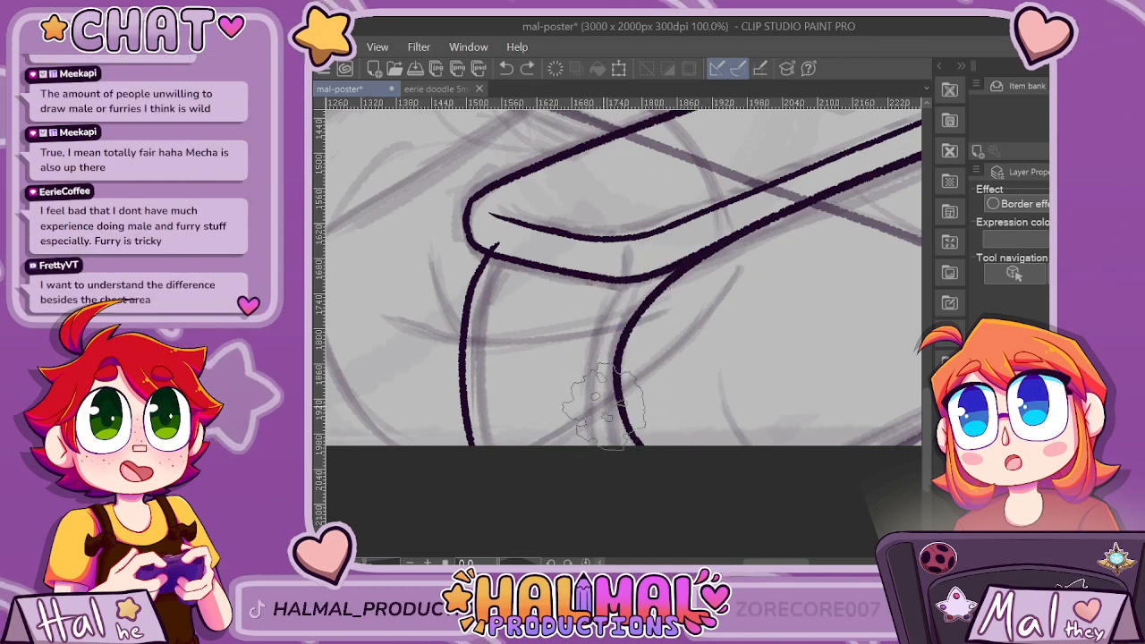
Add a parallel thickness line beside the support's curved rear edge and erase the overshooting strokes under the armrest.
left_click_drag(597, 408, 669, 271)
scroll(762, 261, "down", 4)
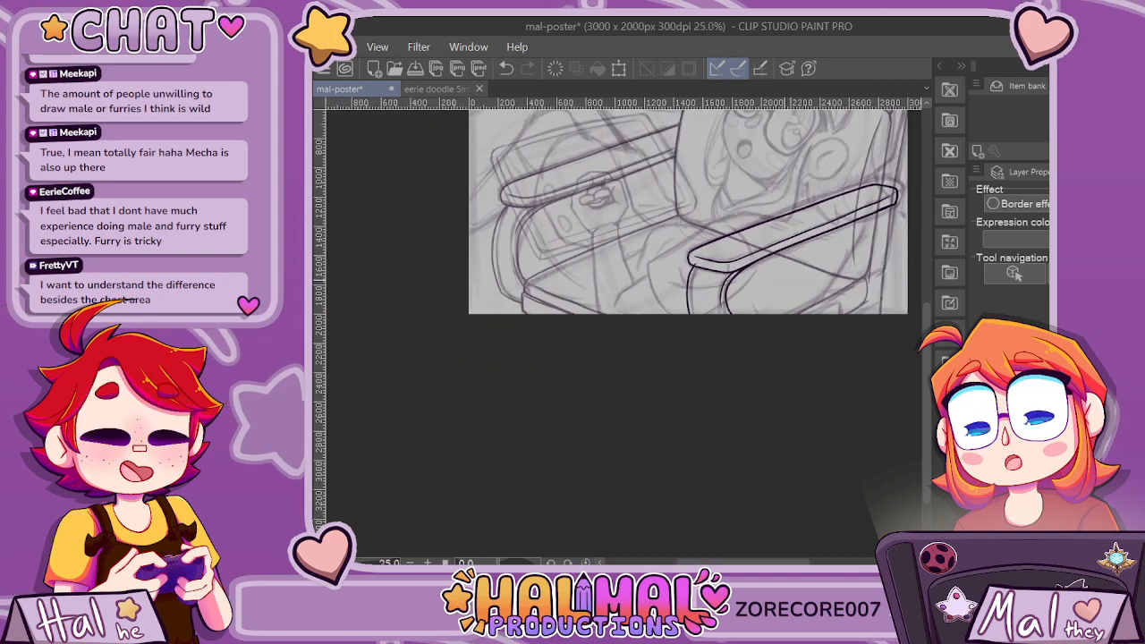
scroll(727, 394, "up", 4)
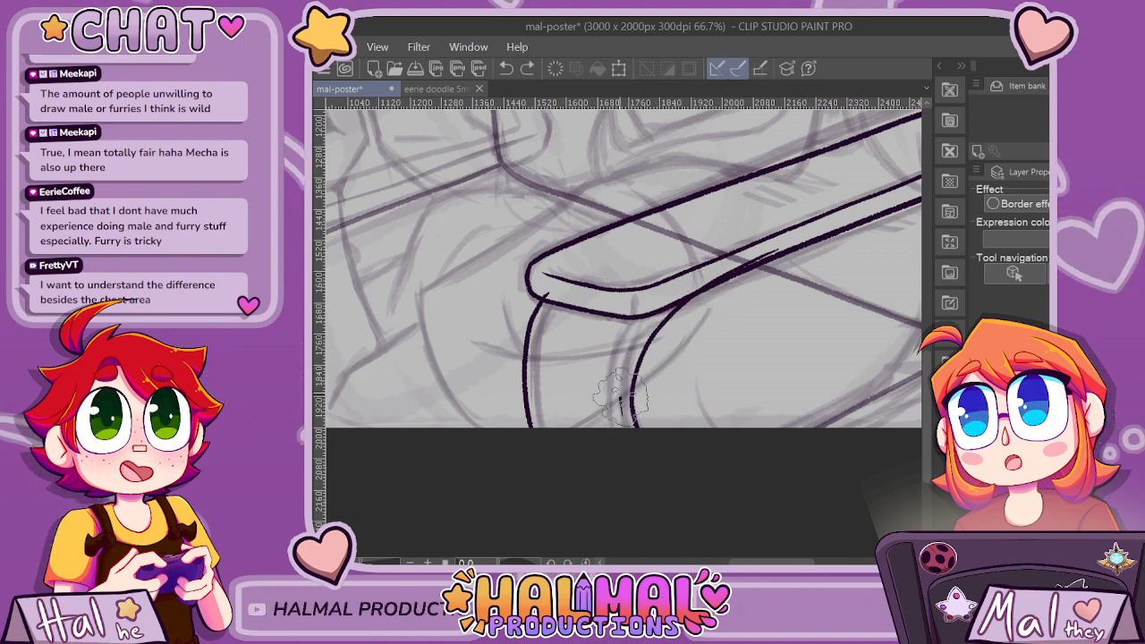
scroll(805, 198, "down", 4)
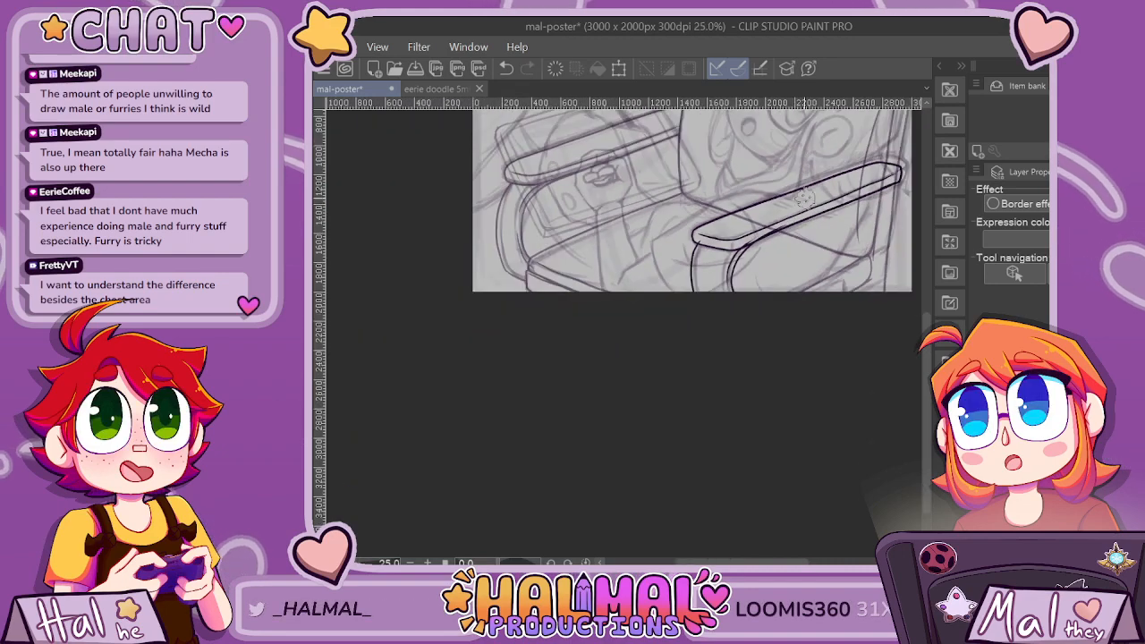
scroll(821, 153, "up", 5)
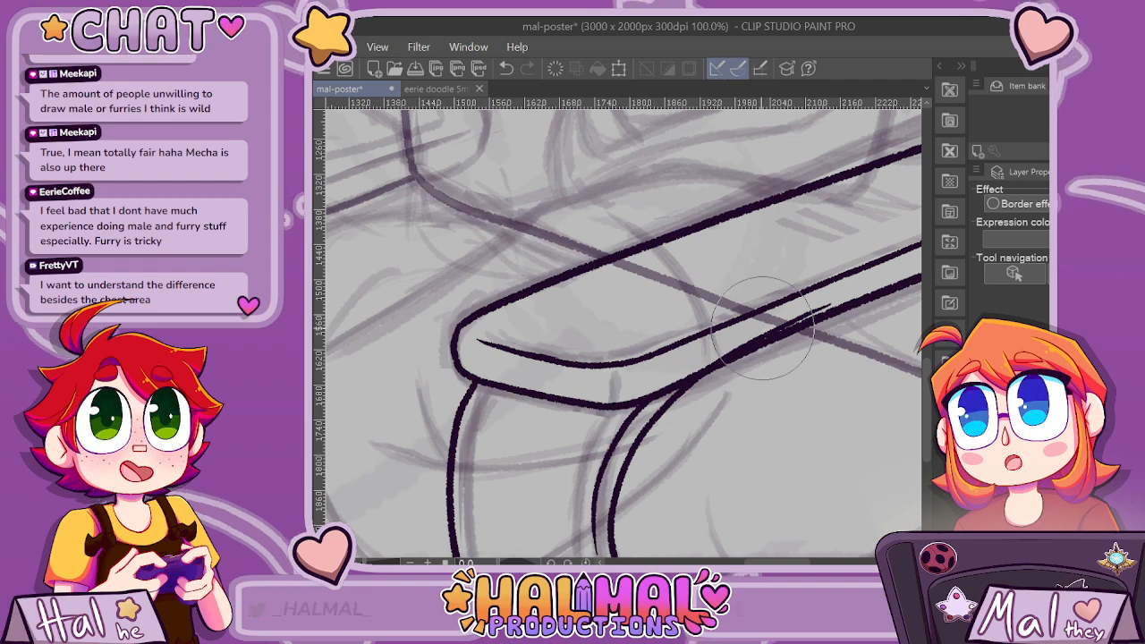
scroll(805, 313, "down", 6)
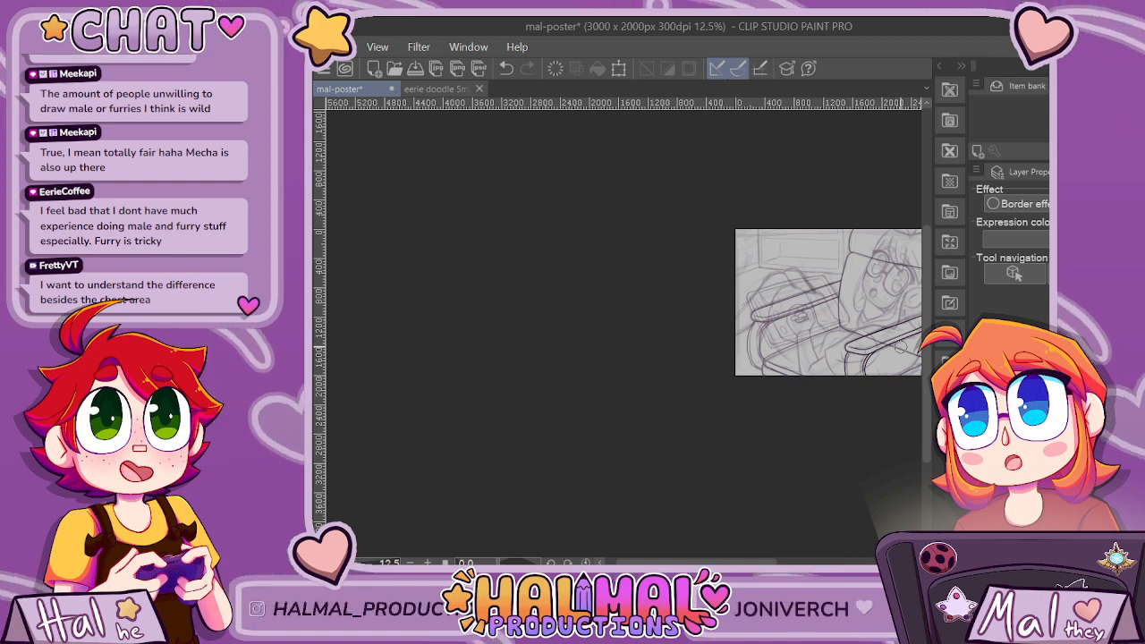
left_click_drag(698, 563, 735, 562)
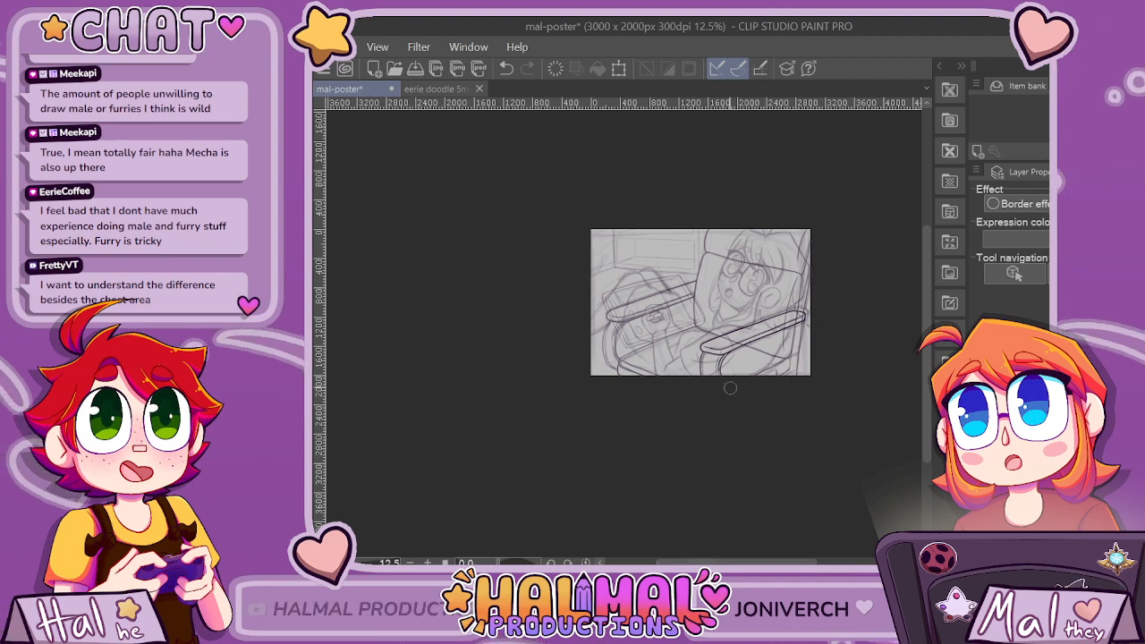
scroll(730, 387, "up", 6)
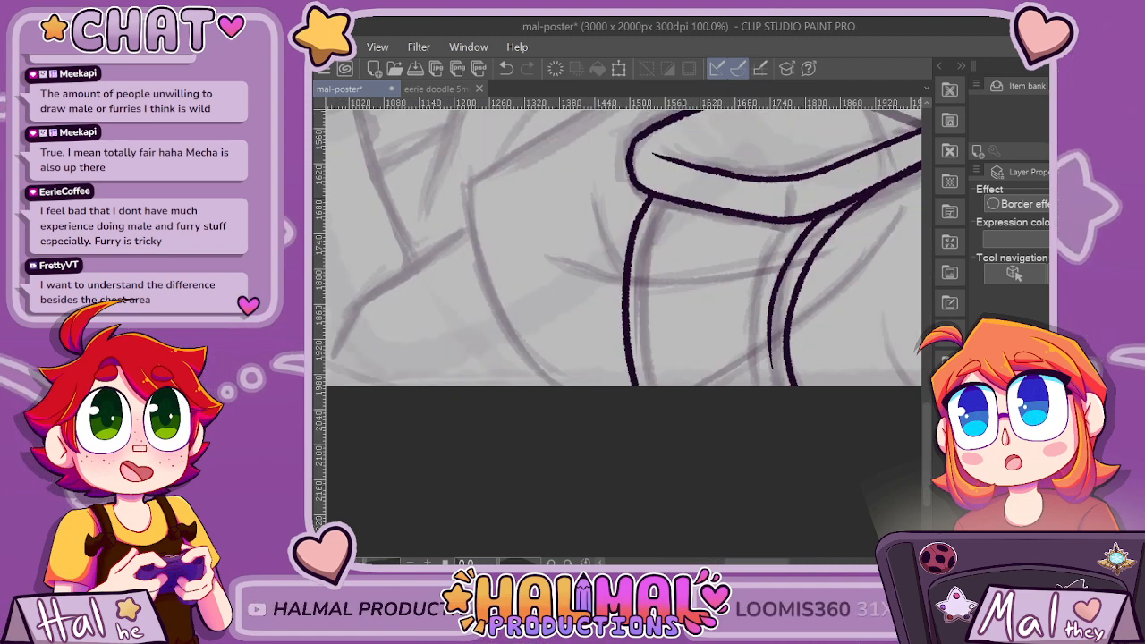
Re-ink the support's front edge slightly further out from the armrest's front end, and erase the previous front line.
mouse_move(639, 408)
left_mouse_down()
mouse_move(611, 345)
mouse_move(611, 286)
left_mouse_up()
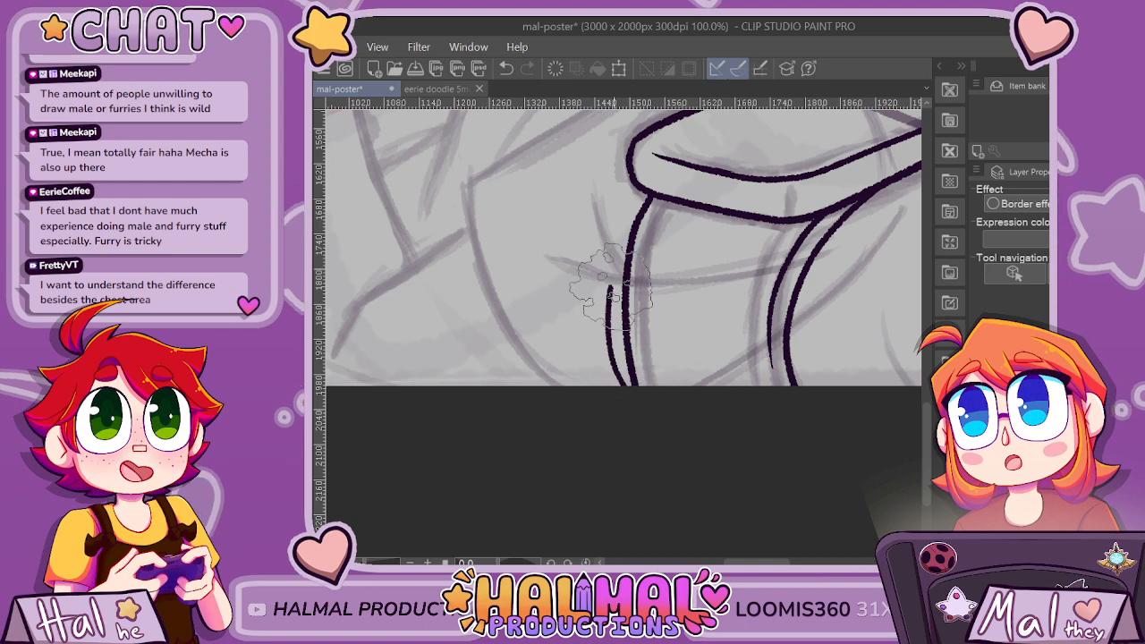
mouse_move(626, 484)
left_mouse_down()
mouse_move(612, 362)
mouse_move(625, 242)
mouse_move(646, 198)
left_mouse_up()
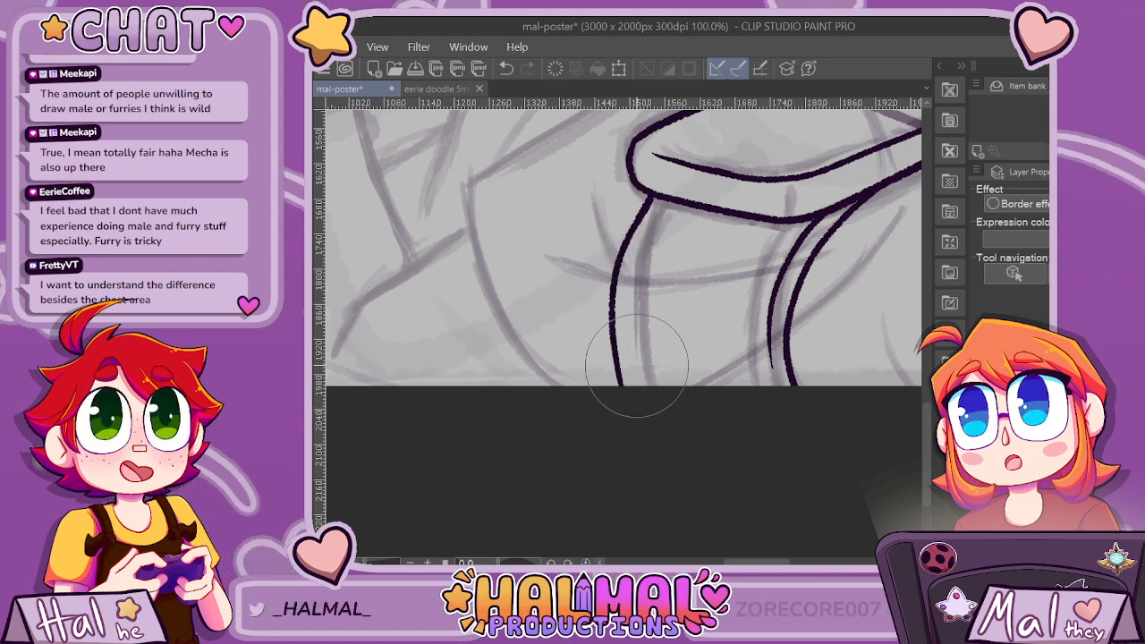
Examine the inked near armrest and its support against the whole composition, including the chair's lower rear corner.
scroll(608, 396, "down", 6)
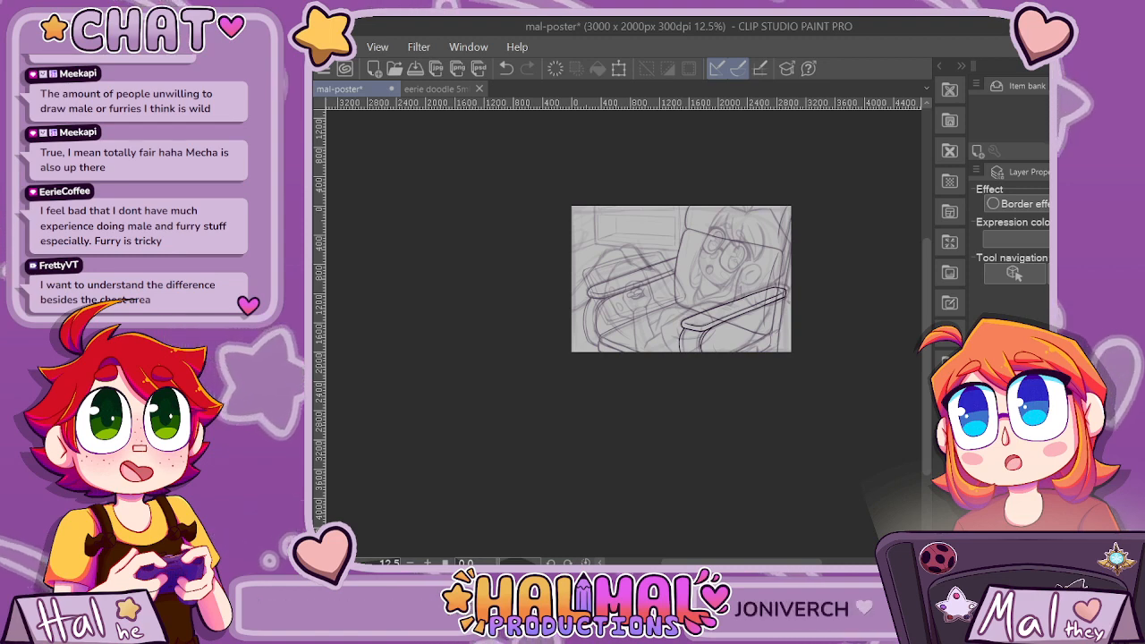
key("ctrl+plus")
key("ctrl+plus")
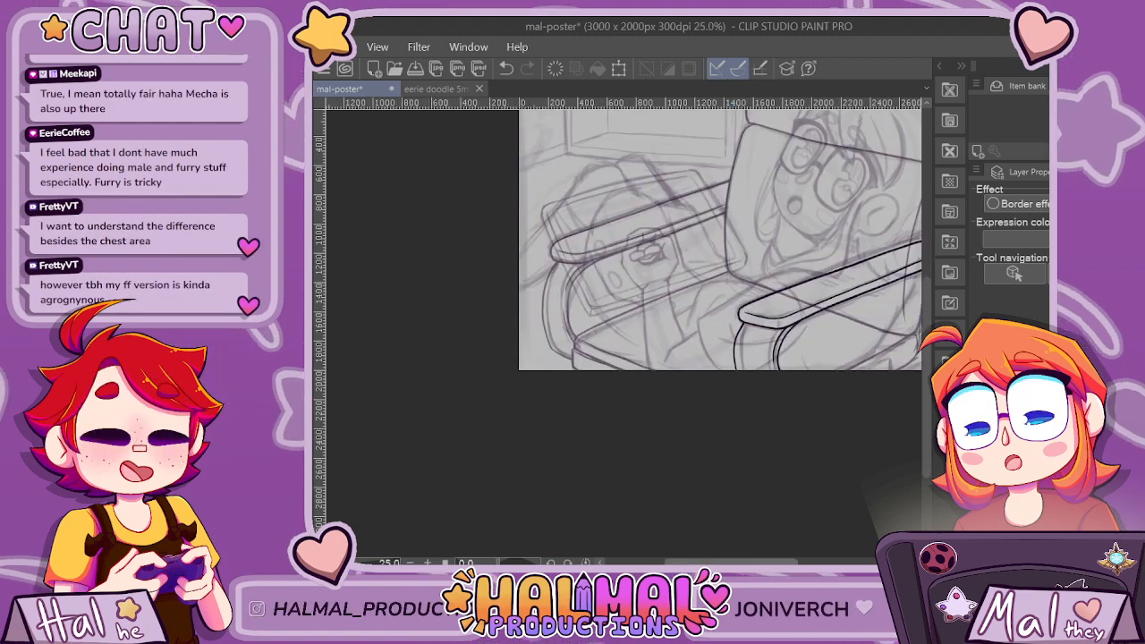
scroll(784, 370, "right", 3)
scroll(783, 372, "up", 4)
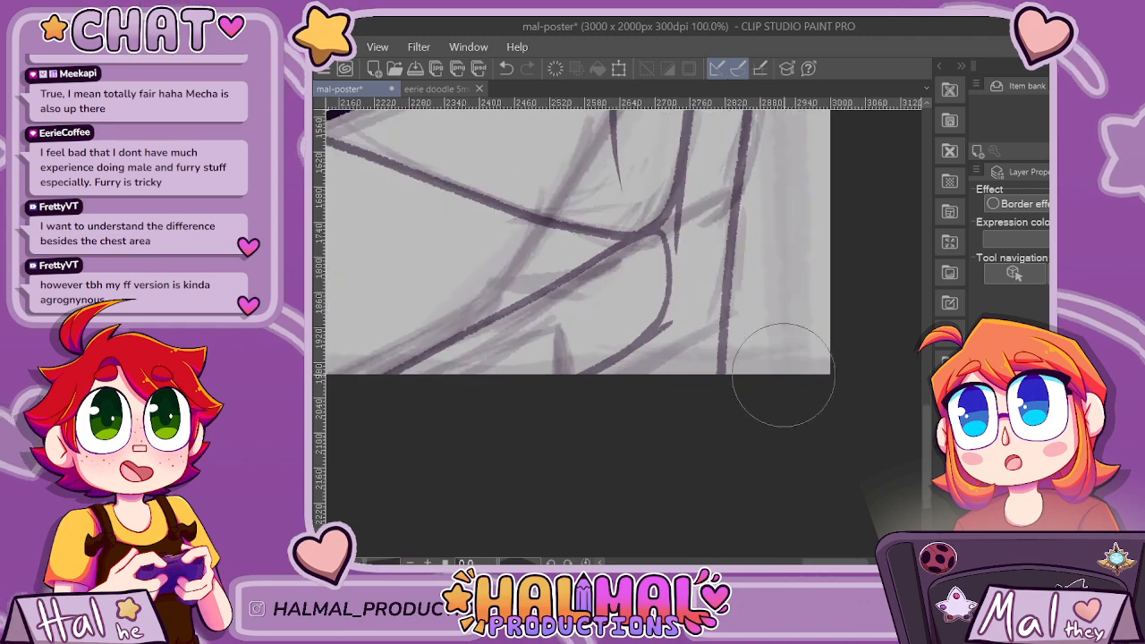
scroll(819, 369, "down", 4)
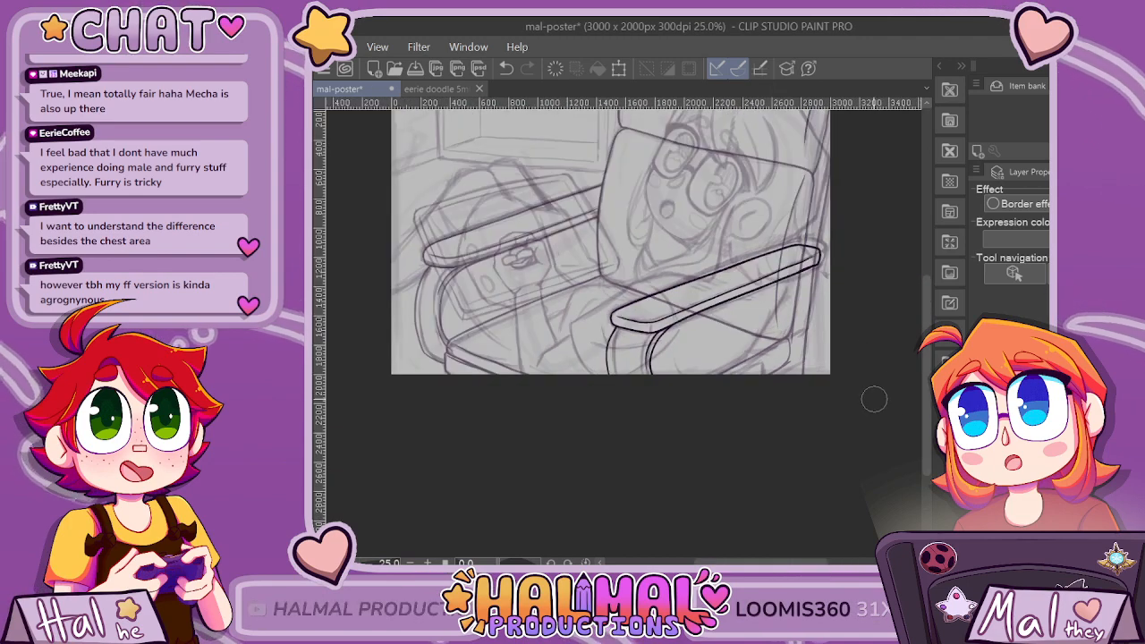
scroll(874, 400, "down", 2)
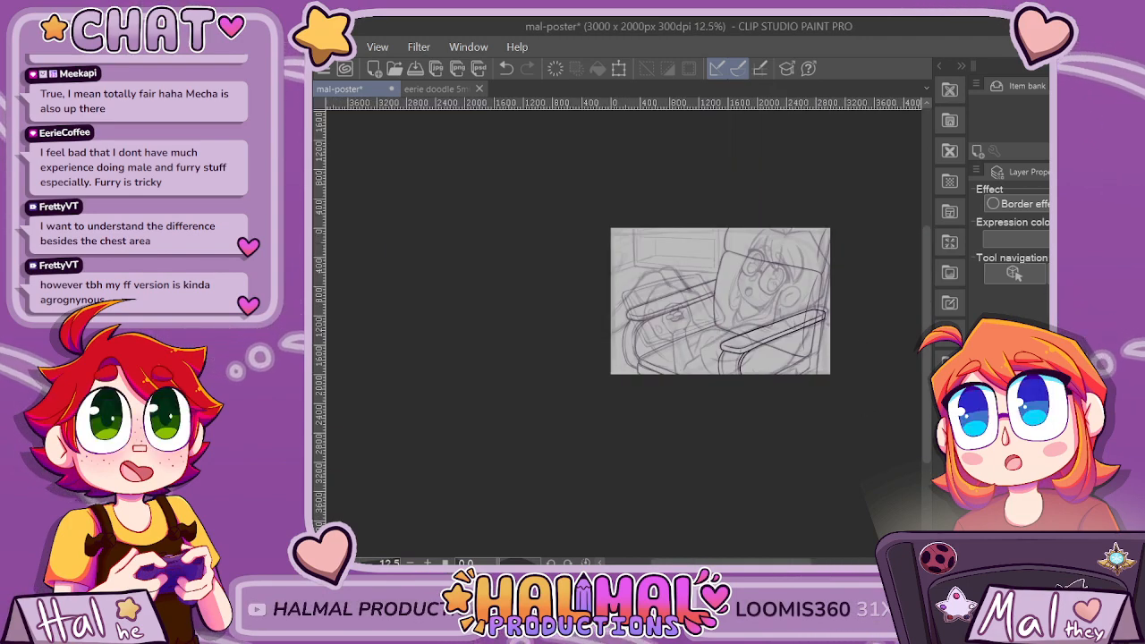
scroll(624, 333, "up", 3)
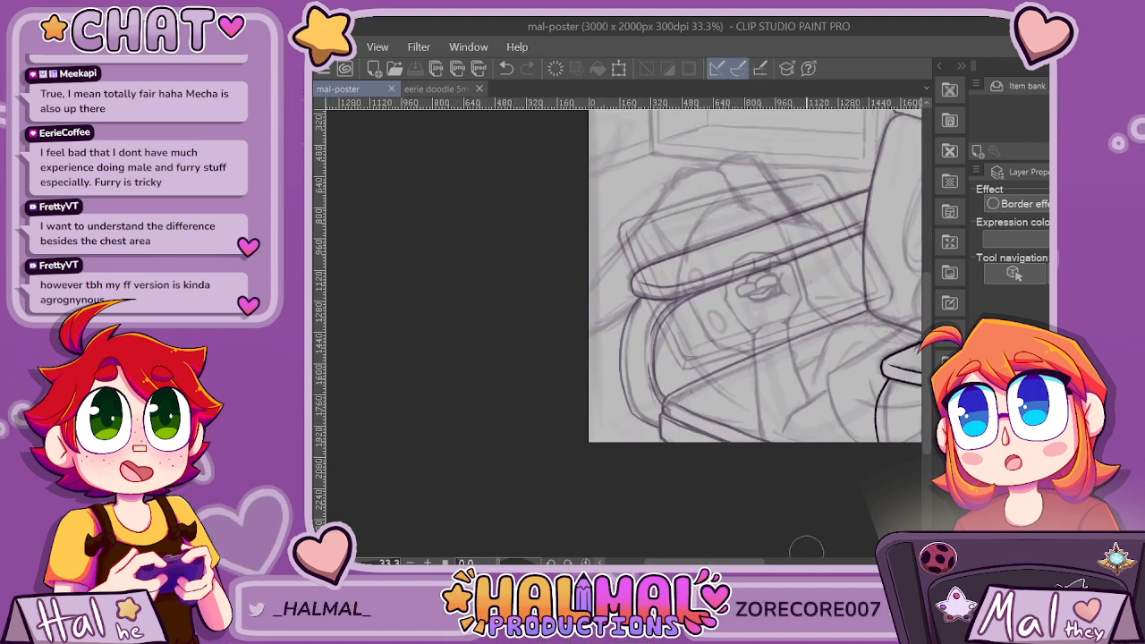
mouse_move(733, 562)
left_mouse_down()
mouse_move(826, 561)
mouse_move(760, 561)
left_mouse_up()
scroll(760, 442, "down", 1)
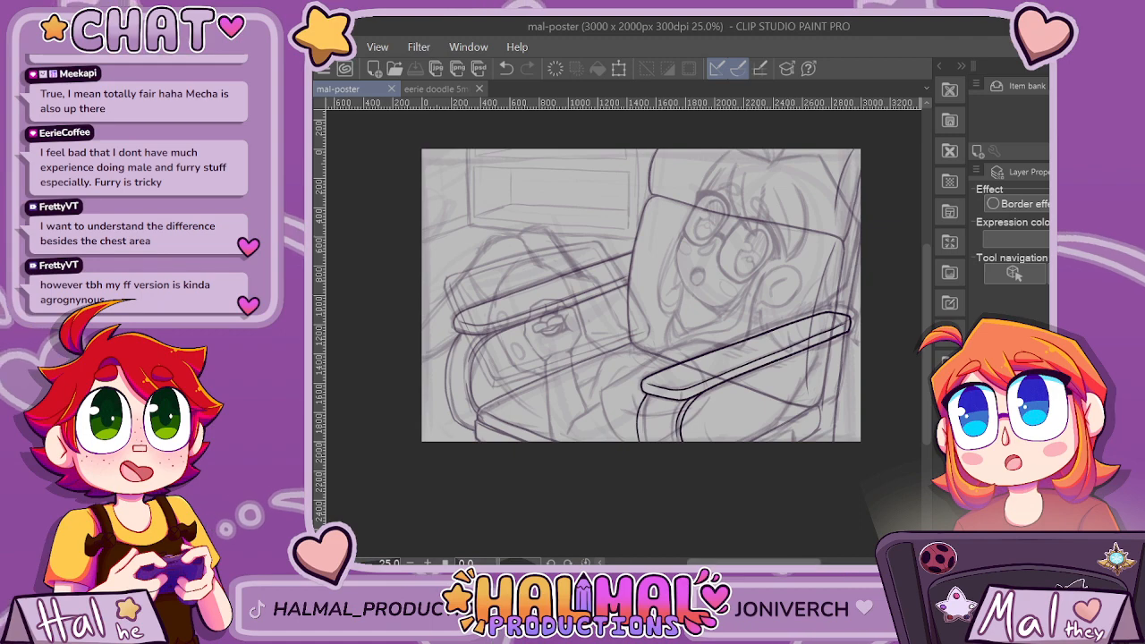
Erase the far armrest's upper edge and front tip, and re-ink them as a smooth line reaching the chair back.
scroll(534, 338, "up", 2)
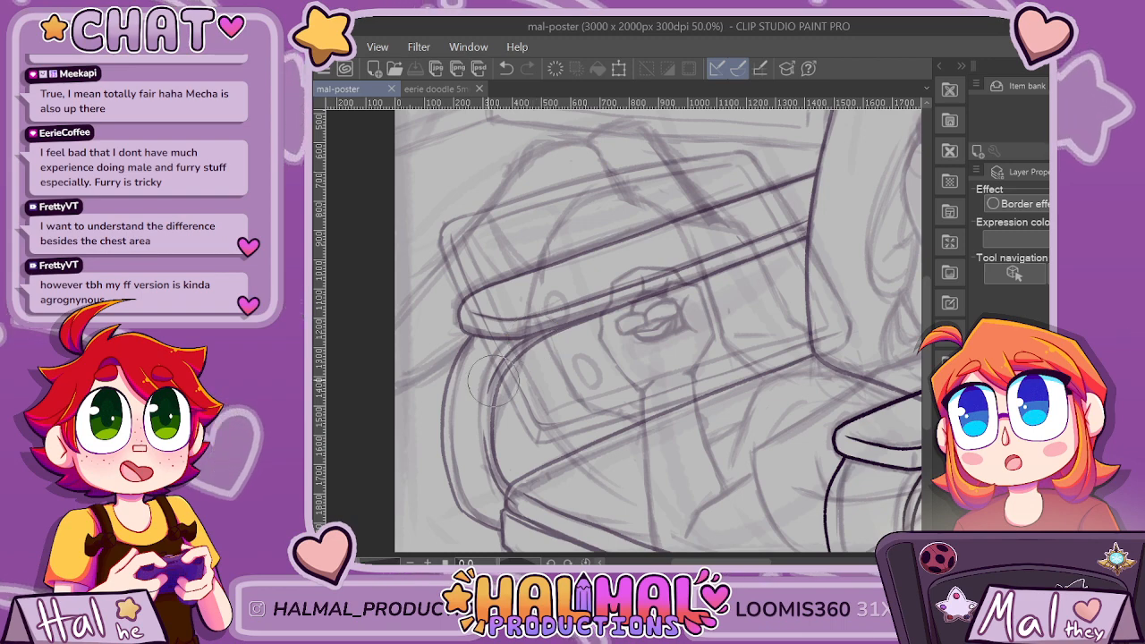
left_click_drag(462, 302, 489, 275)
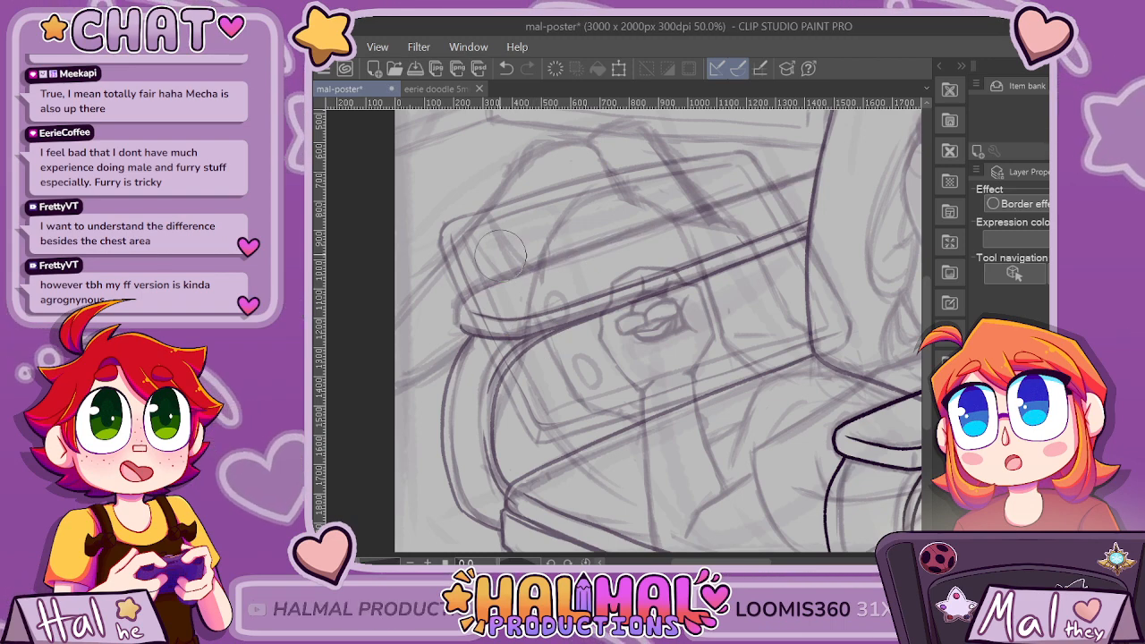
scroll(497, 240, "up", 1)
left_click_drag(478, 369, 433, 369)
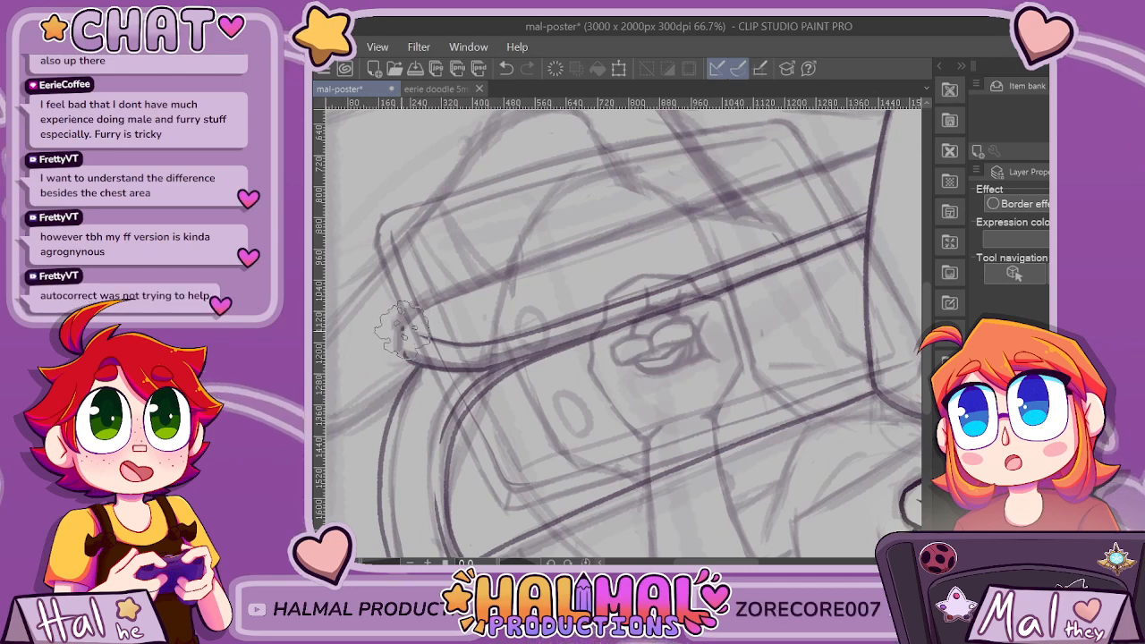
key("ctrl+z")
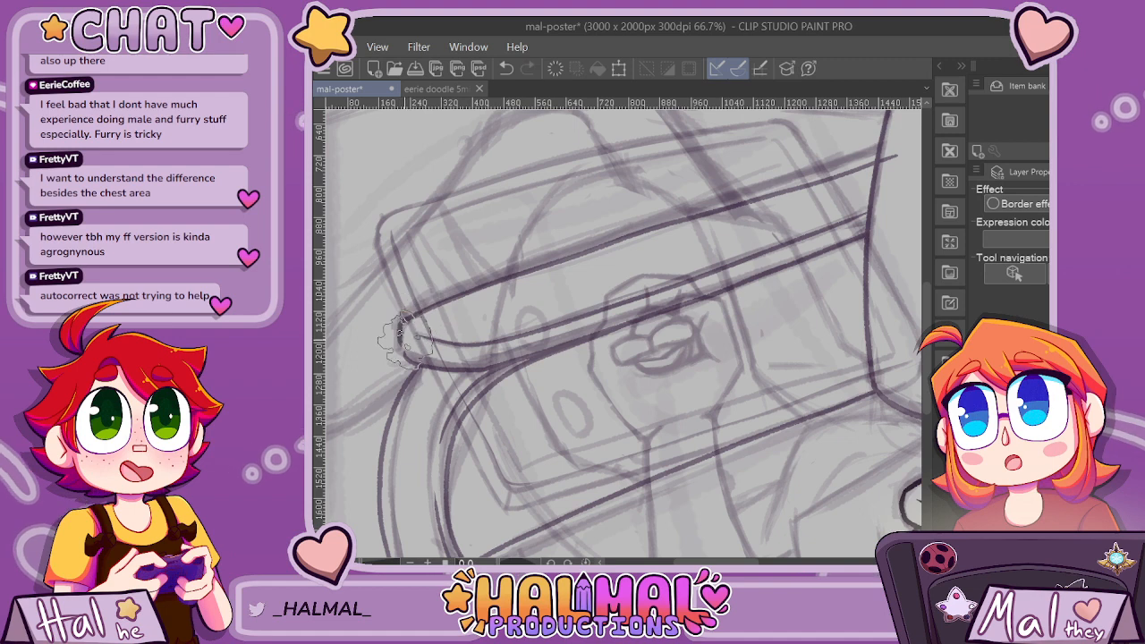
Try to re-ink the far armrest's rounded front tip and the start of its upper edge.
key("ctrl+z")
left_click_drag(407, 333, 452, 306)
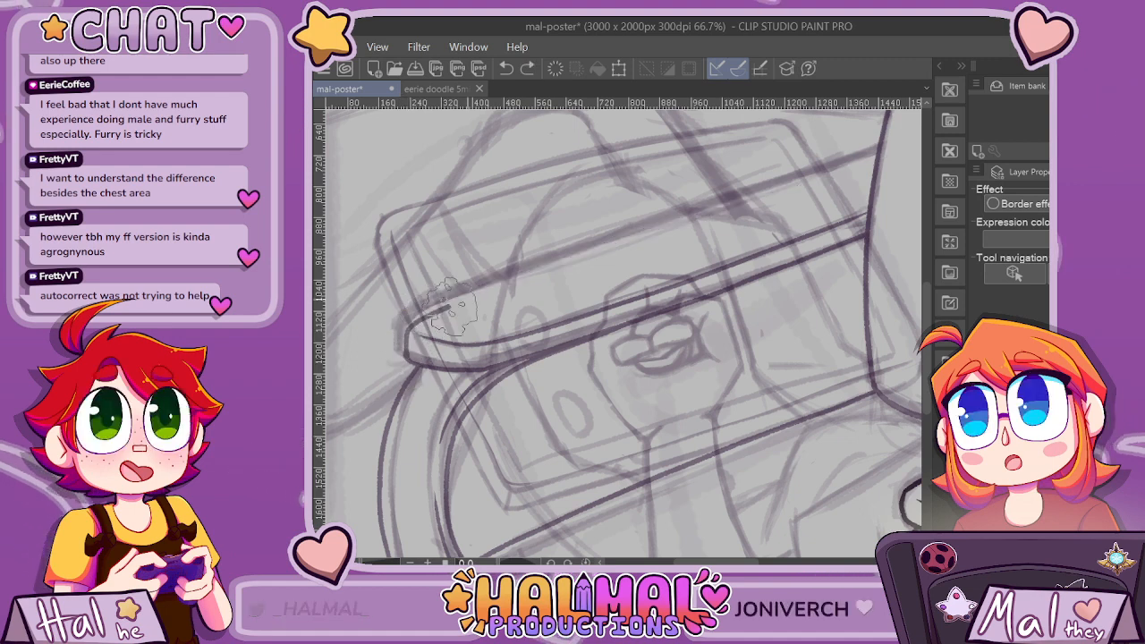
key("ctrl+z")
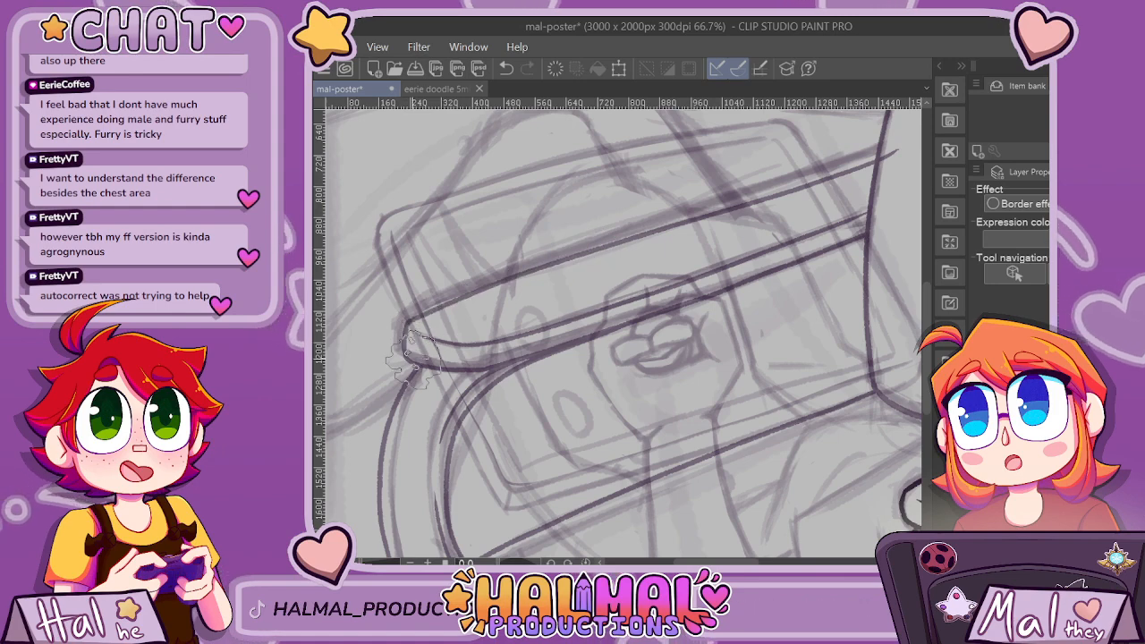
scroll(712, 304, "down", 1)
scroll(746, 318, "up", 1)
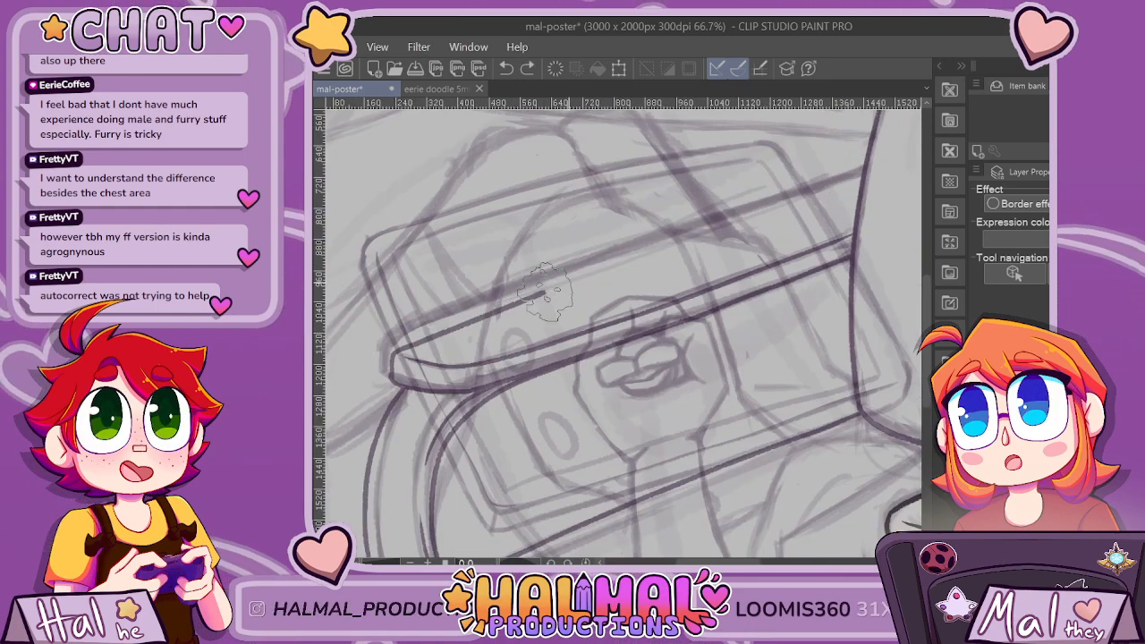
key("ctrl+z")
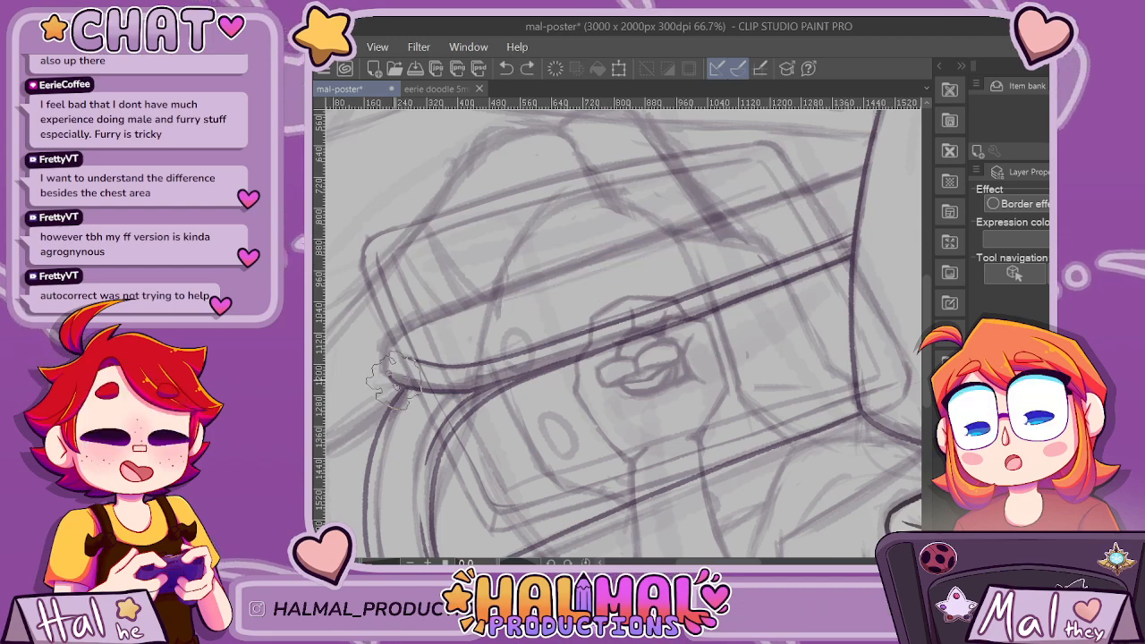
Try to ink the far armrest's upper edge as one long stroke between its front tip and the chair back.
left_click_drag(454, 332, 930, 173)
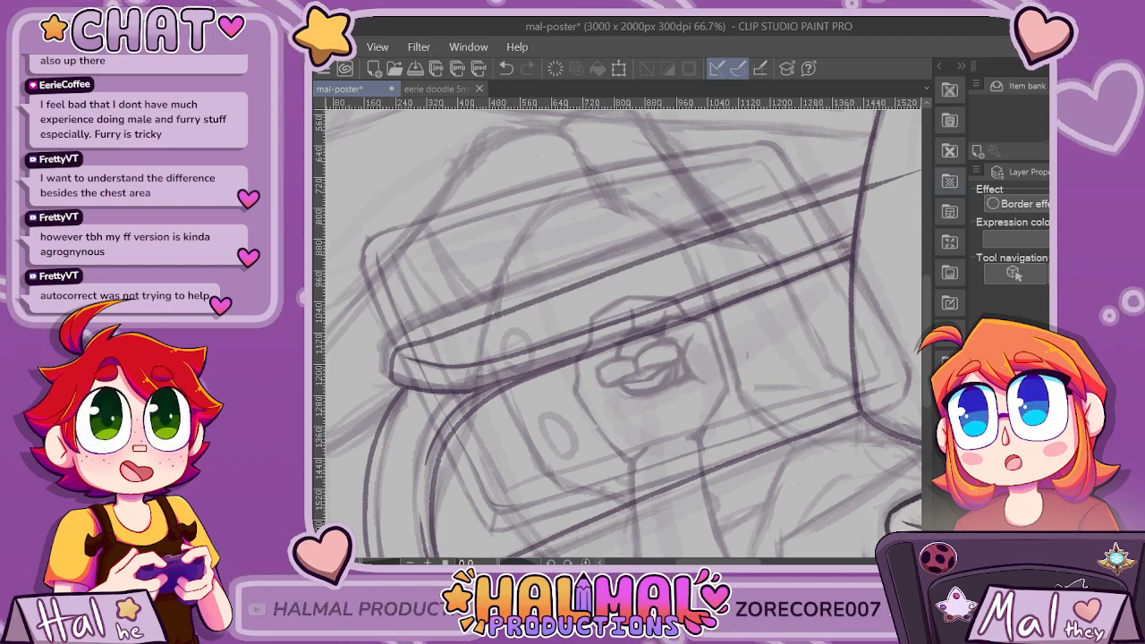
scroll(841, 313, "down", 2)
scroll(792, 393, "up", 1)
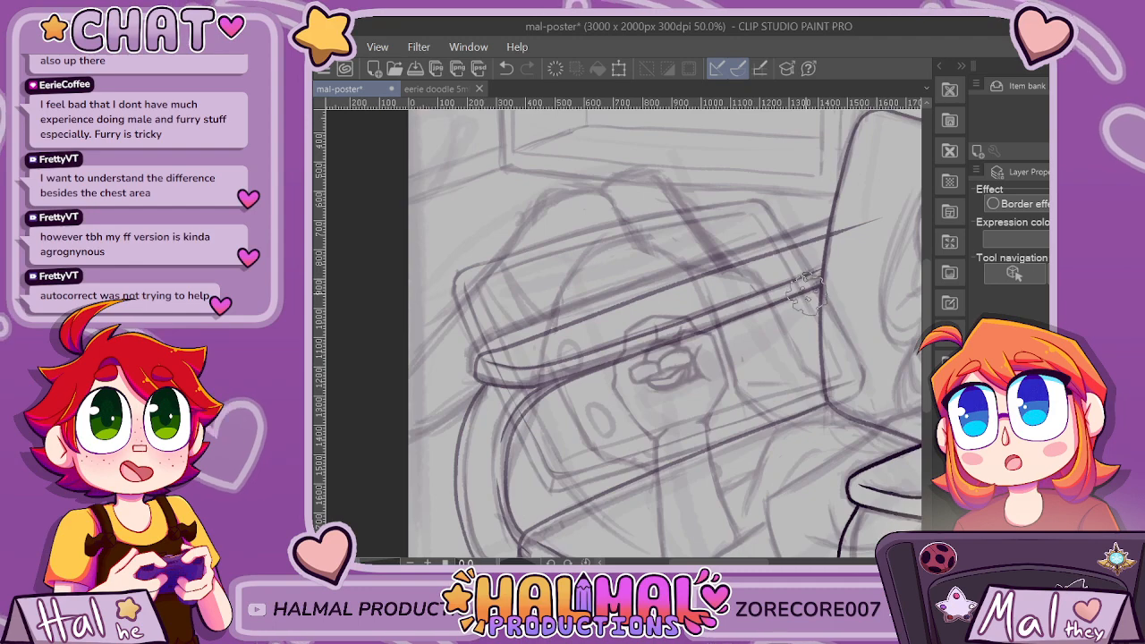
scroll(805, 291, "up", 1)
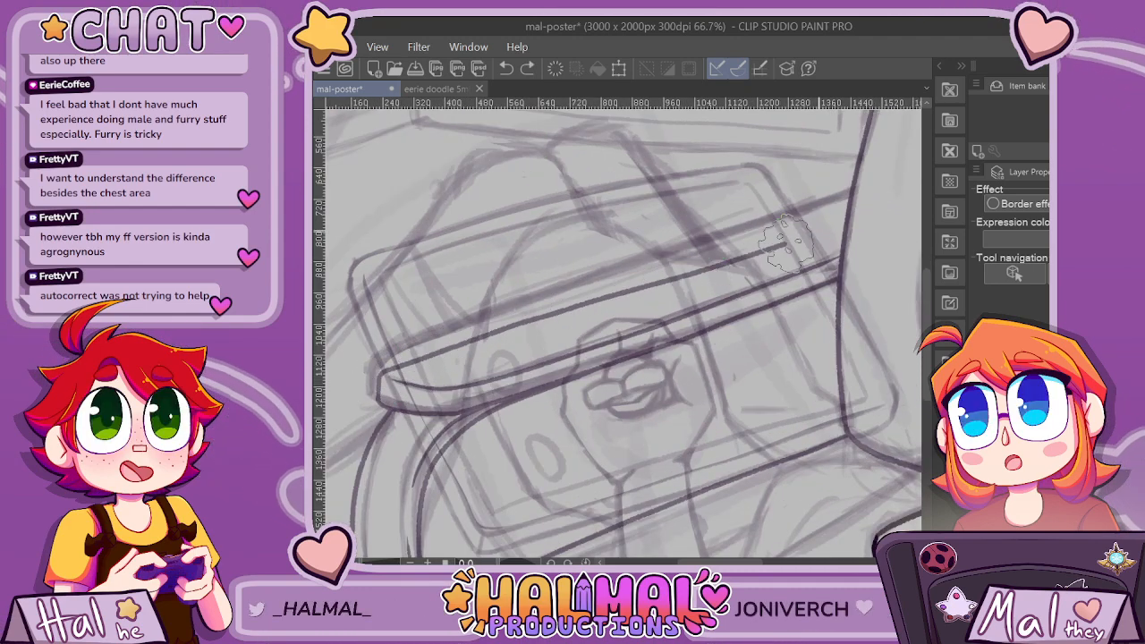
key("ctrl+z")
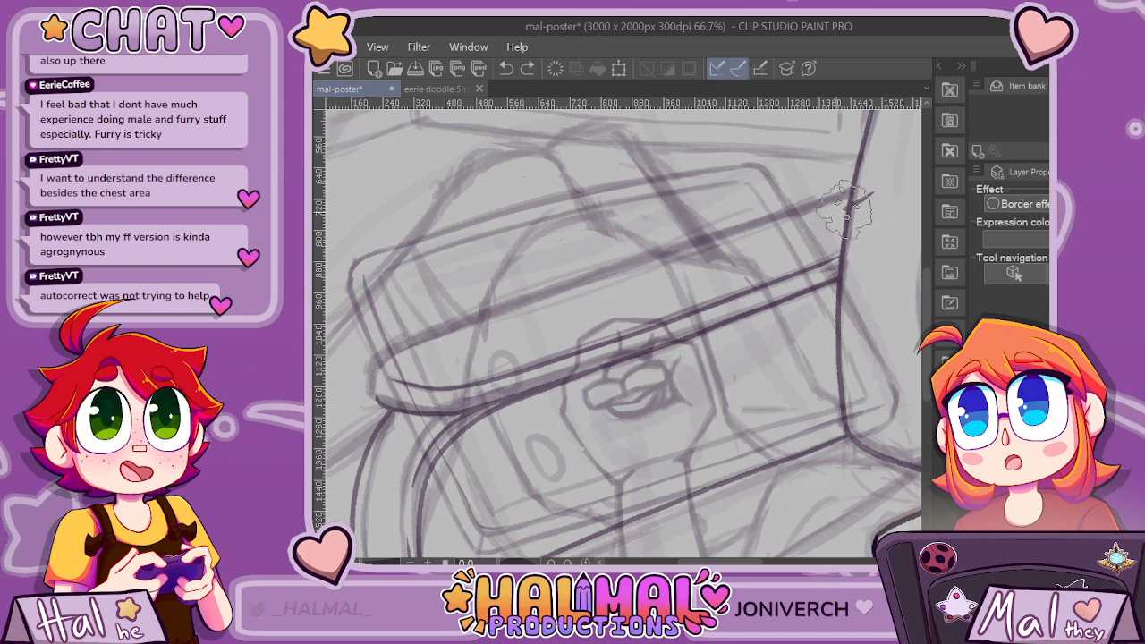
mouse_move(846, 210)
left_mouse_down()
mouse_move(602, 282)
mouse_move(378, 388)
left_mouse_up()
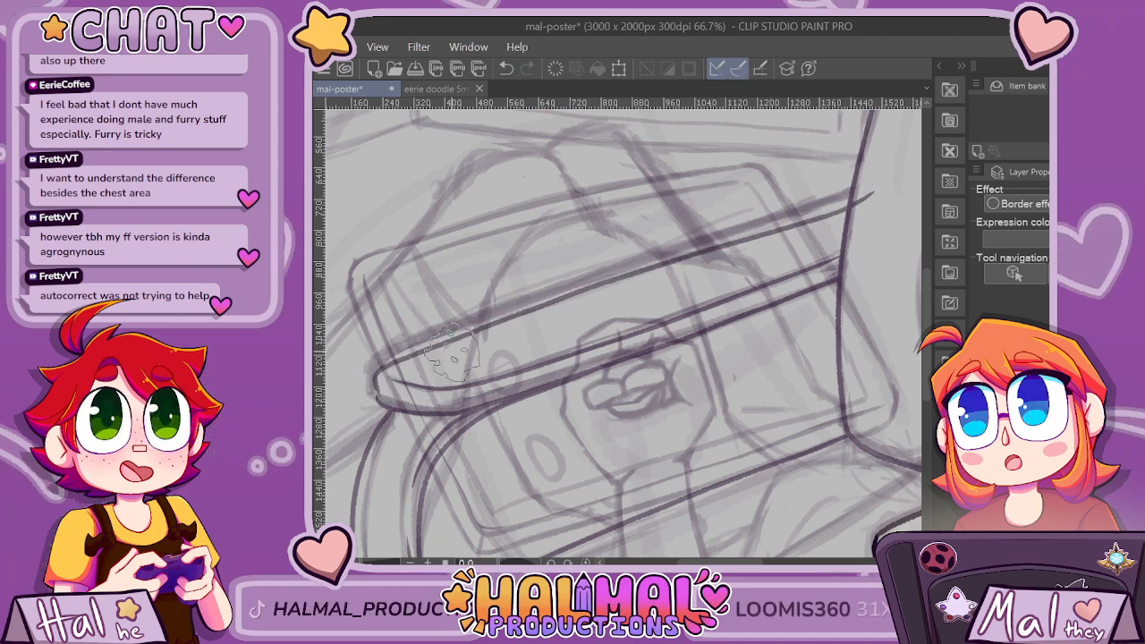
key("ctrl+z")
Ink the far armrest's rounded front tip and upper edge on a rotated canvas, and restore the canvas to upright.
mouse_move(514, 335)
left_mouse_down()
mouse_move(543, 258)
mouse_move(640, 225)
mouse_move(540, 261)
left_mouse_up()
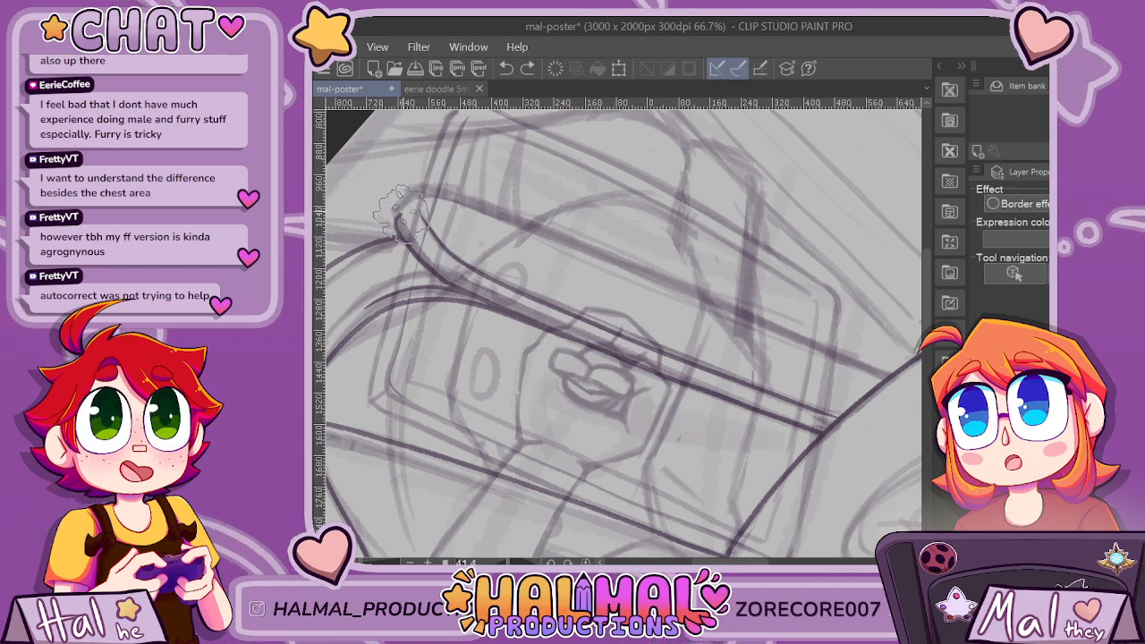
left_click_drag(418, 198, 920, 410)
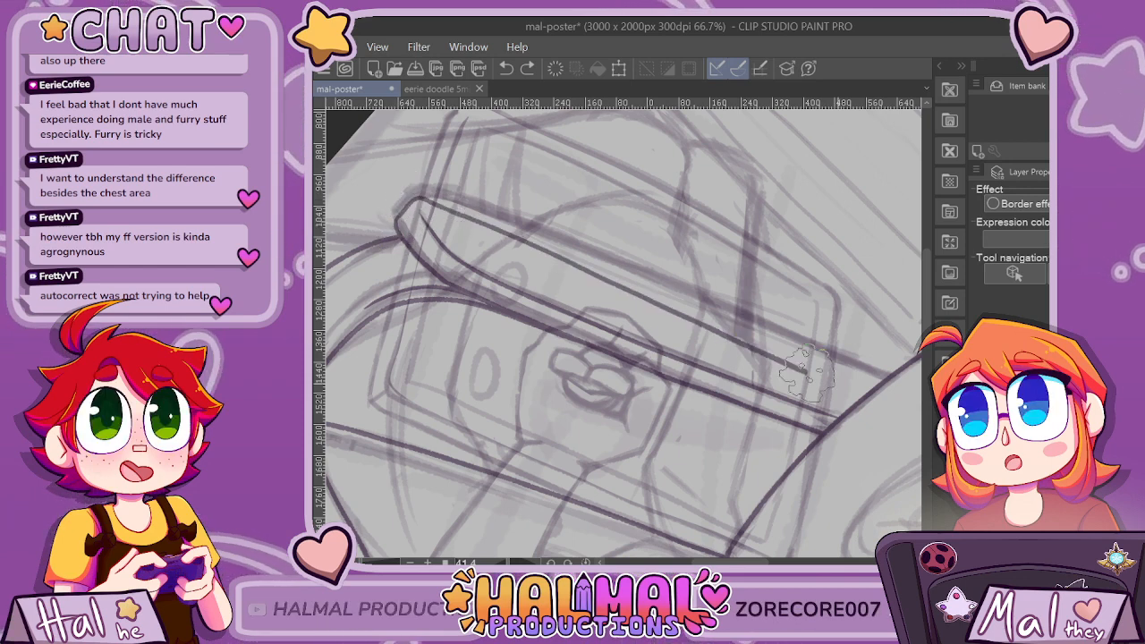
key("ctrl+z")
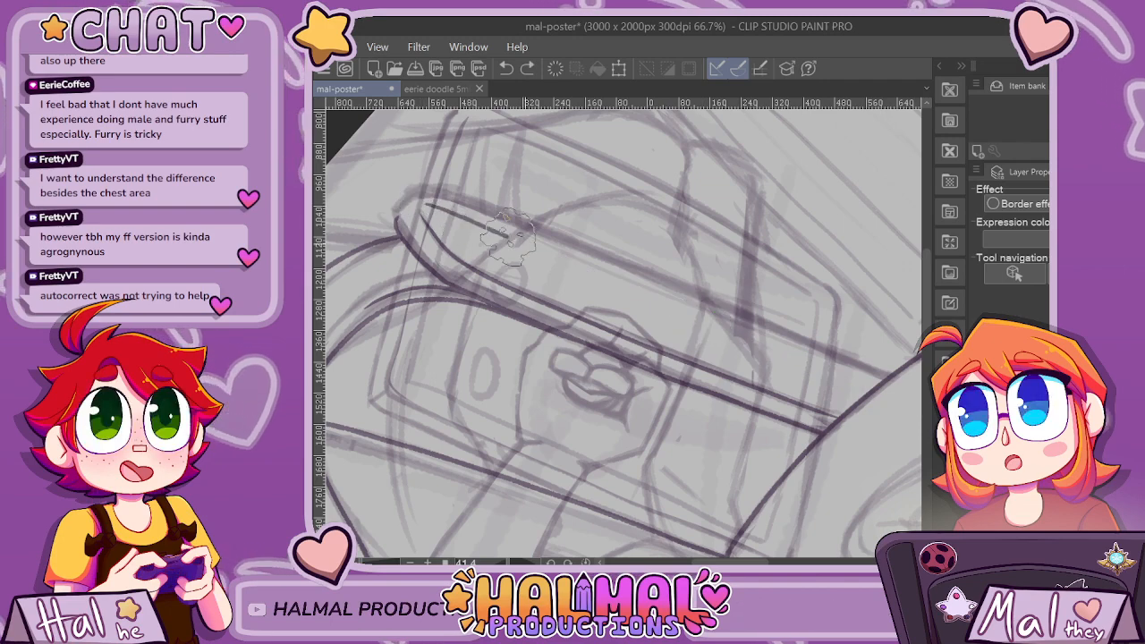
scroll(385, 269, "up", 4)
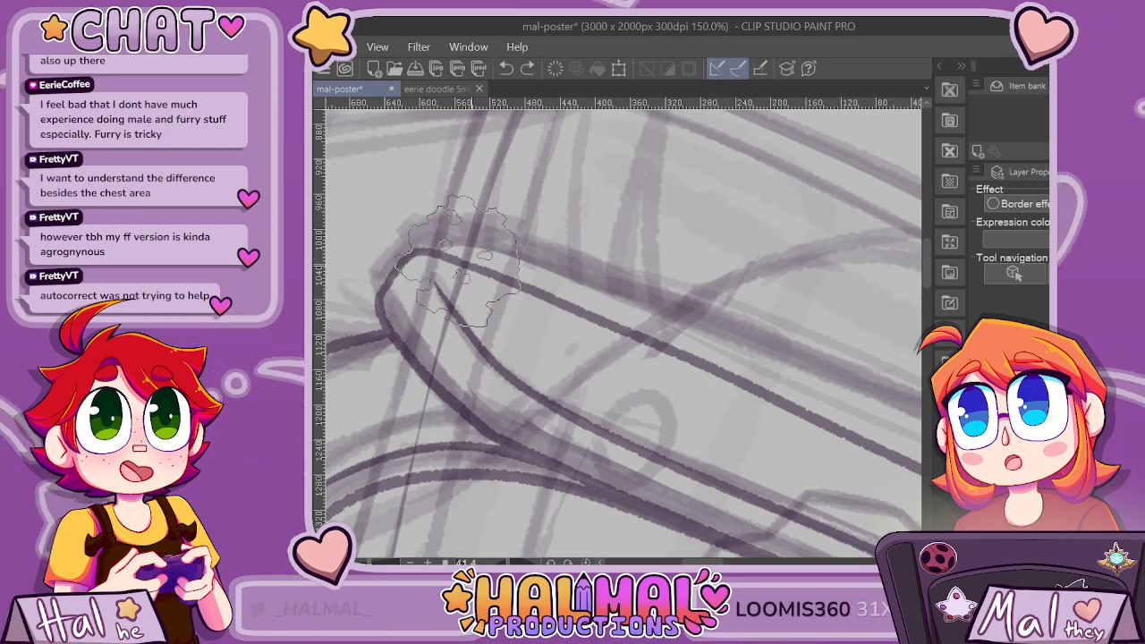
scroll(366, 232, "down", 3)
scroll(657, 402, "down", 2)
left_click(586, 563)
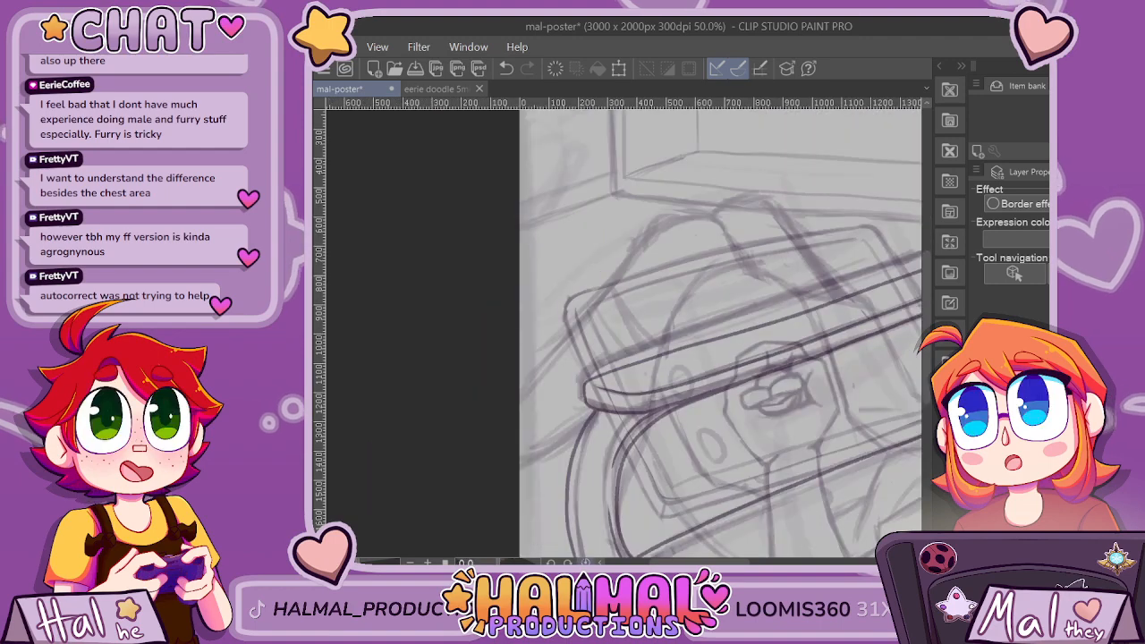
Erase the end of the far armrest's upper edge line where it overshoots the chair back.
left_click_drag(747, 374, 592, 379)
scroll(501, 379, "up", 1)
scroll(487, 380, "up", 1)
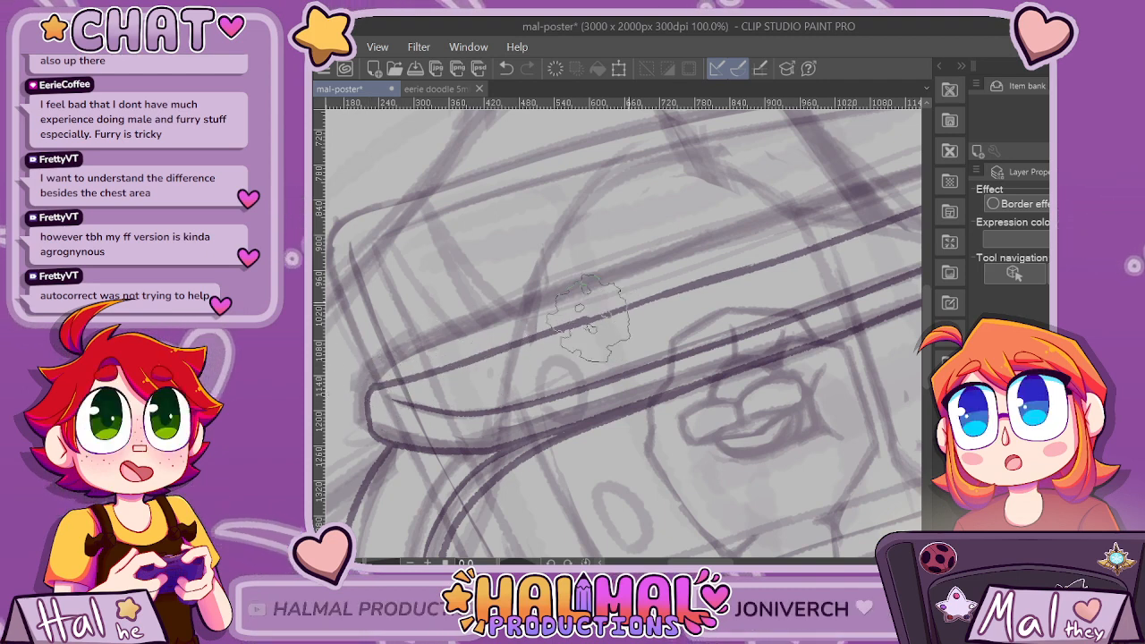
scroll(501, 356, "up", 1)
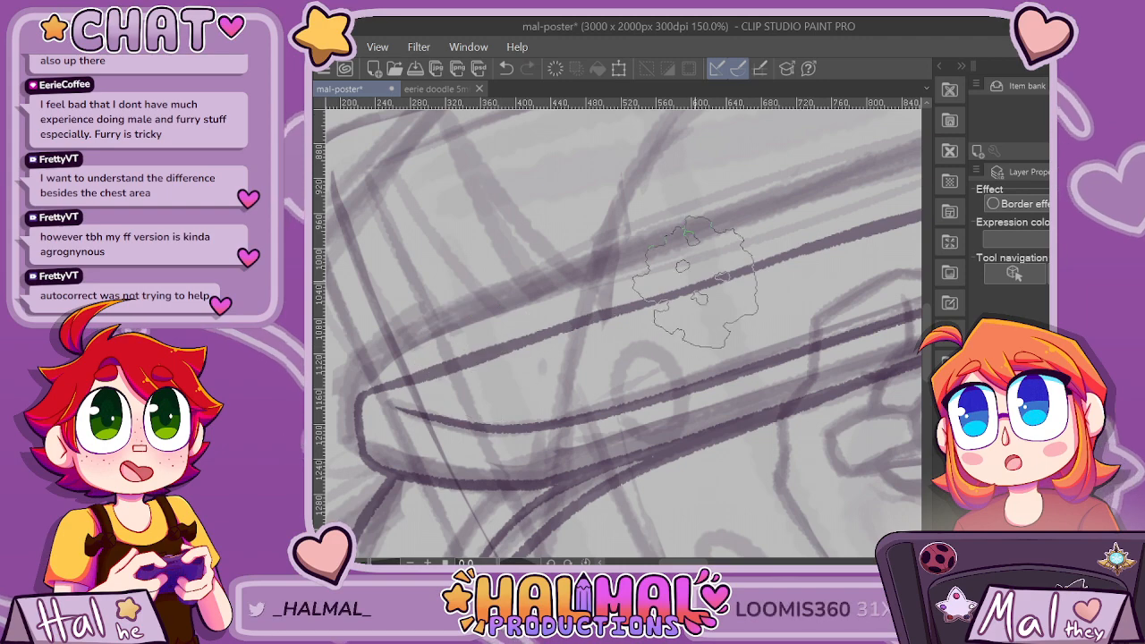
scroll(474, 353, "down", 4)
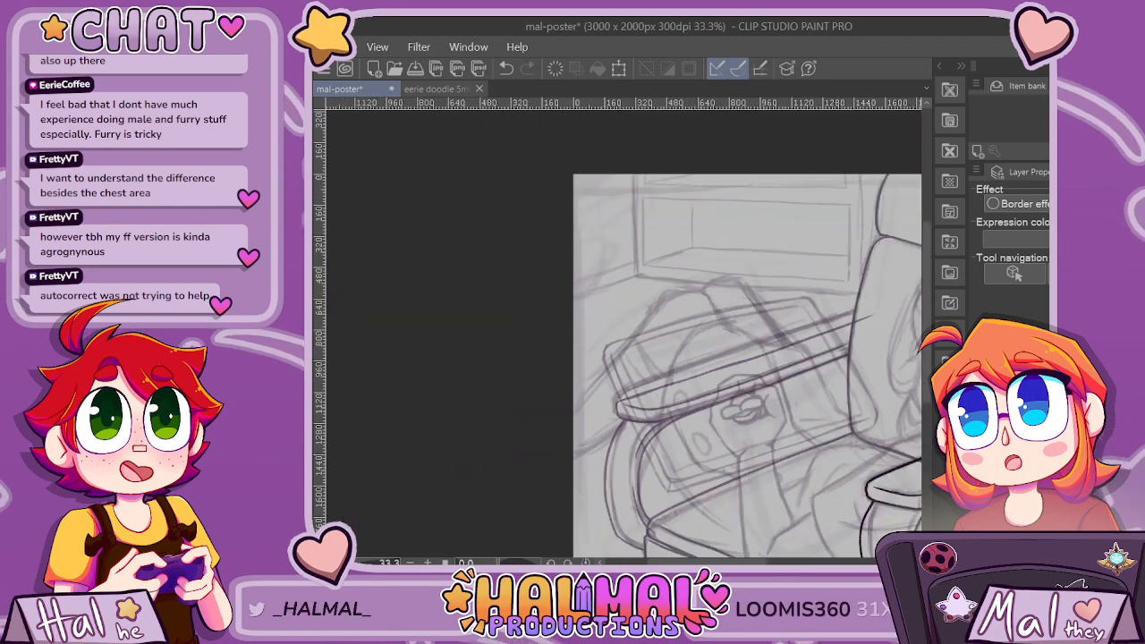
scroll(869, 346, "up", 2)
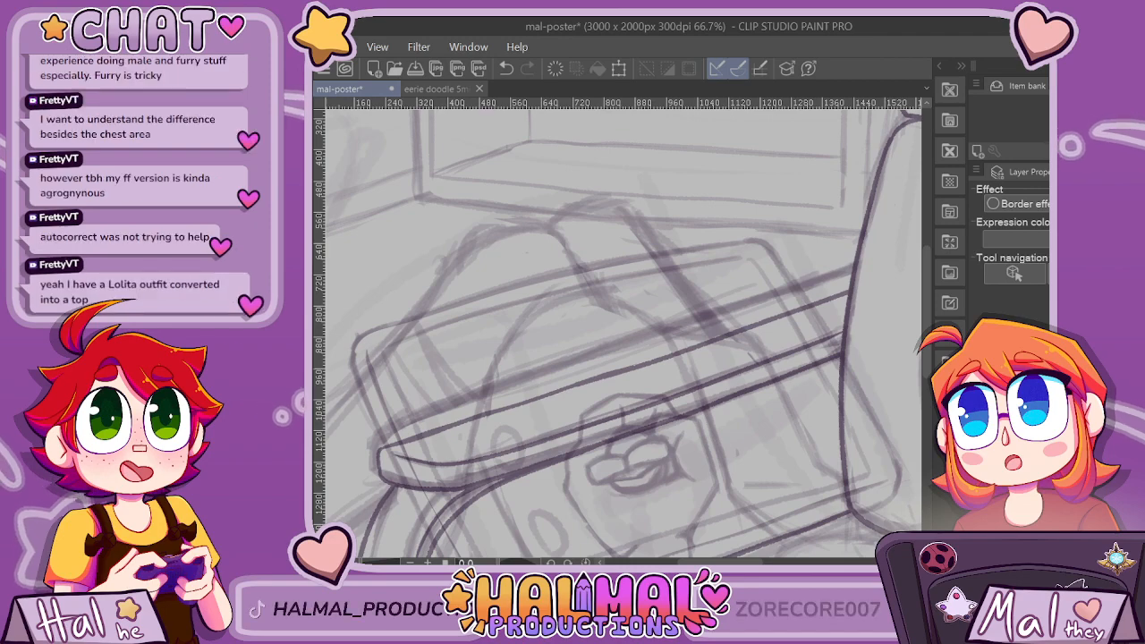
scroll(383, 448, "up", 2)
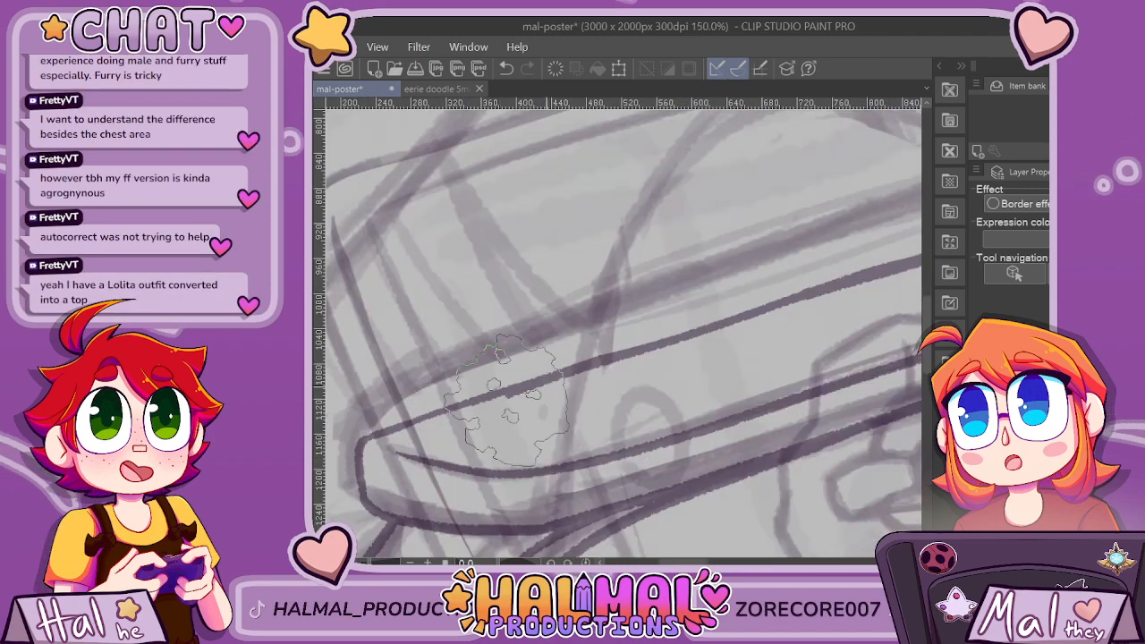
scroll(711, 394, "down", 3)
left_click_drag(793, 385, 614, 376)
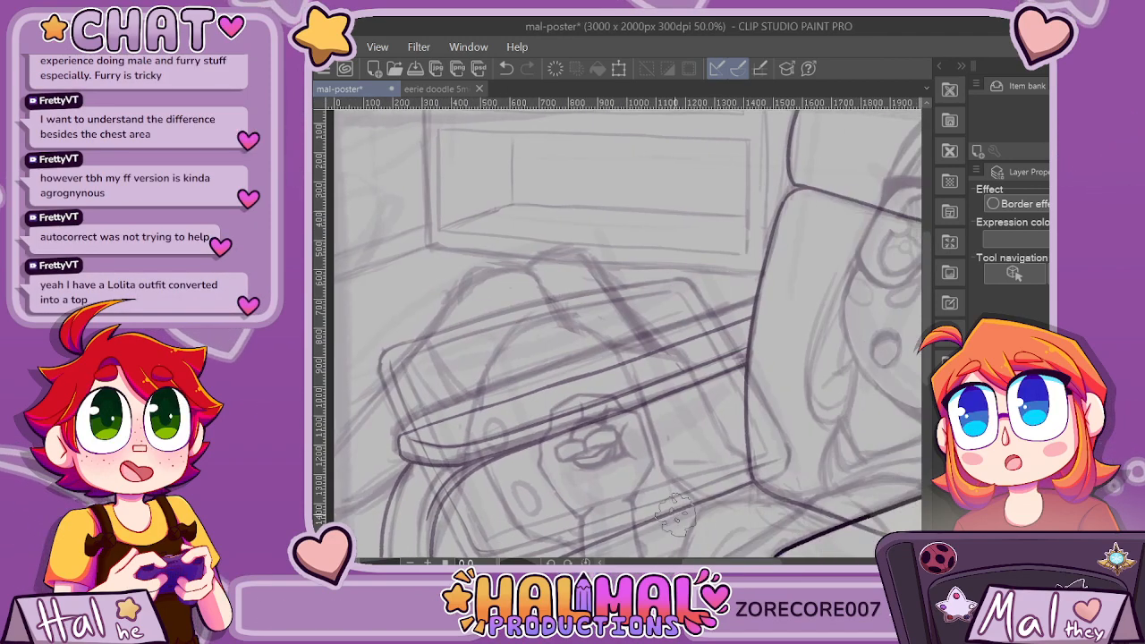
Retrace the middle stretch of the far armrest's upper edge to even out its line weight.
scroll(599, 375, "up", 2)
scroll(532, 376, "up", 1)
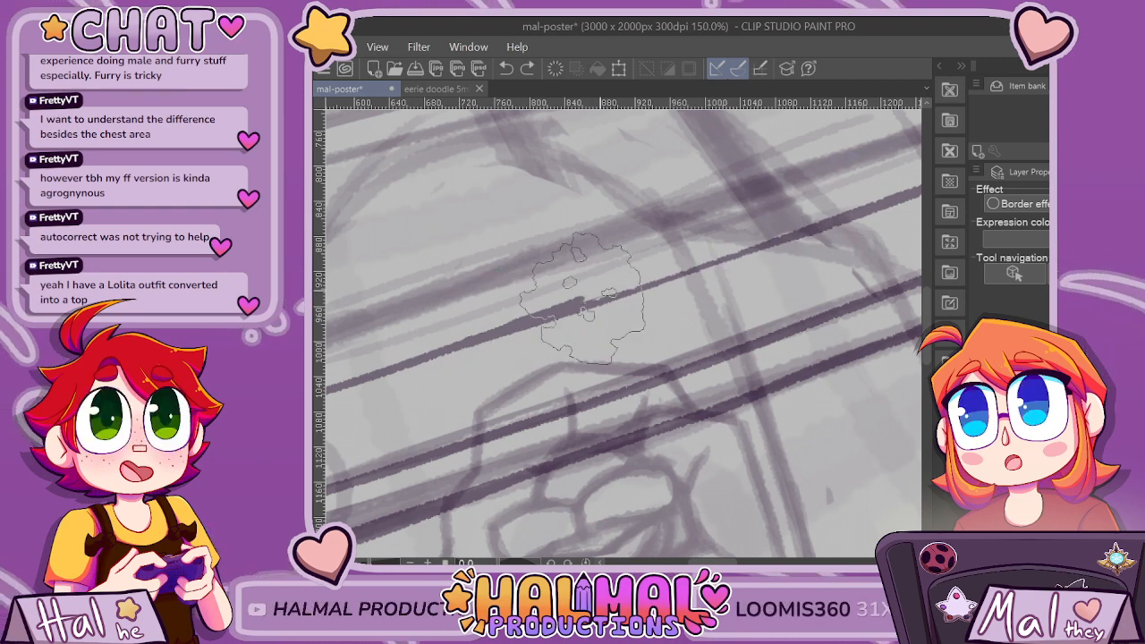
left_click_drag(567, 312, 820, 224)
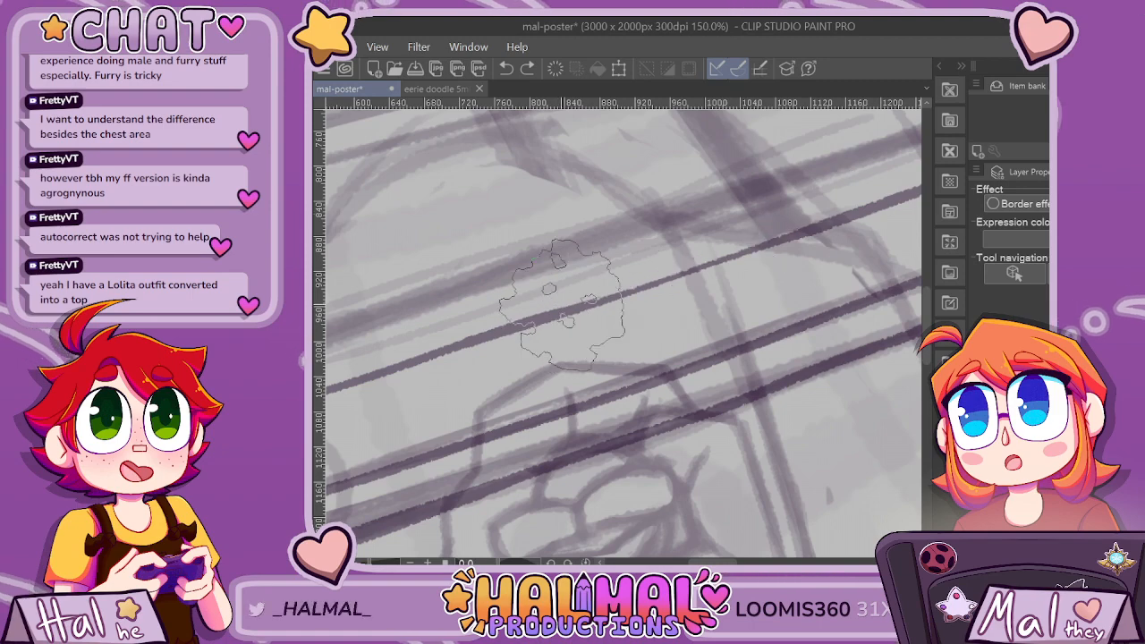
key("ctrl+z")
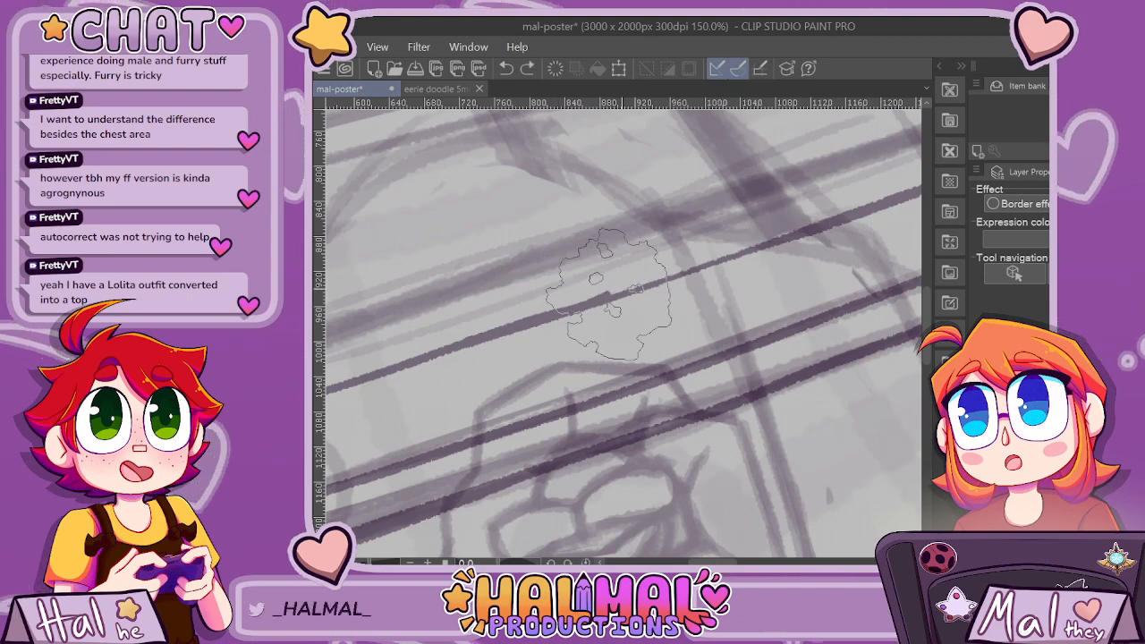
left_click_drag(594, 302, 863, 214)
scroll(831, 256, "down", 2)
scroll(813, 271, "down", 5)
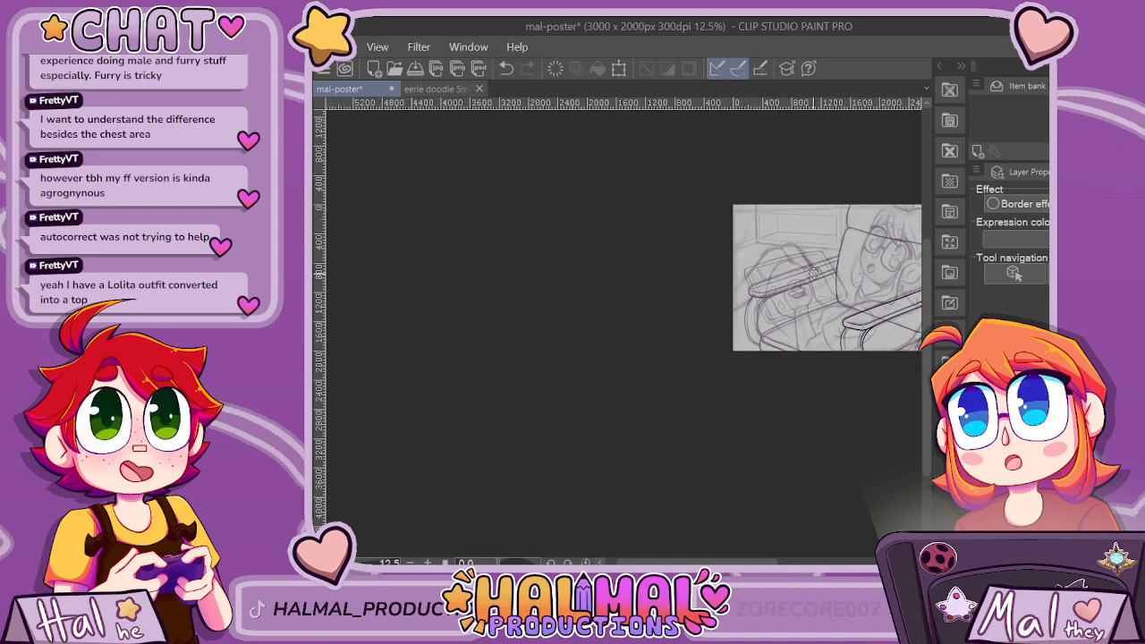
scroll(813, 272, "up", 5)
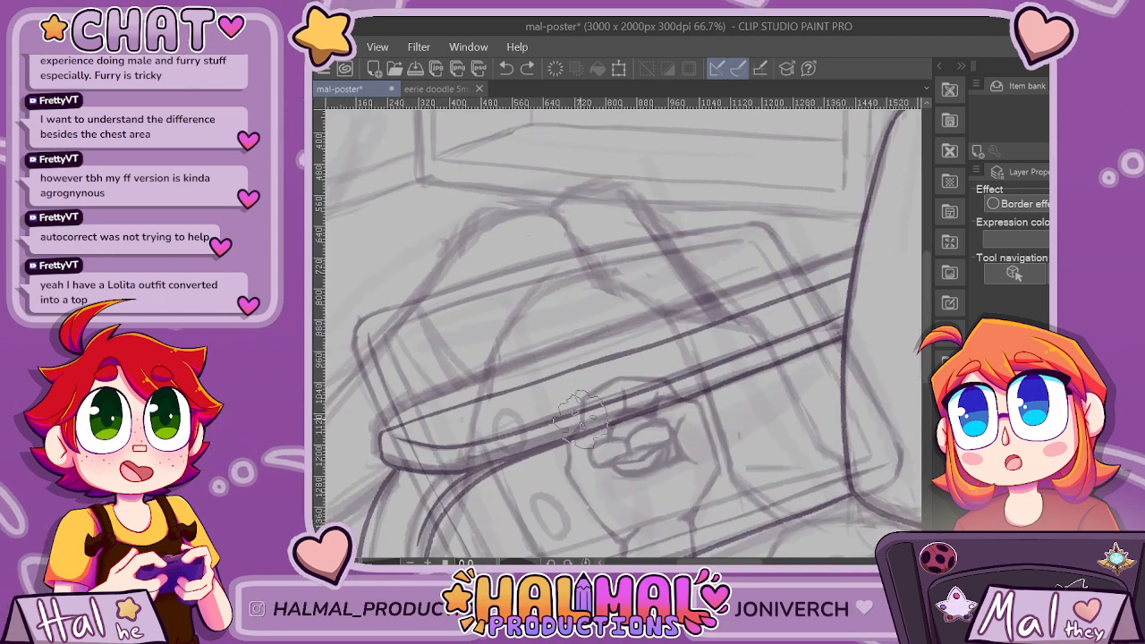
scroll(581, 414, "up", 2)
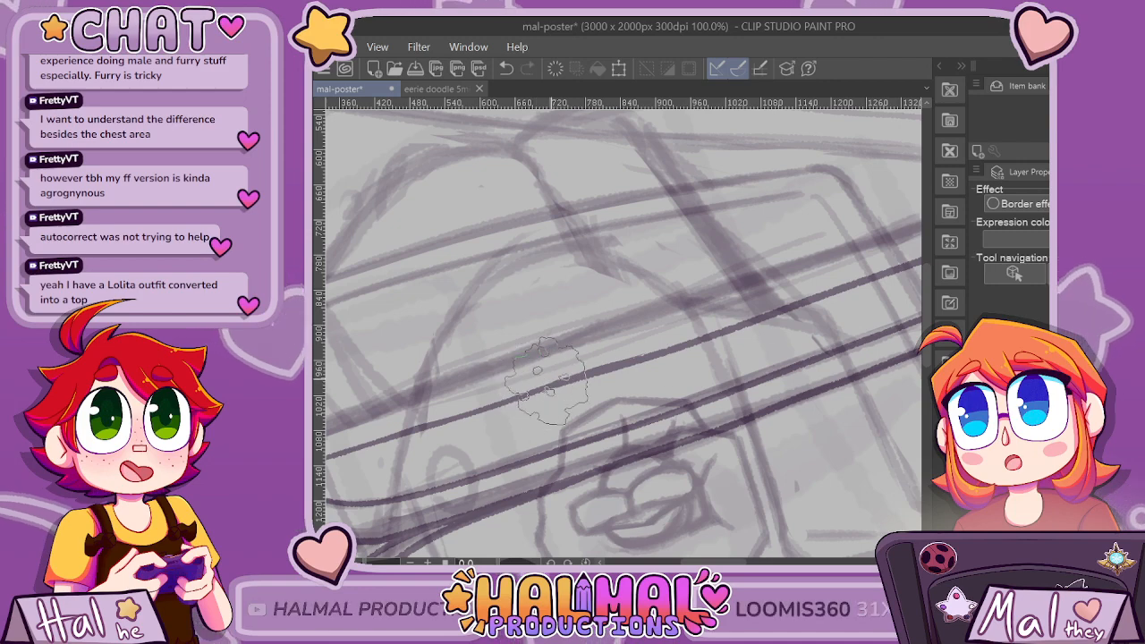
scroll(594, 374, "up", 1)
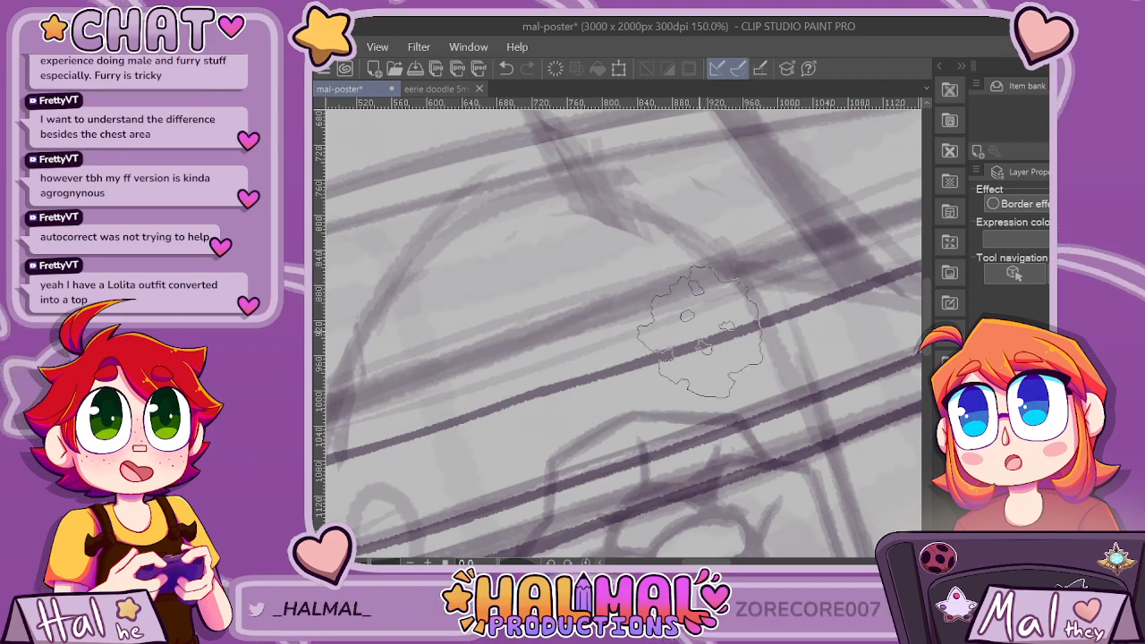
Examine both inked armrests and the chair back against the whole composition.
scroll(799, 386, "down", 3)
scroll(799, 388, "down", 2)
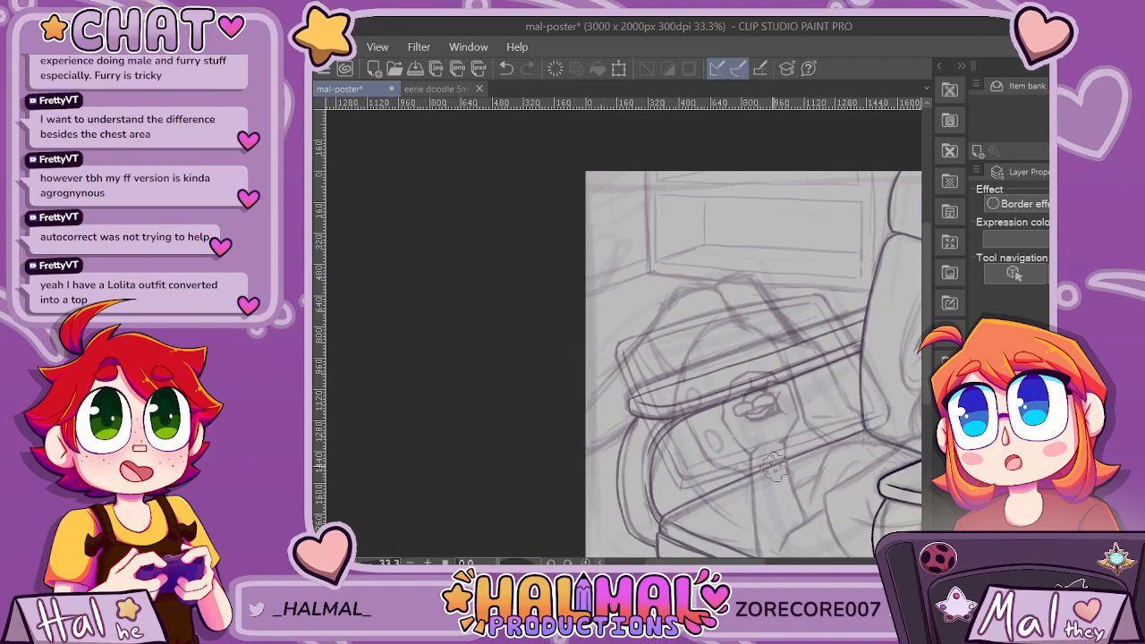
left_click_drag(730, 562, 759, 562)
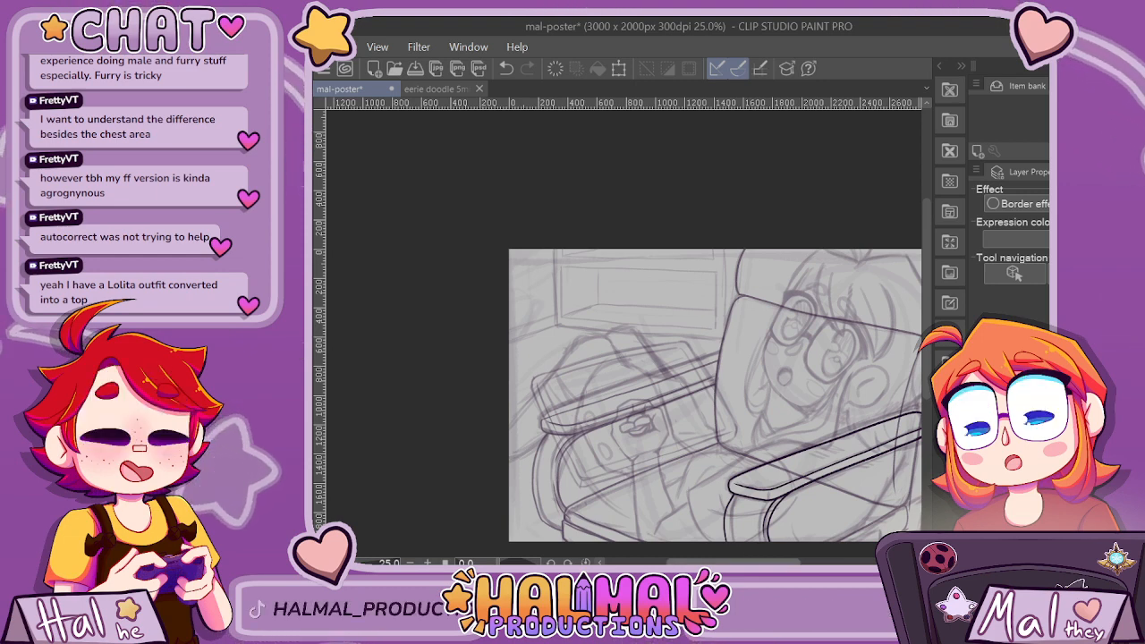
key("ctrl+minus")
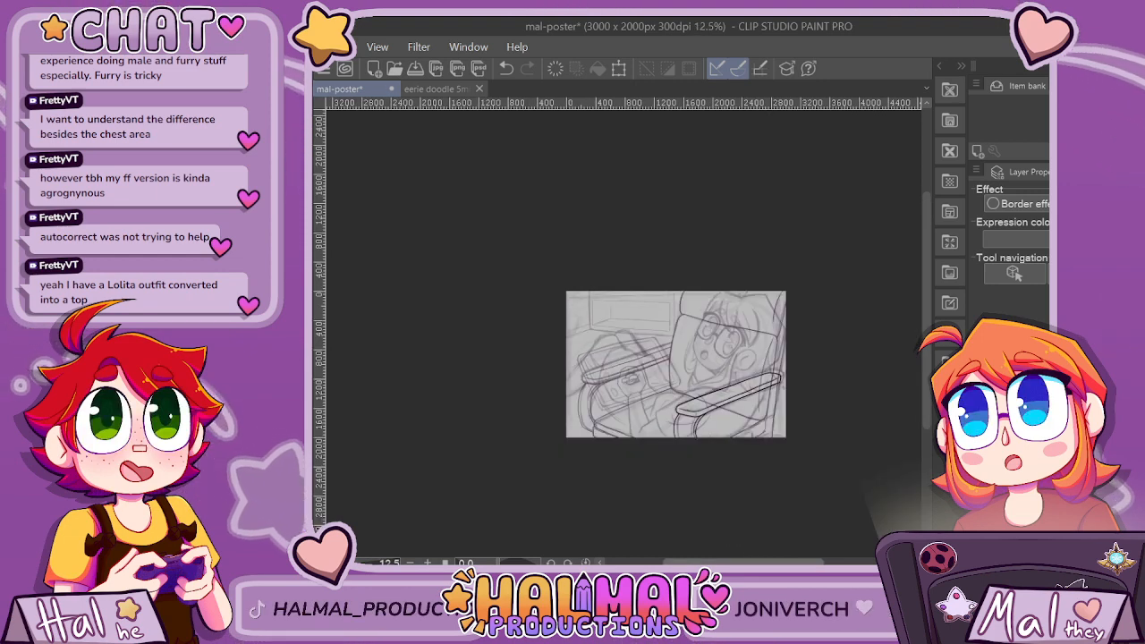
scroll(682, 430, "up", 3)
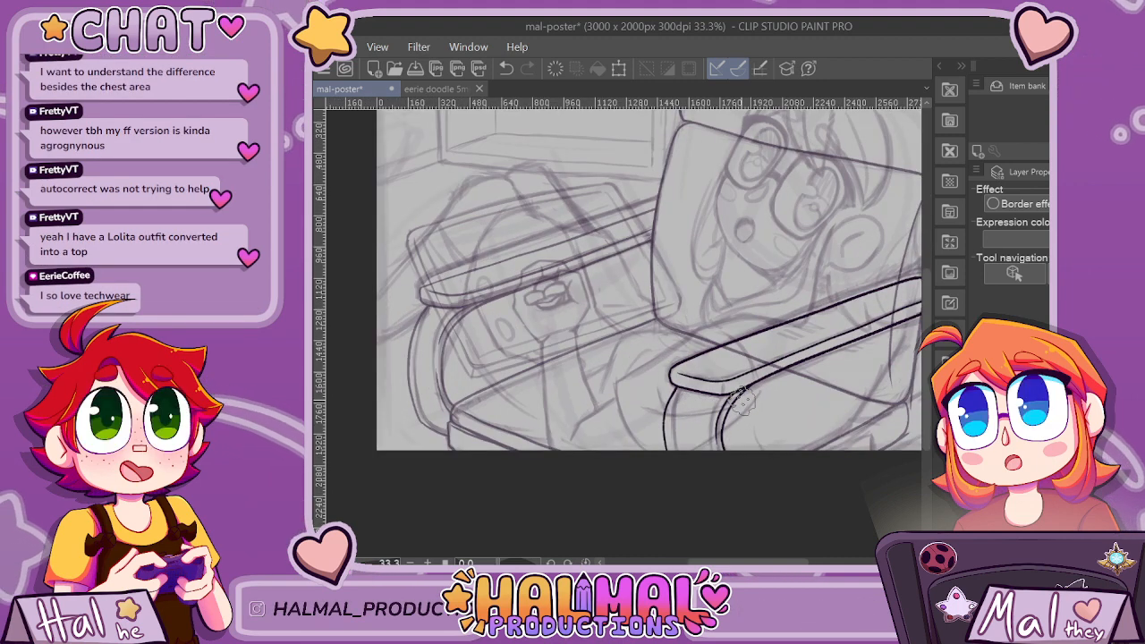
scroll(740, 400, "down", 1)
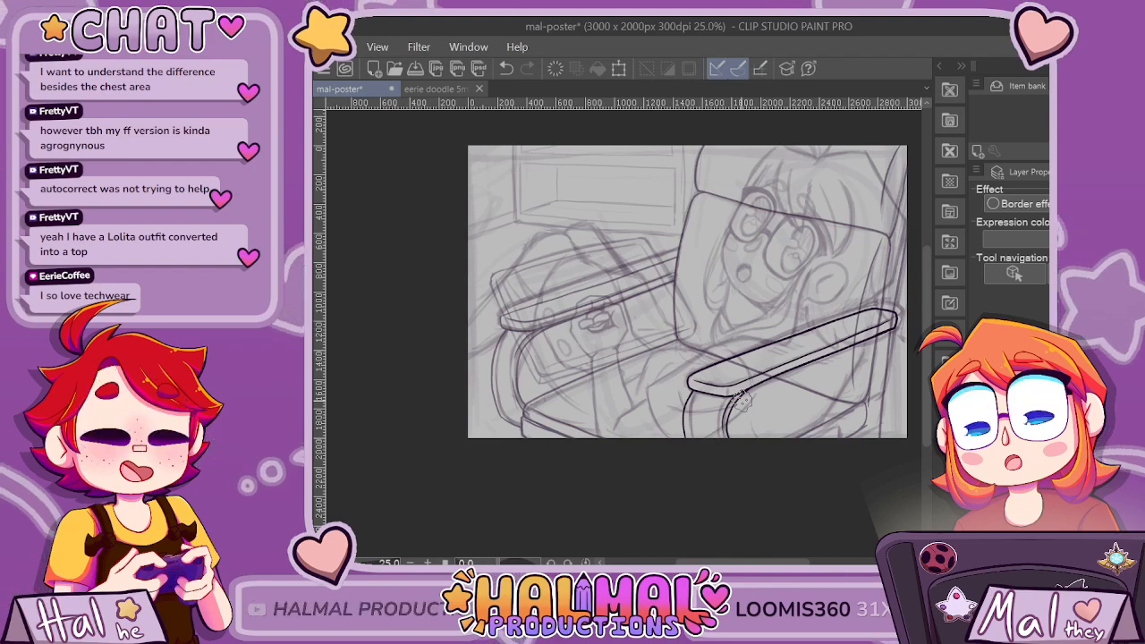
scroll(639, 244, "up", 6)
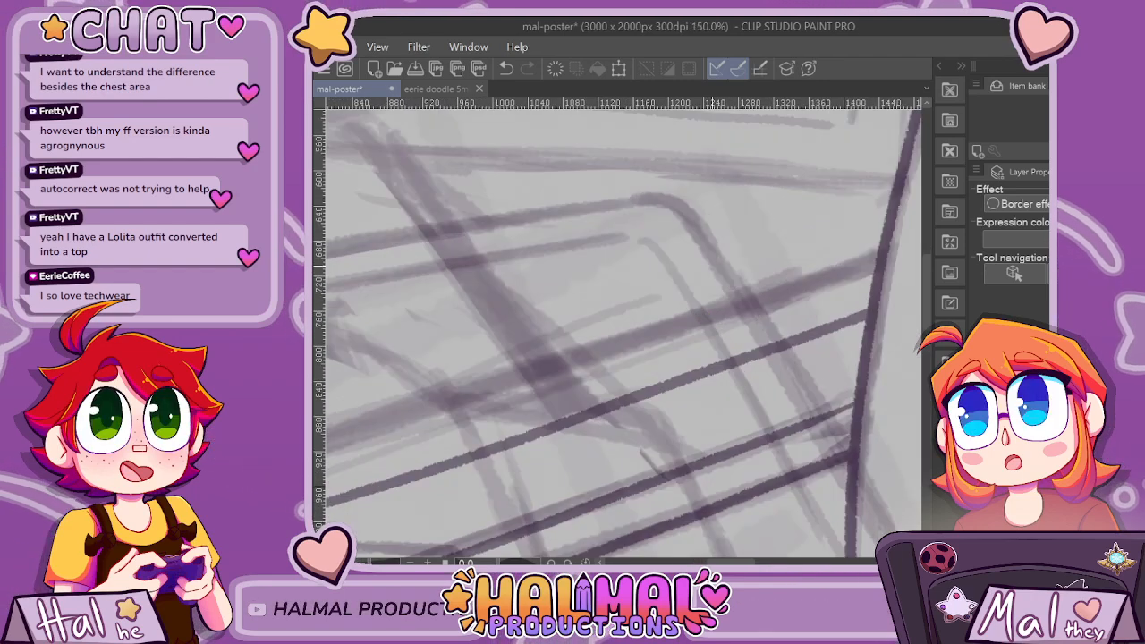
scroll(864, 287, "down", 5)
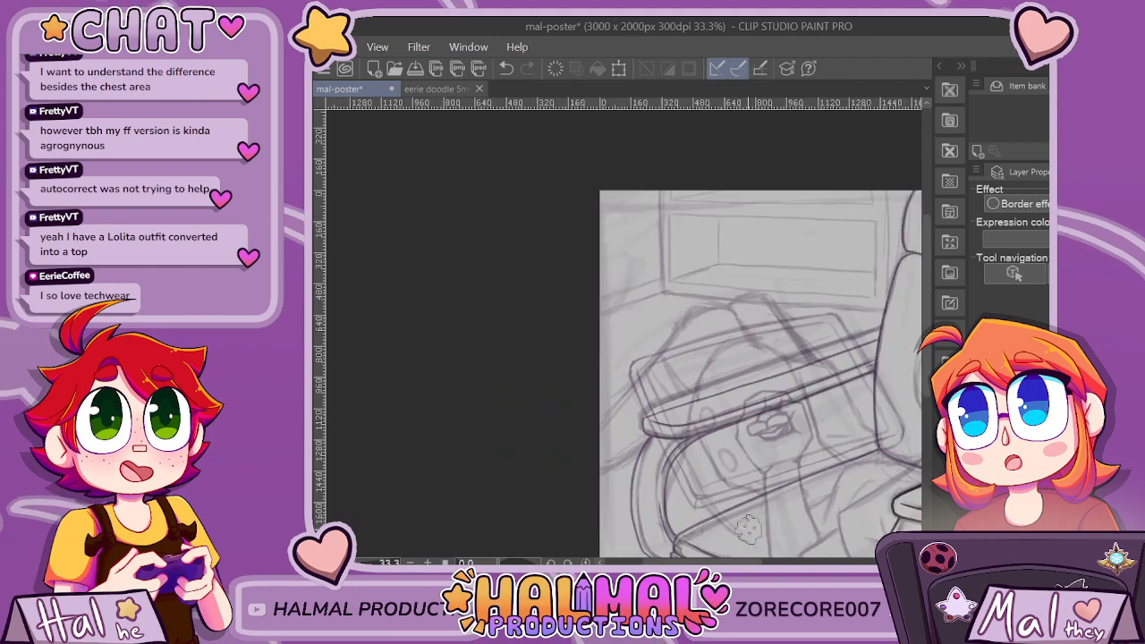
left_click_drag(760, 562, 805, 562)
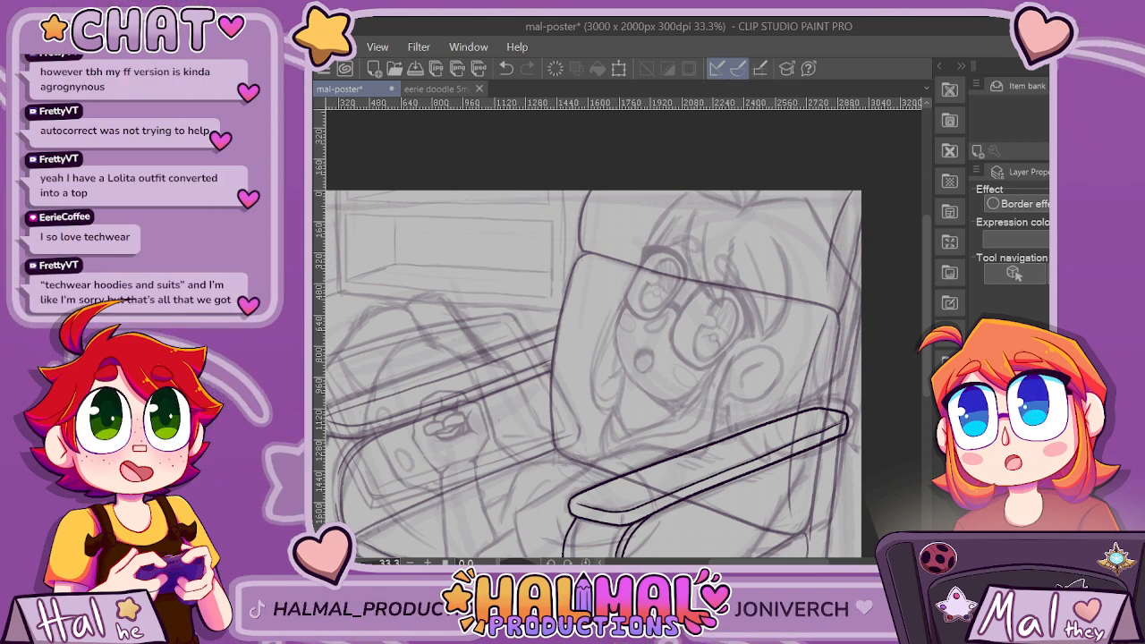
Try to ink a curved support with a double outer side and a short lower edge beneath the far armrest's rounded end.
scroll(846, 460, "up", 3)
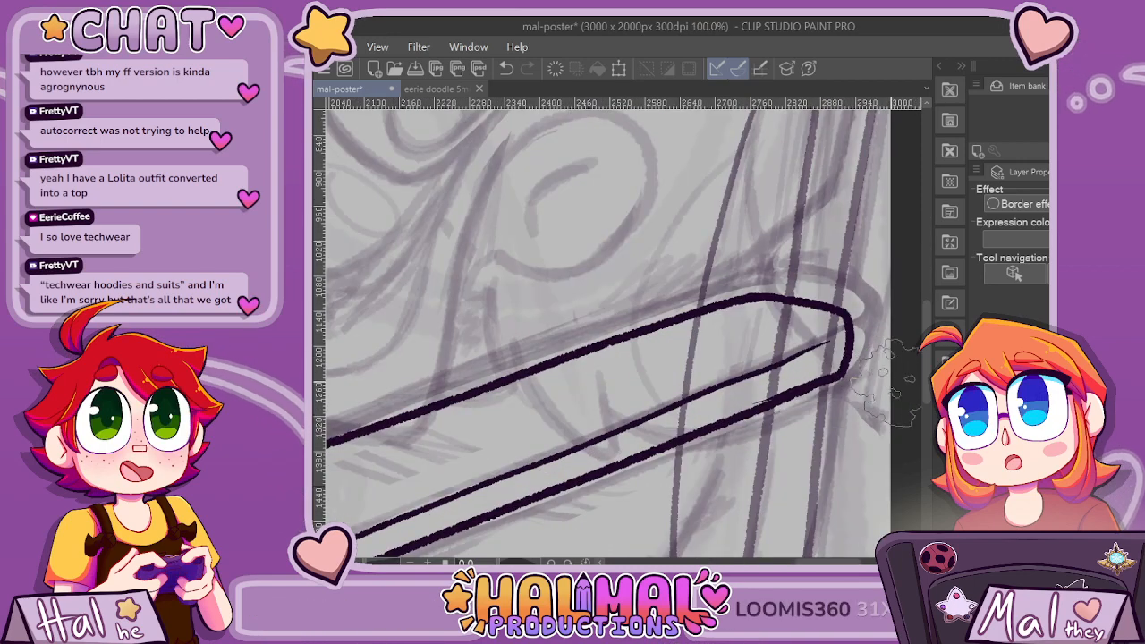
scroll(881, 388, "down", 1)
scroll(855, 362, "up", 1)
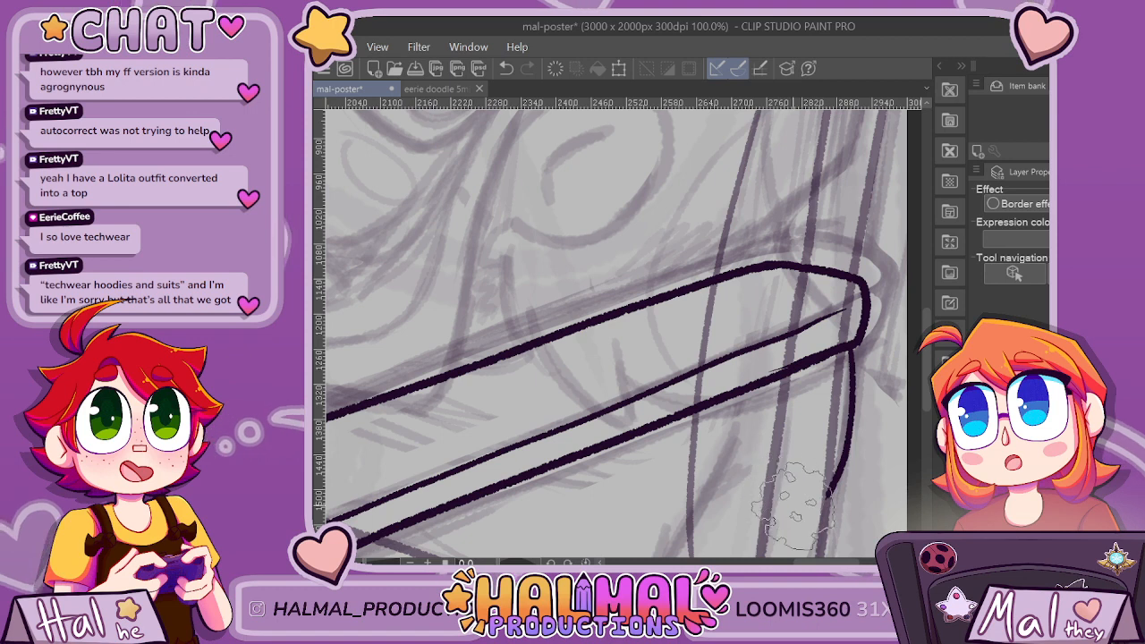
left_click_drag(830, 490, 807, 498)
key("ctrl+z")
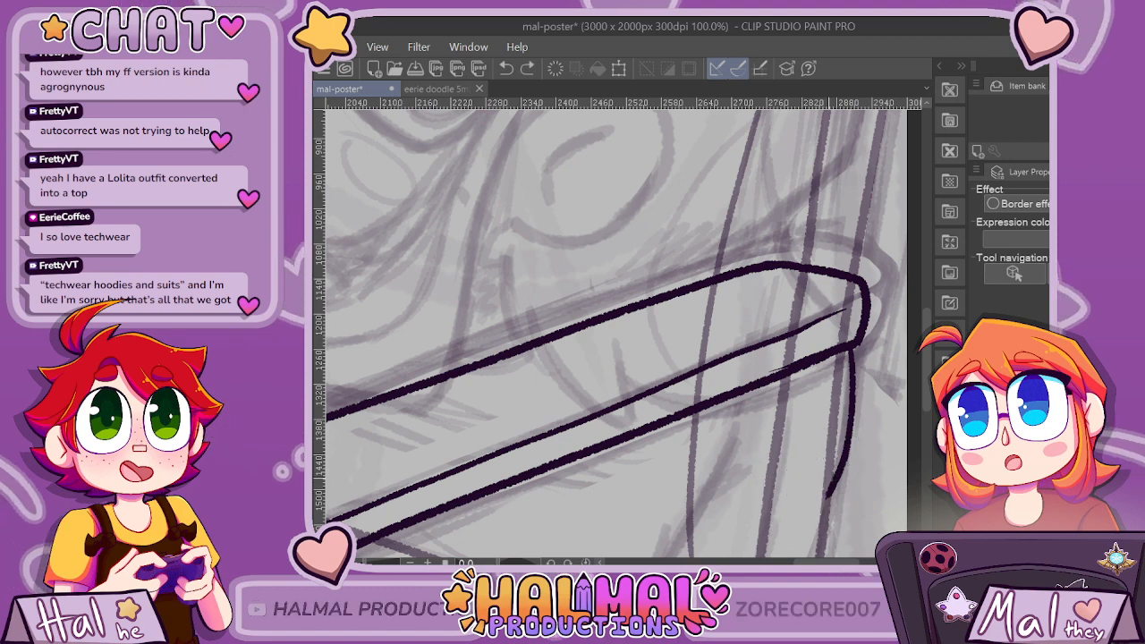
left_click_drag(837, 358, 841, 425)
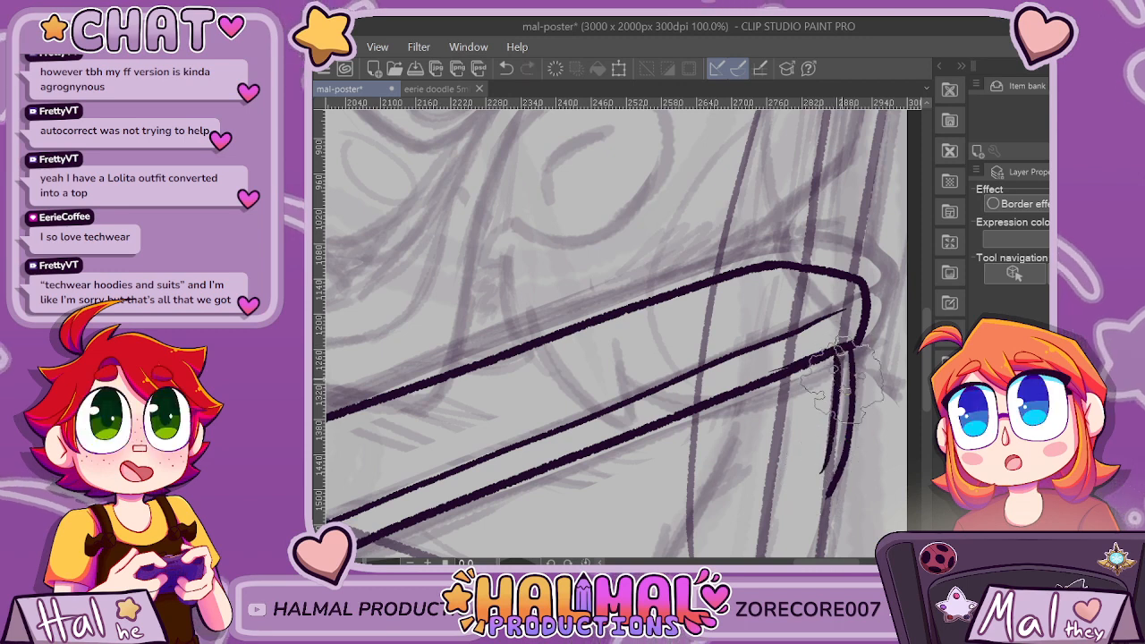
left_click_drag(832, 347, 836, 447)
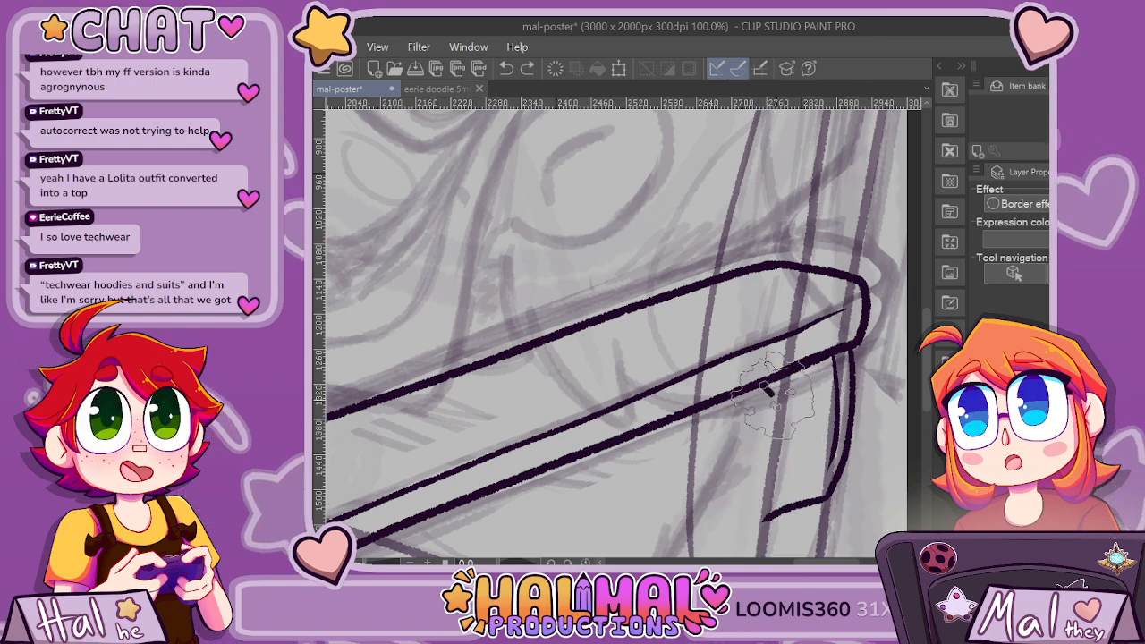
scroll(843, 476, "down", 3)
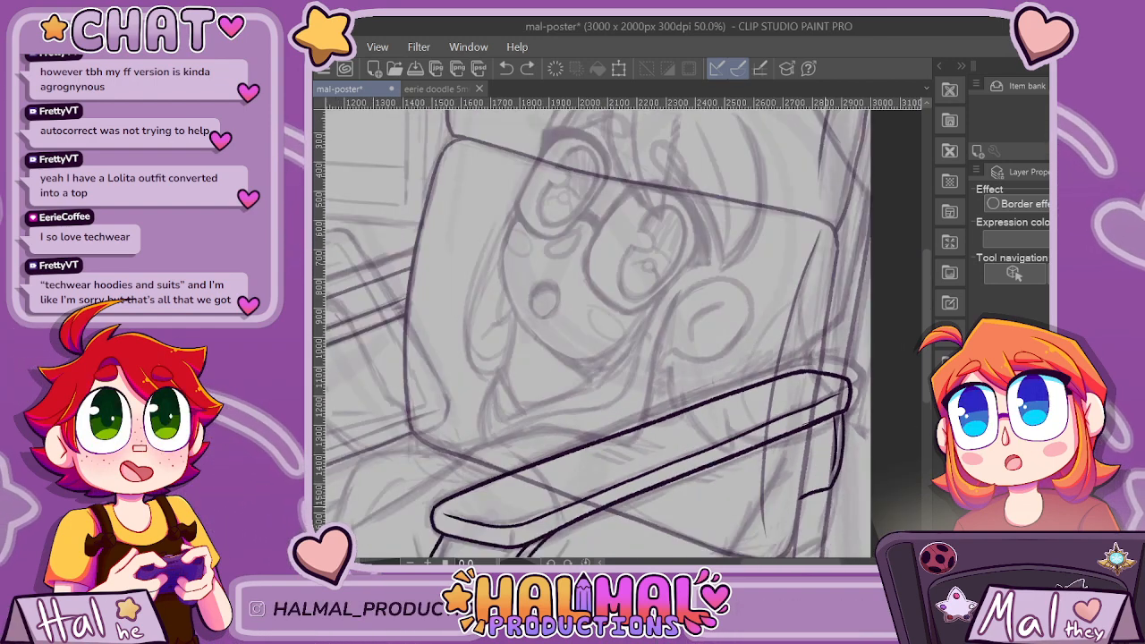
Try to ink a single short side line straight down from the lower corner of the far armrest's rounded end.
scroll(626, 336, "up", 2)
left_click_drag(626, 337, 510, 347)
left_click_drag(794, 562, 819, 561)
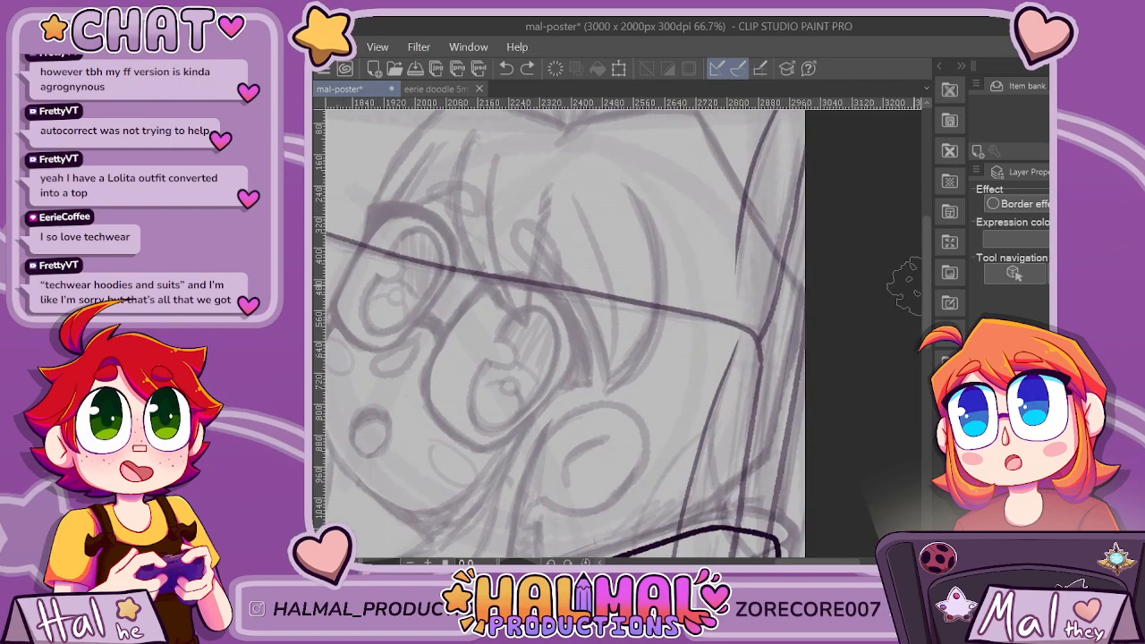
left_click_drag(927, 291, 927, 358)
scroll(748, 339, "up", 3)
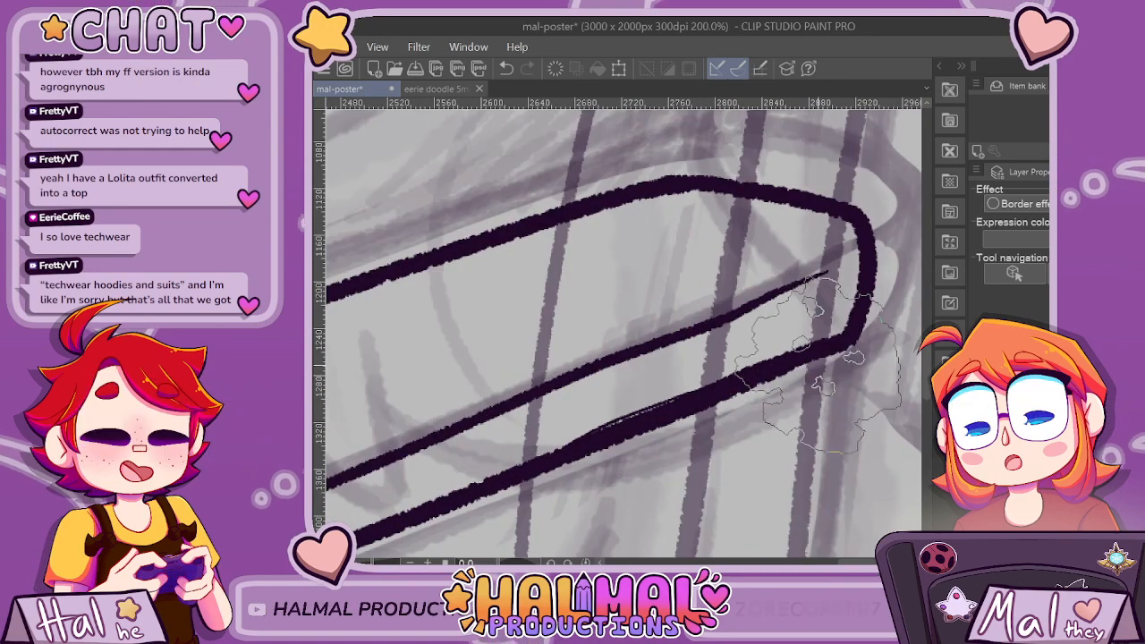
scroll(787, 492, "down", 2)
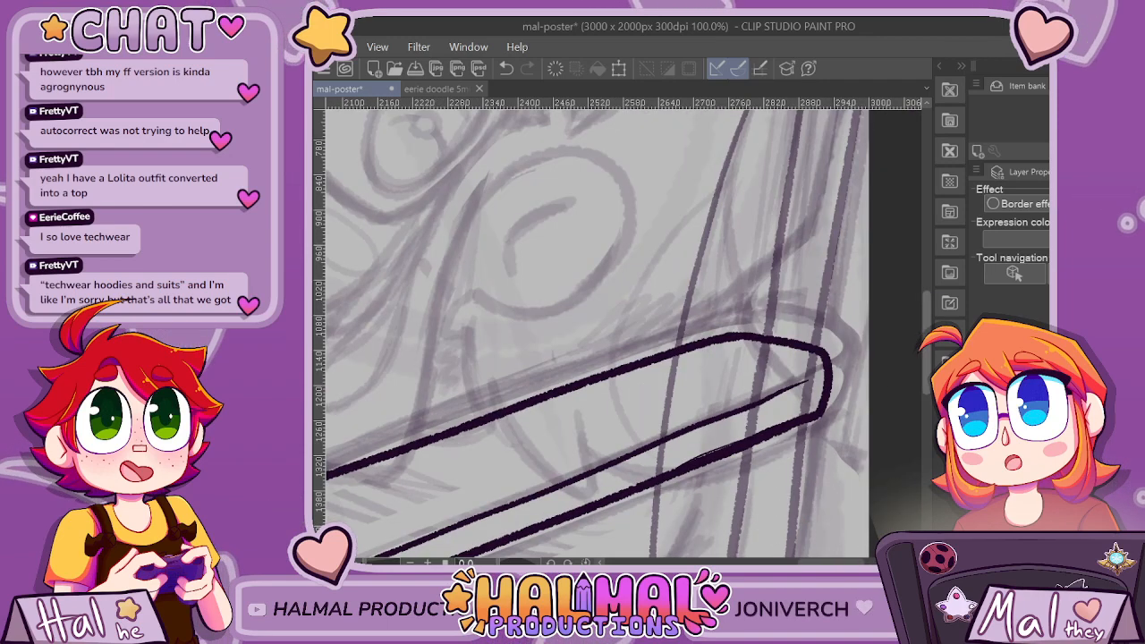
scroll(816, 228, "down", 4)
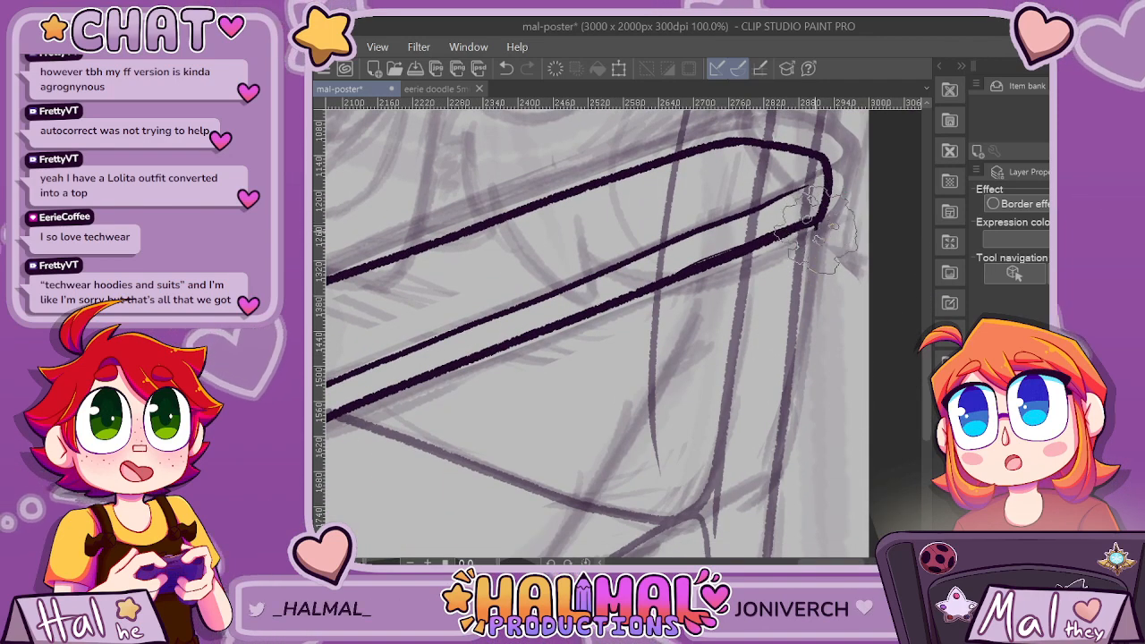
left_click_drag(815, 228, 811, 313)
key("ctrl+z")
left_click_drag(816, 225, 806, 330)
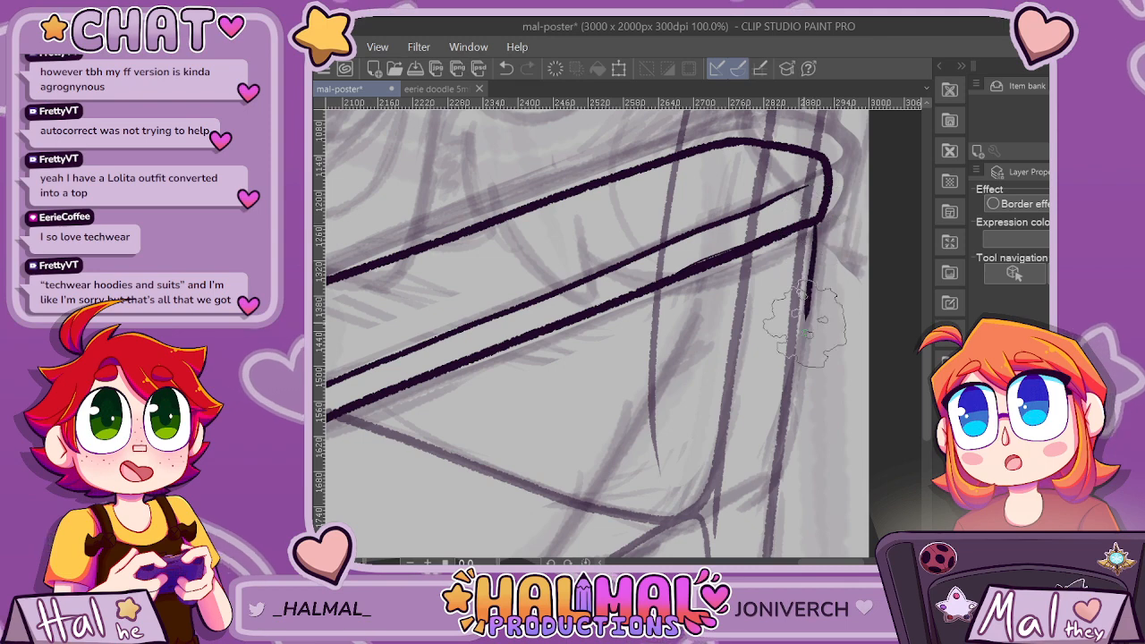
key("ctrl+z")
Even out the line weight of the far armrest's lower edge, using a rotated canvas, and restore the canvas to upright.
scroll(787, 233, "up", 2)
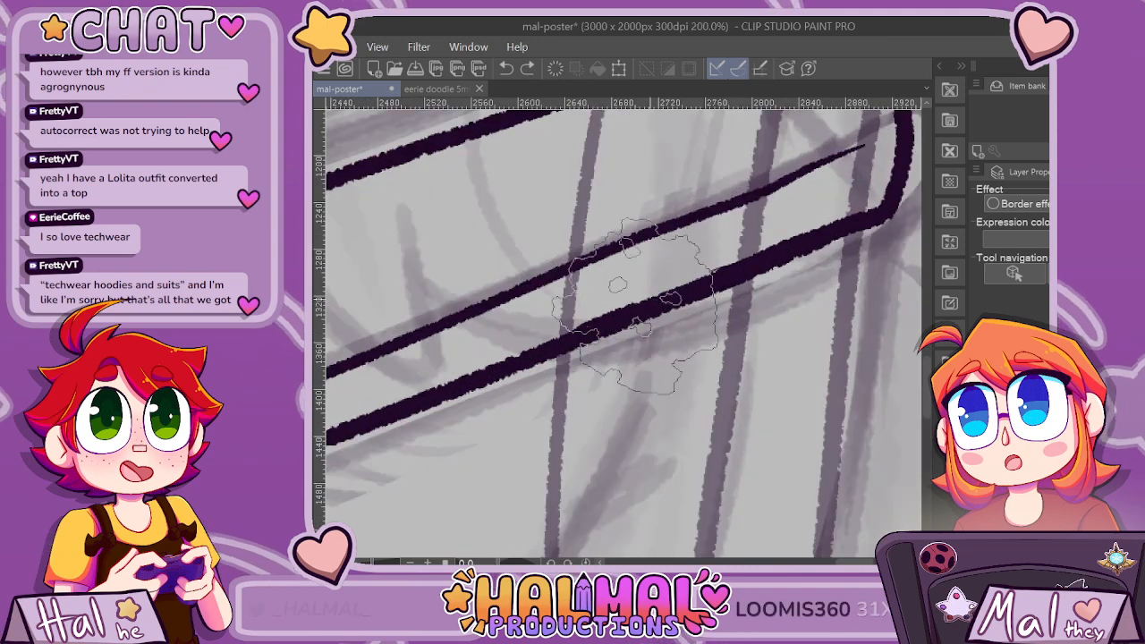
scroll(841, 284, "down", 4)
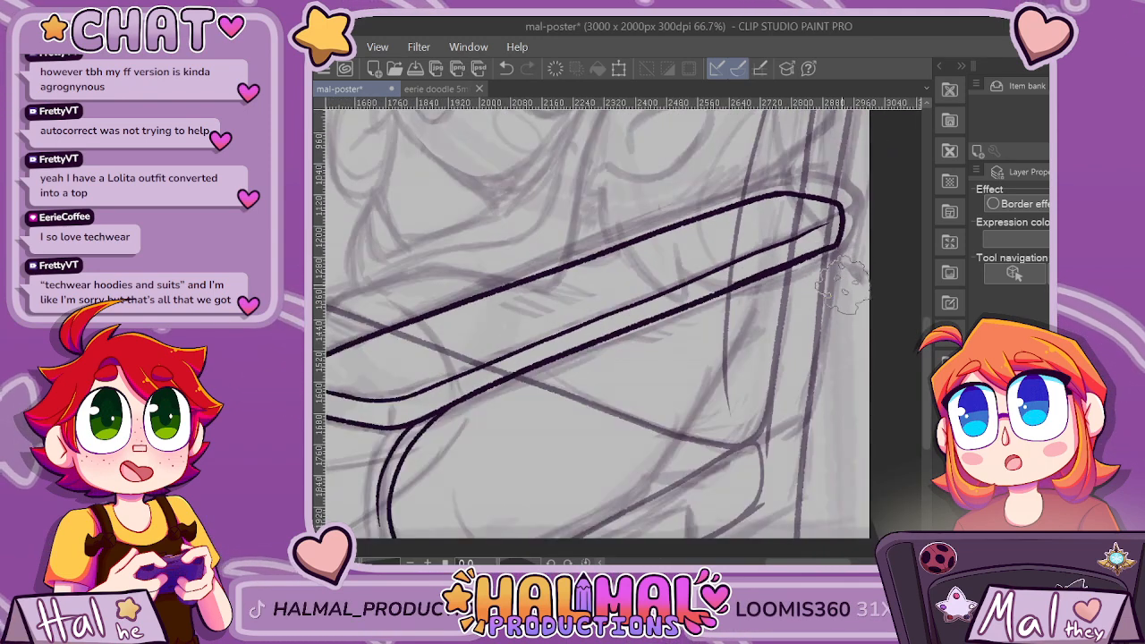
scroll(841, 284, "up", 3)
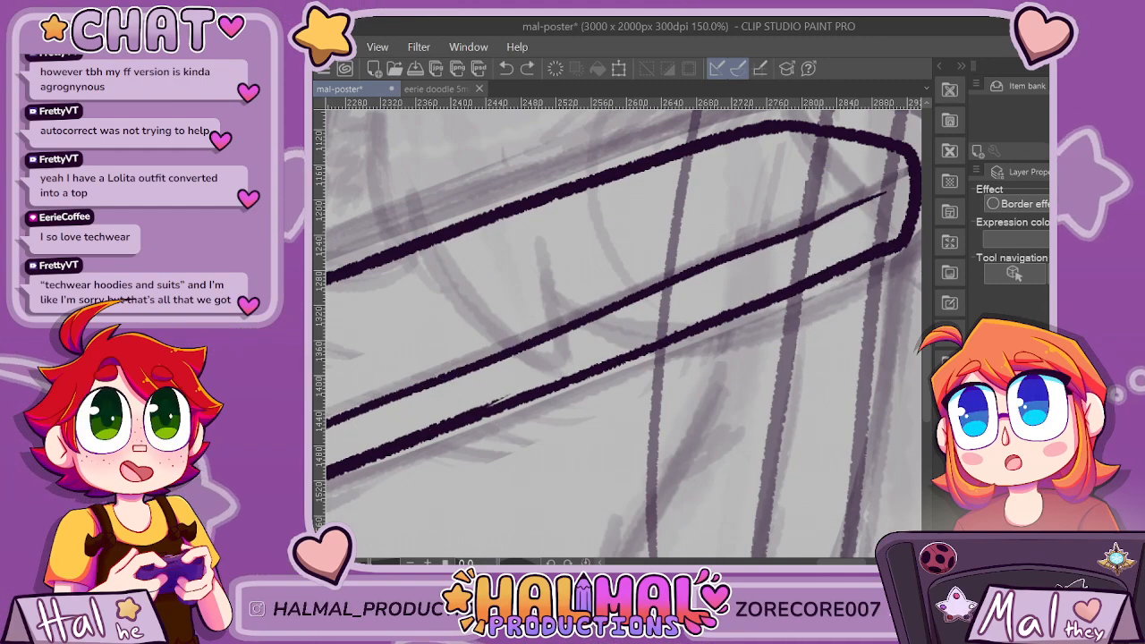
key("ctrl+minus")
left_click_drag(435, 403, 454, 224)
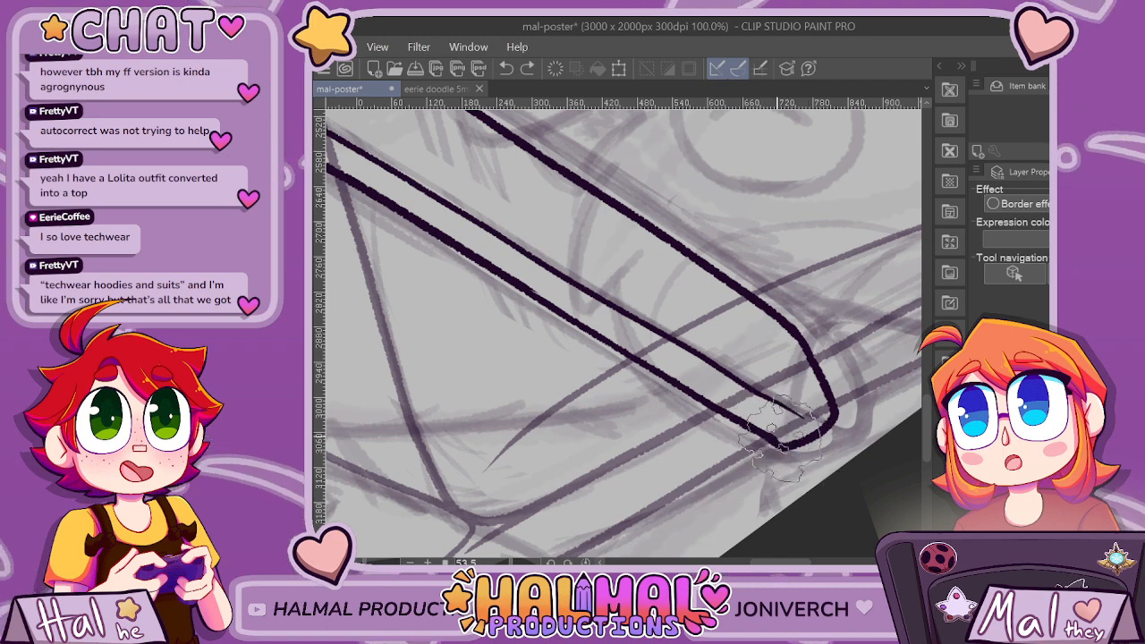
scroll(680, 366, "down", 1)
scroll(537, 259, "up", 1)
scroll(609, 302, "down", 2)
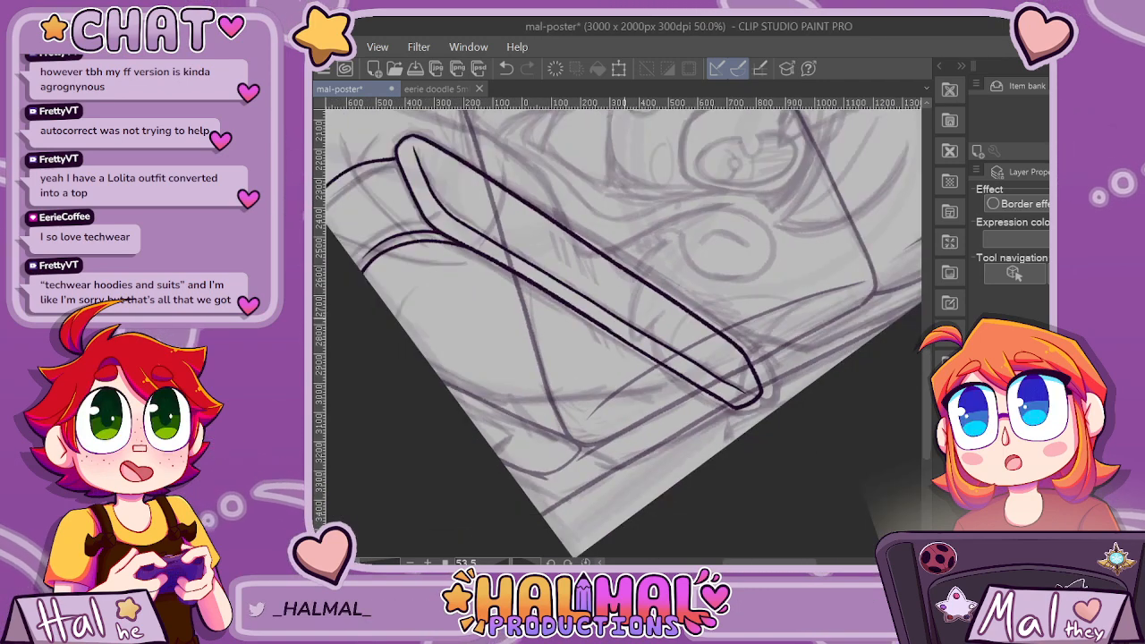
scroll(450, 193, "up", 1)
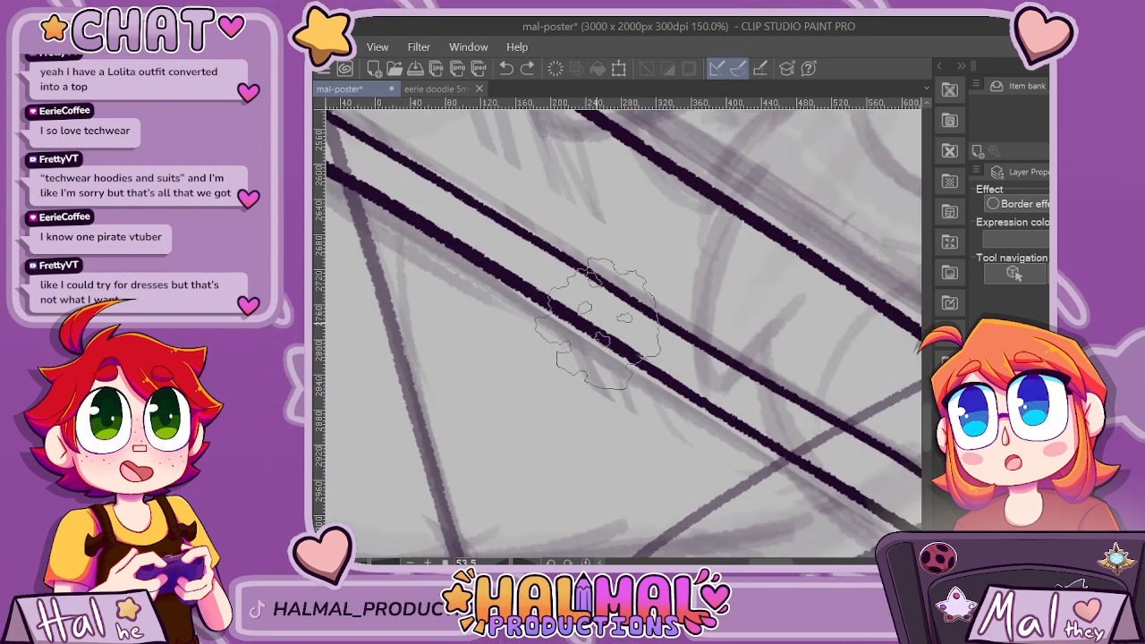
scroll(707, 324, "down", 4)
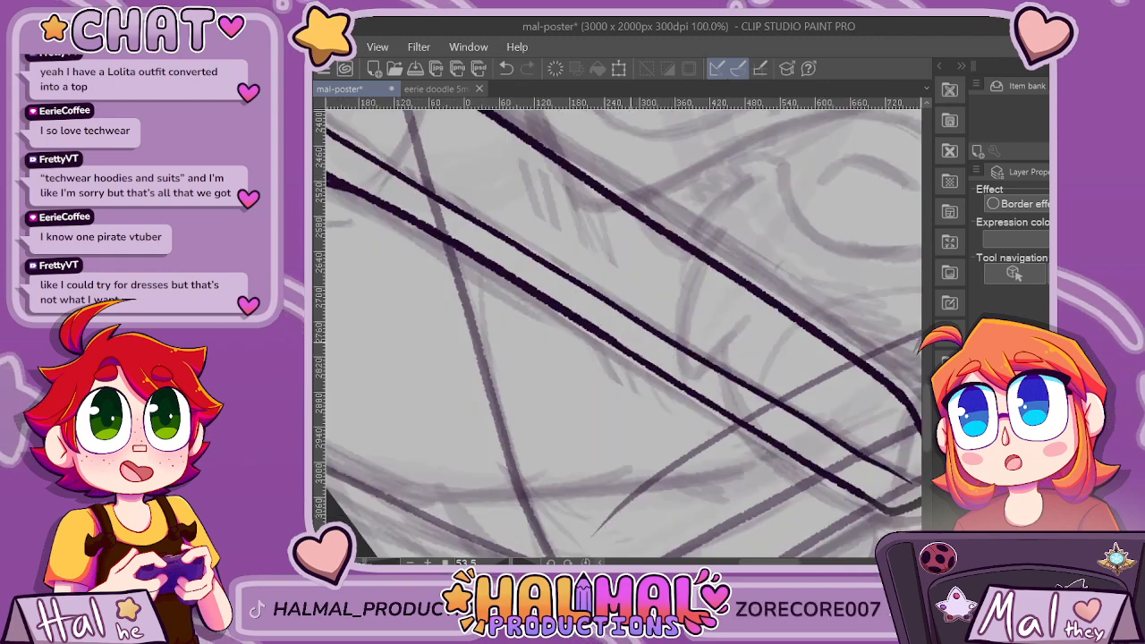
scroll(586, 197, "up", 6)
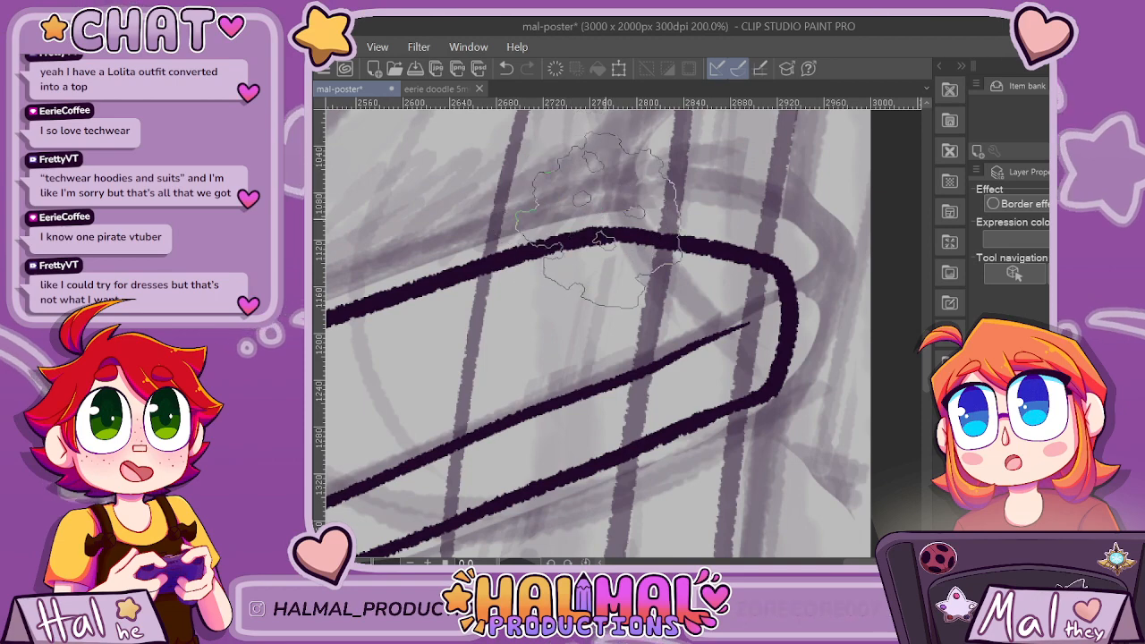
scroll(839, 349, "down", 2)
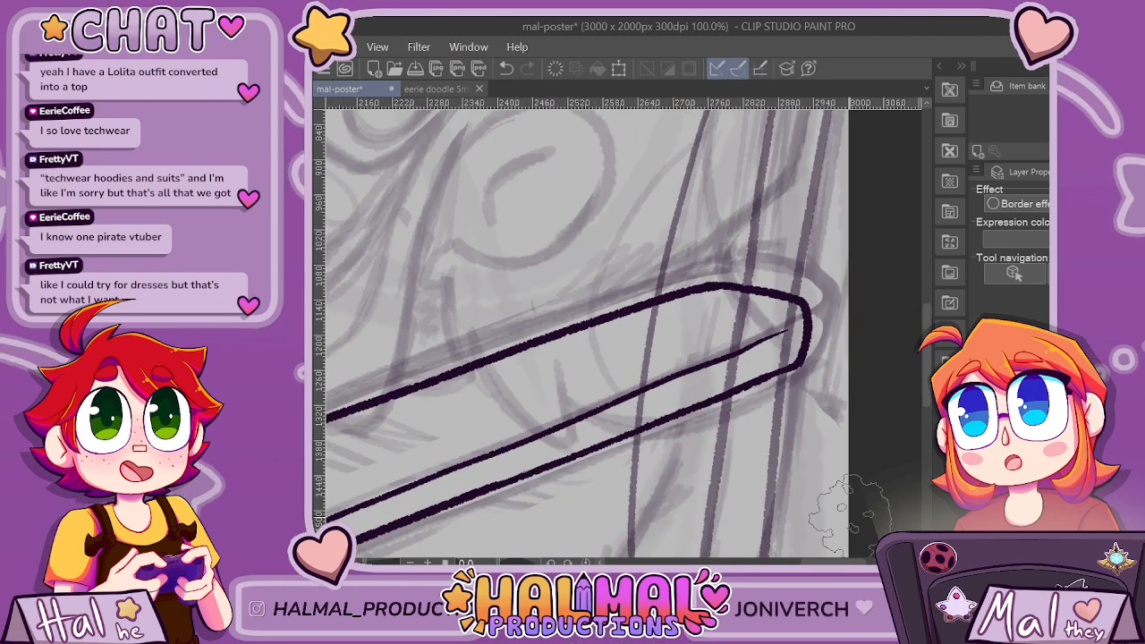
Ink the curved outer side and short lower edge of the support beneath the far armrest's rounded end.
scroll(898, 309, "down", 4)
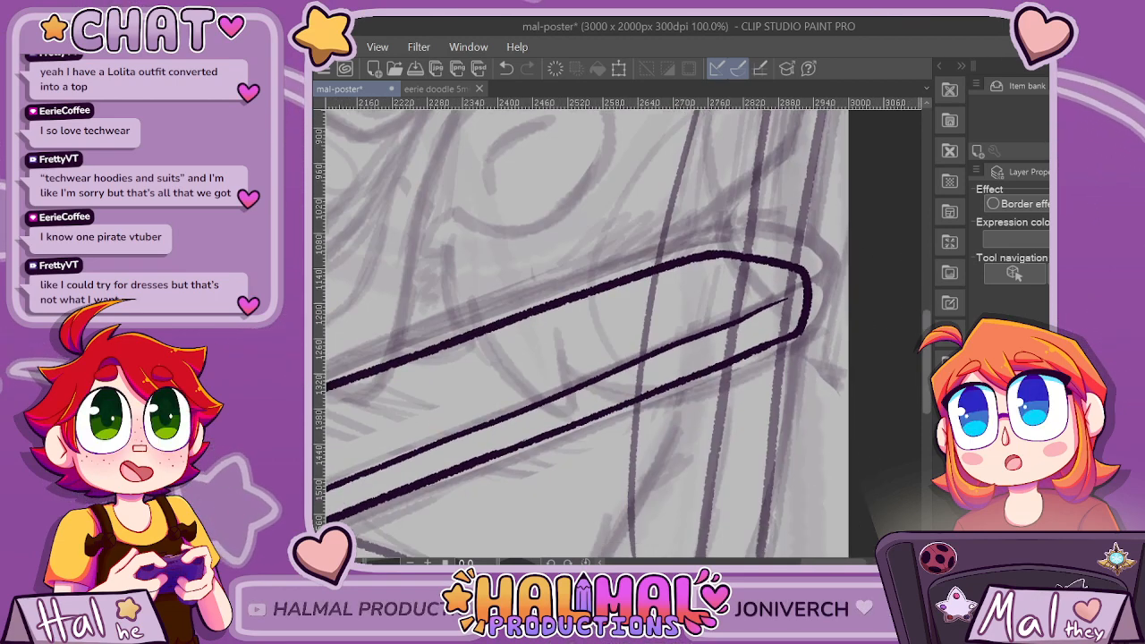
left_click_drag(799, 196, 808, 309)
key("ctrl+z")
mouse_move(798, 196)
left_mouse_down()
mouse_move(805, 308)
mouse_move(786, 358)
mouse_move(716, 377)
left_mouse_up()
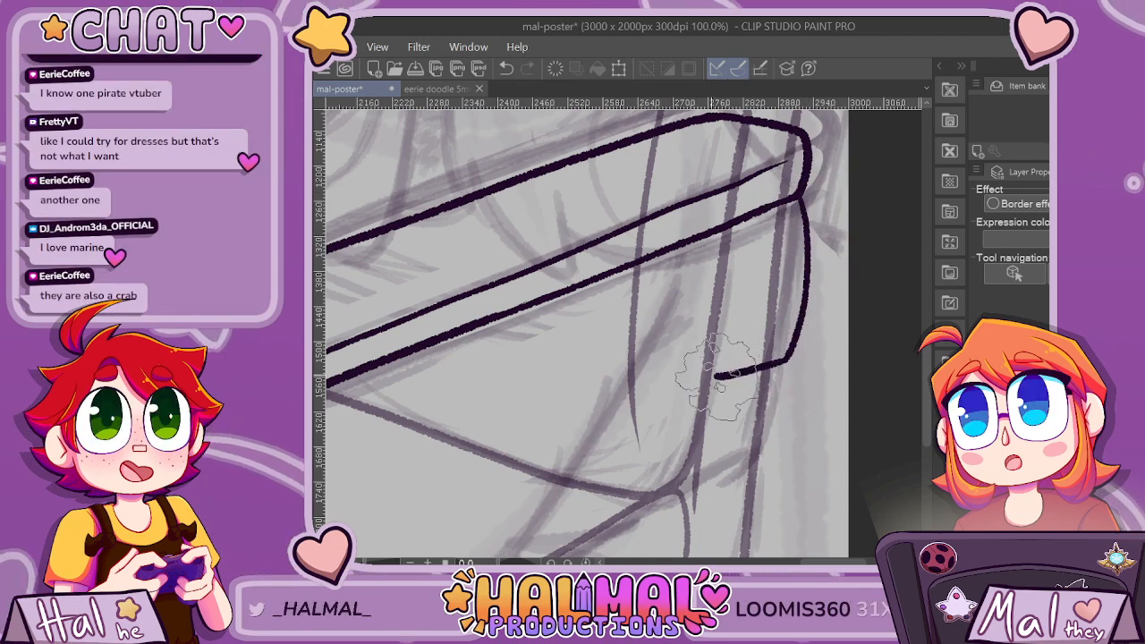
Shorten the armrest support slightly, add a thin line inside its outer curve, and ink its curved inner side down from the armrest.
mouse_move(696, 240)
left_mouse_down()
mouse_move(726, 283)
mouse_move(718, 376)
left_mouse_up()
key("ctrl+z")
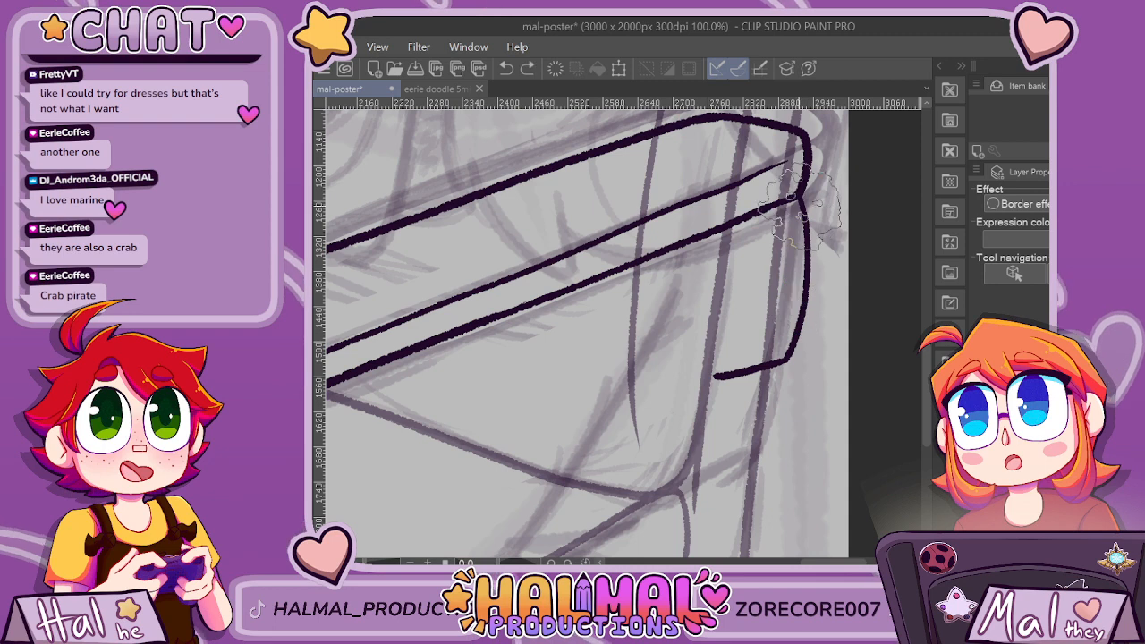
mouse_move(765, 175)
left_mouse_down()
mouse_move(808, 201)
mouse_move(808, 313)
mouse_move(791, 342)
mouse_move(723, 358)
left_mouse_up()
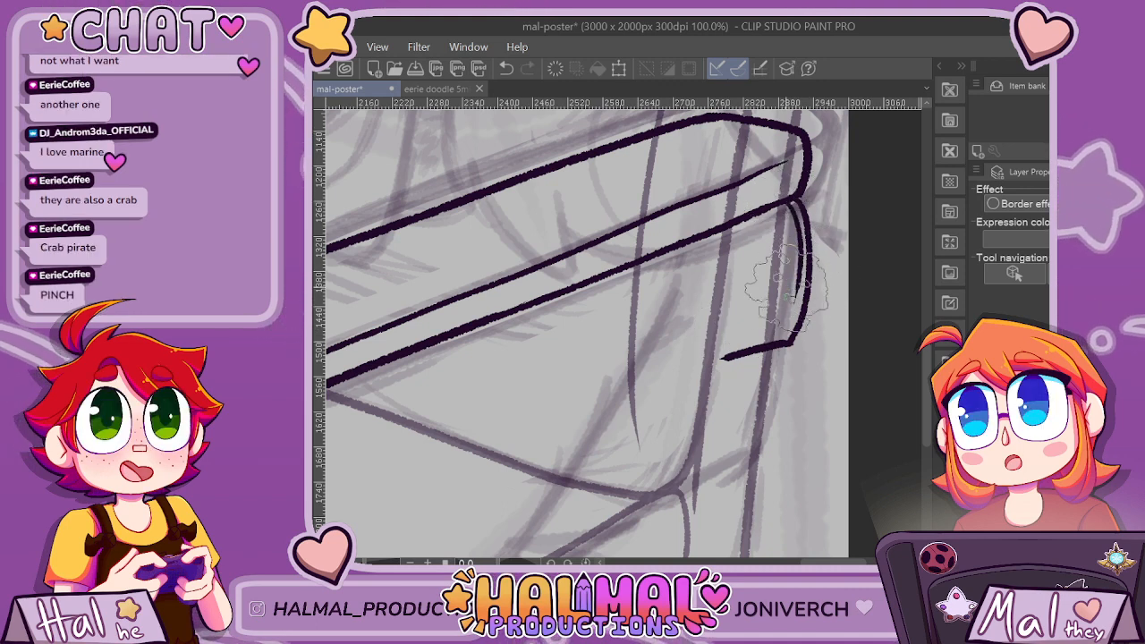
left_click_drag(733, 234, 723, 358)
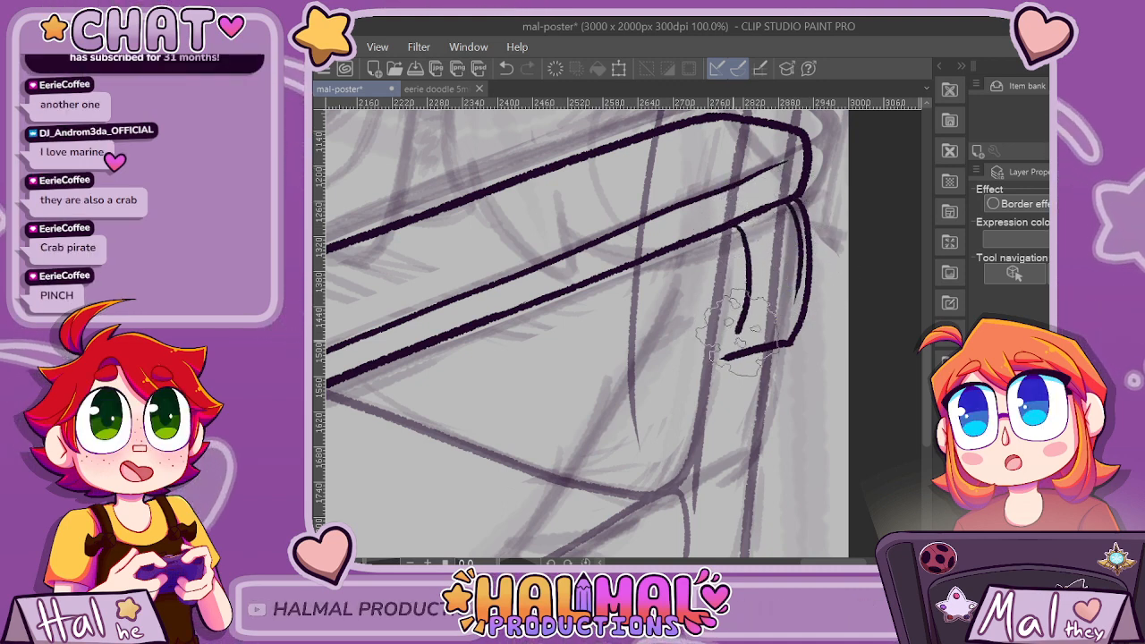
scroll(895, 204, "down", 1)
scroll(894, 204, "down", 3)
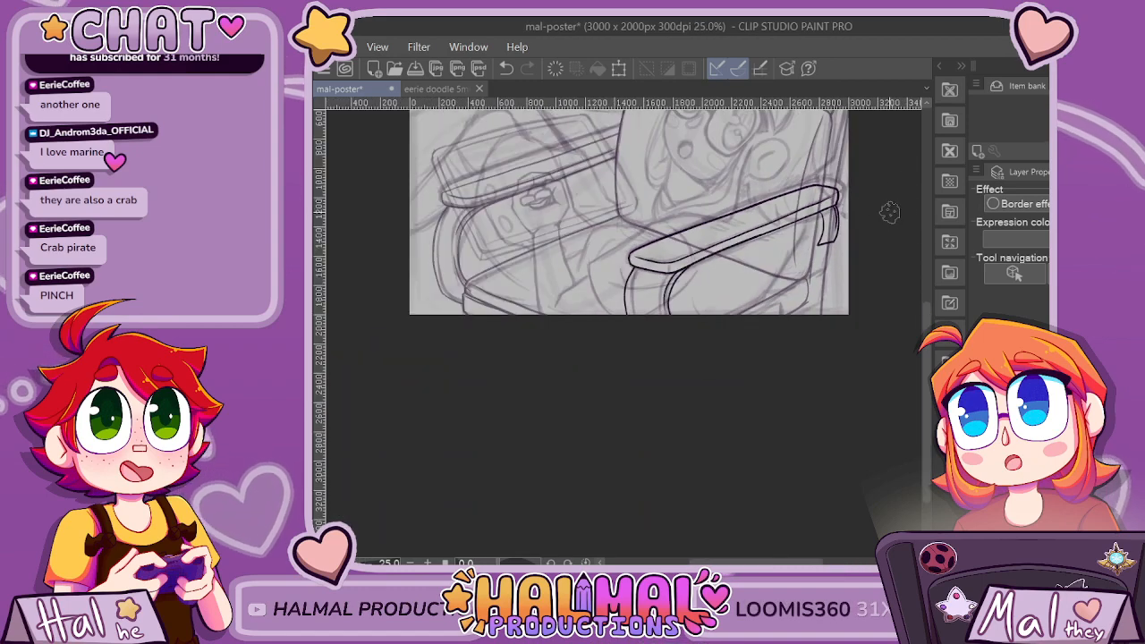
Ink a slanted lower edge that tapers the armrest support to a point, and erase its former lower edge.
scroll(890, 212, "up", 5)
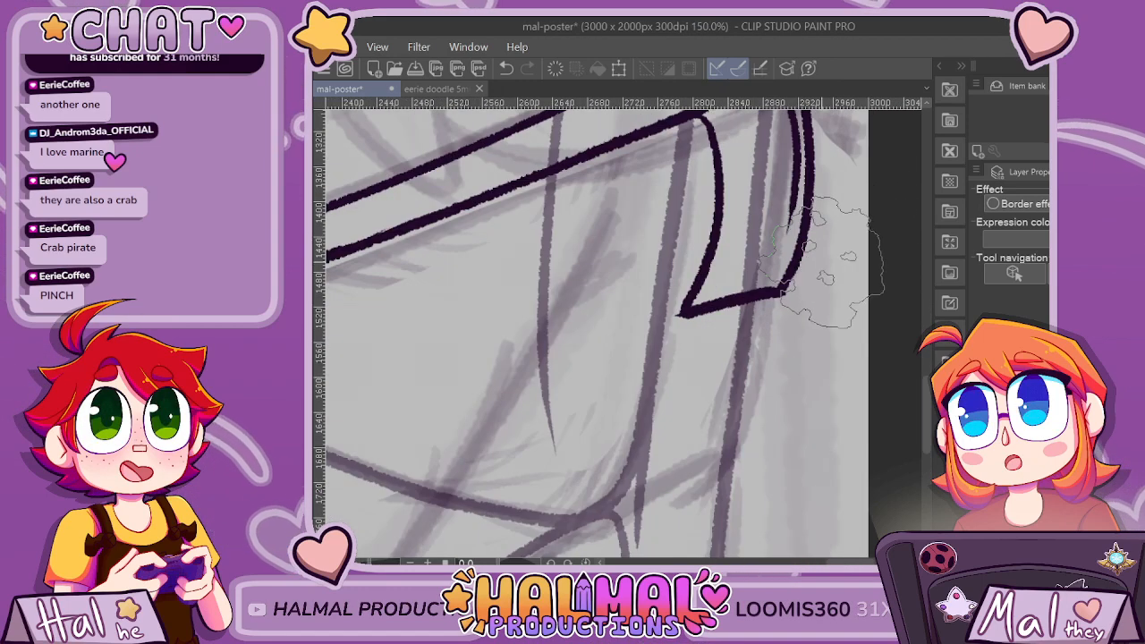
mouse_move(780, 290)
left_mouse_down()
mouse_move(671, 381)
mouse_move(680, 375)
mouse_move(680, 390)
mouse_move(674, 361)
mouse_move(676, 387)
left_mouse_up()
key("ctrl+z")
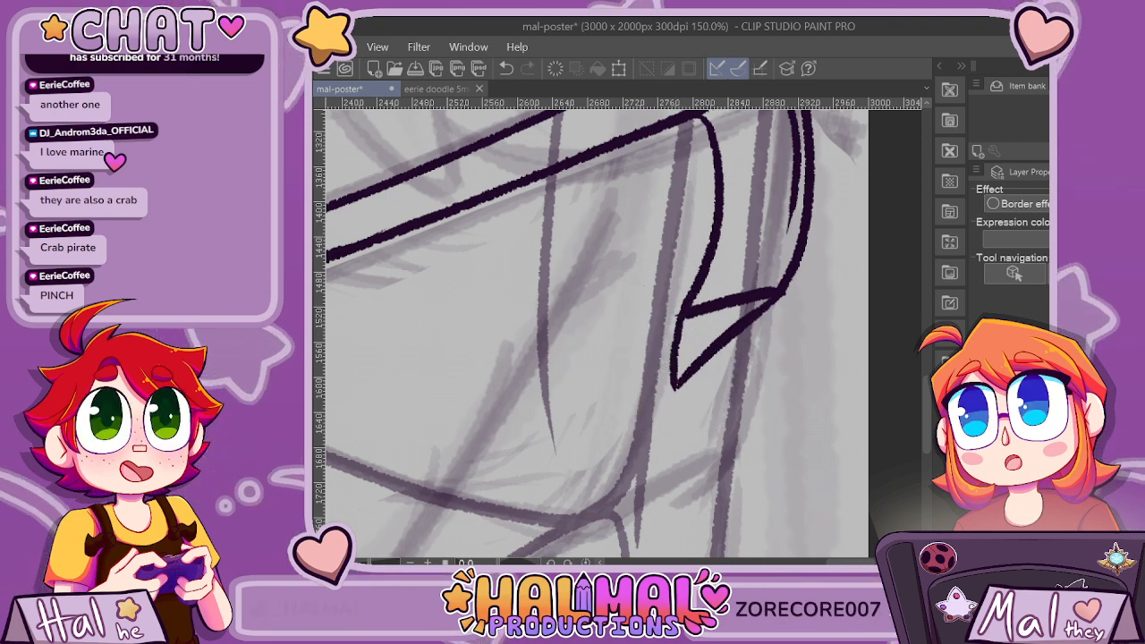
key("e")
left_click_drag(705, 310, 767, 292)
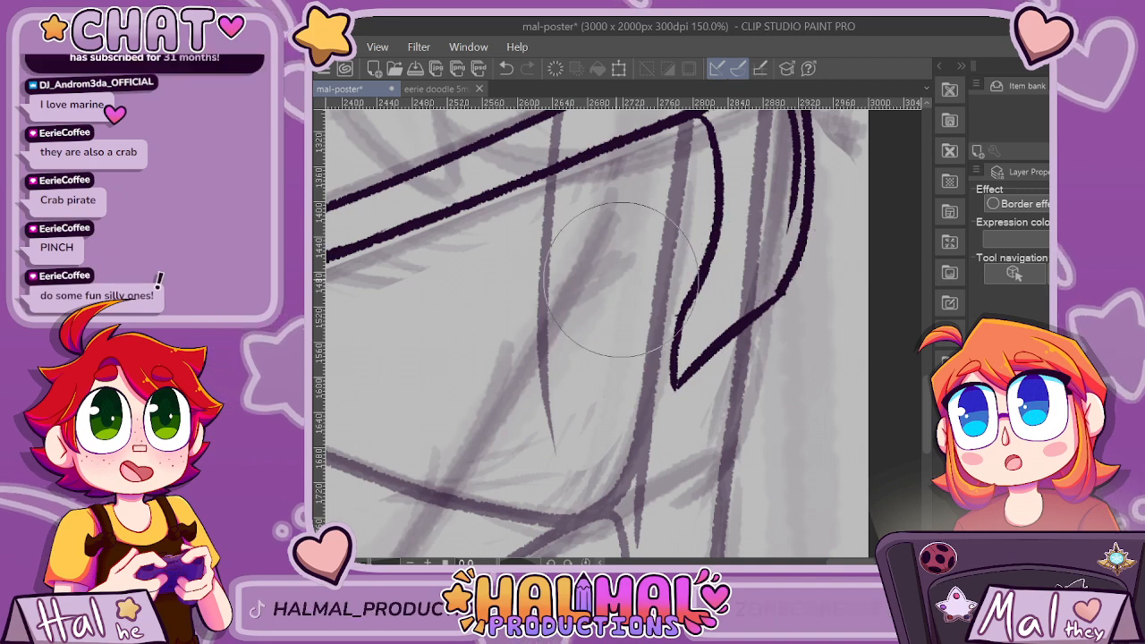
key("p")
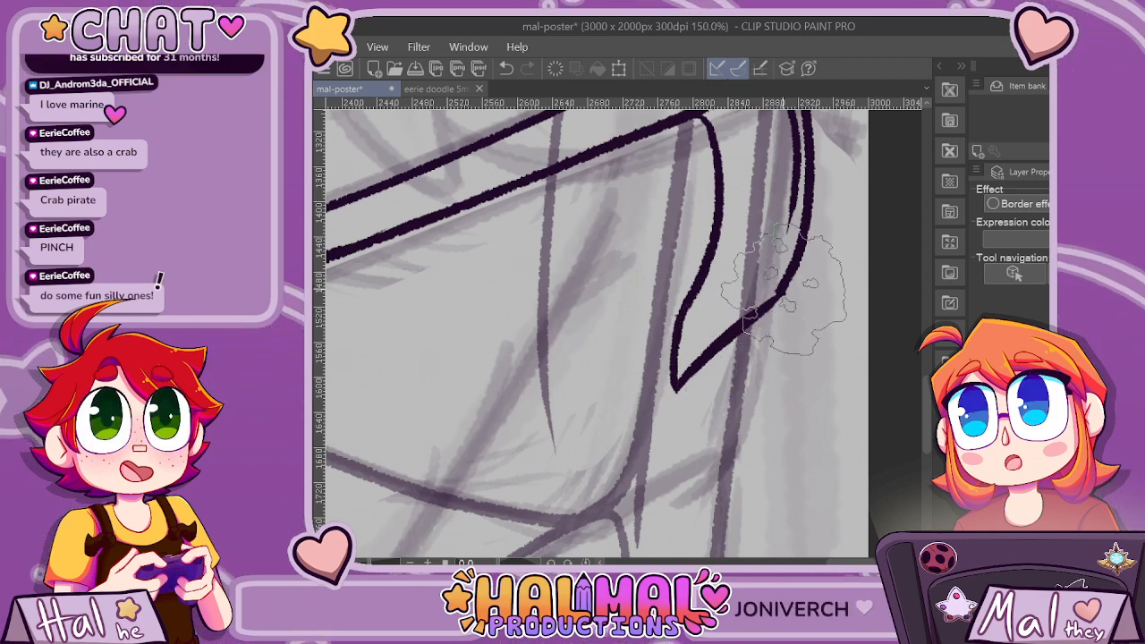
Examine the tapered armrest support against the whole composition.
scroll(783, 291, "down", 5)
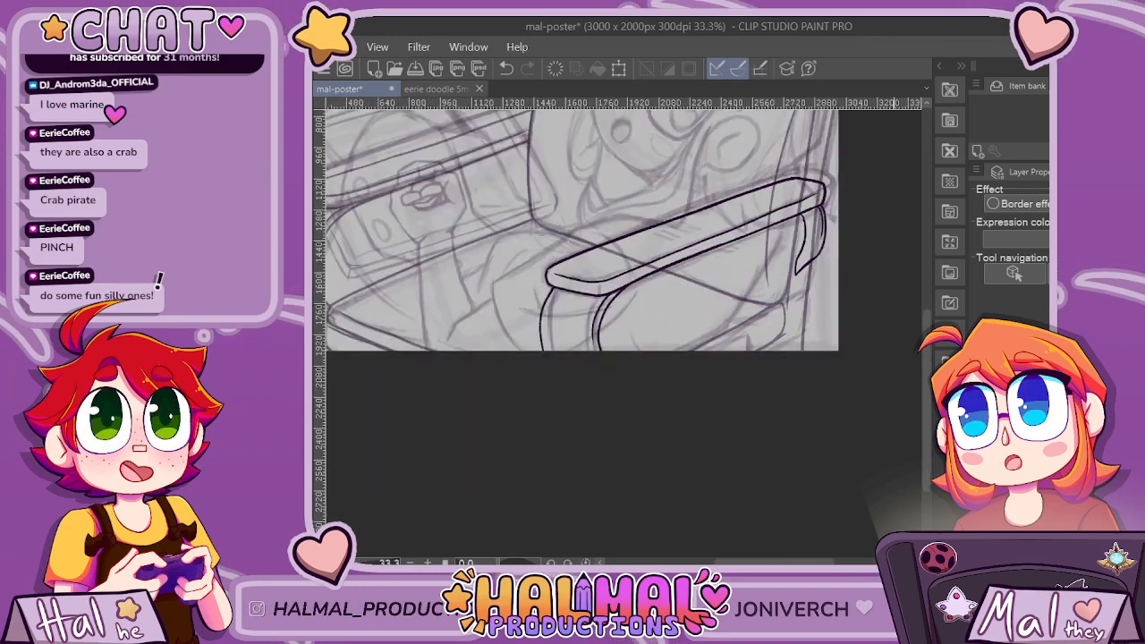
scroll(883, 394, "down", 3)
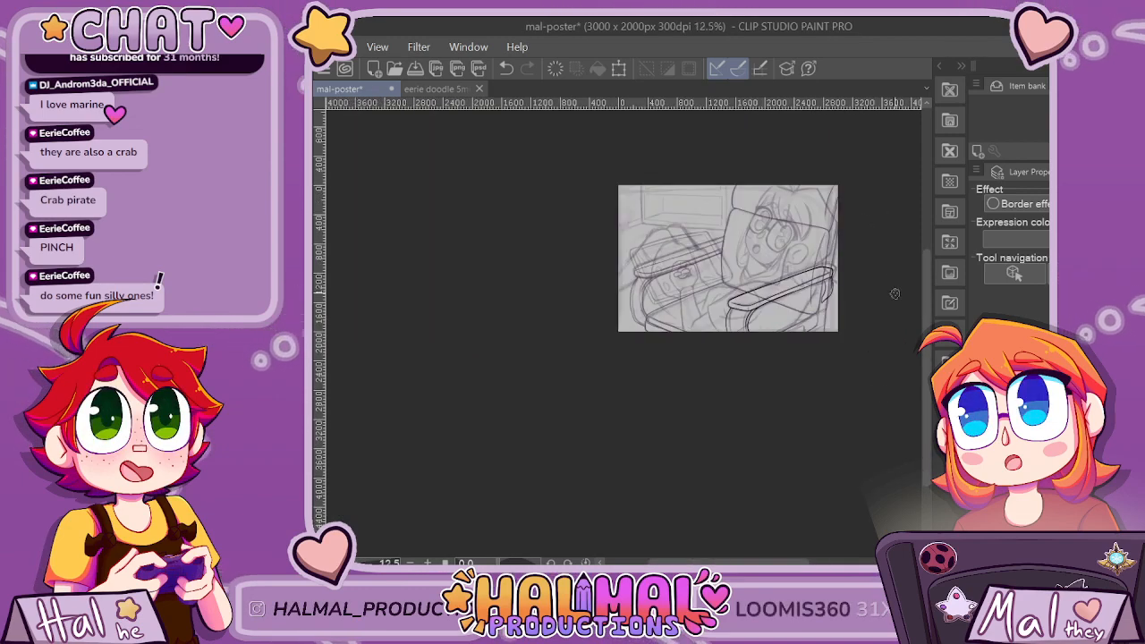
scroll(894, 293, "up", 5)
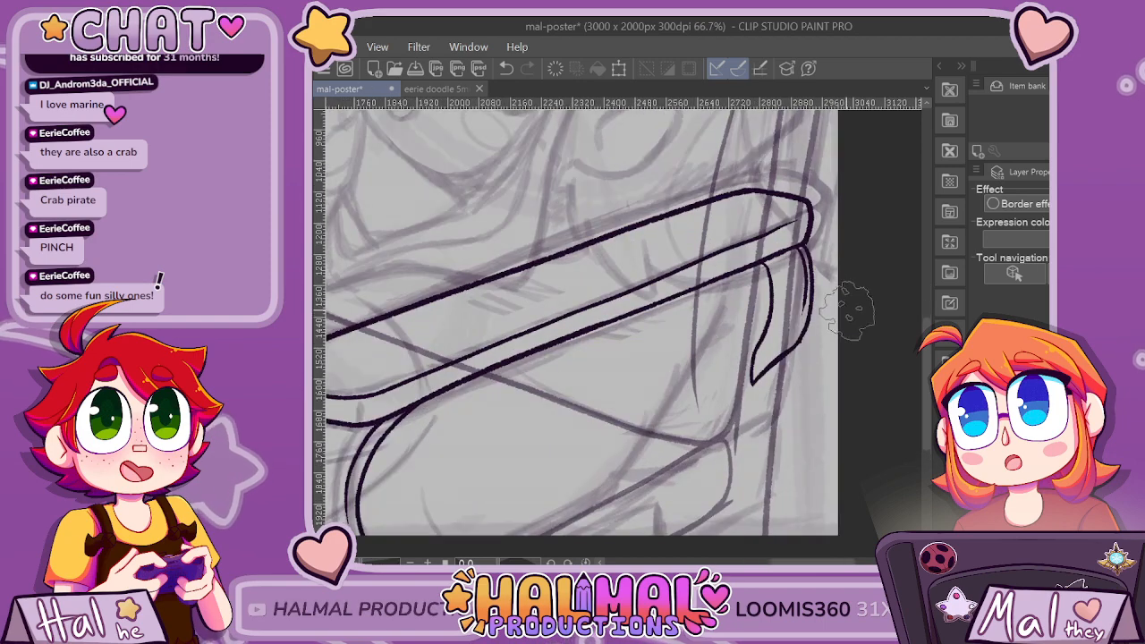
scroll(848, 318, "down", 3)
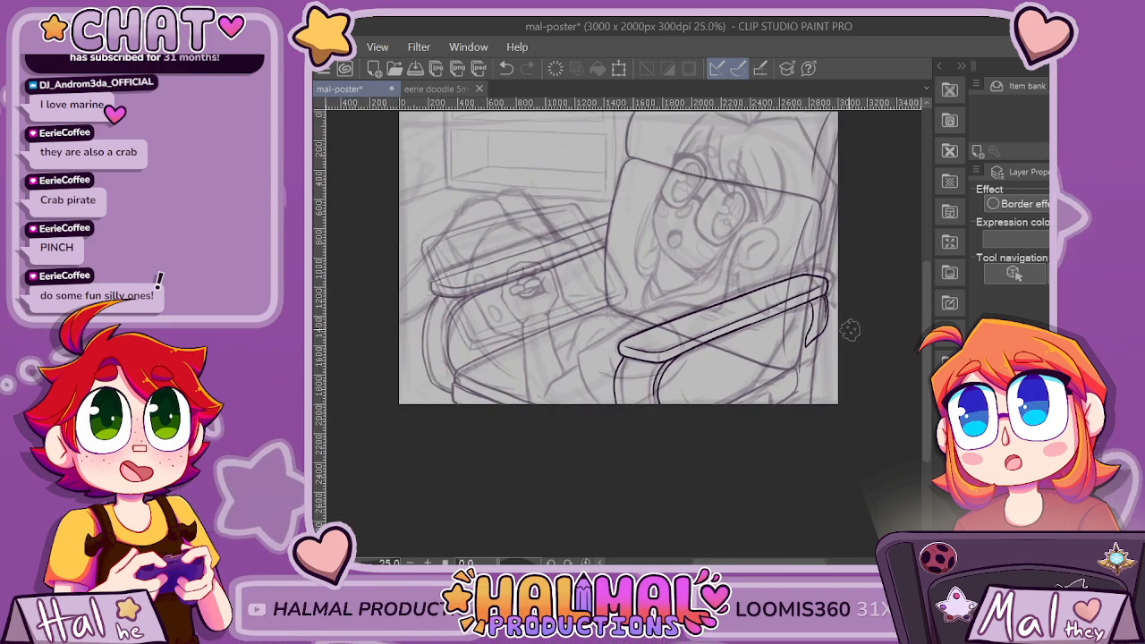
key("ctrl+z")
key("ctrl+z")
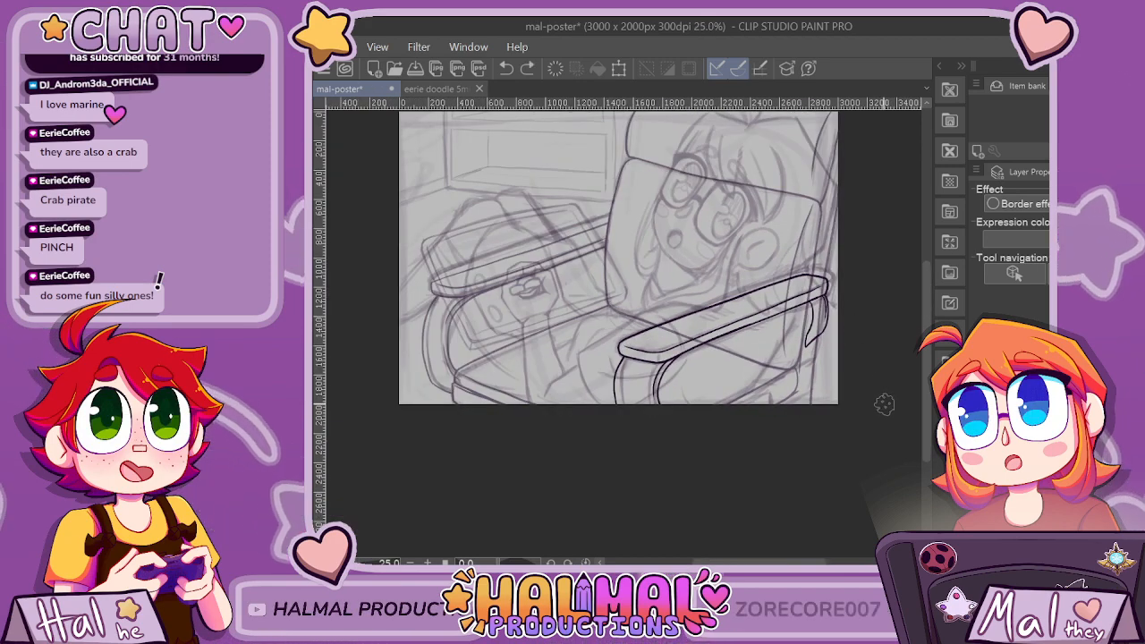
Erase the tapered support beneath the far armrest's rounded end.
left_click_drag(827, 297, 807, 335)
key("ctrl+z")
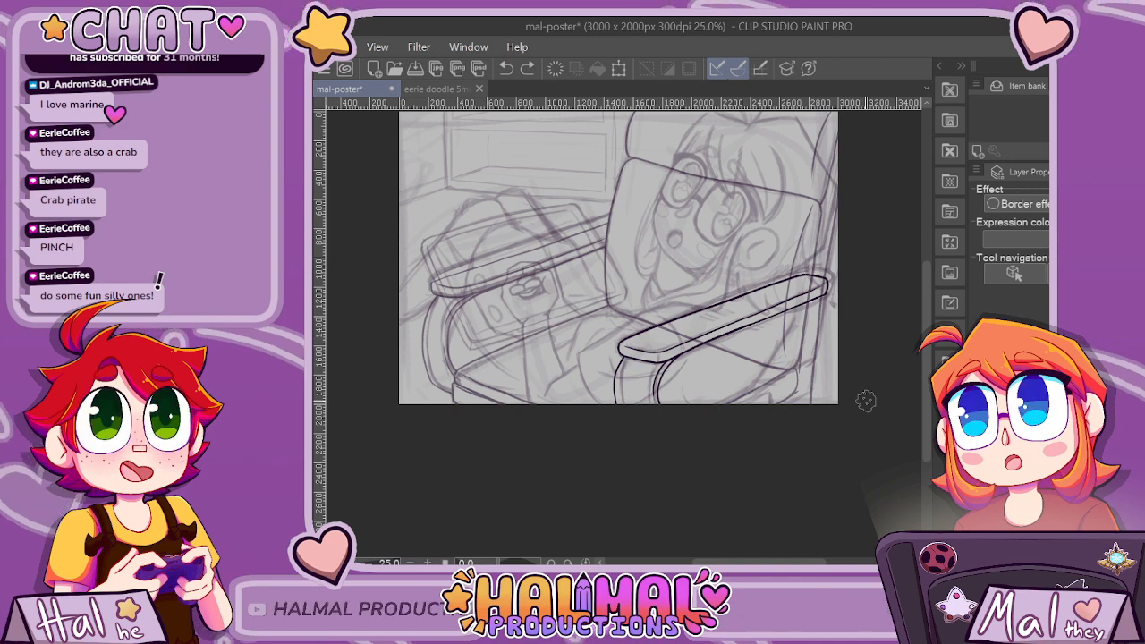
key("ctrl+y")
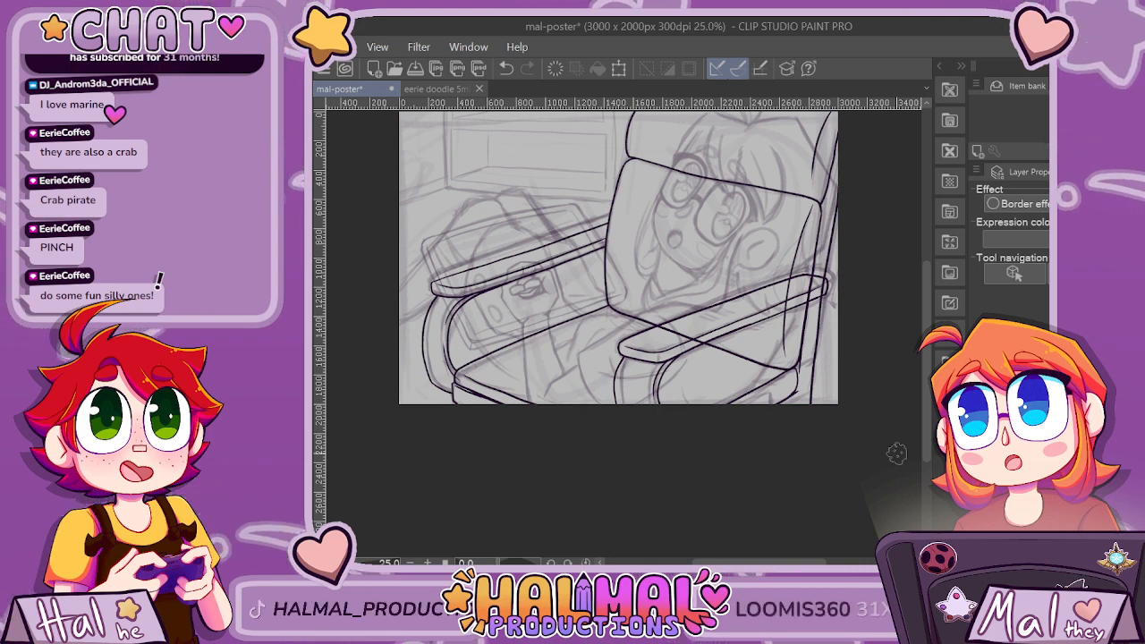
Extend the outer curve of the left armrest's support until it meets the vertical edge at the seat's front corner.
scroll(443, 371, "up", 4)
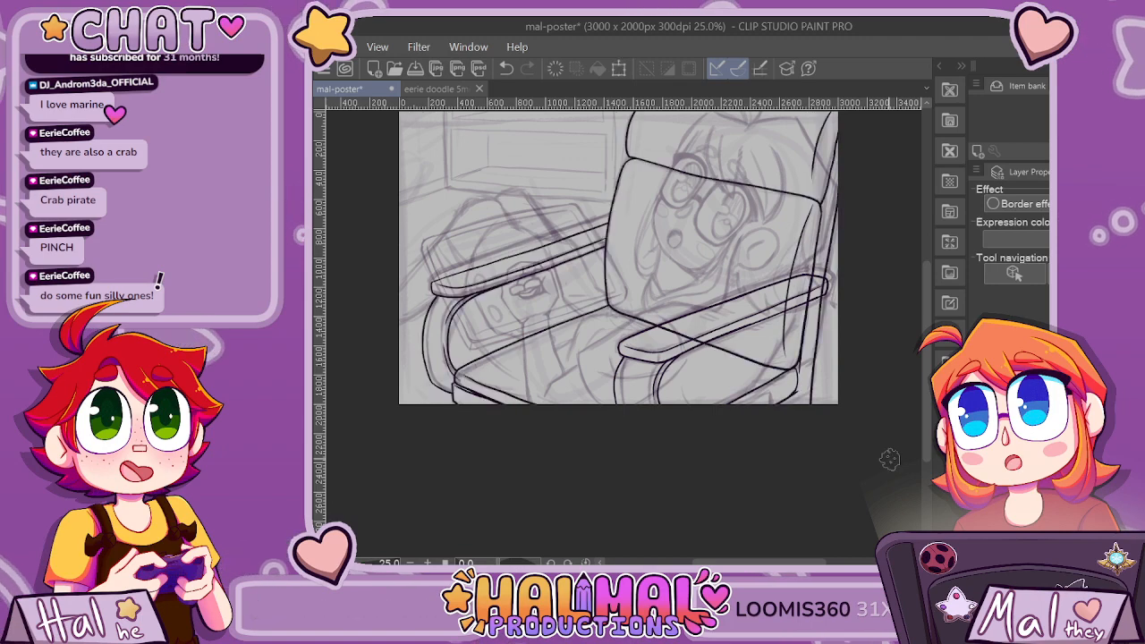
scroll(374, 285, "up", 2)
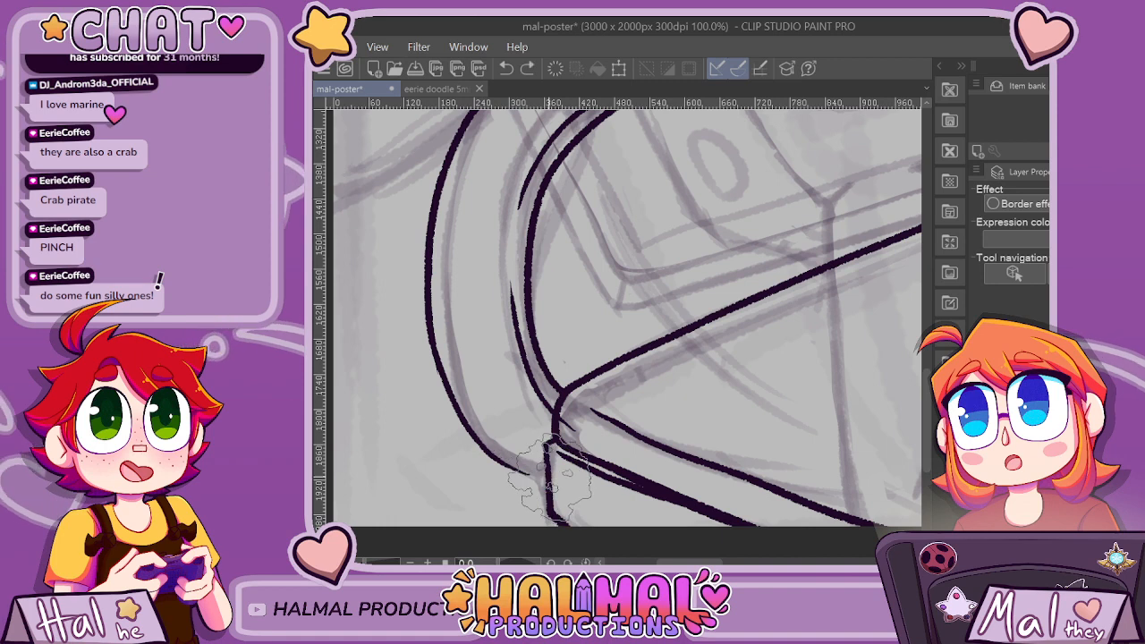
left_click_drag(548, 477, 513, 467)
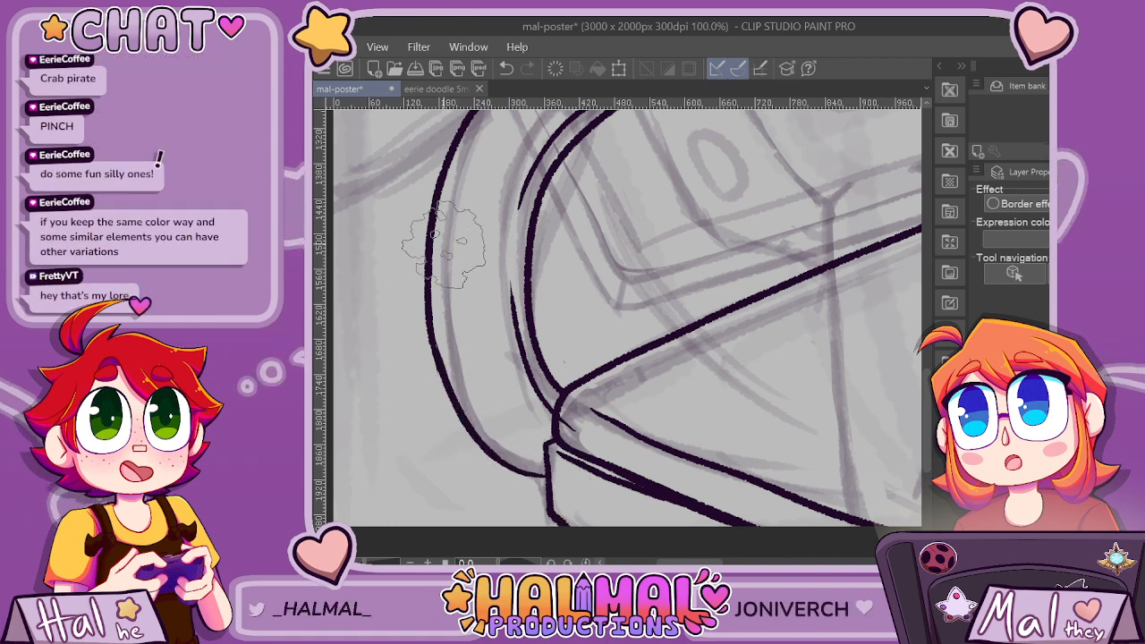
key("ctrl+z")
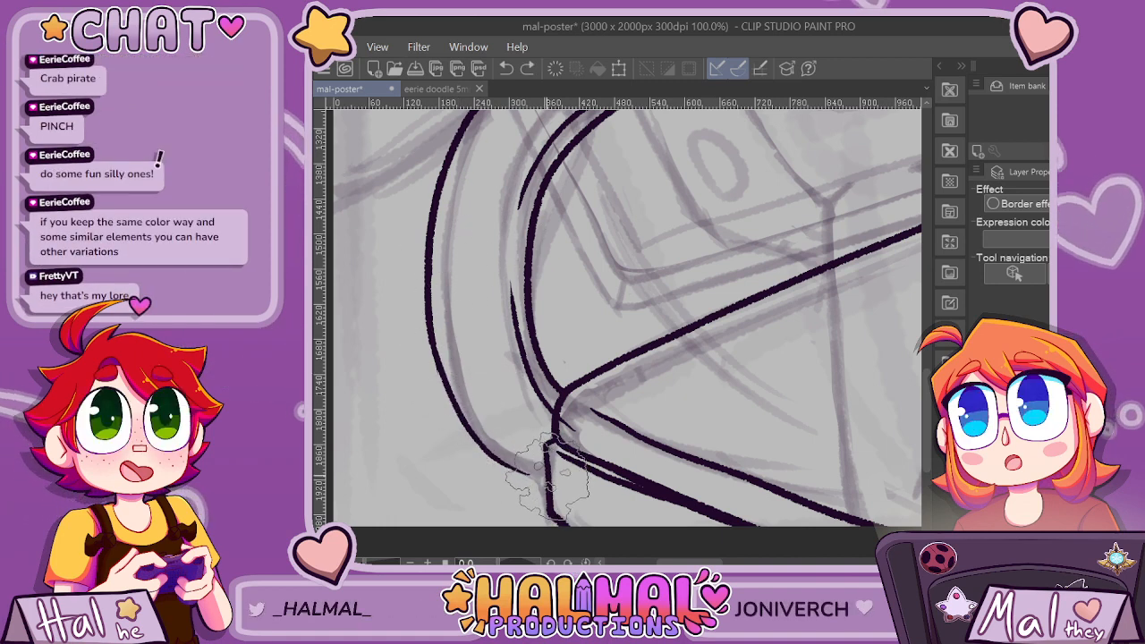
left_click_drag(547, 475, 515, 466)
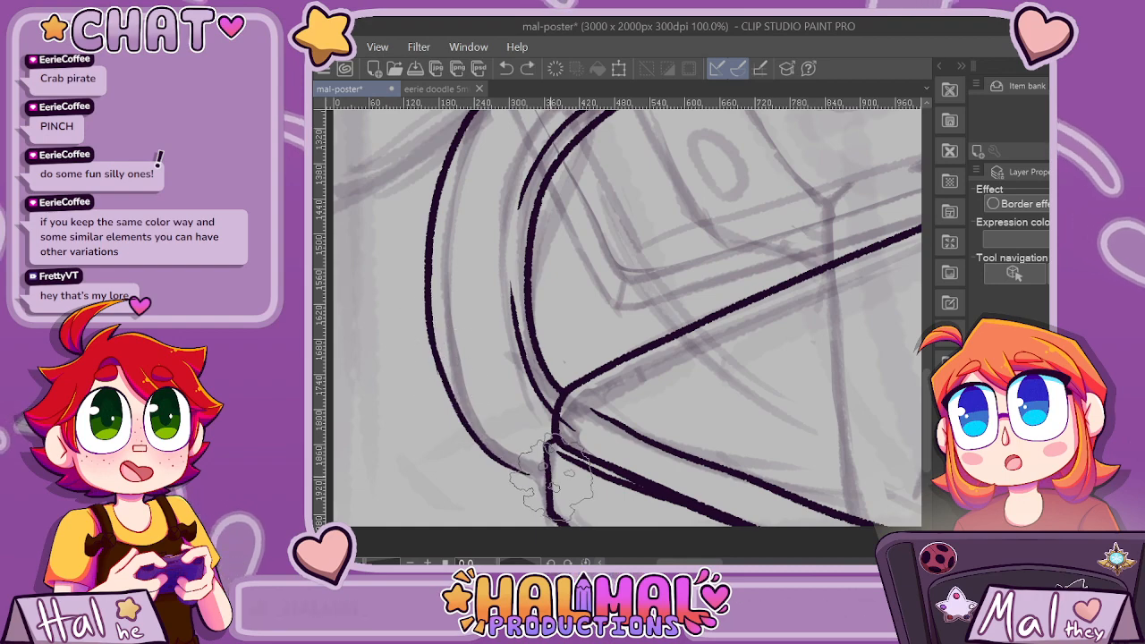
scroll(467, 245, "down", 2)
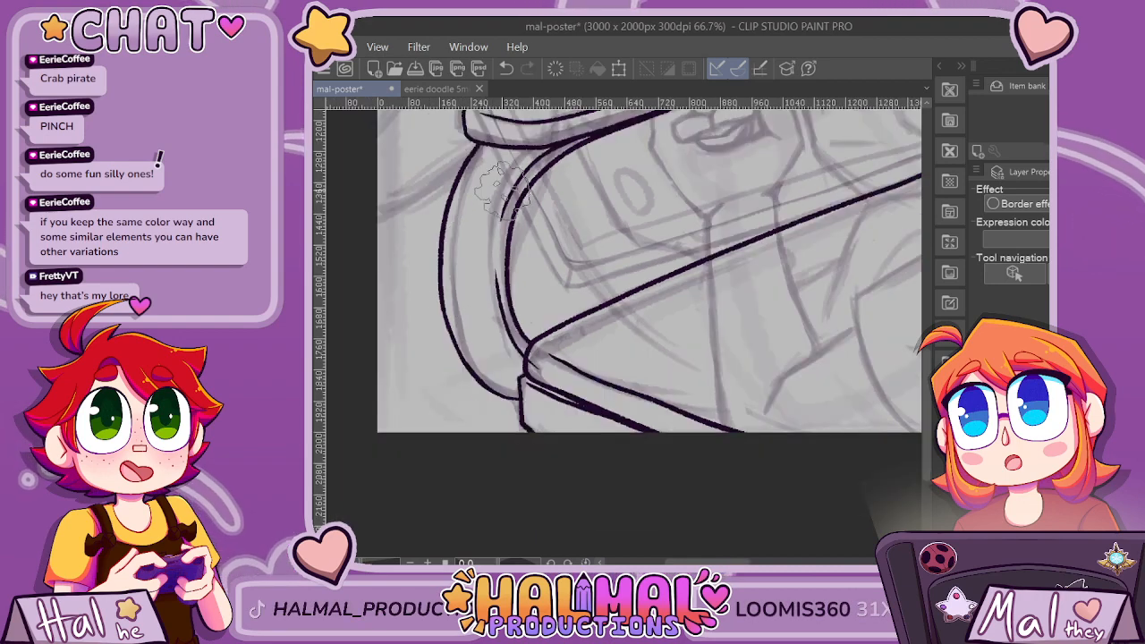
scroll(542, 296, "up", 2)
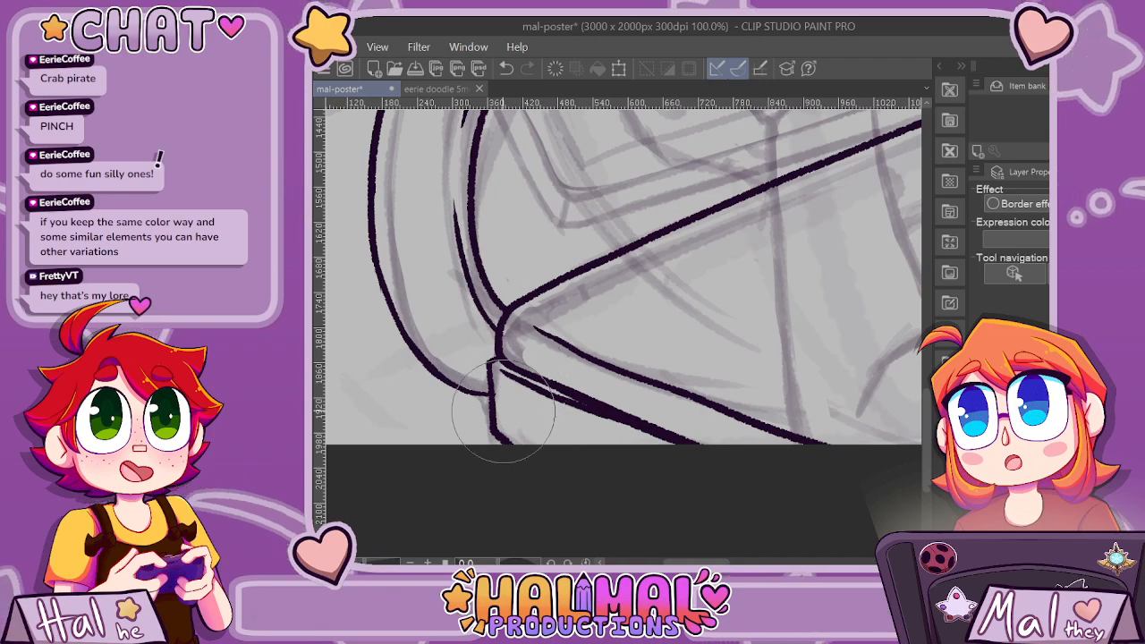
scroll(501, 420, "down", 4)
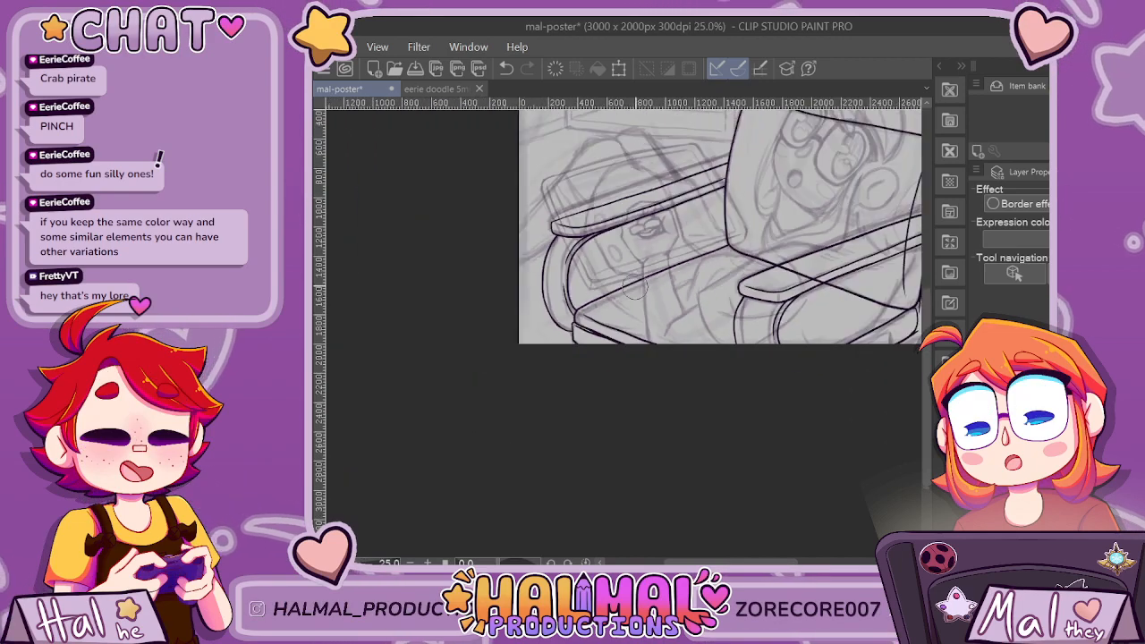
scroll(579, 242, "up", 4)
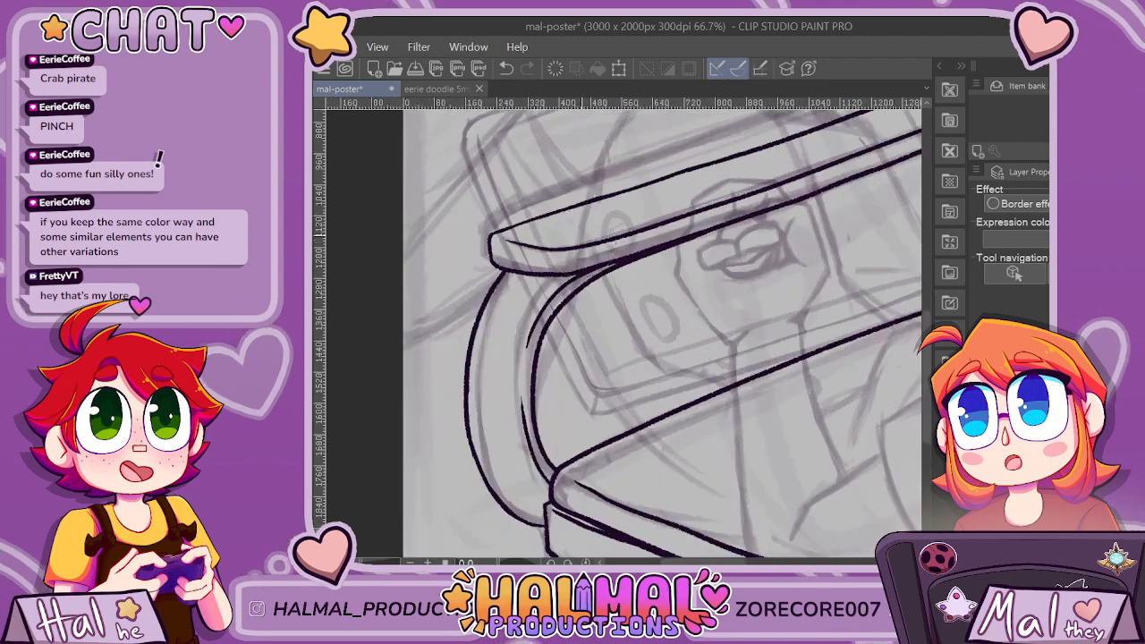
scroll(579, 242, "down", 2)
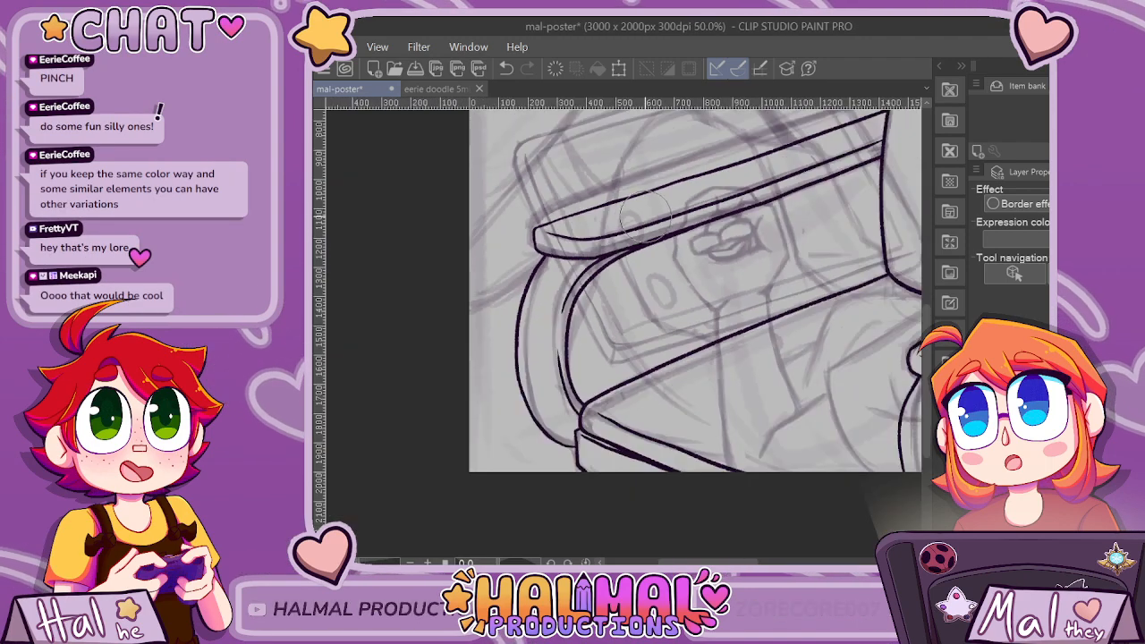
Redraw the lower thin line along the inner curve of the left armrest's support, running it down past the seat corner.
scroll(644, 219, "up", 2)
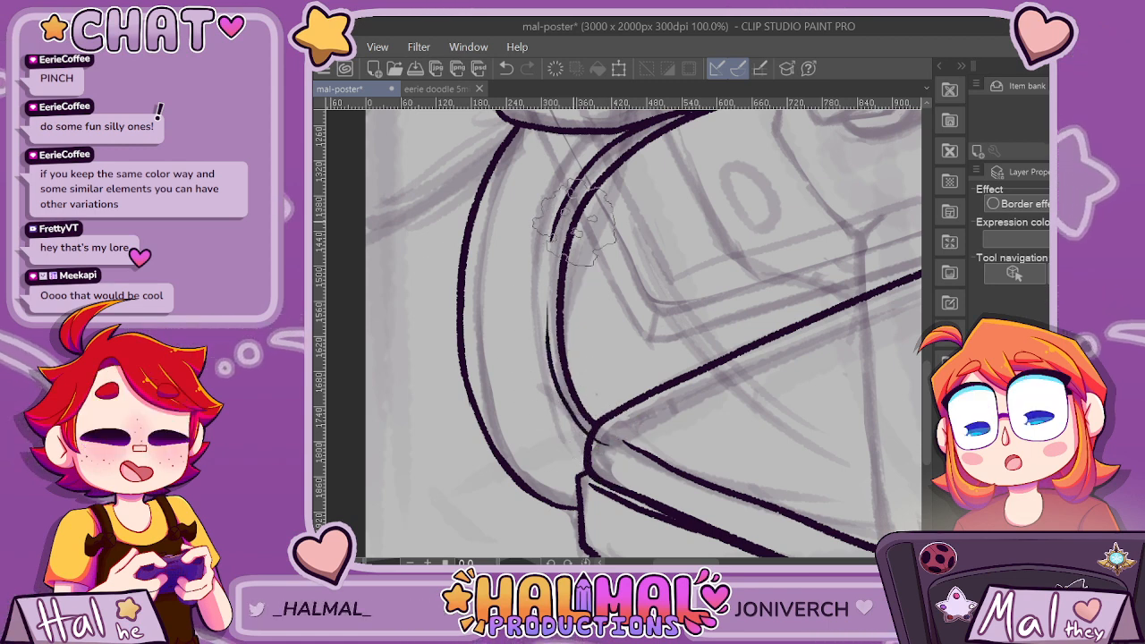
key("ctrl+z")
left_click_drag(545, 317, 610, 447)
key("ctrl+z")
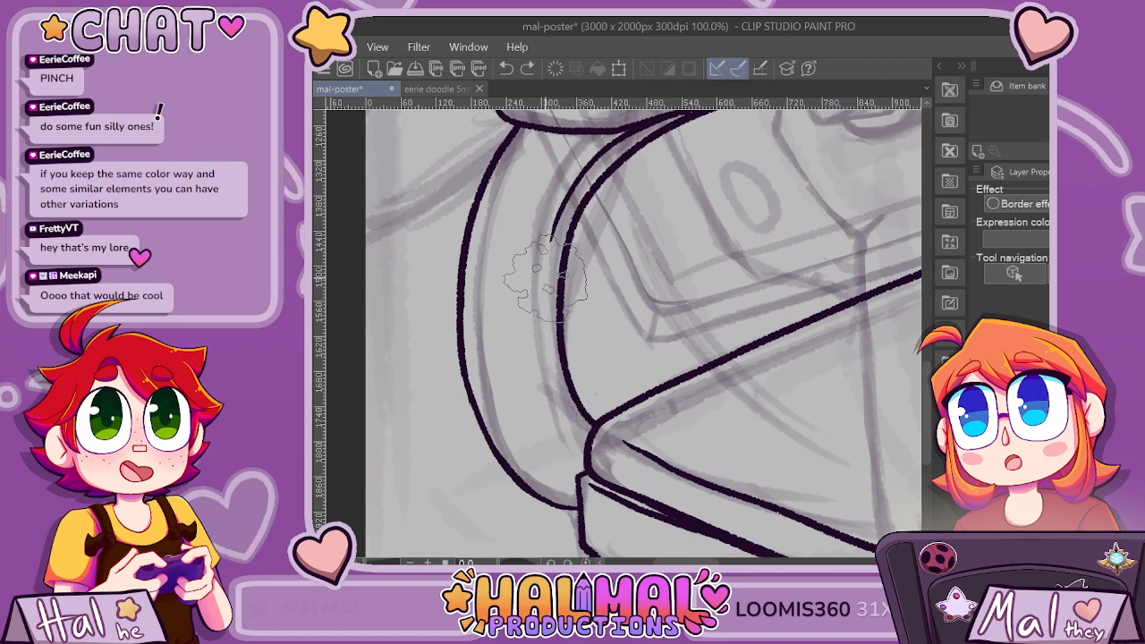
mouse_move(546, 279)
left_mouse_down()
mouse_move(557, 389)
mouse_move(591, 433)
left_mouse_up()
scroll(591, 375, "down", 1)
scroll(609, 418, "up", 1)
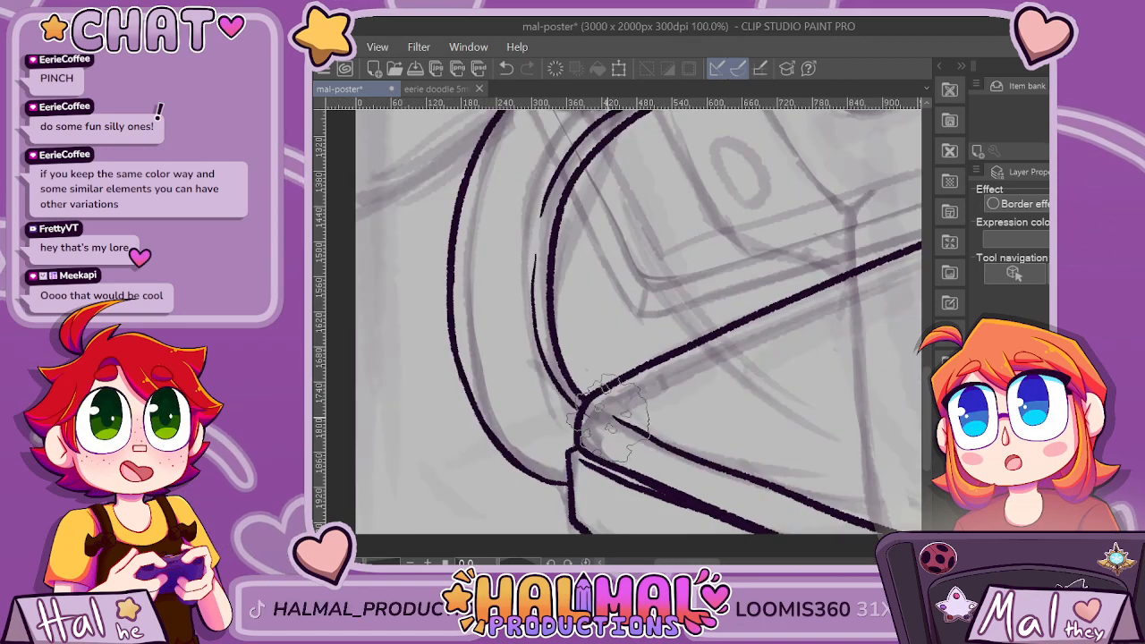
key("ctrl+z")
mouse_move(564, 392)
left_mouse_down()
mouse_move(543, 342)
mouse_move(535, 236)
left_mouse_up()
key("ctrl+z")
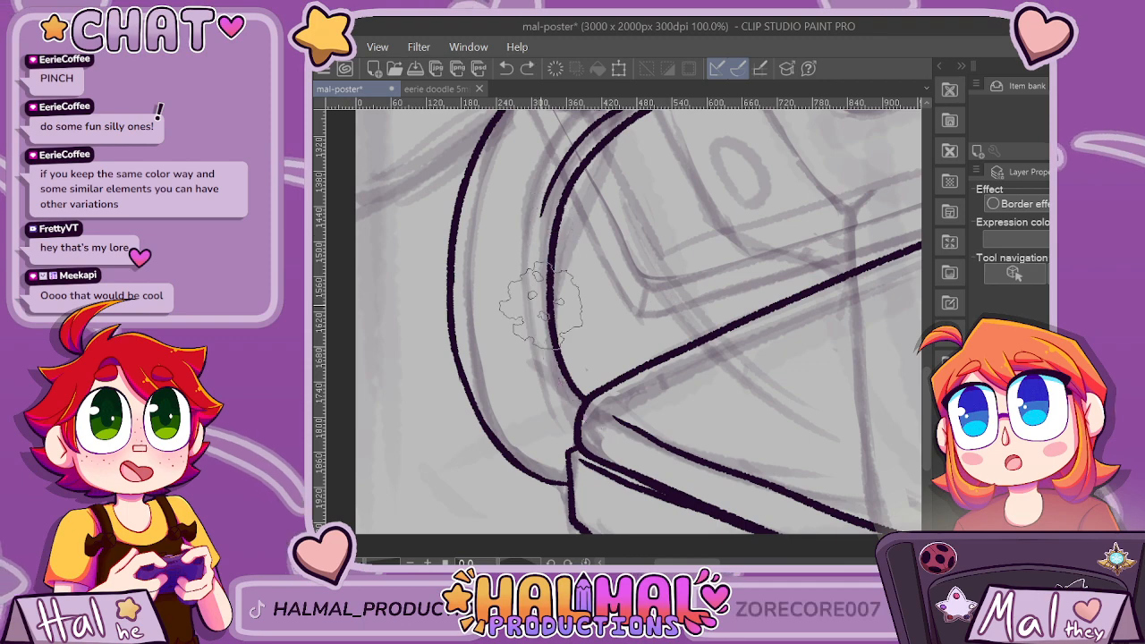
mouse_move(601, 434)
left_mouse_down()
mouse_move(543, 357)
mouse_move(535, 226)
left_mouse_up()
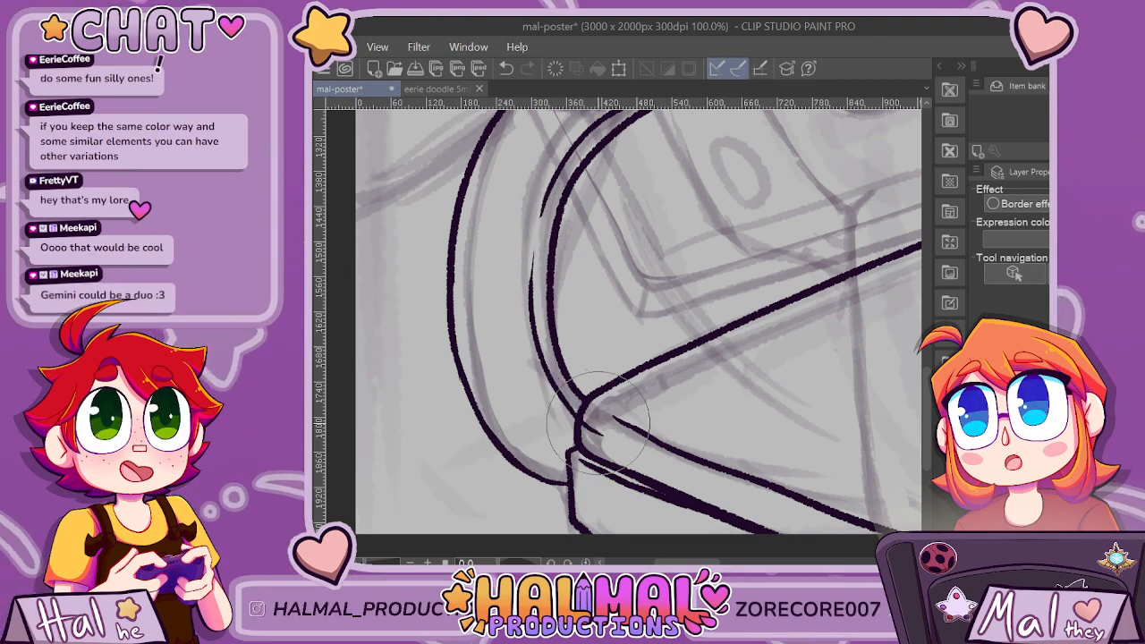
Examine the armchair line art against the whole composition.
scroll(637, 409, "down", 5)
scroll(637, 408, "down", 1)
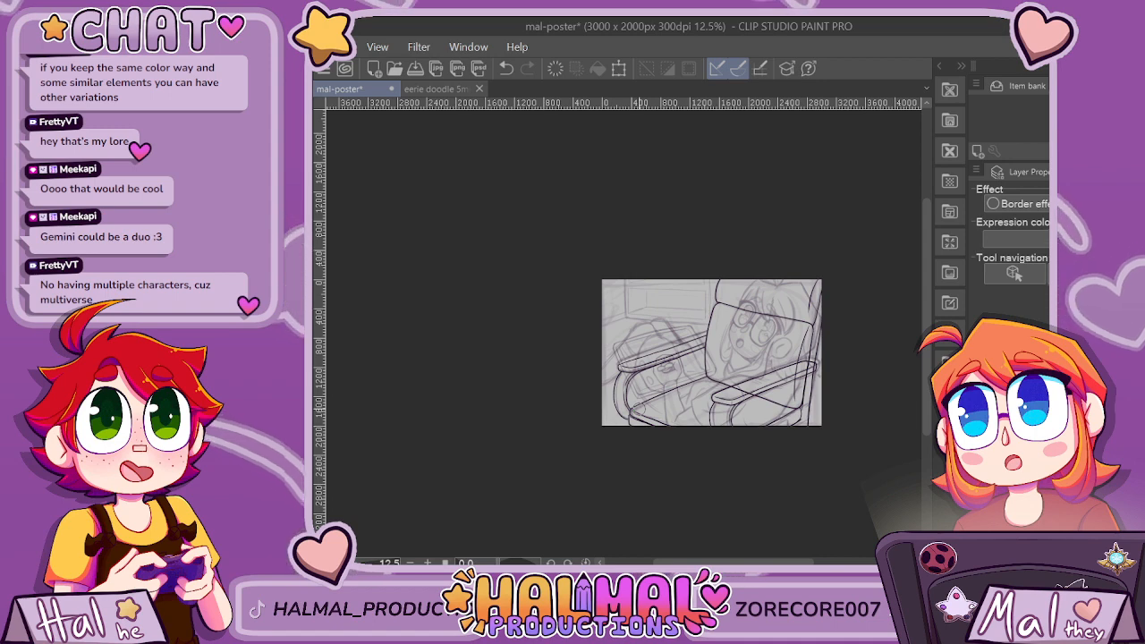
scroll(659, 404, "up", 4)
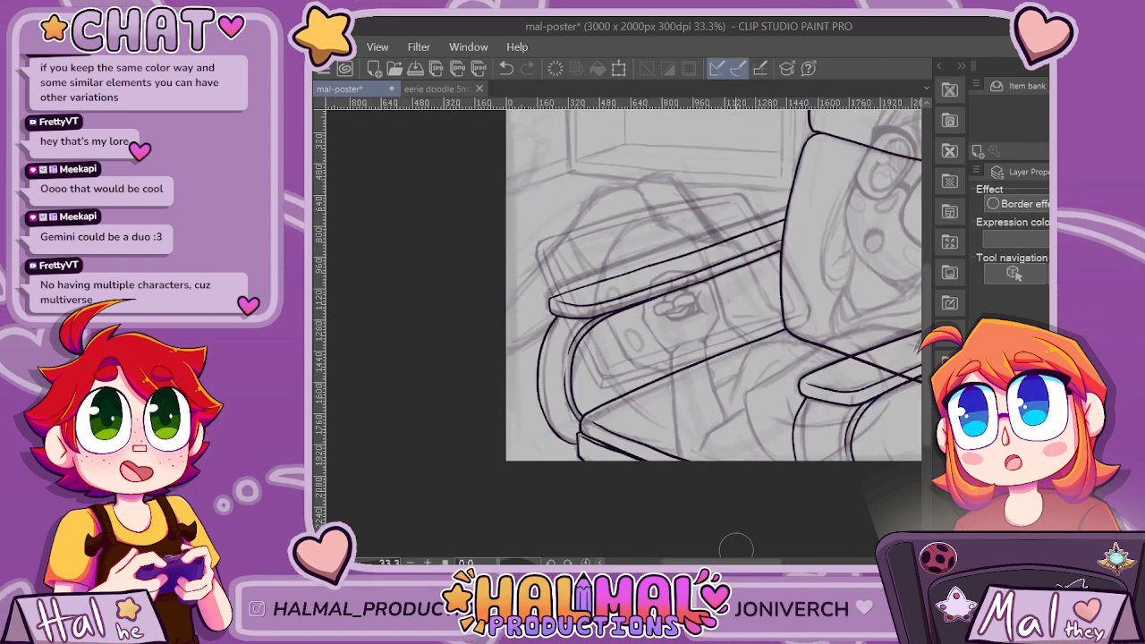
scroll(624, 331, "right", 3)
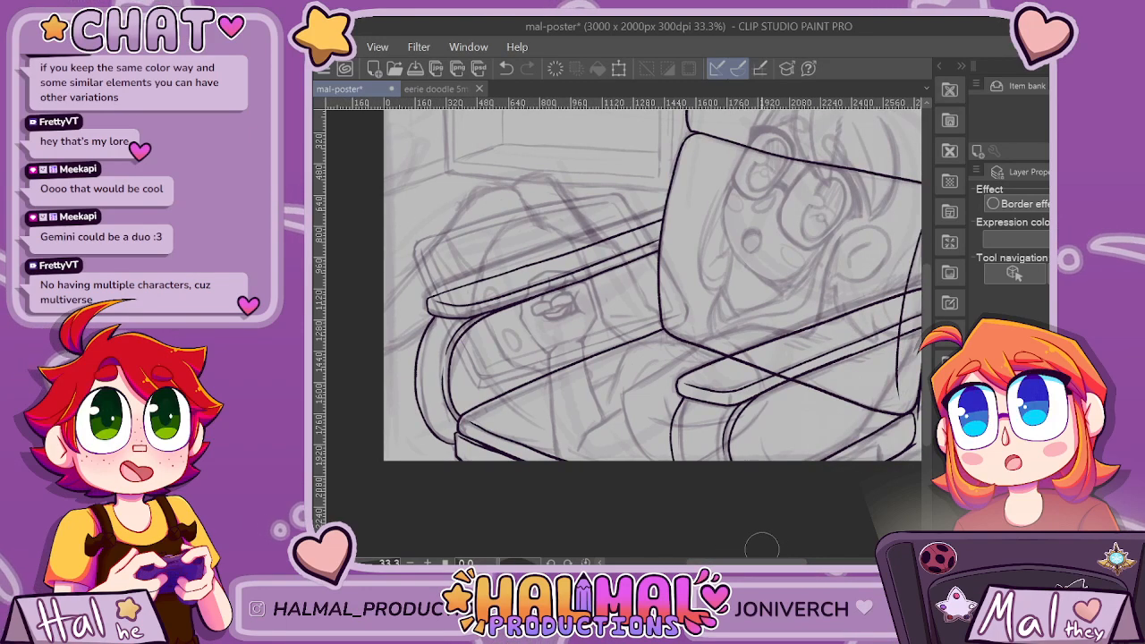
scroll(763, 546, "down", 1)
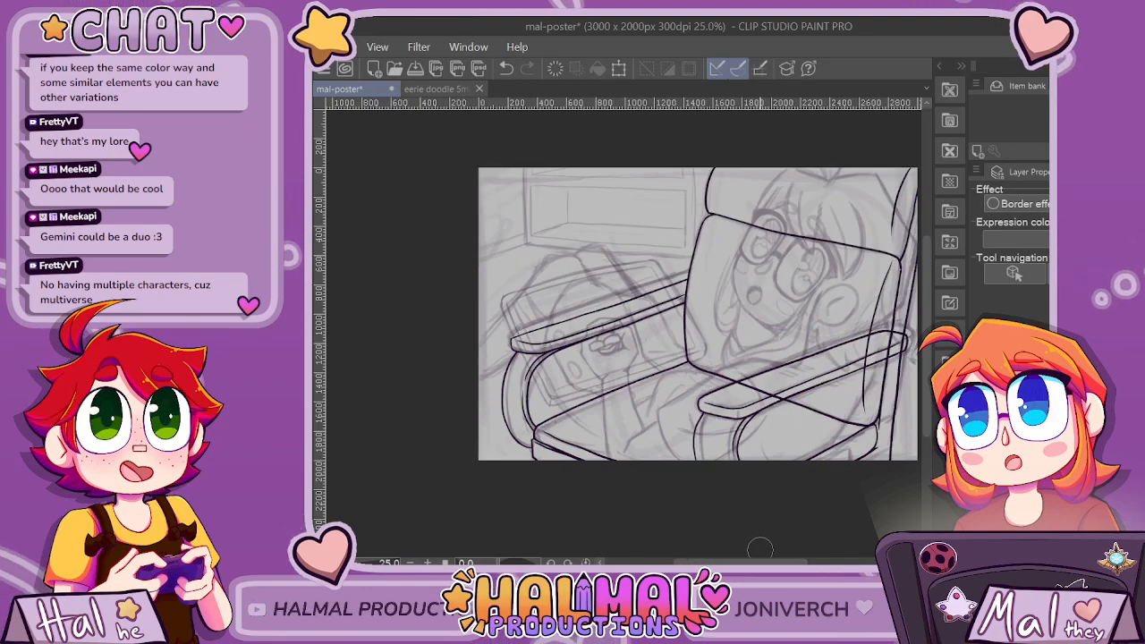
scroll(765, 549, "down", 1)
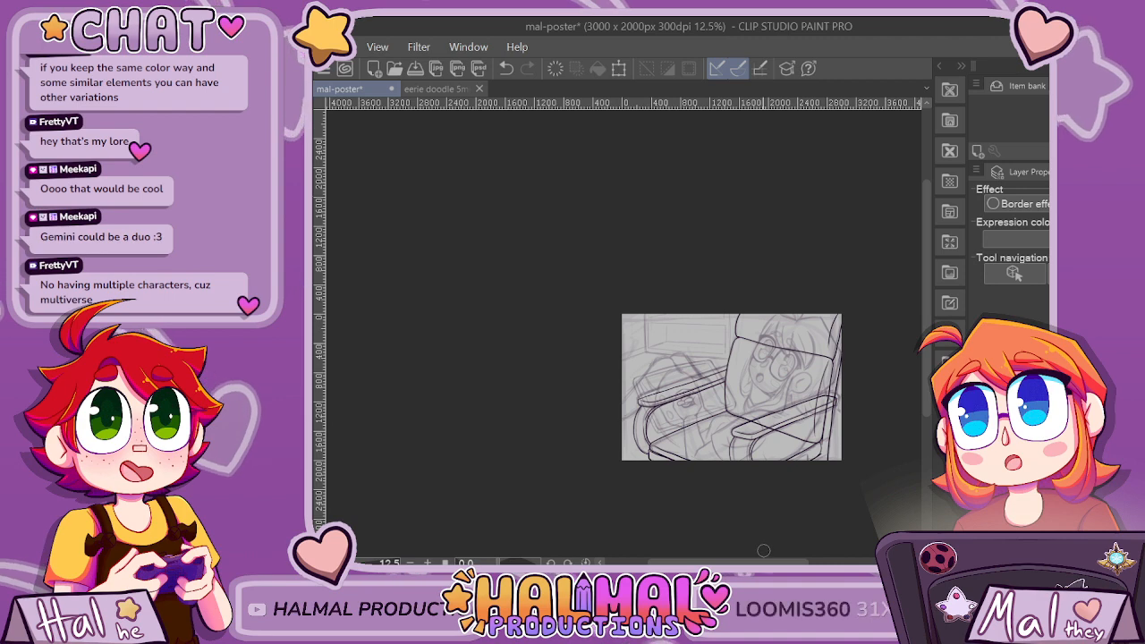
scroll(706, 529, "up", 2)
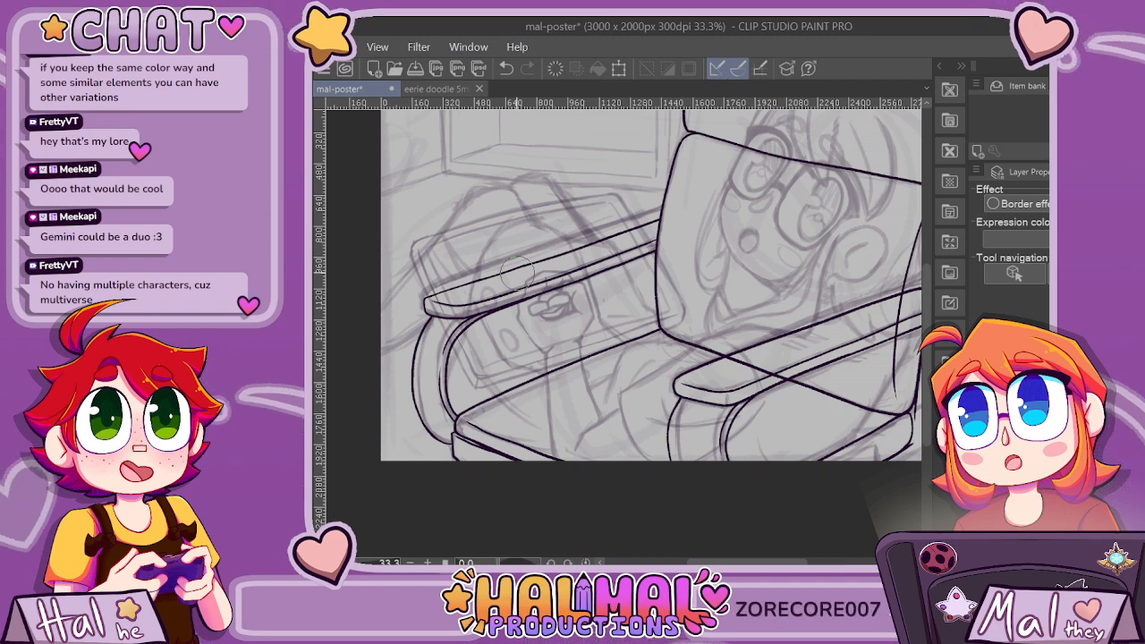
scroll(517, 271, "down", 1)
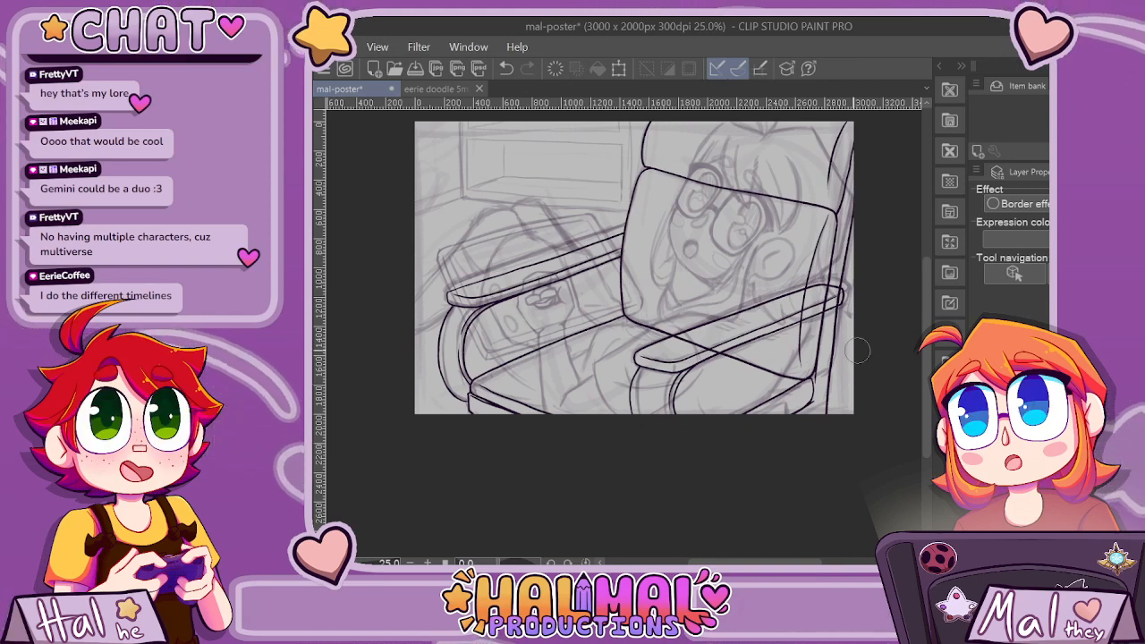
scroll(722, 176, "up", 3)
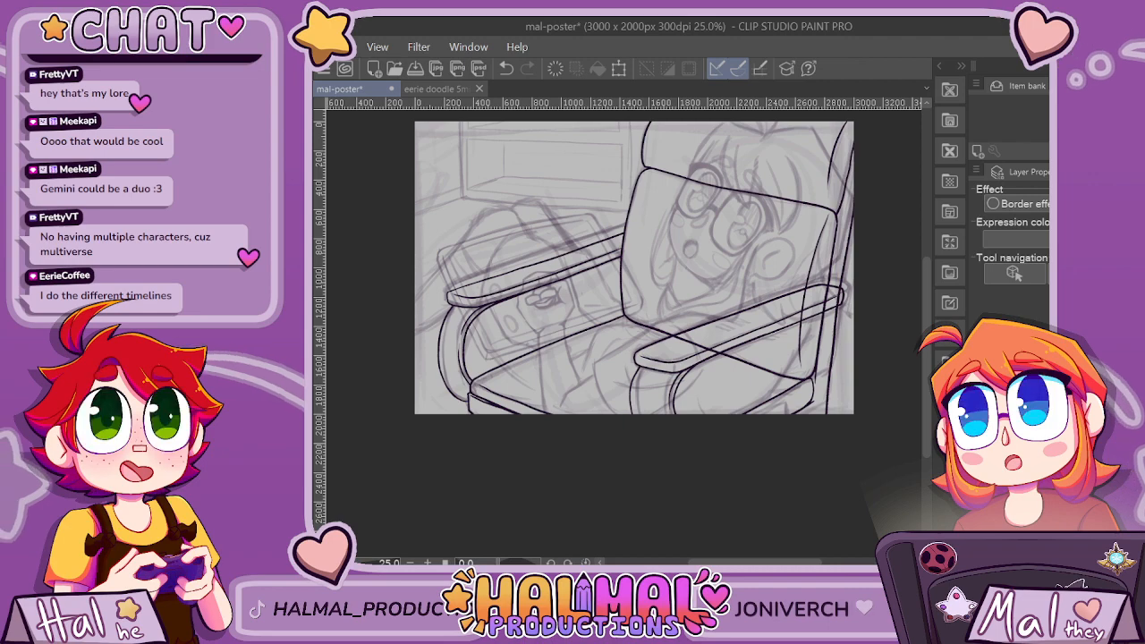
Reduce the brush size for inking the face, and undo the thick trial stroke over the nose.
key("bracketleft")
key("bracketleft")
key("bracketleft")
key("bracketleft")
key("bracketleft")
key("bracketleft")
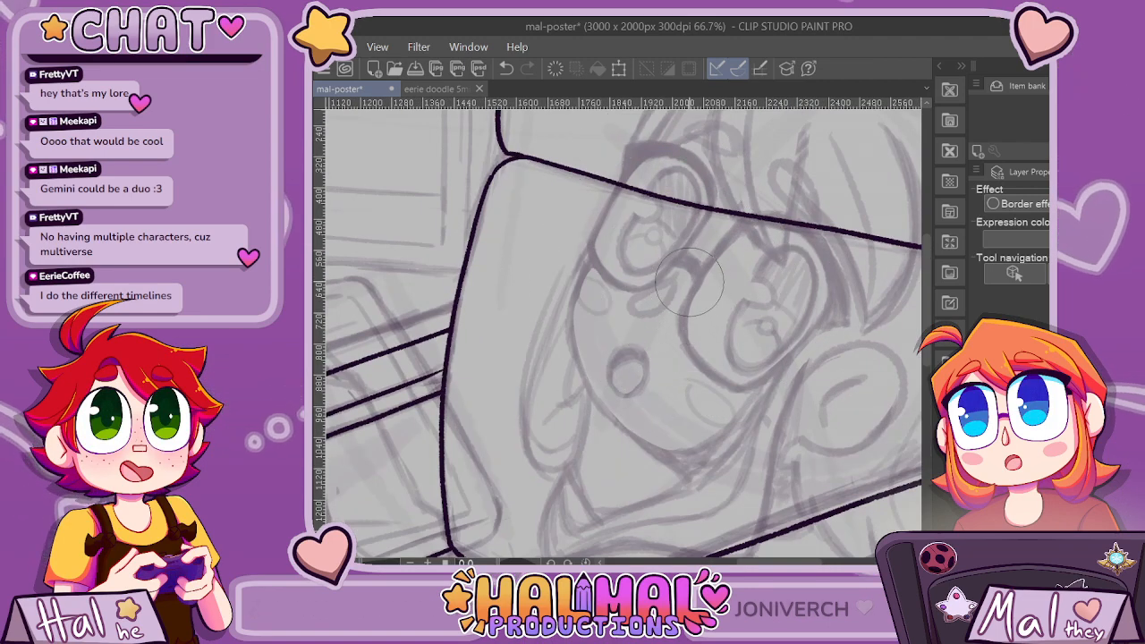
scroll(689, 283, "up", 1)
left_click_drag(678, 268, 605, 300)
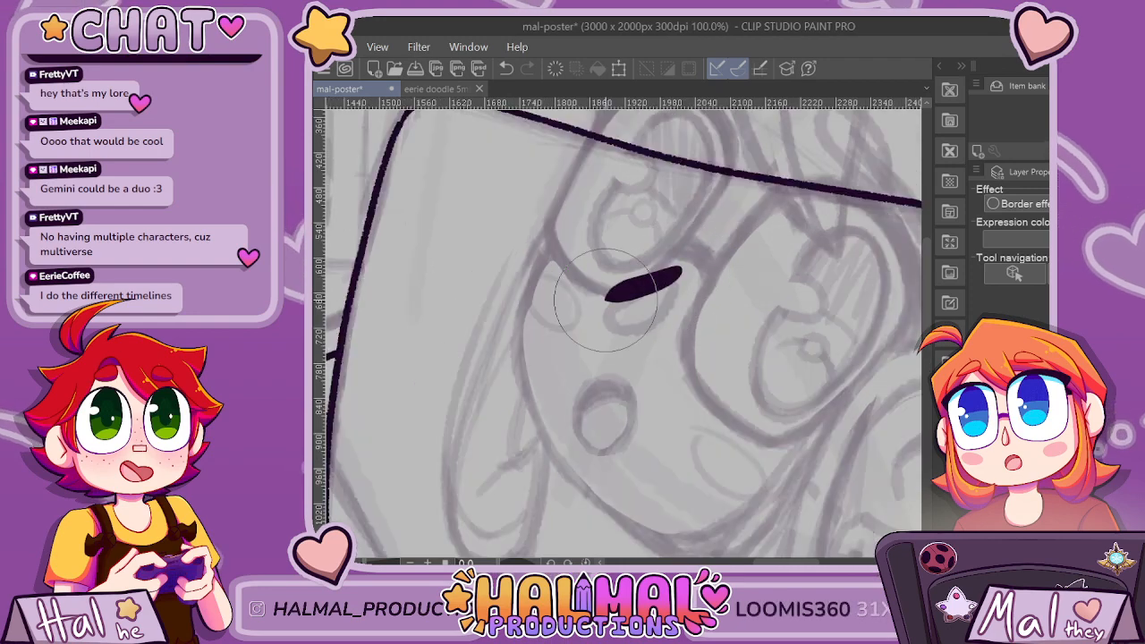
key("bracketleft")
key("bracketleft")
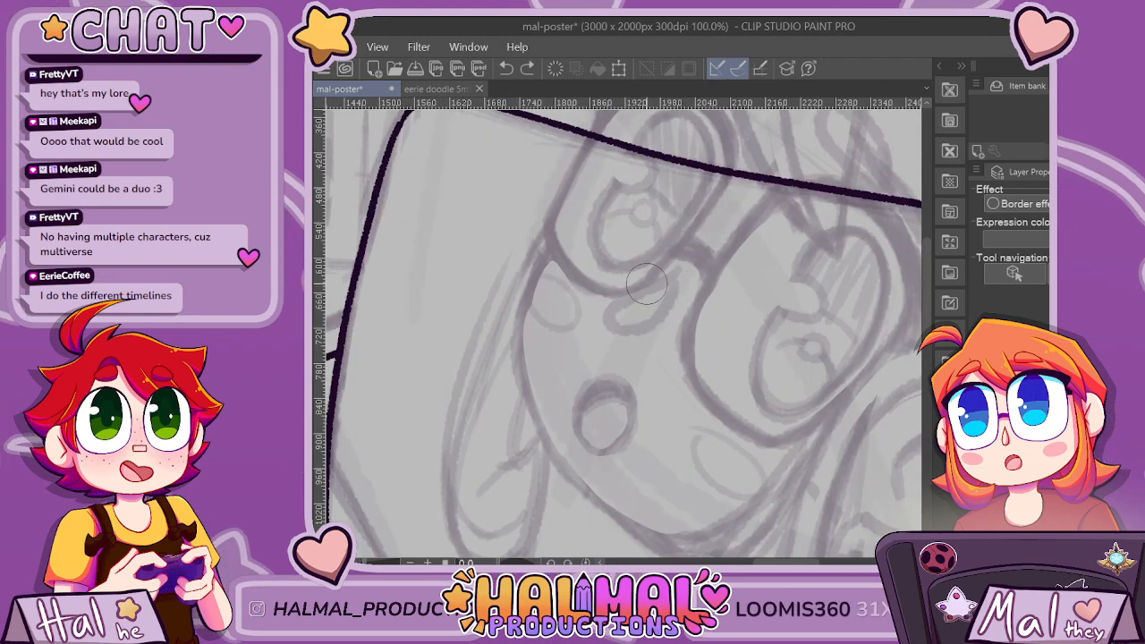
key("ctrl+z")
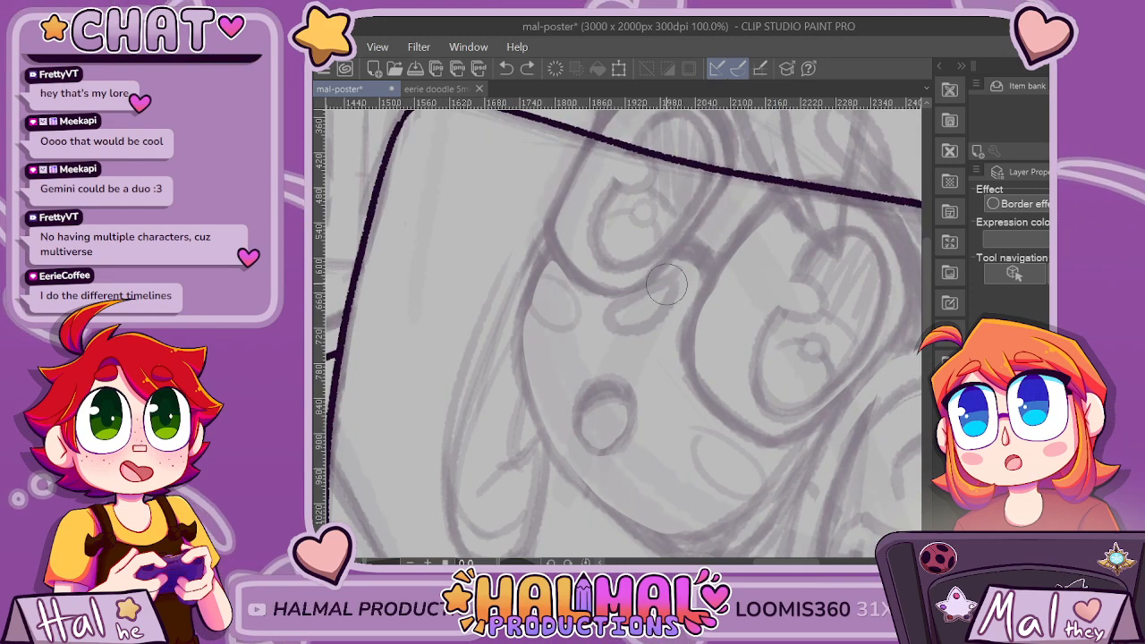
Ink the character's nose as a teardrop outline with its pointed end towards the bridge of the glasses.
mouse_move(609, 302)
left_mouse_down()
mouse_move(637, 328)
mouse_move(663, 301)
mouse_move(649, 283)
mouse_move(605, 301)
mouse_move(574, 328)
mouse_move(587, 351)
mouse_move(623, 341)
mouse_move(677, 267)
left_mouse_up()
key("ctrl+plus")
key("ctrl+z")
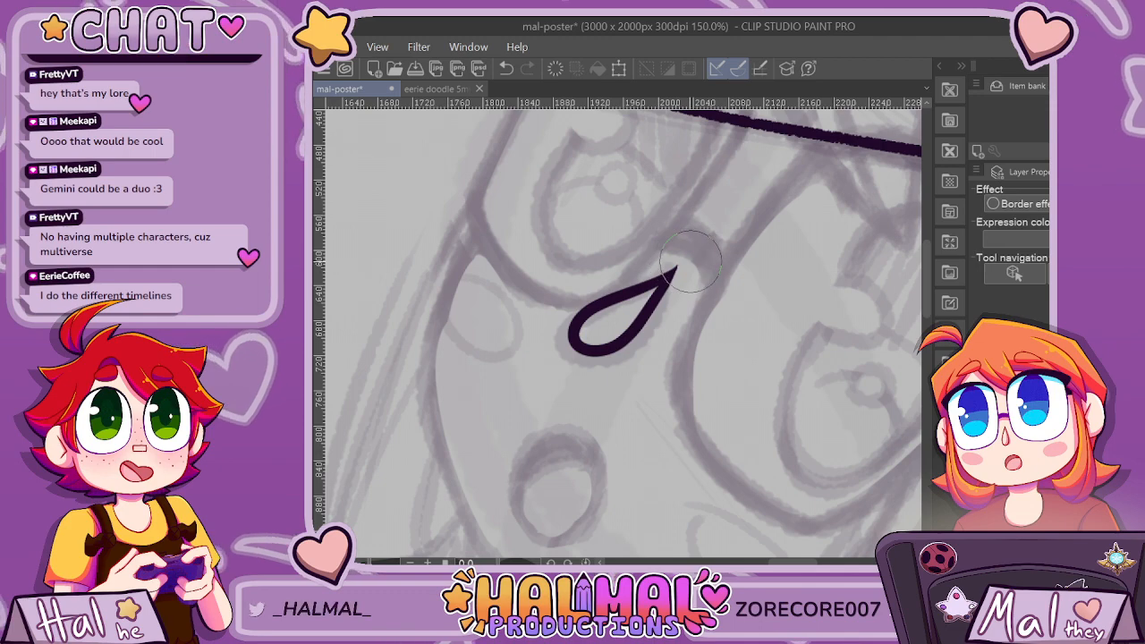
key("ctrl+minus")
key("ctrl+minus")
key("ctrl+minus")
key("ctrl+minus")
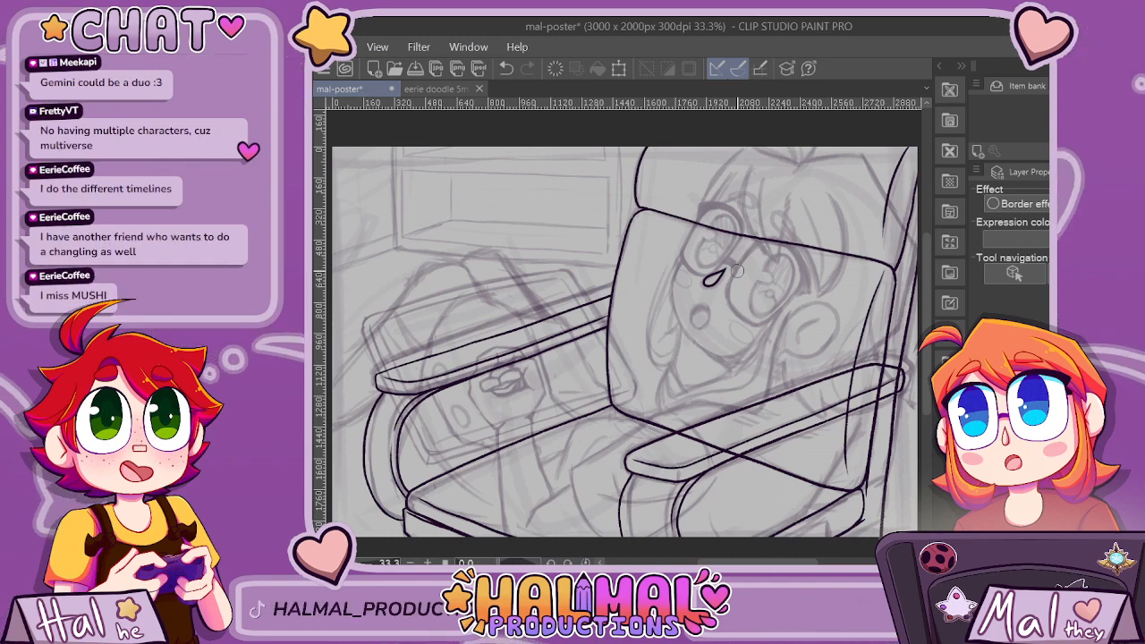
Ink the collar's outer edge from beside the glasses down and around to its pointed far tip, then the tip's inner side.
scroll(787, 323, "up", 2)
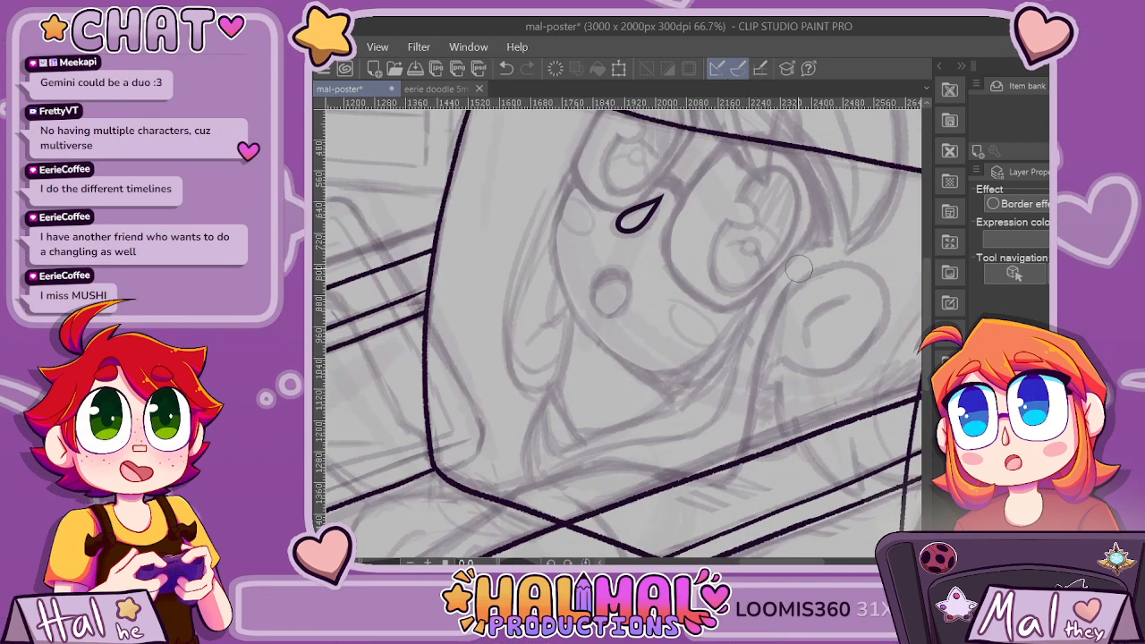
mouse_move(798, 270)
left_mouse_down()
mouse_move(766, 341)
mouse_move(735, 476)
mouse_move(714, 487)
mouse_move(669, 477)
left_mouse_up()
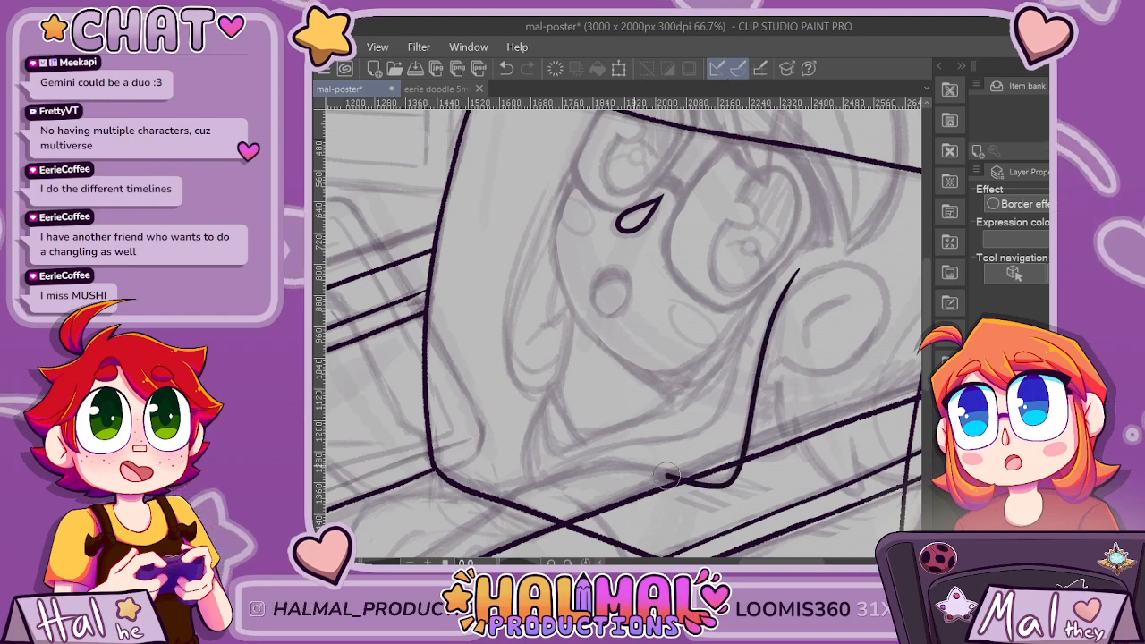
scroll(557, 391, "up", 1)
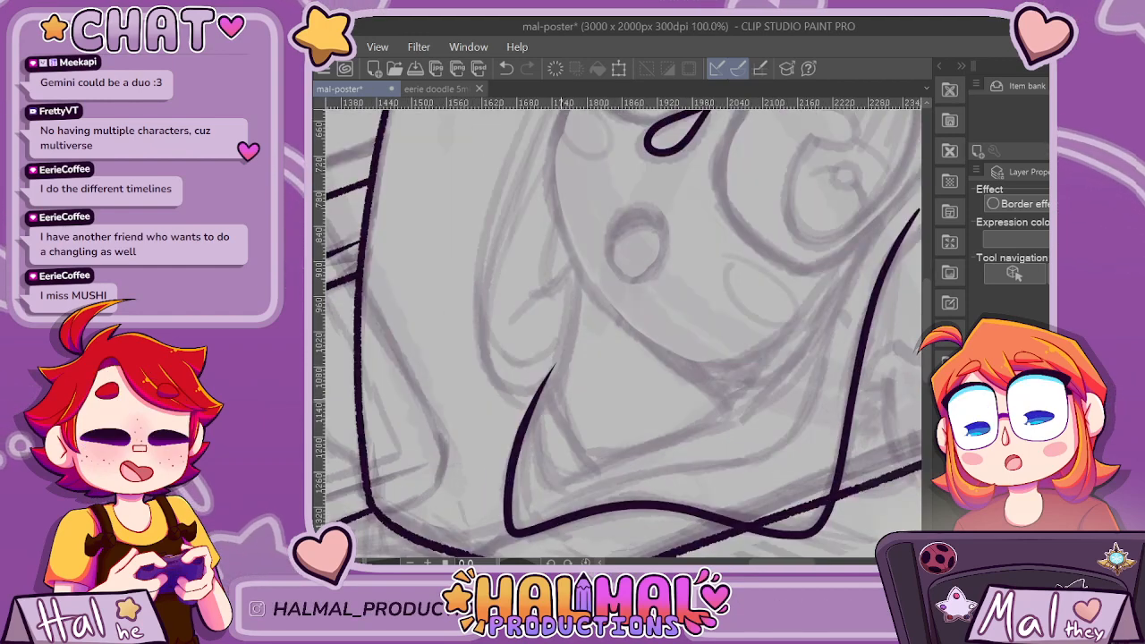
mouse_move(552, 351)
left_mouse_down()
mouse_move(564, 424)
mouse_move(601, 474)
mouse_move(552, 356)
left_mouse_up()
key("ctrl+z")
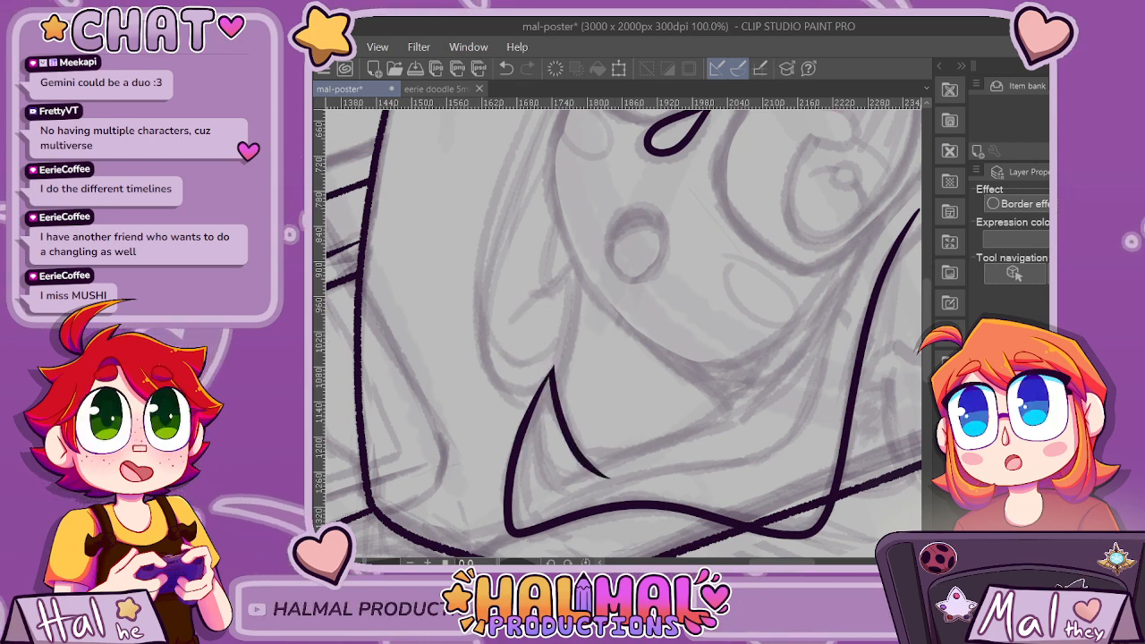
Ink the collar's upper edge as a sweeping curve from the pointed tip under the chin up to the glasses.
left_click_drag(581, 481, 673, 441)
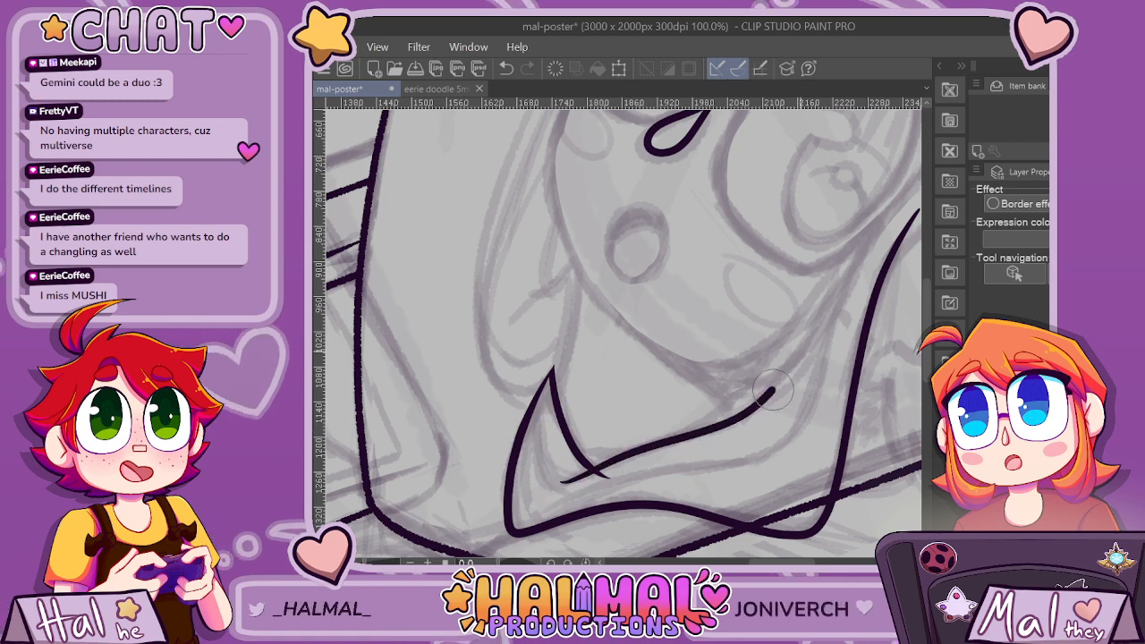
left_click_drag(773, 390, 912, 186)
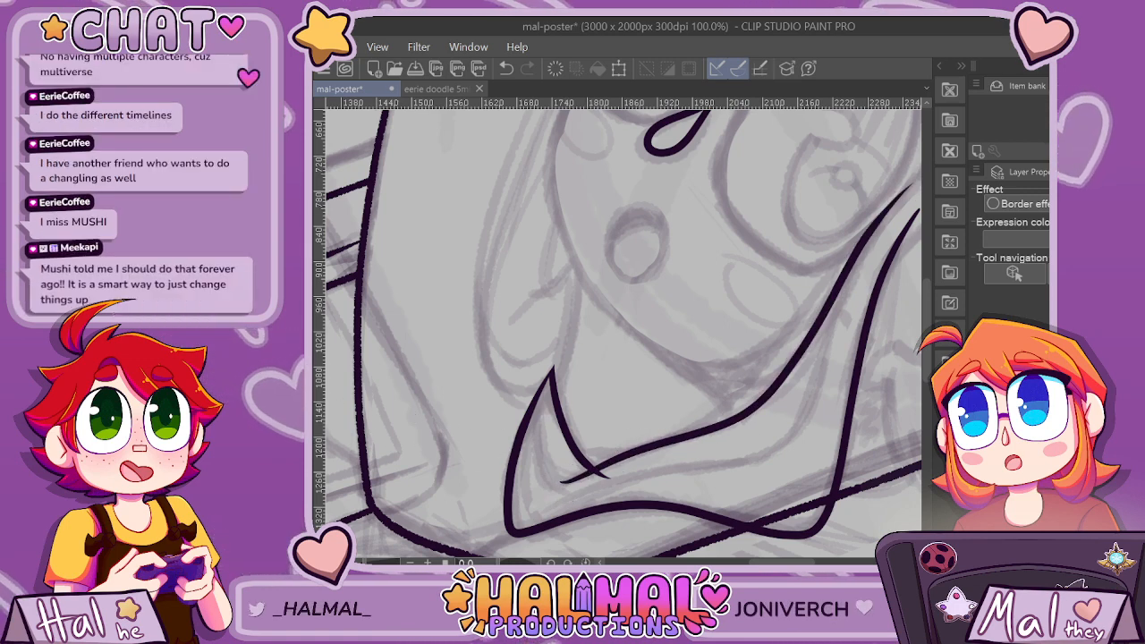
scroll(581, 541, "down", 2)
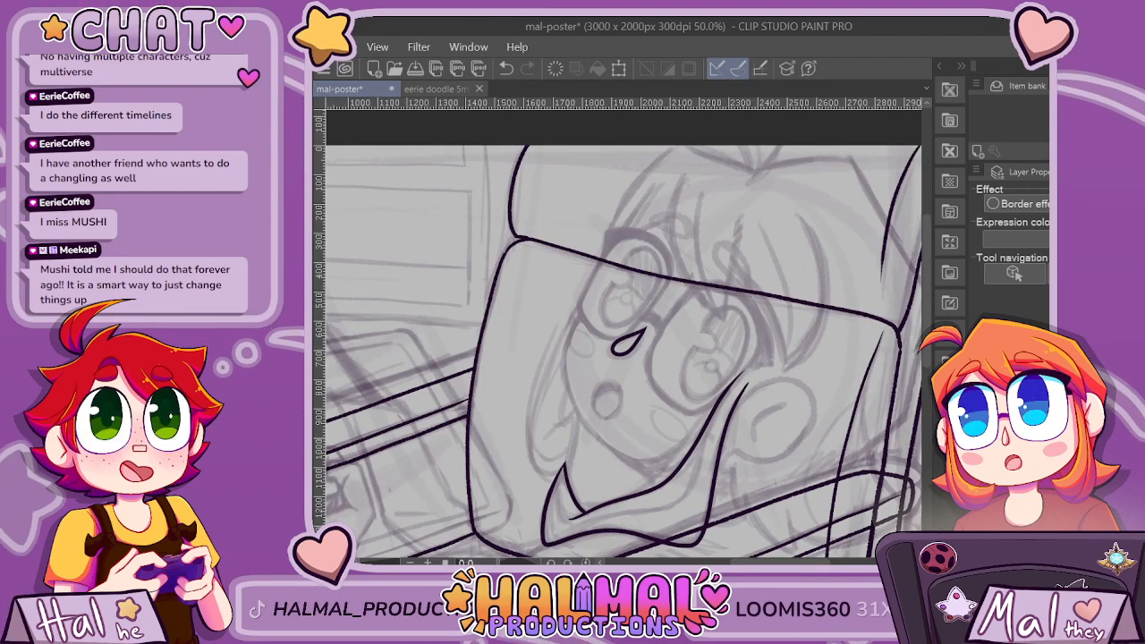
Ink the thin fold line inside the collar's pointed tip, redrawing the hooked stroke that joins the upper edge.
scroll(573, 465, "up", 4)
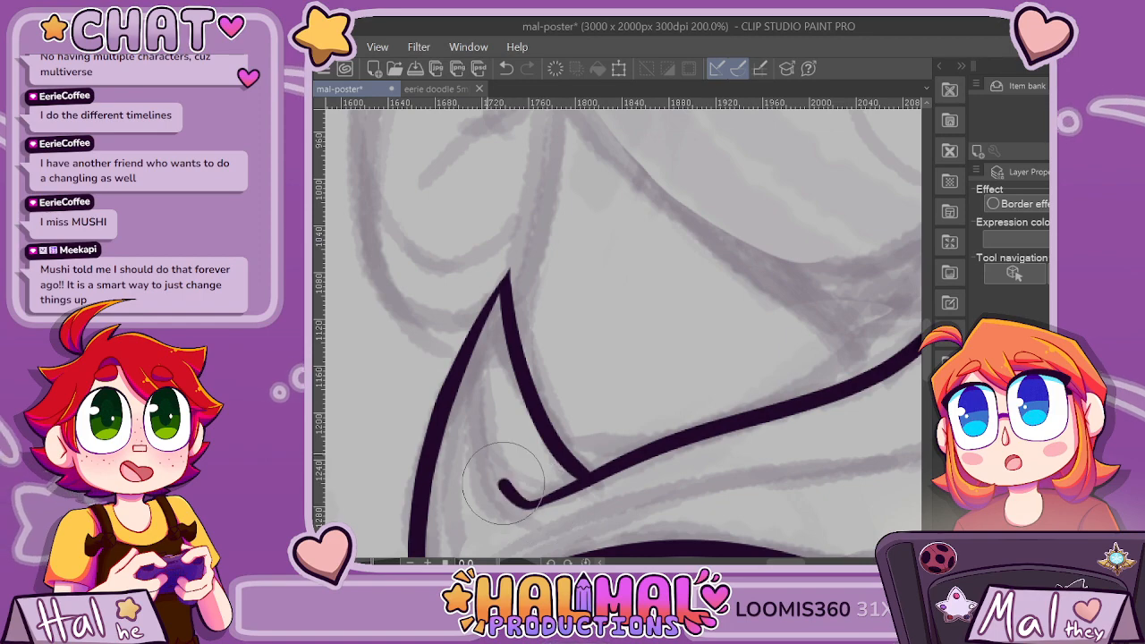
key("ctrl+z")
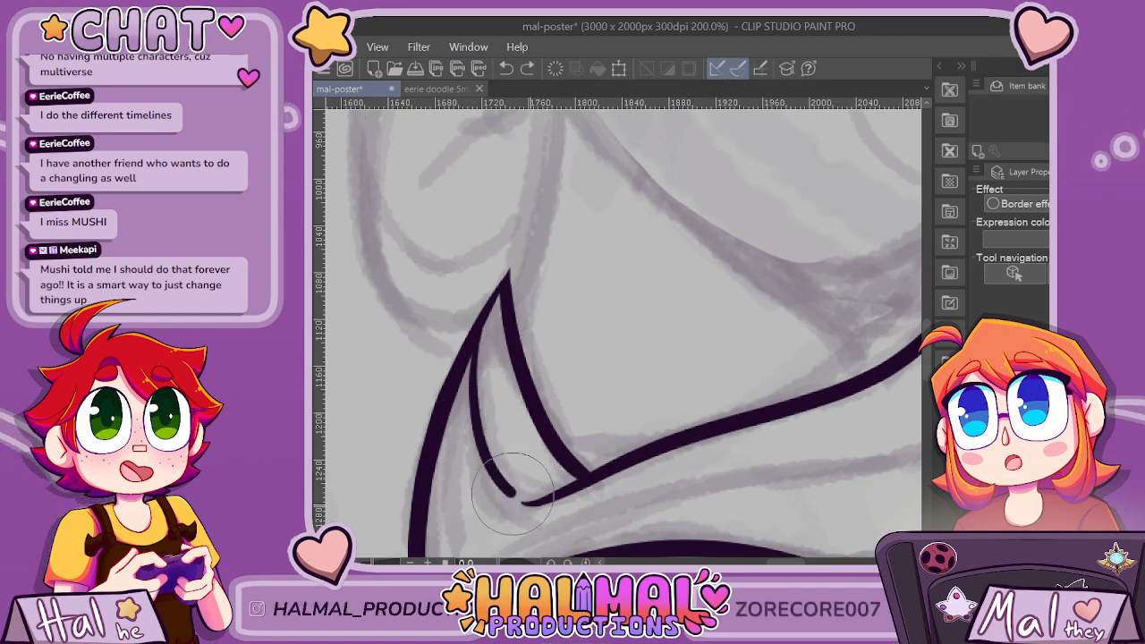
left_click_drag(513, 493, 590, 475)
scroll(608, 433, "down", 3)
scroll(828, 384, "up", 1)
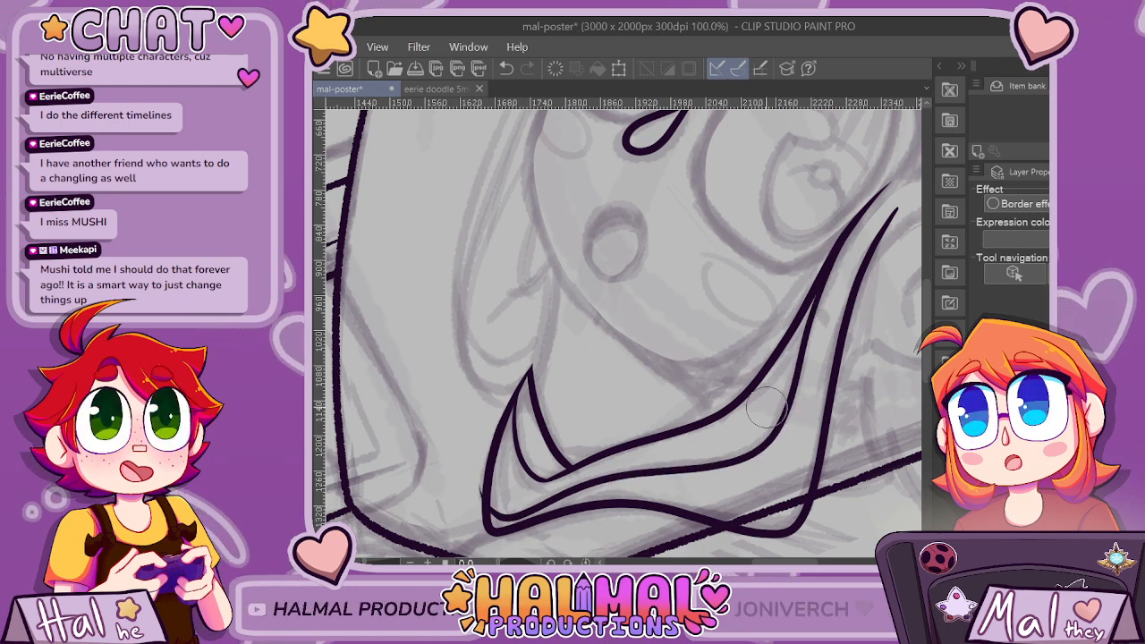
Redraw the inner trim line of the collar, curving from the upper edge near the glasses down to the lower corner of the tip.
key("ctrl+z")
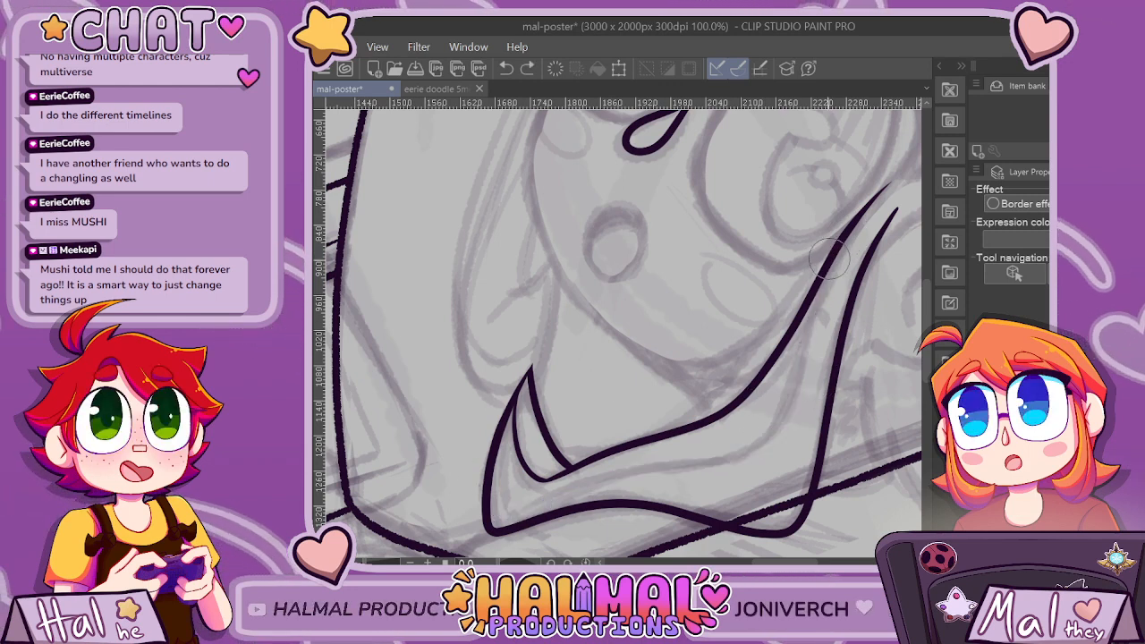
mouse_move(810, 299)
left_mouse_down()
mouse_move(787, 398)
mouse_move(760, 442)
mouse_move(586, 481)
left_mouse_up()
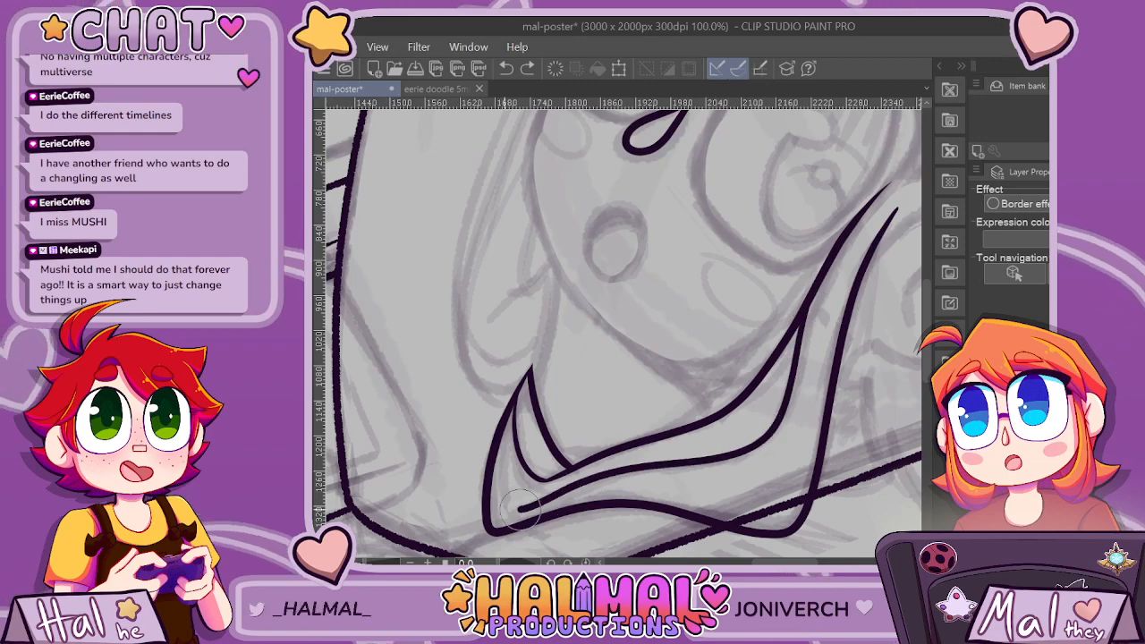
scroll(597, 350, "down", 2)
scroll(684, 418, "up", 2)
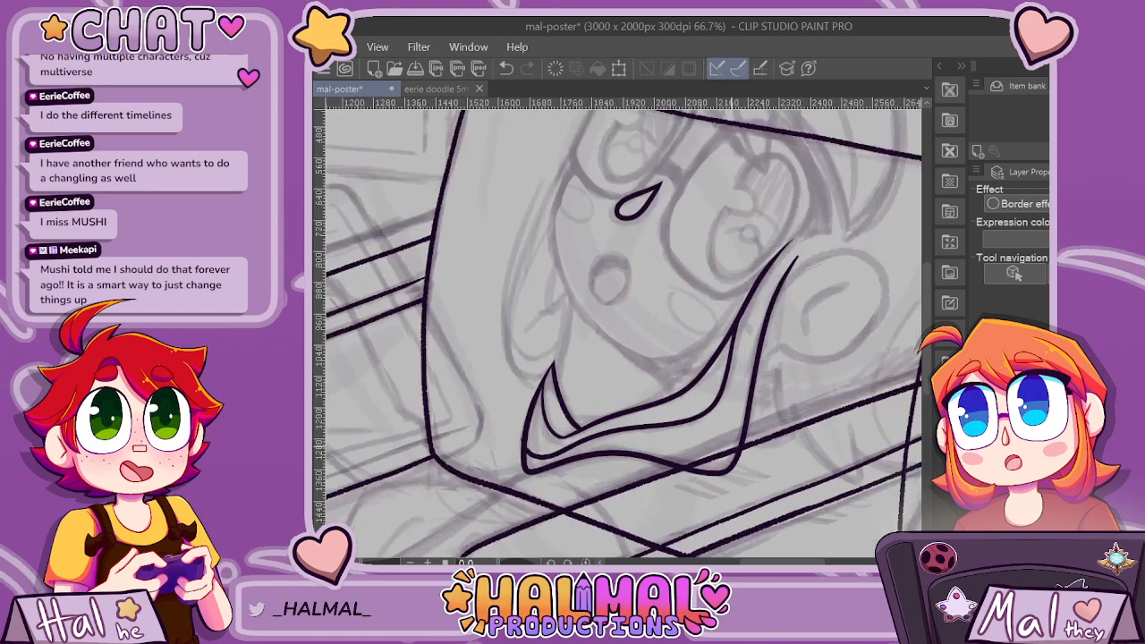
key("ctrl+z")
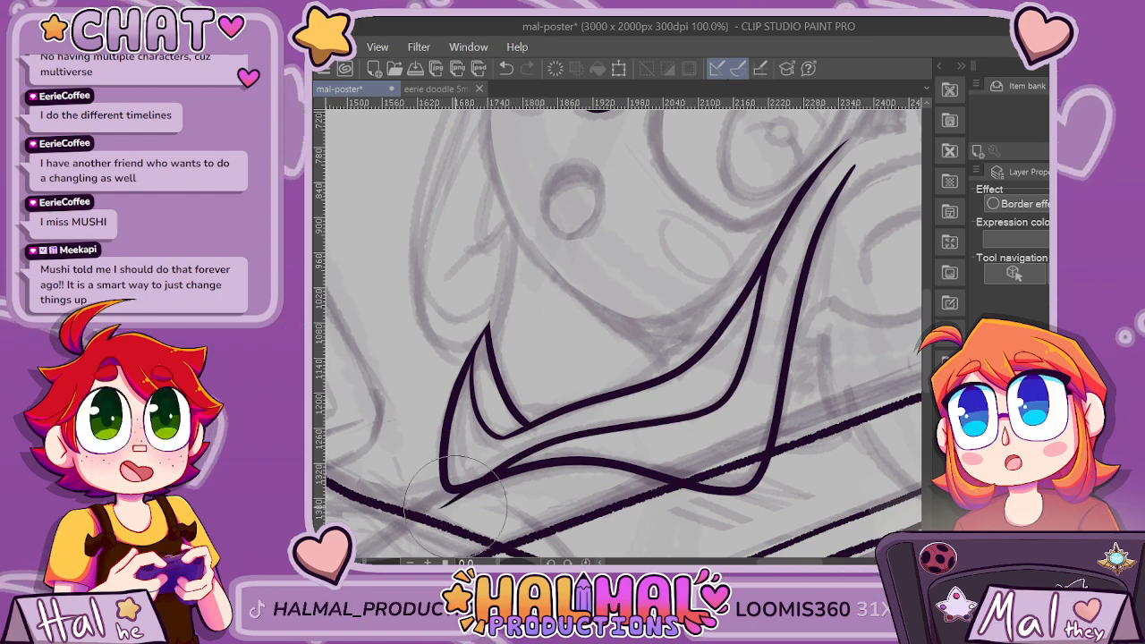
scroll(652, 495, "down", 4)
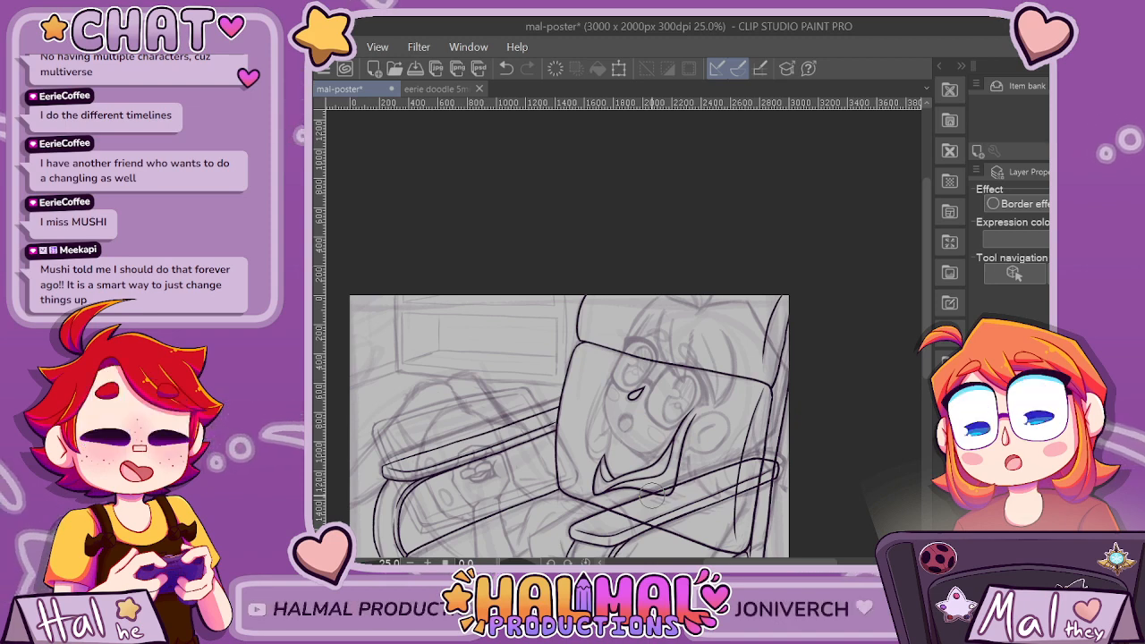
scroll(785, 490, "up", 2)
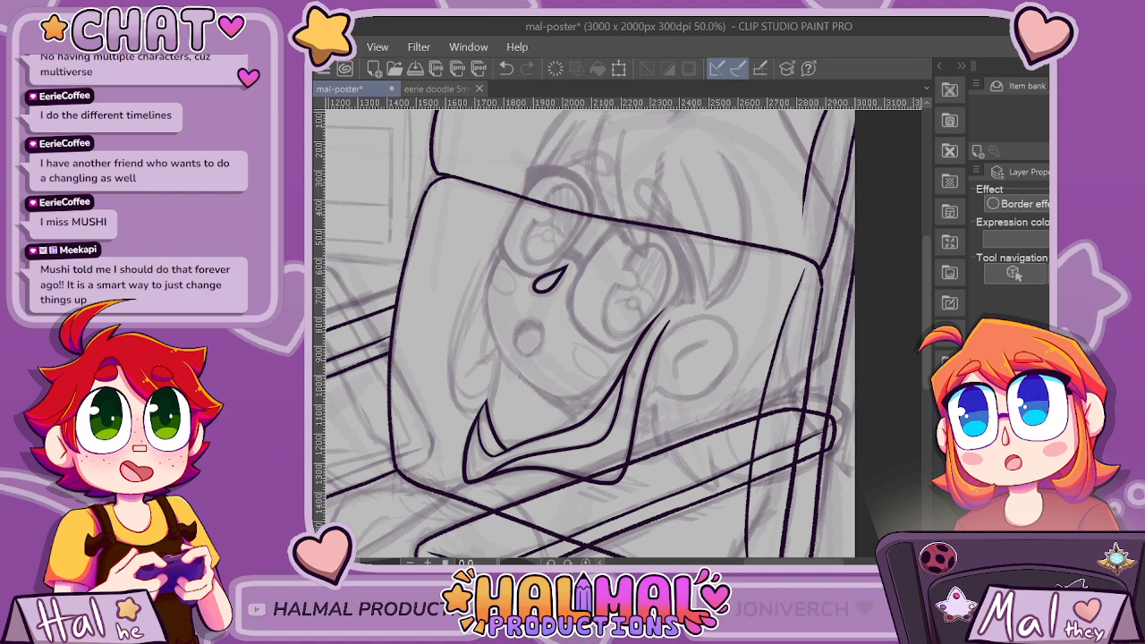
Ink the rounded outline of the character's ear, closing its lower end against the collar edge.
scroll(501, 351, "up", 3)
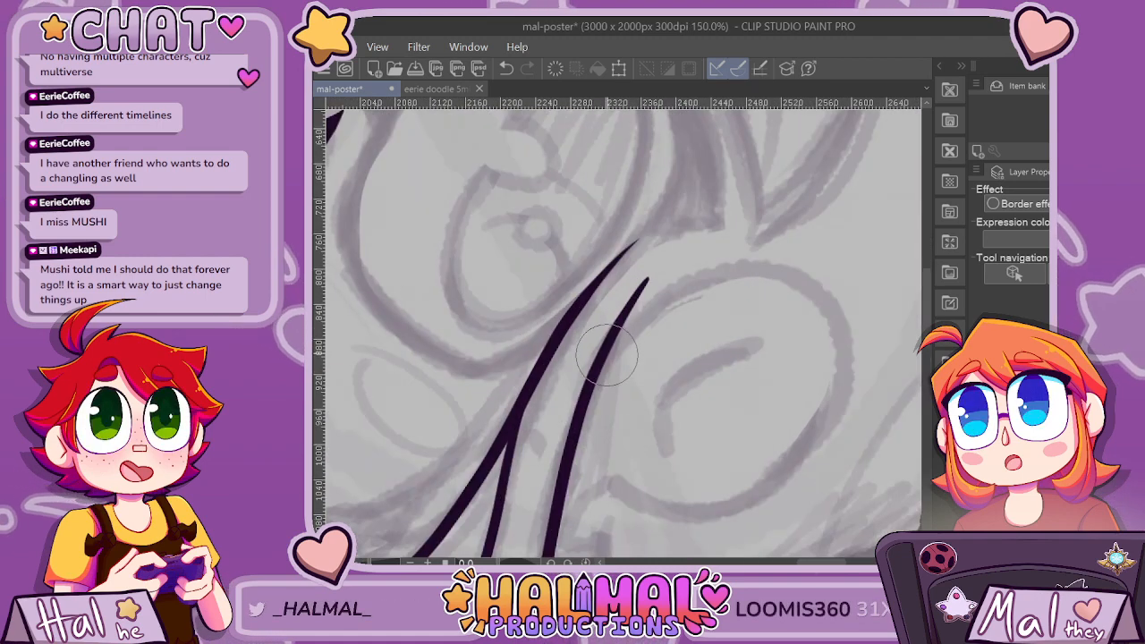
mouse_move(625, 309)
left_mouse_down()
mouse_move(739, 268)
mouse_move(796, 275)
mouse_move(838, 315)
mouse_move(849, 392)
mouse_move(733, 500)
left_mouse_up()
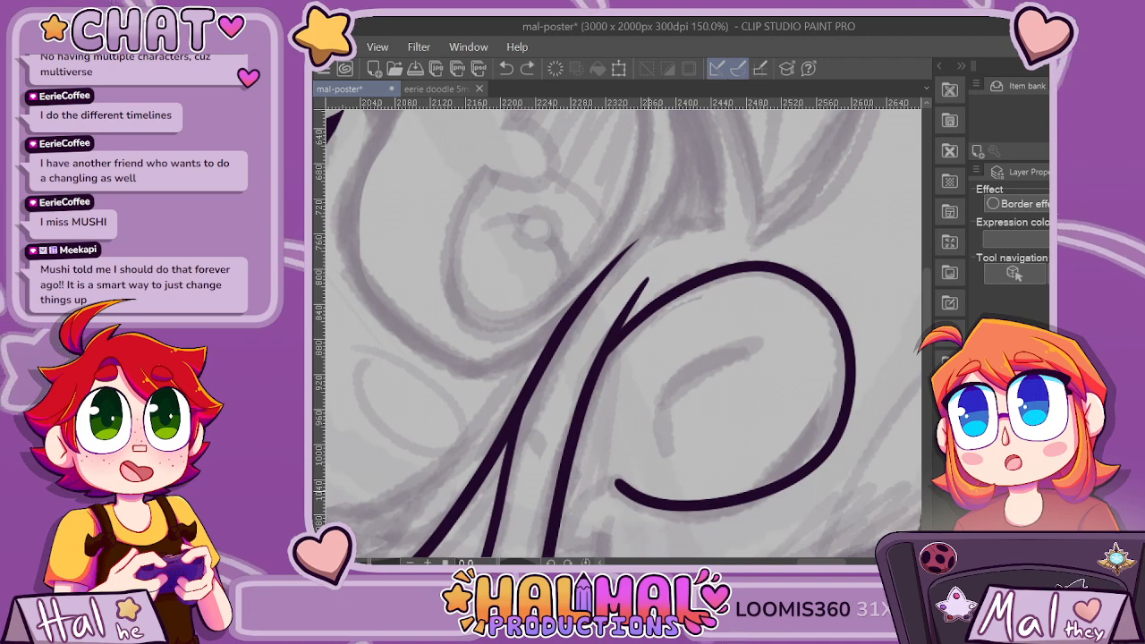
left_click_drag(618, 485, 594, 492)
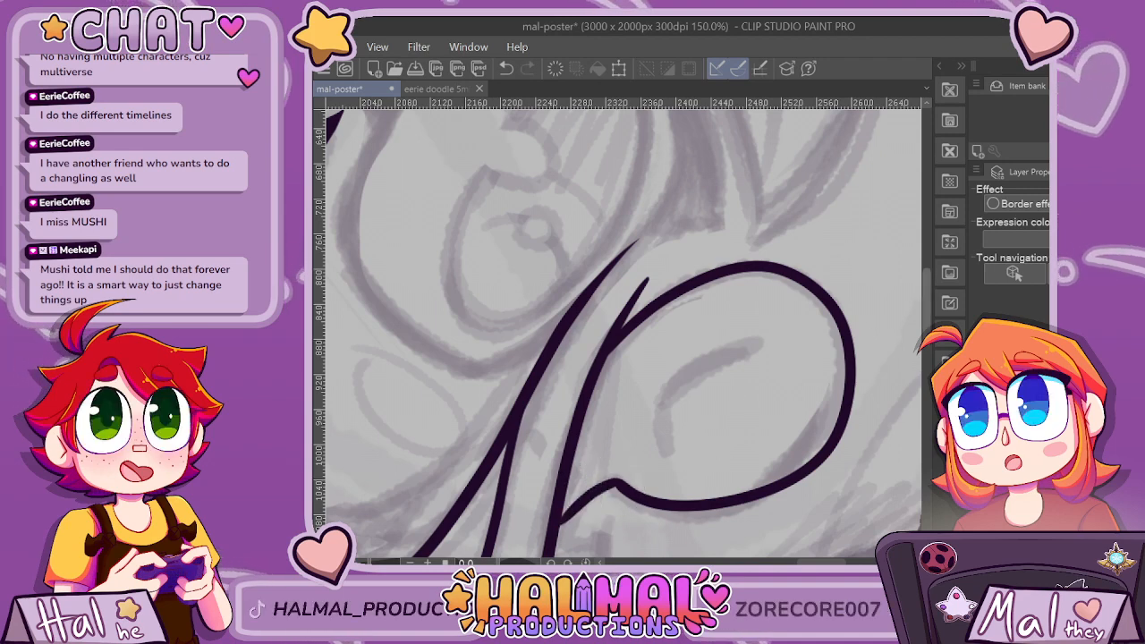
Ink the pointed lock below the ear, replacing the short first curve with a longer one that reaches the armrest.
scroll(662, 368, "down", 5)
mouse_move(599, 313)
left_mouse_down()
mouse_move(550, 329)
mouse_move(594, 260)
left_mouse_up()
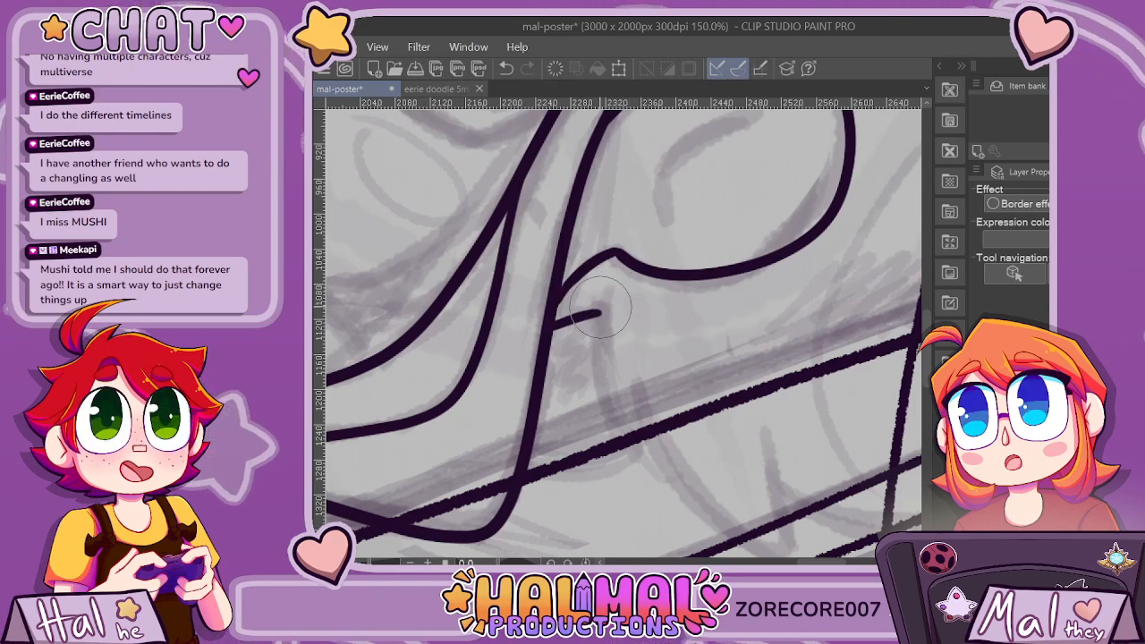
mouse_move(600, 314)
left_mouse_down()
mouse_move(622, 437)
mouse_move(644, 417)
left_mouse_up()
scroll(718, 376, "down", 2)
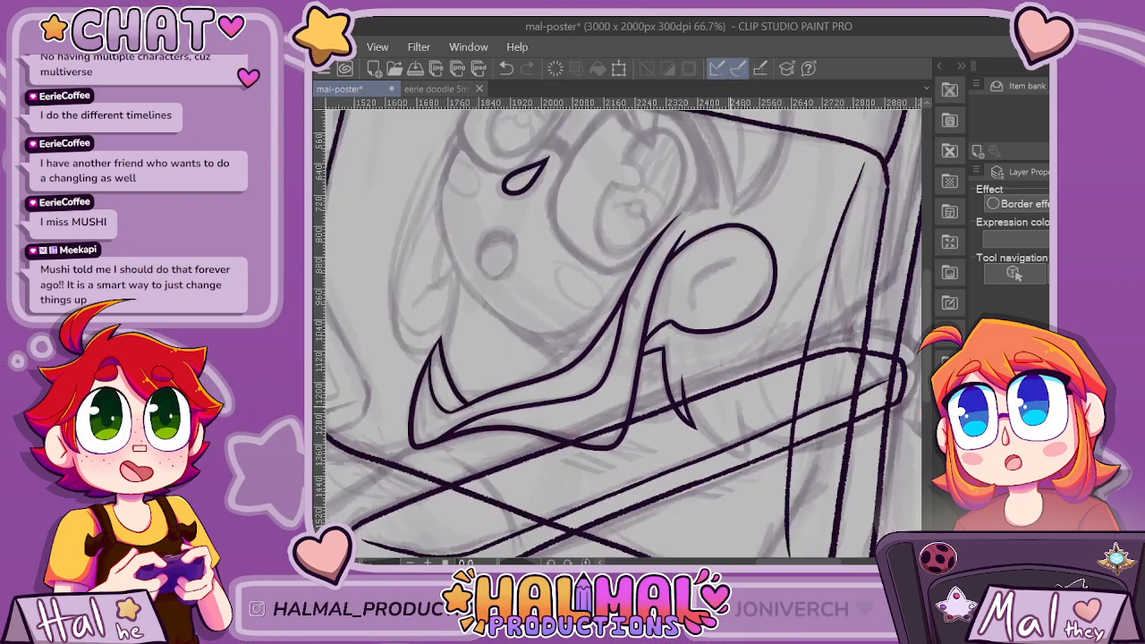
scroll(718, 375, "right", 2)
scroll(809, 553, "up", 1)
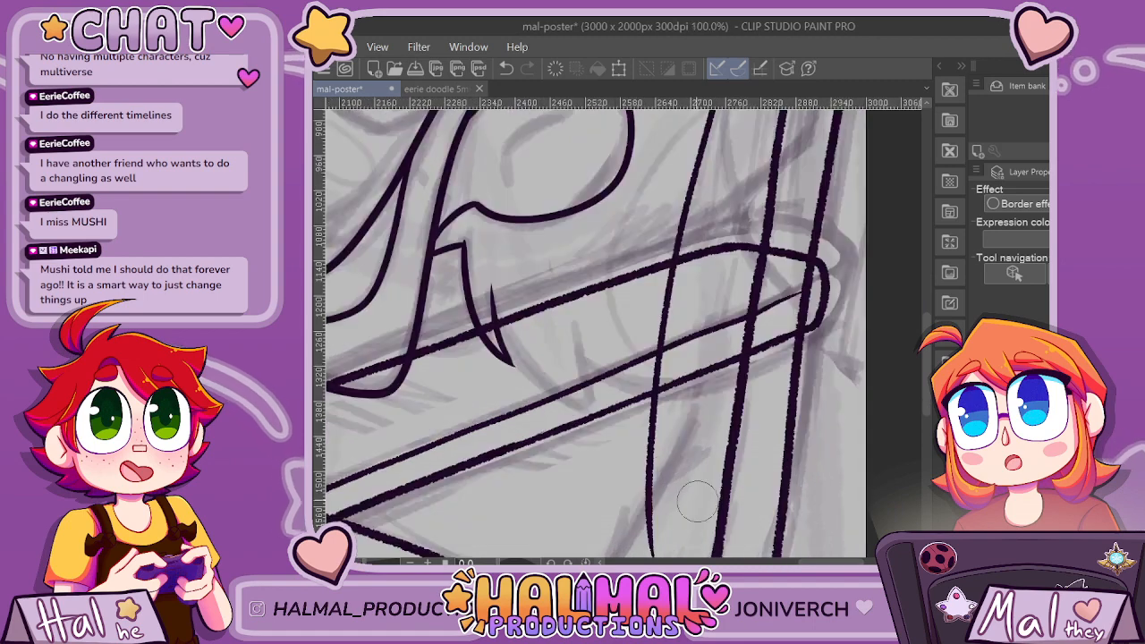
key("ctrl+z")
key("ctrl+z")
mouse_move(464, 244)
left_mouse_down()
mouse_move(473, 303)
mouse_move(503, 367)
left_mouse_up()
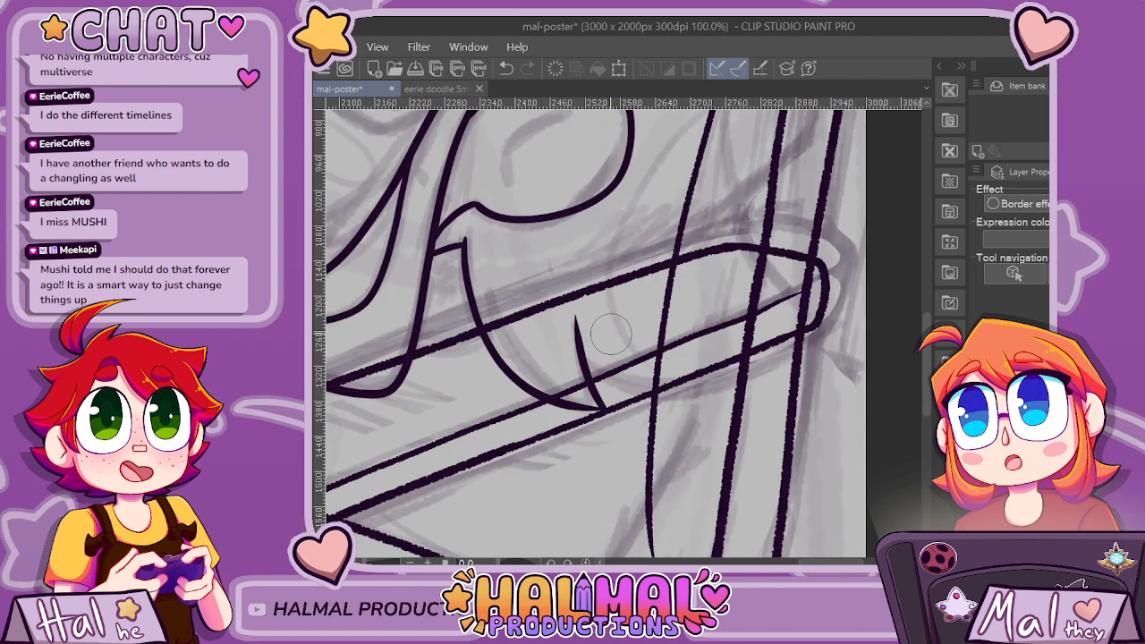
Fade the armrest and chair line art so the character's inked lines stand out over it.
scroll(636, 385, "up", 1)
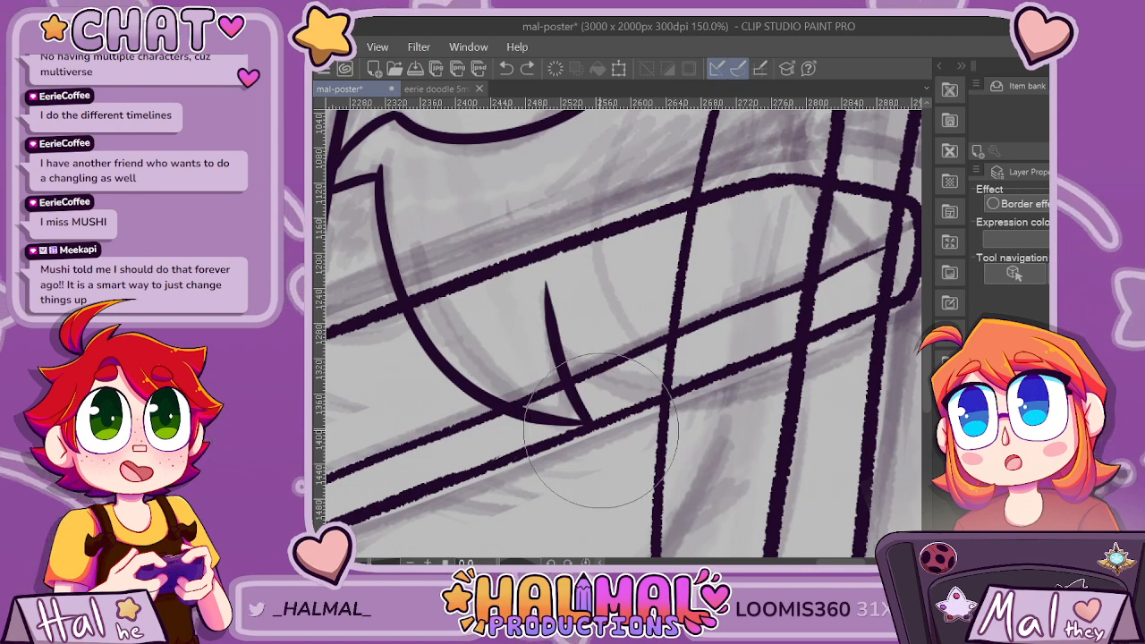
scroll(601, 430, "down", 3)
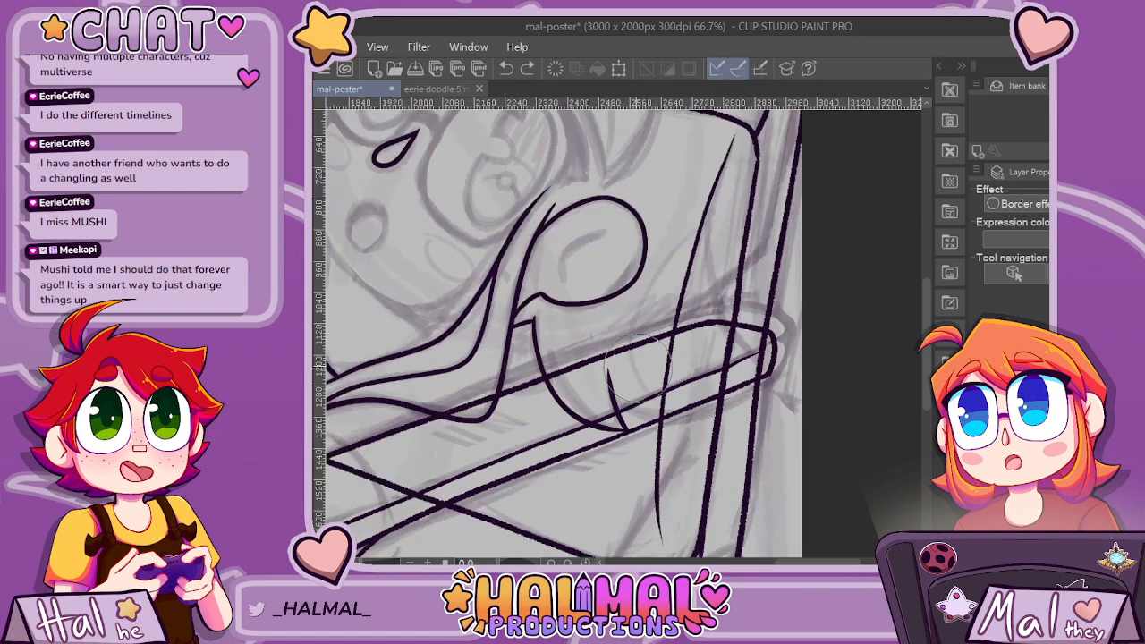
scroll(638, 367, "up", 2)
scroll(618, 390, "down", 1)
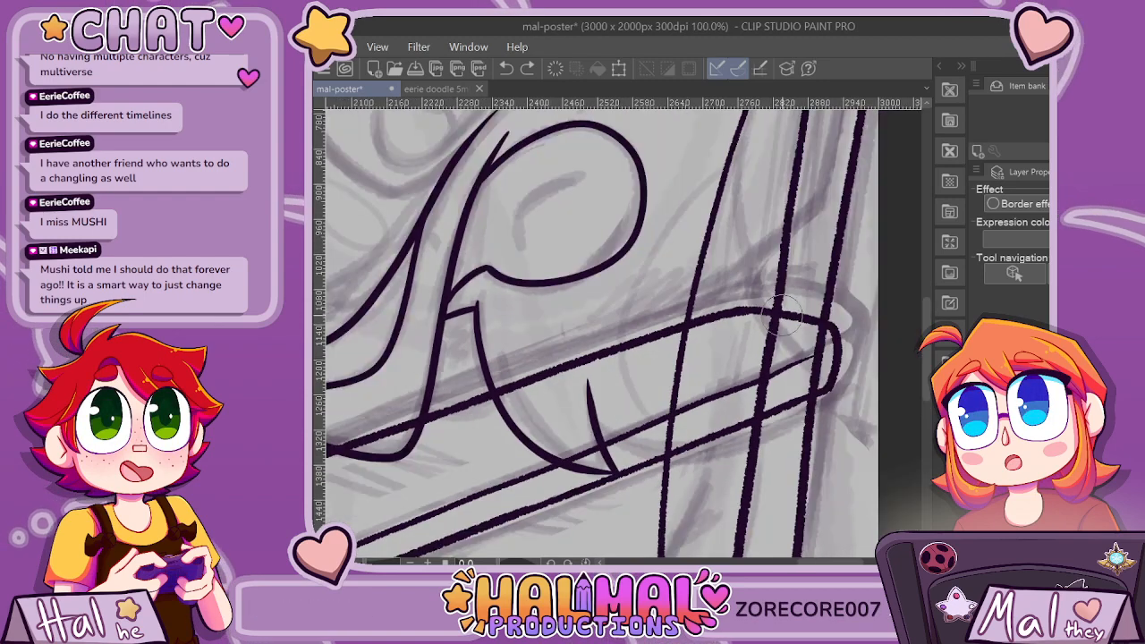
scroll(781, 313, "down", 2)
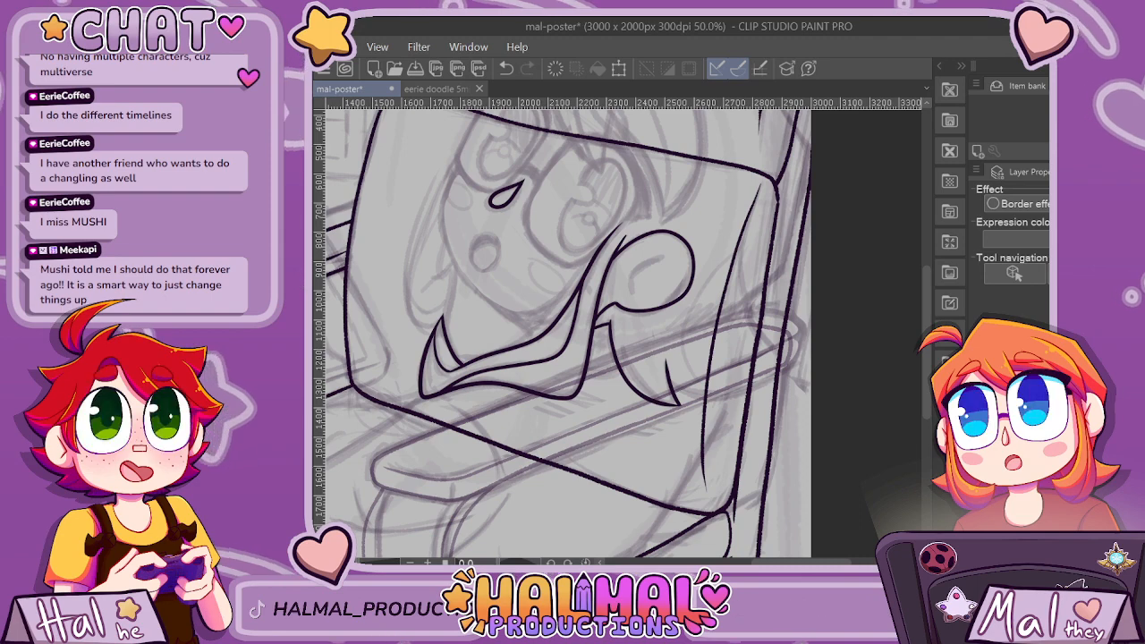
key("ctrl+z")
key("ctrl+z")
key("ctrl+z")
key("ctrl+z")
key("ctrl+z")
key("ctrl+z")
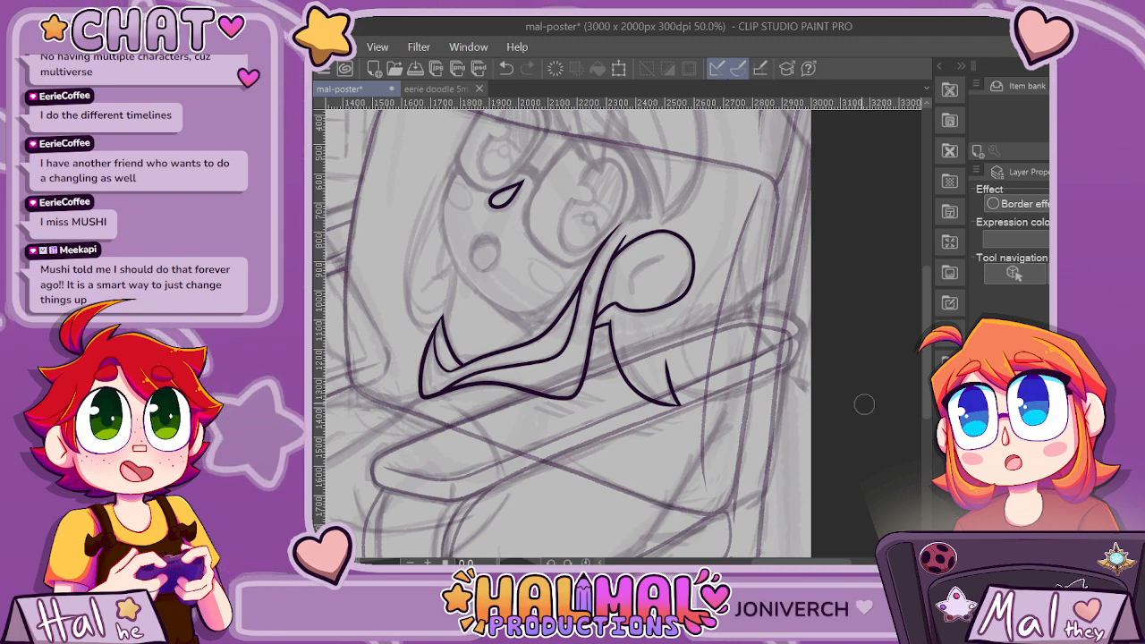
Ink the inner ear crease as two short tapered strokes meeting at a corner.
scroll(708, 223, "up", 2)
scroll(770, 197, "down", 2)
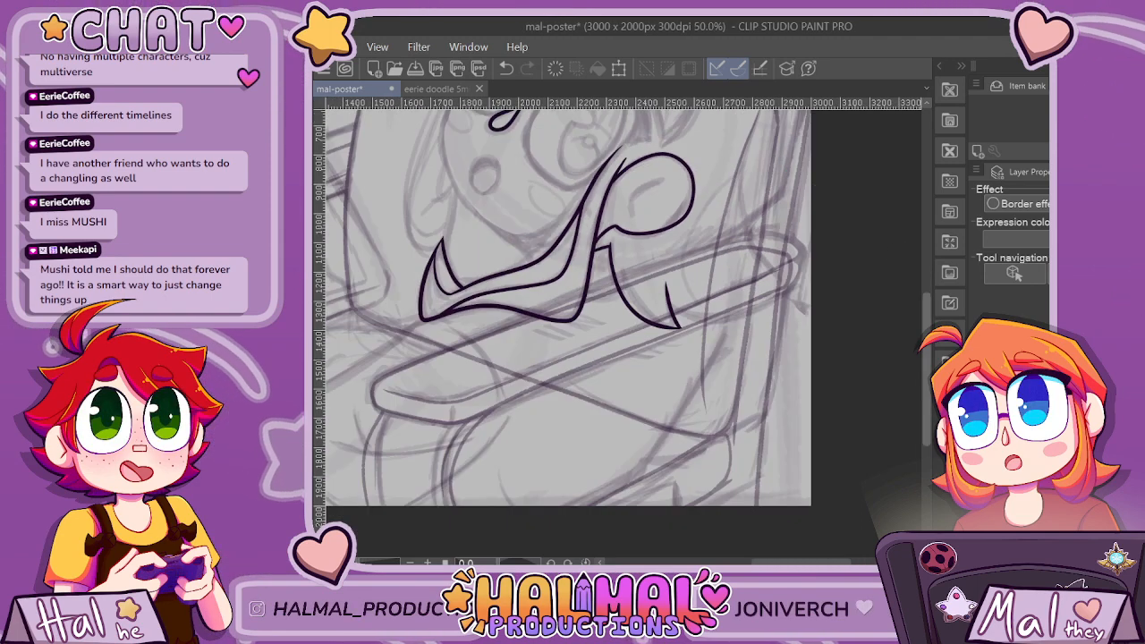
scroll(568, 331, "up", 4)
scroll(569, 331, "down", 2)
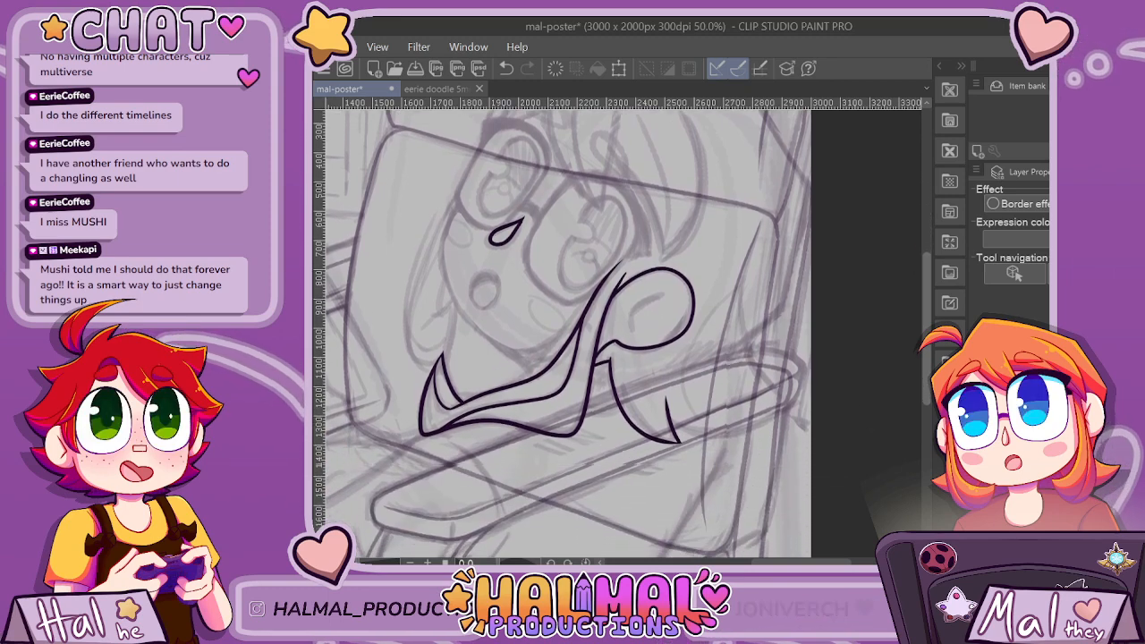
scroll(641, 322, "down", 1)
scroll(640, 322, "up", 2)
scroll(640, 322, "up", 2)
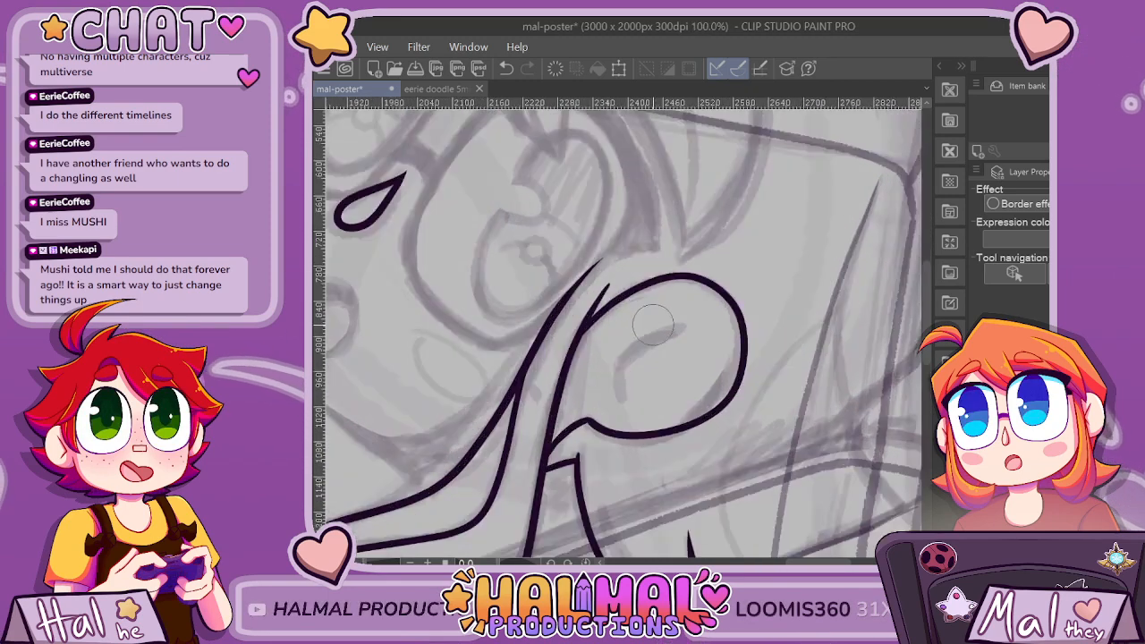
scroll(652, 325, "up", 2)
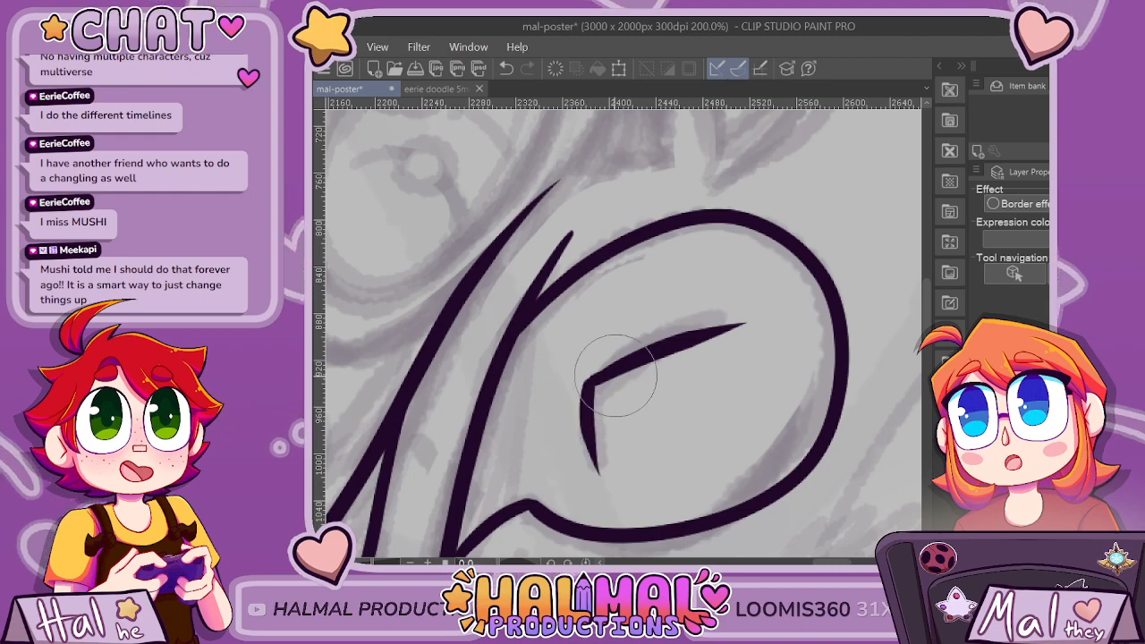
scroll(777, 361, "down", 4)
scroll(792, 429, "down", 2)
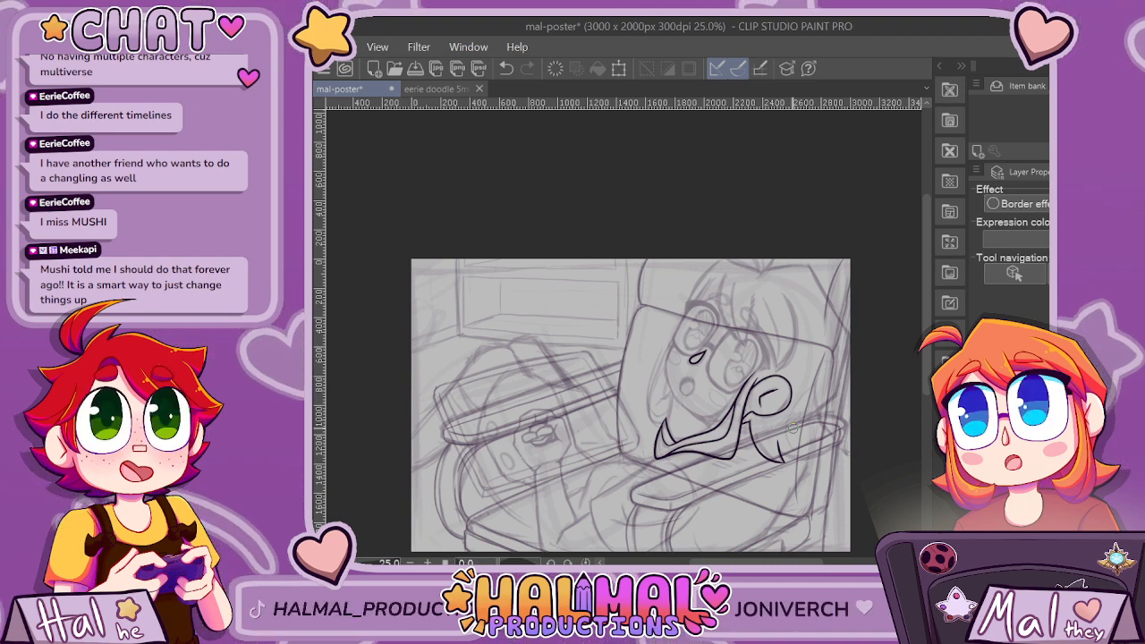
scroll(833, 410, "up", 4)
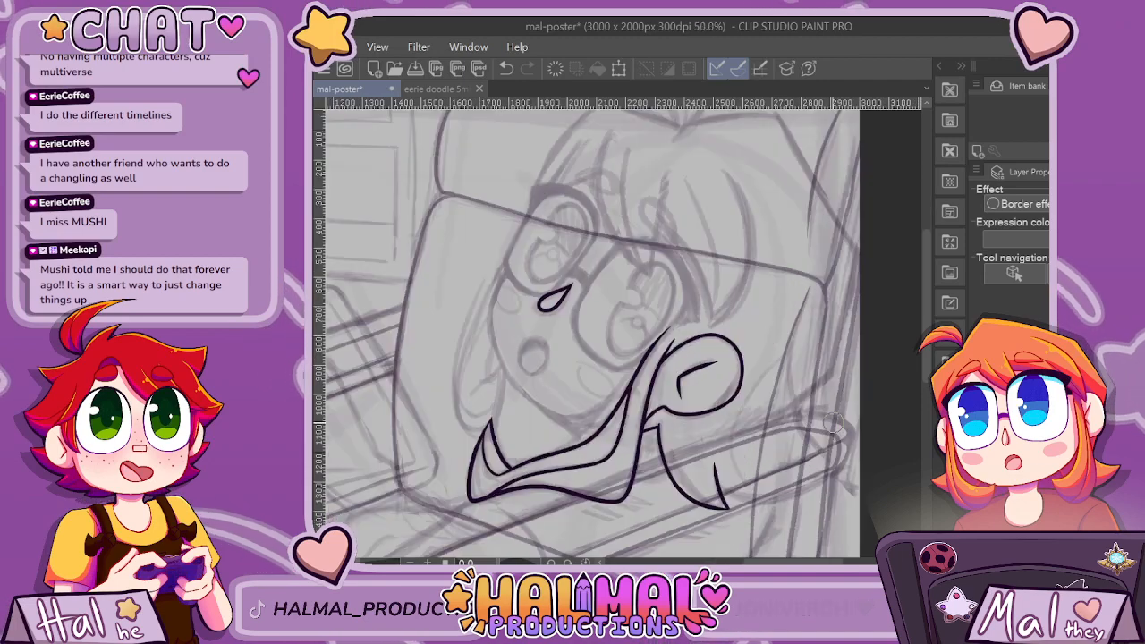
scroll(799, 409, "down", 1)
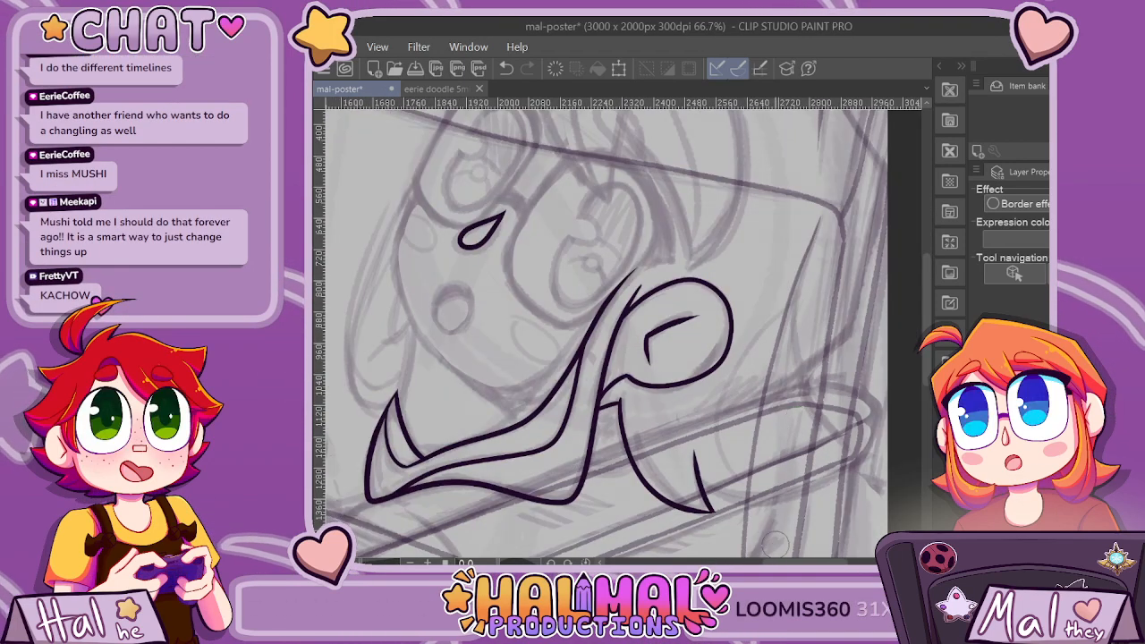
left_click_drag(667, 358, 588, 358)
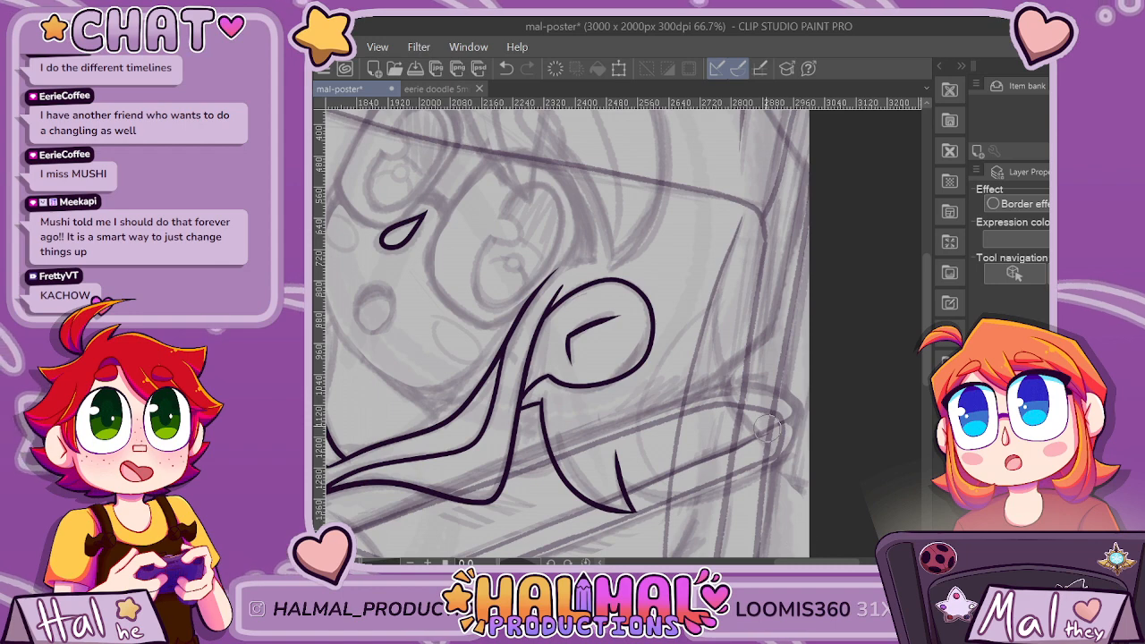
scroll(767, 427, "up", 1)
left_click_drag(708, 399, 824, 296)
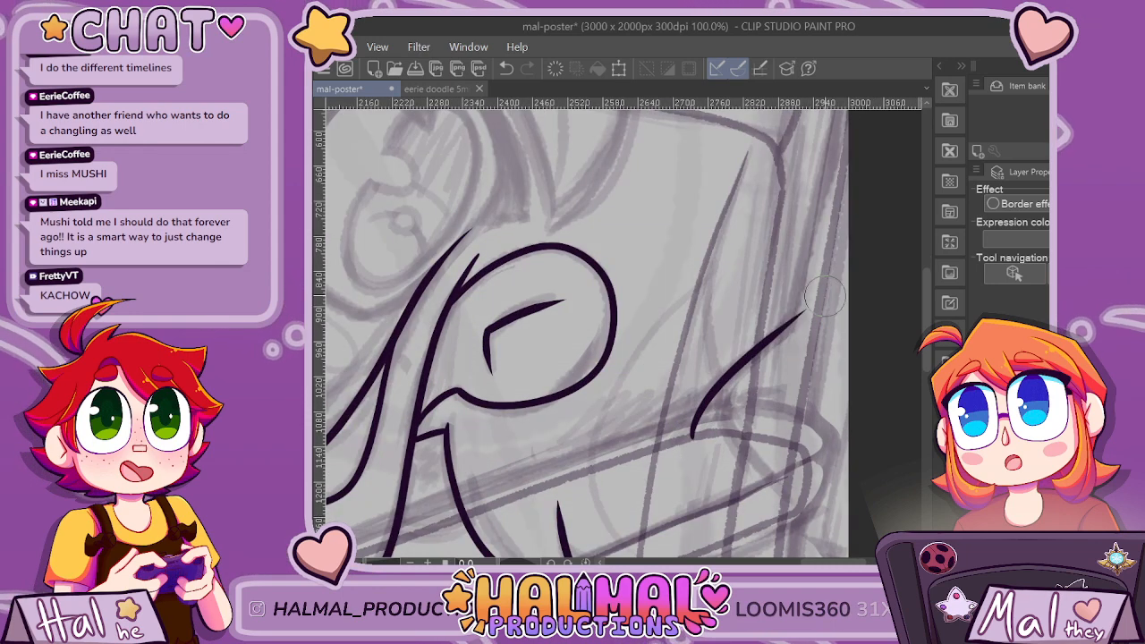
scroll(816, 311, "down", 2)
key("ctrl+z")
Examine the sketched armrest area, the character's face and hair, and the overall poster composition against the inked lines.
scroll(801, 308, "up", 1)
scroll(790, 443, "down", 1)
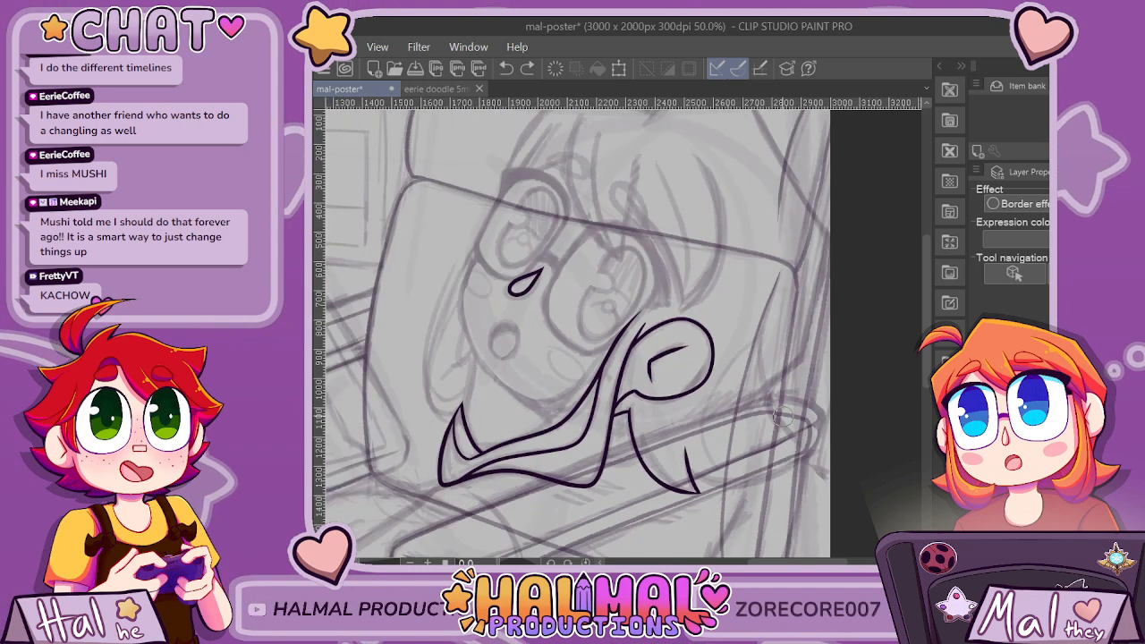
scroll(789, 441, "up", 1)
scroll(755, 222, "down", 3)
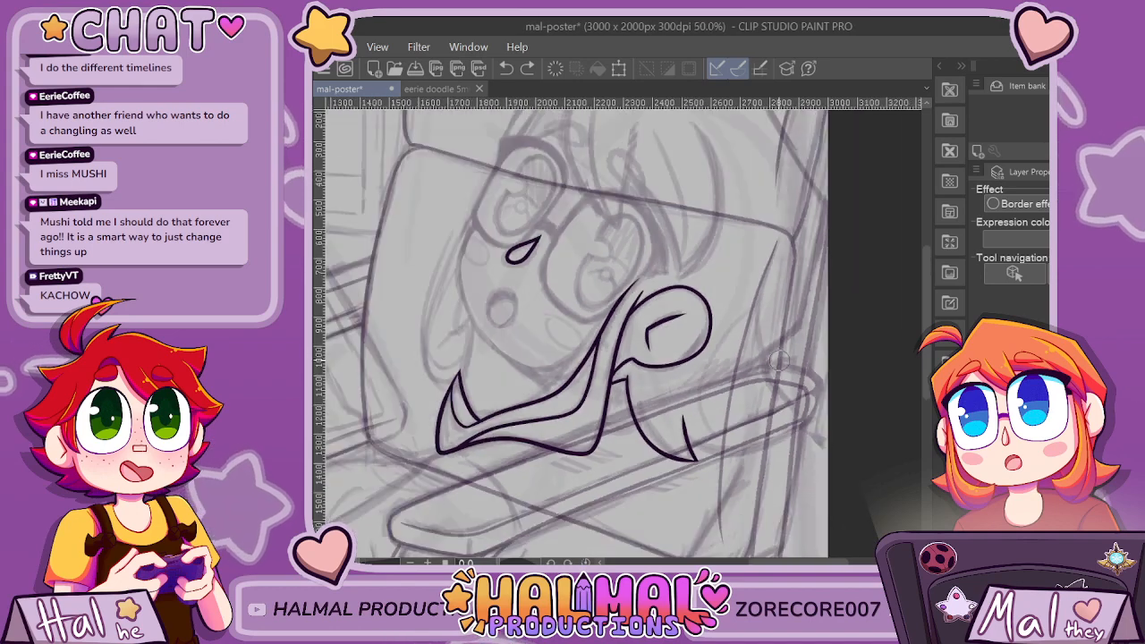
scroll(756, 222, "up", 4)
scroll(709, 334, "down", 4)
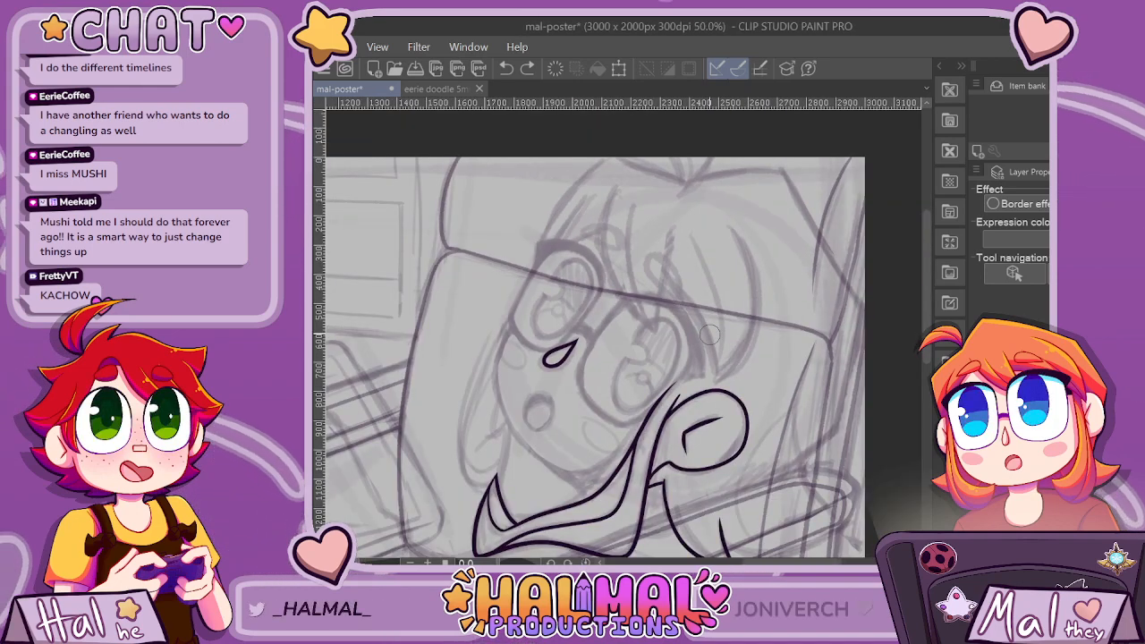
scroll(708, 333, "up", 1)
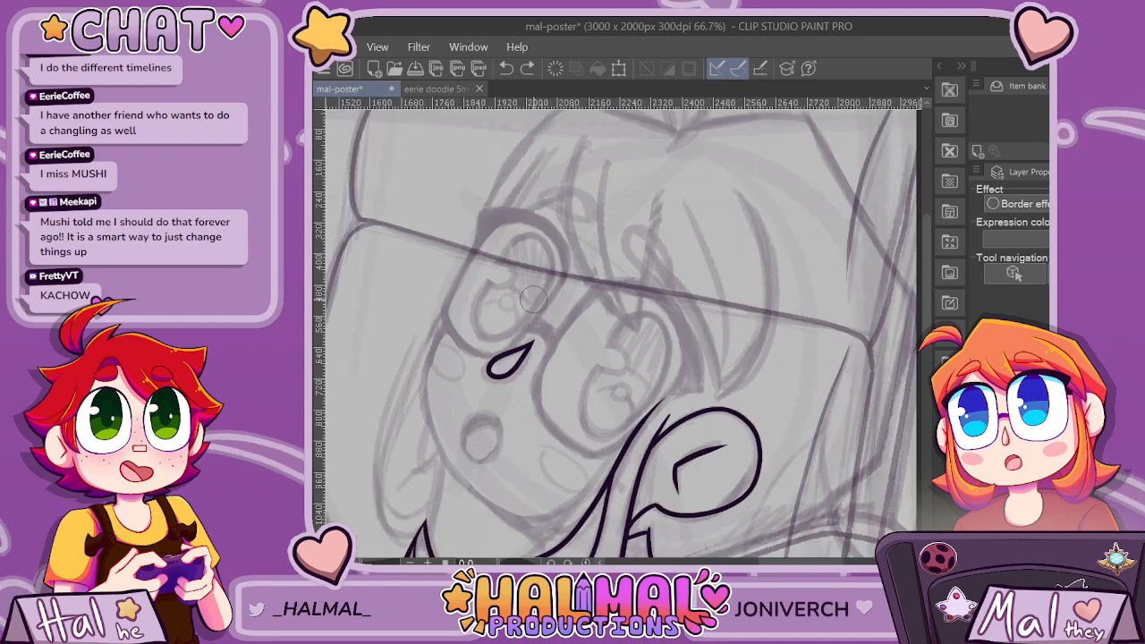
scroll(533, 300, "down", 3)
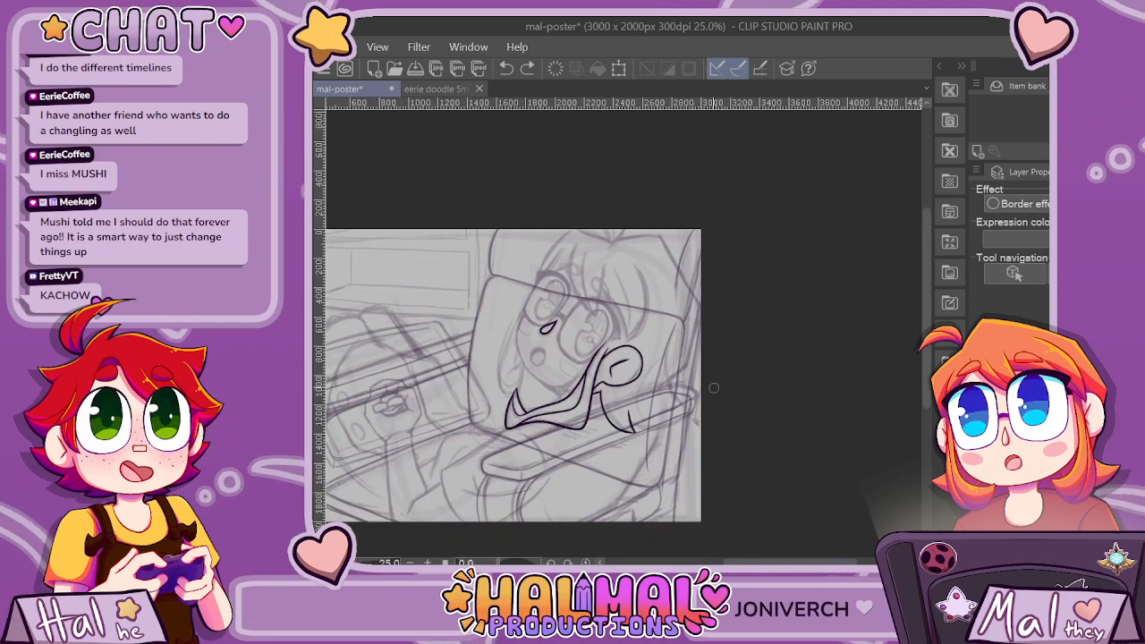
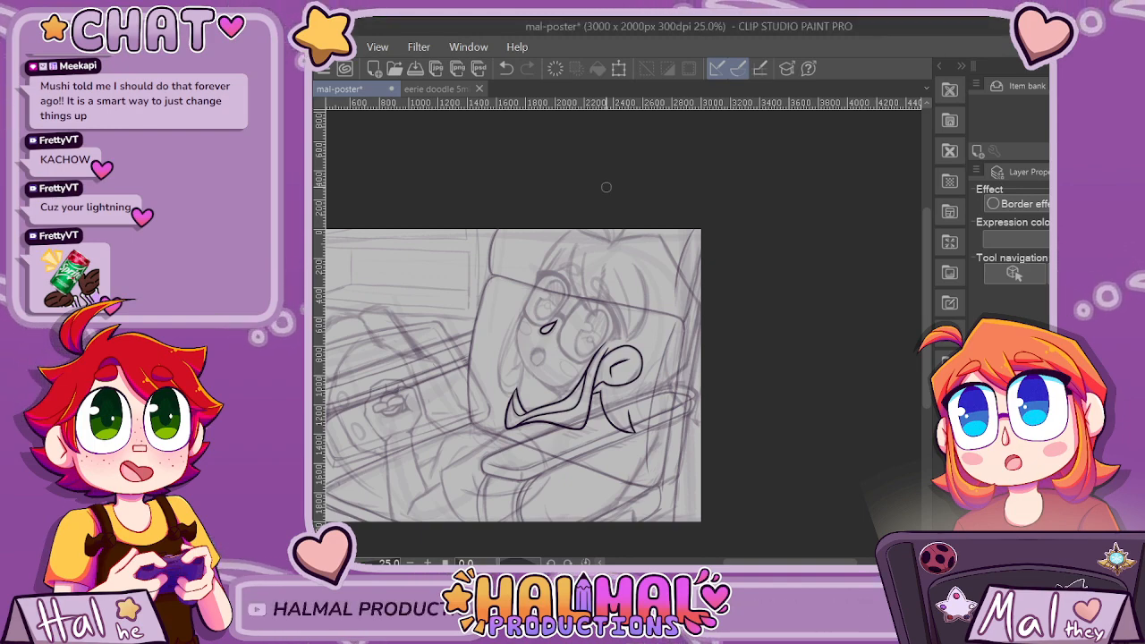
scroll(569, 344, "up", 5)
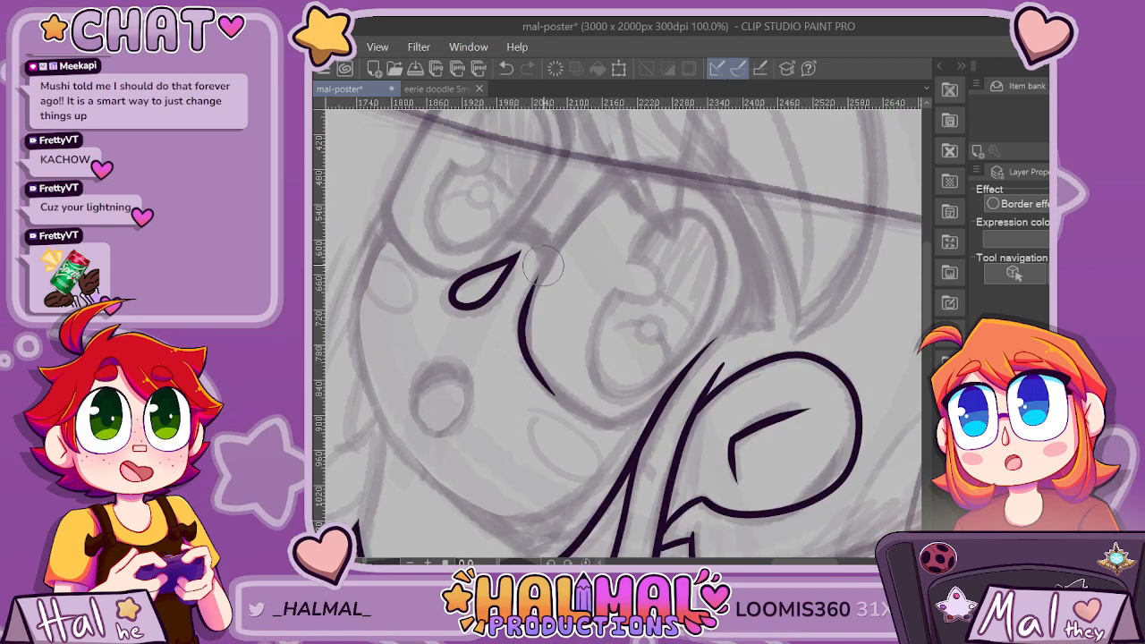
mouse_move(556, 397)
left_mouse_down()
mouse_move(537, 374)
mouse_move(526, 286)
mouse_move(559, 210)
mouse_move(645, 170)
mouse_move(739, 224)
mouse_move(582, 415)
left_mouse_up()
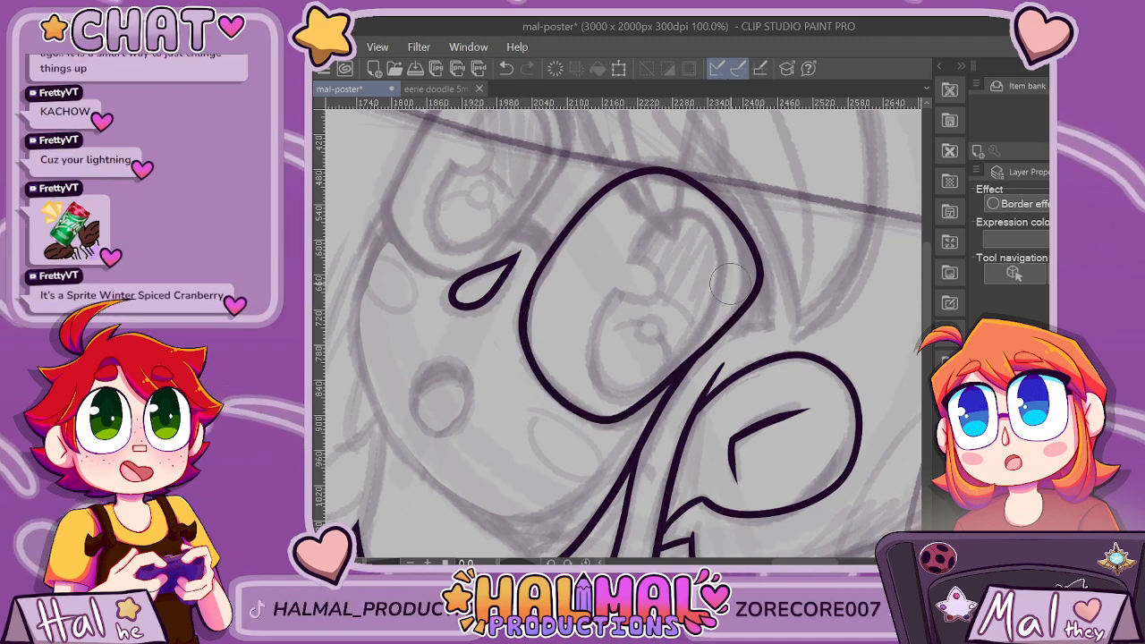
scroll(812, 398, "down", 4)
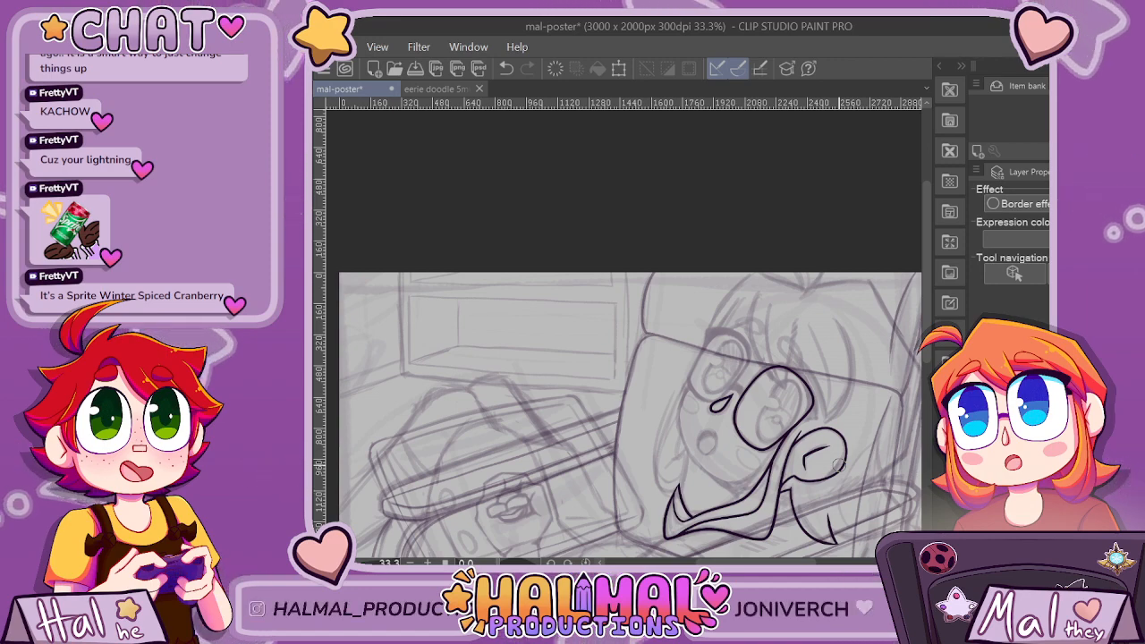
scroll(838, 464, "up", 4)
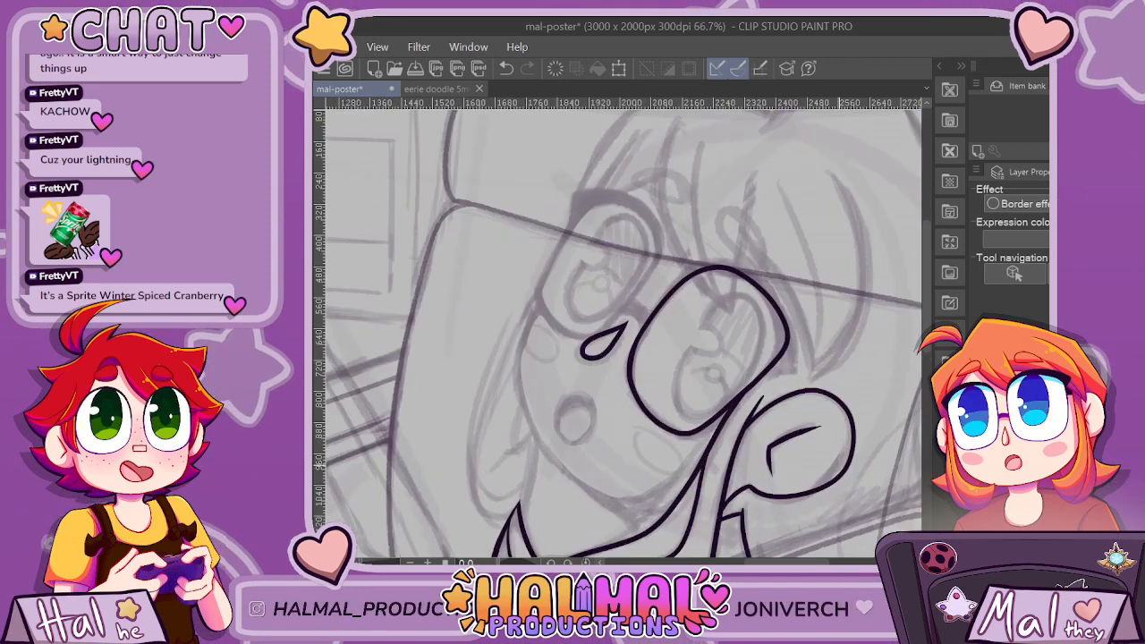
scroll(838, 464, "down", 1)
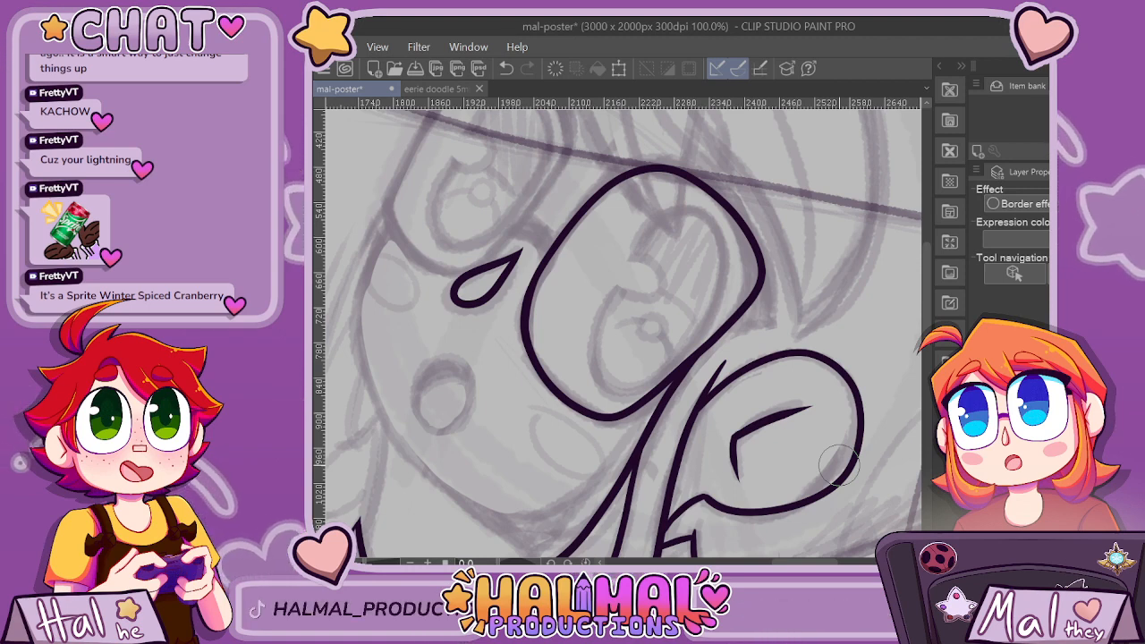
key("ctrl+z")
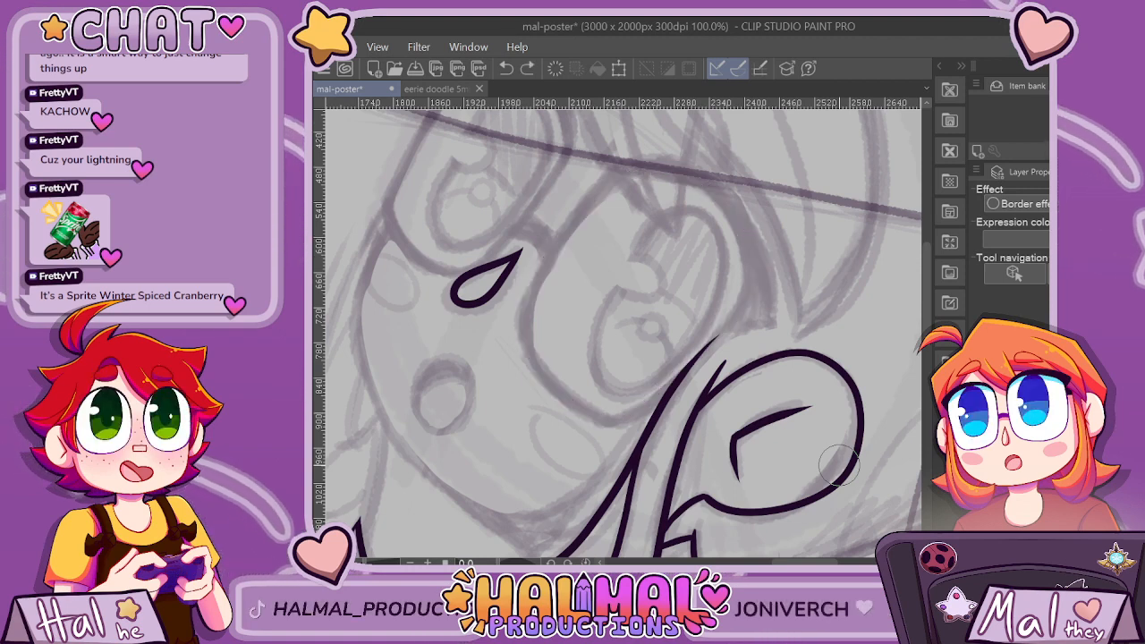
scroll(839, 465, "up", 1)
scroll(805, 537, "down", 1)
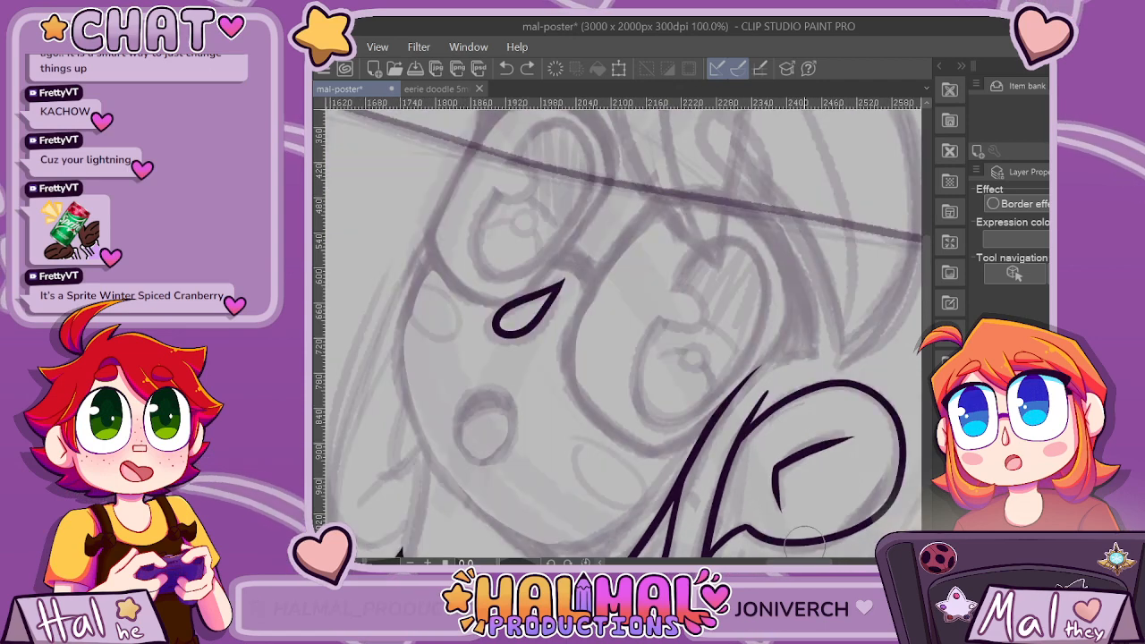
mouse_move(593, 412)
left_mouse_down()
mouse_move(572, 381)
mouse_move(572, 327)
mouse_move(666, 203)
mouse_move(695, 195)
mouse_move(750, 227)
mouse_move(777, 257)
mouse_move(794, 318)
left_mouse_up()
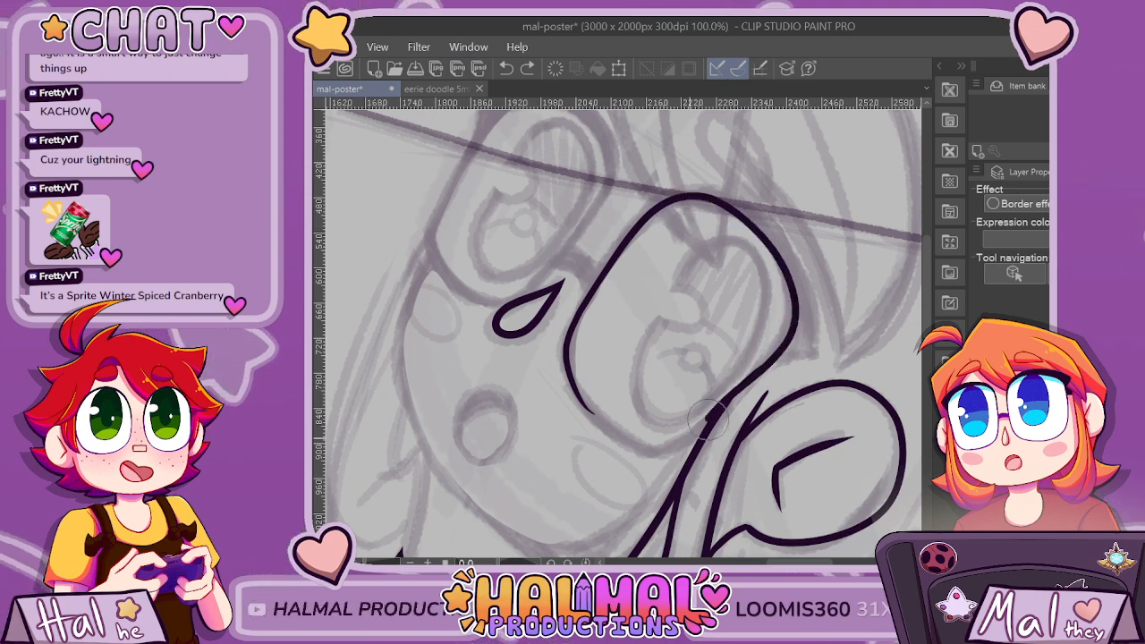
left_click_drag(656, 449, 590, 414)
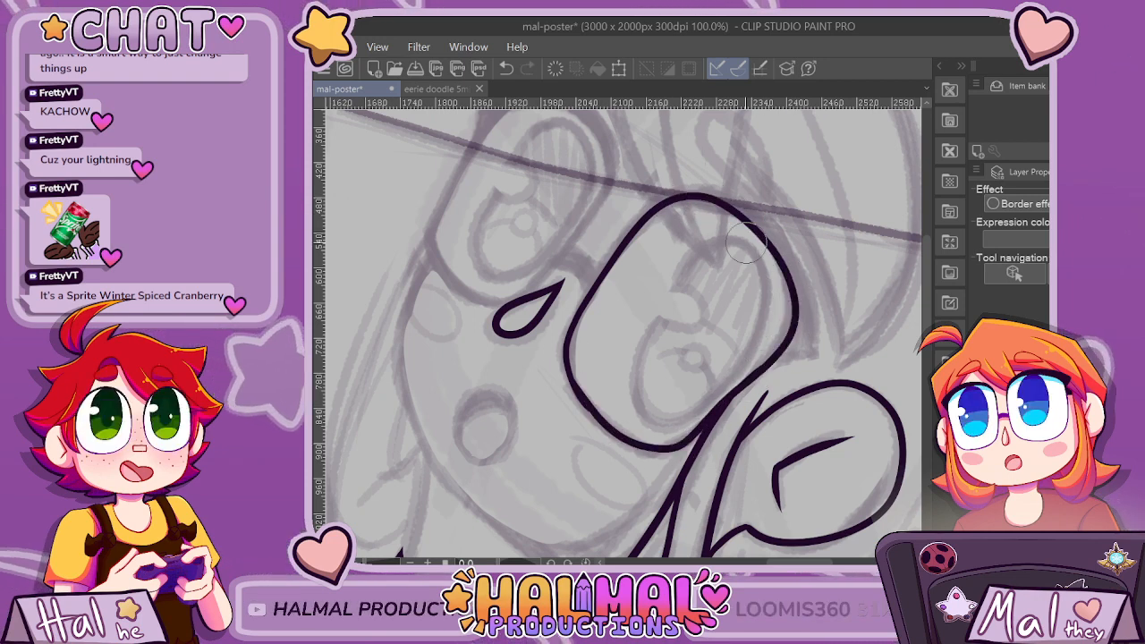
key("ctrl+z")
key("ctrl+z")
Ink the rounded lens outline around the character's eye nearest the ear as a closed shape over the sketch.
mouse_move(597, 420)
left_mouse_down()
mouse_move(564, 347)
mouse_move(620, 248)
left_mouse_up()
mouse_move(687, 197)
left_mouse_down()
mouse_move(757, 228)
mouse_move(782, 261)
mouse_move(792, 304)
mouse_move(760, 363)
left_mouse_up()
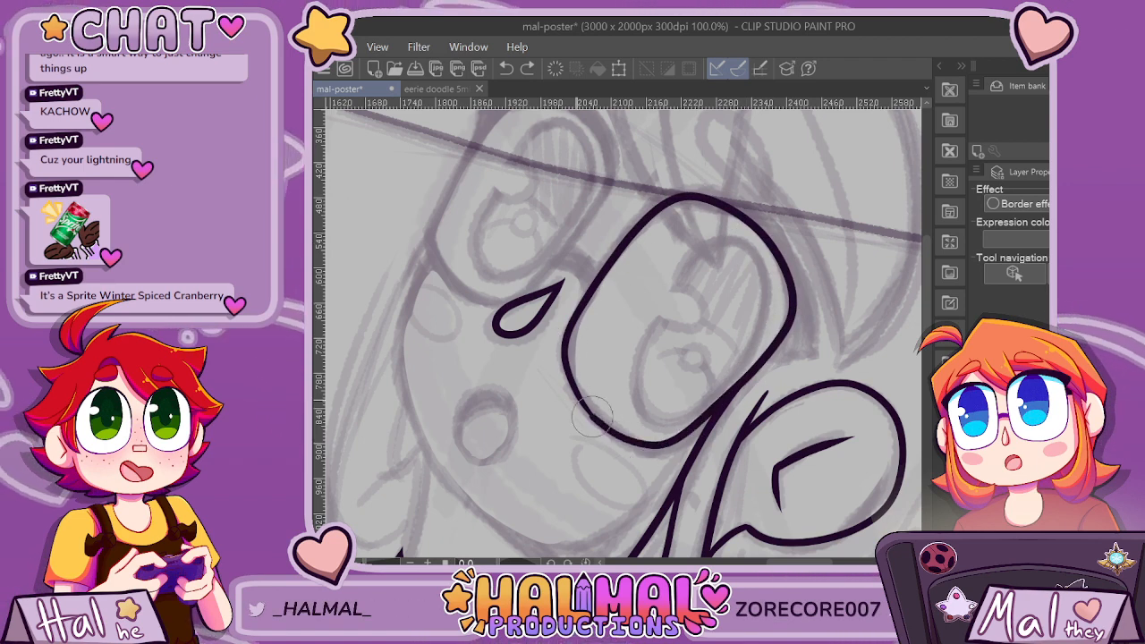
mouse_move(592, 416)
left_mouse_down()
mouse_move(554, 344)
mouse_move(599, 272)
left_mouse_up()
scroll(776, 294, "down", 2)
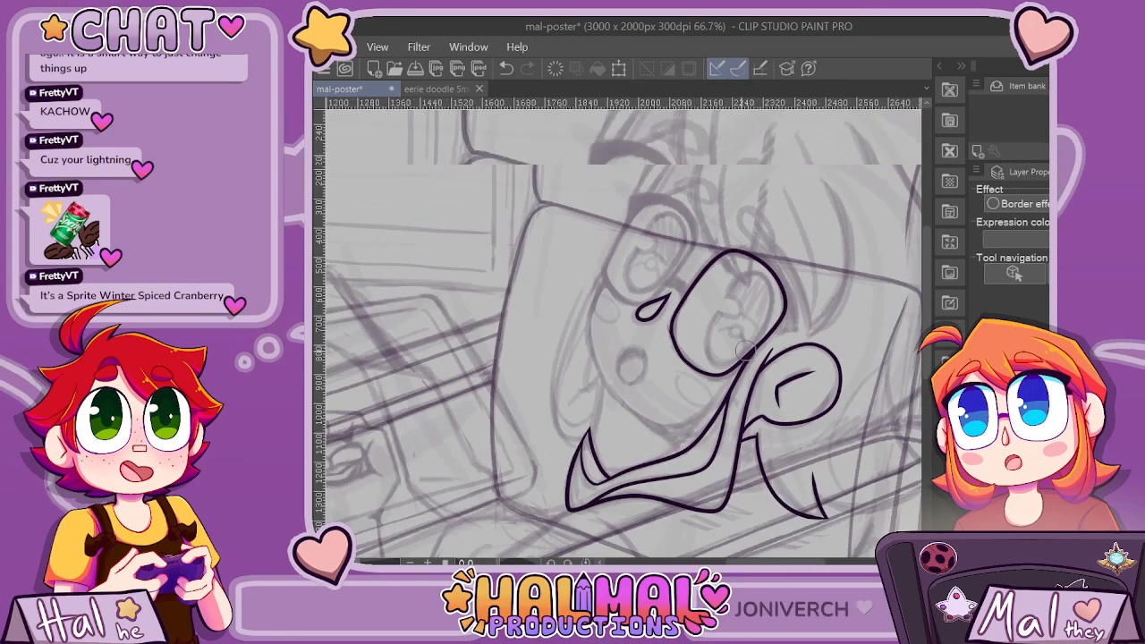
scroll(708, 358, "up", 2)
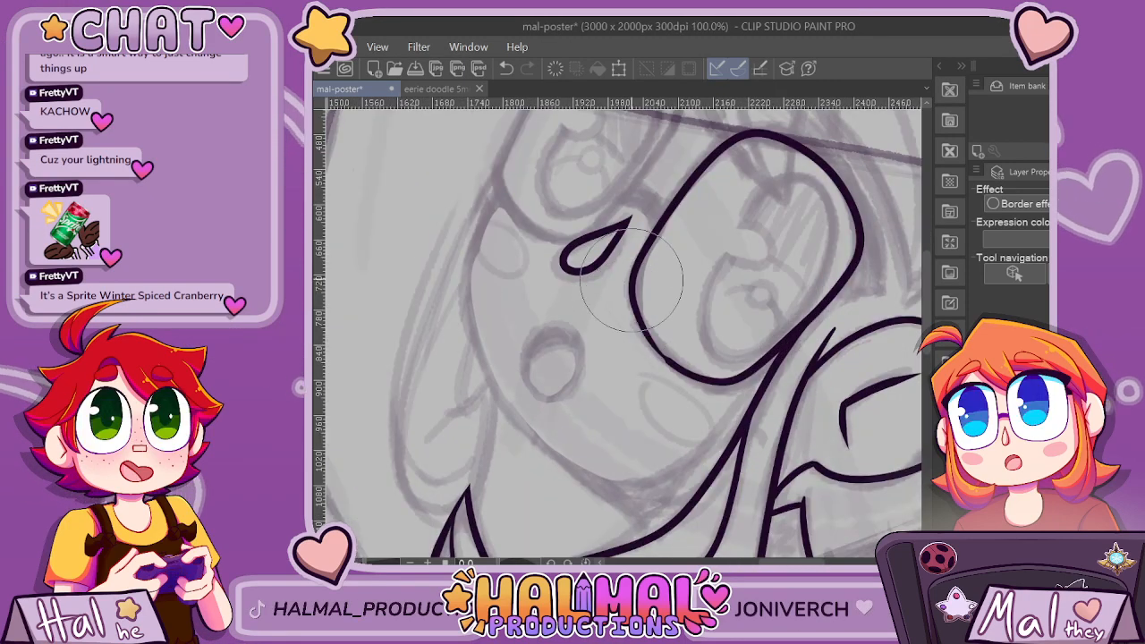
scroll(664, 369, "up", 2)
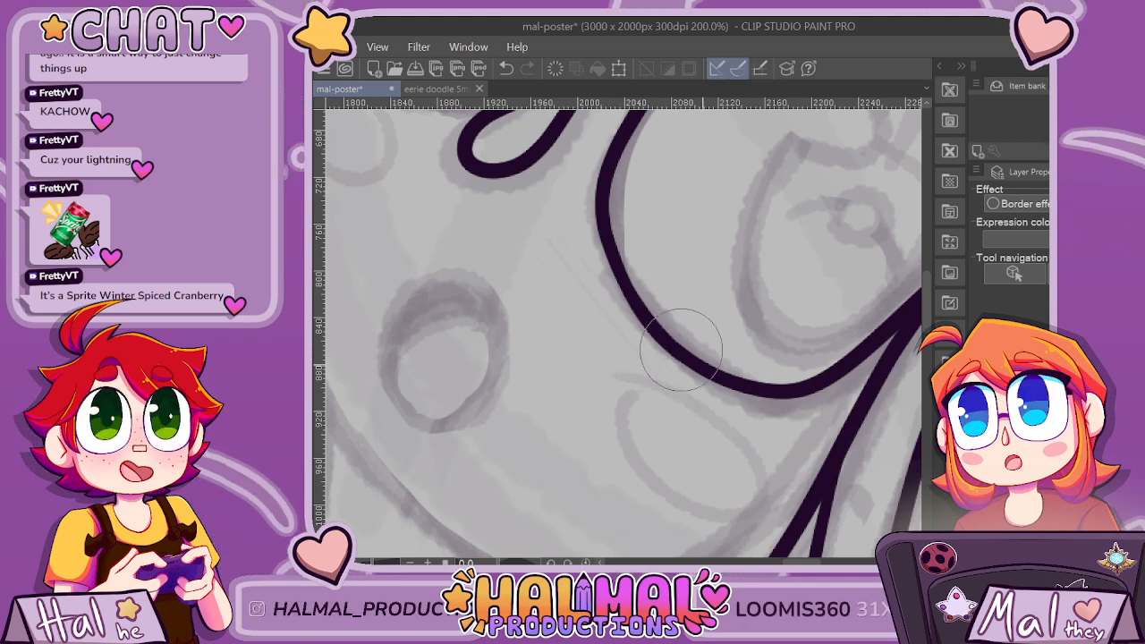
scroll(680, 348, "down", 6)
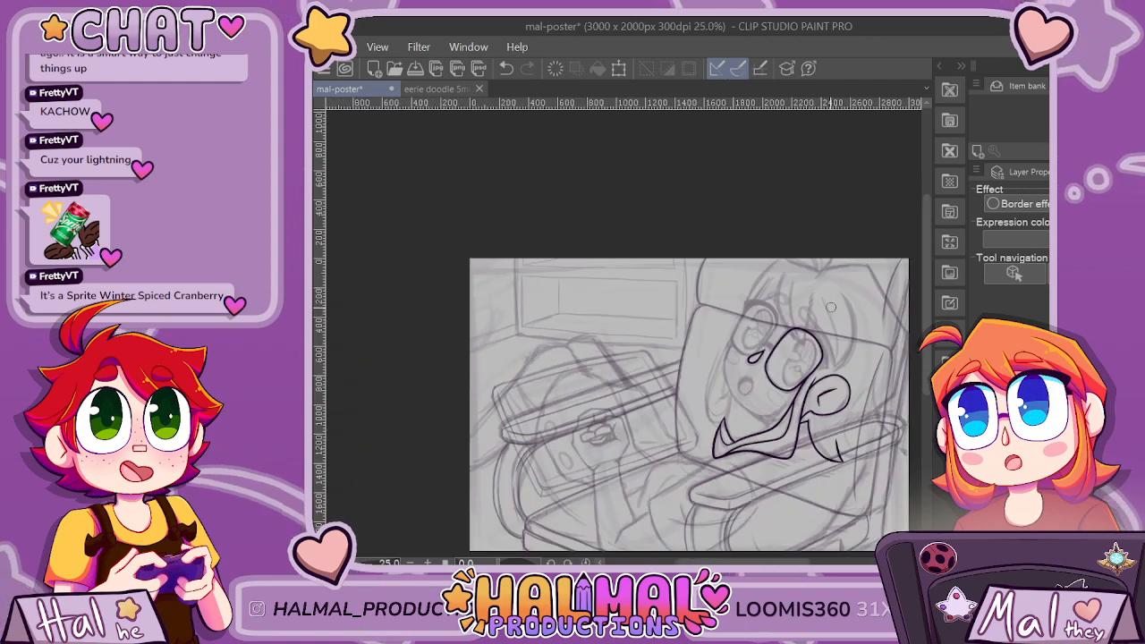
Ink the outer contour of the thick lash shape along the lens's upper outer edge and close its pointed corner with a short line.
scroll(830, 307, "up", 4)
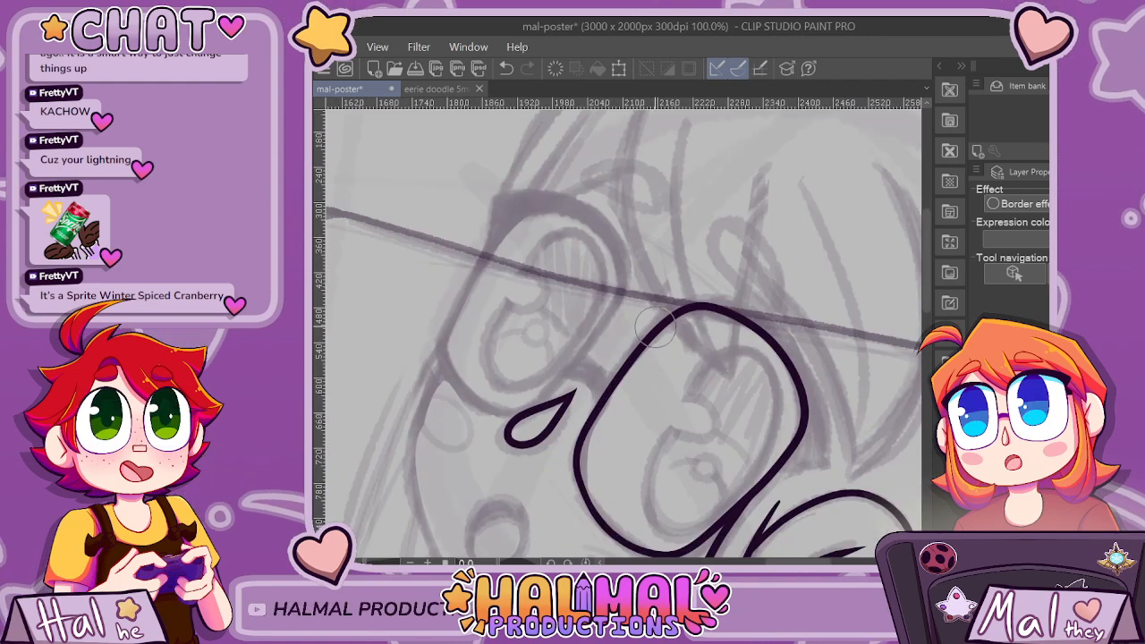
left_click_drag(798, 562, 812, 562)
left_click_drag(927, 261, 927, 272)
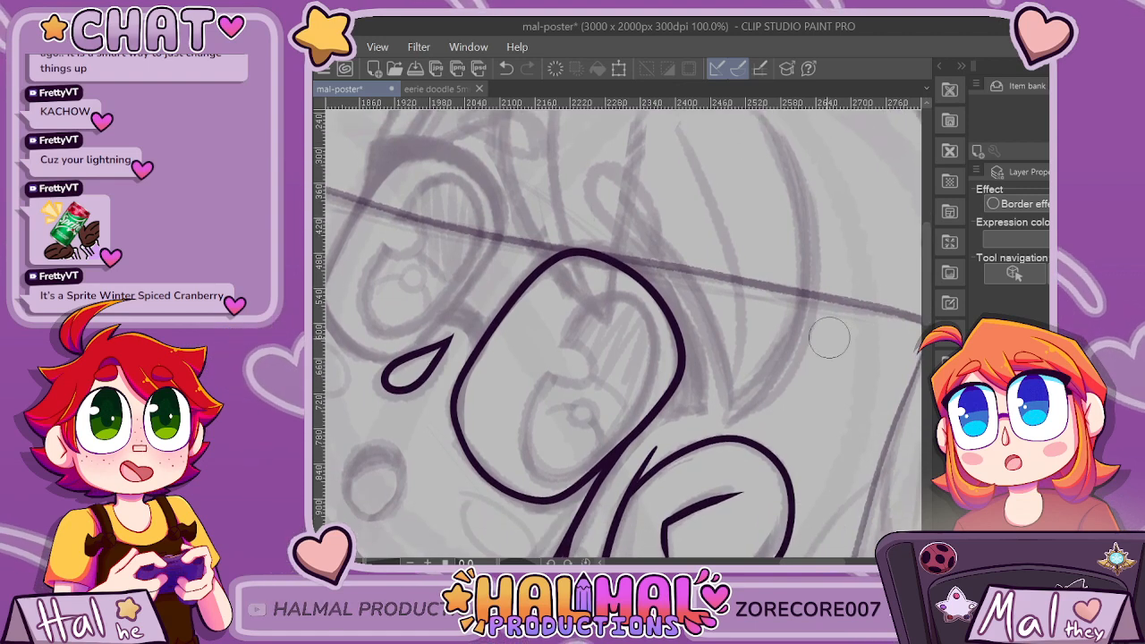
scroll(829, 337, "up", 2)
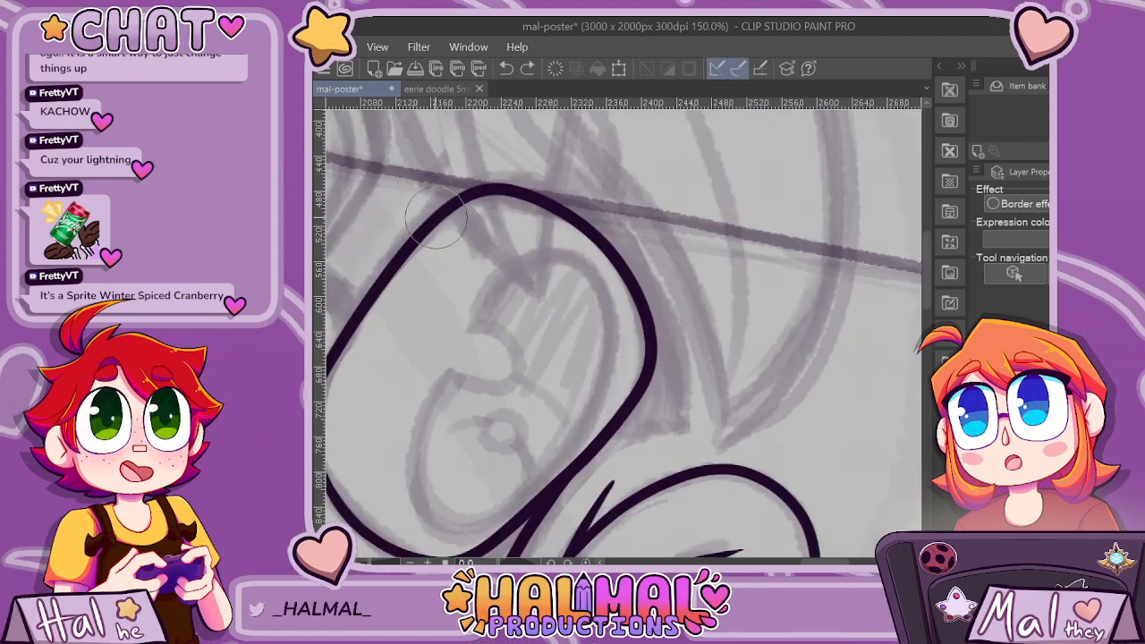
mouse_move(485, 187)
left_mouse_down()
mouse_move(552, 184)
mouse_move(599, 212)
left_mouse_up()
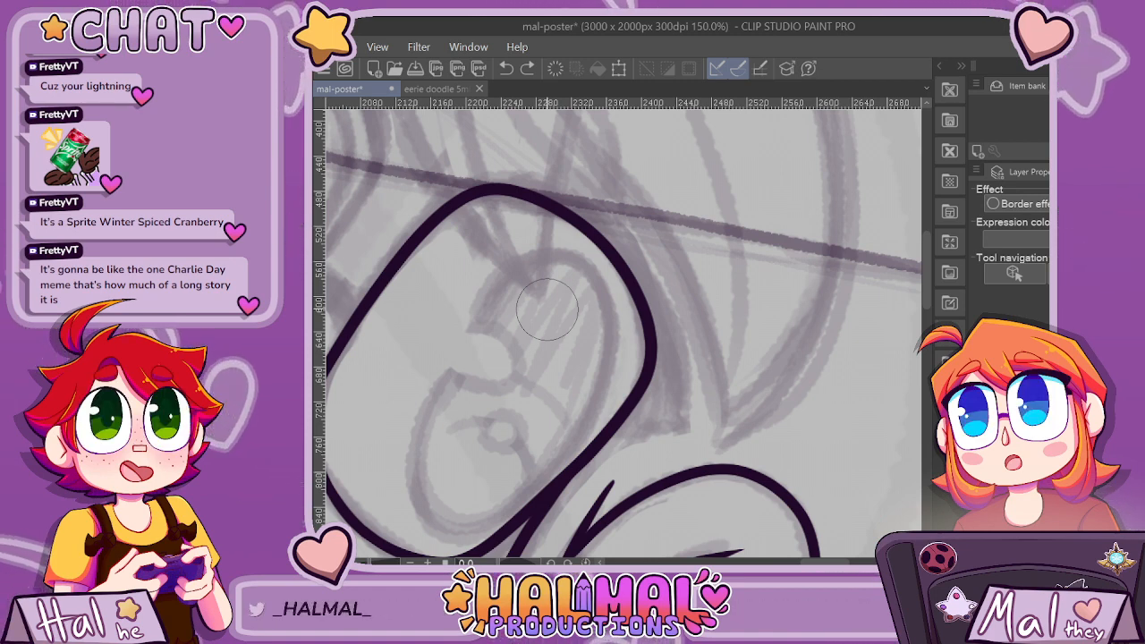
left_click_drag(823, 562, 814, 562)
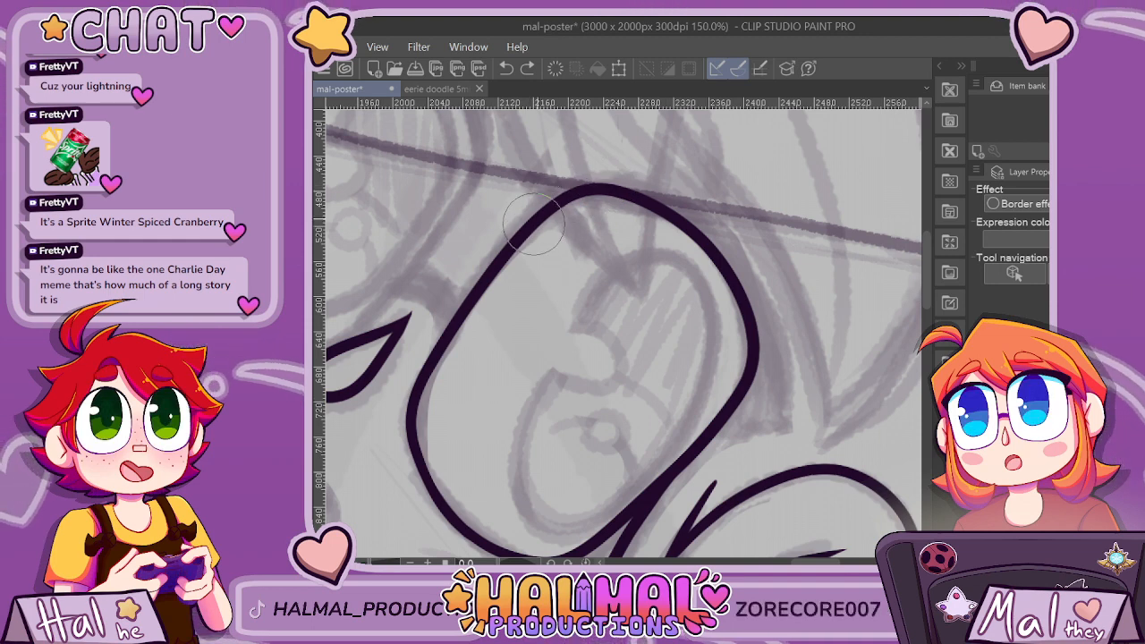
left_click_drag(590, 179, 791, 432)
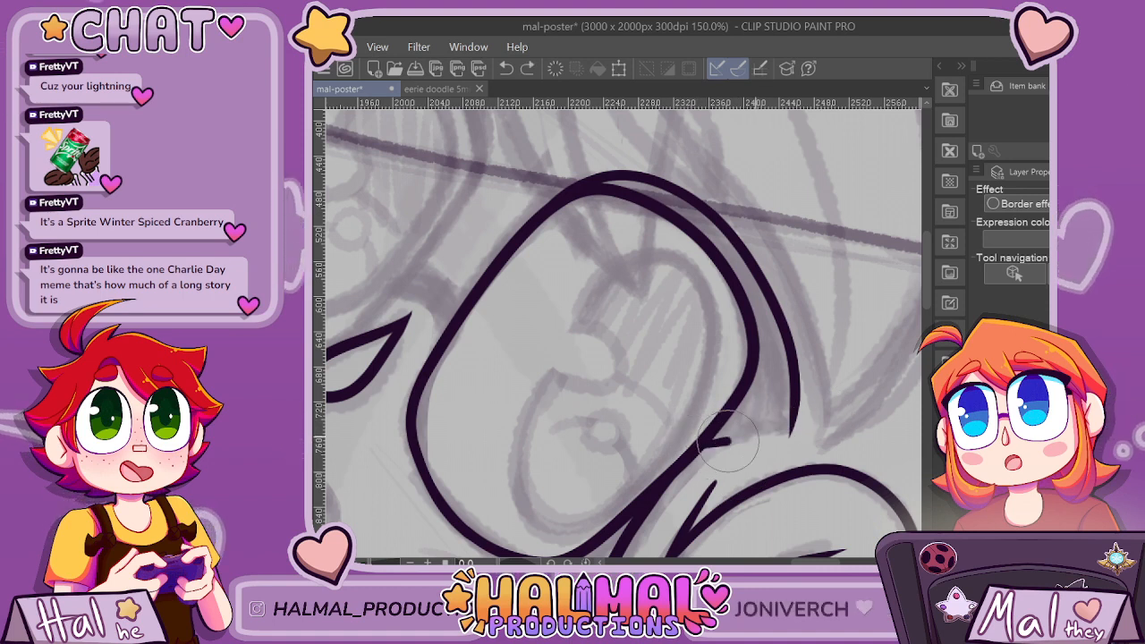
left_click(832, 424)
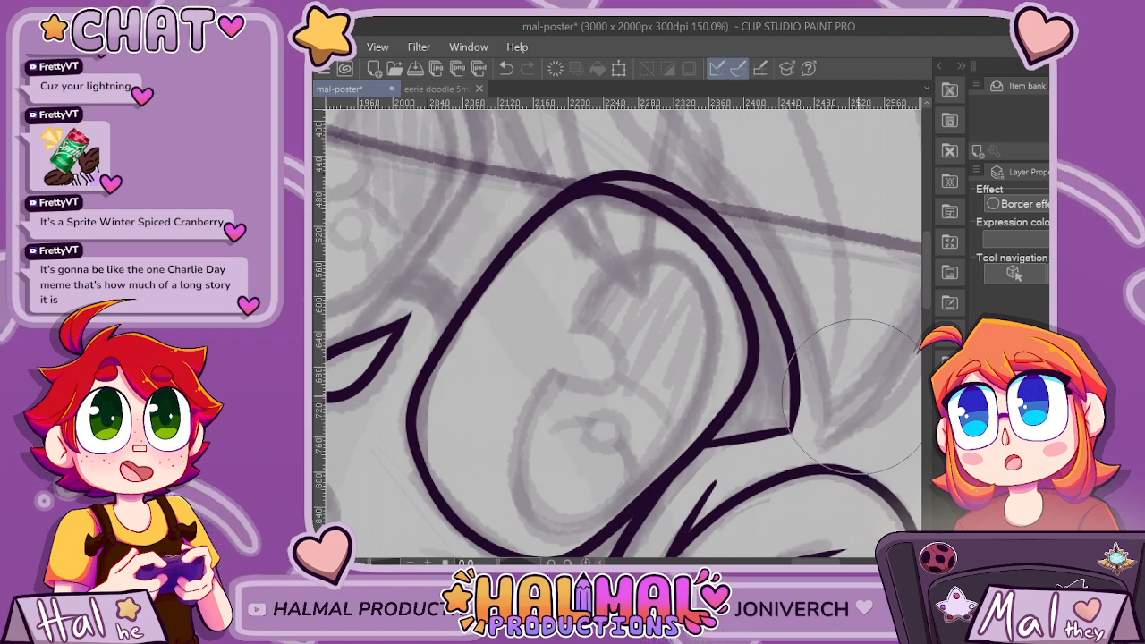
scroll(872, 421, "down", 3)
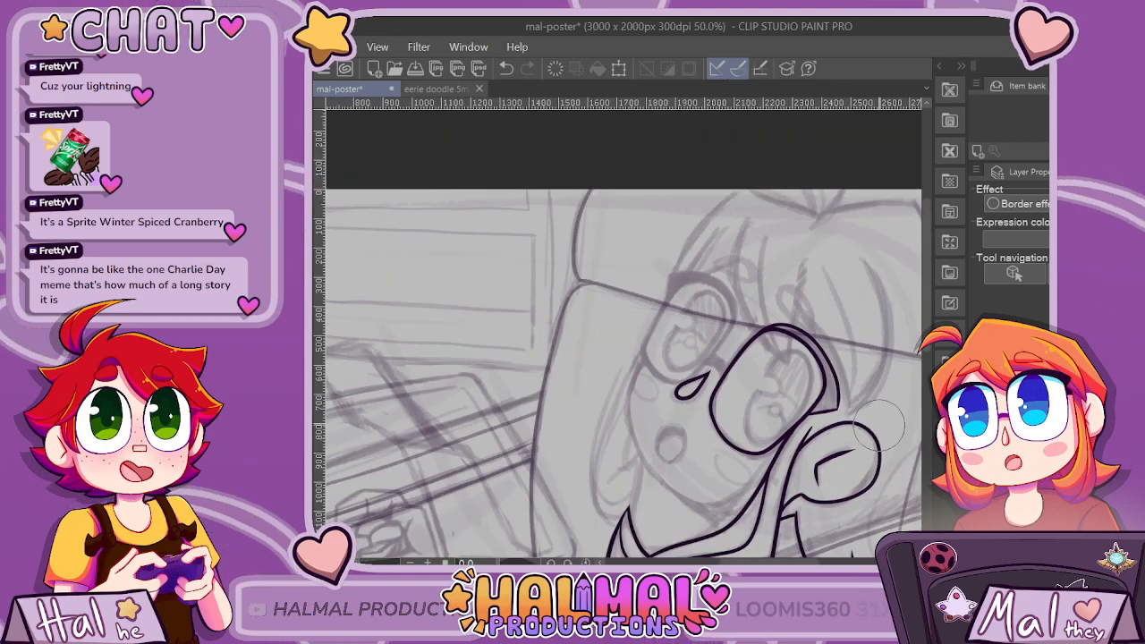
scroll(877, 434, "down", 2)
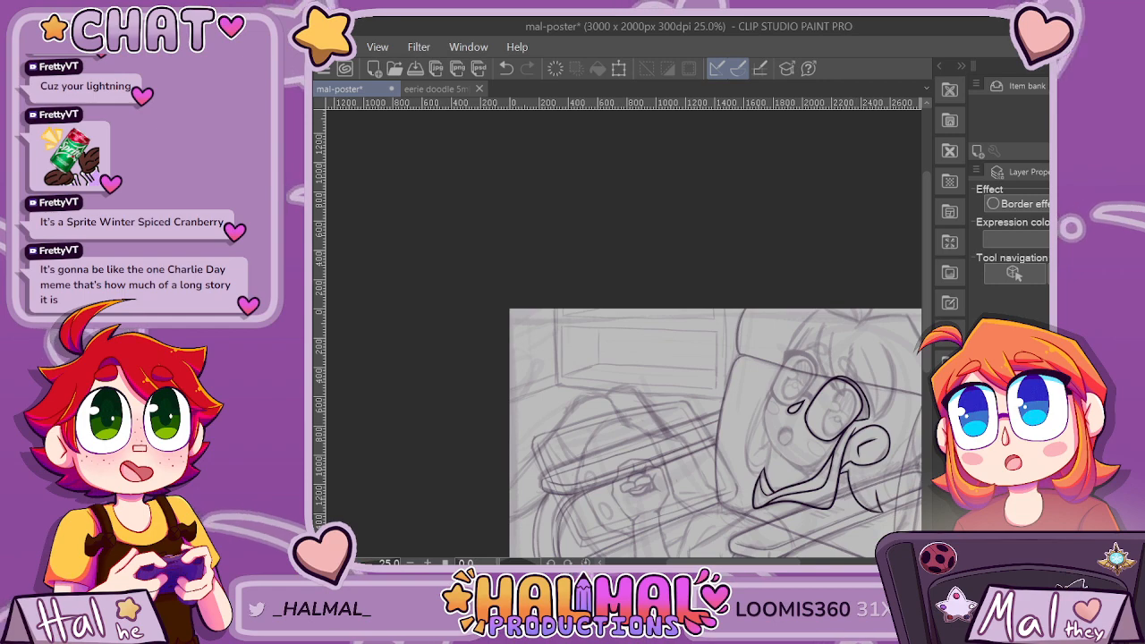
Fill the pointed lower corner of the lash shape beside the lens with solid dark ink.
scroll(877, 433, "up", 3)
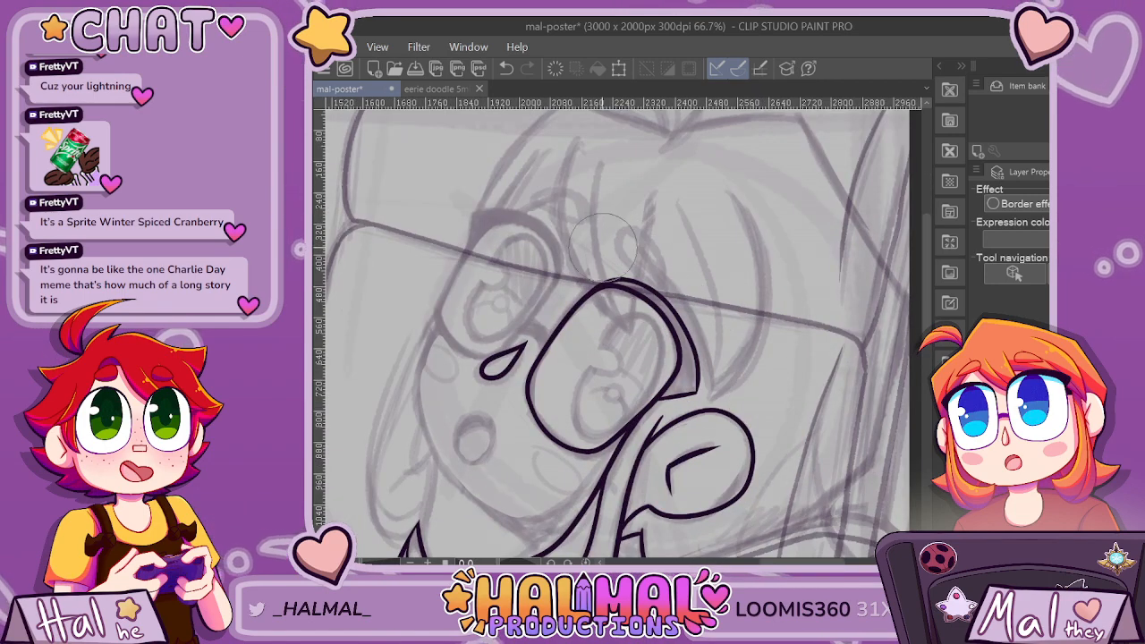
scroll(602, 244, "up", 4)
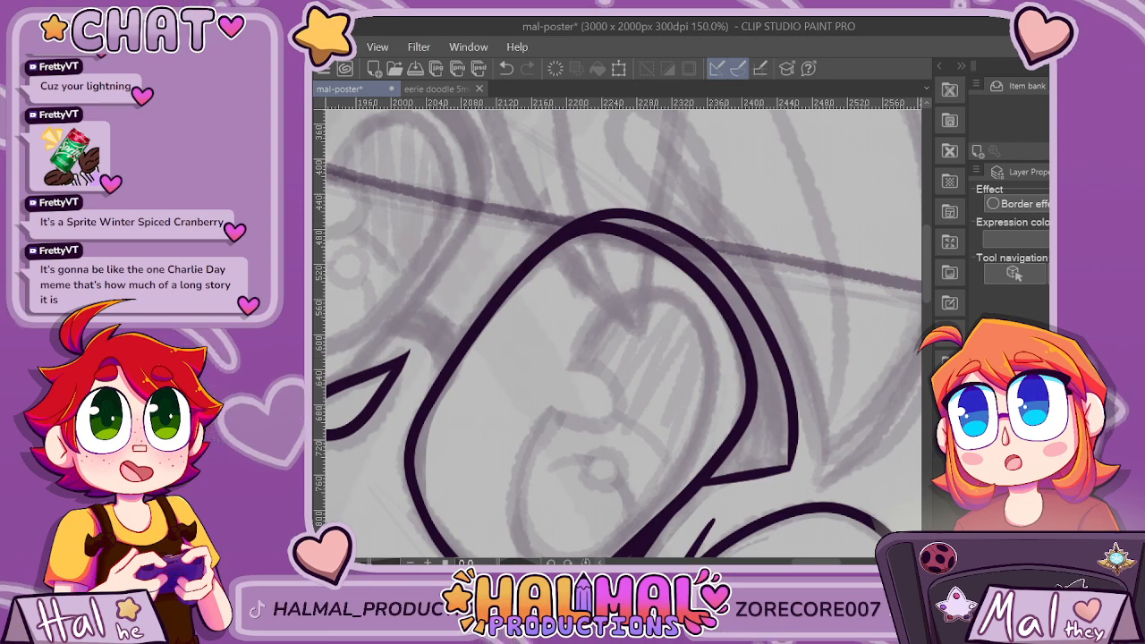
left_click_drag(696, 473, 626, 314)
scroll(626, 314, "up", 1)
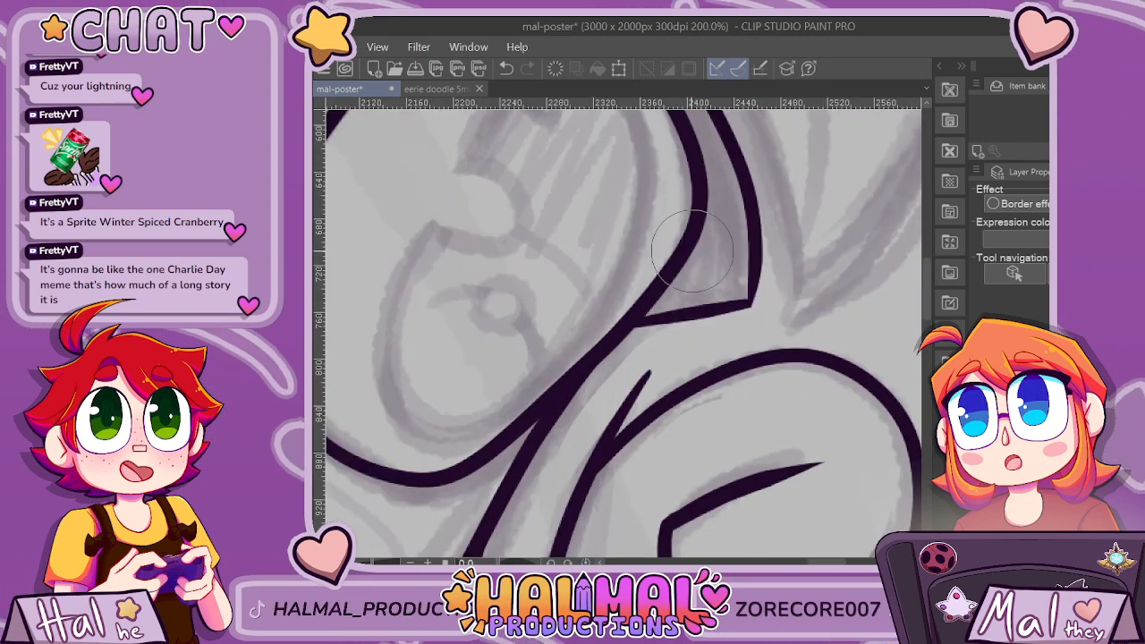
left_click_drag(691, 250, 747, 291)
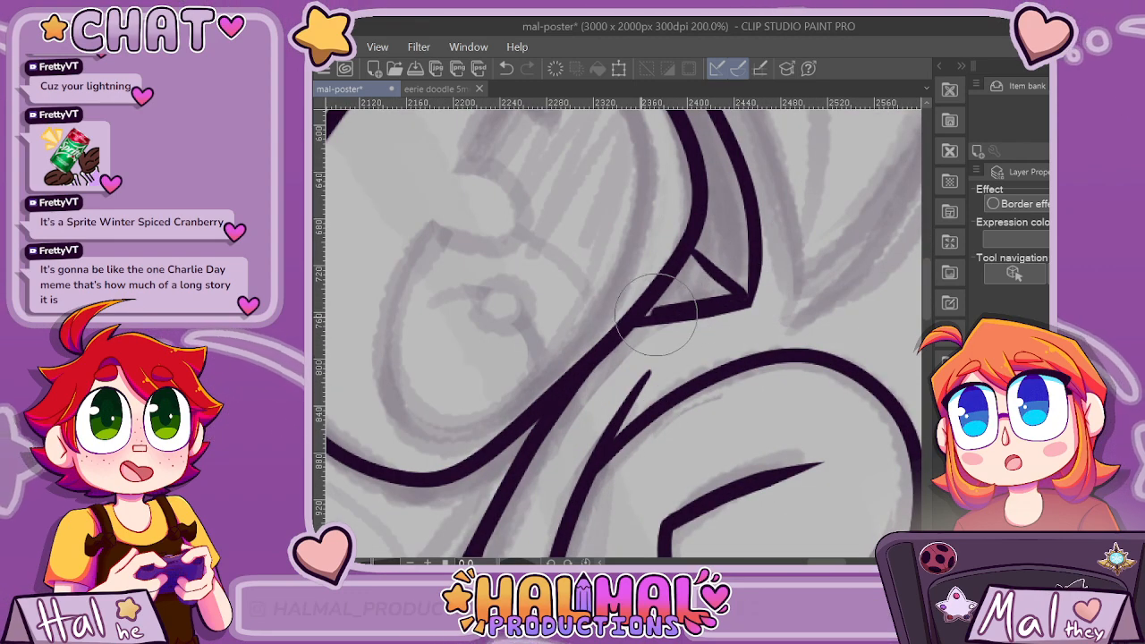
left_click_drag(655, 316, 688, 272)
scroll(691, 253, "down", 5)
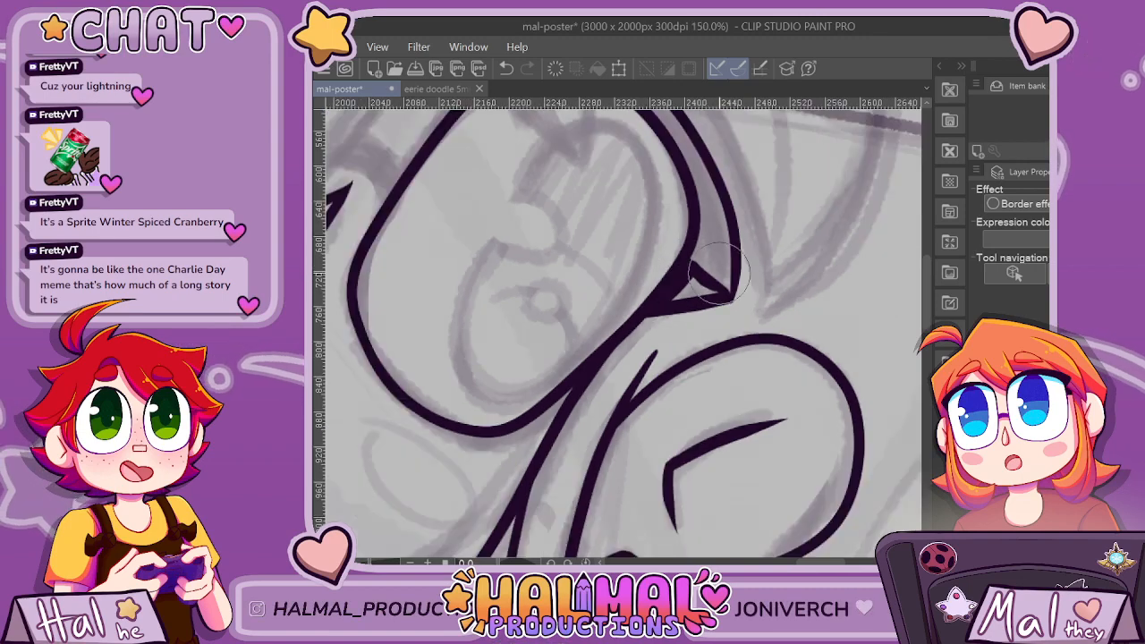
scroll(734, 286, "up", 8)
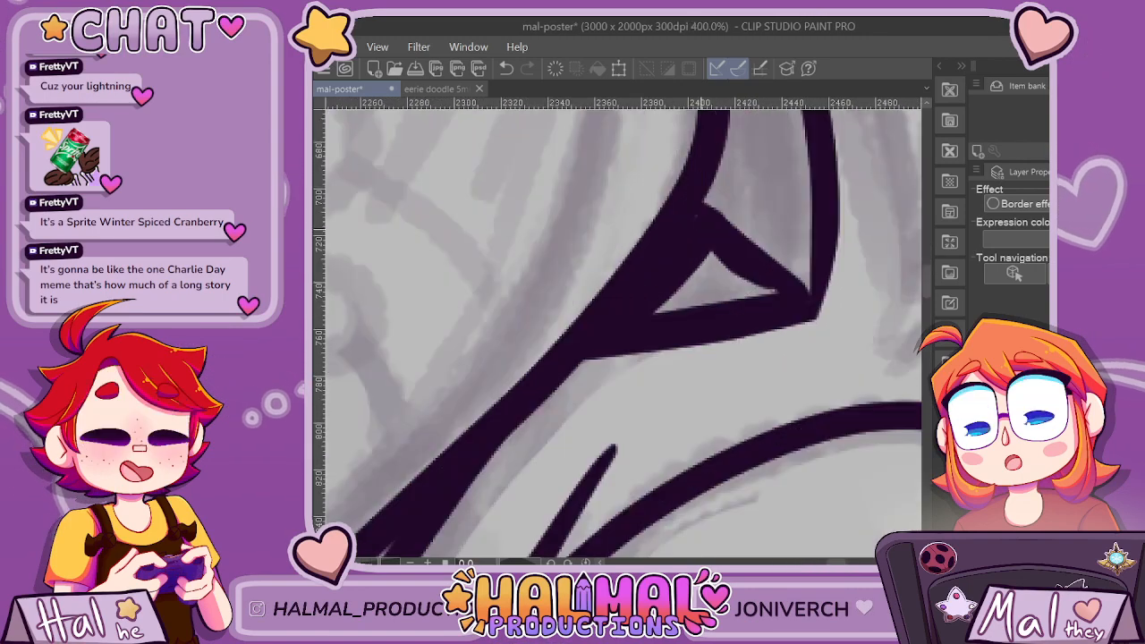
mouse_move(728, 260)
left_mouse_down()
mouse_move(690, 285)
mouse_move(695, 277)
left_mouse_up()
scroll(695, 277, "down", 2)
scroll(798, 179, "down", 2)
scroll(797, 179, "up", 1)
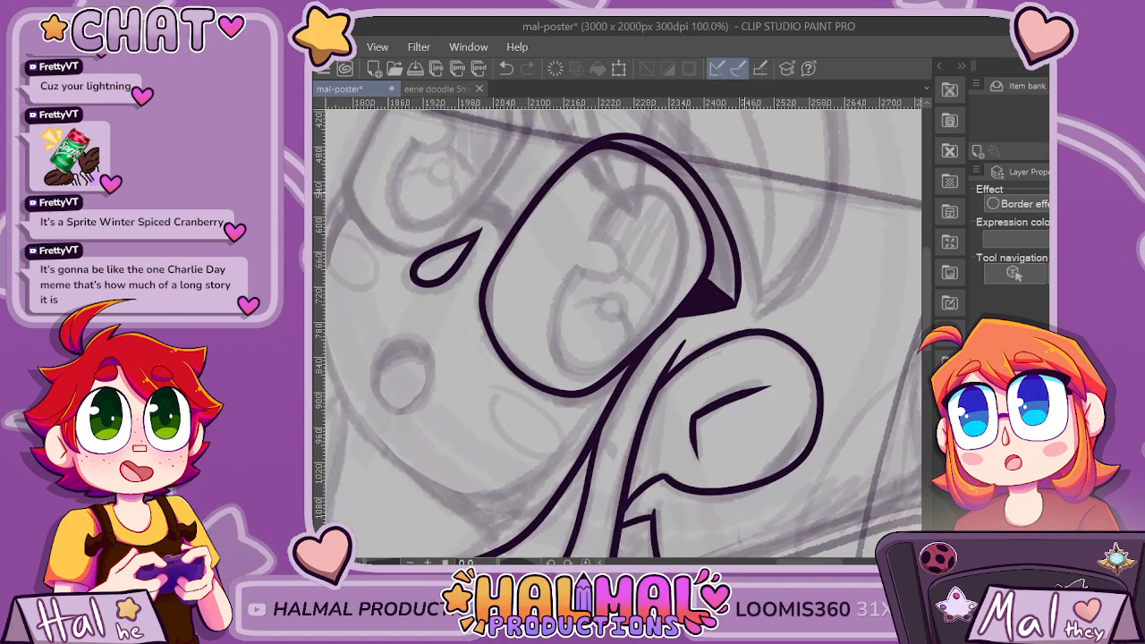
Fill the remaining gap between the lens outline and the lash's outer contour with solid dark strokes down to the corner.
scroll(832, 224, "up", 3)
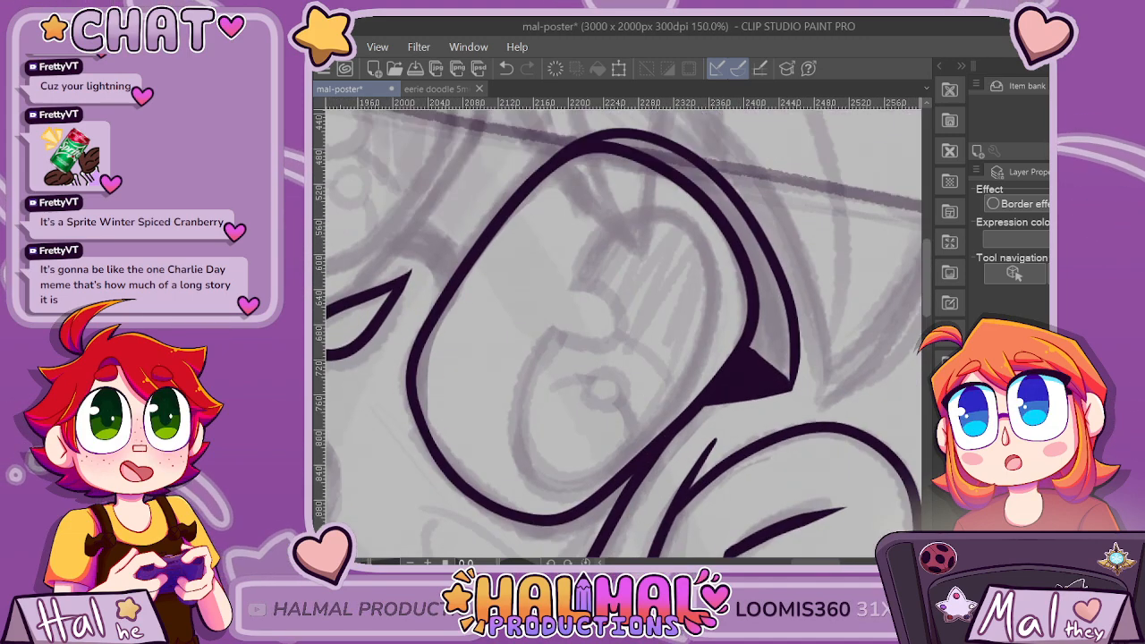
mouse_move(592, 218)
left_mouse_down()
mouse_move(678, 238)
mouse_move(731, 282)
left_mouse_up()
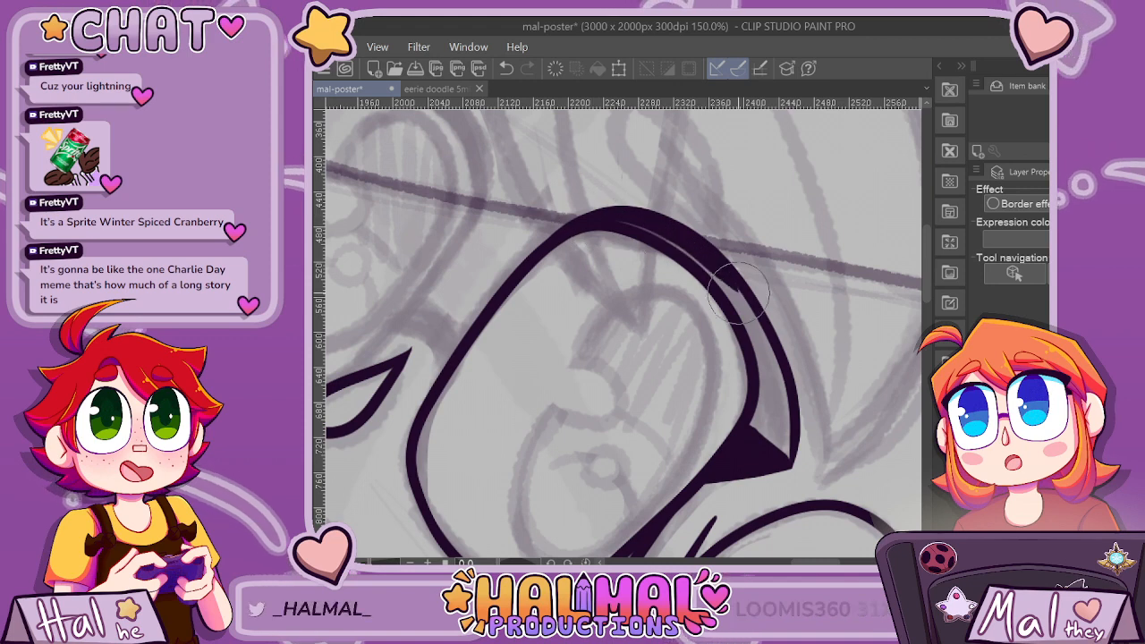
left_click_drag(603, 222, 729, 271)
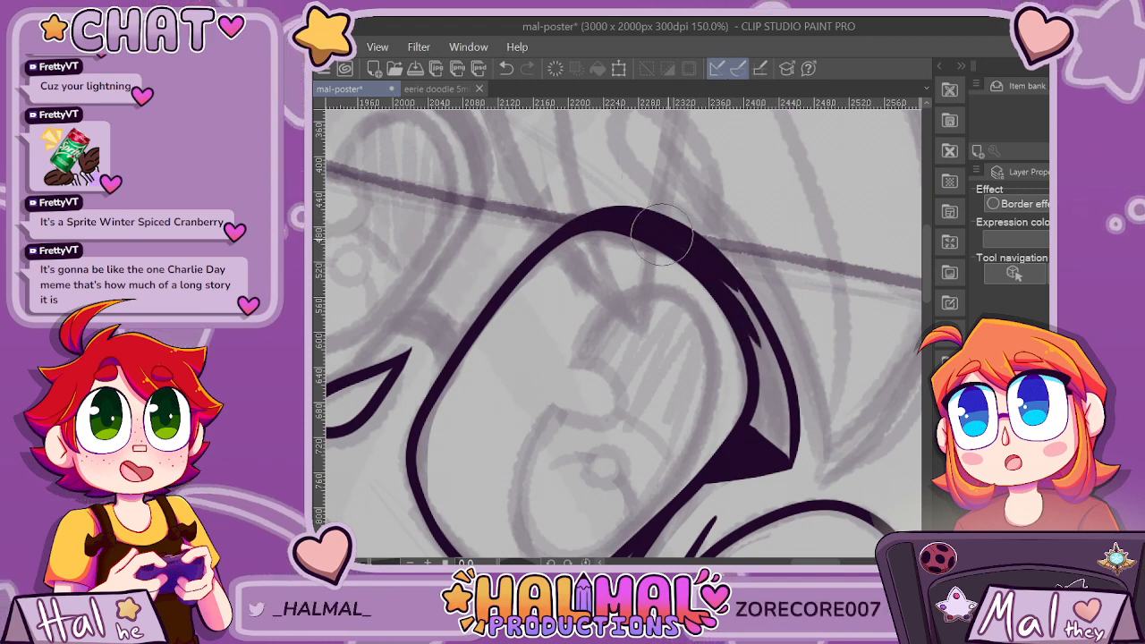
mouse_move(662, 237)
left_mouse_down()
mouse_move(743, 309)
mouse_move(723, 270)
mouse_move(764, 351)
mouse_move(736, 283)
mouse_move(765, 339)
mouse_move(766, 437)
left_mouse_up()
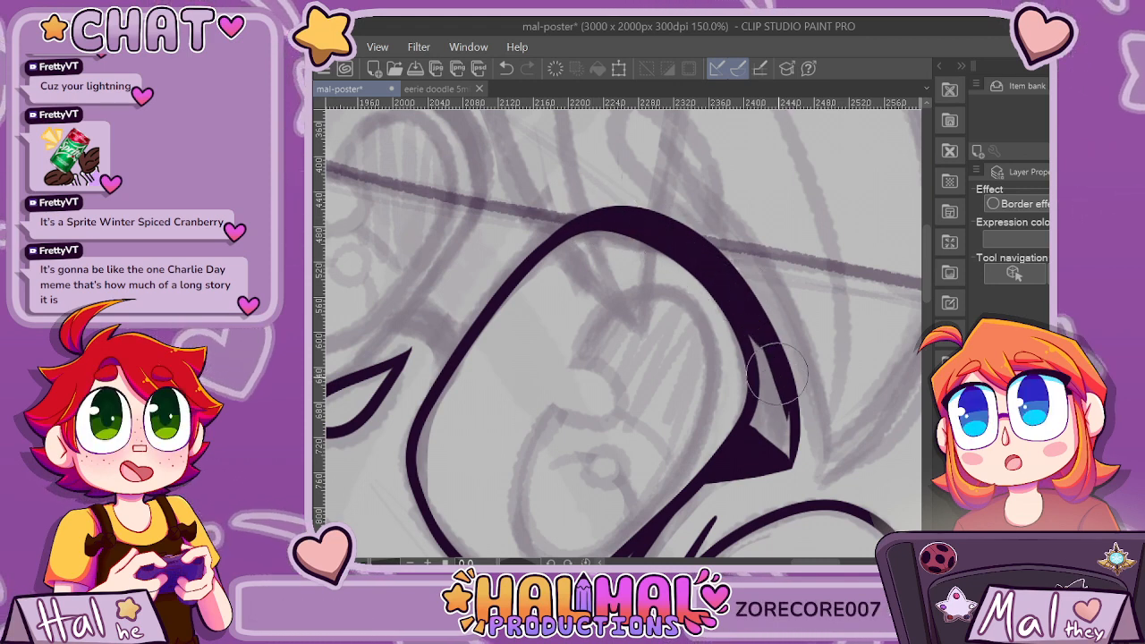
mouse_move(759, 338)
left_mouse_down()
mouse_move(763, 445)
mouse_move(766, 397)
mouse_move(772, 444)
left_mouse_up()
scroll(784, 437, "down", 5)
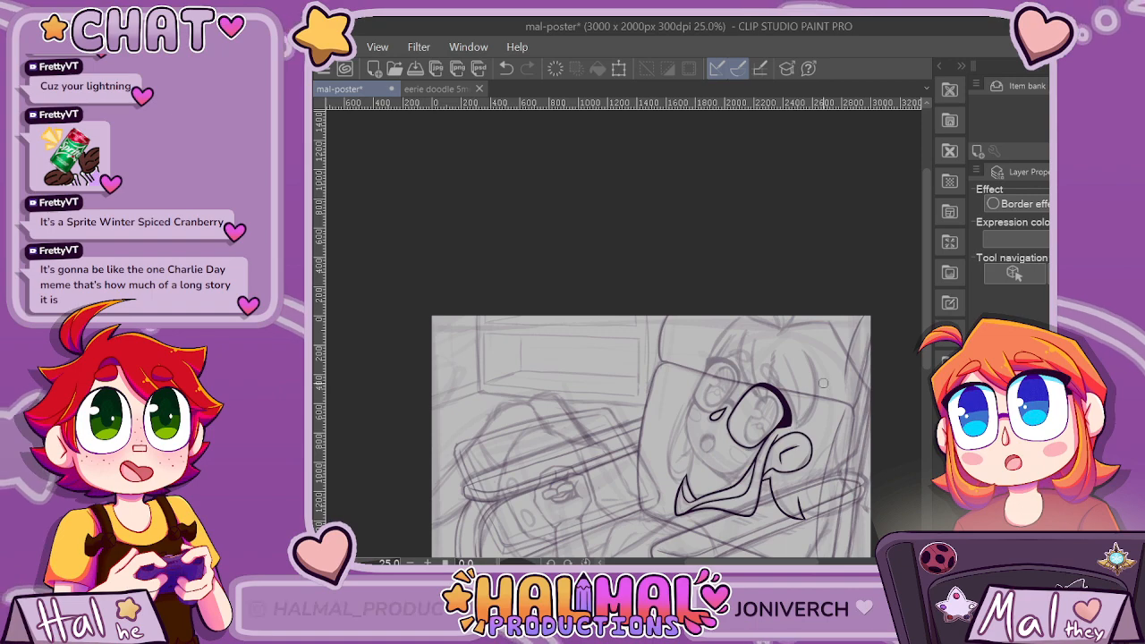
Smooth the peaked inner edge of the thick line at the top of the lens into a rounder curve.
scroll(823, 383, "up", 6)
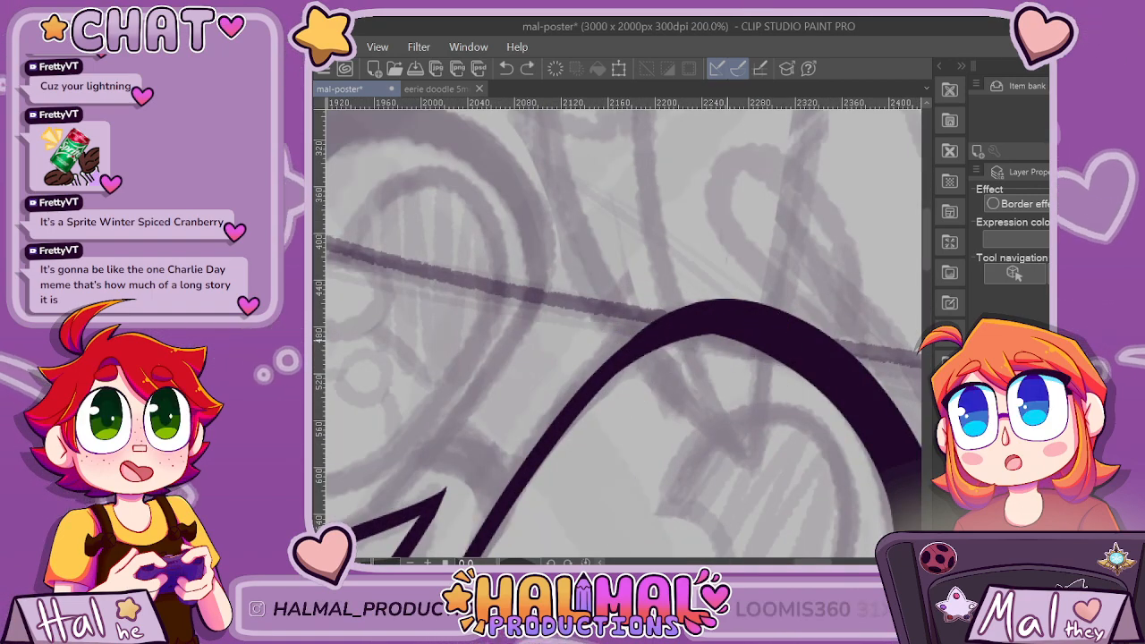
scroll(743, 348, "up", 3)
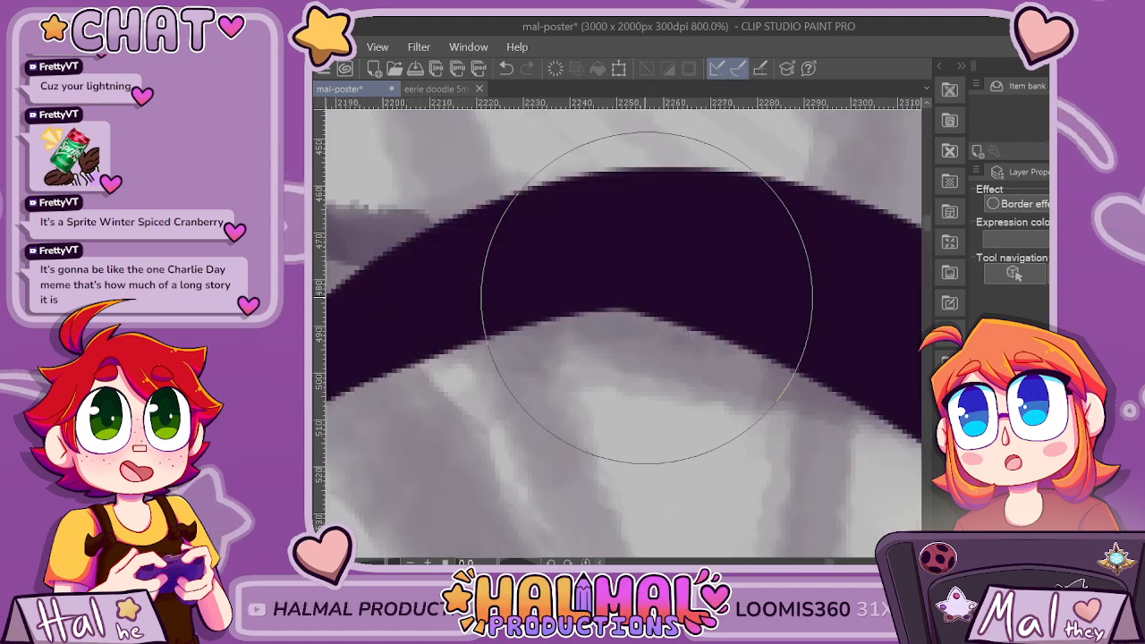
scroll(588, 307, "down", 3)
scroll(793, 282, "down", 1)
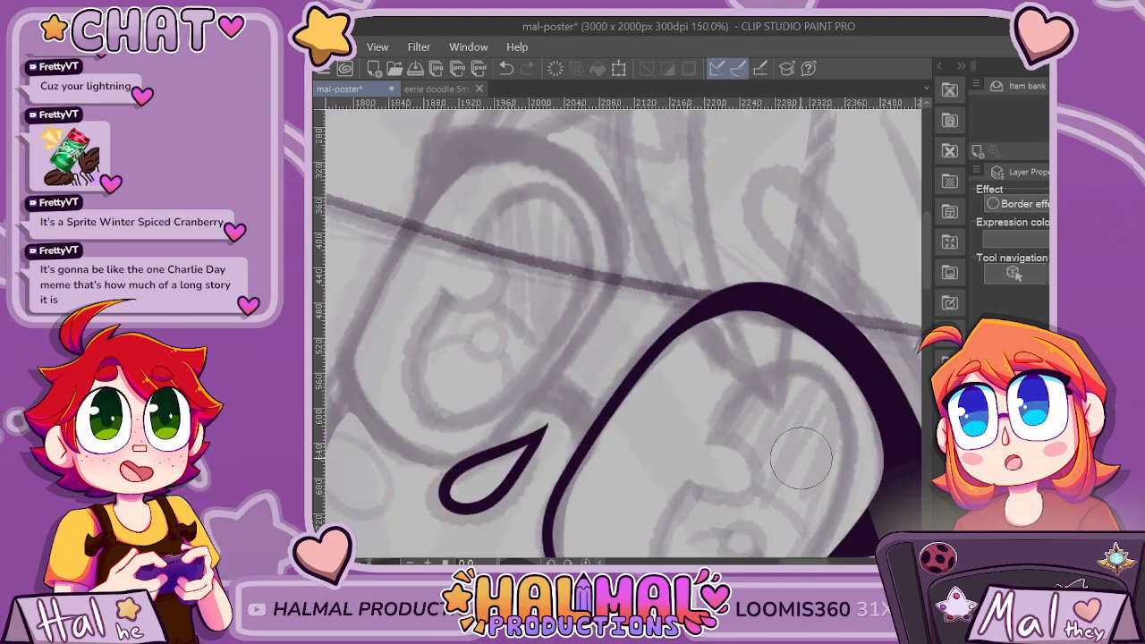
scroll(800, 453, "up", 1)
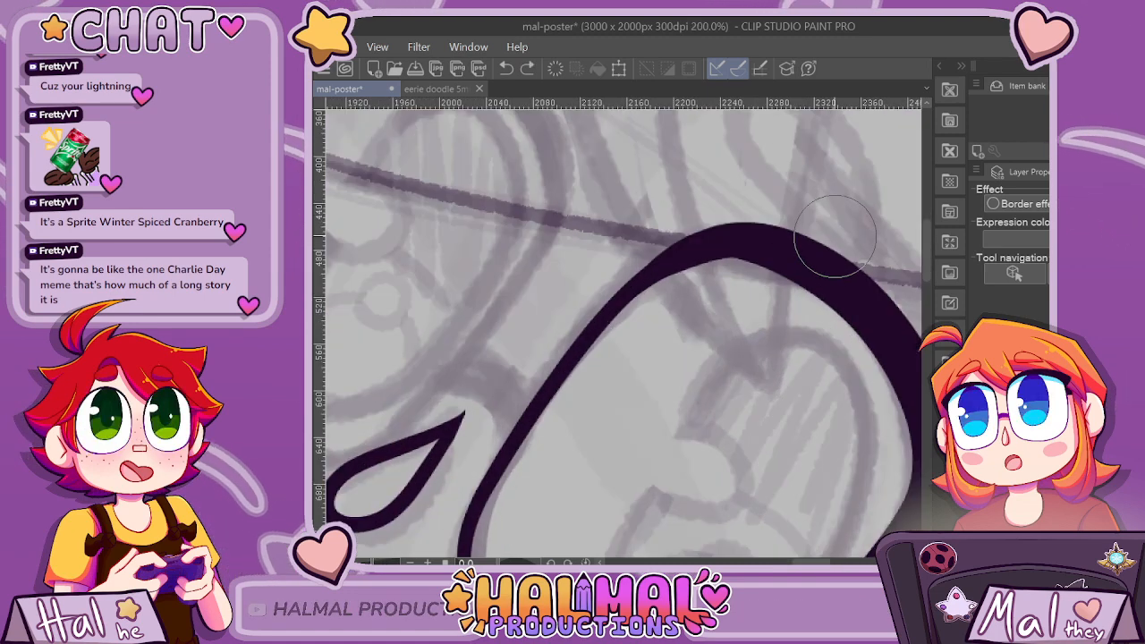
scroll(835, 235, "up", 2)
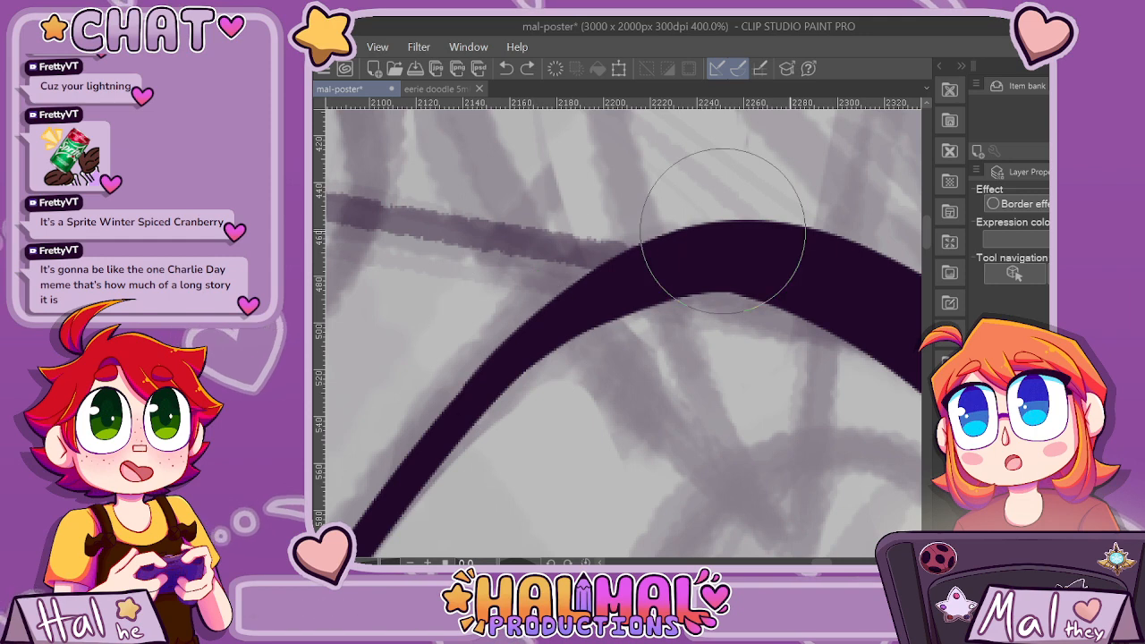
mouse_move(562, 327)
left_mouse_down()
mouse_move(680, 286)
mouse_move(741, 286)
left_mouse_up()
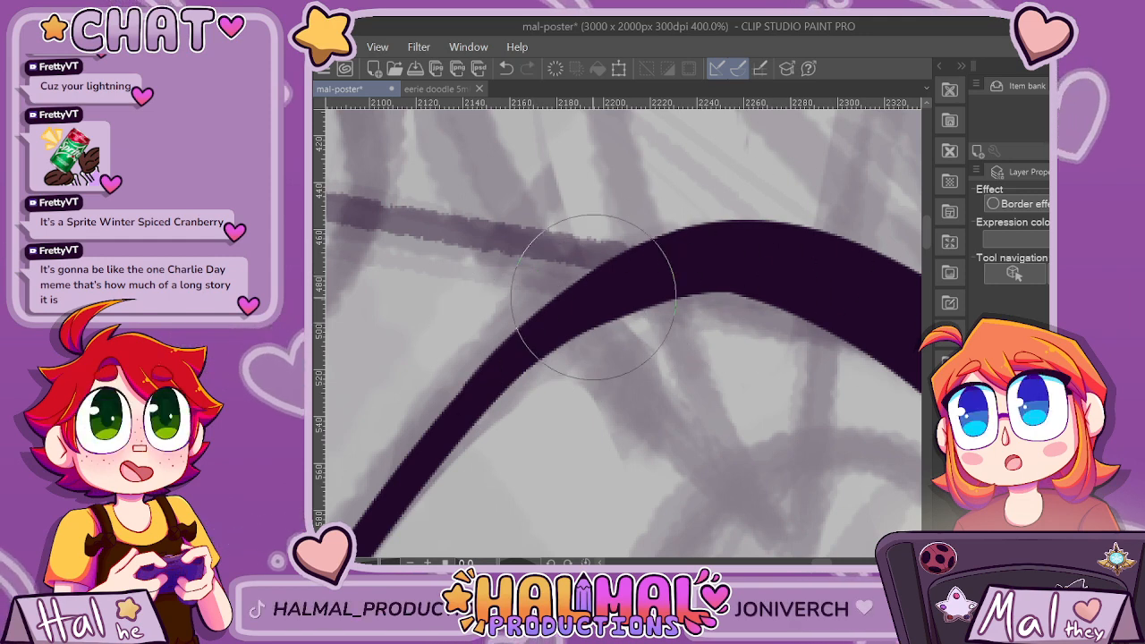
key("ctrl+z")
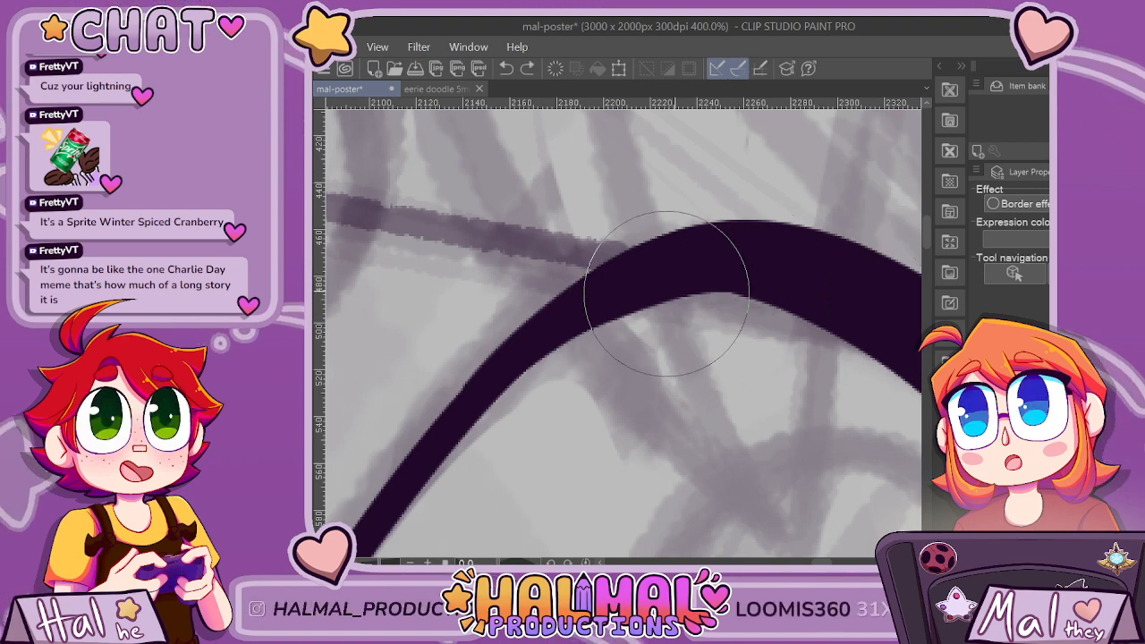
scroll(740, 290, "down", 8)
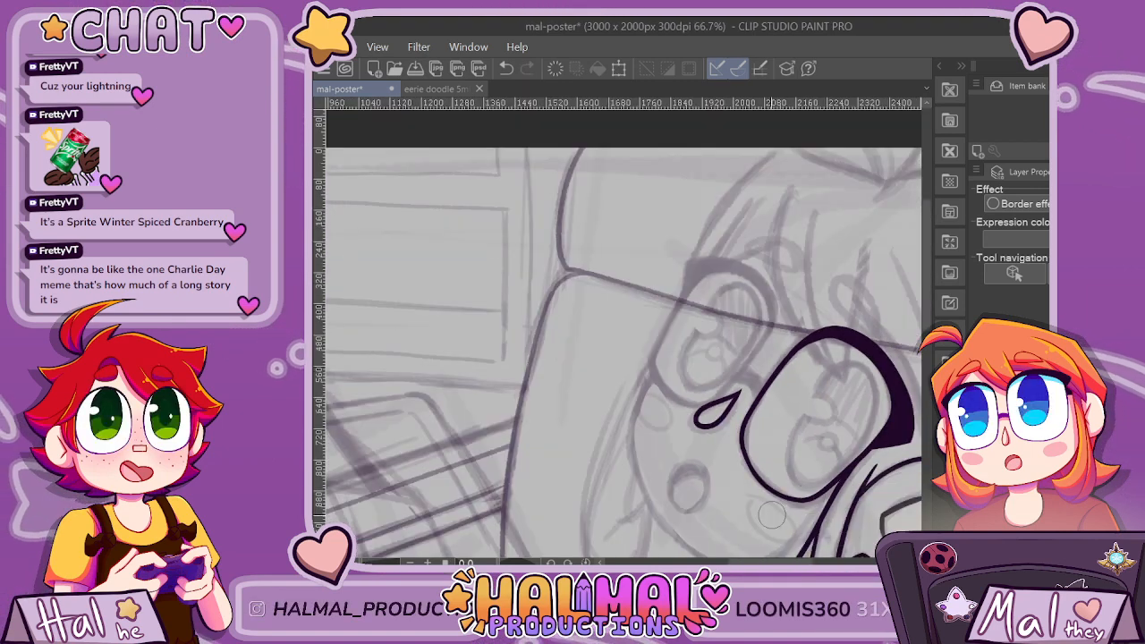
left_click_drag(785, 562, 793, 562)
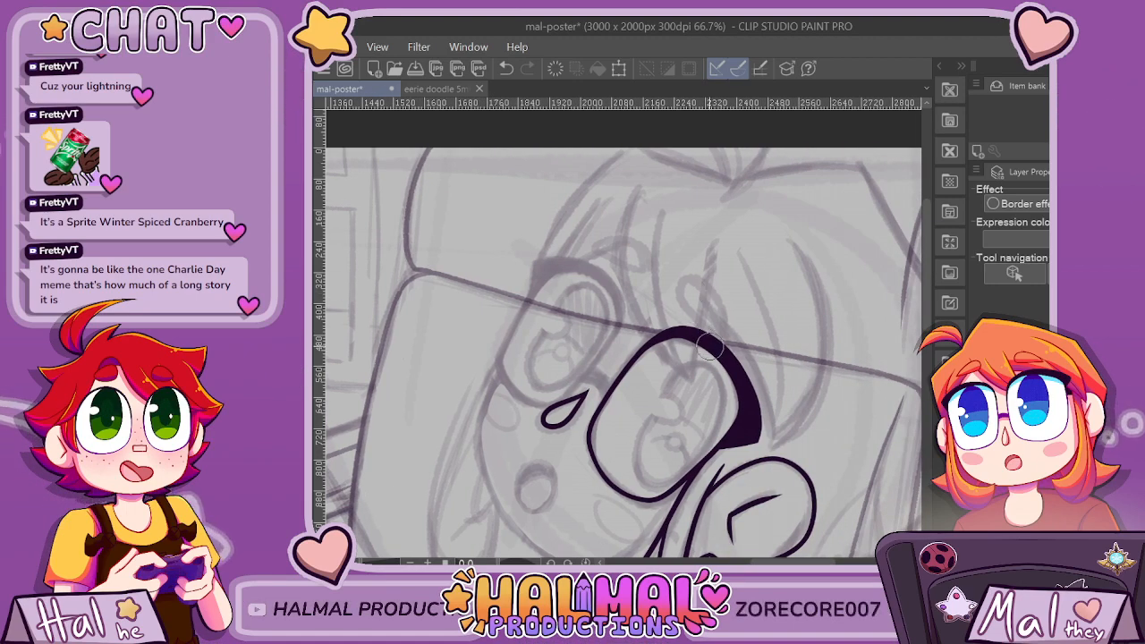
scroll(709, 346, "up", 8)
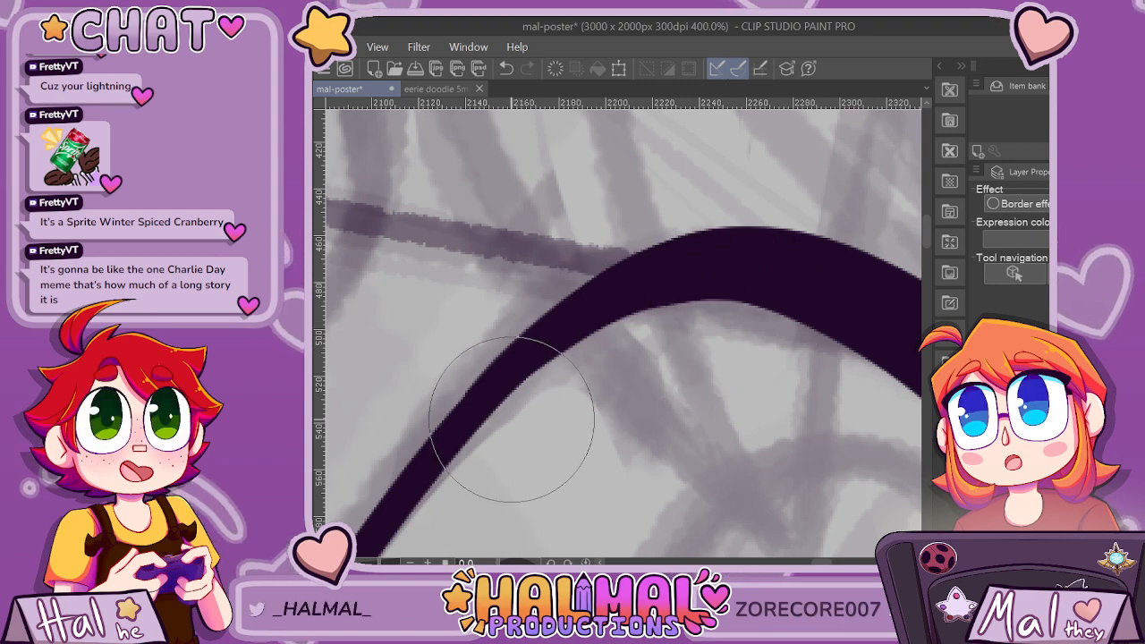
Erase a thin strip along the lash's outer edge from the top of the lens down to the pointed corner.
scroll(524, 421, "down", 2)
scroll(617, 331, "down", 4)
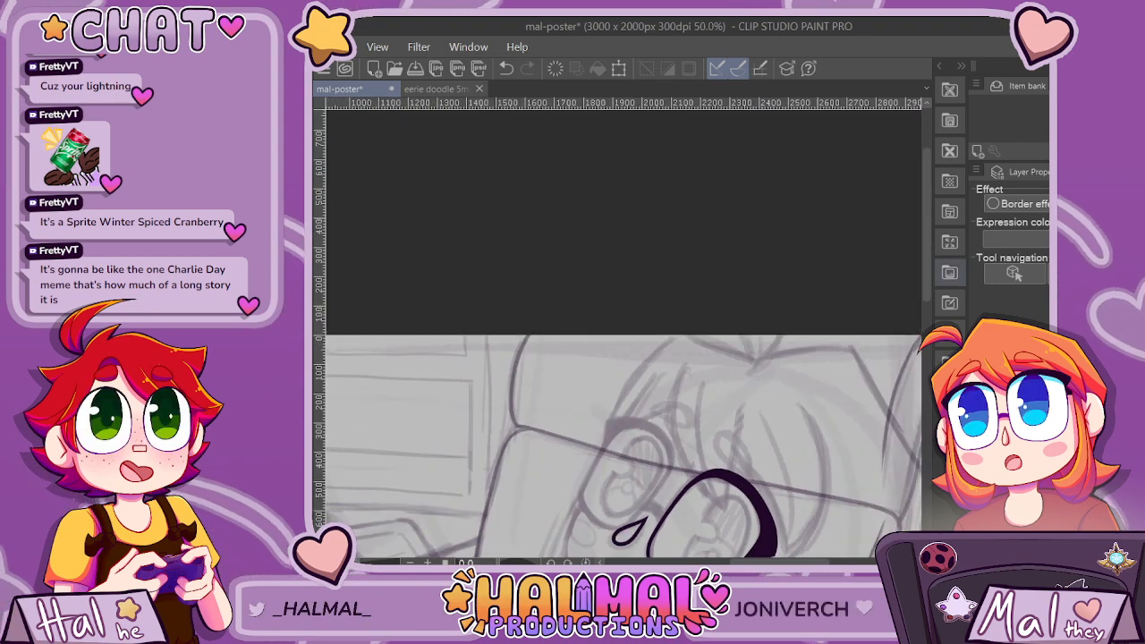
scroll(761, 403, "up", 4)
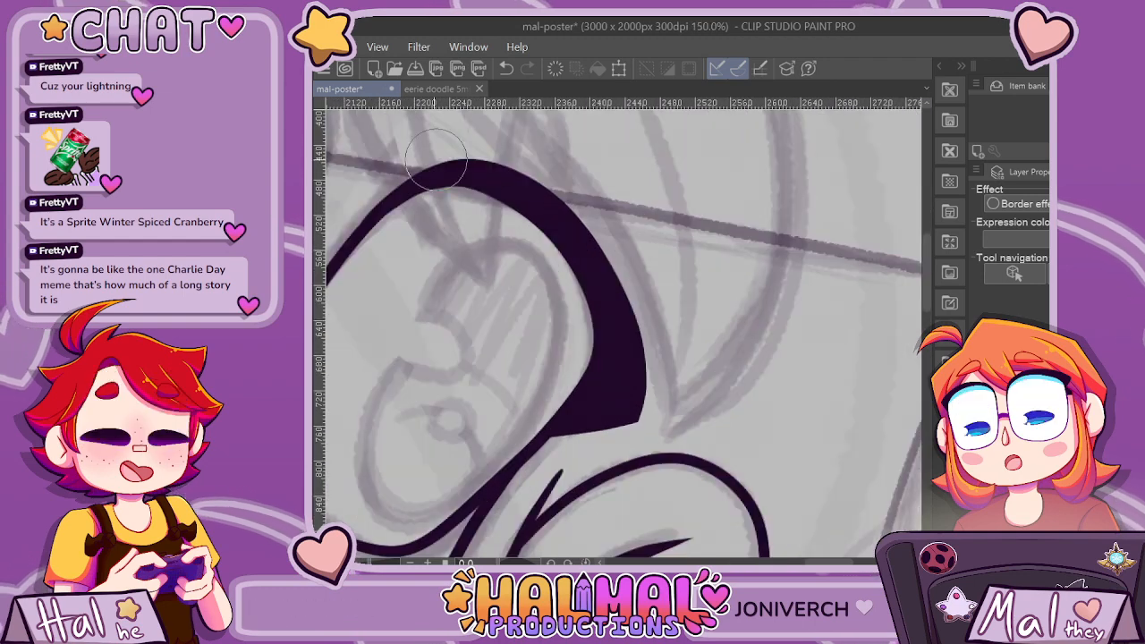
key("ctrl+z")
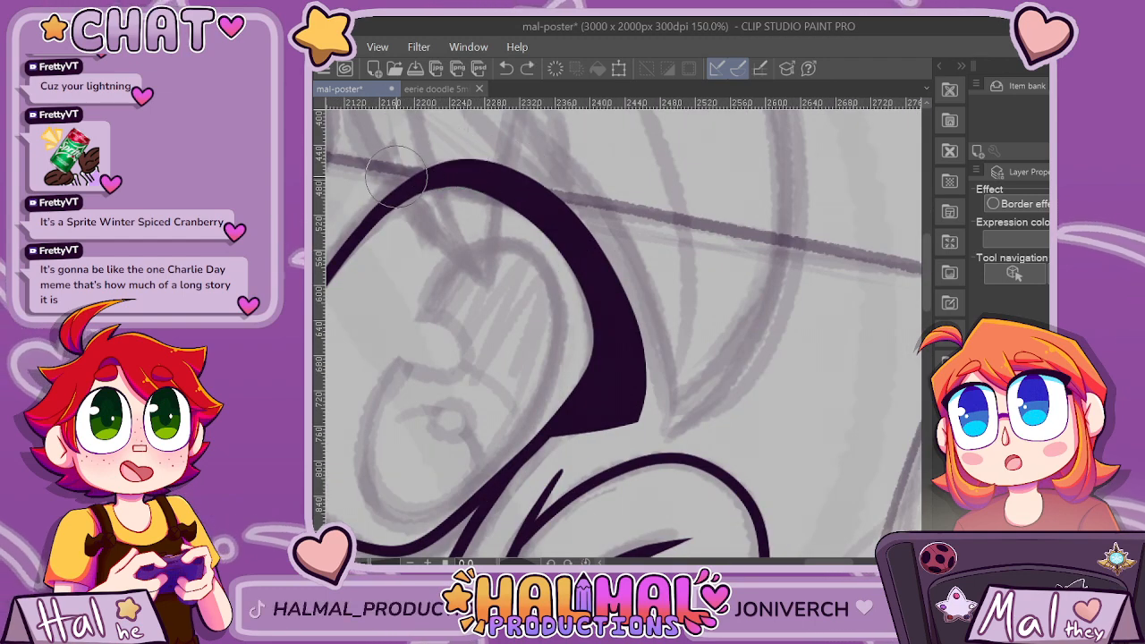
left_click_drag(443, 164, 506, 165)
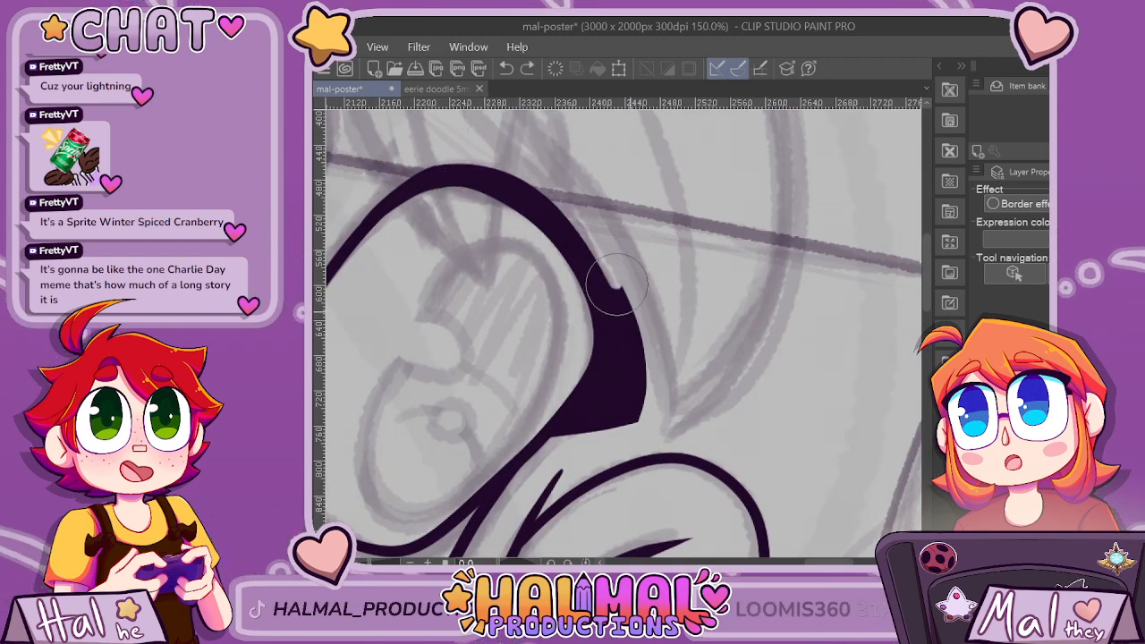
key("ctrl+z")
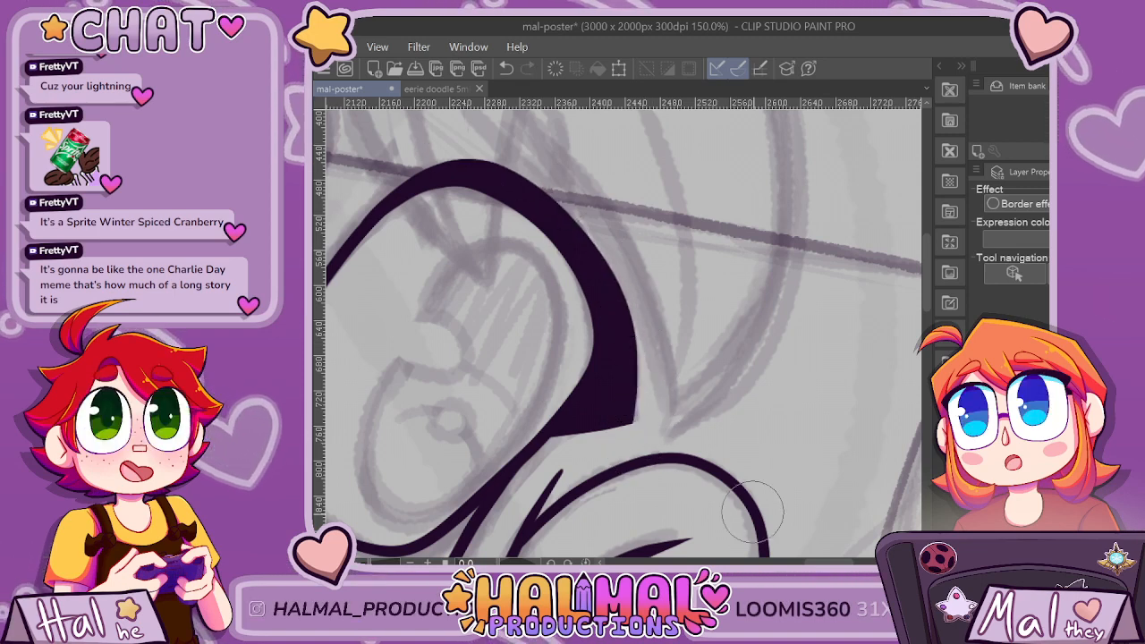
left_click_drag(512, 171, 631, 407)
Trim the outer edge of the arch at the top of the lens, where the thin outline thickens into the lash.
left_click_drag(442, 155, 626, 155)
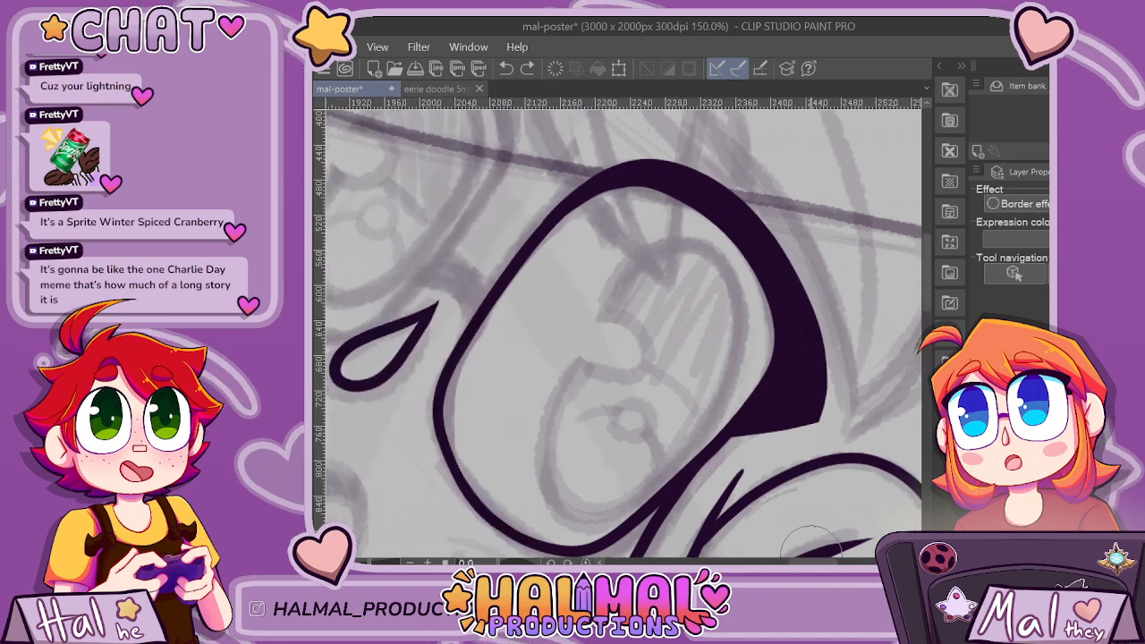
scroll(627, 155, "up", 1)
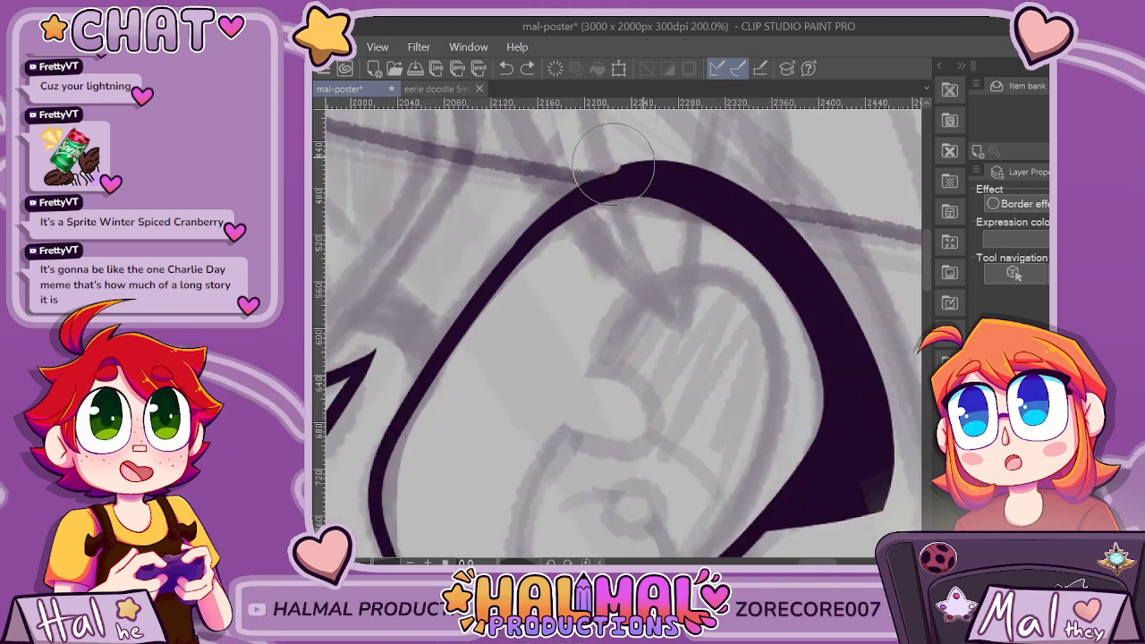
key("ctrl+z")
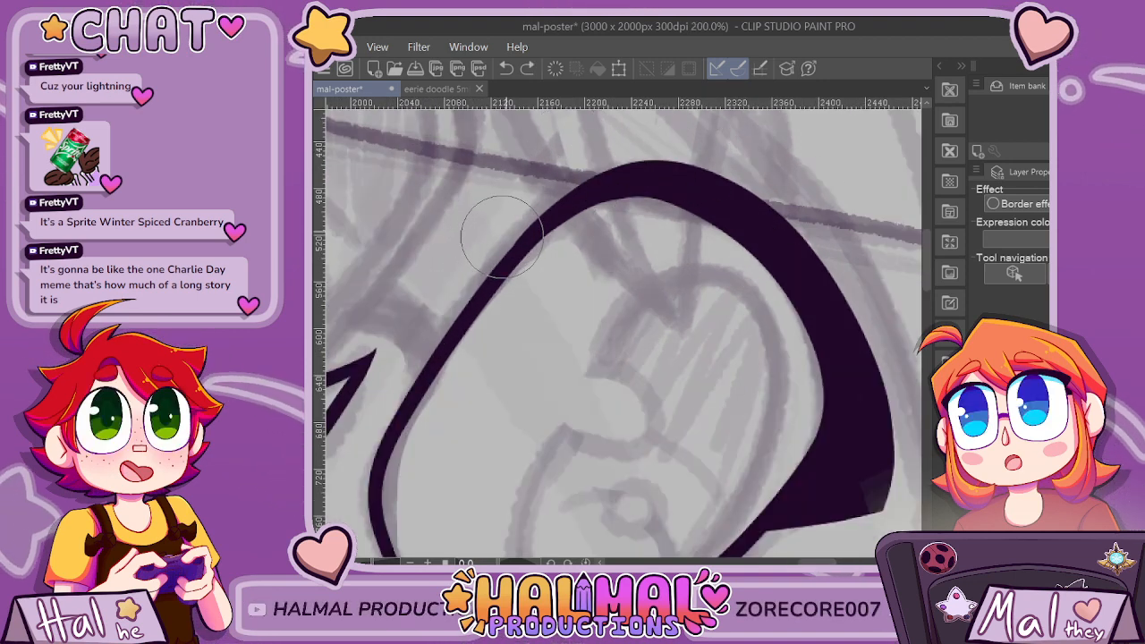
left_click_drag(568, 189, 688, 161)
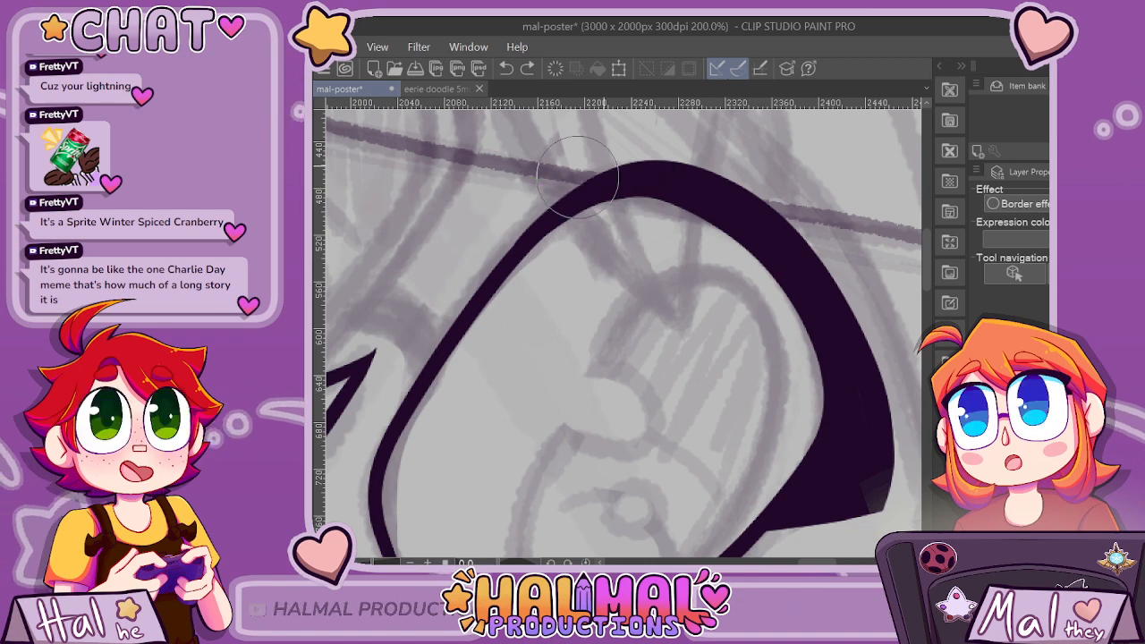
scroll(881, 360, "down", 1)
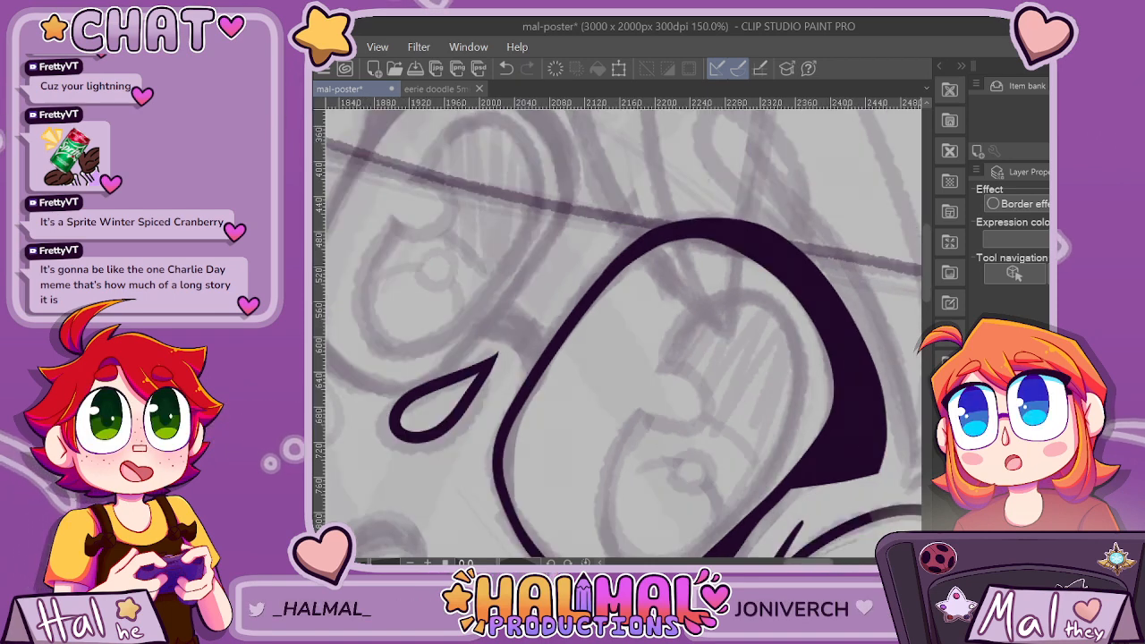
Slim the outer edge of the lash between the top of the lens and the lower corner with an even curve.
left_click_drag(907, 400, 646, 402)
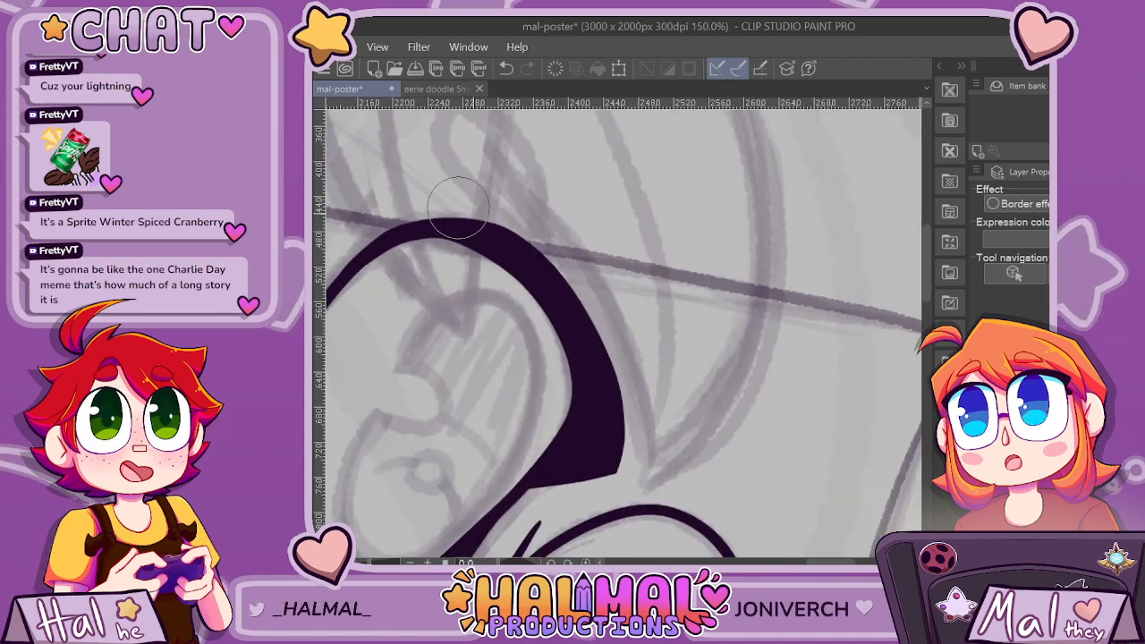
mouse_move(458, 208)
left_mouse_down()
mouse_move(523, 244)
mouse_move(594, 318)
mouse_move(630, 412)
mouse_move(626, 446)
left_mouse_up()
key("ctrl+z")
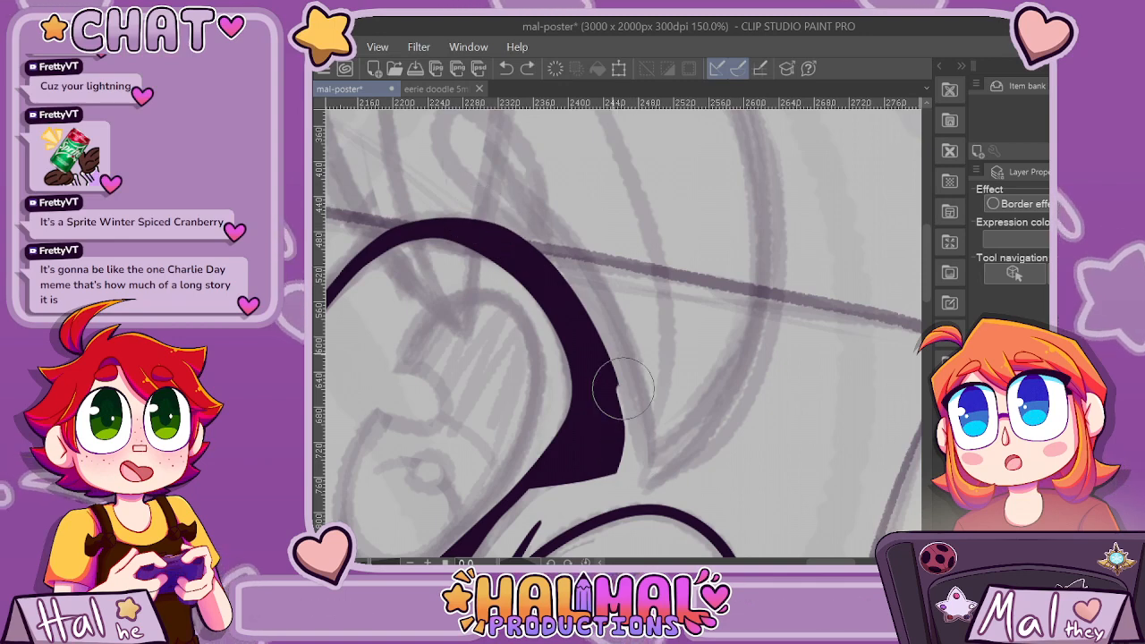
mouse_move(623, 389)
left_mouse_down()
mouse_move(560, 272)
mouse_move(518, 232)
mouse_move(431, 193)
mouse_move(454, 215)
mouse_move(484, 212)
mouse_move(522, 230)
mouse_move(621, 333)
left_mouse_up()
scroll(484, 226, "up", 1)
scroll(662, 456, "down", 3)
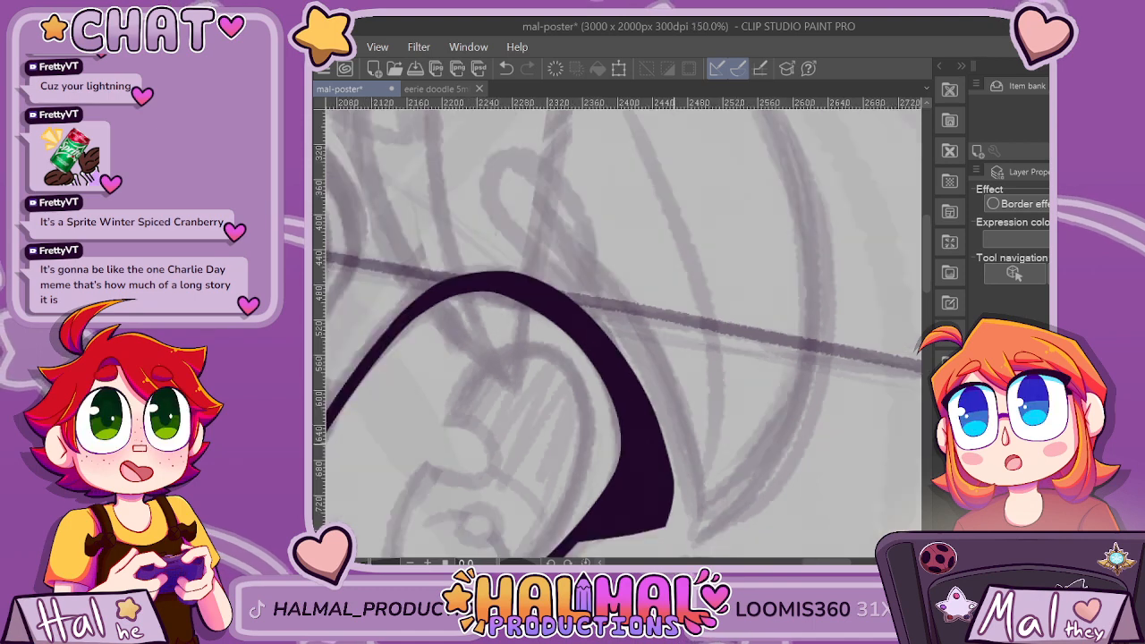
Shave the lowest stretch of the lash's outer edge so it runs cleanly into the pointed corner.
scroll(666, 538, "up", 2)
mouse_move(669, 438)
left_mouse_down()
mouse_move(665, 393)
mouse_move(621, 260)
left_mouse_up()
key("ctrl+z")
left_click_drag(659, 453, 669, 389)
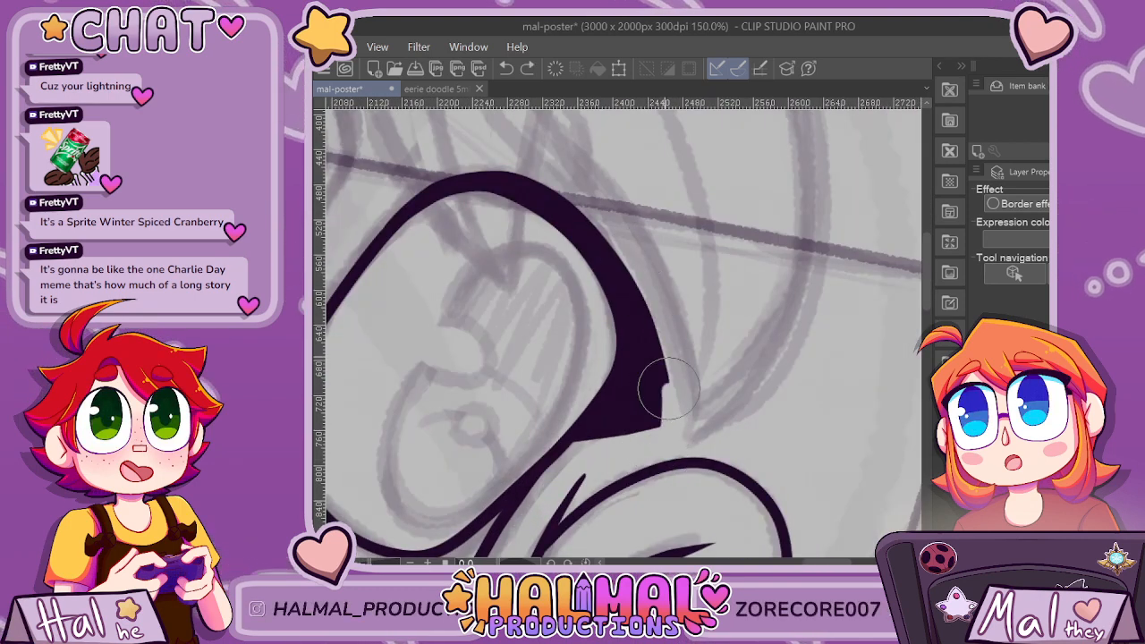
scroll(644, 233, "down", 6)
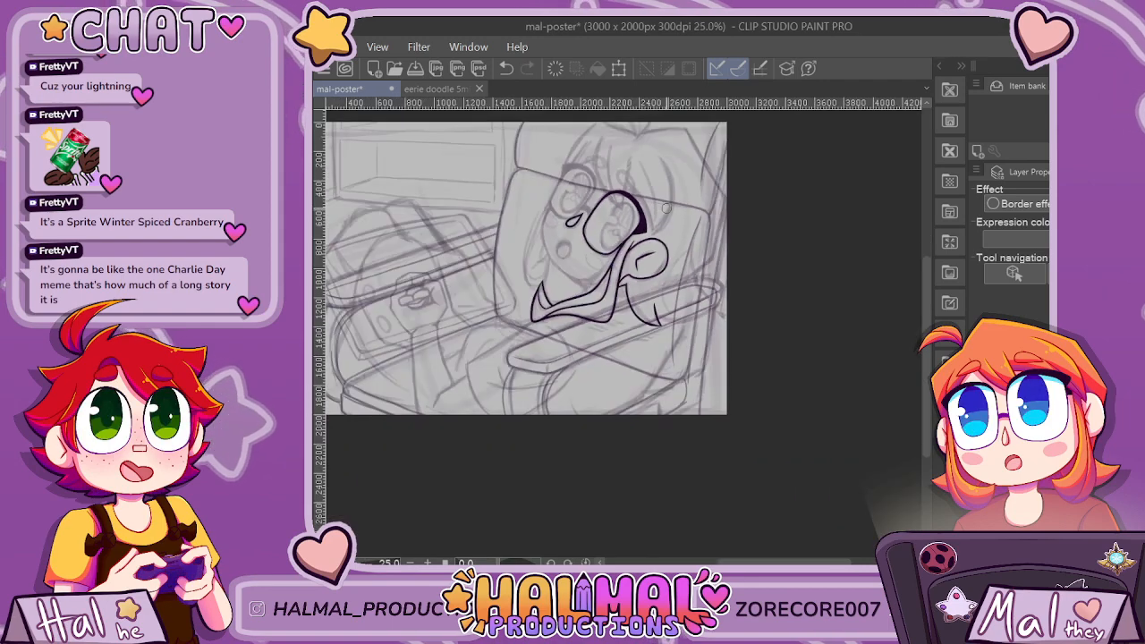
scroll(664, 176, "up", 5)
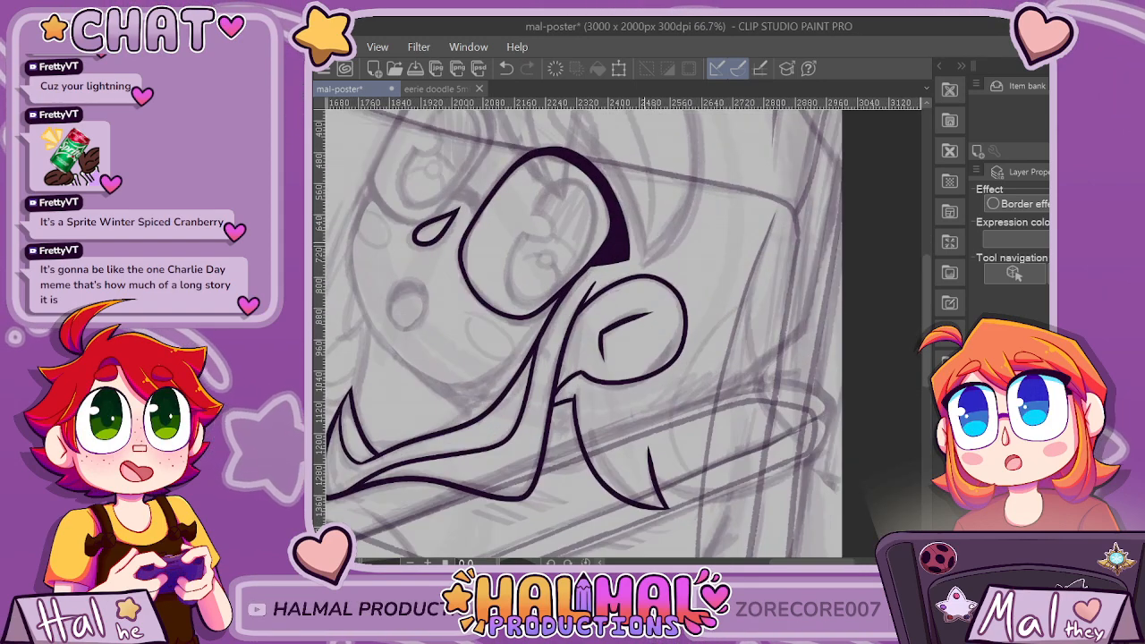
Erase the uneven rim along the outer top of the lens outline to form one smooth arch into the lash.
scroll(458, 145, "up", 2)
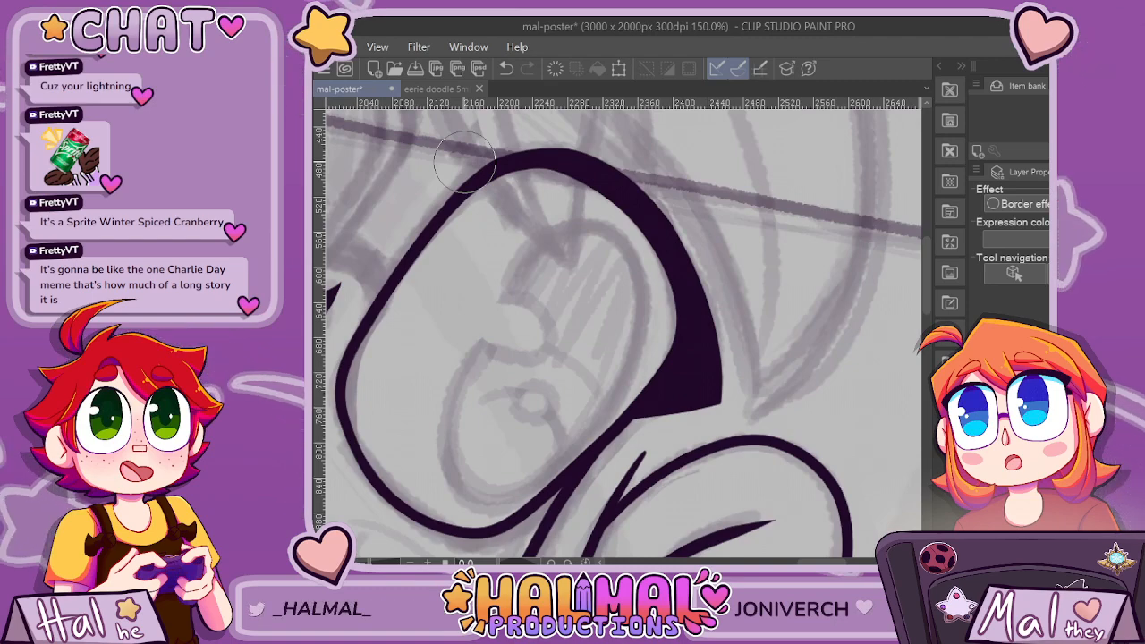
scroll(573, 197, "up", 3)
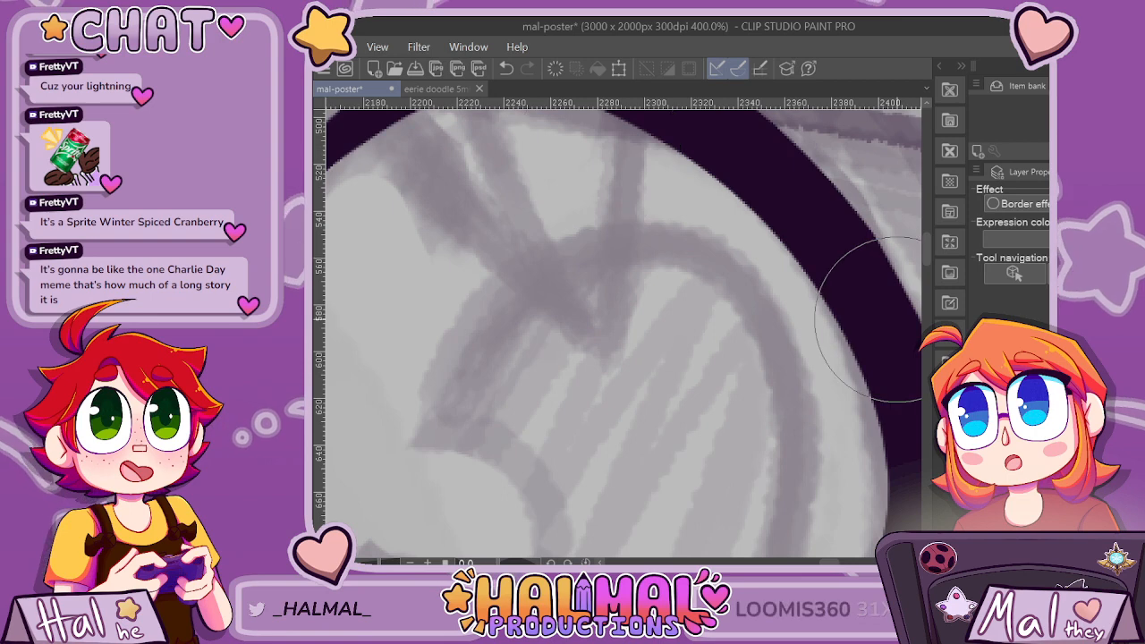
scroll(897, 320, "down", 2)
scroll(803, 112, "up", 2)
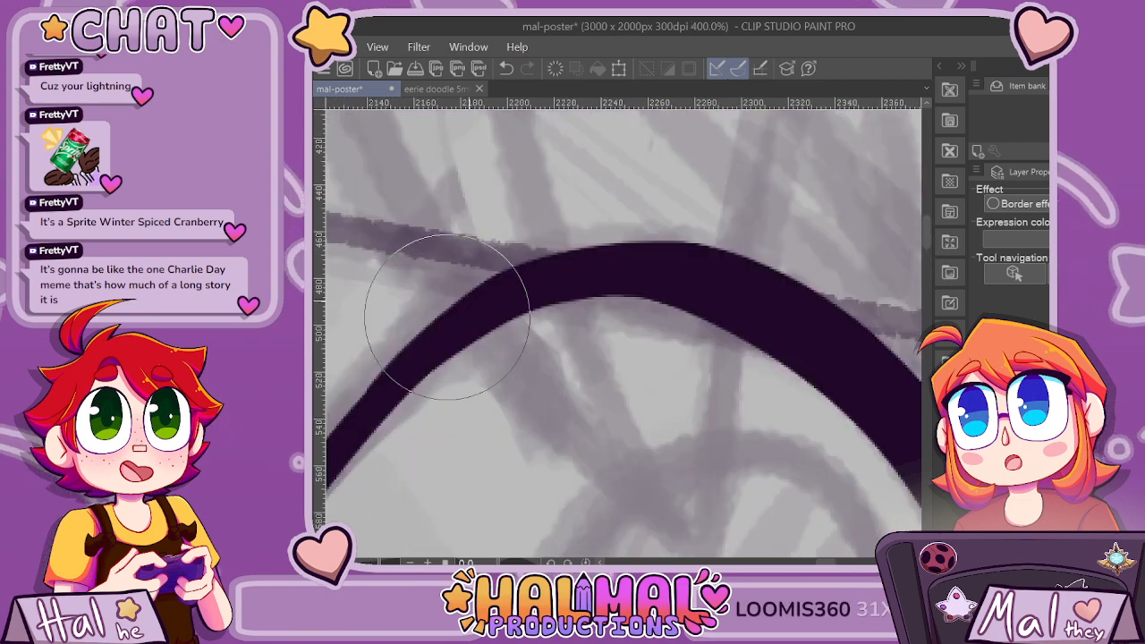
mouse_move(469, 302)
left_mouse_down()
mouse_move(522, 274)
mouse_move(613, 246)
mouse_move(759, 265)
left_mouse_up()
key("ctrl+z")
mouse_move(456, 315)
left_mouse_down()
mouse_move(572, 251)
mouse_move(693, 251)
left_mouse_up()
key("ctrl+z")
mouse_move(450, 322)
left_mouse_down()
mouse_move(593, 254)
mouse_move(767, 222)
left_mouse_up()
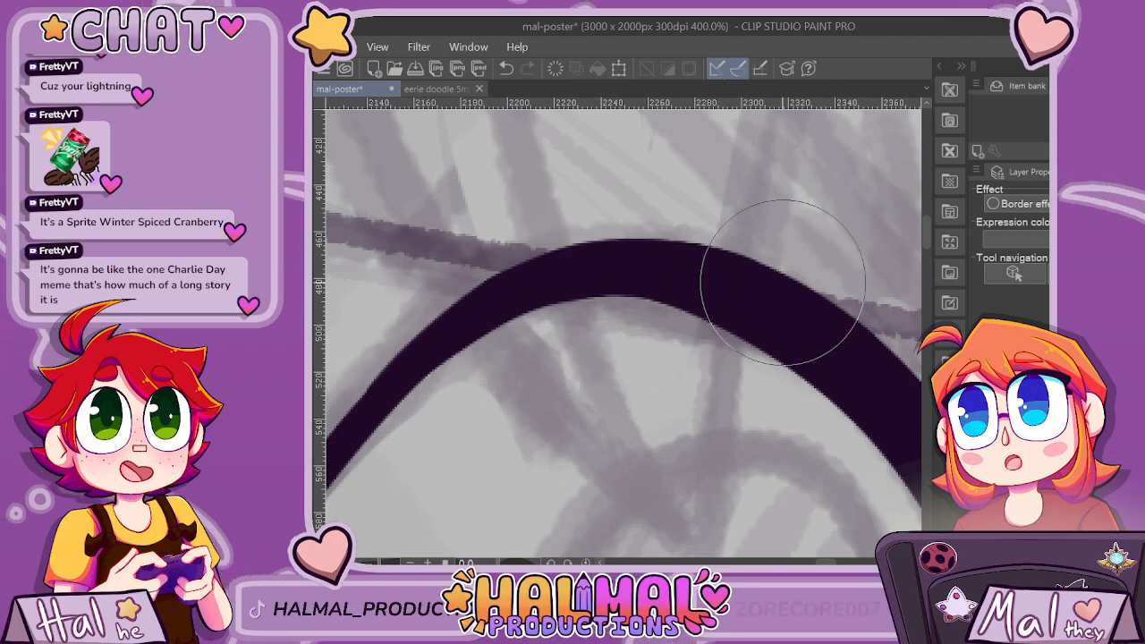
Cut the underside of the lash straight across from the lens outline to its outer corner, erasing the leftover wedge below.
scroll(767, 222, "down", 4)
scroll(832, 554, "up", 1)
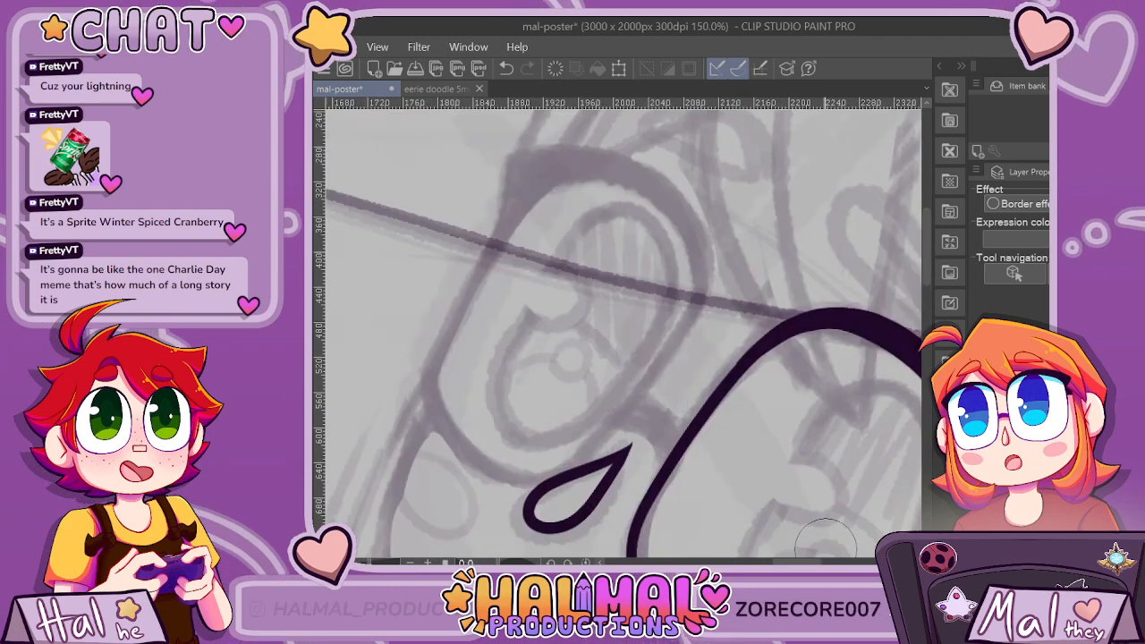
scroll(639, 331, "down", 1)
left_click_drag(793, 333, 627, 333)
scroll(627, 334, "up", 1)
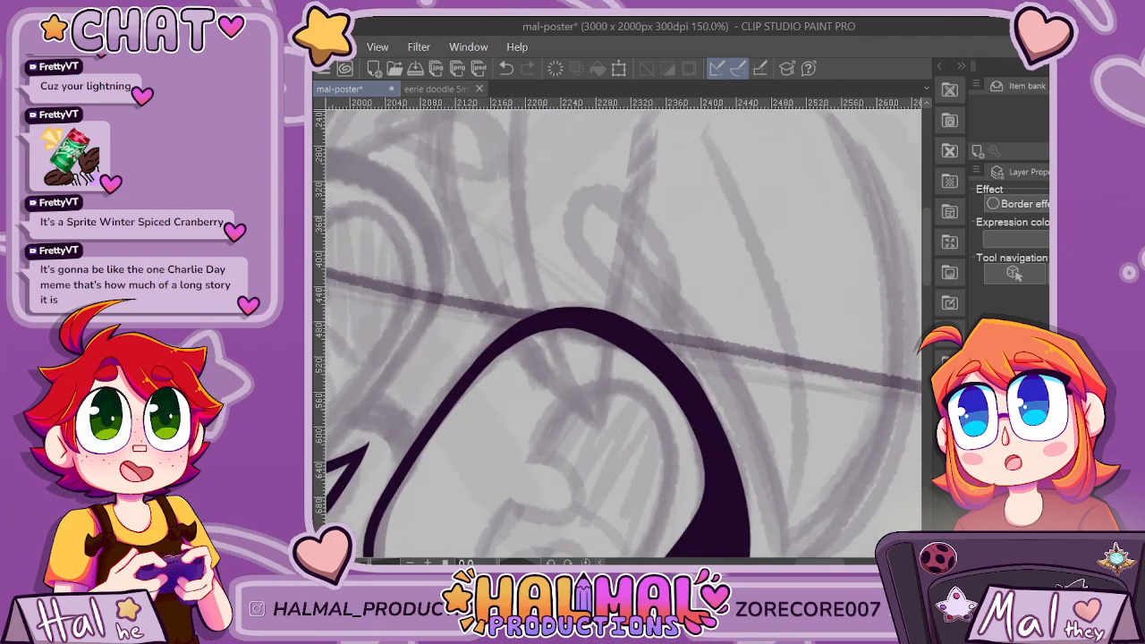
scroll(606, 316, "down", 3)
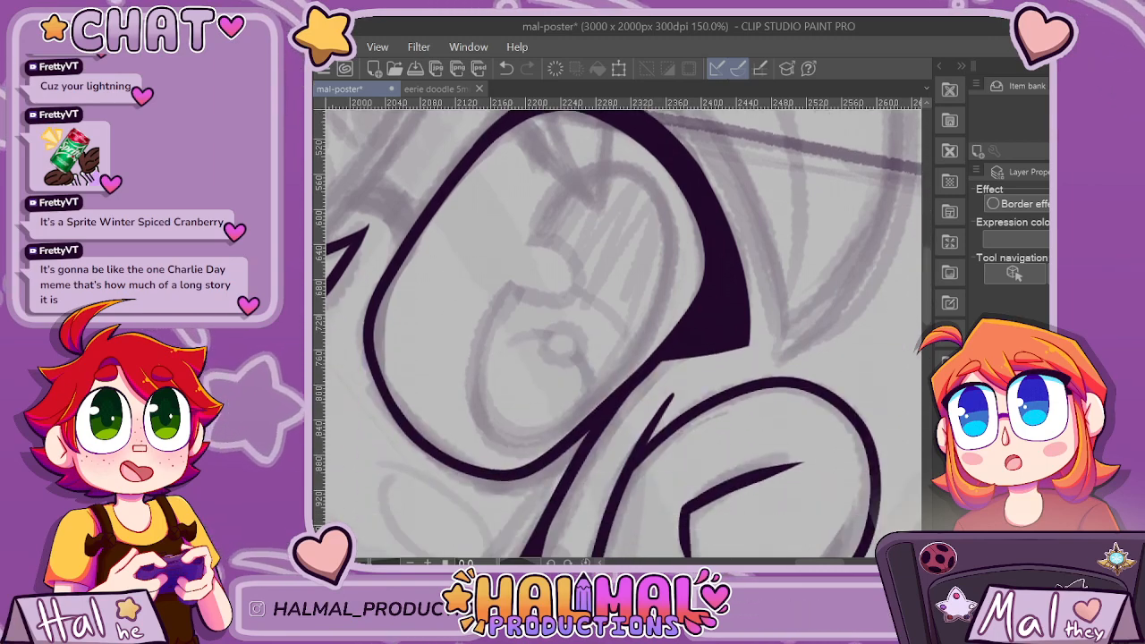
scroll(684, 324, "up", 1)
left_click_drag(681, 334, 782, 348)
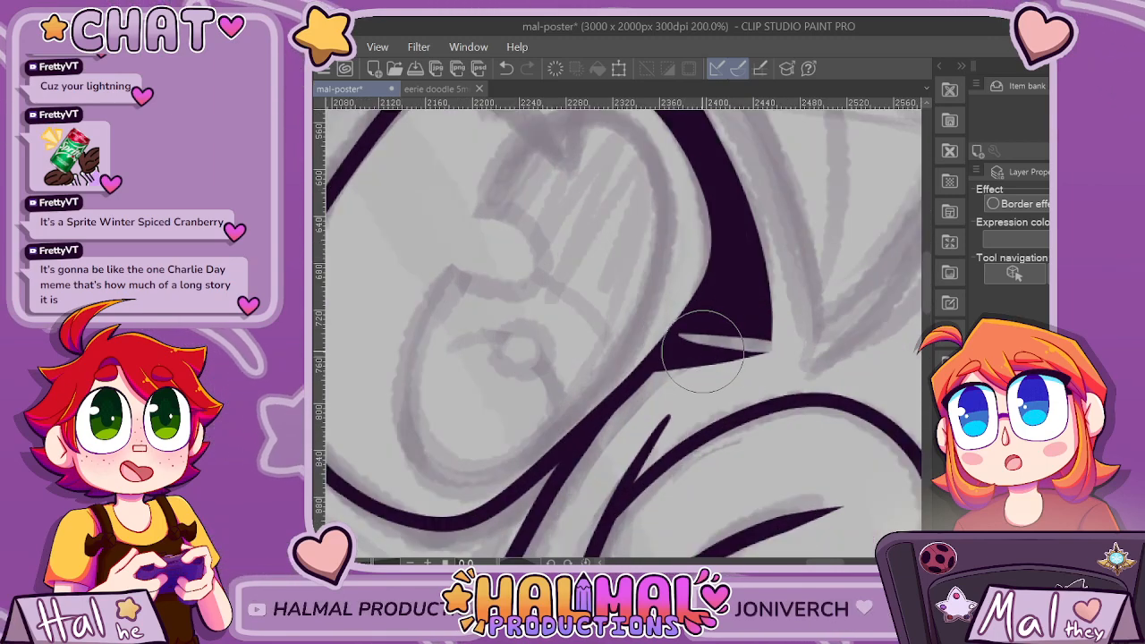
scroll(702, 353, "up", 2)
left_click_drag(663, 331, 648, 341)
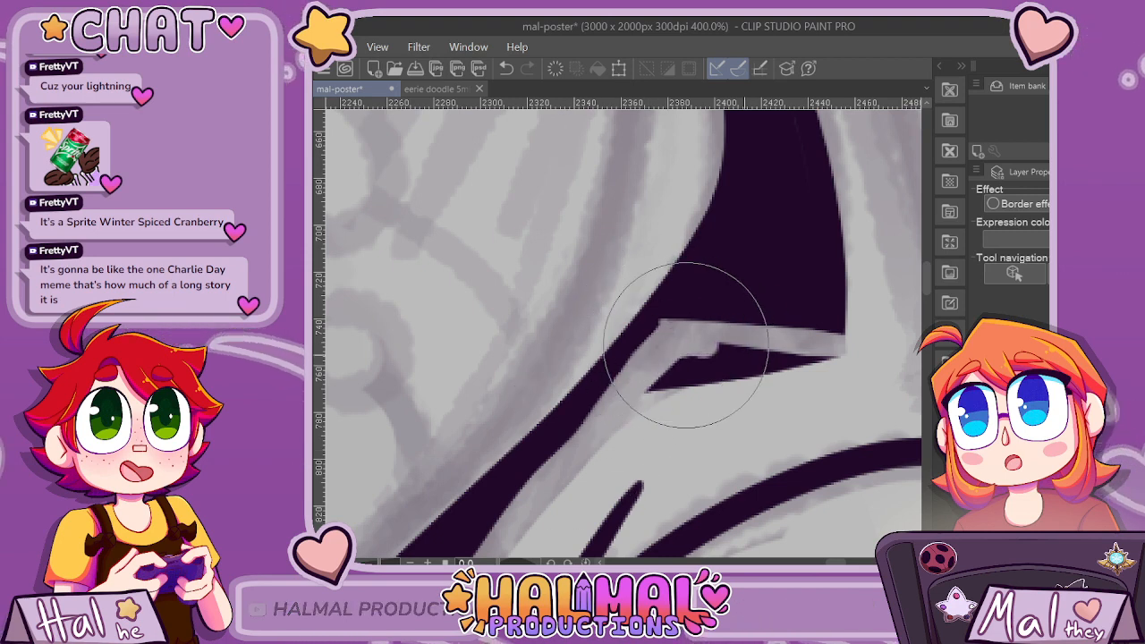
mouse_move(686, 344)
left_mouse_down()
mouse_move(834, 367)
mouse_move(653, 379)
left_mouse_up()
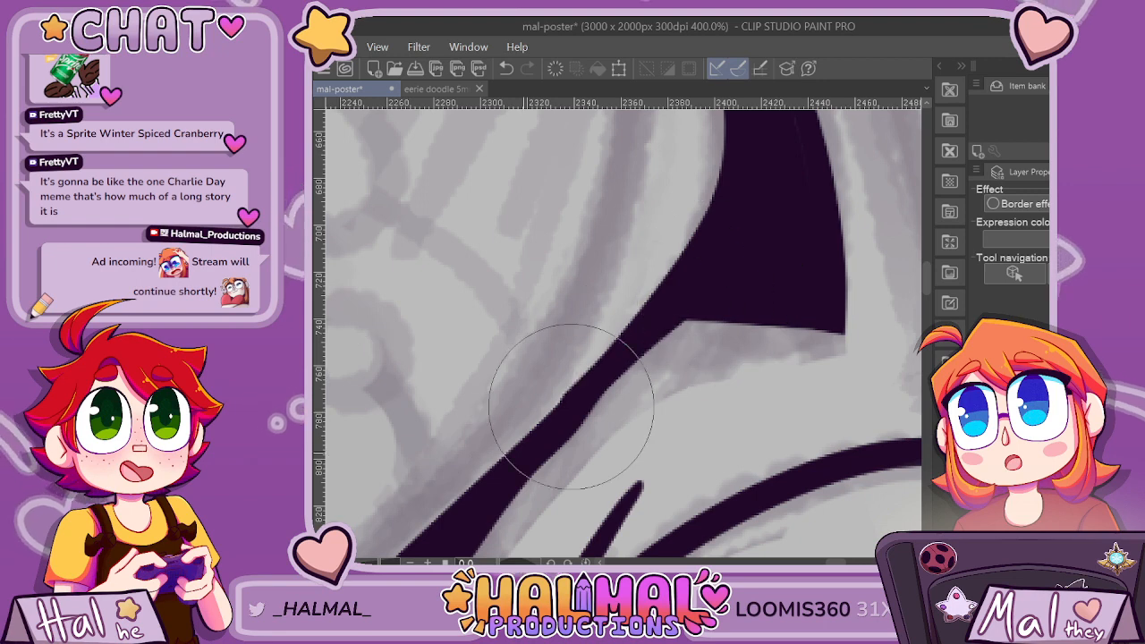
mouse_move(566, 450)
left_mouse_down()
mouse_move(603, 394)
mouse_move(540, 442)
mouse_move(734, 263)
left_mouse_up()
key("ctrl+z")
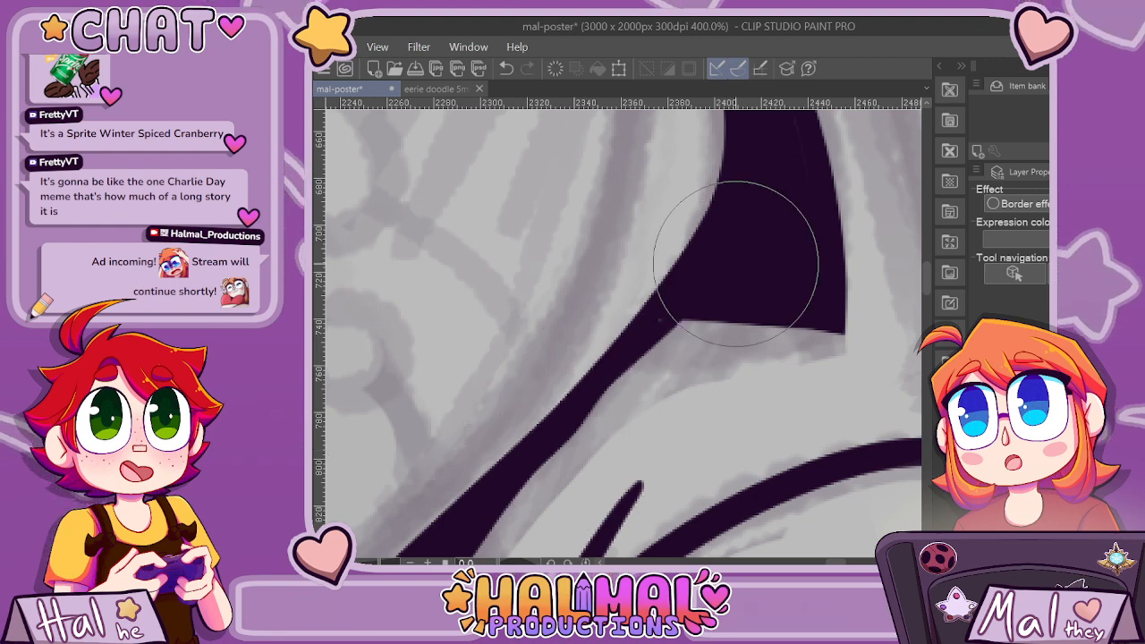
Round off the pointed lower corner of the lash slightly.
scroll(673, 423, "down", 10)
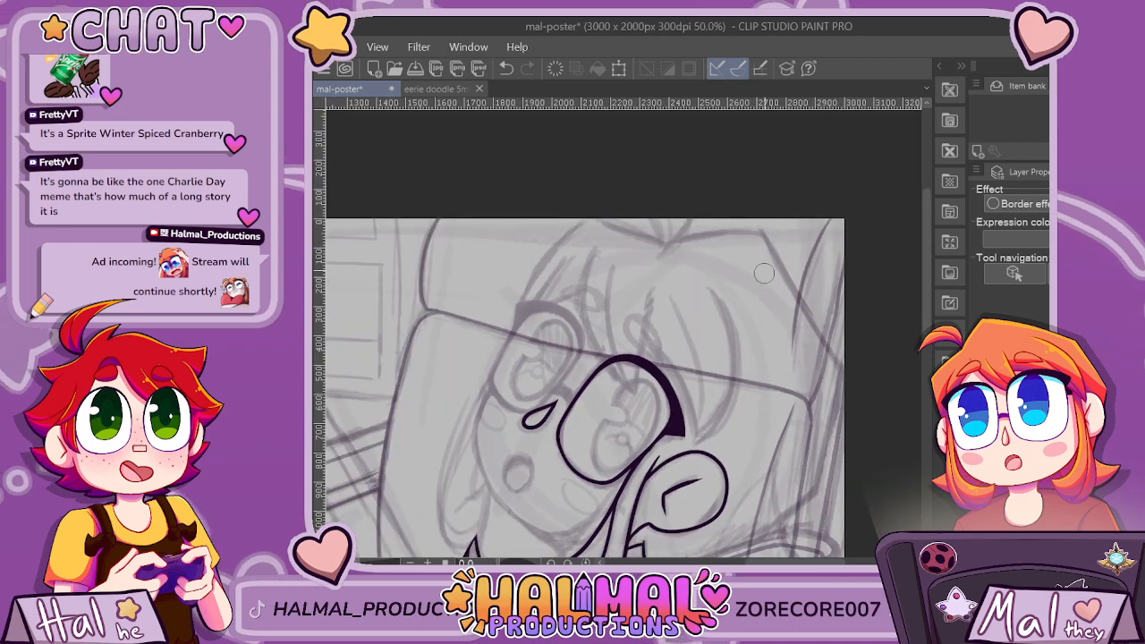
scroll(662, 366, "up", 4)
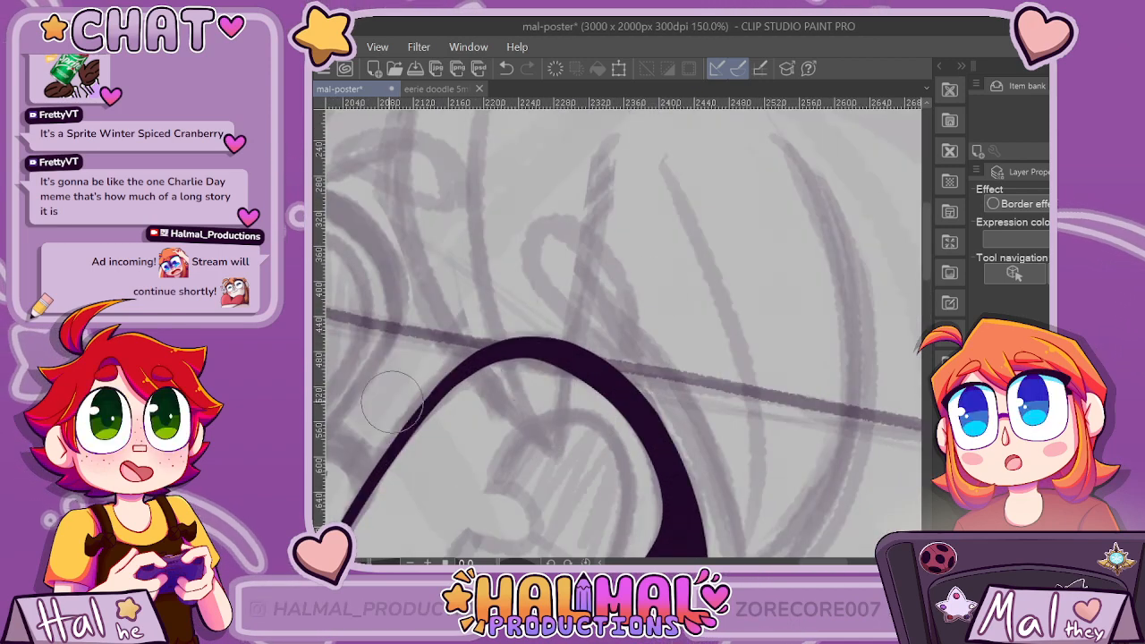
scroll(617, 340, "down", 5)
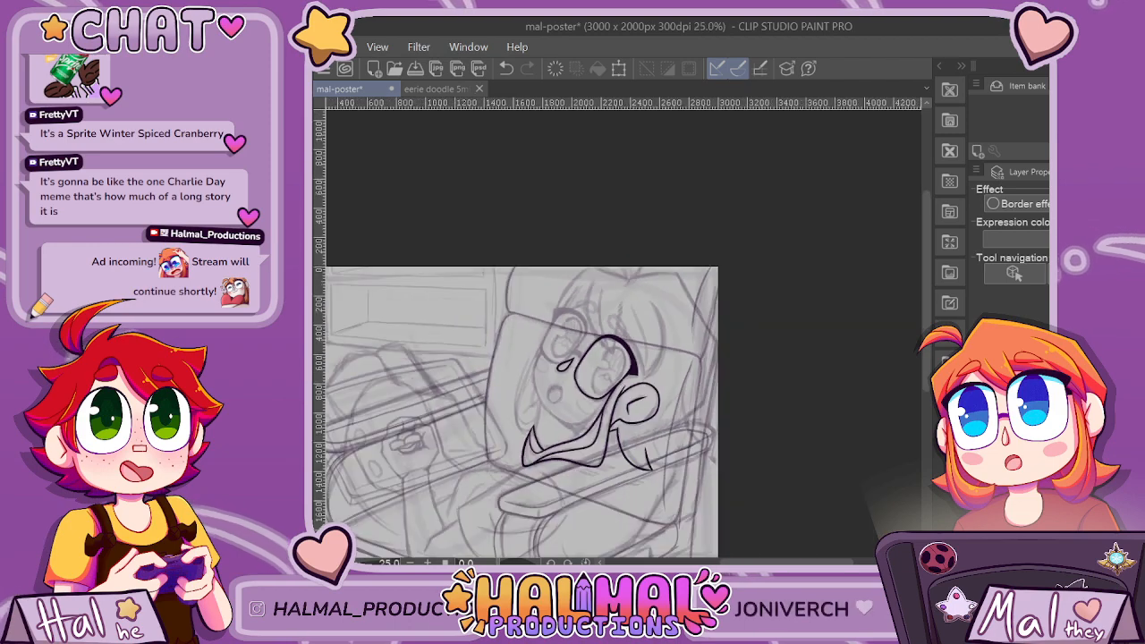
scroll(618, 340, "up", 3)
scroll(584, 255, "up", 3)
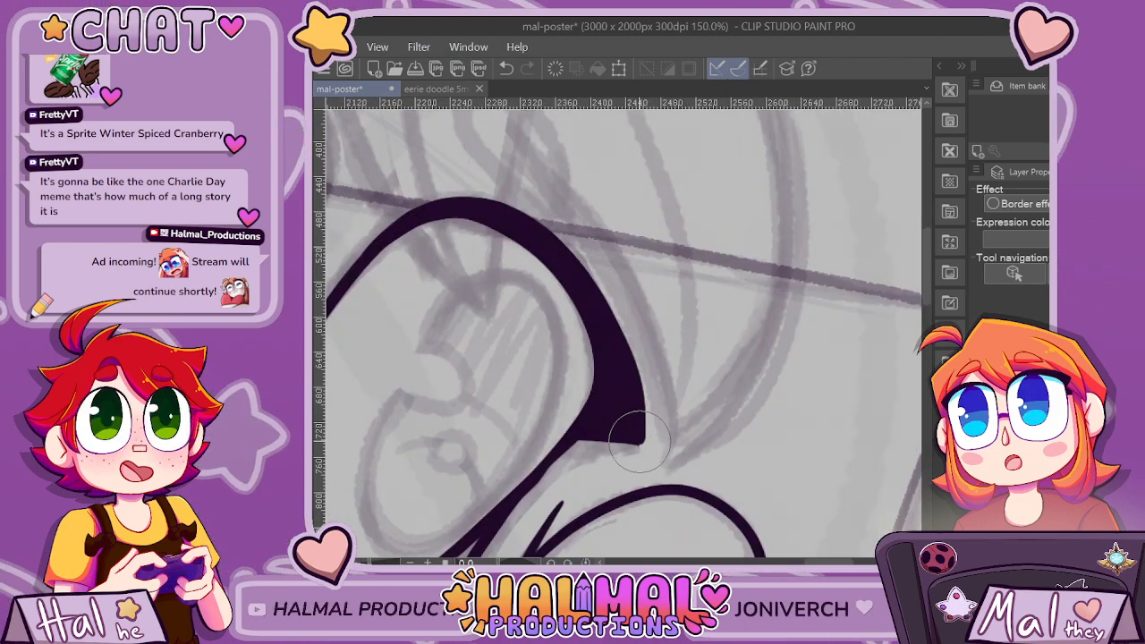
scroll(640, 439, "up", 6)
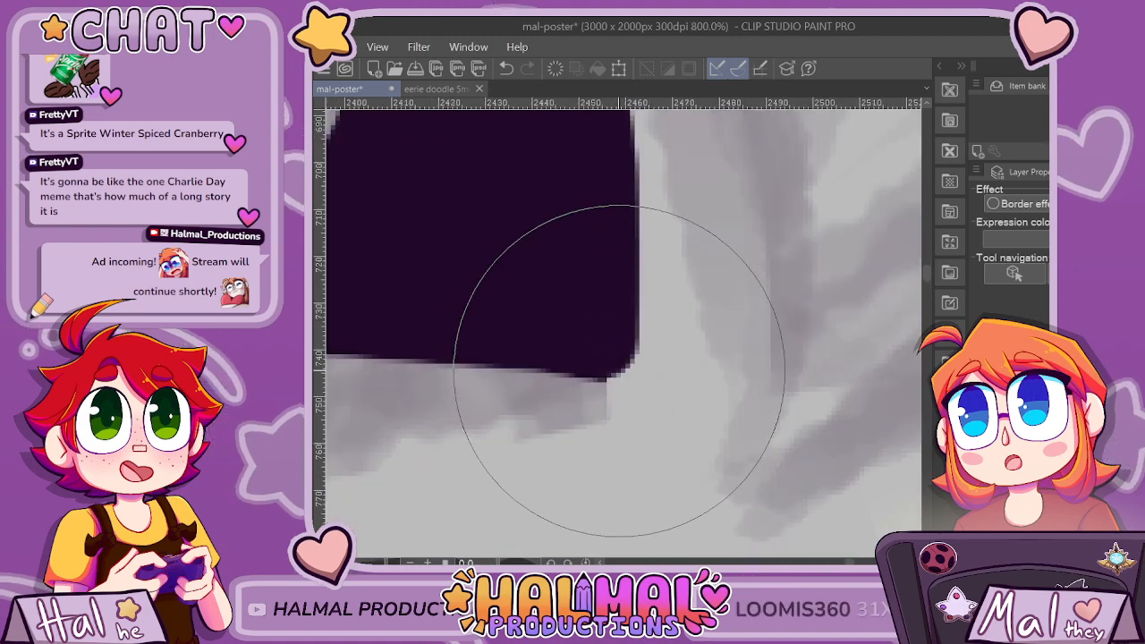
scroll(617, 307, "down", 7)
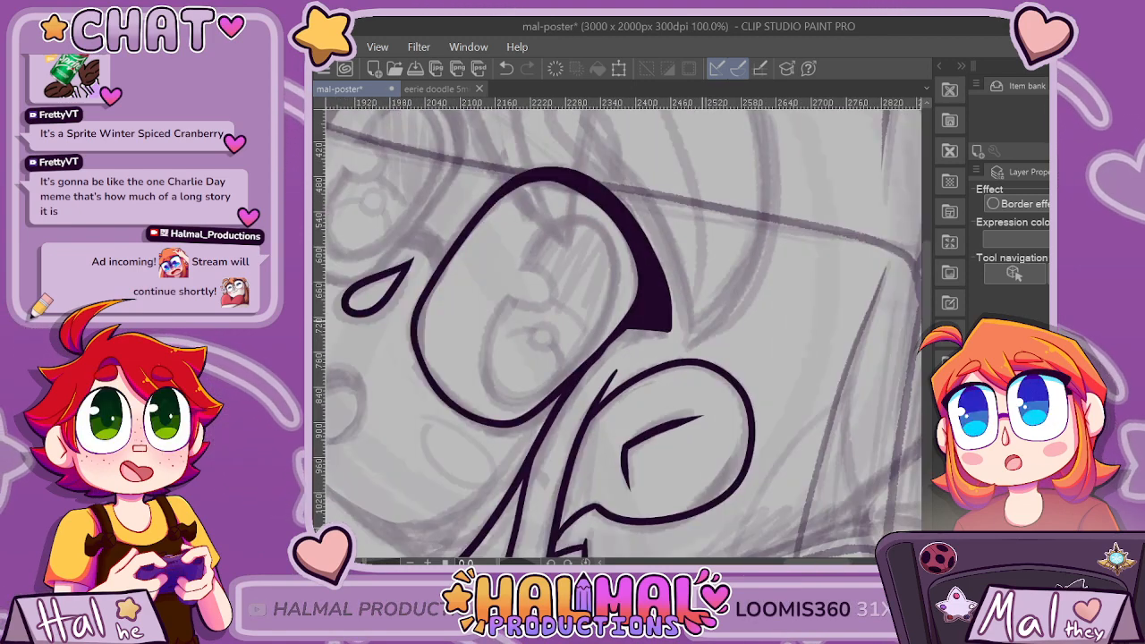
Smooth the outer edge of the lash along the short stretch just above its lower corner.
scroll(678, 165, "up", 2)
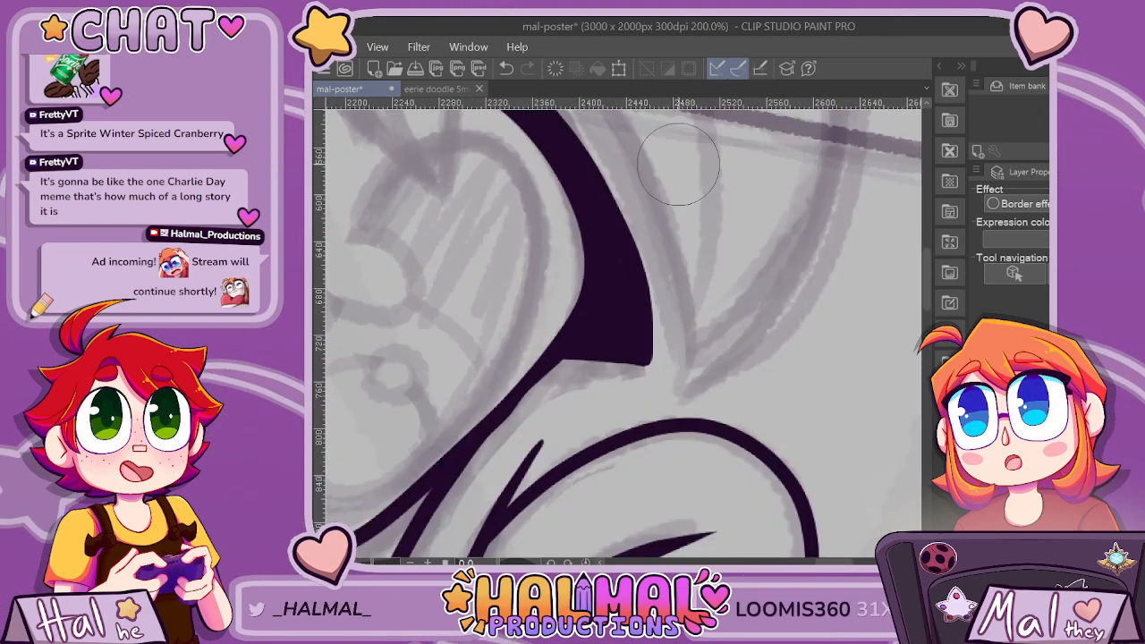
scroll(787, 211, "down", 1)
left_click_drag(927, 260, 927, 248)
scroll(877, 224, "up", 1)
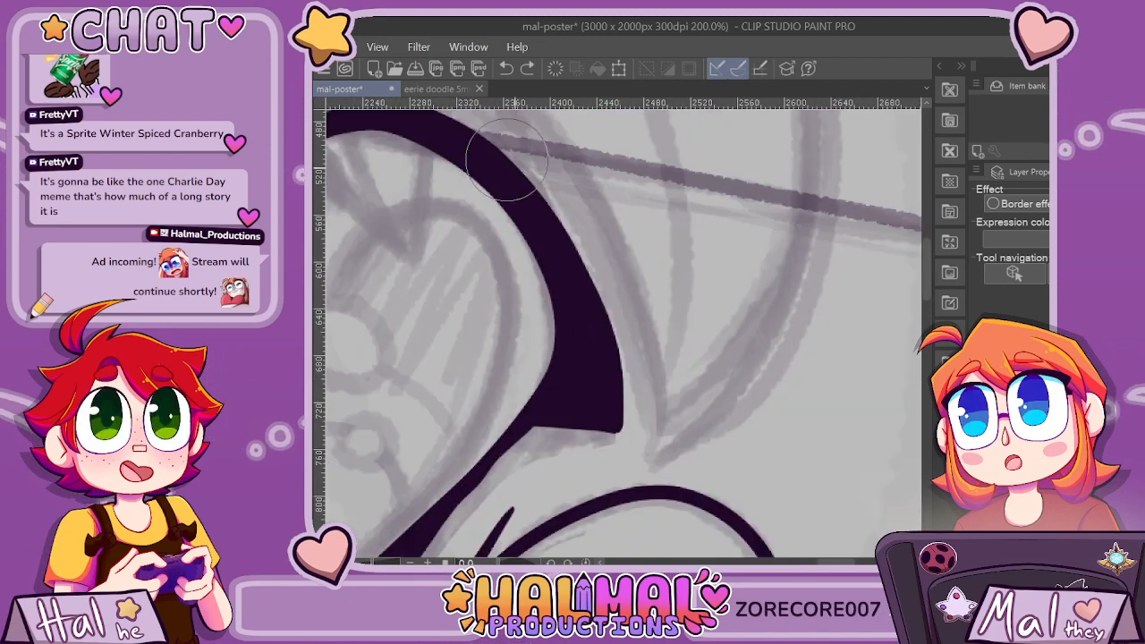
left_click_drag(611, 341, 616, 384)
scroll(616, 385, "down", 3)
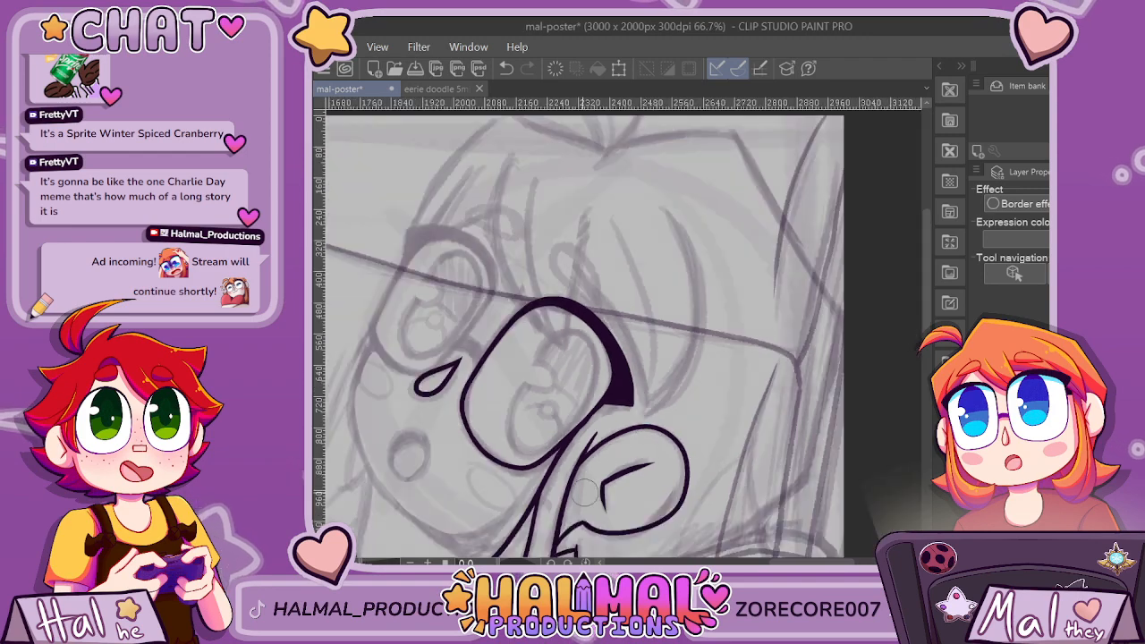
Retrim the flat bottom edge of the lash so it meets the outer edge in a crisp corner.
scroll(533, 446, "up", 3)
left_click_drag(707, 312, 844, 307)
key("ctrl+z")
left_click_drag(703, 312, 827, 315)
scroll(827, 315, "down", 5)
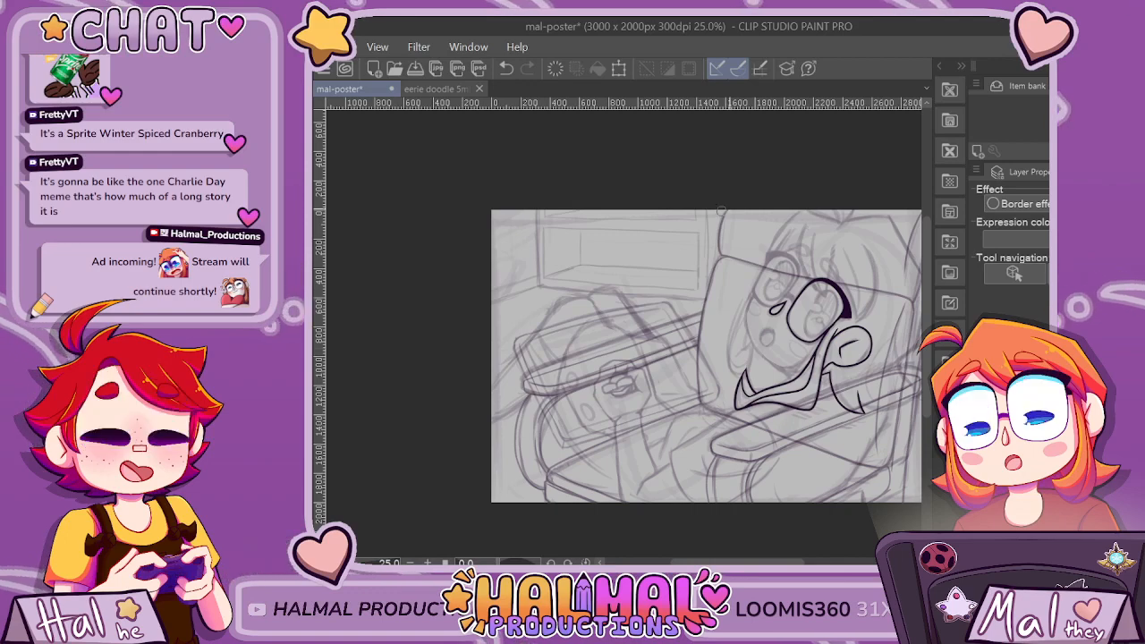
Ink the small teardrop-shaped loop above the lens, its rounded end up and its point reaching down toward the lash.
scroll(796, 319, "up", 5)
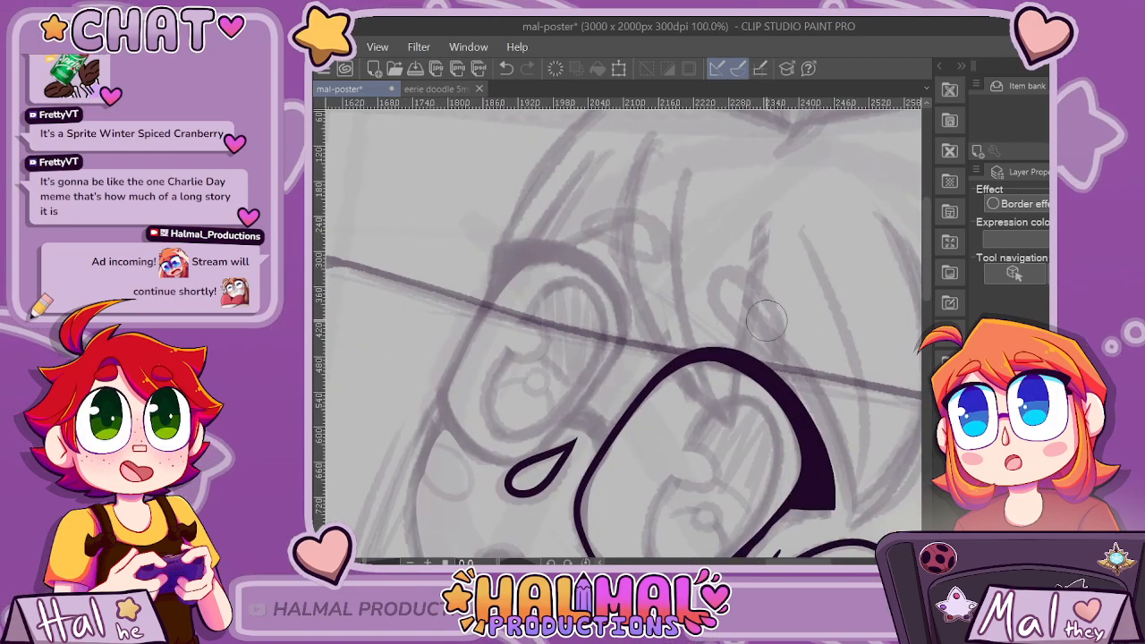
mouse_move(777, 343)
left_mouse_down()
mouse_move(733, 274)
mouse_move(761, 266)
mouse_move(781, 346)
mouse_move(740, 307)
mouse_move(736, 277)
mouse_move(762, 273)
left_mouse_up()
key("ctrl+z")
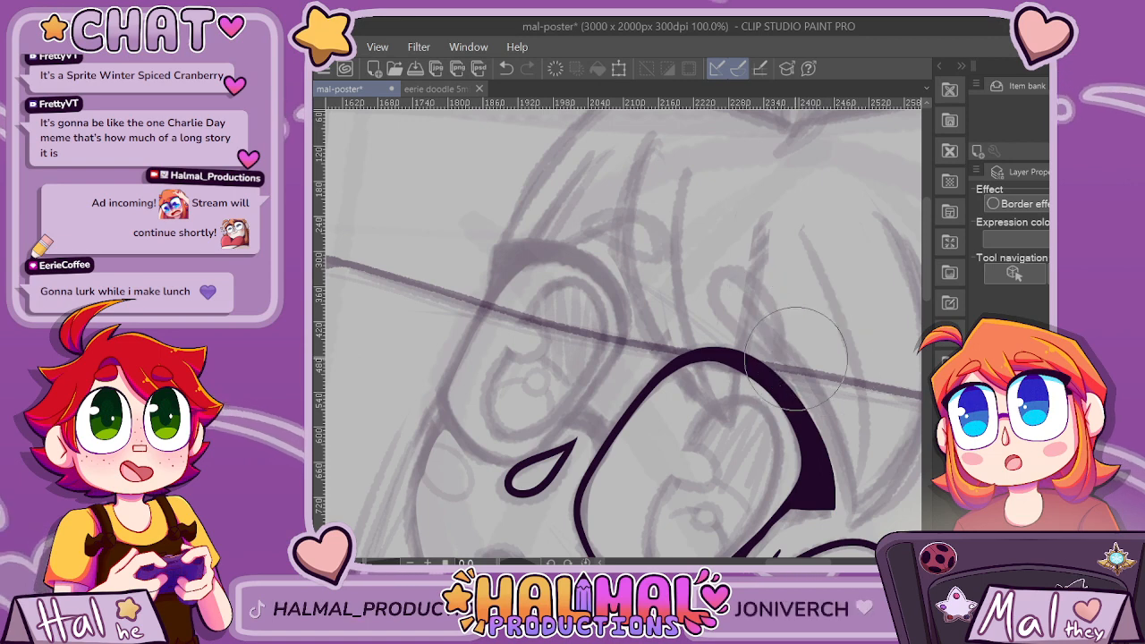
key("ctrl+z")
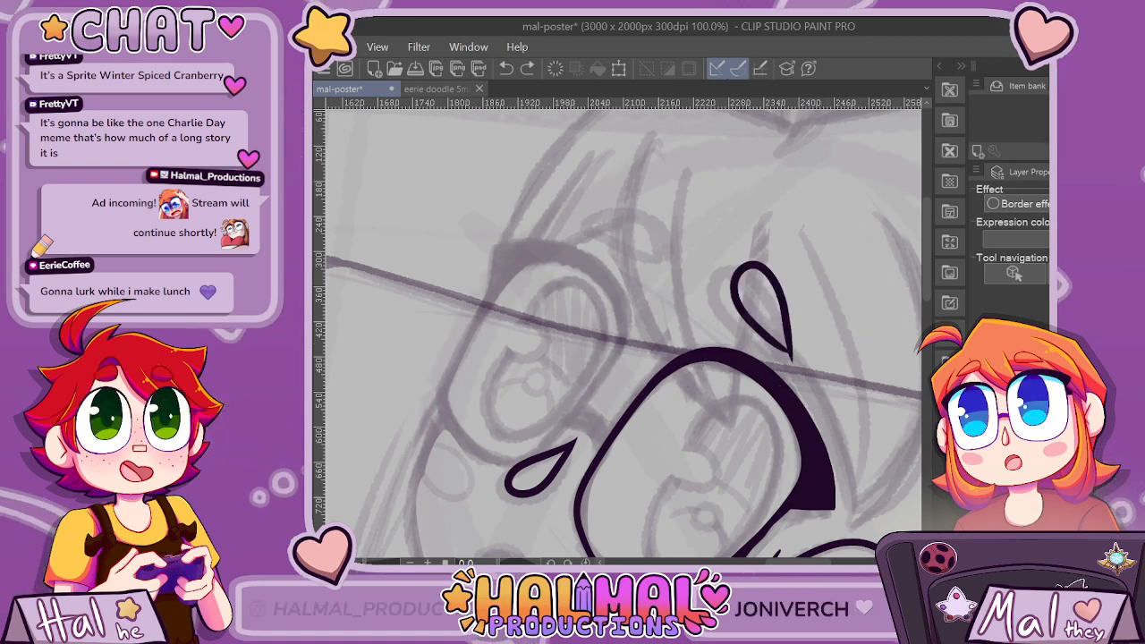
key("ctrl+z")
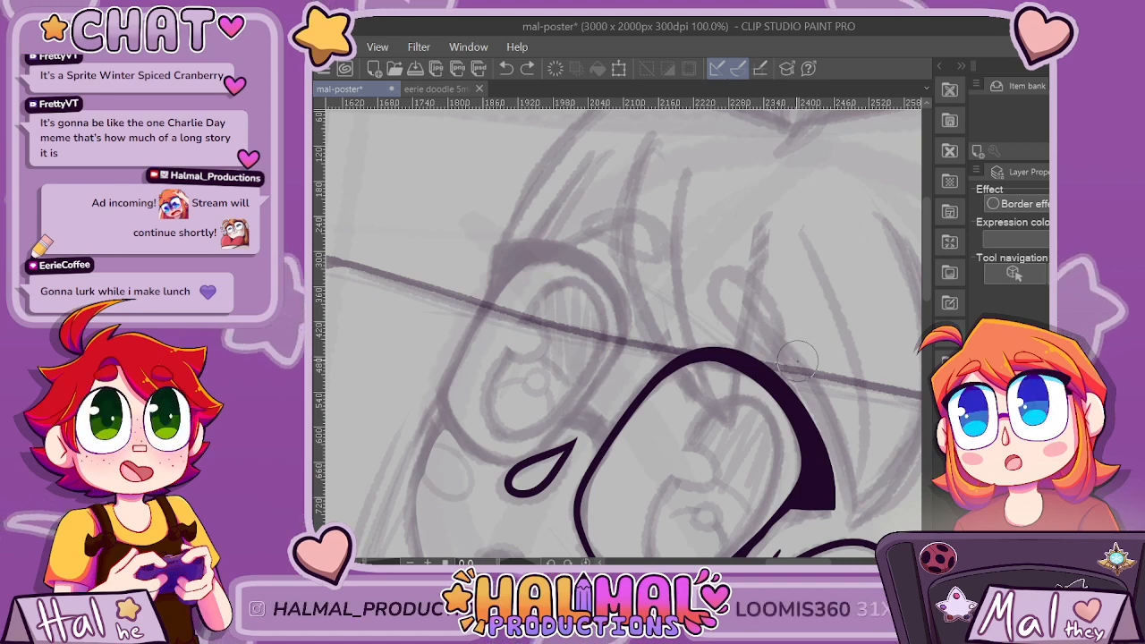
key("ctrl+y")
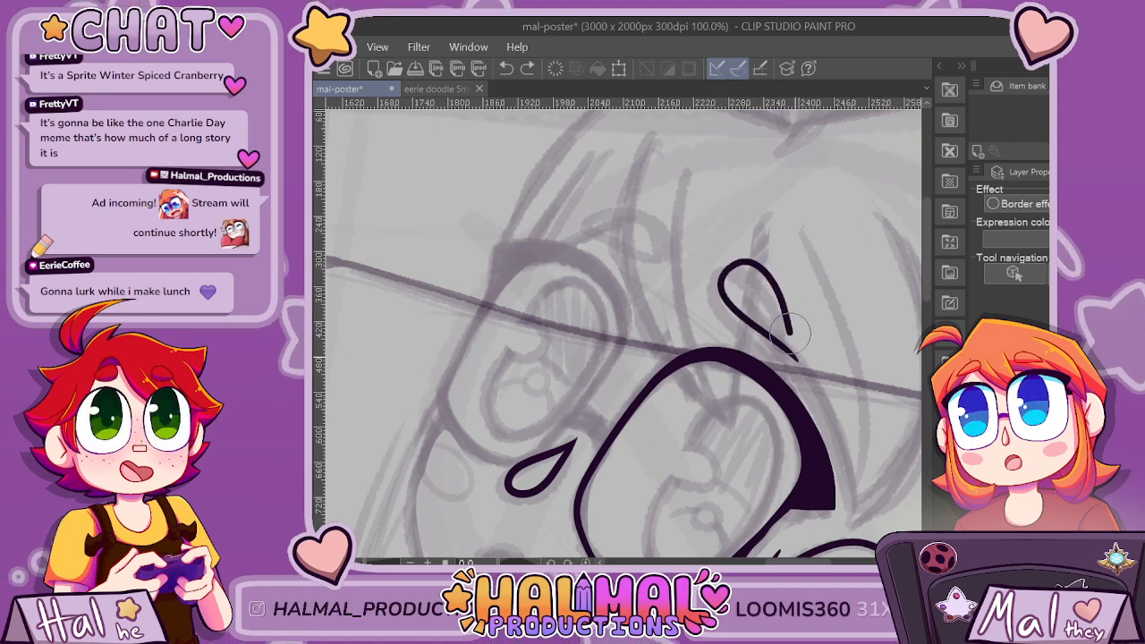
scroll(754, 284, "down", 4)
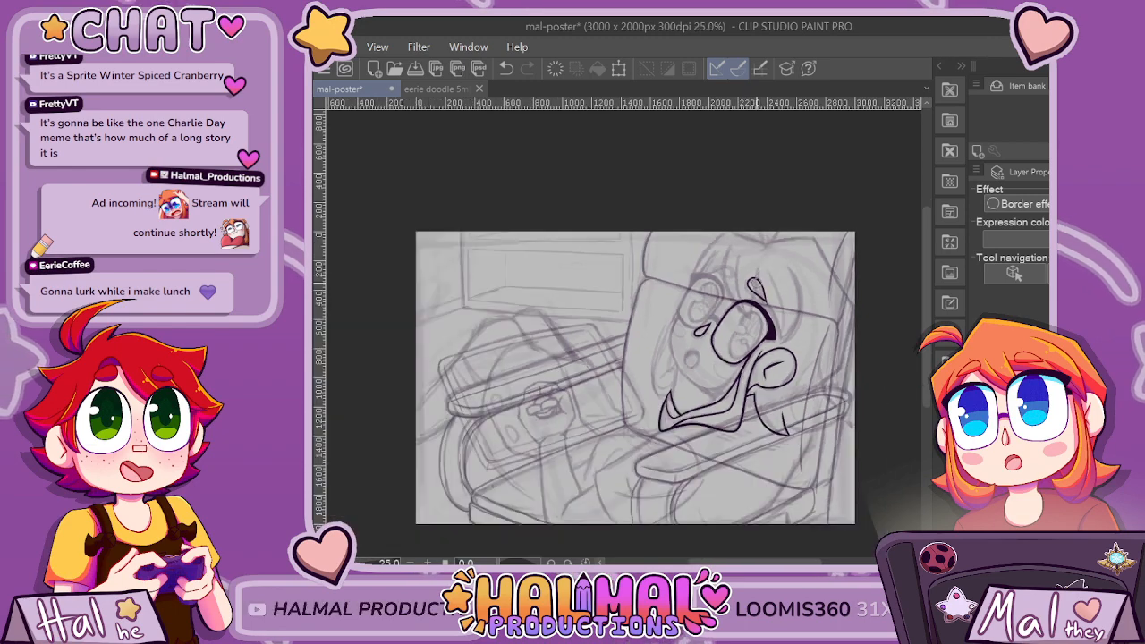
Ink three long tapered bang strands that sweep down from the forehead and come to points over the top of the lens.
scroll(748, 320, "up", 2)
scroll(747, 321, "up", 2)
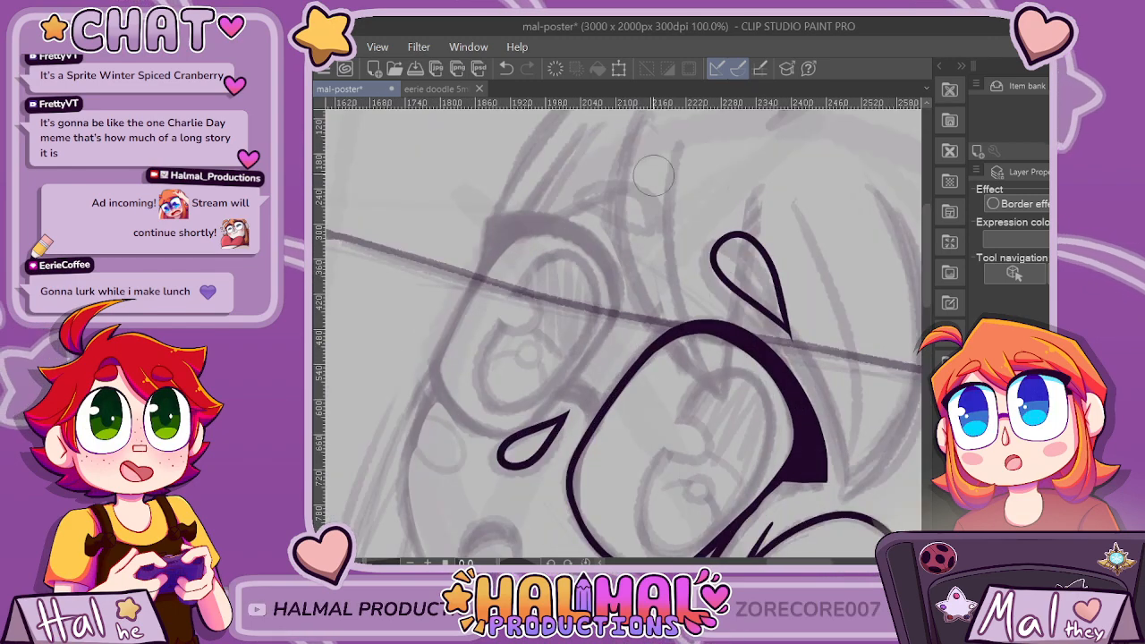
scroll(769, 185, "down", 1)
mouse_move(693, 131)
left_mouse_down()
mouse_move(677, 231)
mouse_move(706, 275)
left_mouse_up()
key("ctrl+z")
mouse_move(689, 132)
left_mouse_down()
mouse_move(668, 191)
mouse_move(673, 241)
mouse_move(714, 311)
mouse_move(759, 329)
left_mouse_up()
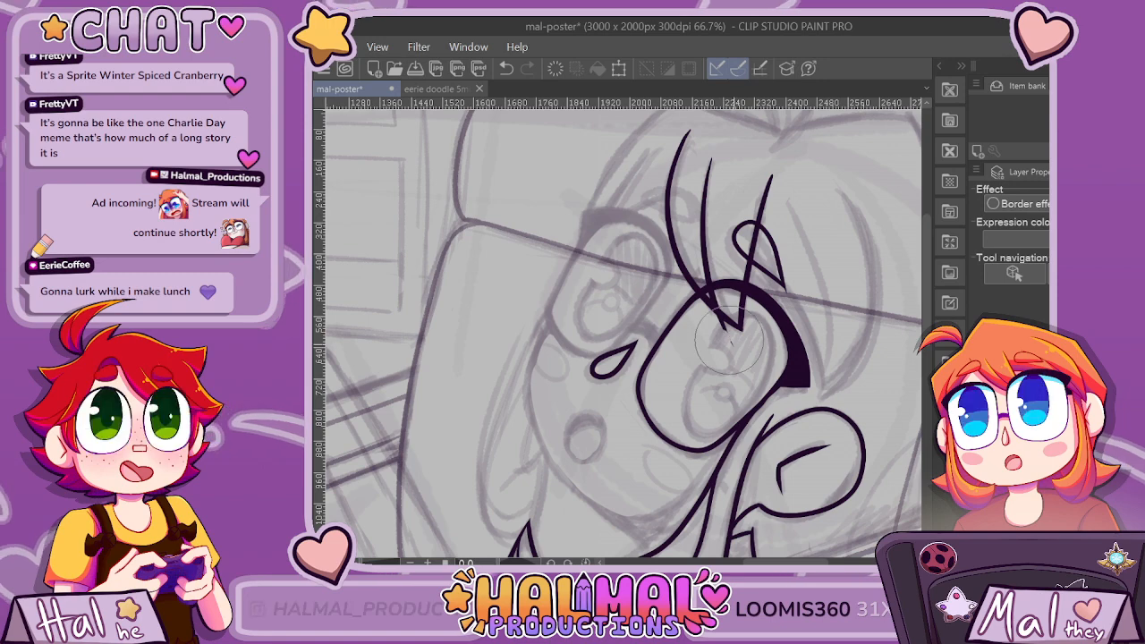
Try to ink the iris inside the lens as a tall slanted oval running up behind the tips of the bang strands.
scroll(812, 468, "down", 2)
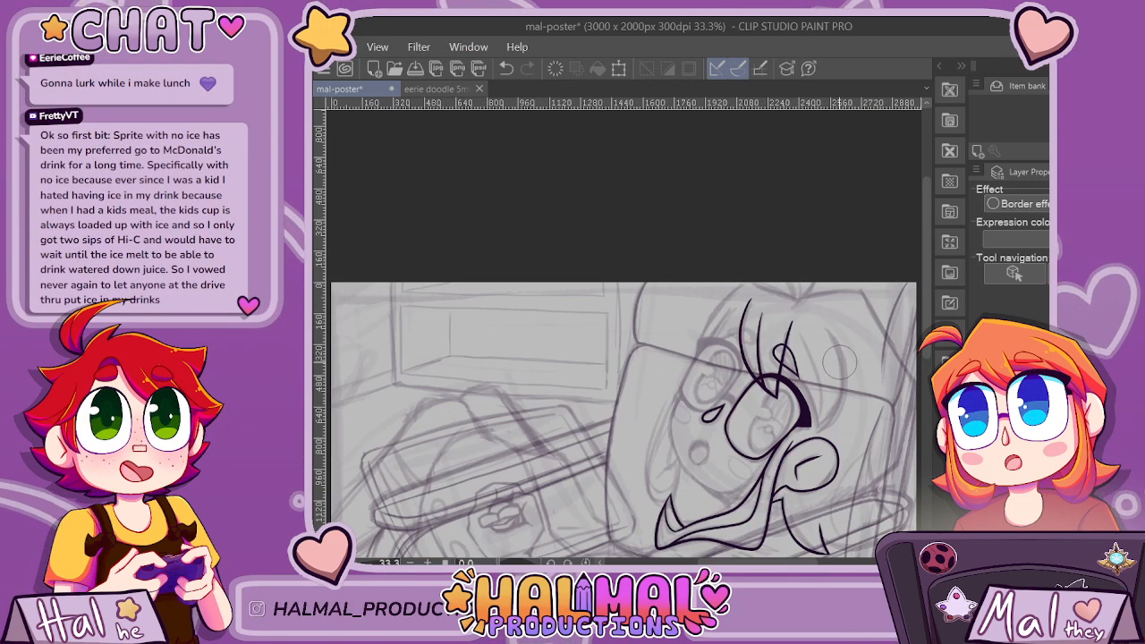
scroll(839, 361, "up", 4)
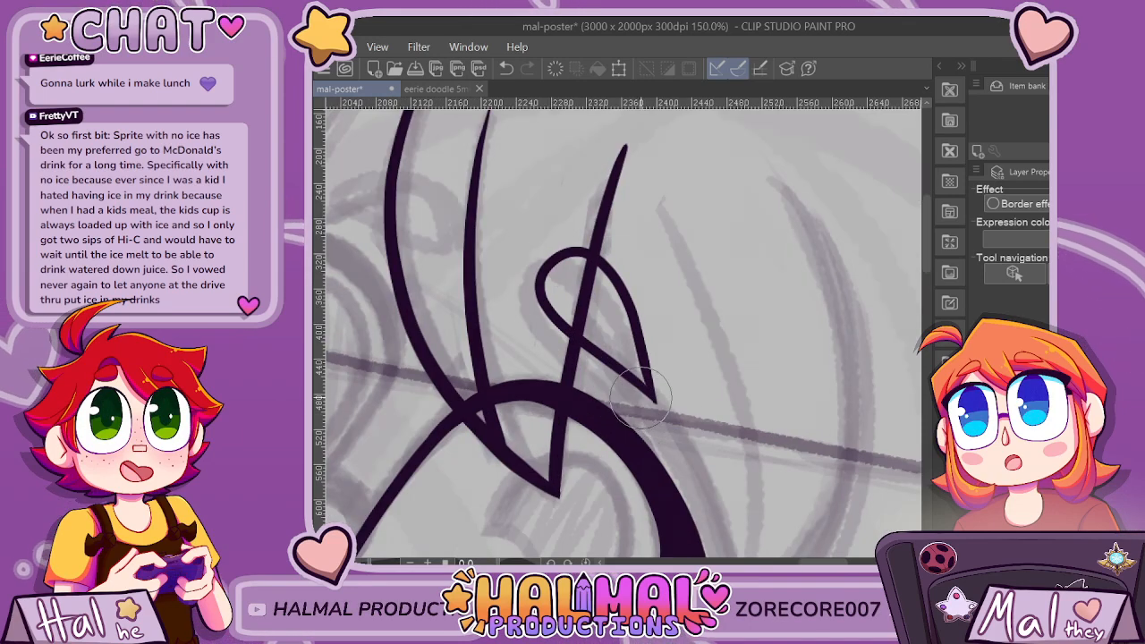
scroll(642, 407, "down", 4)
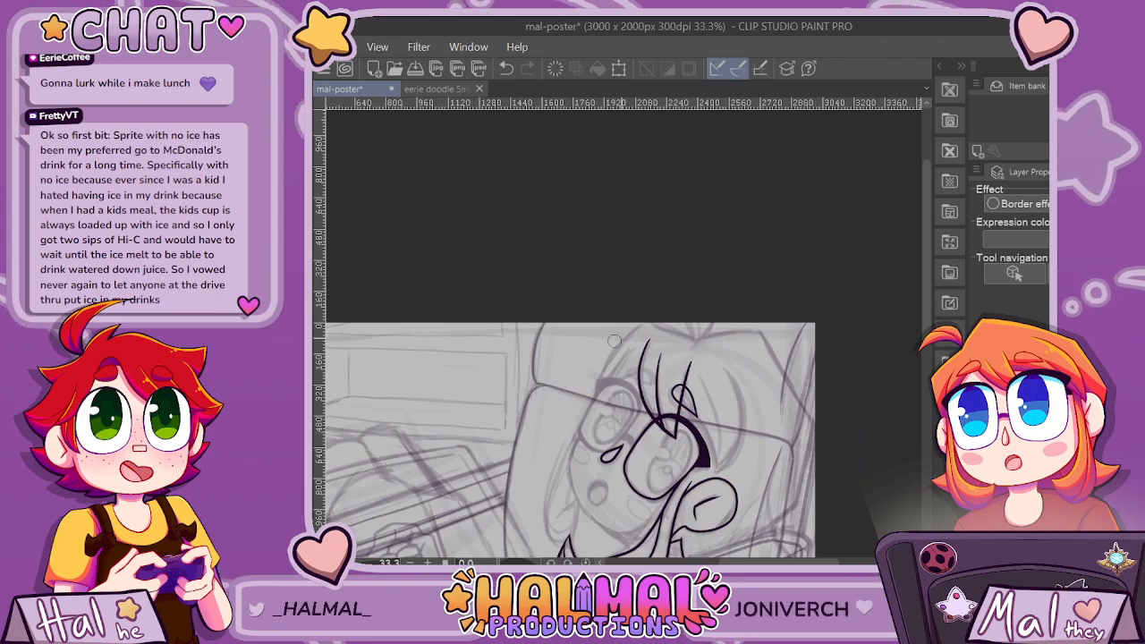
scroll(622, 358, "down", 5)
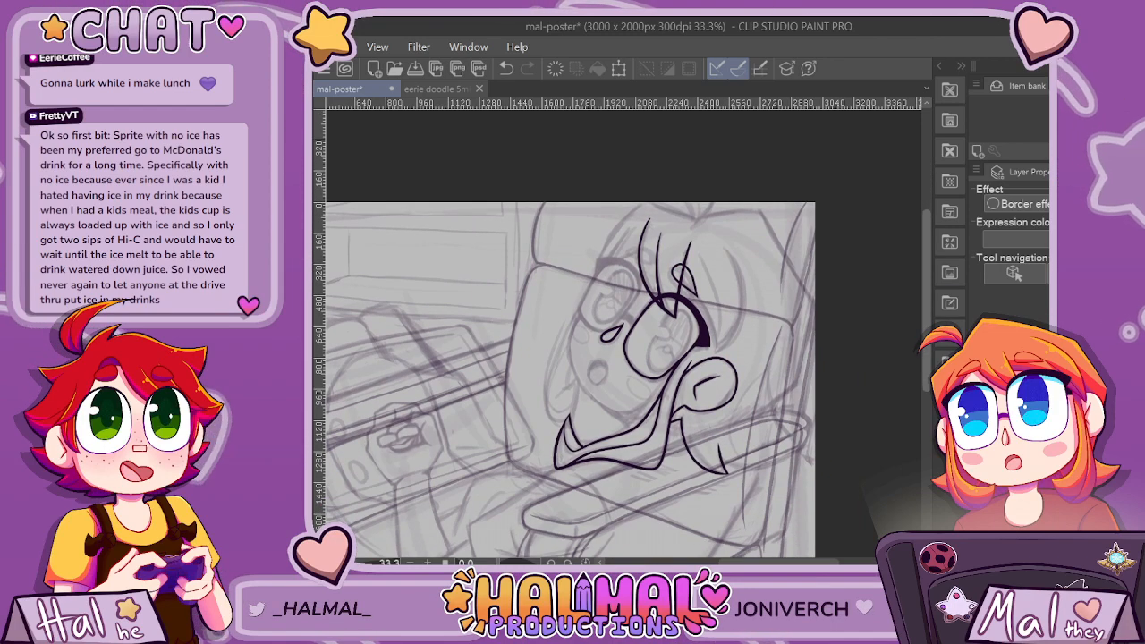
scroll(654, 369, "up", 5)
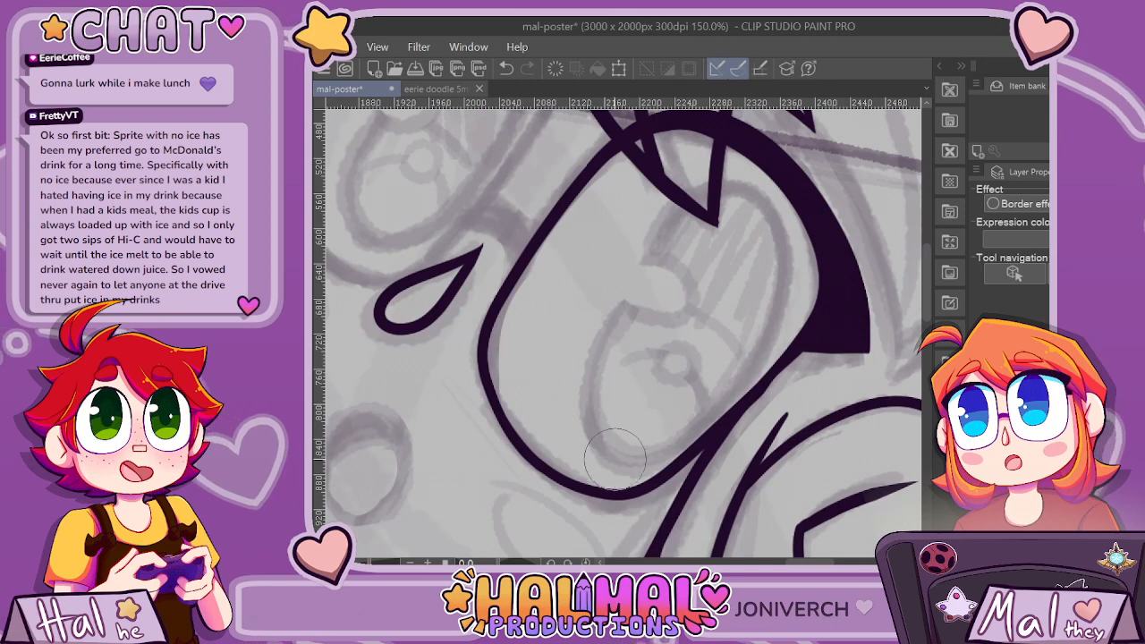
mouse_move(613, 465)
left_mouse_down()
mouse_move(645, 268)
mouse_move(711, 215)
left_mouse_up()
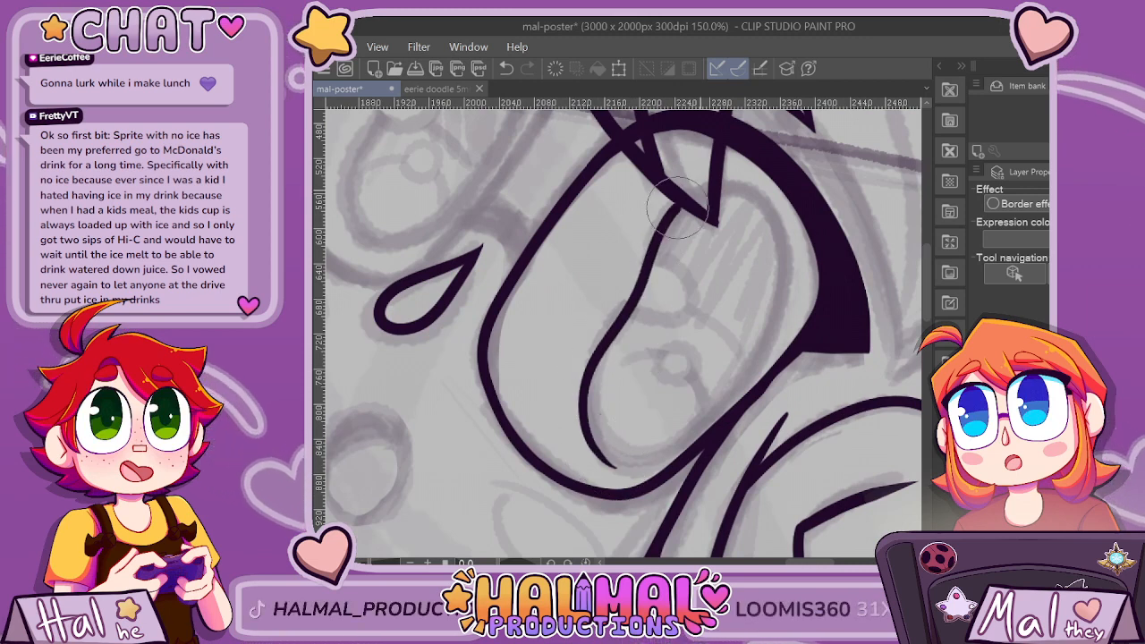
mouse_move(793, 291)
left_mouse_down()
mouse_move(779, 342)
mouse_move(737, 401)
left_mouse_up()
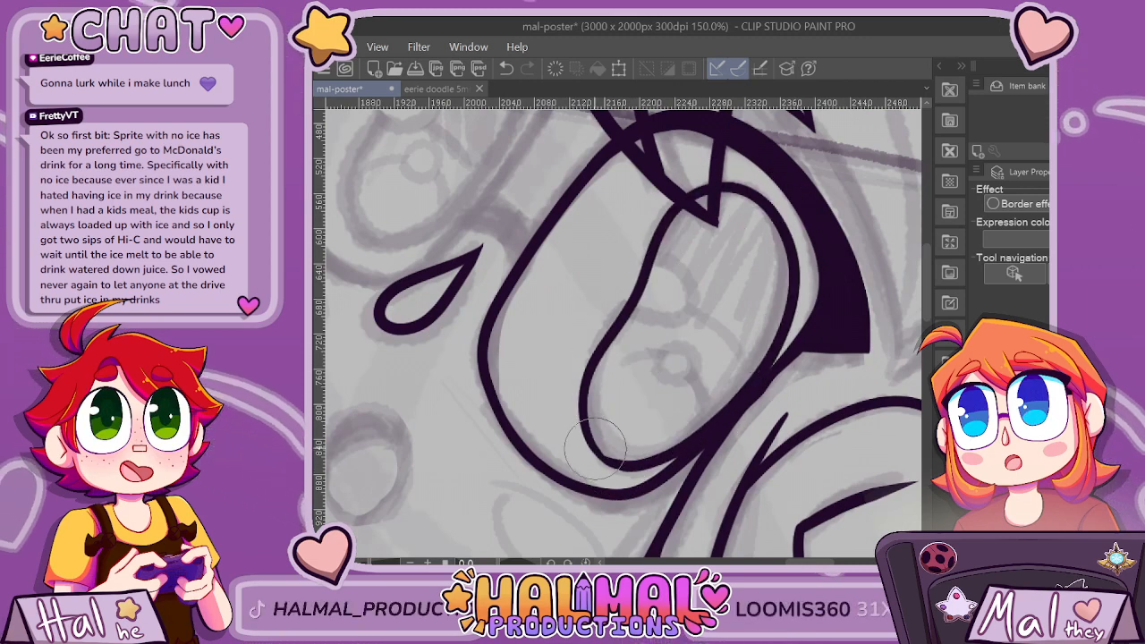
key("ctrl+z")
key("ctrl+z")
key("ctrl+z")
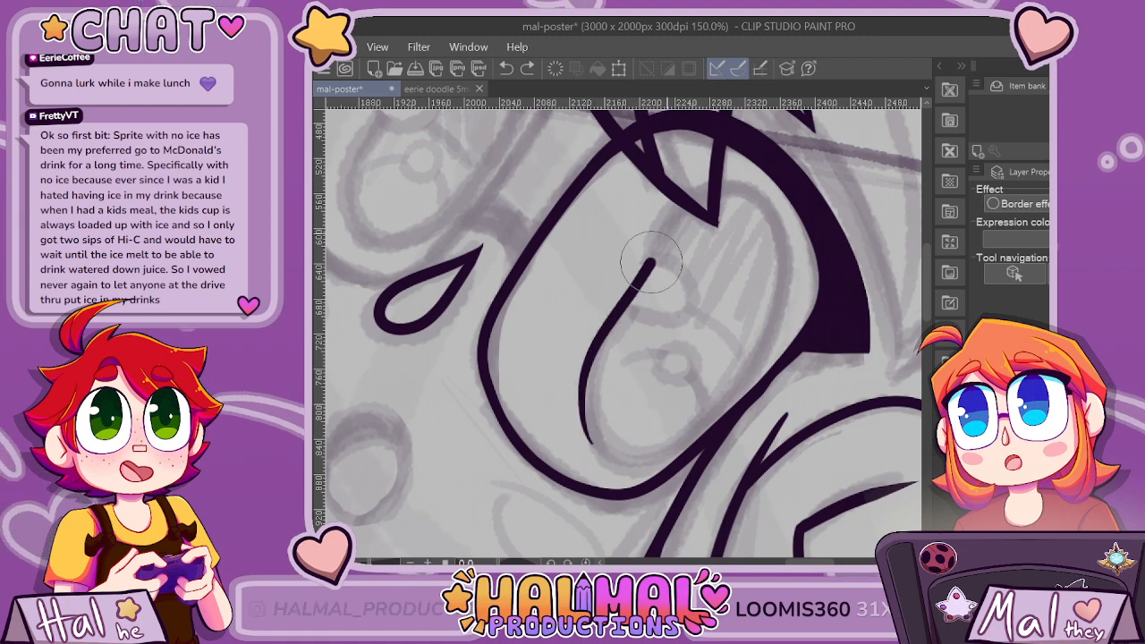
Try to close the iris oval by inking its outer side and rounded lower end inside the lens.
mouse_move(652, 261)
left_mouse_down()
mouse_move(677, 220)
mouse_move(719, 194)
mouse_move(752, 198)
mouse_move(778, 235)
left_mouse_up()
mouse_move(767, 349)
left_mouse_down()
mouse_move(687, 444)
mouse_move(634, 464)
mouse_move(591, 440)
left_mouse_up()
scroll(730, 278, "down", 8)
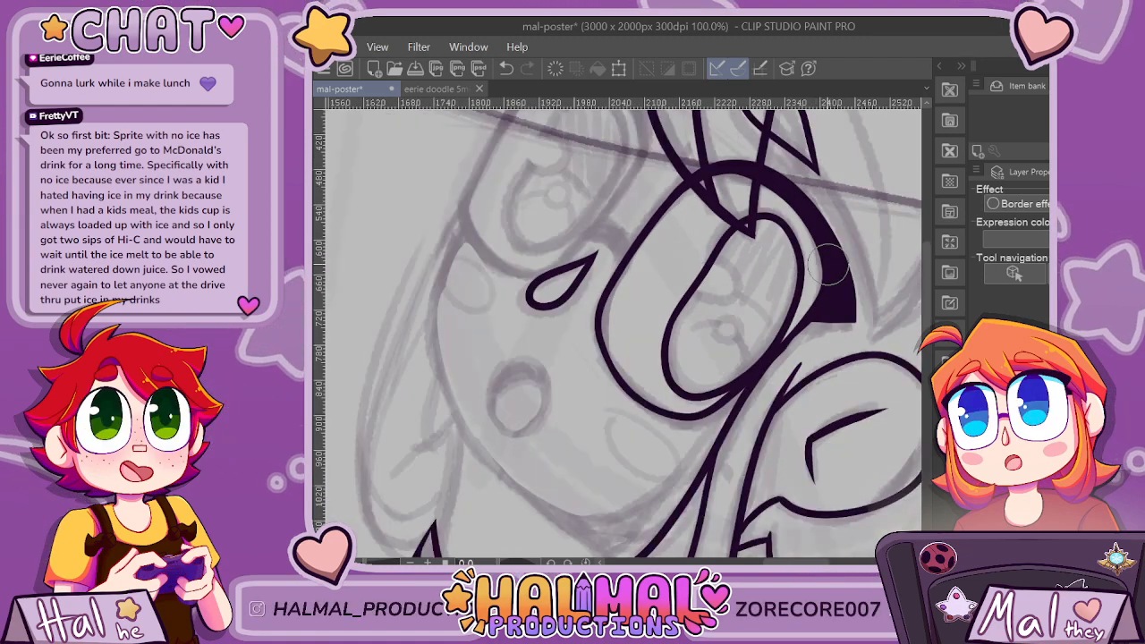
scroll(869, 239, "up", 5)
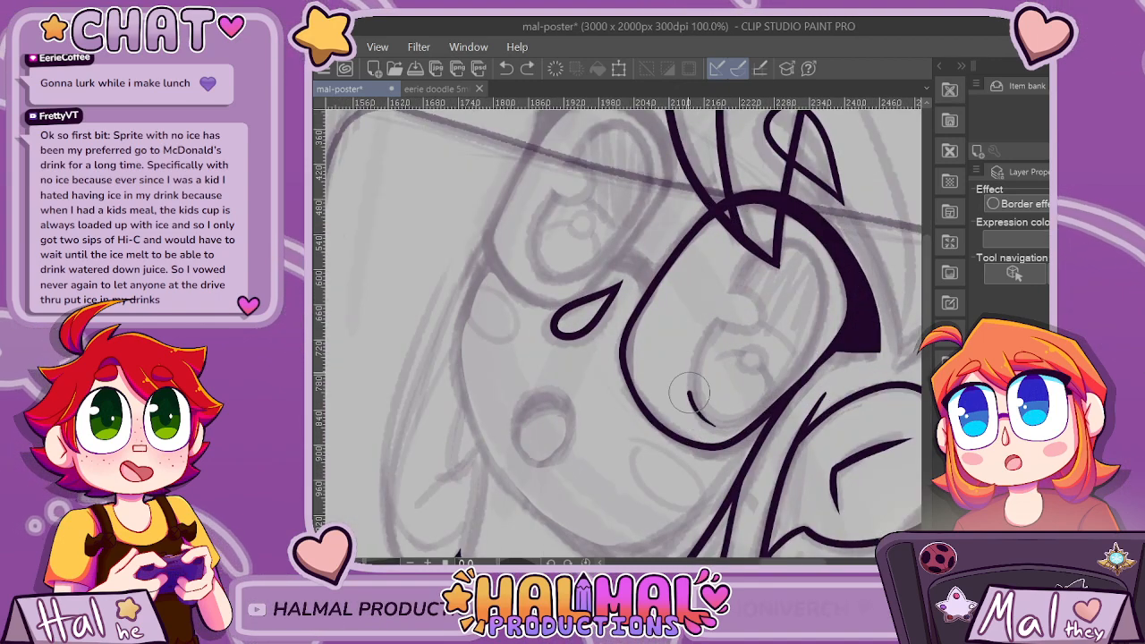
mouse_move(689, 391)
left_mouse_down()
mouse_move(740, 280)
mouse_move(767, 255)
left_mouse_up()
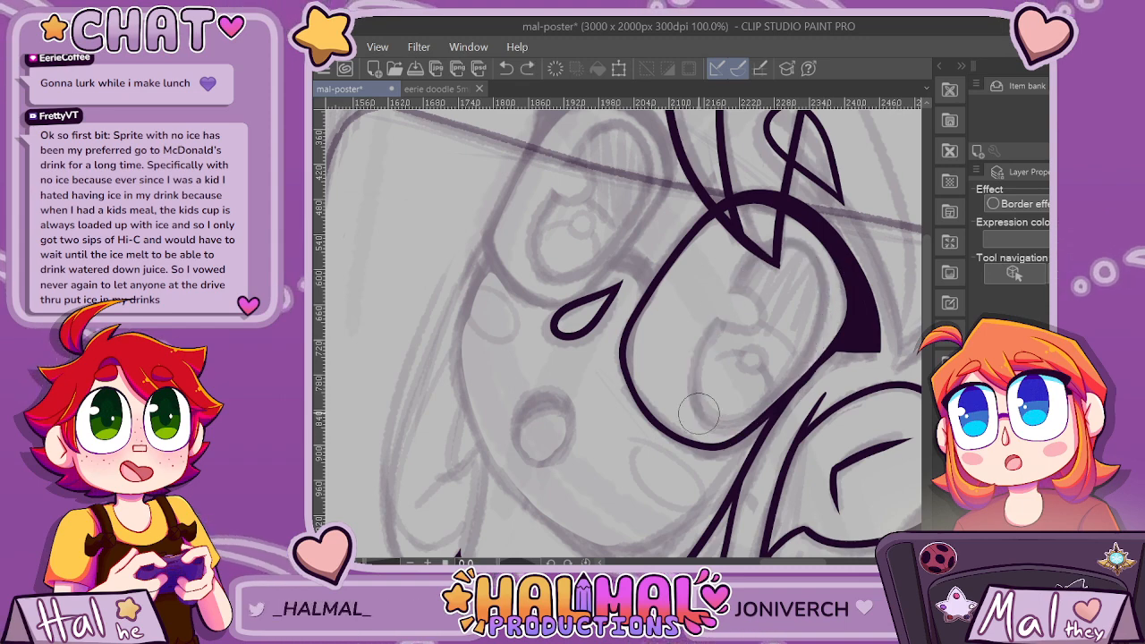
scroll(834, 351, "up", 1)
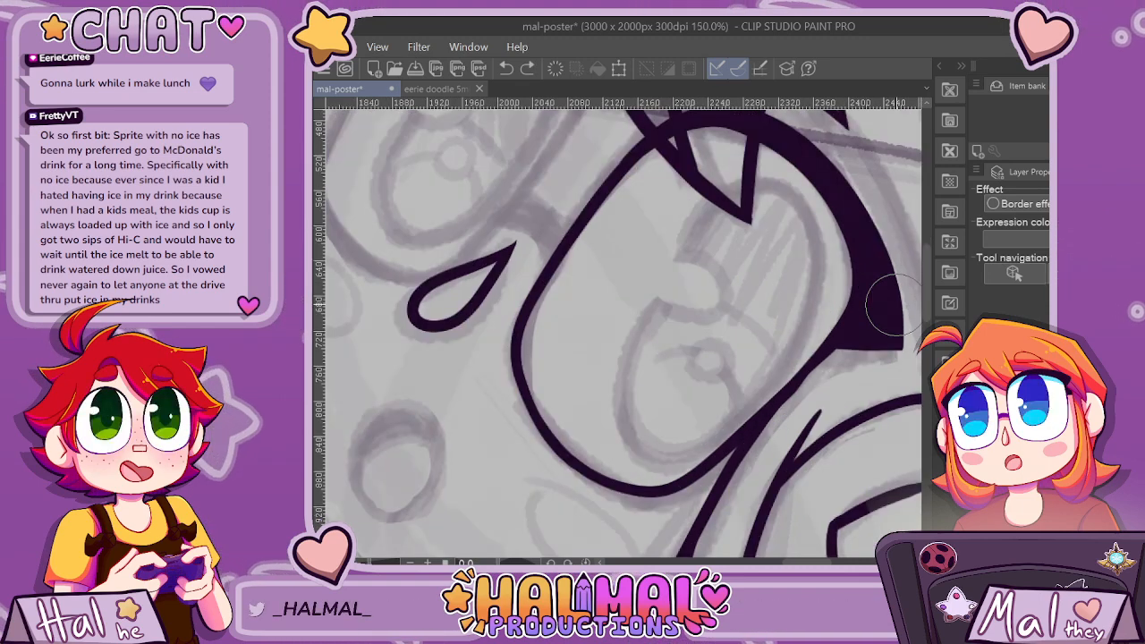
scroll(895, 305, "down", 1)
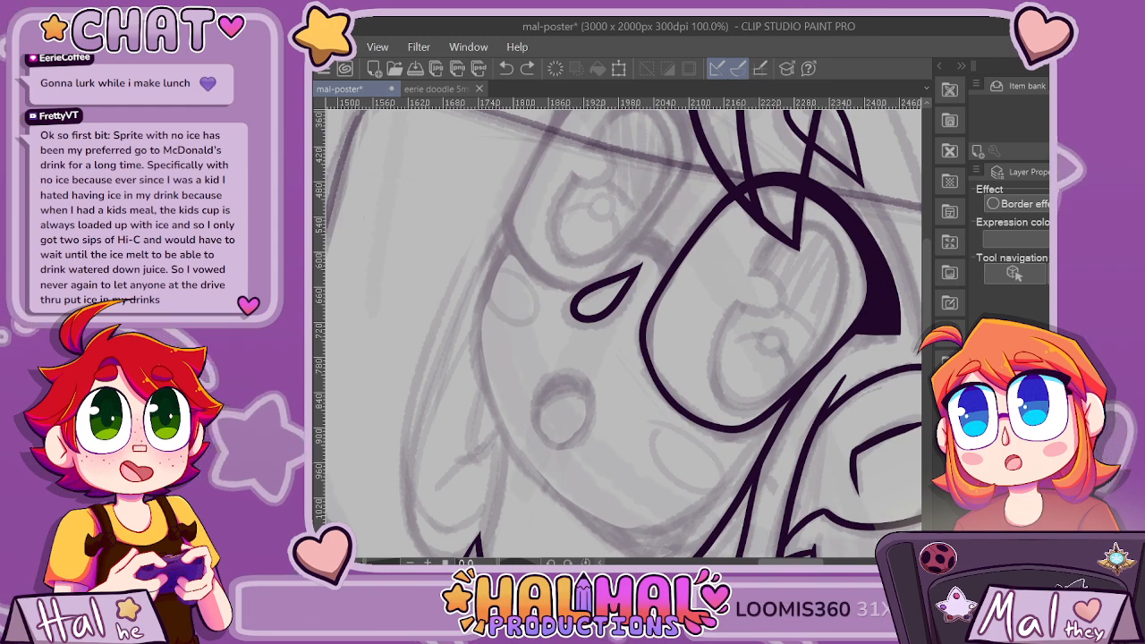
Try two more versions of the iris outline, each built up from its lower curve and passing behind the bang tips.
scroll(571, 416, "up", 2)
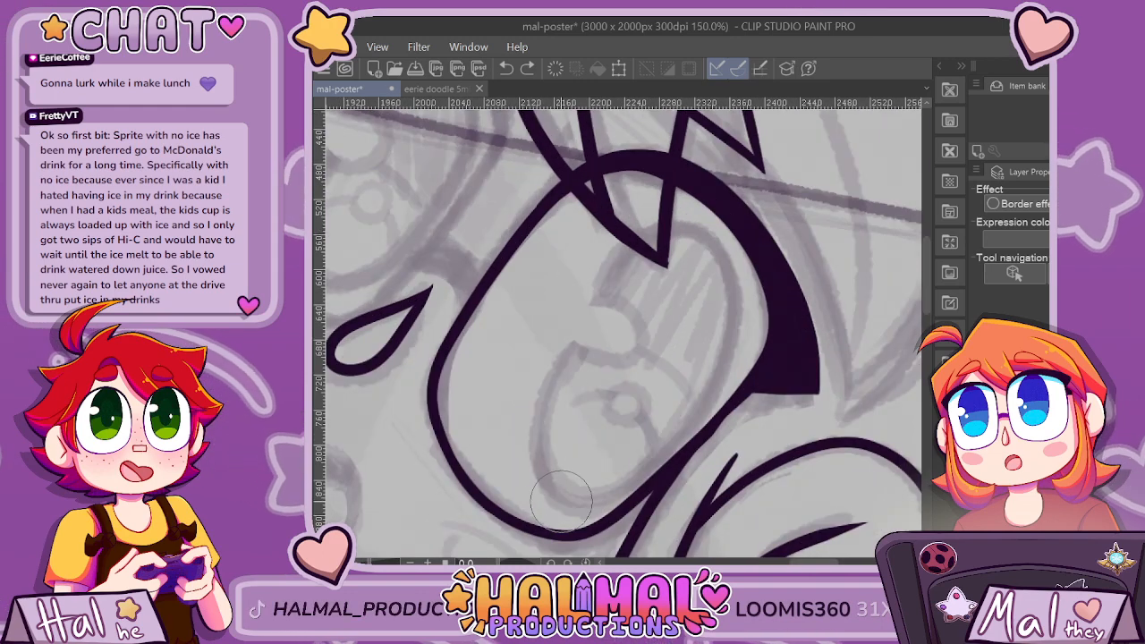
mouse_move(558, 500)
left_mouse_down()
mouse_move(535, 450)
mouse_move(543, 397)
mouse_move(620, 255)
mouse_move(658, 234)
mouse_move(707, 244)
mouse_move(734, 274)
mouse_move(740, 327)
mouse_move(694, 440)
mouse_move(646, 484)
mouse_move(587, 508)
mouse_move(555, 503)
mouse_move(537, 459)
left_mouse_up()
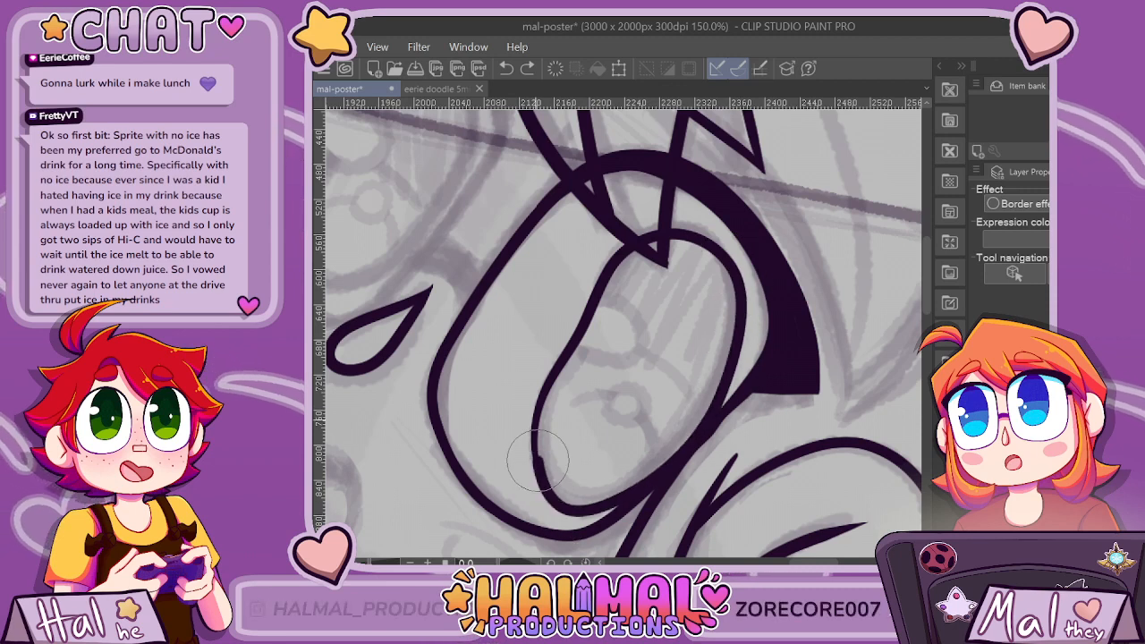
key("ctrl+z")
key("ctrl+z")
key("ctrl+z")
left_click_drag(570, 506, 550, 491)
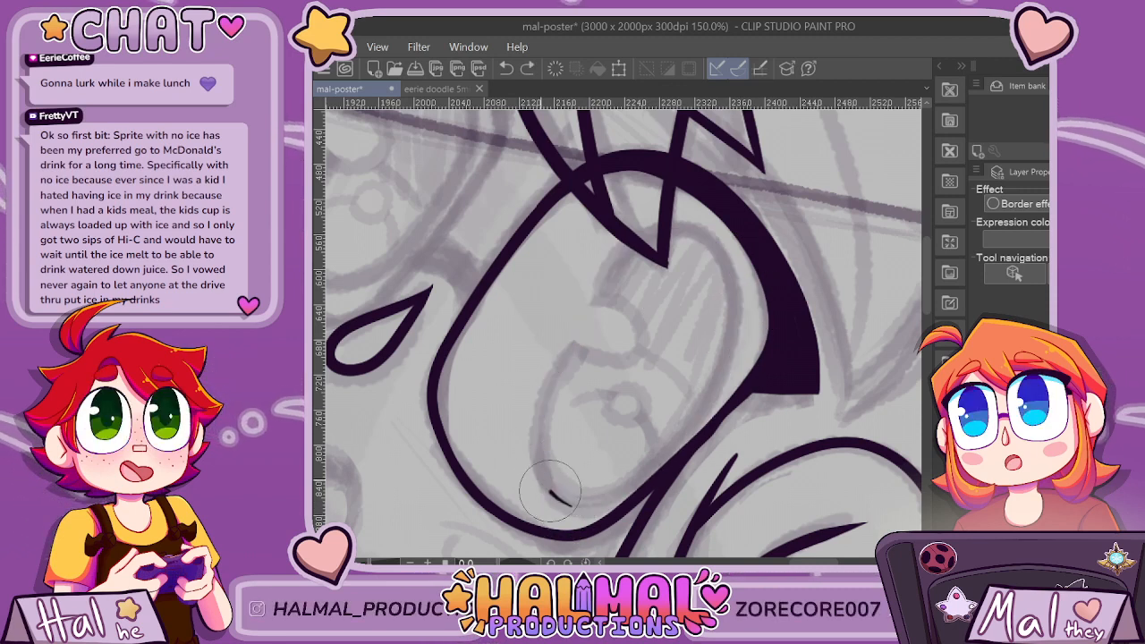
mouse_move(720, 253)
left_mouse_down()
mouse_move(735, 306)
mouse_move(724, 375)
mouse_move(630, 488)
left_mouse_up()
left_click_drag(546, 485, 539, 469)
scroll(796, 227, "down", 3)
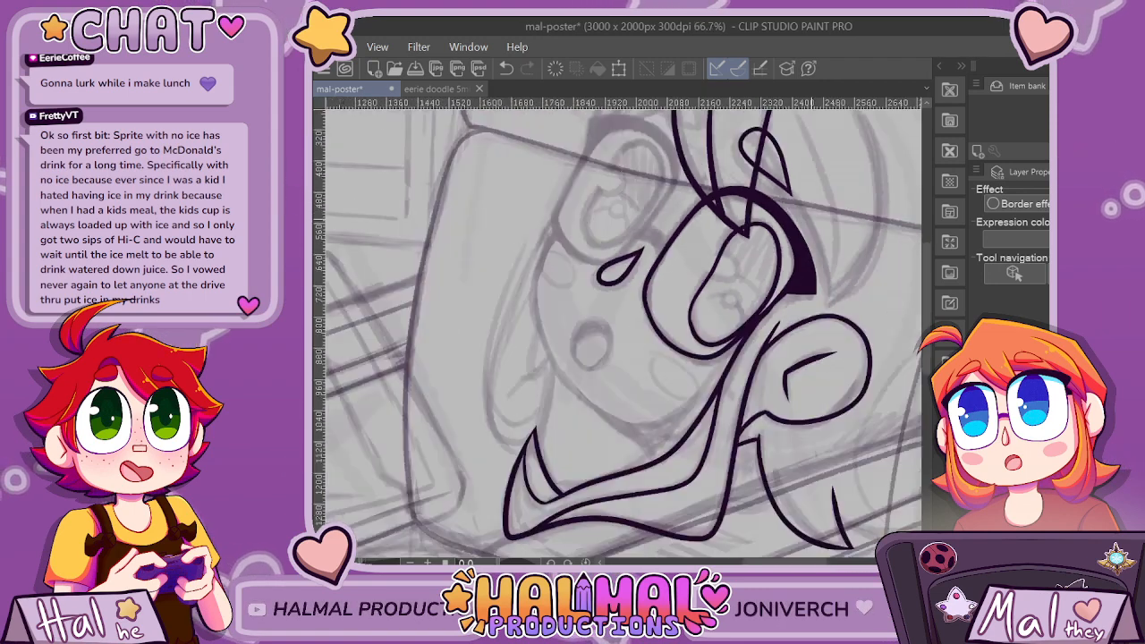
scroll(826, 211, "up", 2)
key("ctrl+z")
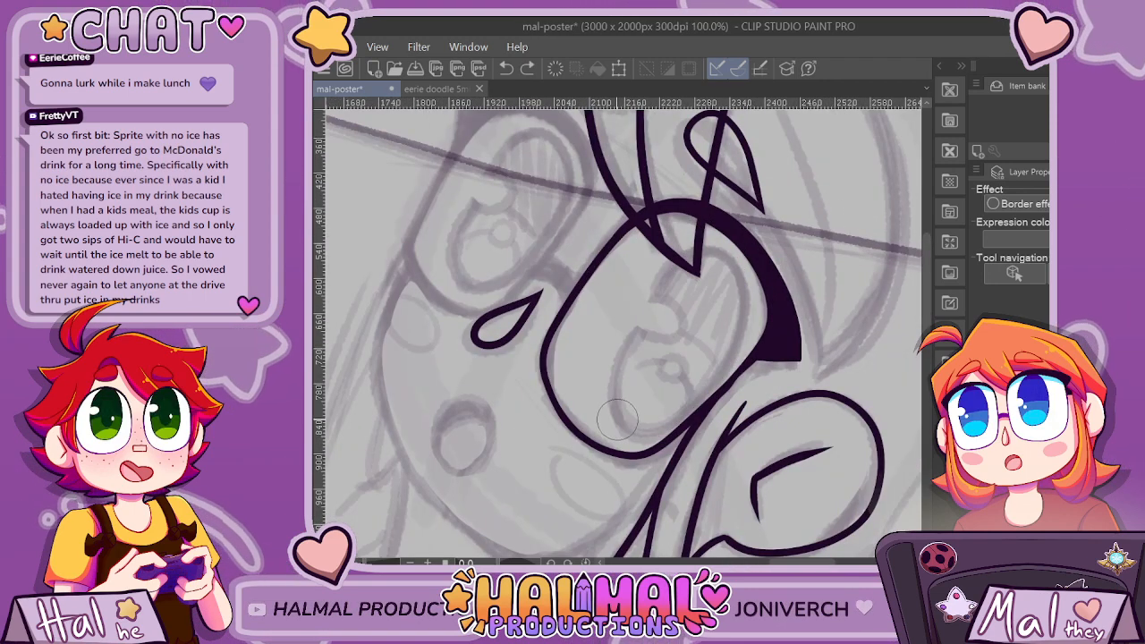
Ink the iris as a tall slanted oval inside the lens, its upper end tucked behind the bang tips and its lower side meeting the rim.
mouse_move(650, 310)
left_mouse_down()
mouse_move(702, 259)
mouse_move(729, 268)
mouse_move(744, 309)
mouse_move(738, 357)
mouse_move(711, 399)
left_mouse_up()
left_click_drag(642, 435, 614, 419)
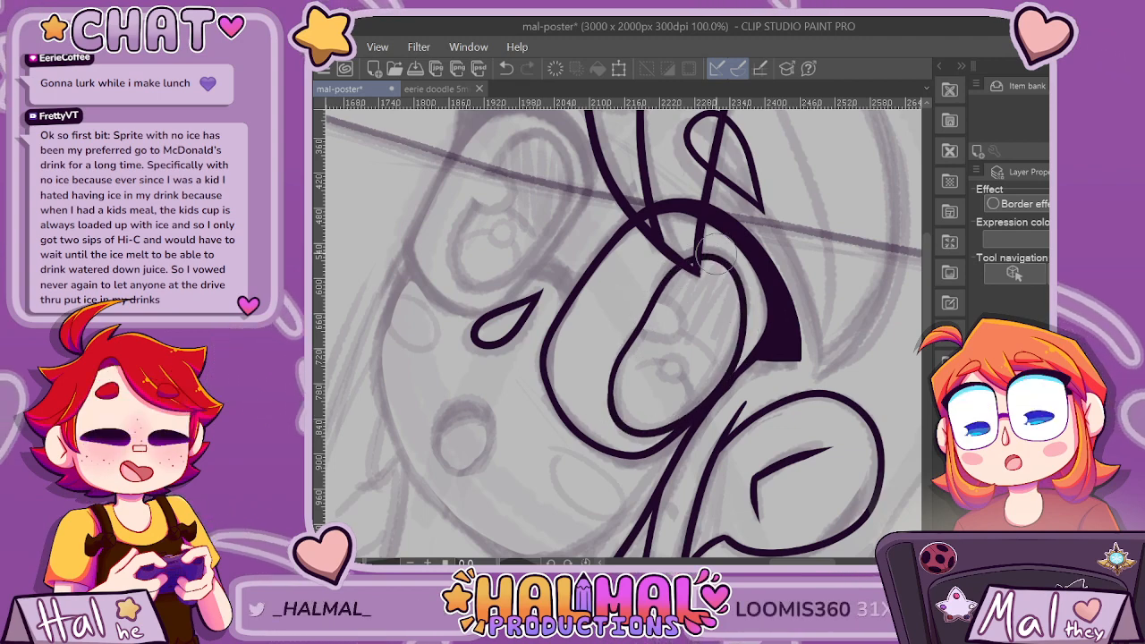
scroll(773, 301, "down", 3)
scroll(767, 334, "down", 2)
scroll(766, 335, "up", 5)
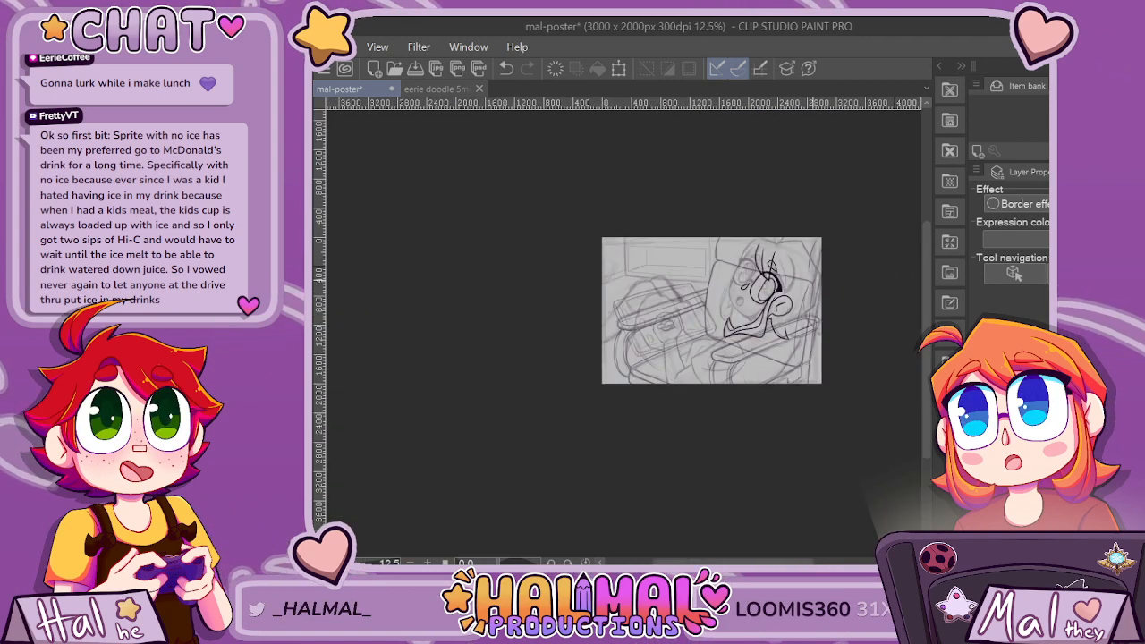
scroll(567, 473, "up", 4)
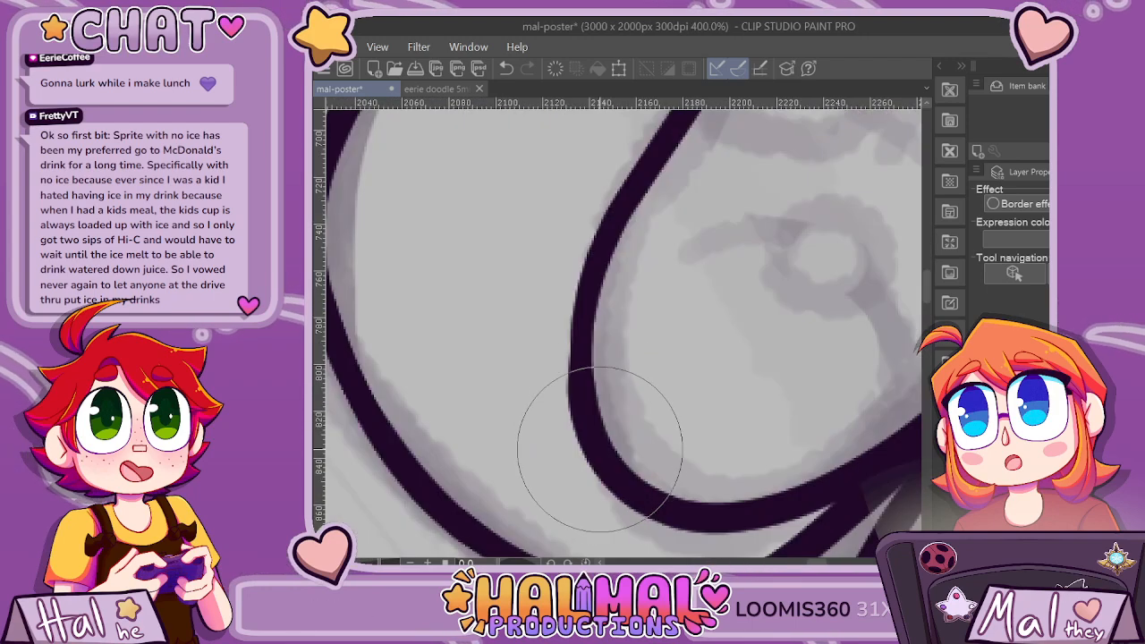
scroll(554, 268, "down", 6)
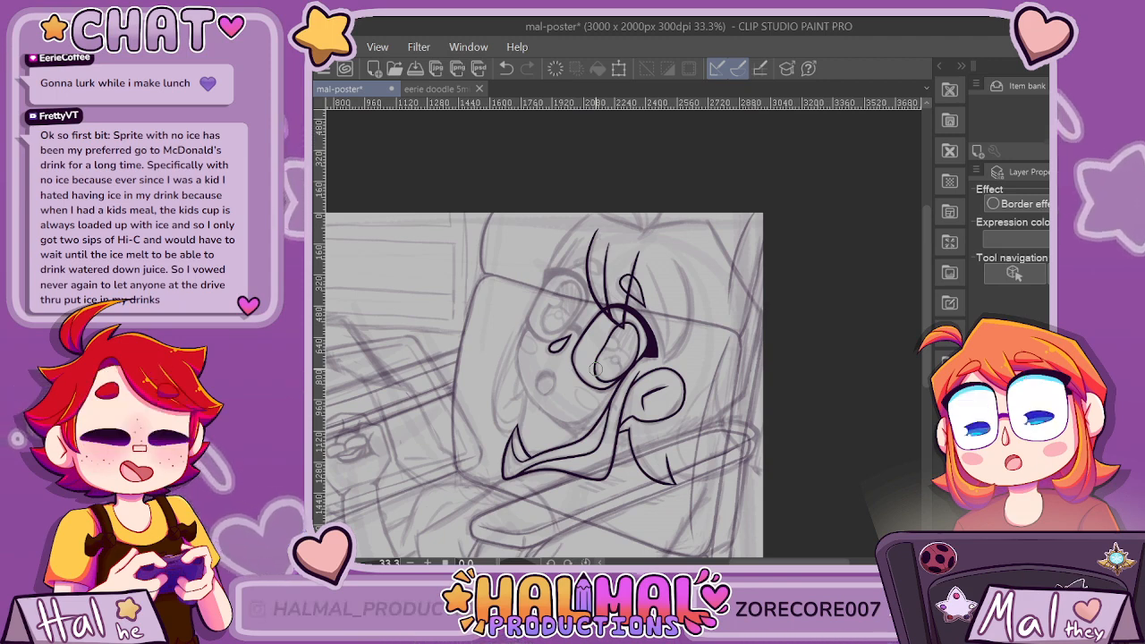
scroll(597, 369, "down", 3)
Outline the short curved glasses bridge above the teardrop with two arcs running into the lens rim and a slanted closing edge.
scroll(497, 407, "up", 8)
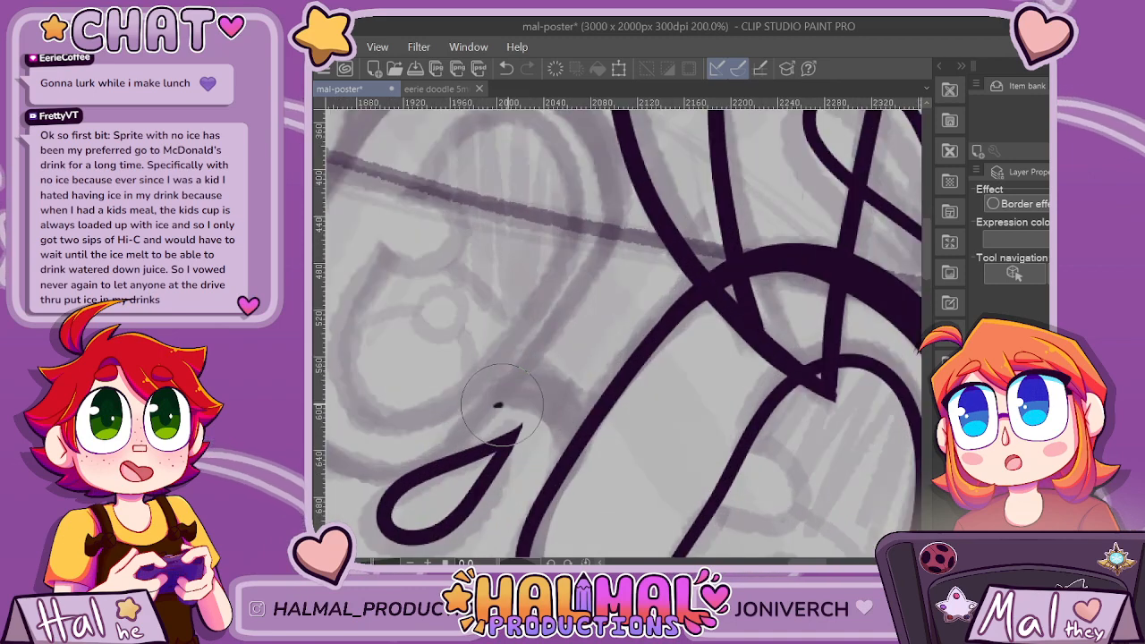
left_click_drag(556, 443, 562, 467)
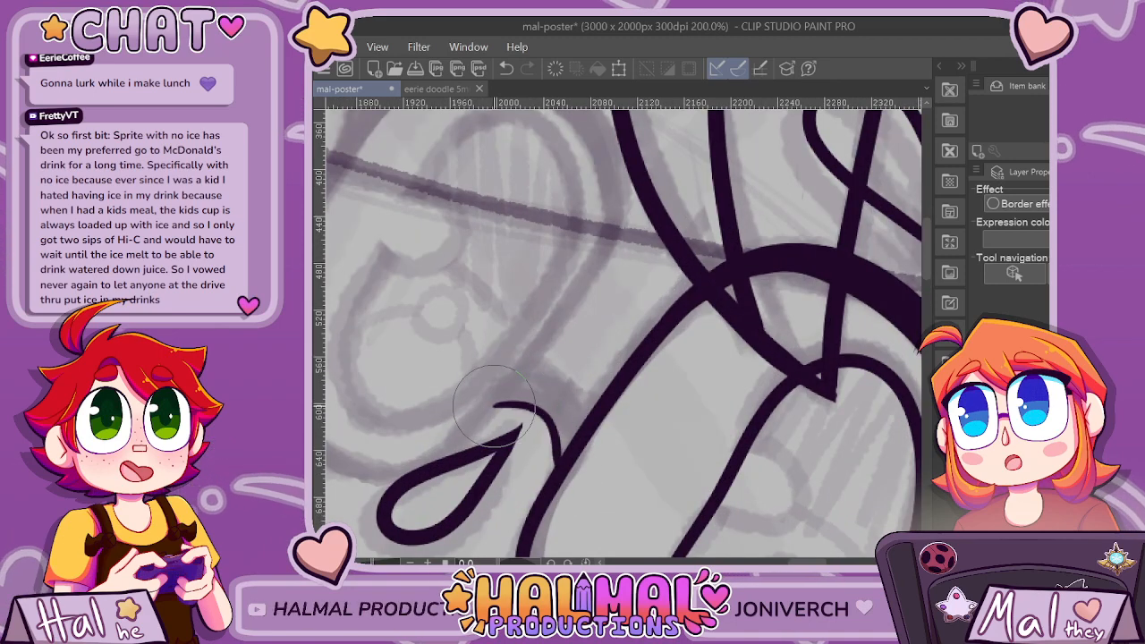
mouse_move(497, 406)
left_mouse_down()
mouse_move(529, 372)
mouse_move(557, 373)
mouse_move(596, 413)
left_mouse_up()
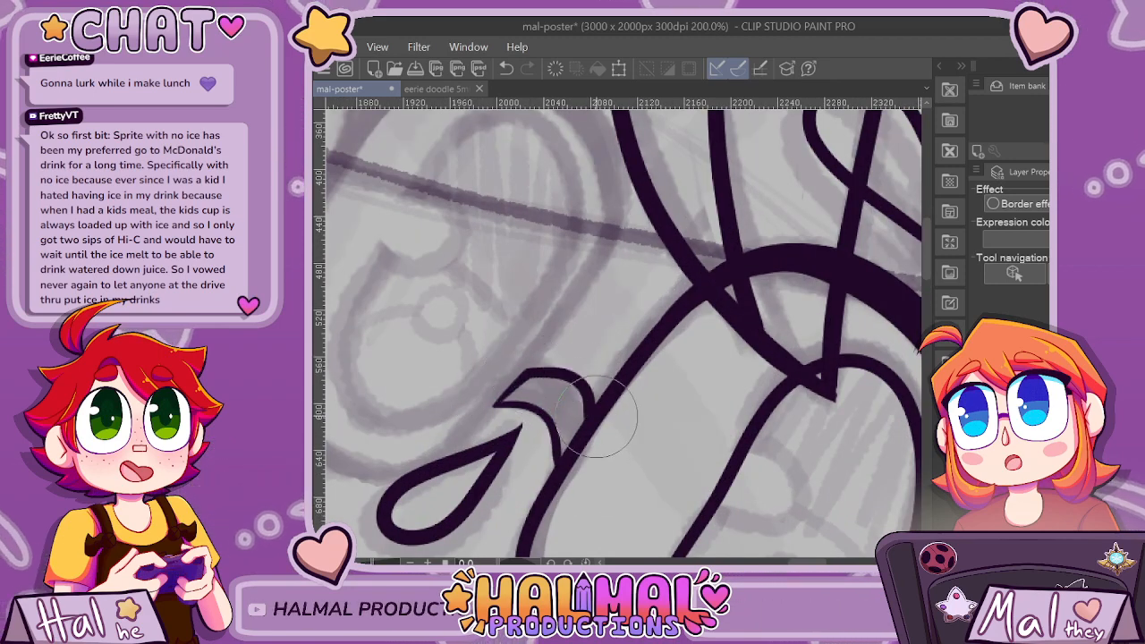
scroll(660, 376, "down", 1)
scroll(599, 418, "up", 1)
scroll(588, 427, "up", 2)
key("ctrl+z")
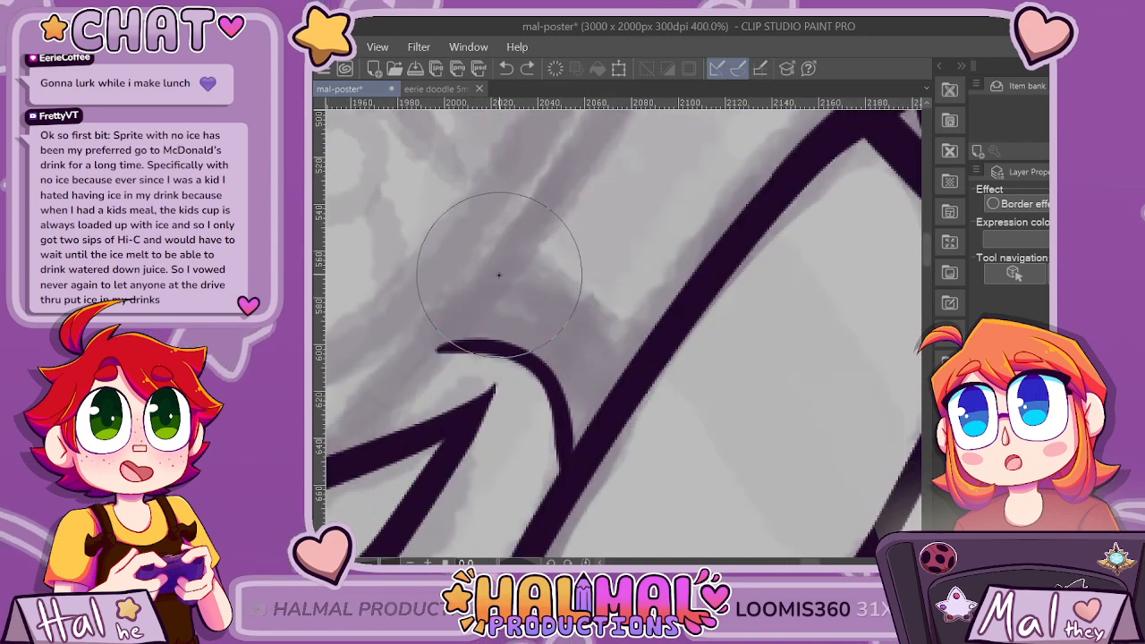
mouse_move(499, 274)
left_mouse_down()
mouse_move(598, 288)
mouse_move(622, 358)
left_mouse_up()
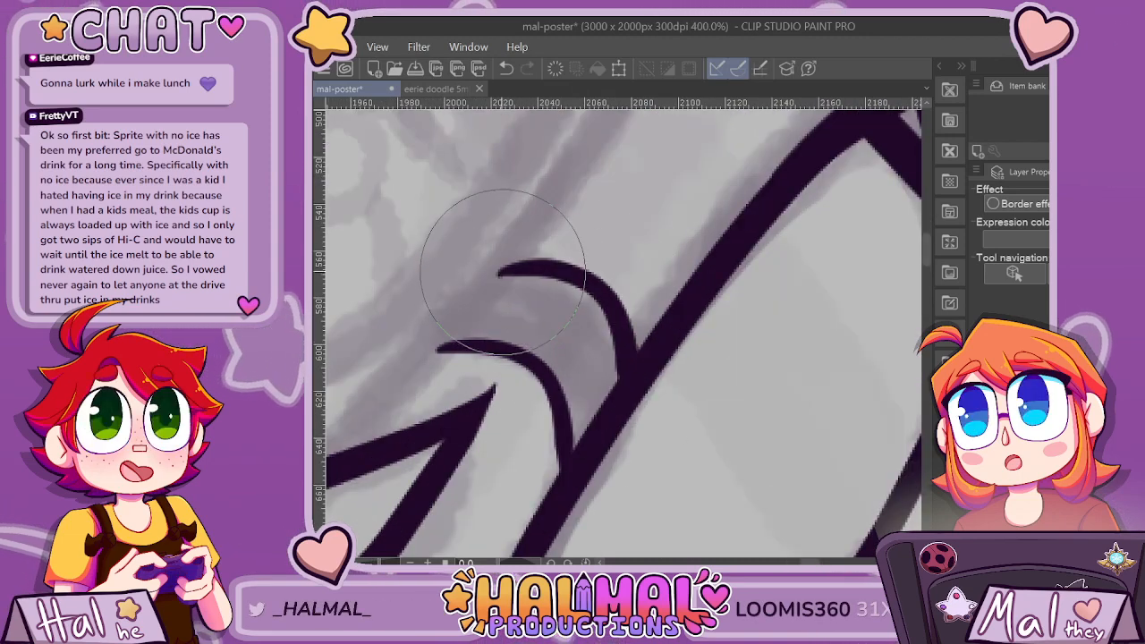
left_click_drag(436, 348, 501, 275)
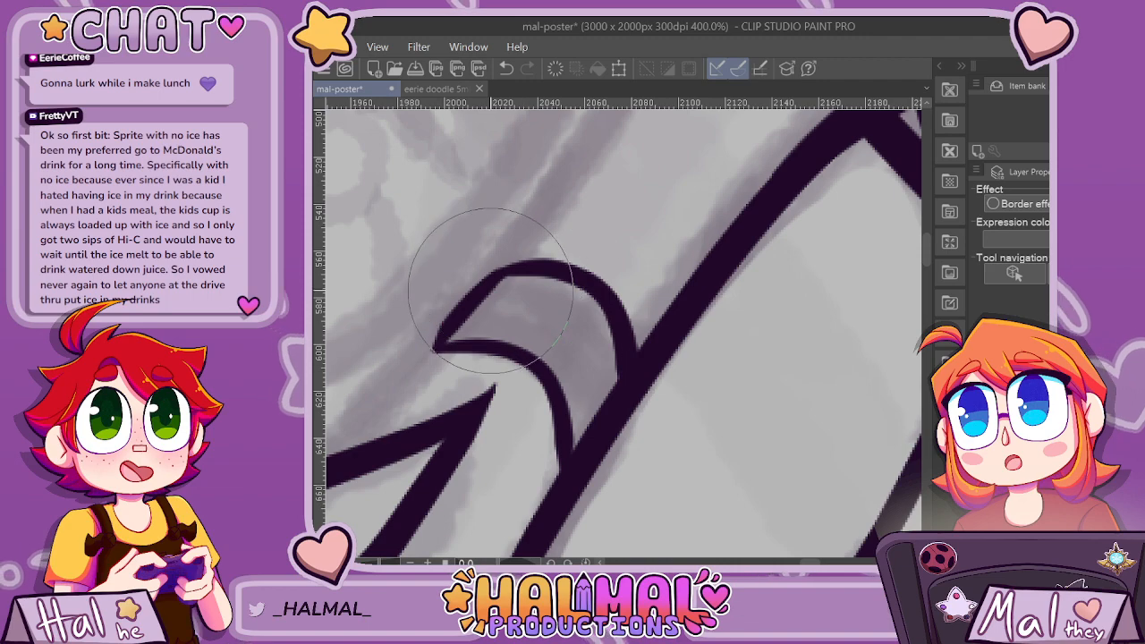
scroll(490, 288, "down", 8)
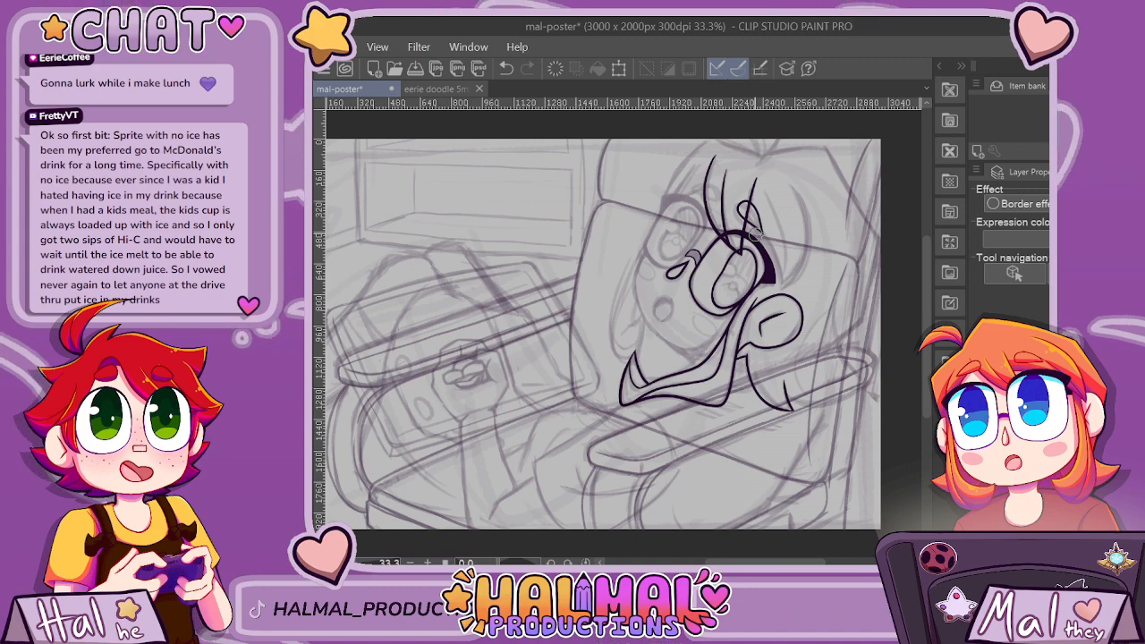
Thicken the bridge outline and fill its inside with solid dark ink.
scroll(756, 235, "up", 7)
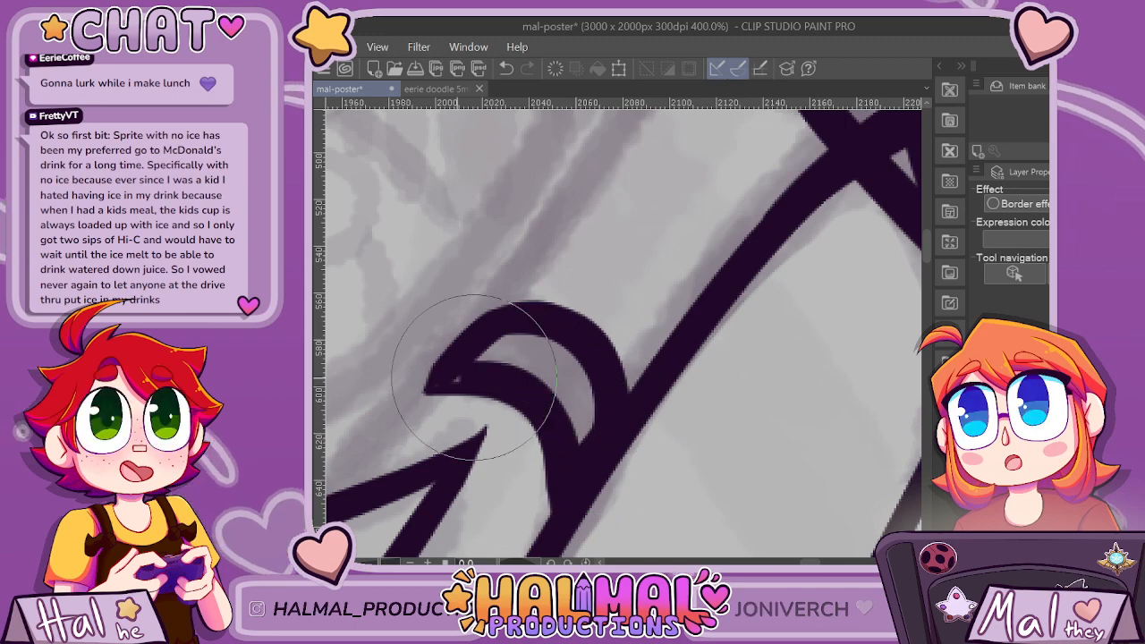
mouse_move(537, 385)
left_mouse_down()
mouse_move(583, 384)
mouse_move(586, 456)
mouse_move(543, 380)
left_mouse_up()
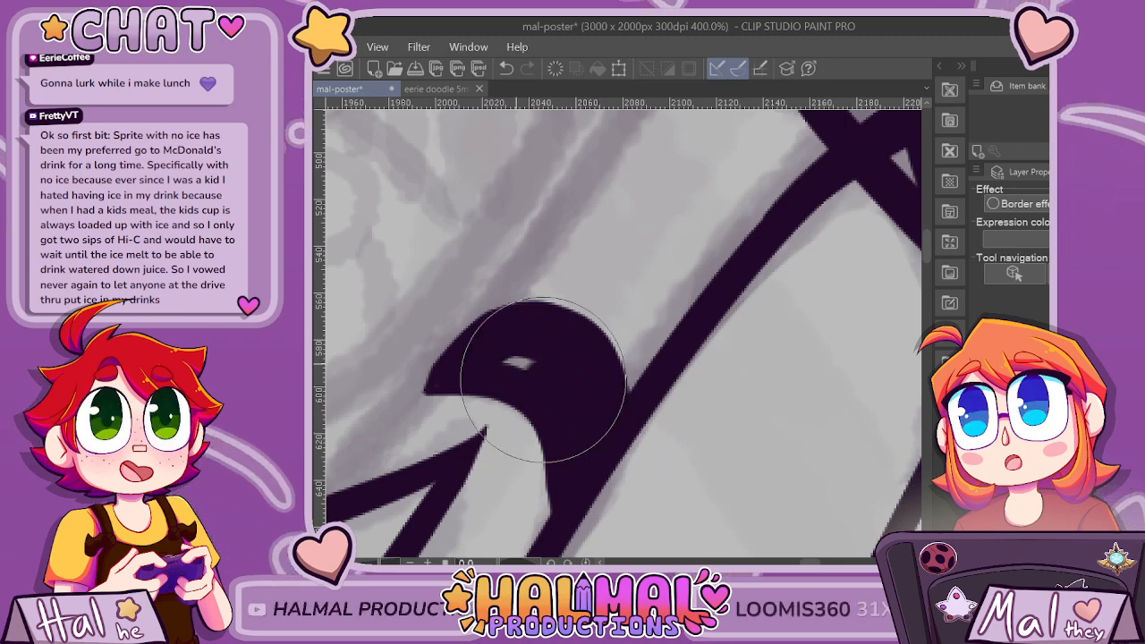
scroll(570, 354, "down", 6)
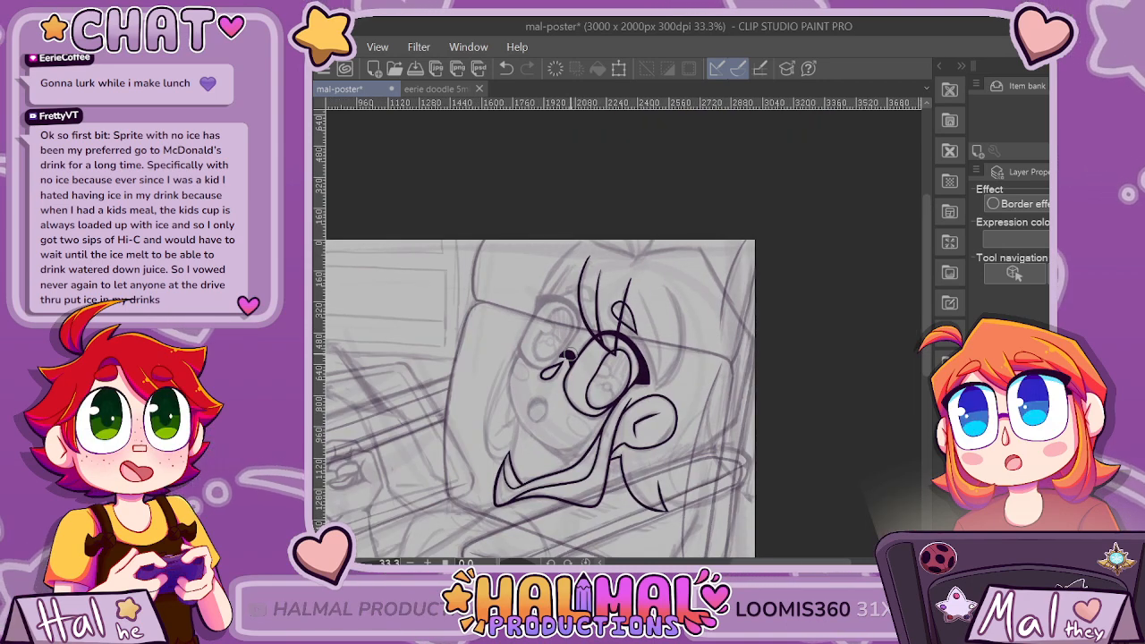
Try to ink the wide side bang as two curves that meet in a point beside the lash.
scroll(568, 356, "down", 3)
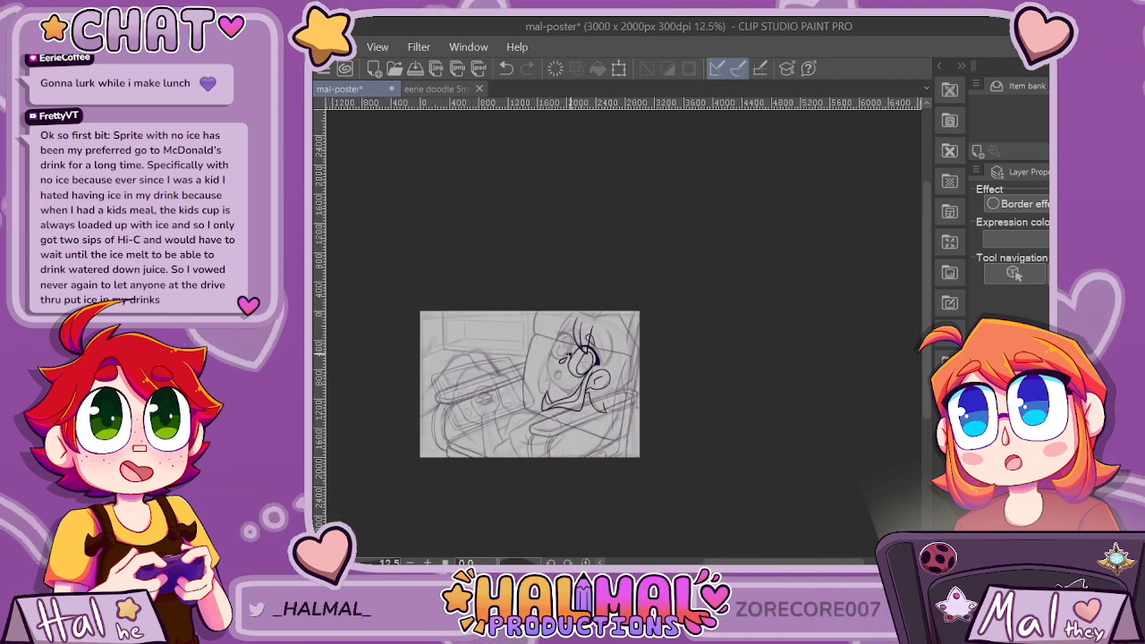
scroll(568, 355, "up", 4)
scroll(773, 401, "up", 2)
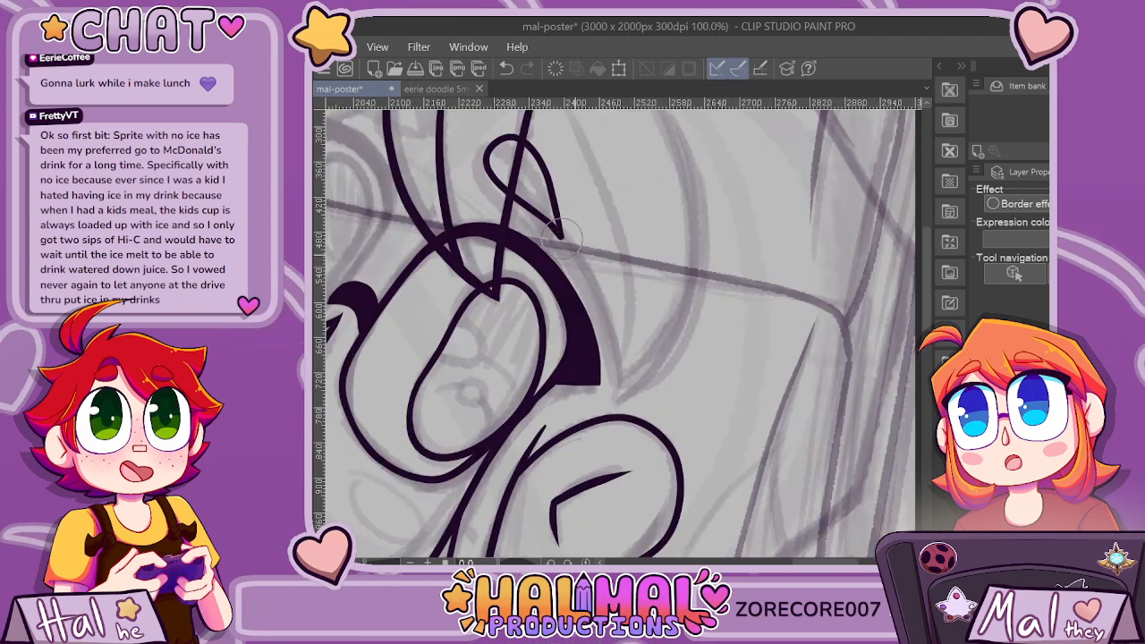
scroll(648, 195, "down", 1)
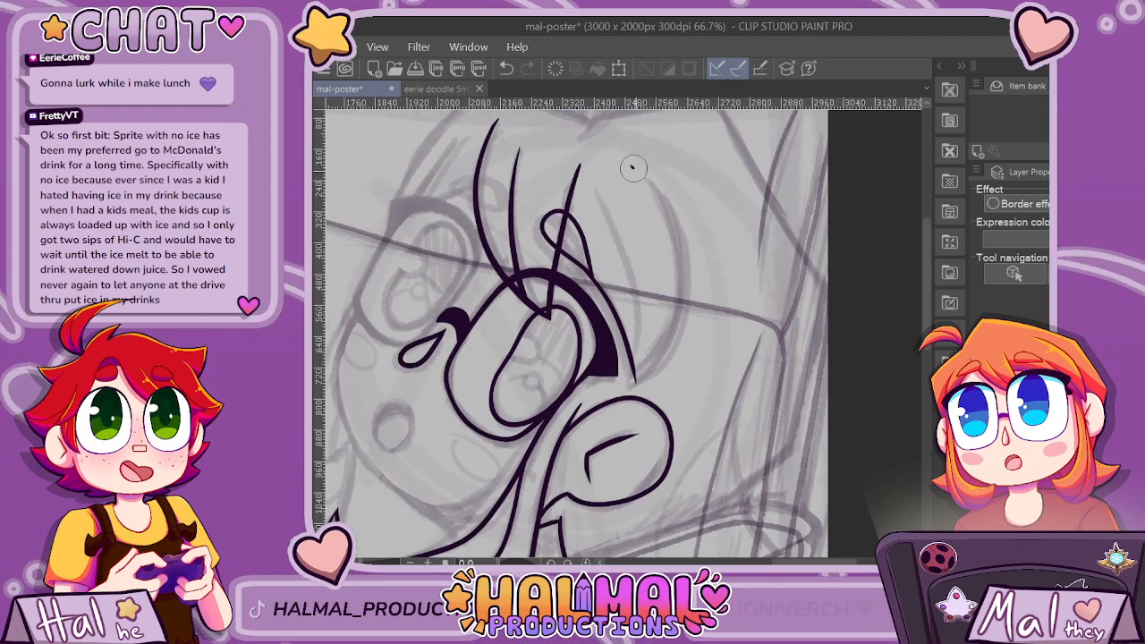
left_click_drag(633, 167, 640, 380)
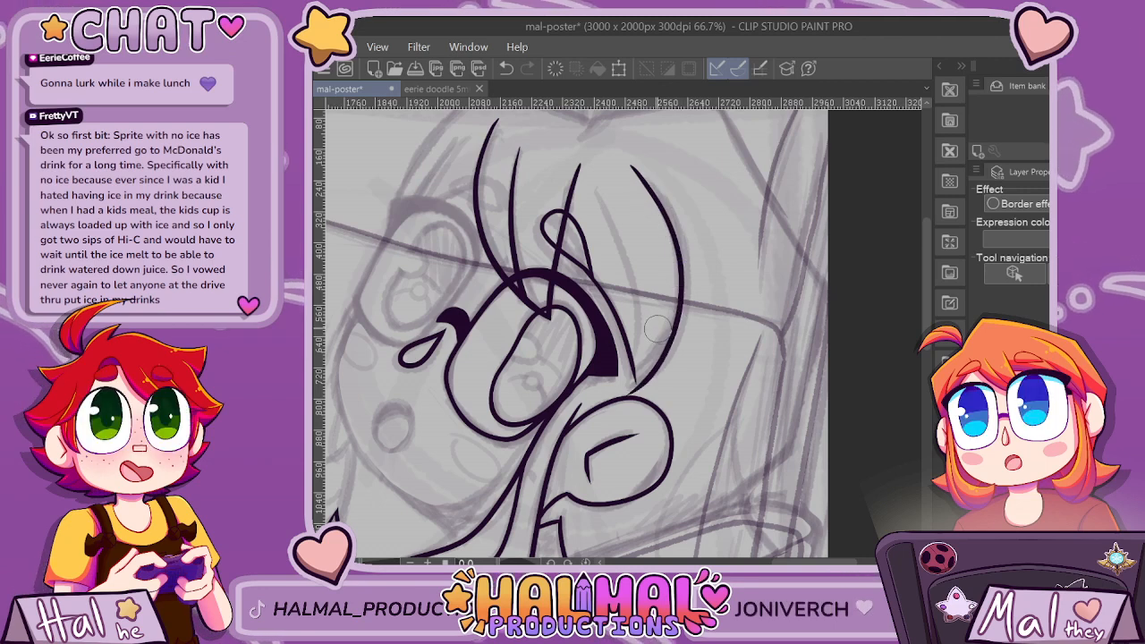
key("ctrl+z")
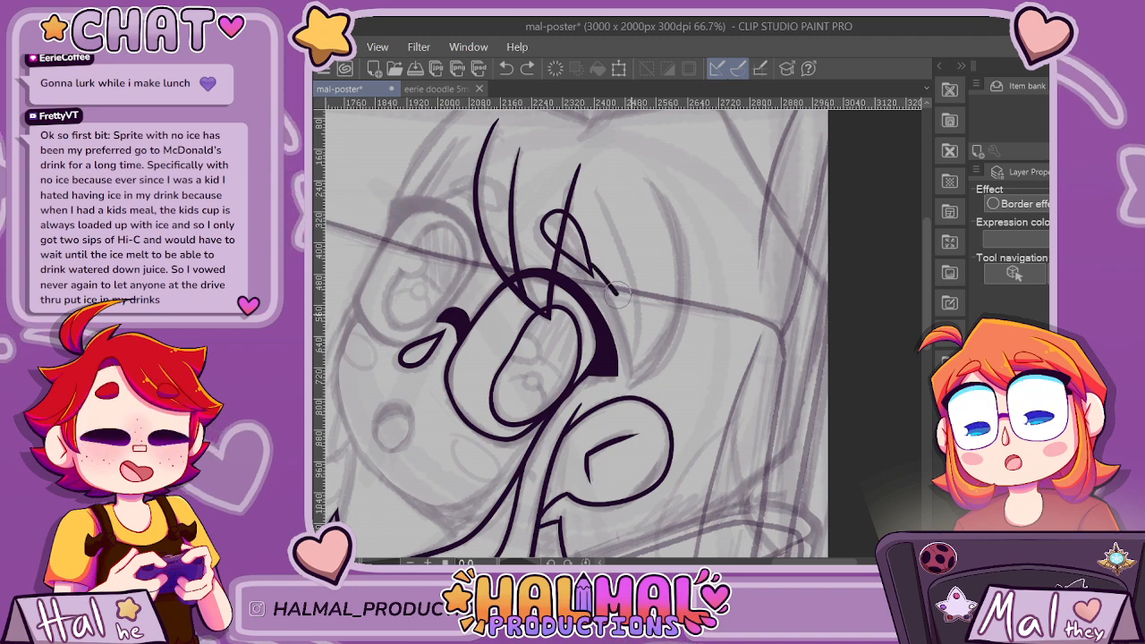
Ink the inner edge of the side bang as a tapered line from the small loop's point down past the lash.
scroll(617, 293, "down", 1)
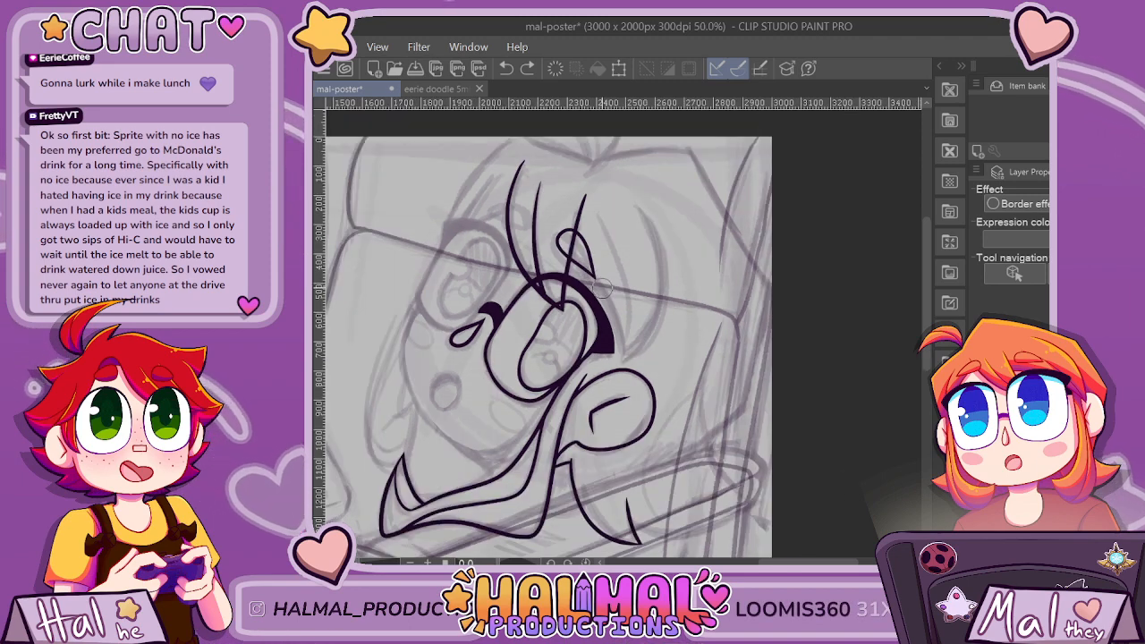
scroll(605, 284, "up", 2)
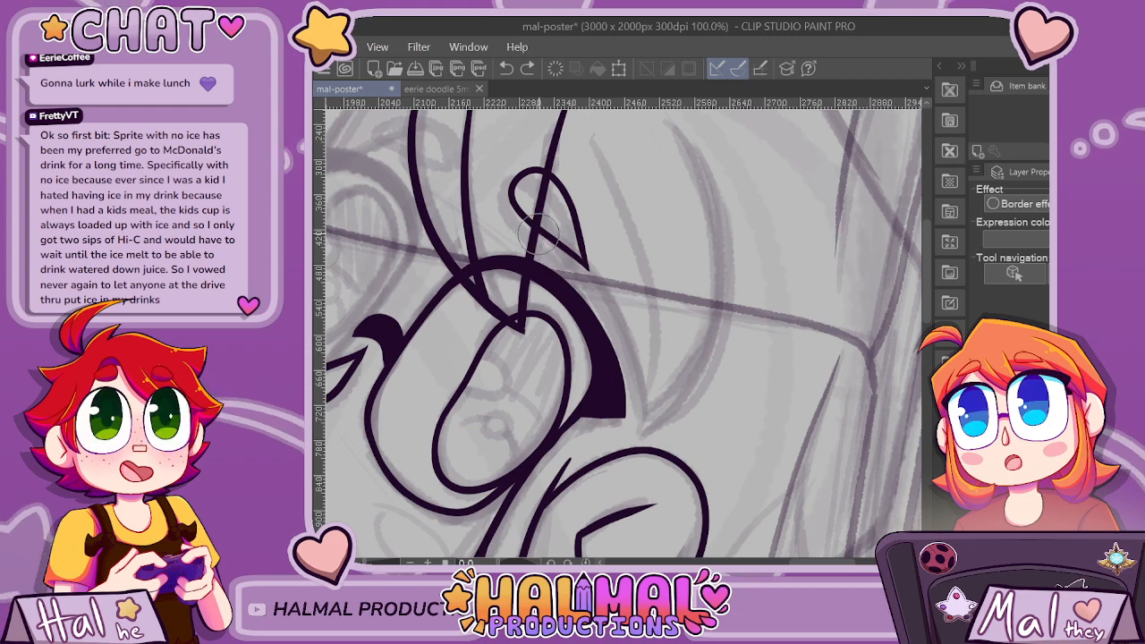
mouse_move(592, 286)
left_mouse_down()
mouse_move(648, 375)
mouse_move(665, 449)
mouse_move(689, 371)
mouse_move(701, 260)
left_mouse_up()
key("ctrl+z")
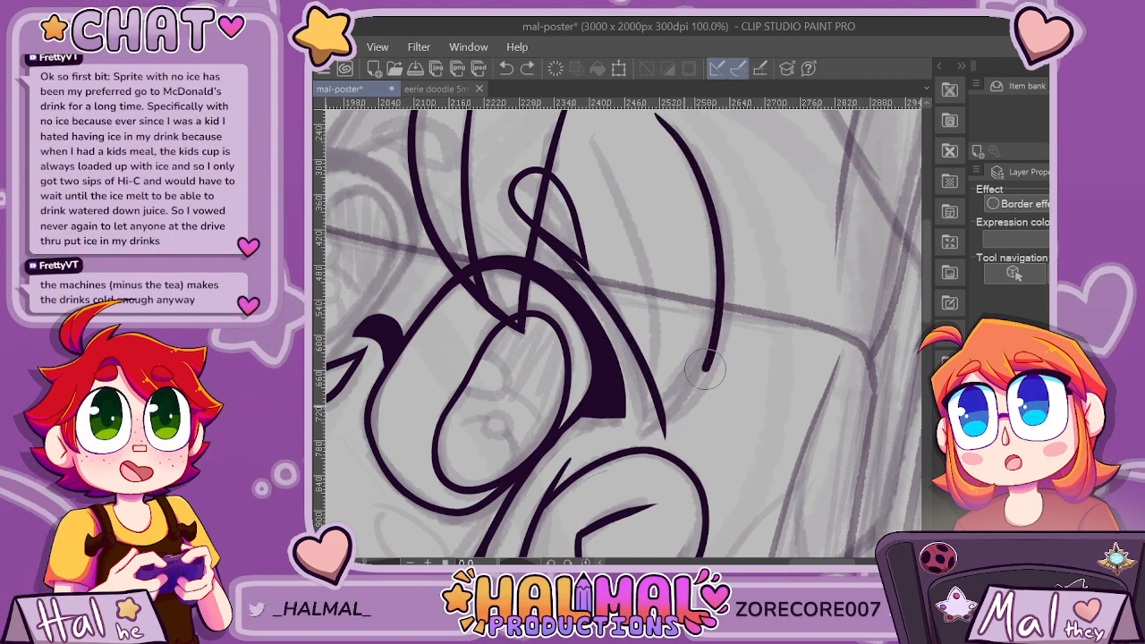
Ink the outer edge of the side bang as a long outward-bowed curve meeting the inner edge in a point above the ear.
mouse_move(668, 121)
left_mouse_down()
mouse_move(706, 188)
mouse_move(711, 263)
mouse_move(694, 359)
mouse_move(664, 435)
left_mouse_up()
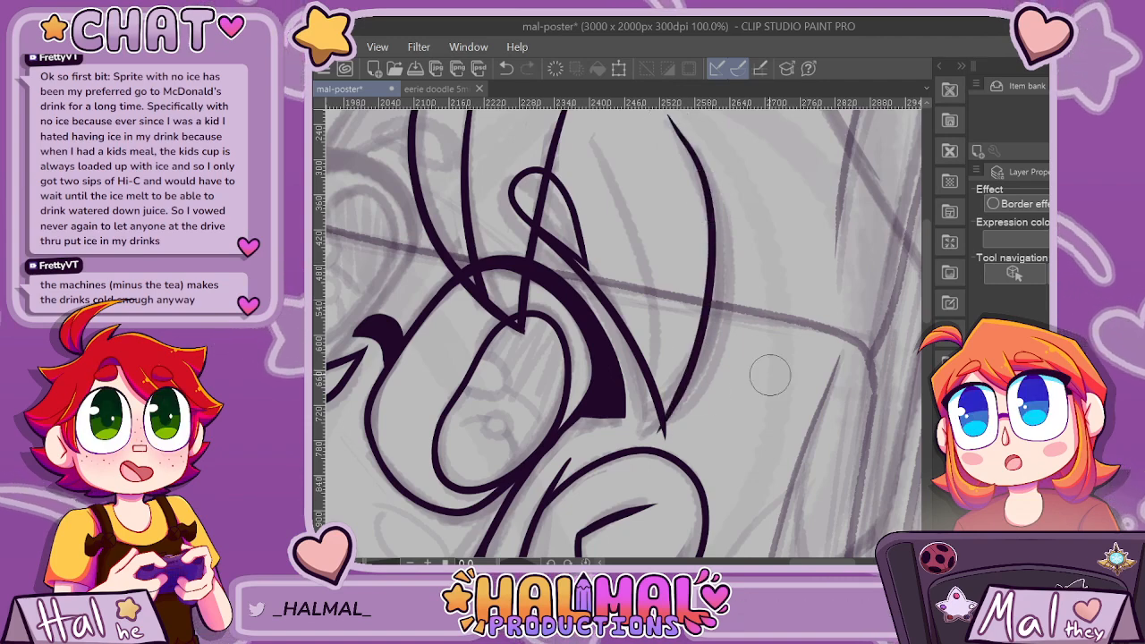
scroll(742, 413, "down", 2)
scroll(736, 413, "up", 1)
key("ctrl+z")
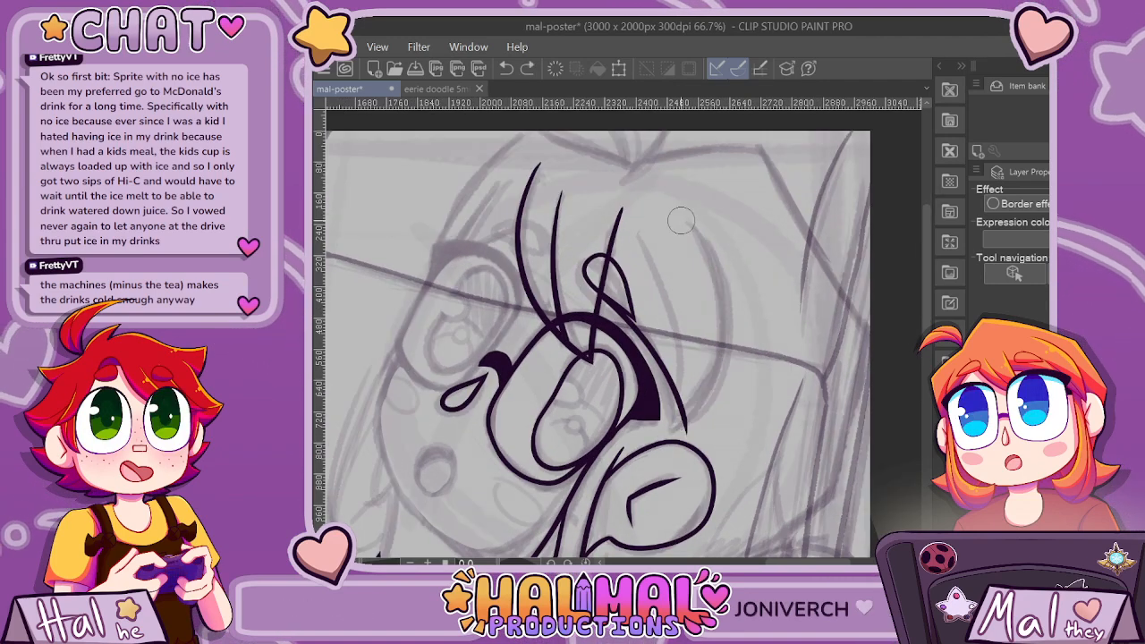
mouse_move(683, 221)
left_mouse_down()
mouse_move(721, 276)
mouse_move(734, 334)
mouse_move(724, 395)
mouse_move(687, 436)
left_mouse_up()
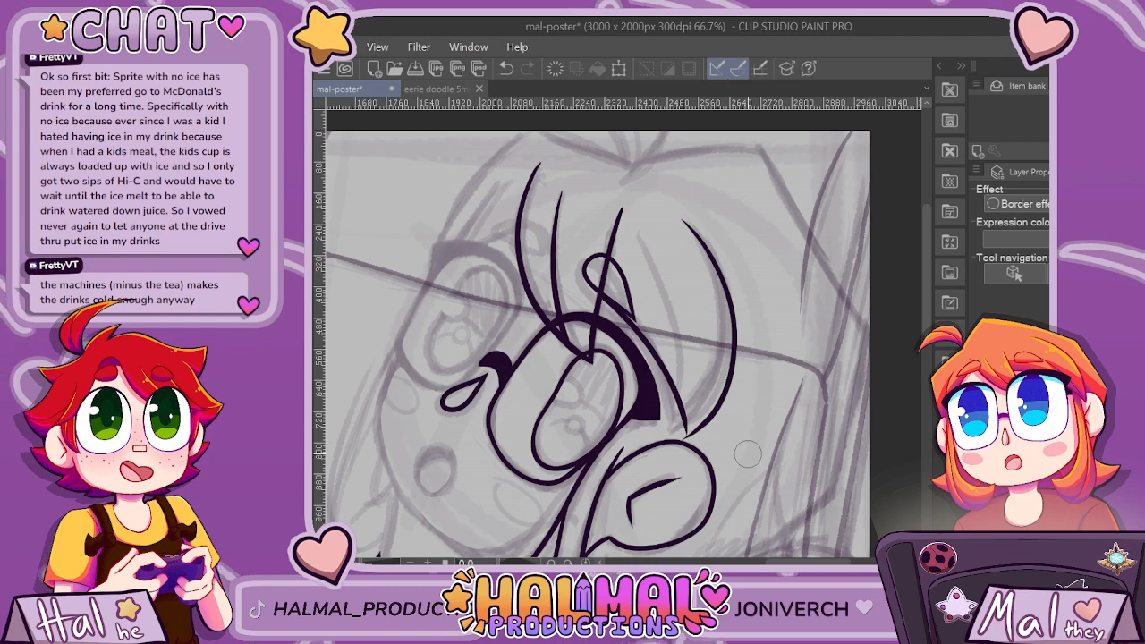
Undo both side bang edges and re-ink the inner edge as a tapered curve from the small loop's point to above the ear.
scroll(748, 455, "up", 1)
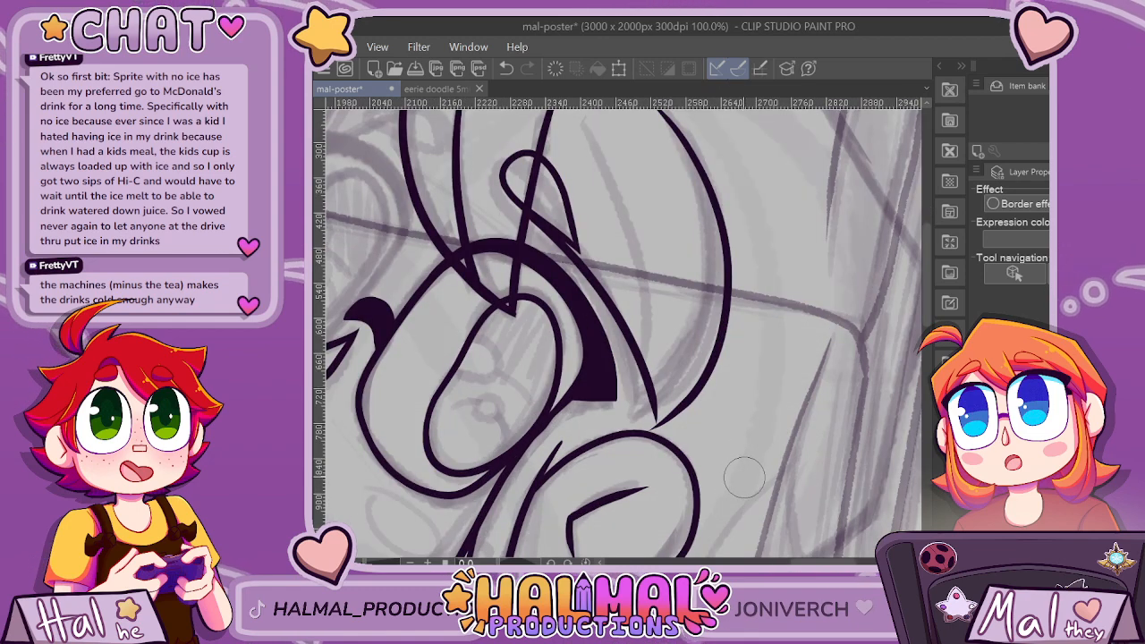
key("ctrl+z")
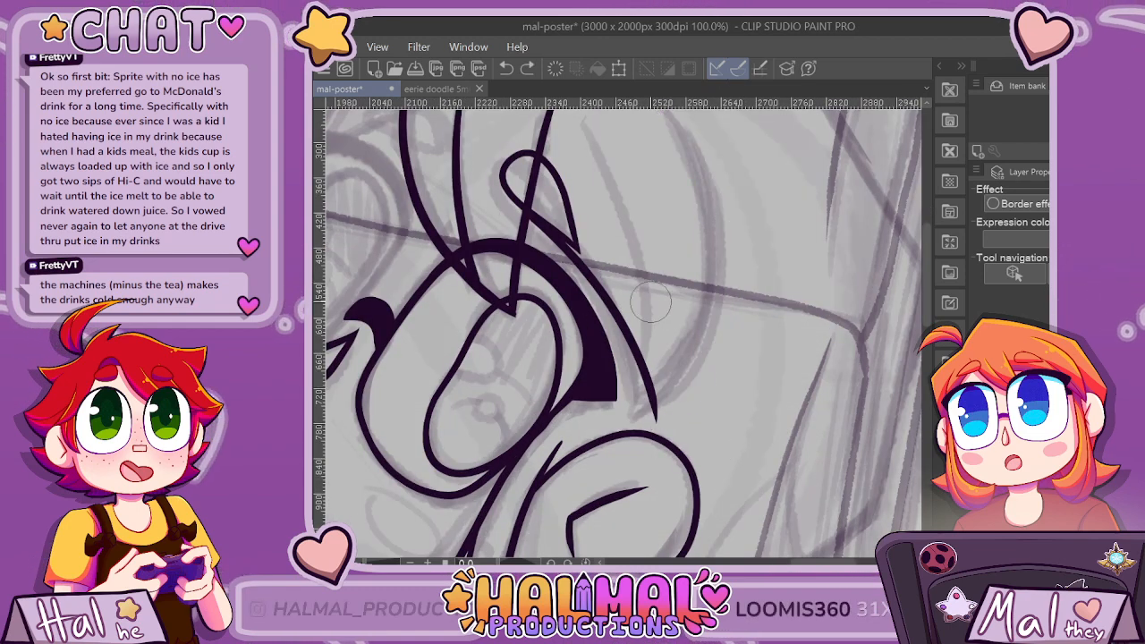
key("ctrl+z")
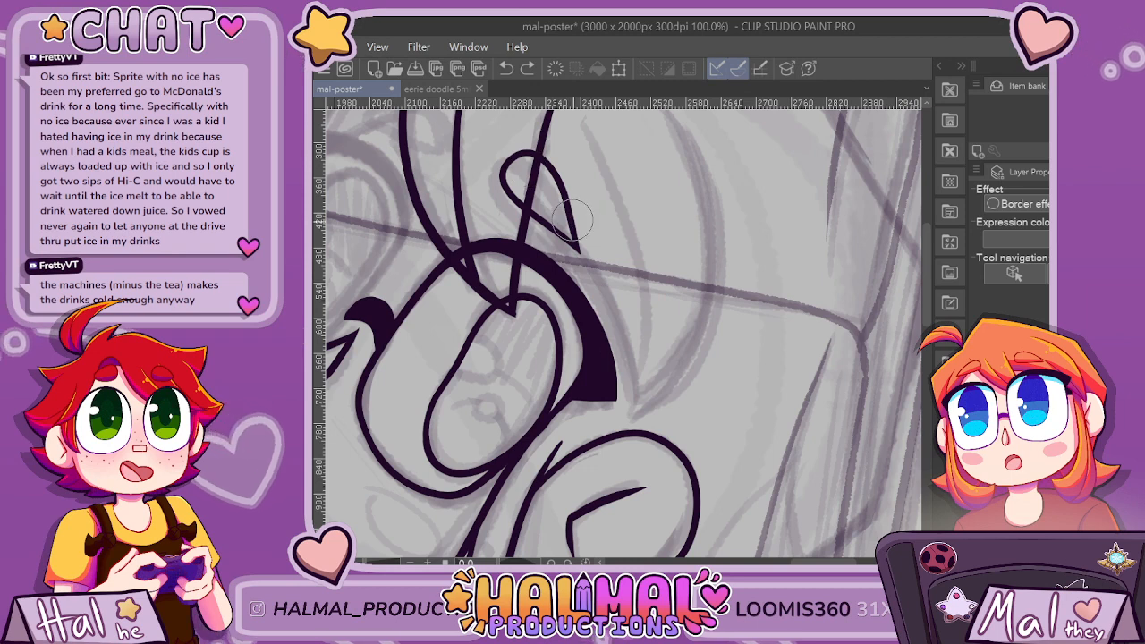
mouse_move(635, 304)
left_mouse_down()
mouse_move(659, 365)
mouse_move(660, 426)
left_mouse_up()
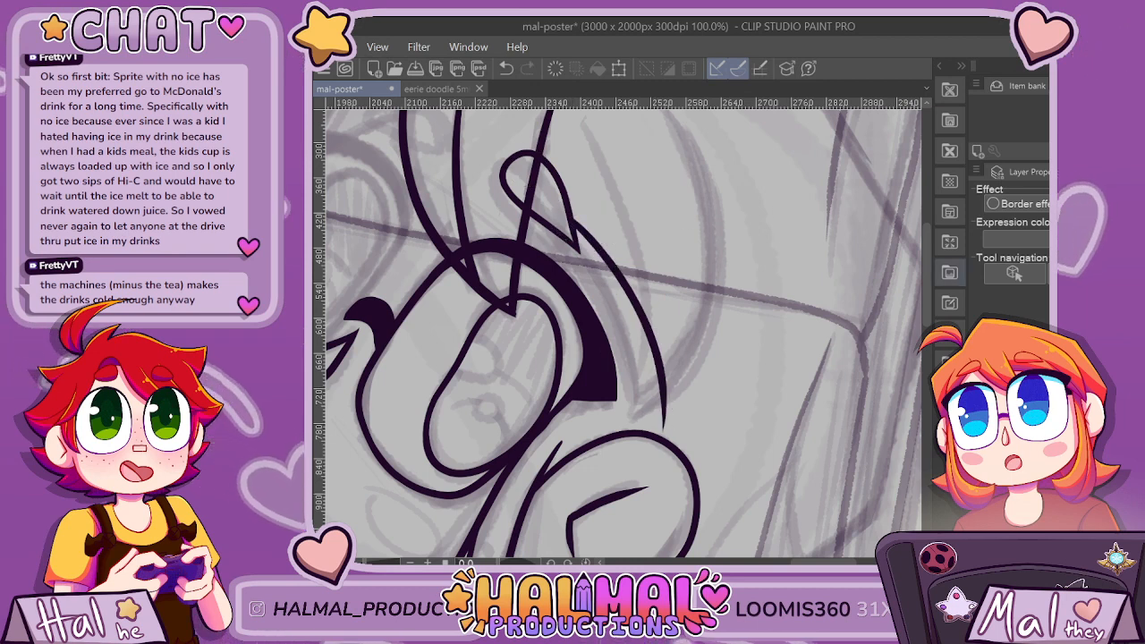
Re-ink the outer edge of the side bang as a long outward-bowed curve meeting the inner edge in a point.
scroll(624, 333, "up", 2)
left_click_drag(646, 132, 712, 252)
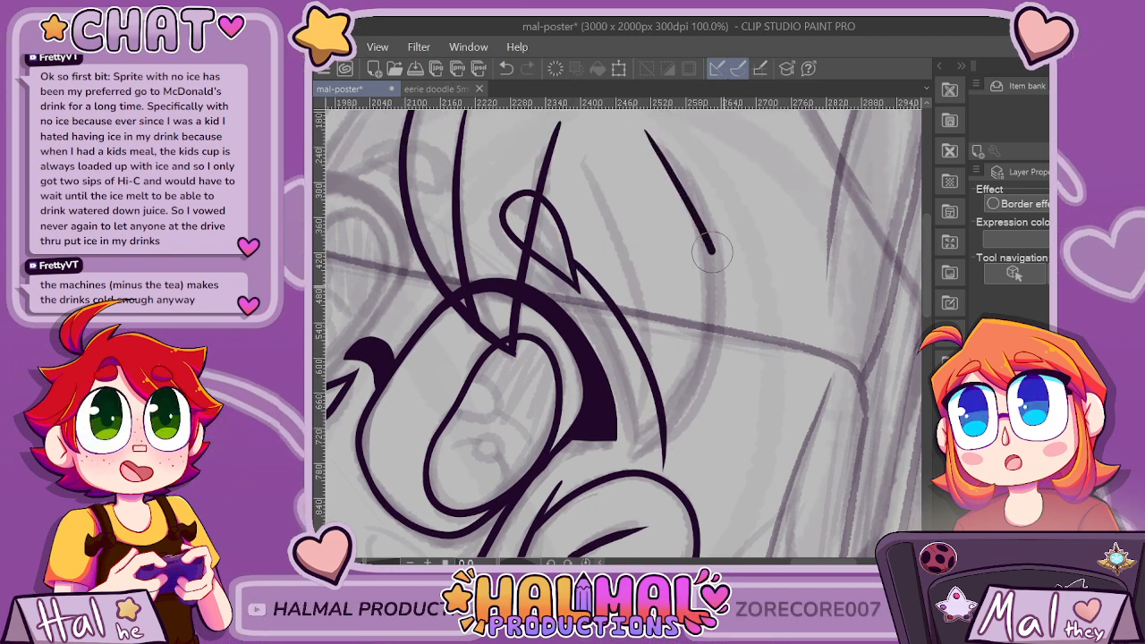
key("ctrl+z")
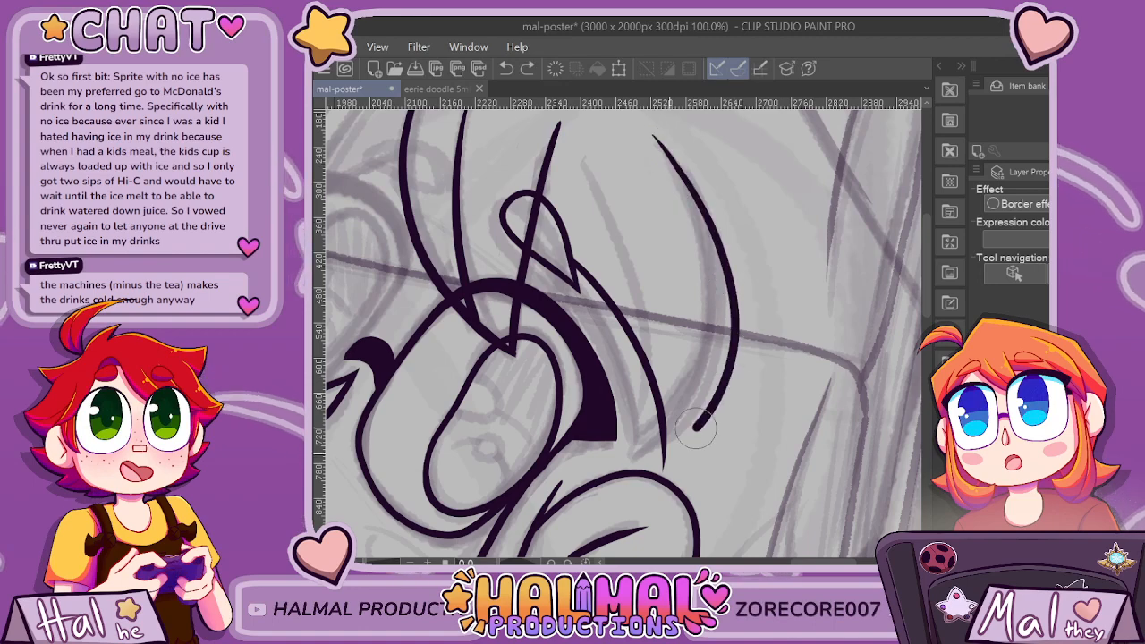
scroll(734, 355, "down", 3)
Ink a small pointed strand from the side bang's inner edge, just past the small loop, down onto the thick lash.
scroll(733, 399, "up", 3)
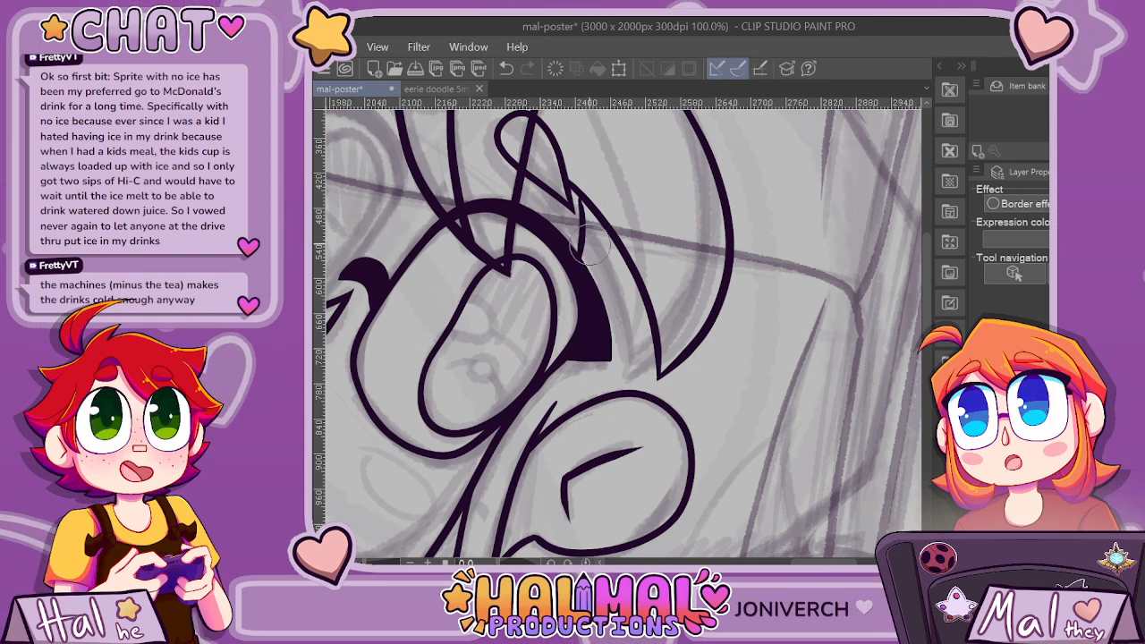
scroll(580, 199, "down", 2)
scroll(662, 208, "down", 1)
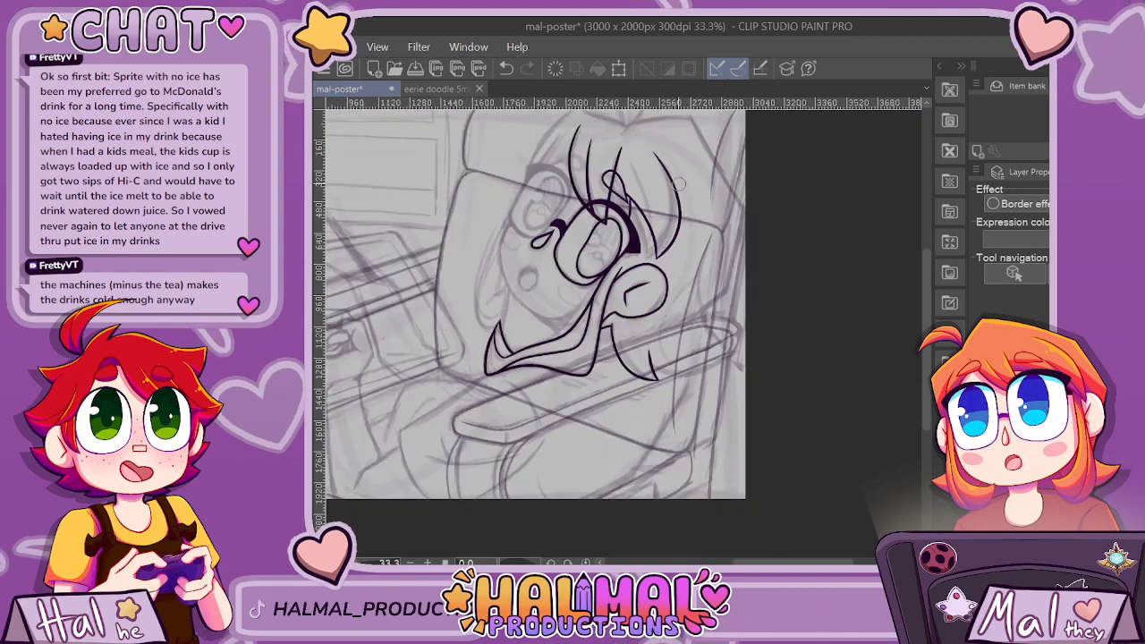
scroll(653, 218, "up", 3)
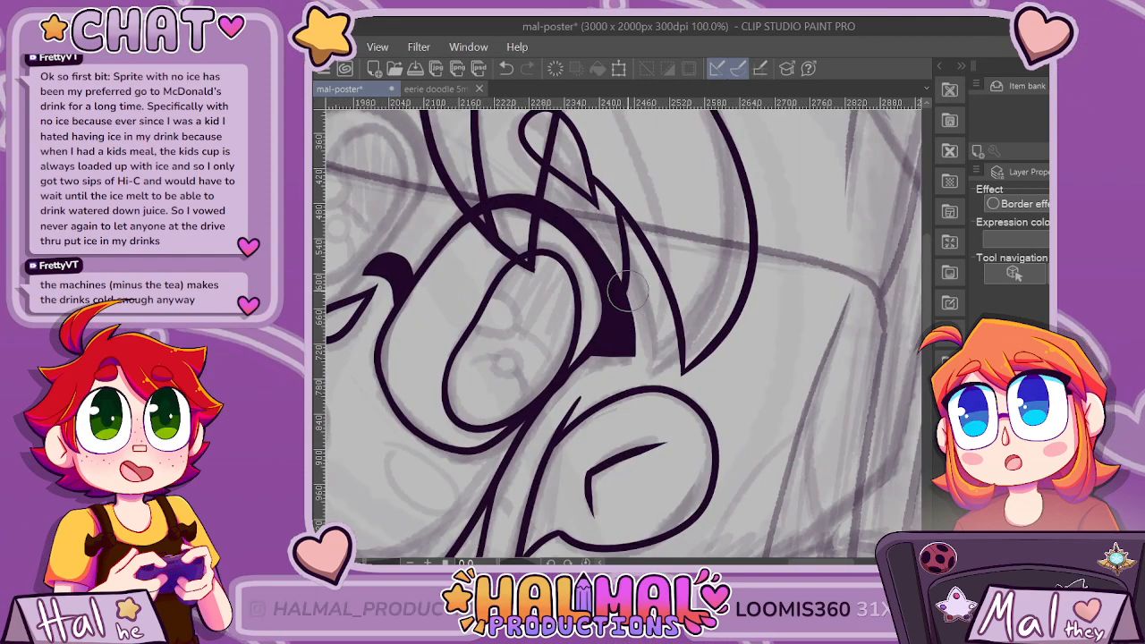
scroll(648, 259, "down", 4)
scroll(668, 240, "up", 2)
scroll(677, 229, "down", 2)
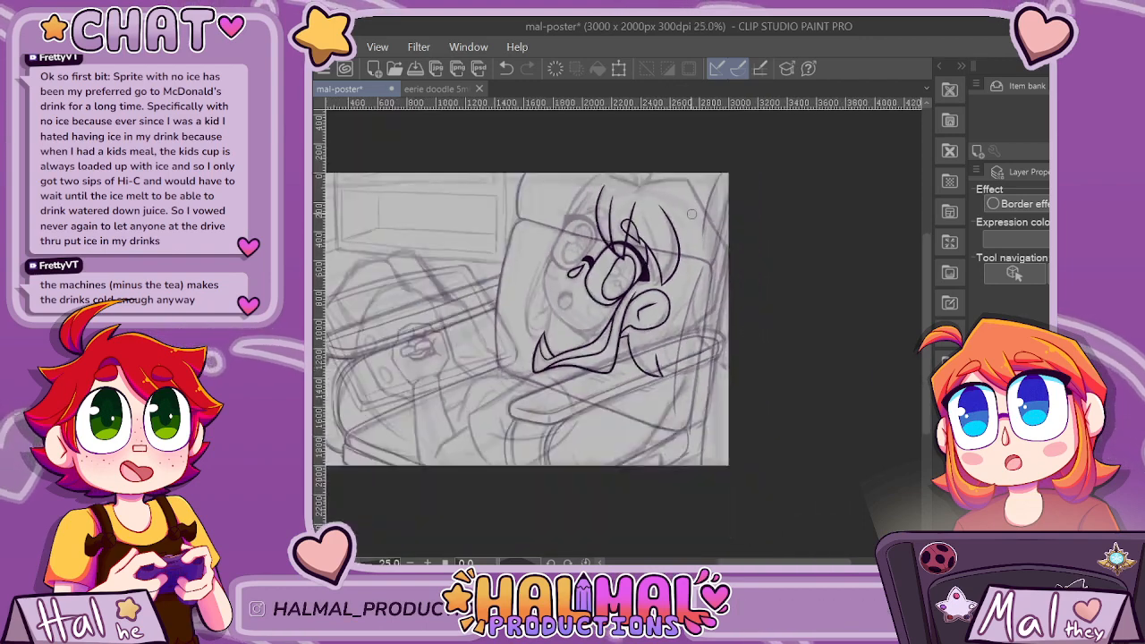
scroll(700, 226, "up", 2)
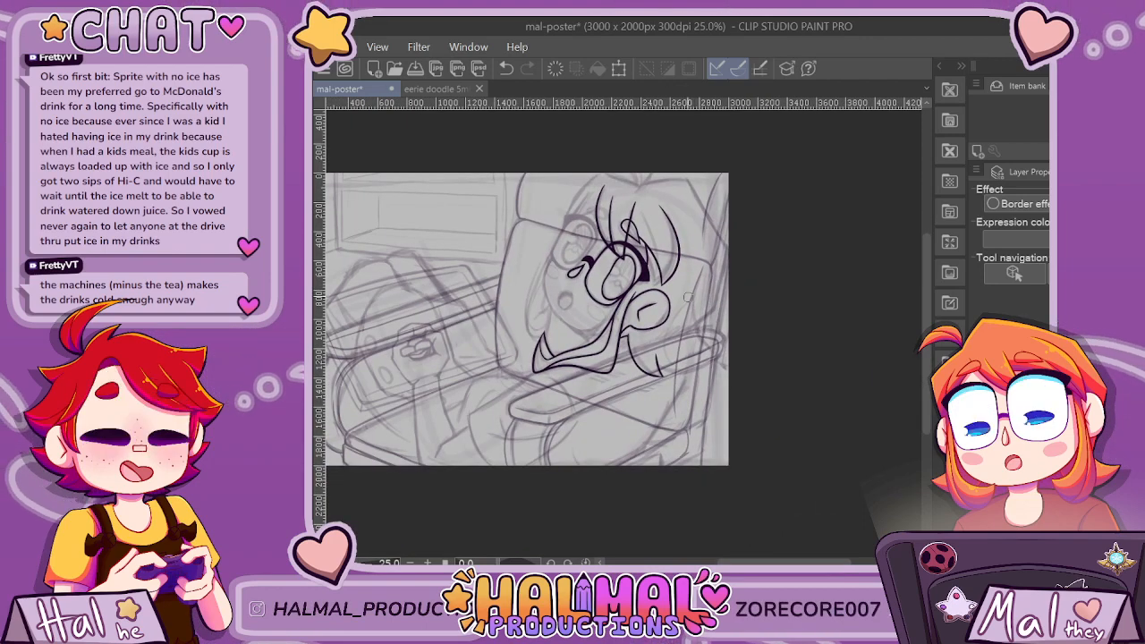
scroll(688, 297, "down", 2)
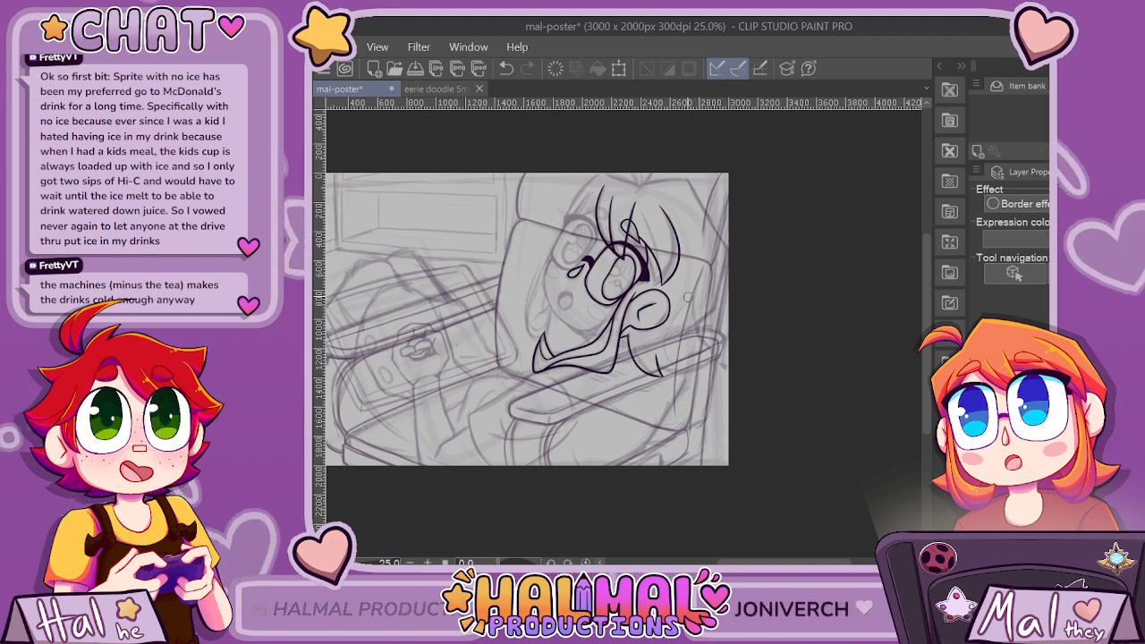
scroll(688, 297, "up", 4)
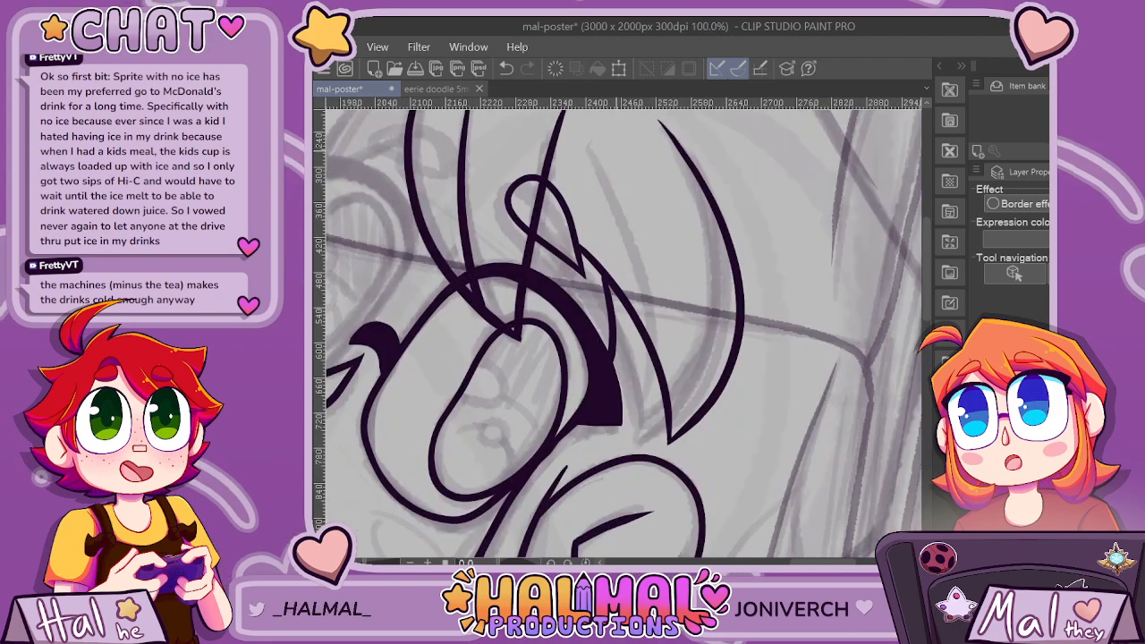
Ink a long tapered strand line inside the side bang, curving down to the bang's pointed tip.
key("ctrl+z")
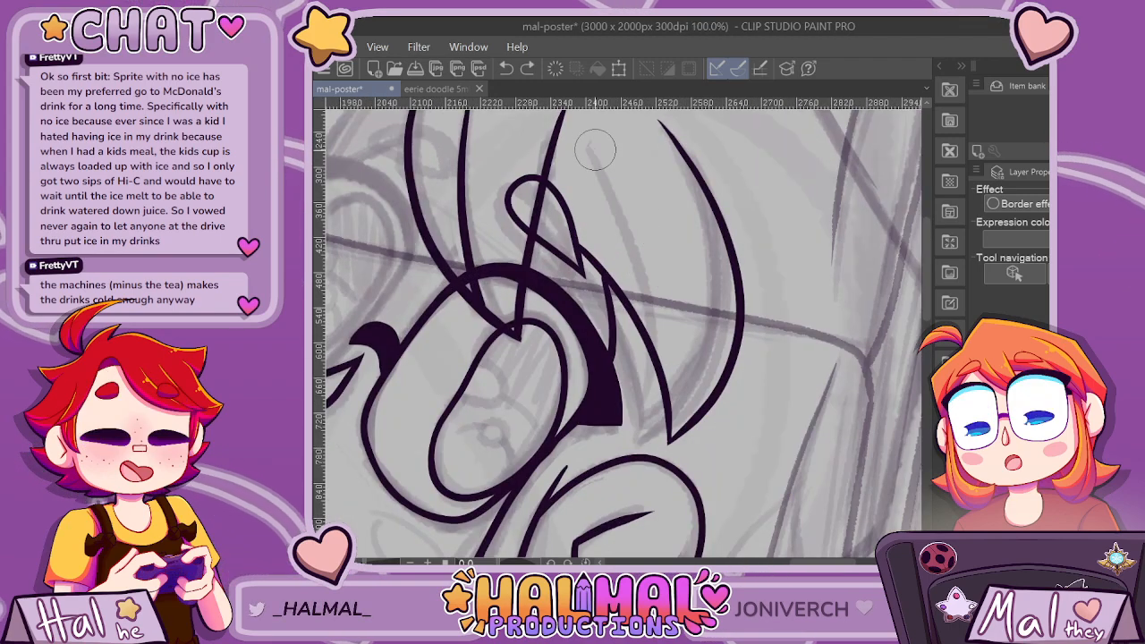
mouse_move(595, 151)
left_mouse_down()
mouse_move(639, 231)
mouse_move(671, 344)
left_mouse_up()
left_click_drag(621, 200, 670, 383)
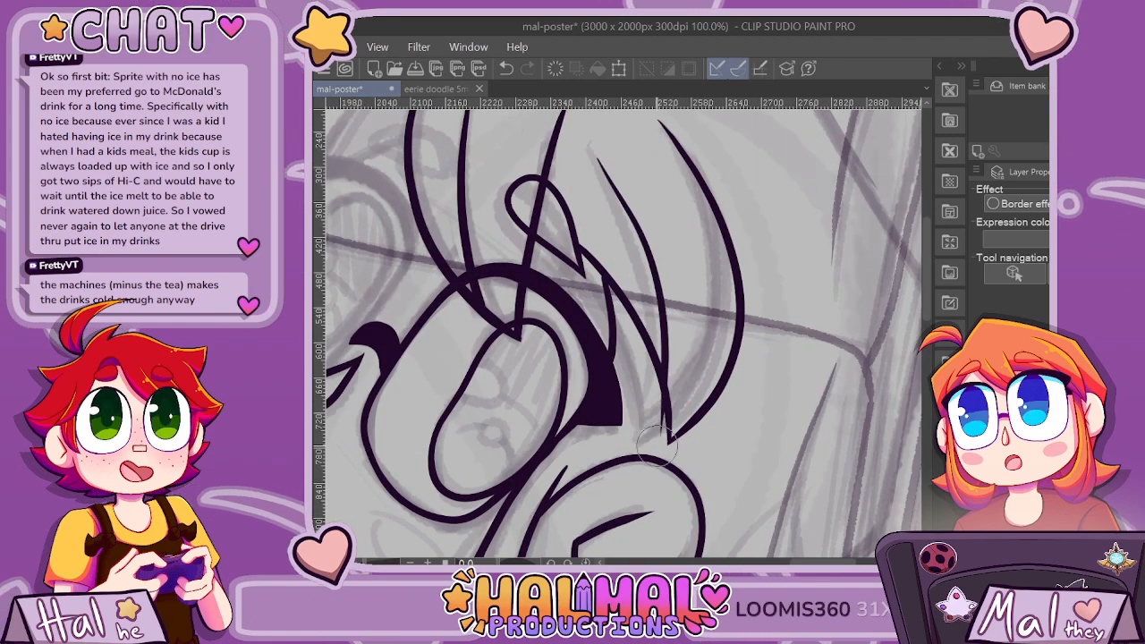
key("ctrl+z")
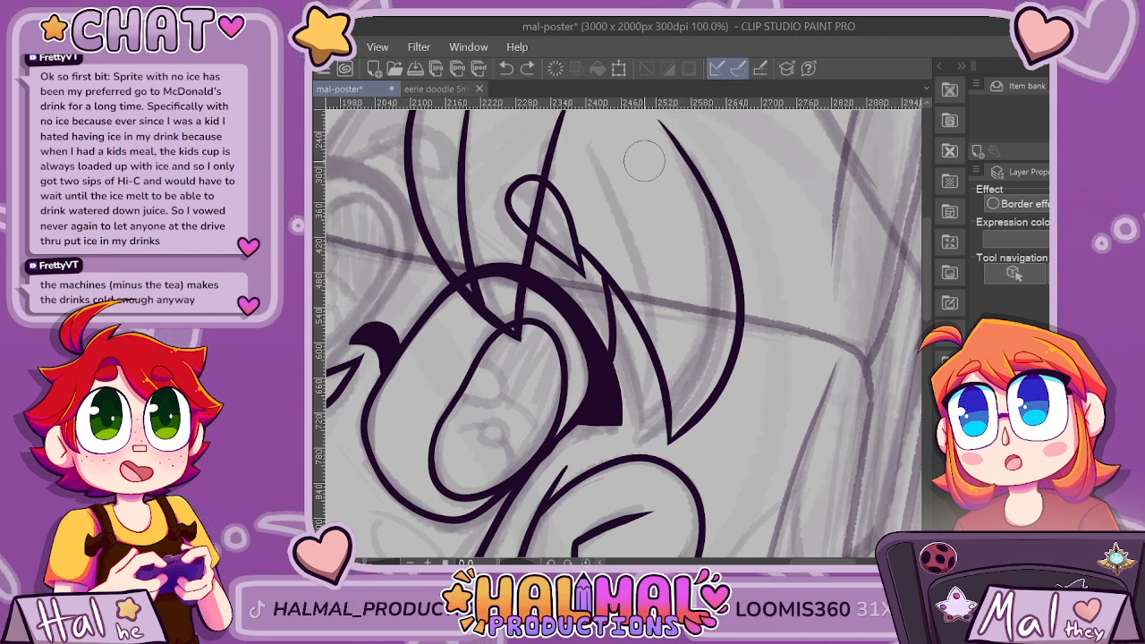
left_click_drag(593, 143, 644, 237)
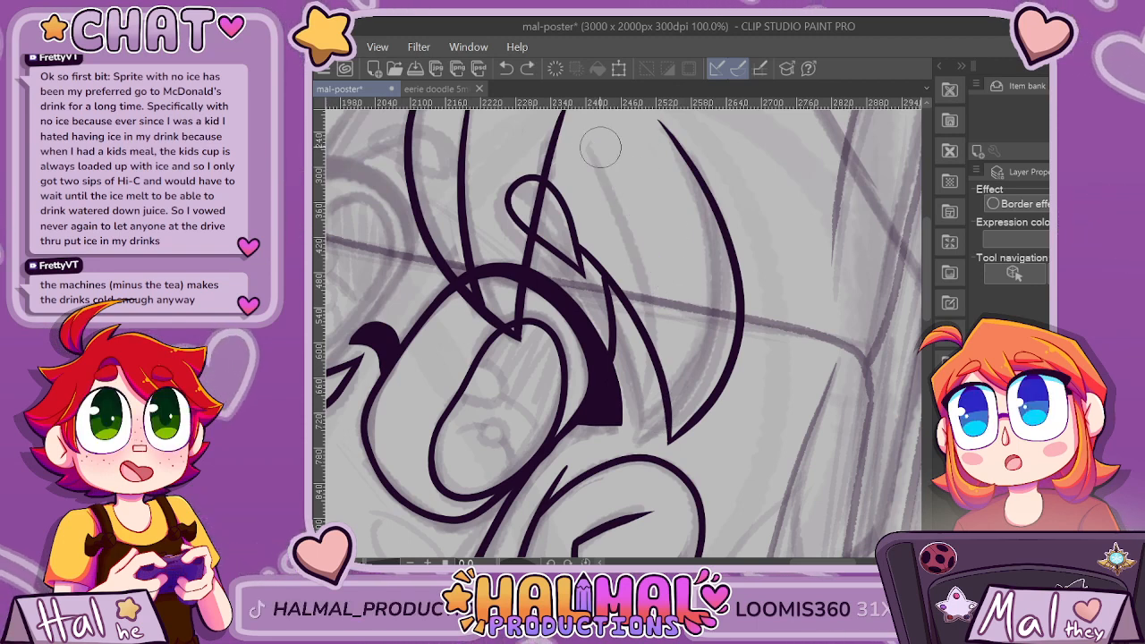
mouse_move(629, 197)
left_mouse_down()
mouse_move(670, 272)
mouse_move(688, 358)
left_mouse_up()
scroll(698, 404, "down", 2)
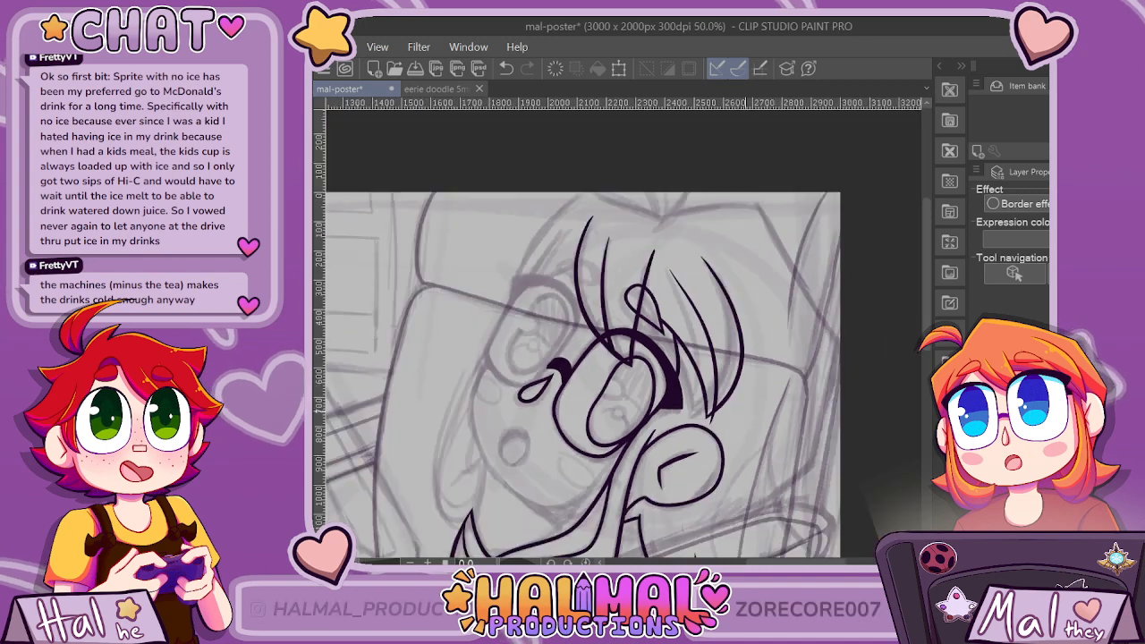
scroll(687, 526, "up", 2)
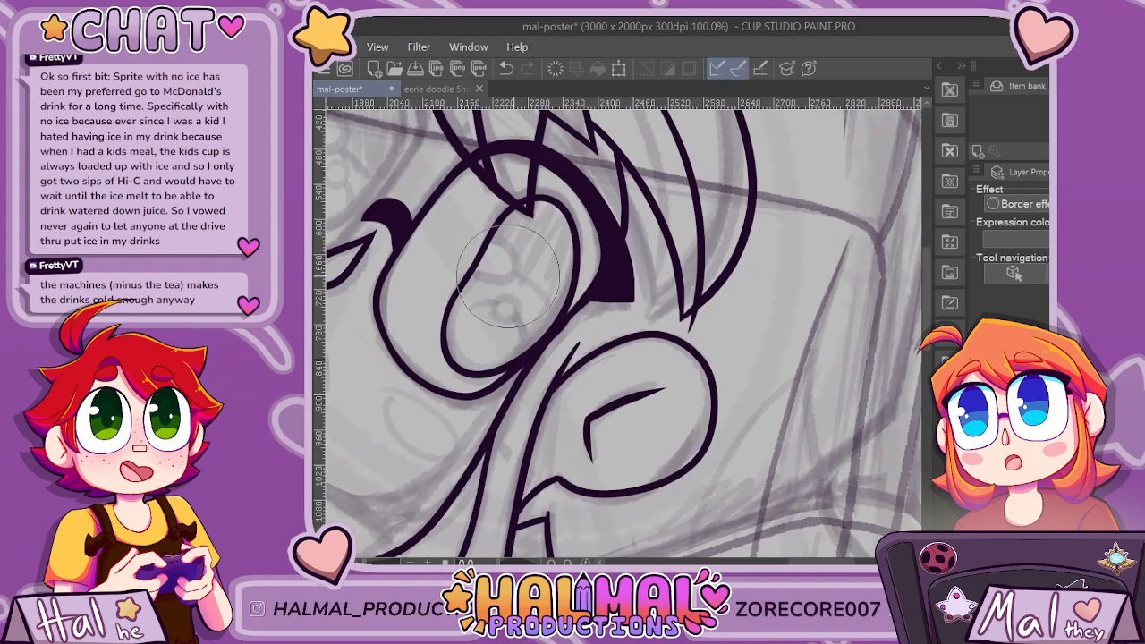
Ink the outer side of the far glasses lens as a tapered curve from below the sketched lash to the lens's lower edge.
scroll(713, 317, "down", 4)
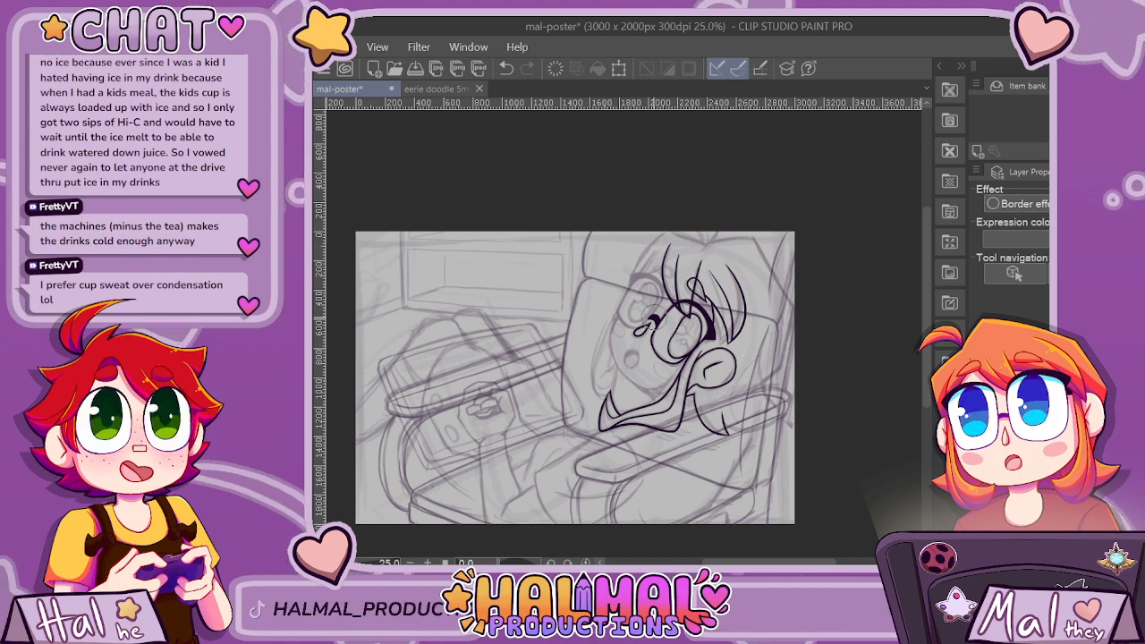
scroll(662, 274, "up", 3)
scroll(631, 327, "up", 3)
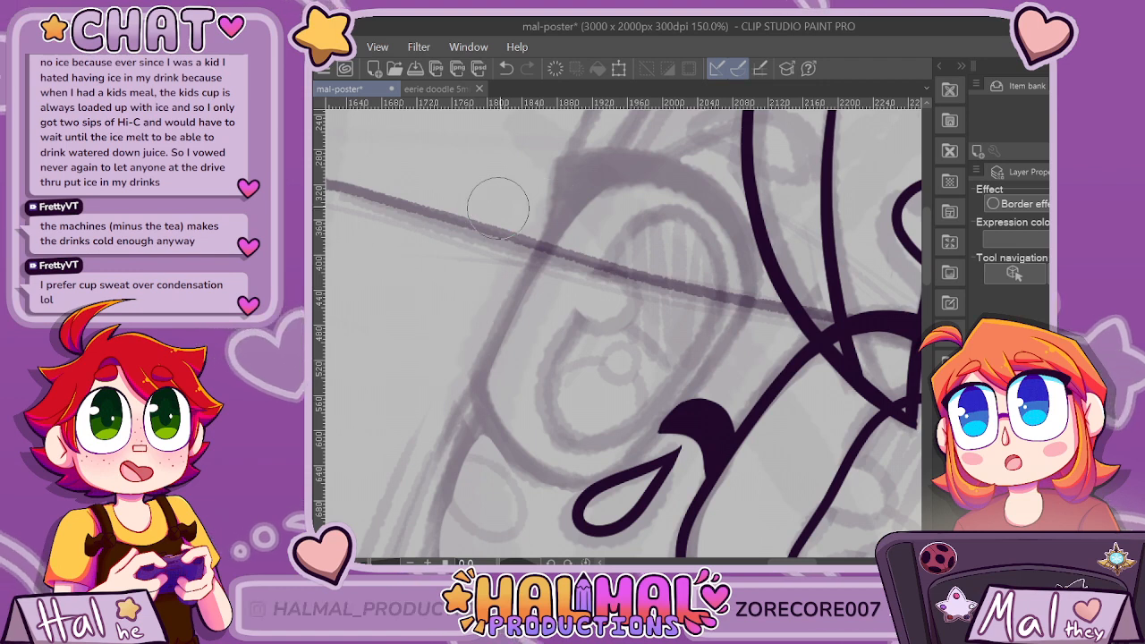
left_click_drag(573, 200, 549, 248)
left_click_drag(489, 349, 455, 492)
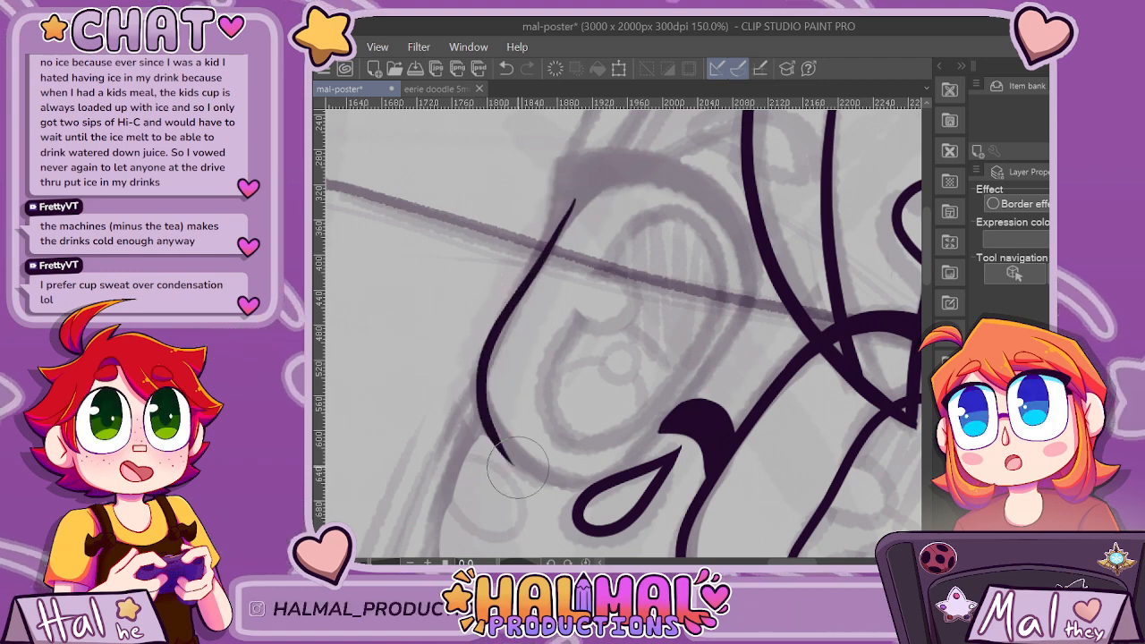
key("ctrl+z")
mouse_move(543, 269)
left_mouse_down()
mouse_move(494, 372)
mouse_move(506, 421)
mouse_move(537, 259)
mouse_move(624, 197)
left_mouse_up()
Ink the inner side of the far lens as a curve from its upper edge down past the bridge to beside the nose.
key("ctrl+z")
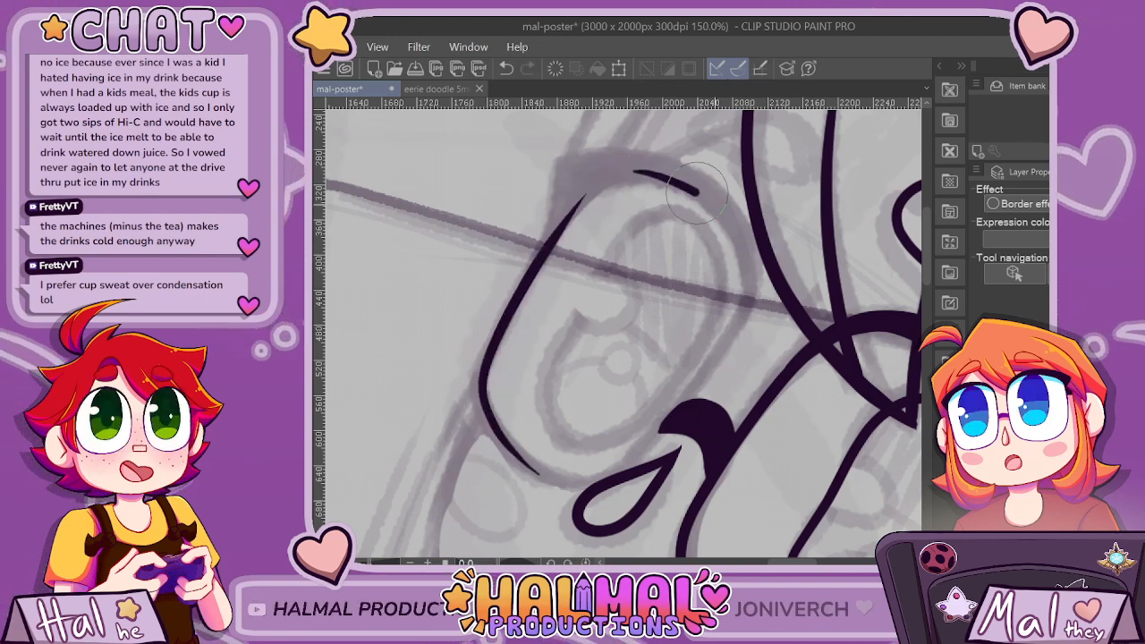
key("ctrl+z")
left_click_drag(687, 178, 637, 446)
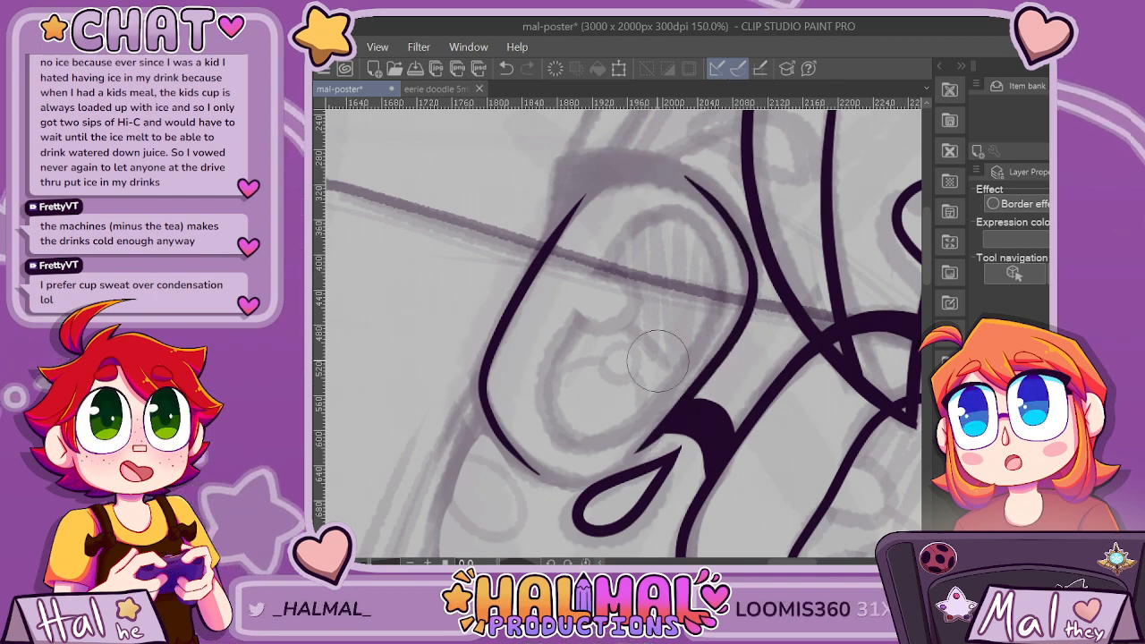
Try to extend the far lens's lower edge with a curved stroke that ends at the nose outline.
mouse_move(637, 445)
left_mouse_down()
mouse_move(542, 412)
mouse_move(524, 282)
left_mouse_up()
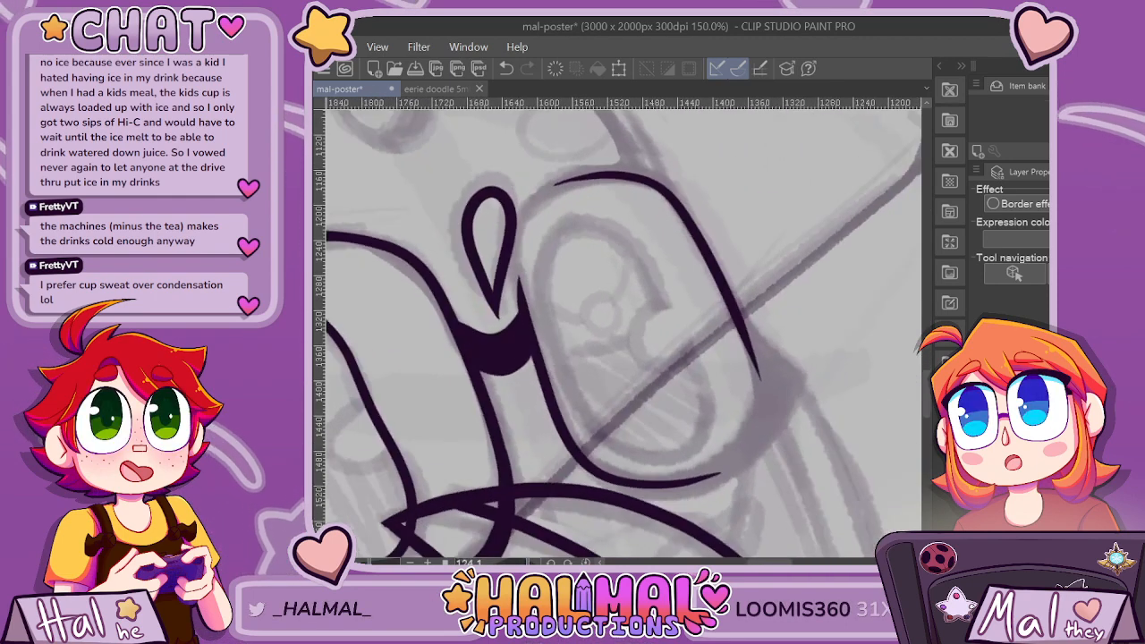
scroll(510, 161, "up", 1)
scroll(525, 363, "up", 2)
scroll(524, 386, "down", 2)
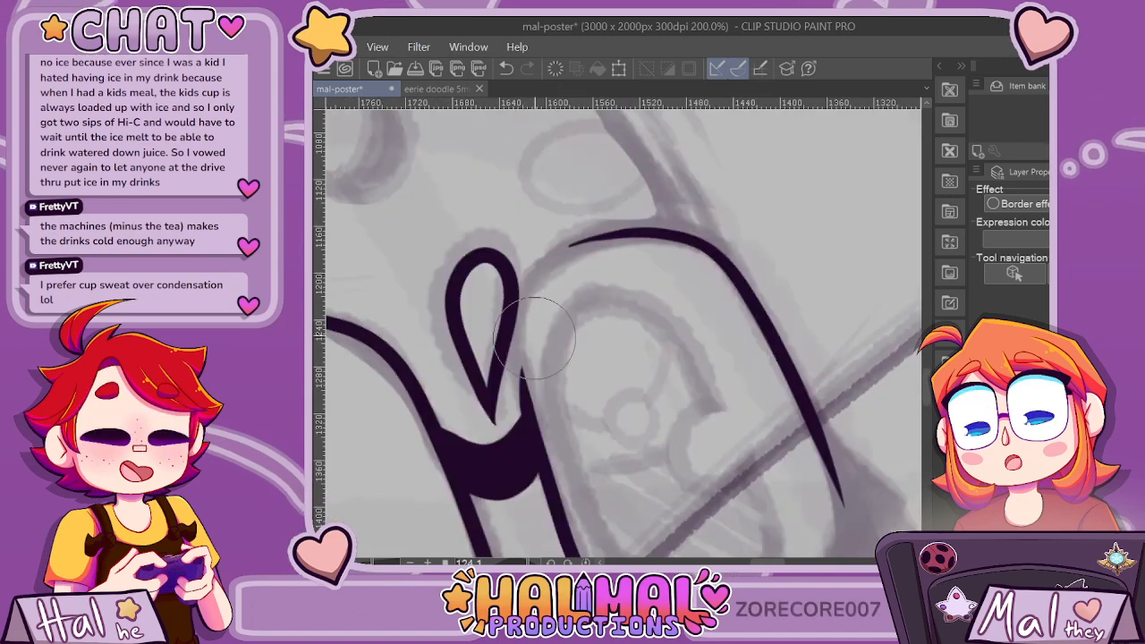
scroll(526, 340, "up", 2)
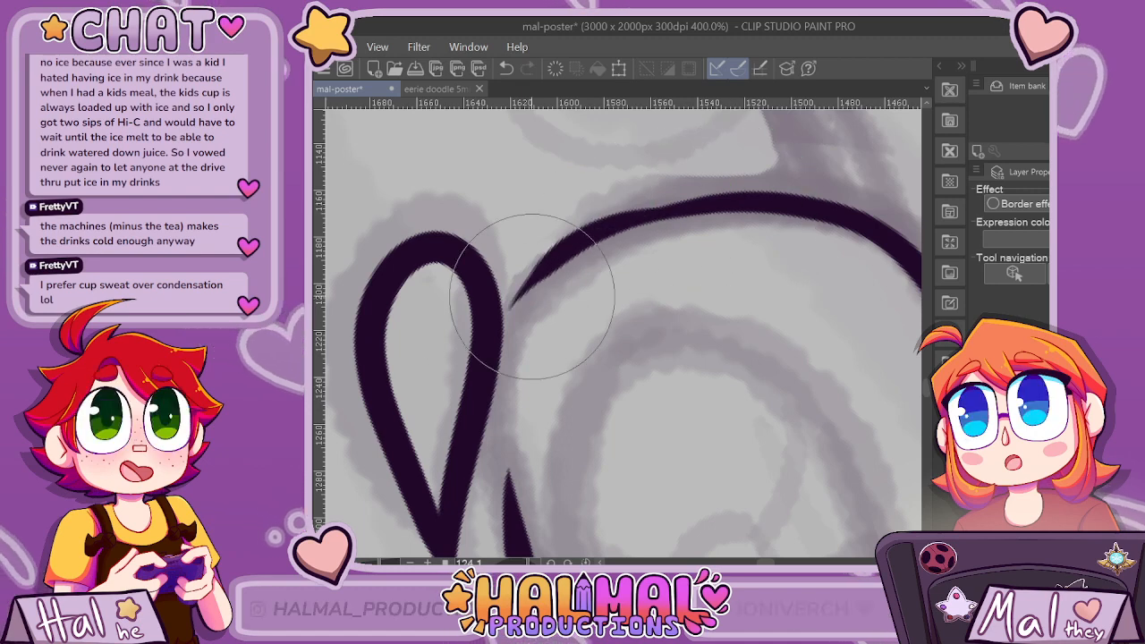
mouse_move(505, 309)
left_mouse_down()
mouse_move(546, 266)
mouse_move(601, 233)
mouse_move(776, 208)
left_mouse_up()
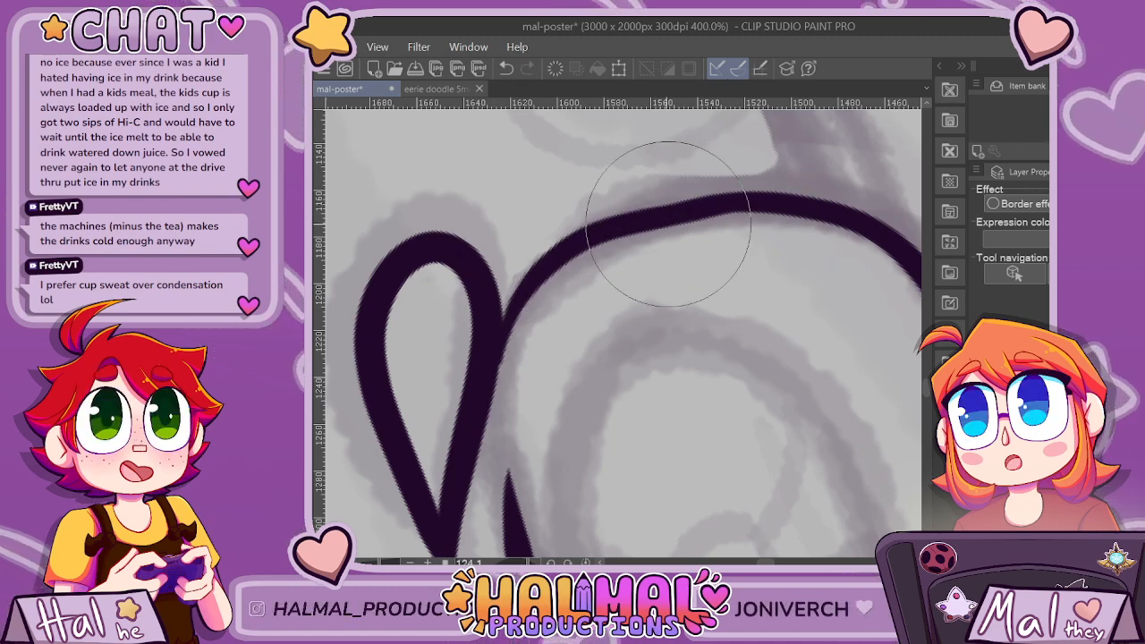
key("ctrl+z")
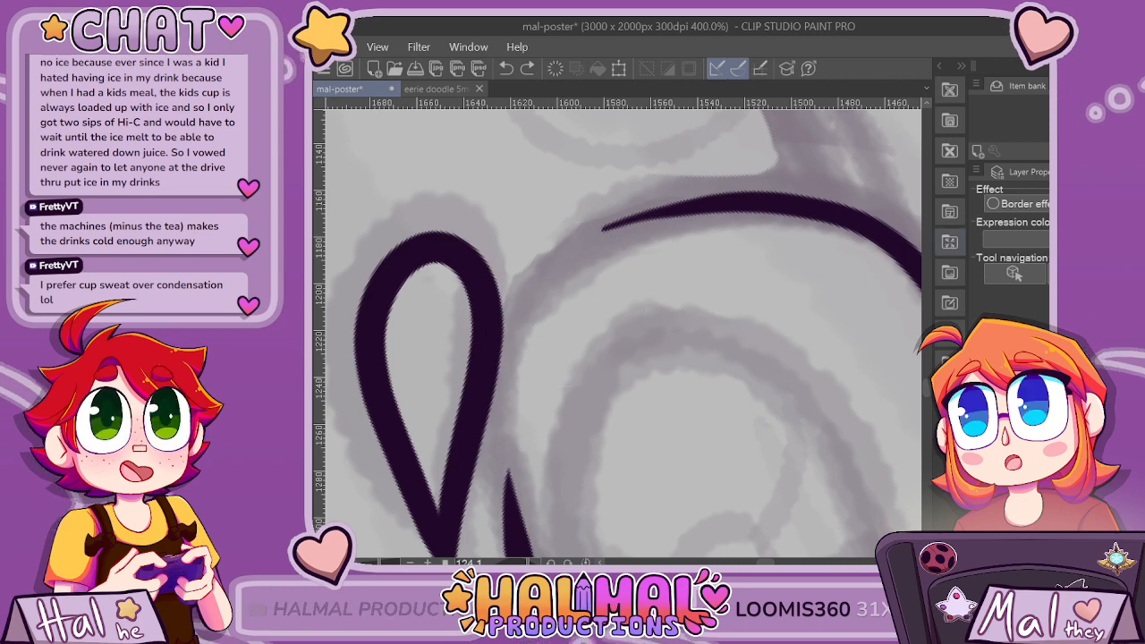
Try to close the far lens by continuing its inner side past the nose into the lower edge.
scroll(624, 332, "down", 5)
scroll(624, 333, "up", 4)
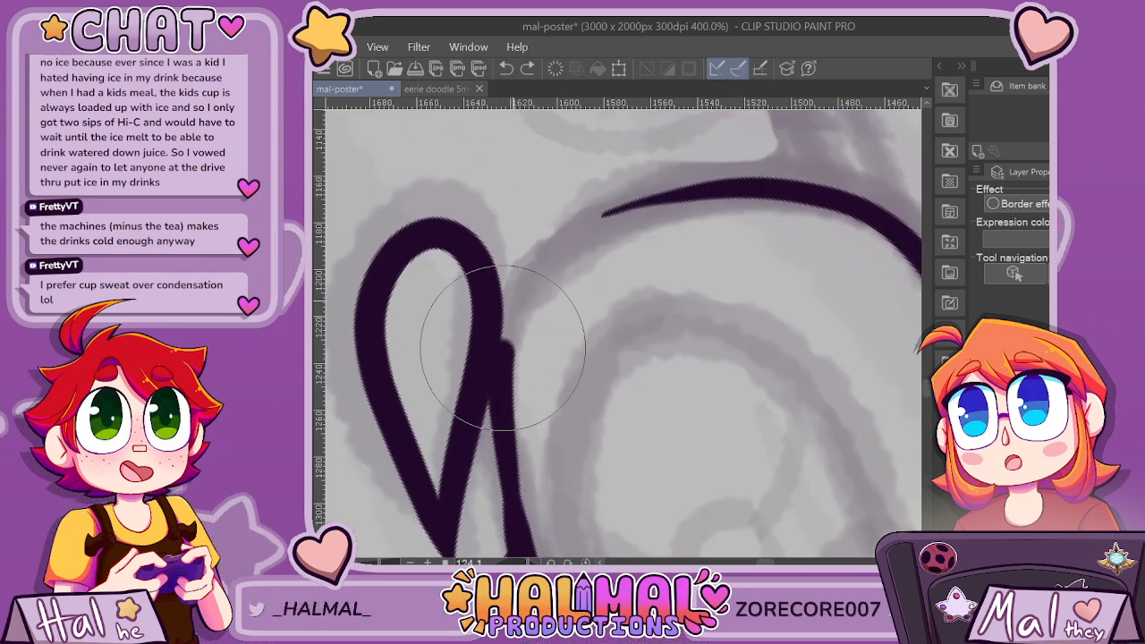
mouse_move(503, 348)
left_mouse_down()
mouse_move(527, 281)
mouse_move(589, 229)
mouse_move(741, 205)
left_mouse_up()
key("ctrl+z")
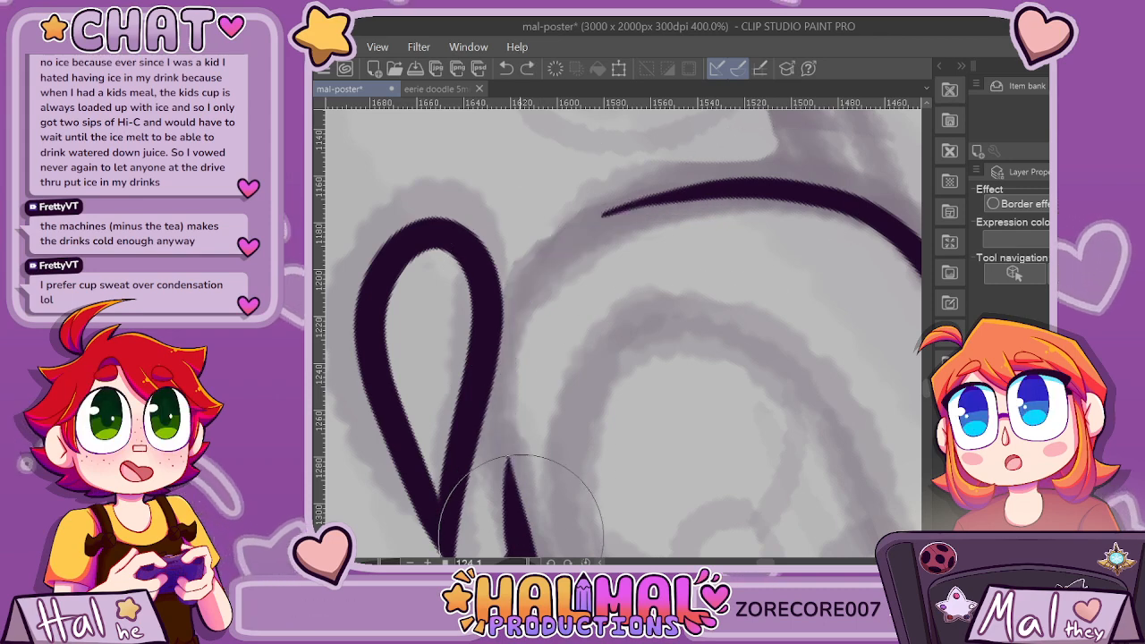
mouse_move(520, 537)
left_mouse_down()
mouse_move(506, 340)
mouse_move(552, 255)
mouse_move(643, 206)
mouse_move(823, 197)
left_mouse_up()
scroll(782, 245, "down", 3)
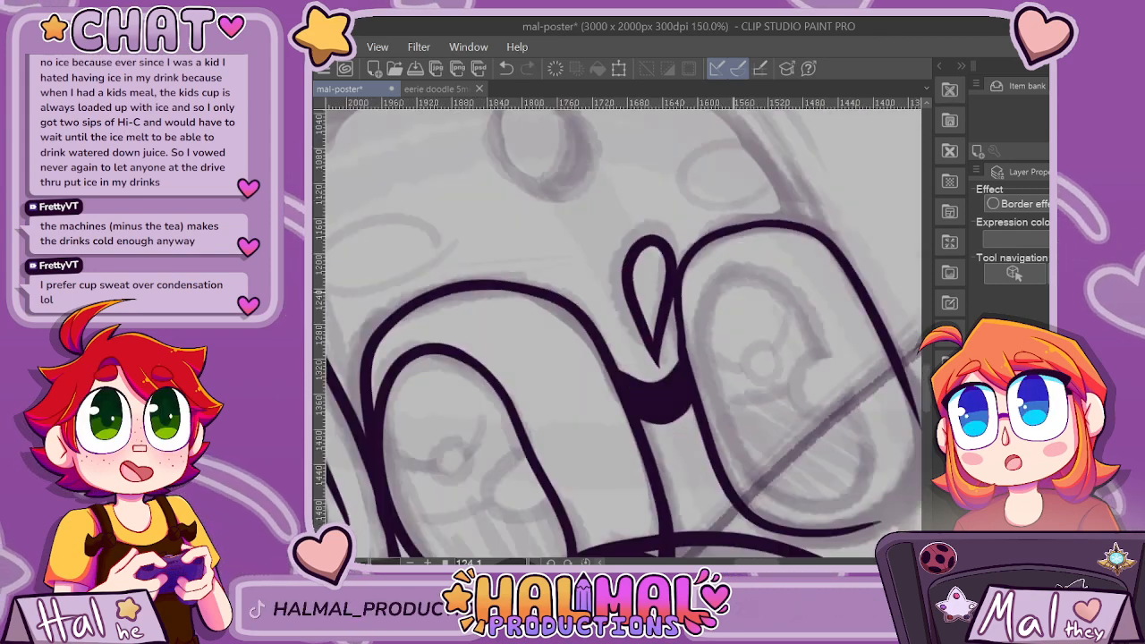
scroll(752, 331, "down", 1)
scroll(716, 324, "up", 4)
key("ctrl+z")
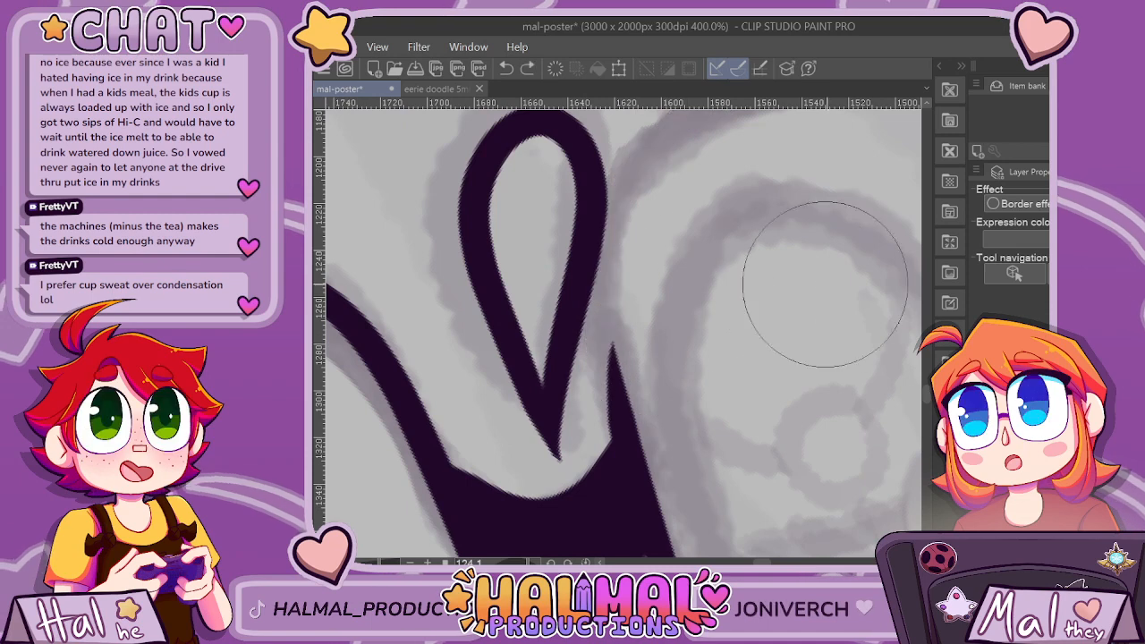
Try to extend the far lens's inner side along the nose outline with a single stroke.
scroll(716, 340, "up", 4)
scroll(848, 384, "down", 1)
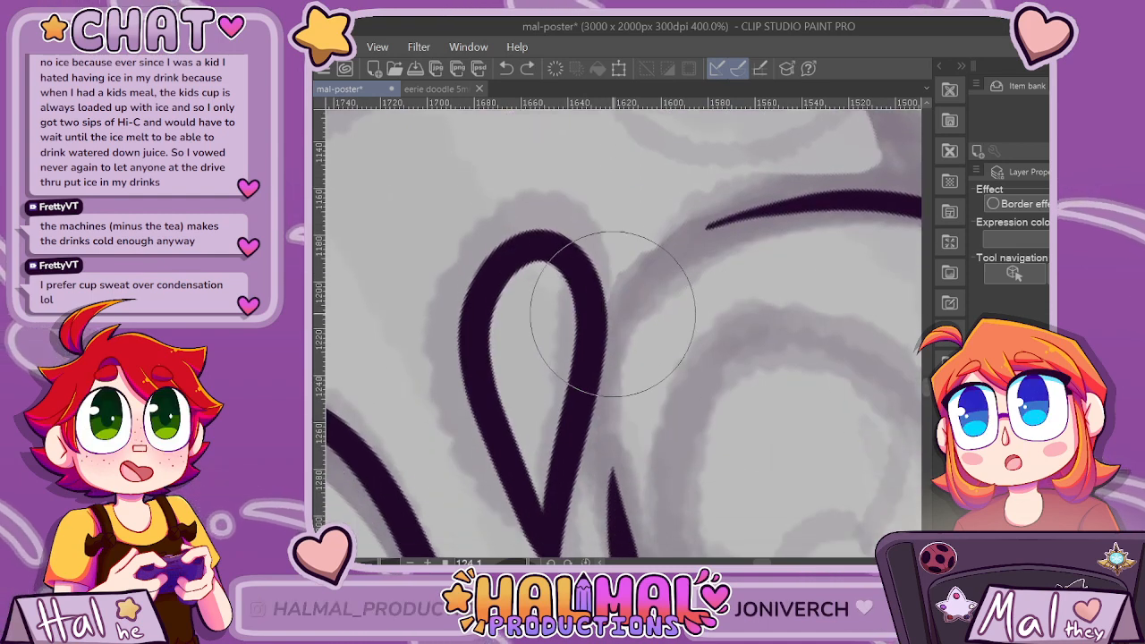
left_click_drag(613, 311, 612, 508)
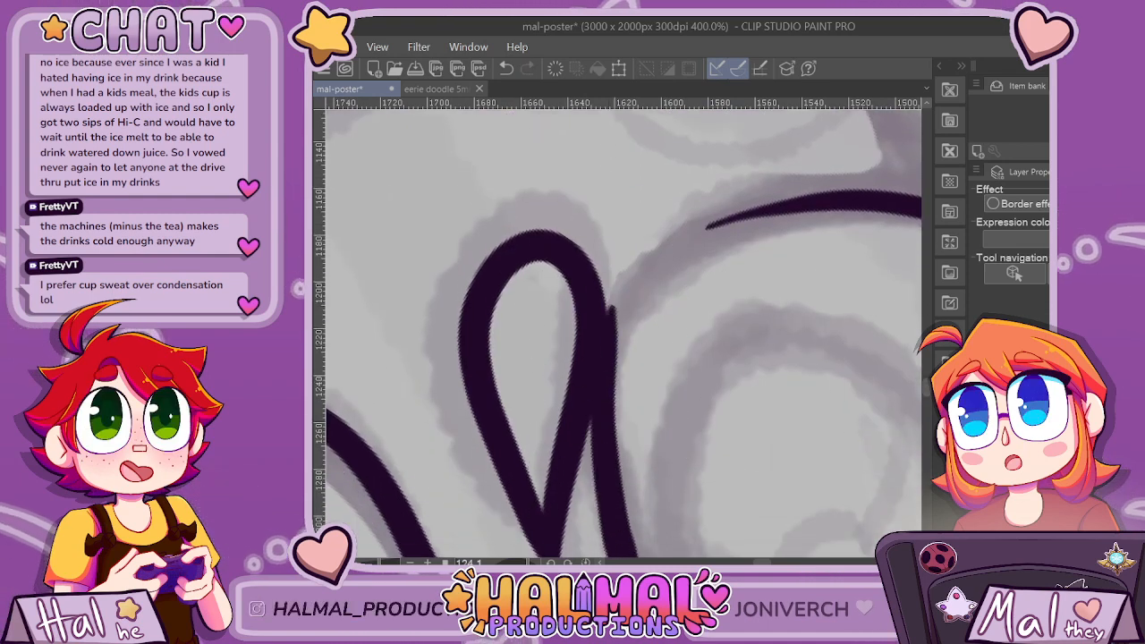
scroll(621, 252, "down", 2)
key("ctrl+z")
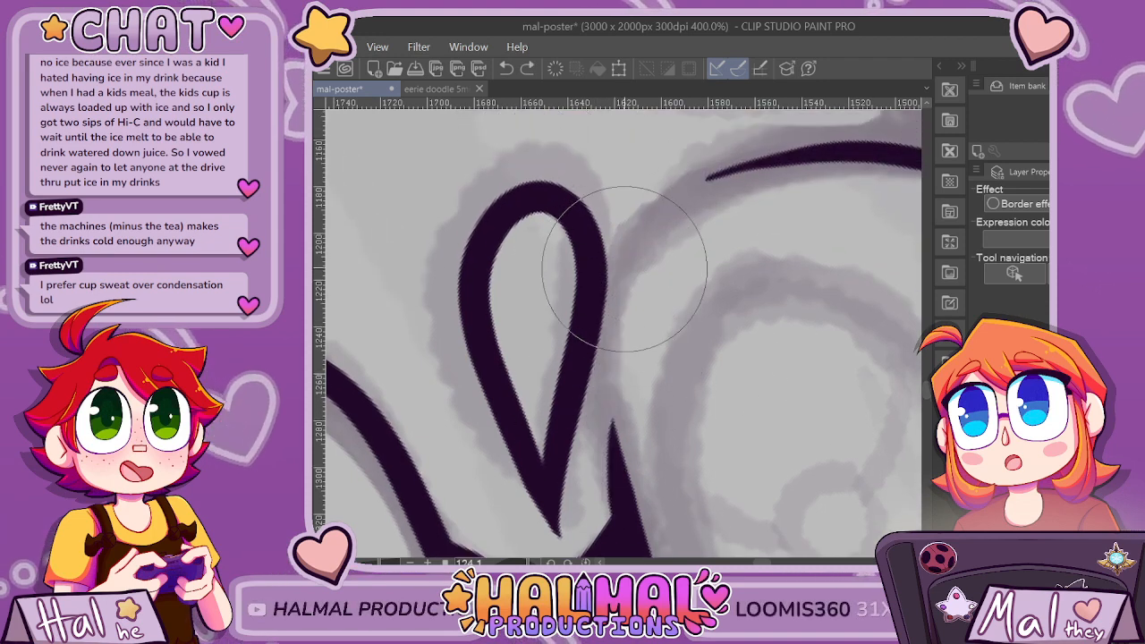
Close the gap in the far lens outline beside the nose with curved strokes joining its inner side to the lower edge.
left_click_drag(626, 240, 583, 394)
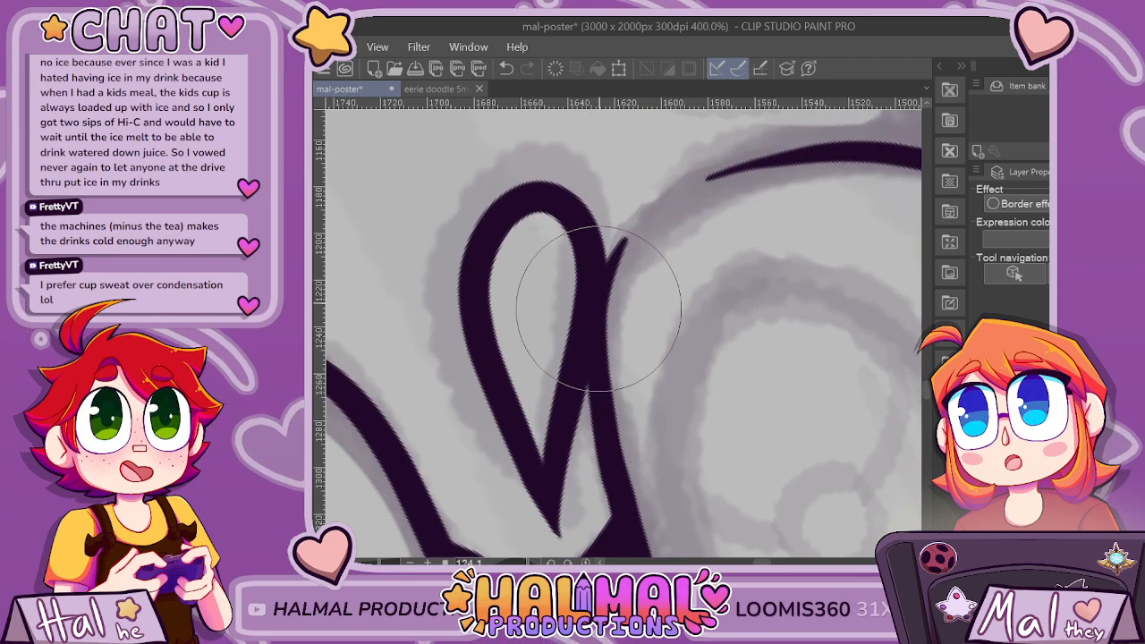
mouse_move(613, 261)
left_mouse_down()
mouse_move(677, 196)
mouse_move(810, 166)
left_mouse_up()
mouse_move(612, 265)
left_mouse_down()
mouse_move(715, 186)
mouse_move(829, 161)
mouse_move(890, 158)
left_mouse_up()
key("ctrl+z")
key("ctrl+z")
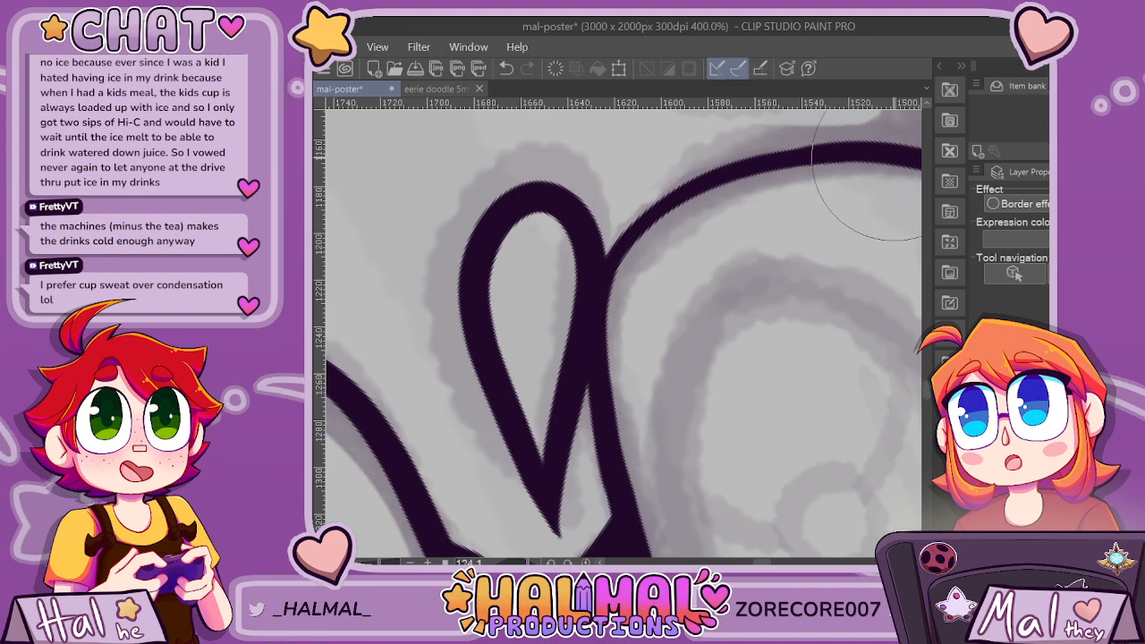
Reinforce the far lens's lower edge near the nose with a short stroke and reset the canvas rotation to 0.
scroll(868, 174, "down", 5)
scroll(801, 427, "up", 5)
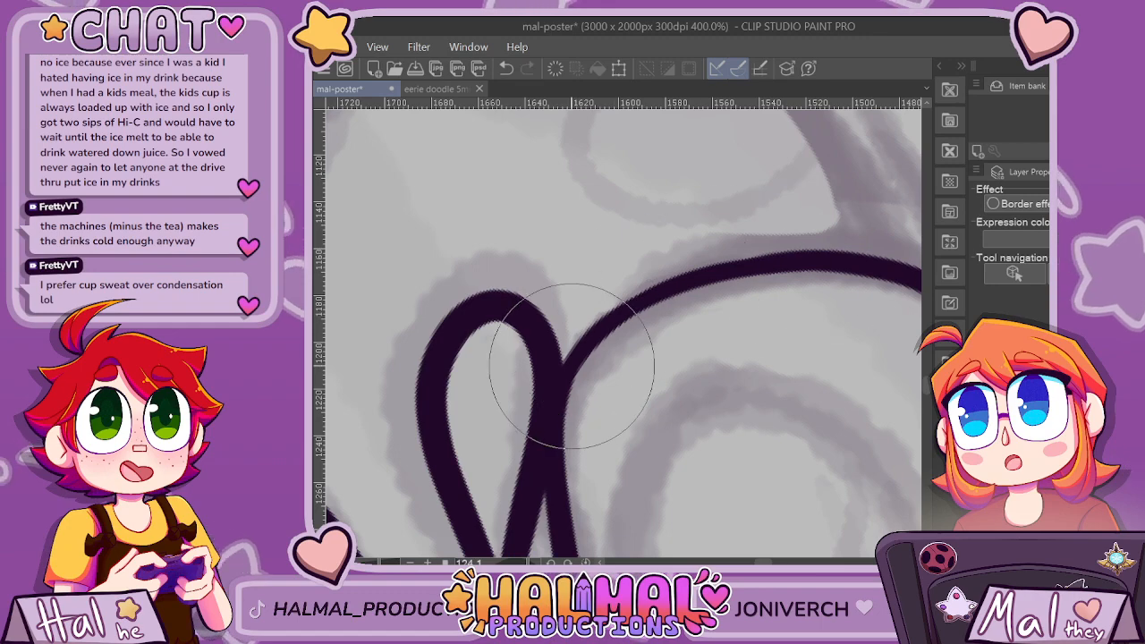
scroll(845, 414, "down", 6)
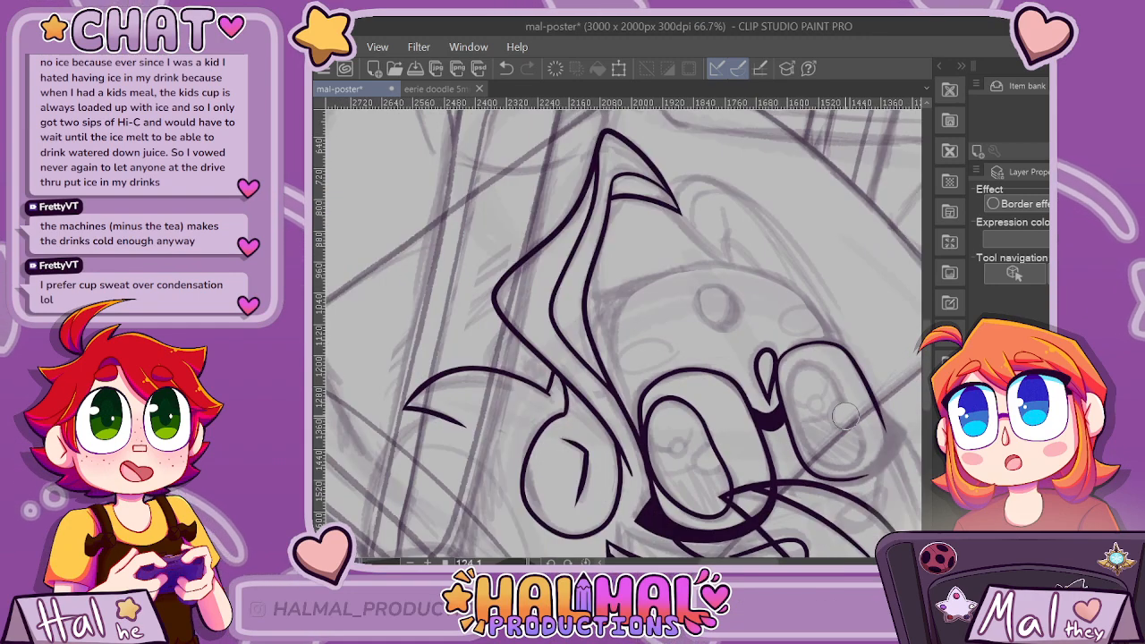
scroll(846, 414, "up", 6)
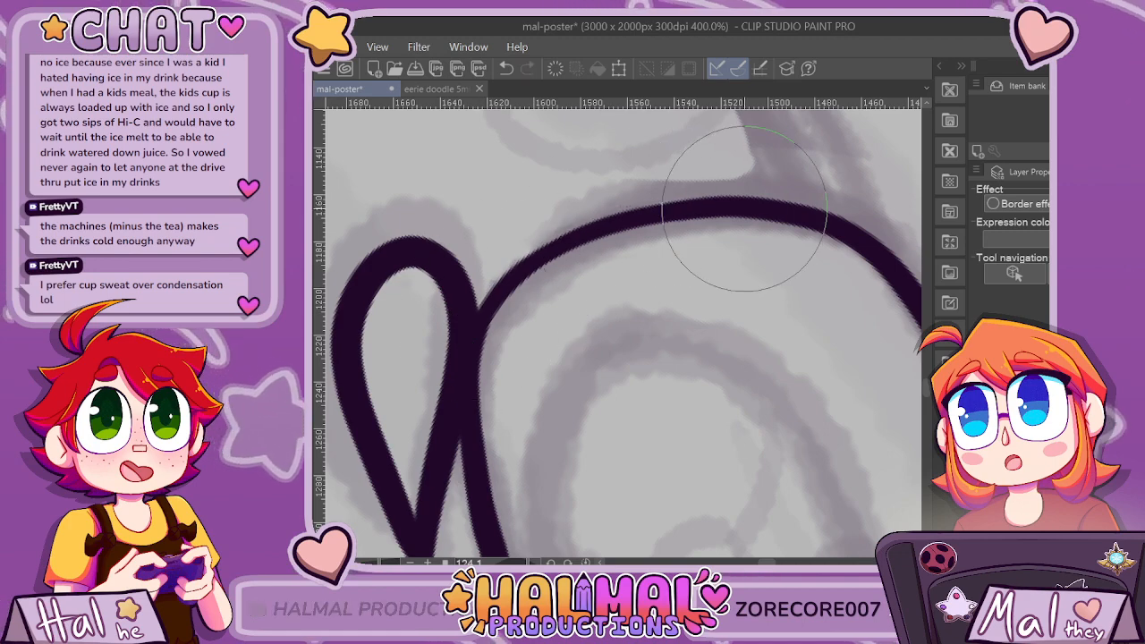
left_click_drag(746, 205, 632, 212)
scroll(635, 244, "down", 4)
scroll(646, 547, "down", 1)
left_click(586, 562)
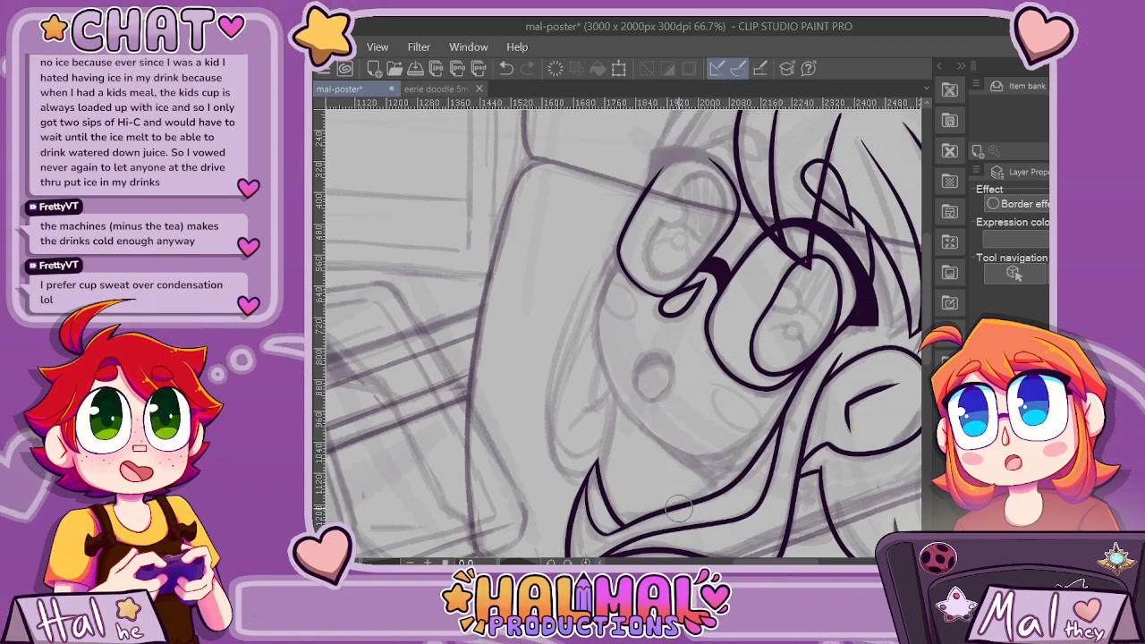
Try to bridge the gap across the far lens's upper edge with a curved stroke.
scroll(678, 508, "up", 2)
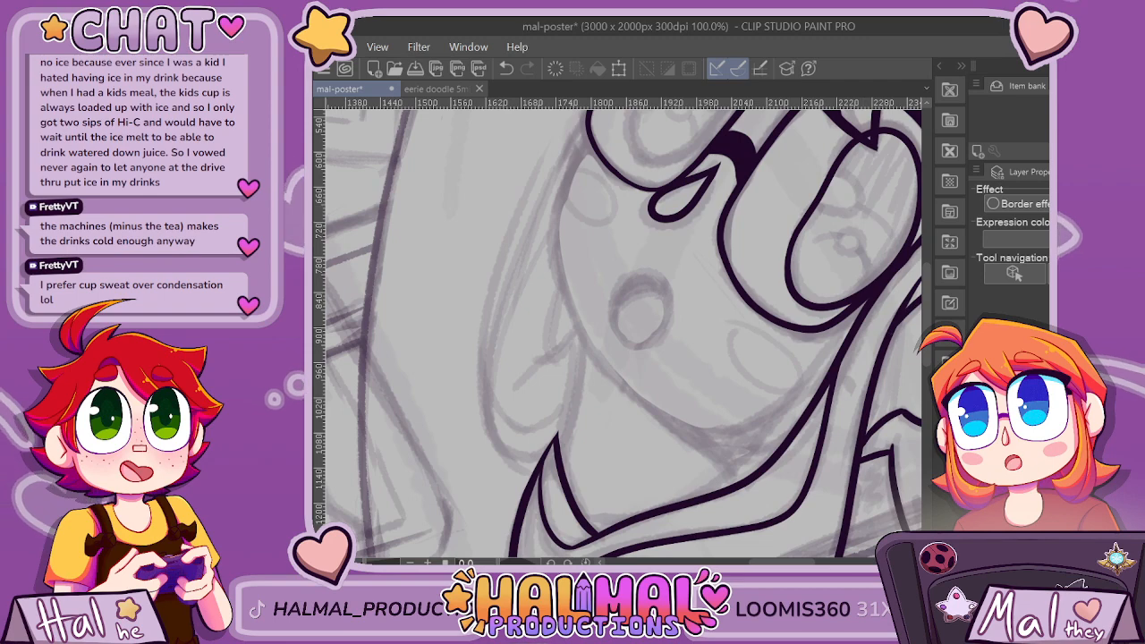
scroll(623, 333, "up", 5)
scroll(517, 330, "right", 2)
scroll(517, 329, "up", 4)
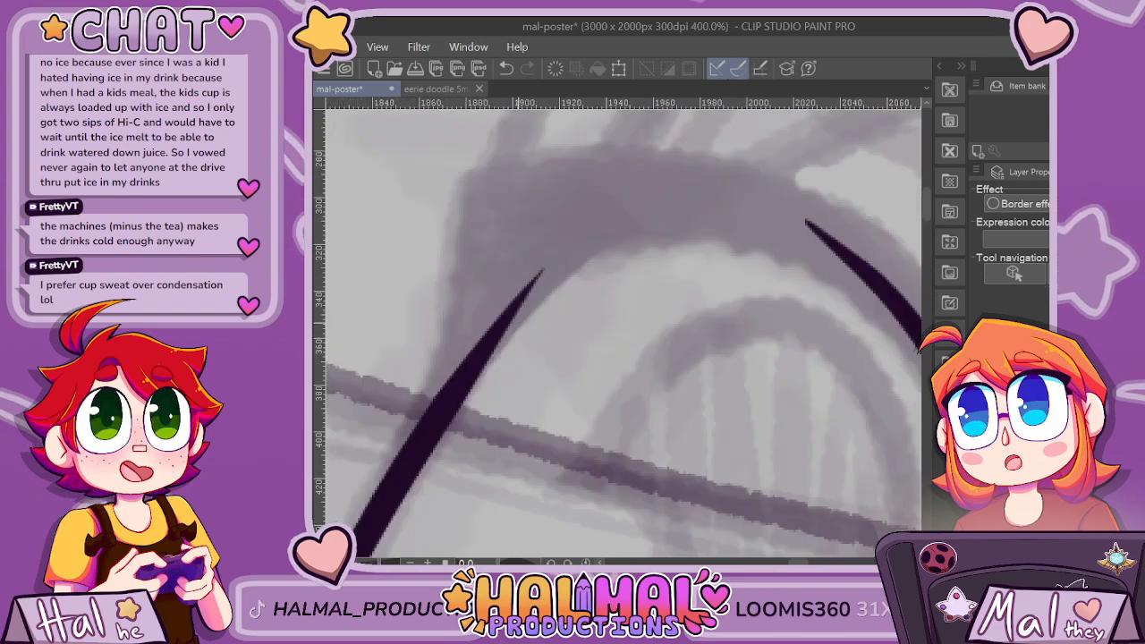
left_click_drag(376, 461, 678, 237)
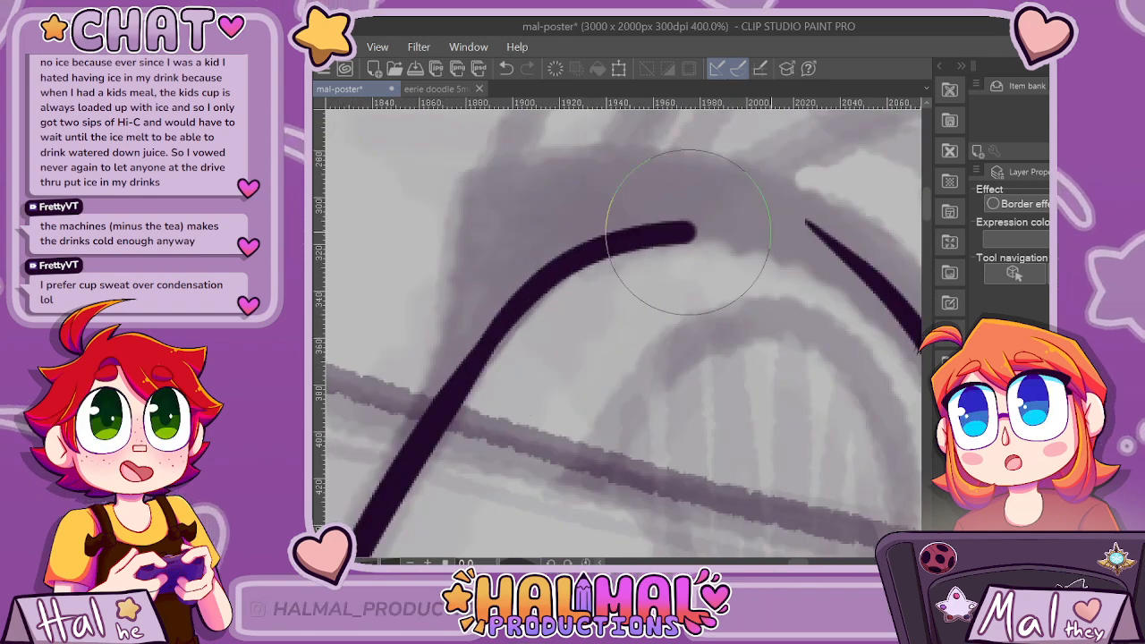
key("ctrl+z")
mouse_move(398, 452)
left_mouse_down()
mouse_move(568, 242)
mouse_move(779, 242)
left_mouse_up()
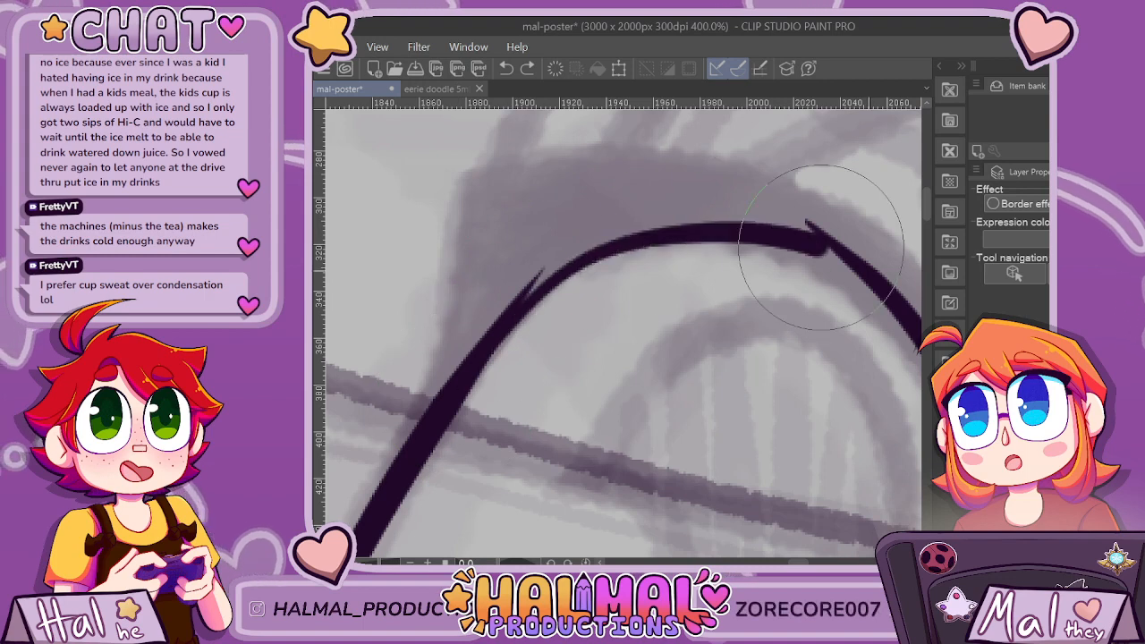
key("ctrl+z")
scroll(805, 536, "right", 2)
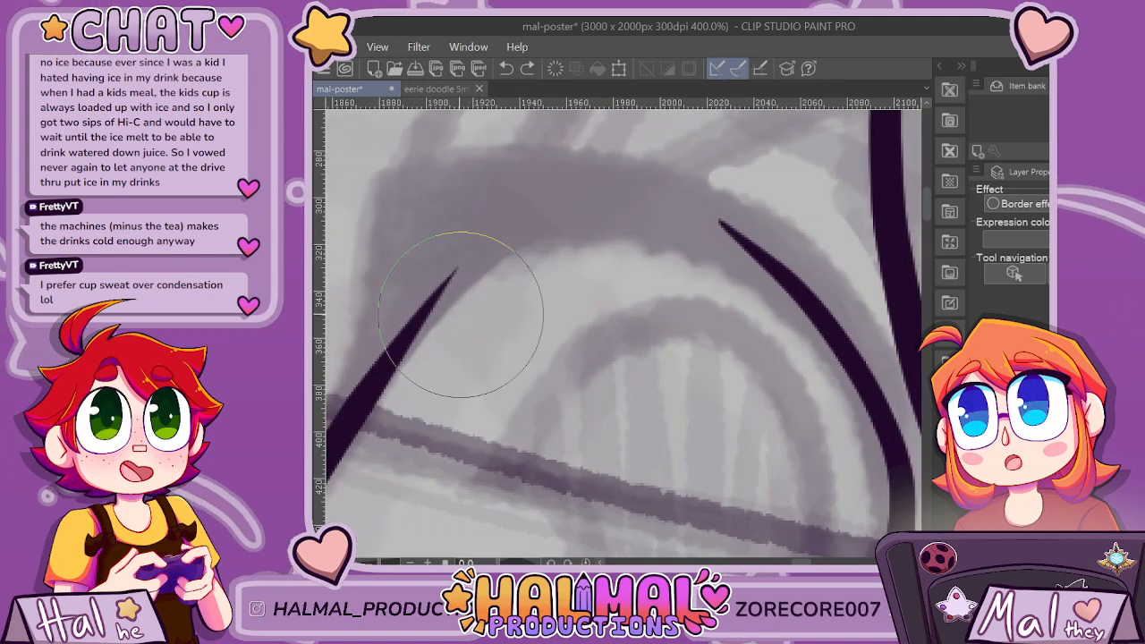
left_click_drag(407, 347, 484, 265)
key("ctrl+z")
Ink the far lens's upper edge as an arc joining both sides, and thicken the line down its inner side.
mouse_move(380, 375)
left_mouse_down()
mouse_move(549, 197)
mouse_move(695, 224)
left_mouse_up()
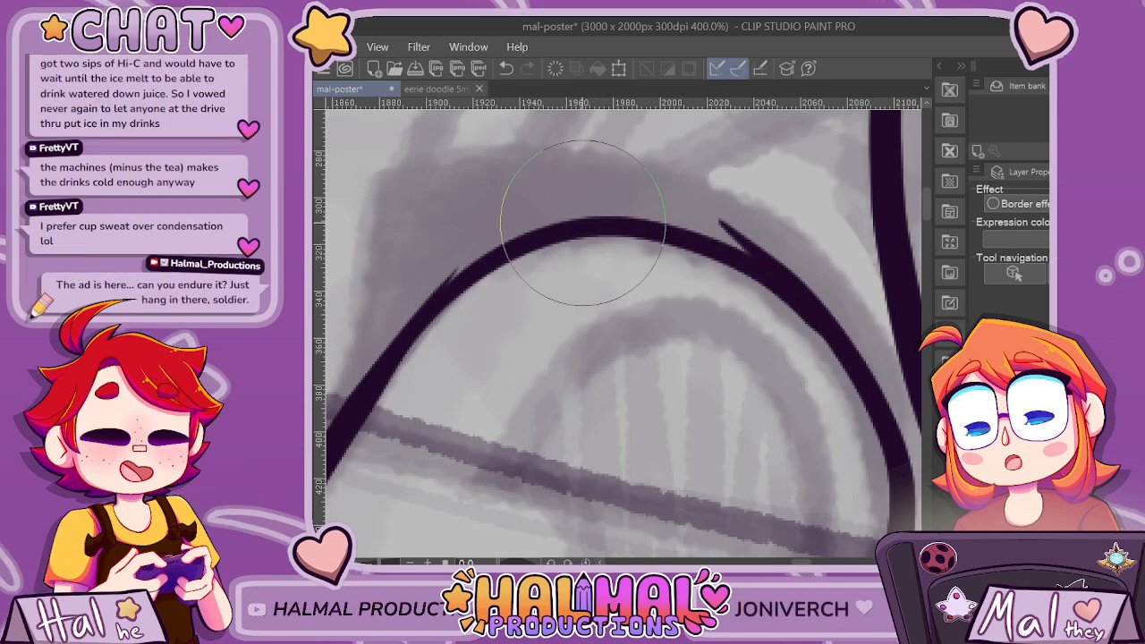
mouse_move(615, 226)
left_mouse_down()
mouse_move(680, 246)
mouse_move(808, 328)
mouse_move(853, 383)
mouse_move(882, 475)
left_mouse_up()
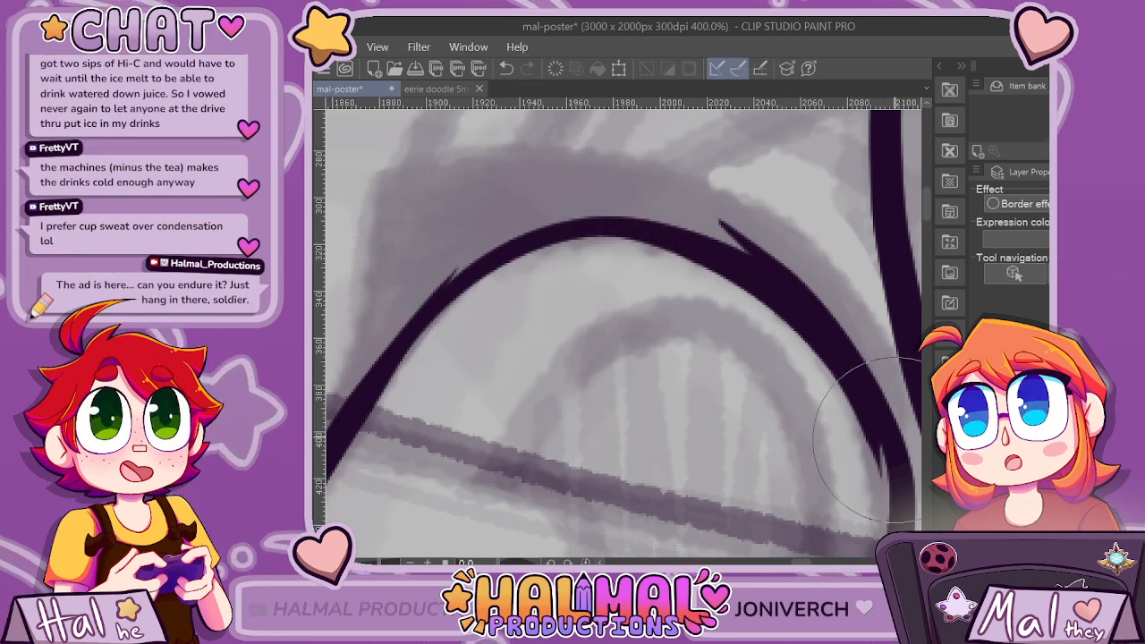
scroll(670, 176, "down", 2)
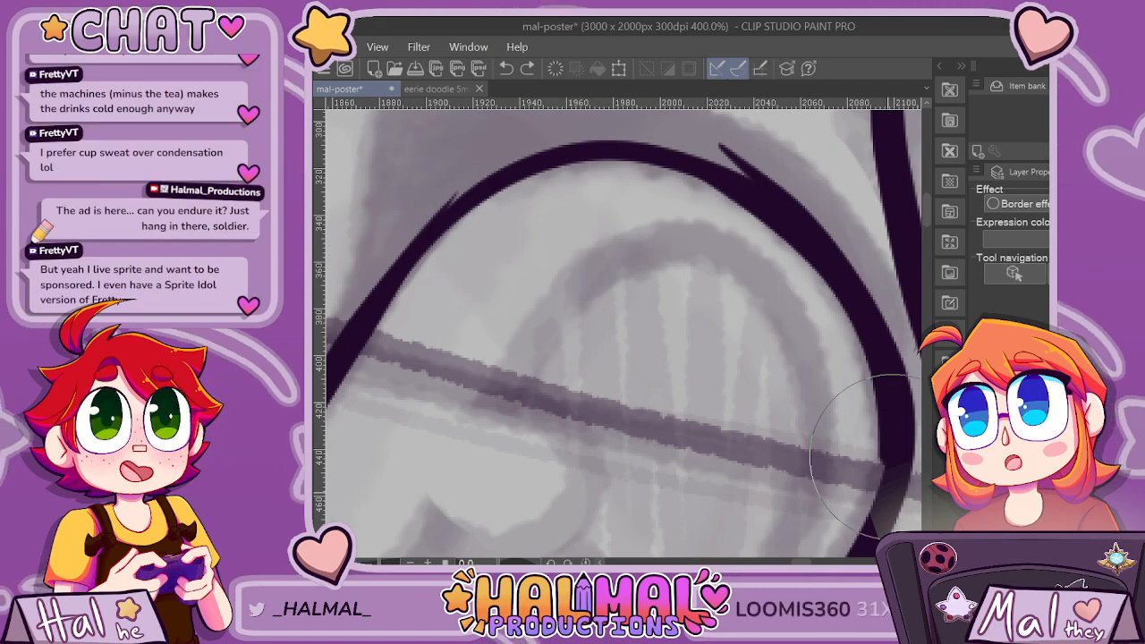
left_click_drag(893, 457, 868, 534)
scroll(675, 347, "down", 6)
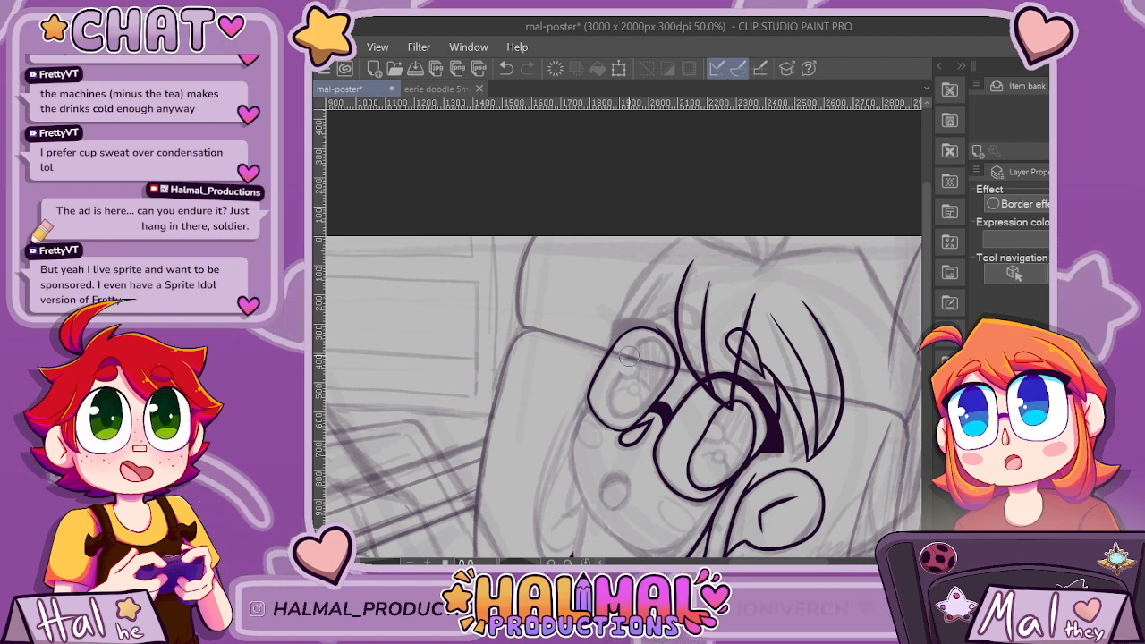
Ink the outer end of the far eye's lash as a short tapered line down to the lens outline.
scroll(628, 356, "up", 4)
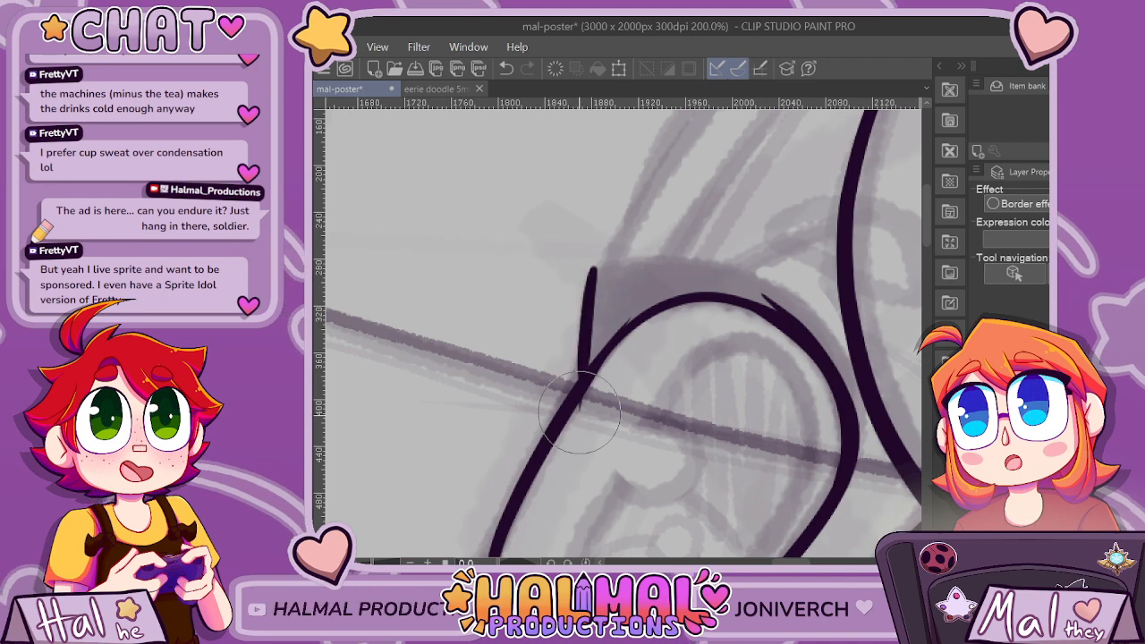
key("ctrl+z")
left_click_drag(592, 269, 570, 442)
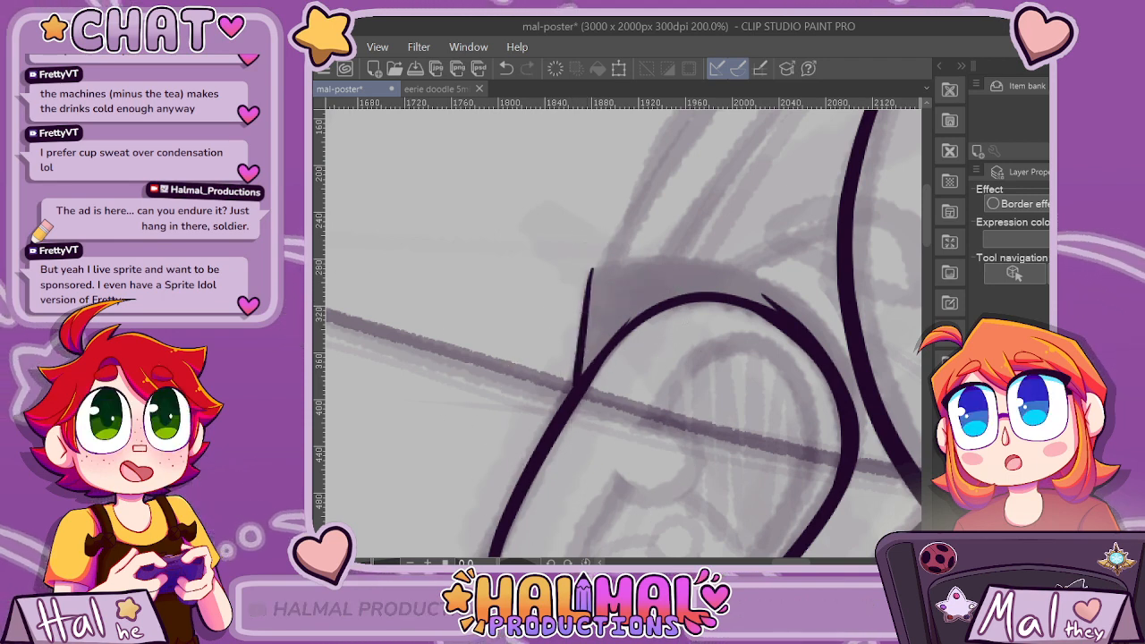
Try to ink the lash's upper curve from its outer end over the far lens to the side bangs.
scroll(624, 334, "right", 2)
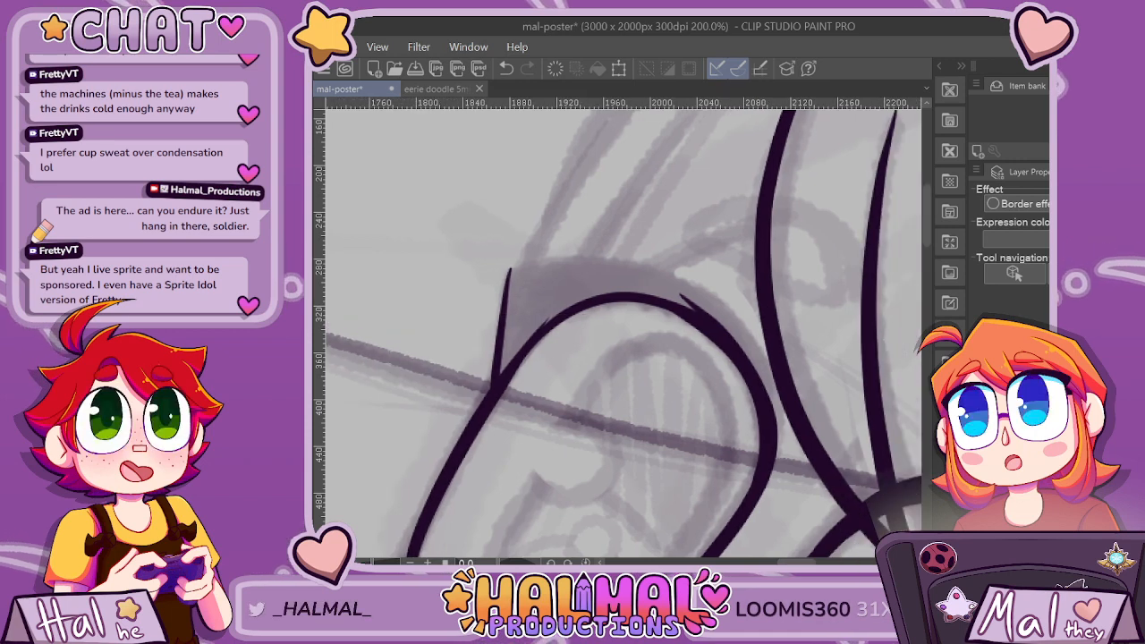
key("ctrl+z")
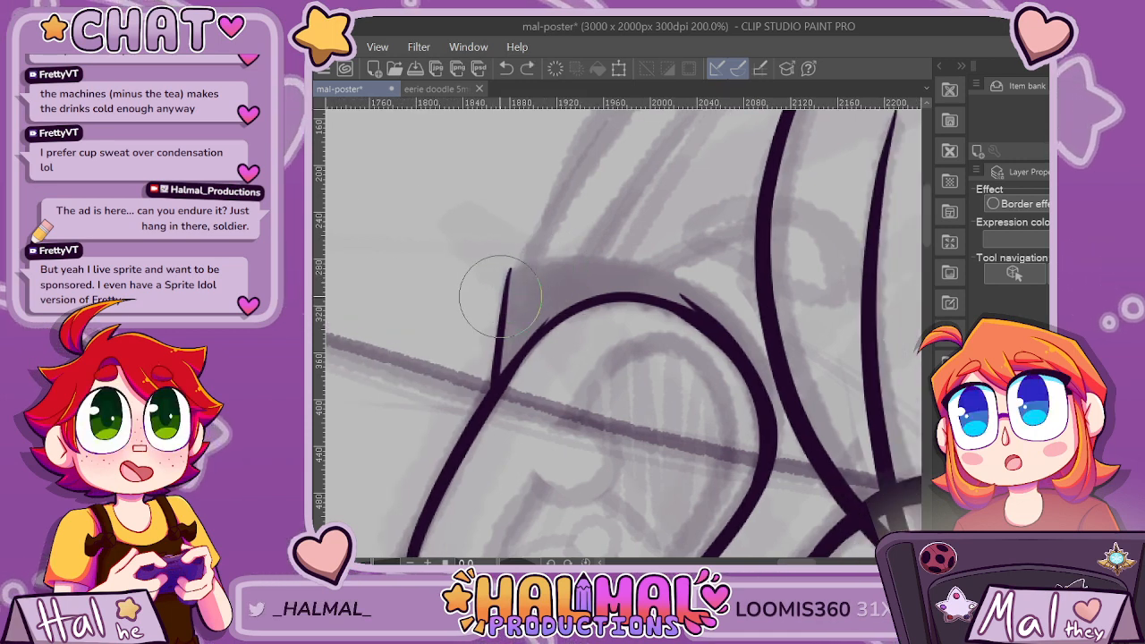
mouse_move(498, 302)
left_mouse_down()
mouse_move(574, 265)
mouse_move(664, 265)
left_mouse_up()
key("ctrl+z")
mouse_move(499, 301)
left_mouse_down()
mouse_move(598, 265)
mouse_move(500, 295)
mouse_move(524, 282)
left_mouse_up()
key("ctrl+z")
left_click_drag(711, 291, 775, 380)
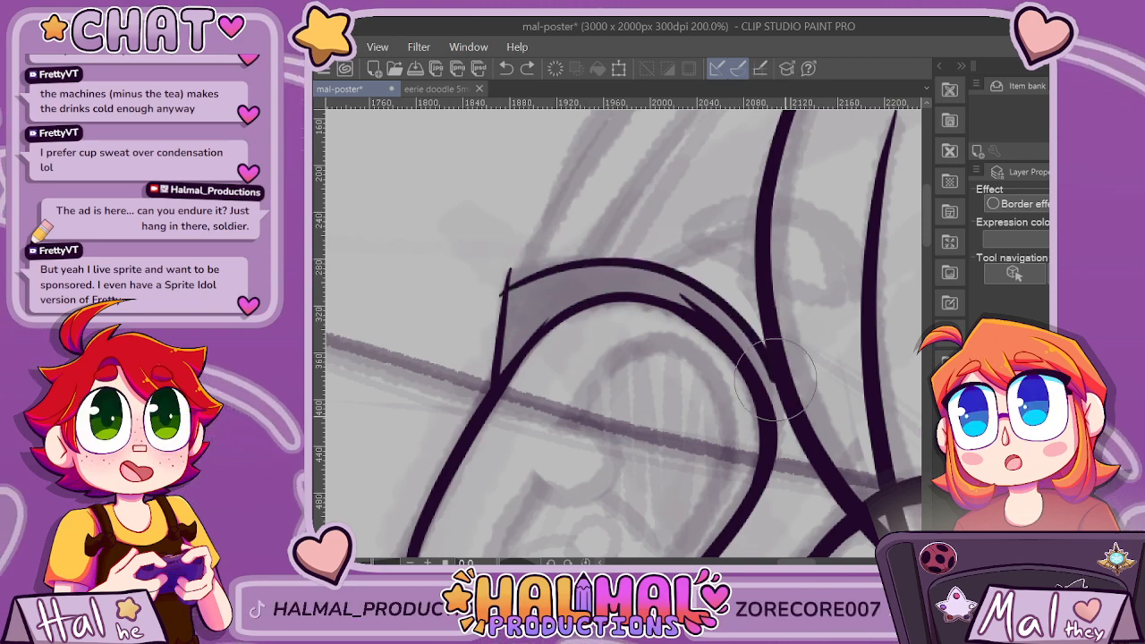
key("ctrl+z")
scroll(662, 393, "right", 5)
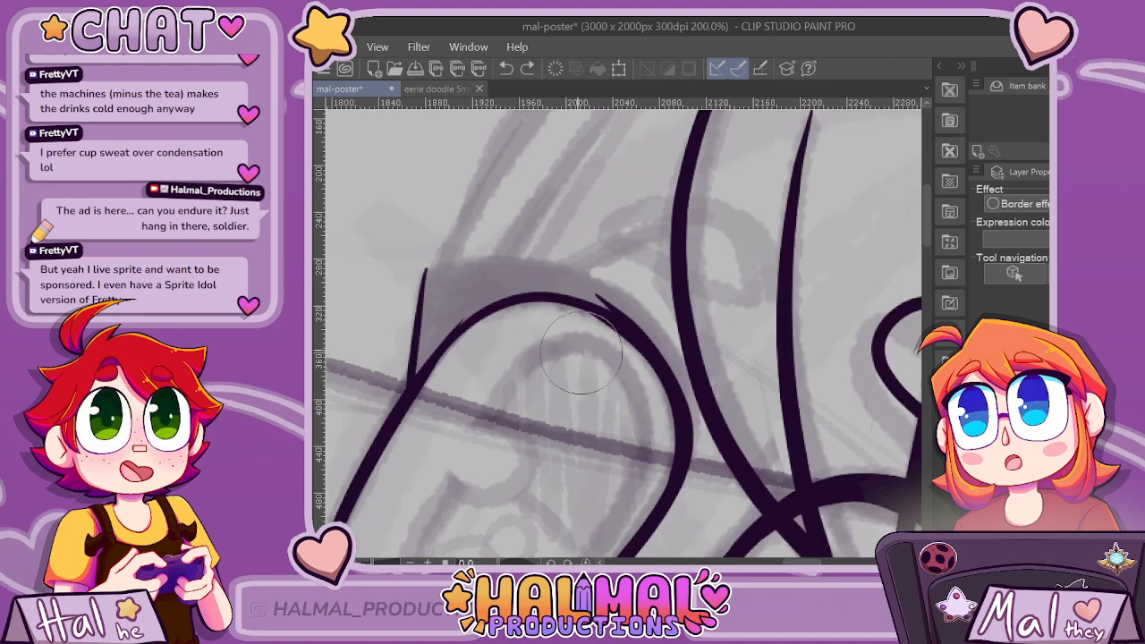
Ink the lash's upper curve from its outer corner over the far lens until it merges into the lens's inner side.
left_click_drag(438, 273, 508, 262)
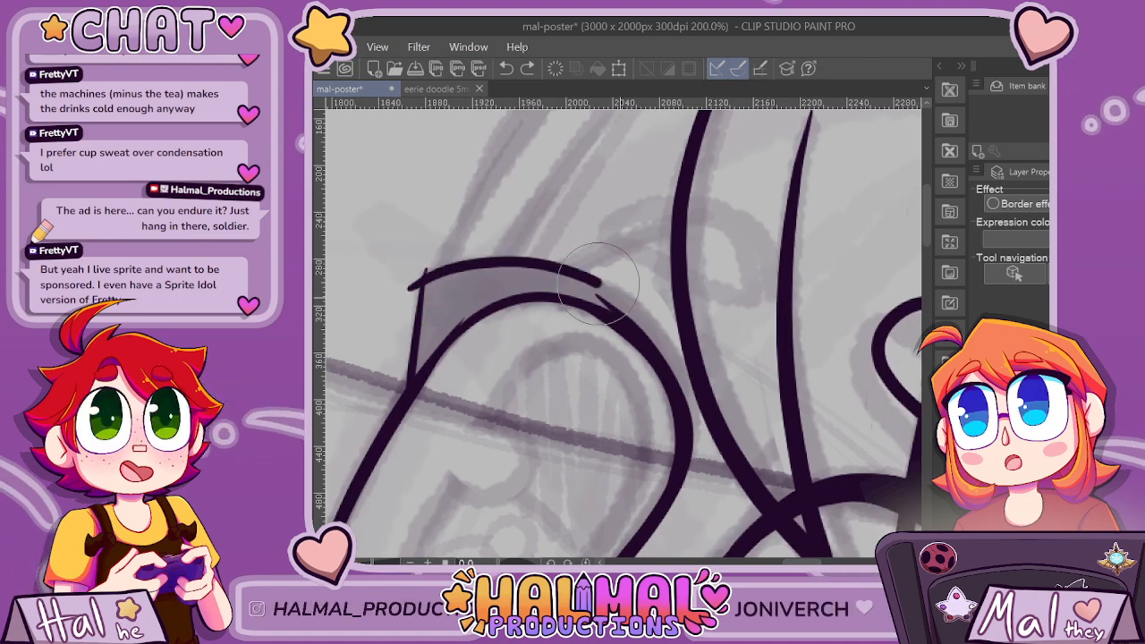
scroll(658, 426, "down", 4)
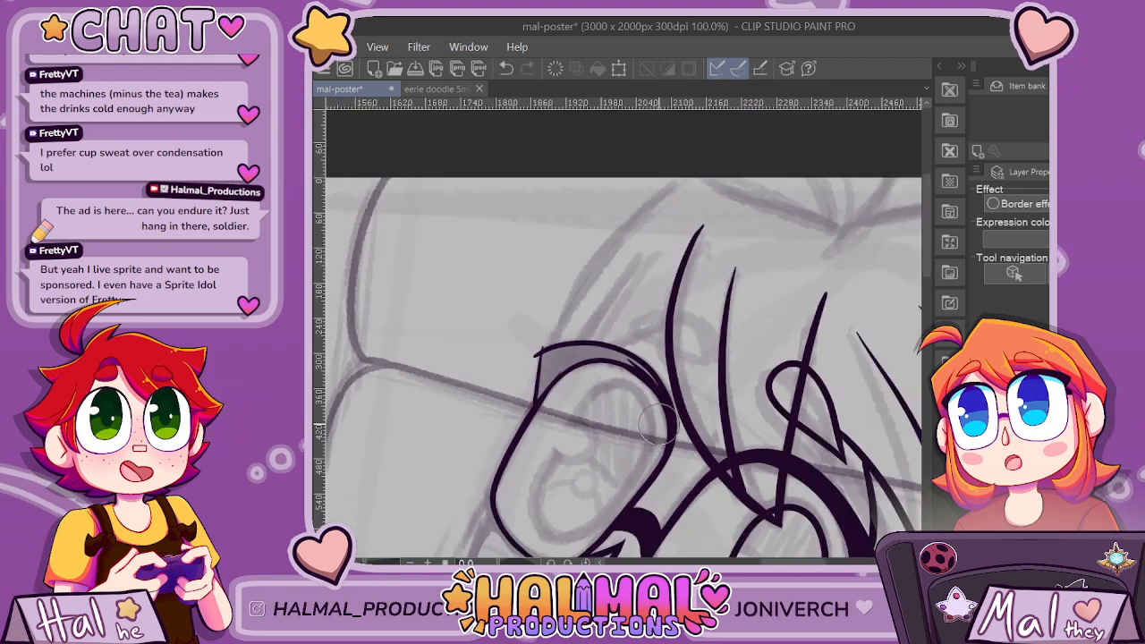
scroll(660, 418, "up", 3)
Trim the overshooting line ends at the lash's outer corner so that the two lines meet cleanly.
scroll(354, 367, "up", 1)
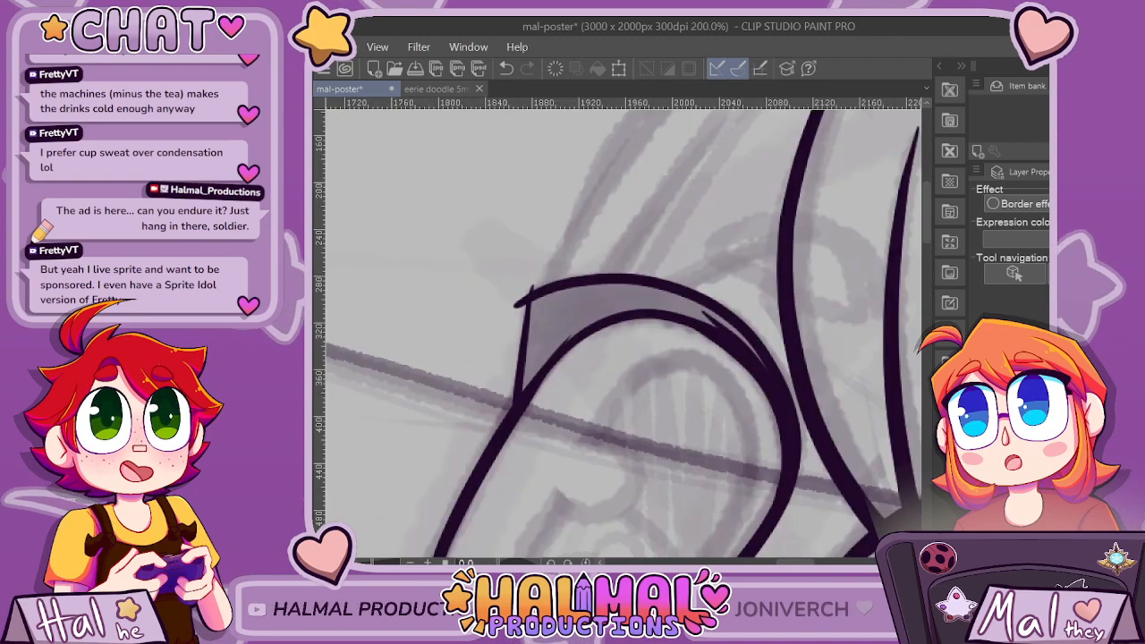
scroll(578, 261, "up", 2)
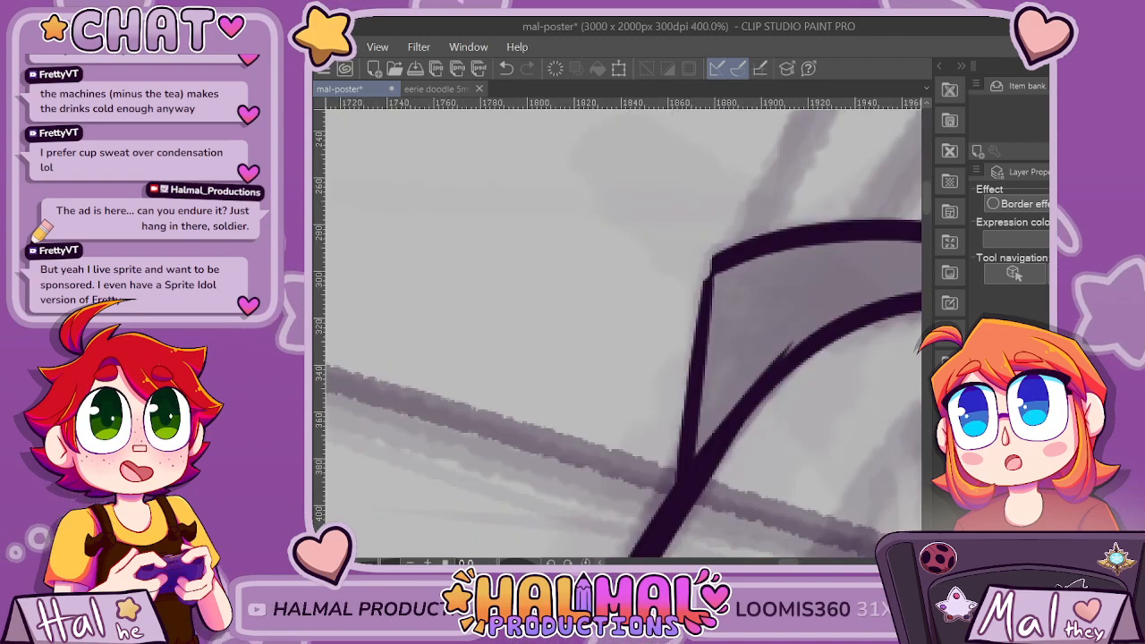
scroll(537, 153, "up", 2)
key("ctrl+z")
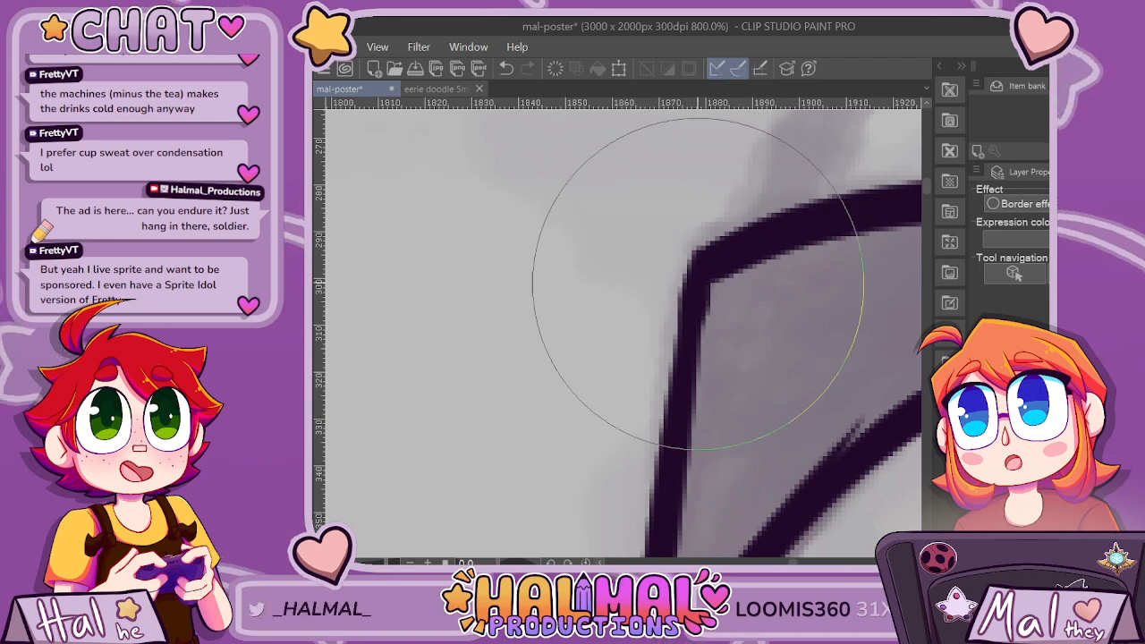
scroll(722, 391, "down", 4)
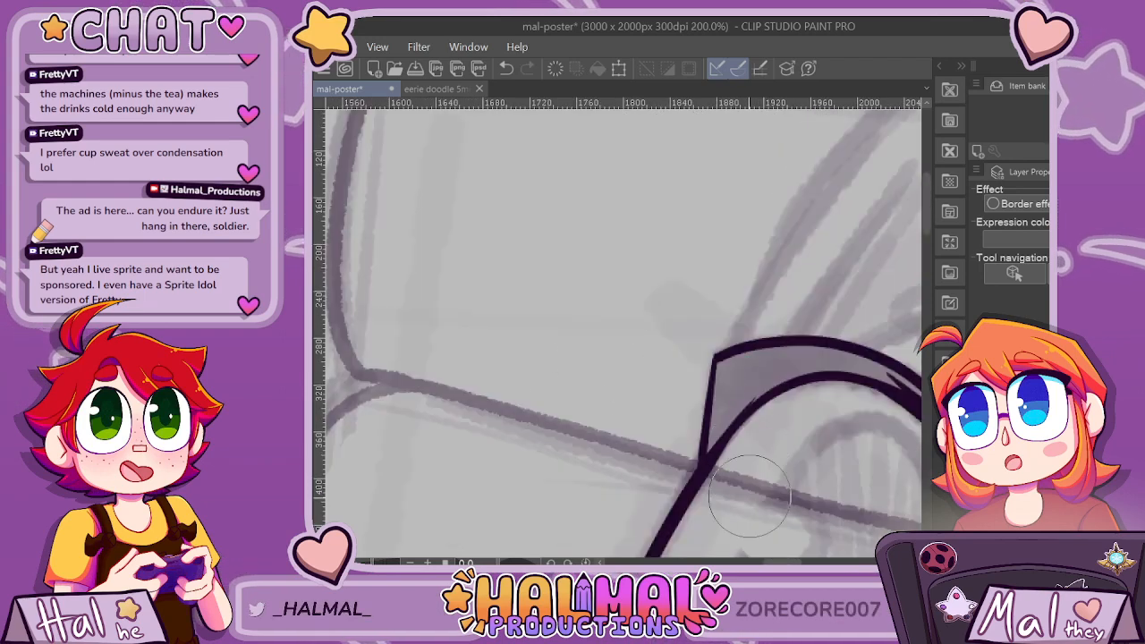
Fill the far eye's lash outline solid with dark ink, from its outer corner across to the inner side.
scroll(749, 497, "down", 3)
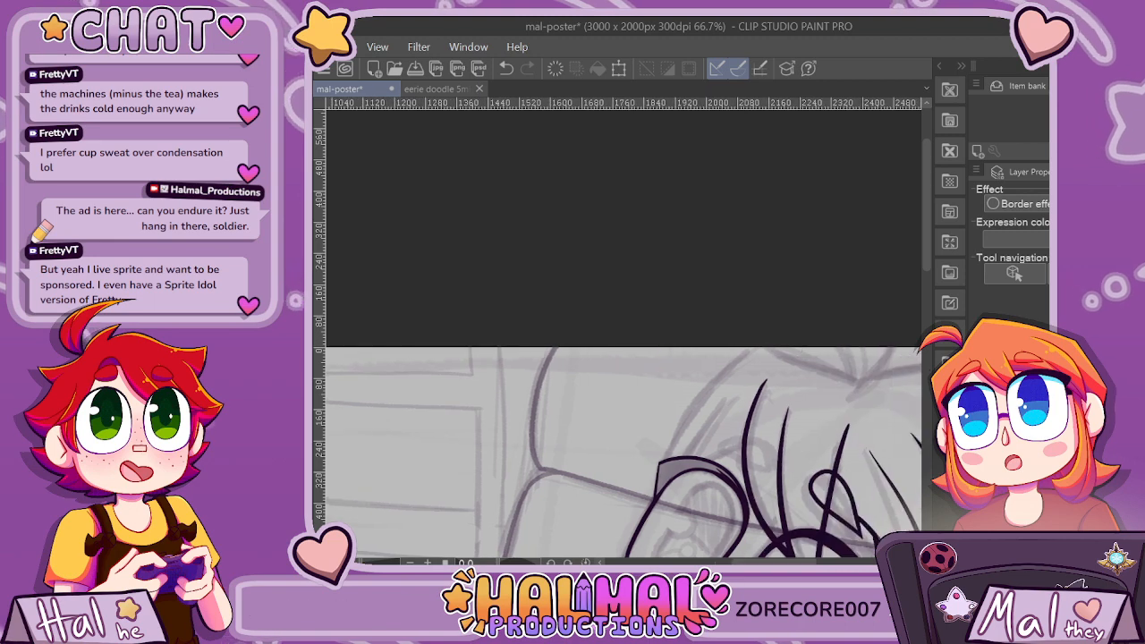
scroll(908, 297, "down", 5)
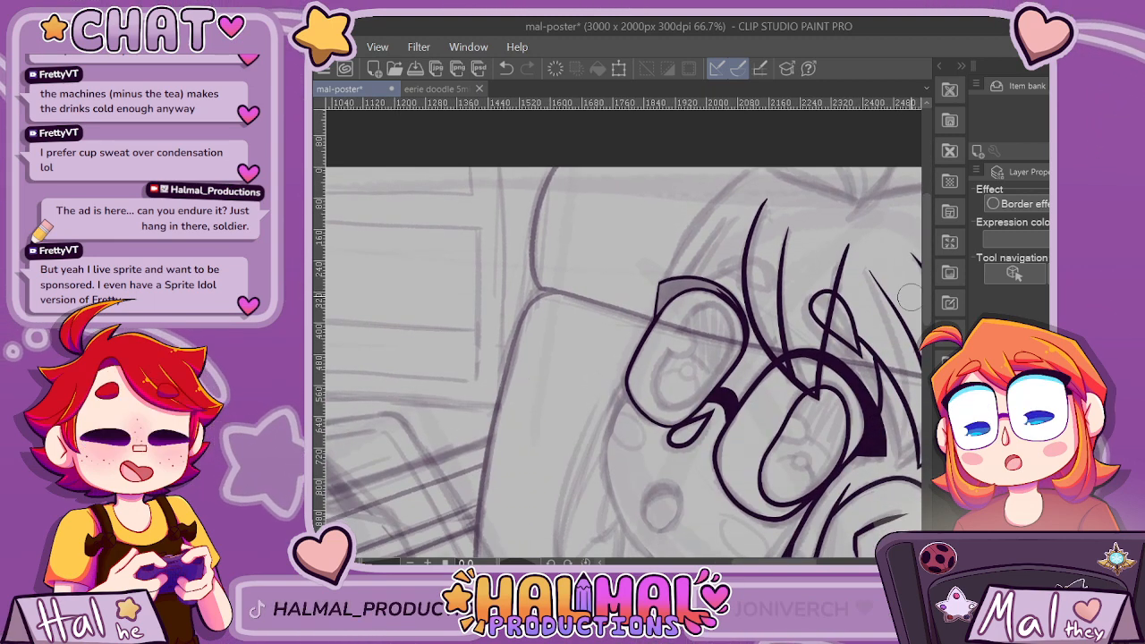
scroll(908, 297, "down", 3)
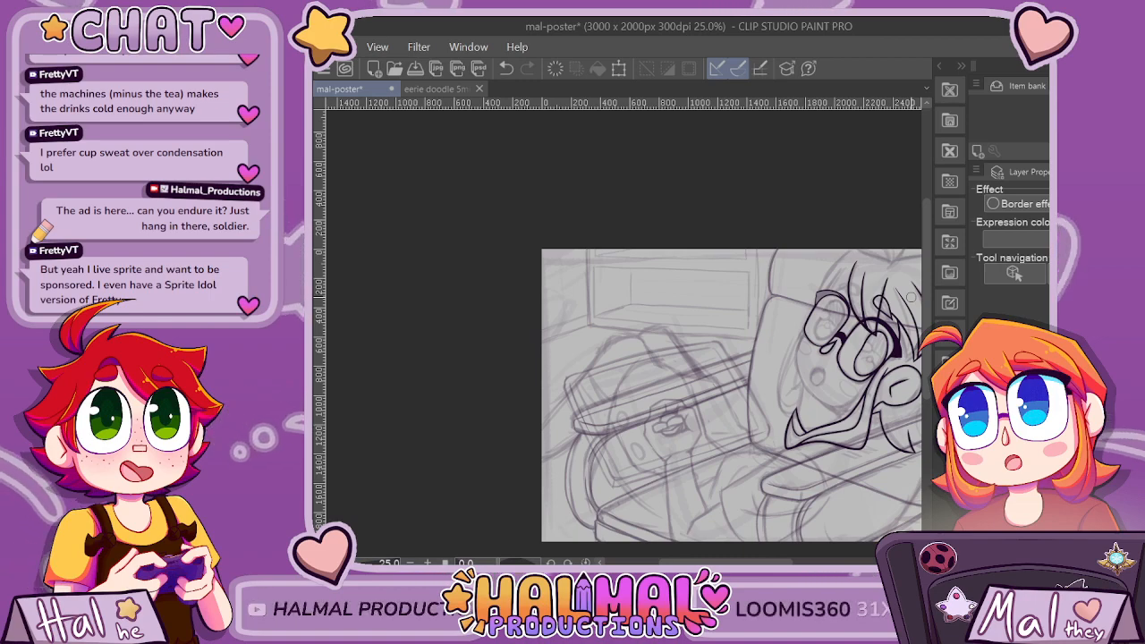
scroll(909, 297, "up", 8)
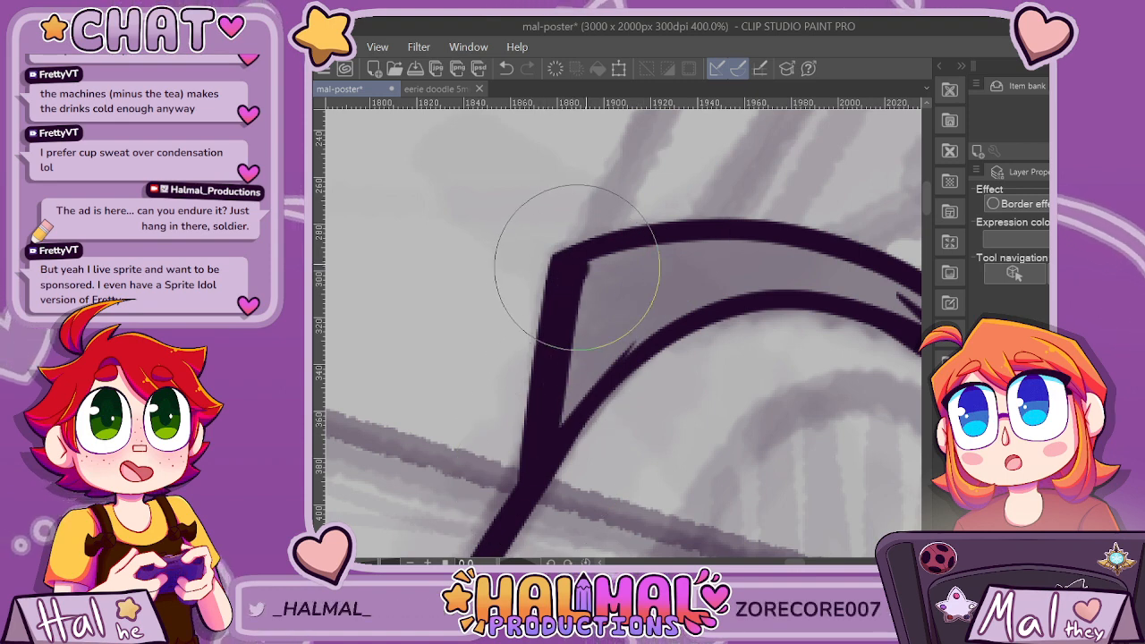
left_click_drag(572, 261, 574, 374)
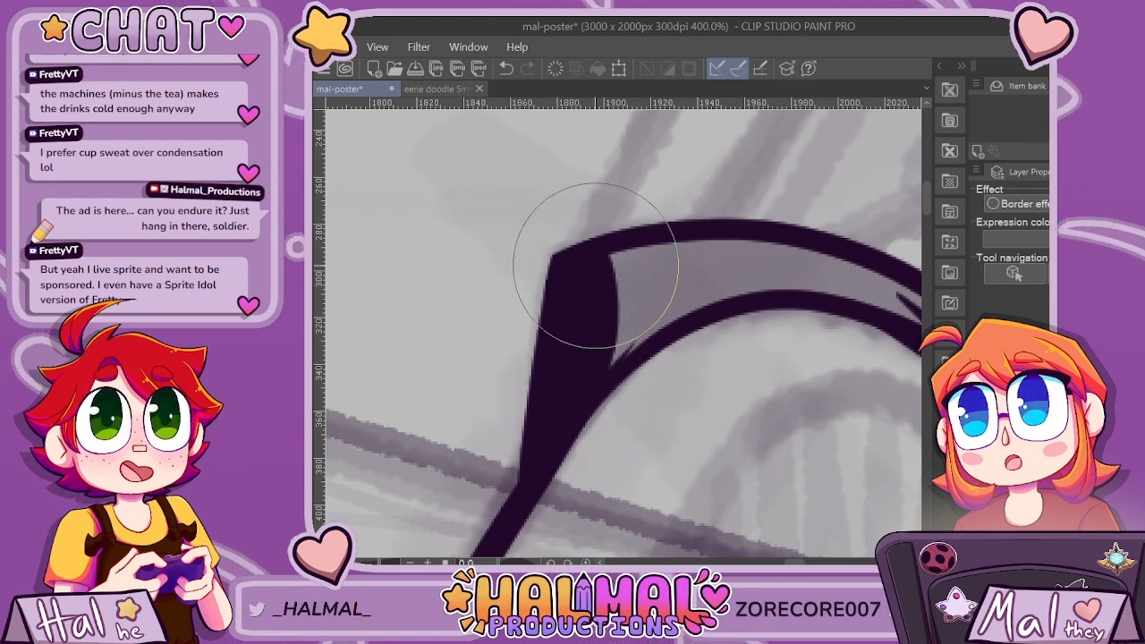
left_click_drag(613, 242, 605, 381)
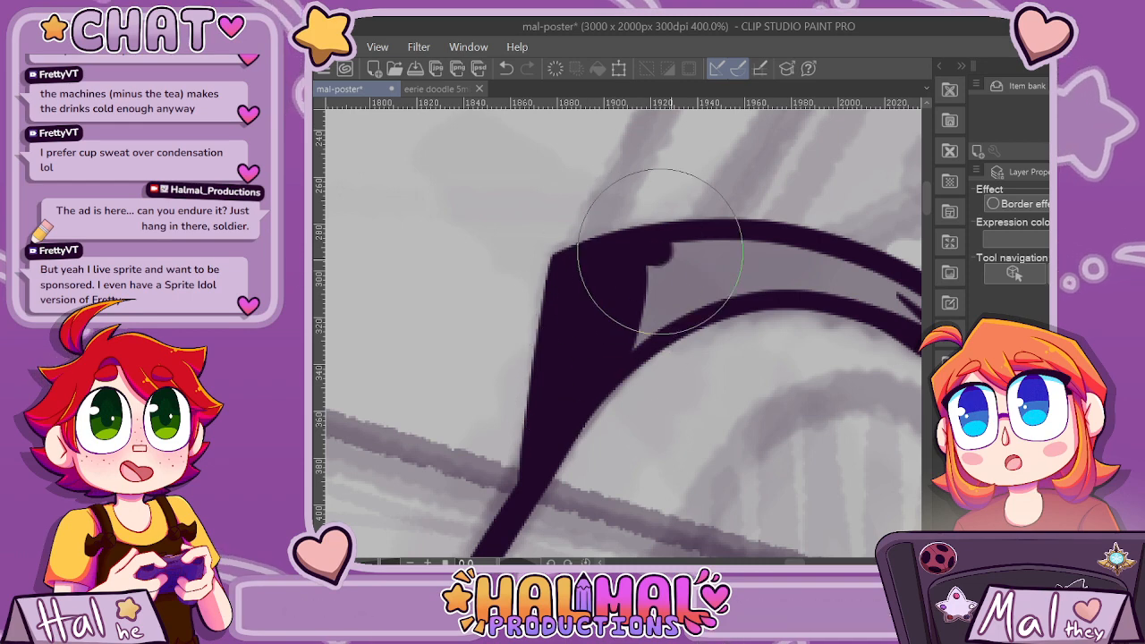
left_click_drag(620, 243, 620, 358)
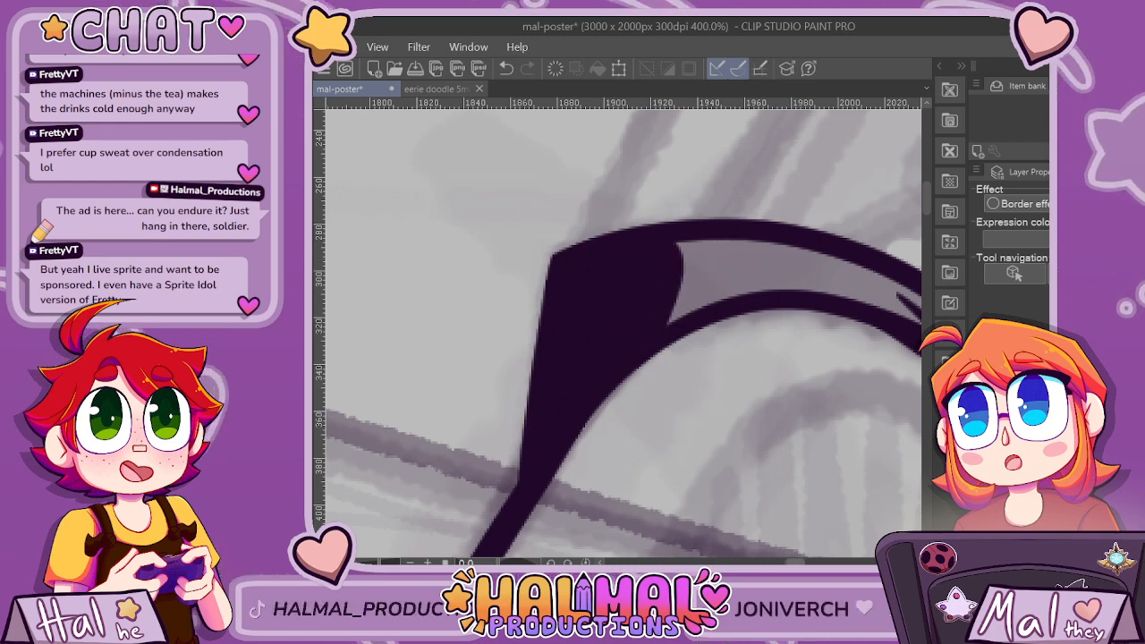
left_click_drag(794, 562, 804, 562)
mouse_move(616, 272)
left_mouse_down()
mouse_move(715, 327)
mouse_move(772, 388)
mouse_move(782, 414)
left_mouse_up()
mouse_move(407, 338)
left_mouse_down()
mouse_move(457, 306)
mouse_move(538, 284)
mouse_move(635, 295)
mouse_move(729, 348)
left_mouse_up()
mouse_move(438, 295)
left_mouse_down()
mouse_move(522, 277)
mouse_move(628, 287)
mouse_move(427, 283)
mouse_move(461, 268)
mouse_move(559, 267)
left_mouse_up()
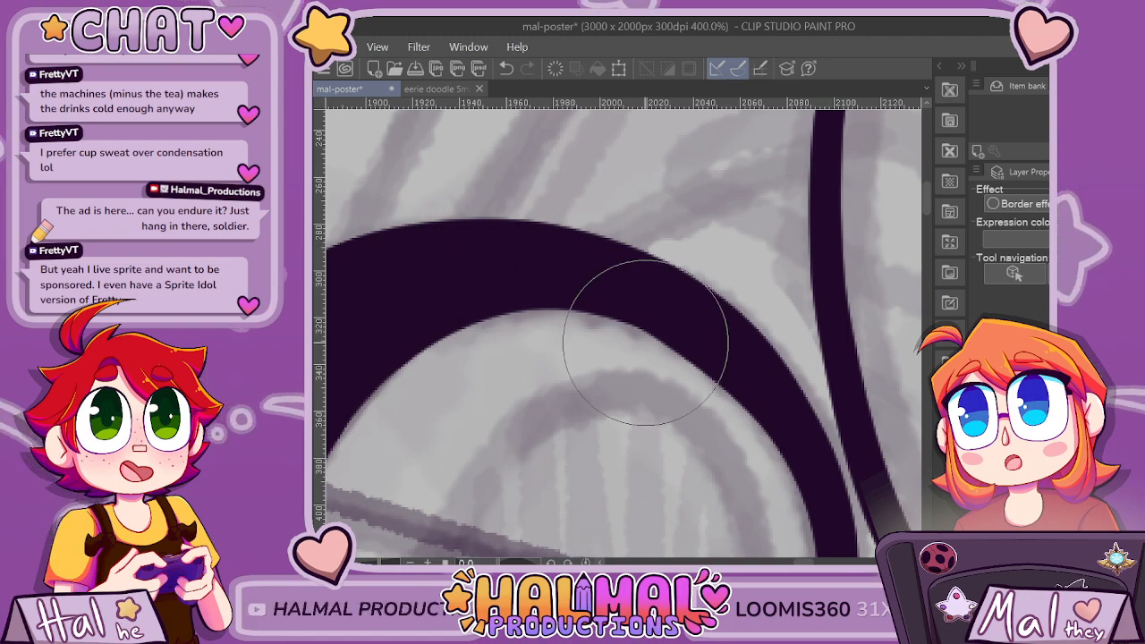
Try to thin the far eye's lash by shaving down its upper edge from the outer corner inward.
scroll(646, 342, "down", 8)
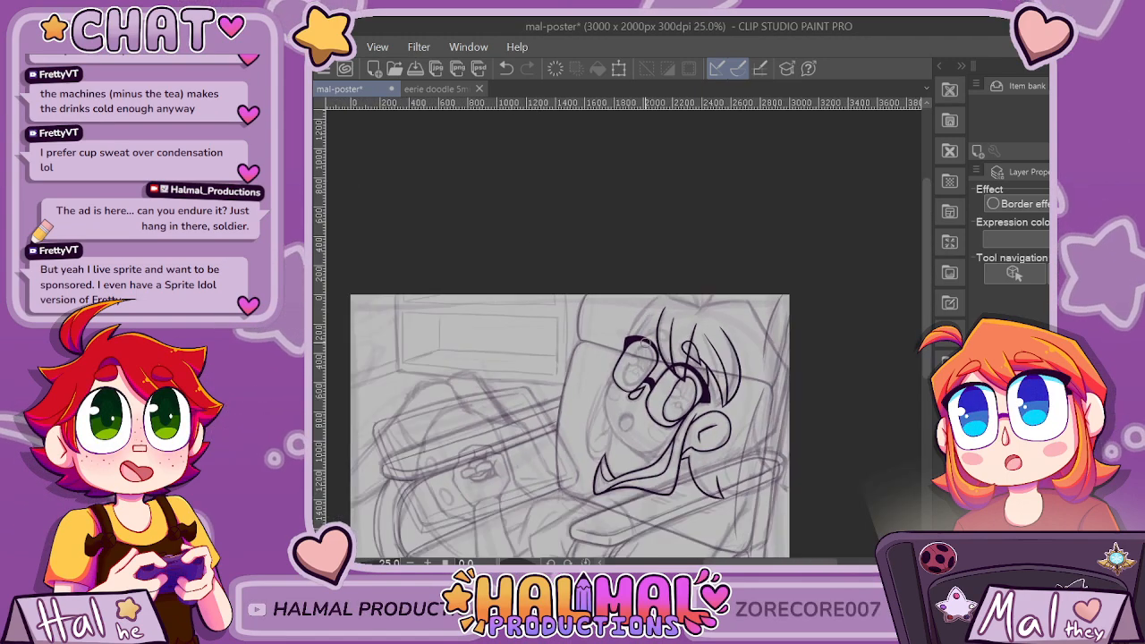
scroll(646, 343, "up", 2)
scroll(673, 304, "up", 4)
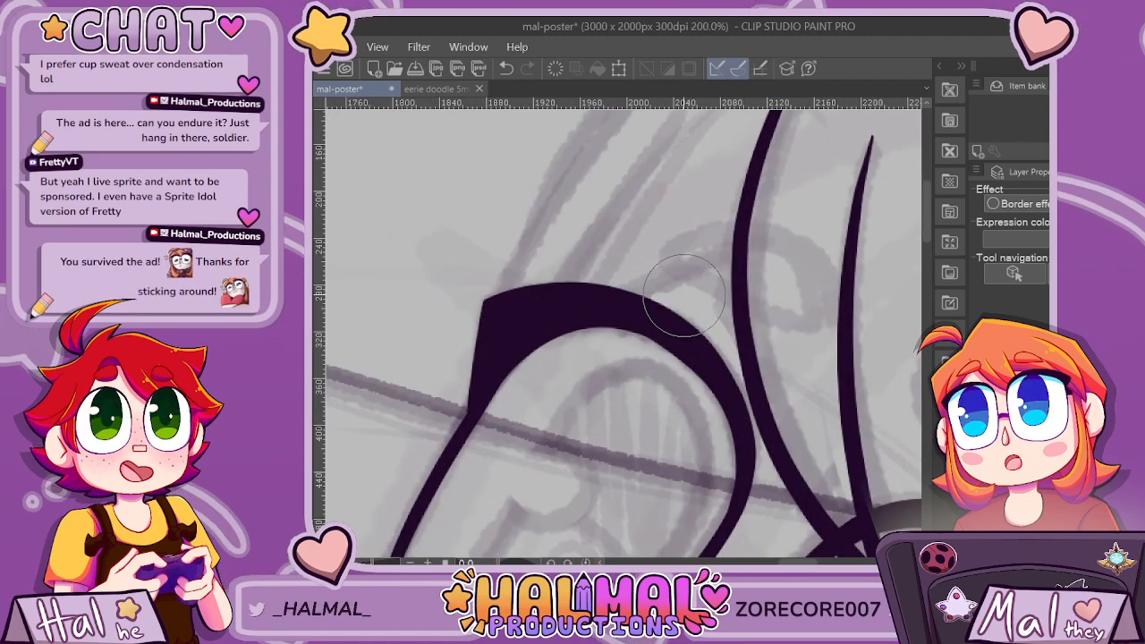
scroll(595, 290, "up", 2)
mouse_move(398, 316)
left_mouse_down()
mouse_move(506, 293)
mouse_move(705, 296)
left_mouse_up()
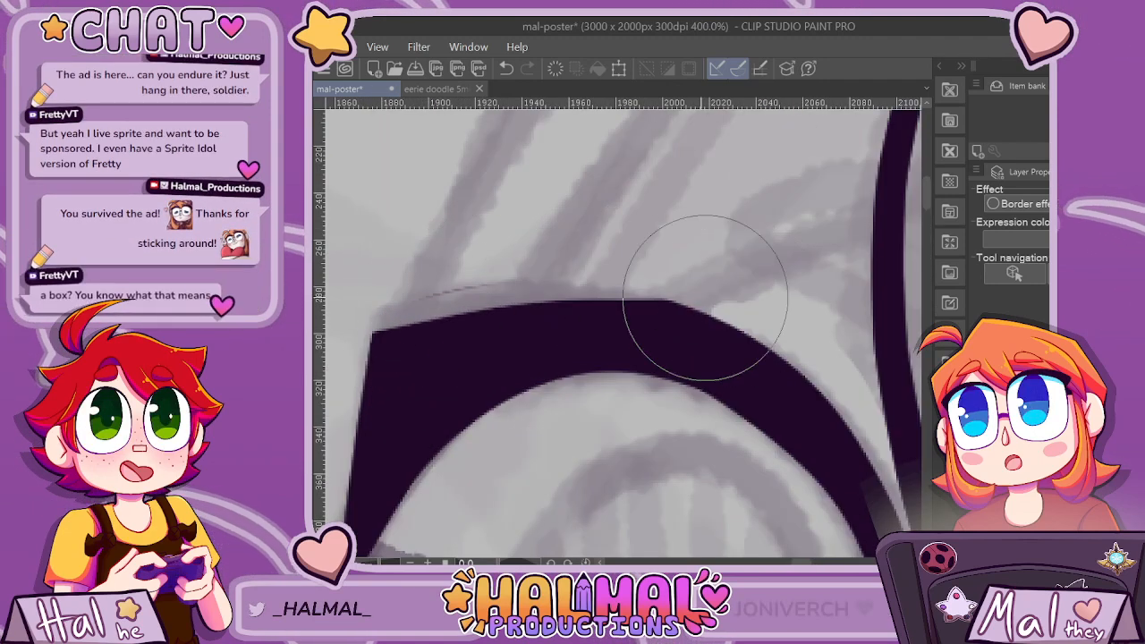
key("ctrl+z")
mouse_move(365, 331)
left_mouse_down()
mouse_move(510, 293)
mouse_move(723, 325)
left_mouse_up()
key("ctrl+z")
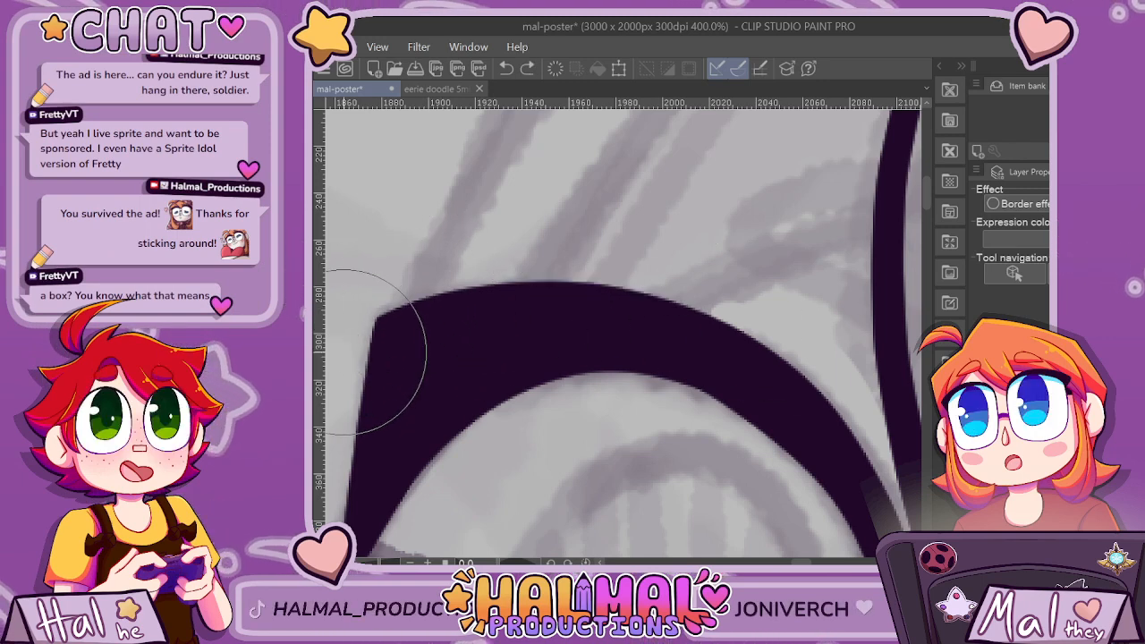
mouse_move(407, 315)
left_mouse_down()
mouse_move(533, 296)
mouse_move(725, 311)
left_mouse_up()
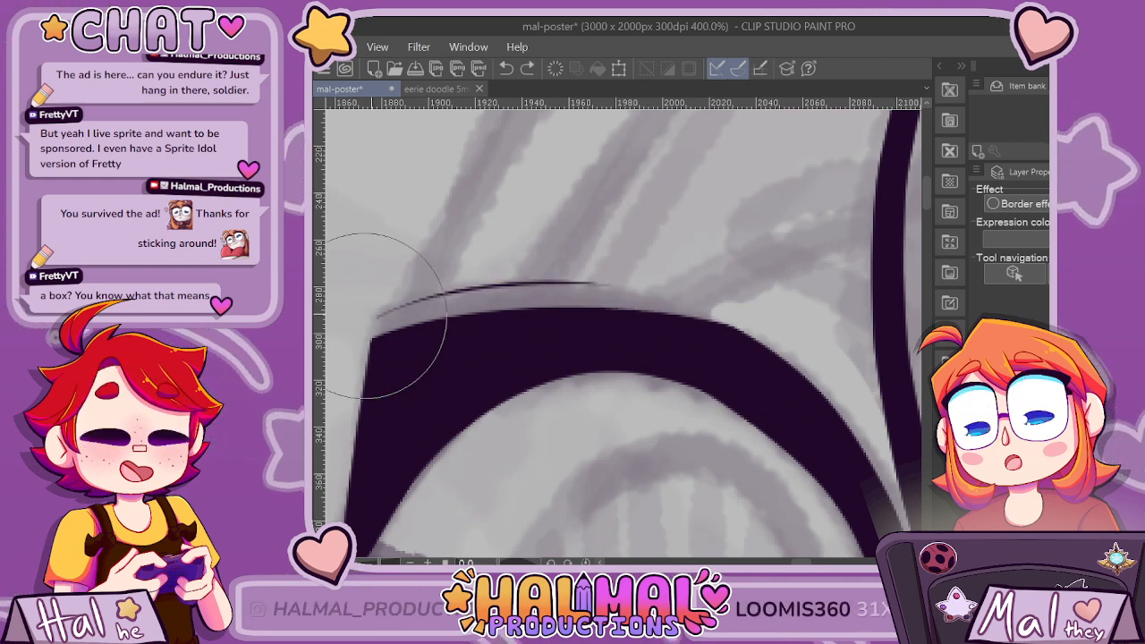
left_click_drag(358, 276, 588, 256)
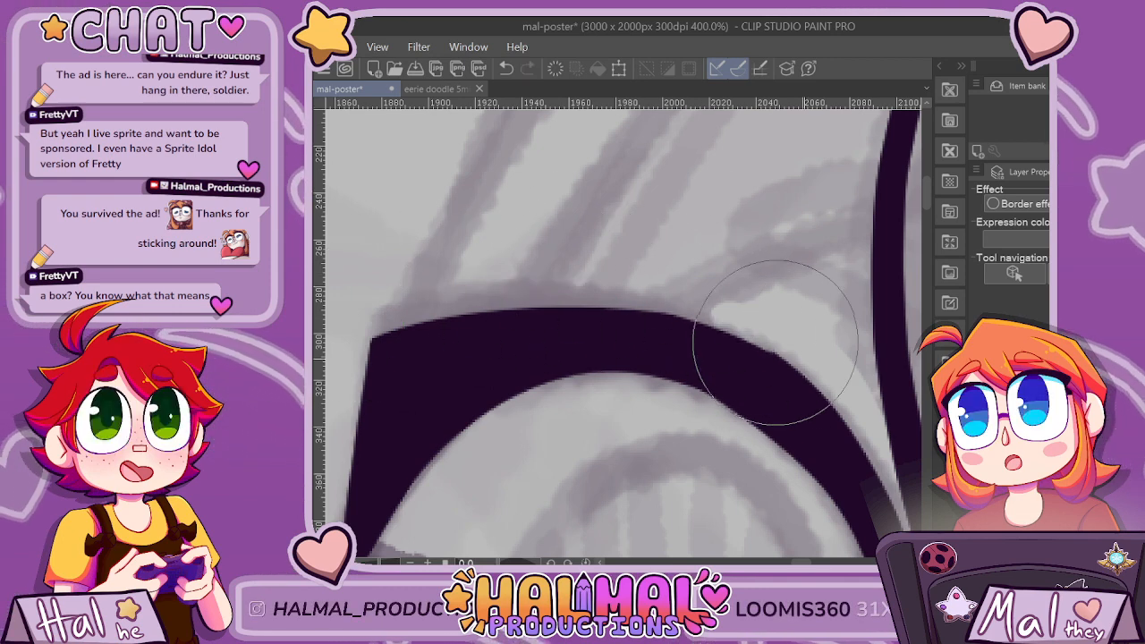
scroll(862, 428, "down", 7)
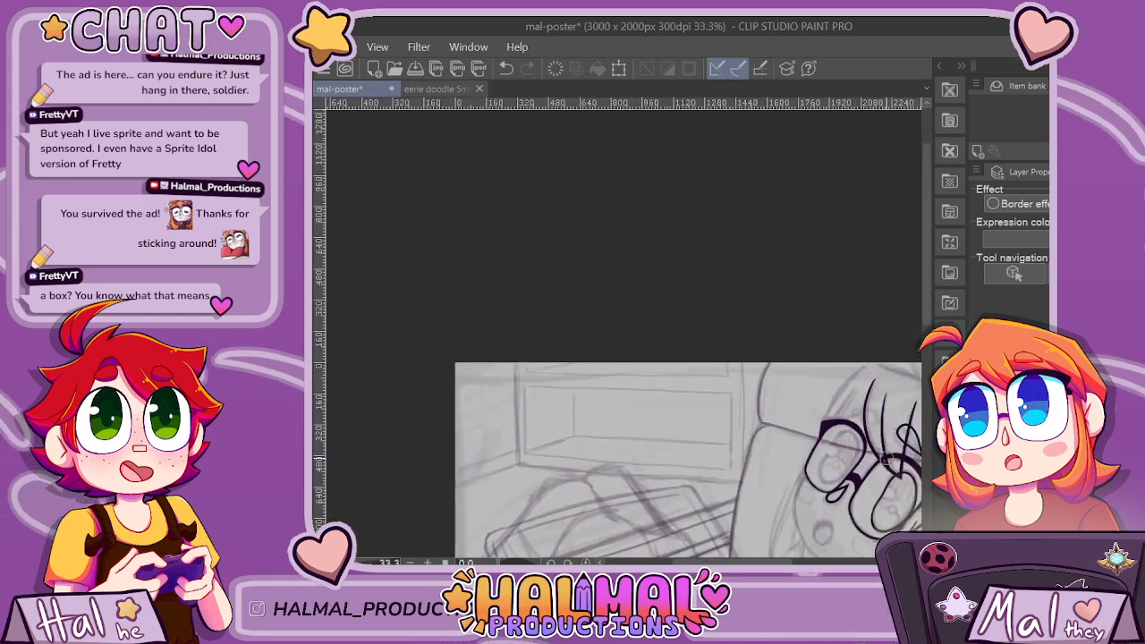
left_click_drag(778, 562, 799, 562)
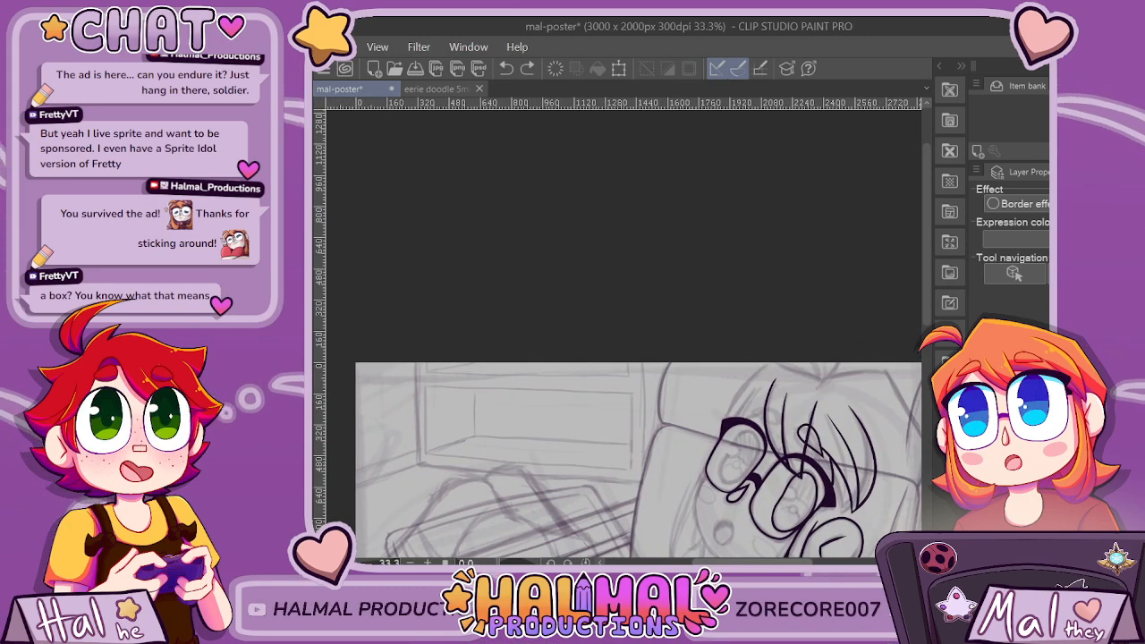
key("ctrl+minus")
key("ctrl+plus")
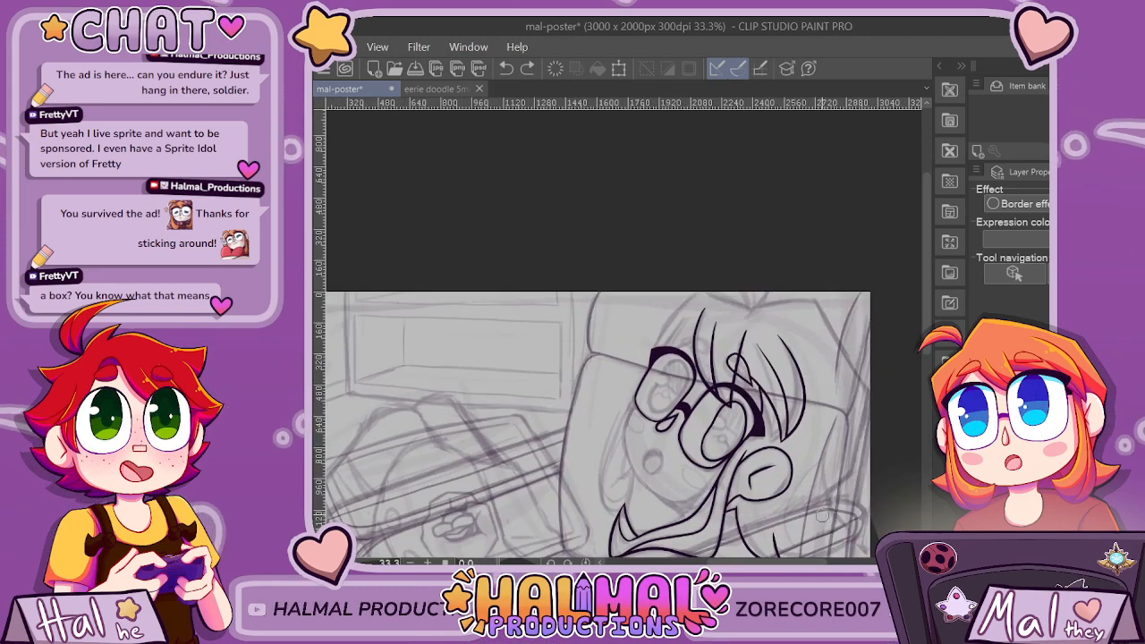
Erase the slanted outer side of the lash so it drops almost vertically from the corner to the lens outline.
scroll(704, 406, "up", 6)
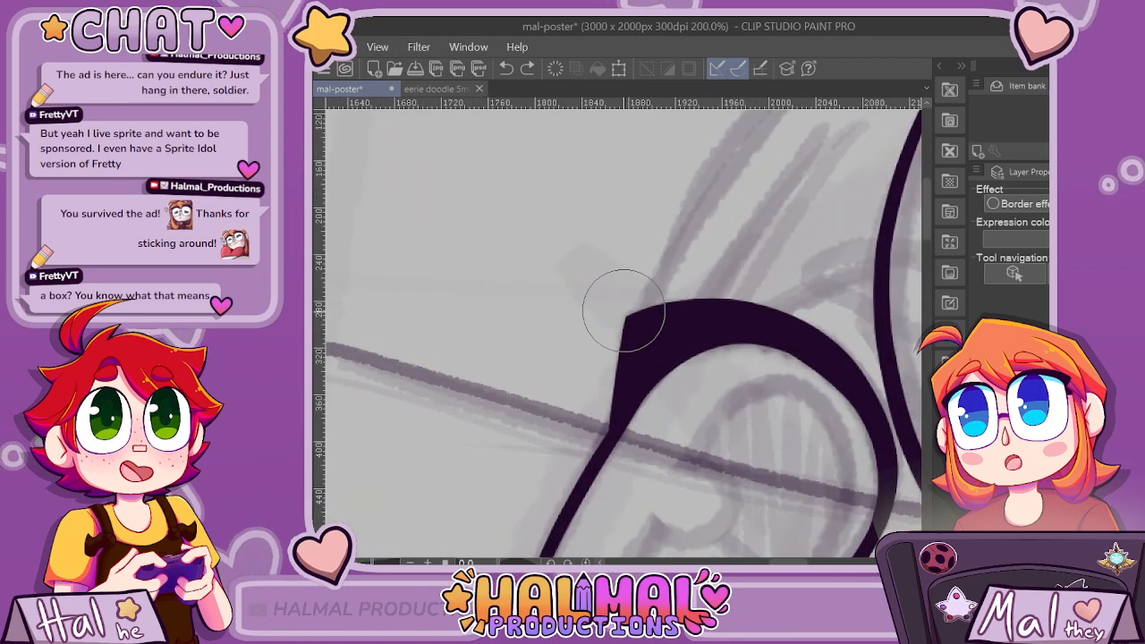
scroll(623, 310, "up", 2)
left_click_drag(619, 403, 569, 465)
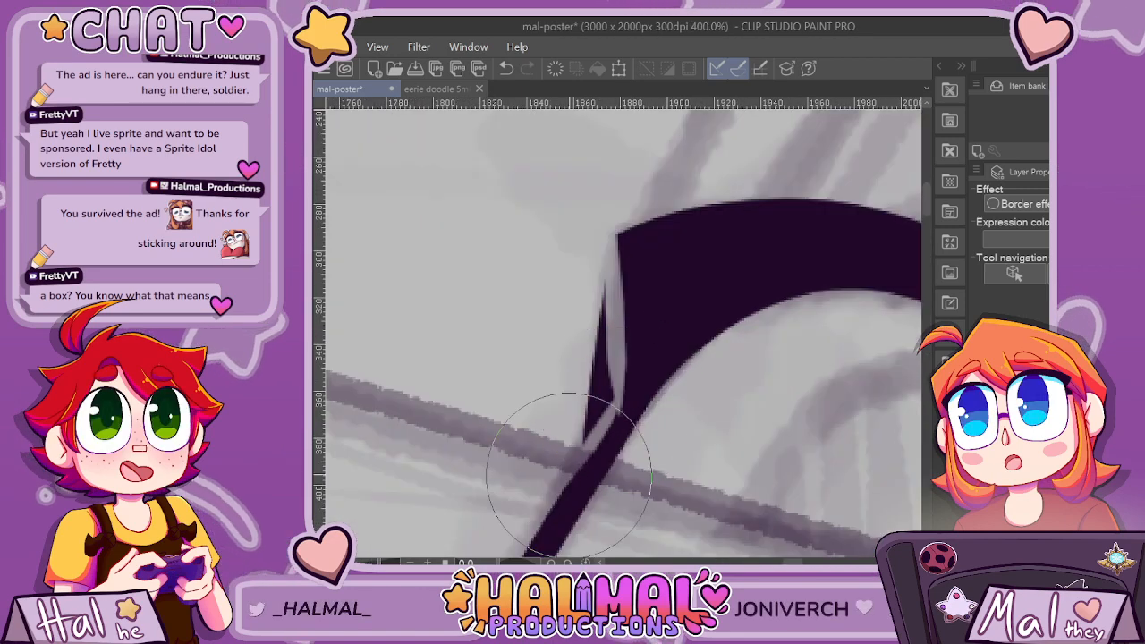
left_click_drag(616, 406, 593, 431)
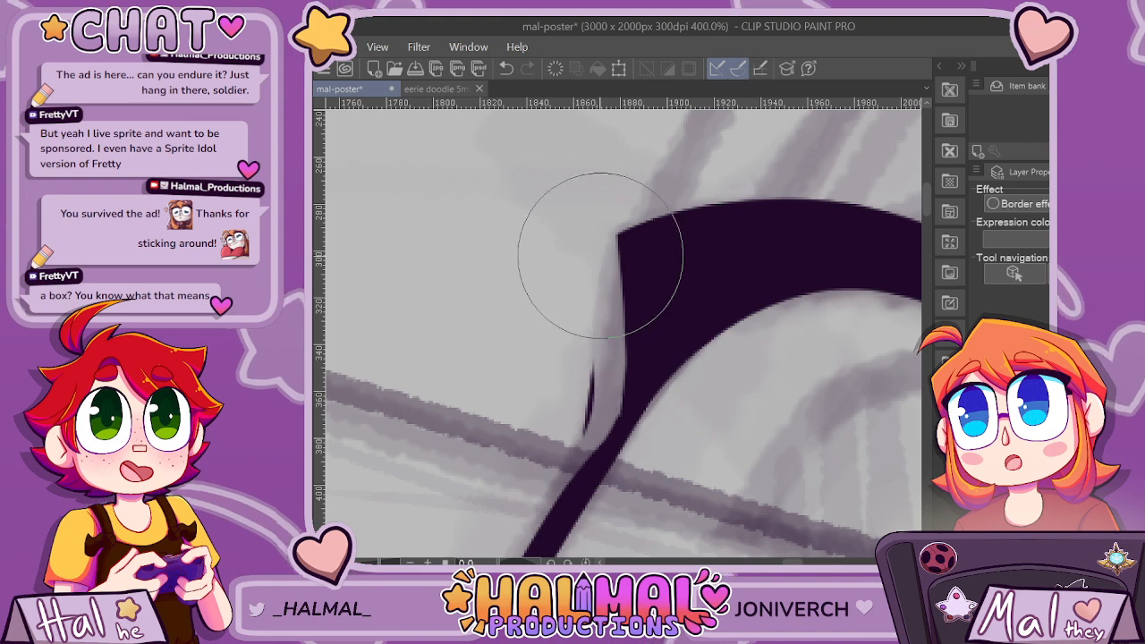
left_click_drag(568, 239, 577, 435)
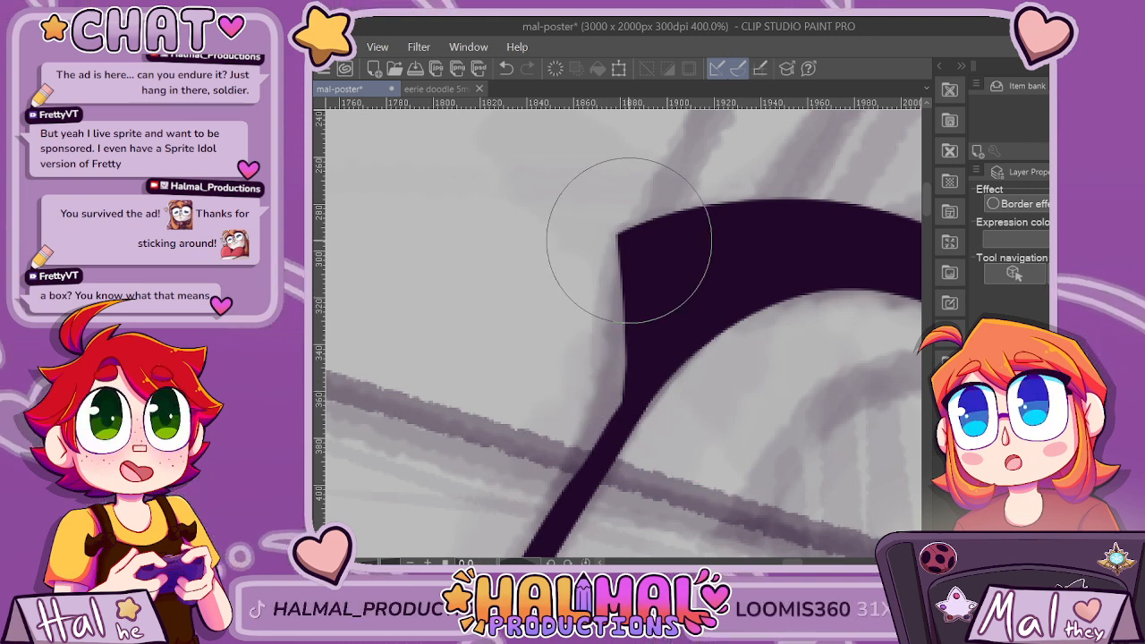
scroll(634, 382, "down", 3)
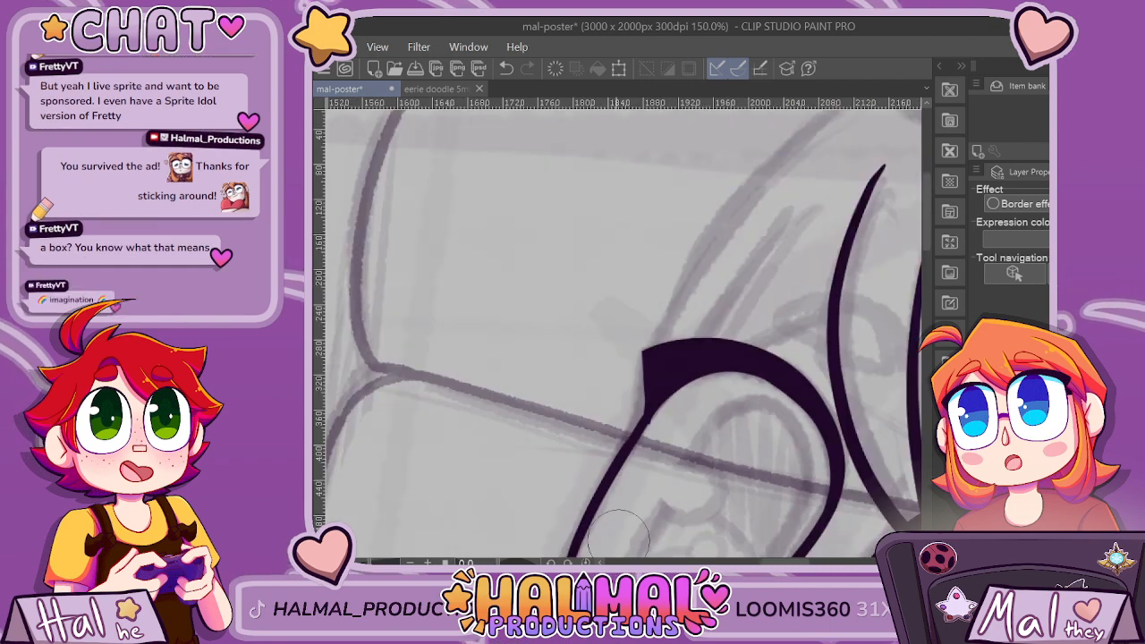
scroll(662, 429, "up", 3)
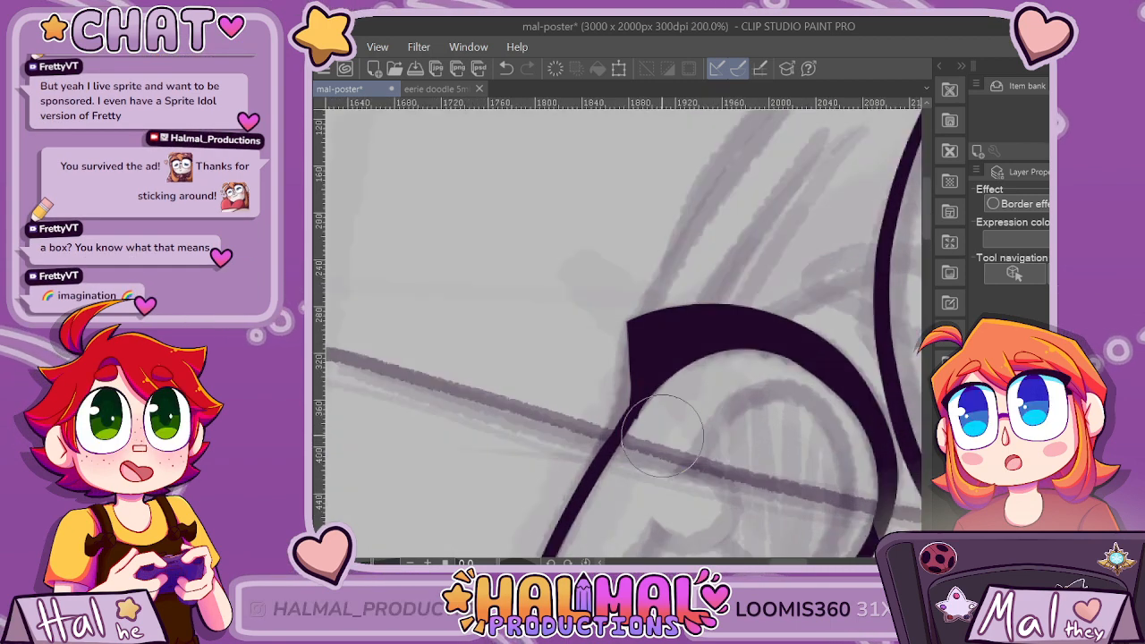
scroll(645, 381, "down", 3)
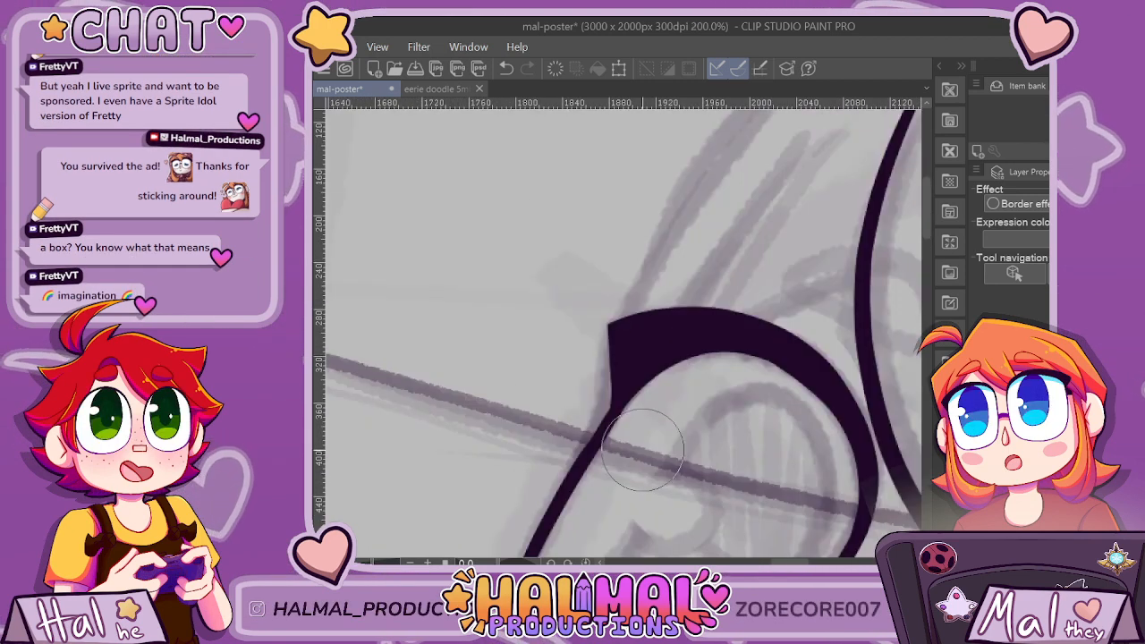
scroll(587, 254, "up", 3)
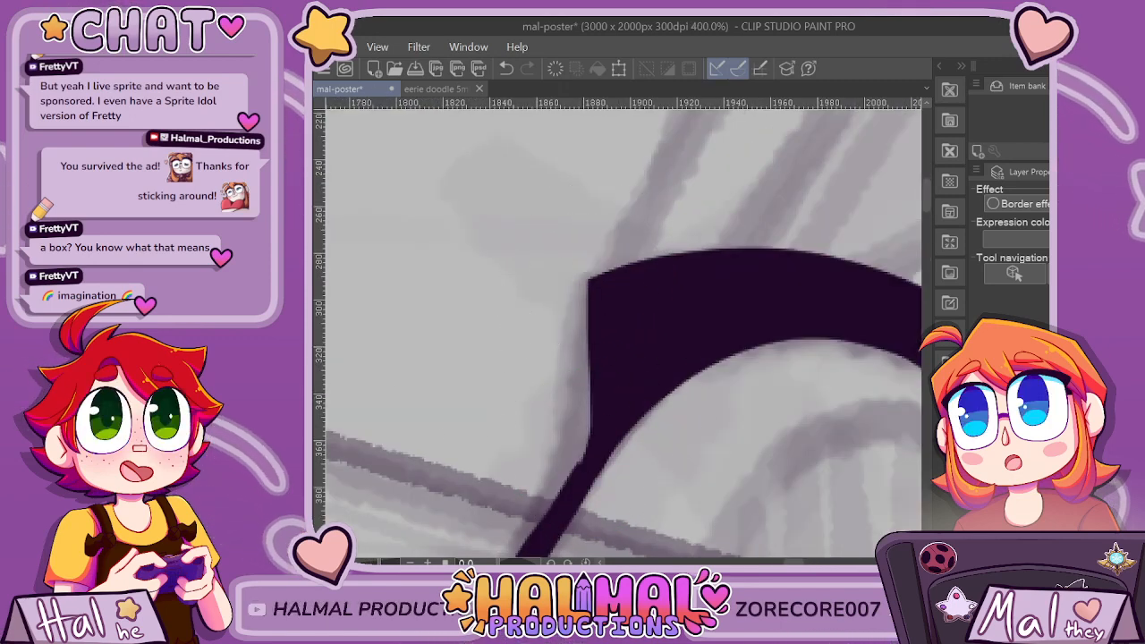
Slim the lash slightly by erasing a sliver along its upper edge, keeping the curve smooth.
scroll(590, 452, "down", 8)
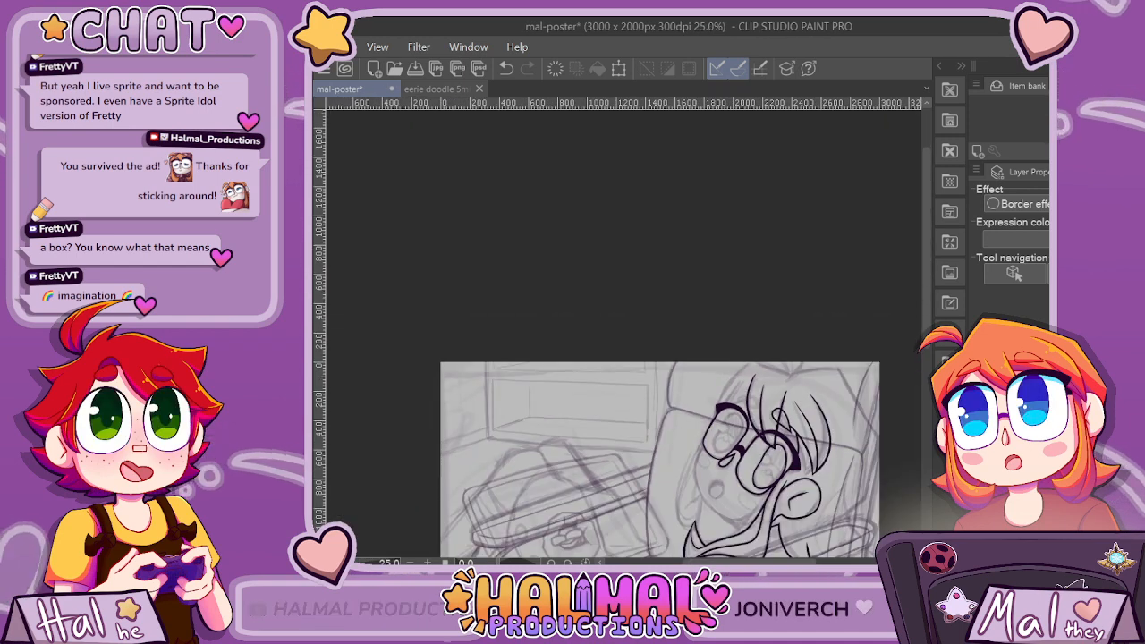
left_click_drag(748, 562, 784, 562)
scroll(581, 422, "up", 6)
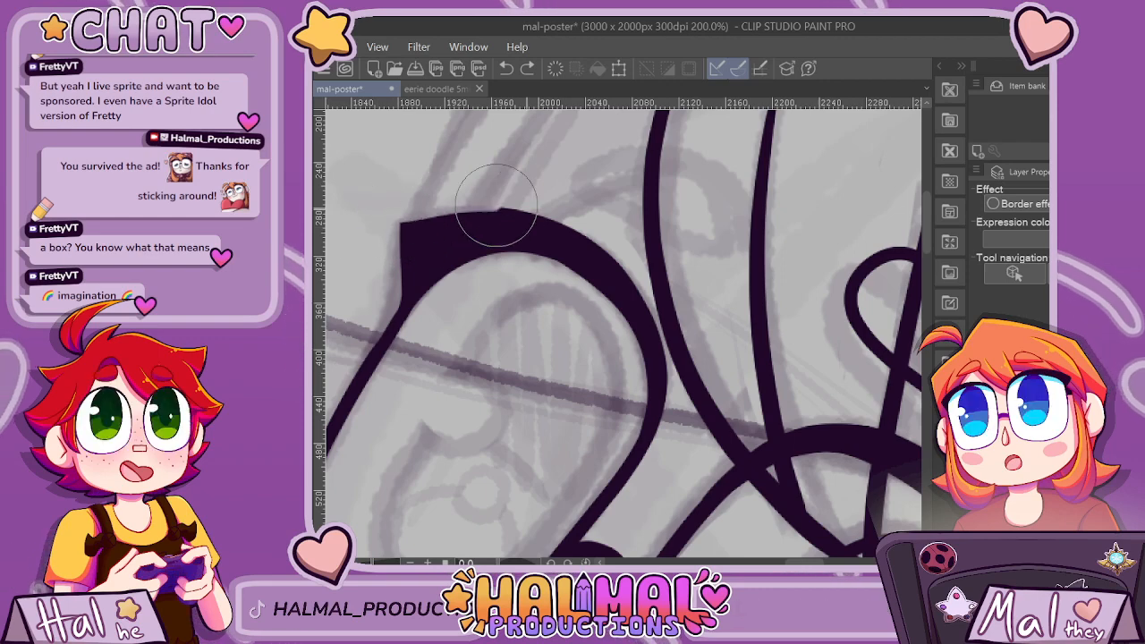
scroll(626, 257, "down", 3)
scroll(572, 234, "up", 5)
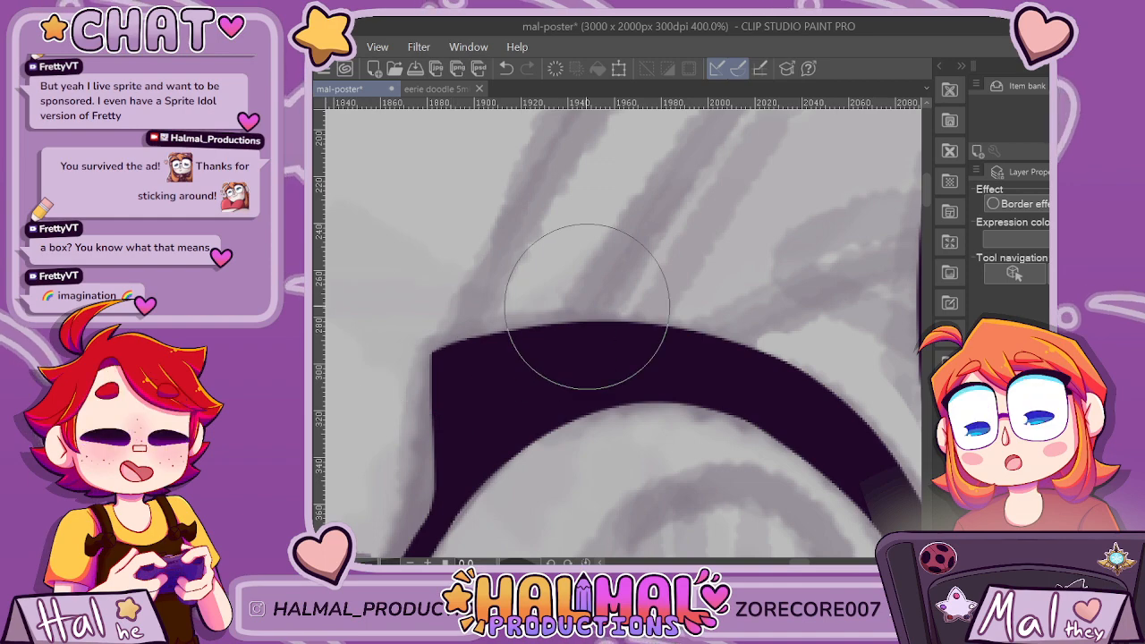
scroll(743, 349, "down", 3)
scroll(742, 349, "down", 4)
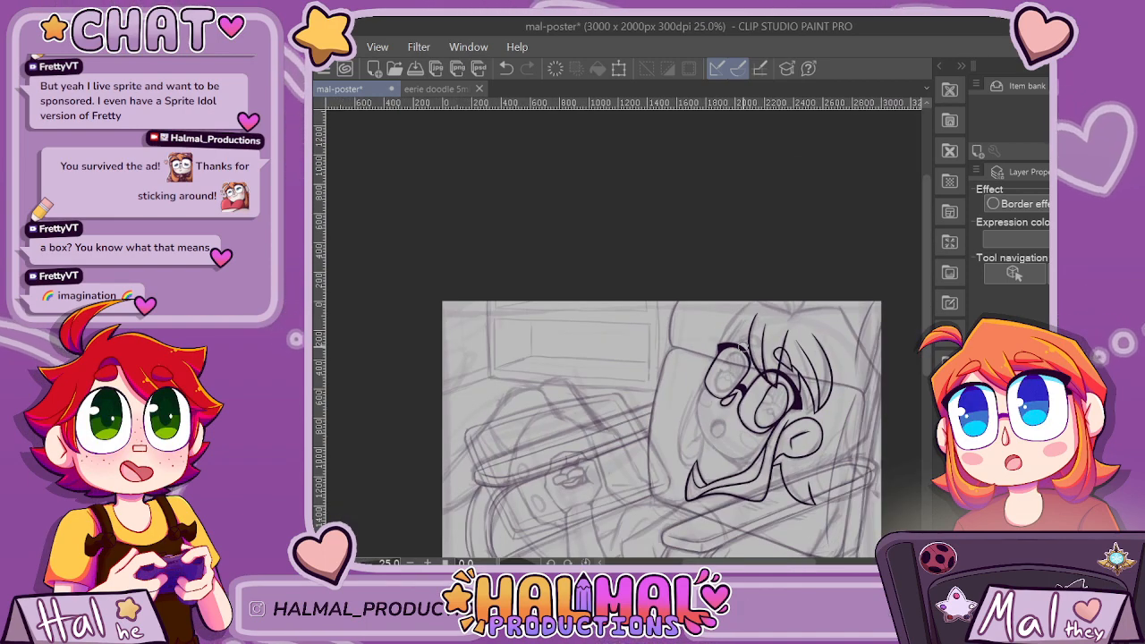
Thicken the lash's outer edge on its inner downward curve so that it joins the nearest side-bang line.
scroll(740, 367, "up", 6)
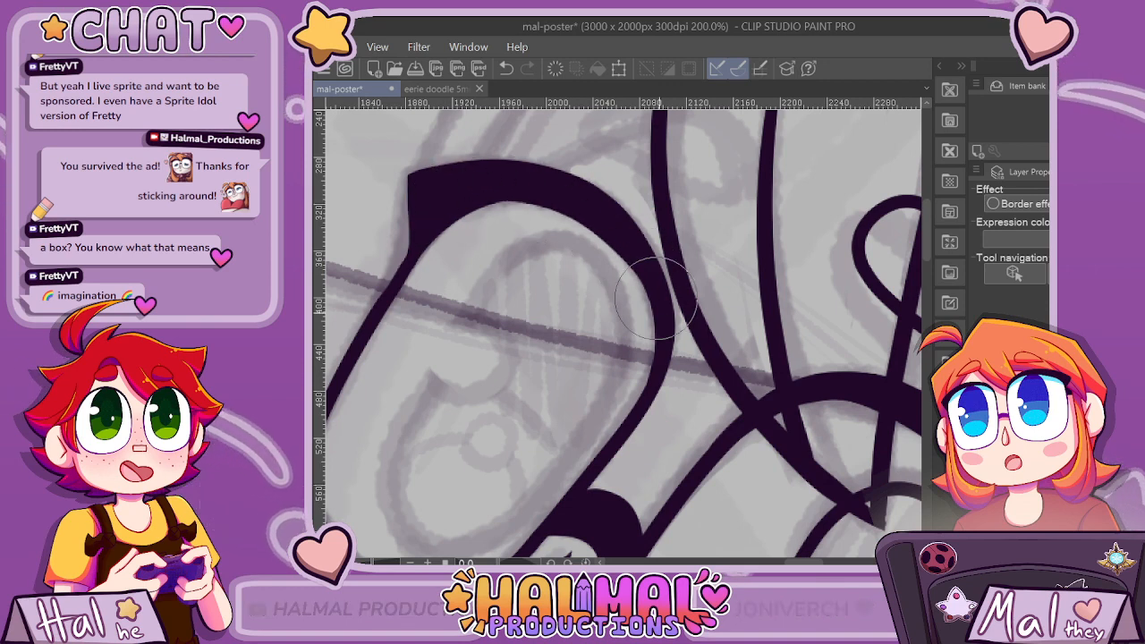
left_click_drag(601, 198, 677, 293)
scroll(701, 294, "up", 2)
key("ctrl+z")
scroll(636, 173, "down", 2)
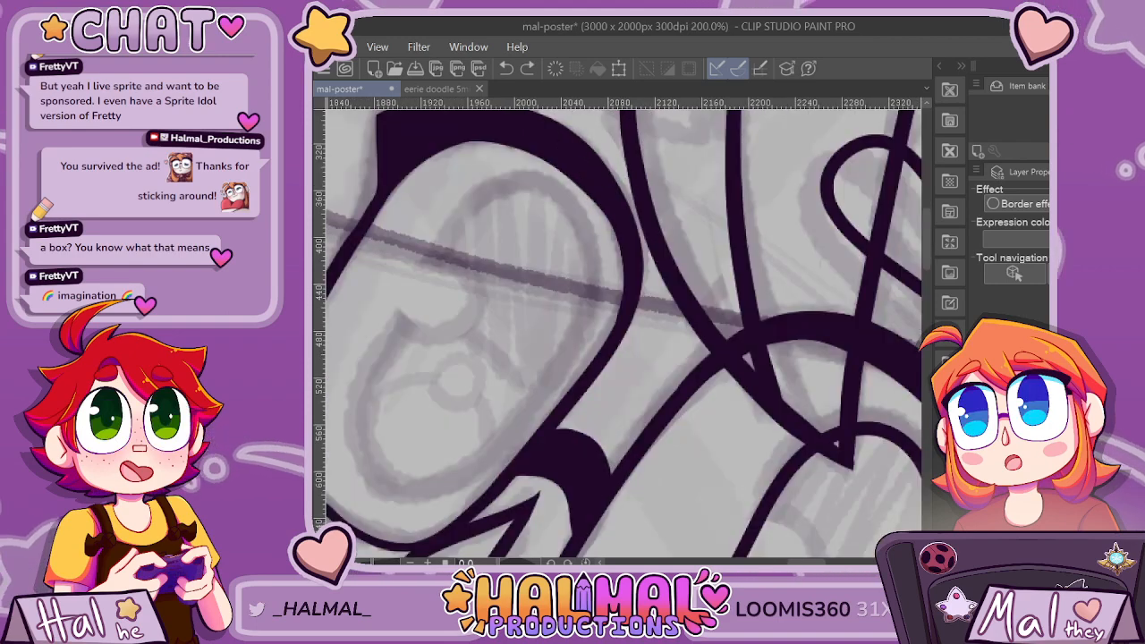
left_click_drag(927, 240, 927, 235)
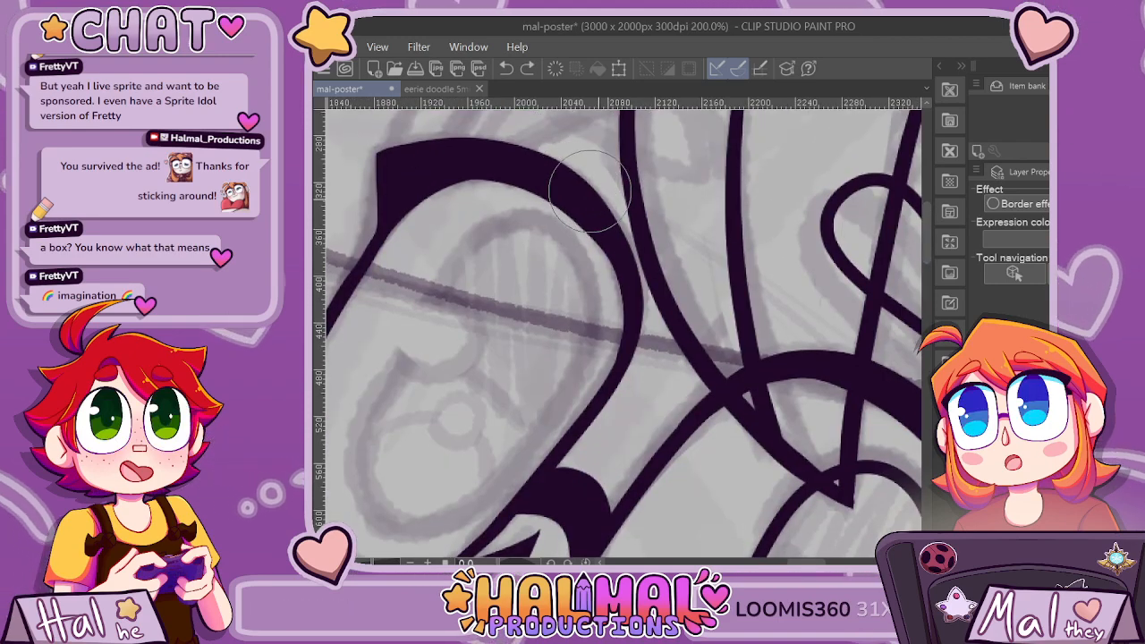
scroll(618, 202, "up", 2)
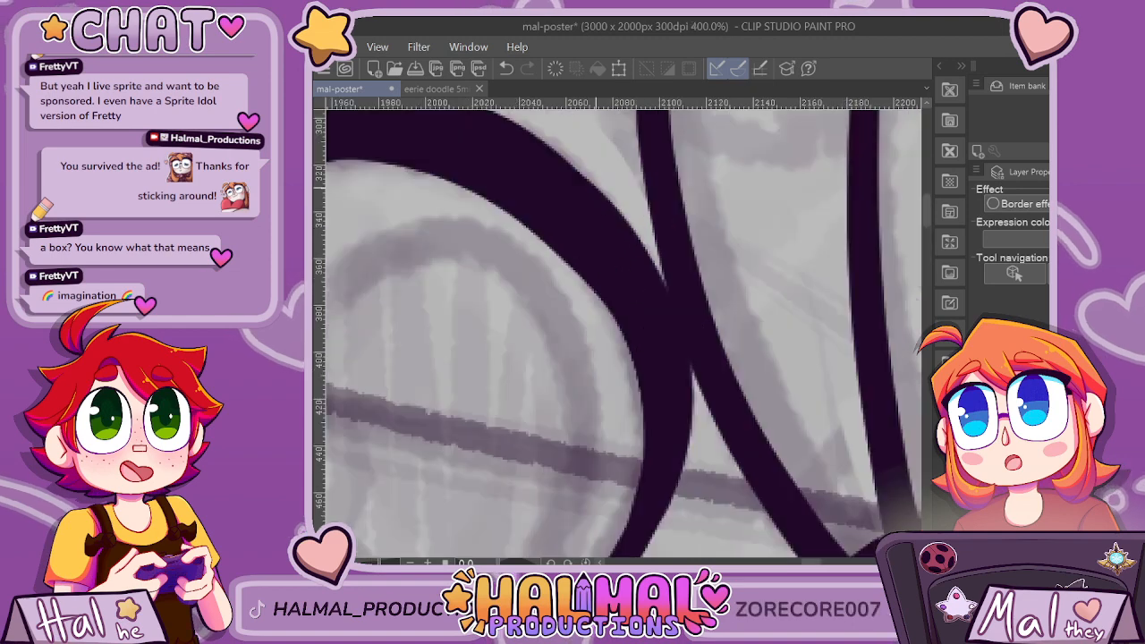
scroll(718, 318, "down", 2)
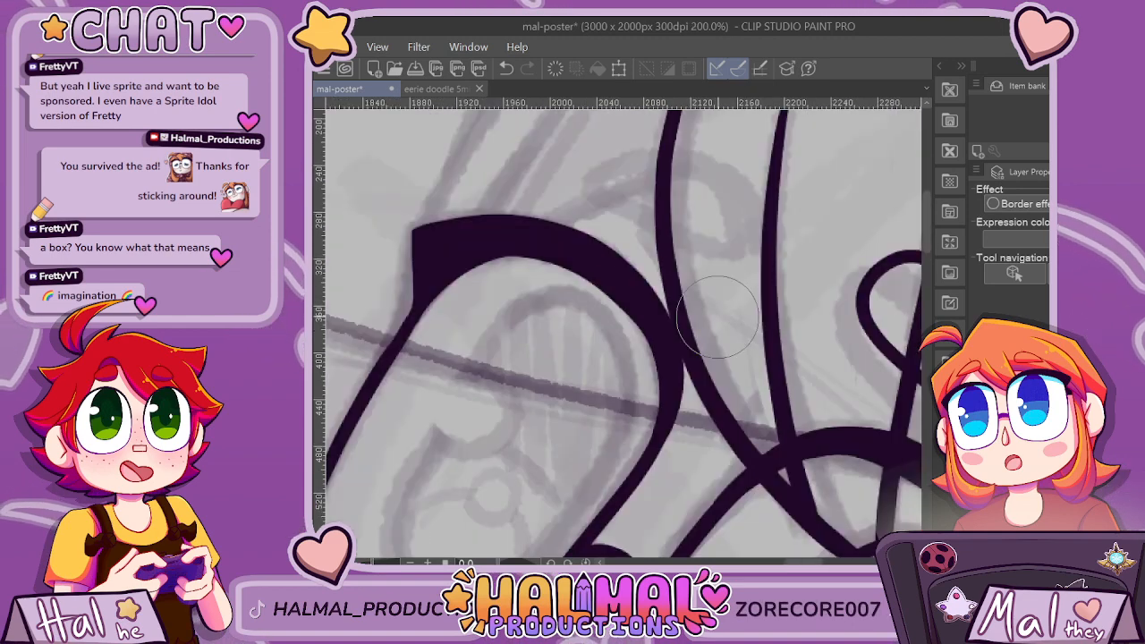
scroll(719, 317, "down", 4)
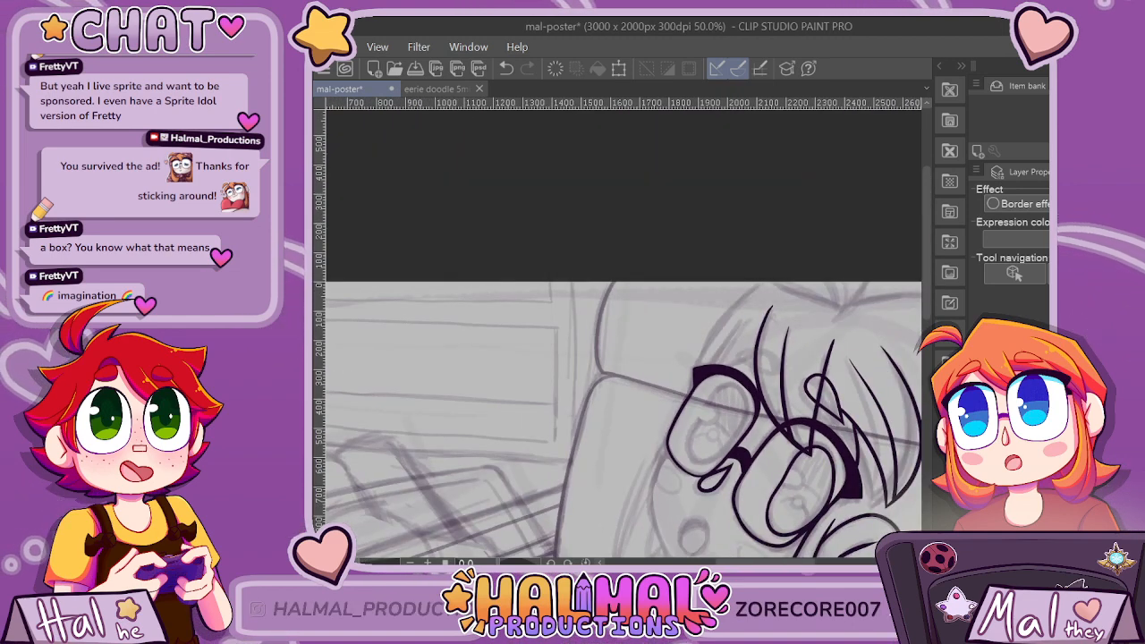
Examine the shape of the far eye's lash up close and against the whole drawing.
scroll(713, 373, "up", 6)
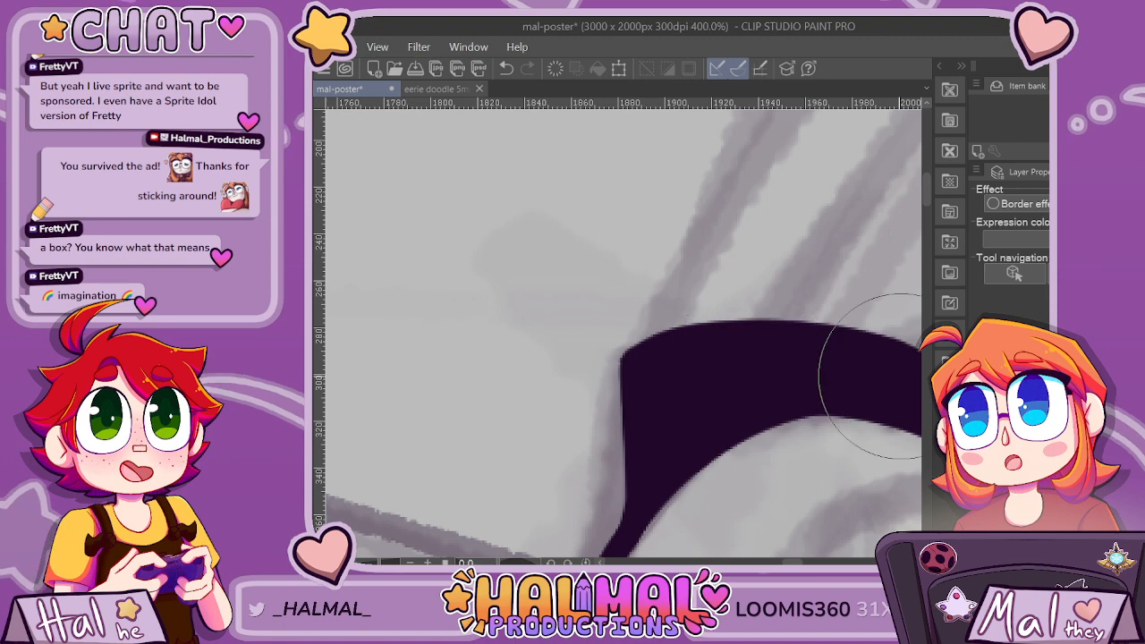
scroll(787, 501, "down", 2)
scroll(511, 448, "up", 1)
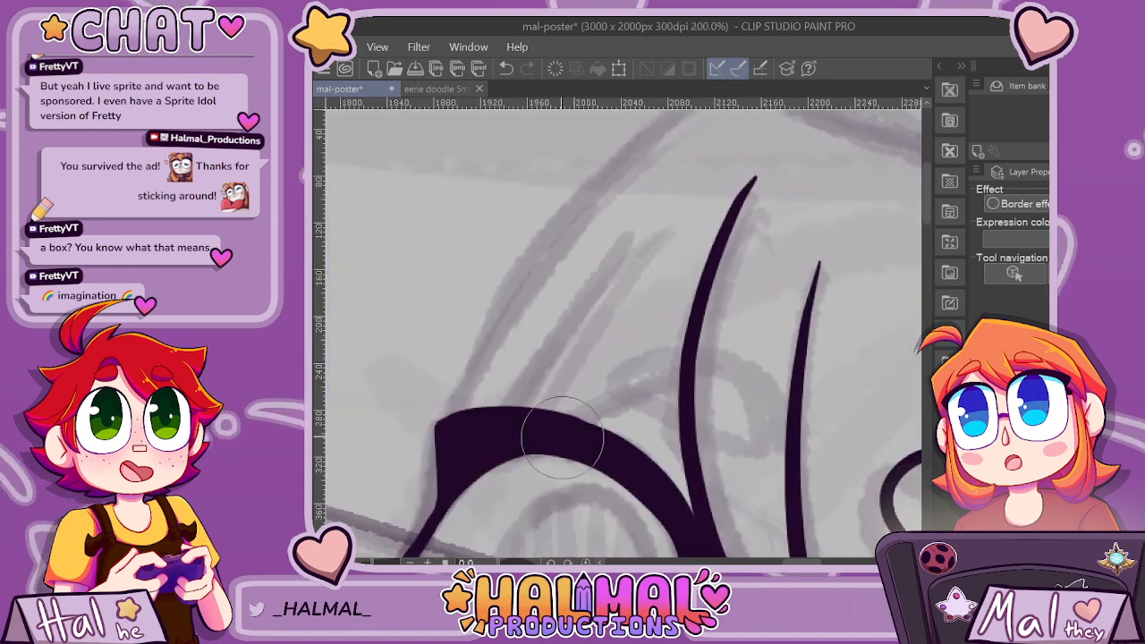
scroll(524, 417, "up", 1)
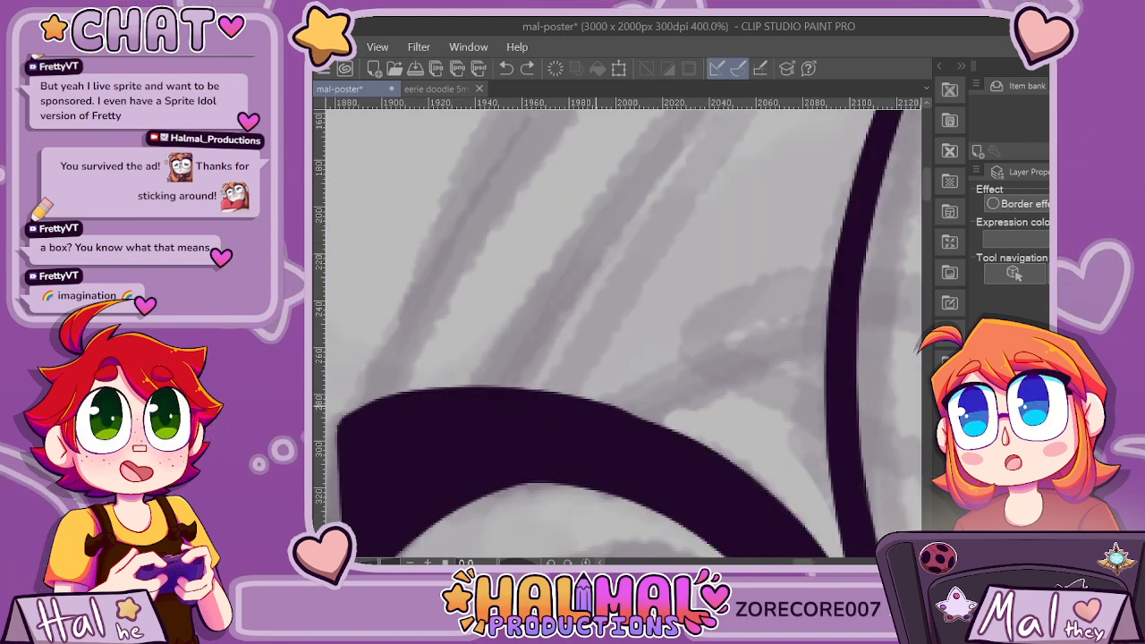
scroll(606, 409, "down", 7)
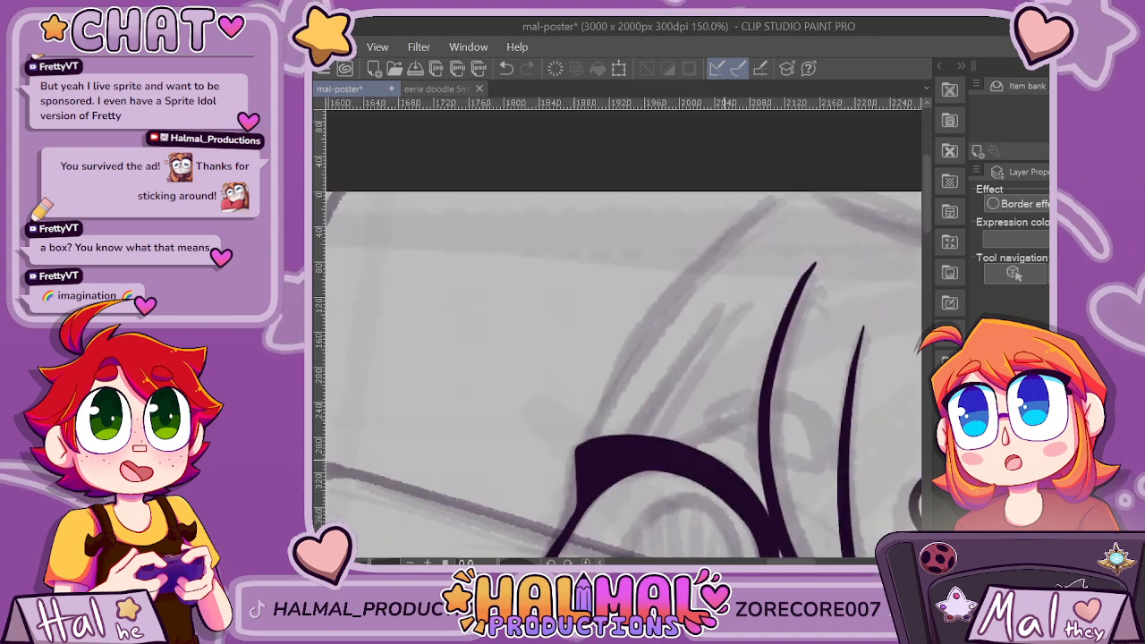
scroll(746, 495, "down", 1)
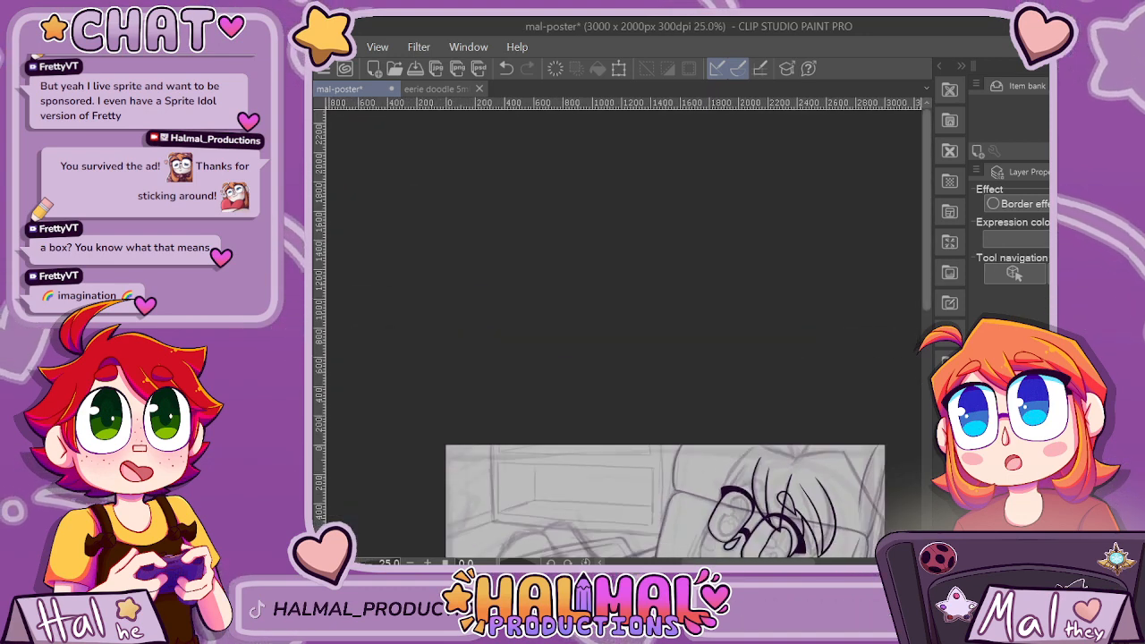
scroll(746, 495, "down", 3)
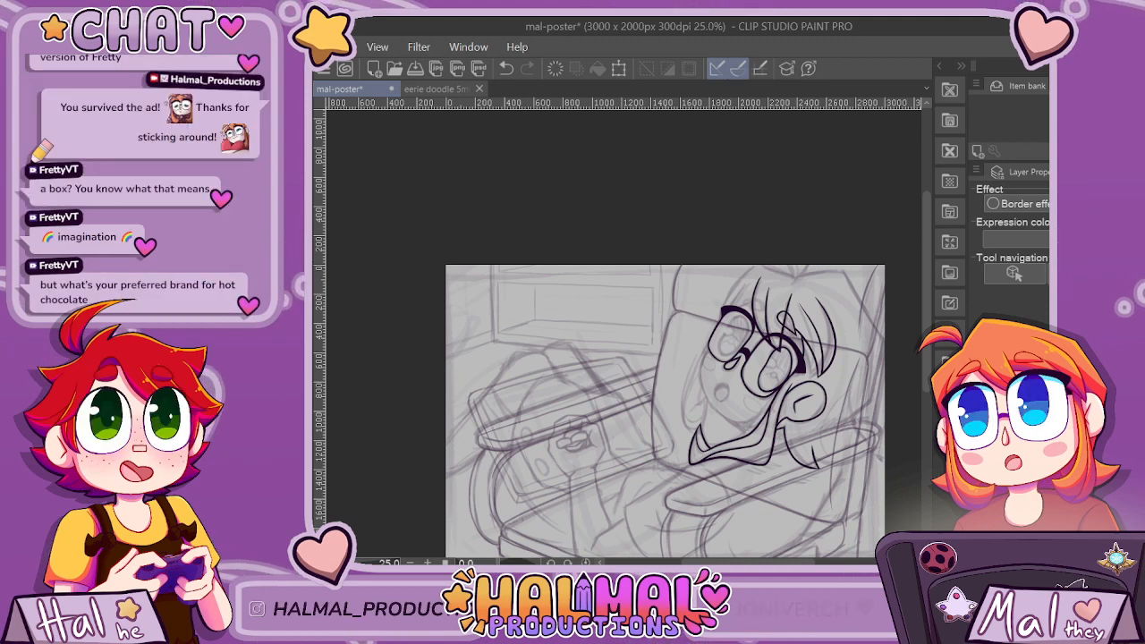
key("ctrl+minus")
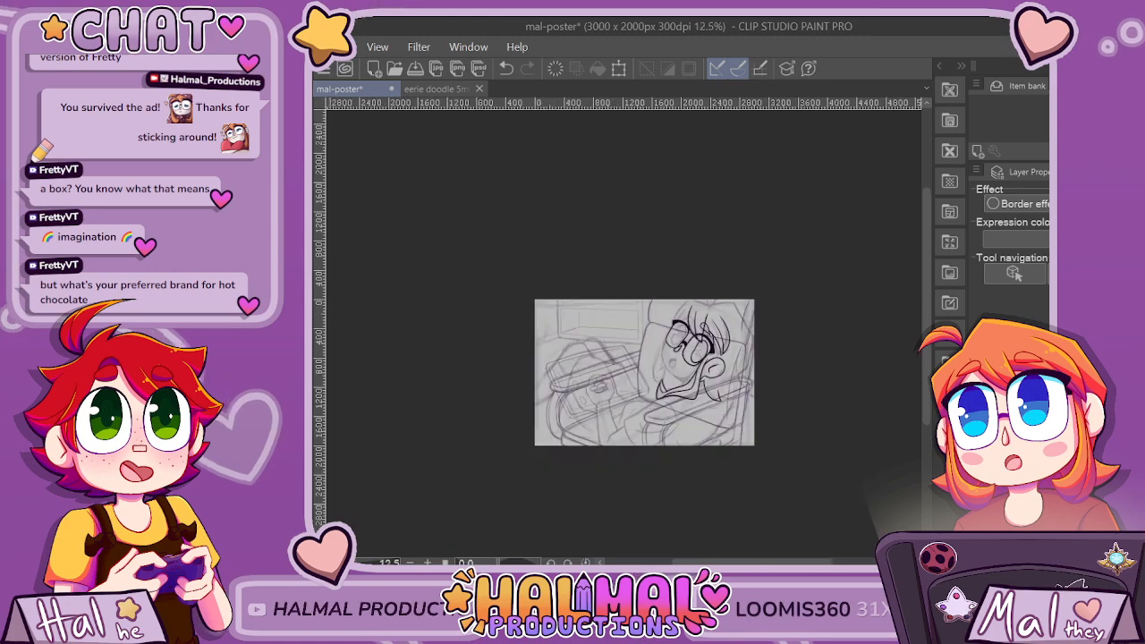
Round the upper edge of the far eye's lash so it curves smoothly down to the outer corner.
key("ctrl+plus")
key("ctrl+plus")
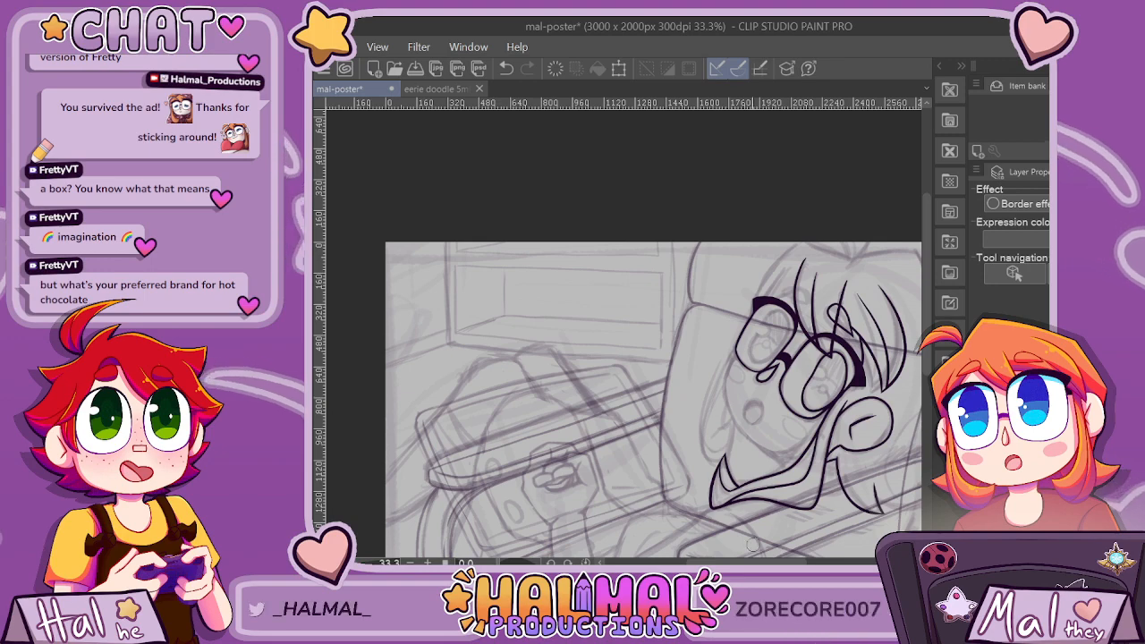
key("ctrl+plus")
key("ctrl+plus")
key("ctrl+plus")
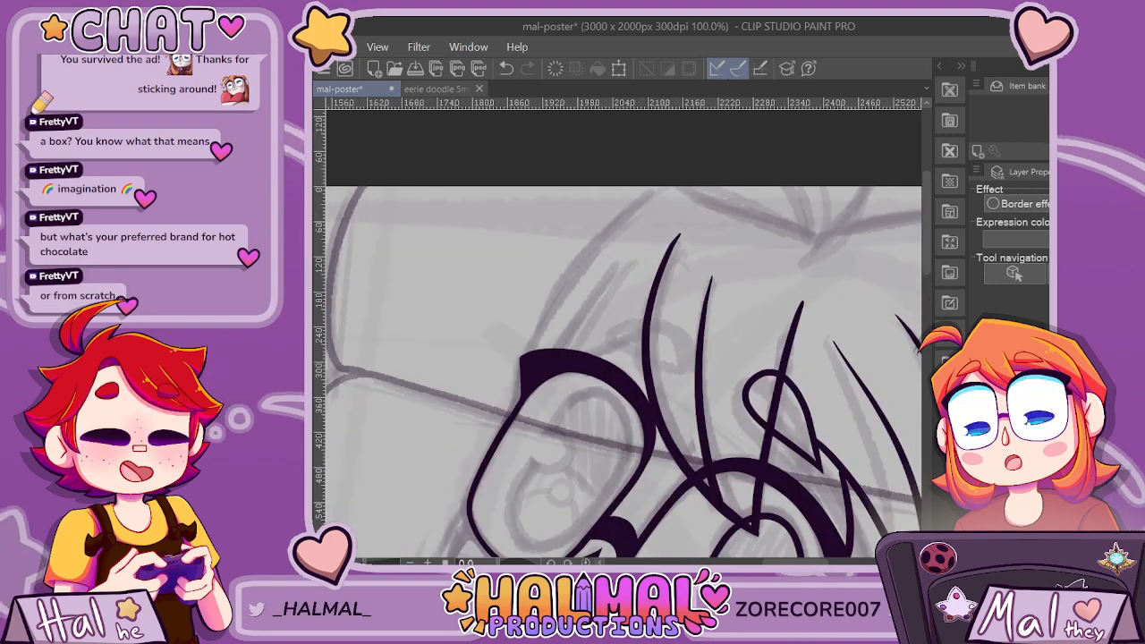
key("ctrl+plus")
key("ctrl+plus")
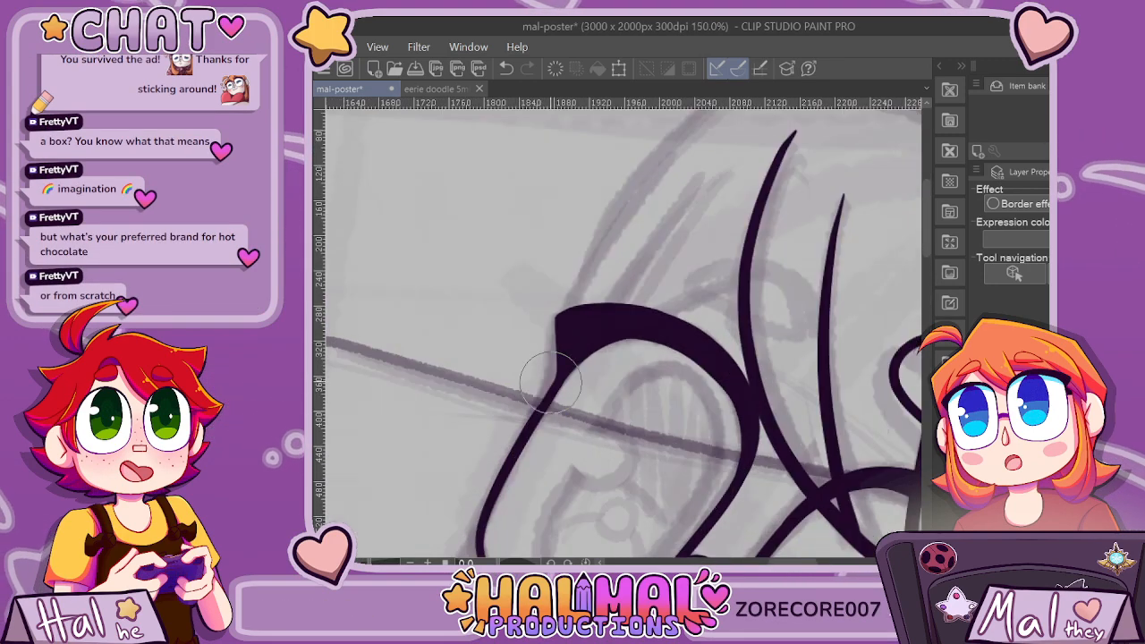
key("ctrl+plus")
key("ctrl+plus")
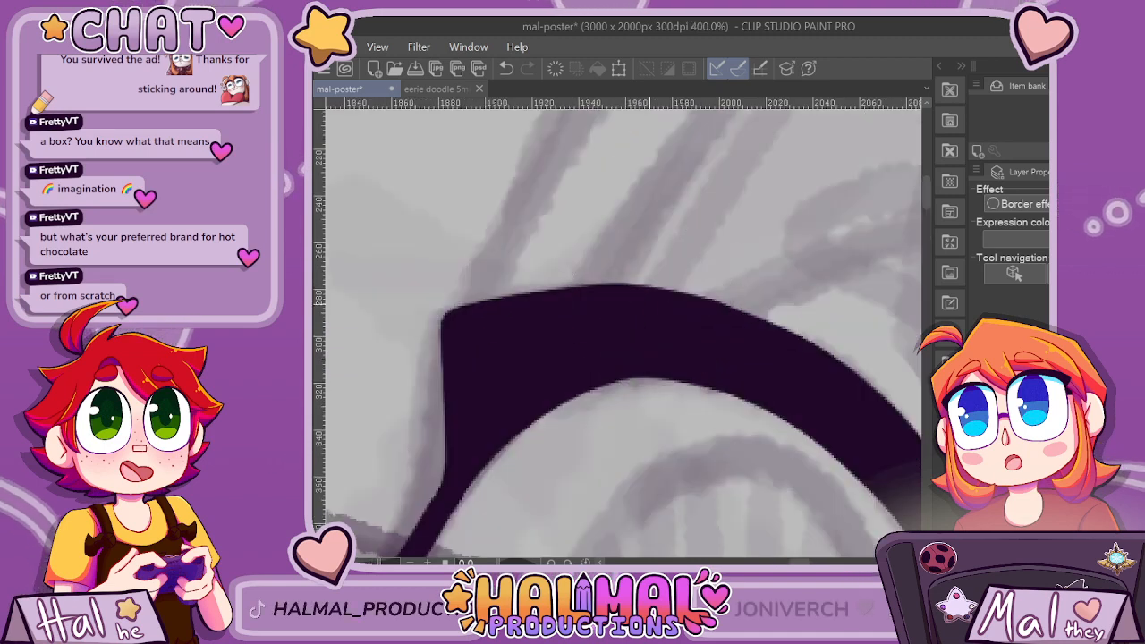
left_click_drag(670, 293, 450, 313)
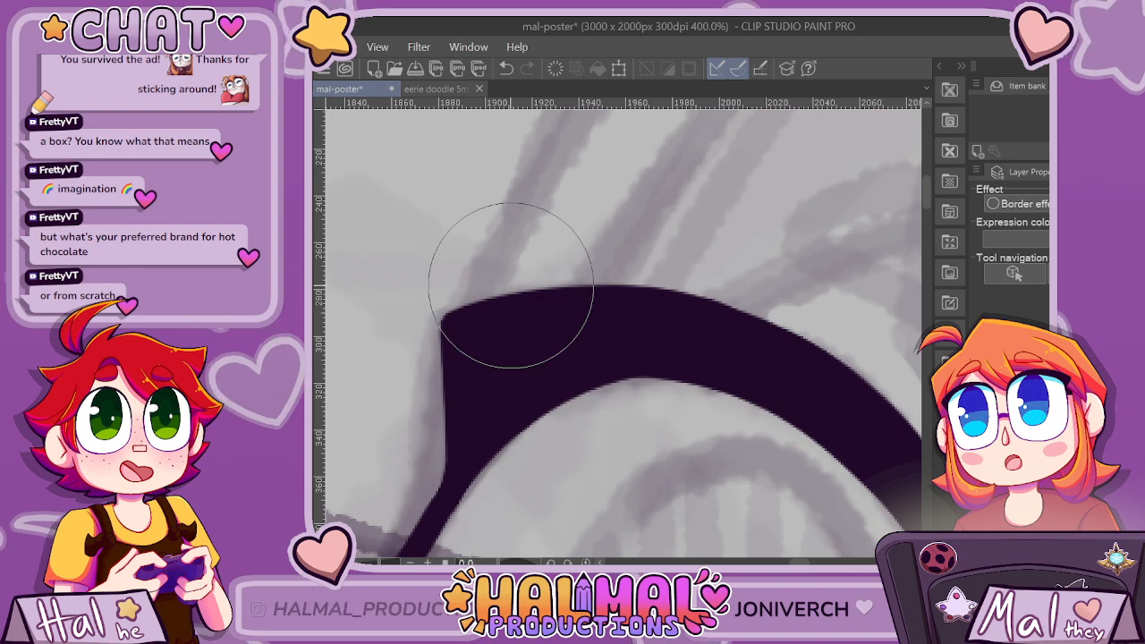
Examine the whole drawing in a horizontally mirrored view, and restore the normal orientation.
key("ctrl+minus")
key("ctrl+minus")
key("ctrl+minus")
key("ctrl+minus")
key("ctrl+minus")
key("ctrl+minus")
key("ctrl+minus")
key("ctrl+minus")
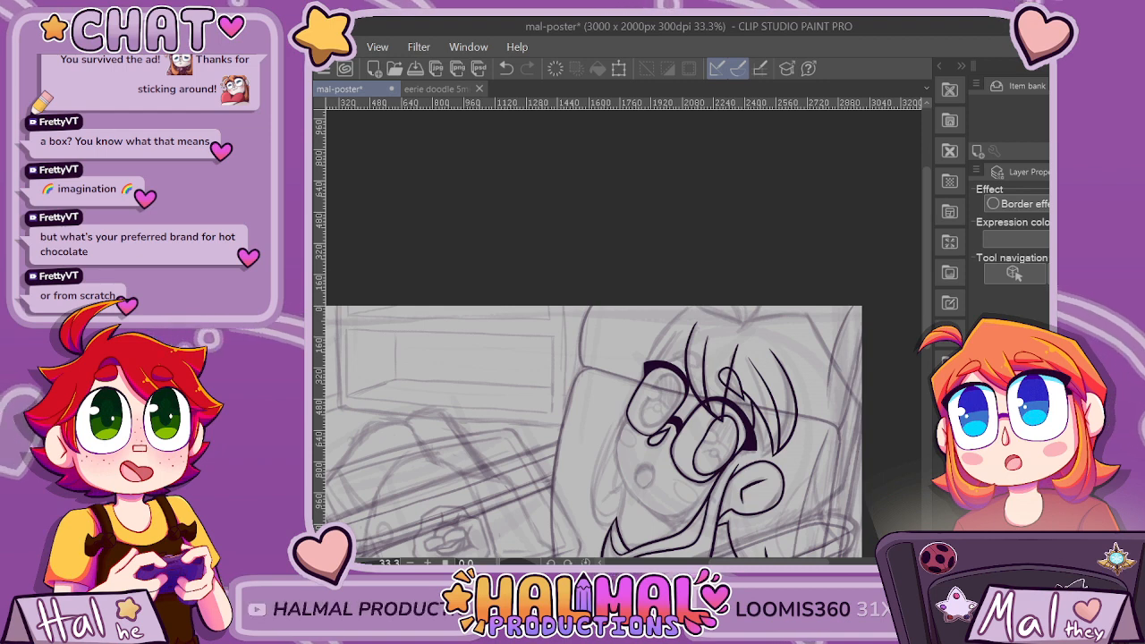
key("ctrl+minus")
key("ctrl+minus")
key("ctrl+minus")
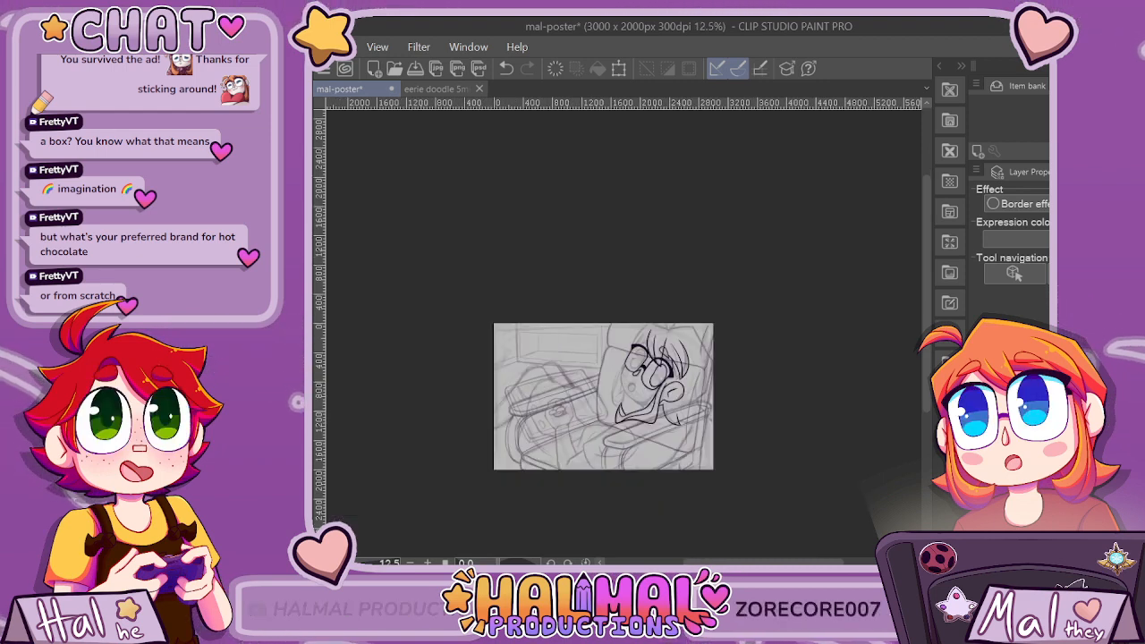
key("h")
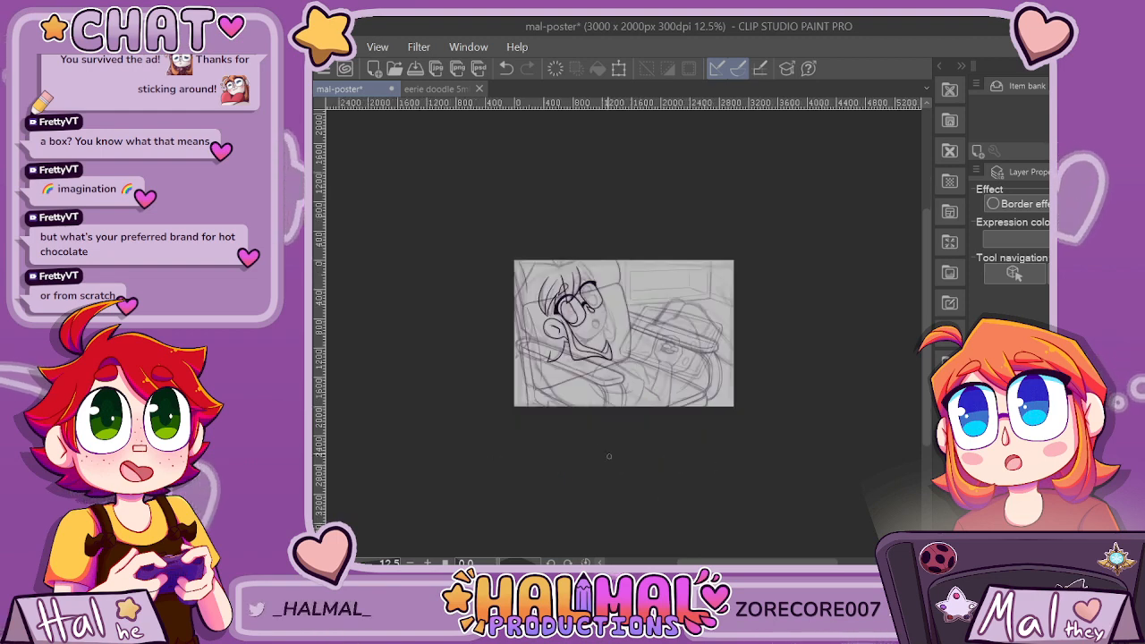
key("ctrl+plus")
key("ctrl+plus")
key("ctrl+plus")
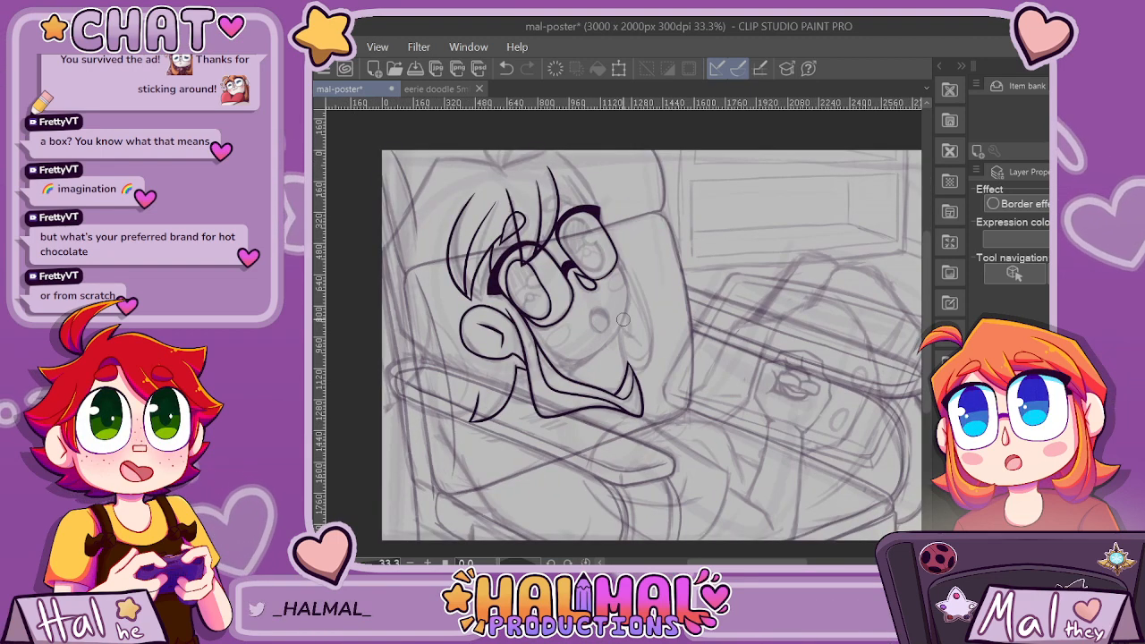
key("ctrl+minus")
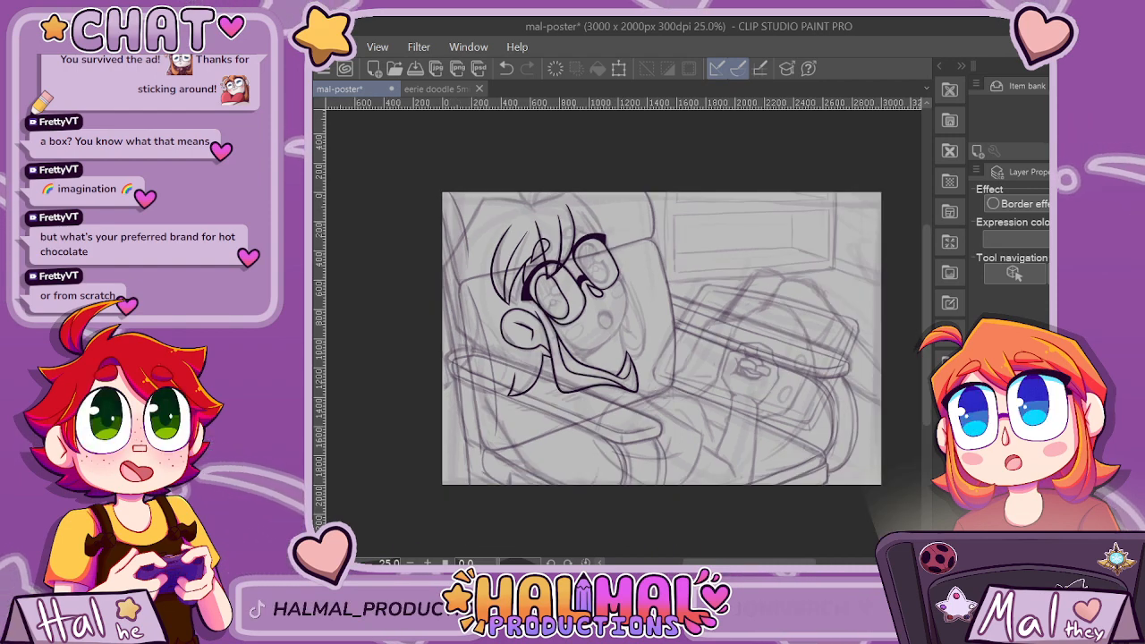
key("h")
Ink the far eyebrow as a pointed teardrop loop crossing the outermost bang line, undoing and redrawing it over the sketched brow.
scroll(718, 233, "up", 3)
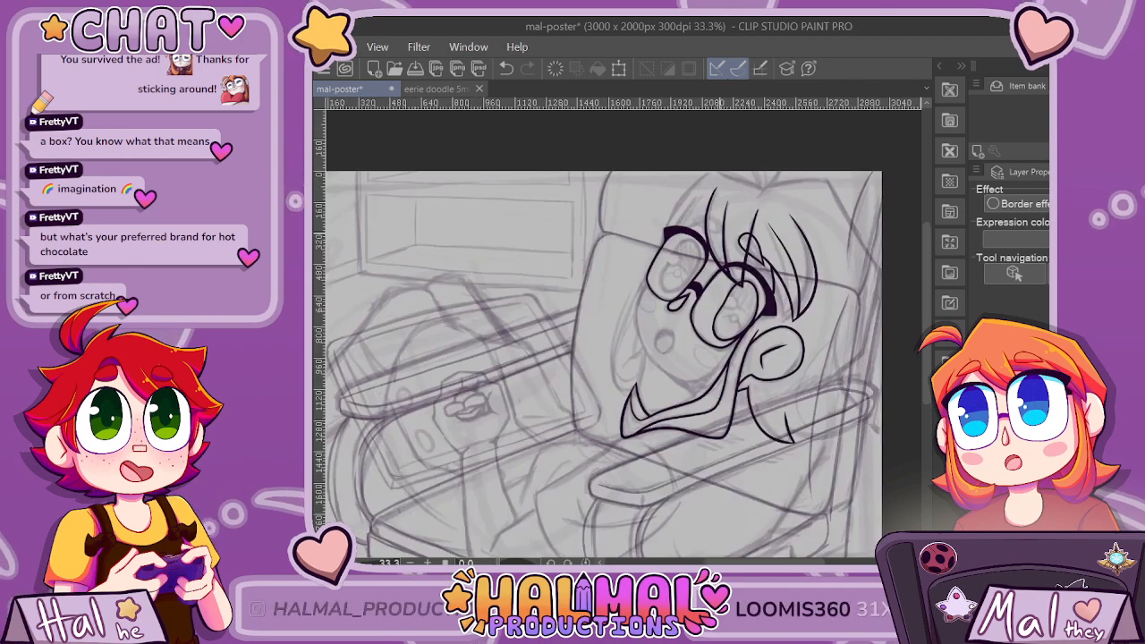
scroll(718, 227, "up", 3)
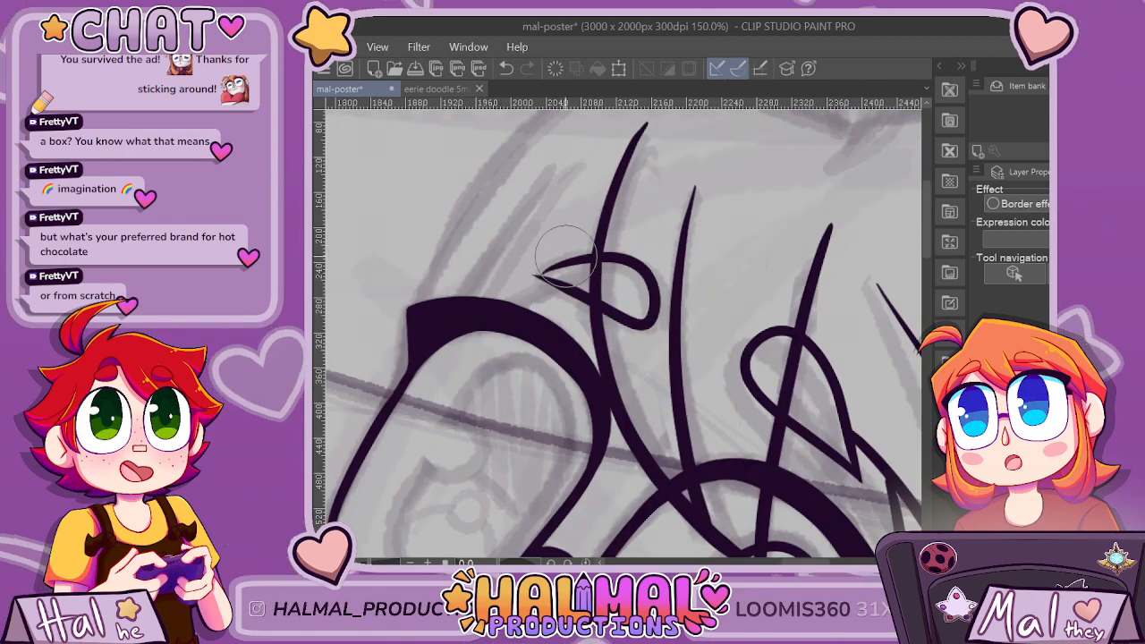
key("ctrl+z")
scroll(579, 249, "up", 1)
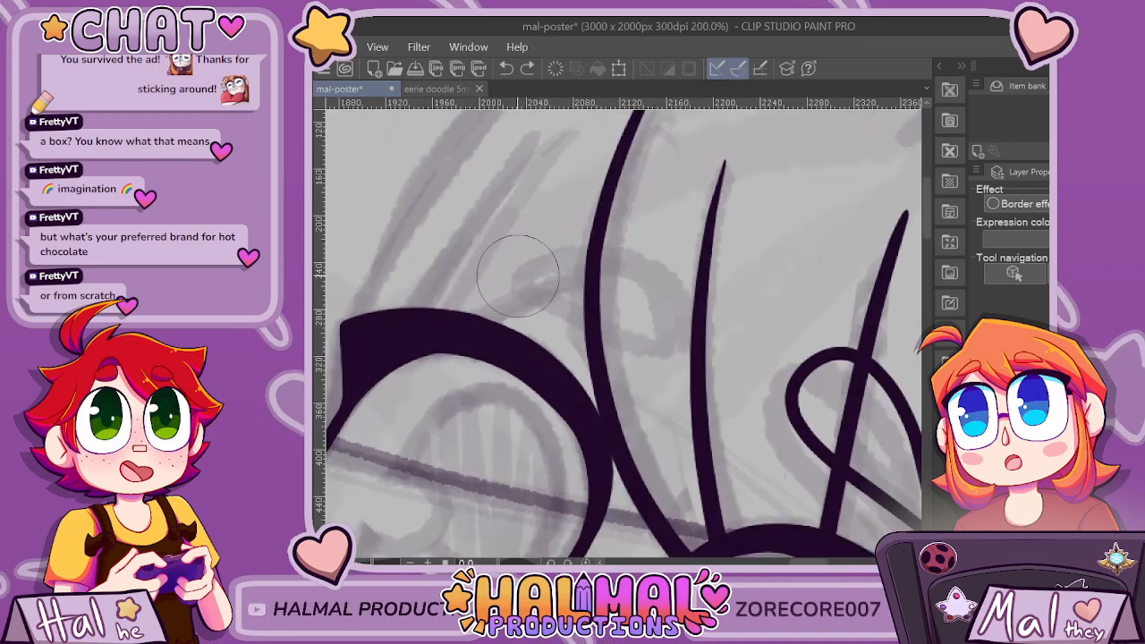
mouse_move(516, 273)
left_mouse_down()
mouse_move(657, 333)
mouse_move(615, 319)
left_mouse_up()
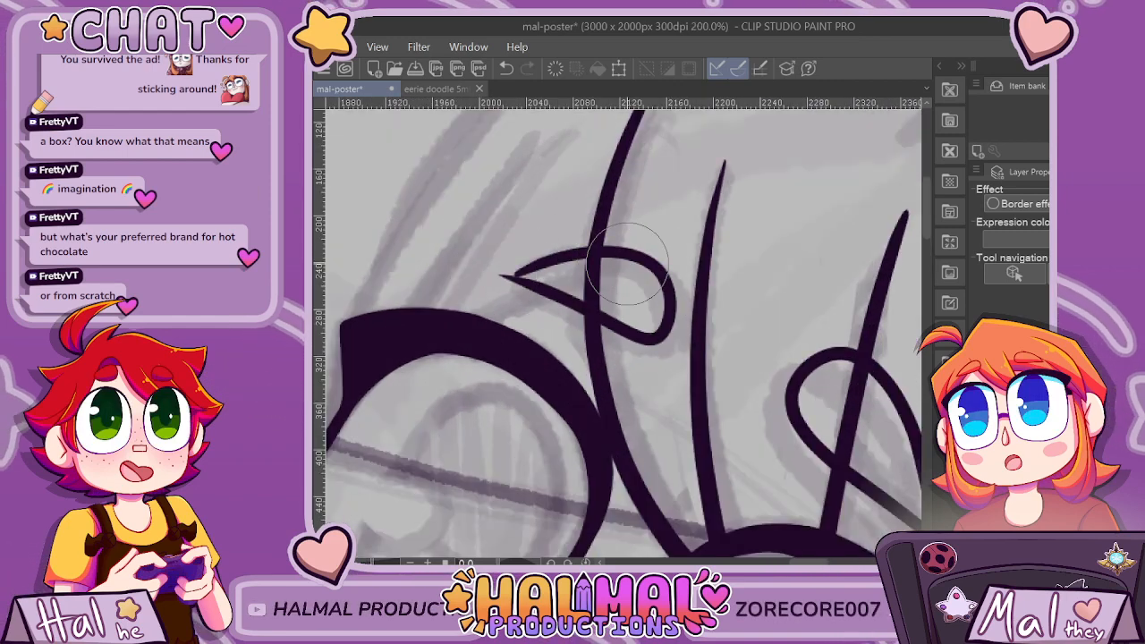
key("ctrl+z")
mouse_move(620, 247)
left_mouse_down()
mouse_move(640, 332)
mouse_move(475, 273)
mouse_move(508, 291)
left_mouse_up()
Clean up the far eyebrow's pointed outer tip with the eraser and undo the last touch-up there.
key("e")
scroll(579, 244, "up", 2)
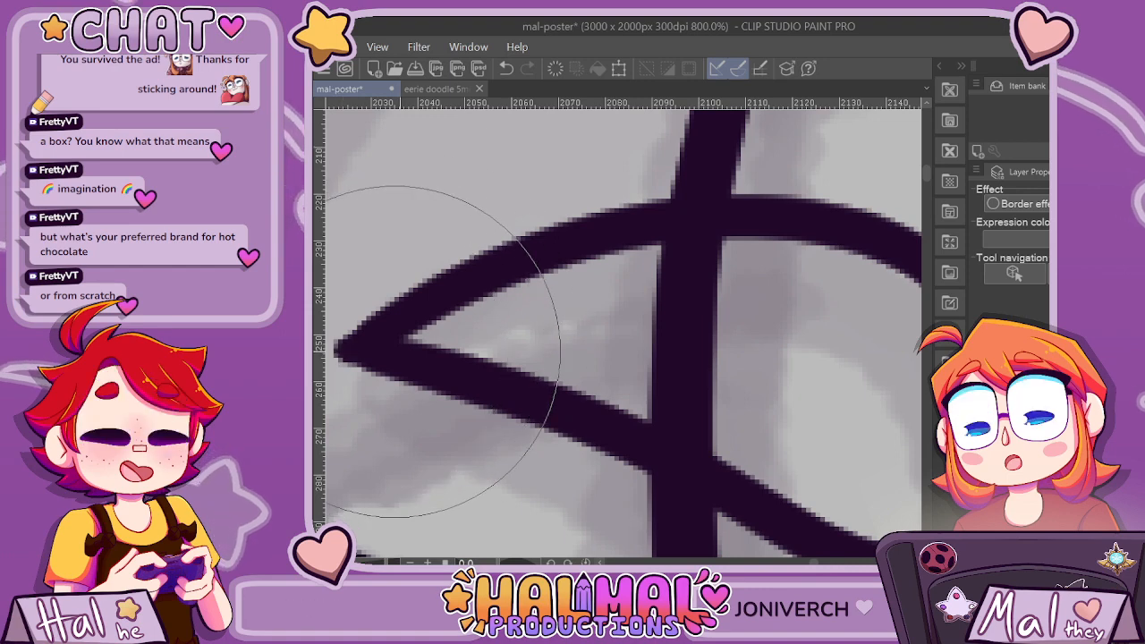
scroll(425, 347, "down", 4)
scroll(443, 338, "down", 1)
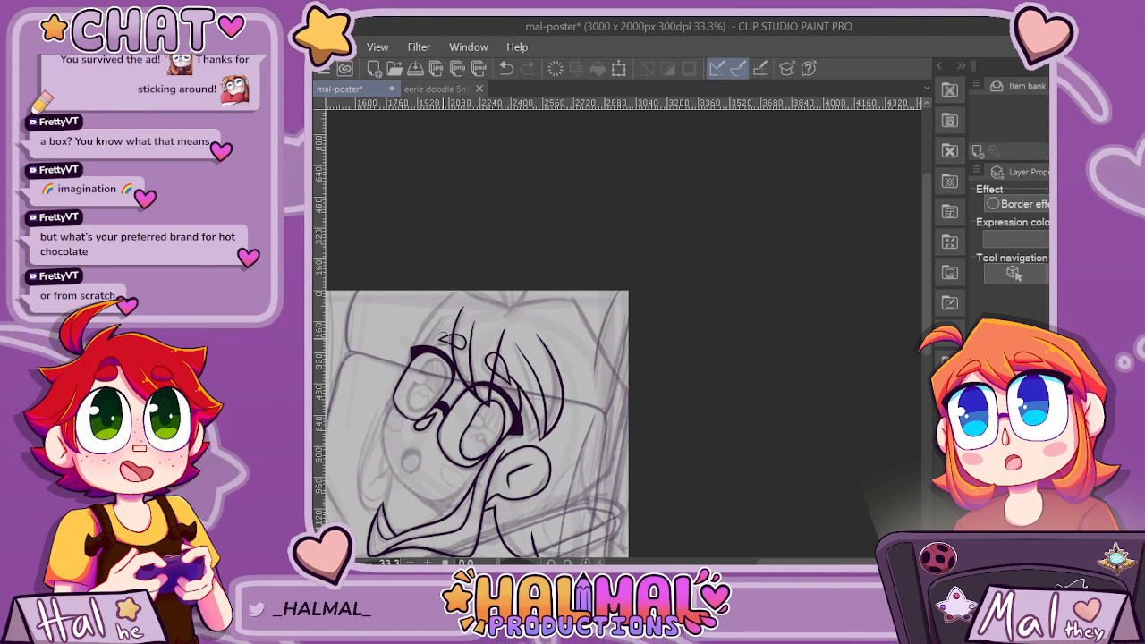
scroll(454, 380, "up", 5)
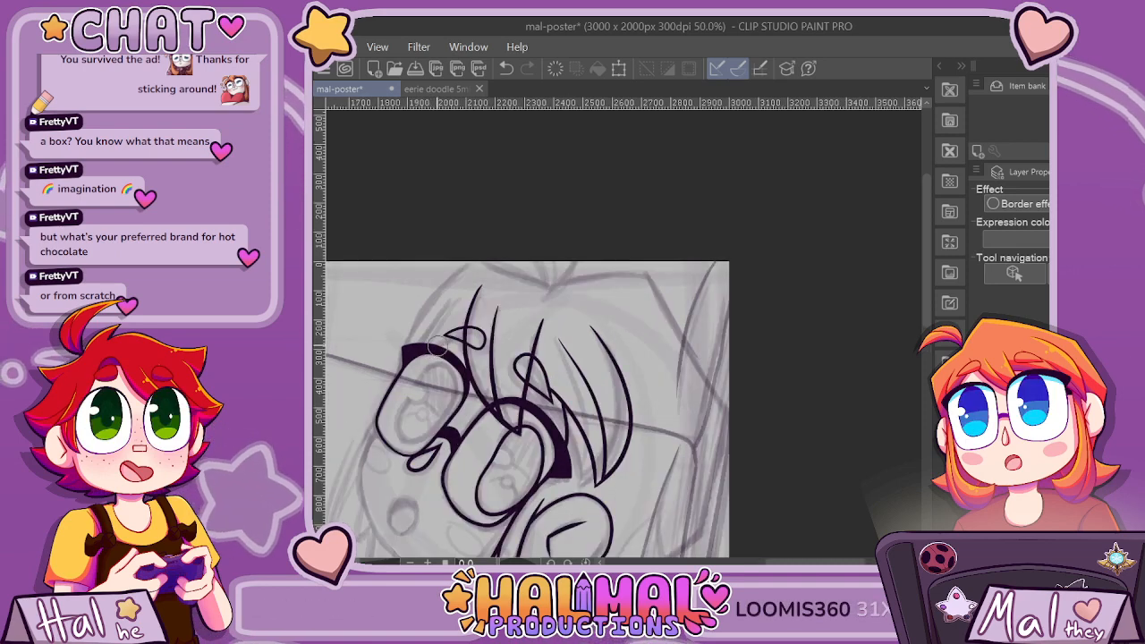
scroll(492, 445, "up", 1)
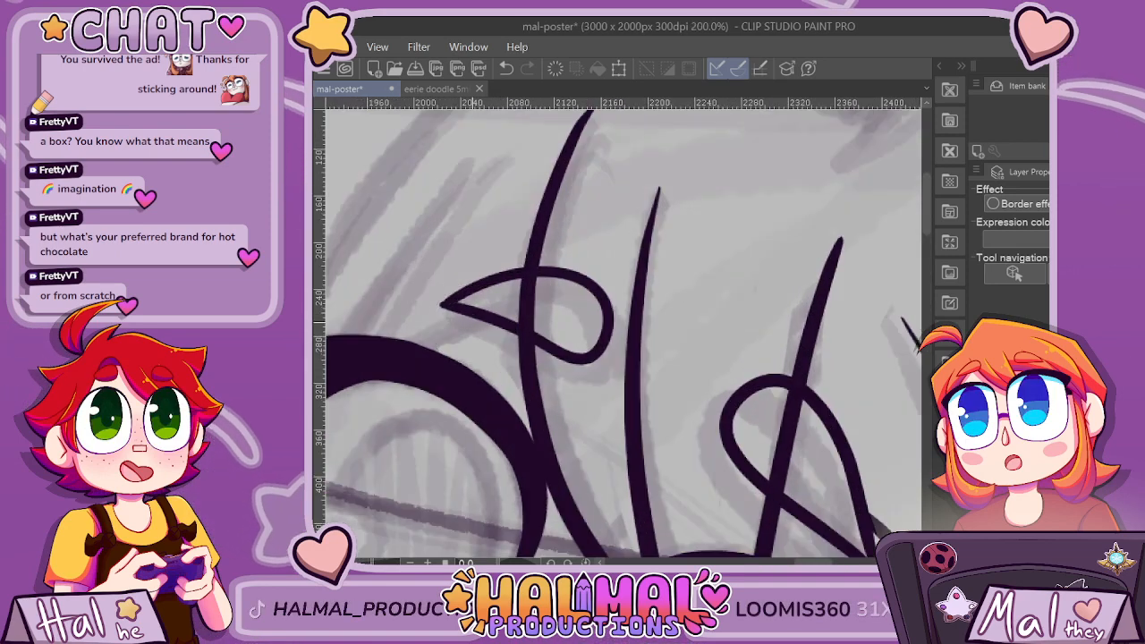
key("ctrl+z")
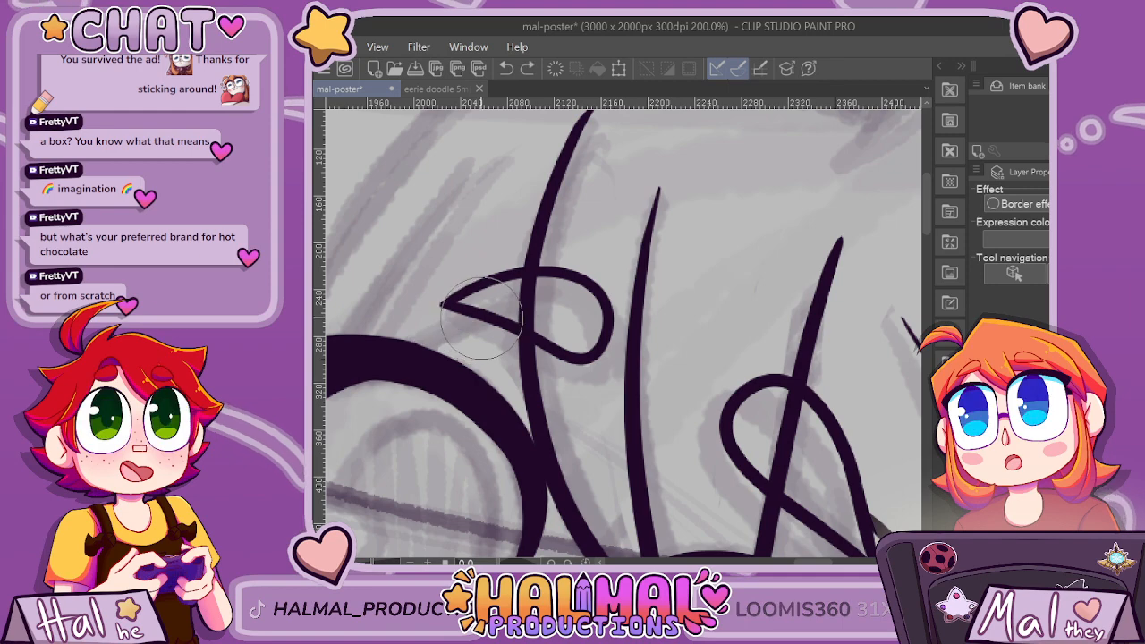
scroll(376, 360, "down", 4)
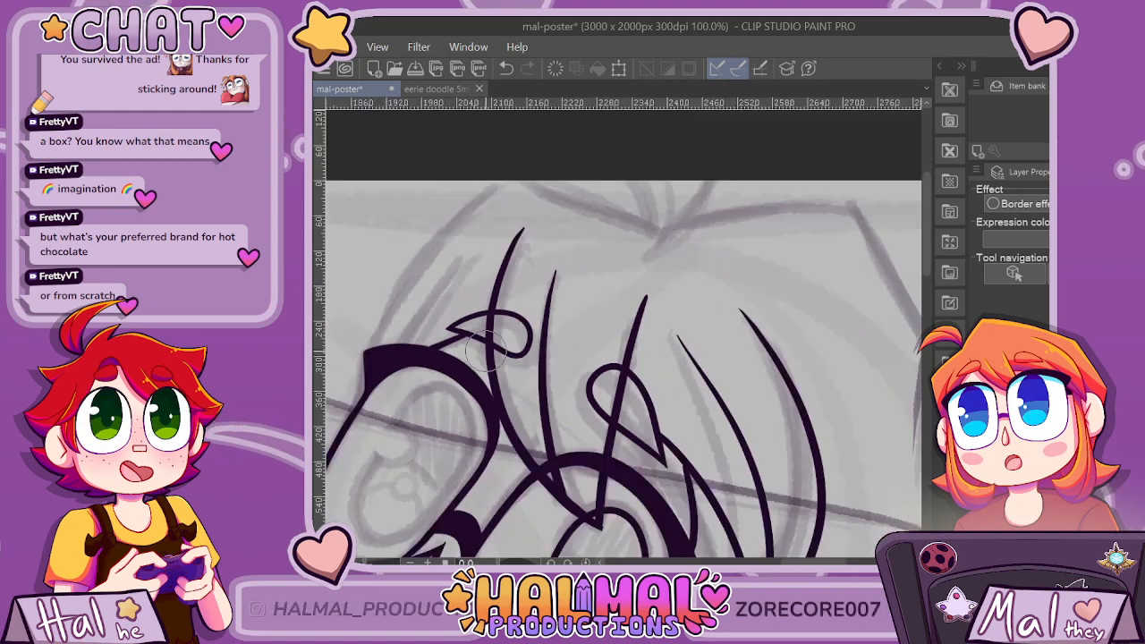
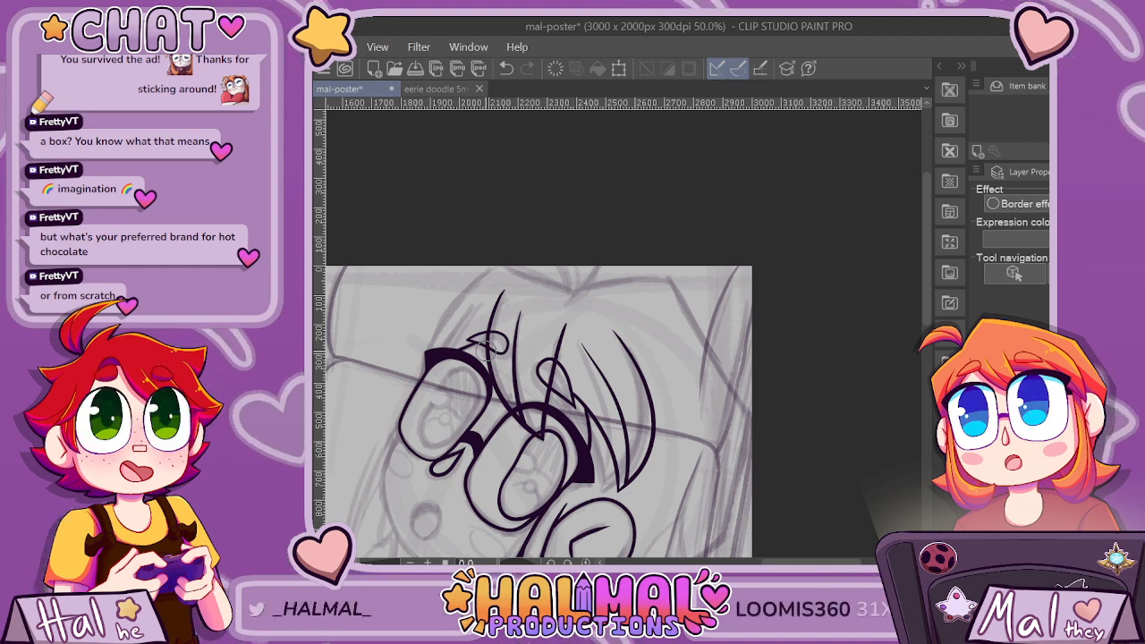
Ink a short curved bang strand rising from the far eye's lash, undoing and redrawing it with a rounder arc.
scroll(489, 344, "down", 2)
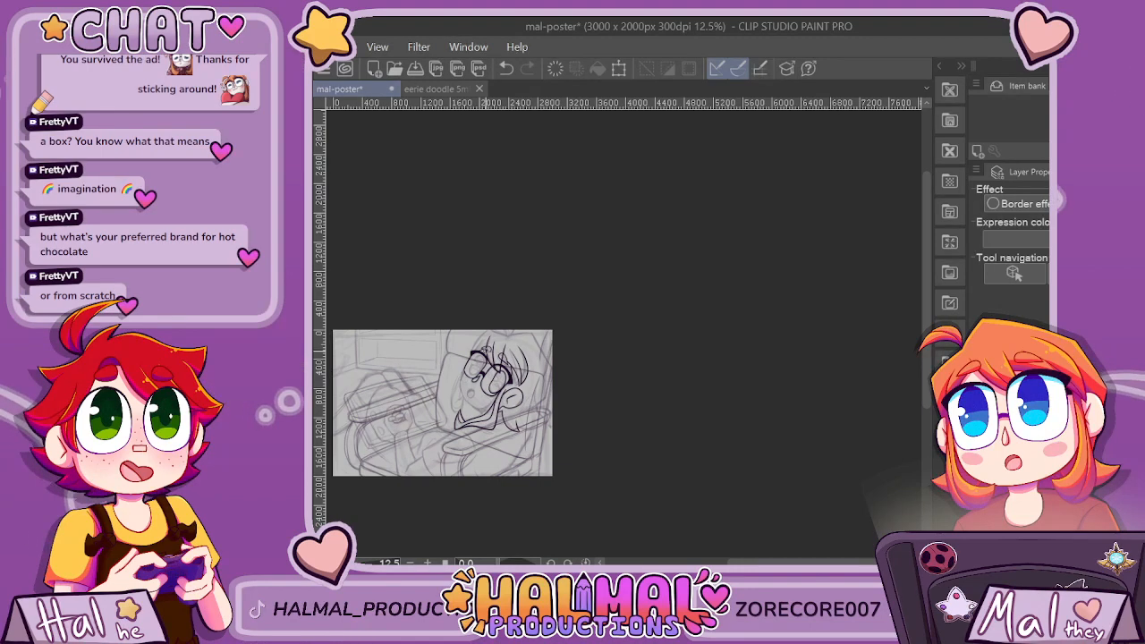
scroll(465, 350, "up", 2)
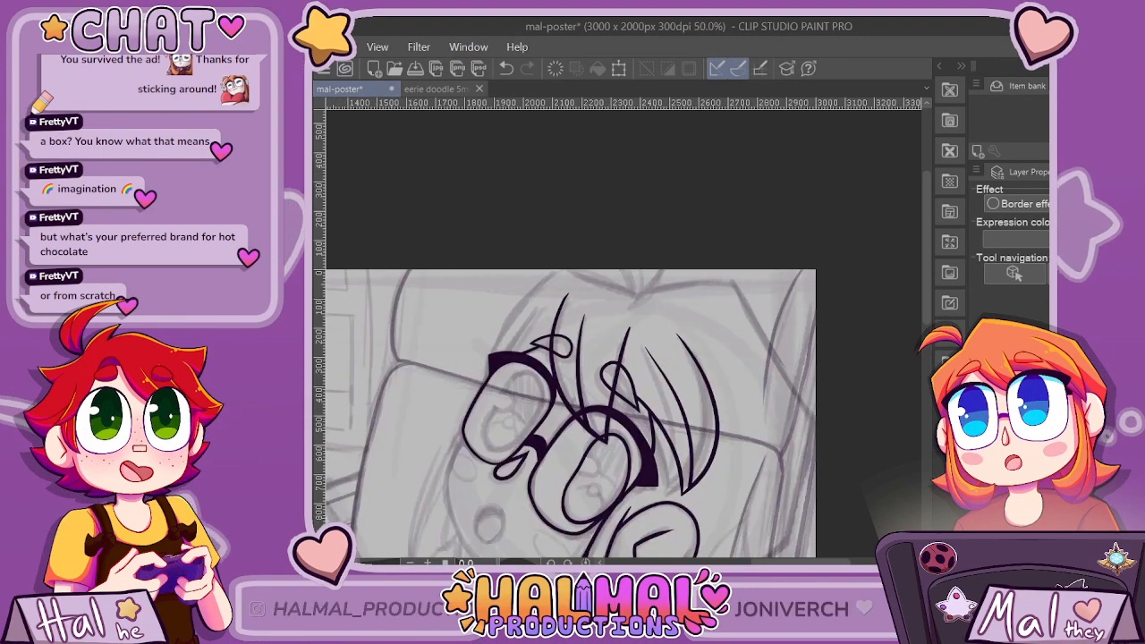
scroll(511, 325, "up", 3)
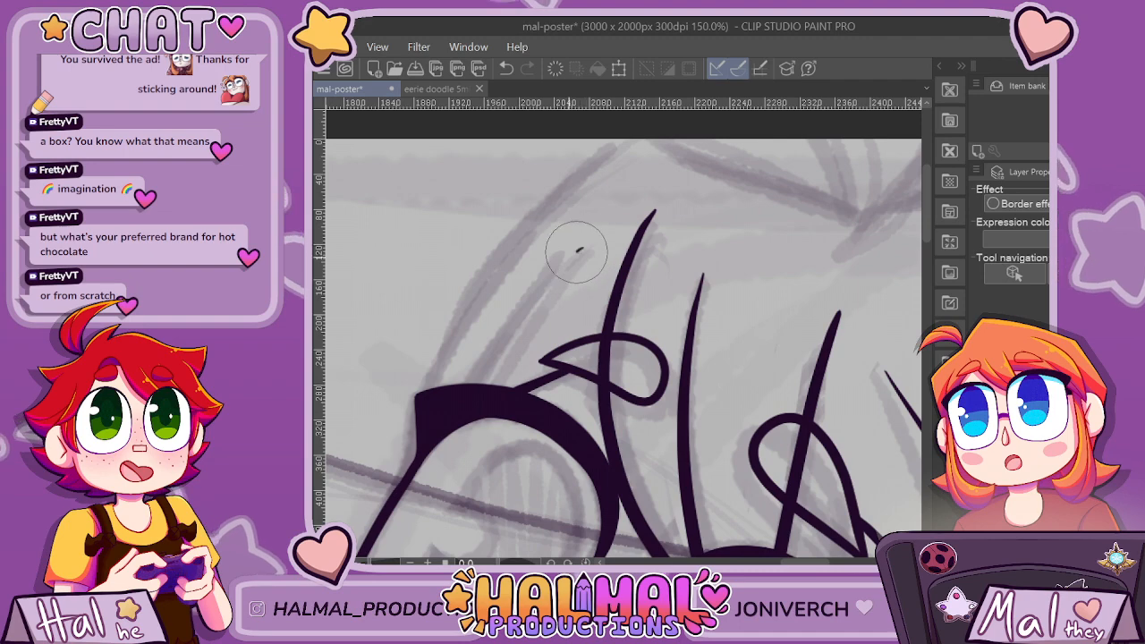
left_click_drag(577, 253, 469, 383)
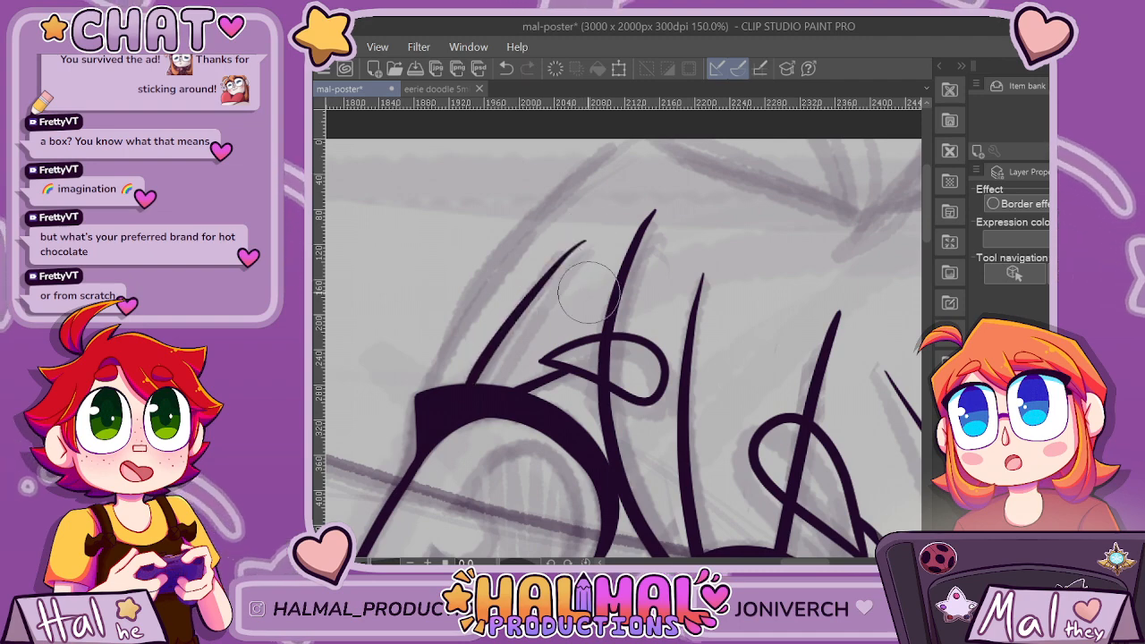
key("ctrl+z")
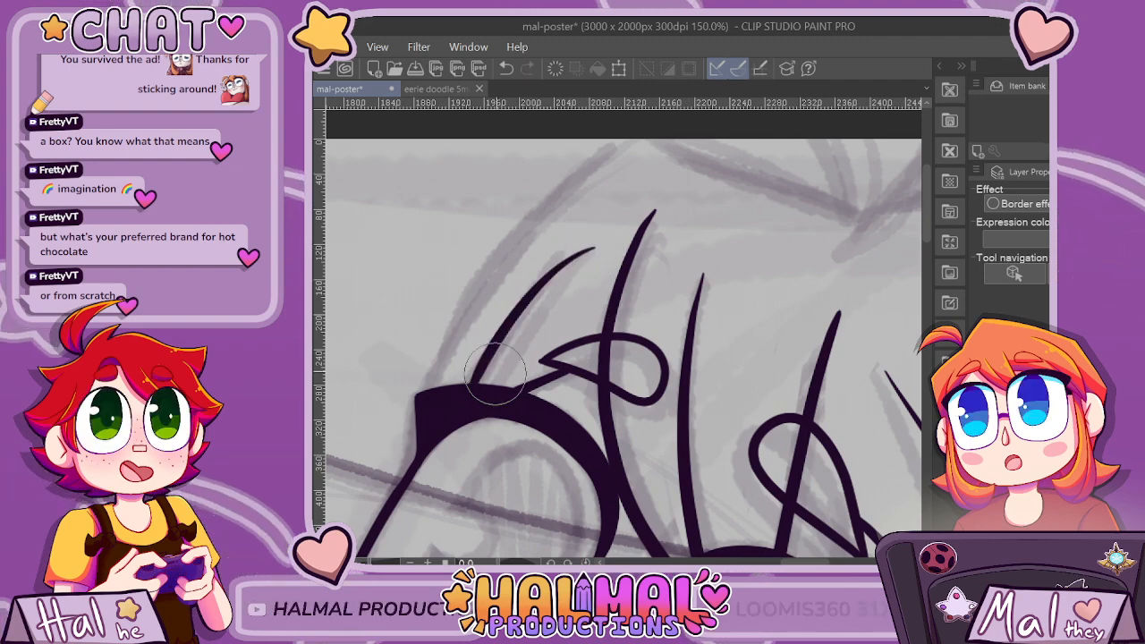
Ink the outer hair contour from the canvas's upper edge down to the far lash, undoing and redrawing it closer to the short bang strand.
scroll(495, 373, "down", 5)
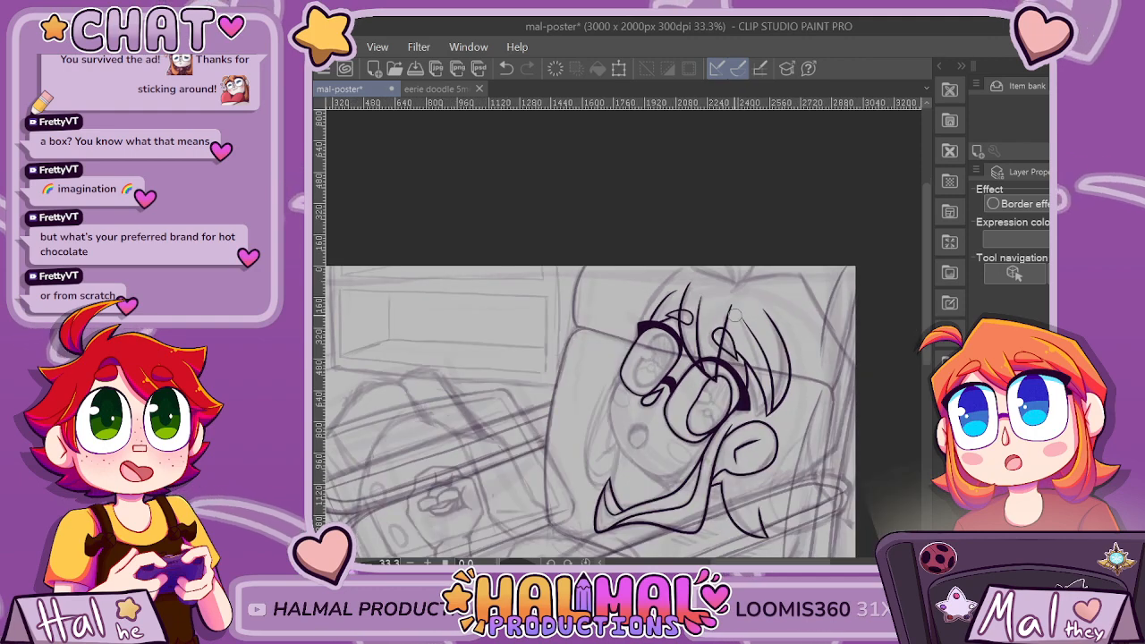
scroll(736, 315, "up", 4)
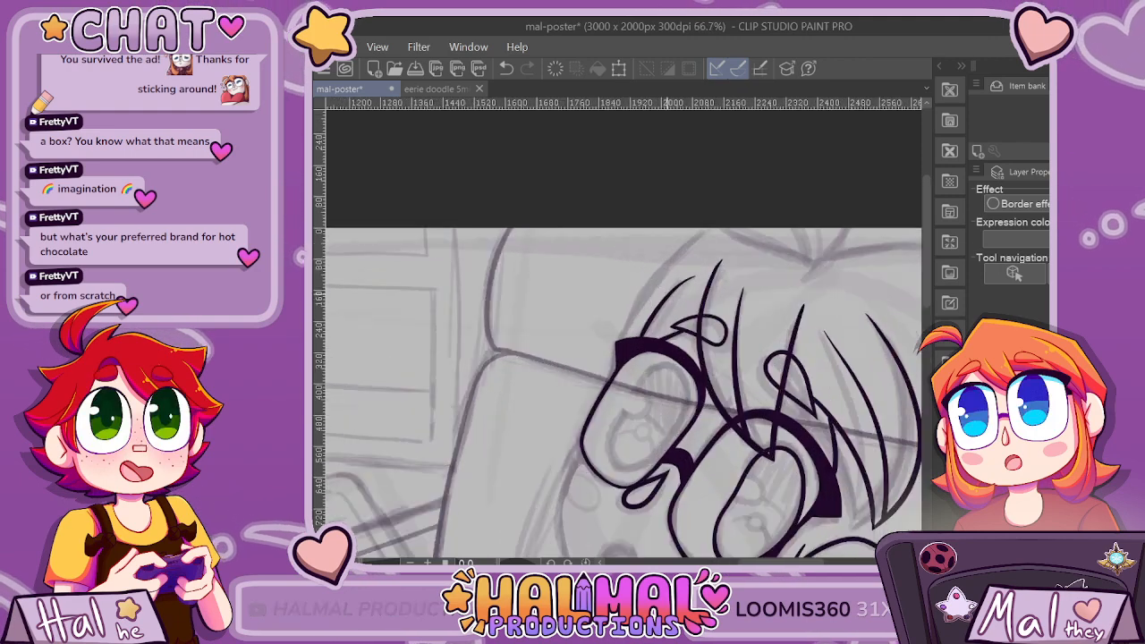
left_click_drag(713, 219, 650, 265)
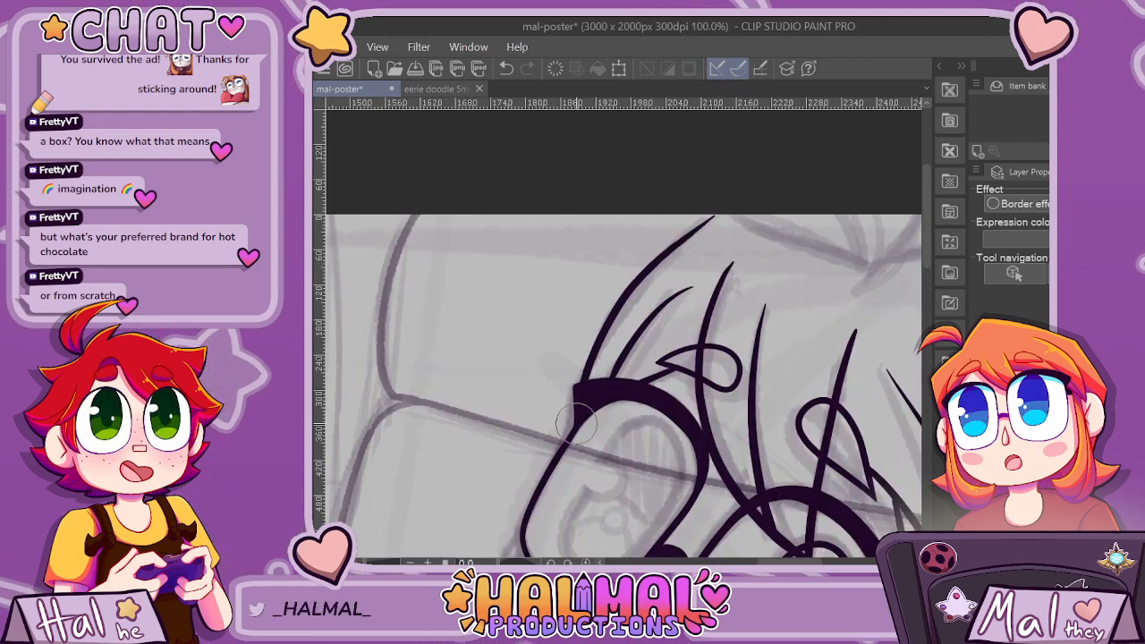
key("ctrl+z")
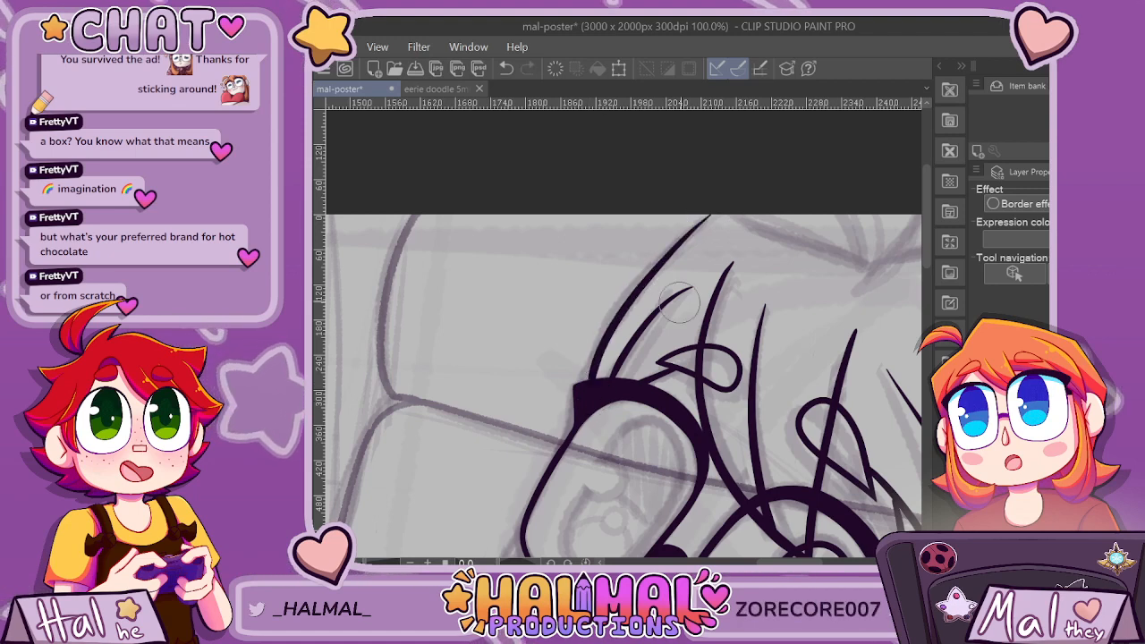
left_click_drag(692, 288, 601, 367)
Ink the hair's top contour sloping from the outer hair line's upper end down to the sketched parting point.
scroll(536, 206, "up", 2)
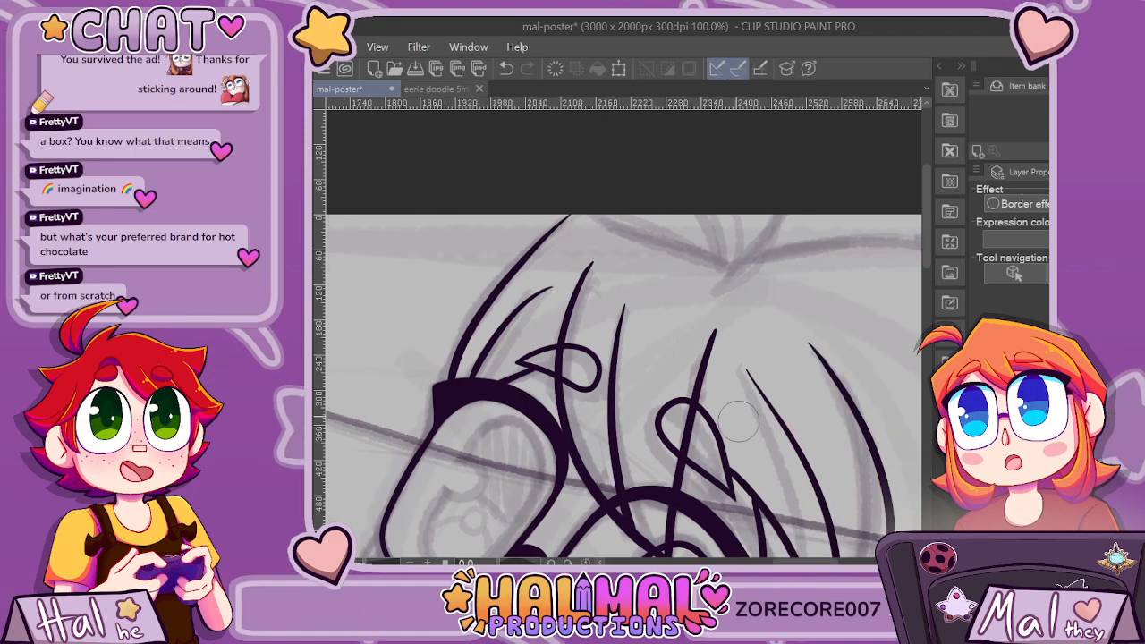
left_click_drag(552, 217, 800, 295)
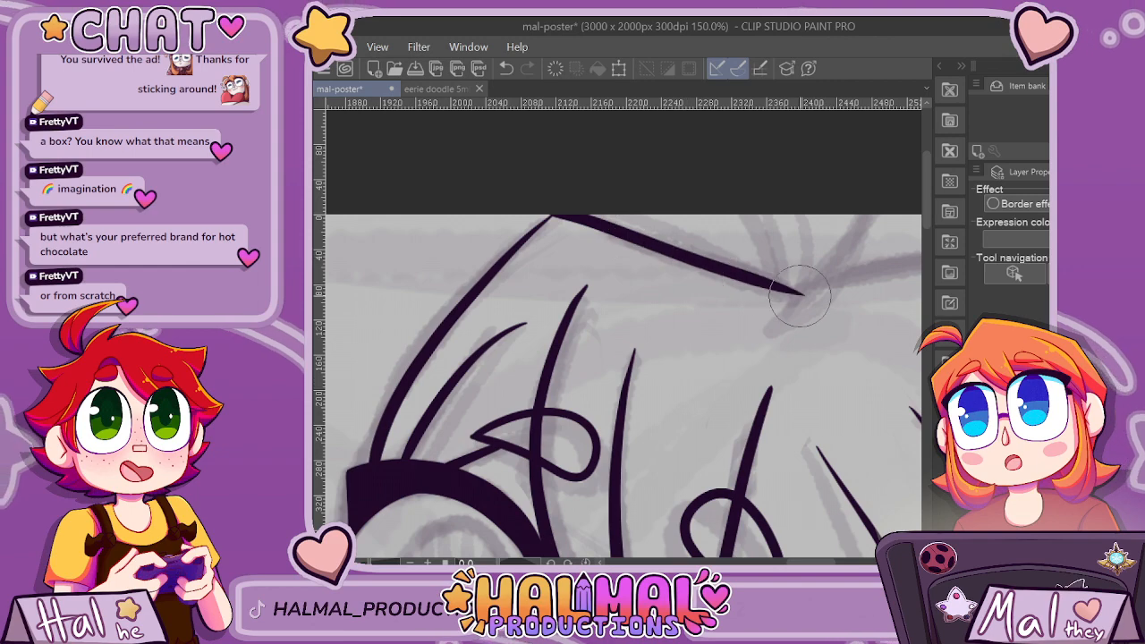
scroll(566, 213, "up", 1)
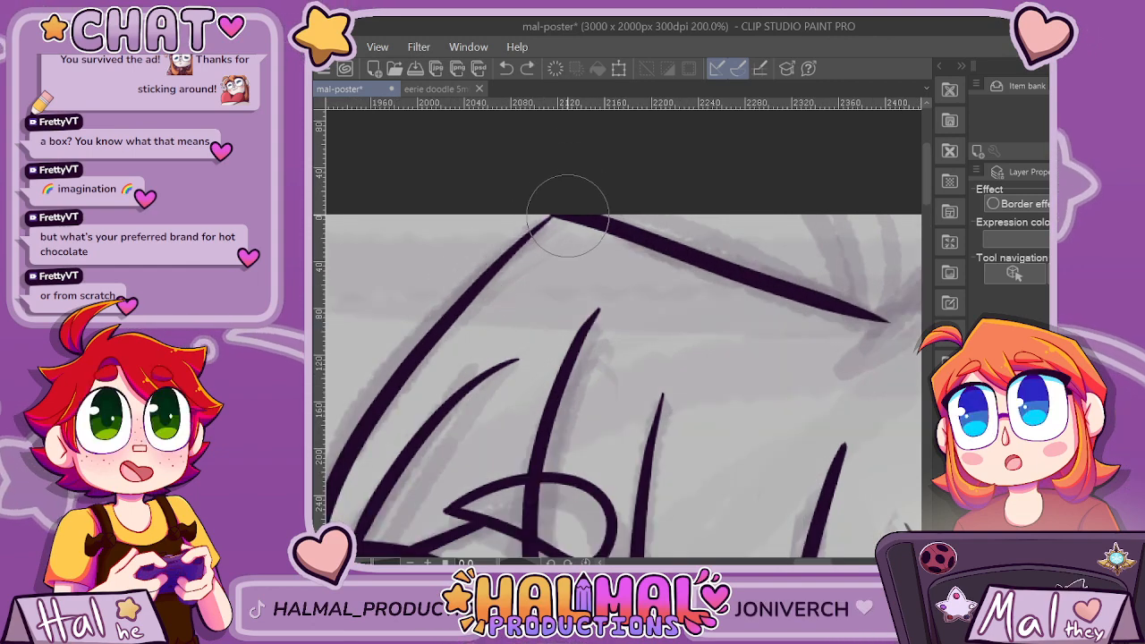
scroll(535, 277, "down", 1)
scroll(617, 393, "down", 5)
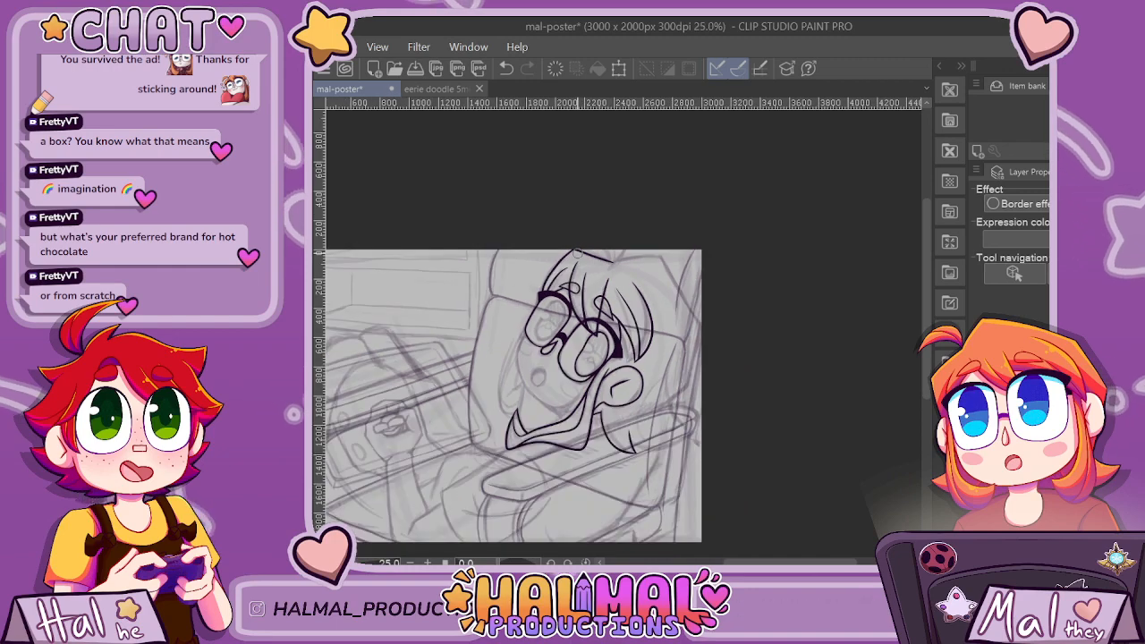
Try to ink the far eye's iris as a tall tilted oval inside the eye outline, undoing and retrying the shape.
scroll(564, 331, "up", 4)
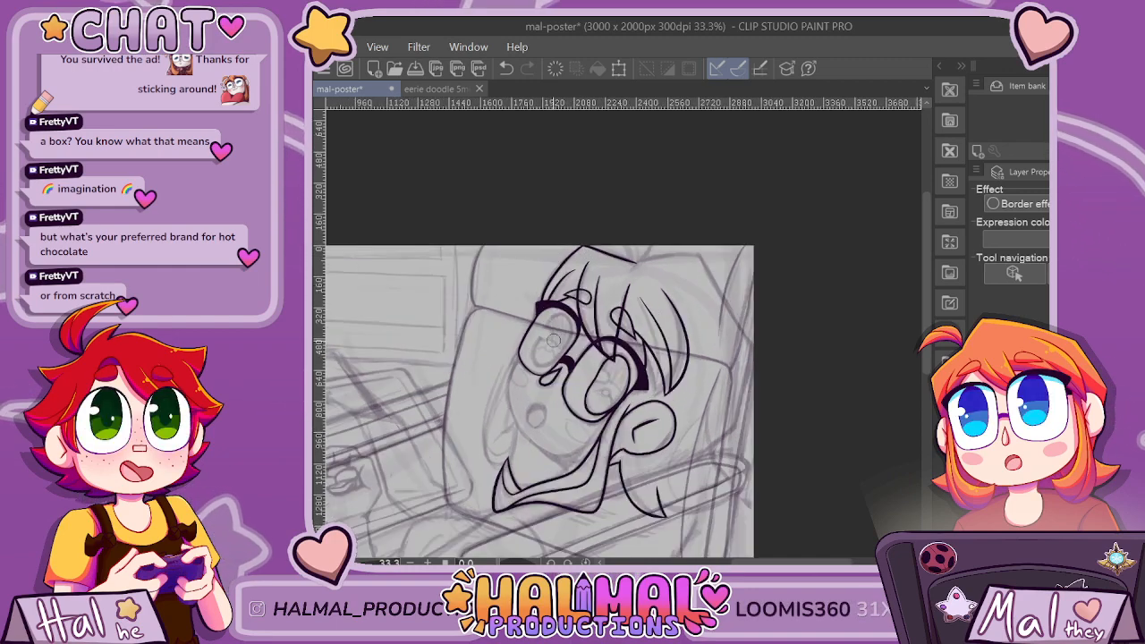
scroll(601, 264, "up", 1)
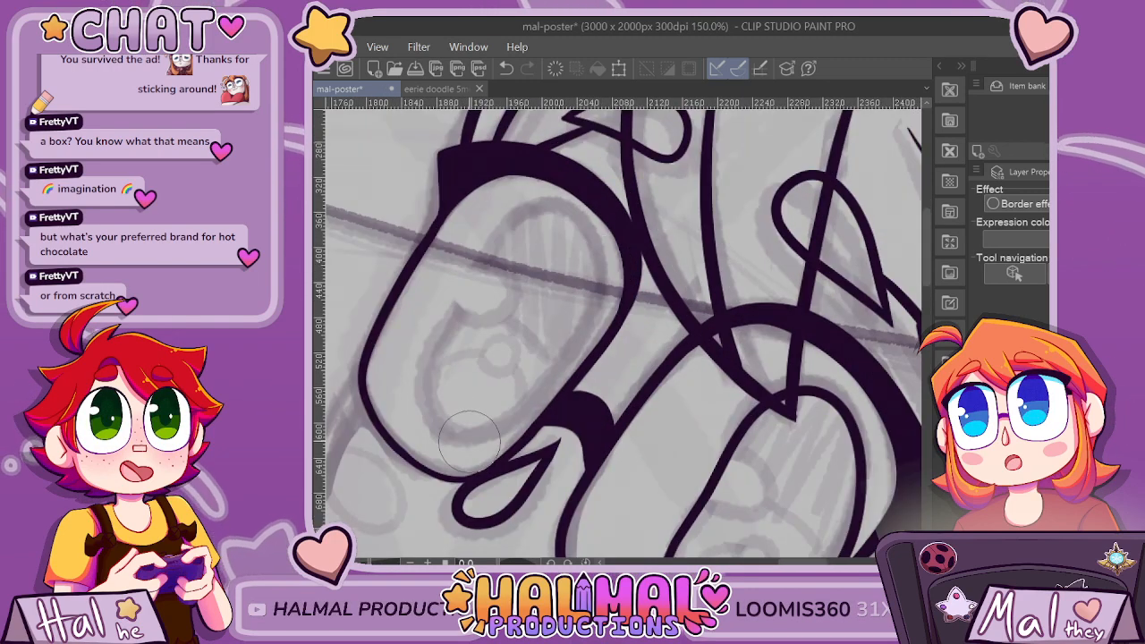
mouse_move(445, 331)
left_mouse_down()
mouse_move(503, 235)
mouse_move(535, 211)
mouse_move(574, 214)
mouse_move(595, 240)
mouse_move(602, 286)
mouse_move(560, 388)
mouse_move(457, 438)
left_mouse_up()
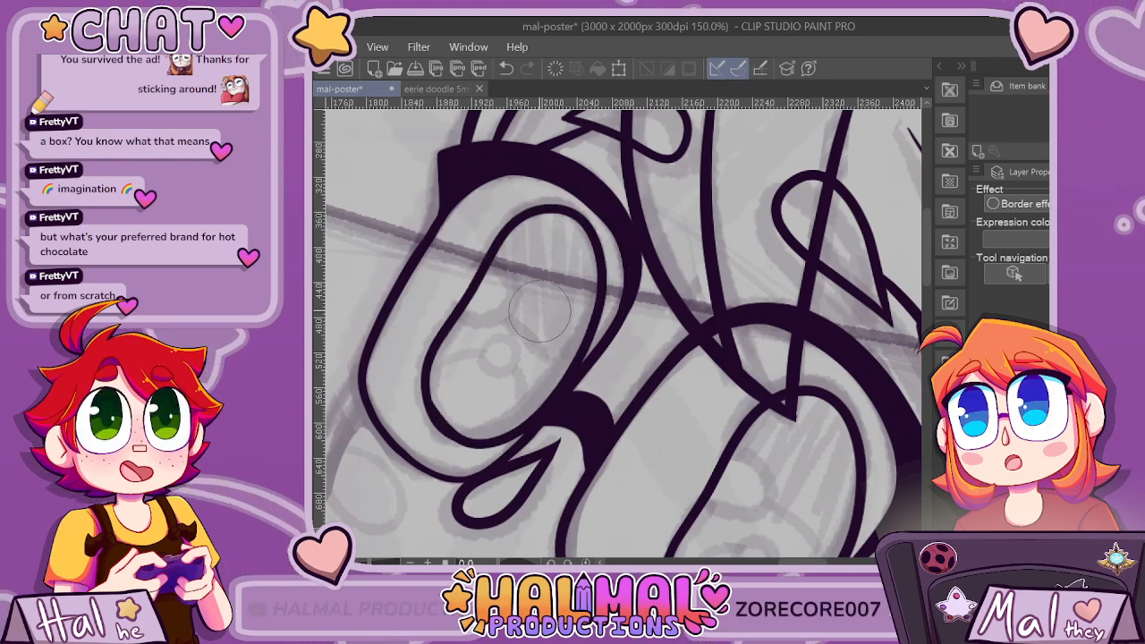
key("ctrl+z")
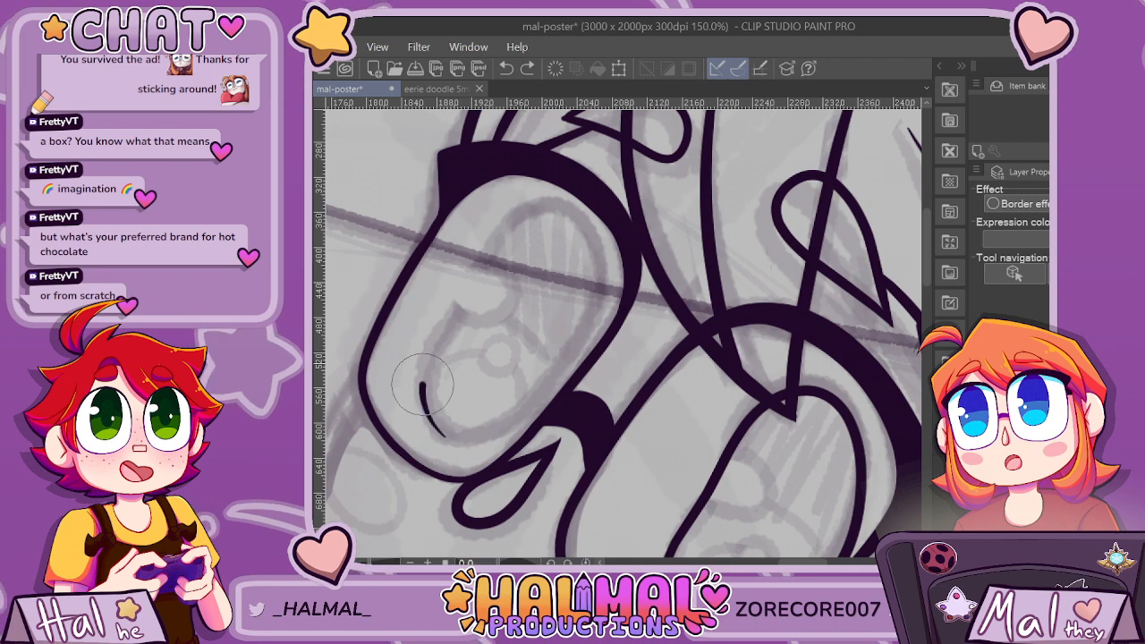
key("ctrl+z")
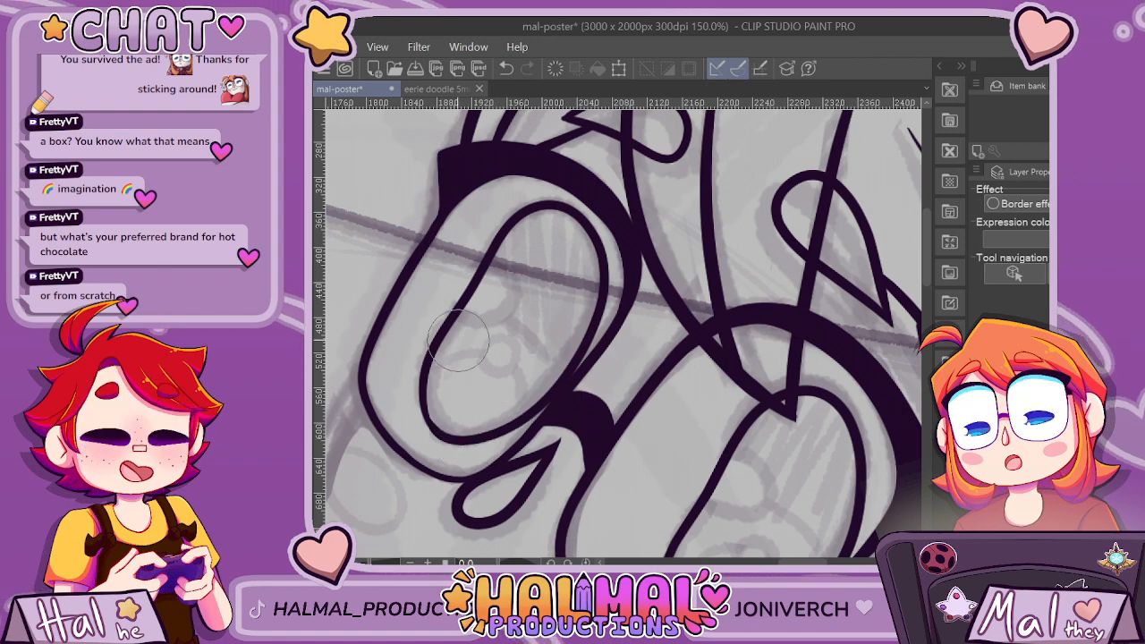
key("ctrl+z")
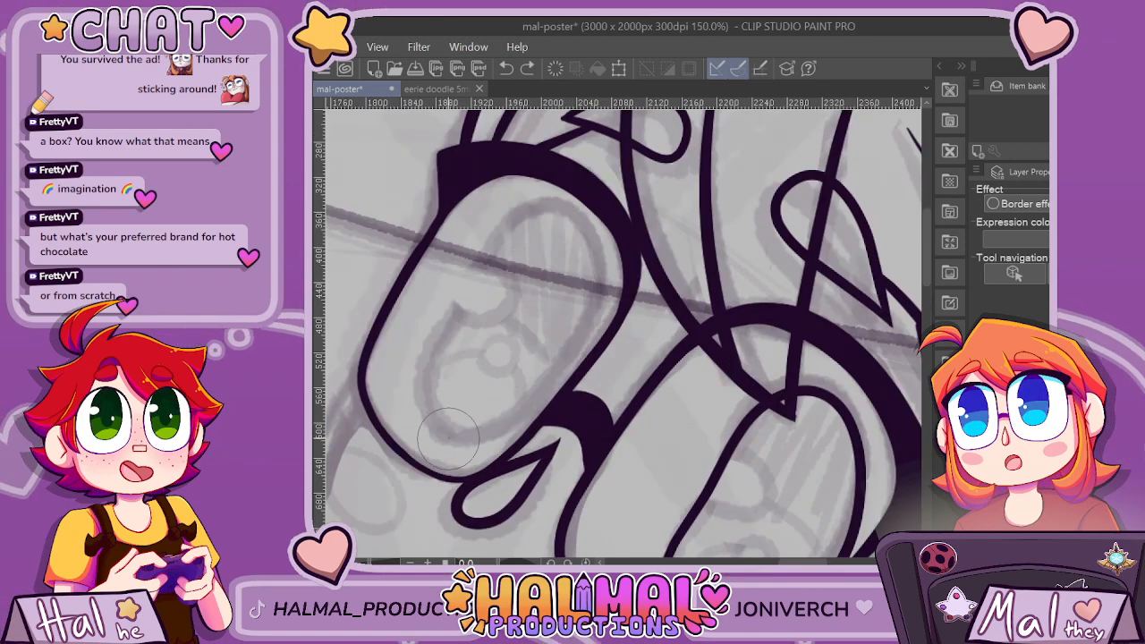
left_click_drag(420, 383, 471, 284)
mouse_move(537, 212)
left_mouse_down()
mouse_move(571, 215)
mouse_move(599, 255)
mouse_move(600, 308)
mouse_move(570, 375)
left_mouse_up()
left_click_drag(475, 442, 442, 437)
scroll(516, 337, "down", 4)
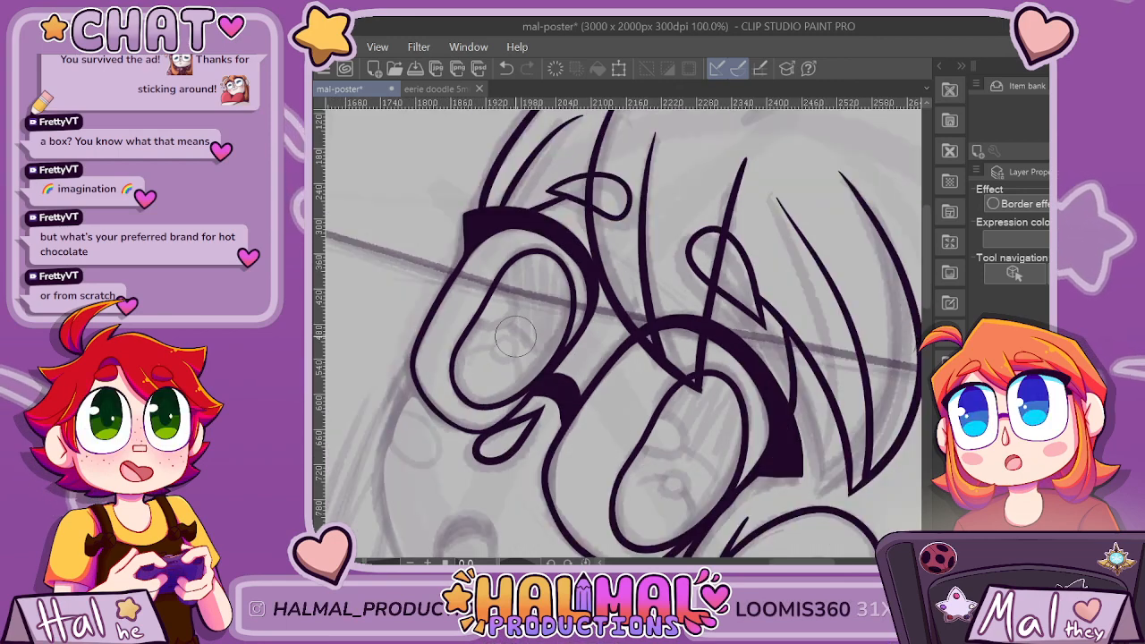
Undo the far eye's iris oval and try further versions of it over the sketch.
scroll(516, 337, "up", 4)
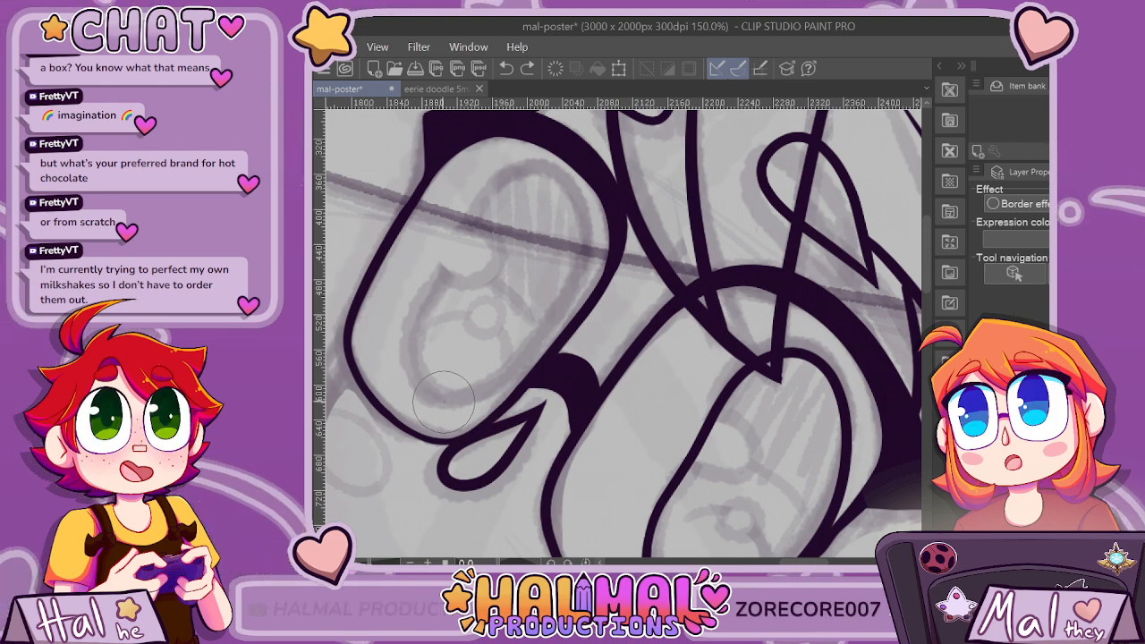
left_click_drag(441, 400, 409, 359)
mouse_move(443, 279)
left_mouse_down()
mouse_move(509, 188)
mouse_move(546, 180)
mouse_move(577, 204)
mouse_move(582, 246)
mouse_move(565, 305)
mouse_move(529, 359)
mouse_move(478, 393)
mouse_move(427, 390)
mouse_move(411, 348)
mouse_move(502, 186)
mouse_move(542, 173)
mouse_move(579, 199)
mouse_move(593, 244)
mouse_move(580, 312)
left_mouse_up()
key("ctrl+z")
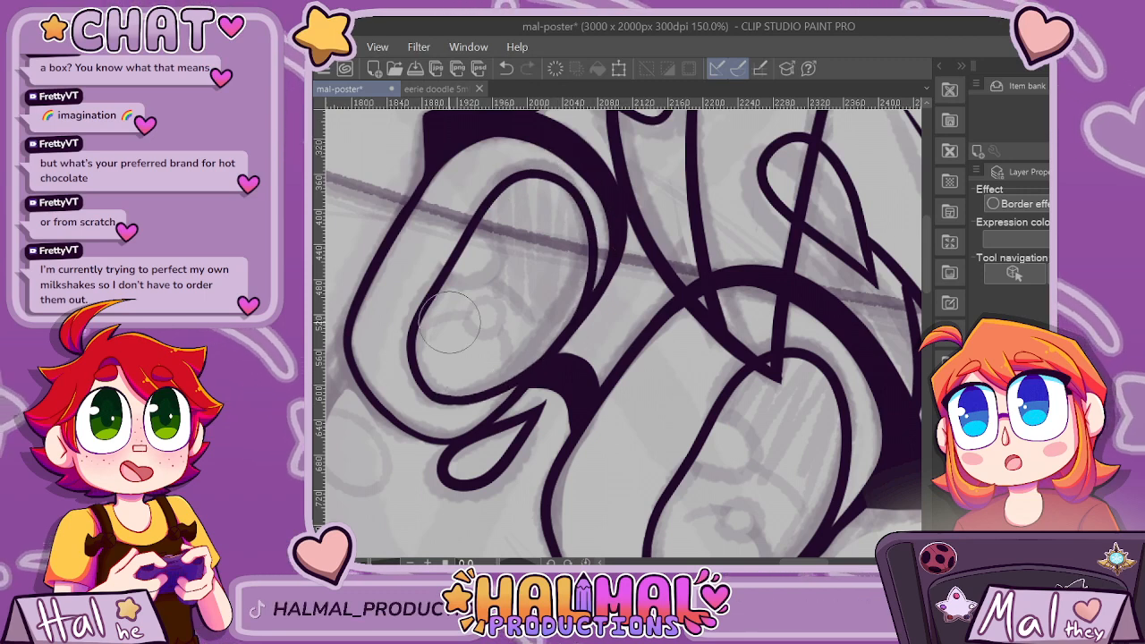
key("ctrl+z")
mouse_move(438, 398)
left_mouse_down()
mouse_move(411, 345)
mouse_move(481, 212)
left_mouse_up()
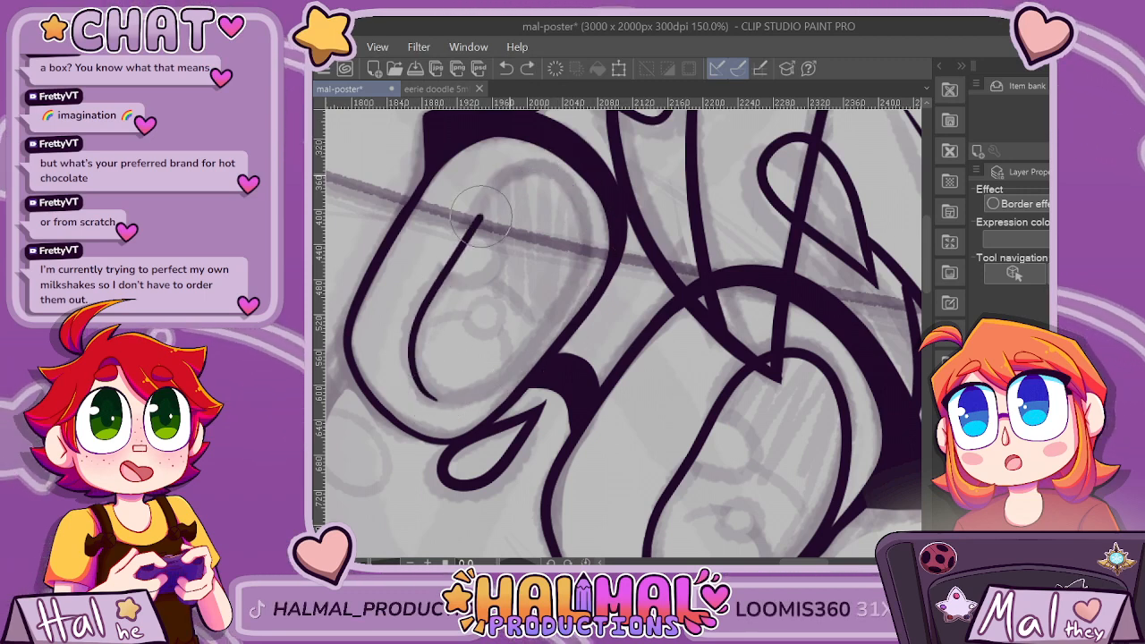
left_click_drag(569, 185, 465, 398)
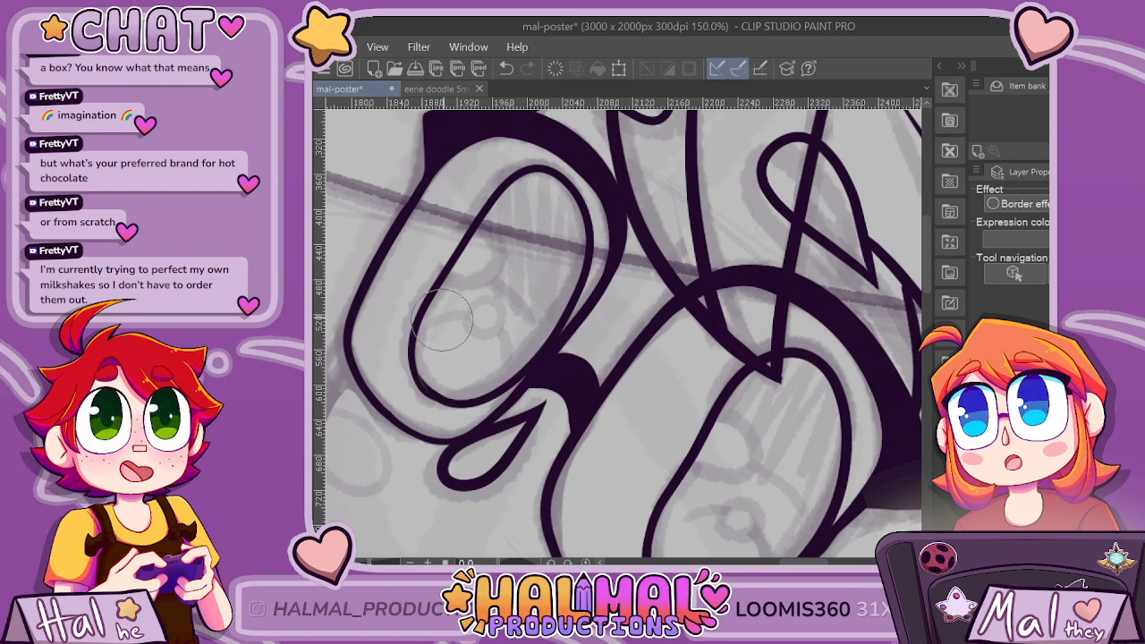
scroll(468, 298, "down", 3)
scroll(469, 298, "up", 3)
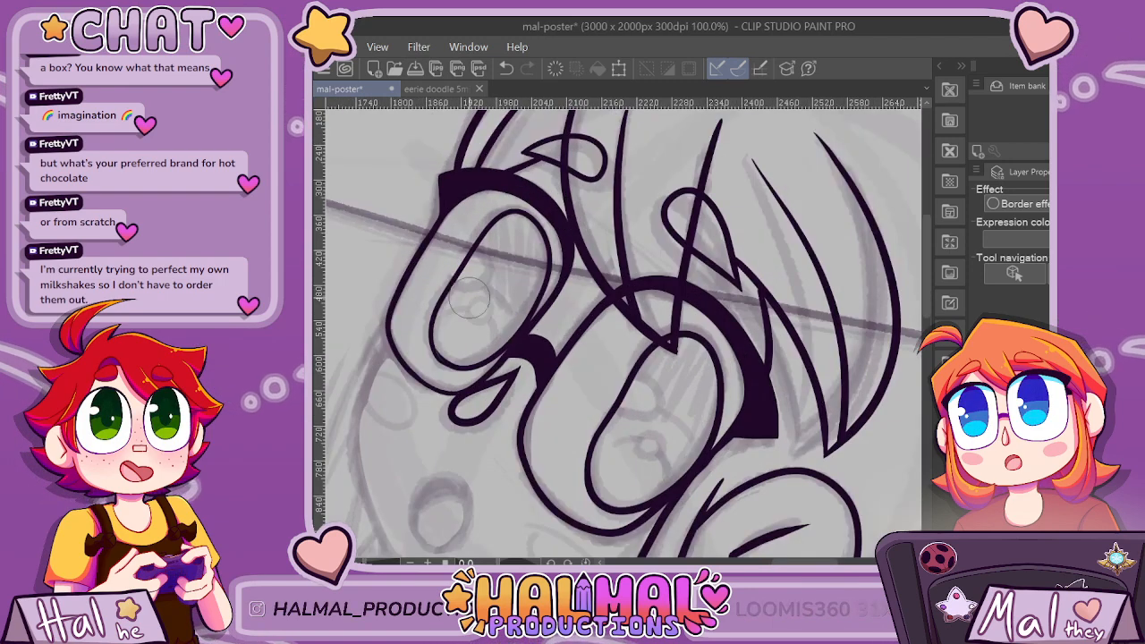
Undo the previous iris attempts and ink the far eye's iris as a smooth tilted oval following the sketch.
key("ctrl+z")
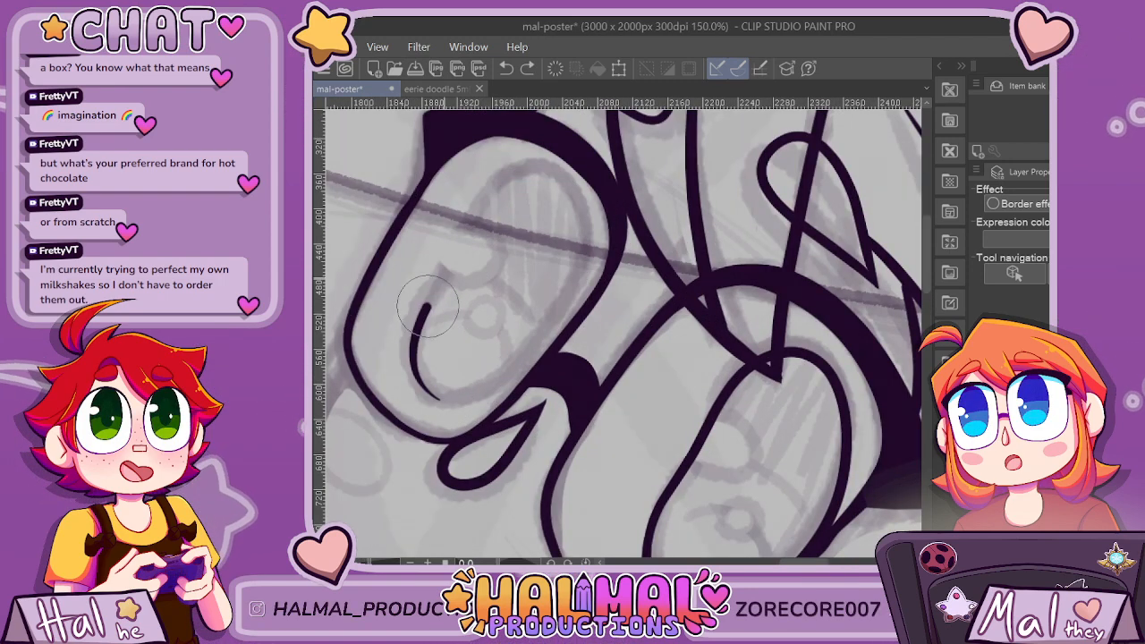
mouse_move(487, 198)
left_mouse_down()
mouse_move(526, 175)
mouse_move(565, 186)
left_mouse_up()
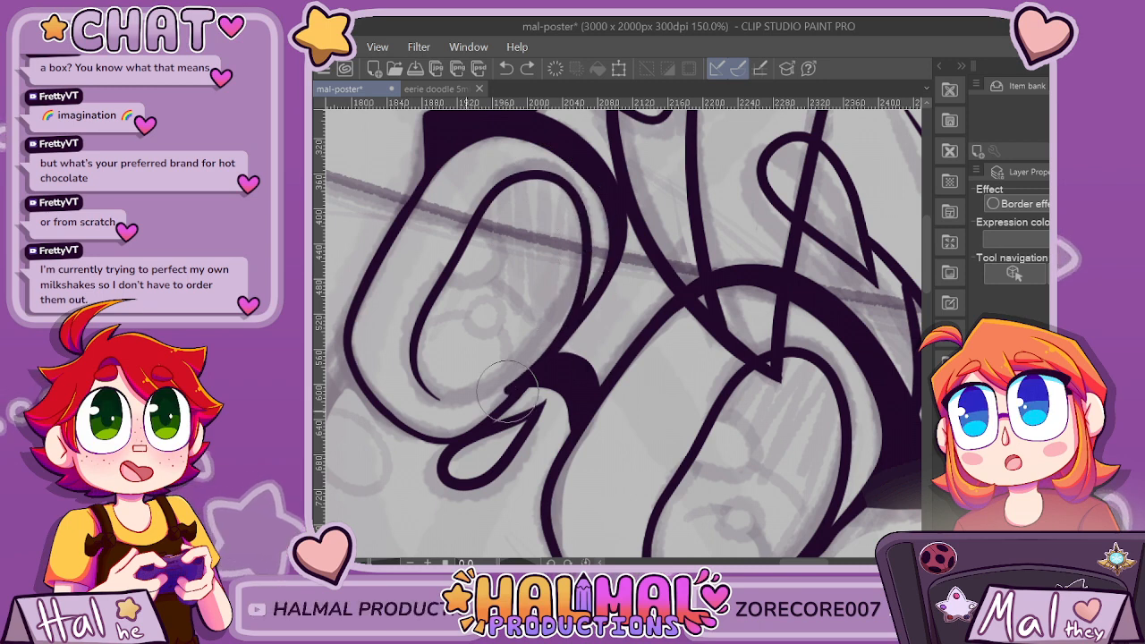
key("ctrl+z")
mouse_move(427, 394)
left_mouse_down()
mouse_move(451, 268)
mouse_move(503, 180)
mouse_move(410, 352)
left_mouse_up()
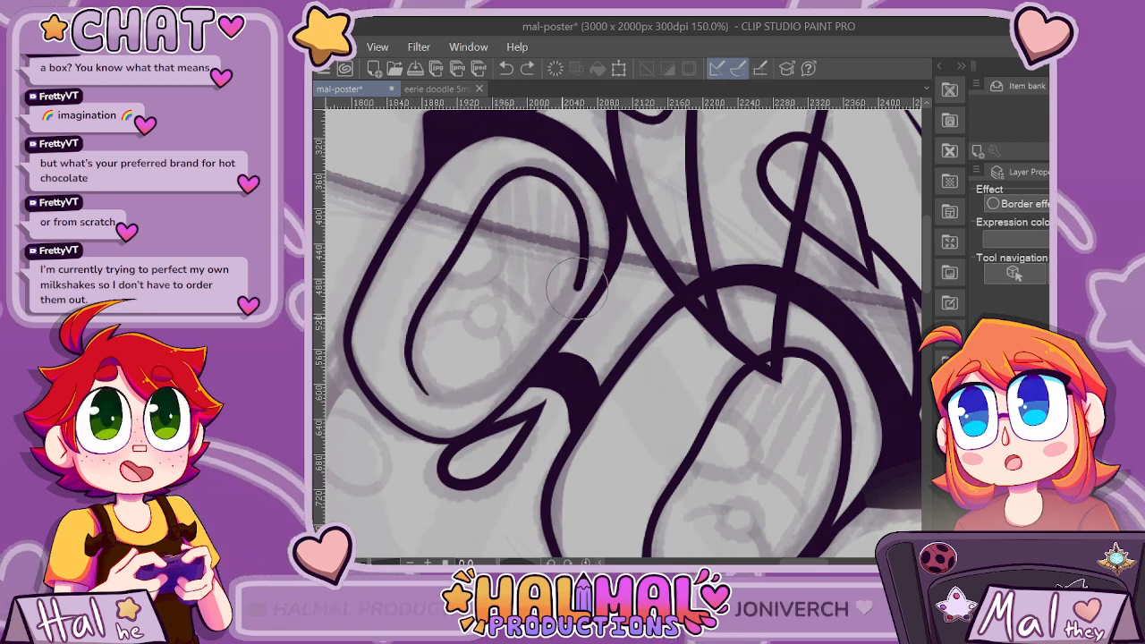
scroll(410, 352, "down", 5)
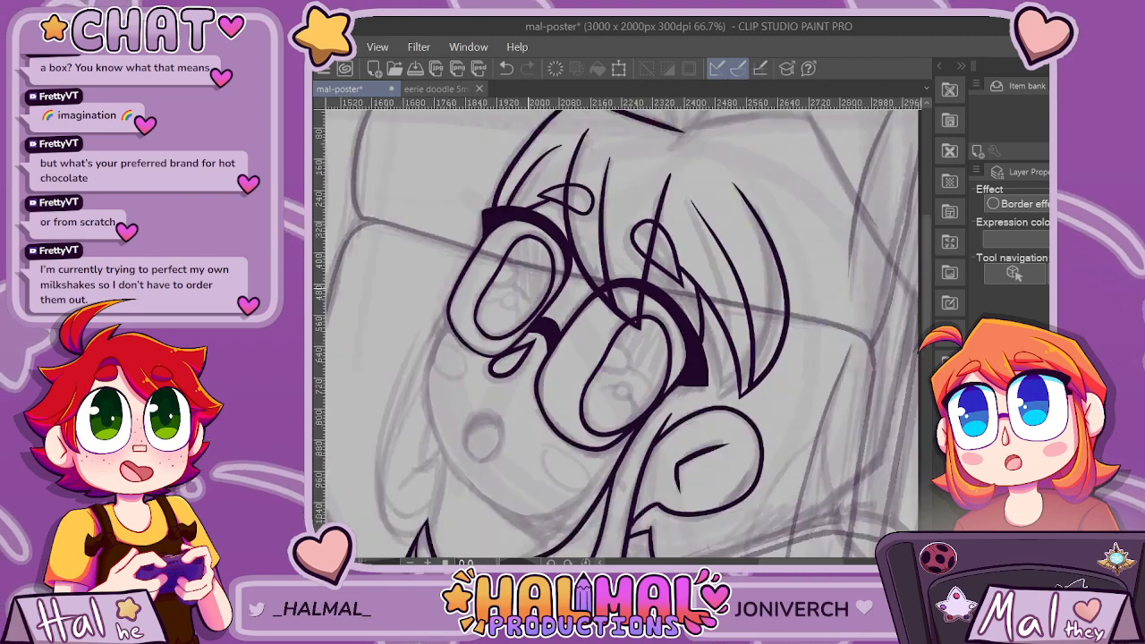
scroll(527, 288, "up", 8)
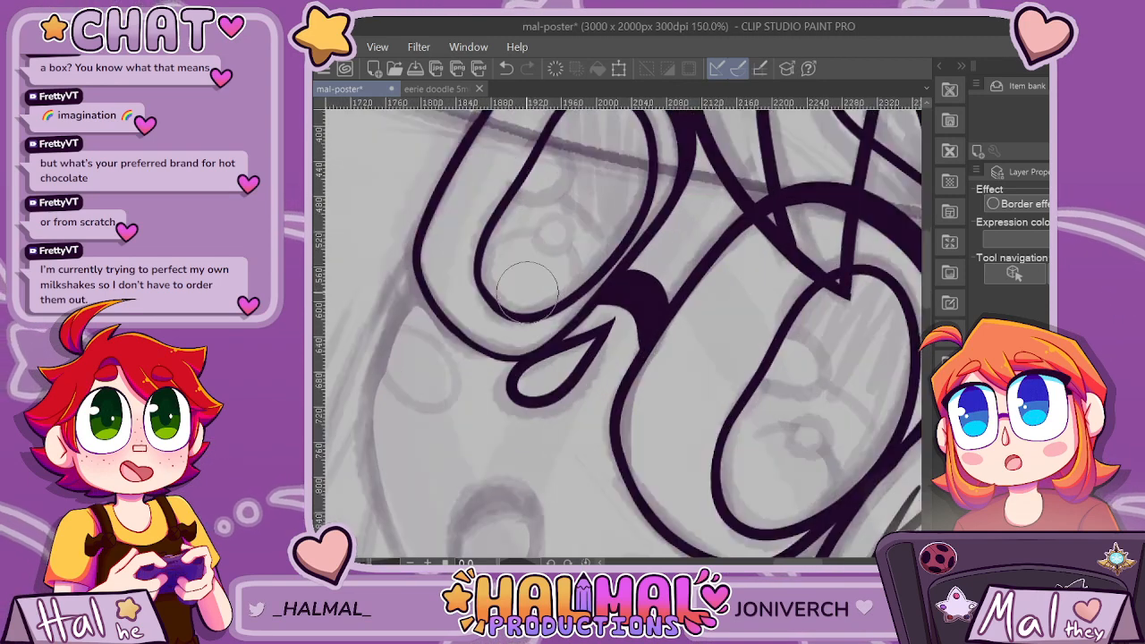
scroll(640, 269, "down", 6)
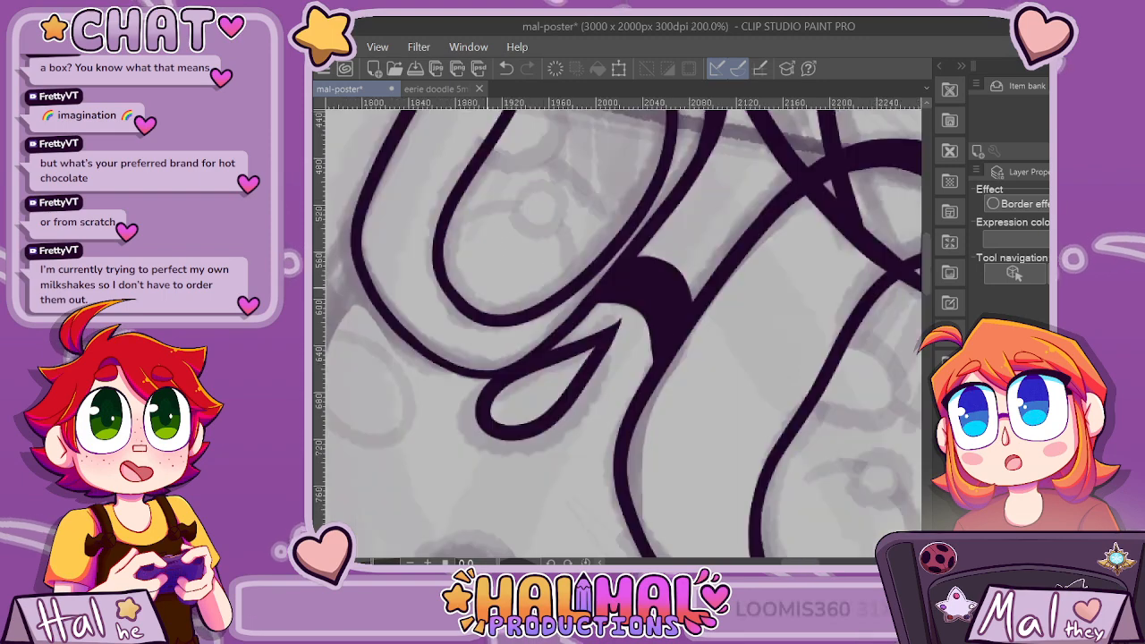
Check the full poster composition flipped horizontally, and return the canvas to its normal orientation.
scroll(727, 344, "down", 2)
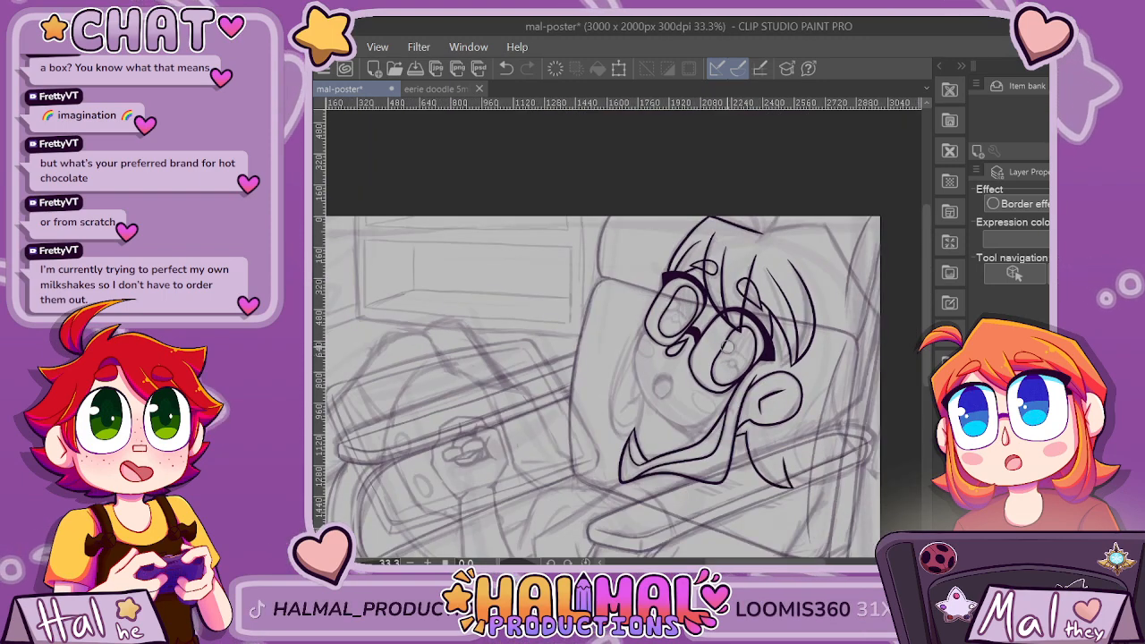
scroll(727, 346, "down", 3)
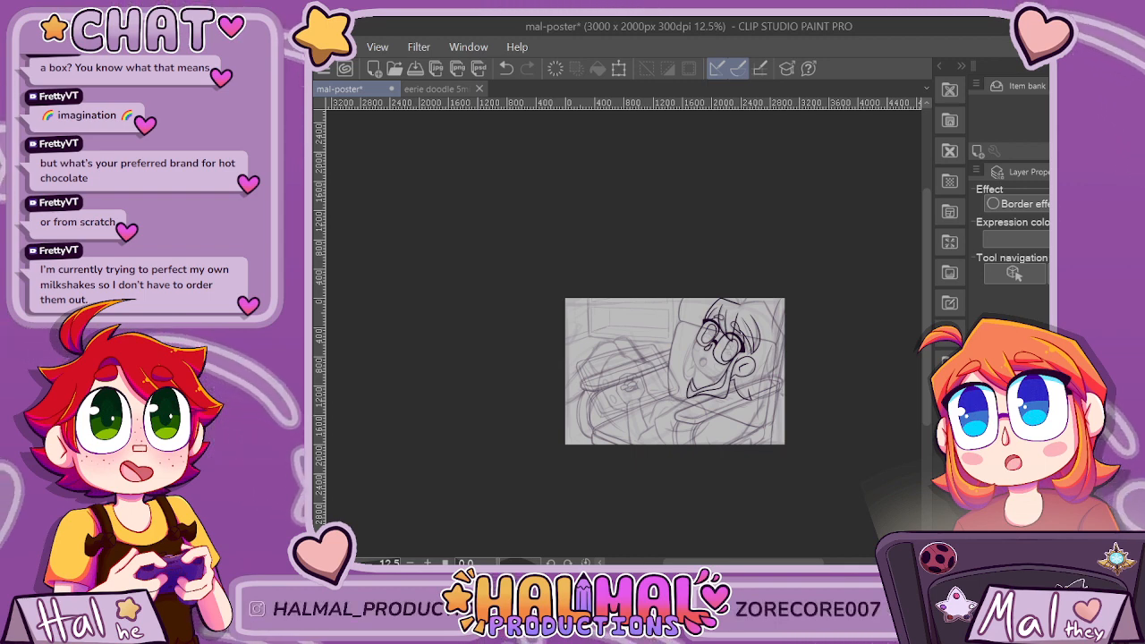
key("h")
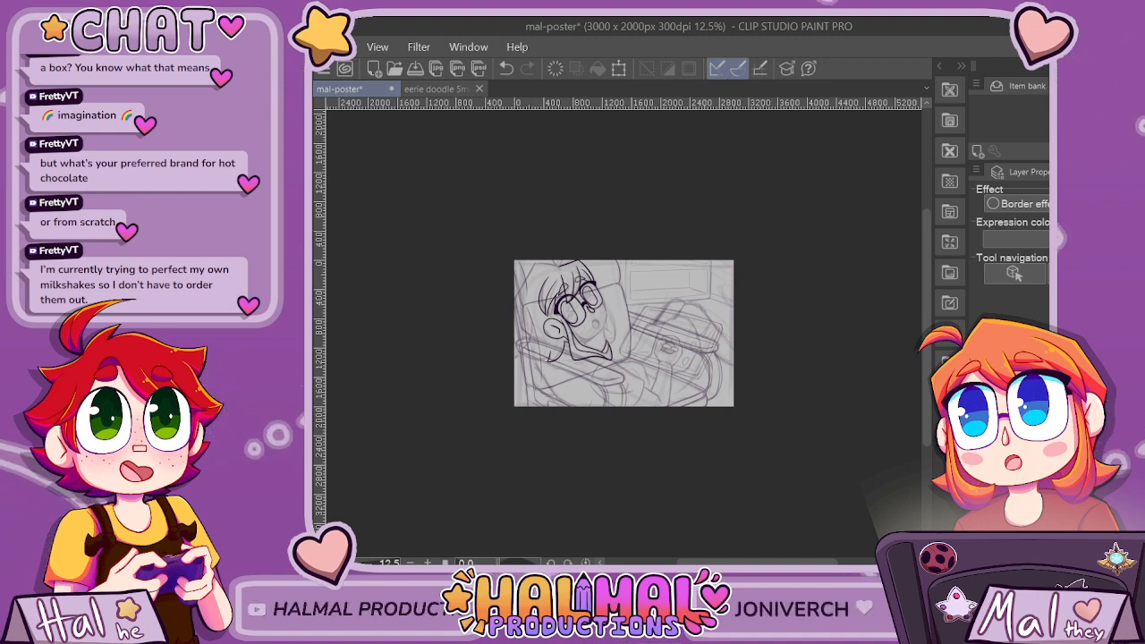
key("h")
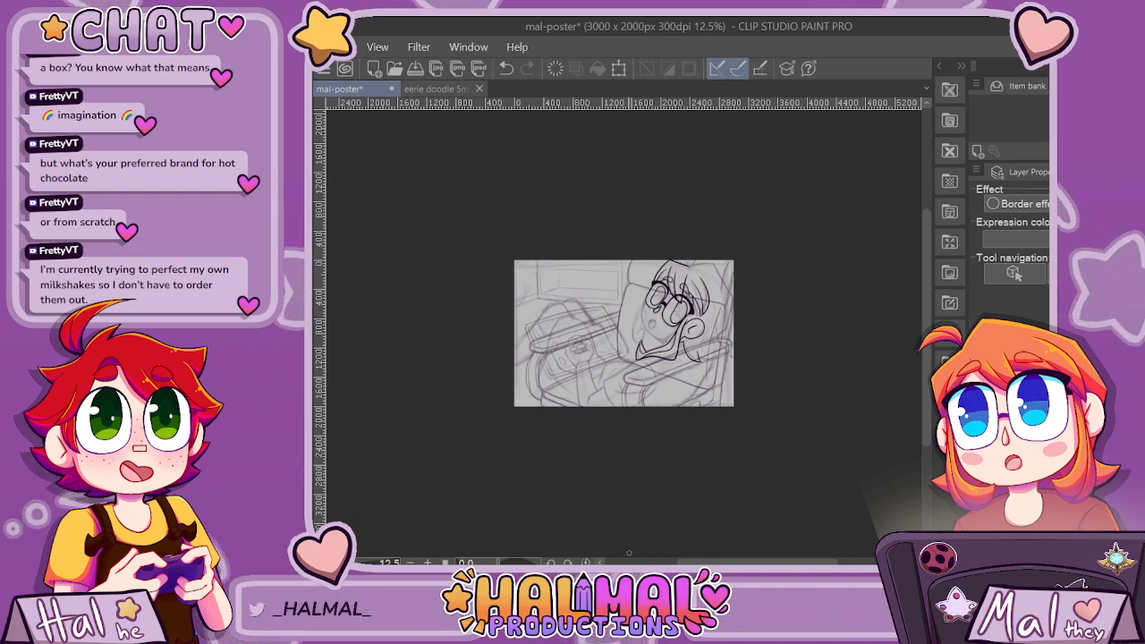
Ink the face outline from the far lens around the cheek to the chin, and trim its overshoot at the long side lock.
scroll(631, 408, "up", 3)
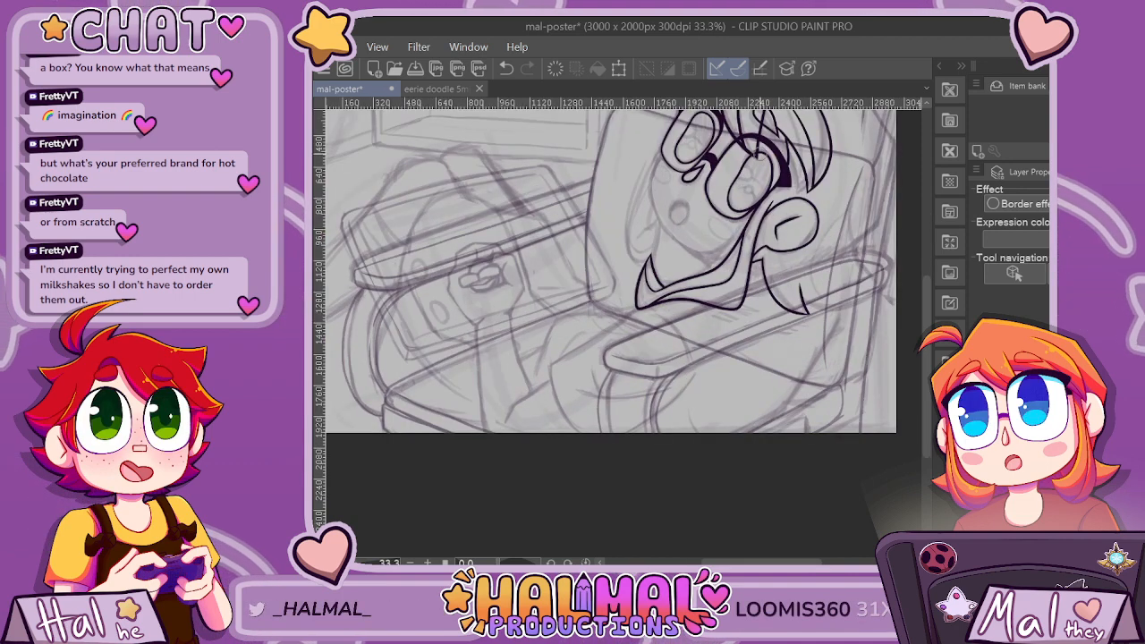
scroll(816, 153, "up", 1)
scroll(830, 279, "up", 5)
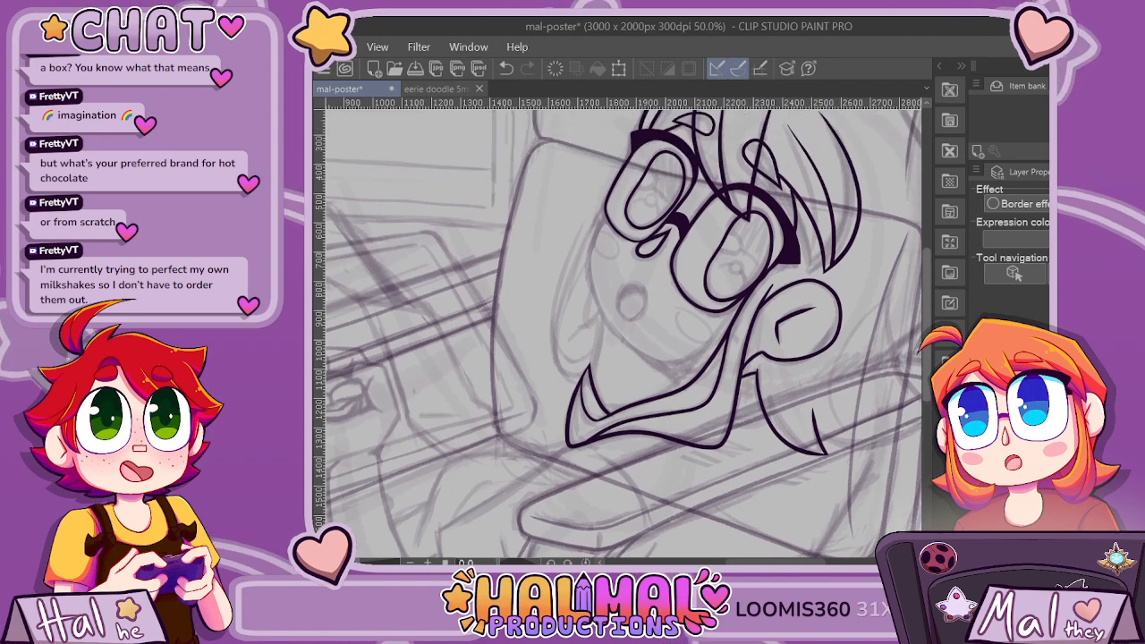
scroll(828, 277, "up", 3)
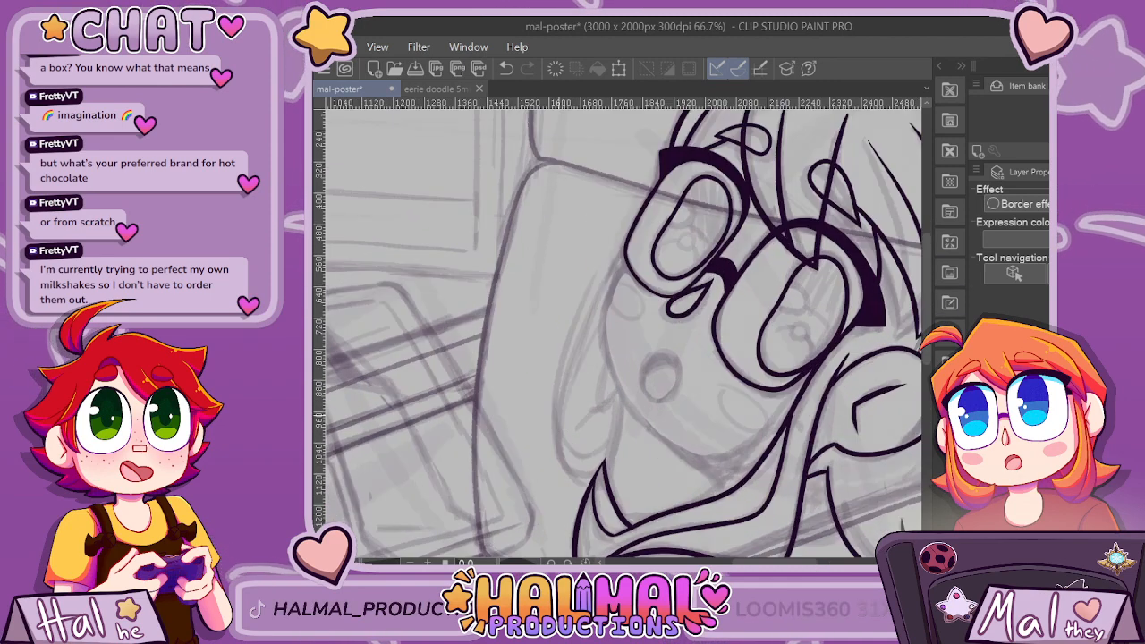
scroll(624, 333, "right", 3)
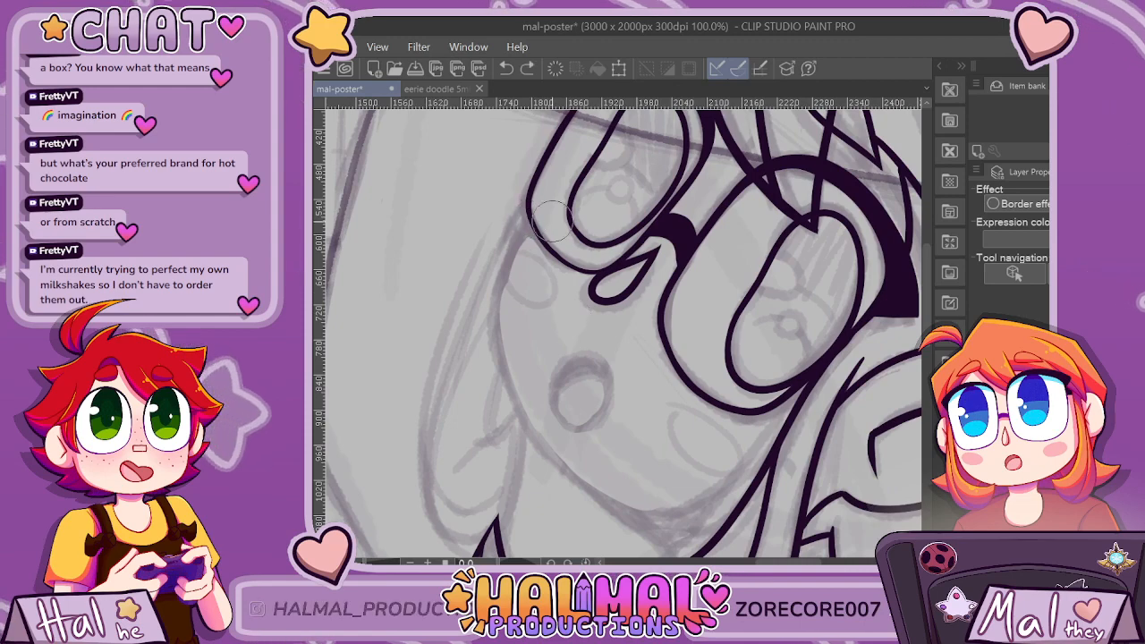
scroll(695, 442, "down", 2)
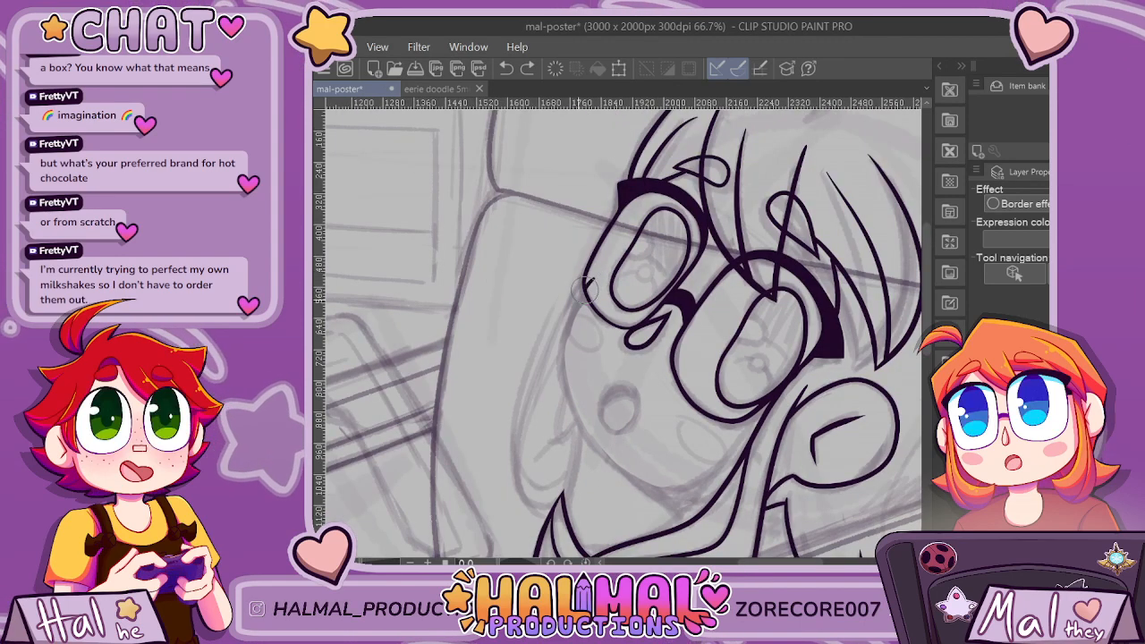
left_click_drag(592, 286, 584, 432)
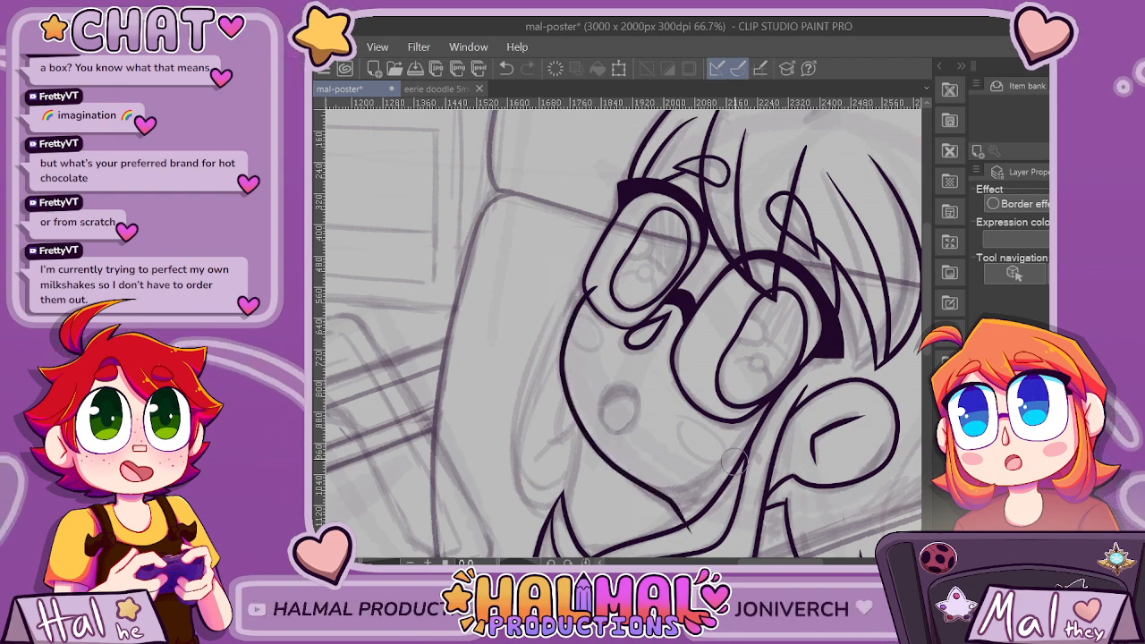
scroll(731, 460, "down", 2)
scroll(572, 433, "up", 2)
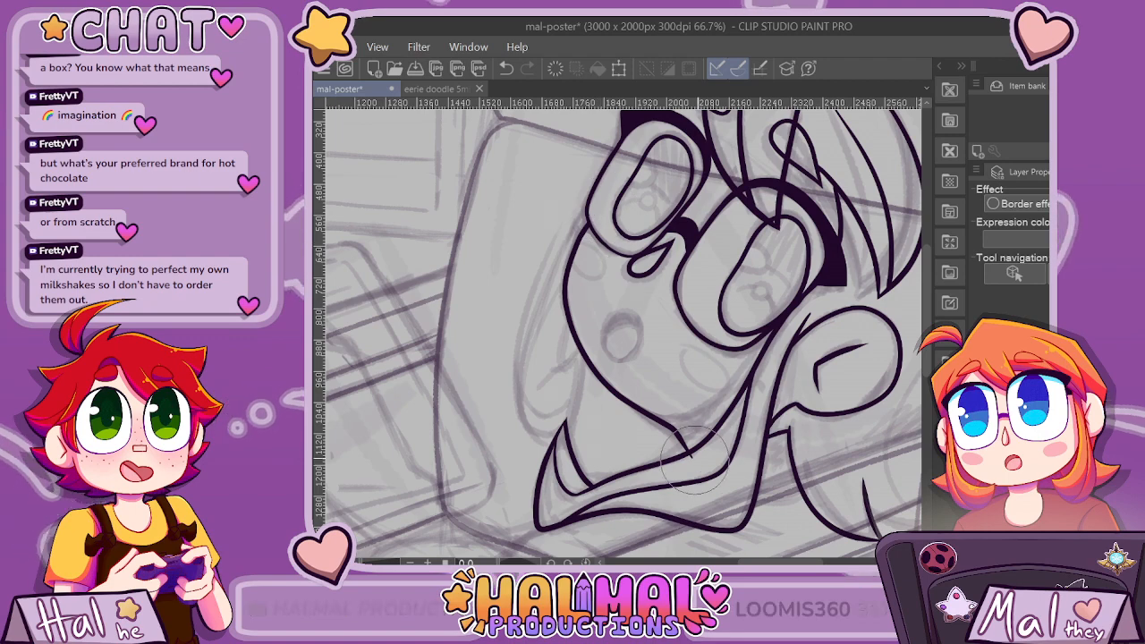
scroll(707, 353, "down", 2)
scroll(866, 481, "up", 3)
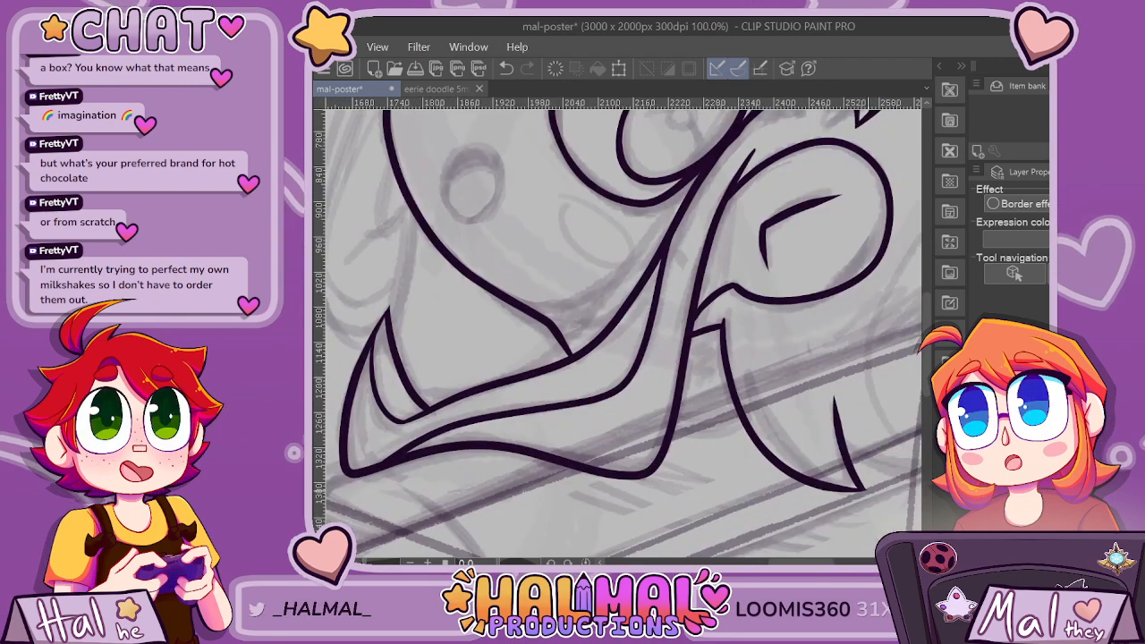
Undo the last stroke and ink a short curved line below the ear, linking the long side lock to the back hair.
key("ctrl+z")
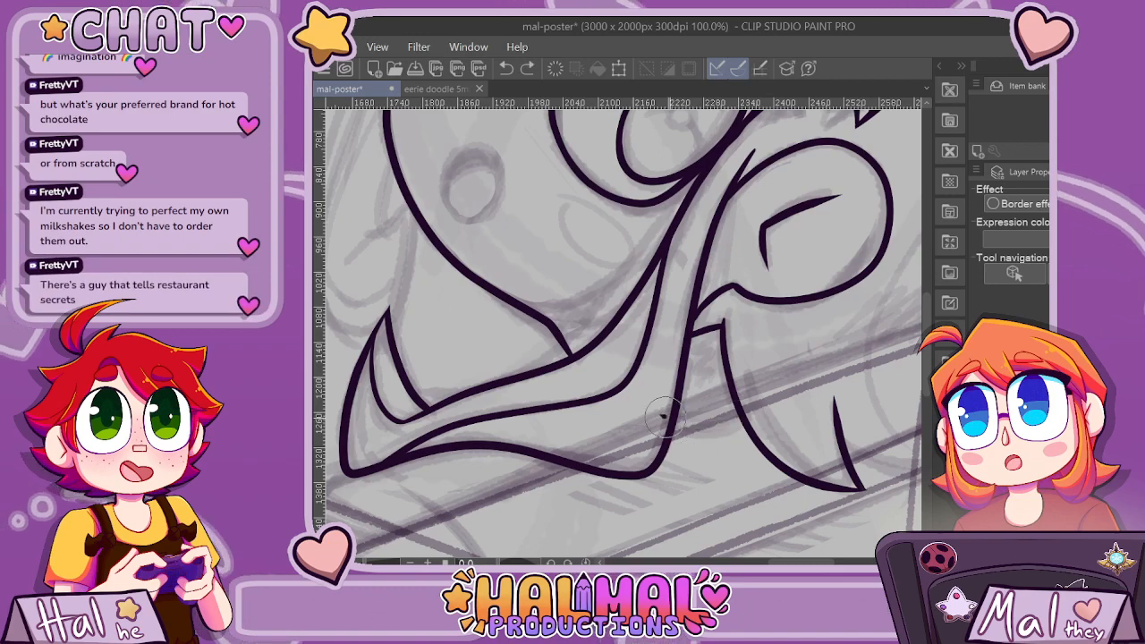
left_click_drag(664, 416, 778, 397)
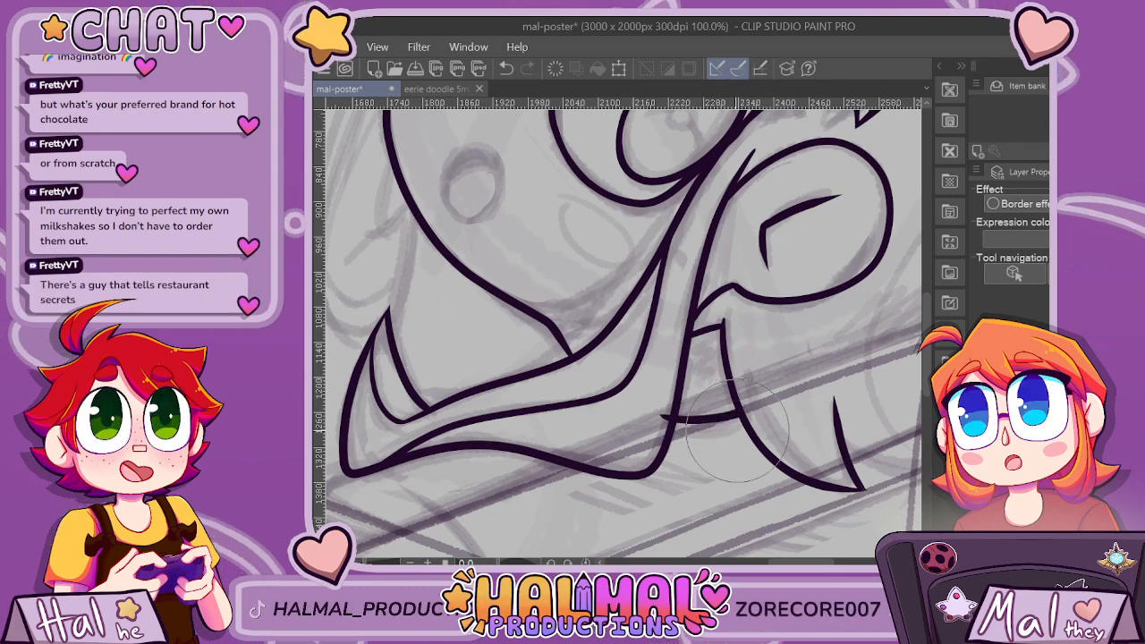
scroll(658, 434, "down", 3)
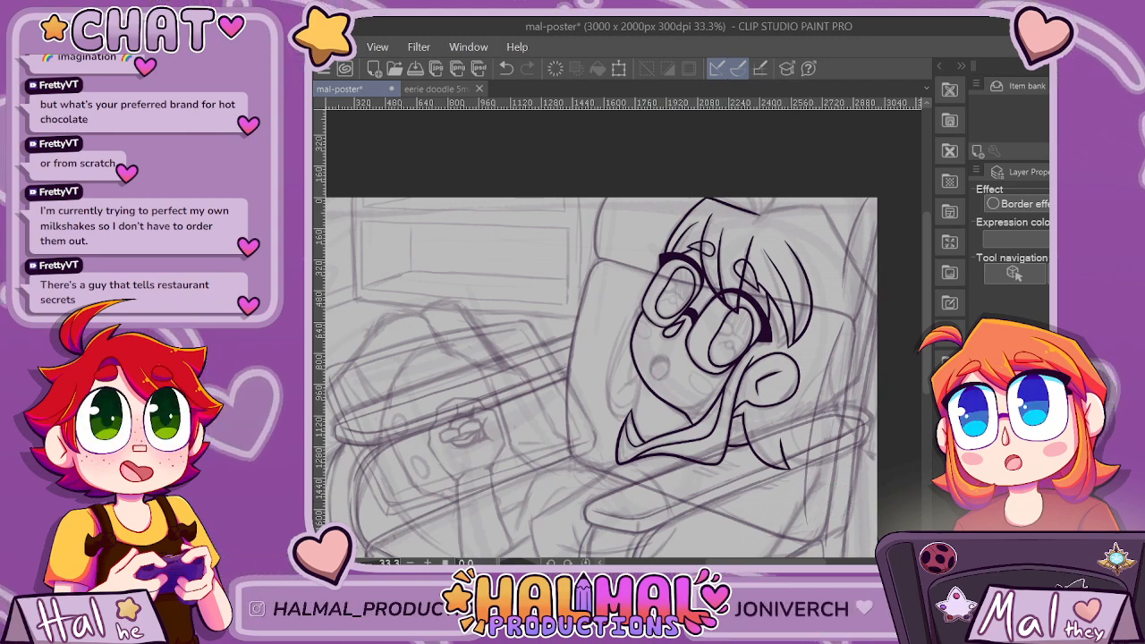
left_click_drag(743, 562, 773, 563)
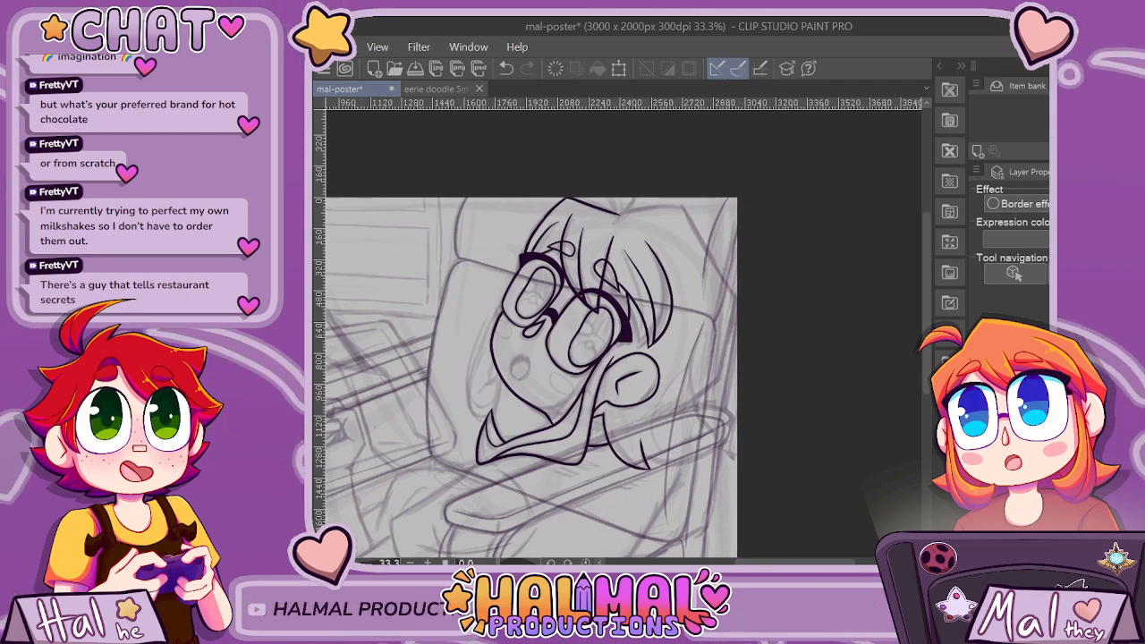
Try to ink the far-side hair lock beside the cheek with a long outer curve, an inner edge and a short strand line.
scroll(515, 380, "up", 4)
scroll(510, 358, "down", 2)
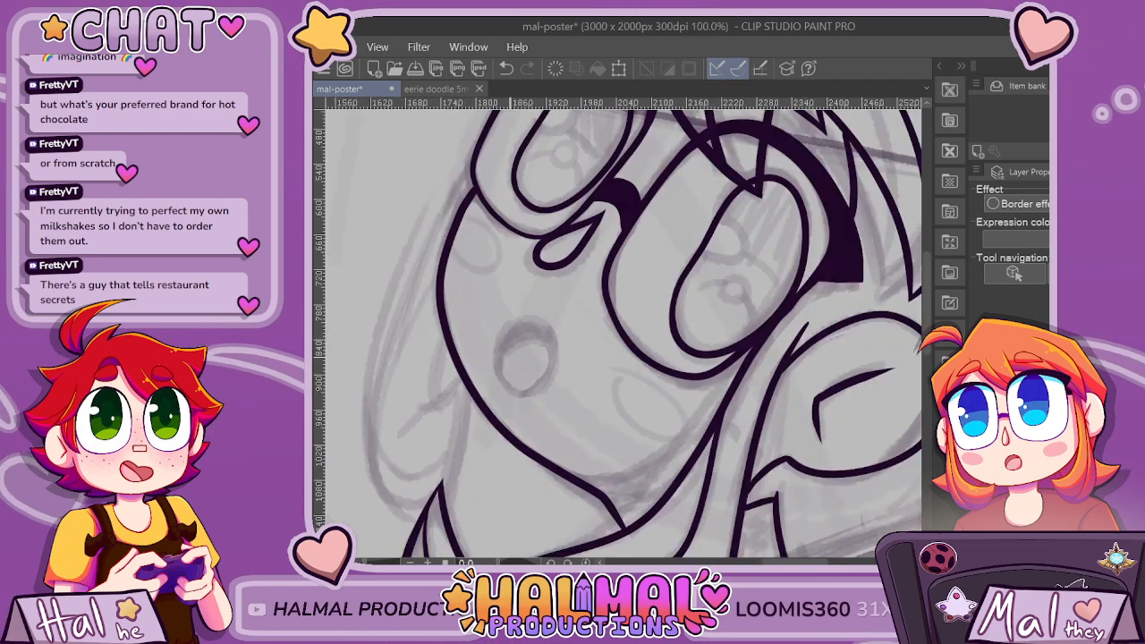
left_click_drag(489, 220, 425, 332)
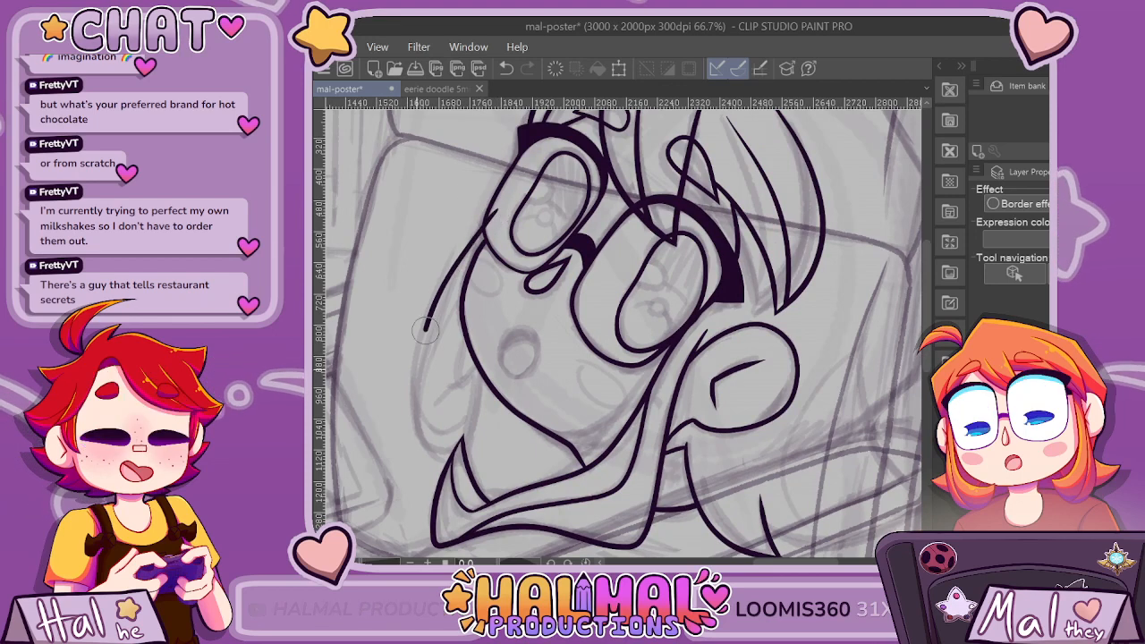
key("ctrl+z")
mouse_move(503, 204)
left_mouse_down()
mouse_move(423, 356)
mouse_move(424, 434)
mouse_move(485, 365)
left_mouse_up()
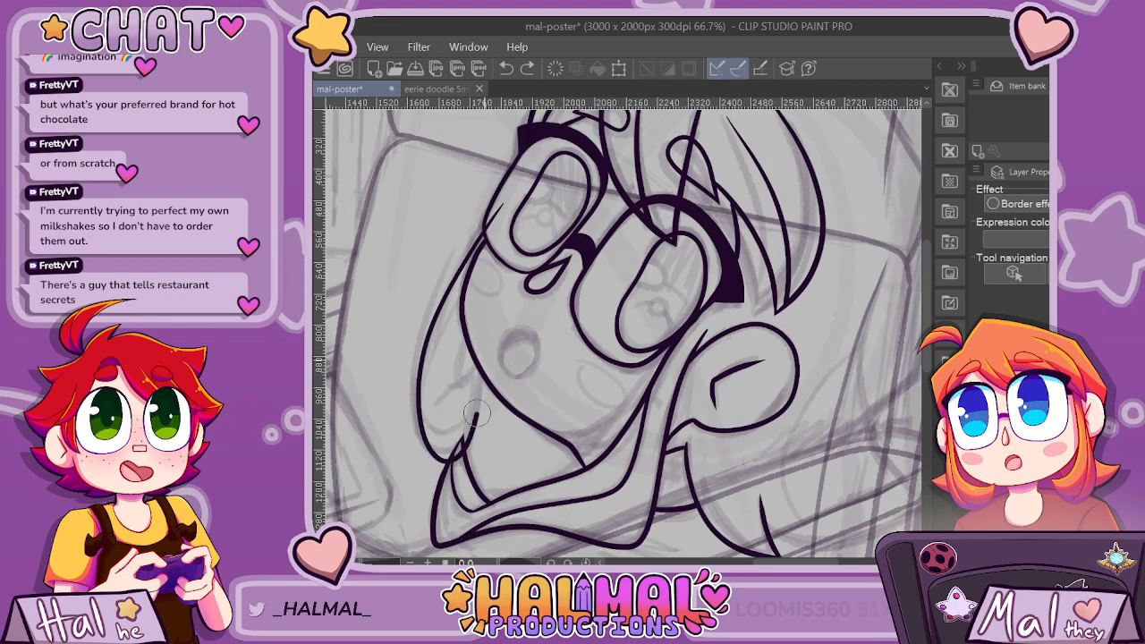
mouse_move(436, 400)
left_mouse_down()
mouse_move(493, 346)
mouse_move(477, 354)
mouse_move(484, 326)
mouse_move(461, 403)
left_mouse_up()
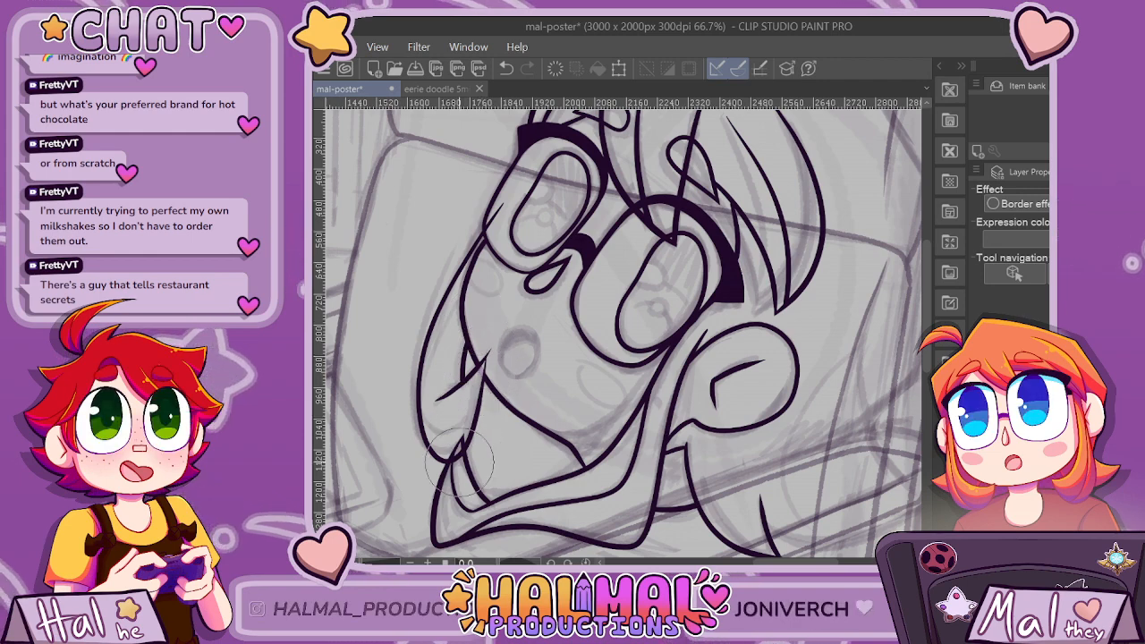
Add a lower curve and inner strand lines to the far-side hair lock, and clean up where its lines cross the cheek.
scroll(467, 429, "up", 4)
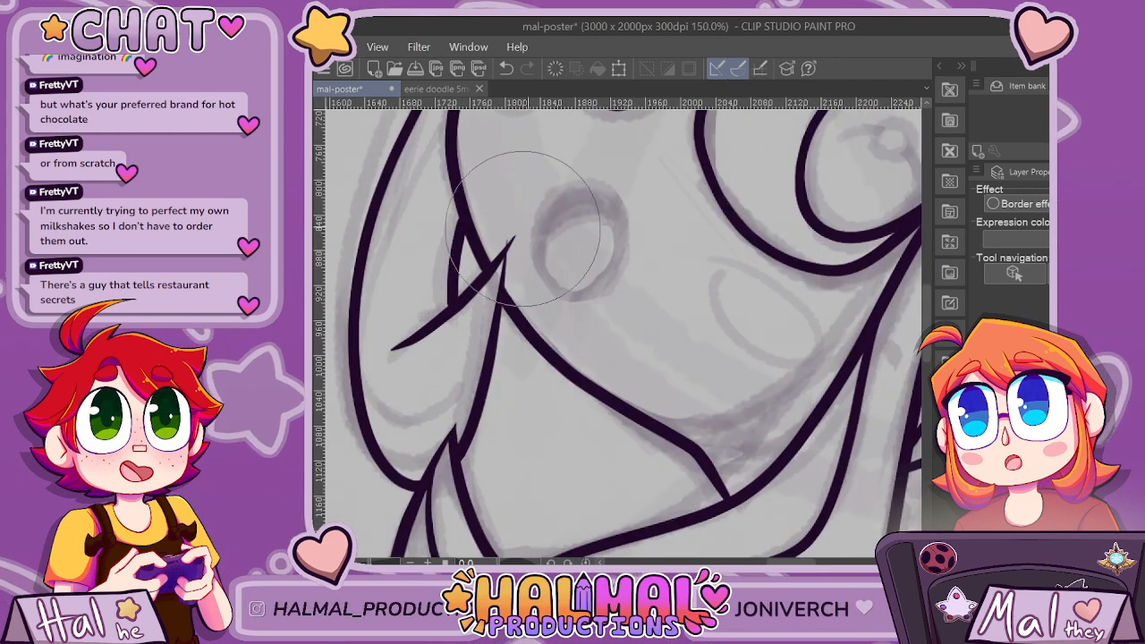
scroll(555, 228, "down", 3)
scroll(562, 218, "up", 2)
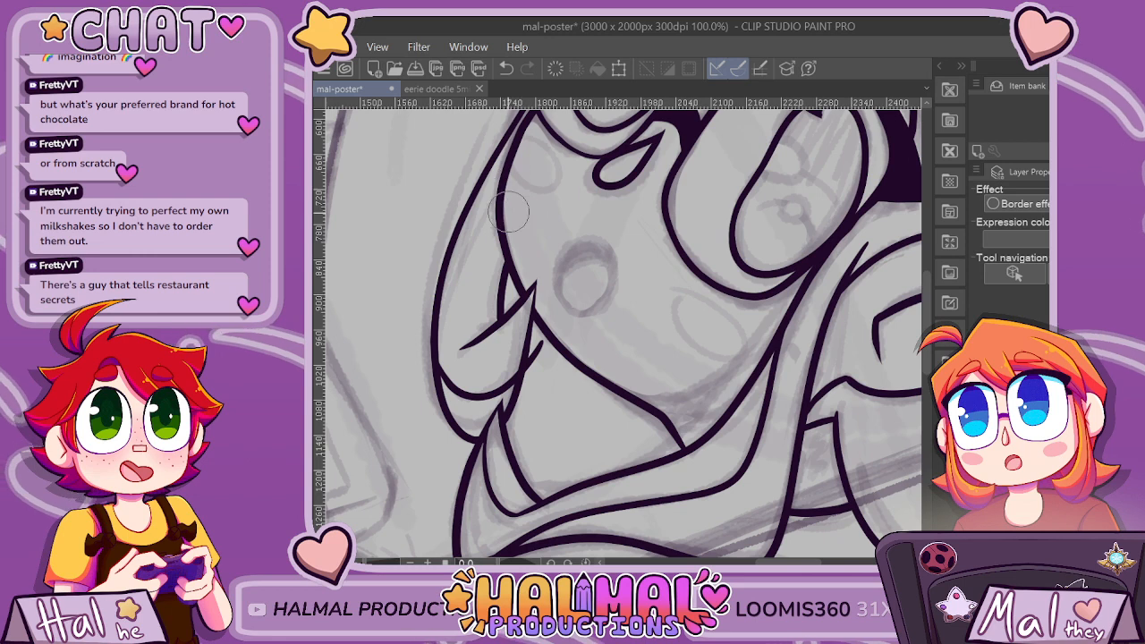
left_click_drag(477, 335, 472, 299)
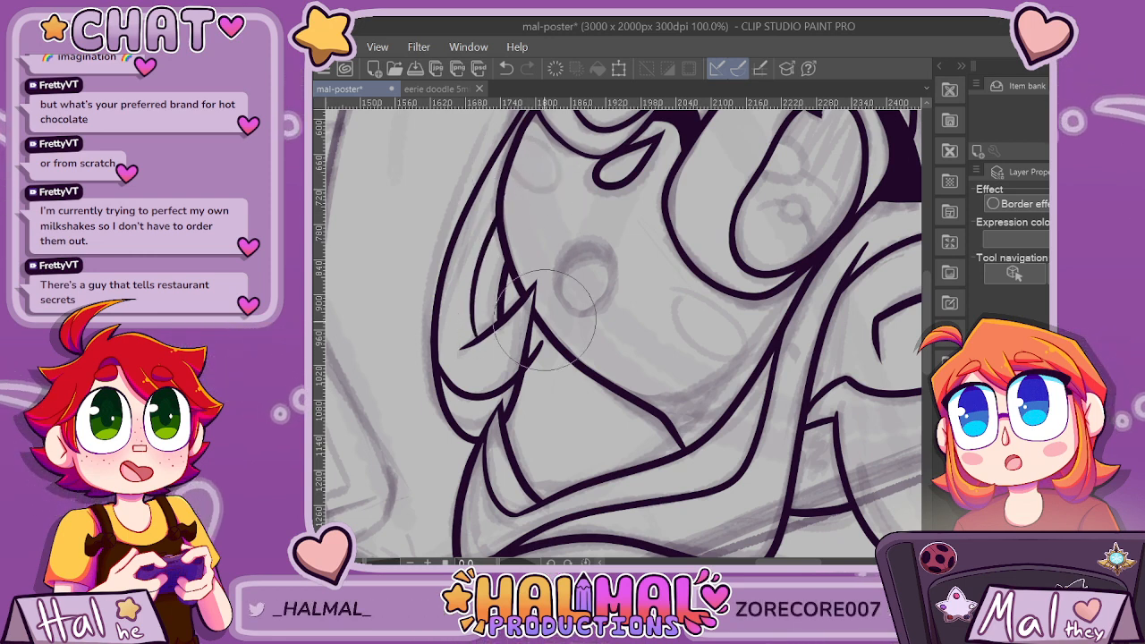
key("ctrl+plus")
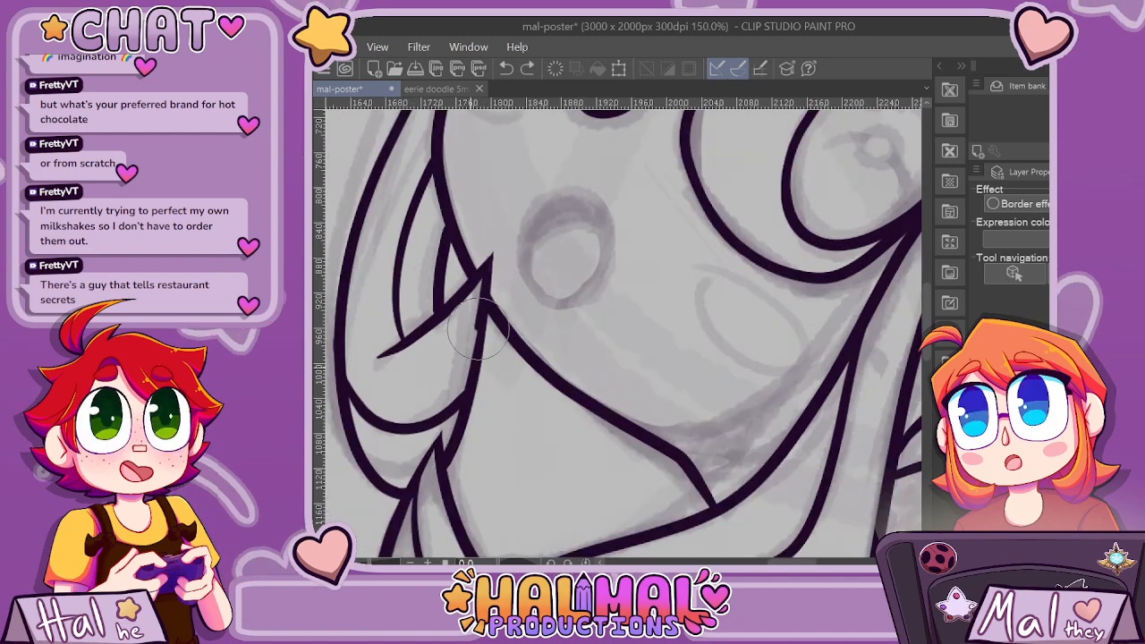
Compare the inked face and far-side hair with the full poster sketch at several zoom levels.
key("ctrl+minus")
key("ctrl+minus")
key("ctrl+minus")
key("ctrl+minus")
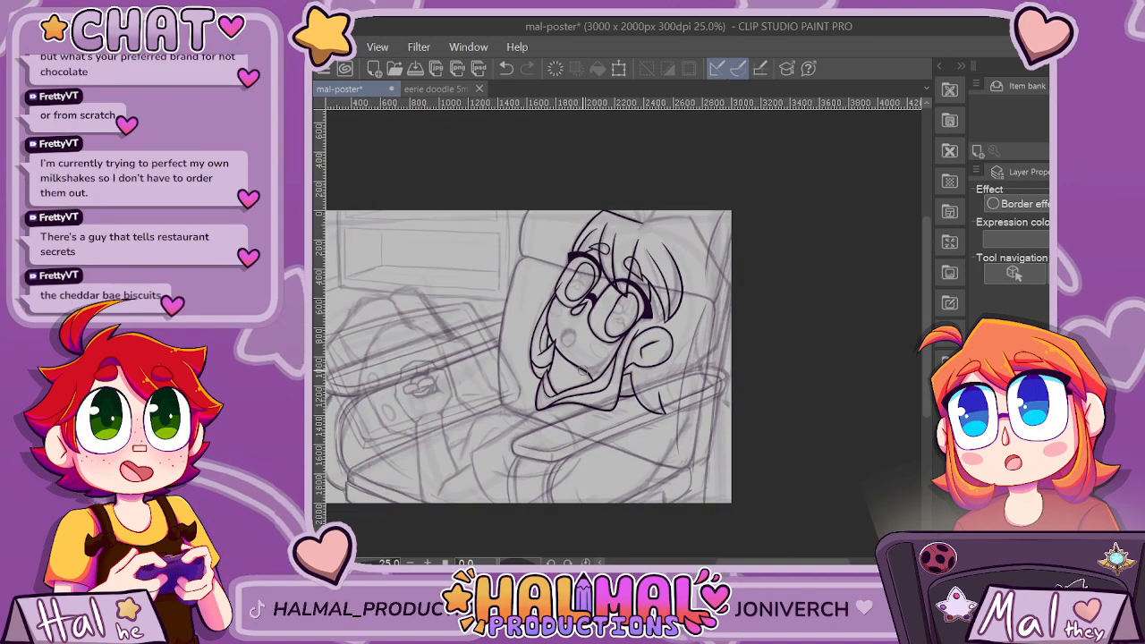
key("ctrl+plus")
key("ctrl+plus")
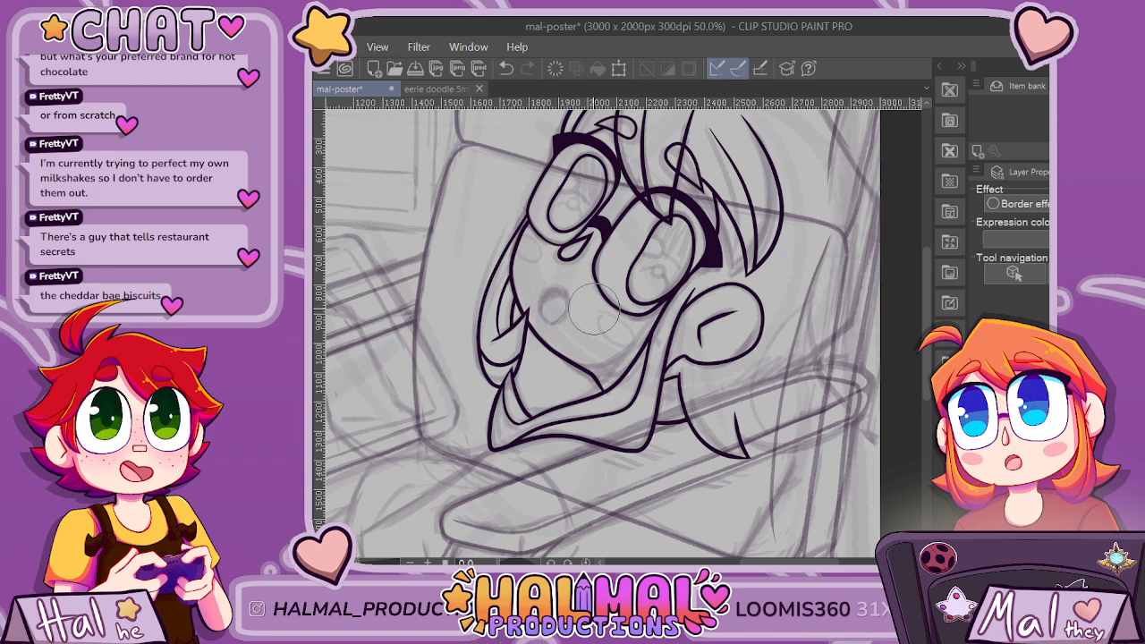
key("ctrl+minus")
key("ctrl+minus")
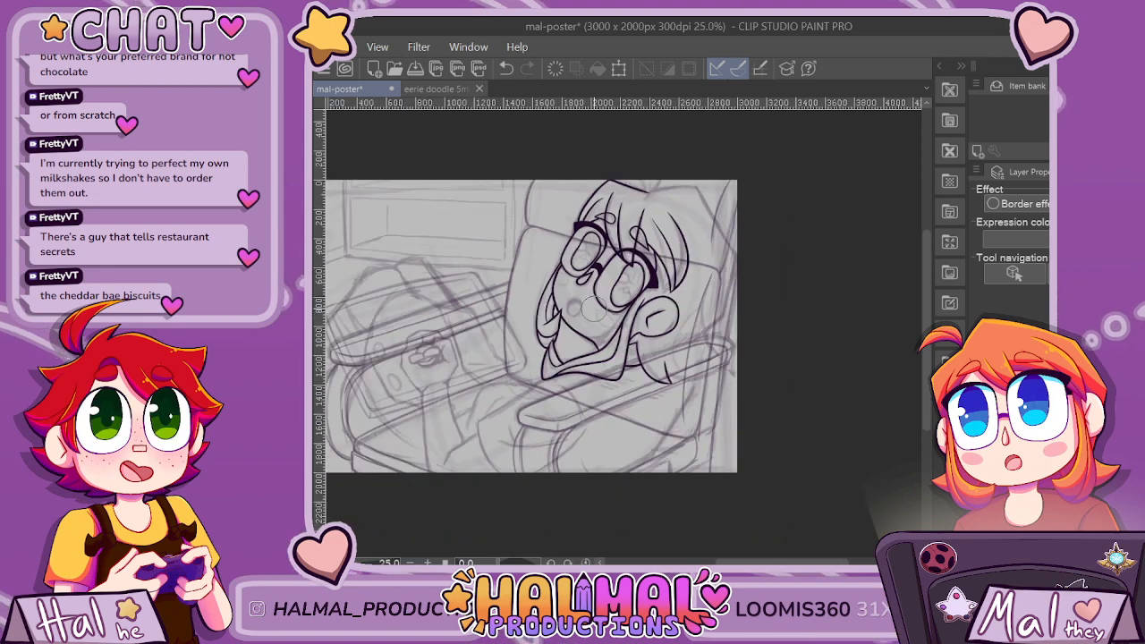
scroll(594, 309, "up", 4)
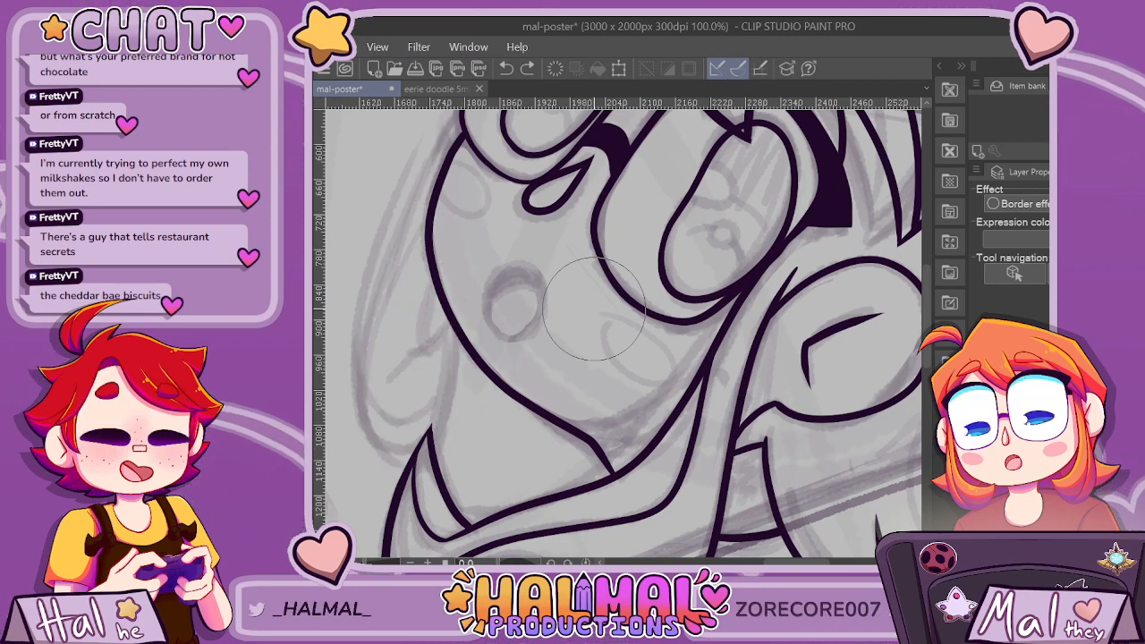
key("ctrl+minus")
key("ctrl+minus")
key("ctrl+minus")
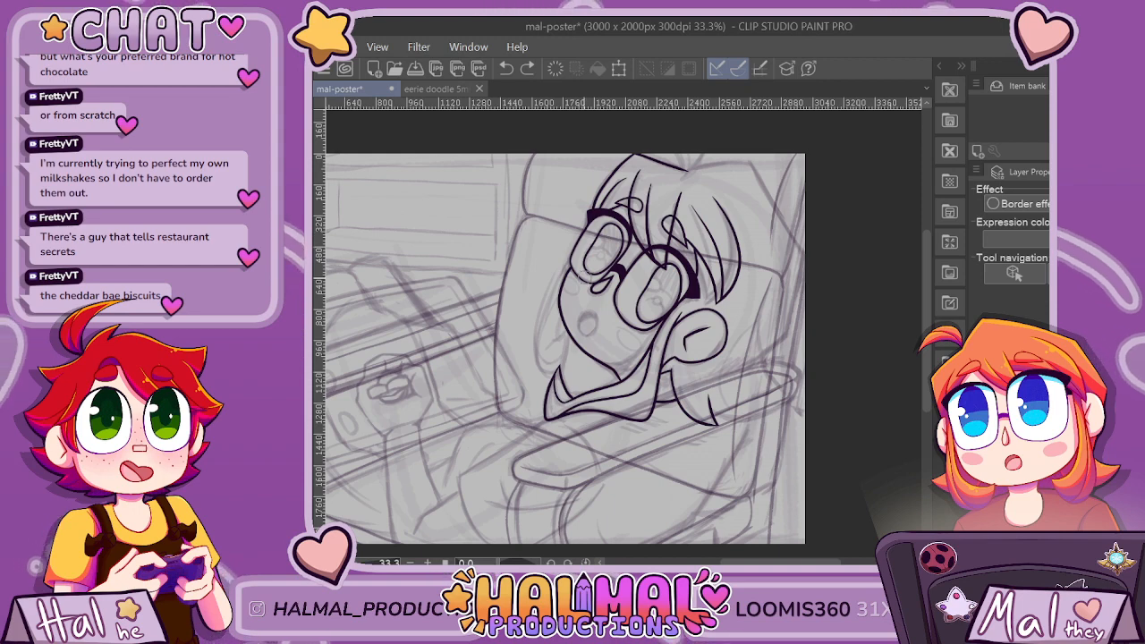
Try several versions of the far-side hair lock from the far lens down to the side lock's tip, undoing each one.
scroll(569, 306, "up", 2)
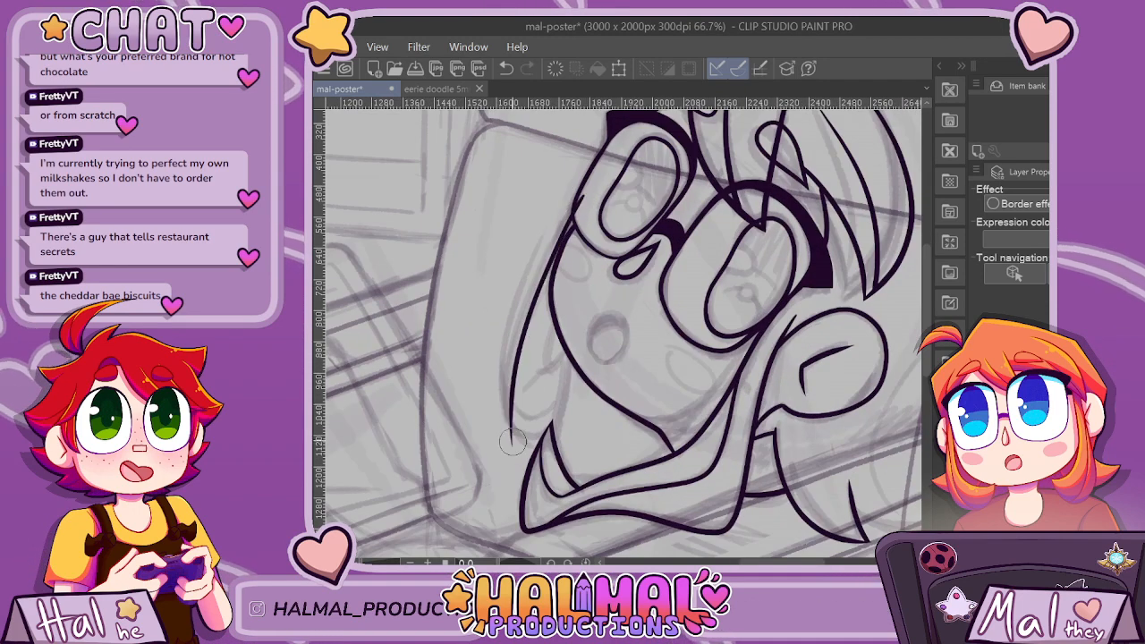
mouse_move(537, 294)
left_mouse_down()
mouse_move(517, 394)
mouse_move(529, 449)
left_mouse_up()
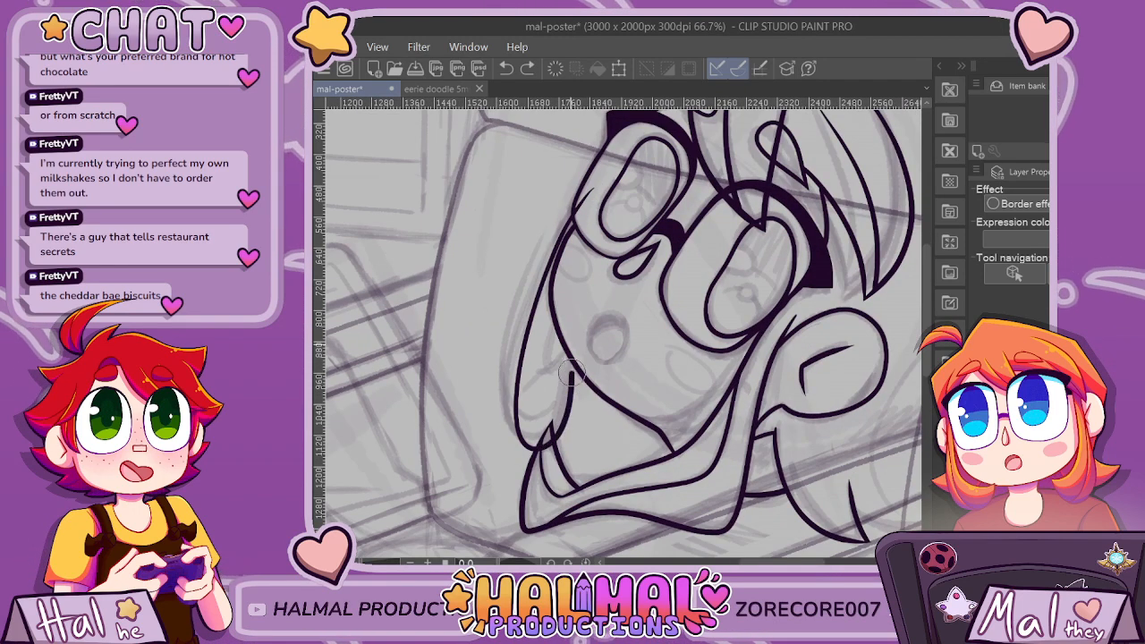
key("ctrl+z")
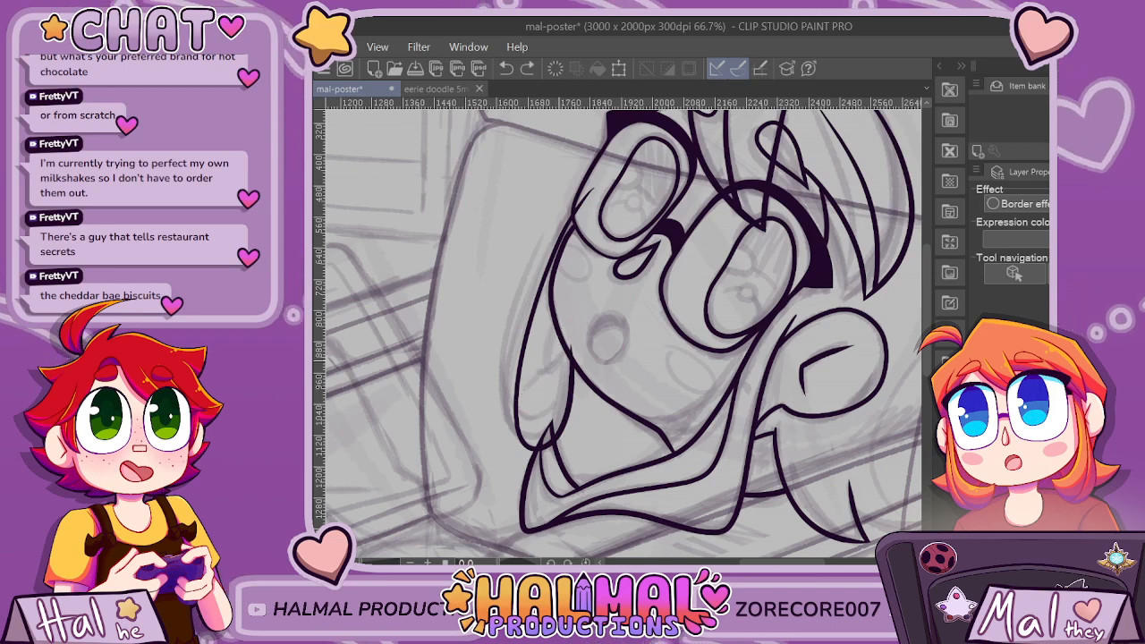
key("ctrl+z")
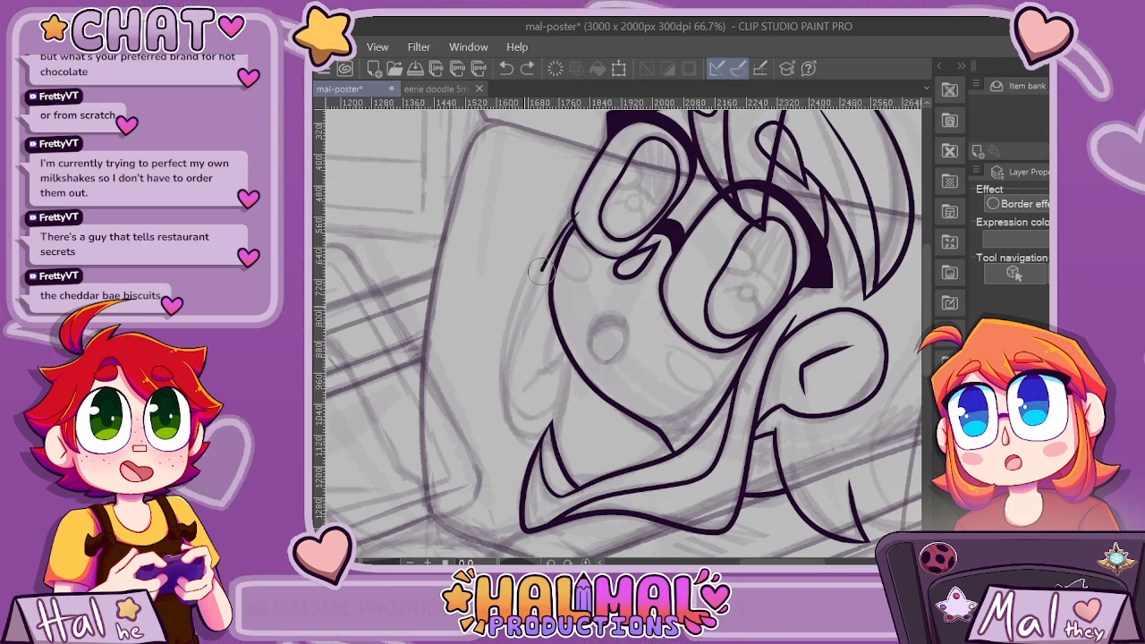
mouse_move(511, 425)
left_mouse_down()
mouse_move(558, 414)
mouse_move(548, 340)
left_mouse_up()
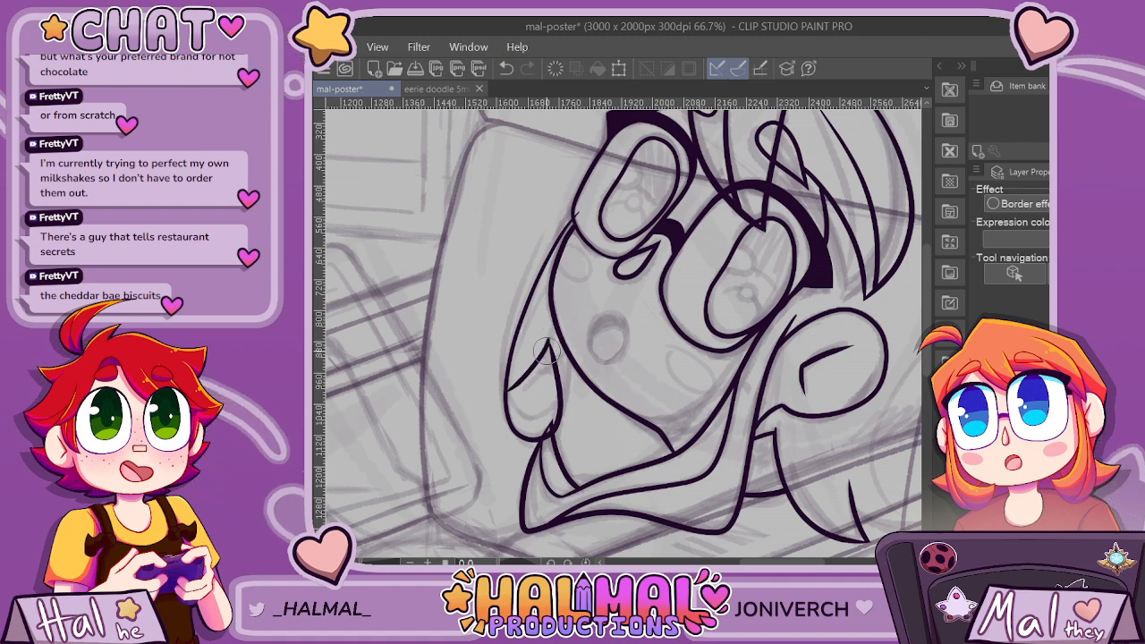
key("ctrl+z")
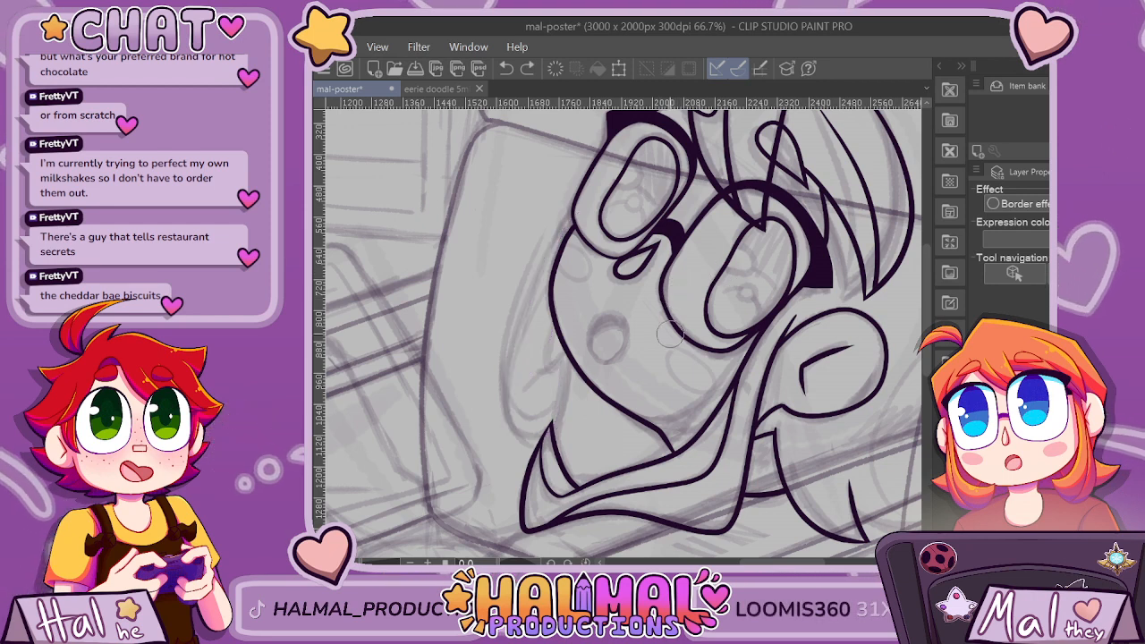
mouse_move(556, 240)
left_mouse_down()
mouse_move(537, 438)
mouse_move(571, 355)
left_mouse_up()
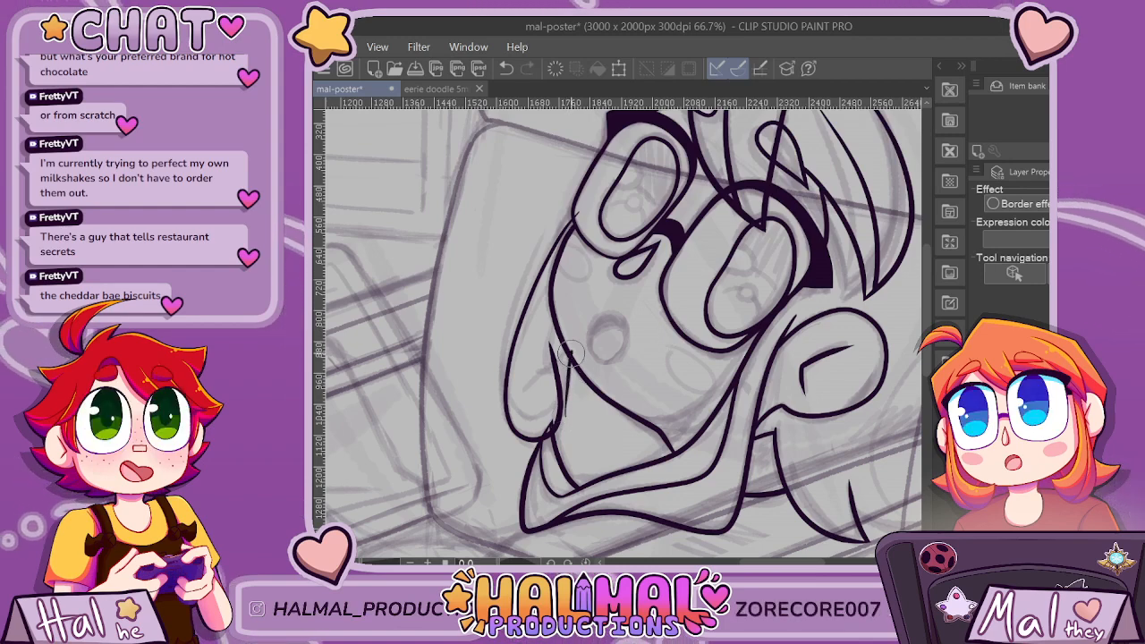
key("ctrl+z")
key("ctrl+z")
Ink the far-side hair lock with a short inner strand line, an edge beside the jaw and a long outer curve from the lens.
scroll(553, 396, "up", 1)
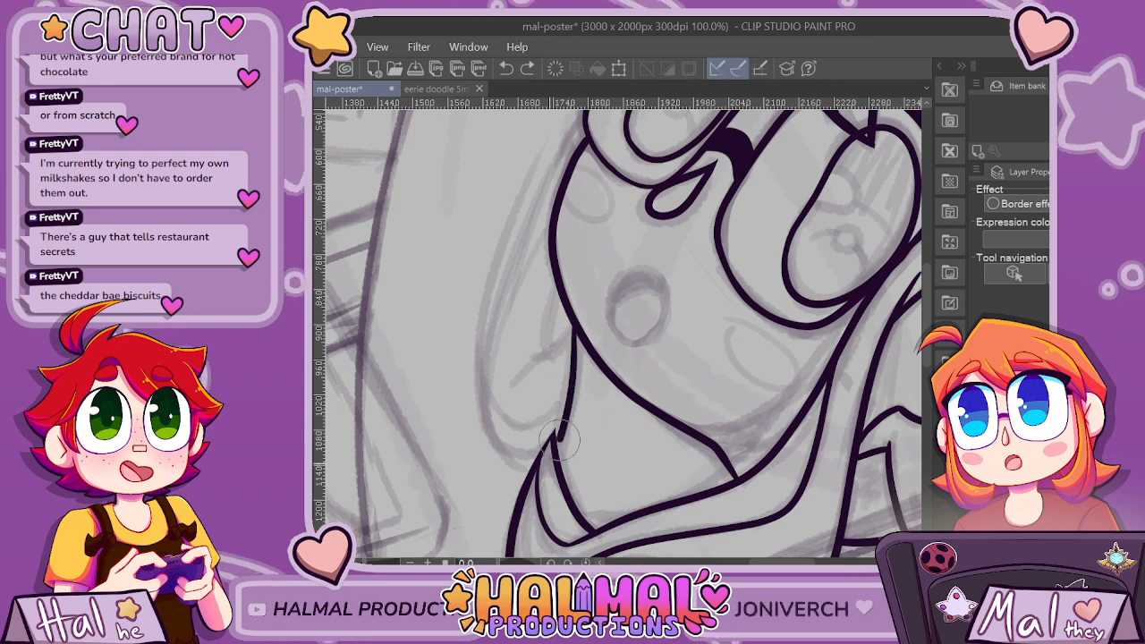
mouse_move(506, 386)
left_mouse_down()
mouse_move(567, 316)
mouse_move(575, 405)
left_mouse_up()
mouse_move(483, 439)
left_mouse_down()
mouse_move(482, 360)
mouse_move(516, 259)
mouse_move(591, 134)
left_mouse_up()
key("ctrl+z")
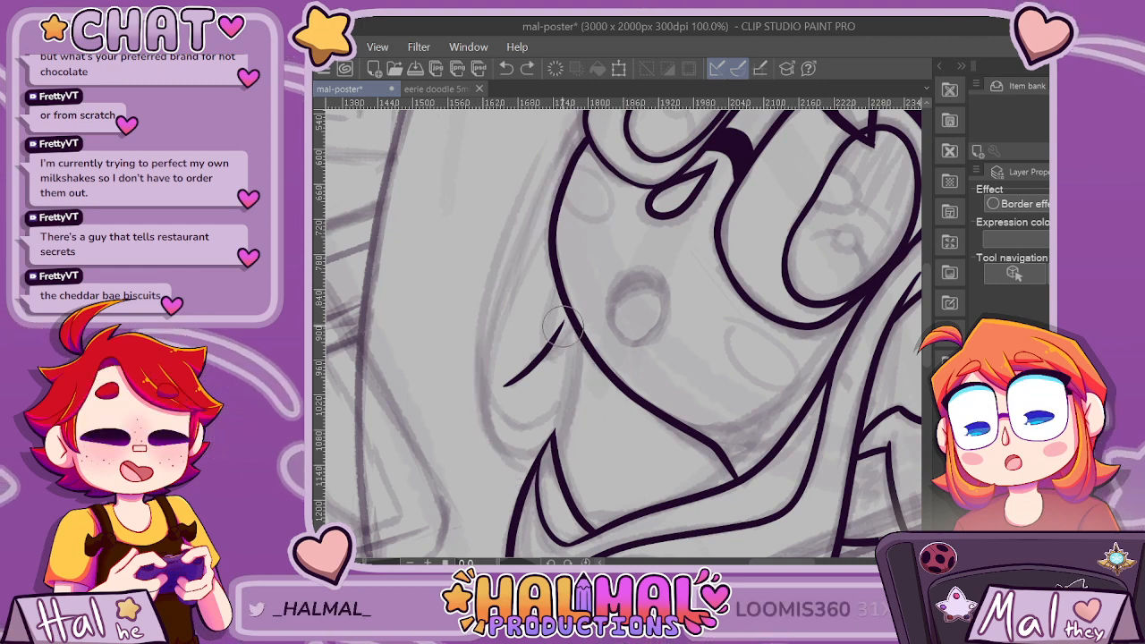
mouse_move(487, 419)
left_mouse_down()
mouse_move(512, 250)
mouse_move(599, 125)
left_mouse_up()
scroll(597, 237, "down", 2)
scroll(600, 240, "up", 1)
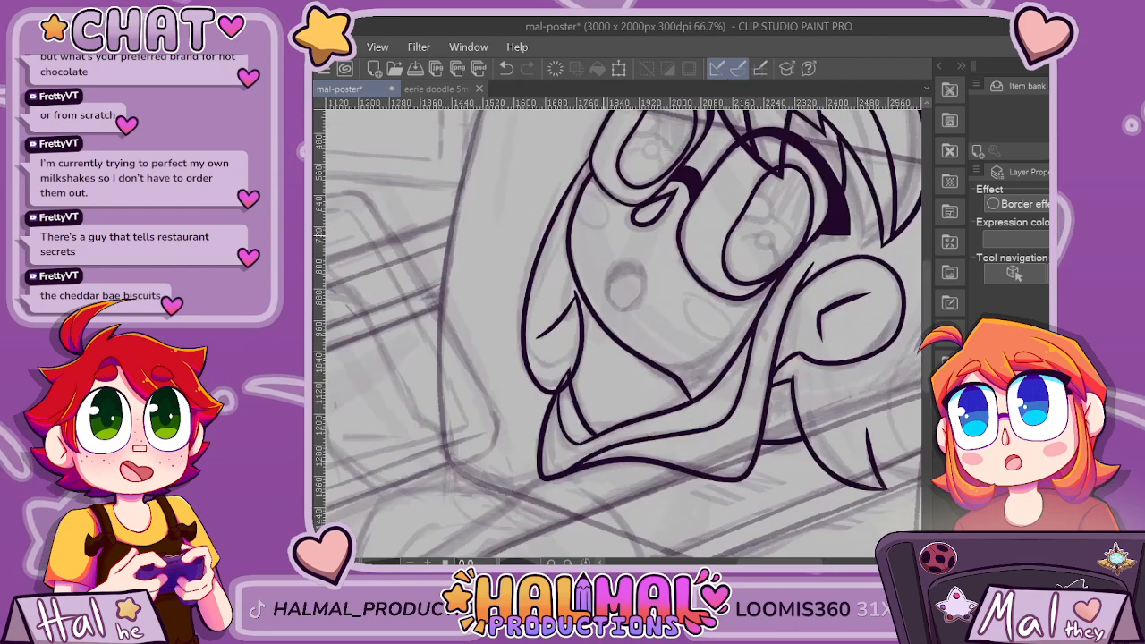
Redraw the far-side hair lock's outer curve and round its lower end back up to the edge beside the jaw.
key("ctrl+z")
key("ctrl+z")
mouse_move(591, 161)
left_mouse_down()
mouse_move(555, 218)
mouse_move(523, 307)
left_mouse_up()
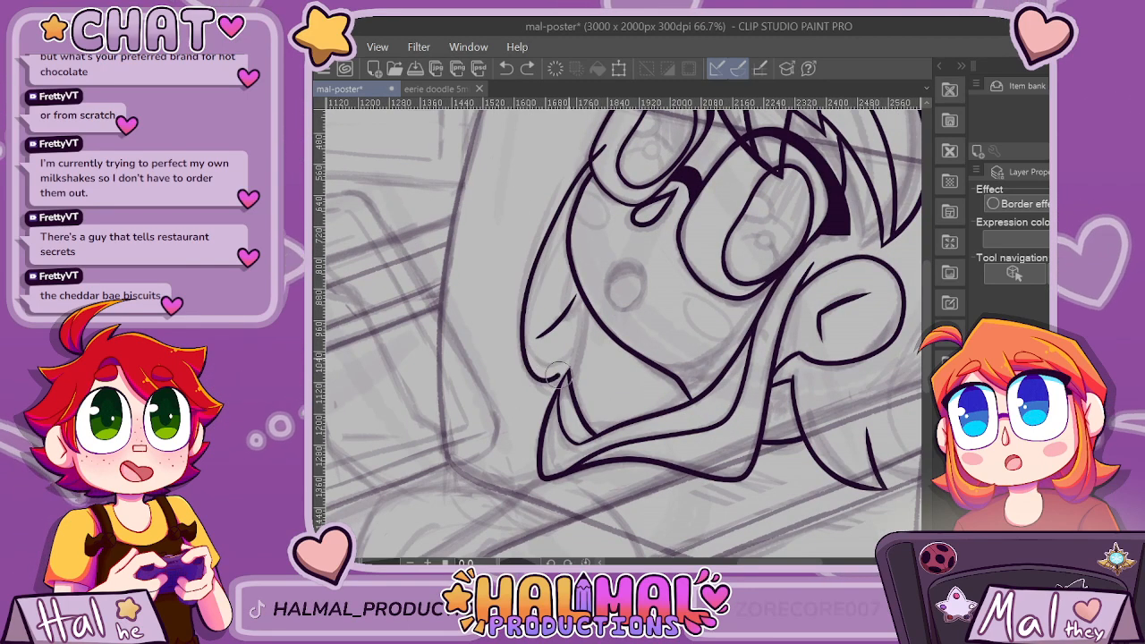
key("ctrl+z")
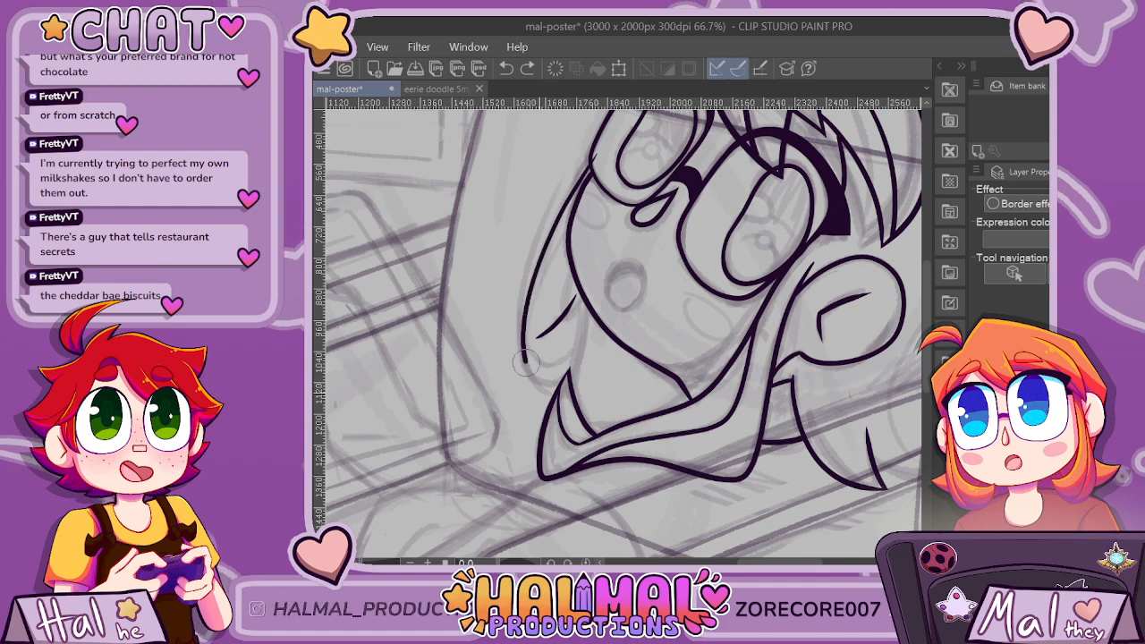
mouse_move(526, 362)
left_mouse_down()
mouse_move(574, 376)
mouse_move(578, 306)
left_mouse_up()
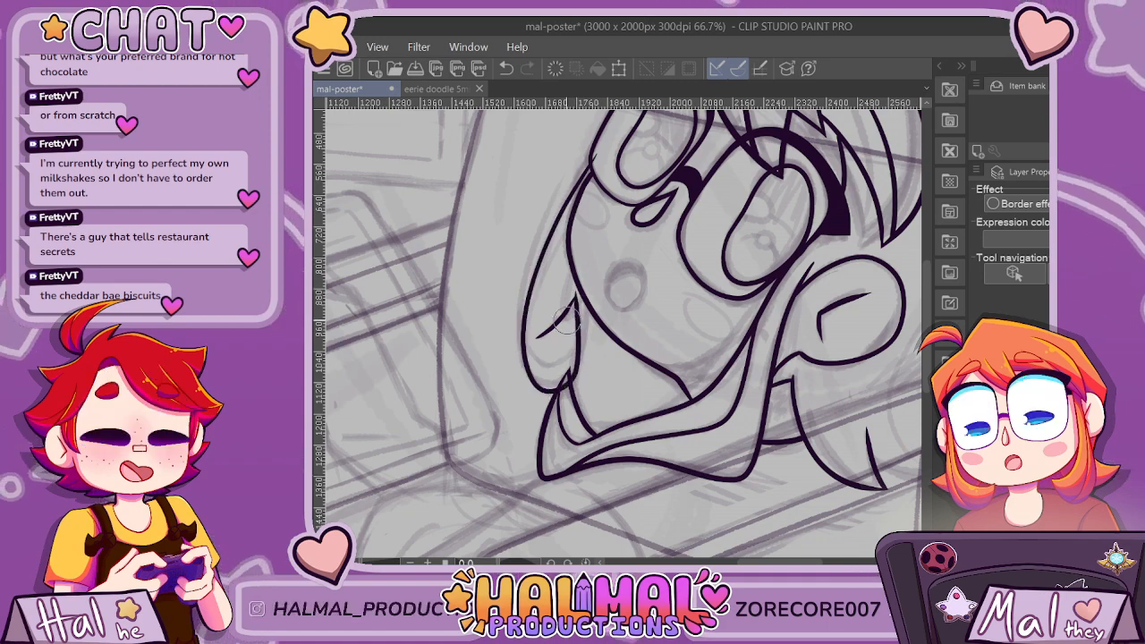
scroll(698, 241, "down", 2)
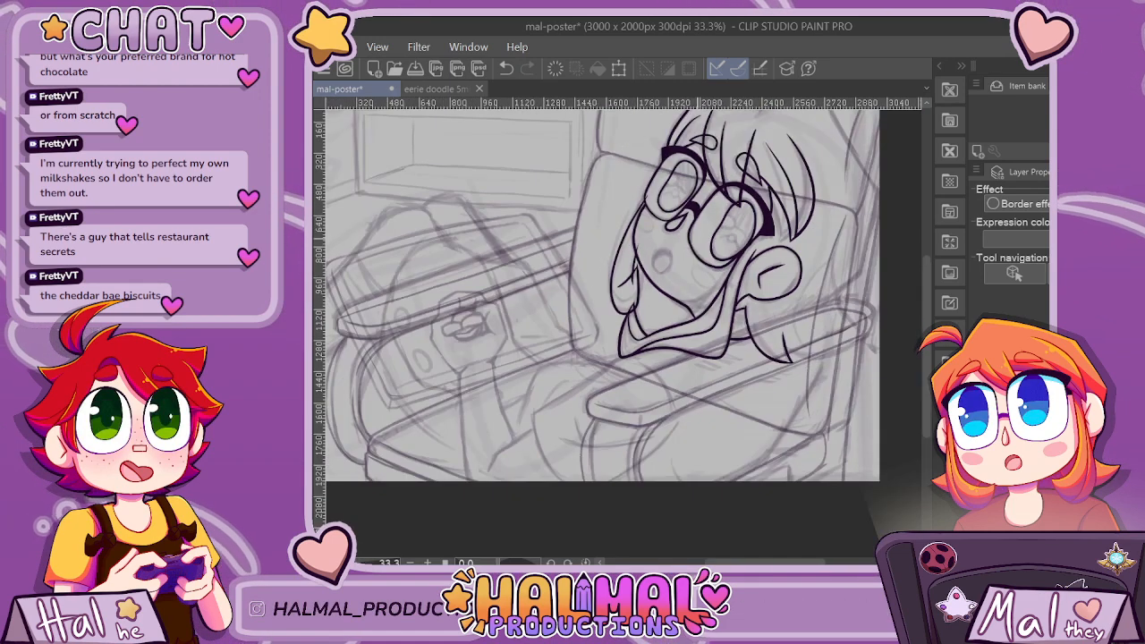
scroll(680, 246, "up", 2)
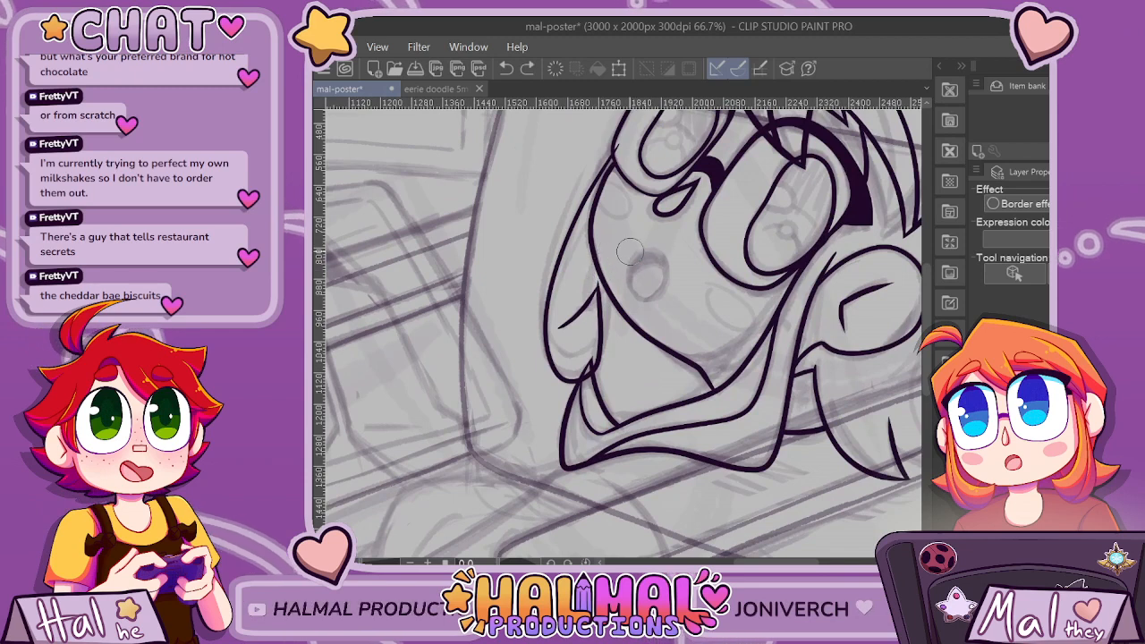
Try extra strand lines from the cheek outline down the inner edge of the far-side hair lock, and undo them.
left_click_drag(607, 255, 580, 333)
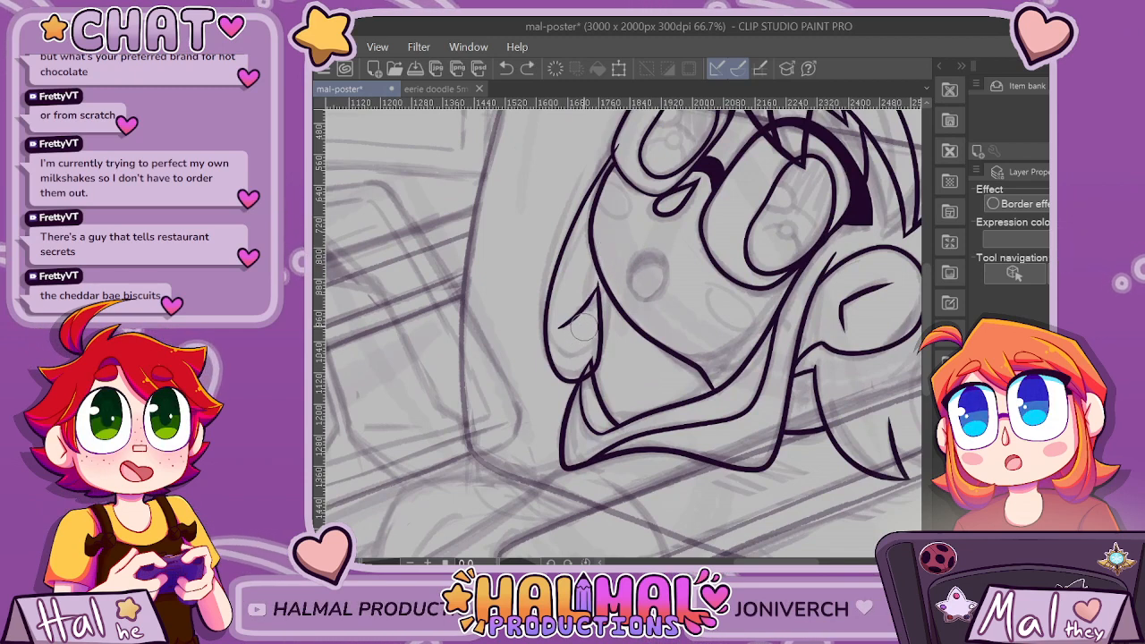
left_click_drag(602, 247, 585, 350)
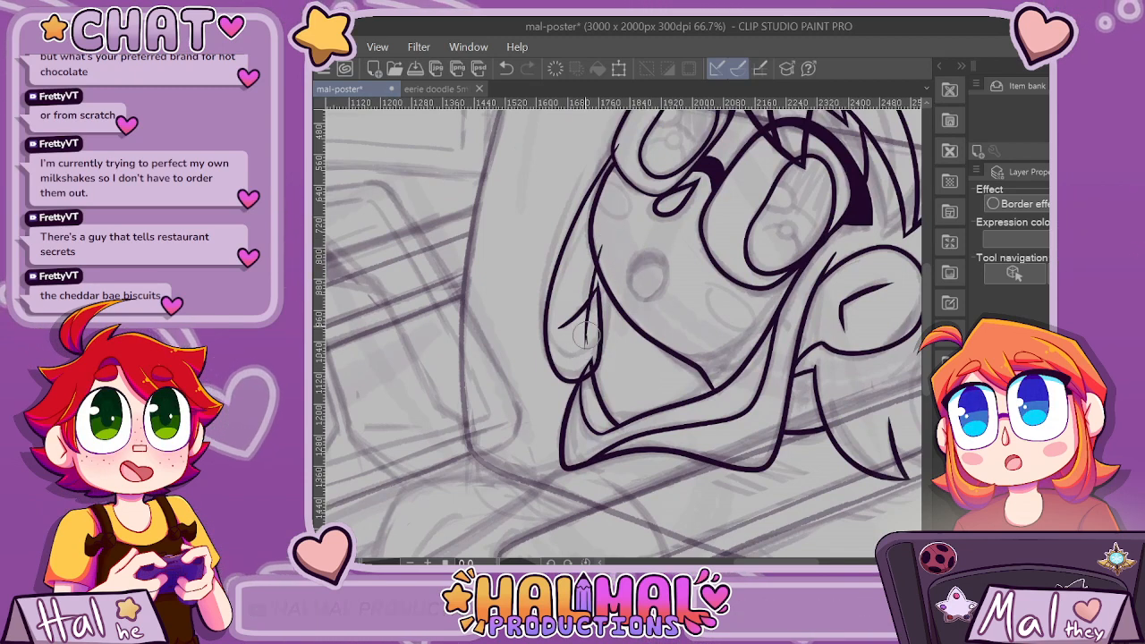
scroll(641, 228, "down", 3)
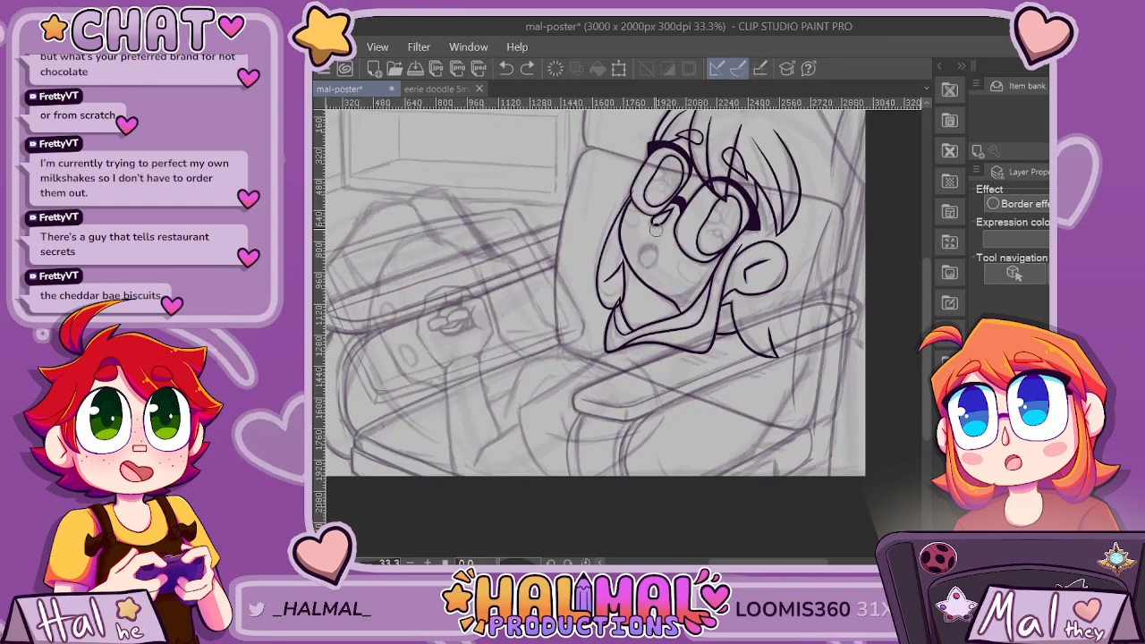
scroll(627, 267, "up", 5)
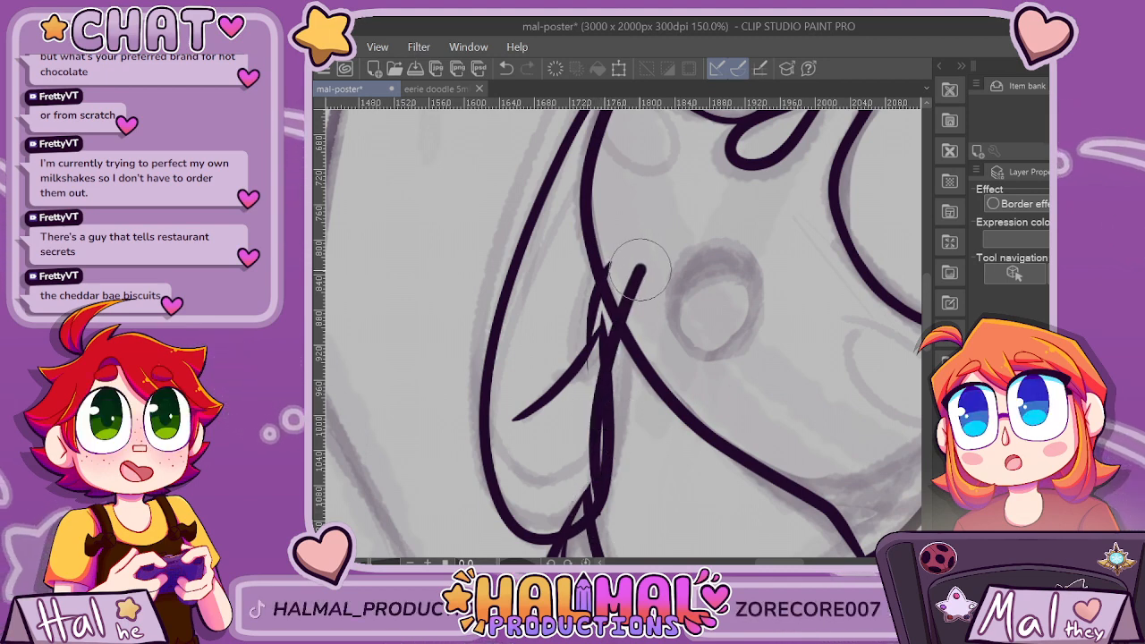
key("ctrl+z")
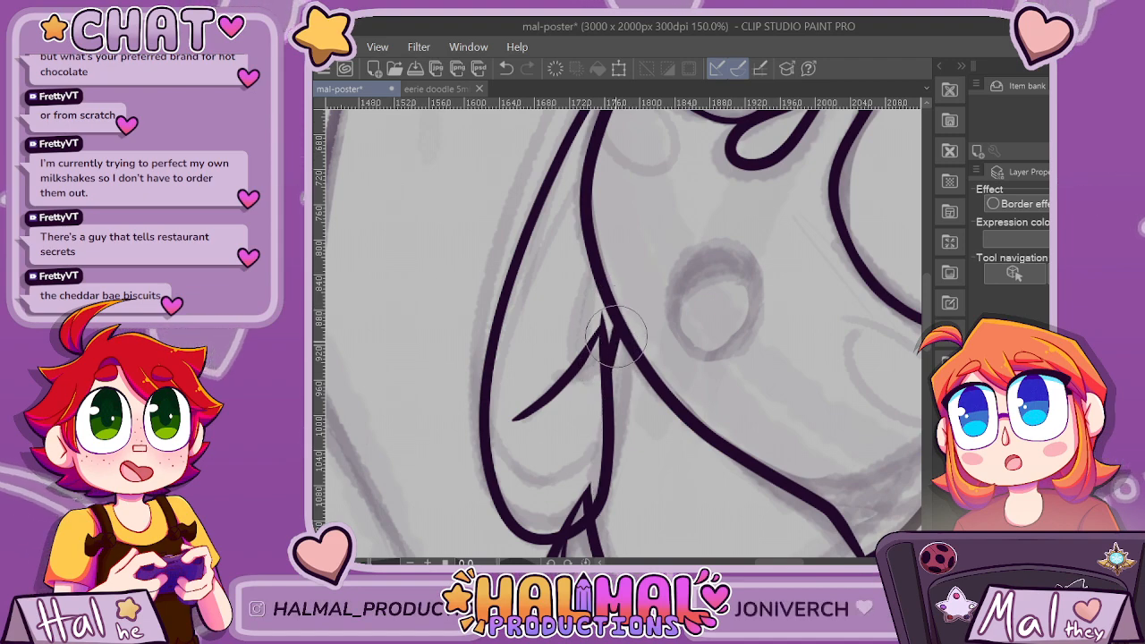
Ink a curved inner line across the rounded end of the far-side hair lock and a short strand line beside the cheek.
scroll(626, 338, "down", 5)
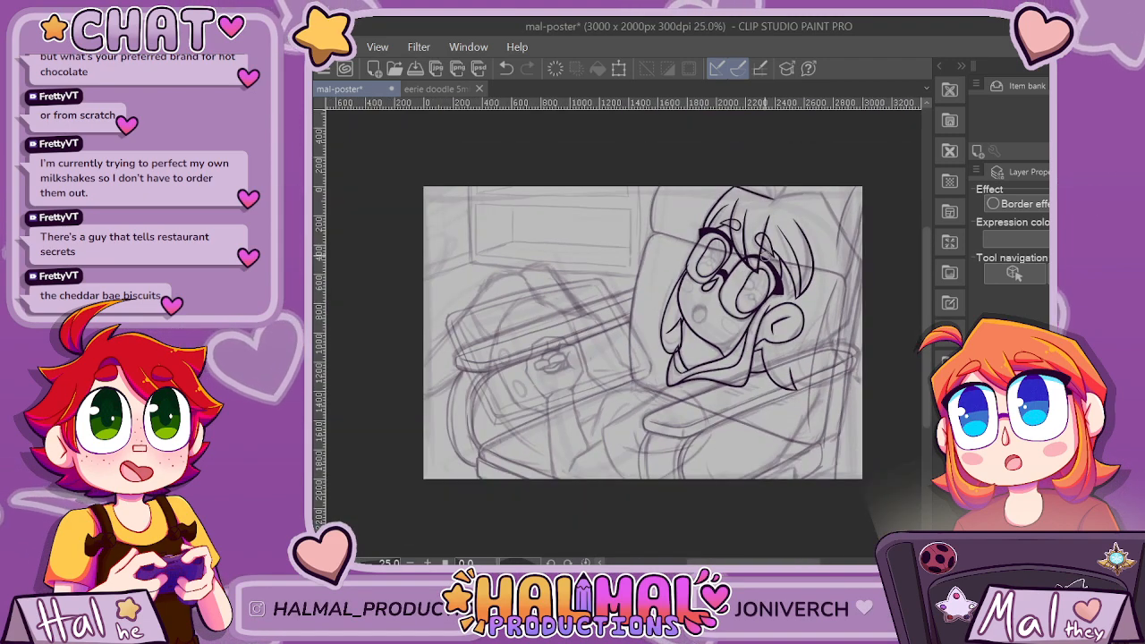
scroll(711, 316, "up", 6)
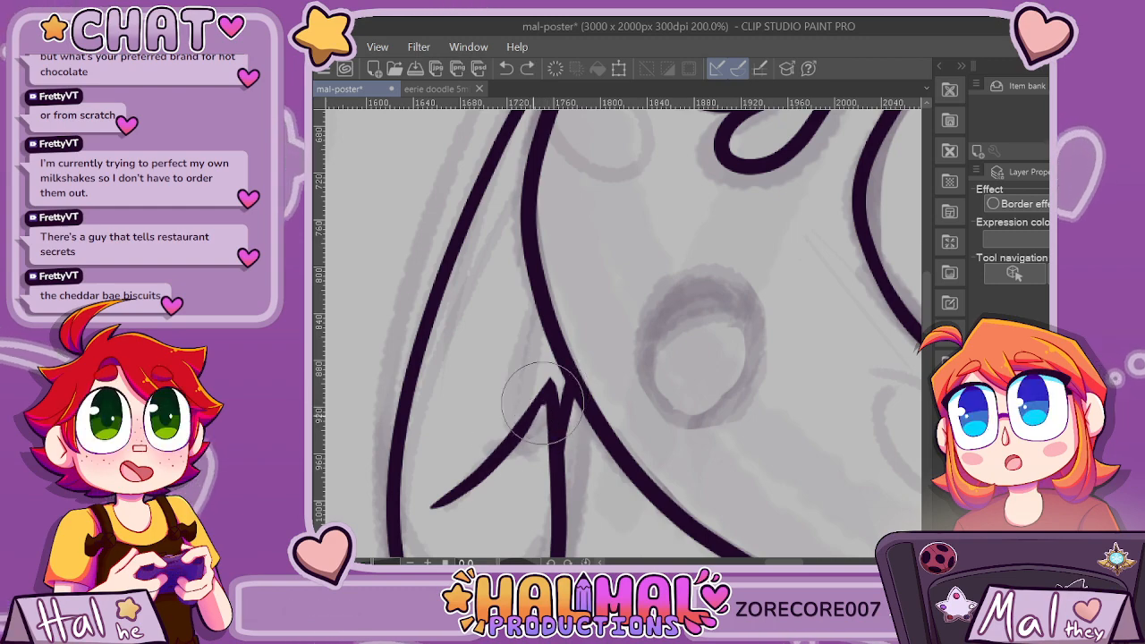
scroll(547, 405, "down", 4)
scroll(651, 440, "up", 3)
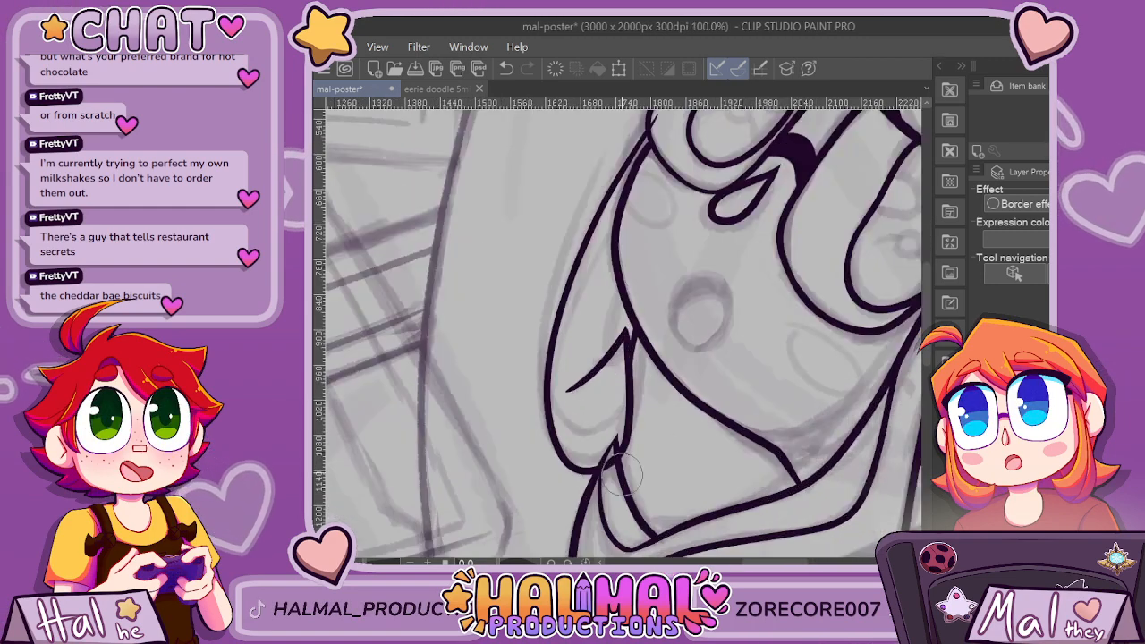
left_click_drag(619, 394, 559, 436)
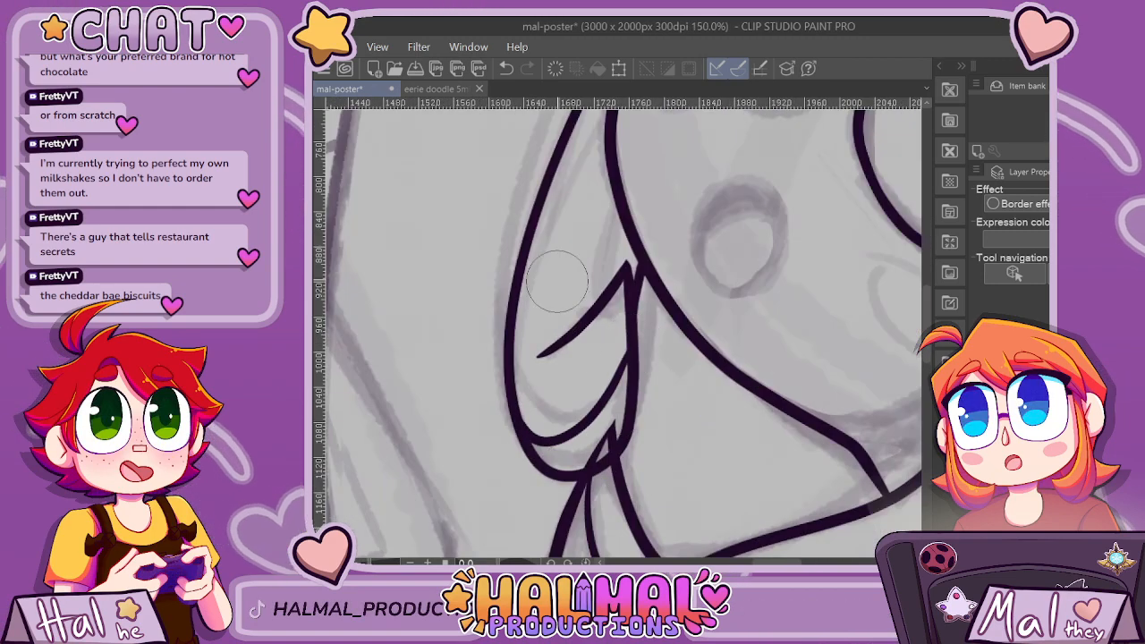
scroll(561, 436, "down", 3)
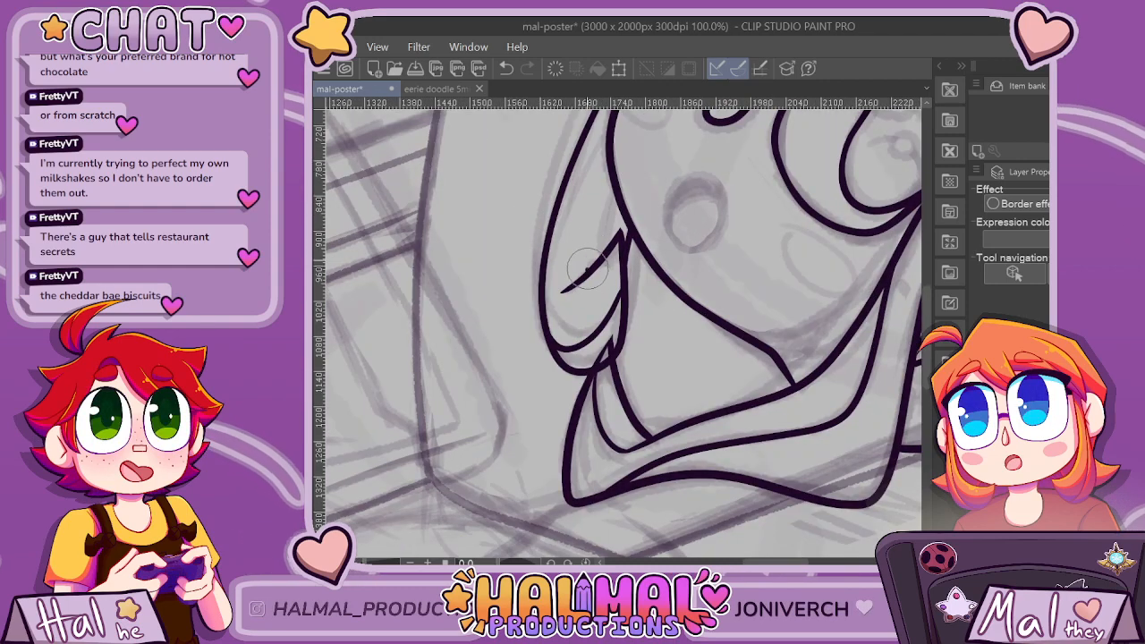
scroll(631, 172, "down", 2)
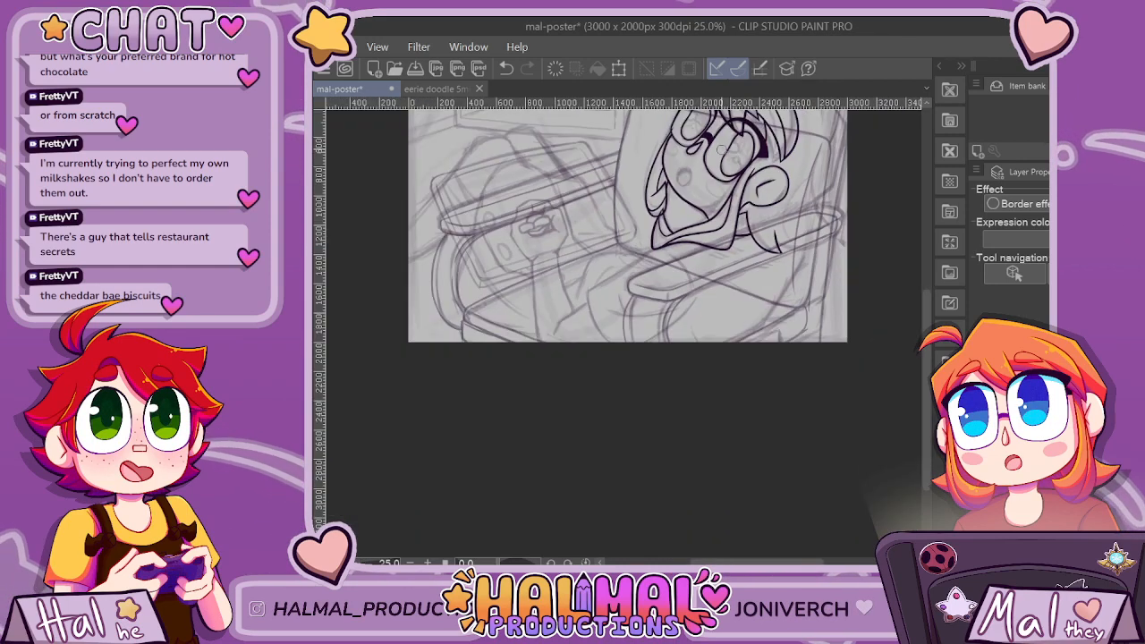
scroll(620, 247, "up", 2)
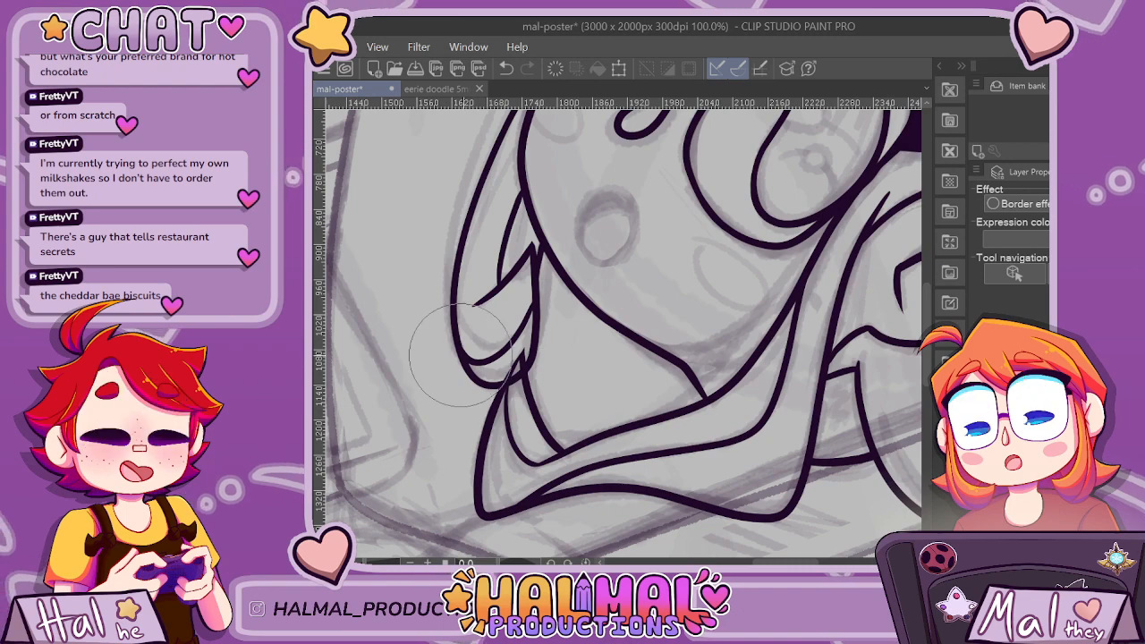
Remove the inked tip of the long side lock below the far-side hair lock, leaving its strand lines open.
scroll(526, 376, "down", 4)
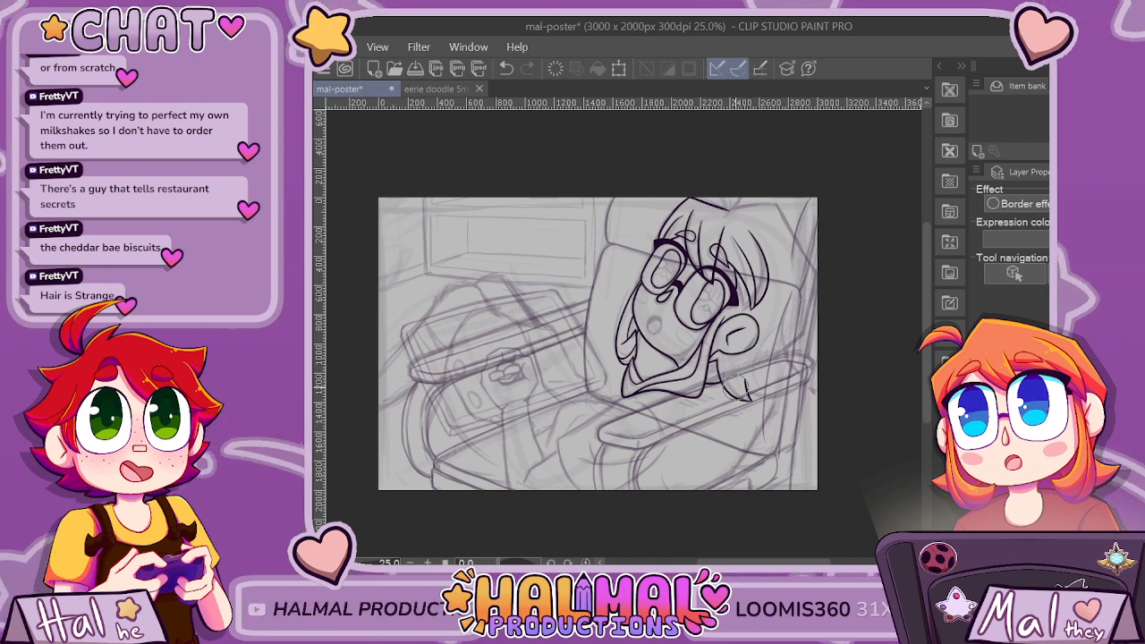
key("ctrl+z")
scroll(736, 387, "up", 1)
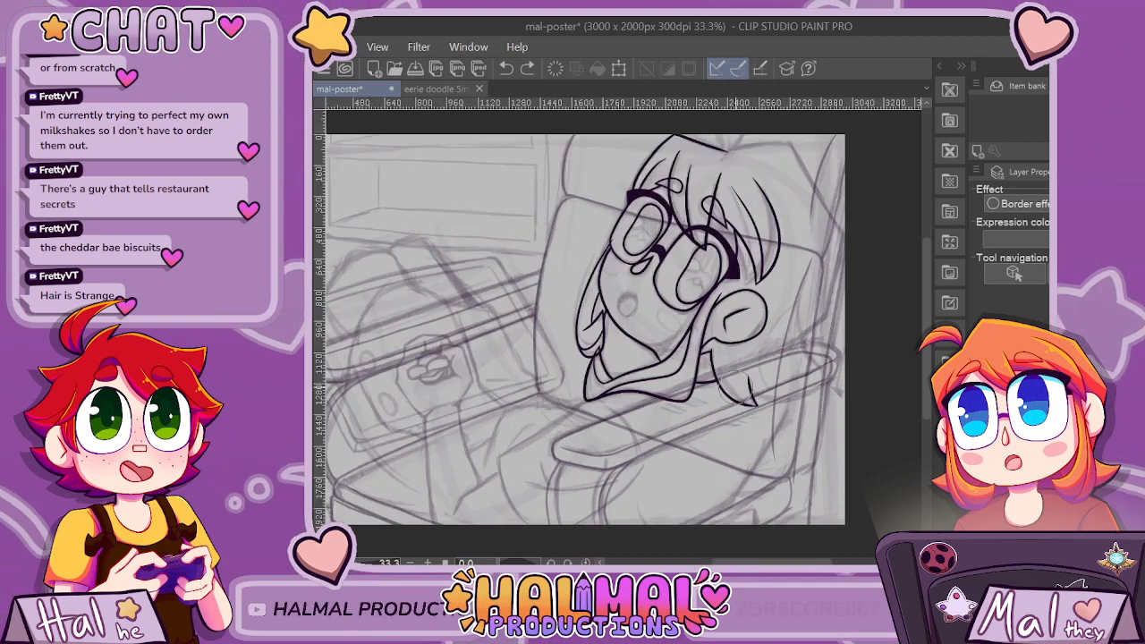
scroll(689, 510, "up", 4)
scroll(689, 510, "down", 1)
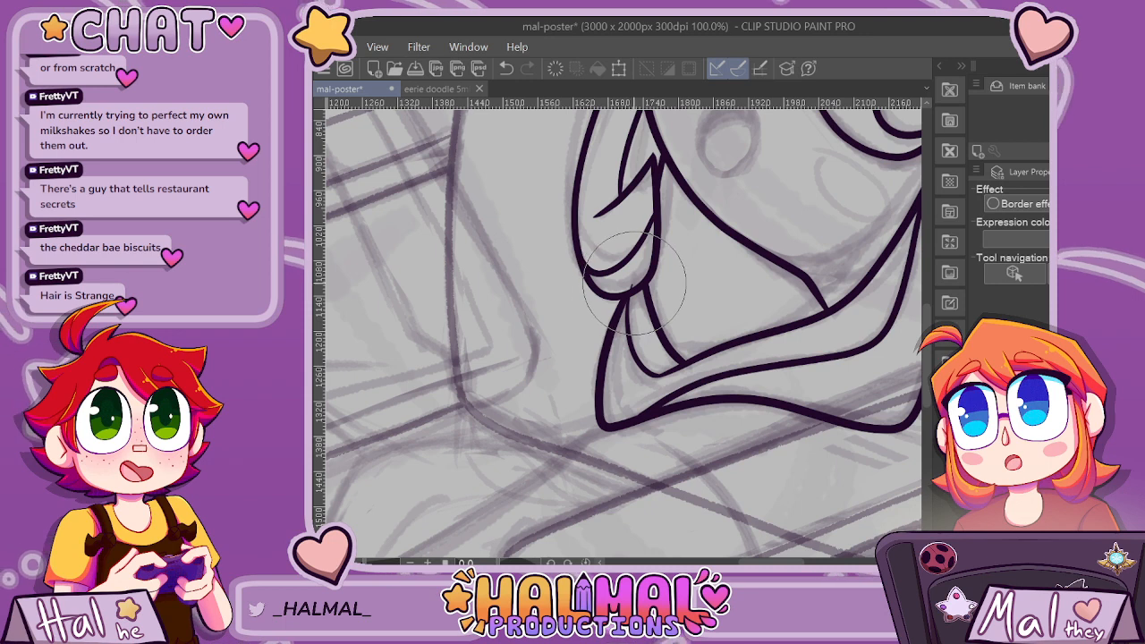
key("ctrl+z")
key("ctrl+z")
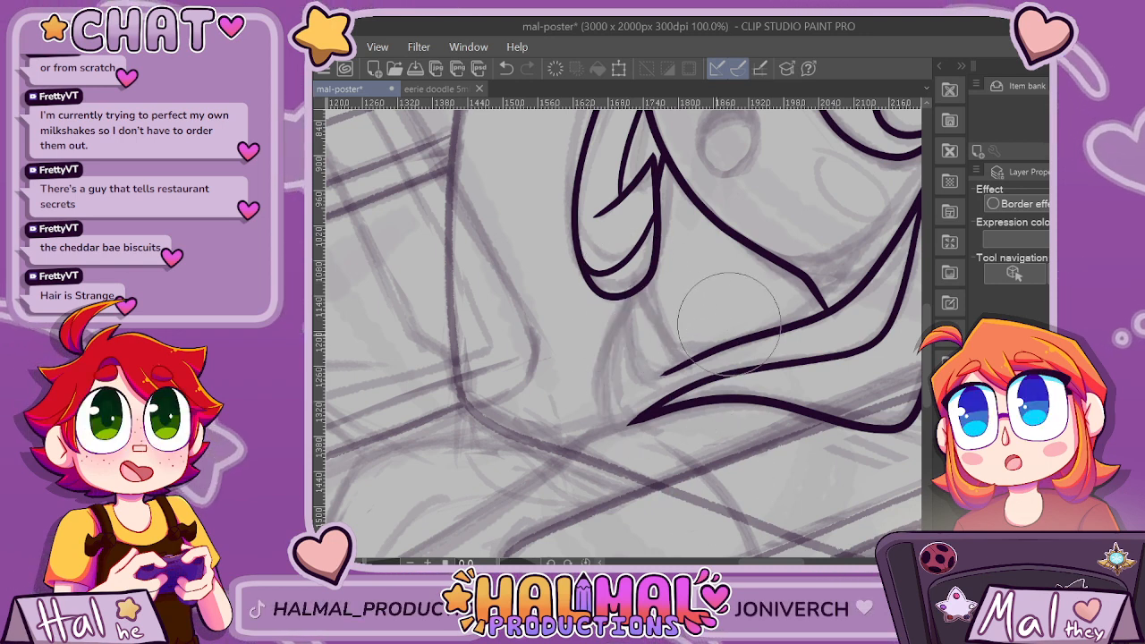
key("ctrl+z")
key("ctrl+z")
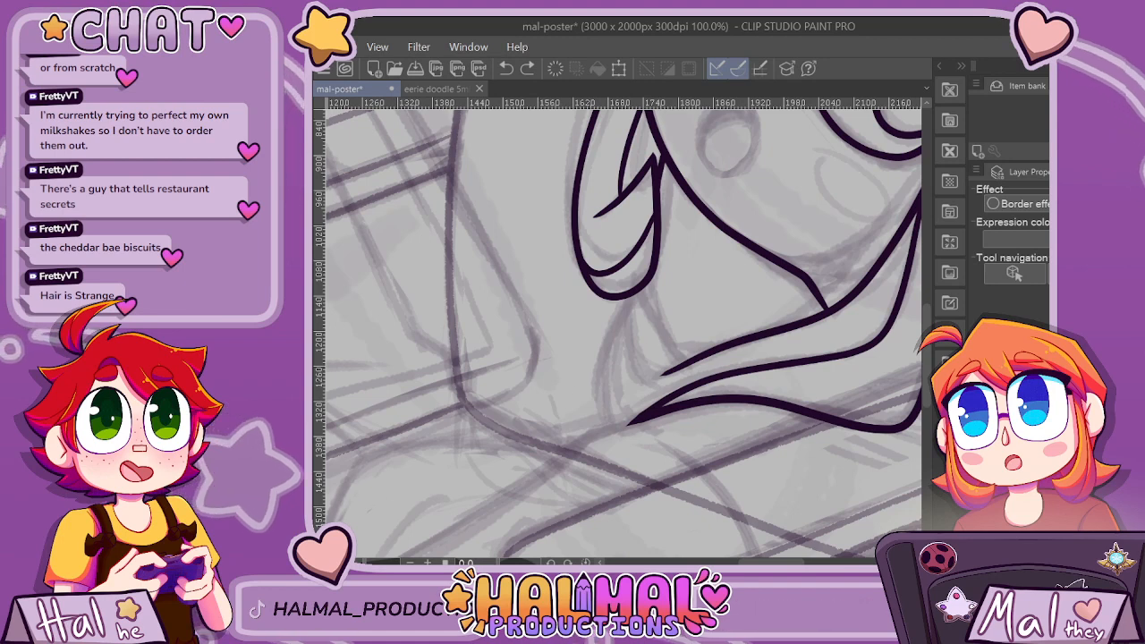
Trim back the open ends of the long side lock's three lines below the chin.
left_click_drag(735, 349, 747, 335)
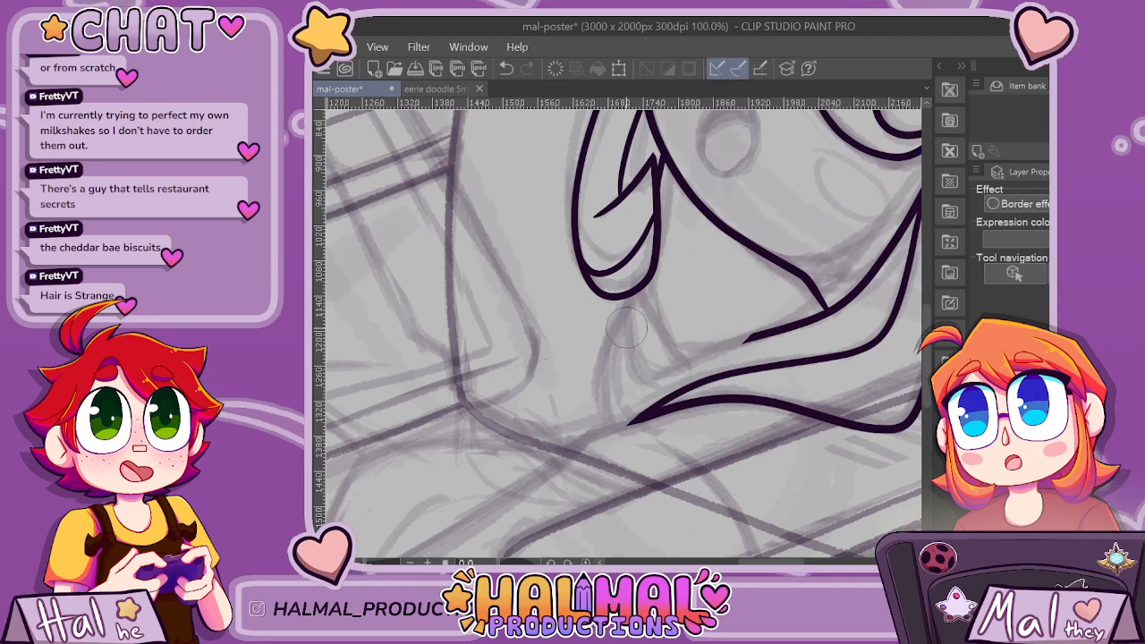
key("ctrl+z")
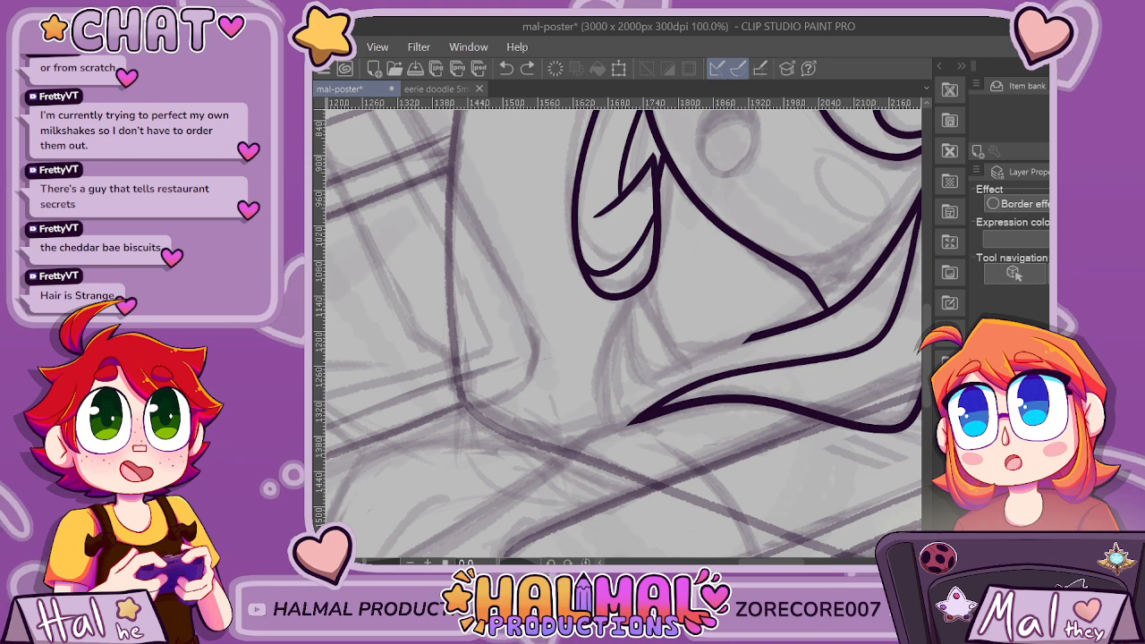
mouse_move(704, 375)
left_mouse_down()
mouse_move(686, 449)
mouse_move(674, 445)
mouse_move(682, 459)
mouse_move(649, 433)
mouse_move(611, 449)
mouse_move(637, 416)
left_mouse_up()
key("p")
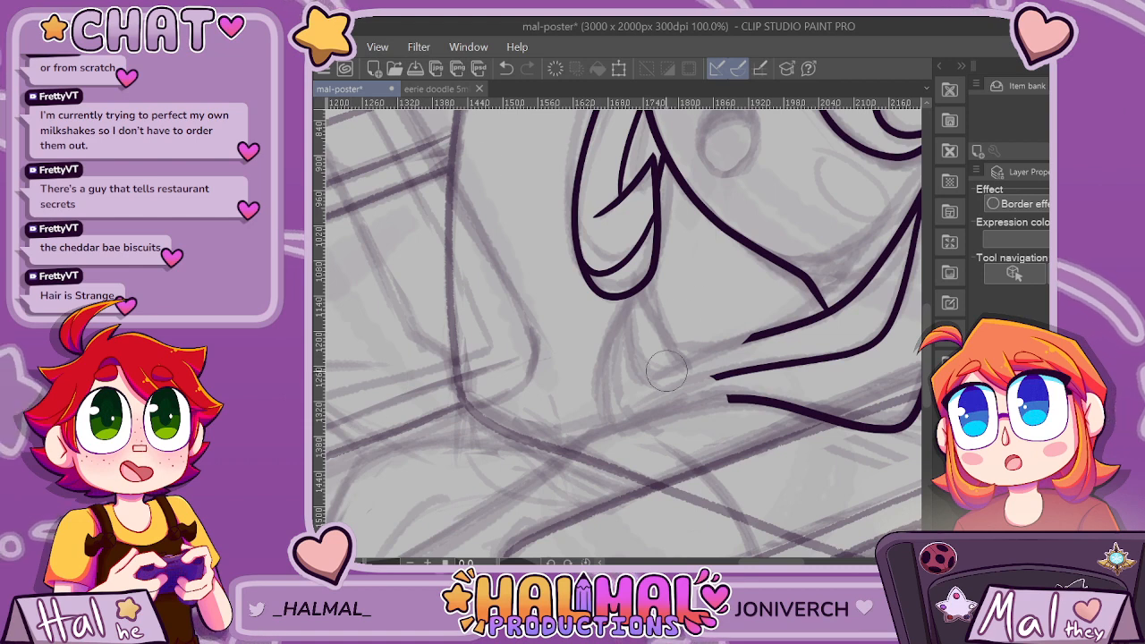
Ink a shorter, upturned tip for the side lock with a curved outer edge and a short inner edge meeting the upper line.
left_click_drag(717, 270, 728, 324)
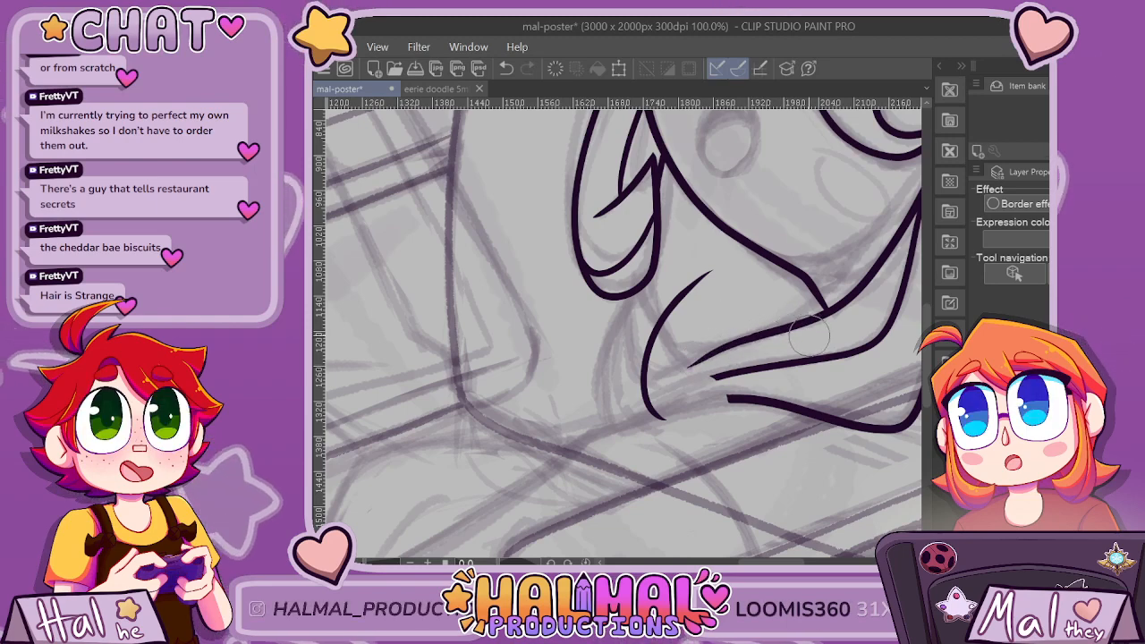
scroll(688, 366, "up", 1)
left_click_drag(650, 372, 725, 340)
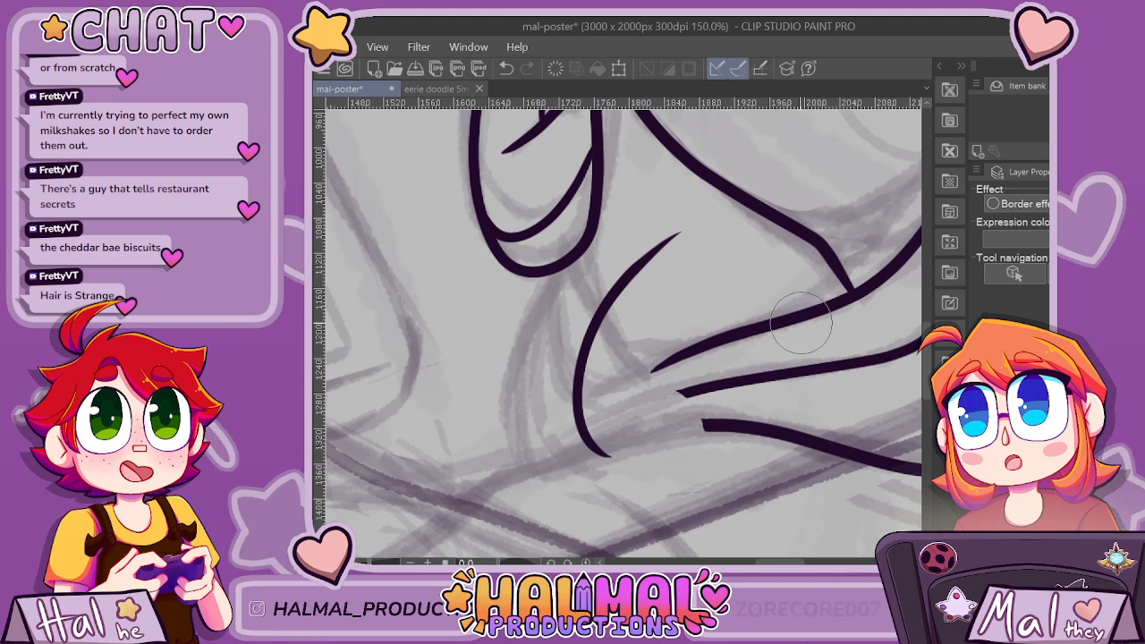
mouse_move(681, 219)
left_mouse_down()
mouse_move(670, 274)
mouse_move(700, 355)
left_mouse_up()
key("ctrl+z")
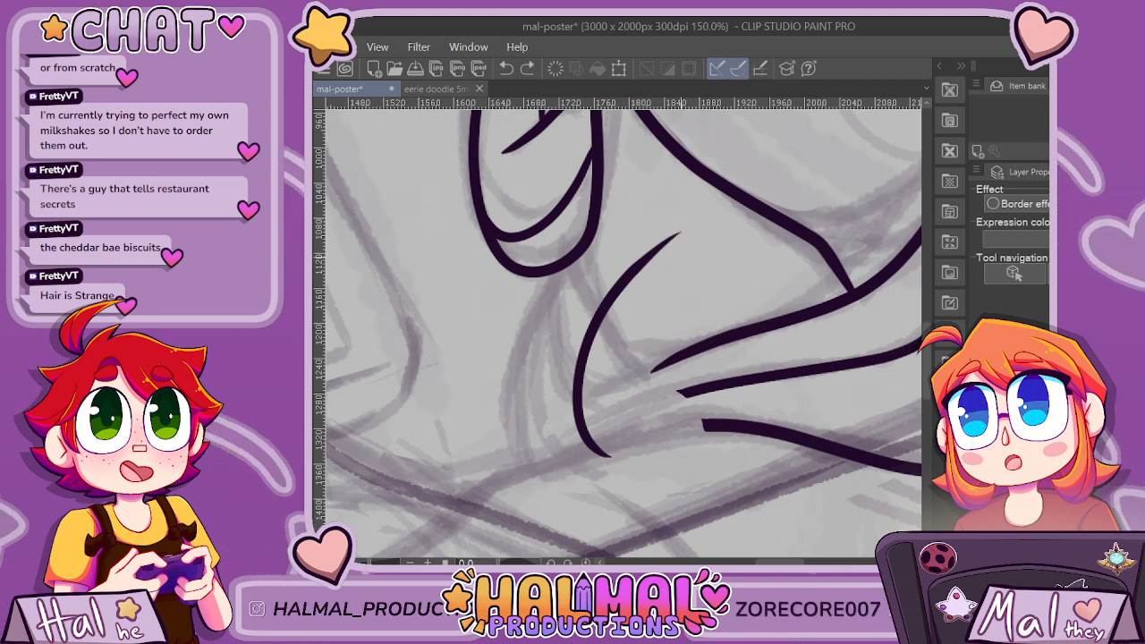
mouse_move(675, 215)
left_mouse_down()
mouse_move(674, 258)
mouse_move(706, 345)
left_mouse_up()
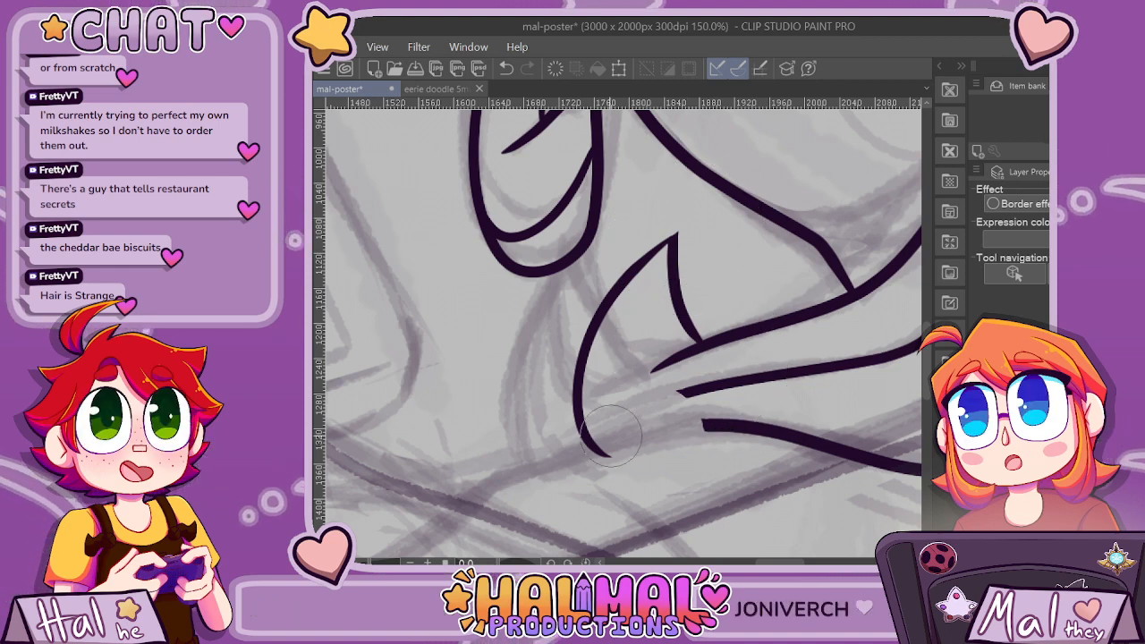
key("ctrl+z")
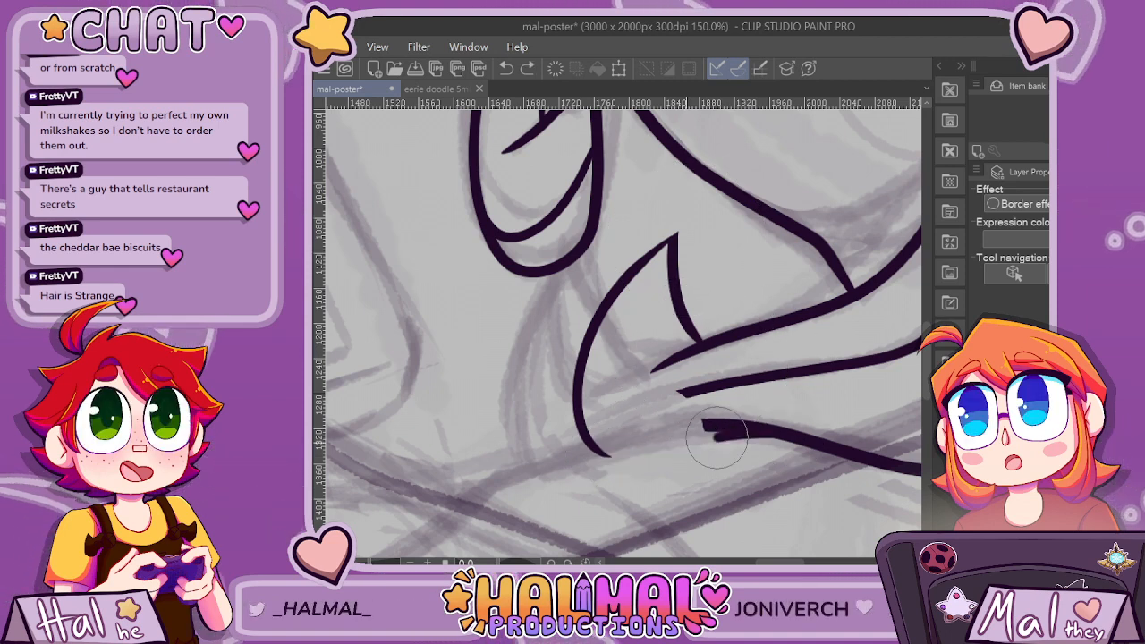
Join the new tip's outer curve to the side lock's lower edge with a smooth rounded line.
left_click_drag(716, 439, 609, 457)
key("ctrl+z")
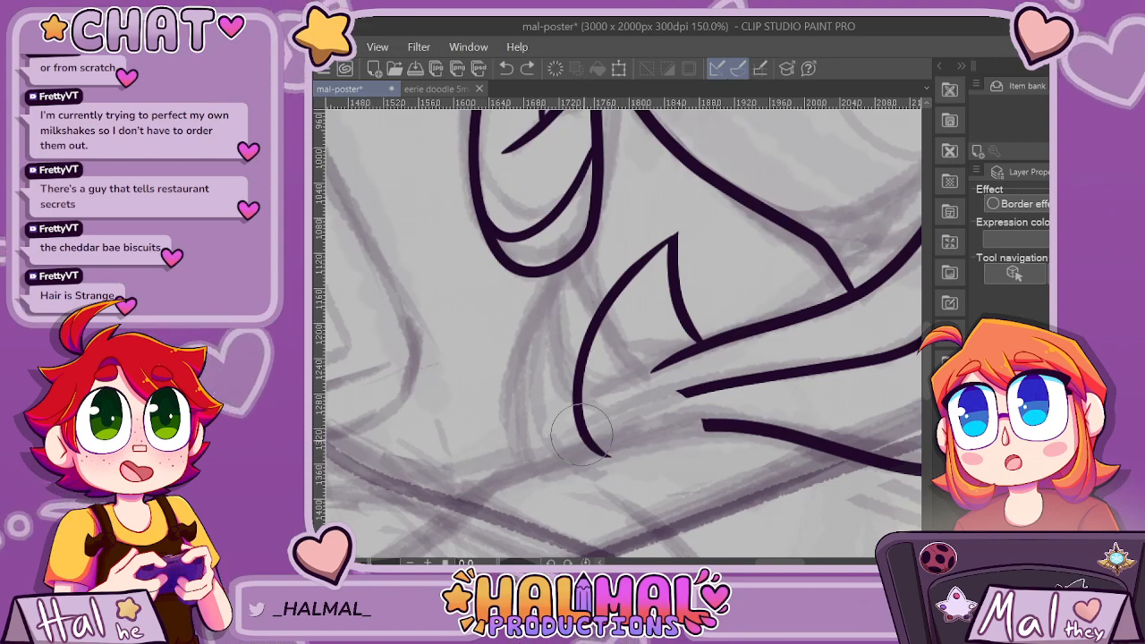
mouse_move(580, 400)
left_mouse_down()
mouse_move(651, 455)
mouse_move(757, 430)
left_mouse_up()
scroll(809, 304, "down", 3)
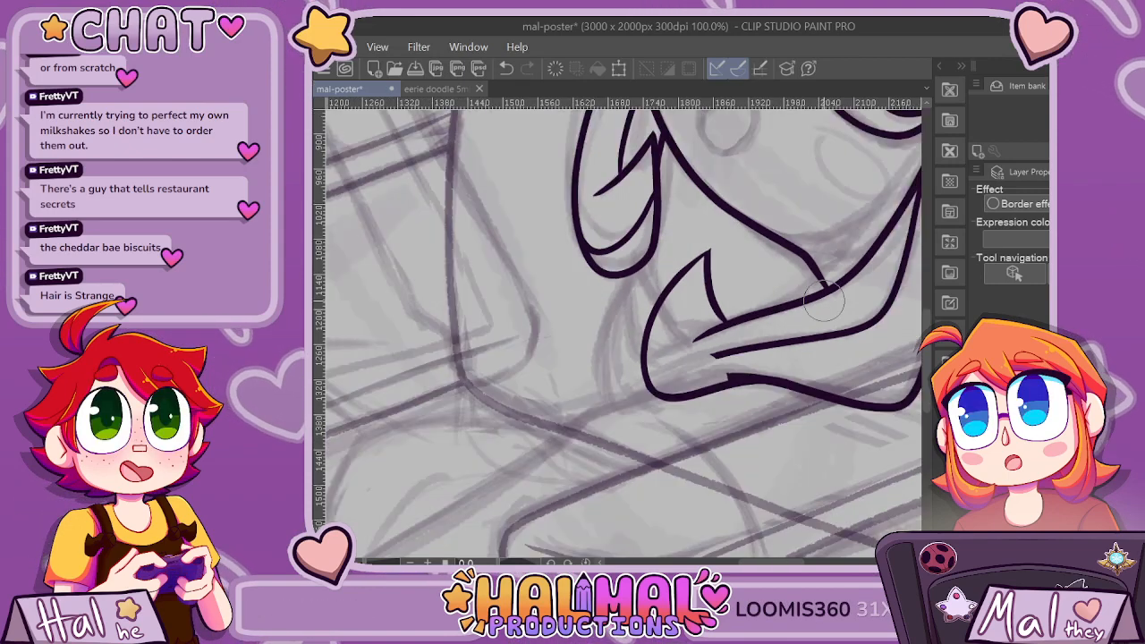
scroll(831, 355, "up", 3)
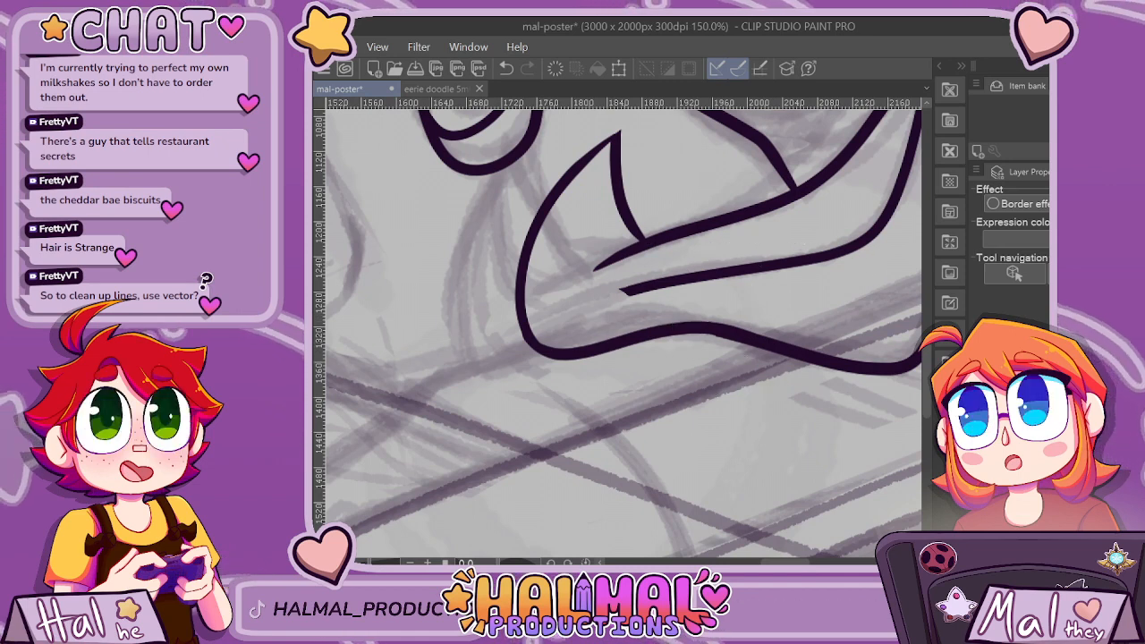
mouse_move(524, 307)
left_mouse_down()
mouse_move(558, 312)
mouse_move(698, 282)
left_mouse_up()
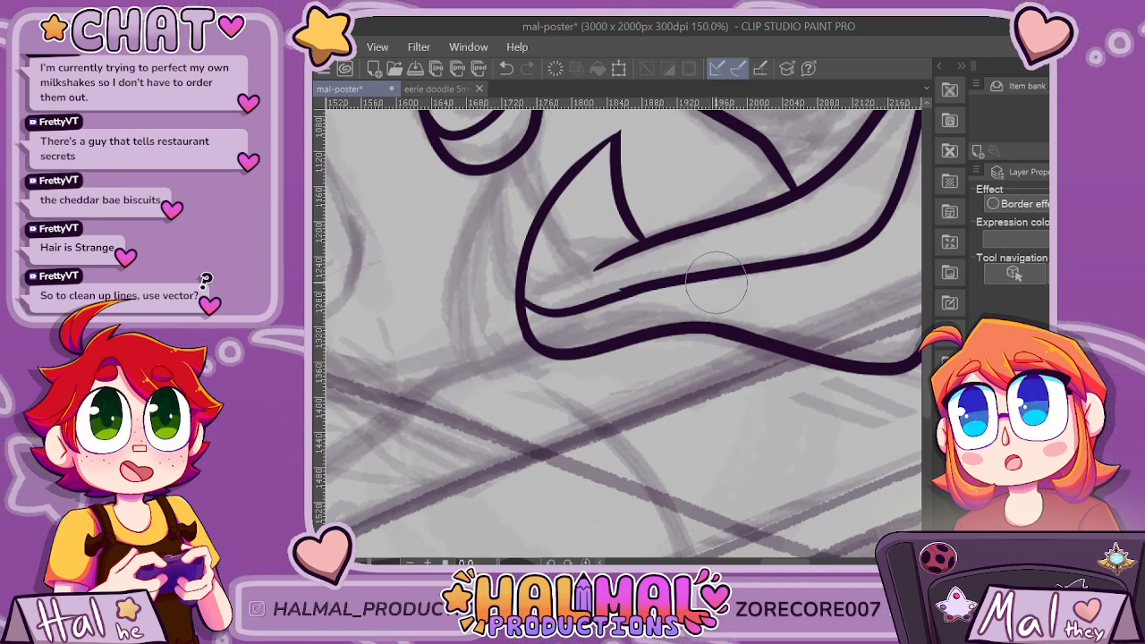
key("ctrl+z")
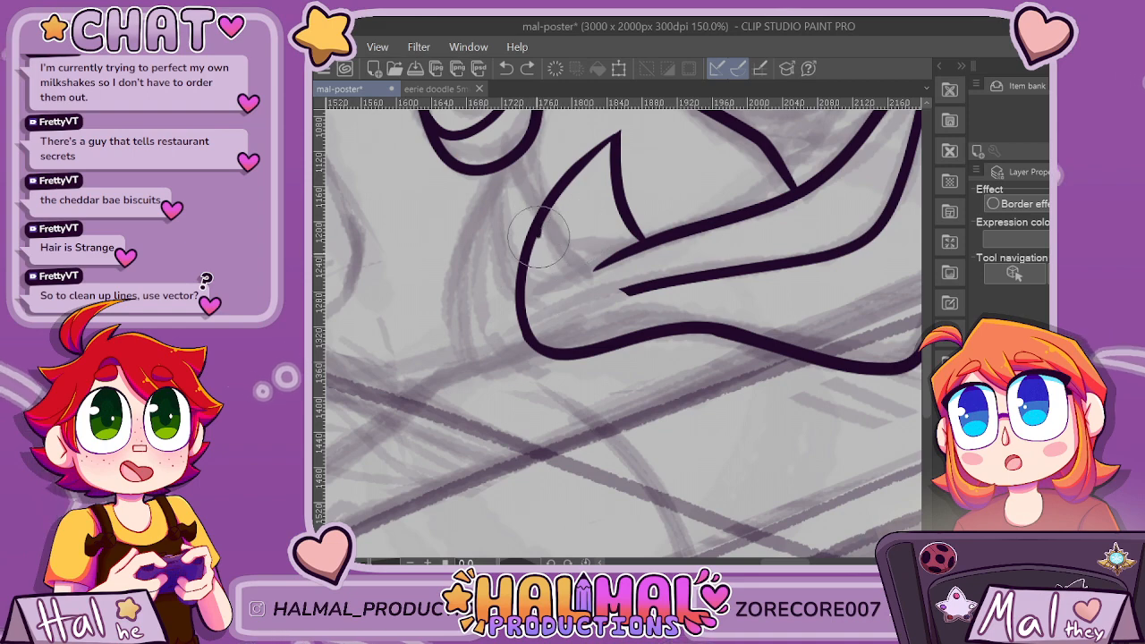
left_click_drag(578, 313, 738, 274)
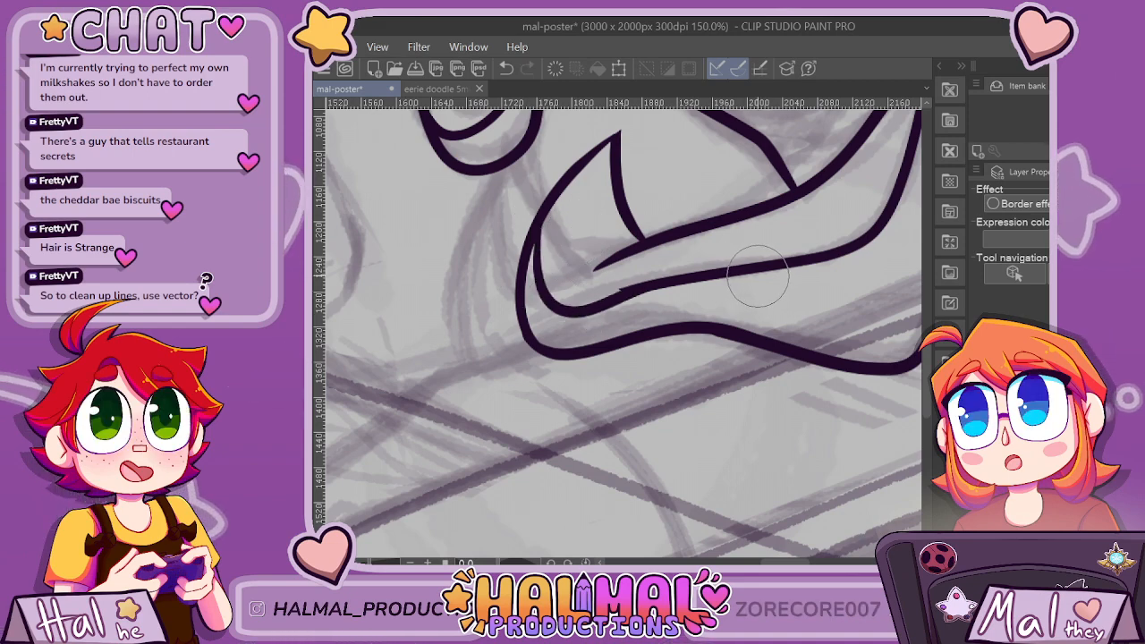
key("ctrl+z")
scroll(742, 274, "up", 1)
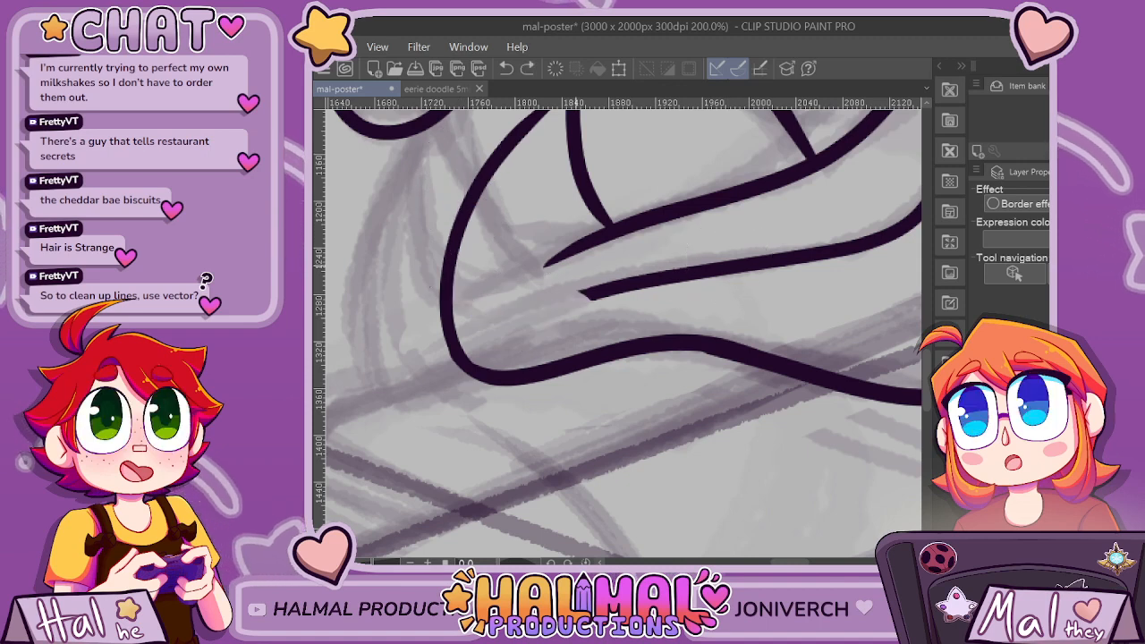
key("ctrl+z")
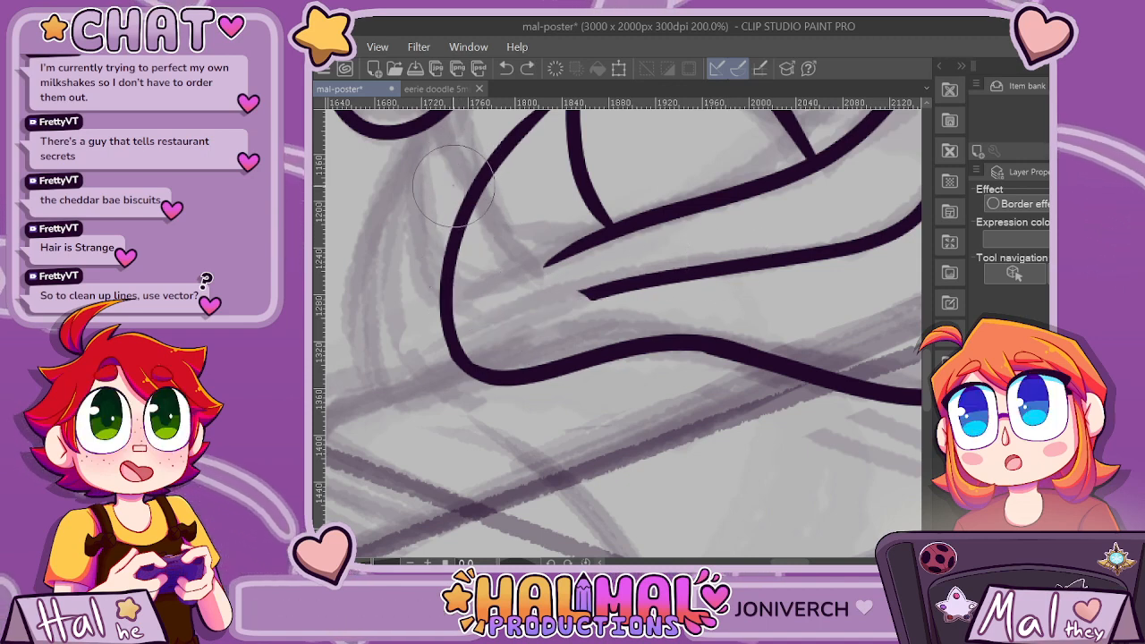
Ink the side lock's inner strand line from the tip's outer curve into the open middle line, smoothing the join.
mouse_move(454, 186)
left_mouse_down()
mouse_move(456, 259)
mouse_move(507, 324)
left_mouse_up()
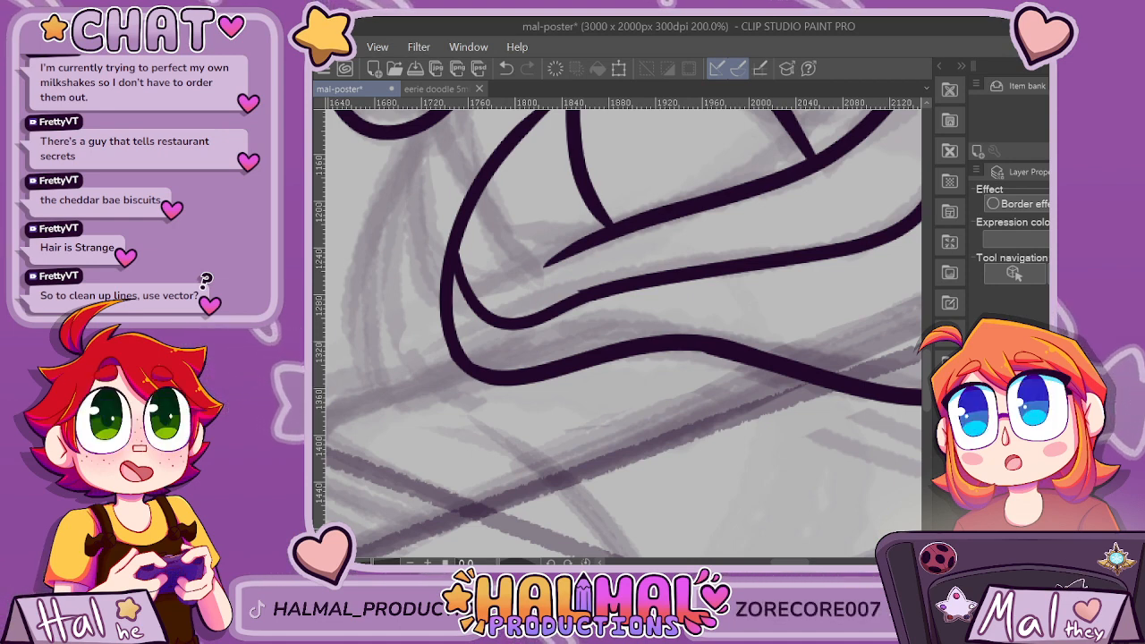
left_click_drag(565, 305, 568, 305)
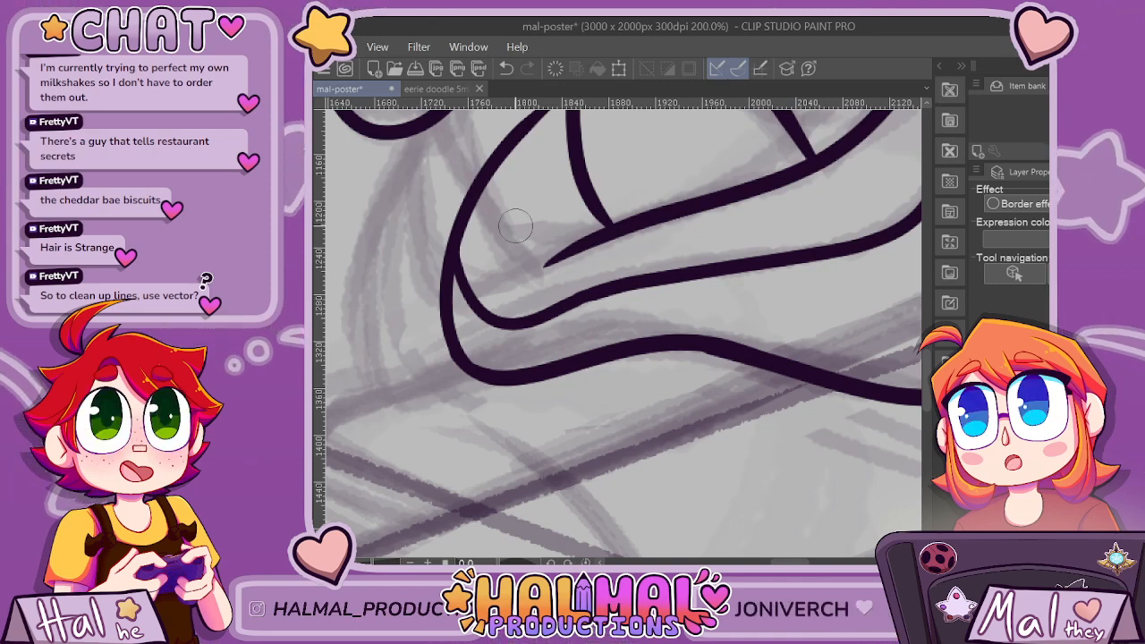
left_click_drag(524, 323, 677, 290)
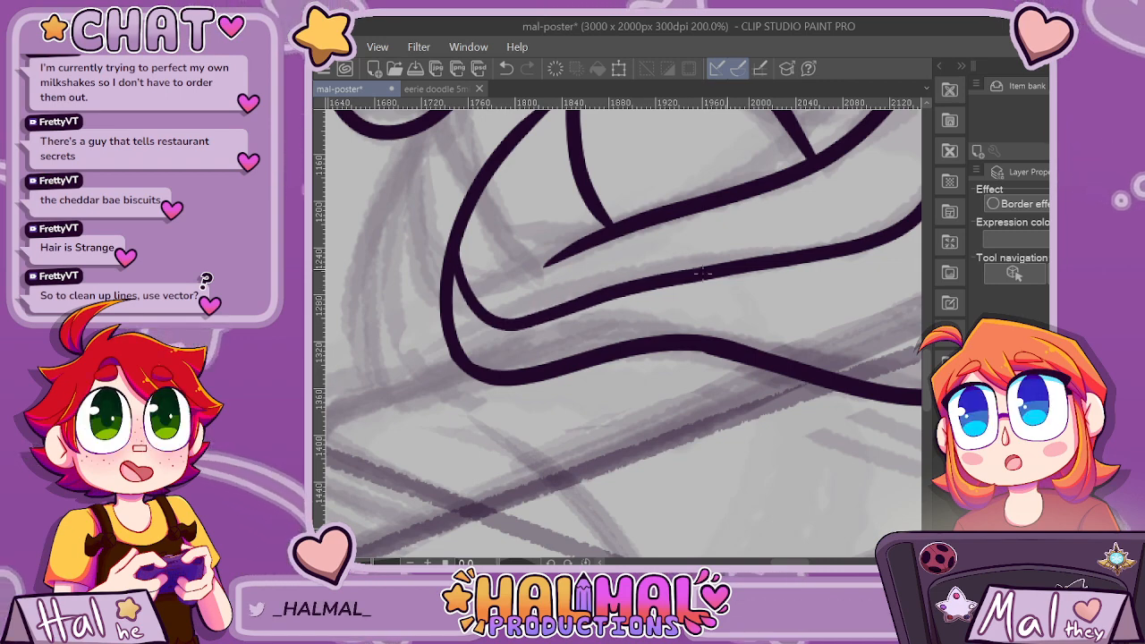
Examine the inked face, glasses and hair against the rough sketch, both across the whole canvas and close up.
scroll(574, 304, "down", 5)
scroll(644, 358, "down", 1)
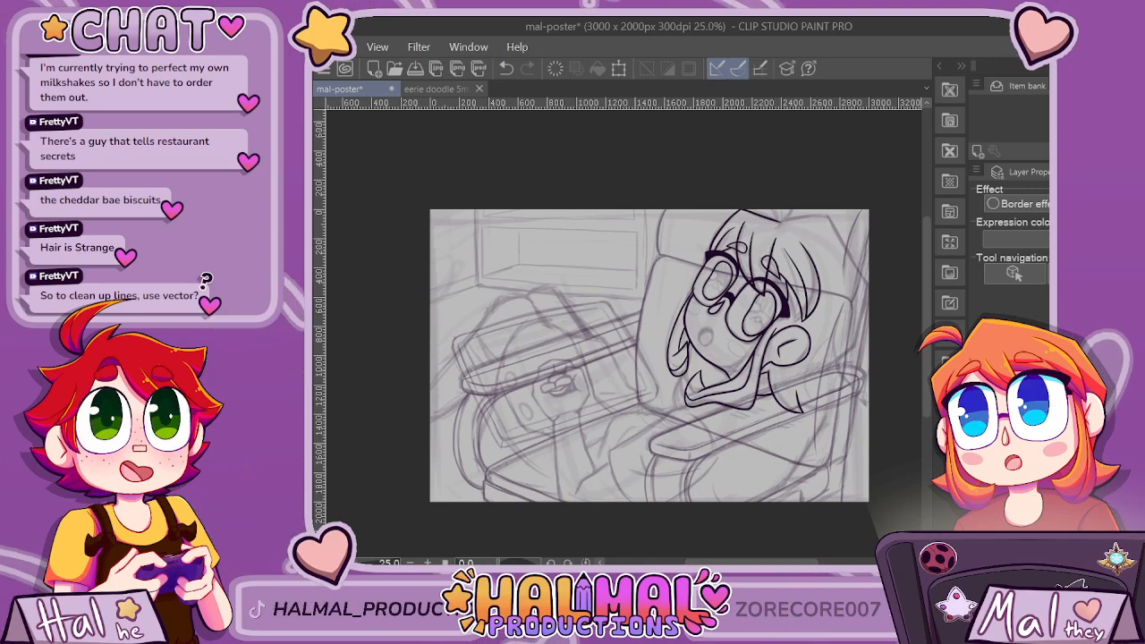
left_click_drag(714, 561, 748, 561)
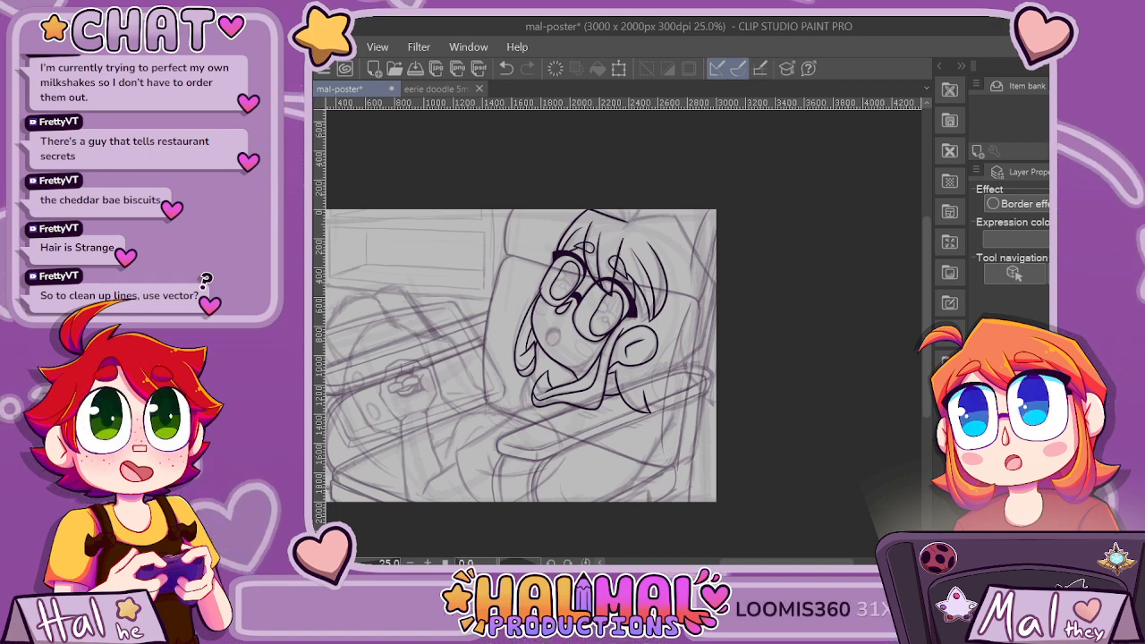
left_click(624, 288)
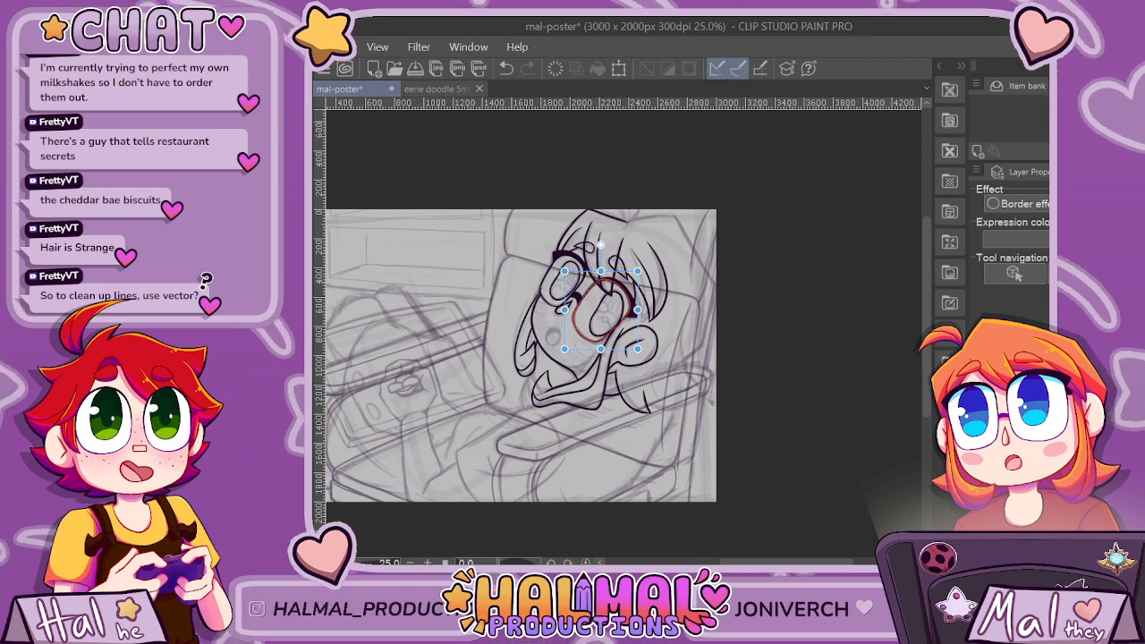
scroll(328, 412, "up", 2)
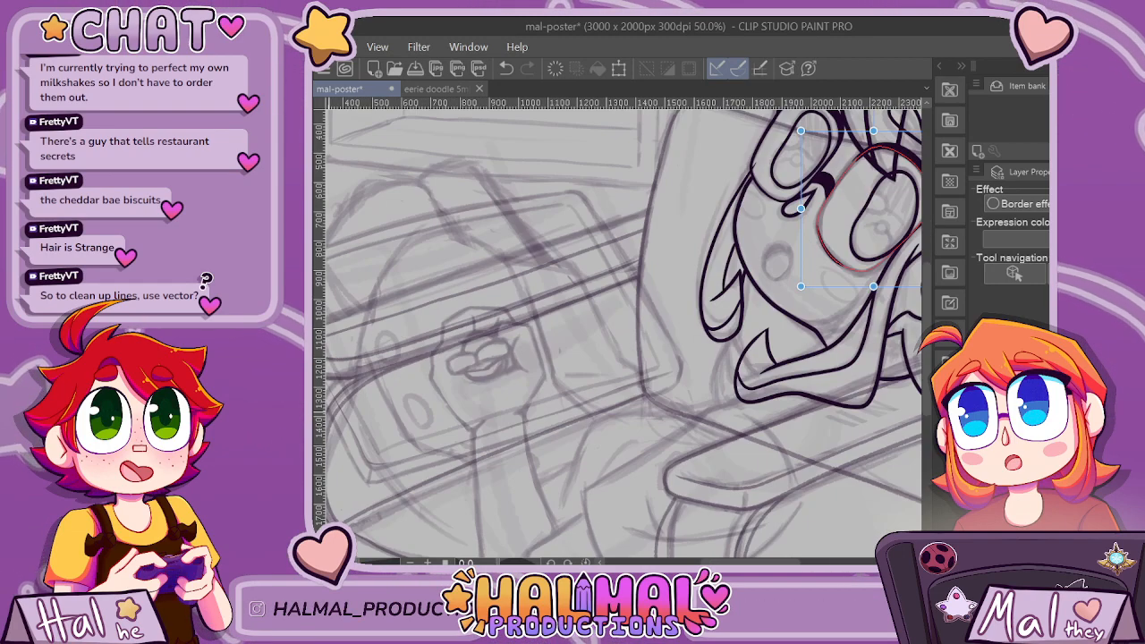
key("p")
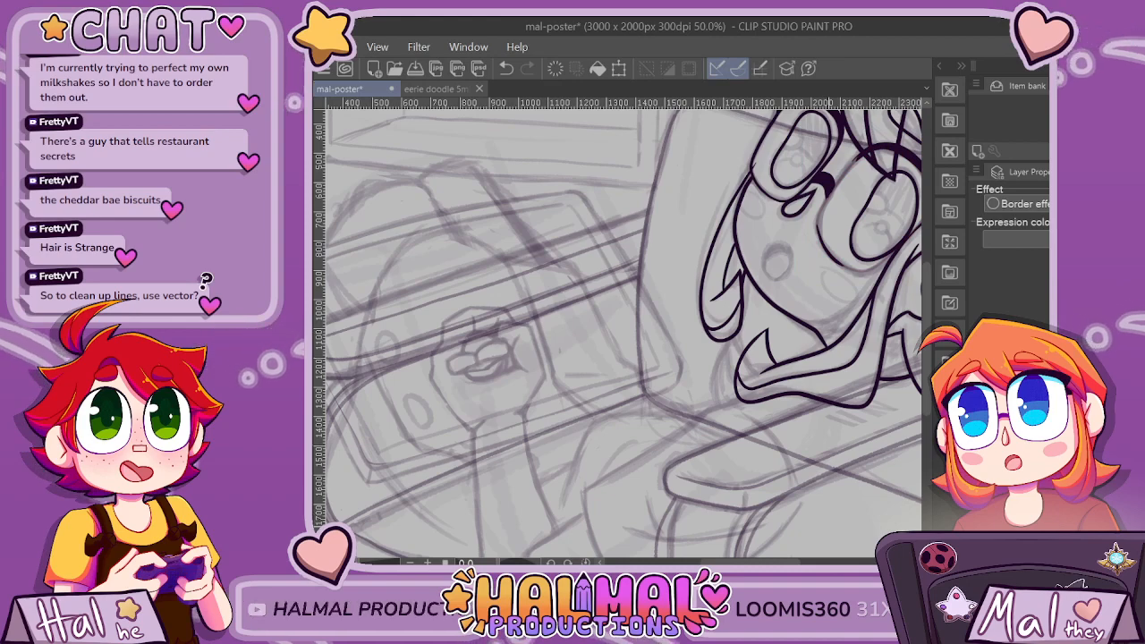
scroll(829, 526, "down", 2)
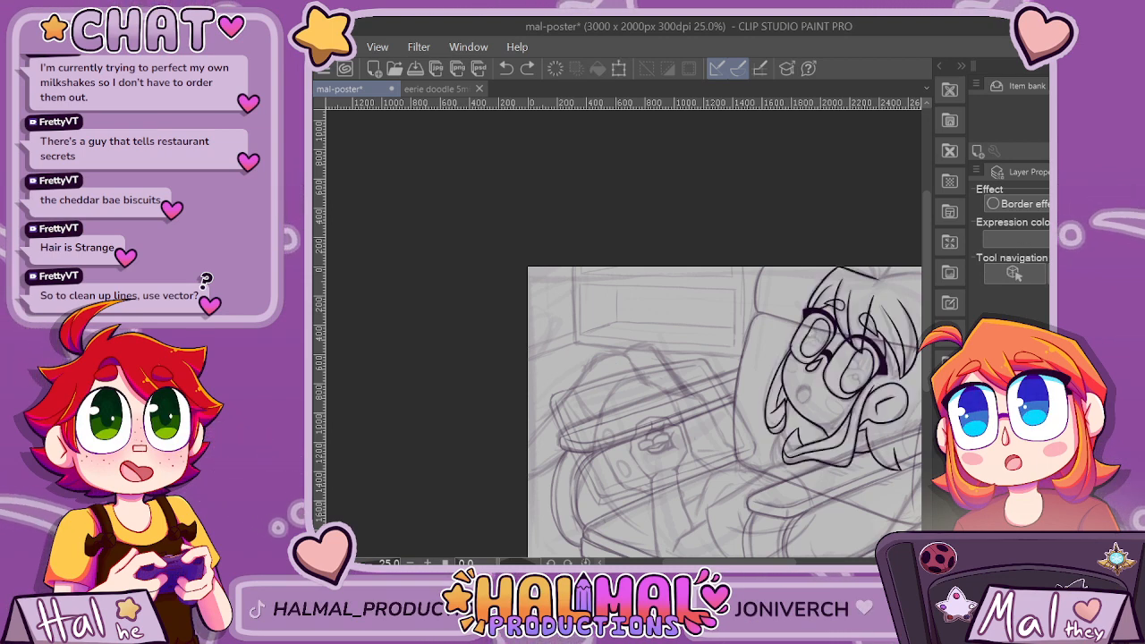
left_click_drag(729, 563, 767, 563)
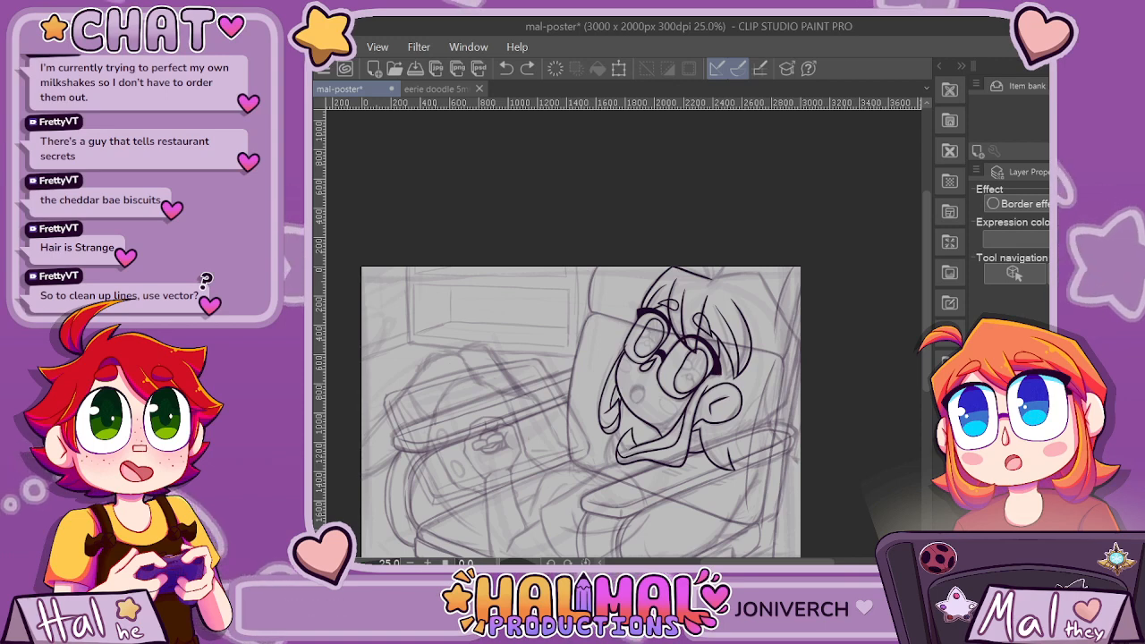
scroll(777, 329, "up", 2)
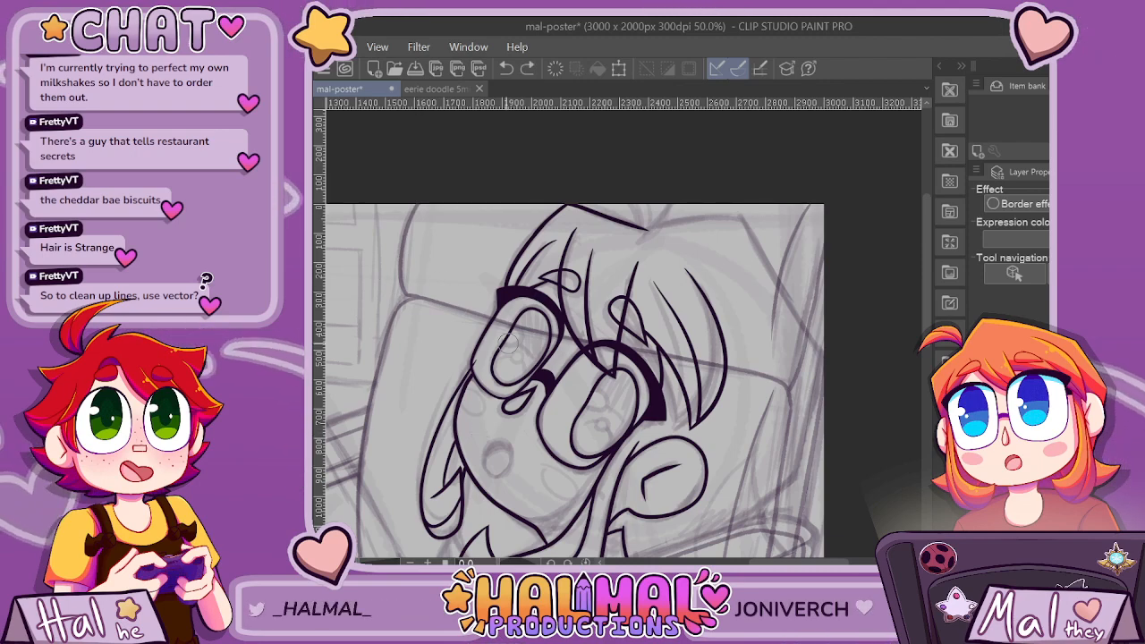
scroll(508, 339, "up", 3)
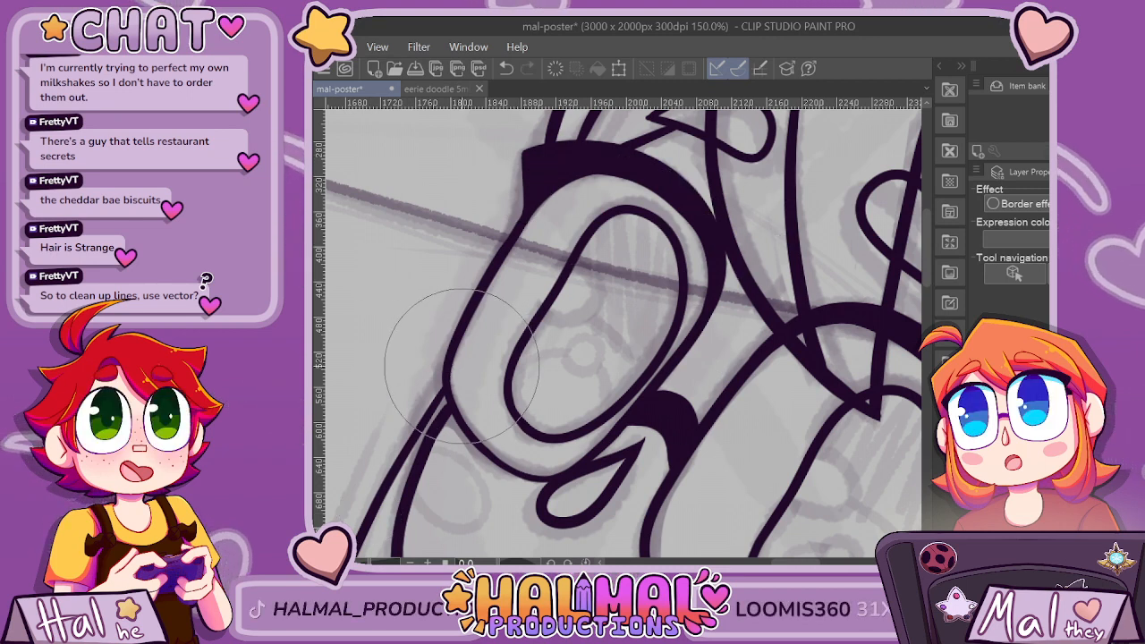
scroll(617, 331, "down", 5)
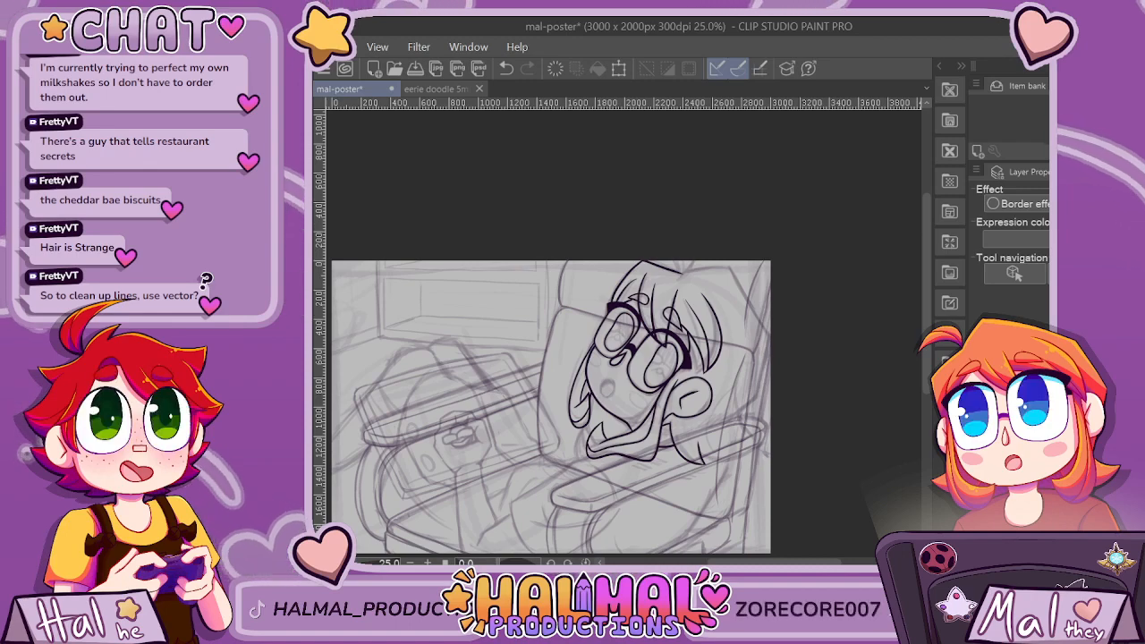
Ink the crown's outline from the parting notch toward the back of the head and trim its overshooting start.
scroll(575, 286, "up", 10)
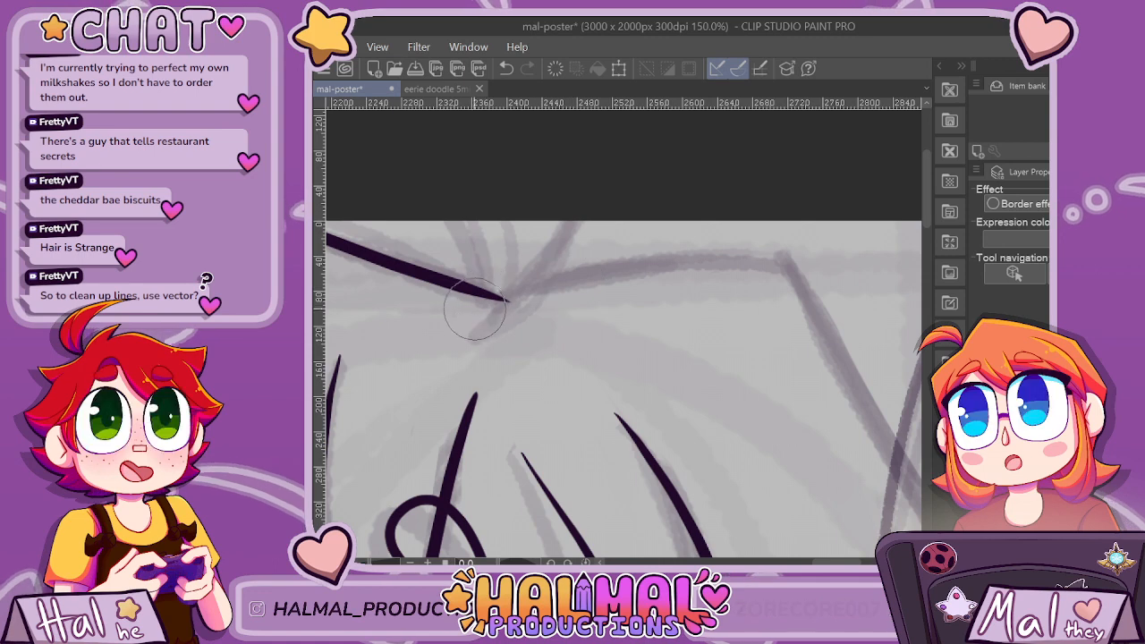
mouse_move(474, 307)
left_mouse_down()
mouse_move(617, 275)
mouse_move(832, 258)
left_mouse_up()
scroll(591, 297, "up", 7)
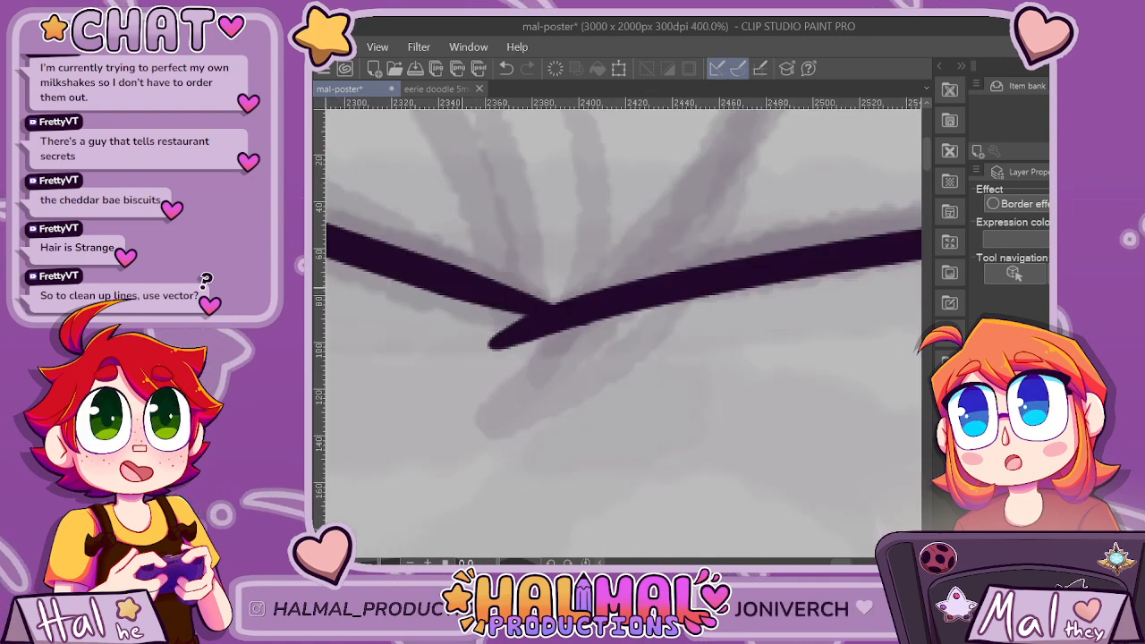
scroll(509, 296, "down", 7)
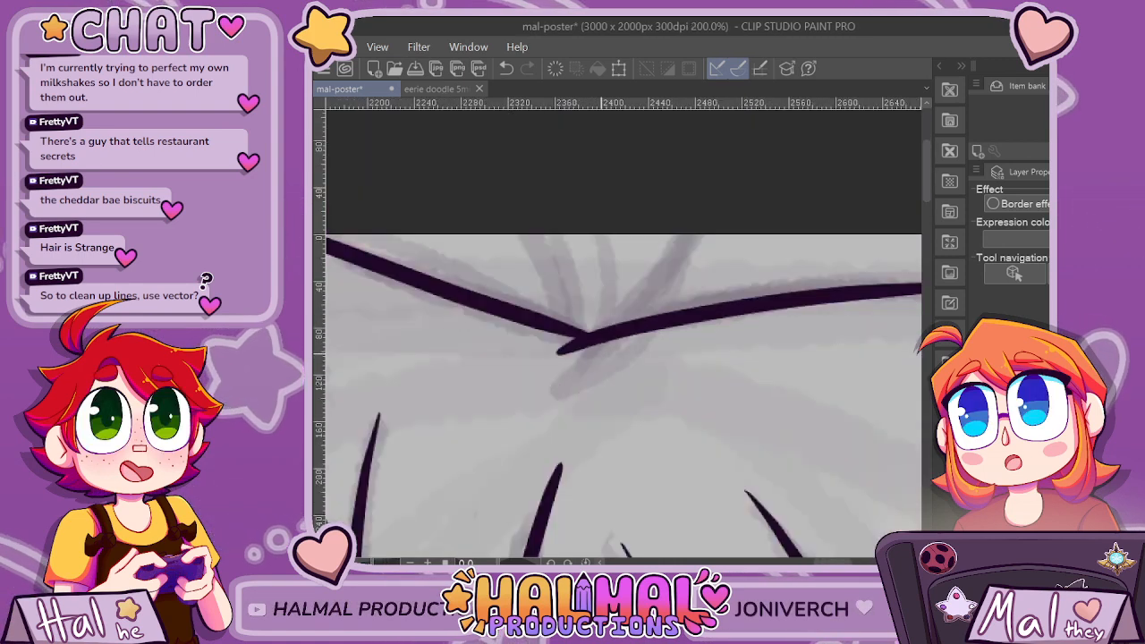
left_click_drag(548, 364, 759, 312)
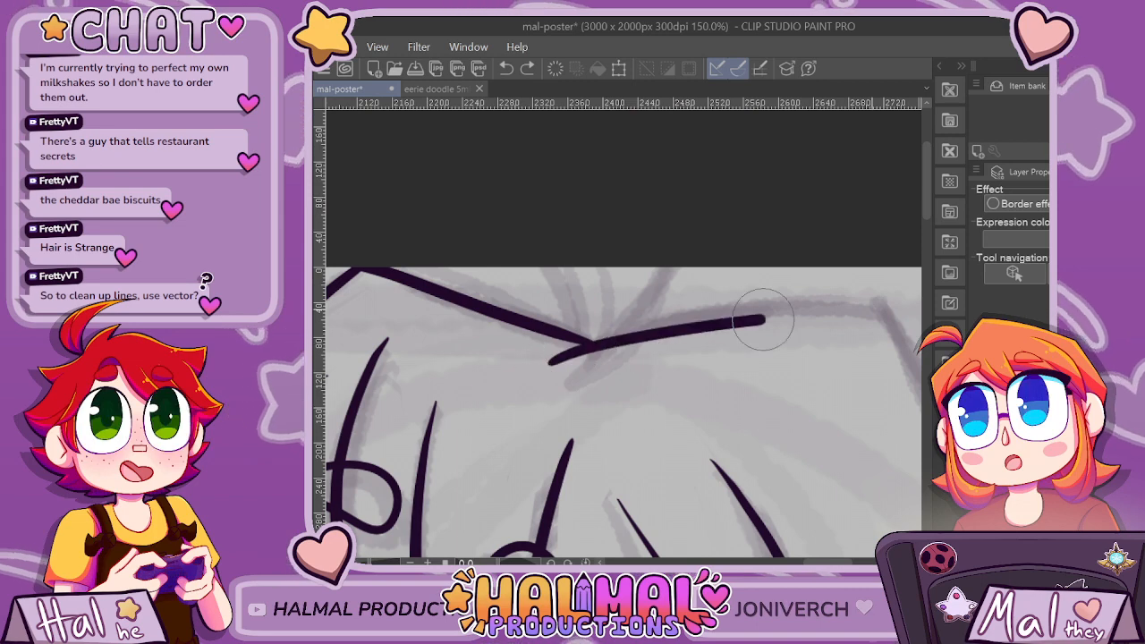
key("ctrl+z")
mouse_move(564, 362)
left_mouse_down()
mouse_move(750, 312)
mouse_move(920, 306)
left_mouse_up()
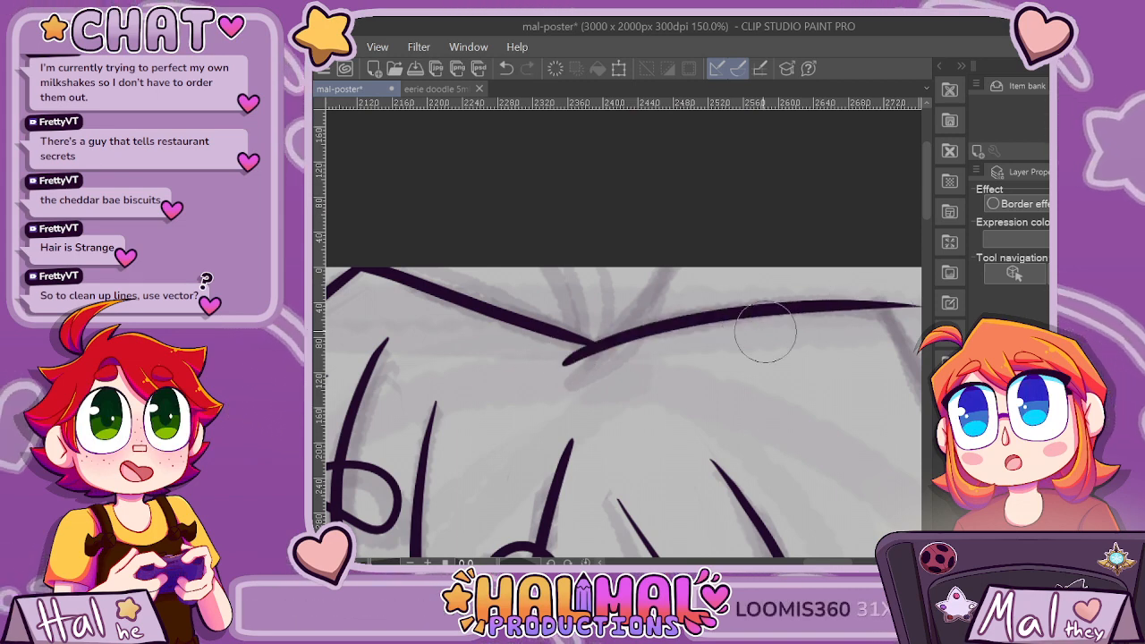
key("e")
left_click(567, 377)
scroll(678, 387, "down", 2)
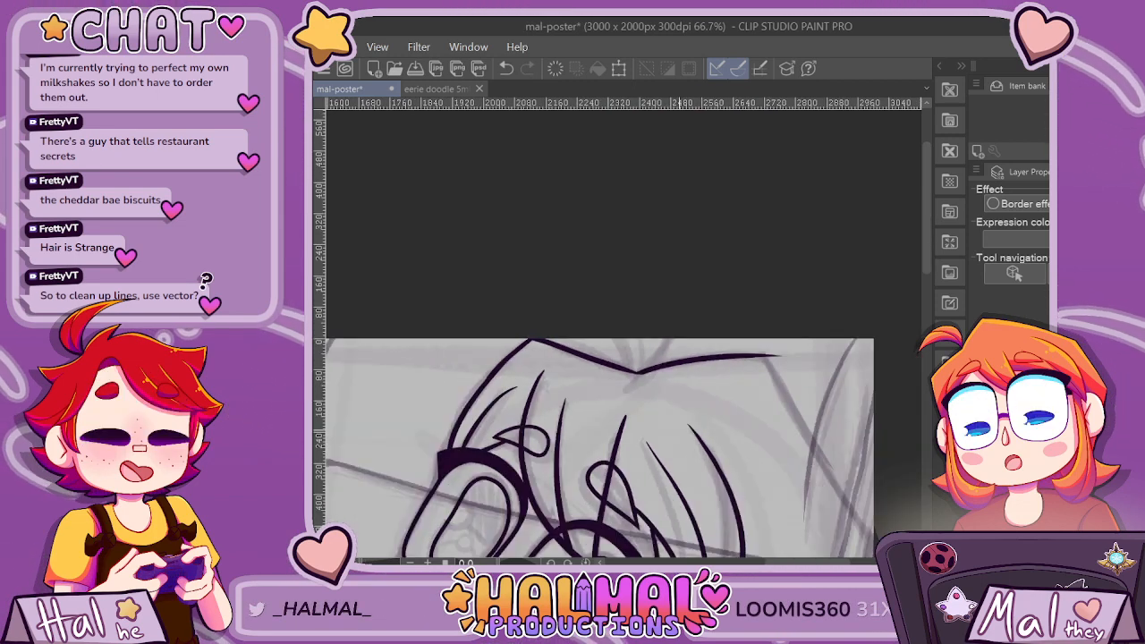
Ink the back of the hair as angular segments from the crown down near the canvas edge, then inward, trimming the crossed corners.
left_click_drag(796, 562, 831, 563)
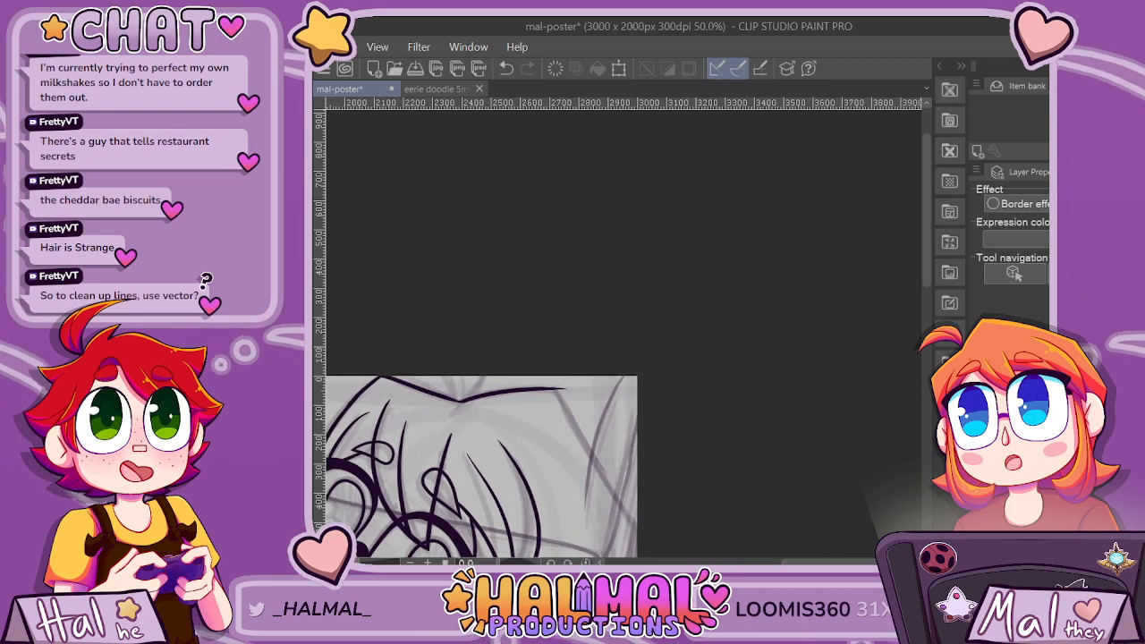
left_click_drag(927, 213, 927, 266)
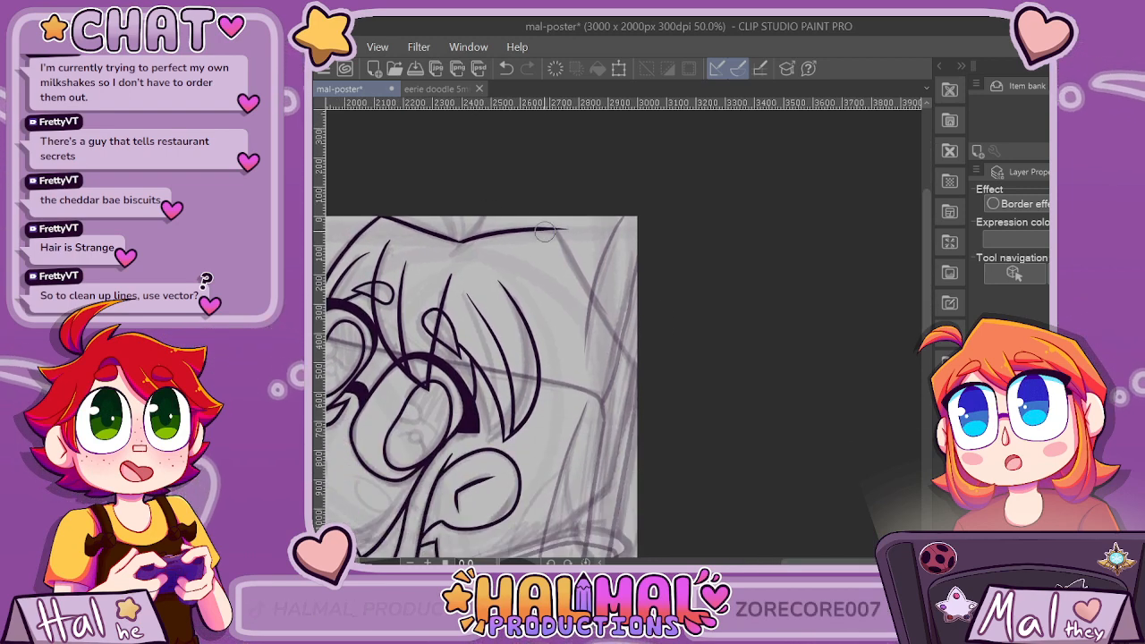
left_click_drag(527, 218, 637, 357)
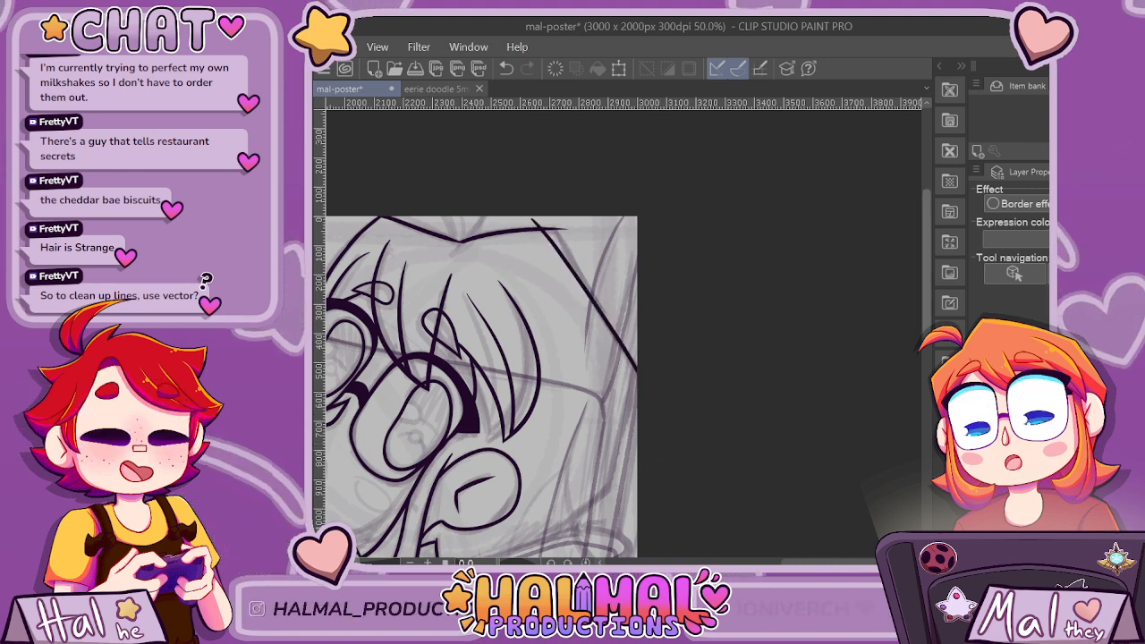
scroll(758, 284, "down", 3)
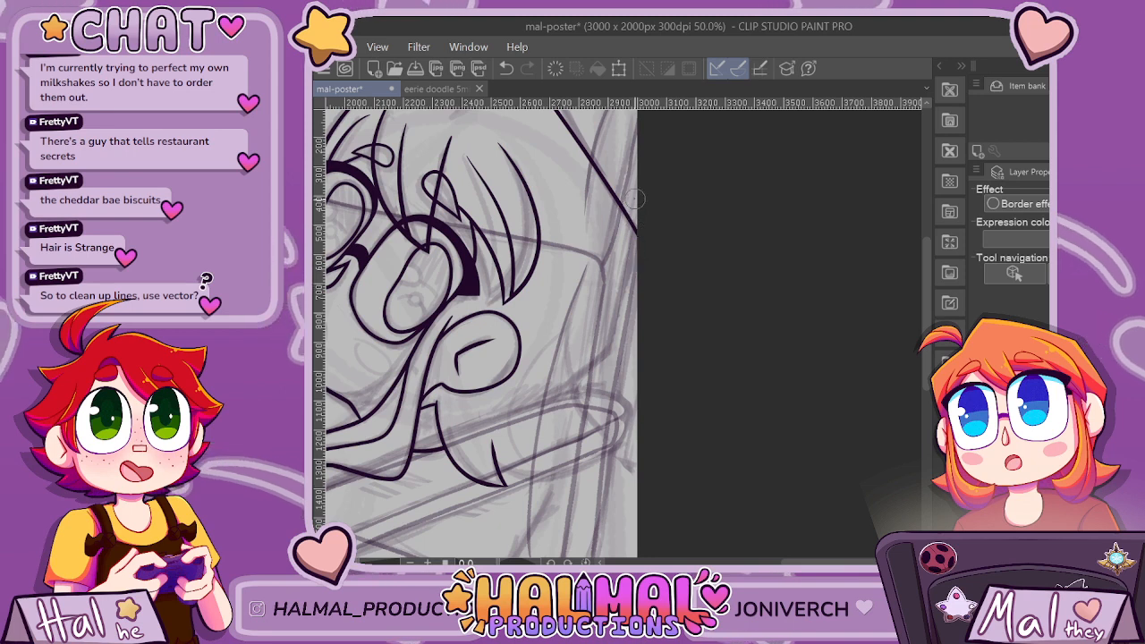
left_click_drag(635, 201, 614, 333)
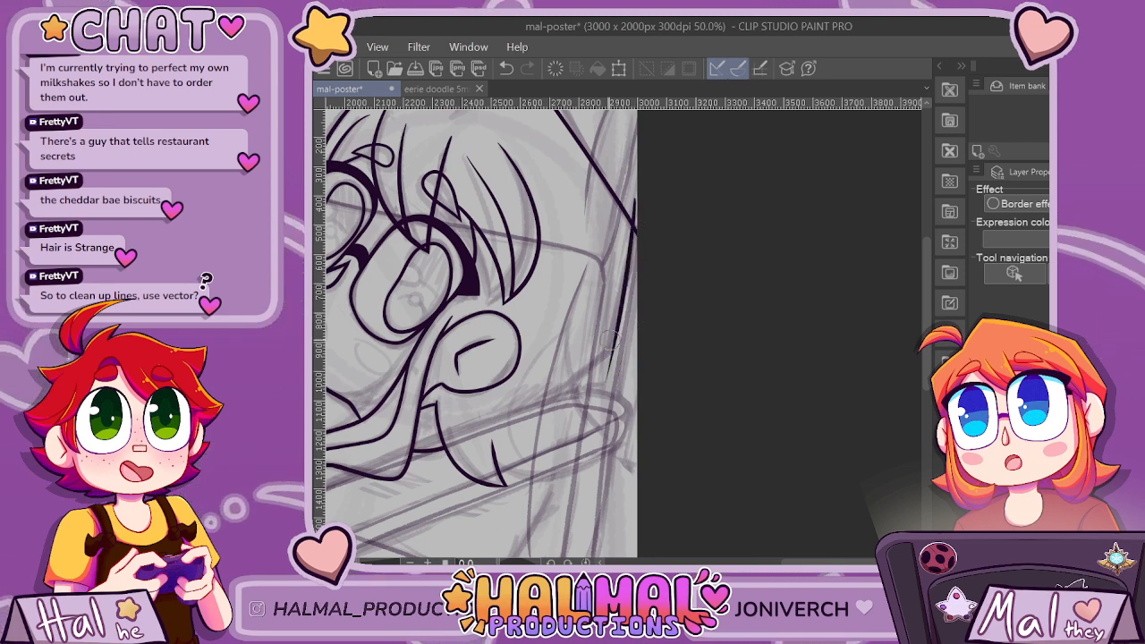
left_click_drag(551, 404, 637, 337)
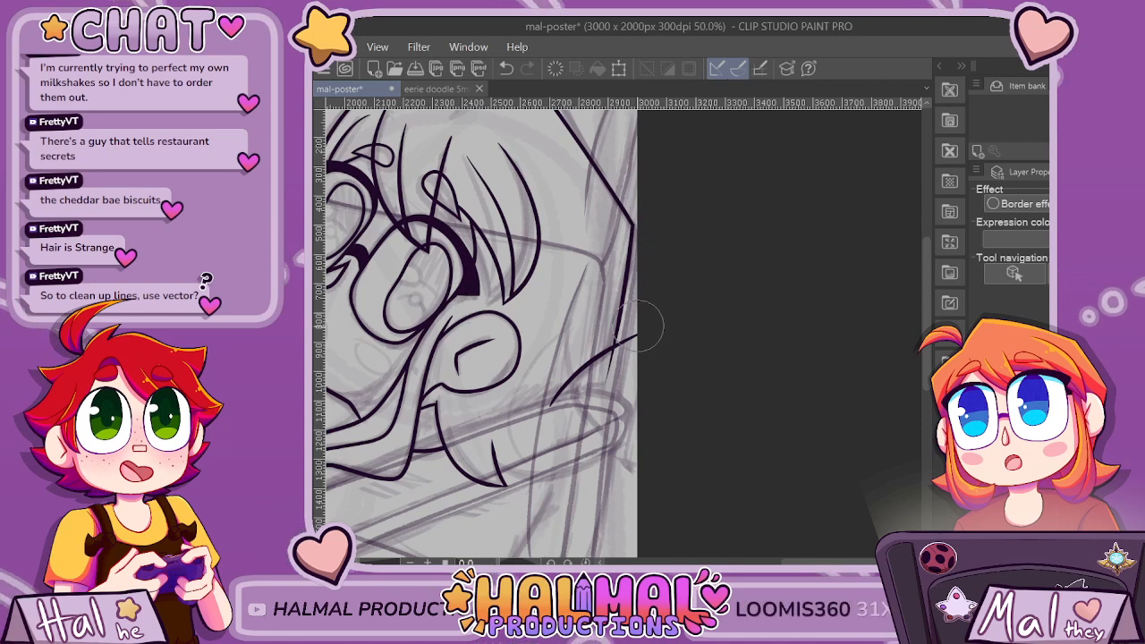
scroll(844, 299, "up", 3)
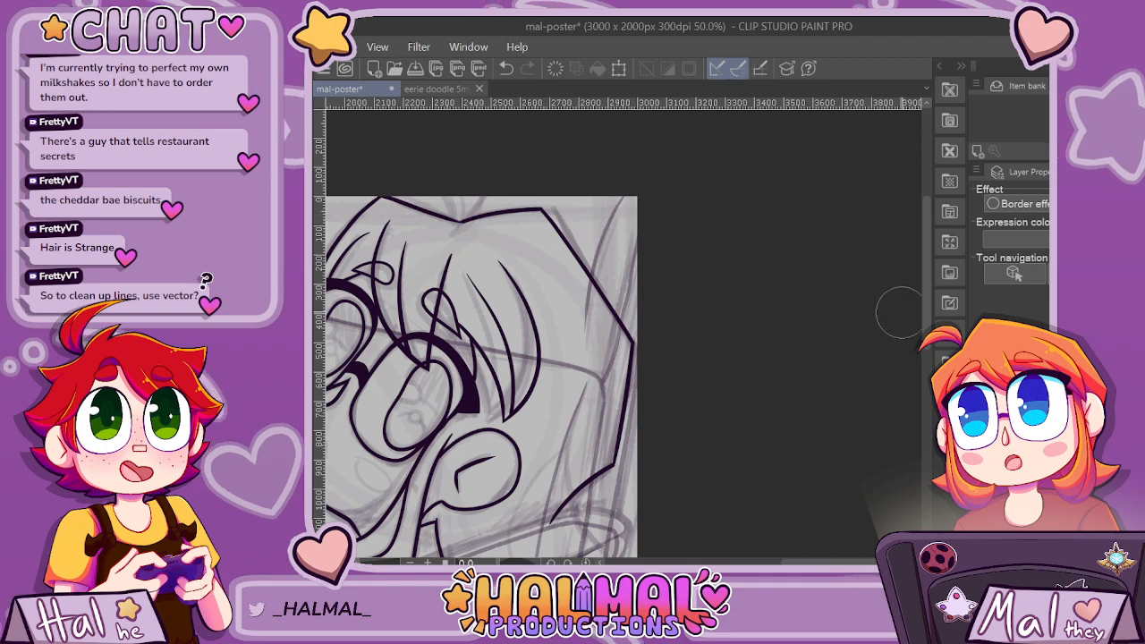
Ink the pointed lock behind the ear, with a curved lower edge reaching the nape lock and a long curved inner strand.
scroll(890, 349, "down", 5)
scroll(528, 421, "up", 2)
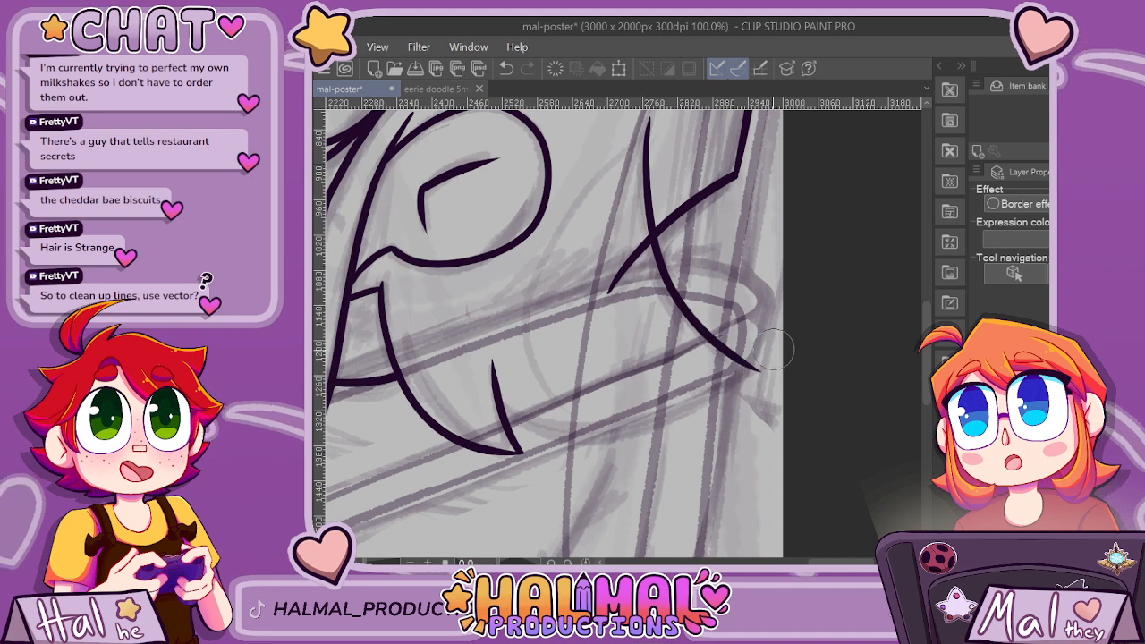
mouse_move(769, 356)
left_mouse_down()
mouse_move(682, 410)
mouse_move(467, 374)
left_mouse_up()
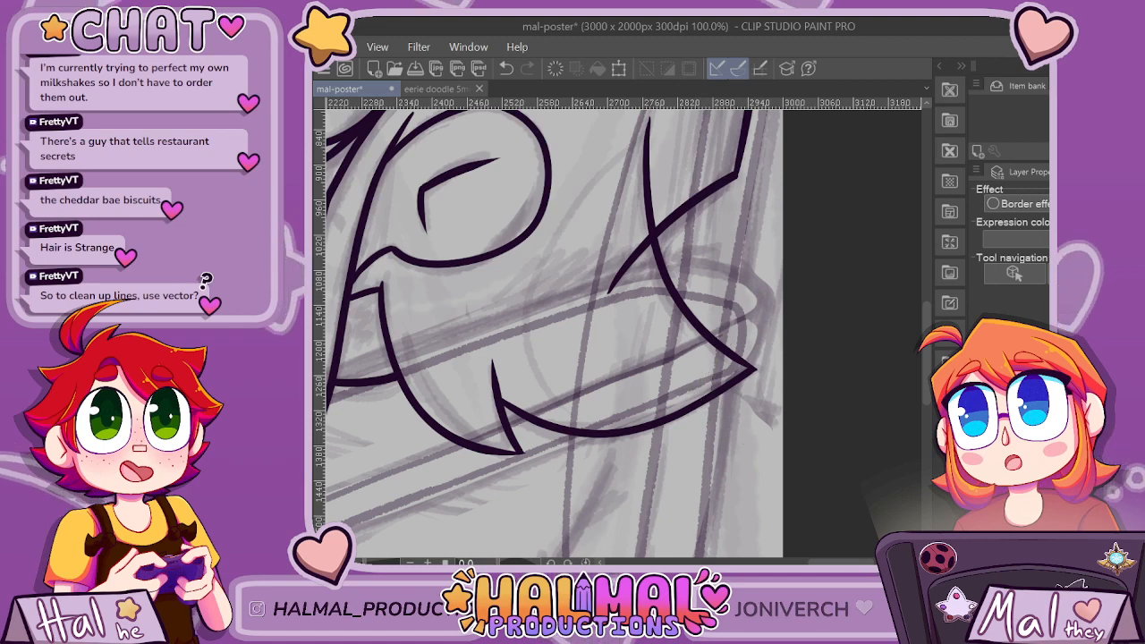
left_click_drag(667, 130, 599, 447)
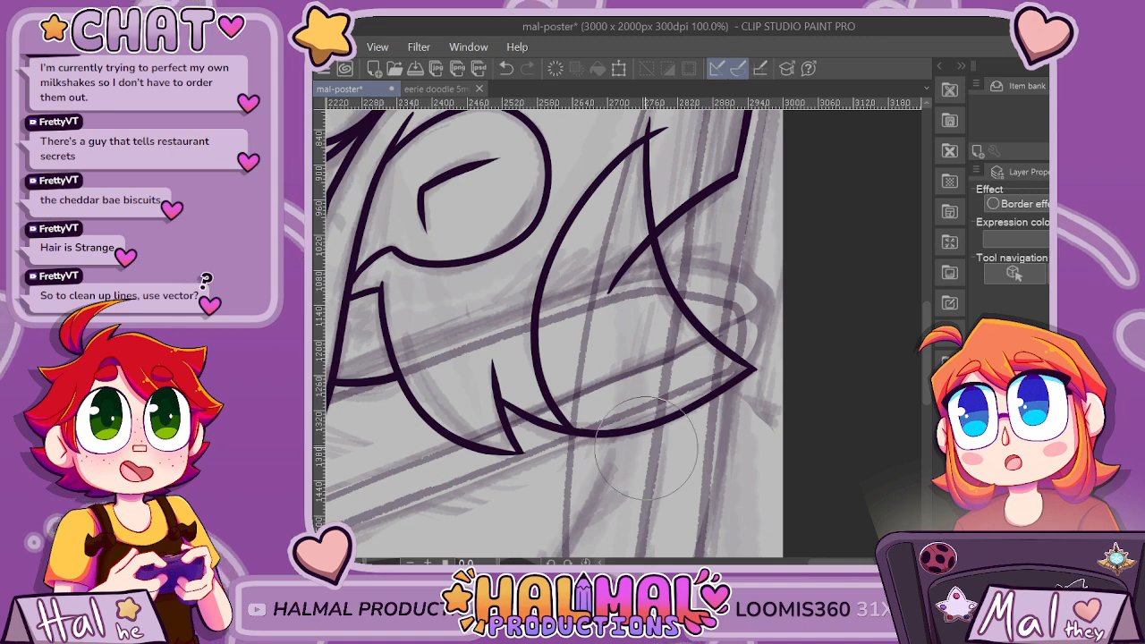
Erase the upper part of the pointed back lock's inner strand, above its crossing with the nape line.
scroll(679, 152, "down", 3)
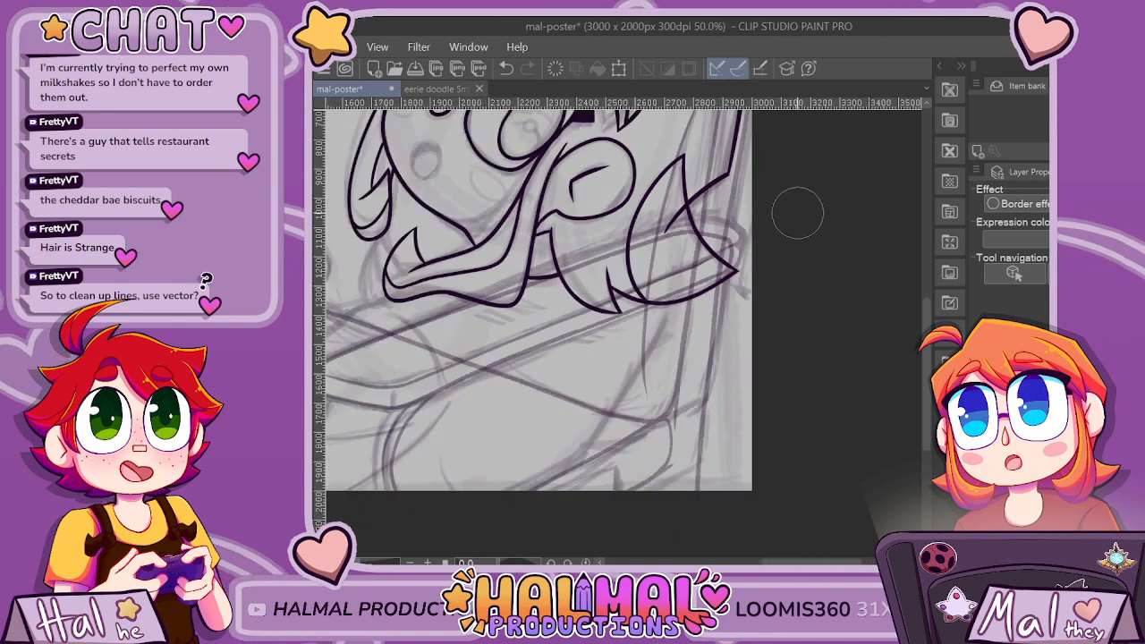
scroll(743, 165, "up", 4)
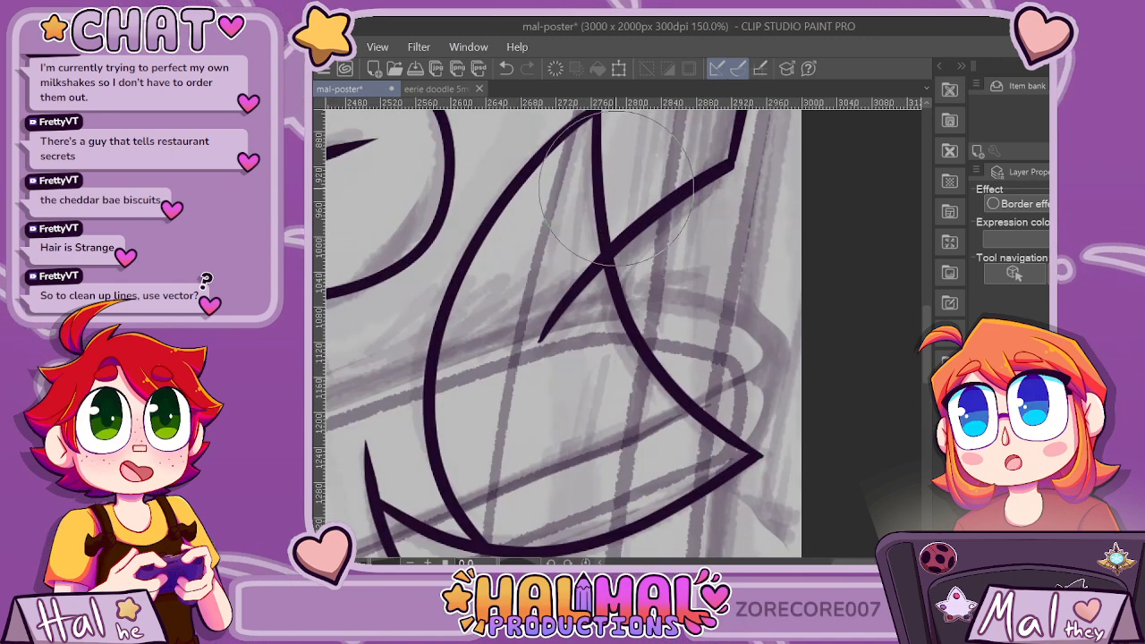
scroll(570, 184, "down", 2)
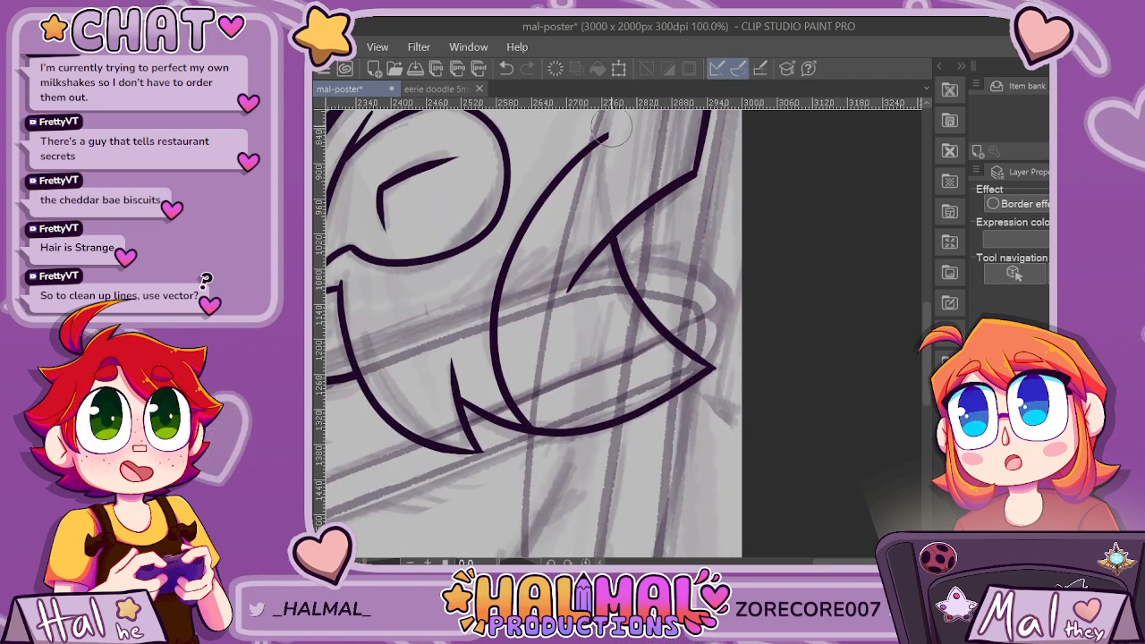
key("ctrl+z")
mouse_move(603, 120)
left_mouse_down()
mouse_move(577, 199)
mouse_move(591, 311)
left_mouse_up()
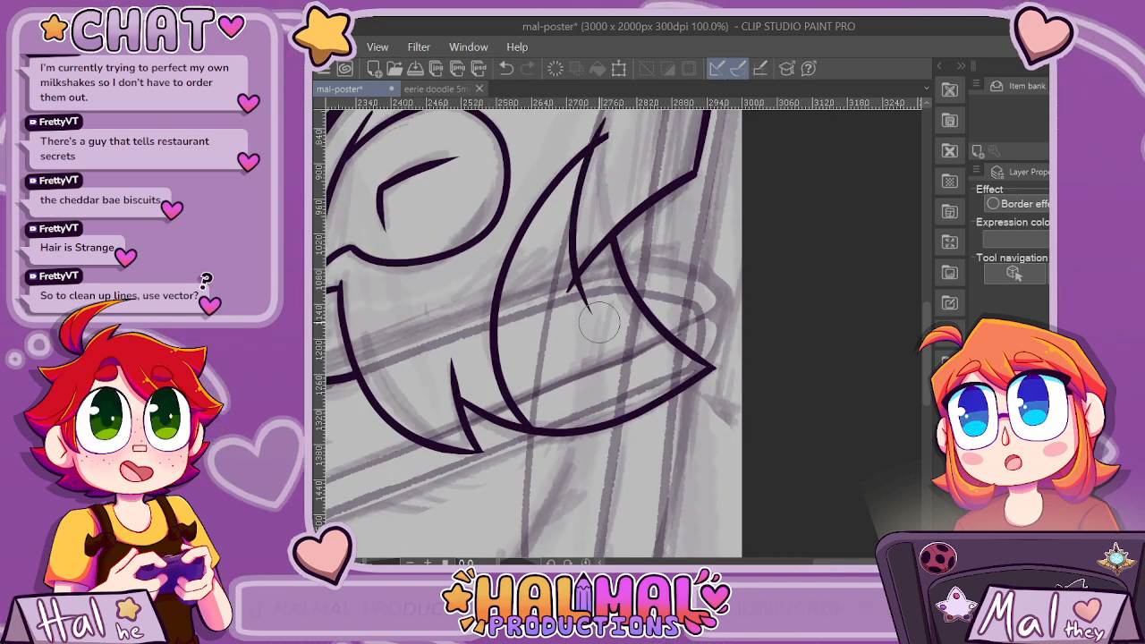
key("ctrl+z")
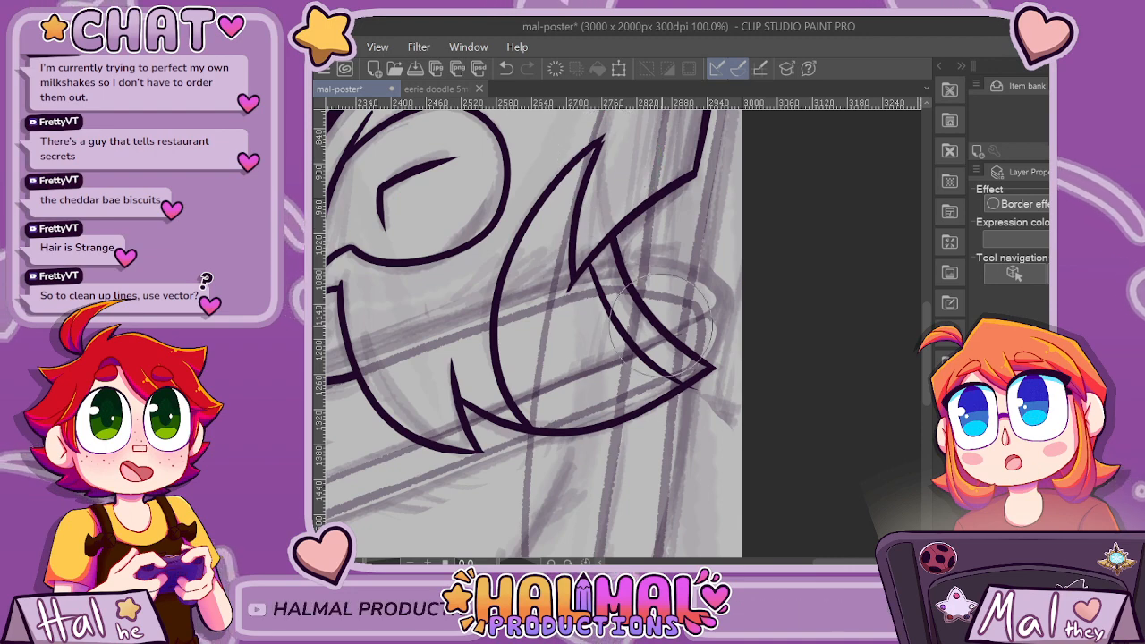
scroll(770, 345, "down", 3)
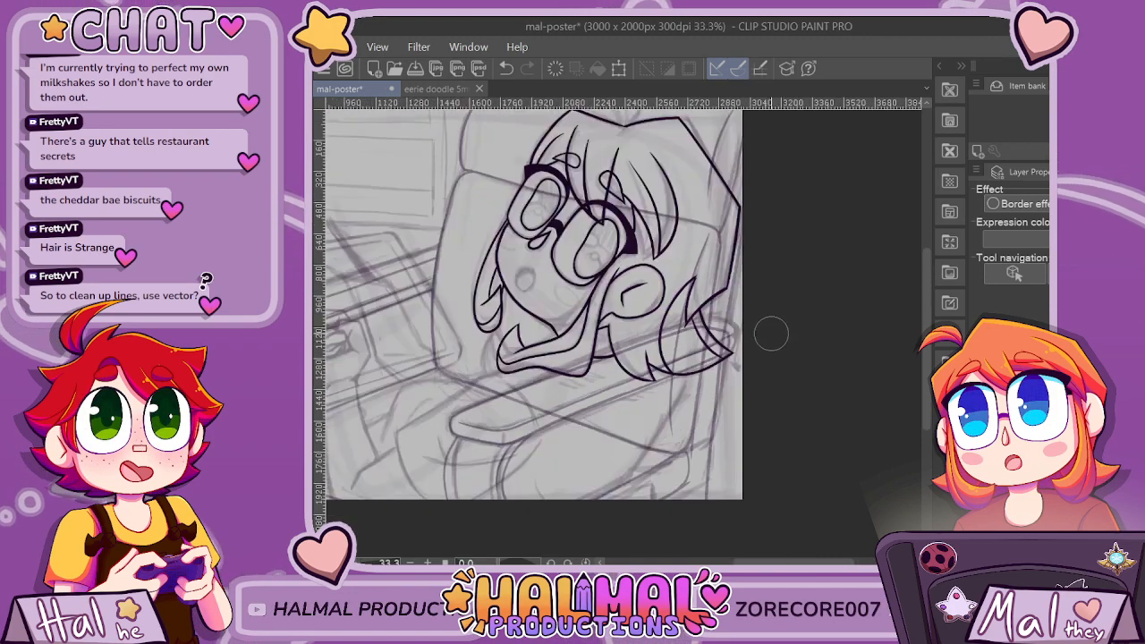
scroll(771, 333, "up", 2)
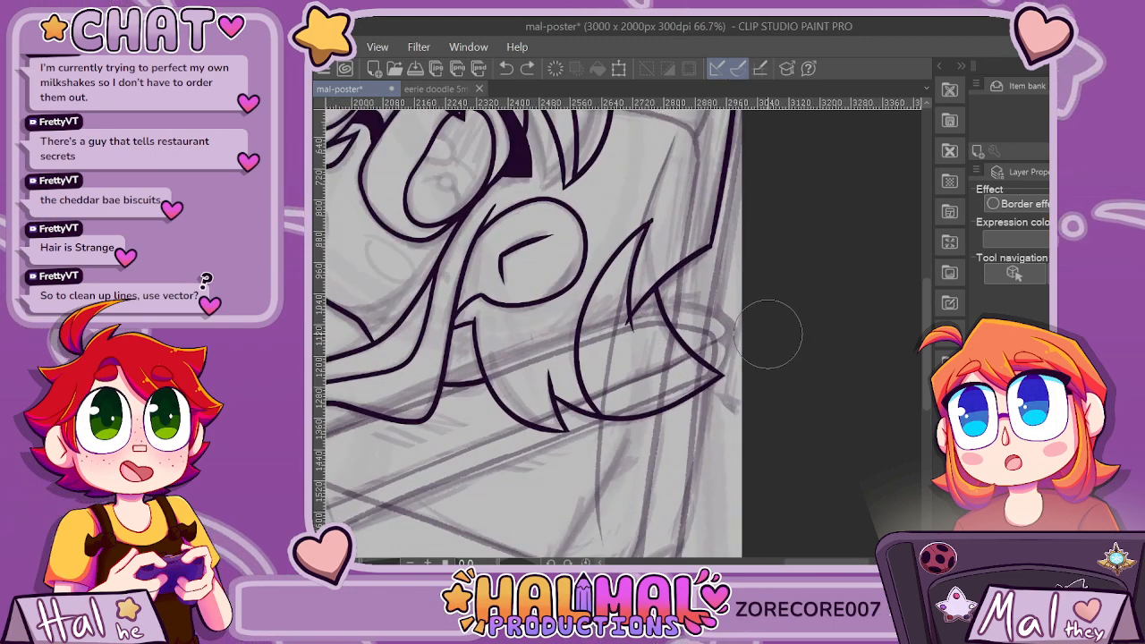
scroll(768, 336, "up", 1)
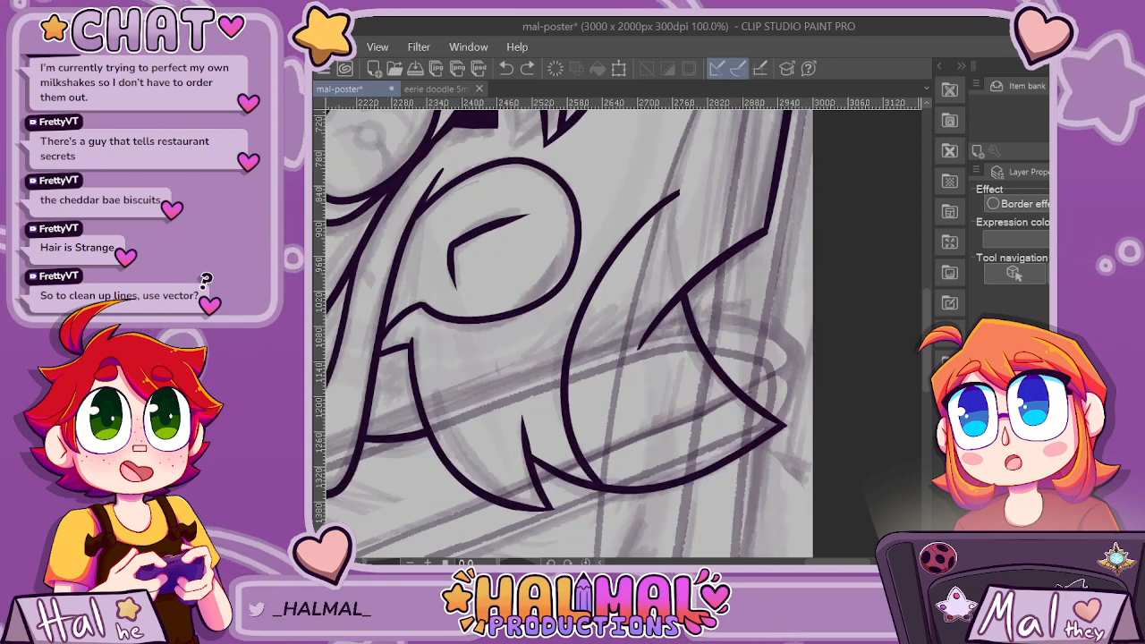
Ink a short edge from the back lock's upper tip down to the nape line, trim the overshoots and fill the tip to a sharp point.
mouse_move(667, 172)
left_mouse_down()
mouse_move(651, 233)
mouse_move(661, 353)
left_mouse_up()
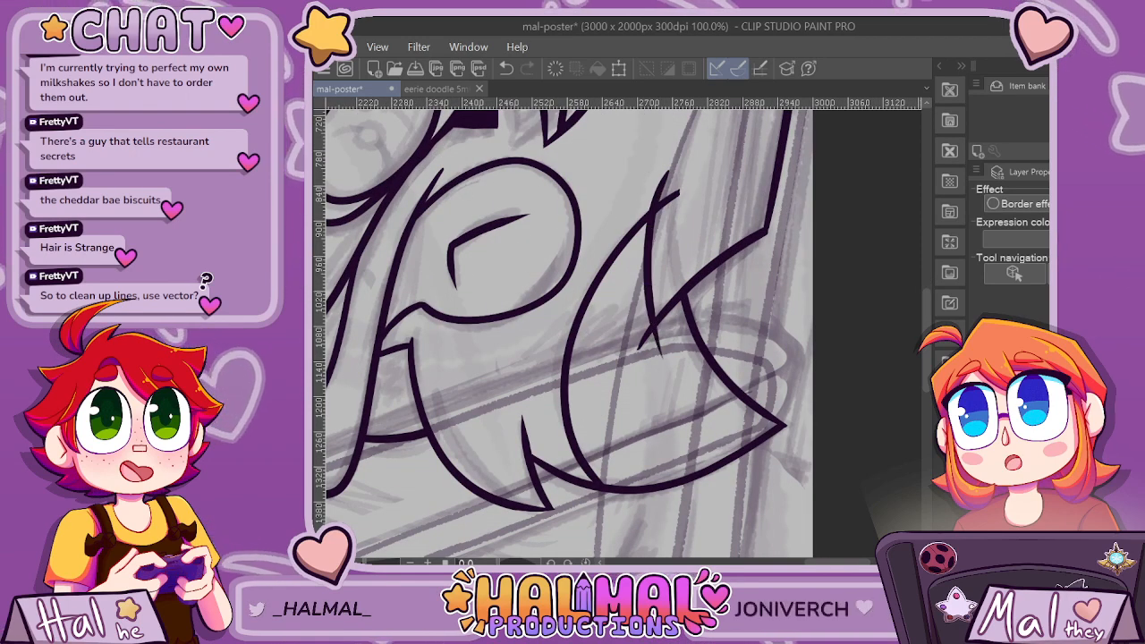
key("e")
left_click(673, 162)
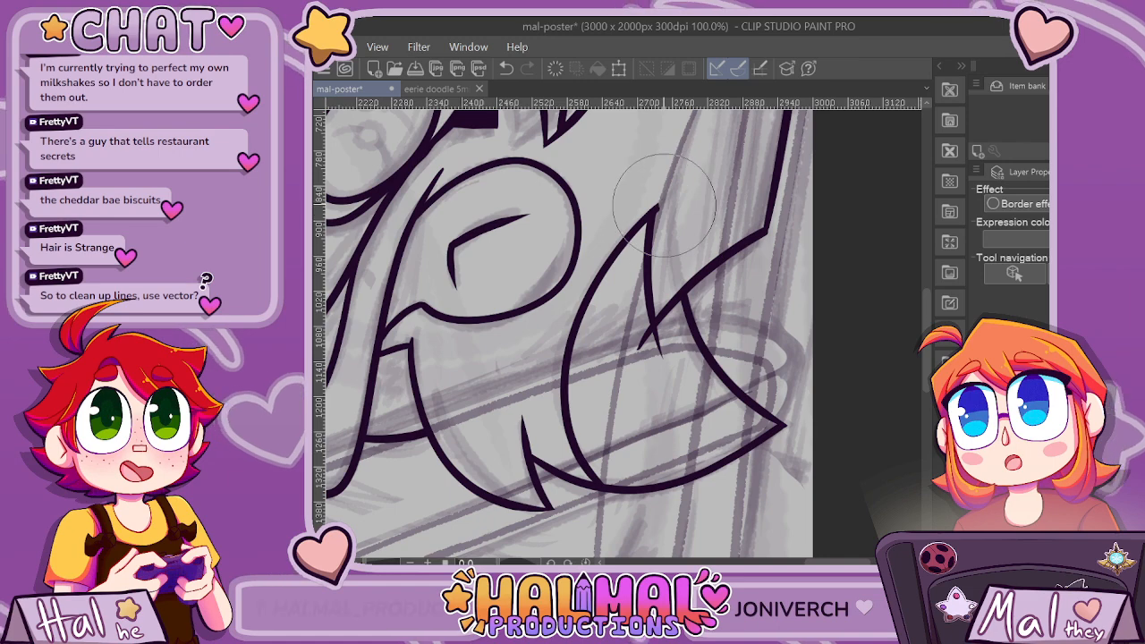
scroll(663, 233, "up", 2)
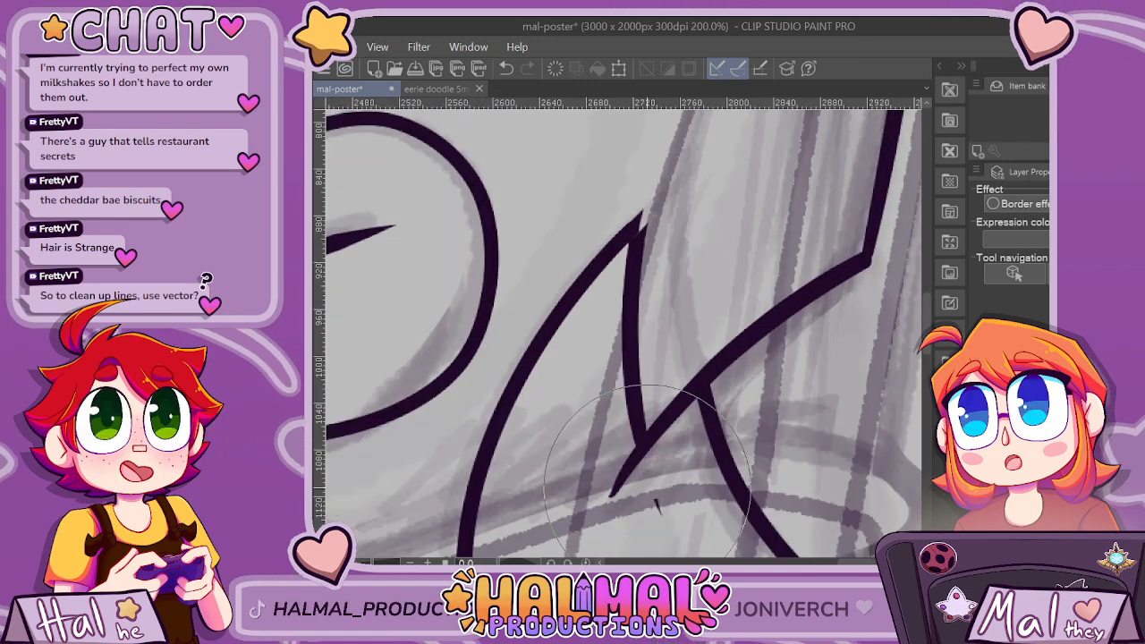
scroll(659, 489, "up", 3)
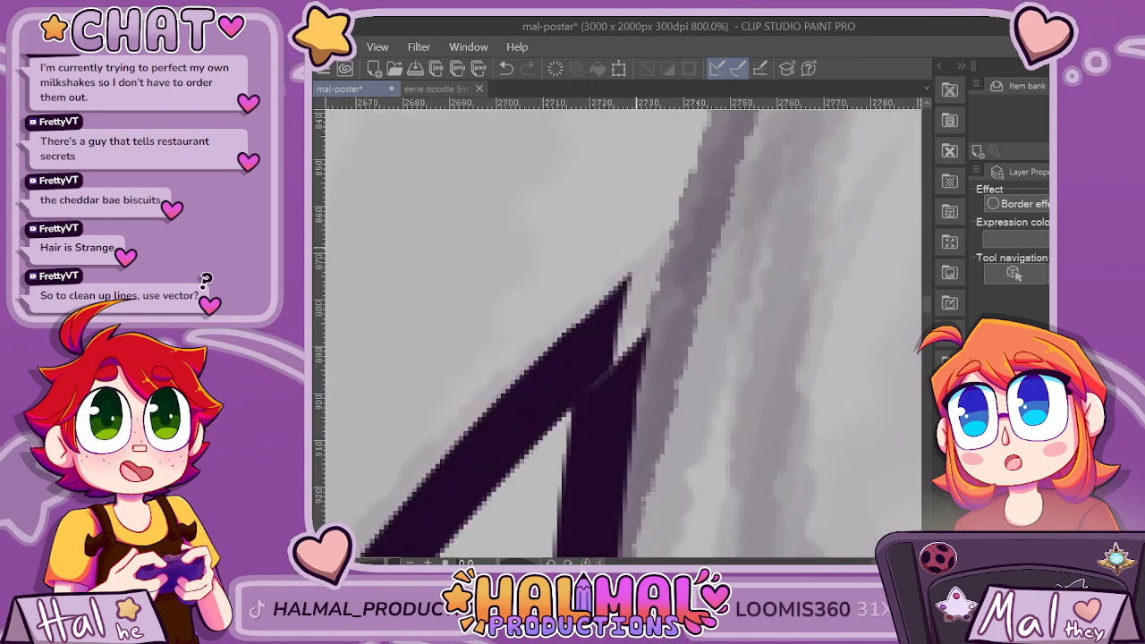
mouse_move(598, 320)
left_mouse_down()
mouse_move(678, 249)
mouse_move(612, 450)
mouse_move(660, 274)
mouse_move(597, 435)
mouse_move(638, 294)
left_mouse_up()
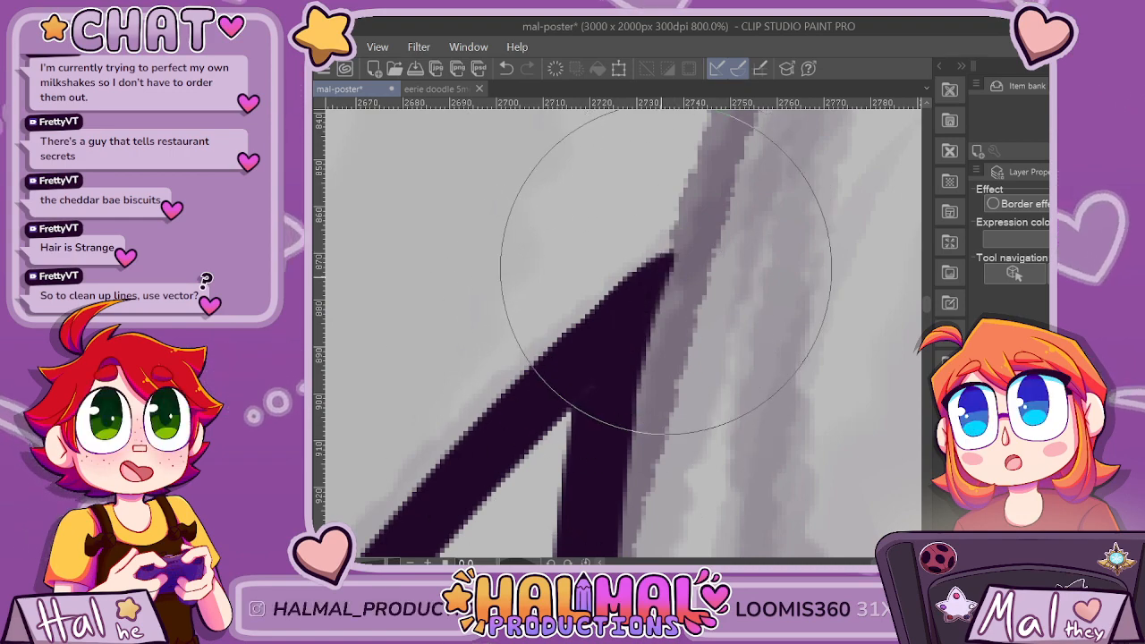
scroll(663, 427, "down", 2)
scroll(662, 427, "down", 3)
left_click_drag(665, 425, 703, 399)
scroll(710, 394, "up", 2)
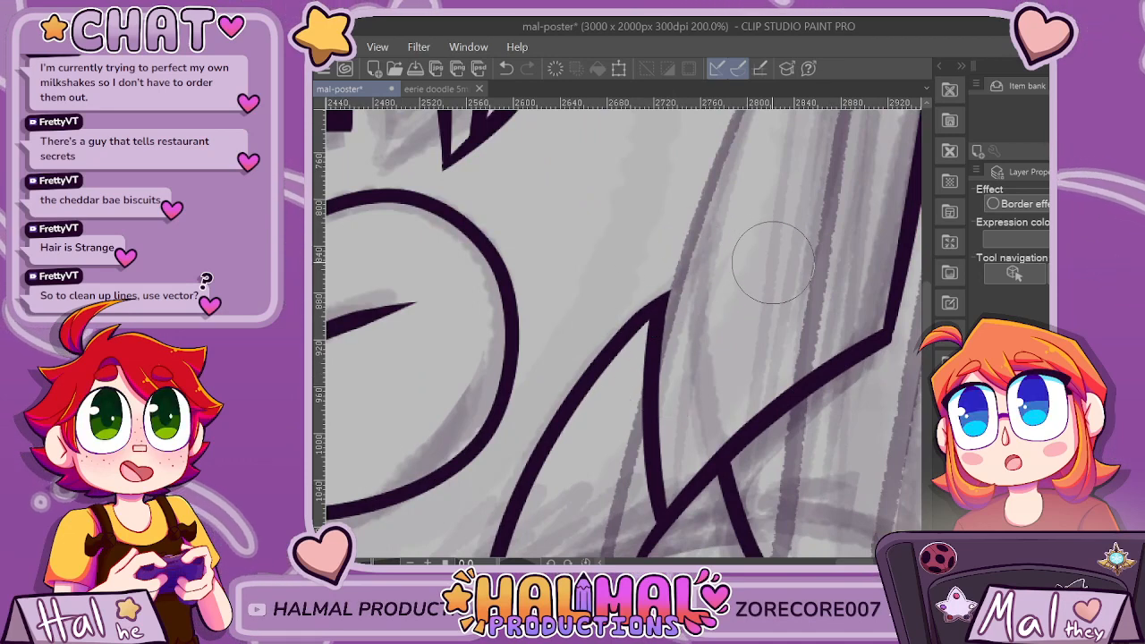
Try a second inner curve running parallel to the back lock's outer edge and judge it against the whole head.
scroll(634, 299, "down", 5)
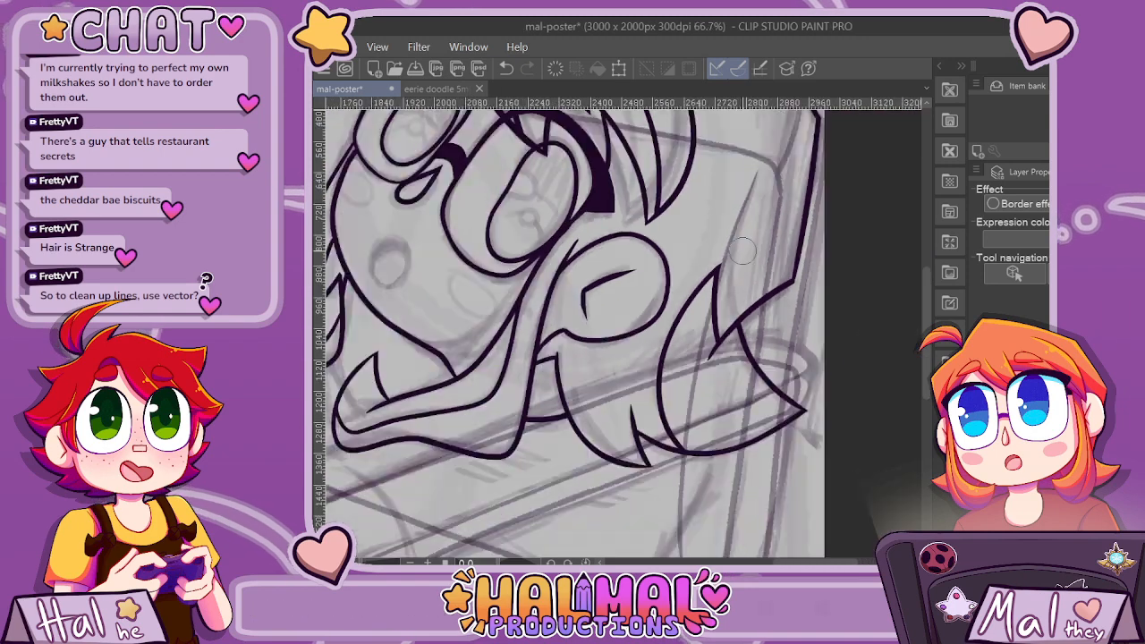
scroll(741, 252, "down", 1)
scroll(741, 252, "up", 3)
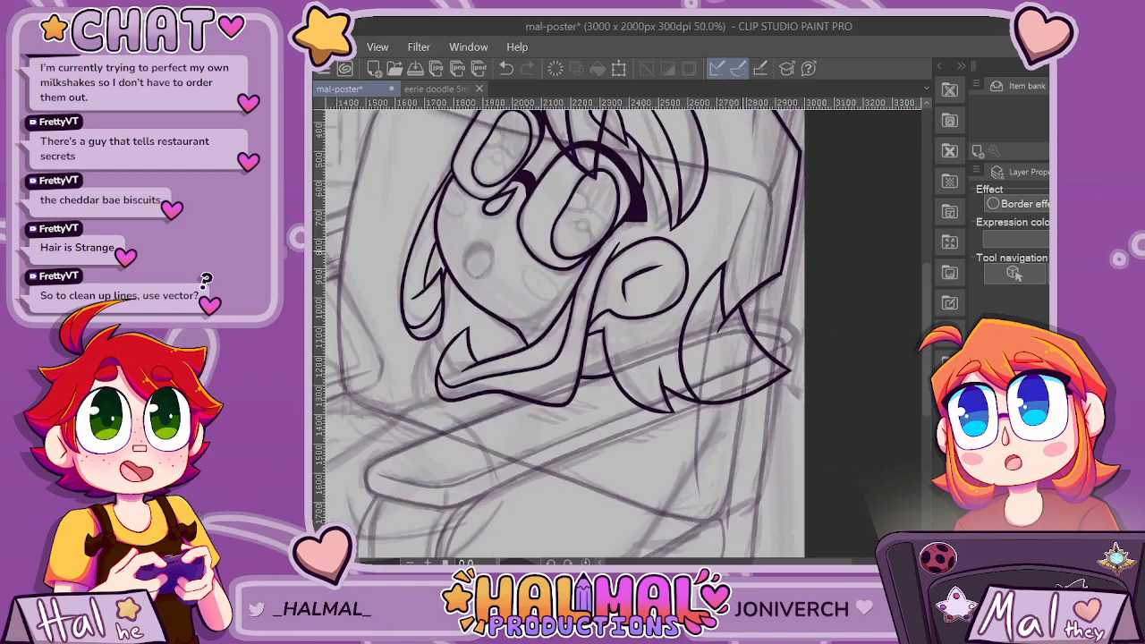
scroll(755, 342, "up", 1)
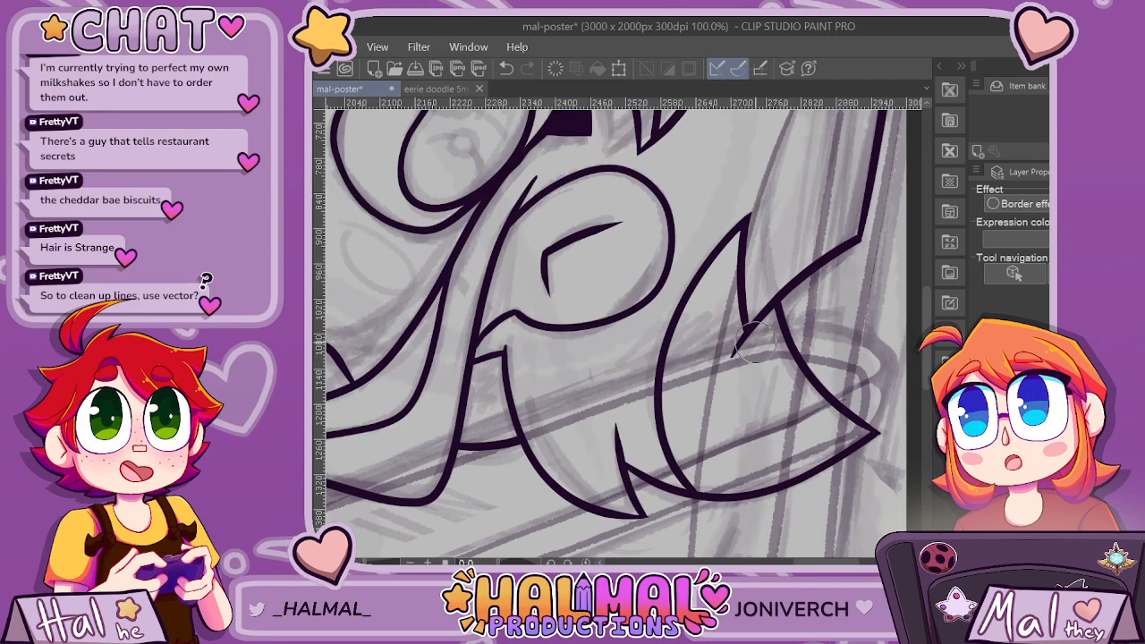
scroll(750, 333, "down", 3)
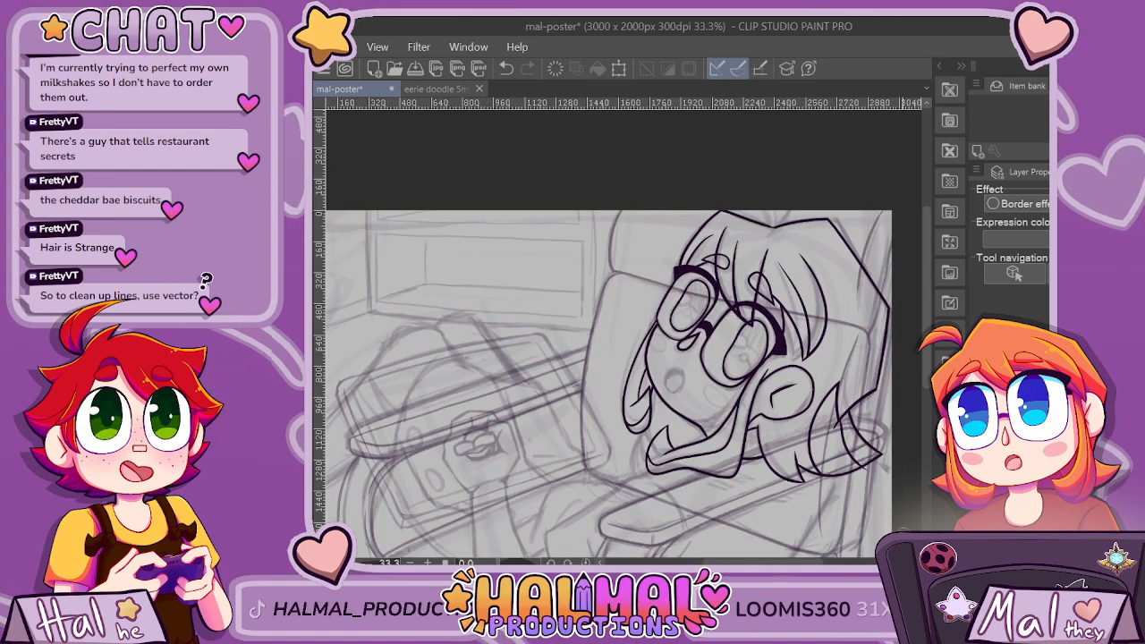
scroll(840, 410, "up", 3)
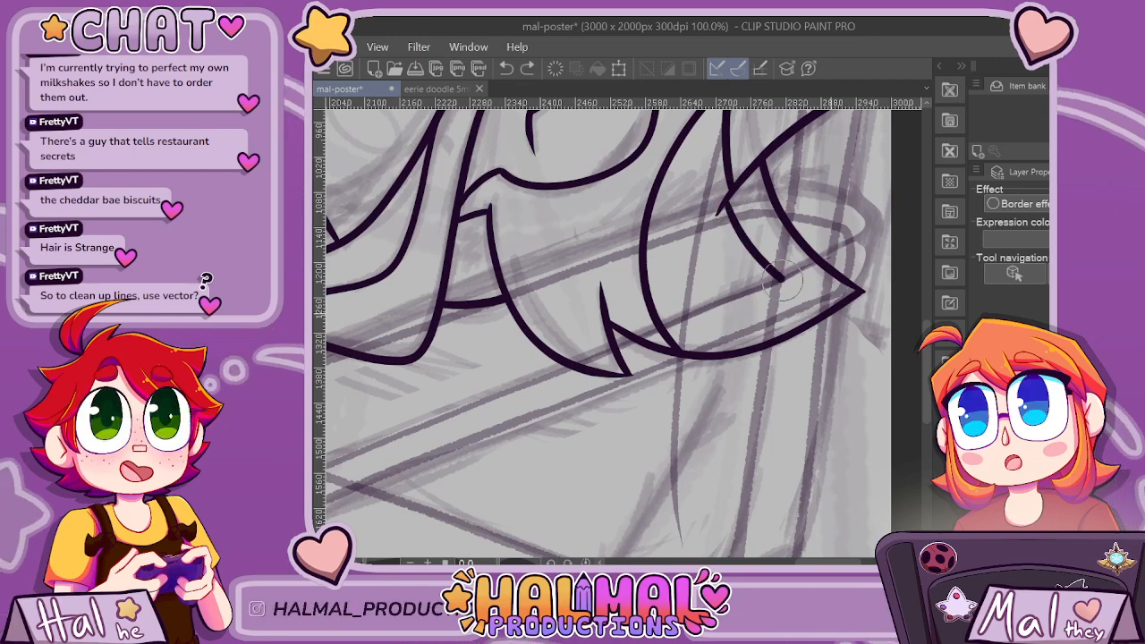
scroll(886, 320, "down", 3)
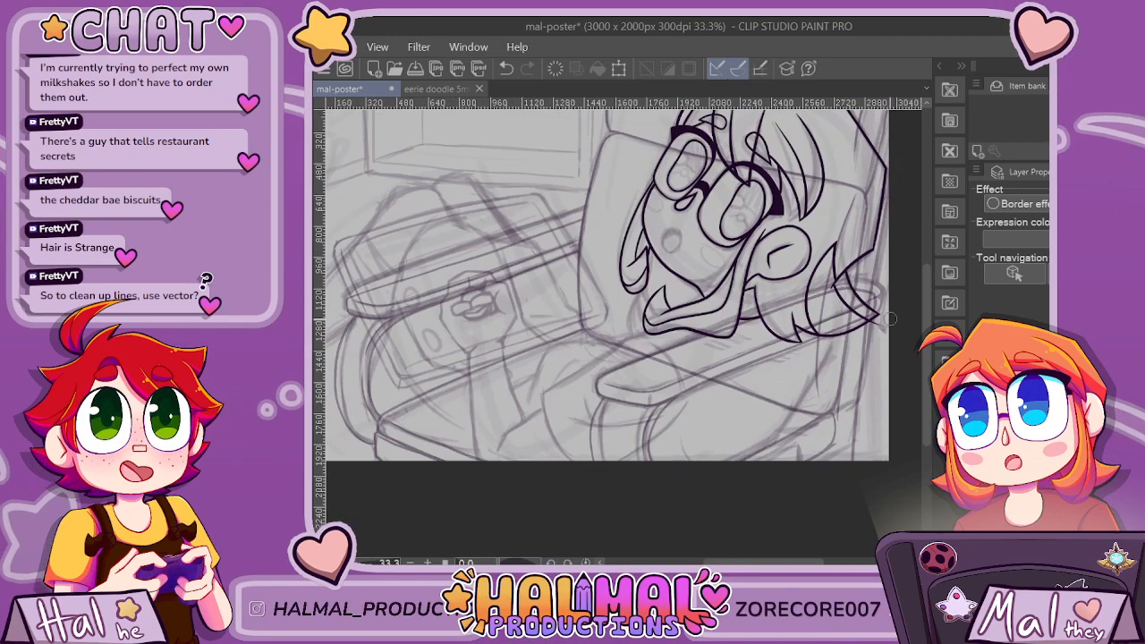
scroll(890, 318, "up", 4)
scroll(890, 322, "down", 4)
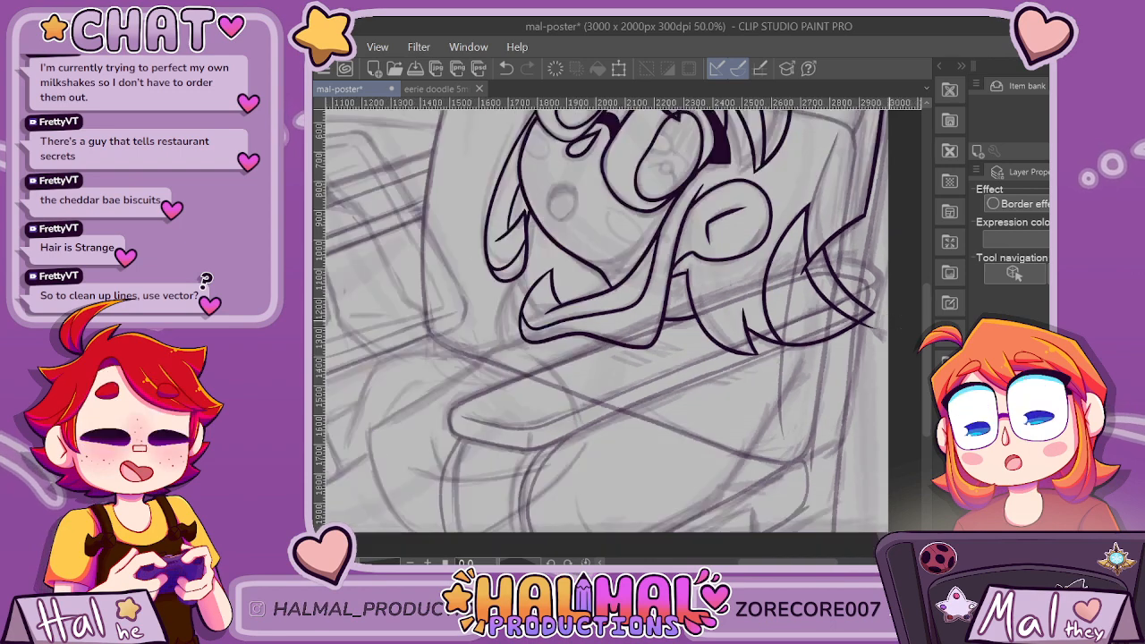
scroll(890, 323, "down", 2)
scroll(890, 322, "up", 4)
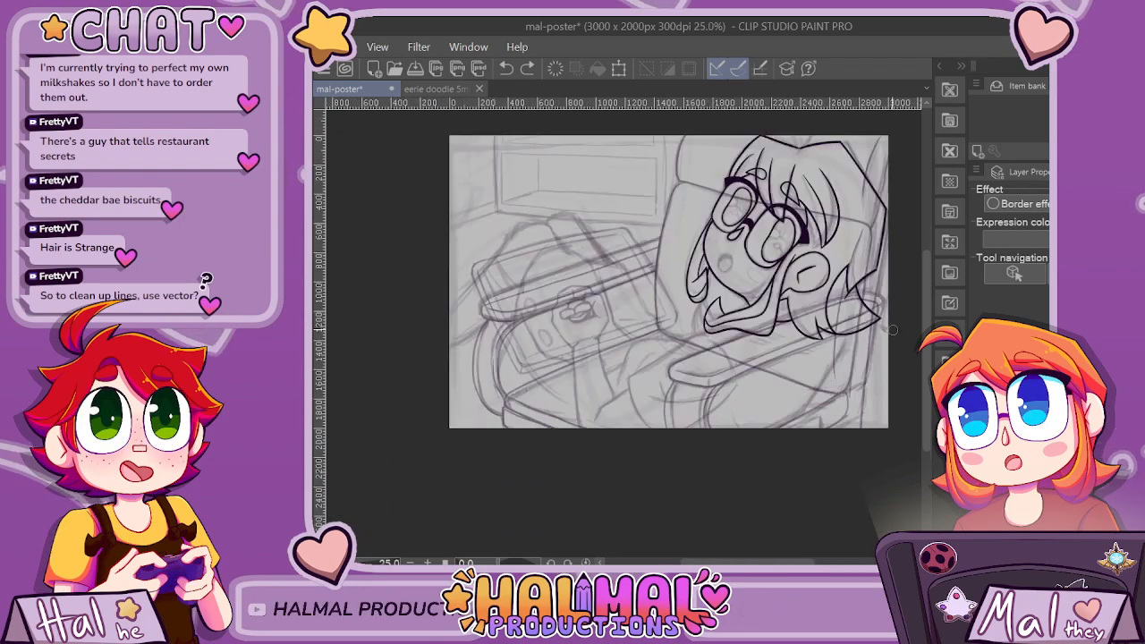
scroll(893, 331, "up", 1)
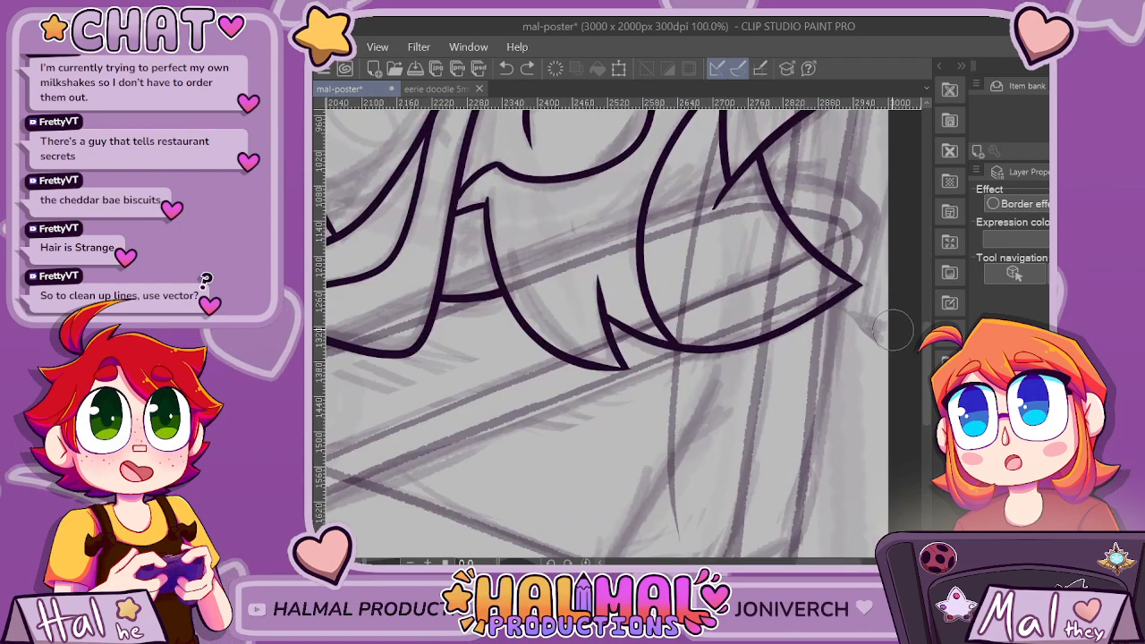
Replace the back lock's front curve and tip edge, extending the tip edge as a long strand to the lower outline, and trim the overshoots.
scroll(904, 419, "down", 1)
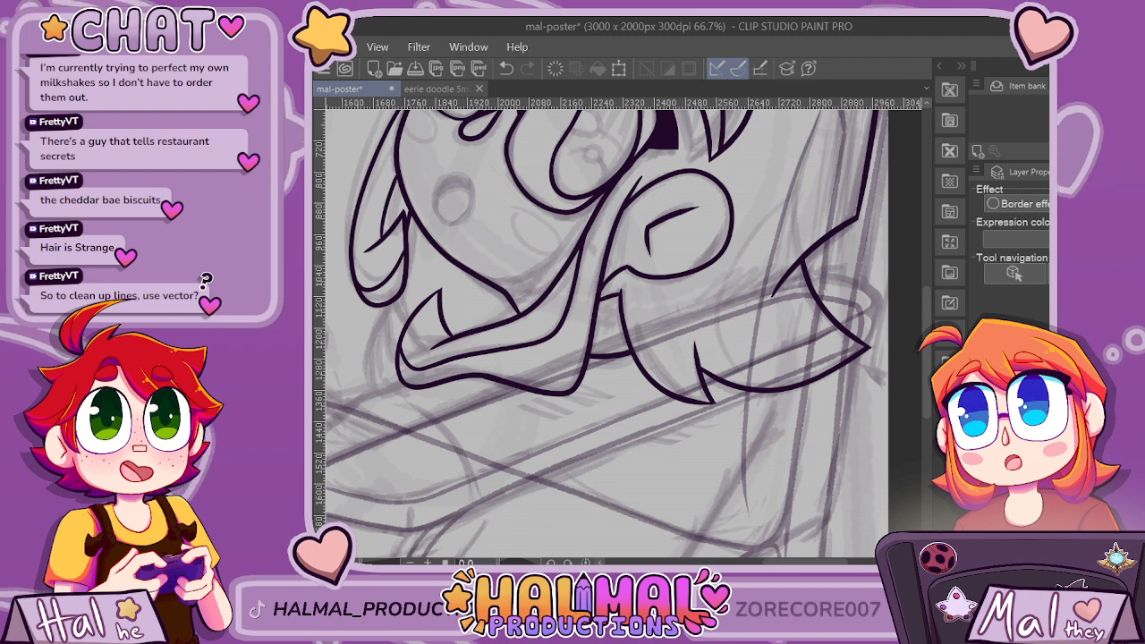
mouse_move(776, 418)
left_mouse_down()
mouse_move(740, 390)
mouse_move(725, 305)
mouse_move(790, 186)
left_mouse_up()
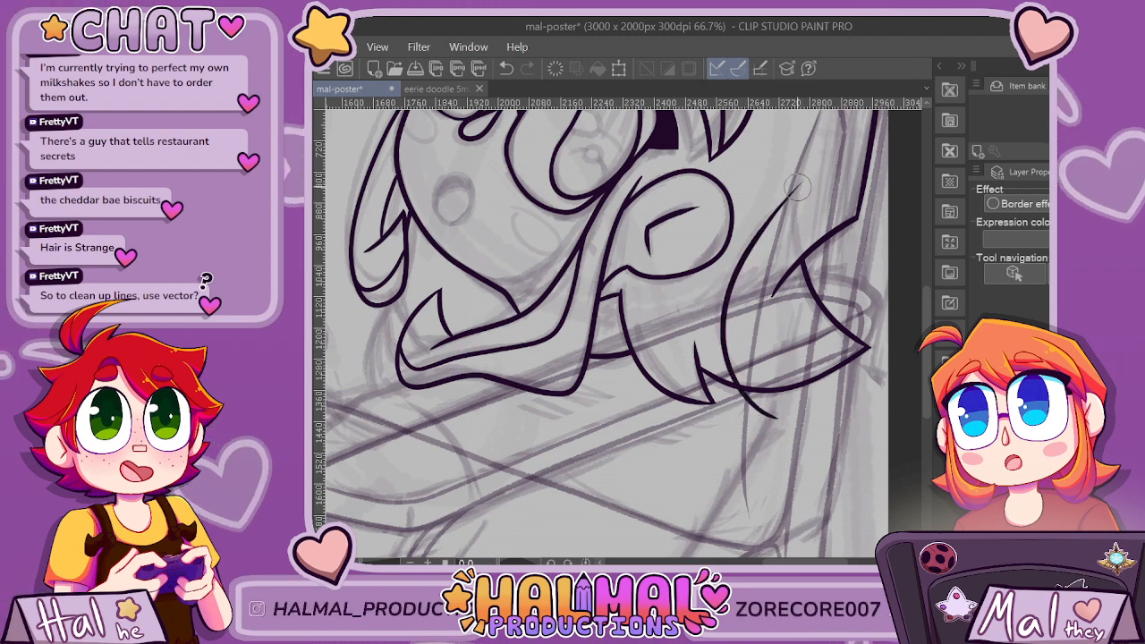
key("ctrl+z")
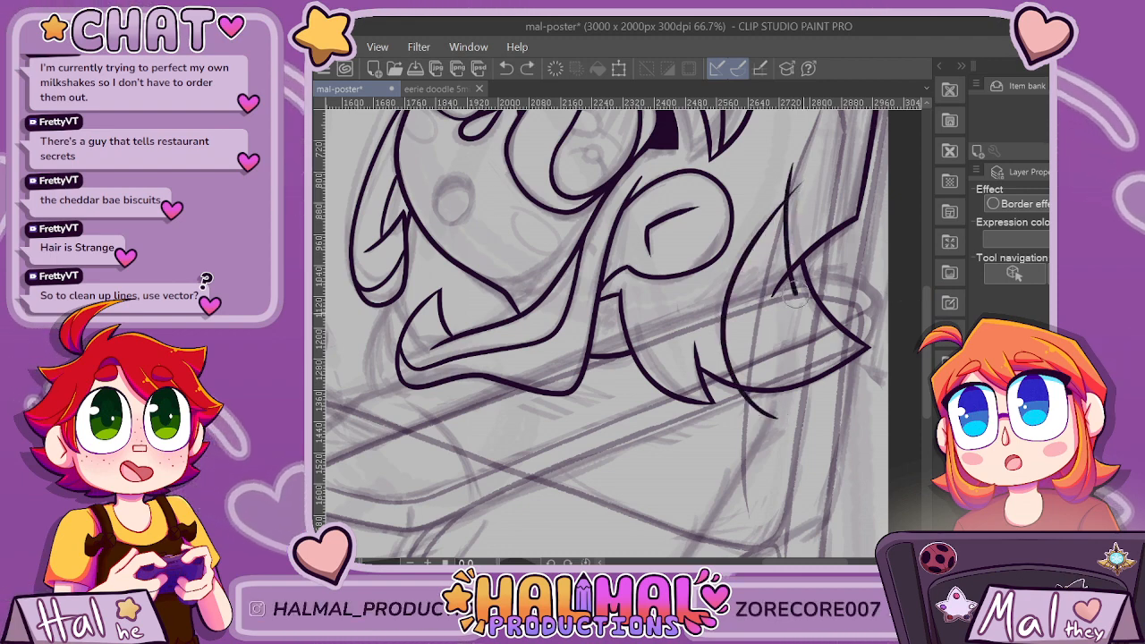
left_click_drag(792, 167, 863, 381)
scroll(906, 341, "down", 2)
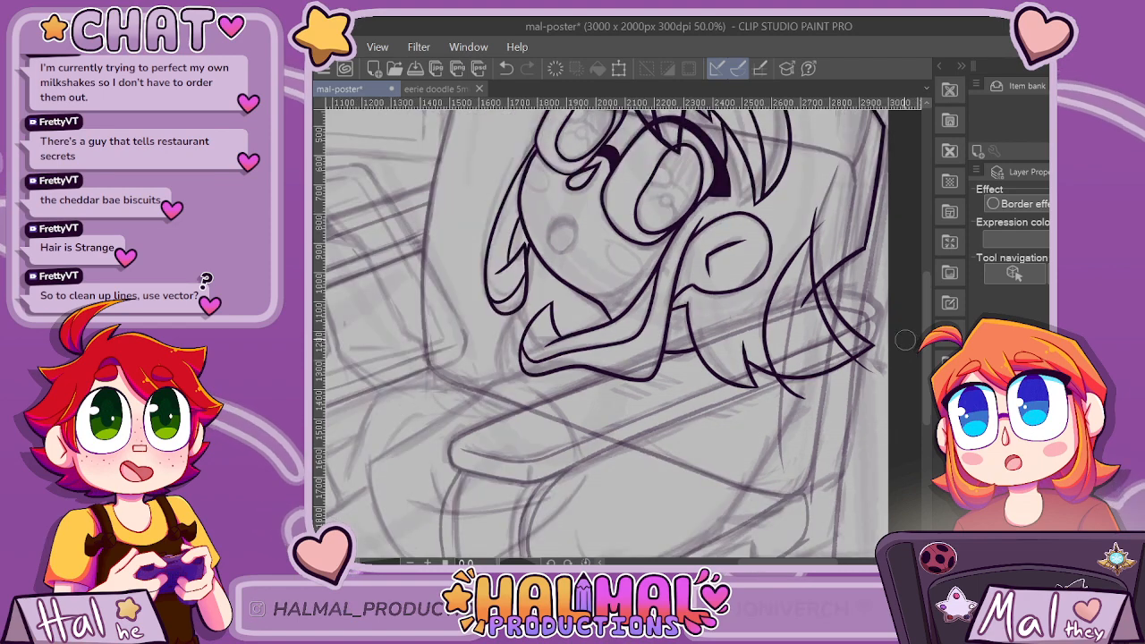
key("ctrl+plus")
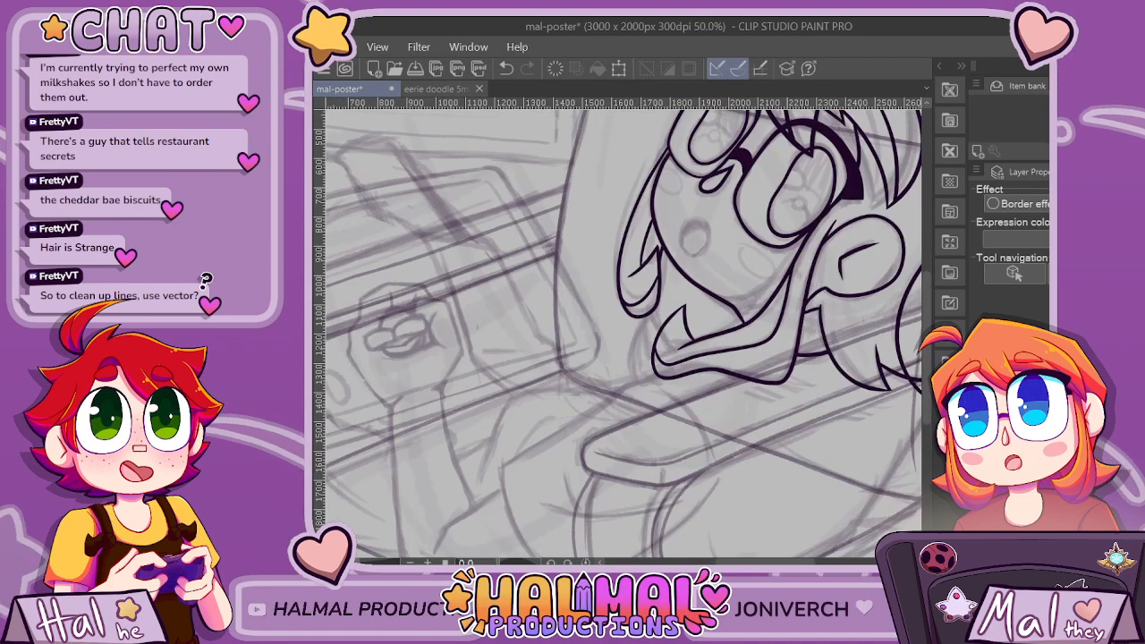
left_click_drag(733, 563, 812, 563)
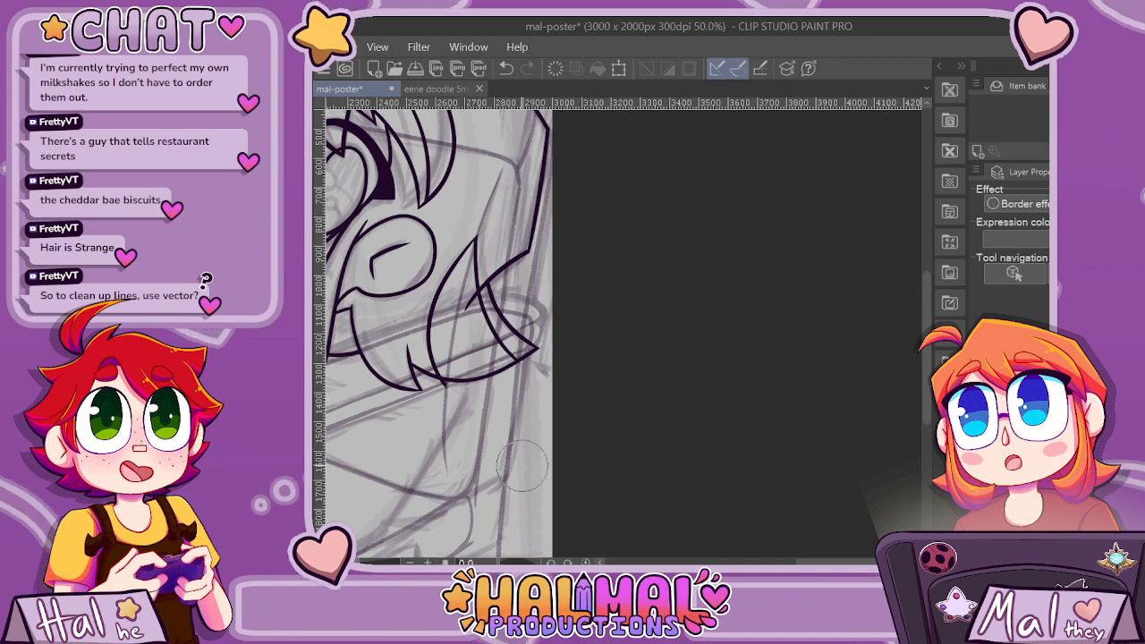
scroll(442, 387, "up", 5)
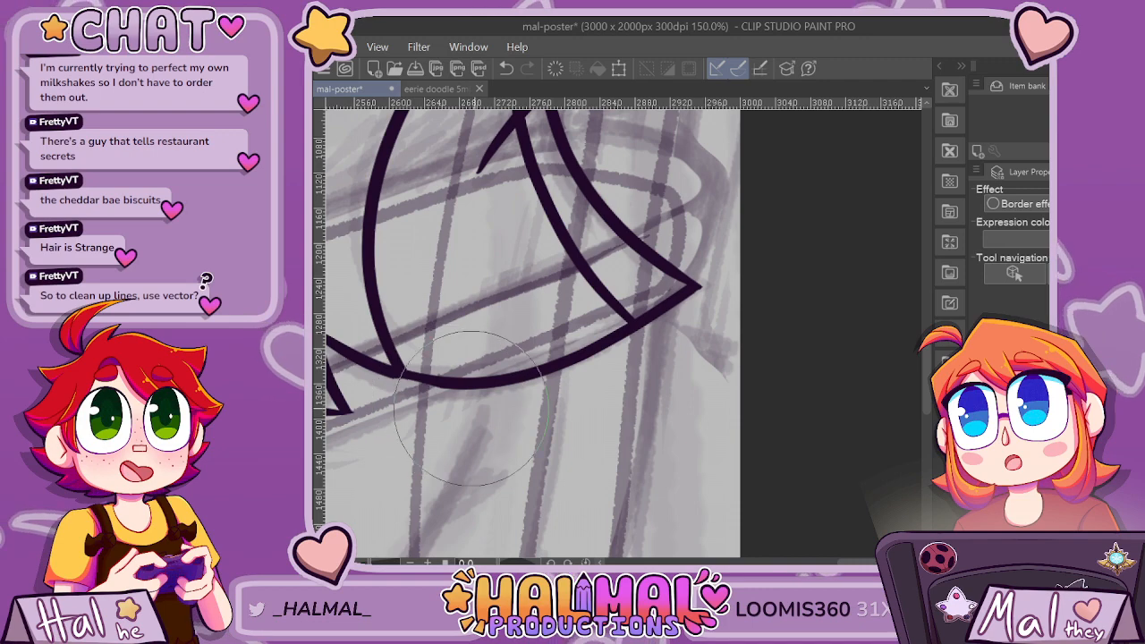
Erase the long strand below the nape line and re-ink it as a rounder curve reaching the back lock's lower outline.
scroll(467, 295, "down", 2)
scroll(467, 296, "down", 4)
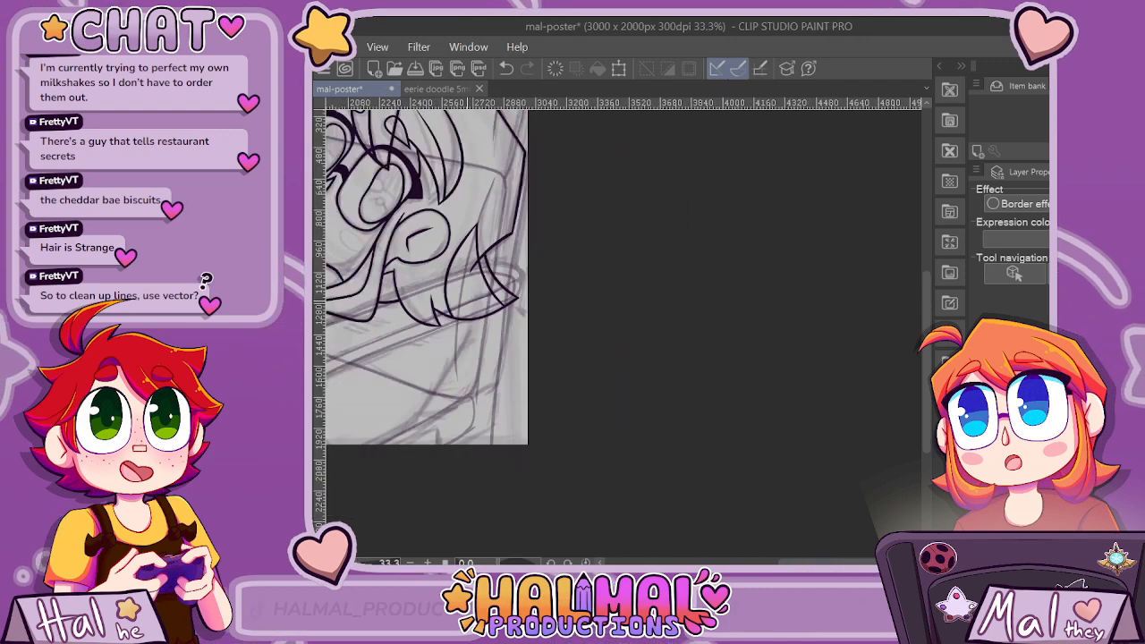
scroll(467, 295, "up", 3)
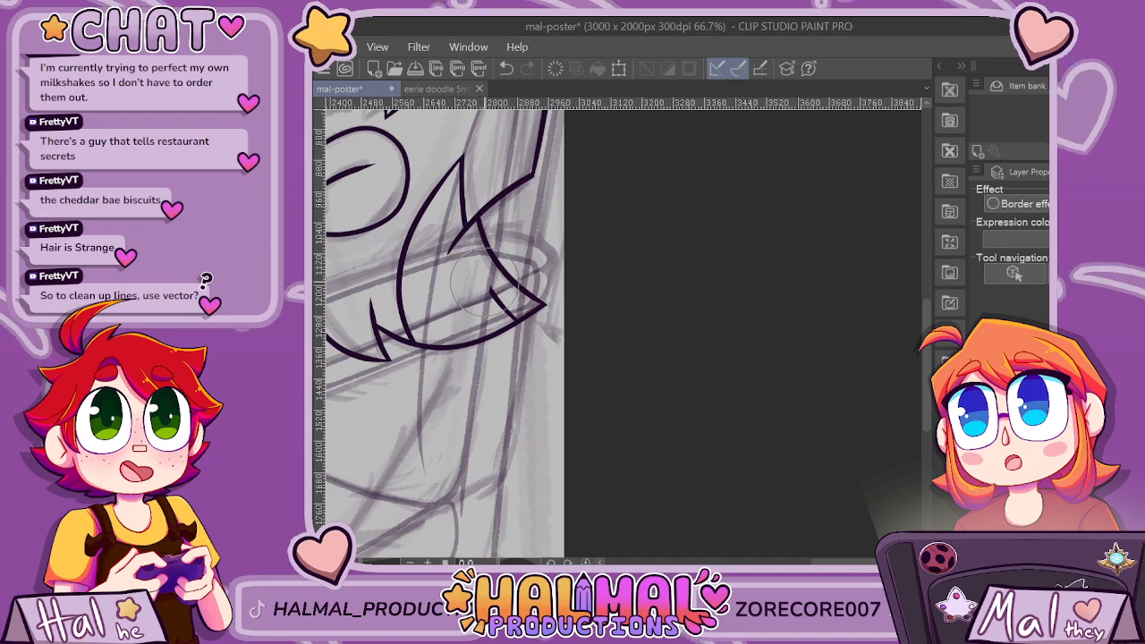
scroll(483, 282, "up", 3)
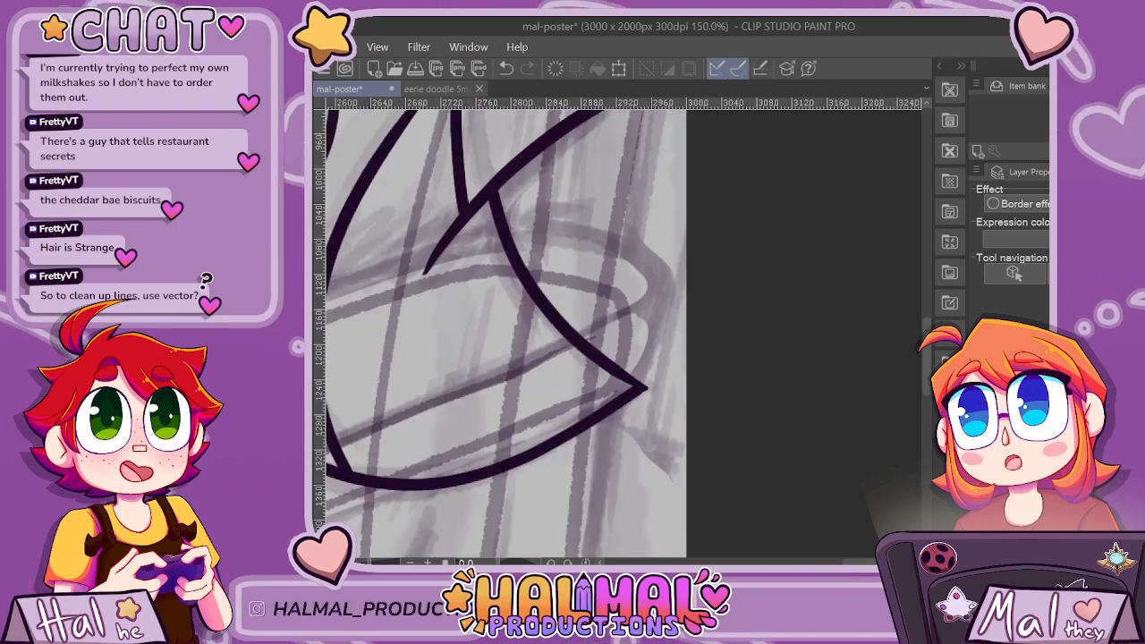
mouse_move(461, 224)
left_mouse_down()
mouse_move(478, 319)
mouse_move(541, 392)
left_mouse_up()
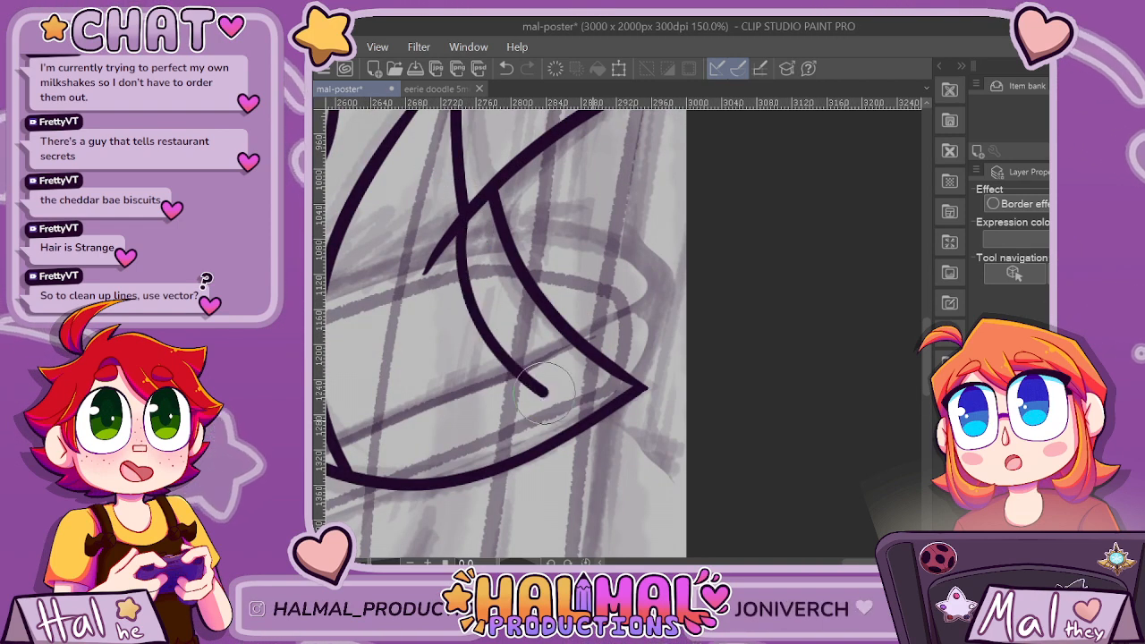
scroll(542, 391, "down", 3)
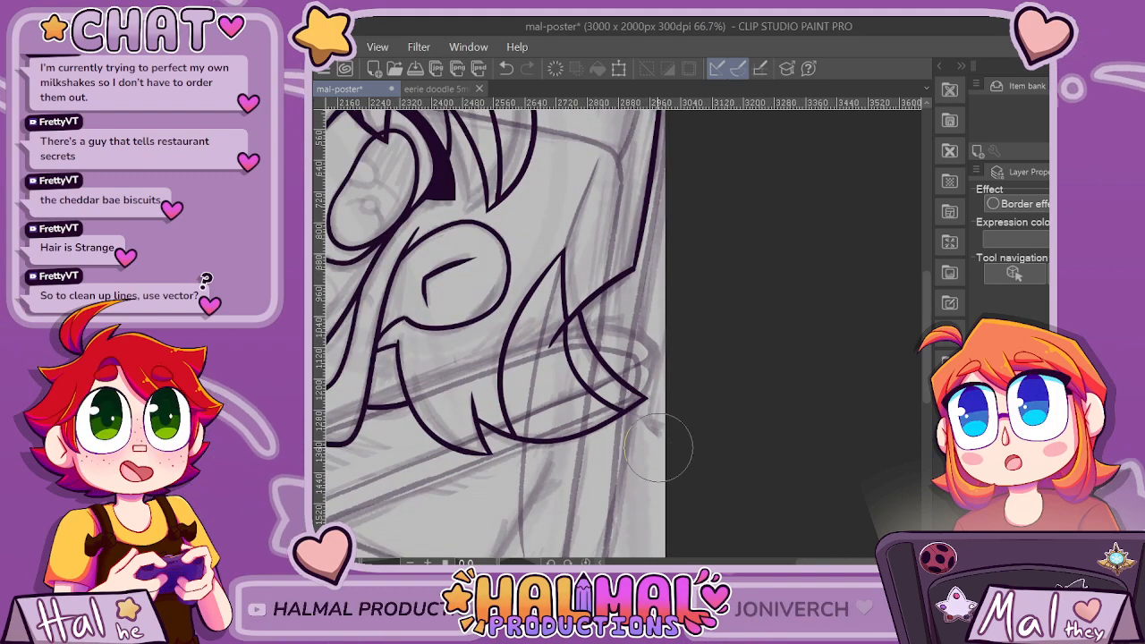
Ink the open mouth as a small tilted oval with a curved tongue line across its inside, redoing the uneven attempts.
scroll(658, 448, "down", 5)
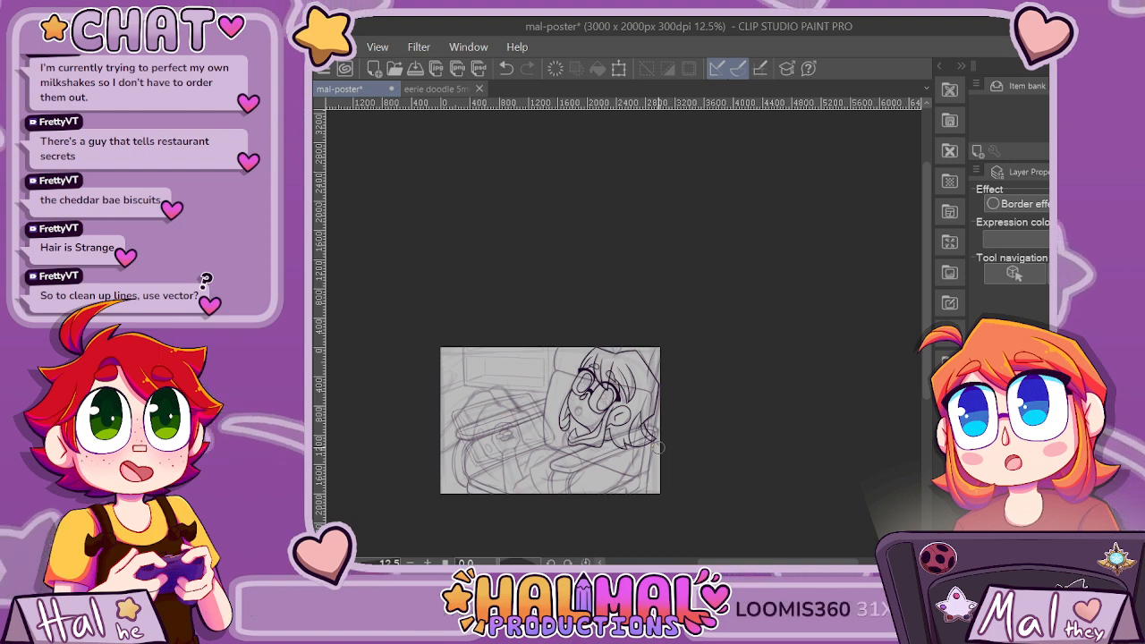
scroll(657, 448, "up", 3)
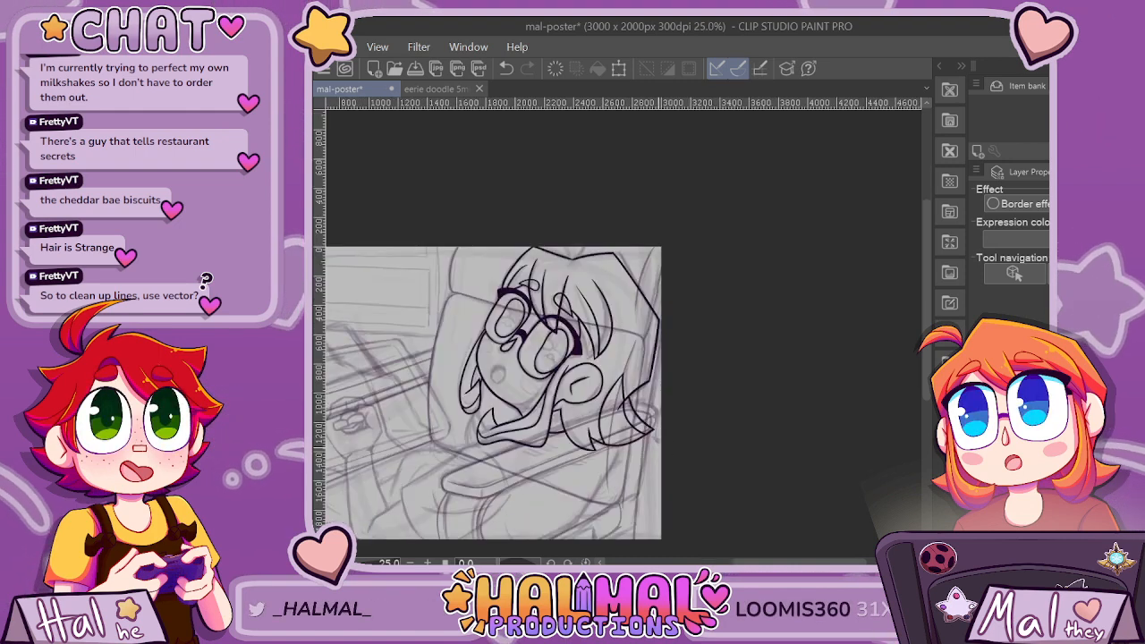
scroll(510, 315, "up", 2)
scroll(446, 411, "up", 2)
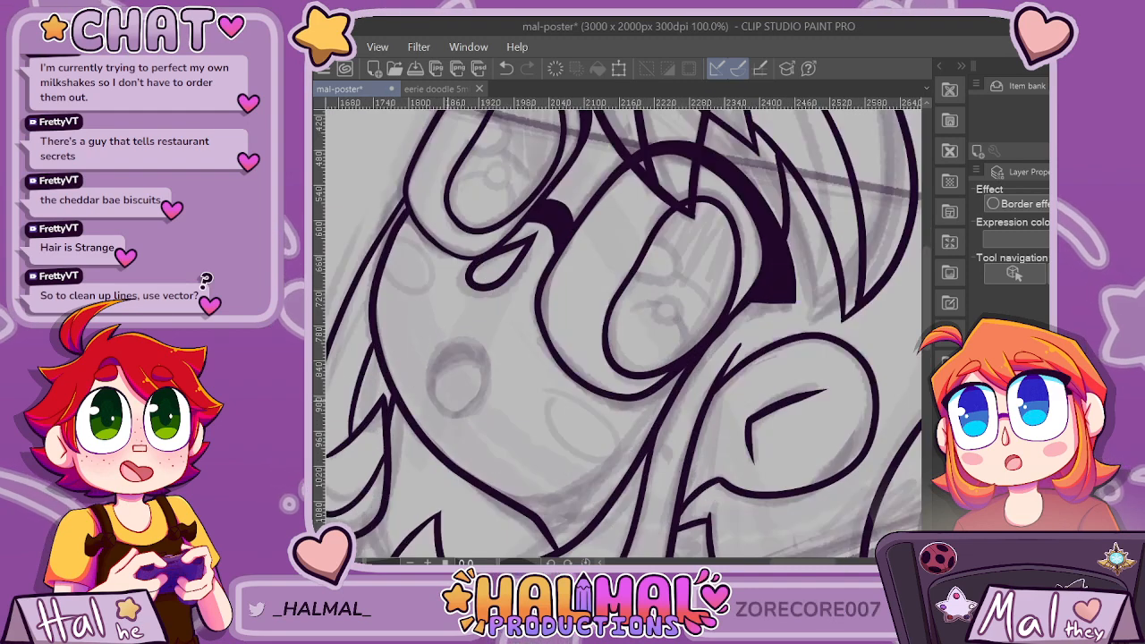
mouse_move(431, 407)
left_mouse_down()
mouse_move(434, 341)
mouse_move(474, 310)
mouse_move(504, 326)
mouse_move(513, 379)
mouse_move(457, 421)
left_mouse_up()
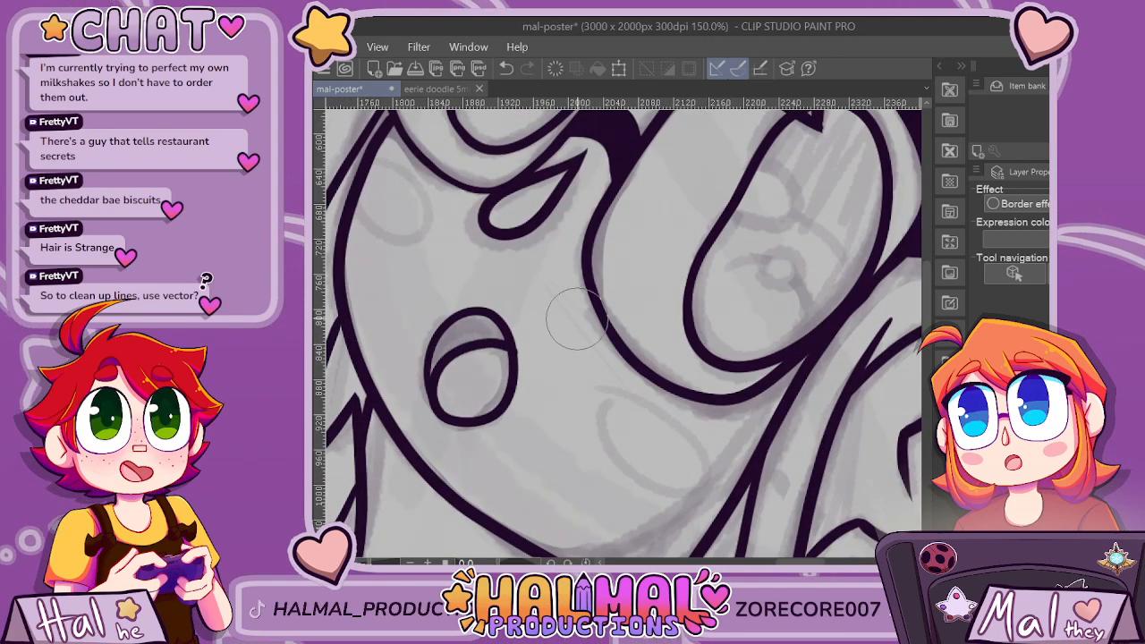
key("ctrl+z")
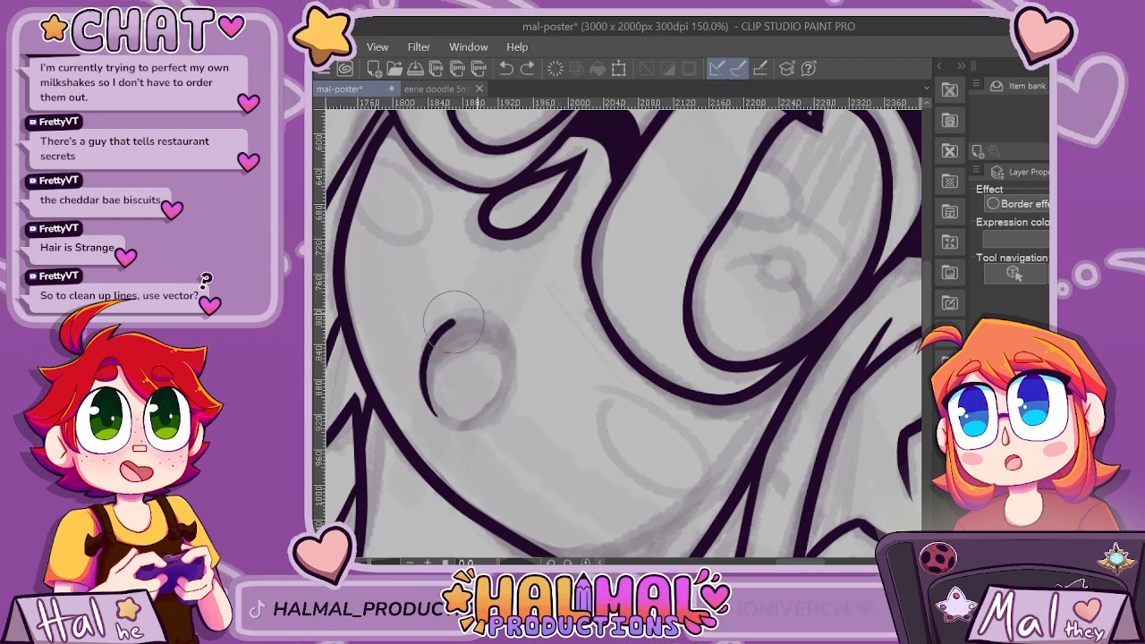
mouse_move(454, 322)
left_mouse_down()
mouse_move(492, 318)
mouse_move(513, 356)
mouse_move(501, 405)
mouse_move(463, 428)
mouse_move(438, 415)
mouse_move(425, 382)
mouse_move(431, 349)
mouse_move(454, 322)
left_mouse_up()
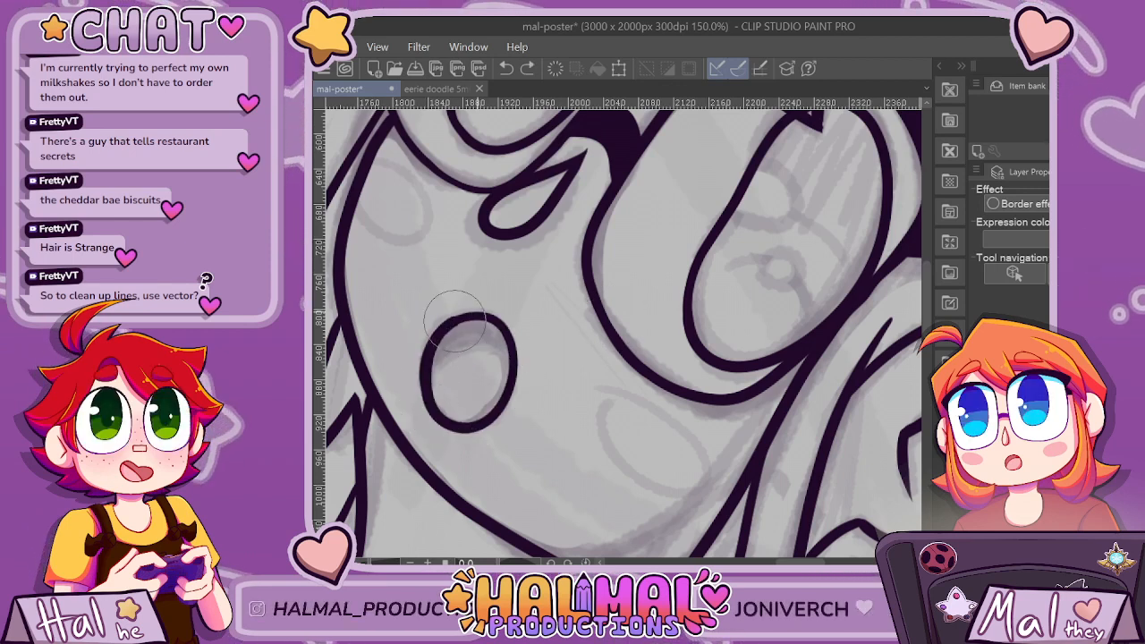
key("ctrl+z")
mouse_move(424, 385)
left_mouse_down()
mouse_move(500, 325)
mouse_move(497, 407)
mouse_move(427, 394)
mouse_move(511, 351)
left_mouse_up()
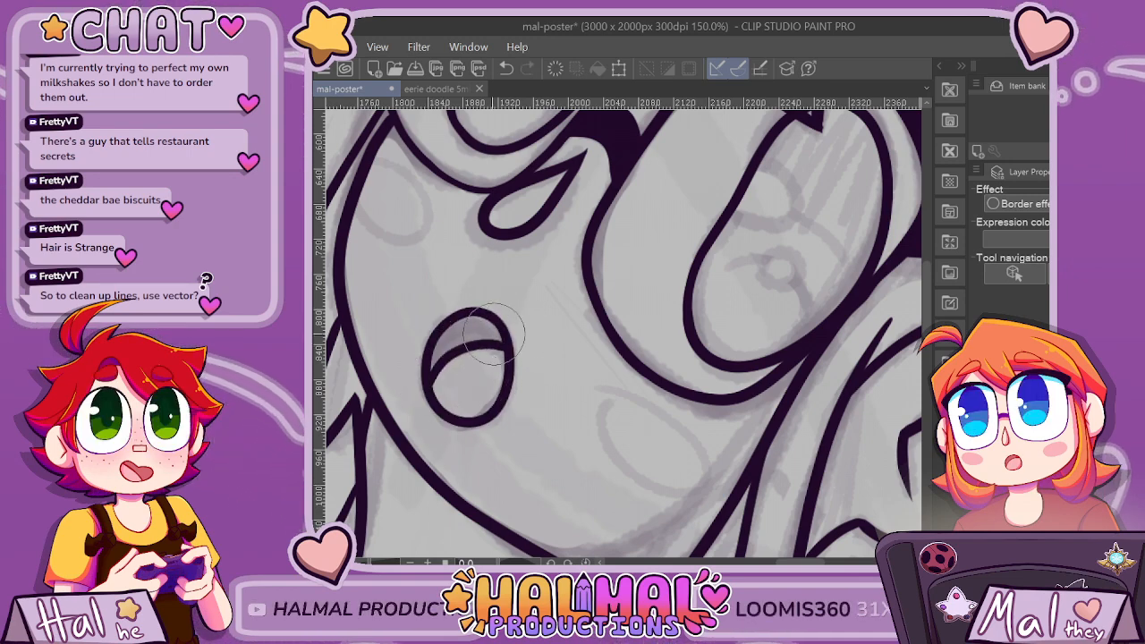
Ink a tuft of three curved strands rising from the dip in the crown and erase the overshooting ends below it.
scroll(490, 333, "down", 10)
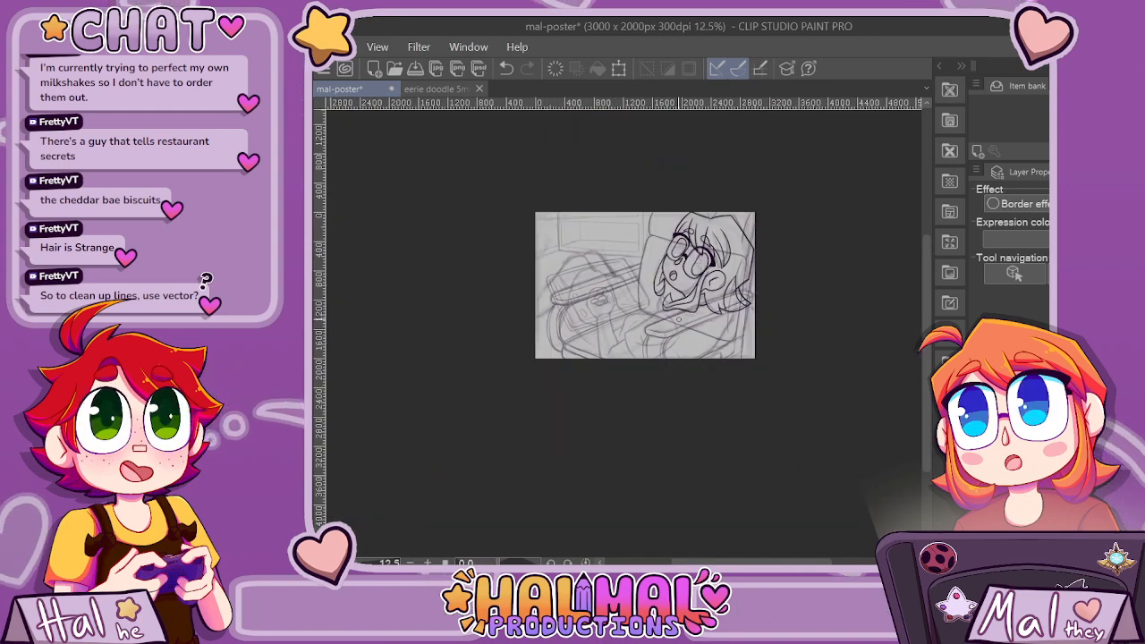
scroll(677, 282, "up", 10)
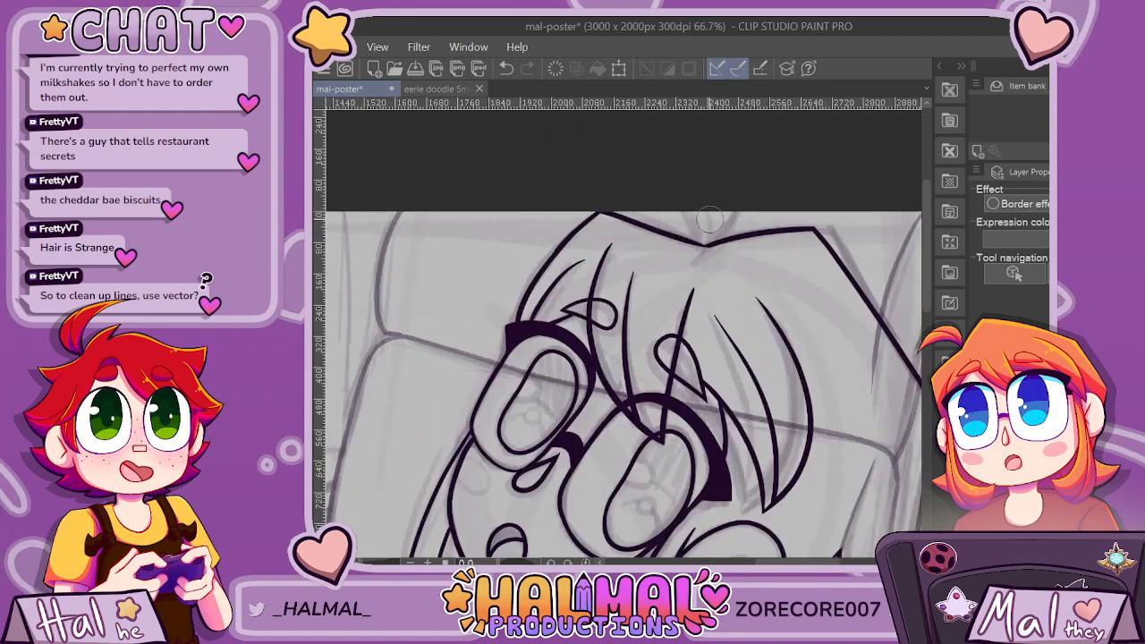
left_click_drag(677, 280, 648, 182)
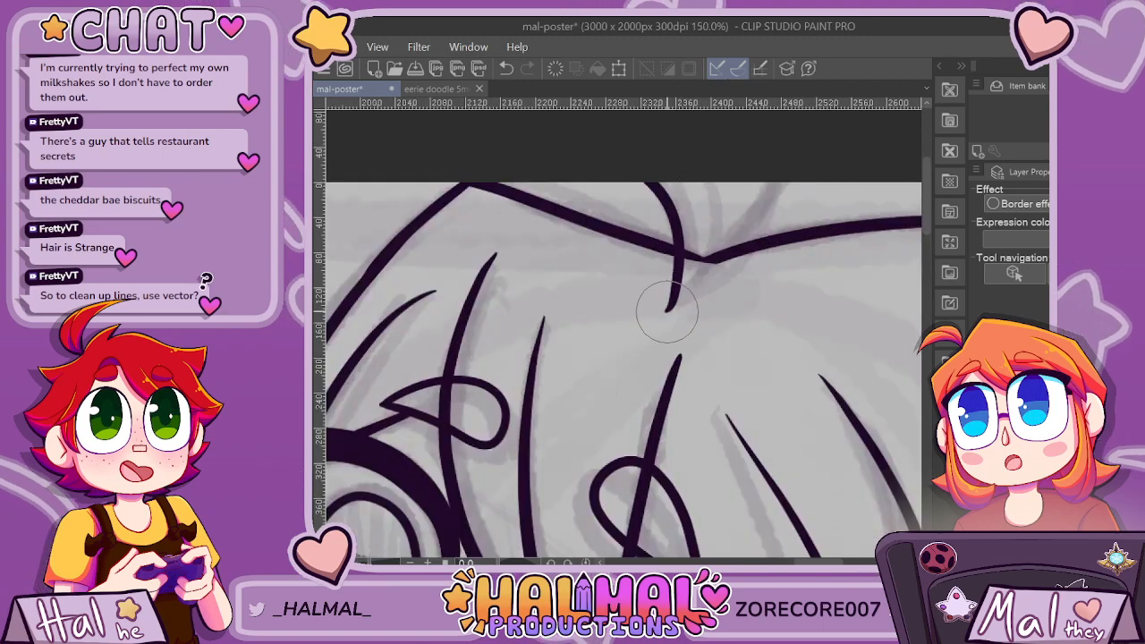
mouse_move(670, 309)
left_mouse_down()
mouse_move(787, 209)
mouse_move(788, 181)
left_mouse_up()
mouse_move(670, 345)
left_mouse_down()
mouse_move(698, 324)
mouse_move(723, 180)
left_mouse_up()
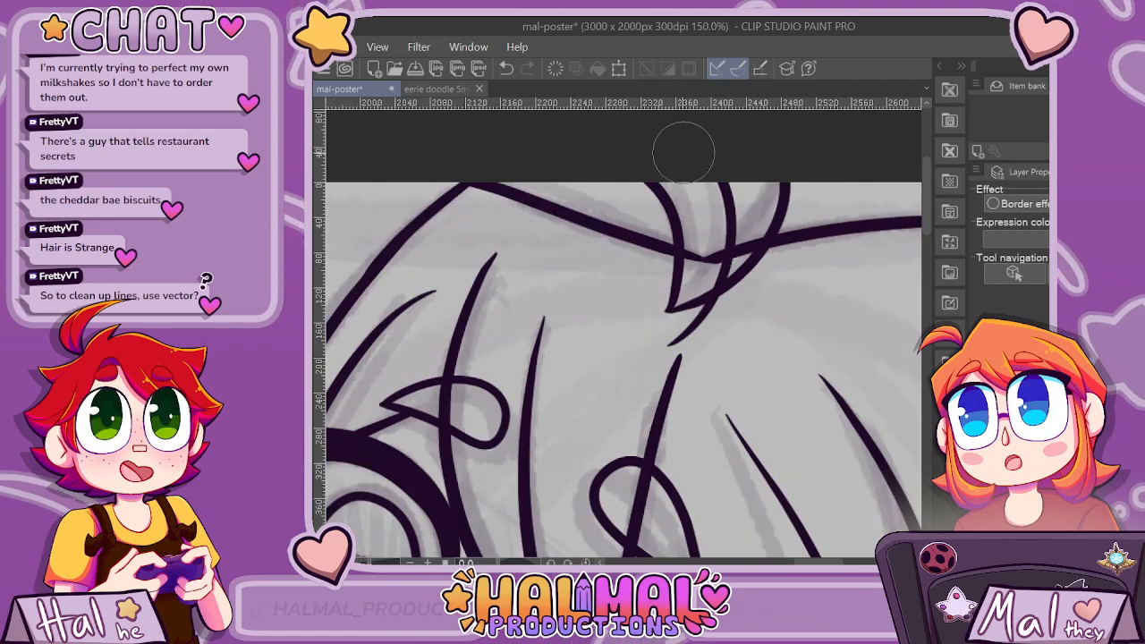
key("e")
mouse_move(707, 313)
left_mouse_down()
mouse_move(686, 292)
mouse_move(737, 277)
mouse_move(654, 315)
left_mouse_up()
scroll(728, 333, "down", 8)
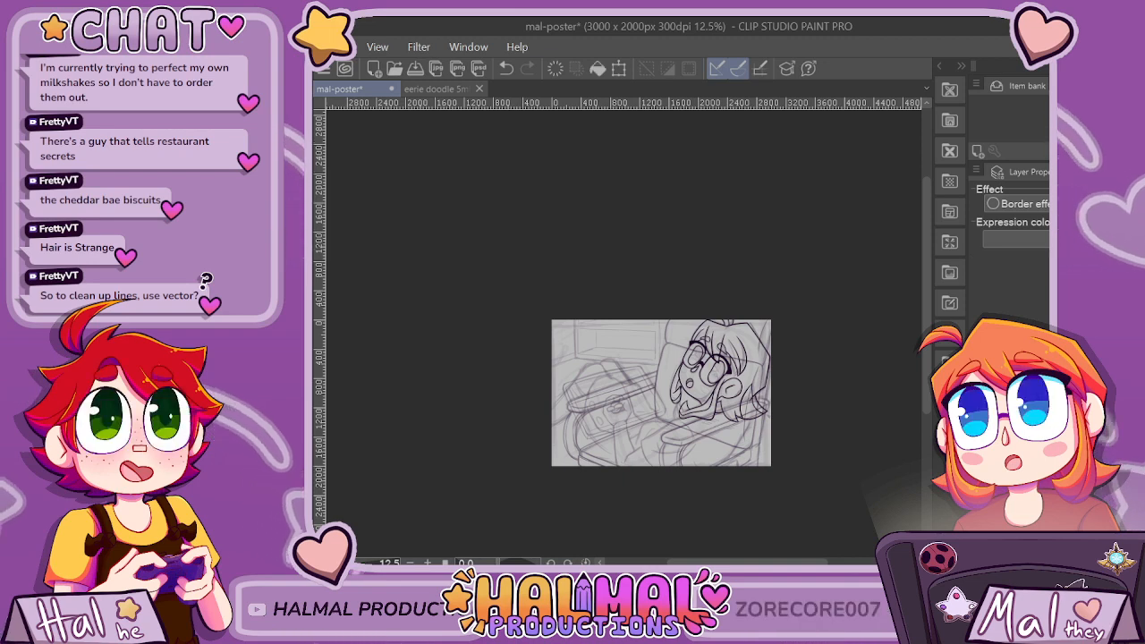
Toggle the visibility of the rough sketch layers to examine the seat, body and window drawings, leaving all of them shown.
scroll(908, 484, "up", 4)
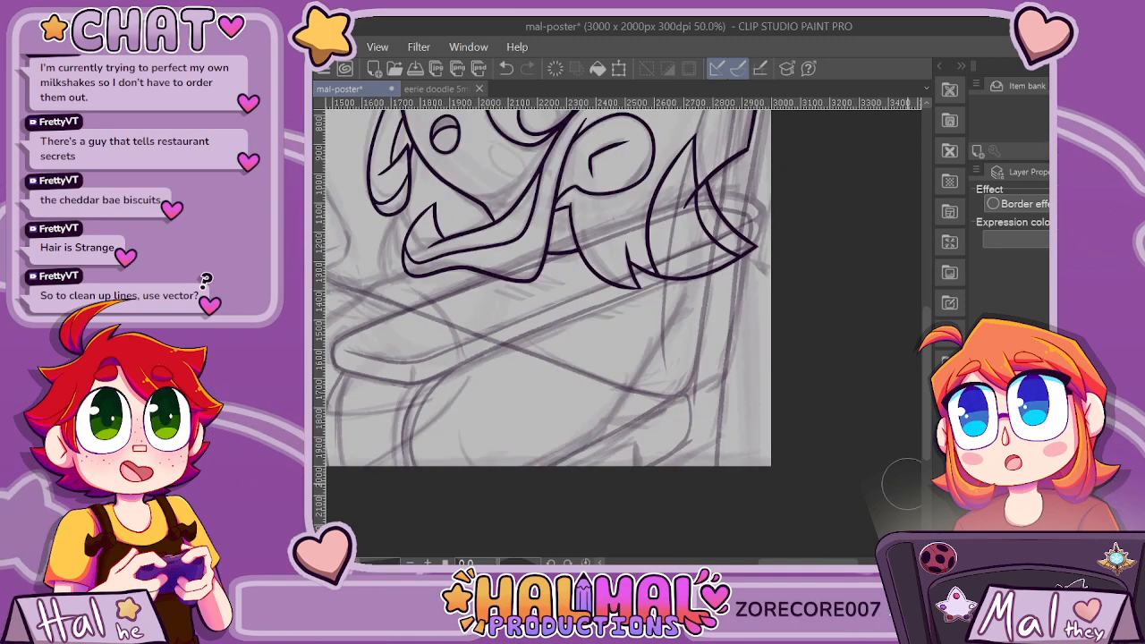
scroll(906, 484, "down", 2)
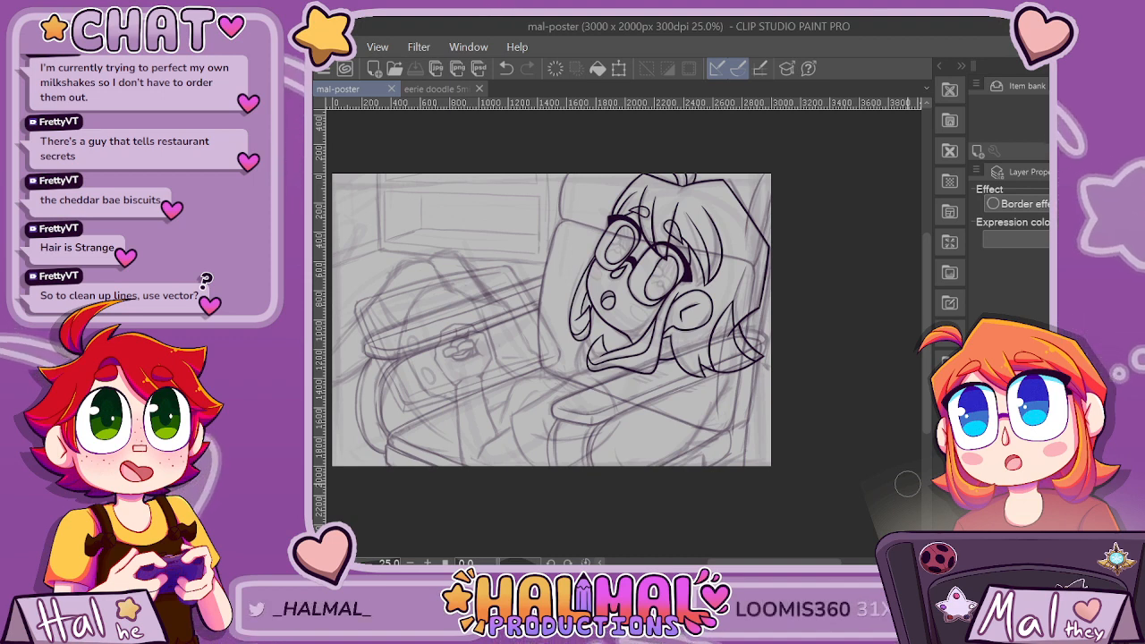
left_click(981, 484)
left_click(981, 484)
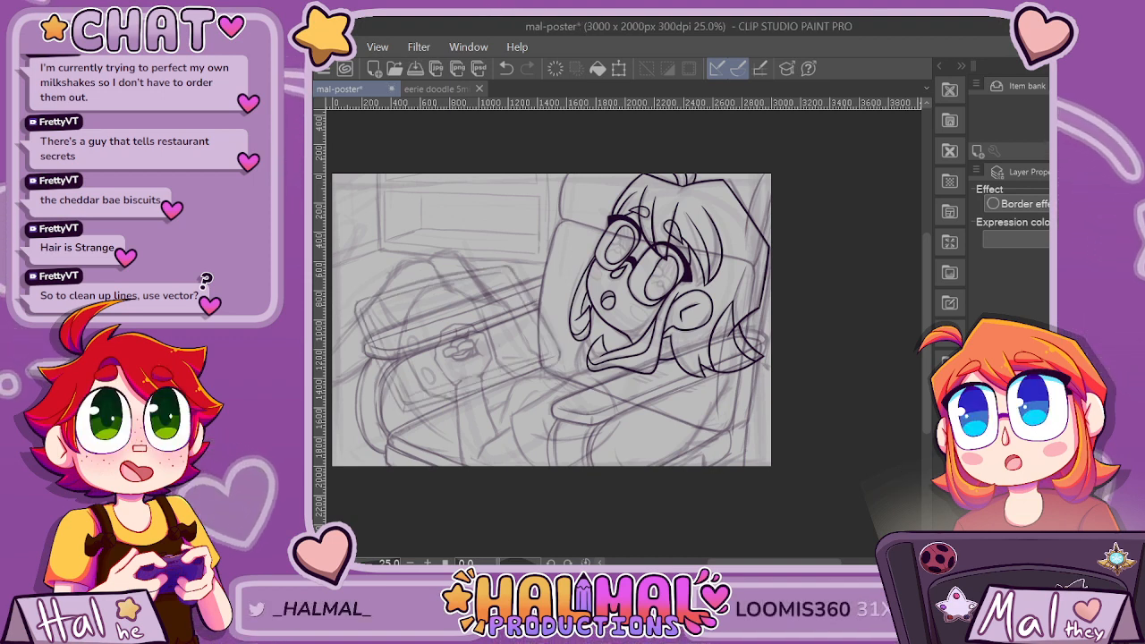
left_click(980, 484)
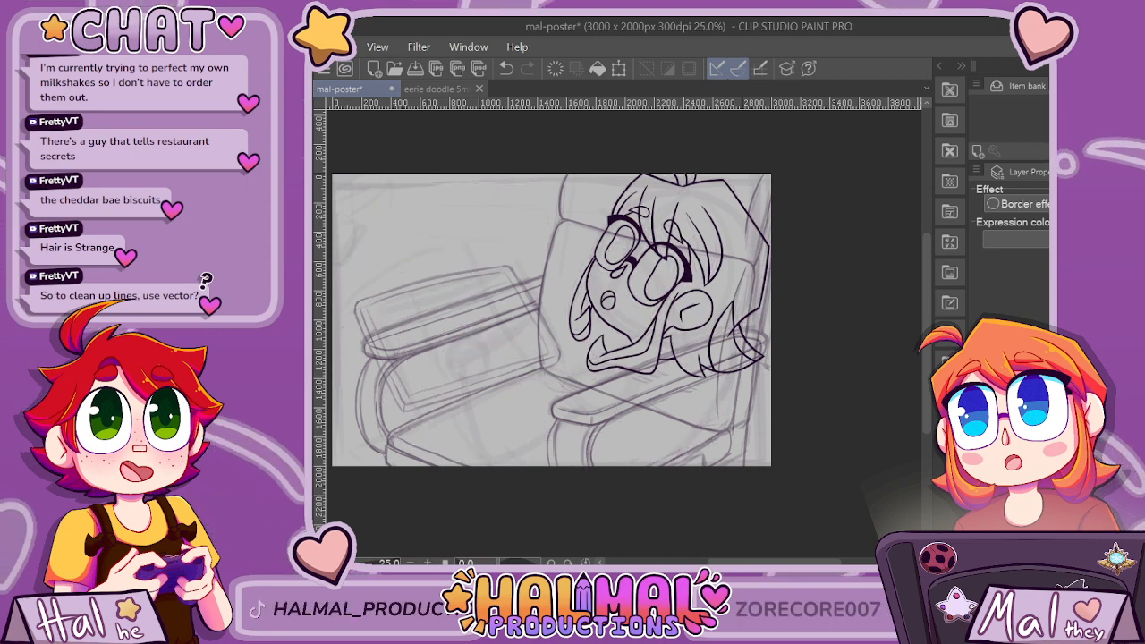
left_click(980, 484)
left_click(980, 484)
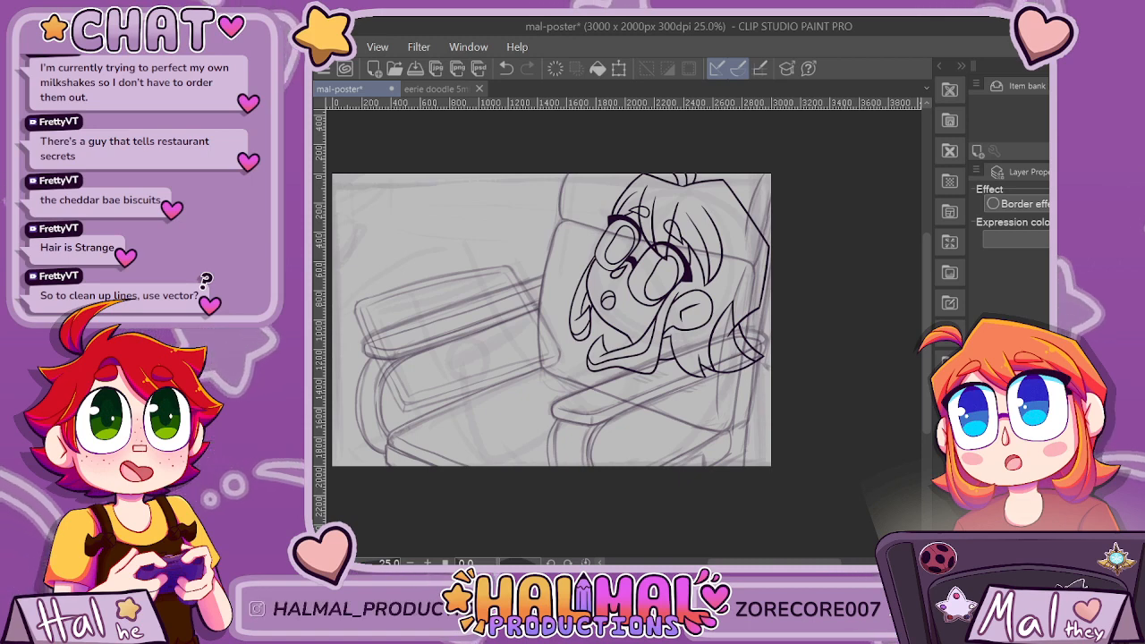
left_click(980, 484)
left_click(981, 484)
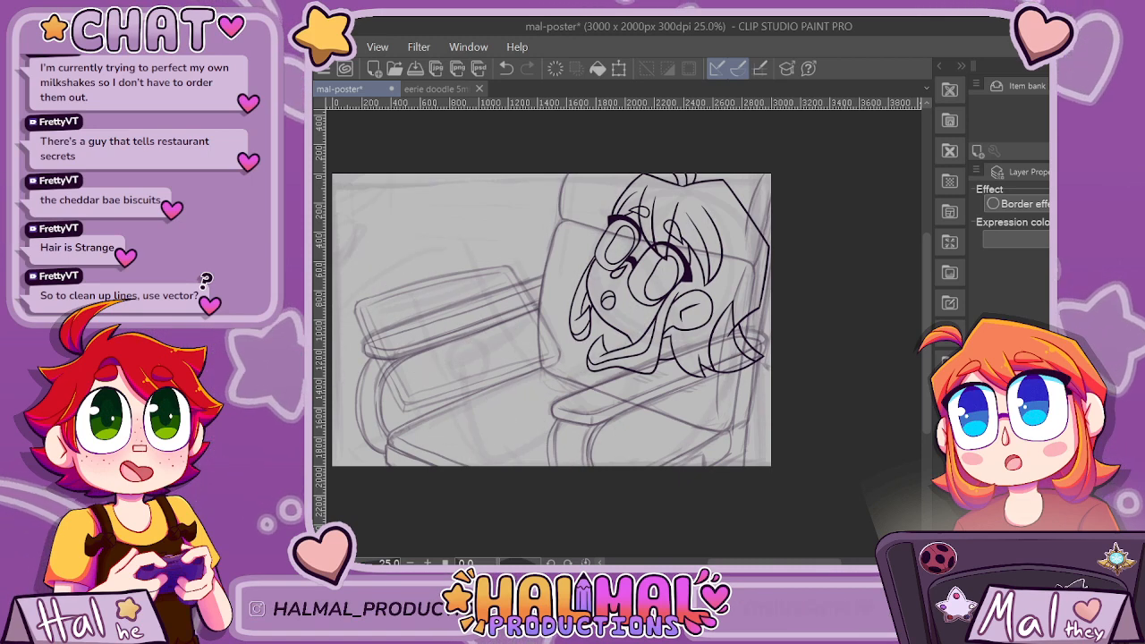
left_click(981, 484)
left_click(980, 484)
left_click(981, 484)
left_click(980, 484)
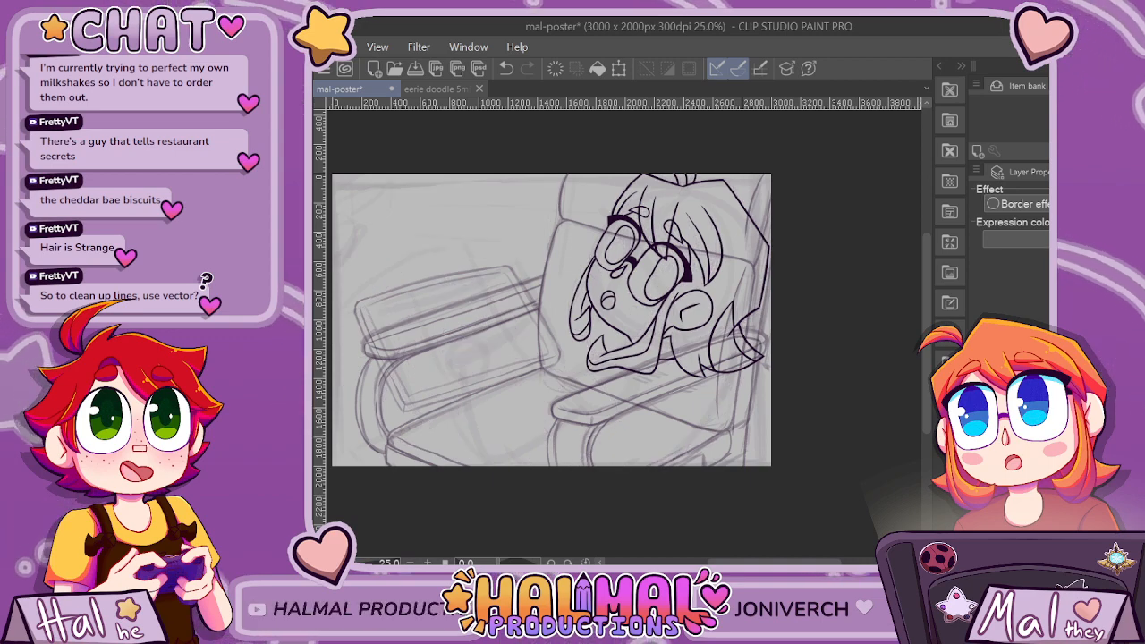
left_click(980, 484)
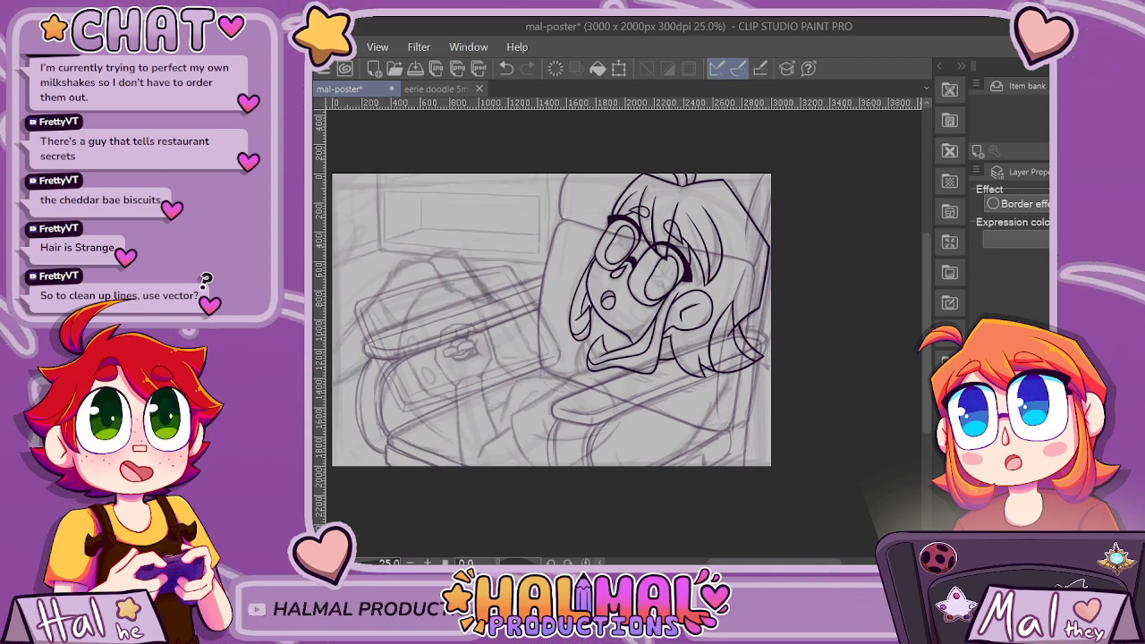
left_click(981, 484)
left_click(980, 484)
left_click(980, 484)
left_click(980, 484)
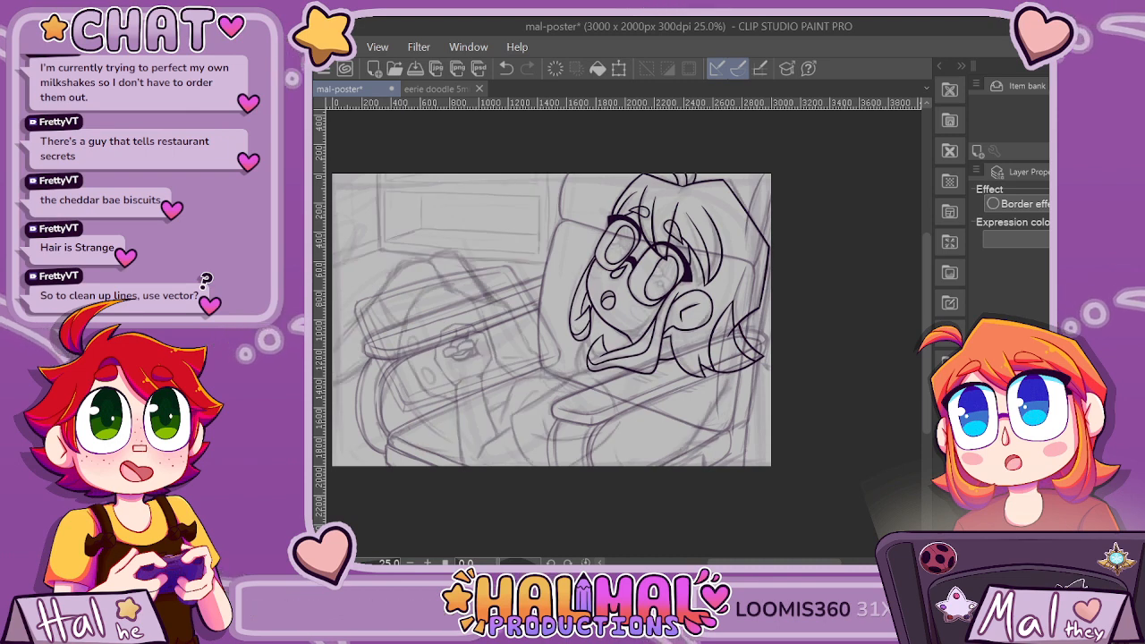
left_click(981, 484)
left_click(980, 484)
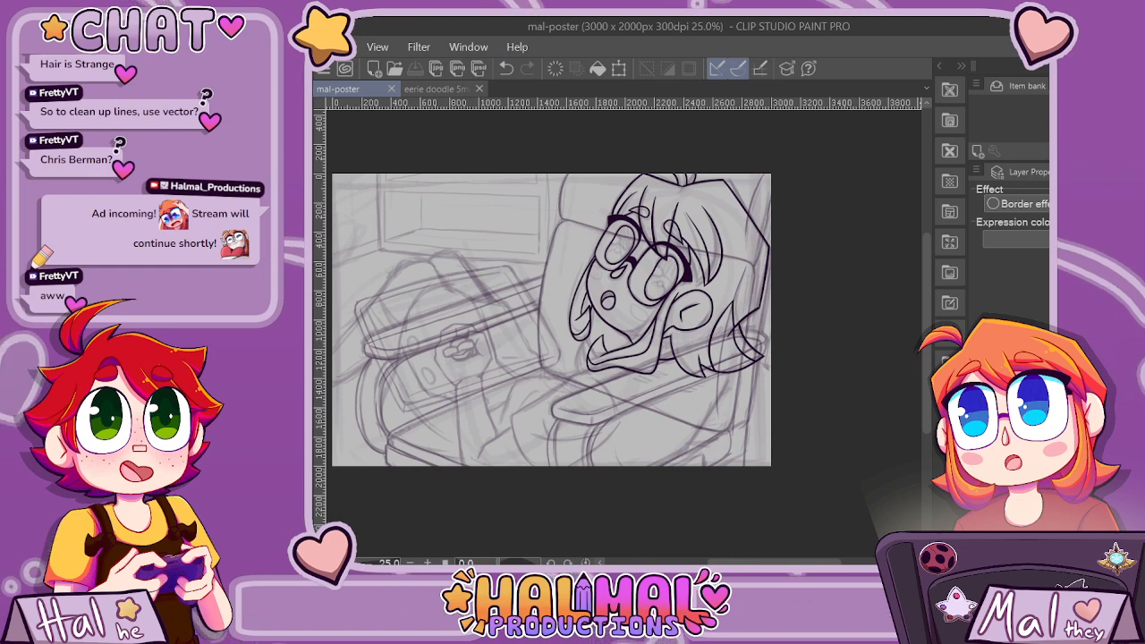
Select the line-art layer and ink a short shoulder line running from beneath the front hair lock down toward the arm.
scroll(912, 342, "down", 1)
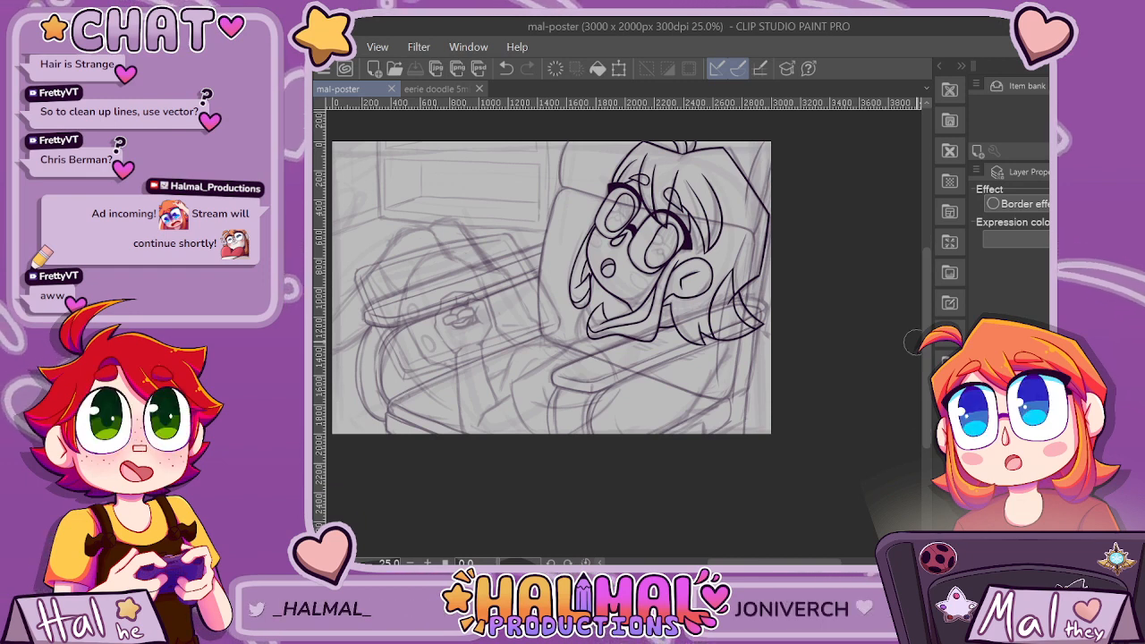
left_click(1011, 411)
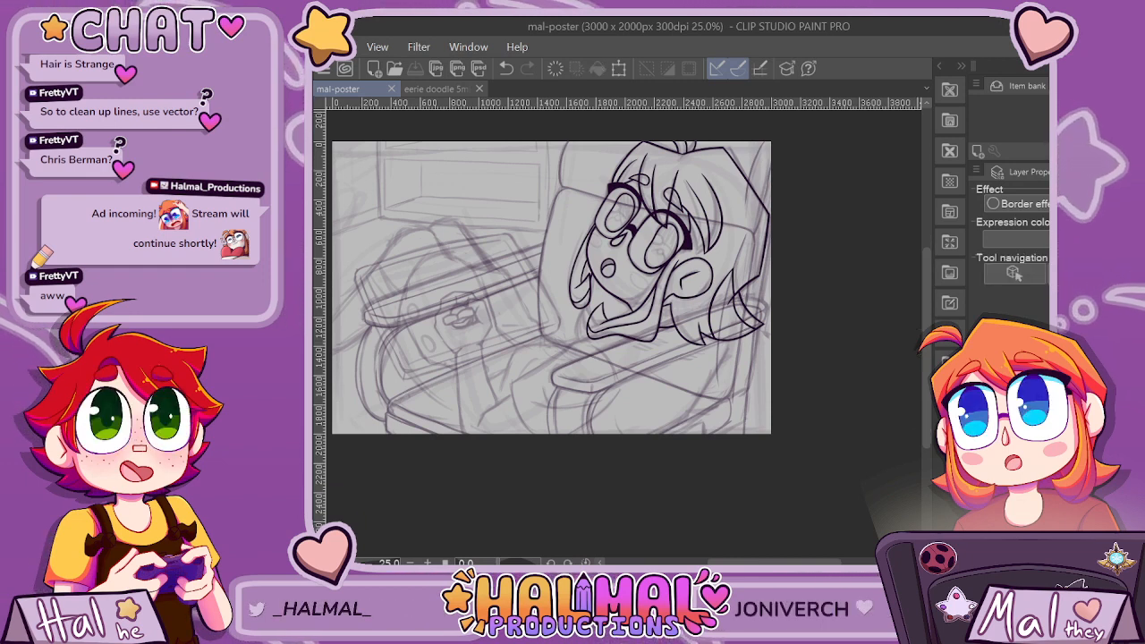
left_click(993, 411)
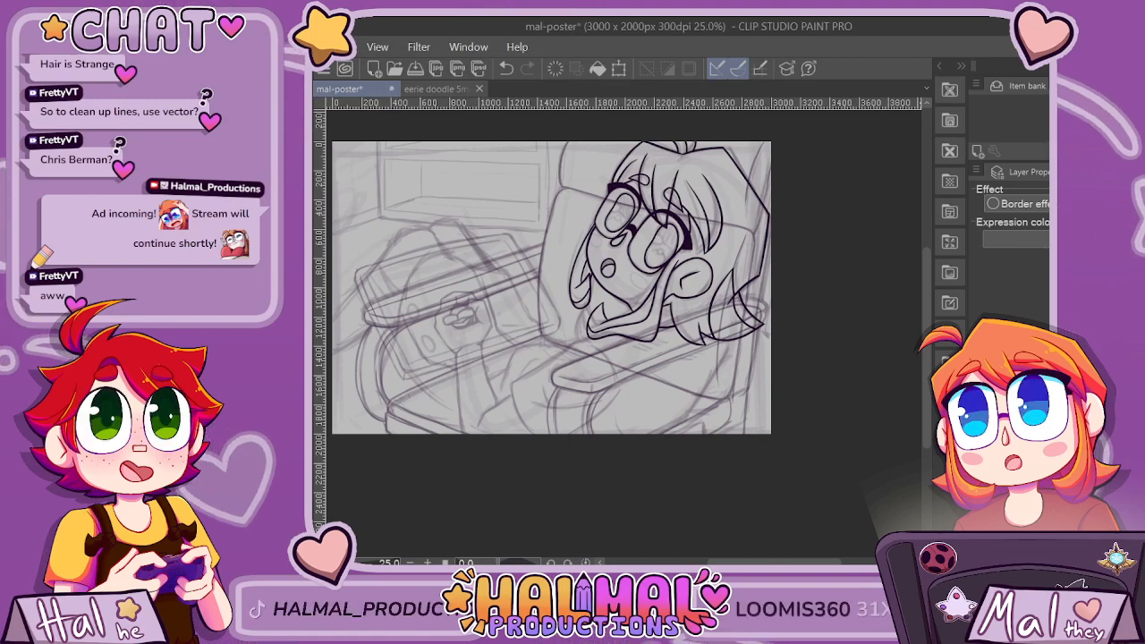
key("alt+Tab")
key("alt+Tab")
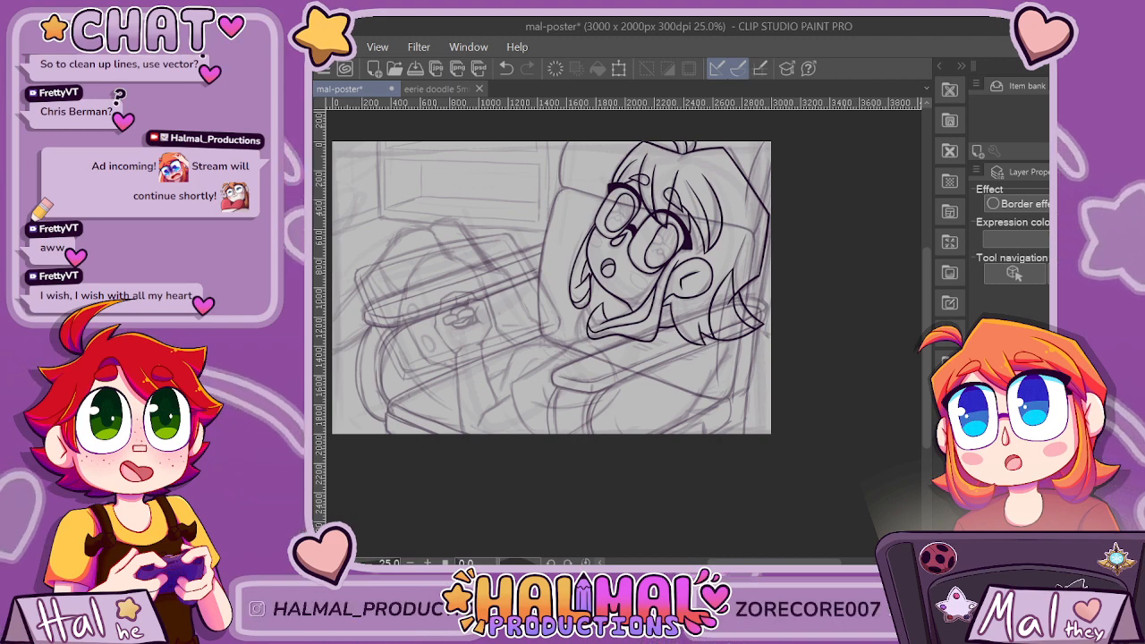
scroll(519, 376, "up", 5)
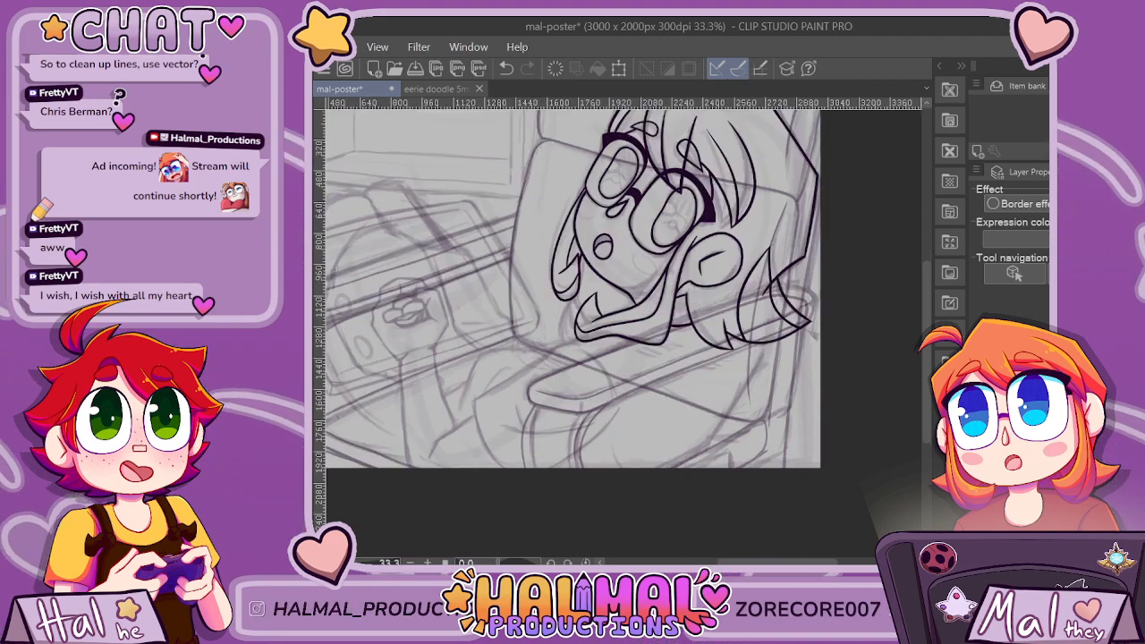
left_click_drag(507, 386, 716, 303)
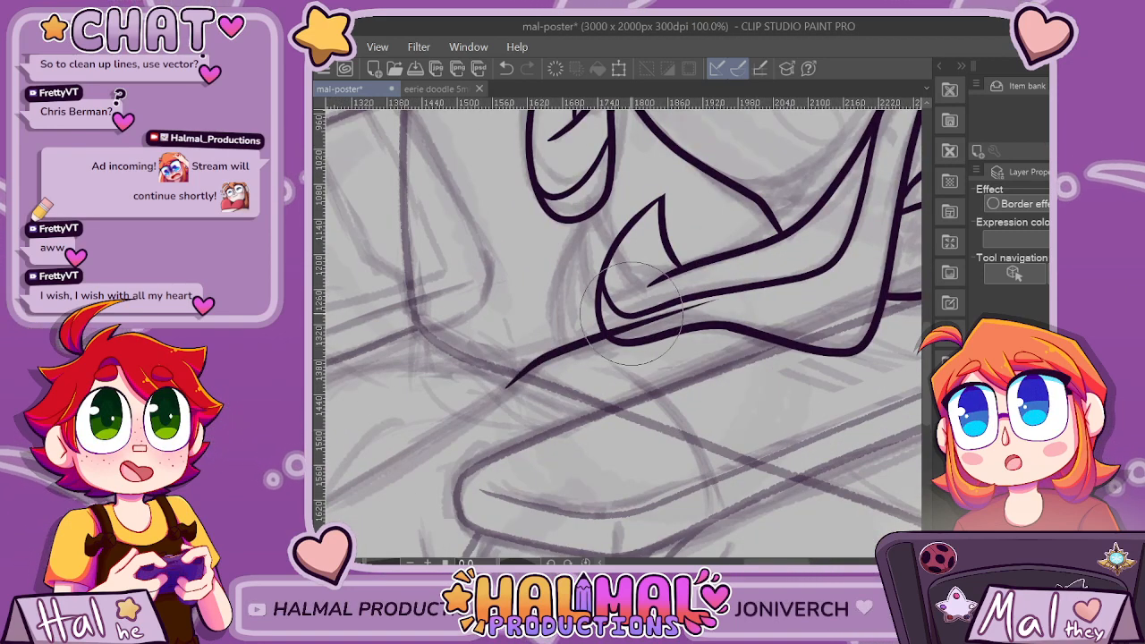
scroll(707, 321, "down", 3)
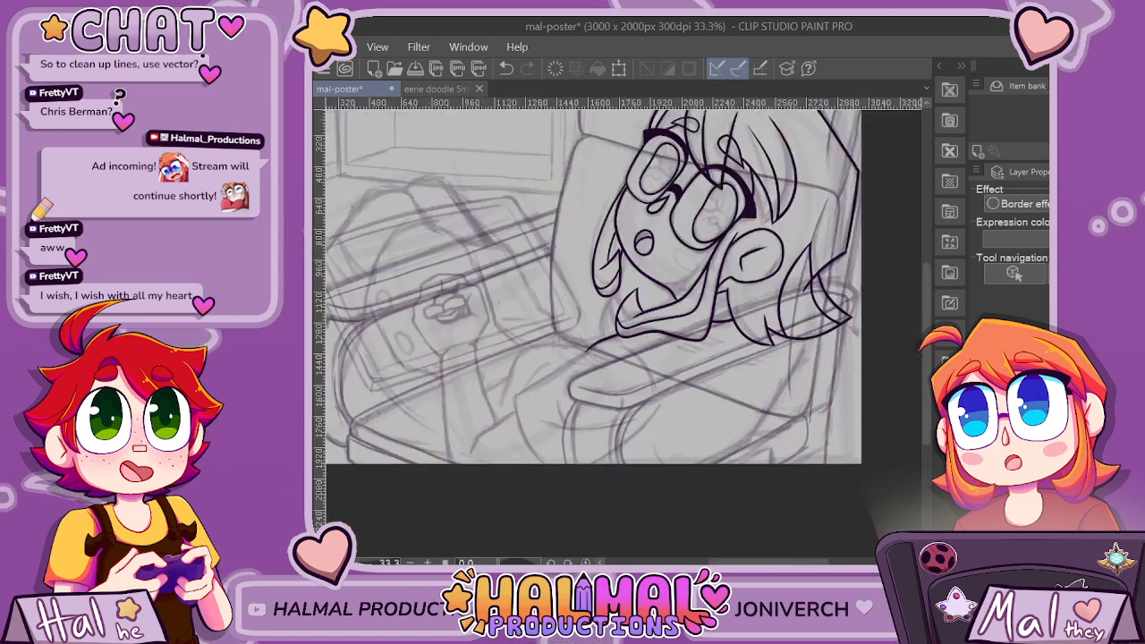
Try to extend the shoulder line along the sketched body edge as one long diagonal stroke, and undo the attempts.
scroll(707, 320, "up", 2)
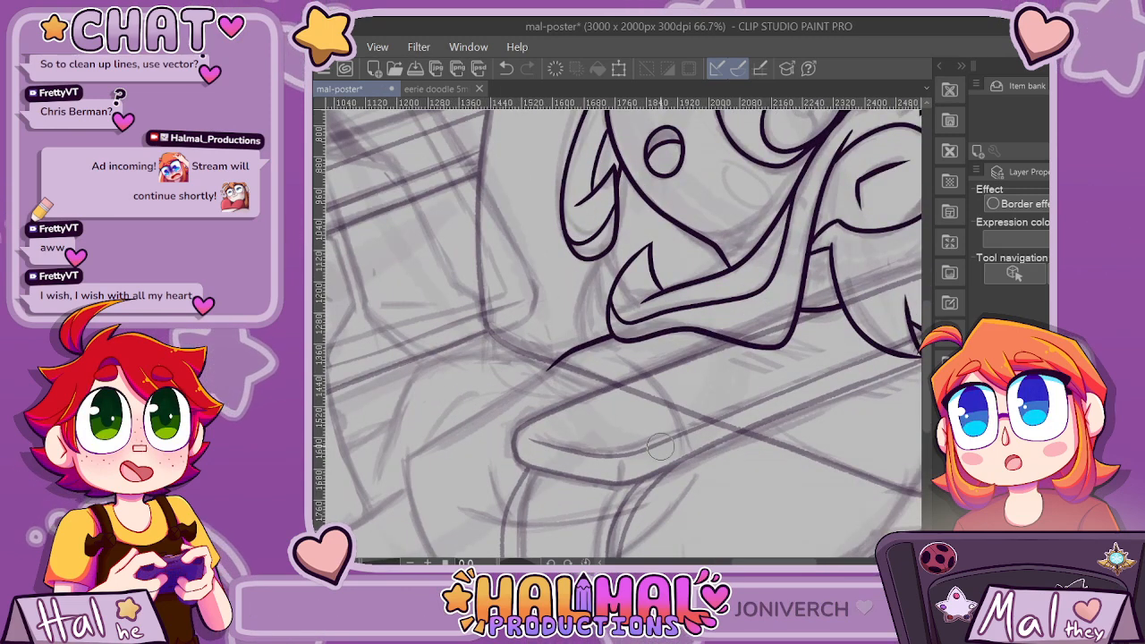
scroll(624, 333, "left", 2)
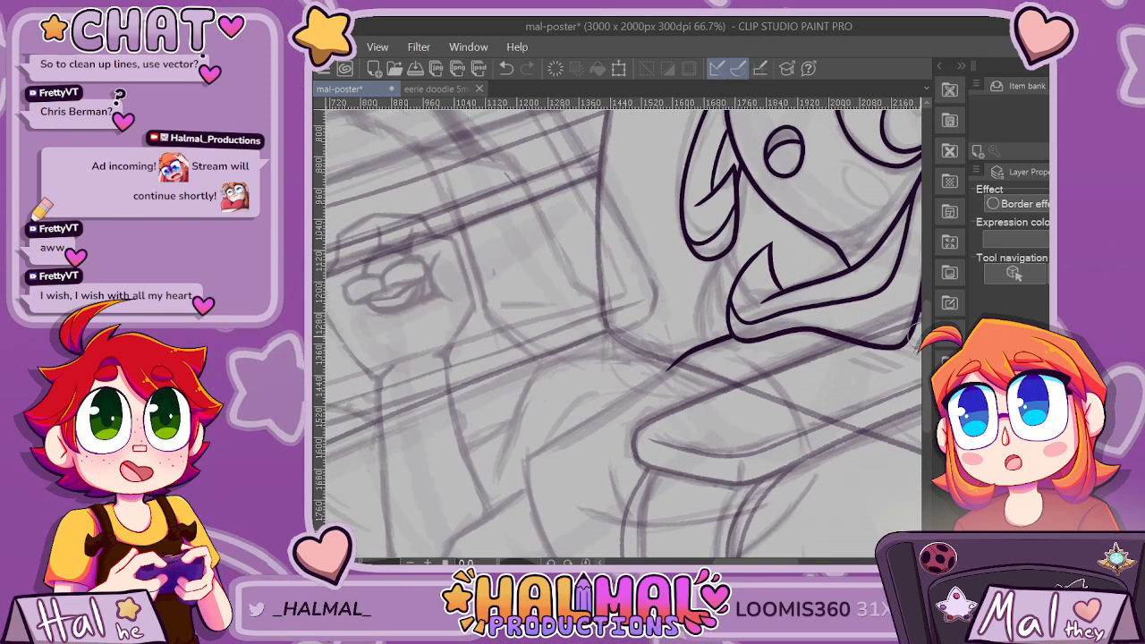
scroll(417, 345, "up", 2)
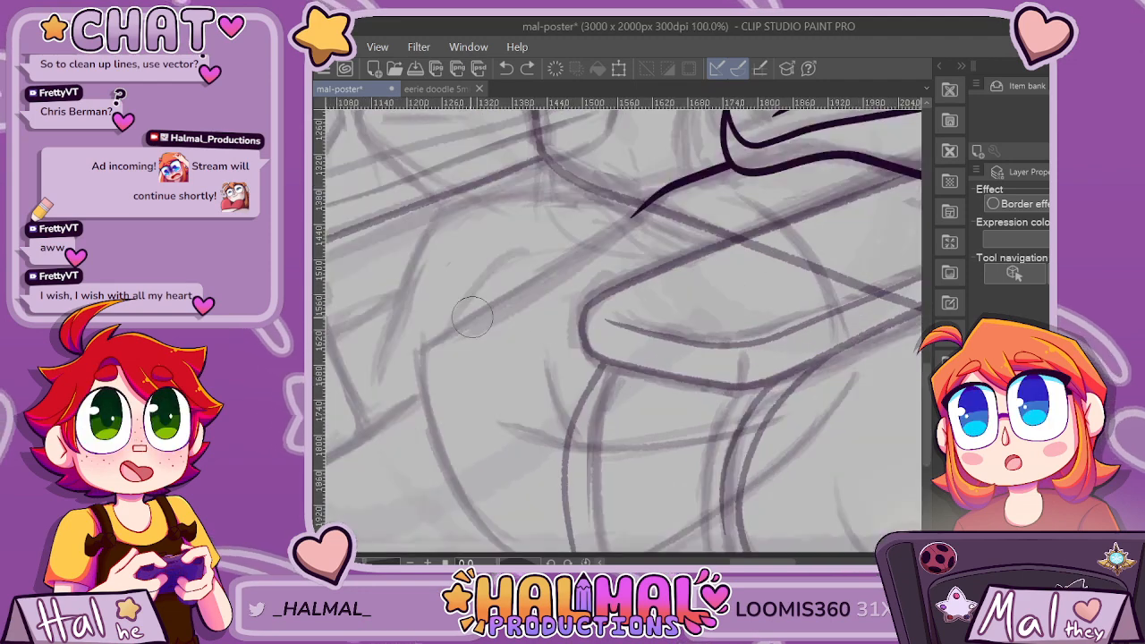
left_click_drag(416, 350, 558, 268)
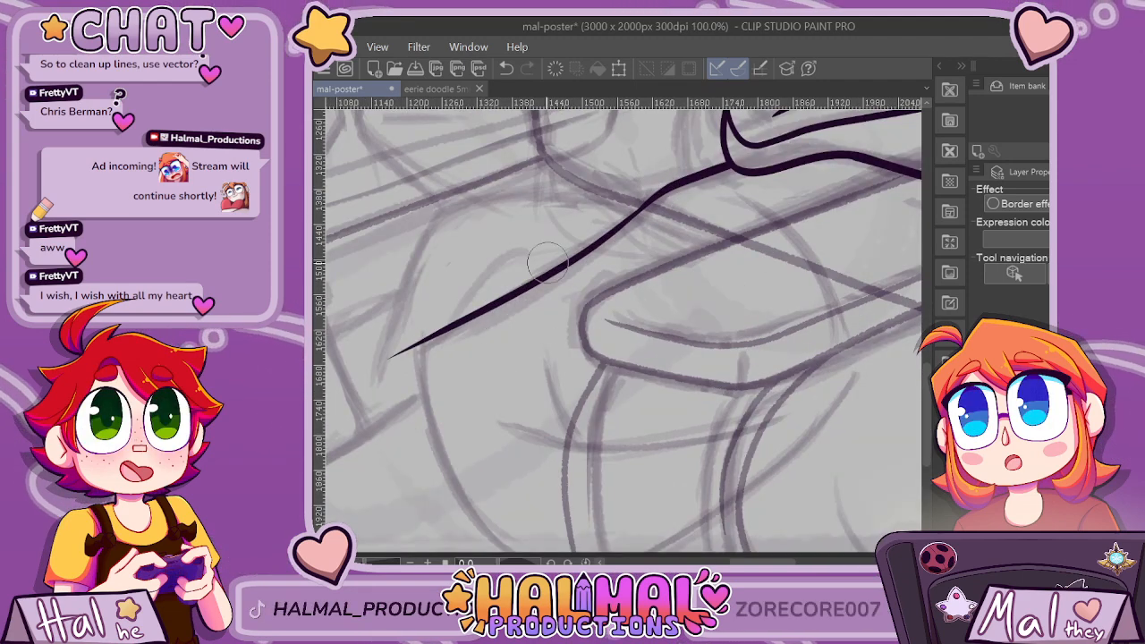
scroll(494, 361, "down", 3)
scroll(621, 334, "up", 2)
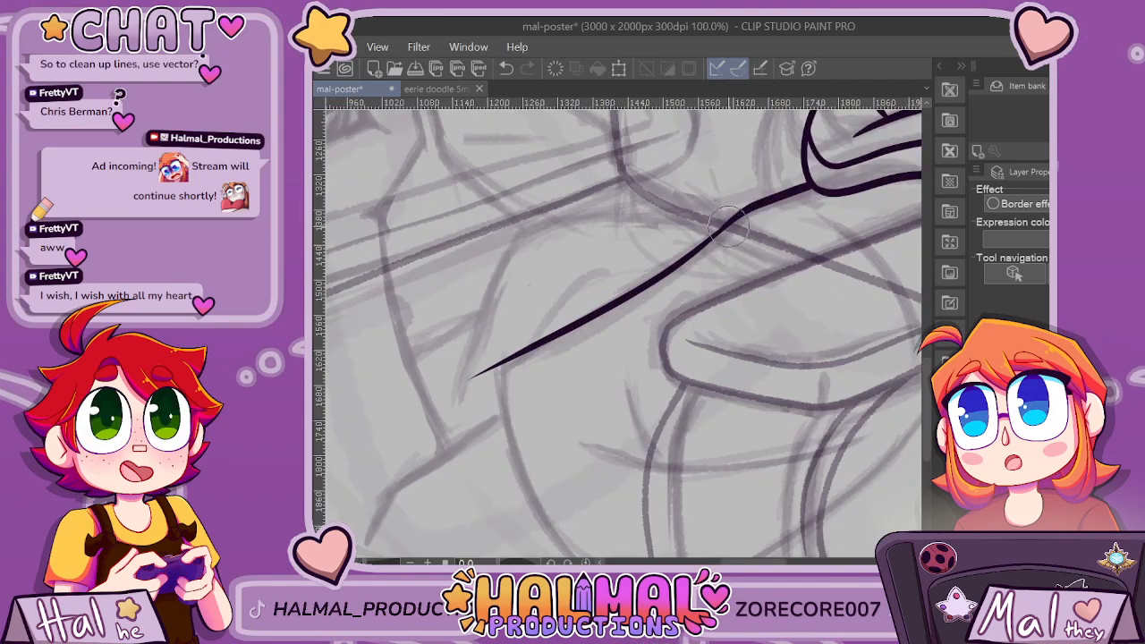
mouse_move(488, 373)
left_mouse_down()
mouse_move(627, 306)
mouse_move(748, 212)
mouse_move(611, 311)
mouse_move(474, 370)
mouse_move(500, 371)
mouse_move(569, 336)
mouse_move(734, 215)
left_mouse_up()
key("ctrl+z")
key("ctrl+z")
key("ctrl+z")
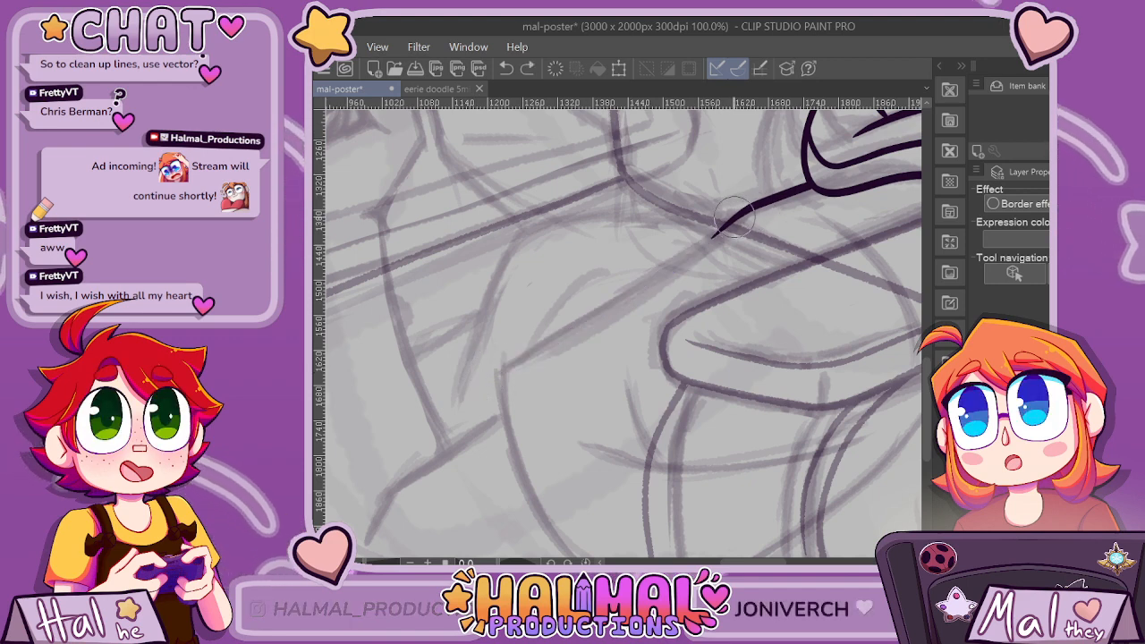
left_click_drag(613, 306, 452, 387)
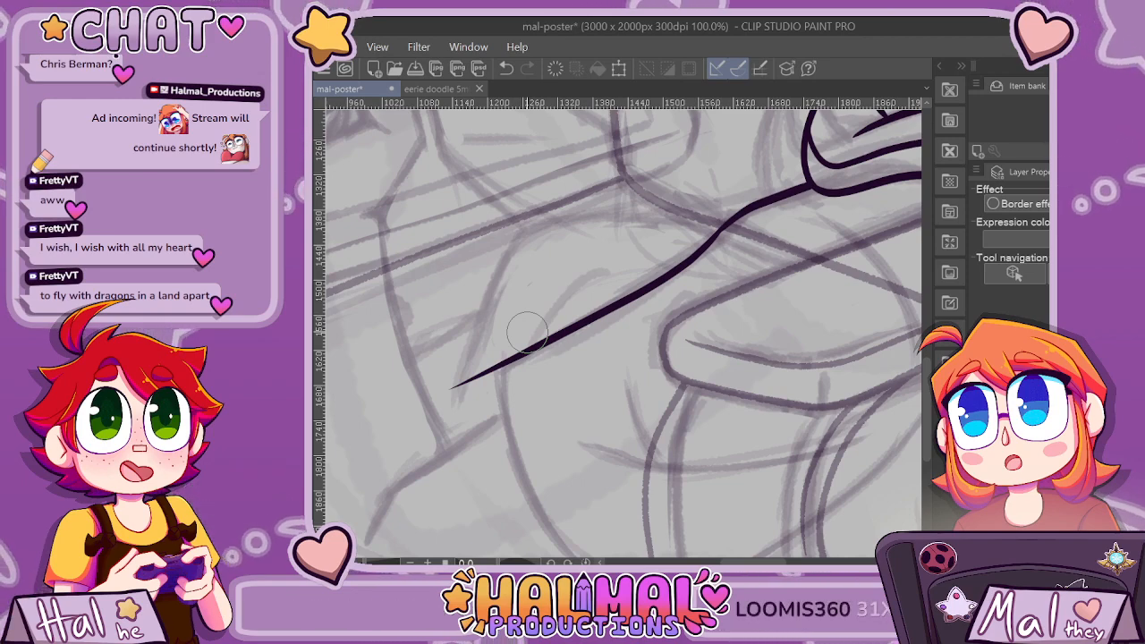
scroll(527, 333, "down", 3)
scroll(527, 333, "up", 5)
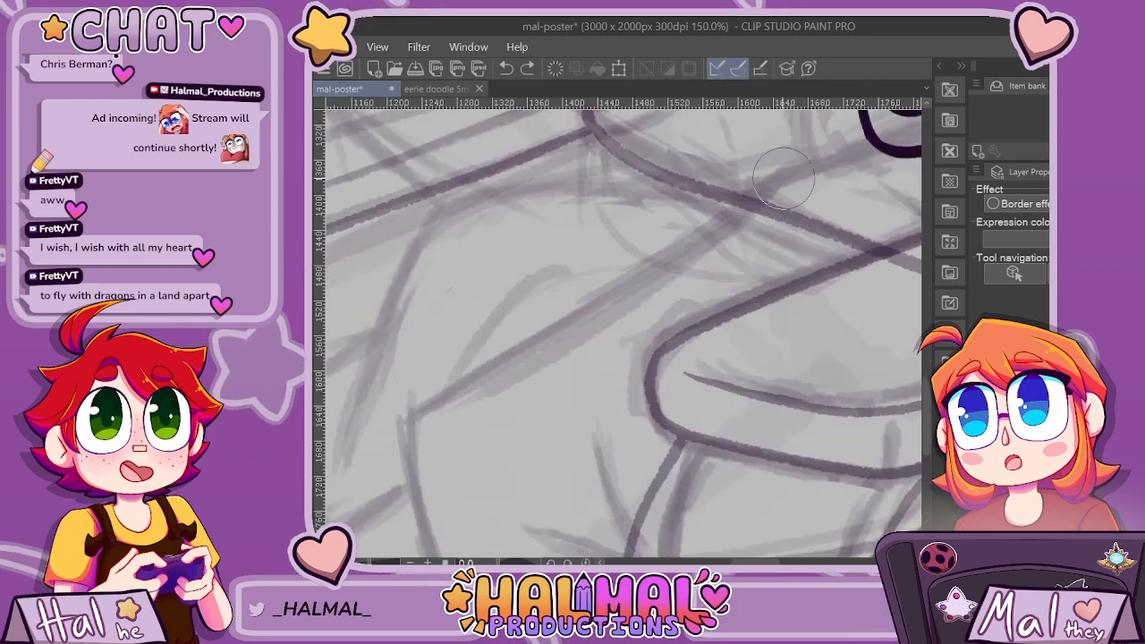
Ink the near sleeve's outline with a diagonal upper edge, a curved front edge and a slanted underside running to the canvas's lower edge.
scroll(803, 197, "down", 2)
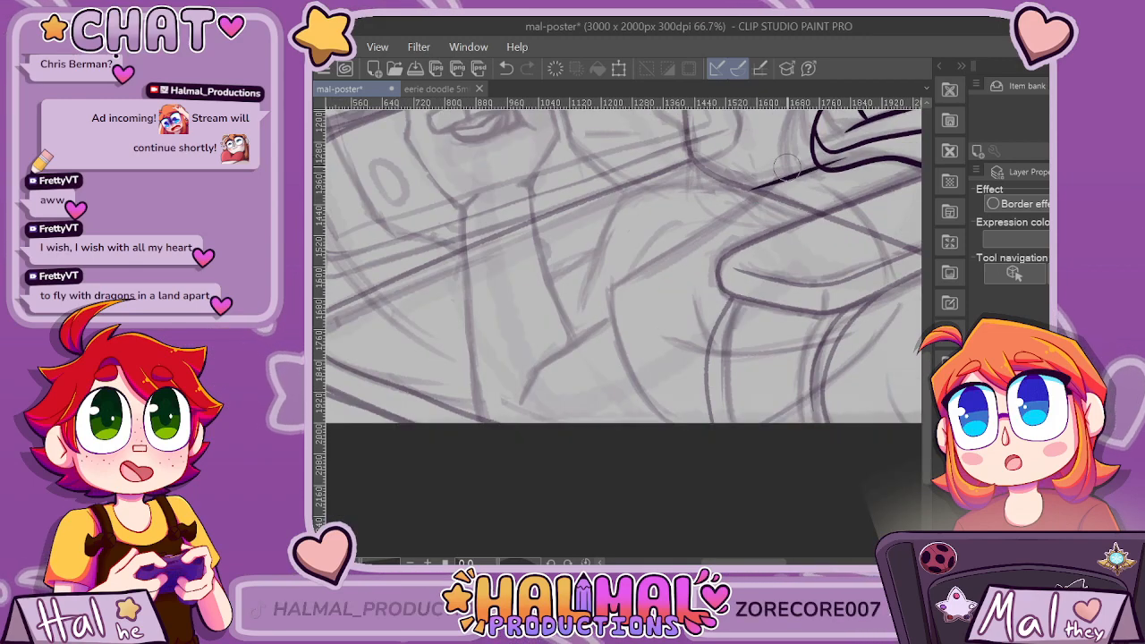
left_click_drag(738, 209, 555, 308)
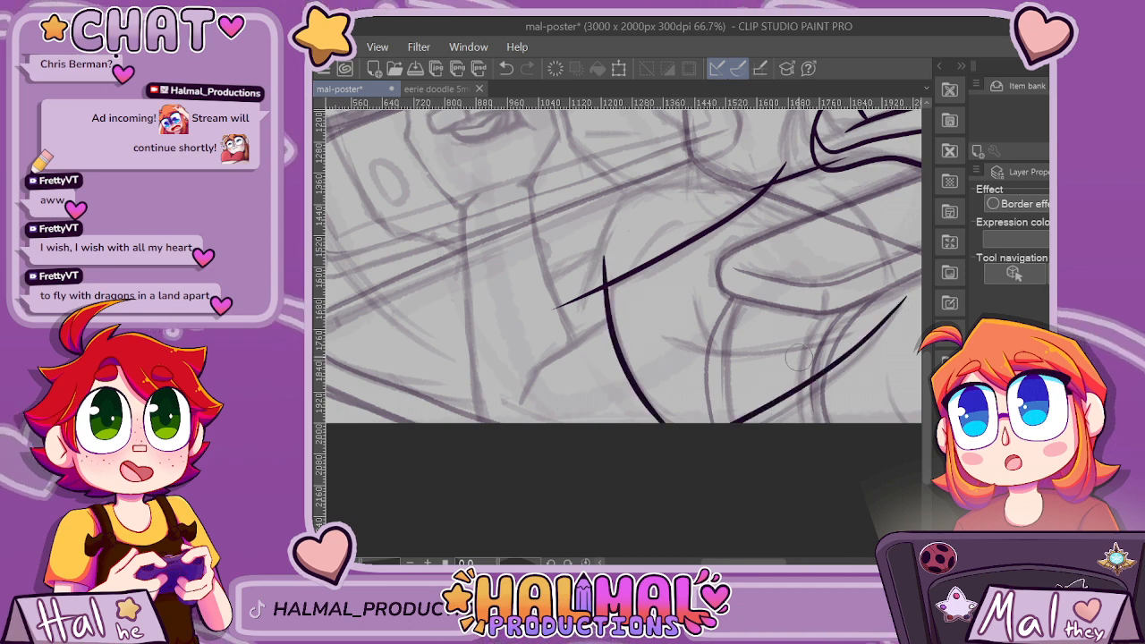
key("ctrl+z")
mouse_move(903, 297)
left_mouse_down()
mouse_move(871, 339)
mouse_move(771, 422)
left_mouse_up()
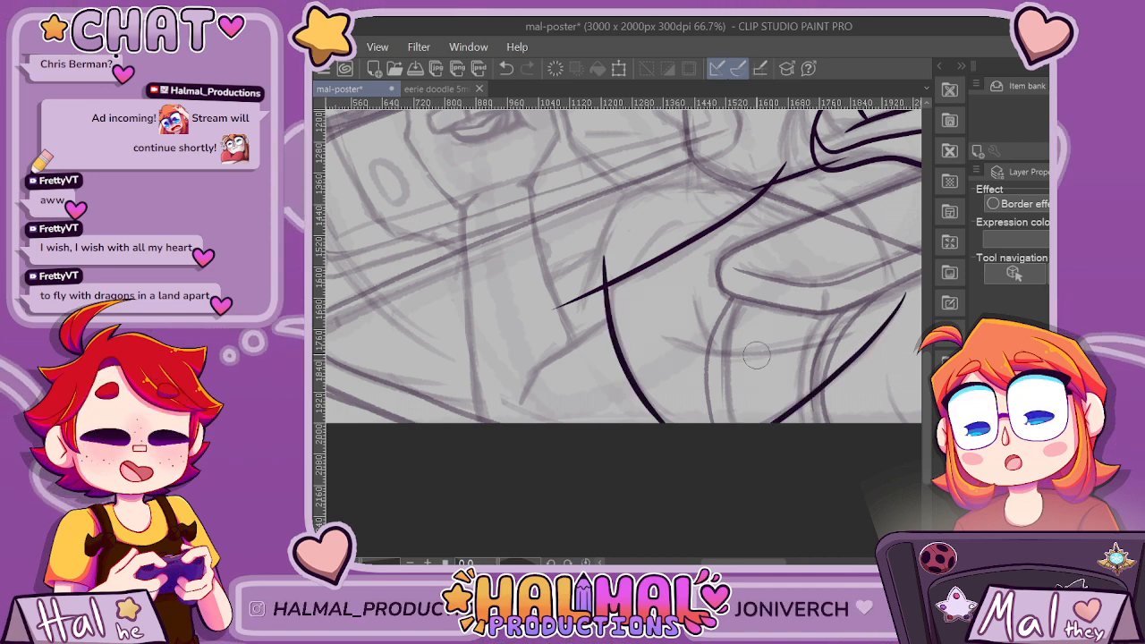
Ink two meeting fold lines inside the sleeve and erase the overshooting ends at its front corner.
scroll(810, 351, "up", 2)
scroll(749, 505, "right", 2)
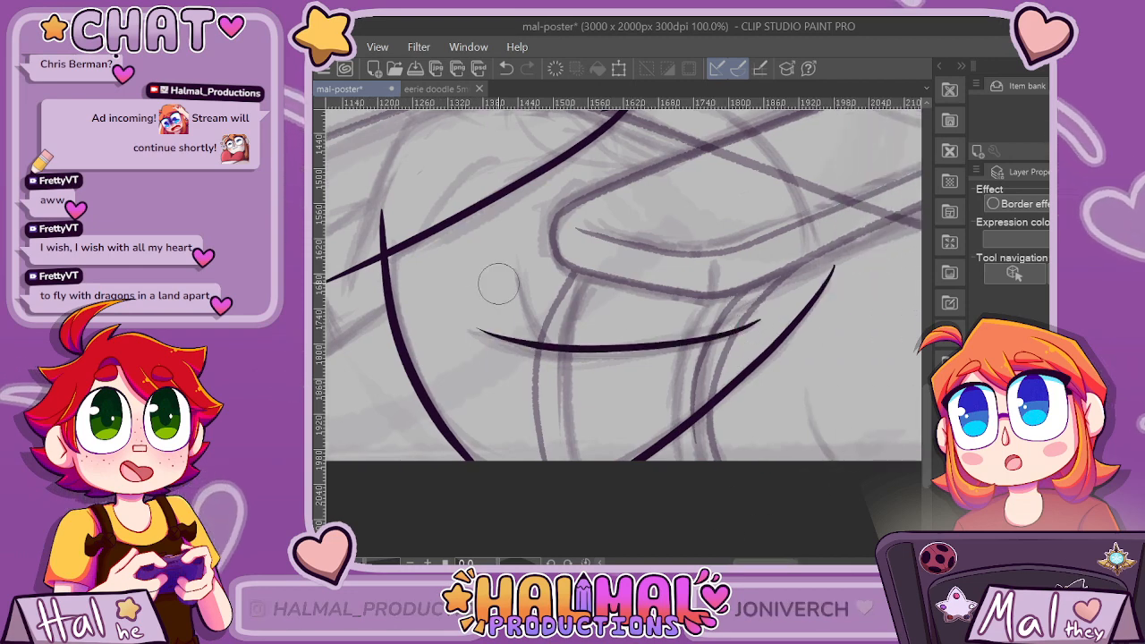
left_click_drag(517, 242, 583, 389)
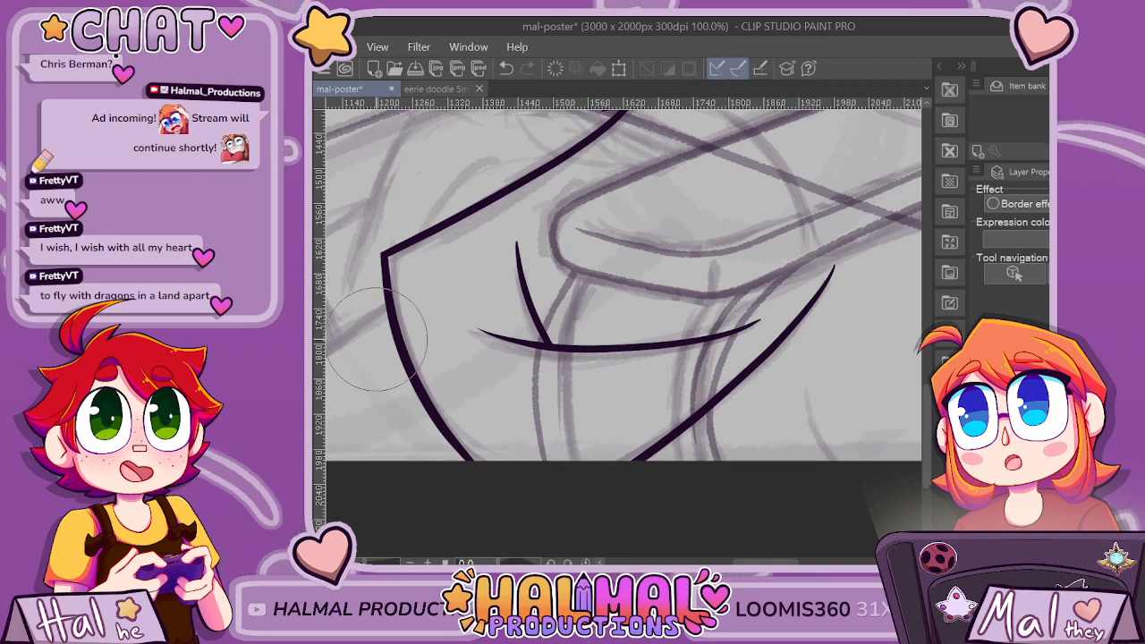
Erase the overshooting line ends where the shoulder line meets the front hair lock and the sleeve's upper edge.
scroll(376, 340, "right", 2)
scroll(510, 250, "up", 3)
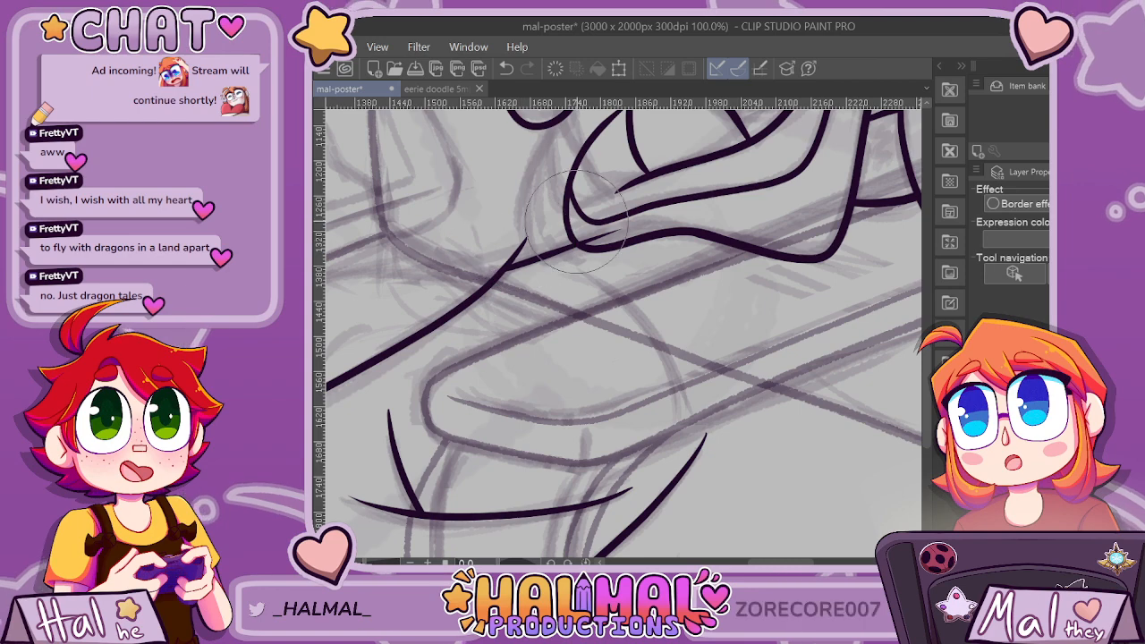
scroll(572, 220, "up", 2)
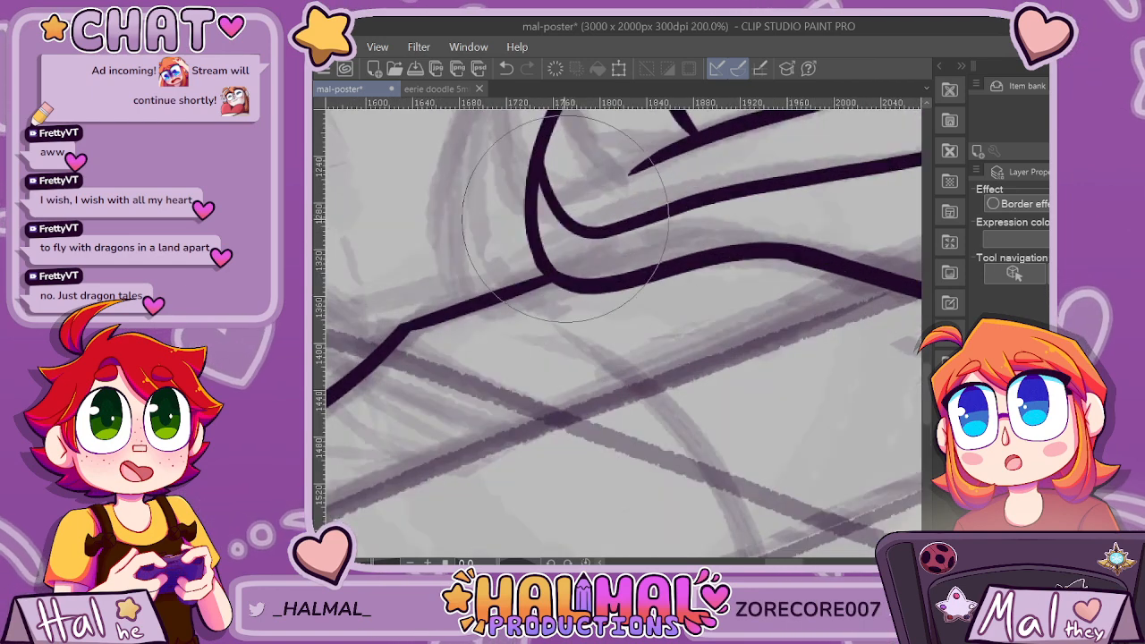
scroll(412, 313, "up", 4)
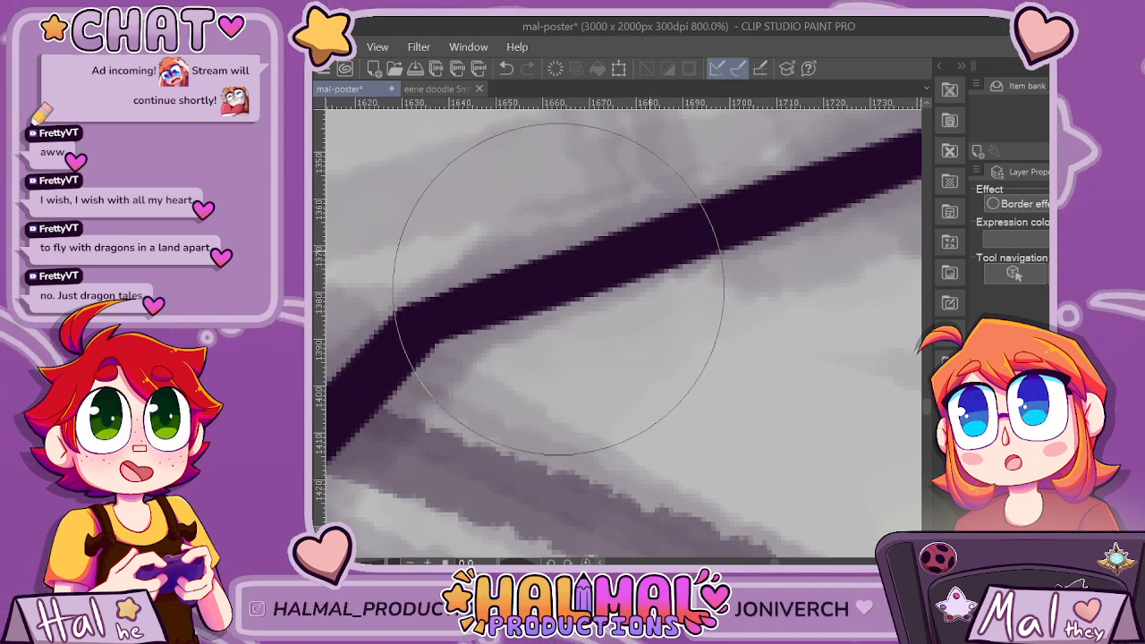
scroll(729, 277, "down", 10)
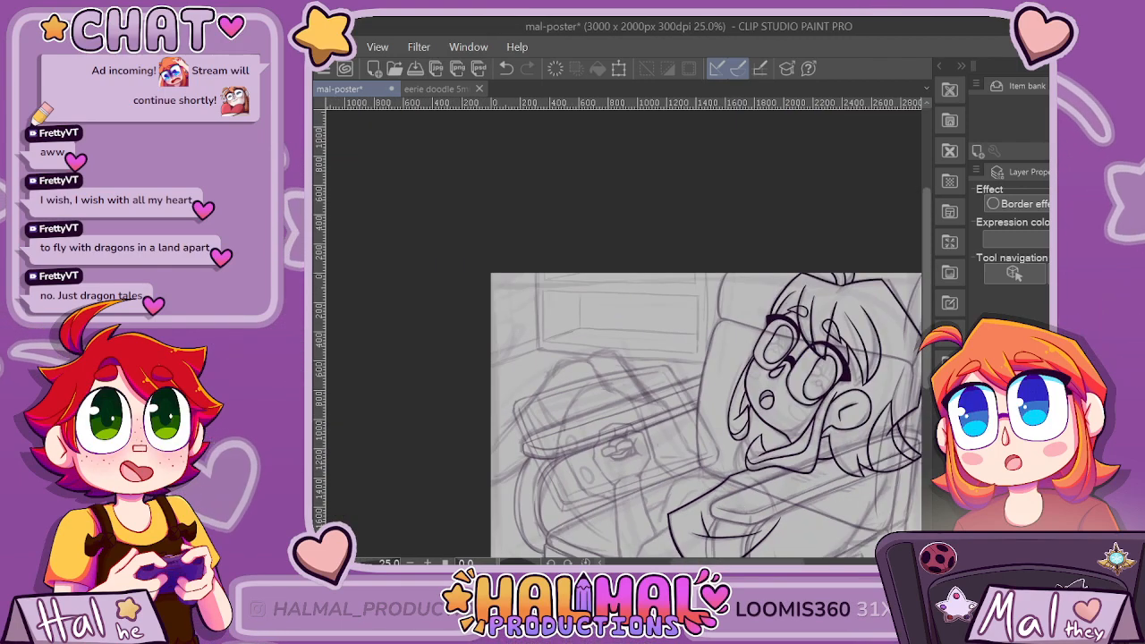
scroll(882, 519, "up", 3)
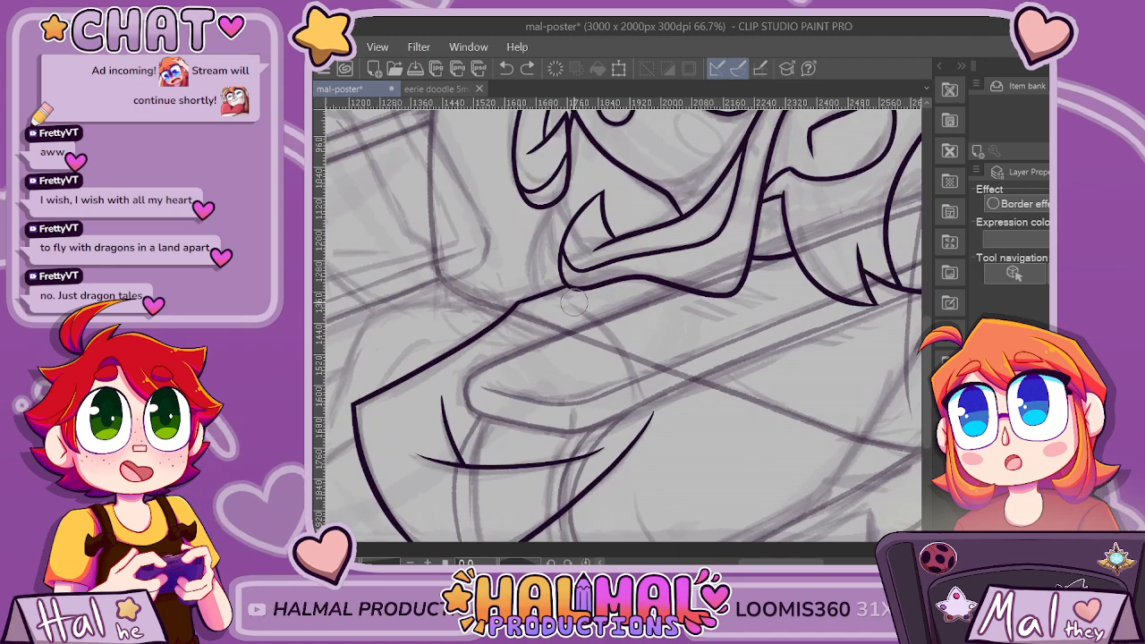
Ink a curved sleeve seam descending from the shoulder line and make the rough body sketch beneath it darker.
scroll(810, 427, "down", 2)
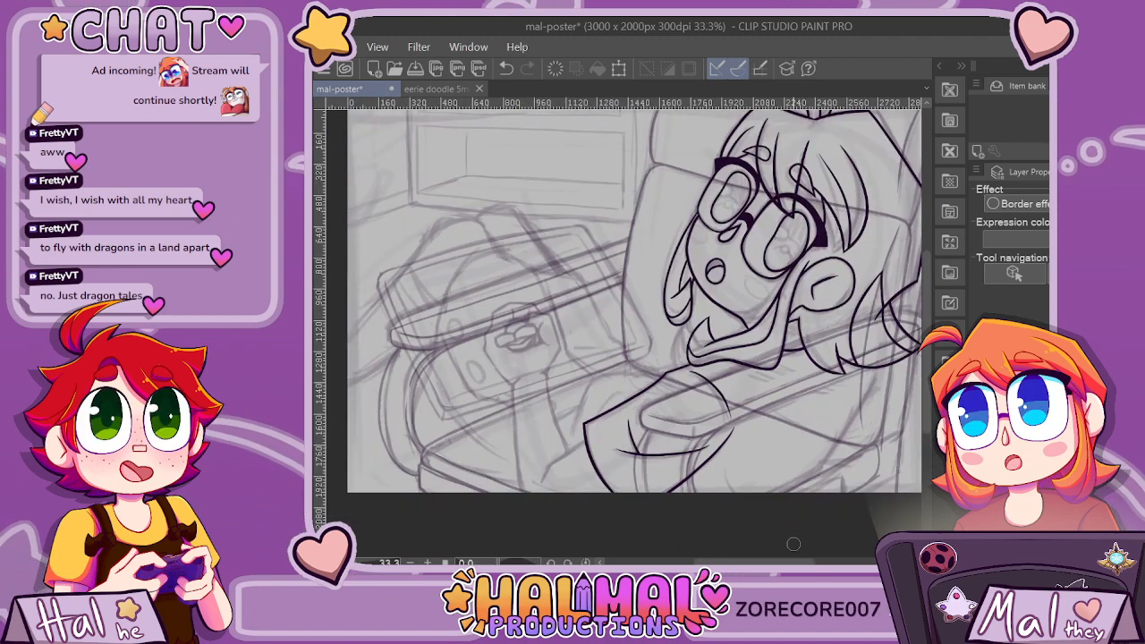
scroll(837, 537, "up", 2)
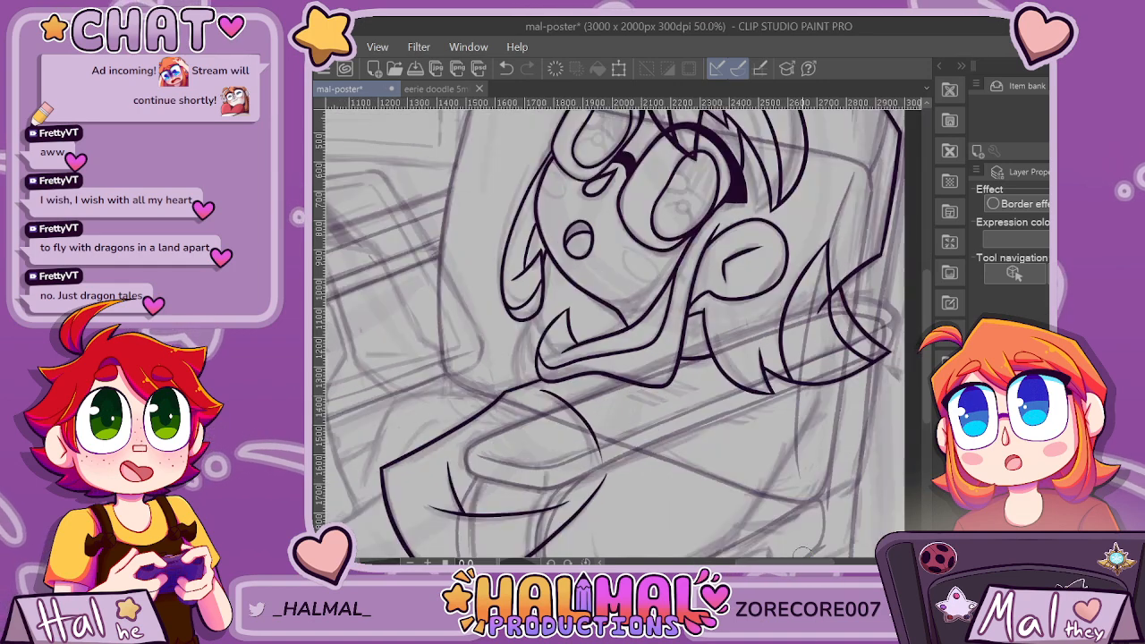
scroll(837, 537, "down", 2)
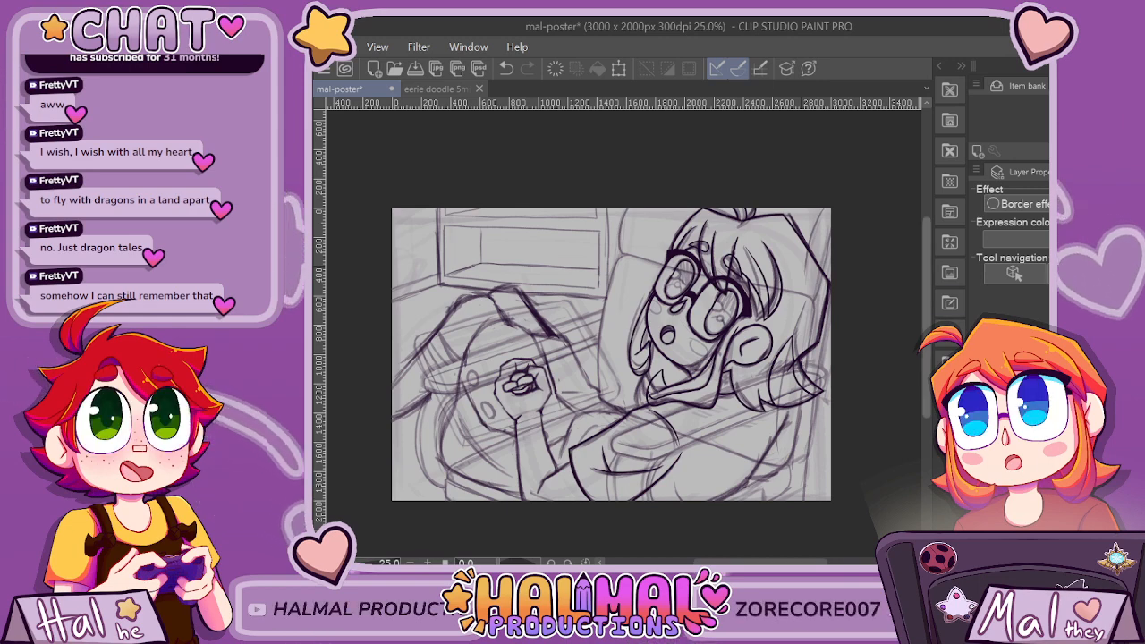
scroll(860, 409, "down", 3)
Ink the character's back edge as two diagonal strokes from below the hair to the canvas's lower edge, undoing misplaced strokes.
scroll(783, 298, "up", 3)
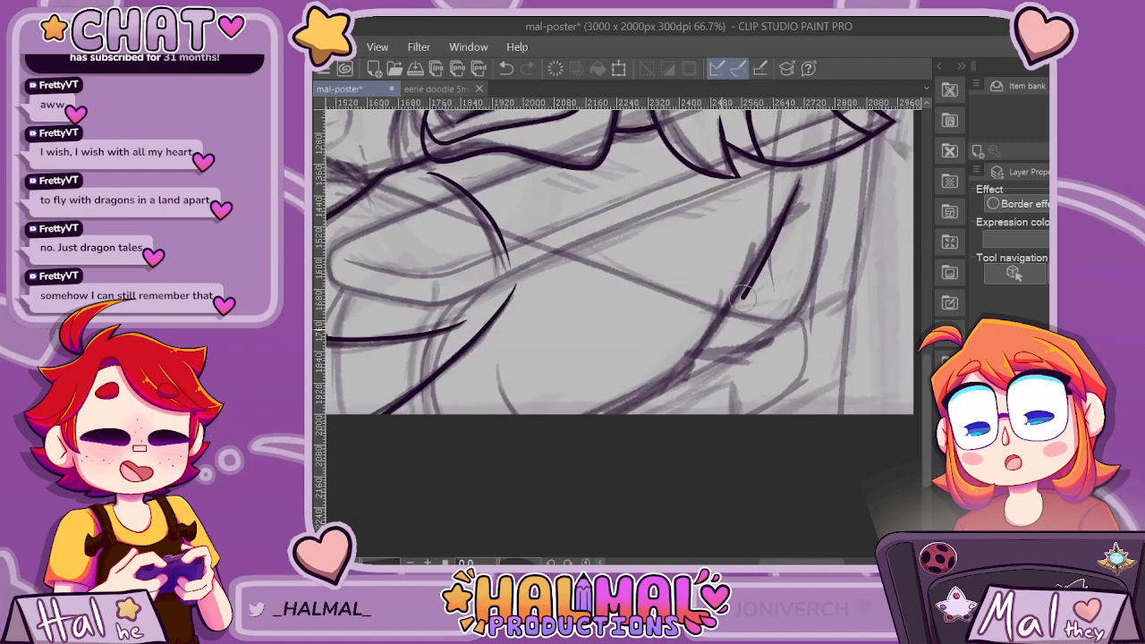
key("ctrl+z")
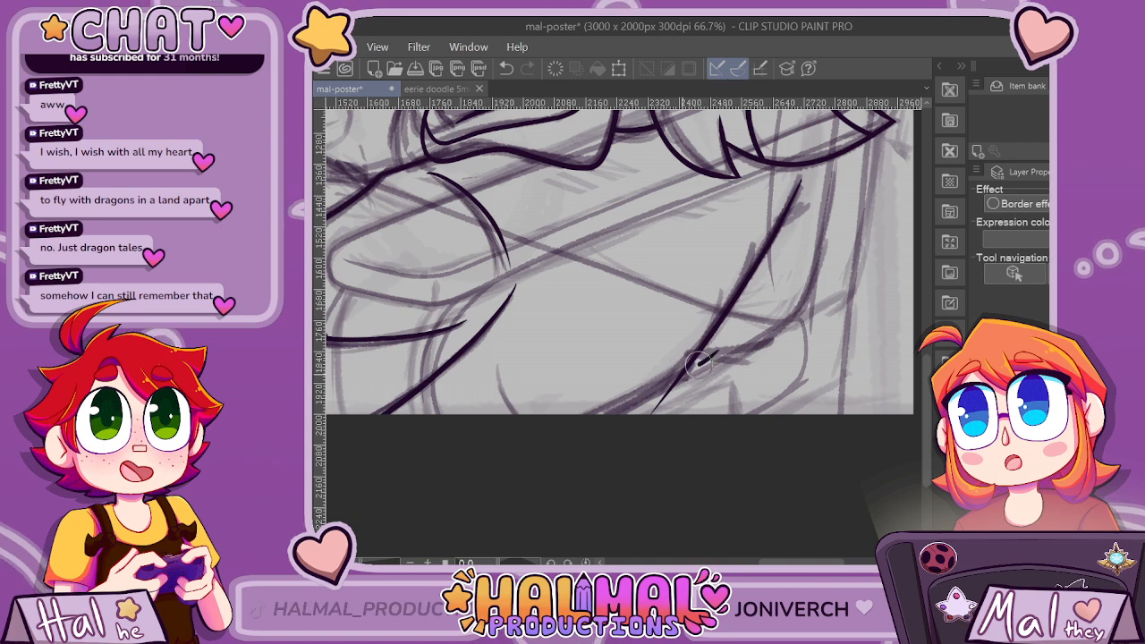
key("ctrl+z")
left_click_drag(730, 328, 611, 422)
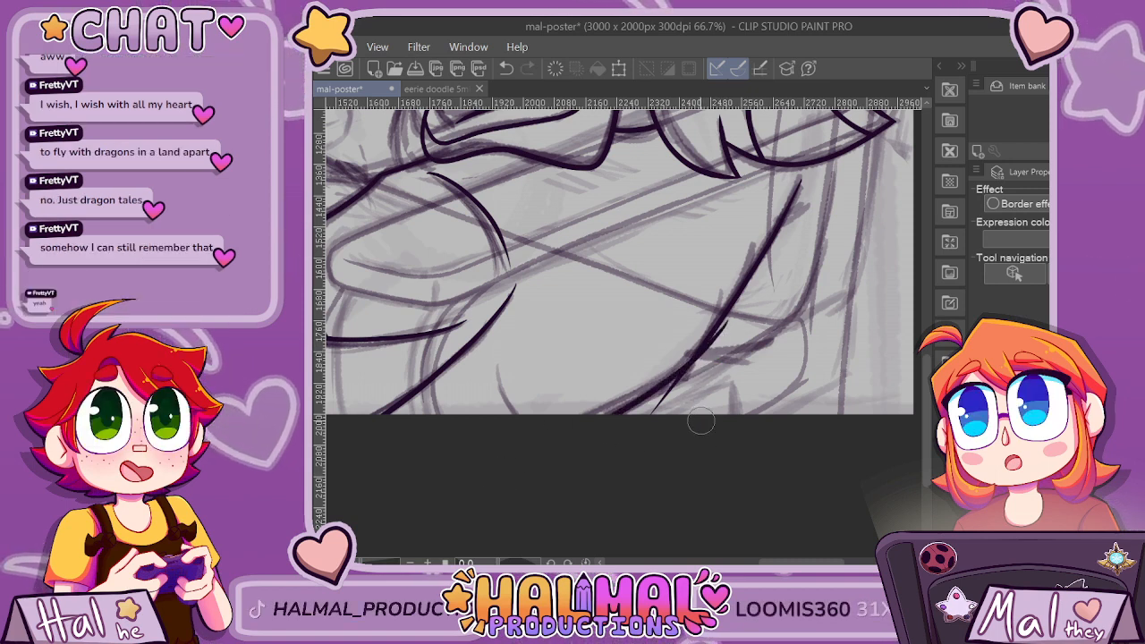
Ink a short curved fold at the canvas's lower edge and erase the overshooting ends where the two back strokes meet.
left_click_drag(497, 362, 512, 413)
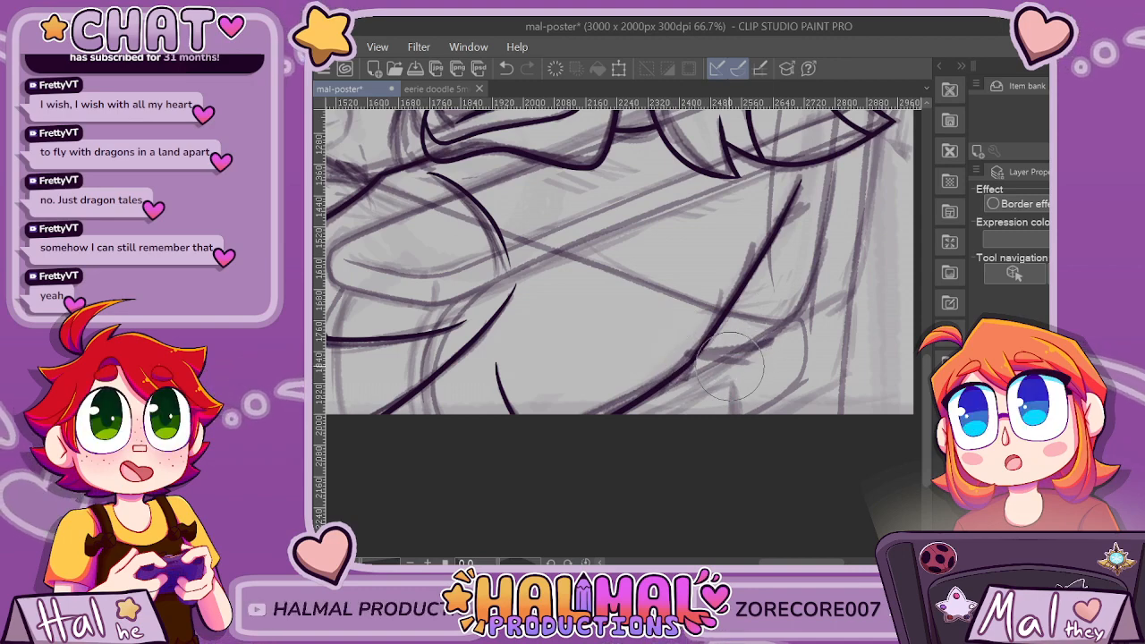
scroll(729, 365, "up", 4)
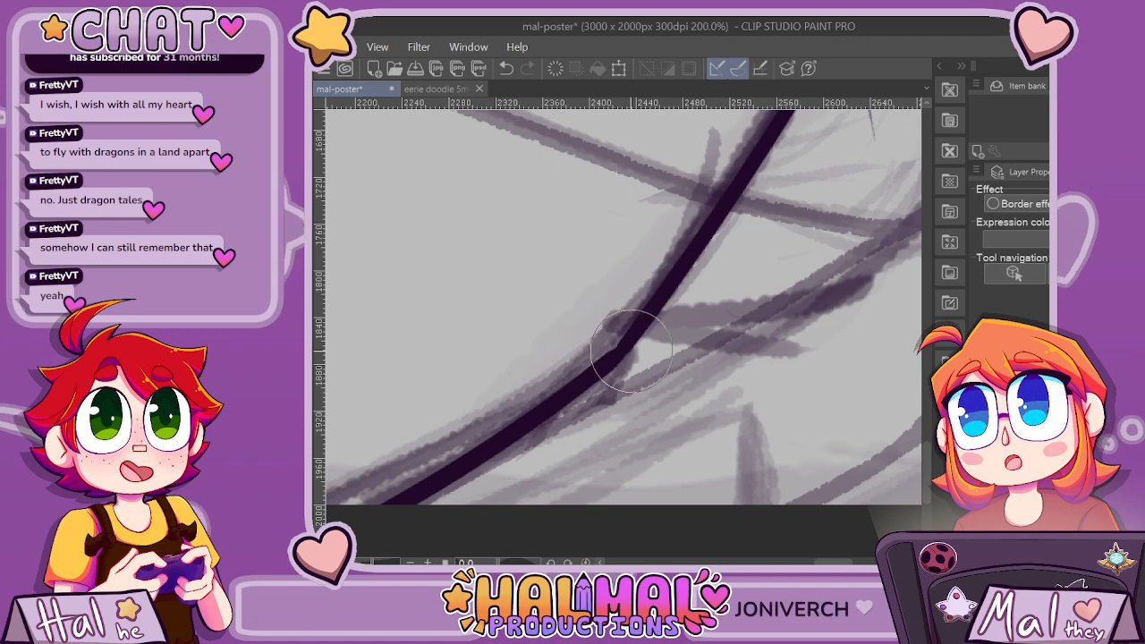
scroll(617, 367, "up", 4)
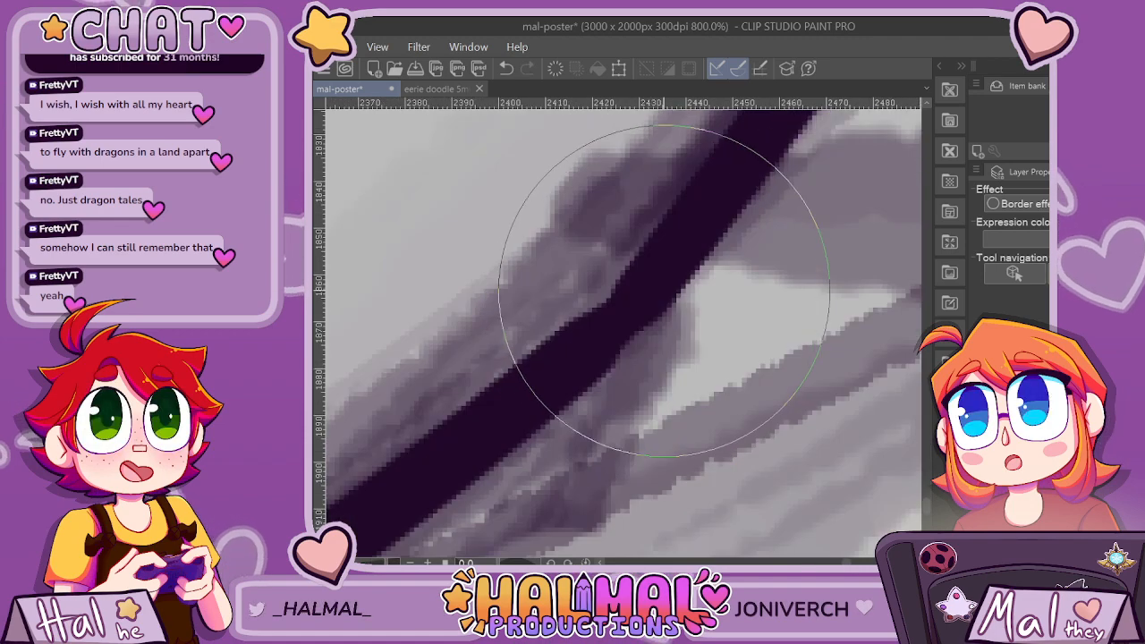
scroll(664, 291, "down", 6)
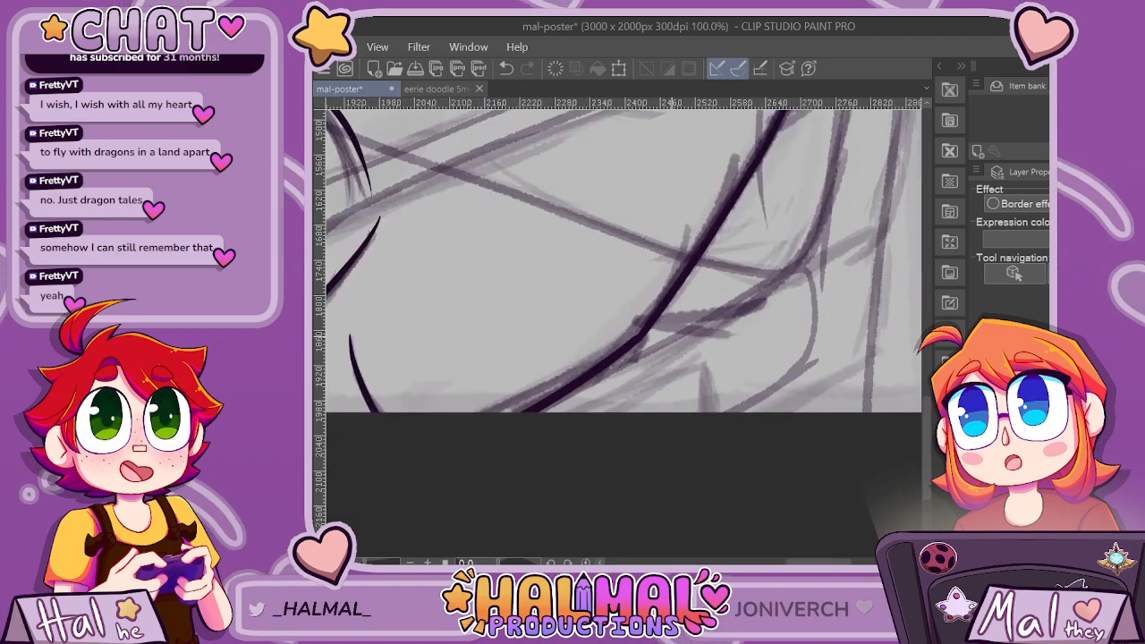
scroll(725, 322, "down", 1)
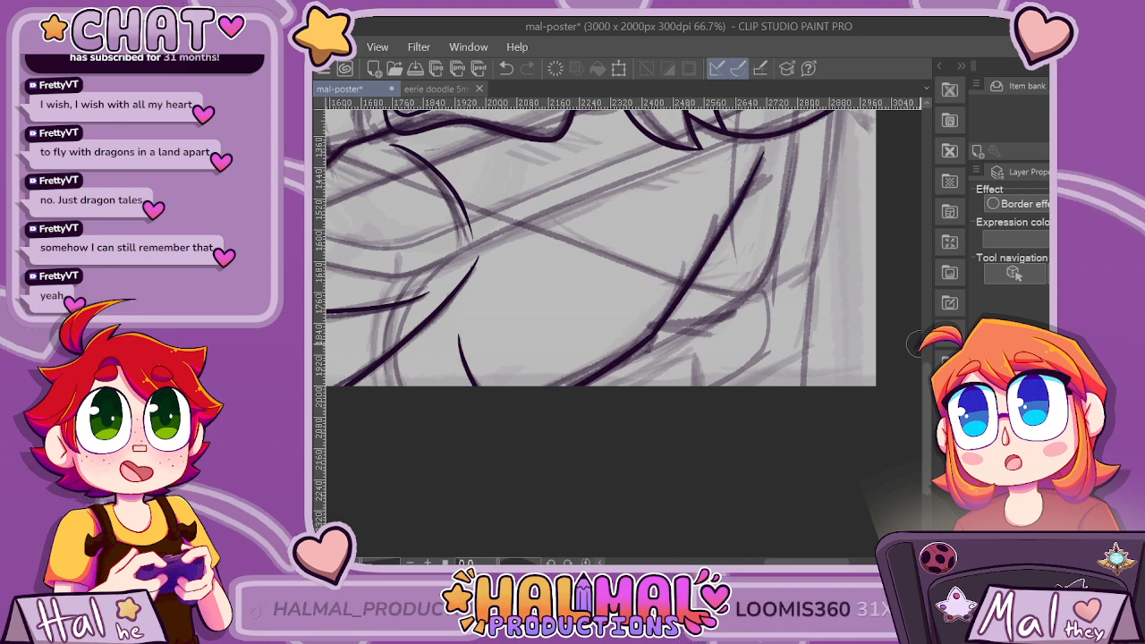
Ink the outer and lower edges of the cloth flap behind the back, starting under the hair tips, and erase the overshooting ends.
scroll(840, 349, "up", 2)
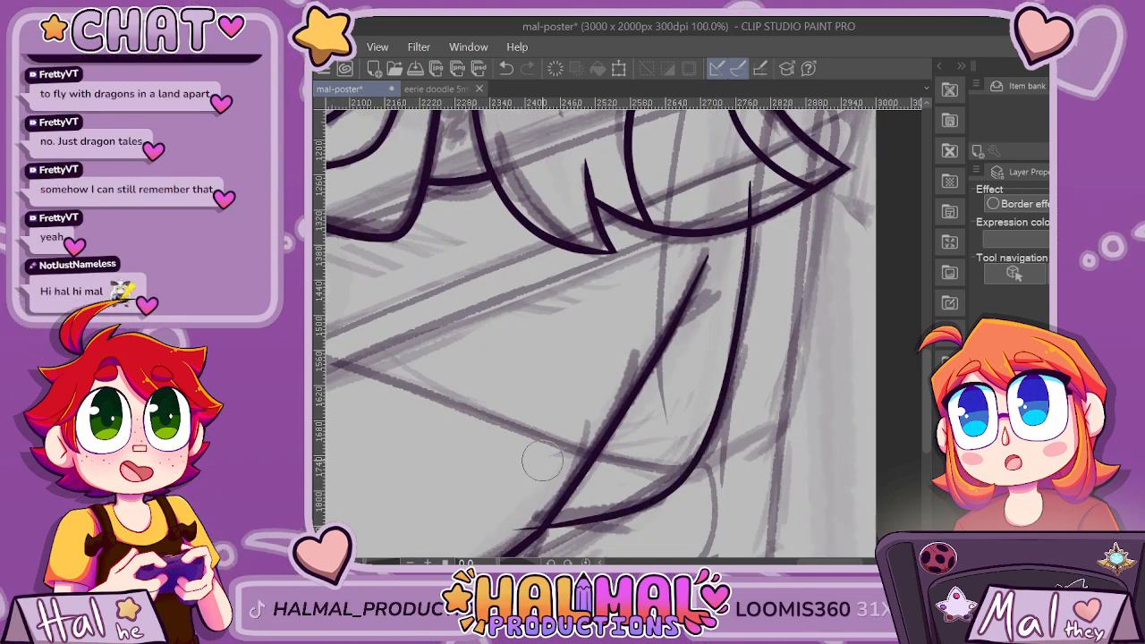
mouse_move(753, 184)
left_mouse_down()
mouse_move(737, 284)
mouse_move(644, 539)
left_mouse_up()
mouse_move(694, 484)
left_mouse_down()
mouse_move(645, 504)
mouse_move(520, 518)
left_mouse_up()
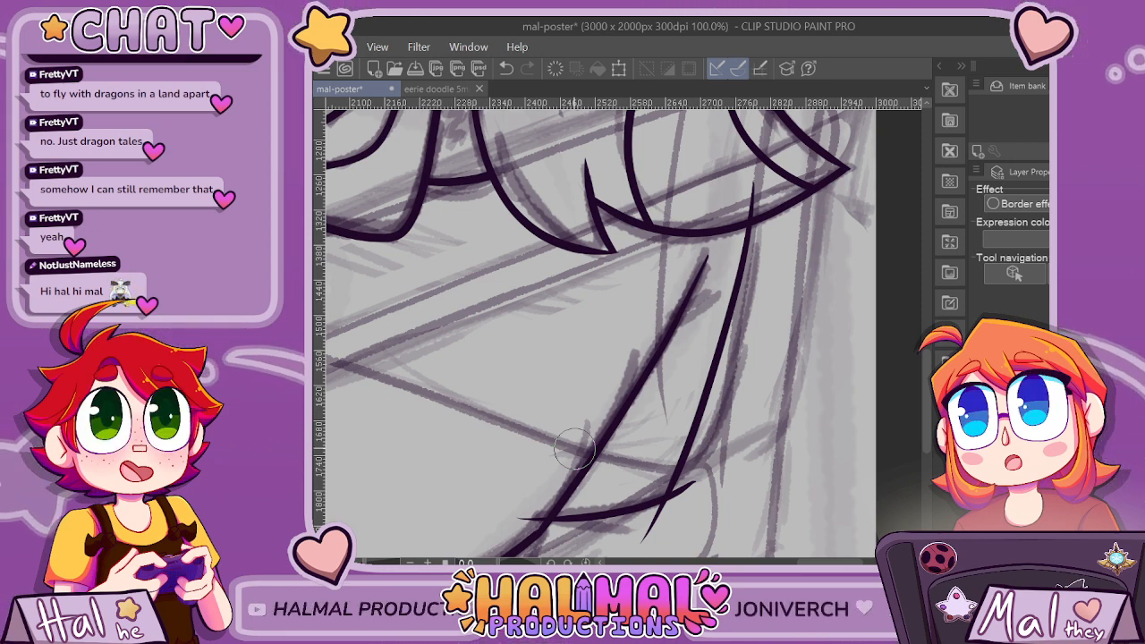
left_click(508, 498)
left_click(639, 539)
left_click(729, 501)
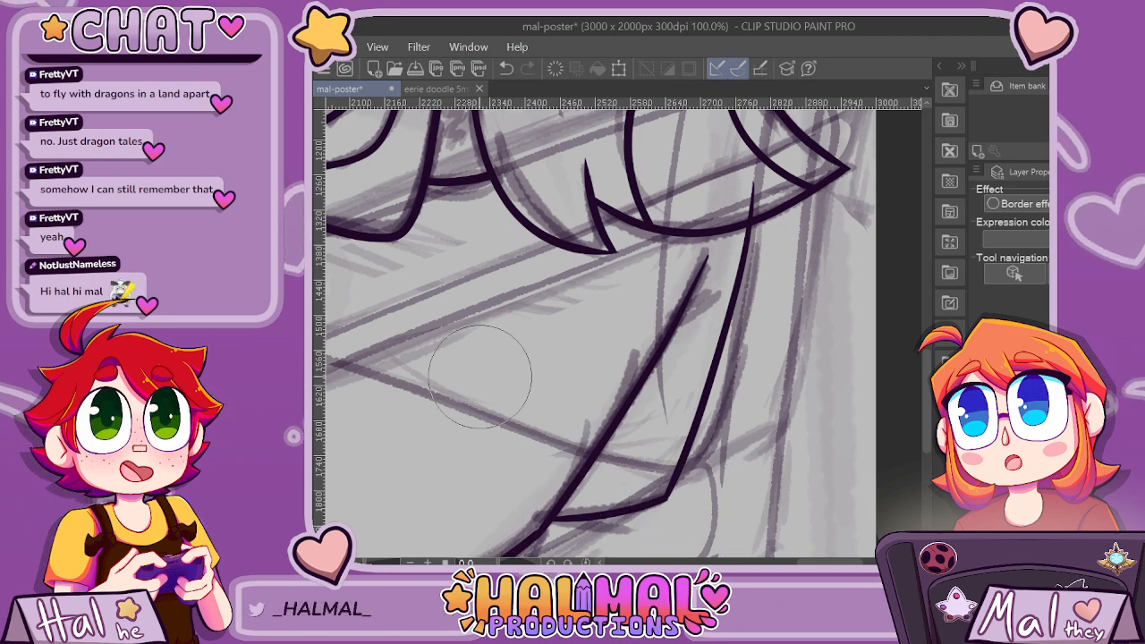
Ink a short crease branching off the upper back line into the cloth flap and trim its overshooting end.
left_click_drag(712, 303, 614, 362)
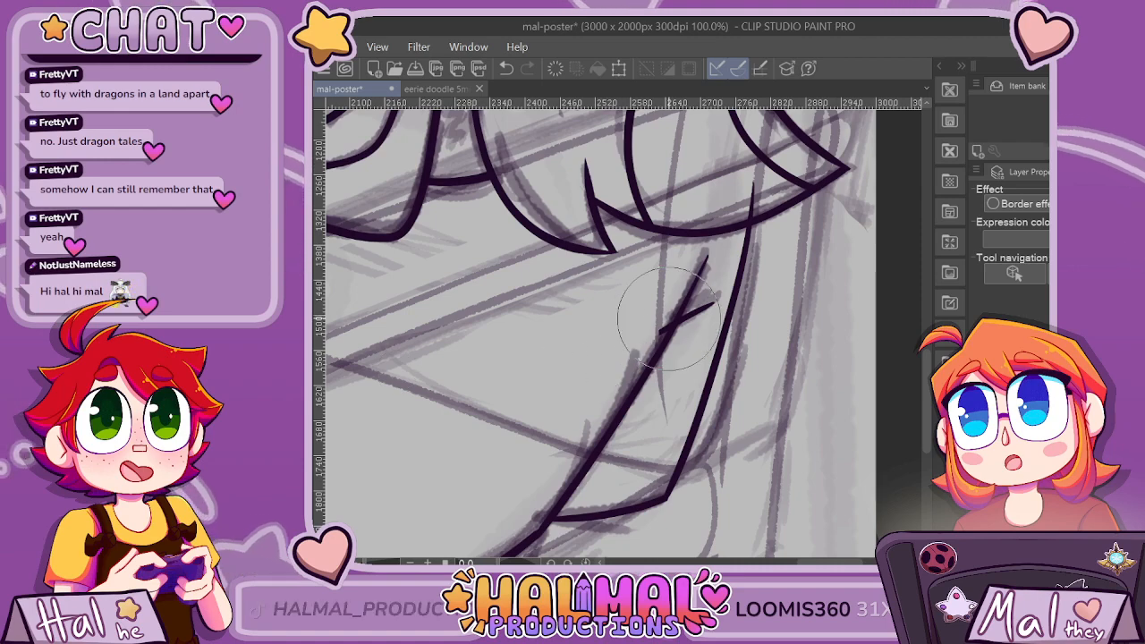
scroll(708, 423, "down", 3)
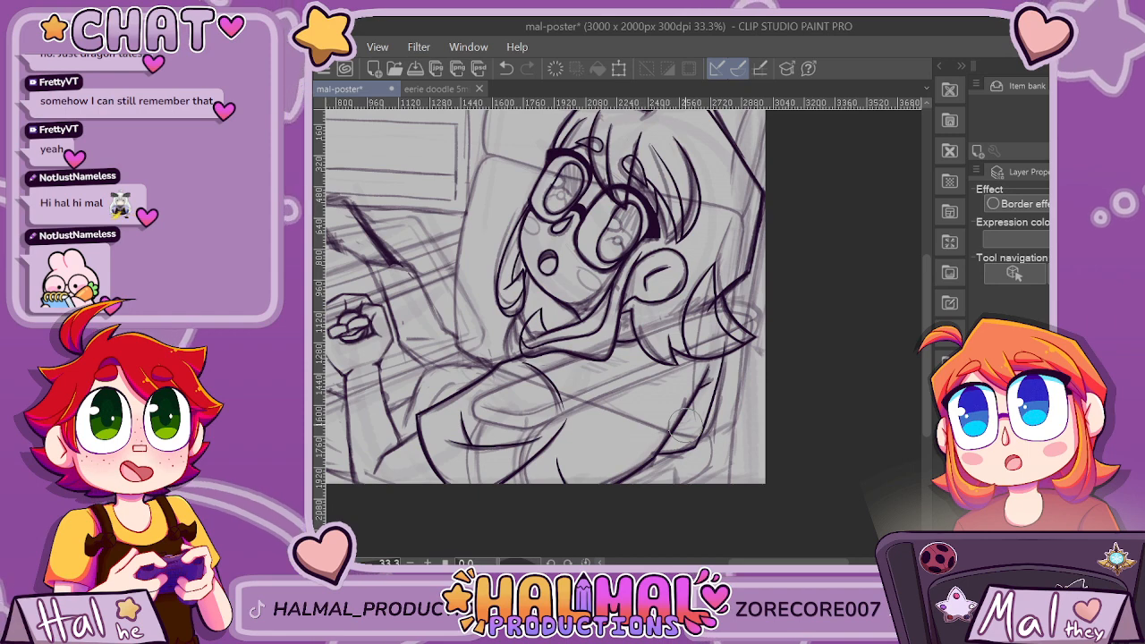
scroll(683, 422, "down", 1)
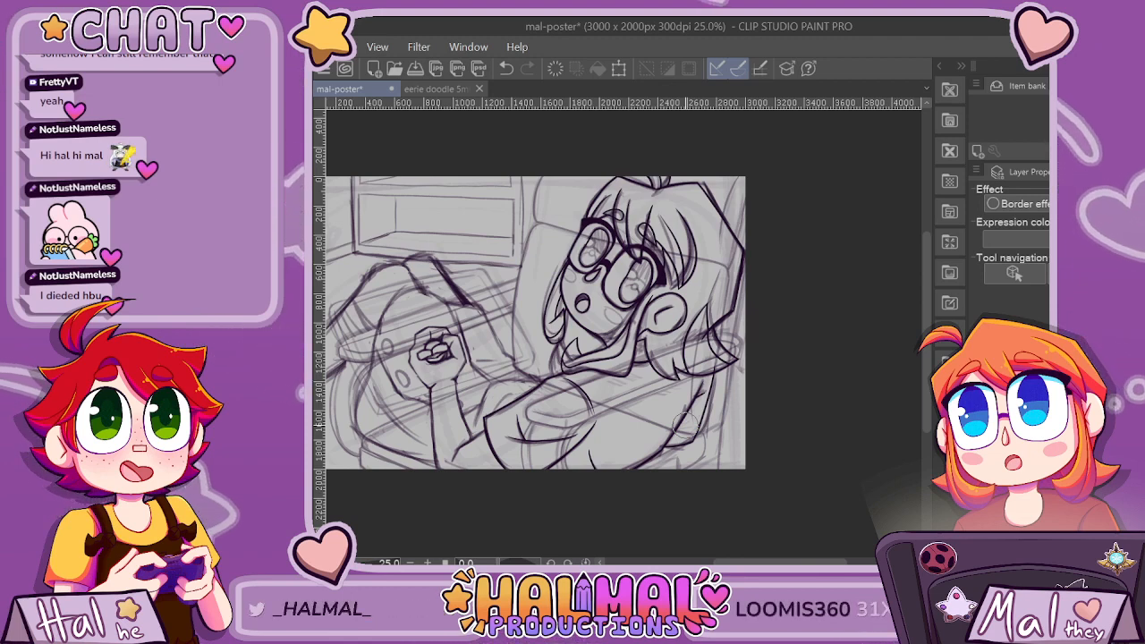
Examine the sketched forearm and lap beside the sleeve and fade the rough body sketch.
scroll(911, 323, "down", 3)
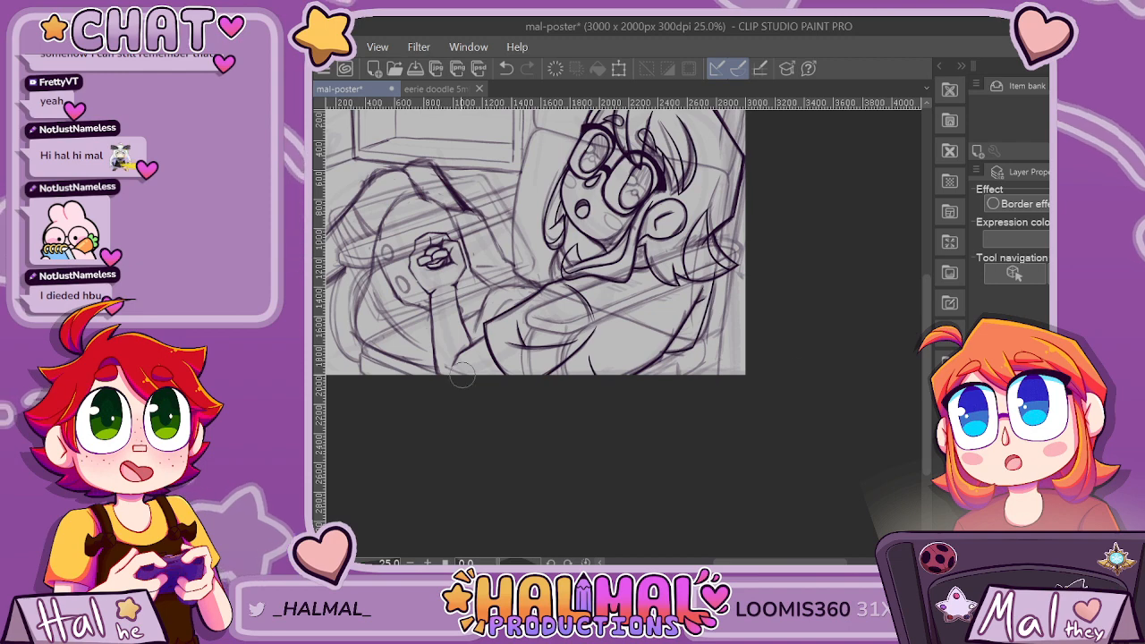
scroll(390, 379, "up", 3)
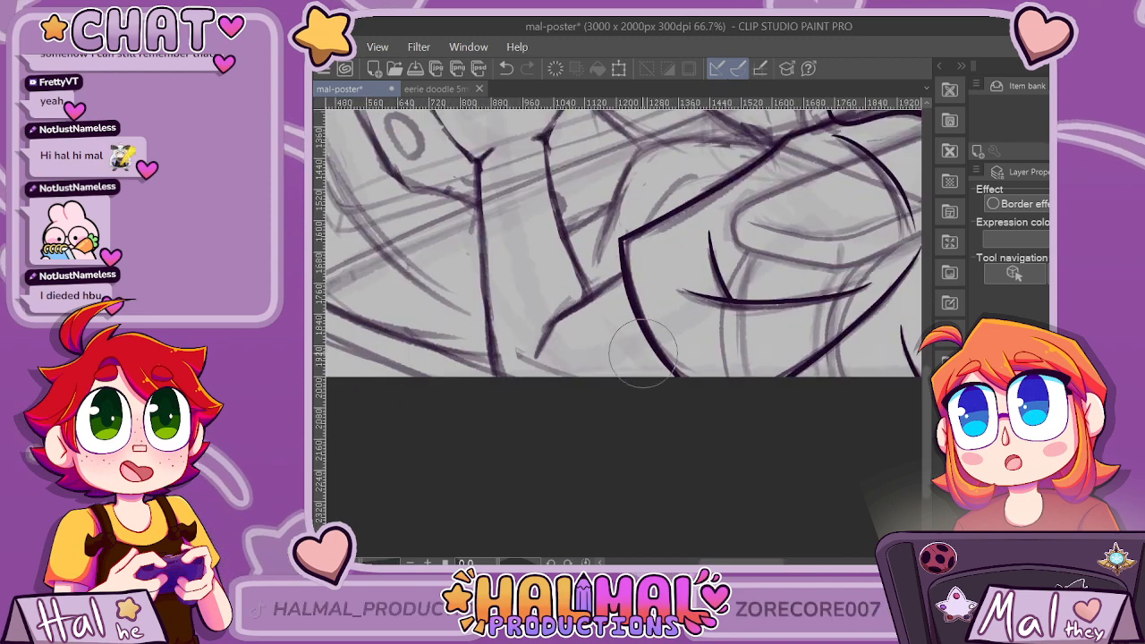
key("ctrl+minus")
key("ctrl+minus")
key("ctrl+minus")
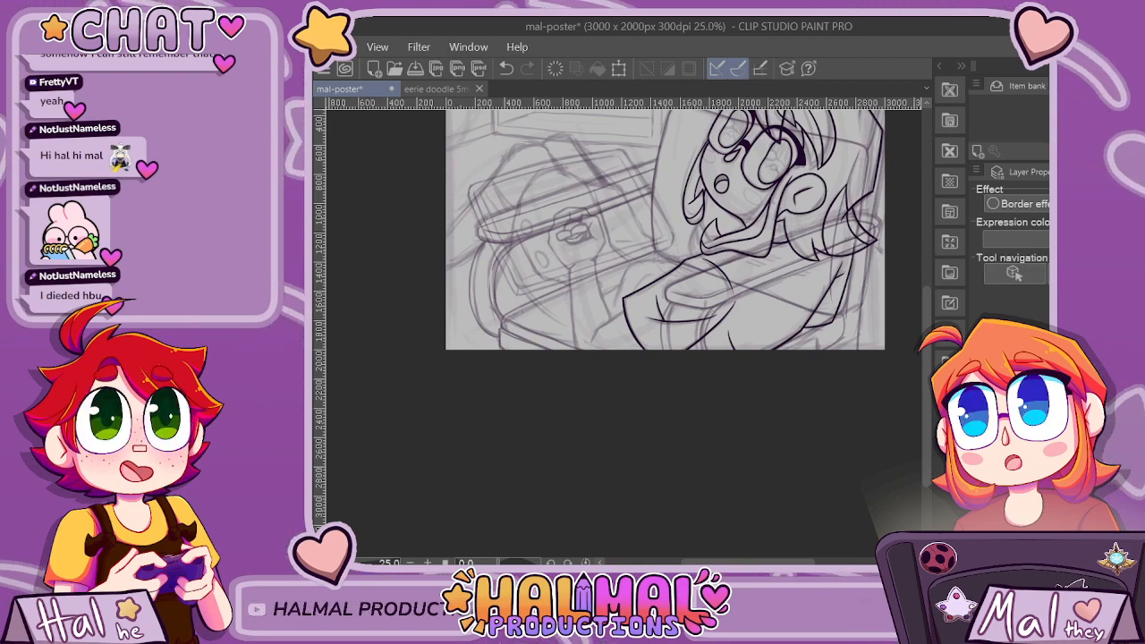
Redraw the cloth flap's lower edge as a straighter, steeper line with its outer corner slightly higher.
scroll(856, 319, "up", 4)
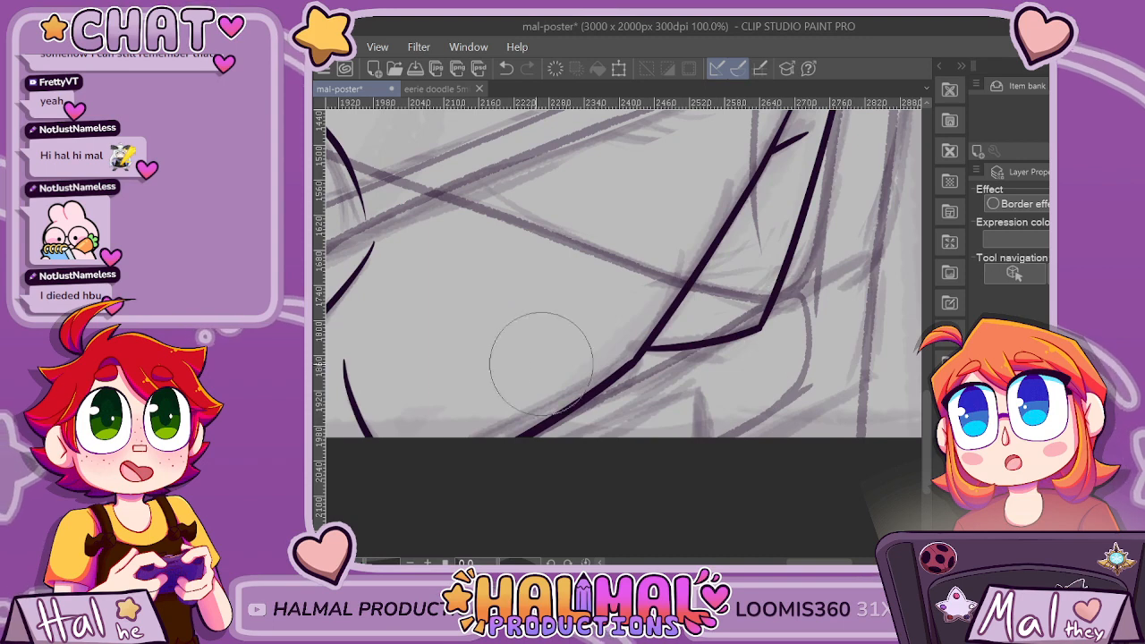
mouse_move(713, 334)
left_mouse_down()
mouse_move(690, 395)
mouse_move(717, 393)
left_mouse_up()
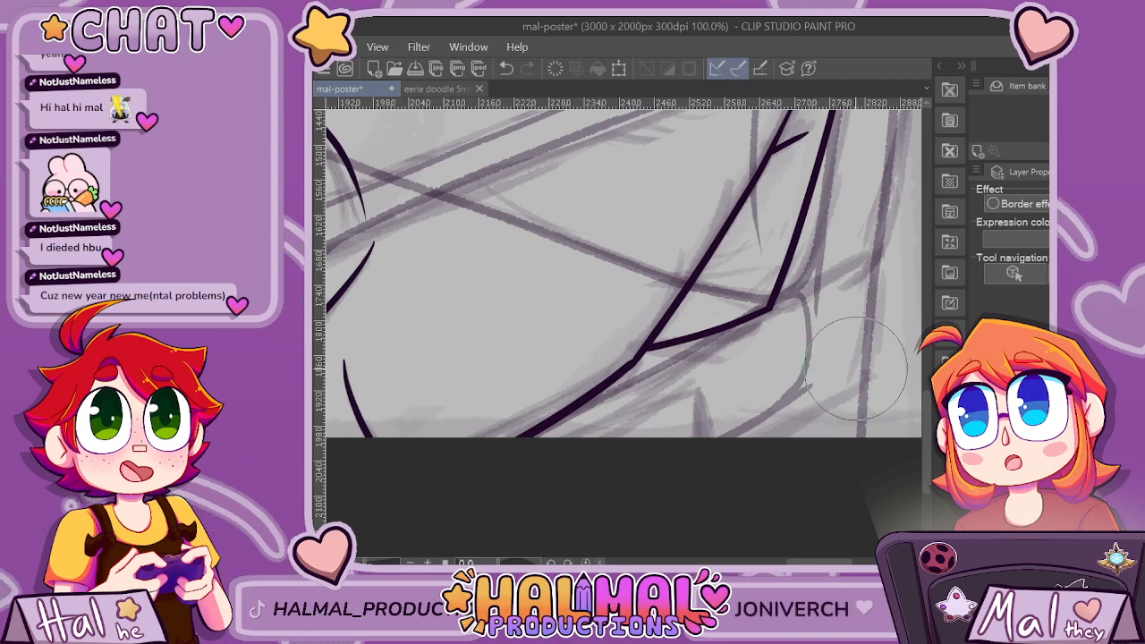
scroll(836, 401, "up", 5)
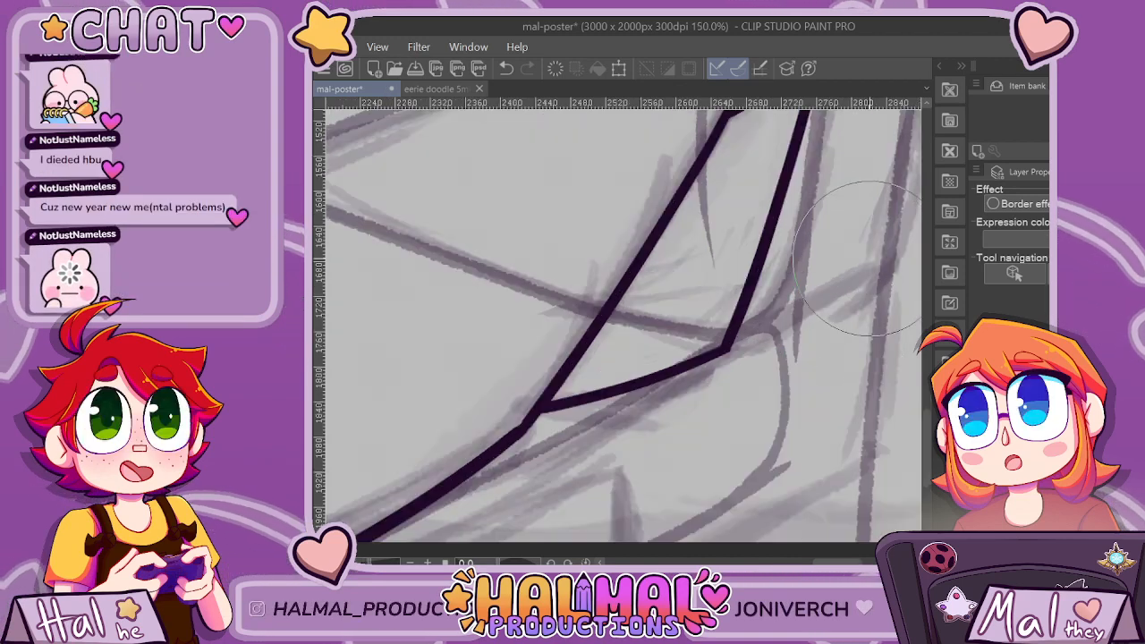
Ink a bent line running from the sleeve's outer edge down to the sketched forearm, following the rough fold.
scroll(572, 405, "down", 2)
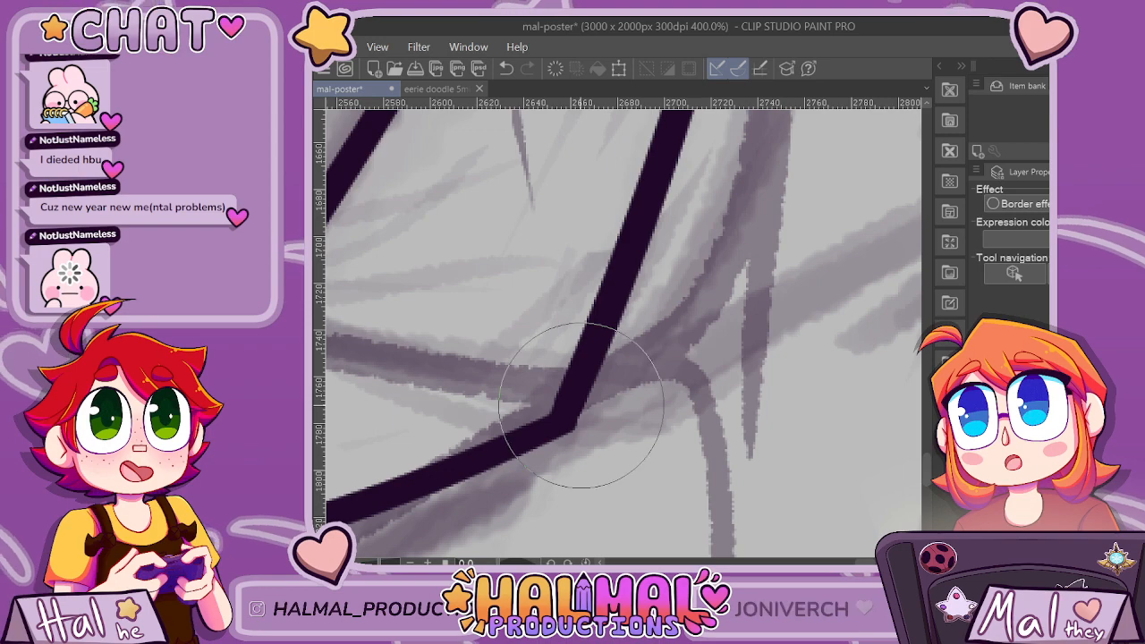
scroll(637, 356, "down", 2)
scroll(637, 356, "down", 5)
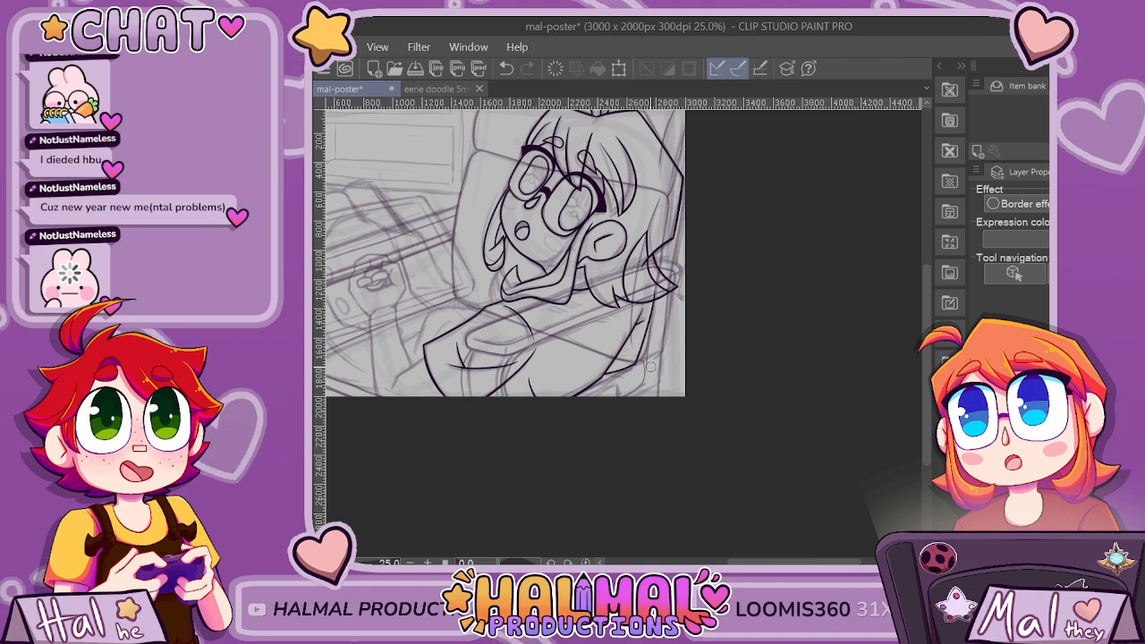
left_click_drag(793, 563, 765, 563)
scroll(600, 340, "left", 1)
scroll(598, 338, "up", 4)
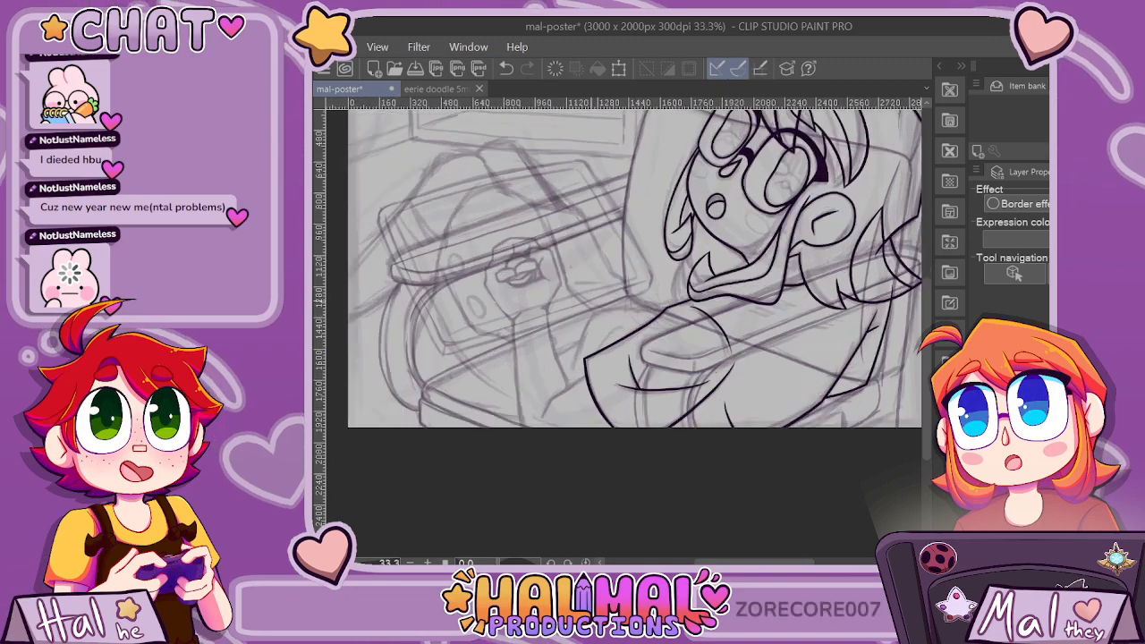
scroll(601, 380, "down", 2)
scroll(511, 474, "up", 3)
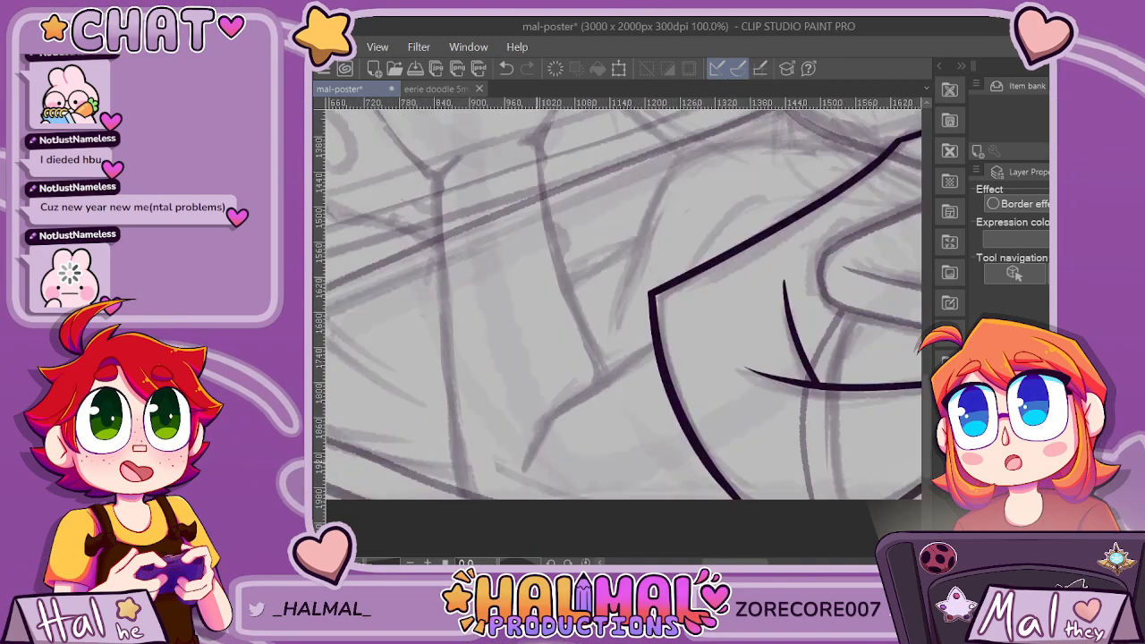
left_click_drag(560, 397, 747, 261)
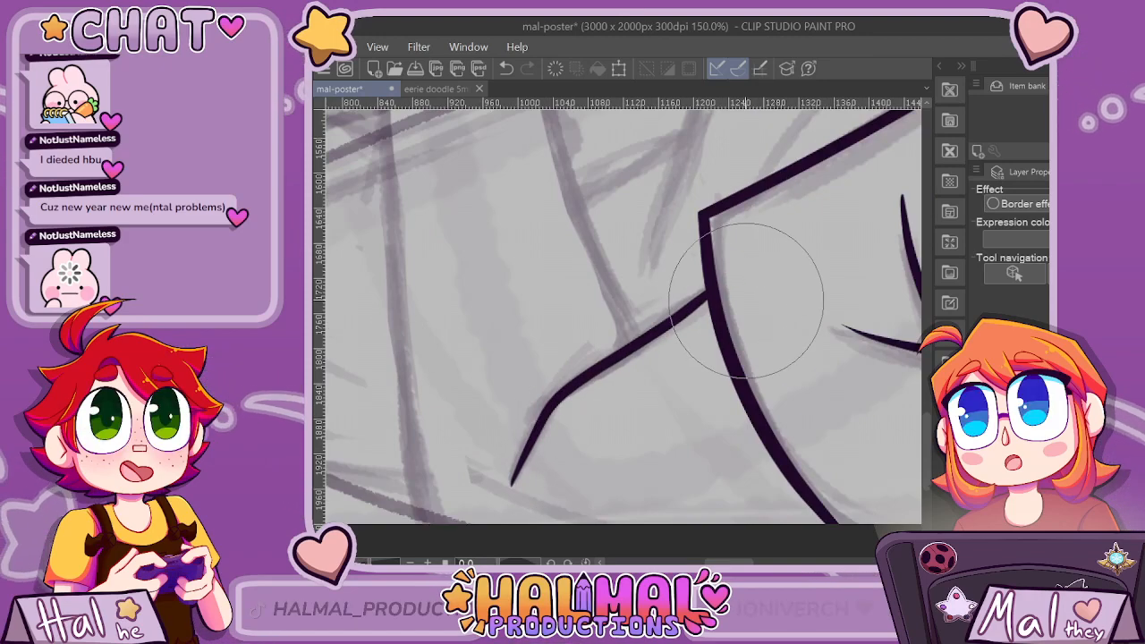
scroll(627, 234, "down", 3)
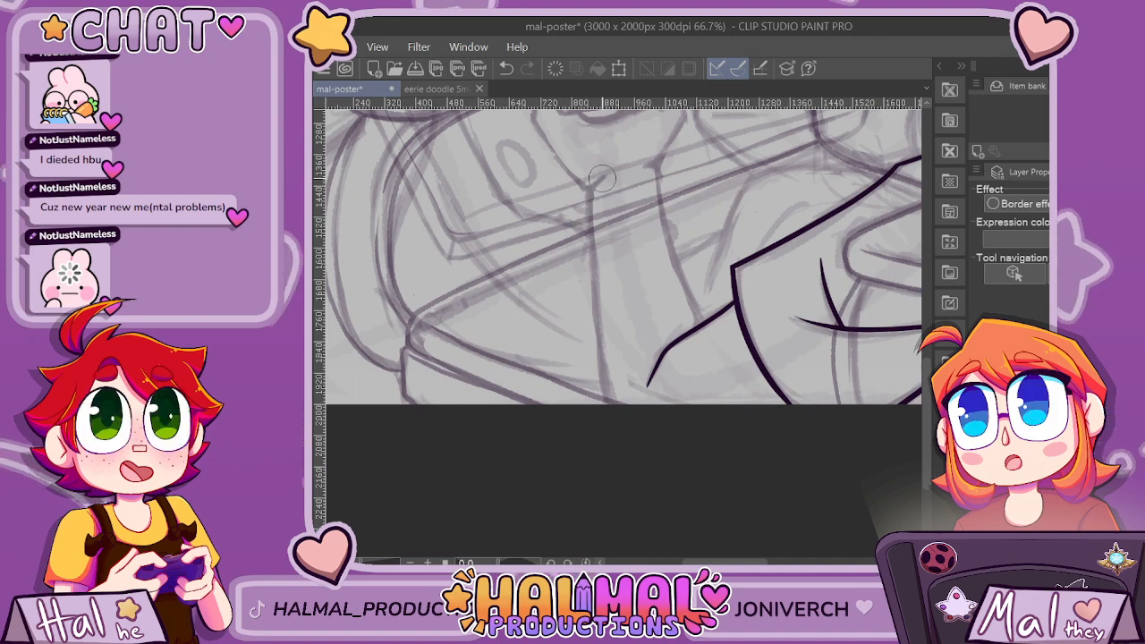
Ink both edges of the raised forearm from the wrist downward and trim the inner edge where it overshoots the fold line.
left_click_drag(602, 178, 598, 182)
key("ctrl+z")
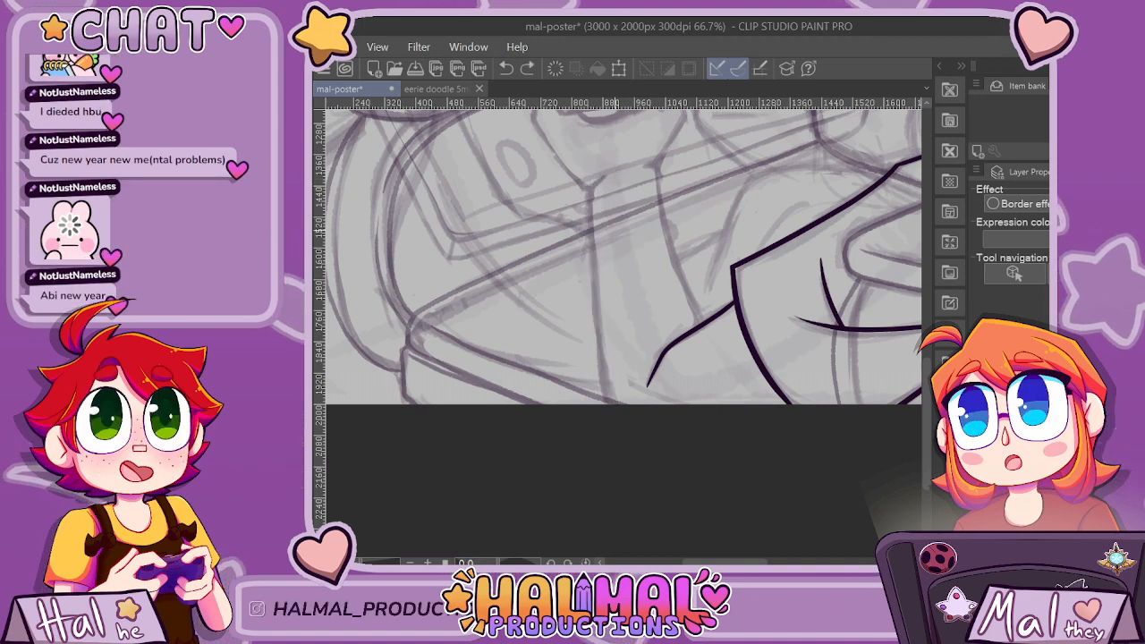
scroll(655, 226, "up", 1)
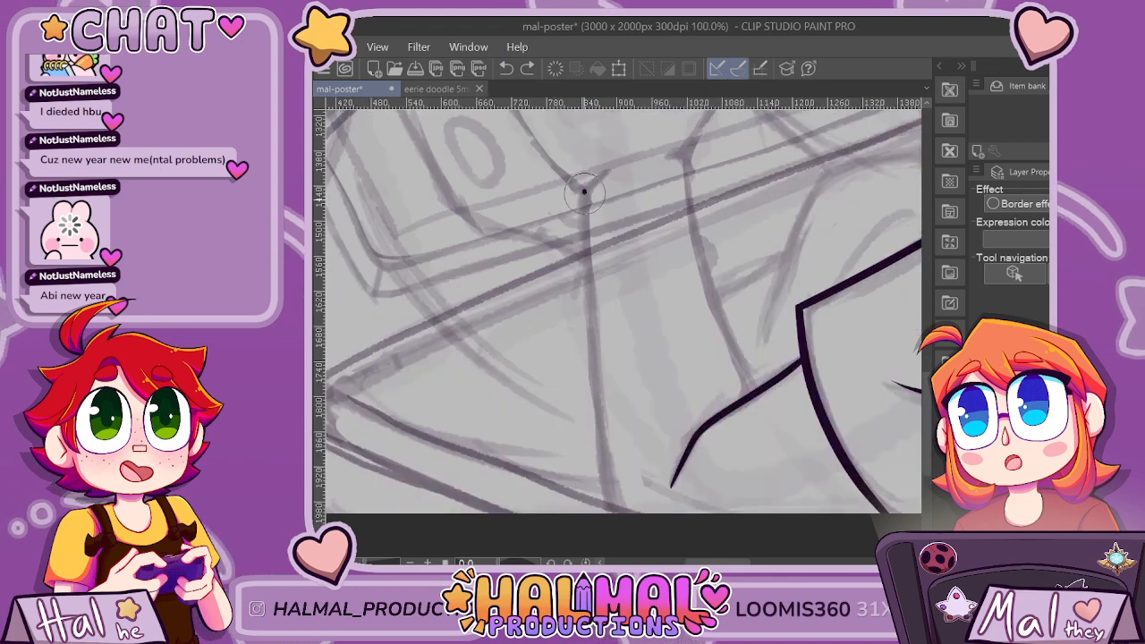
left_click_drag(584, 190, 614, 512)
key("ctrl+z")
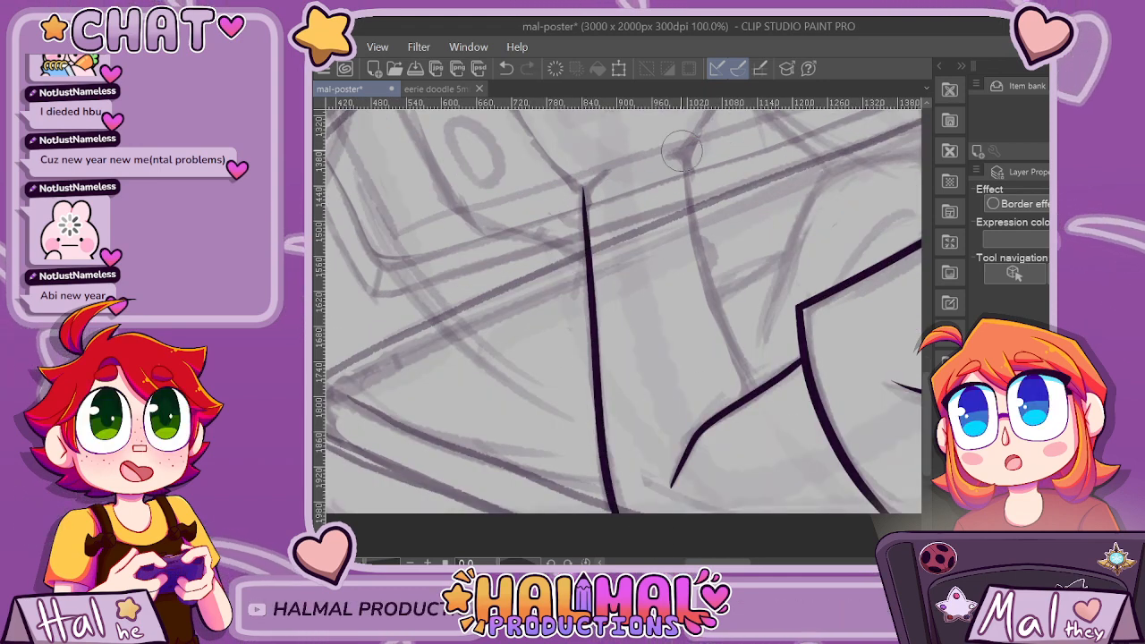
left_click_drag(696, 234, 749, 372)
scroll(804, 402, "down", 3)
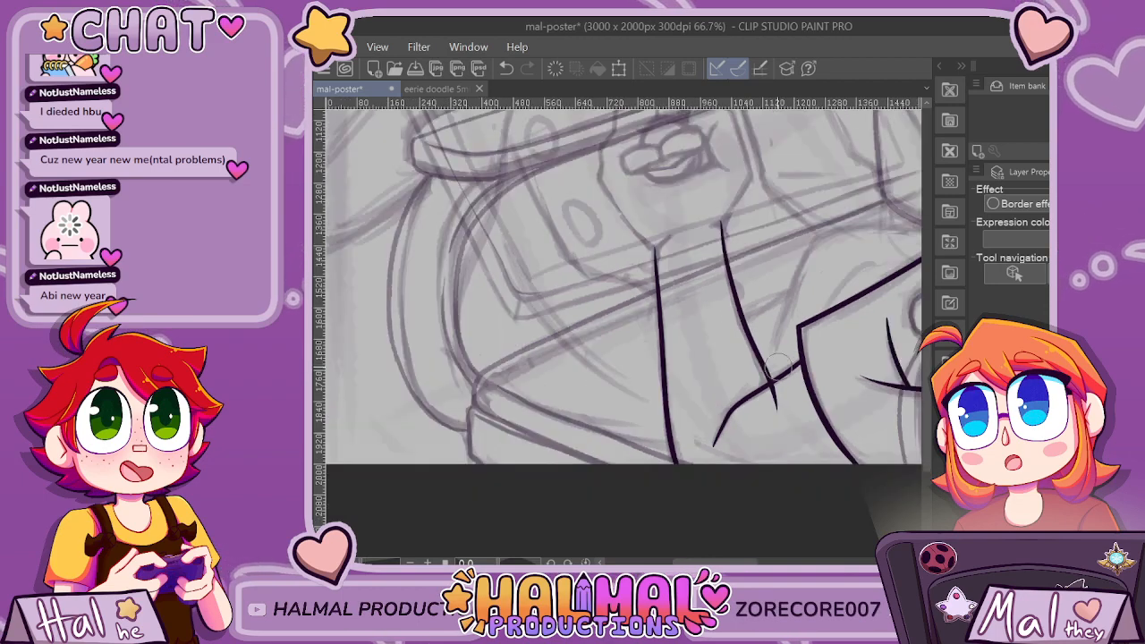
scroll(862, 406, "up", 2)
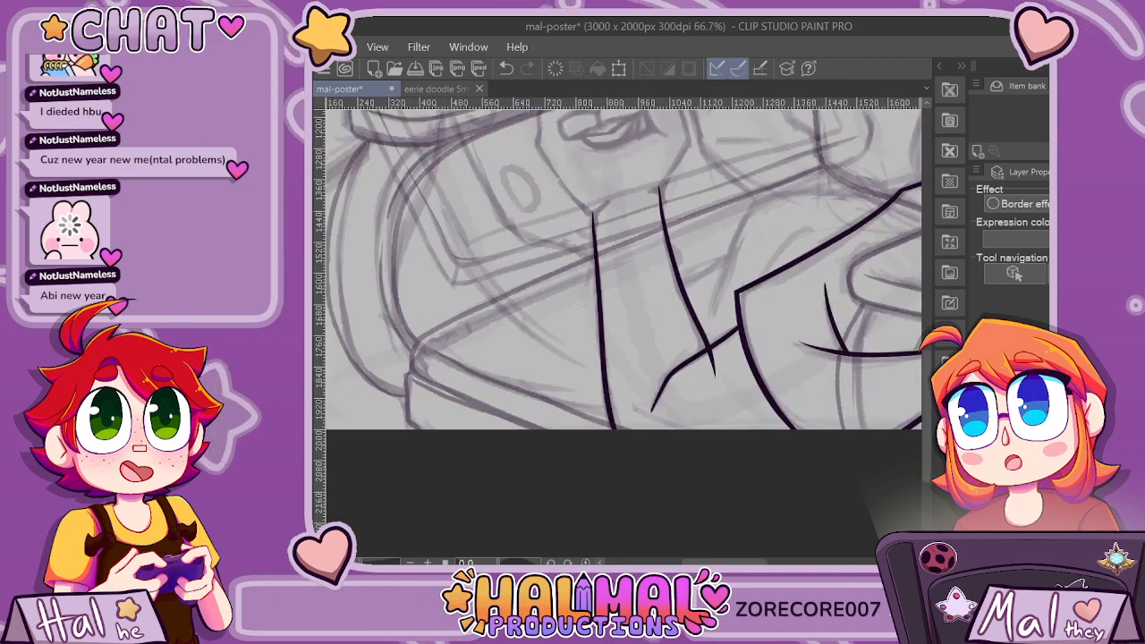
scroll(727, 380, "down", 2)
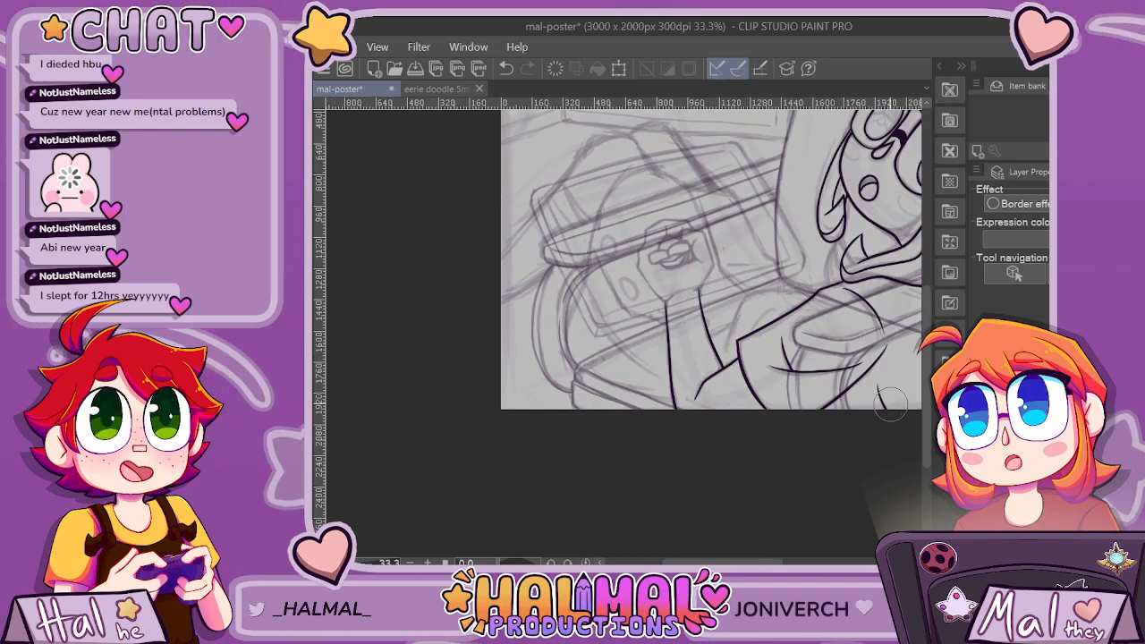
Ink the rounded clothing curve arching beside the forearm up to the sleeve's upper edge, and trim its end past the sleeve line.
scroll(703, 238, "up", 4)
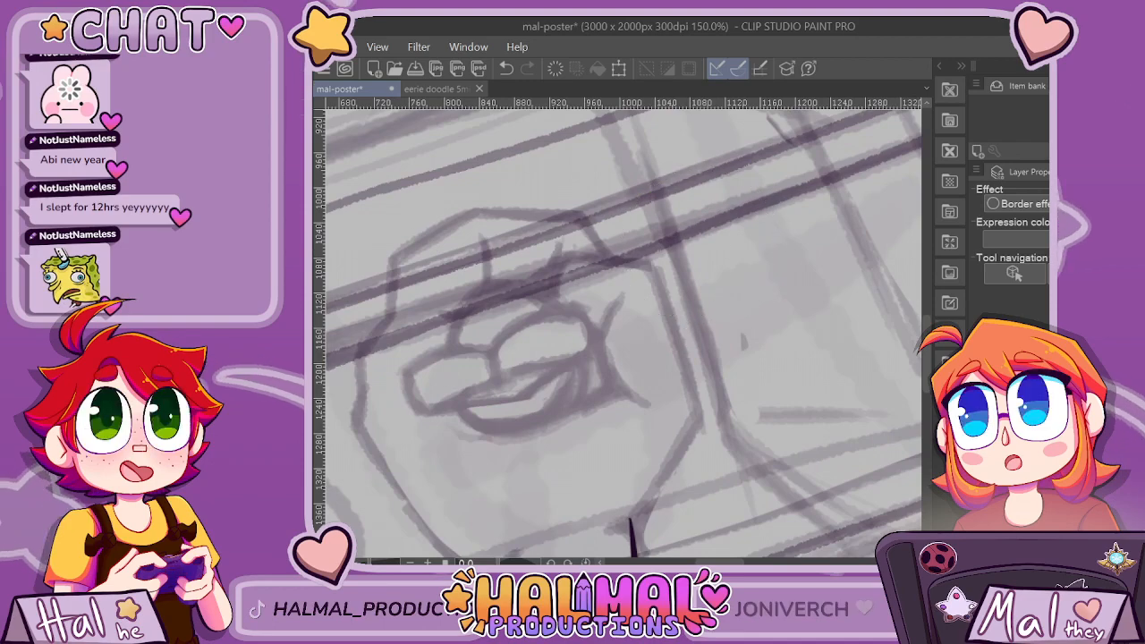
scroll(680, 342, "down", 5)
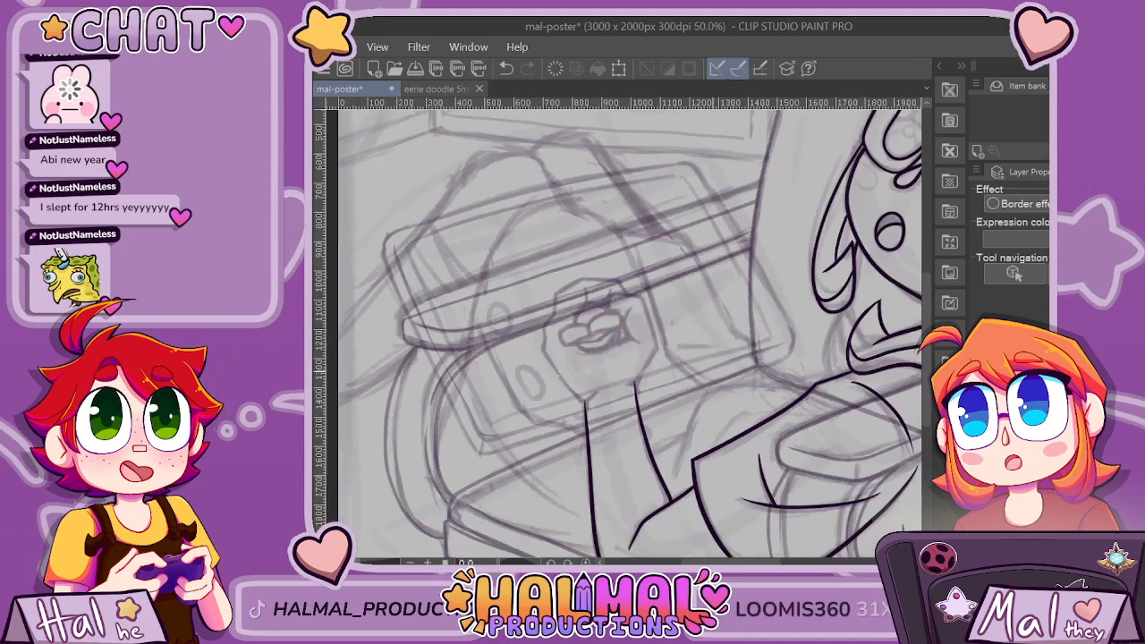
scroll(754, 383, "up", 2)
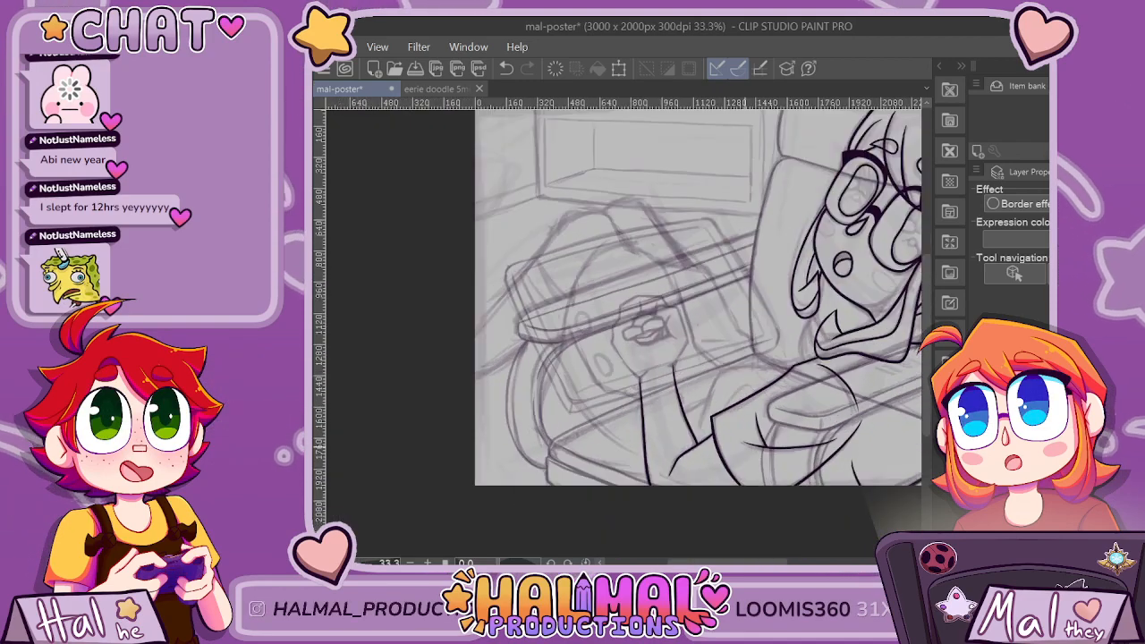
scroll(714, 315, "up", 1)
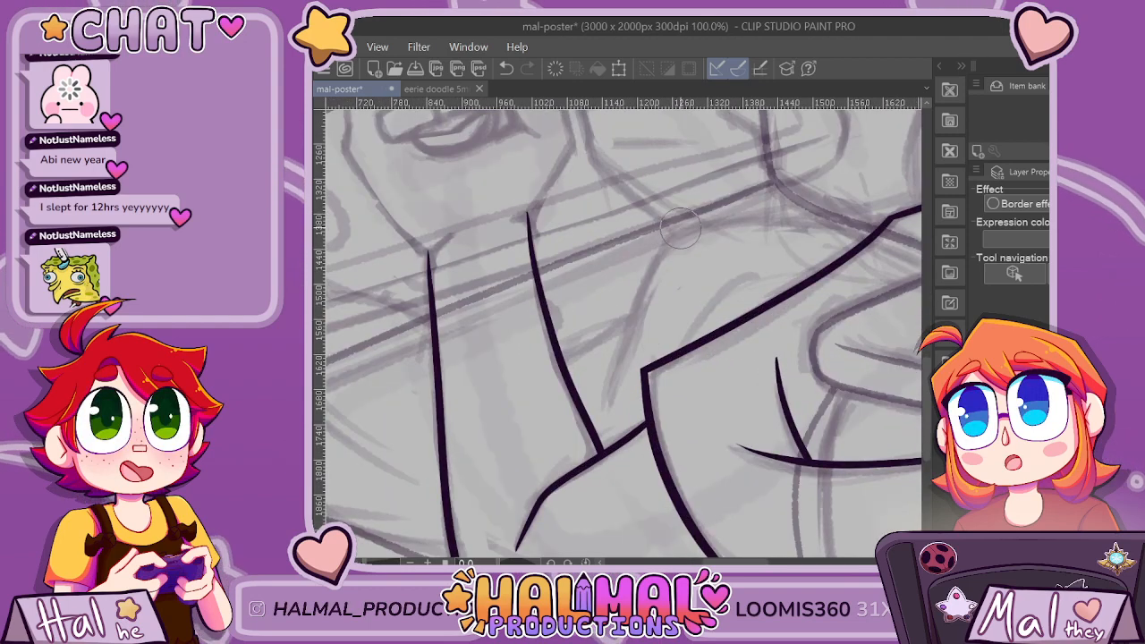
key("ctrl+z")
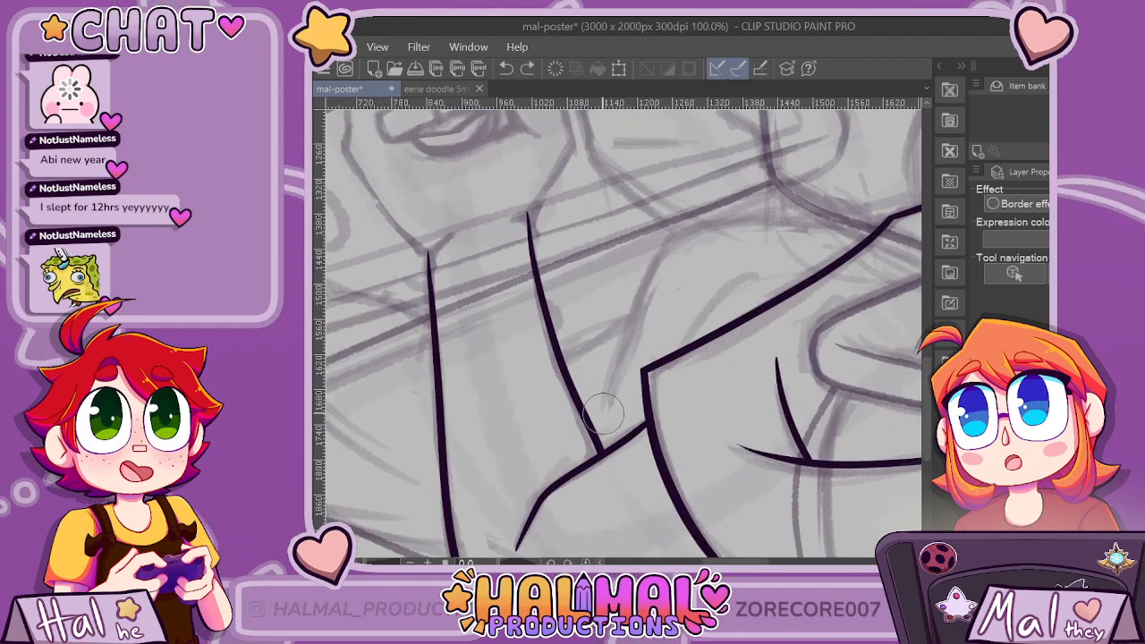
mouse_move(605, 411)
left_mouse_down()
mouse_move(672, 251)
mouse_move(755, 225)
mouse_move(872, 241)
left_mouse_up()
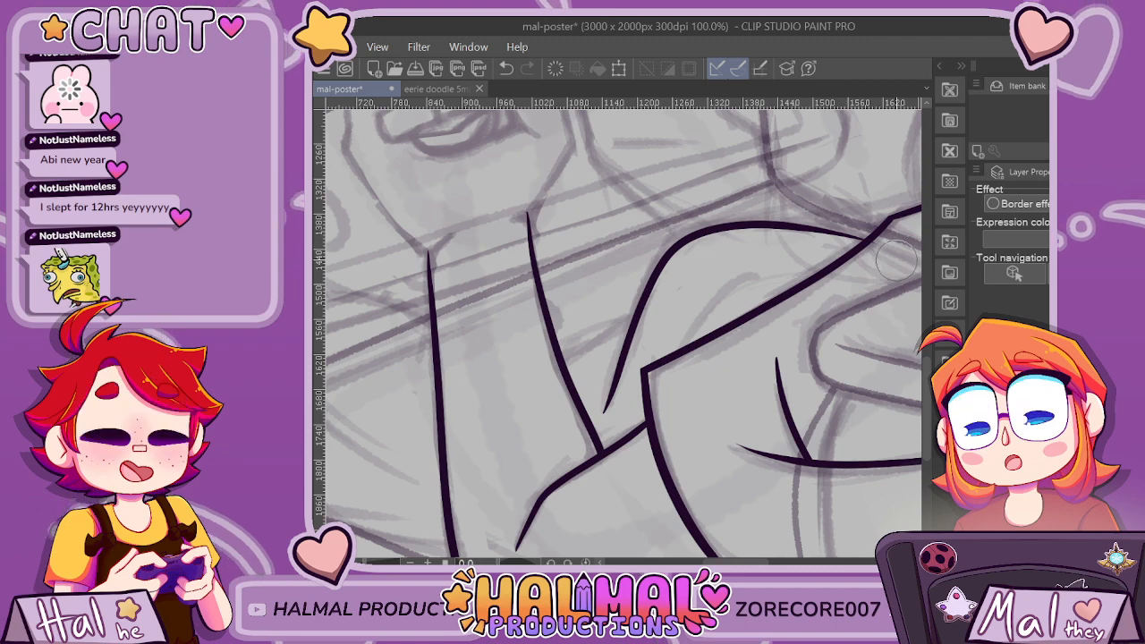
key("ctrl+z")
left_click_drag(684, 239, 872, 240)
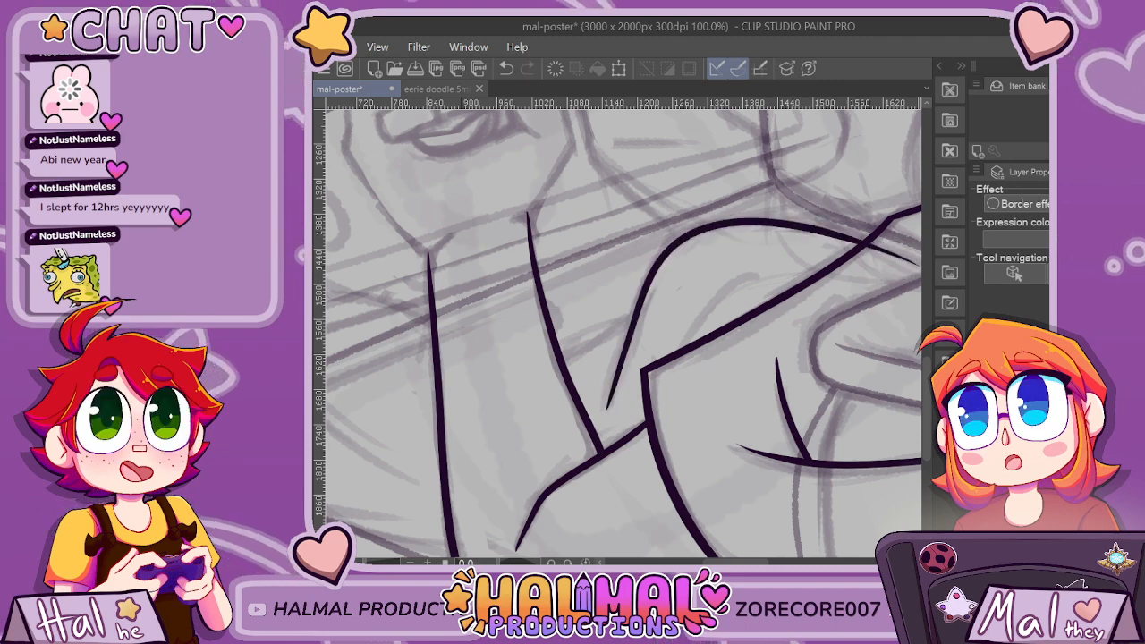
scroll(885, 347, "down", 3)
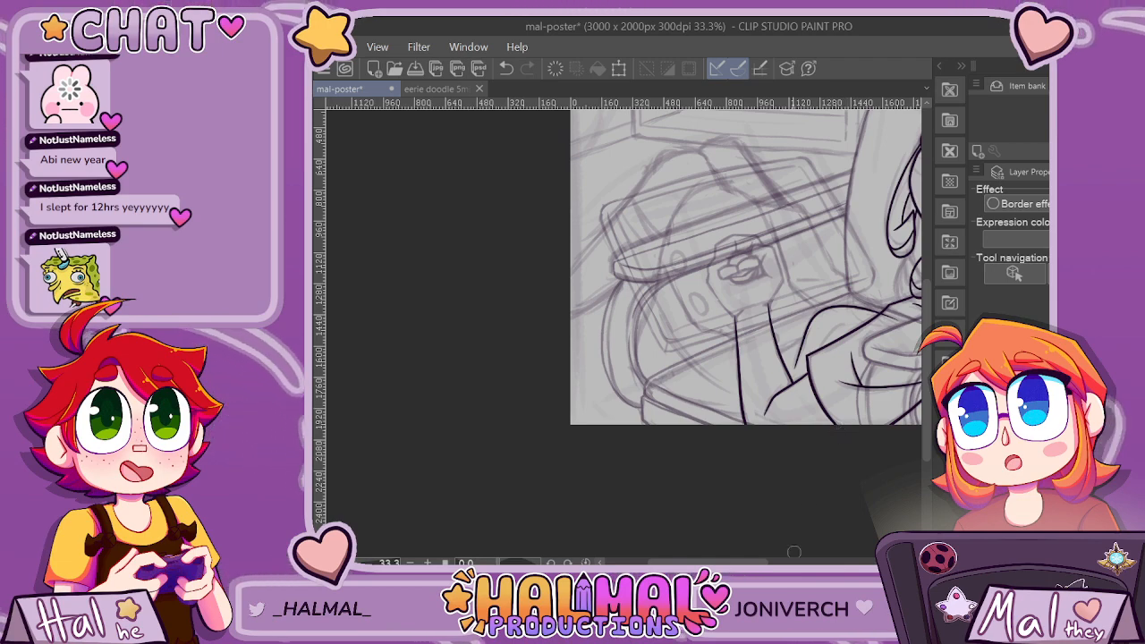
scroll(793, 552, "up", 3)
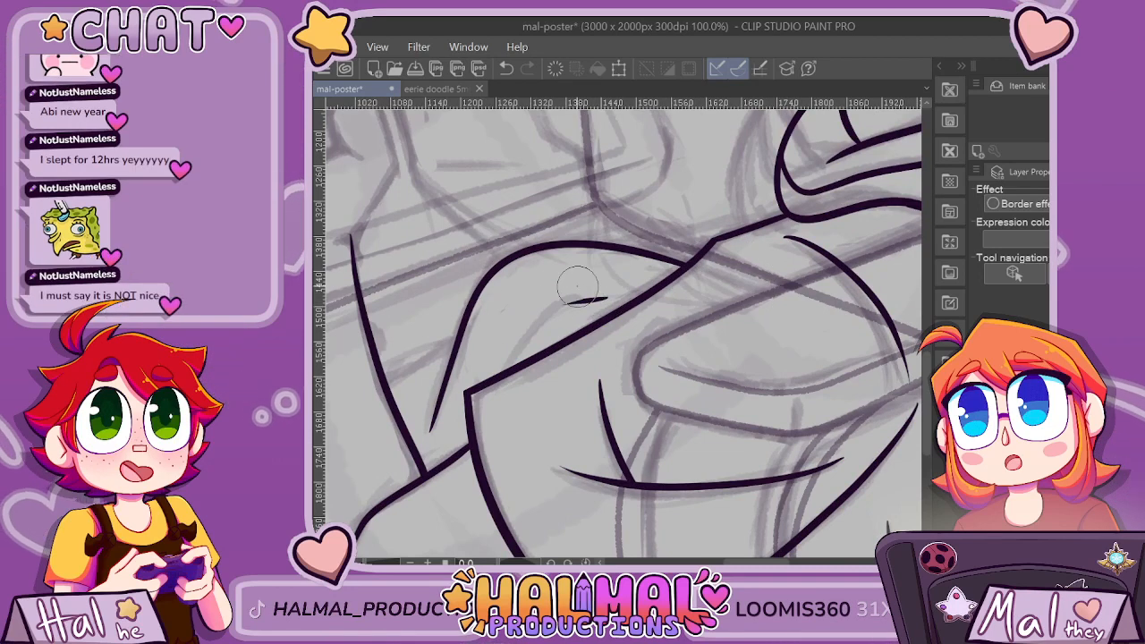
Ink a forked crease inside the rounded clothing curve and erase the part crossing over the sleeve's upper edge.
mouse_move(577, 286)
left_mouse_down()
mouse_move(534, 340)
mouse_move(524, 394)
left_mouse_up()
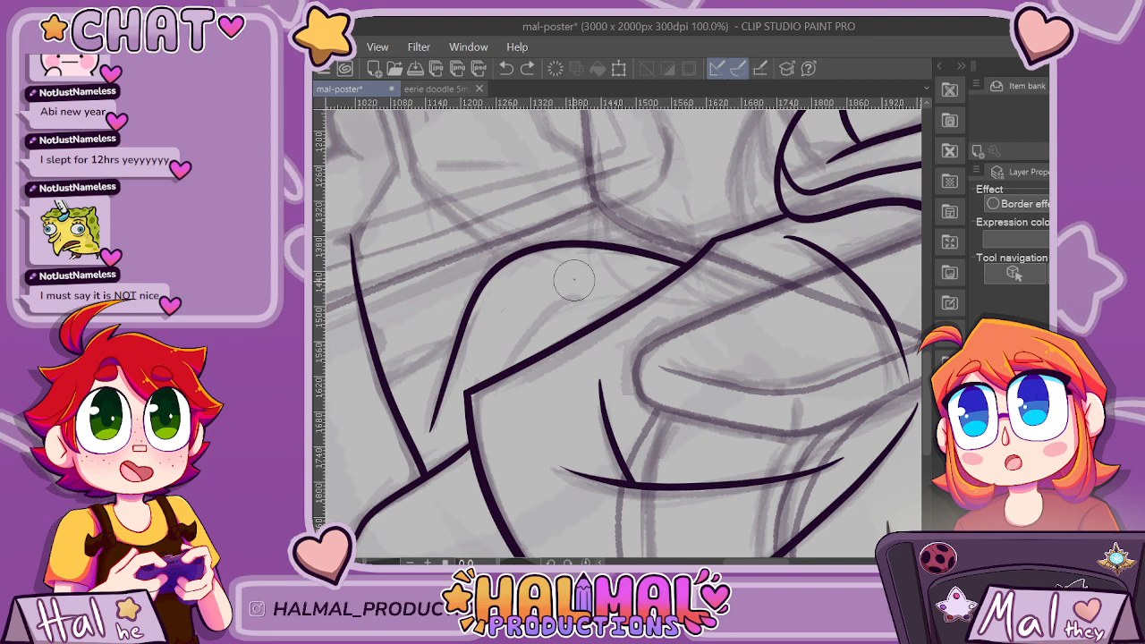
left_click_drag(547, 309, 619, 308)
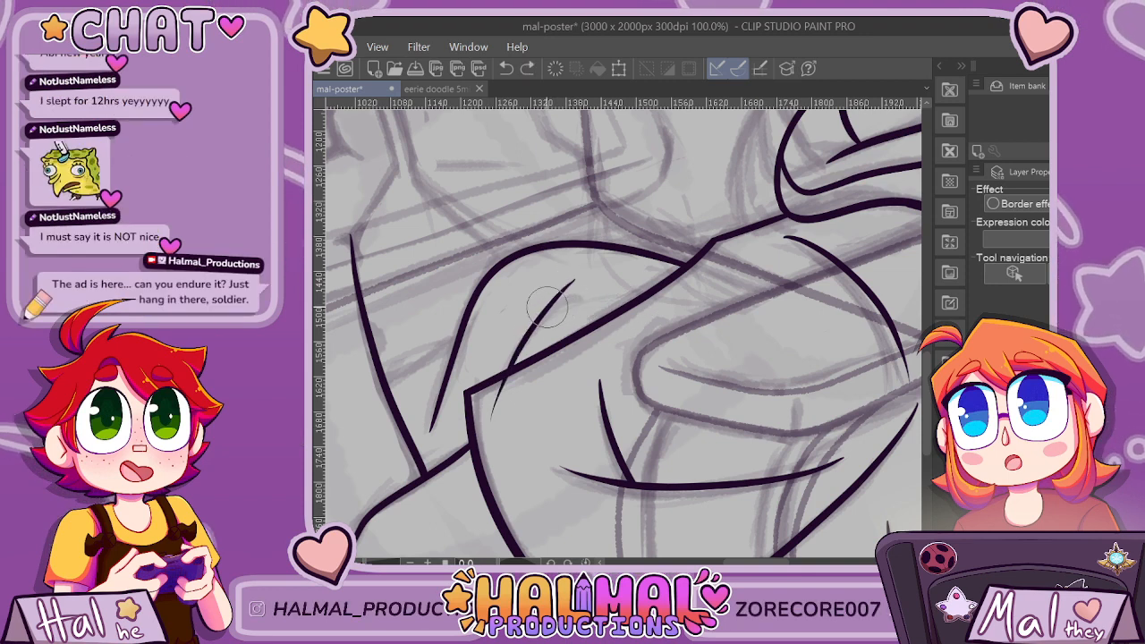
key("ctrl+z")
left_click_drag(549, 310, 601, 294)
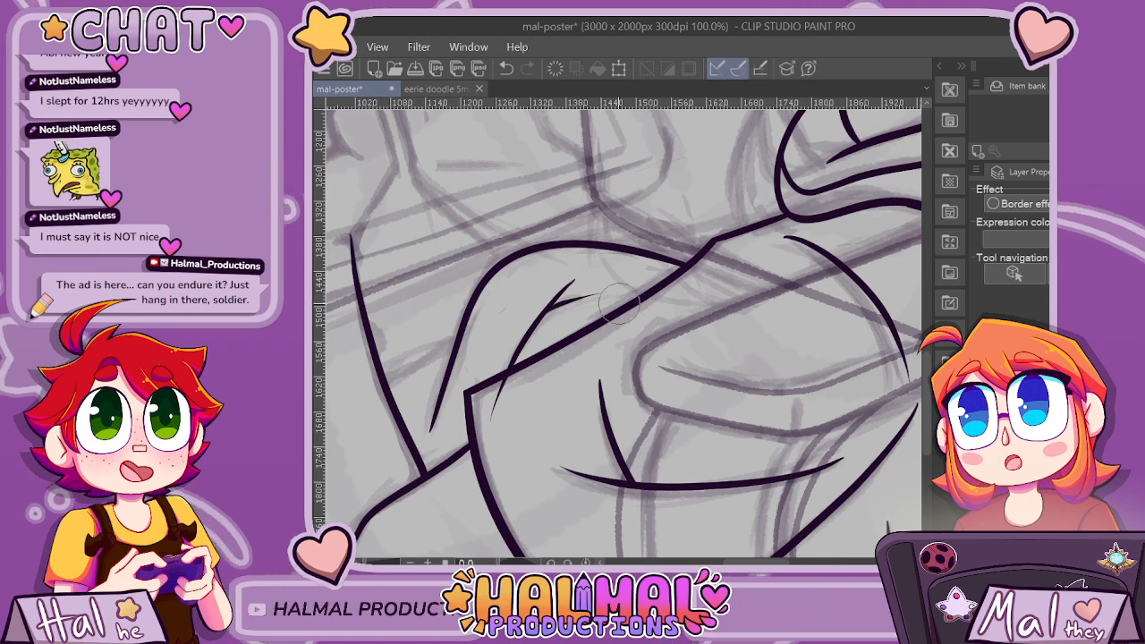
left_click_drag(508, 396, 512, 398)
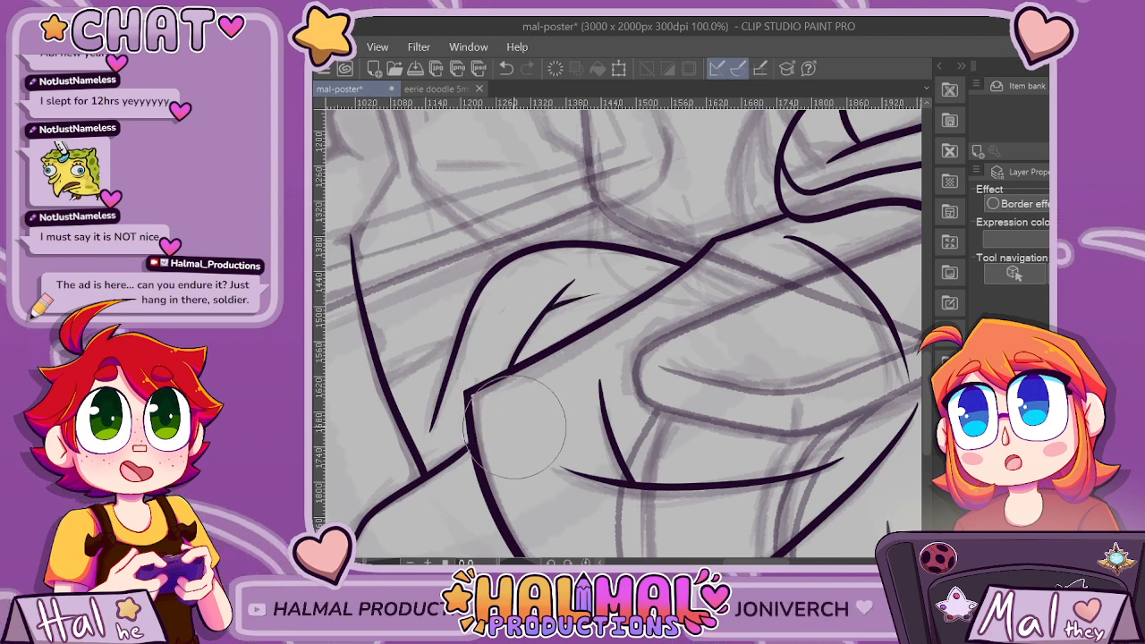
Ink a small raised fold between the rounded clothing curve and the sleeve's shoulder, and erase its overshooting tip.
scroll(495, 474, "down", 2)
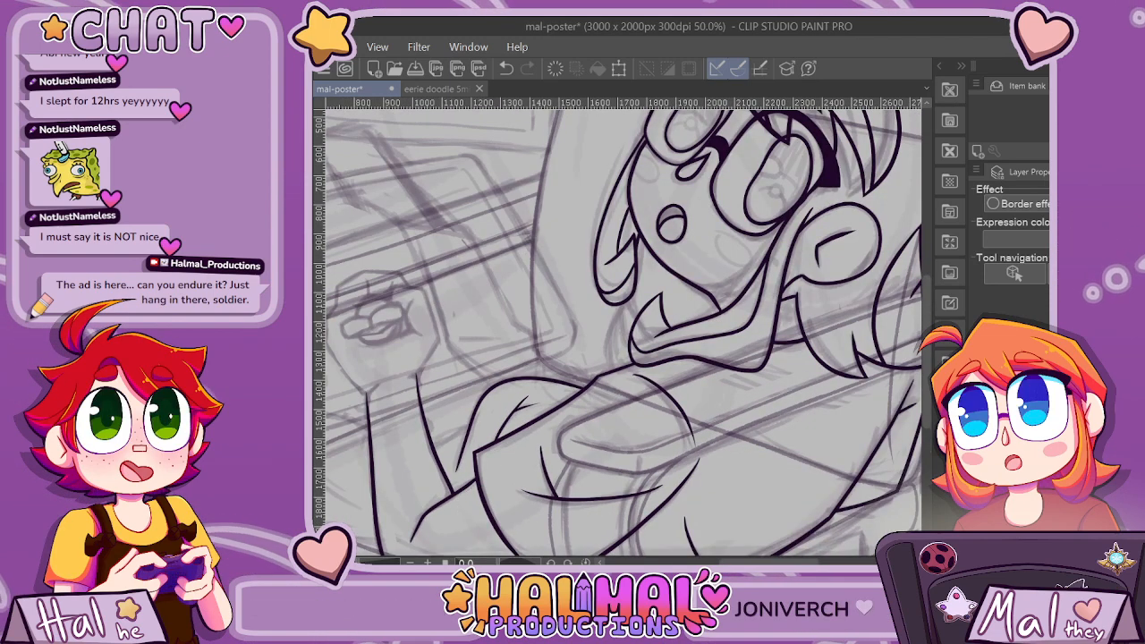
scroll(427, 501, "up", 1)
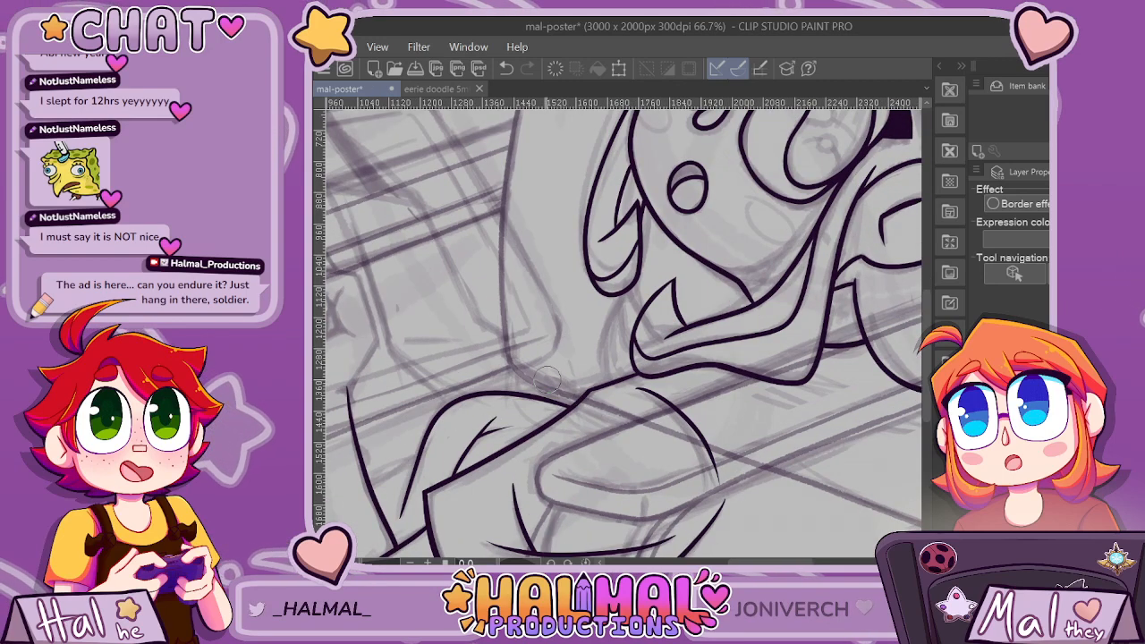
scroll(554, 400, "up", 3)
left_click_drag(622, 374, 660, 396)
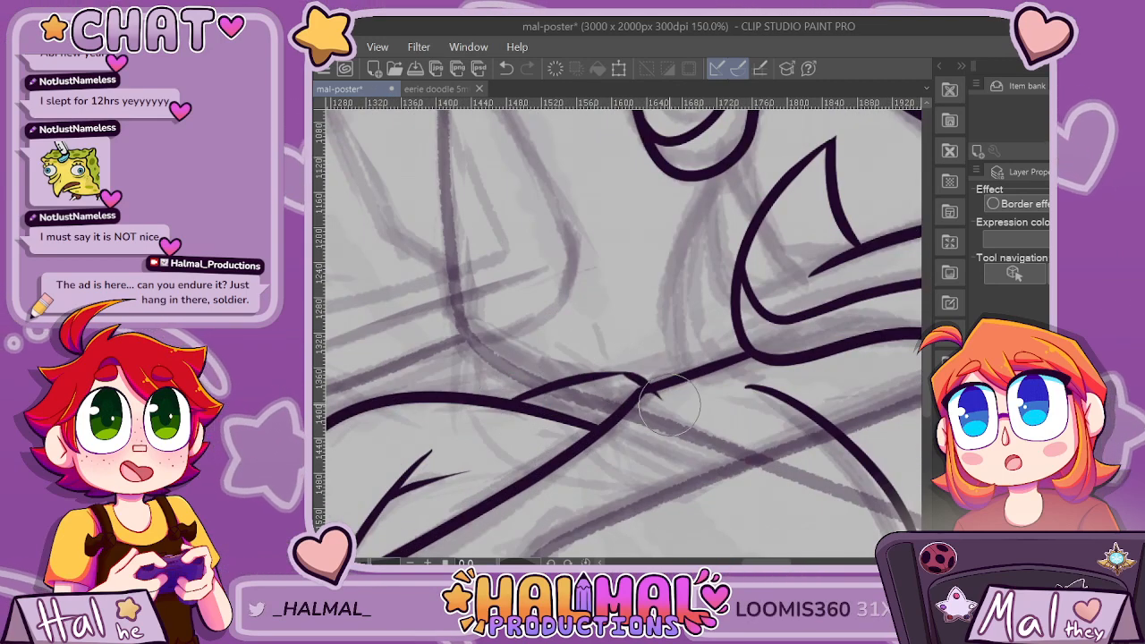
key("e")
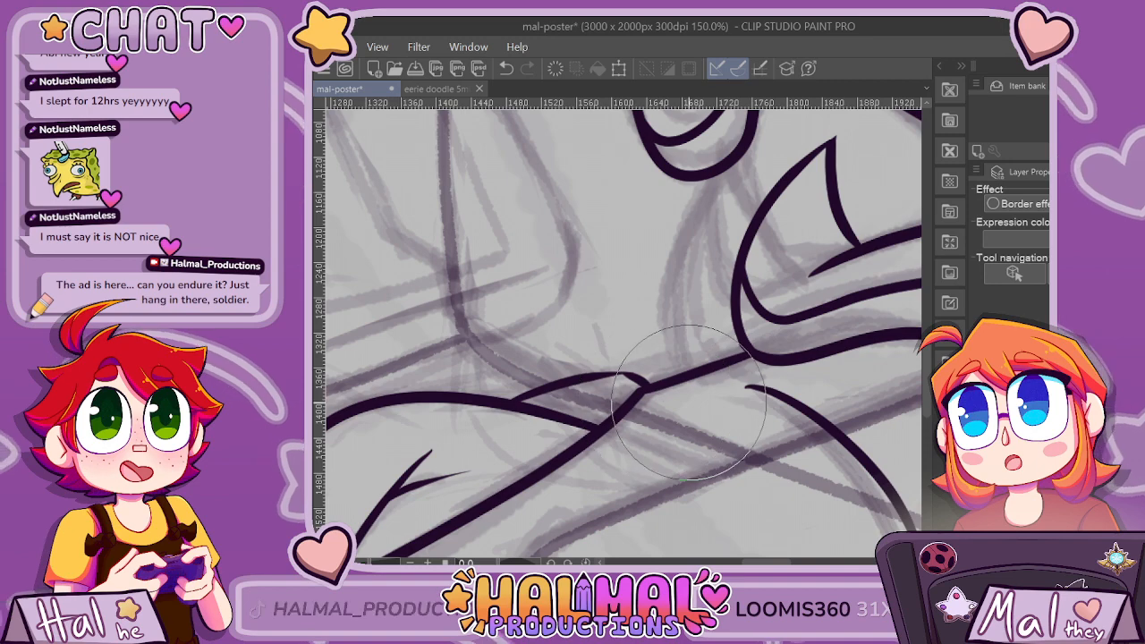
Ink a short curved line connecting the forearm's inner edge to the rounded clothing curve and trim both overshooting ends.
scroll(657, 401, "down", 4)
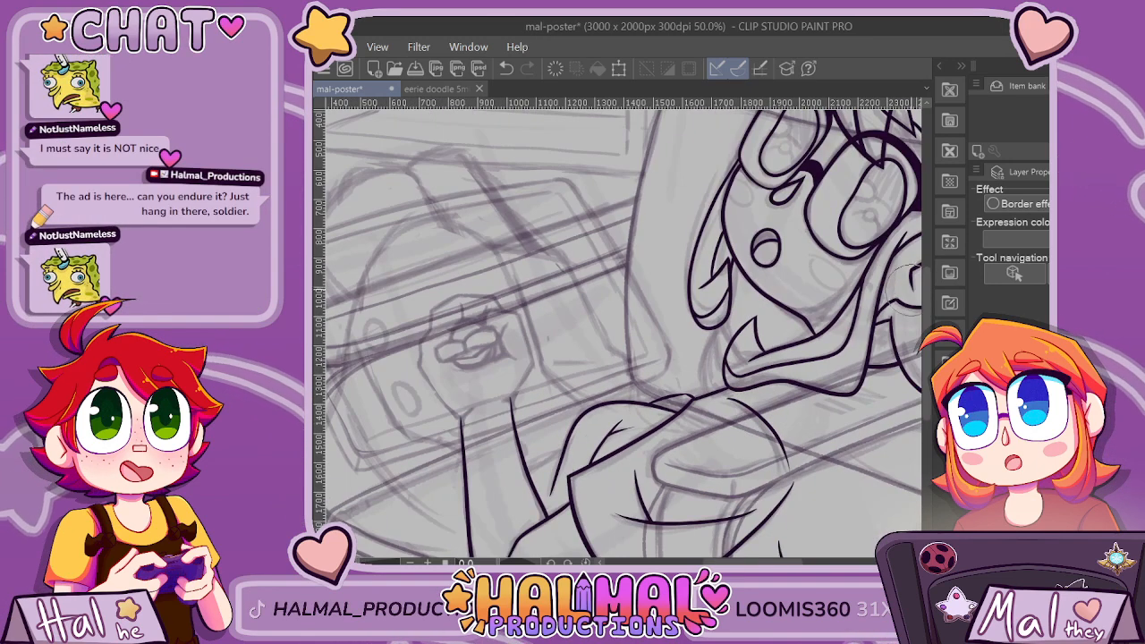
scroll(474, 265, "up", 3)
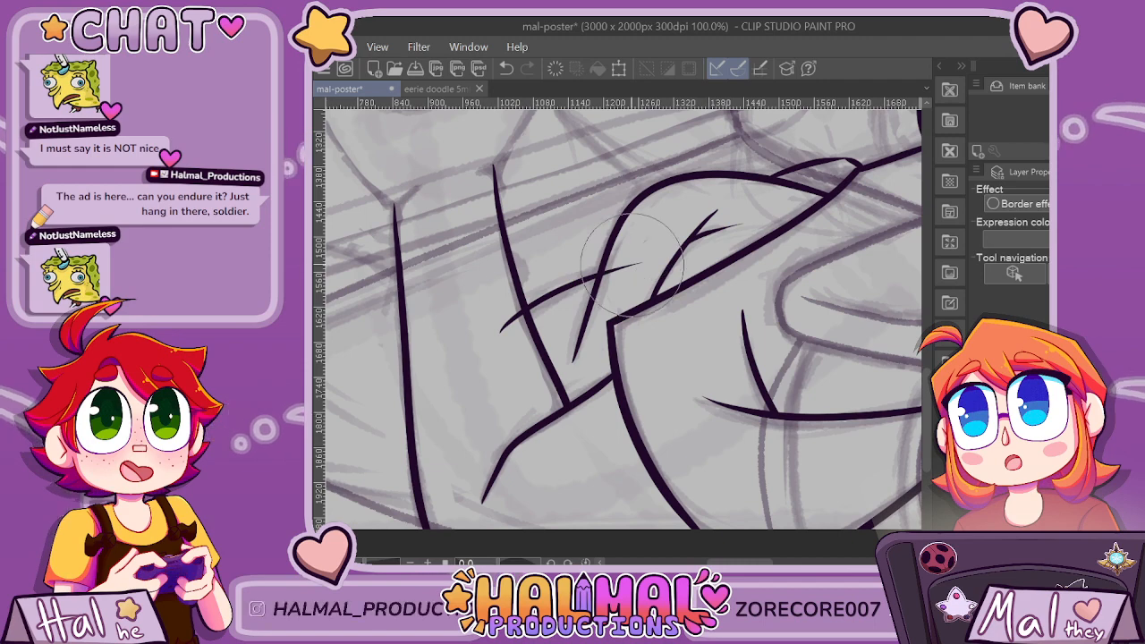
scroll(633, 255, "down", 3)
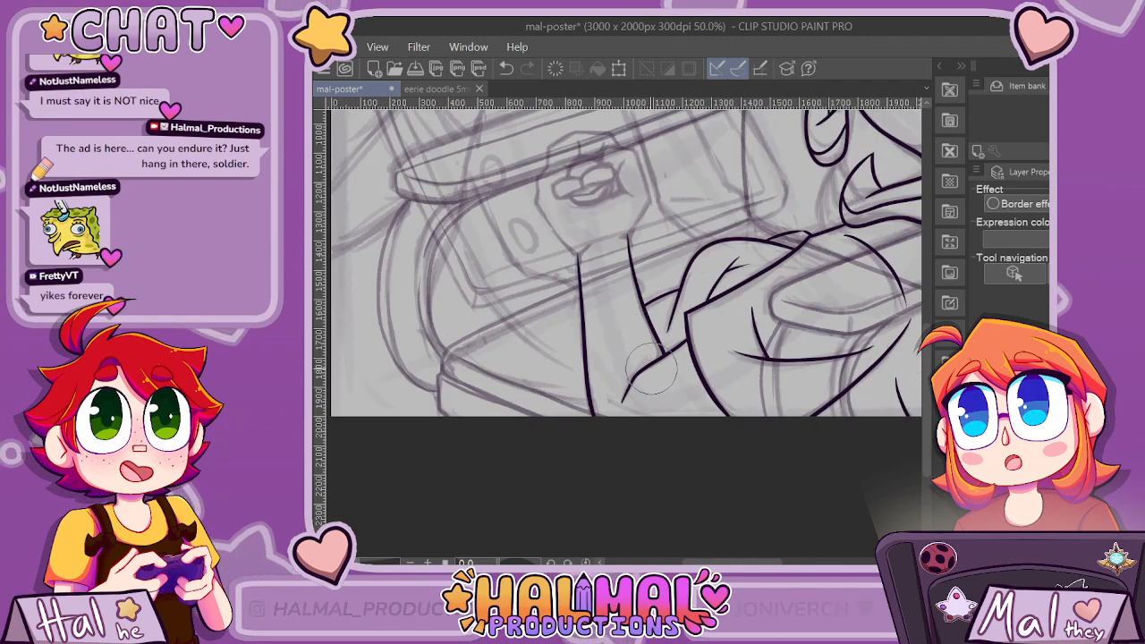
scroll(651, 367, "down", 3)
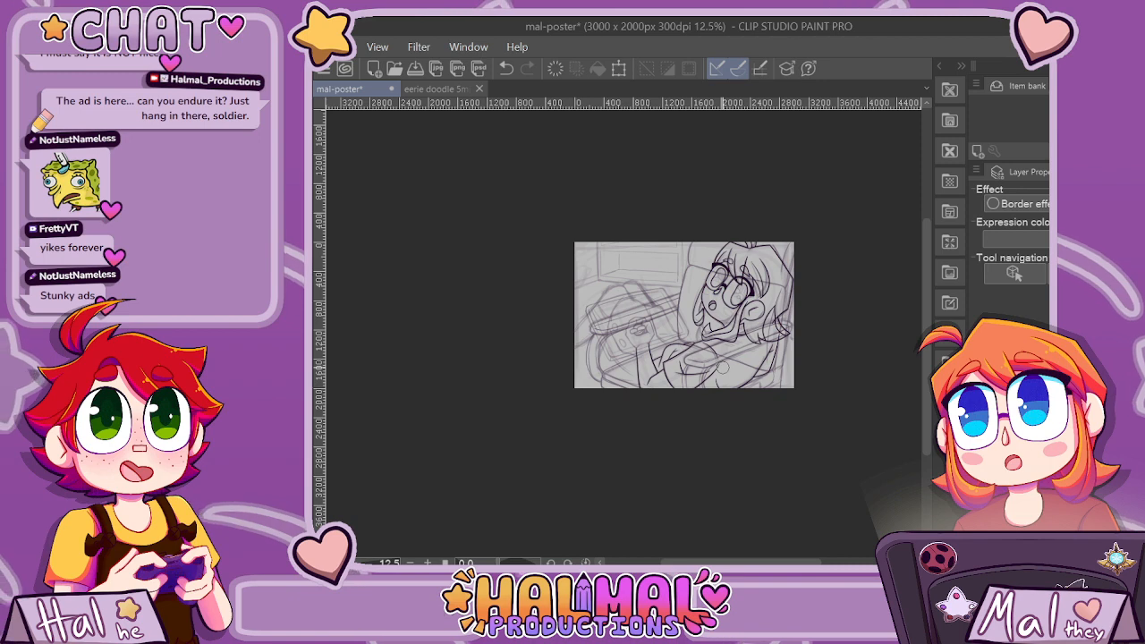
scroll(721, 367, "up", 3)
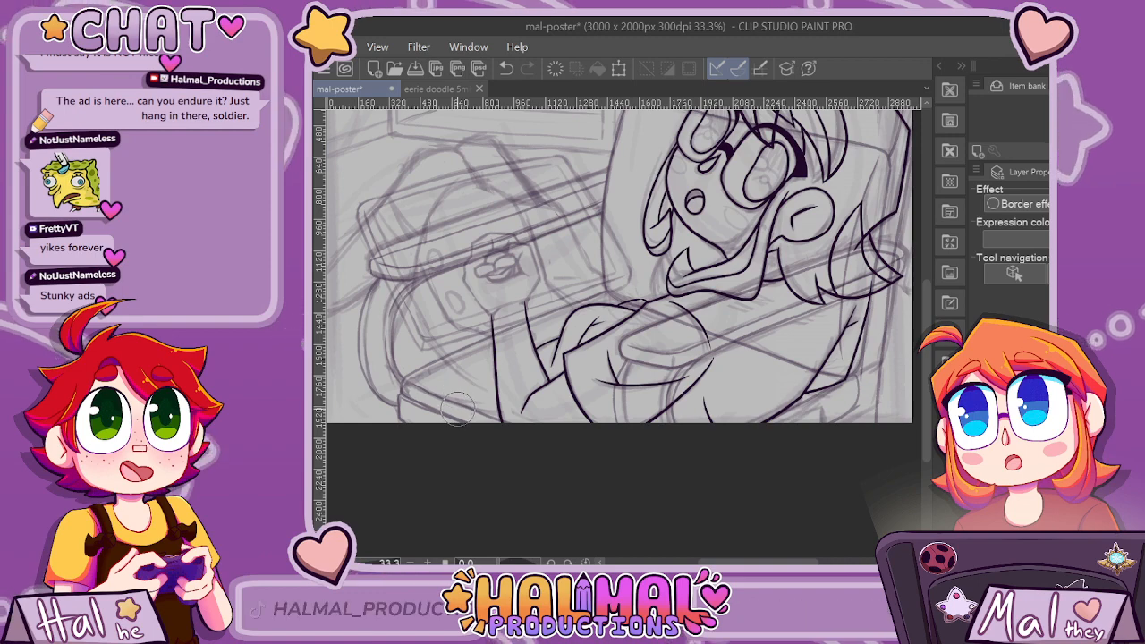
scroll(462, 408, "down", 1)
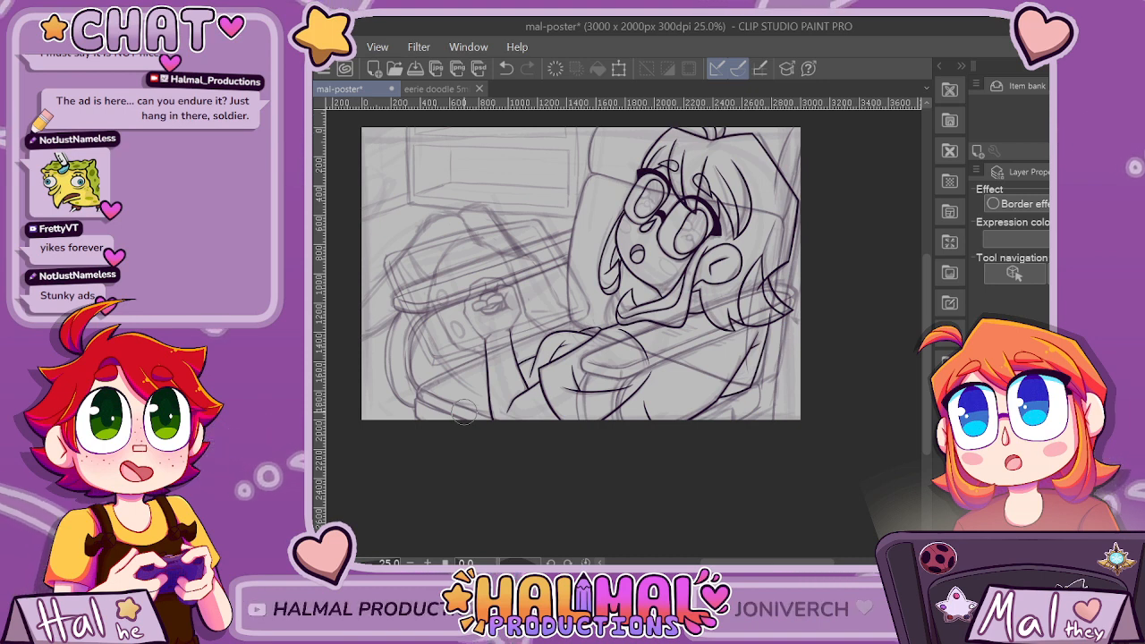
Transform the inked head line art, enlarging it slightly and shifting it a little up and away from the canvas's right edge.
key("ctrl+t")
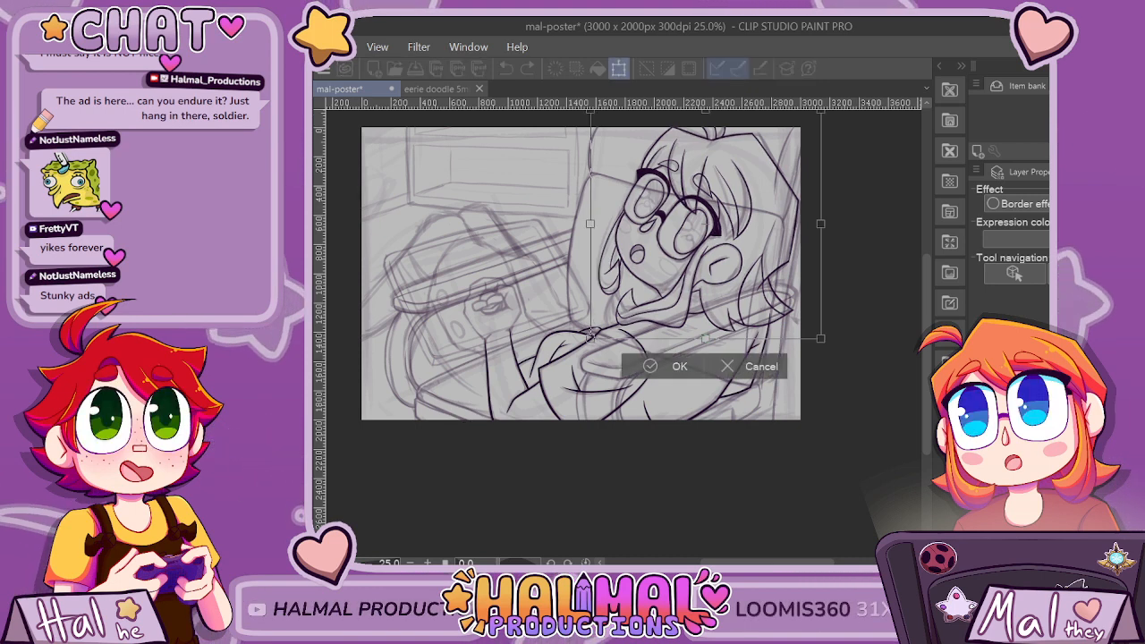
left_click_drag(590, 335, 581, 346)
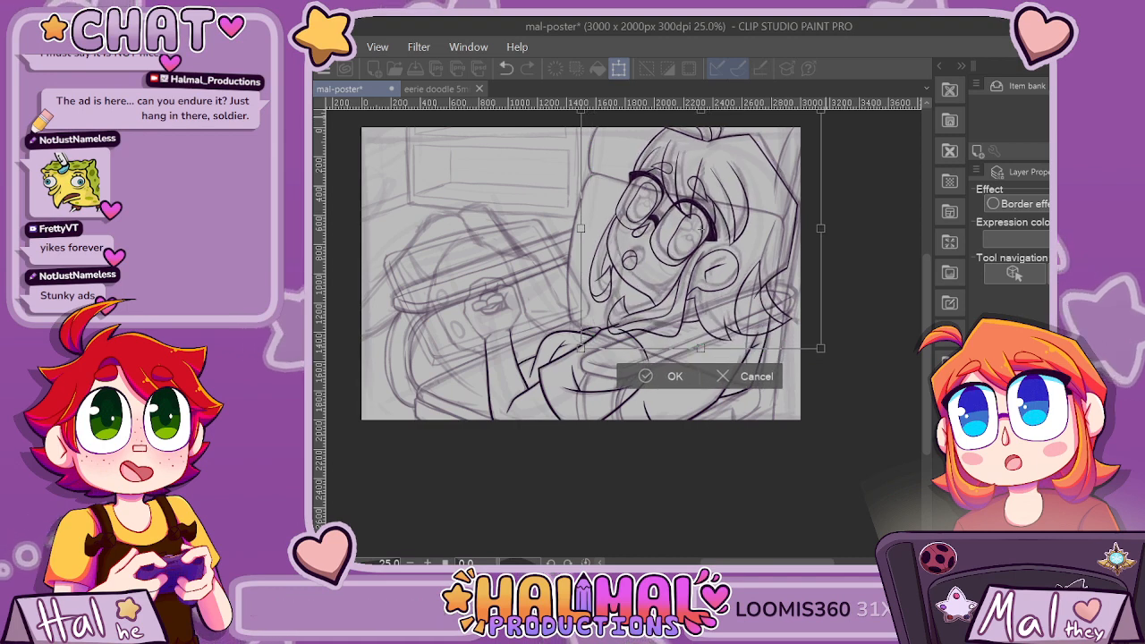
left_click_drag(820, 111, 826, 105)
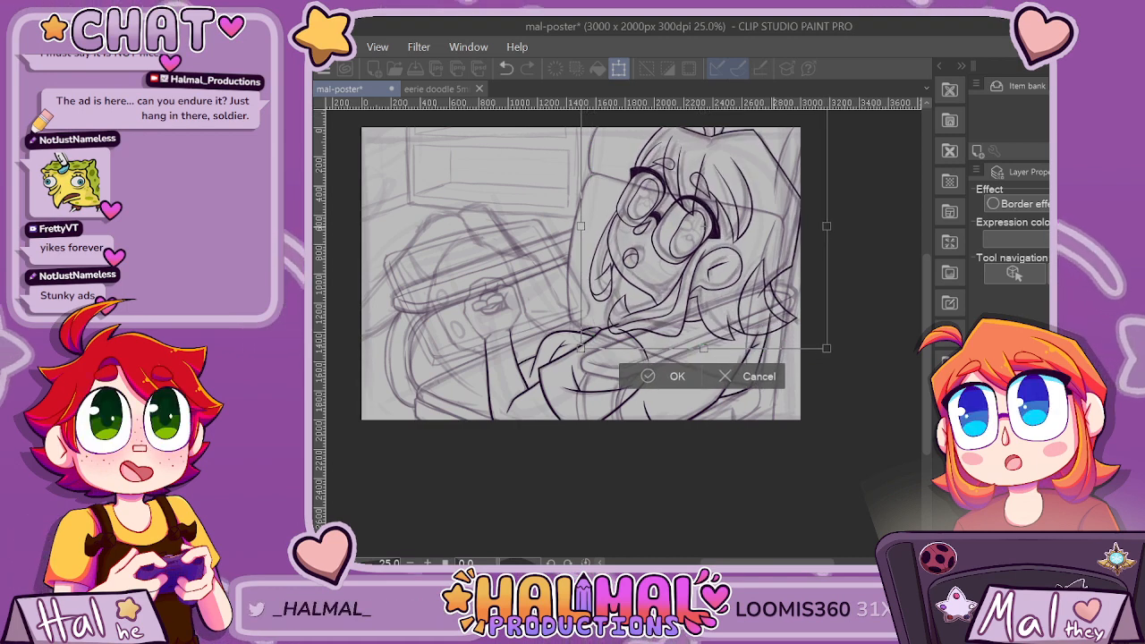
left_click_drag(704, 227, 701, 226)
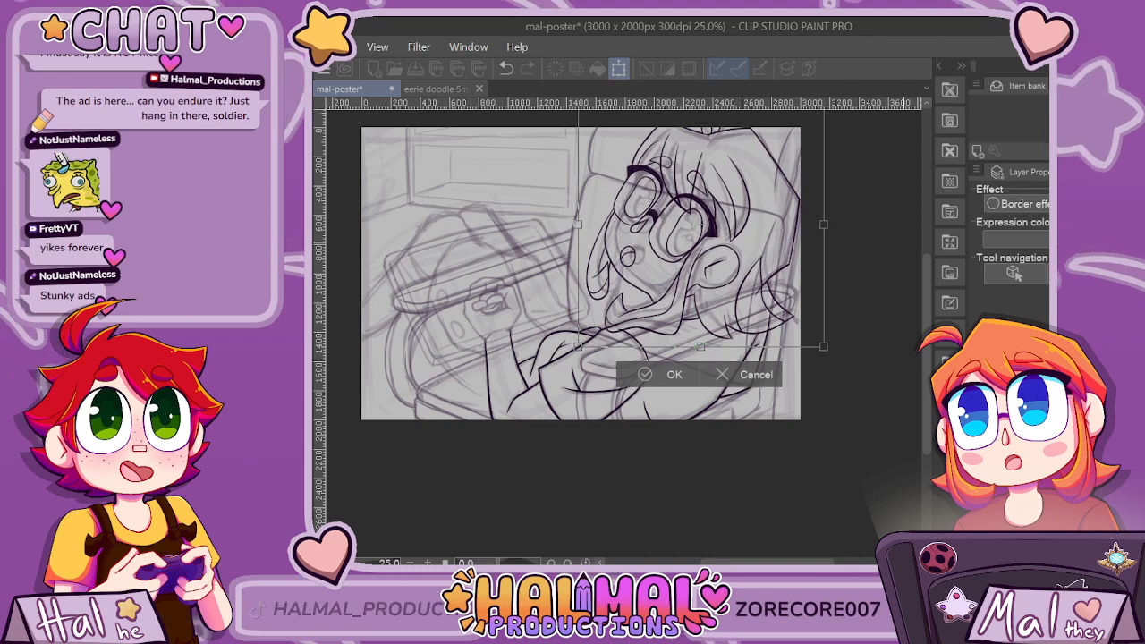
key("Return")
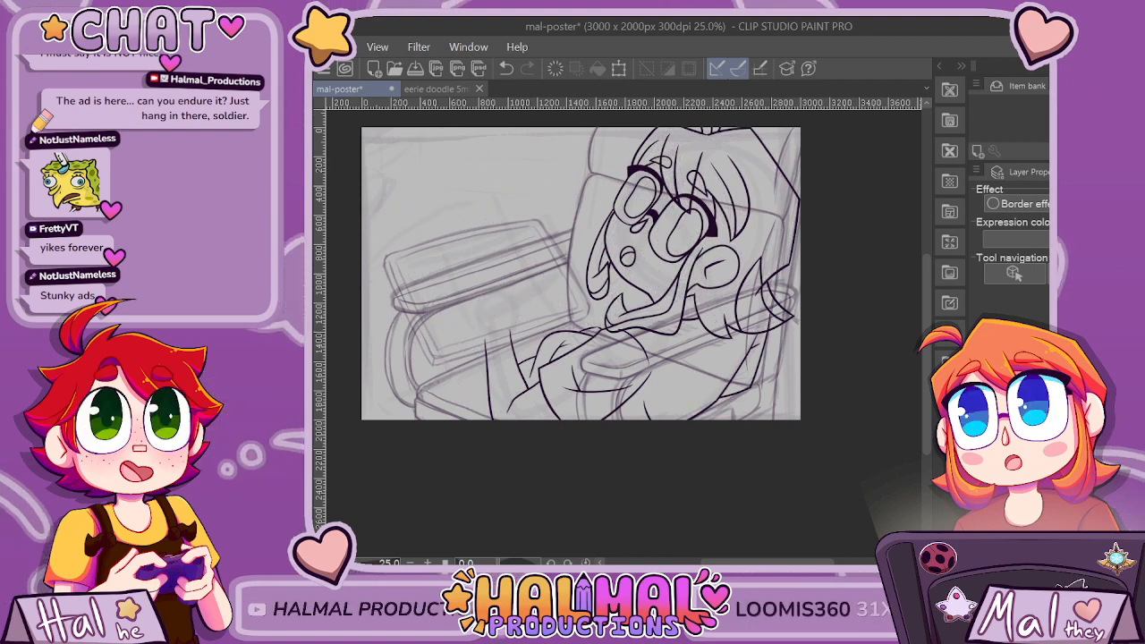
Examine how the resized head's collar and hair lines meet the inked shoulder and back lines, and check the overall composition.
scroll(686, 371, "up", 6)
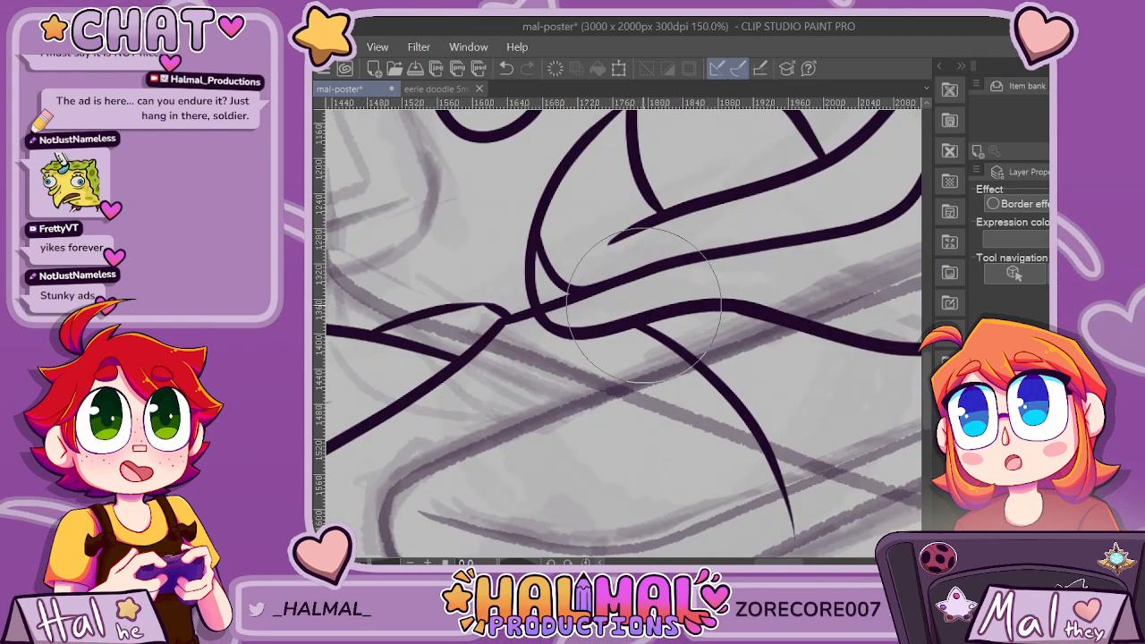
scroll(686, 263, "down", 4)
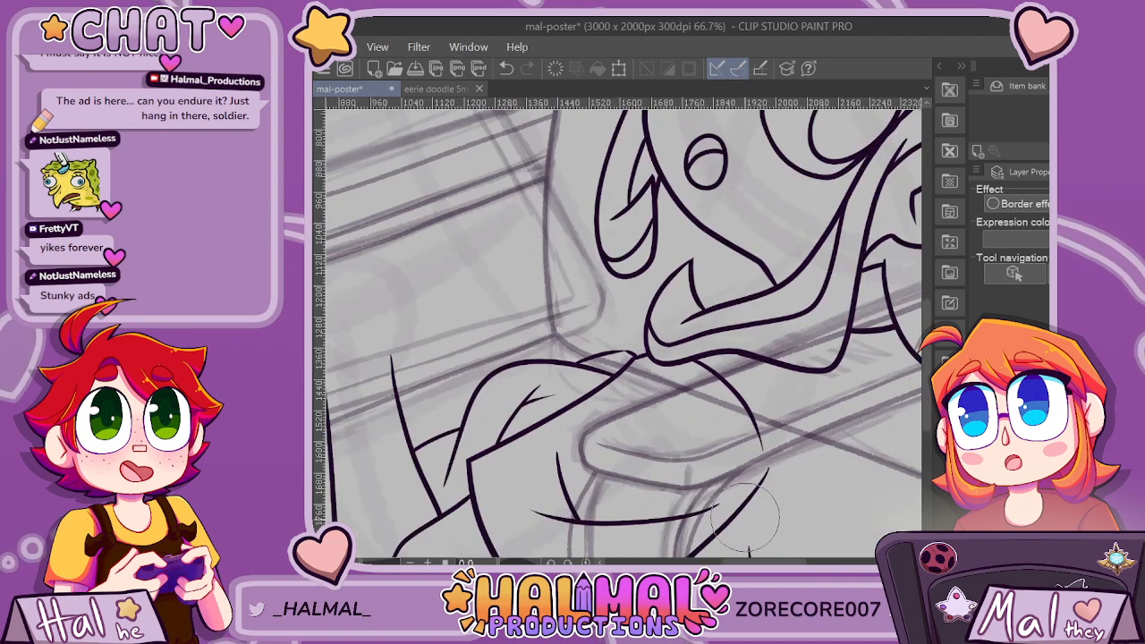
left_click_drag(768, 562, 805, 562)
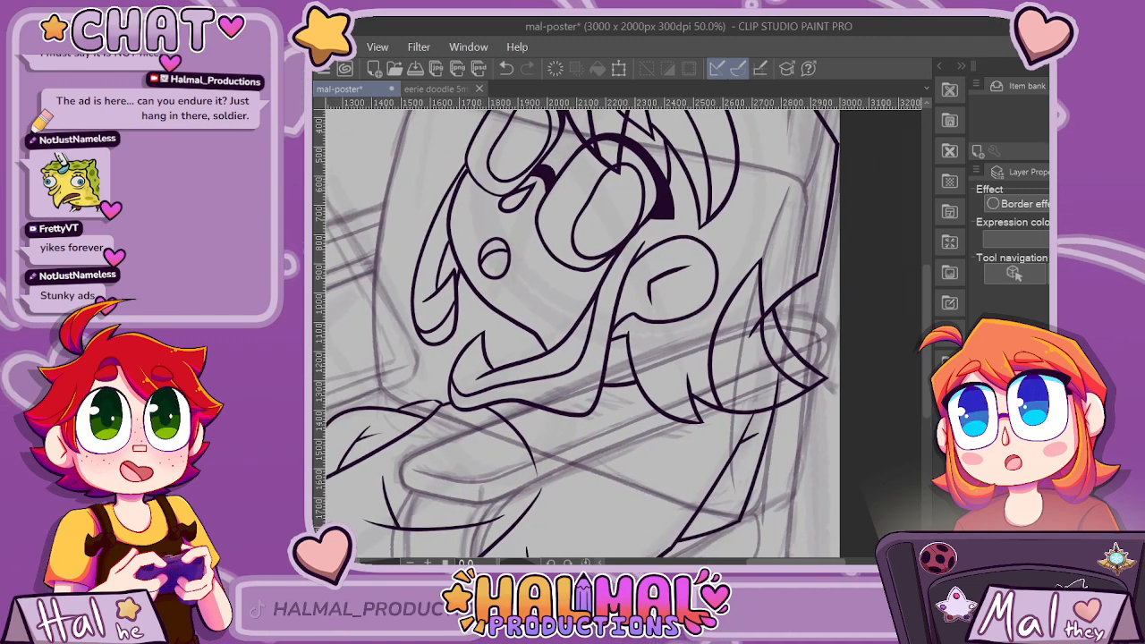
scroll(759, 320, "up", 3)
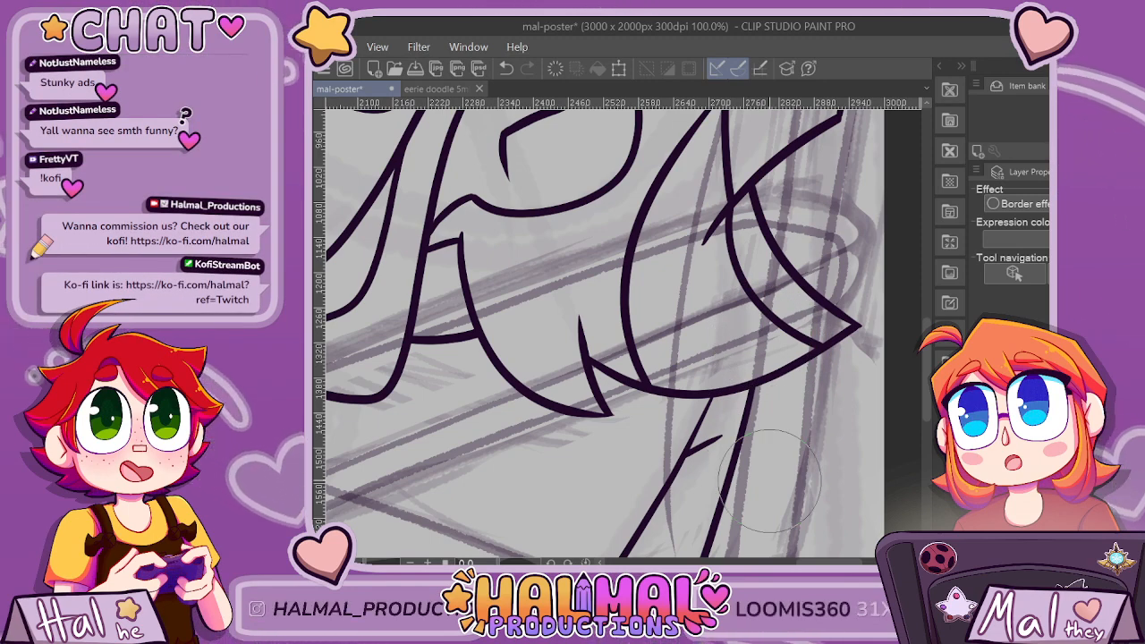
scroll(770, 480, "down", 1)
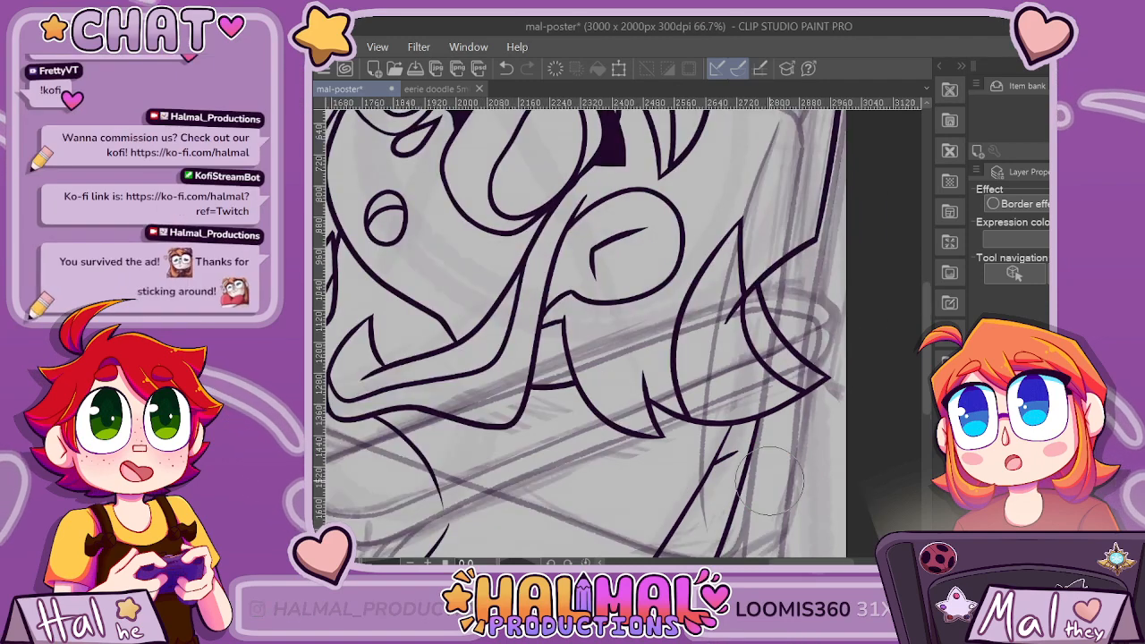
scroll(769, 481, "down", 1)
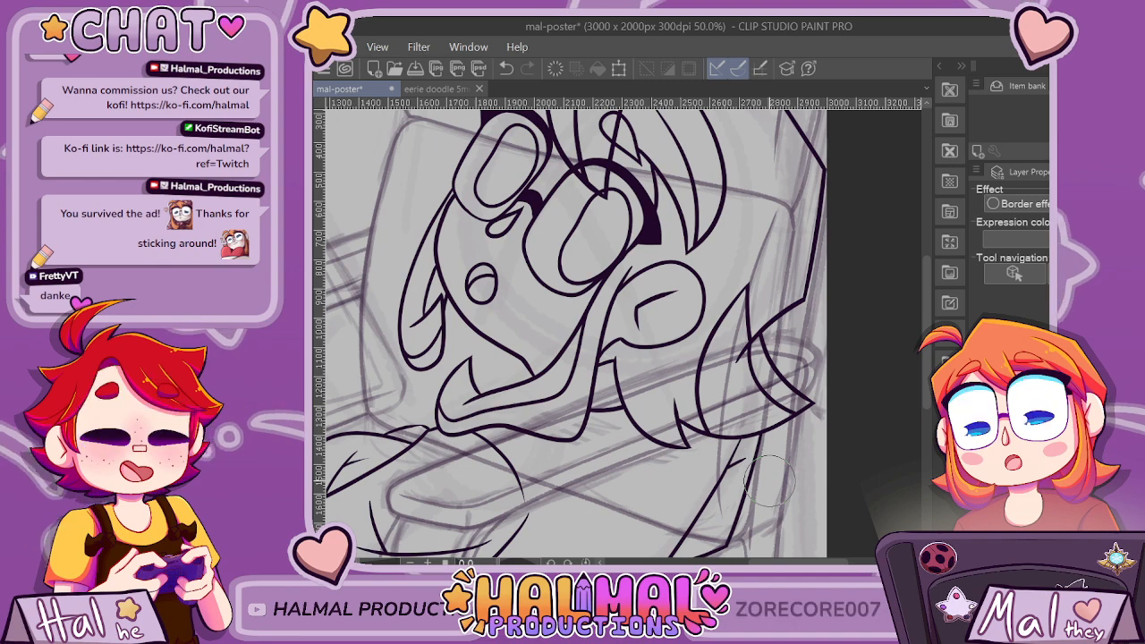
scroll(769, 481, "down", 2)
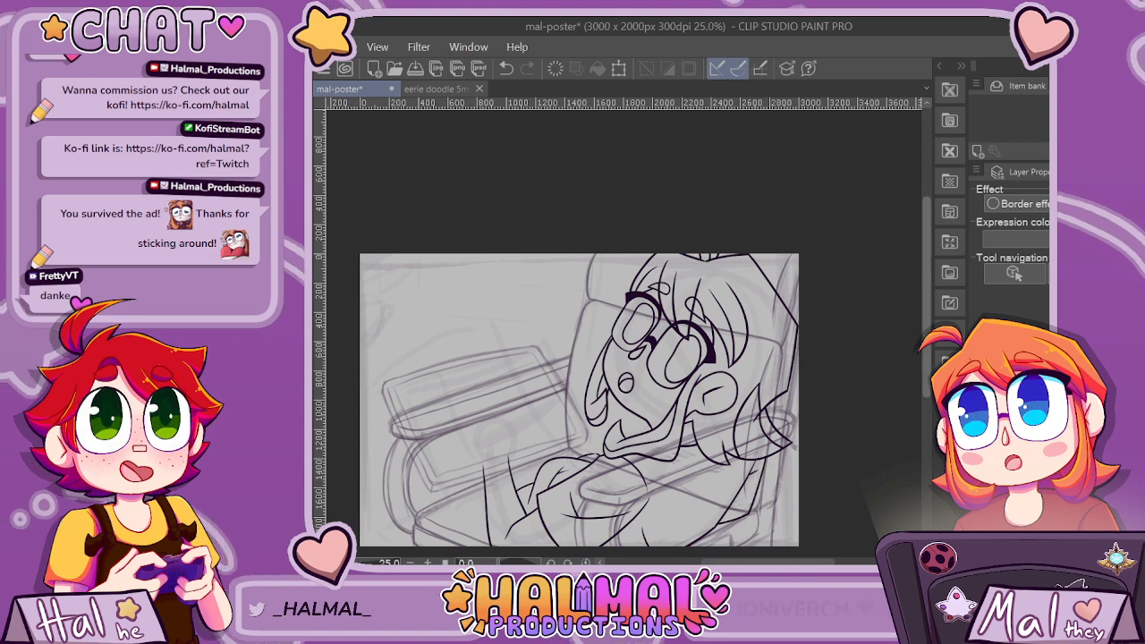
scroll(770, 483, "down", 5)
scroll(769, 482, "up", 1)
scroll(914, 432, "up", 1)
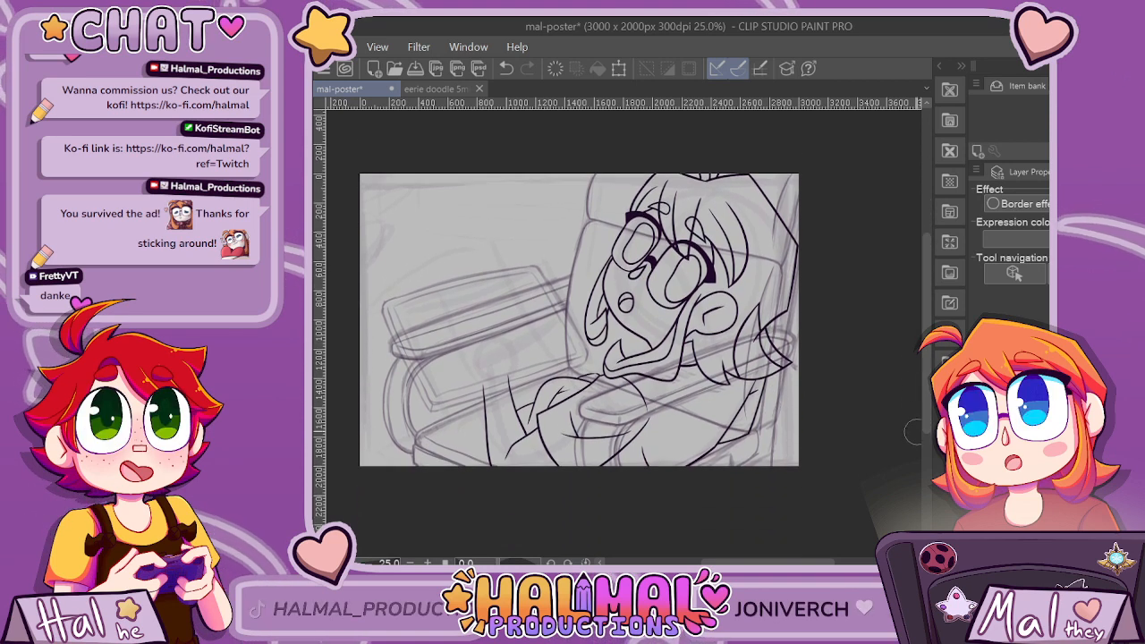
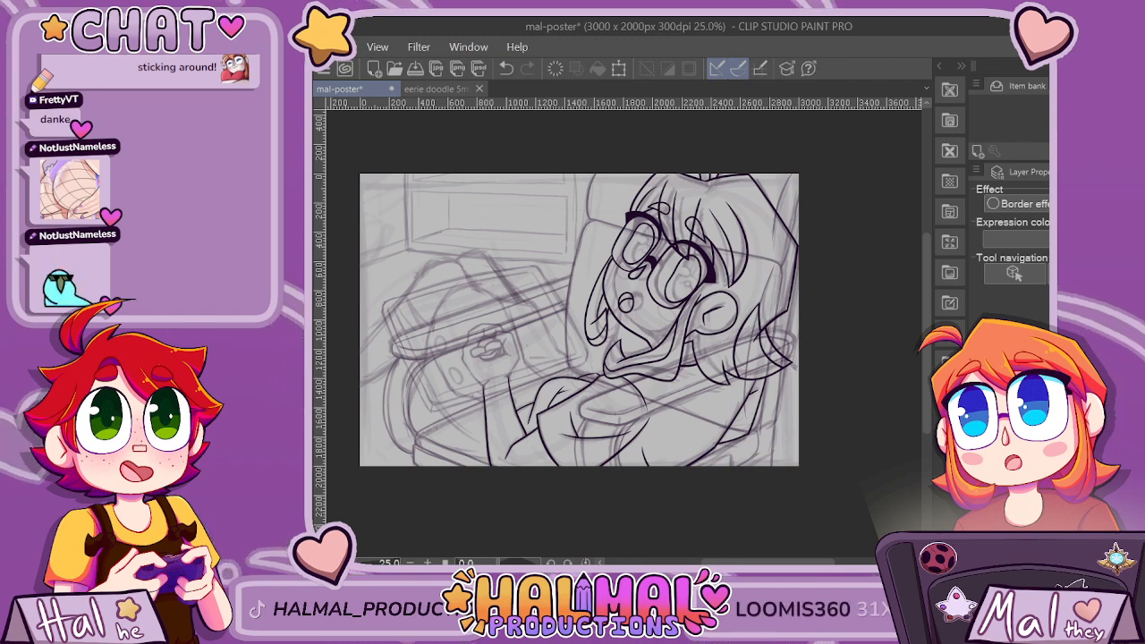
scroll(404, 429, "up", 2)
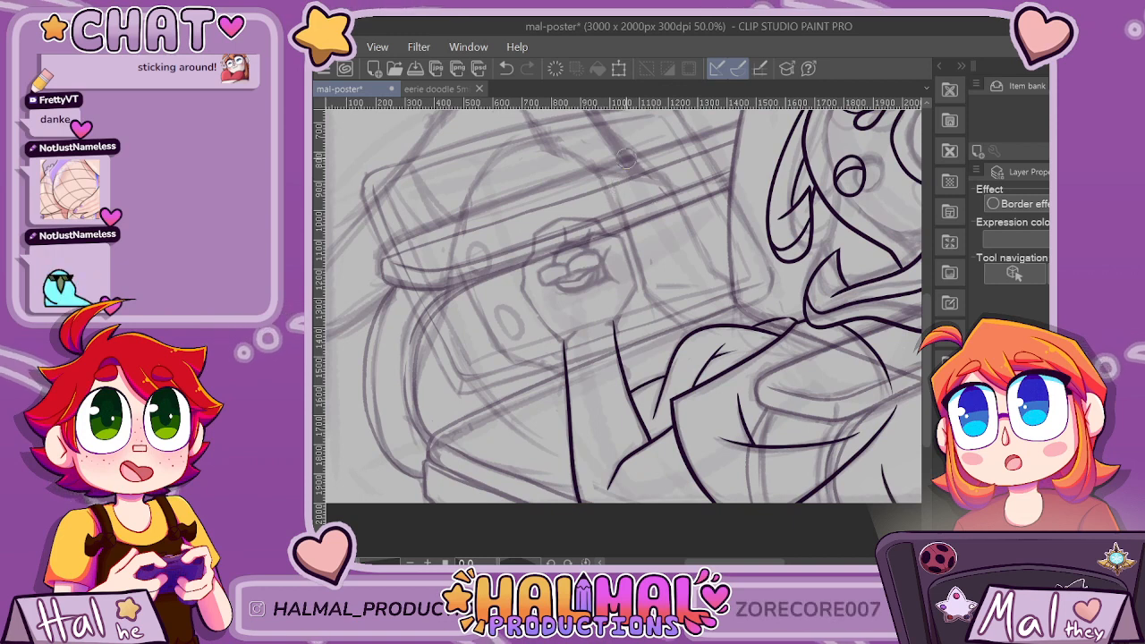
mouse_move(584, 158)
left_mouse_down()
mouse_move(551, 148)
mouse_move(502, 160)
mouse_move(469, 201)
mouse_move(417, 428)
left_mouse_up()
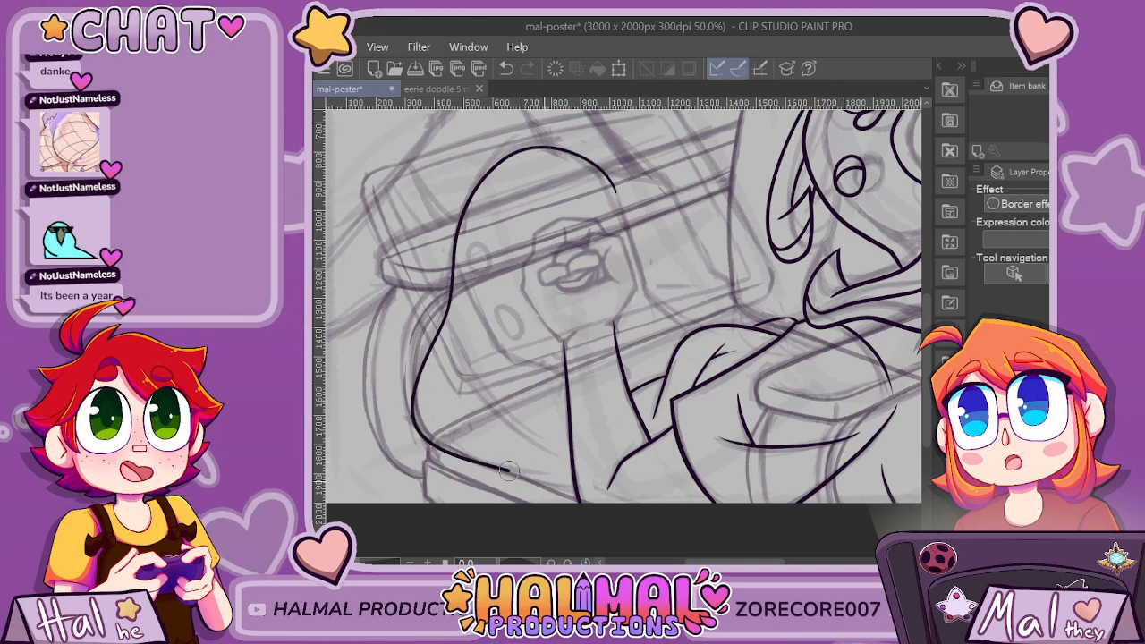
key("ctrl+z")
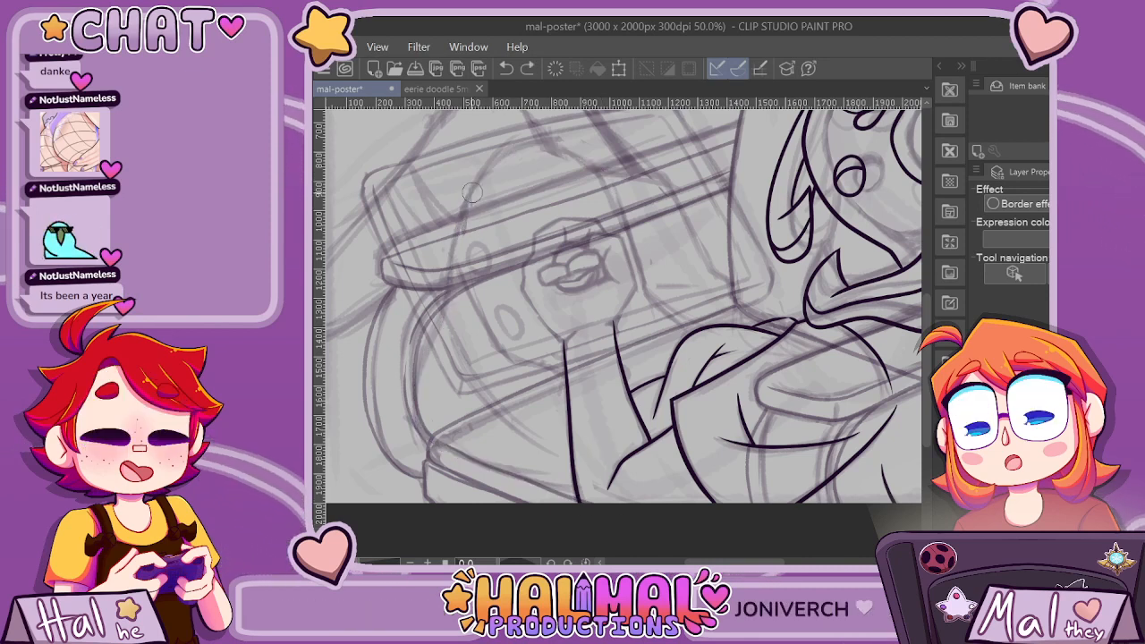
Ink a tall rounded arch over the sketched fist, continuing down past the forearm to meet the sleeve's rounded curve.
scroll(543, 132, "up", 1)
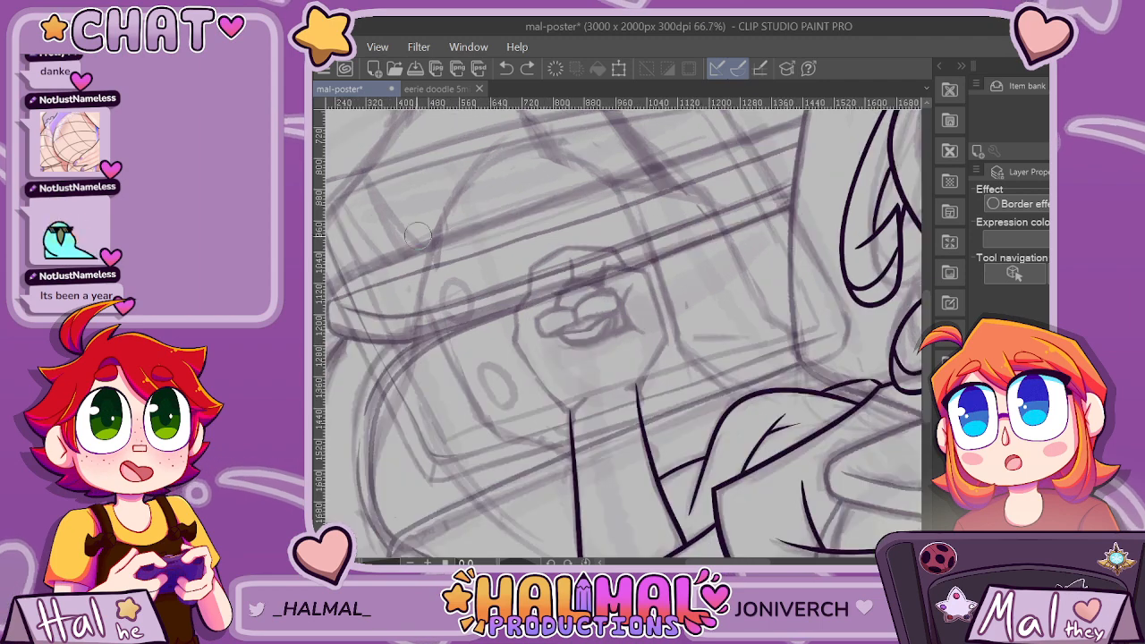
mouse_move(412, 298)
left_mouse_down()
mouse_move(448, 200)
mouse_move(493, 152)
mouse_move(546, 130)
mouse_move(583, 139)
mouse_move(613, 177)
mouse_move(687, 359)
left_mouse_up()
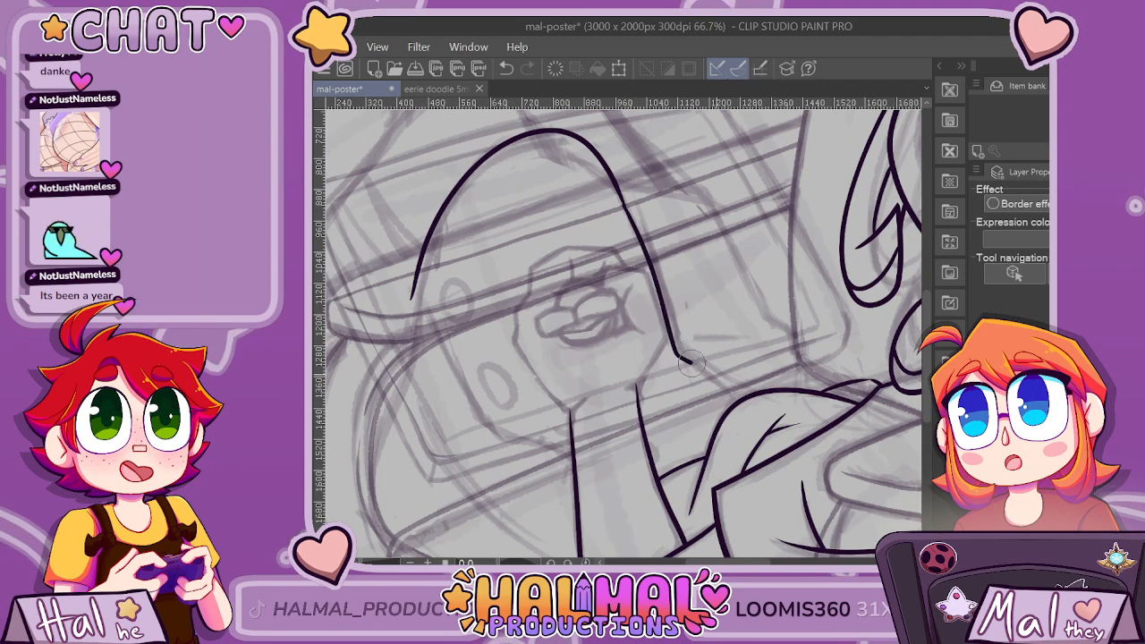
key("ctrl+z")
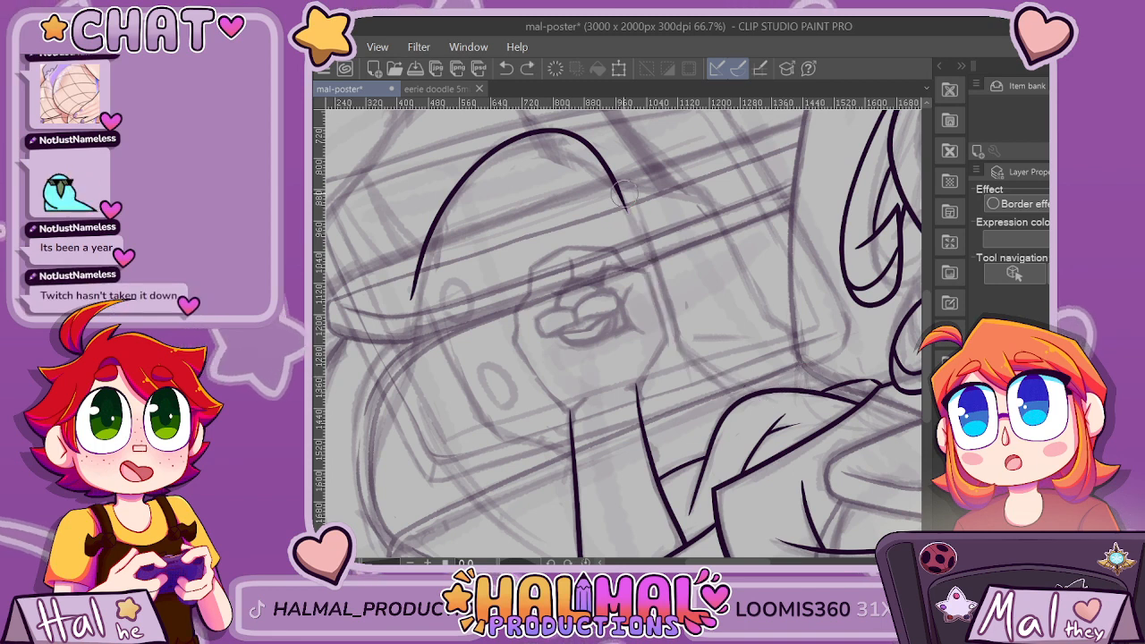
key("ctrl+y")
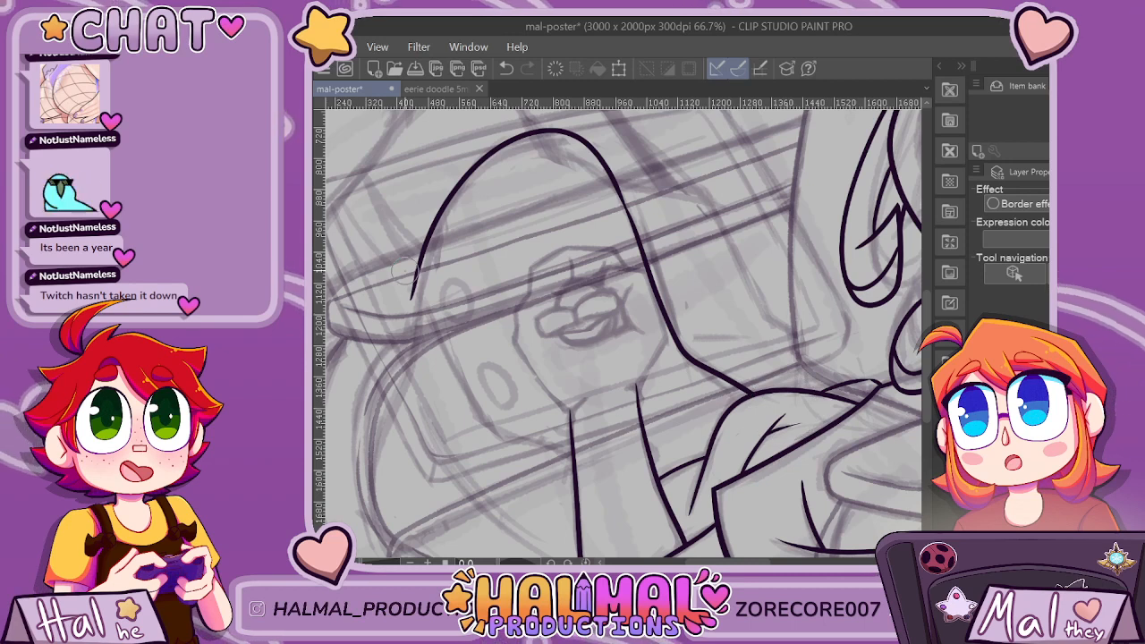
Ink the arch's outer side curving down to the forearm, and erase the overshooting ends at the join and across the forearm.
mouse_move(520, 446)
left_mouse_down()
mouse_move(572, 459)
mouse_move(665, 507)
left_mouse_up()
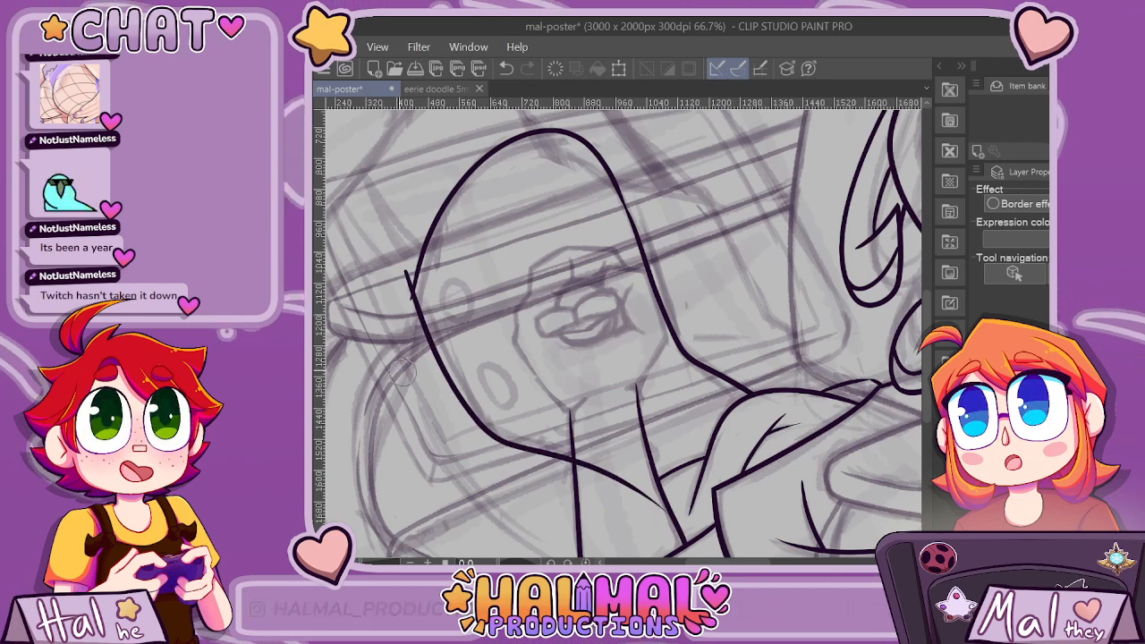
key("e")
left_click(412, 280)
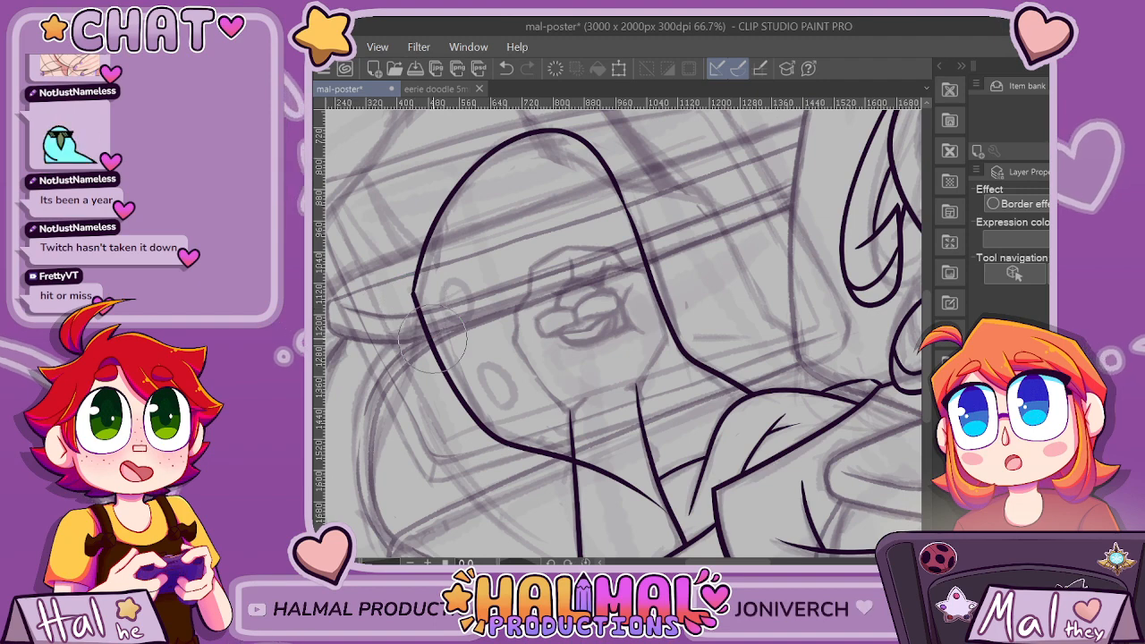
scroll(676, 496, "down", 3)
scroll(705, 517, "up", 3)
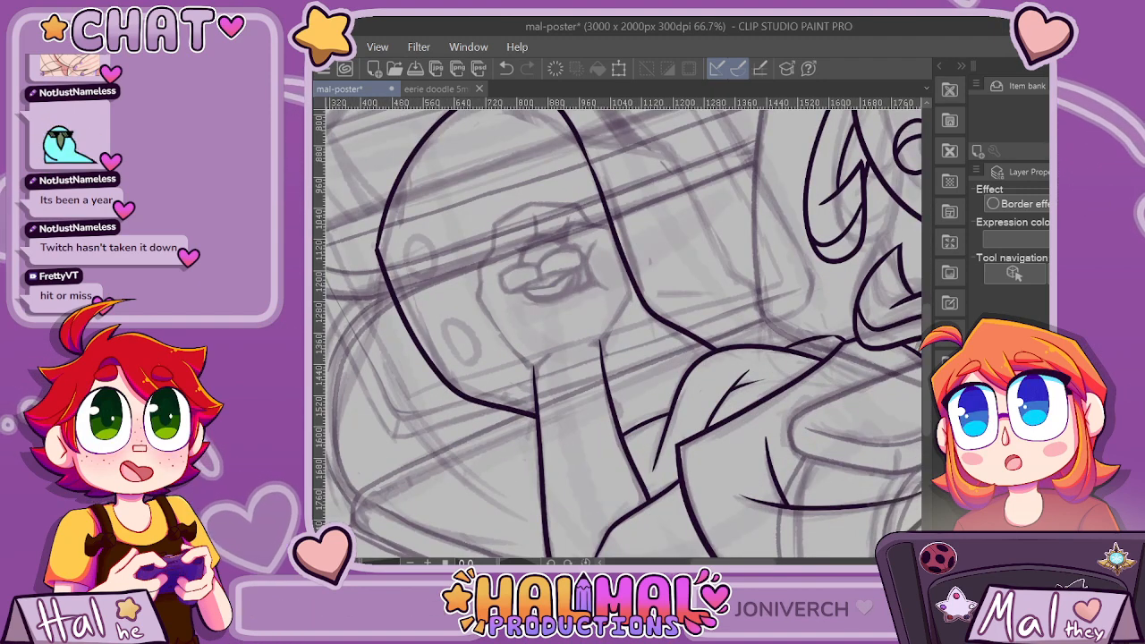
Ink a second outline branching from the arch's inner side, running across to a corner and down to the collar.
left_click_drag(589, 150, 703, 170)
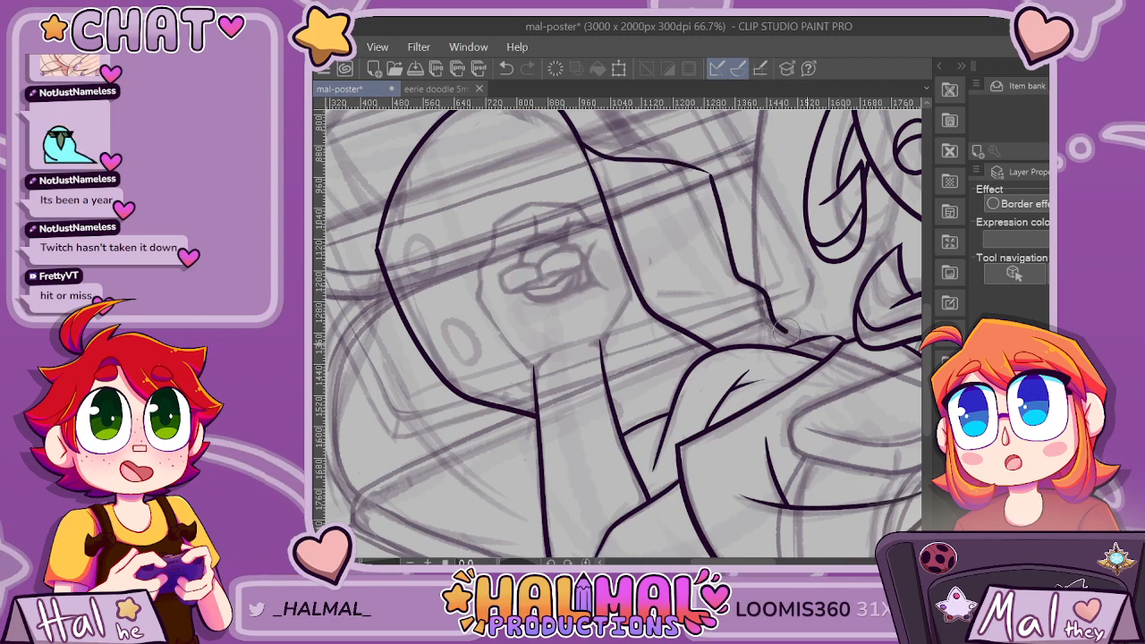
scroll(732, 262, "down", 2)
scroll(732, 262, "up", 3)
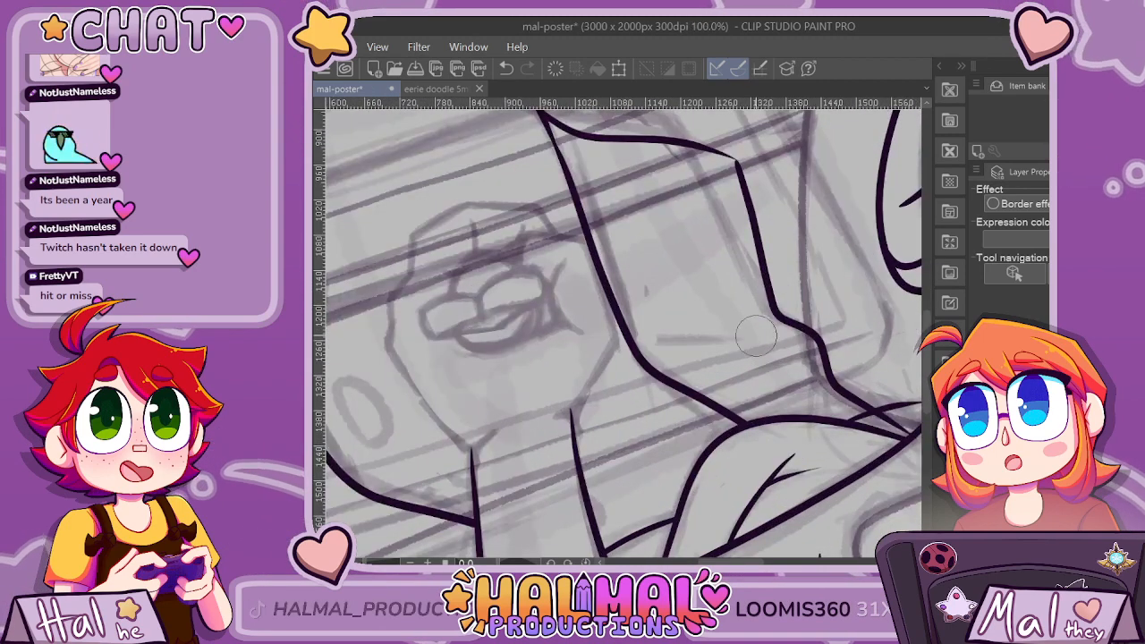
Try a short fold line inside the second outline, and undo it together with the outline's descending part.
key("ctrl+z")
left_click_drag(758, 338, 608, 318)
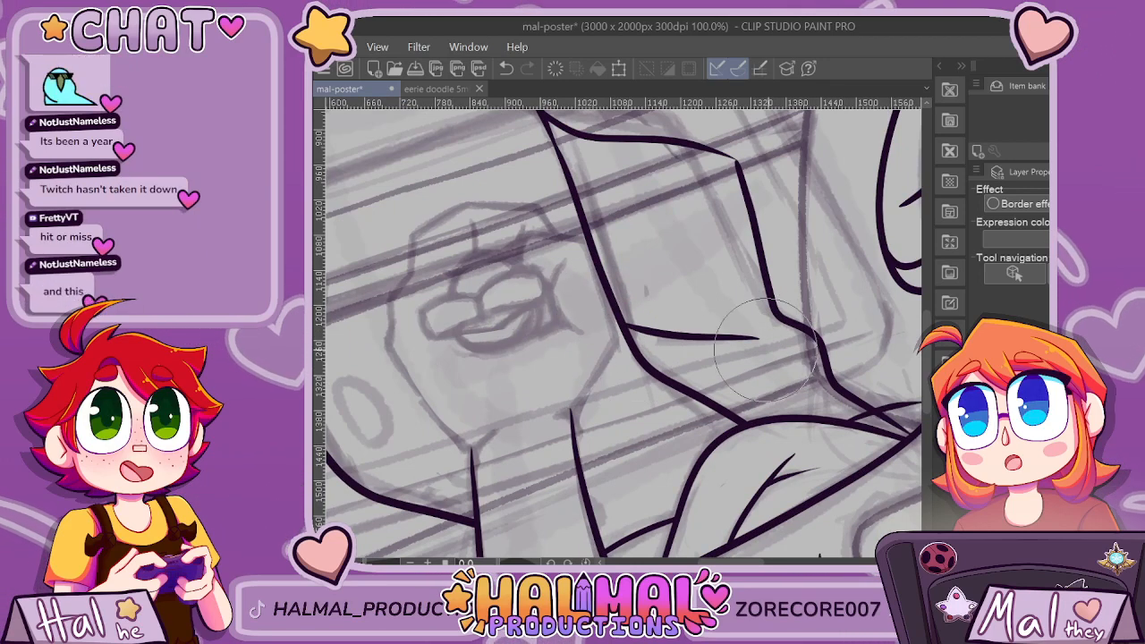
scroll(888, 439, "down", 3)
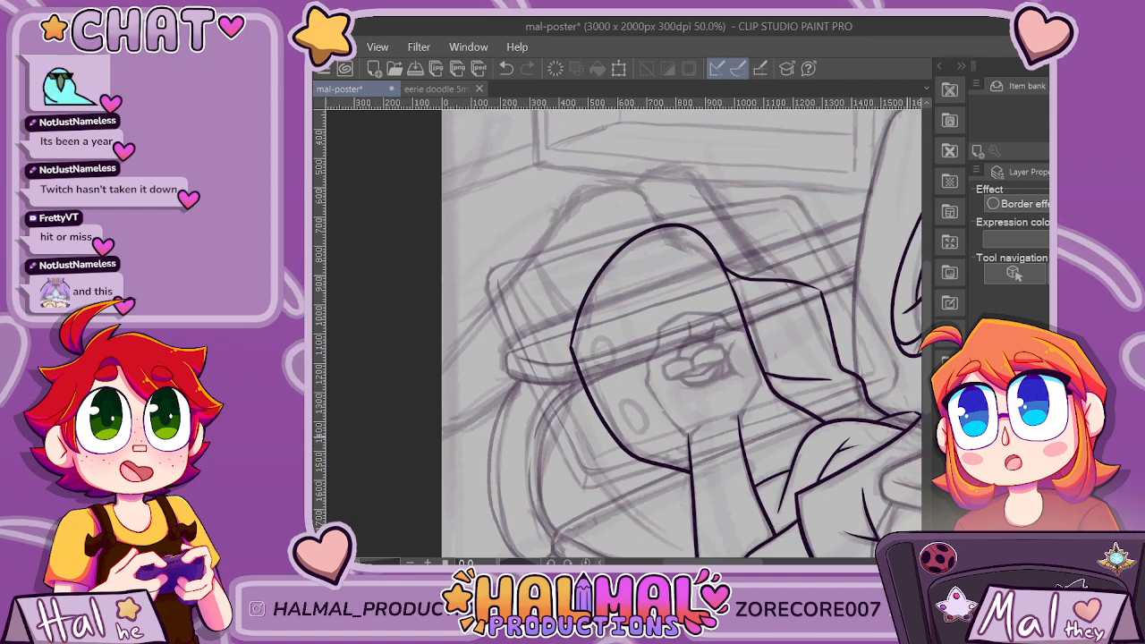
scroll(764, 545, "up", 2)
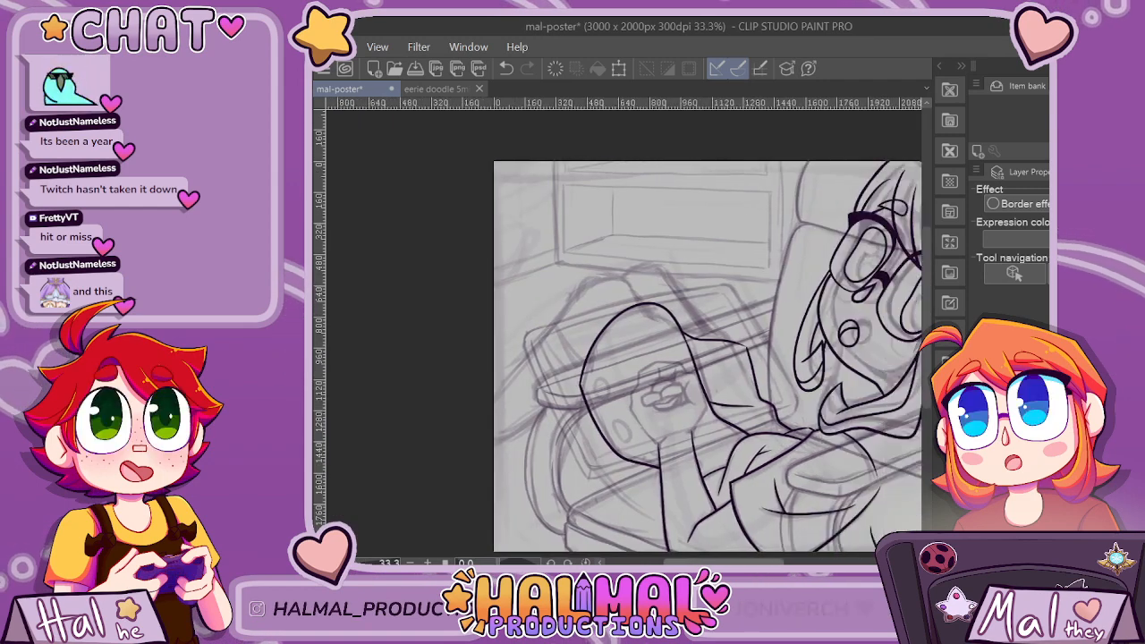
scroll(623, 331, "right", 3)
key("ctrl+z")
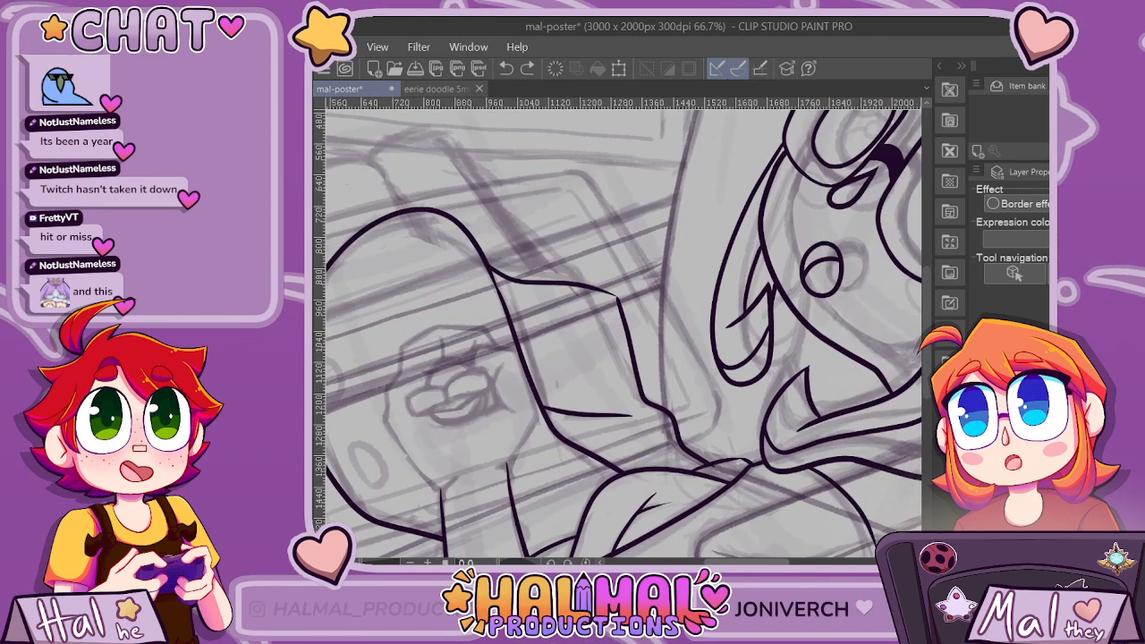
key("ctrl+z")
key("ctrl+z")
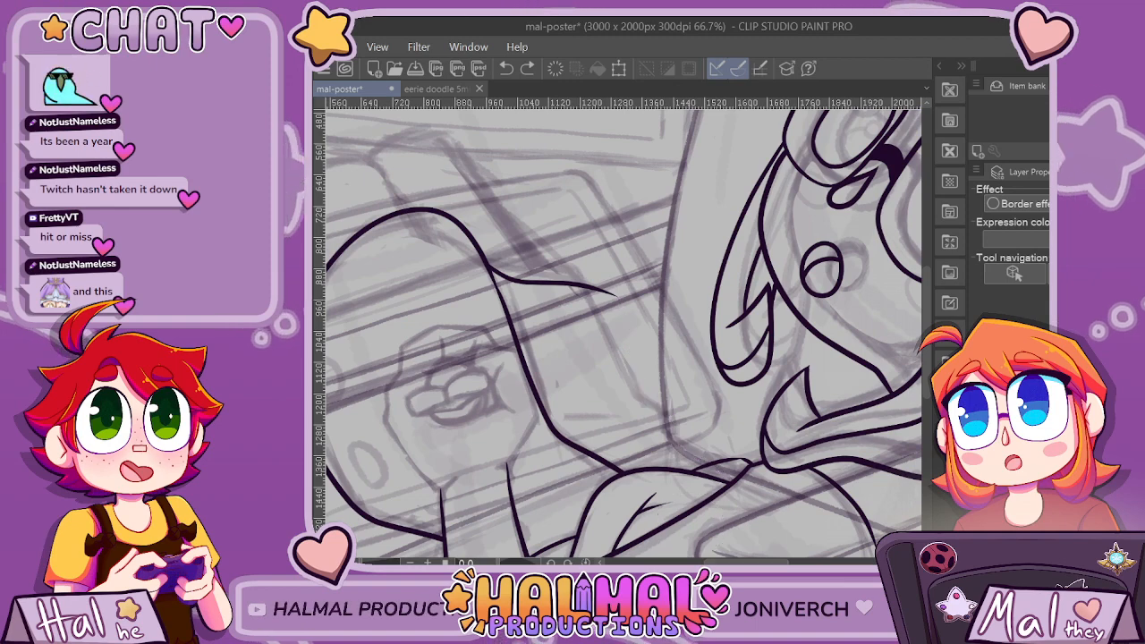
Redraw the second outline's descending part down to the collar and ink a tapered fold from the arch's lower inner side.
left_click_drag(602, 276, 675, 436)
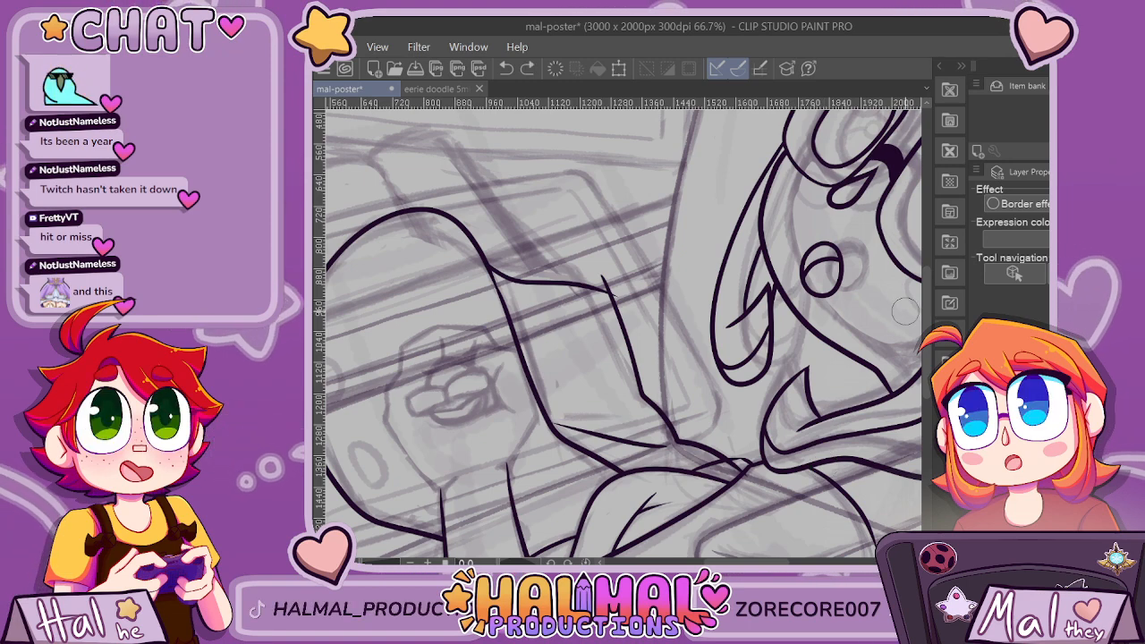
scroll(824, 465, "down", 3)
key("ctrl+plus")
key("ctrl+plus")
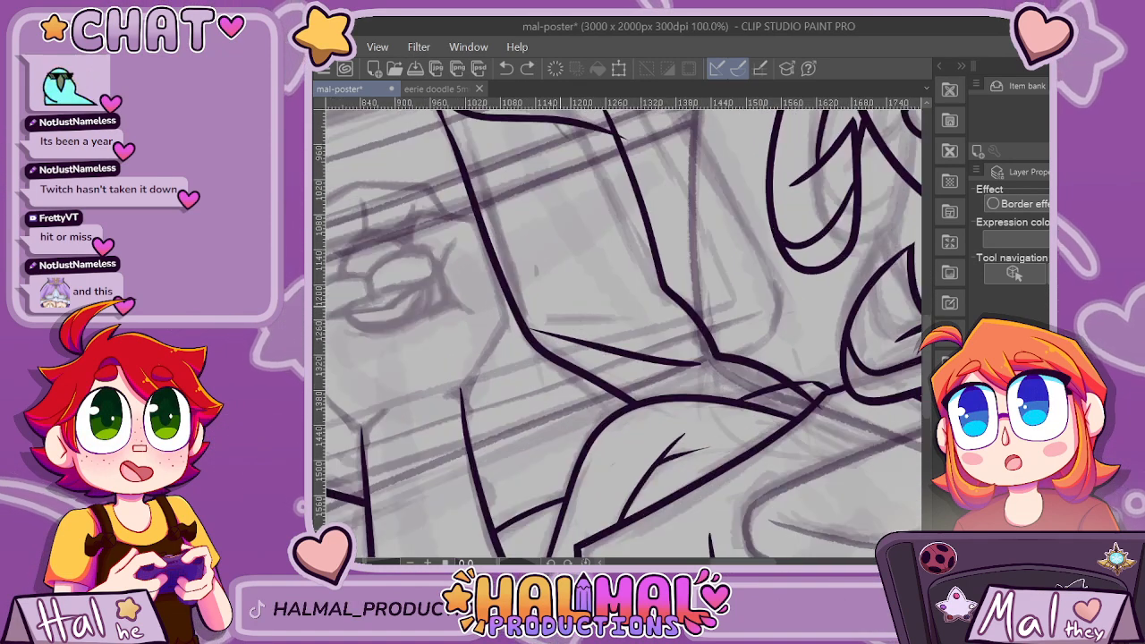
Ink a shorter, nearly horizontal fold just above the tapered one and trim its tip overshooting the arch outline.
left_click_drag(477, 332, 726, 343)
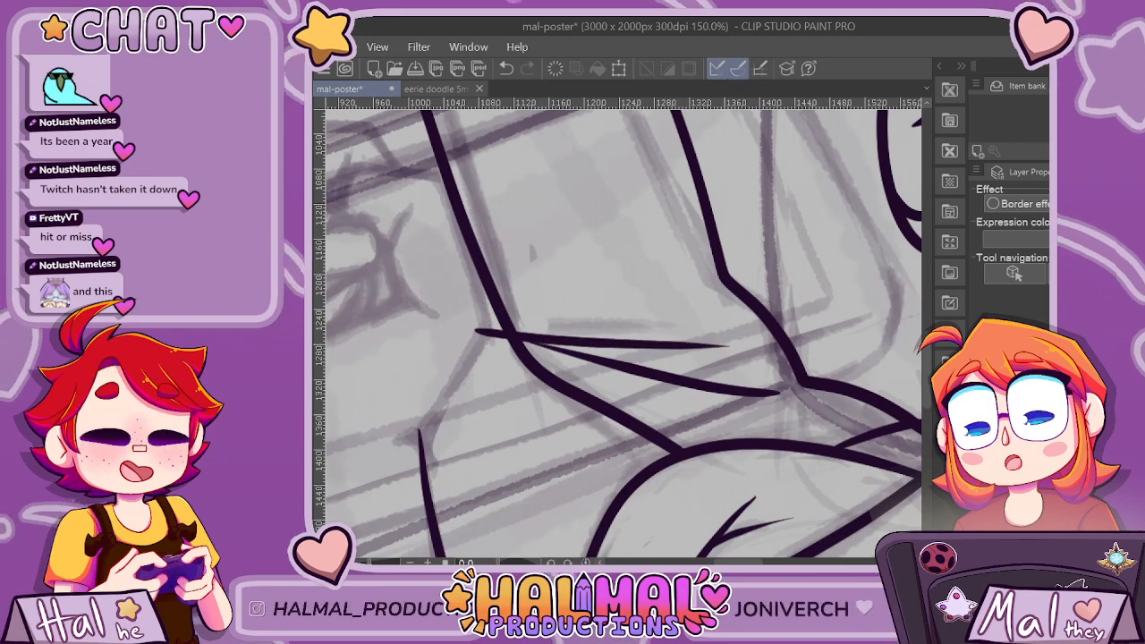
key("ctrl+minus")
scroll(750, 237, "down", 2)
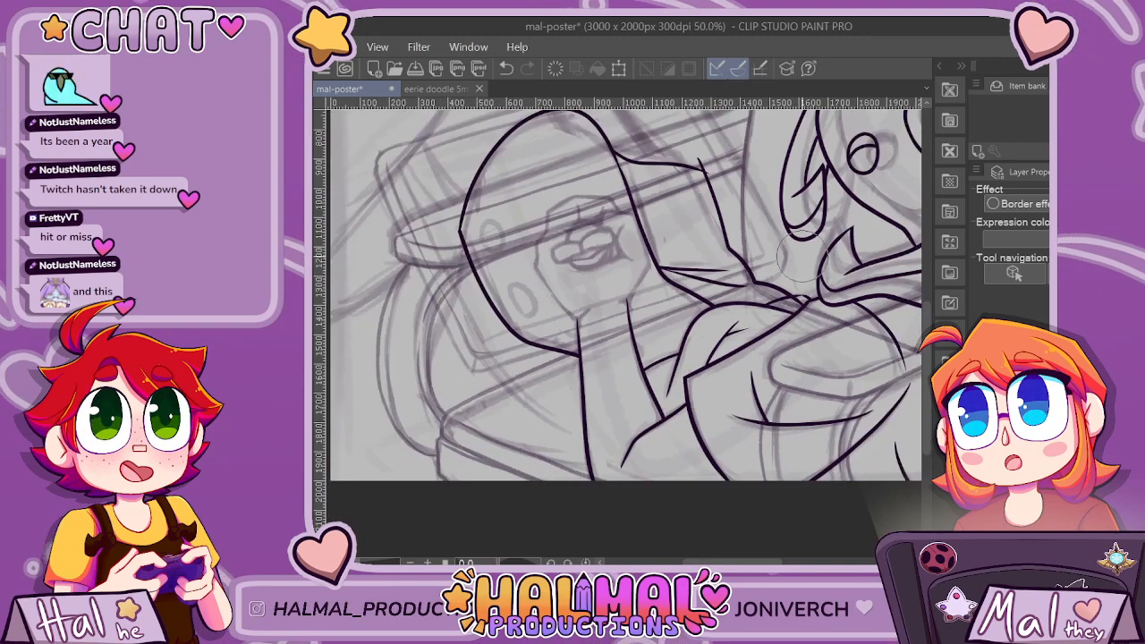
scroll(798, 291, "up", 2)
scroll(809, 348, "down", 2)
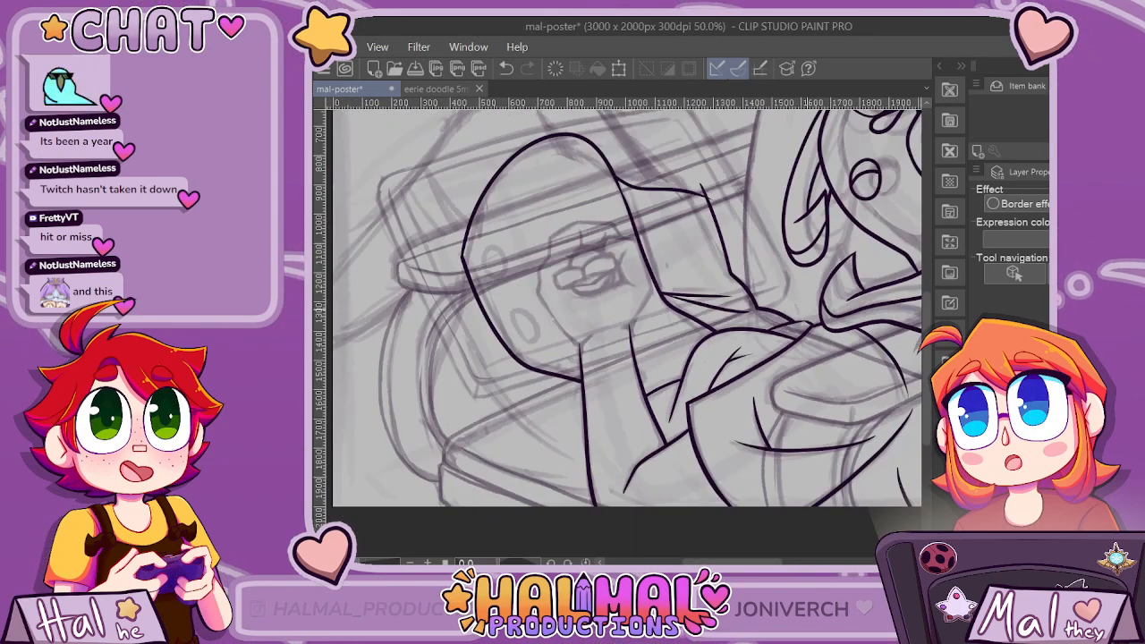
scroll(693, 177, "up", 1)
scroll(711, 218, "down", 3)
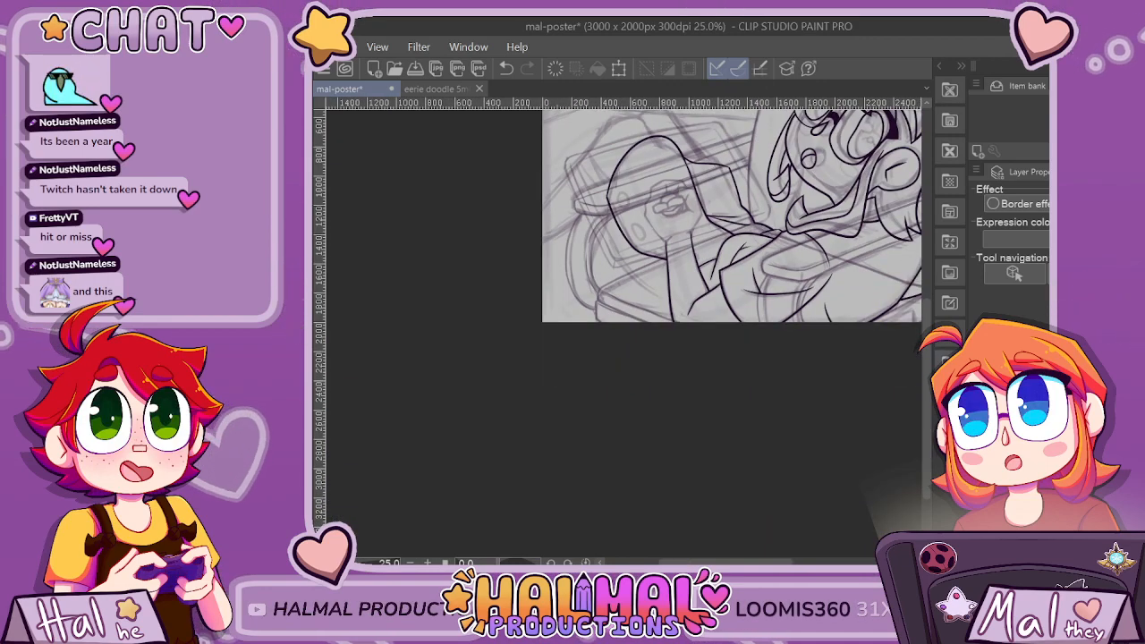
scroll(761, 309, "up", 4)
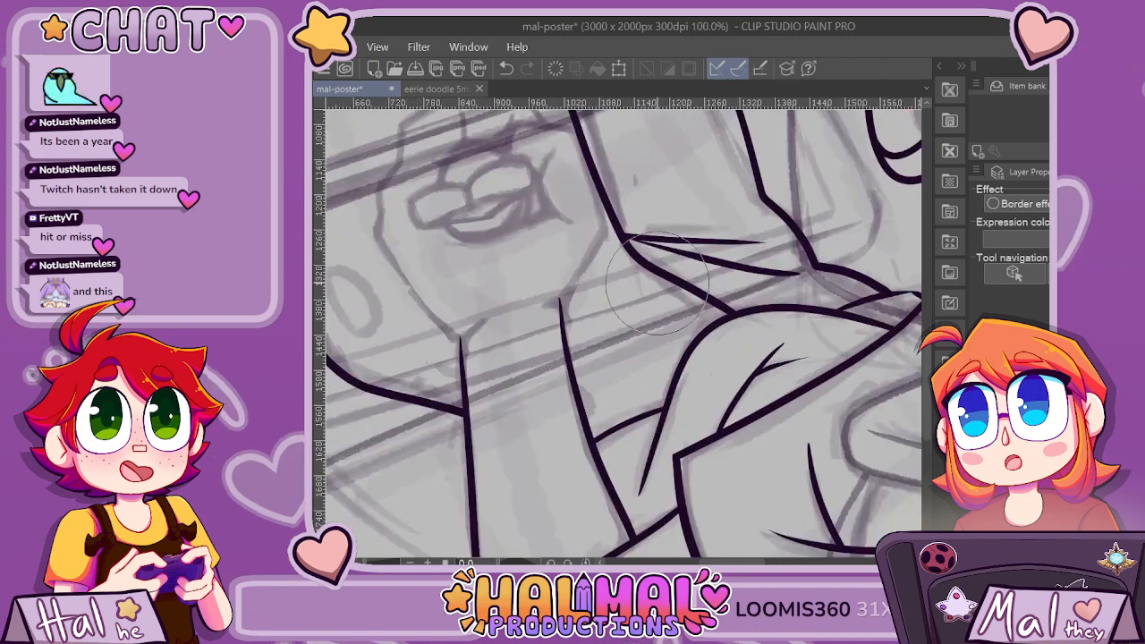
Trim the arch outline's lower end just short of the sleeve's rounded curve, undoing and redoing the cut to leave a small gap.
left_click_drag(722, 292, 803, 309)
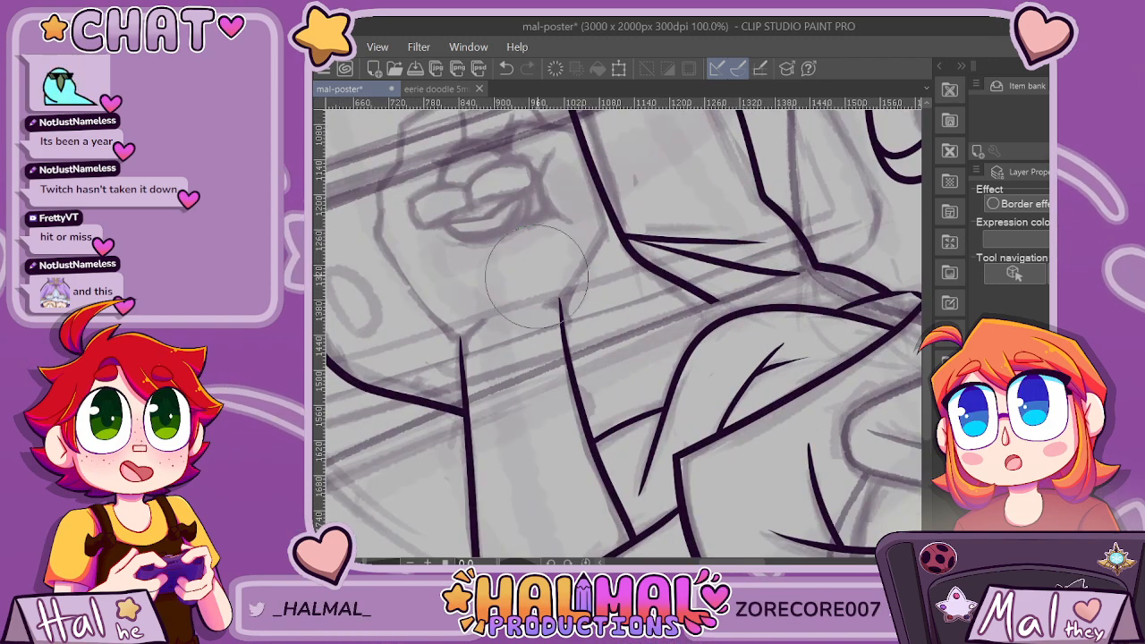
scroll(687, 234, "up", 2)
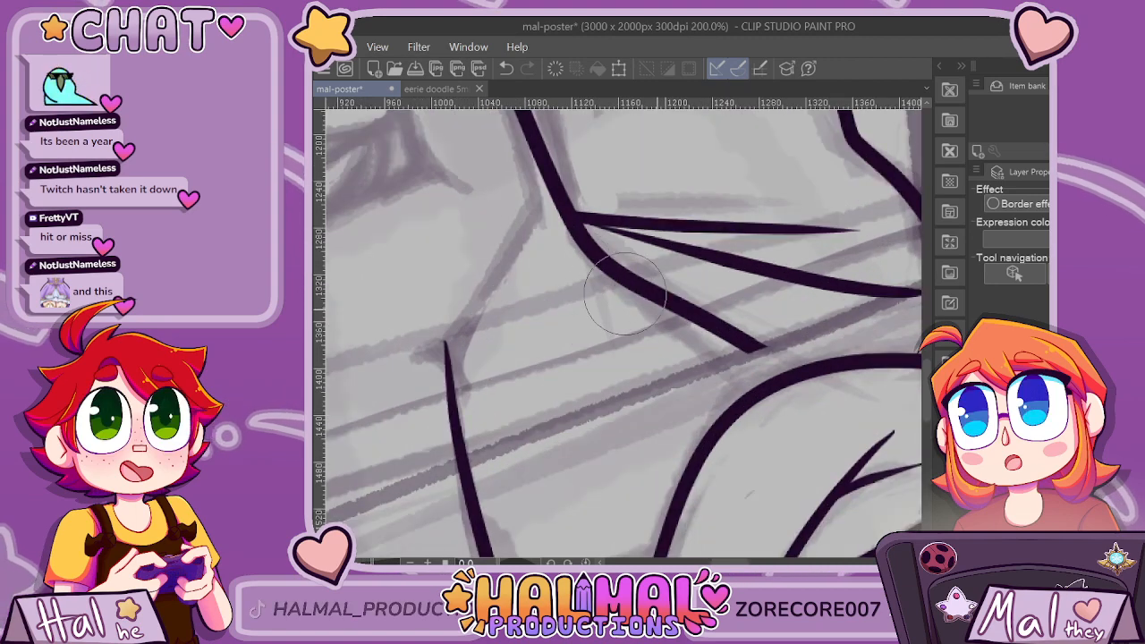
key("ctrl+z")
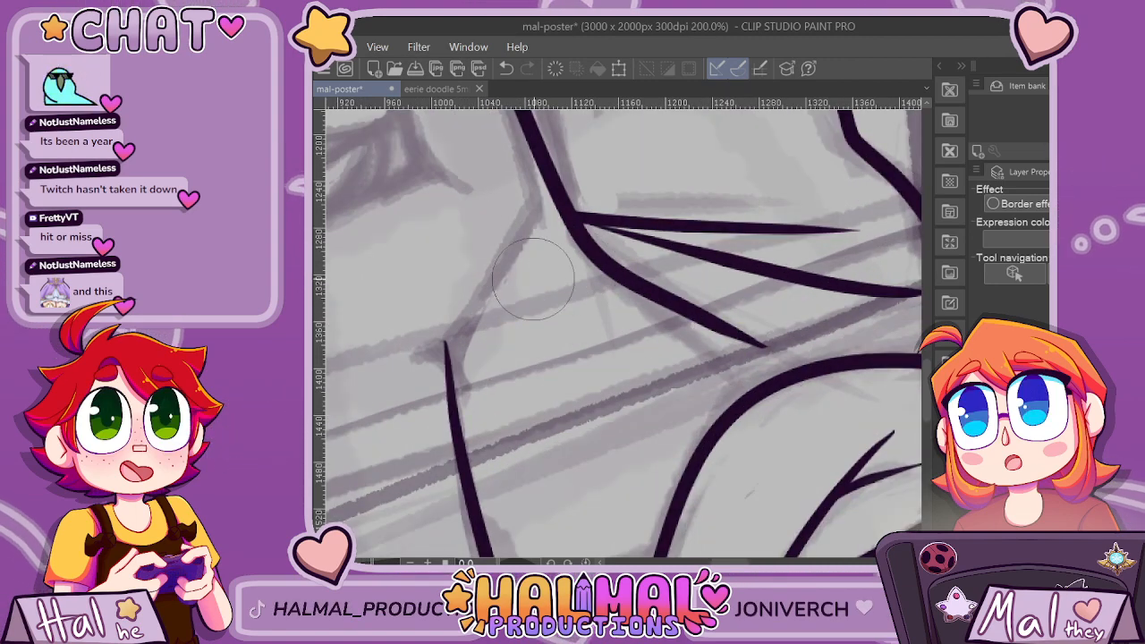
key("ctrl+z")
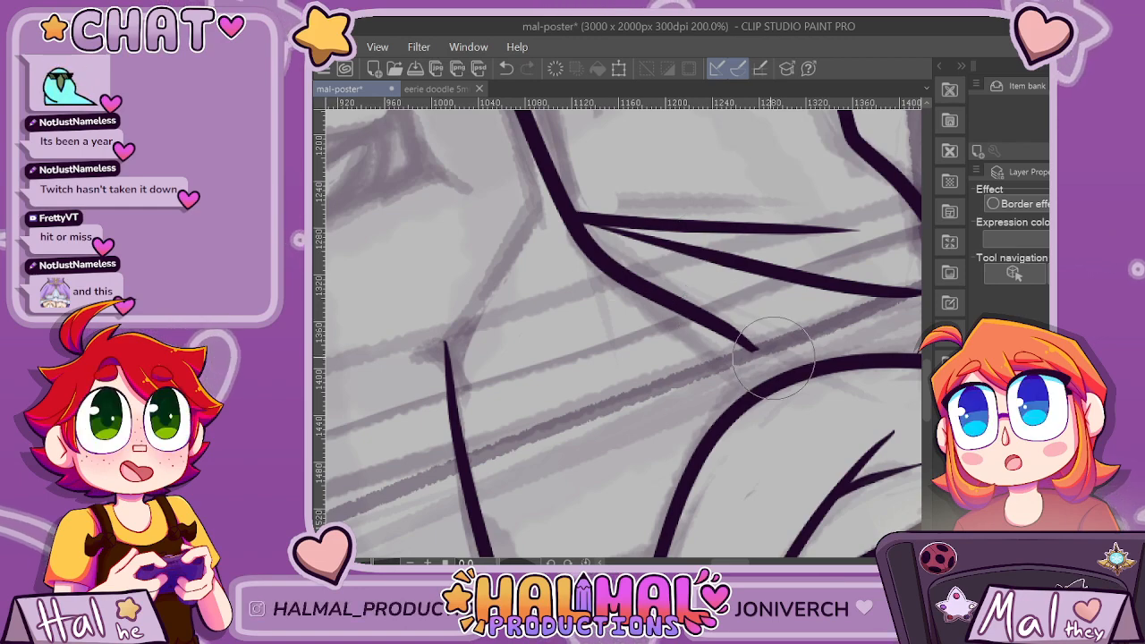
scroll(483, 159, "down", 5)
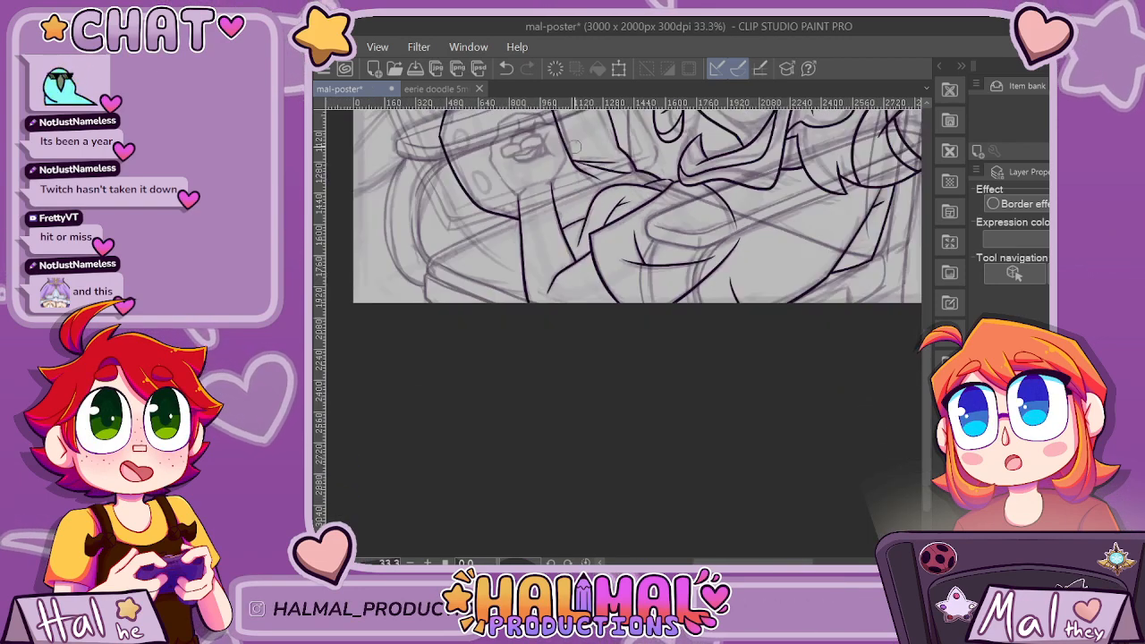
scroll(770, 442, "down", 1)
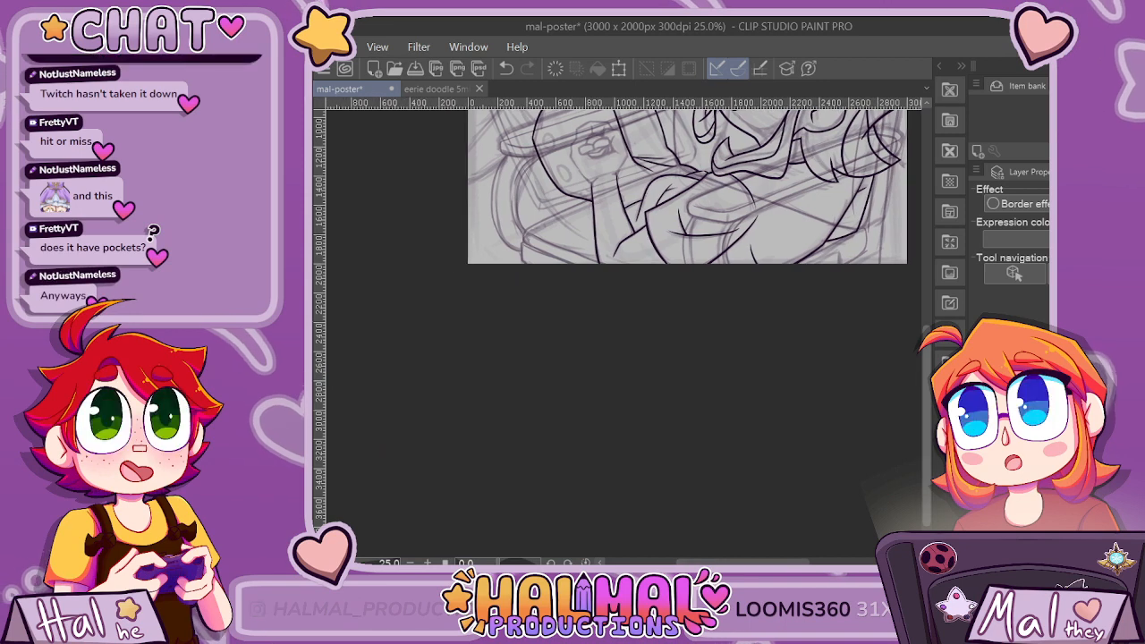
scroll(904, 327, "up", 3)
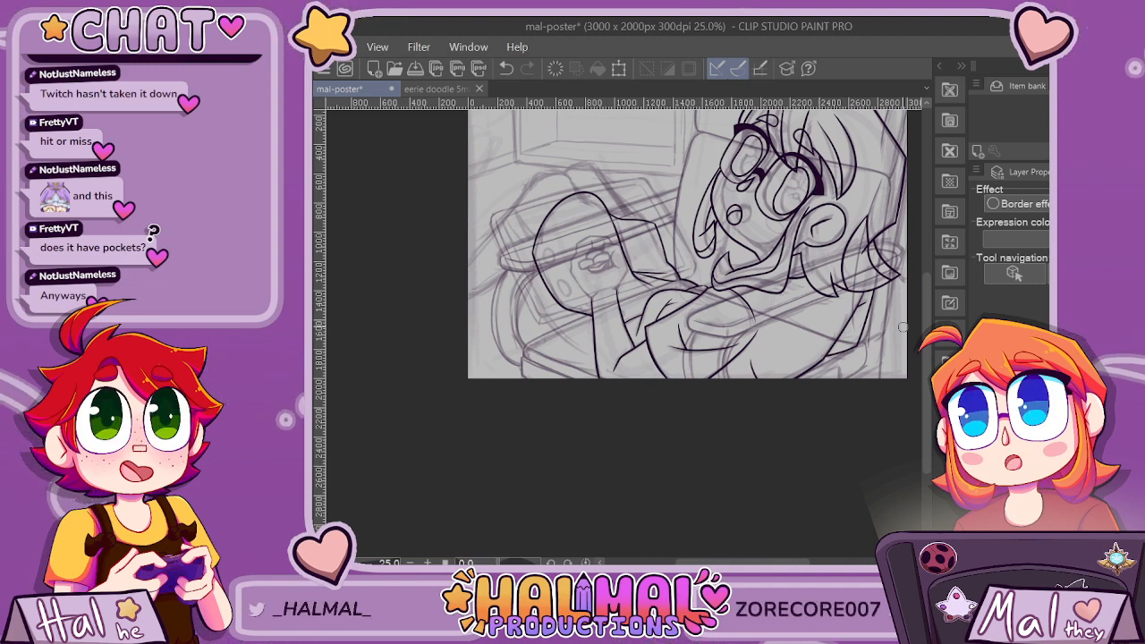
Ink a curved outline from the arch's outer edge down around to the forearm at the canvas's lower edge, trimming the overshooting ends.
scroll(541, 305, "up", 3)
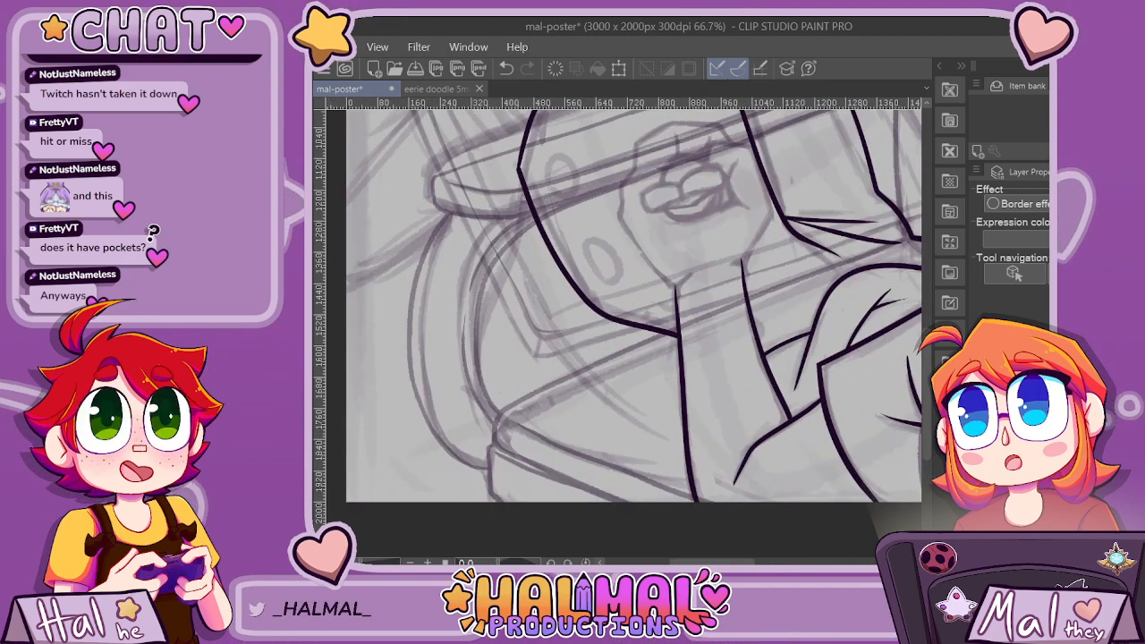
mouse_move(536, 165)
left_mouse_down()
mouse_move(477, 377)
mouse_move(487, 409)
mouse_move(619, 474)
left_mouse_up()
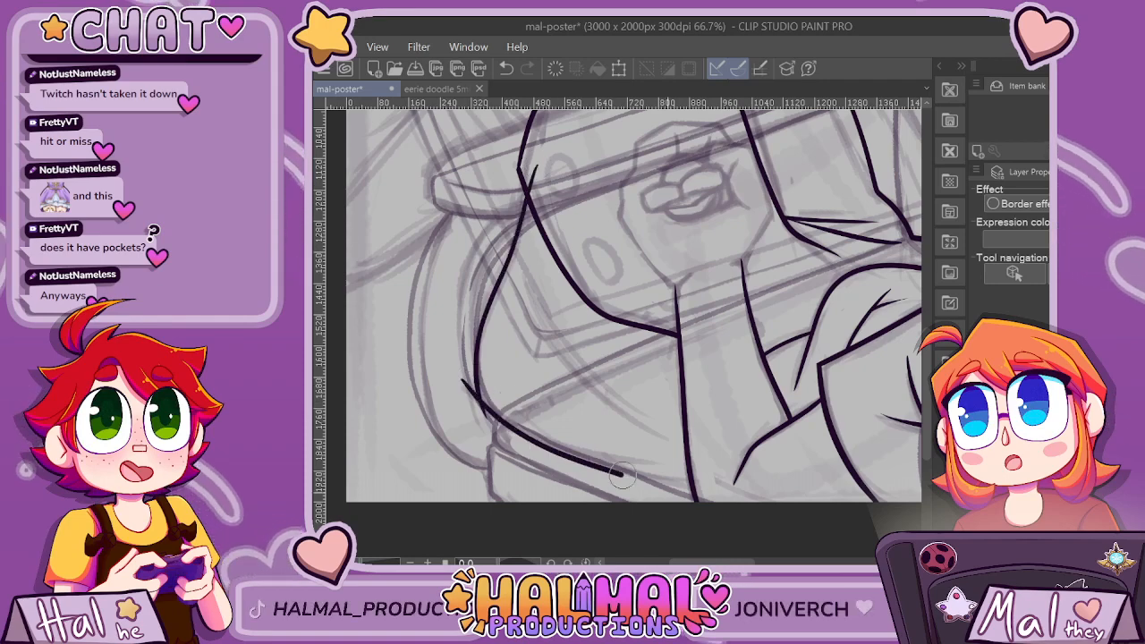
scroll(783, 499, "down", 1)
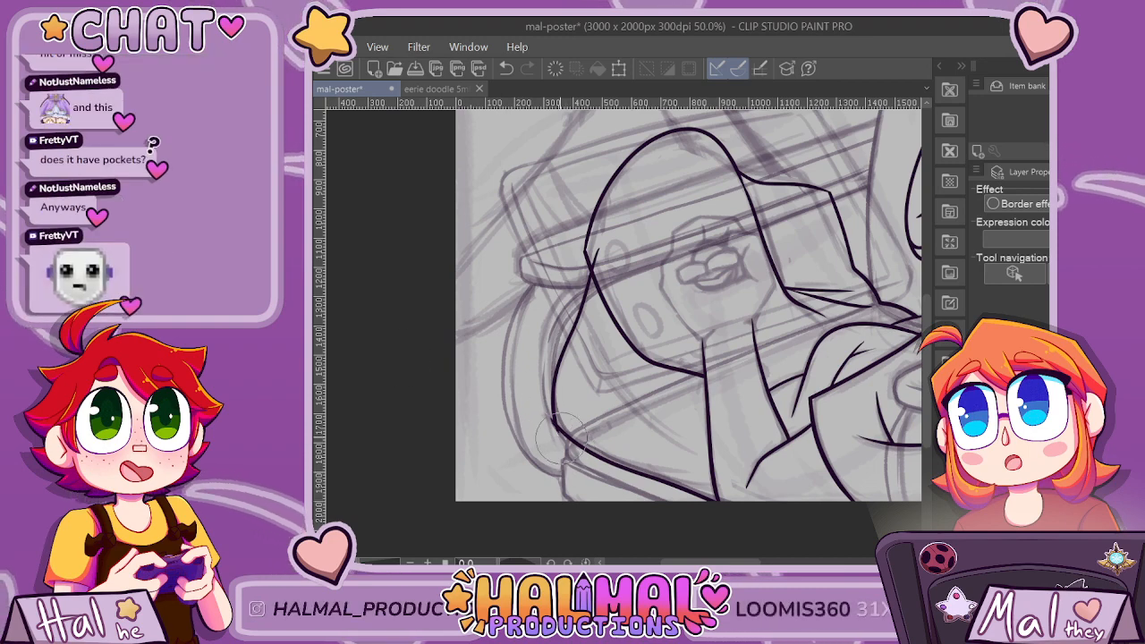
scroll(561, 436, "up", 4)
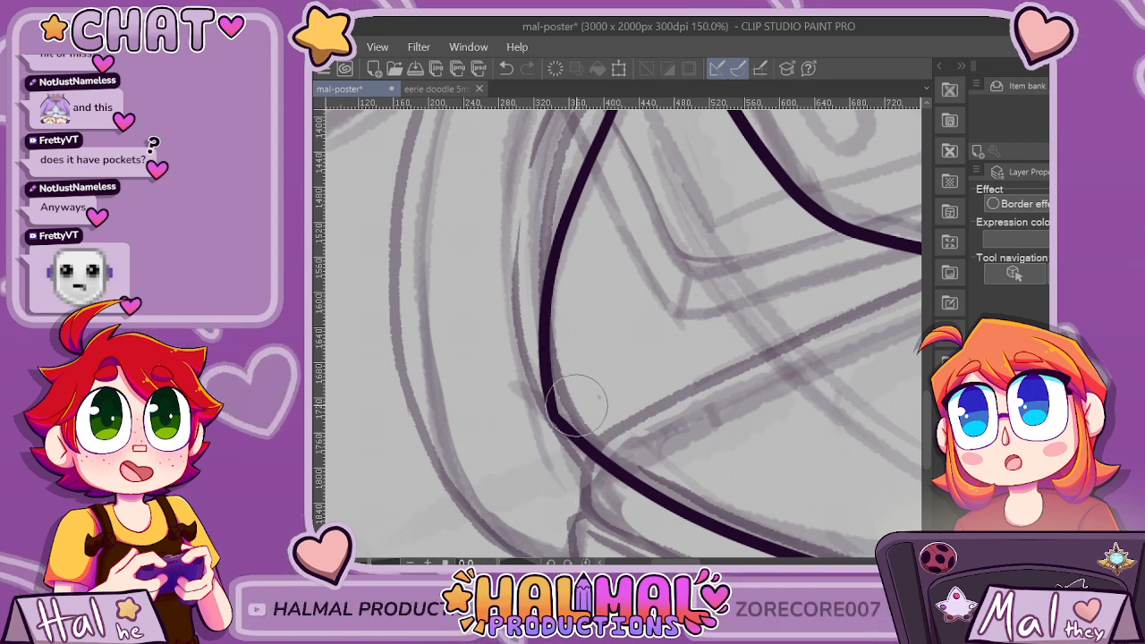
Ink a long tapered fold curving down and inward inside the curved outer outline below the arch, redoing the stroke after undoing it.
scroll(575, 408, "up", 3)
scroll(574, 456, "down", 2)
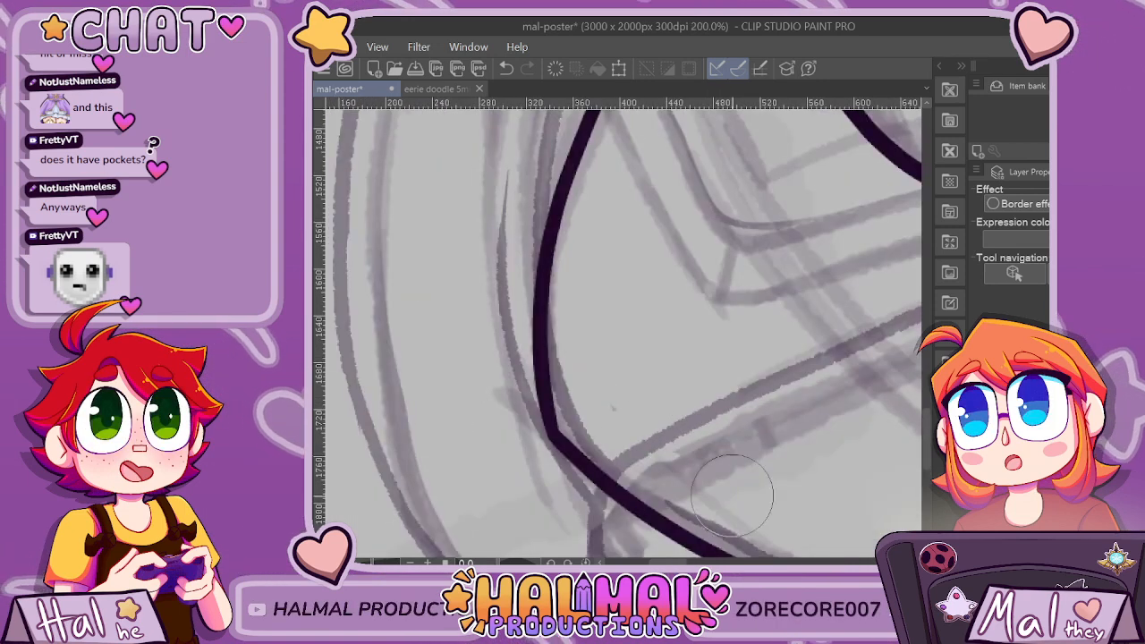
scroll(731, 494, "down", 4)
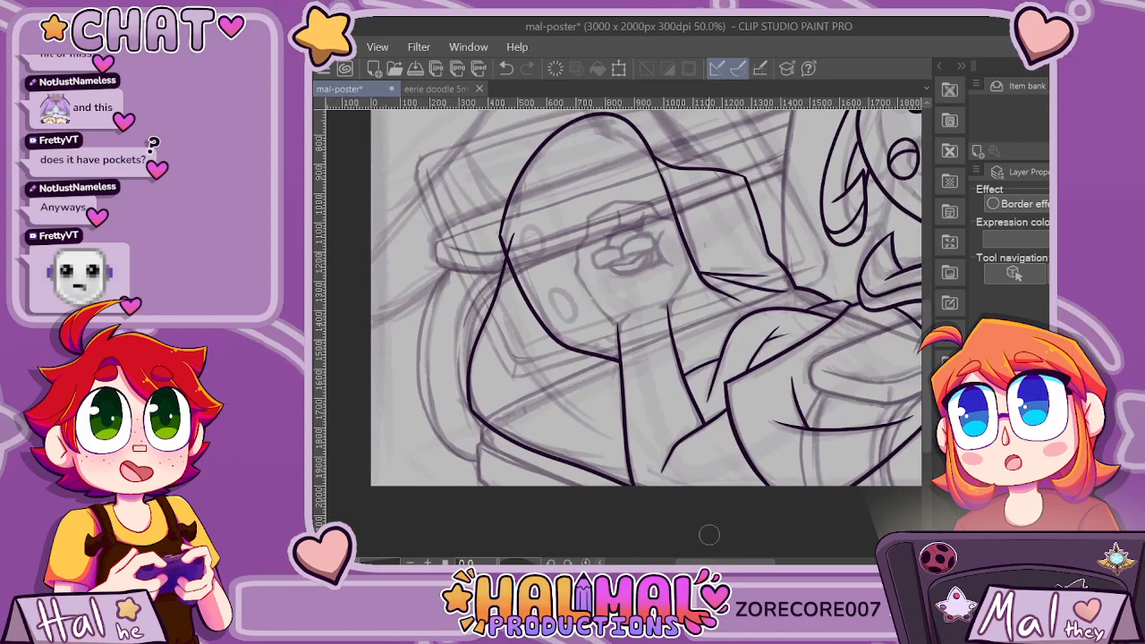
scroll(667, 489, "up", 1)
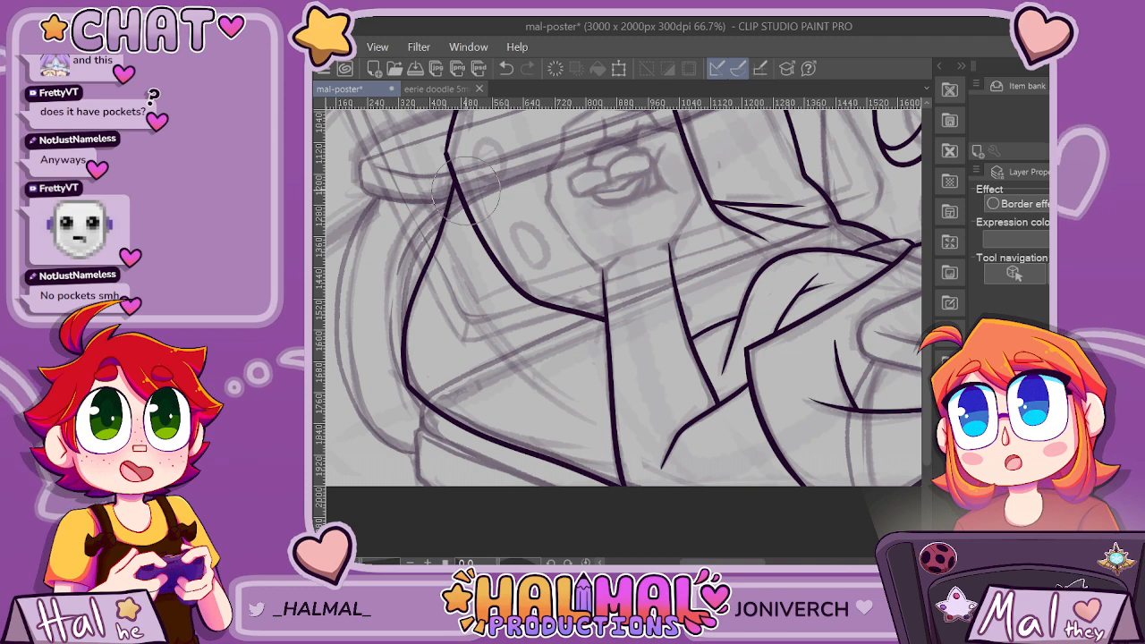
scroll(697, 237, "down", 3)
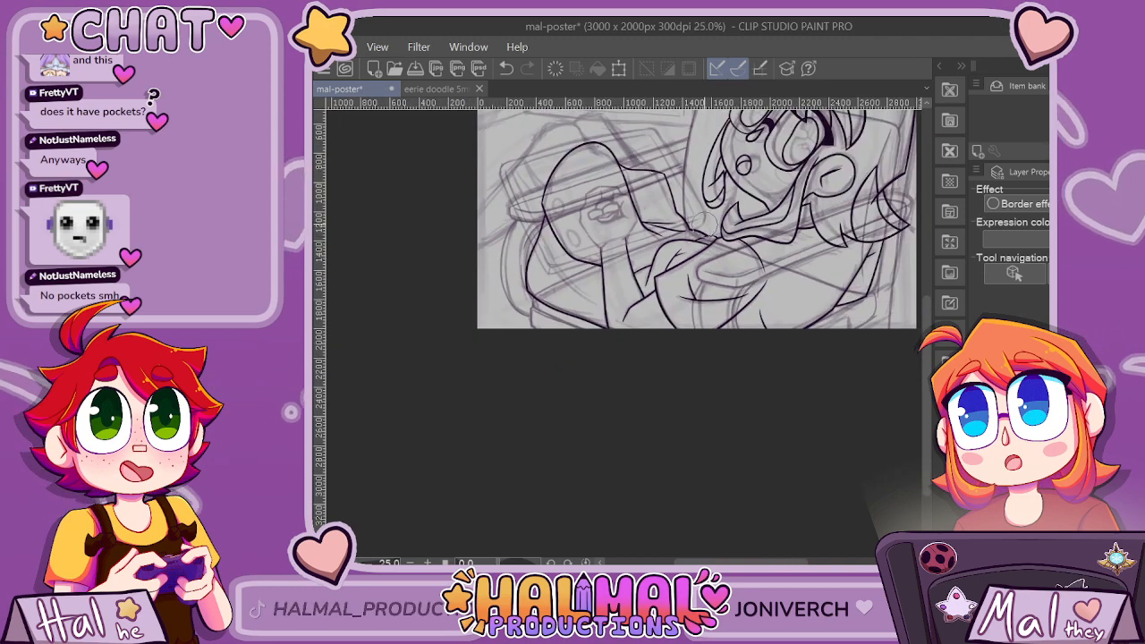
scroll(704, 215, "up", 3)
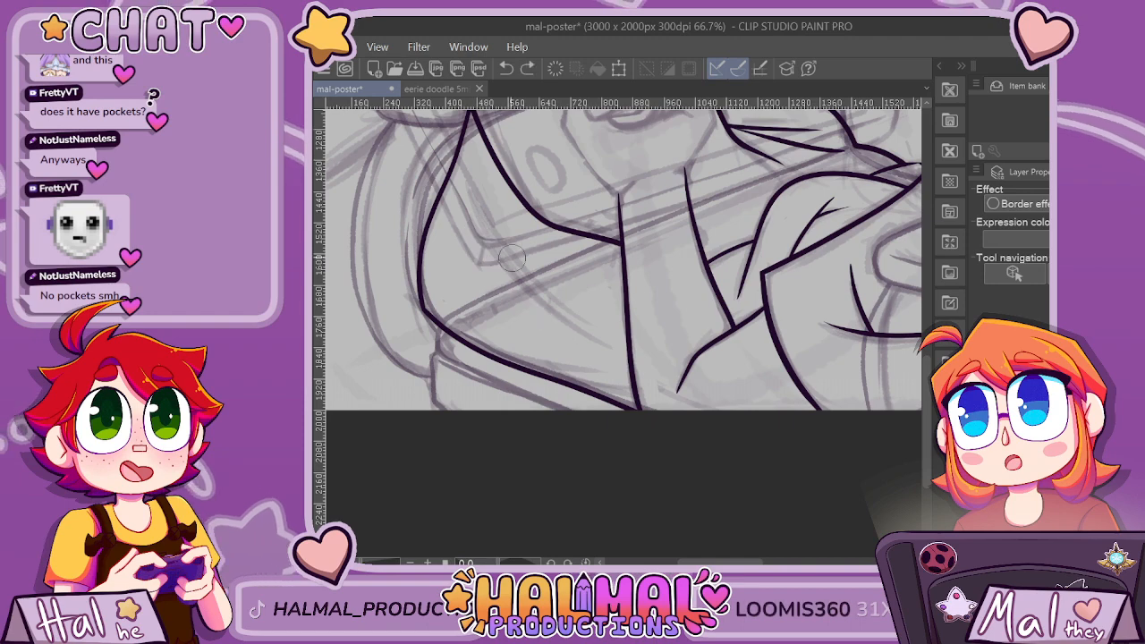
key("ctrl+z")
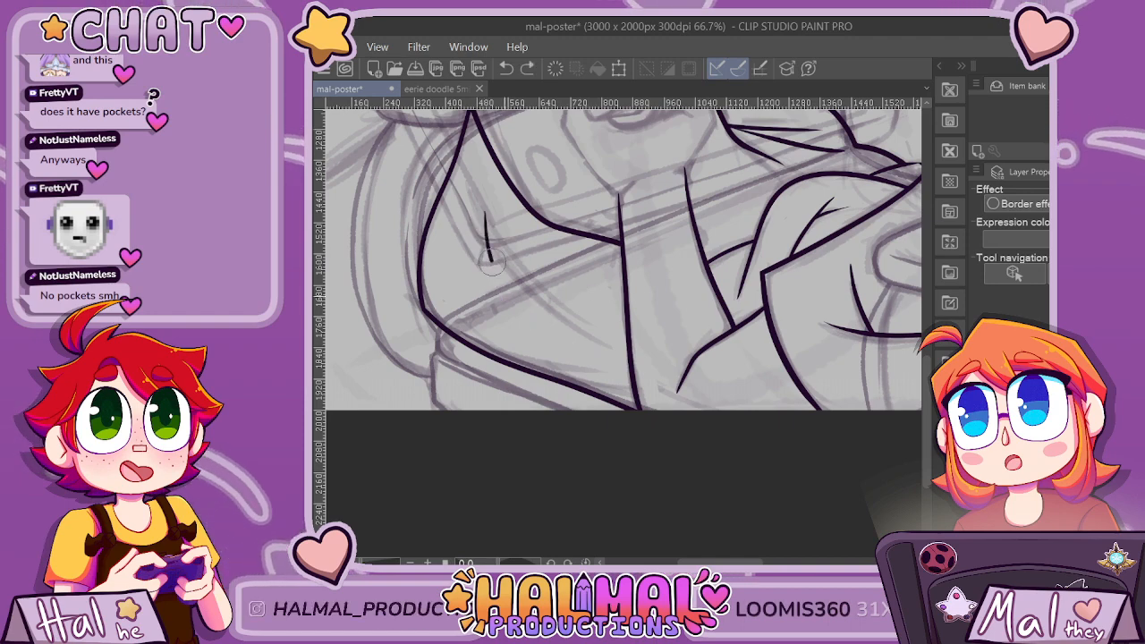
scroll(491, 259, "down", 5)
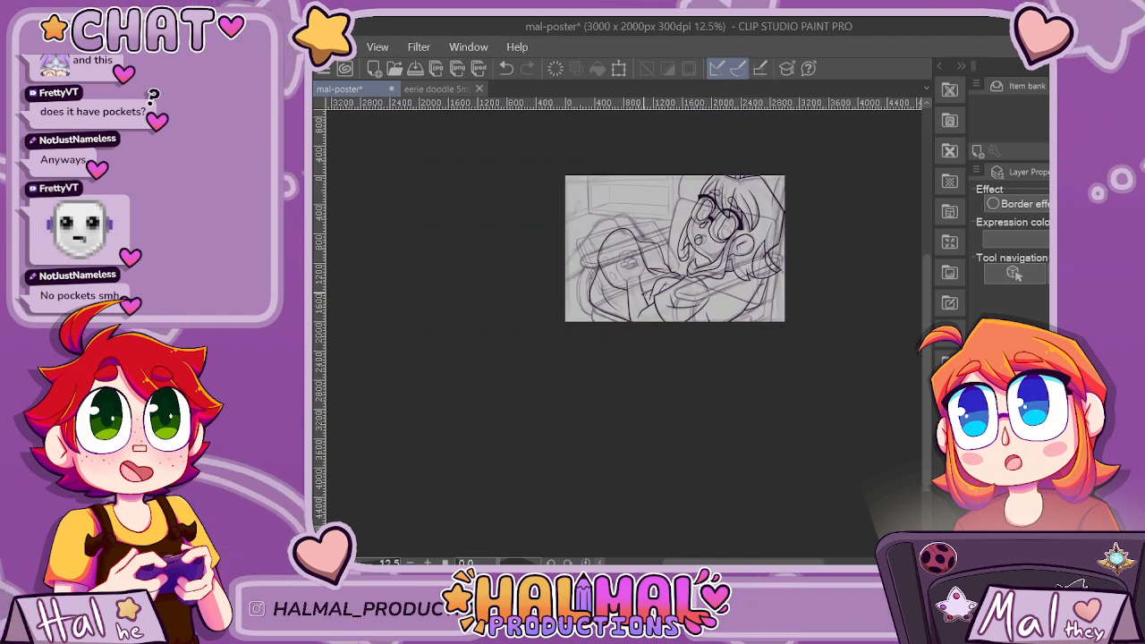
scroll(616, 270, "up", 6)
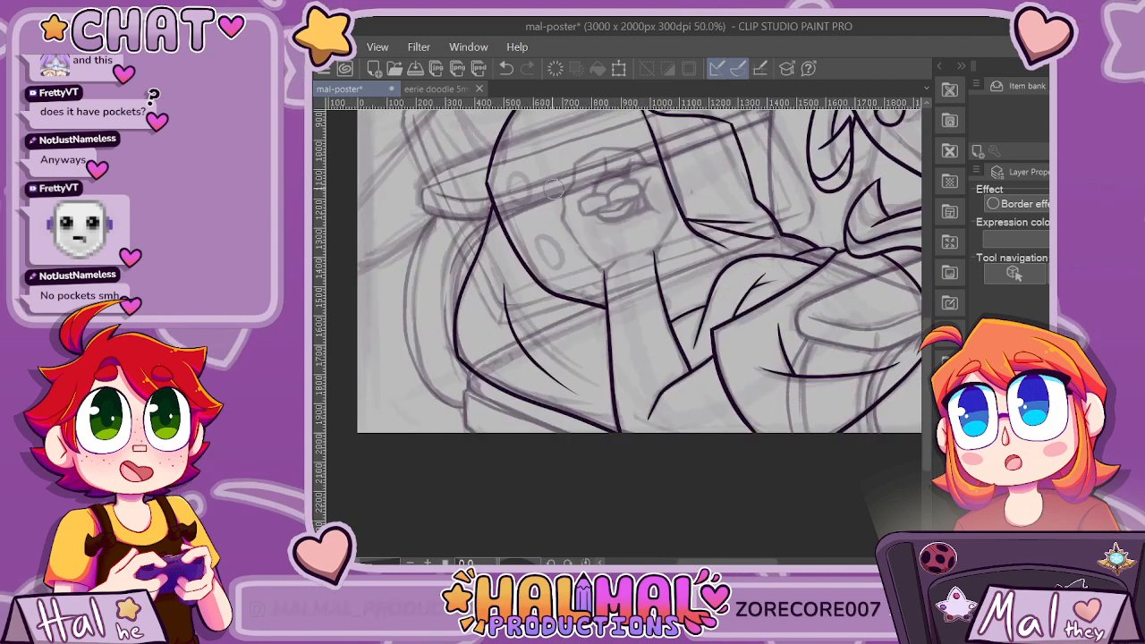
Ink an upright oval just inside the arch outline's outer corner, redrawing it until it is slightly tilted and evenly closed.
mouse_move(496, 204)
left_mouse_down()
mouse_move(504, 175)
mouse_move(523, 167)
mouse_move(542, 189)
mouse_move(540, 219)
mouse_move(518, 228)
mouse_move(496, 192)
left_mouse_up()
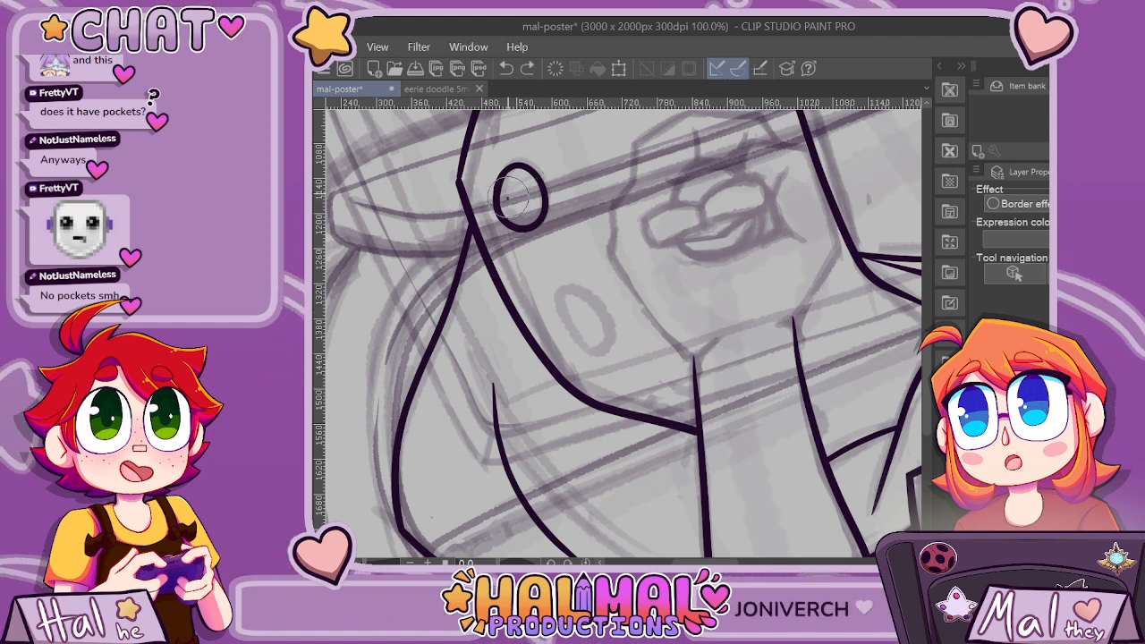
mouse_move(506, 198)
left_mouse_down()
mouse_move(530, 182)
mouse_move(524, 224)
left_mouse_up()
scroll(523, 168, "up", 2)
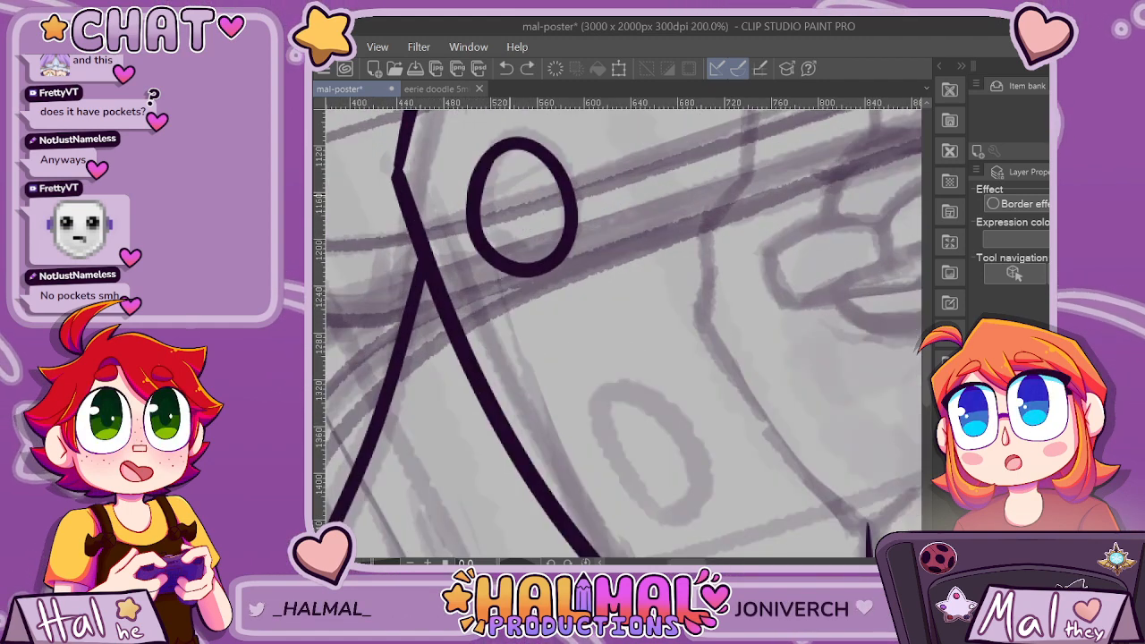
mouse_move(512, 147)
left_mouse_down()
mouse_move(572, 195)
mouse_move(571, 238)
mouse_move(531, 258)
mouse_move(501, 178)
left_mouse_up()
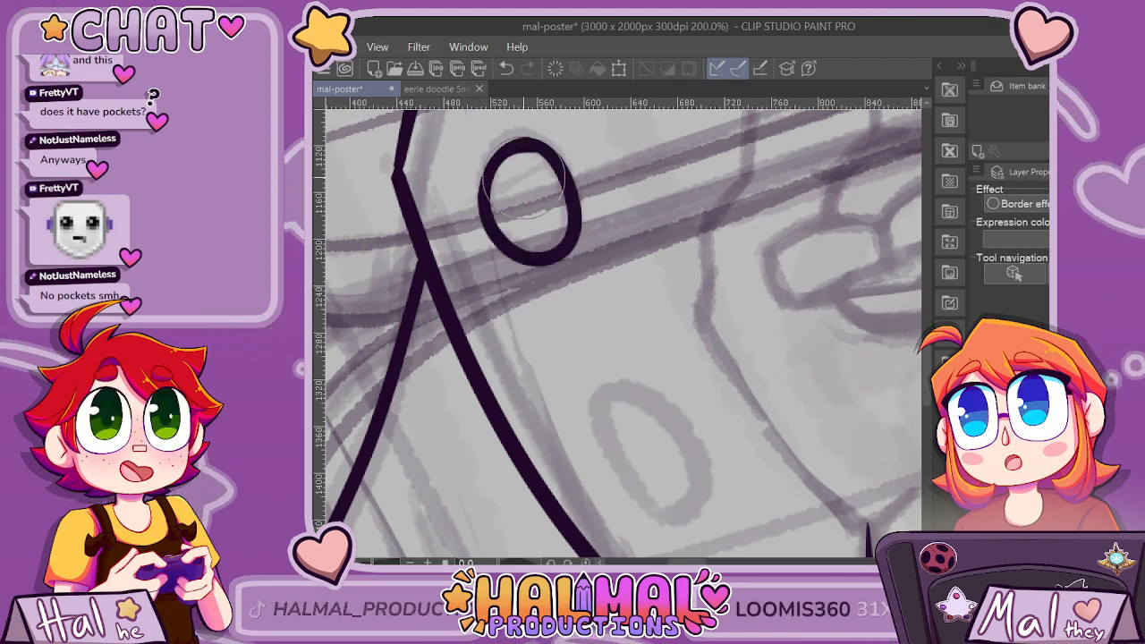
key("ctrl+z")
mouse_move(510, 251)
left_mouse_down()
mouse_move(487, 213)
mouse_move(488, 163)
mouse_move(523, 139)
mouse_move(574, 212)
left_mouse_up()
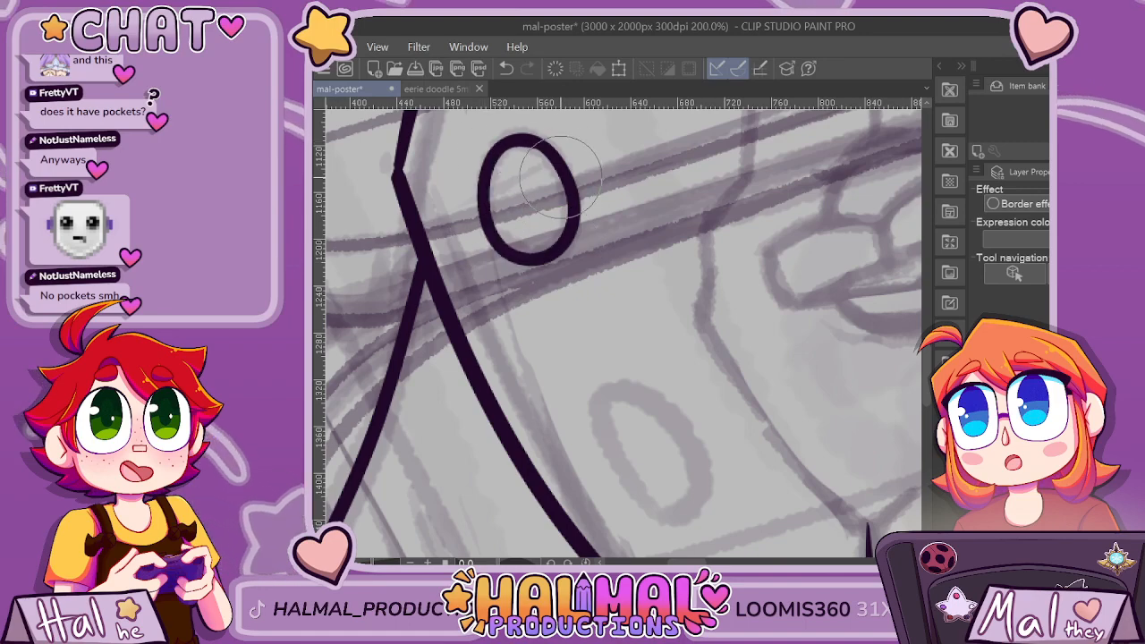
scroll(547, 141, "up", 2)
scroll(582, 176, "down", 1)
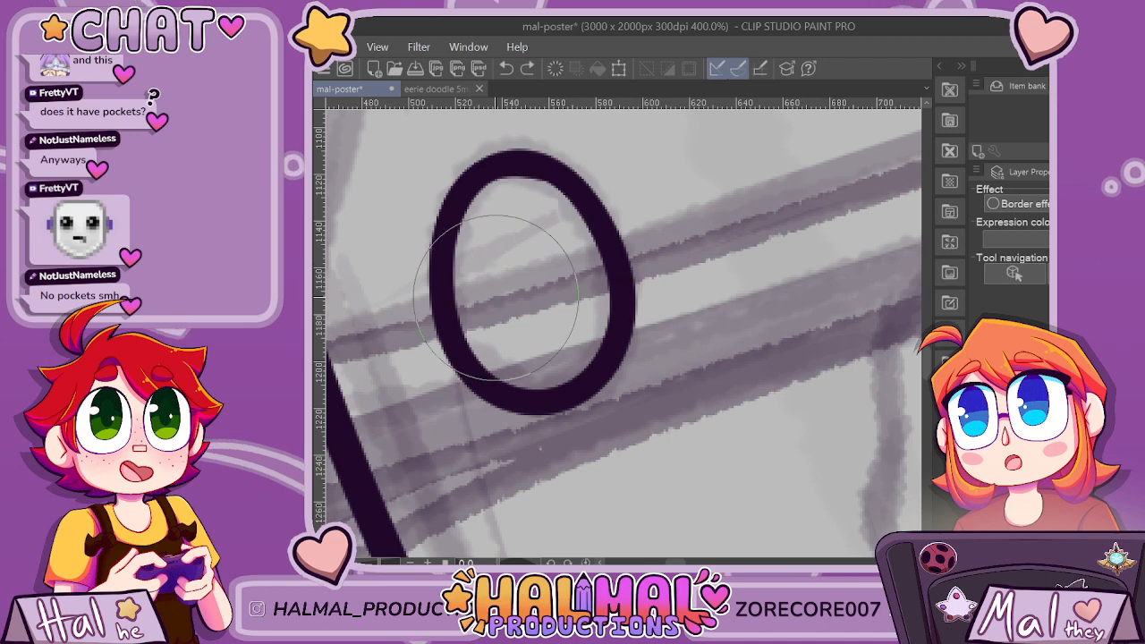
Ink a smaller concentric oval inside the first one, undoing and redrawing the unsuccessful attempts.
mouse_move(502, 225)
left_mouse_down()
mouse_move(555, 259)
mouse_move(560, 306)
mouse_move(535, 337)
mouse_move(504, 326)
mouse_move(488, 272)
mouse_move(504, 231)
mouse_move(554, 253)
mouse_move(509, 323)
mouse_move(495, 273)
mouse_move(514, 231)
mouse_move(550, 244)
mouse_move(495, 259)
mouse_move(519, 223)
mouse_move(552, 250)
mouse_move(556, 313)
mouse_move(491, 282)
left_mouse_up()
key("ctrl+z")
key("ctrl+z")
scroll(490, 282, "down", 7)
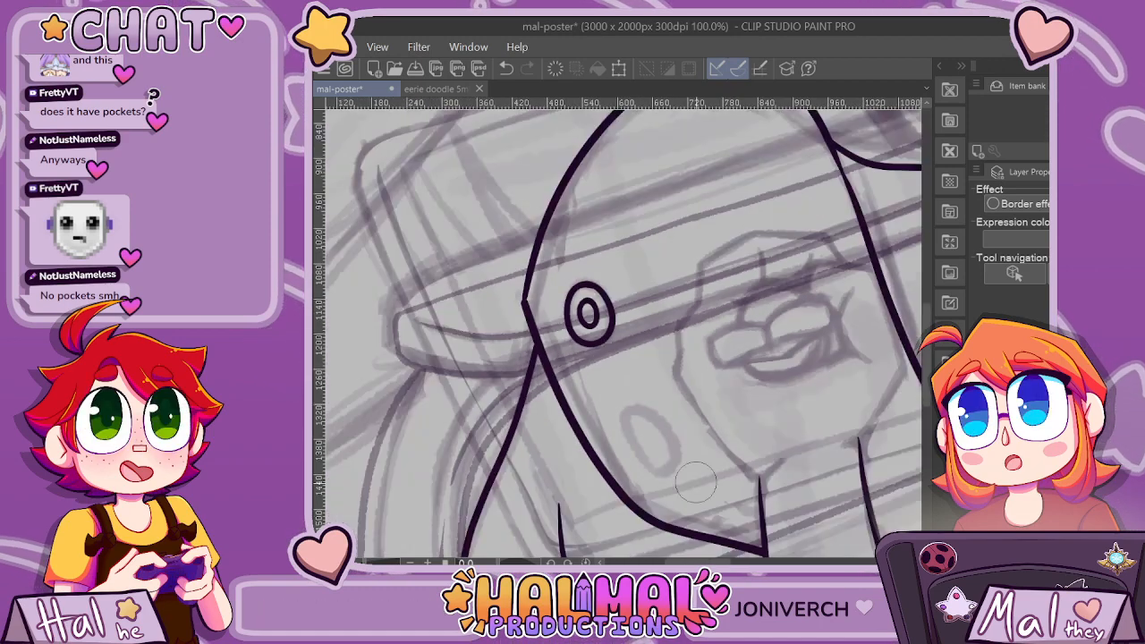
Erase the two inked forearm lines below the fist, removing the remnants at the canvas's lower edge.
scroll(878, 324, "down", 3)
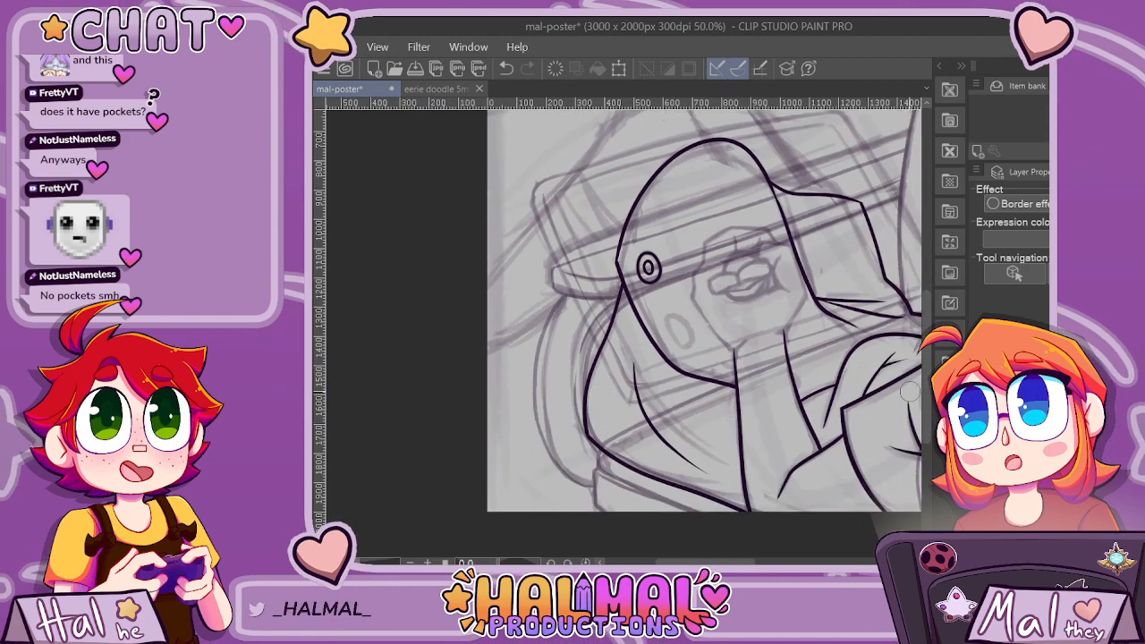
scroll(621, 251, "up", 5)
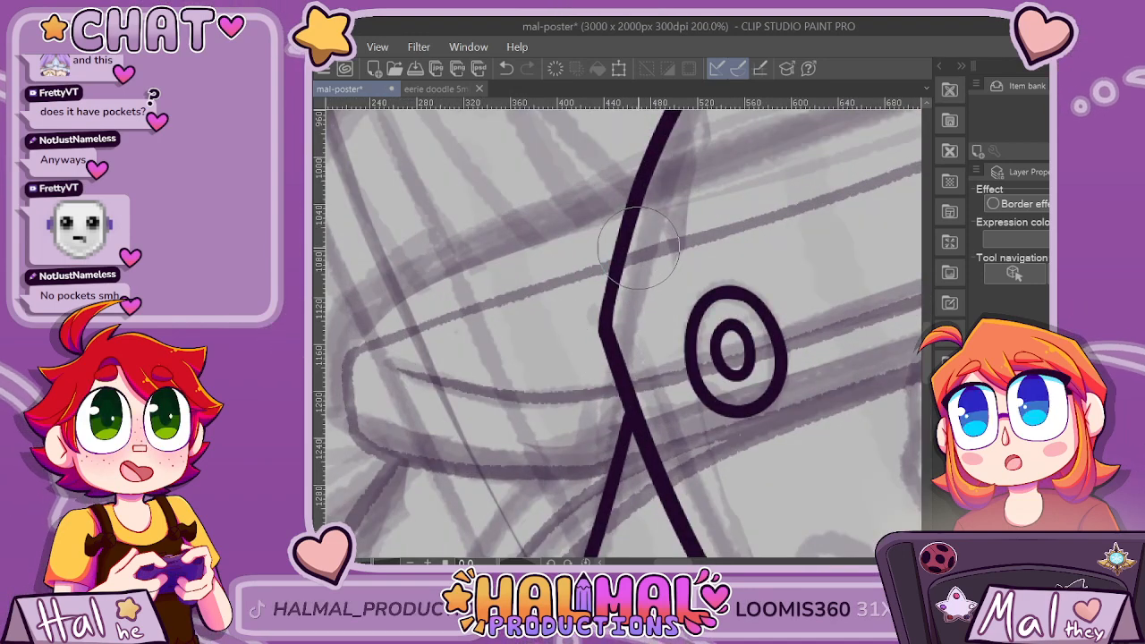
scroll(637, 248, "down", 5)
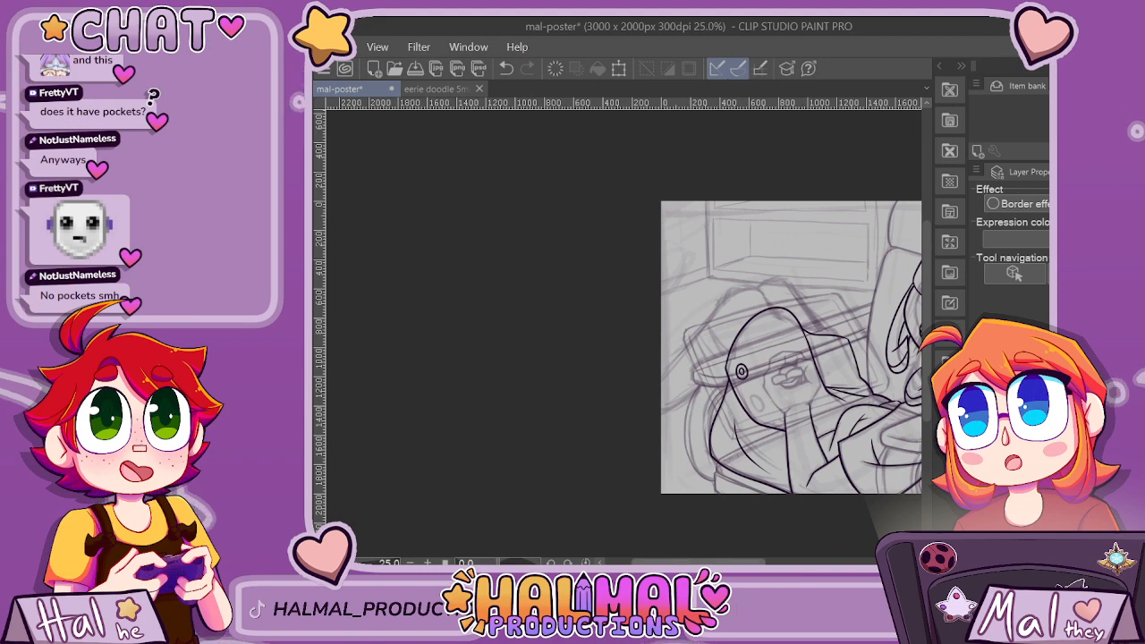
left_click_drag(753, 561, 772, 562)
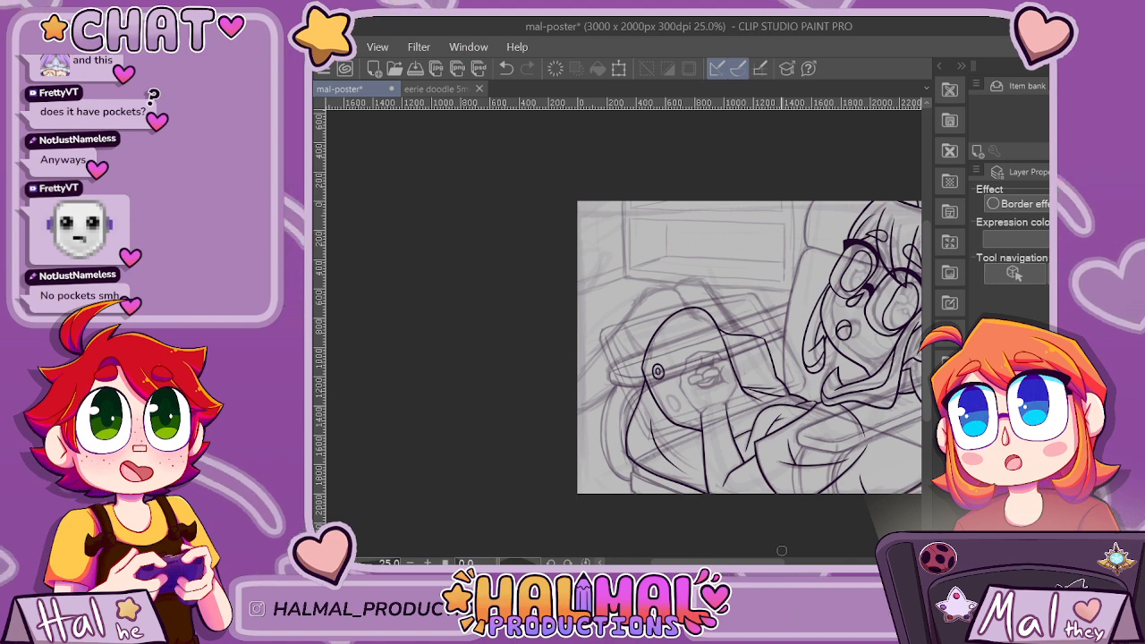
scroll(781, 550, "up", 2)
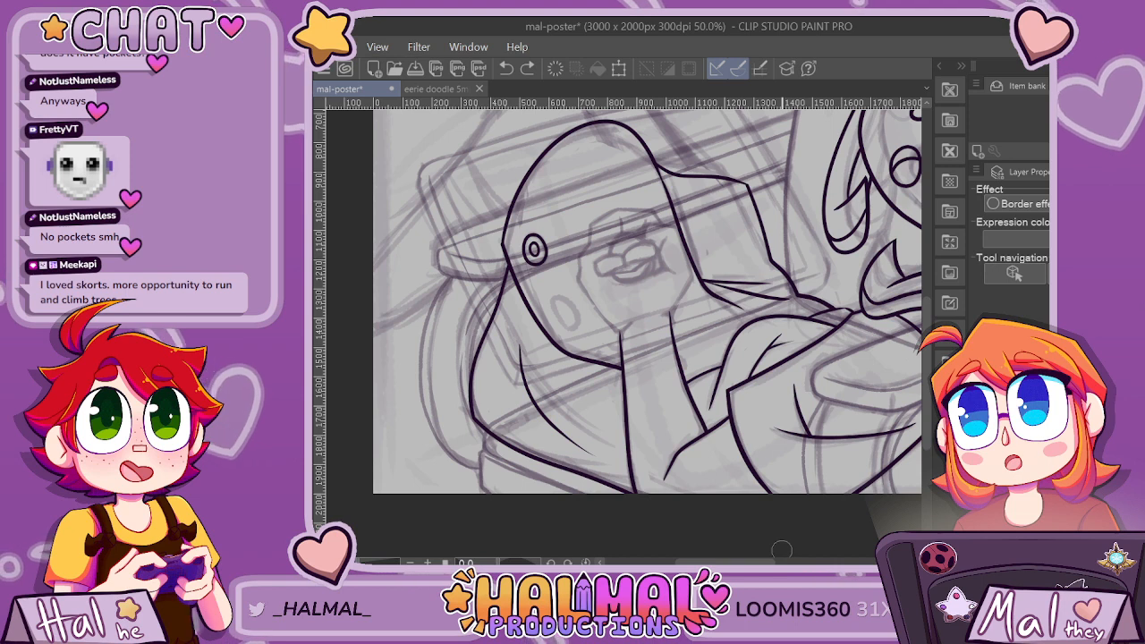
left_click_drag(615, 335, 626, 343)
left_click_drag(631, 395, 632, 374)
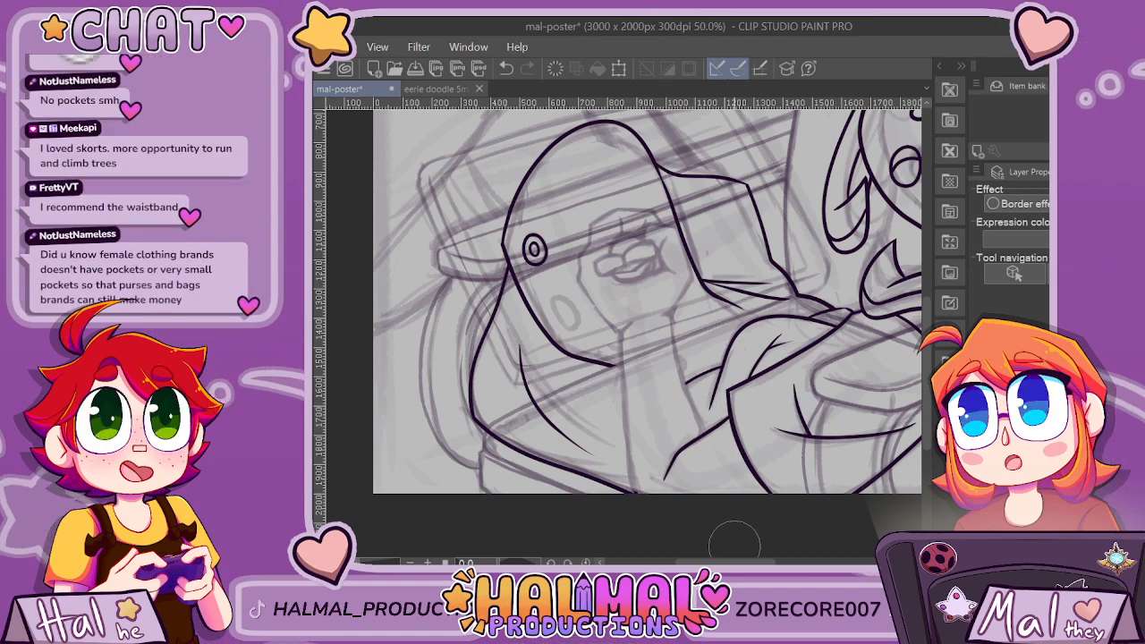
scroll(677, 527, "up", 2)
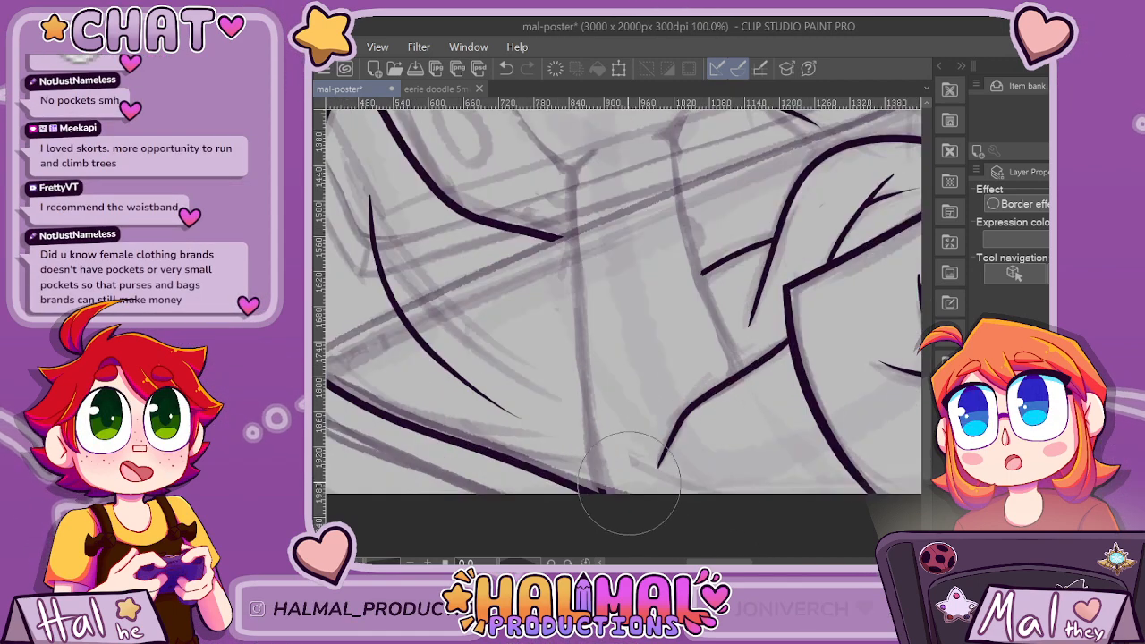
scroll(616, 517, "down", 2)
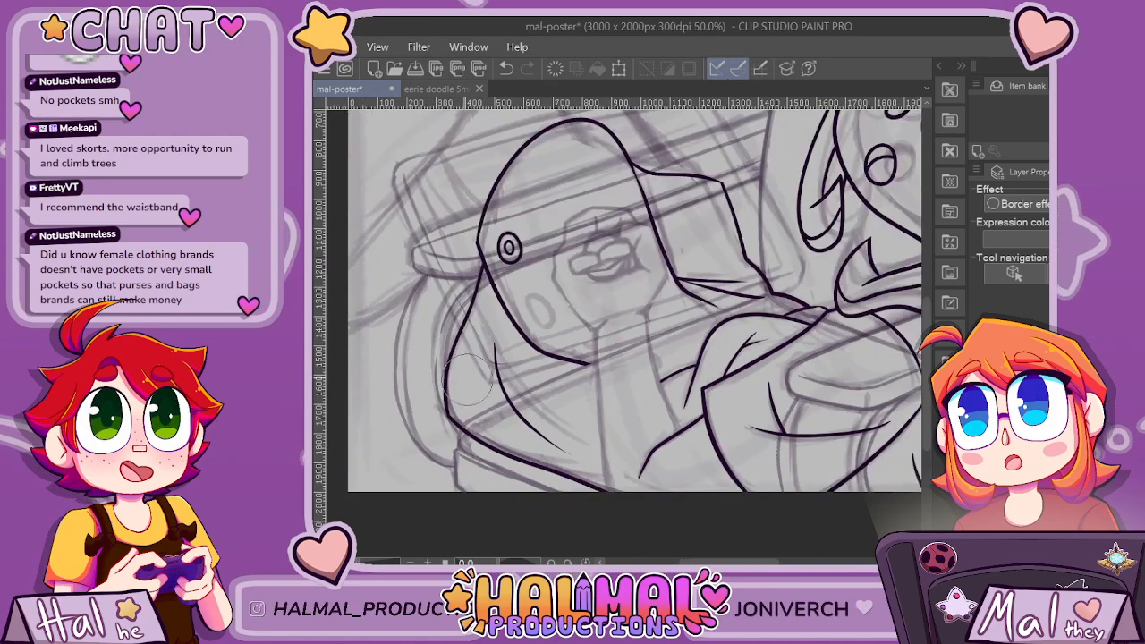
Extend the arch's lower outline across the sketched forearm with a downward-curving tapered stroke and smooth the overlapping join.
scroll(631, 433, "up", 3)
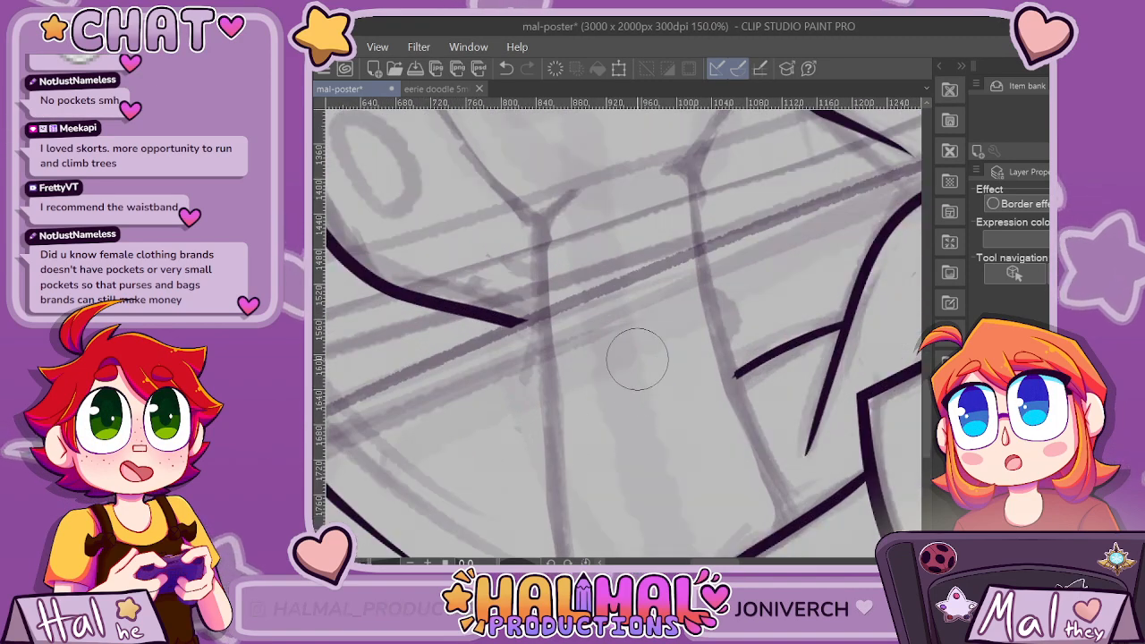
left_click_drag(631, 432, 577, 371)
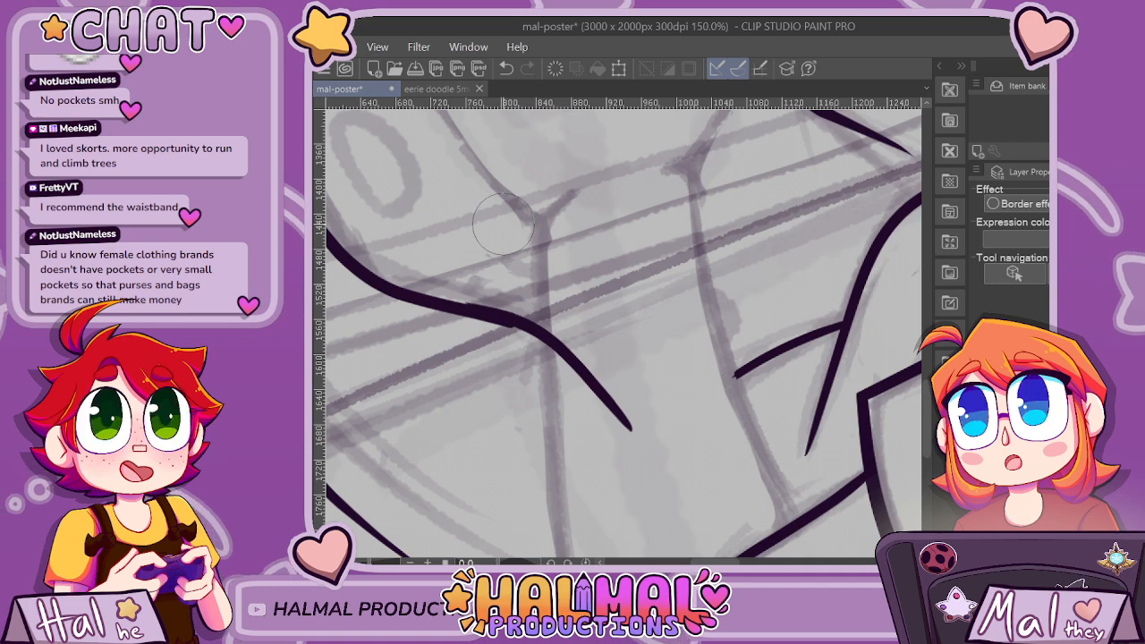
key("ctrl+z")
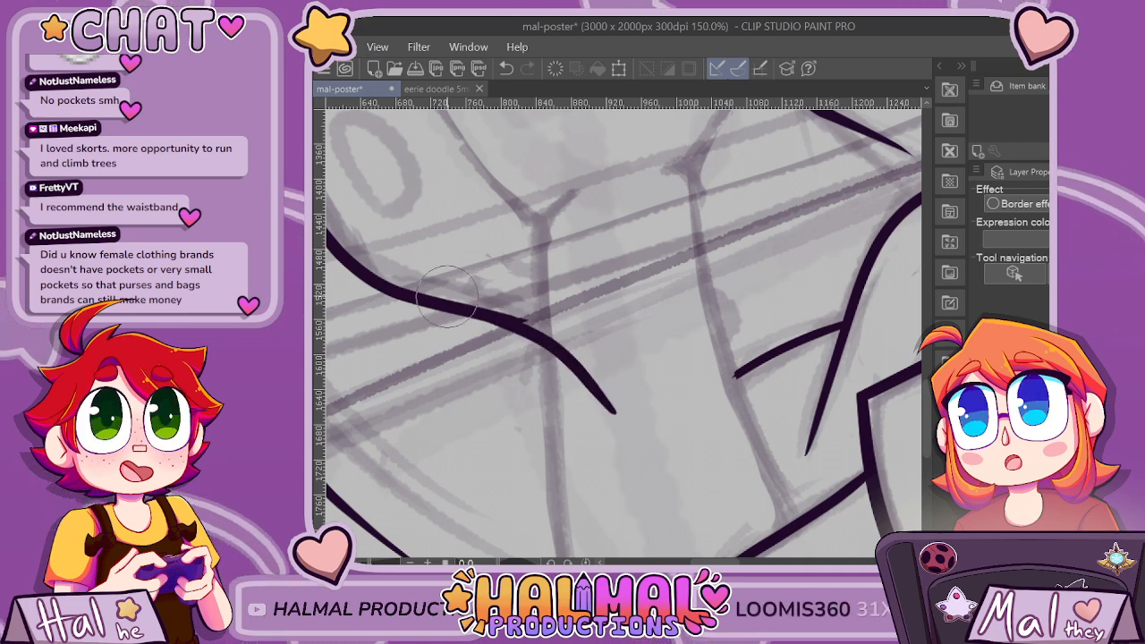
scroll(555, 340, "up", 3)
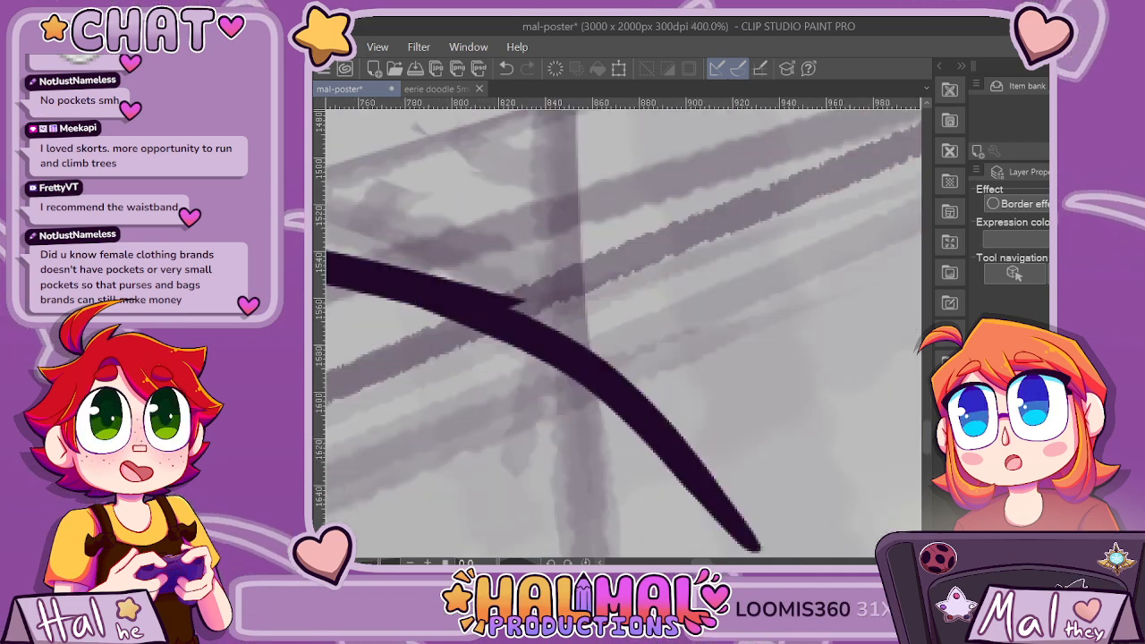
mouse_move(499, 288)
left_mouse_down()
mouse_move(519, 311)
mouse_move(582, 338)
mouse_move(475, 290)
left_mouse_up()
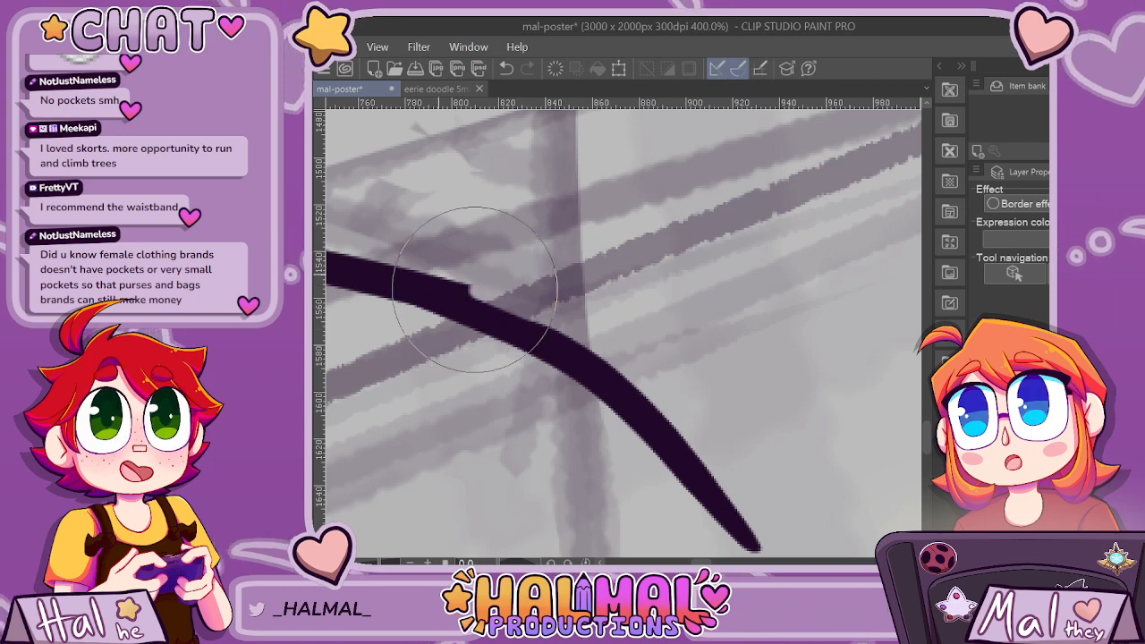
key("ctrl+z")
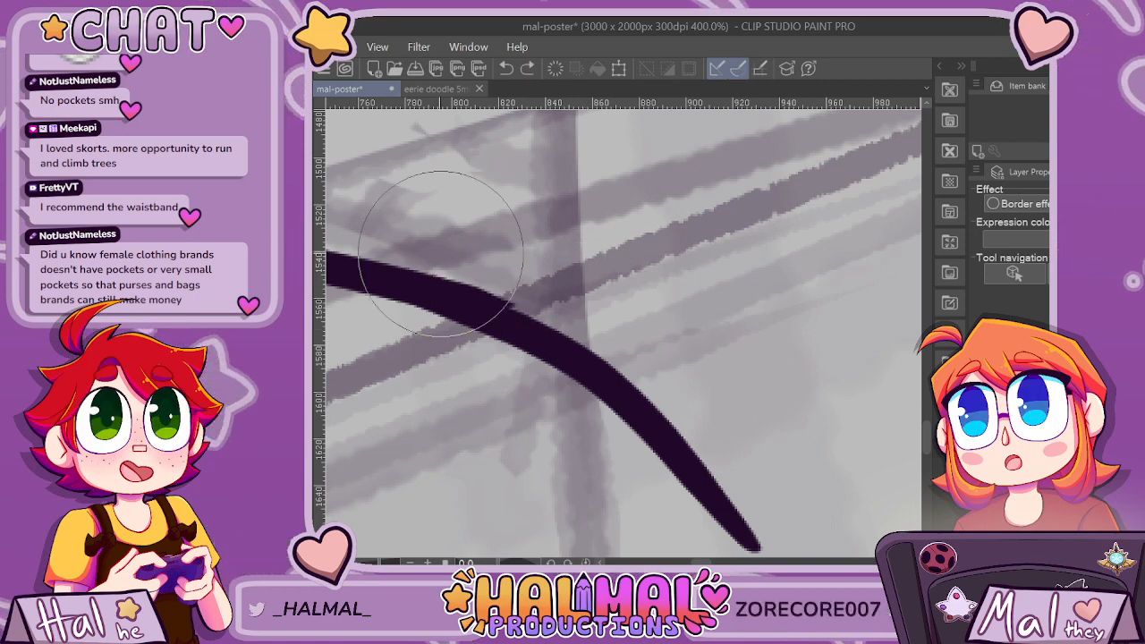
left_click_drag(442, 259, 555, 315)
scroll(622, 349, "down", 5)
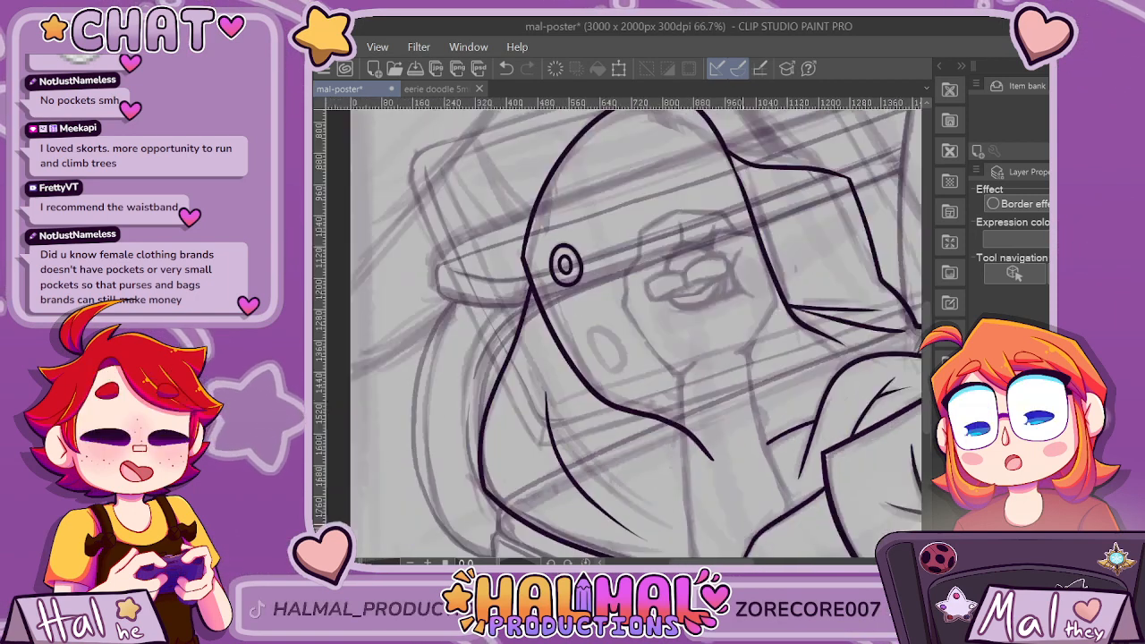
Lengthen the short fold beside the sleeve's rounded curve across the forearm to just below the arch outline's extended tip, redrawing failed strokes.
key("ctrl+minus")
key("ctrl+minus")
left_click_drag(645, 164, 705, 260)
key("ctrl+plus")
key("ctrl+plus")
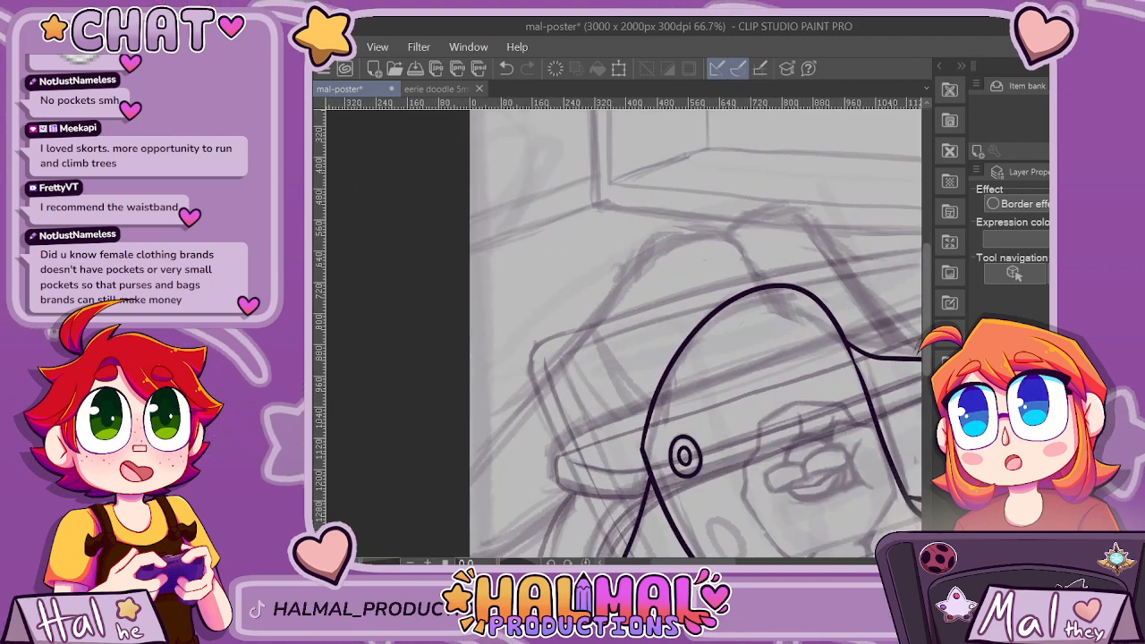
scroll(696, 333, "down", 5)
scroll(687, 496, "right", 4)
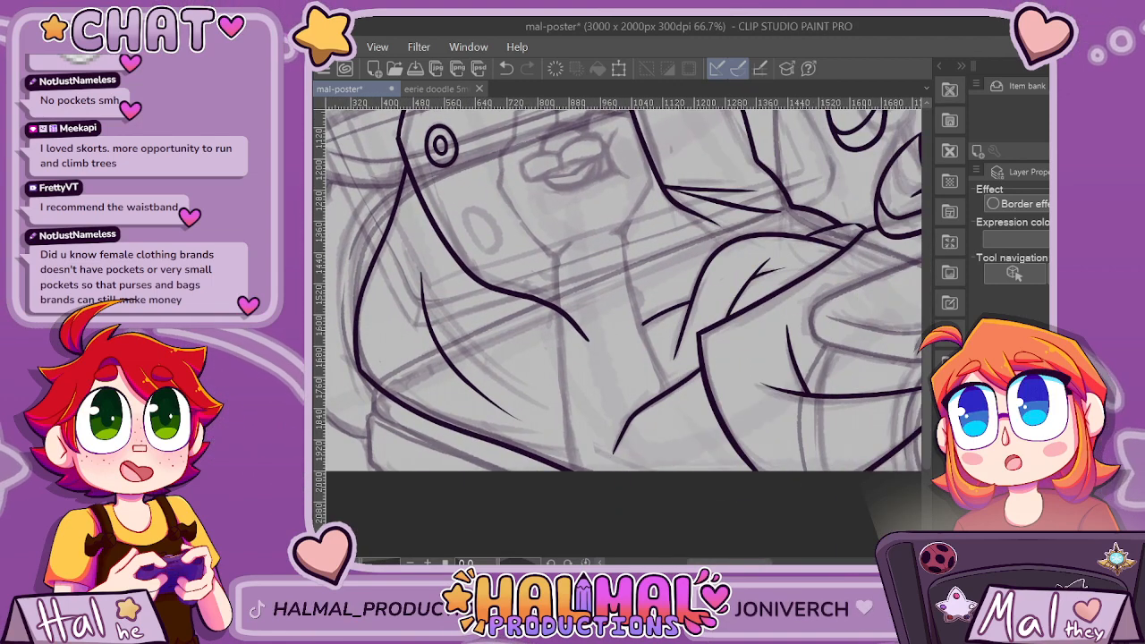
key("ctrl+plus")
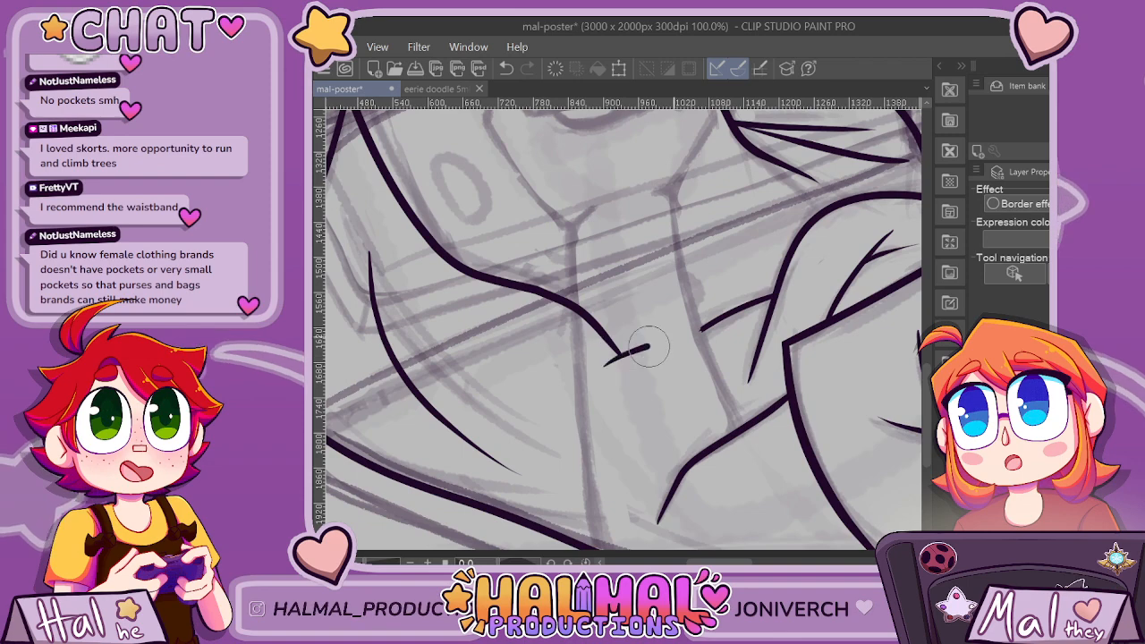
left_click_drag(651, 353, 766, 302)
key("ctrl+z")
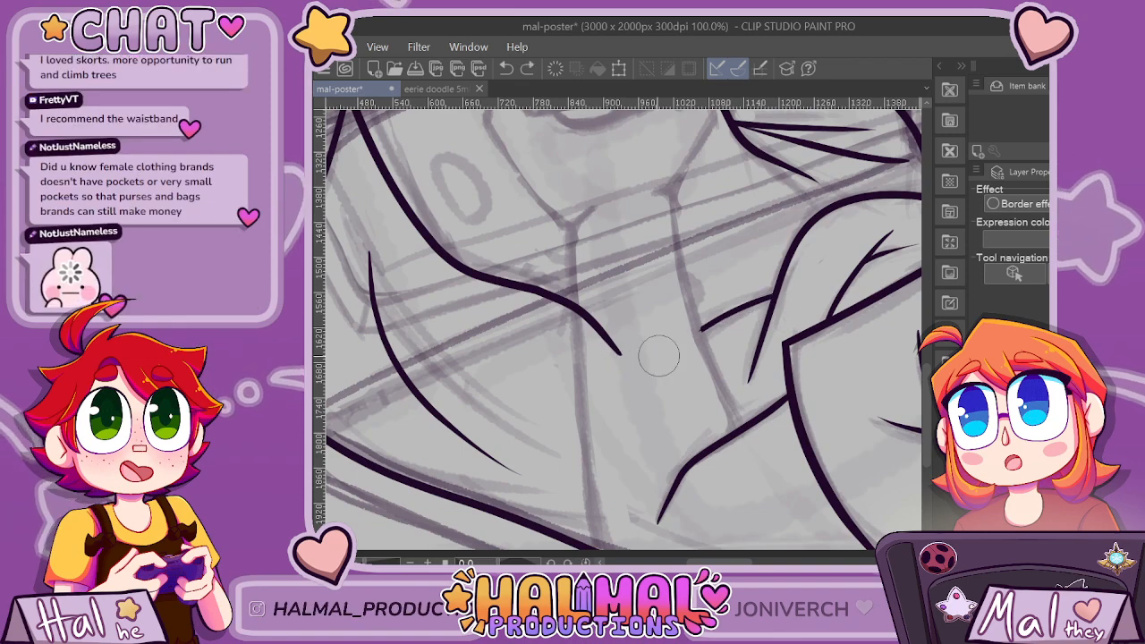
left_click_drag(612, 380, 768, 305)
key("ctrl+z")
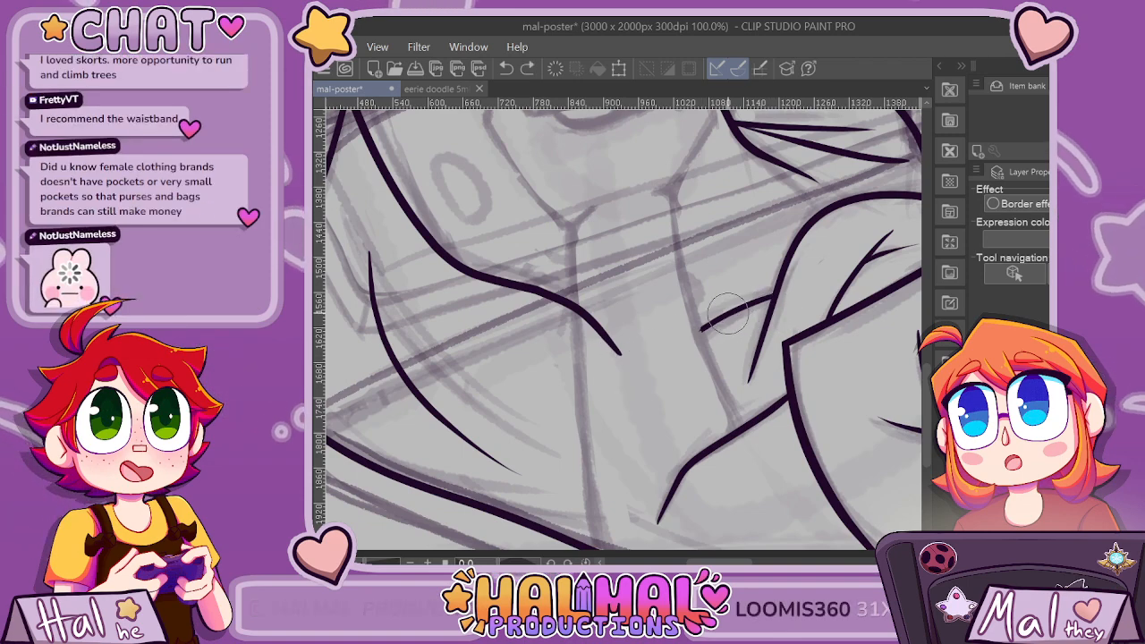
left_click_drag(612, 391, 672, 346)
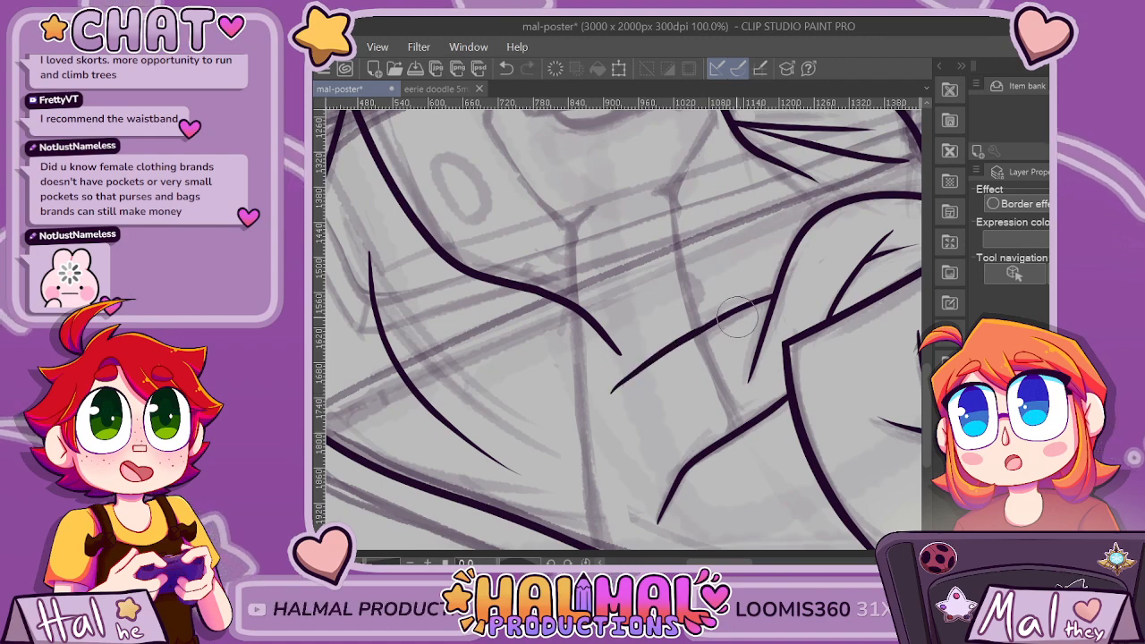
Try inking a vertical stroke from the forearm fold's lower end down to the canvas's lower edge, redrawing failed attempts.
key("ctrl+z")
key("ctrl+minus")
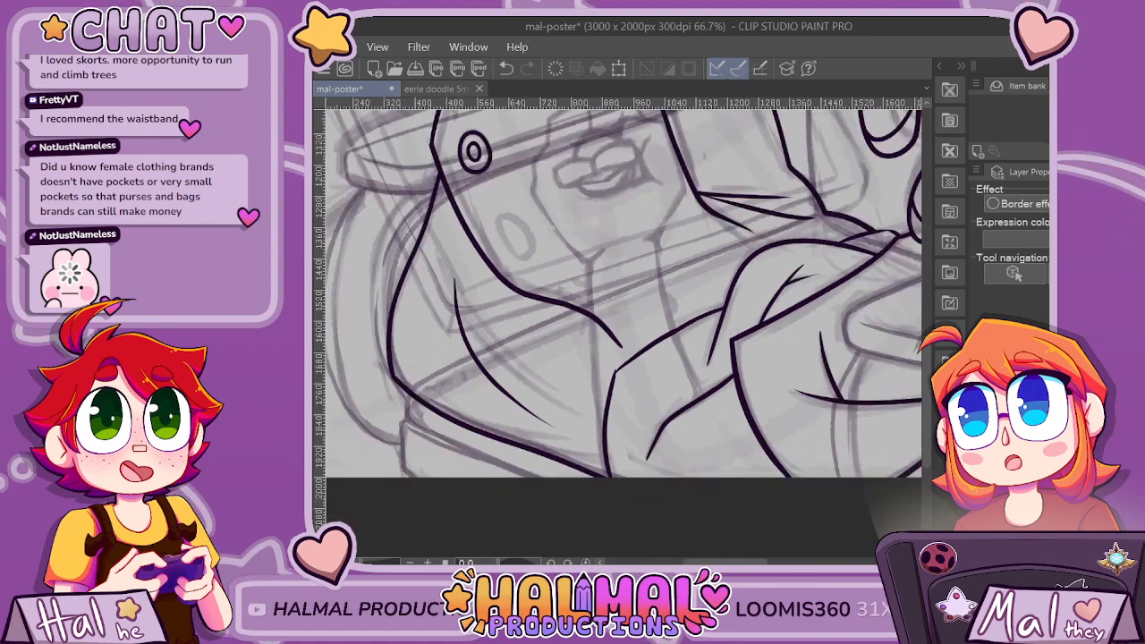
key("ctrl+minus")
key("ctrl+plus")
key("ctrl+minus")
key("ctrl+minus")
key("ctrl+minus")
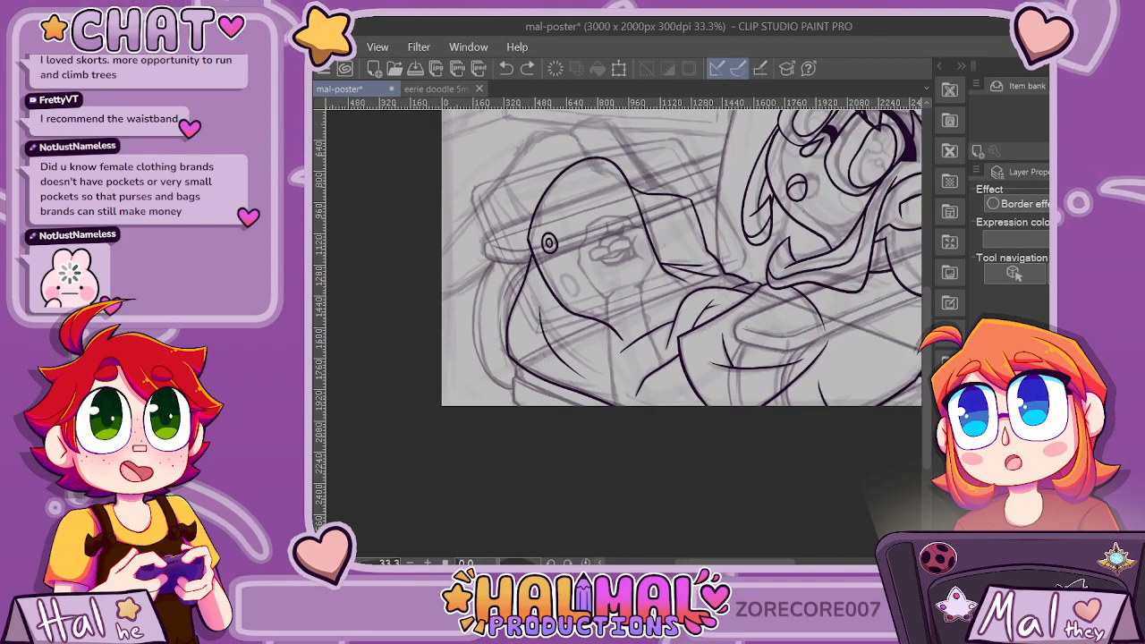
key("ctrl+plus")
key("ctrl+plus")
key("ctrl+plus")
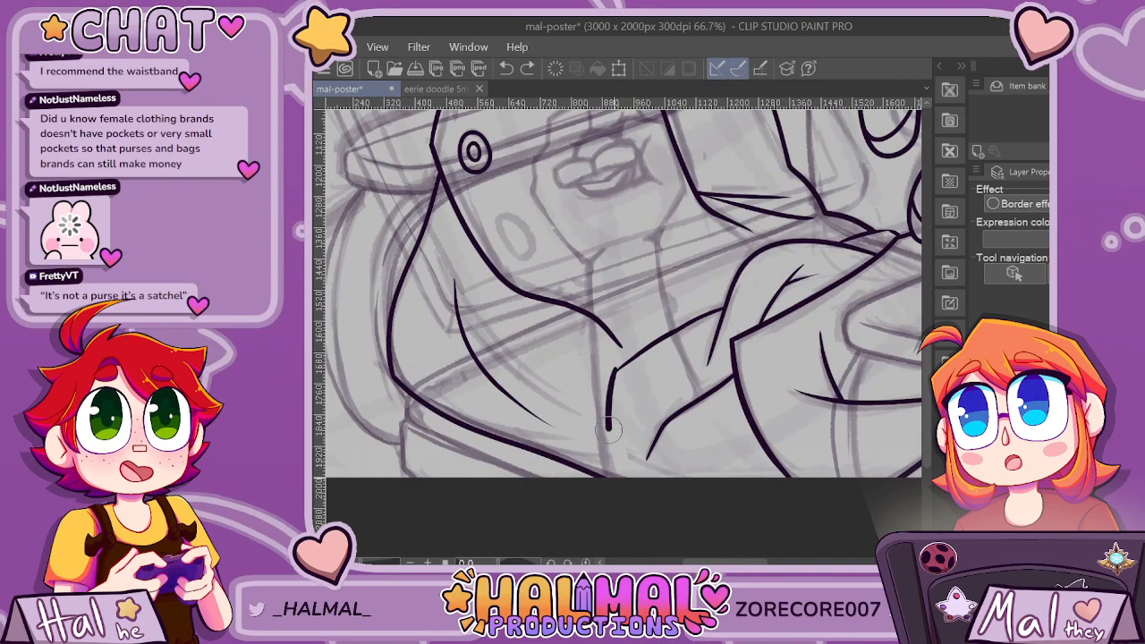
scroll(634, 375, "up", 2)
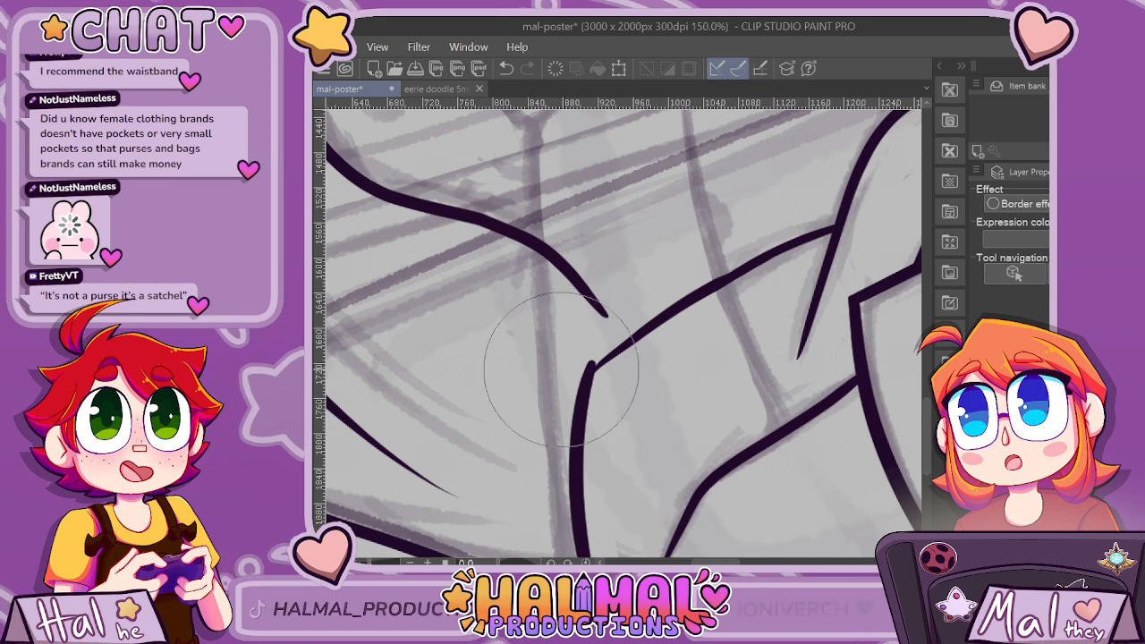
key("ctrl+z")
left_click_drag(591, 363, 584, 556)
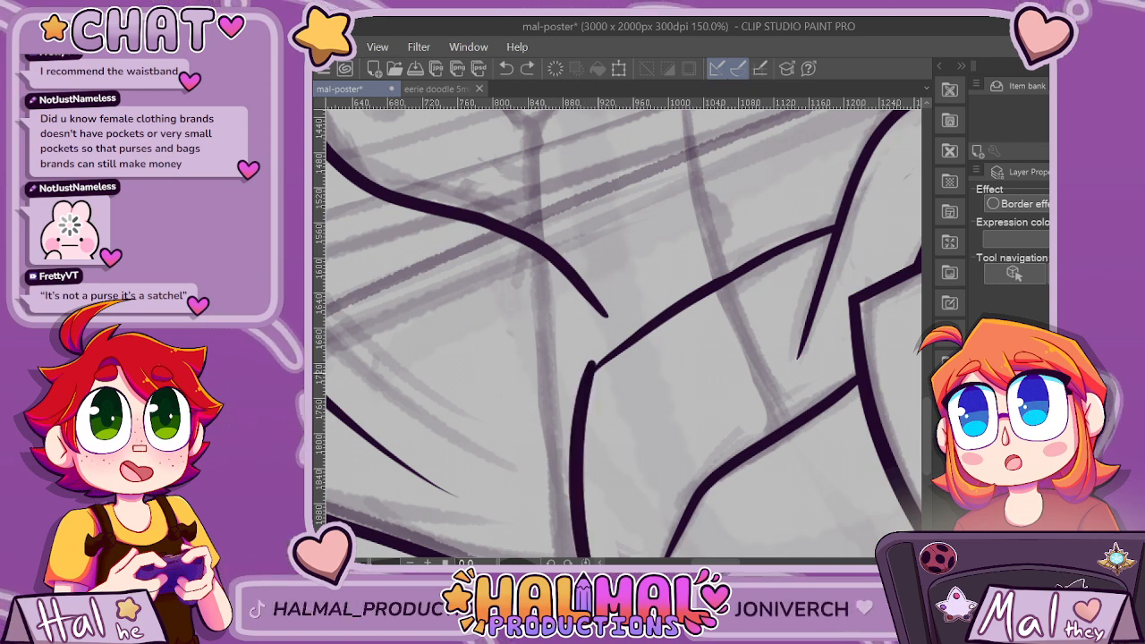
Try smoothing the corner where the forearm fold meets the vertical stroke.
key("e")
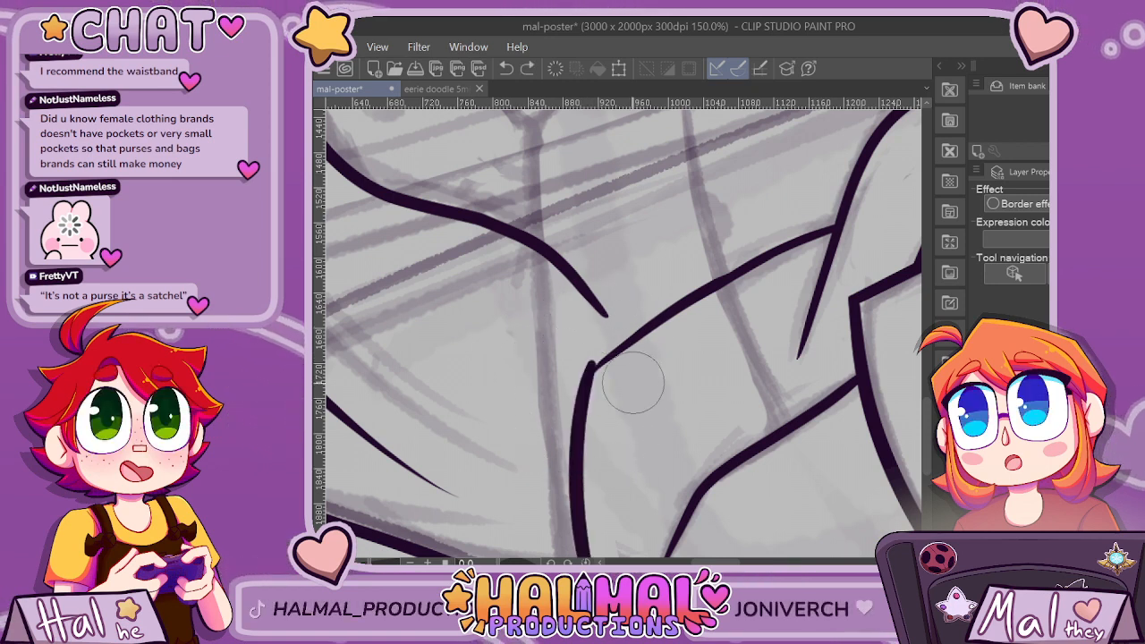
key("ctrl+z")
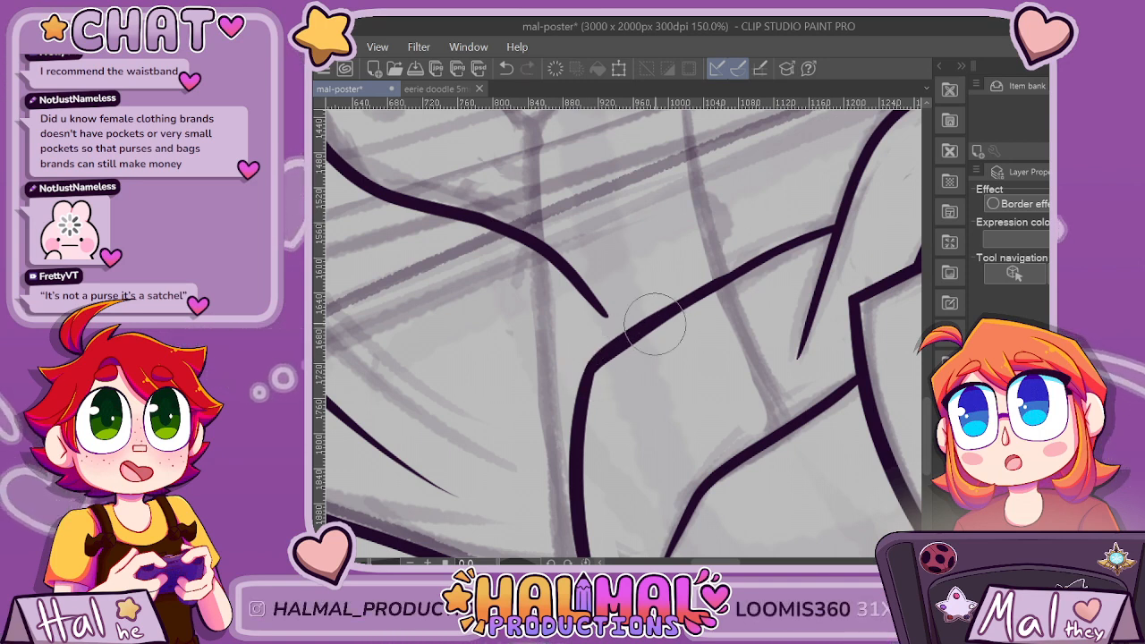
left_click(758, 562)
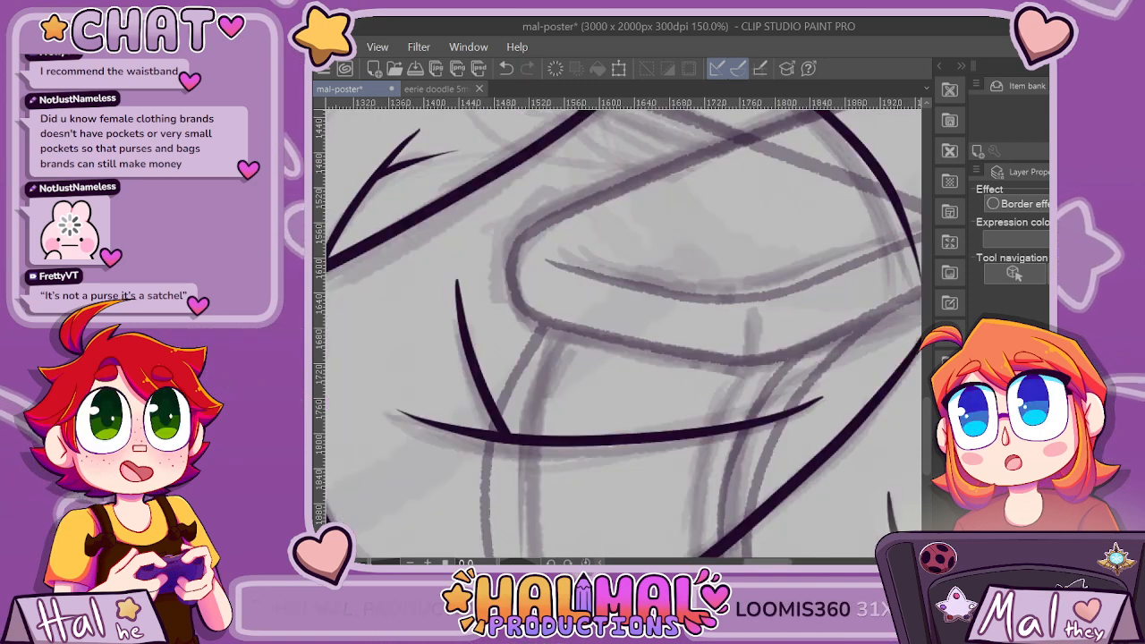
left_click_drag(761, 562, 719, 562)
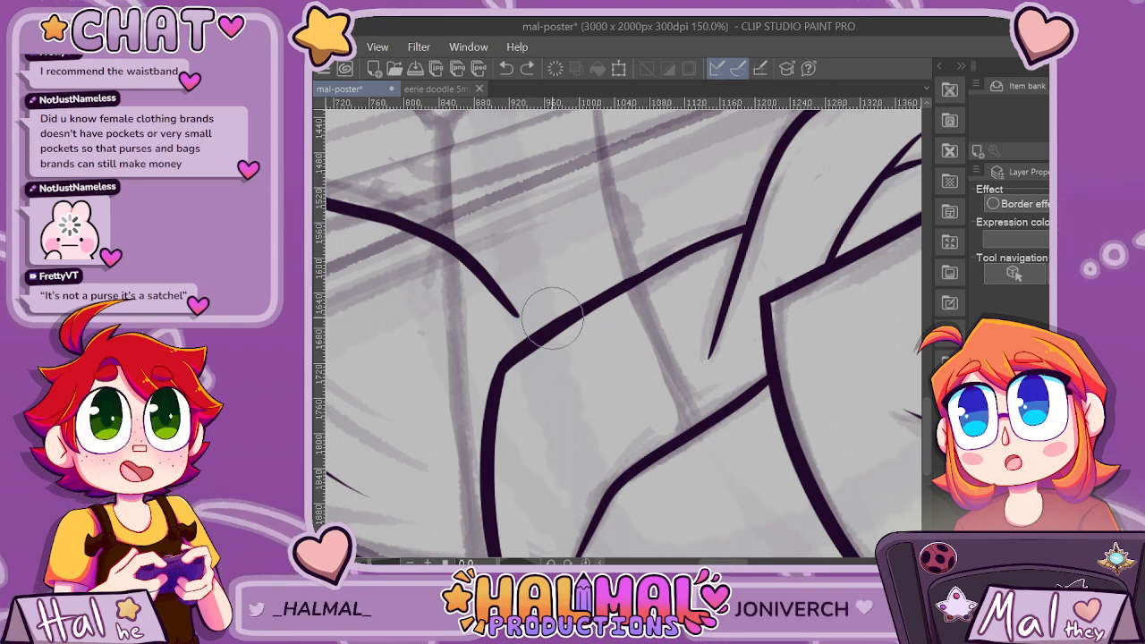
Erase the vertical stroke and the lengthened fold across the forearm, including the remnant beside the sleeve's rounded curve.
scroll(400, 392, "down", 2)
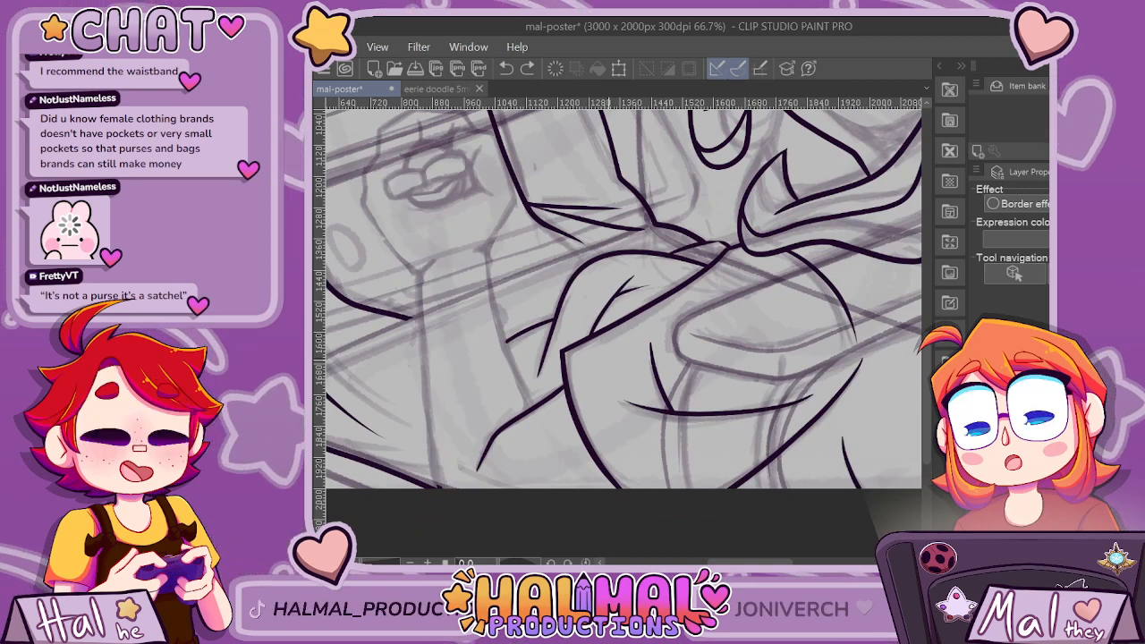
key("ctrl+z")
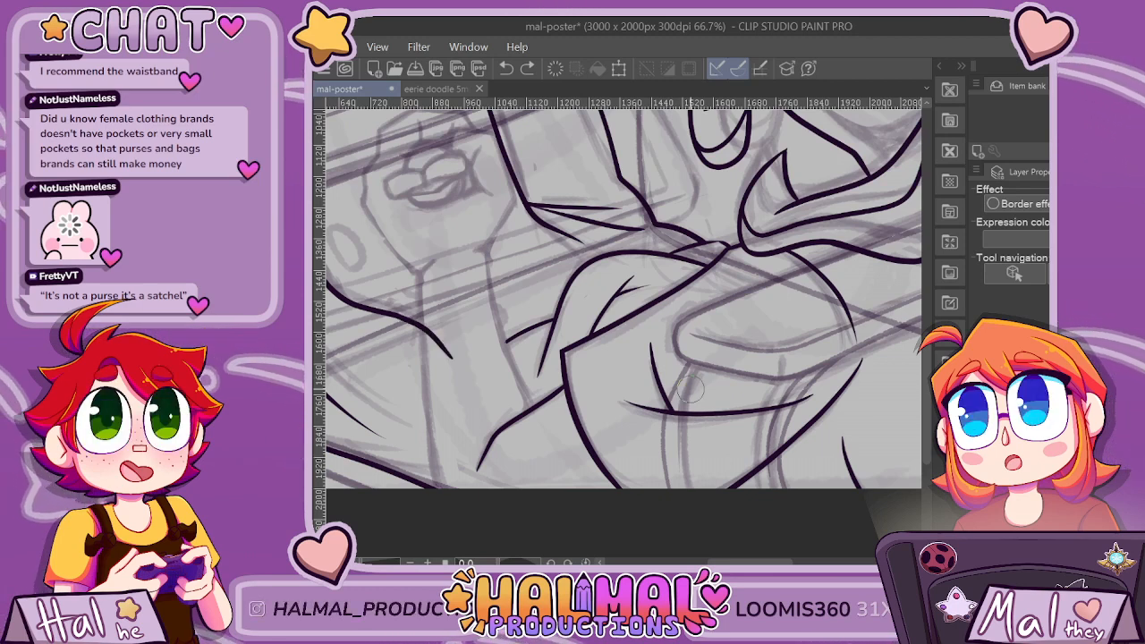
key("e")
left_click_drag(539, 329, 517, 344)
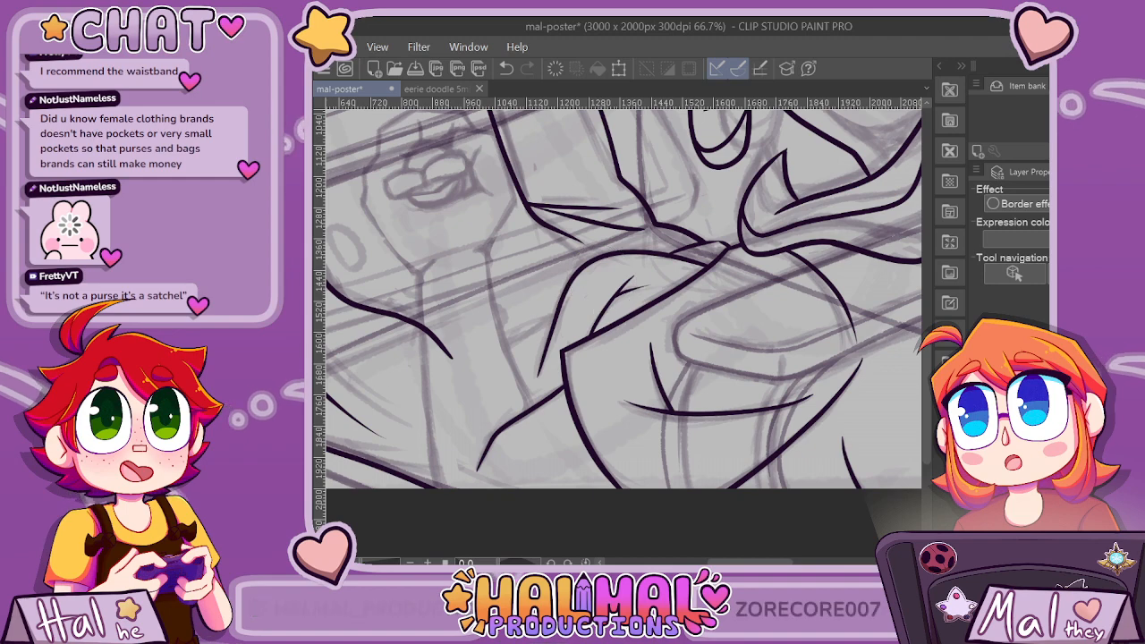
left_click_drag(729, 562, 705, 562)
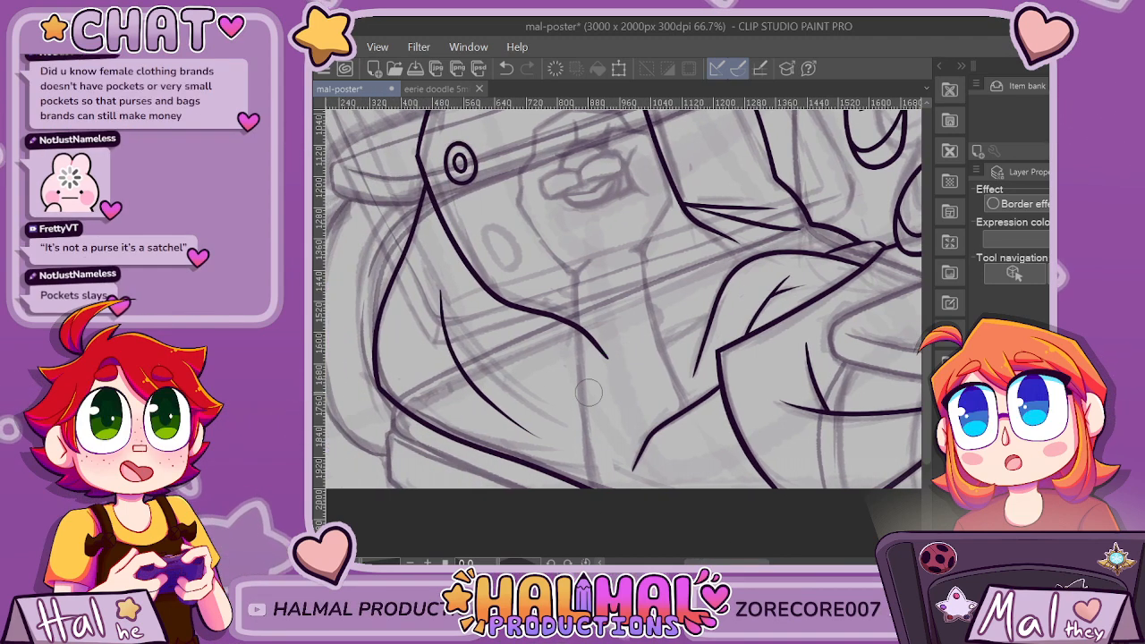
Redraw the forearm fold as a rounder, lower-reaching curve and ink a stroke from its end to the canvas's lower edge.
left_click_drag(658, 351, 726, 330)
left_click_drag(593, 376, 599, 492)
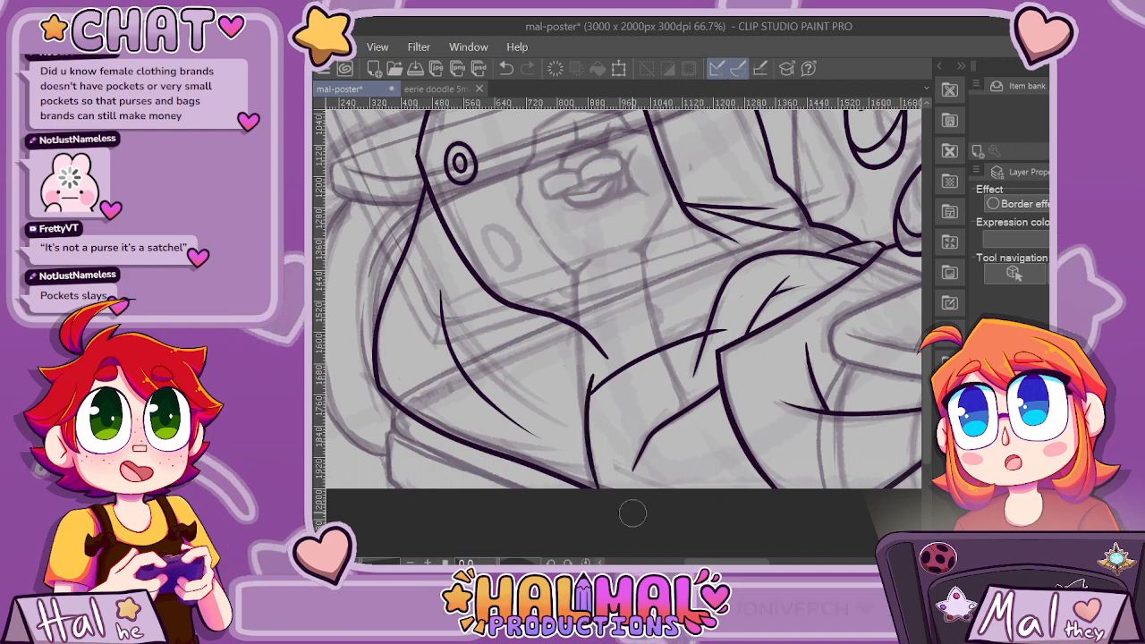
scroll(648, 494, "down", 3)
scroll(647, 494, "up", 3)
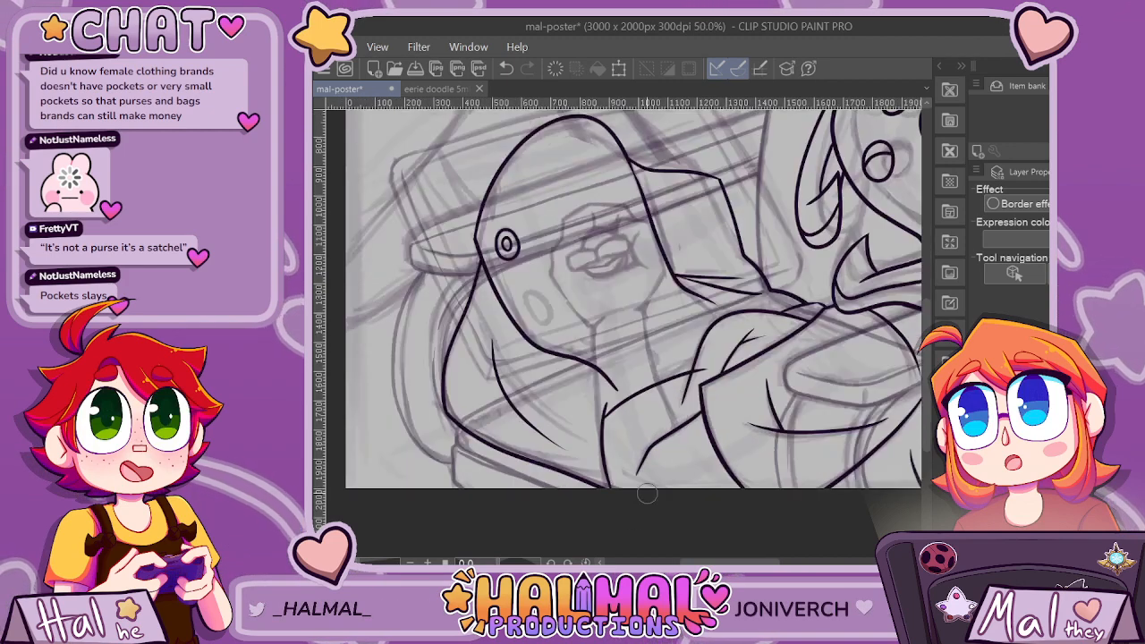
key("ctrl+z")
key("ctrl+z")
mouse_move(725, 329)
left_mouse_down()
mouse_move(693, 339)
mouse_move(586, 429)
left_mouse_up()
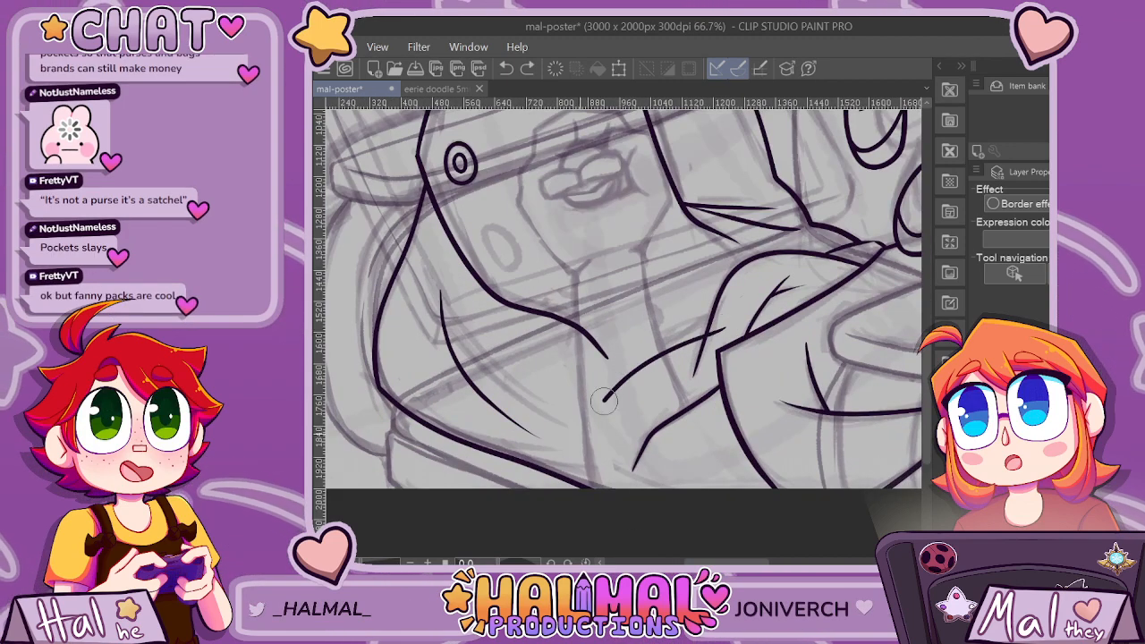
Trim the new curve's upper tip where it overshoots the sleeve's rounded outline.
scroll(618, 504, "down", 3)
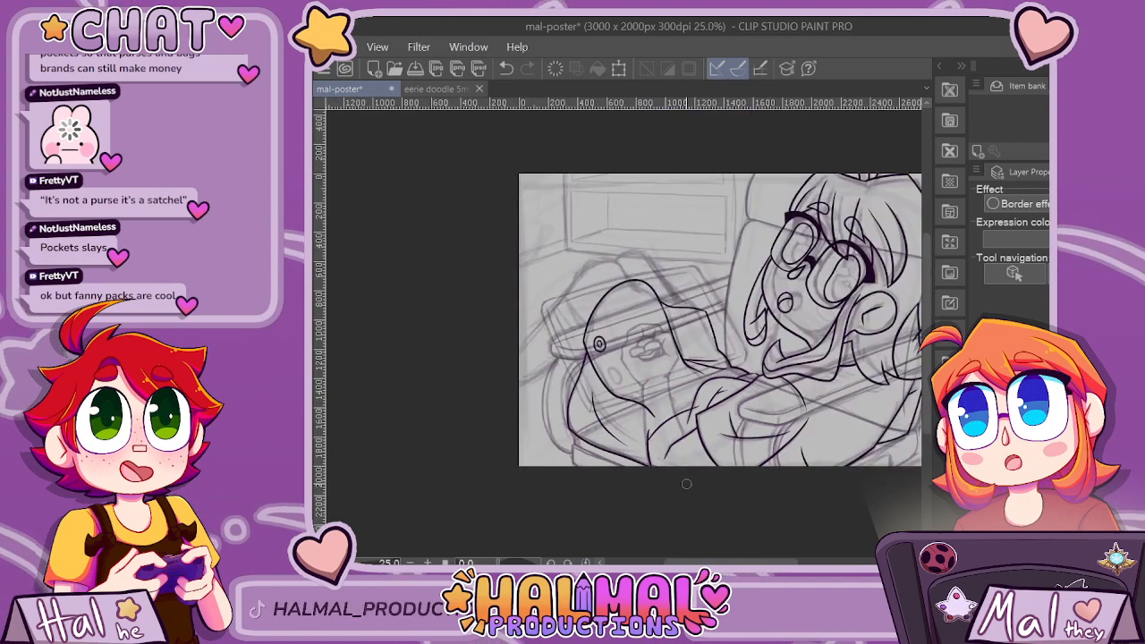
scroll(700, 497, "up", 2)
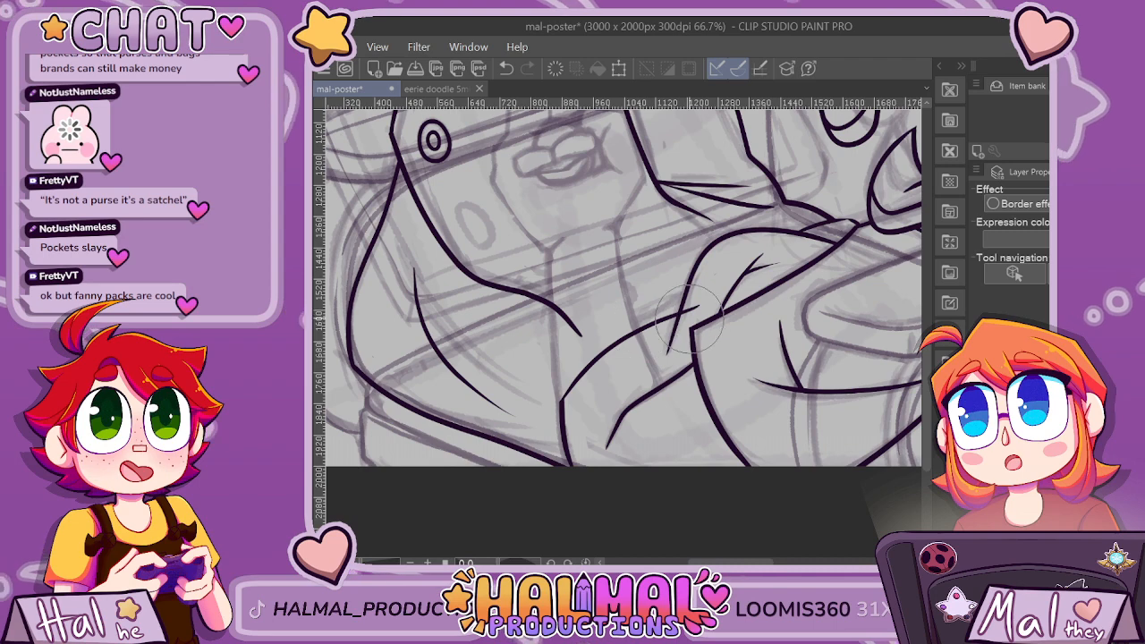
scroll(689, 320, "down", 3)
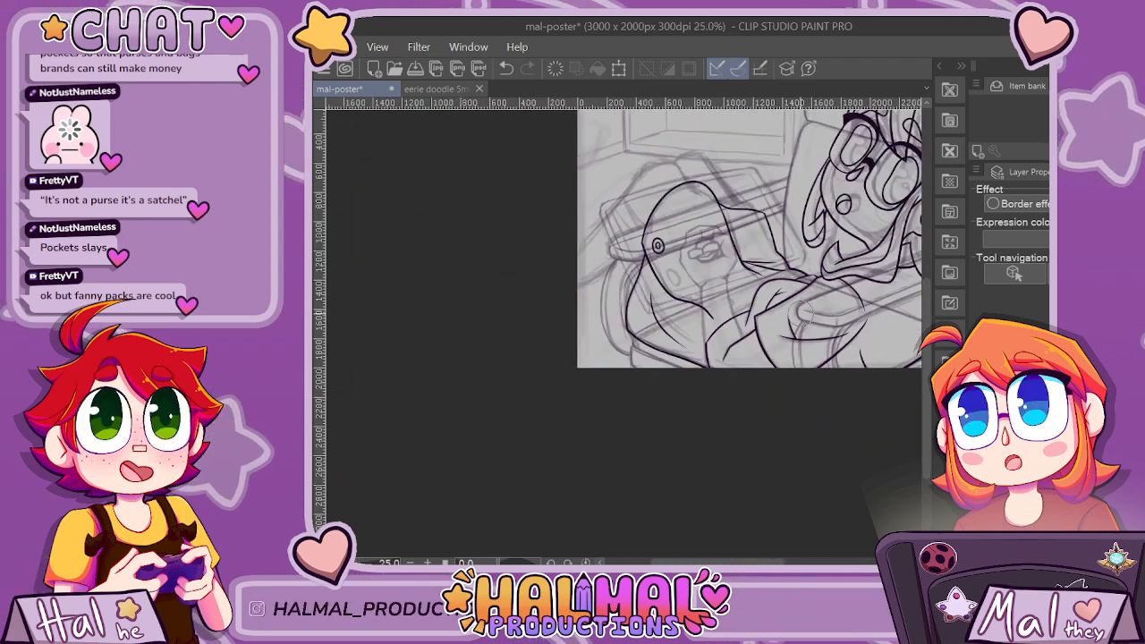
scroll(803, 313, "down", 2)
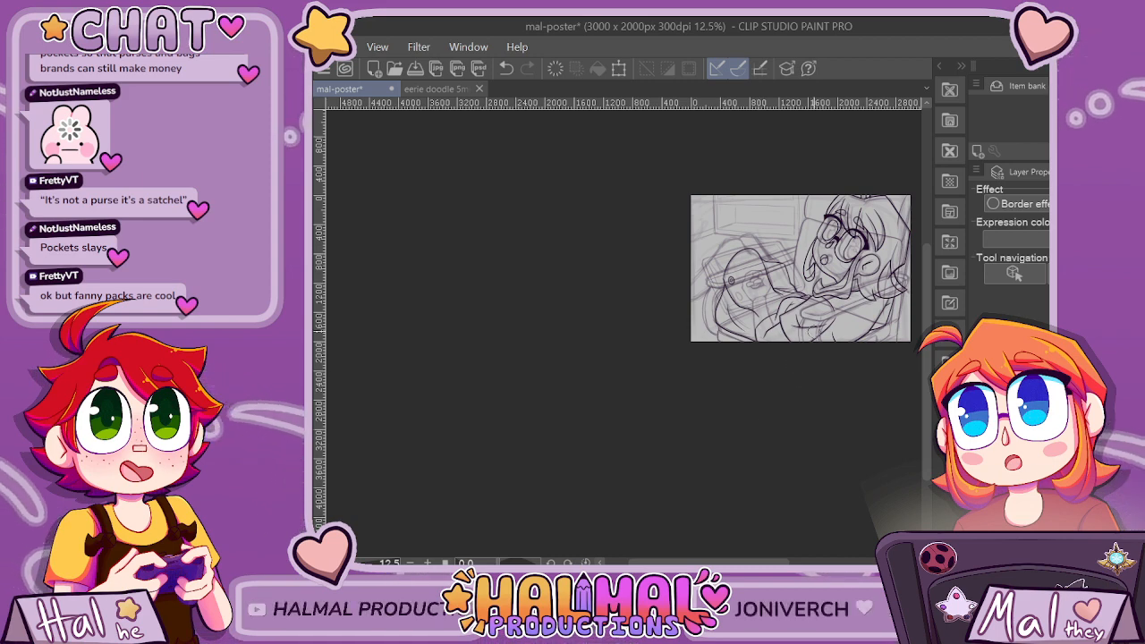
scroll(796, 340, "up", 5)
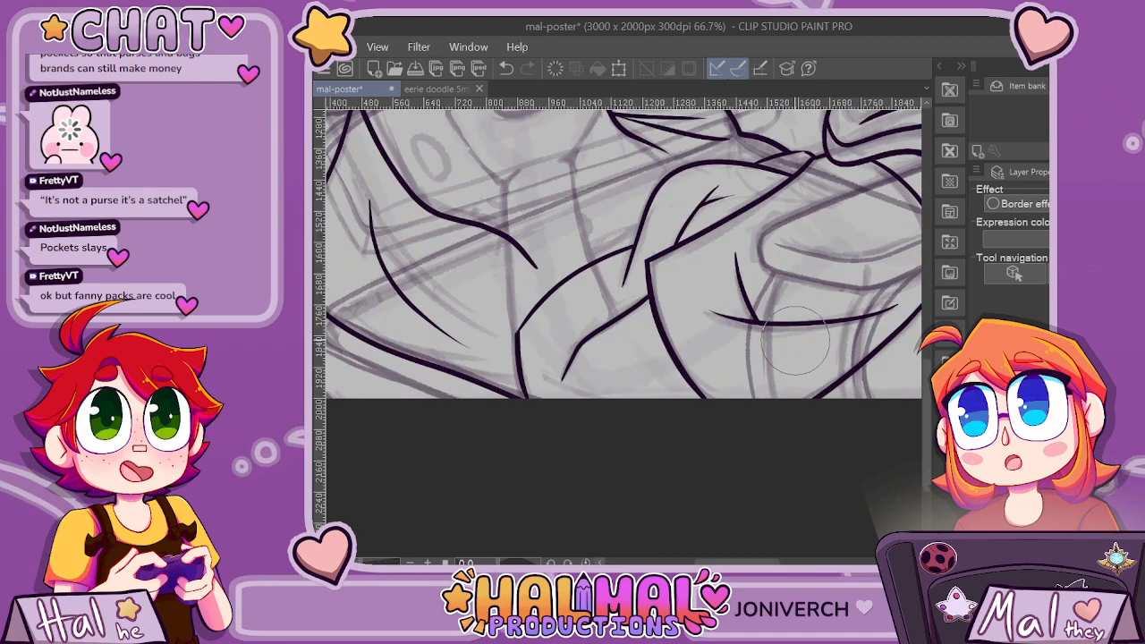
scroll(795, 341, "down", 2)
scroll(818, 336, "up", 1)
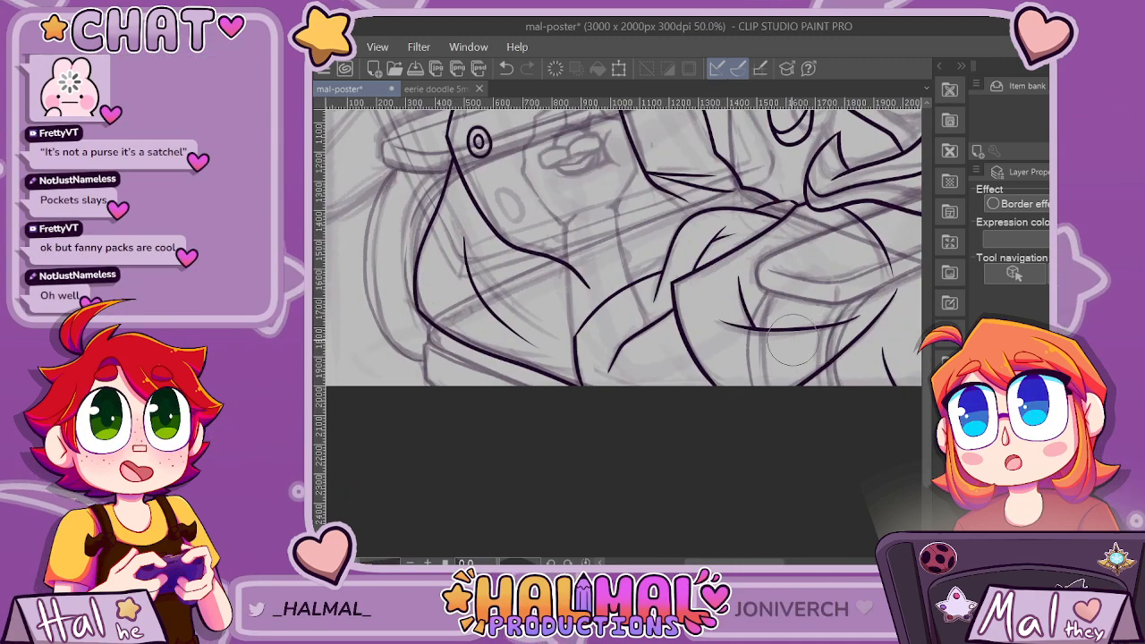
Smooth the corner where the new forearm curve meets the stroke running down to the canvas's lower edge.
scroll(675, 249, "up", 4)
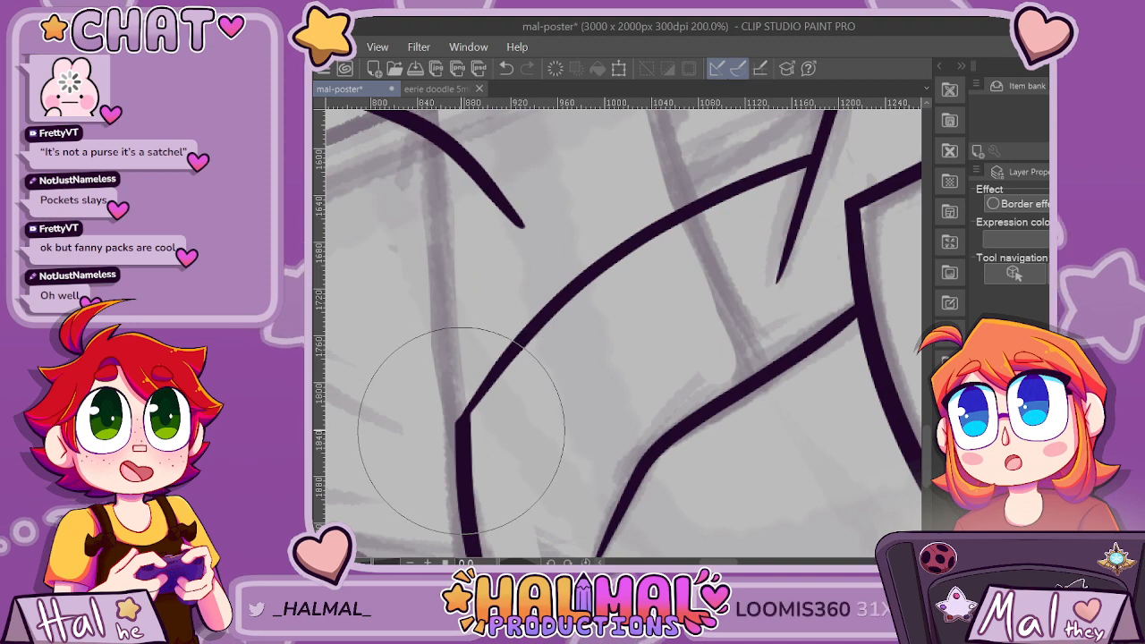
left_click_drag(485, 392, 494, 379)
key("ctrl+z")
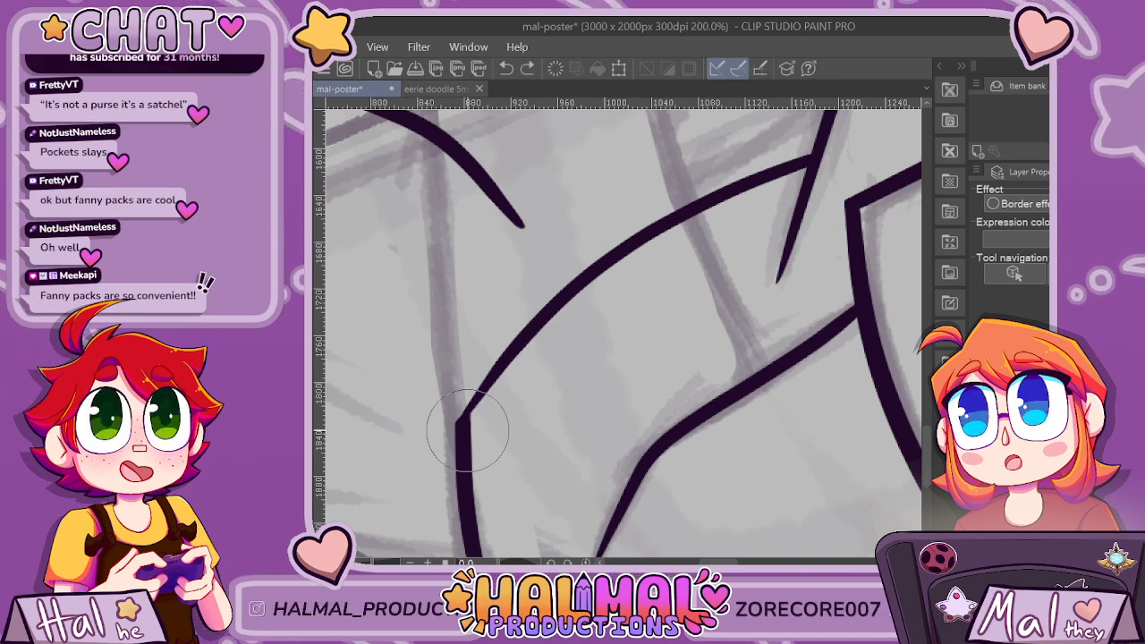
scroll(537, 356, "down", 3)
scroll(453, 382, "up", 2)
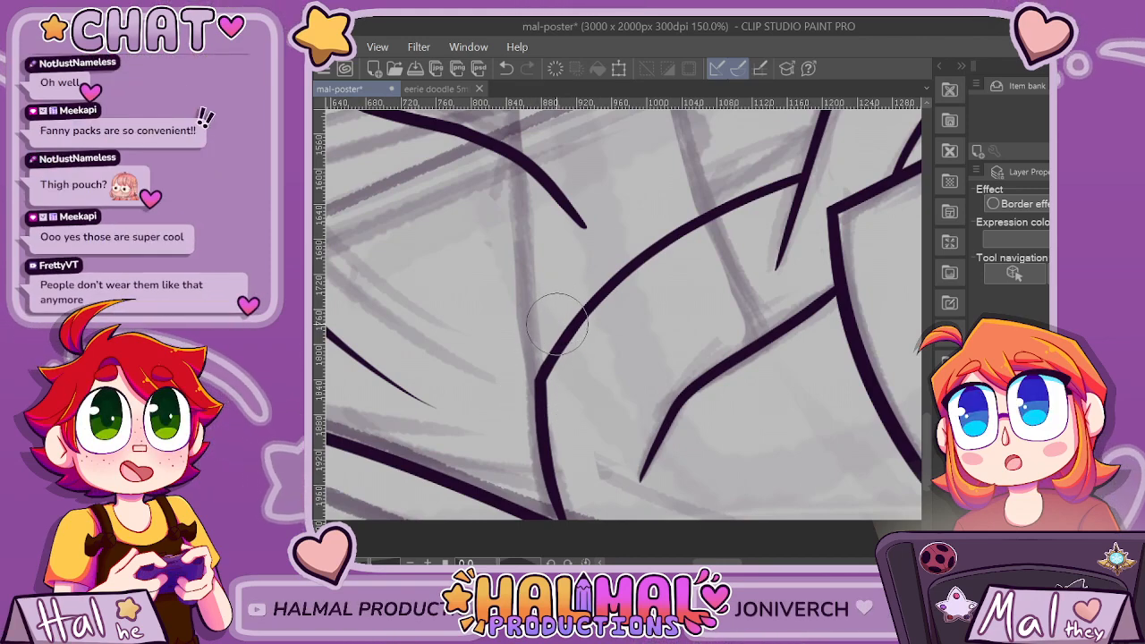
Ink a tilted oval over the sketched one below the concentric ovals, undoing and redrawing the unsuccessful attempts.
scroll(553, 336, "down", 8)
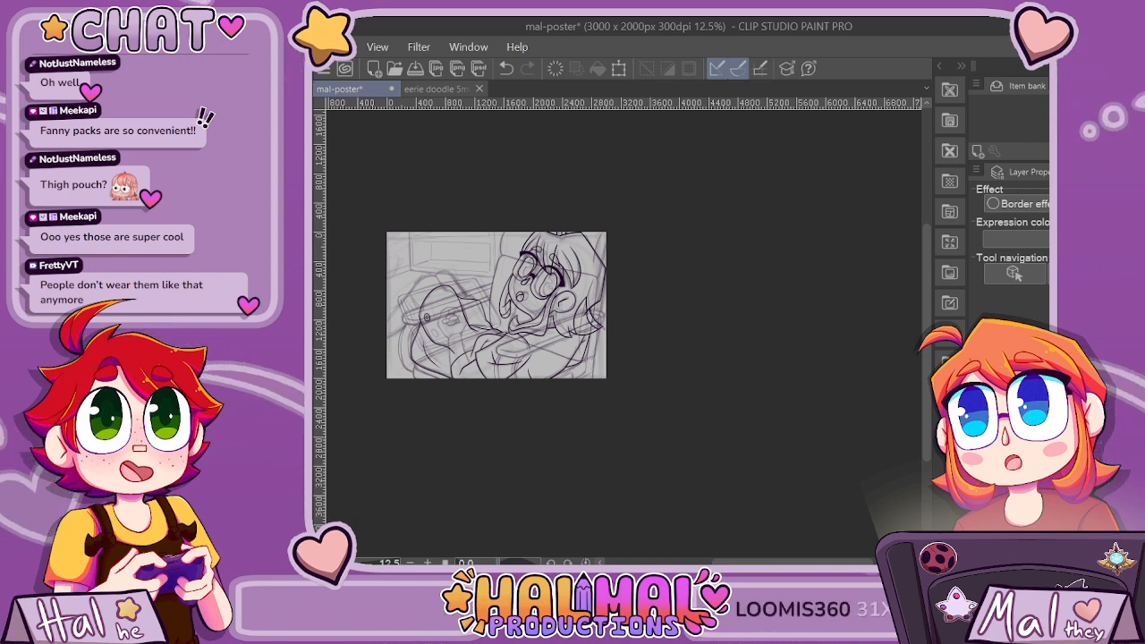
left_click(427, 562)
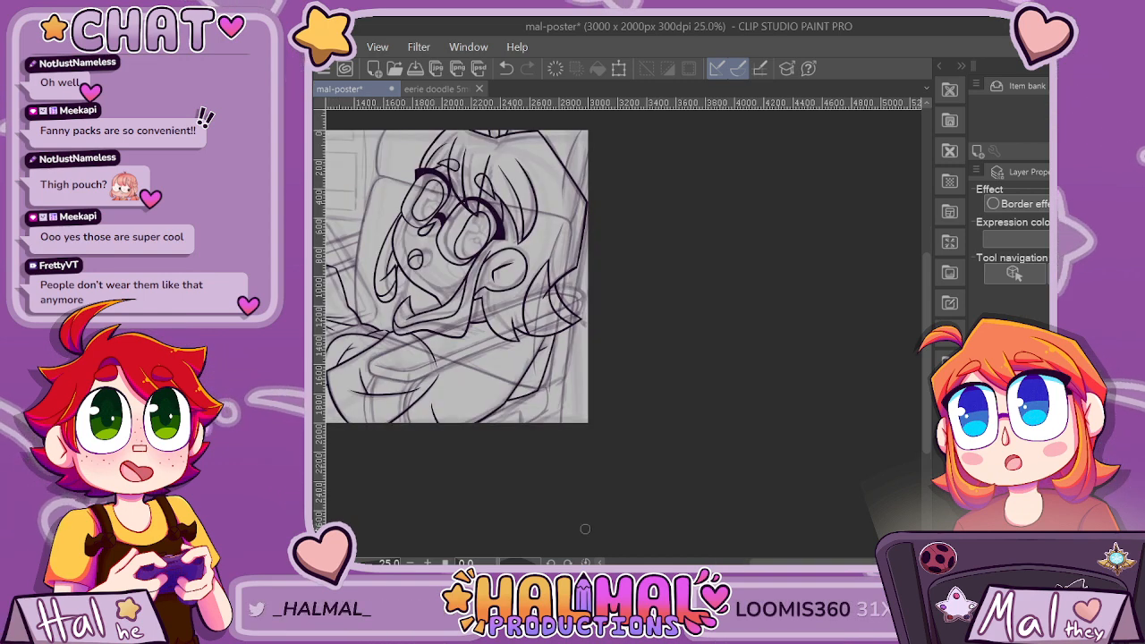
left_click_drag(760, 562, 709, 561)
scroll(464, 355, "up", 5)
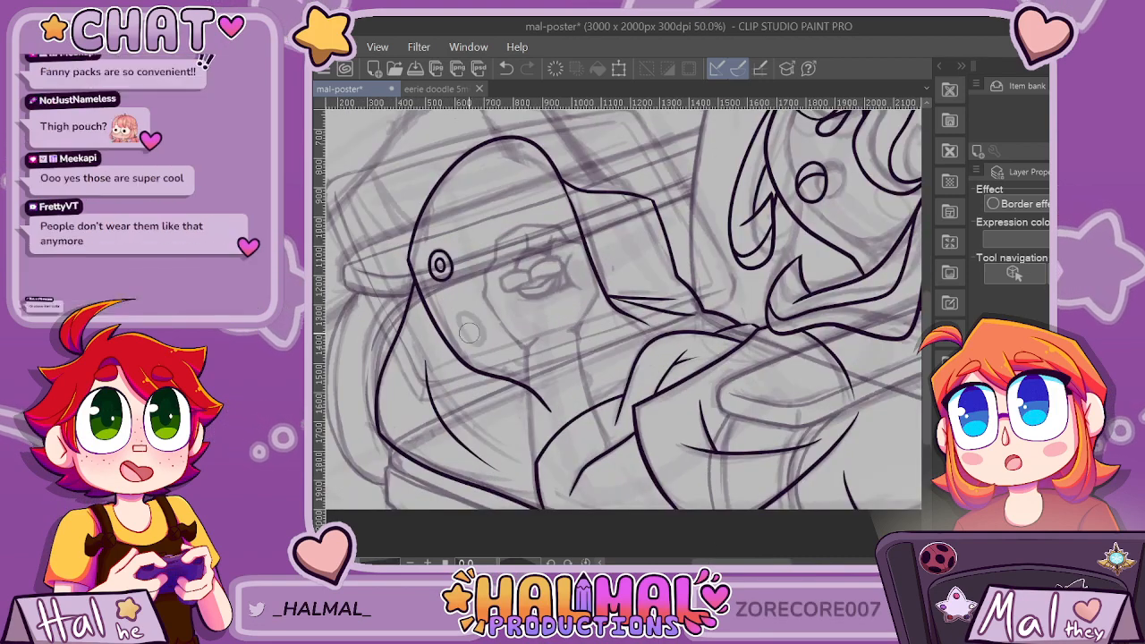
mouse_move(458, 324)
left_mouse_down()
mouse_move(474, 289)
mouse_move(485, 342)
left_mouse_up()
key("ctrl+z")
mouse_move(447, 300)
left_mouse_down()
mouse_move(444, 268)
mouse_move(460, 263)
mouse_move(491, 306)
mouse_move(438, 288)
mouse_move(449, 265)
mouse_move(470, 263)
mouse_move(491, 282)
mouse_move(493, 310)
mouse_move(467, 321)
mouse_move(449, 273)
left_mouse_up()
key("ctrl+z")
key("ctrl+z")
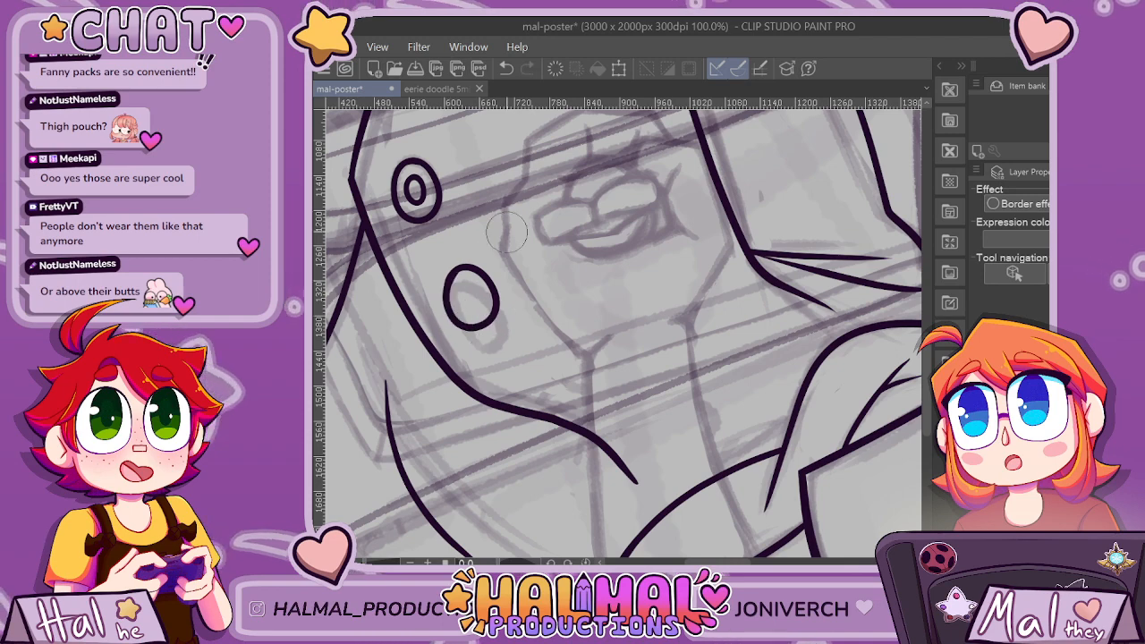
scroll(552, 206, "down", 3)
scroll(538, 215, "up", 3)
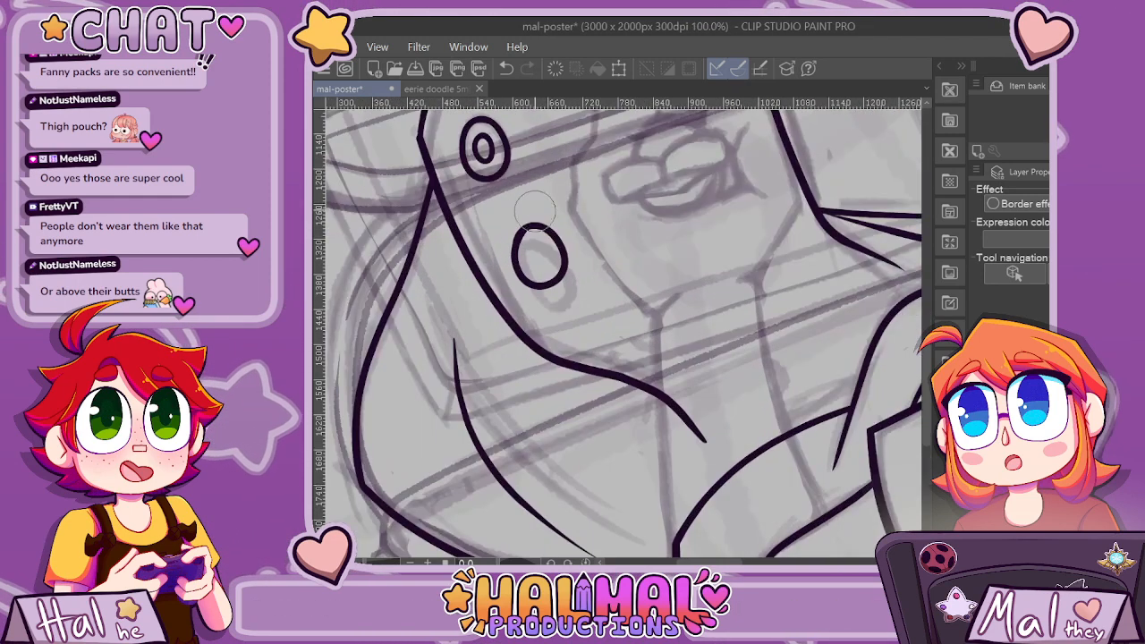
key("ctrl+z")
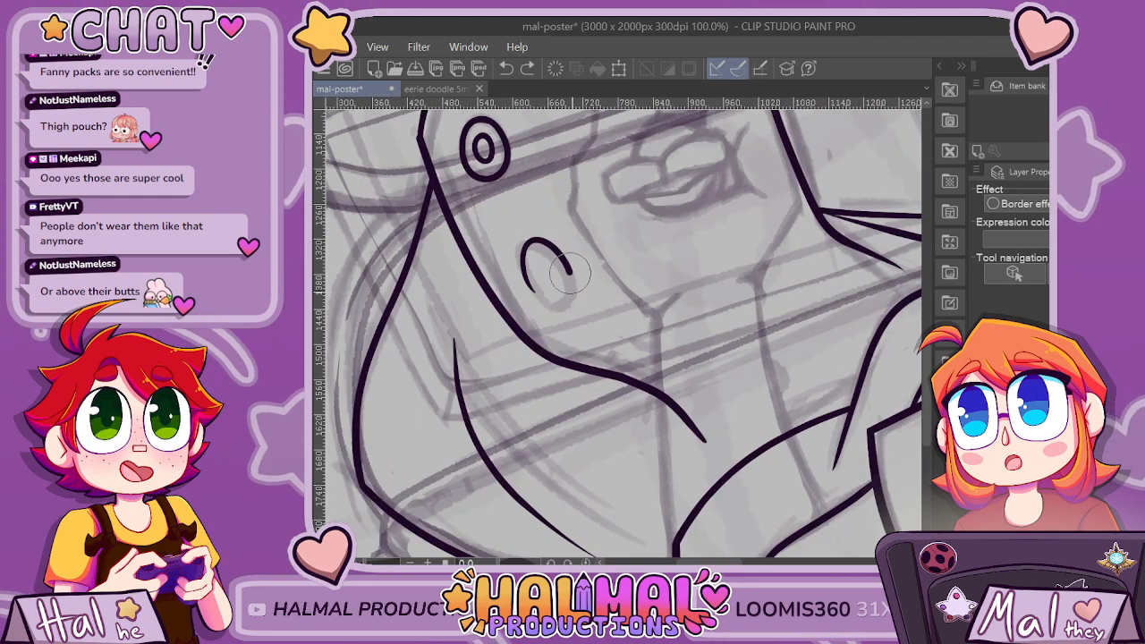
key("ctrl+y")
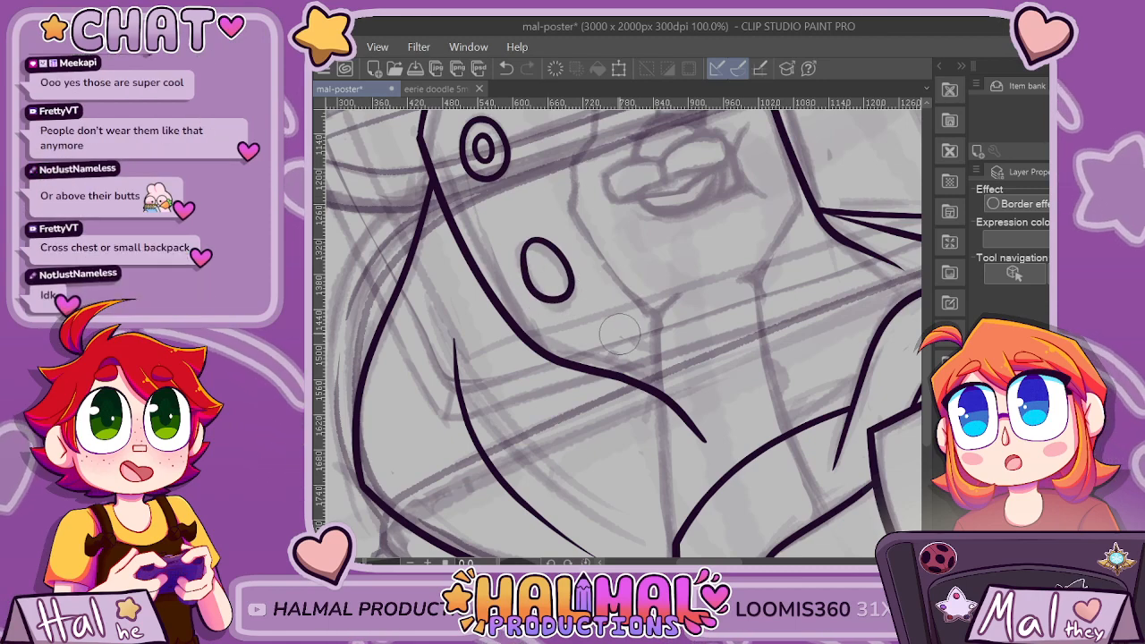
Ink a third, rounder oval above the arch's lower outline, beside the tilted oval, replacing the first attempt.
mouse_move(618, 338)
left_mouse_down()
mouse_move(656, 315)
mouse_move(677, 331)
mouse_move(661, 352)
mouse_move(616, 336)
left_mouse_up()
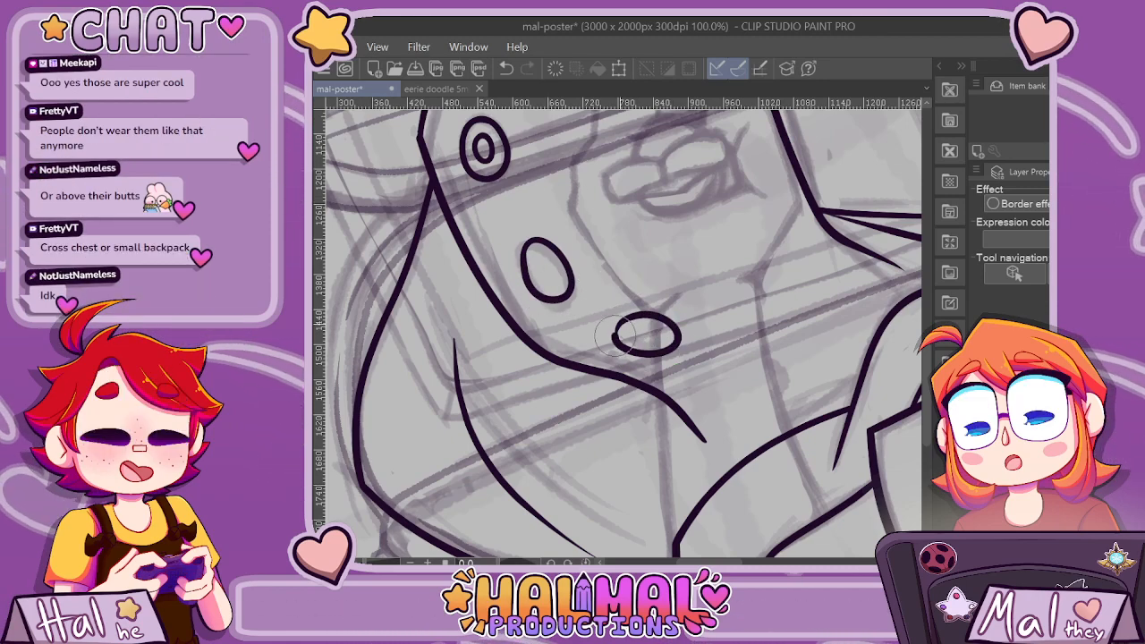
key("ctrl+z")
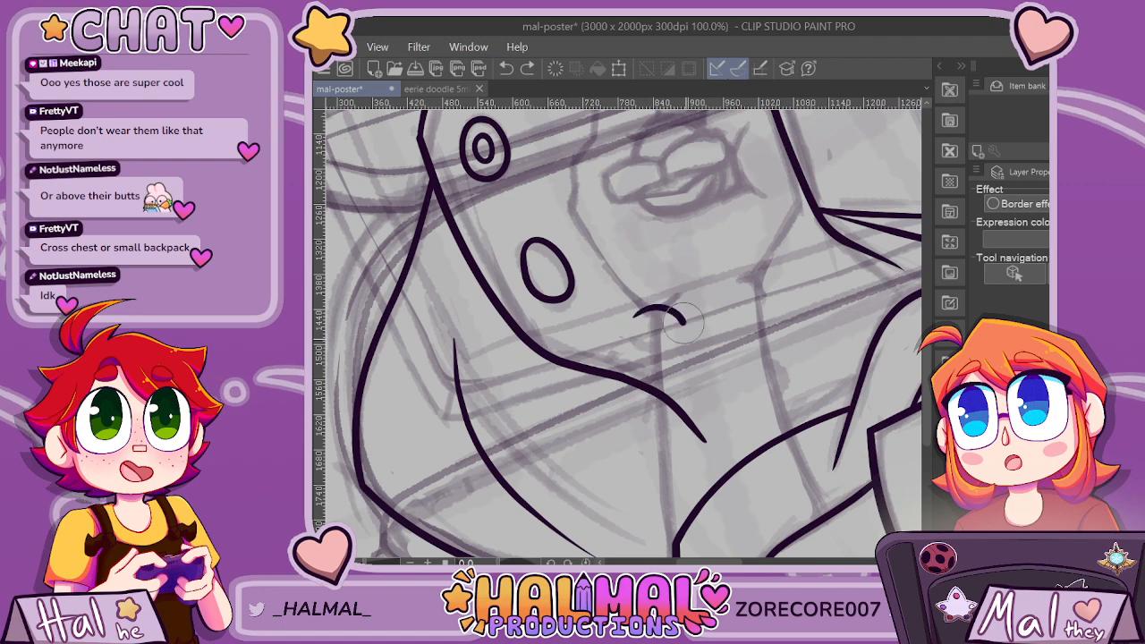
scroll(703, 316, "down", 2)
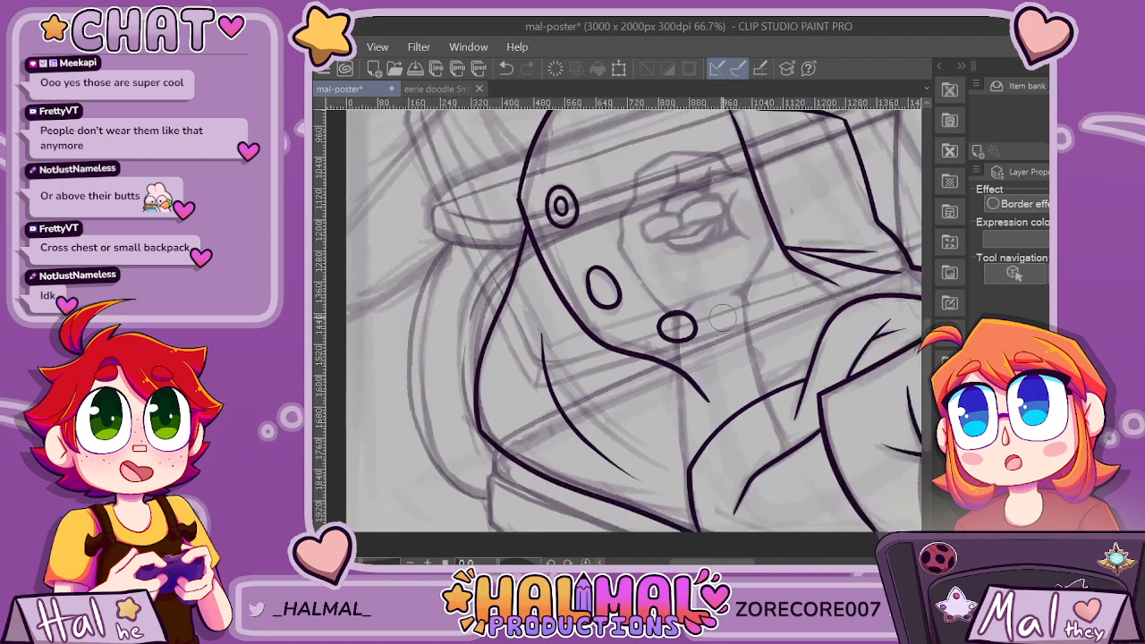
Undo the third, rounder oval above the arch's lower outline.
scroll(748, 324, "up", 2)
key("ctrl+z")
scroll(684, 360, "down", 2)
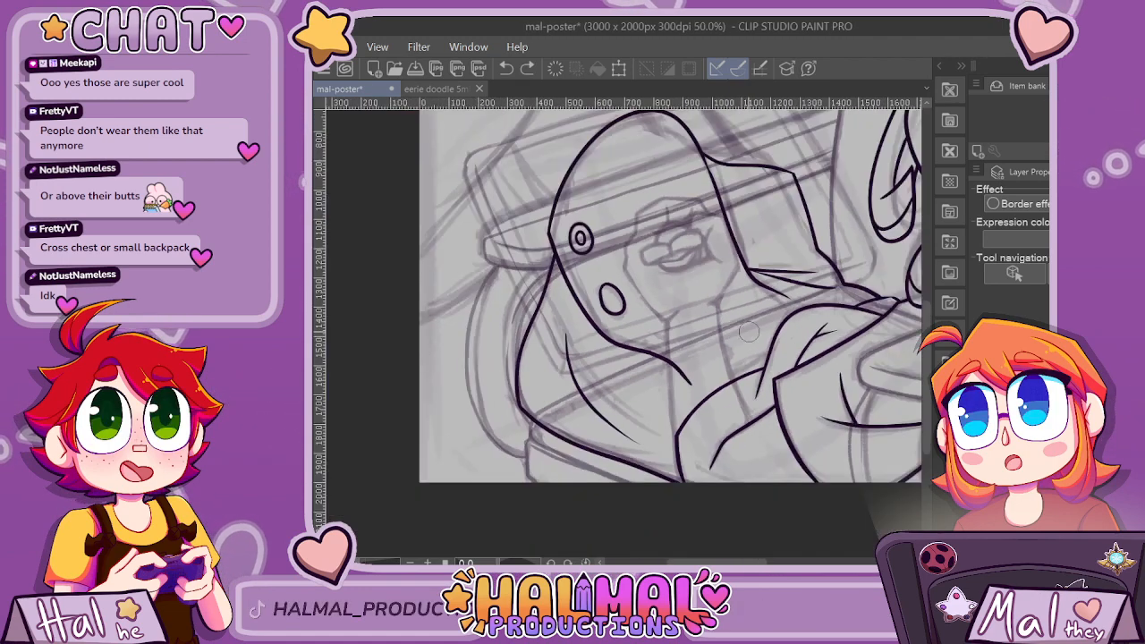
Extend the arch's lower outline down to the forearm curve and trim the tip that overshoots it.
scroll(696, 333, "up", 2)
scroll(696, 331, "up", 1)
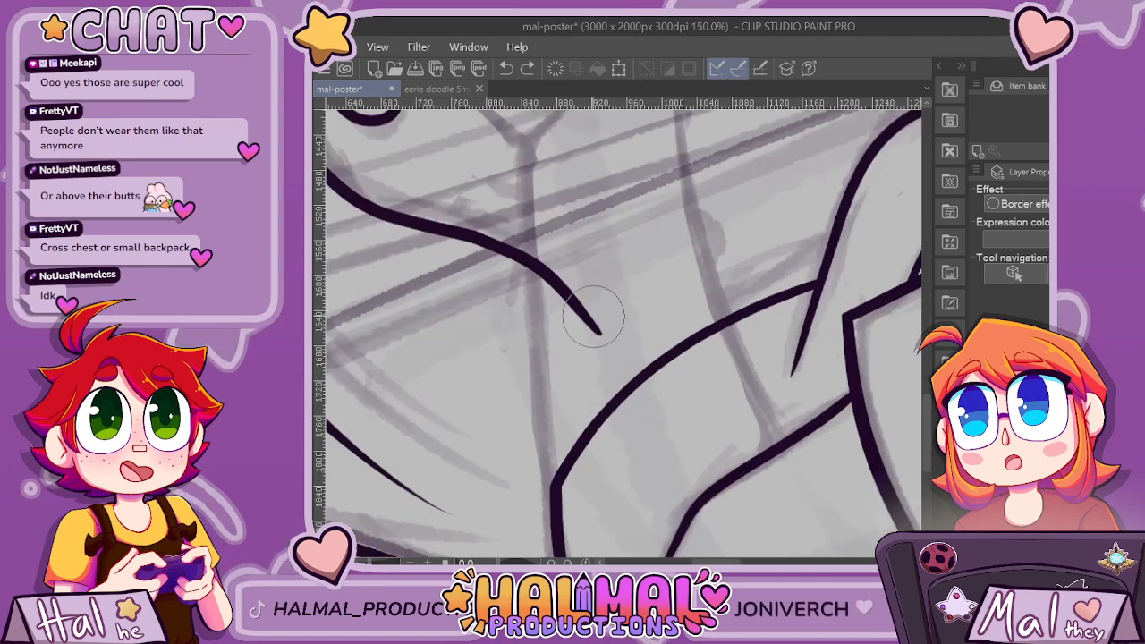
left_click_drag(597, 355, 675, 456)
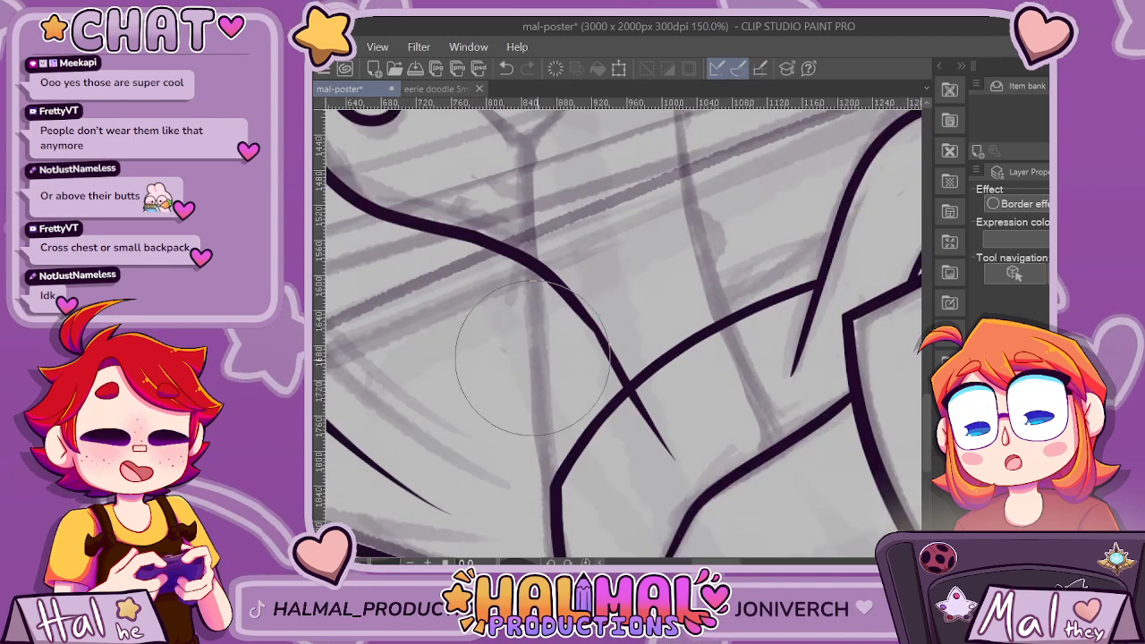
scroll(653, 435, "down", 4)
scroll(700, 400, "up", 2)
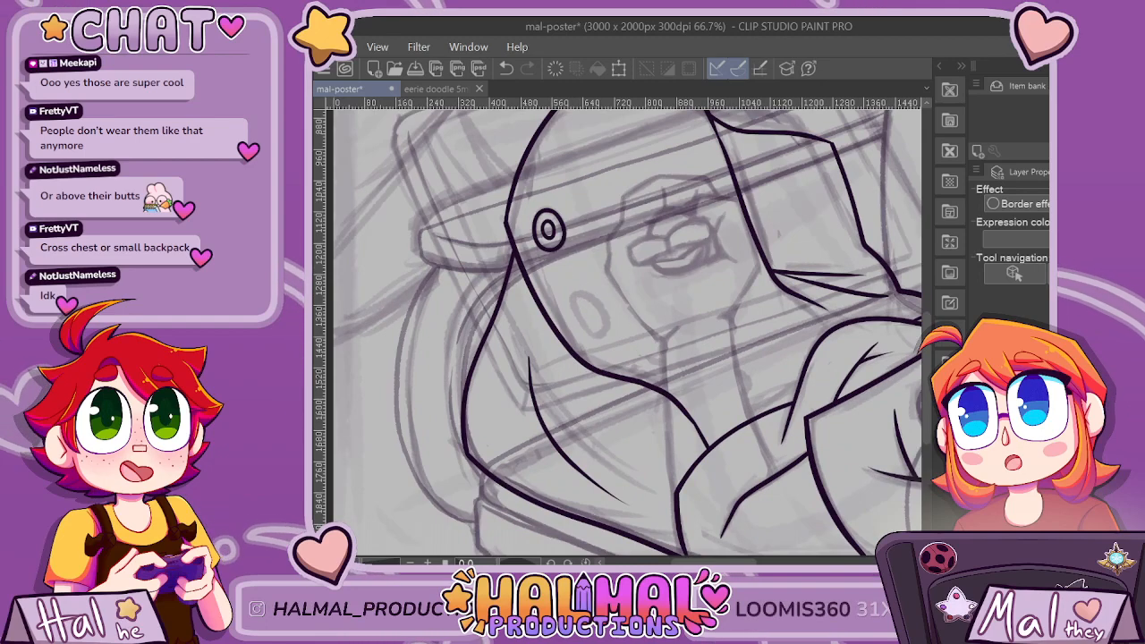
Try inking a rounder second oval below the concentric ovals and a third one farther along the arch's lower outline.
scroll(541, 206, "up", 1)
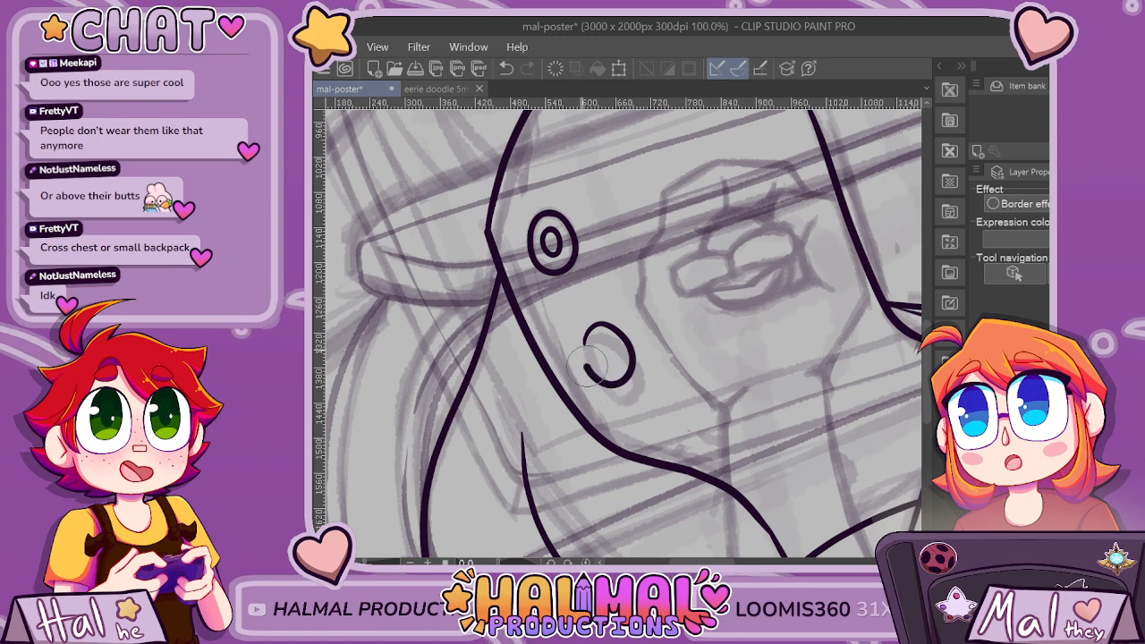
scroll(636, 351, "down", 5)
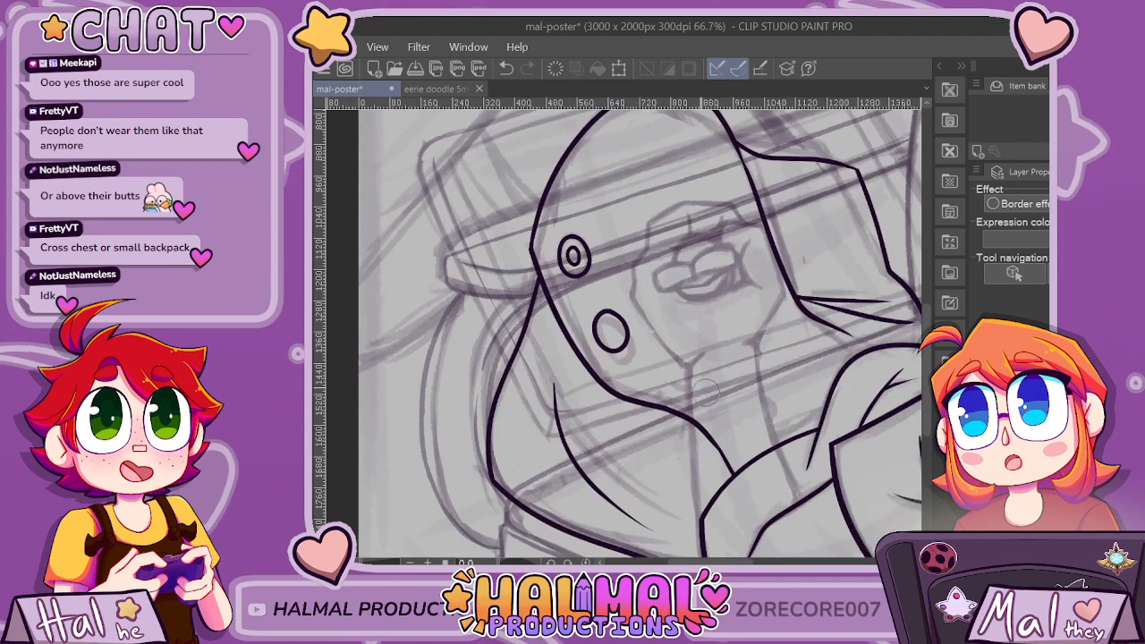
scroll(770, 328, "down", 3)
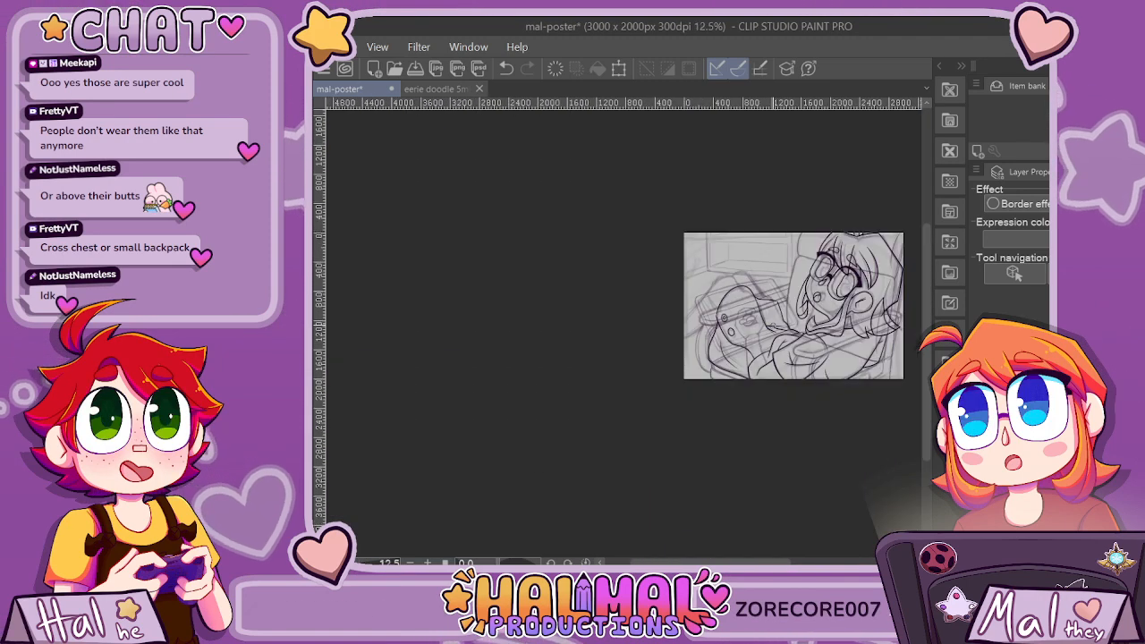
scroll(747, 351, "up", 3)
scroll(720, 313, "up", 3)
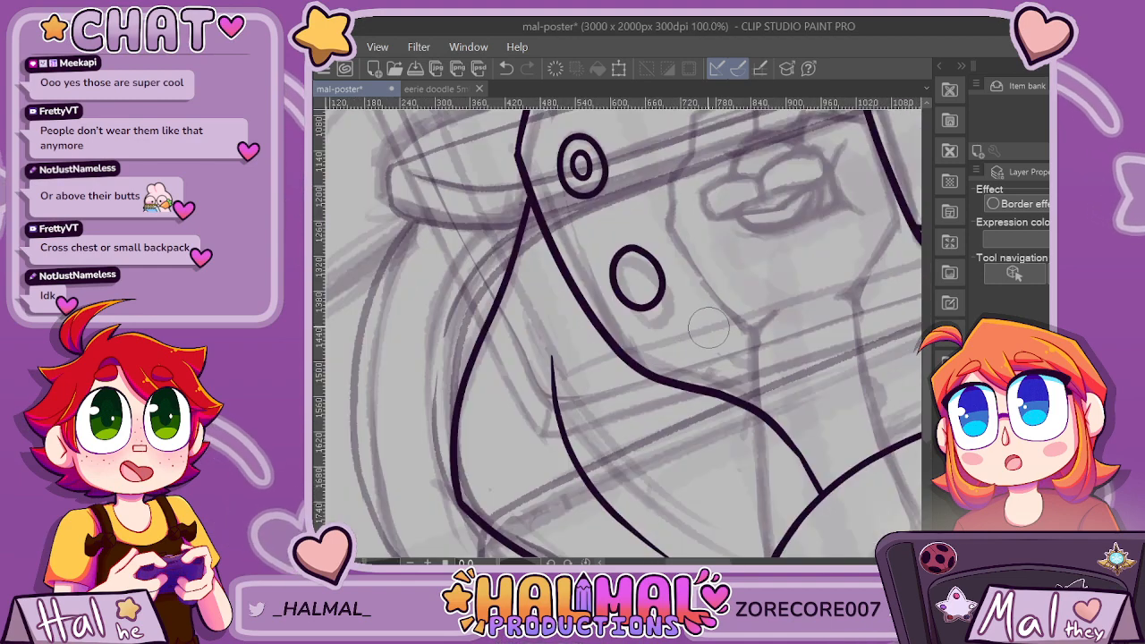
mouse_move(723, 317)
left_mouse_down()
mouse_move(775, 333)
mouse_move(766, 357)
mouse_move(724, 357)
mouse_move(706, 340)
mouse_move(745, 315)
mouse_move(757, 315)
mouse_move(725, 316)
mouse_move(779, 331)
mouse_move(773, 359)
mouse_move(714, 343)
left_mouse_up()
scroll(759, 308, "down", 4)
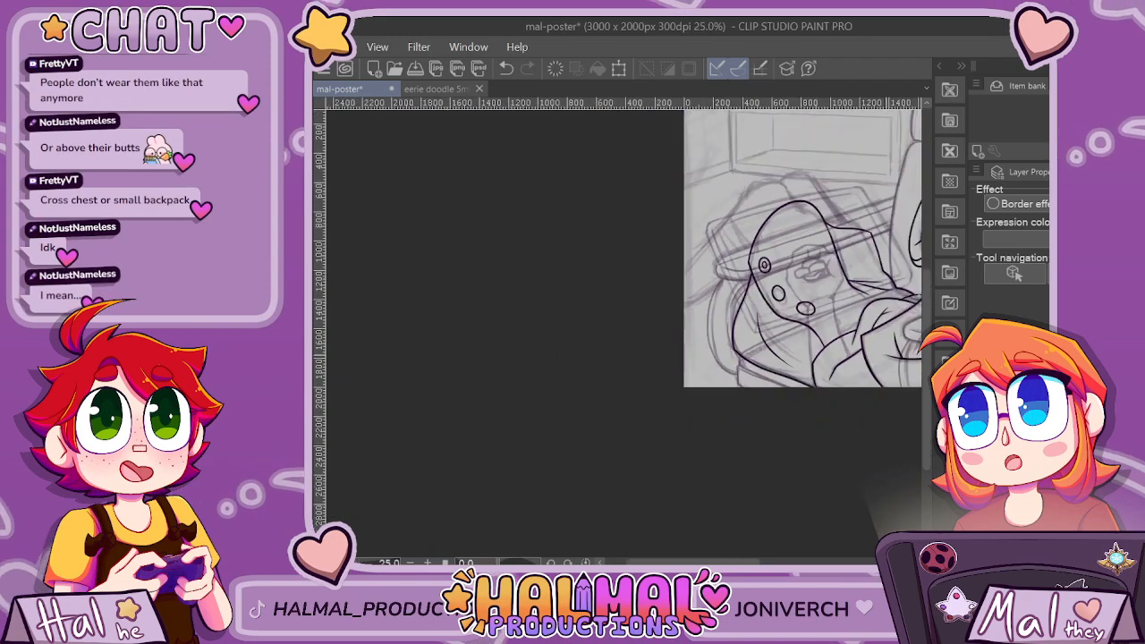
left_click_drag(741, 562, 756, 562)
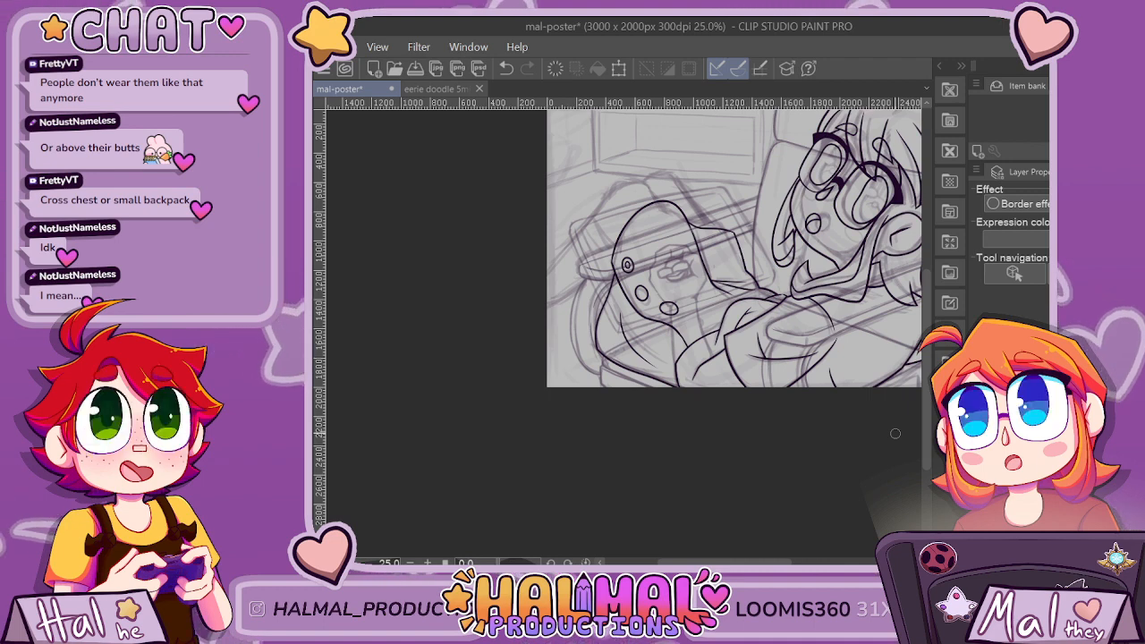
scroll(723, 264, "up", 2)
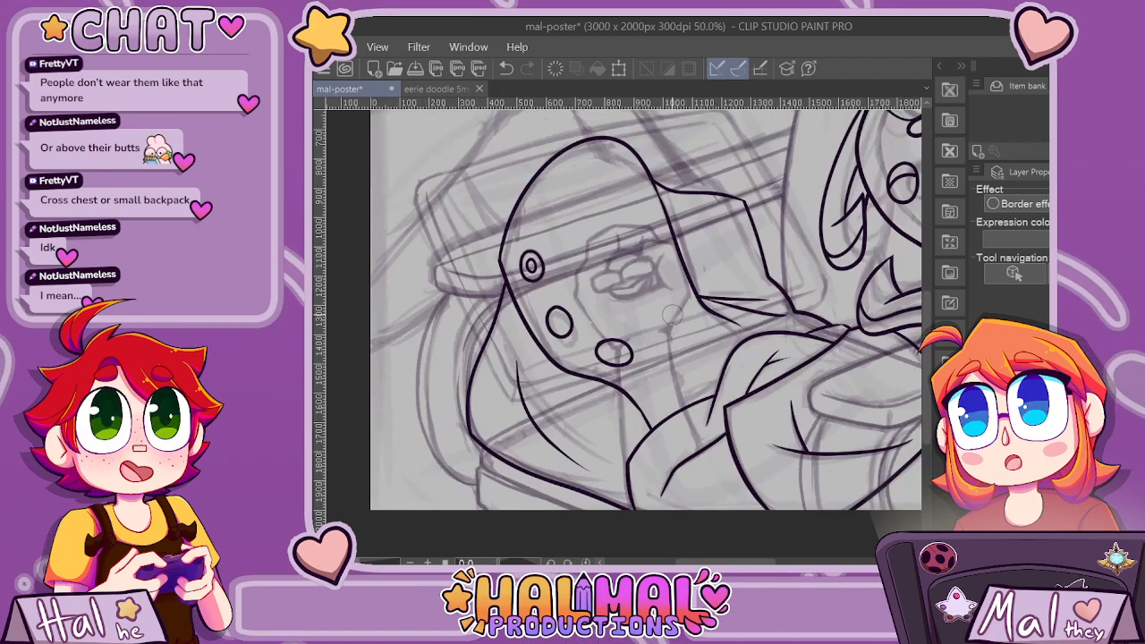
Undo both new ovals and ink a shallow tapered curve inside the arch, beneath the sketched emblem.
key("ctrl+z")
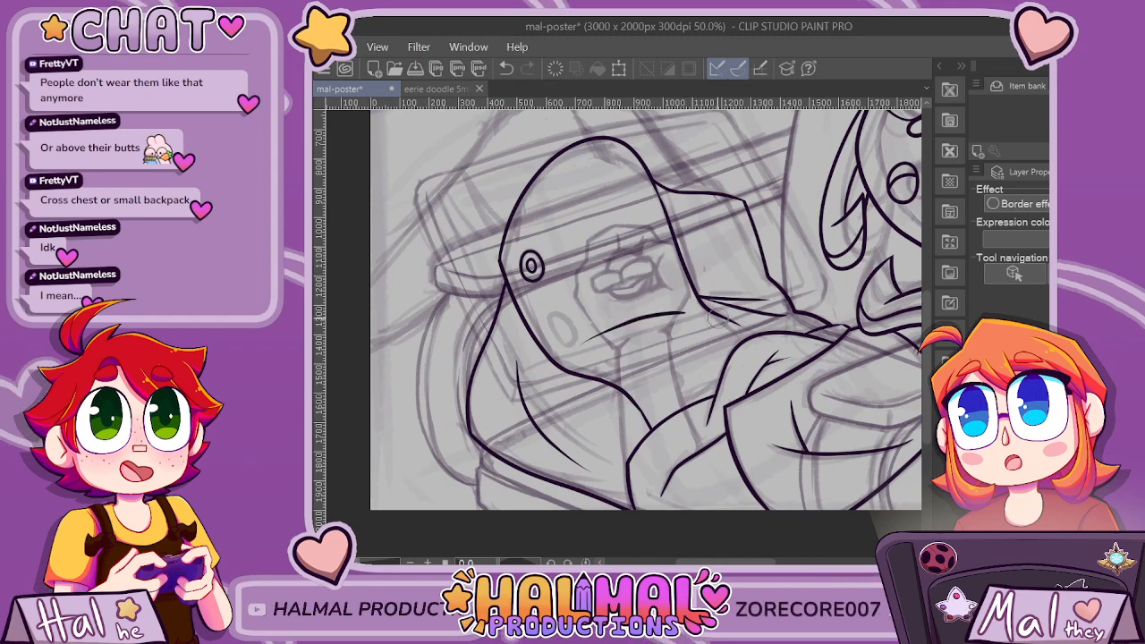
scroll(719, 318, "down", 3)
scroll(718, 318, "up", 1)
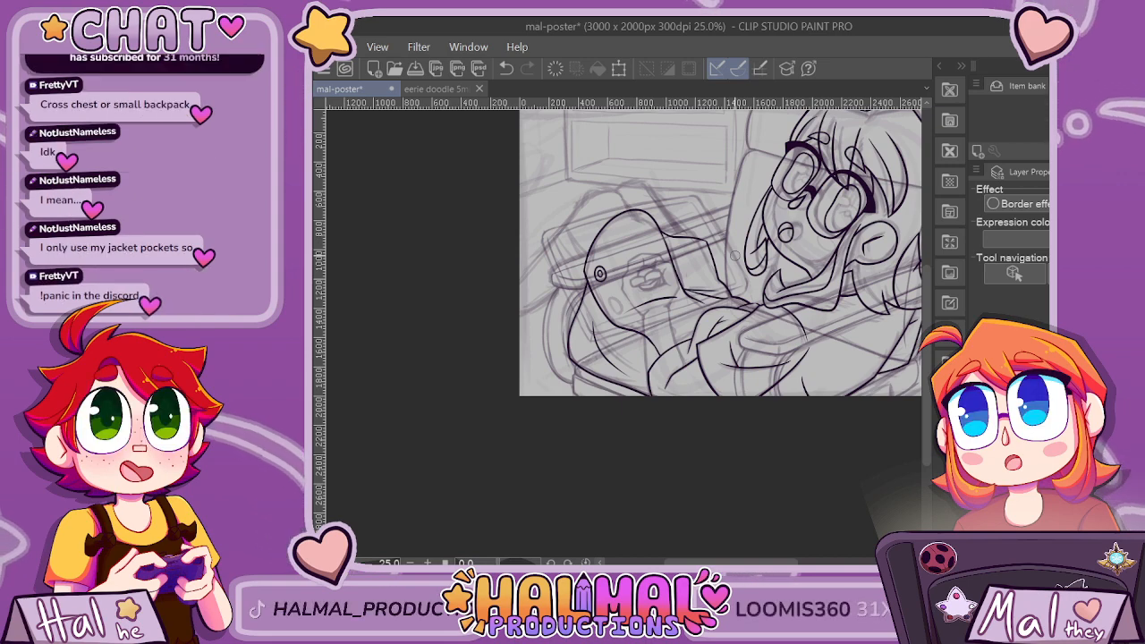
scroll(622, 226, "up", 3)
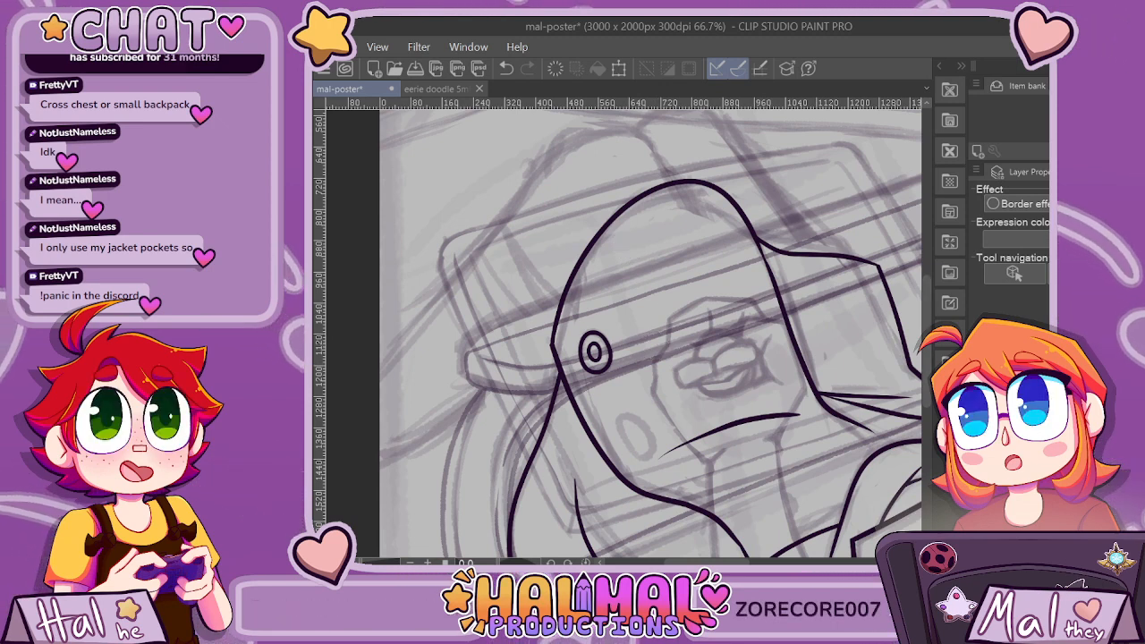
left_click_drag(706, 561, 722, 562)
left_click_drag(926, 345, 927, 399)
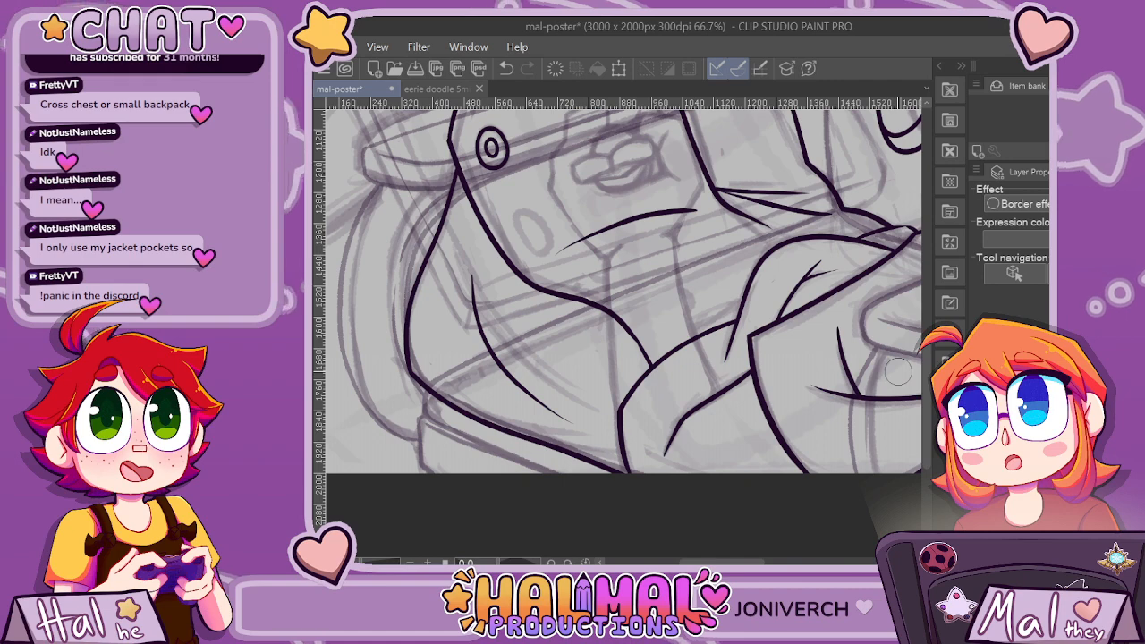
scroll(898, 370, "down", 2)
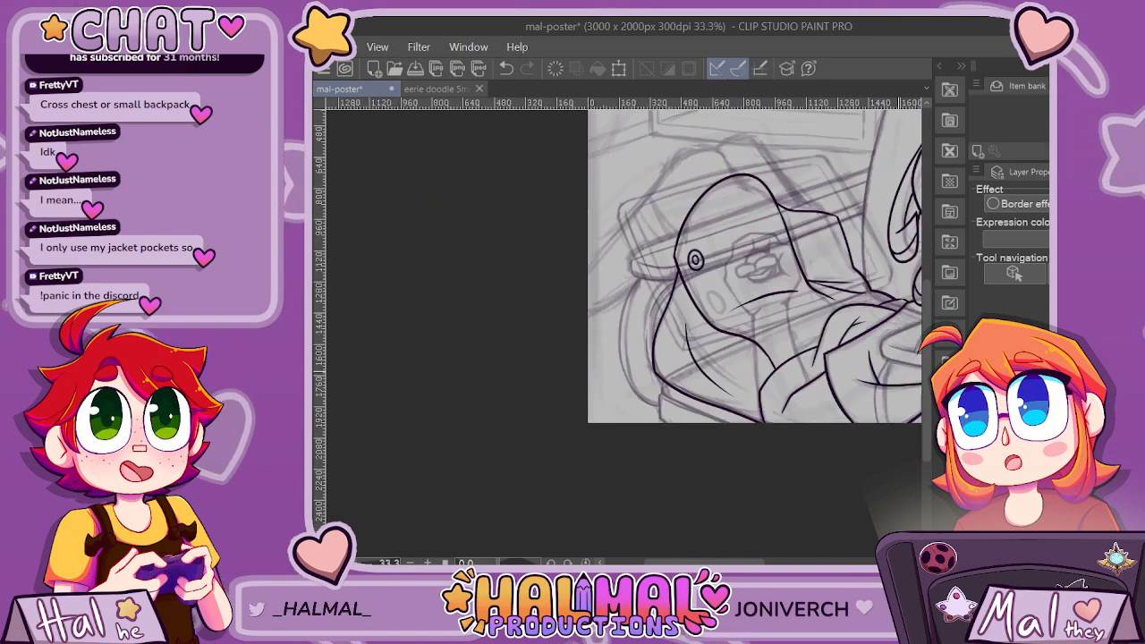
Ink a round oval over the sketched one below the concentric ovals and add a small inner ring.
scroll(622, 284, "up", 3)
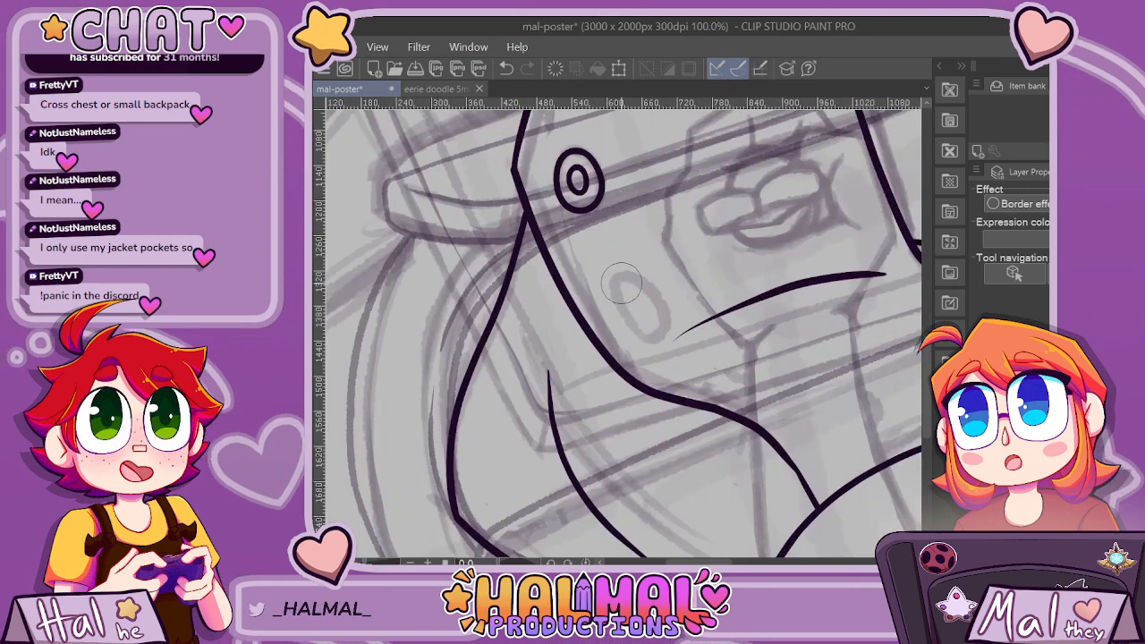
mouse_move(616, 296)
left_mouse_down()
mouse_move(621, 268)
mouse_move(642, 266)
mouse_move(666, 288)
left_mouse_up()
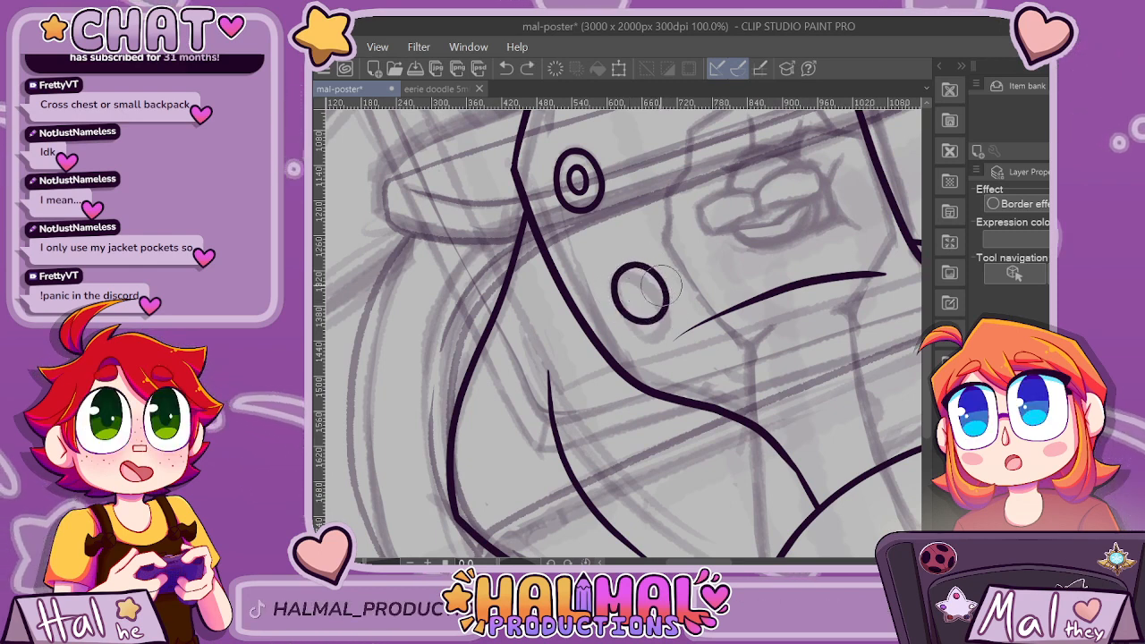
scroll(661, 284, "up", 1)
mouse_move(619, 275)
left_mouse_down()
mouse_move(616, 291)
mouse_move(642, 298)
mouse_move(631, 295)
left_mouse_up()
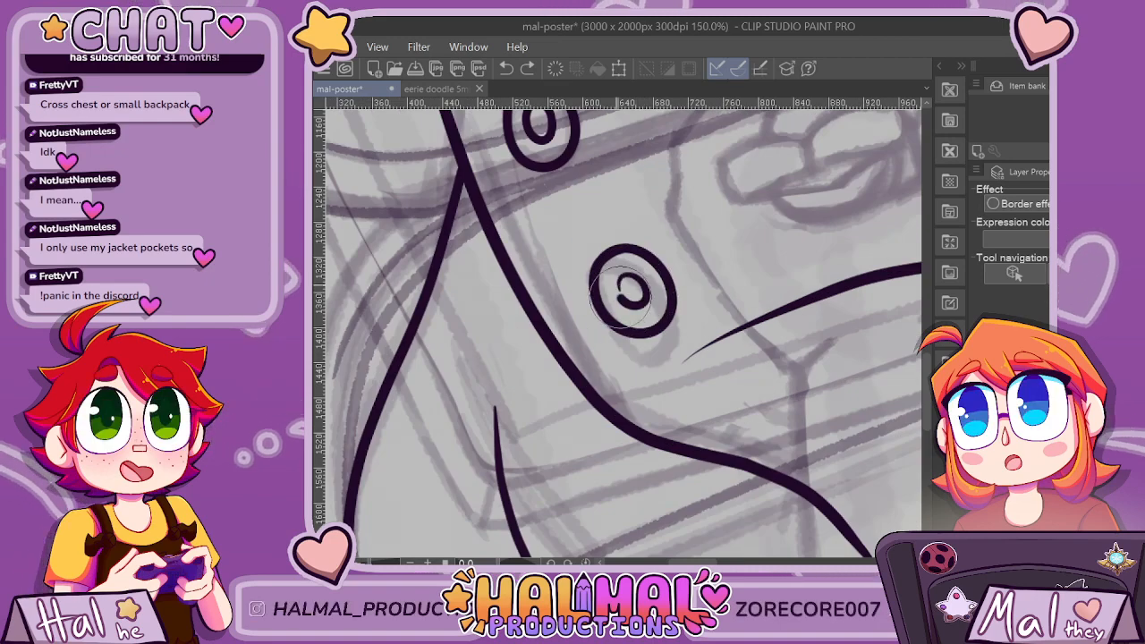
scroll(630, 296, "down", 5)
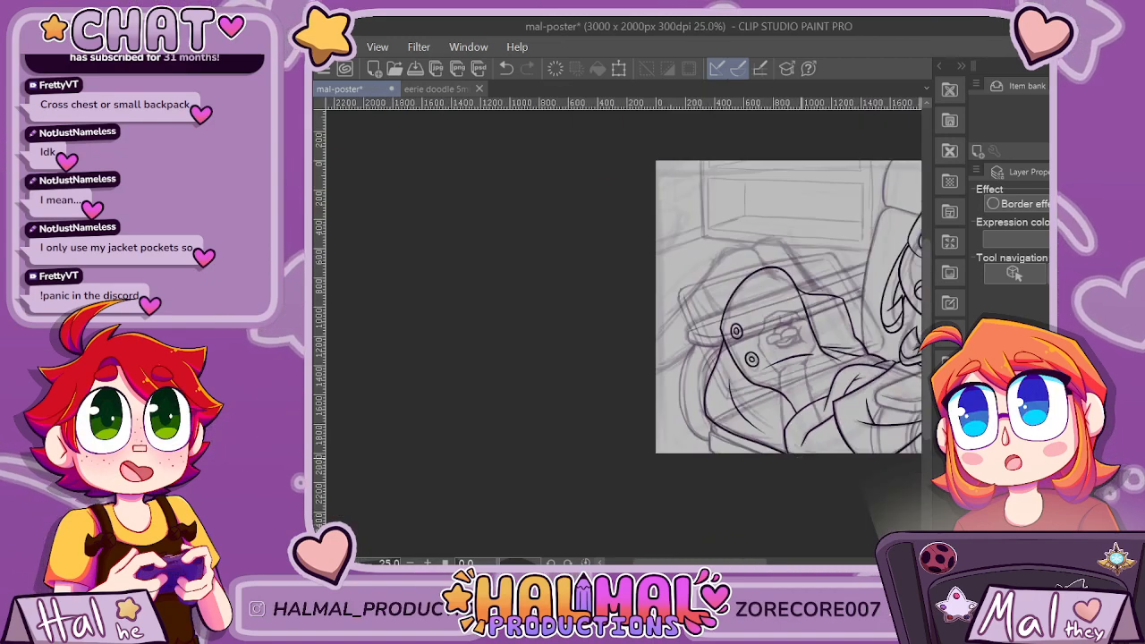
Ink a third, flatter oval between the tapered curve and the arch's lower outline, replacing the first attempt with a smaller one.
scroll(894, 440, "up", 2)
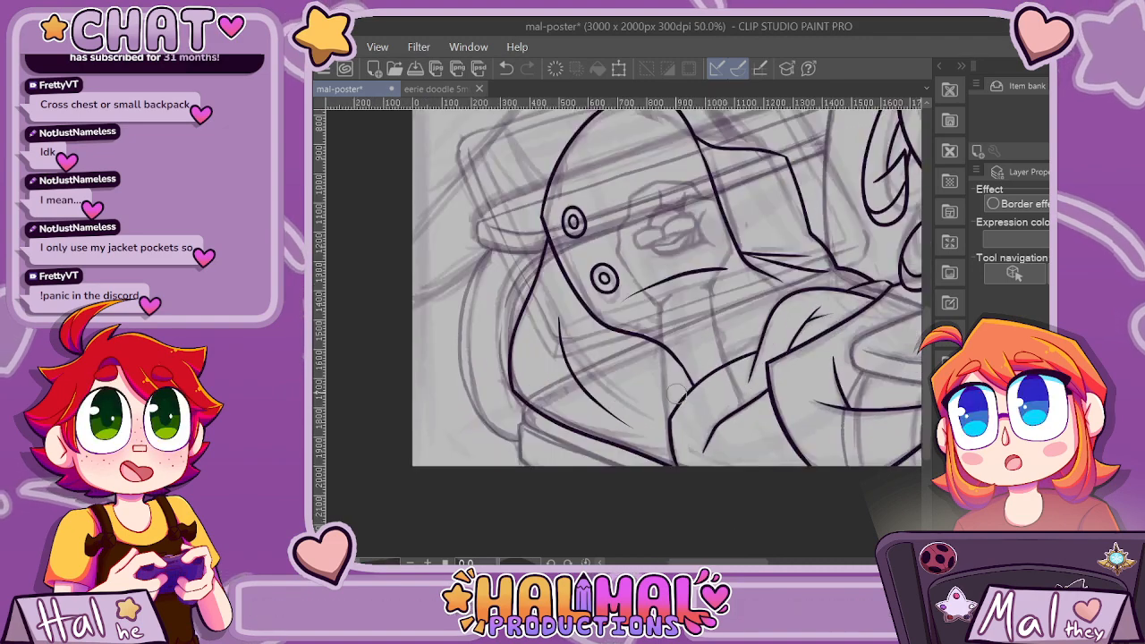
scroll(677, 394, "up", 2)
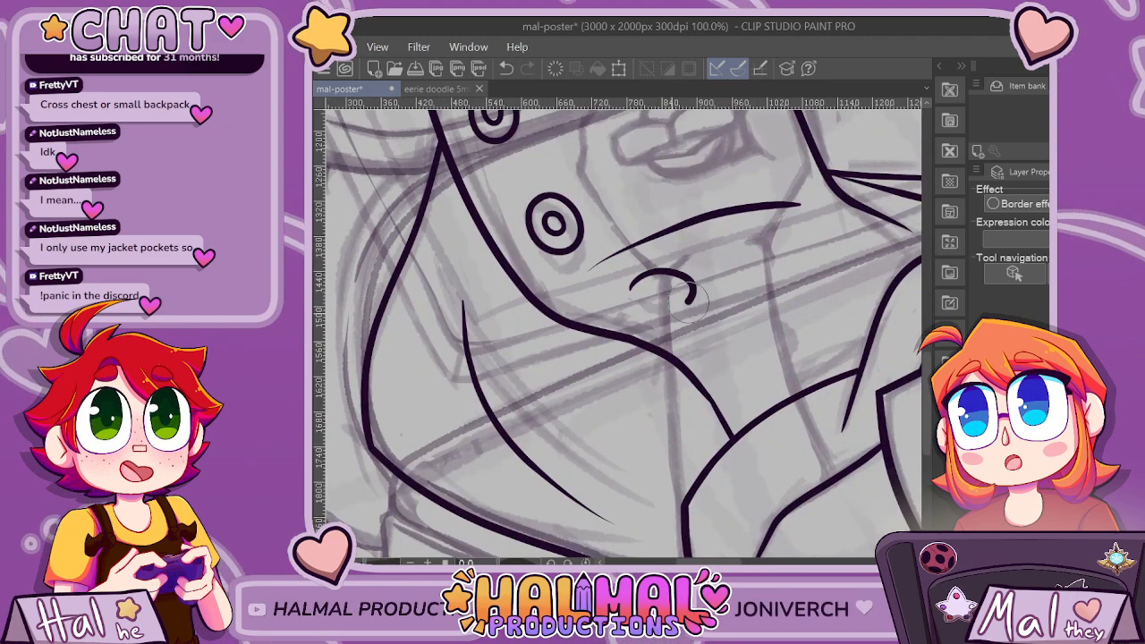
scroll(696, 277, "up", 1)
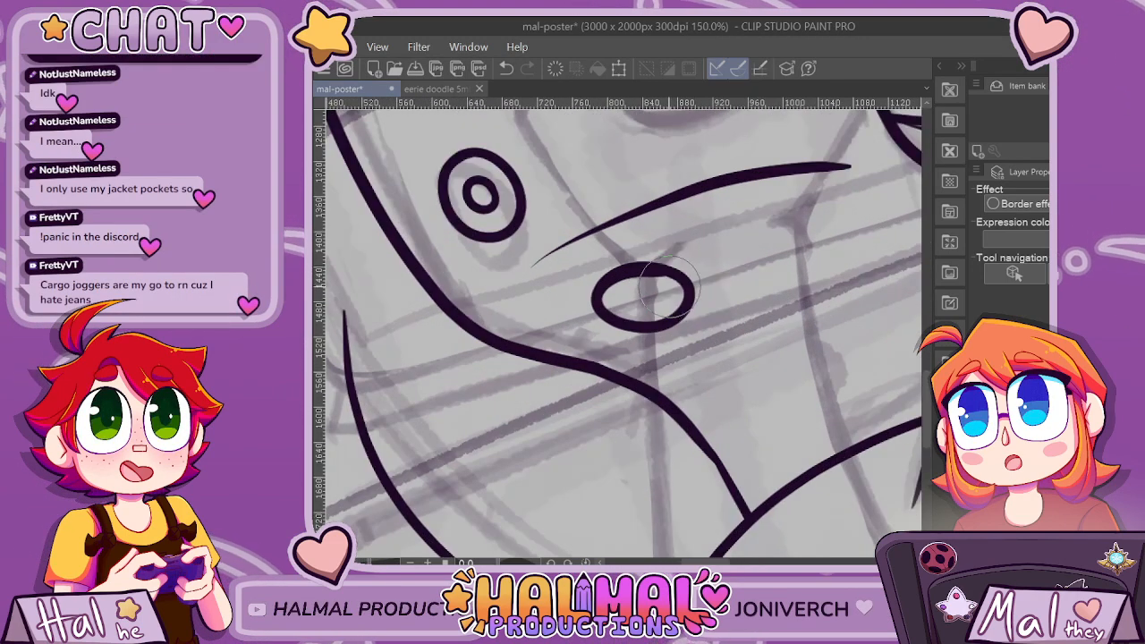
key("ctrl+z")
mouse_move(614, 283)
left_mouse_down()
mouse_move(653, 270)
mouse_move(684, 288)
left_mouse_up()
left_click_drag(617, 313, 614, 295)
scroll(615, 296, "down", 2)
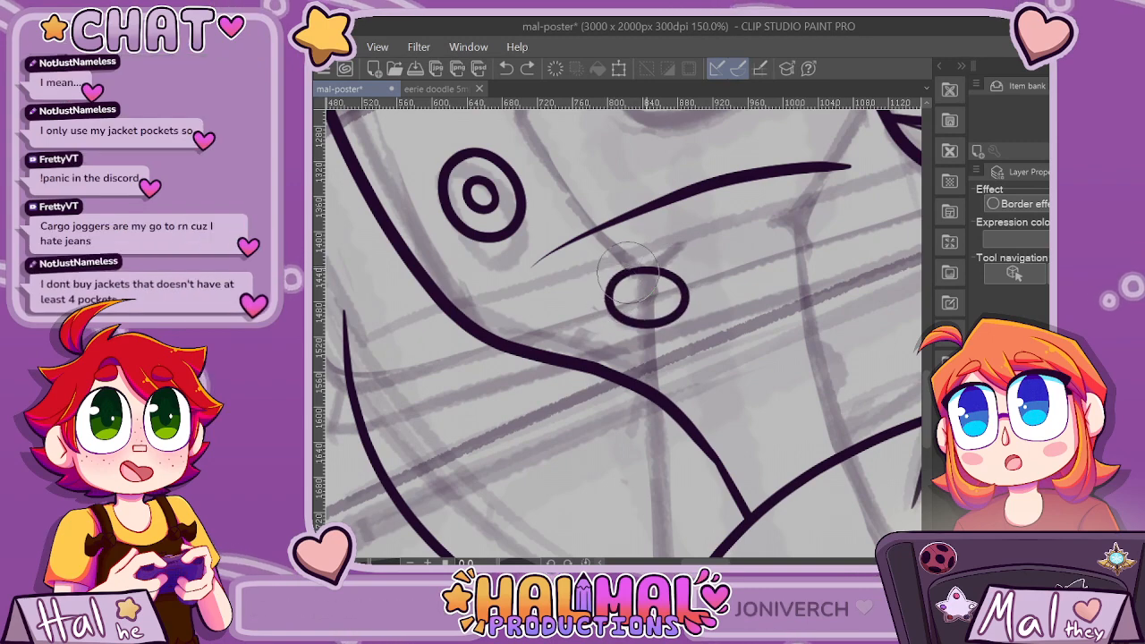
scroll(778, 352, "down", 2)
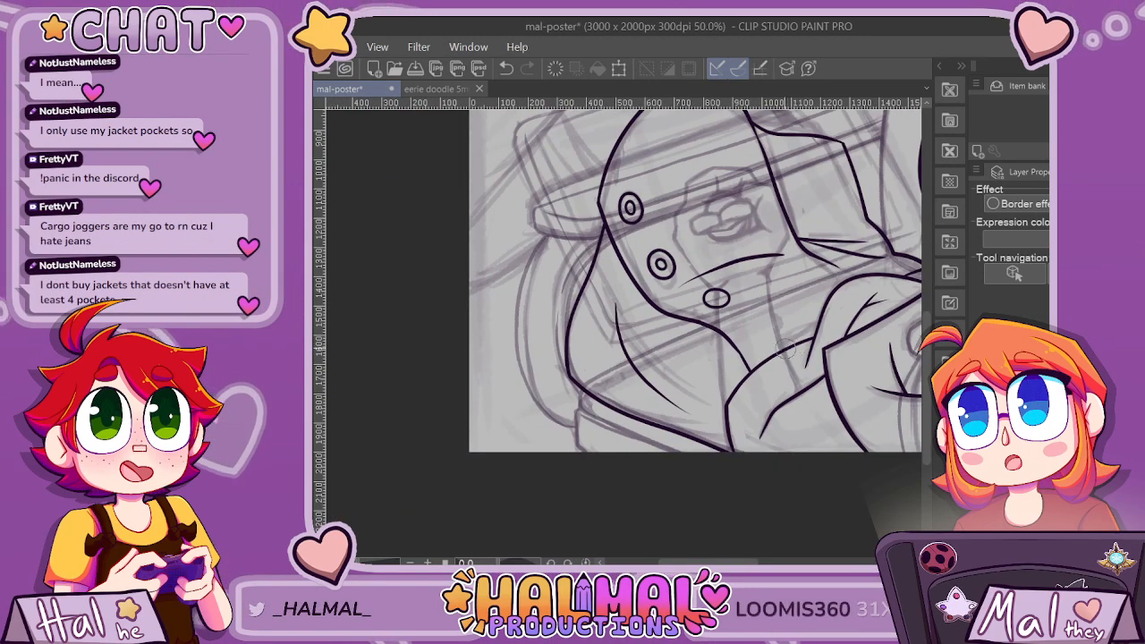
Ink a fourth, upright oval near the corner where the arch's lower outline meets the forearm curve.
scroll(784, 349, "up", 3)
mouse_move(727, 304)
left_mouse_down()
mouse_move(716, 350)
mouse_move(735, 309)
left_mouse_up()
scroll(805, 304, "down", 1)
scroll(828, 269, "down", 3)
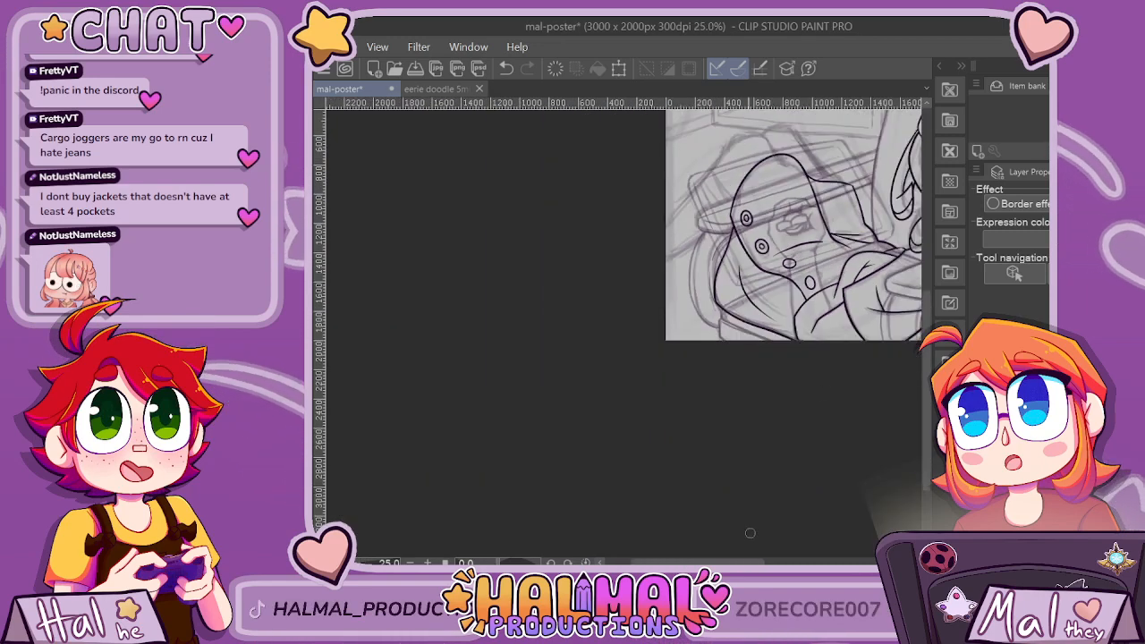
scroll(750, 534, "right", 5)
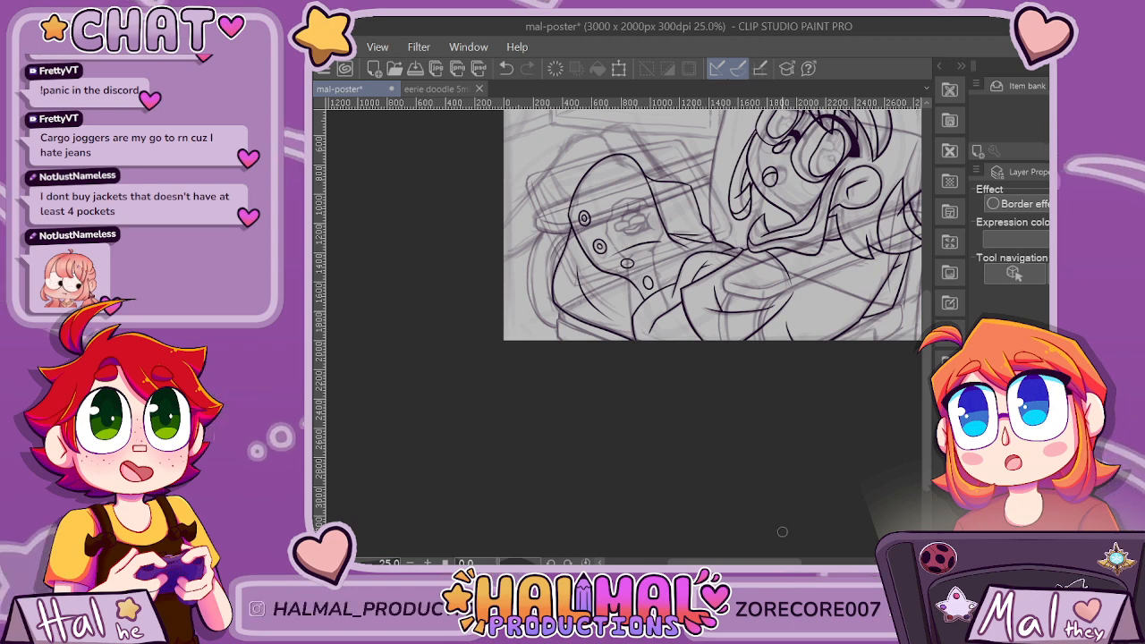
Ink a small inner oval inside the third, flatter oval, redoing the first attempt.
scroll(638, 267, "up", 7)
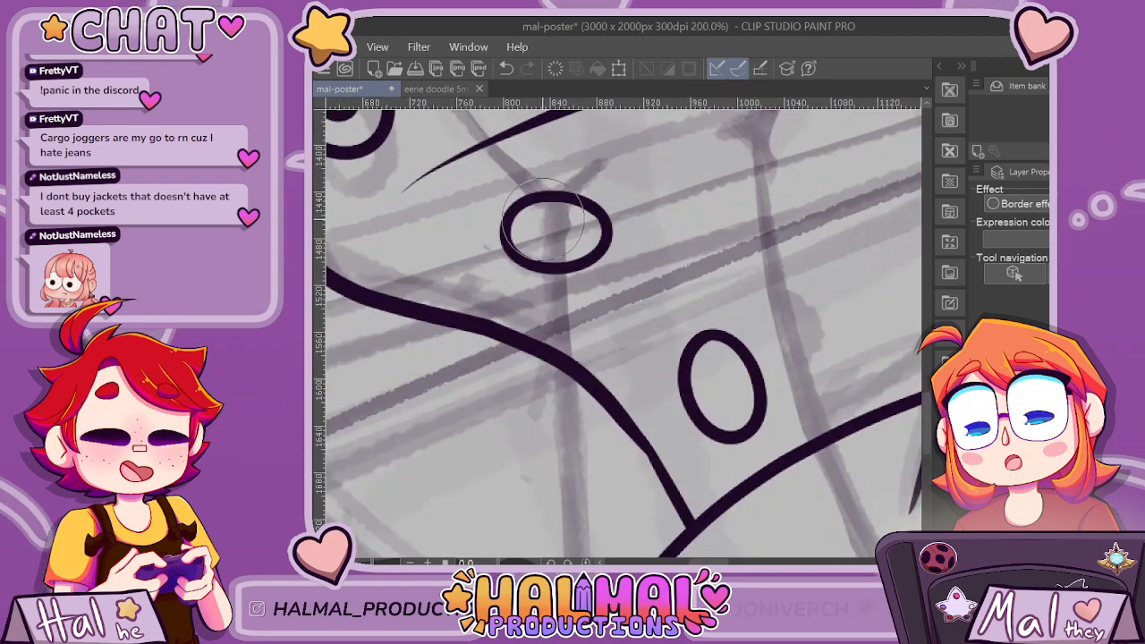
mouse_move(534, 224)
left_mouse_down()
mouse_move(576, 226)
mouse_move(565, 242)
mouse_move(536, 236)
mouse_move(546, 214)
mouse_move(570, 216)
mouse_move(573, 235)
mouse_move(542, 216)
left_mouse_up()
key("ctrl+z")
scroll(591, 198, "down", 3)
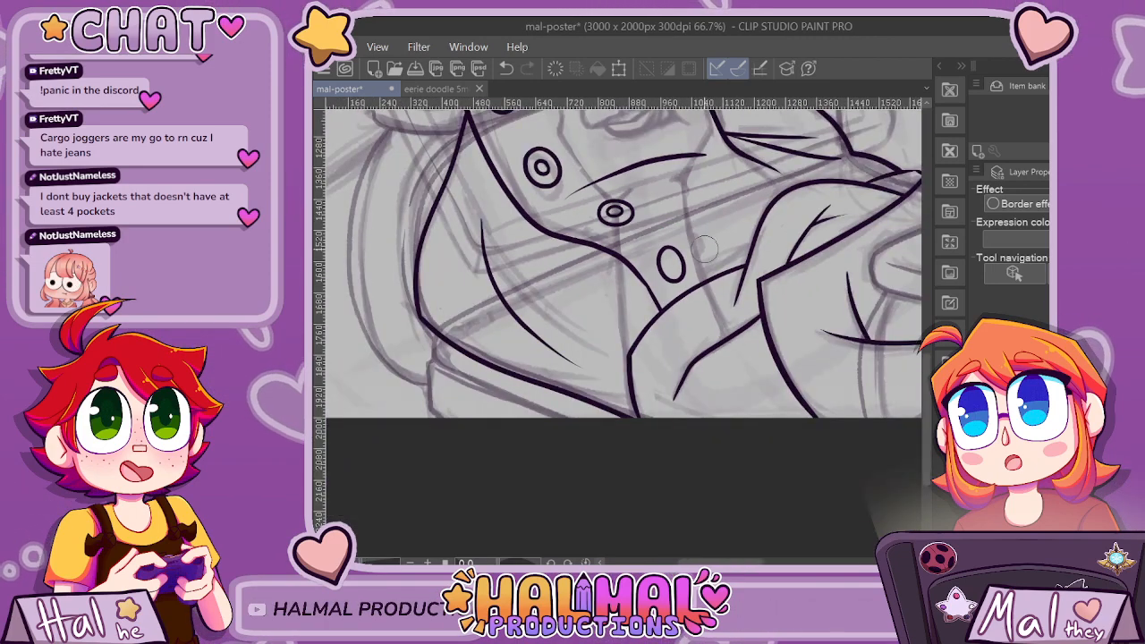
Ink a narrow inner oval inside the fourth, upright oval.
scroll(689, 247, "up", 2)
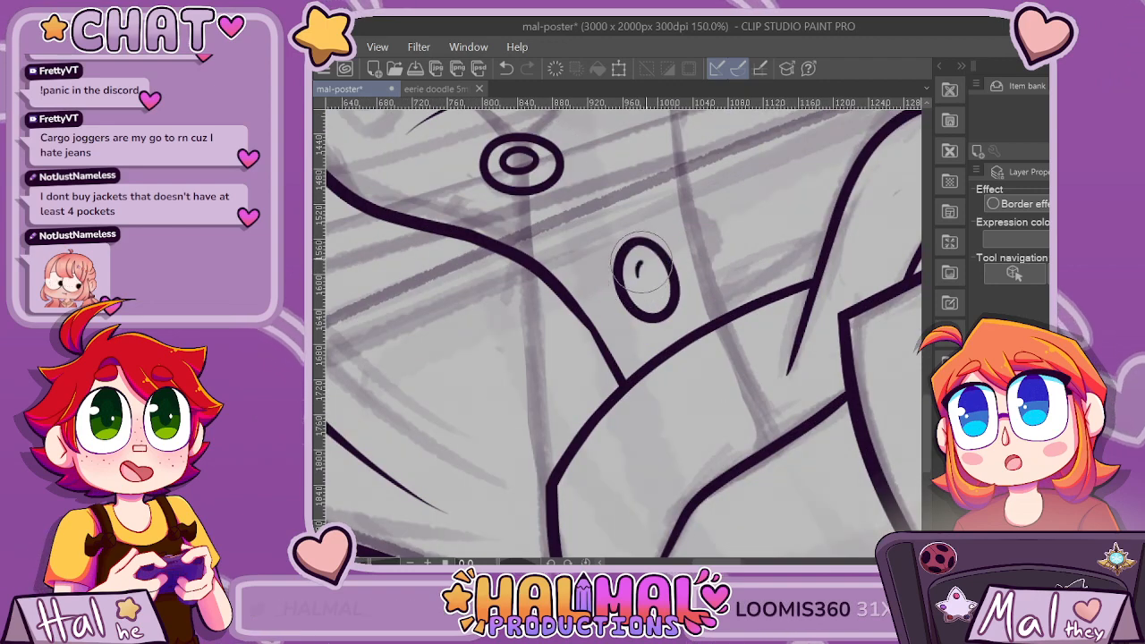
mouse_move(637, 268)
left_mouse_down()
mouse_move(659, 276)
mouse_move(643, 289)
left_mouse_up()
scroll(644, 266, "down", 9)
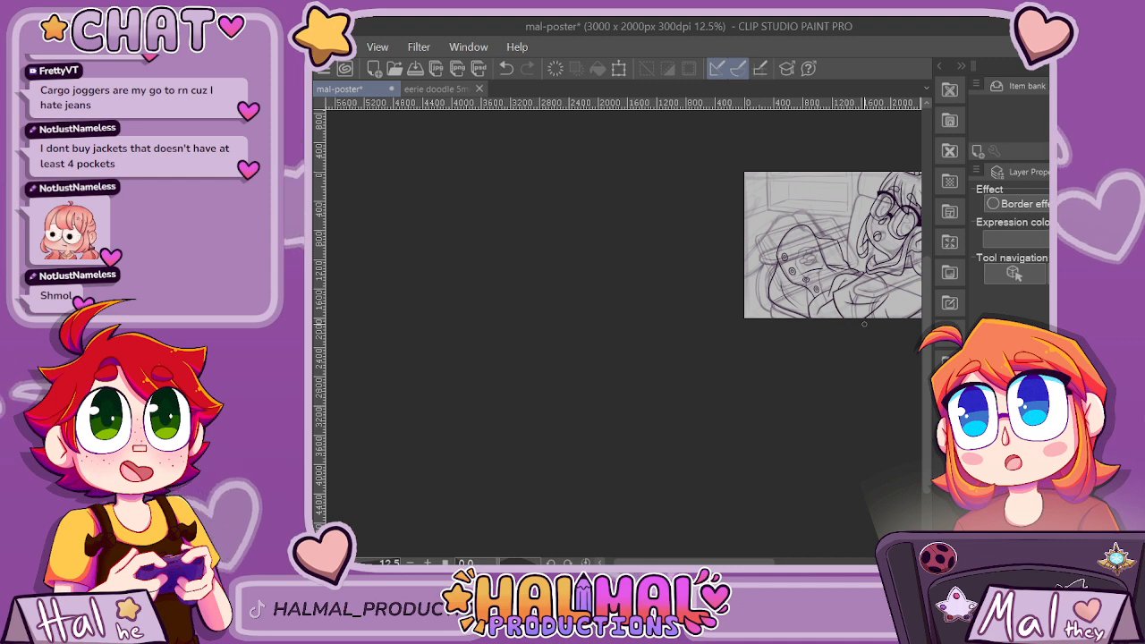
scroll(864, 324, "up", 5)
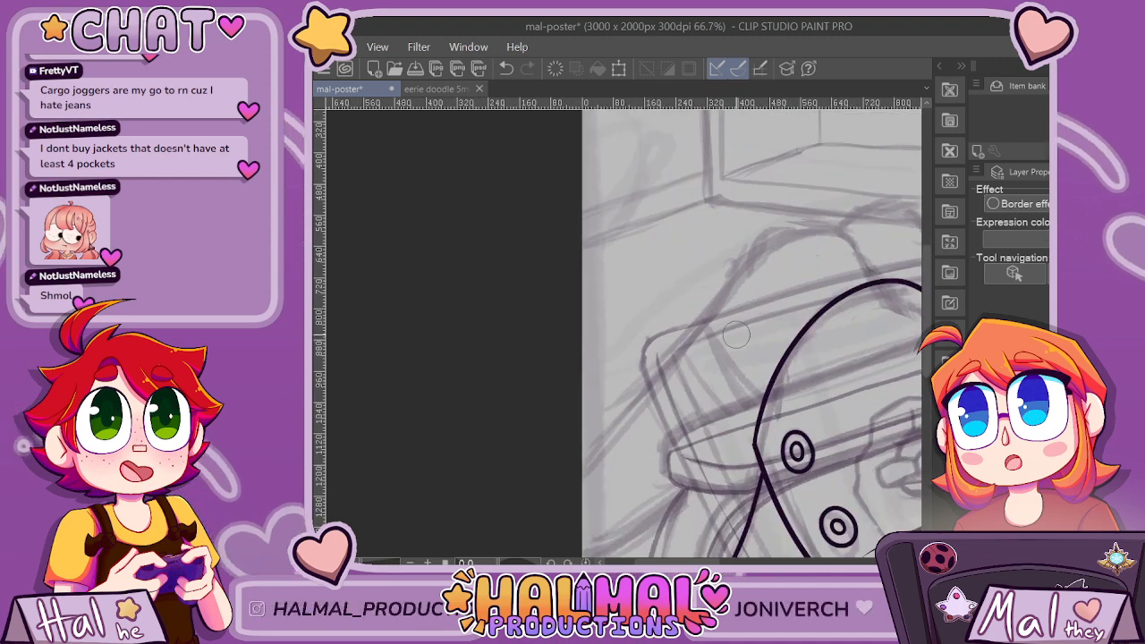
left_click(823, 562)
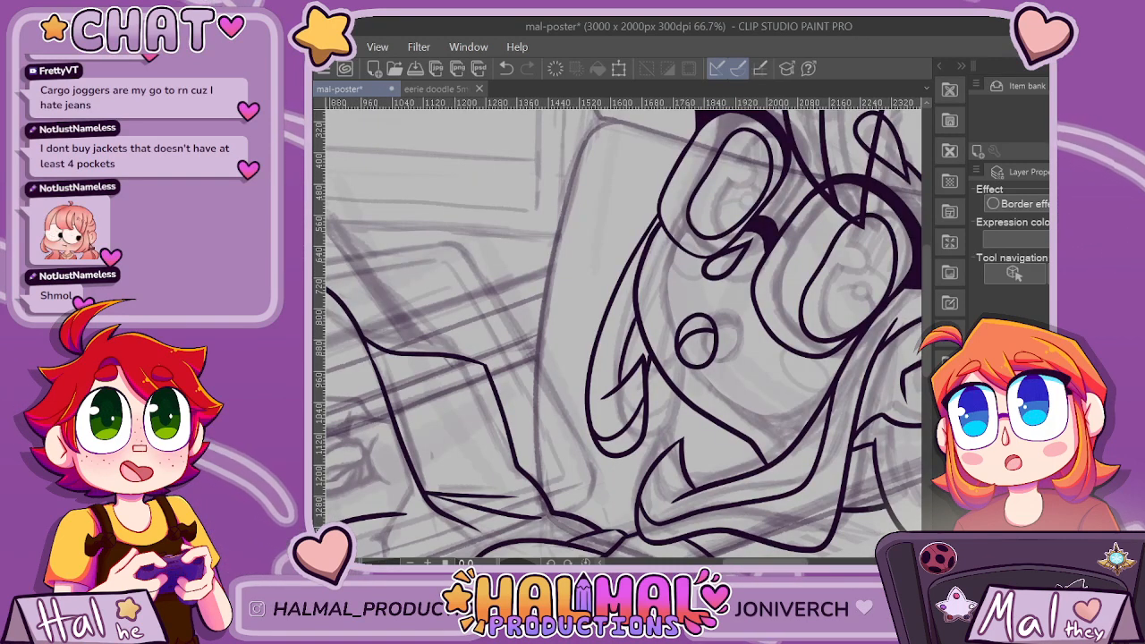
left_click_drag(765, 562, 703, 562)
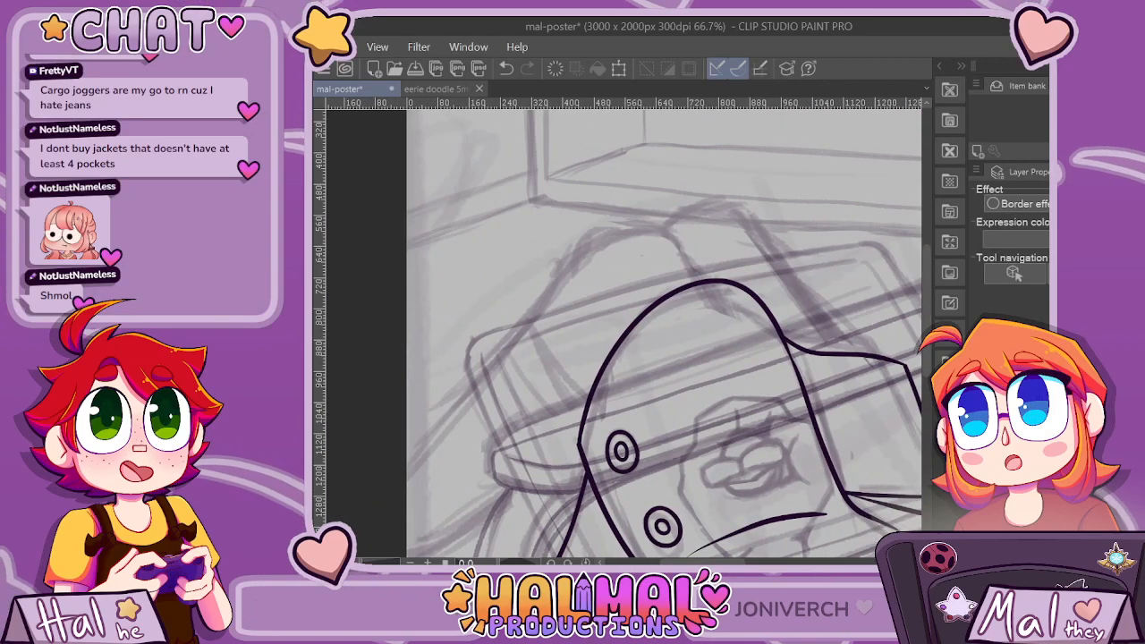
scroll(664, 333, "down", 5)
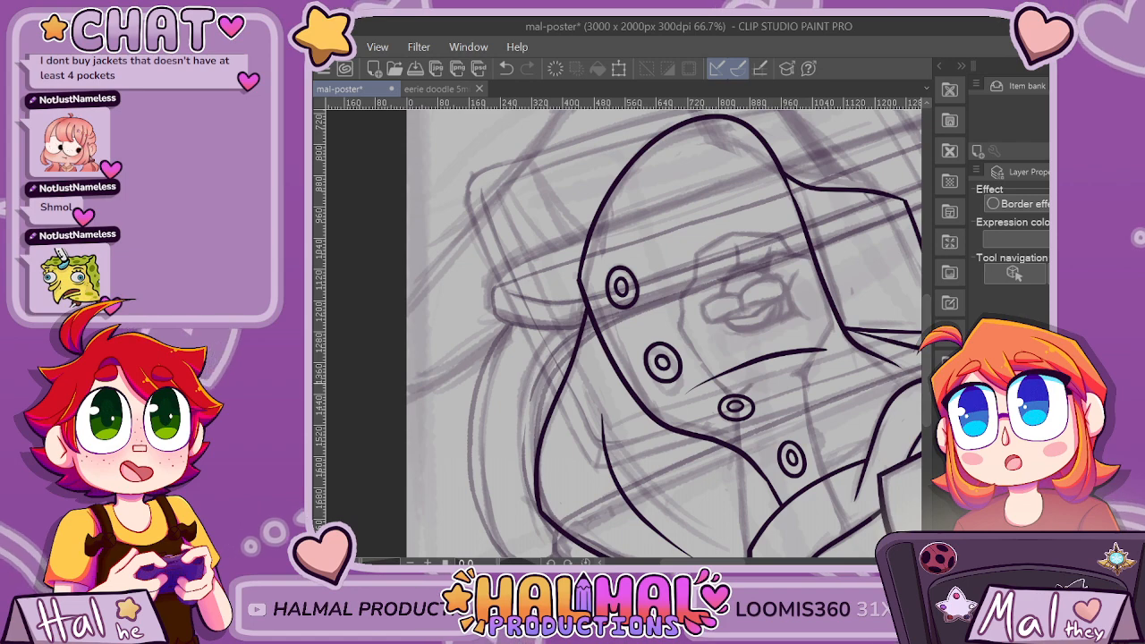
Ink a long, nearly vertical line beside the arch's outer side, running down to the lower outline, redoing the first attempts.
key("ctrl+minus")
key("ctrl+minus")
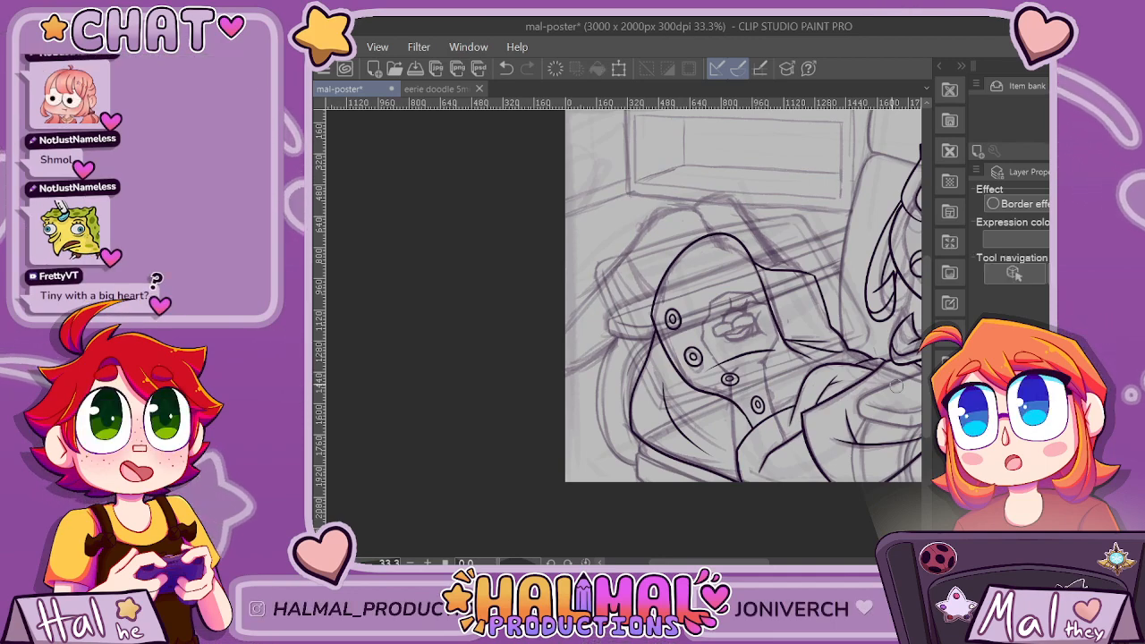
scroll(676, 292, "up", 3)
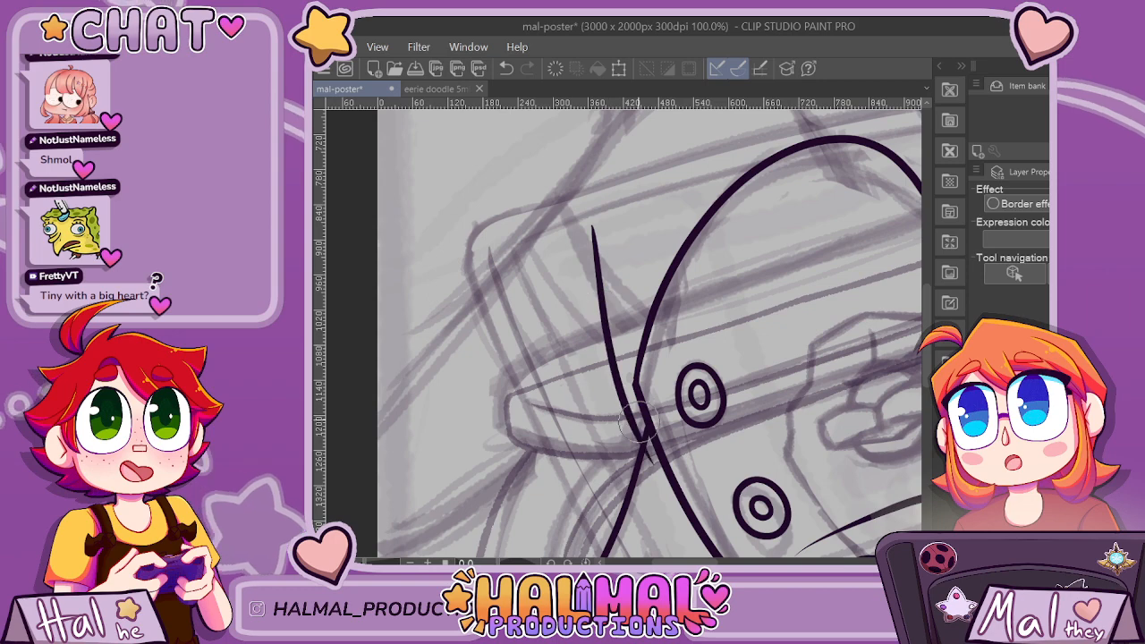
key("ctrl+z")
left_click_drag(594, 237, 618, 417)
scroll(638, 407, "down", 2)
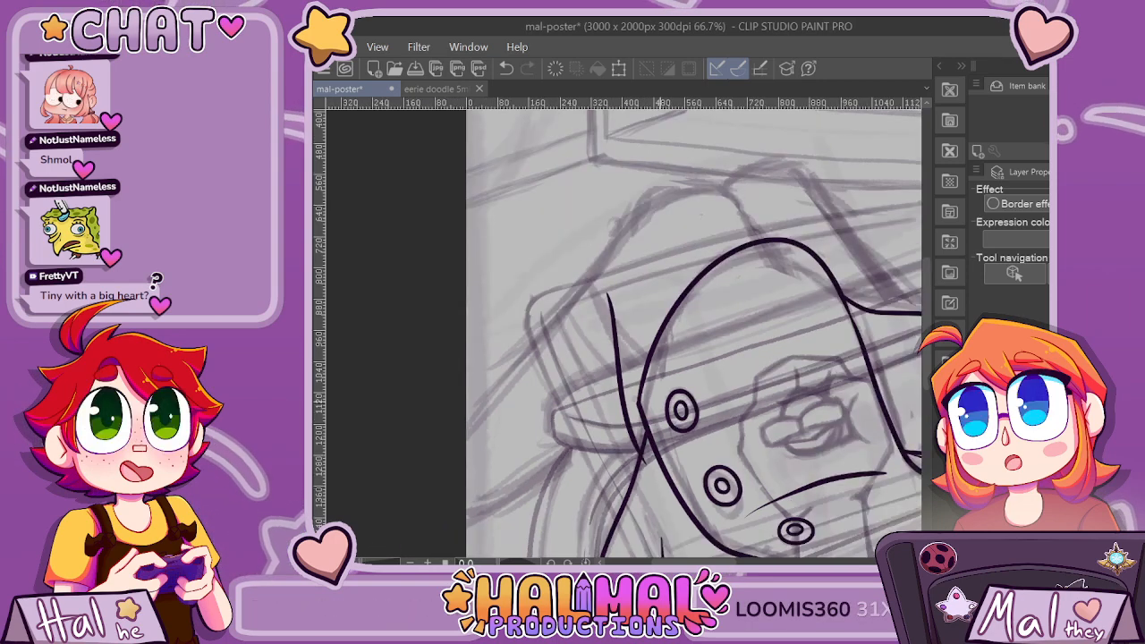
key("ctrl+z")
scroll(638, 407, "up", 1)
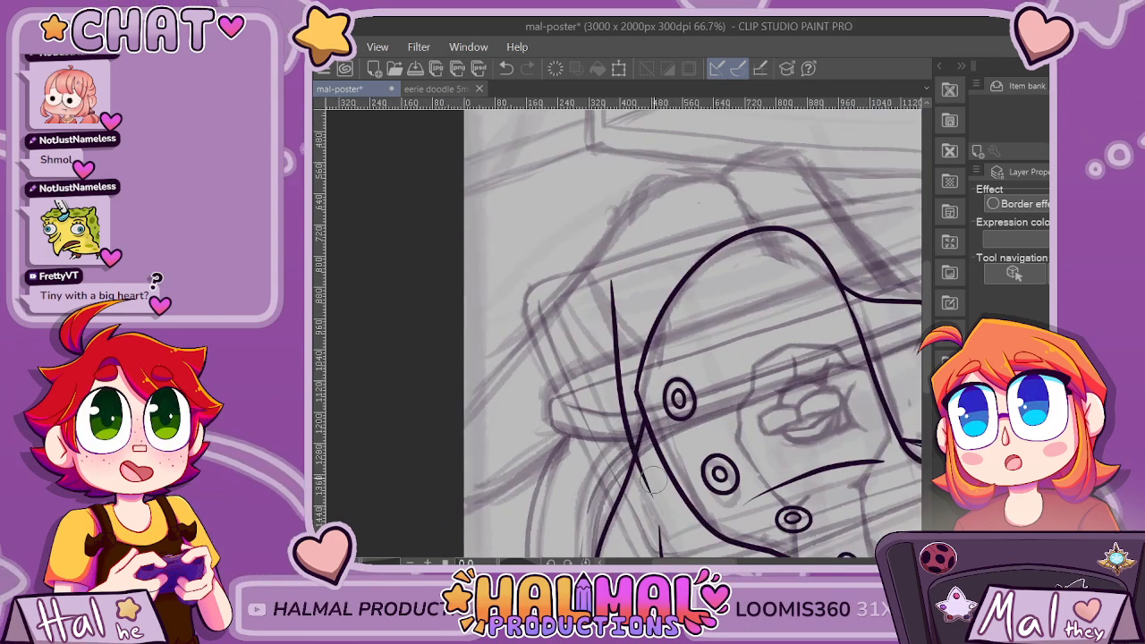
scroll(653, 481, "down", 2)
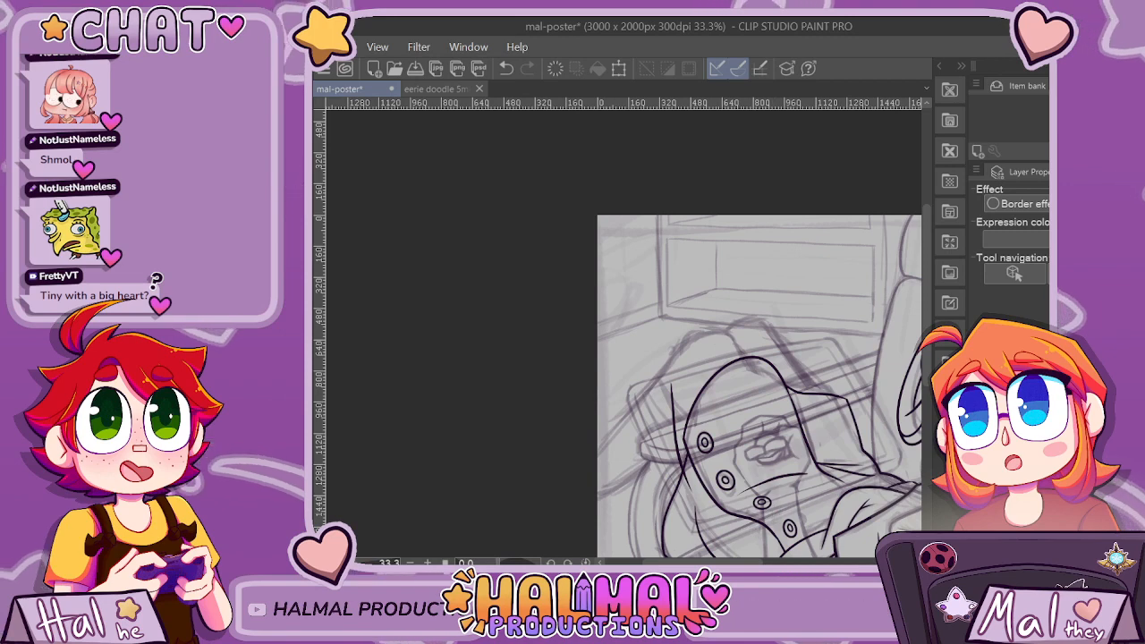
scroll(625, 334, "up", 1)
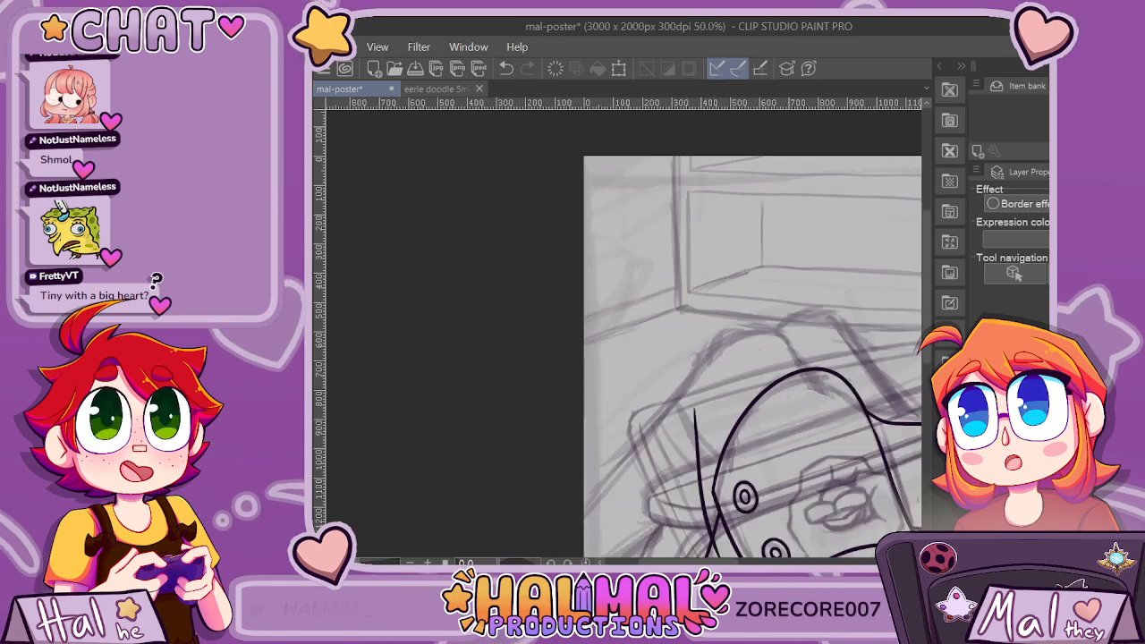
scroll(724, 538, "down", 3)
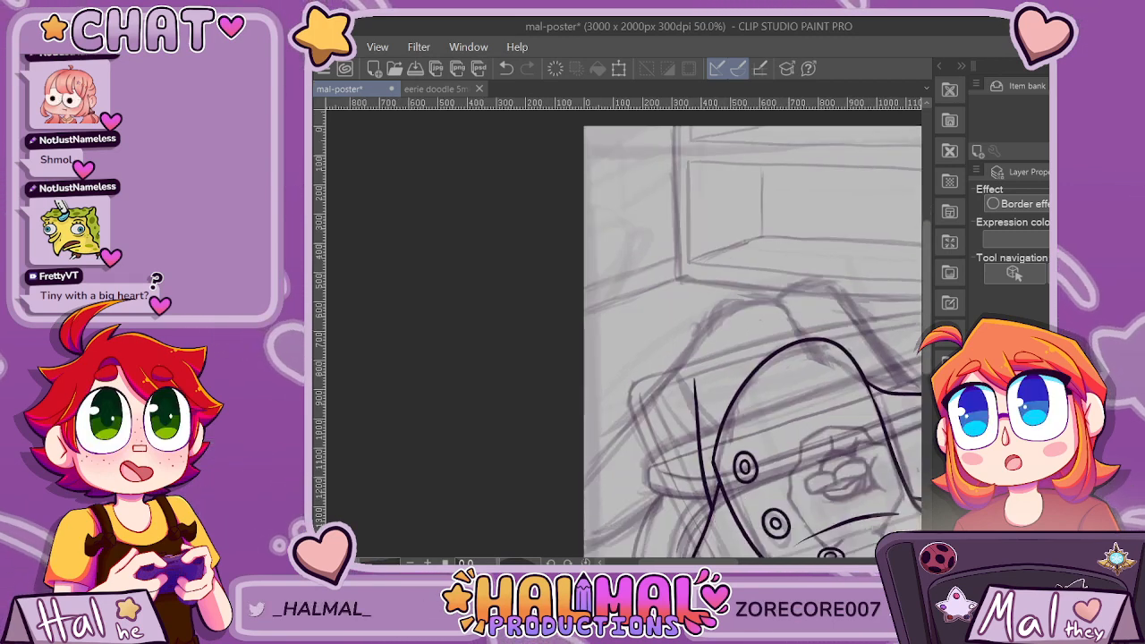
scroll(597, 379, "up", 4)
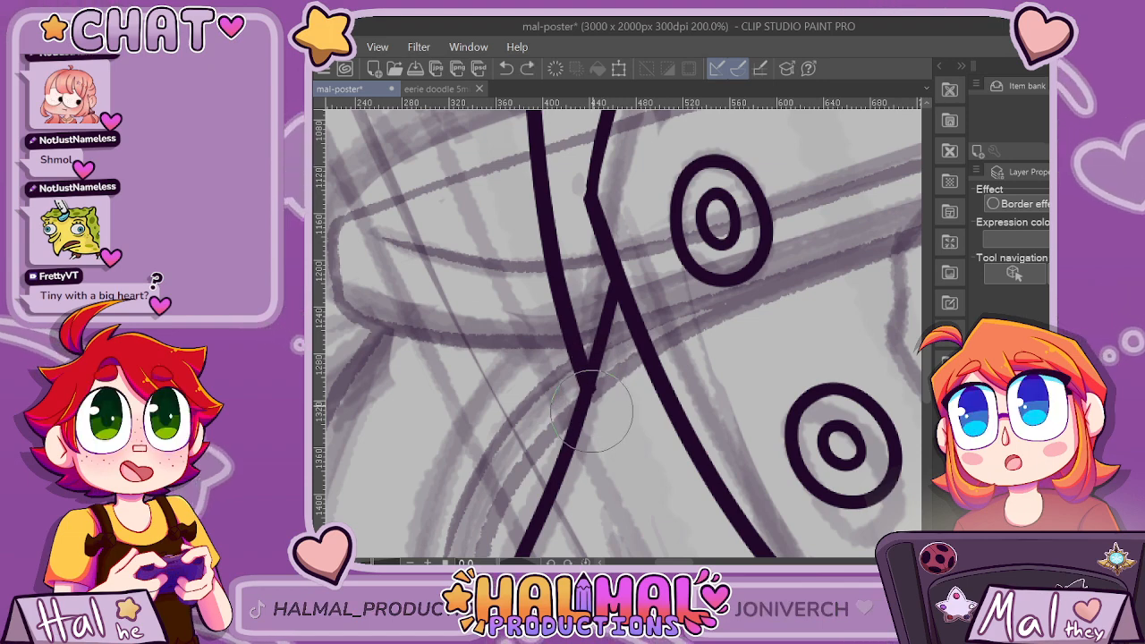
scroll(590, 412, "down", 5)
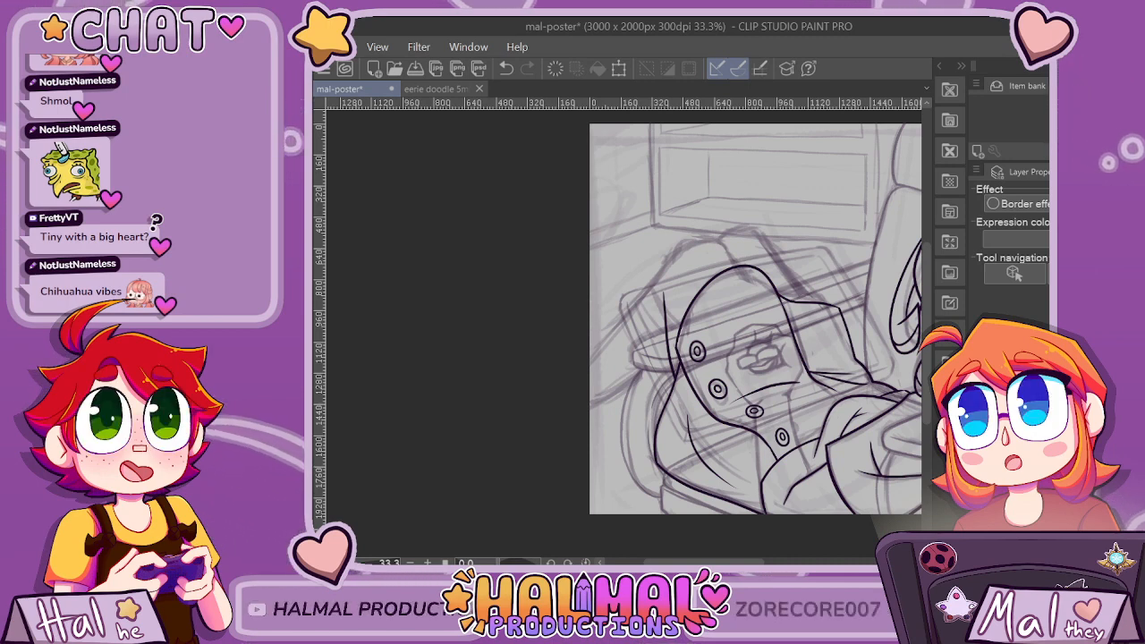
Ink a second rounded arch behind the first and trim its end where it meets the first arch's top.
scroll(623, 333, "up", 2)
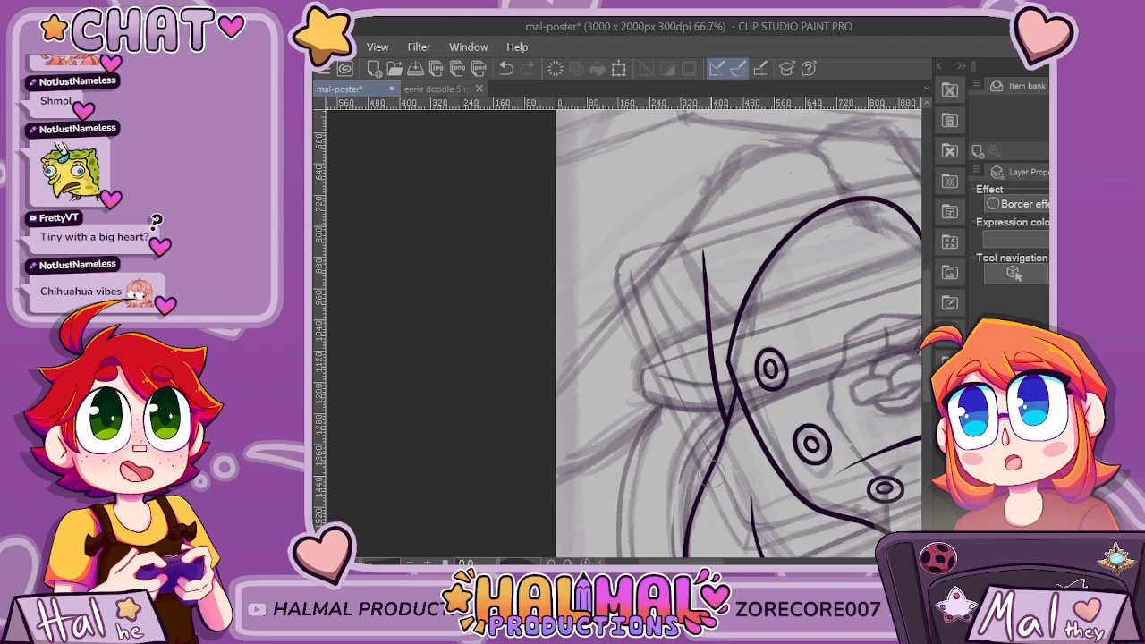
left_click_drag(700, 563, 720, 562)
scroll(602, 176, "up", 1)
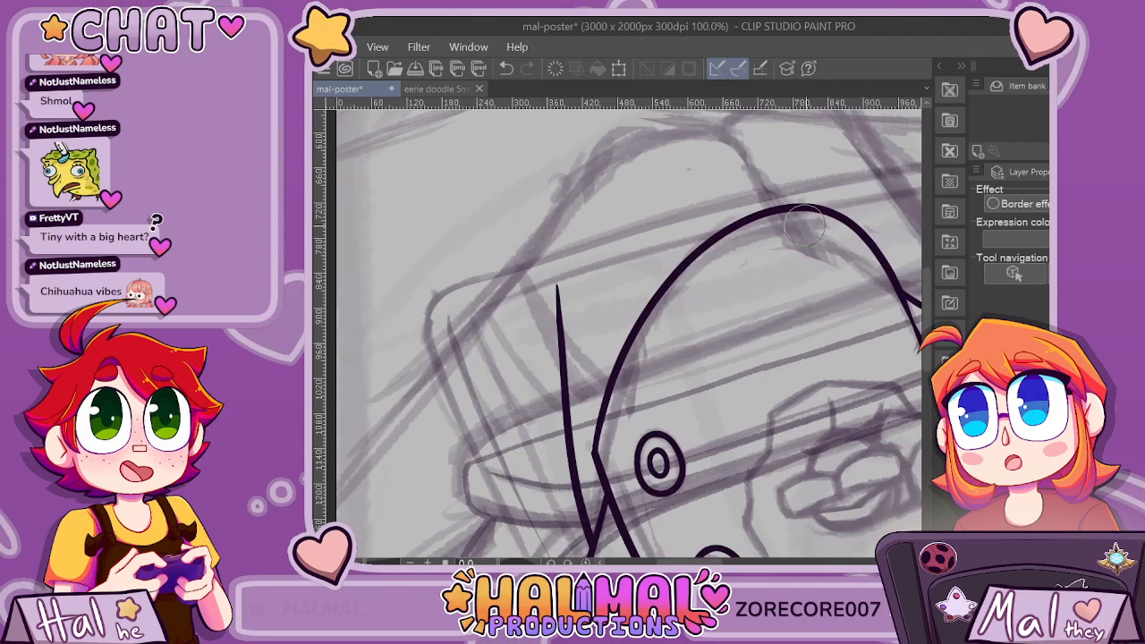
mouse_move(548, 230)
left_mouse_down()
mouse_move(644, 131)
mouse_move(818, 260)
left_mouse_up()
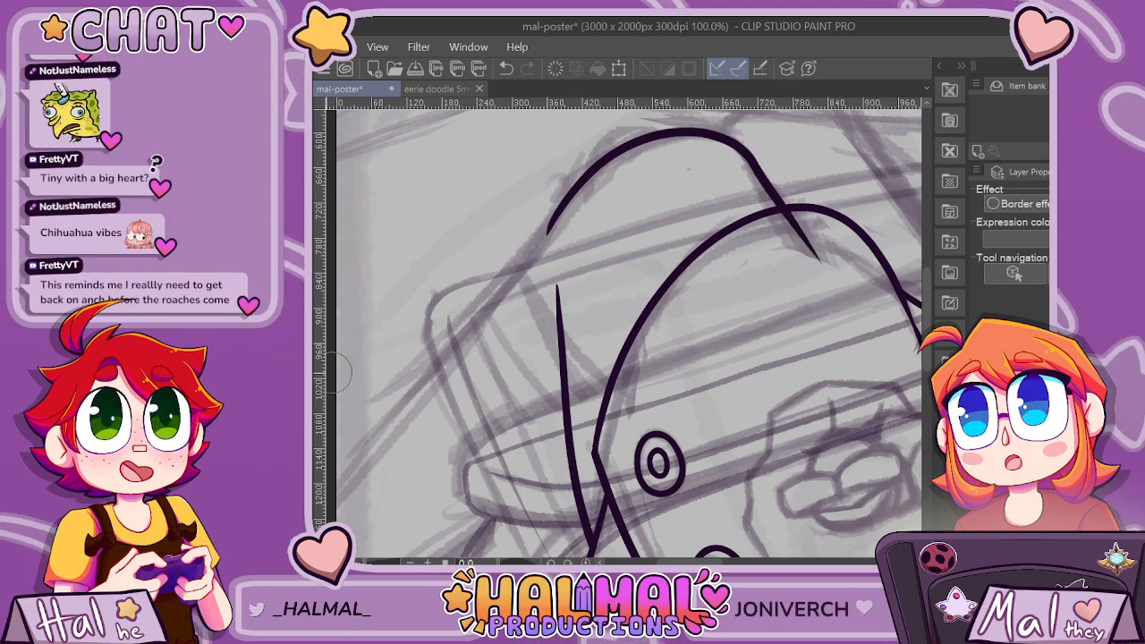
scroll(793, 261, "down", 1)
scroll(820, 530, "down", 1)
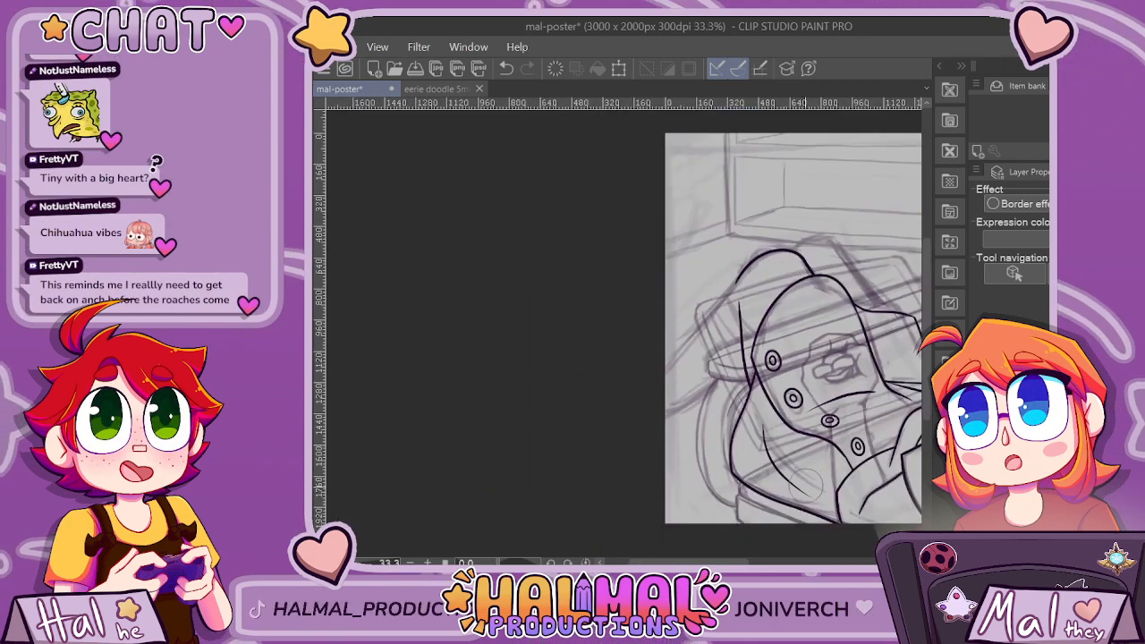
scroll(821, 530, "down", 1)
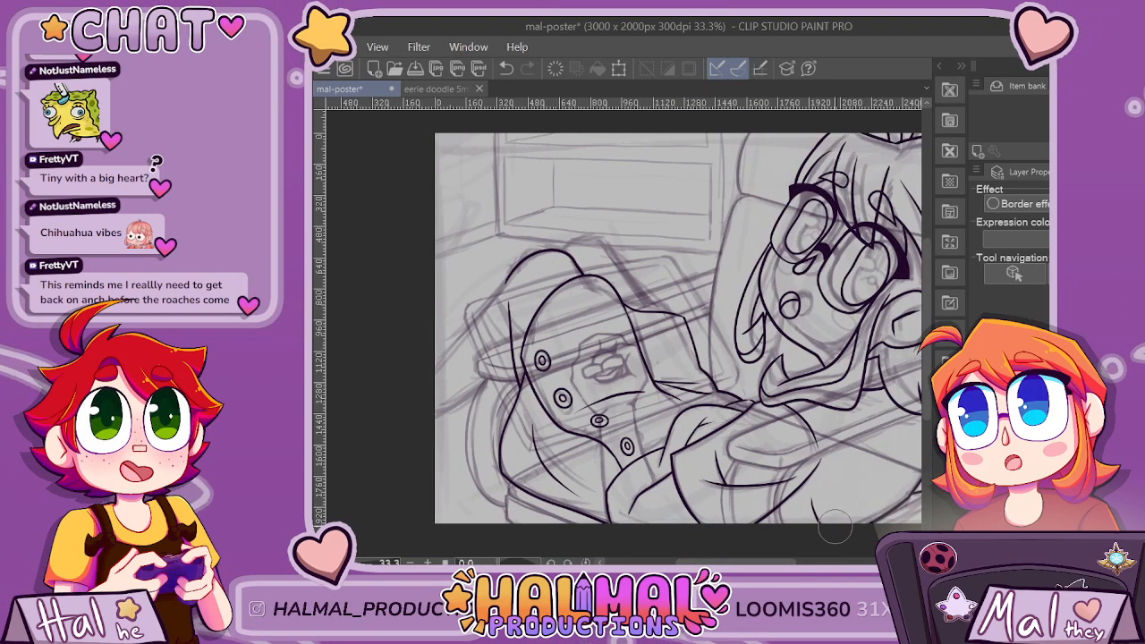
Ink a third arch behind the other two, with its straight side running down to the sleeve-like outline, replacing the first attempt.
scroll(608, 260, "up", 1)
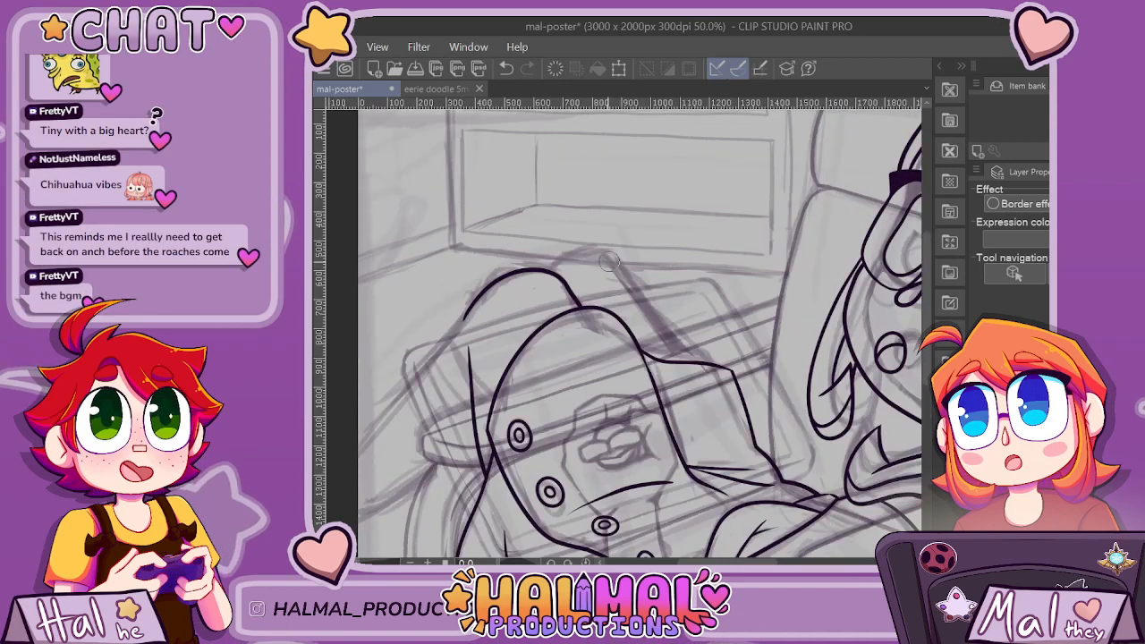
scroll(608, 261, "up", 1)
mouse_move(520, 276)
left_mouse_down()
mouse_move(613, 232)
mouse_move(734, 354)
mouse_move(777, 429)
mouse_move(534, 272)
mouse_move(634, 248)
mouse_move(670, 384)
mouse_move(724, 430)
left_mouse_up()
key("ctrl+z")
key("ctrl+z")
mouse_move(519, 268)
left_mouse_down()
mouse_move(552, 252)
mouse_move(608, 241)
mouse_move(663, 263)
mouse_move(837, 532)
left_mouse_up()
scroll(836, 537, "down", 1)
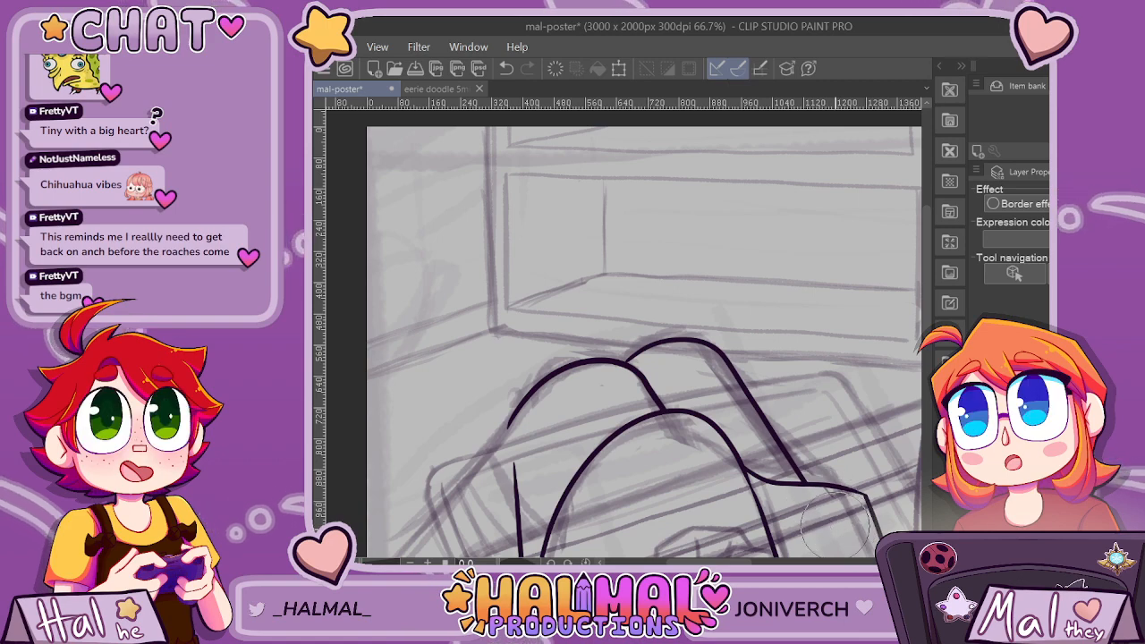
key("ctrl+minus")
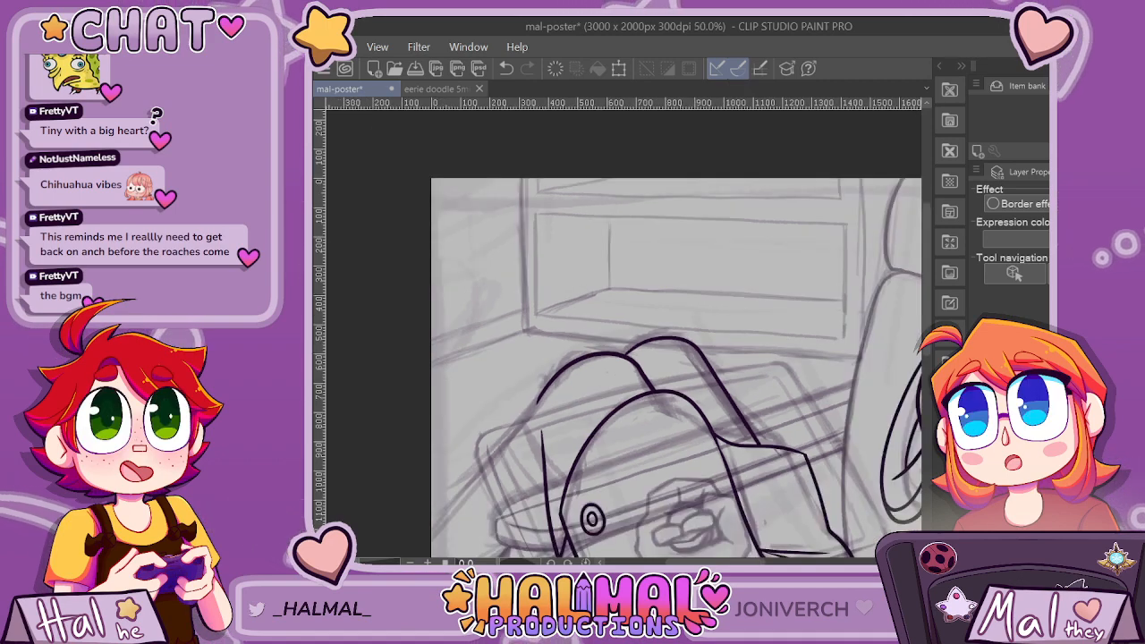
left_click_drag(926, 278, 927, 353)
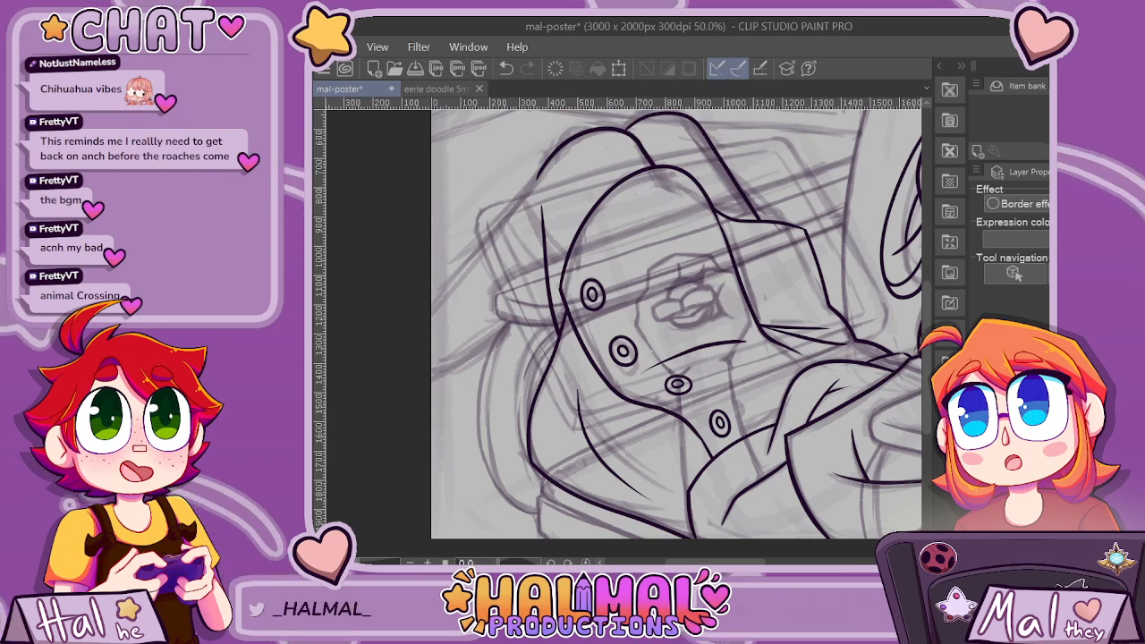
Extend the second arch's outer outline diagonally down to the canvas's left edge, redoing the first attempt.
key("ctrl+shift+n")
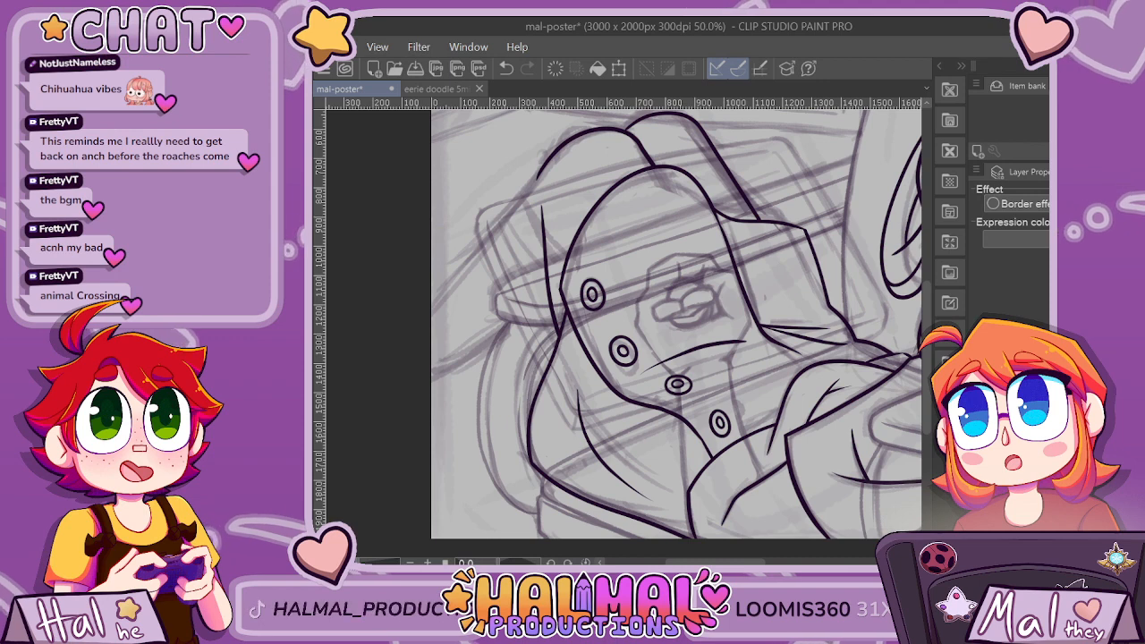
key("alt+bracketleft")
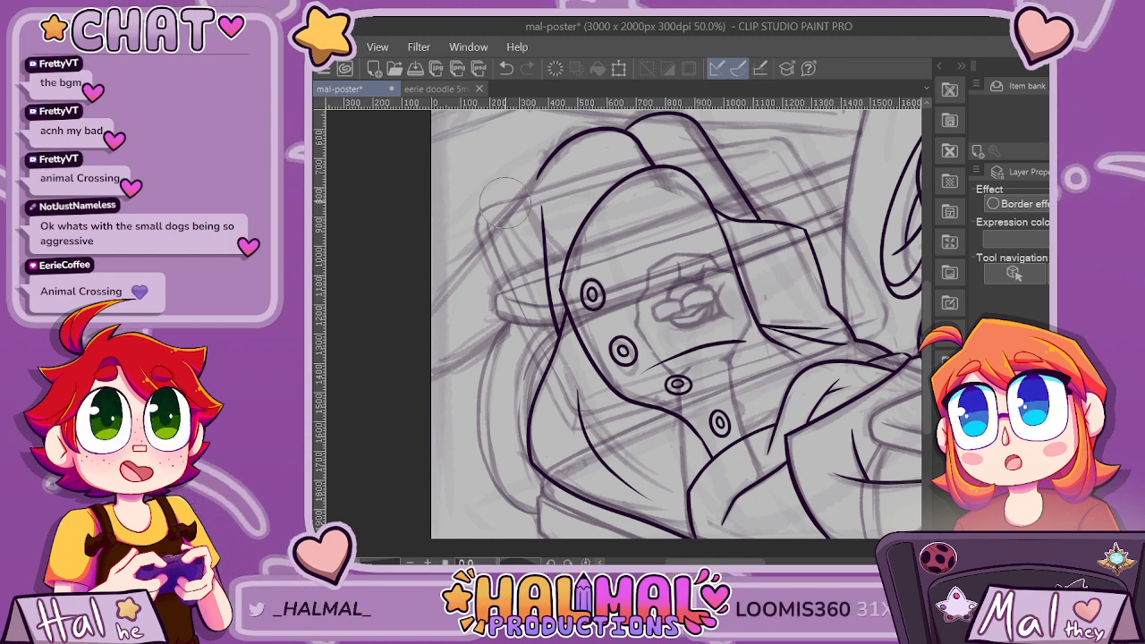
scroll(505, 203, "up", 1)
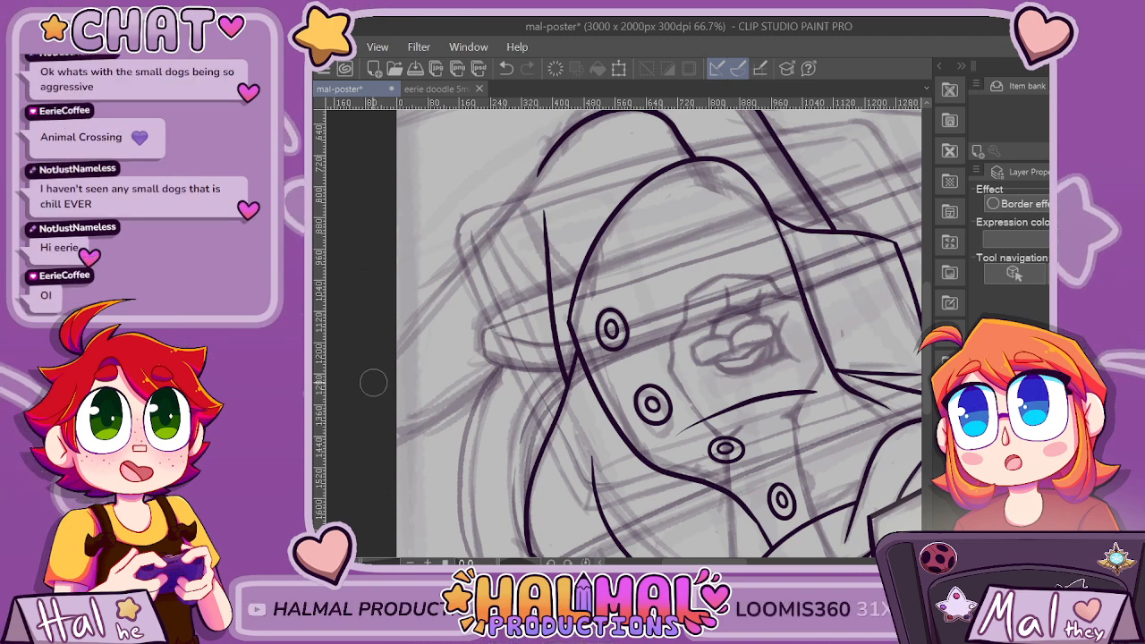
key("ctrl+z")
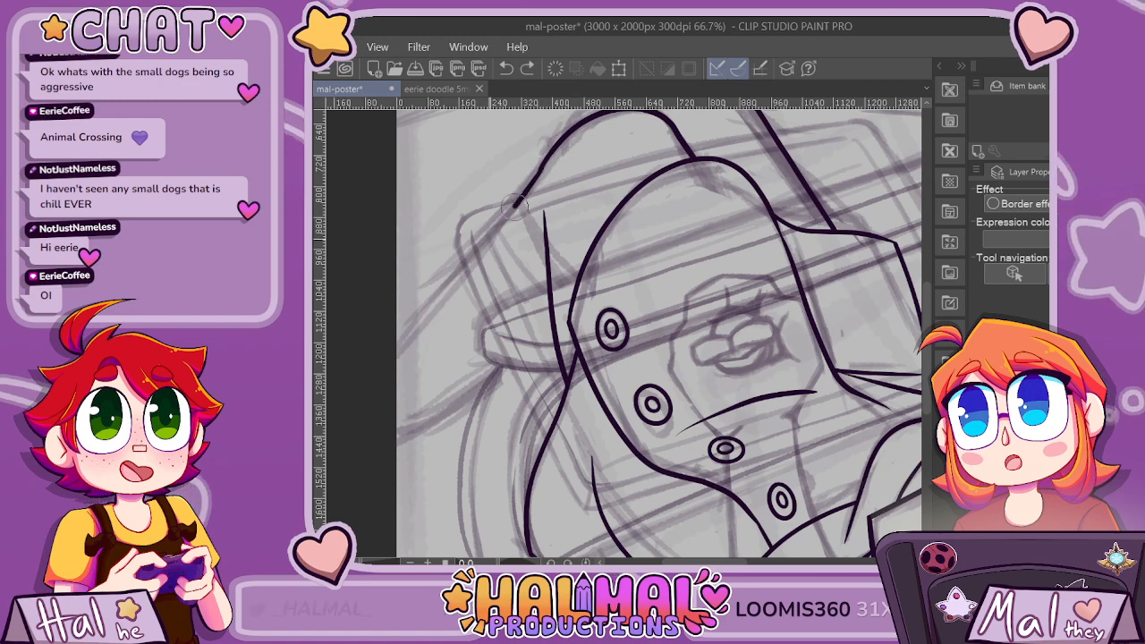
left_click_drag(514, 206, 409, 346)
key("ctrl+z")
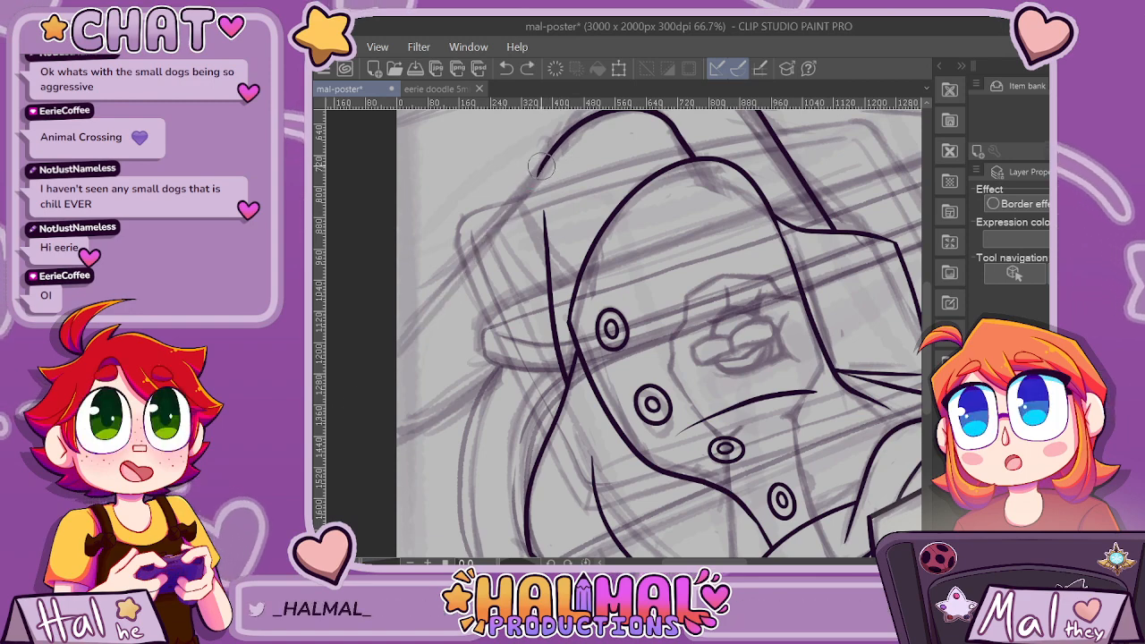
left_click_drag(540, 165, 398, 340)
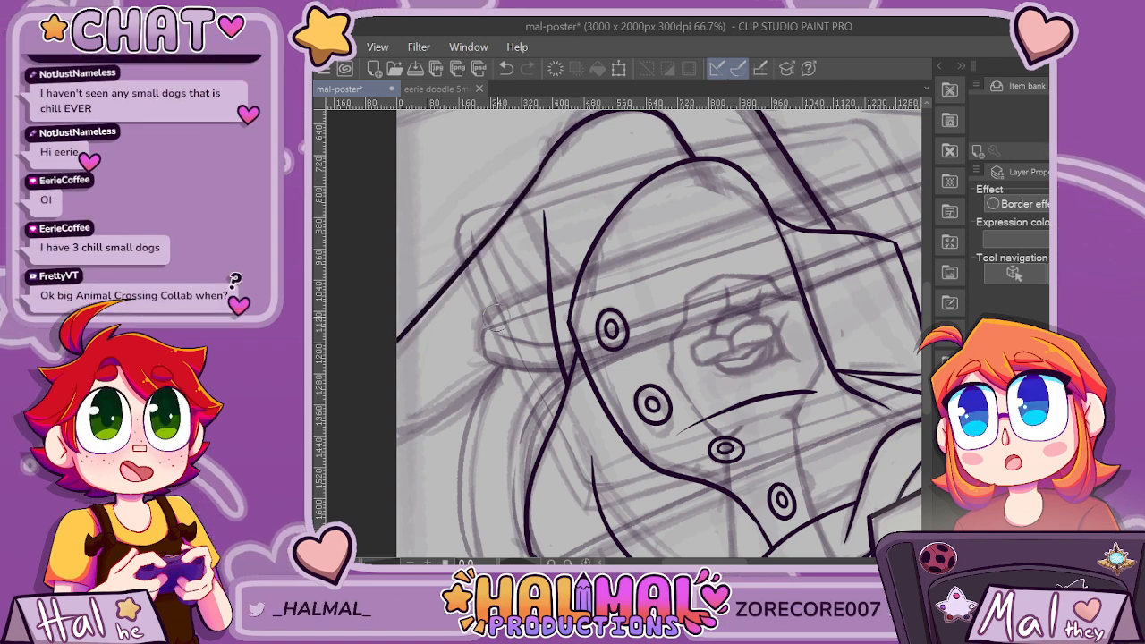
Ink the lower diagonal outline from the first arch's side down to the canvas's left edge, replacing the first attempt.
mouse_move(594, 307)
left_mouse_down()
mouse_move(560, 346)
mouse_move(453, 415)
mouse_move(398, 438)
left_mouse_up()
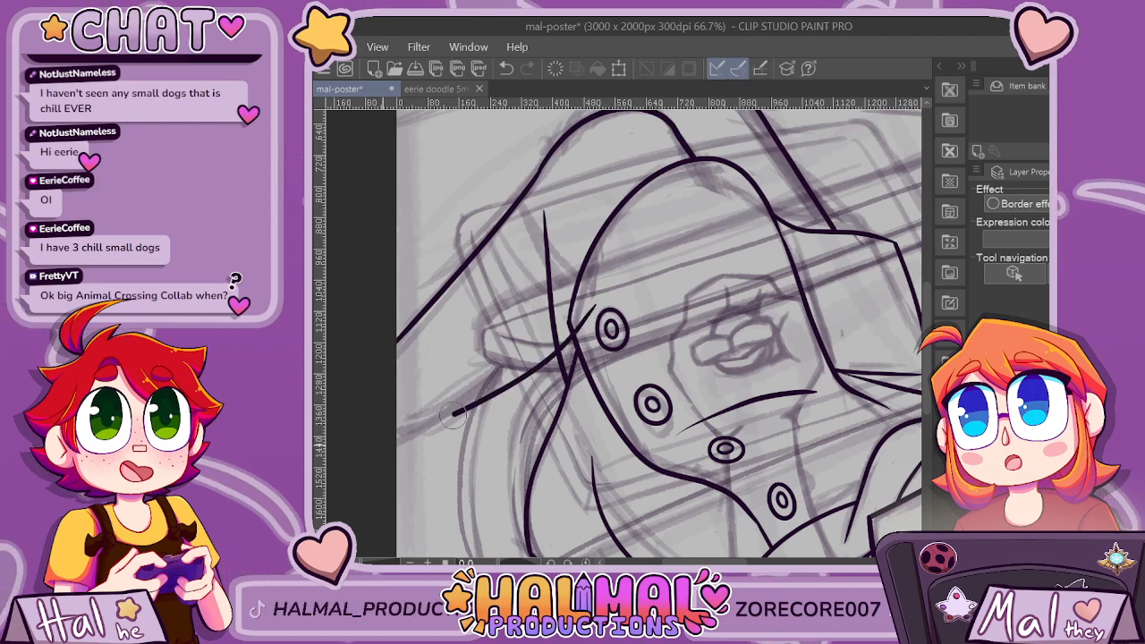
scroll(638, 421, "down", 2)
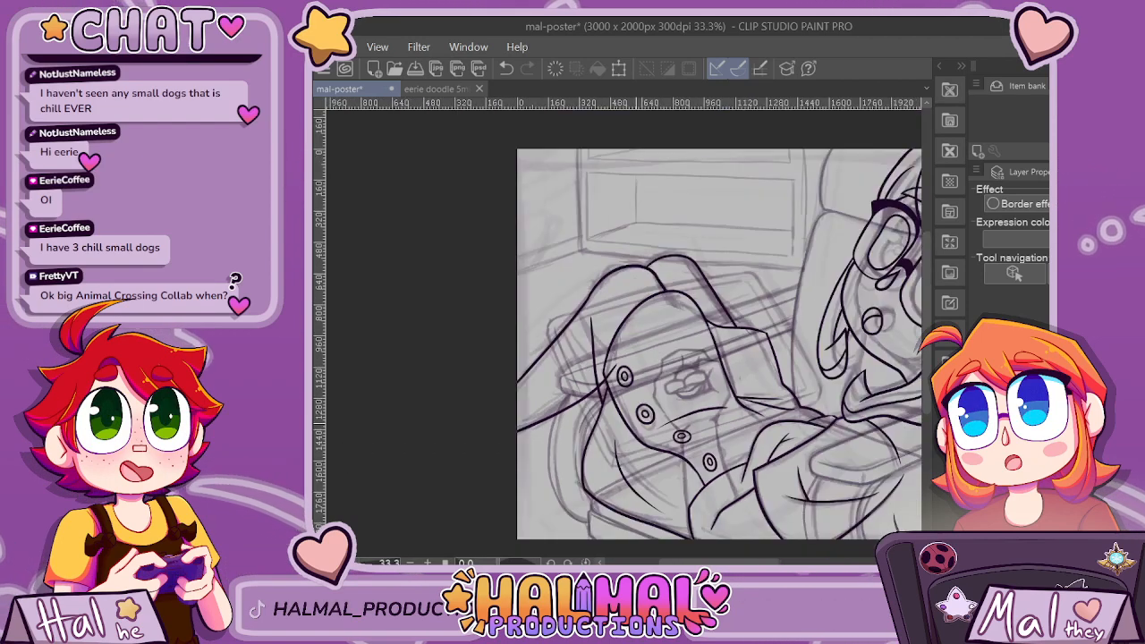
scroll(625, 430, "up", 1)
key("ctrl+z")
left_click_drag(608, 330, 601, 340)
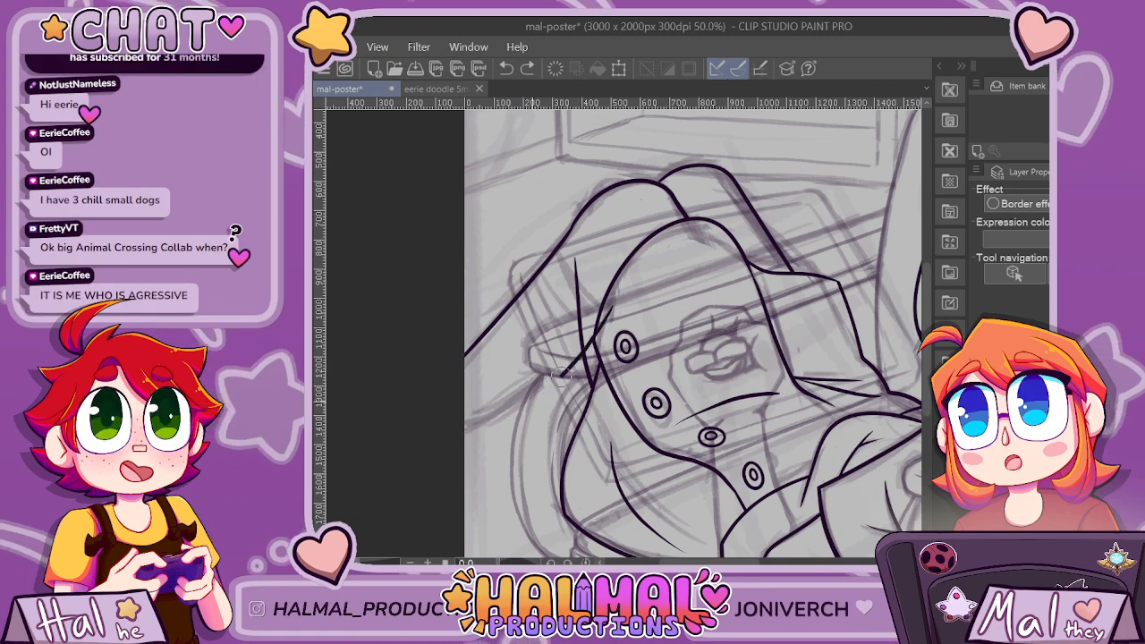
scroll(611, 375, "down", 2)
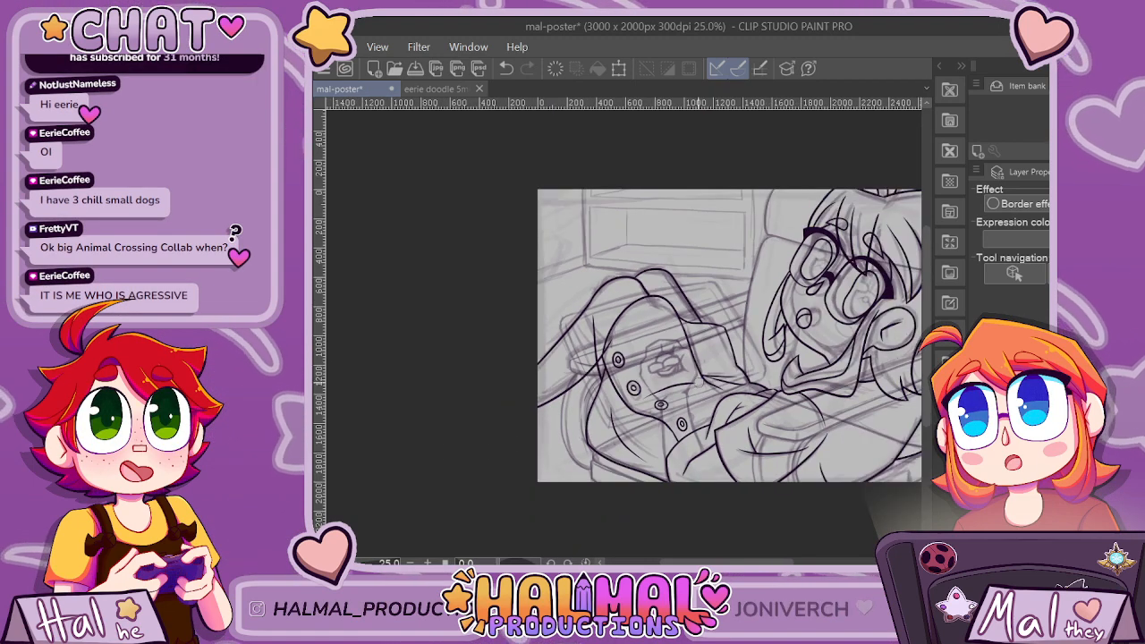
Erase the part of the lower diagonal that overlaps the first arch, ending it at the nearly vertical line.
scroll(570, 412, "up", 2)
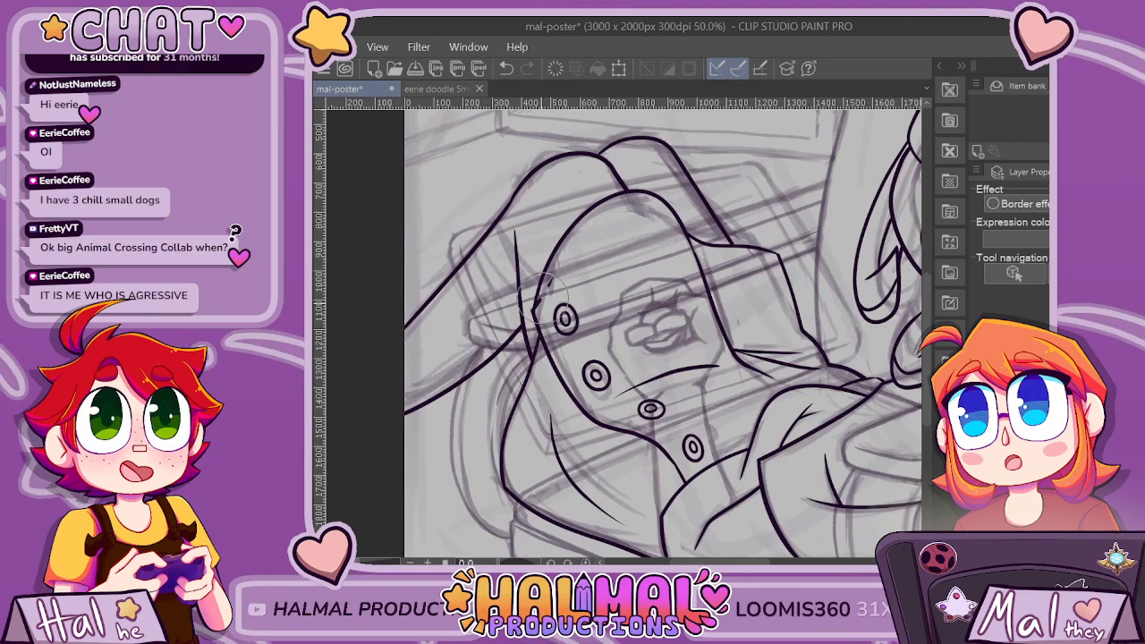
scroll(535, 321, "up", 4)
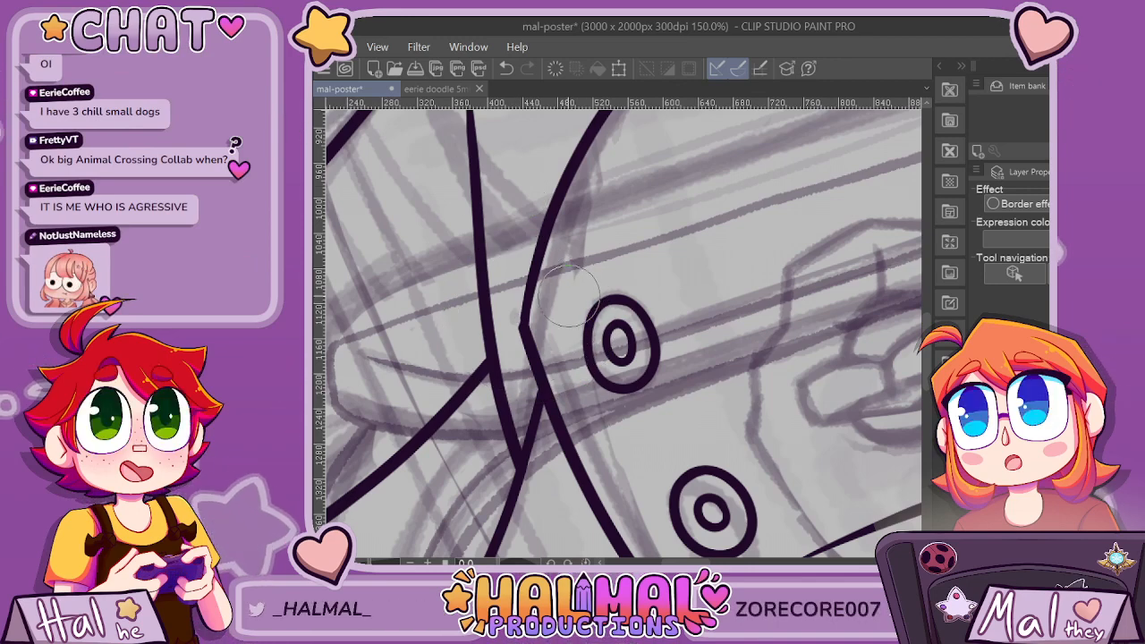
scroll(565, 296, "up", 3)
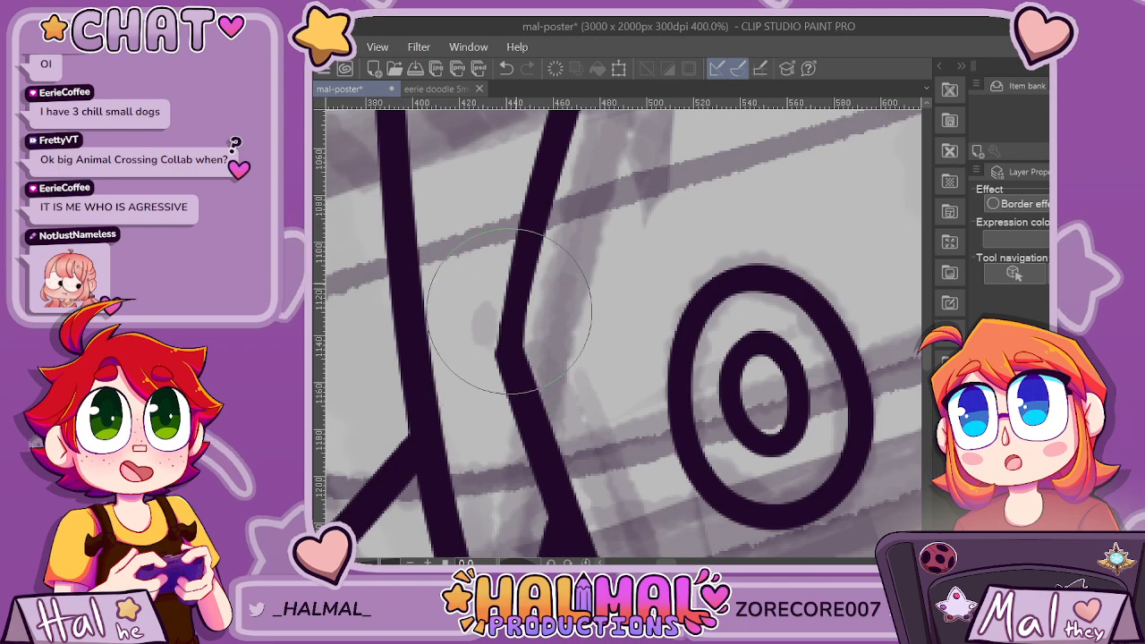
Ink a flatter line crossing the lower diagonal from the junction beside the arch, plus a curved fold descending from the upper diagonal outline.
scroll(500, 353, "down", 6)
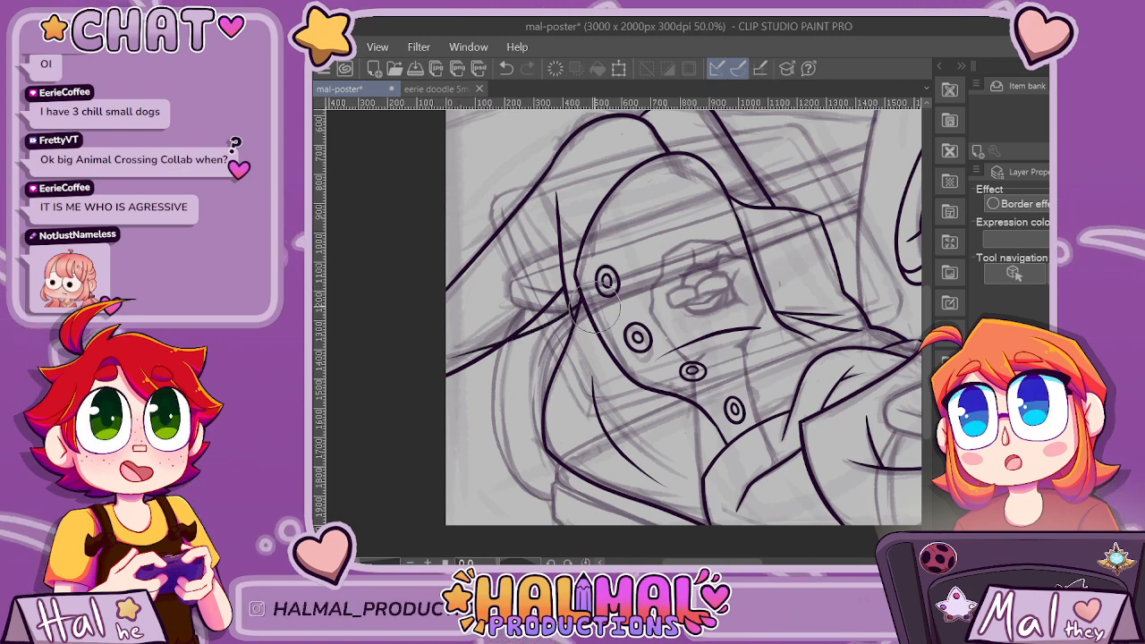
scroll(584, 311, "up", 3)
scroll(558, 306, "down", 1)
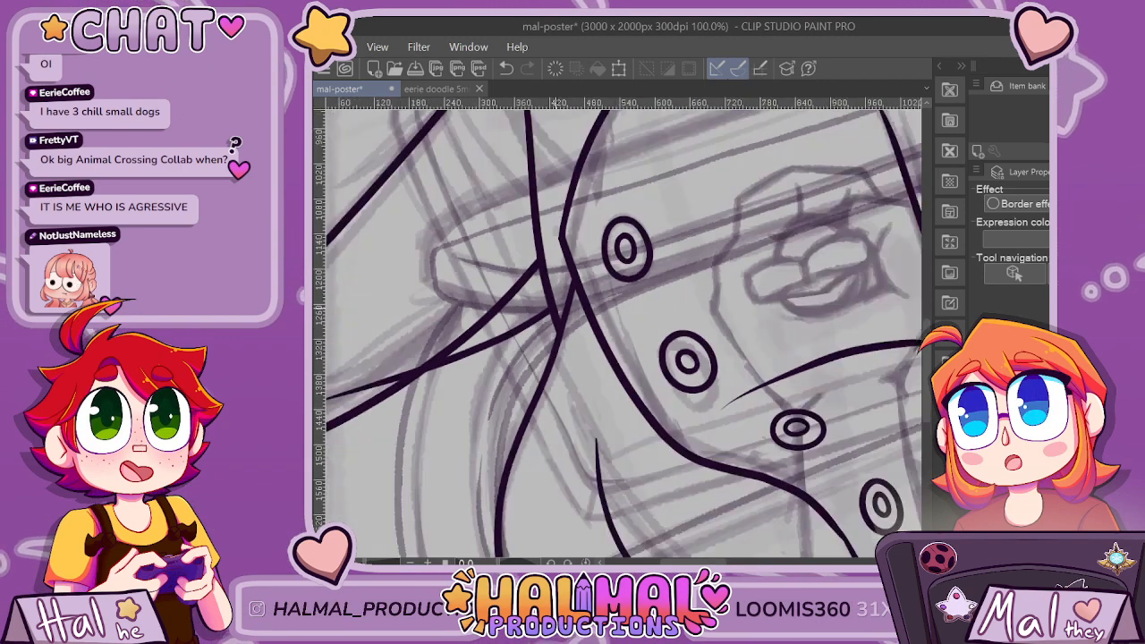
scroll(452, 371, "down", 3)
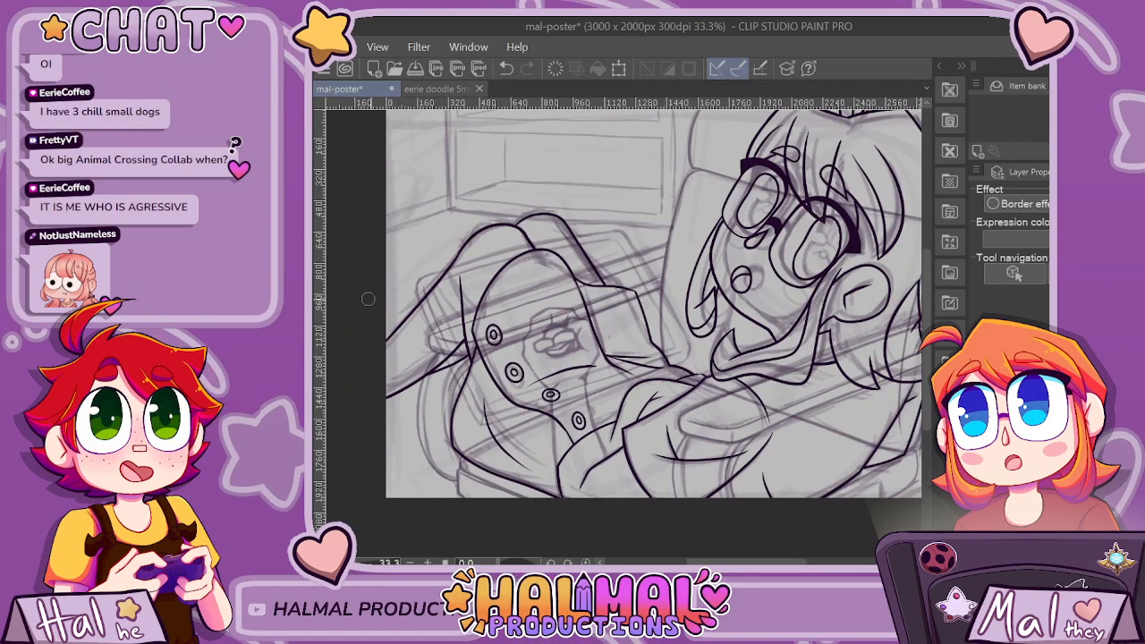
scroll(422, 312, "up", 3)
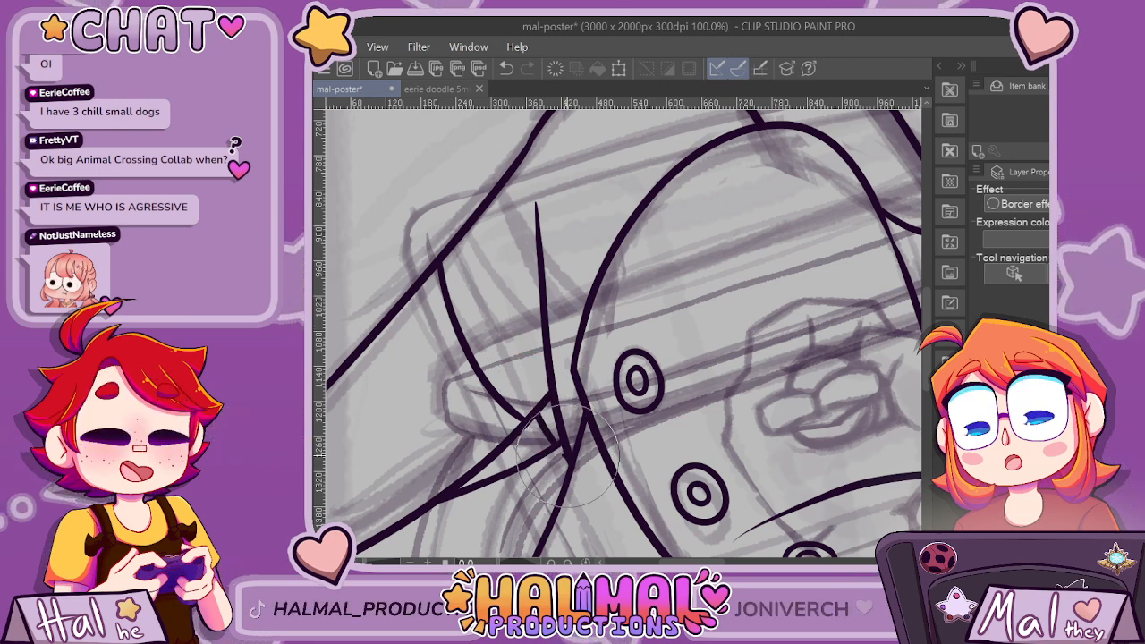
Redraw the curved fold from the upper diagonal outline down to the junction beside the arch, replacing the first attempt, and save the file.
scroll(622, 413, "down", 2)
scroll(623, 411, "down", 1)
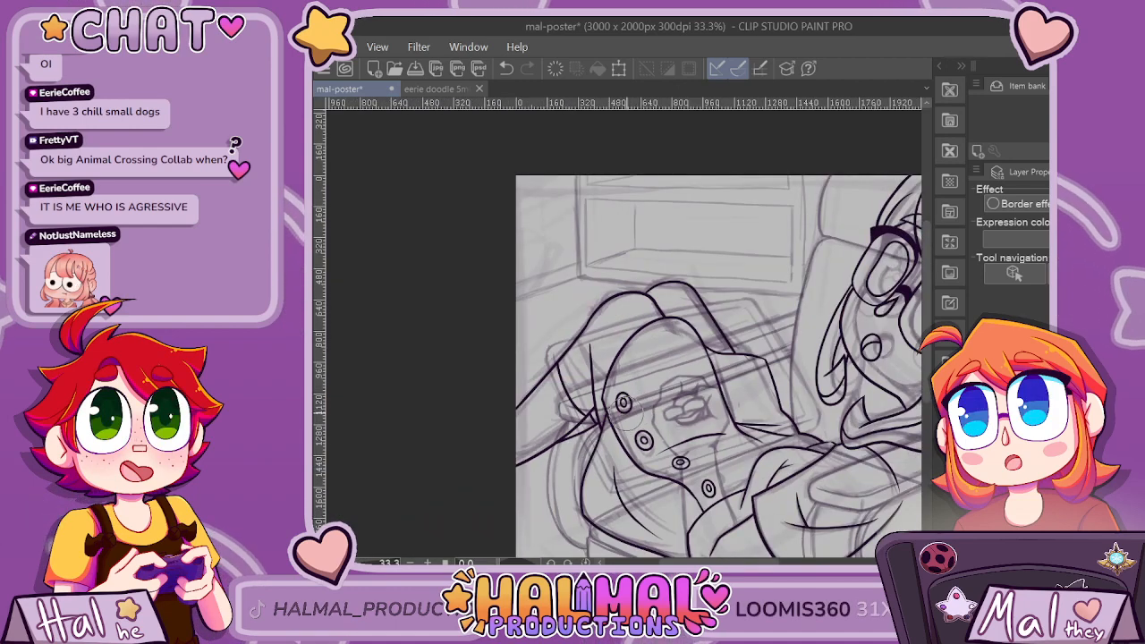
scroll(663, 402, "down", 1)
scroll(671, 406, "up", 2)
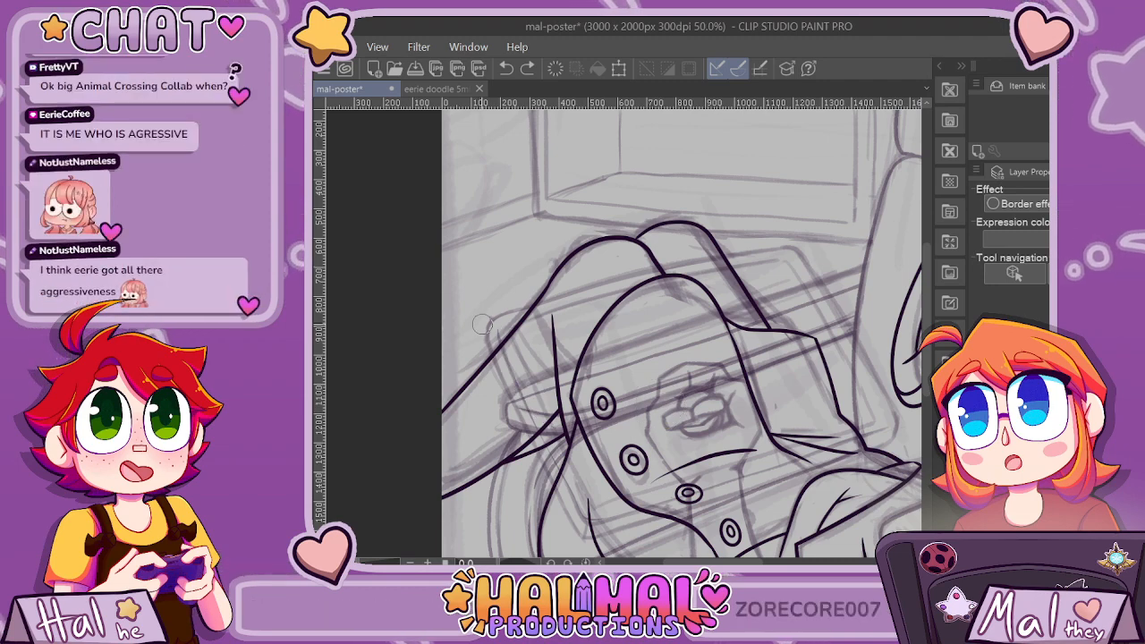
mouse_move(483, 325)
left_mouse_down()
mouse_move(524, 386)
mouse_move(565, 413)
left_mouse_up()
key("ctrl+z")
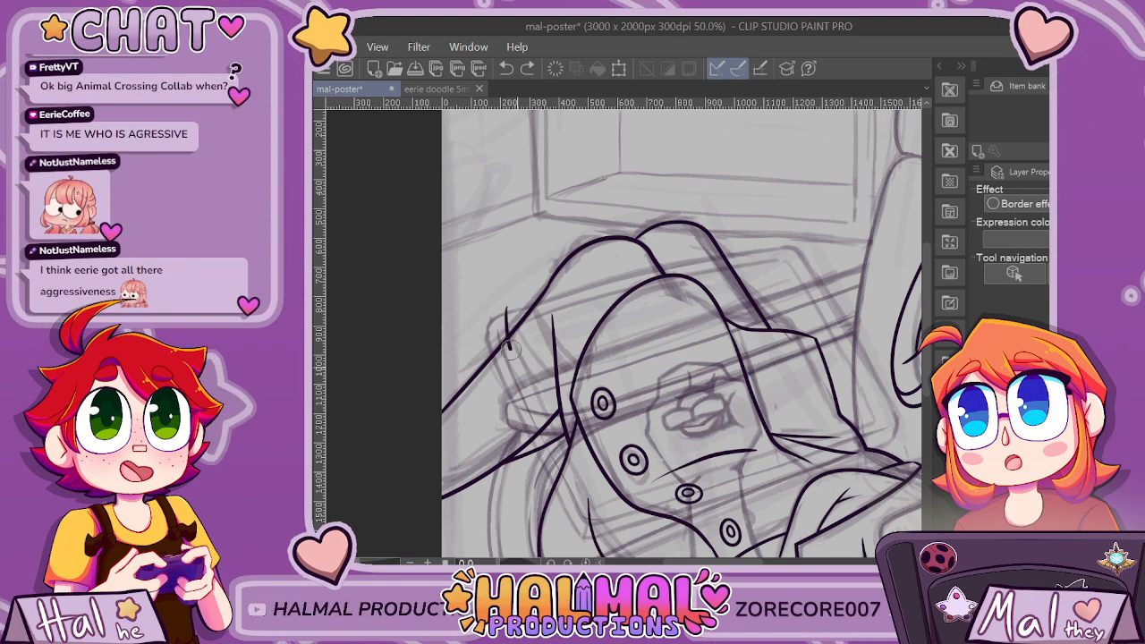
left_click_drag(487, 324, 570, 407)
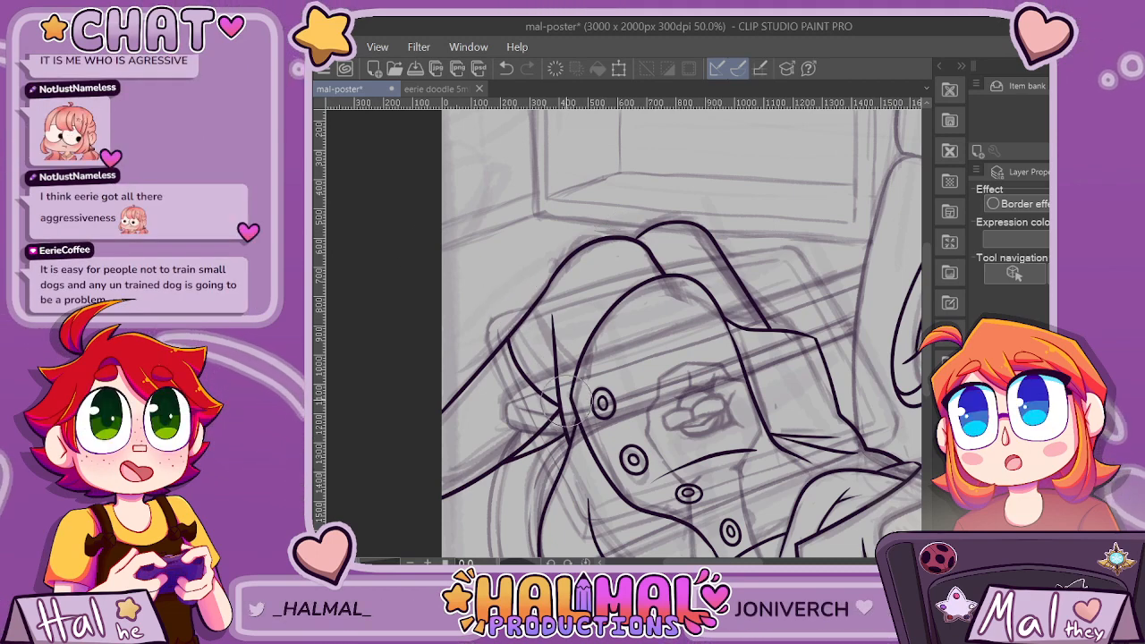
scroll(614, 376, "down", 4)
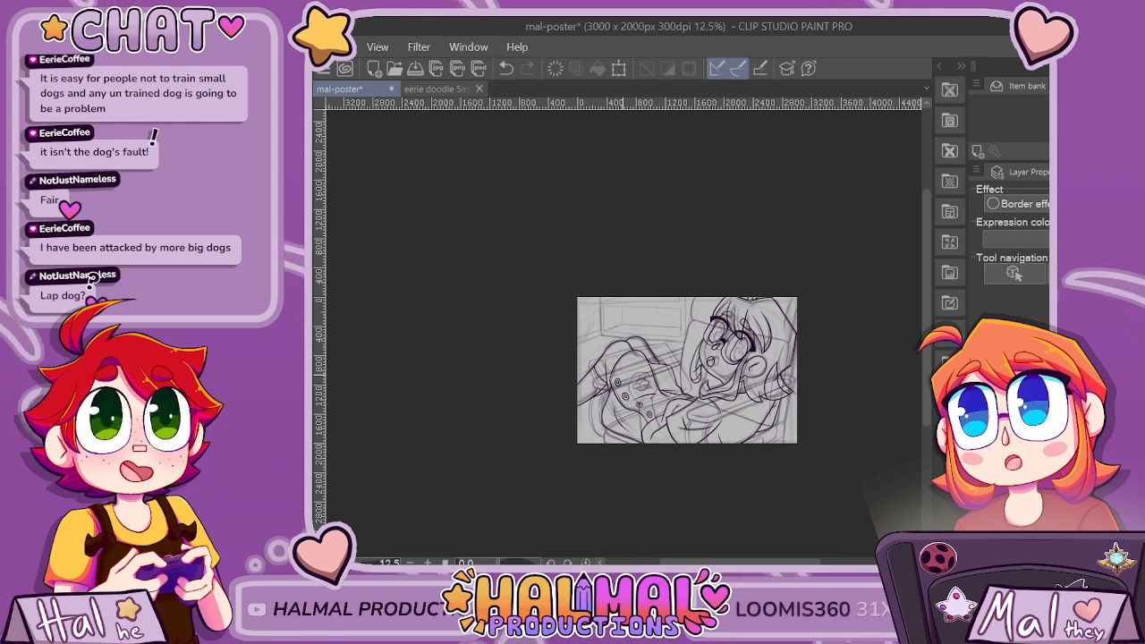
key("ctrl+s")
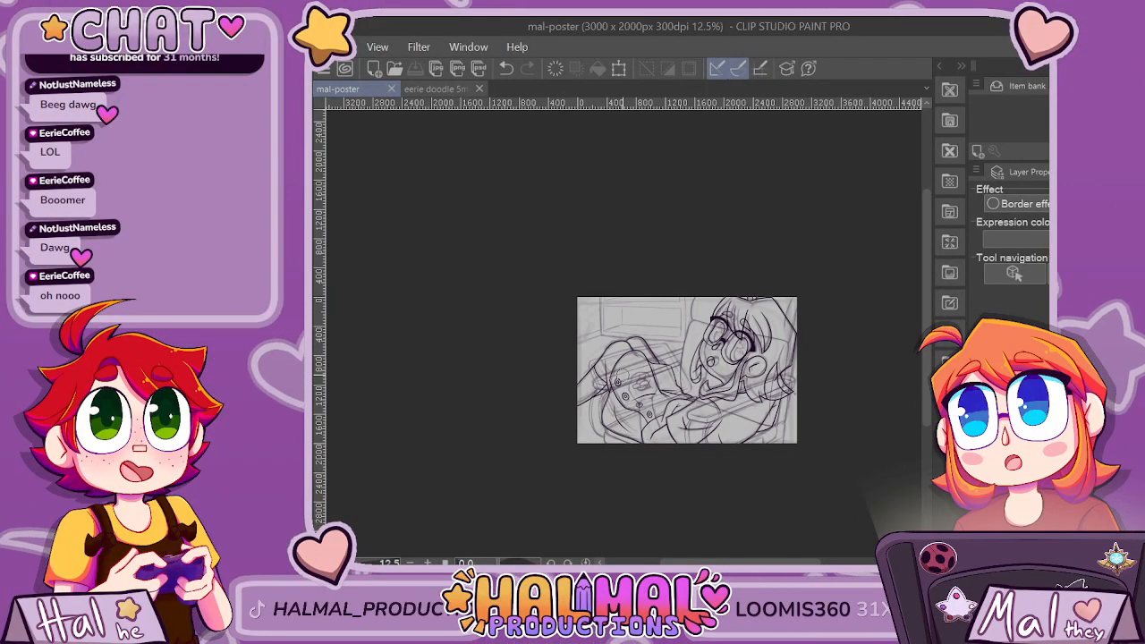
Redraw the lower diagonal slightly lower from the junction to the canvas's left edge, erase the old line, and save the file.
scroll(615, 387, "up", 5)
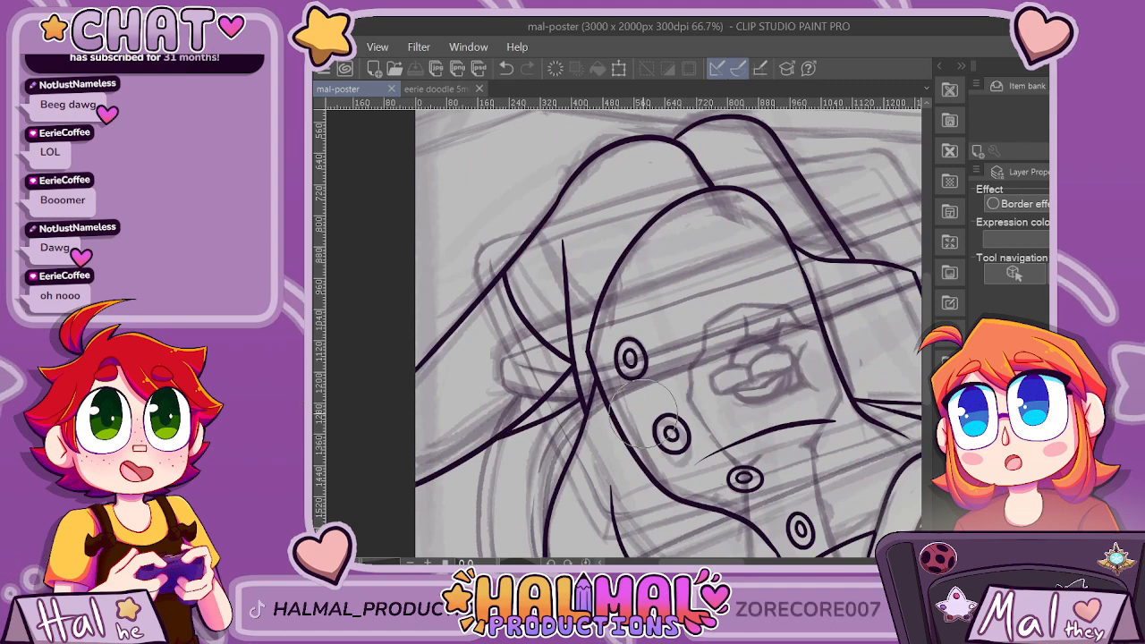
scroll(643, 411, "down", 2)
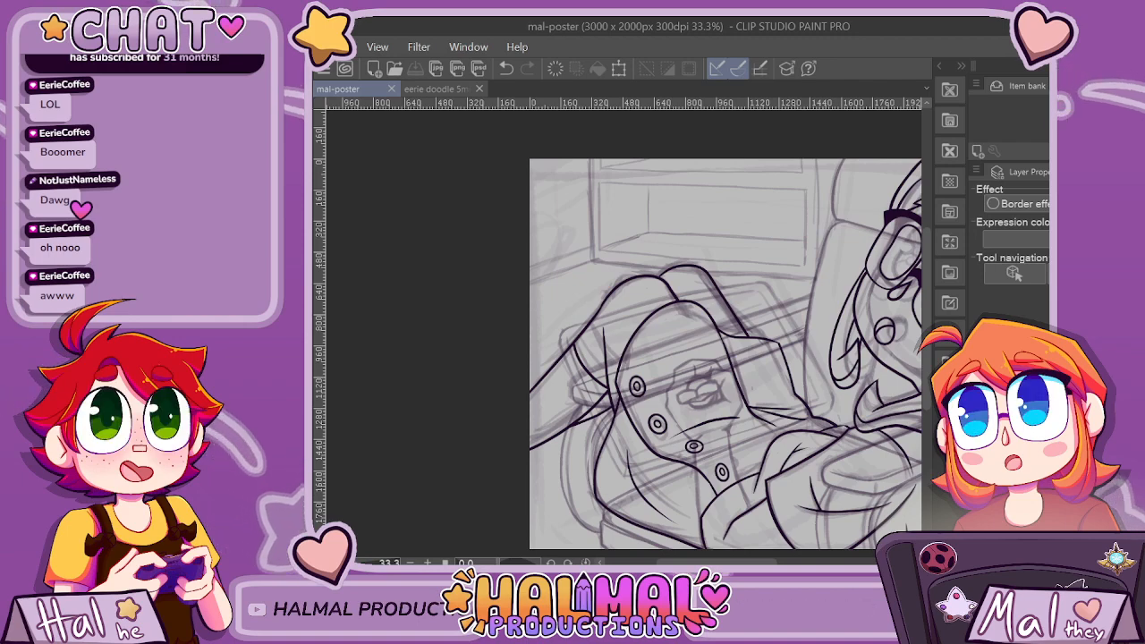
scroll(555, 467, "up", 2)
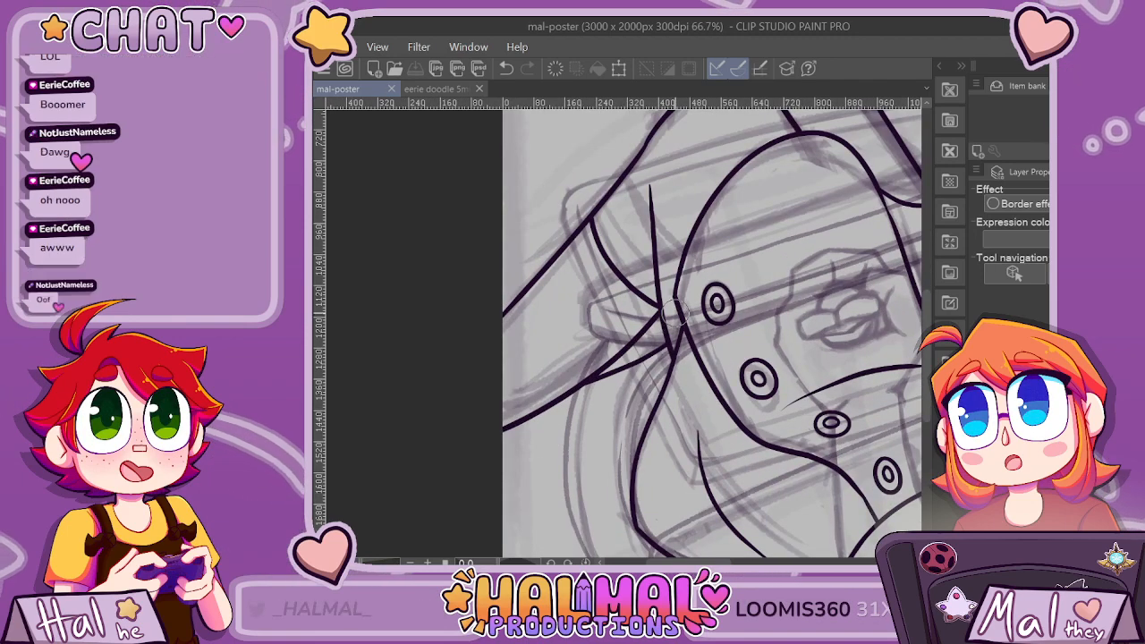
key("ctrl+z")
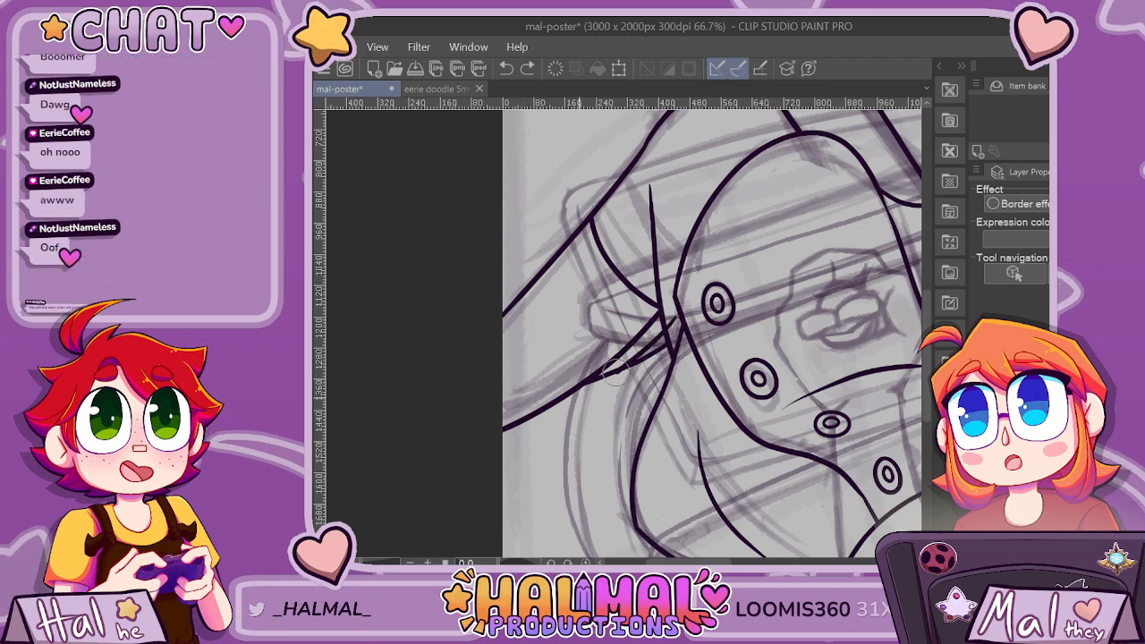
left_click_drag(677, 319, 501, 439)
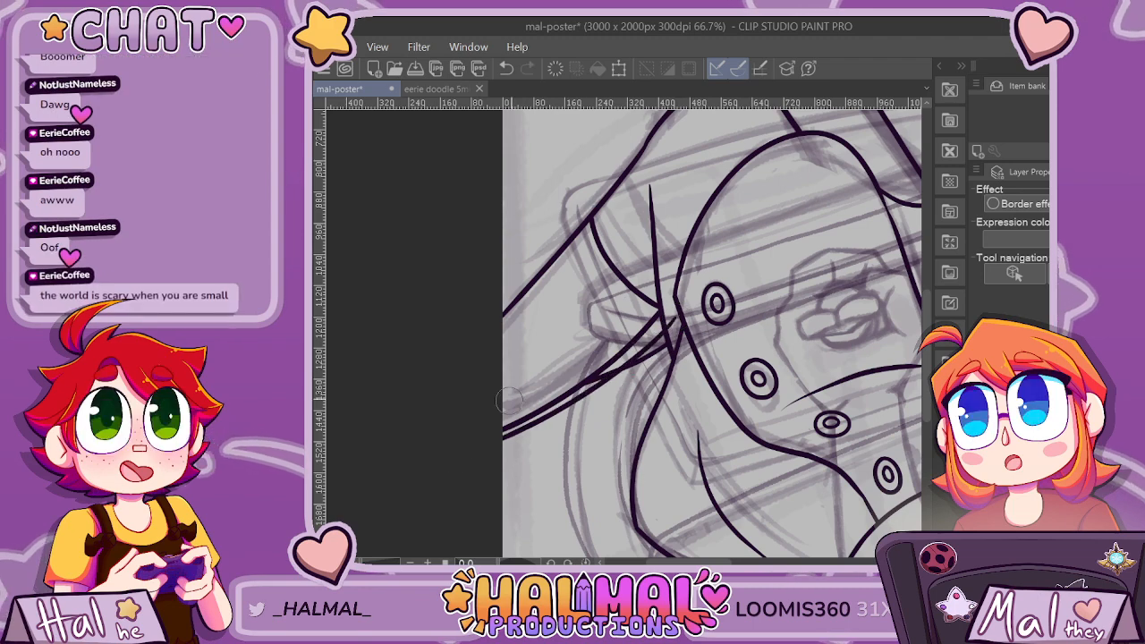
left_click(634, 342)
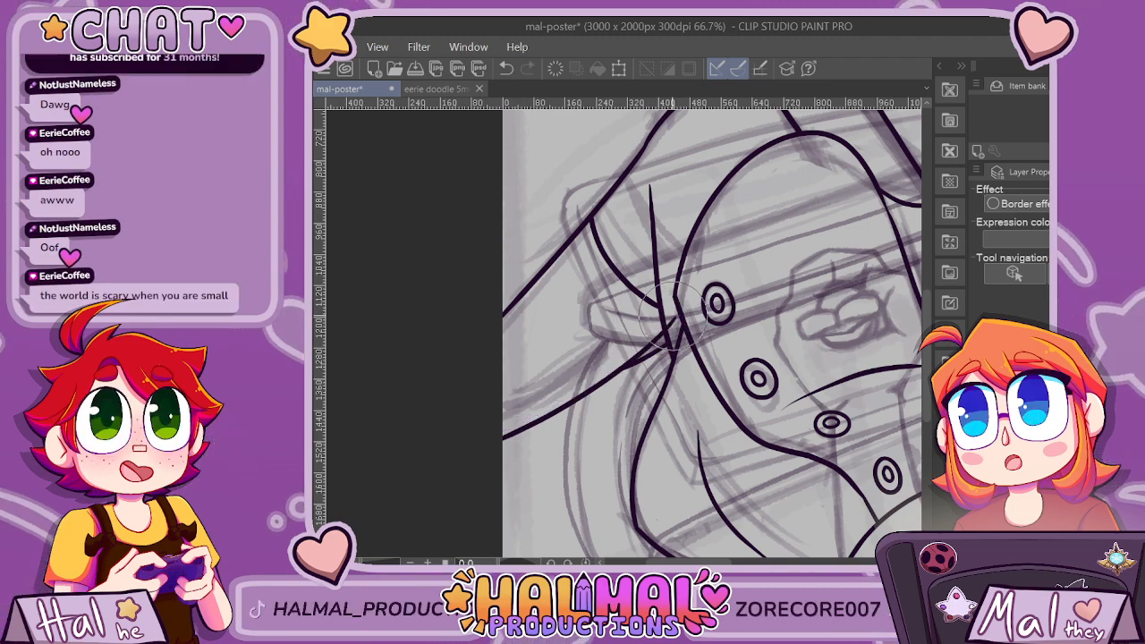
scroll(744, 328, "down", 5)
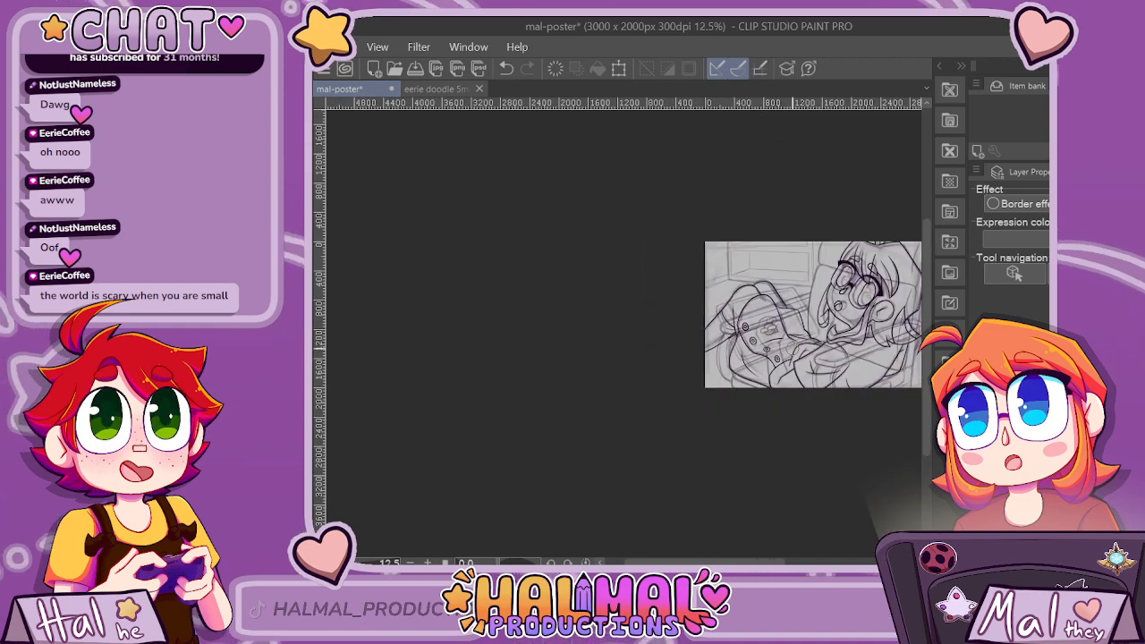
key("ctrl+s")
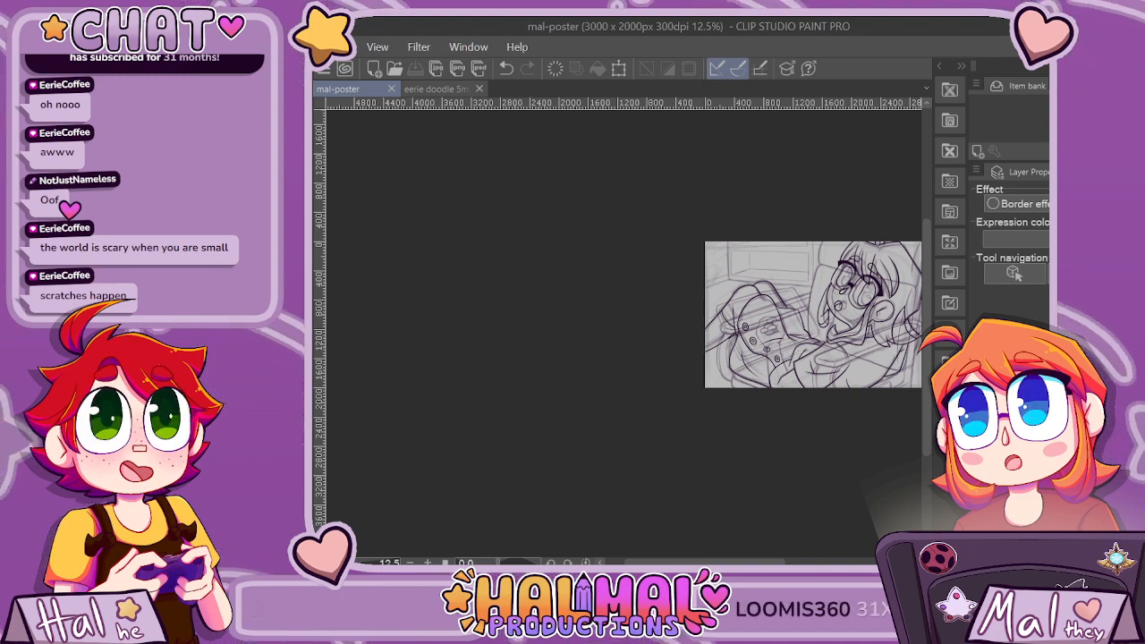
Fade the inked arches and fold lines into a light guide, undoing the last change to the tablet sketch.
scroll(748, 348, "up", 4)
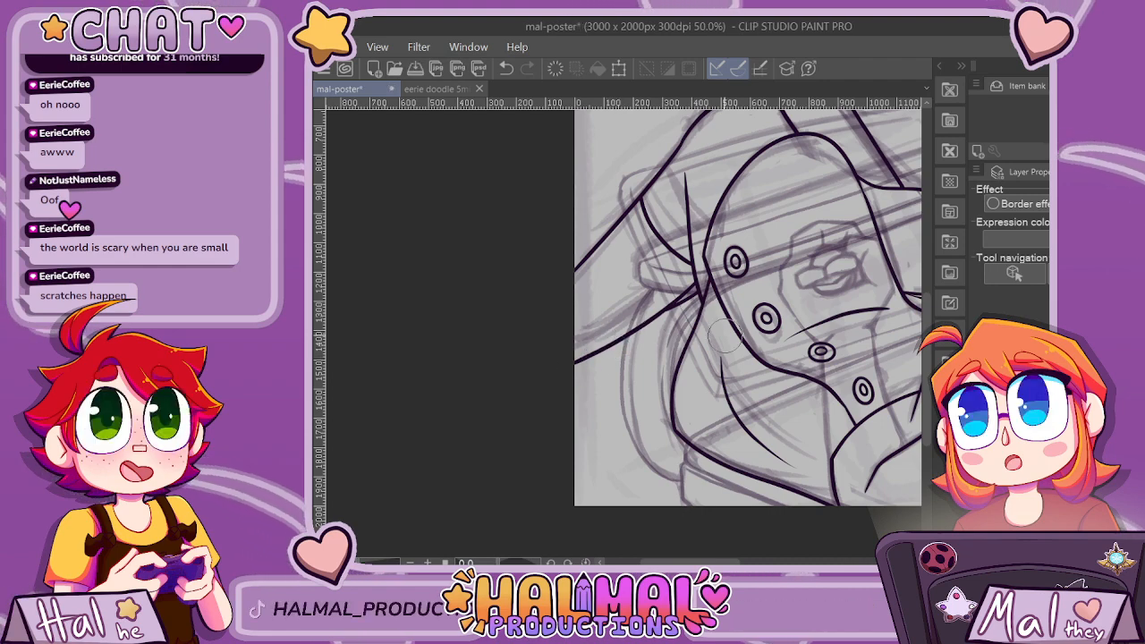
scroll(537, 393, "down", 1)
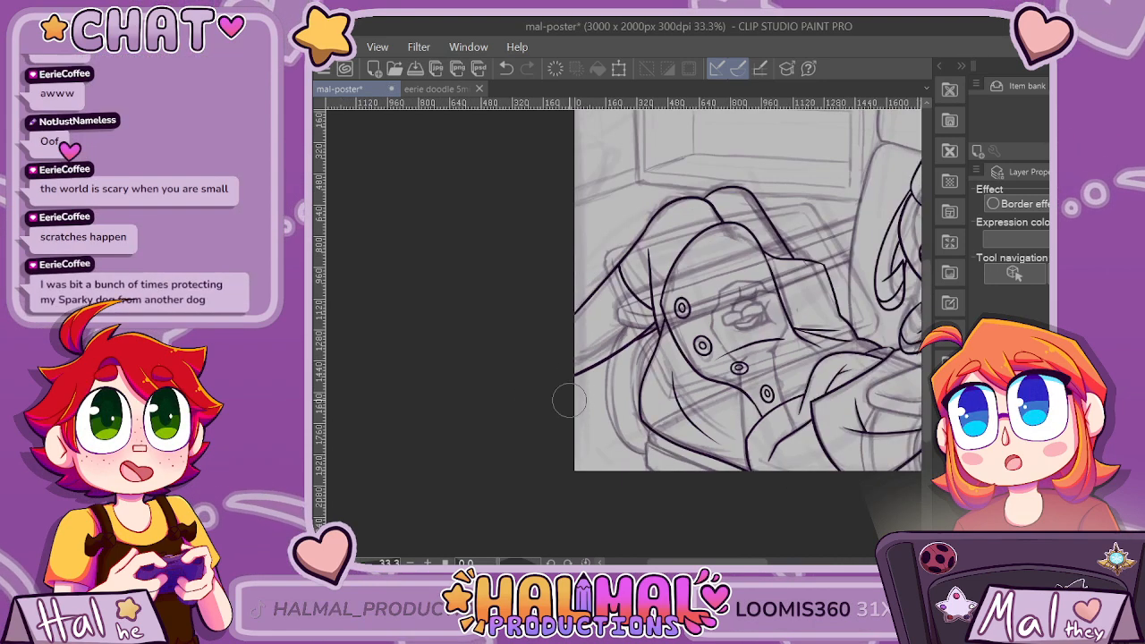
scroll(598, 401, "down", 1)
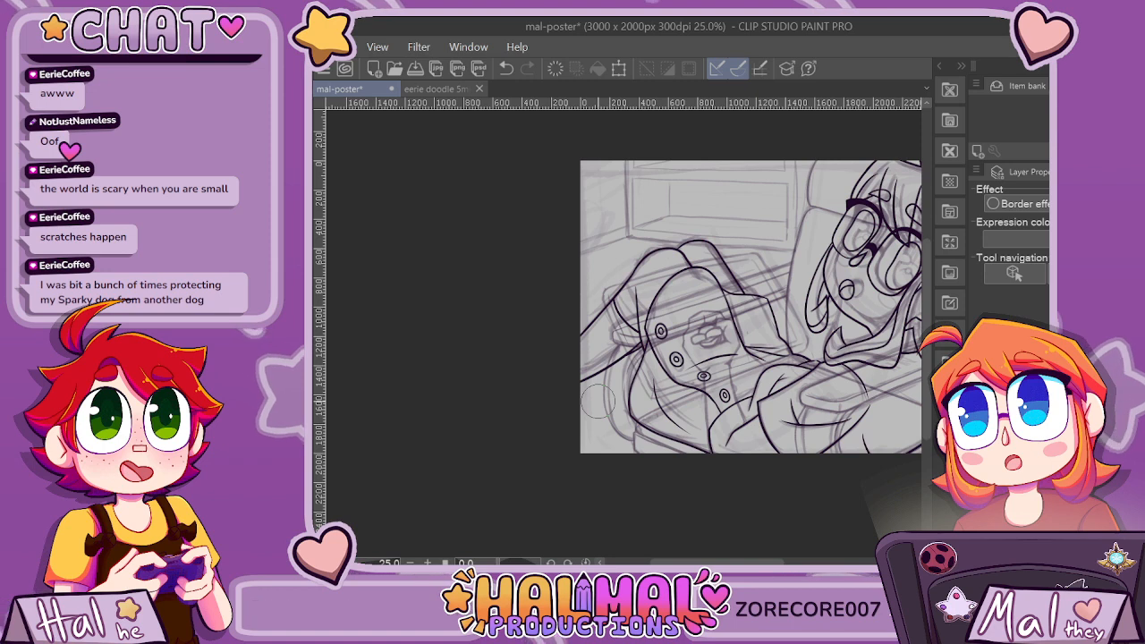
scroll(599, 401, "down", 2)
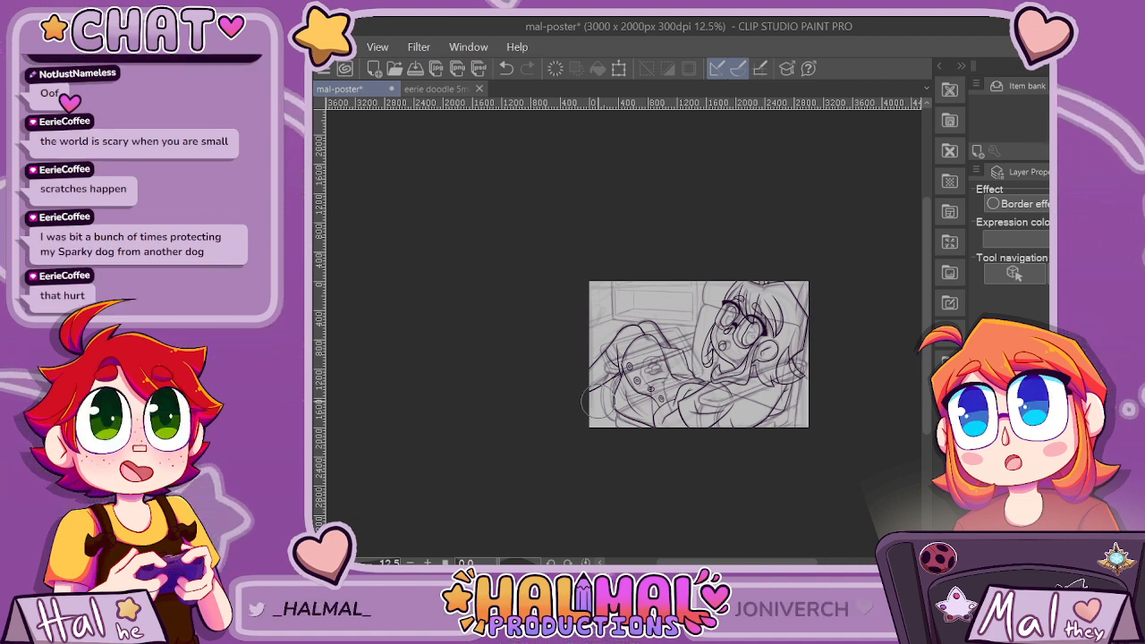
scroll(597, 401, "up", 2)
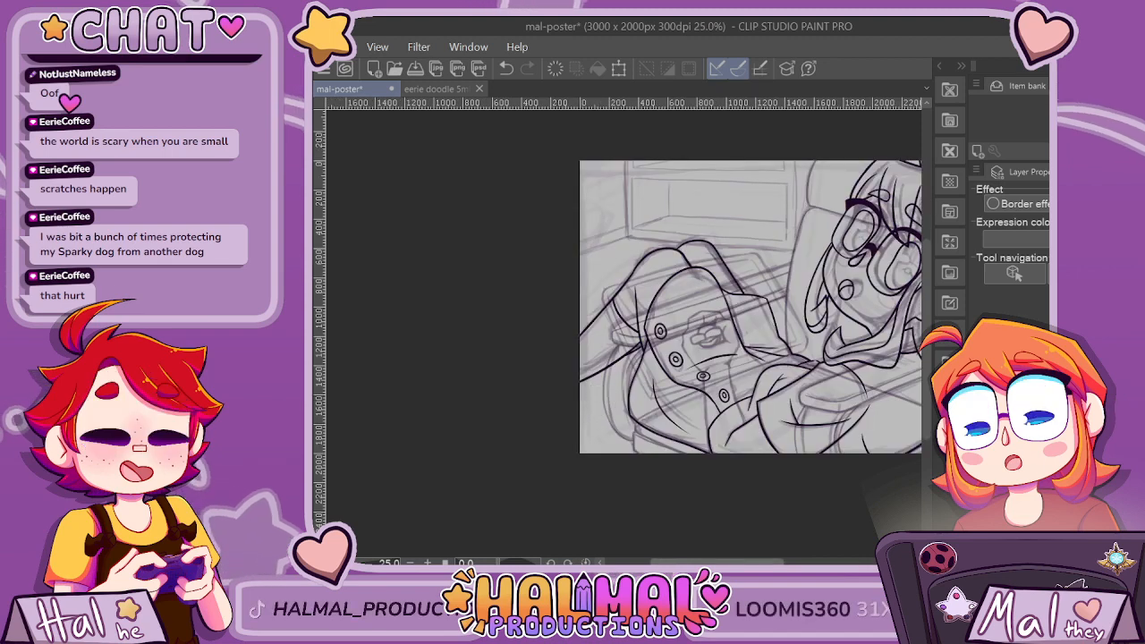
left_click_drag(772, 562, 791, 561)
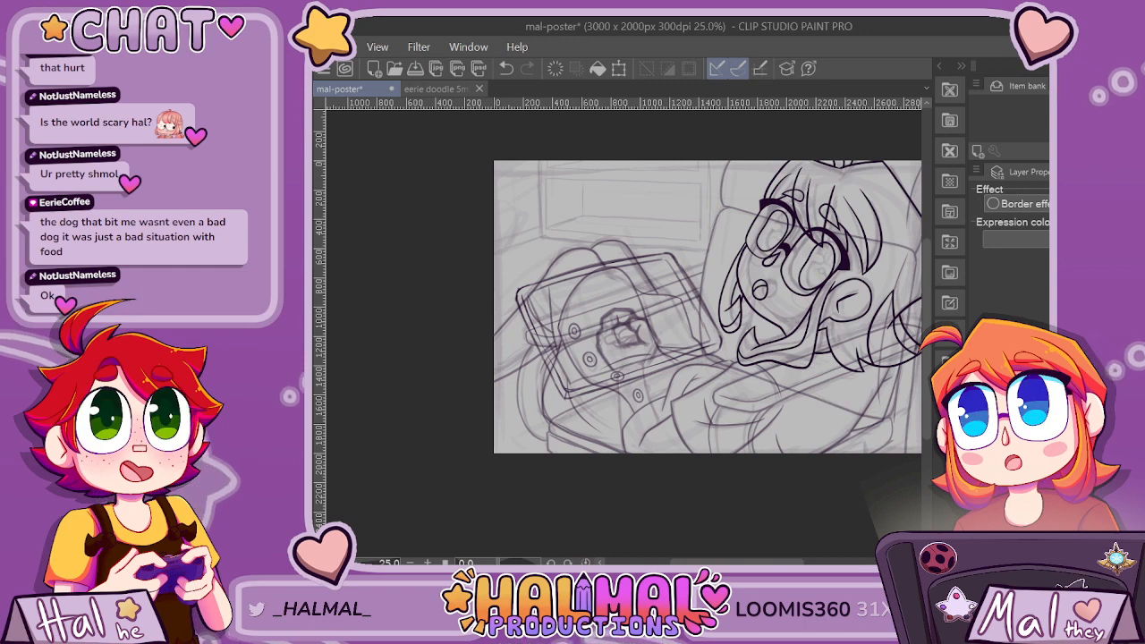
key("ctrl+z")
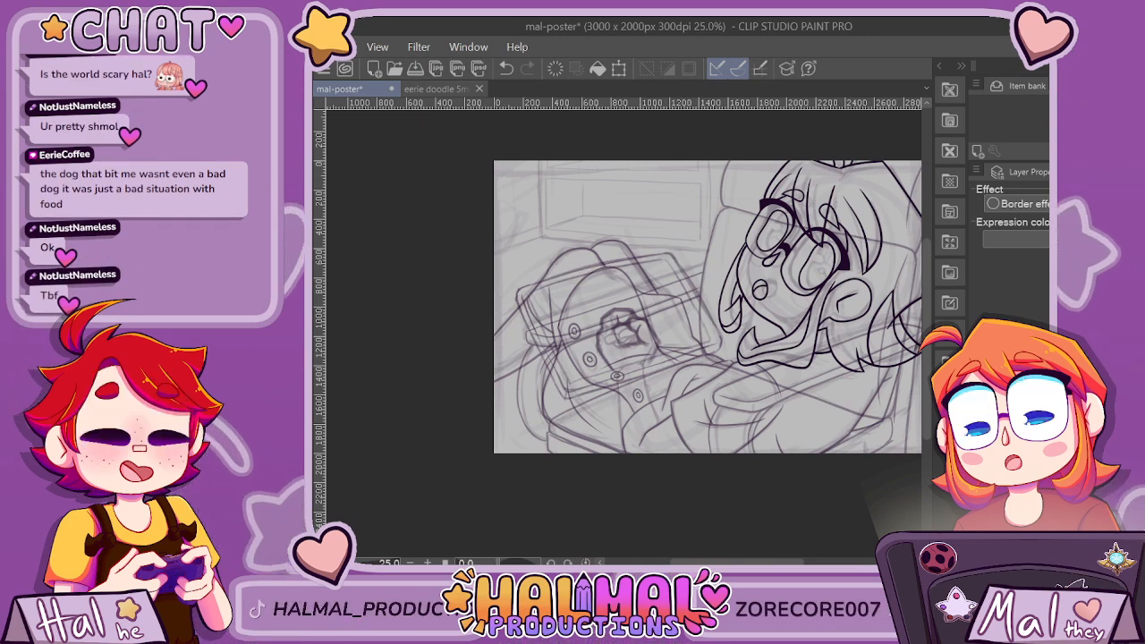
left_click(1011, 420)
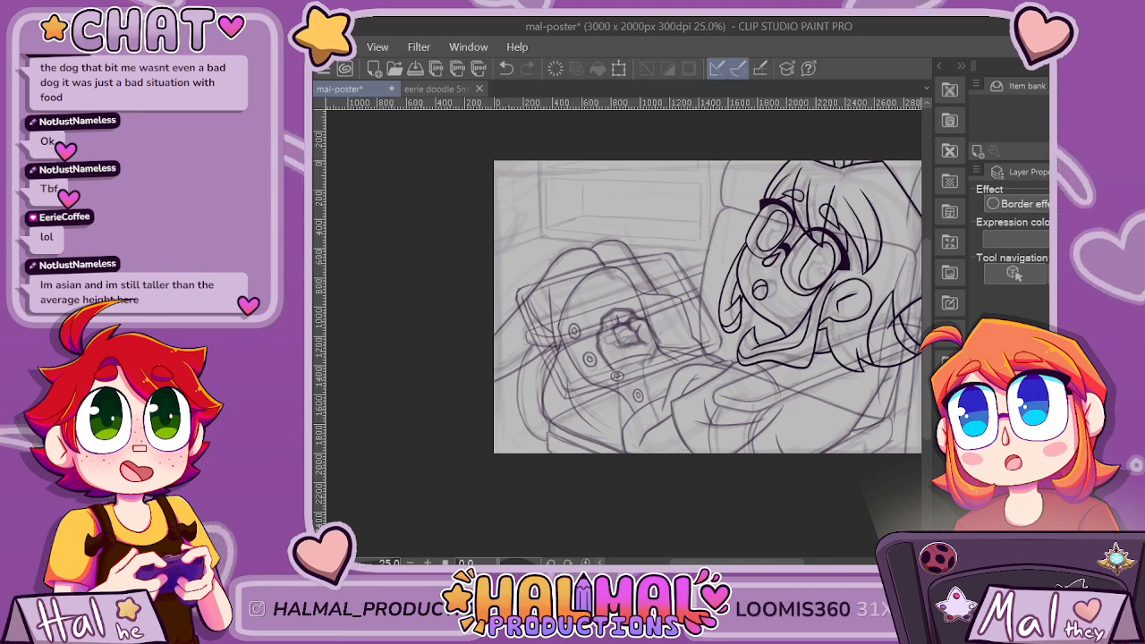
Ink the tablet's rounded upper-left corner and the upper part of its left side, redoing the first two attempts.
scroll(528, 259, "up", 5)
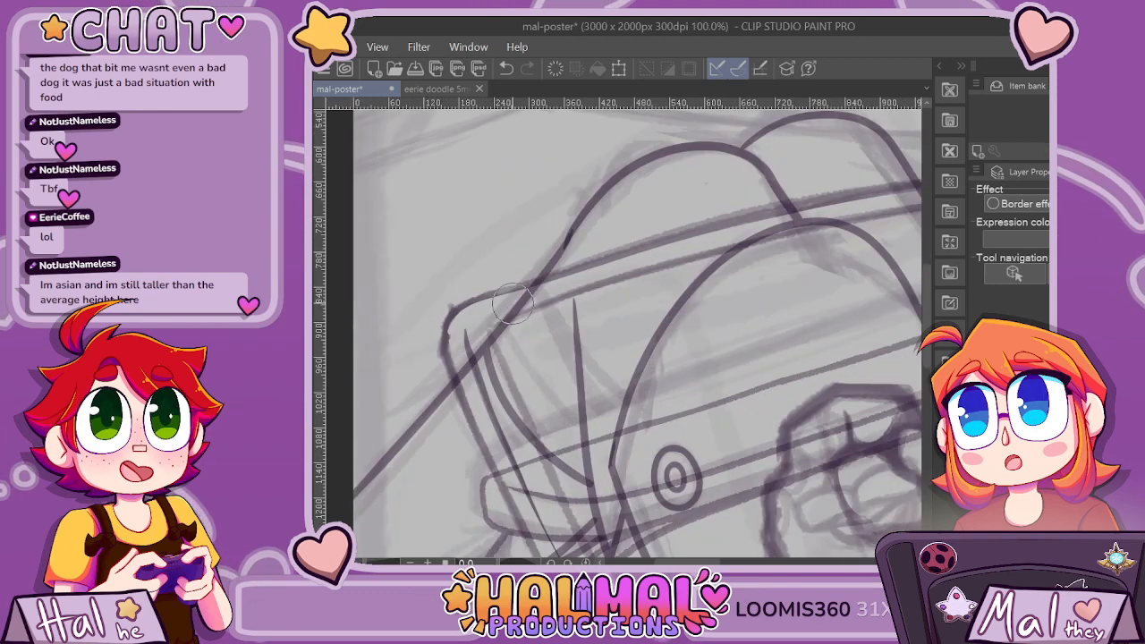
scroll(702, 328, "down", 4)
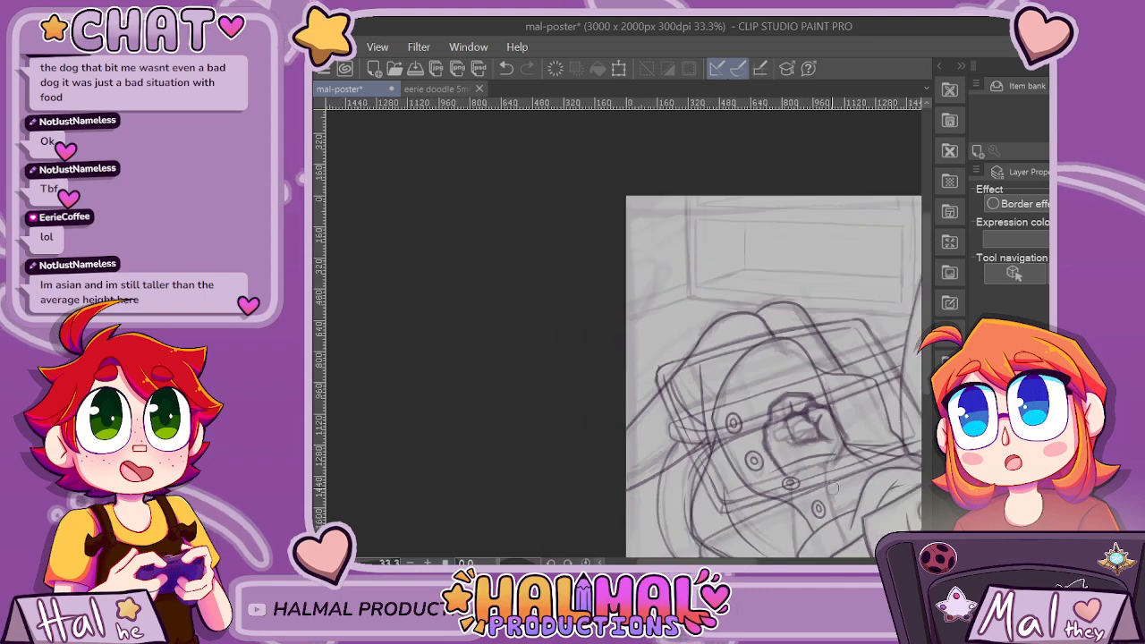
scroll(713, 349, "up", 4)
mouse_move(505, 212)
left_mouse_down()
mouse_move(464, 229)
mouse_move(456, 264)
mouse_move(474, 306)
left_mouse_up()
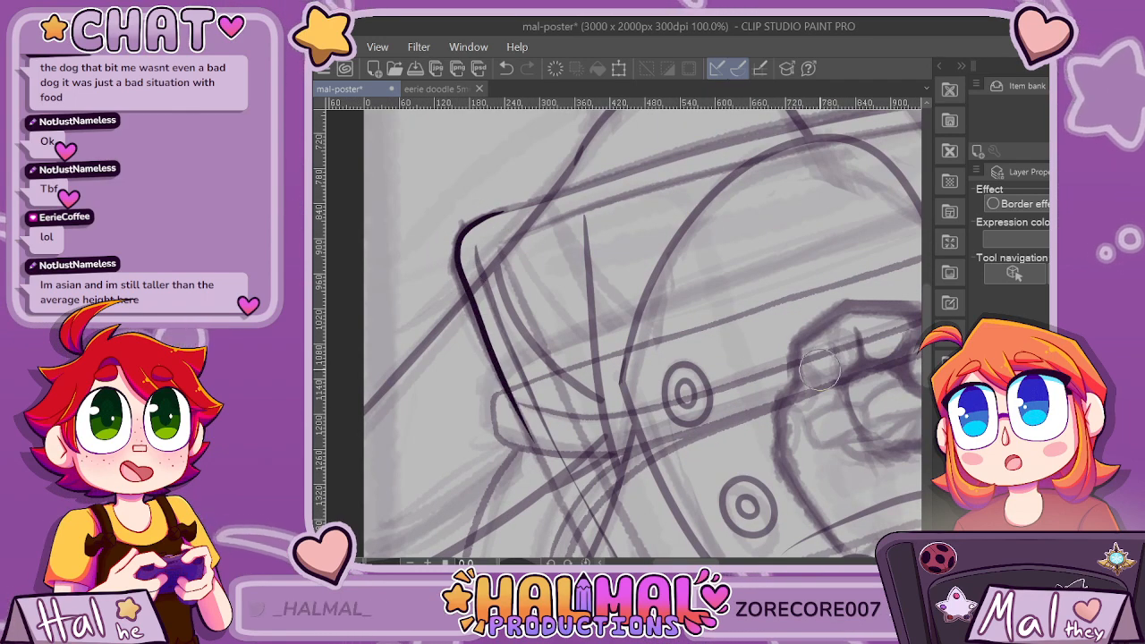
key("ctrl+z")
mouse_move(514, 209)
left_mouse_down()
mouse_move(461, 229)
mouse_move(454, 262)
mouse_move(559, 501)
left_mouse_up()
key("ctrl+z")
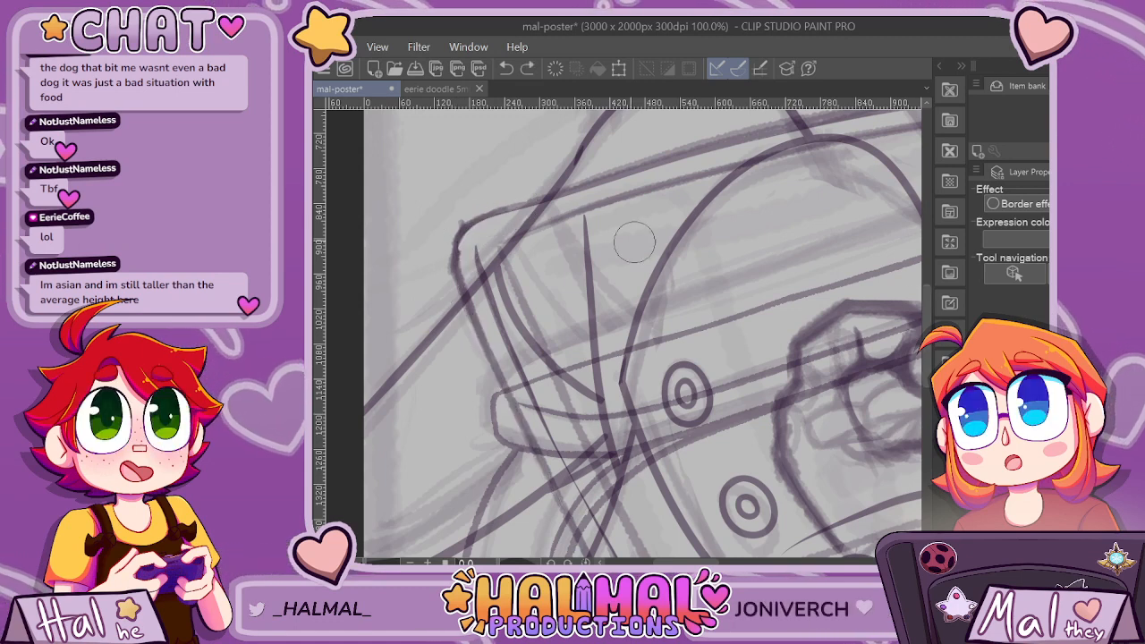
mouse_move(532, 204)
left_mouse_down()
mouse_move(484, 220)
mouse_move(456, 260)
mouse_move(473, 358)
mouse_move(559, 501)
left_mouse_up()
Continue the tablet's left side down and around its rounded lower-left corner, replacing the straight first attempt.
scroll(517, 213, "down", 5)
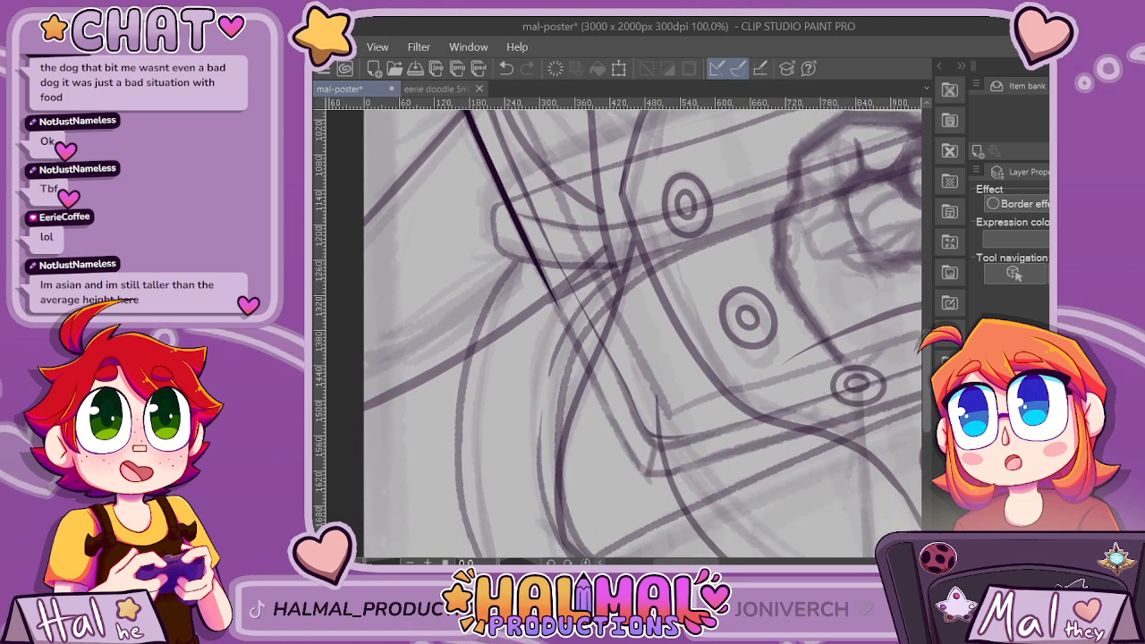
left_click_drag(528, 242, 609, 410)
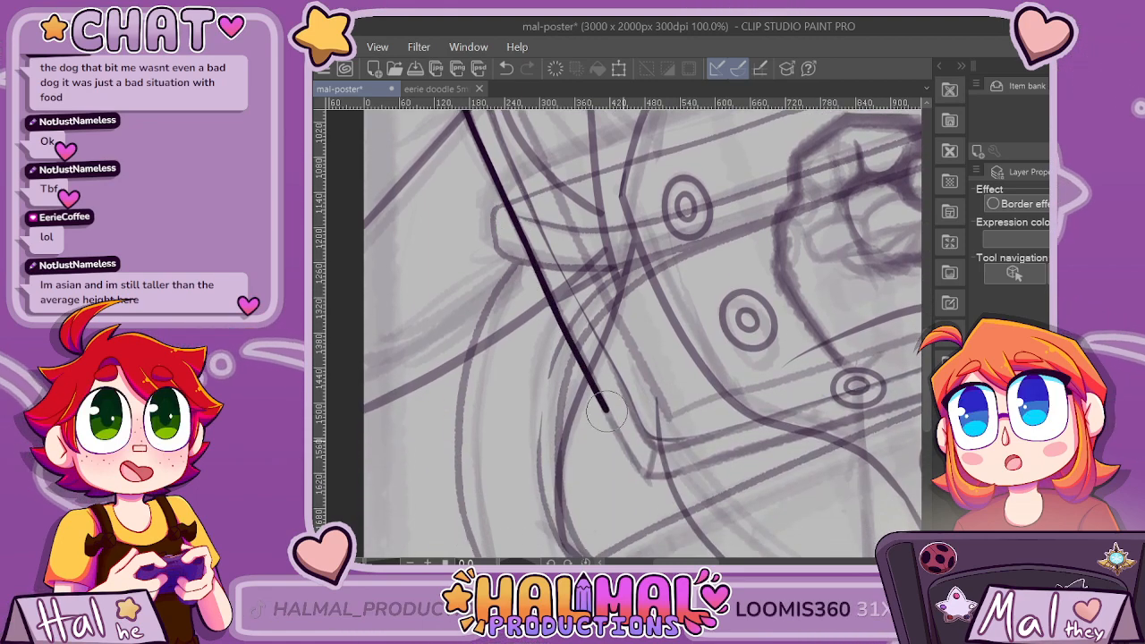
key("ctrl+z")
mouse_move(508, 204)
left_mouse_down()
mouse_move(629, 468)
mouse_move(725, 465)
left_mouse_up()
scroll(789, 433, "down", 3)
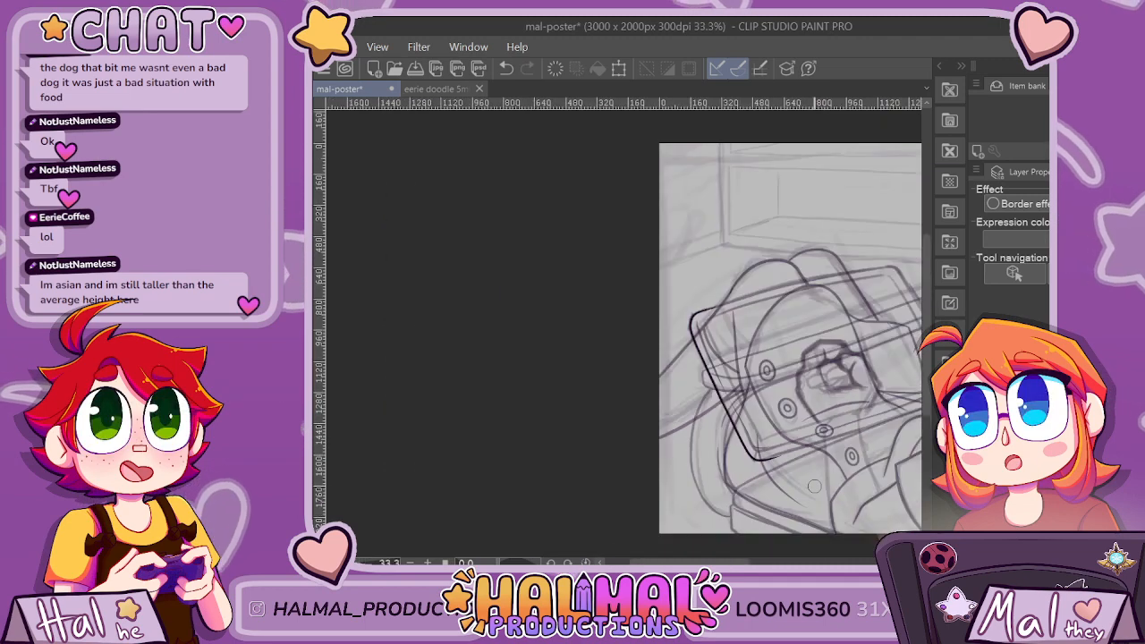
Rotate the canvas view by 14.6 degrees and frame the tablet's lower edge for inking.
scroll(778, 255, "up", 3)
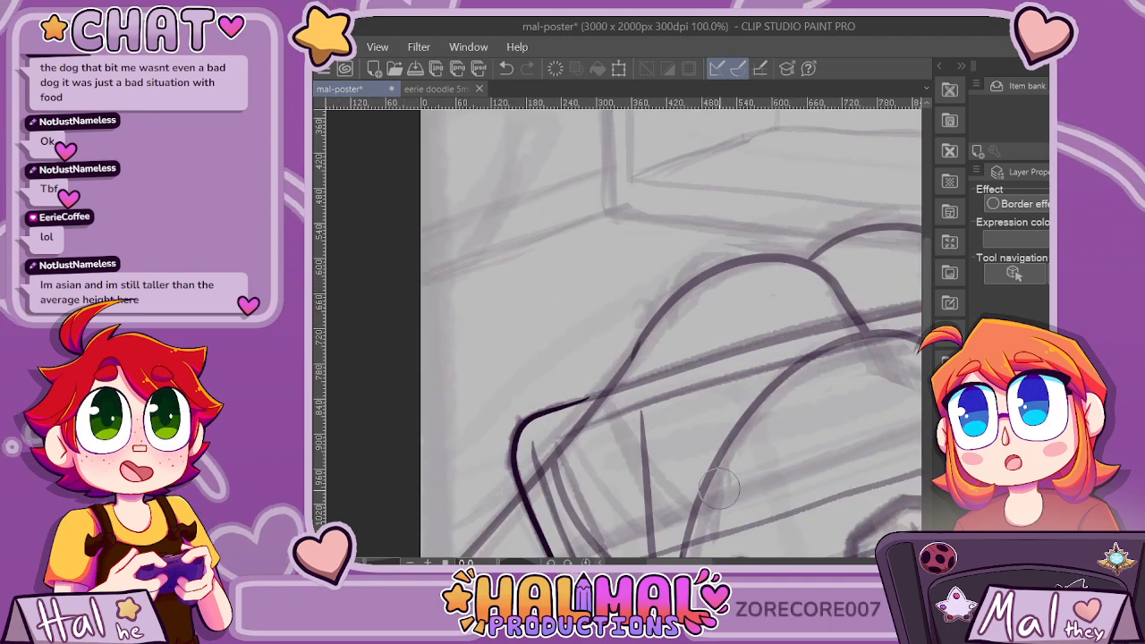
scroll(630, 331, "down", 8)
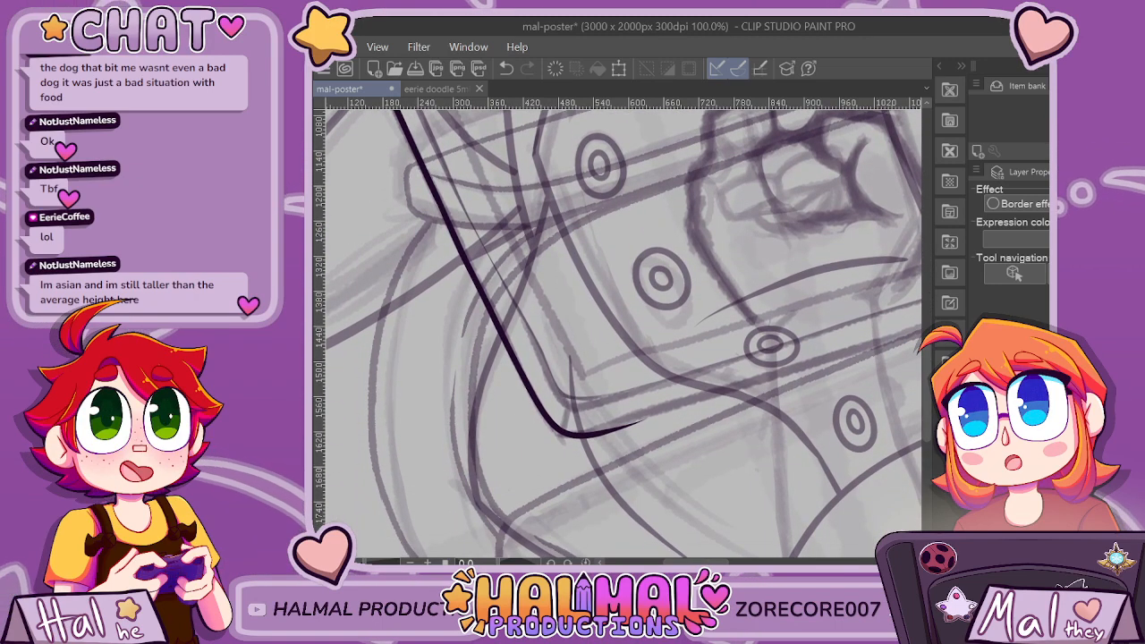
scroll(624, 333, "right", 7)
scroll(623, 333, "left", 3)
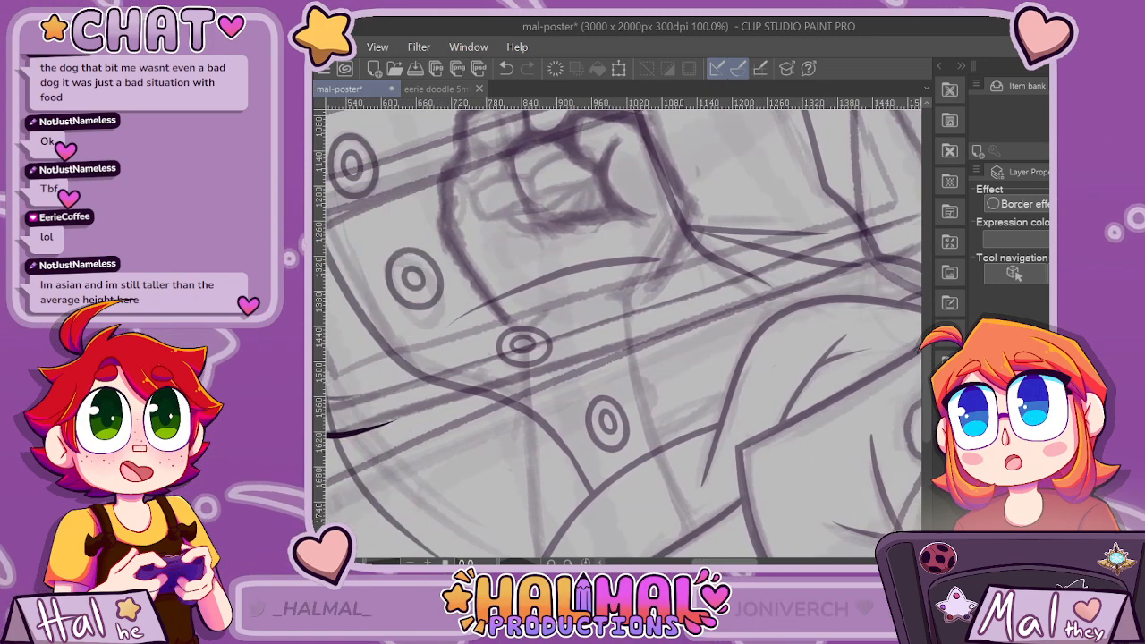
mouse_move(443, 425)
left_mouse_down()
mouse_move(705, 147)
mouse_move(546, 145)
mouse_move(444, 430)
mouse_move(426, 376)
left_mouse_up()
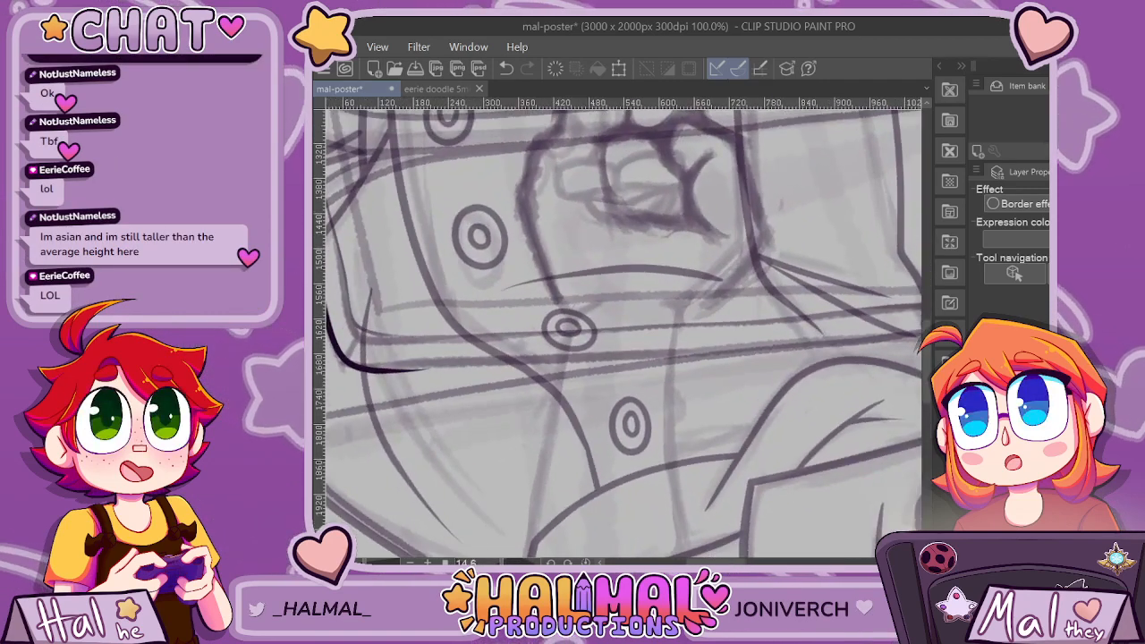
scroll(623, 333, "right", 3)
scroll(624, 333, "left", 2)
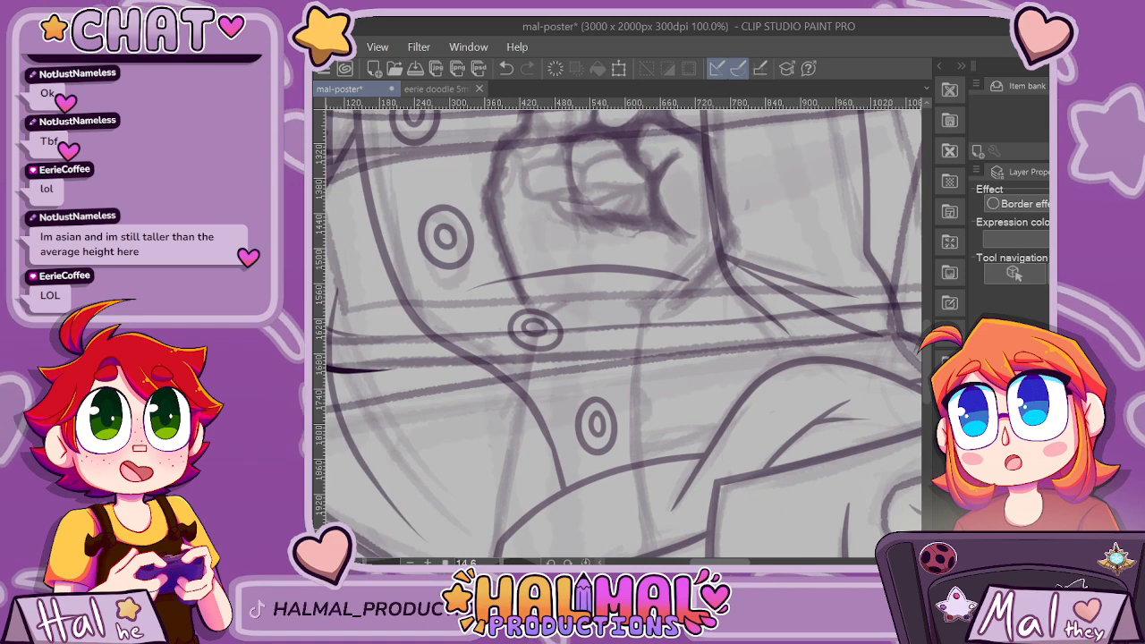
scroll(623, 333, "up", 4)
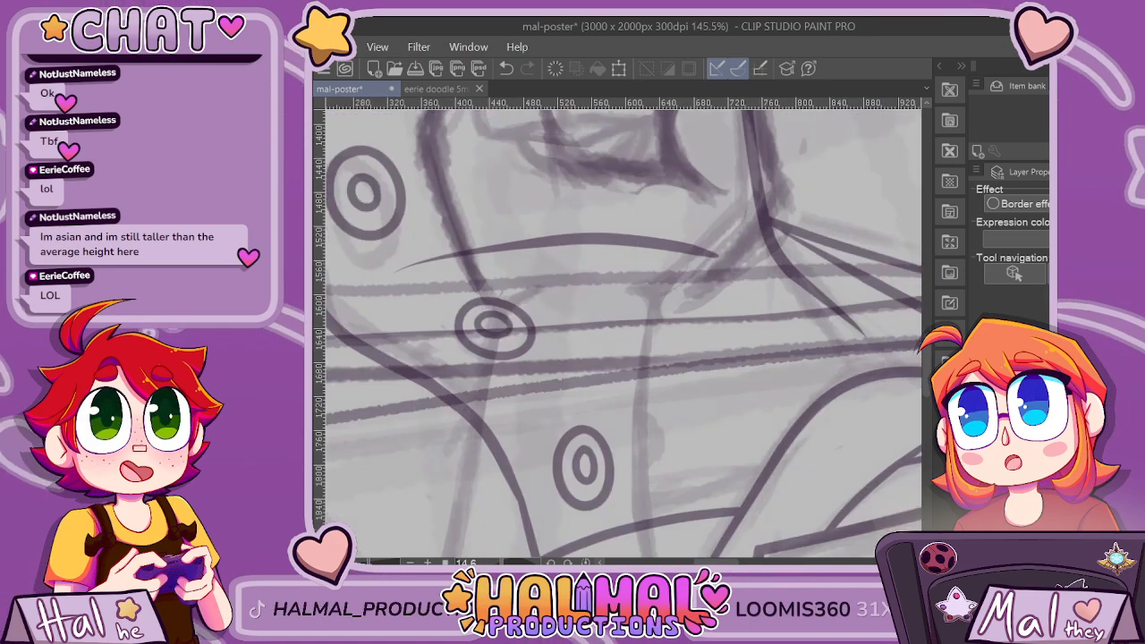
scroll(623, 333, "down", 6)
scroll(624, 332, "up", 1)
scroll(624, 332, "up", 2)
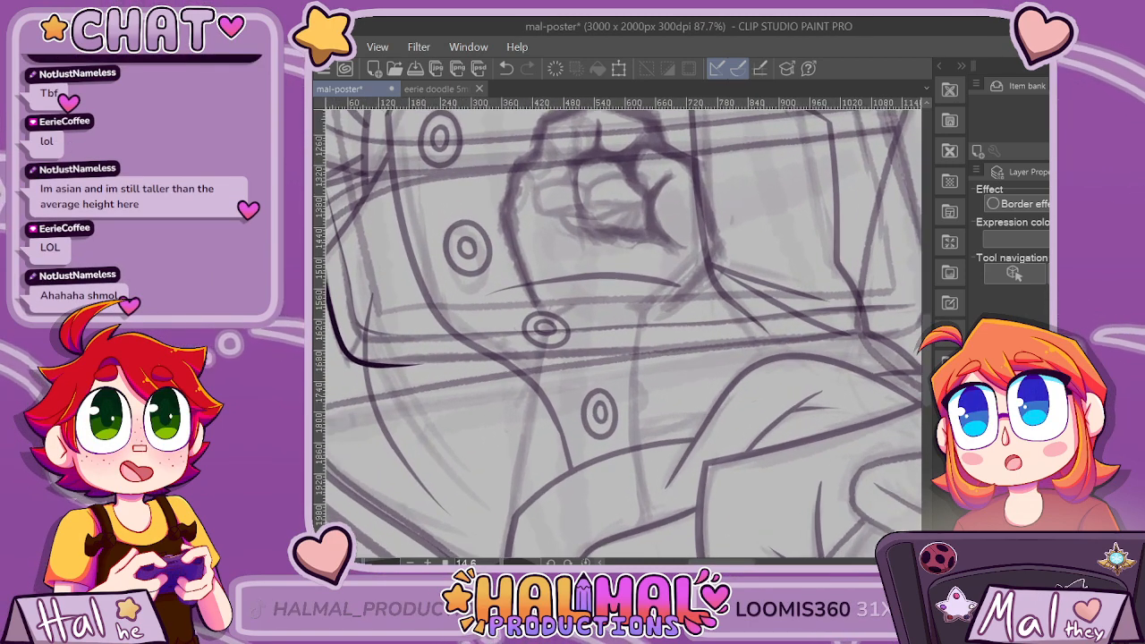
scroll(624, 333, "down", 1)
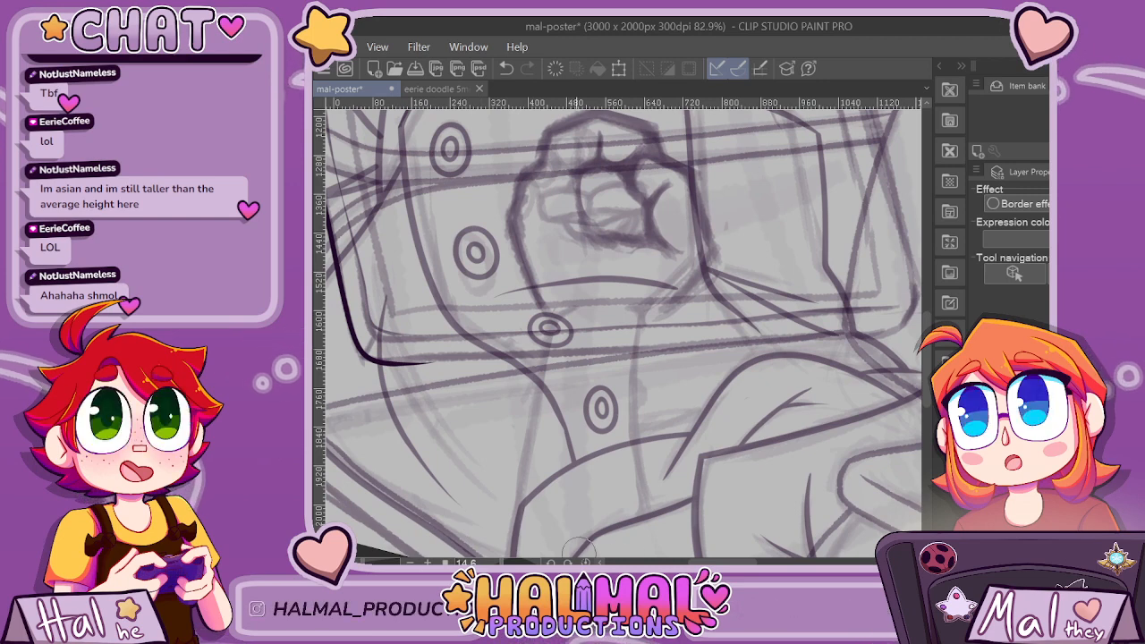
left_click_drag(720, 562, 723, 562)
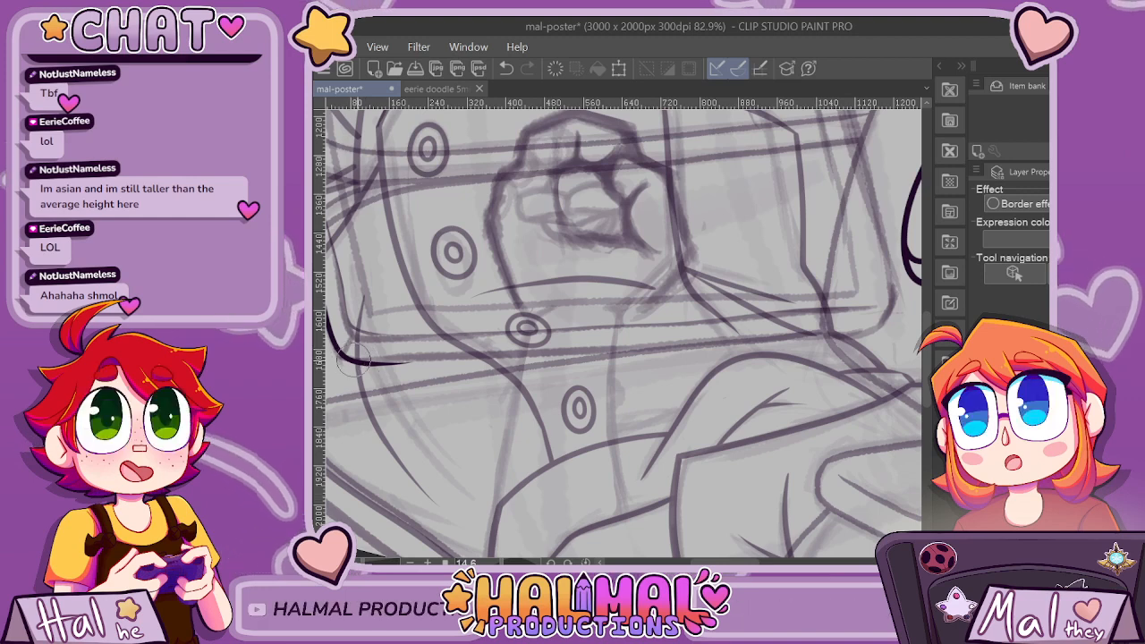
Ink the tablet's lower edge from its rounded lower-left corner to the lower-right corner, replacing the first attempt.
mouse_move(358, 362)
left_mouse_down()
mouse_move(690, 342)
mouse_move(912, 300)
left_mouse_up()
key("ctrl+z")
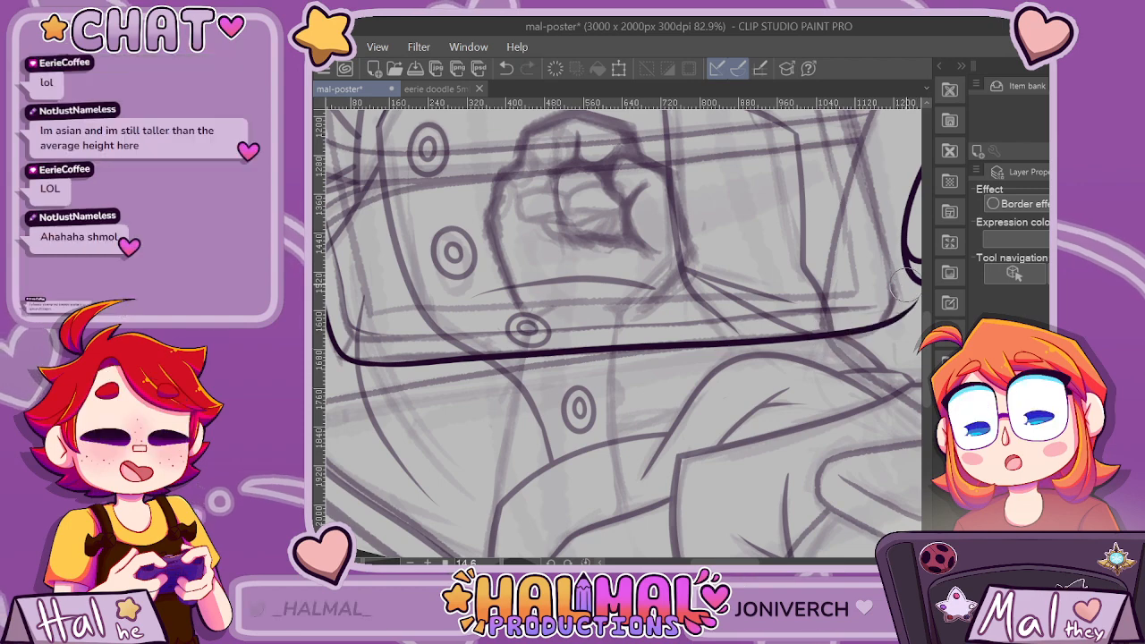
scroll(876, 367, "down", 3)
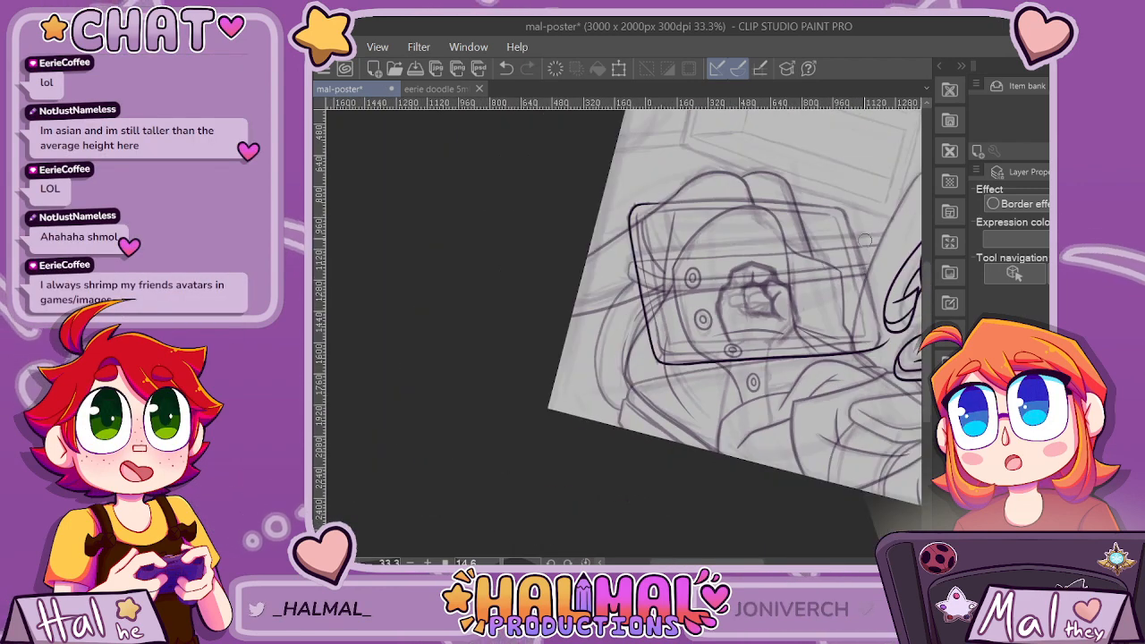
scroll(868, 237, "up", 1)
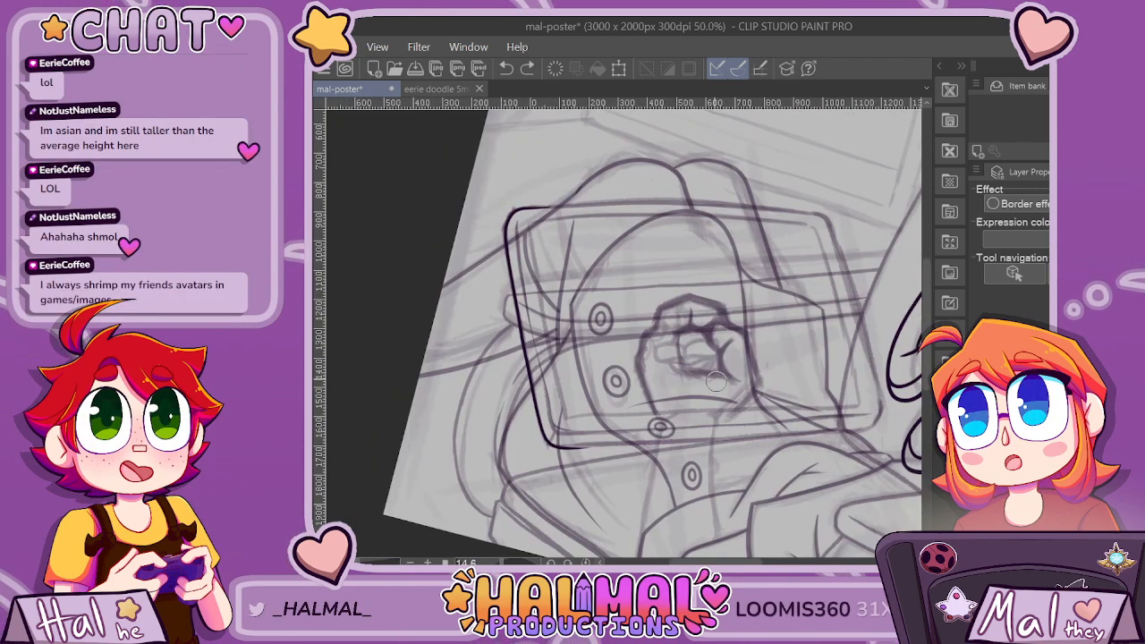
scroll(902, 419, "up", 1)
scroll(812, 437, "up", 1)
scroll(863, 396, "down", 1)
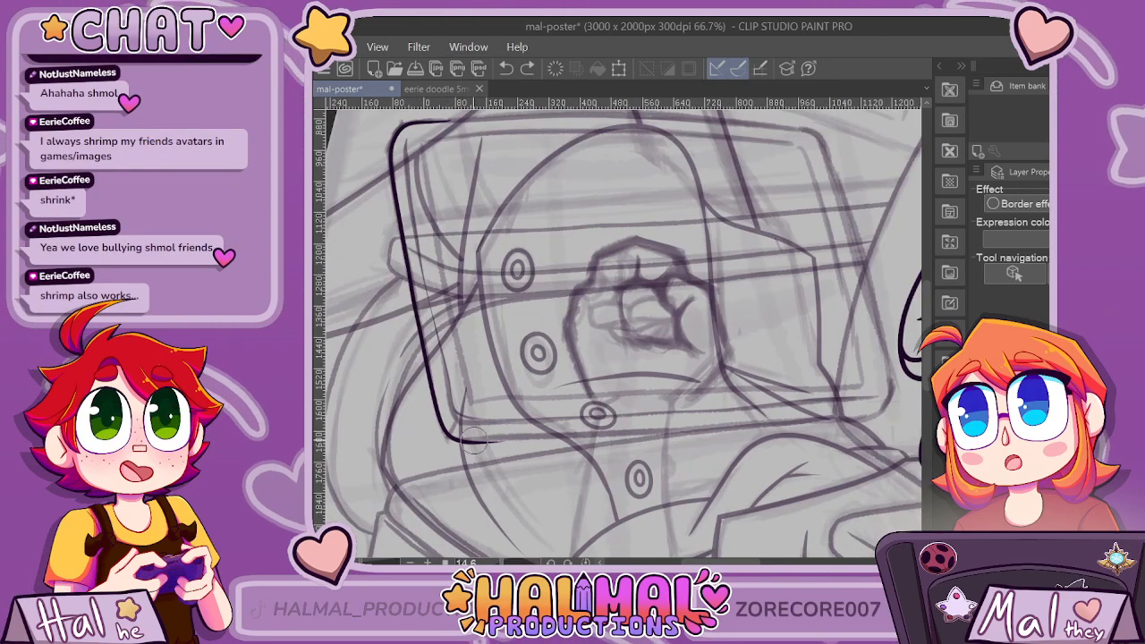
left_click_drag(498, 440, 741, 430)
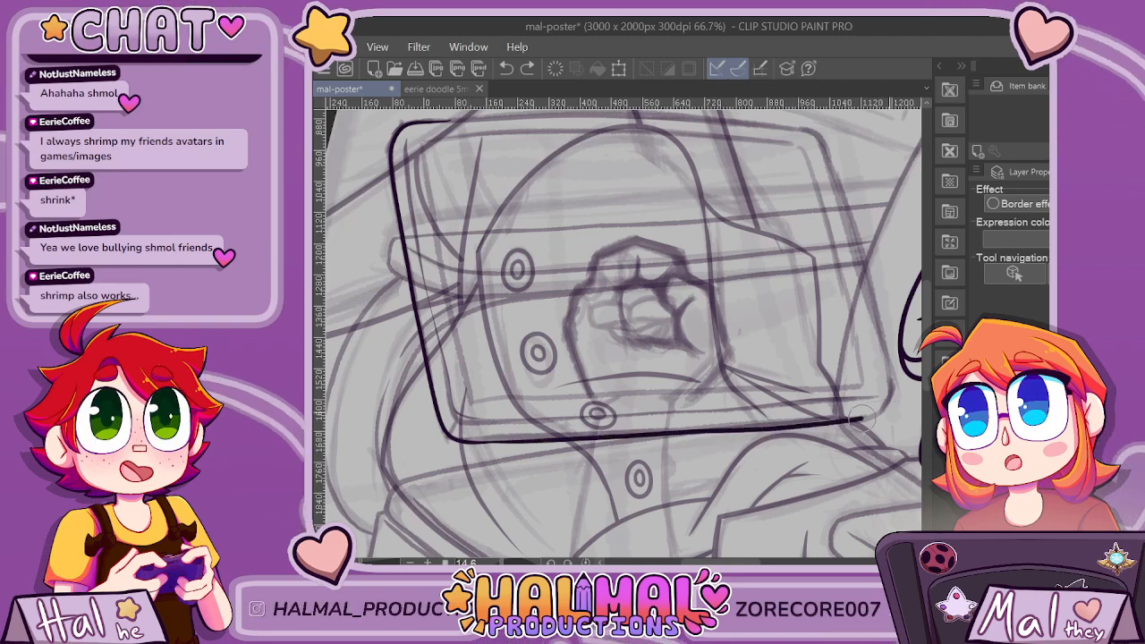
Smooth the join between the tablet's lower-left corner and its lower edge, redoing the first touch-up stroke.
scroll(598, 471, "up", 4)
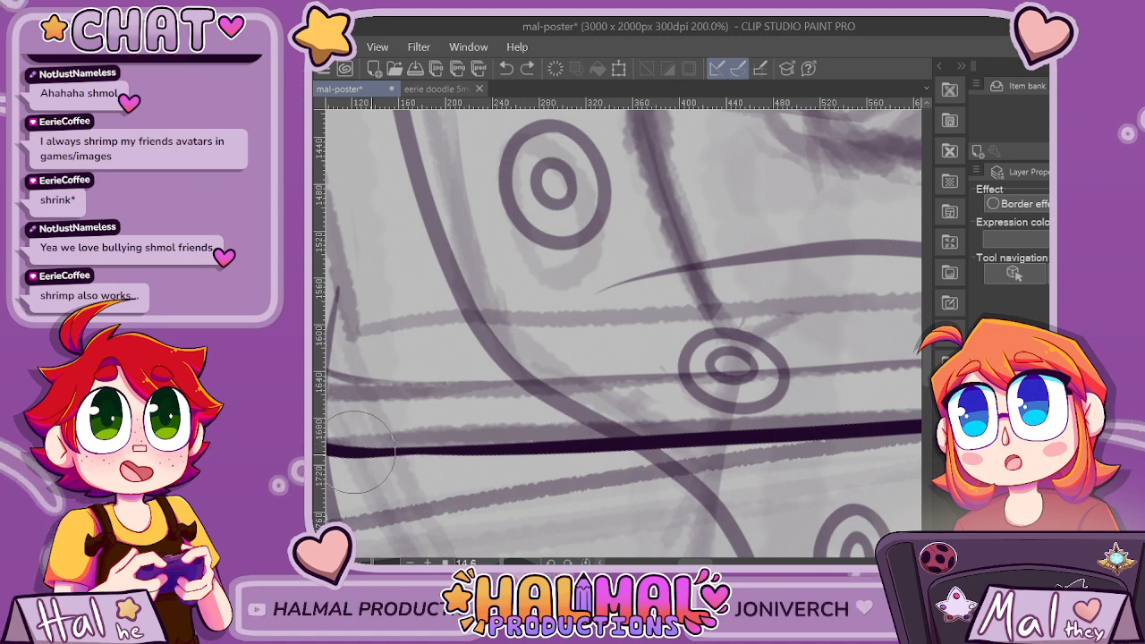
left_click_drag(696, 561, 685, 562)
left_click_drag(525, 450, 656, 443)
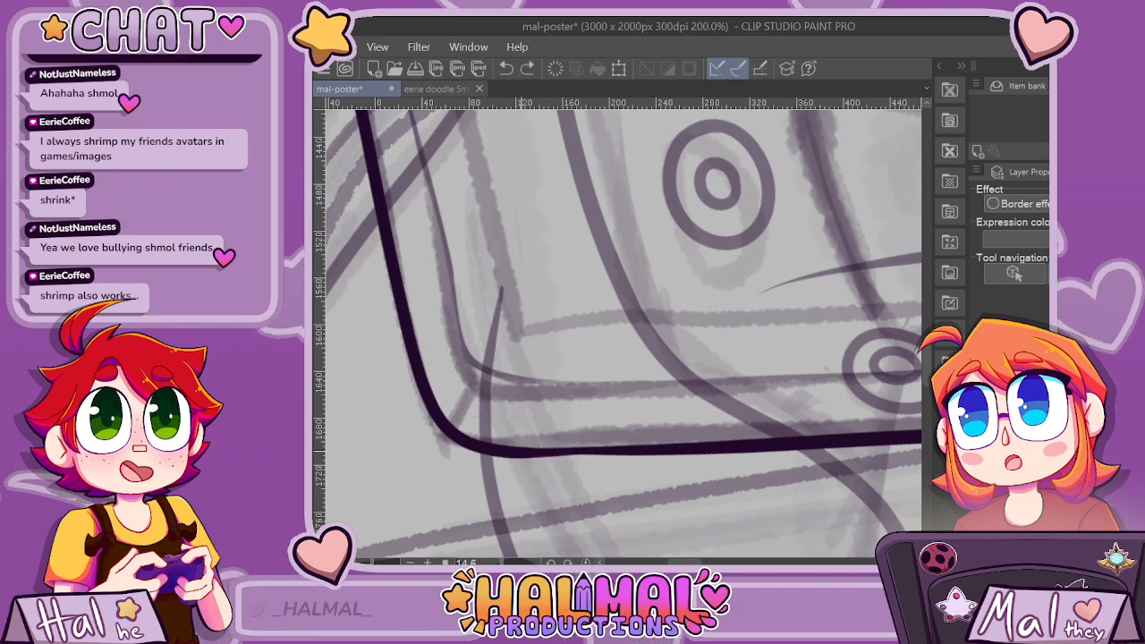
key("ctrl+z")
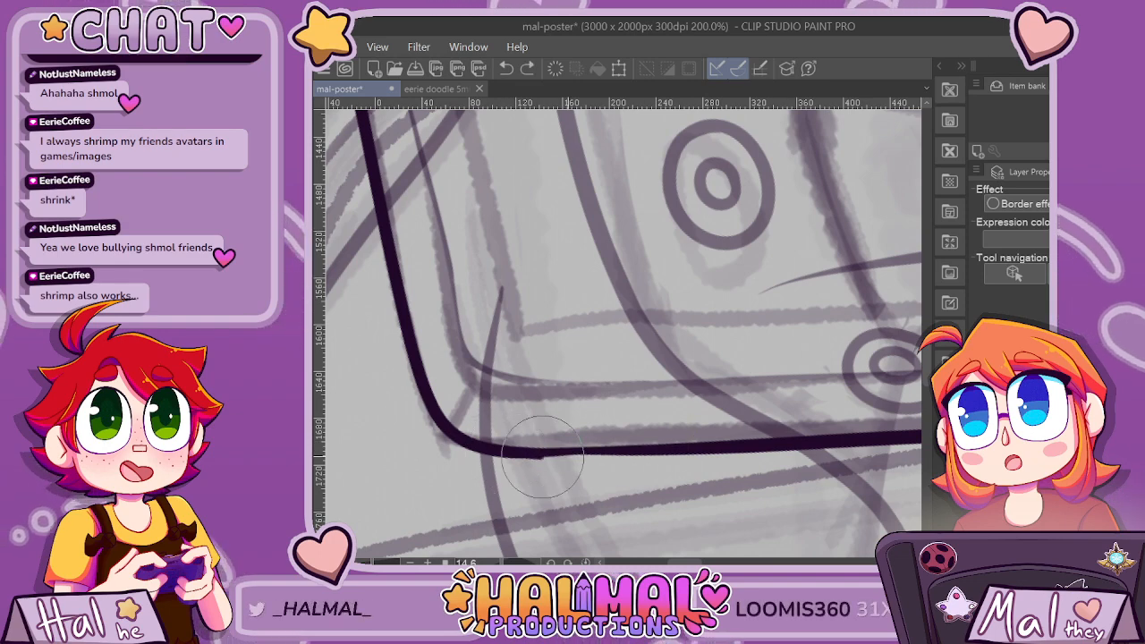
left_click_drag(542, 453, 788, 440)
Ink the tablet's rounded upper-right corner and its right side down towards the lower-right corner, replacing the first attempt.
scroll(772, 490, "down", 4)
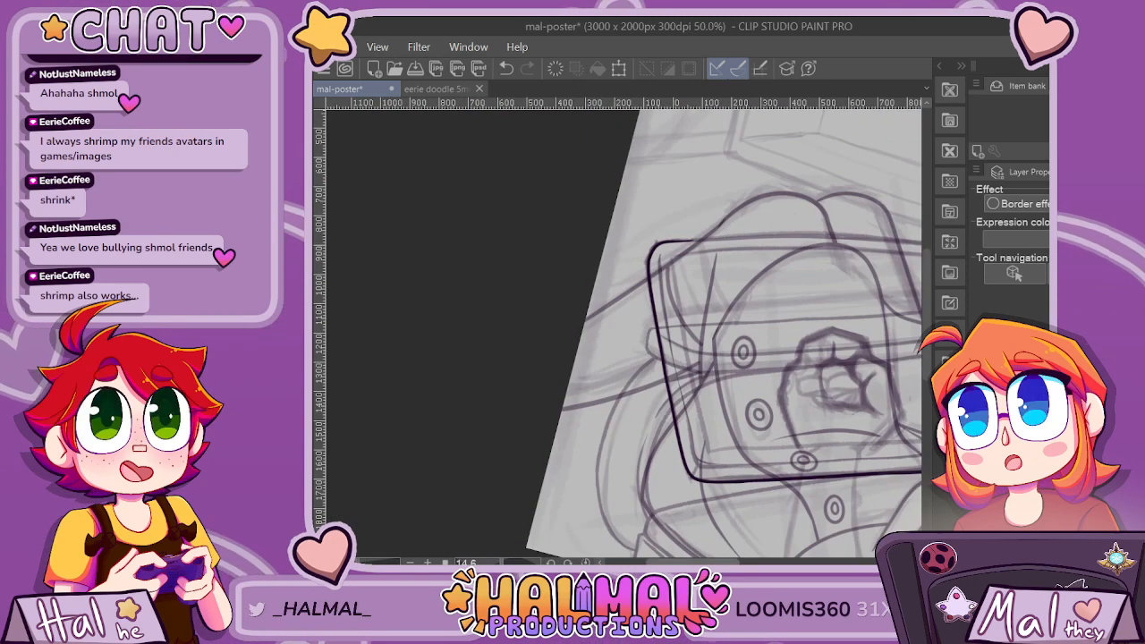
left_click_drag(694, 562, 737, 561)
scroll(716, 352, "up", 1)
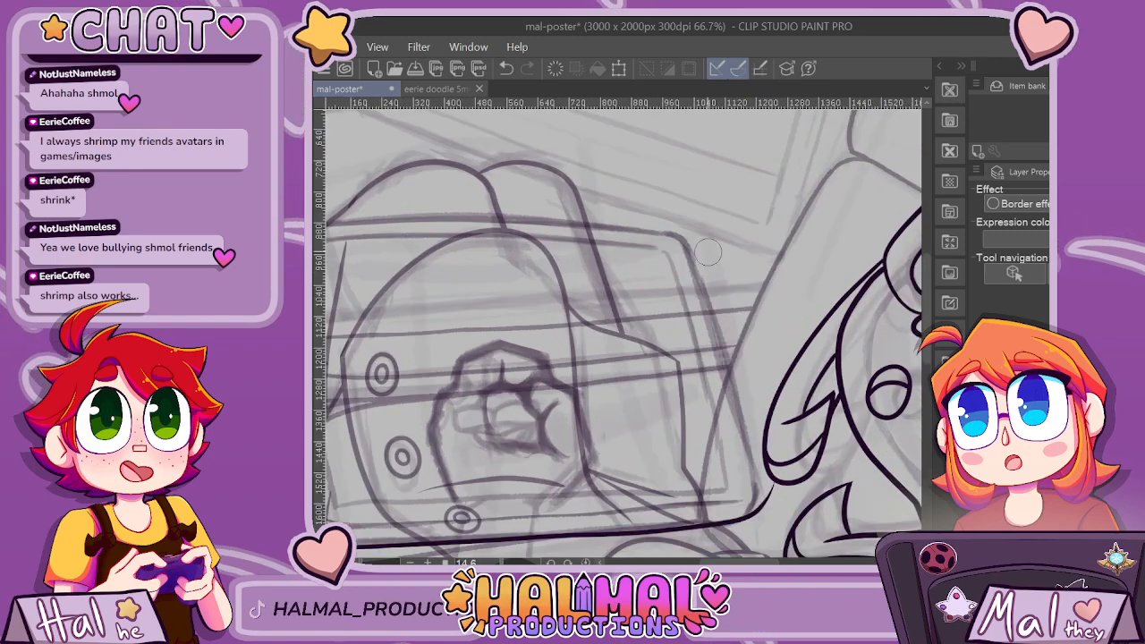
left_click_drag(664, 227, 684, 239)
key("ctrl+z")
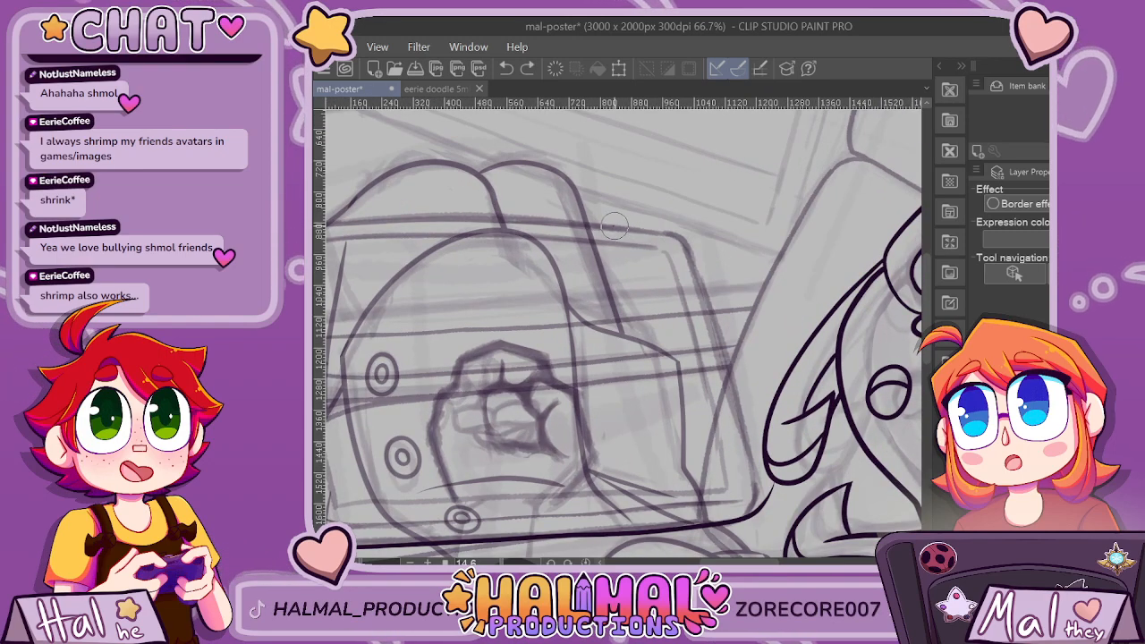
left_click_drag(613, 225, 681, 239)
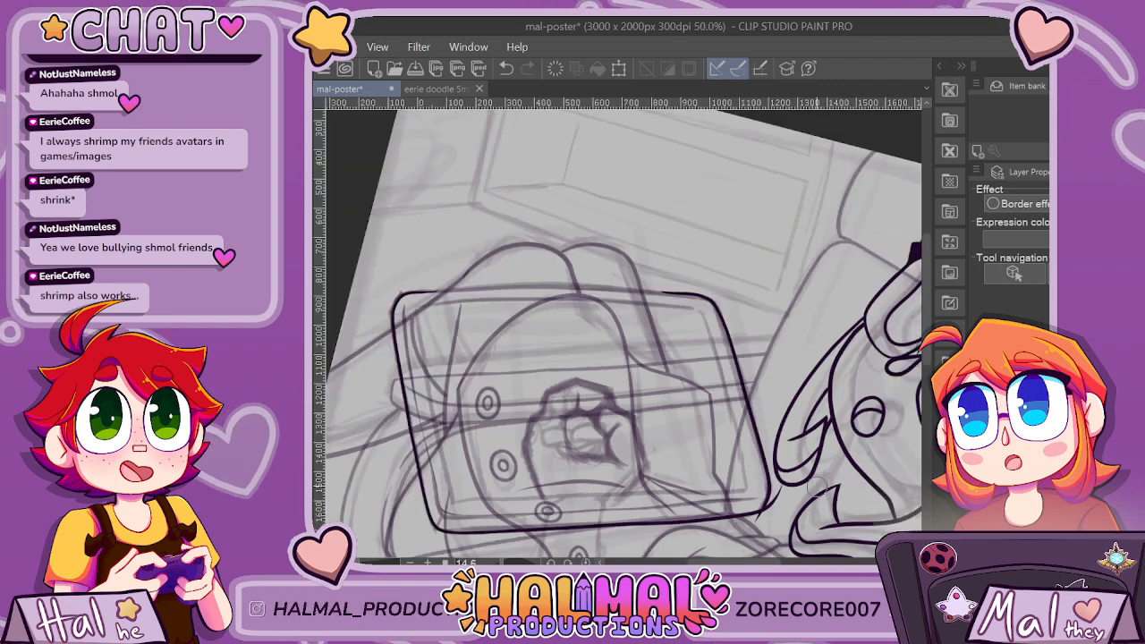
Clean up the notched join at the tablet's lower-right corner so the right side and lower edge meet in a smooth curve.
scroll(816, 488, "up", 5)
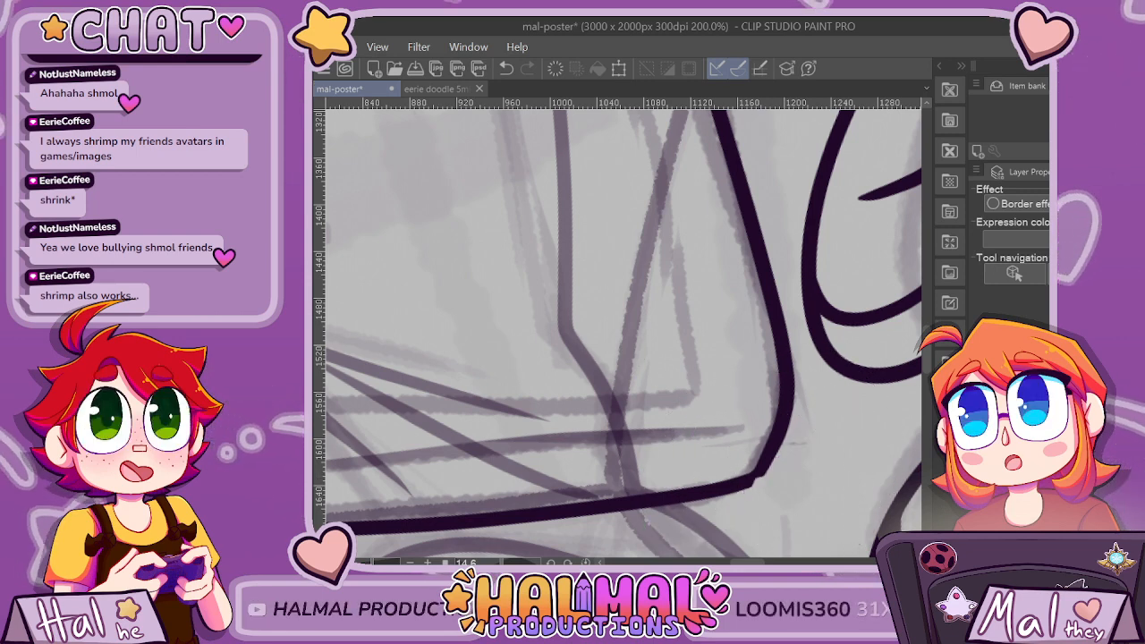
scroll(771, 508, "up", 2)
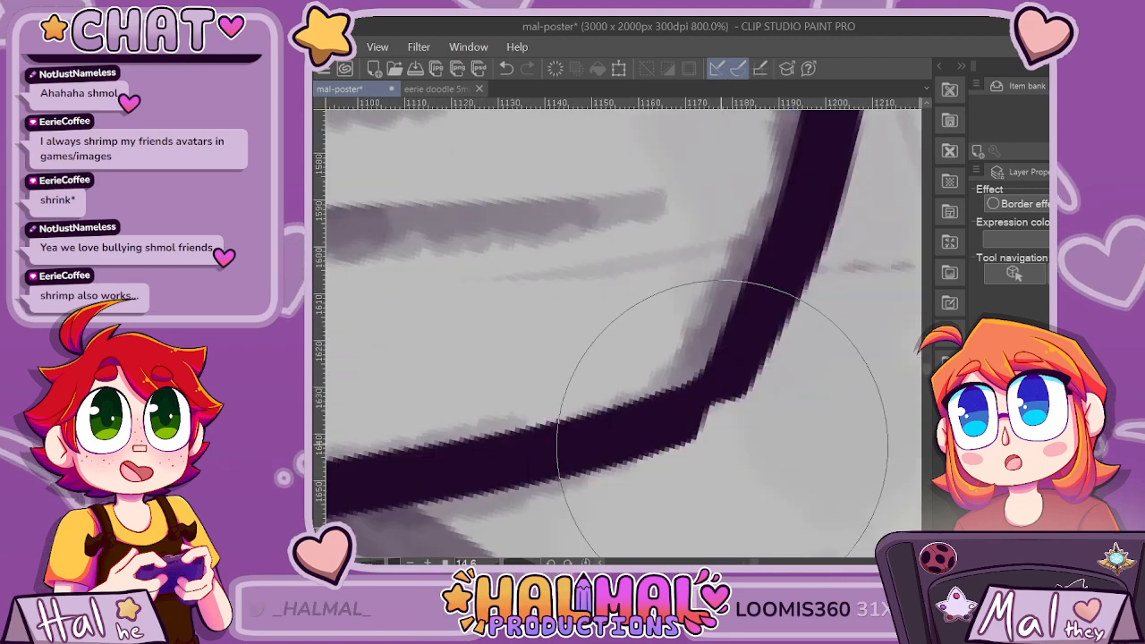
key("ctrl+z")
mouse_move(754, 373)
left_mouse_down()
mouse_move(733, 395)
mouse_move(742, 398)
left_mouse_up()
key("ctrl+z")
mouse_move(675, 436)
left_mouse_down()
mouse_move(728, 399)
mouse_move(677, 435)
mouse_move(752, 360)
left_mouse_up()
scroll(760, 362, "down", 6)
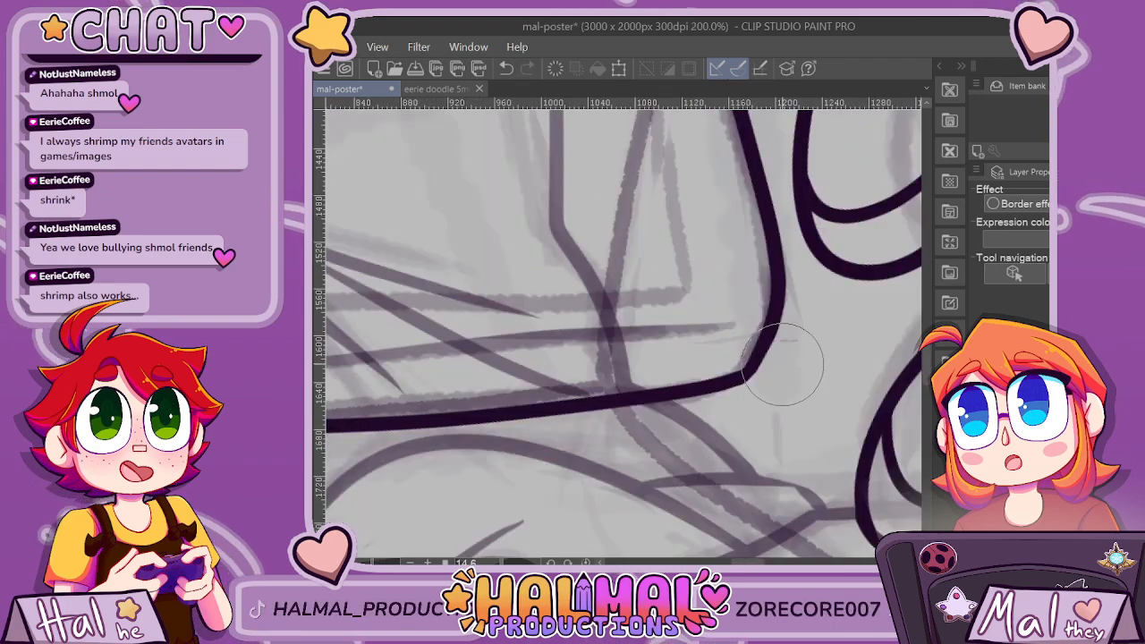
scroll(787, 369, "up", 4)
scroll(770, 374, "up", 2)
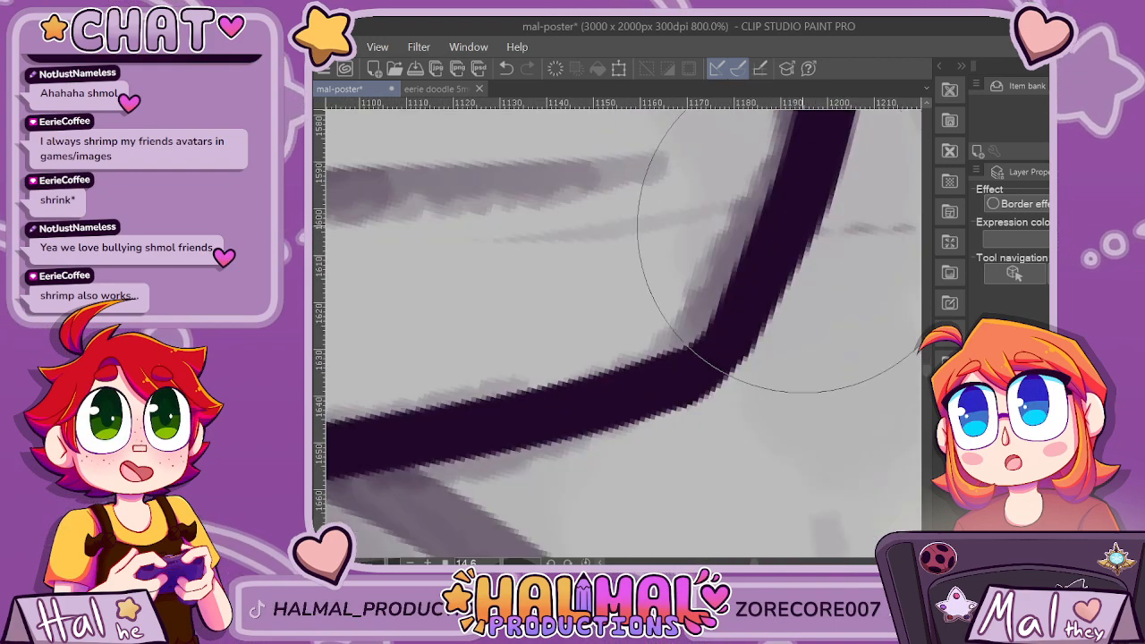
scroll(763, 371, "down", 7)
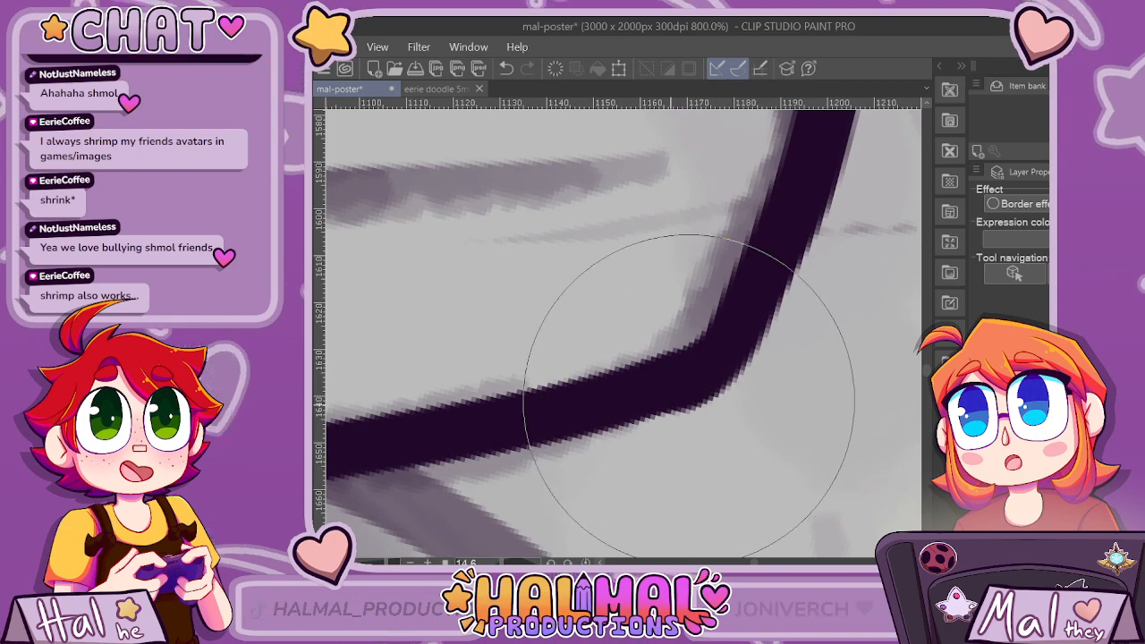
scroll(804, 414, "down", 1)
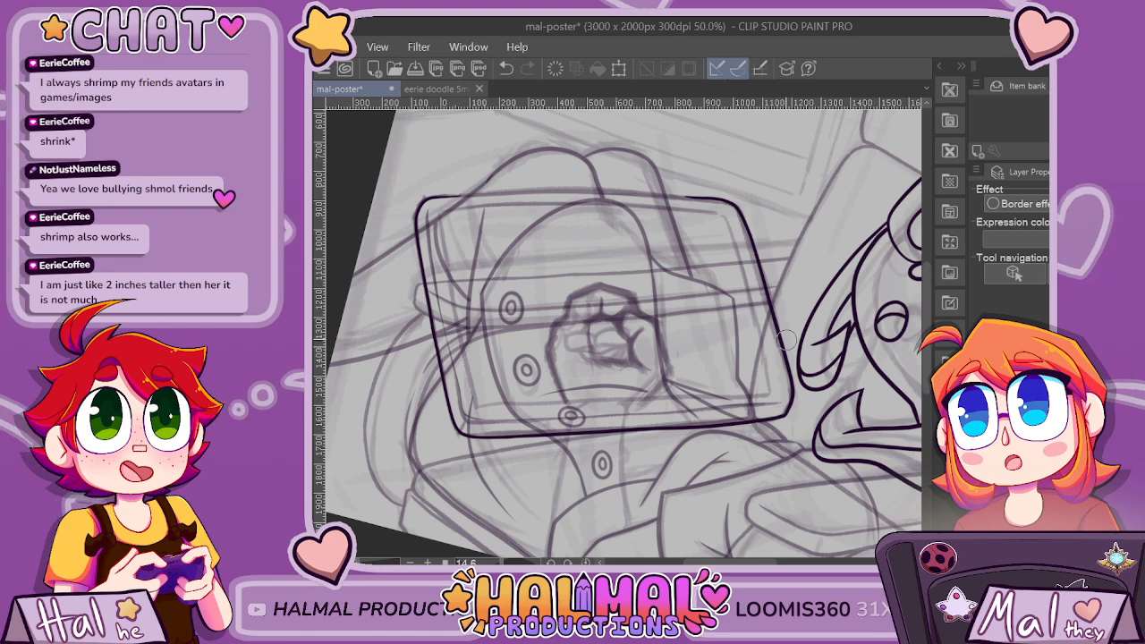
Ink the tablet's upper edge with one long line connecting the upper-left and upper-right corners.
scroll(590, 264, "up", 3)
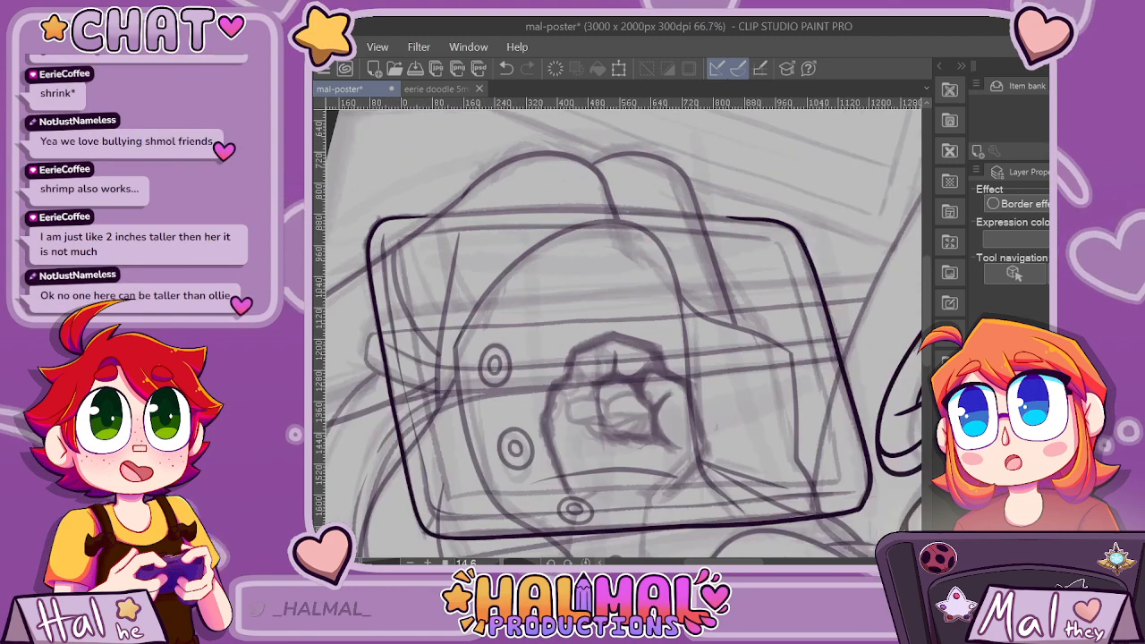
scroll(819, 435, "up", 3)
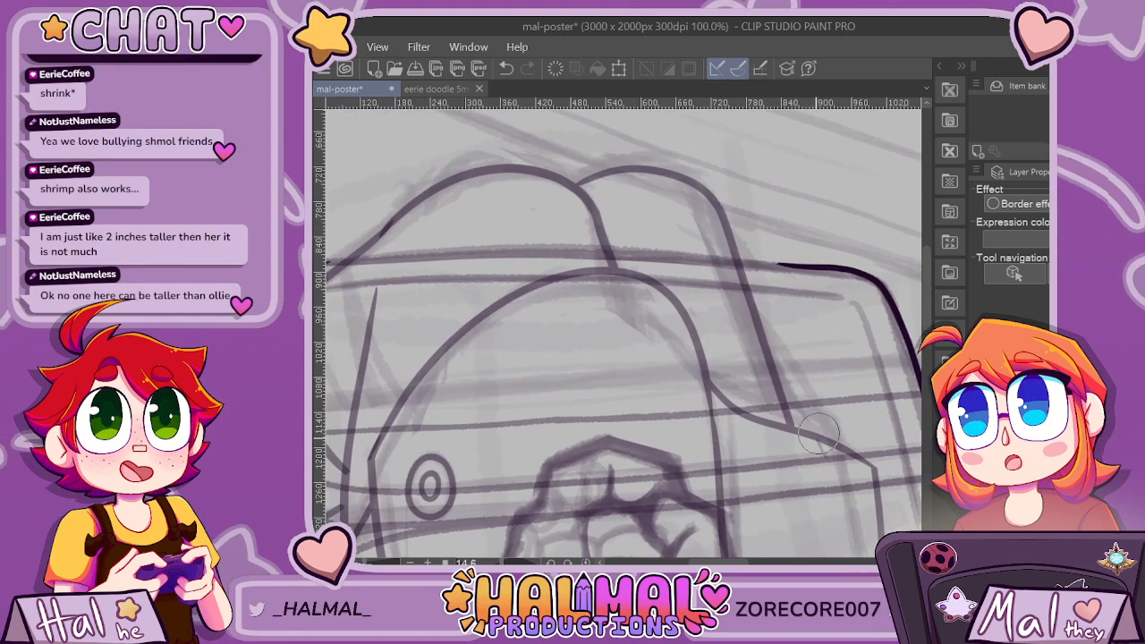
scroll(624, 331, "left", 3)
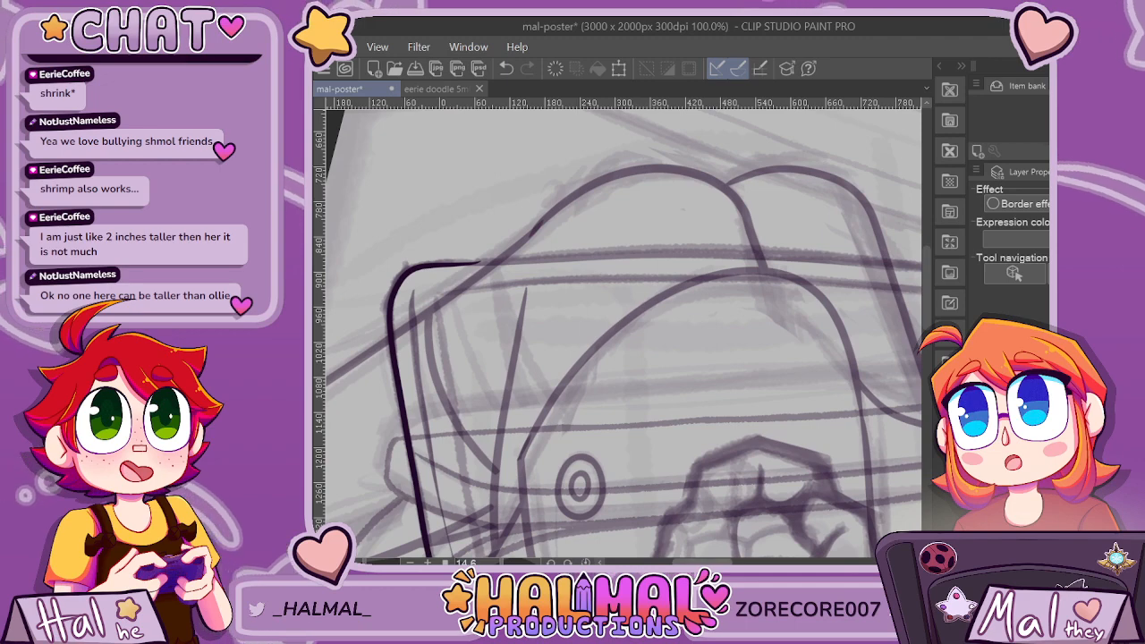
scroll(367, 269, "right", 2)
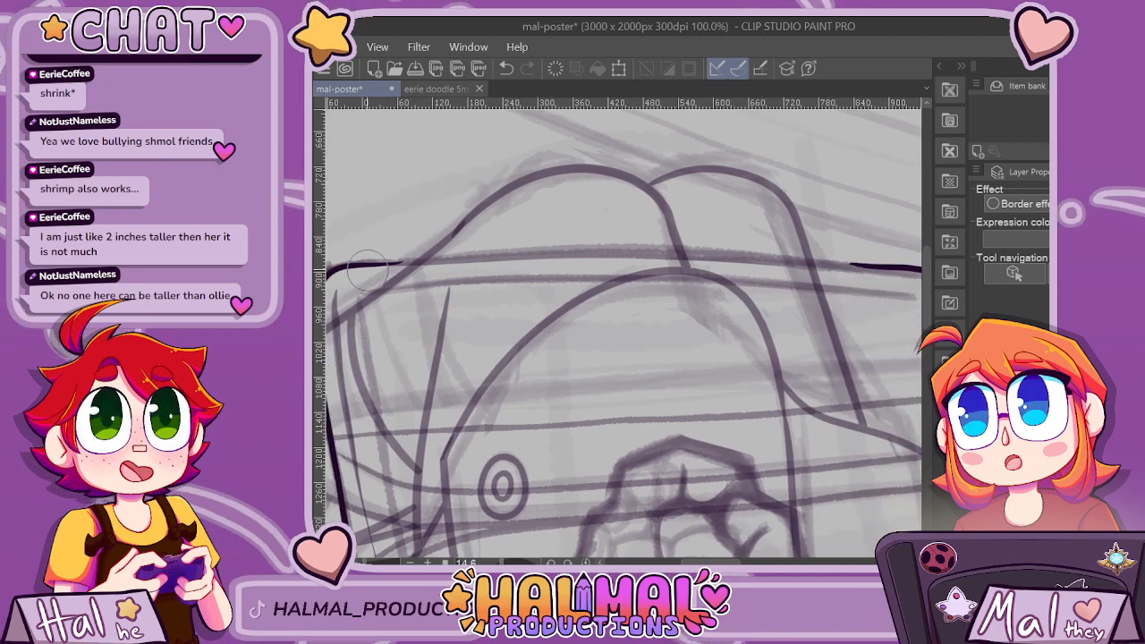
left_click_drag(428, 261, 920, 267)
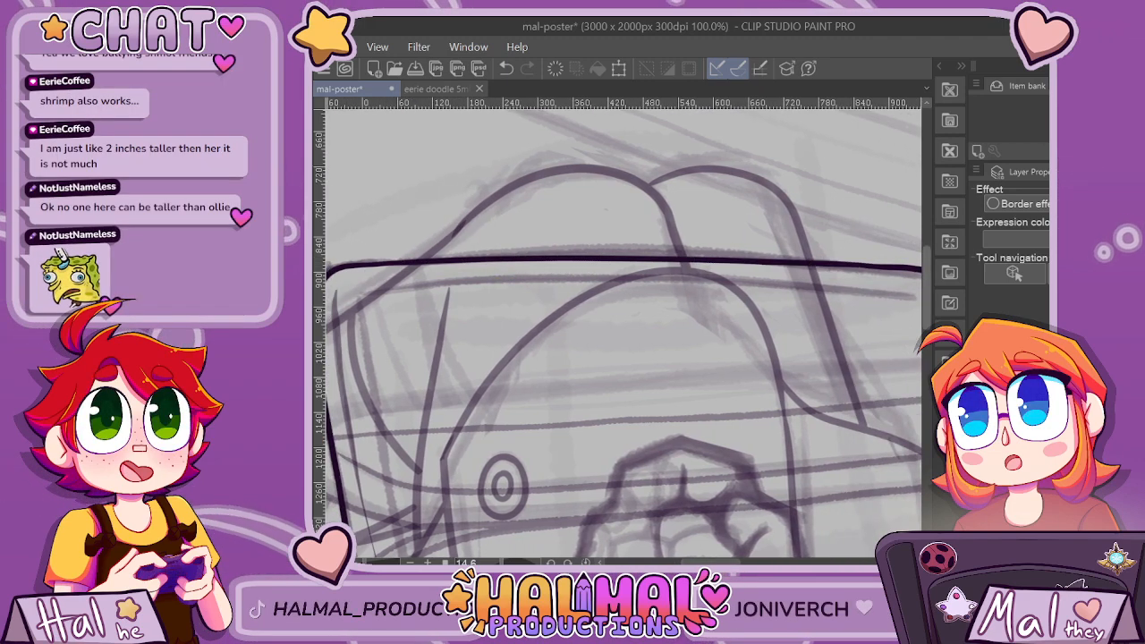
Ink the left side and lower edge of the tablet's inner screen border, just inside the outer outline.
scroll(895, 295, "down", 2)
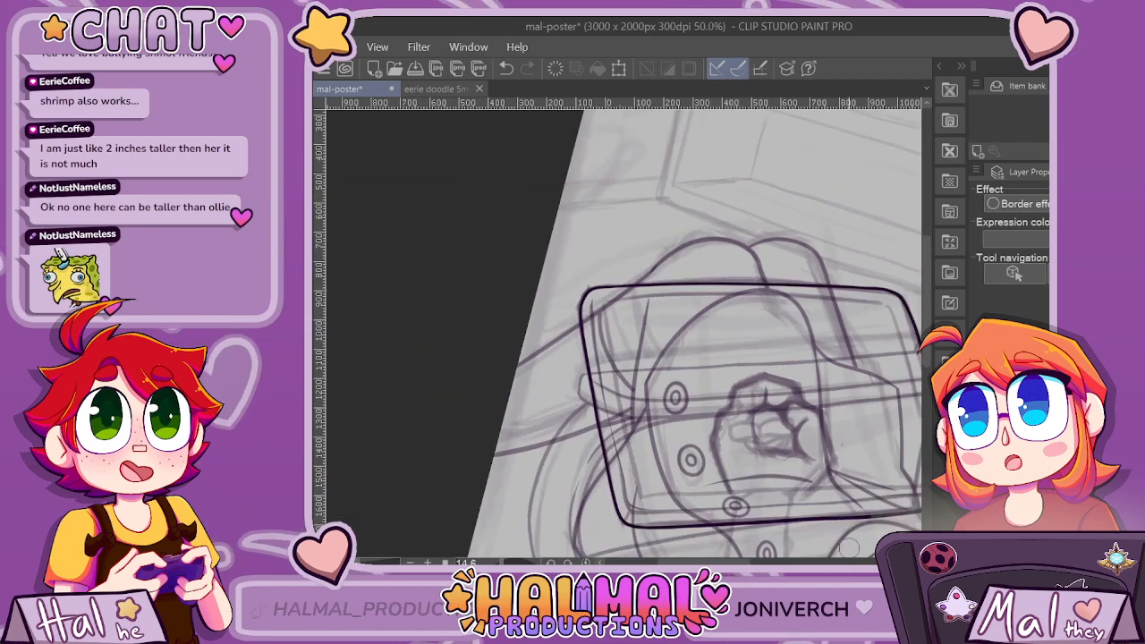
left_click_drag(712, 562, 734, 562)
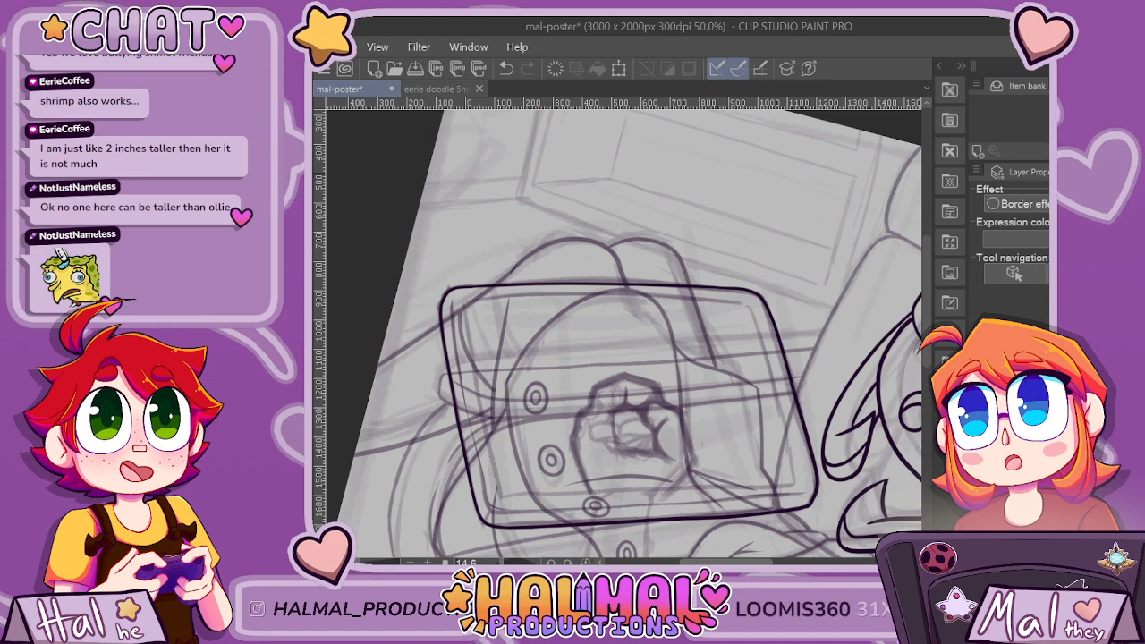
scroll(501, 488, "up", 1)
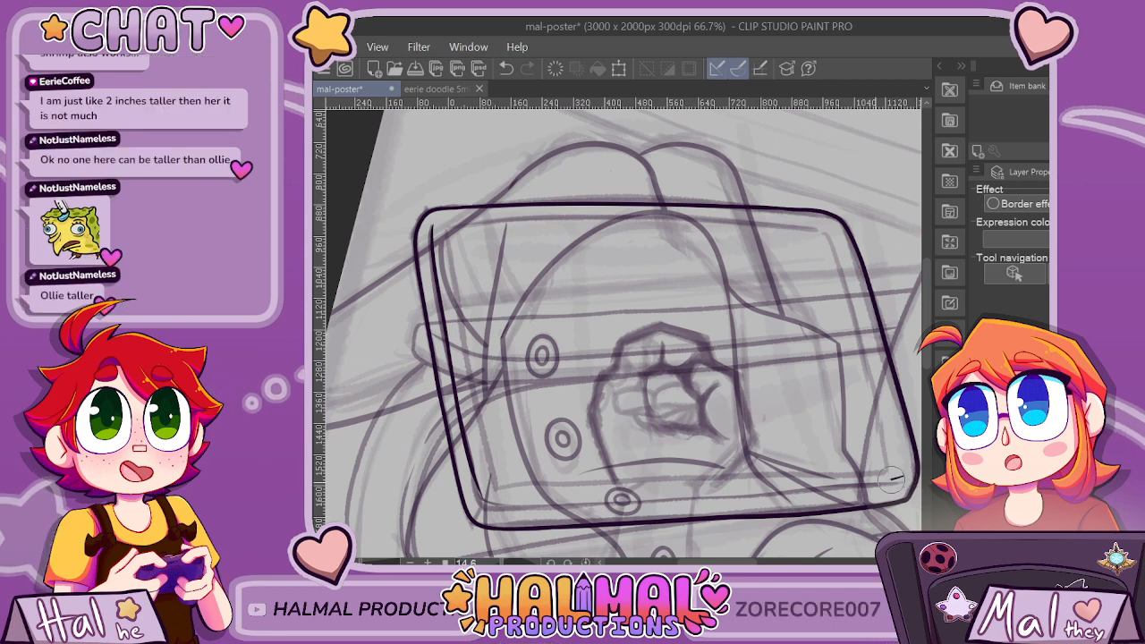
left_click_drag(795, 491, 667, 497)
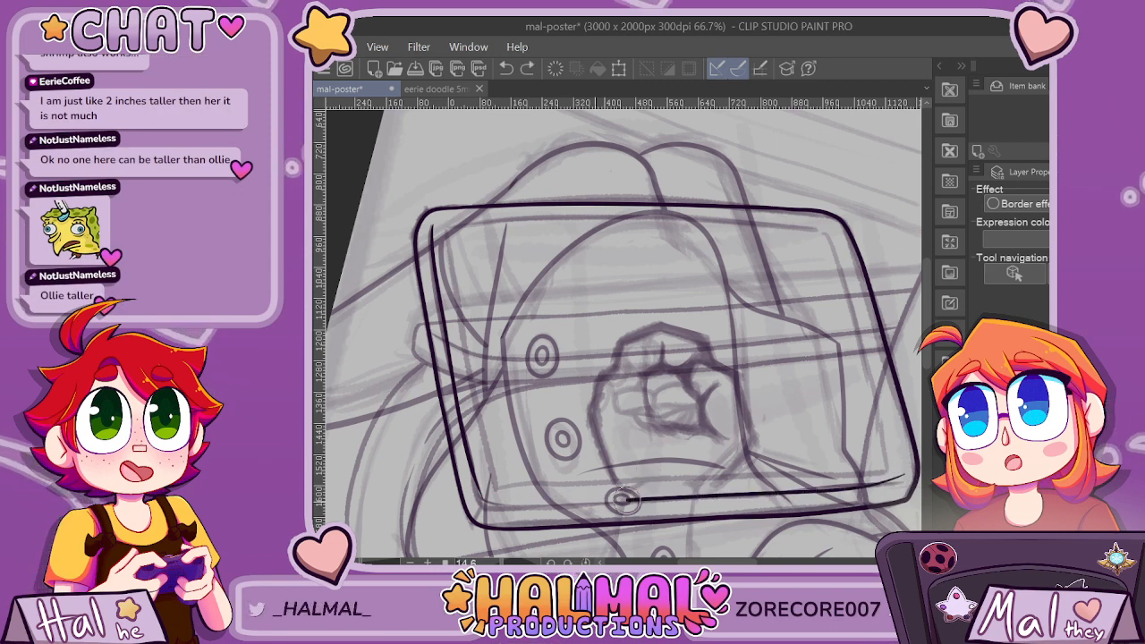
scroll(539, 483, "down", 2)
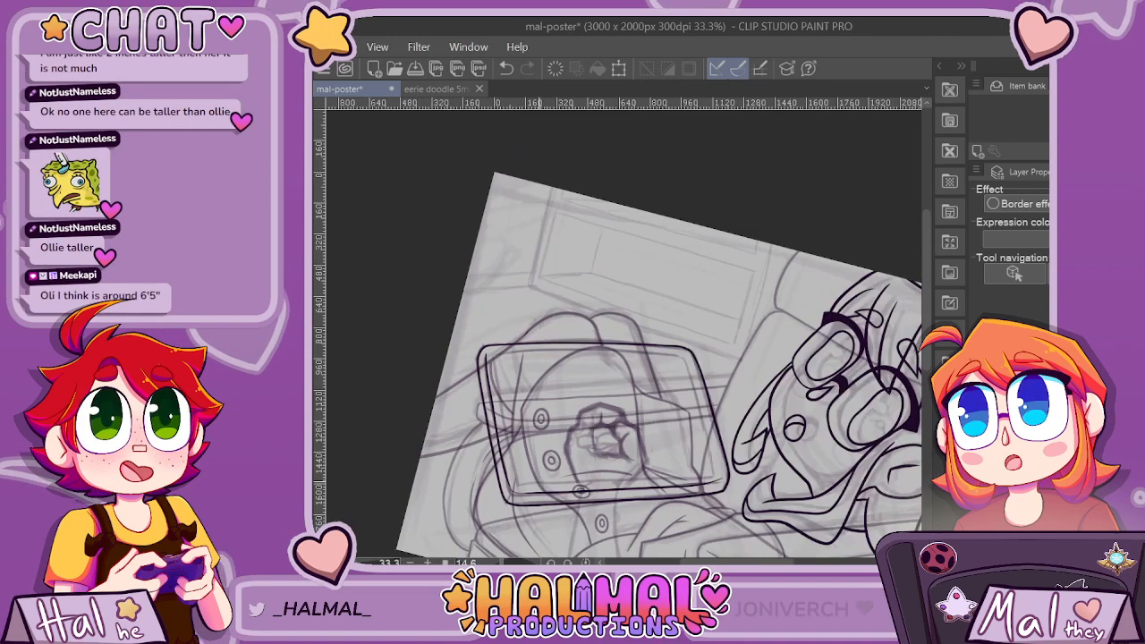
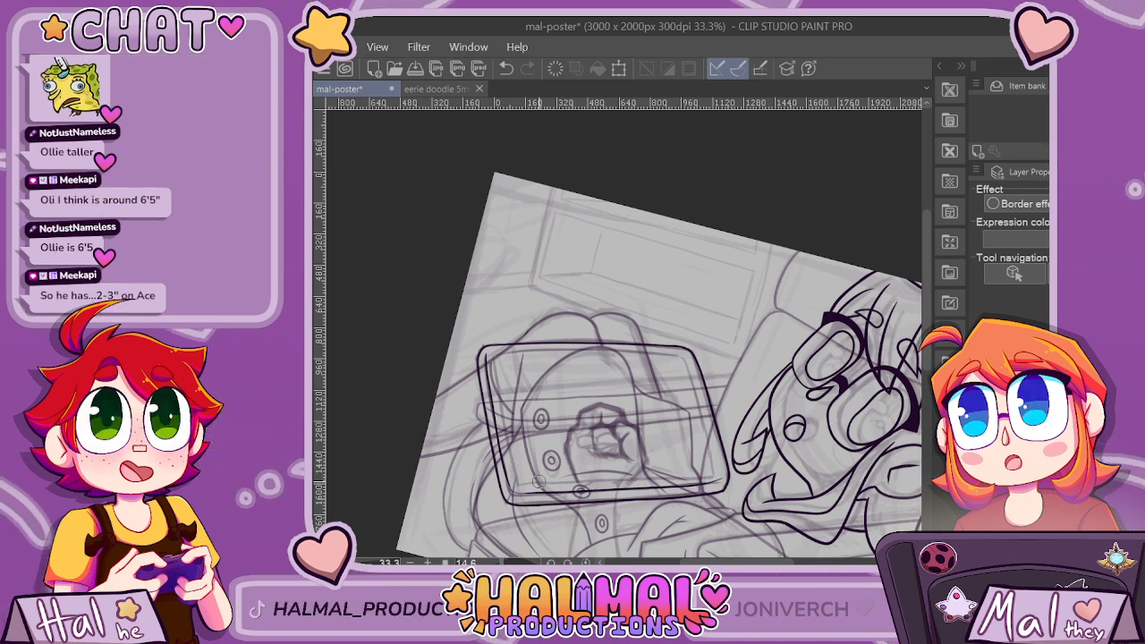
Ink the four straight sides of the inner screen border inside the tablet's rounded outline, following the sketch.
scroll(522, 437, "up", 3)
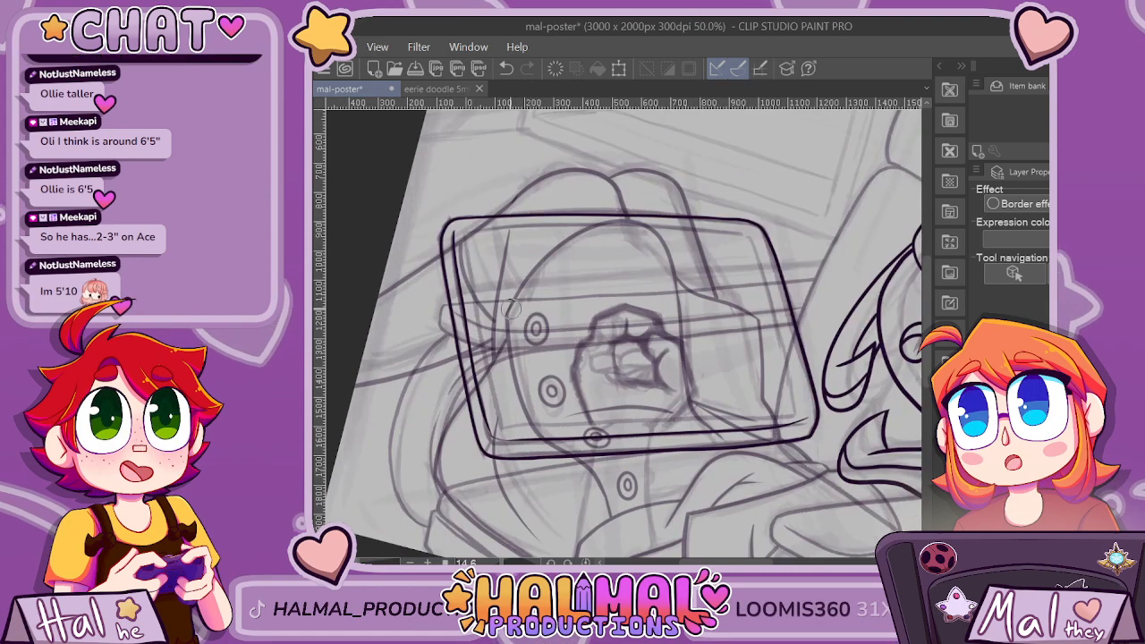
scroll(542, 212, "down", 1)
left_click_drag(446, 190, 494, 457)
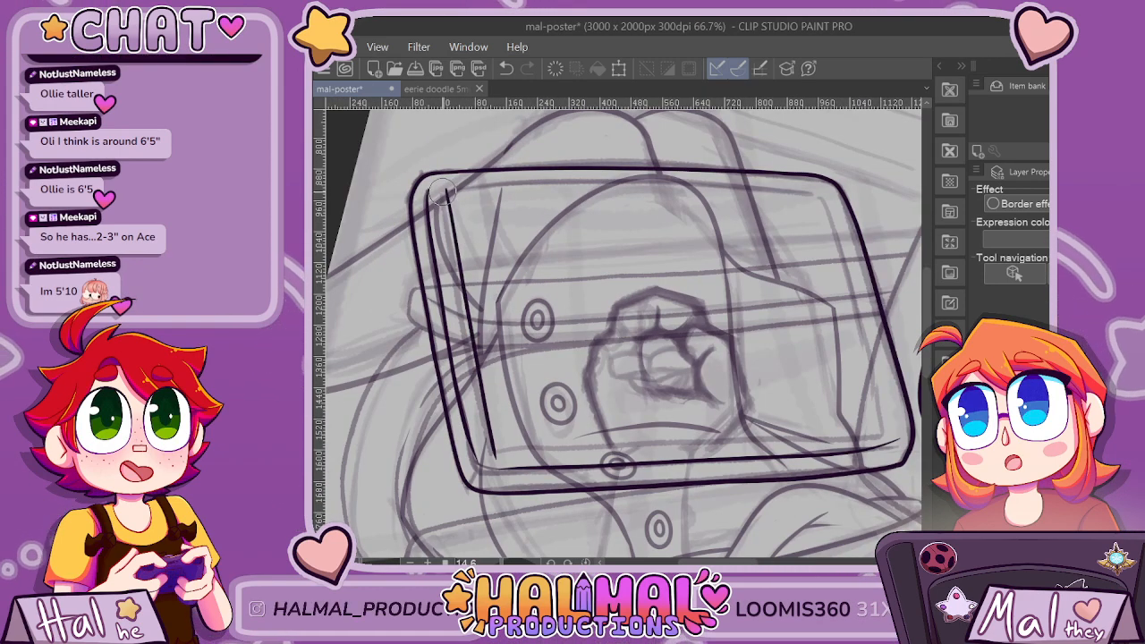
left_click_drag(444, 190, 645, 182)
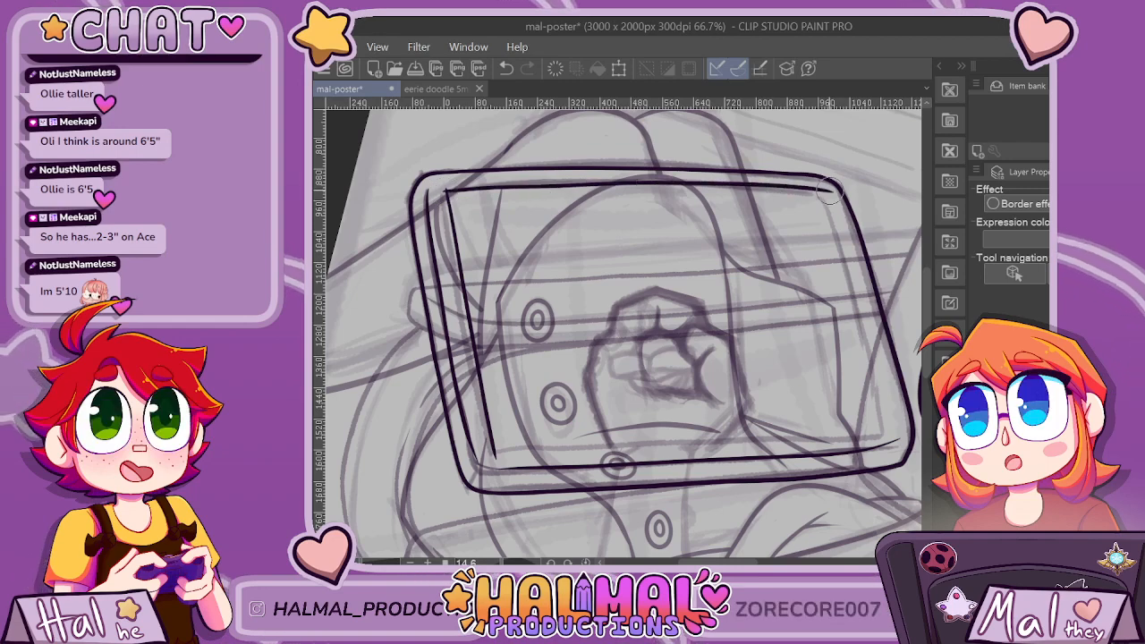
left_click_drag(854, 288, 886, 407)
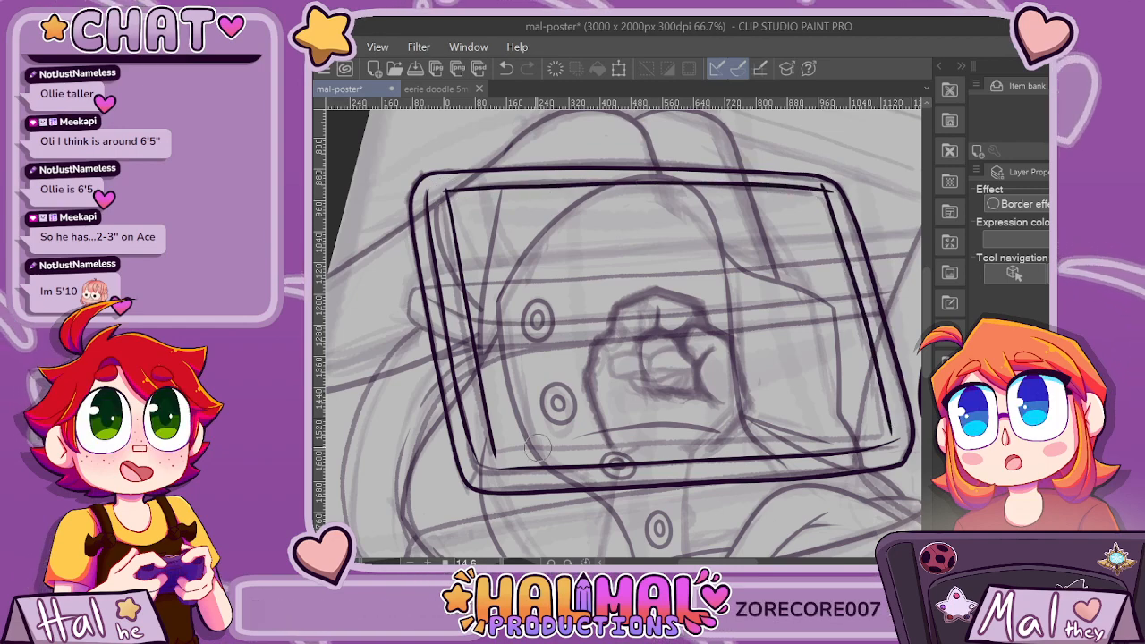
key("ctrl+z")
scroll(703, 420, "down", 1)
scroll(562, 434, "up", 1)
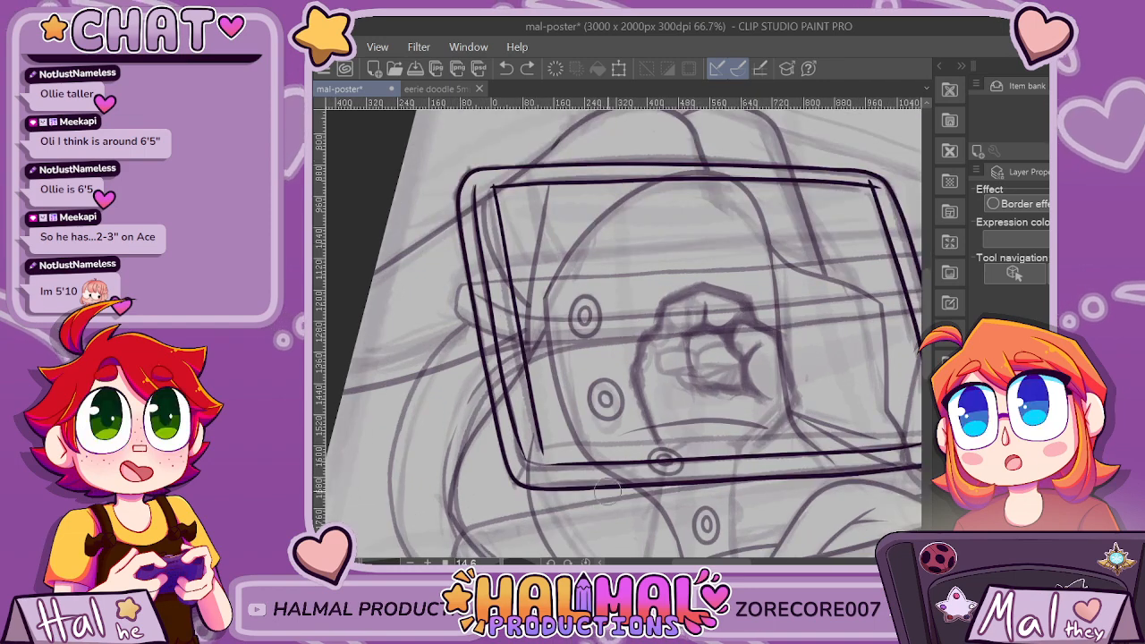
scroll(624, 336, "right", 1)
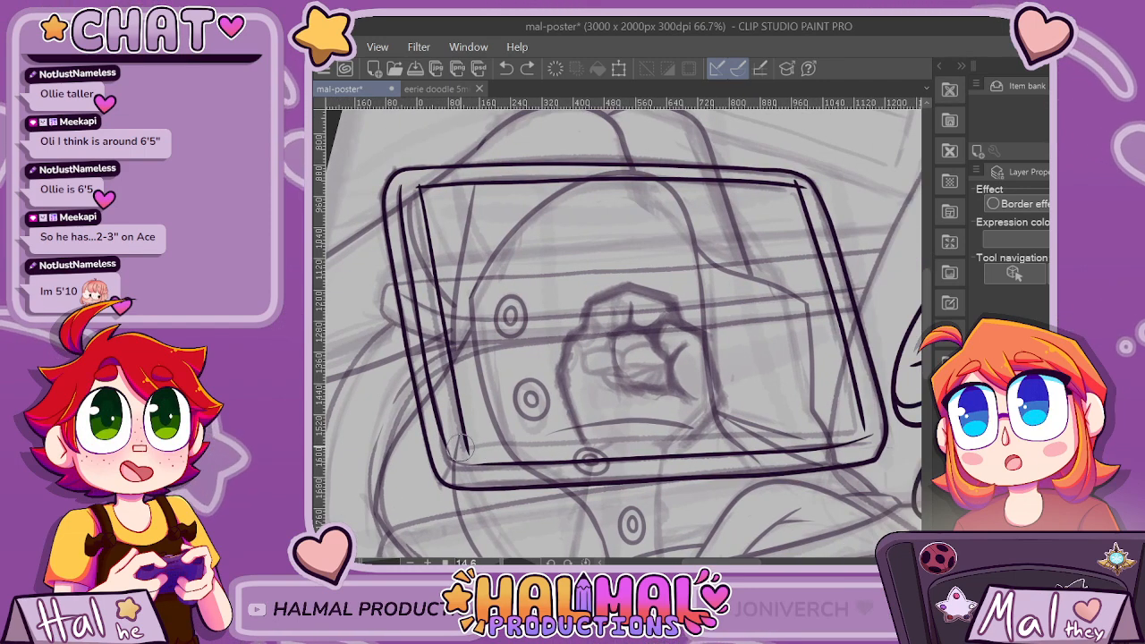
left_click_drag(463, 448, 676, 436)
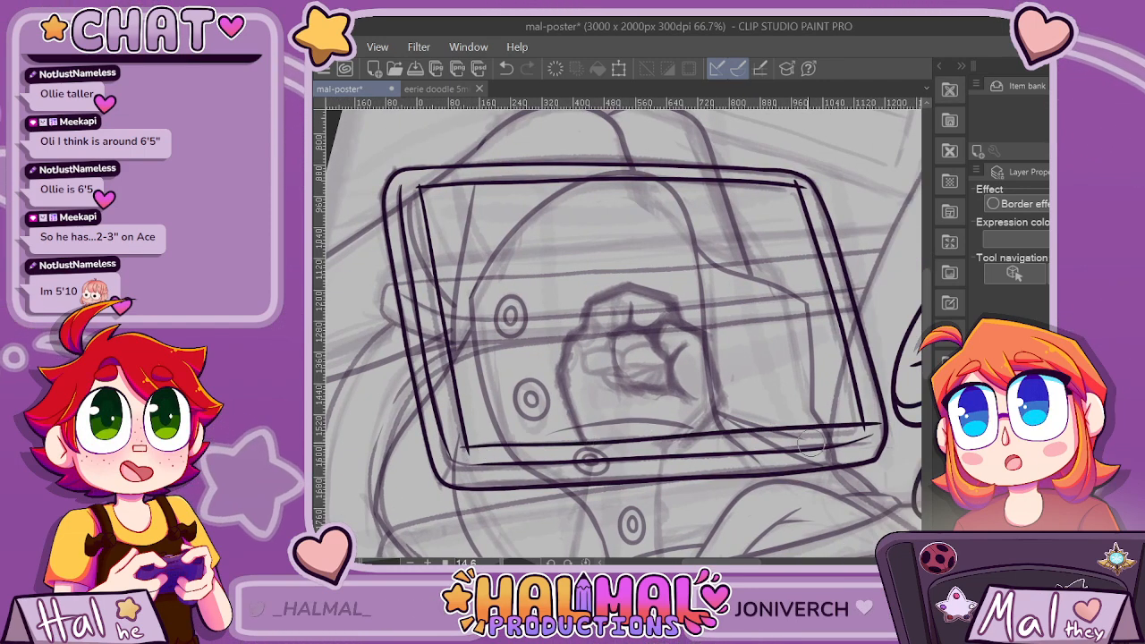
key("ctrl+z")
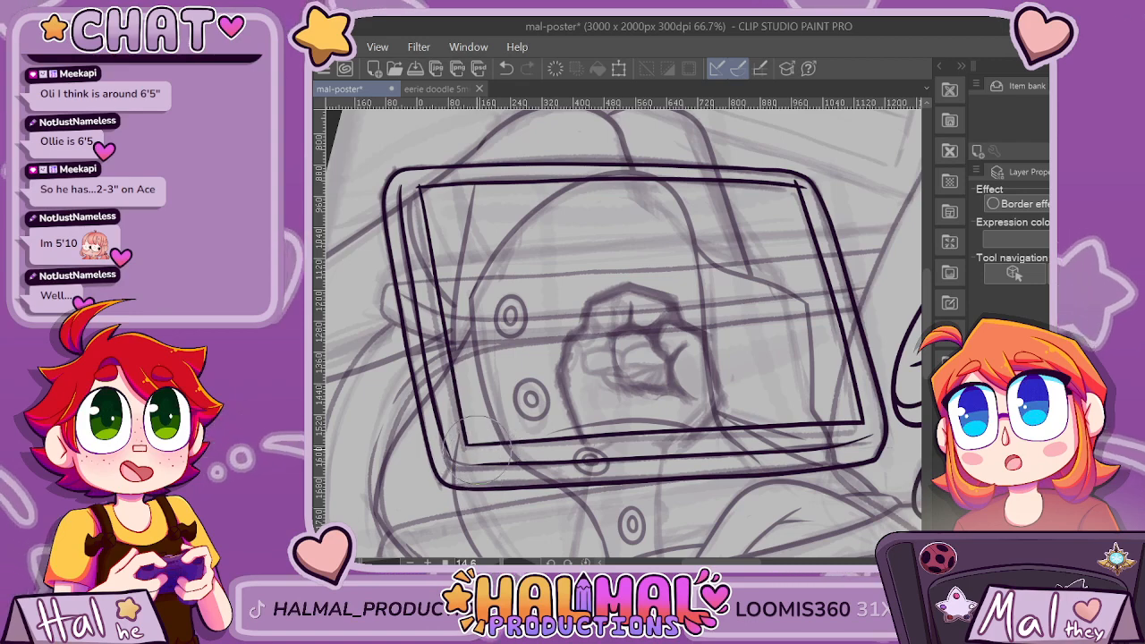
Trim the overshooting line ends at the inner screen border's corners so the sides meet cleanly.
scroll(417, 161, "up", 2)
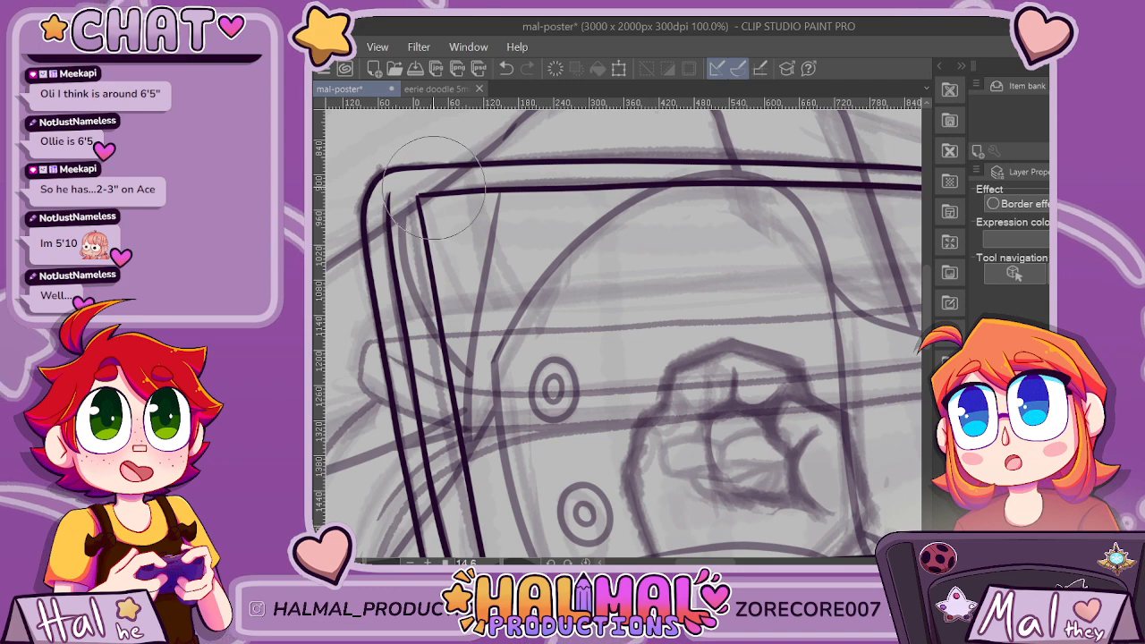
left_click_drag(701, 562, 726, 561)
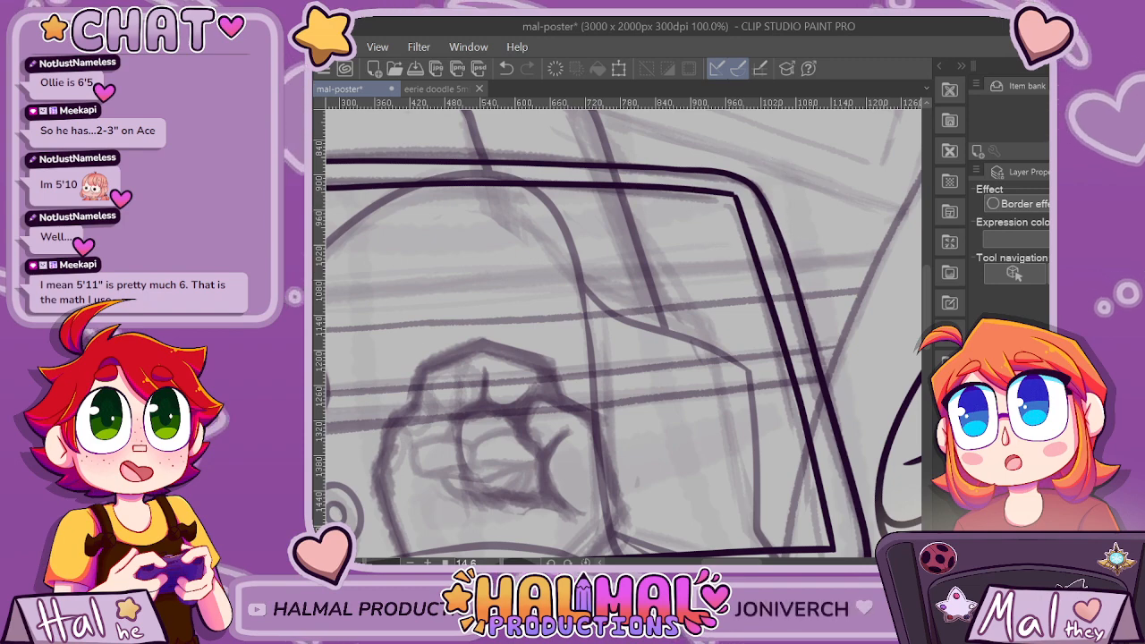
scroll(718, 240, "up", 5)
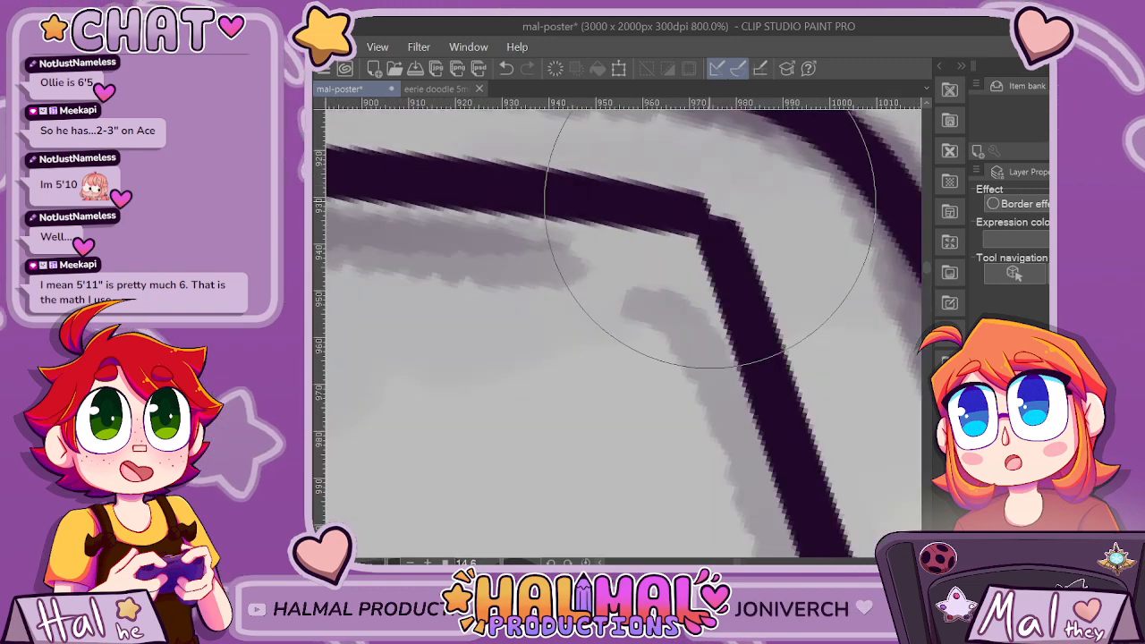
scroll(702, 219, "down", 5)
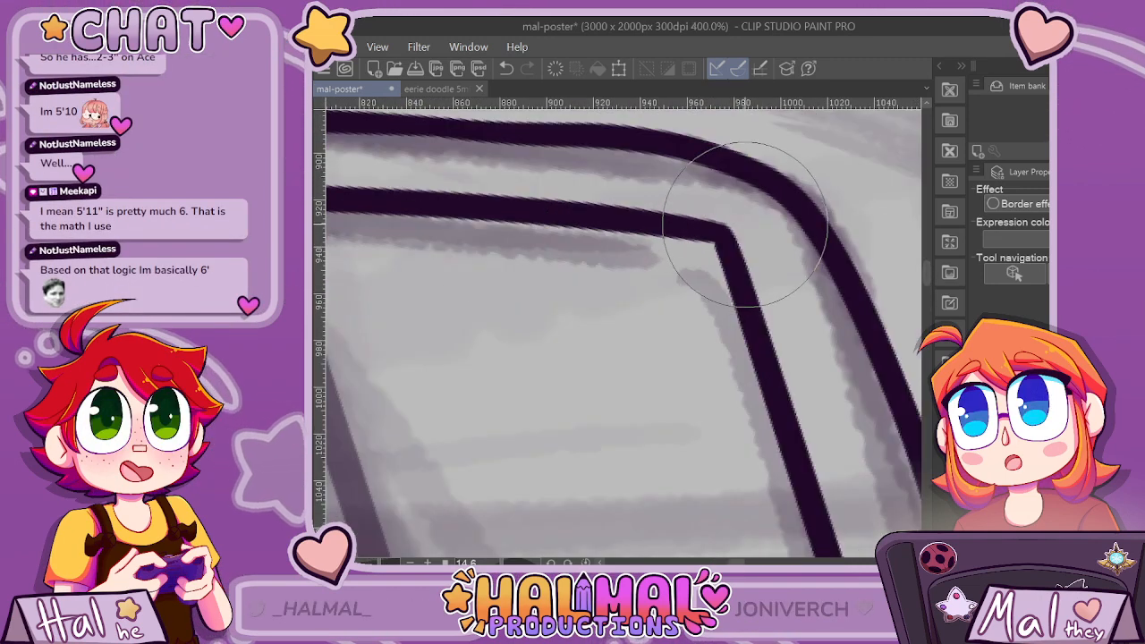
scroll(455, 278, "down", 2)
scroll(455, 278, "up", 7)
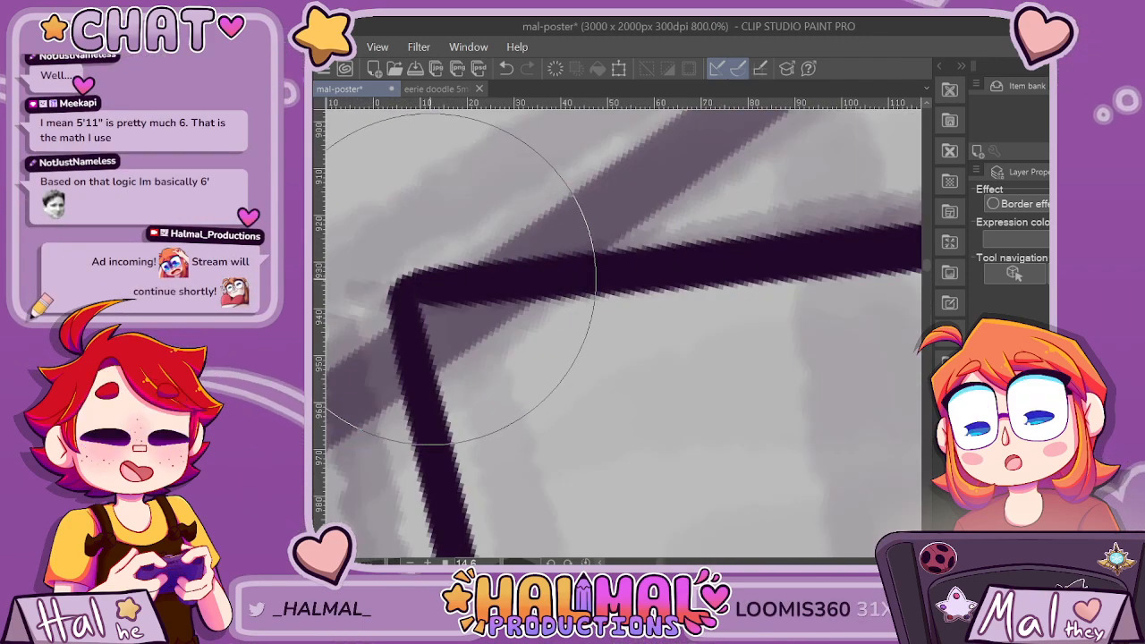
scroll(444, 292, "down", 3)
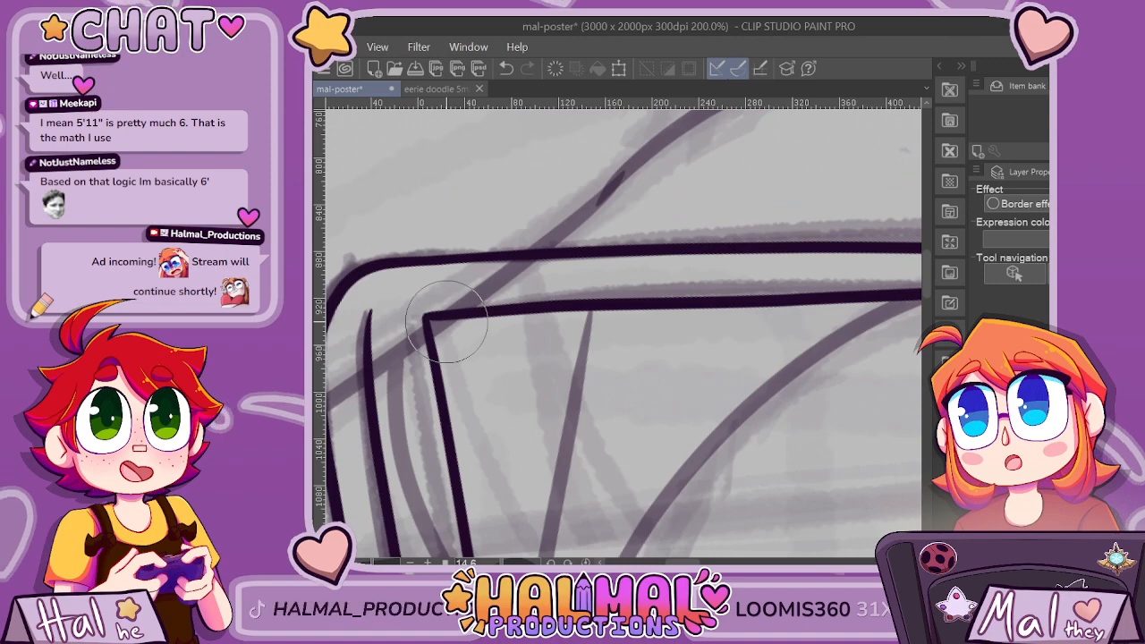
scroll(447, 323, "down", 5)
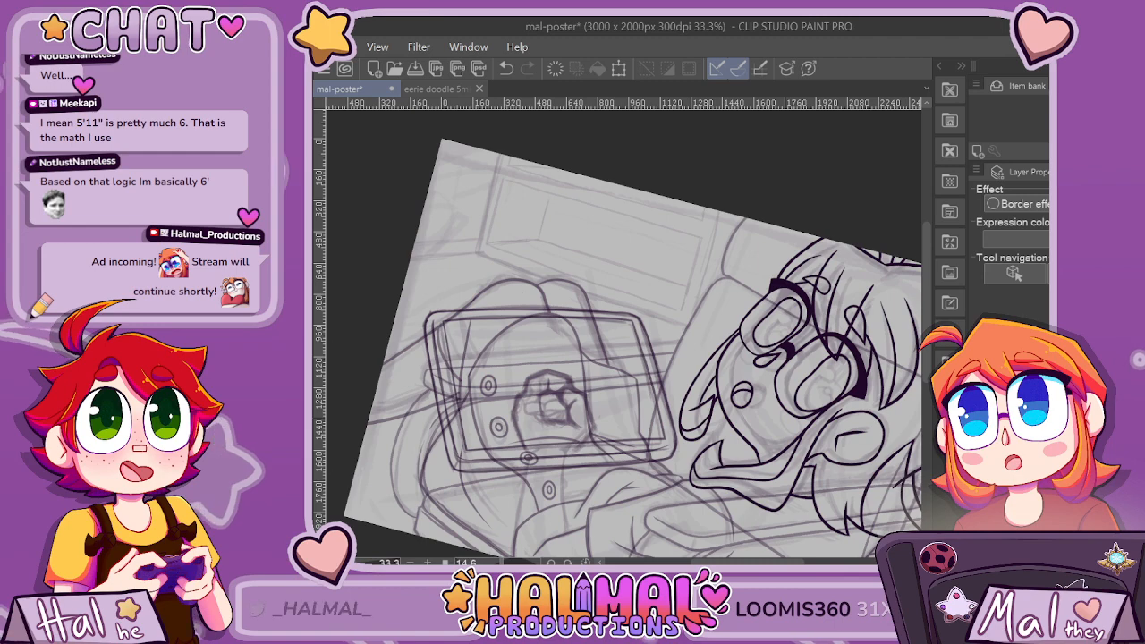
Ink the two sides of the wrist running down from the fist across the tablet's lower edge.
mouse_move(530, 452)
left_mouse_down()
mouse_move(530, 313)
mouse_move(485, 501)
left_mouse_up()
scroll(530, 309, "up", 2)
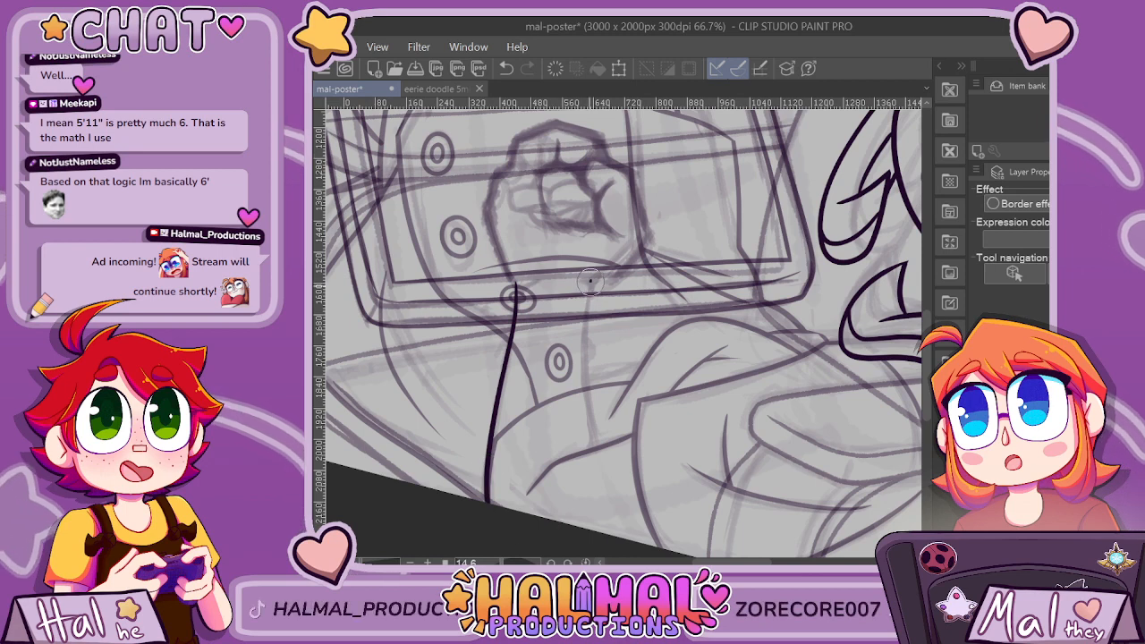
key("ctrl+z")
left_click_drag(587, 285, 597, 481)
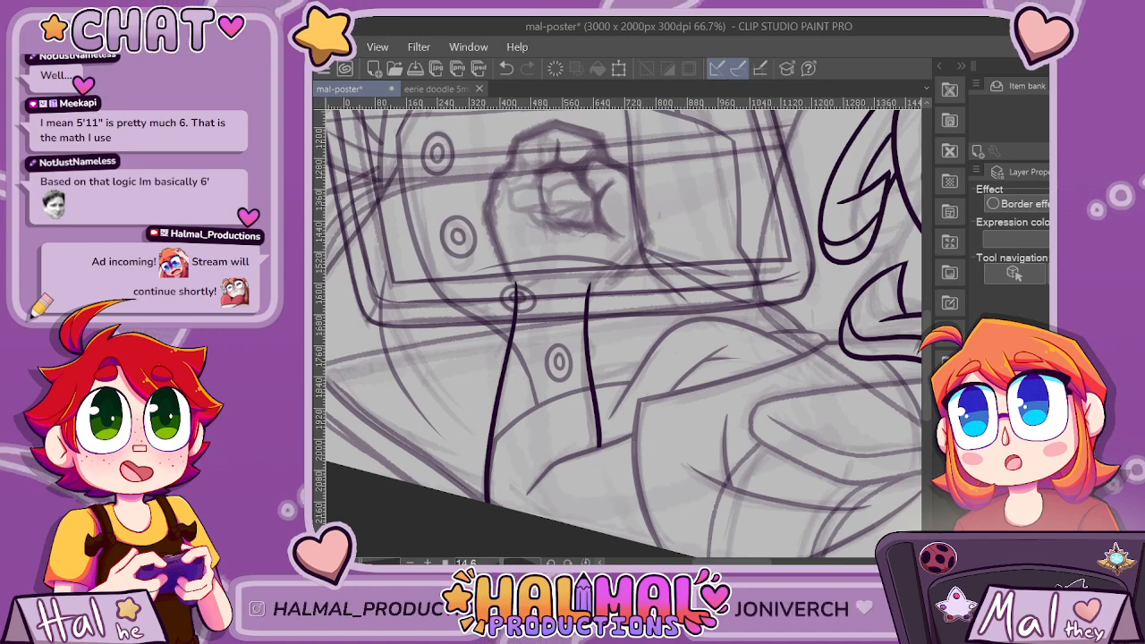
Ink the short divider between the two middle fingertips and the pointed, flat shape beneath them inside the sketched fist.
left_click_drag(926, 367, 927, 305)
key("ctrl+minus")
key("ctrl+minus")
key("ctrl+minus")
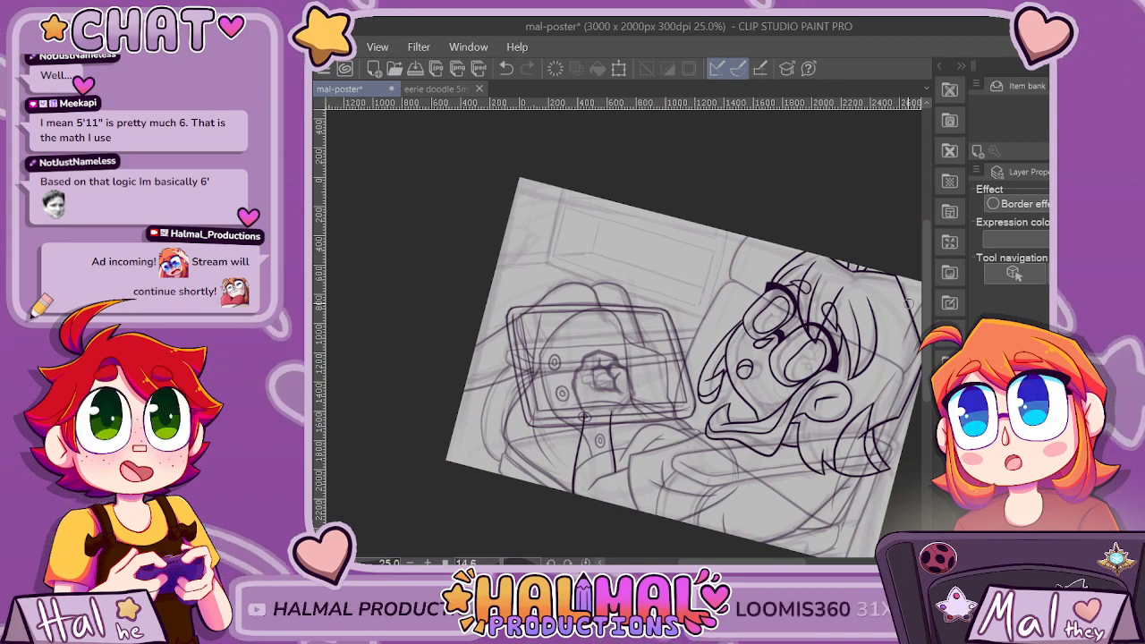
scroll(586, 329, "up", 6)
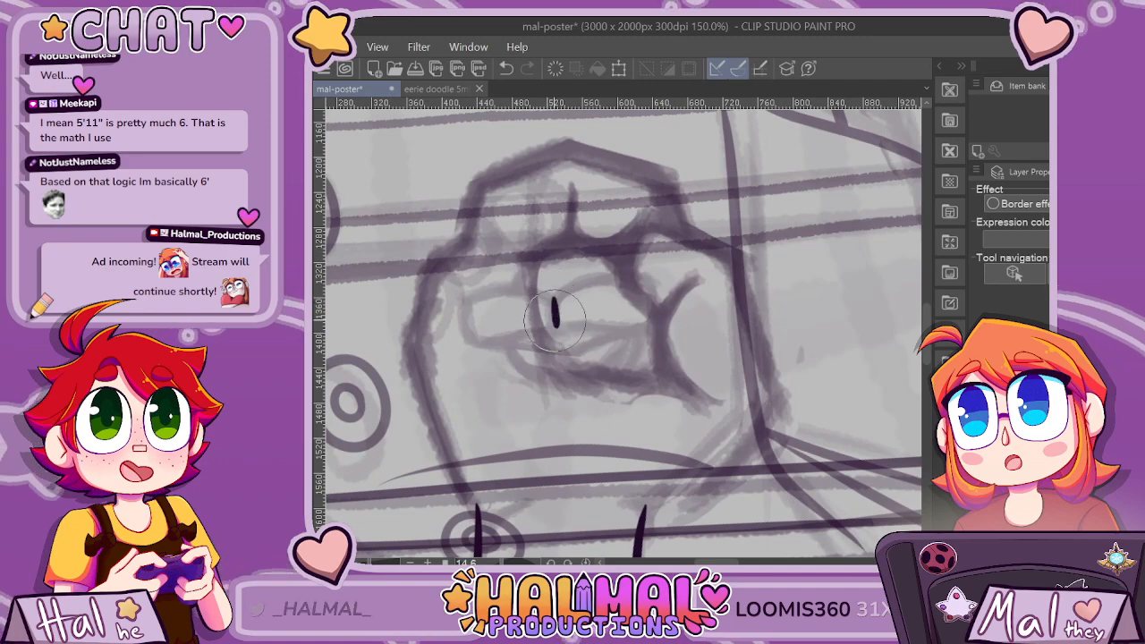
scroll(554, 322, "up", 1)
mouse_move(566, 305)
left_mouse_down()
mouse_move(536, 343)
mouse_move(467, 362)
mouse_move(549, 370)
left_mouse_up()
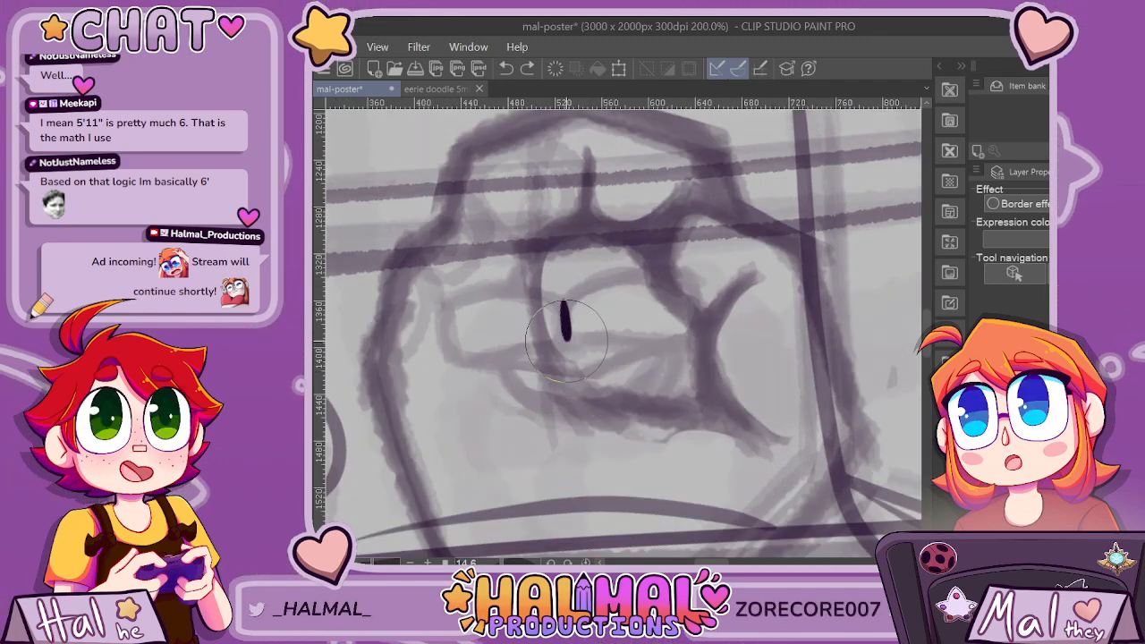
mouse_move(505, 366)
left_mouse_down()
mouse_move(601, 372)
mouse_move(661, 337)
left_mouse_up()
key("ctrl+z")
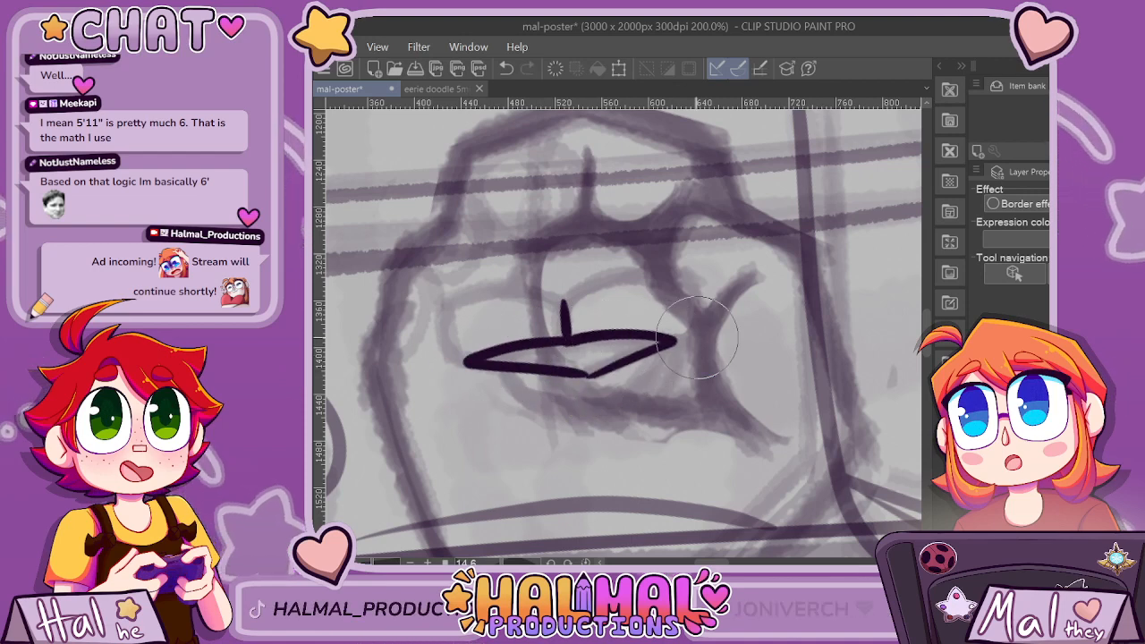
mouse_move(537, 351)
left_mouse_down()
mouse_move(600, 335)
mouse_move(624, 363)
left_mouse_up()
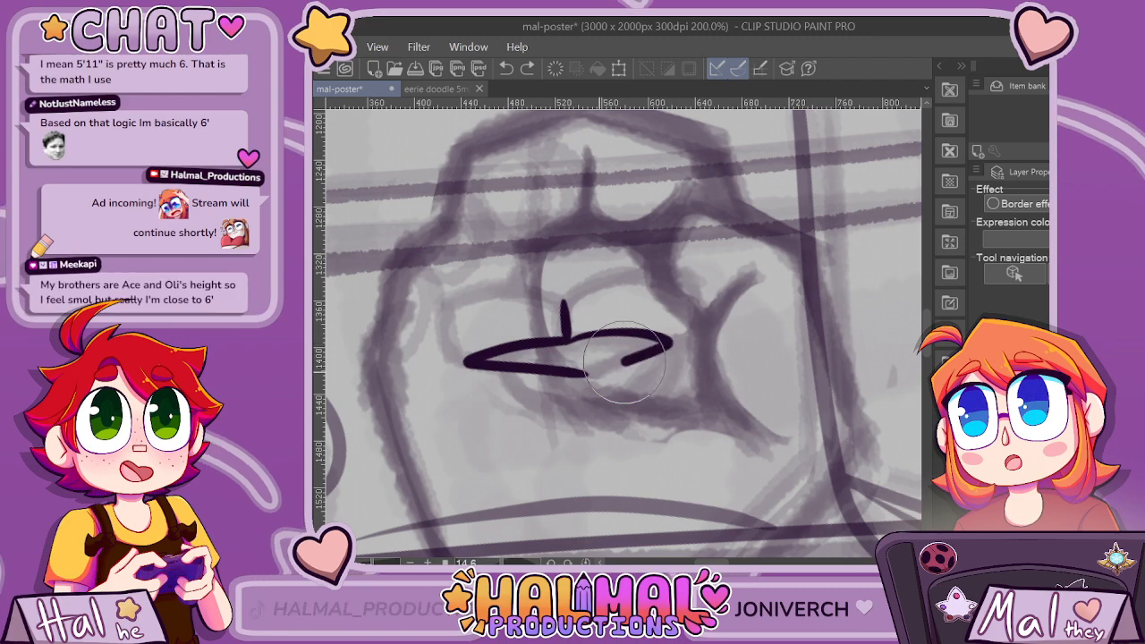
scroll(593, 353, "up", 2)
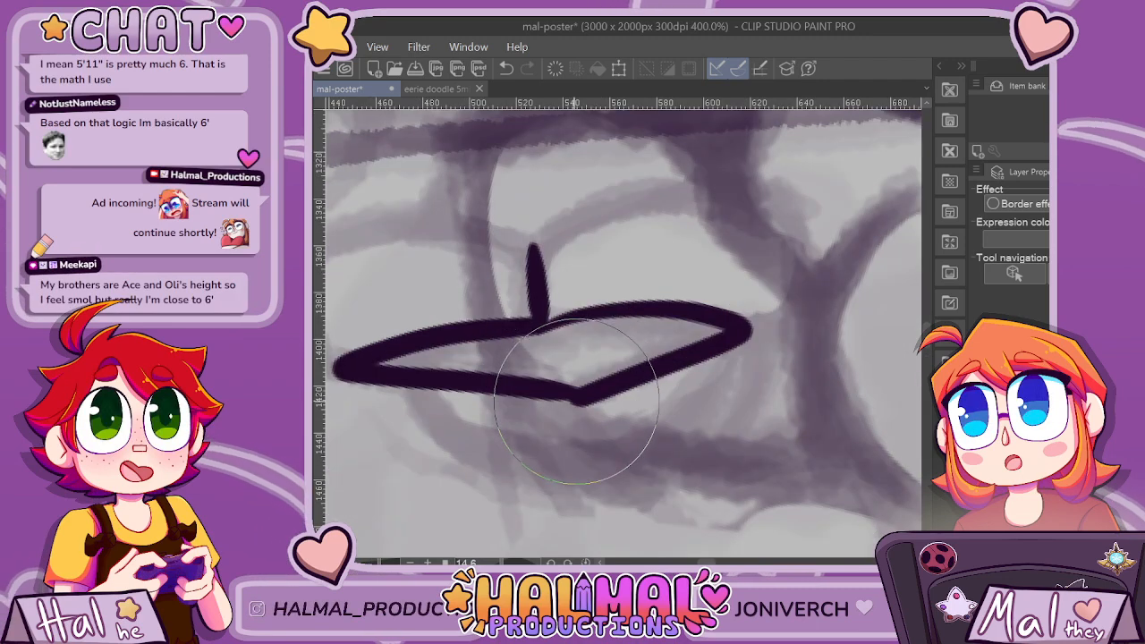
scroll(549, 257, "down", 3)
scroll(557, 235, "up", 1)
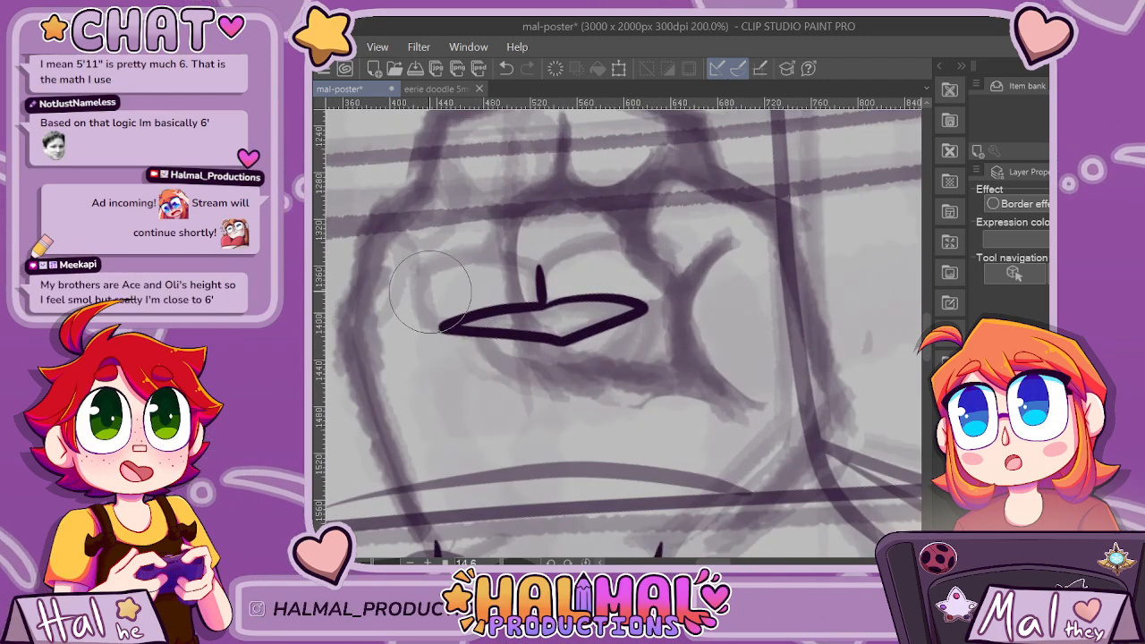
Ink the outer side and slightly curved top edge of the left fingertip, joining them to the divider.
left_click_drag(425, 270, 446, 362)
scroll(426, 280, "up", 2)
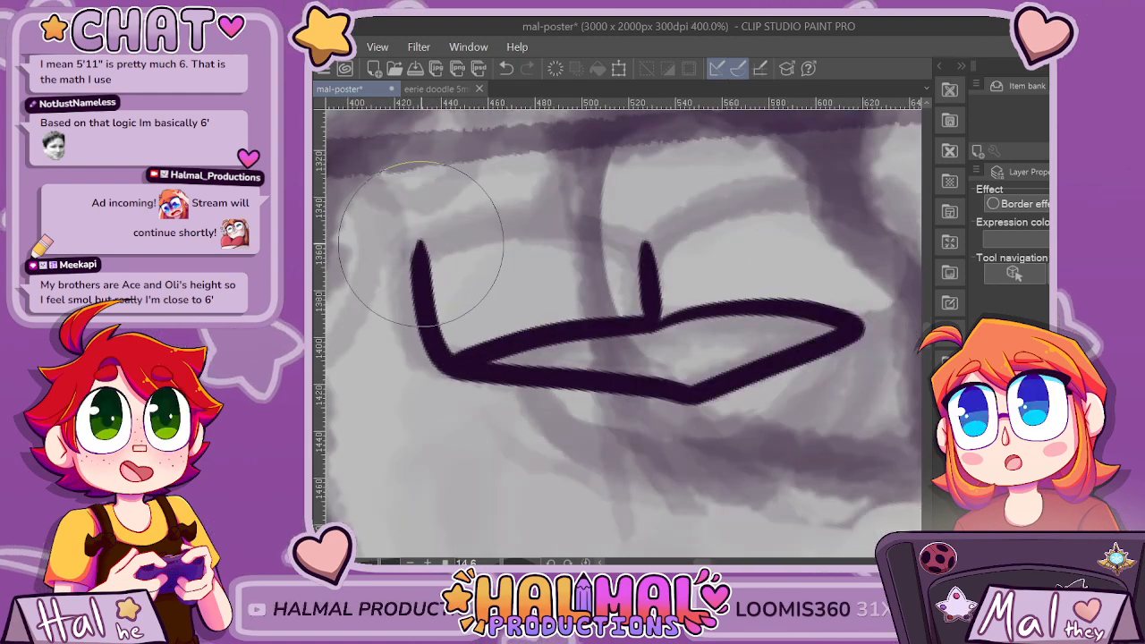
mouse_move(421, 244)
left_mouse_down()
mouse_move(513, 219)
mouse_move(646, 250)
mouse_move(600, 238)
mouse_move(433, 240)
left_mouse_up()
key("ctrl+z")
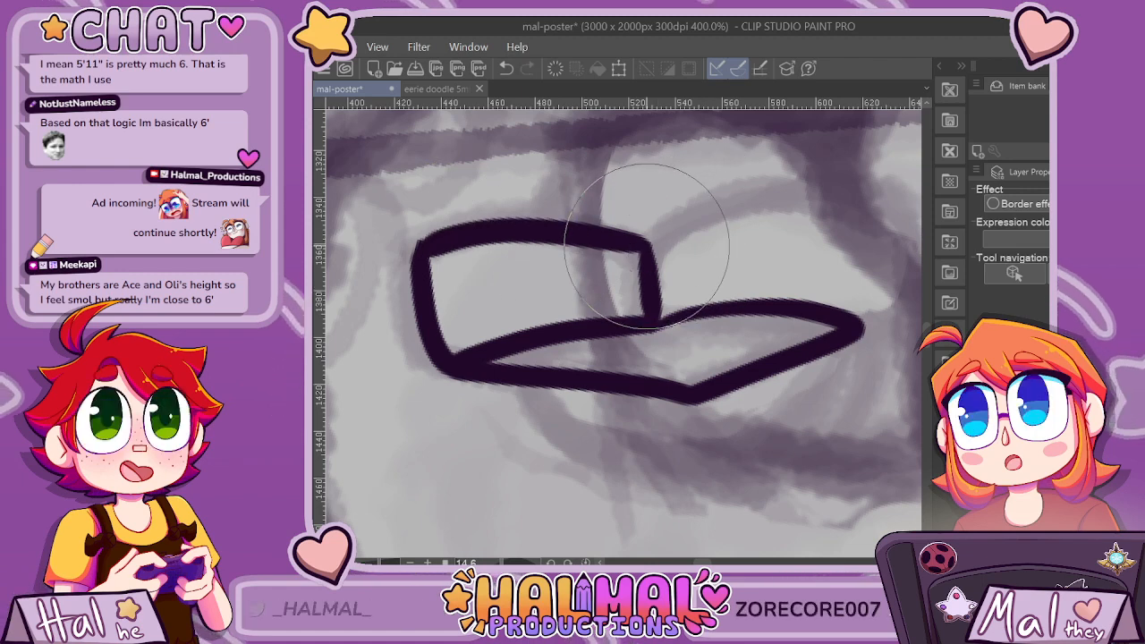
left_click_drag(645, 246, 729, 156)
key("ctrl+z")
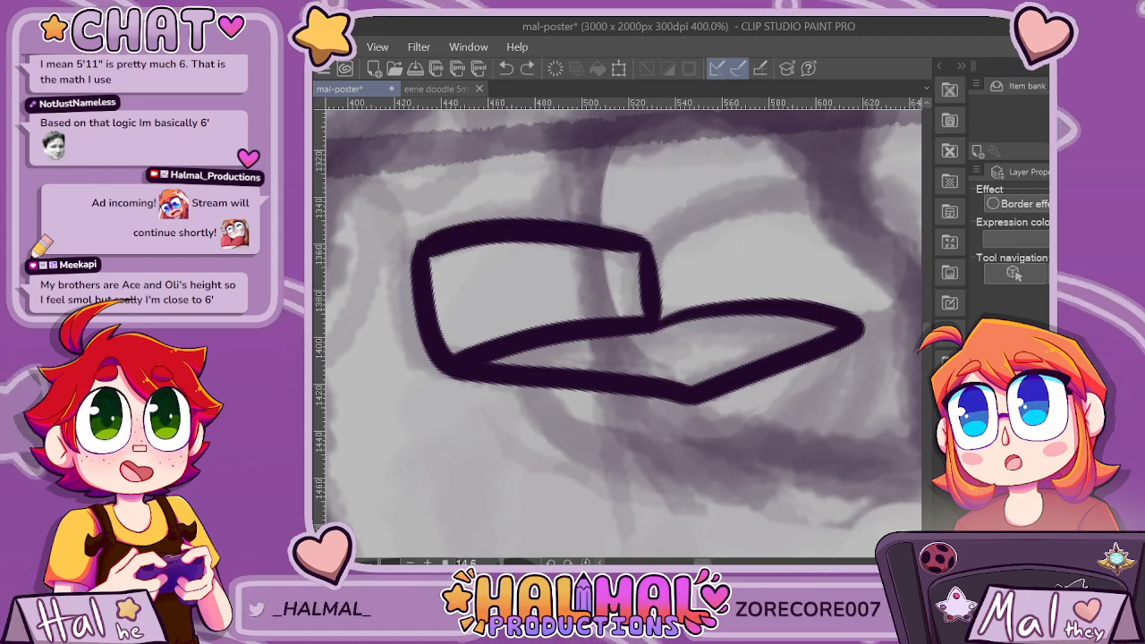
left_click_drag(702, 563, 708, 563)
mouse_move(520, 243)
left_mouse_down()
mouse_move(586, 195)
mouse_move(654, 184)
mouse_move(713, 206)
mouse_move(751, 241)
mouse_move(731, 308)
left_mouse_up()
key("ctrl+z")
key("ctrl+z")
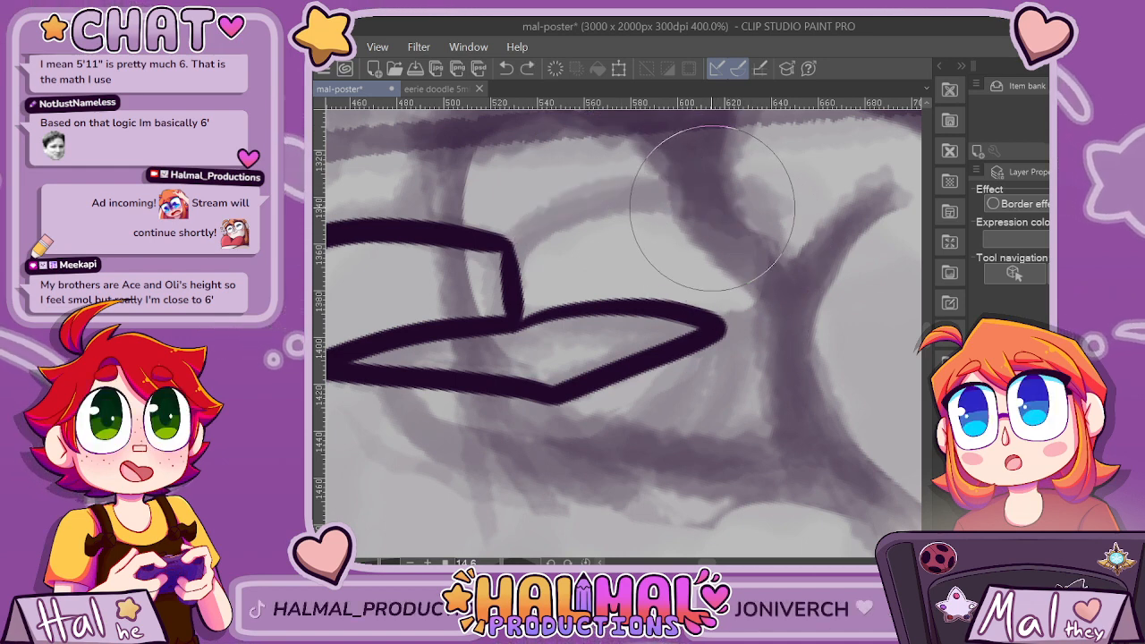
Ink the outer side and arched top edge of the right fingertip, closing its shape against the divider.
left_click_drag(712, 207, 723, 313)
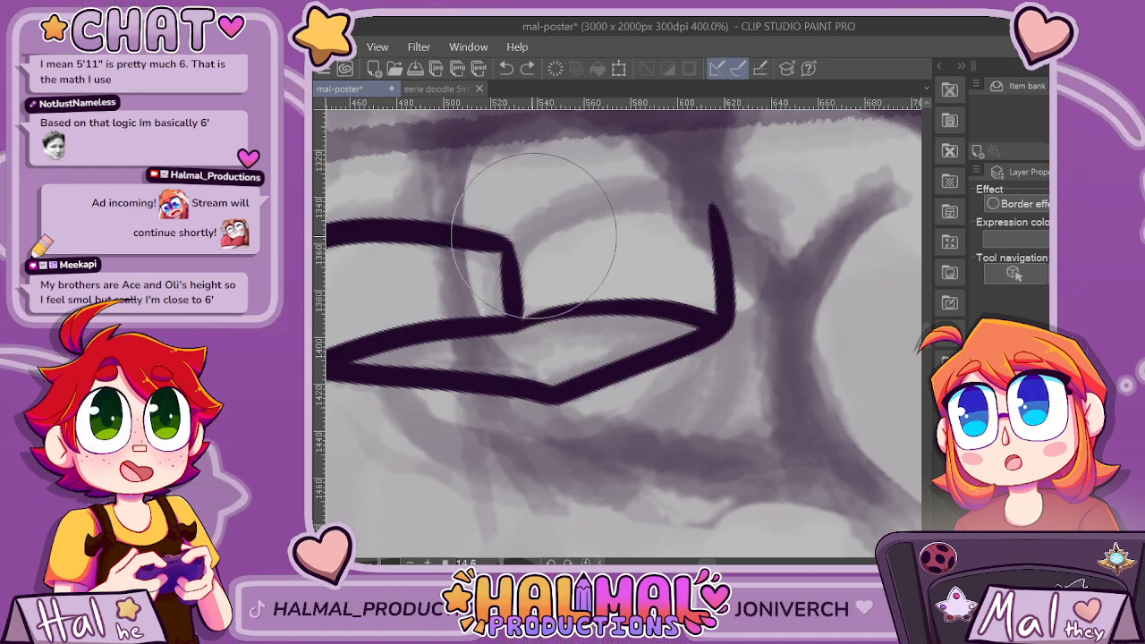
mouse_move(530, 230)
left_mouse_down()
mouse_move(645, 189)
mouse_move(695, 195)
mouse_move(721, 222)
left_mouse_up()
scroll(722, 225, "down", 5)
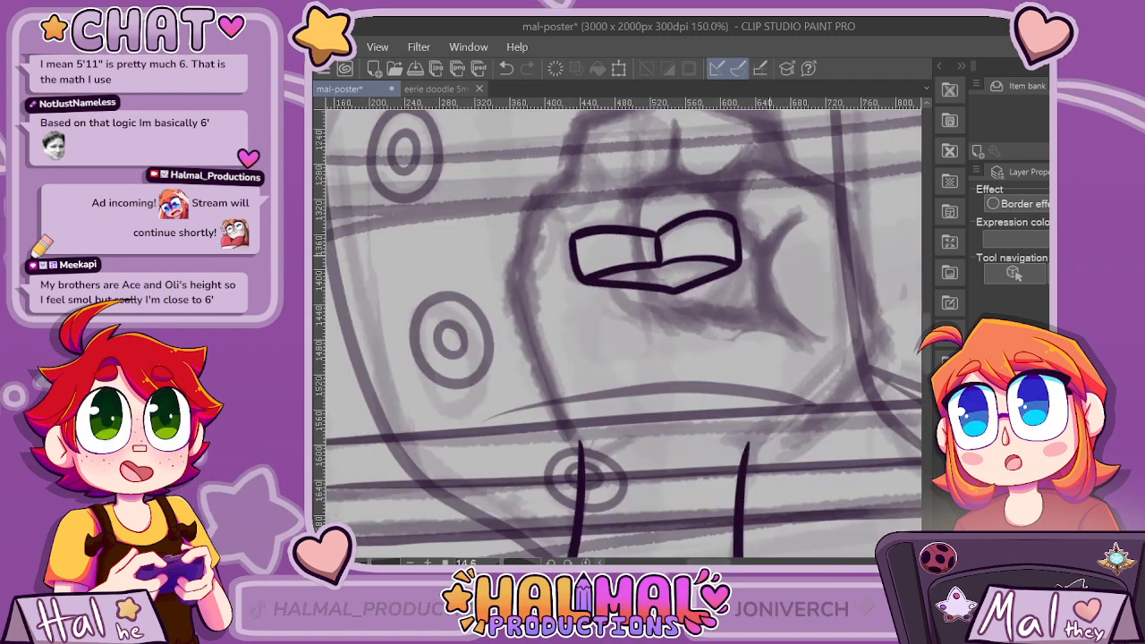
scroll(805, 383, "down", 1)
scroll(805, 383, "up", 6)
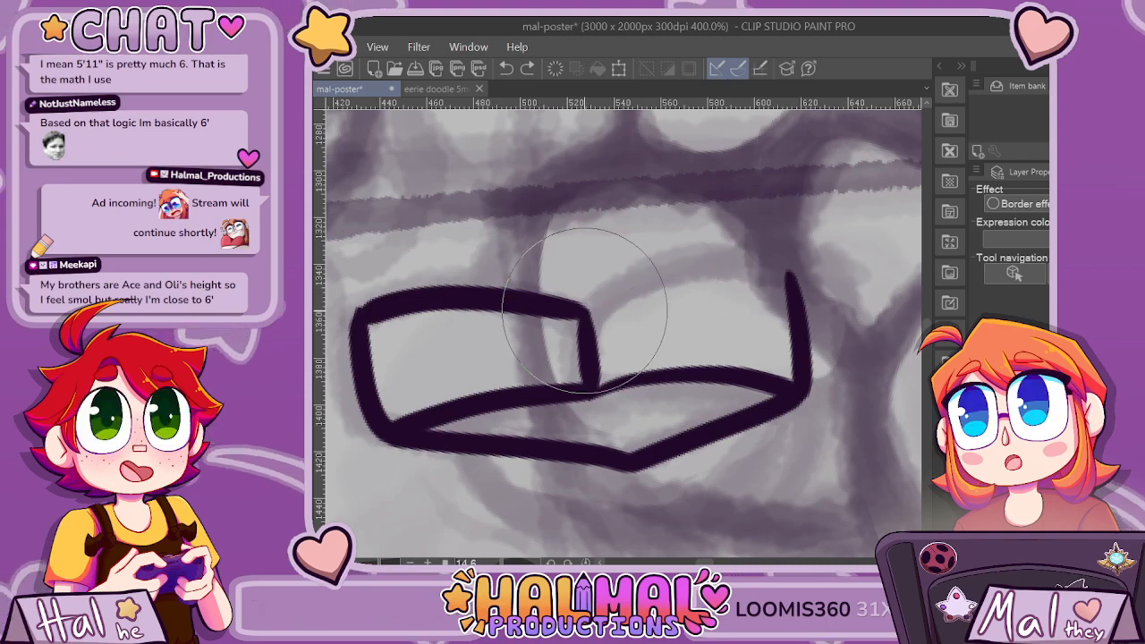
scroll(793, 286, "down", 4)
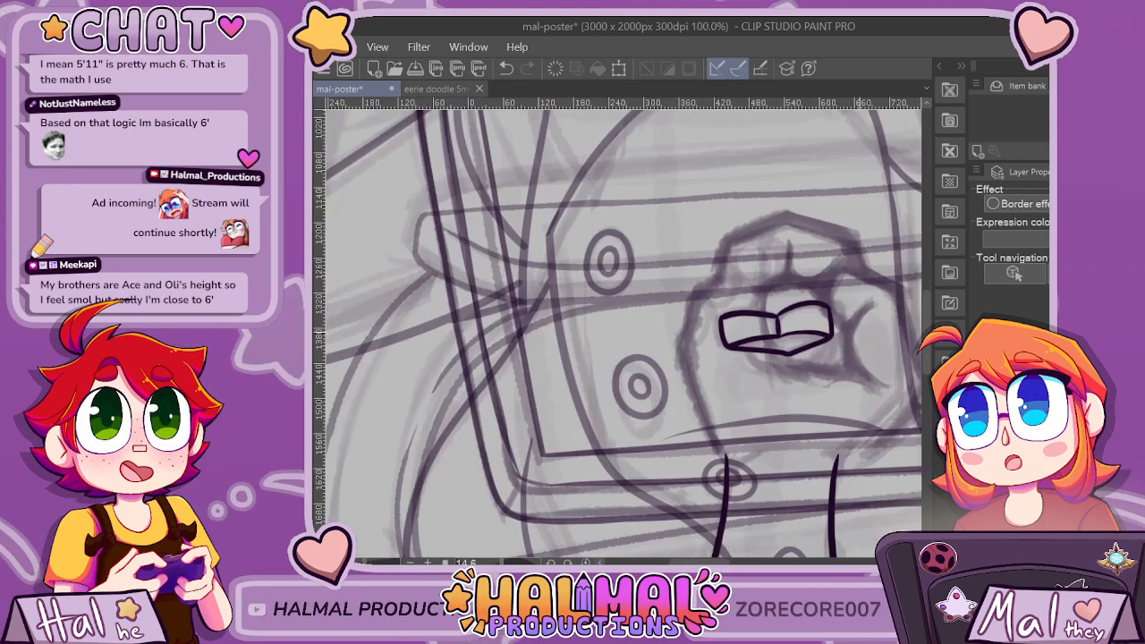
scroll(848, 333, "up", 4)
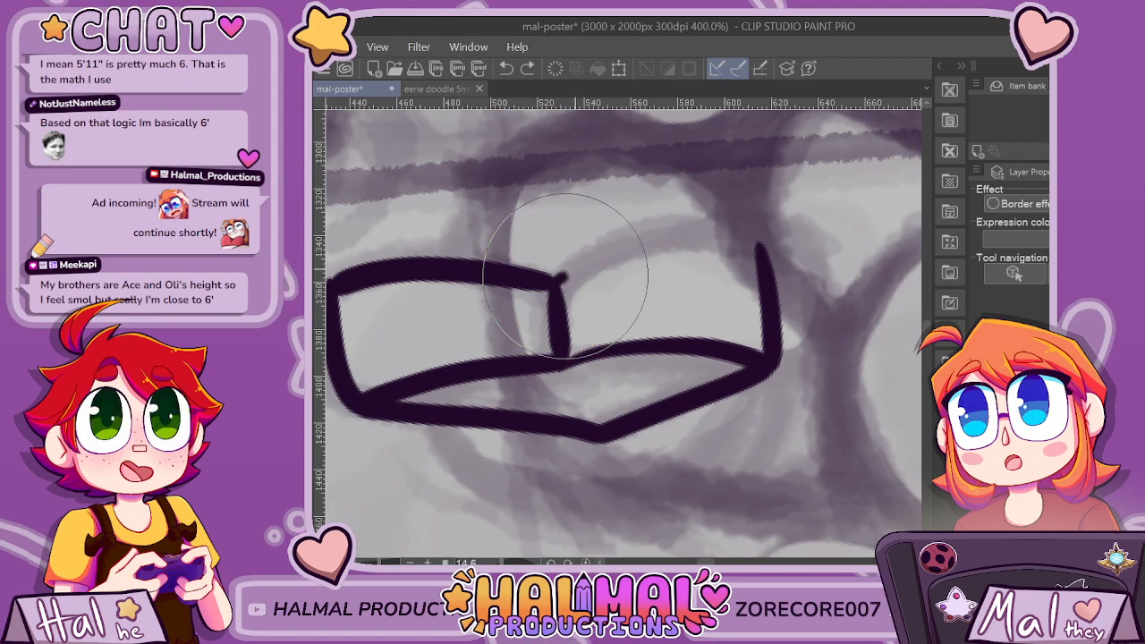
mouse_move(564, 276)
left_mouse_down()
mouse_move(696, 237)
mouse_move(784, 258)
left_mouse_up()
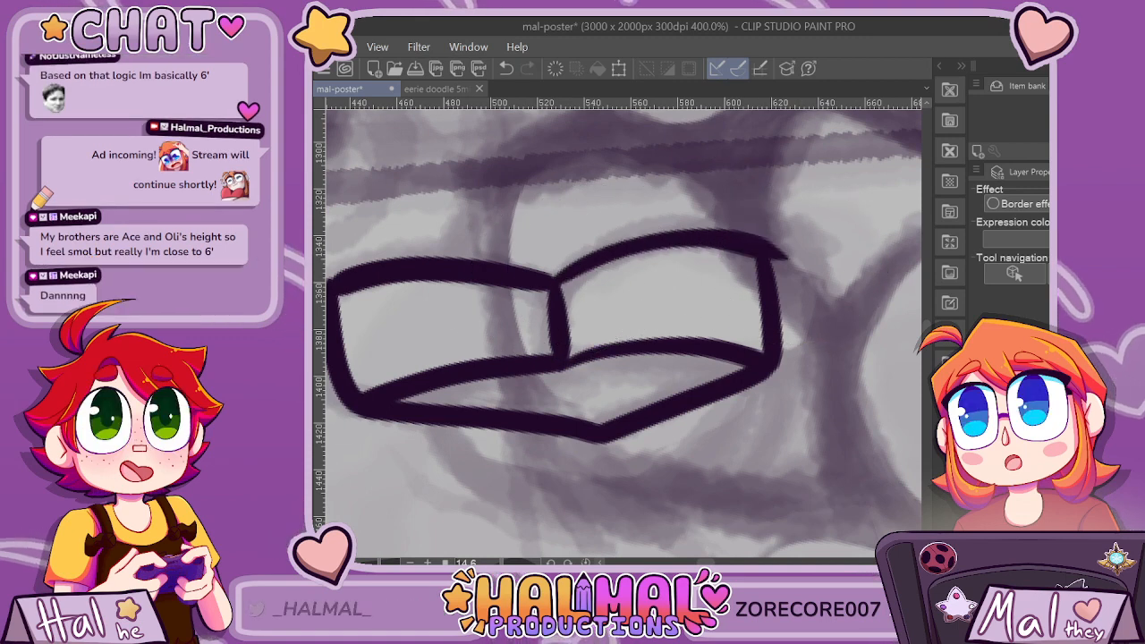
key("ctrl+z")
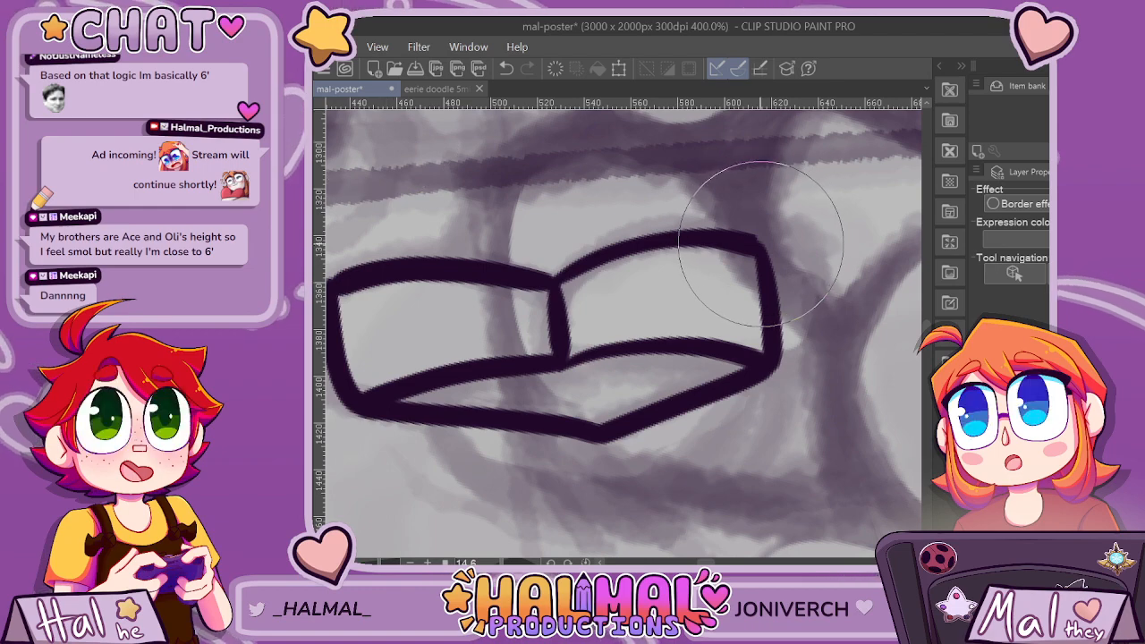
Examine the newly inked right fingertip's edges and line weight up close and against the whole tablet drawing.
scroll(760, 244, "up", 3)
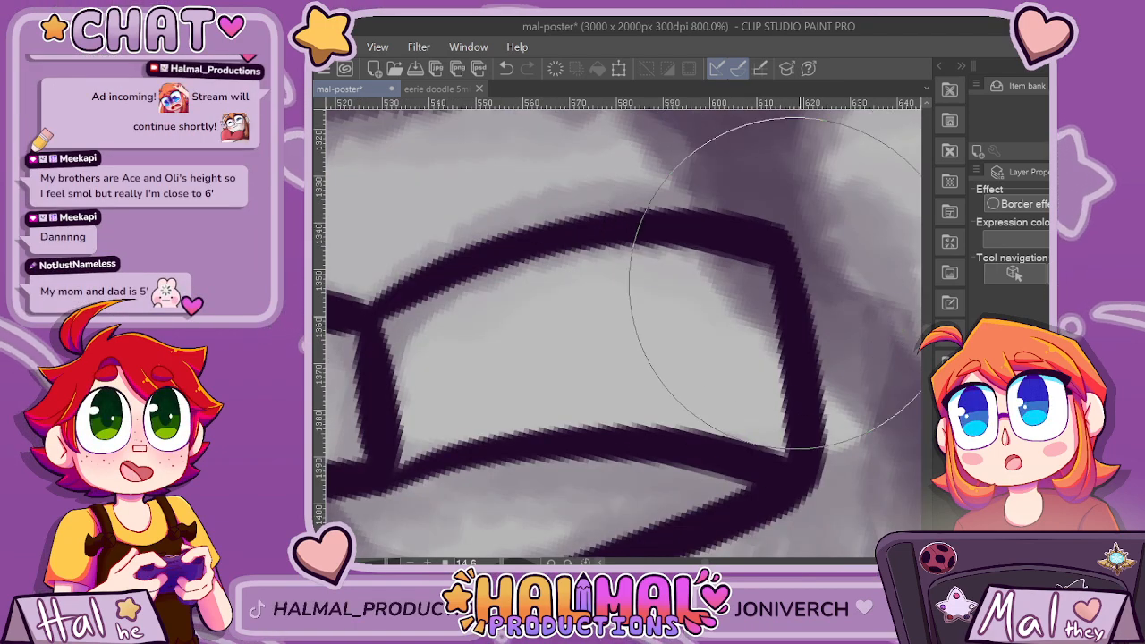
scroll(799, 430, "down", 10)
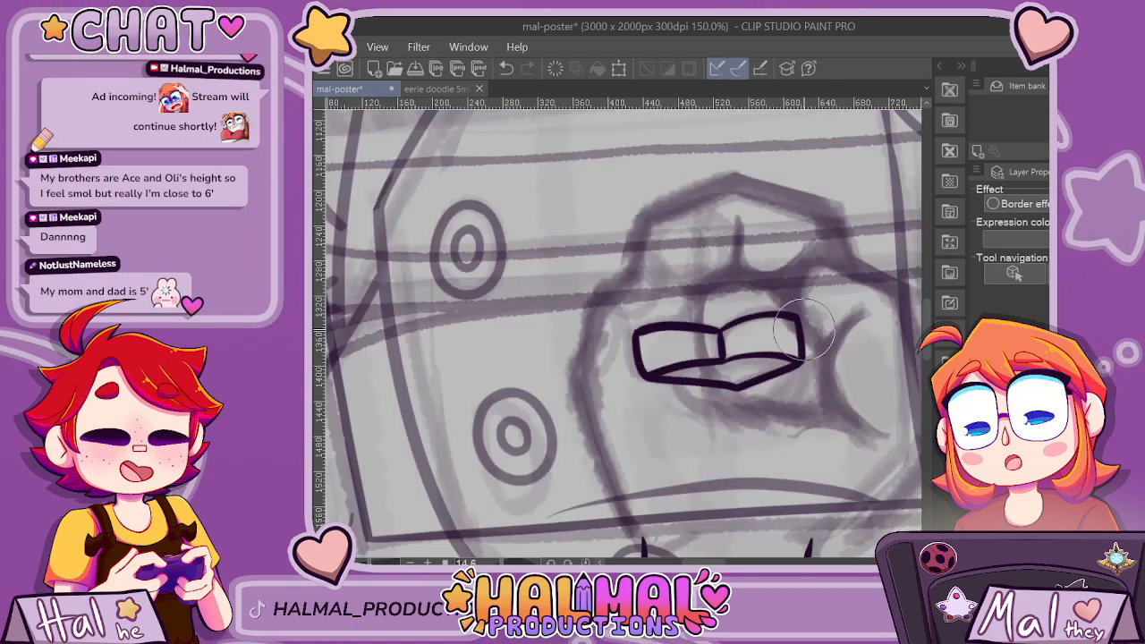
scroll(833, 336, "up", 10)
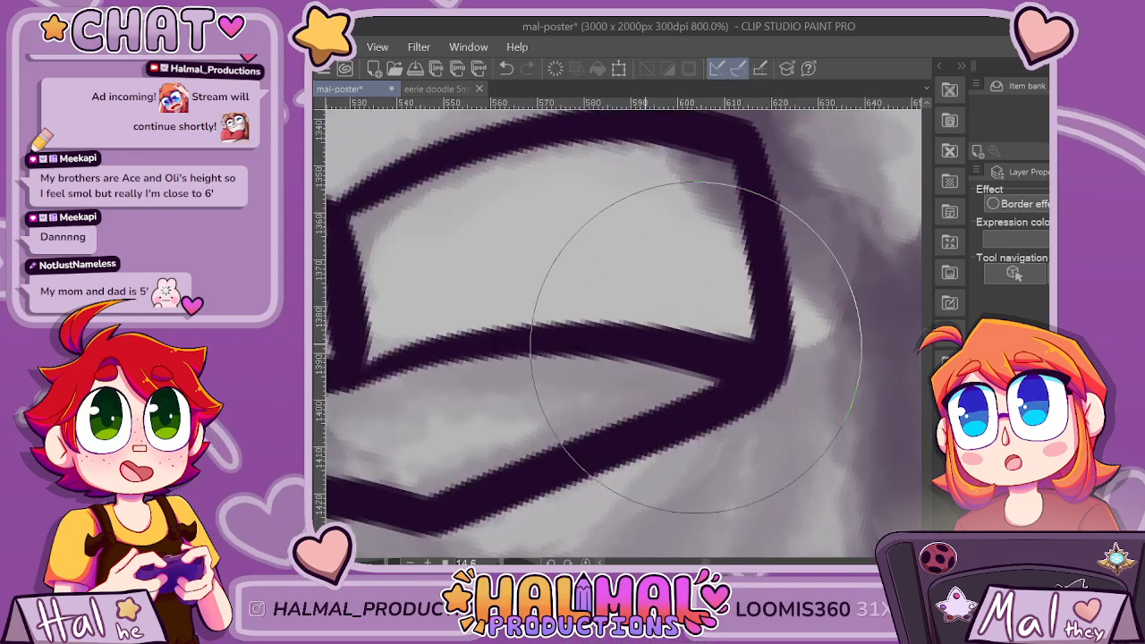
scroll(561, 416, "down", 4)
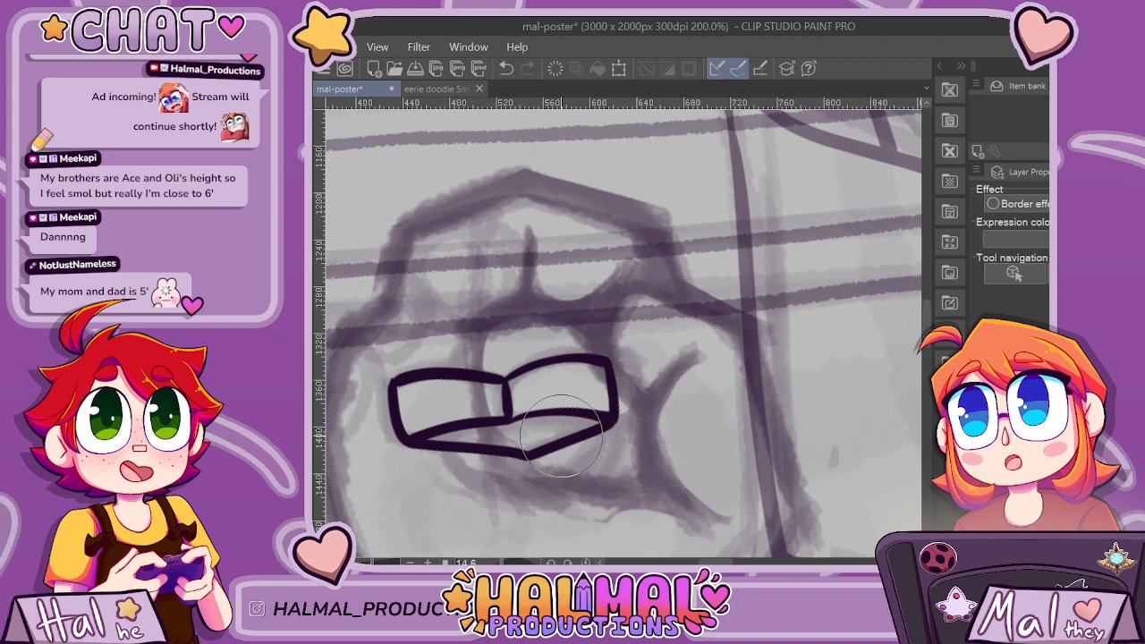
scroll(561, 436, "up", 2)
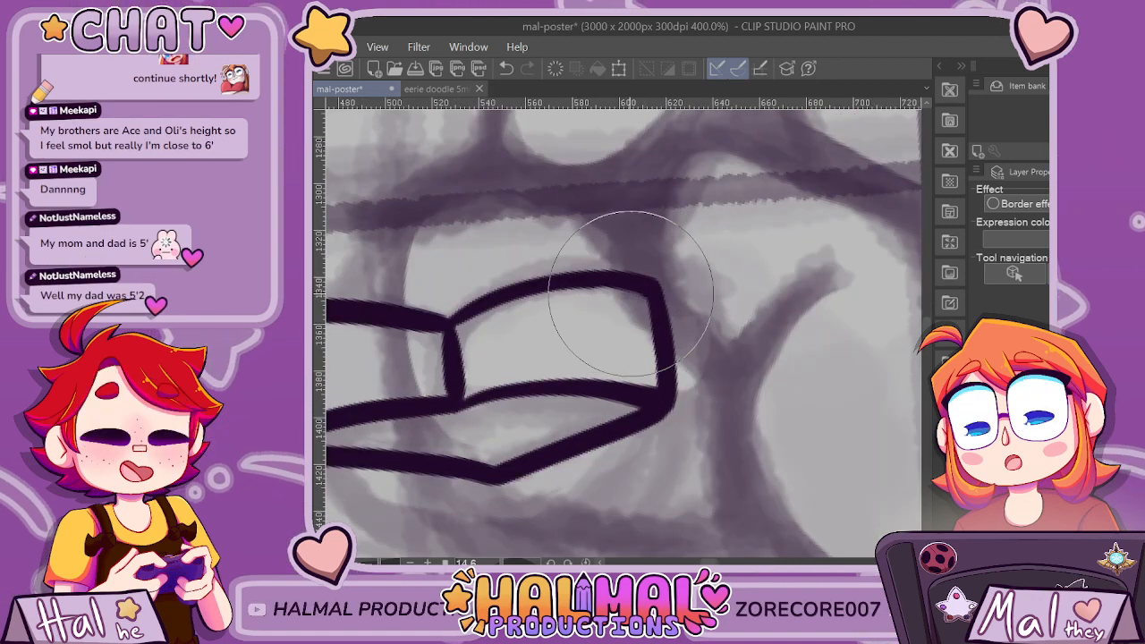
scroll(660, 333, "down", 4)
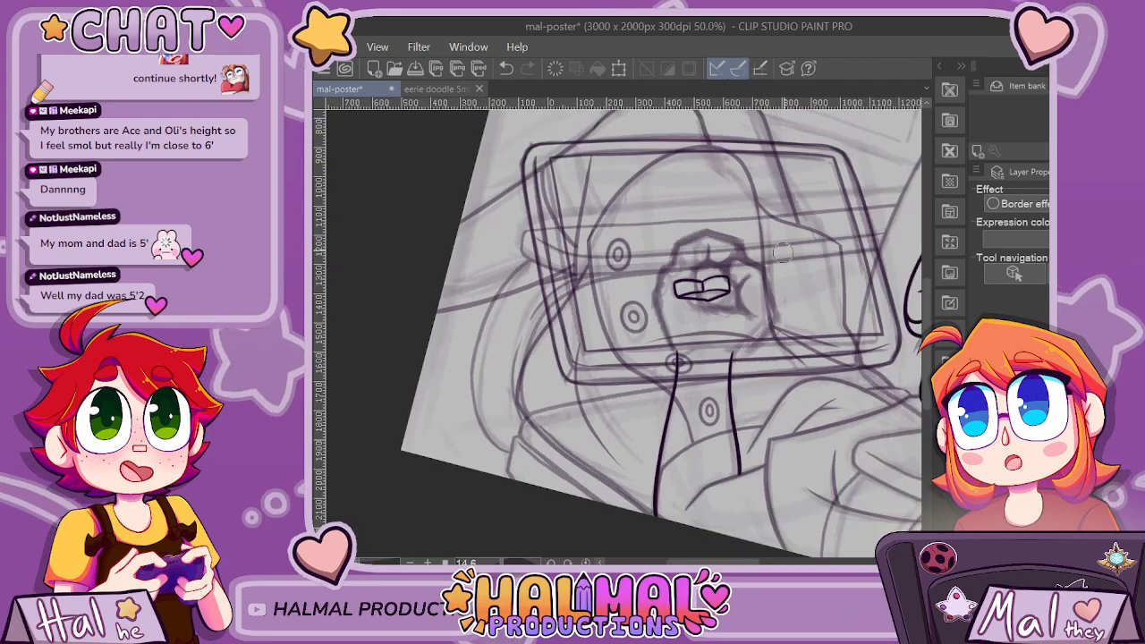
scroll(680, 309, "up", 6)
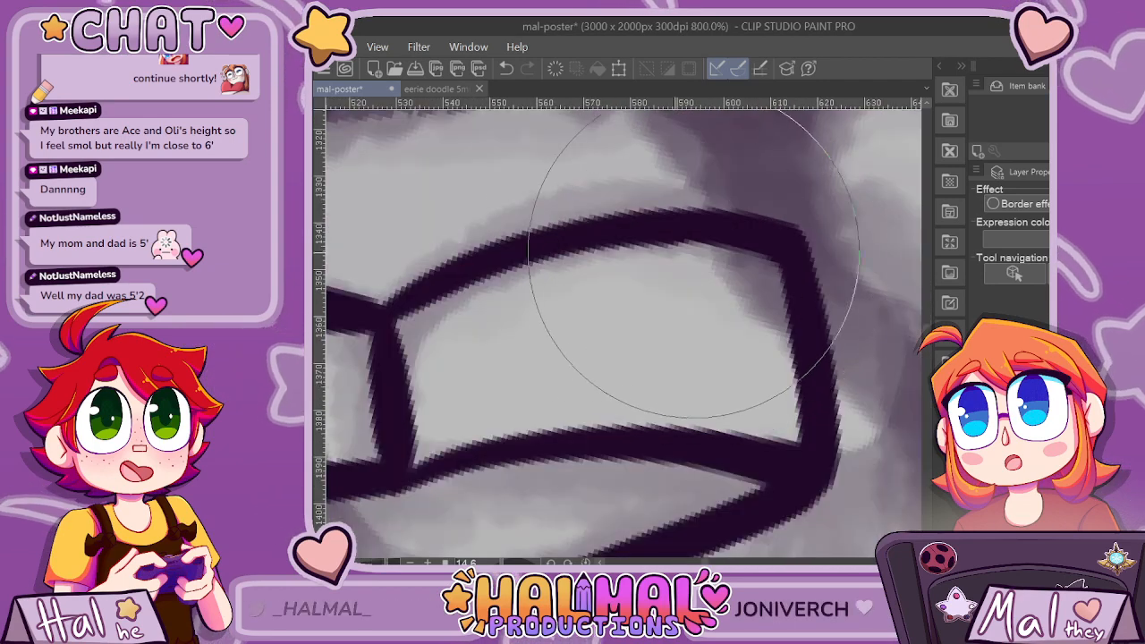
scroll(582, 287, "down", 5)
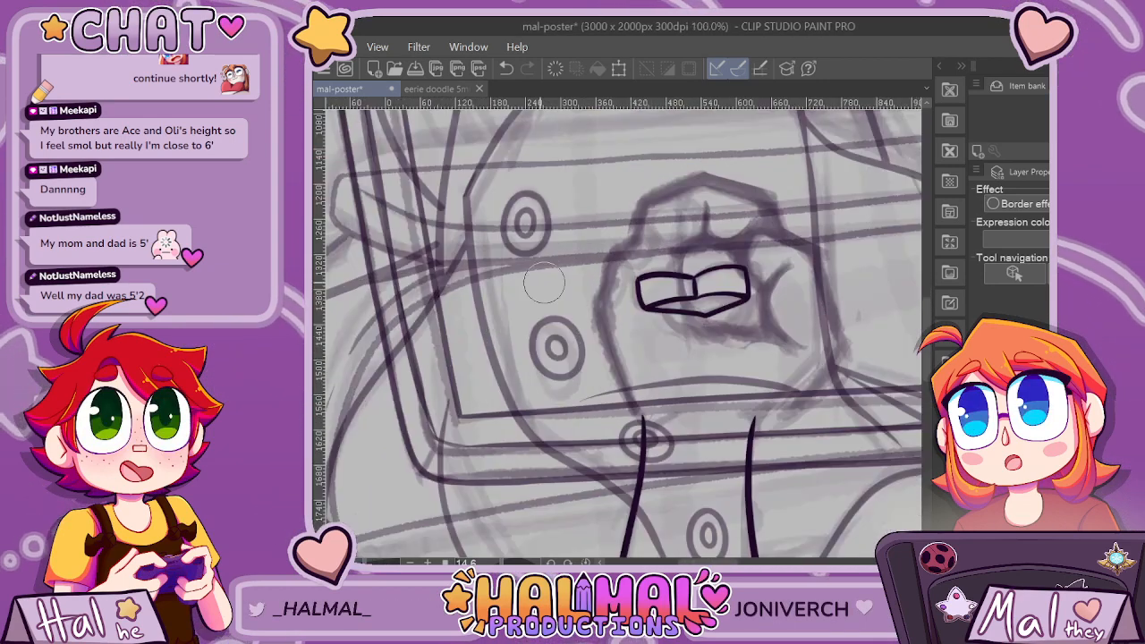
Thicken the right fingertip's arched top edge from the divider to its outer corner, undoing the last pass over it.
scroll(703, 162, "up", 6)
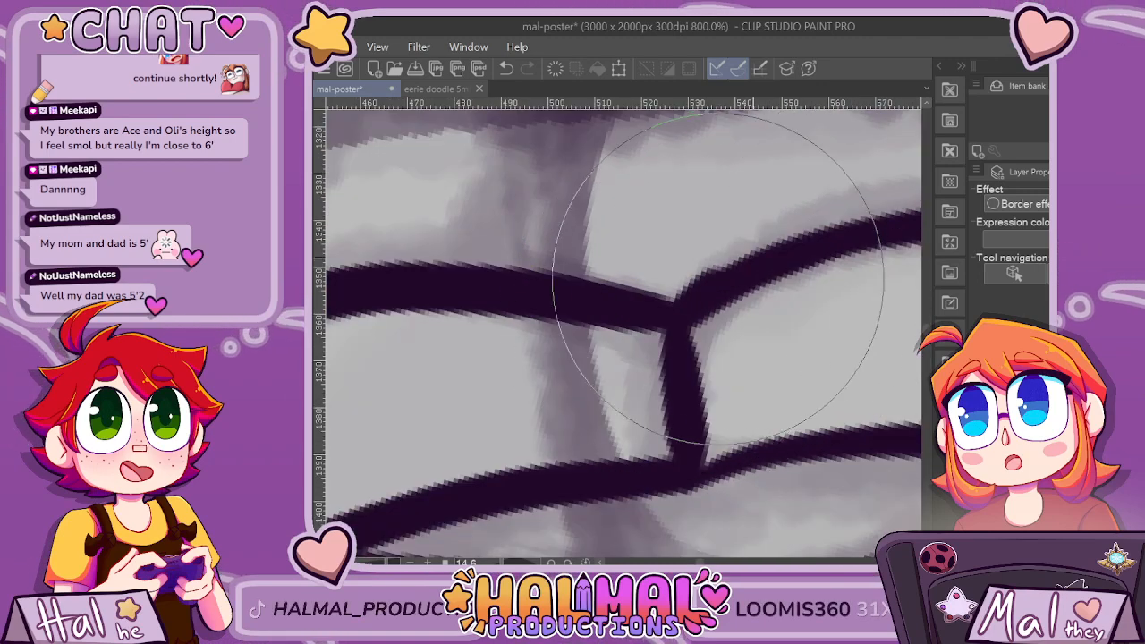
scroll(796, 257, "down", 4)
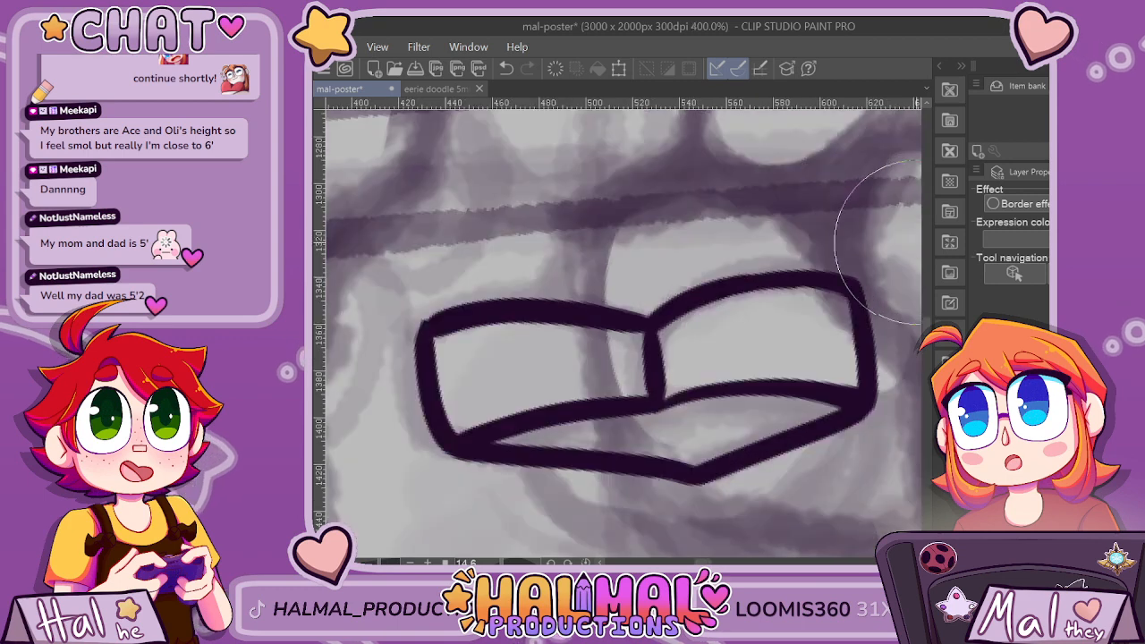
scroll(784, 300, "up", 4)
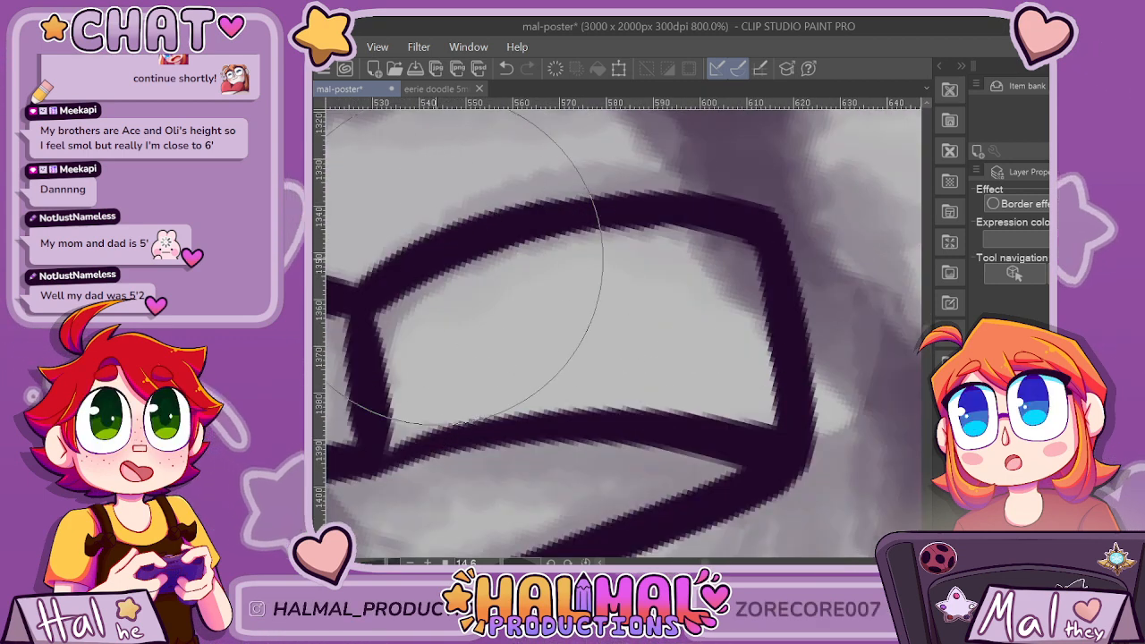
scroll(716, 239, "down", 6)
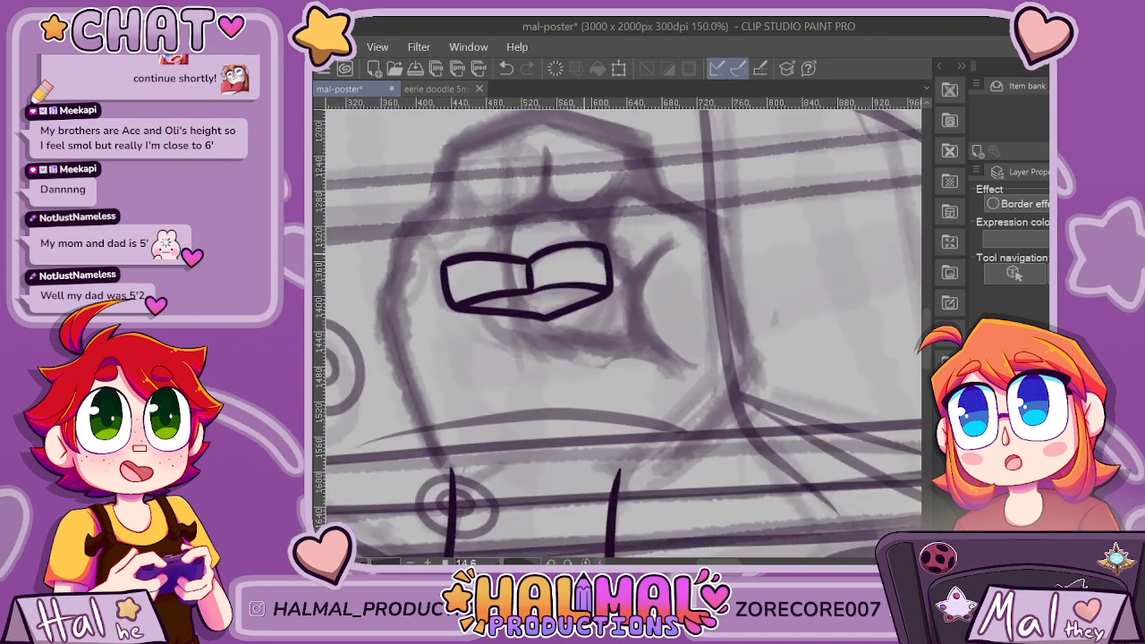
scroll(582, 253, "up", 6)
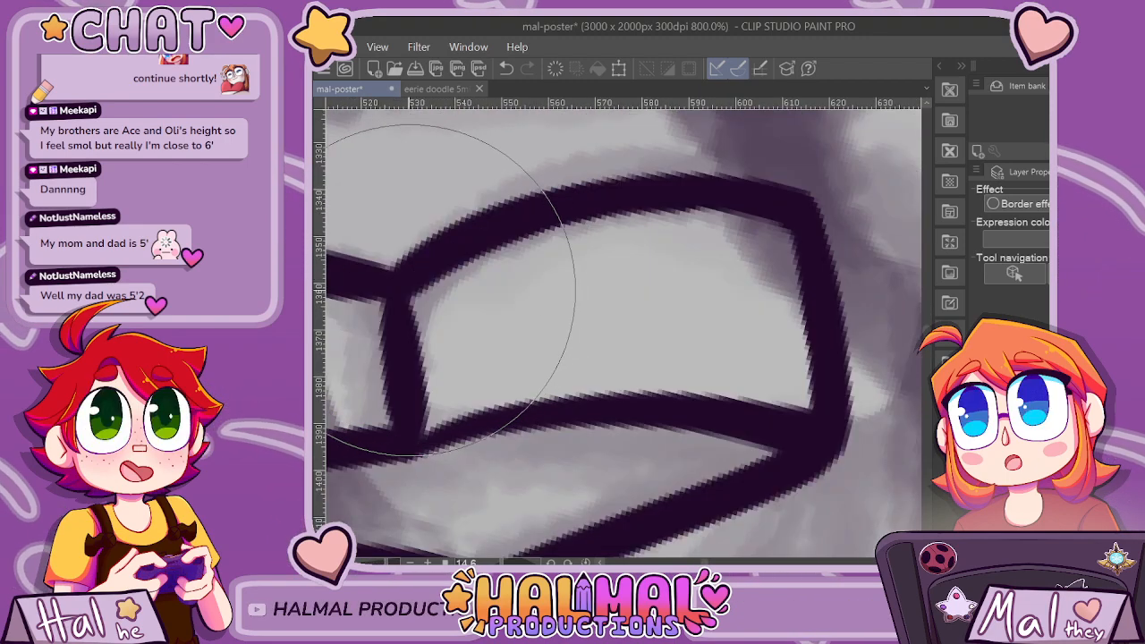
mouse_move(413, 287)
left_mouse_down()
mouse_move(581, 221)
mouse_move(700, 212)
mouse_move(791, 224)
left_mouse_up()
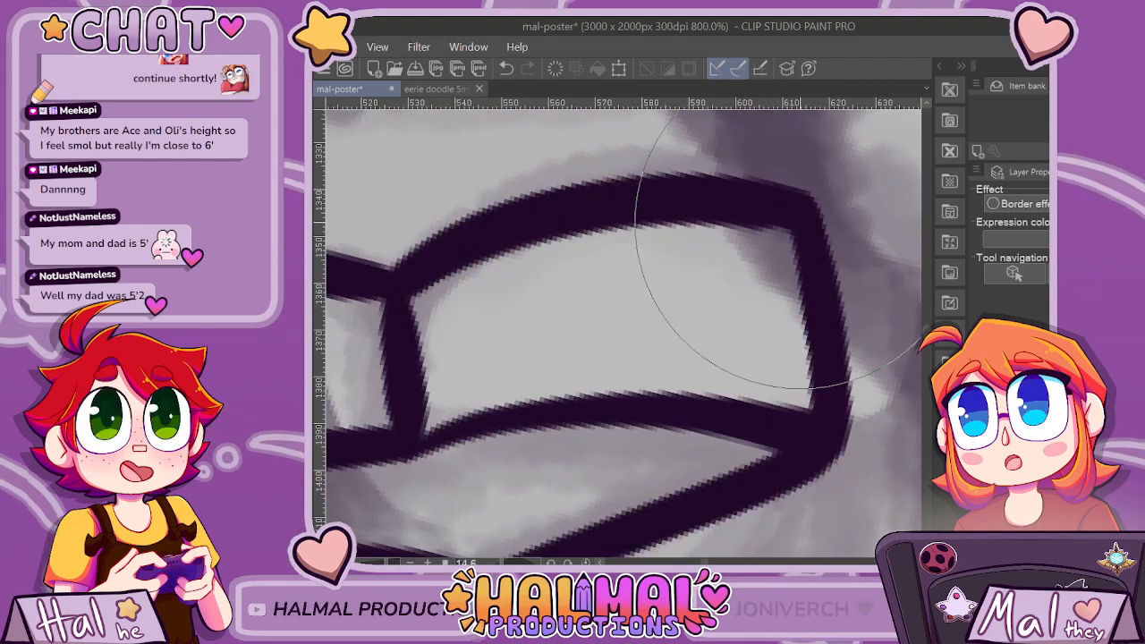
key("ctrl+z")
scroll(716, 215, "down", 6)
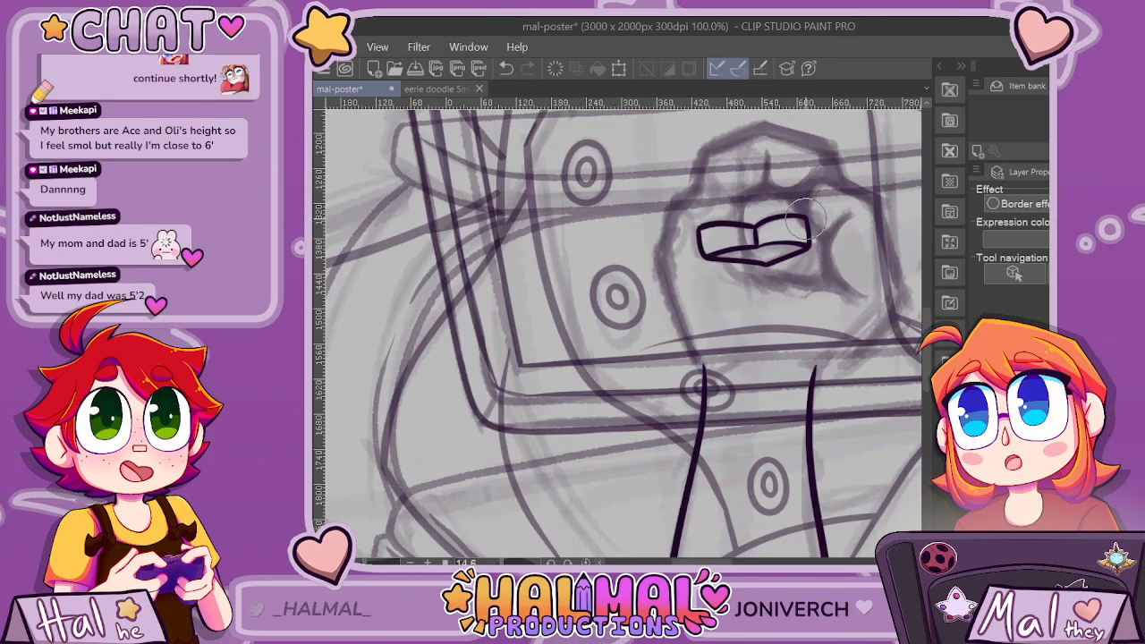
Retouch the left fingertip's curved top edge and its outer corner.
scroll(803, 217, "up", 8)
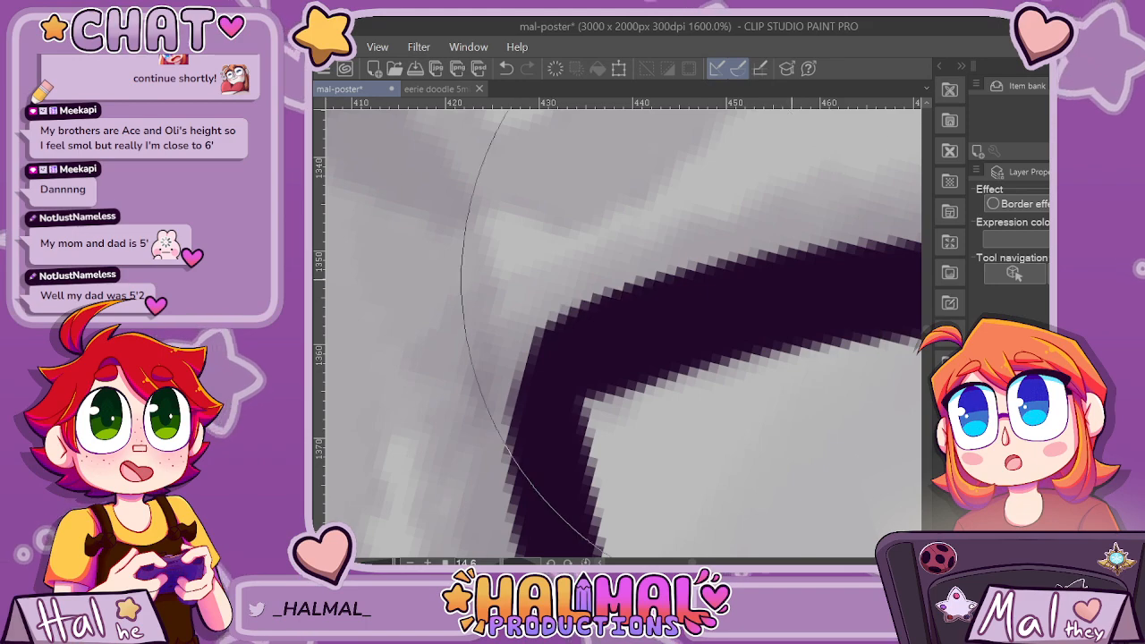
scroll(764, 331, "down", 7)
scroll(748, 548, "down", 3)
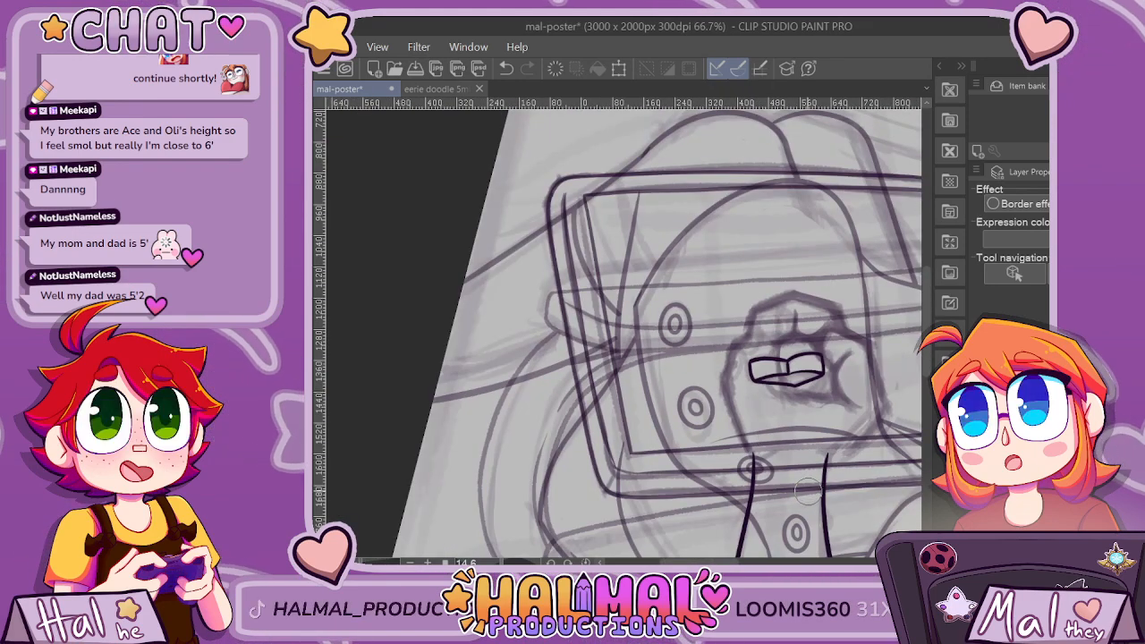
scroll(806, 490, "up", 7)
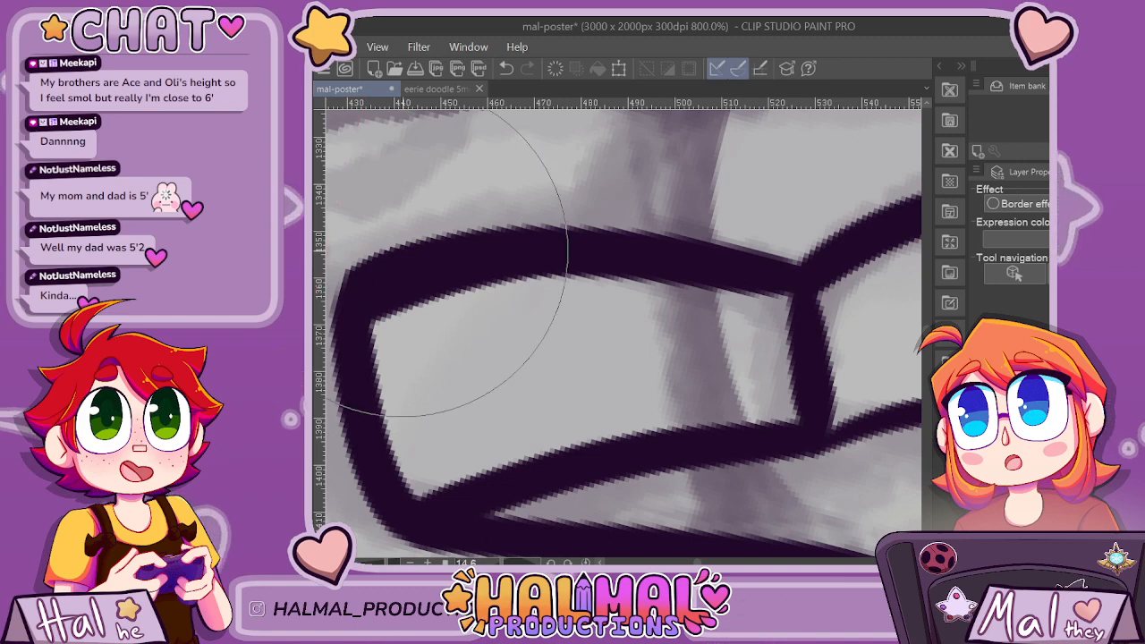
scroll(478, 274, "down", 2)
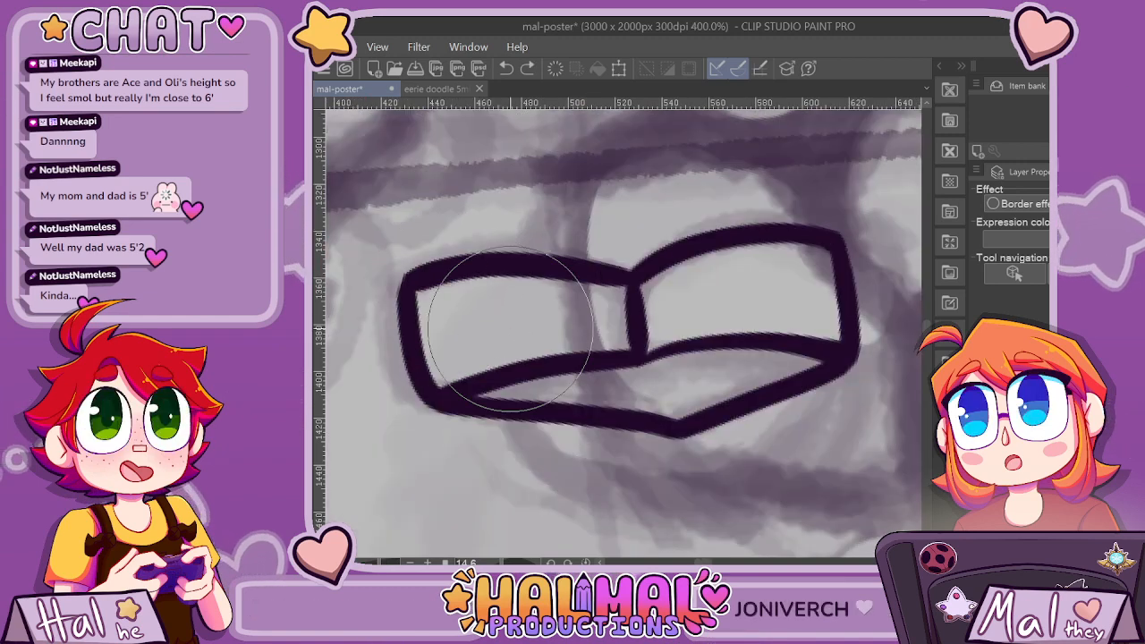
scroll(501, 331, "up", 2)
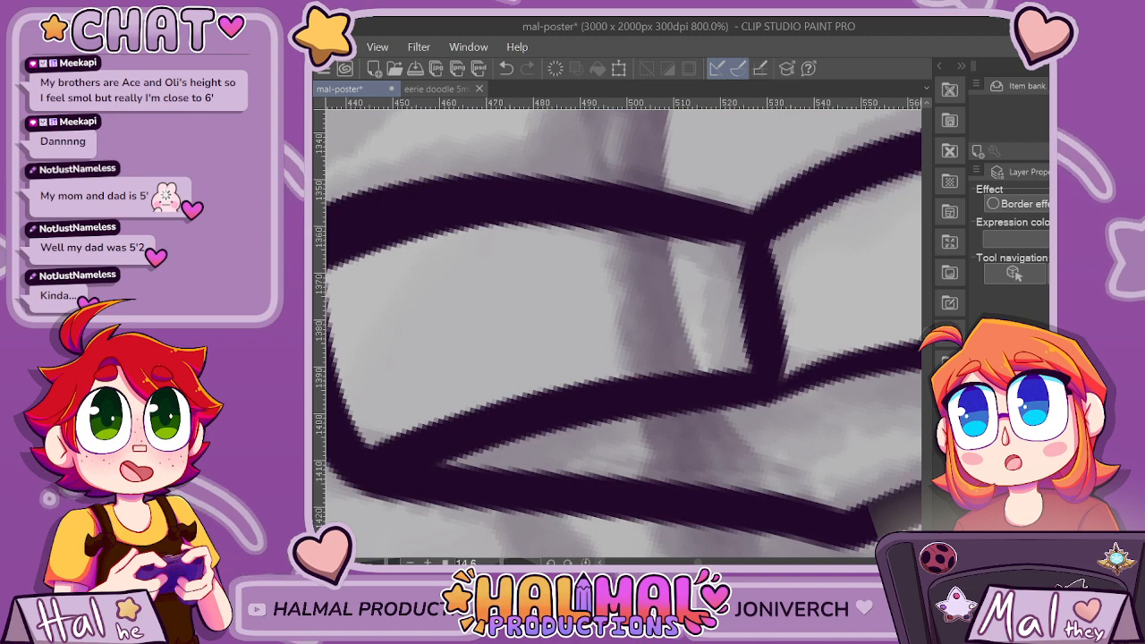
left_click_drag(406, 388, 618, 388)
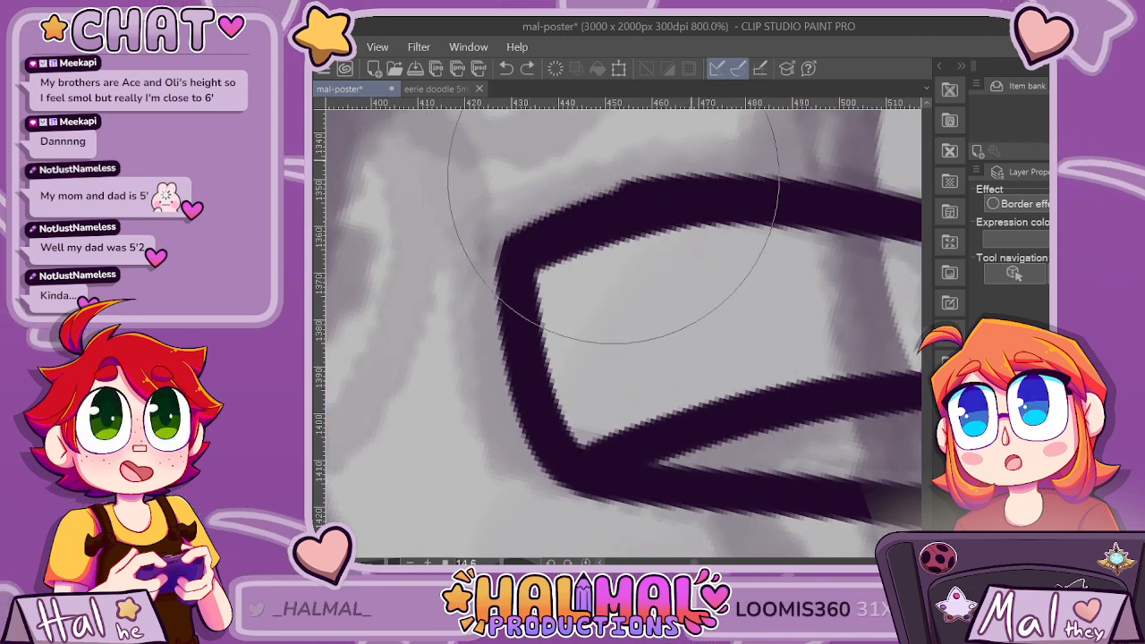
scroll(698, 486, "down", 4)
scroll(698, 486, "down", 2)
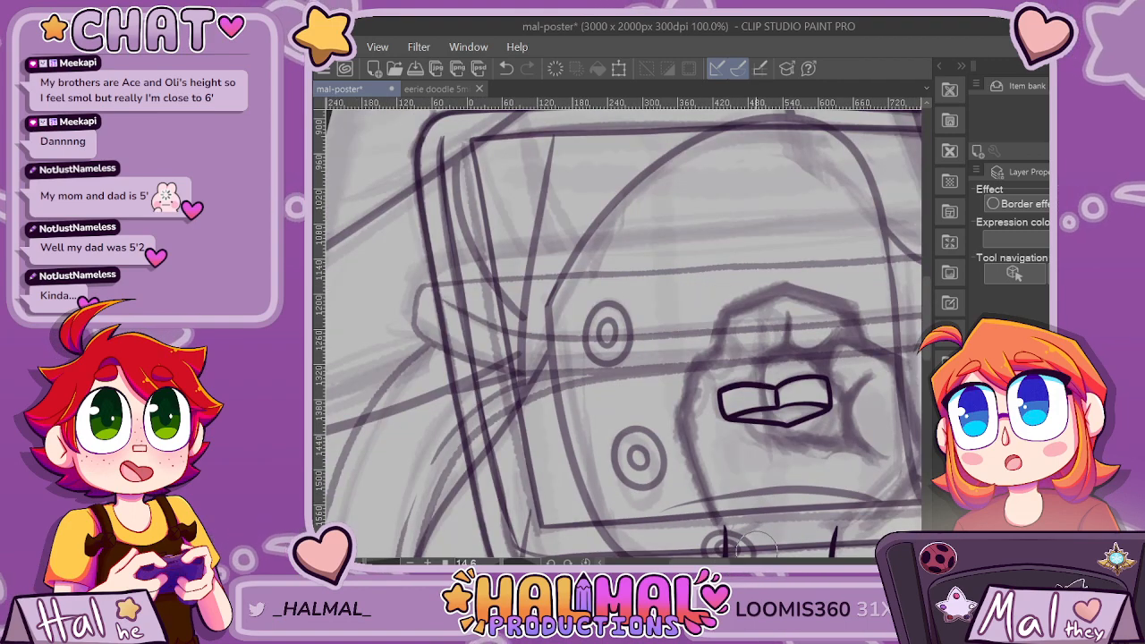
Refine the slanted lower right edge of the pointed shape beneath the fingertips, undoing attempts until one clean stroke remains.
scroll(754, 542, "up", 2)
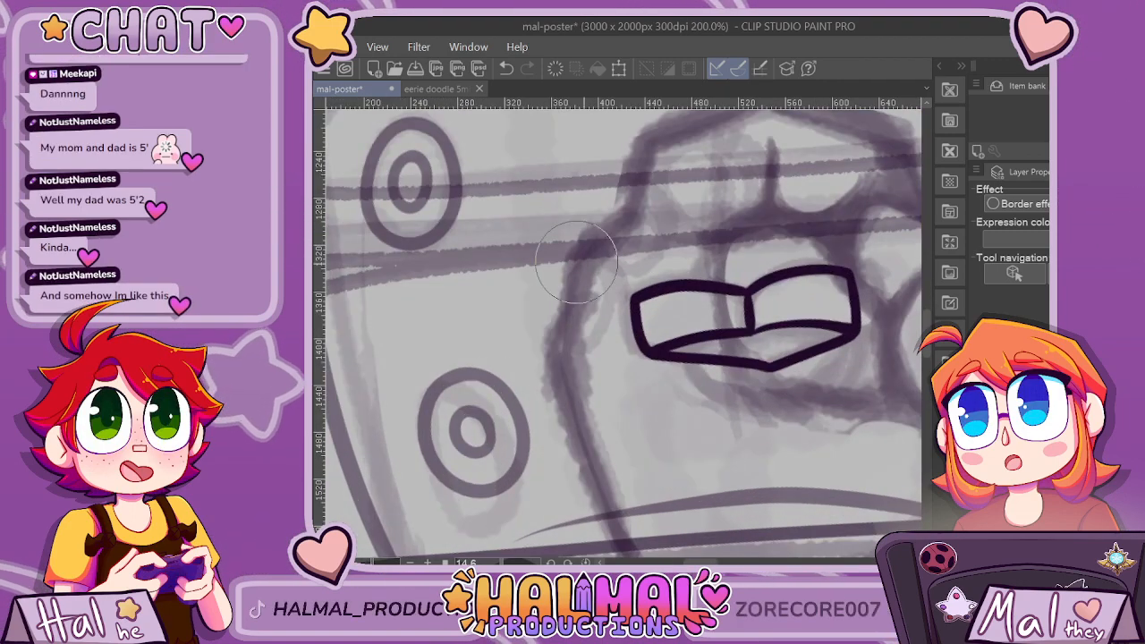
scroll(832, 340, "up", 2)
left_click_drag(685, 384, 831, 317)
key("ctrl+z")
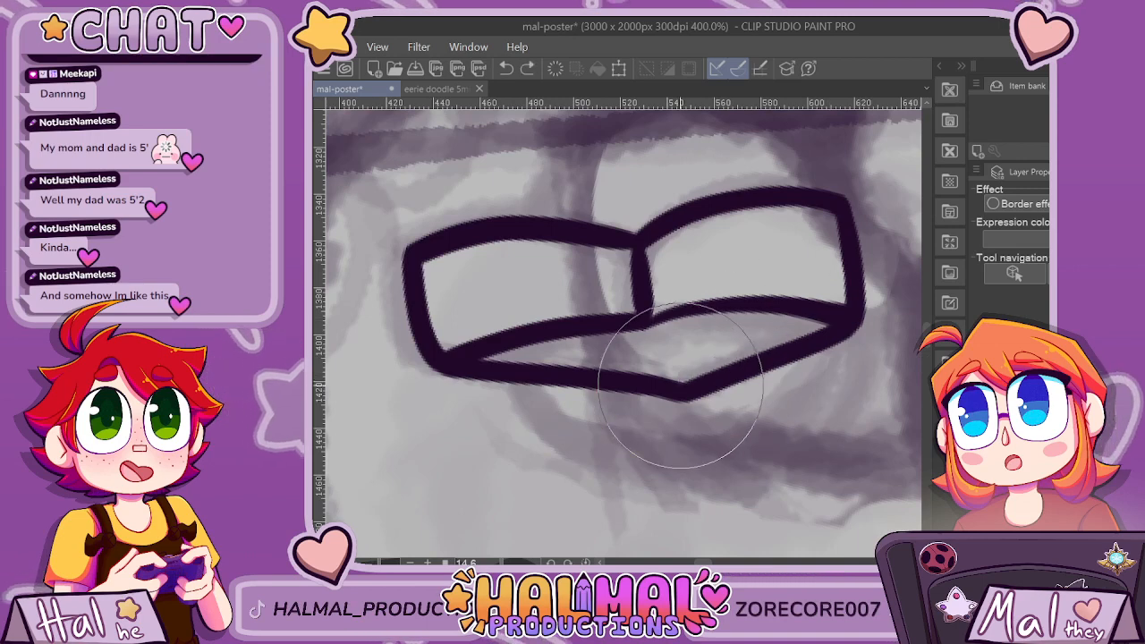
left_click_drag(683, 387, 807, 330)
key("ctrl+z")
left_click_drag(682, 392, 803, 328)
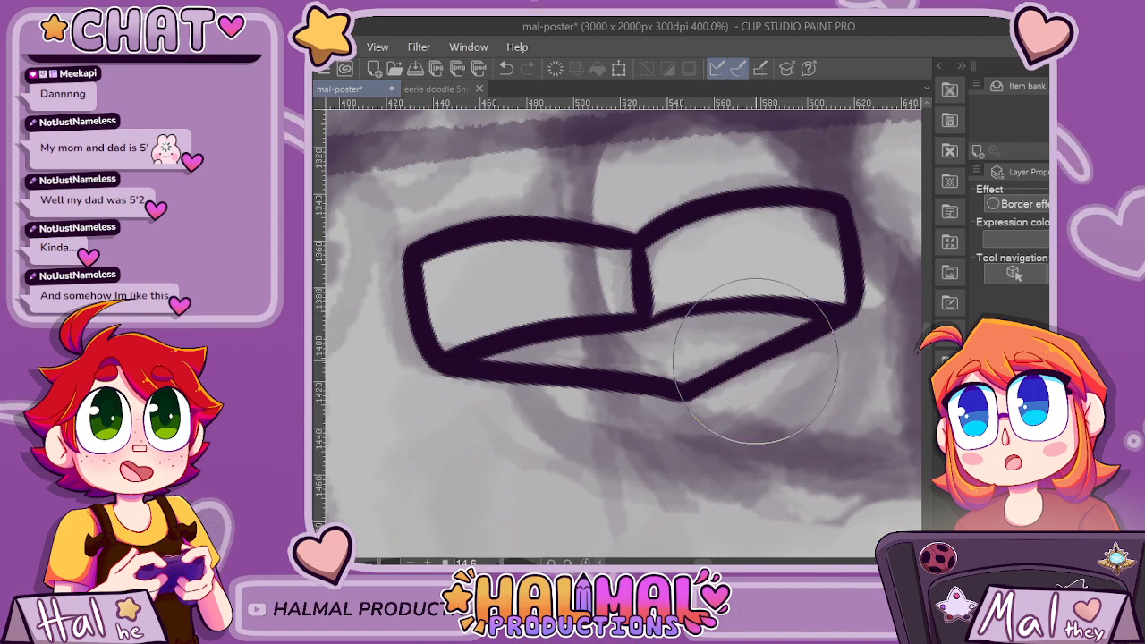
Select only the inked fingertip shapes, move them slightly upward inside the sketched fist, and clear the selection.
scroll(846, 313, "down", 5)
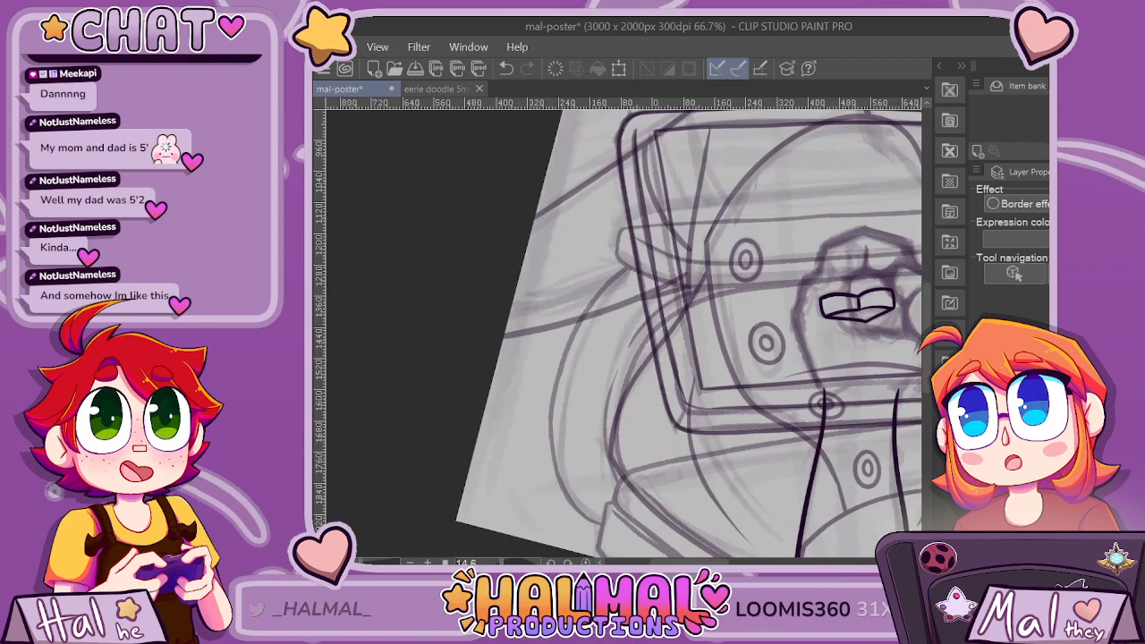
key("ctrl+t")
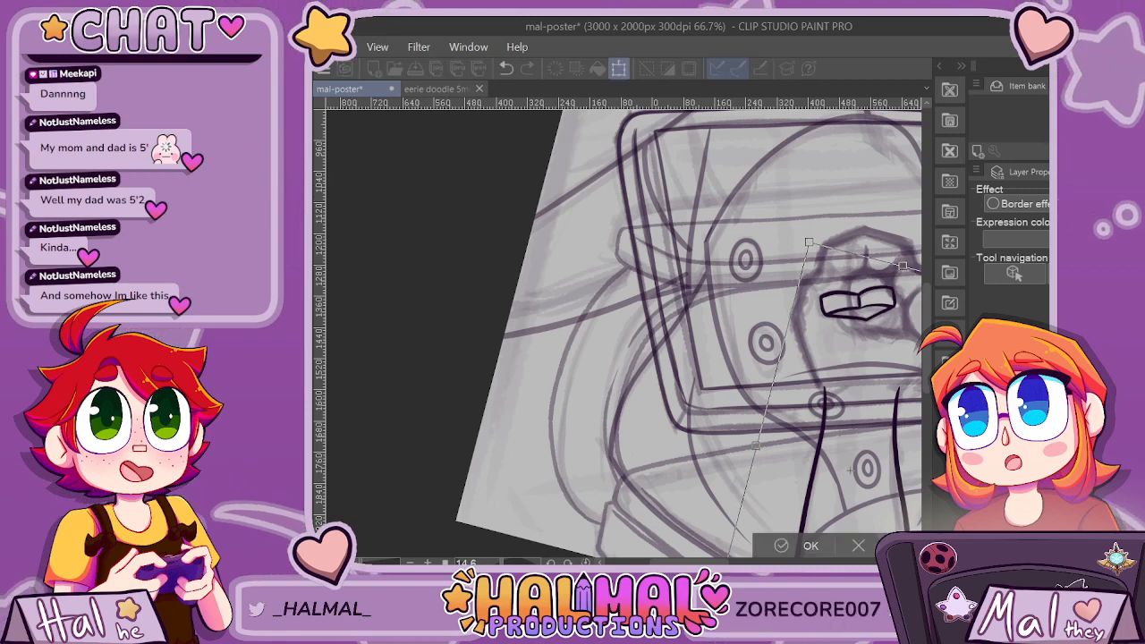
key("Return")
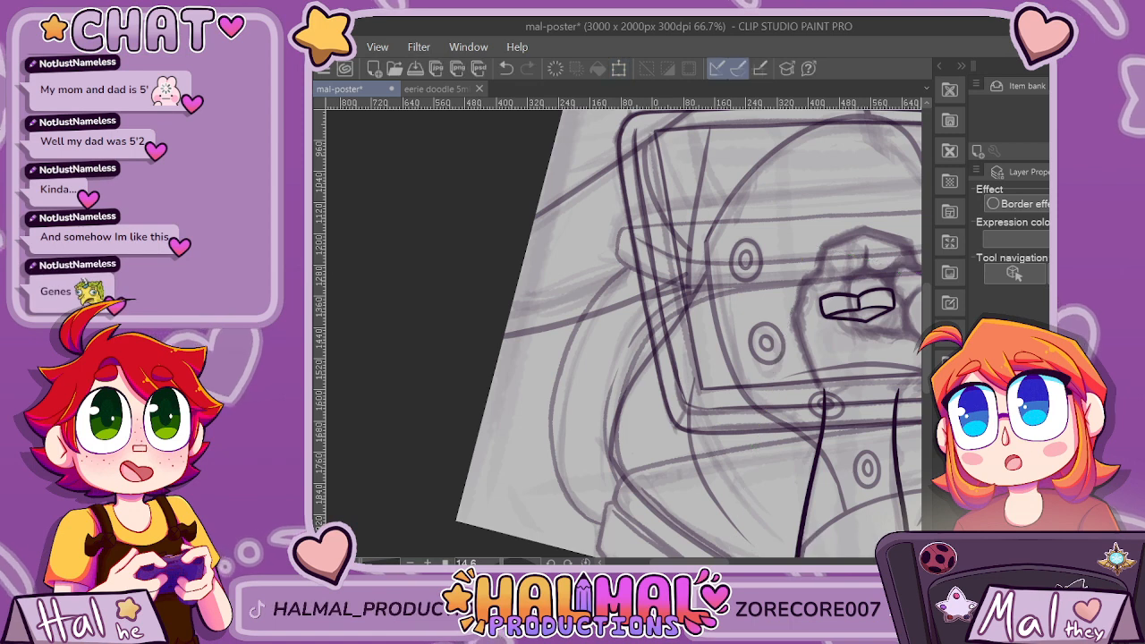
left_click_drag(793, 275, 792, 344)
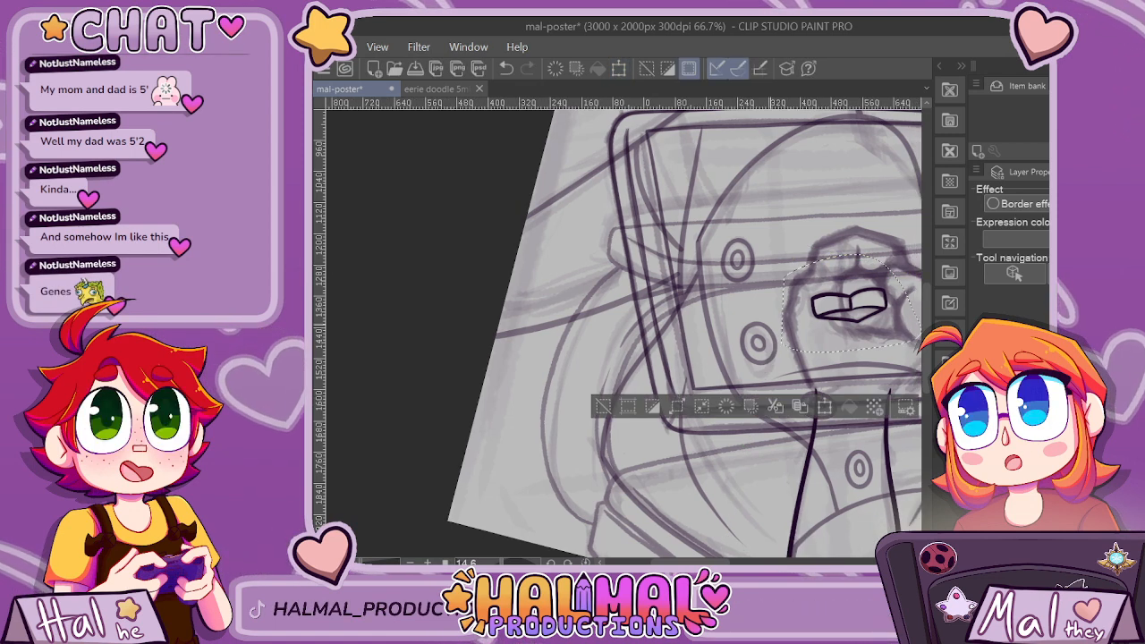
key("ctrl+t")
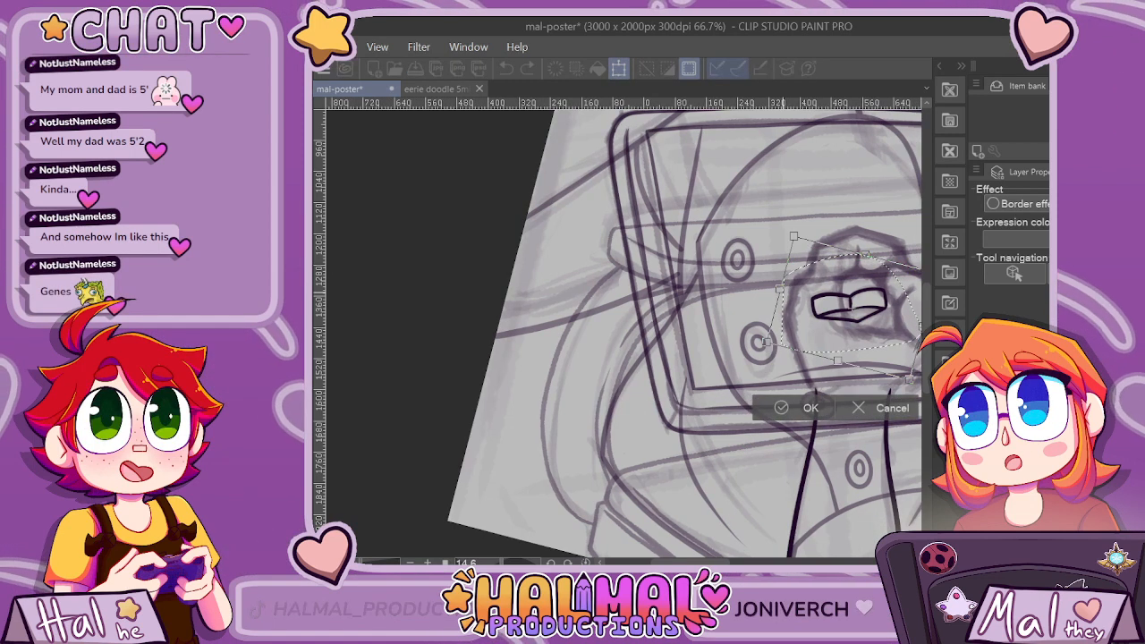
left_click_drag(850, 306, 854, 295)
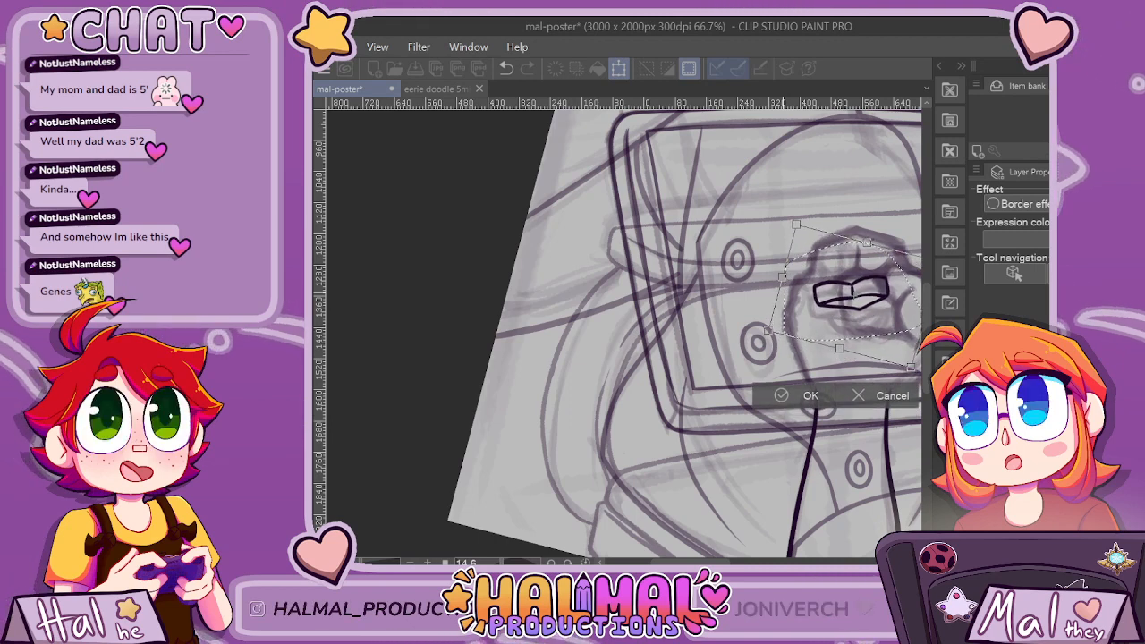
key("Return")
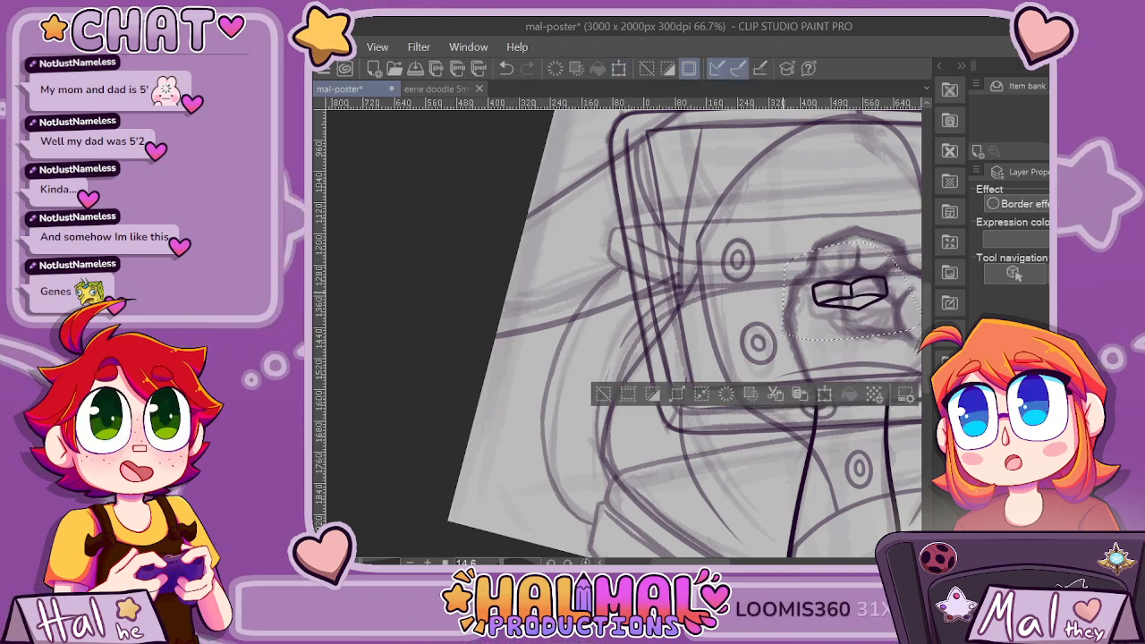
key("ctrl+d")
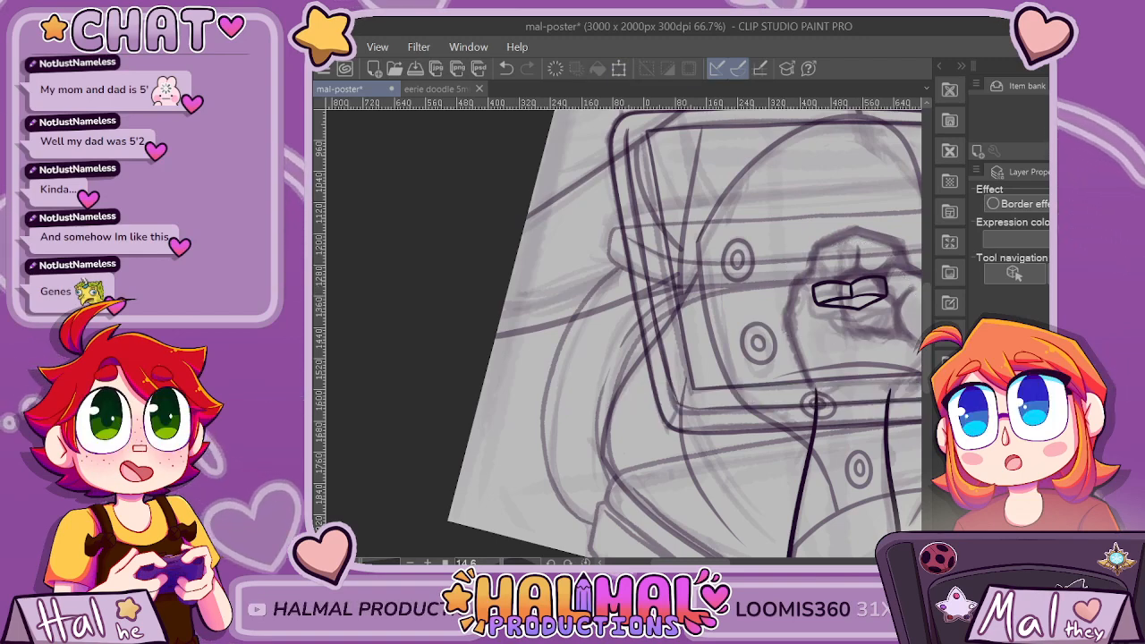
Select only the inked fingertip shapes, move them slightly down inside the sketched fist, and clear the selection.
key("ctrl+plus")
key("ctrl+plus")
left_click_drag(671, 562, 712, 561)
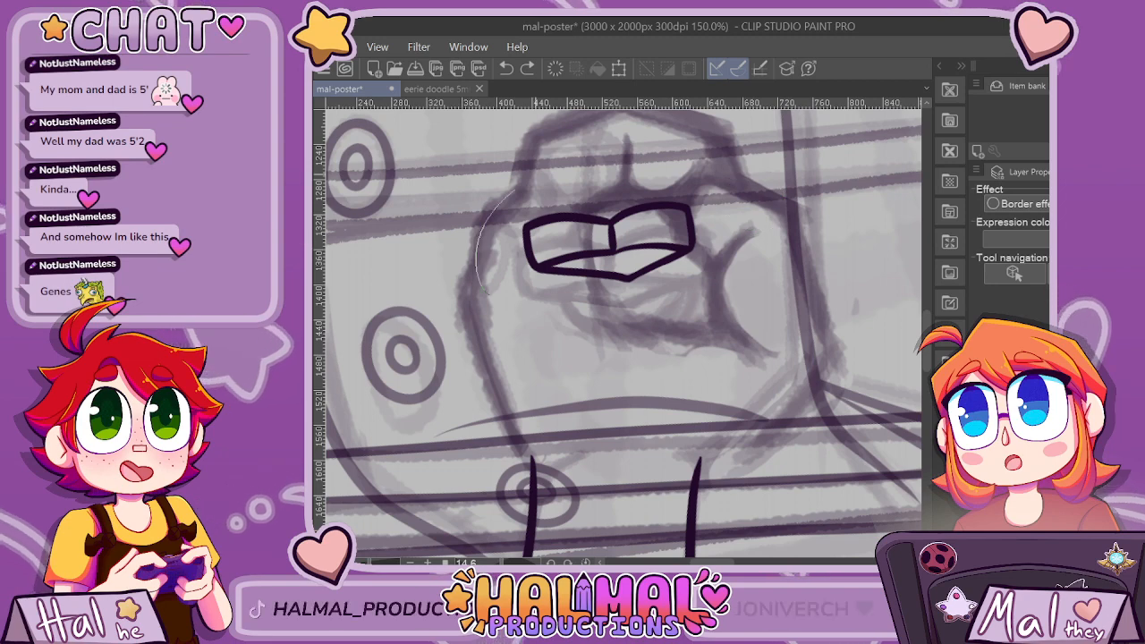
left_click_drag(484, 290, 521, 186)
key("ctrl+t")
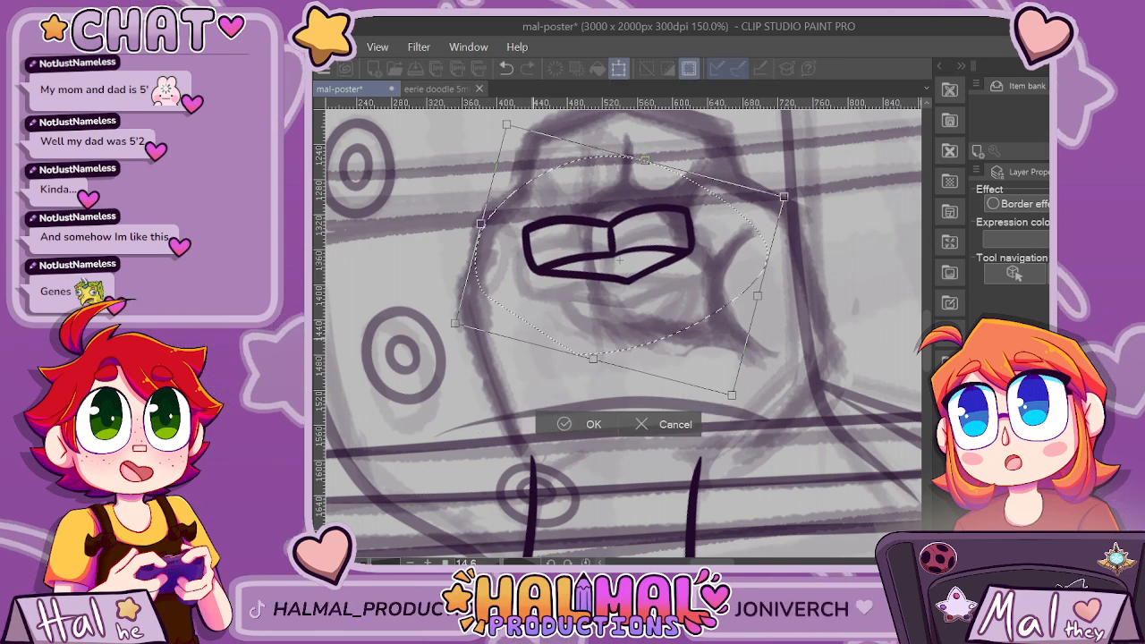
left_click_drag(619, 259, 618, 266)
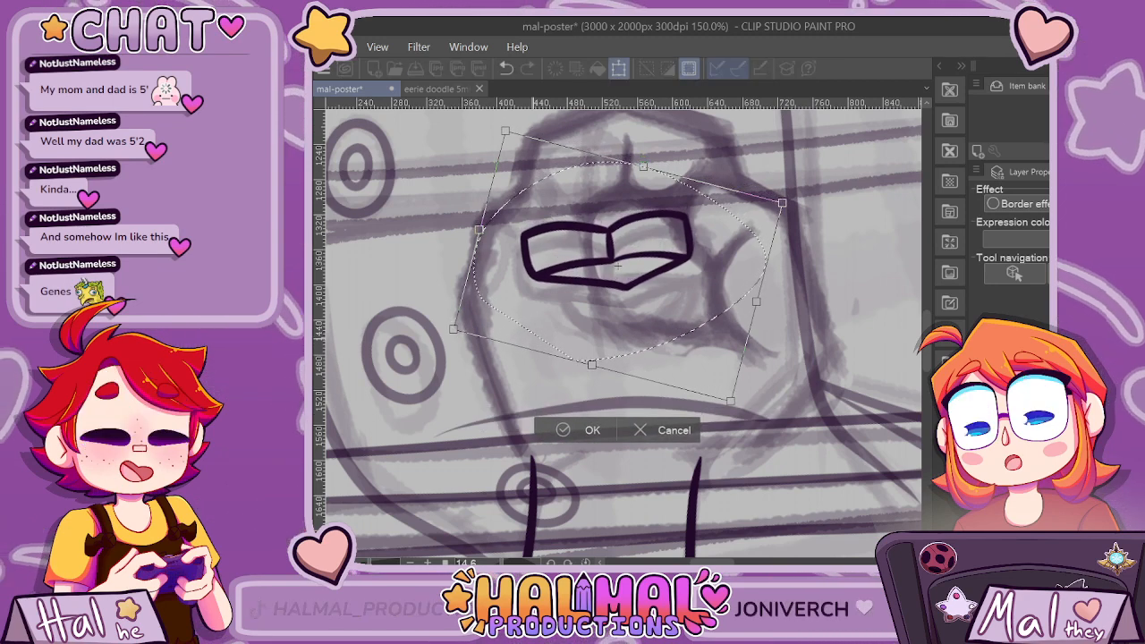
key("Return")
key("ctrl+d")
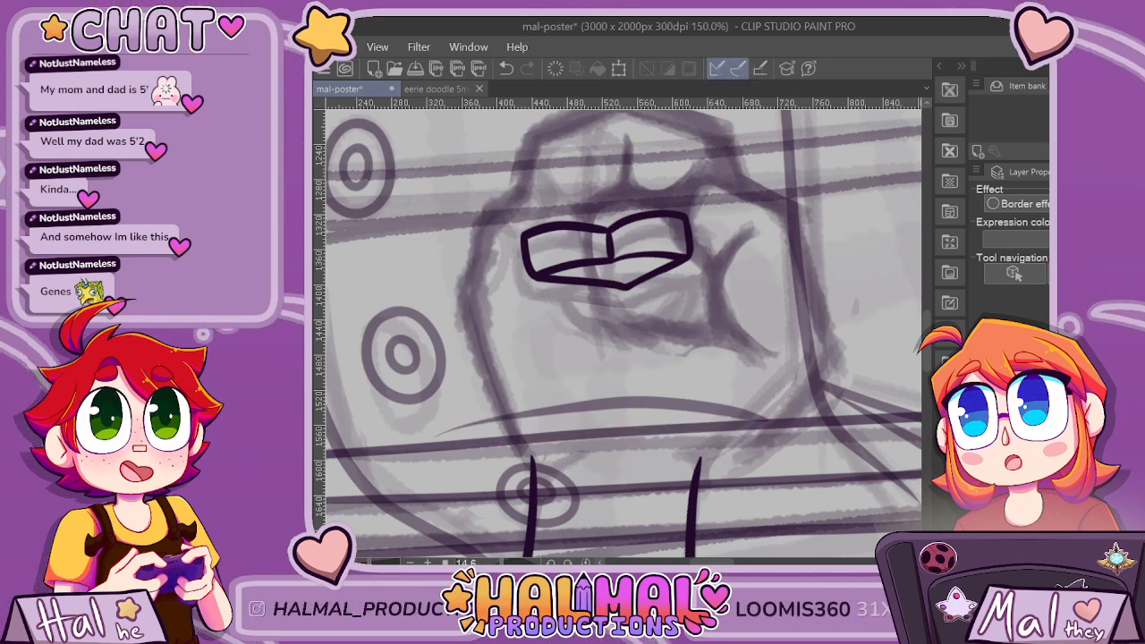
Ink a rounded oval form behind the fingertips, redoing the first curve and erasing the parts that overlap the fingertip shapes.
left_click_drag(586, 313, 570, 293)
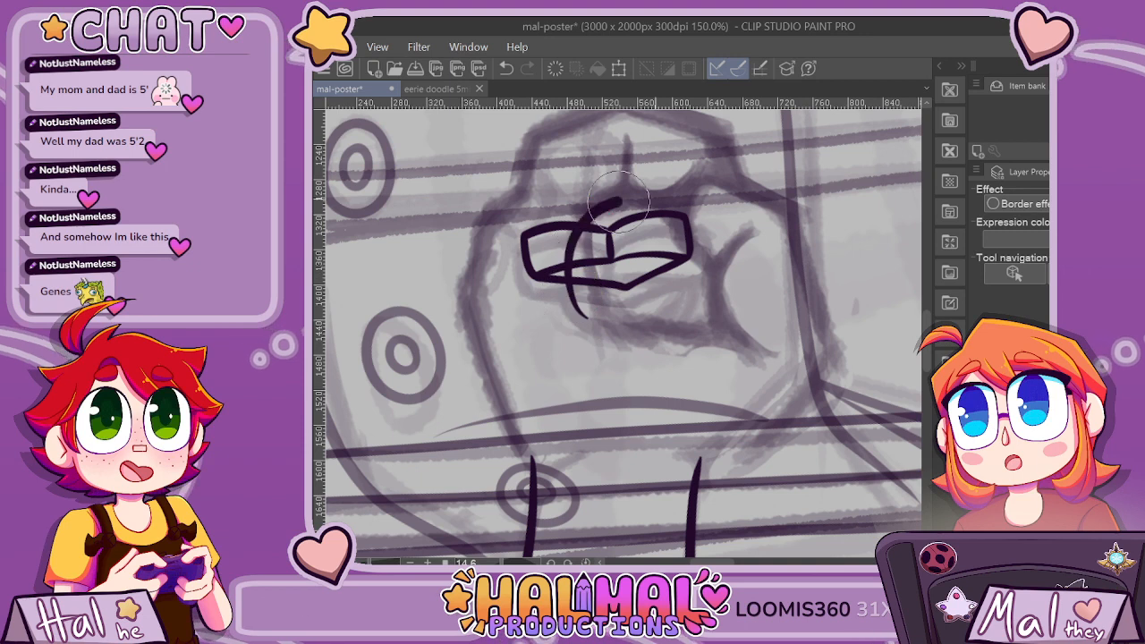
key("ctrl+z")
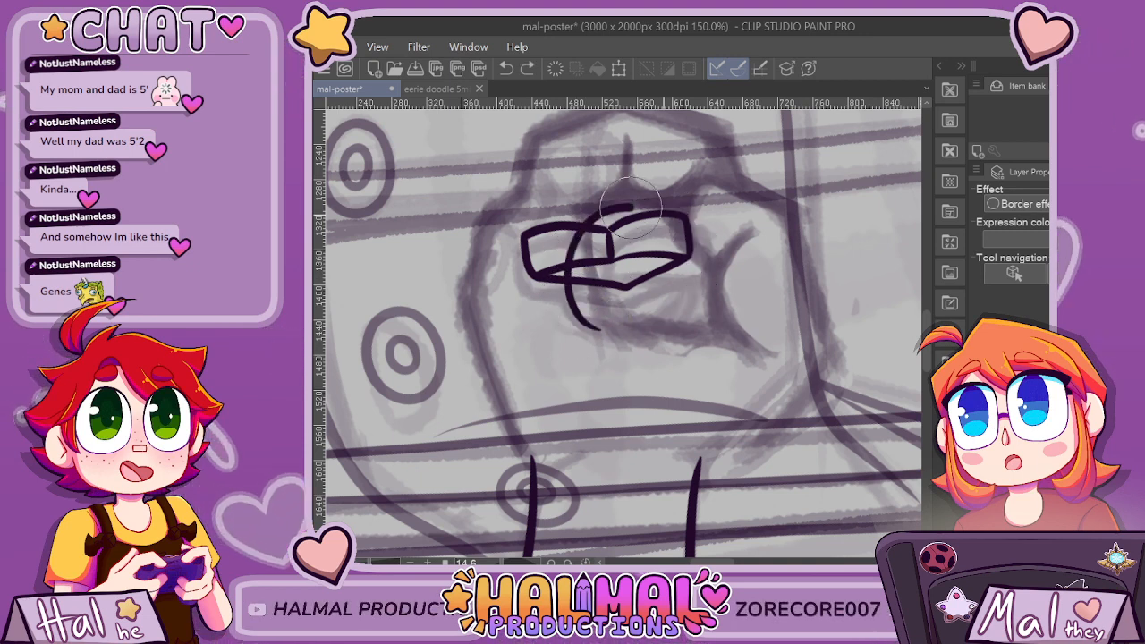
mouse_move(631, 208)
left_mouse_down()
mouse_move(675, 228)
mouse_move(687, 281)
left_mouse_up()
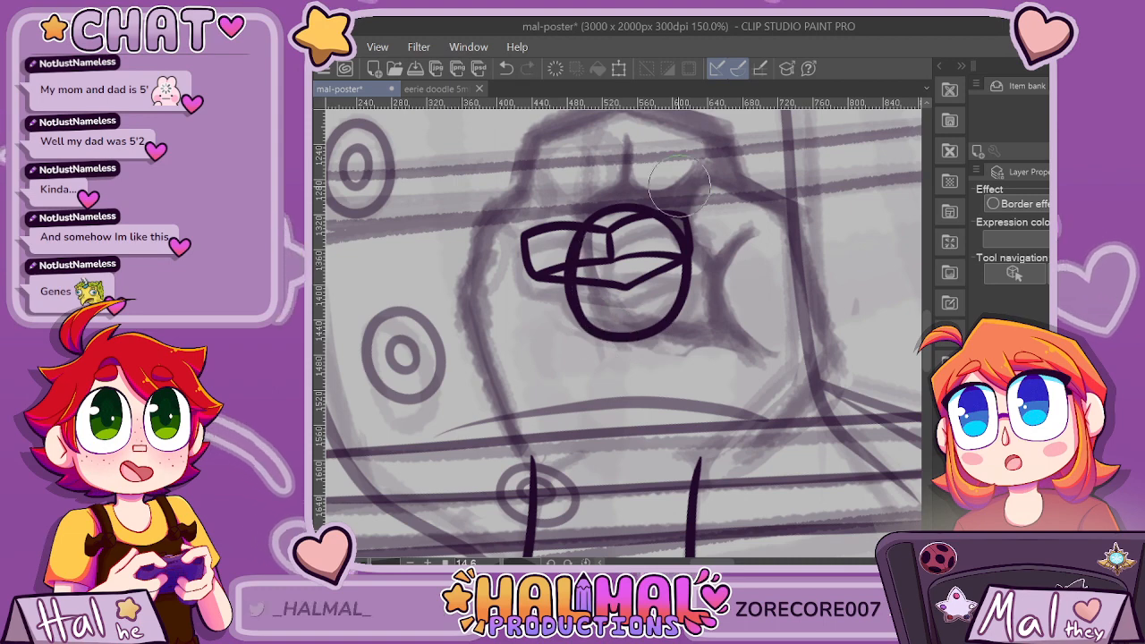
scroll(756, 262, "down", 2)
scroll(764, 270, "up", 3)
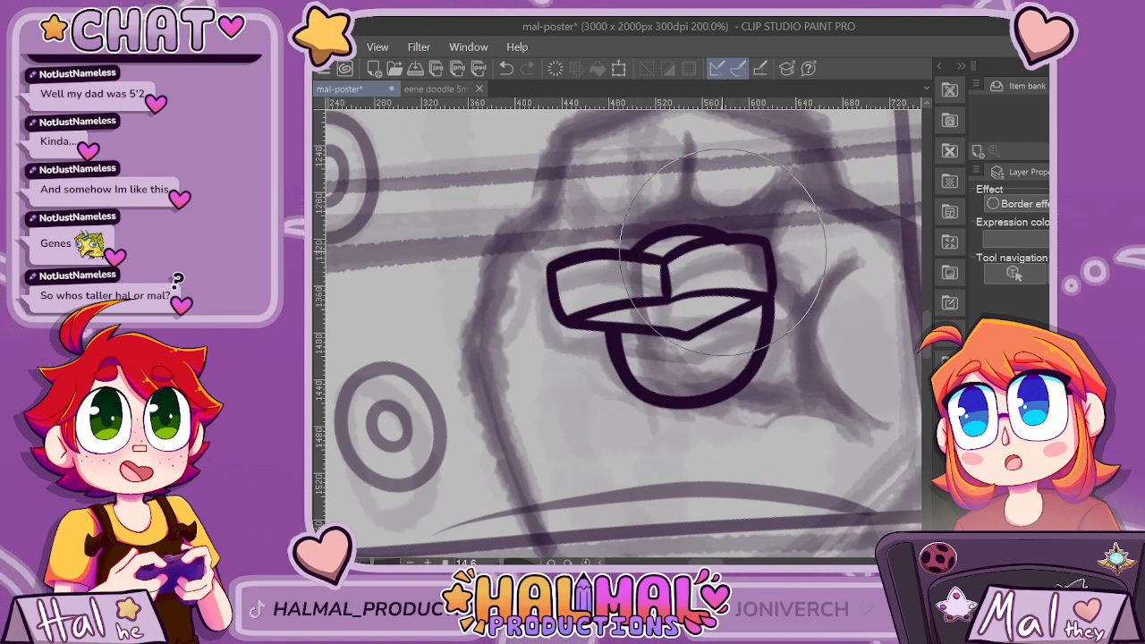
Extend the oval's bottom edge toward the palm, and add a parallel side curve and a short diagonal line beside the fingertips.
scroll(877, 302, "down", 2)
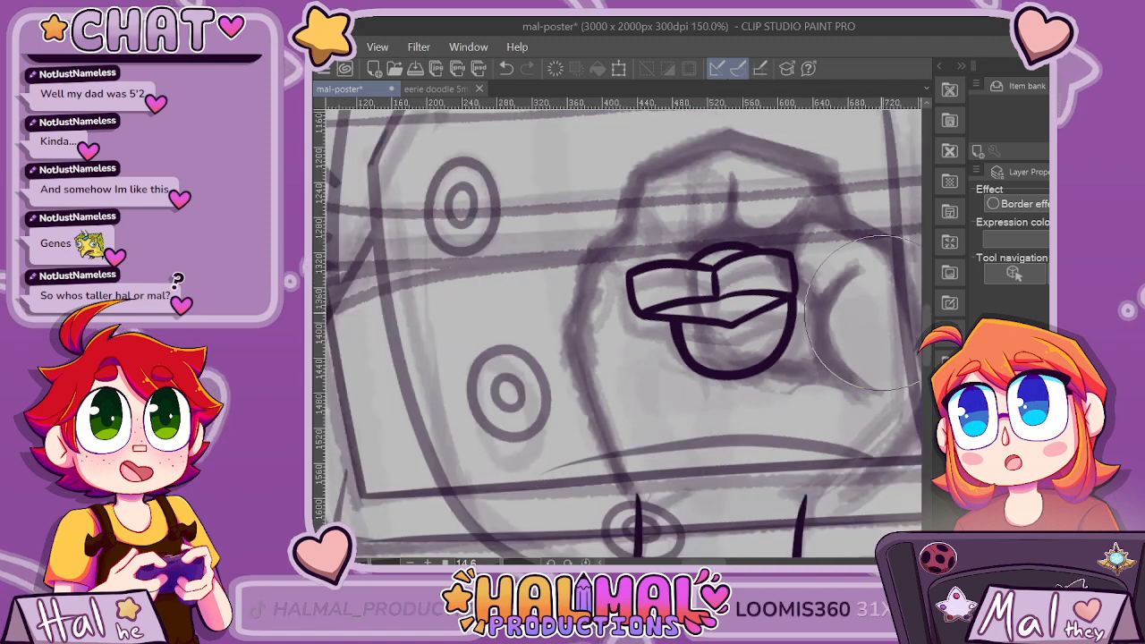
left_click_drag(557, 416, 382, 416)
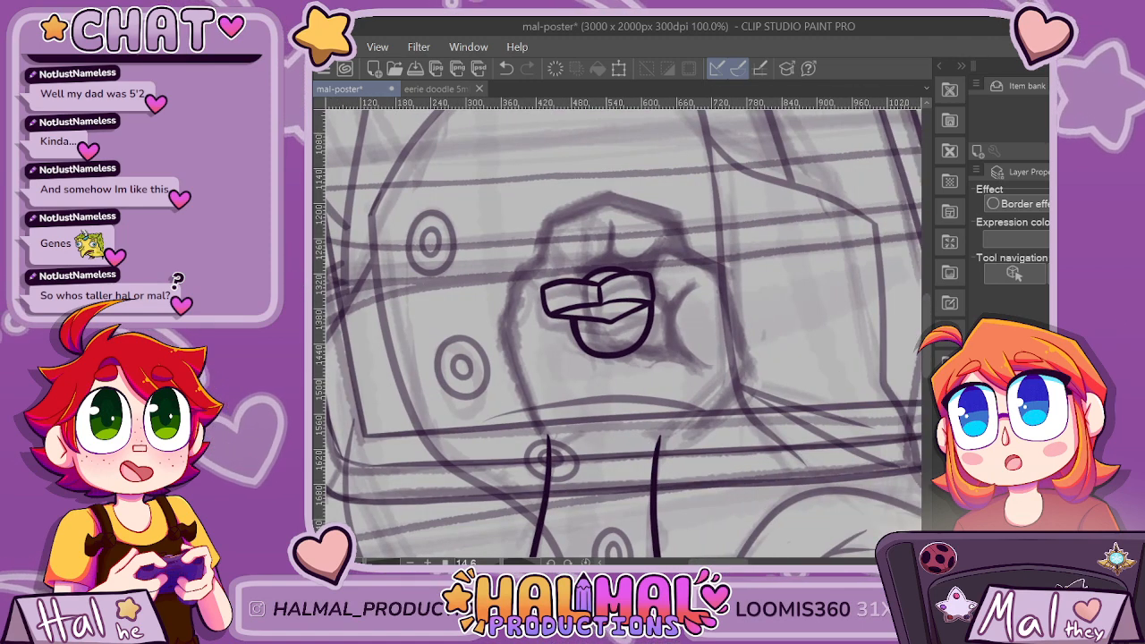
scroll(641, 367, "up", 2)
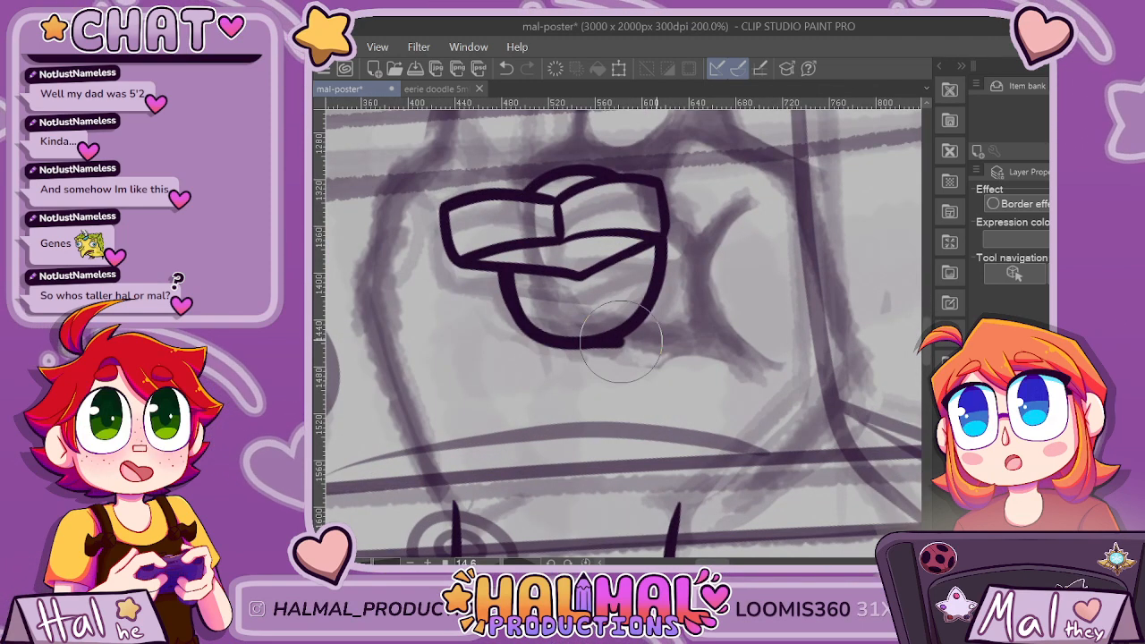
left_click_drag(545, 342, 716, 338)
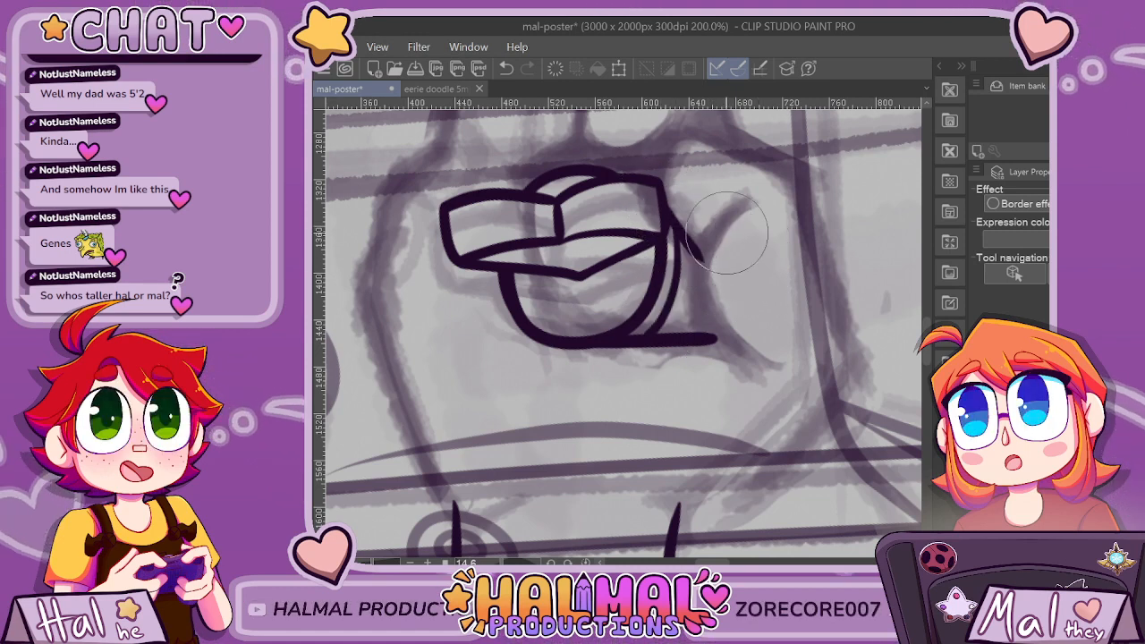
scroll(731, 232, "down", 2)
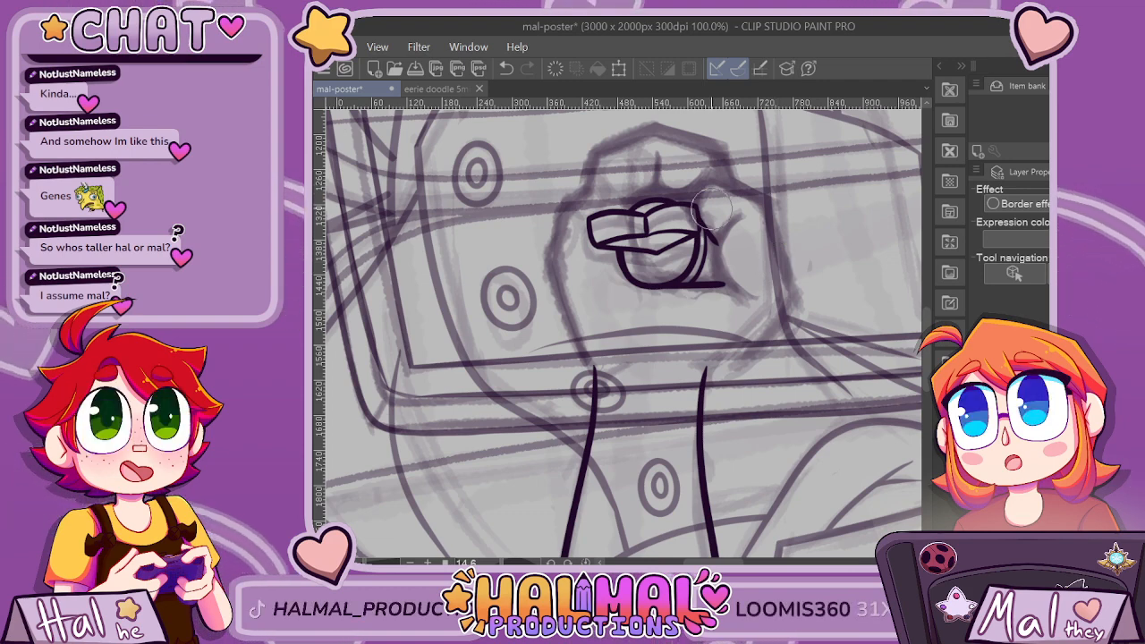
scroll(712, 209, "up", 6)
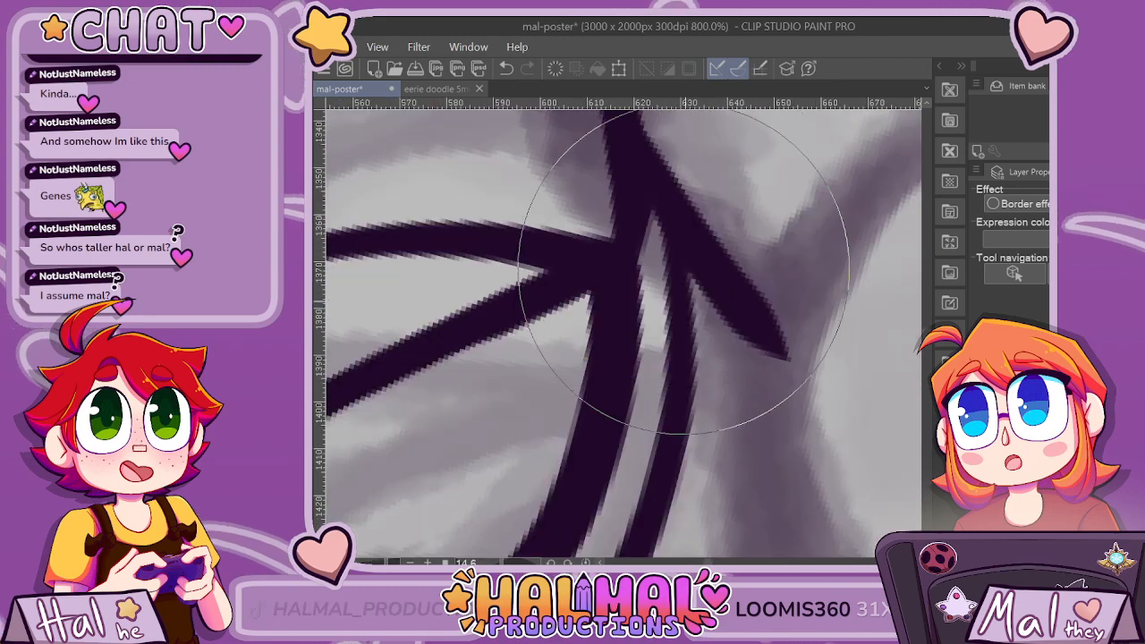
Ink the curved finger crease rising from the fingertips into the knuckle area, undoing the first attempt.
scroll(715, 430, "down", 6)
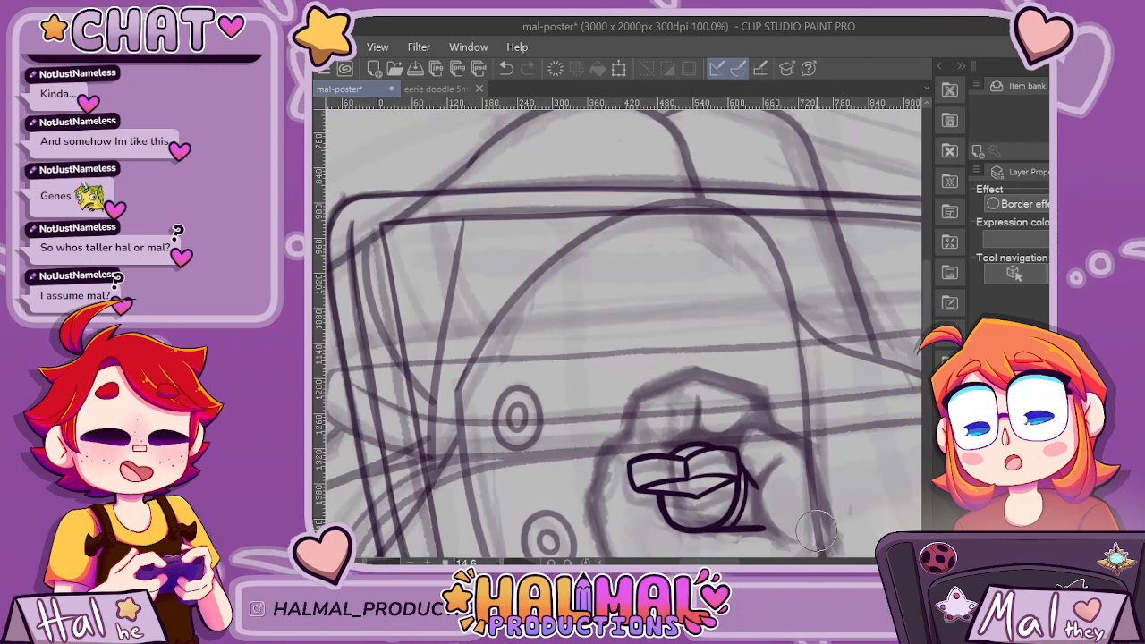
scroll(815, 526, "up", 2)
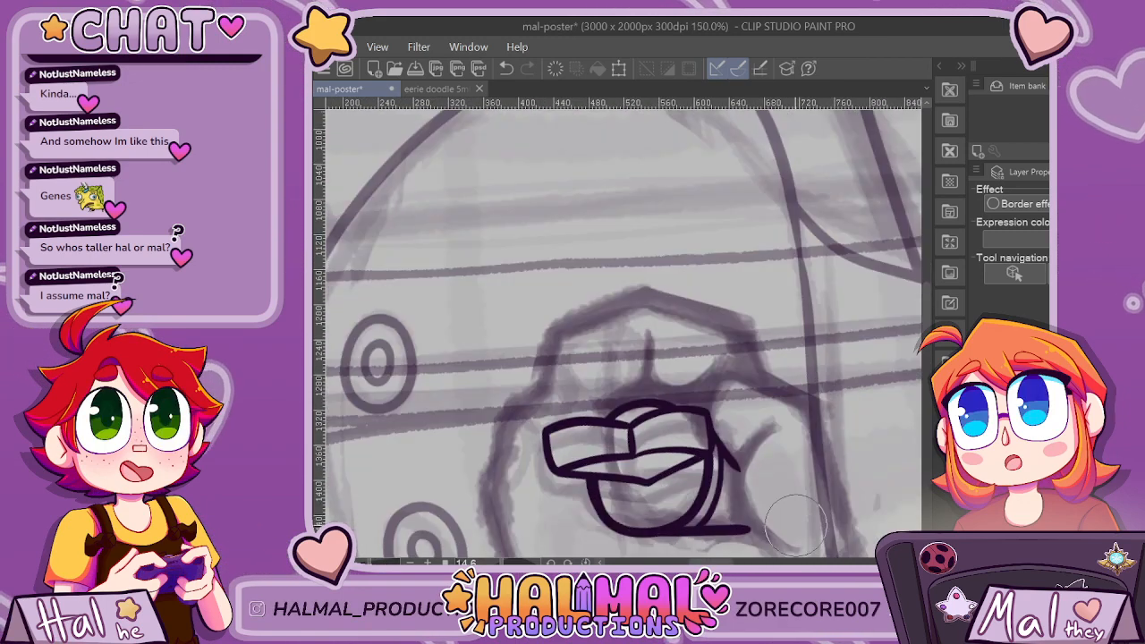
left_click_drag(601, 296, 546, 374)
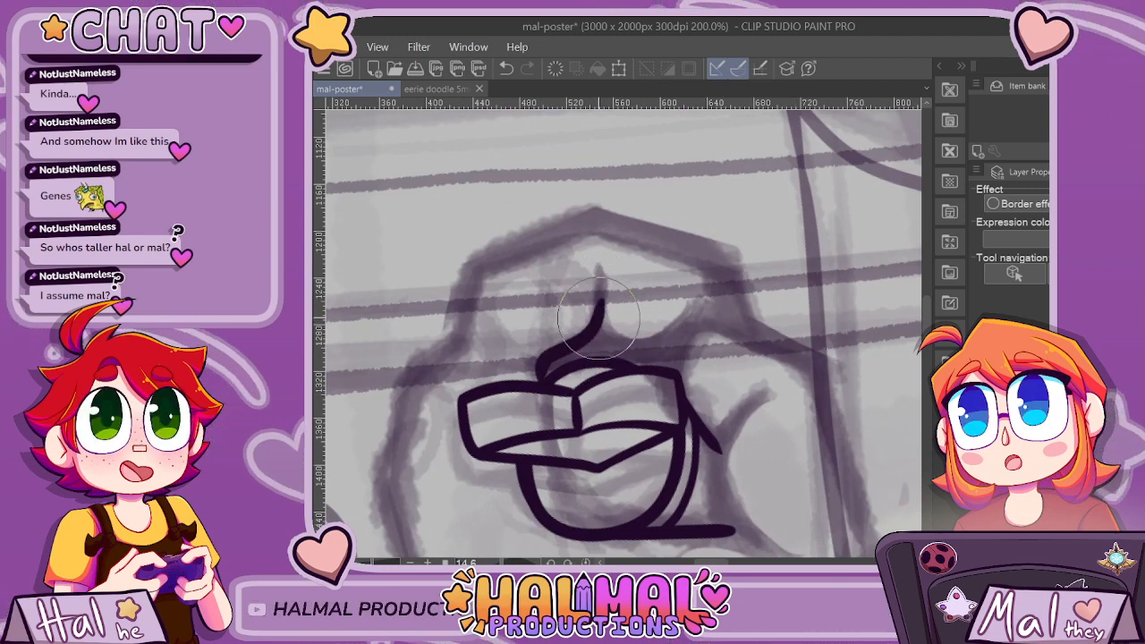
key("ctrl+z")
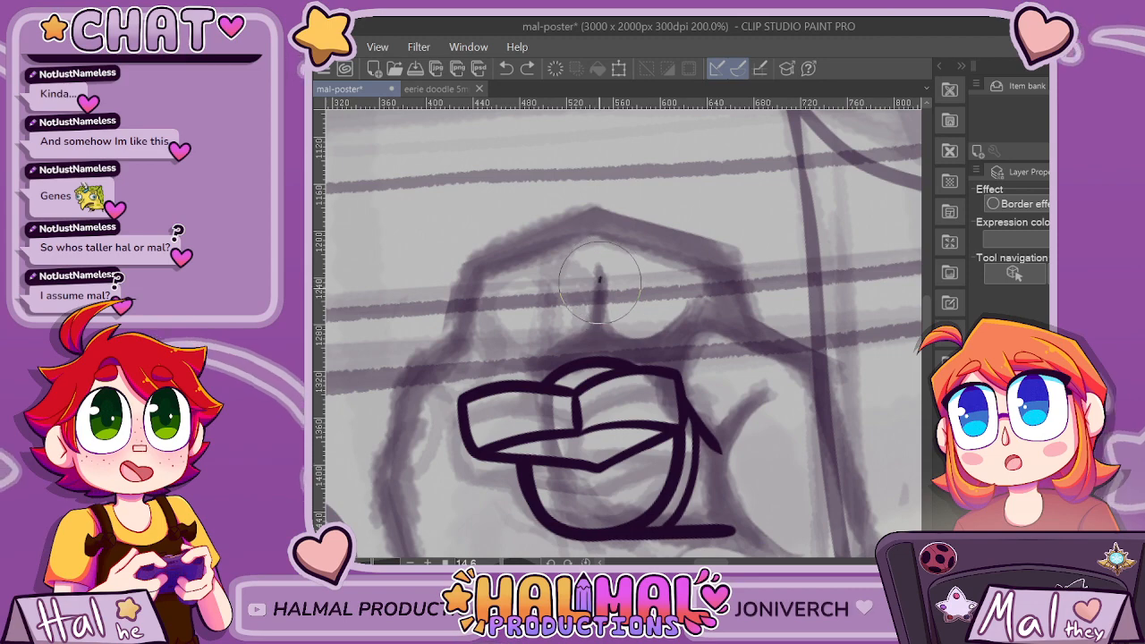
left_click_drag(599, 295, 593, 324)
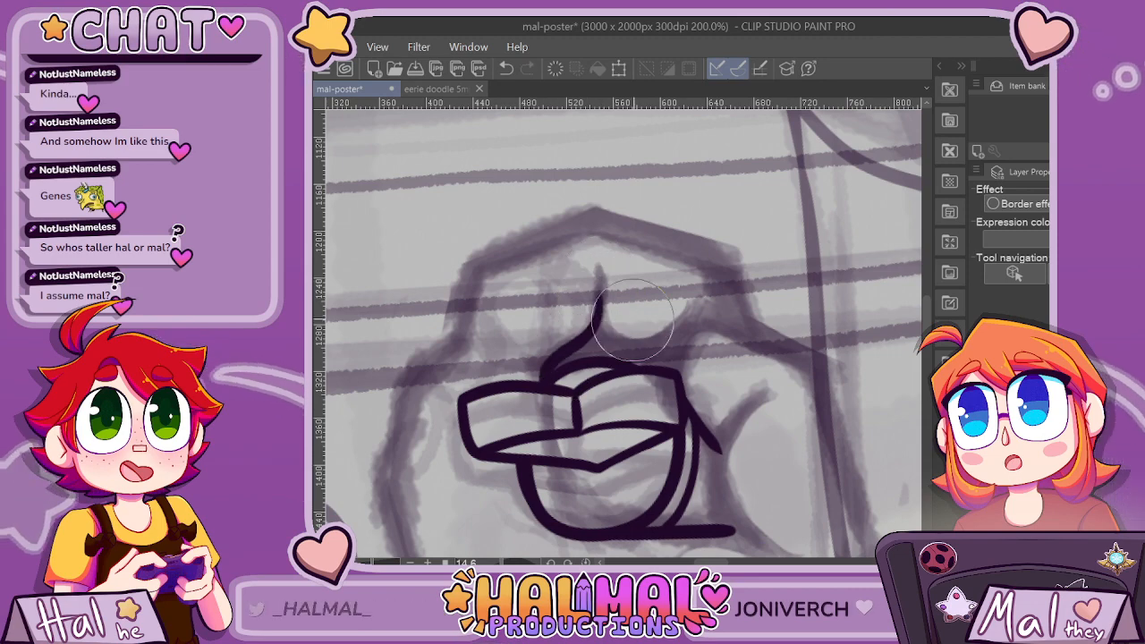
Ink the forked palm crease beside the fingertips, running it down to the end of the extended bottom line.
scroll(623, 278, "down", 4)
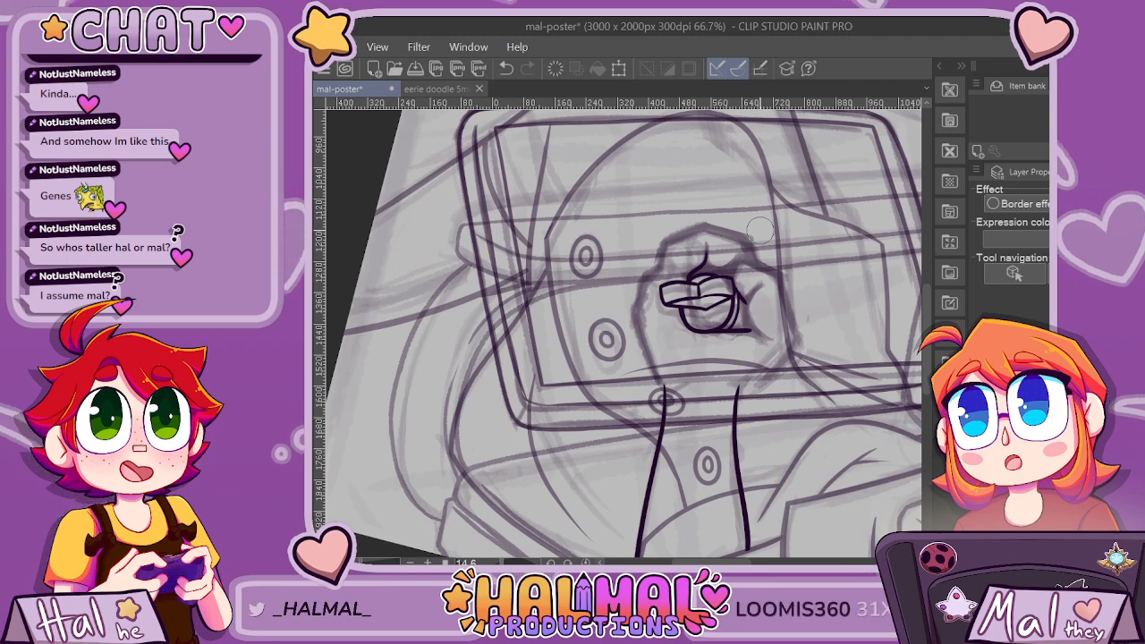
scroll(759, 262, "up", 5)
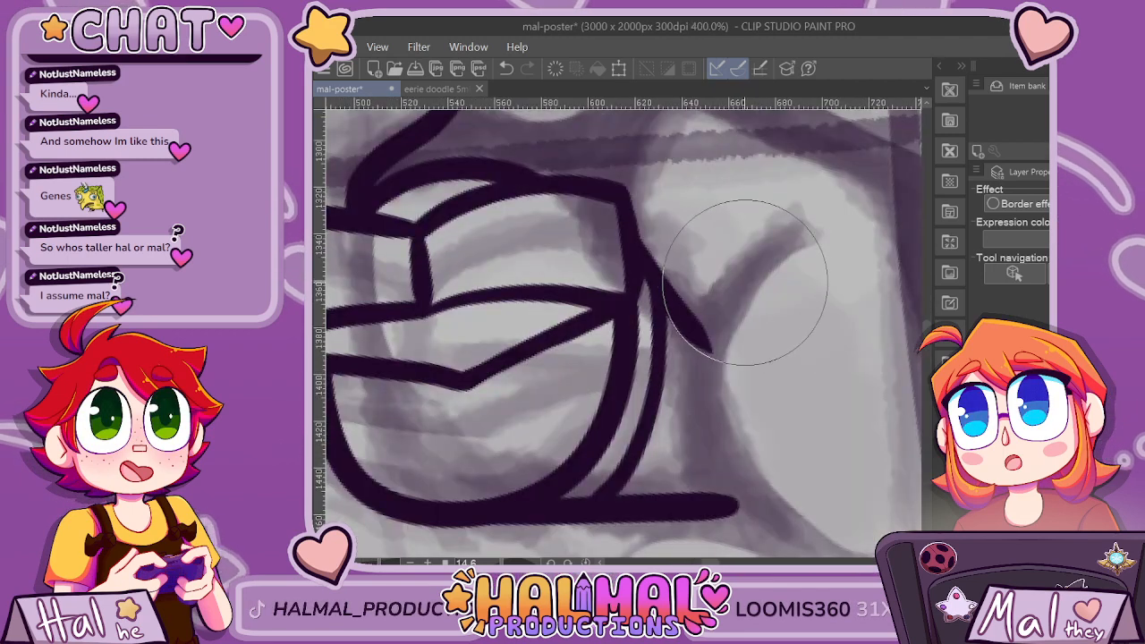
mouse_move(745, 262)
left_mouse_down()
mouse_move(715, 318)
mouse_move(725, 436)
left_mouse_up()
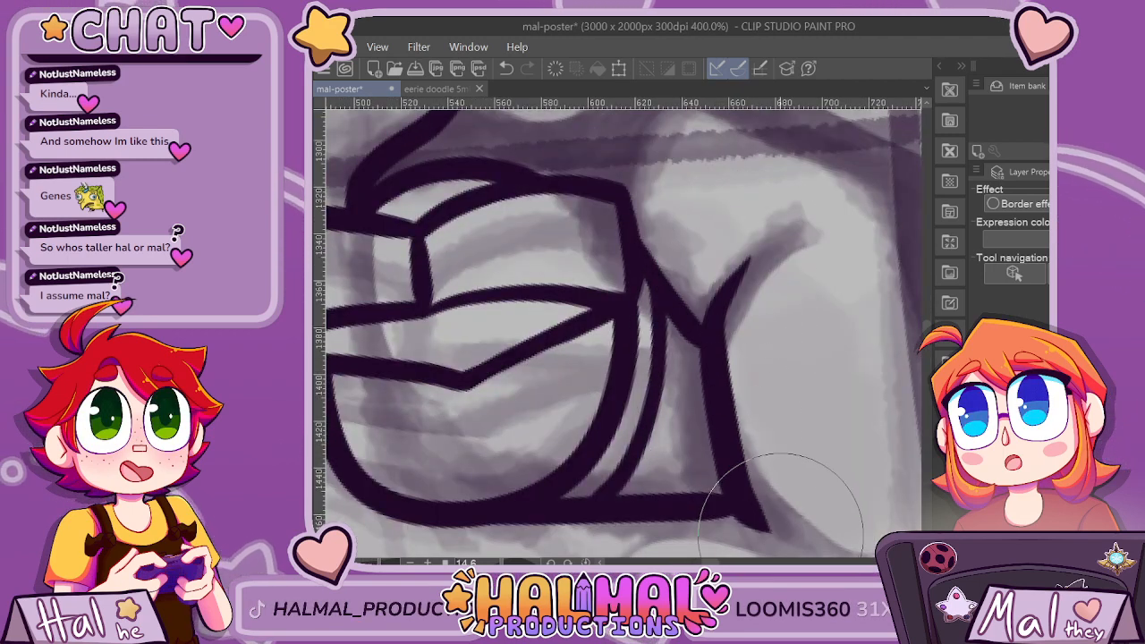
Ink the rounded finger bend beside the fingertips and continue the fist's outer right edge down toward the wrist.
scroll(780, 533, "down", 4)
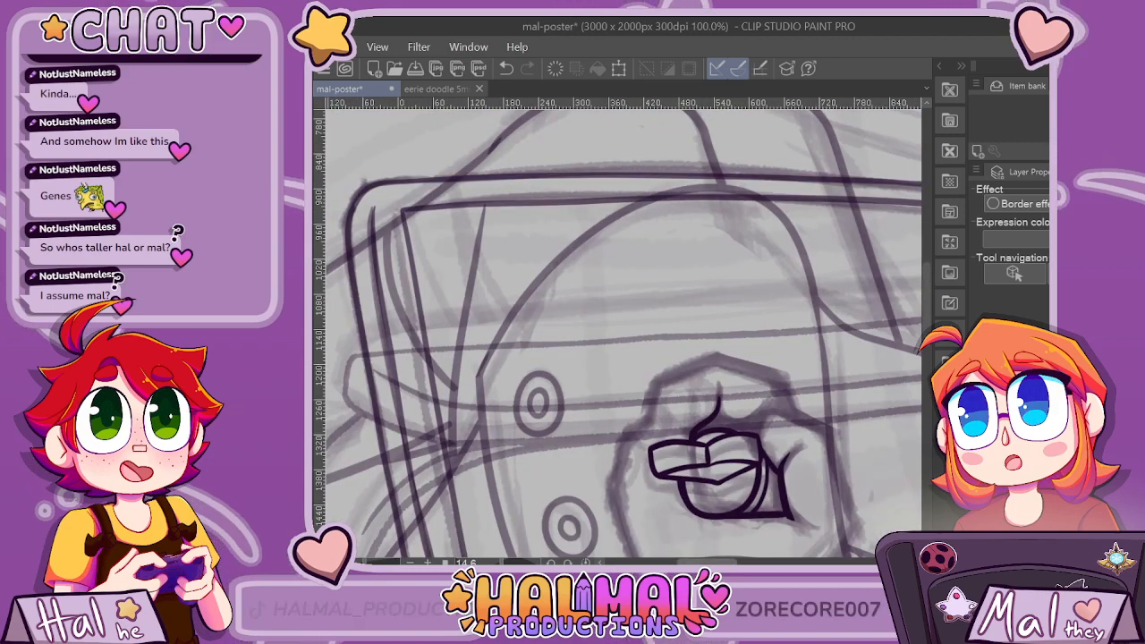
mouse_move(810, 501)
left_mouse_down()
mouse_move(685, 501)
mouse_move(659, 444)
mouse_move(723, 479)
left_mouse_up()
key("ctrl+plus")
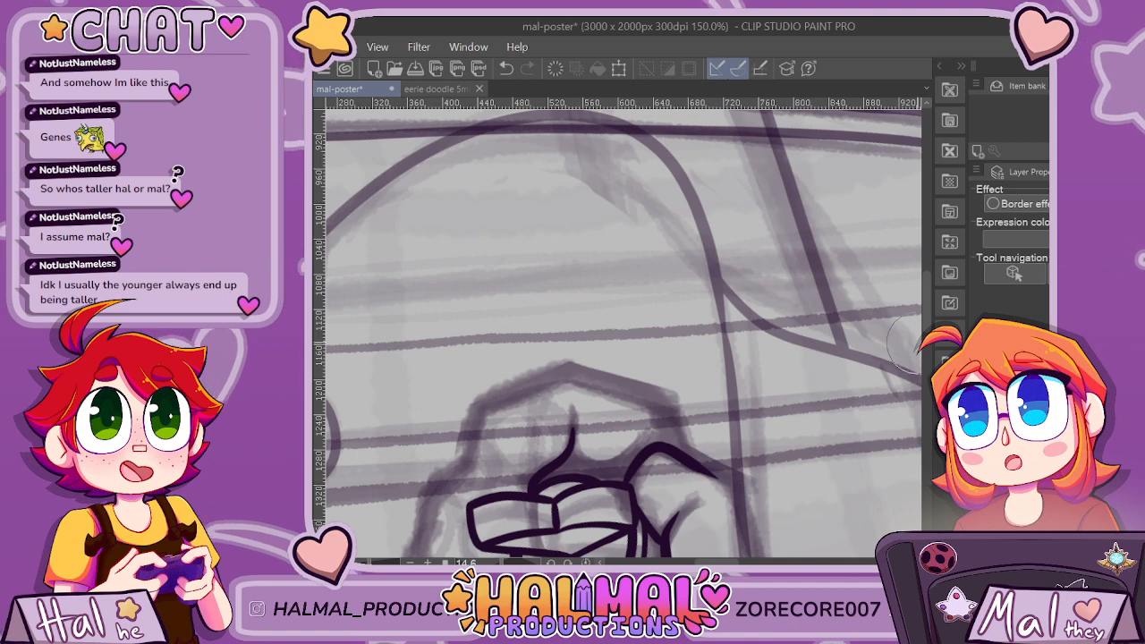
scroll(723, 479, "down", 3)
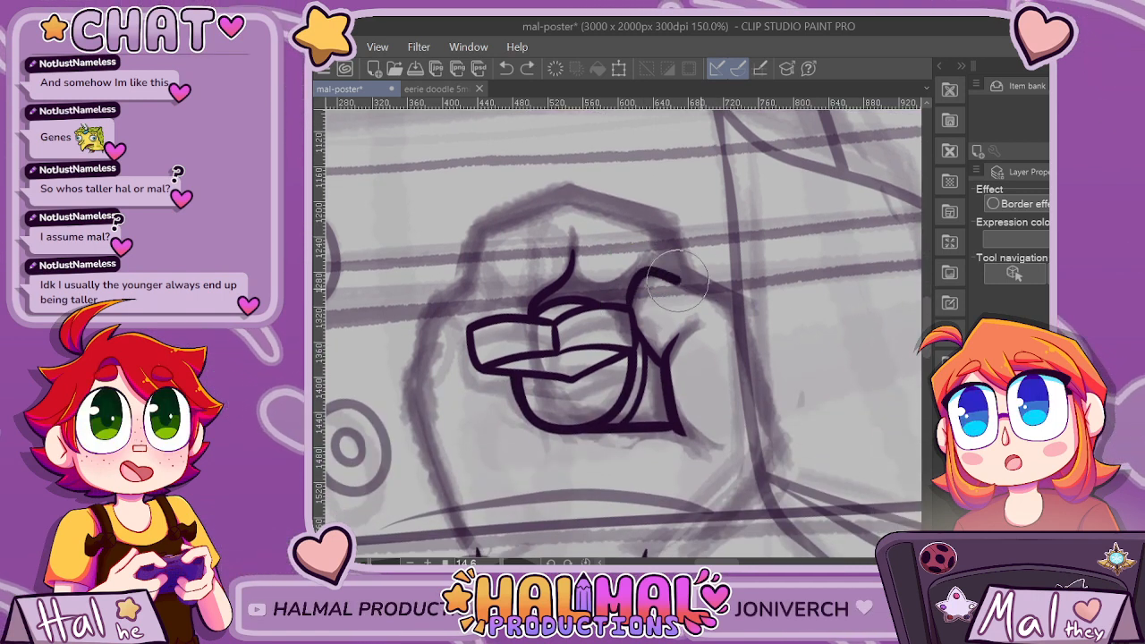
left_click_drag(737, 305, 765, 383)
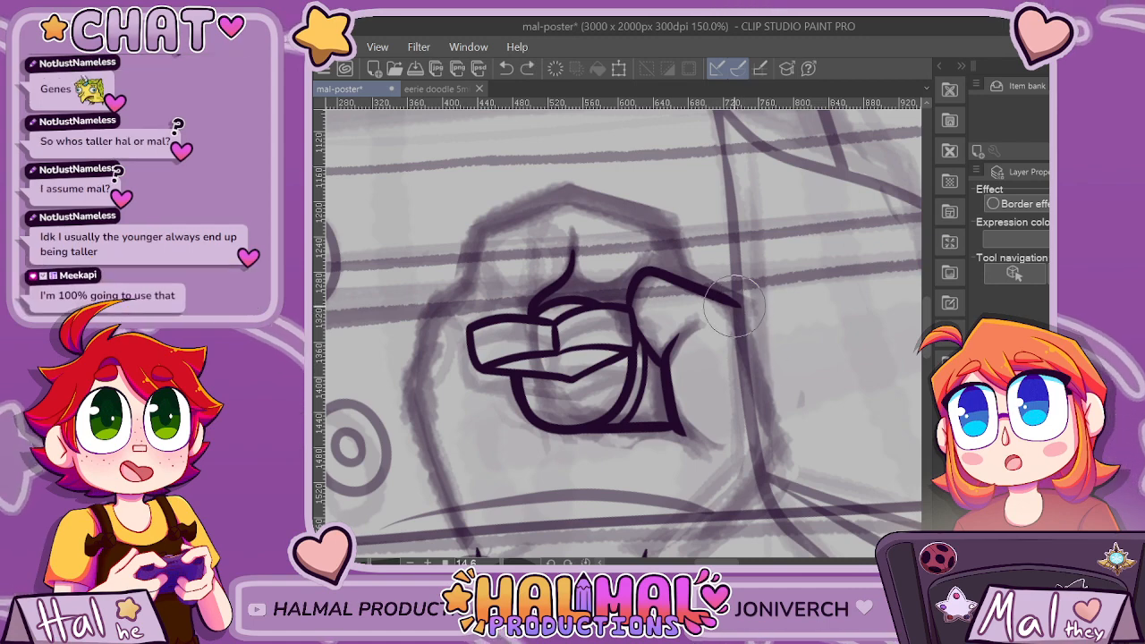
left_click_drag(737, 305, 774, 455)
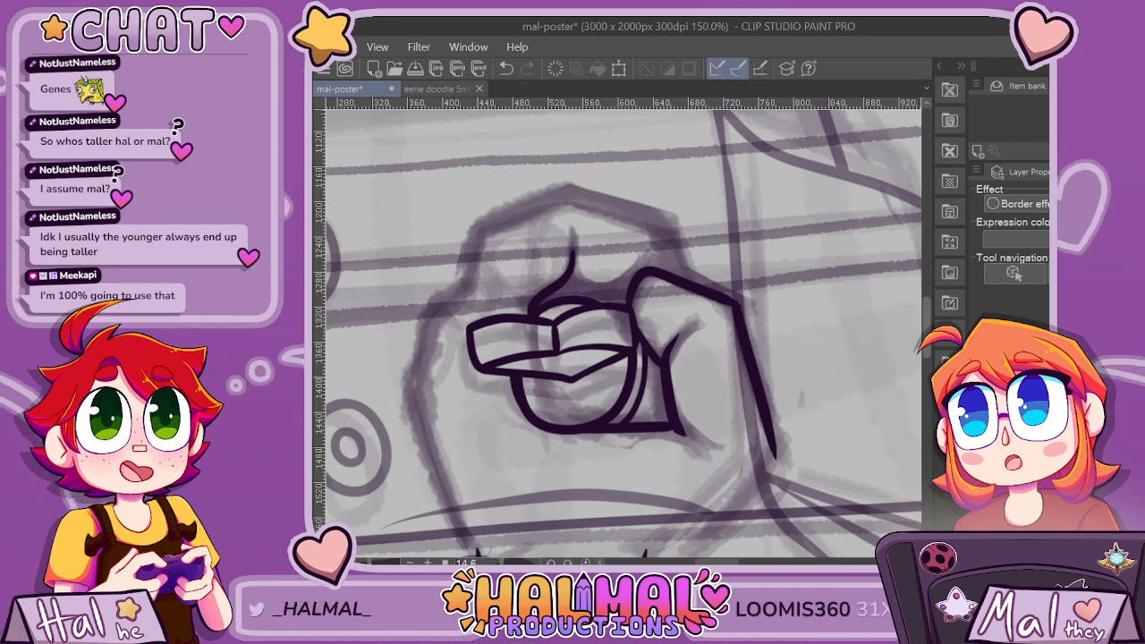
Connect the fist's outer edge to the right wrist line with a diagonal stroke and smooth the corner where they join.
scroll(617, 331, "down", 5)
scroll(835, 242, "up", 1)
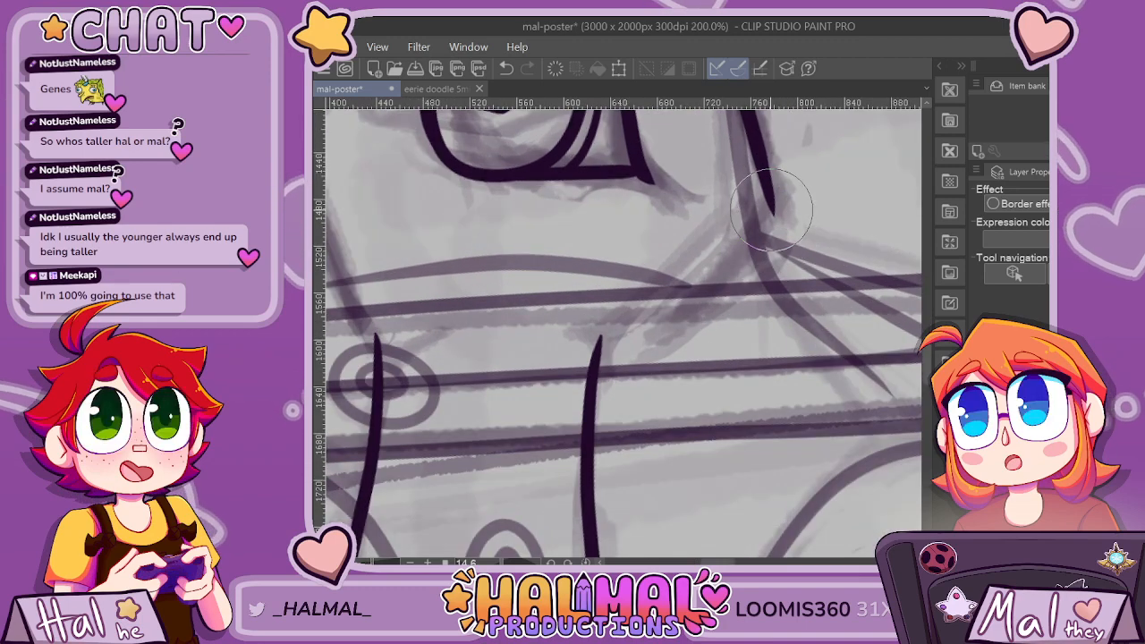
left_click_drag(774, 211, 598, 343)
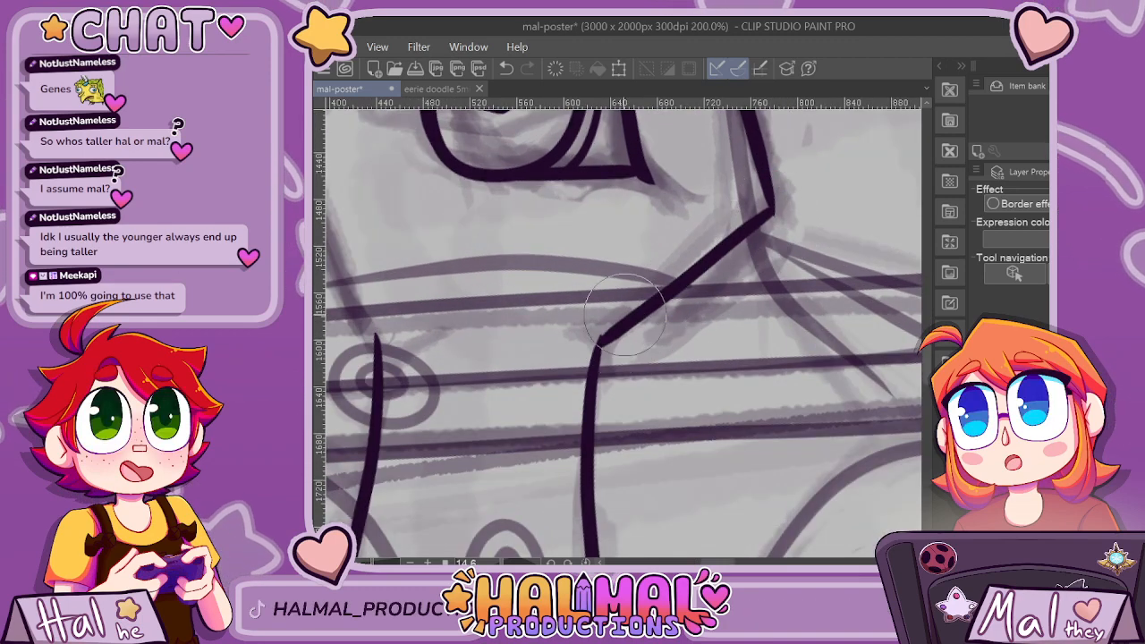
scroll(598, 343, "up", 4)
left_click_drag(599, 330, 718, 251)
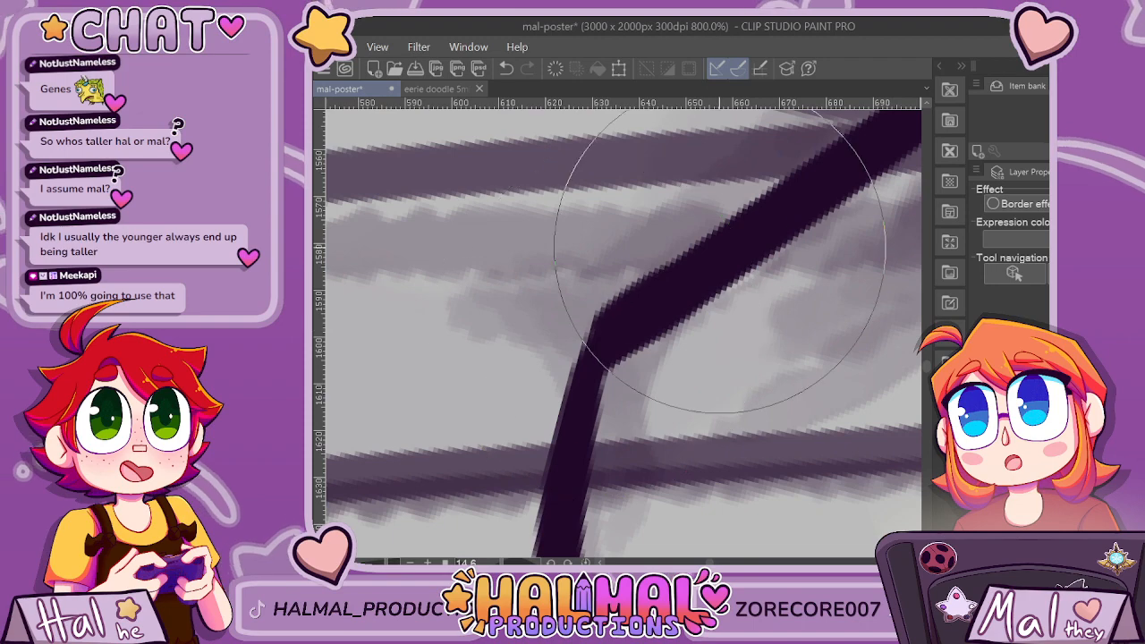
key("ctrl+z")
left_click_drag(603, 320, 712, 258)
scroll(716, 255, "down", 3)
scroll(767, 235, "up", 3)
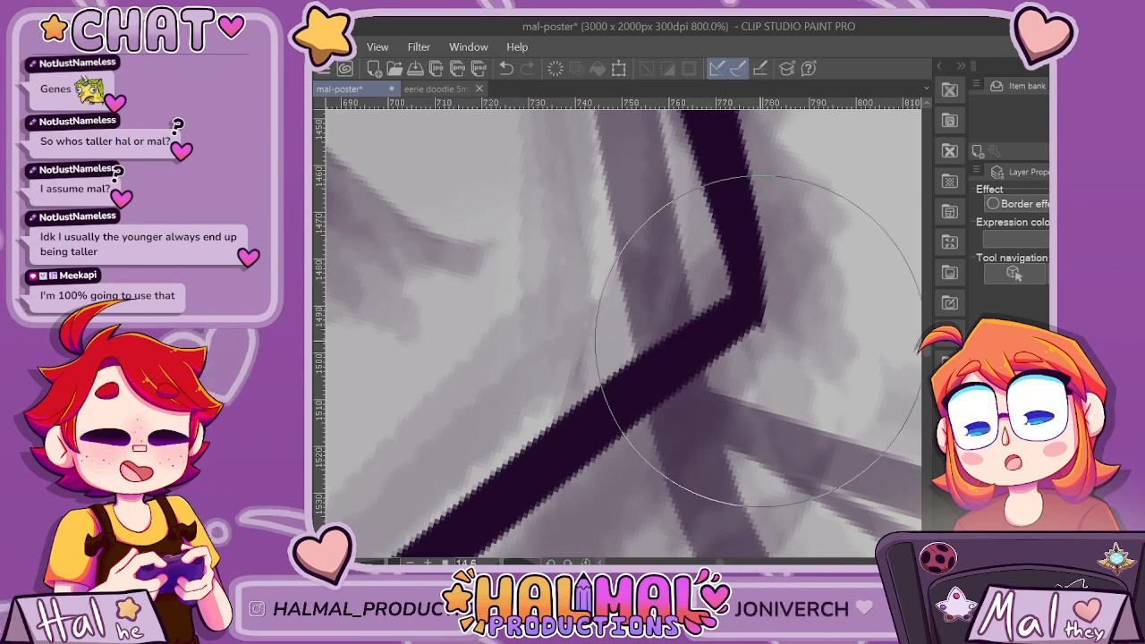
Ink the left part of the knuckle outline, from the side of the finger up to the peak of the fist.
scroll(690, 358, "down", 5)
scroll(830, 337, "down", 1)
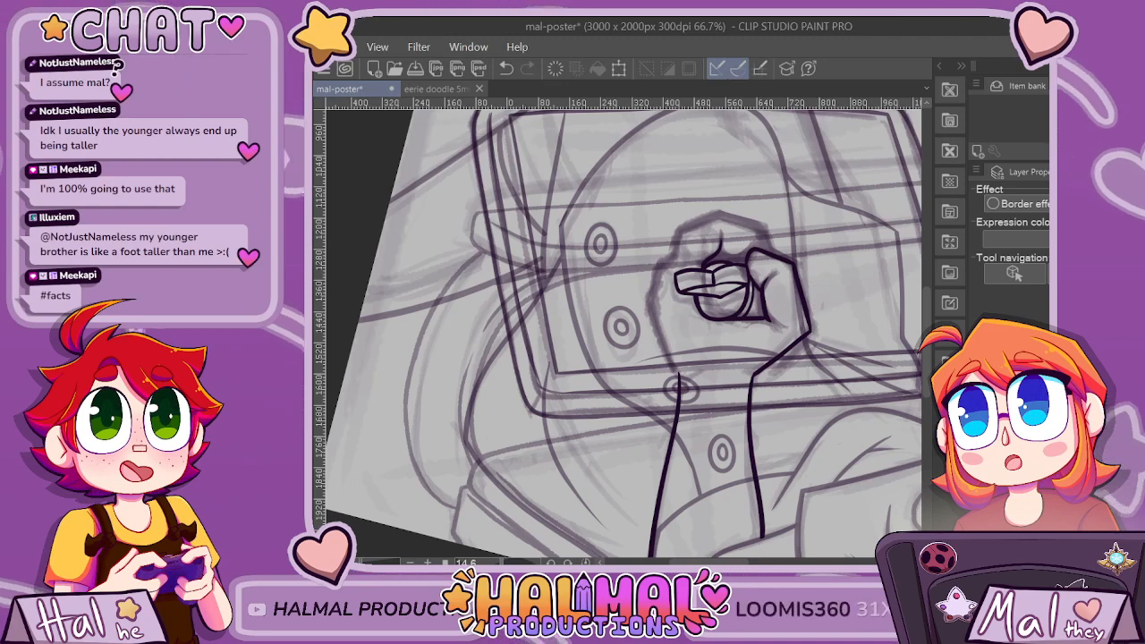
scroll(729, 241, "up", 6)
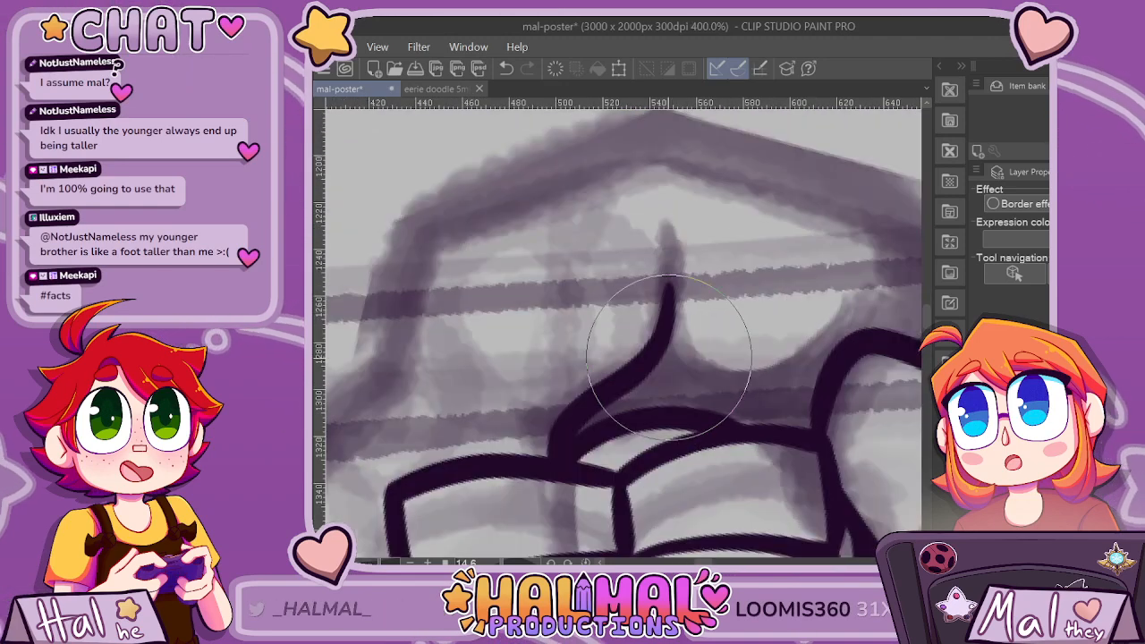
scroll(749, 304, "down", 2)
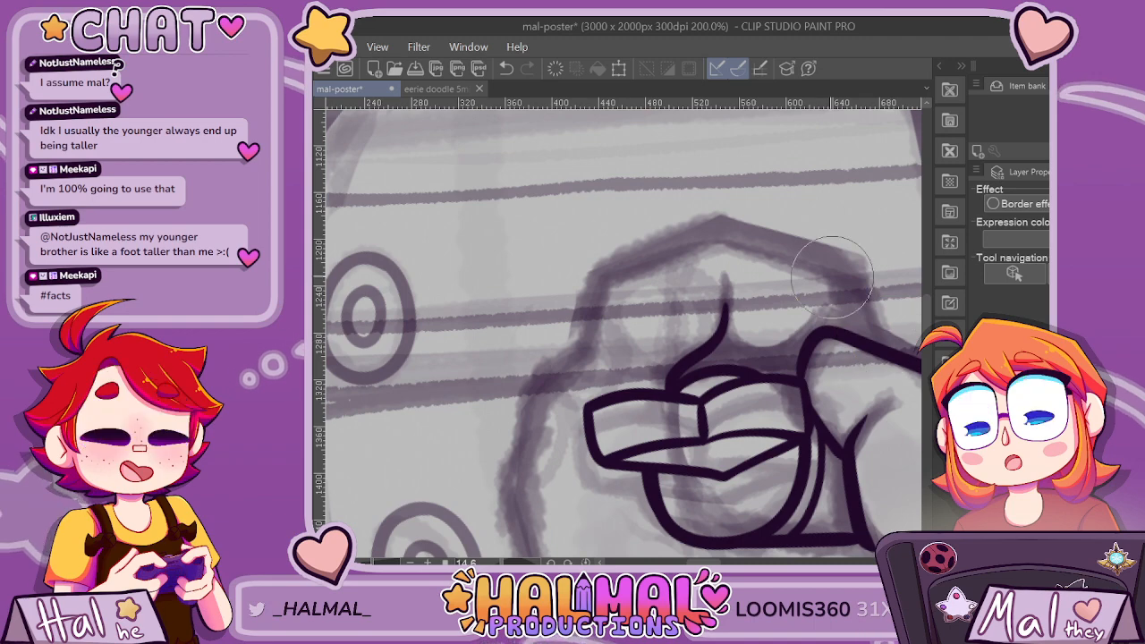
left_click_drag(611, 271, 729, 231)
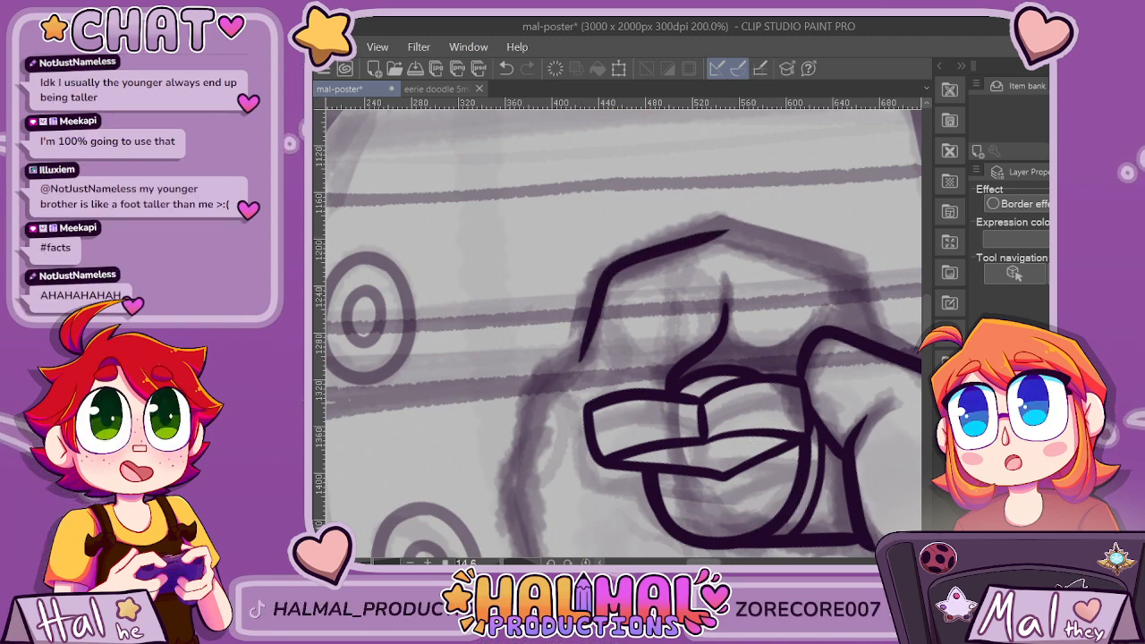
Ink the right part of the knuckle outline, from the peak to the corner and down to the top edge of the thumb.
scroll(703, 434, "up", 2)
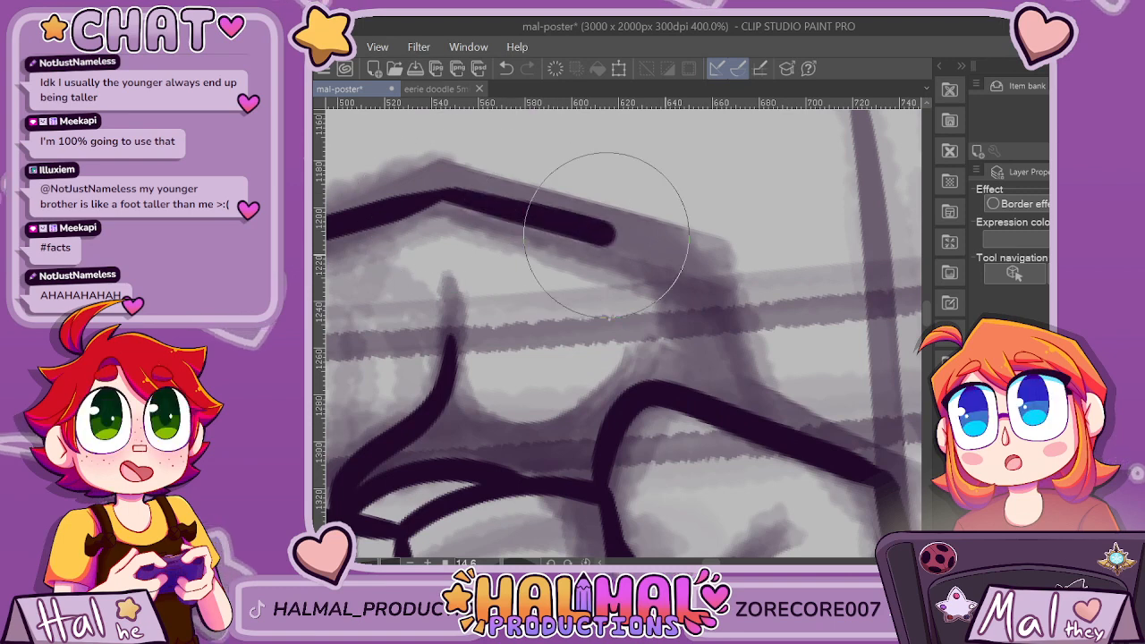
left_click_drag(710, 269, 748, 415)
key("ctrl+z")
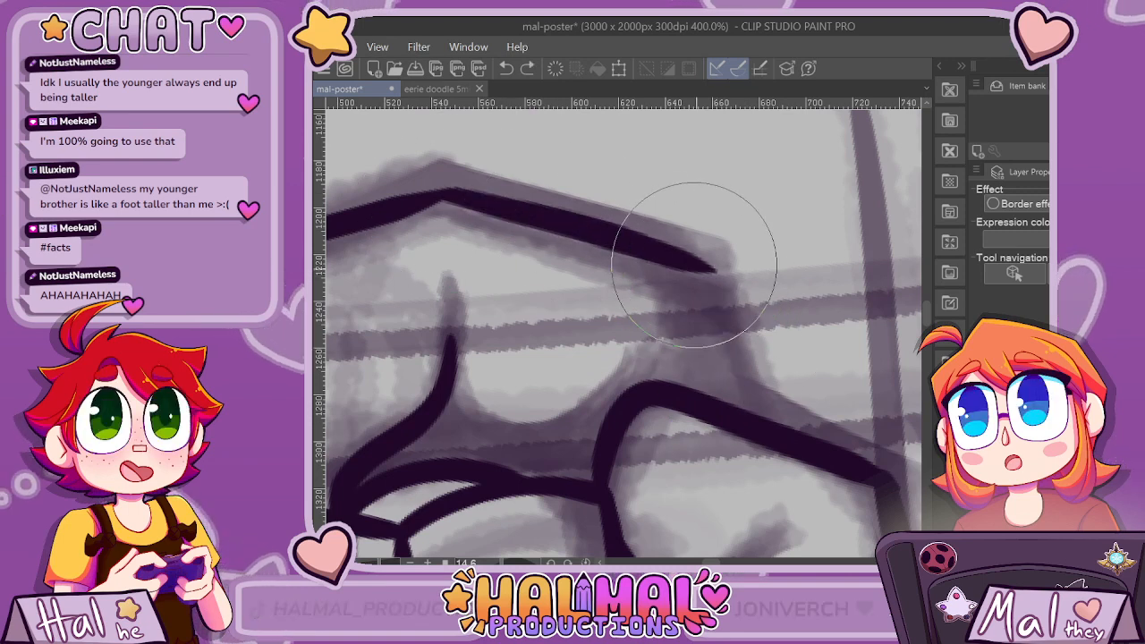
left_click_drag(697, 266, 758, 414)
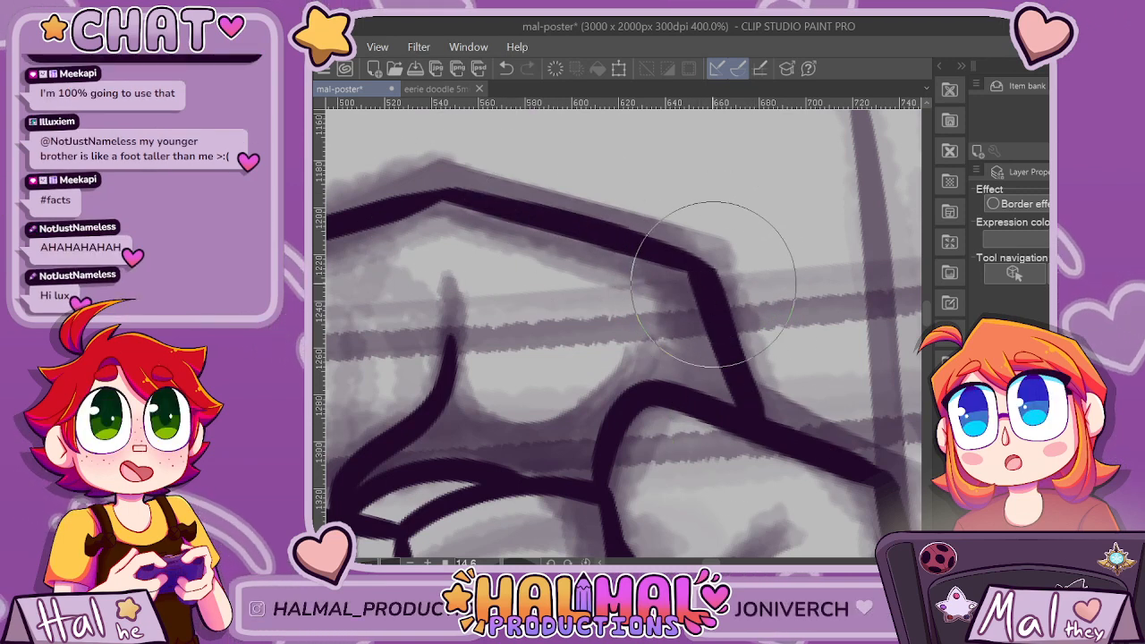
scroll(522, 258, "down", 3)
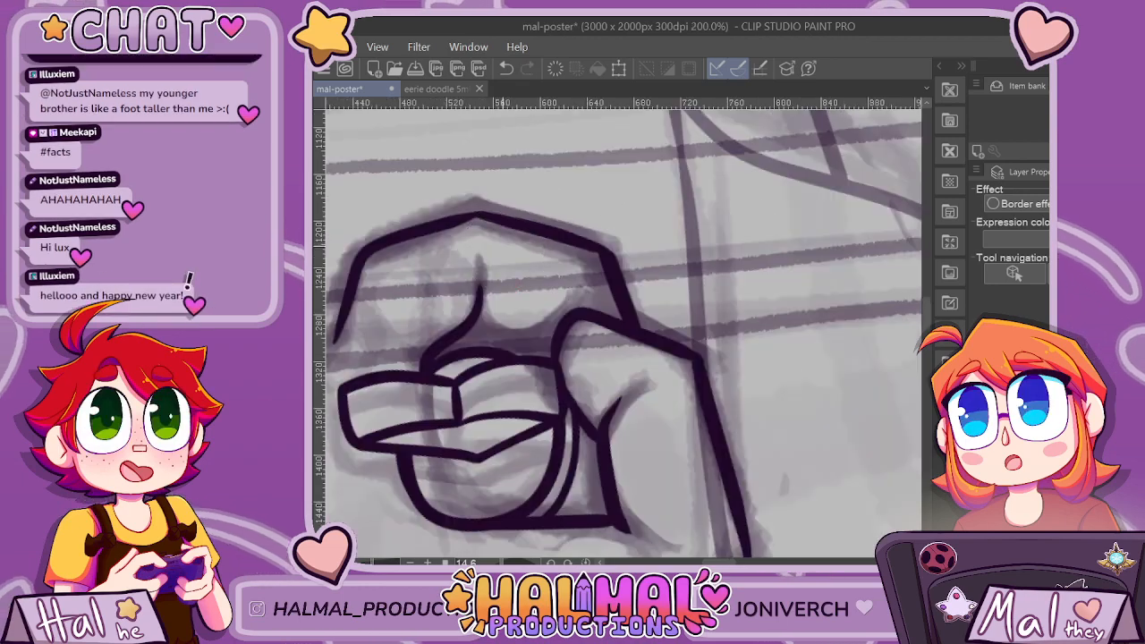
Thicken the thin join at the peak of the knuckle outline so both sides meet at an even line weight.
scroll(466, 224, "up", 3)
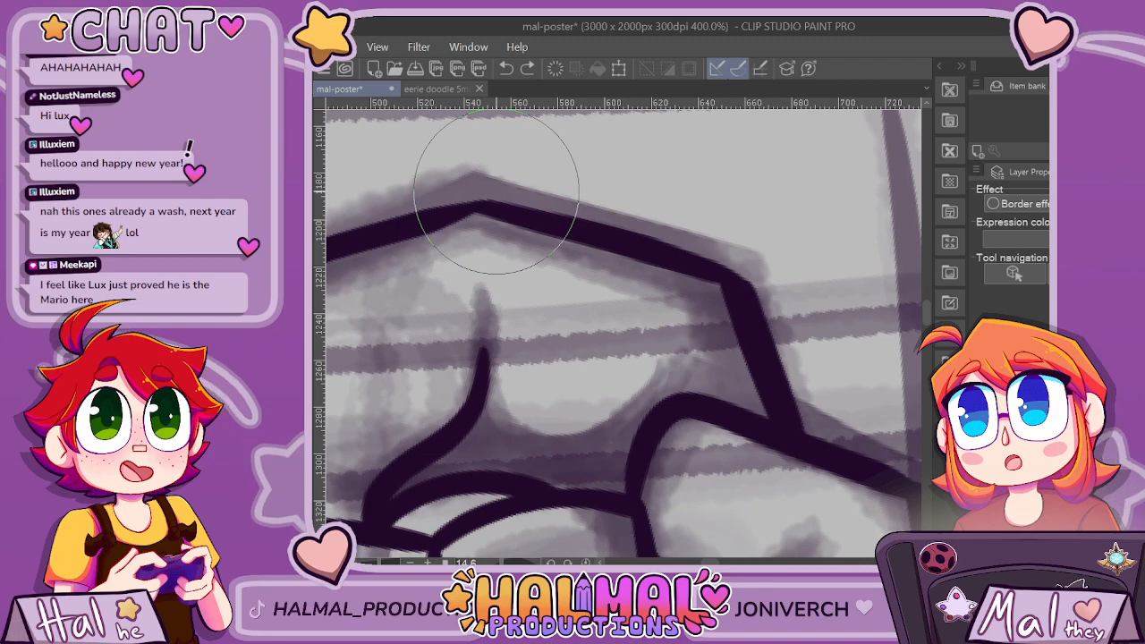
scroll(496, 195, "down", 2)
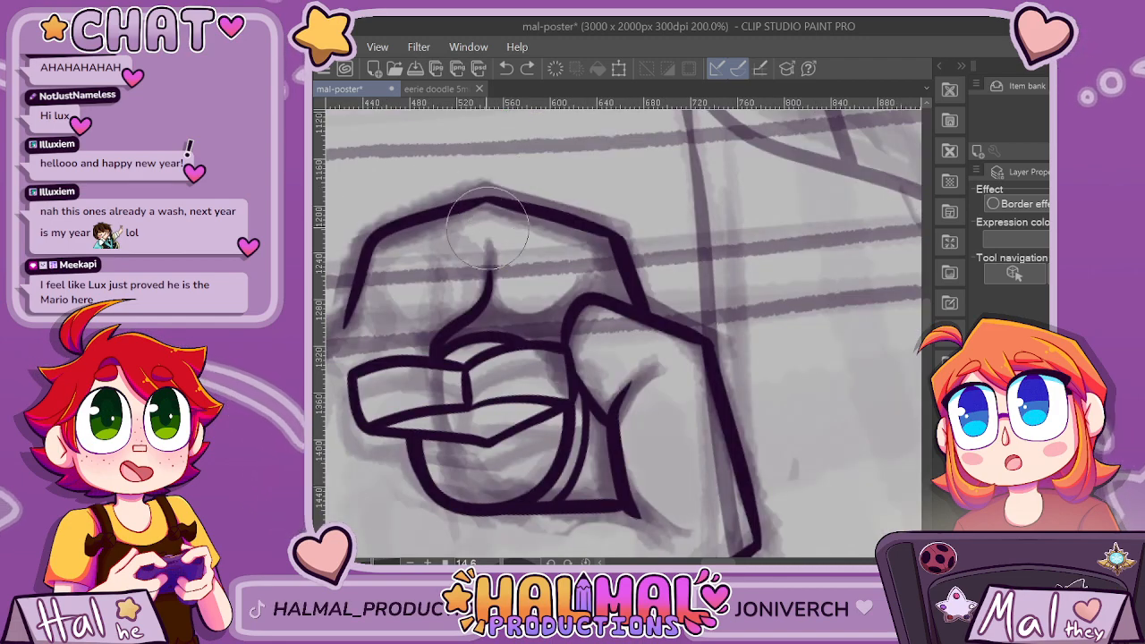
scroll(492, 228, "up", 4)
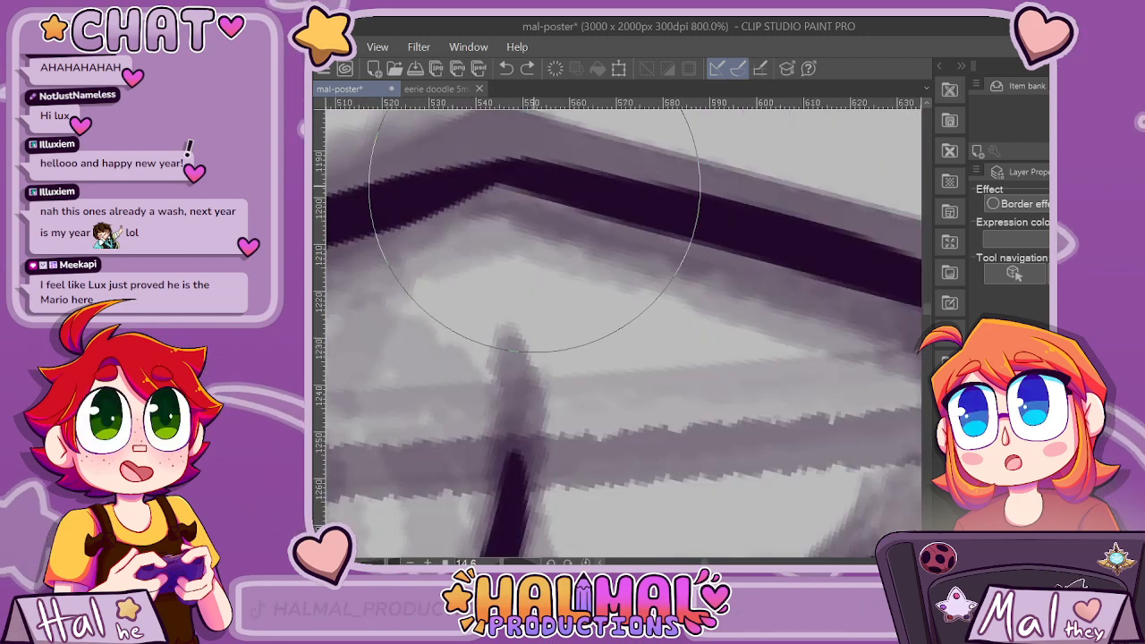
left_click_drag(484, 203, 500, 204)
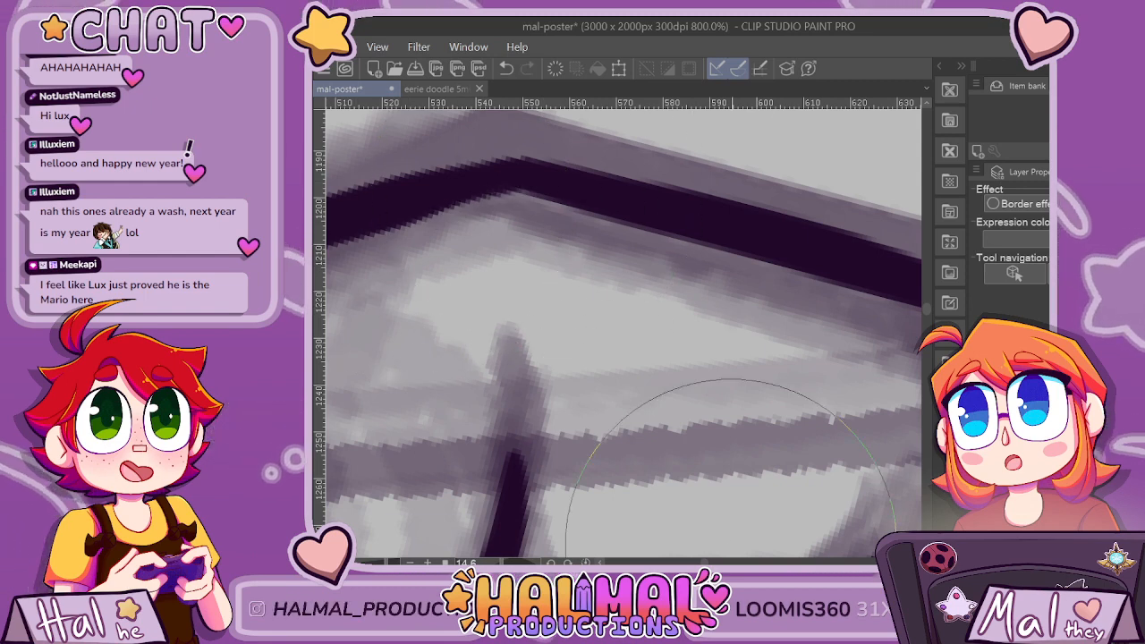
left_click_drag(704, 562, 701, 563)
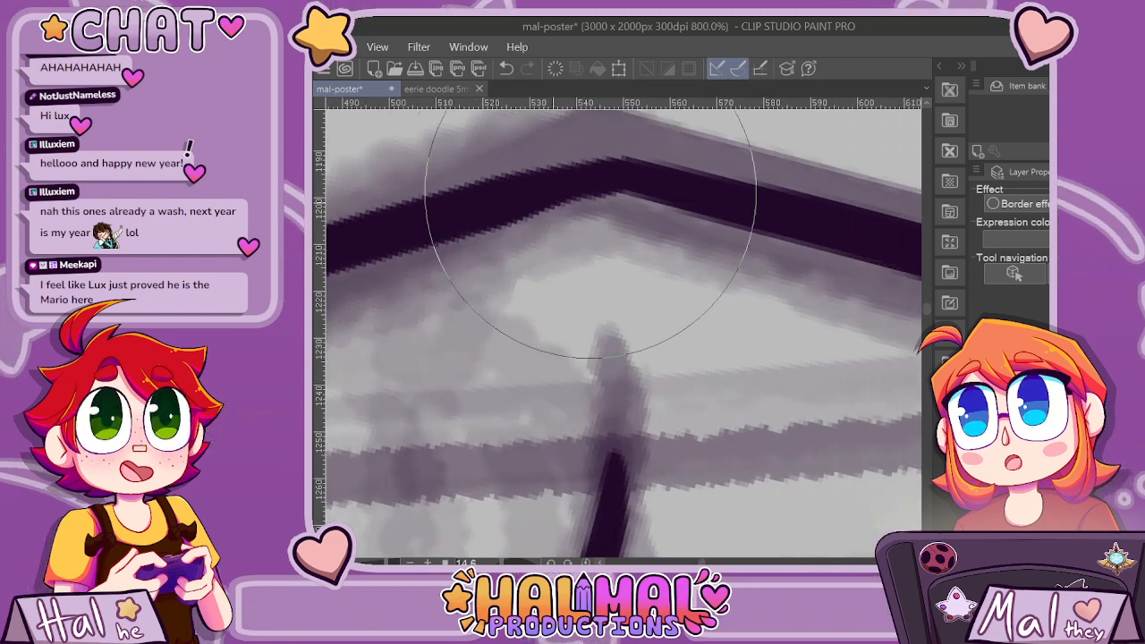
scroll(627, 239, "down", 5)
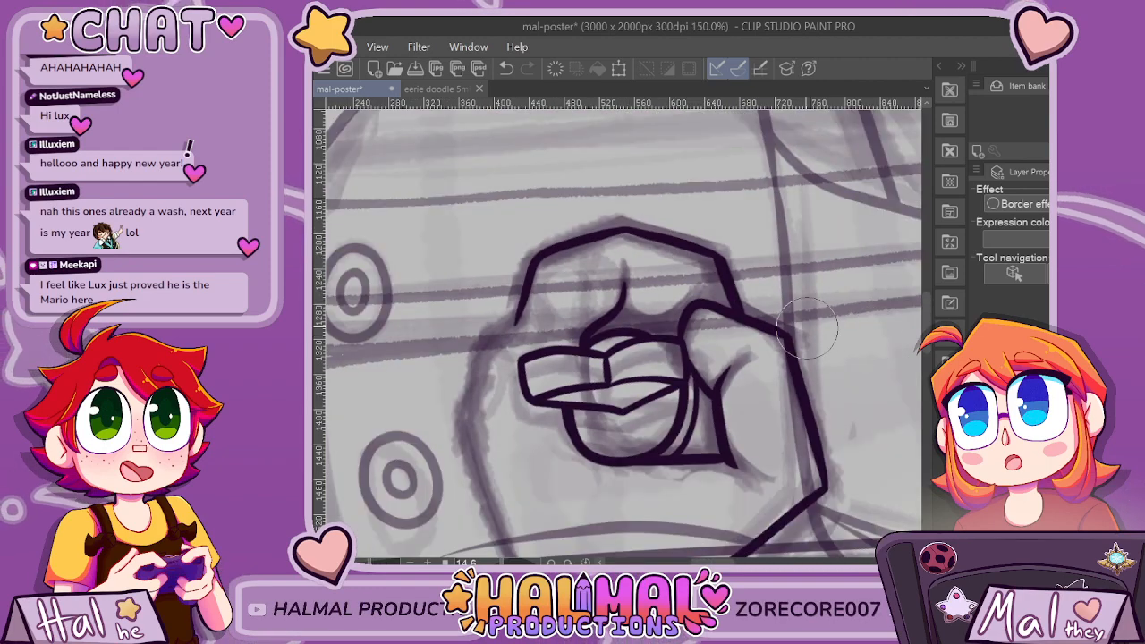
Try an angled crease from the short vertical finger line across to the bend of the thumb.
scroll(807, 330, "up", 5)
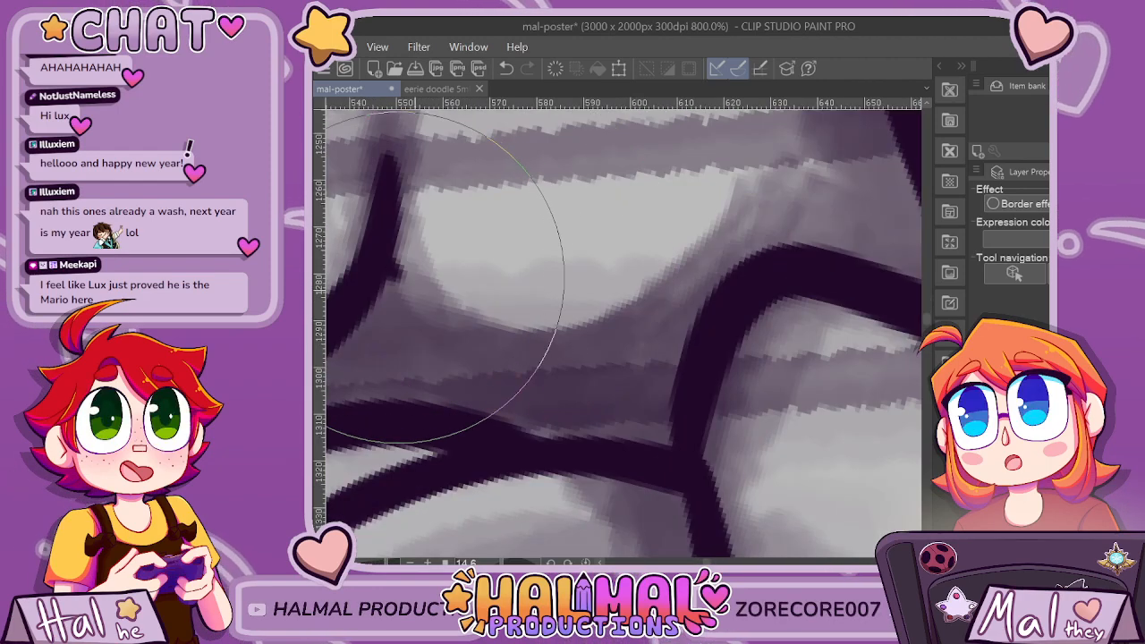
mouse_move(443, 277)
left_mouse_down()
mouse_move(492, 337)
mouse_move(671, 288)
mouse_move(720, 197)
left_mouse_up()
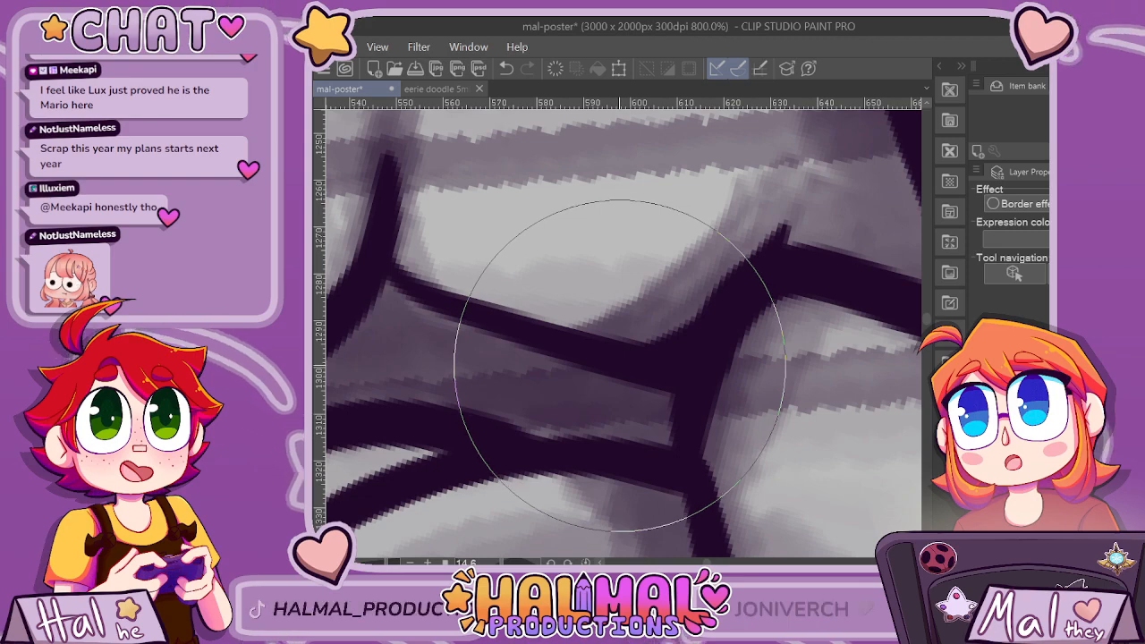
scroll(620, 368, "down", 8)
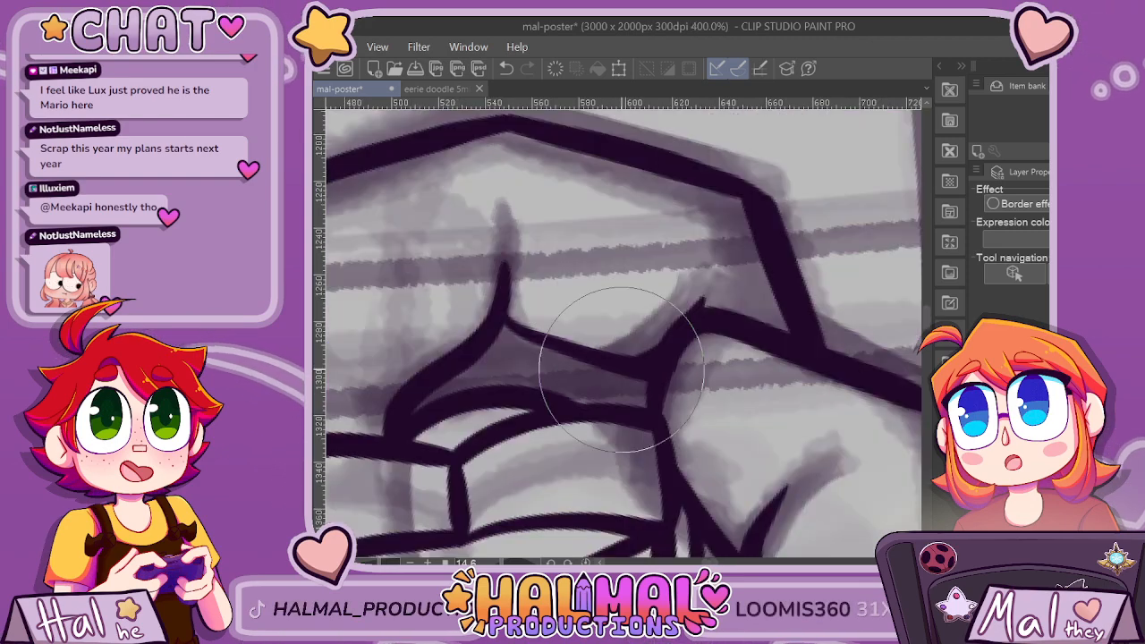
scroll(673, 417, "up", 3)
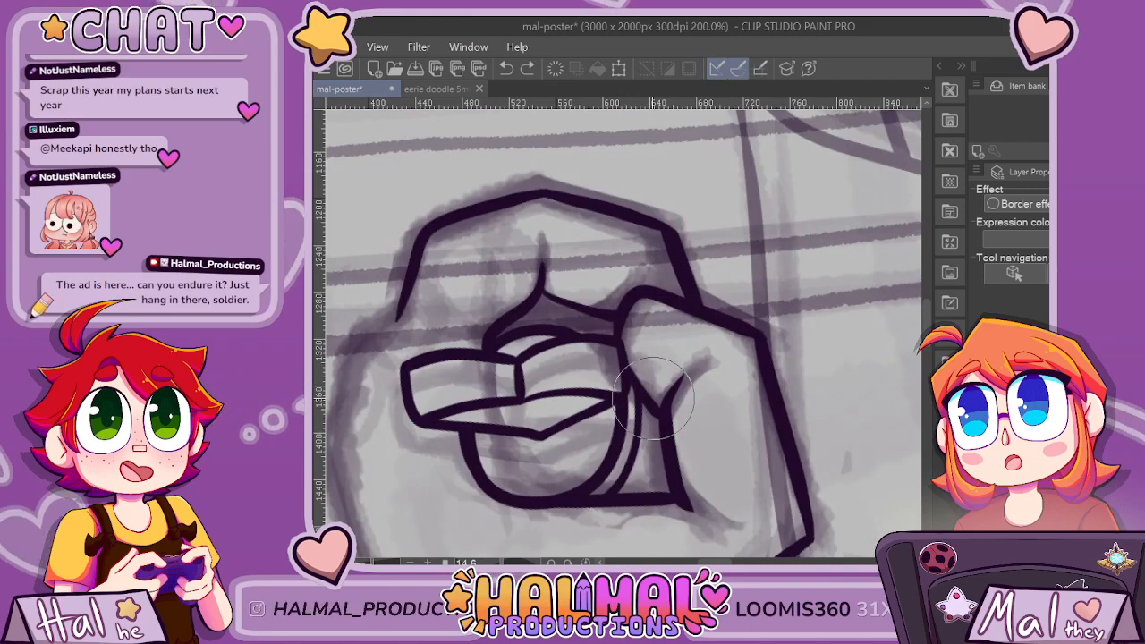
Redraw the crease as a smoother curve from the vertical finger line to the thumb's upper bend.
scroll(576, 326, "up", 3)
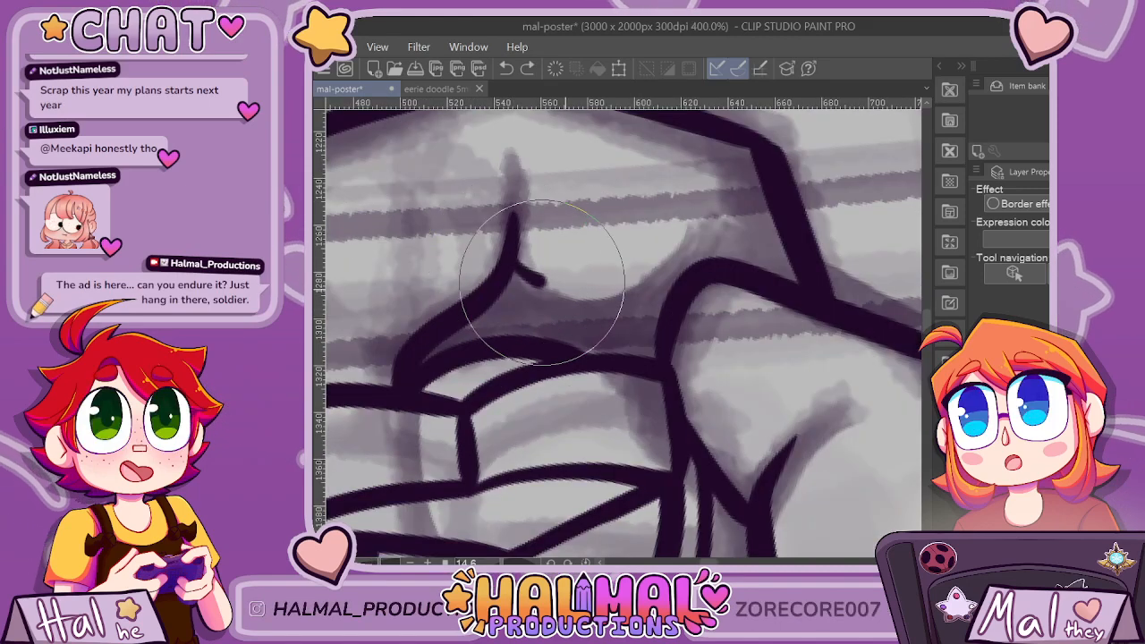
mouse_move(542, 280)
left_mouse_down()
mouse_move(617, 297)
mouse_move(706, 245)
left_mouse_up()
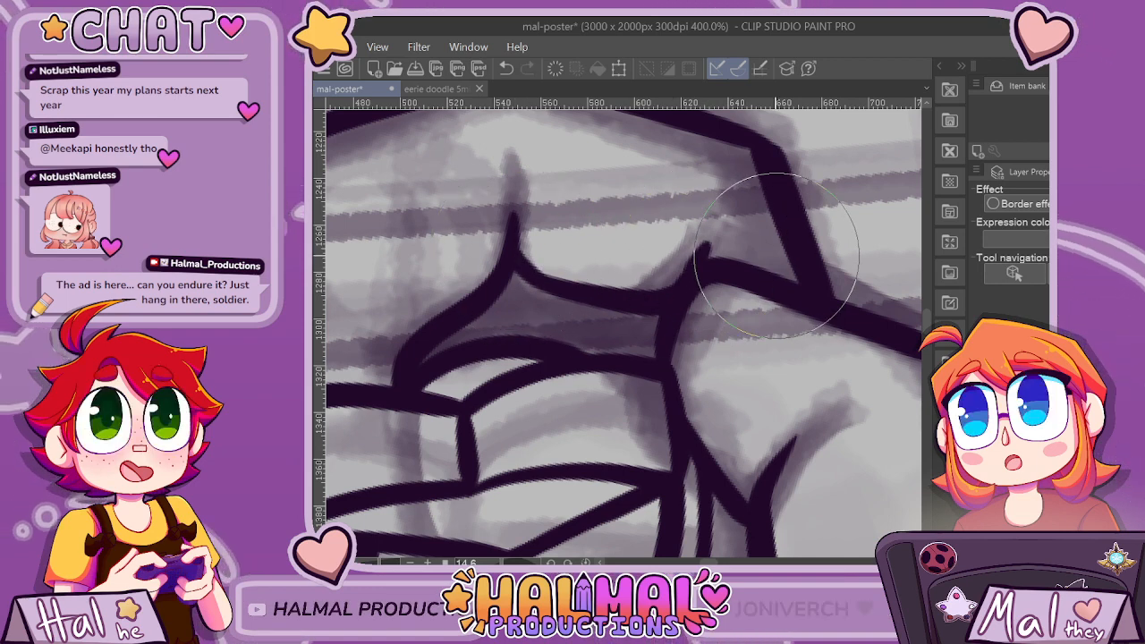
scroll(774, 255, "down", 5)
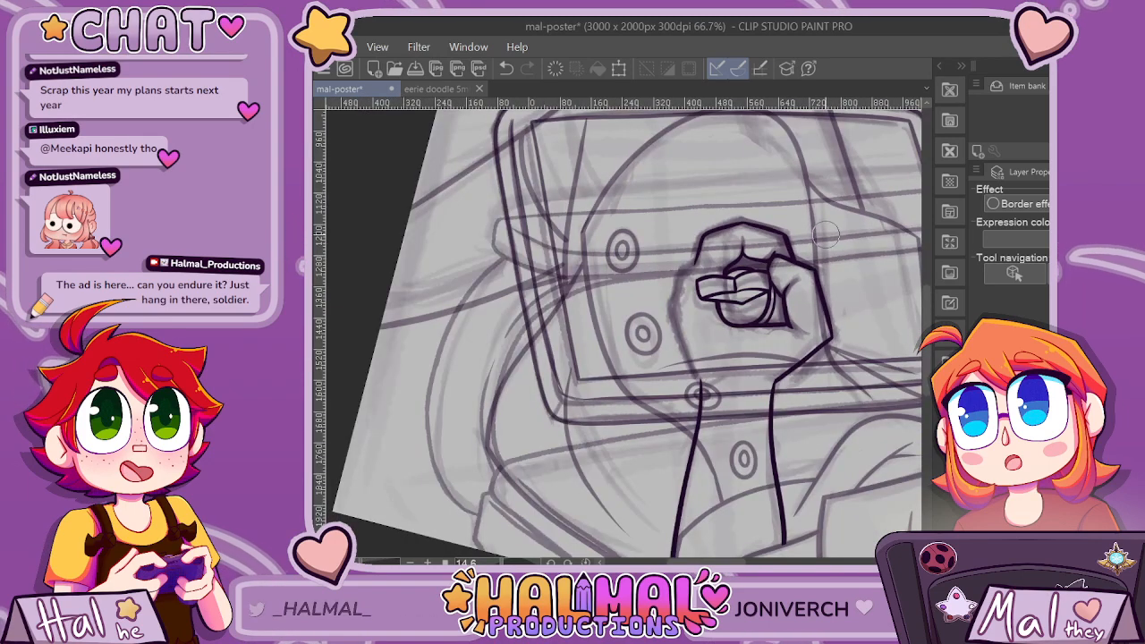
Ink the left branch of the crease above the fingertips and join it to the fingers with a short vertical stroke.
scroll(834, 236, "up", 4)
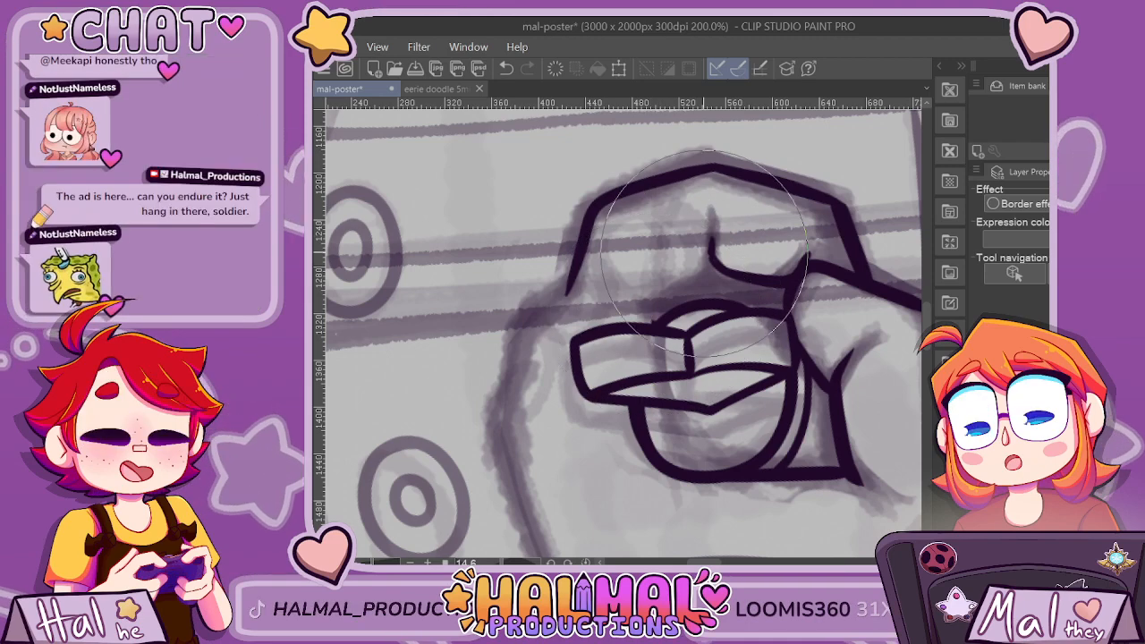
scroll(648, 312, "up", 2)
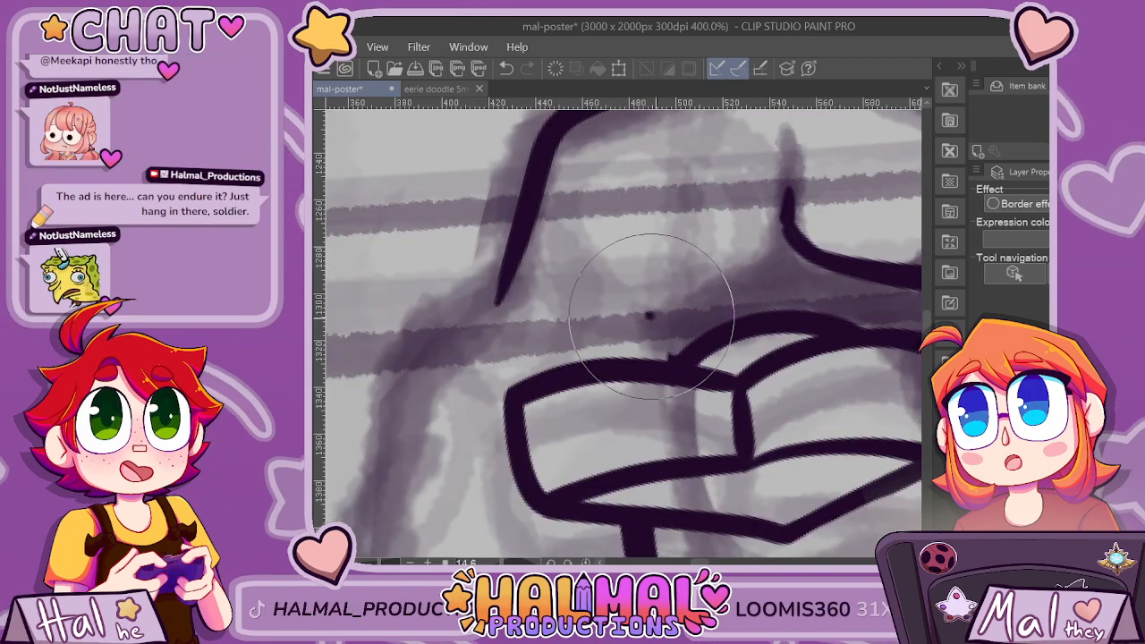
mouse_move(651, 315)
left_mouse_down()
mouse_move(679, 317)
mouse_move(787, 255)
left_mouse_up()
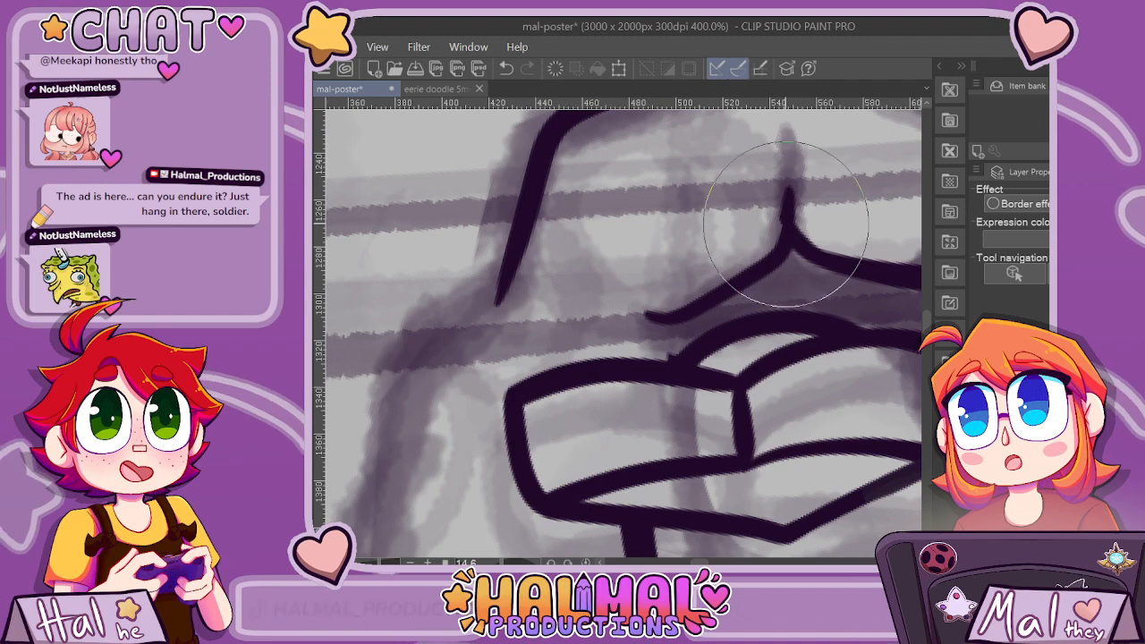
left_click_drag(681, 323, 678, 362)
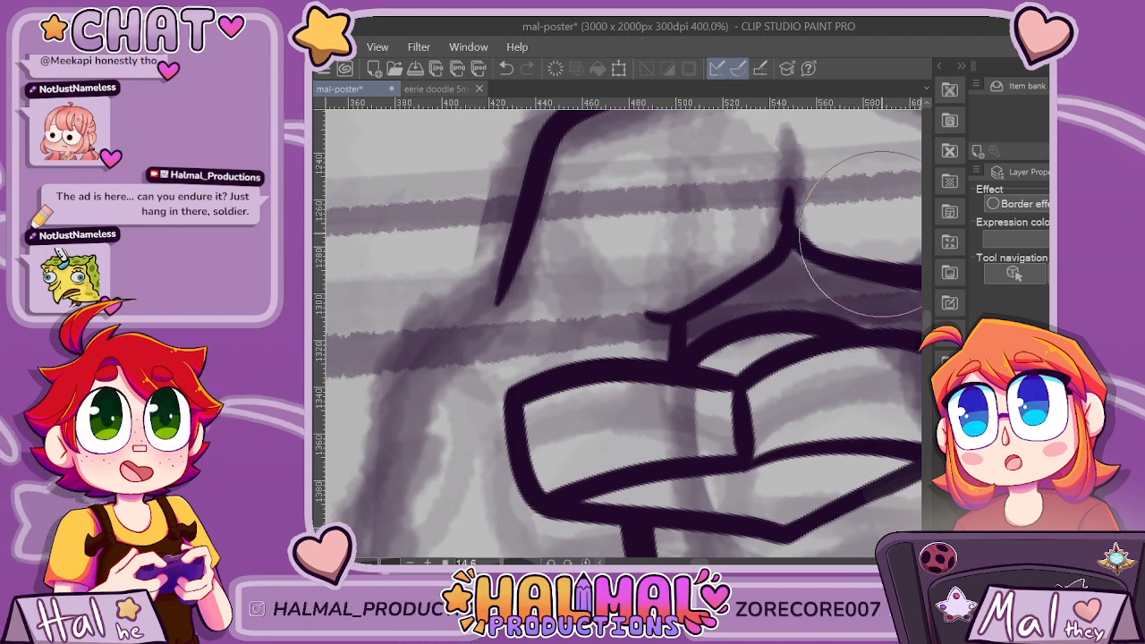
scroll(863, 235, "down", 6)
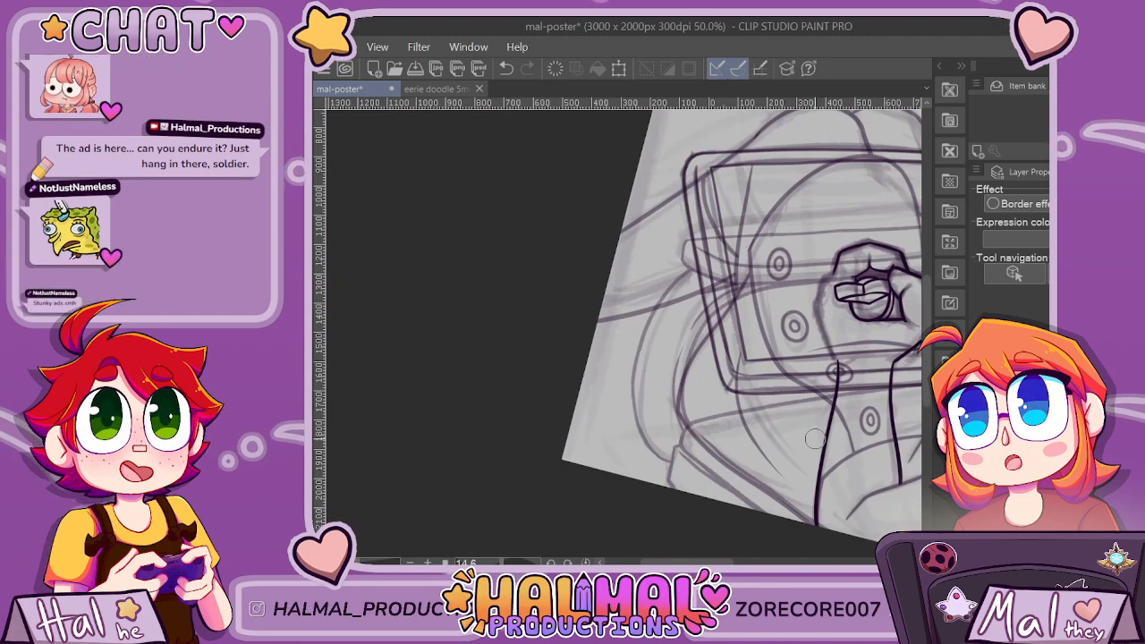
Remove the inked knuckle outline and the creases above the fingertips, keeping the finger and thumb lines.
scroll(815, 438, "up", 5)
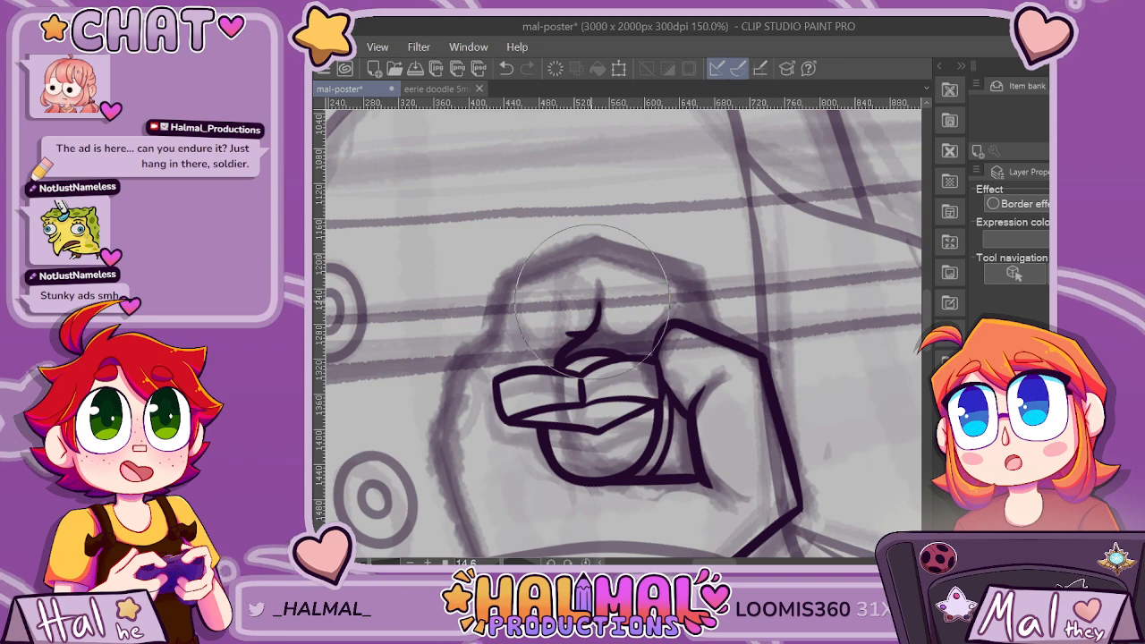
scroll(809, 226, "down", 1)
scroll(656, 310, "up", 2)
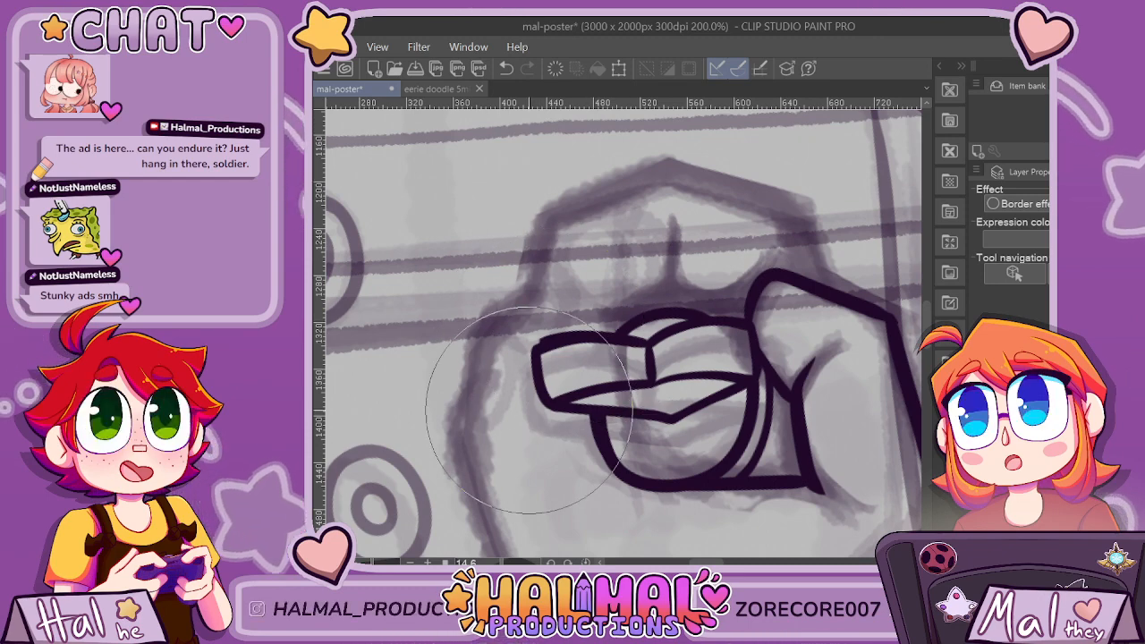
scroll(566, 393, "up", 4)
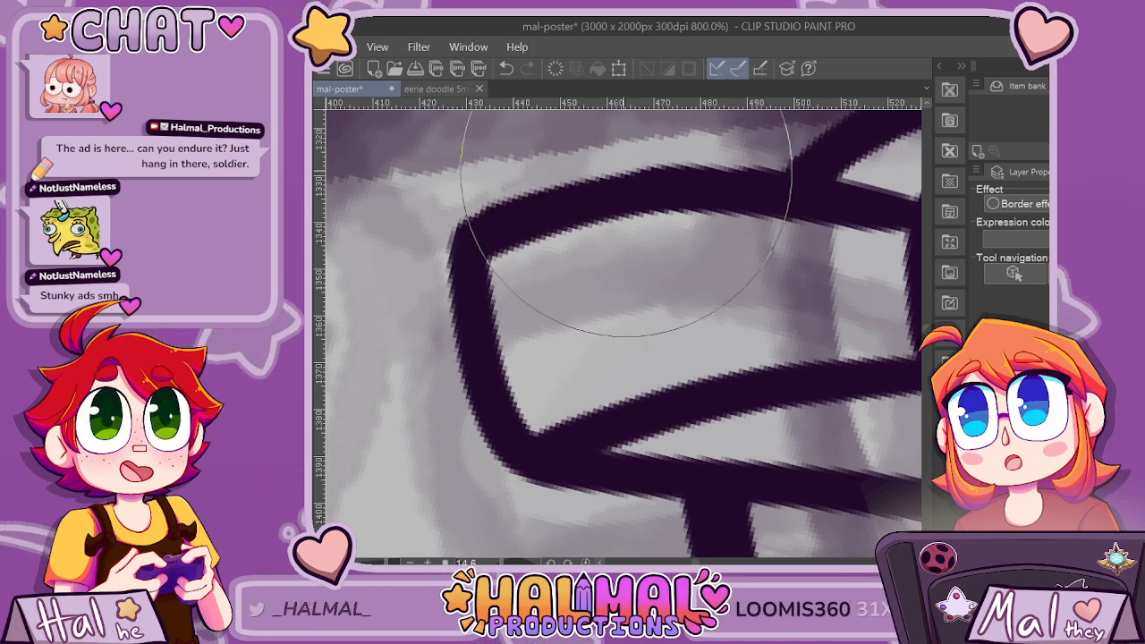
scroll(832, 149, "down", 4)
scroll(831, 149, "up", 3)
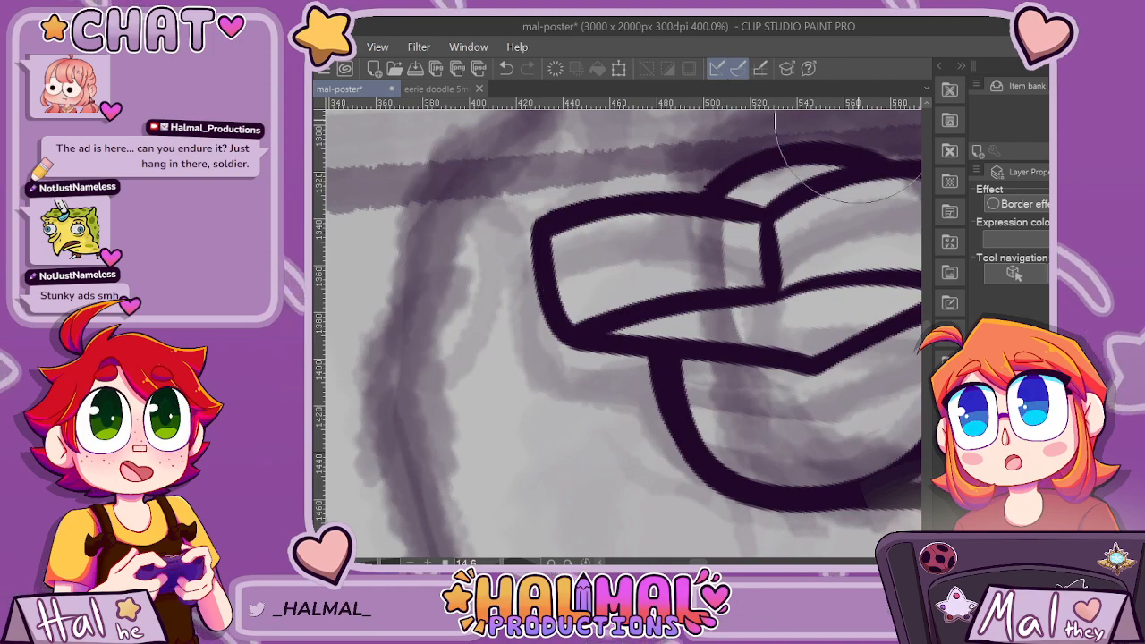
scroll(765, 179, "up", 2)
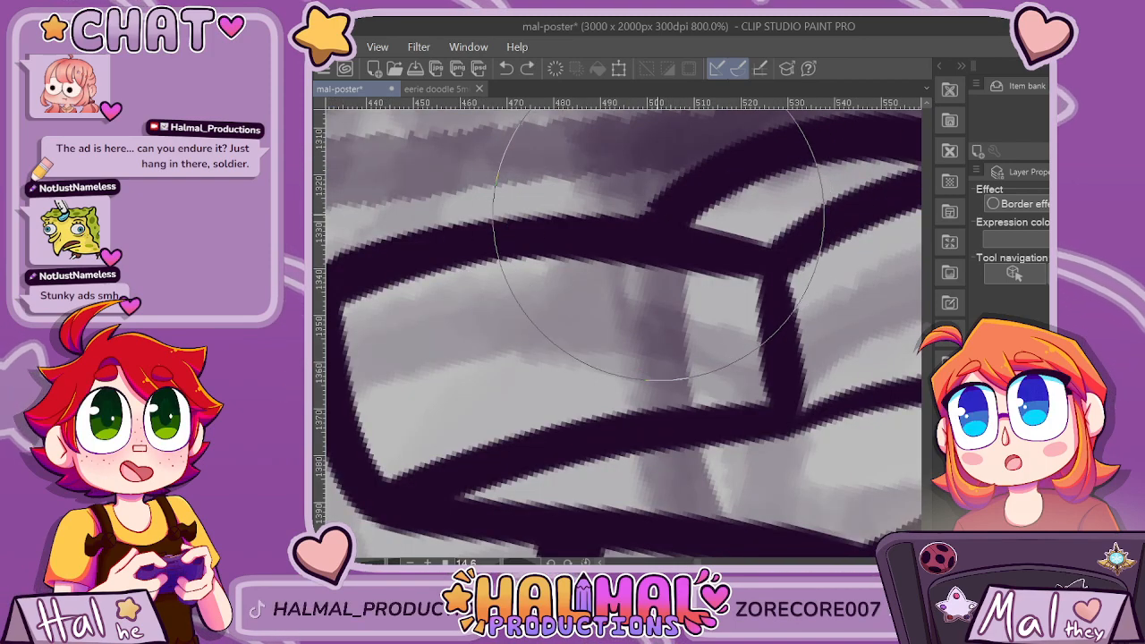
scroll(719, 228, "down", 5)
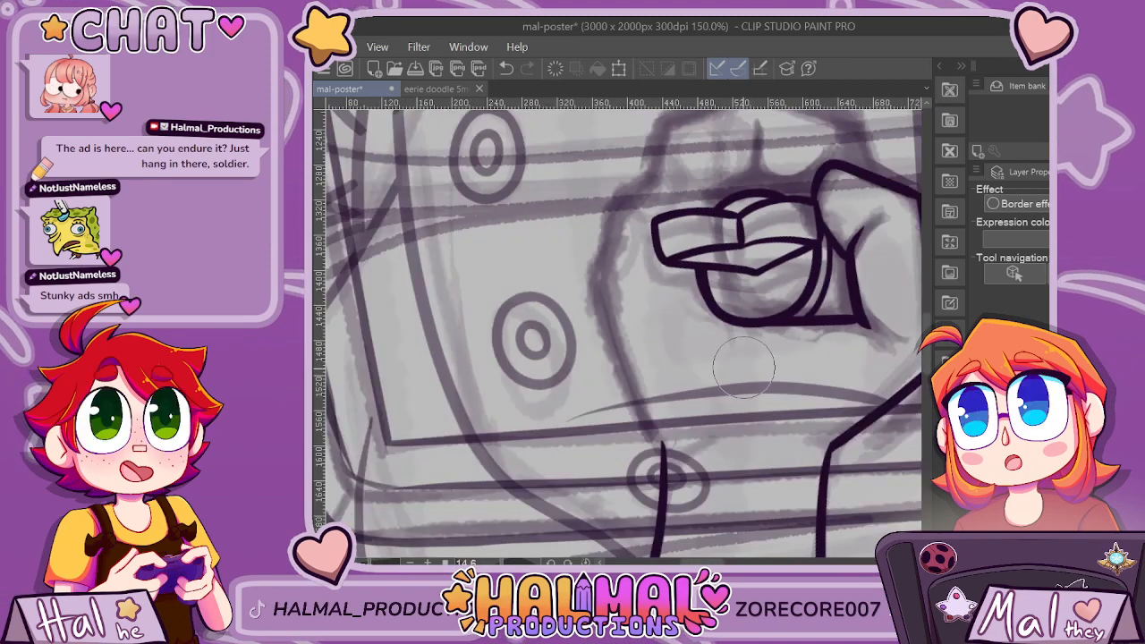
Ink a small pointed crease directly above the fingertips, blending both sides into the top edge of the fingers.
scroll(604, 243, "up", 3)
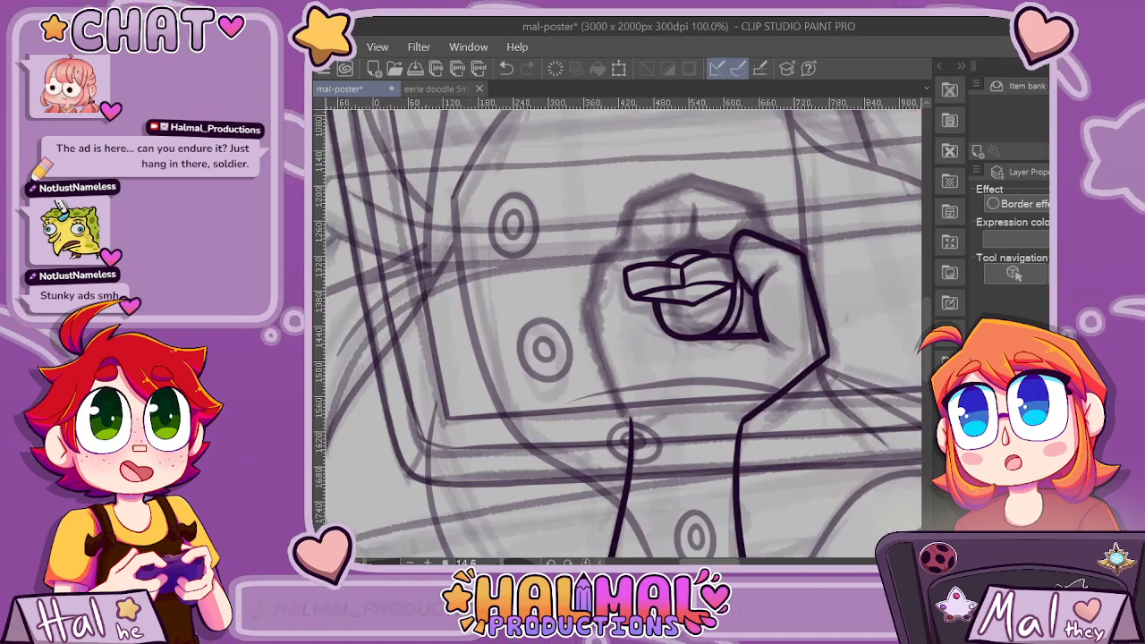
scroll(603, 244, "up", 2)
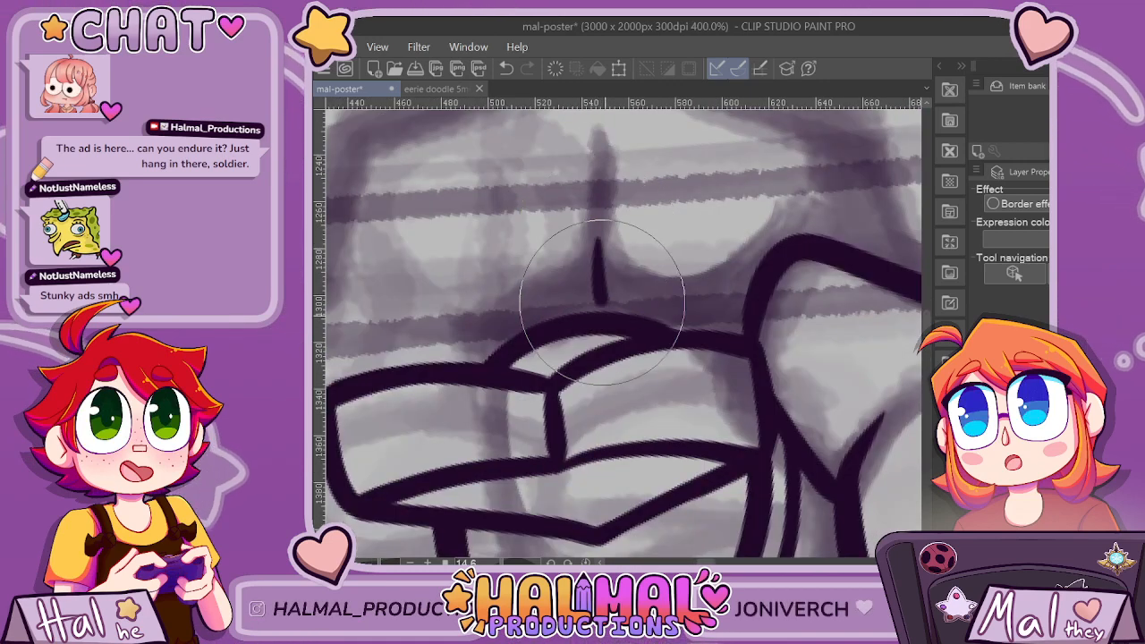
mouse_move(596, 270)
left_mouse_down()
mouse_move(613, 310)
mouse_move(701, 331)
left_mouse_up()
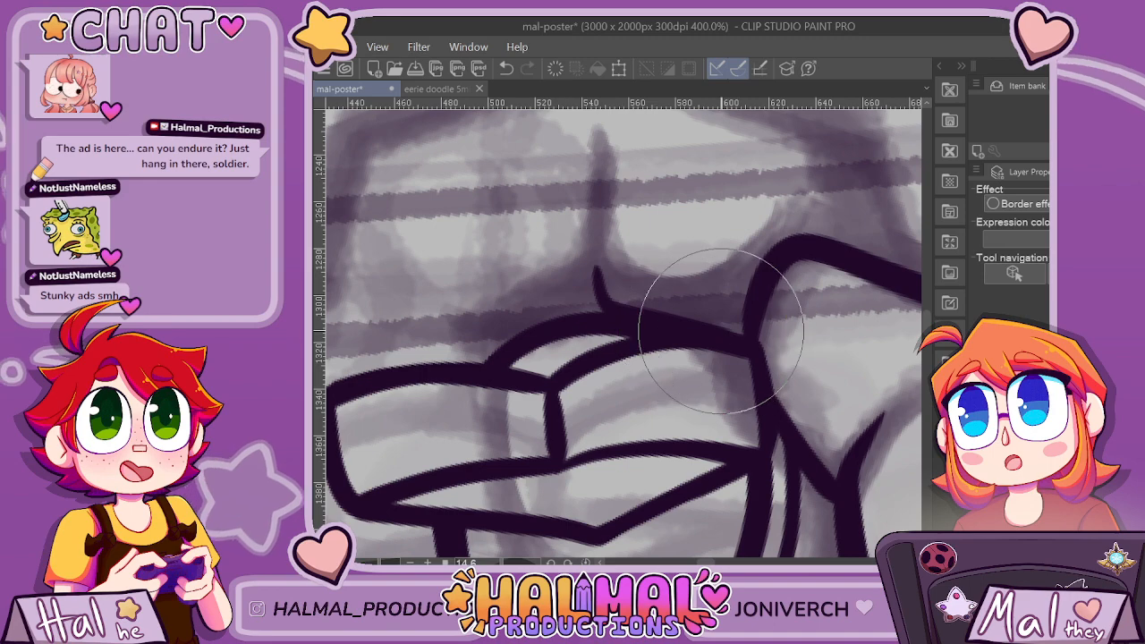
left_click_drag(598, 270, 560, 325)
left_click_drag(596, 292, 601, 315)
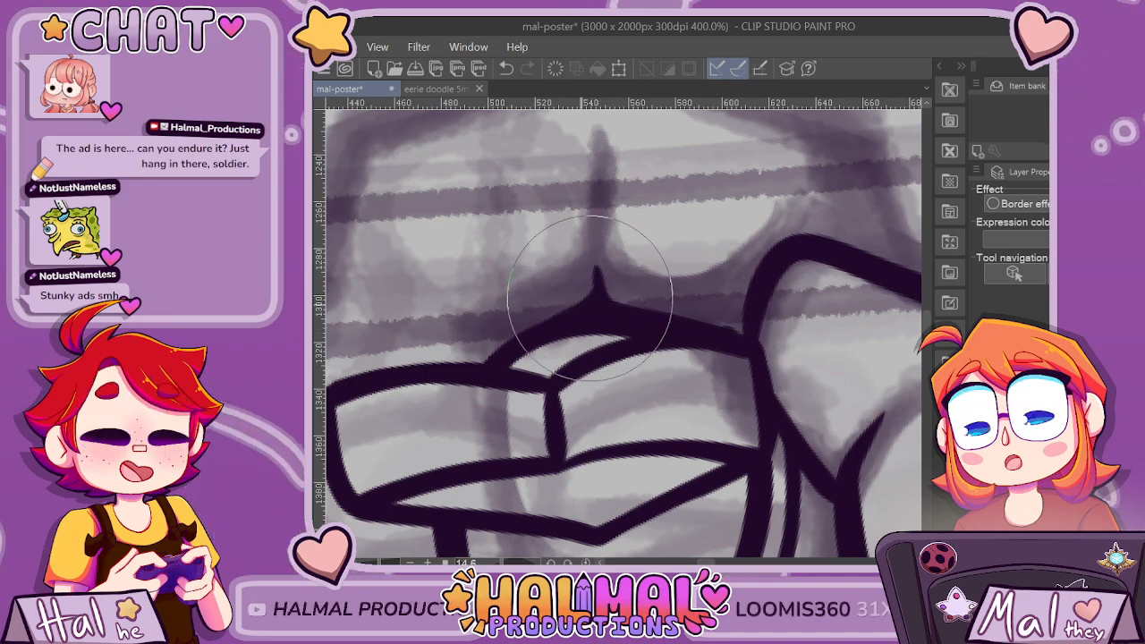
scroll(560, 312, "down", 4)
Ink a peaked knuckle outline above the fingers, slightly inside the sketched contour, and bring its far end down to the thumb.
scroll(564, 322, "up", 1)
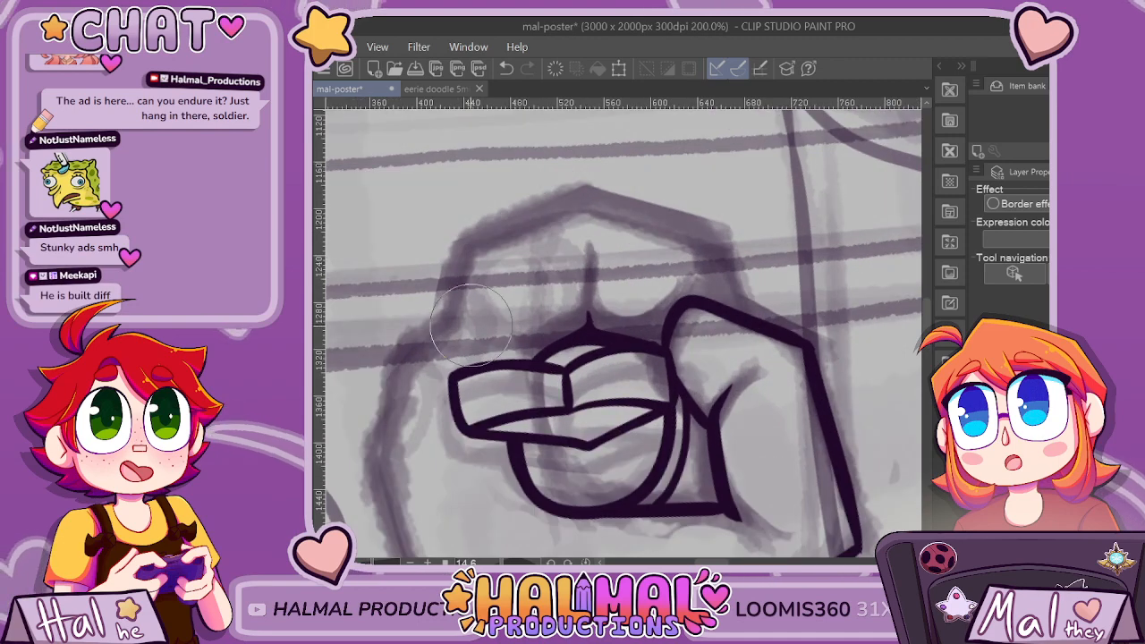
key("ctrl+z")
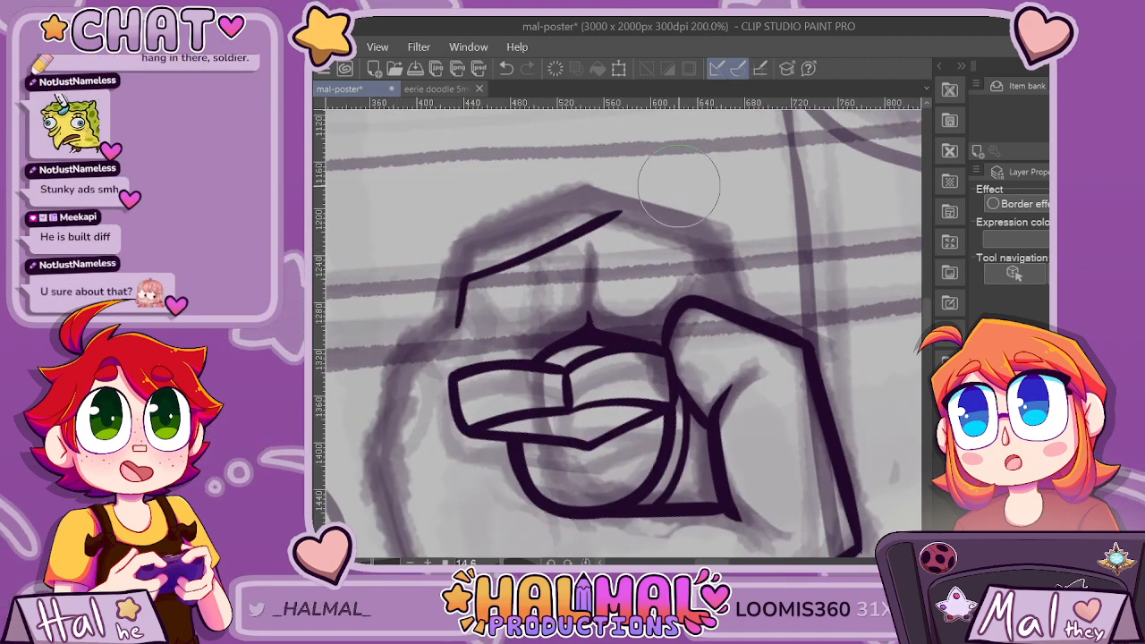
left_click_drag(590, 213, 452, 305)
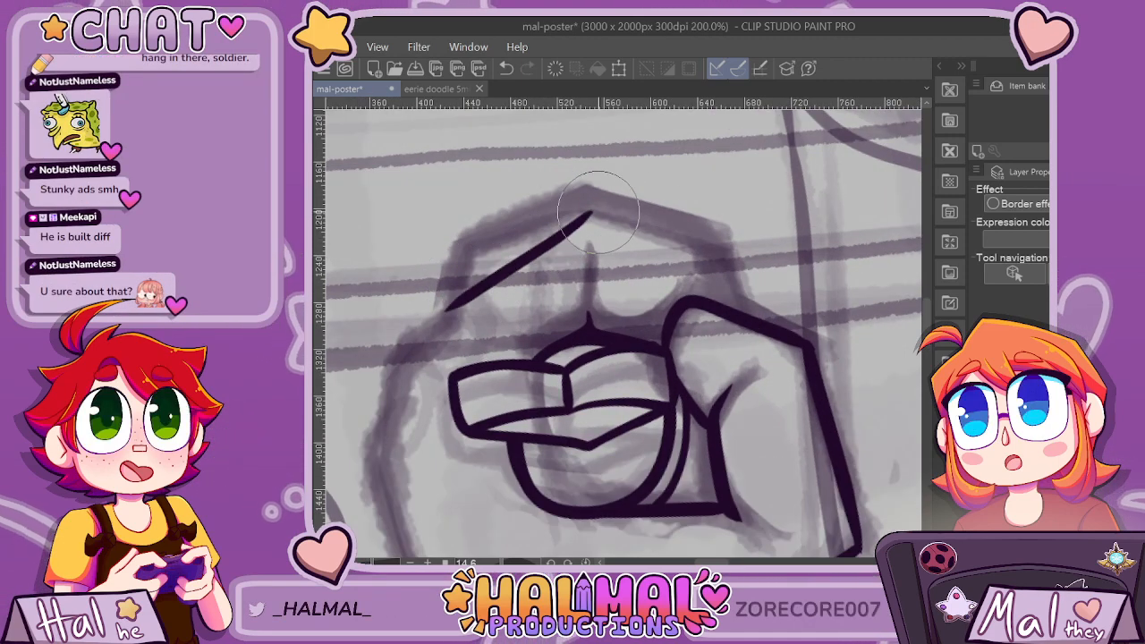
key("ctrl+z")
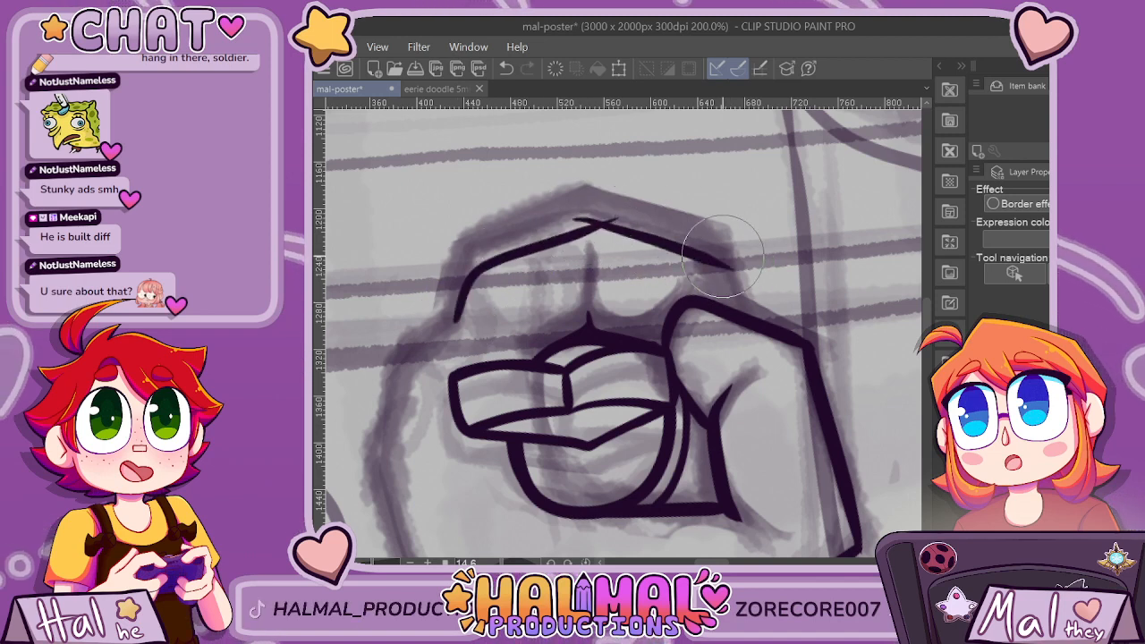
left_click_drag(722, 256, 736, 288)
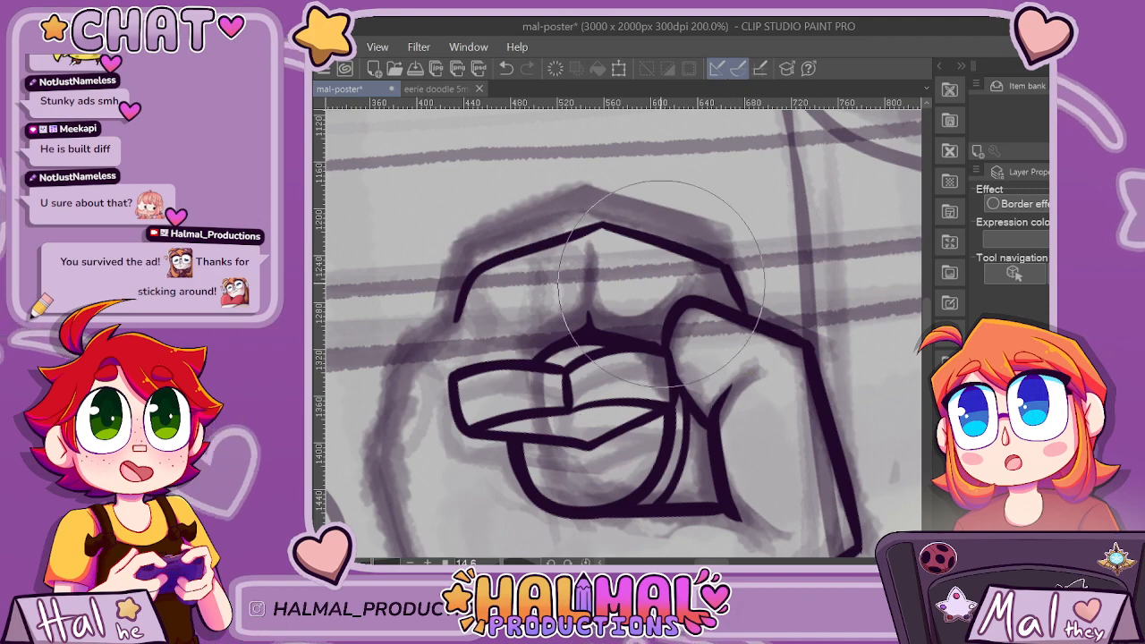
Clean up the knuckle outline's peak and the corner where it turns down to meet the thumb.
scroll(684, 296, "down", 5)
scroll(759, 260, "up", 5)
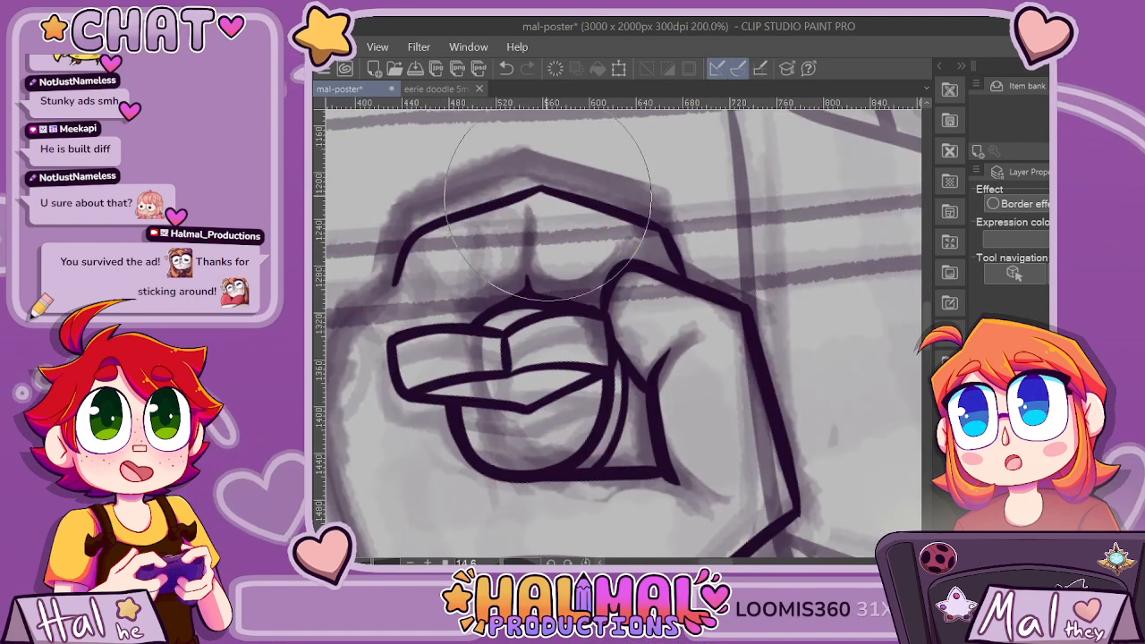
scroll(490, 136, "up", 4)
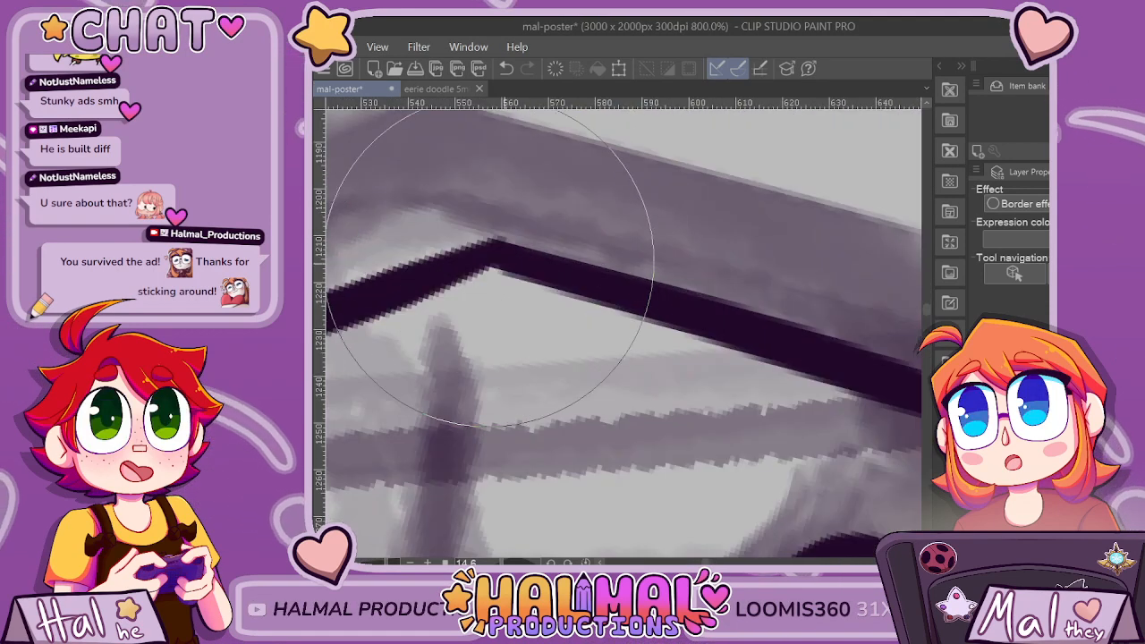
scroll(763, 310, "down", 2)
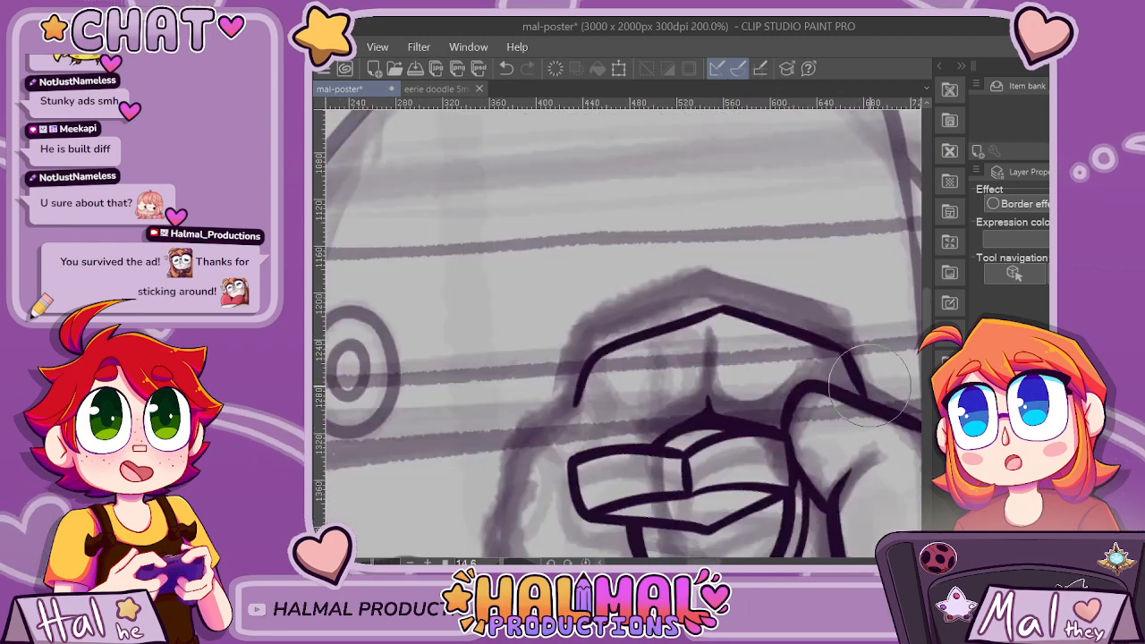
scroll(822, 322, "up", 2)
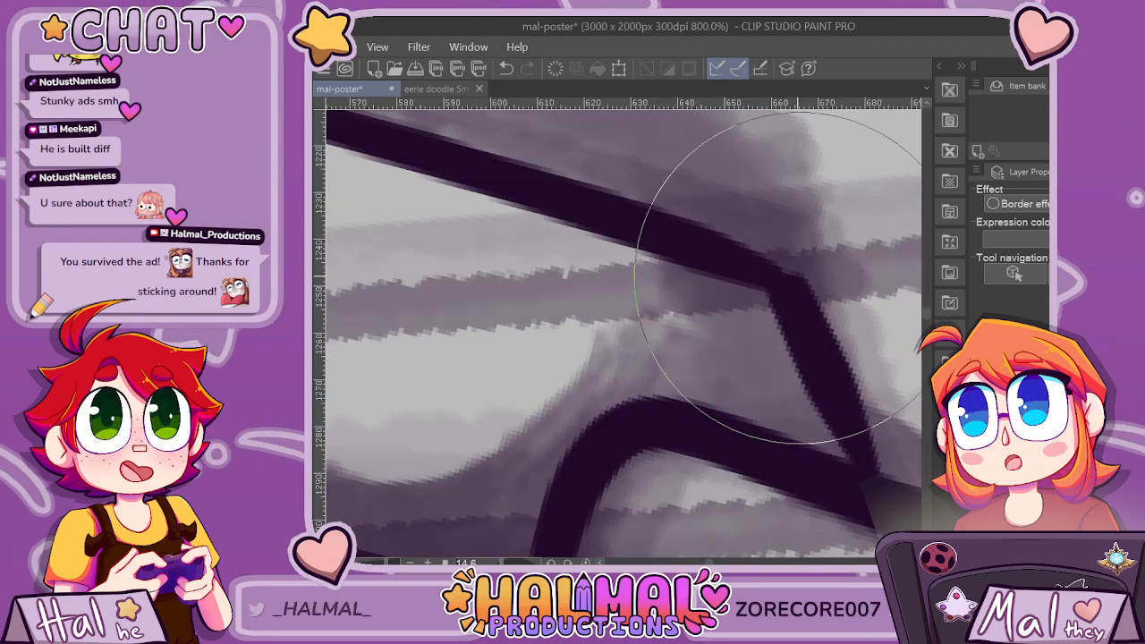
scroll(754, 271, "down", 4)
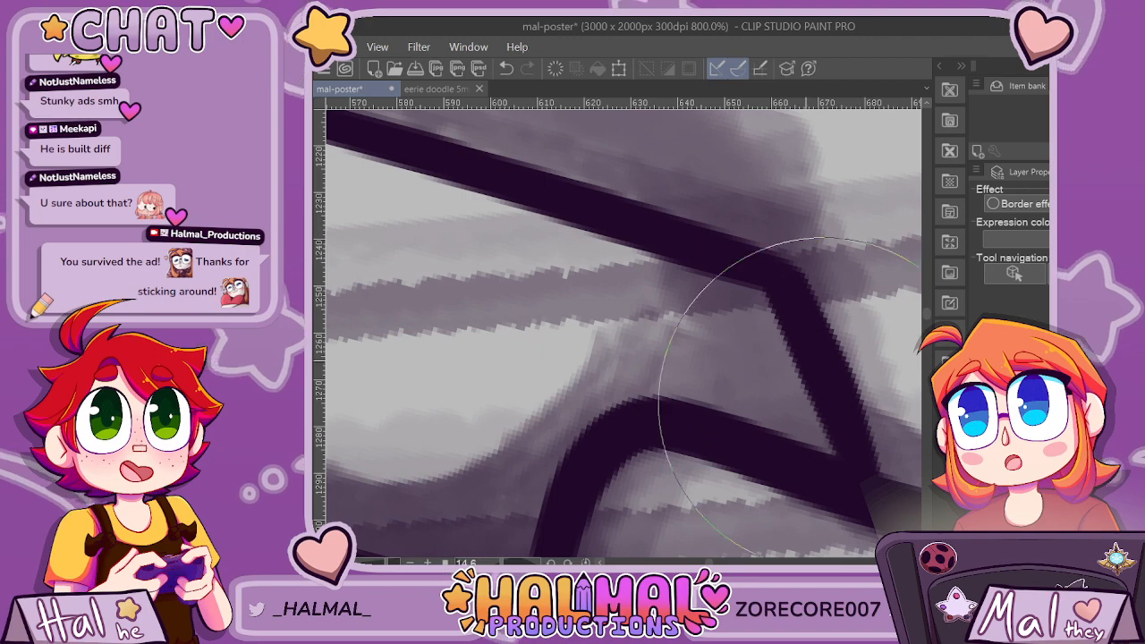
scroll(785, 303, "up", 2)
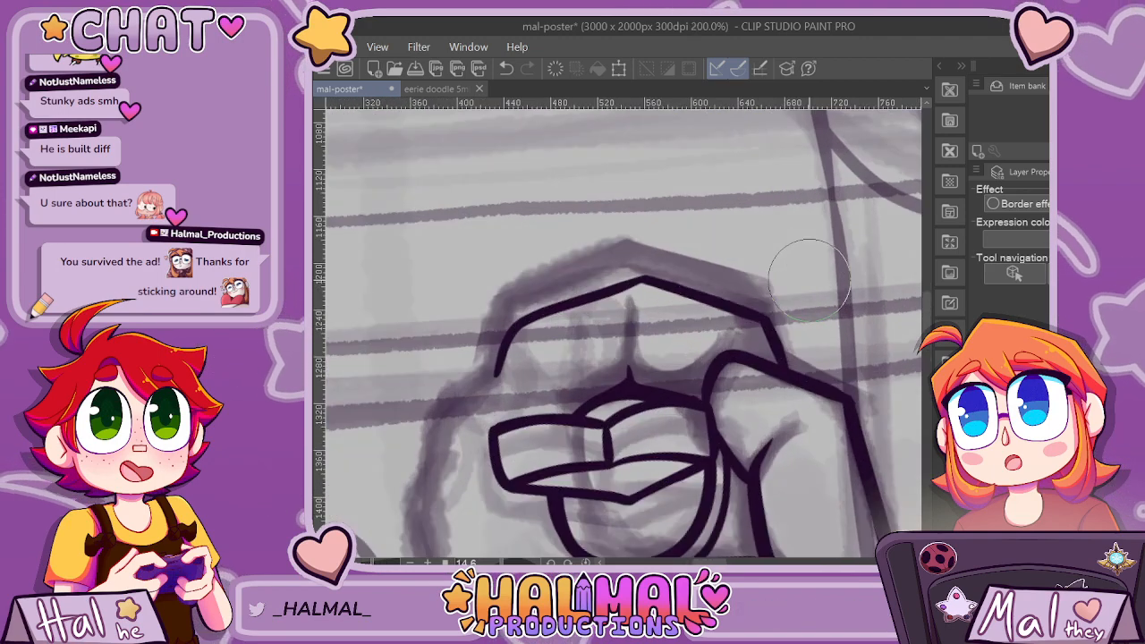
scroll(785, 303, "down", 2)
scroll(737, 313, "up", 4)
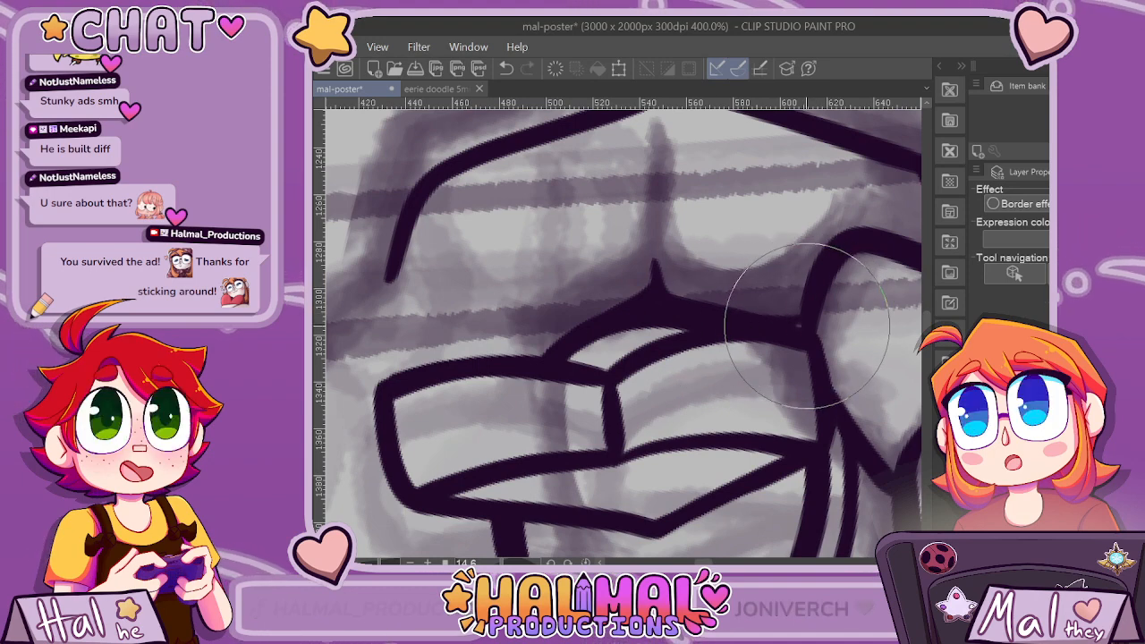
scroll(819, 308, "down", 6)
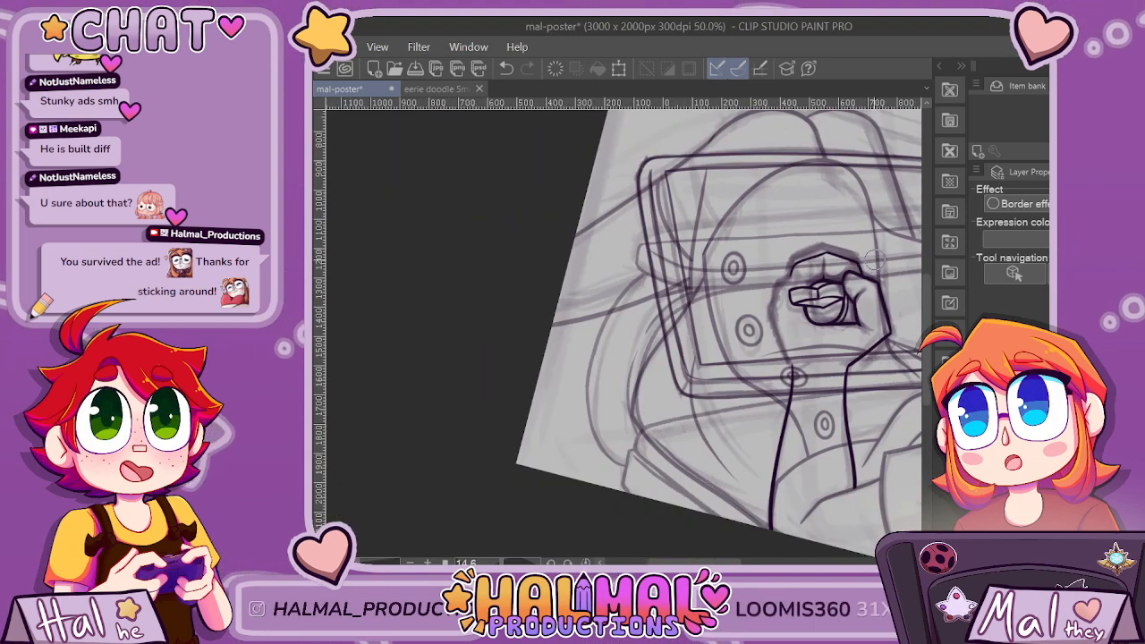
scroll(891, 256, "up", 5)
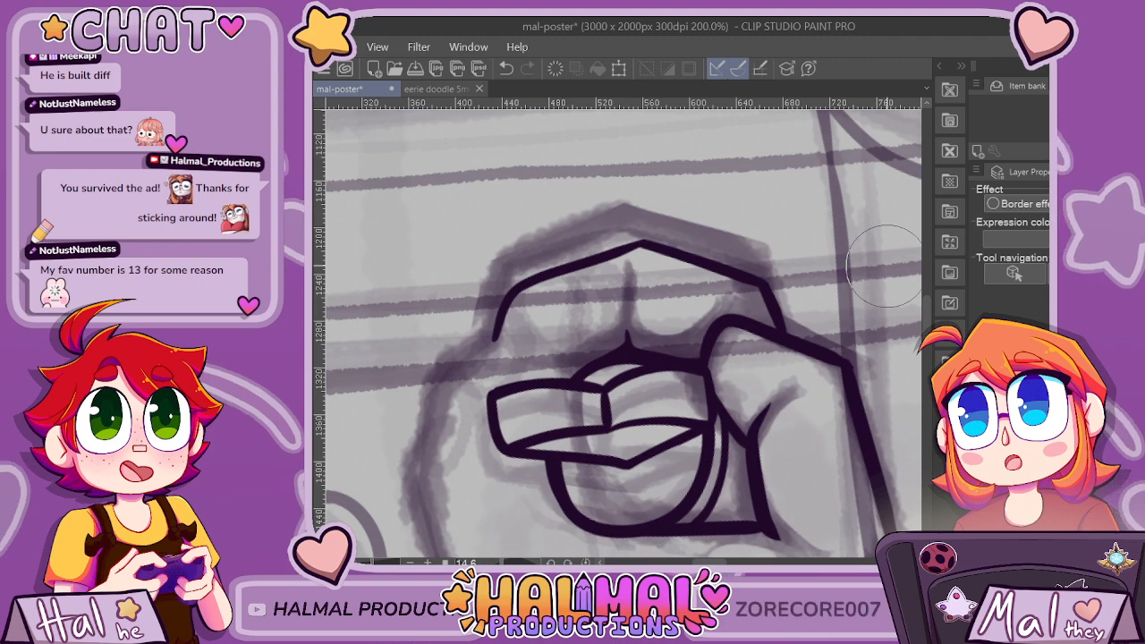
scroll(885, 266, "down", 5)
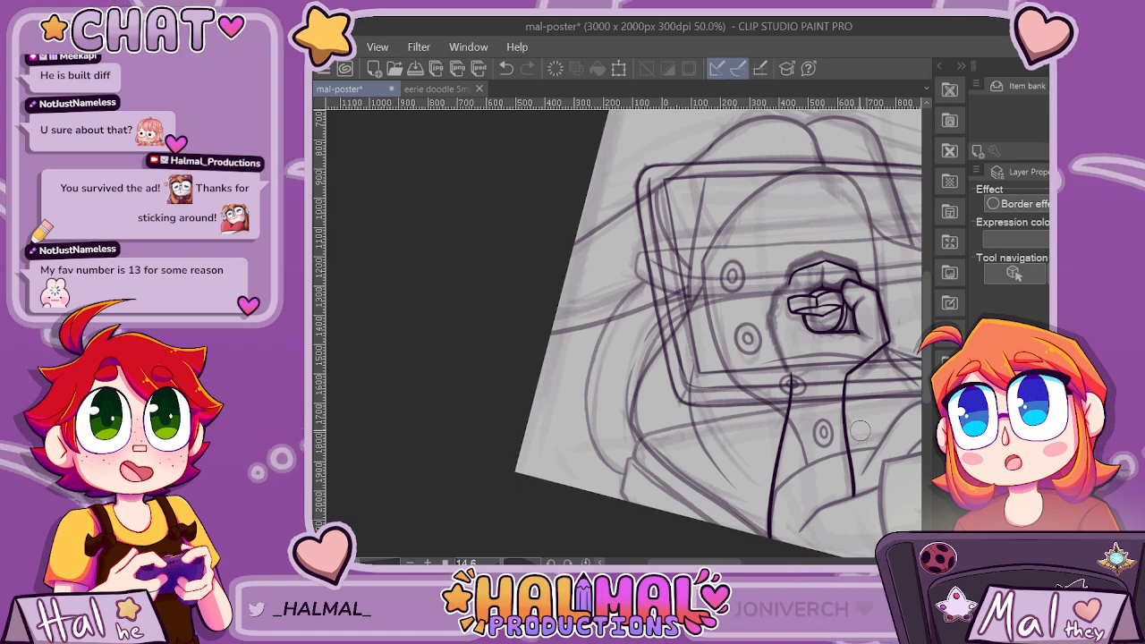
scroll(684, 383, "down", 2)
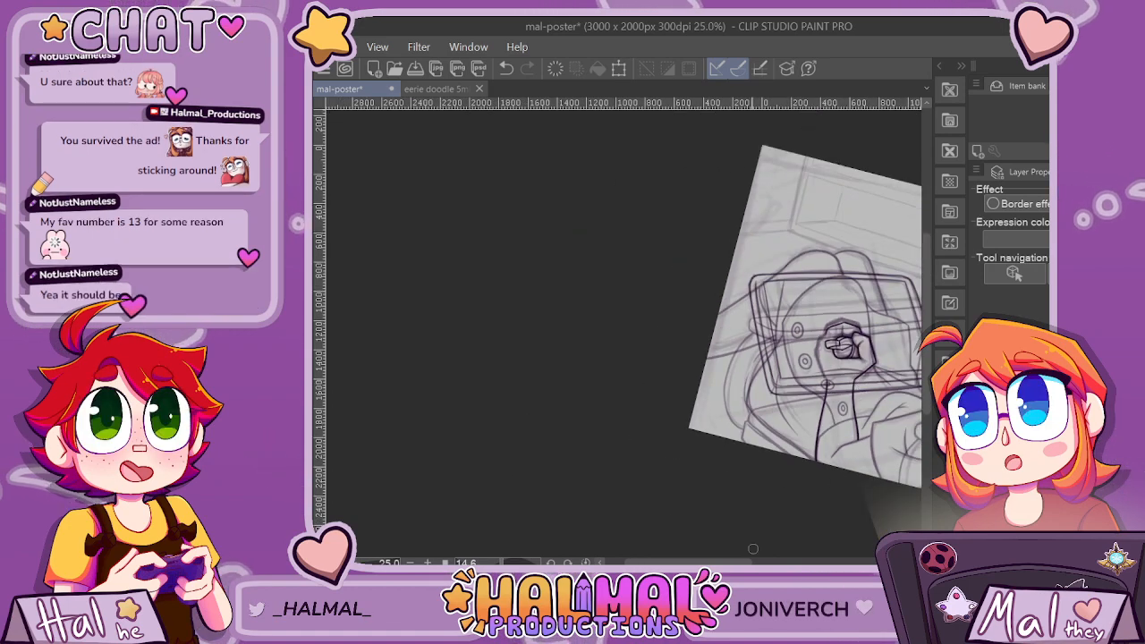
Ink the outer side of the hand opposite the thumb, from the knuckle outline's open end down toward the wrist.
scroll(752, 345, "up", 1)
scroll(751, 345, "up", 3)
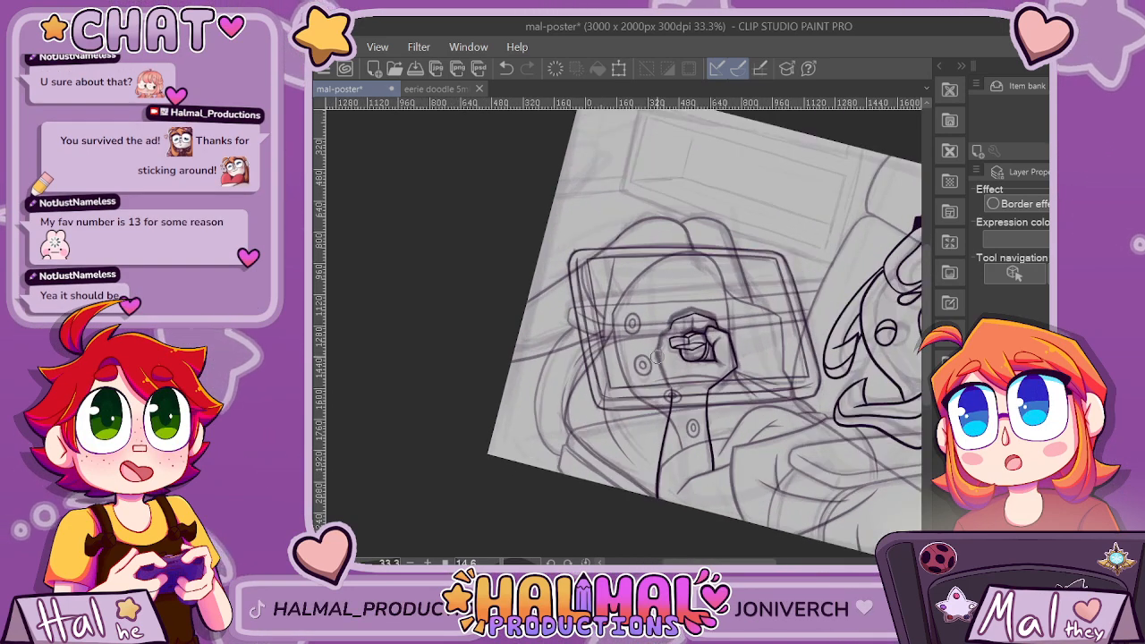
scroll(679, 312, "up", 1)
mouse_move(677, 291)
left_mouse_down()
mouse_move(632, 336)
mouse_move(619, 424)
left_mouse_up()
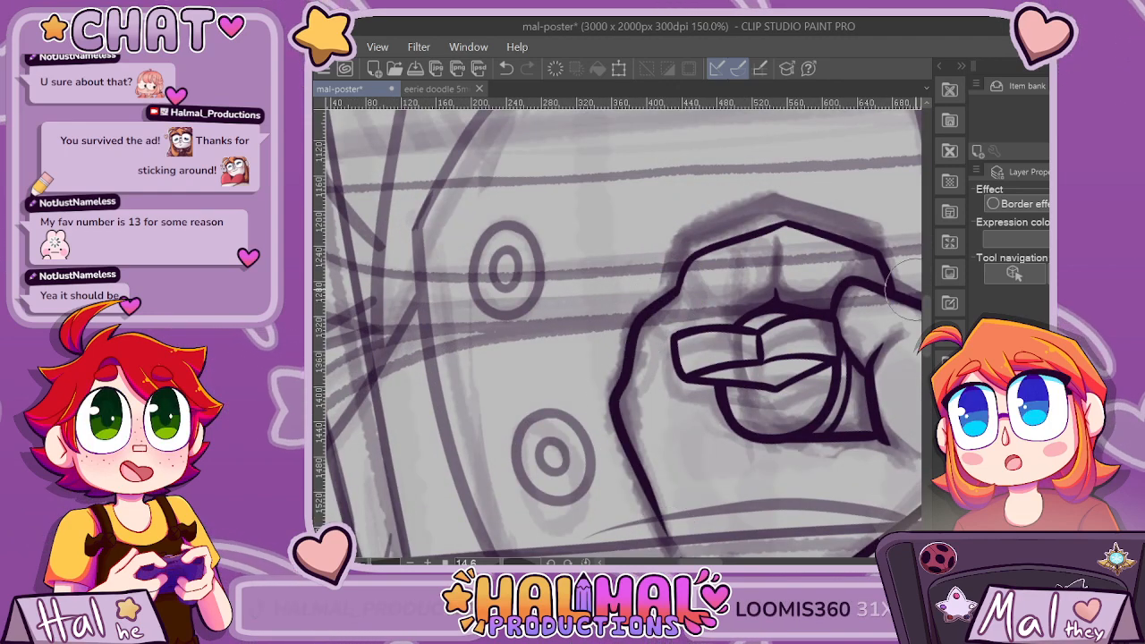
scroll(716, 269, "up", 3)
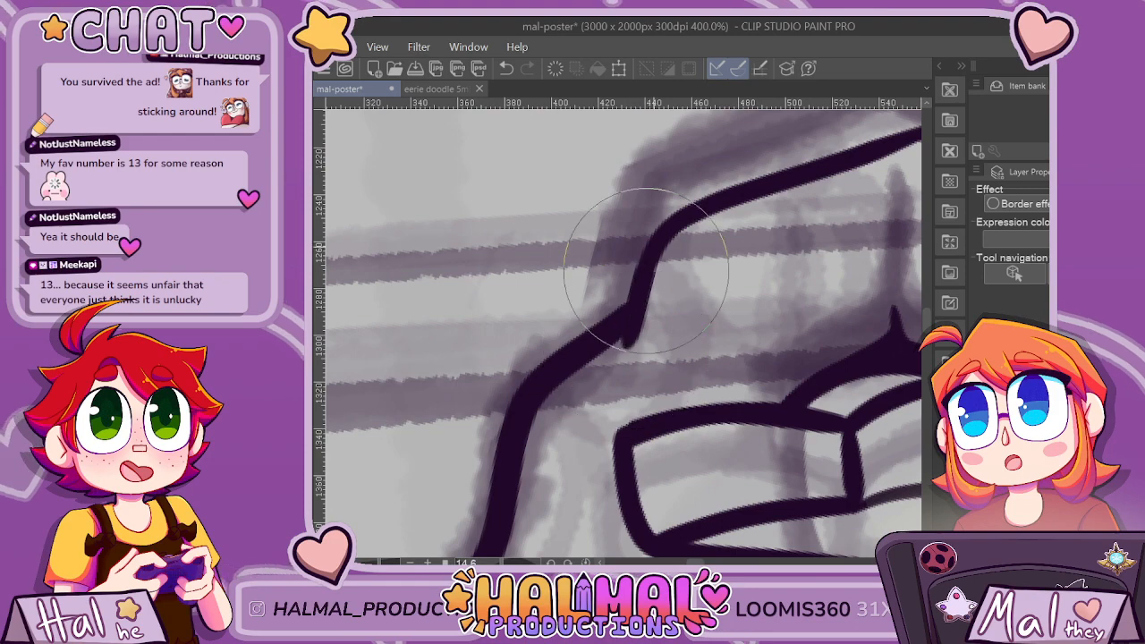
Extend the hand's outer line to meet the forearm line at the wrist and tidy the bend between them.
scroll(855, 188, "down", 3)
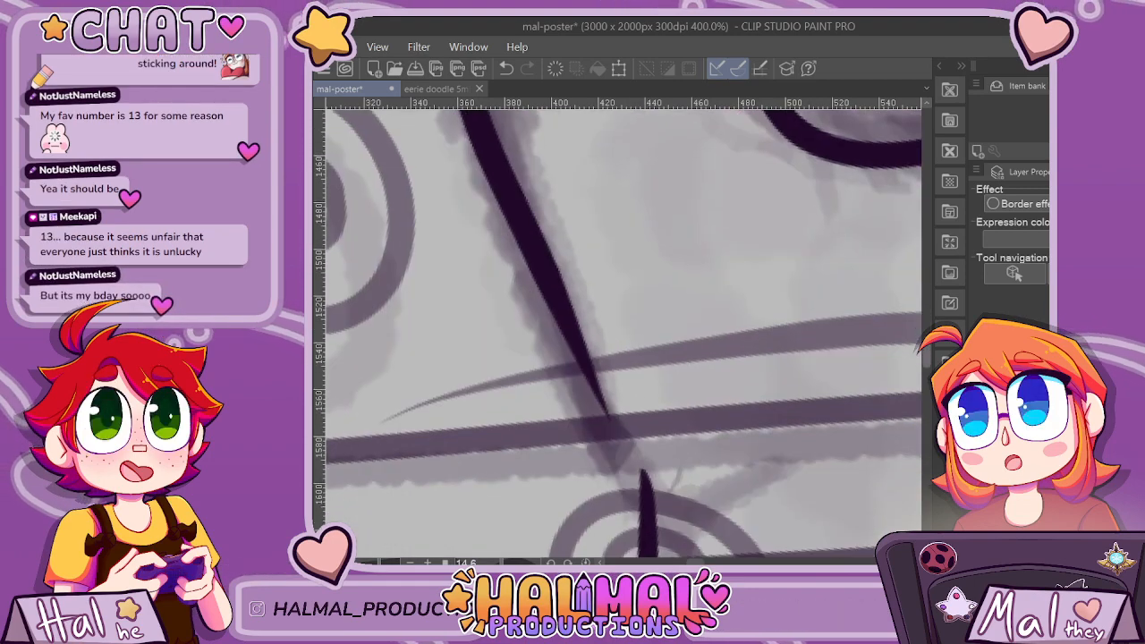
scroll(787, 465, "up", 3)
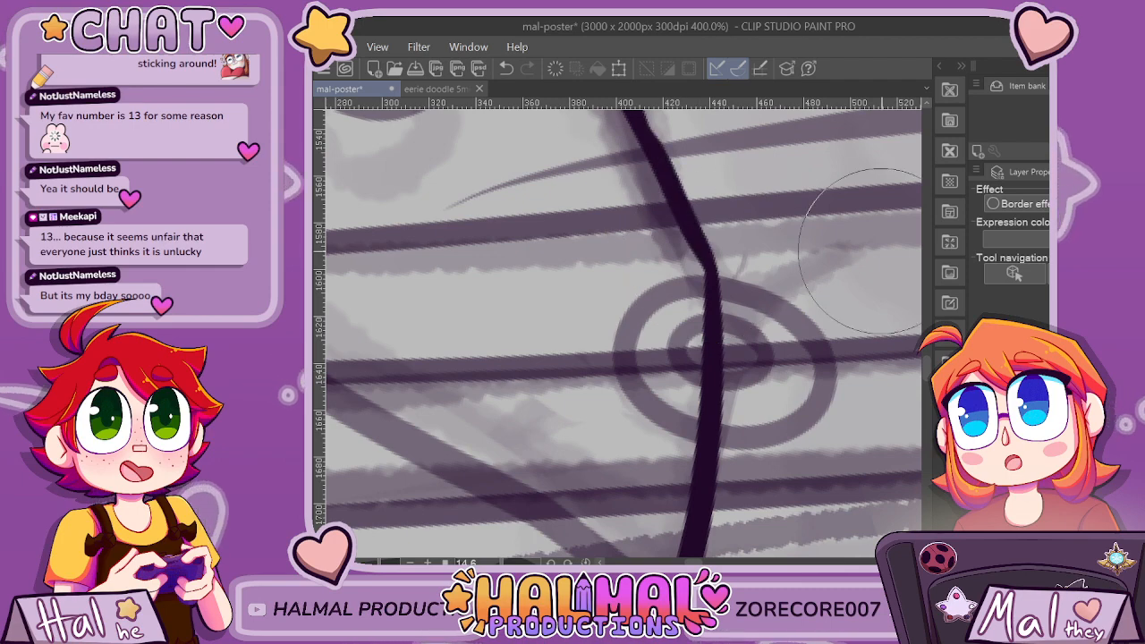
scroll(760, 241, "up", 3)
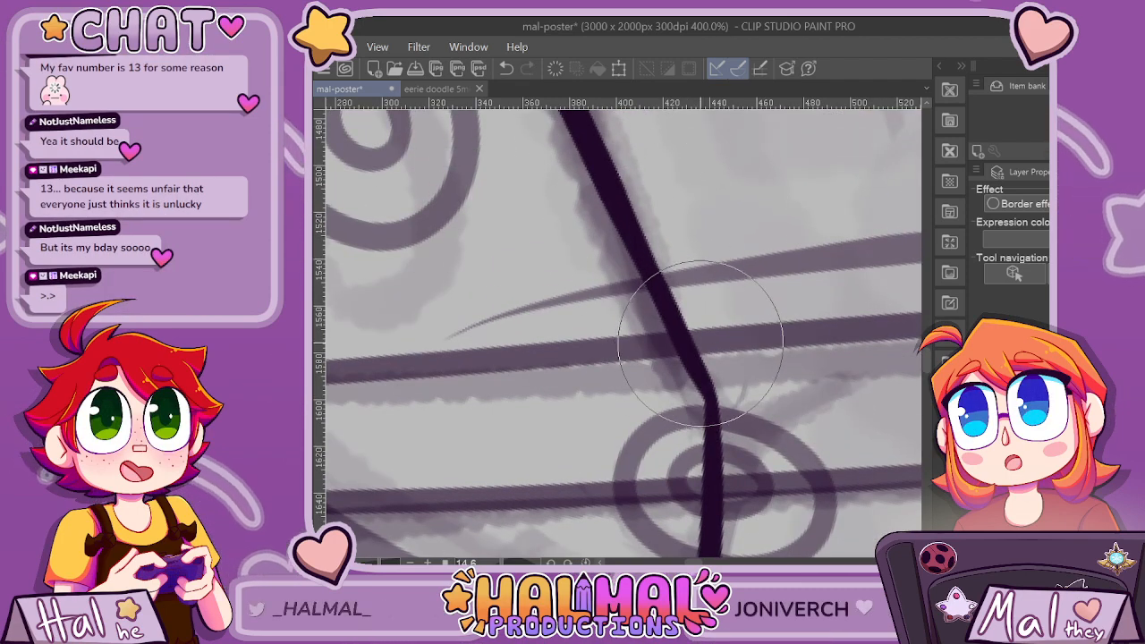
scroll(700, 345, "down", 6)
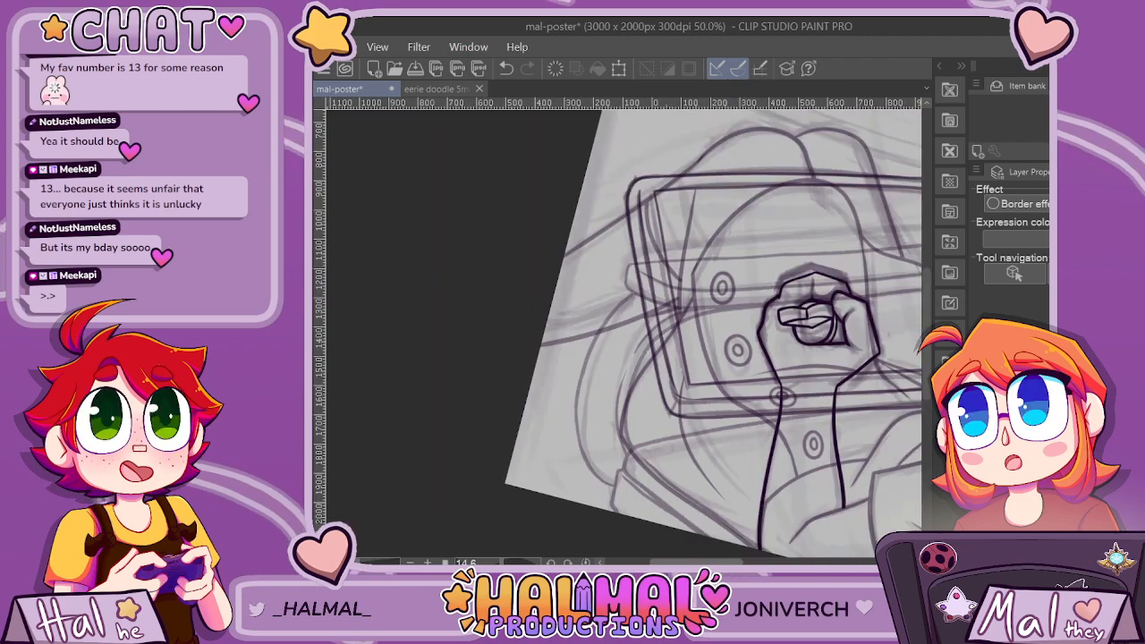
Try to round off the palm's outer corner below the thumb where it turns toward the wrist.
scroll(686, 353, "up", 4)
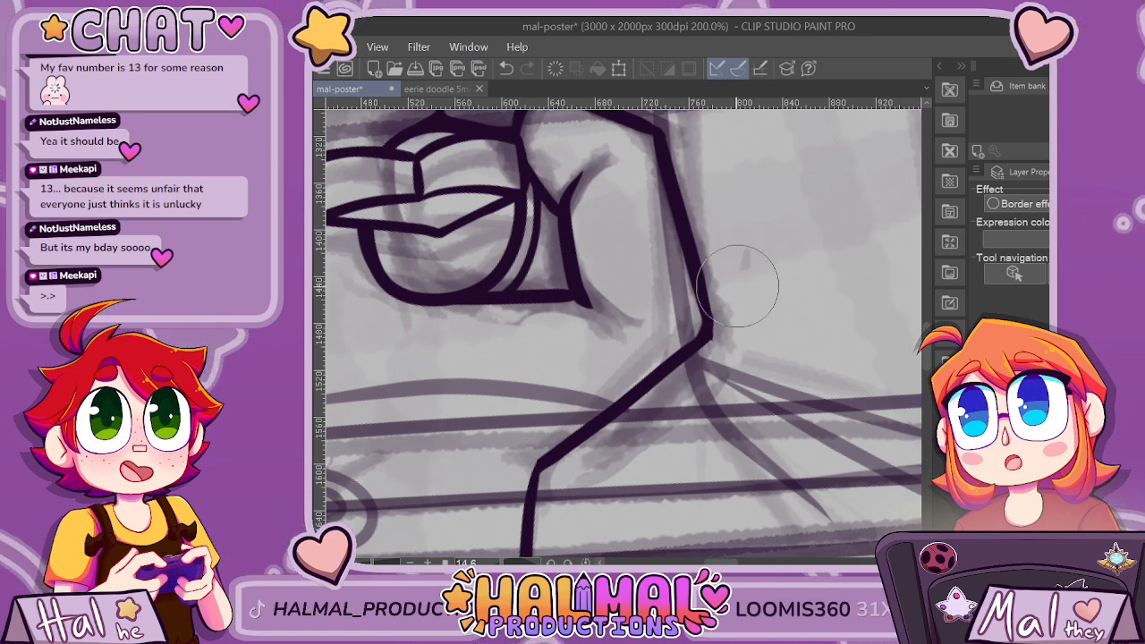
scroll(726, 320, "up", 2)
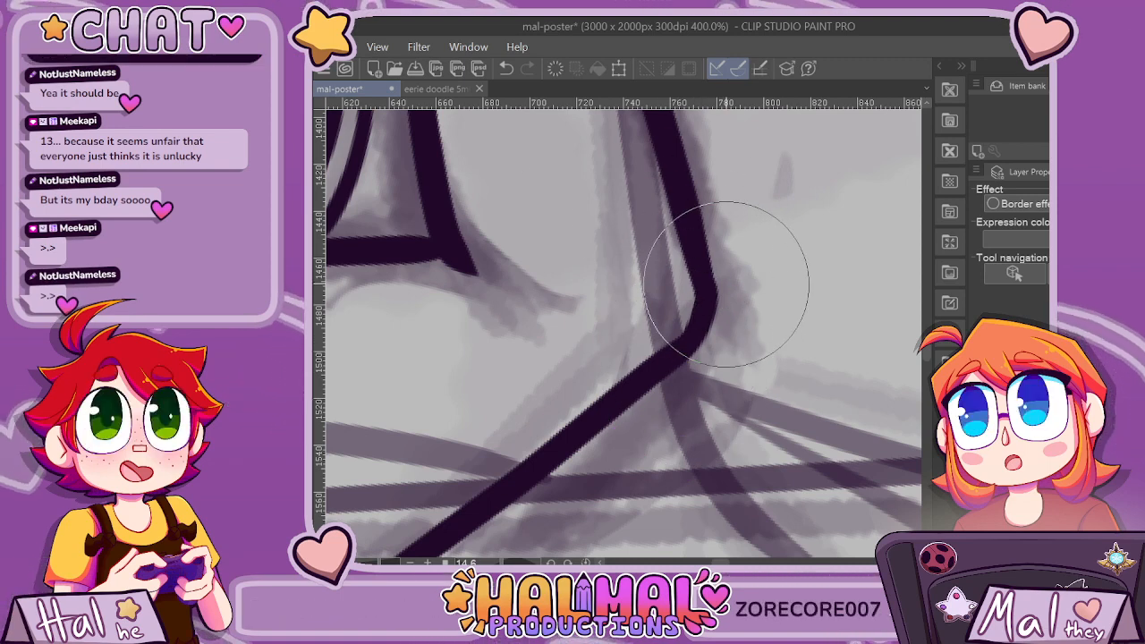
scroll(738, 269, "down", 6)
scroll(756, 250, "up", 3)
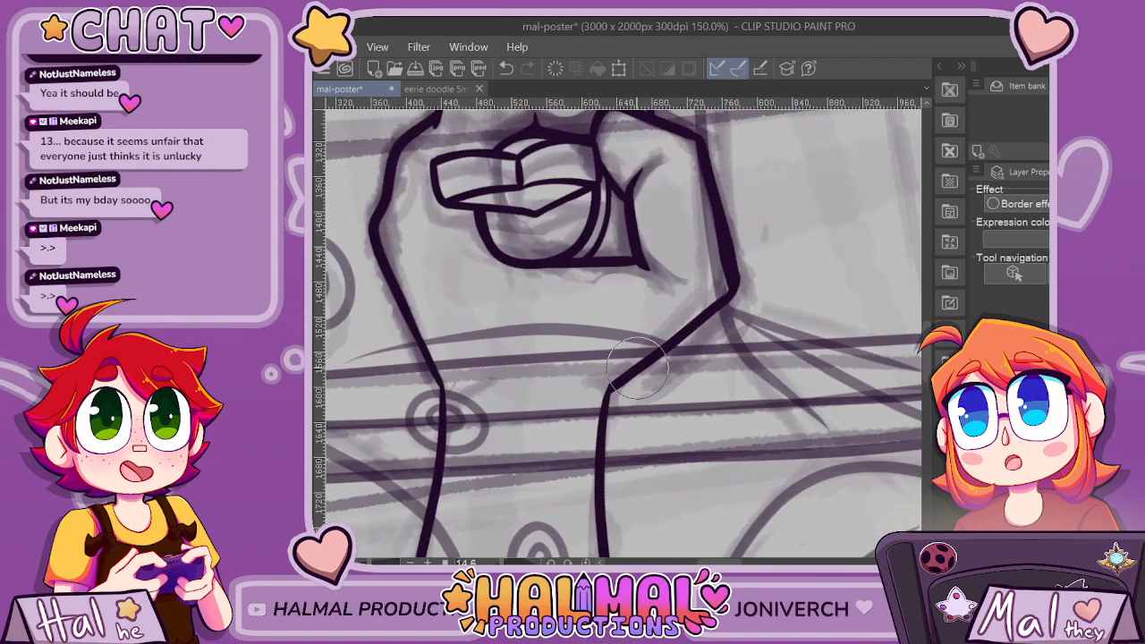
key("ctrl+z")
Redraw the diagonal line from the palm's outer corner to the wrist and refine the thumb's upper outer bend.
left_click_drag(712, 304, 637, 356)
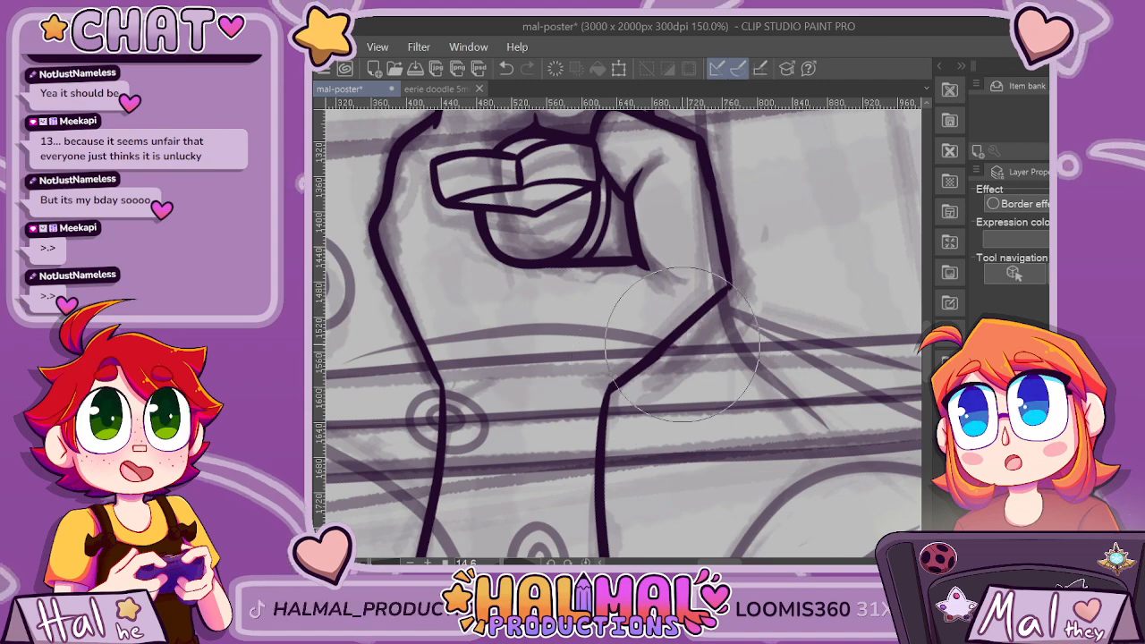
scroll(734, 268, "up", 1)
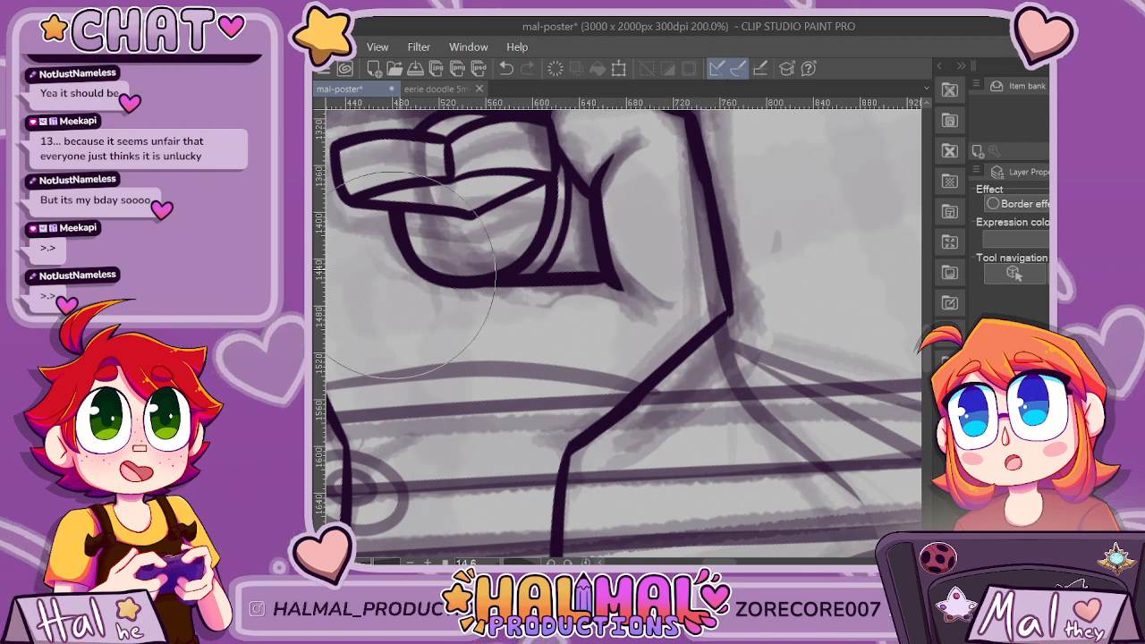
scroll(407, 276, "up", 2)
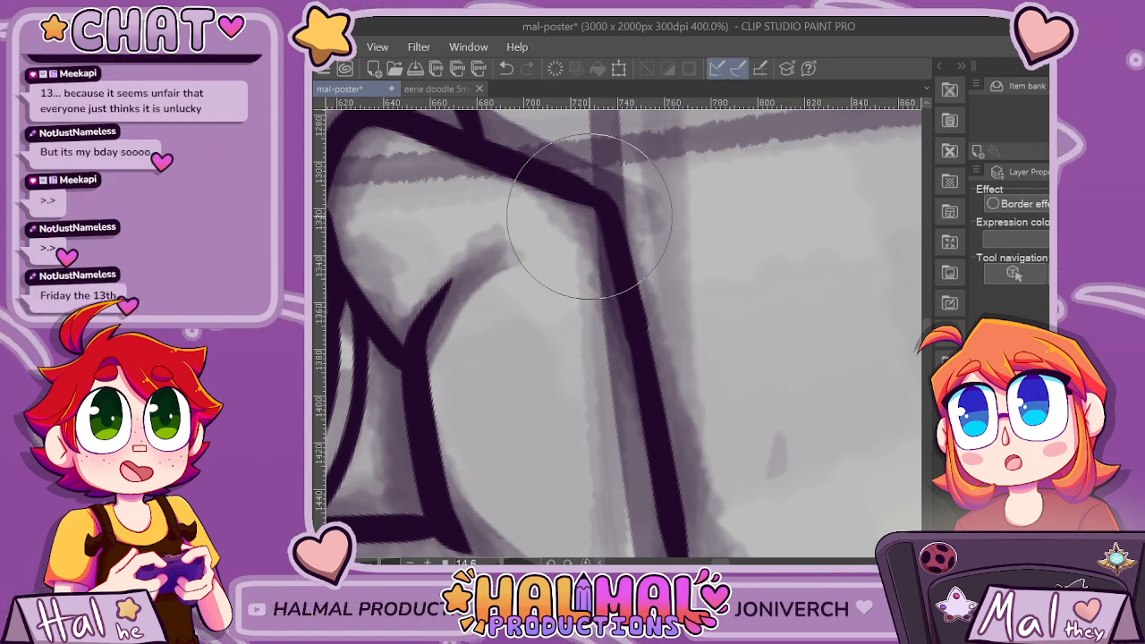
scroll(407, 523, "down", 3)
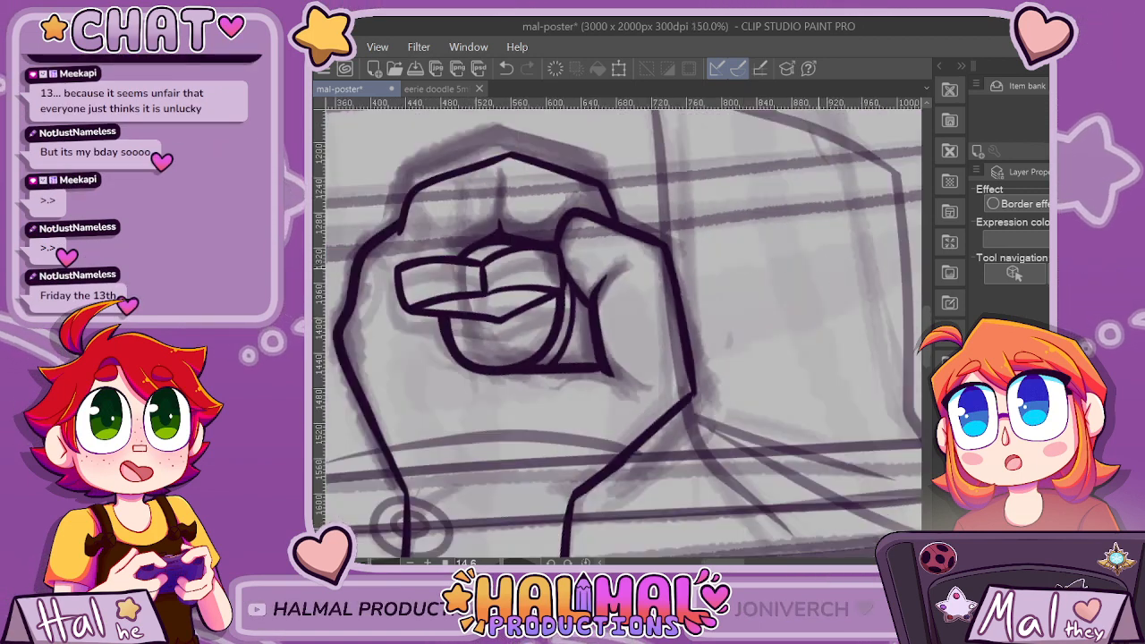
Trim the overshooting line end at the palm's outer corner below the thumb into a clean joint.
left_click_drag(927, 345, 927, 366)
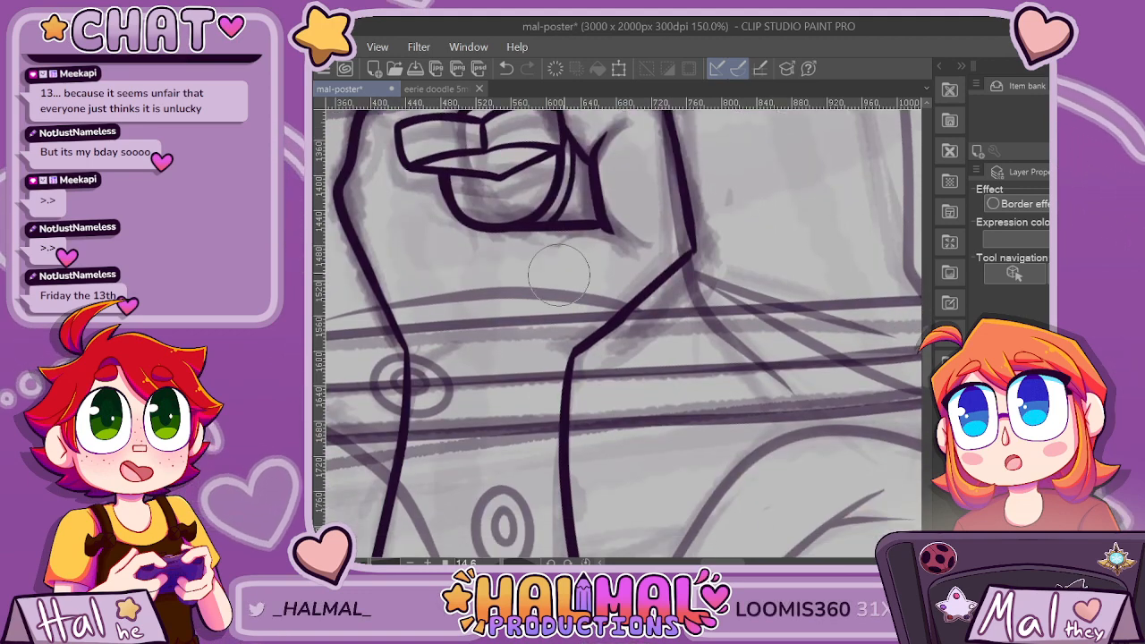
scroll(677, 242, "up", 5)
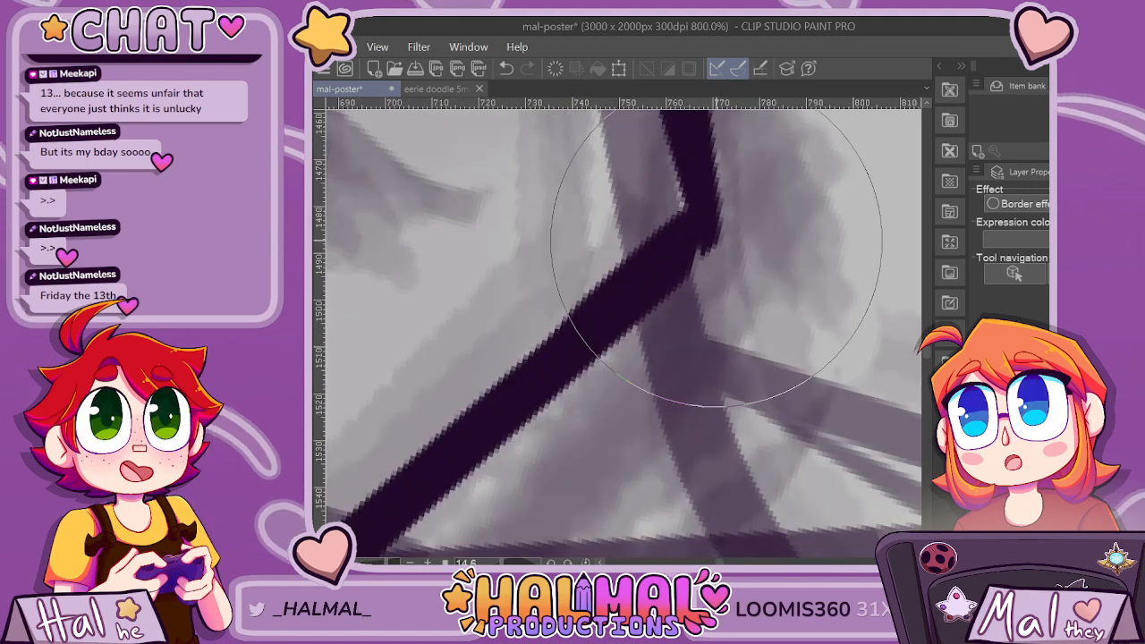
scroll(706, 254, "down", 4)
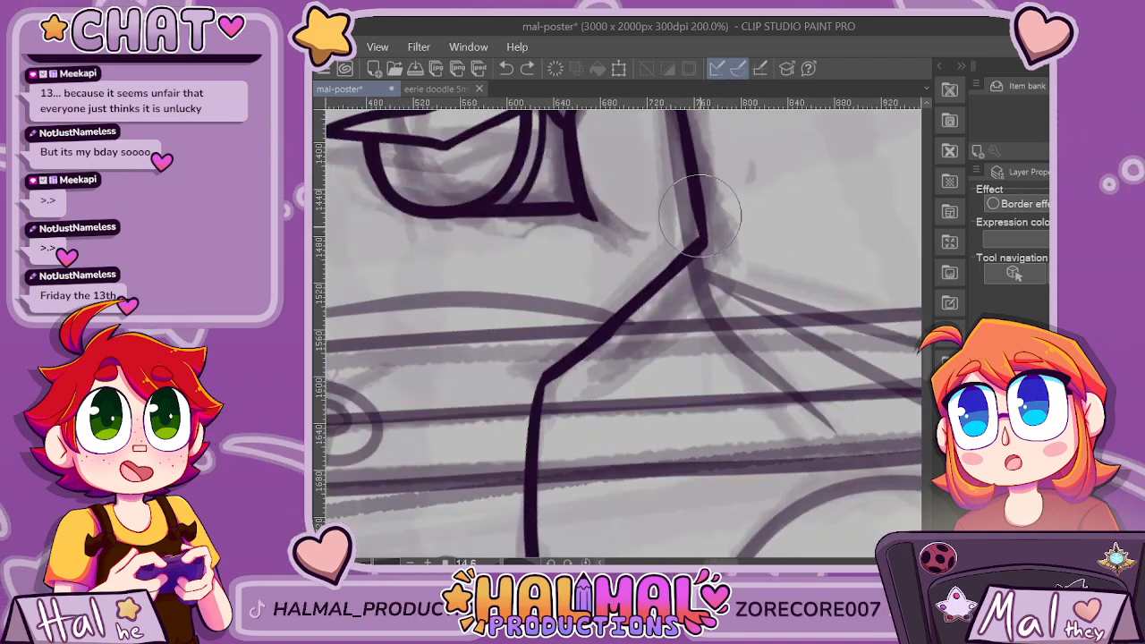
scroll(700, 214, "down", 4)
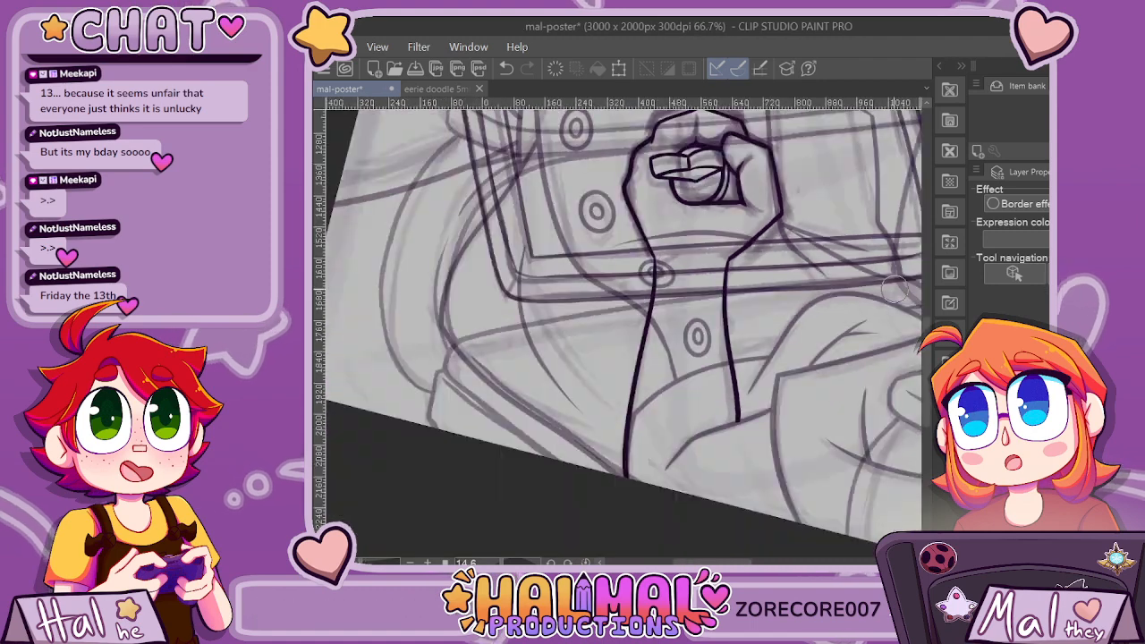
scroll(894, 288, "down", 1)
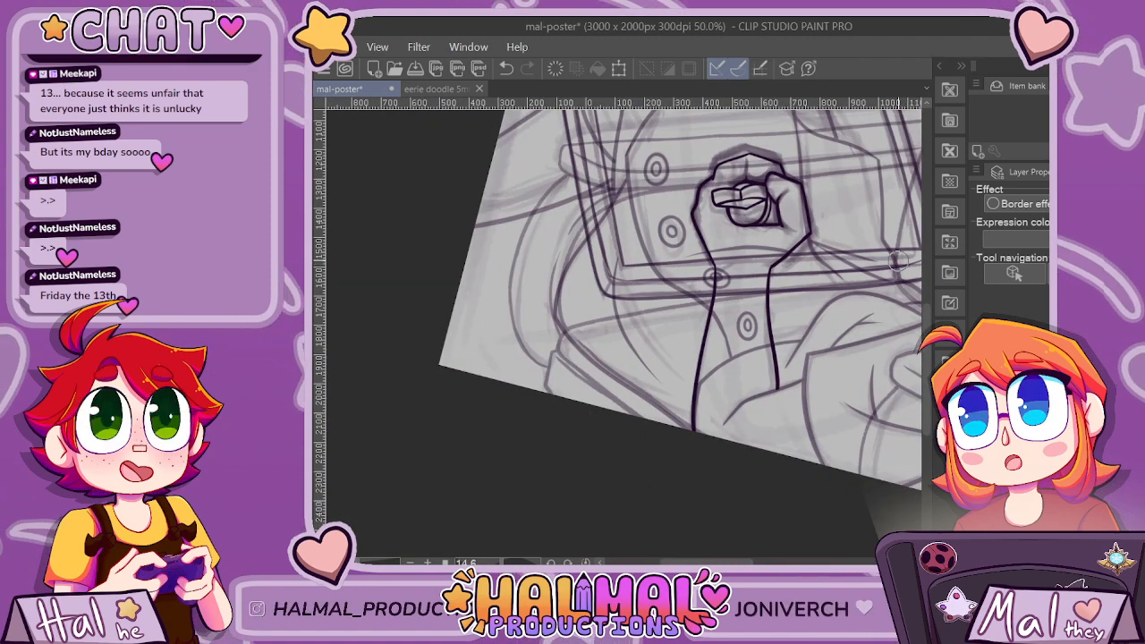
Inspect the line joins of the inked knuckles up close and check the hand against the whole poster.
scroll(897, 259, "up", 7)
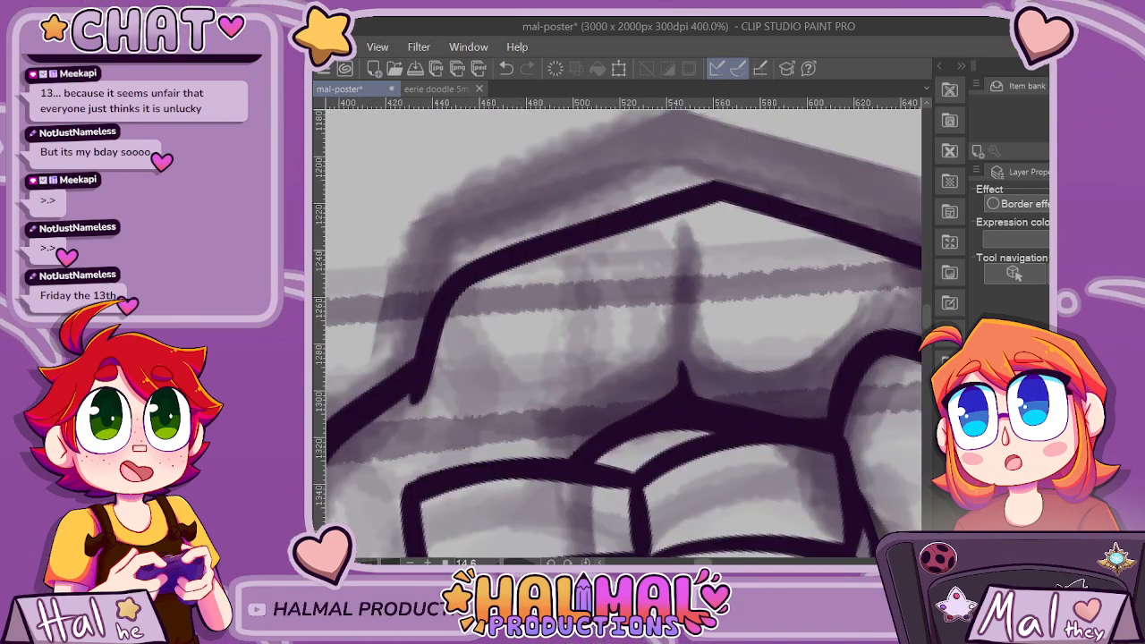
left_click_drag(704, 563, 713, 562)
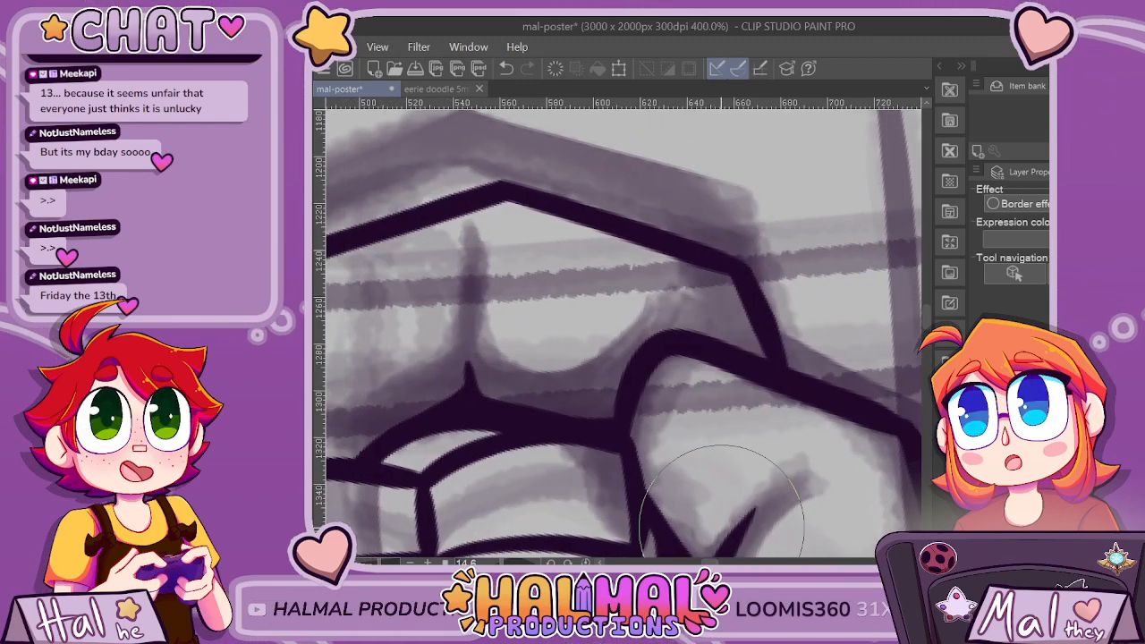
scroll(723, 500, "down", 7)
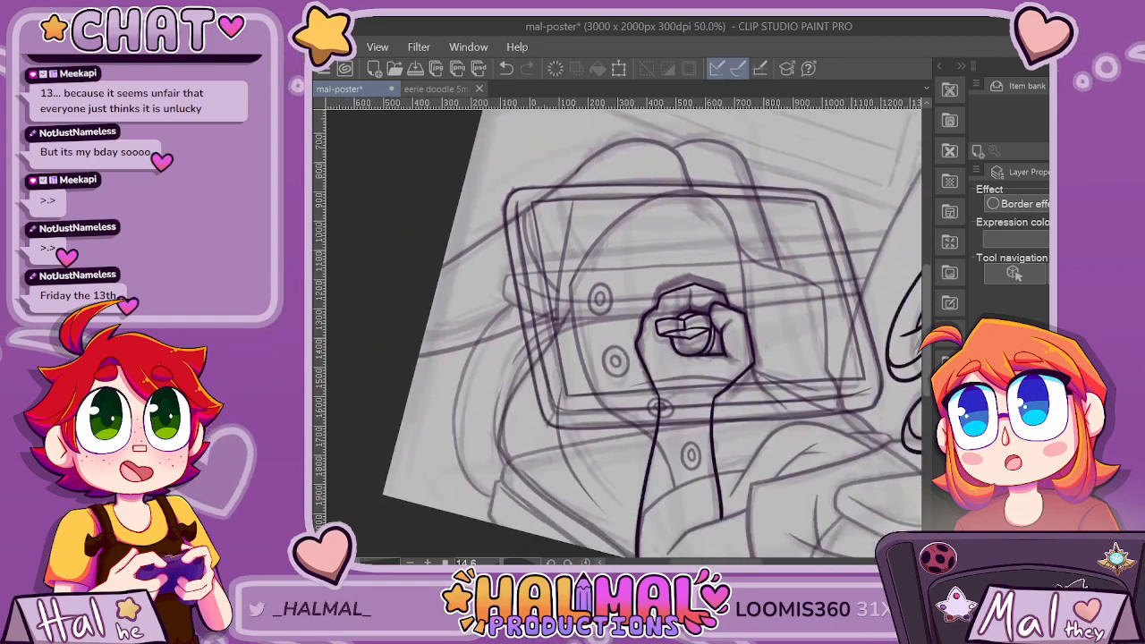
left_click_drag(927, 344, 927, 353)
scroll(912, 362, "down", 3)
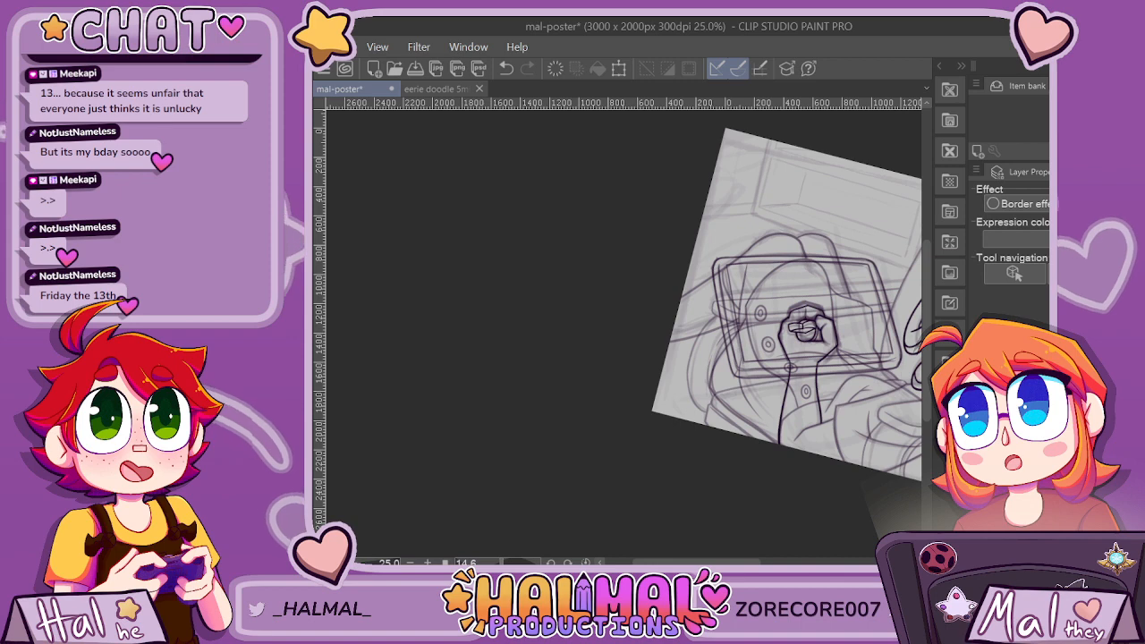
left_click_drag(721, 562, 765, 562)
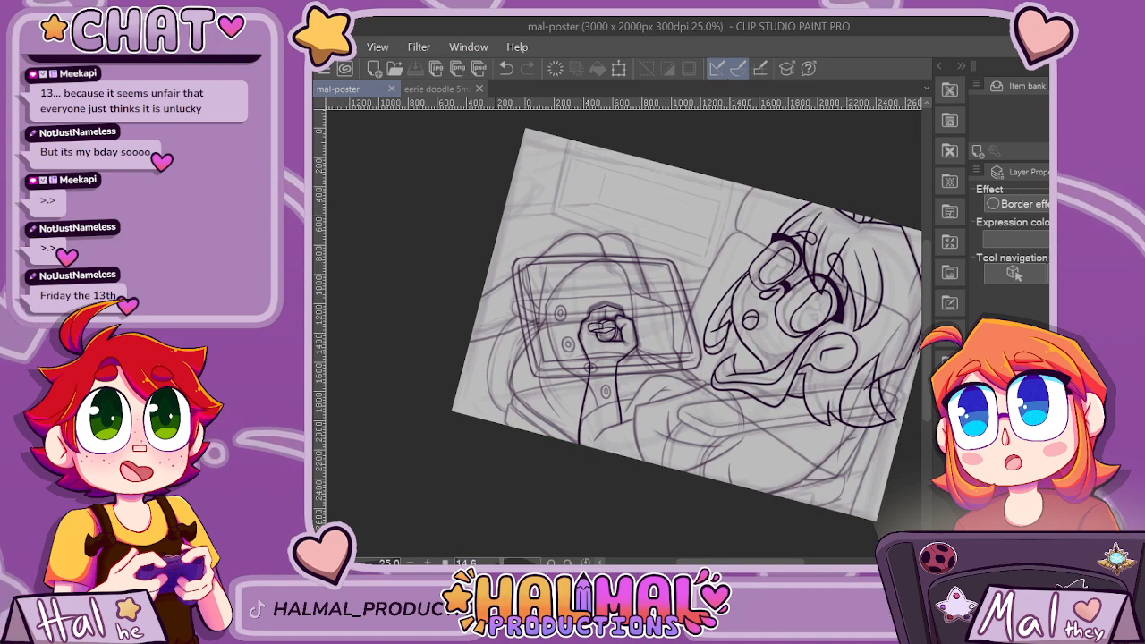
Add a new layer for the background line art and reset the canvas rotation to 0.
key("ctrl+shift+n")
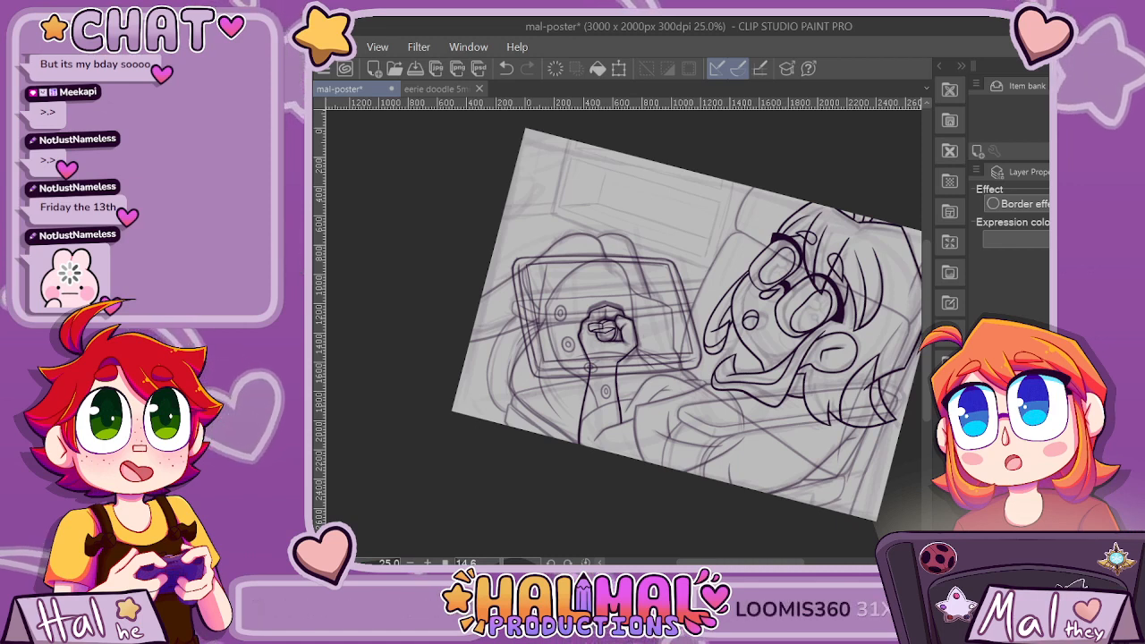
left_click(1011, 430)
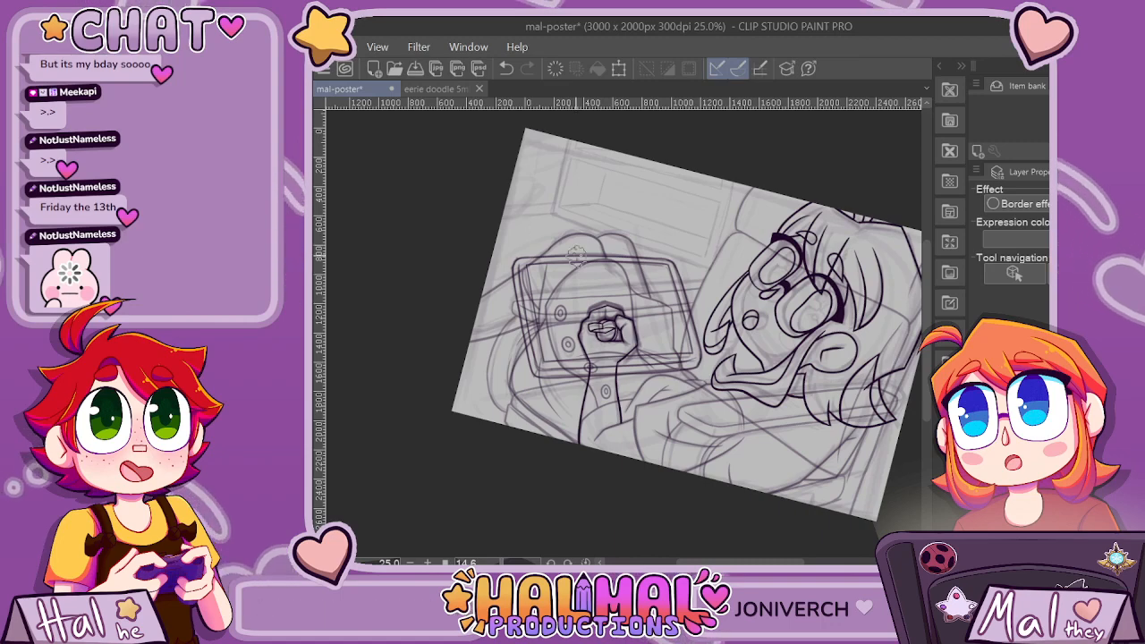
scroll(519, 203, "up", 2)
scroll(519, 228, "up", 1)
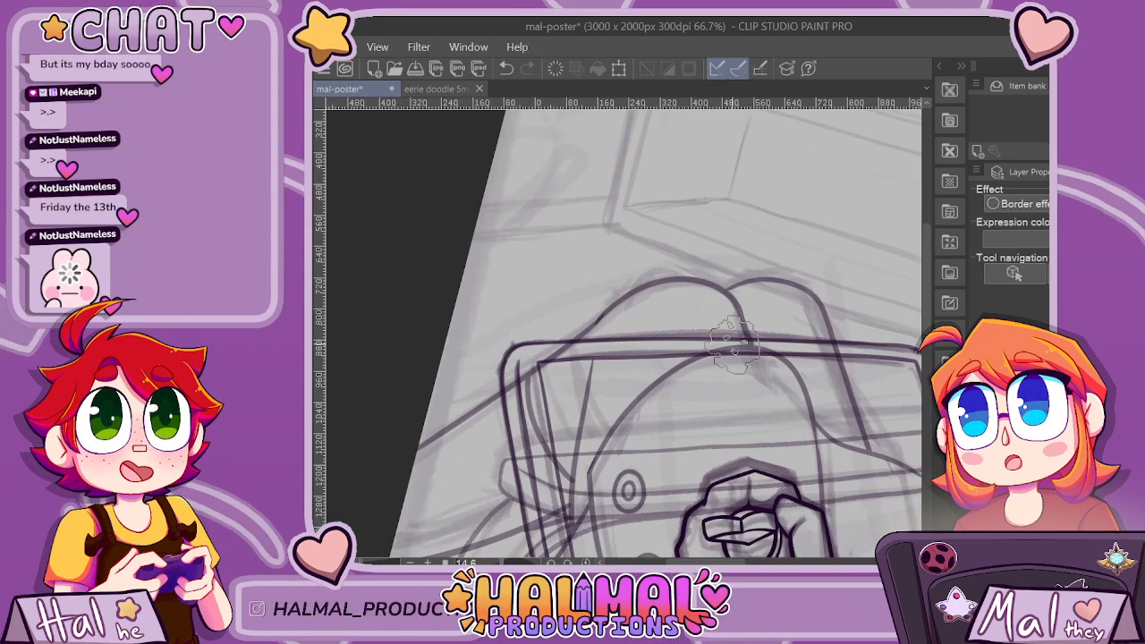
scroll(678, 421, "down", 1)
left_click(586, 563)
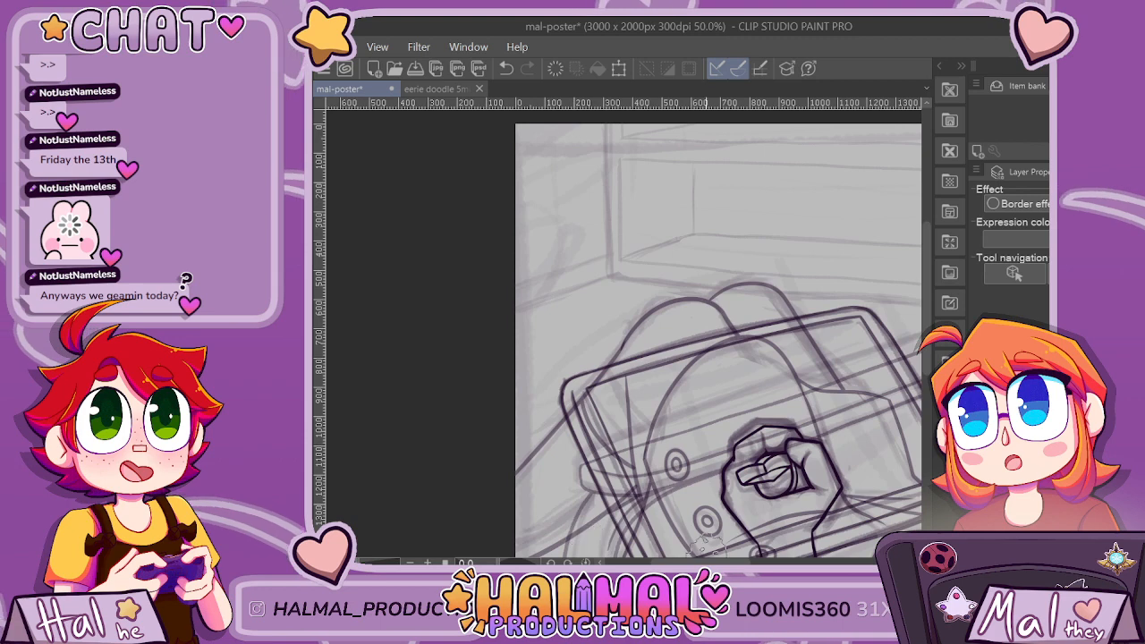
Ink the background shelf's outer right vertical edge from the canvas top and undo the stray horizontal guide.
left_click_drag(707, 563, 732, 563)
left_click_drag(796, 123, 788, 269)
key("ctrl+z")
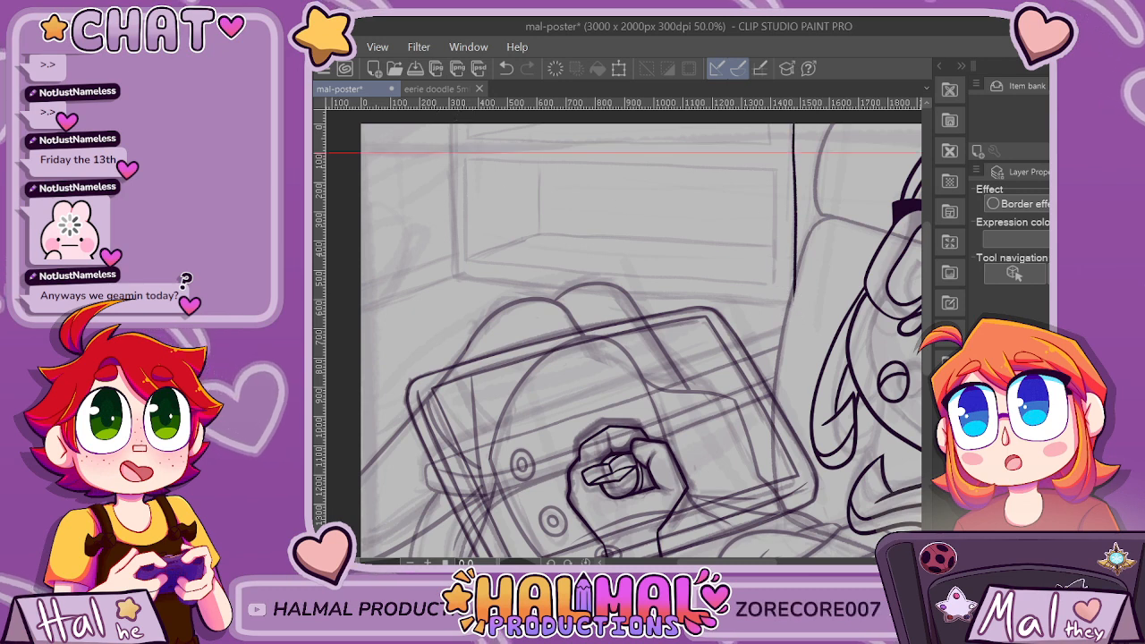
key("ctrl+z")
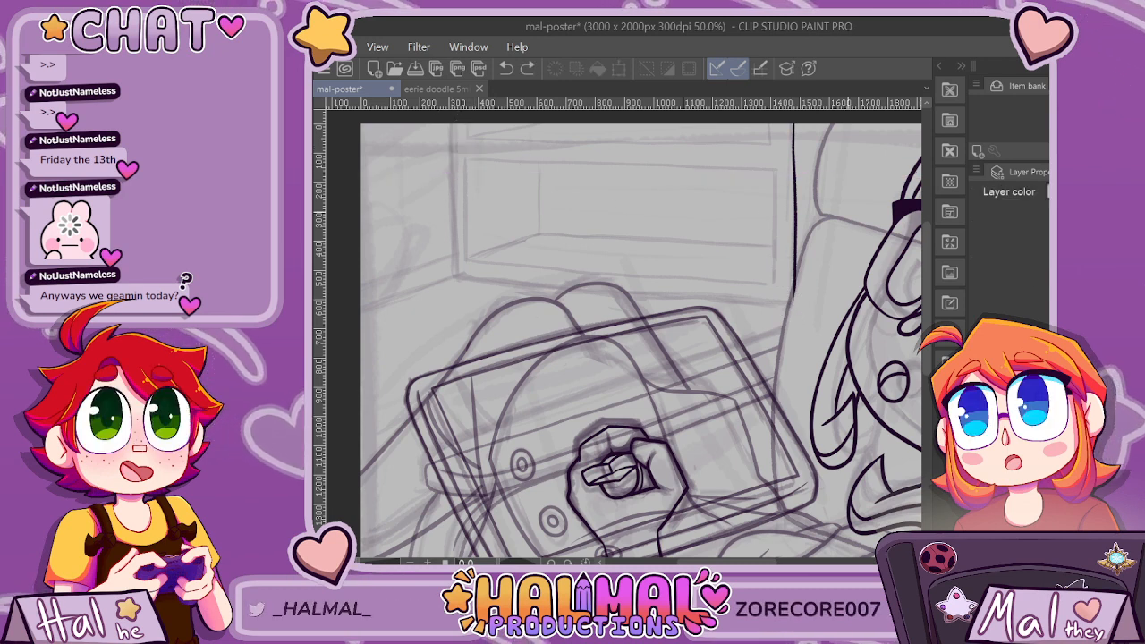
Ink the shelf frame's outer left and bottom edges on the line layer and clean up their shared corner.
scroll(640, 340, "up", 2)
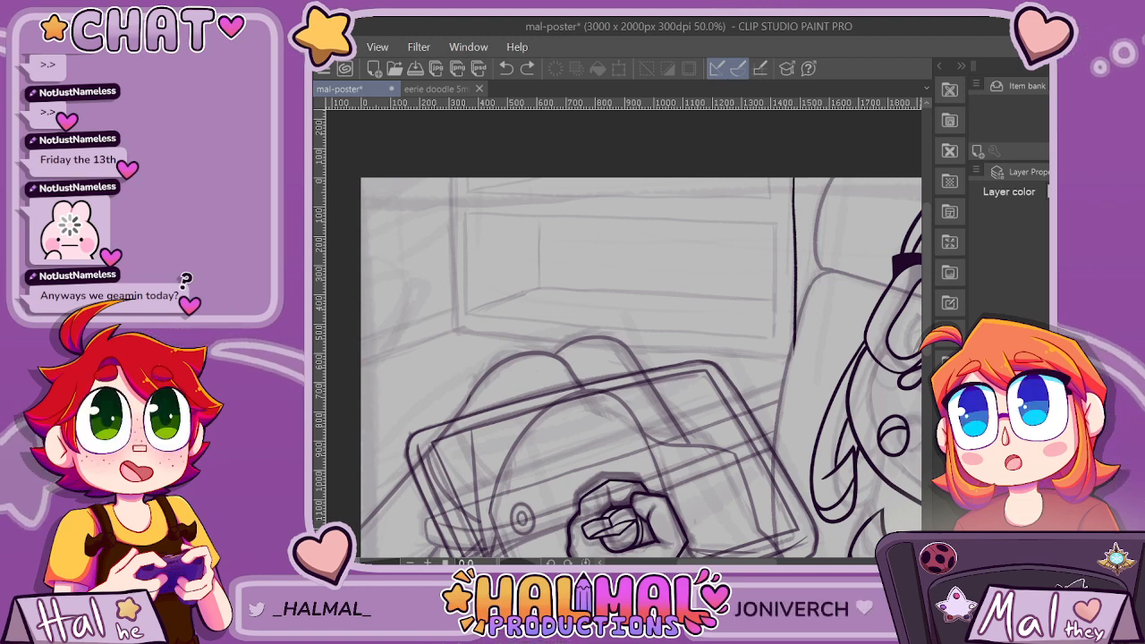
left_click(1016, 402)
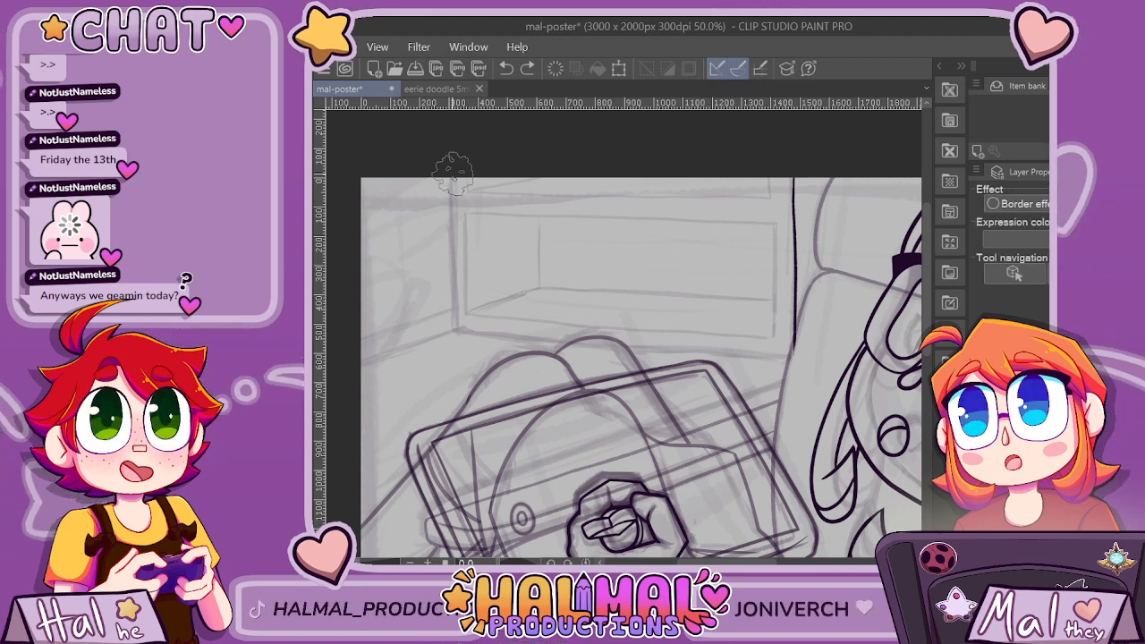
left_click_drag(458, 327, 453, 255)
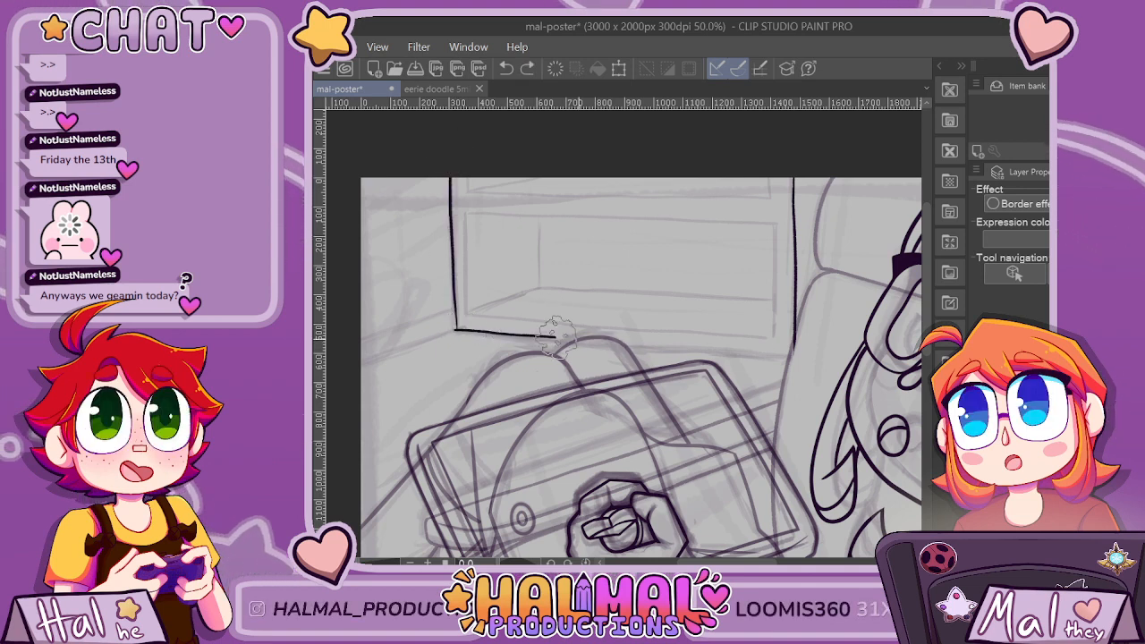
scroll(483, 331, "up", 3)
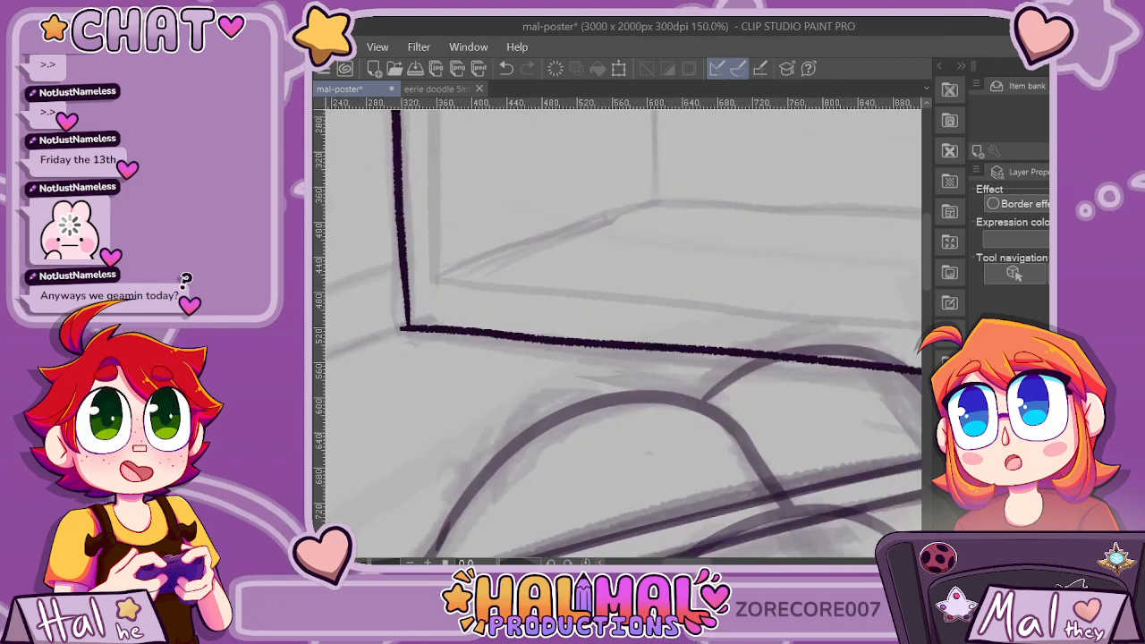
scroll(483, 268, "down", 4)
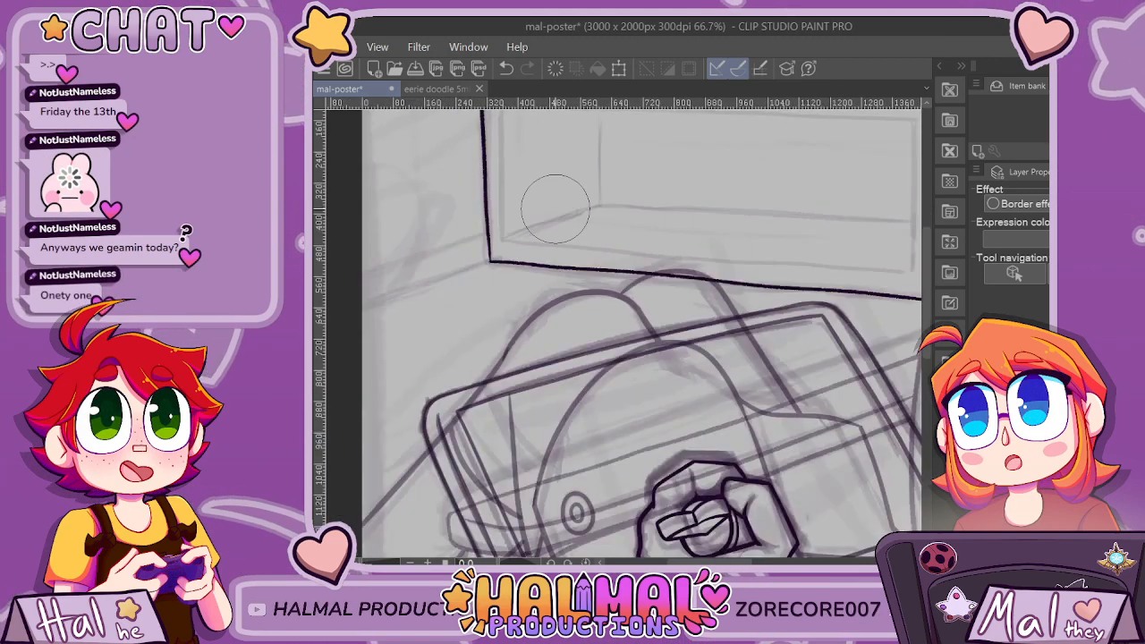
scroll(775, 240, "up", 3)
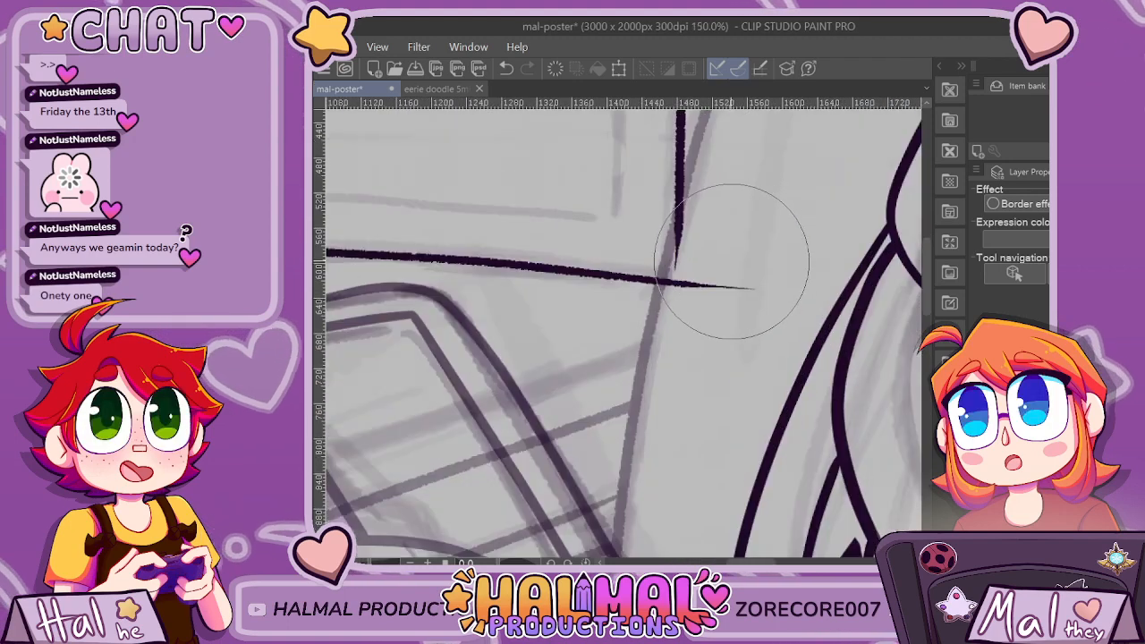
scroll(716, 269, "down", 6)
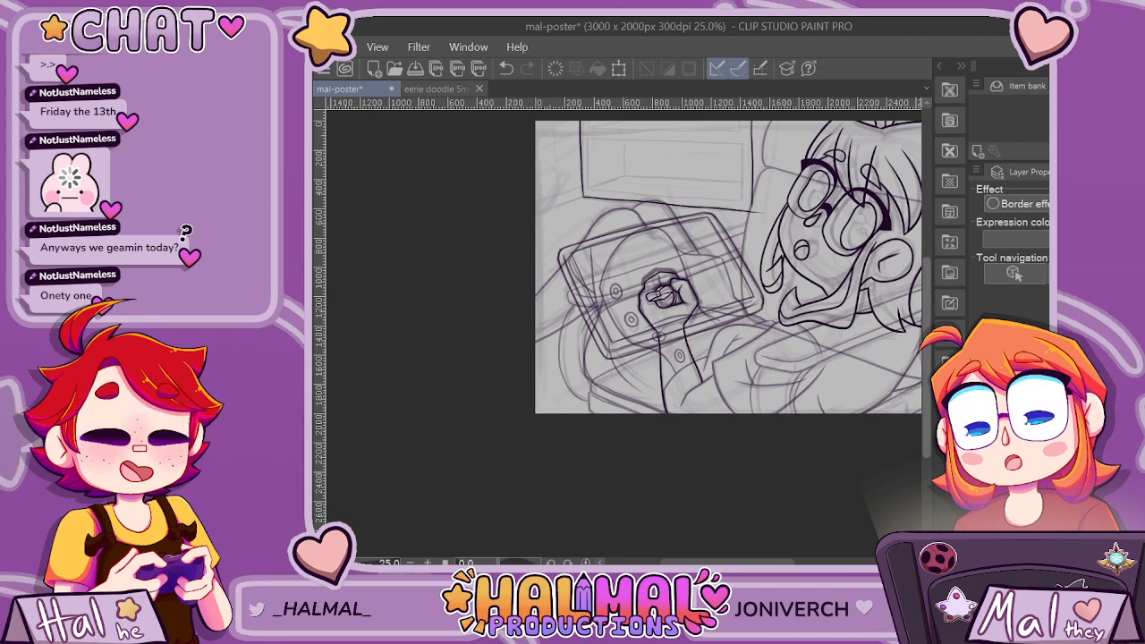
Ink the shelf frame's inner left, bottom and right edges parallel to the outer ones, redrawing the left stroke once.
scroll(662, 293, "up", 3)
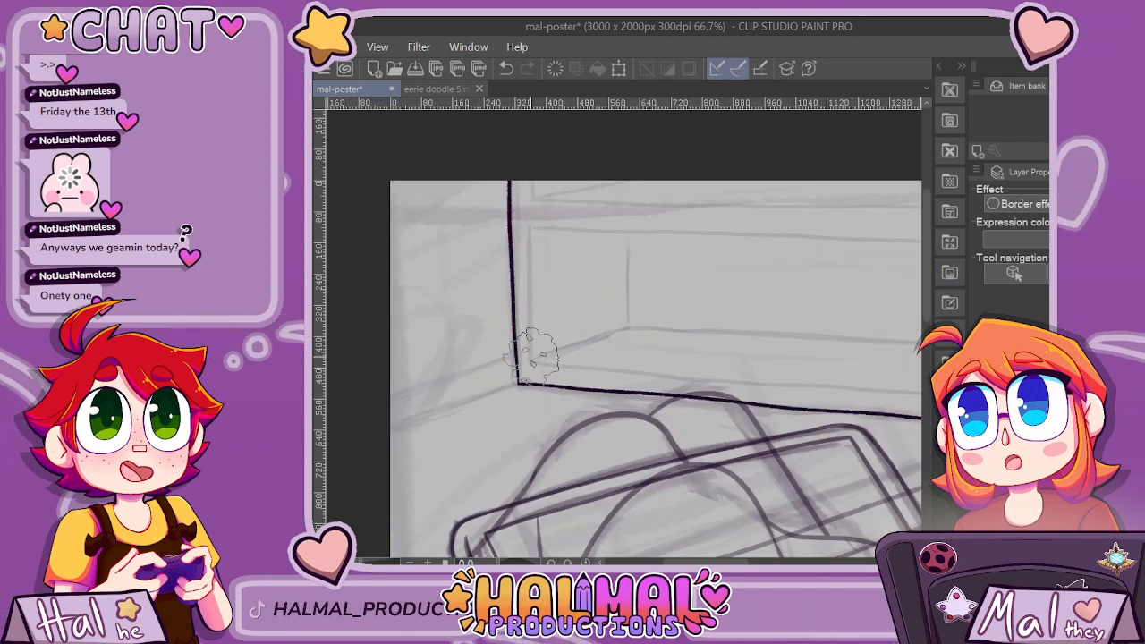
left_click_drag(535, 381, 532, 141)
key("ctrl+z")
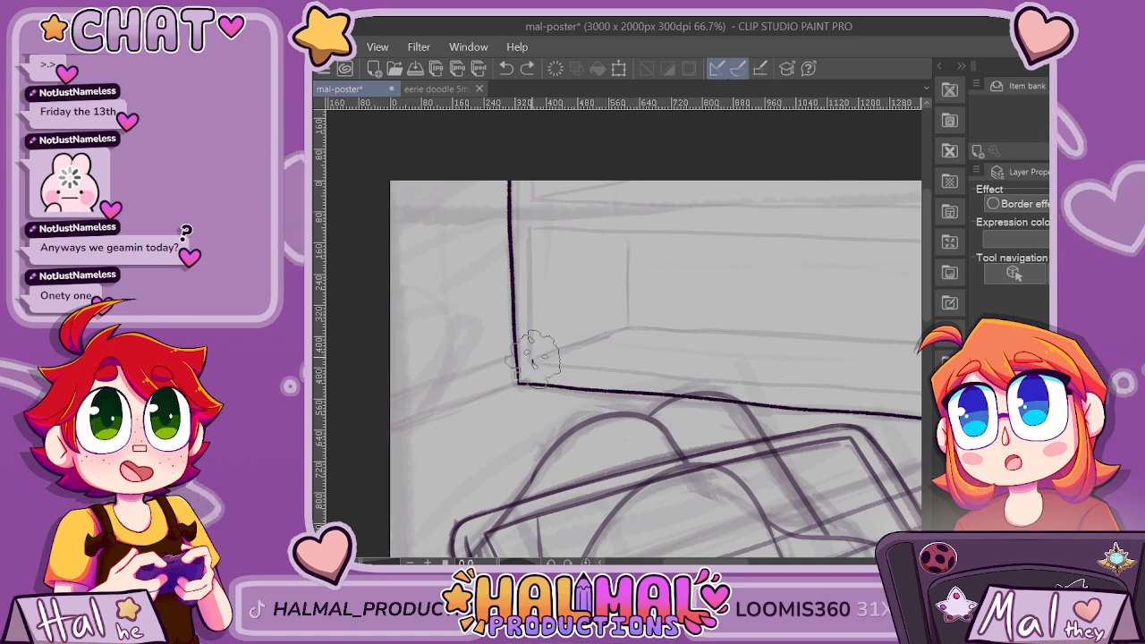
left_click_drag(533, 361, 527, 160)
left_click_drag(709, 563, 732, 562)
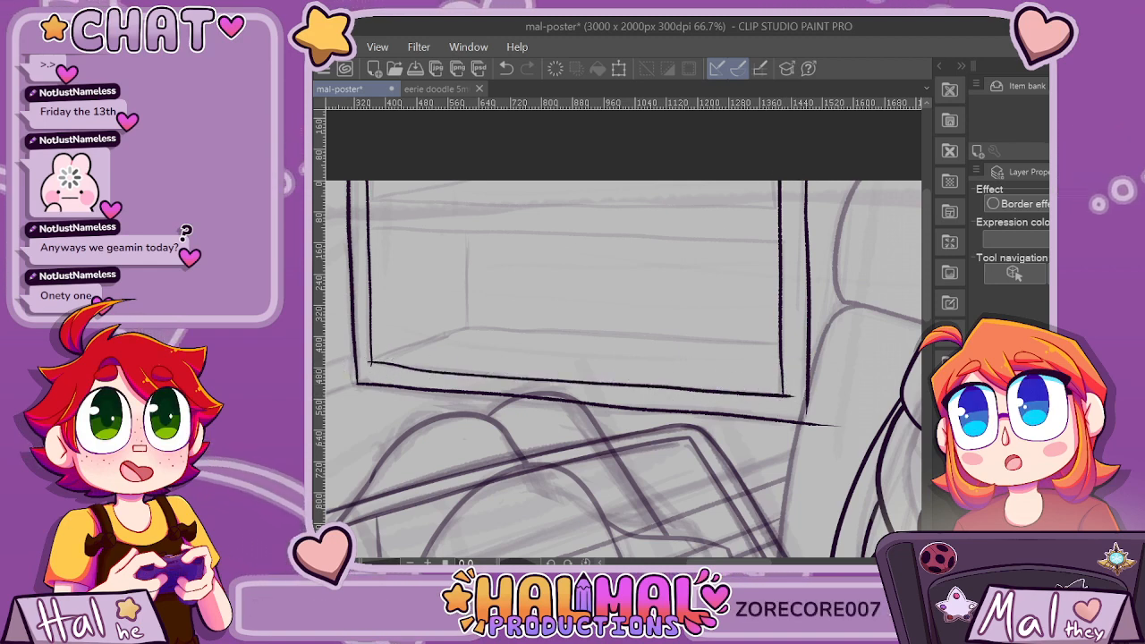
Trim the overshooting line ends at the inner frame's two lower corners.
scroll(367, 387, "up", 3)
mouse_move(395, 318)
left_mouse_down()
mouse_move(366, 325)
mouse_move(383, 366)
left_mouse_up()
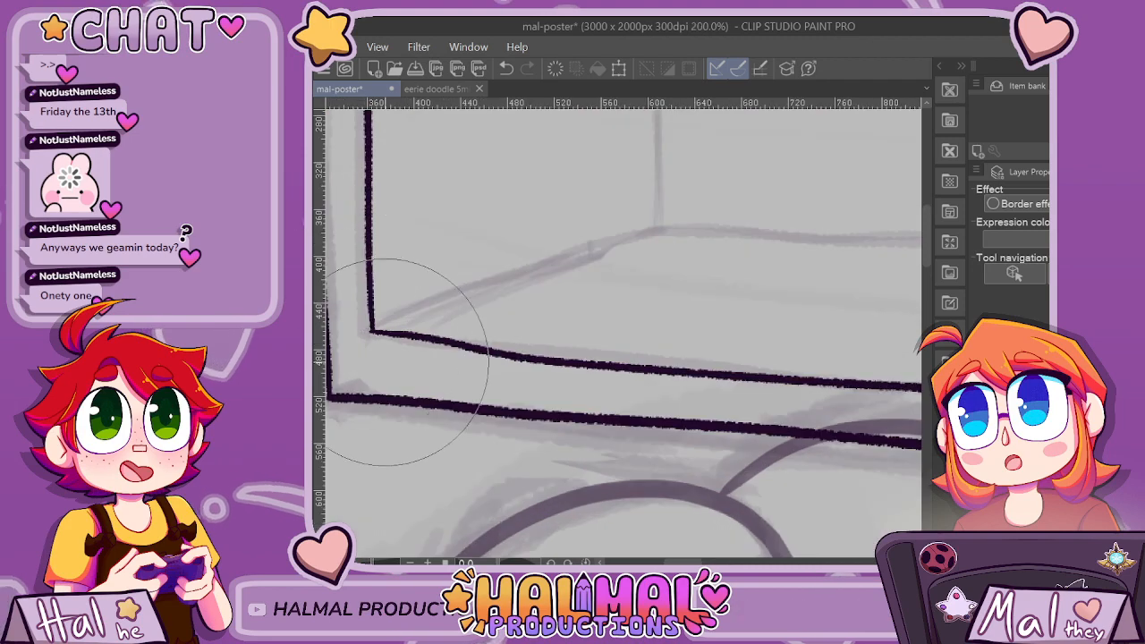
scroll(417, 355, "down", 3)
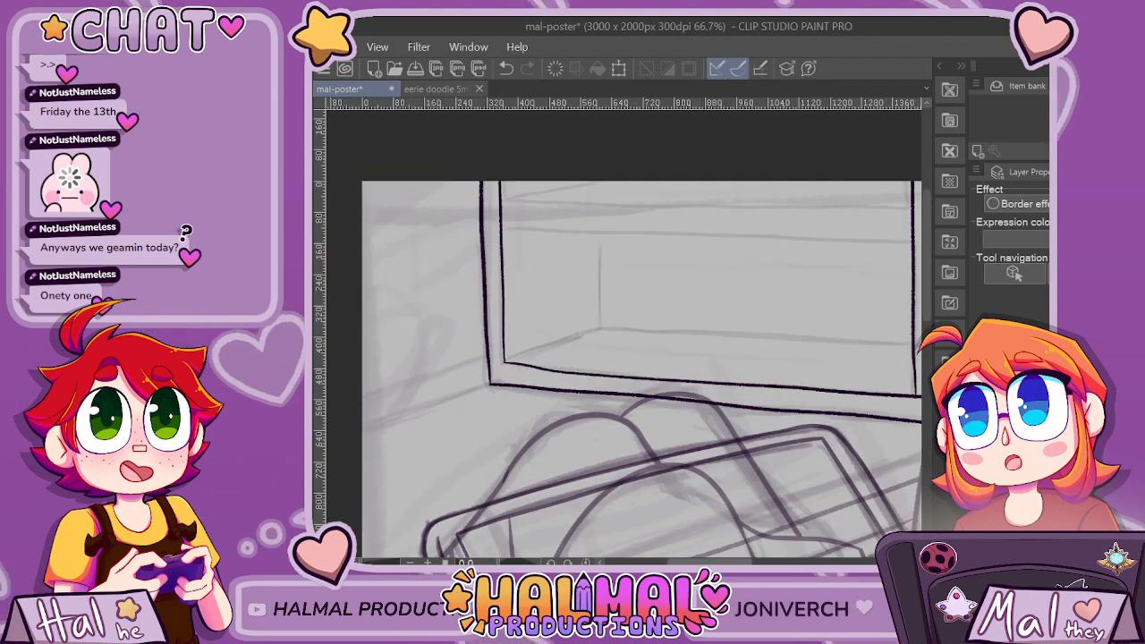
scroll(805, 385, "right", 2)
scroll(805, 385, "up", 1)
Try to ink the shelf board's lower edge and start its upper edge across the frame.
scroll(804, 400, "down", 2)
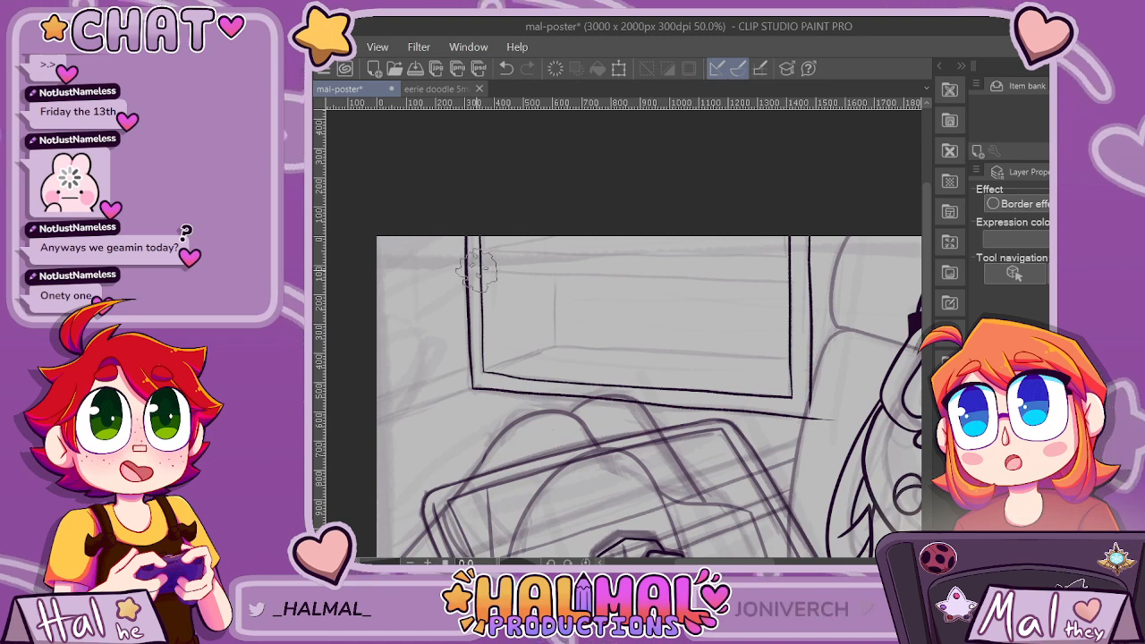
key("ctrl+z")
left_click_drag(472, 271, 759, 281)
left_click_drag(474, 254, 599, 261)
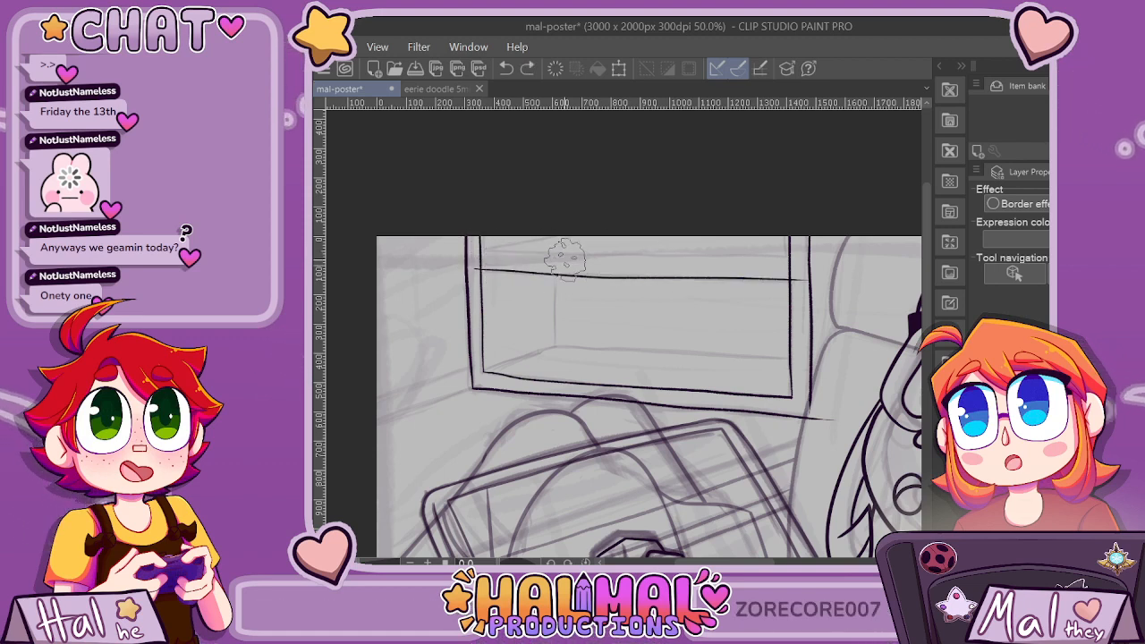
key("ctrl+z")
Try several freehand strokes for the shelf board's upper edge between the inner frame's sides.
scroll(566, 258, "up", 1)
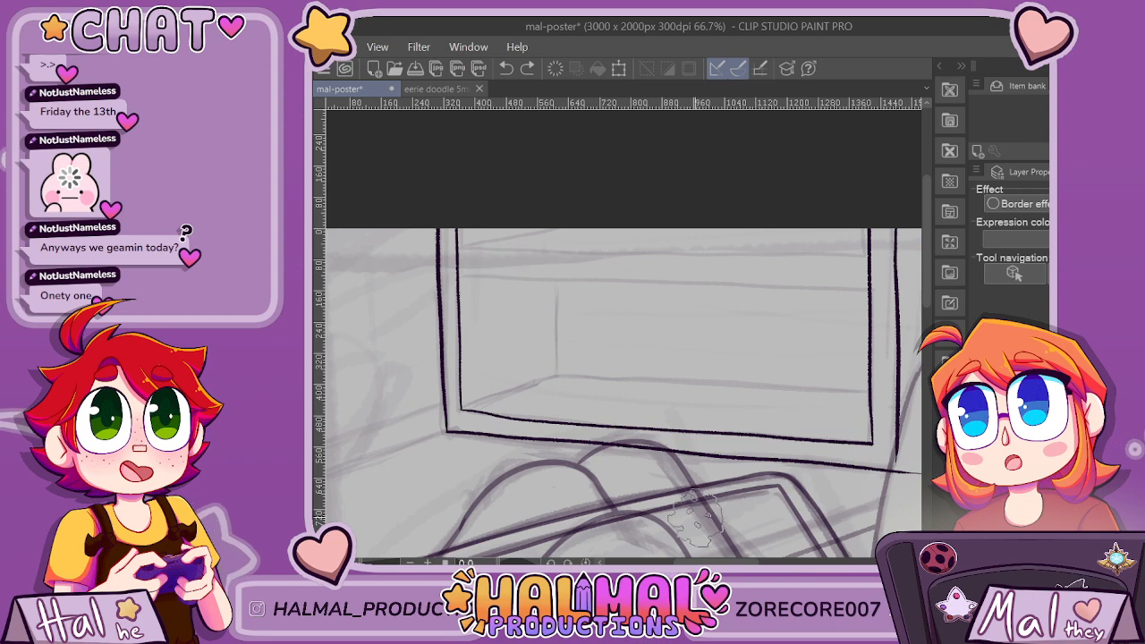
left_click_drag(707, 561, 711, 562)
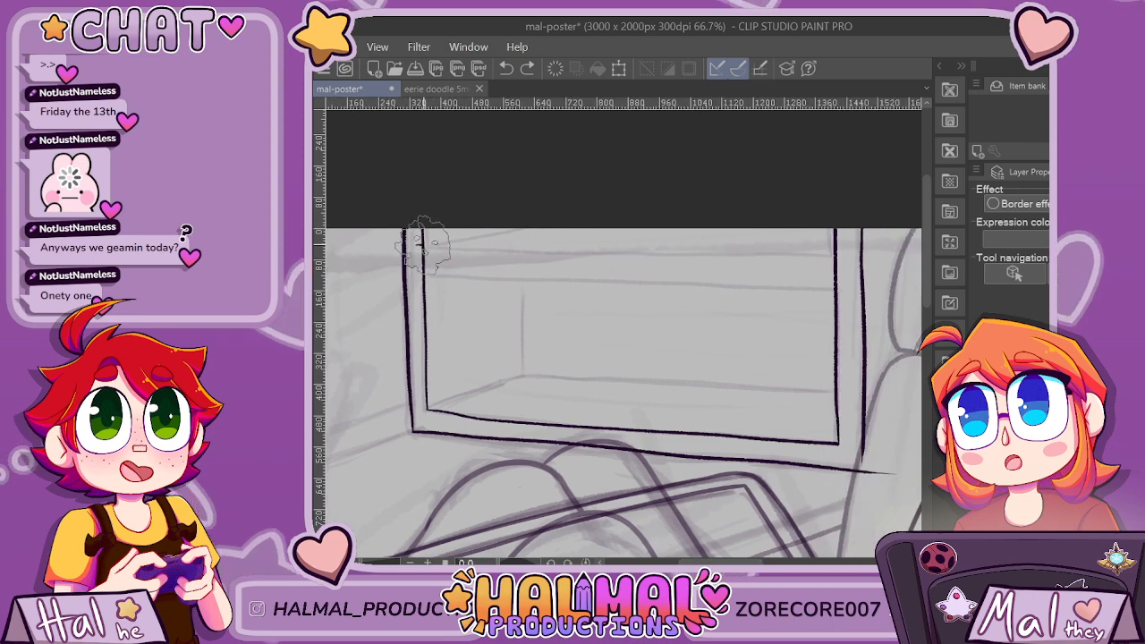
left_click_drag(543, 249, 586, 253)
key("ctrl+z")
left_click_drag(422, 247, 770, 264)
key("ctrl+z")
left_click_drag(420, 248, 667, 254)
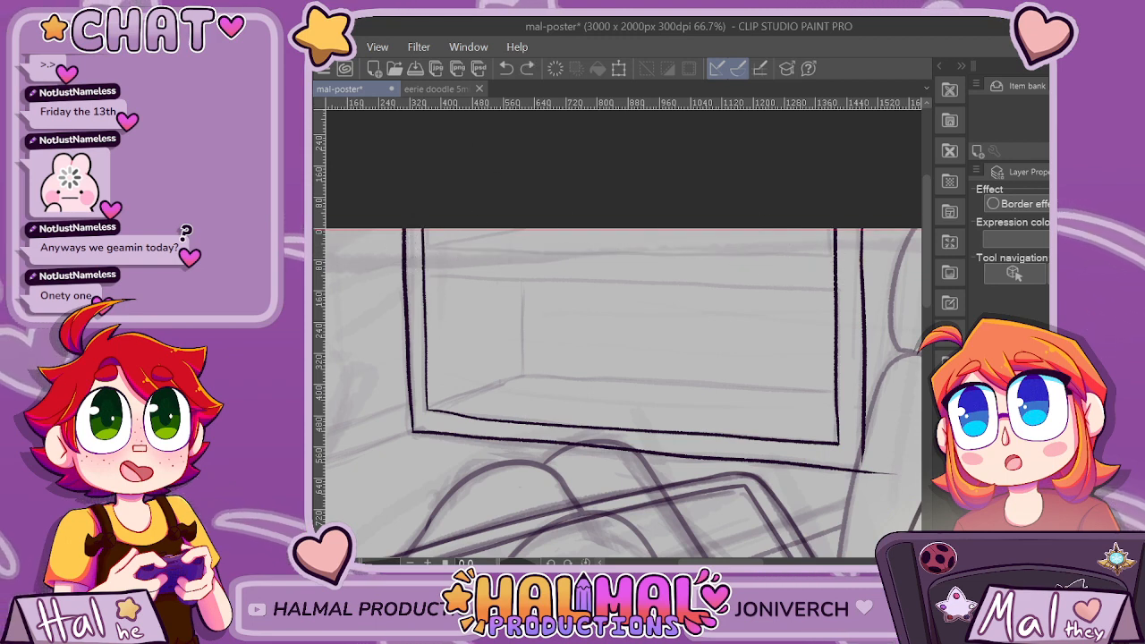
Try a horizontal guide along the shelf board's upper edge, then remove it.
left_click_drag(582, 229, 581, 255)
left_click_drag(417, 254, 467, 253)
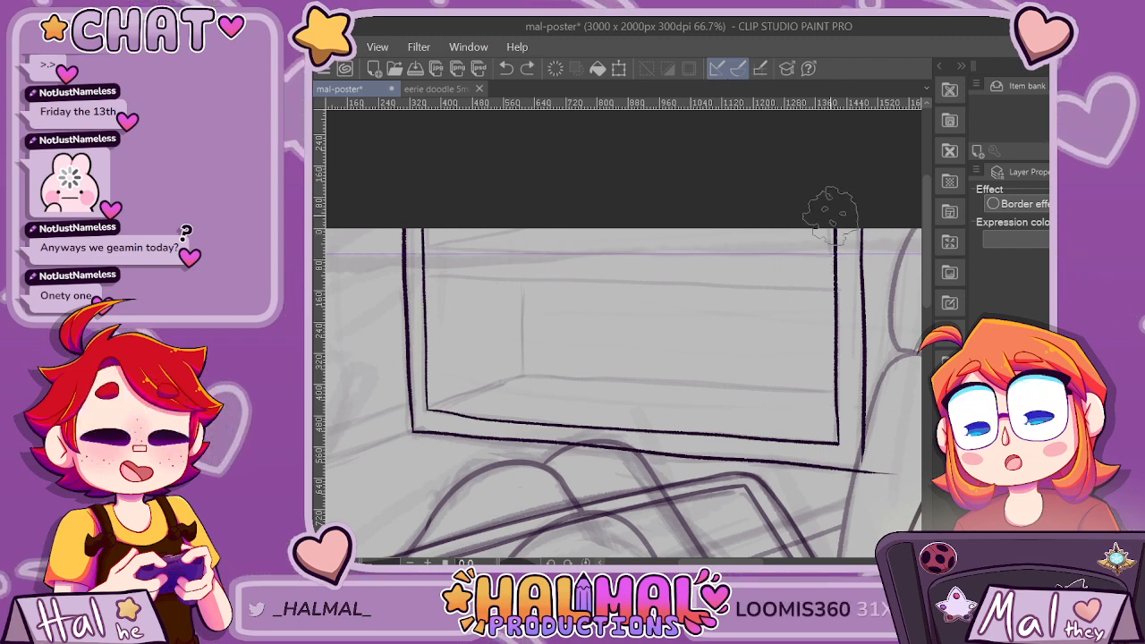
left_click(1011, 420)
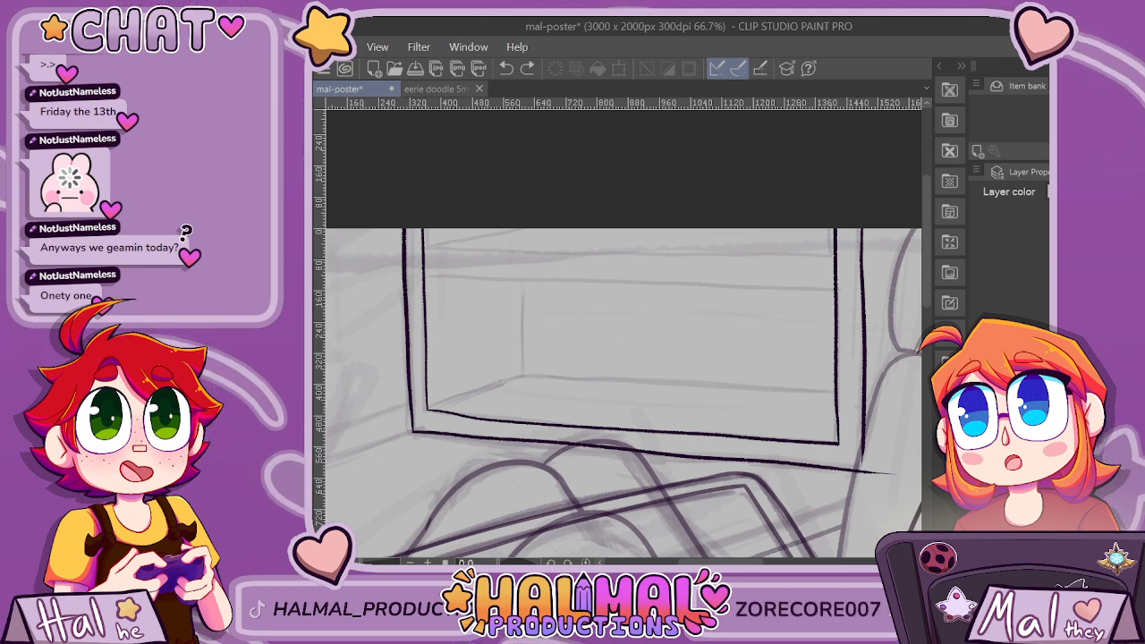
Ink the shelf board's upper edge across the inner frame on the line layer, redoing the first stroke.
left_click(1011, 438)
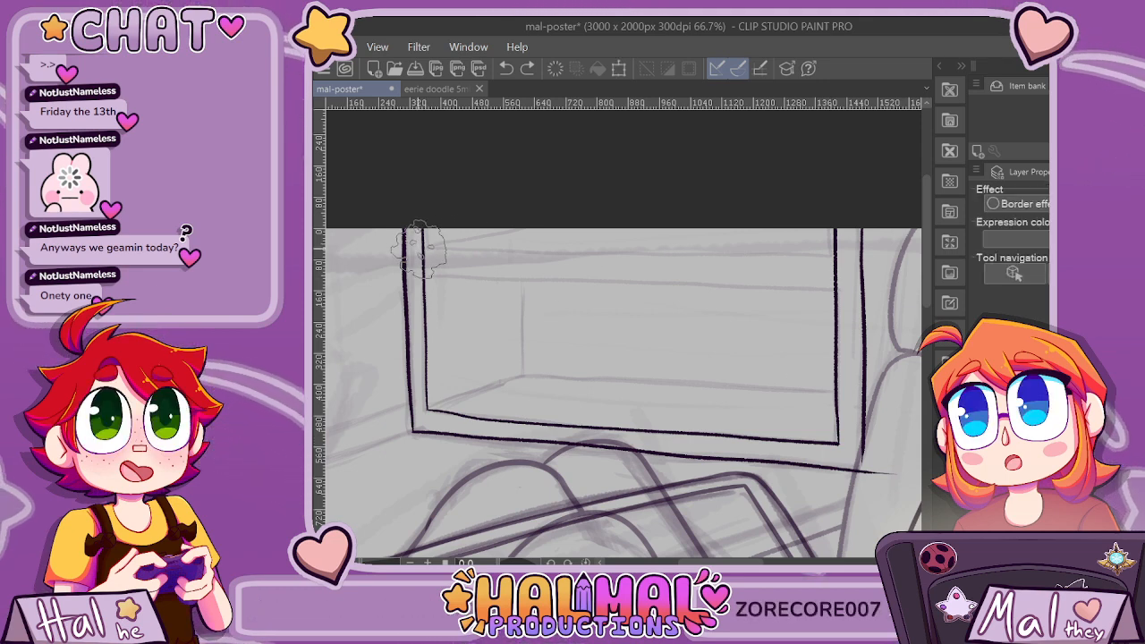
left_click_drag(420, 248, 688, 258)
key("ctrl+z")
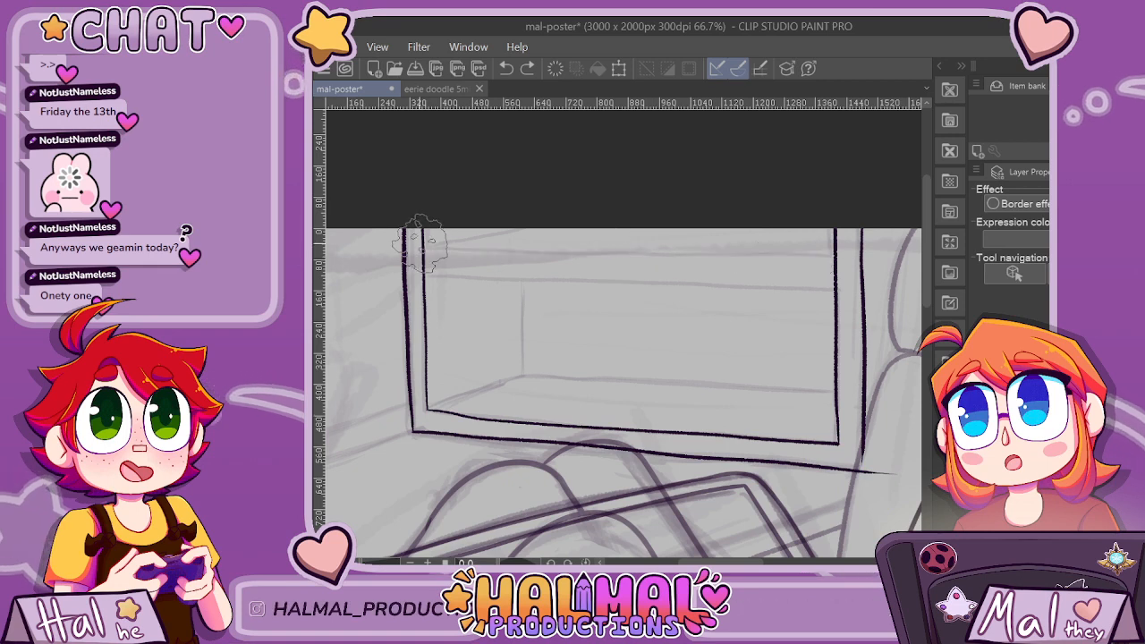
left_click_drag(490, 248, 855, 257)
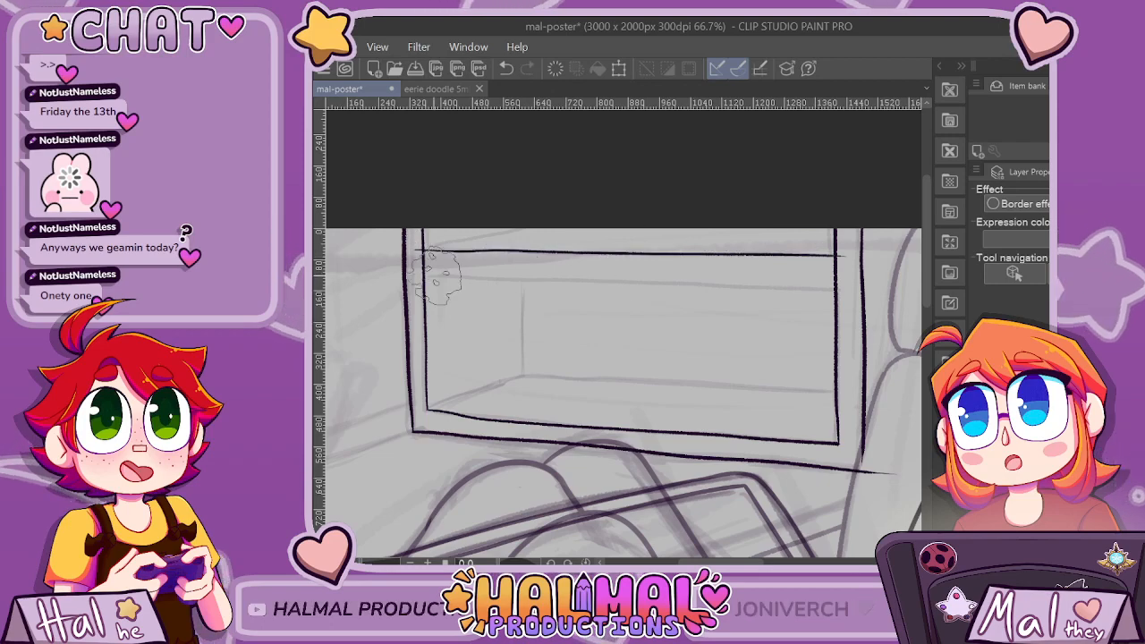
Ink the shelf board's lower edge just beneath the upper one, undoing and redrawing the stroke across the frame.
left_click_drag(460, 274, 844, 281)
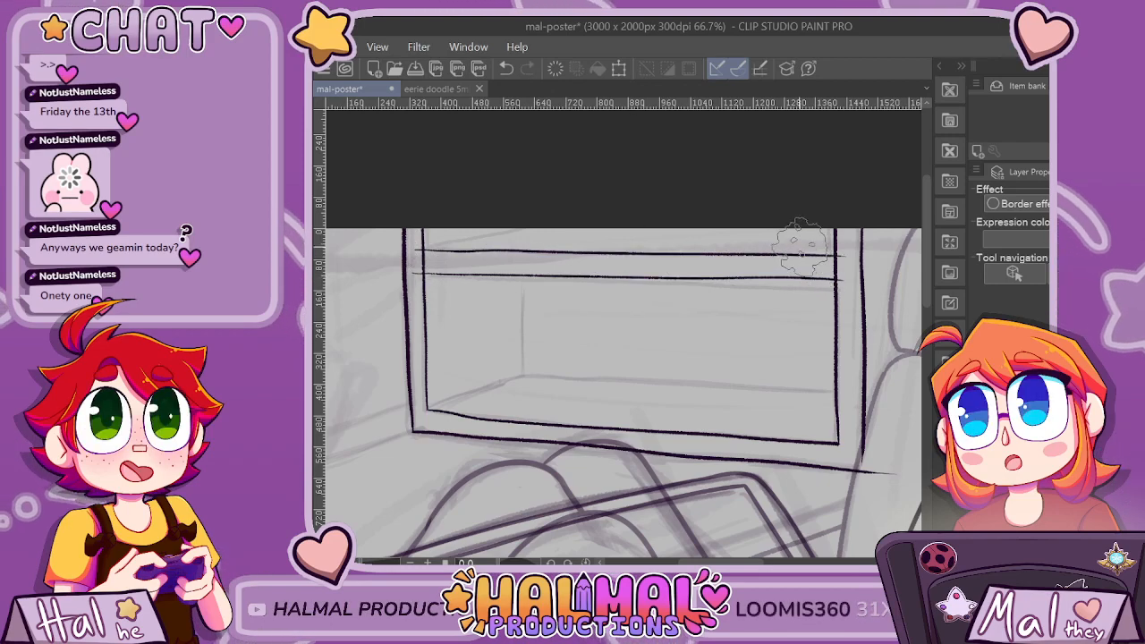
scroll(793, 235, "down", 1)
scroll(792, 235, "down", 1)
scroll(793, 235, "up", 2)
key("ctrl+z")
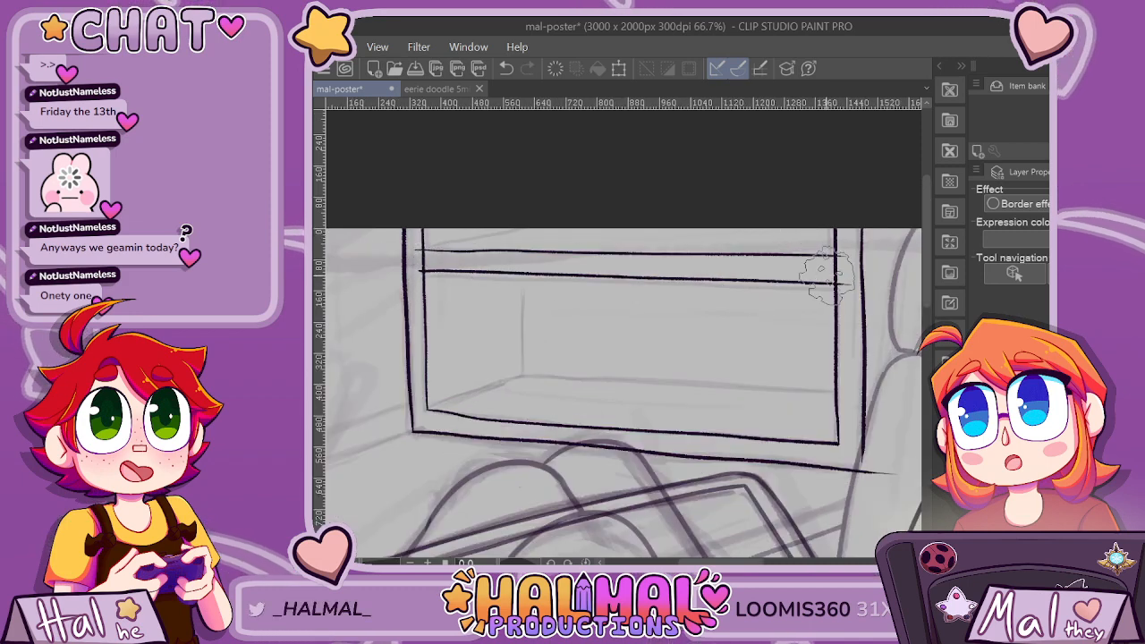
Erase the board lines' overshoot and the inner frame's side lines between the shelf board's two edges.
scroll(828, 279, "down", 2)
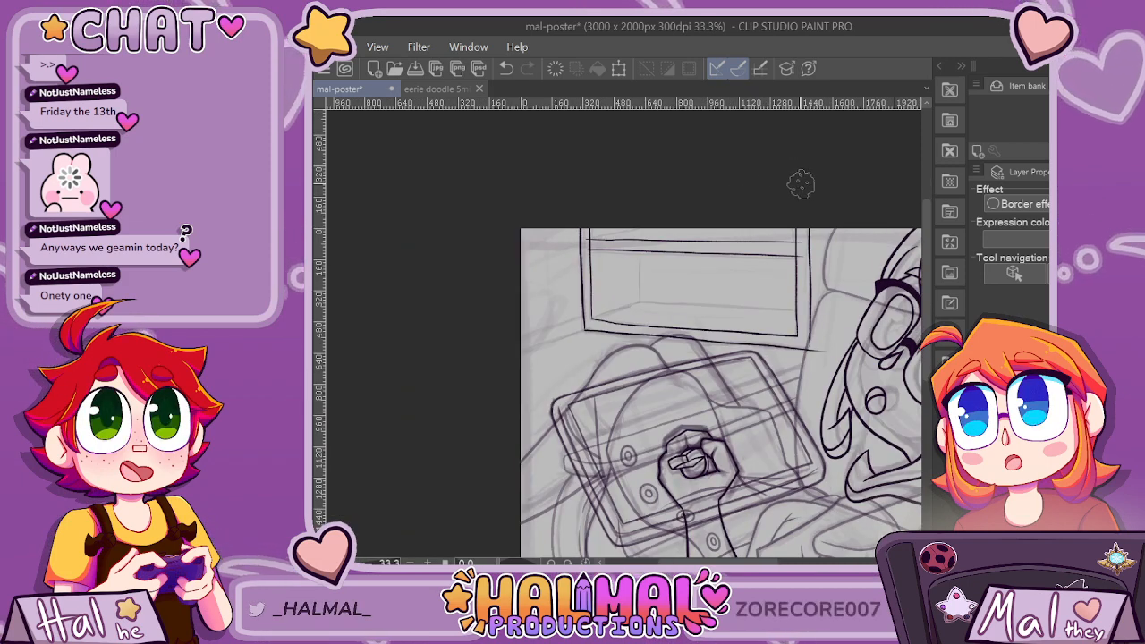
scroll(640, 170, "up", 2)
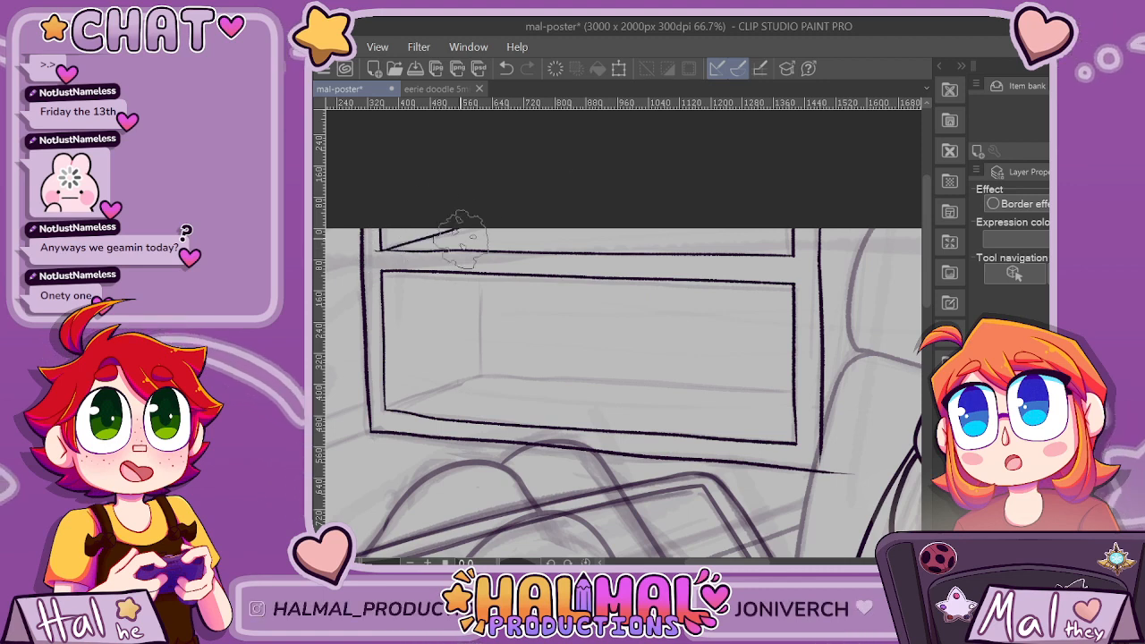
scroll(461, 237, "up", 4)
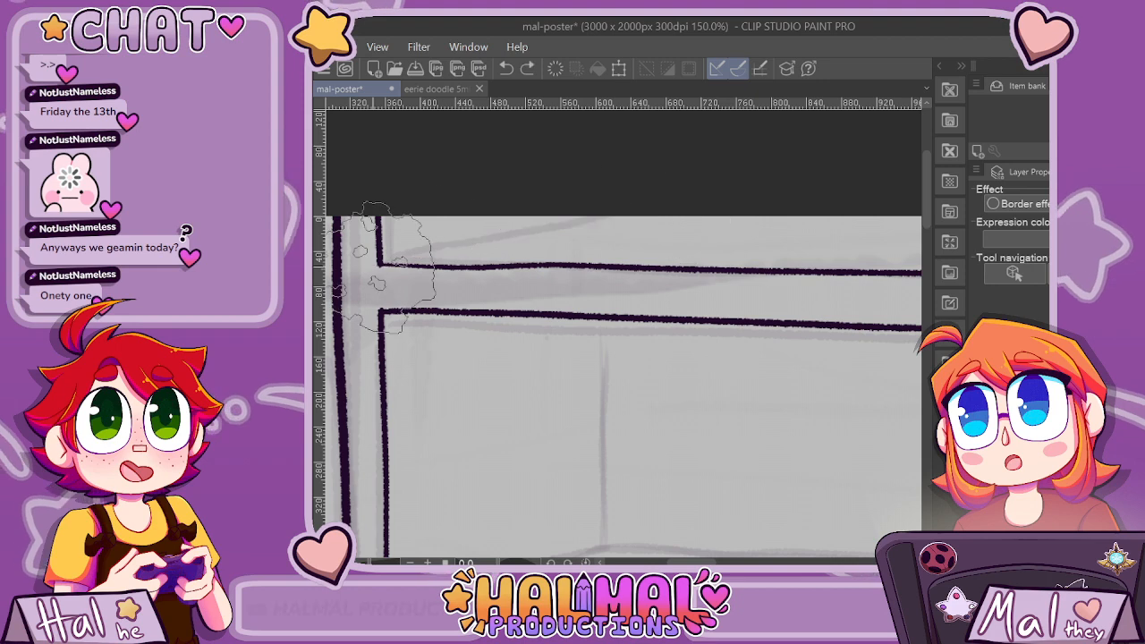
Ink the upper compartment's slanted left floor edge, redoing the stroke, and the short vertical line of its back corner.
left_click_drag(367, 265, 759, 201)
scroll(761, 201, "down", 4)
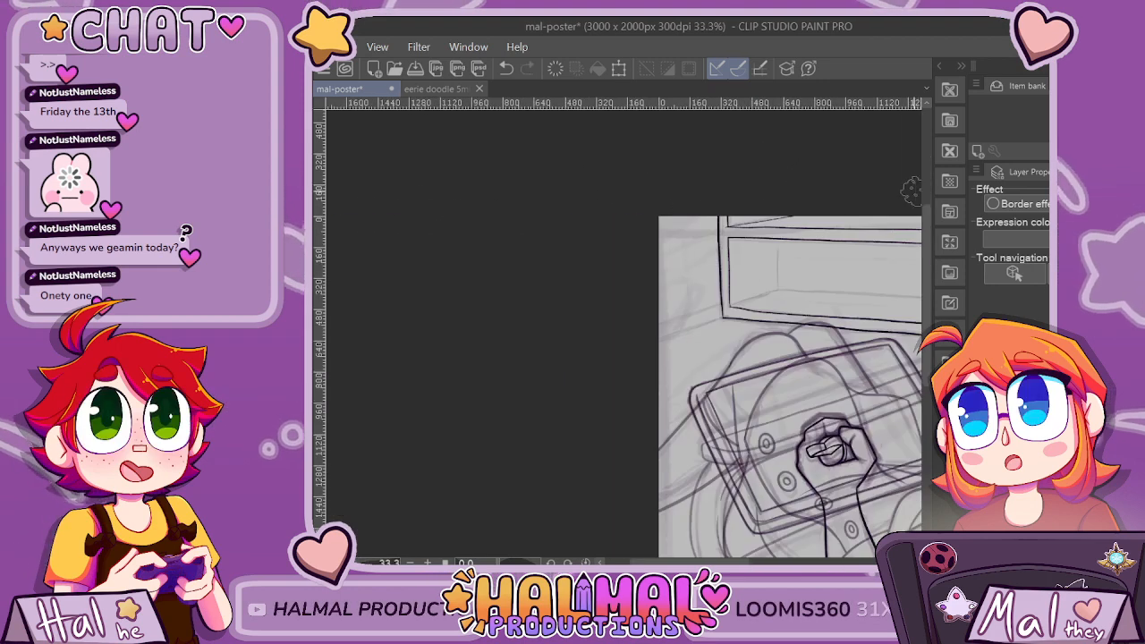
scroll(885, 193, "up", 3)
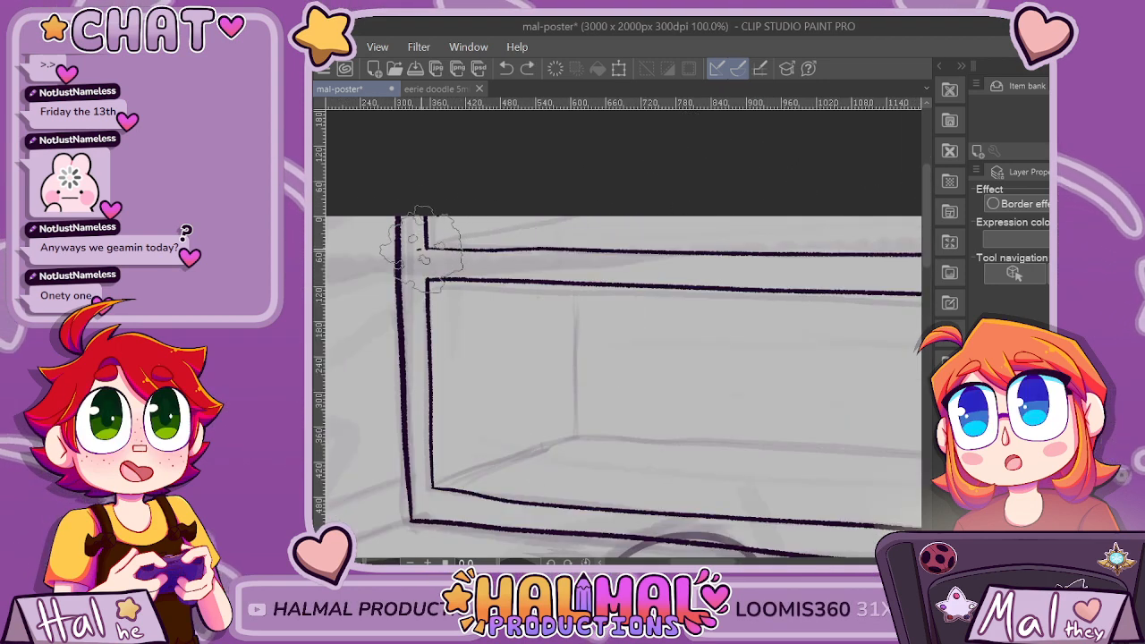
left_click_drag(428, 248, 727, 210)
scroll(576, 189, "down", 2)
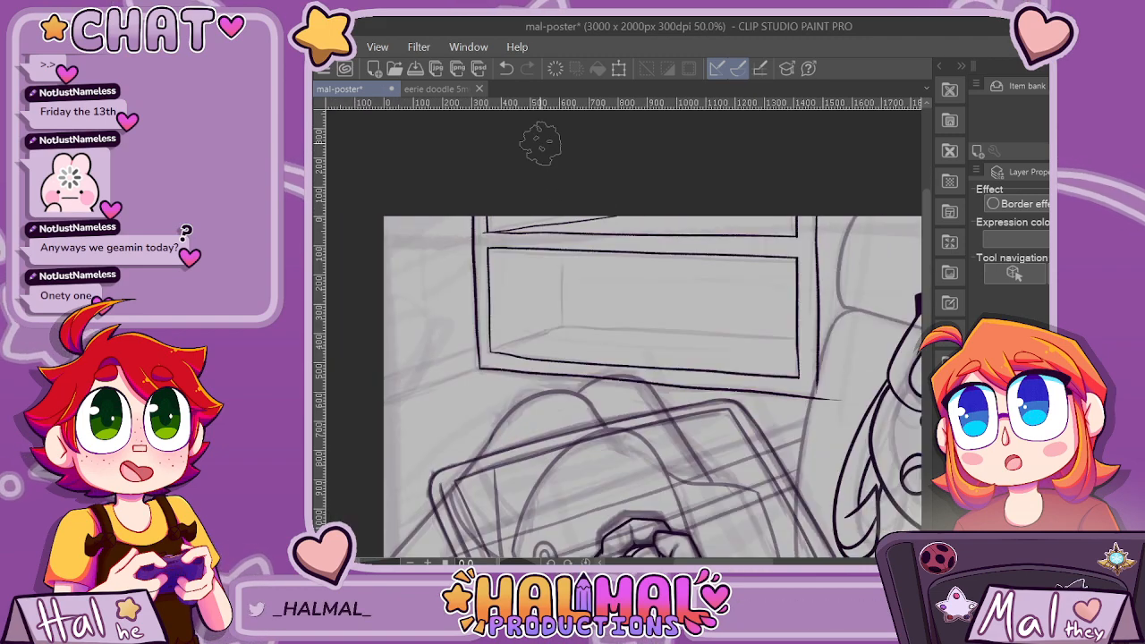
scroll(540, 143, "up", 2)
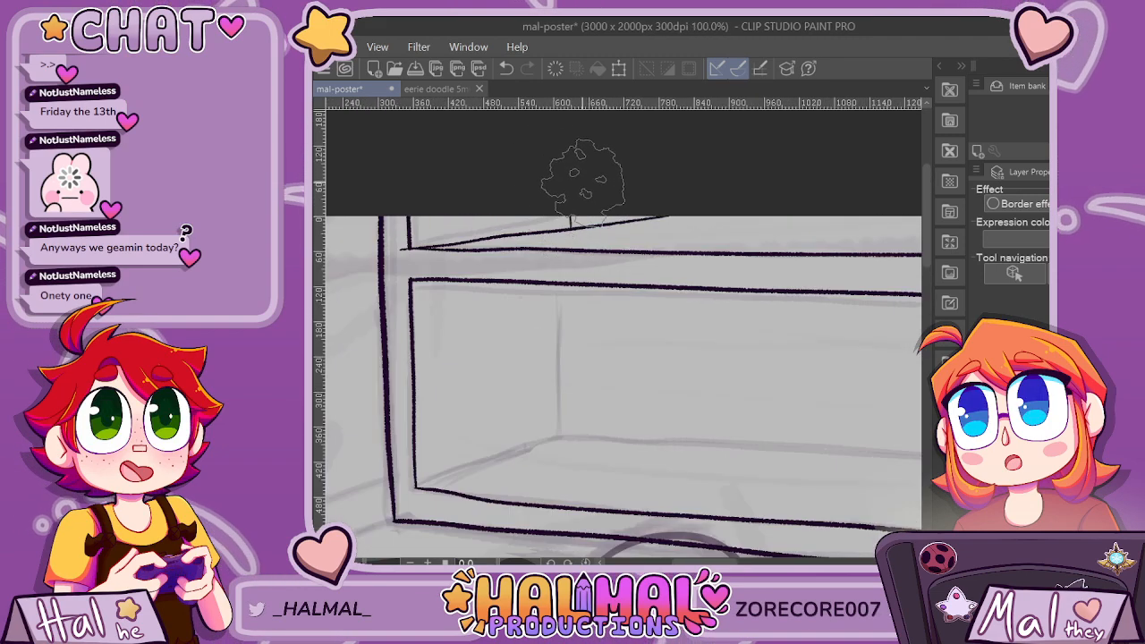
scroll(582, 179, "down", 2)
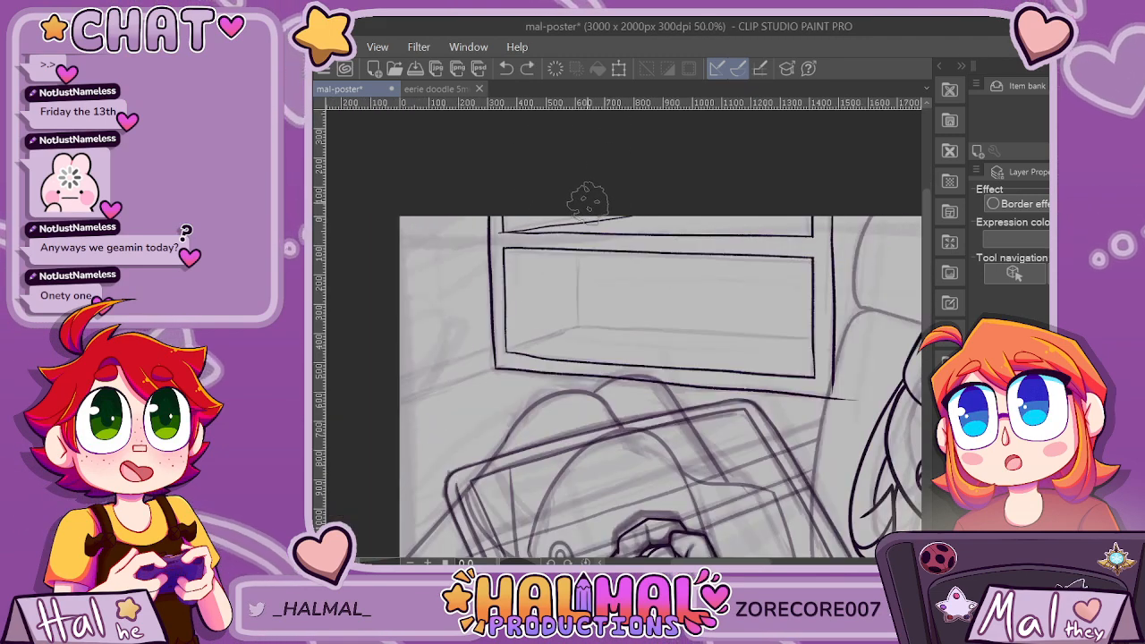
scroll(587, 202, "up", 2)
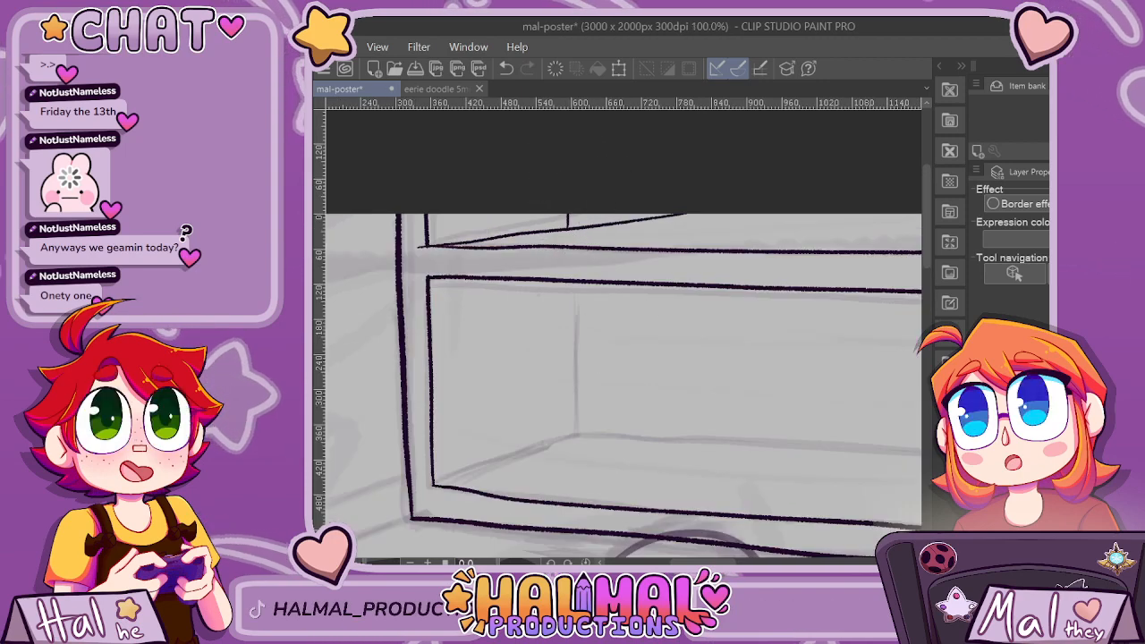
Ink the upper compartment's back floor line from the back corner to the right inner frame, redoing the stroke and trimming its overshoot.
left_click_drag(700, 562, 720, 562)
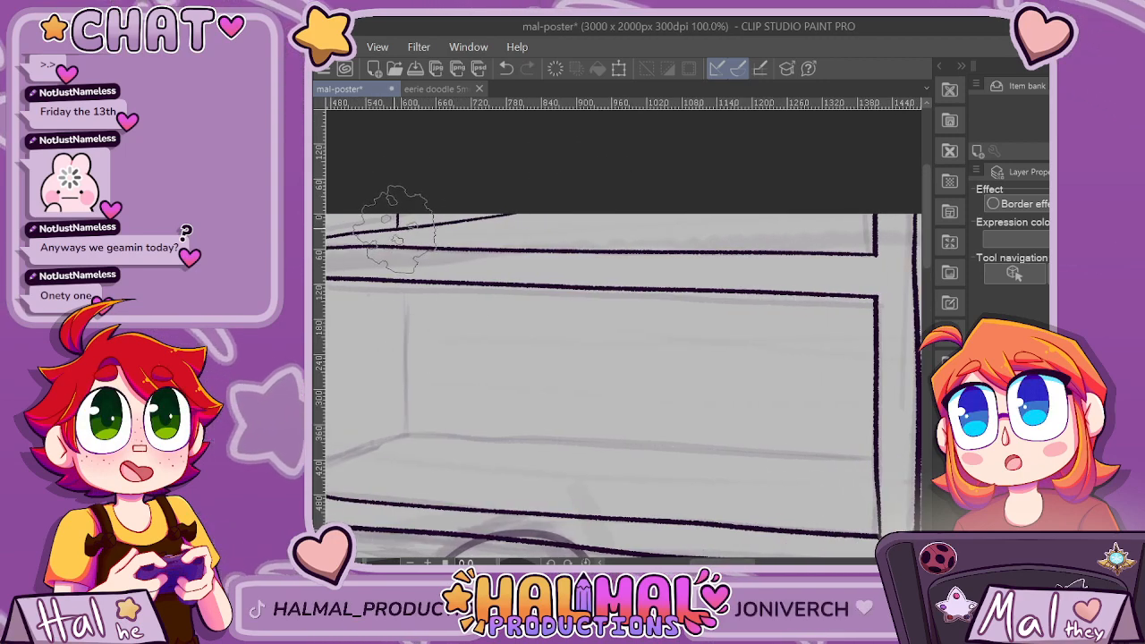
left_click_drag(396, 230, 530, 228)
key("ctrl+z")
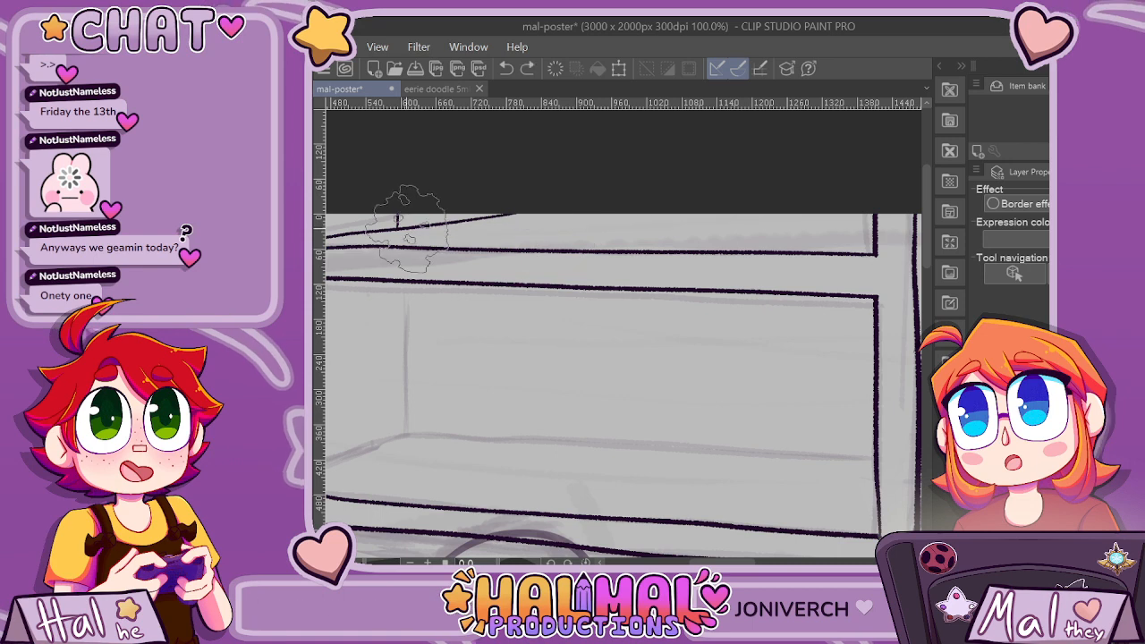
left_click_drag(399, 228, 857, 231)
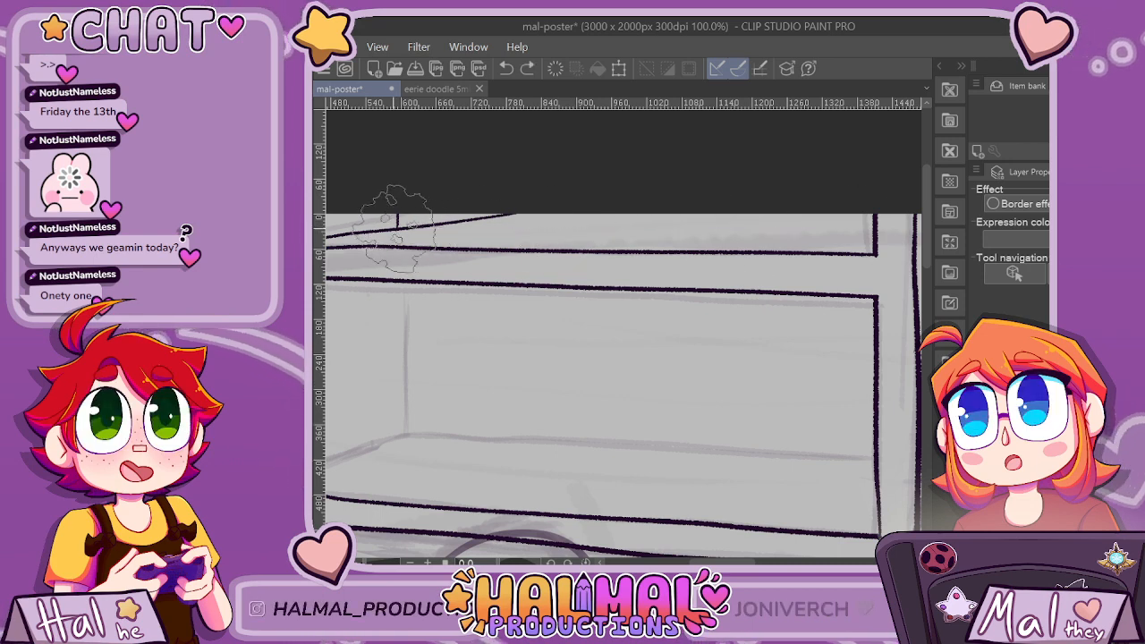
scroll(546, 233, "down", 2)
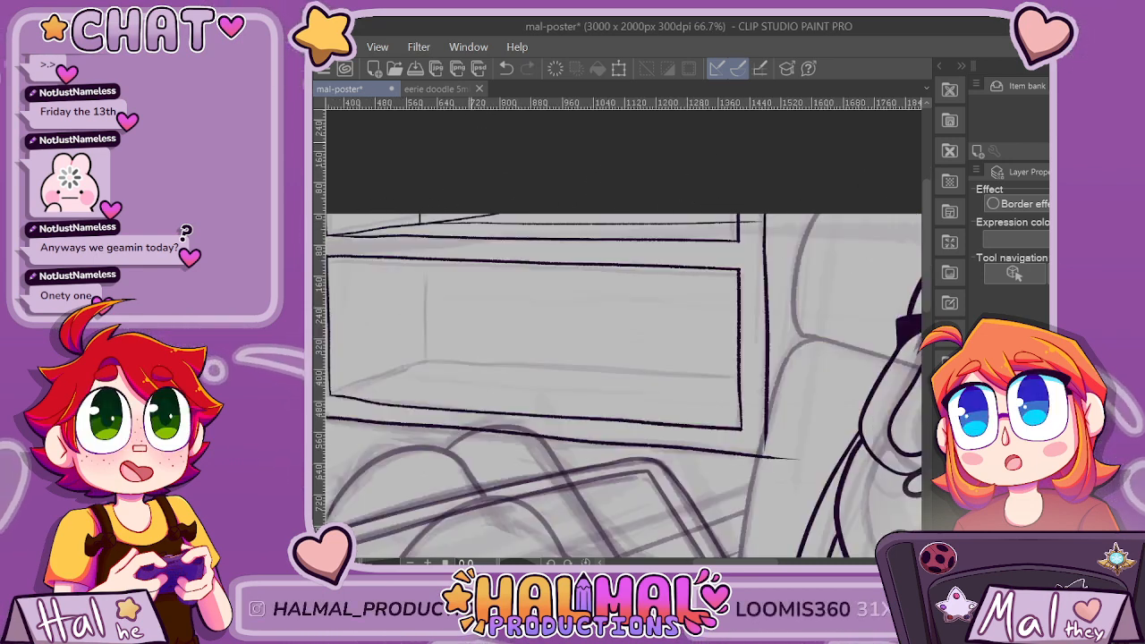
scroll(524, 236, "up", 2)
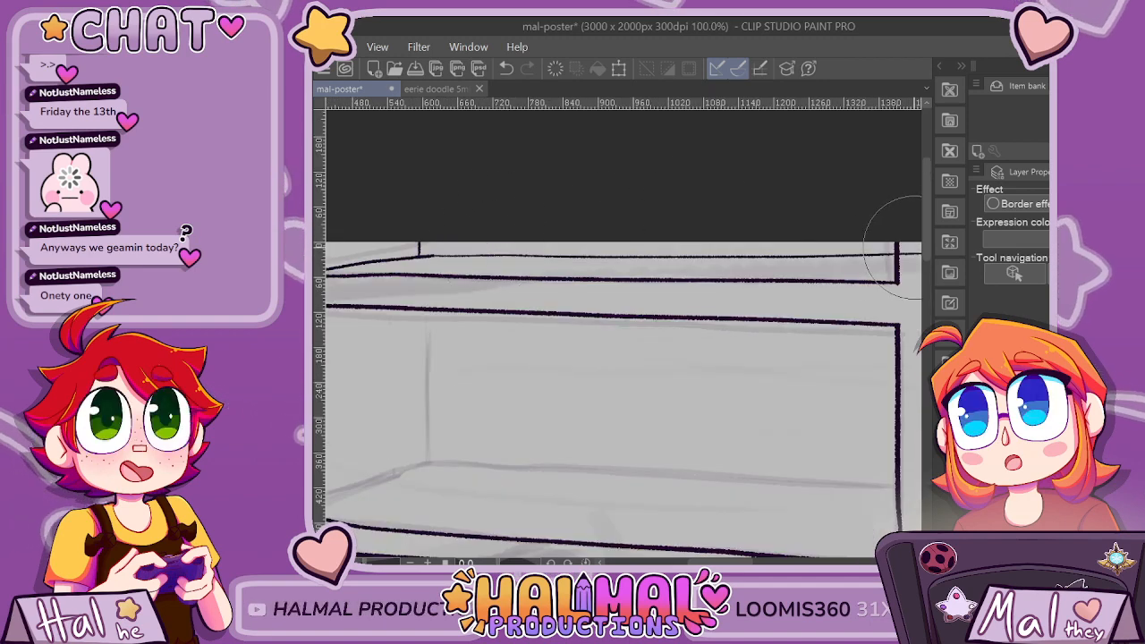
scroll(895, 246, "down", 3)
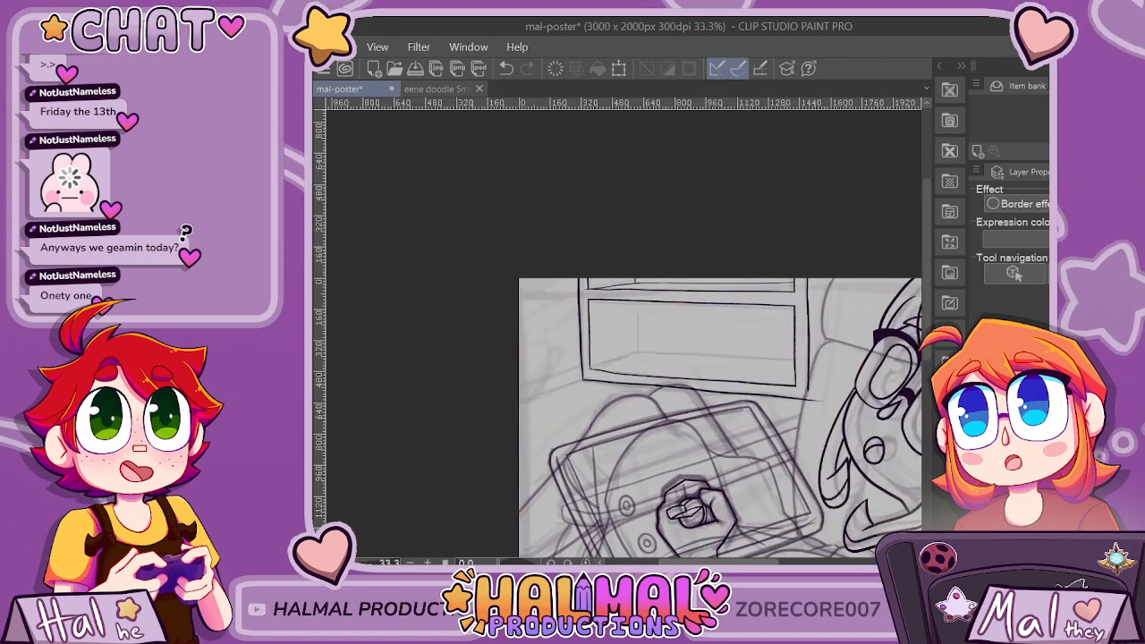
scroll(726, 294, "up", 3)
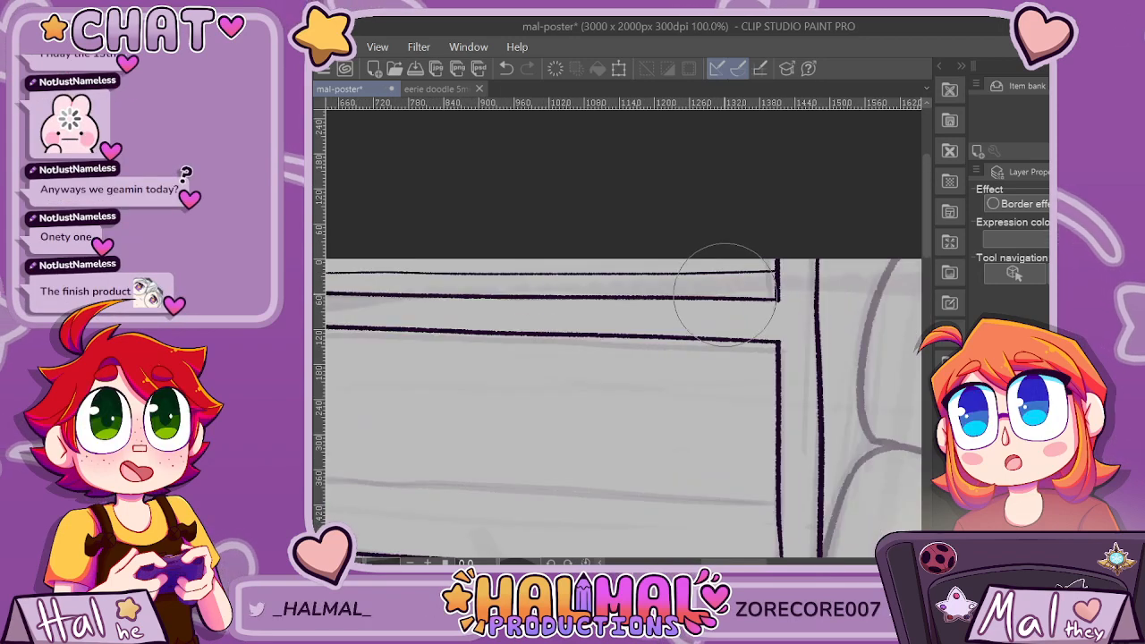
Retrace the upper compartment's back floor line more heavily, then erase the part that overshoots the right inner frame.
scroll(727, 293, "down", 1)
scroll(641, 304, "up", 1)
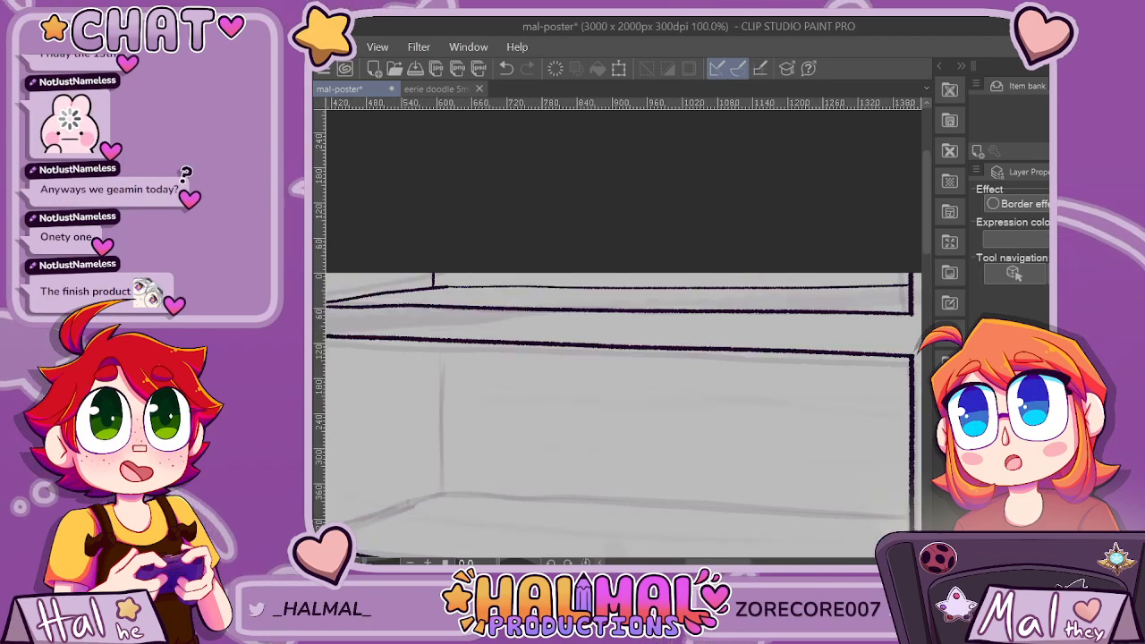
left_click_drag(455, 284, 613, 289)
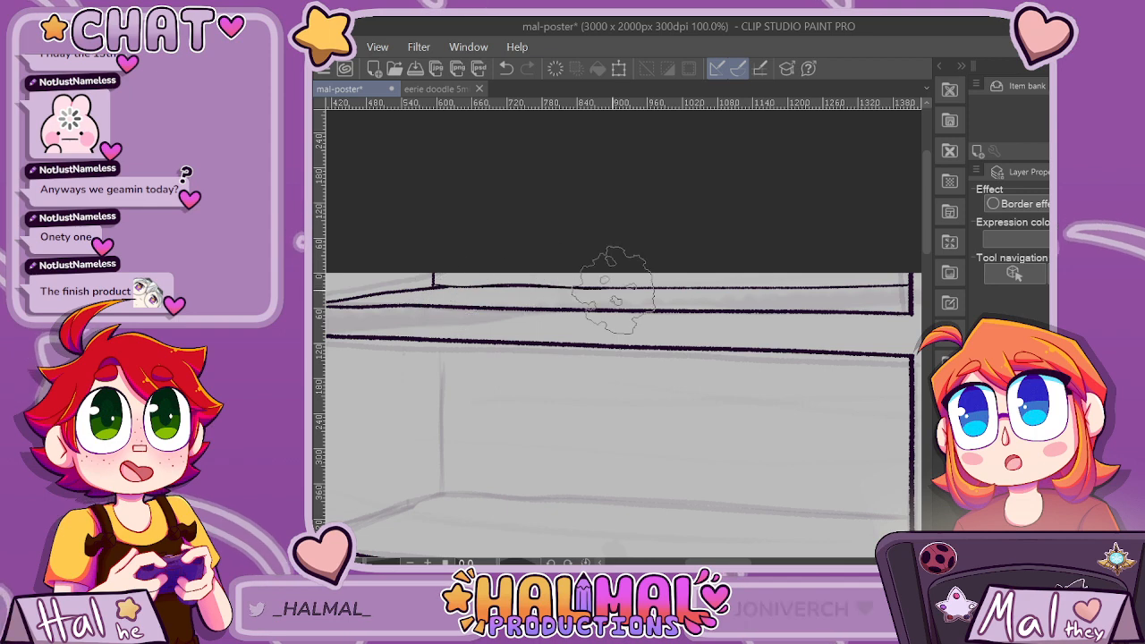
key("ctrl+z")
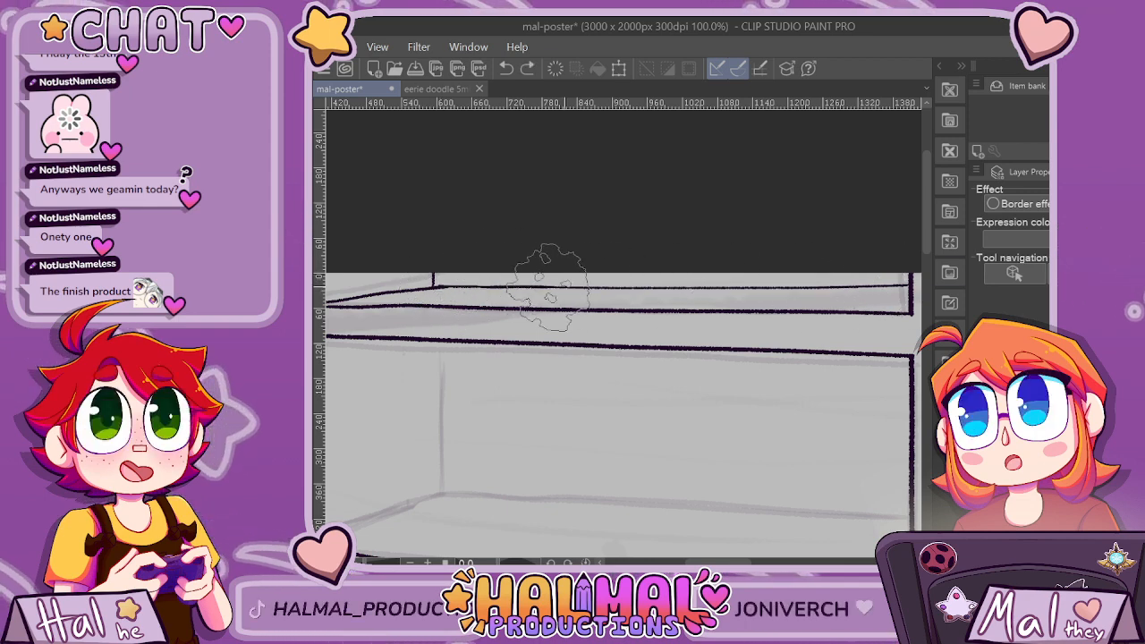
scroll(899, 273, "down", 1)
scroll(897, 278, "down", 1)
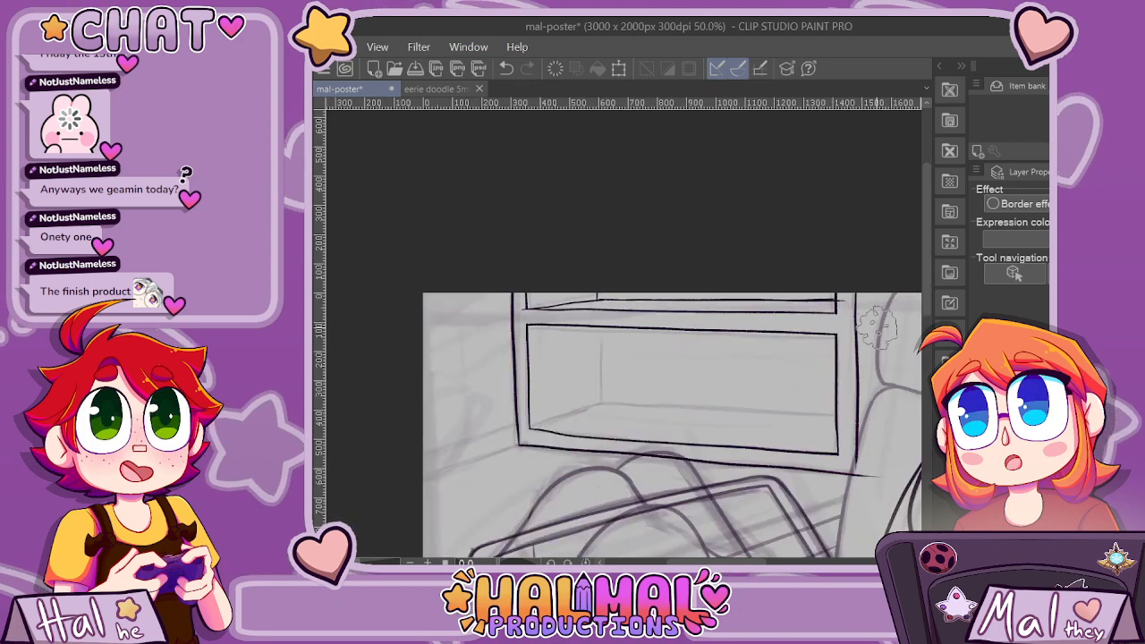
scroll(865, 297, "up", 2)
scroll(863, 296, "up", 1)
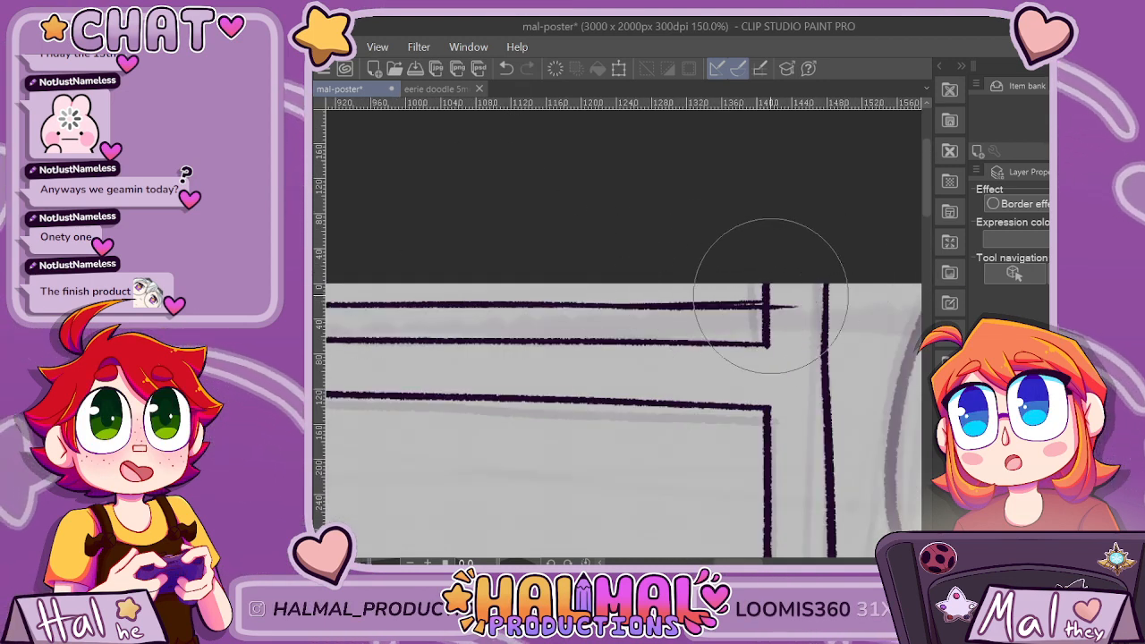
left_click_drag(772, 296, 782, 329)
scroll(791, 299, "down", 3)
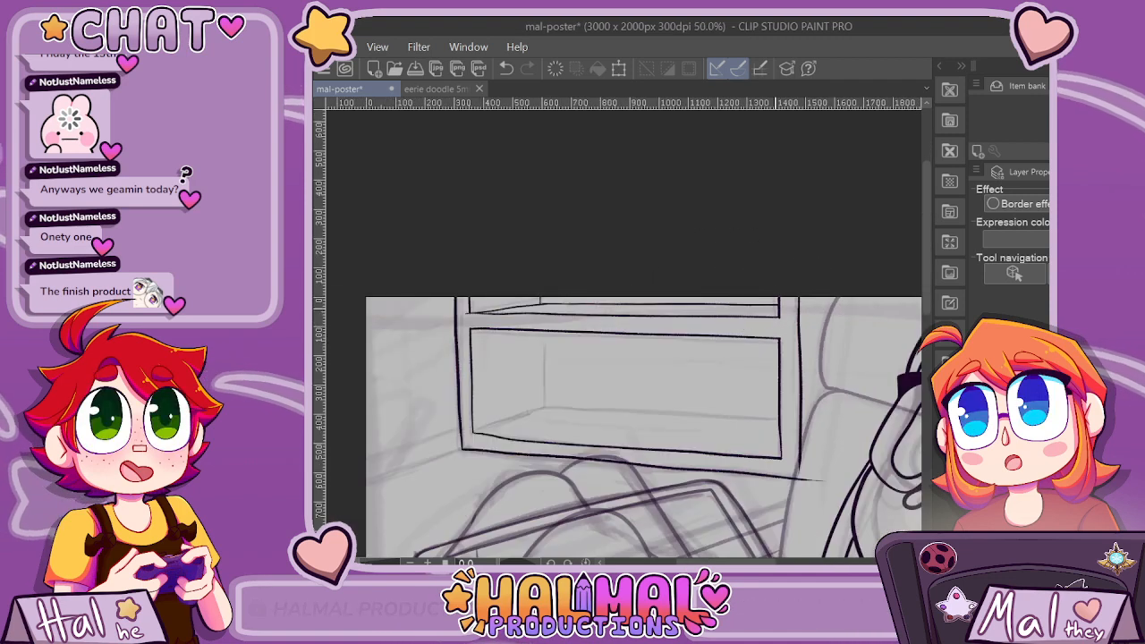
Redraw the upper compartment's short vertical back corner line so it meets the floor edges cleanly.
scroll(608, 298, "up", 4)
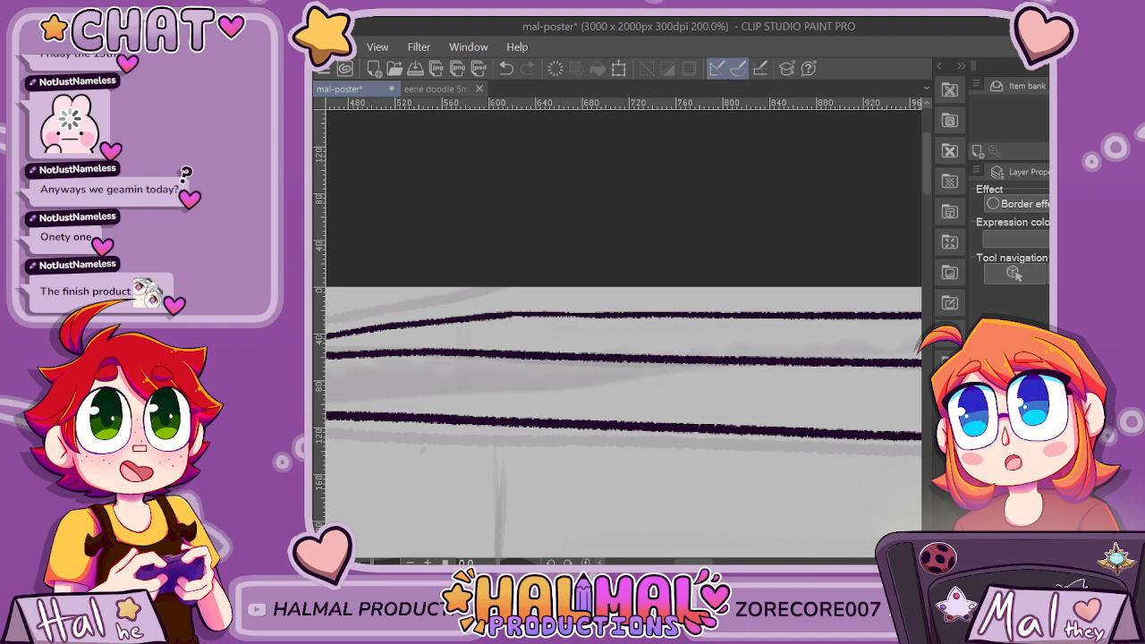
key("p")
left_click_drag(507, 313, 507, 305)
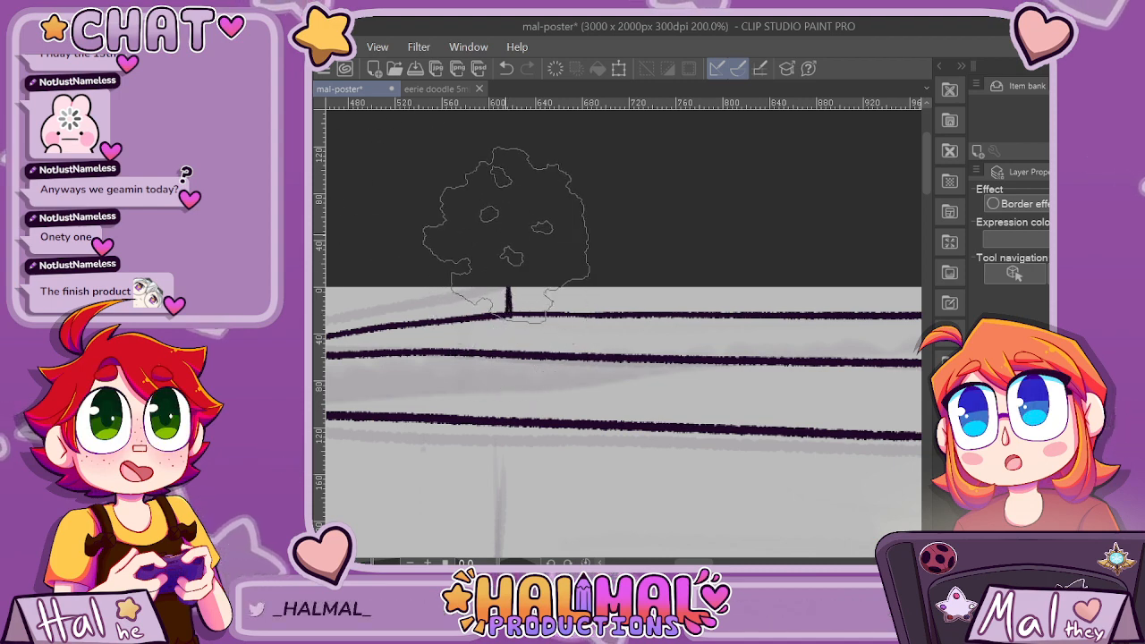
Ink the lower compartment's vertical back corner line down from the shelf board's lower edge.
scroll(537, 215, "down", 3)
scroll(640, 374, "up", 2)
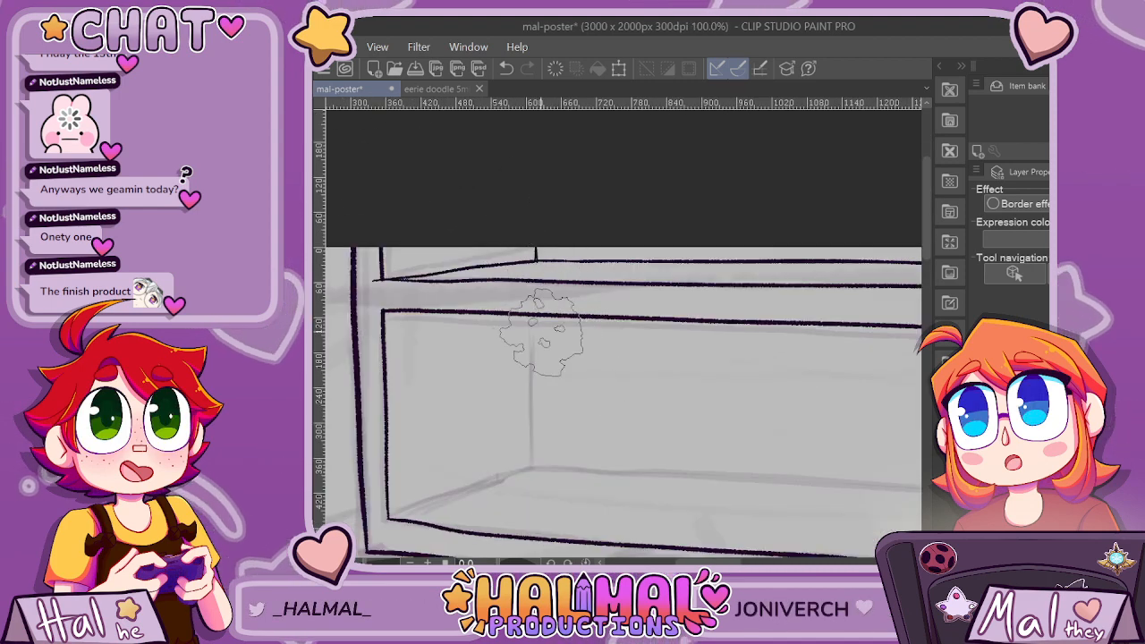
left_click_drag(540, 318, 543, 434)
scroll(544, 434, "down", 2)
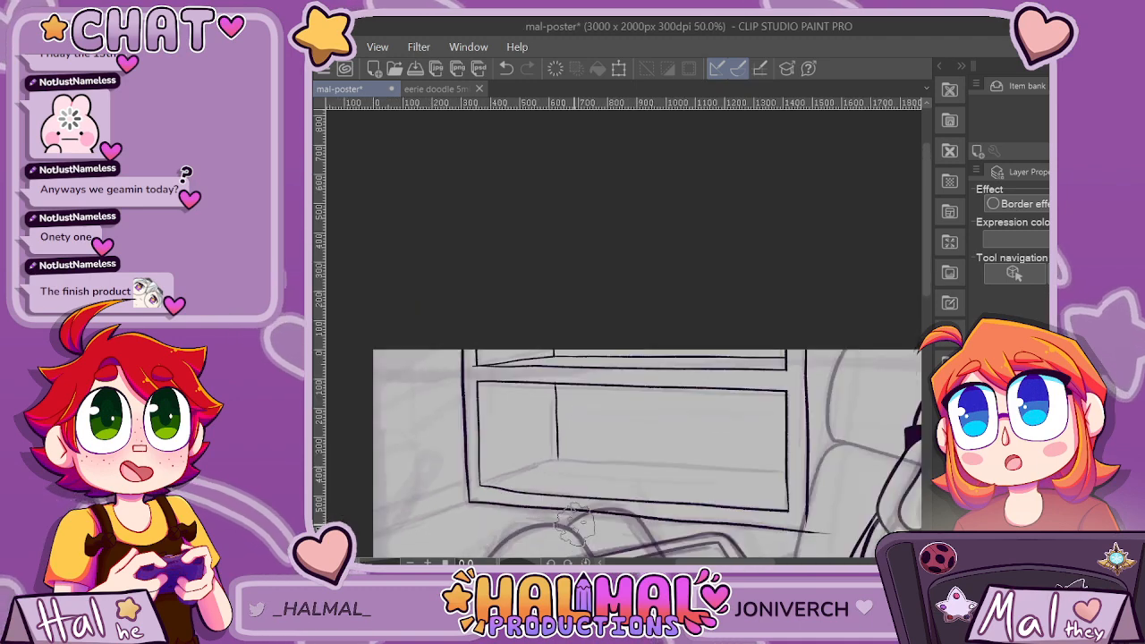
Ink the lower compartment's slanted left floor edge from the frame's lower-left inner corner to the vertical back corner line.
scroll(662, 503, "down", 2)
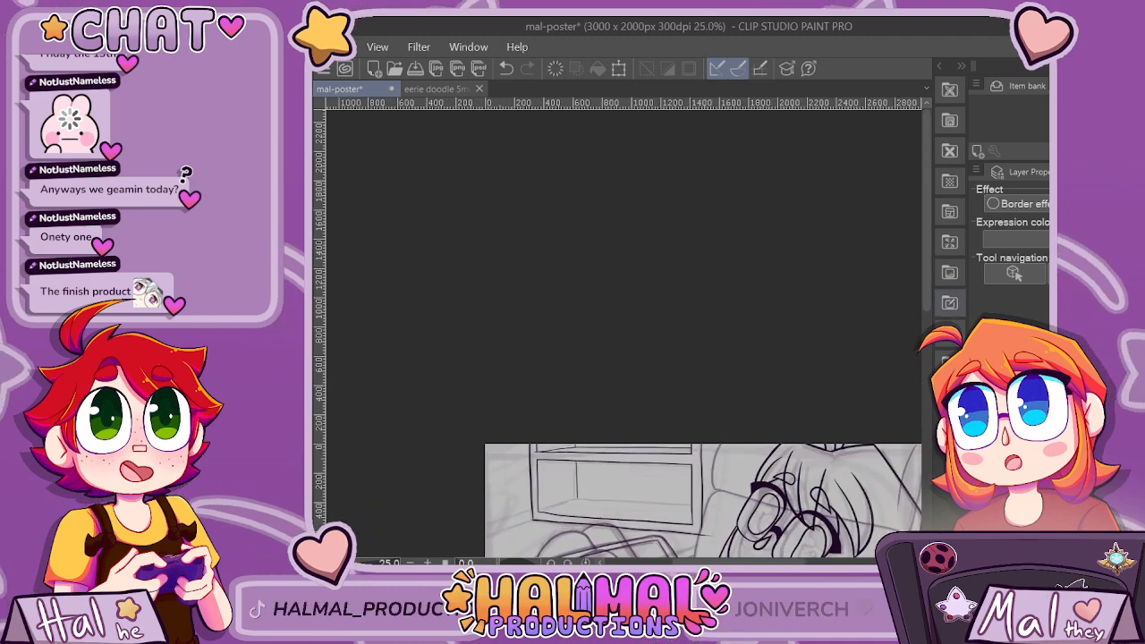
left_click_drag(927, 242, 927, 293)
scroll(523, 385, "up", 4)
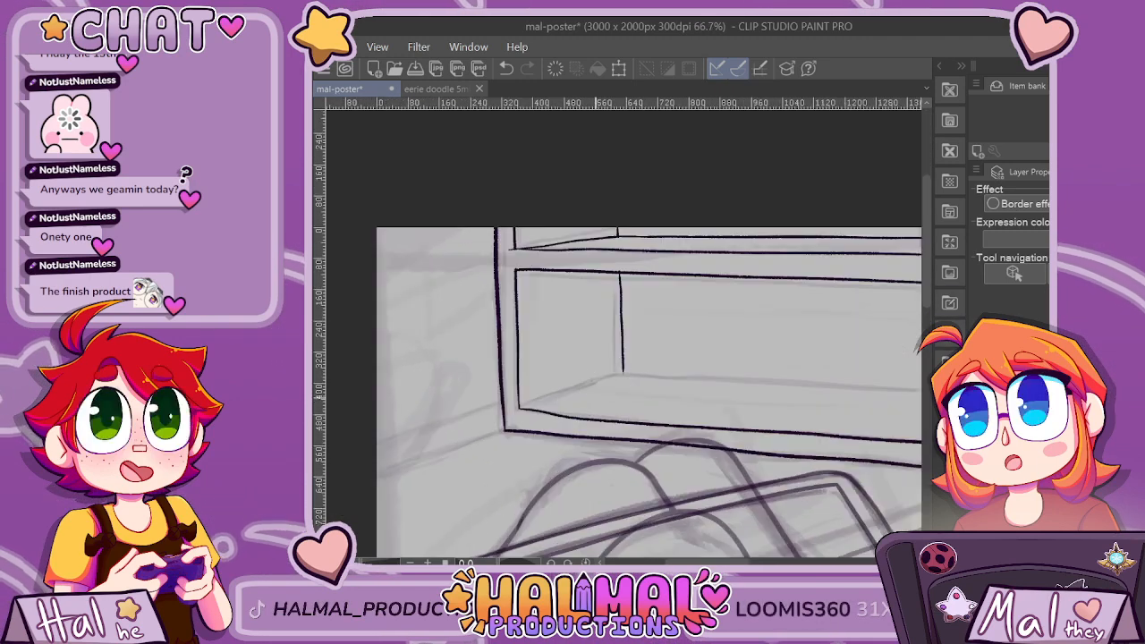
left_click_drag(601, 372, 474, 417)
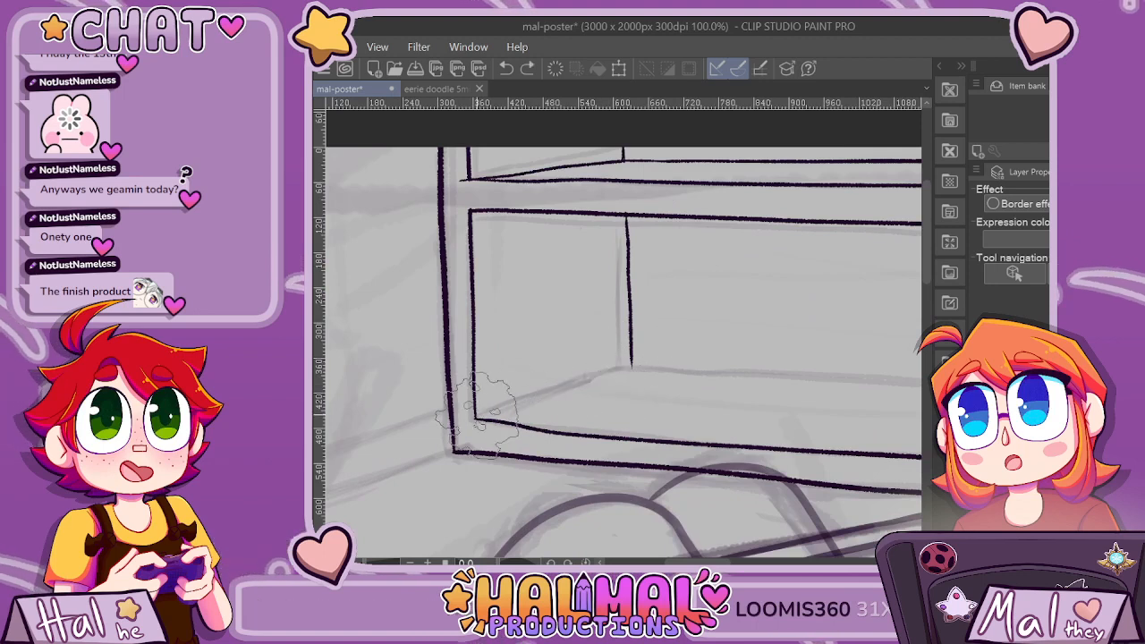
left_click_drag(565, 387, 639, 363)
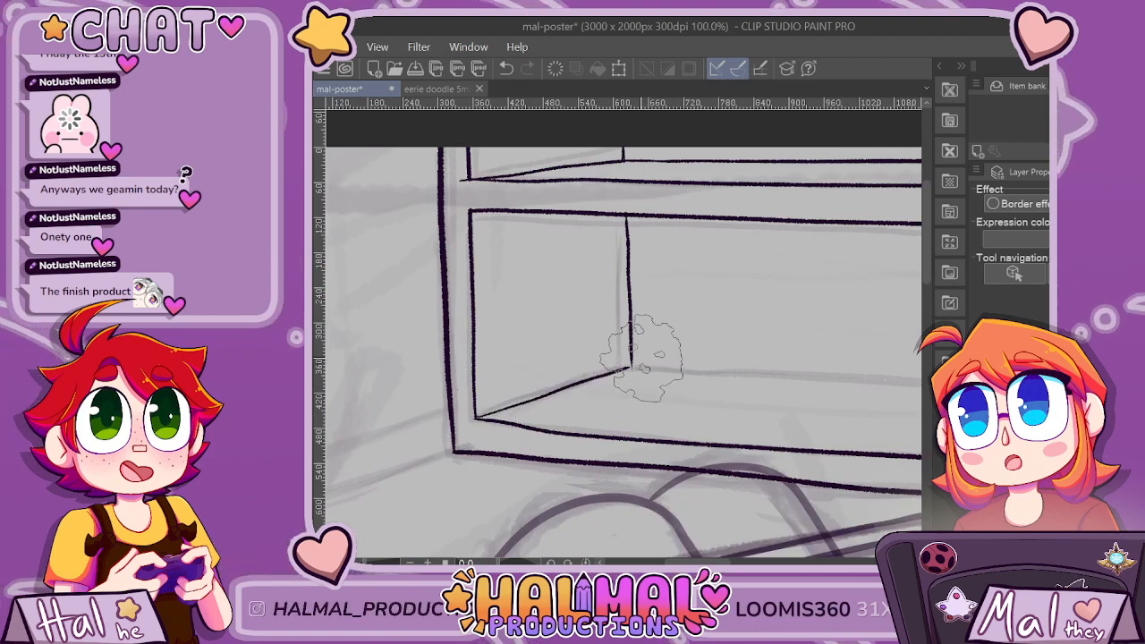
Ink the lower compartment's back floor line from the back corner to the right inner frame, undoing and redrawing the first stroke.
mouse_move(687, 562)
left_mouse_down()
mouse_move(726, 562)
mouse_move(715, 561)
left_mouse_up()
left_click_drag(378, 365, 604, 377)
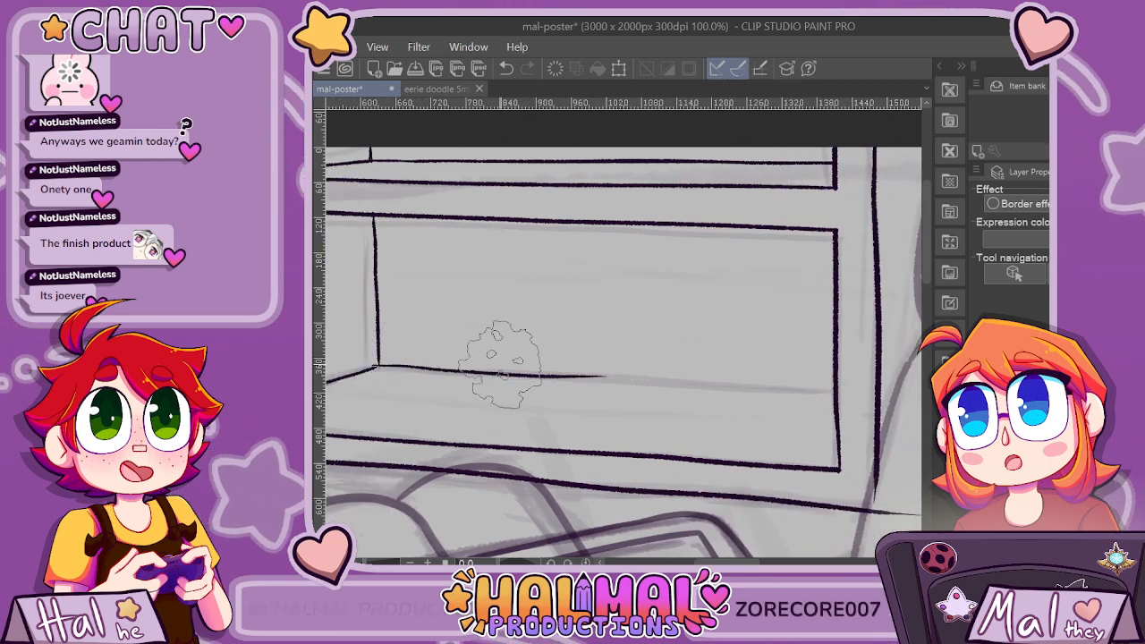
key("ctrl+z")
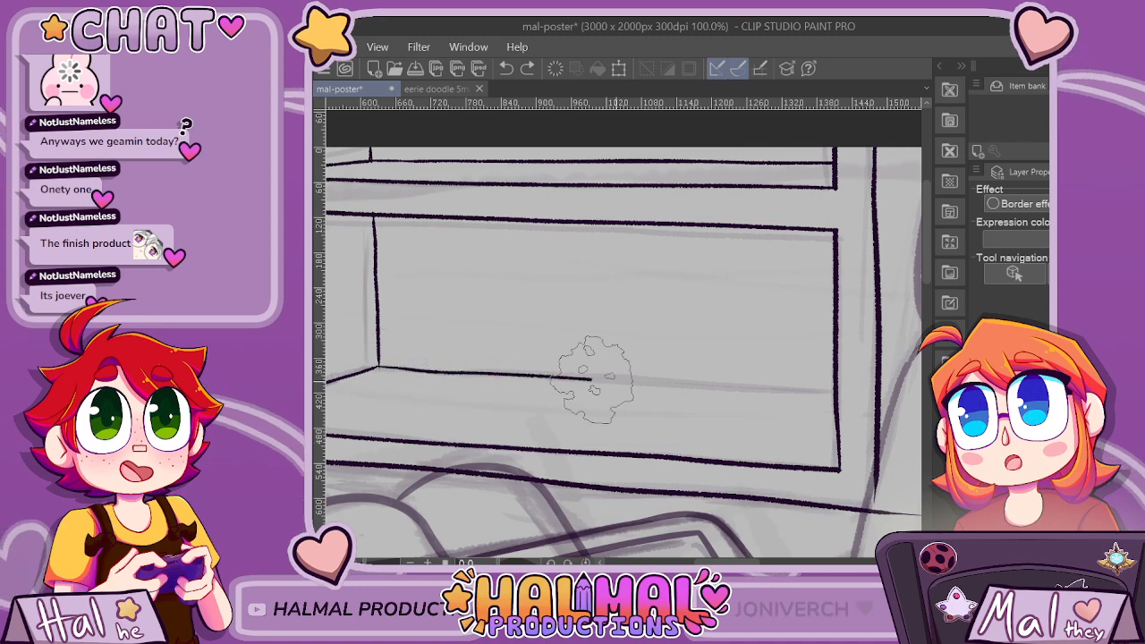
scroll(845, 394, "down", 3)
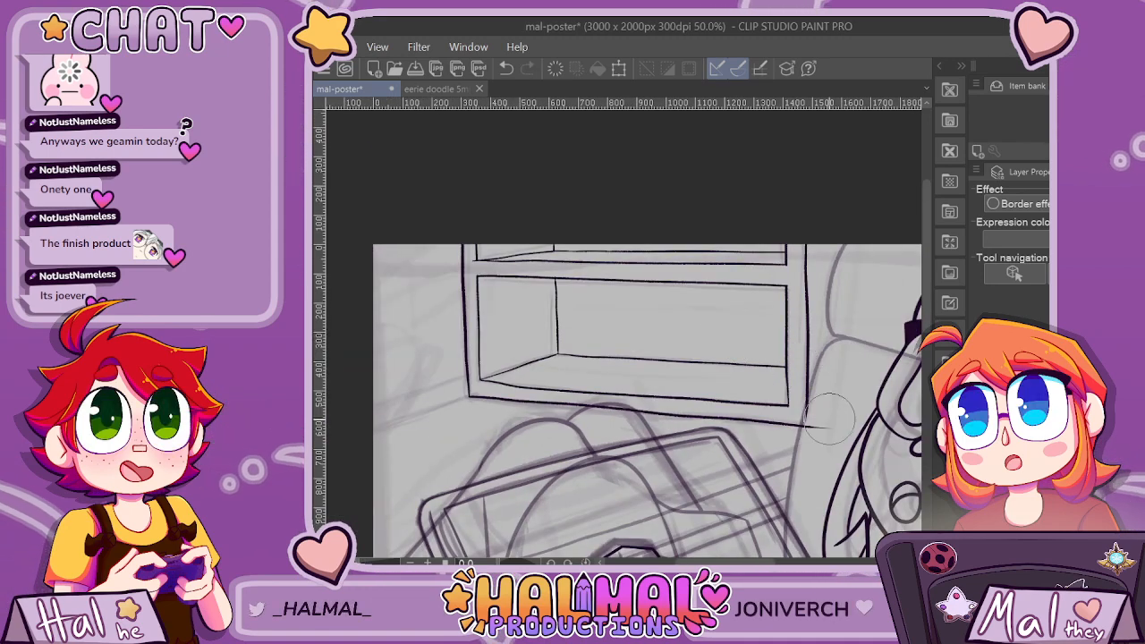
scroll(833, 430, "down", 2)
scroll(622, 339, "up", 2)
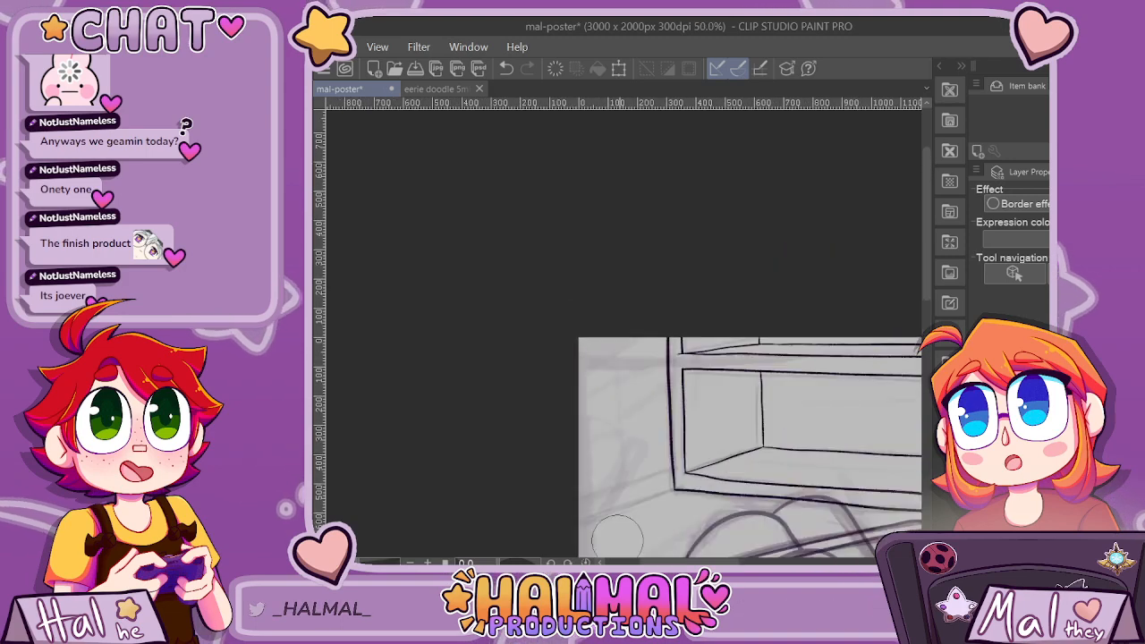
scroll(854, 308, "down", 3)
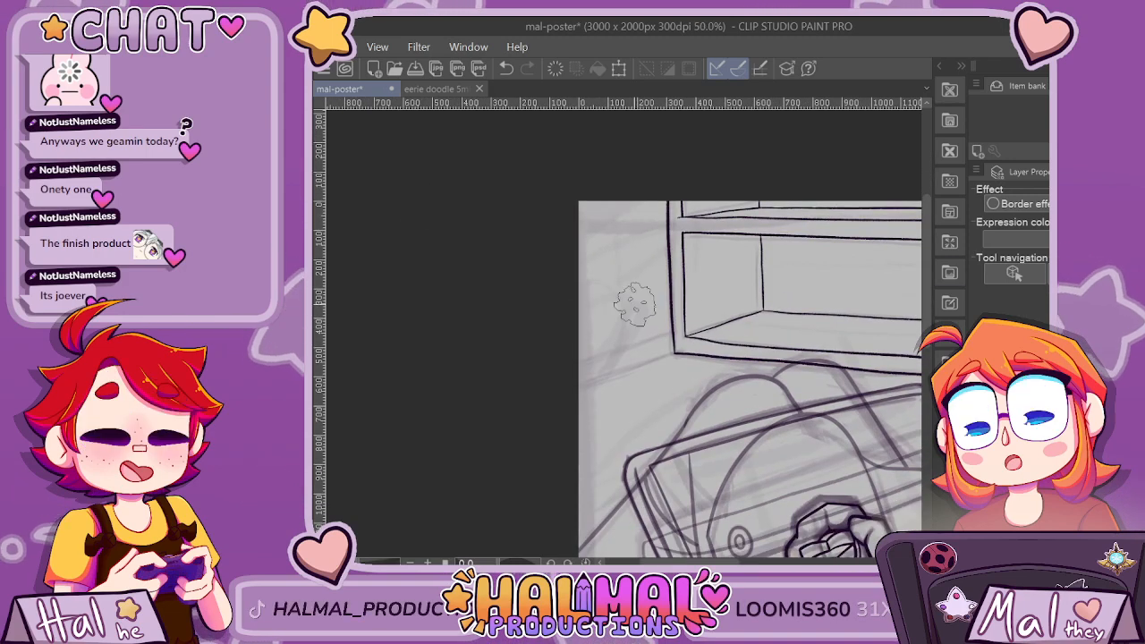
Ink the two slanted baseboard lines from the shelf's lower-left corner to the canvas's left edge, redrawing the upper one and trimming the corner overshoot.
scroll(638, 299, "up", 2)
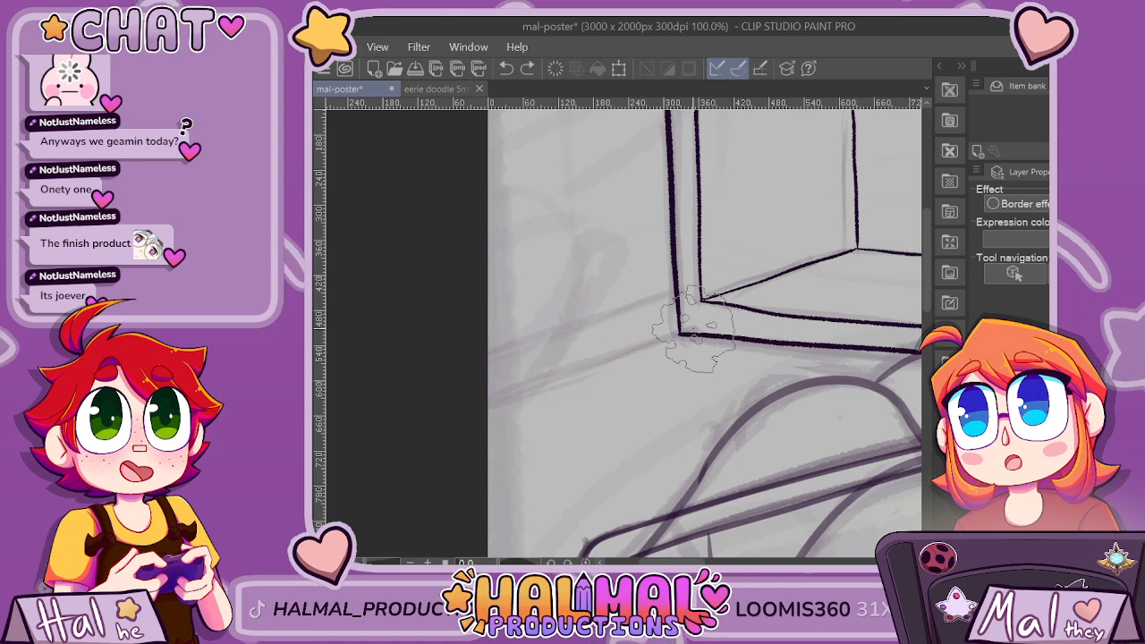
left_click_drag(675, 291, 616, 311)
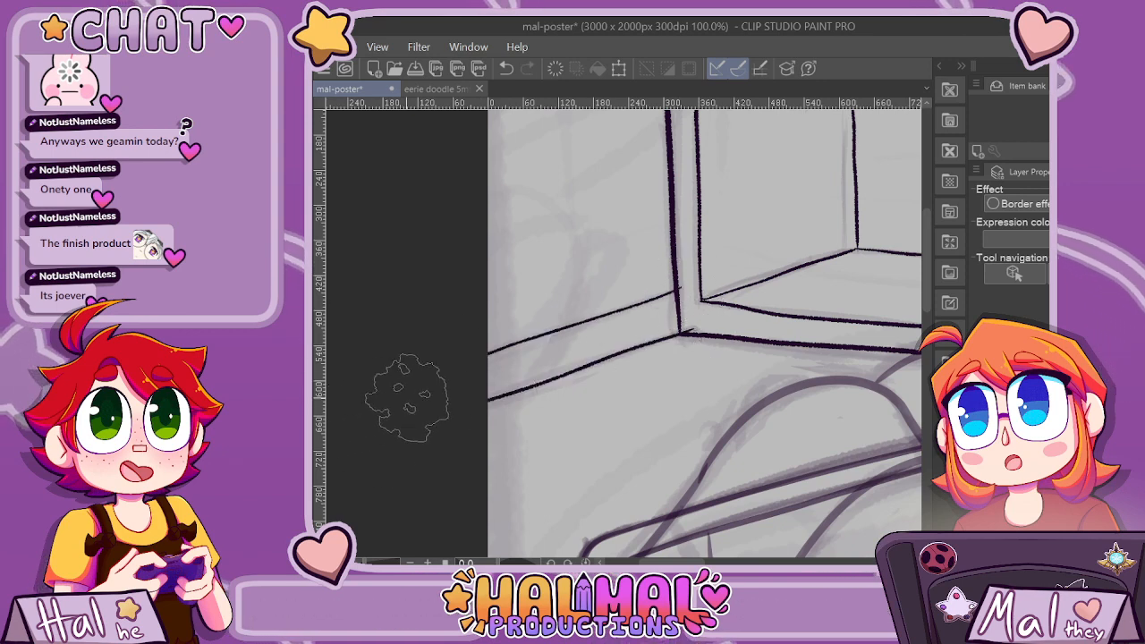
left_click_drag(682, 290, 378, 389)
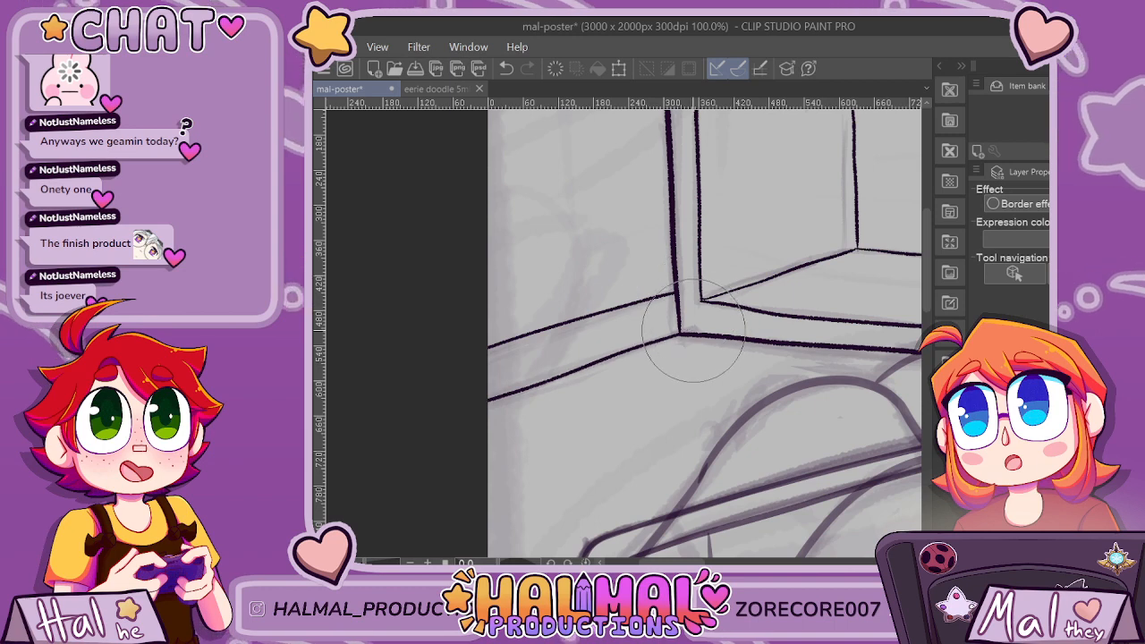
Ink small curved carpet tufts scattered over the floor between the left baseboard and the tablet.
scroll(693, 331, "down", 4)
left_click_drag(841, 454, 705, 454)
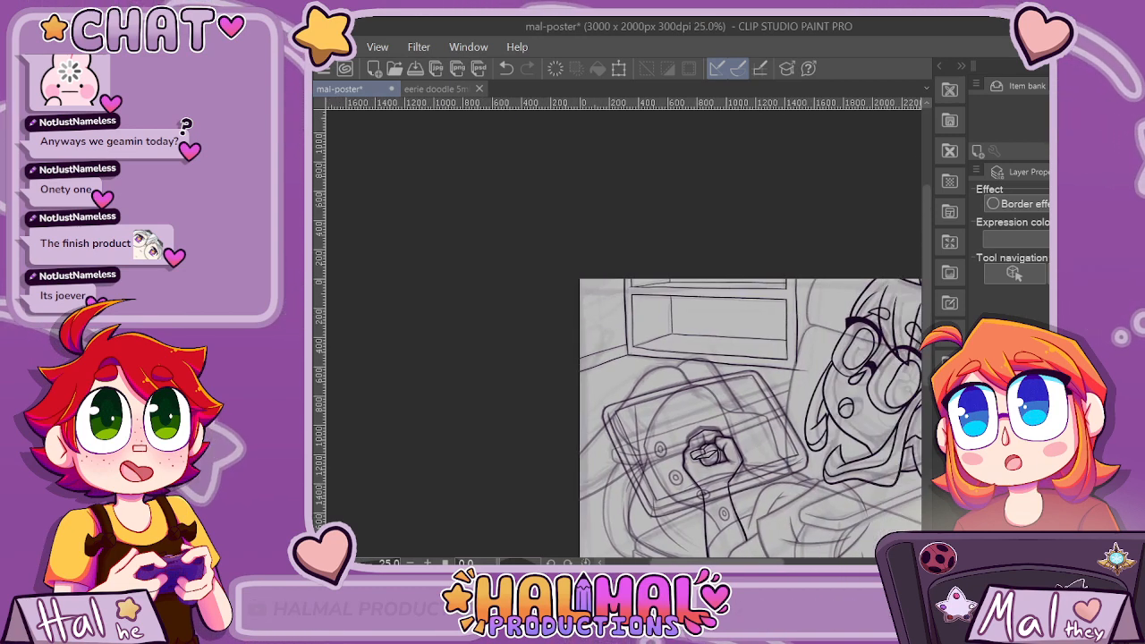
left_click_drag(927, 286, 927, 332)
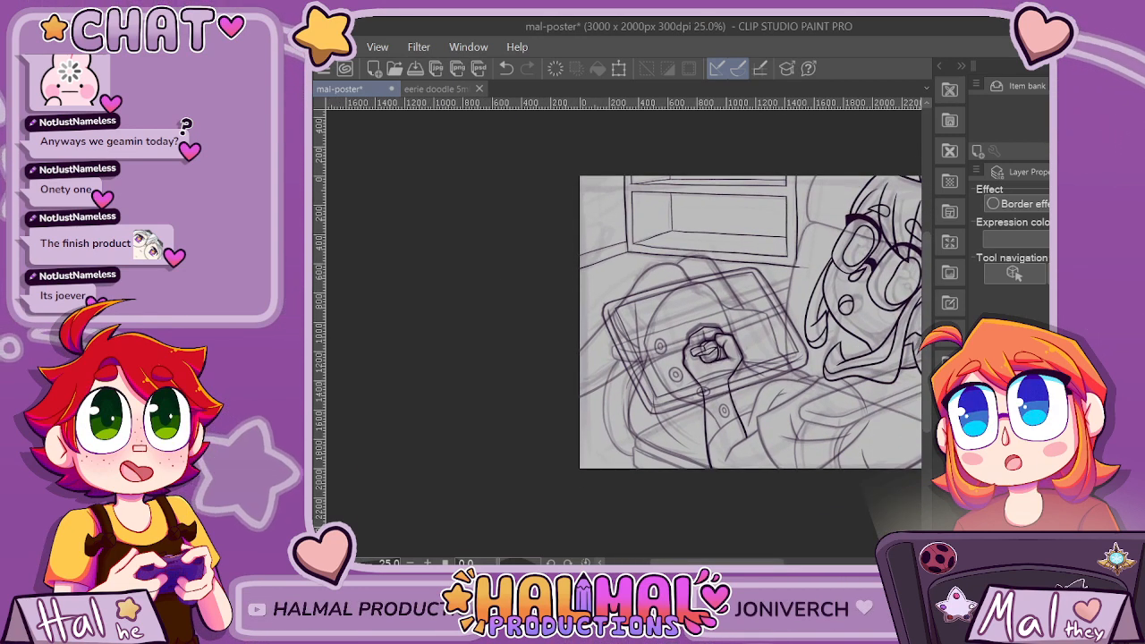
scroll(626, 264, "up", 3)
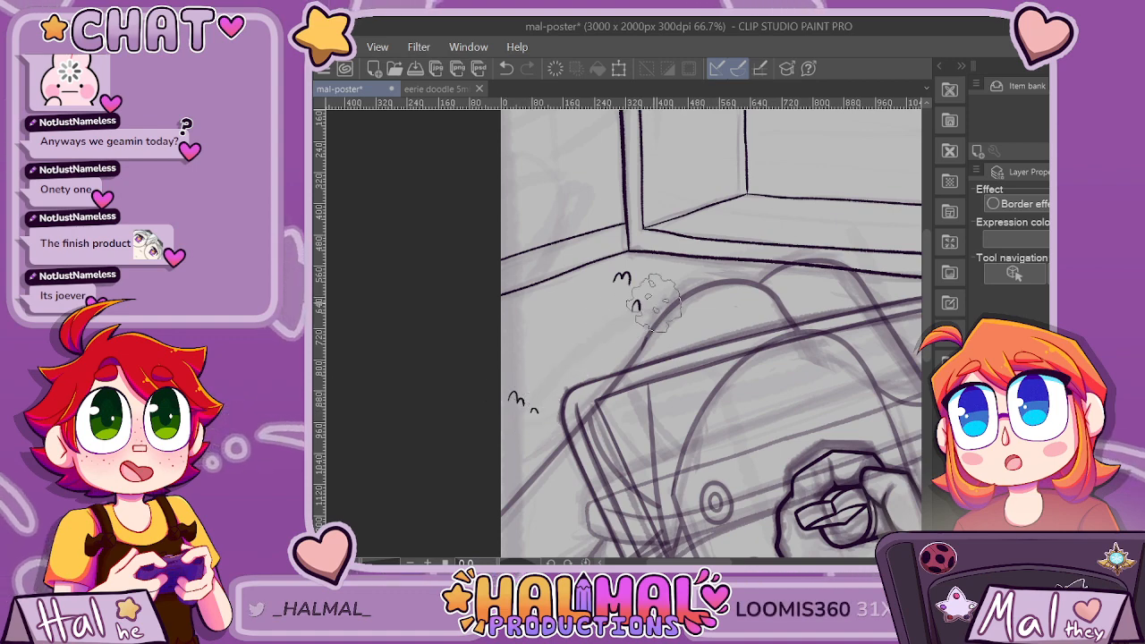
scroll(653, 303, "down", 1)
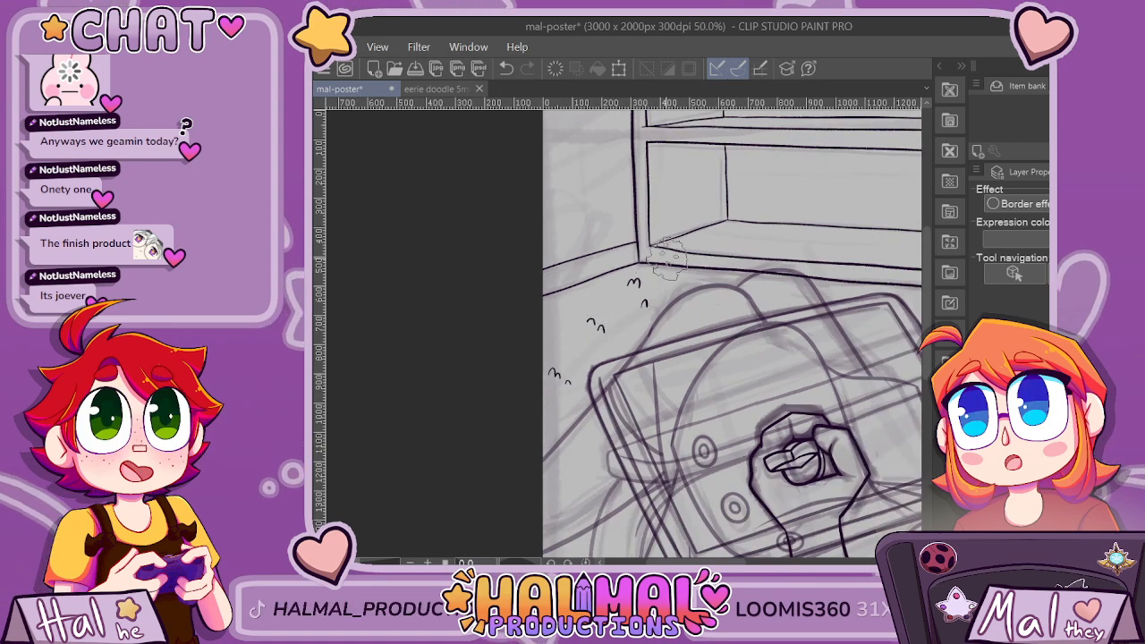
scroll(670, 260, "down", 1)
left_click_drag(737, 562, 762, 562)
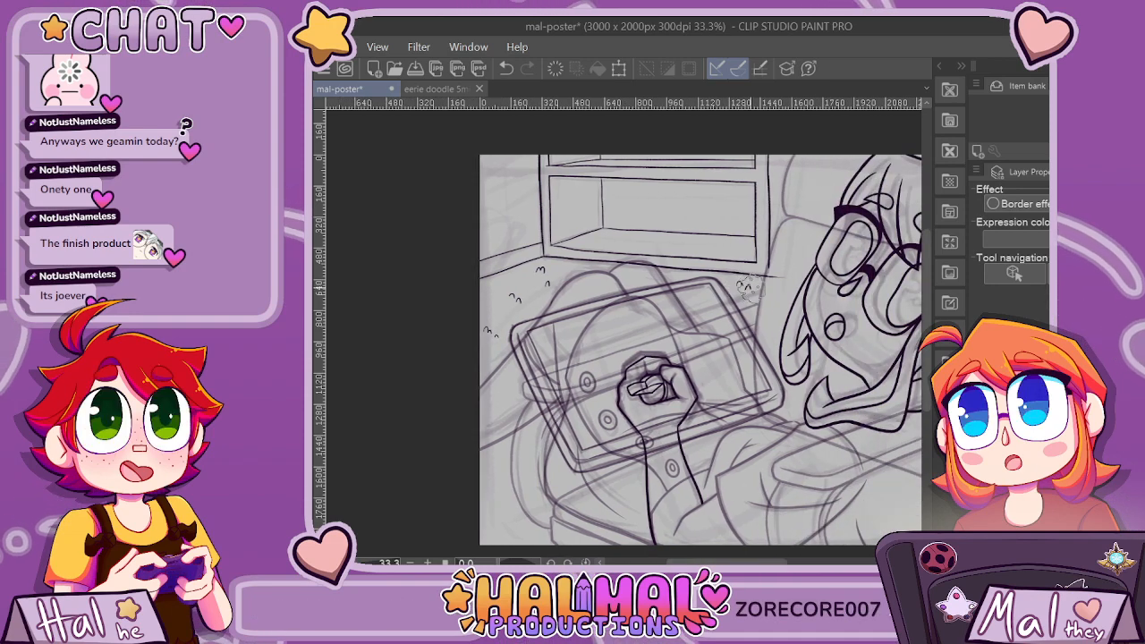
Add a carpet tuft against the tablet's upper-left edge and a pair below the shelf's lower-right corner.
scroll(859, 252, "down", 3)
scroll(765, 296, "up", 4)
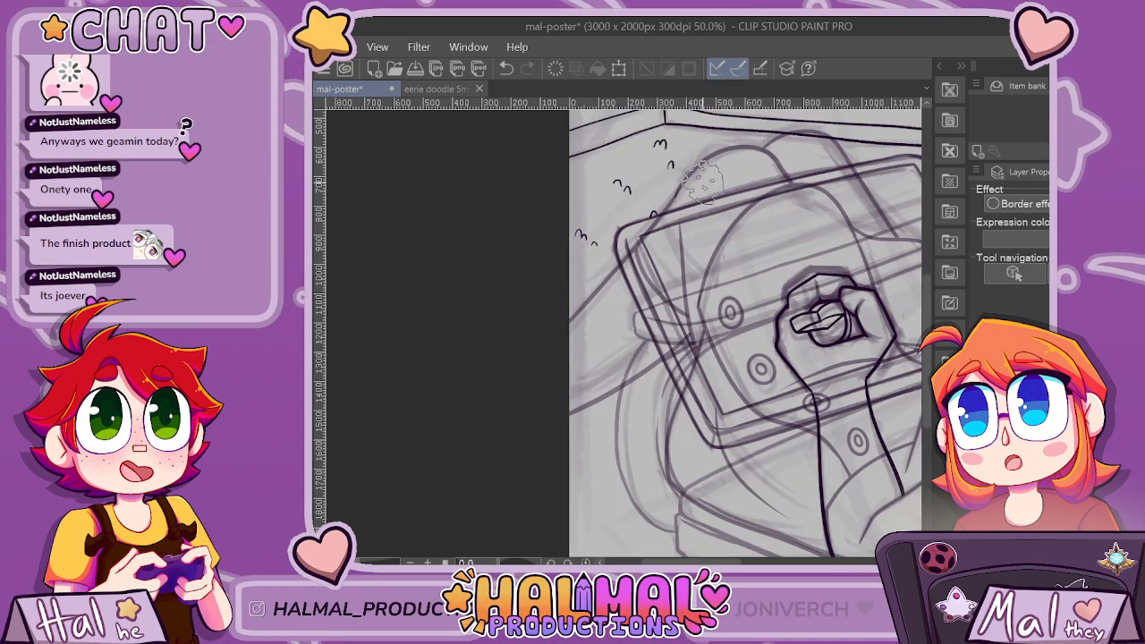
scroll(704, 183, "down", 1)
scroll(658, 135, "up", 1)
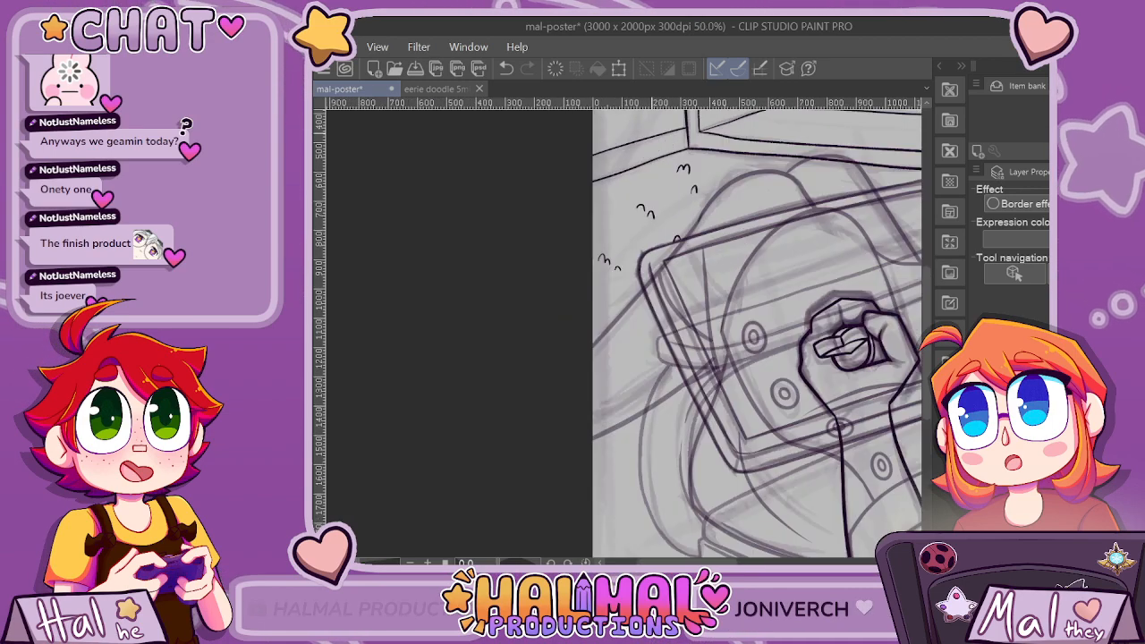
scroll(657, 148, "up", 1)
scroll(676, 170, "down", 2)
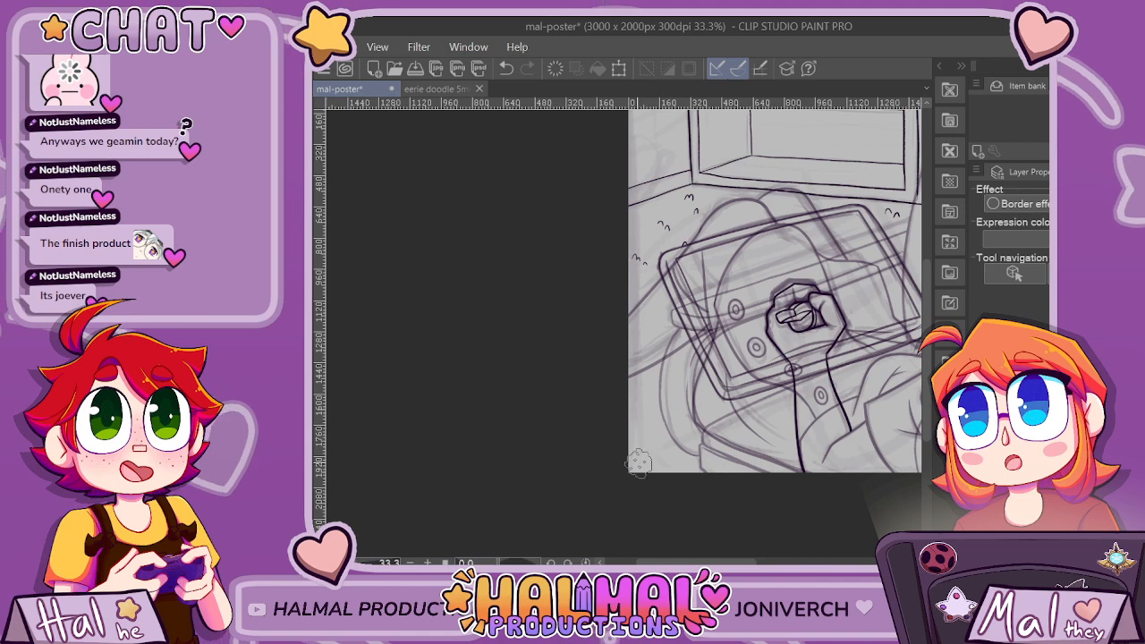
Ink carpet tufts overlapping the lower baseboard line and erase the line where it runs inside them.
scroll(653, 416, "down", 1)
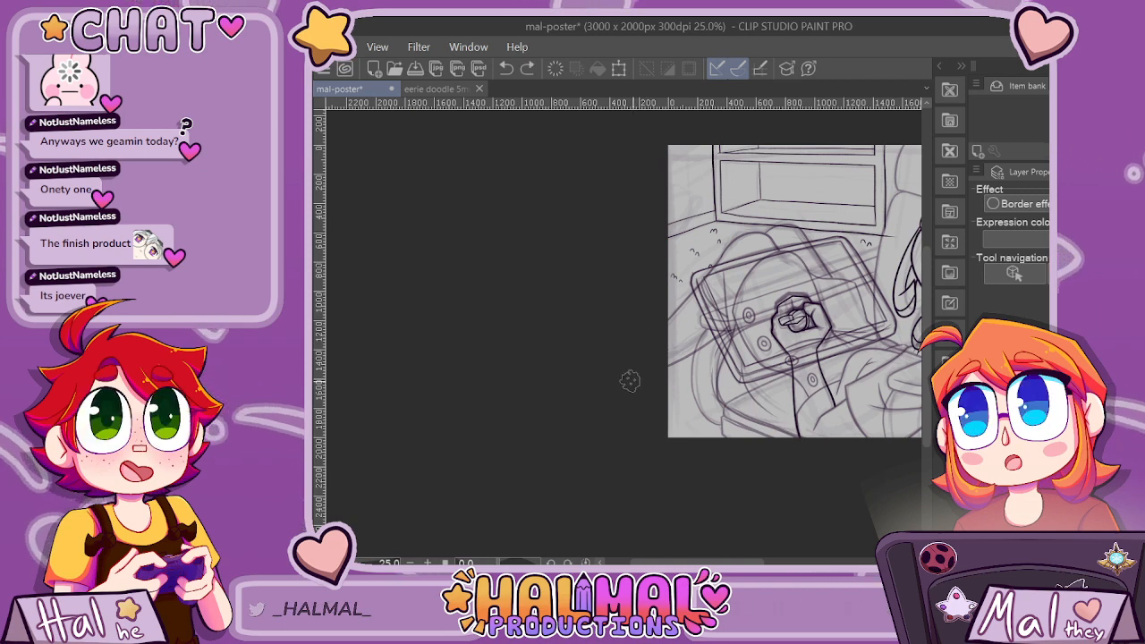
scroll(663, 428, "down", 4)
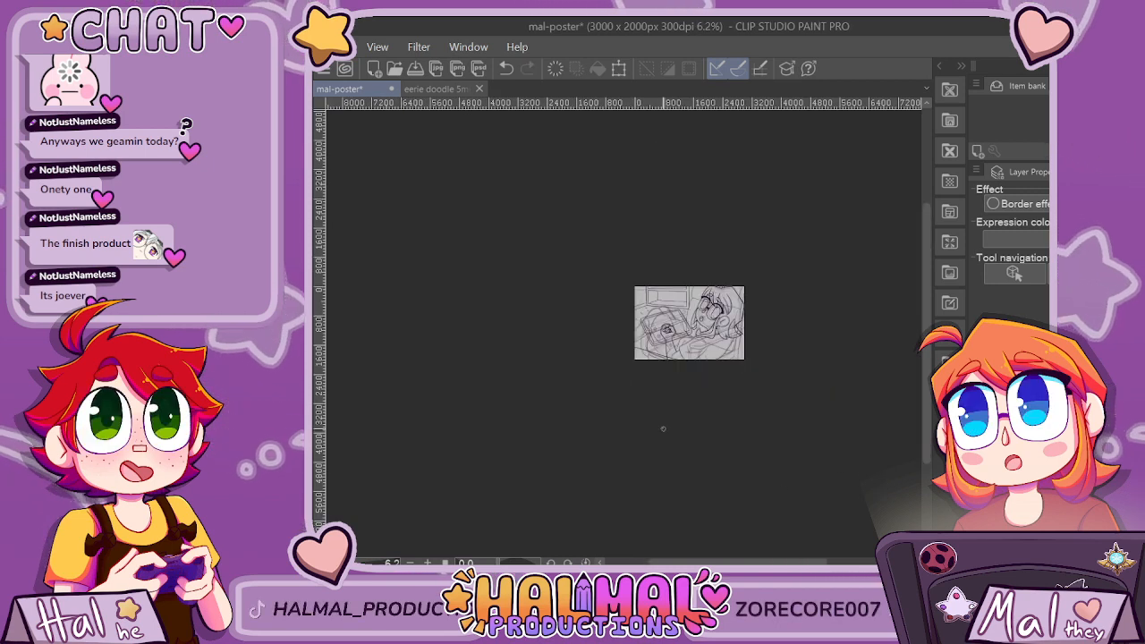
scroll(663, 429, "up", 5)
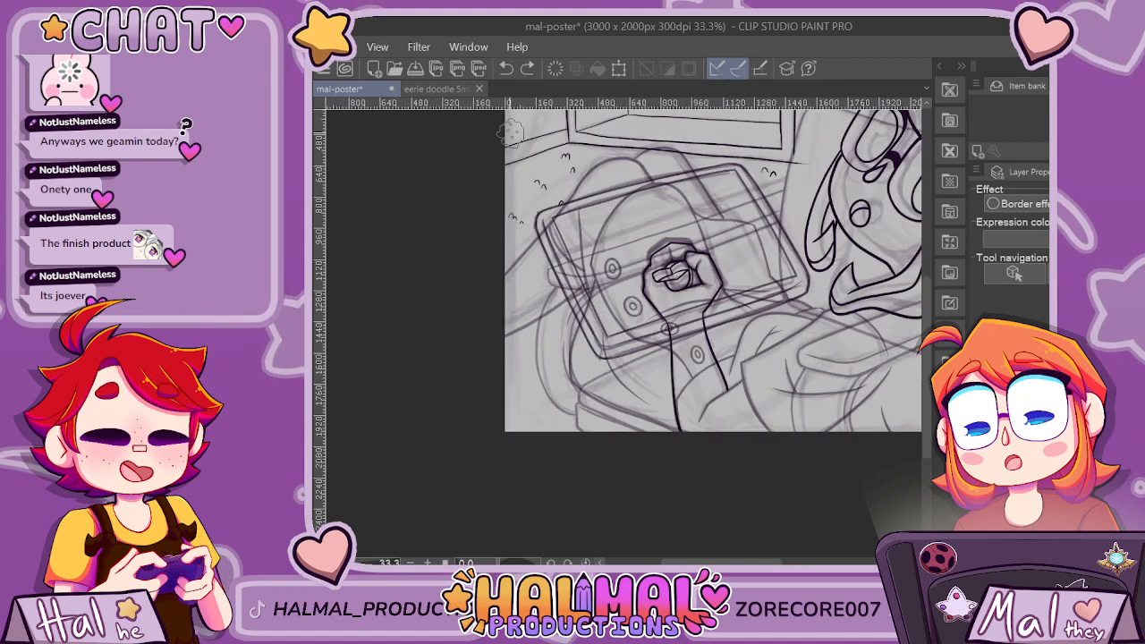
scroll(510, 133, "up", 3)
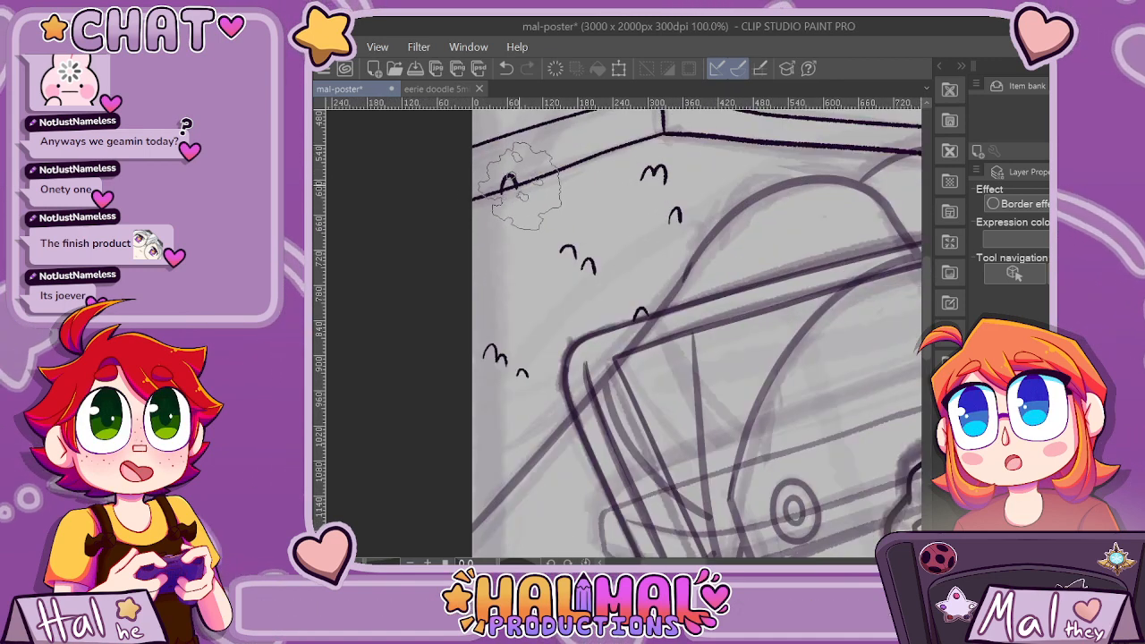
left_click_drag(517, 190, 534, 189)
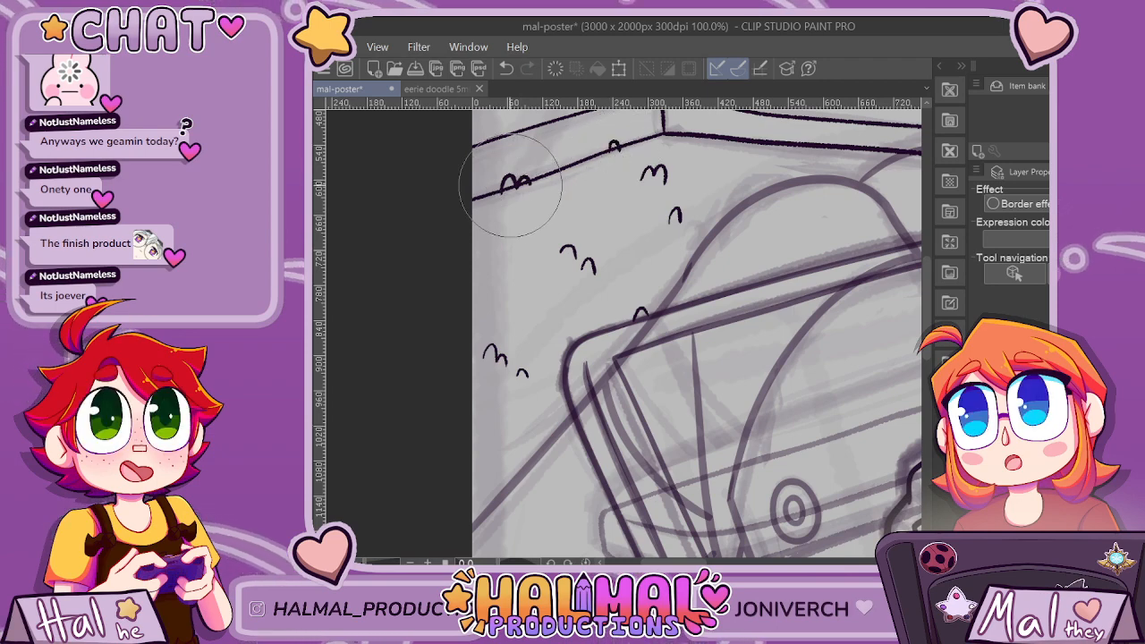
scroll(614, 156, "down", 4)
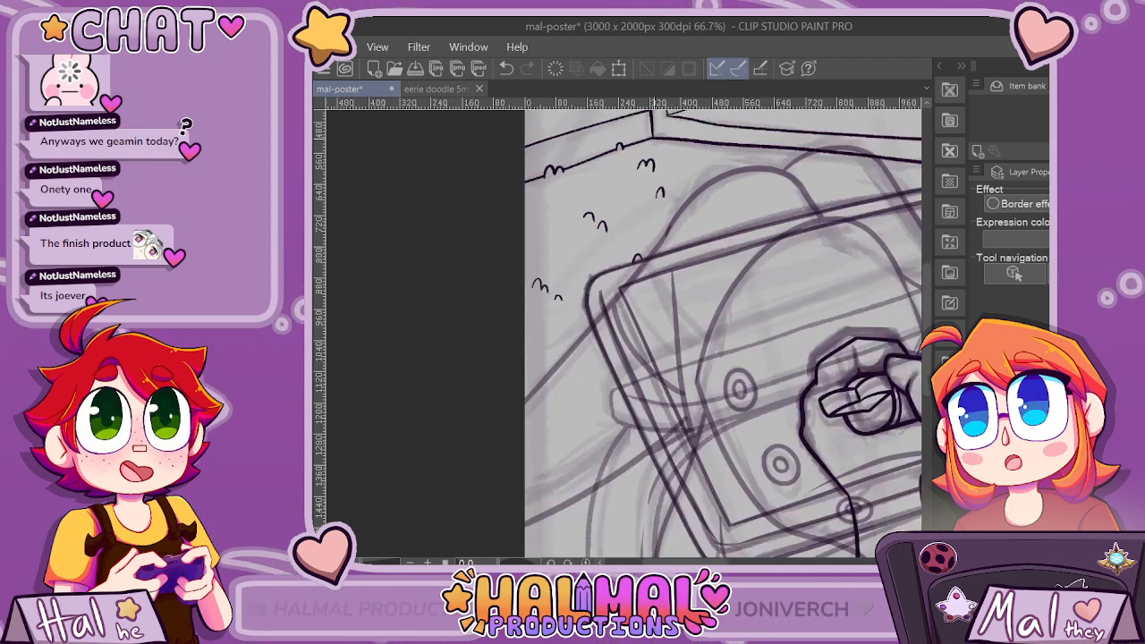
scroll(733, 407, "down", 1)
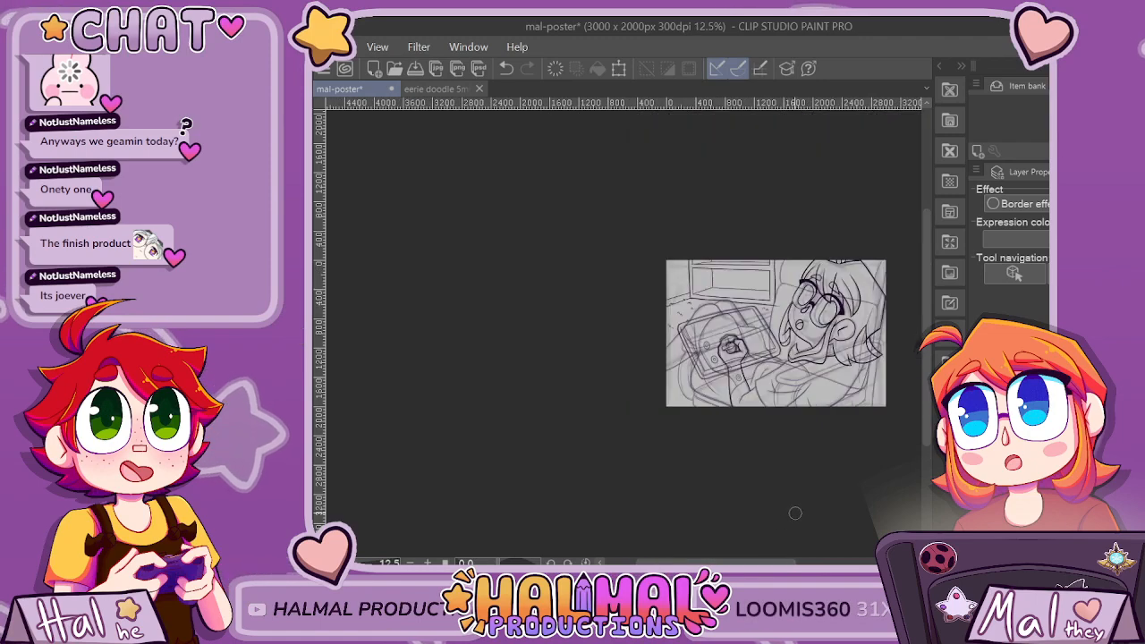
Ink carpet tufts along the shelf's bottom edge and erase the frame line inside them.
scroll(753, 298, "up", 5)
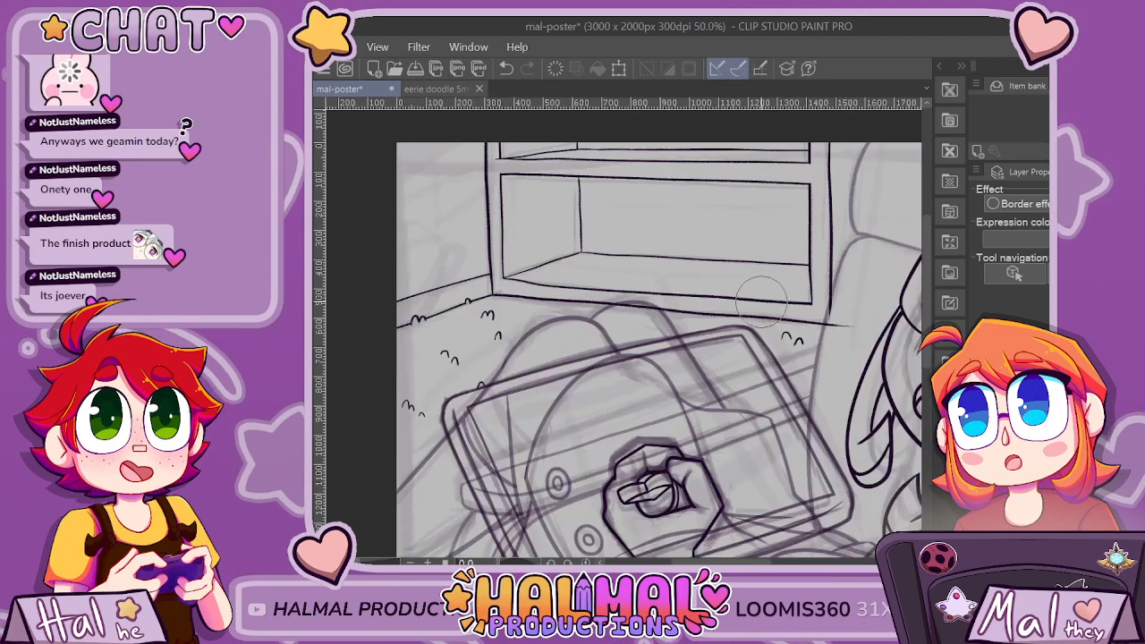
left_click_drag(652, 331, 668, 330)
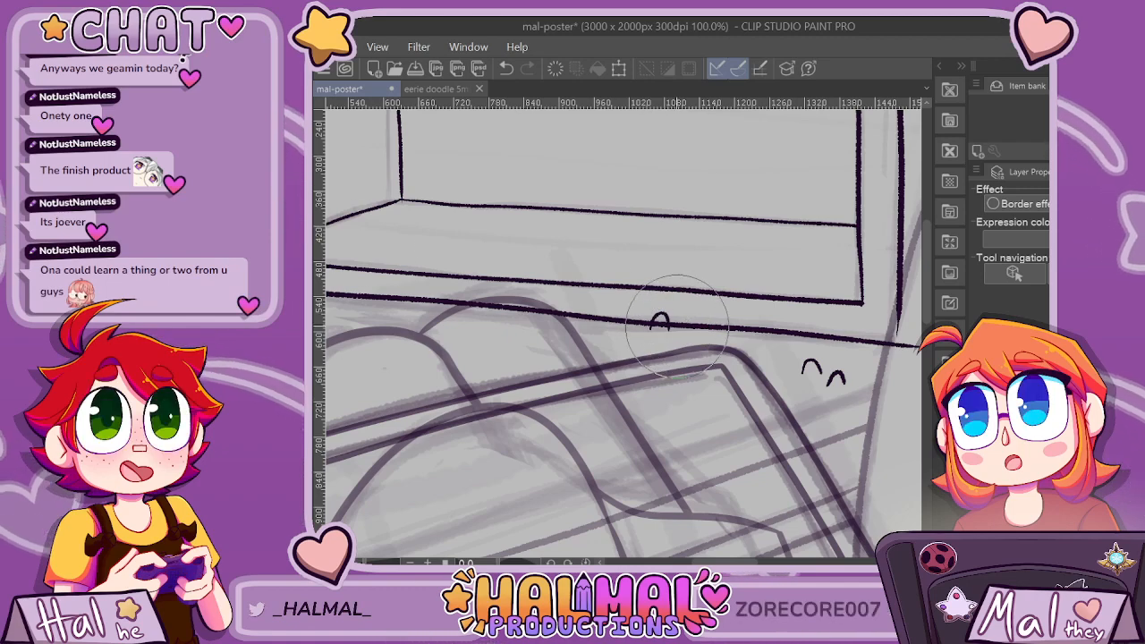
scroll(663, 327, "down", 6)
scroll(561, 299, "up", 4)
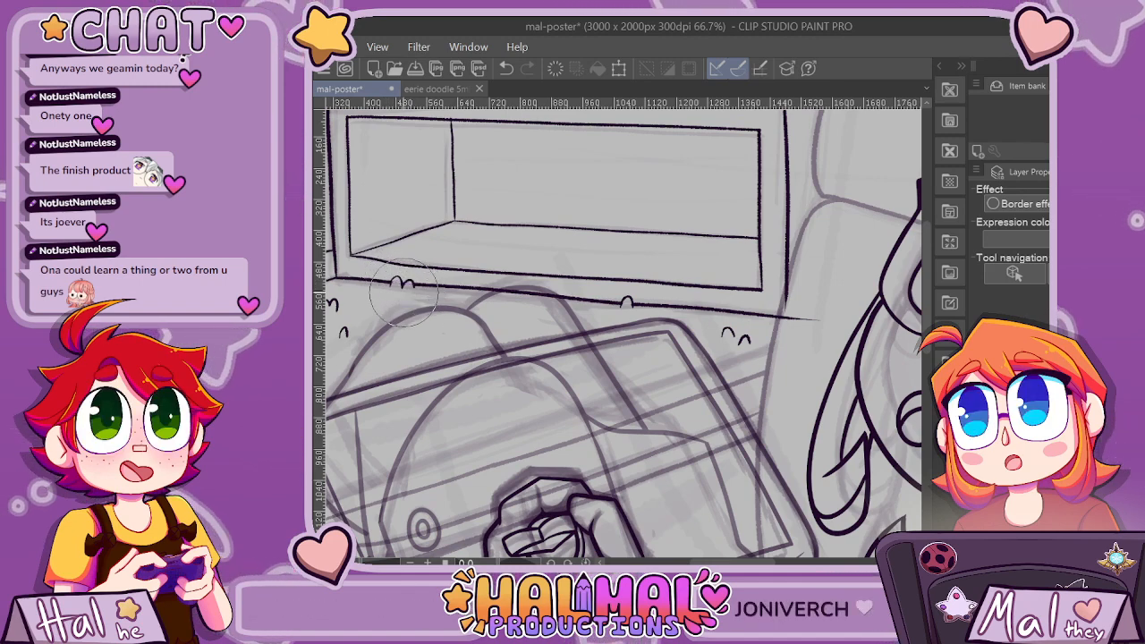
scroll(409, 285, "up", 5)
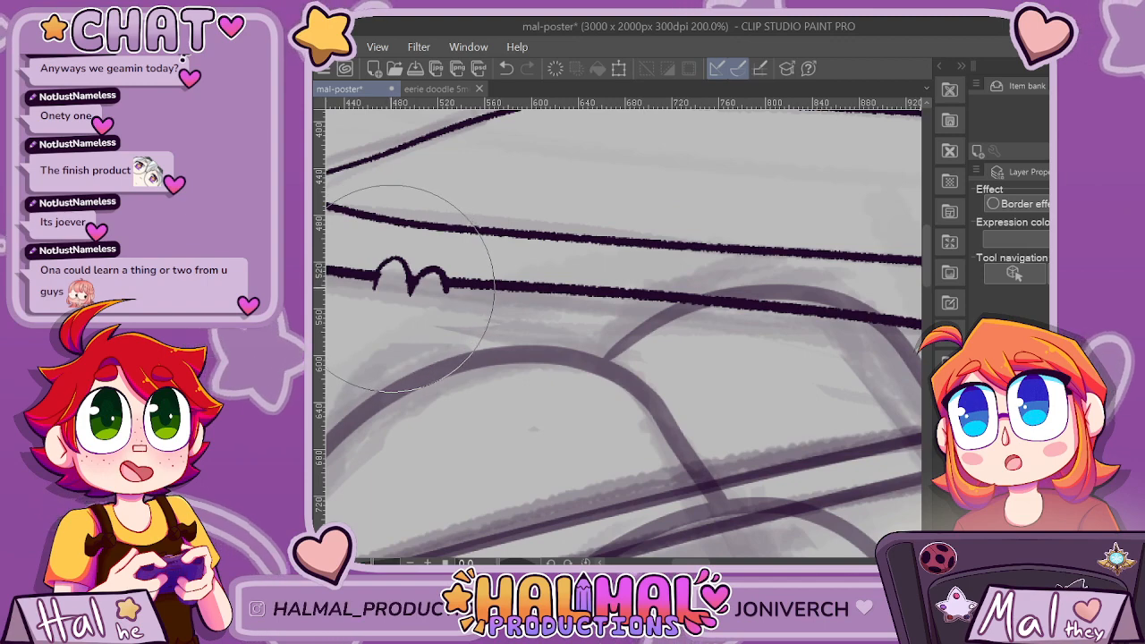
scroll(410, 284, "down", 6)
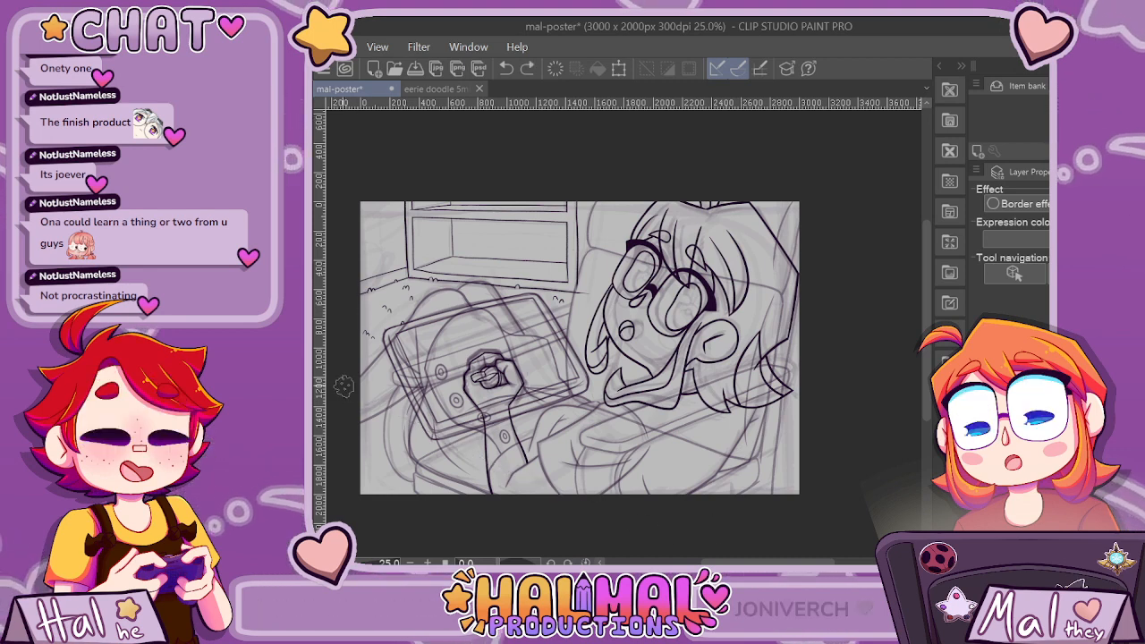
Ink a straight diagonal line across the lower left, from the canvas's left edge to its bottom edge, and save the file.
left_click_drag(343, 385, 546, 499)
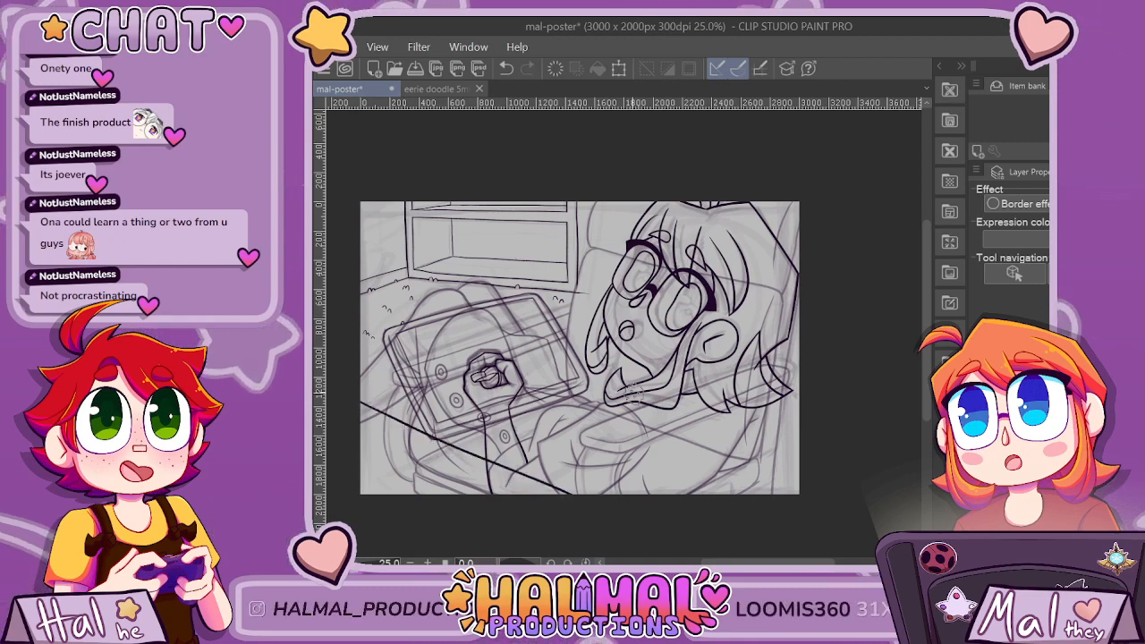
scroll(633, 393, "down", 3)
scroll(634, 390, "up", 3)
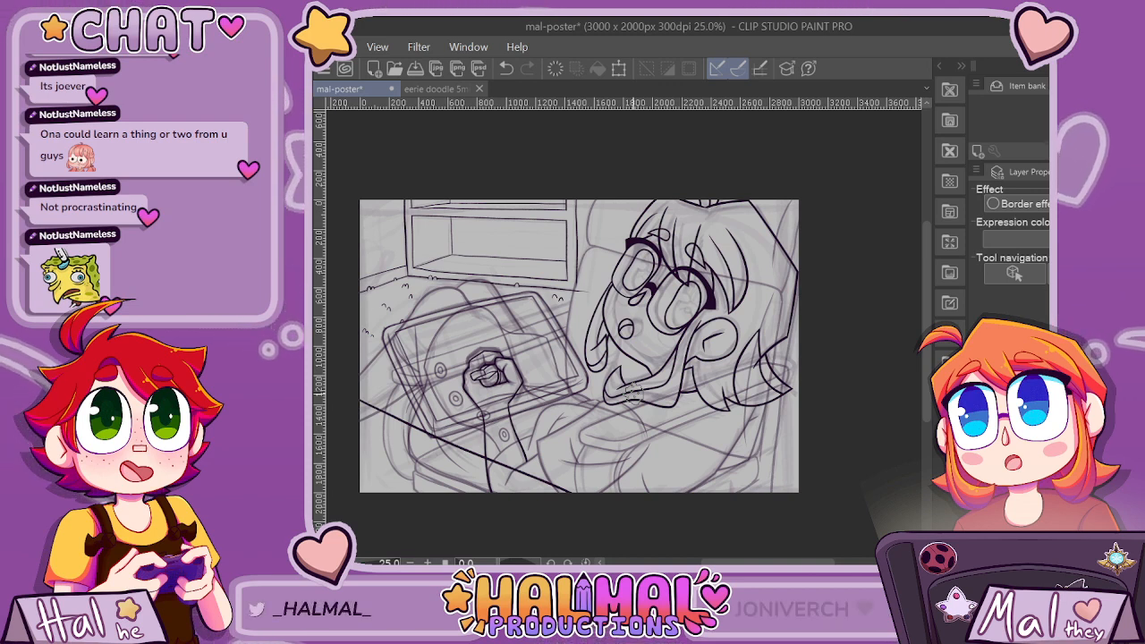
key("ctrl+s")
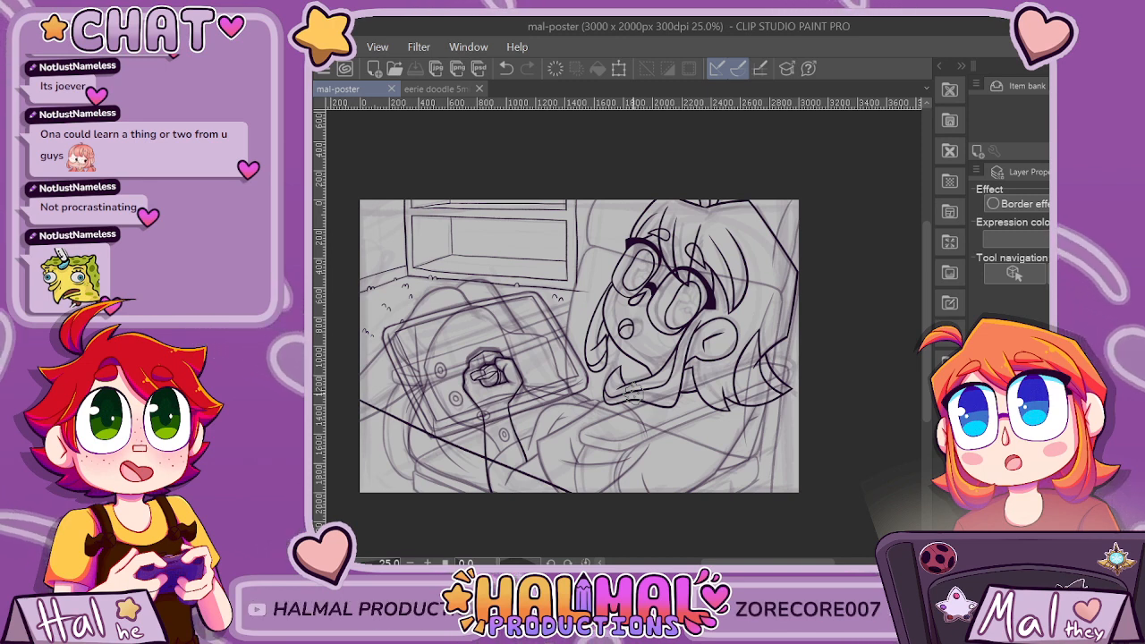
Scribble a dark test mark over the hair below the character's chin and undo it.
left_click_drag(633, 392, 637, 372)
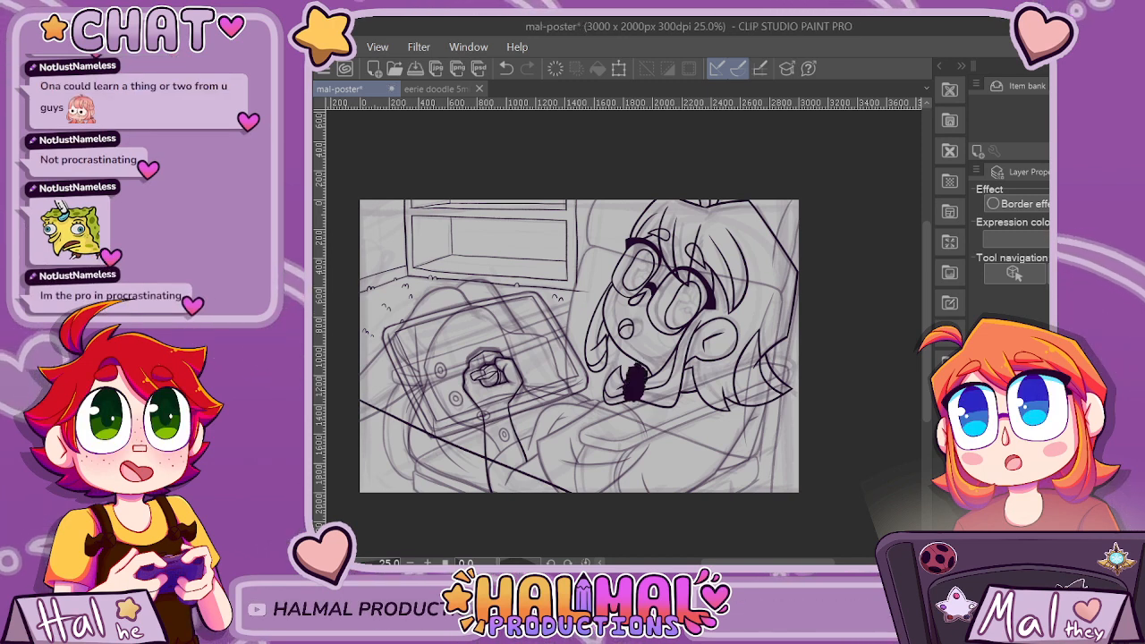
key("ctrl+z")
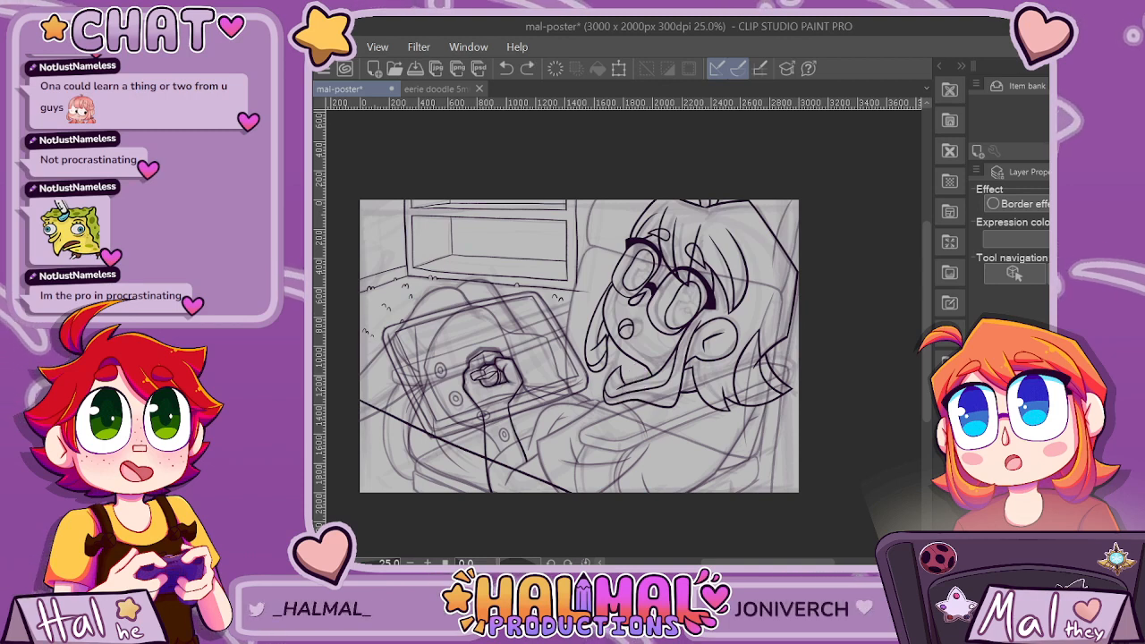